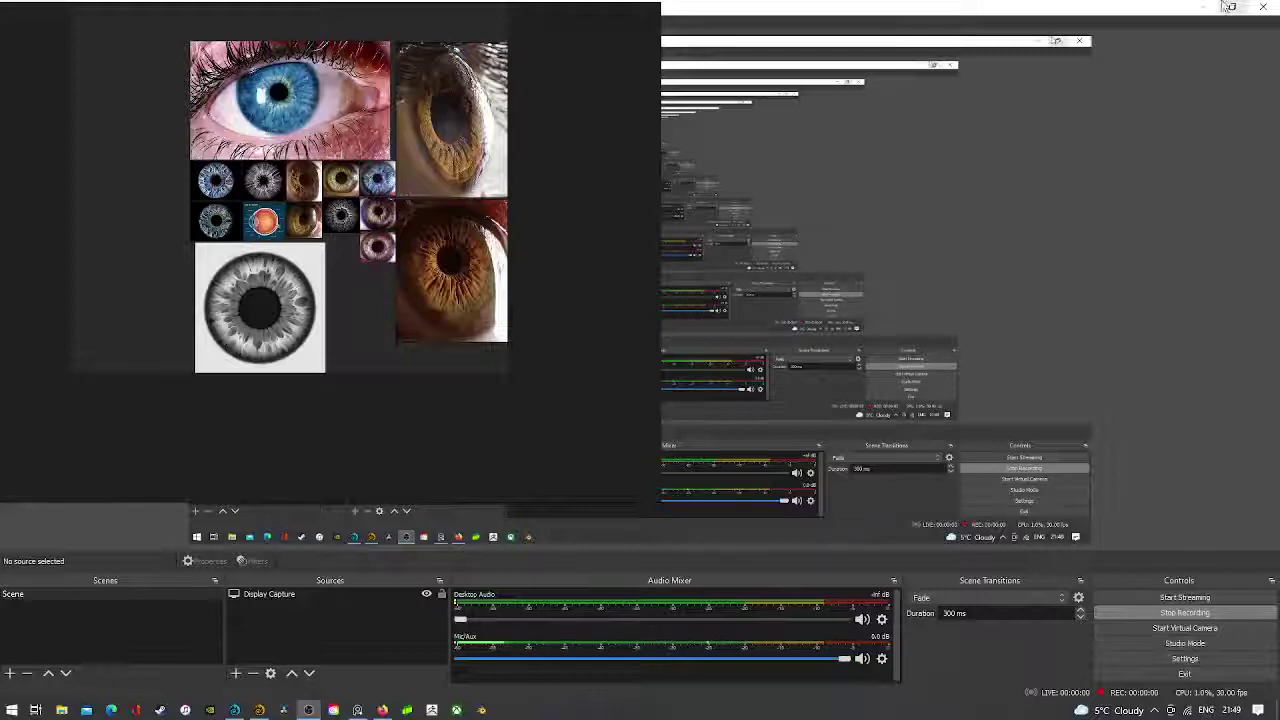
- Minimise the recording program and shrink the eye reference board window so it covers less of the Modeler workspace
{"action": "left_click", "coordinate": [1205, 8]}
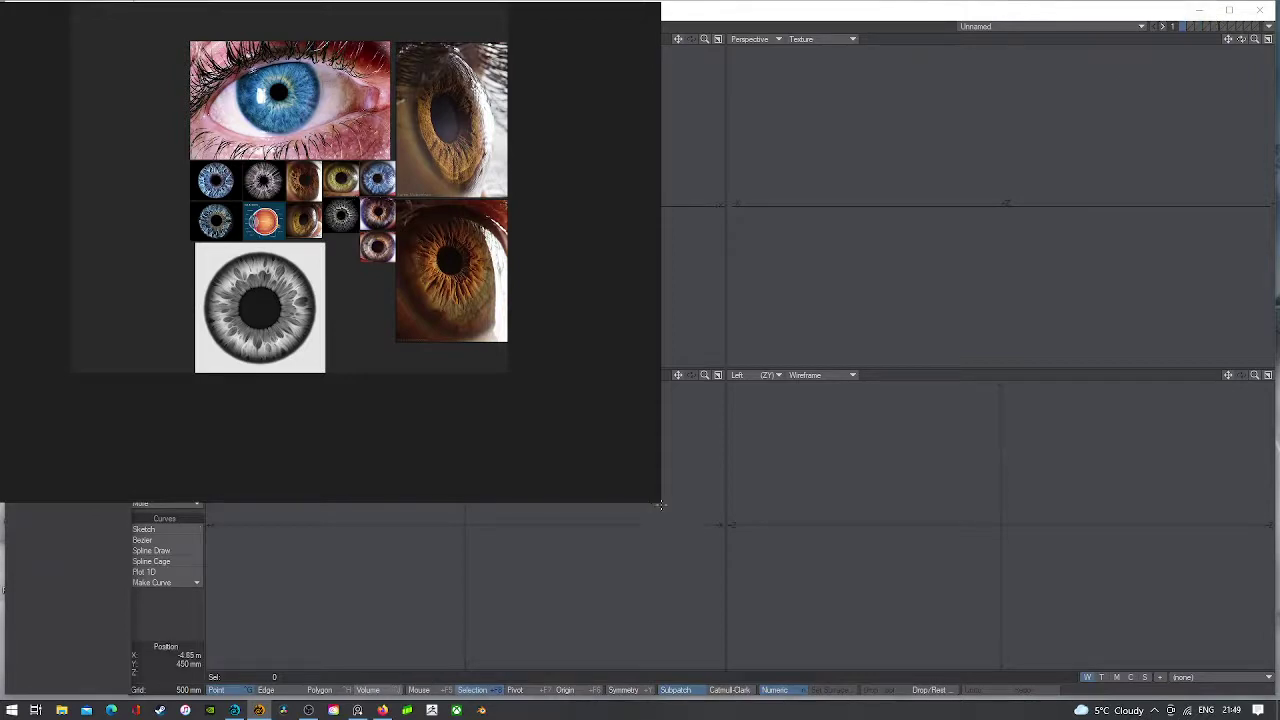
{"action": "left_click_drag", "start_coordinate": [654, 494], "coordinate": [341, 334]}
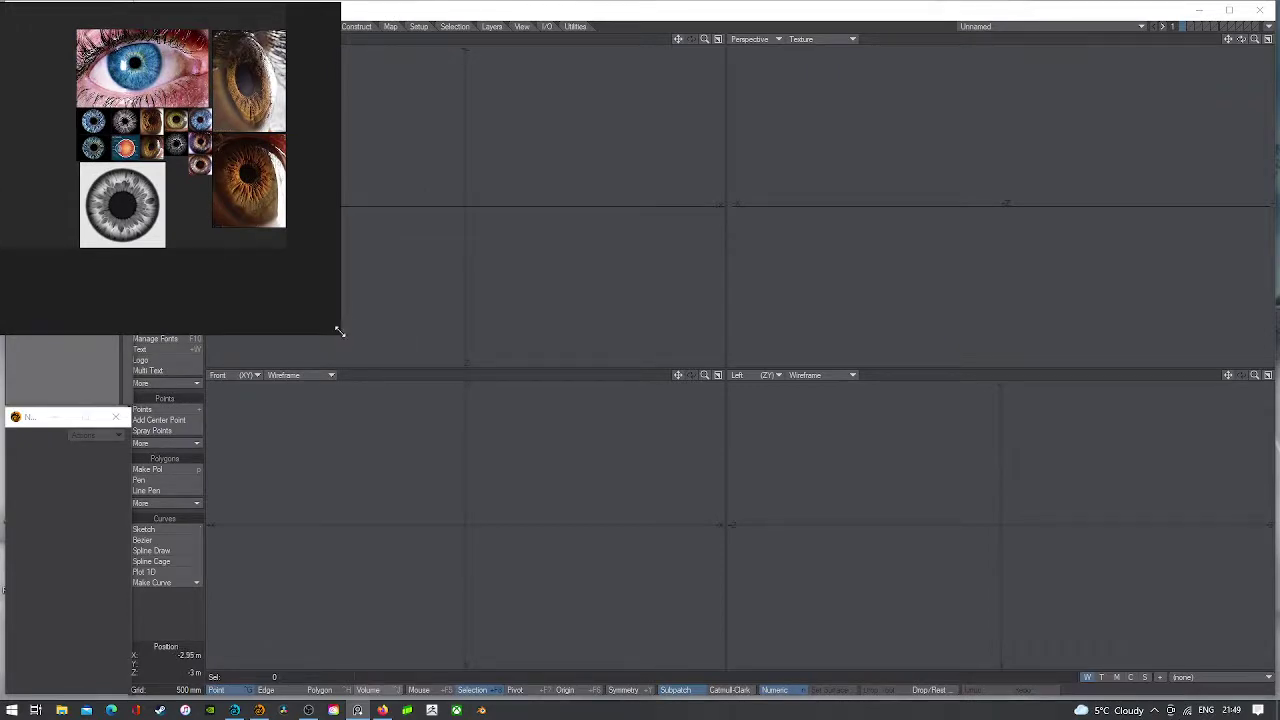
{"action": "left_click_drag", "start_coordinate": [340, 333], "coordinate": [268, 317]}
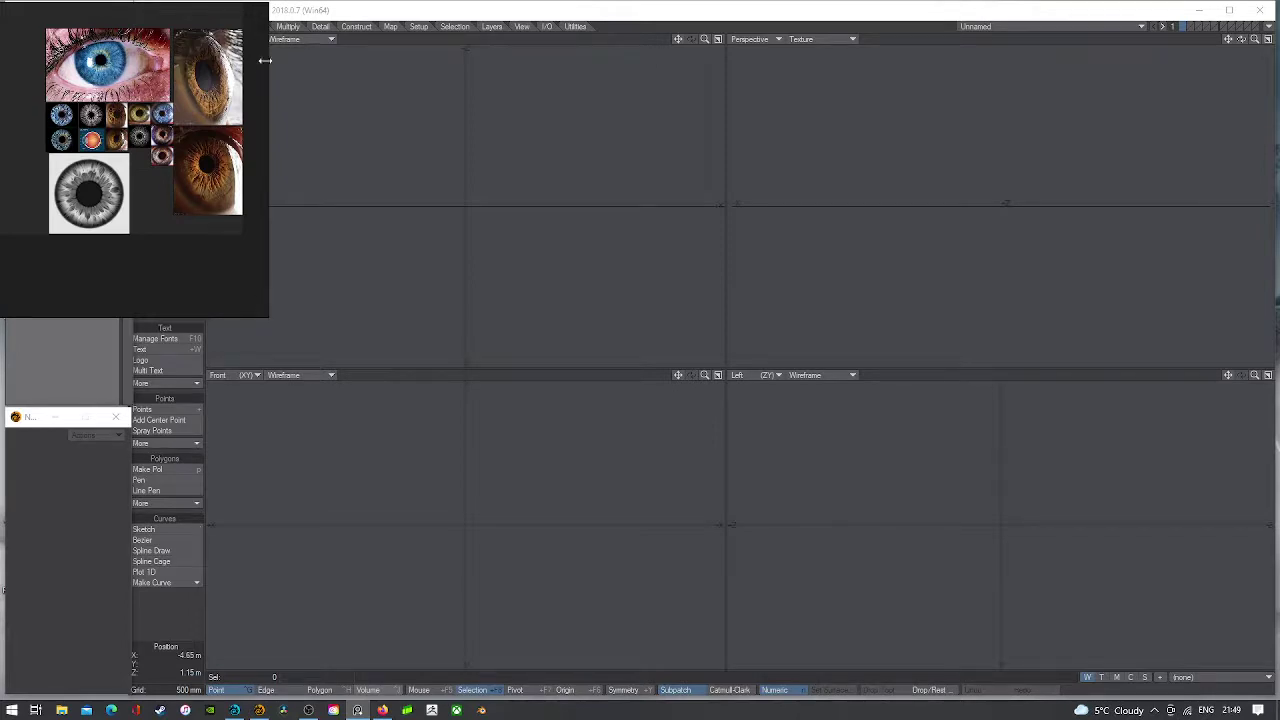
{"action": "left_click", "coordinate": [345, 16]}
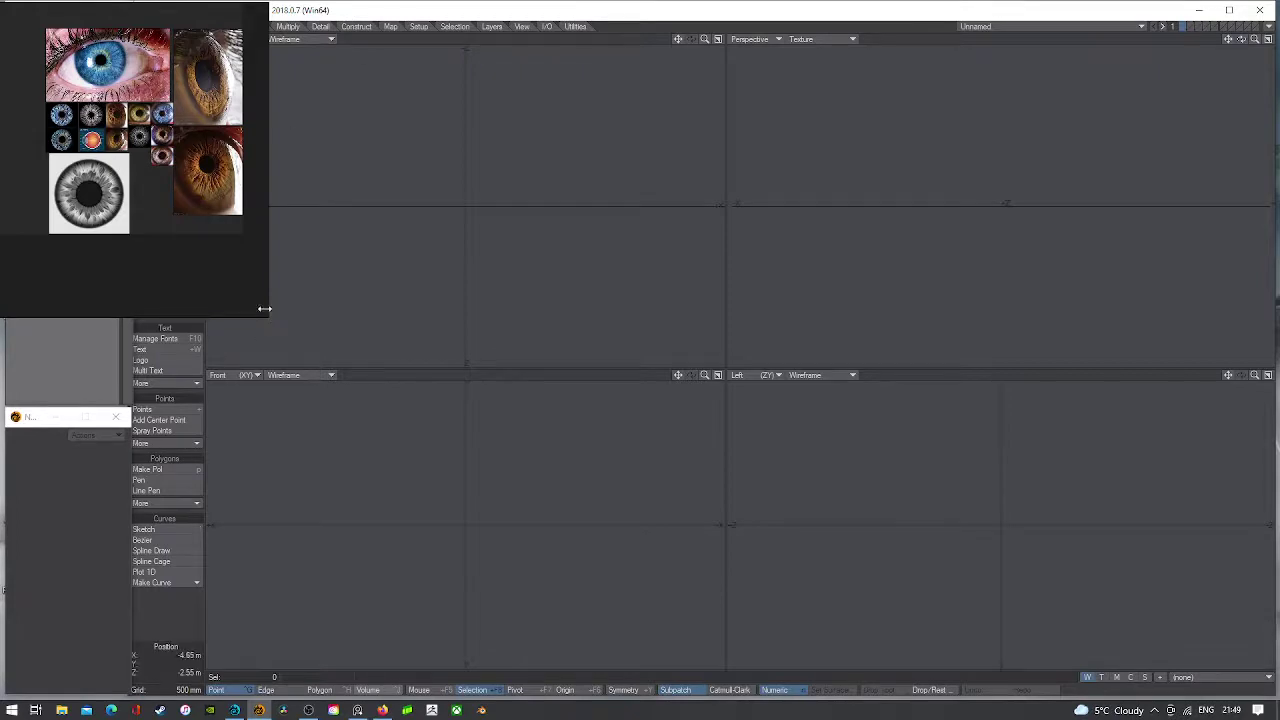
{"action": "left_click", "coordinate": [258, 196]}
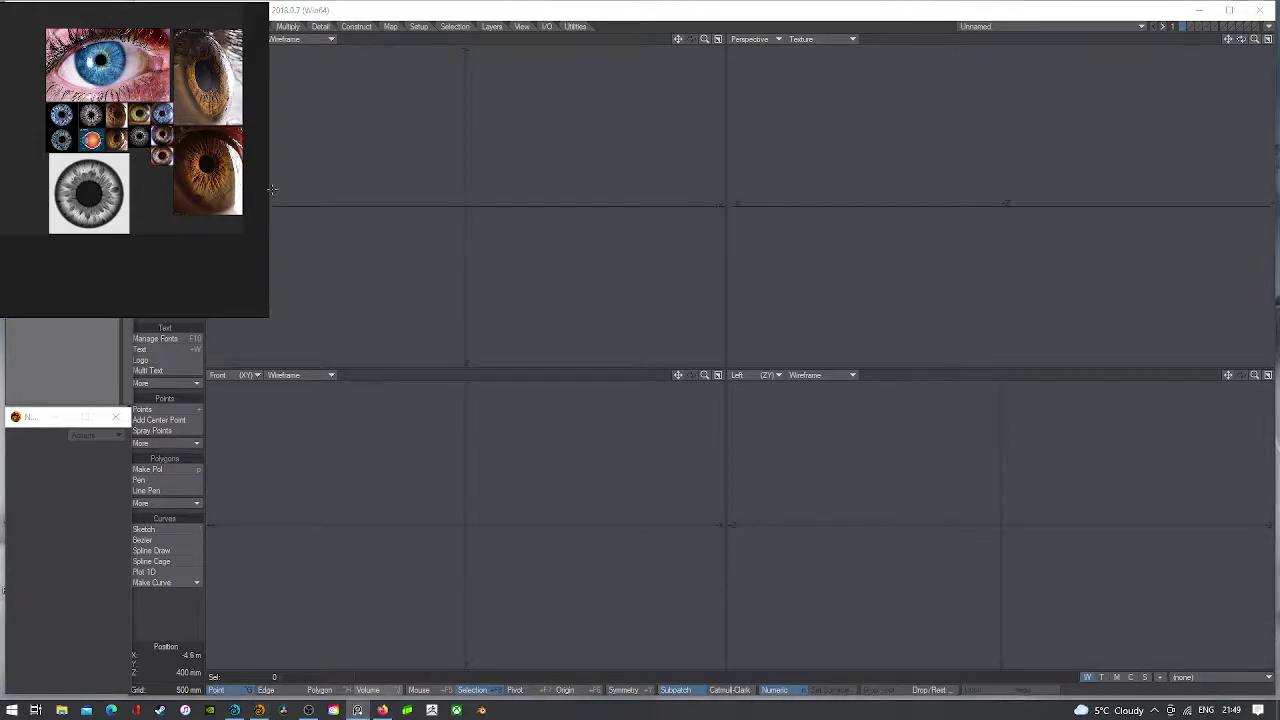
- Move the eye reference board to the lower-left corner of the desktop and return to Modeler
{"action": "right_click_drag", "start_coordinate": [355, 251], "coordinate": [398, 280]}
{"action": "scroll", "coordinate": [322, 229], "scroll_direction": "up", "scroll_amount": 2}
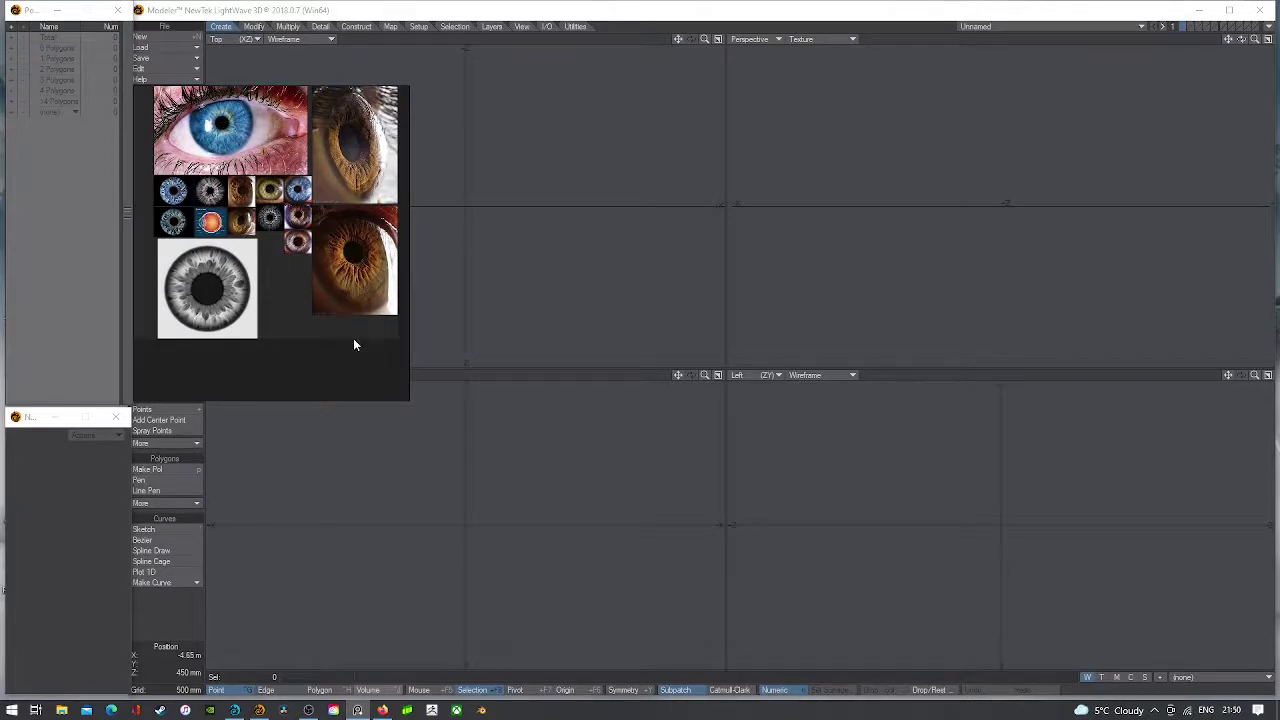
{"action": "left_click_drag", "start_coordinate": [357, 346], "coordinate": [351, 363]}
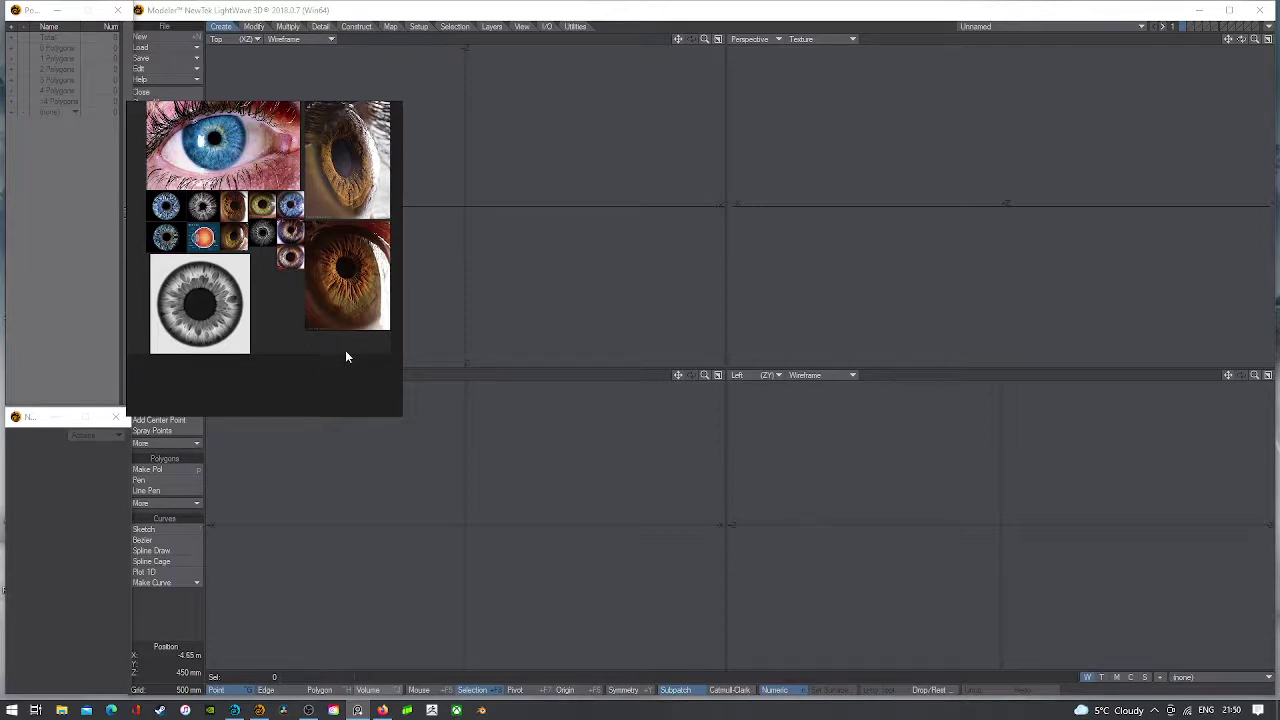
{"action": "left_click", "coordinate": [324, 273]}
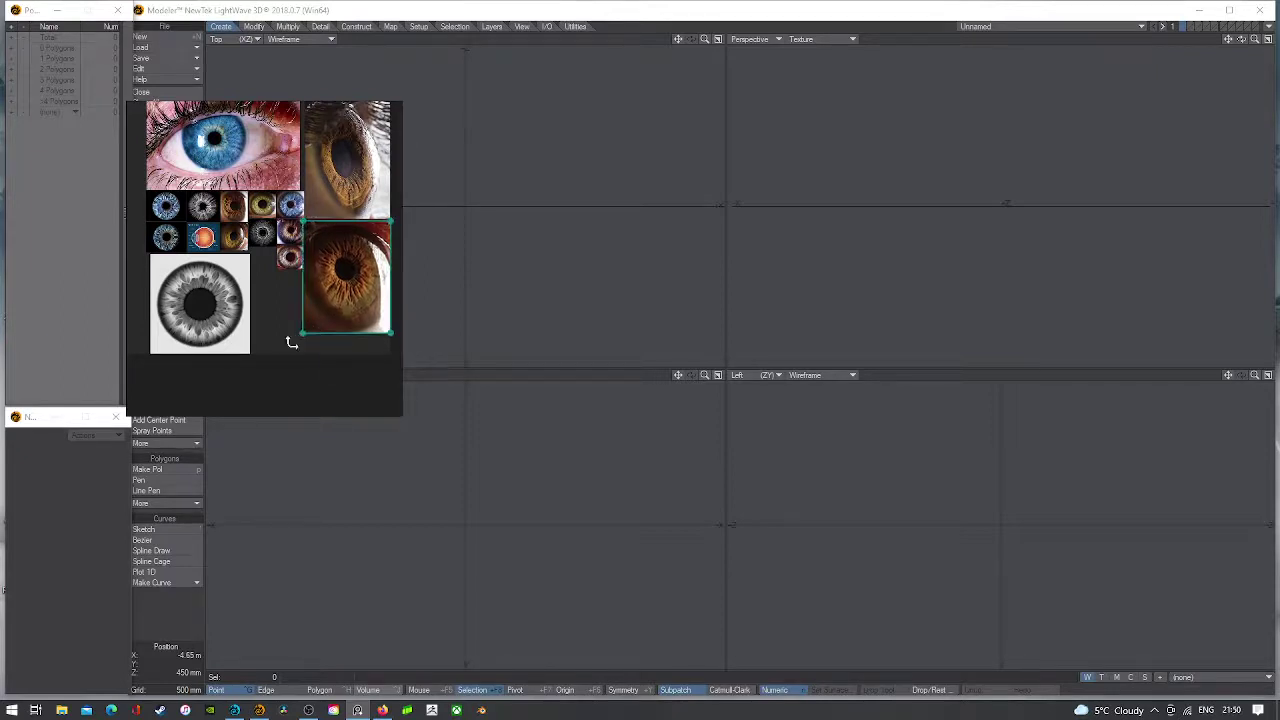
{"action": "left_click_drag", "start_coordinate": [302, 333], "coordinate": [300, 342]}
{"action": "left_click_drag", "start_coordinate": [338, 384], "coordinate": [3, 708]}
{"action": "left_click", "coordinate": [523, 10]}
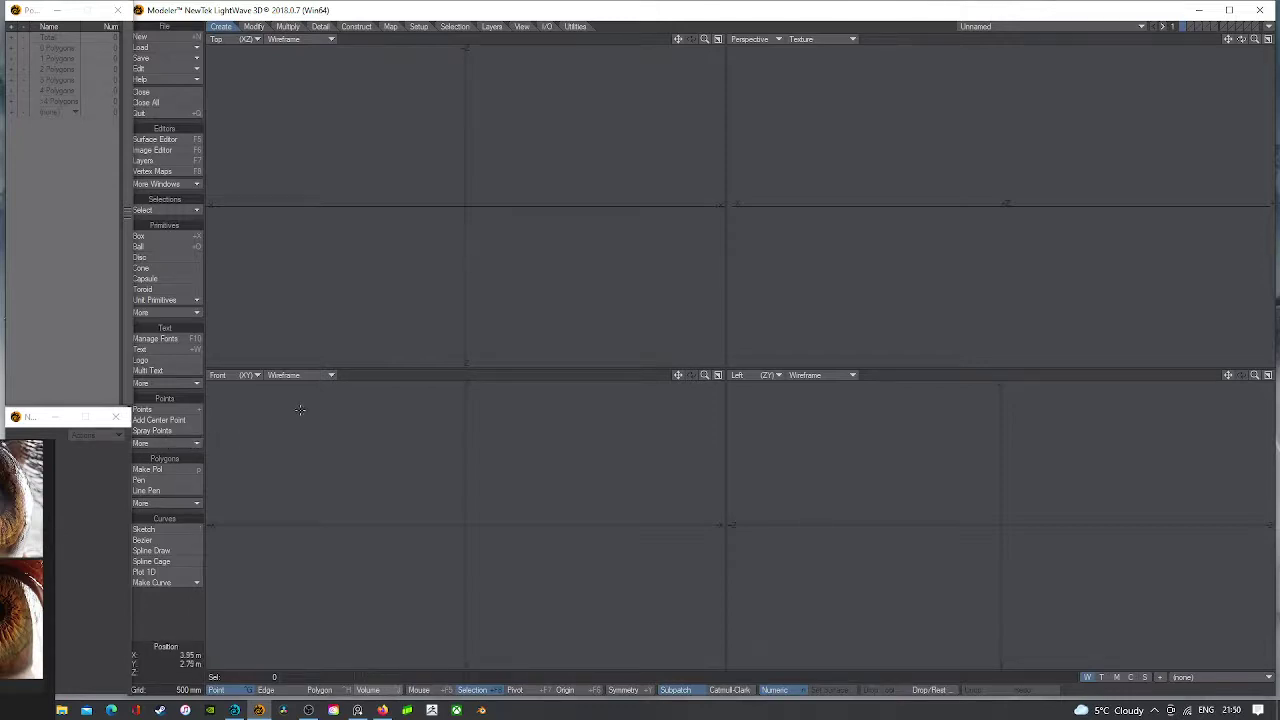
- Create a ball with the default 500 mm radius at the origin and align its axis to Z
{"action": "left_click", "coordinate": [163, 247]}
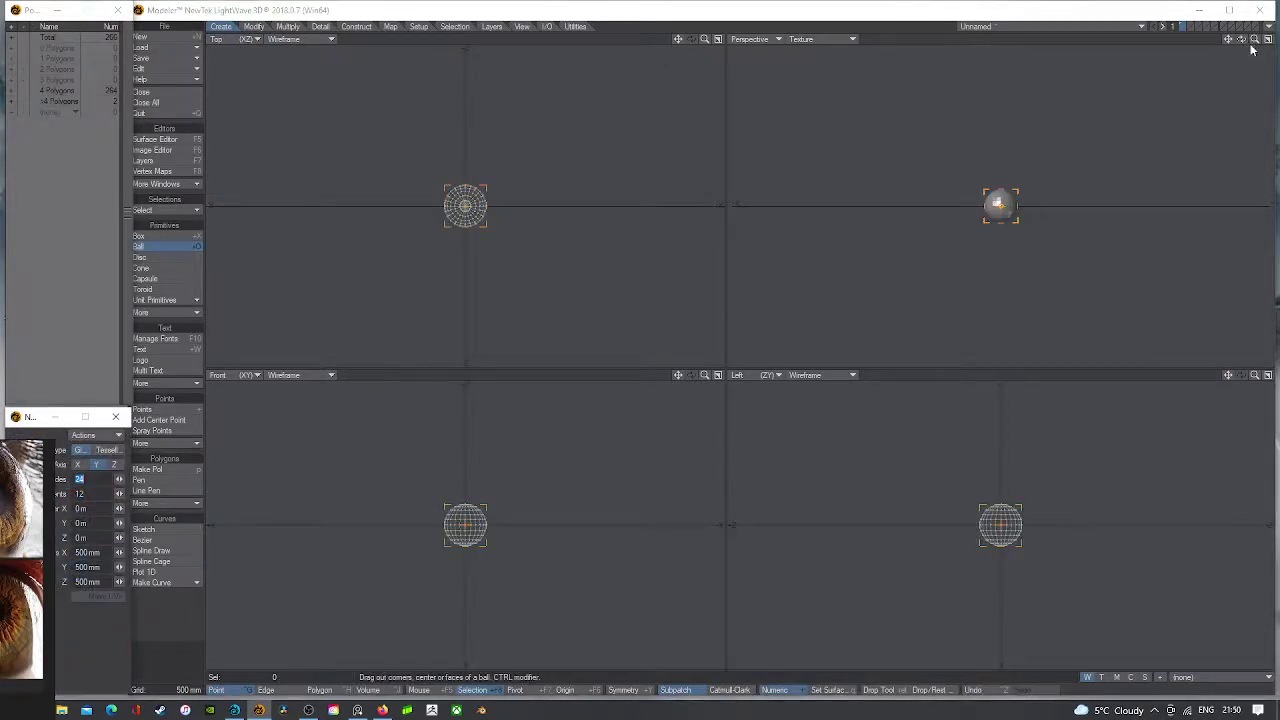
{"action": "key", "text": "a"}
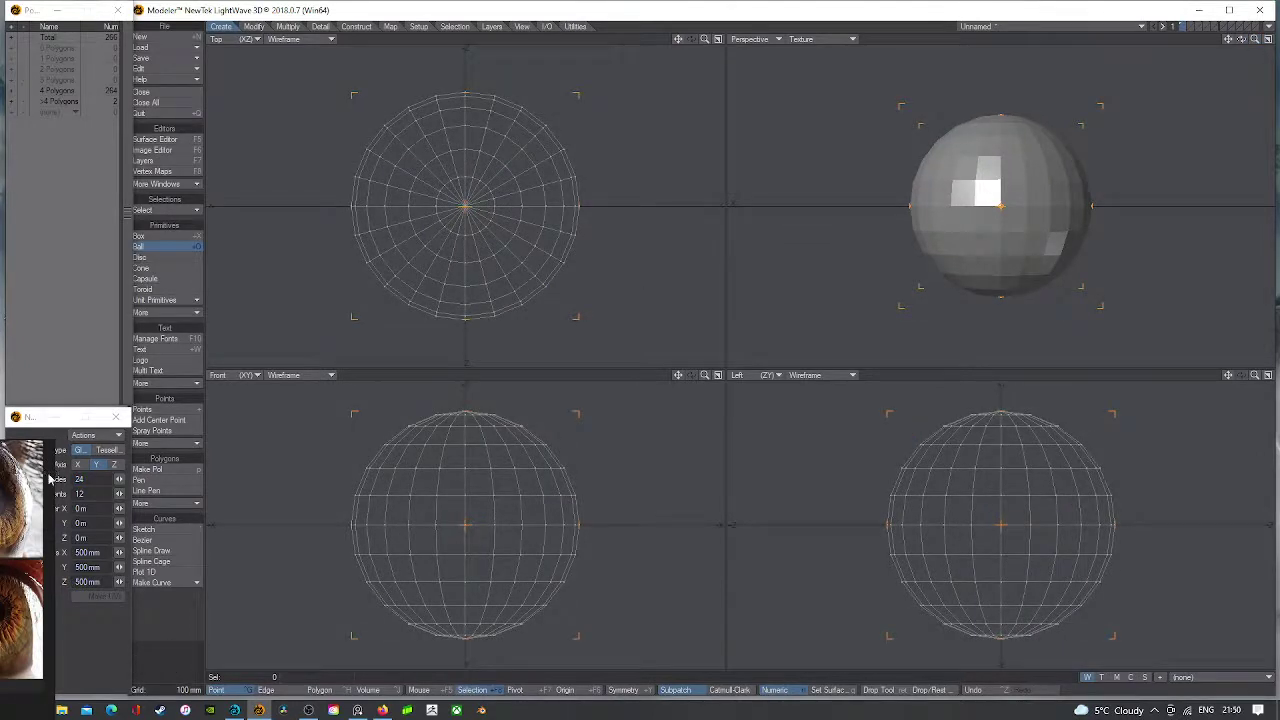
{"action": "right_click_drag", "start_coordinate": [49, 476], "coordinate": [21, 483]}
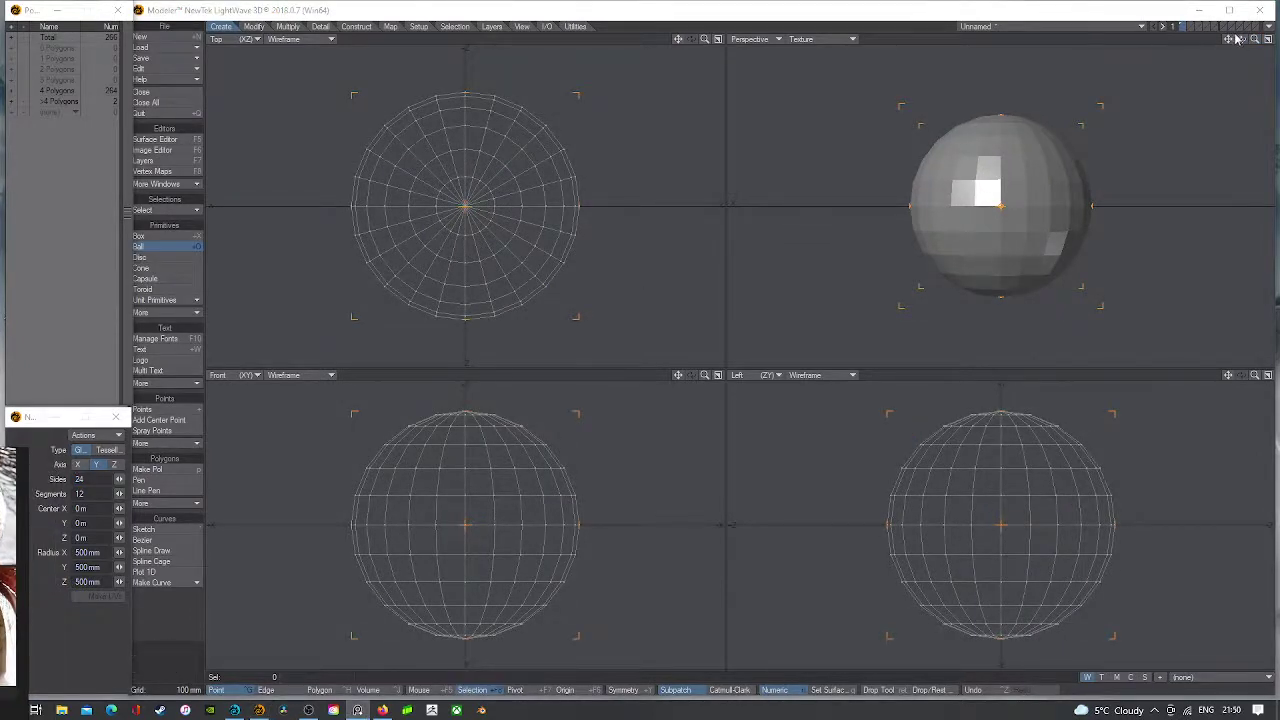
{"action": "left_click_drag", "start_coordinate": [1241, 38], "coordinate": [1177, 52]}
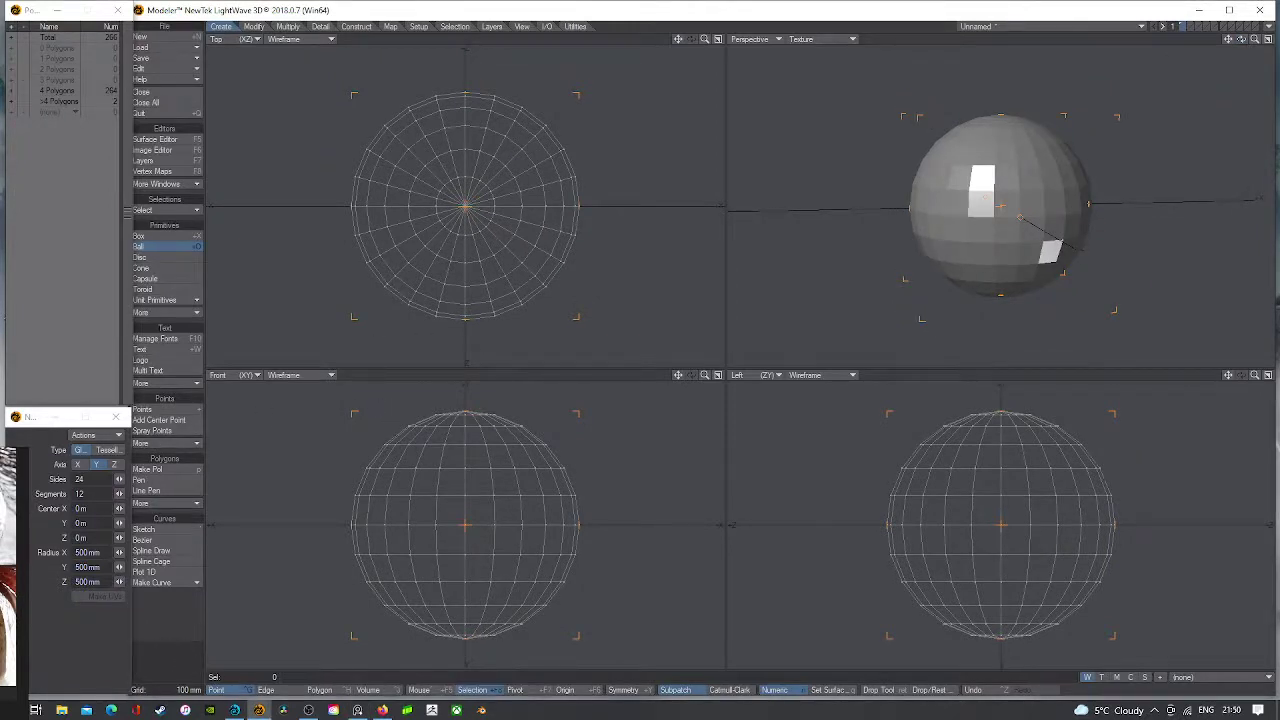
{"action": "left_click", "coordinate": [79, 465]}
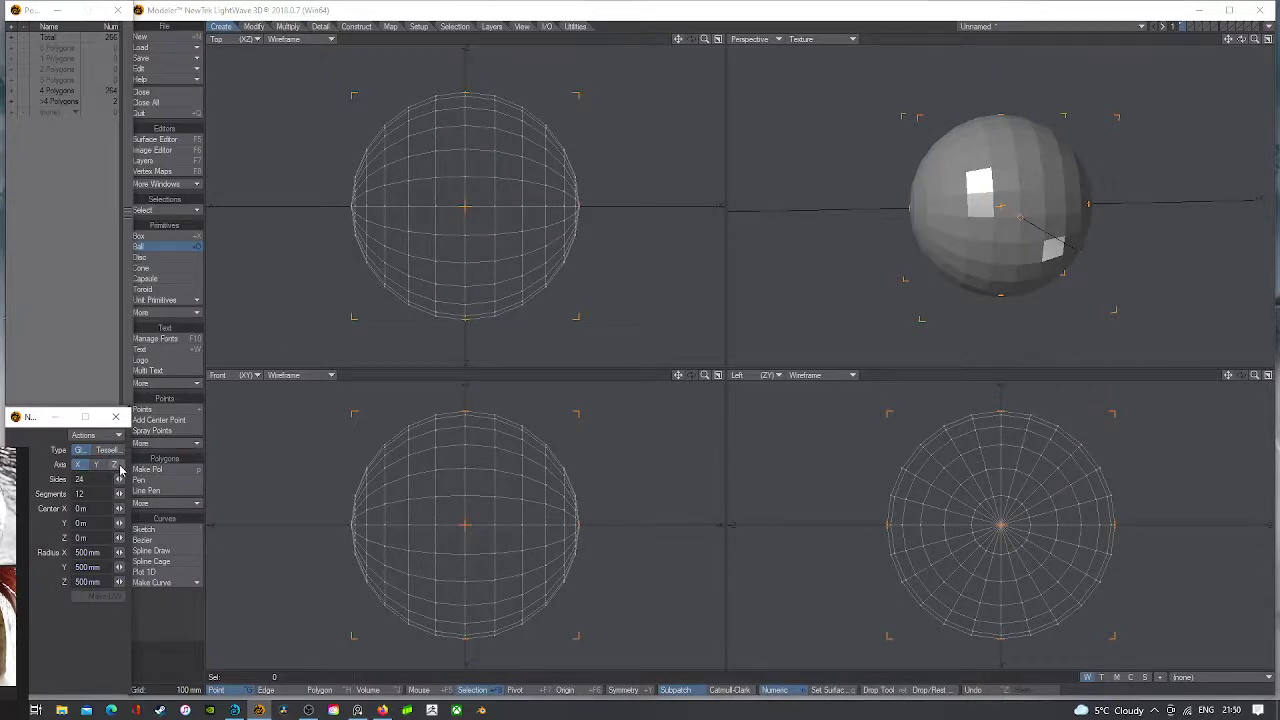
{"action": "left_click", "coordinate": [118, 466]}
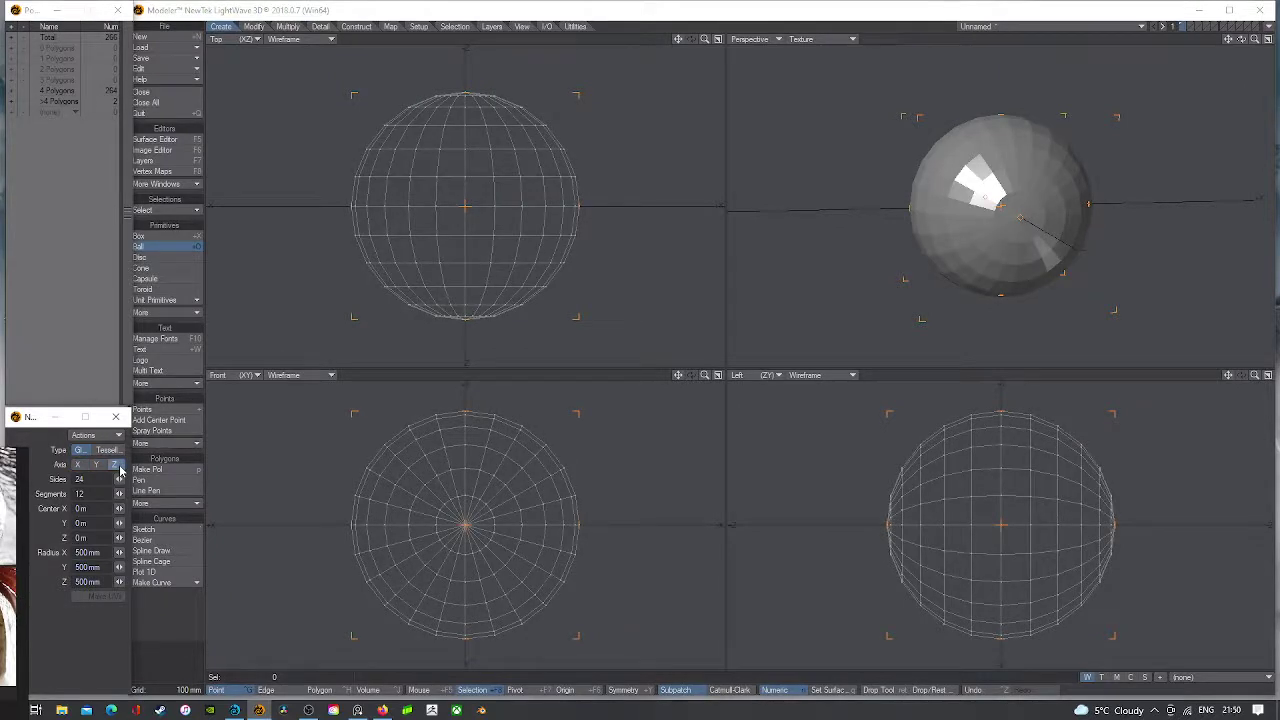
- Set the ball to 48 sides and 24 segments
{"action": "left_click", "coordinate": [92, 479]}
{"action": "type", "text": "48"}
{"action": "key", "text": "Tab"}
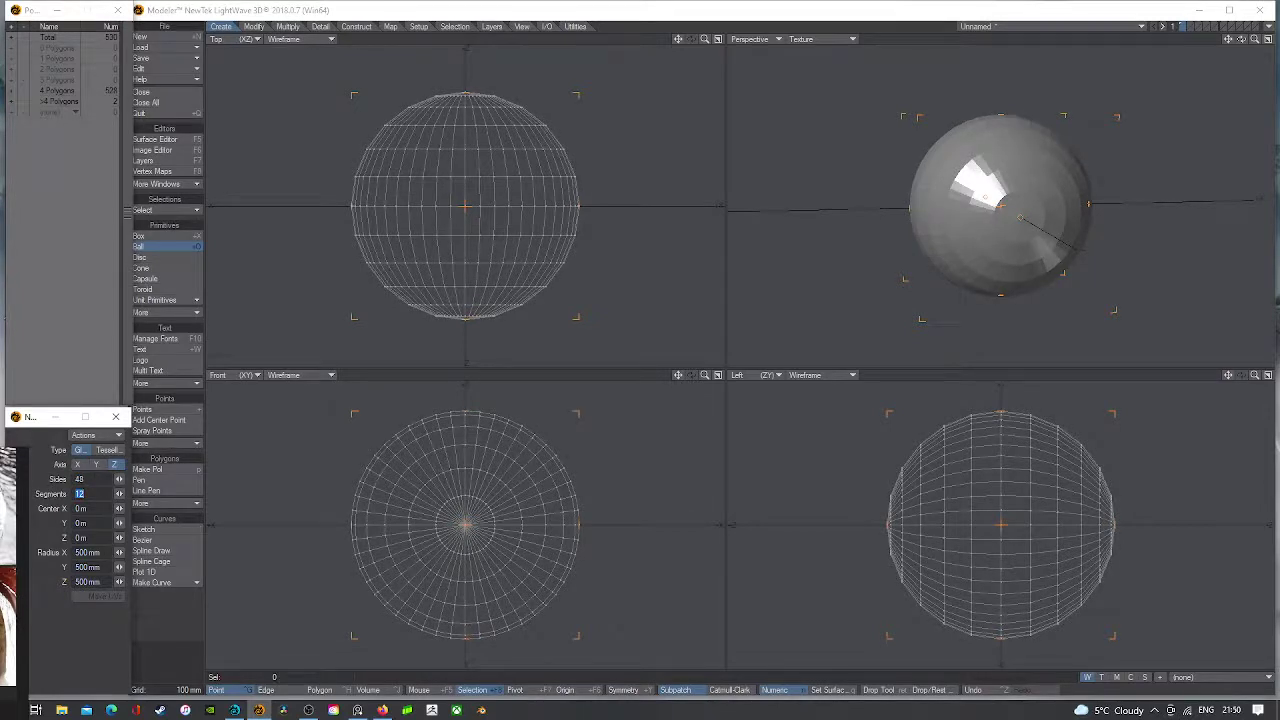
{"action": "type", "text": "24"}
{"action": "key", "text": "Tab"}
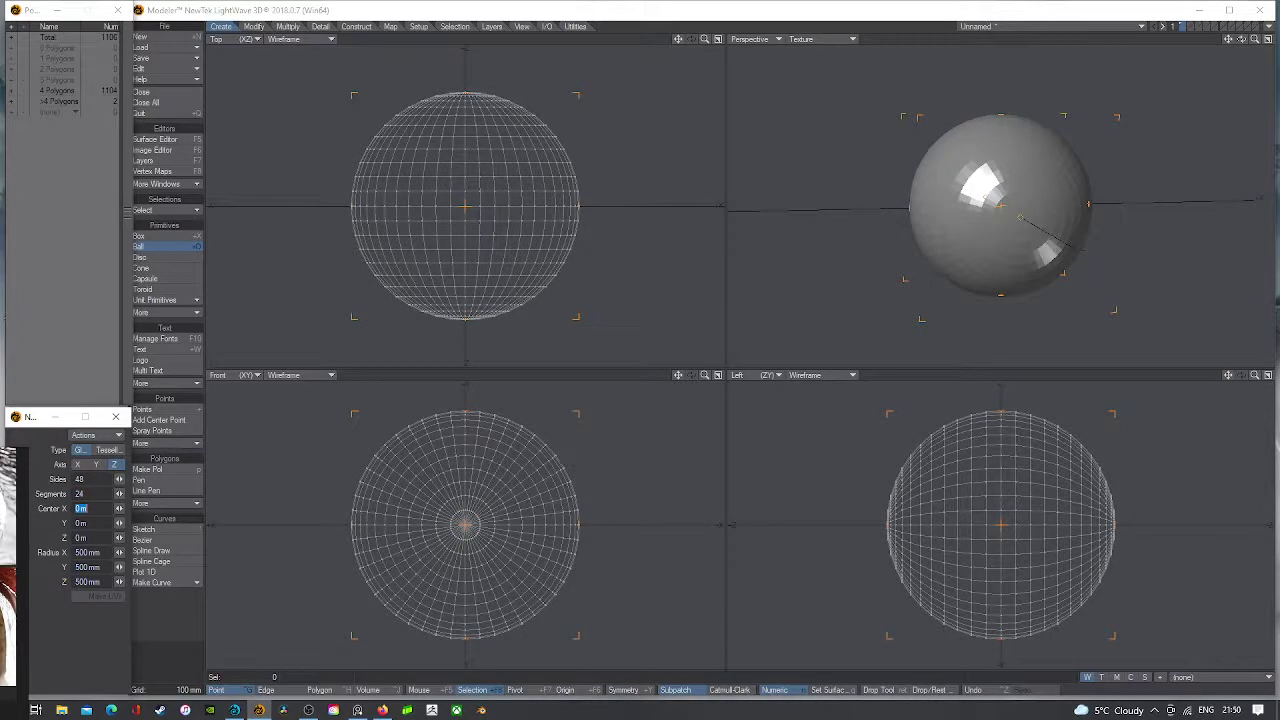
{"action": "left_click_drag", "start_coordinate": [1241, 39], "coordinate": [1232, 45]}
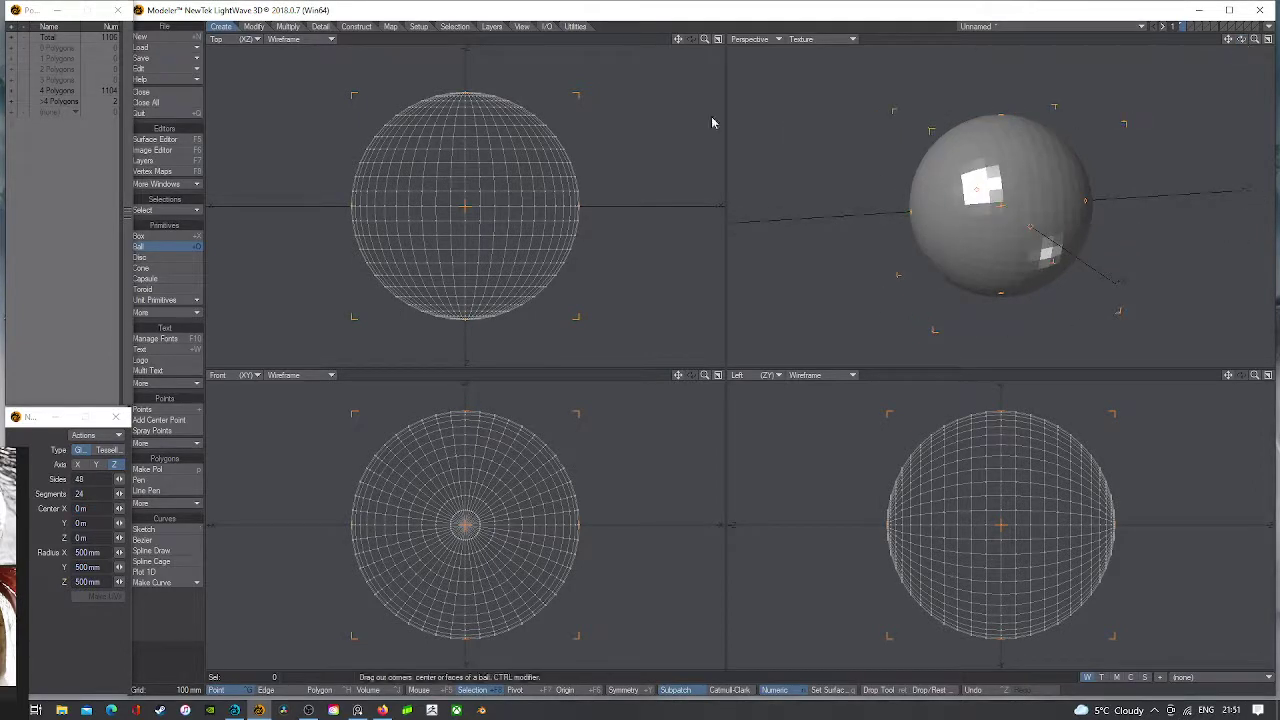
- Double the ball's resolution to 96 sides and 48 segments and finish creating it
{"action": "left_click", "coordinate": [80, 479]}
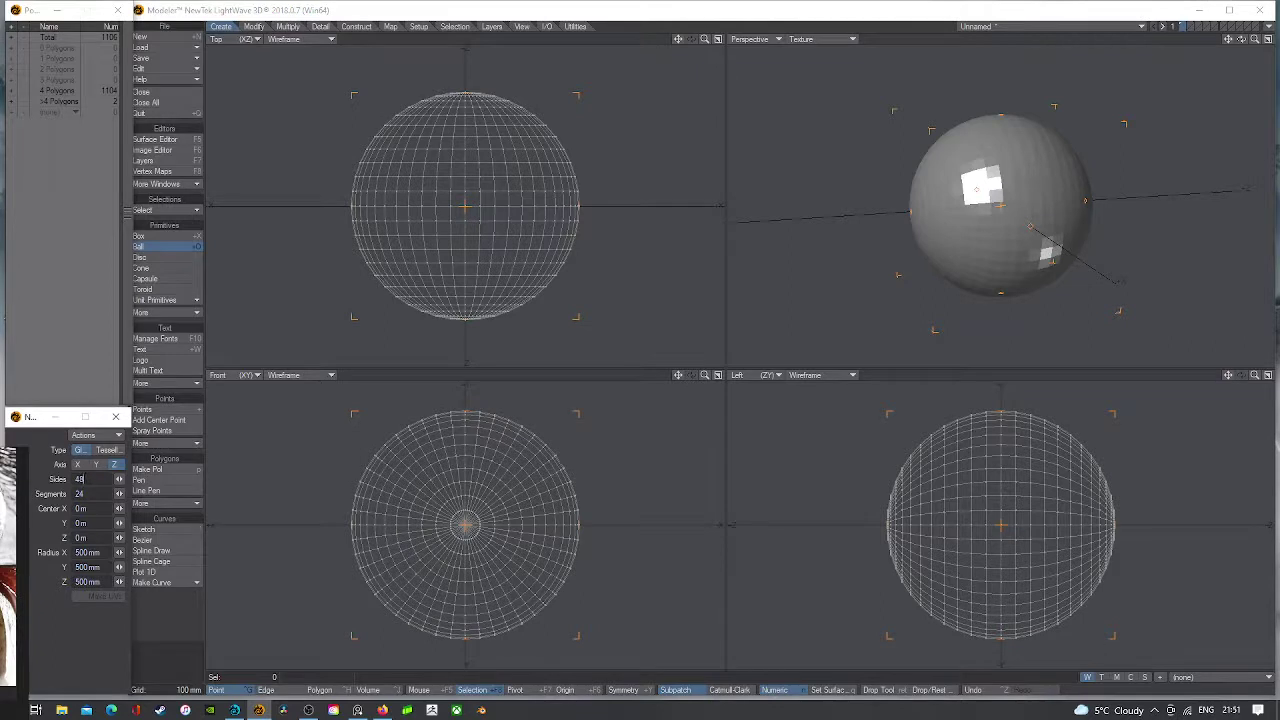
{"action": "type", "text": "*2"}
{"action": "key", "text": "Tab"}
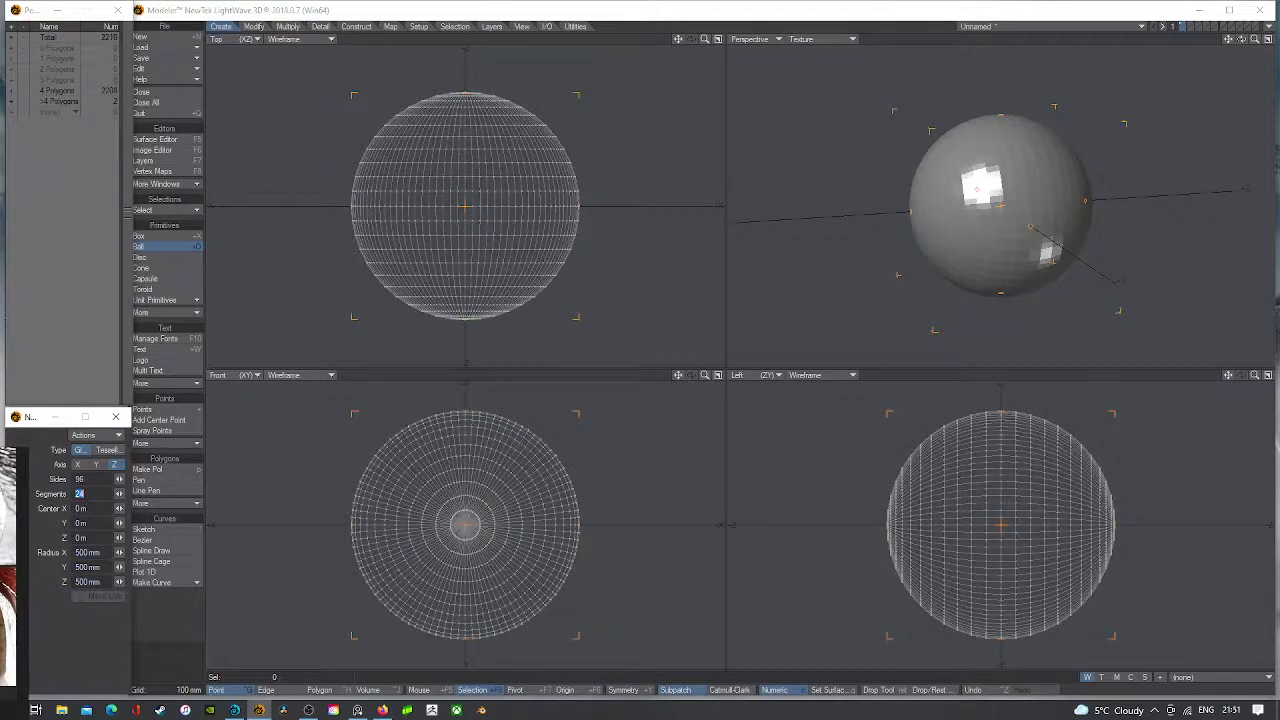
{"action": "left_click", "coordinate": [96, 493]}
{"action": "type", "text": "*2"}
{"action": "key", "text": "Tab"}
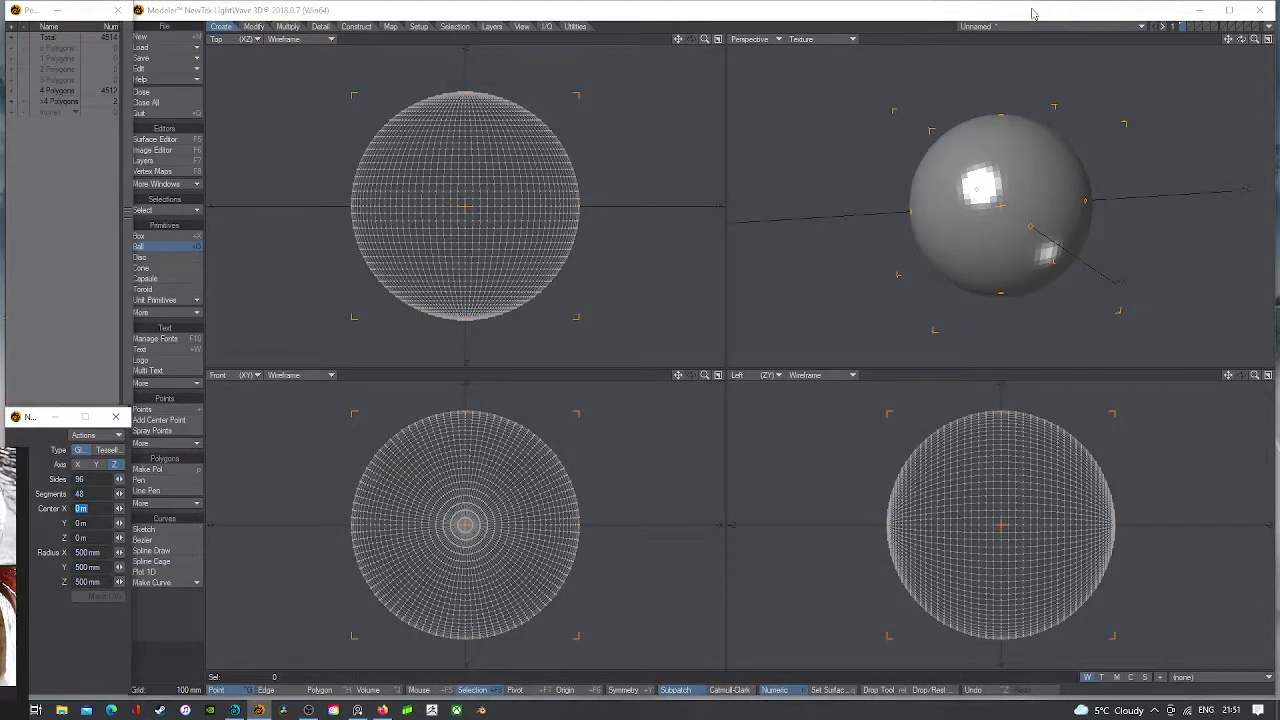
{"action": "key", "text": "space"}
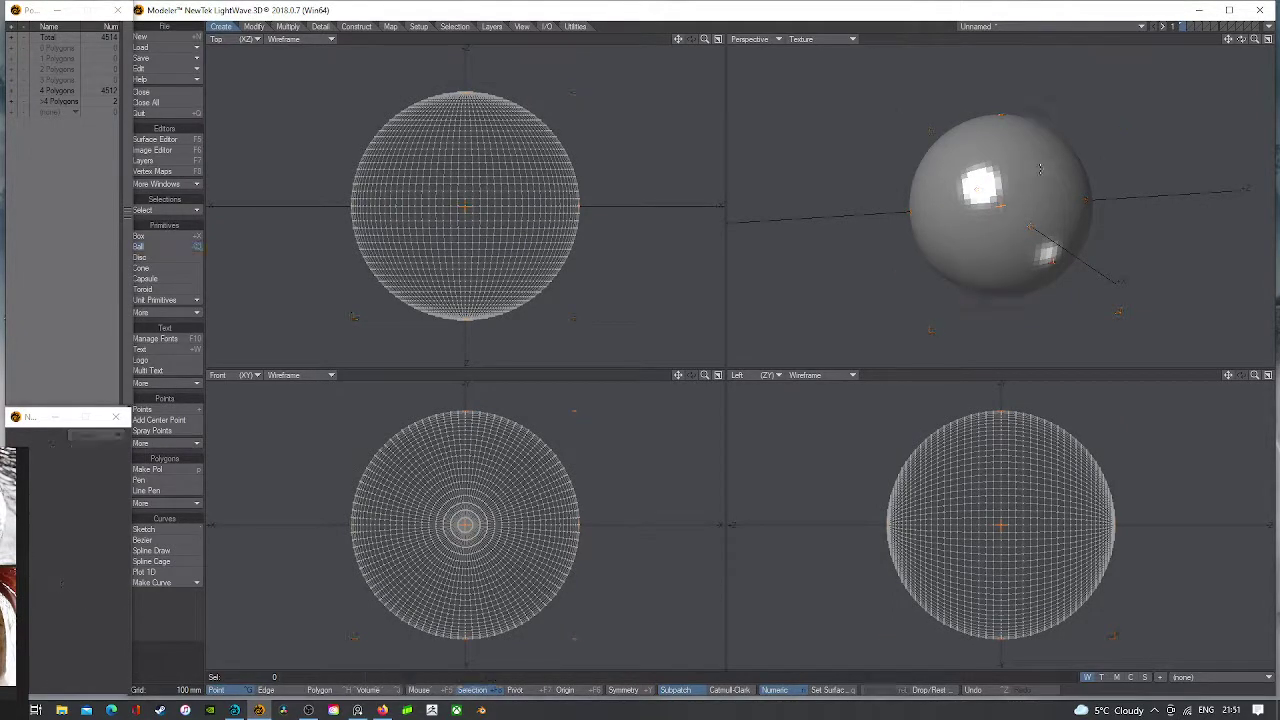
- Switch to polygon selection mode and try selecting a few polygons on the sphere
{"action": "left_click", "coordinate": [320, 690]}
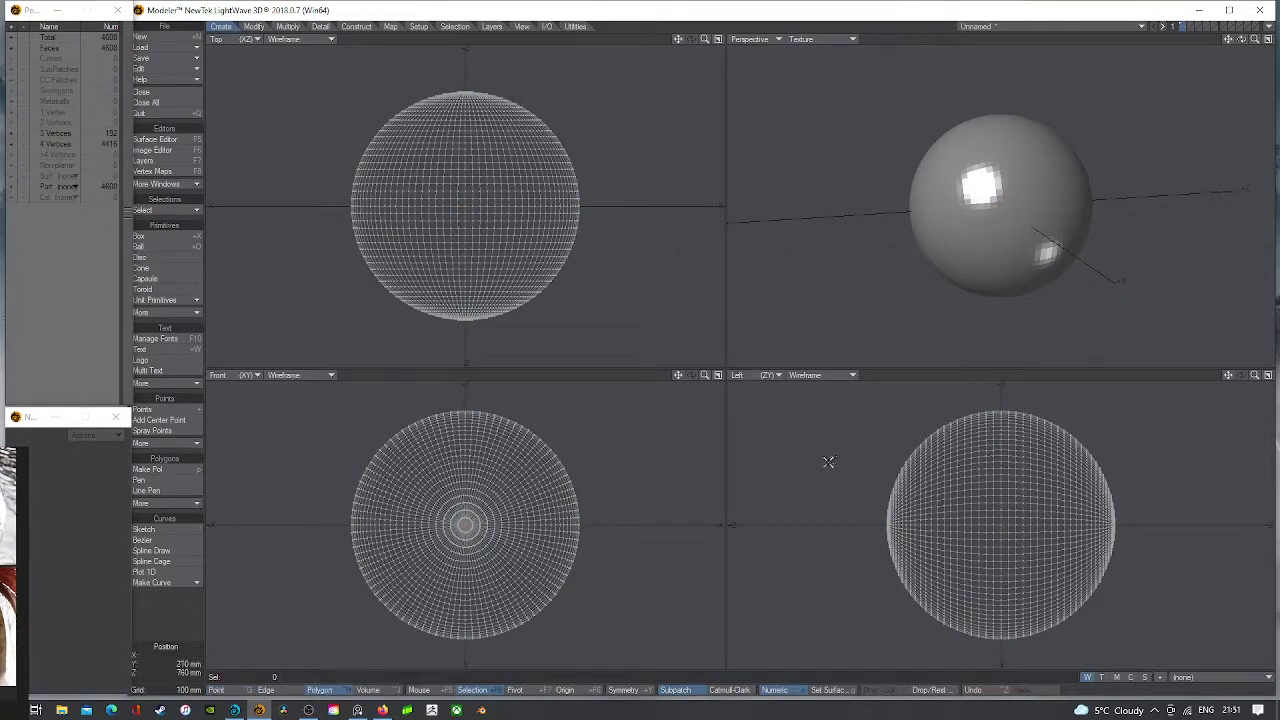
{"action": "left_click_drag", "start_coordinate": [1240, 42], "coordinate": [1190, 46]}
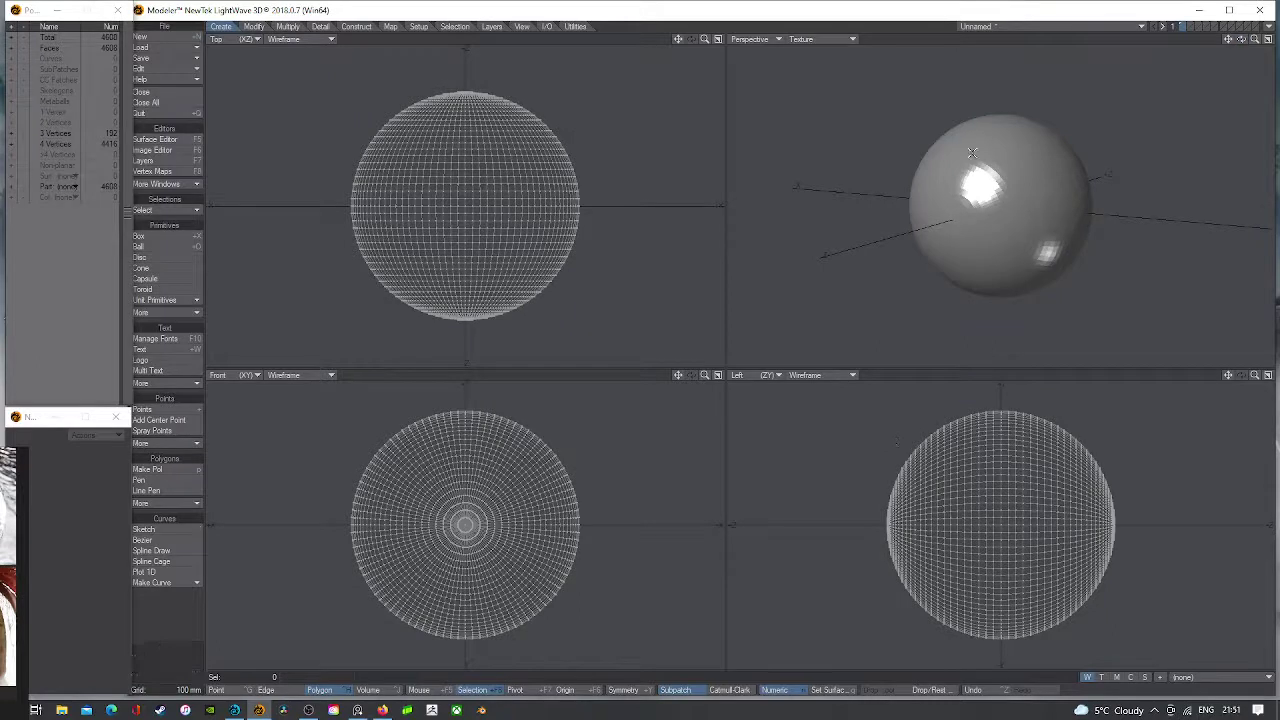
{"action": "left_click_drag", "start_coordinate": [970, 194], "coordinate": [968, 202]}
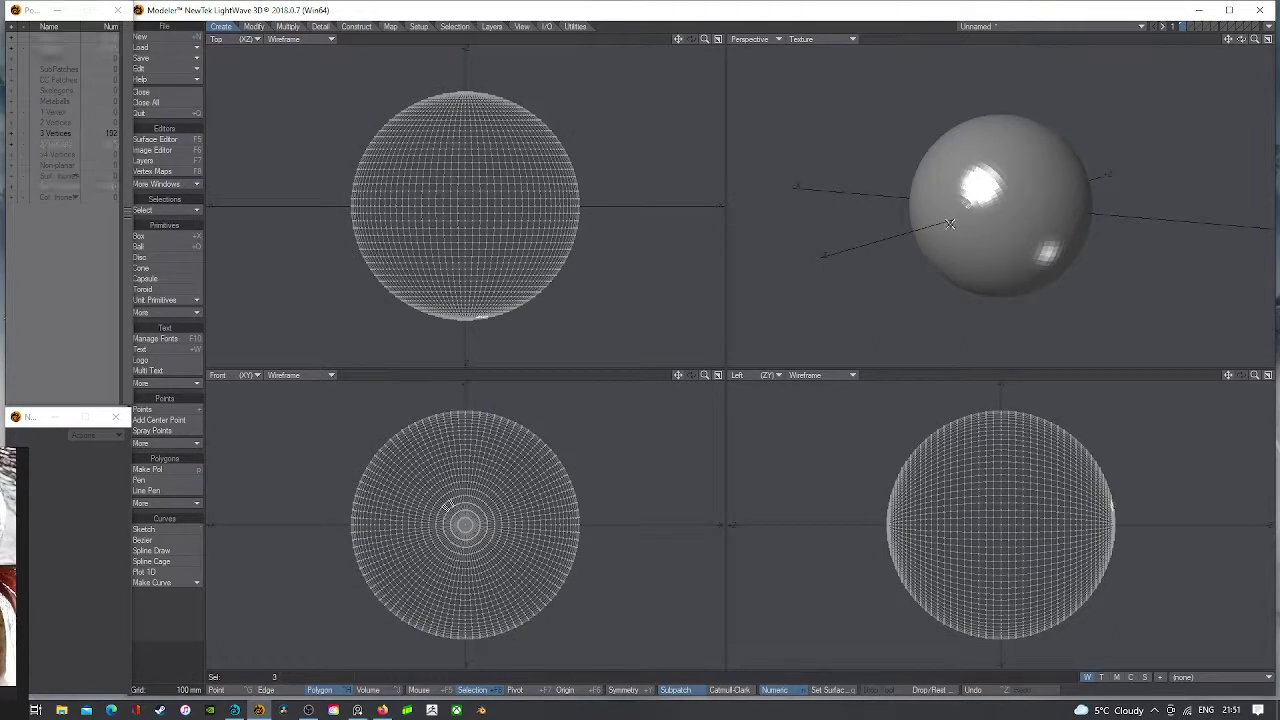
{"action": "mouse_move", "coordinate": [576, 281]}
{"action": "right_mouse_down"}
{"action": "mouse_move", "coordinate": [466, 354]}
{"action": "mouse_move", "coordinate": [560, 330]}
{"action": "right_mouse_up"}
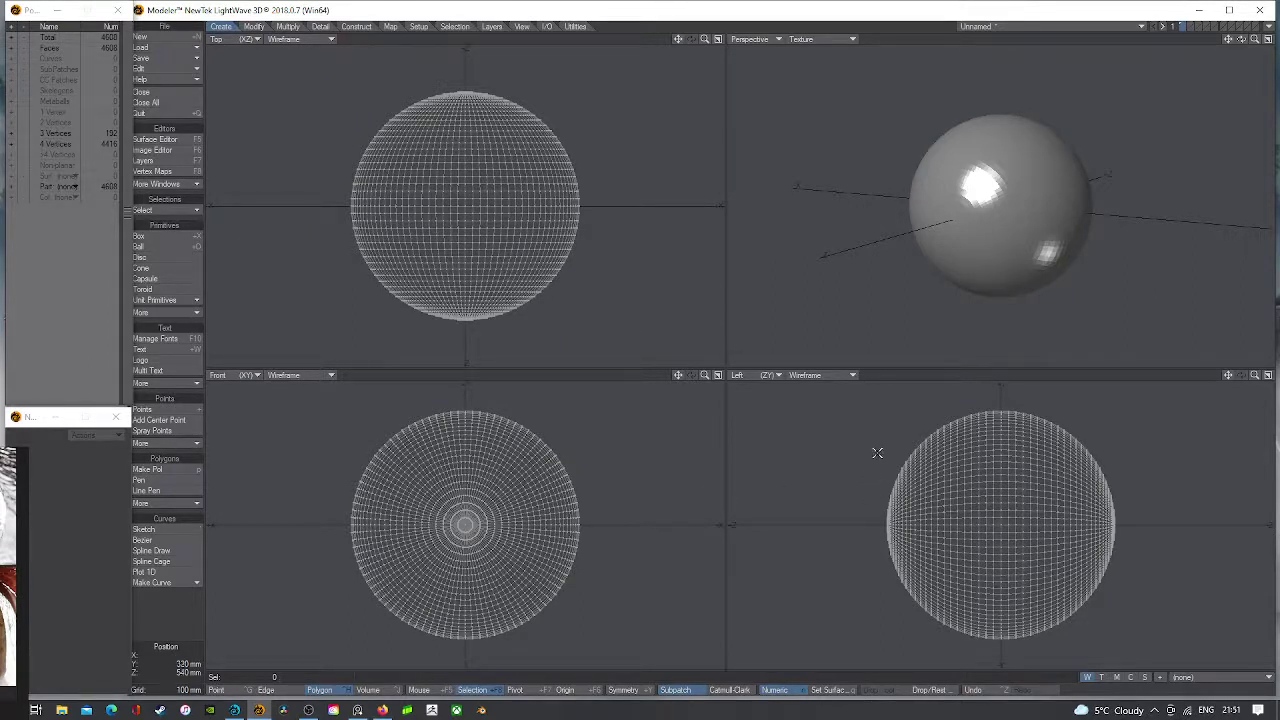
{"action": "right_click_drag", "start_coordinate": [876, 453], "coordinate": [866, 512]}
{"action": "right_click_drag", "start_coordinate": [897, 420], "coordinate": [874, 474]}
{"action": "mouse_move", "coordinate": [874, 472]}
{"action": "left_mouse_down"}
{"action": "mouse_move", "coordinate": [898, 620]}
{"action": "mouse_move", "coordinate": [924, 622]}
{"action": "mouse_move", "coordinate": [926, 568]}
{"action": "left_mouse_up"}
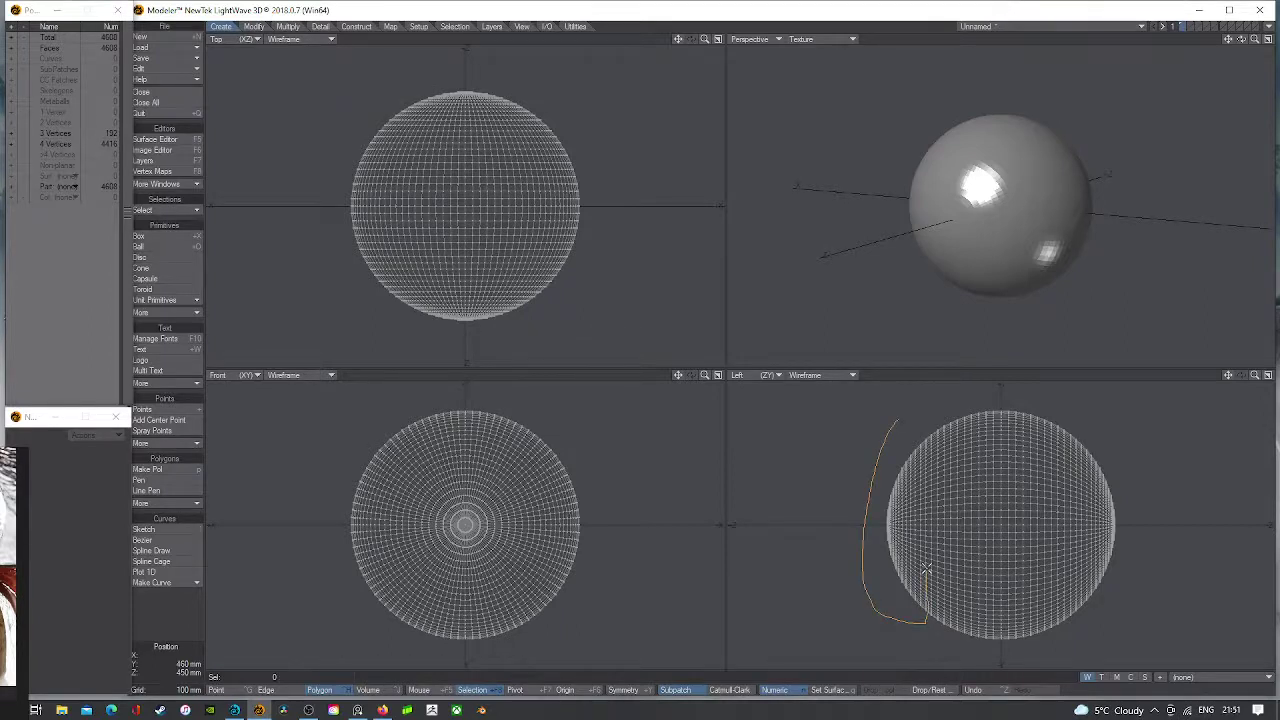
{"action": "mouse_move", "coordinate": [926, 568]}
{"action": "right_mouse_down"}
{"action": "mouse_move", "coordinate": [915, 420]}
{"action": "mouse_move", "coordinate": [900, 415]}
{"action": "right_mouse_up"}
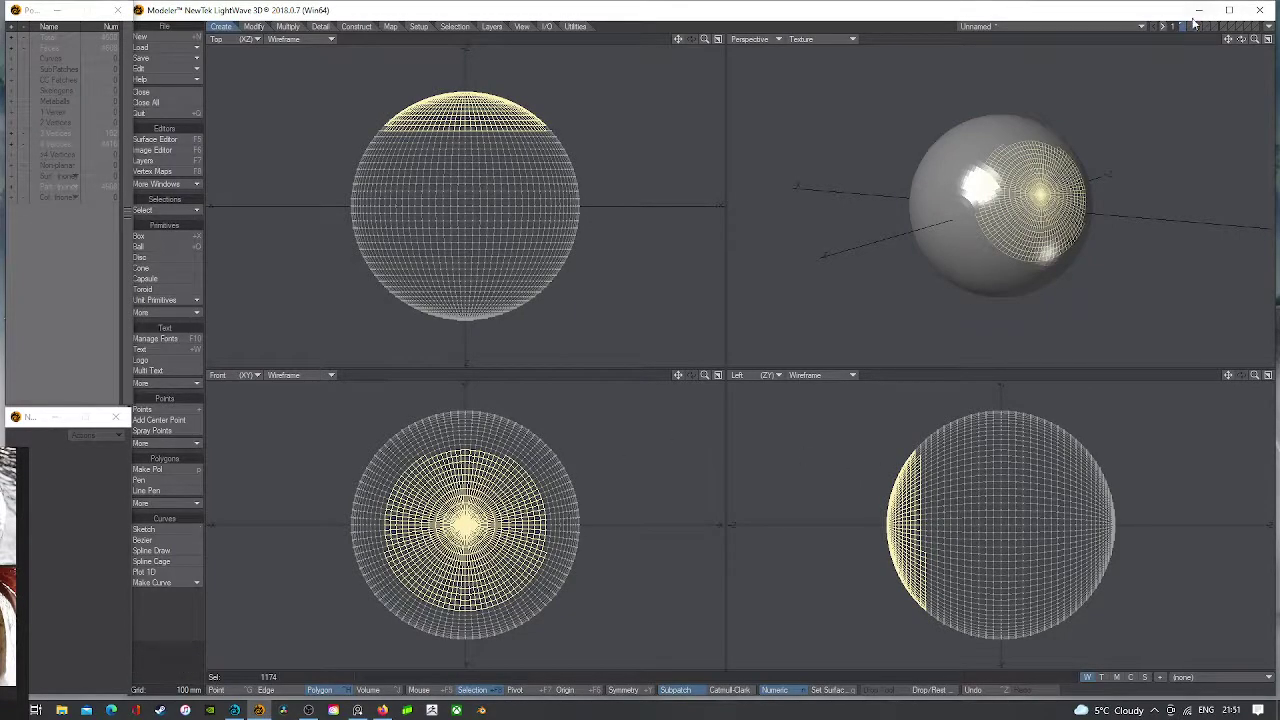
{"action": "left_click_drag", "start_coordinate": [1242, 39], "coordinate": [1228, 50]}
{"action": "scroll", "coordinate": [968, 170], "scroll_direction": "up", "scroll_amount": 5}
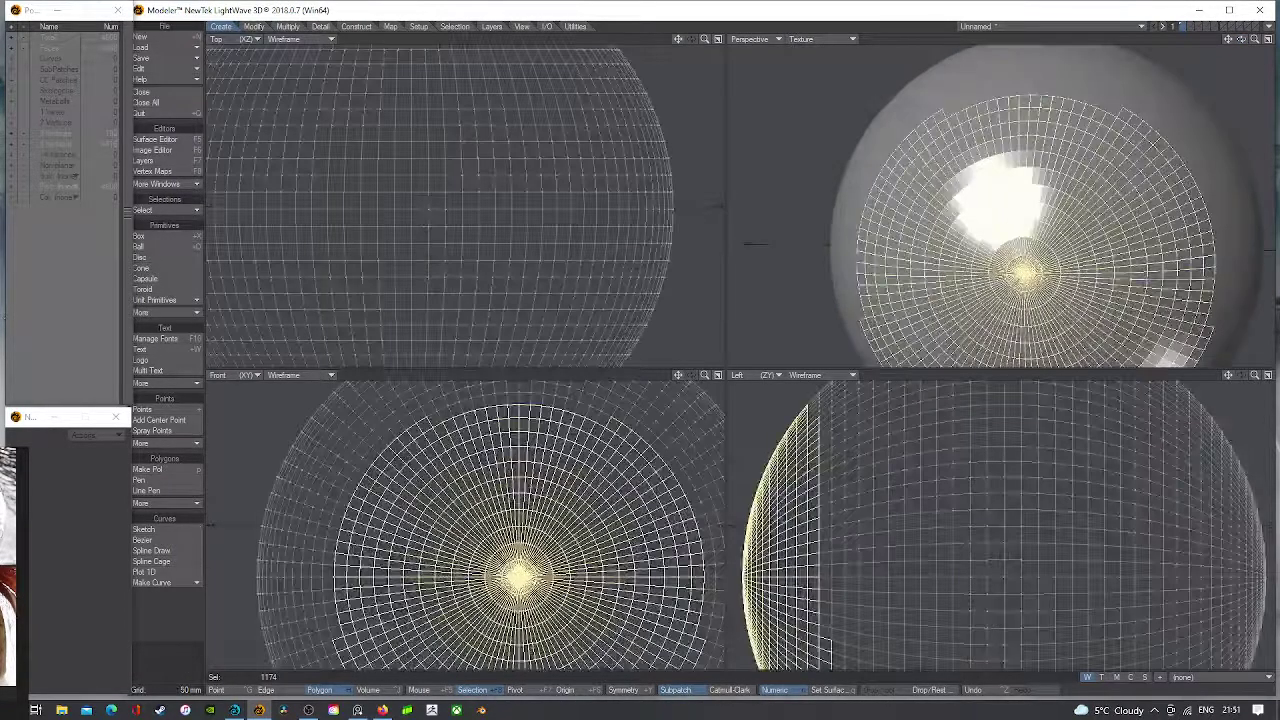
{"action": "key", "text": "slash"}
{"action": "mouse_move", "coordinate": [1012, 279]}
{"action": "left_mouse_down"}
{"action": "mouse_move", "coordinate": [1037, 261]}
{"action": "mouse_move", "coordinate": [1025, 262]}
{"action": "left_mouse_up"}
{"action": "key", "text": "slash"}
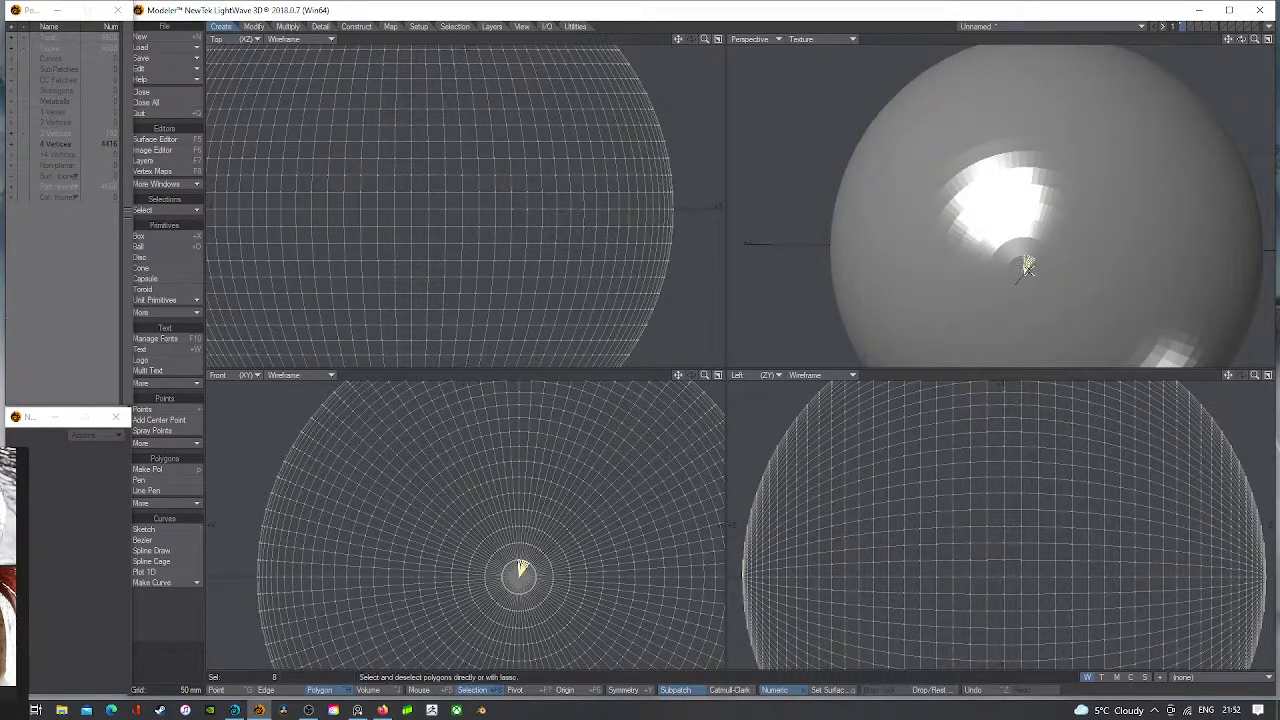
{"action": "key", "text": "slash"}
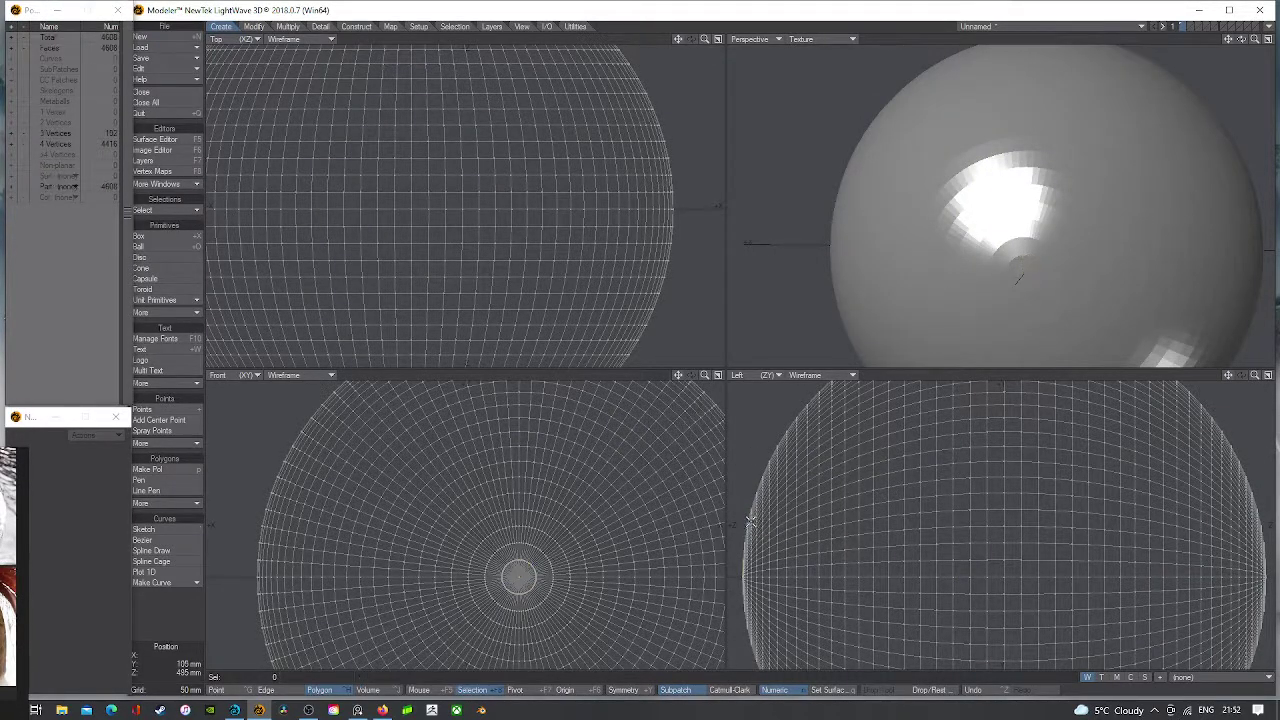
- Select the polygons around the sphere's front pole and trim the stray ones to leave a roughly circular patch
{"action": "mouse_move", "coordinate": [750, 521]}
{"action": "right_mouse_down"}
{"action": "mouse_move", "coordinate": [722, 618]}
{"action": "mouse_move", "coordinate": [759, 678]}
{"action": "mouse_move", "coordinate": [755, 510]}
{"action": "right_mouse_up"}
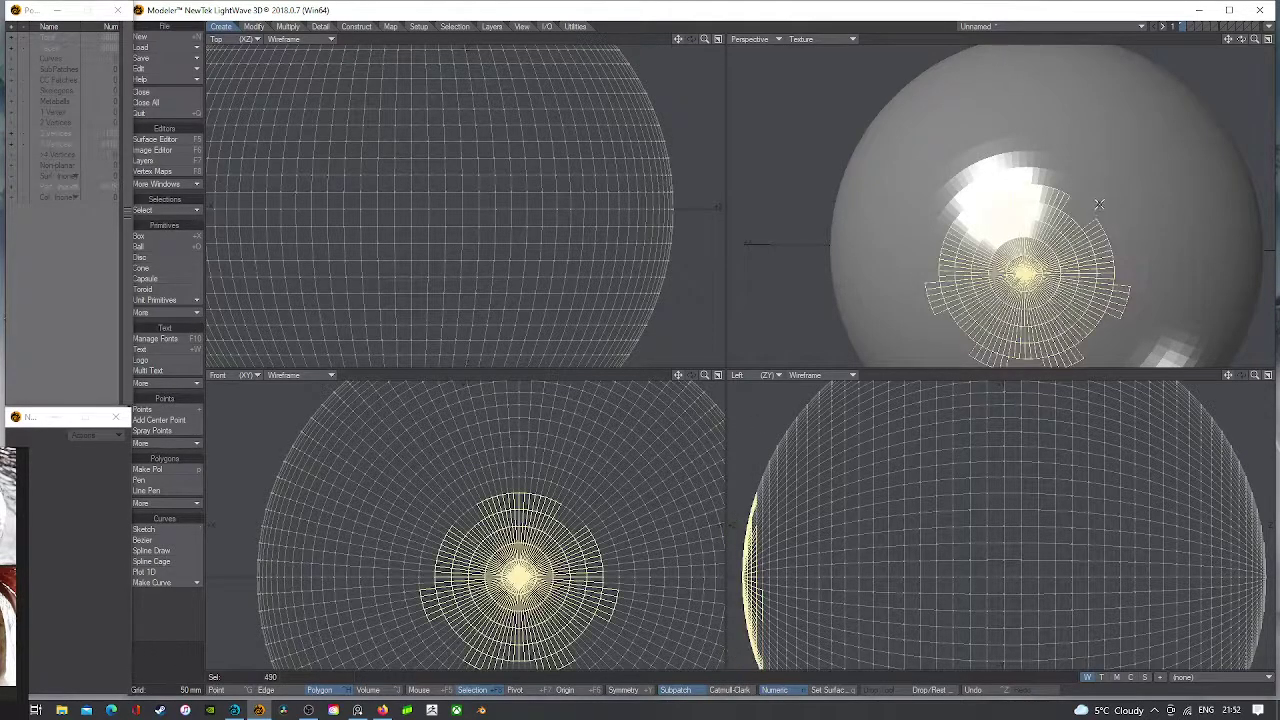
{"action": "left_click_drag", "start_coordinate": [1087, 229], "coordinate": [1066, 206], "text": "shift"}
{"action": "mouse_move", "coordinate": [1122, 276]}
{"action": "left_mouse_down"}
{"action": "mouse_move", "coordinate": [1112, 332]}
{"action": "mouse_move", "coordinate": [1116, 310]}
{"action": "mouse_move", "coordinate": [1078, 360]}
{"action": "mouse_move", "coordinate": [990, 360]}
{"action": "mouse_move", "coordinate": [938, 290]}
{"action": "mouse_move", "coordinate": [942, 320]}
{"action": "left_mouse_up"}
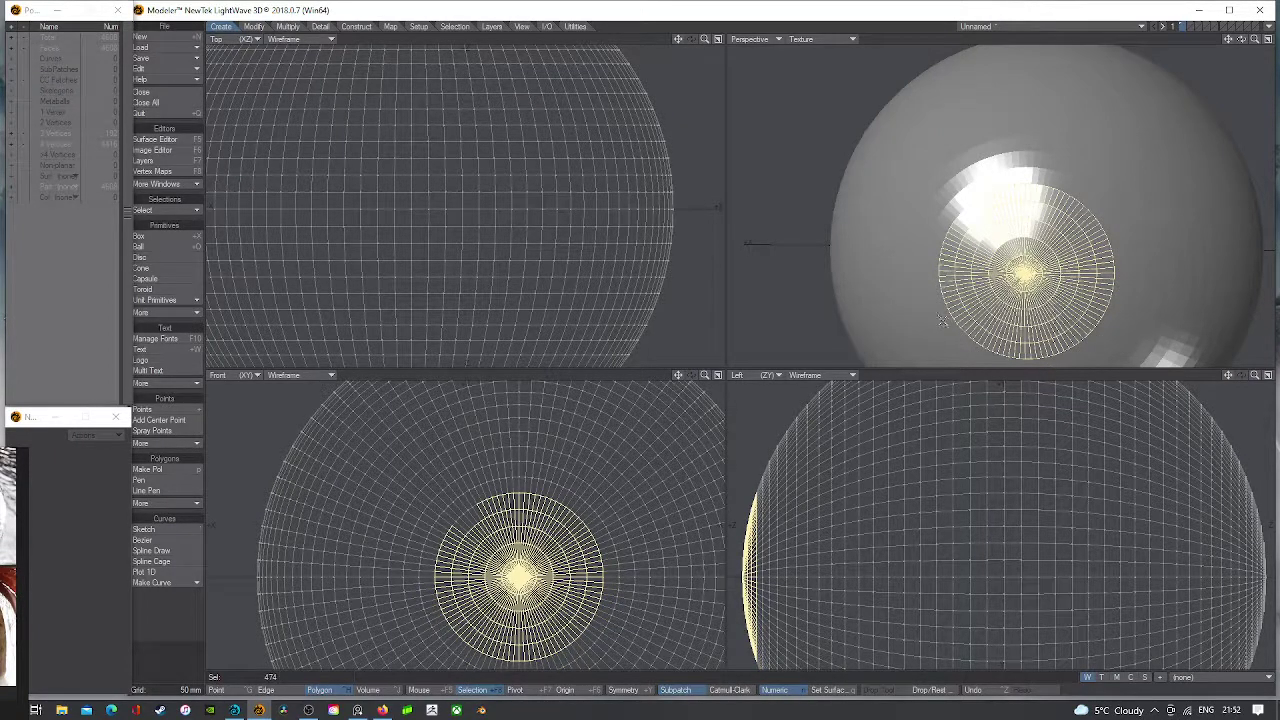
{"action": "key", "text": "shift+a"}
{"action": "left_click_drag", "start_coordinate": [1243, 39], "coordinate": [1250, 42]}
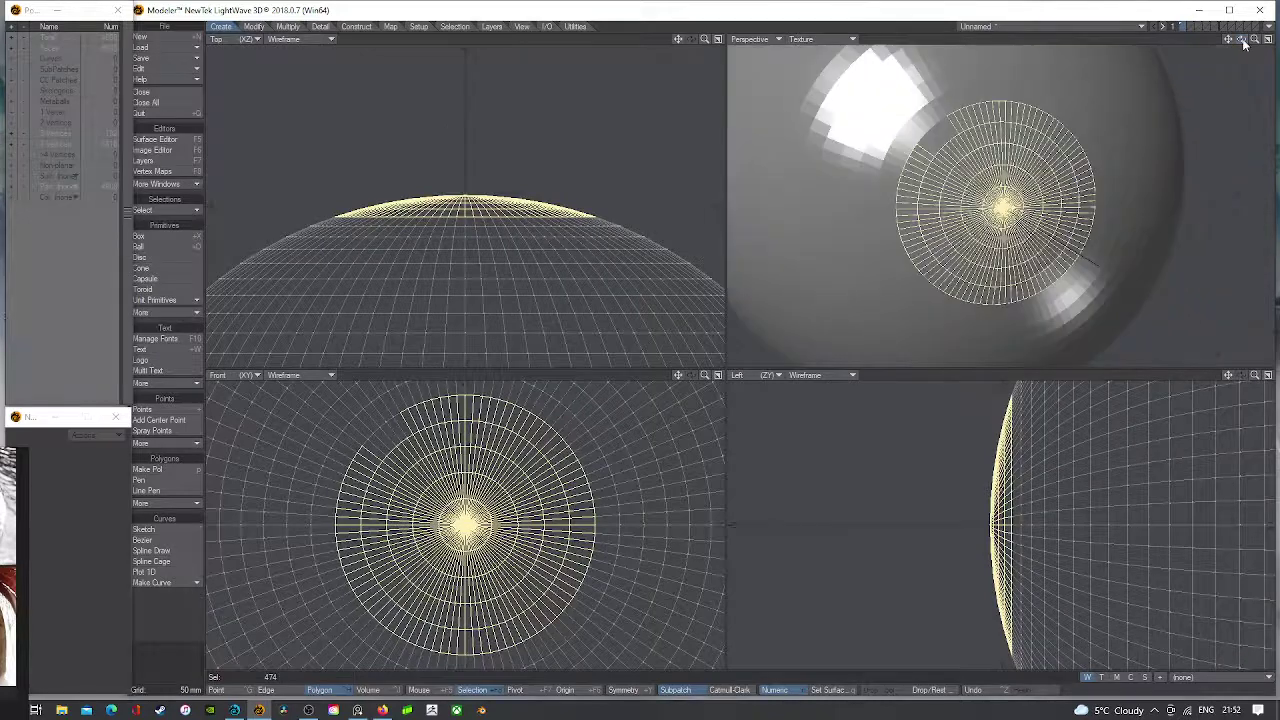
- Expand the front polygon selection four times to cover a wider iris area
{"action": "left_click", "coordinate": [463, 26]}
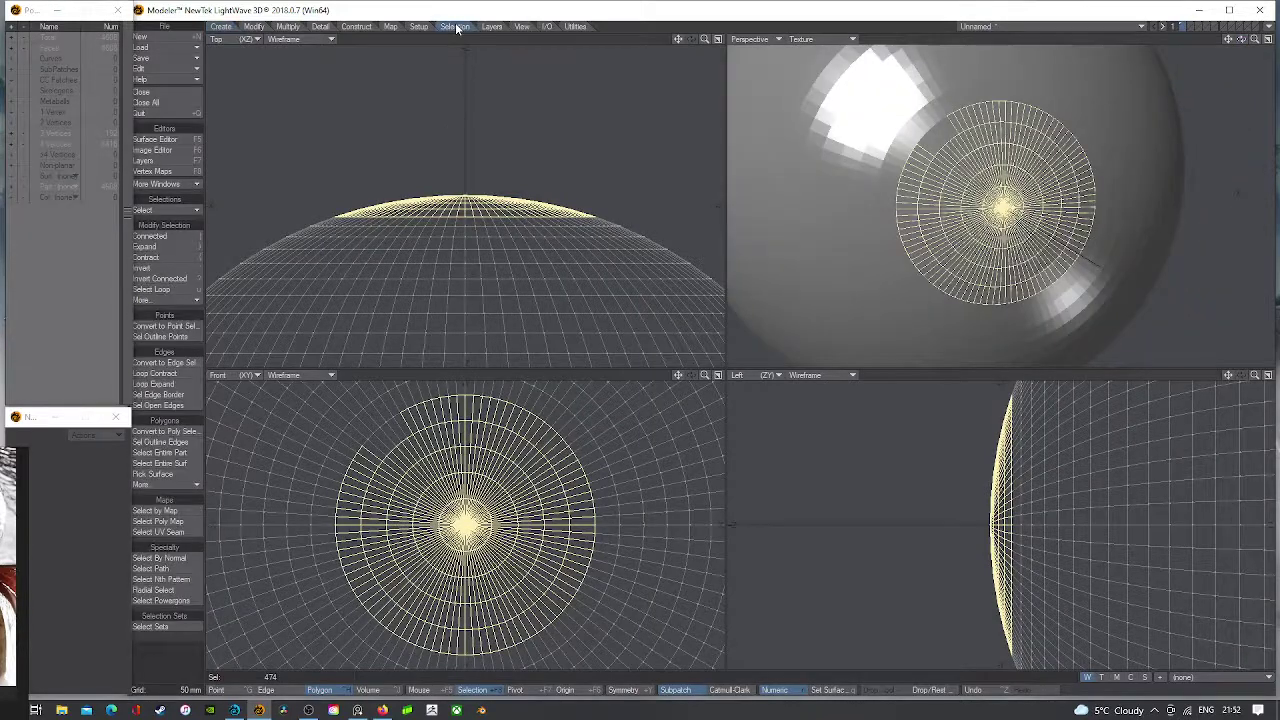
{"action": "left_click", "coordinate": [169, 246]}
{"action": "left_click", "coordinate": [169, 246]}
{"action": "left_click", "coordinate": [169, 246]}
{"action": "left_click", "coordinate": [169, 246]}
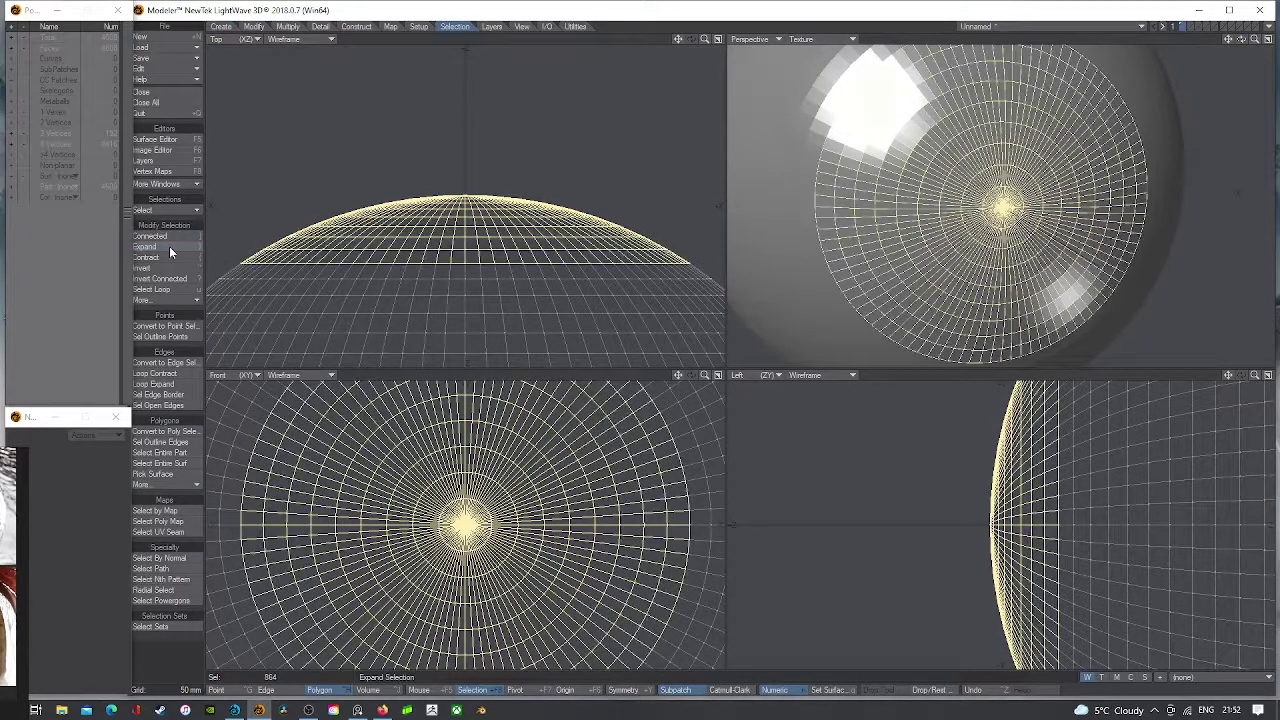
{"action": "scroll", "coordinate": [866, 314], "scroll_direction": "down", "scroll_amount": 3}
{"action": "left_click_drag", "start_coordinate": [1255, 376], "coordinate": [1245, 377]}
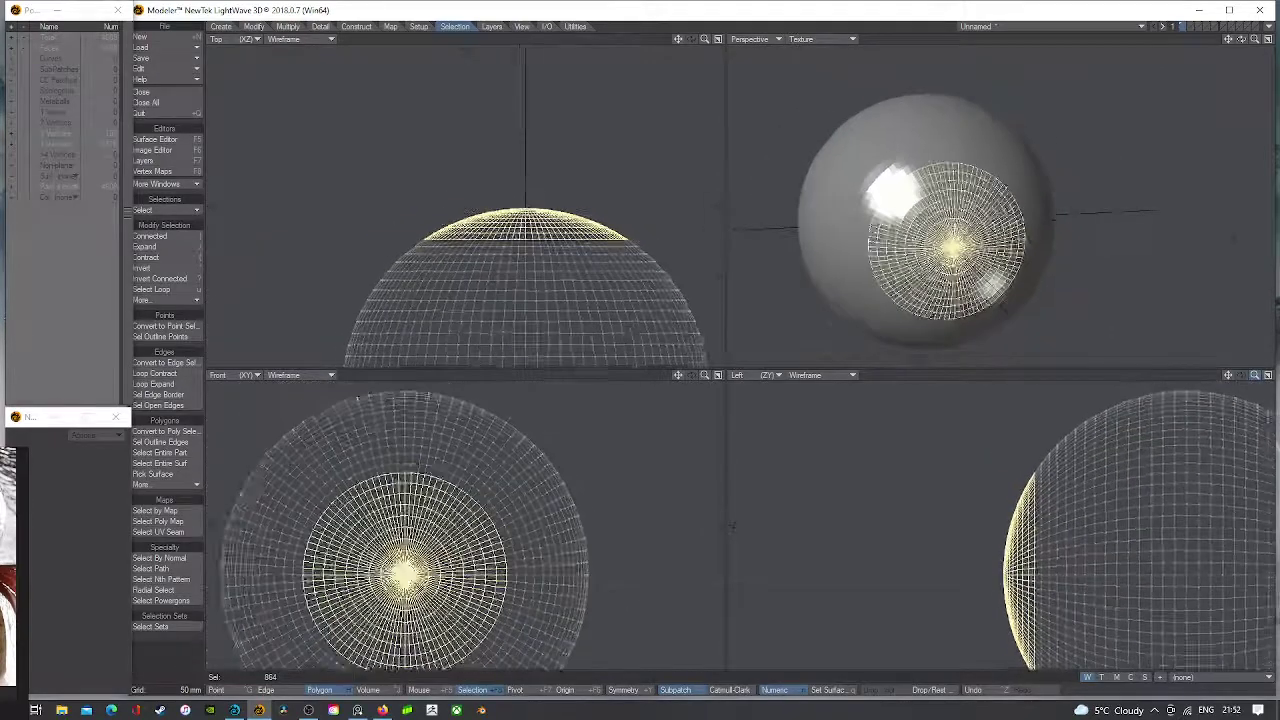
- Expand the front selection by two more rings and contract it by one
{"action": "key", "text": "comma"}
{"action": "key", "text": "comma"}
{"action": "key", "text": "comma"}
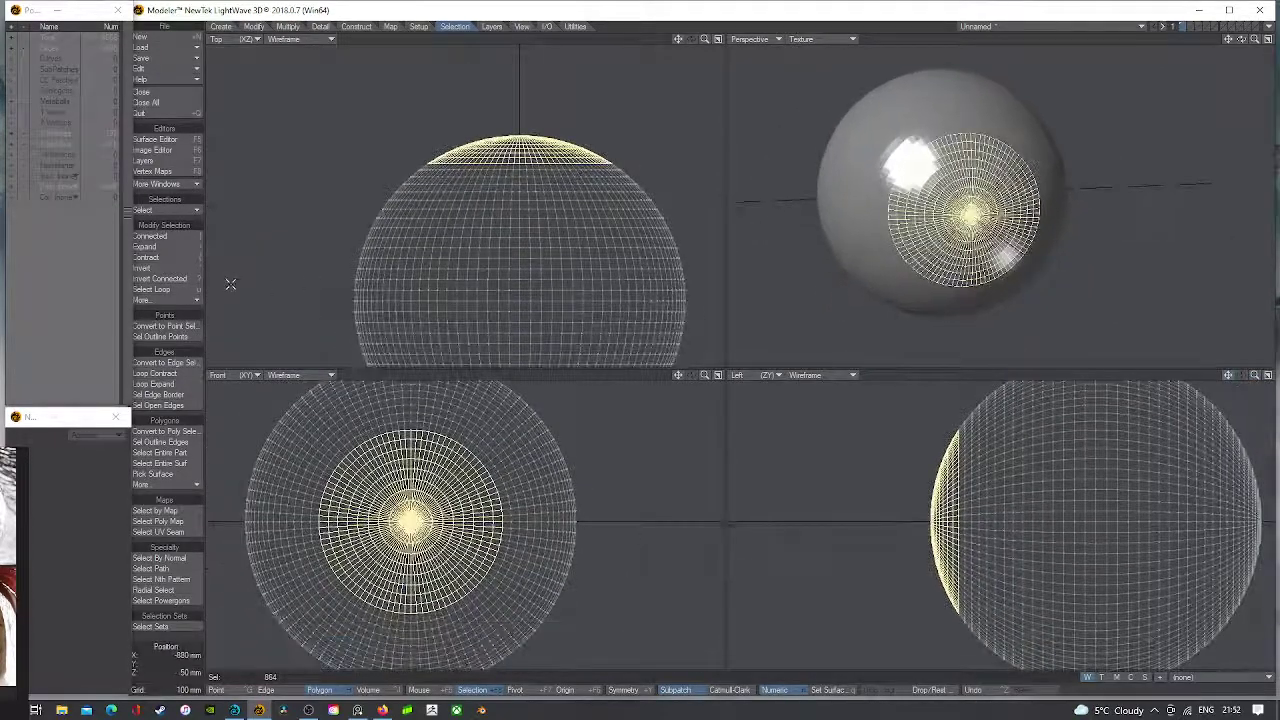
{"action": "left_click", "coordinate": [167, 247]}
{"action": "left_click", "coordinate": [167, 247]}
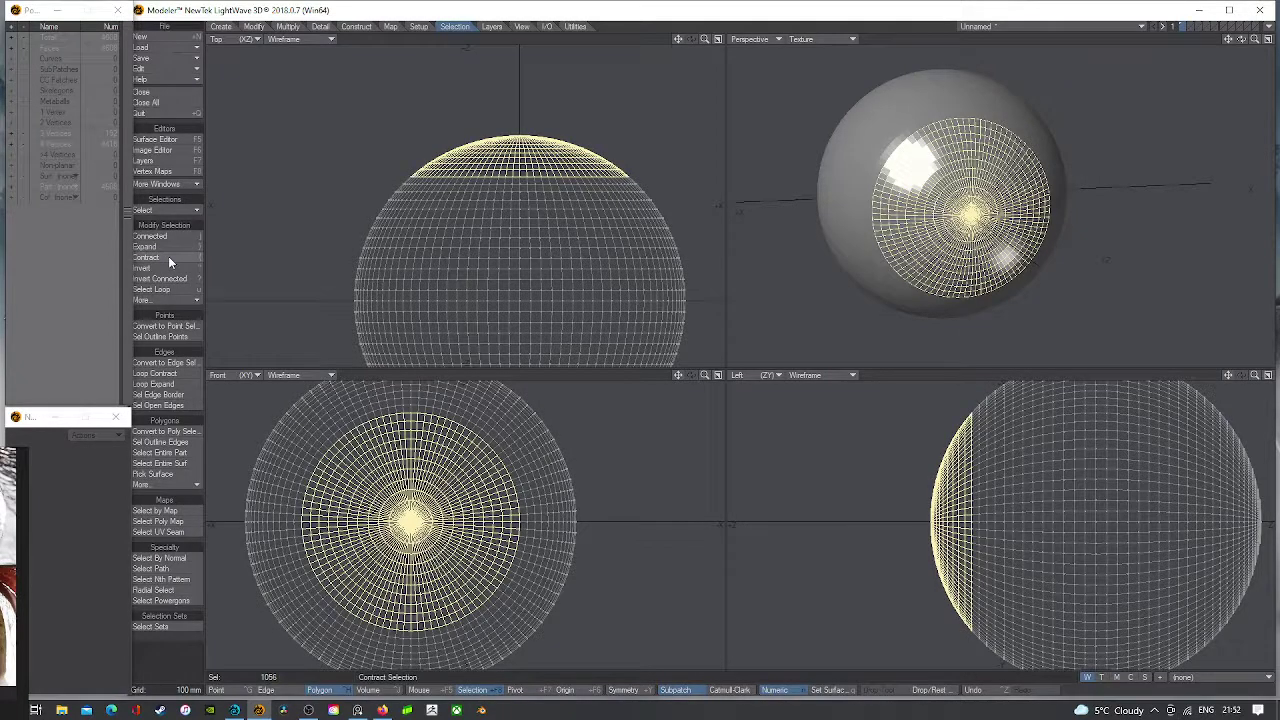
{"action": "left_click", "coordinate": [168, 256]}
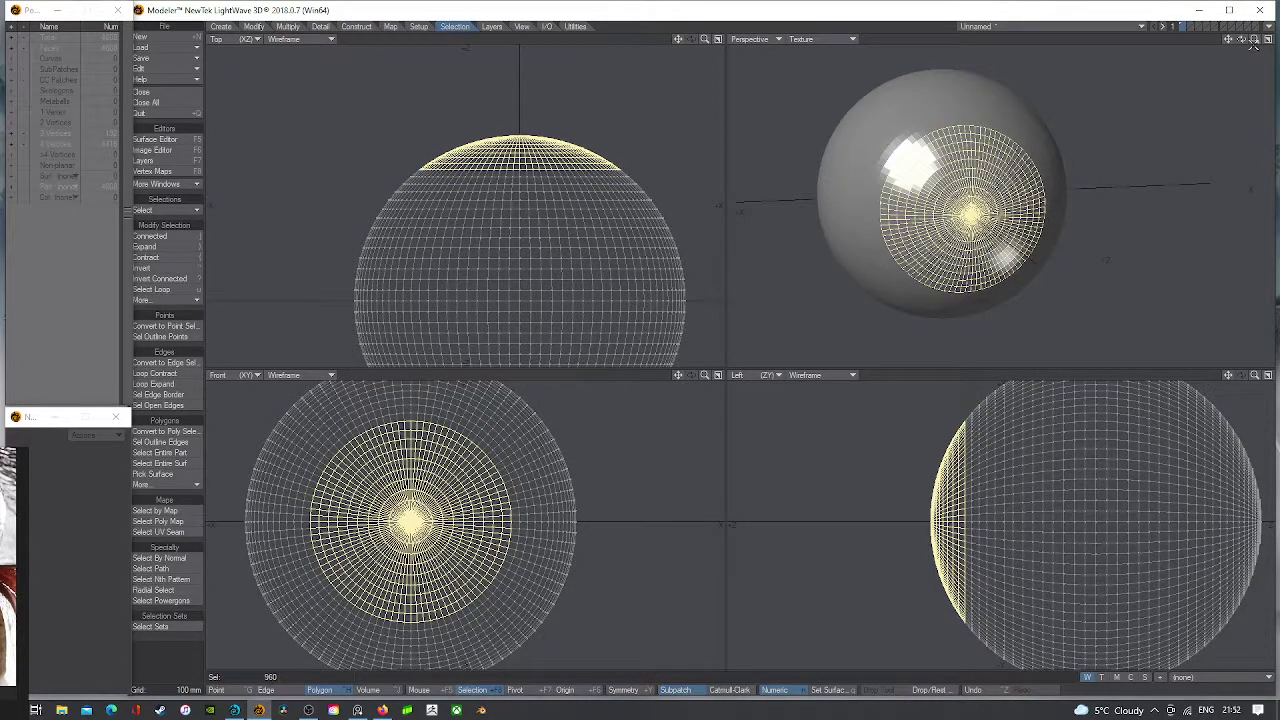
- Activate the Stretch tool for the selected front cap and set the action center to Mouse
{"action": "left_click_drag", "start_coordinate": [1241, 39], "coordinate": [1265, 49]}
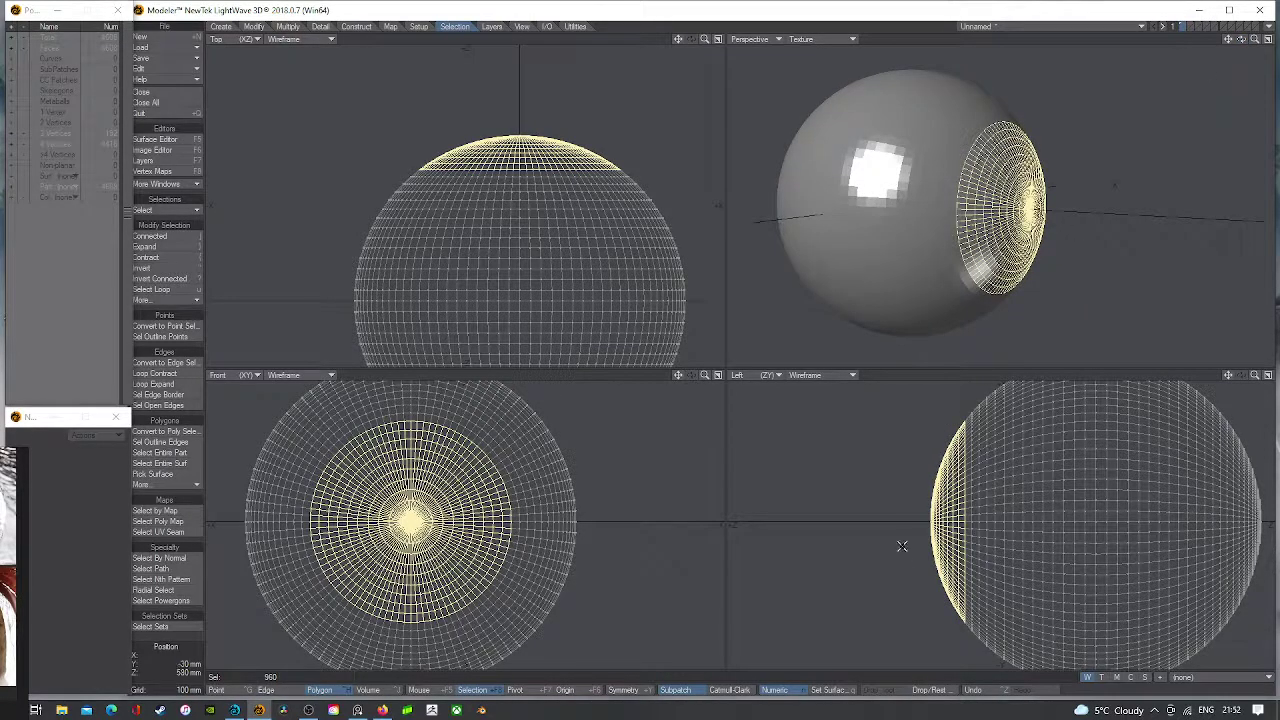
{"action": "key", "text": "h"}
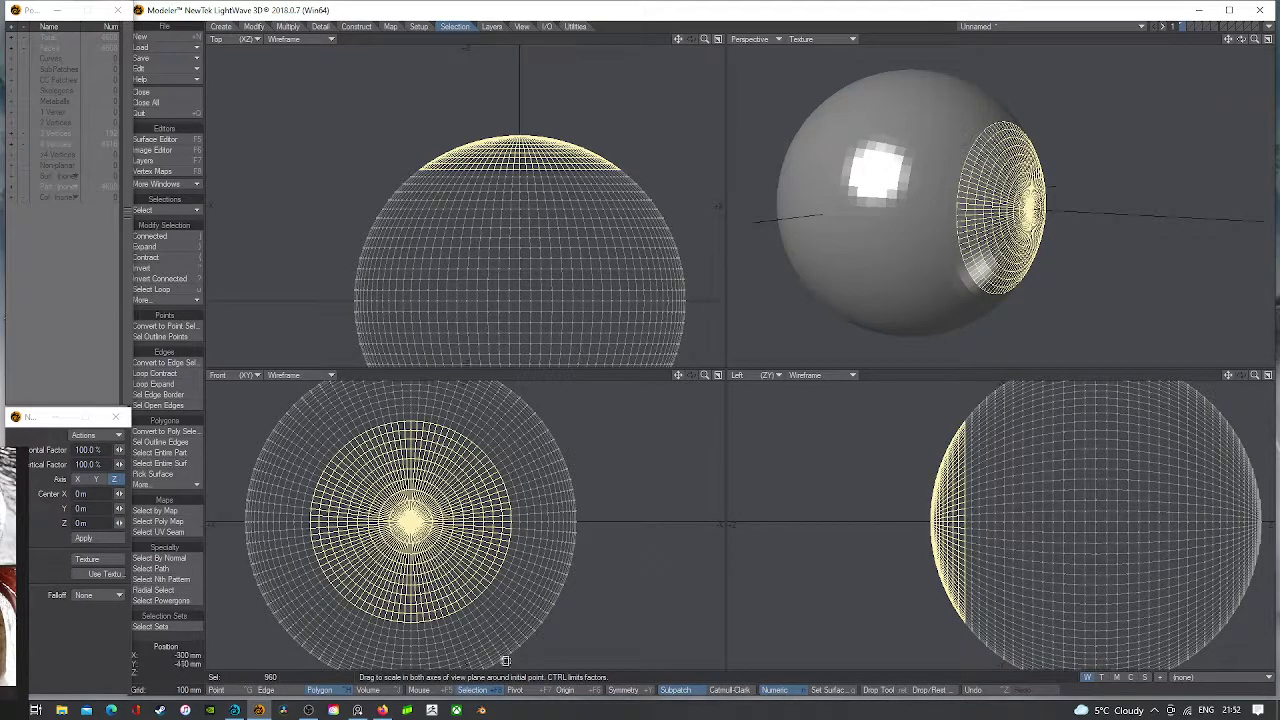
{"action": "left_click", "coordinate": [422, 693]}
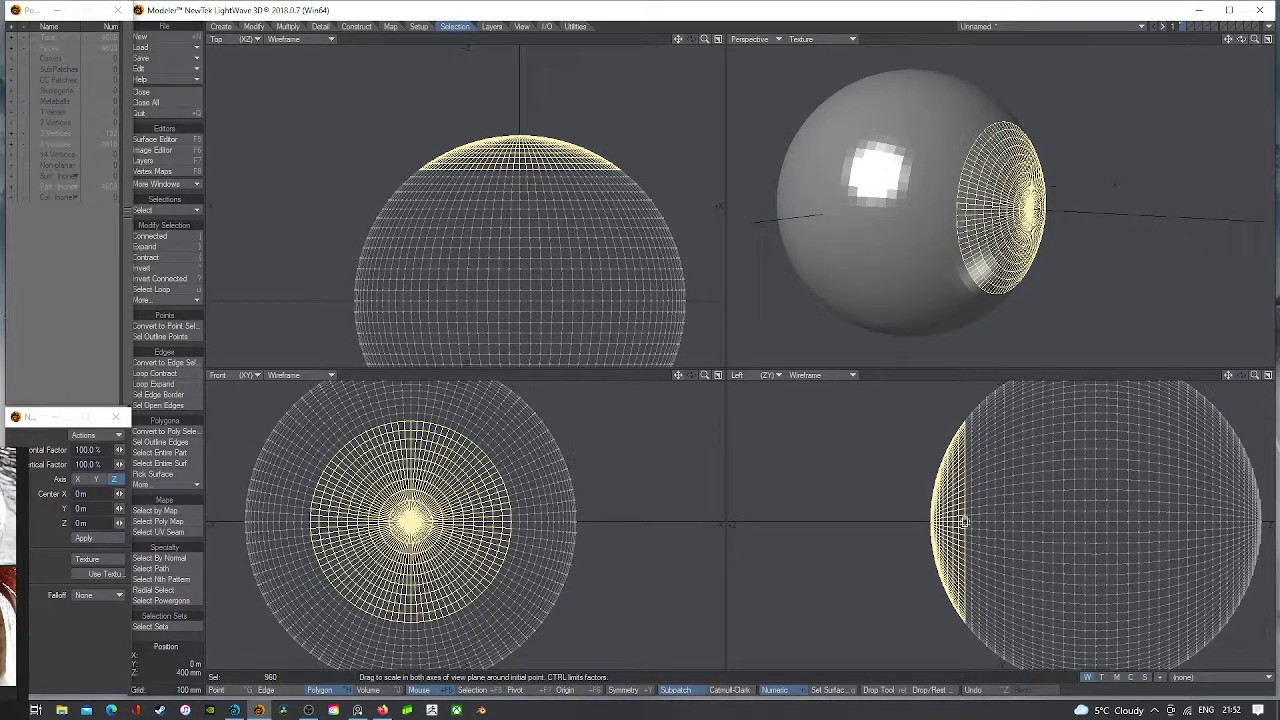
- Try to flatten the selected front cap along Z in the side view, undoing each attempt
{"action": "left_click_drag", "start_coordinate": [965, 521], "coordinate": [868, 522]}
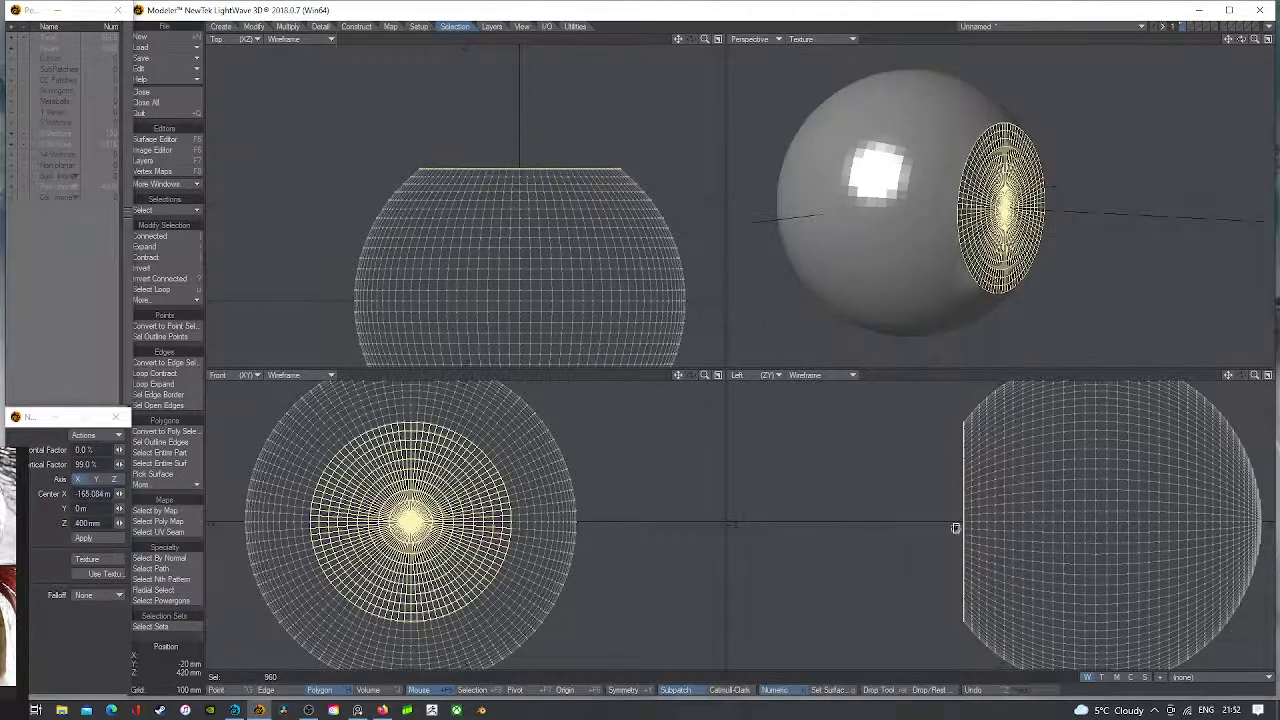
{"action": "key", "text": "ctrl+z"}
{"action": "left_click_drag", "start_coordinate": [965, 522], "coordinate": [865, 500]}
{"action": "key", "text": "ctrl+z"}
{"action": "left_click_drag", "start_coordinate": [967, 521], "coordinate": [867, 521], "text": "ctrl"}
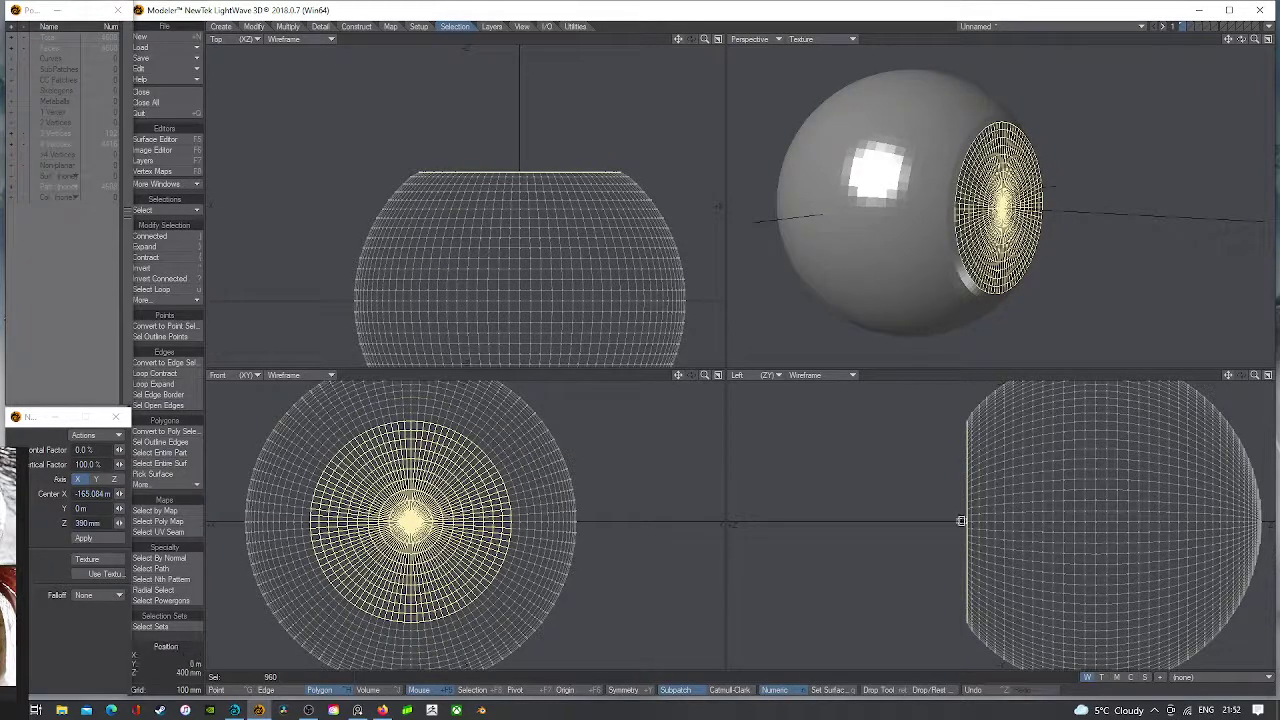
{"action": "left_click_drag", "start_coordinate": [1241, 39], "coordinate": [1135, 44]}
{"action": "scroll", "coordinate": [990, 421], "scroll_direction": "up", "scroll_amount": 4}
{"action": "scroll", "coordinate": [989, 421], "scroll_direction": "up", "scroll_amount": 2}
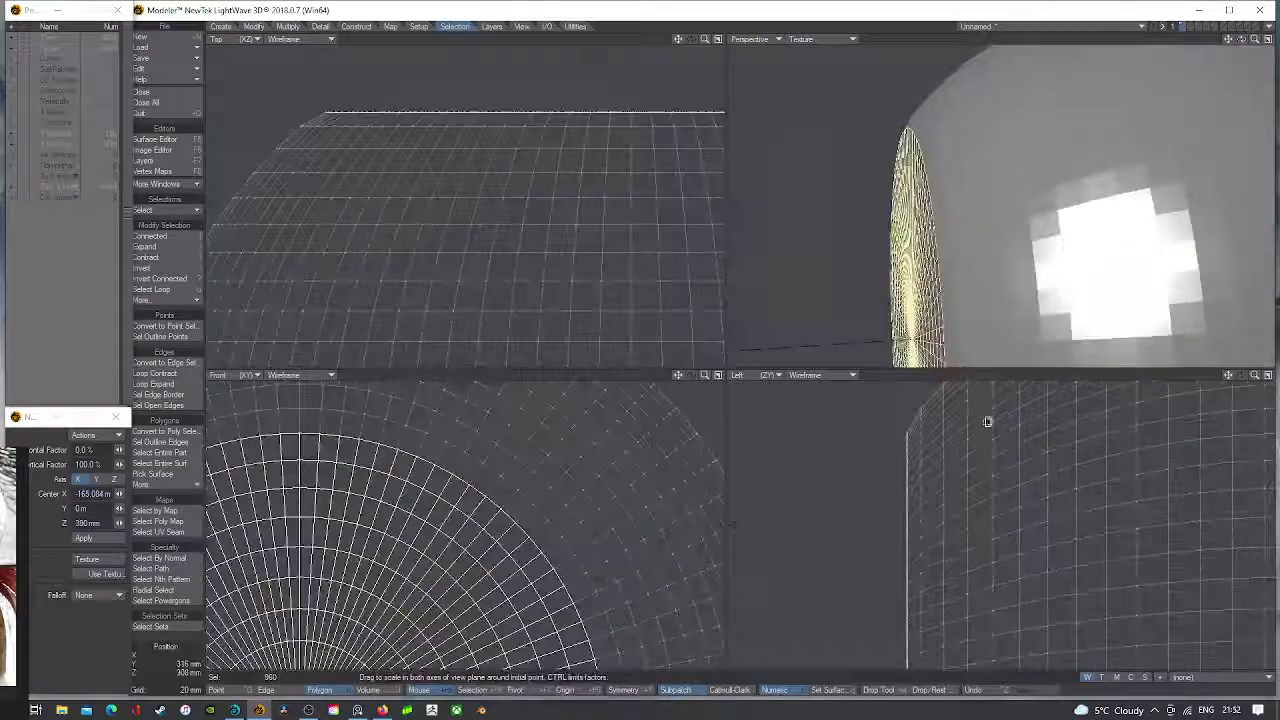
{"action": "key", "text": "u"}
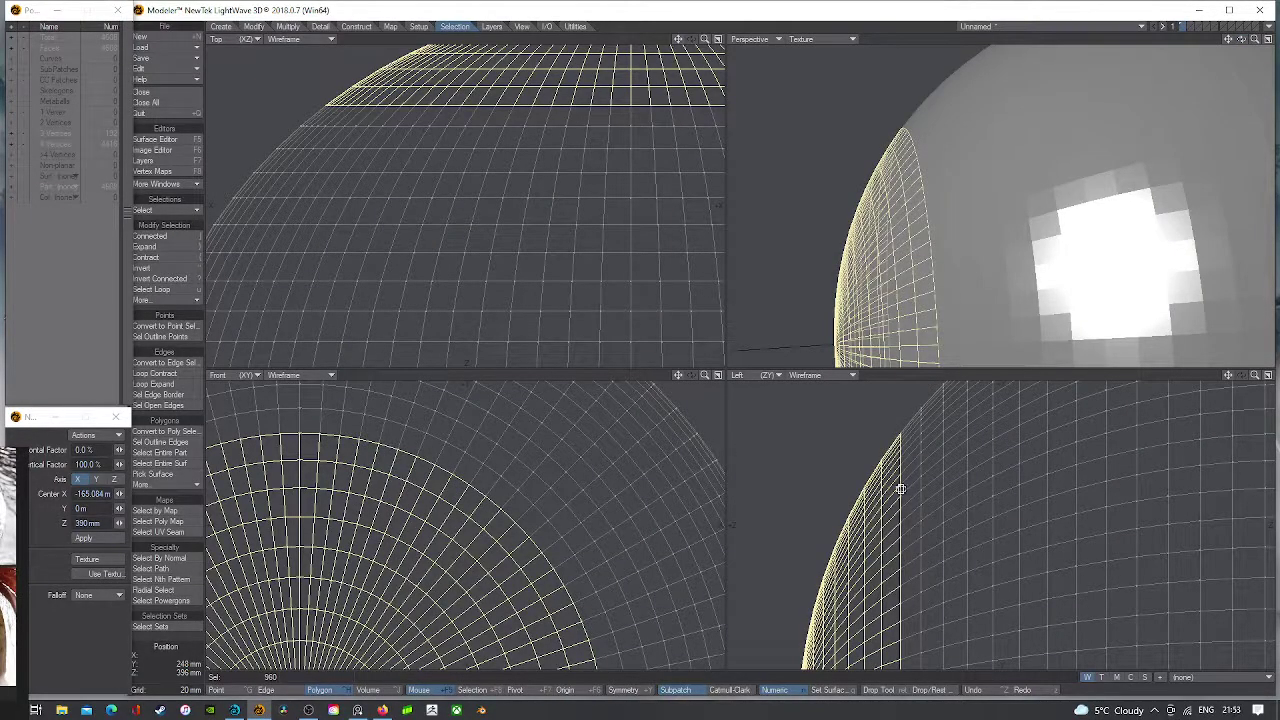
- Try to flatten the front cap in the Top view with the stretch center at Z 395 mm, and undo it
{"action": "key", "text": "shift+a"}
{"action": "key", "text": "h"}
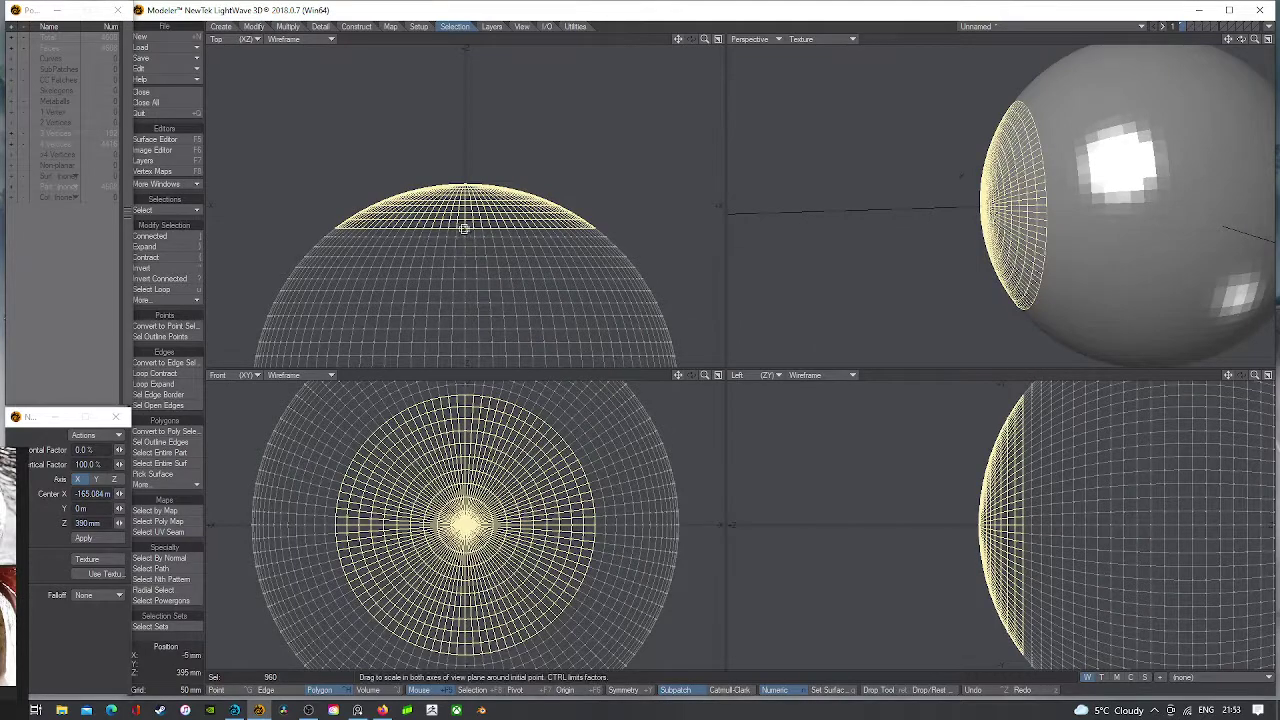
{"action": "left_click_drag", "start_coordinate": [465, 228], "coordinate": [465, 294], "text": "ctrl"}
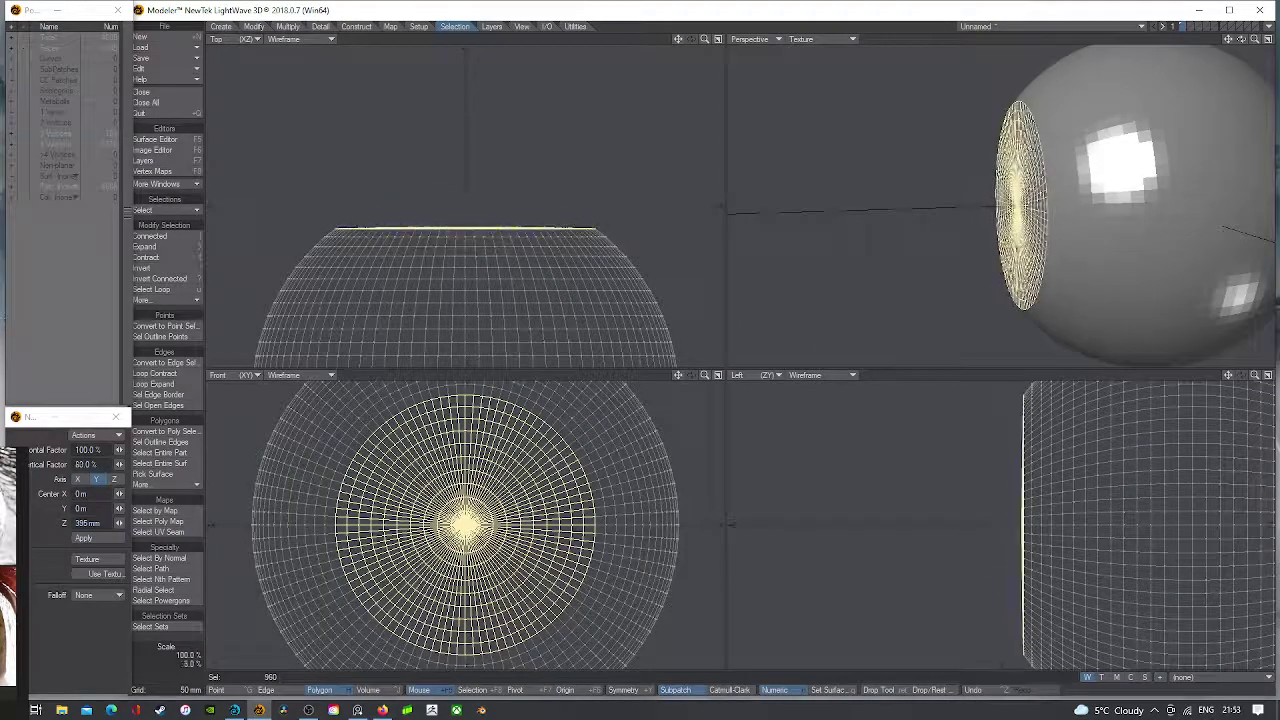
{"action": "key", "text": "u"}
- Flatten the front cap by stretching it to 0% along Z about a center at Z 398 mm, and clear the selection
{"action": "scroll", "coordinate": [465, 226], "scroll_direction": "up", "scroll_amount": 2}
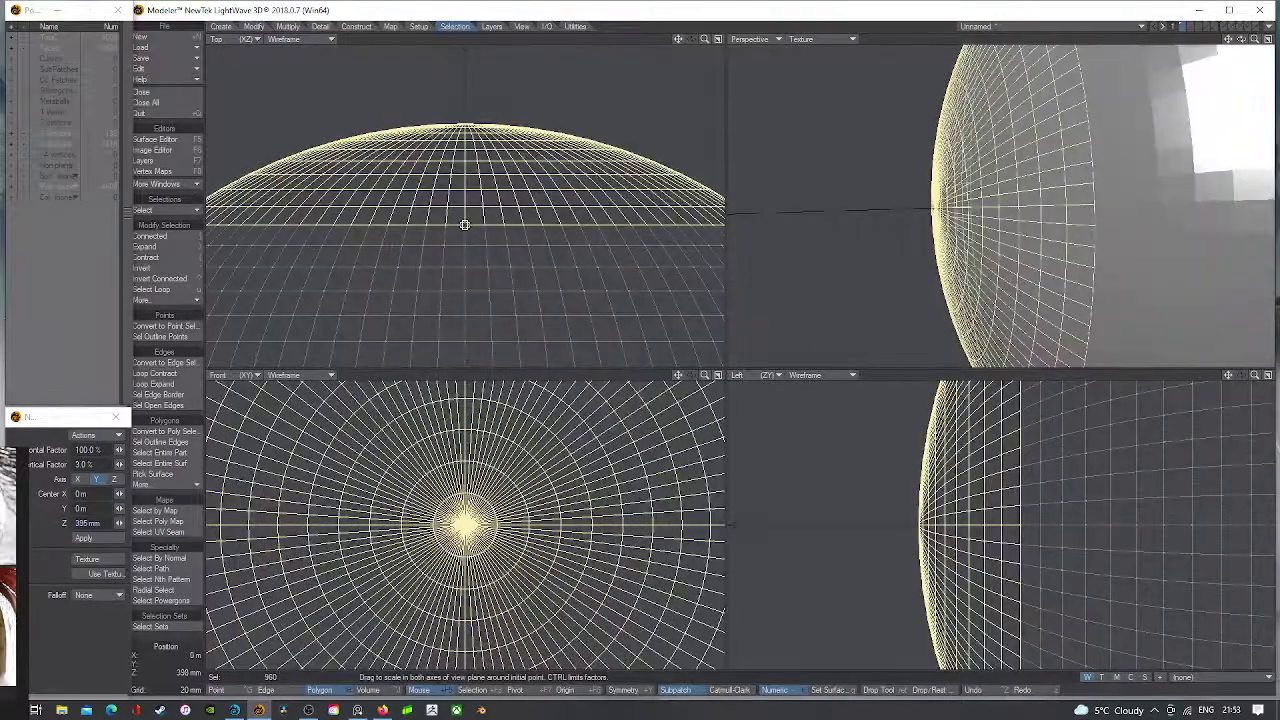
{"action": "left_click_drag", "start_coordinate": [465, 226], "coordinate": [466, 231]}
{"action": "scroll", "coordinate": [474, 235], "scroll_direction": "down", "scroll_amount": 1}
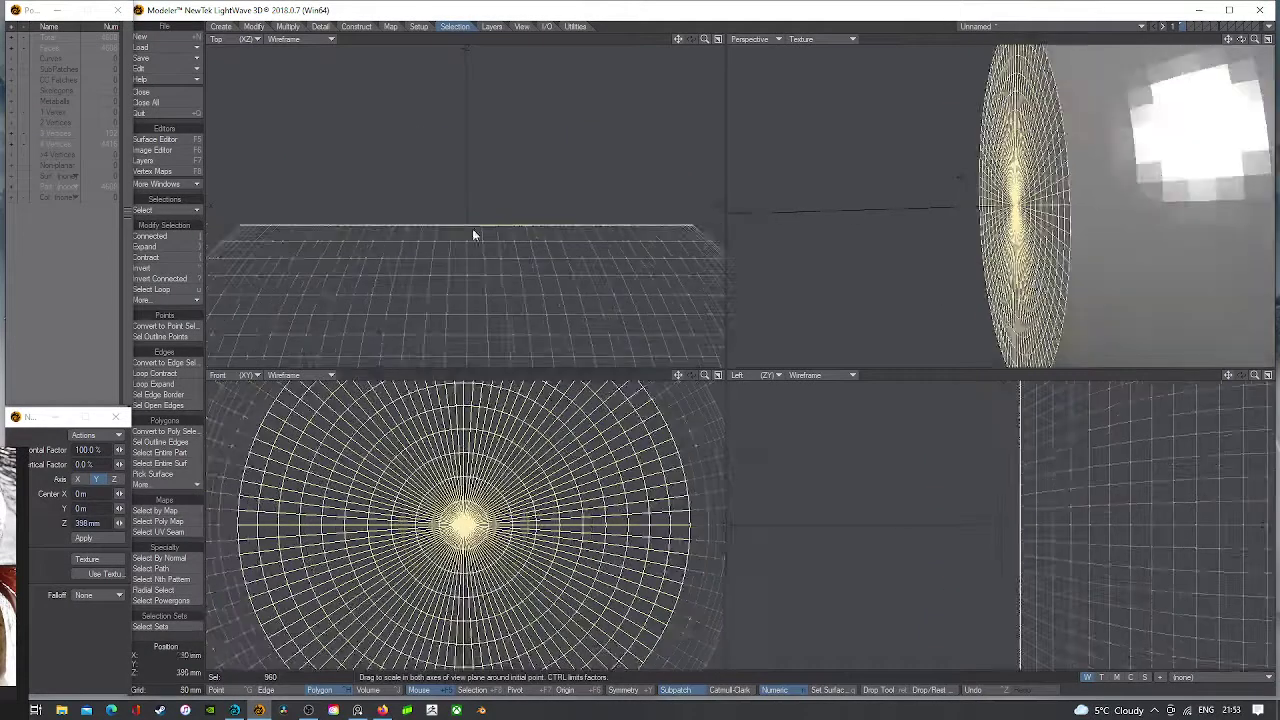
{"action": "scroll", "coordinate": [474, 235], "scroll_direction": "down", "scroll_amount": 1}
{"action": "key", "text": "space"}
{"action": "key", "text": "slash"}
{"action": "scroll", "coordinate": [974, 214], "scroll_direction": "down", "scroll_amount": 1}
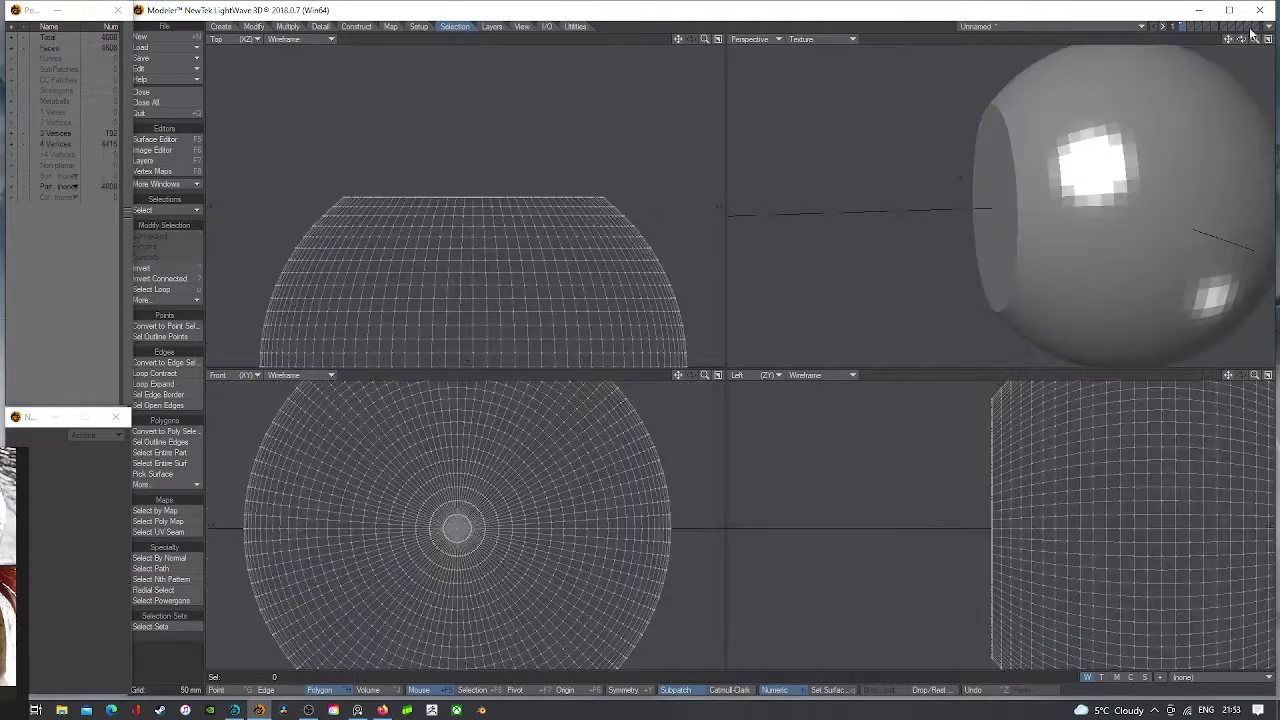
- Toggle subpatch display on and back off to inspect the flattened sphere
{"action": "mouse_move", "coordinate": [1242, 39]}
{"action": "left_mouse_down"}
{"action": "mouse_move", "coordinate": [1272, 39]}
{"action": "mouse_move", "coordinate": [1245, 43]}
{"action": "left_mouse_up"}
{"action": "key", "text": "Tab"}
{"action": "key", "text": "Tab"}
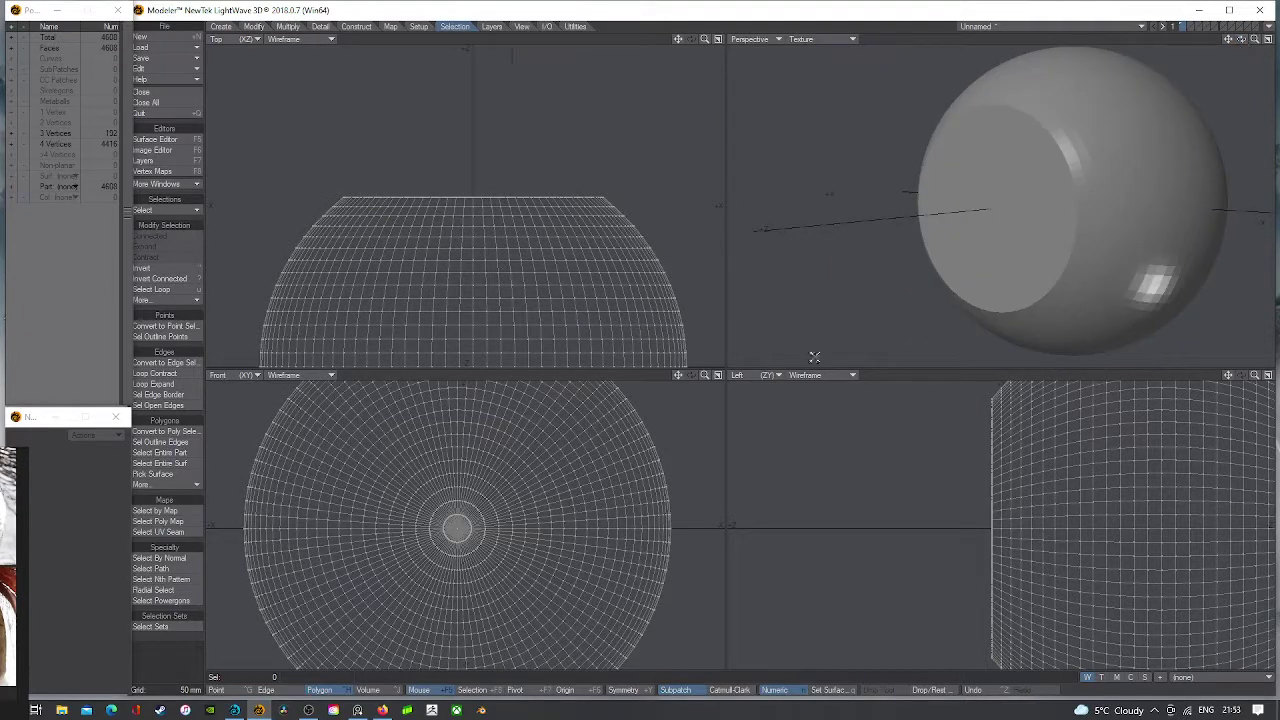
{"action": "scroll", "coordinate": [812, 357], "scroll_direction": "down", "scroll_amount": 1}
{"action": "left_click_drag", "start_coordinate": [1229, 41], "coordinate": [1243, 8]}
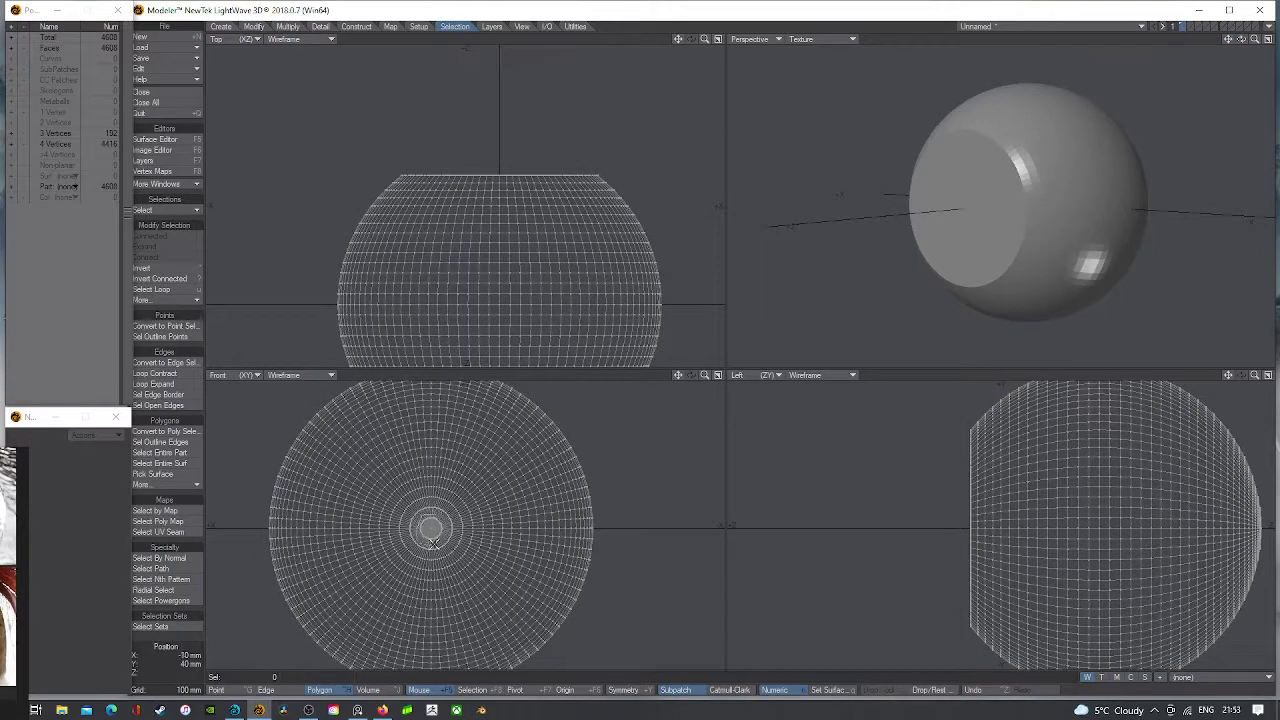
- Select the center triangles at both poles and grow the selection to four rings of polygons
{"action": "right_click_drag", "start_coordinate": [433, 543], "coordinate": [431, 514]}
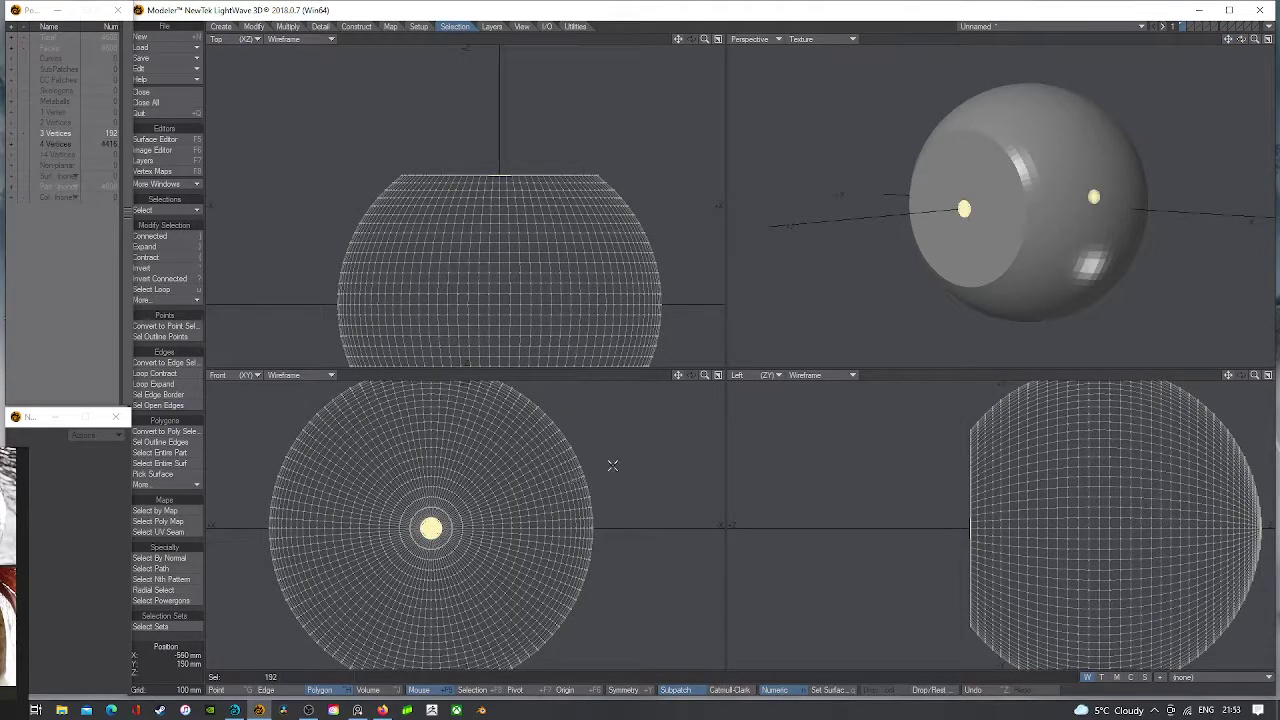
{"action": "key", "text": "a"}
{"action": "left_click", "coordinate": [175, 250]}
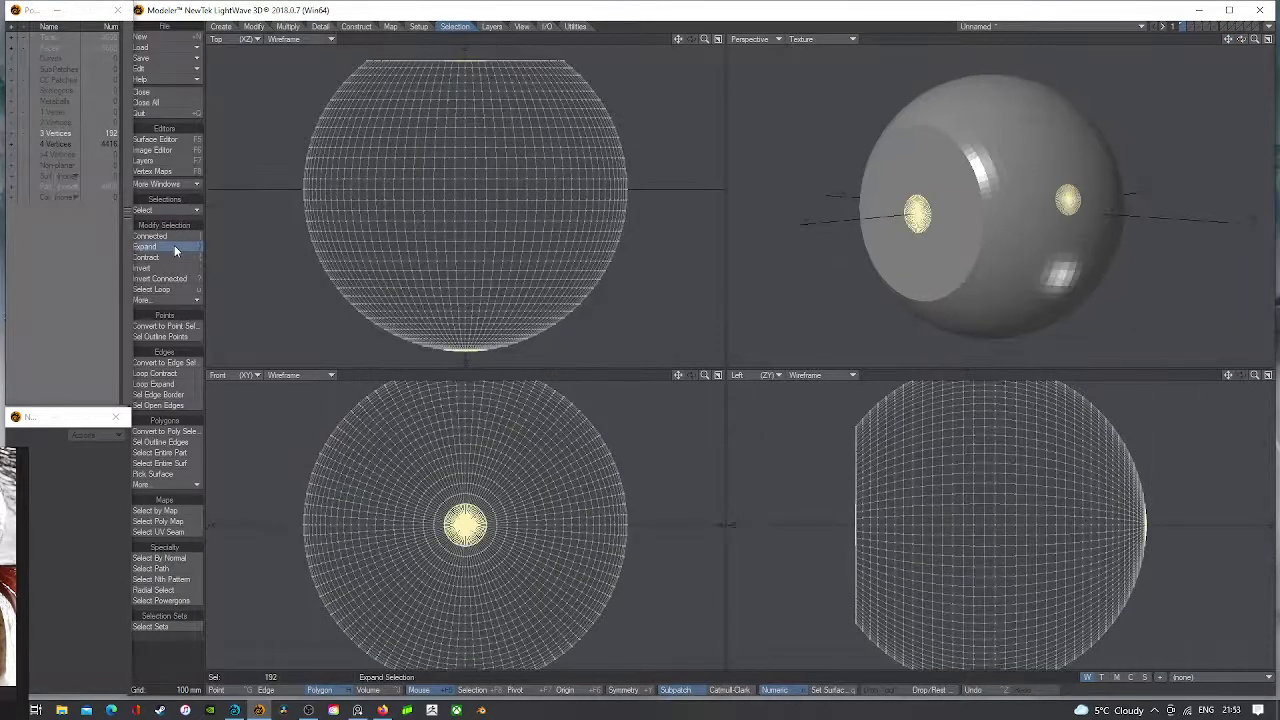
{"action": "left_click", "coordinate": [174, 247]}
{"action": "left_click", "coordinate": [174, 247]}
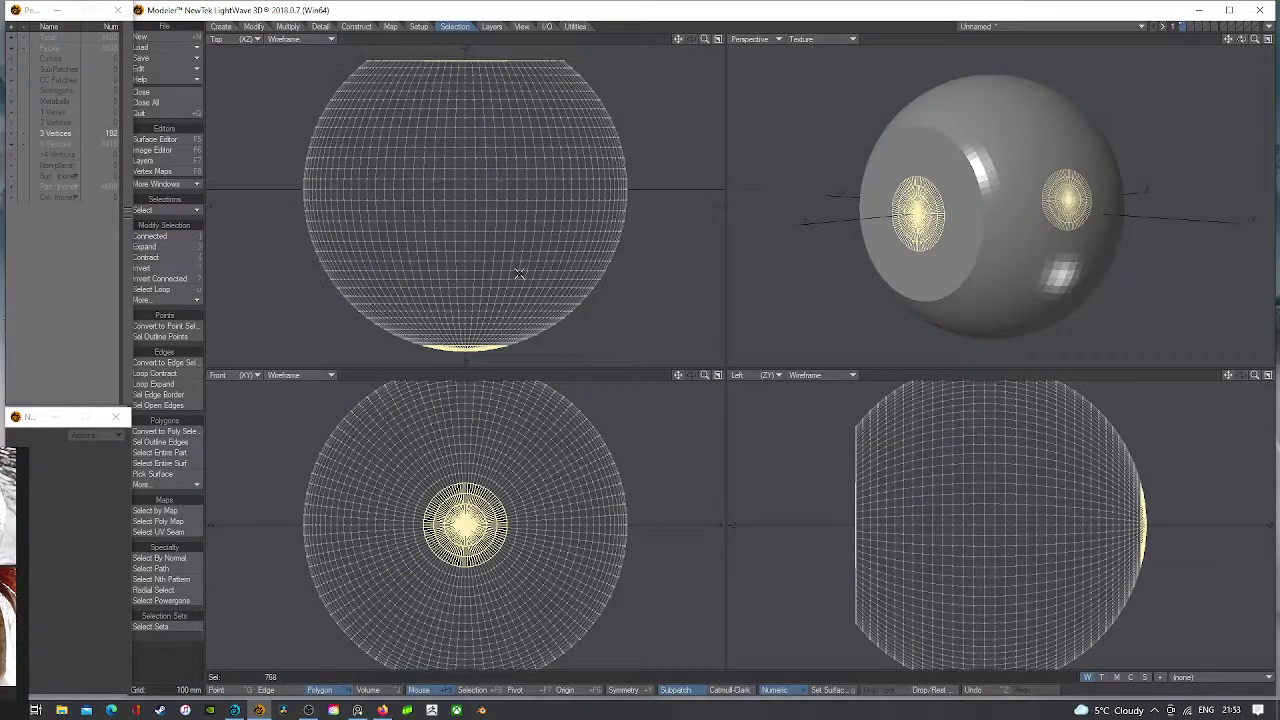
{"action": "left_click", "coordinate": [157, 248]}
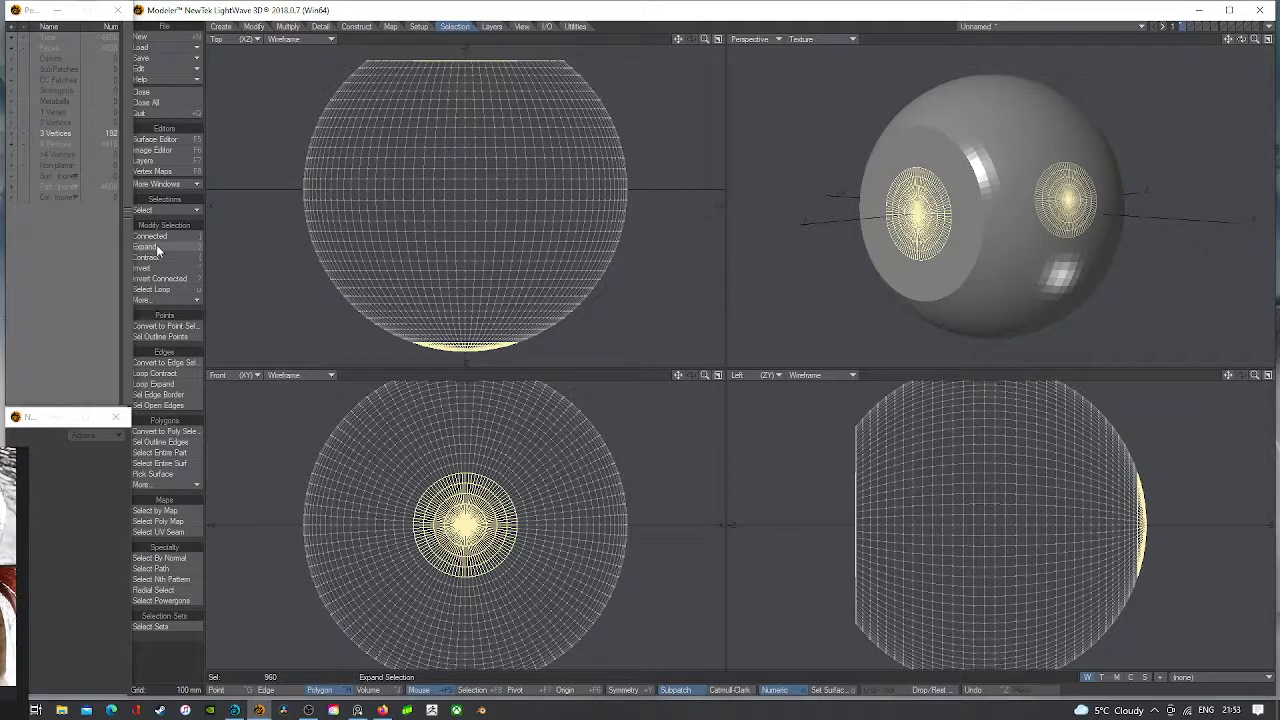
{"action": "left_click", "coordinate": [148, 257]}
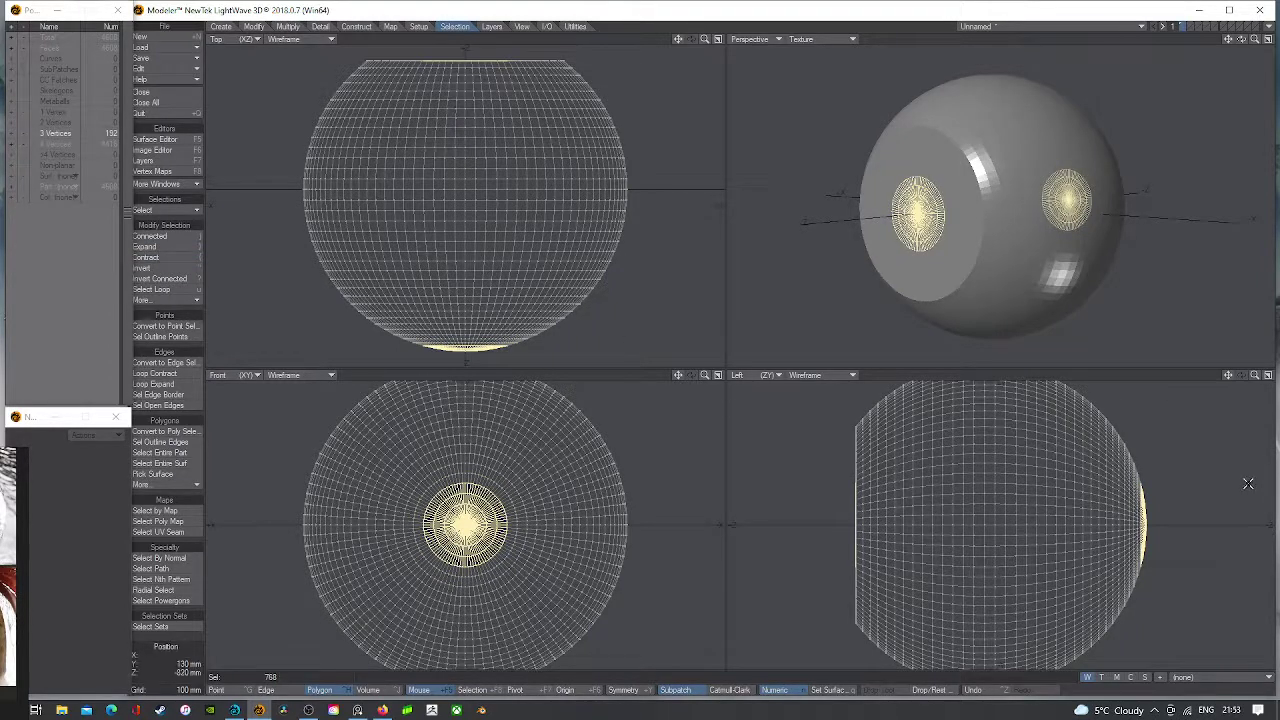
- Deselect the polygons at the rear pole and delete the selected center of the flattened front to open the pupil
{"action": "left_click_drag", "start_coordinate": [1241, 38], "coordinate": [1145, 150]}
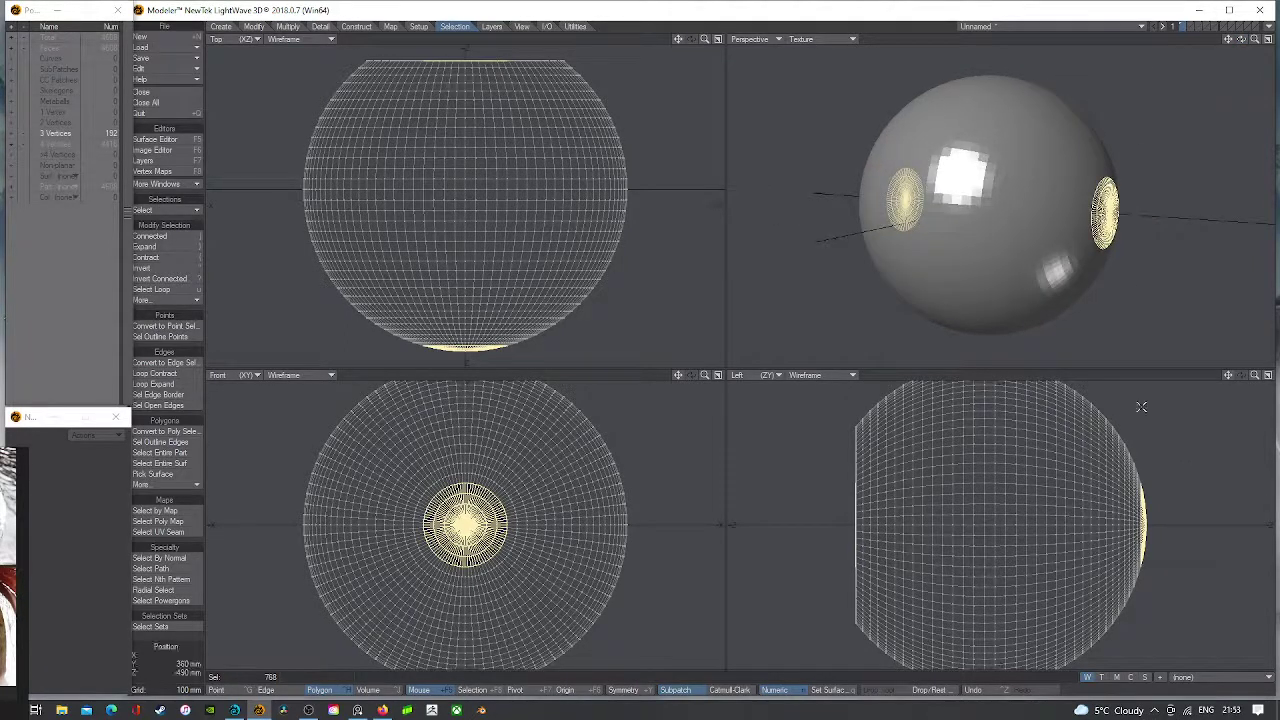
{"action": "right_click_drag", "start_coordinate": [1182, 426], "coordinate": [1226, 385]}
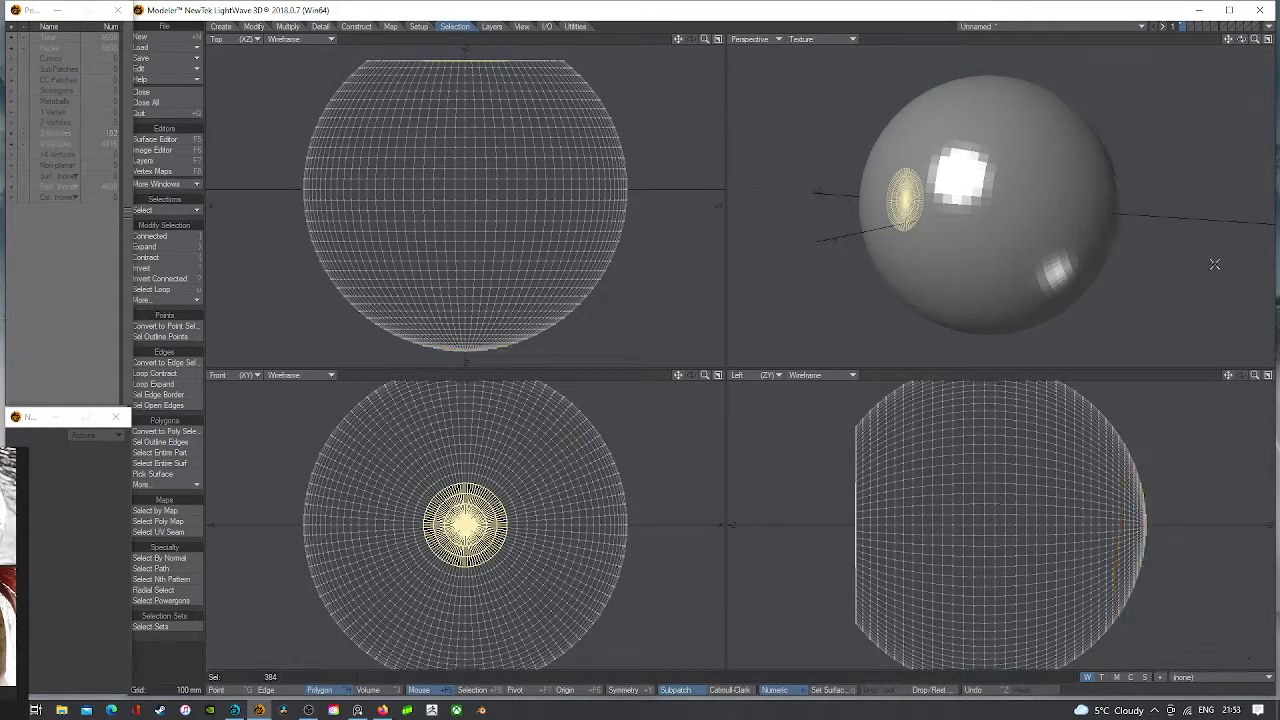
{"action": "left_click_drag", "start_coordinate": [1241, 38], "coordinate": [1241, 39]}
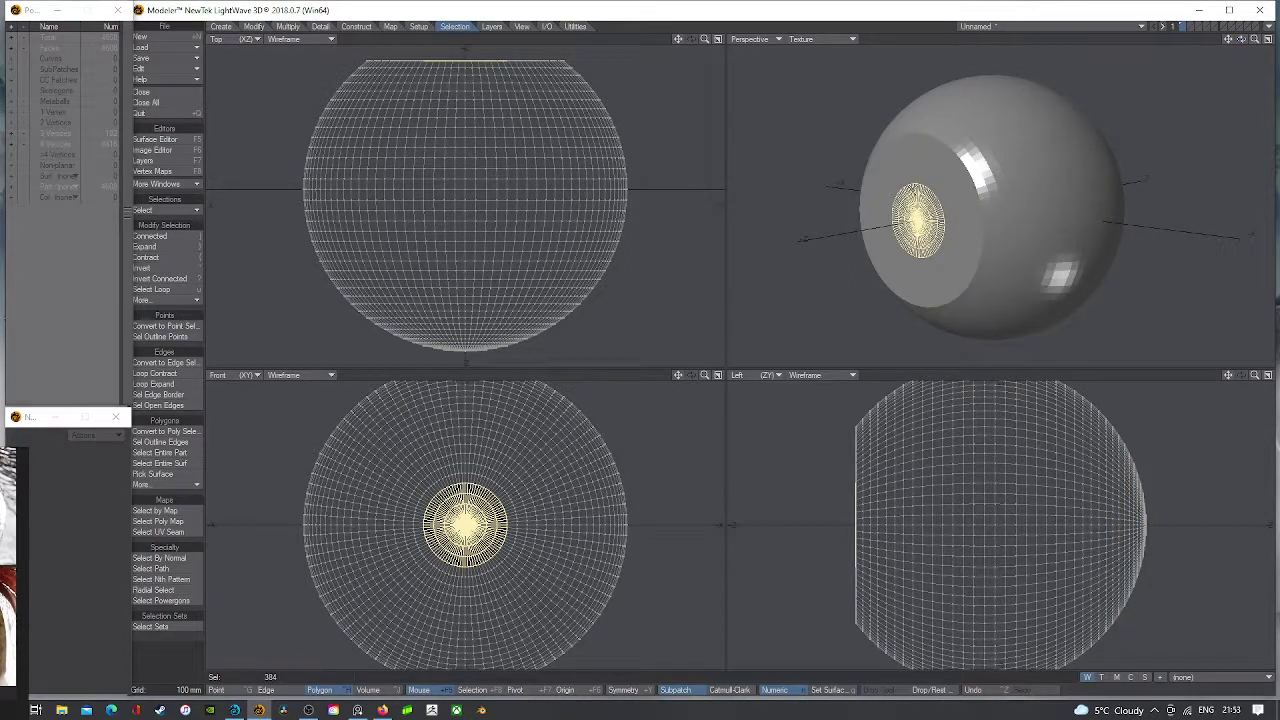
{"action": "key", "text": "Delete"}
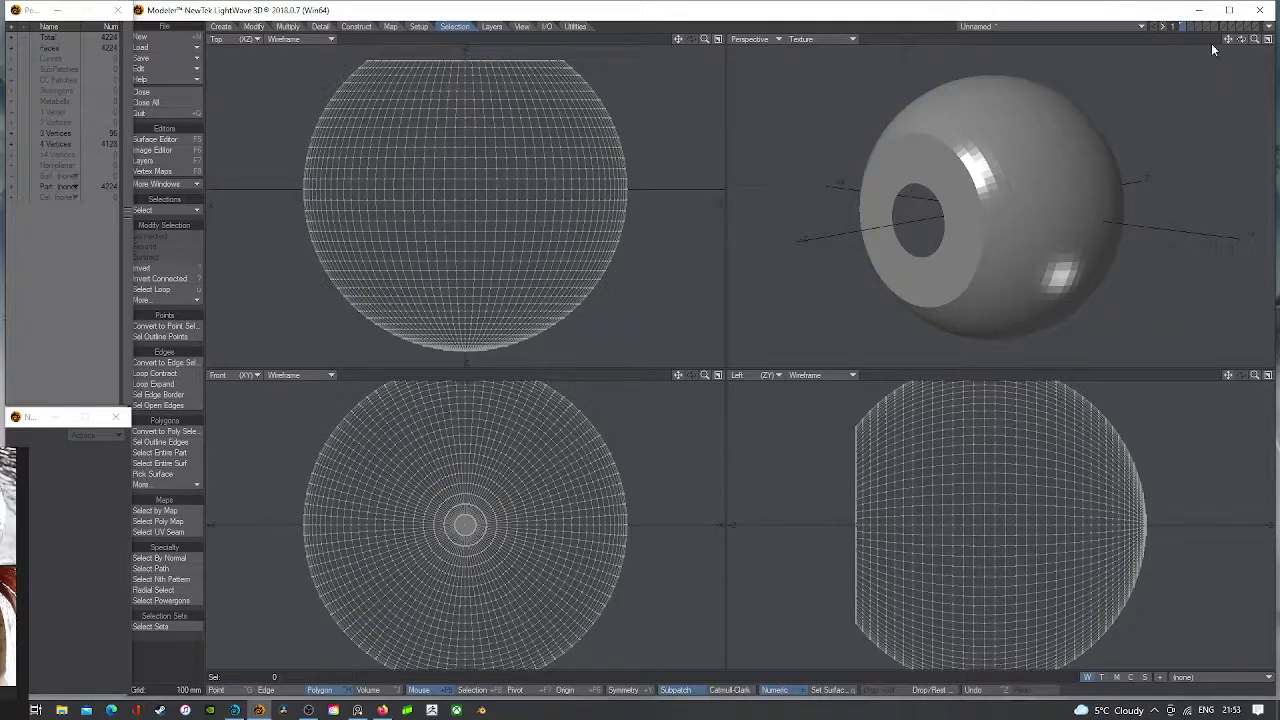
- Assign a new surface named HumanEye_Sclera to the whole eyeball mesh
{"action": "left_click_drag", "start_coordinate": [1241, 38], "coordinate": [1252, 40]}
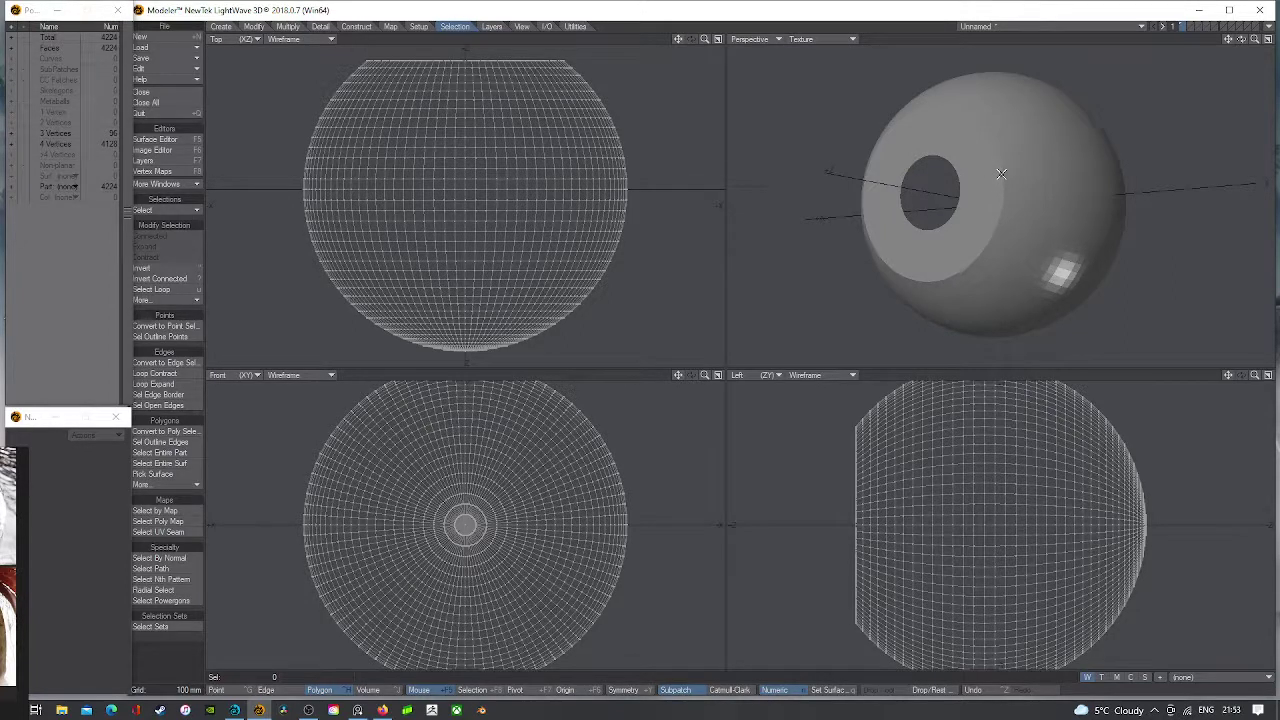
{"action": "key", "text": "q"}
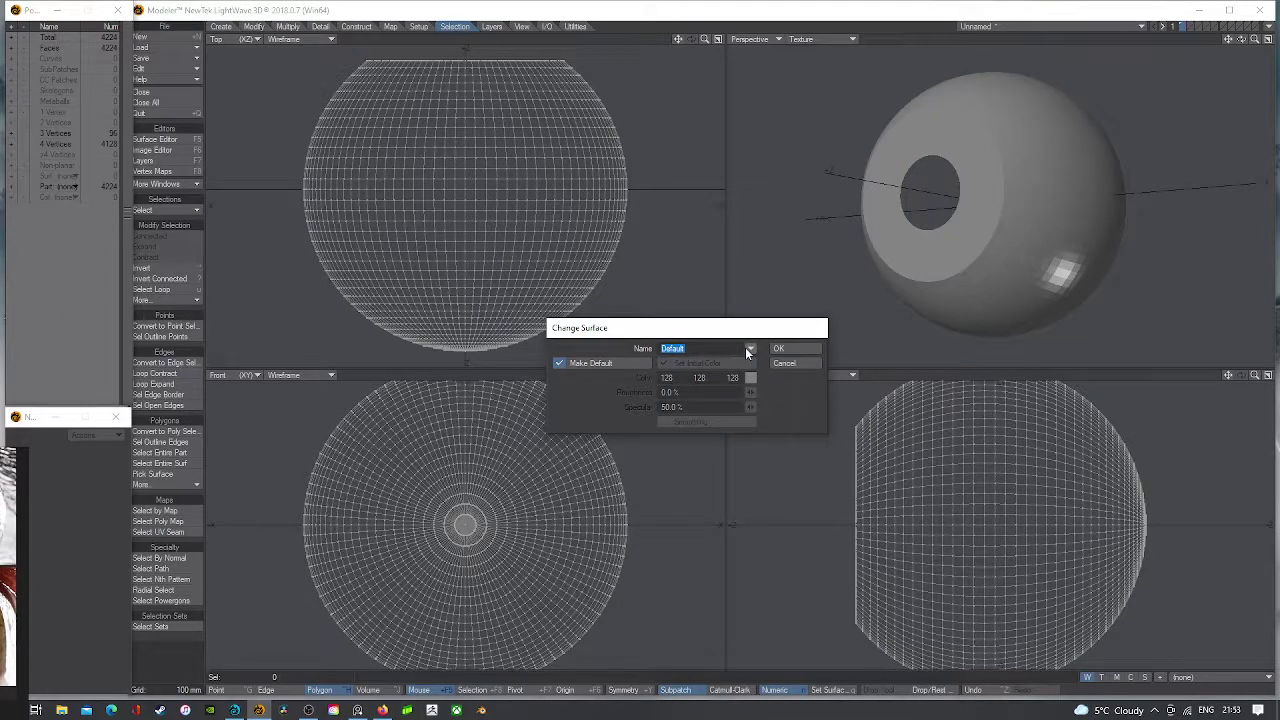
{"action": "type", "text": "hUMANeYE_s"}
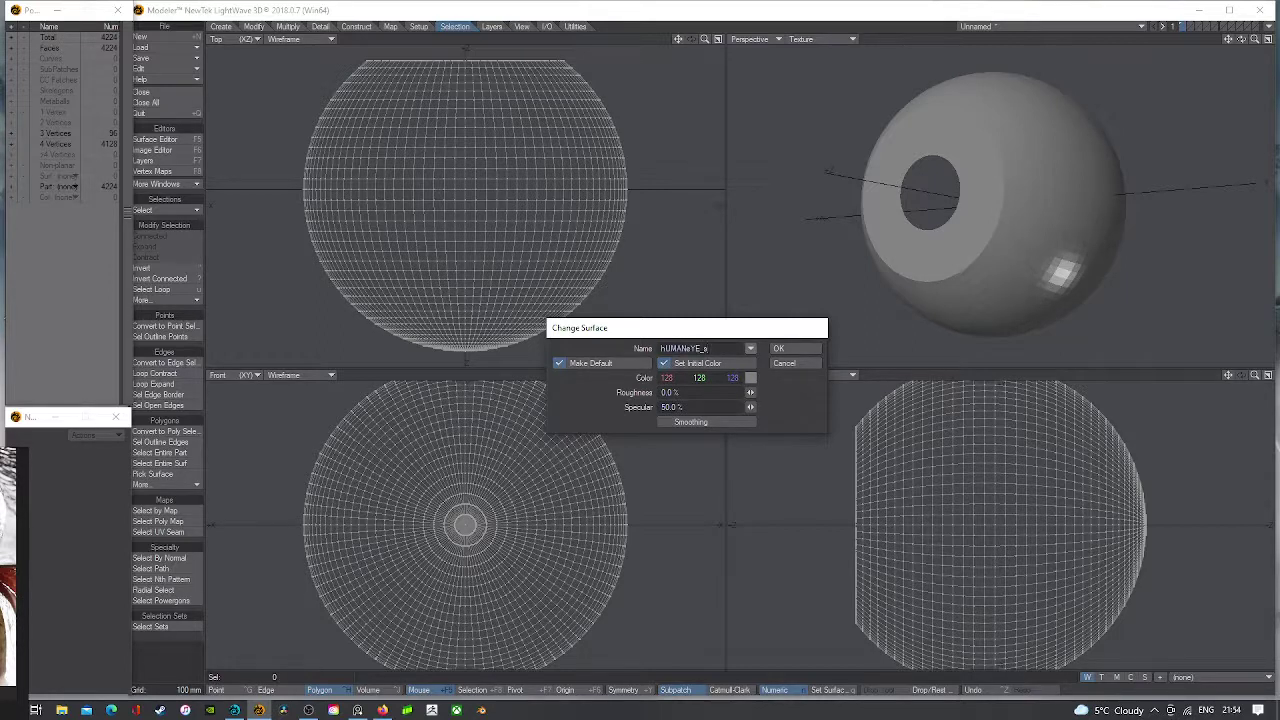
{"action": "key", "text": "BackSpace"}
{"action": "key", "text": "BackSpace"}
{"action": "key", "text": "BackSpace"}
{"action": "key", "text": "BackSpace"}
{"action": "key", "text": "BackSpace"}
{"action": "key", "text": "BackSpace"}
{"action": "key", "text": "BackSpace"}
{"action": "key", "text": "BackSpace"}
{"action": "key", "text": "BackSpace"}
{"action": "key", "text": "BackSpace"}
{"action": "key", "text": "BackSpace"}
{"action": "key", "text": "BackSpace"}
{"action": "key", "text": "BackSpace"}
{"action": "type", "text": "H"}
{"action": "left_click", "coordinate": [795, 350]}
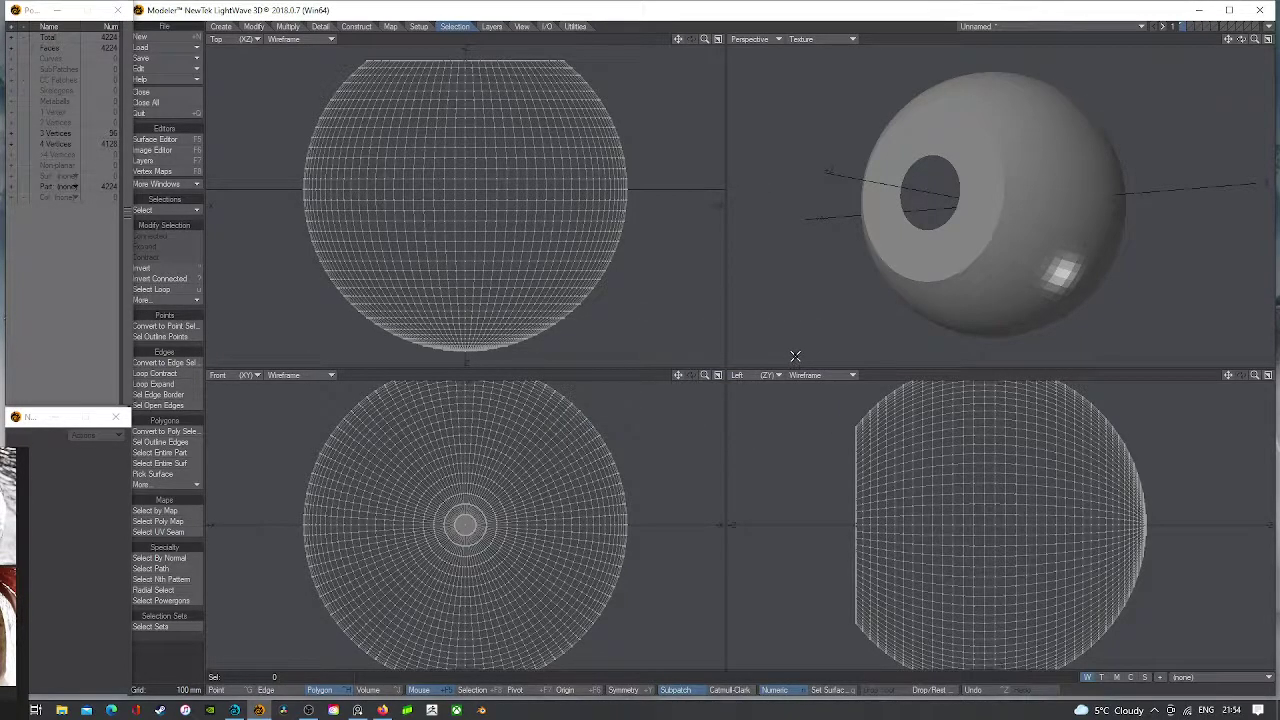
- Set the HumanEye_Sclera surface color to white (255, 255, 255)
{"action": "left_click", "coordinate": [155, 139]}
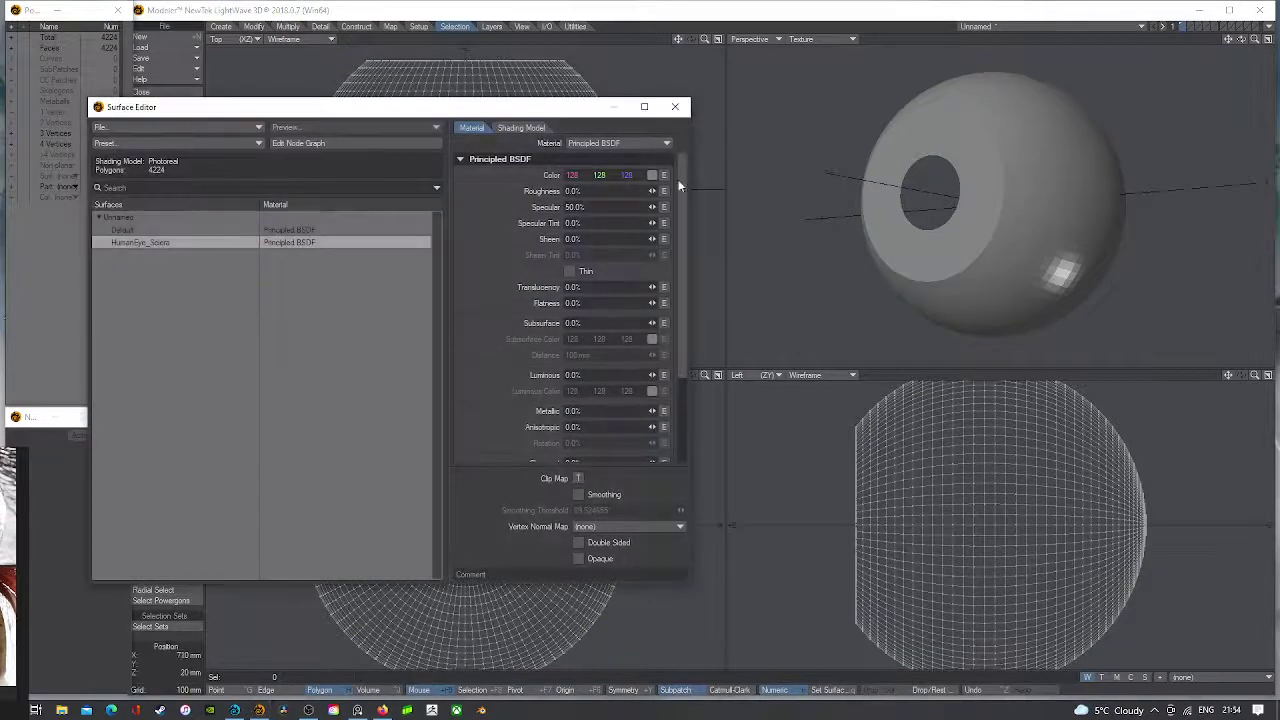
{"action": "left_click", "coordinate": [651, 175]}
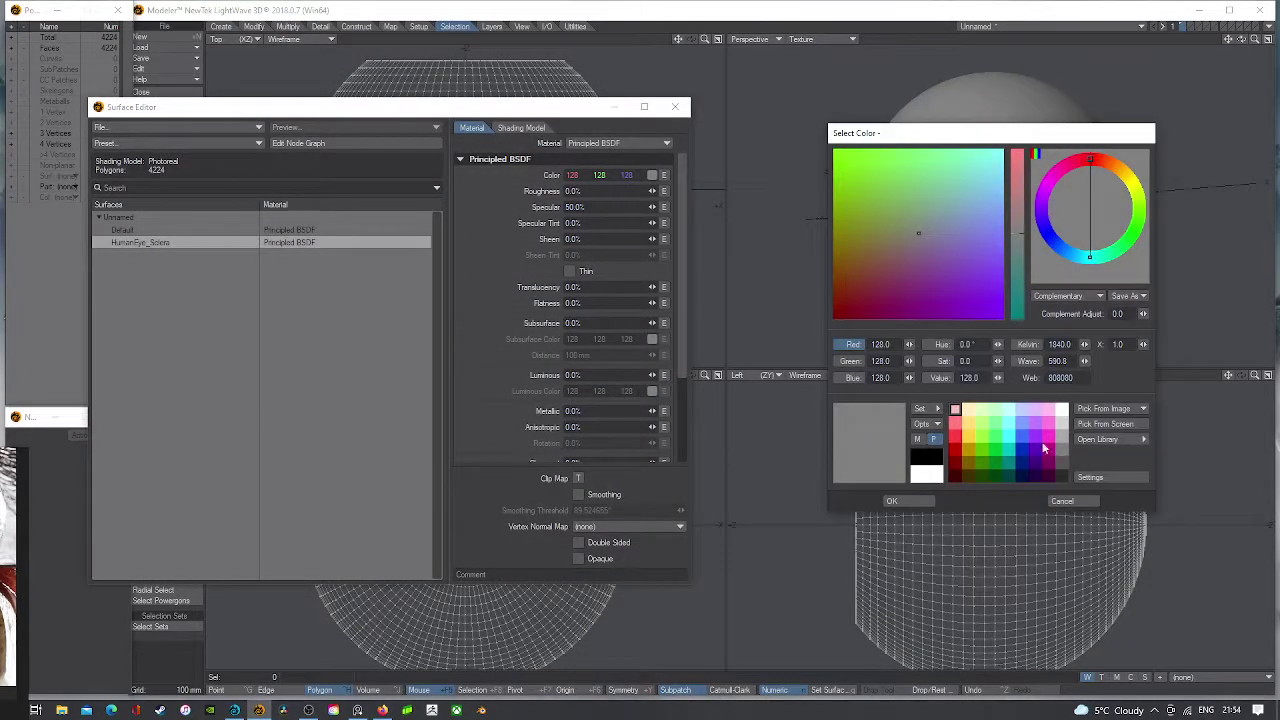
{"action": "left_click", "coordinate": [1059, 413]}
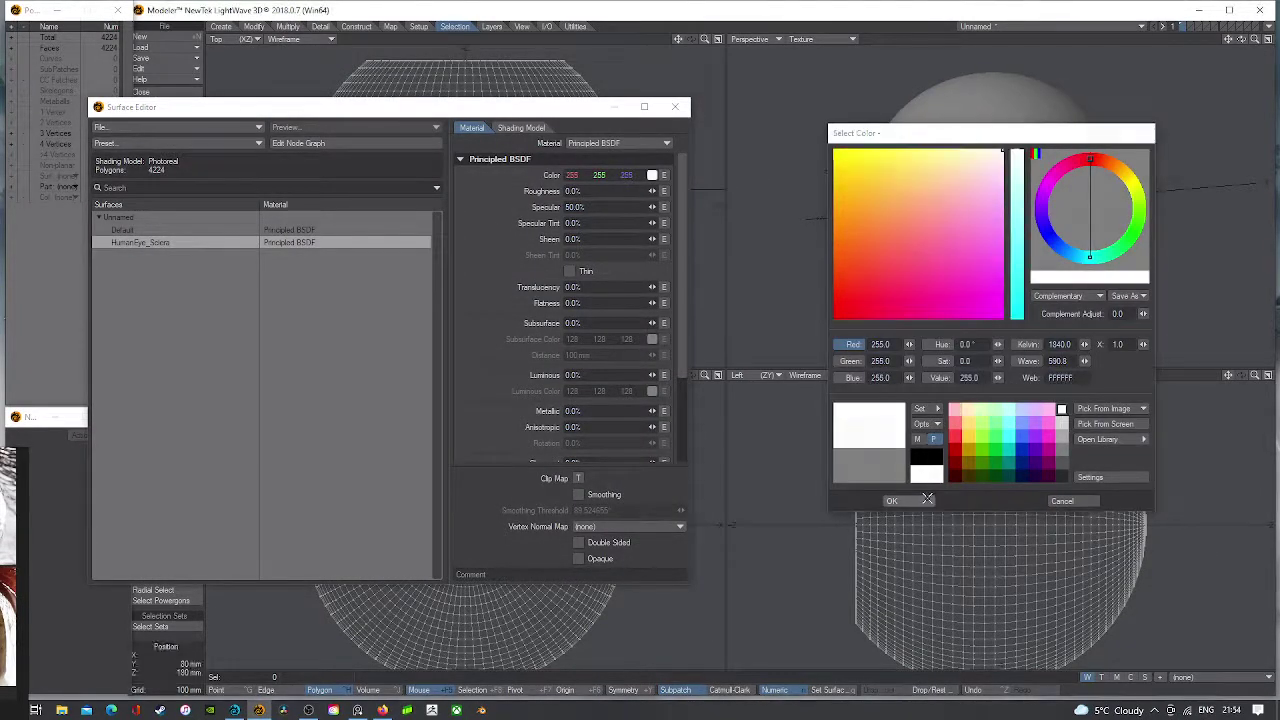
{"action": "left_click", "coordinate": [891, 501]}
{"action": "left_click", "coordinate": [675, 106]}
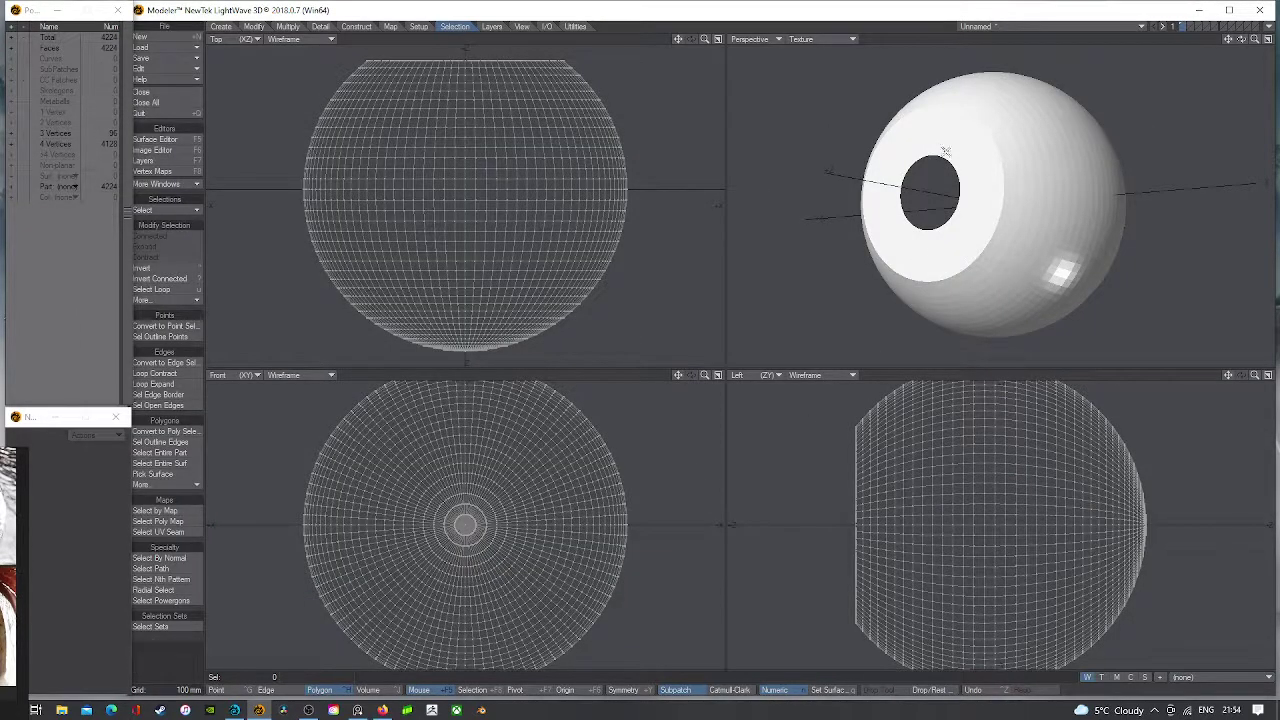
- Select the polygon loop bordering the pupil hole and expand the selection to cover the whole flat front disc
{"action": "left_click_drag", "start_coordinate": [945, 147], "coordinate": [956, 163]}
{"action": "key", "text": "u"}
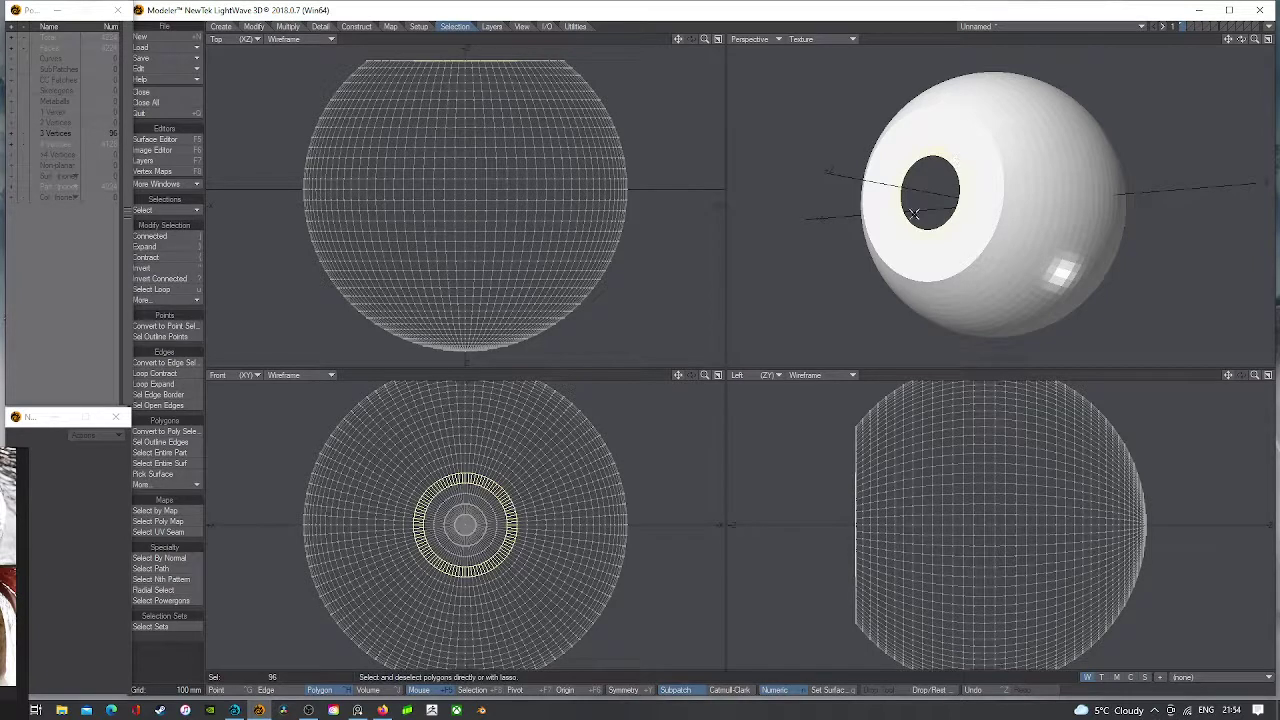
{"action": "left_click", "coordinate": [176, 248]}
{"action": "left_click", "coordinate": [176, 248]}
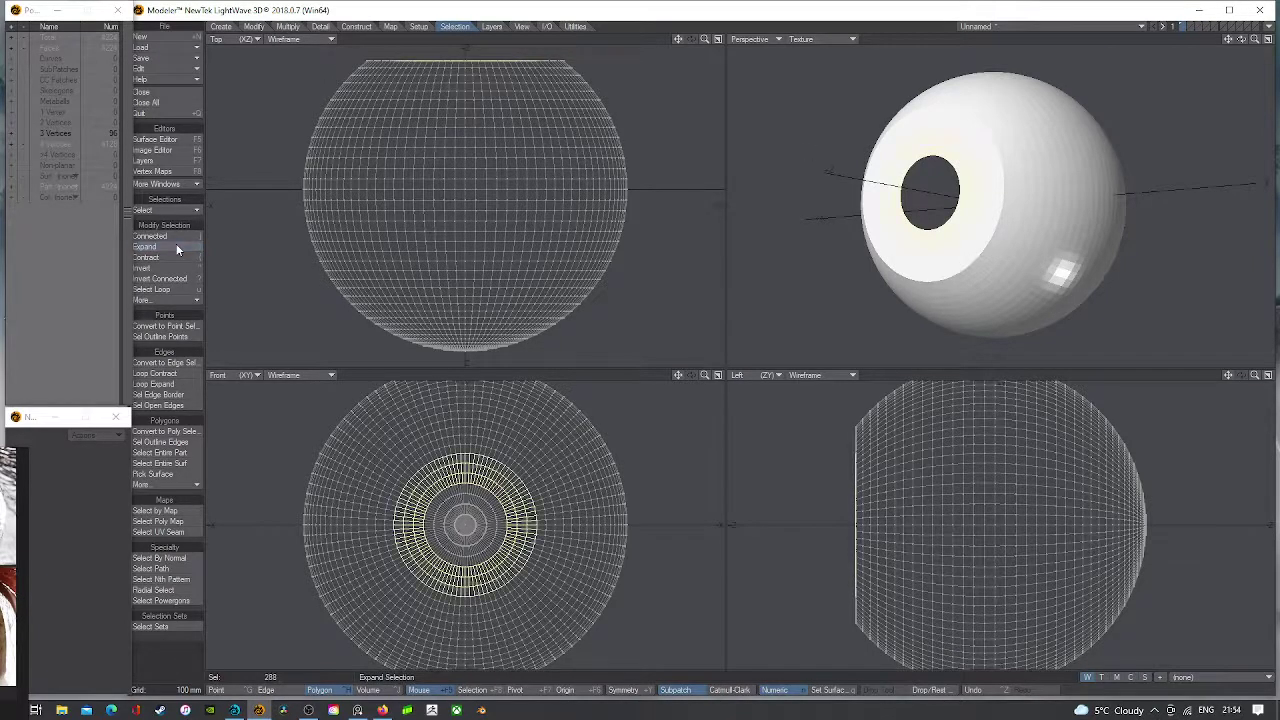
{"action": "left_click", "coordinate": [176, 248]}
{"action": "left_click", "coordinate": [176, 248]}
{"action": "left_click", "coordinate": [176, 248]}
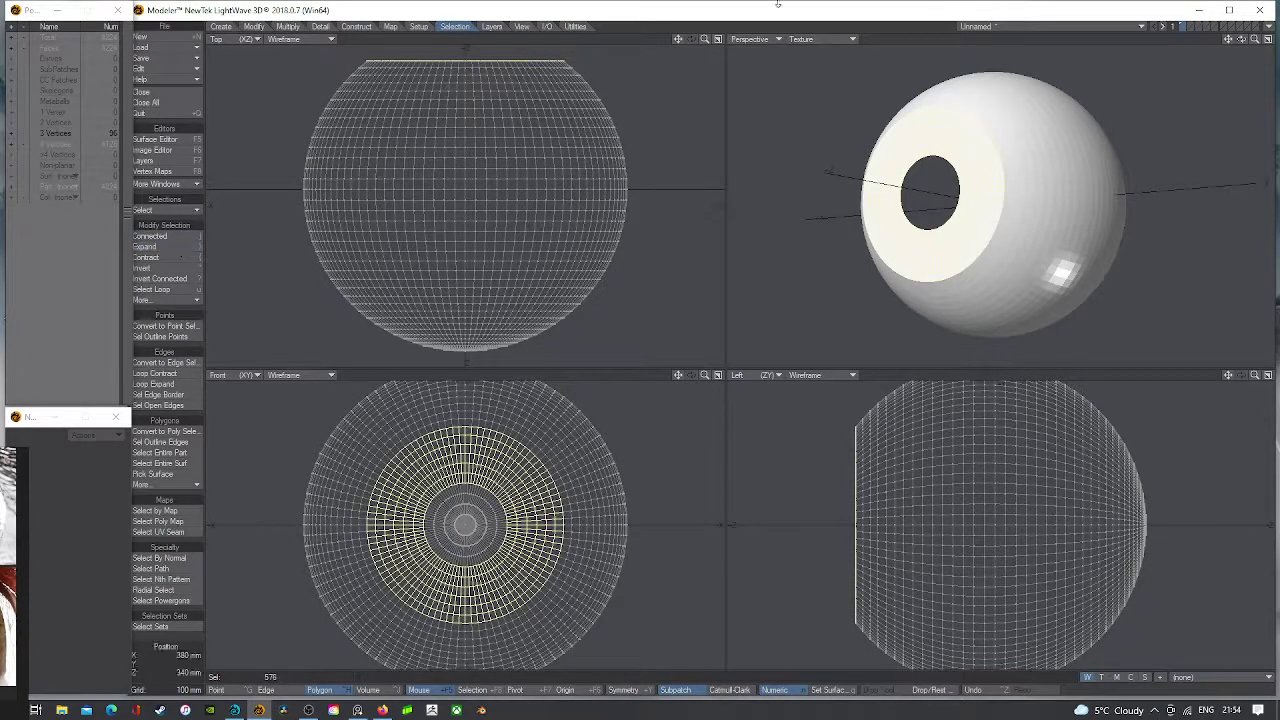
- Assign a new surface named HumanEye_Iris to the selected front disc and clear the selection
{"action": "left_click_drag", "start_coordinate": [1241, 38], "coordinate": [1225, 40]}
{"action": "key", "text": "q"}
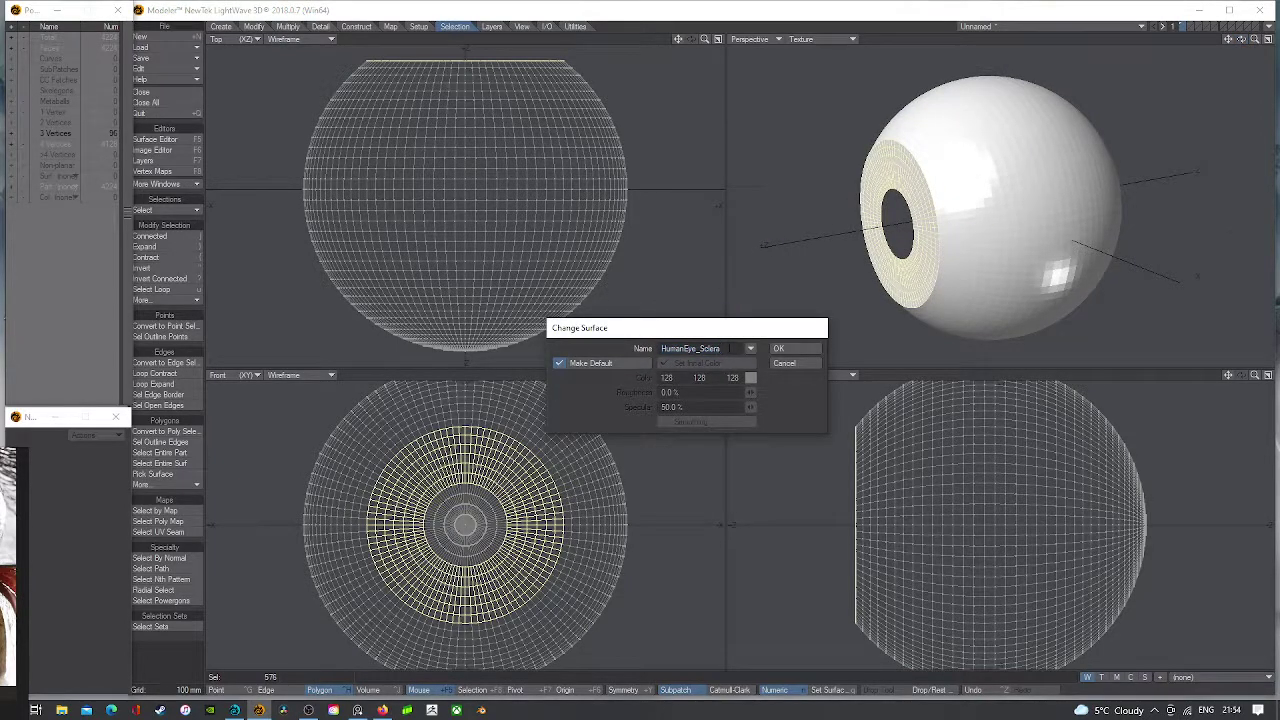
{"action": "left_click", "coordinate": [728, 348]}
{"action": "key", "text": "BackSpace"}
{"action": "key", "text": "BackSpace"}
{"action": "key", "text": "BackSpace"}
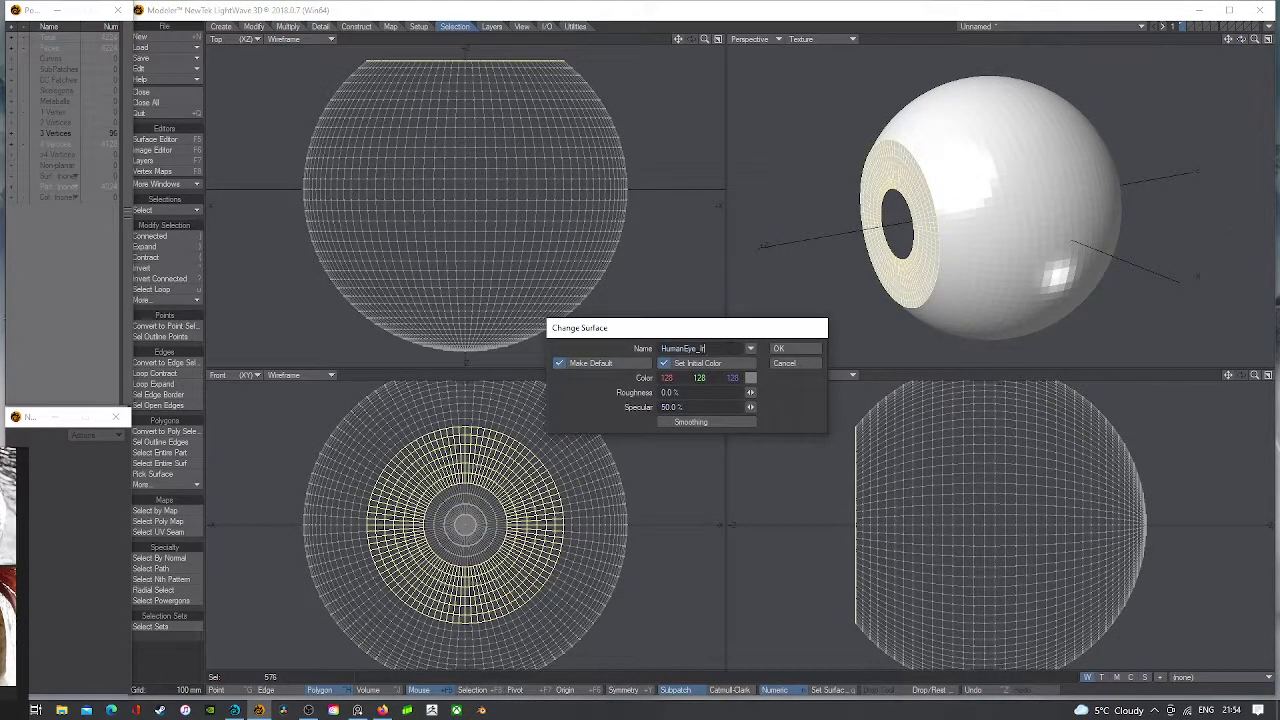
{"action": "key", "text": "Return"}
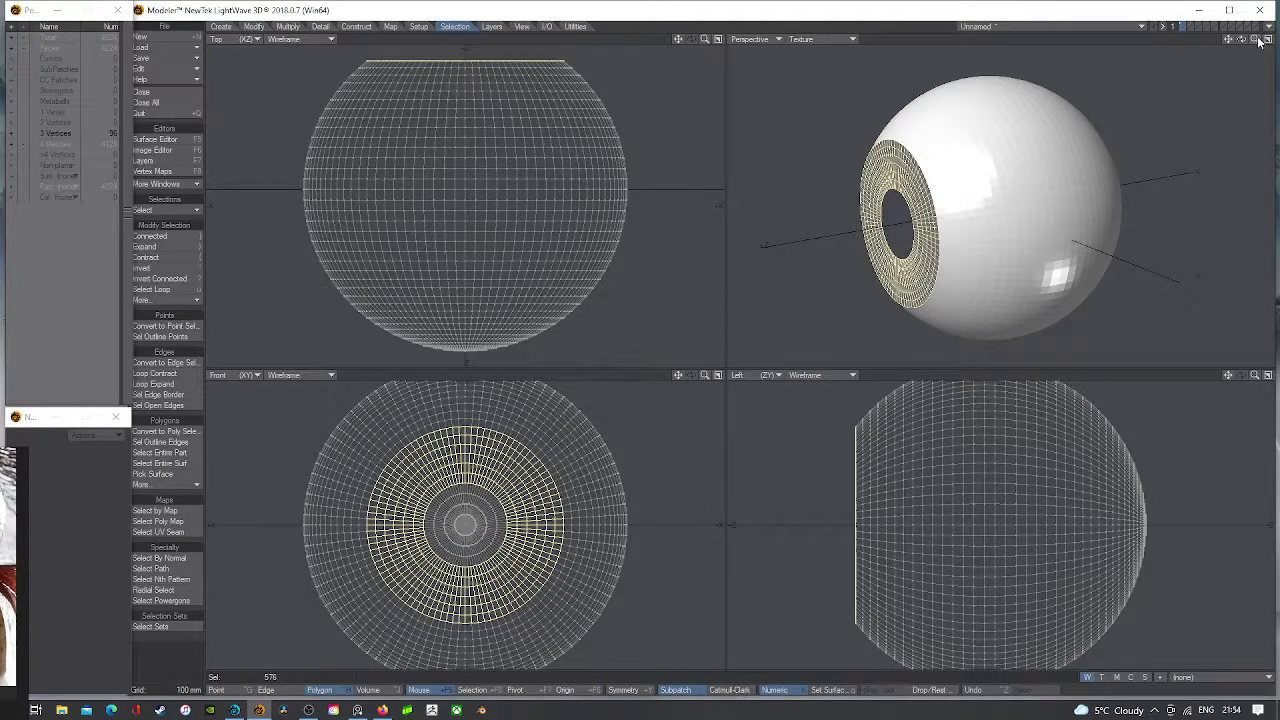
{"action": "left_click_drag", "start_coordinate": [1242, 40], "coordinate": [1224, 78]}
{"action": "key", "text": "slash"}
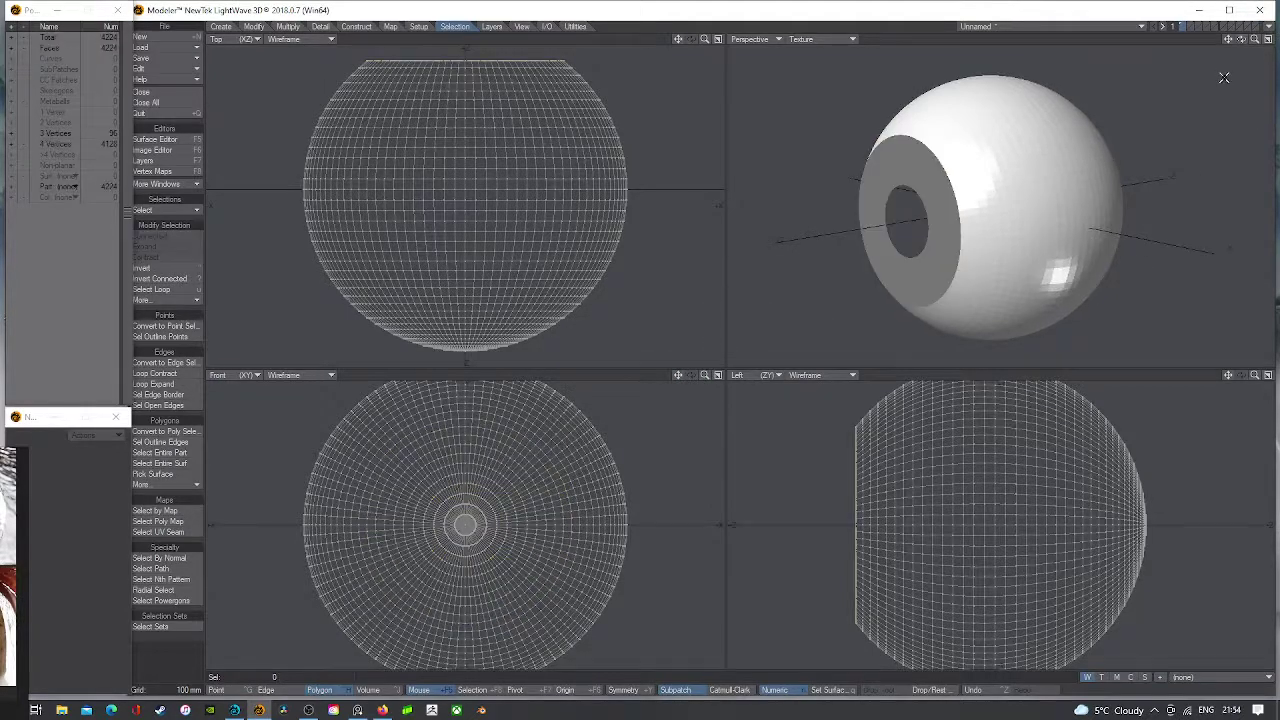
- Set the HumanEye_Iris surface color to light blue (125, 158, 255)
{"action": "left_click", "coordinate": [158, 140]}
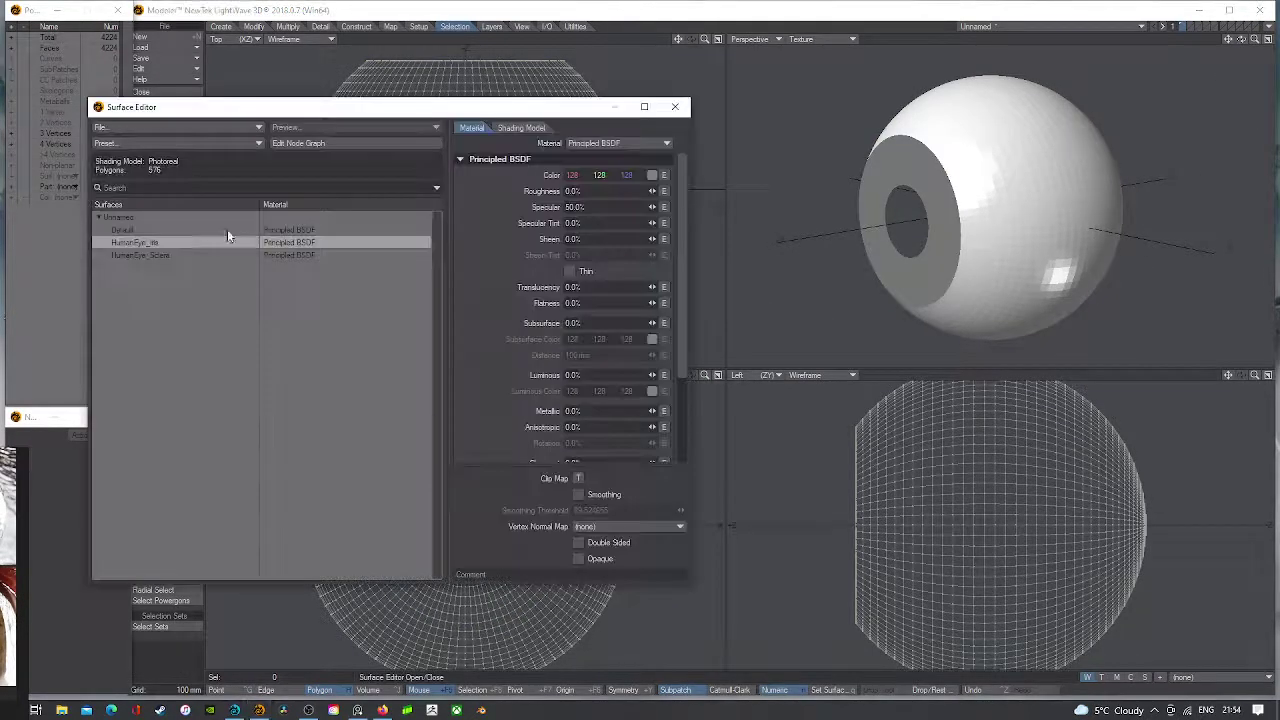
{"action": "left_click", "coordinate": [652, 175]}
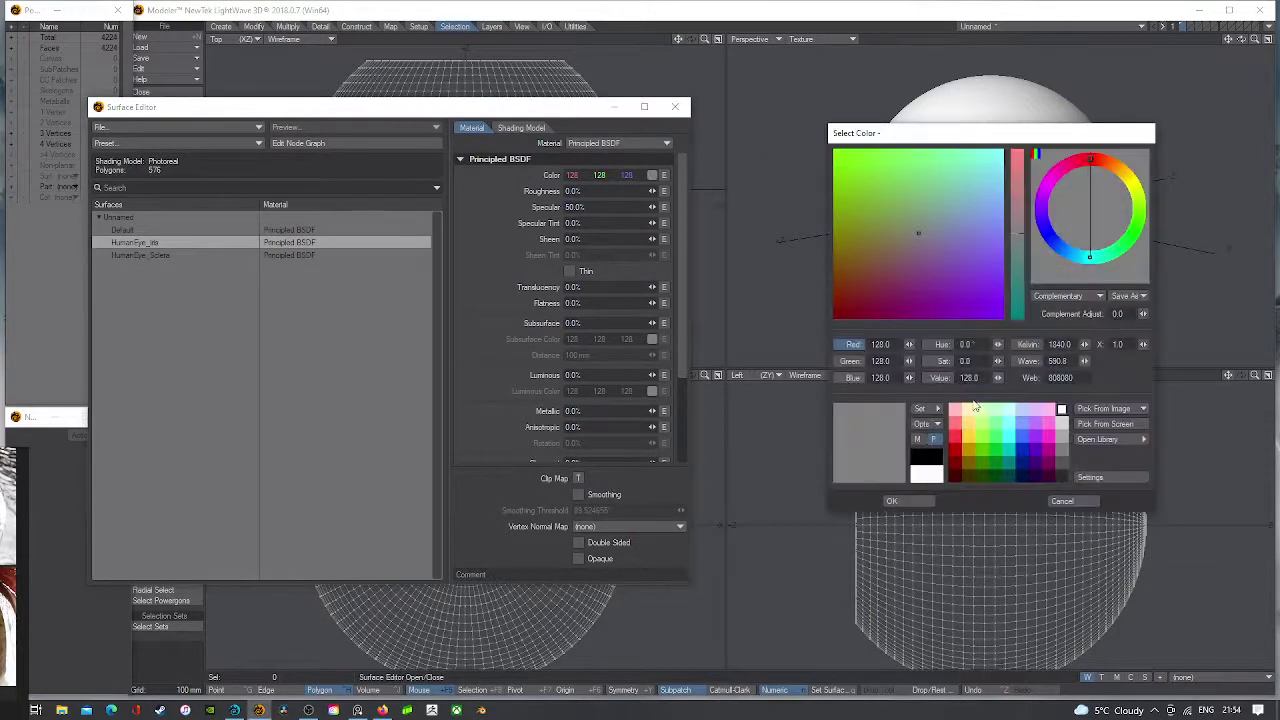
{"action": "left_click", "coordinate": [1021, 412]}
{"action": "left_click", "coordinate": [1024, 432]}
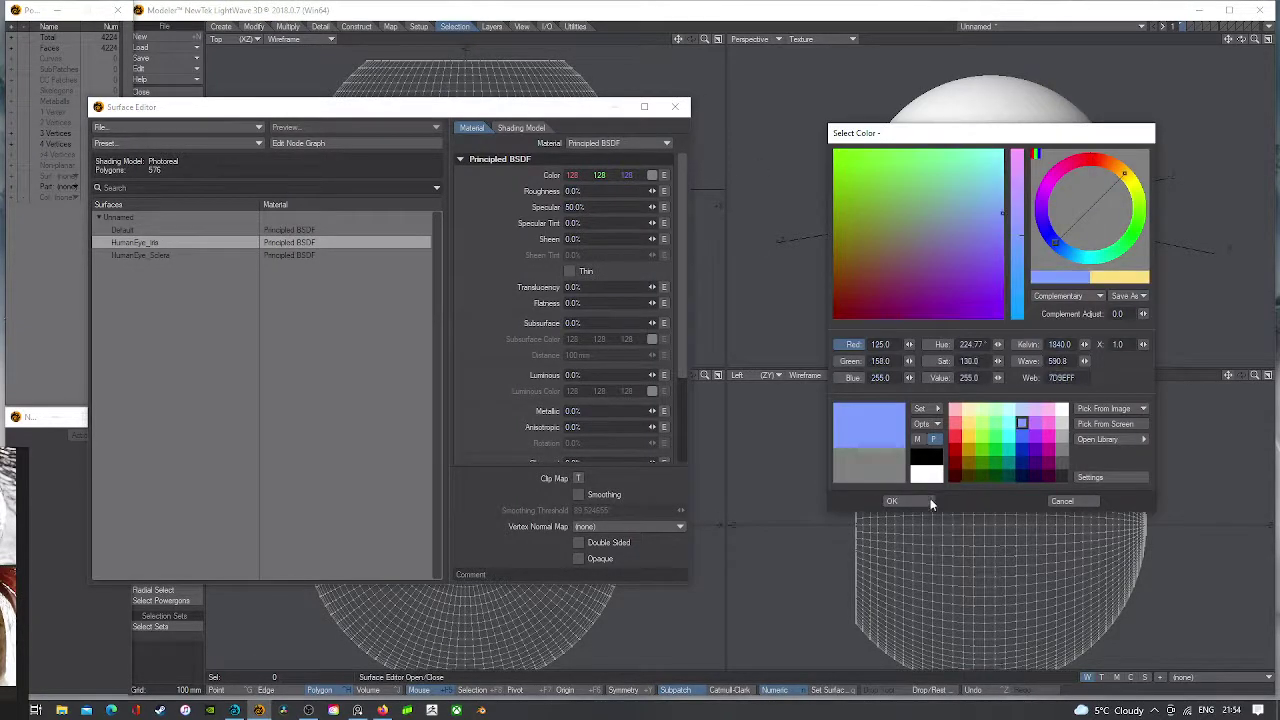
{"action": "left_click", "coordinate": [928, 502]}
{"action": "left_click", "coordinate": [675, 107]}
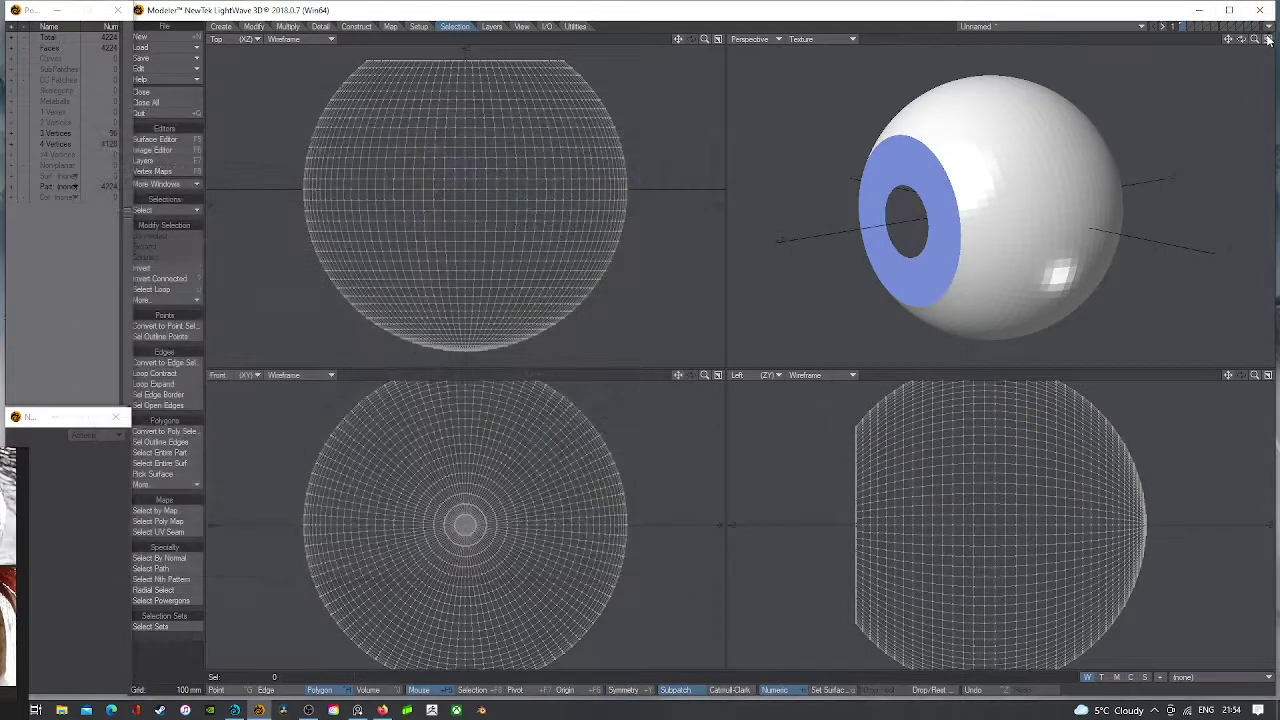
{"action": "mouse_move", "coordinate": [1241, 39]}
{"action": "left_mouse_down"}
{"action": "mouse_move", "coordinate": [1256, 26]}
{"action": "mouse_move", "coordinate": [1246, 40]}
{"action": "left_mouse_up"}
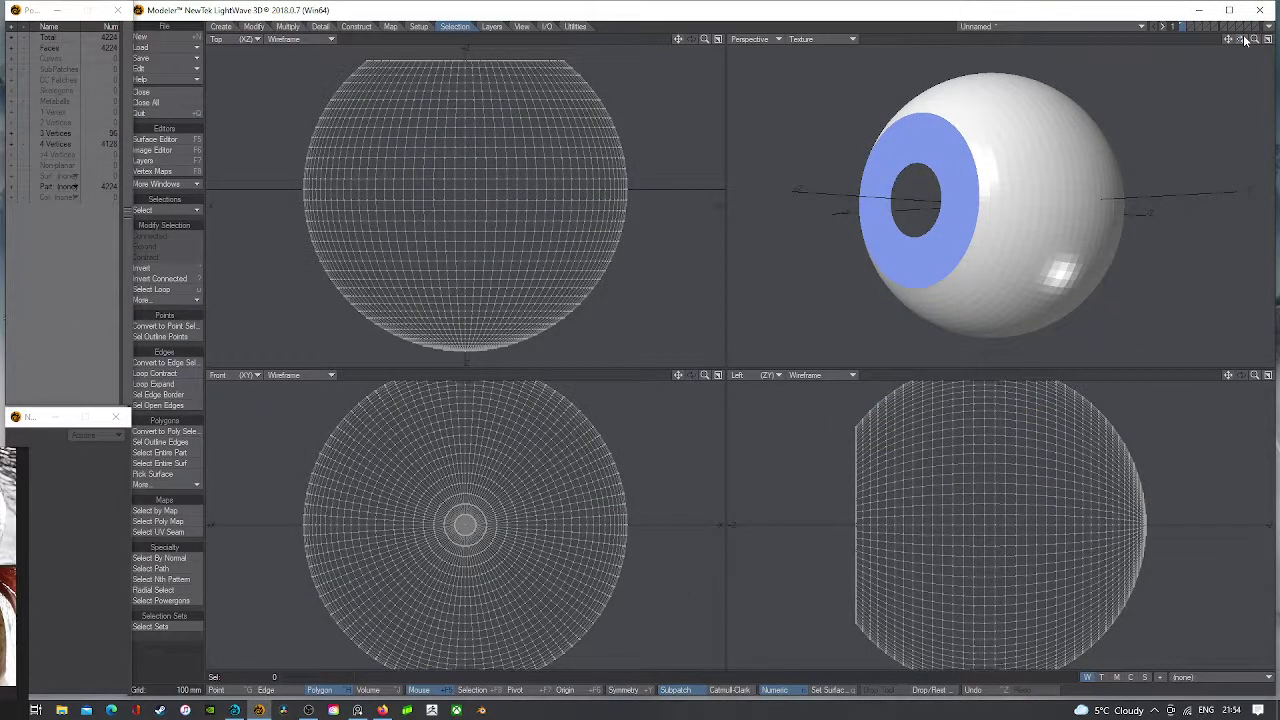
{"action": "left_click_drag", "start_coordinate": [1246, 40], "coordinate": [1243, 41]}
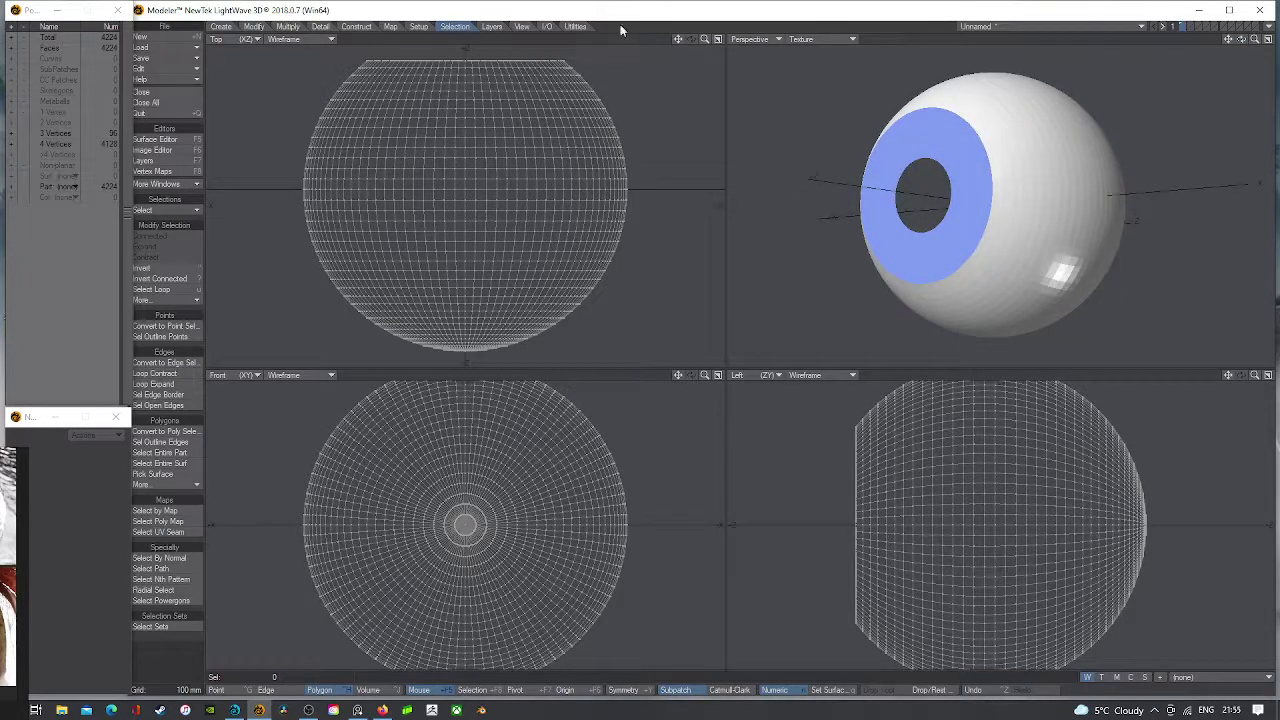
- Thicken the entire eye mesh inward by about 11.34 mm (negative amount) with one segment
{"action": "left_click", "coordinate": [288, 26]}
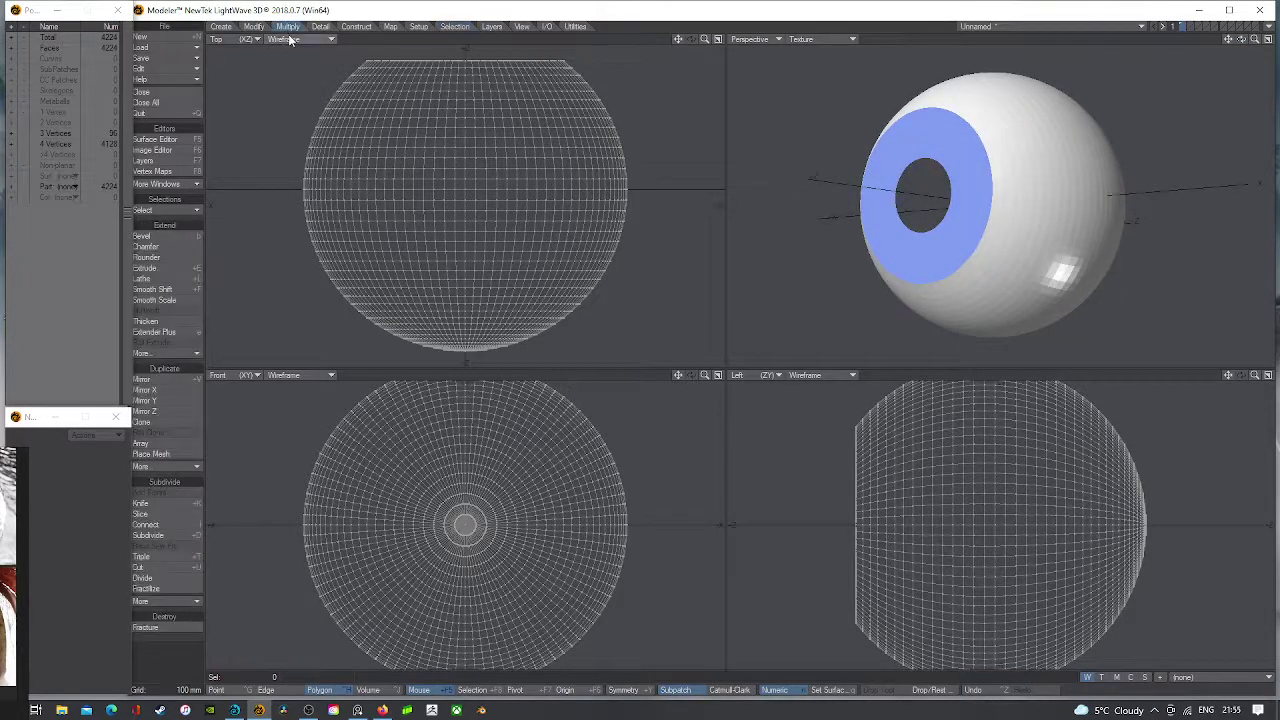
{"action": "left_click", "coordinate": [172, 322]}
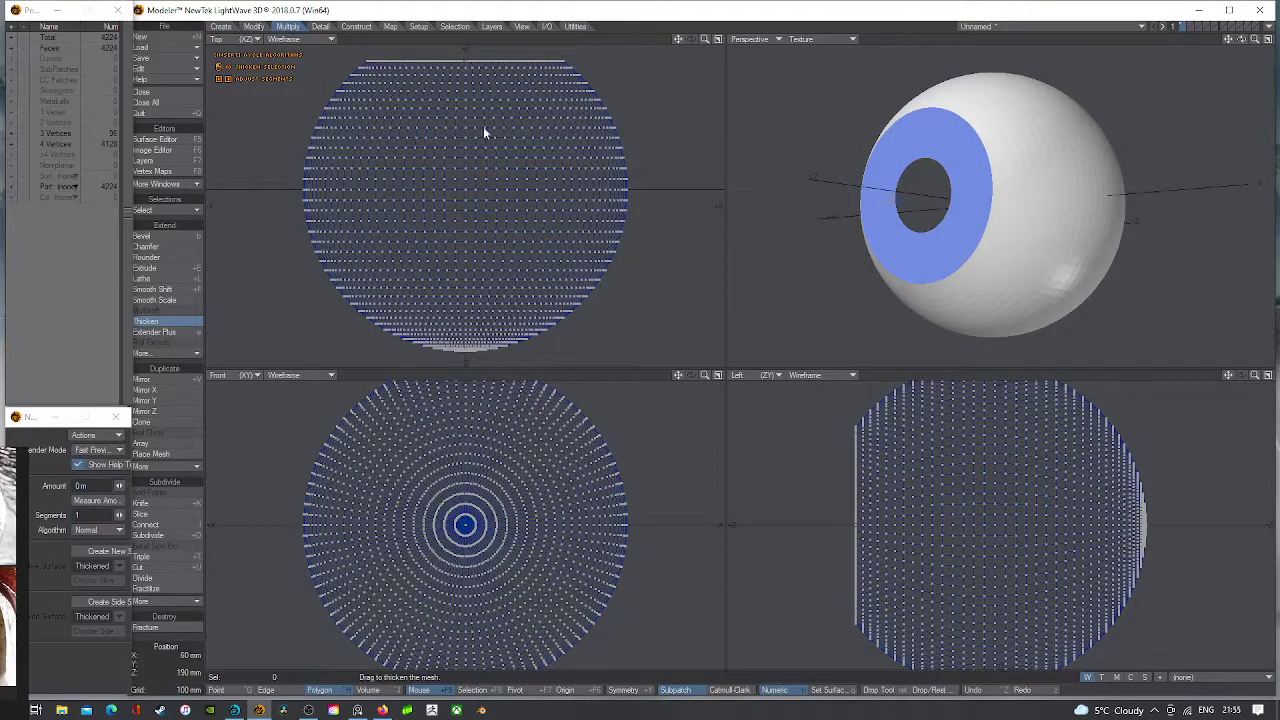
{"action": "left_click_drag", "start_coordinate": [483, 126], "coordinate": [474, 126]}
{"action": "left_click_drag", "start_coordinate": [456, 210], "coordinate": [458, 194]}
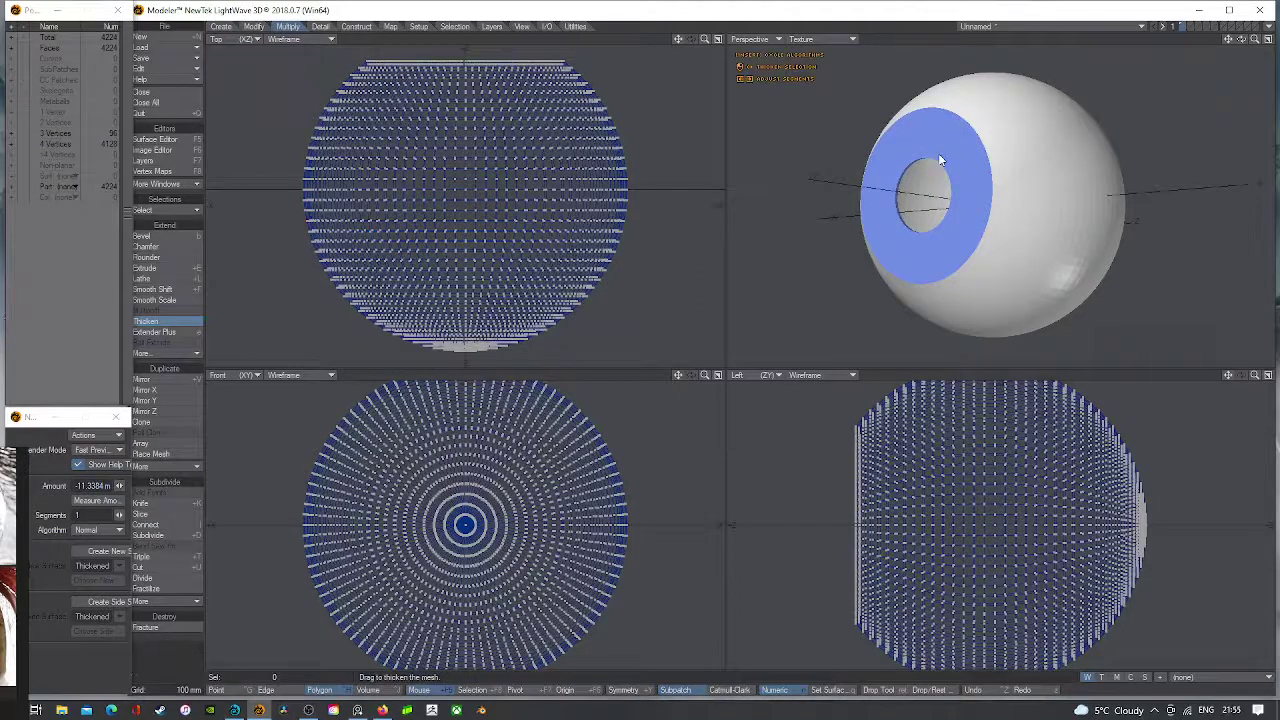
{"action": "left_click", "coordinate": [1267, 39]}
{"action": "mouse_move", "coordinate": [1257, 40]}
{"action": "left_mouse_down"}
{"action": "mouse_move", "coordinate": [1276, 40]}
{"action": "mouse_move", "coordinate": [1242, 39]}
{"action": "mouse_move", "coordinate": [1247, 52]}
{"action": "mouse_move", "coordinate": [1276, 56]}
{"action": "mouse_move", "coordinate": [1240, 40]}
{"action": "left_mouse_up"}
{"action": "scroll", "coordinate": [468, 313], "scroll_direction": "down", "scroll_amount": 2}
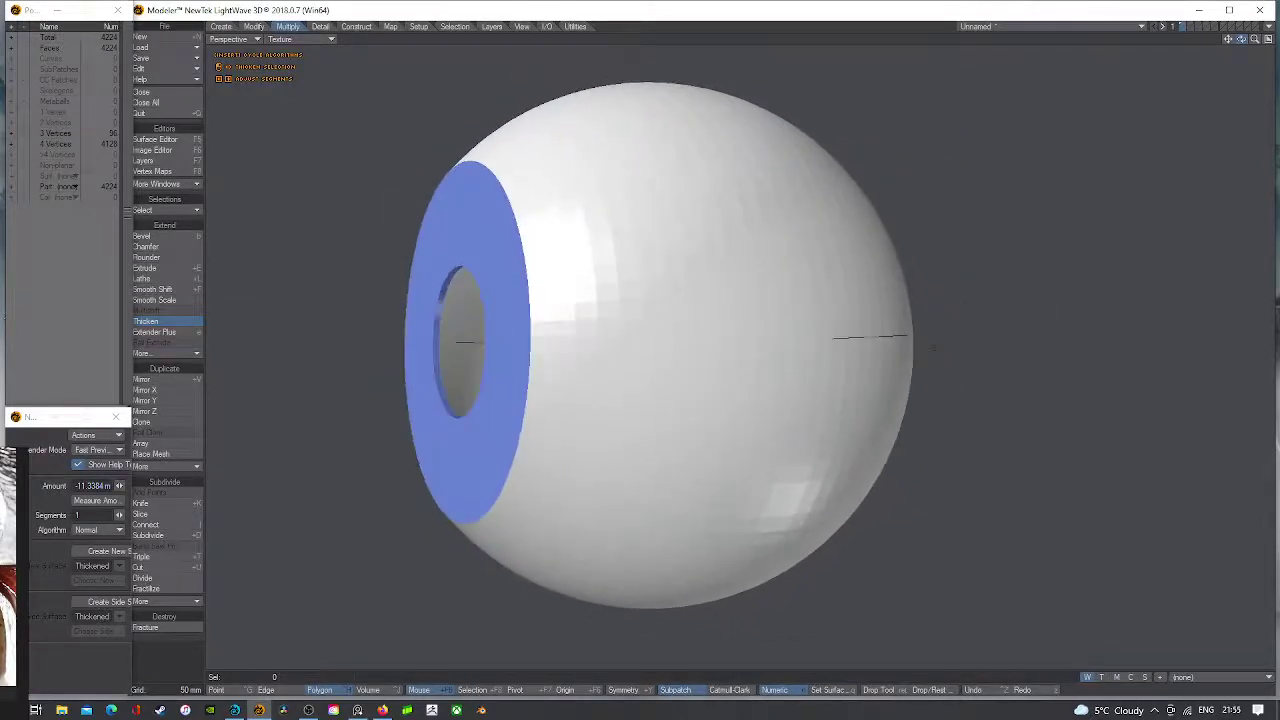
{"action": "left_click", "coordinate": [1268, 39]}
{"action": "left_click_drag", "start_coordinate": [678, 39], "coordinate": [667, 244]}
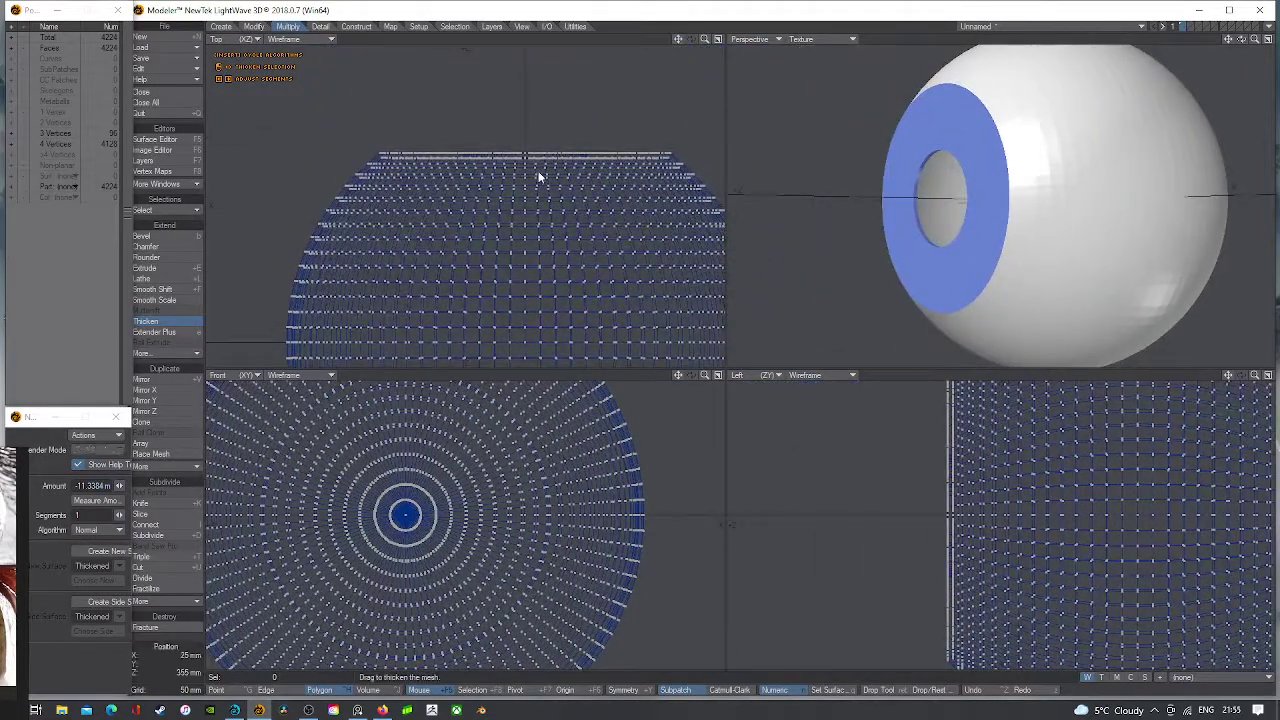
{"action": "key", "text": "Return"}
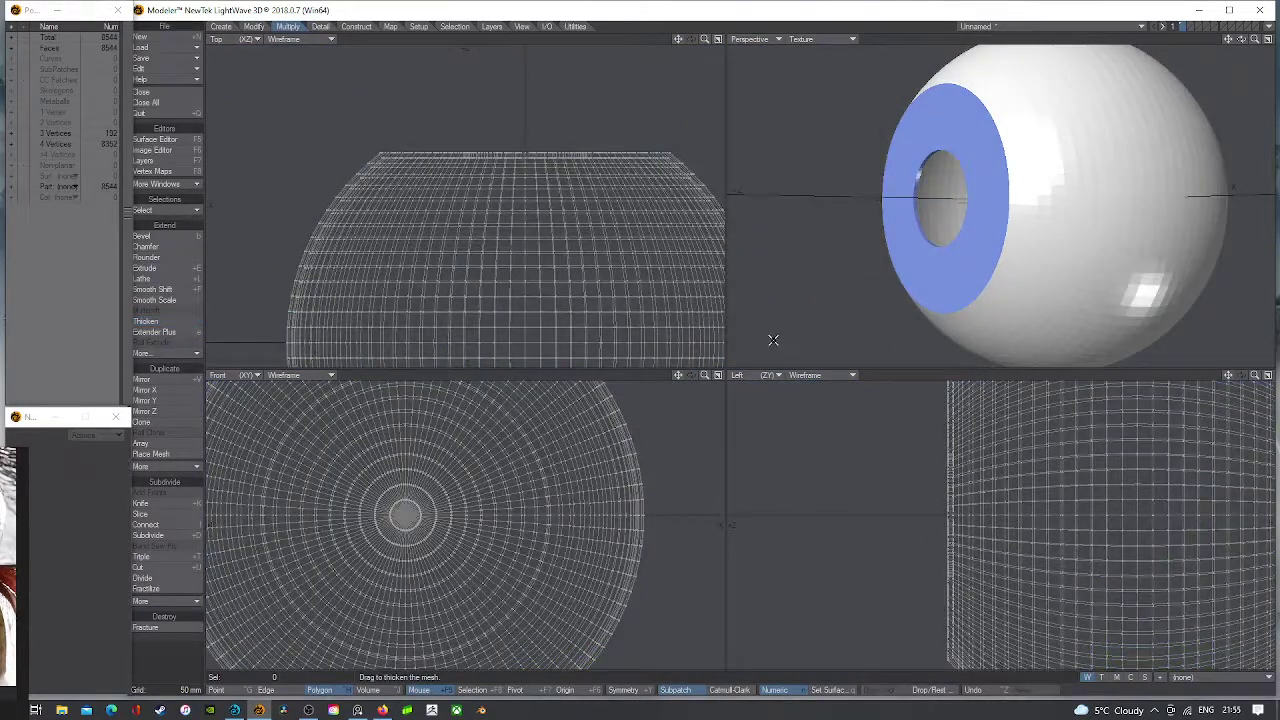
- Select the full polygon loop around the pupil hole on the inner back side of the thickened iris
{"action": "left_click_drag", "start_coordinate": [1241, 40], "coordinate": [1234, 76]}
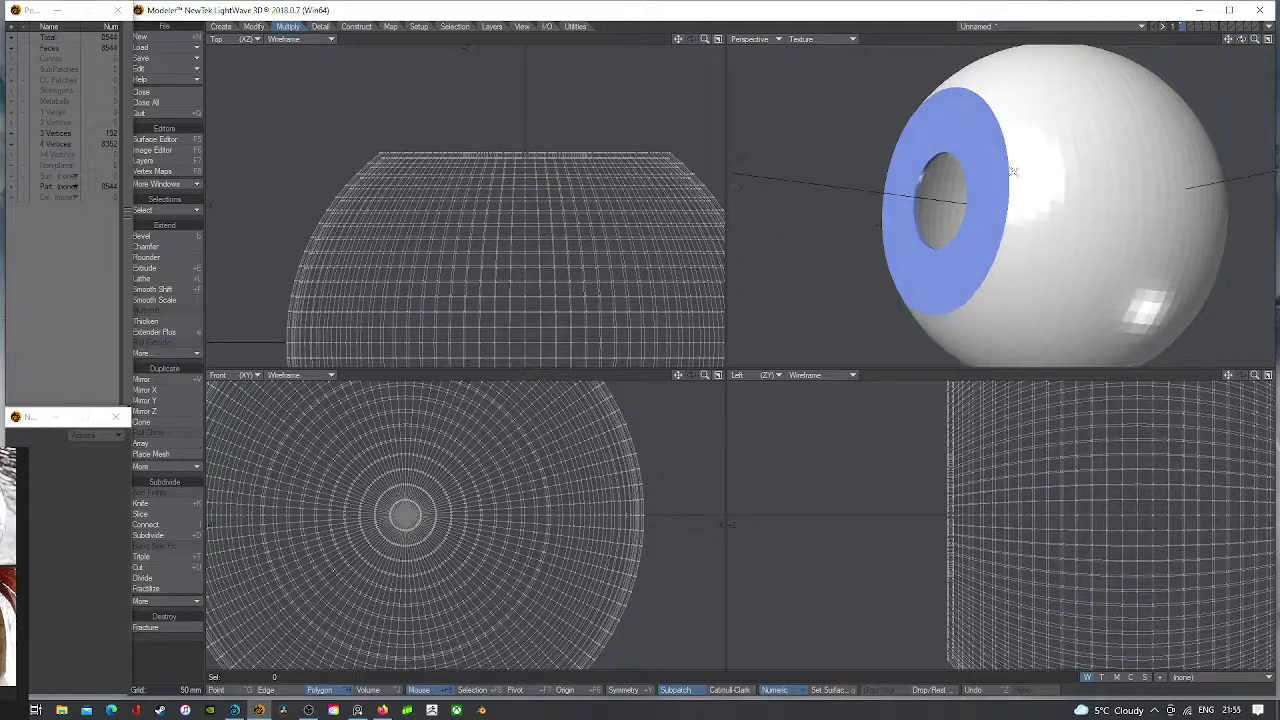
{"action": "scroll", "coordinate": [886, 210], "scroll_direction": "up", "scroll_amount": 5}
{"action": "left_click", "coordinate": [930, 164]}
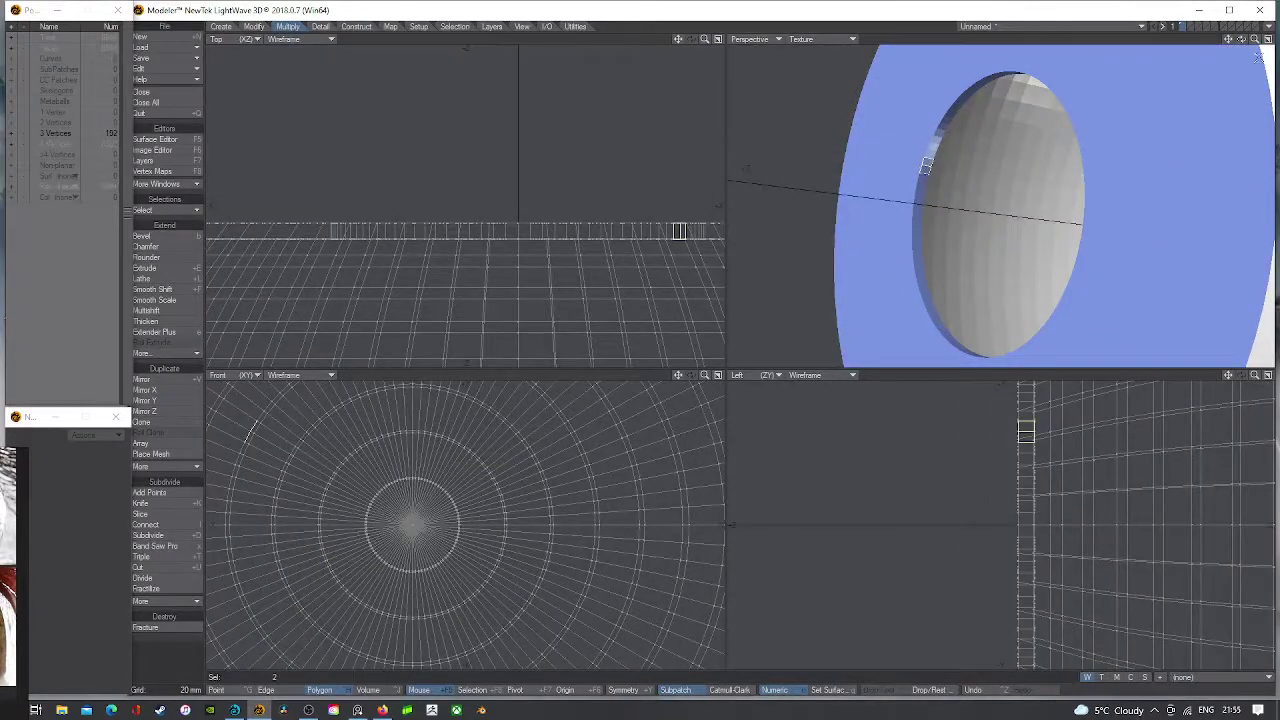
{"action": "key", "text": "shift+a"}
{"action": "mouse_move", "coordinate": [1241, 40]}
{"action": "left_mouse_down"}
{"action": "mouse_move", "coordinate": [1196, 46]}
{"action": "mouse_move", "coordinate": [1225, 41]}
{"action": "left_mouse_up"}
{"action": "key", "text": "slash"}
{"action": "left_click_drag", "start_coordinate": [1075, 128], "coordinate": [1083, 211]}
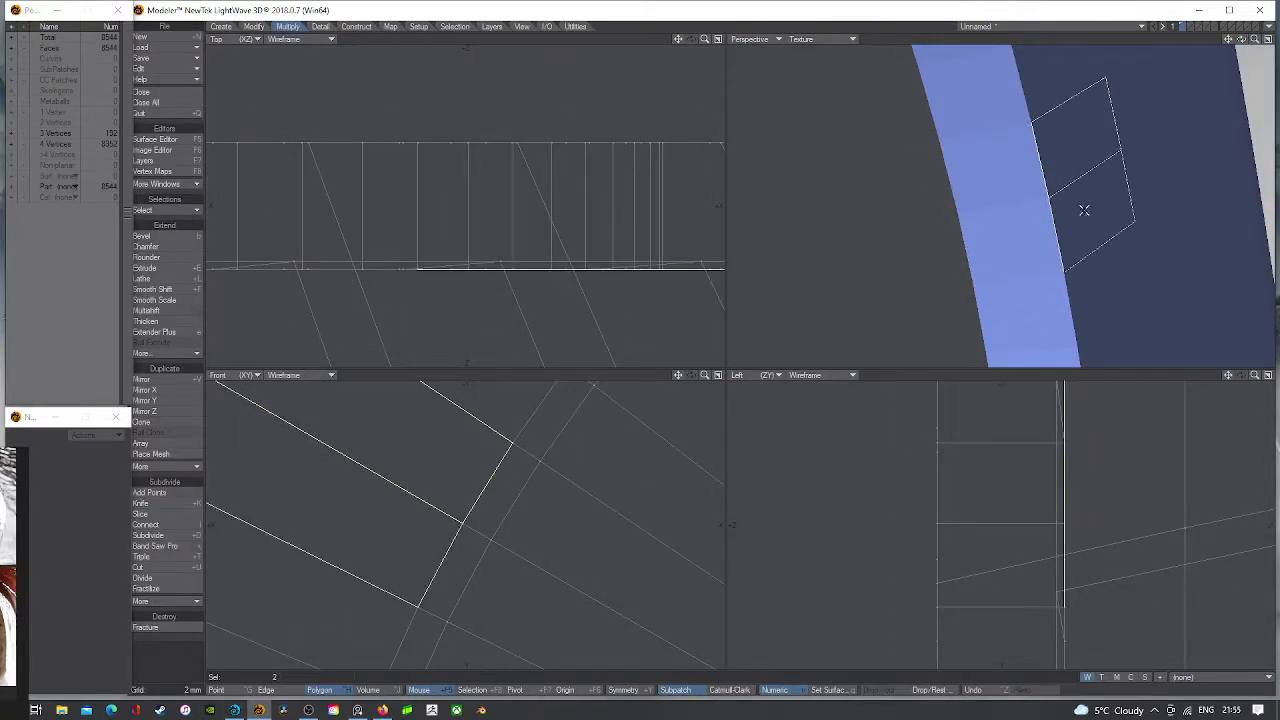
{"action": "key", "text": "ctrl+l"}
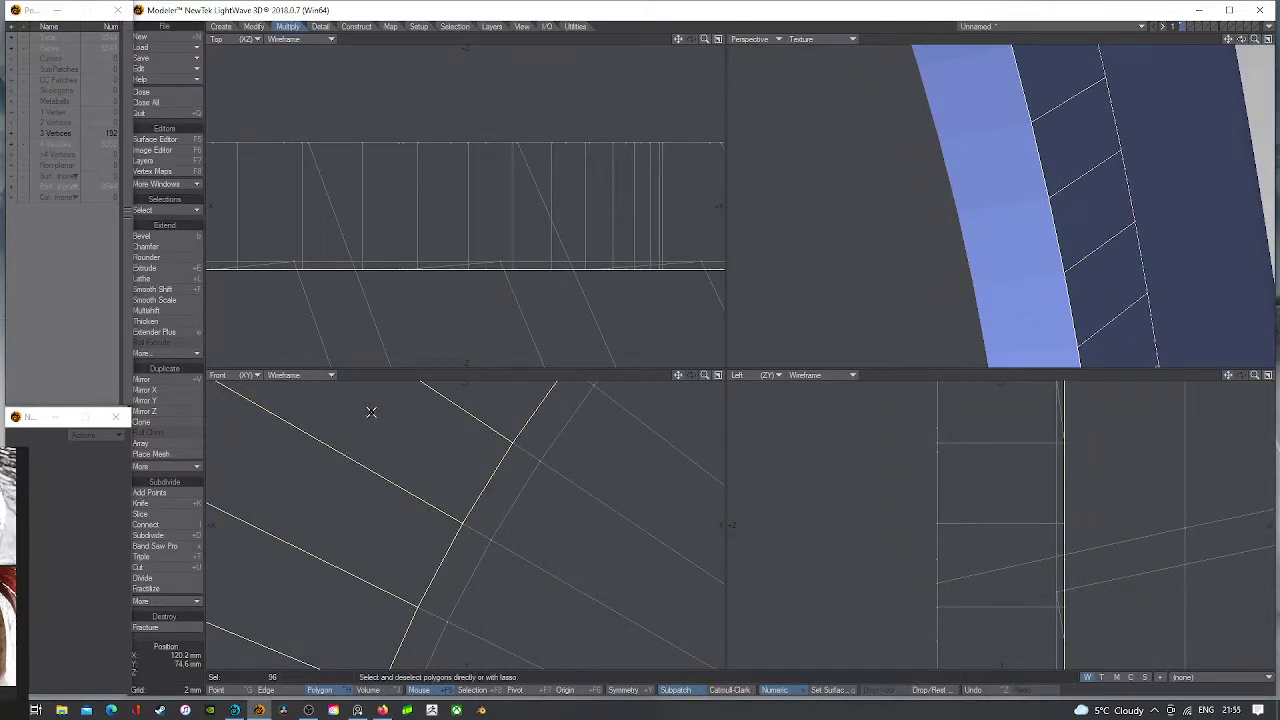
{"action": "key", "text": "comma"}
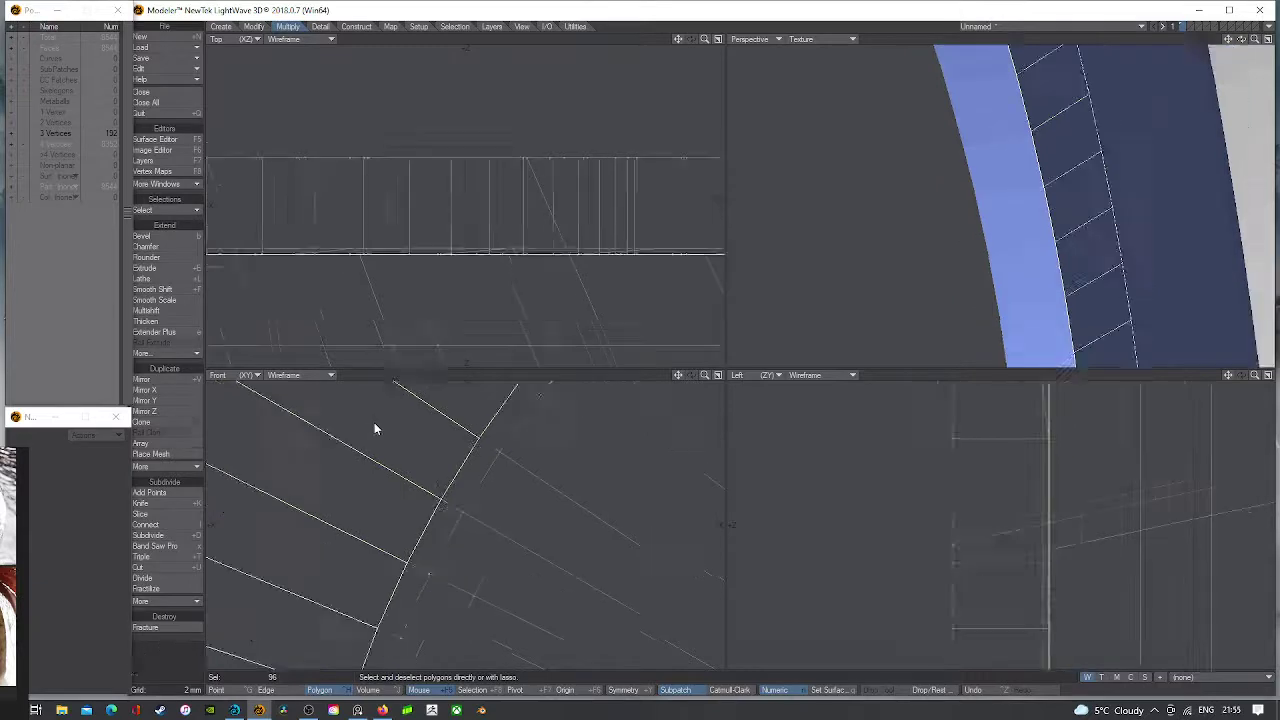
{"action": "key", "text": "comma"}
{"action": "key", "text": "comma"}
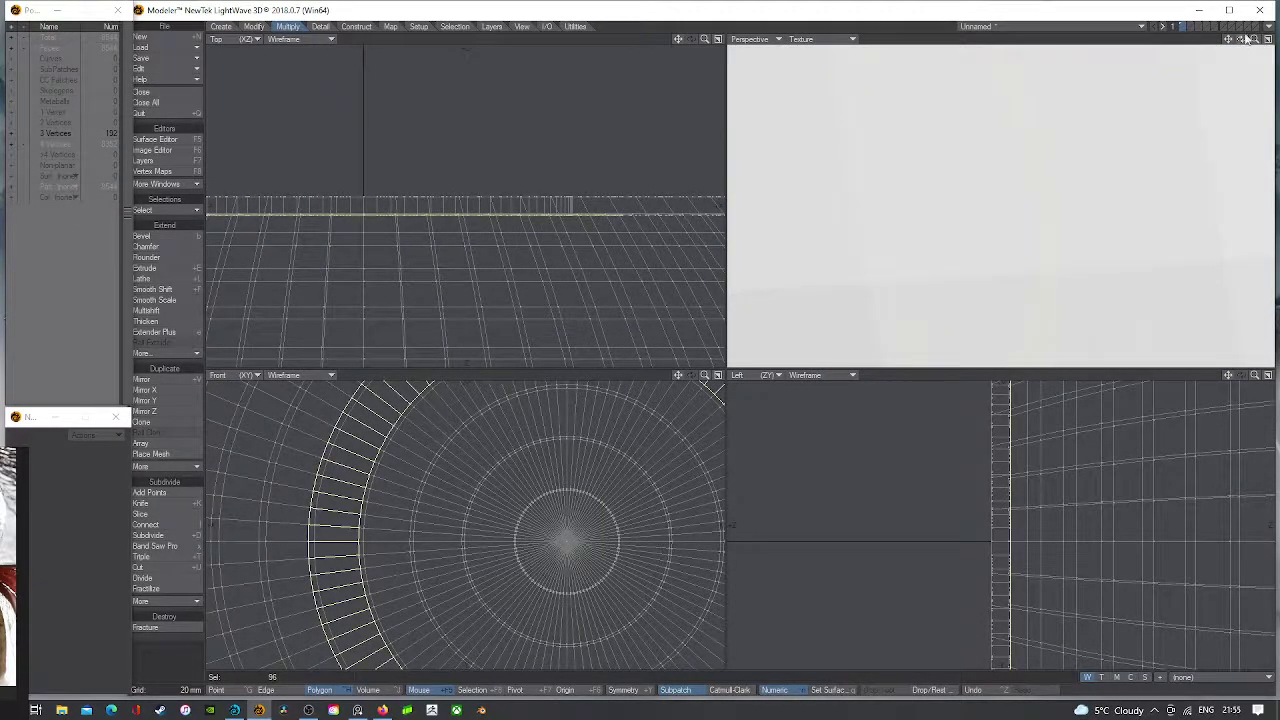
{"action": "left_click_drag", "start_coordinate": [1242, 39], "coordinate": [1245, 40]}
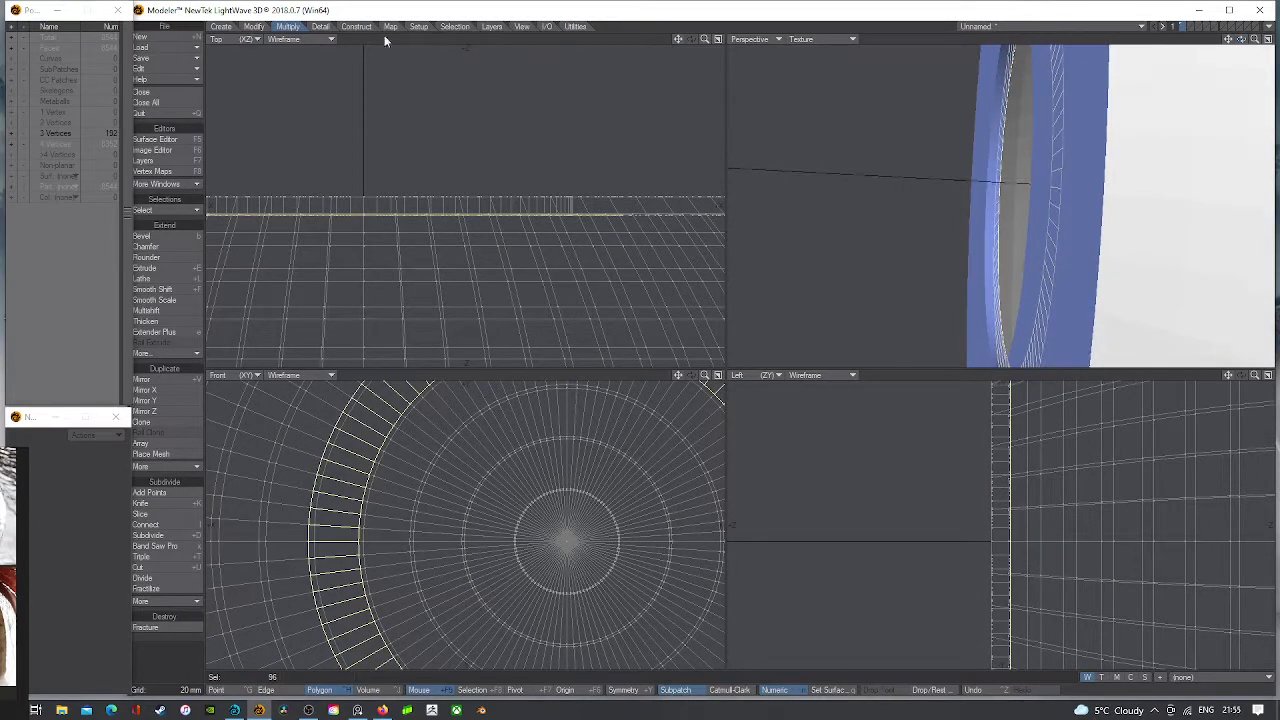
{"action": "left_click", "coordinate": [455, 26]}
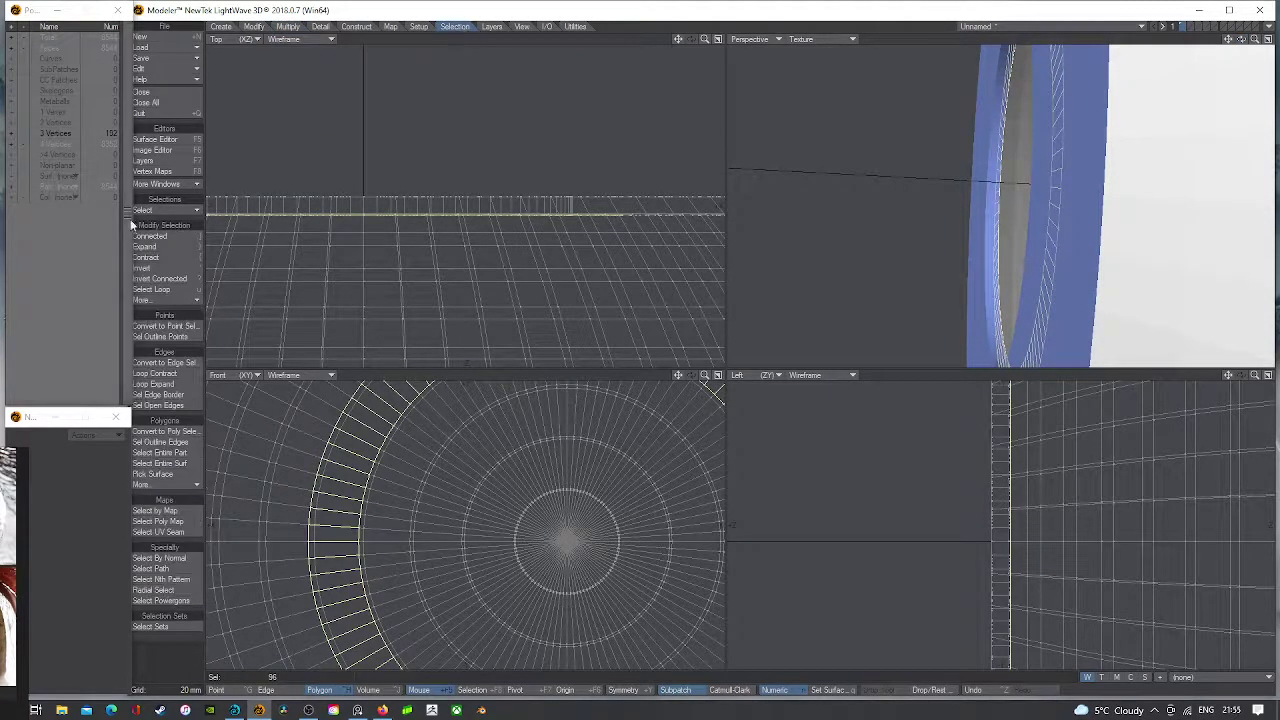
{"action": "left_click", "coordinate": [158, 247]}
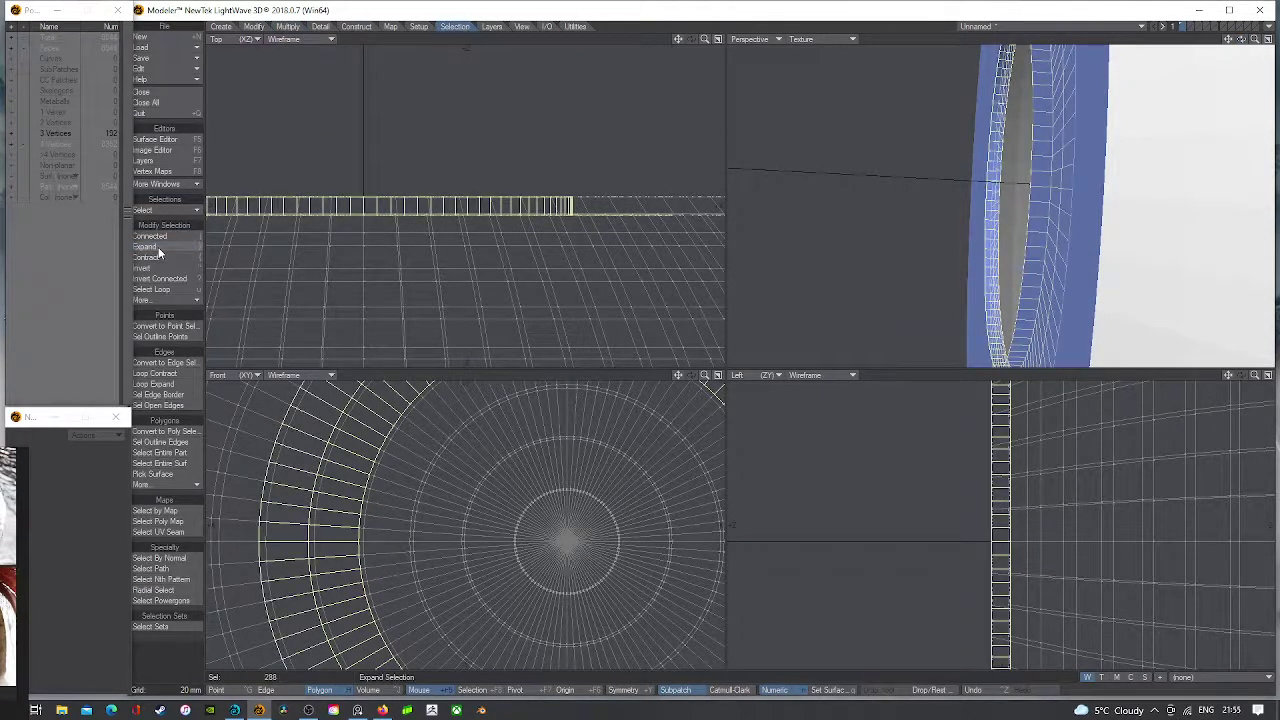
{"action": "left_click", "coordinate": [158, 247]}
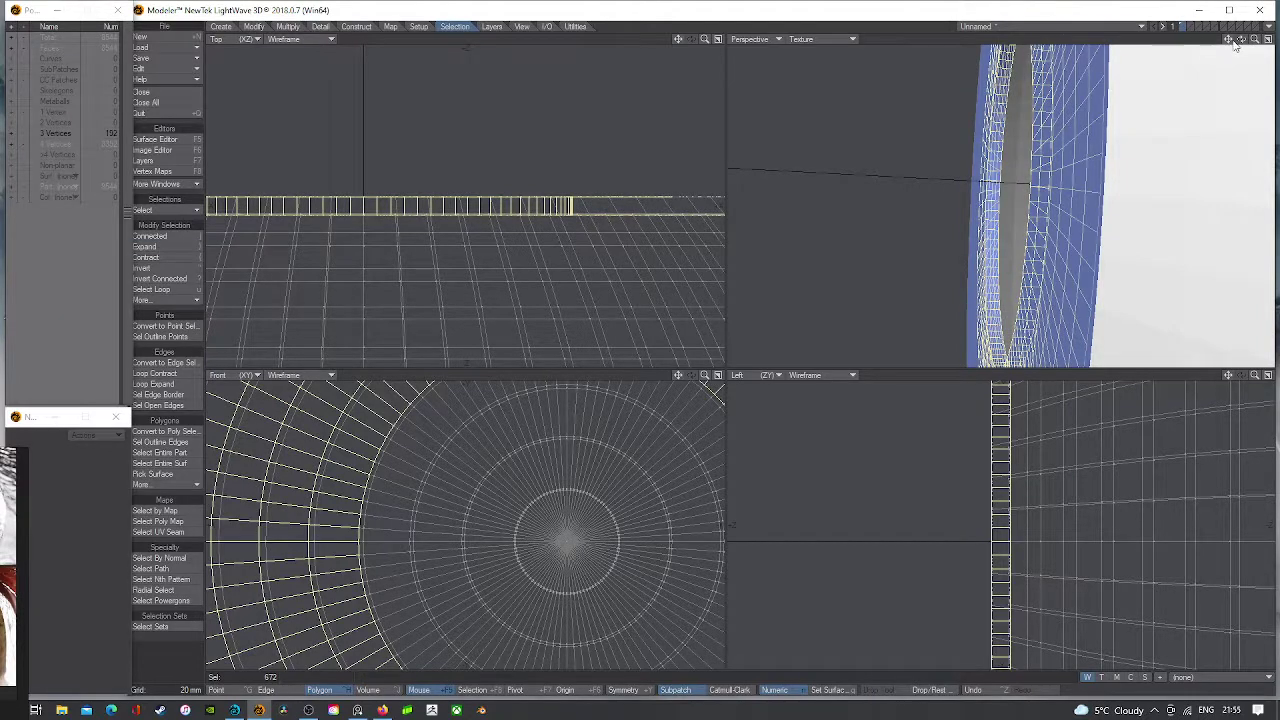
{"action": "left_click_drag", "start_coordinate": [1241, 40], "coordinate": [1242, 40]}
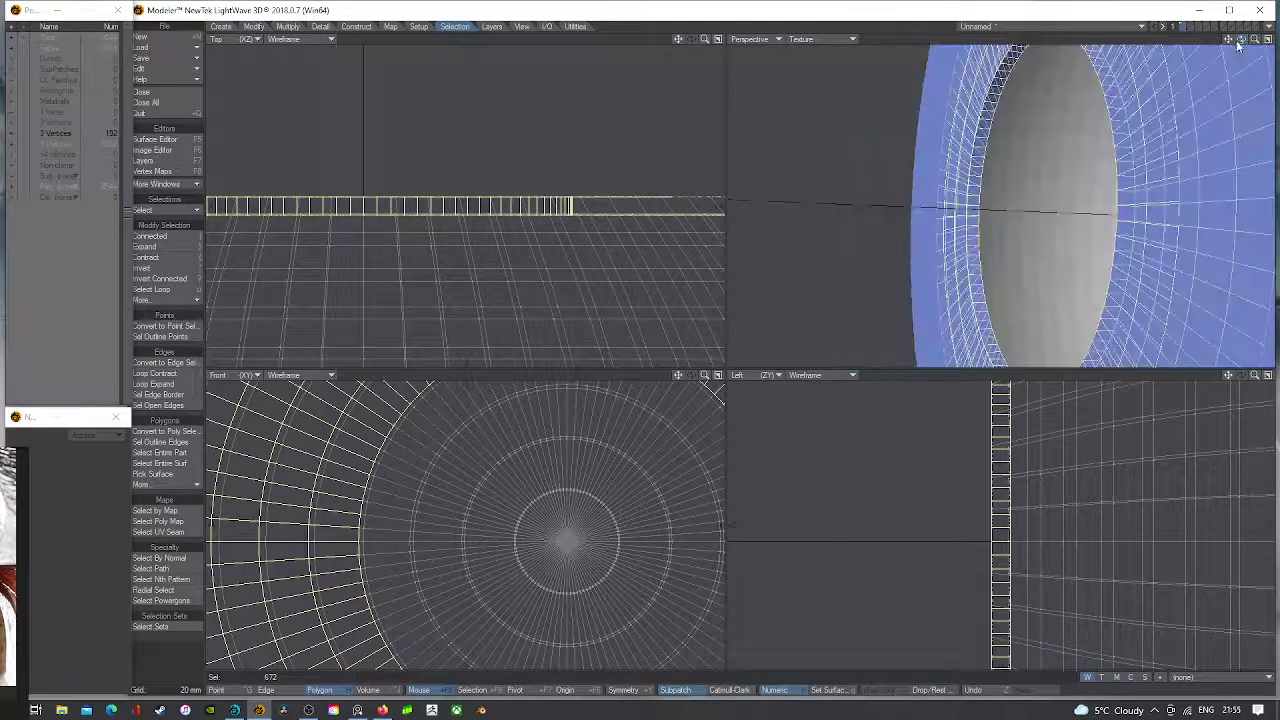
{"action": "key", "text": "slash"}
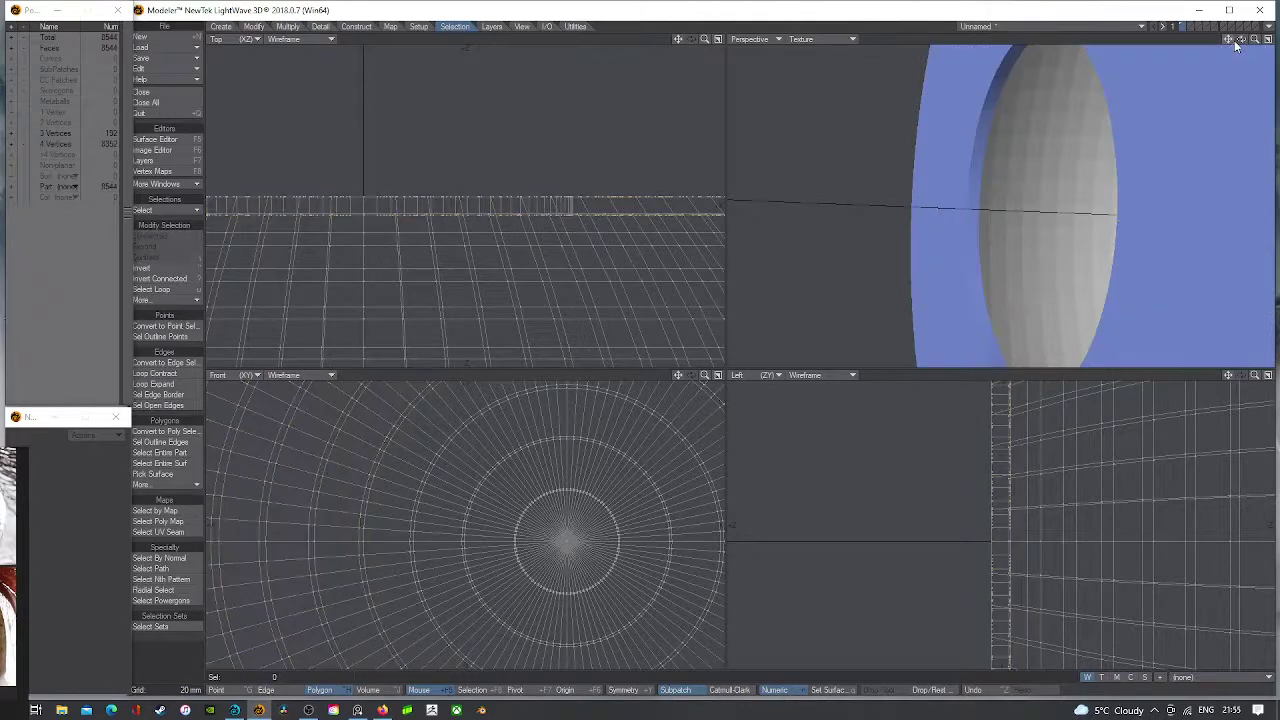
{"action": "left_click_drag", "start_coordinate": [1240, 41], "coordinate": [1242, 42]}
{"action": "left_click_drag", "start_coordinate": [997, 106], "coordinate": [994, 114]}
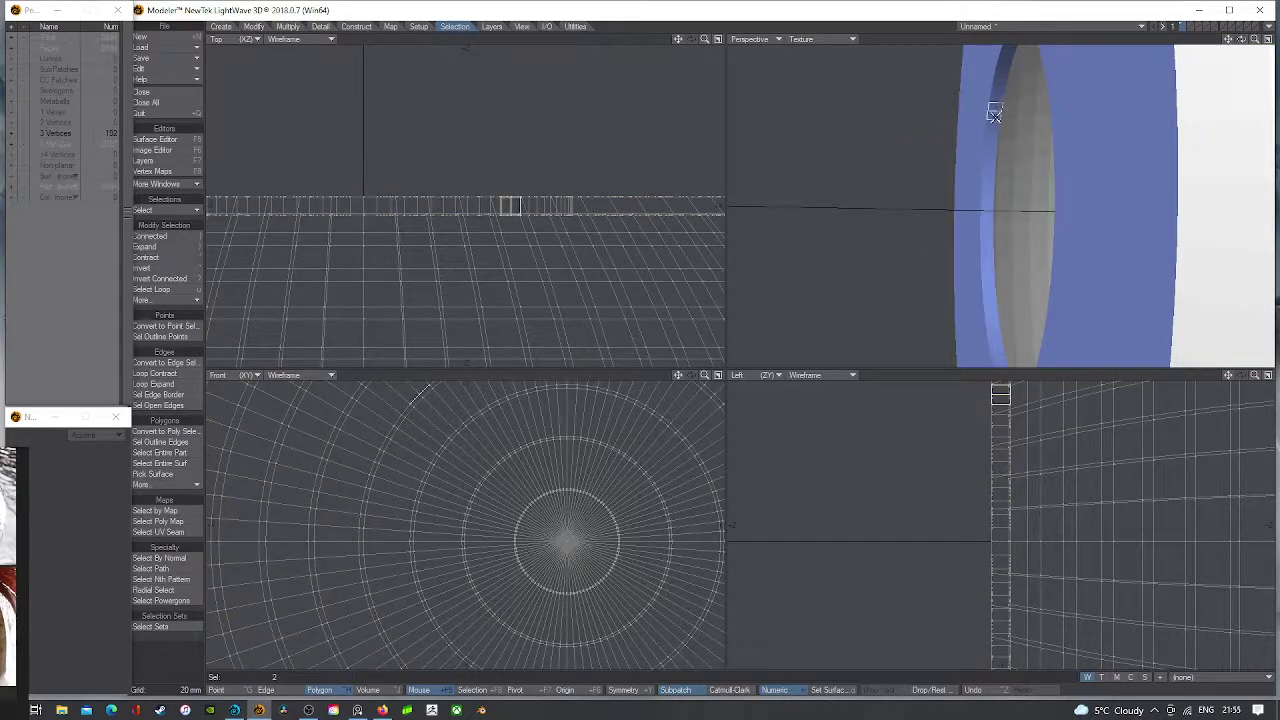
{"action": "key", "text": "u"}
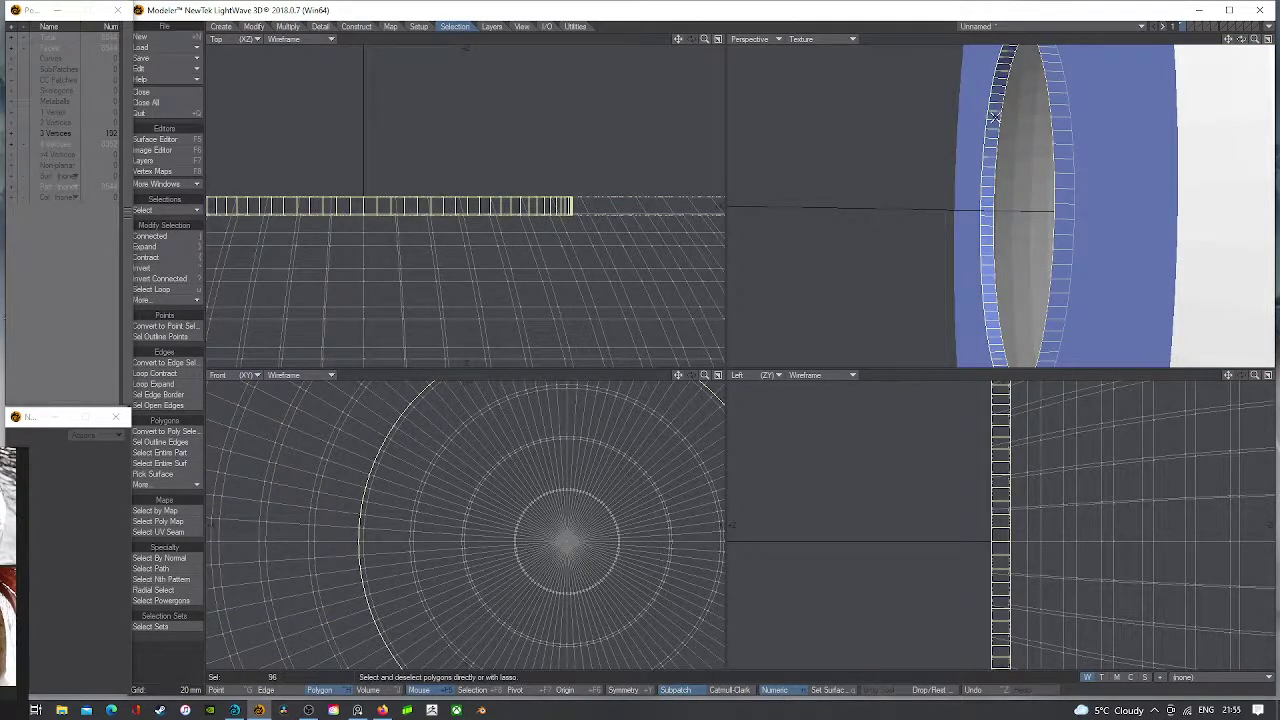
{"action": "key", "text": "Delete"}
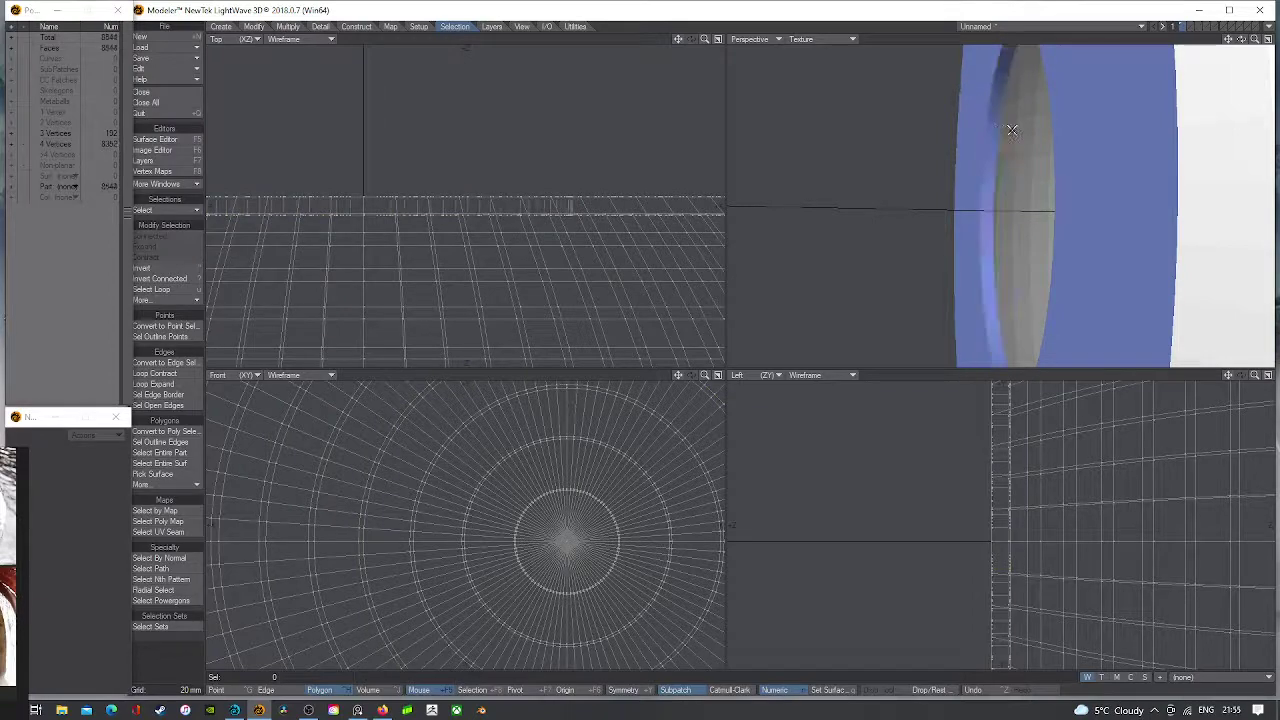
- Select all connected polygons of the inner shell, starting from a polygon visible through the pupil hole
{"action": "left_click", "coordinate": [1022, 127]}
{"action": "key", "text": "]"}
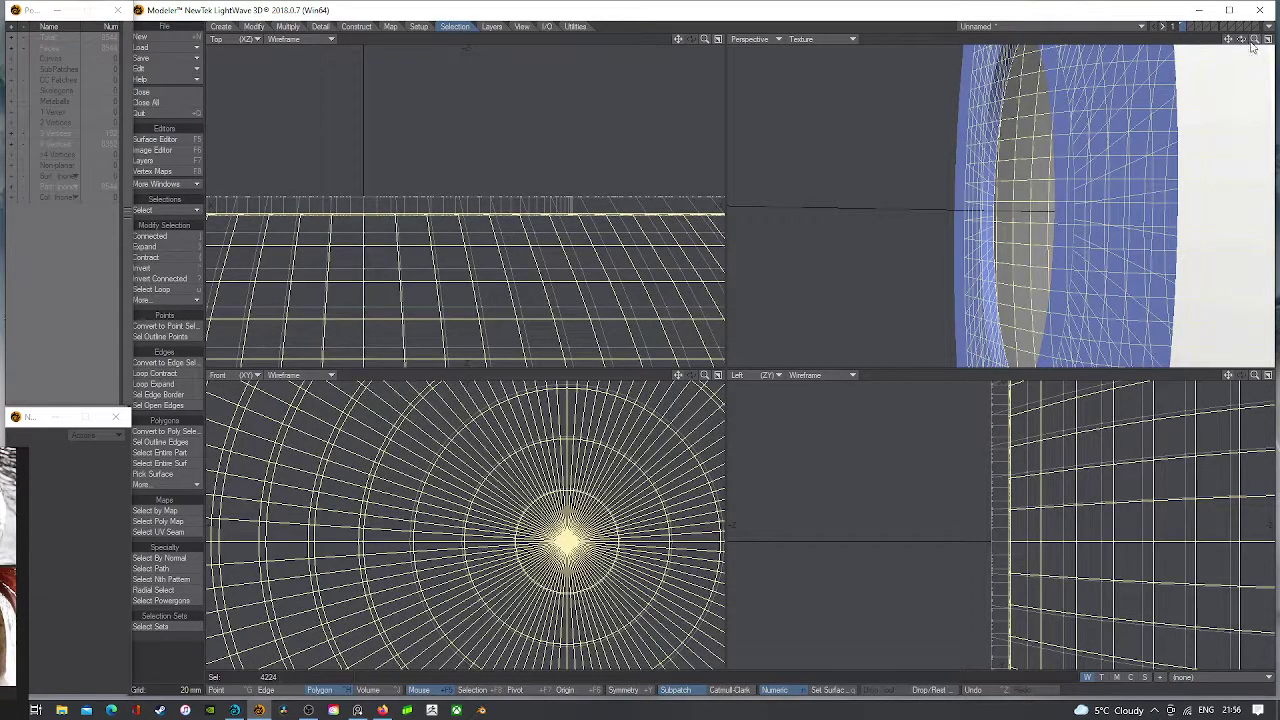
{"action": "mouse_move", "coordinate": [1241, 39]}
{"action": "left_mouse_down"}
{"action": "mouse_move", "coordinate": [1262, 46]}
{"action": "mouse_move", "coordinate": [1222, 42]}
{"action": "mouse_move", "coordinate": [1249, 45]}
{"action": "left_mouse_up"}
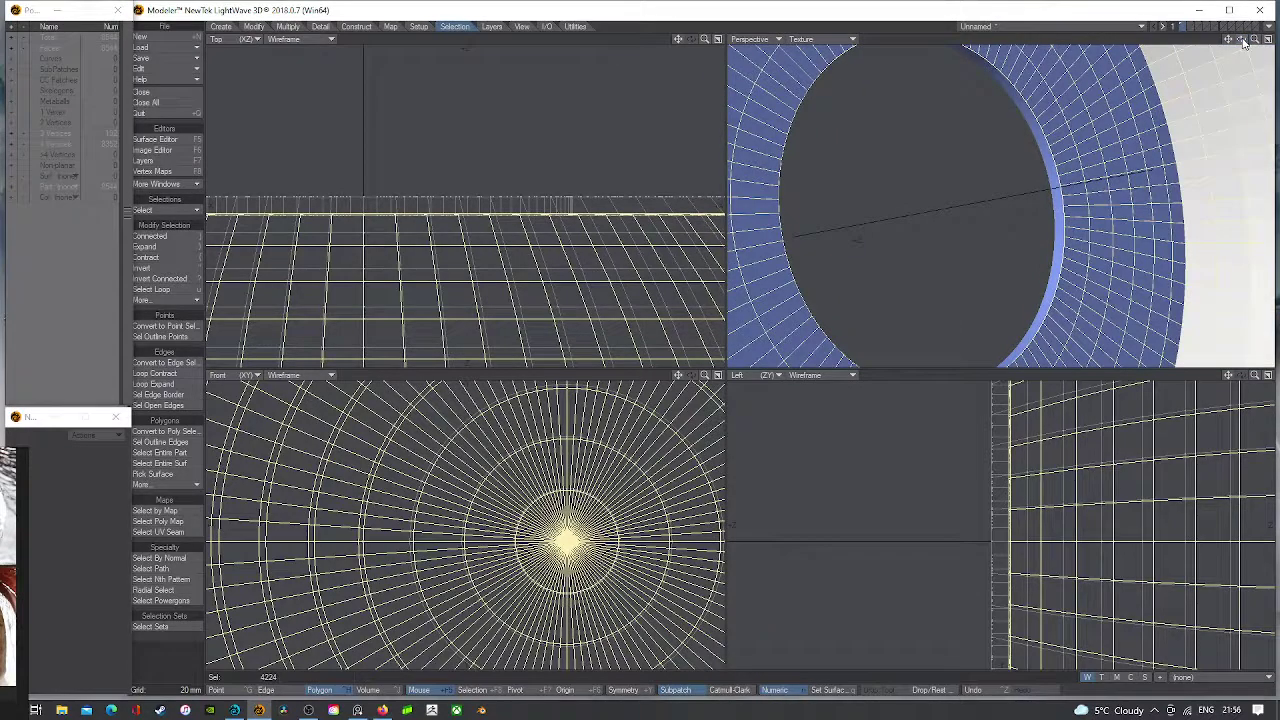
- Assign a new surface named HumanEye_Inside to the selected inner shell and clear the selection
{"action": "key", "text": "q"}
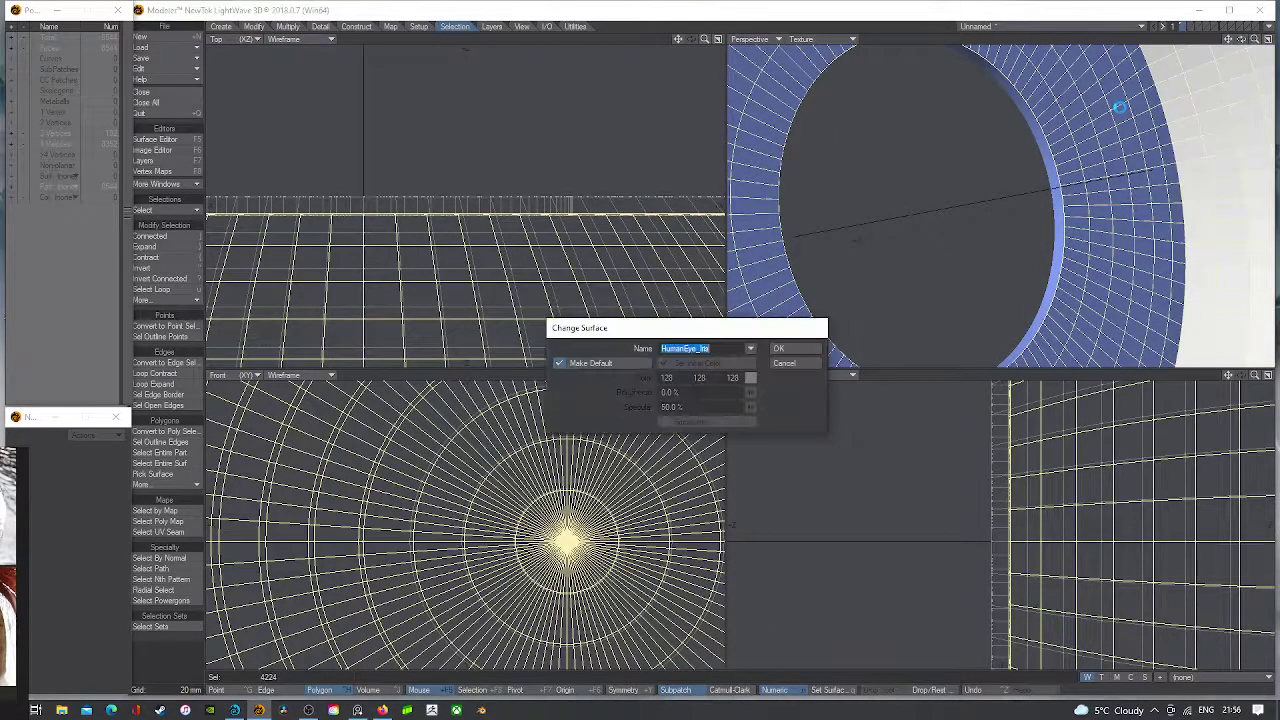
{"action": "key", "text": "Right"}
{"action": "key", "text": "BackSpace"}
{"action": "key", "text": "BackSpace"}
{"action": "key", "text": "BackSpace"}
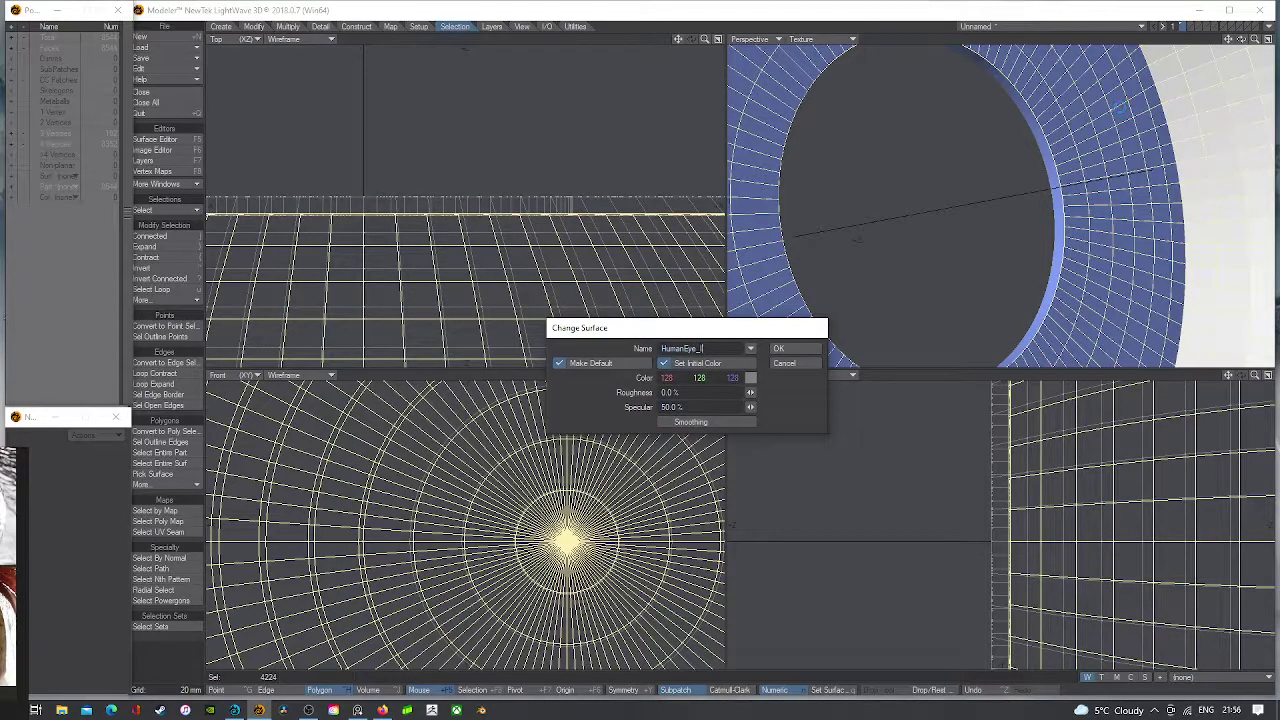
{"action": "key", "text": "Return"}
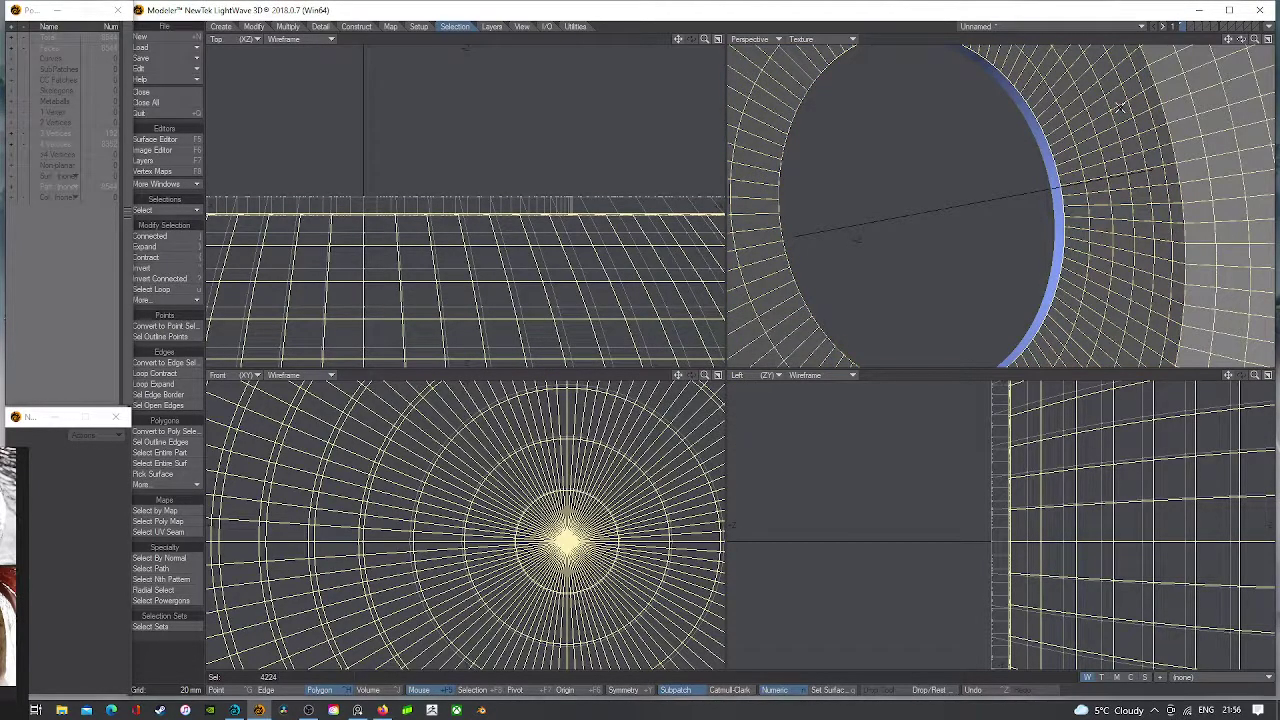
{"action": "left_click_drag", "start_coordinate": [1242, 42], "coordinate": [1244, 40]}
{"action": "key", "text": "slash"}
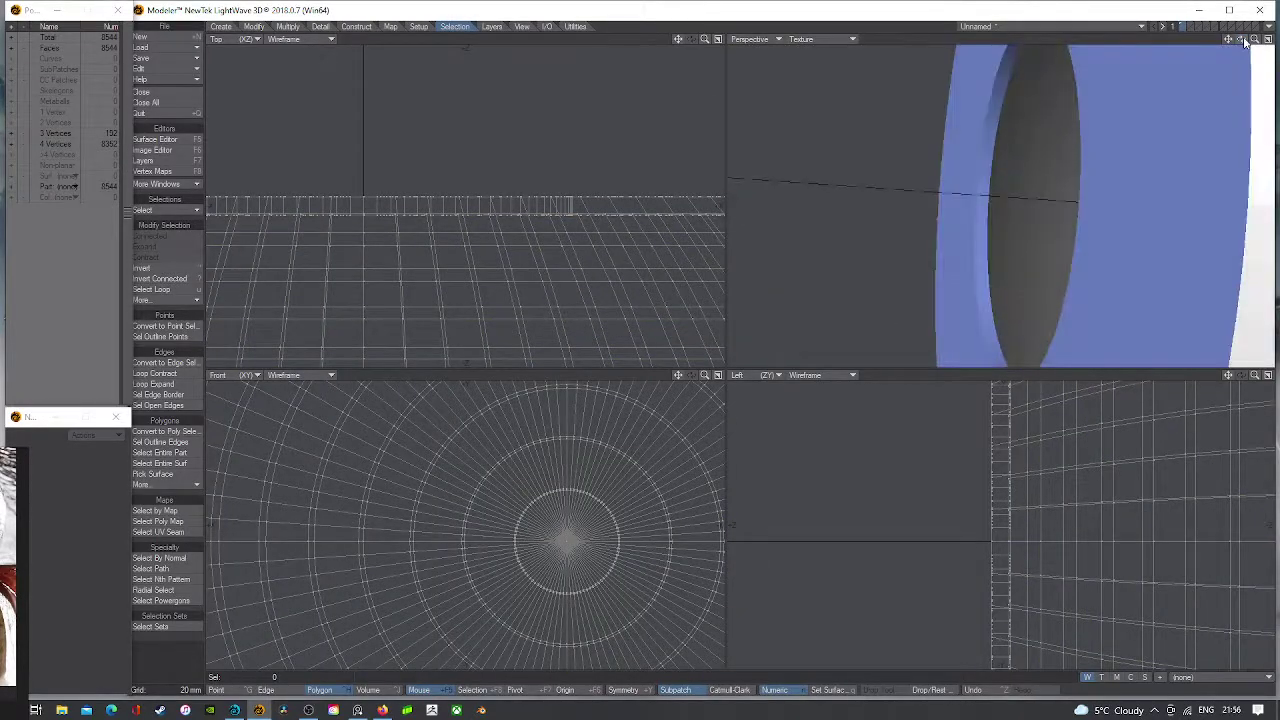
{"action": "left_click", "coordinate": [987, 129]}
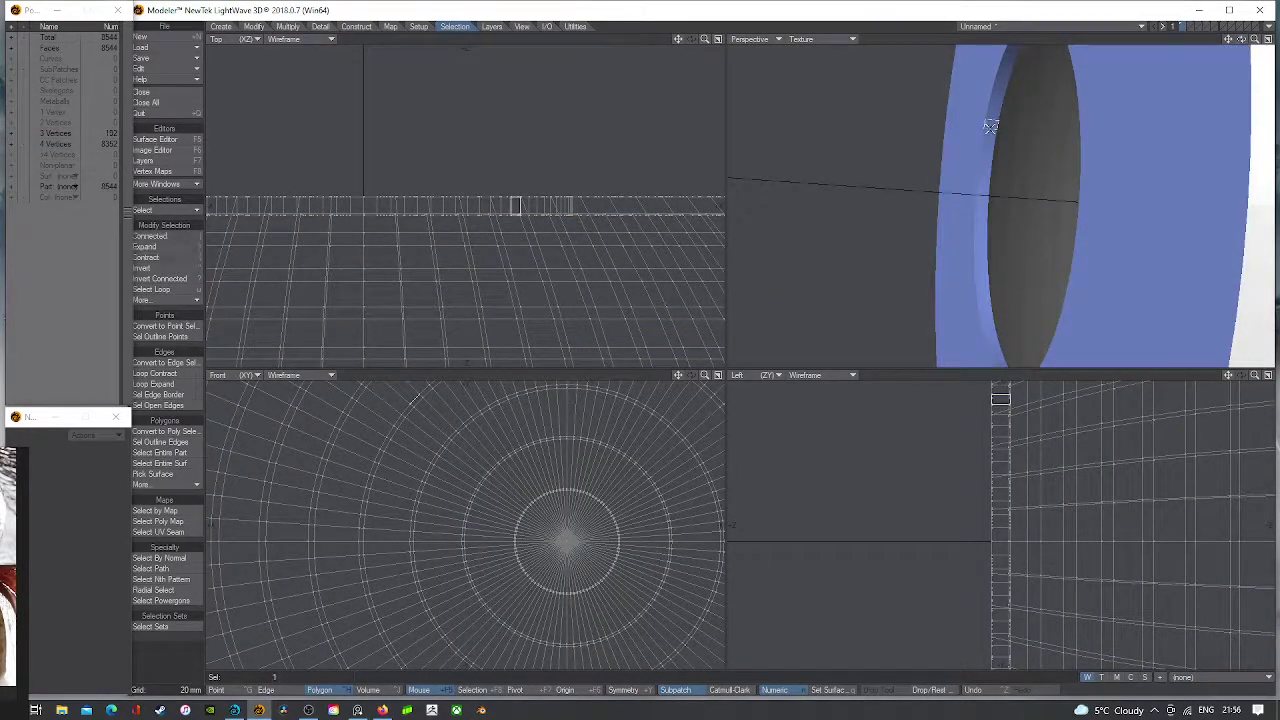
{"action": "key", "text": "slash"}
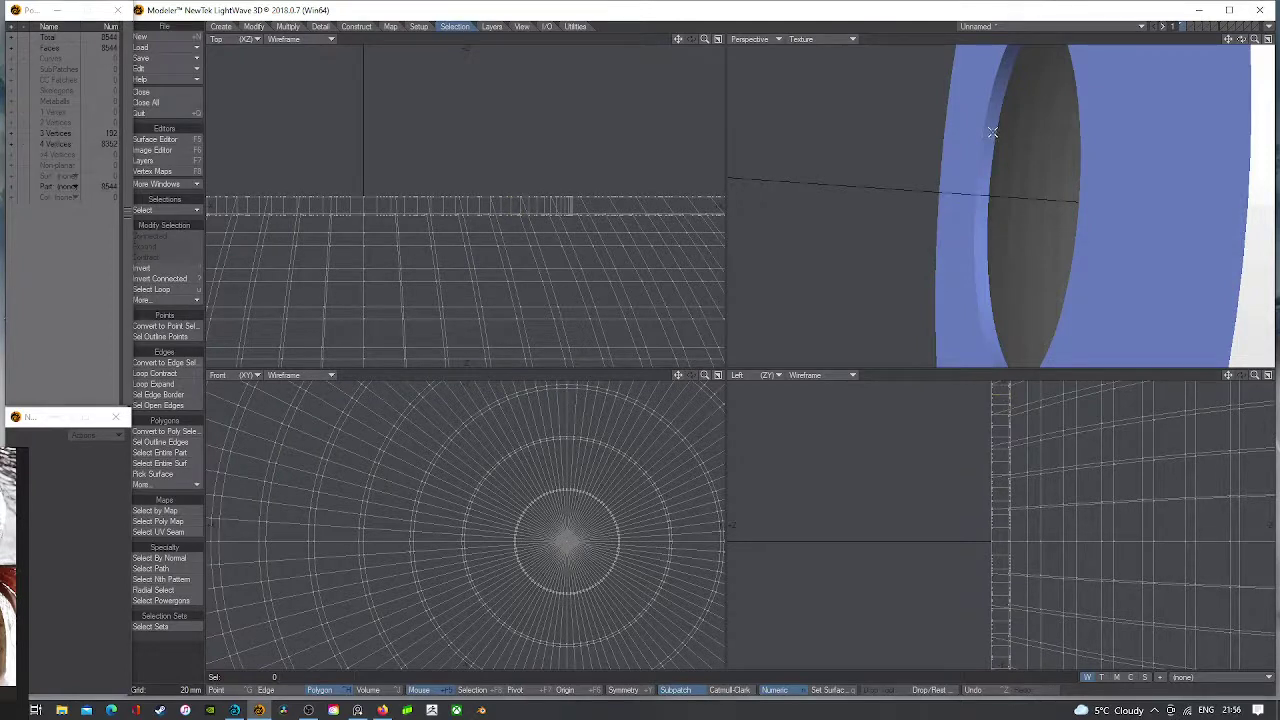
{"action": "left_click_drag", "start_coordinate": [991, 128], "coordinate": [974, 135]}
{"action": "key", "text": "u"}
{"action": "key", "text": "slash"}
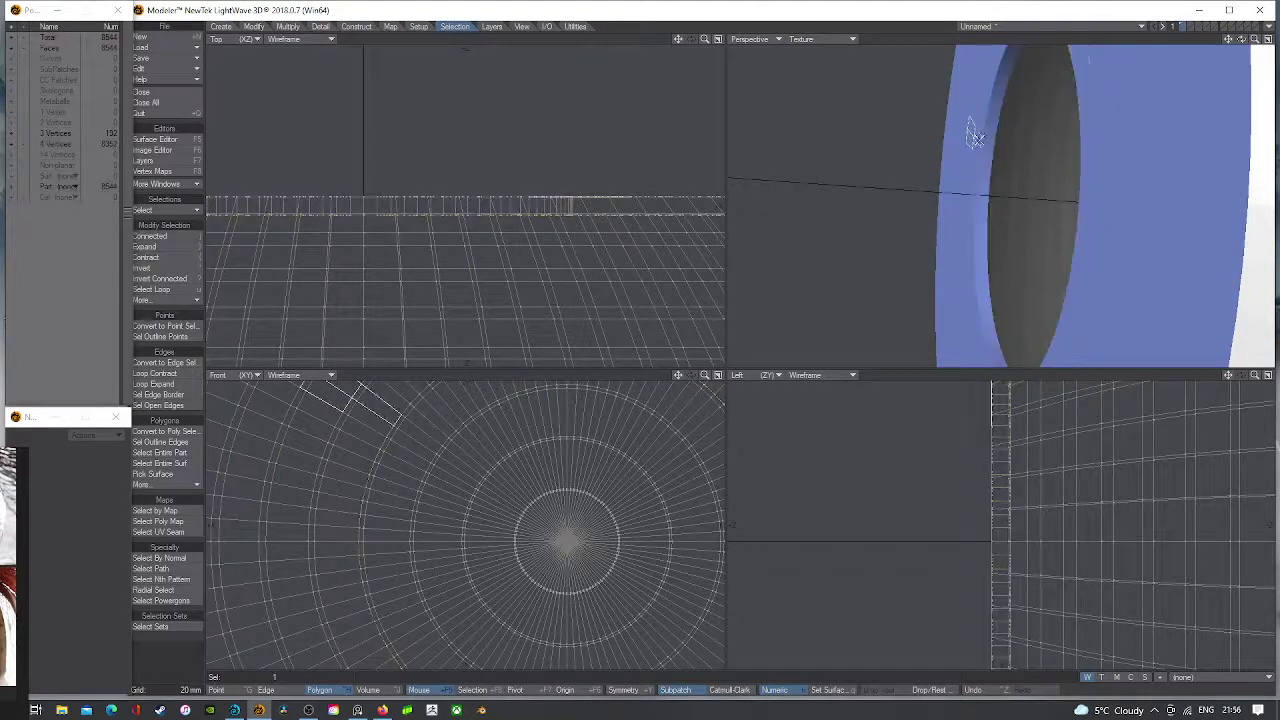
{"action": "key", "text": "slash"}
{"action": "key", "text": "m"}
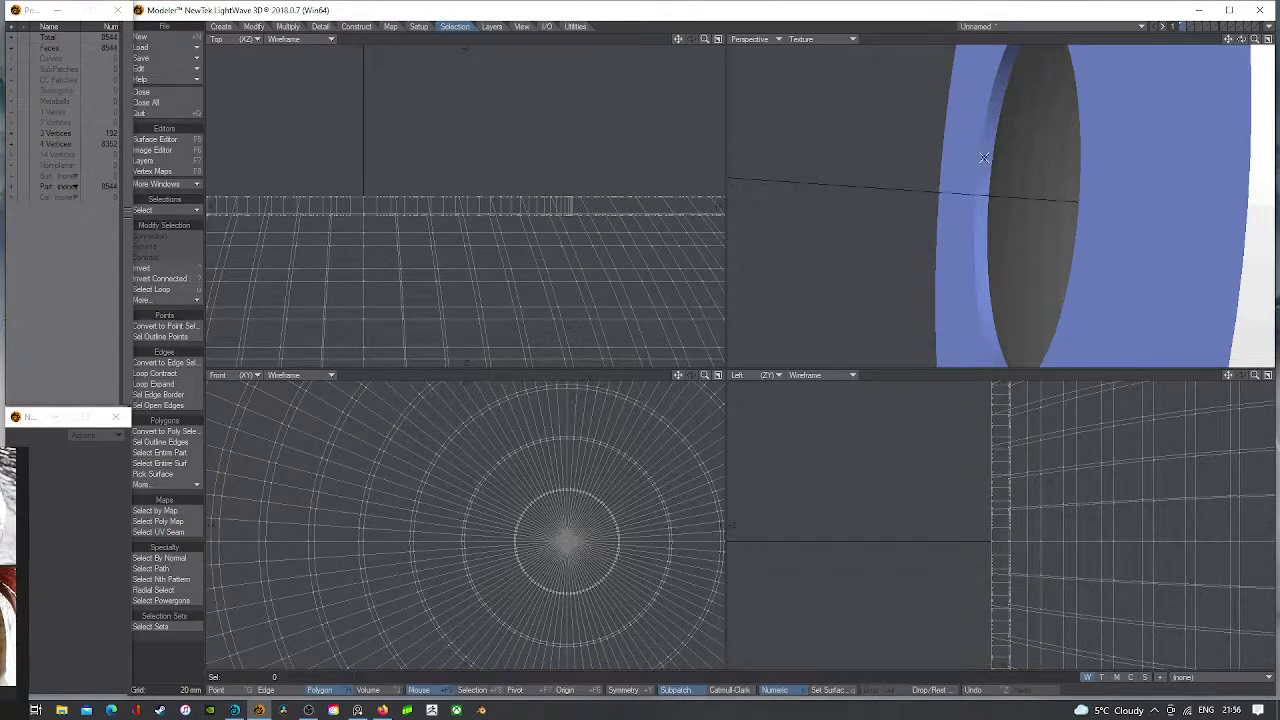
- Preview the whole eye as a smoothed subpatch object and return it to plain polygon faces
{"action": "key", "text": "a"}
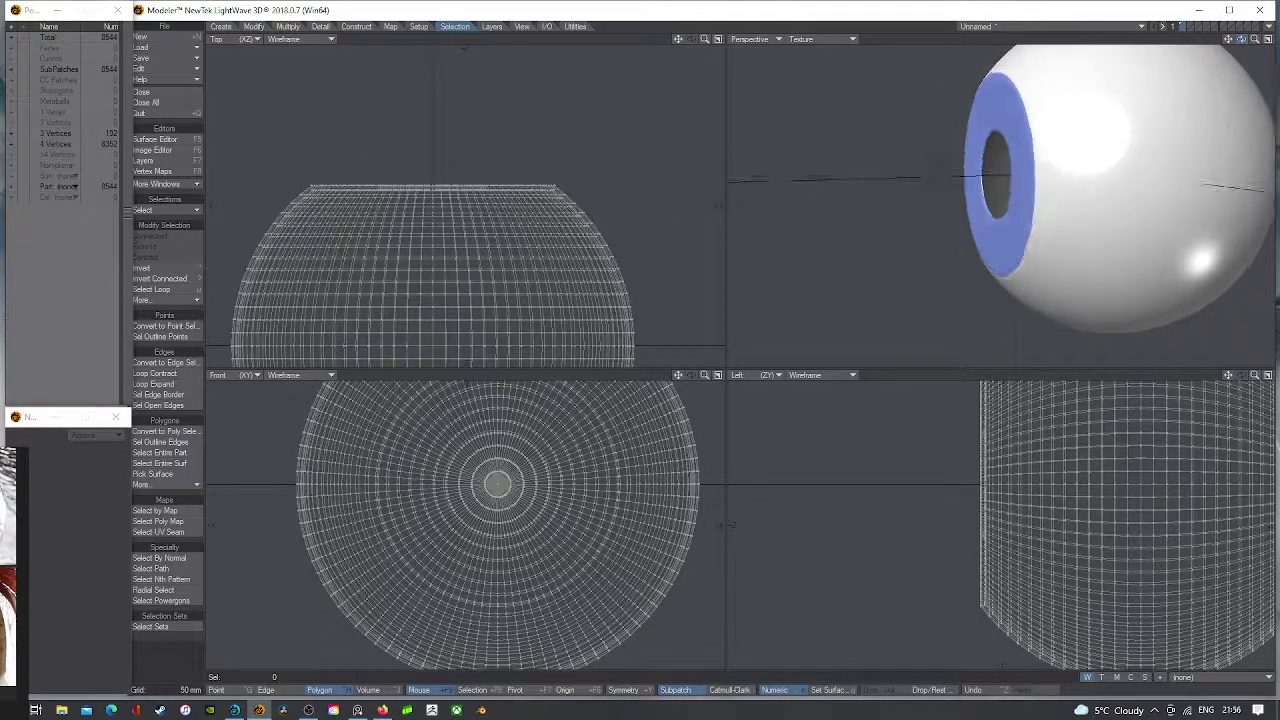
{"action": "mouse_move", "coordinate": [1242, 40]}
{"action": "left_mouse_down"}
{"action": "mouse_move", "coordinate": [1222, 40]}
{"action": "mouse_move", "coordinate": [1242, 40]}
{"action": "left_mouse_up"}
{"action": "key", "text": "Tab"}
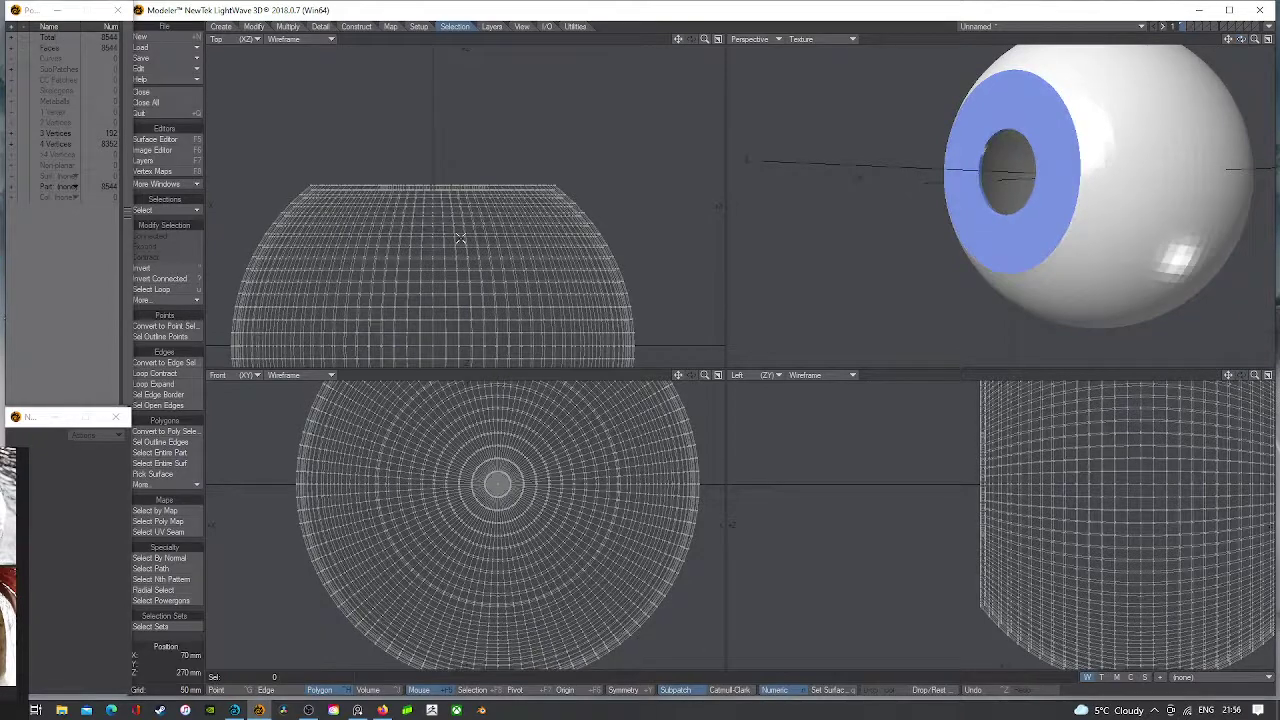
- Check which polygons belong to the inside, iris and sclera surfaces by selecting and deselecting each surface's polygons in the statistics
{"action": "left_click", "coordinate": [40, 176]}
{"action": "left_click", "coordinate": [42, 181]}
{"action": "left_click", "coordinate": [14, 178]}
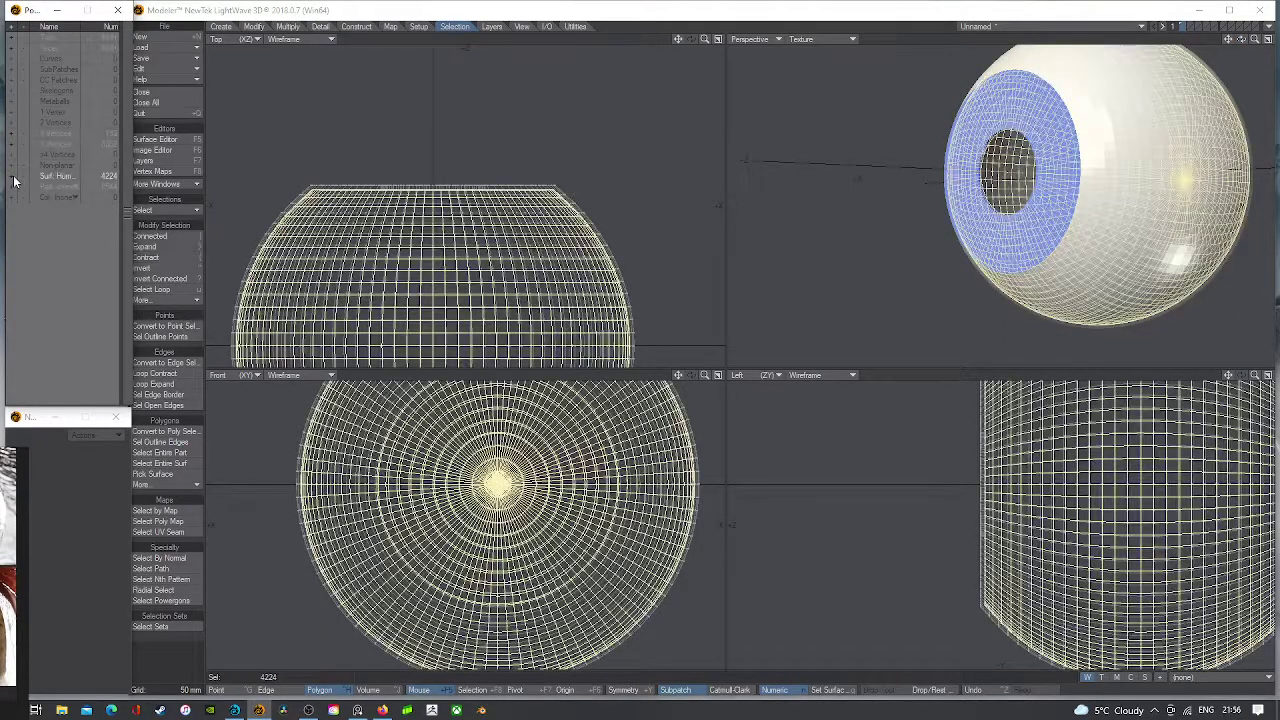
{"action": "left_click", "coordinate": [23, 177]}
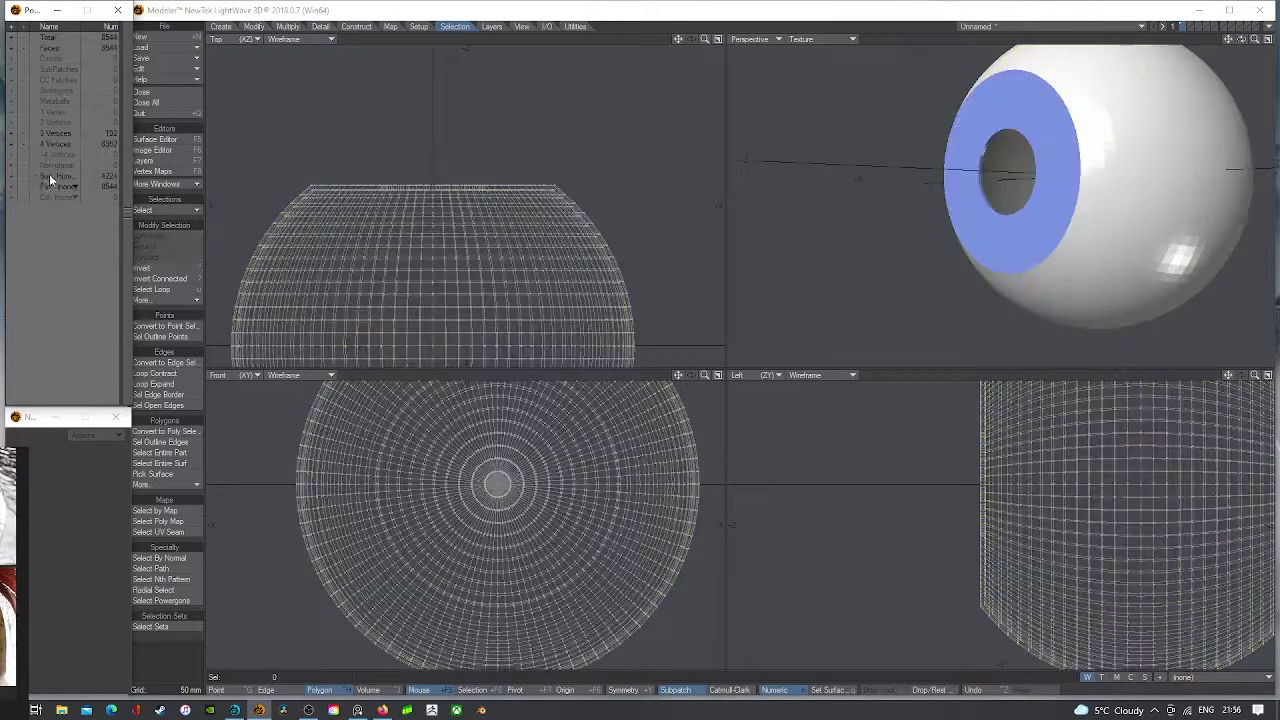
{"action": "left_click", "coordinate": [52, 177]}
{"action": "left_click", "coordinate": [56, 186]}
{"action": "left_click", "coordinate": [14, 178]}
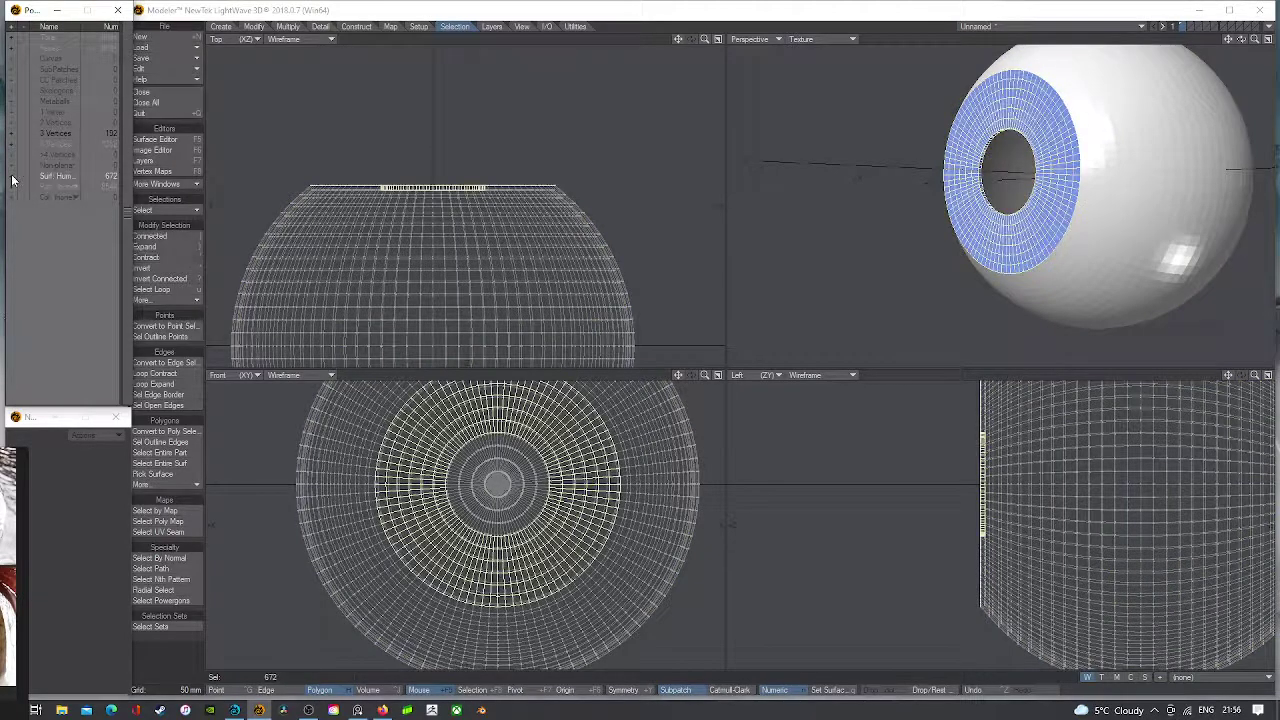
{"action": "left_click", "coordinate": [20, 178]}
{"action": "left_click", "coordinate": [49, 176]}
{"action": "left_click", "coordinate": [30, 186]}
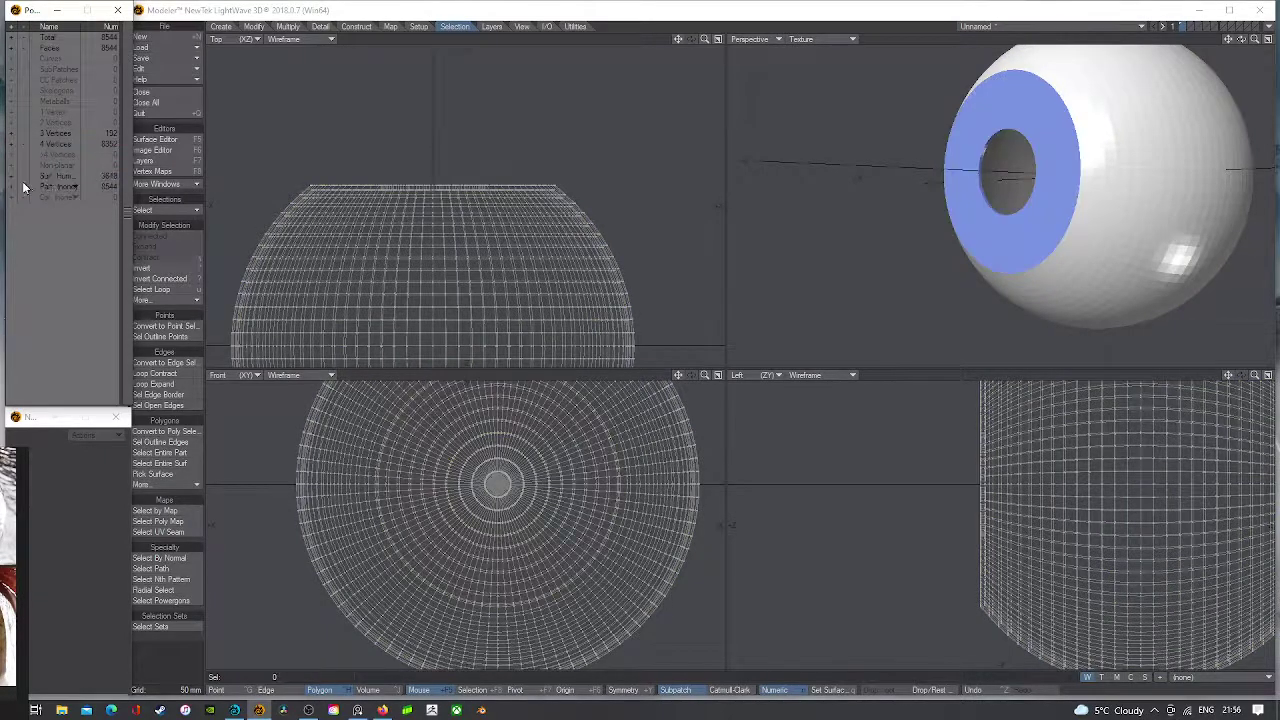
{"action": "left_click", "coordinate": [10, 182]}
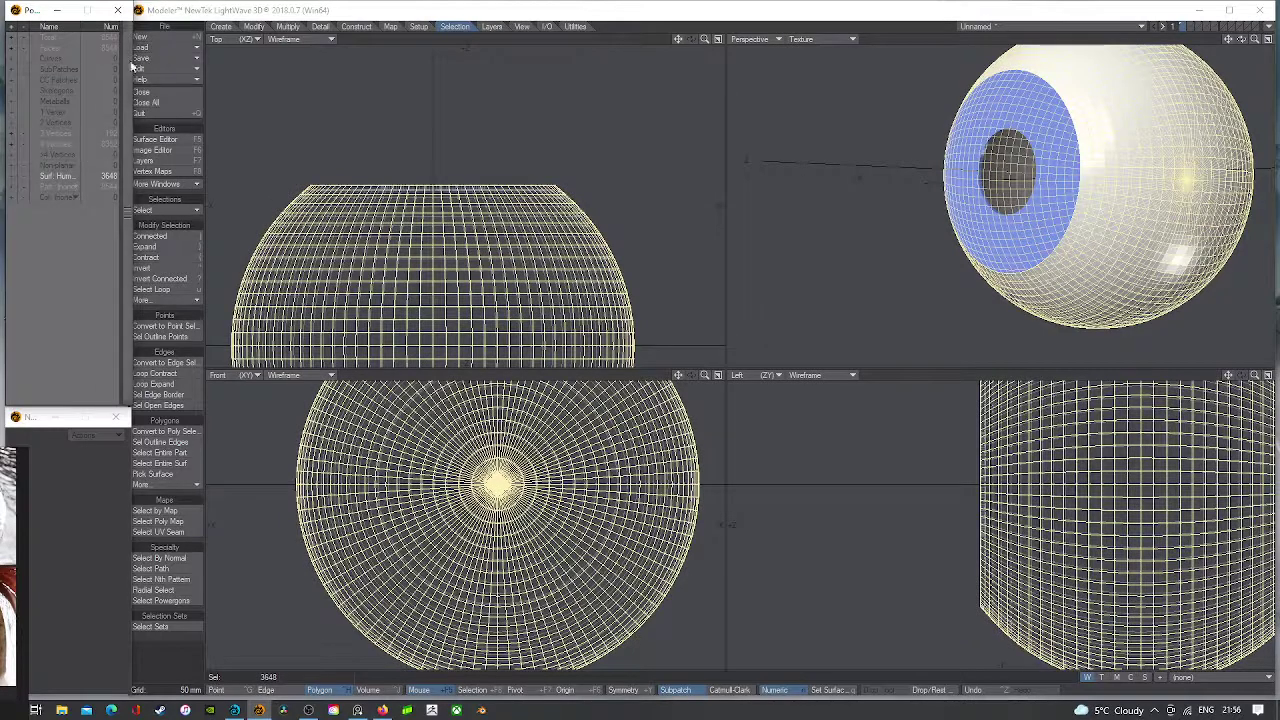
{"action": "left_click", "coordinate": [24, 177]}
- Set the HumanEye_Sclera surface color to light gray (212, 212, 212) and close the Surface Editor
{"action": "left_click", "coordinate": [160, 140]}
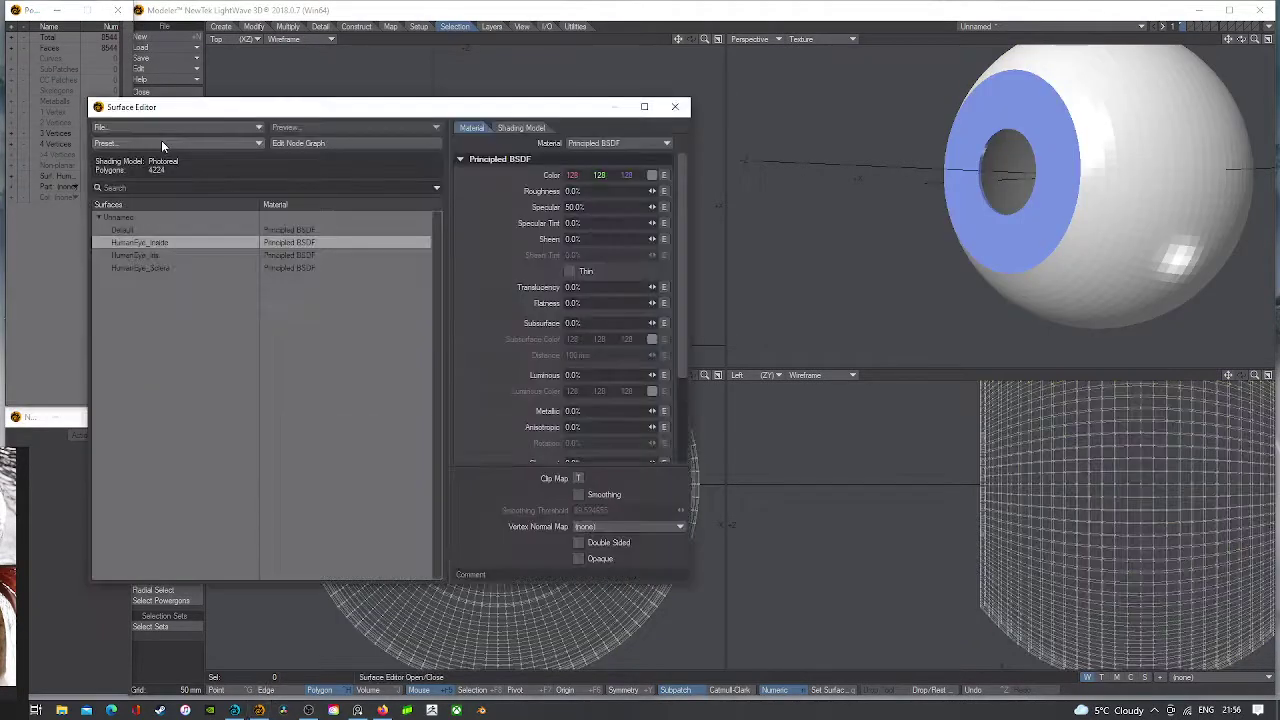
{"action": "left_click", "coordinate": [160, 268]}
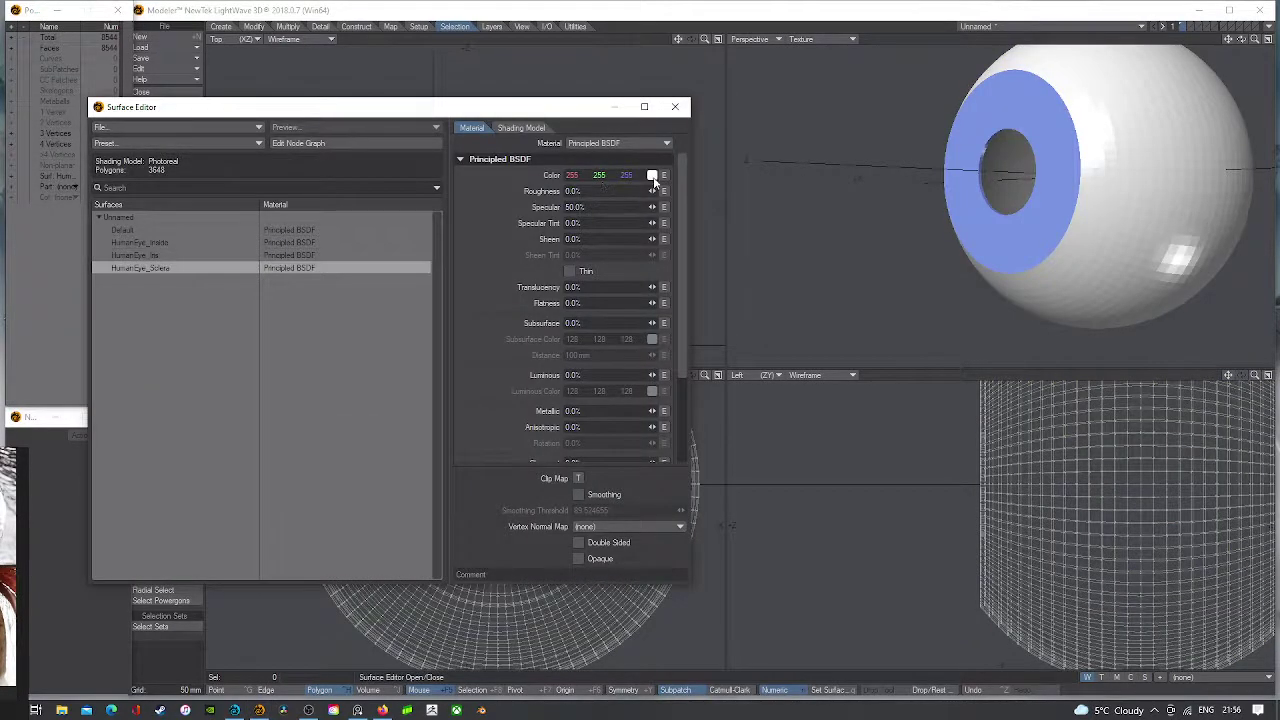
{"action": "left_click", "coordinate": [1061, 424]}
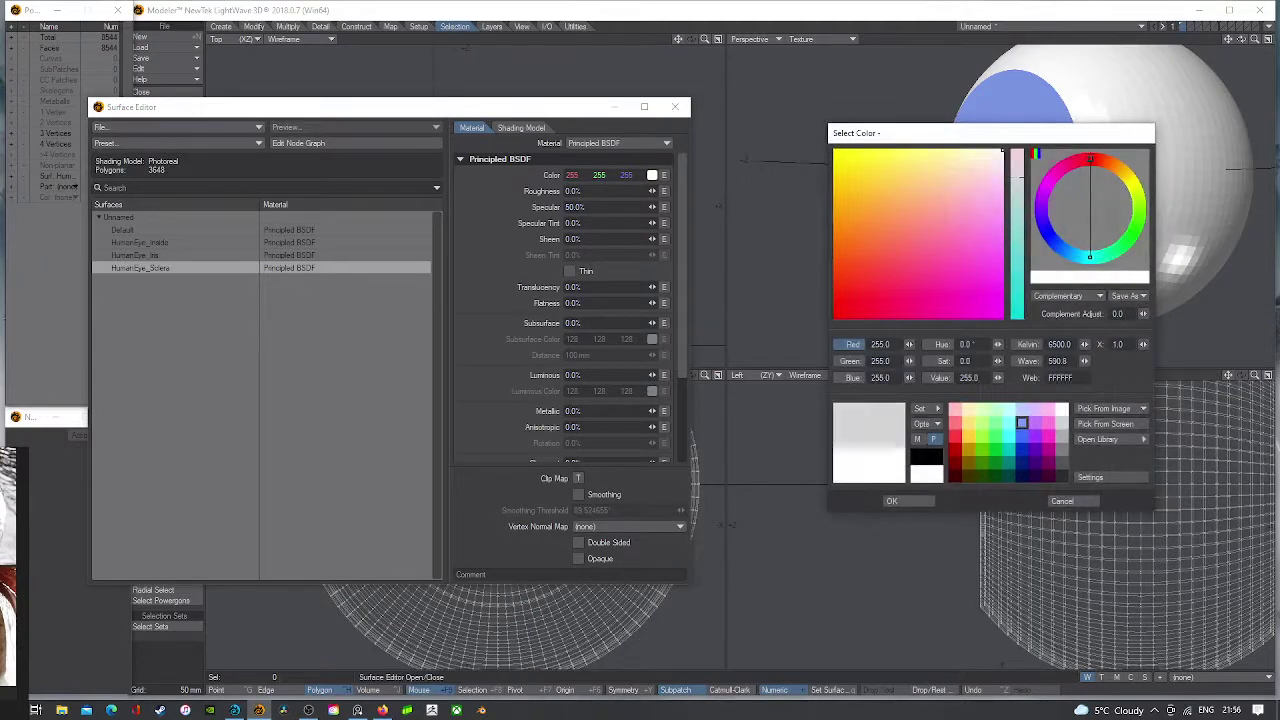
{"action": "left_click", "coordinate": [900, 501]}
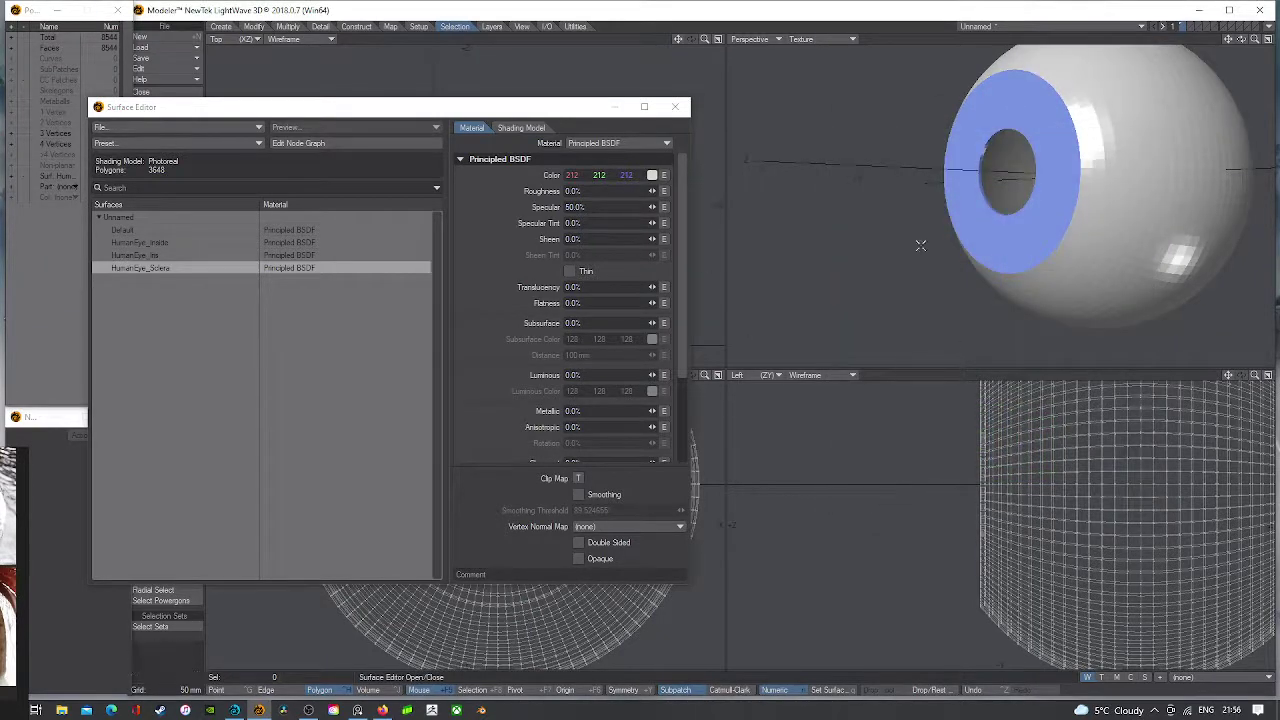
{"action": "left_click", "coordinate": [676, 107]}
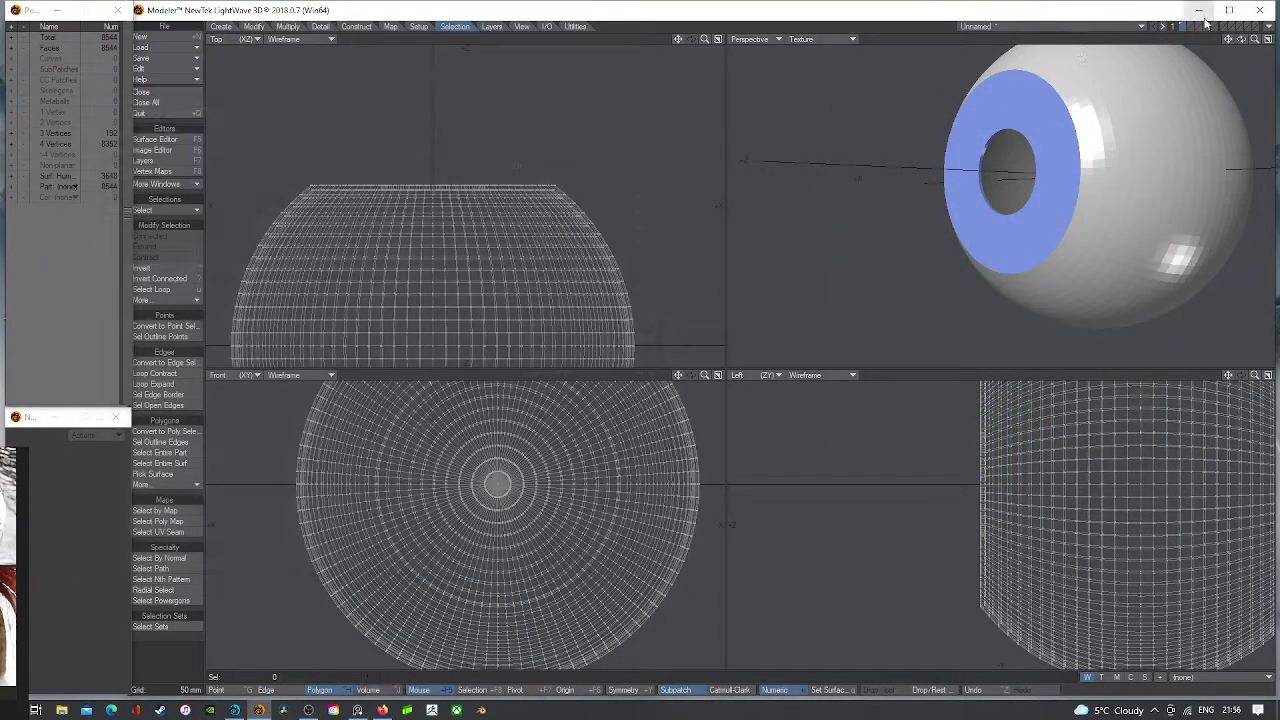
- Save the object as HumanEye in the Human_Eye folder on the Desktop
{"action": "mouse_move", "coordinate": [1247, 43]}
{"action": "left_mouse_down"}
{"action": "mouse_move", "coordinate": [1275, 42]}
{"action": "mouse_move", "coordinate": [1220, 43]}
{"action": "mouse_move", "coordinate": [1246, 42]}
{"action": "left_mouse_up"}
{"action": "key", "text": "a"}
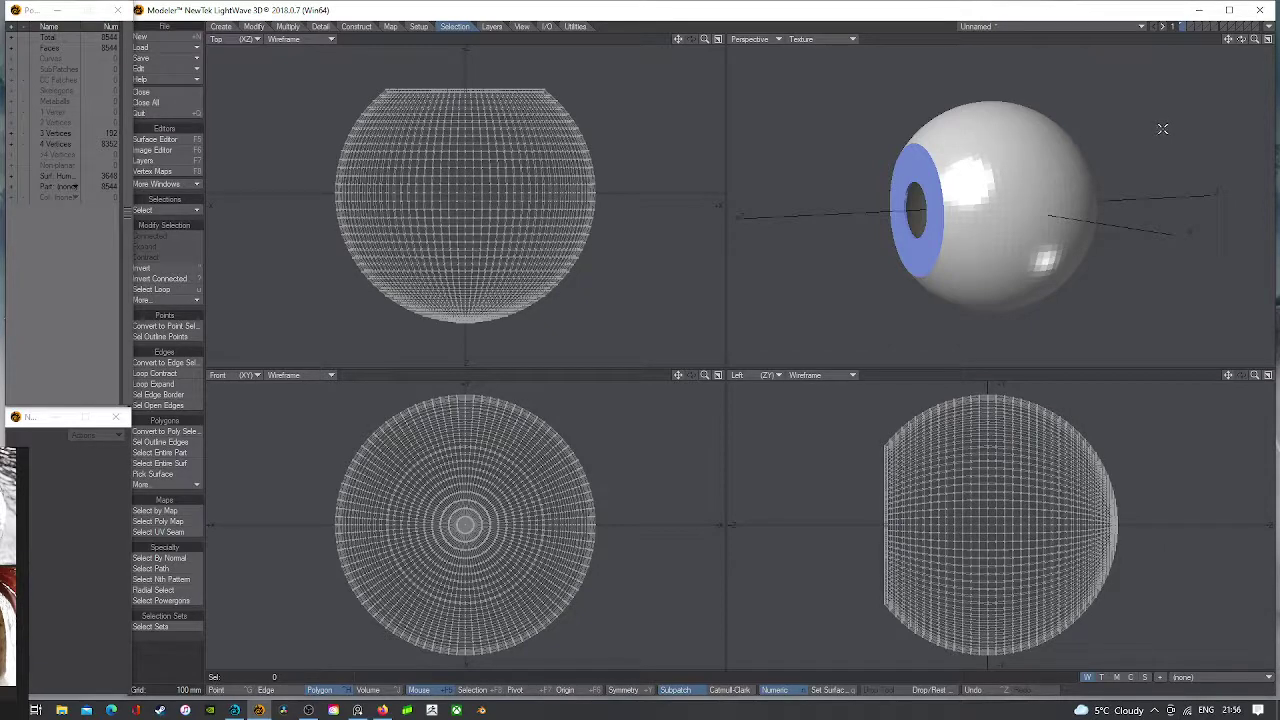
{"action": "key", "text": "shift+s"}
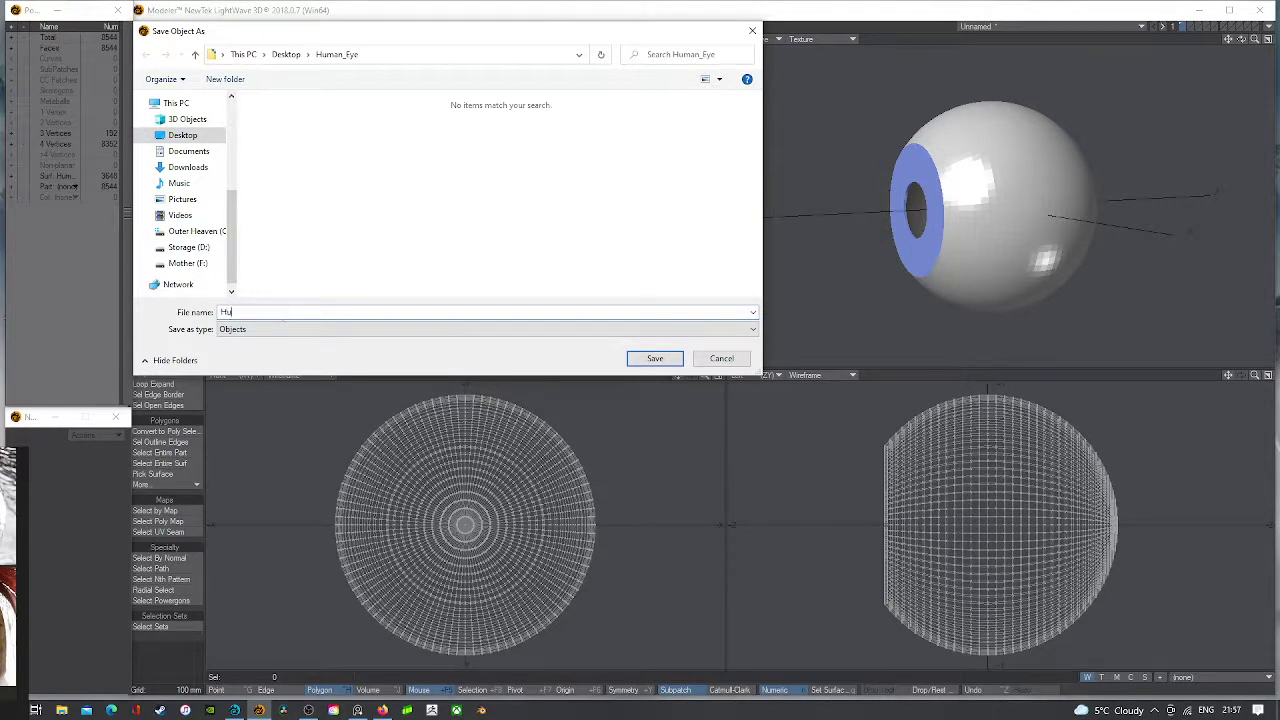
{"action": "key", "text": "Return"}
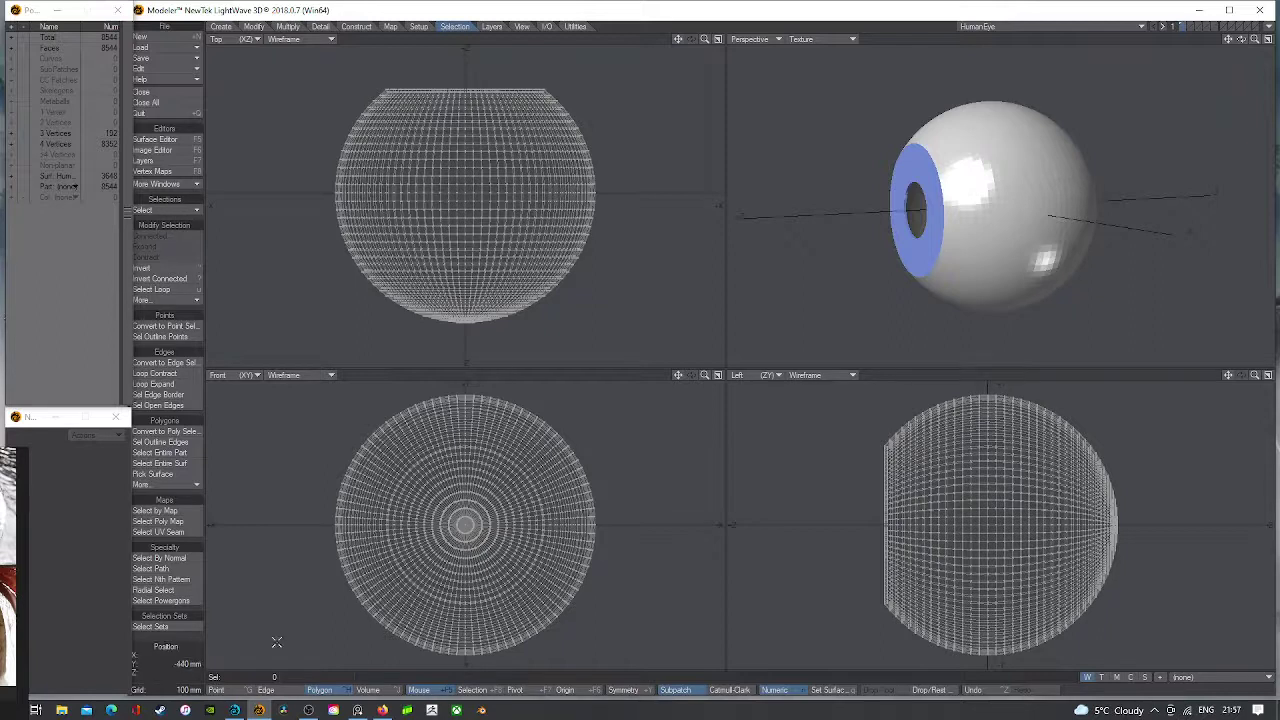
- Select the whole edge loop around the iris's outer rim in an enlarged, wireframe-shaded perspective view
{"action": "left_click", "coordinate": [266, 691]}
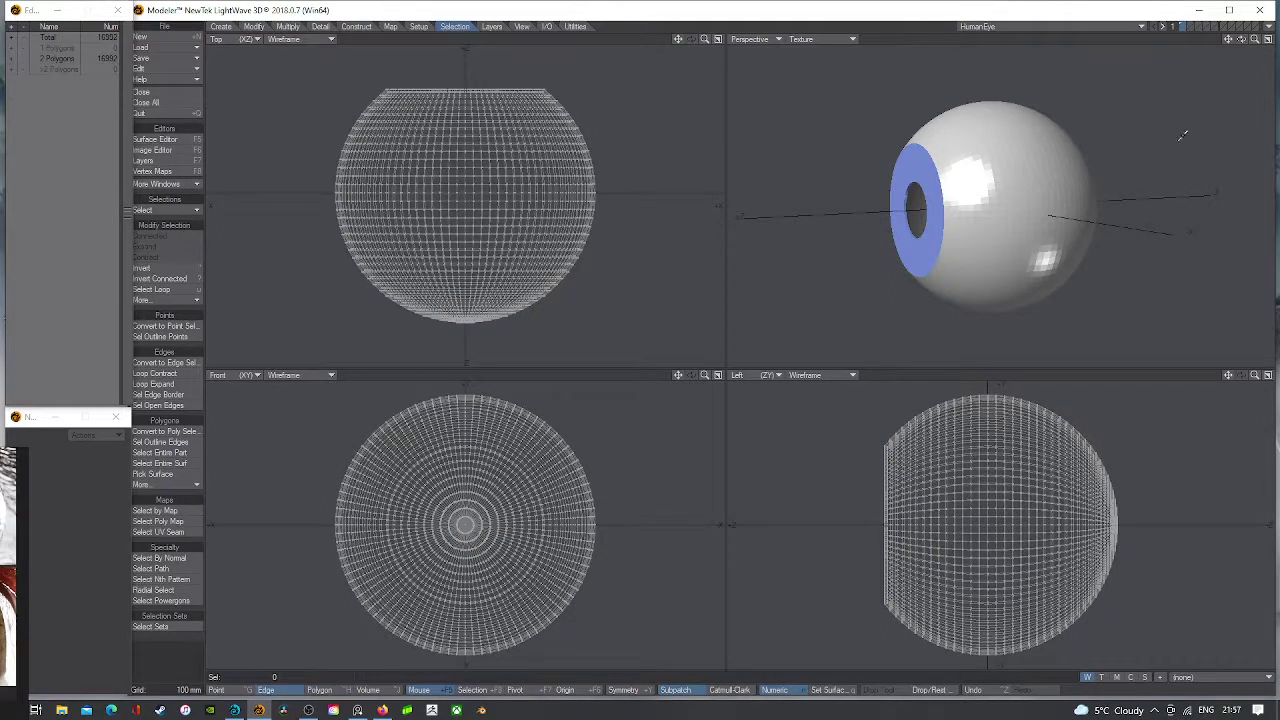
{"action": "left_click", "coordinate": [1268, 39]}
{"action": "mouse_move", "coordinate": [1255, 39]}
{"action": "left_mouse_down"}
{"action": "mouse_move", "coordinate": [1275, 41]}
{"action": "mouse_move", "coordinate": [1256, 41]}
{"action": "left_mouse_up"}
{"action": "left_click_drag", "start_coordinate": [331, 40], "coordinate": [332, 53]}
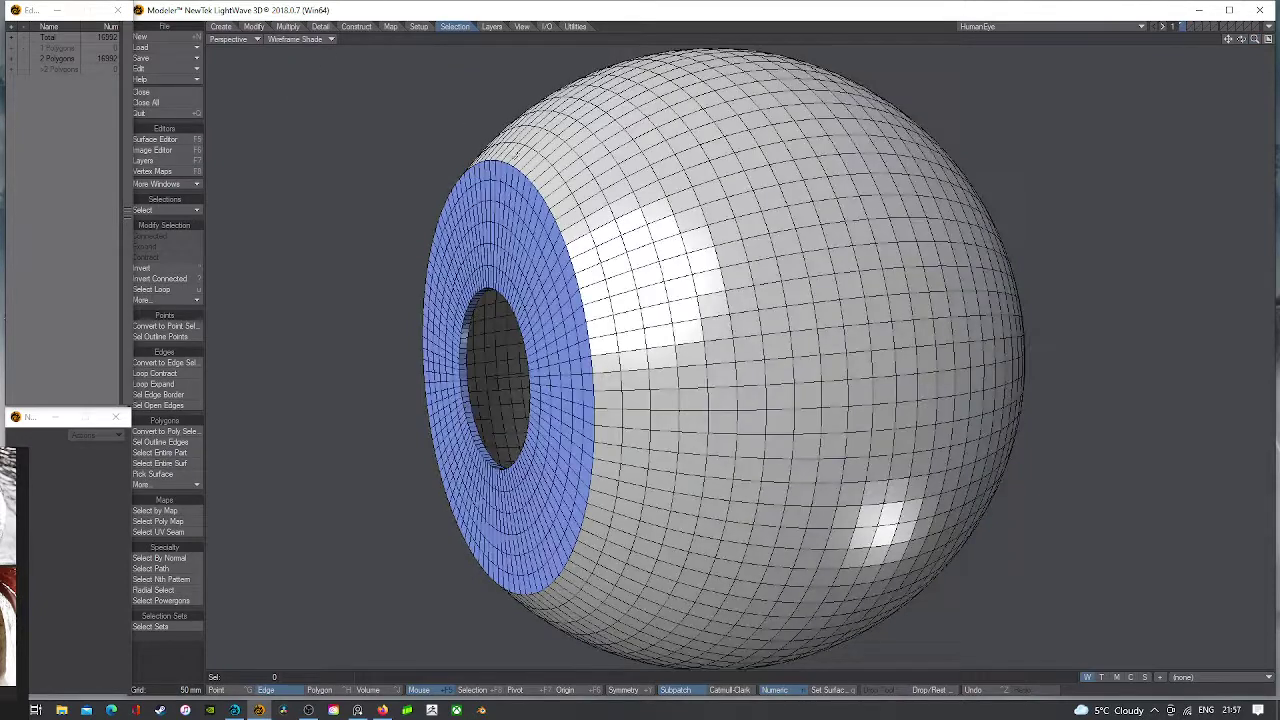
{"action": "scroll", "coordinate": [528, 172], "scroll_direction": "up", "scroll_amount": 2}
{"action": "left_click", "coordinate": [514, 185]}
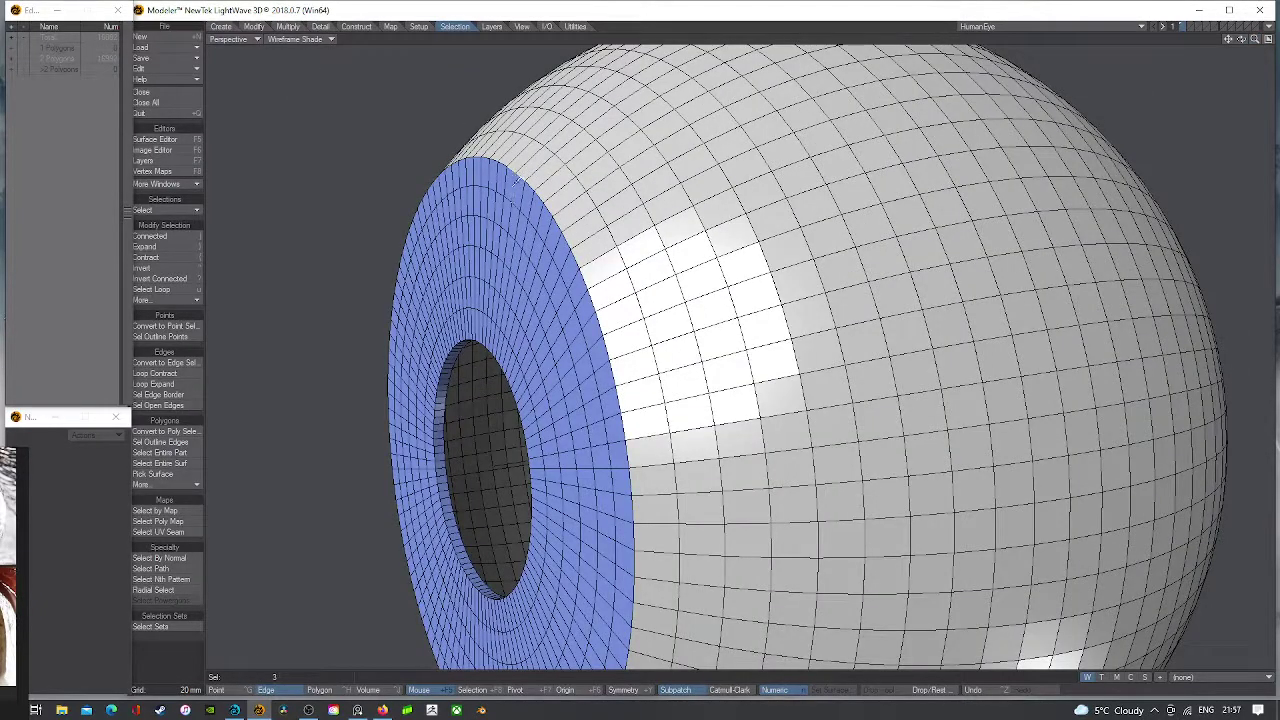
{"action": "key", "text": "l"}
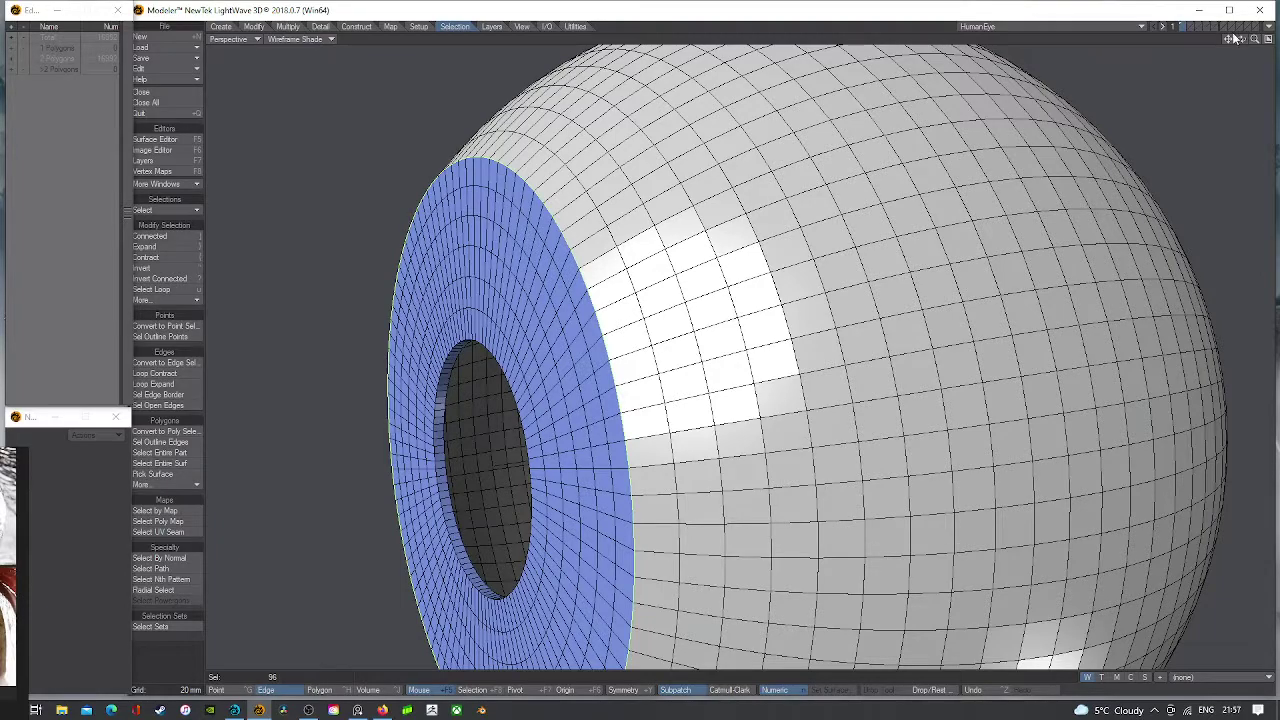
- Add the edge loop along the inner rim of the pupil opening to the edge selection
{"action": "left_click_drag", "start_coordinate": [1240, 38], "coordinate": [1260, 75]}
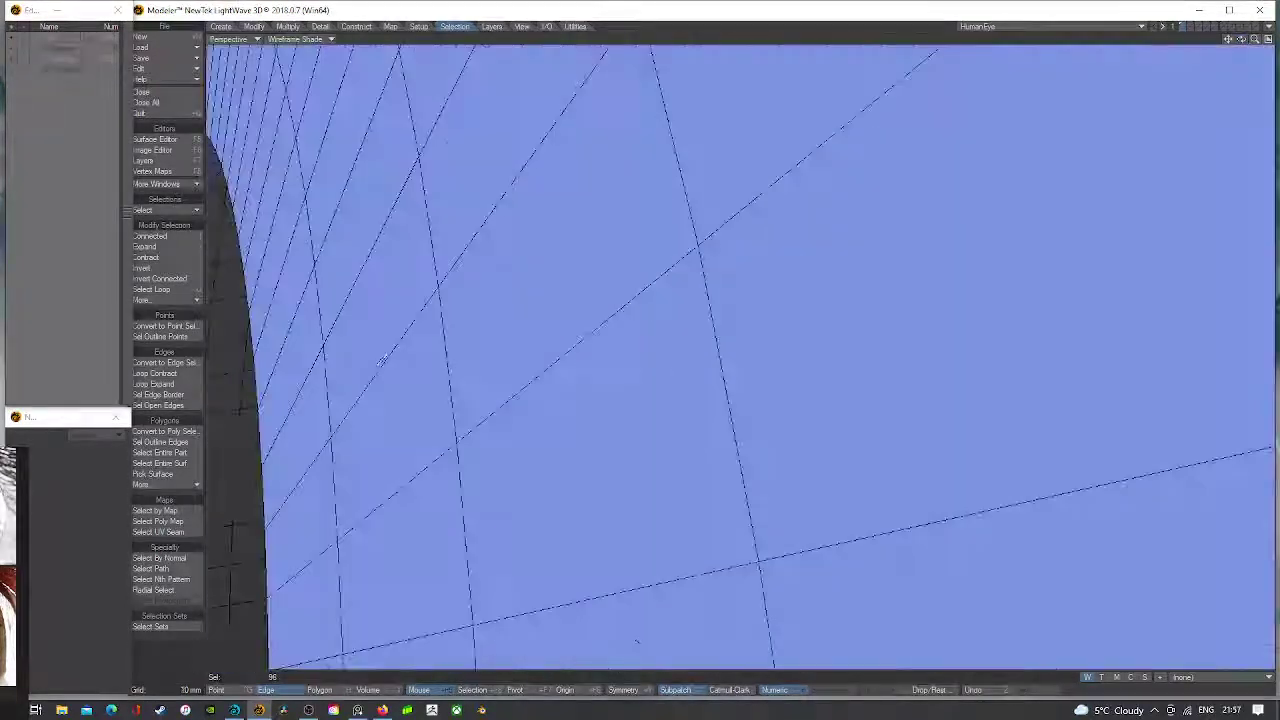
{"action": "scroll", "coordinate": [383, 358], "scroll_direction": "down", "scroll_amount": 2}
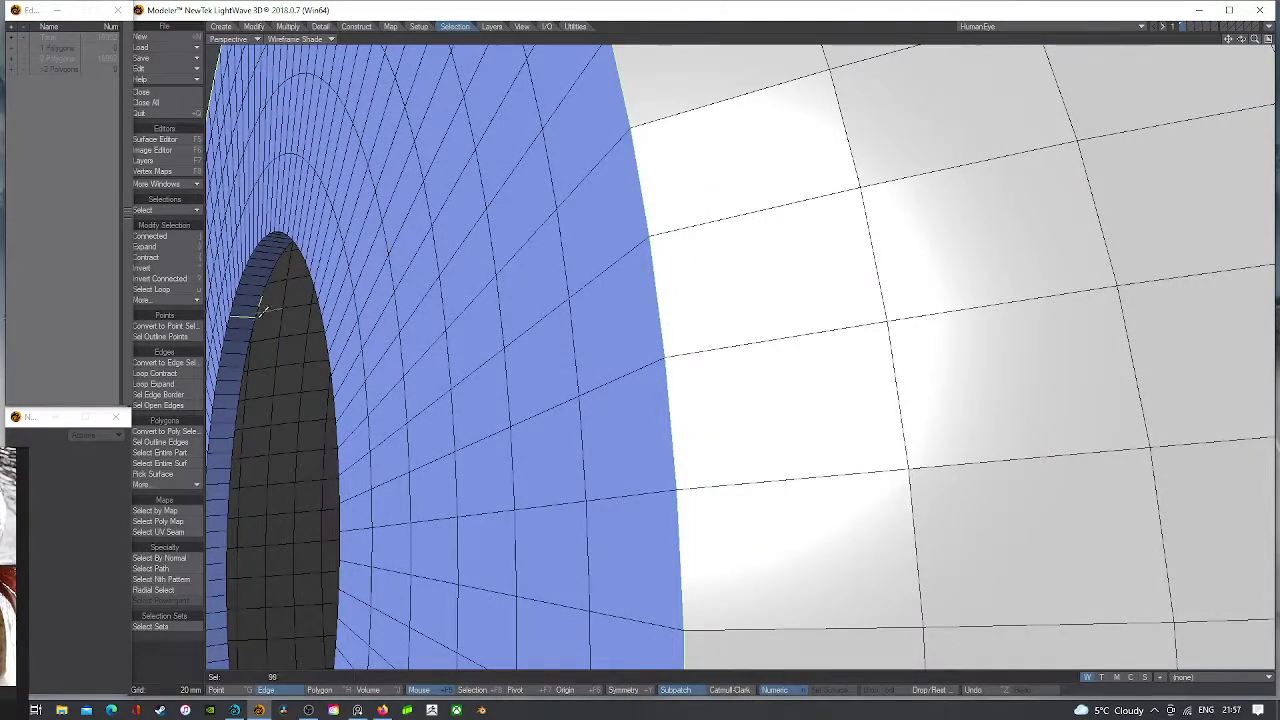
{"action": "left_click", "coordinate": [244, 317]}
{"action": "left_click_drag", "start_coordinate": [1242, 39], "coordinate": [1264, 37]}
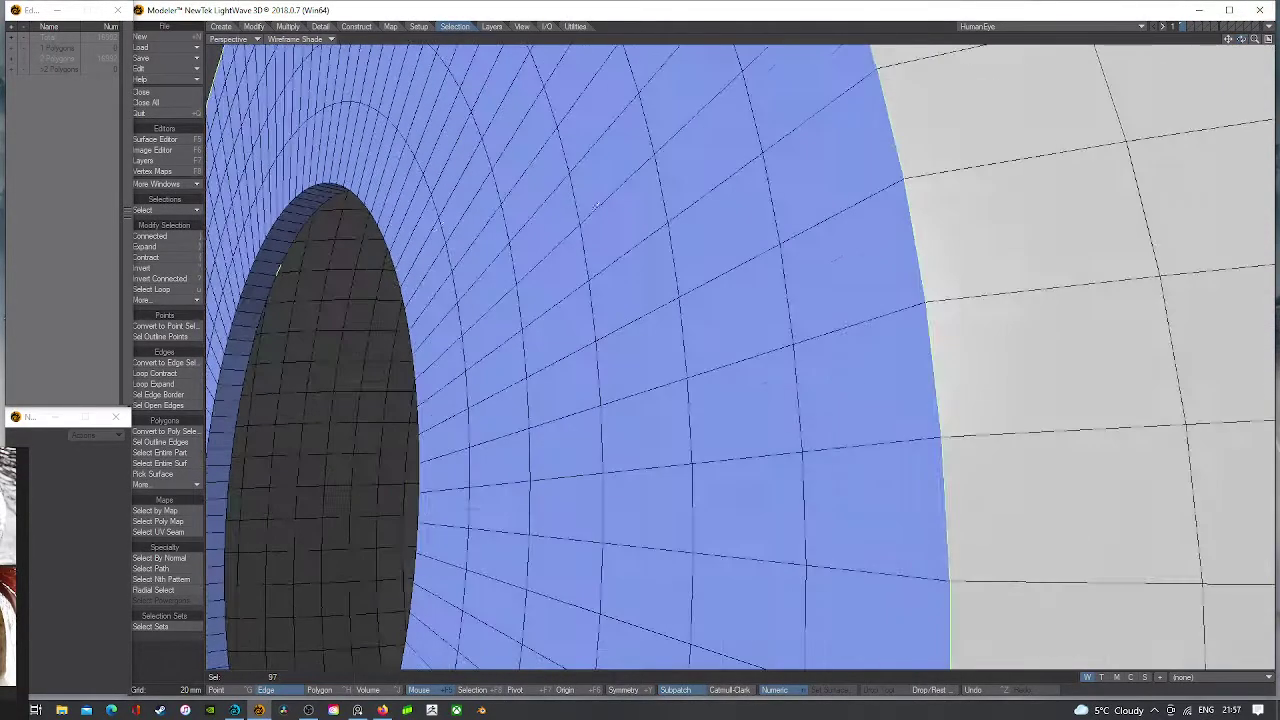
{"action": "left_click", "coordinate": [271, 284]}
{"action": "key", "text": "u"}
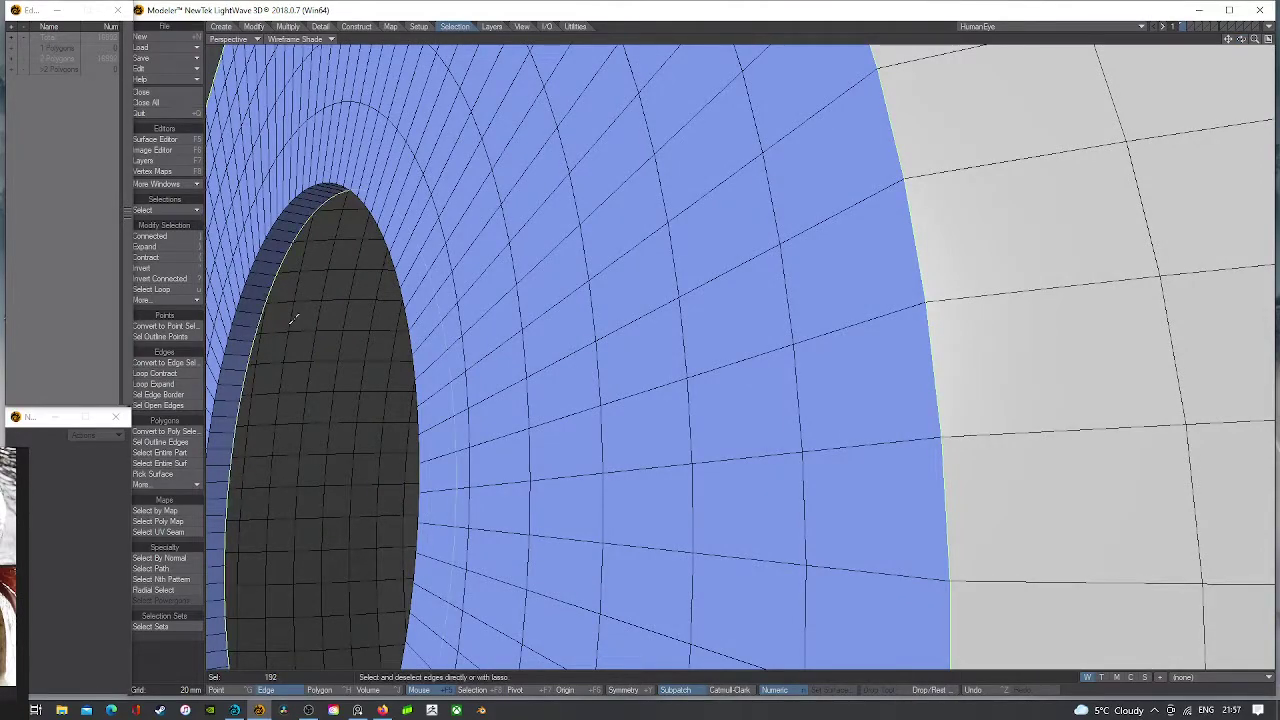
- Unwrap the eye with ABF UV Unwrap using the selected edge loops as seams, and choose the Unwrap texture map
{"action": "key", "text": "a"}
{"action": "key", "text": "shift+a"}
{"action": "left_click_drag", "start_coordinate": [1242, 39], "coordinate": [1246, 48]}
{"action": "left_click", "coordinate": [390, 27]}
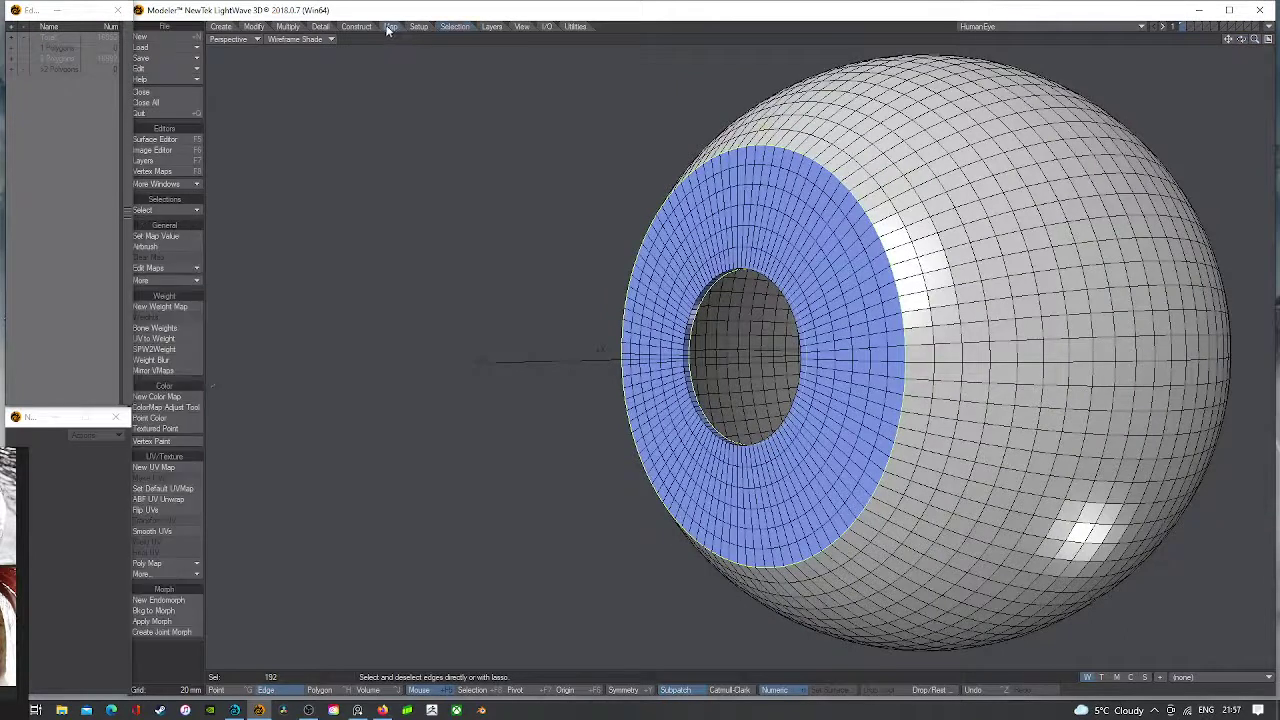
{"action": "left_click", "coordinate": [157, 500]}
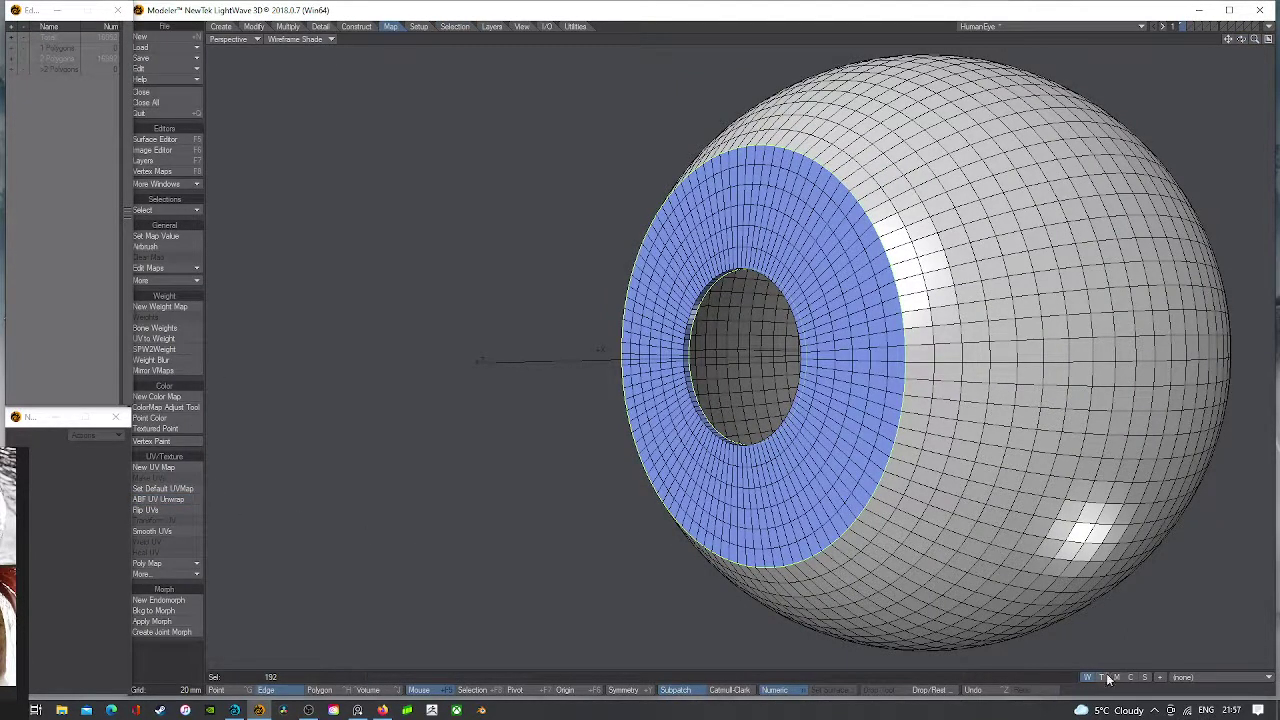
{"action": "left_click", "coordinate": [1205, 677]}
{"action": "left_click", "coordinate": [1205, 684]}
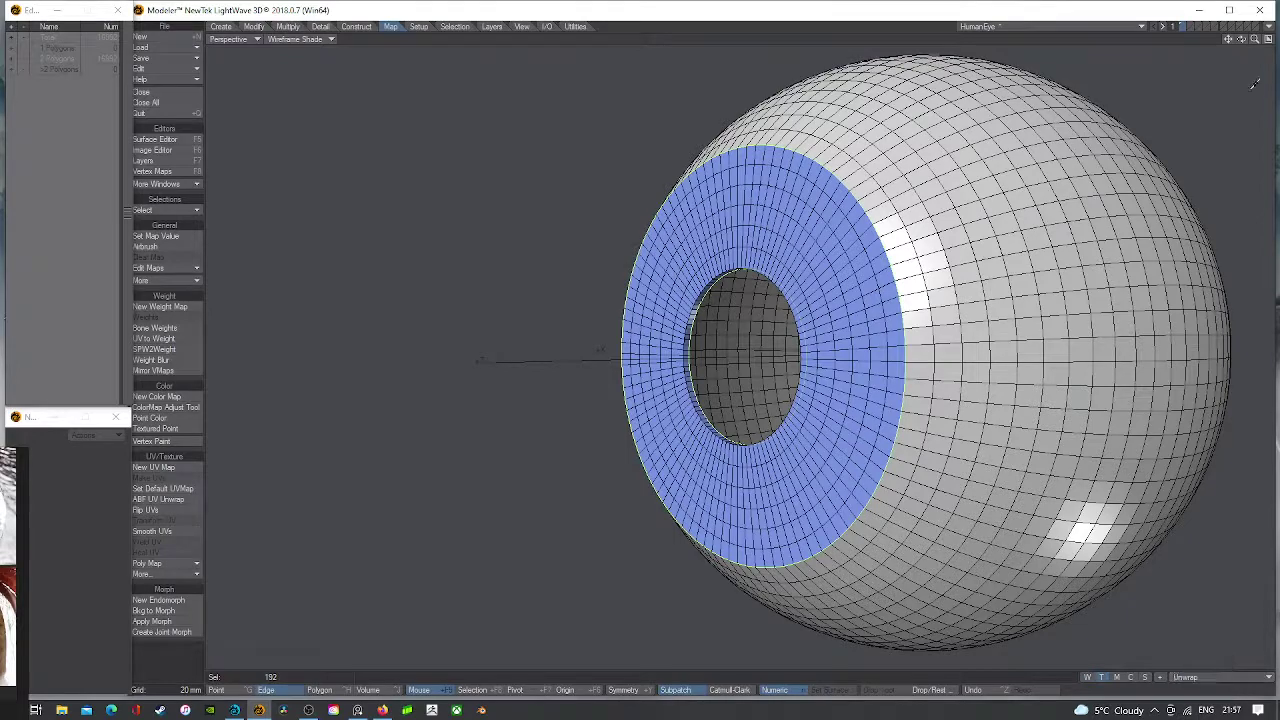
- Restore the four-view layout and switch the Left view to UV Texture, fitting the unwrapped islands
{"action": "left_click", "coordinate": [1268, 39]}
{"action": "key", "text": "a"}
{"action": "left_click", "coordinate": [760, 375]}
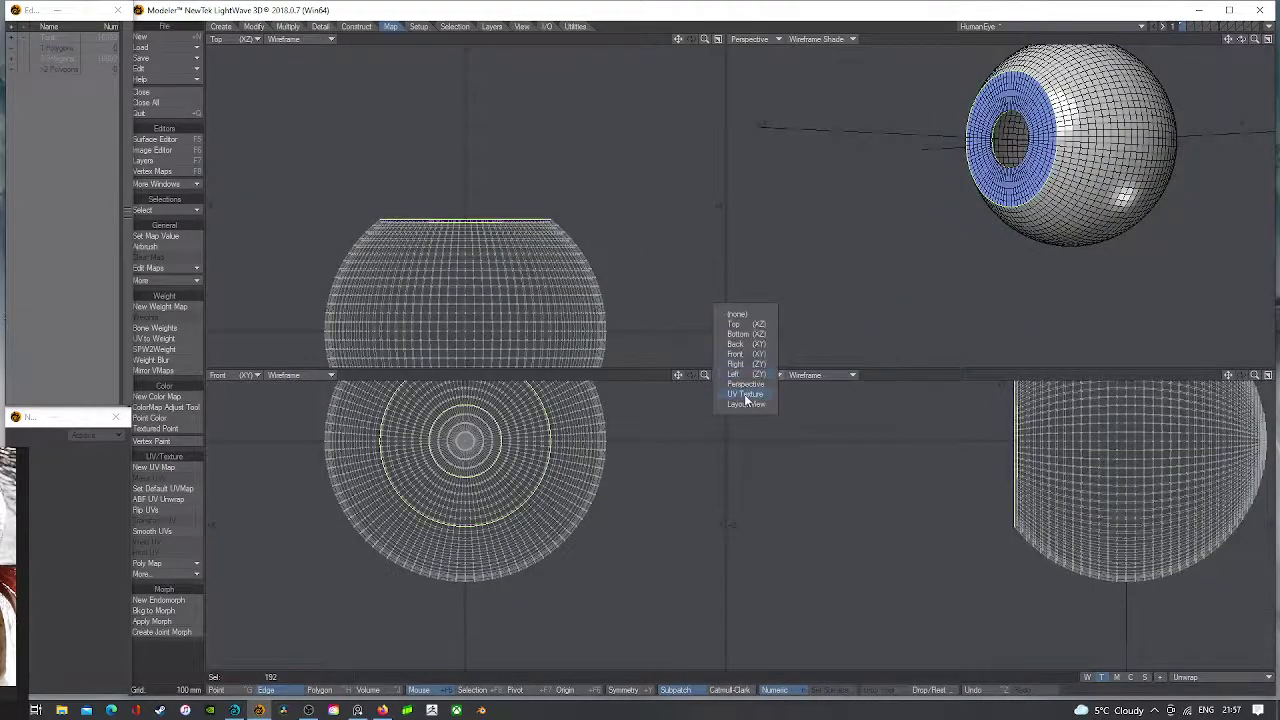
{"action": "left_click", "coordinate": [745, 394]}
{"action": "key", "text": "a"}
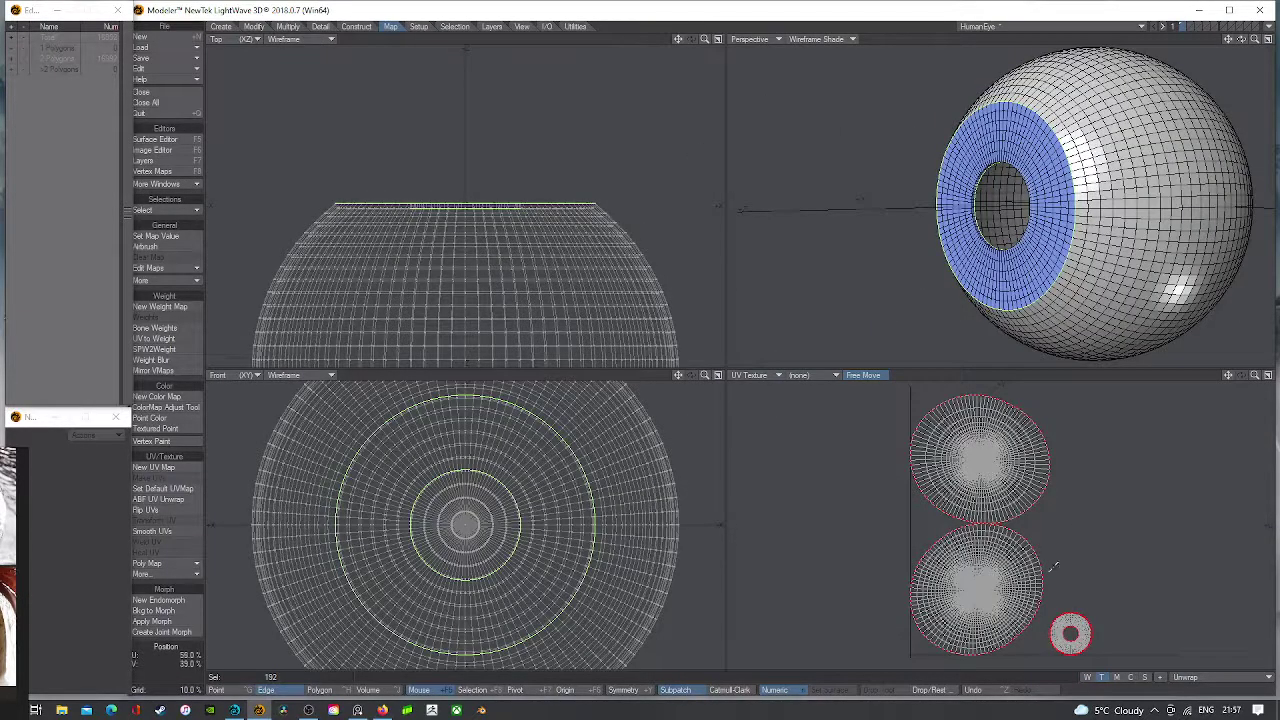
- Check which part of the eye the small ring-shaped UV island covers by selecting its points, and return to polygon selection
{"action": "left_click", "coordinate": [216, 690]}
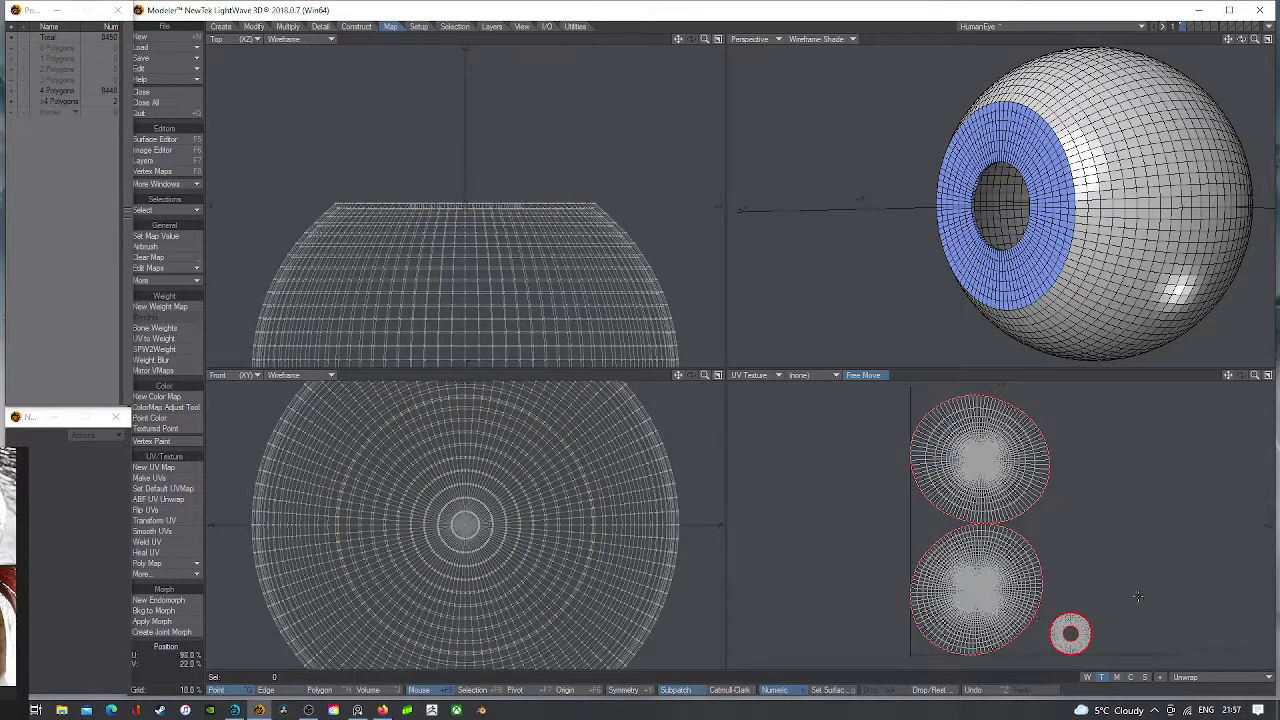
{"action": "right_click_drag", "start_coordinate": [1097, 579], "coordinate": [1145, 625]}
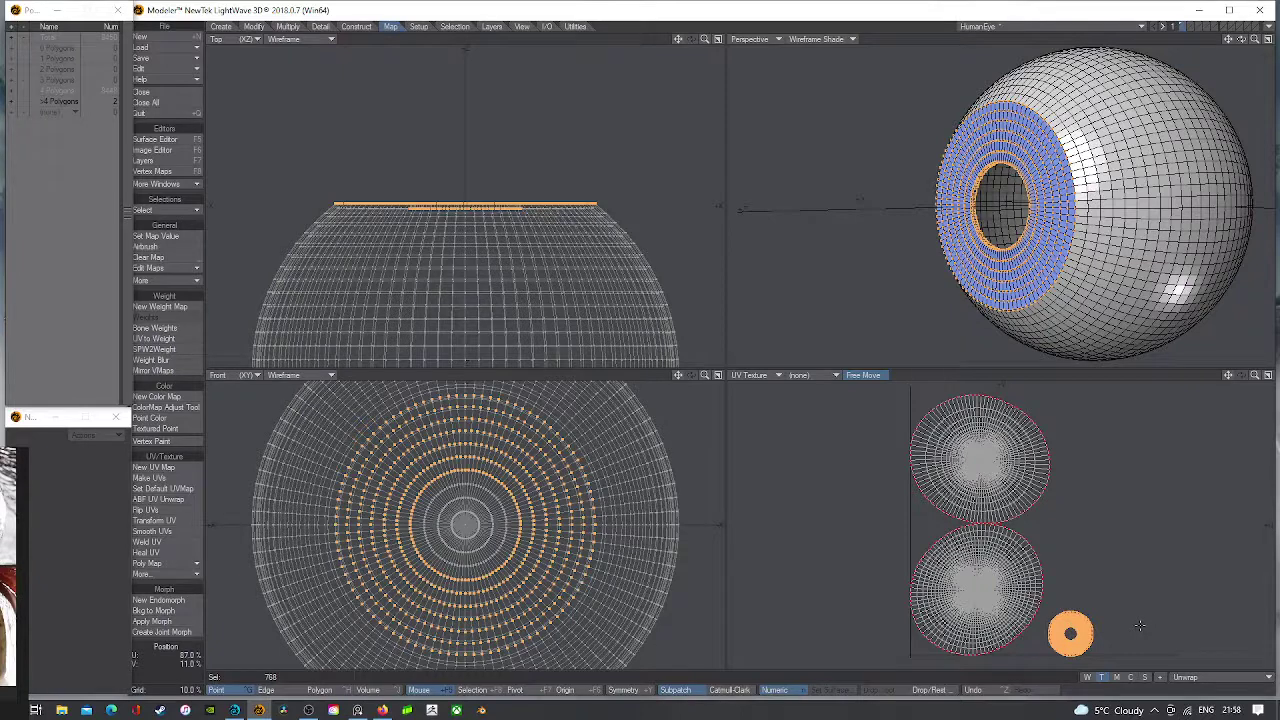
{"action": "mouse_move", "coordinate": [1142, 619]}
{"action": "right_mouse_down"}
{"action": "mouse_move", "coordinate": [924, 655]}
{"action": "mouse_move", "coordinate": [1098, 662]}
{"action": "right_mouse_up"}
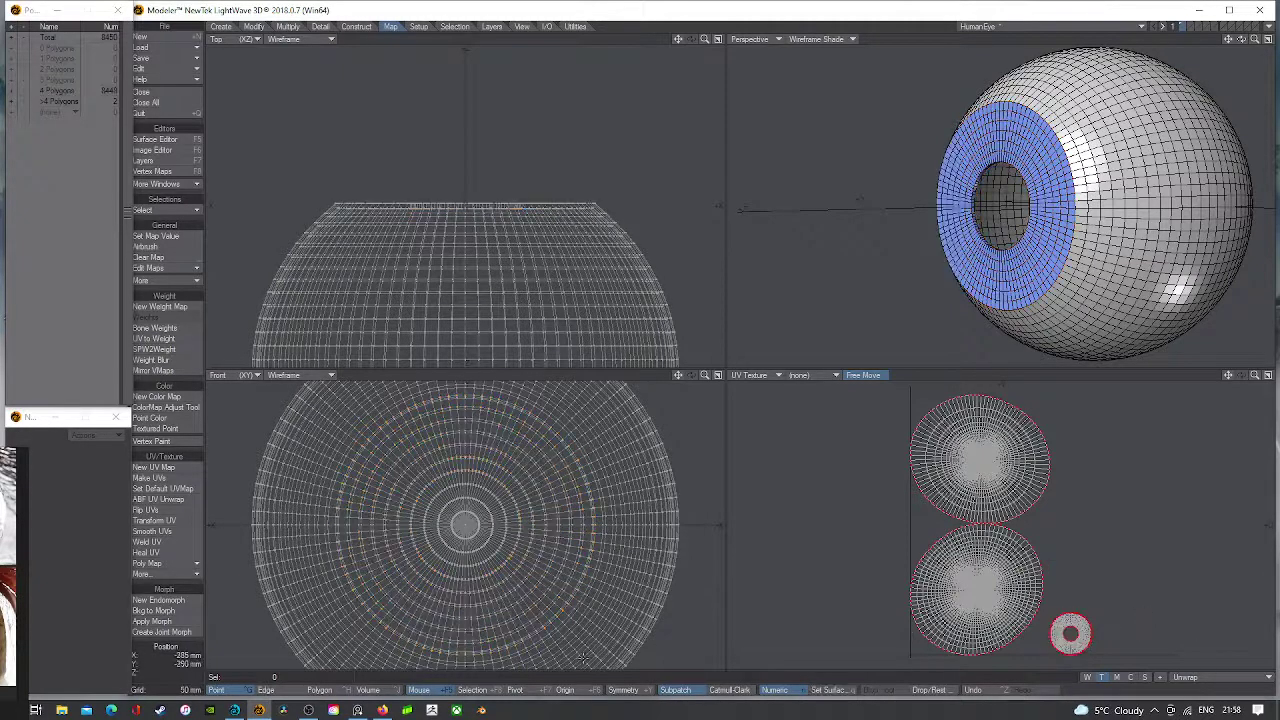
{"action": "left_click", "coordinate": [272, 691]}
{"action": "left_click", "coordinate": [319, 690]}
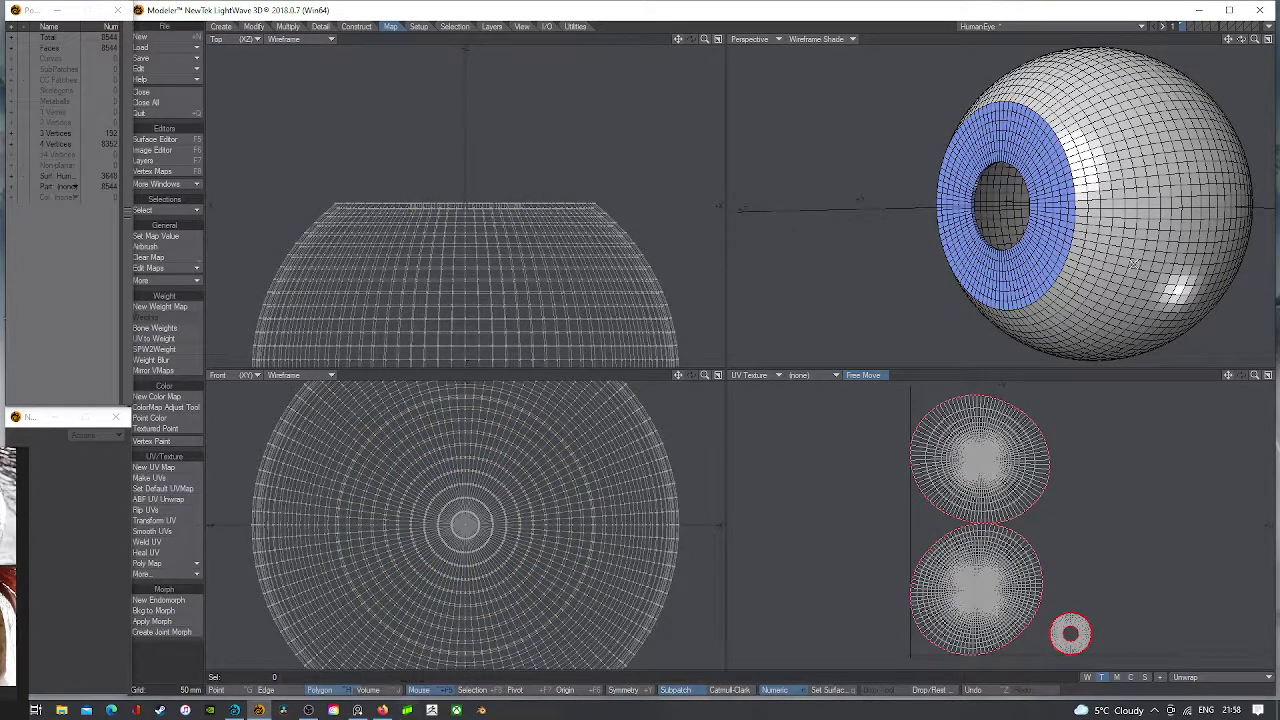
- Select the iris ring's UV island, enlarge it beyond the size of the two discs, and place it beside them
{"action": "left_click", "coordinate": [1268, 376]}
{"action": "left_click_drag", "start_coordinate": [1255, 40], "coordinate": [1262, 60]}
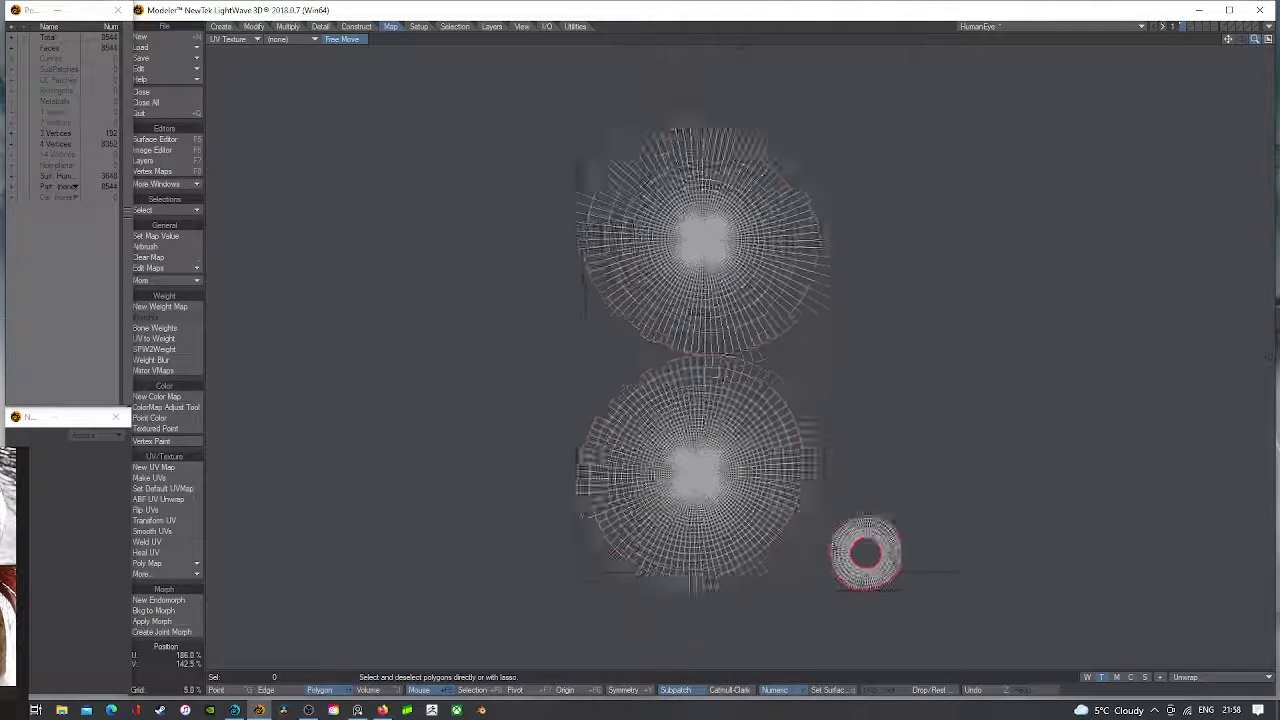
{"action": "mouse_move", "coordinate": [940, 462]}
{"action": "right_mouse_down"}
{"action": "mouse_move", "coordinate": [851, 571]}
{"action": "mouse_move", "coordinate": [938, 466]}
{"action": "right_mouse_up"}
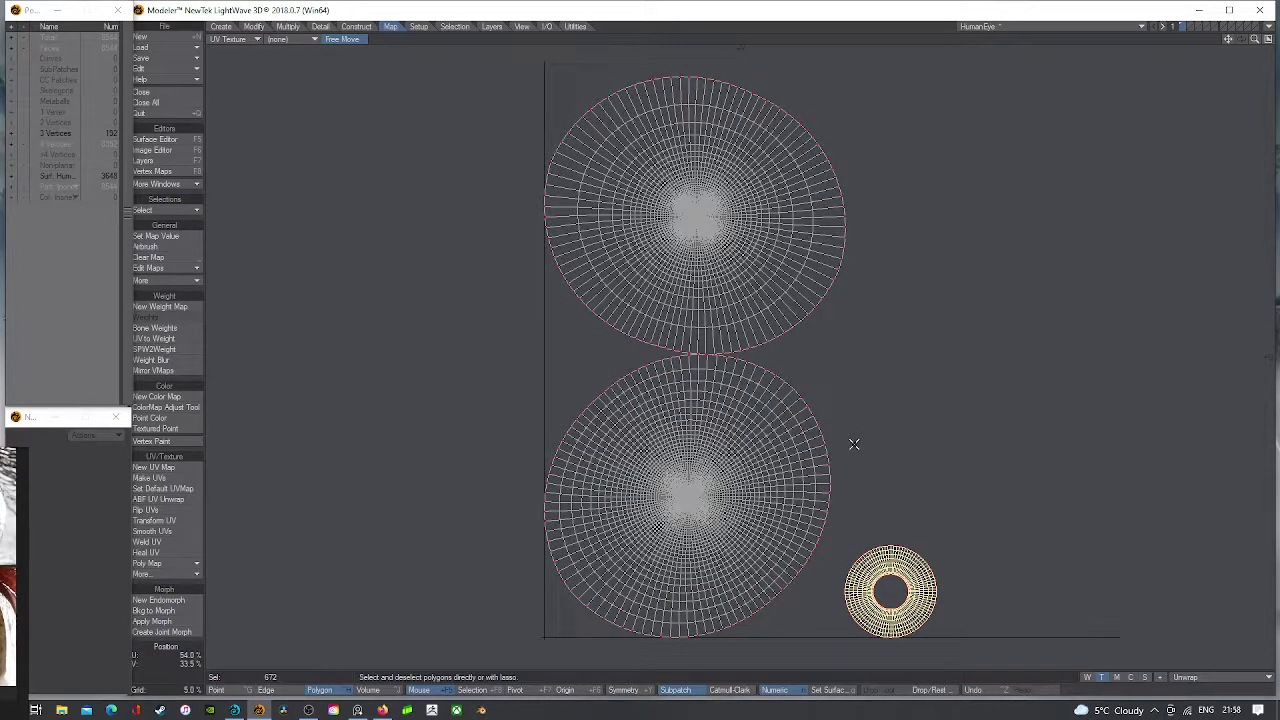
{"action": "key", "text": "shift+h"}
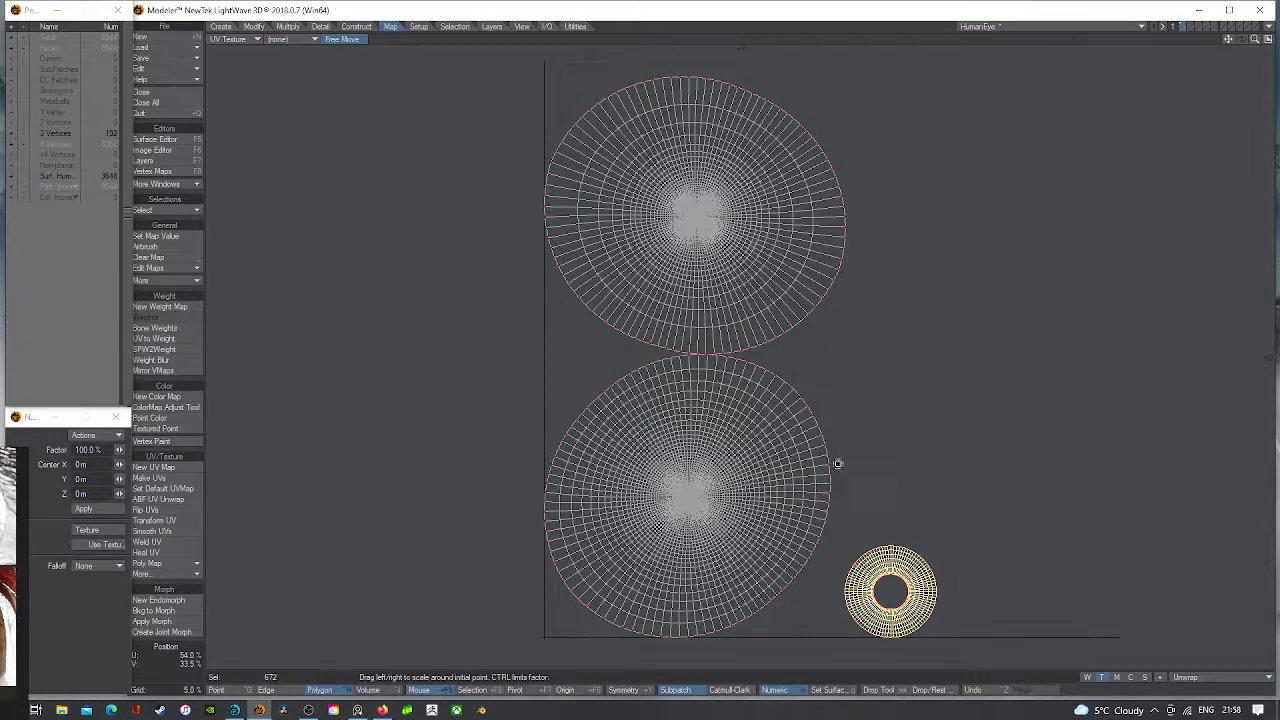
{"action": "mouse_move", "coordinate": [892, 578]}
{"action": "left_mouse_down"}
{"action": "mouse_move", "coordinate": [997, 578]}
{"action": "mouse_move", "coordinate": [1022, 442]}
{"action": "mouse_move", "coordinate": [1074, 410]}
{"action": "left_mouse_up"}
{"action": "key", "text": "t"}
{"action": "key", "text": "Return"}
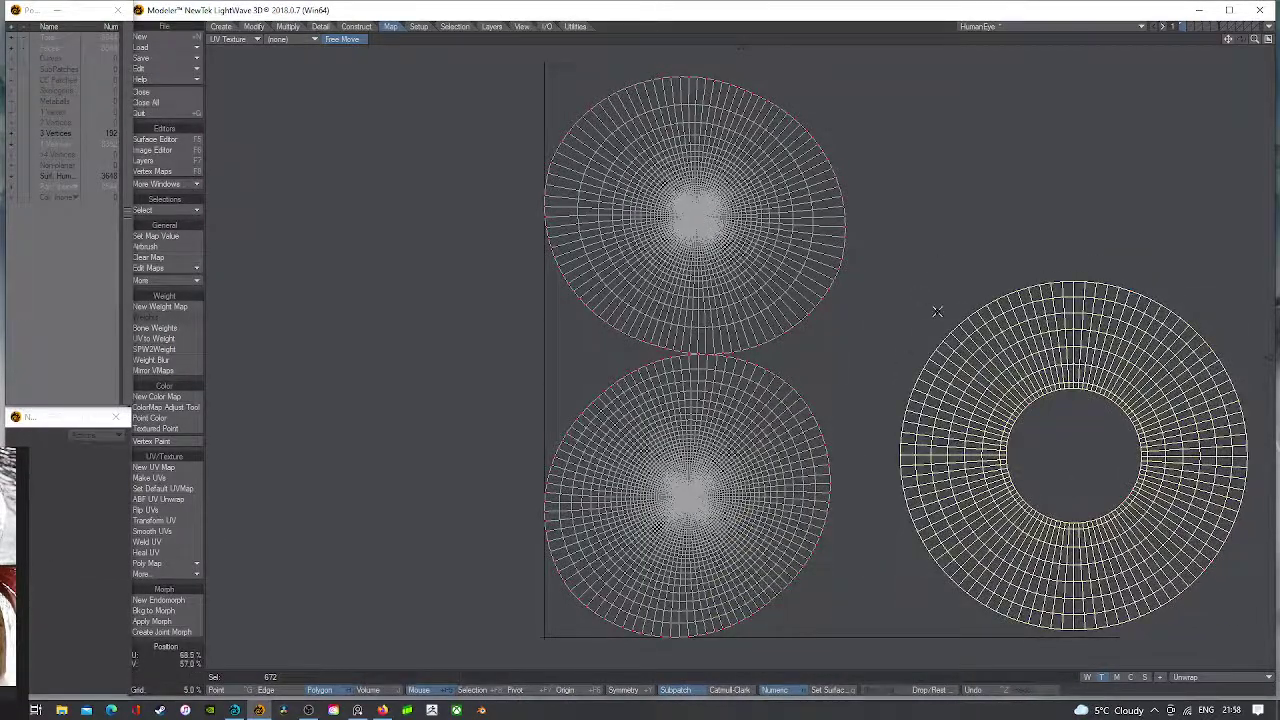
- Deselect the iris ring, select the lower disc's UV island, and check in the 3D views which surface it covers
{"action": "mouse_move", "coordinate": [973, 248]}
{"action": "right_mouse_down"}
{"action": "mouse_move", "coordinate": [1270, 278]}
{"action": "mouse_move", "coordinate": [985, 240]}
{"action": "right_mouse_up"}
{"action": "mouse_move", "coordinate": [643, 343]}
{"action": "right_mouse_down"}
{"action": "mouse_move", "coordinate": [747, 666]}
{"action": "mouse_move", "coordinate": [822, 554]}
{"action": "mouse_move", "coordinate": [658, 330]}
{"action": "mouse_move", "coordinate": [645, 343]}
{"action": "right_mouse_up"}
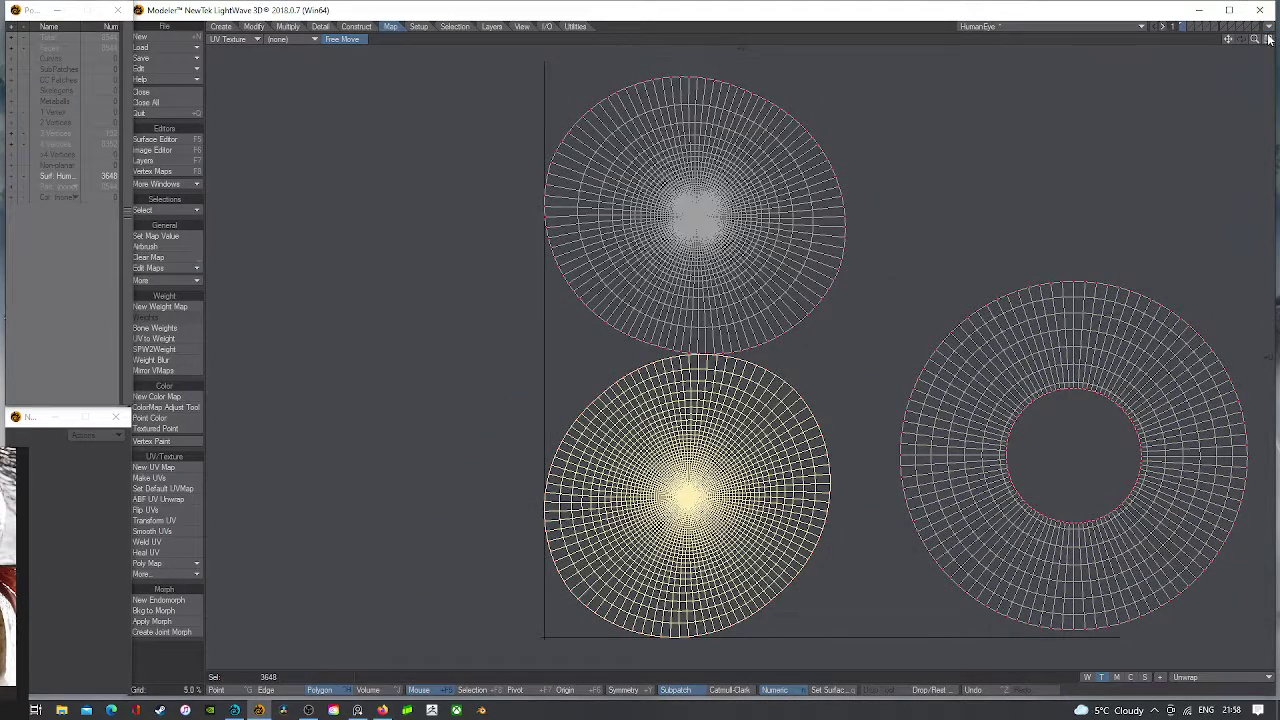
{"action": "left_click", "coordinate": [1267, 39]}
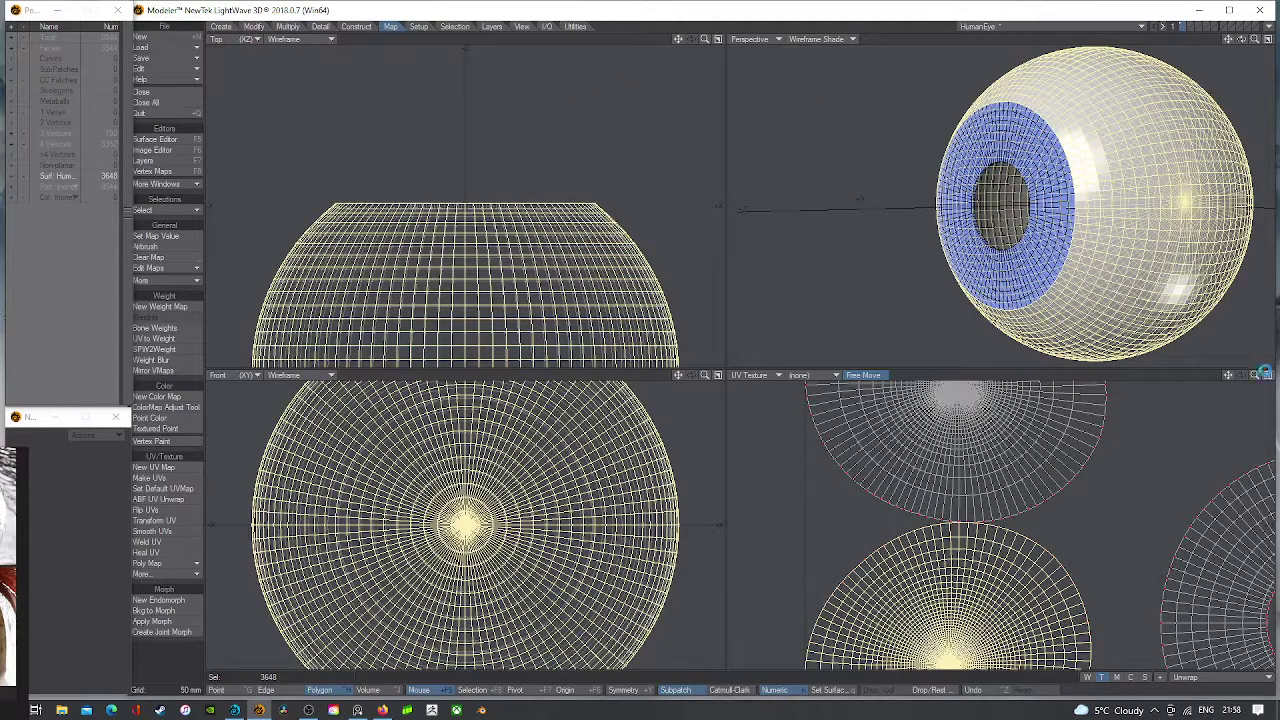
{"action": "left_click", "coordinate": [1267, 375]}
{"action": "scroll", "coordinate": [708, 380], "scroll_direction": "up", "scroll_amount": 1}
{"action": "scroll", "coordinate": [710, 378], "scroll_direction": "down", "scroll_amount": 1}
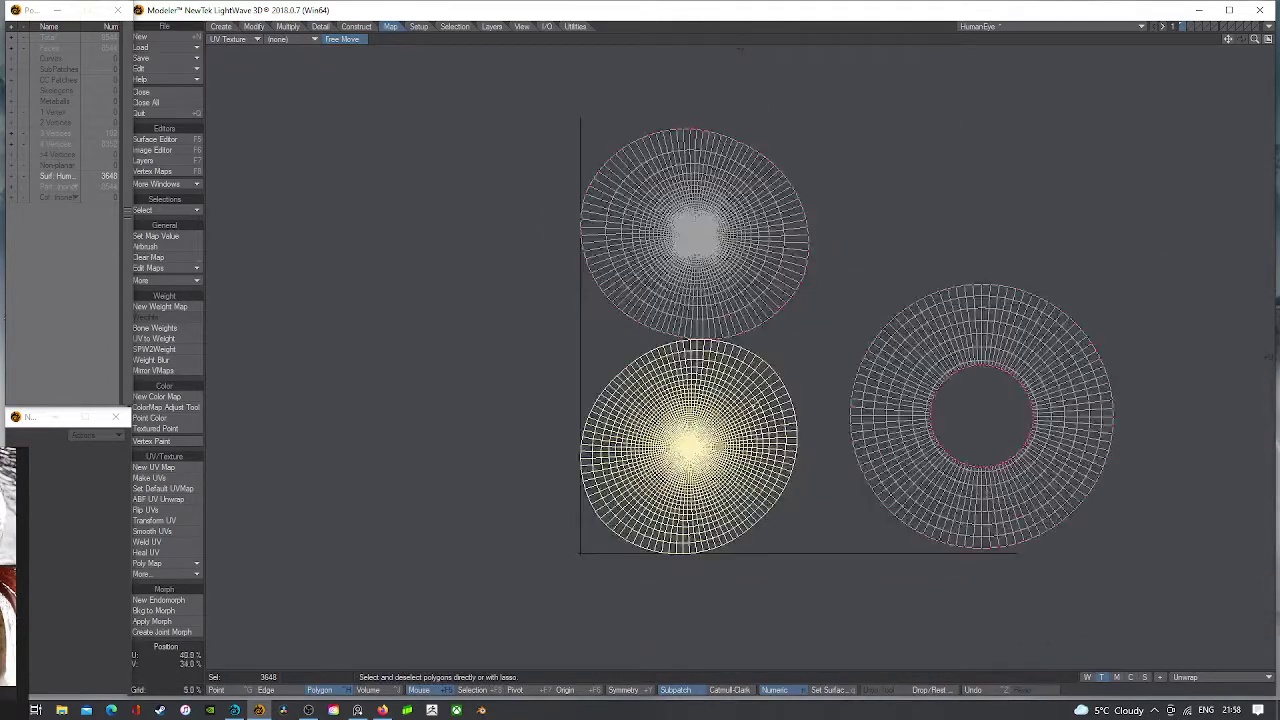
{"action": "key", "text": "h"}
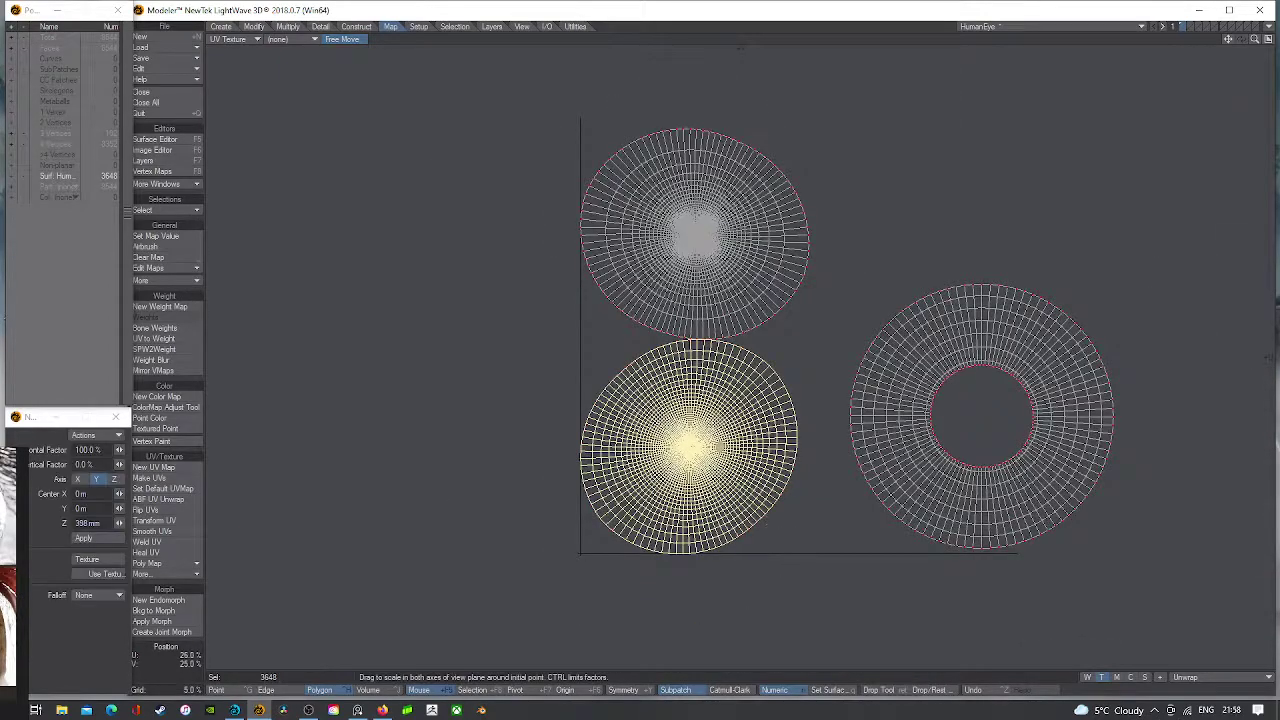
{"action": "mouse_move", "coordinate": [689, 446]}
{"action": "left_mouse_down"}
{"action": "mouse_move", "coordinate": [762, 442]}
{"action": "mouse_move", "coordinate": [705, 445]}
{"action": "mouse_move", "coordinate": [705, 477]}
{"action": "left_mouse_up"}
{"action": "key", "text": "ctrl+z"}
{"action": "key", "text": "ctrl+z"}
- Move the sclera's UV island 115 mm downward, away from the upper disc, and deselect it
{"action": "key", "text": "t"}
{"action": "key", "text": "u"}
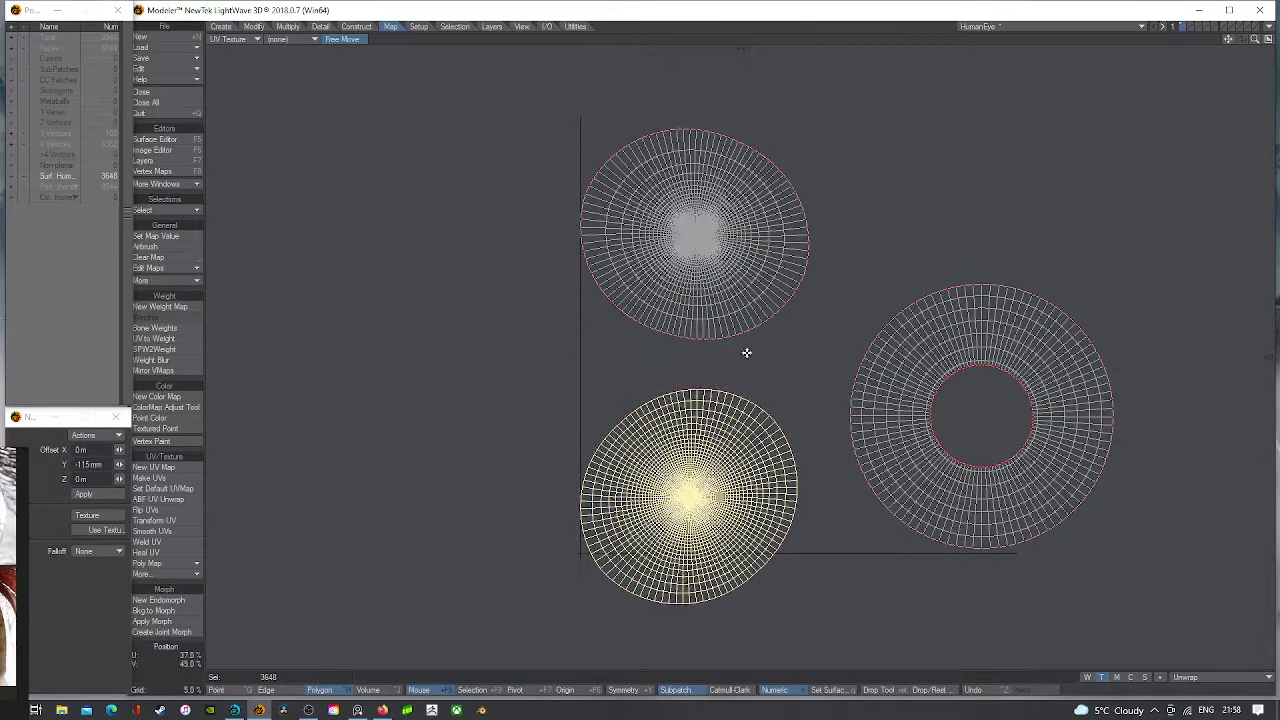
{"action": "key", "text": "Return"}
{"action": "key", "text": "slash"}
- Shrink the inside surface's UV island and fit it into the upper-left corner of the UV space
{"action": "mouse_move", "coordinate": [935, 128]}
{"action": "right_mouse_down"}
{"action": "mouse_move", "coordinate": [511, 147]}
{"action": "mouse_move", "coordinate": [728, 374]}
{"action": "mouse_move", "coordinate": [856, 206]}
{"action": "right_mouse_up"}
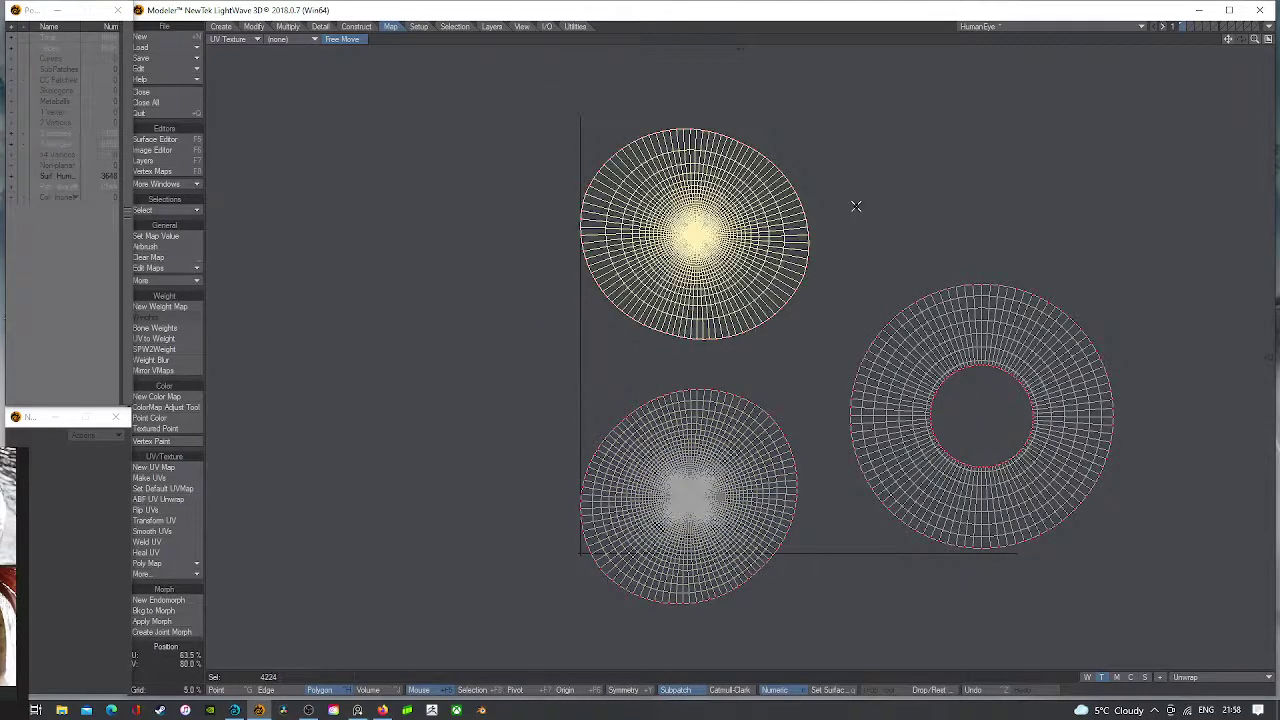
{"action": "key", "text": "shift+h"}
{"action": "left_click_drag", "start_coordinate": [698, 231], "coordinate": [675, 202]}
{"action": "key", "text": "t"}
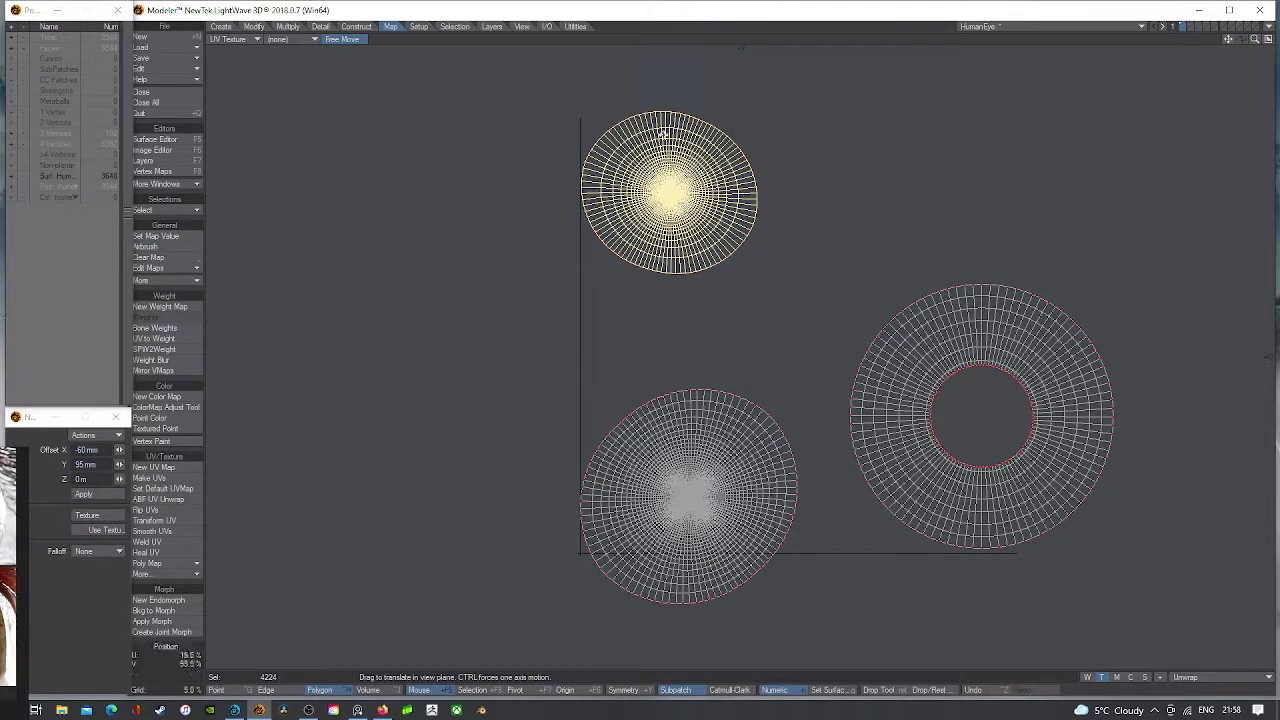
{"action": "scroll", "coordinate": [643, 132], "scroll_direction": "up", "scroll_amount": 4}
{"action": "left_click_drag", "start_coordinate": [643, 127], "coordinate": [643, 146]}
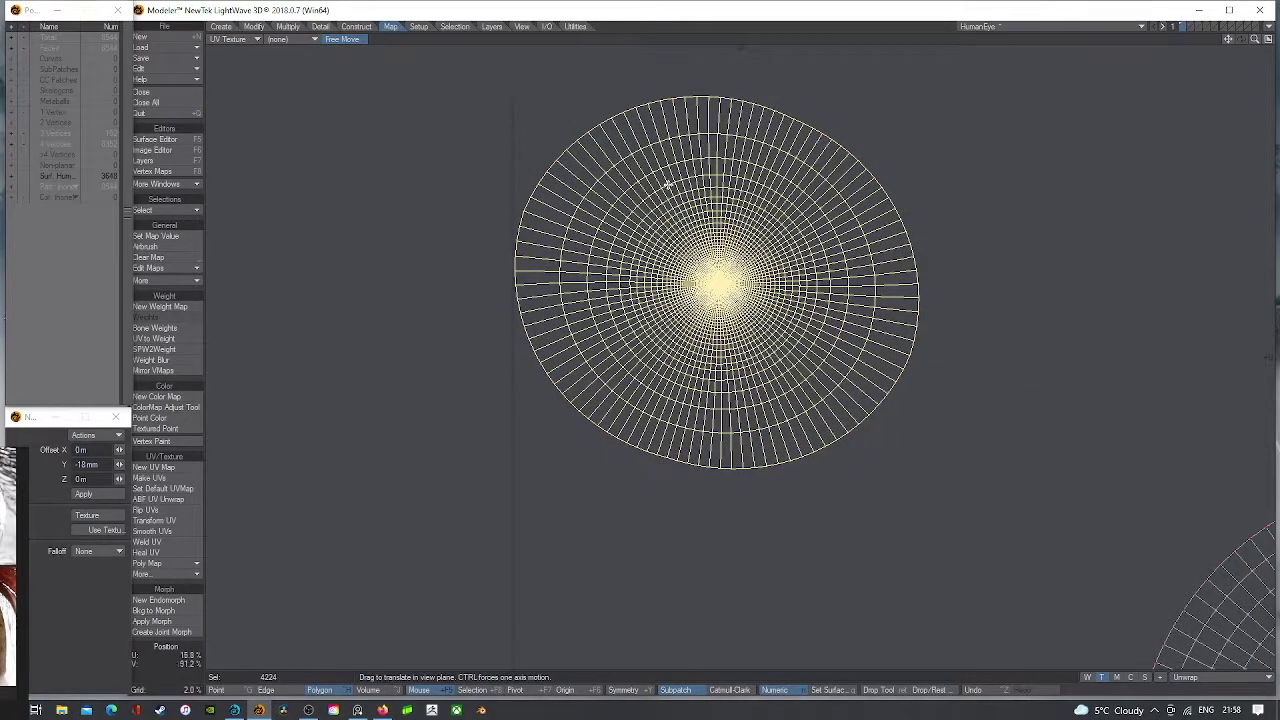
{"action": "key", "text": "Return"}
{"action": "scroll", "coordinate": [583, 242], "scroll_direction": "down", "scroll_amount": 4}
- Select only the iris ring's UV island and move it up and left toward the shrunken inside island
{"action": "mouse_move", "coordinate": [740, 118]}
{"action": "right_mouse_down"}
{"action": "mouse_move", "coordinate": [437, 252]}
{"action": "mouse_move", "coordinate": [855, 371]}
{"action": "right_mouse_up"}
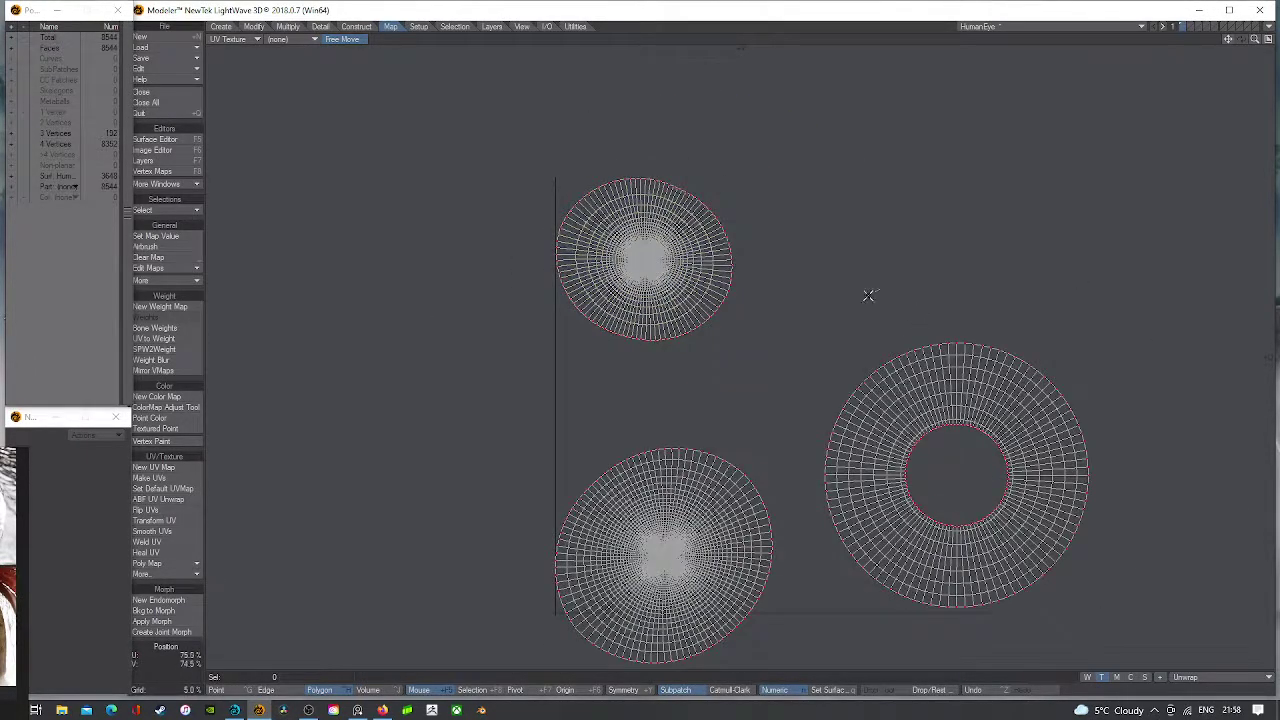
{"action": "mouse_move", "coordinate": [868, 296]}
{"action": "right_mouse_down"}
{"action": "mouse_move", "coordinate": [786, 645]}
{"action": "mouse_move", "coordinate": [1020, 329]}
{"action": "right_mouse_up"}
{"action": "key", "text": "t"}
{"action": "mouse_move", "coordinate": [1020, 329]}
{"action": "left_mouse_down"}
{"action": "mouse_move", "coordinate": [926, 263]}
{"action": "mouse_move", "coordinate": [913, 224]}
{"action": "left_mouse_up"}
{"action": "key", "text": "space"}
- Select the sclera's UV island, move it down and left away from the iris ring, and deselect it
{"action": "mouse_move", "coordinate": [895, 197]}
{"action": "right_mouse_down"}
{"action": "mouse_move", "coordinate": [1132, 240]}
{"action": "mouse_move", "coordinate": [1103, 292]}
{"action": "right_mouse_up"}
{"action": "mouse_move", "coordinate": [645, 378]}
{"action": "right_mouse_down"}
{"action": "mouse_move", "coordinate": [793, 682]}
{"action": "mouse_move", "coordinate": [786, 528]}
{"action": "mouse_move", "coordinate": [757, 474]}
{"action": "mouse_move", "coordinate": [655, 414]}
{"action": "right_mouse_up"}
{"action": "key", "text": "t"}
{"action": "left_click_drag", "start_coordinate": [729, 345], "coordinate": [656, 415]}
{"action": "key", "text": "space"}
{"action": "right_click_drag", "start_coordinate": [652, 385], "coordinate": [740, 440]}
- Select the iris ring's UV island and move it by -130 mm in X and -120 mm in Y
{"action": "mouse_move", "coordinate": [1009, 155]}
{"action": "right_mouse_down"}
{"action": "mouse_move", "coordinate": [794, 230]}
{"action": "mouse_move", "coordinate": [743, 280]}
{"action": "mouse_move", "coordinate": [840, 583]}
{"action": "mouse_move", "coordinate": [1109, 260]}
{"action": "right_mouse_up"}
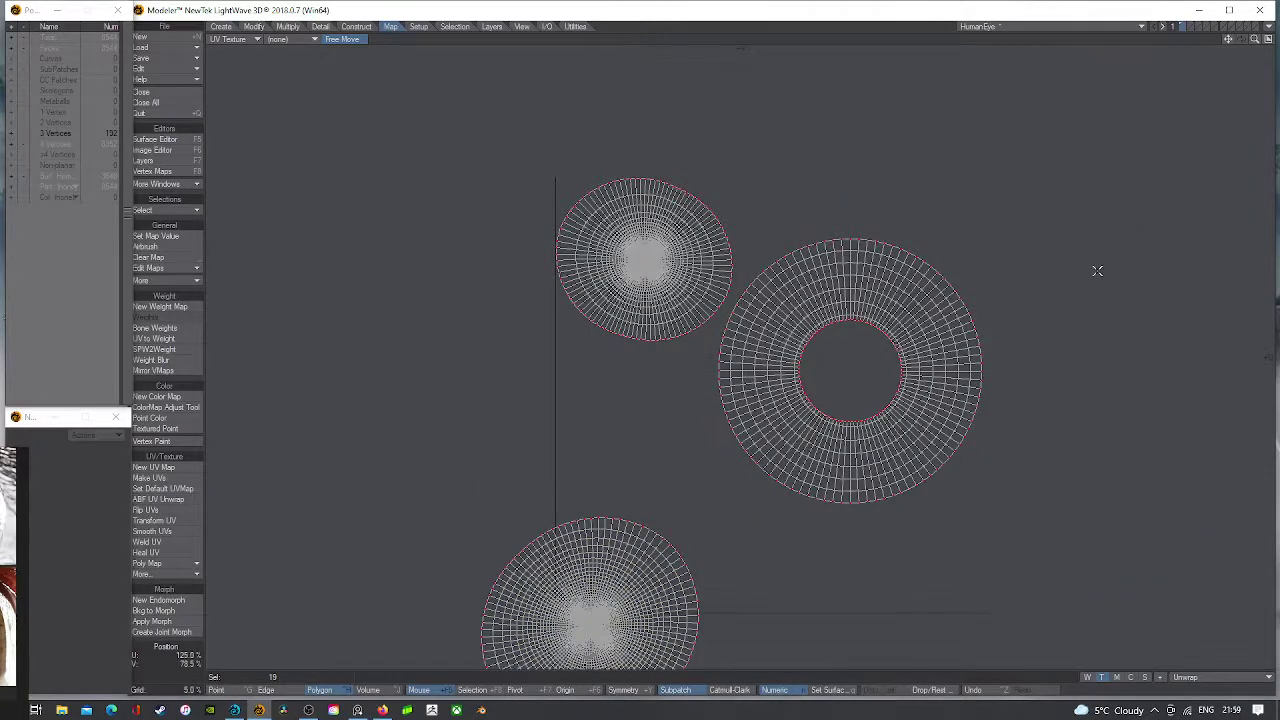
{"action": "mouse_move", "coordinate": [905, 195]}
{"action": "right_mouse_down"}
{"action": "mouse_move", "coordinate": [805, 210]}
{"action": "mouse_move", "coordinate": [722, 322]}
{"action": "mouse_move", "coordinate": [1058, 237]}
{"action": "right_mouse_up"}
{"action": "key", "text": "t"}
{"action": "left_click_drag", "start_coordinate": [869, 266], "coordinate": [813, 318]}
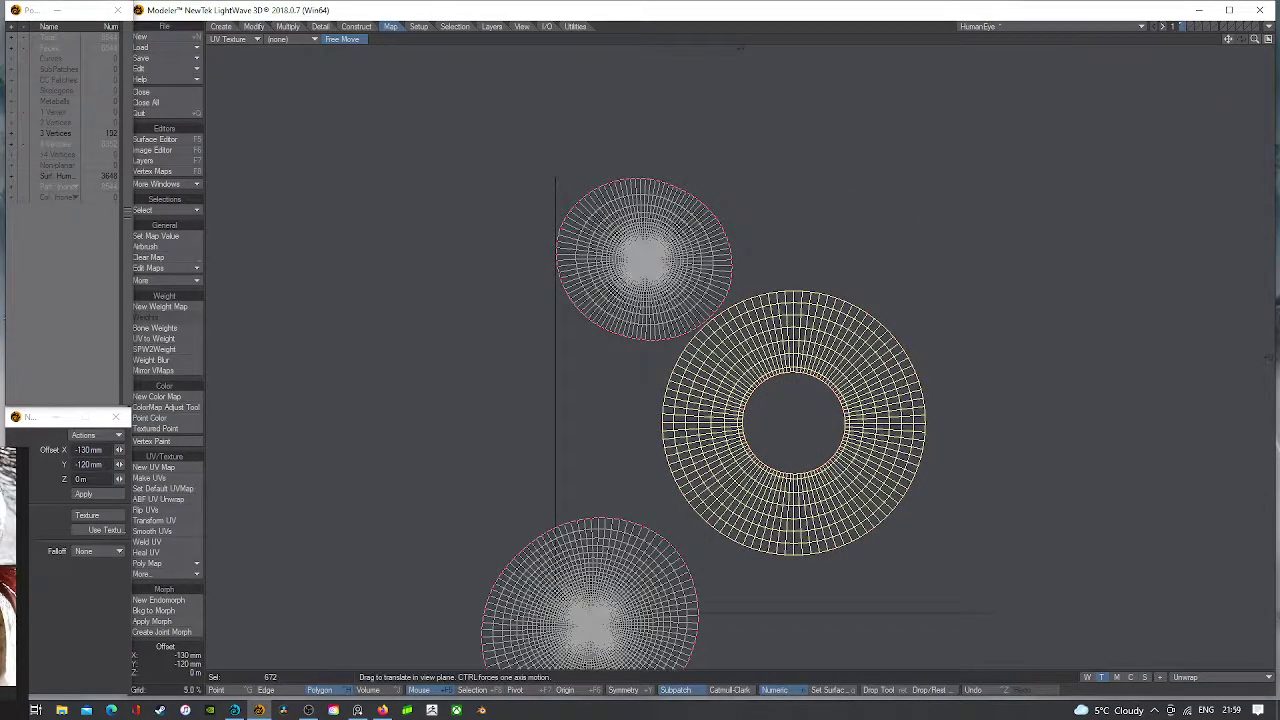
- Enlarge the iris ring's UV island slightly, move it right to clear the inside island, and start deselecting its polygons
{"action": "key", "text": "shift+h"}
{"action": "left_click_drag", "start_coordinate": [794, 420], "coordinate": [804, 410]}
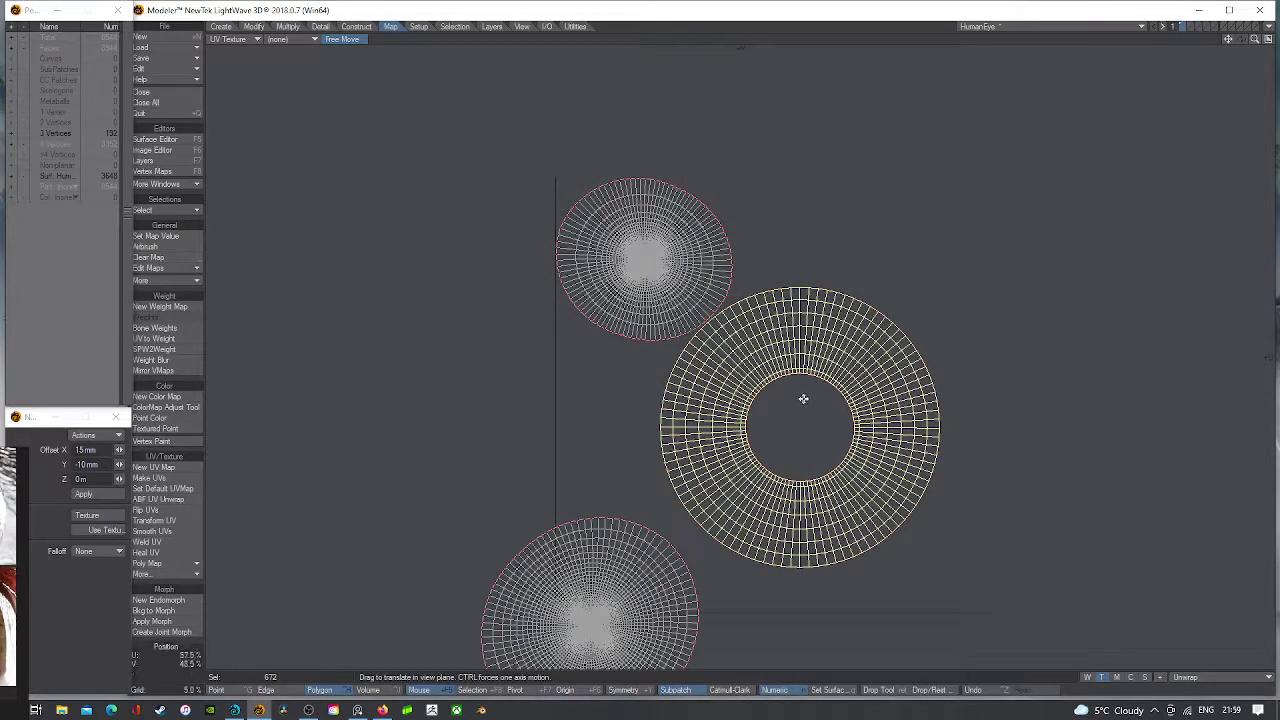
{"action": "left_click_drag", "start_coordinate": [811, 375], "coordinate": [857, 375]}
{"action": "key", "text": "Return"}
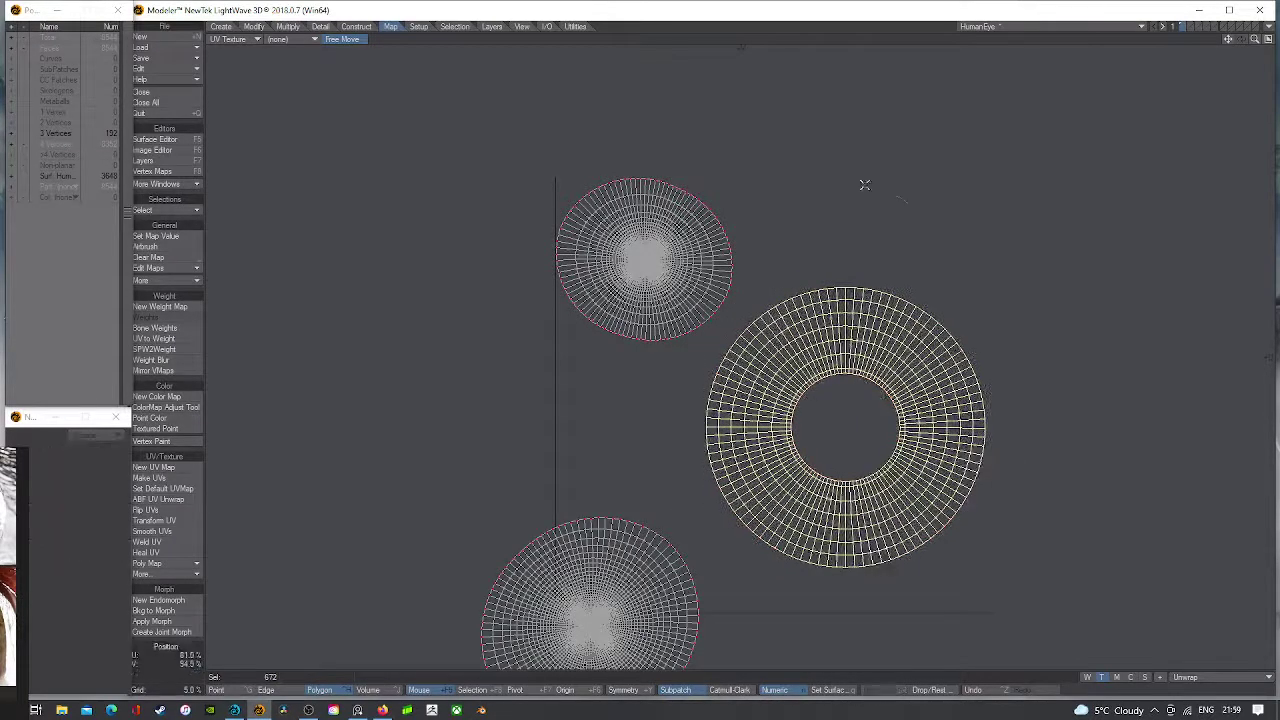
{"action": "right_click_drag", "start_coordinate": [890, 193], "coordinate": [975, 475]}
{"action": "left_click_drag", "start_coordinate": [611, 475], "coordinate": [608, 351], "text": "alt"}
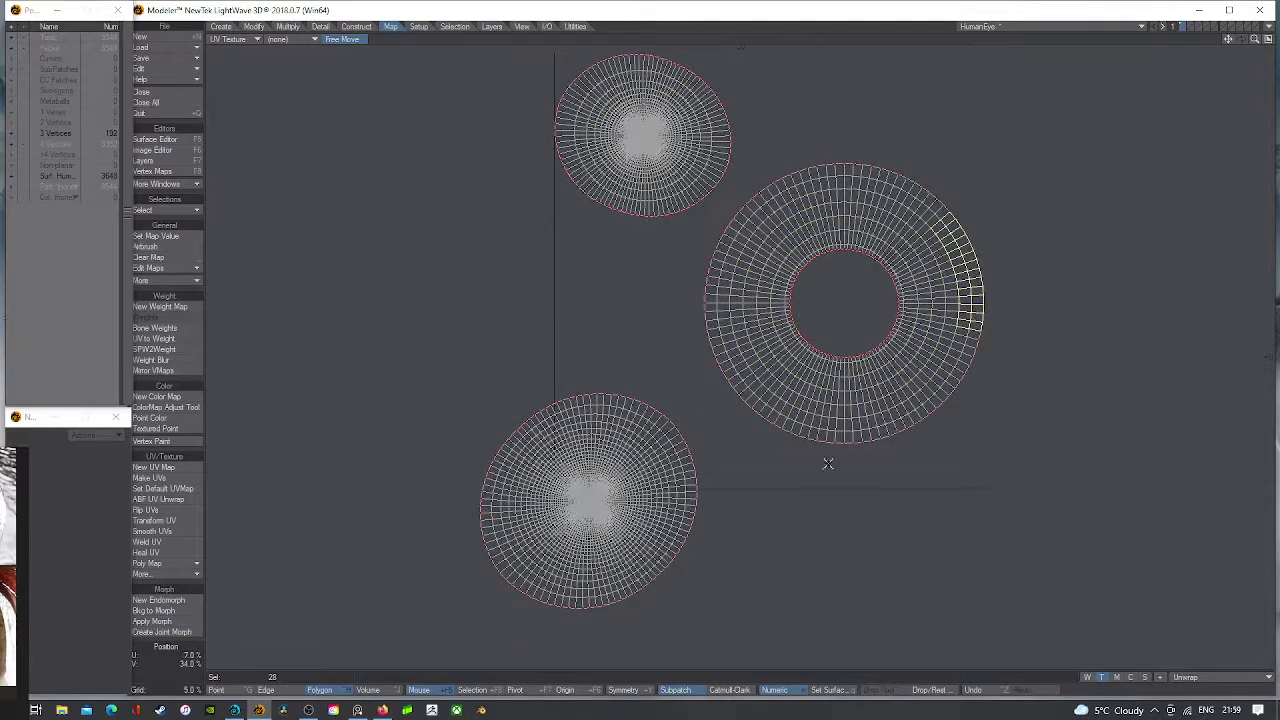
- Select the sclera's UV island and move it by 170 mm in X and 280 mm in Y
{"action": "mouse_move", "coordinate": [523, 283]}
{"action": "right_mouse_down"}
{"action": "mouse_move", "coordinate": [818, 598]}
{"action": "mouse_move", "coordinate": [698, 419]}
{"action": "right_mouse_up"}
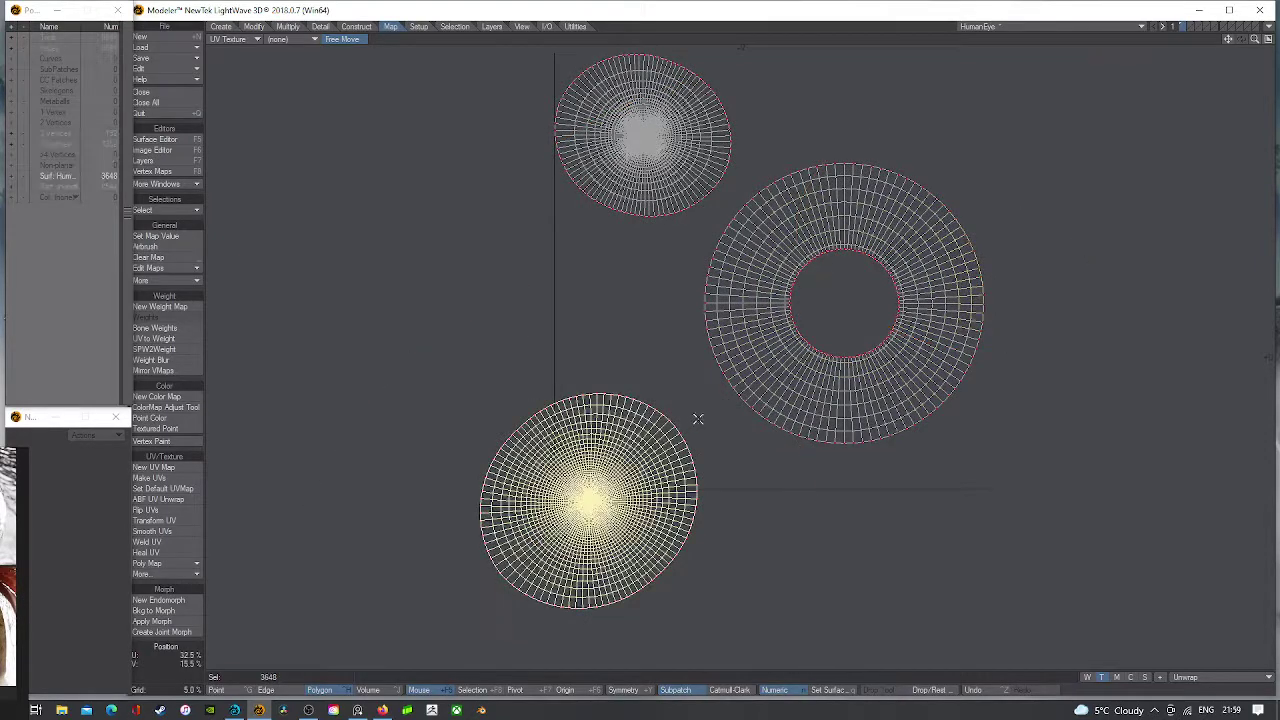
{"action": "key", "text": "t"}
{"action": "left_click_drag", "start_coordinate": [698, 397], "coordinate": [771, 275]}
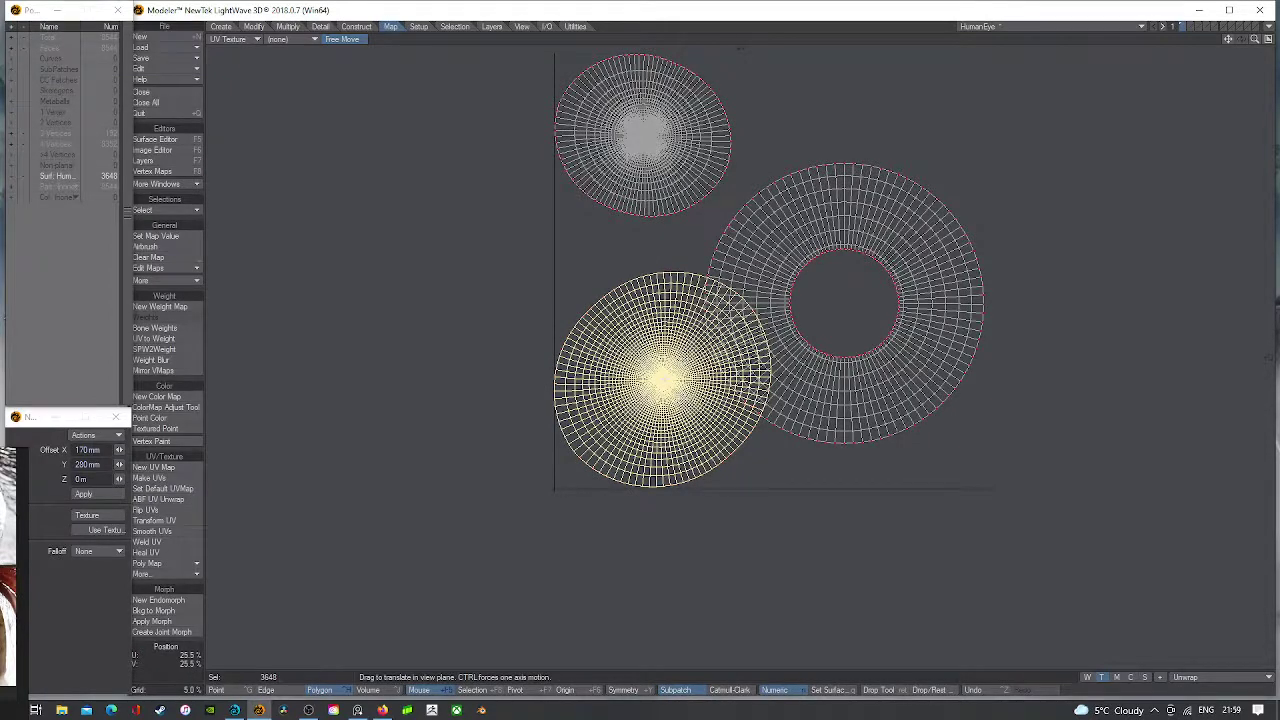
- Move the sclera's UV island by -140 mm in X, clear of the iris ring, and deselect it
{"action": "key", "text": "h"}
{"action": "left_click_drag", "start_coordinate": [665, 379], "coordinate": [608, 373]}
{"action": "key", "text": "ctrl+z"}
{"action": "key", "text": "t"}
{"action": "key", "text": "Return"}
{"action": "key", "text": "slash"}
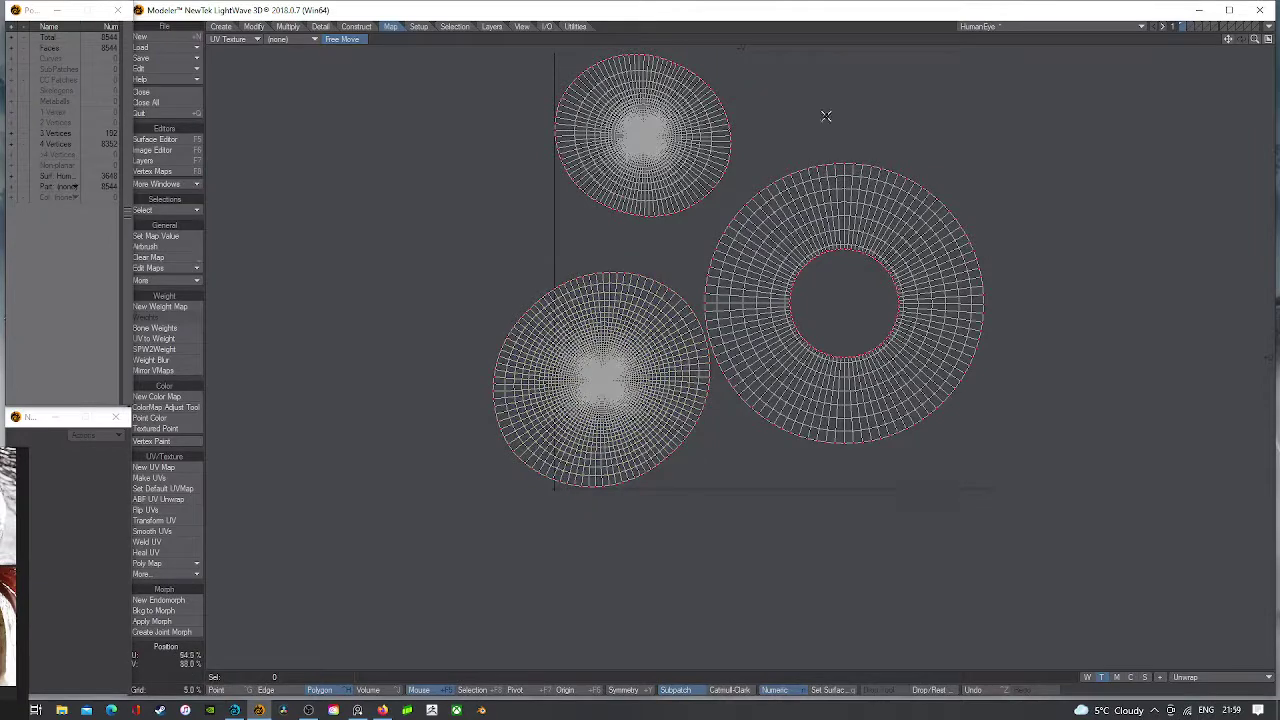
- Select the inside UV island, shrink it toward the upper-left corner of the UV space, and deselect it
{"action": "mouse_move", "coordinate": [790, 66]}
{"action": "right_mouse_down"}
{"action": "mouse_move", "coordinate": [515, 170]}
{"action": "mouse_move", "coordinate": [668, 232]}
{"action": "mouse_move", "coordinate": [780, 62]}
{"action": "right_mouse_up"}
{"action": "key", "text": "t"}
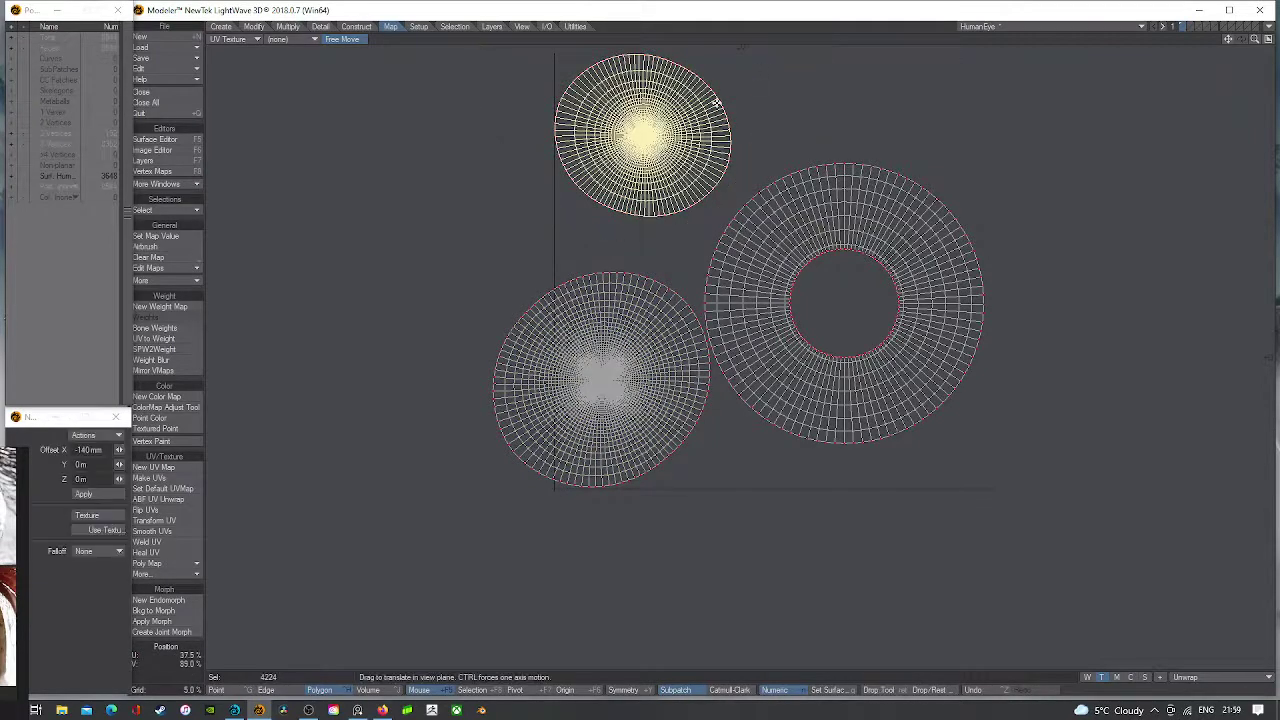
{"action": "key", "text": "shift+h"}
{"action": "mouse_move", "coordinate": [651, 126]}
{"action": "left_mouse_down"}
{"action": "mouse_move", "coordinate": [618, 127]}
{"action": "mouse_move", "coordinate": [642, 118]}
{"action": "mouse_move", "coordinate": [610, 103]}
{"action": "left_mouse_up"}
{"action": "key", "text": "t"}
{"action": "key", "text": "space"}
{"action": "mouse_move", "coordinate": [690, 76]}
{"action": "right_mouse_down"}
{"action": "mouse_move", "coordinate": [391, 353]}
{"action": "mouse_move", "coordinate": [793, 360]}
{"action": "right_mouse_up"}
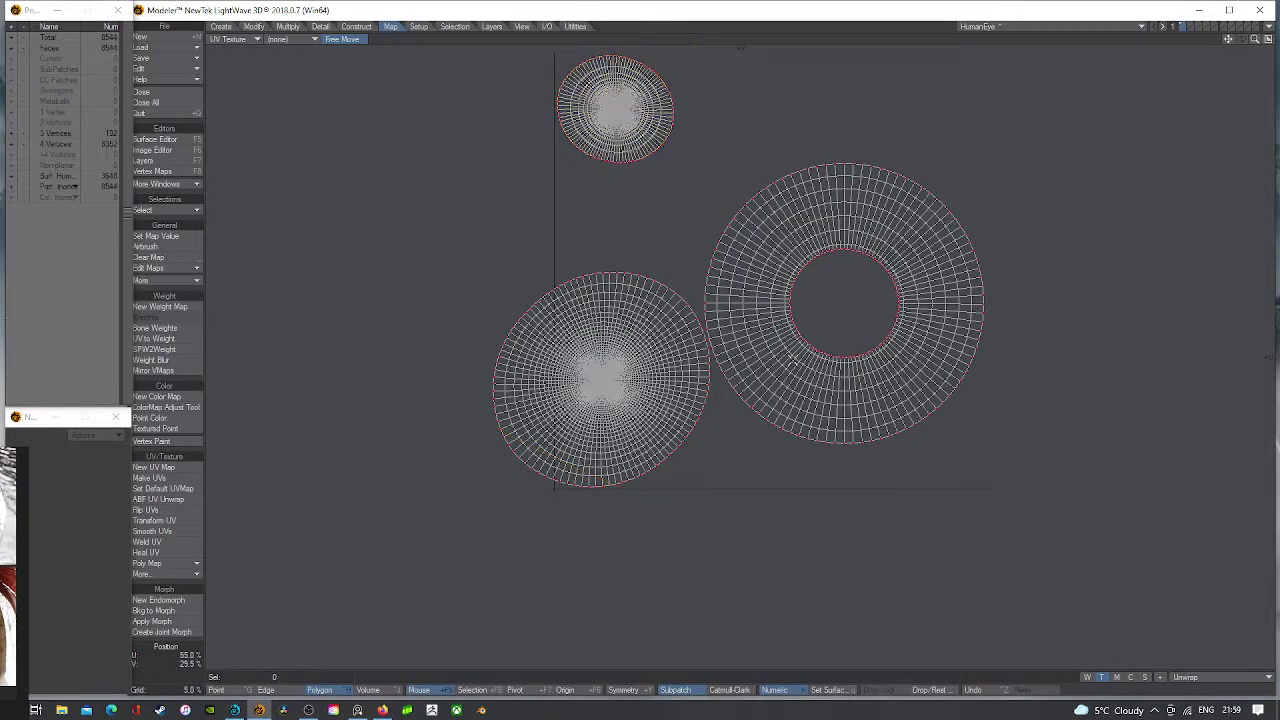
- Select the sclera and iris ring UV islands together and rotate them so the sclera sits above and left of the ring
{"action": "mouse_move", "coordinate": [698, 182]}
{"action": "right_mouse_down"}
{"action": "mouse_move", "coordinate": [360, 560]}
{"action": "mouse_move", "coordinate": [824, 212]}
{"action": "right_mouse_up"}
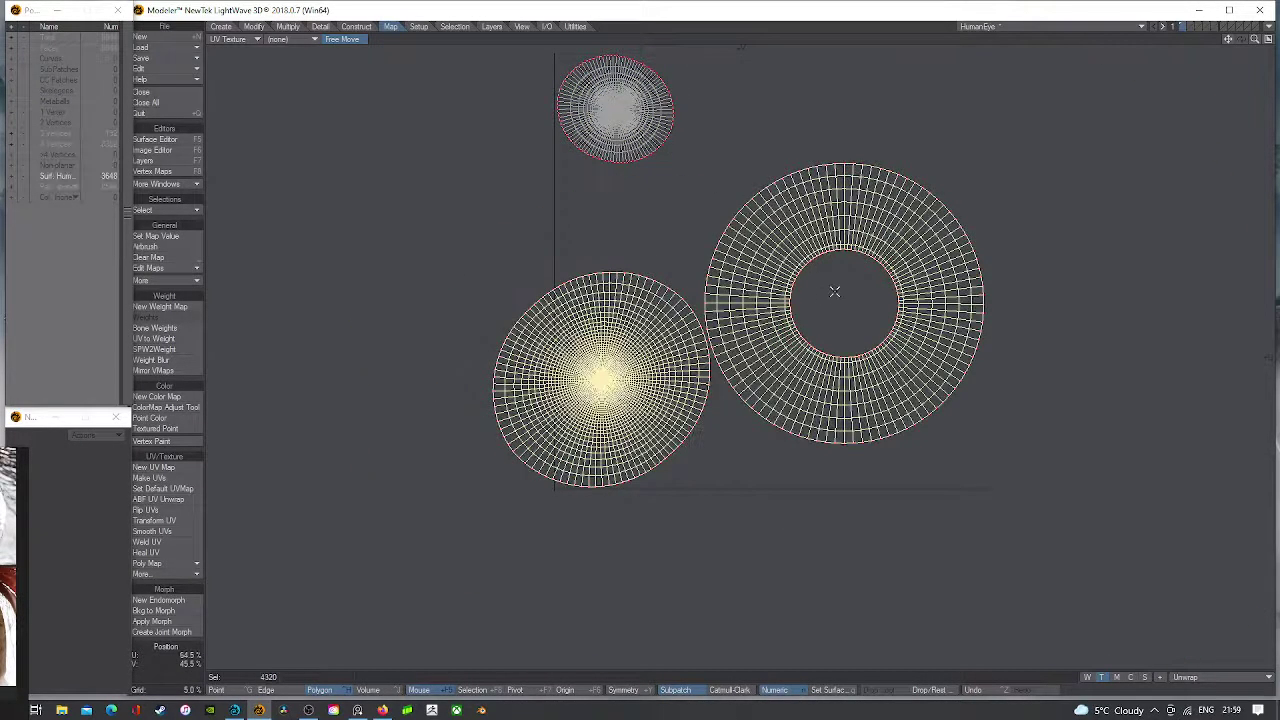
{"action": "key", "text": "y"}
{"action": "left_click_drag", "start_coordinate": [836, 290], "coordinate": [951, 321]}
{"action": "key", "text": "t"}
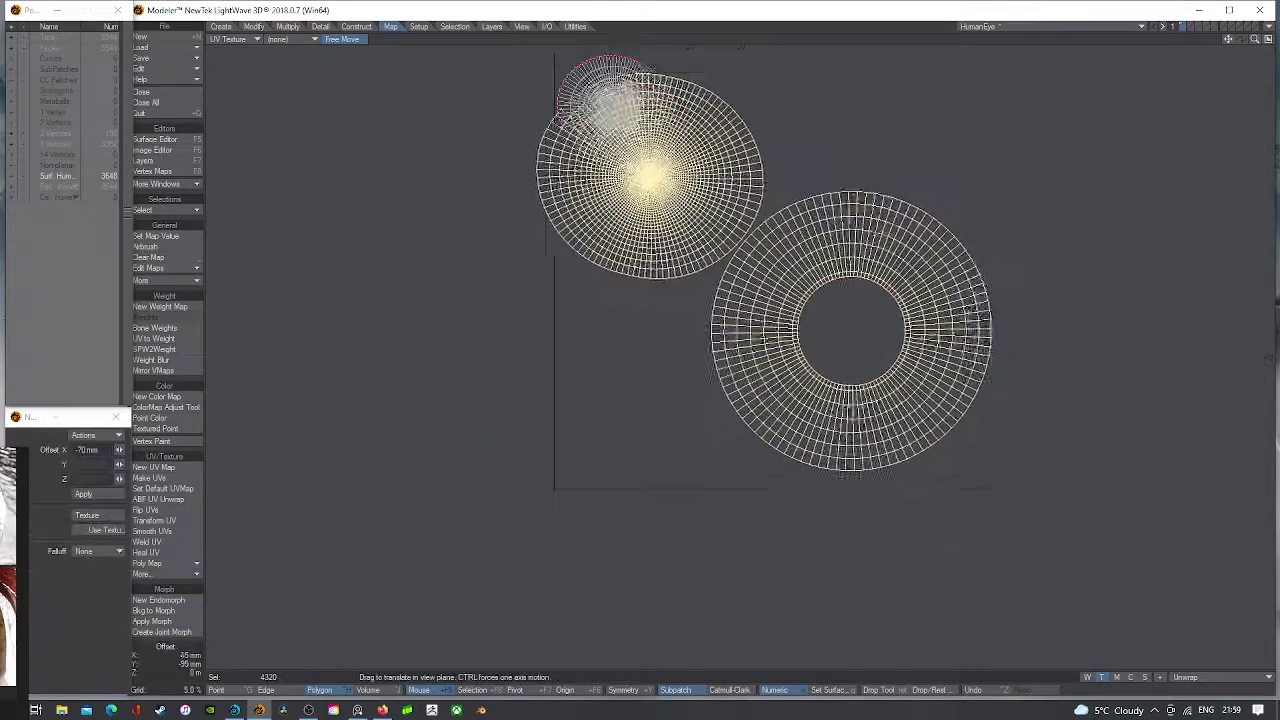
{"action": "left_click_drag", "start_coordinate": [842, 318], "coordinate": [848, 334]}
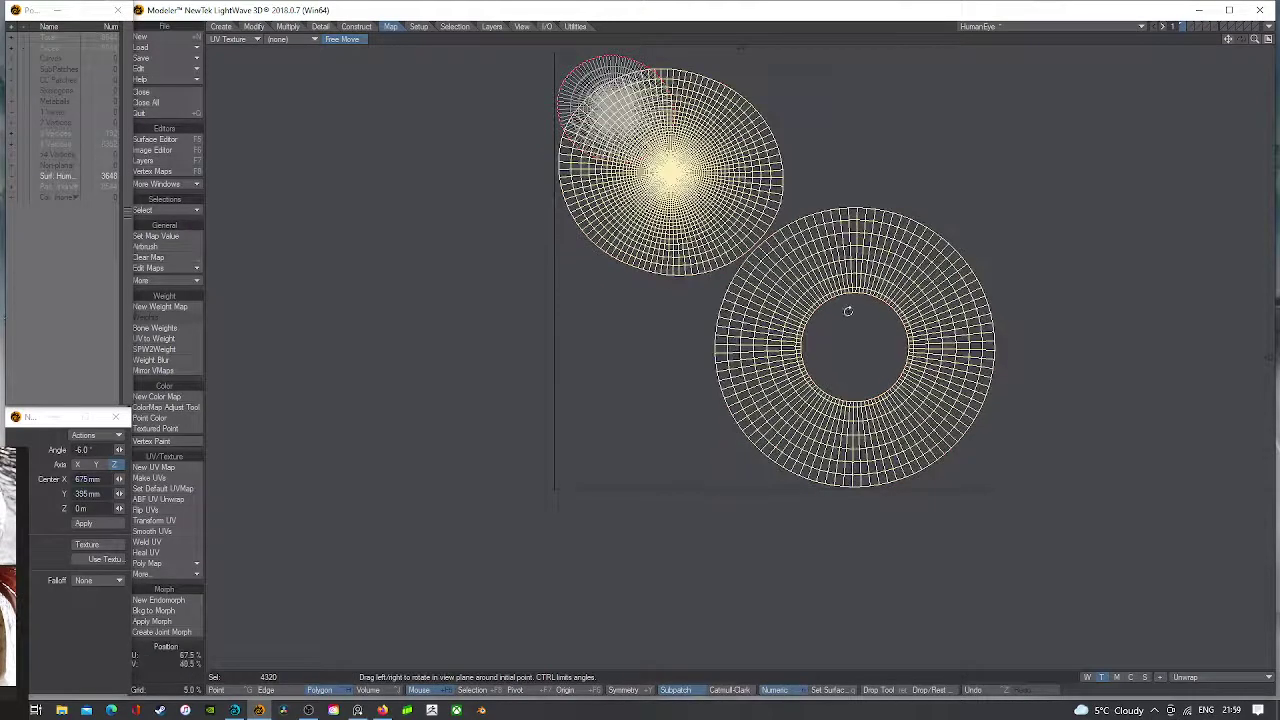
- Move the sclera and iris ring islands down and left, off the inside island, and deselect them
{"action": "left_click_drag", "start_coordinate": [846, 306], "coordinate": [740, 403]}
{"action": "key", "text": "space"}
{"action": "key", "text": "slash"}
- Select the inside UV island, move it by -295 mm in X and -1.215 m in Y, and deselect it
{"action": "mouse_move", "coordinate": [860, 122]}
{"action": "right_mouse_down"}
{"action": "mouse_move", "coordinate": [571, 12]}
{"action": "mouse_move", "coordinate": [561, 138]}
{"action": "mouse_move", "coordinate": [616, 169]}
{"action": "mouse_move", "coordinate": [720, 78]}
{"action": "right_mouse_up"}
{"action": "key", "text": "t"}
{"action": "left_click_drag", "start_coordinate": [766, 77], "coordinate": [638, 606]}
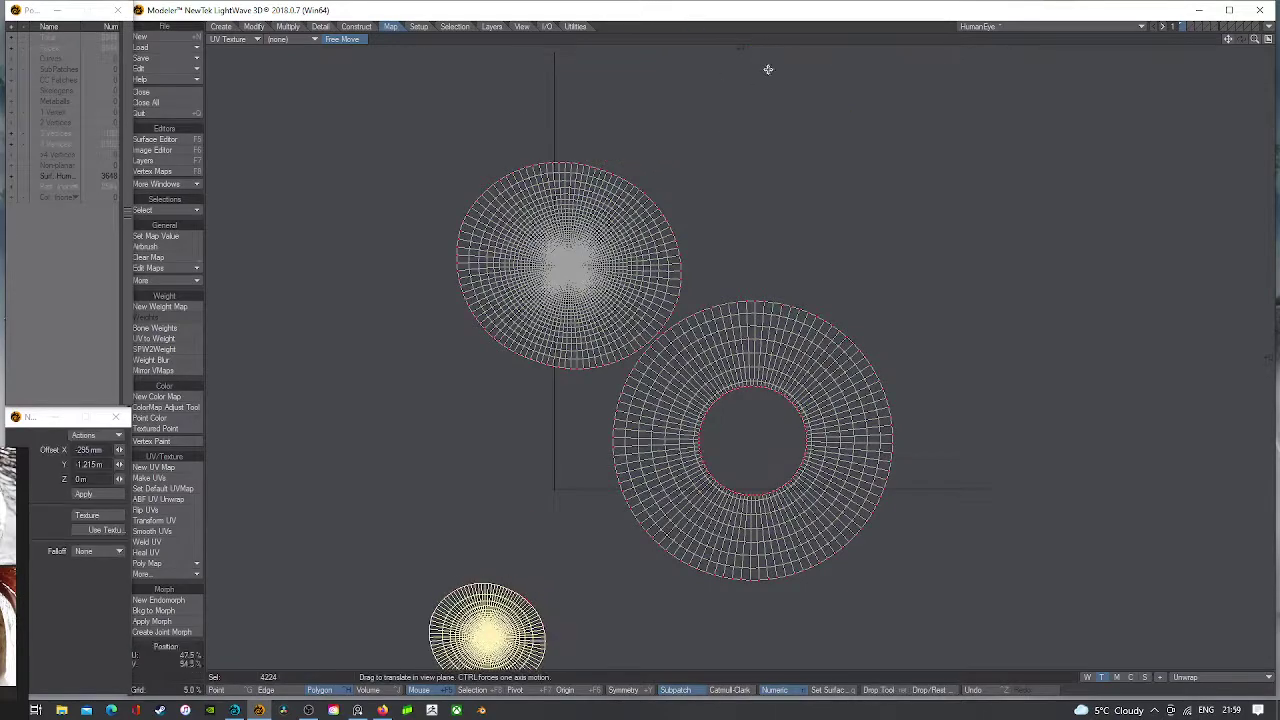
{"action": "key", "text": "space"}
{"action": "key", "text": "slash"}
- Select the sclera and iris ring islands, move them by 230 mm in X and 220 mm in Y, and deselect them
{"action": "mouse_move", "coordinate": [994, 264]}
{"action": "right_mouse_down"}
{"action": "mouse_move", "coordinate": [343, 306]}
{"action": "mouse_move", "coordinate": [1155, 520]}
{"action": "right_mouse_up"}
{"action": "key", "text": "t"}
{"action": "mouse_move", "coordinate": [1040, 338]}
{"action": "left_mouse_down"}
{"action": "mouse_move", "coordinate": [1096, 244]}
{"action": "mouse_move", "coordinate": [1152, 251]}
{"action": "left_mouse_up"}
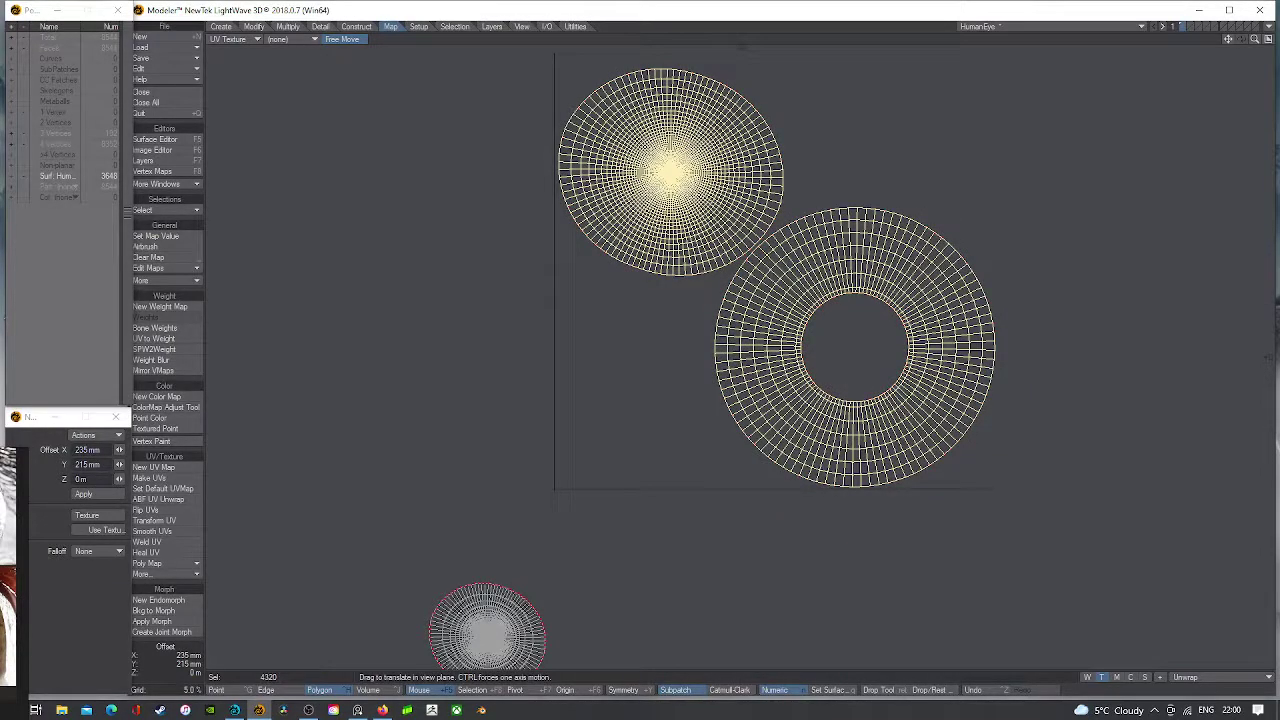
{"action": "left_click_drag", "start_coordinate": [1152, 251], "coordinate": [1150, 249]}
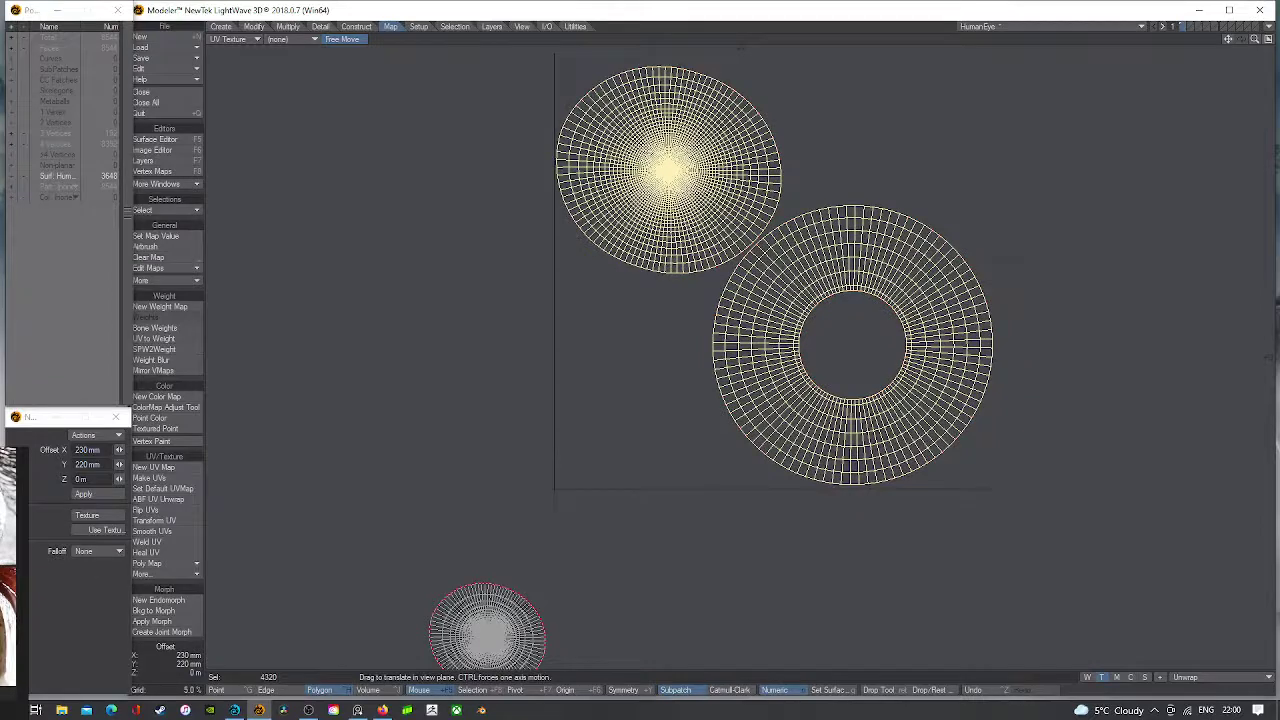
{"action": "key", "text": "space"}
{"action": "mouse_move", "coordinate": [1021, 110]}
{"action": "right_mouse_down"}
{"action": "mouse_move", "coordinate": [512, 590]}
{"action": "mouse_move", "coordinate": [996, 337]}
{"action": "right_mouse_up"}
- Select the inside UV island, move it into the gap below the sclera island, and enlarge it to fill that space
{"action": "mouse_move", "coordinate": [406, 487]}
{"action": "right_mouse_down"}
{"action": "mouse_move", "coordinate": [643, 629]}
{"action": "mouse_move", "coordinate": [612, 556]}
{"action": "right_mouse_up"}
{"action": "key", "text": "t"}
{"action": "left_click_drag", "start_coordinate": [612, 556], "coordinate": [756, 308]}
{"action": "key", "text": "shift+h"}
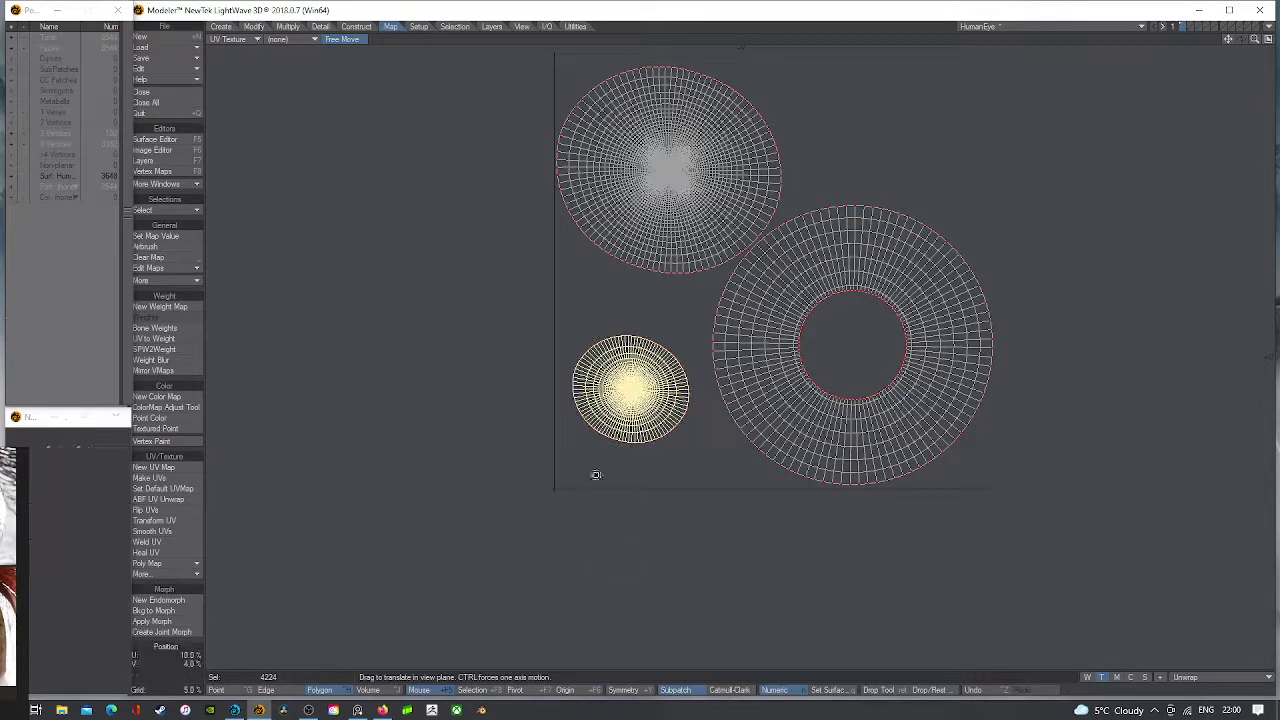
{"action": "left_click_drag", "start_coordinate": [626, 391], "coordinate": [705, 414]}
- Move the enlarged inside UV island by 10 mm in X and -50 mm in Y, and deselect it
{"action": "key", "text": "t"}
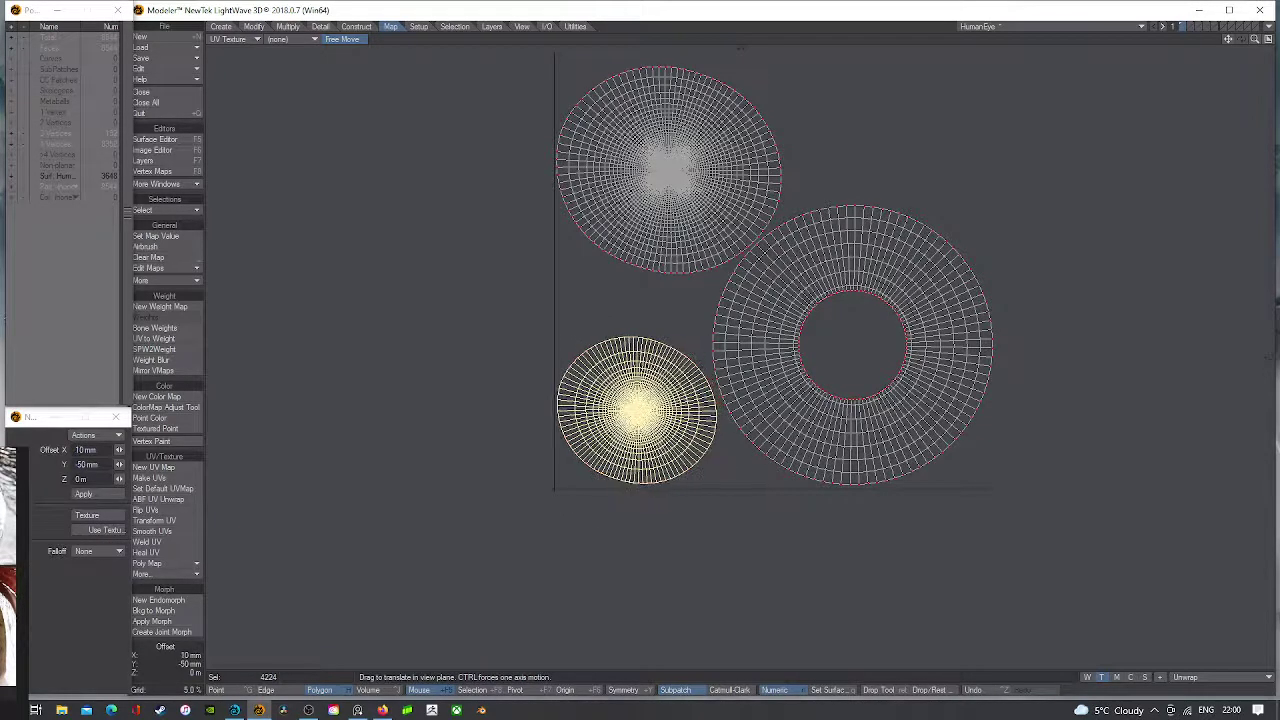
{"action": "key", "text": "Return"}
{"action": "right_click_drag", "start_coordinate": [614, 232], "coordinate": [806, 594]}
- Restore the four-viewport layout with the eye model and all UV islands fitted in view
{"action": "scroll", "coordinate": [750, 560], "scroll_direction": "down", "scroll_amount": 3}
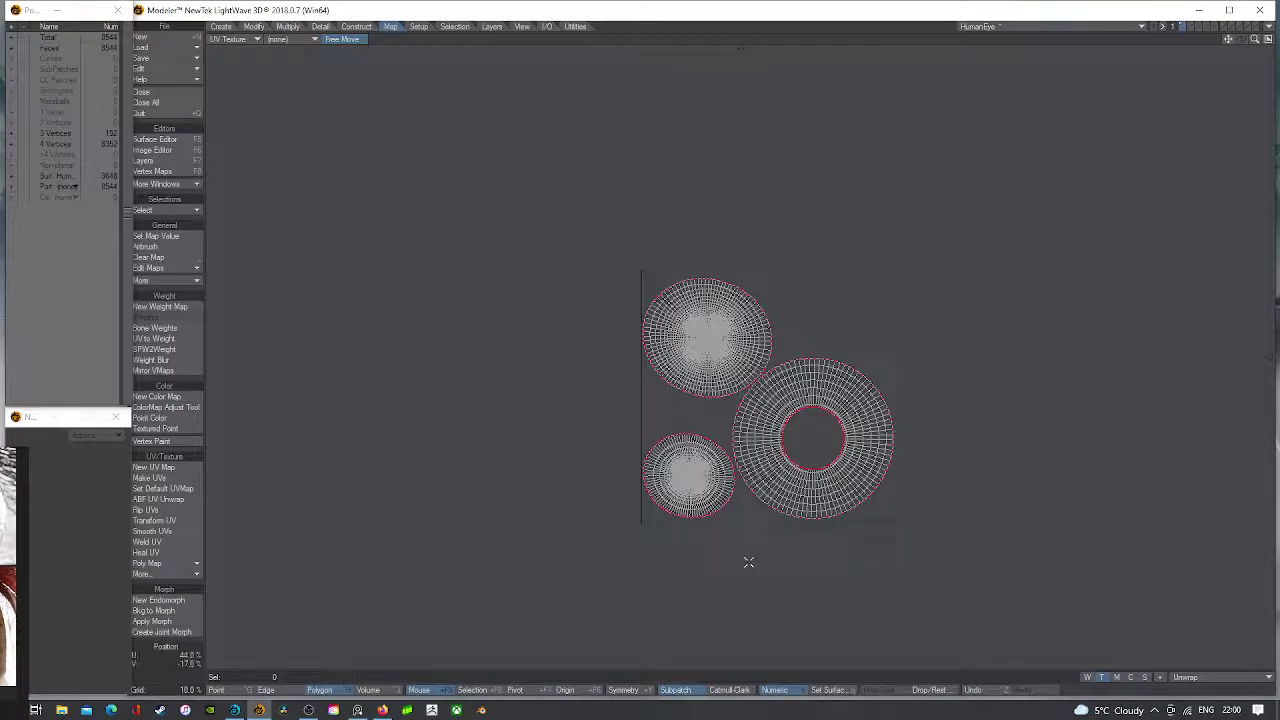
{"action": "left_click_drag", "start_coordinate": [1229, 40], "coordinate": [1097, 0]}
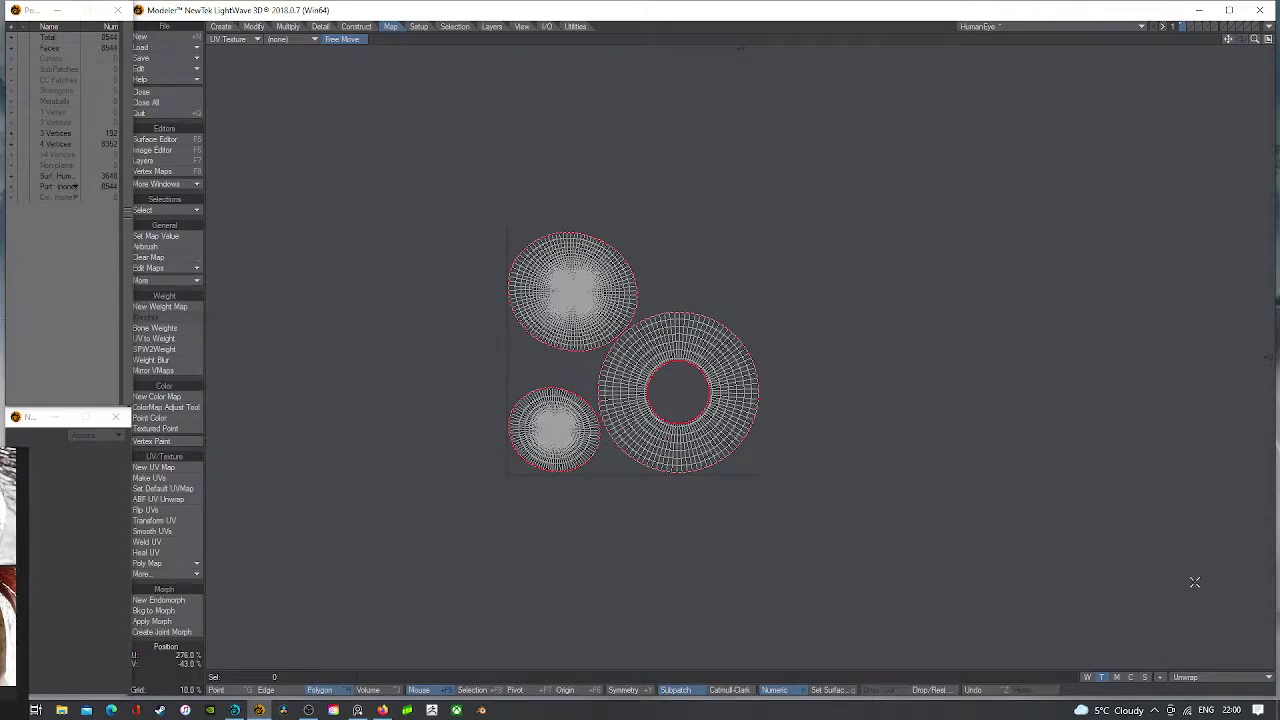
{"action": "left_click", "coordinate": [1267, 40]}
{"action": "key", "text": "a"}
{"action": "left_click_drag", "start_coordinate": [1241, 40], "coordinate": [1211, 84]}
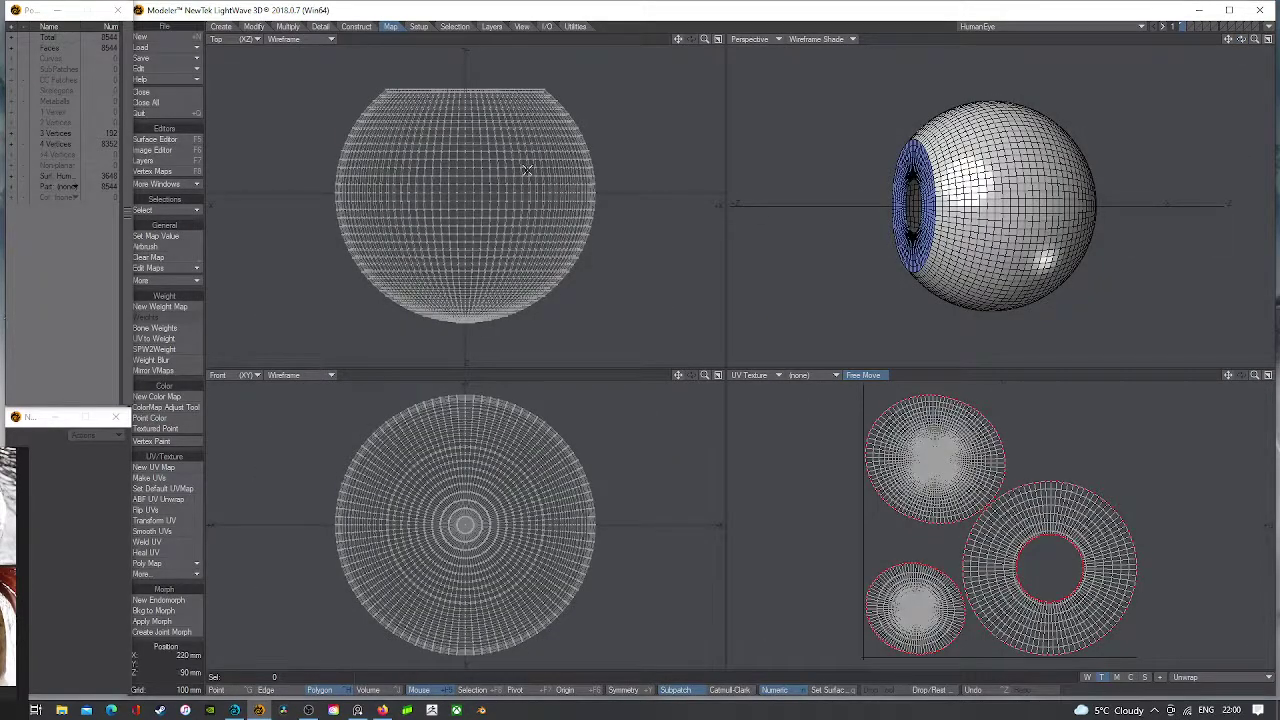
- Select a patch of iris ring polygons in the UV map to locate them on the model, and deselect them
{"action": "mouse_move", "coordinate": [1105, 501]}
{"action": "left_mouse_down"}
{"action": "mouse_move", "coordinate": [1092, 514]}
{"action": "mouse_move", "coordinate": [1085, 498]}
{"action": "left_mouse_up"}
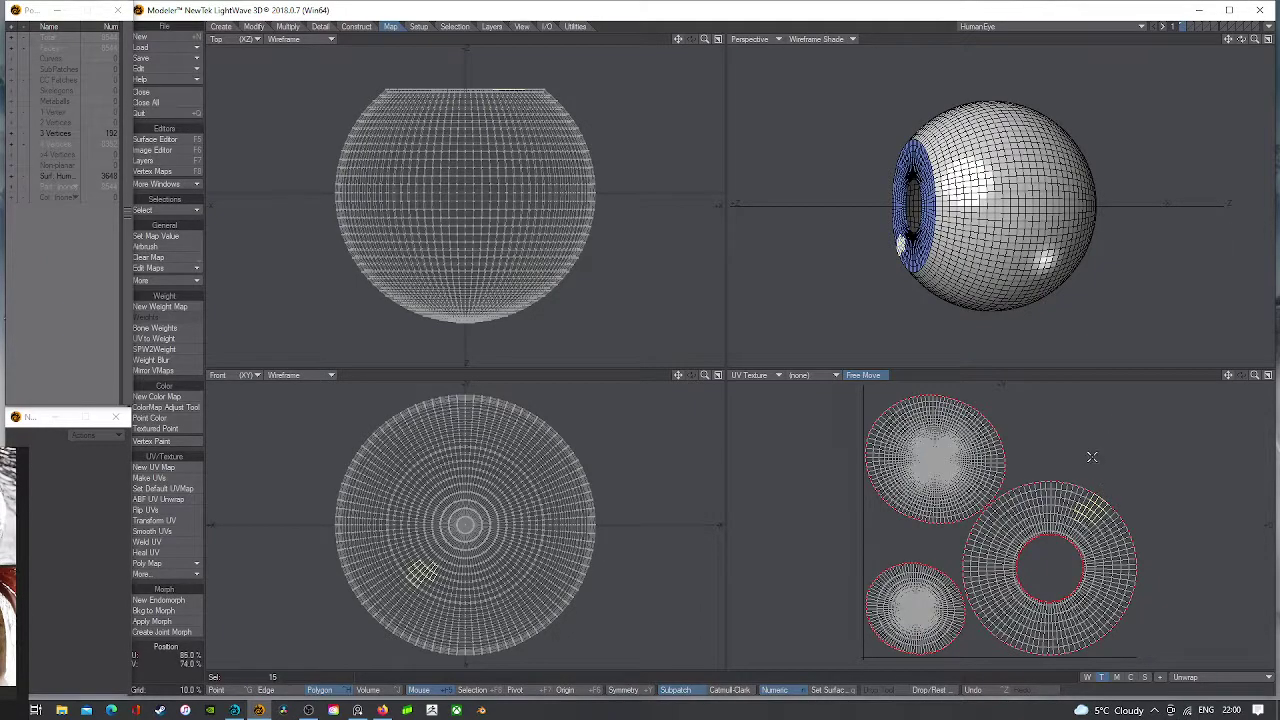
{"action": "scroll", "coordinate": [1092, 457], "scroll_direction": "up", "scroll_amount": 5}
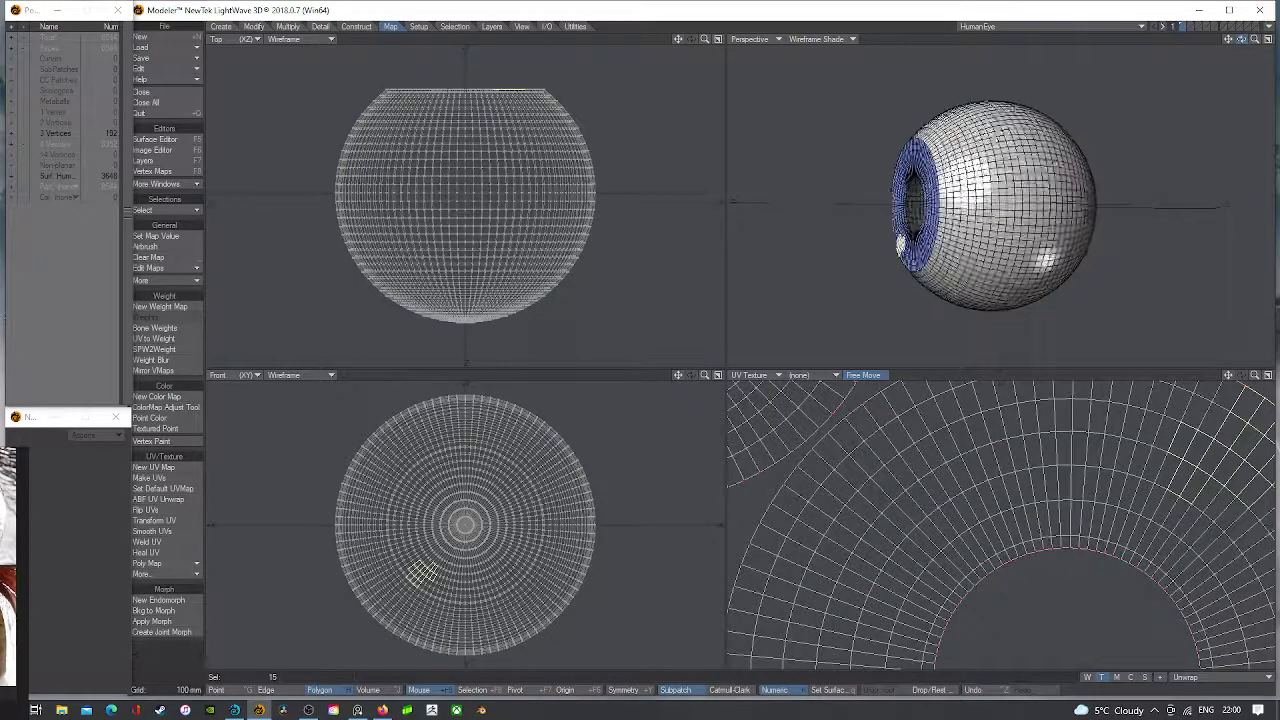
{"action": "key", "text": "slash"}
- Select polygons on the iris's pupil rim, cut their band with BandSaw at 10% mirrored, and deselect the result
{"action": "mouse_move", "coordinate": [885, 186]}
{"action": "left_mouse_down", "text": "alt"}
{"action": "mouse_move", "coordinate": [909, 187]}
{"action": "mouse_move", "coordinate": [911, 171]}
{"action": "mouse_move", "coordinate": [903, 192]}
{"action": "left_mouse_up", "text": "alt"}
{"action": "scroll", "coordinate": [911, 181], "scroll_direction": "up", "scroll_amount": 5}
{"action": "scroll", "coordinate": [922, 164], "scroll_direction": "up", "scroll_amount": 2}
{"action": "scroll", "coordinate": [922, 168], "scroll_direction": "up", "scroll_amount": 3}
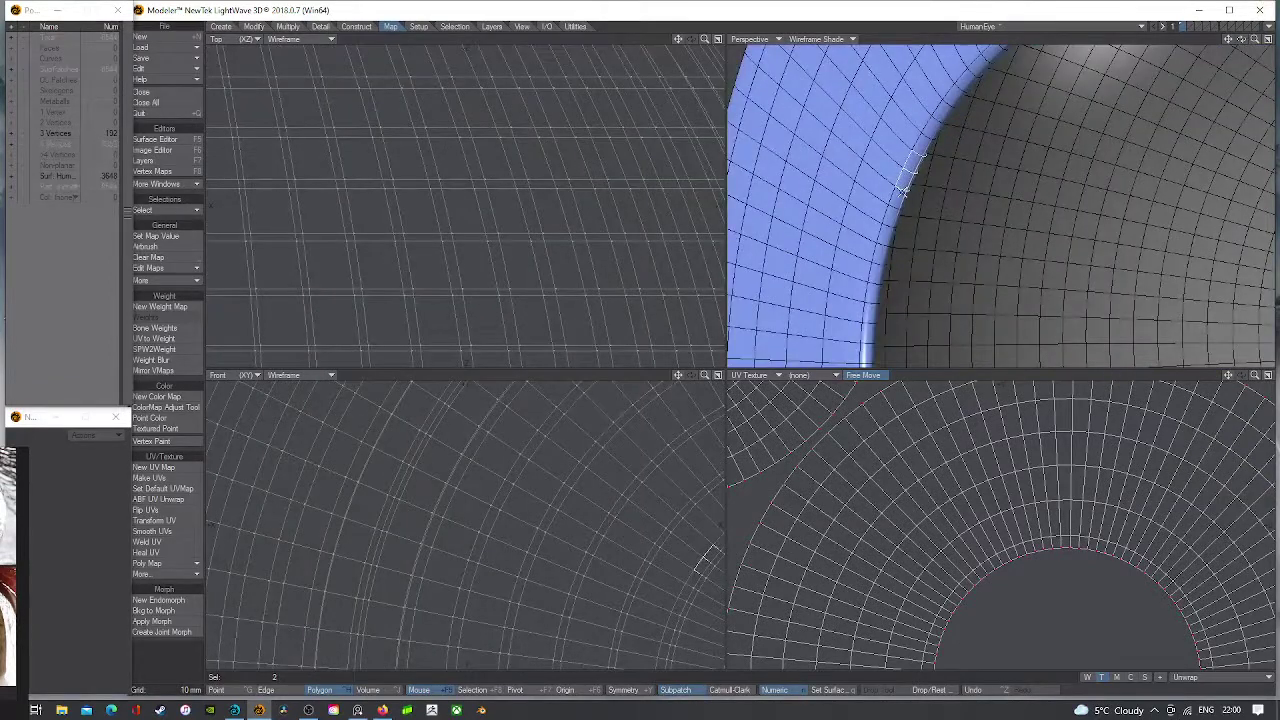
{"action": "key", "text": "shift+b"}
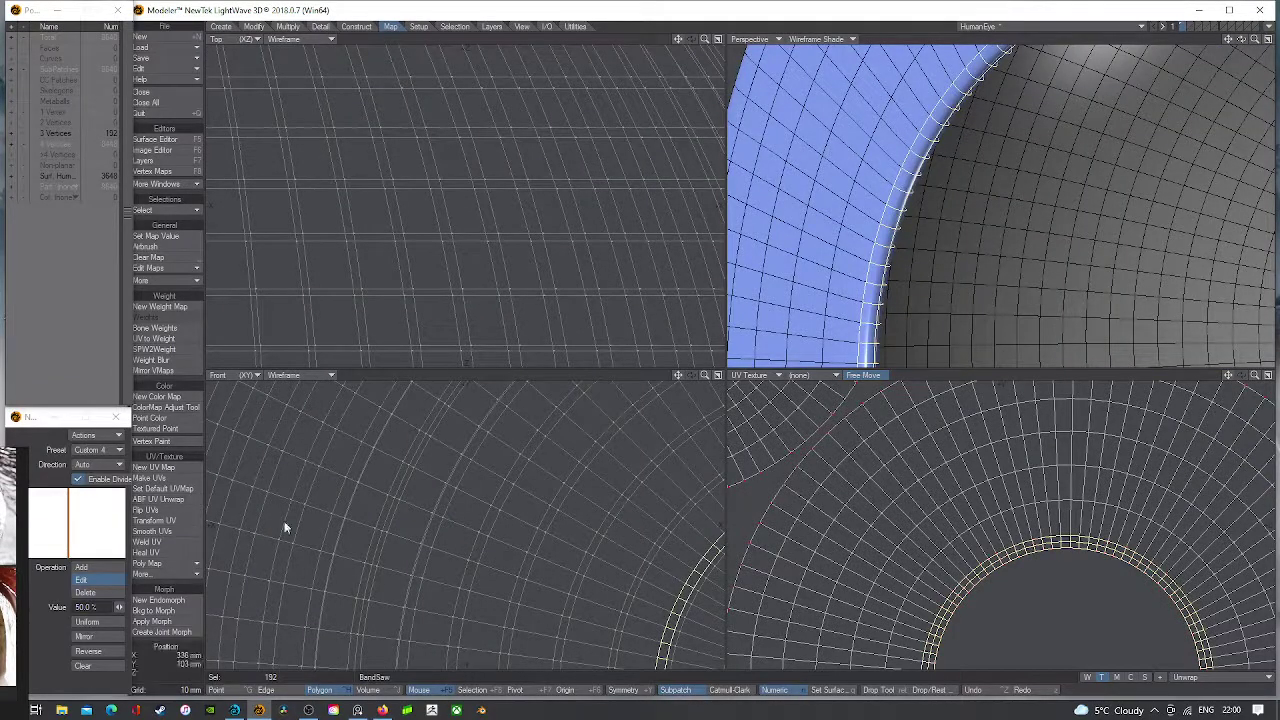
{"action": "left_click", "coordinate": [100, 607]}
{"action": "type", "text": "1"}
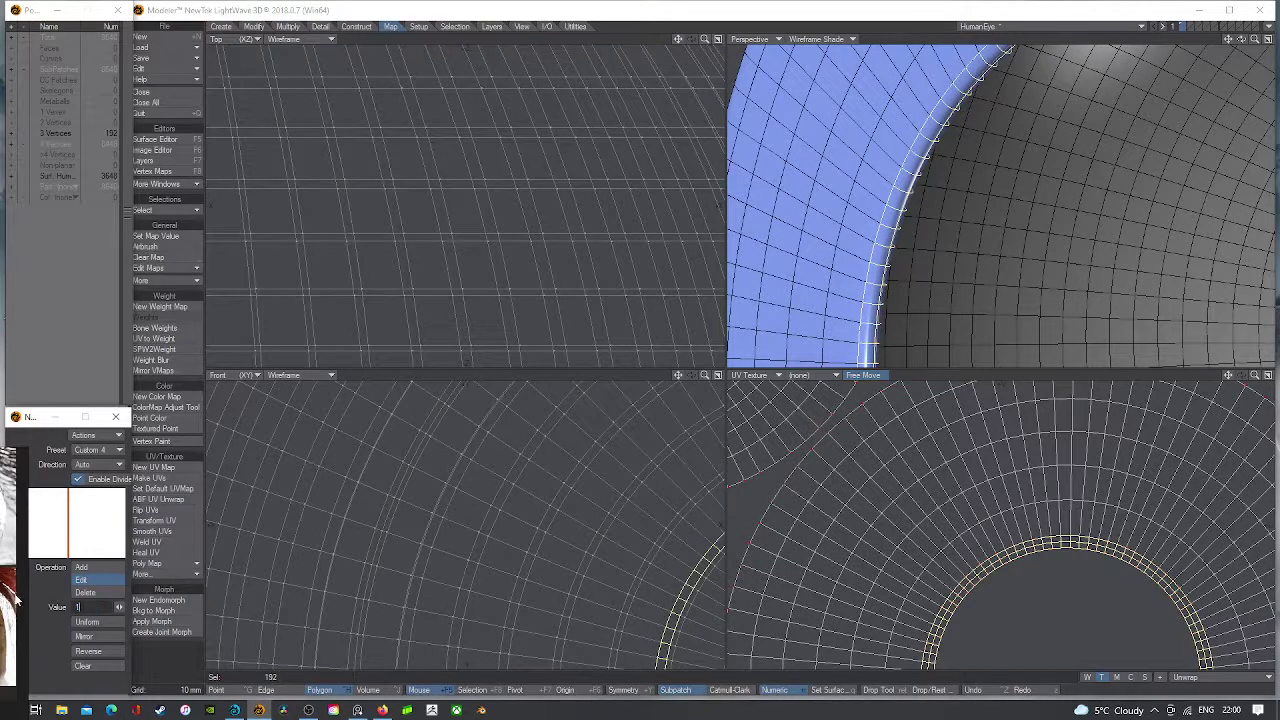
{"action": "key", "text": "Return"}
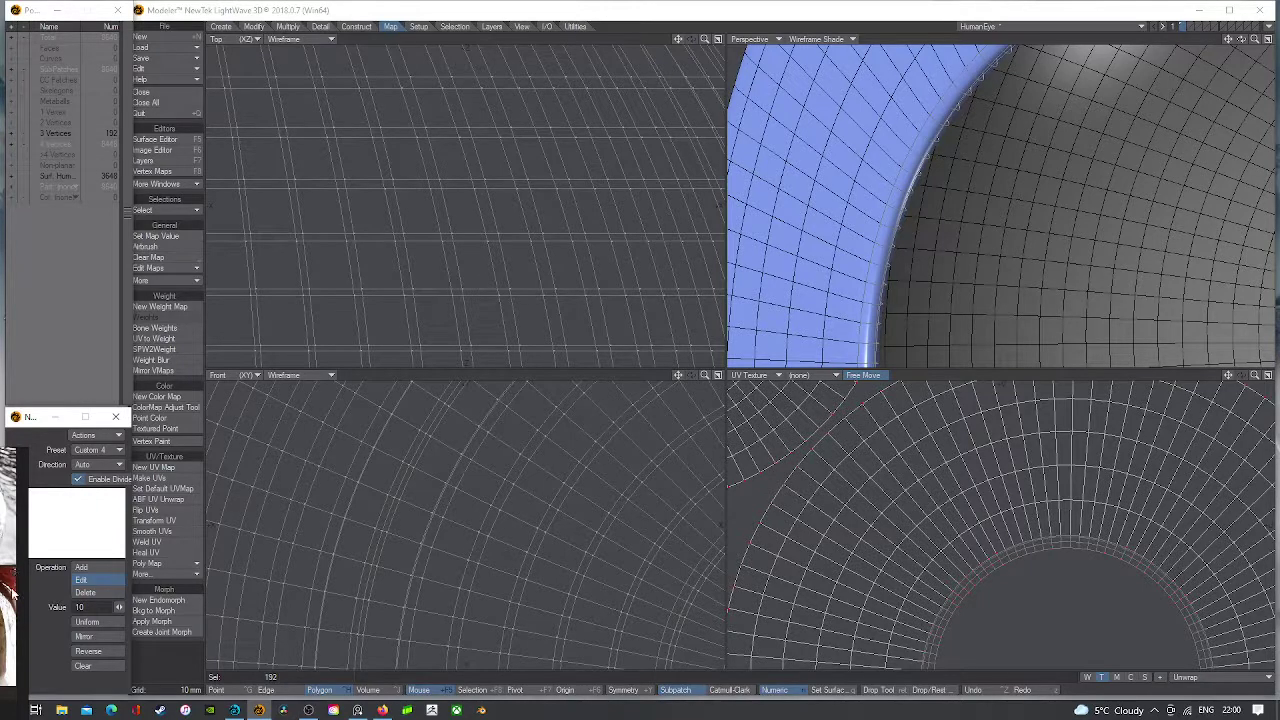
{"action": "key", "text": "Return"}
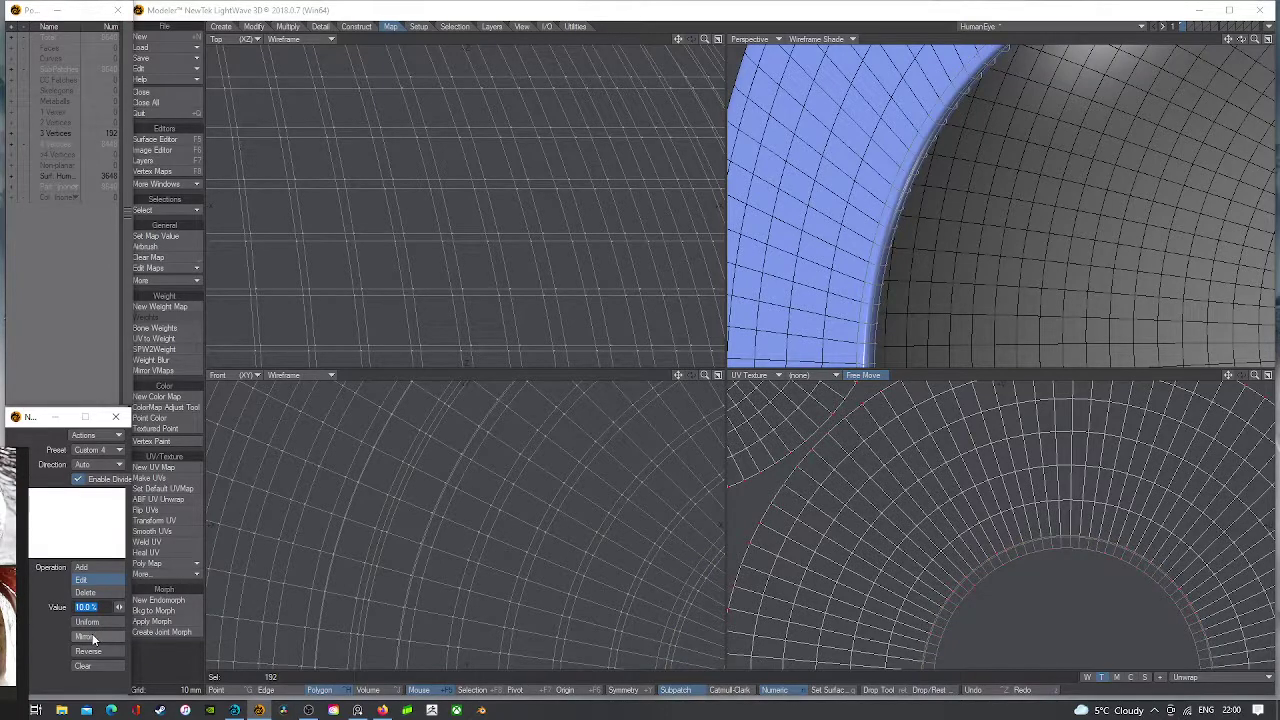
{"action": "left_click", "coordinate": [93, 638]}
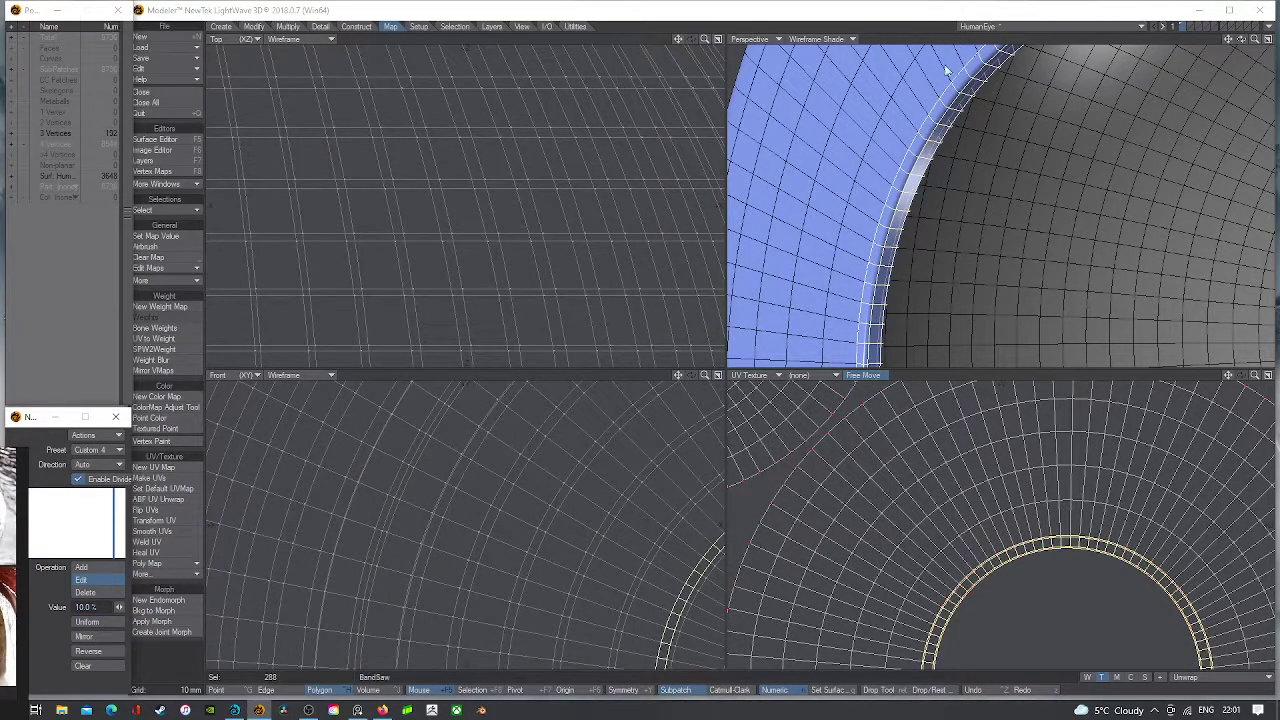
{"action": "key", "text": "Return"}
{"action": "key", "text": "slash"}
- Examine the new rim cuts around the pupil opening on the model and in the iris ring's UV island
{"action": "scroll", "coordinate": [934, 221], "scroll_direction": "down", "scroll_amount": 5}
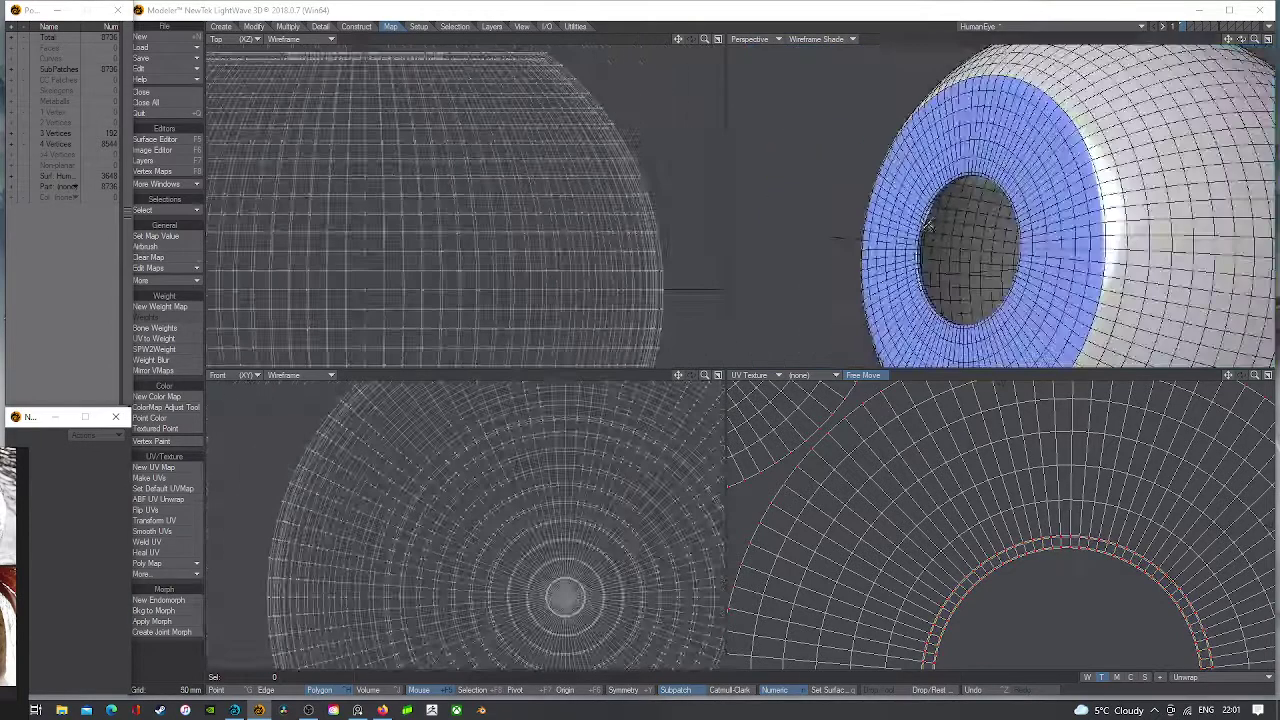
{"action": "scroll", "coordinate": [1115, 537], "scroll_direction": "down", "scroll_amount": 1}
{"action": "scroll", "coordinate": [970, 486], "scroll_direction": "up", "scroll_amount": 5}
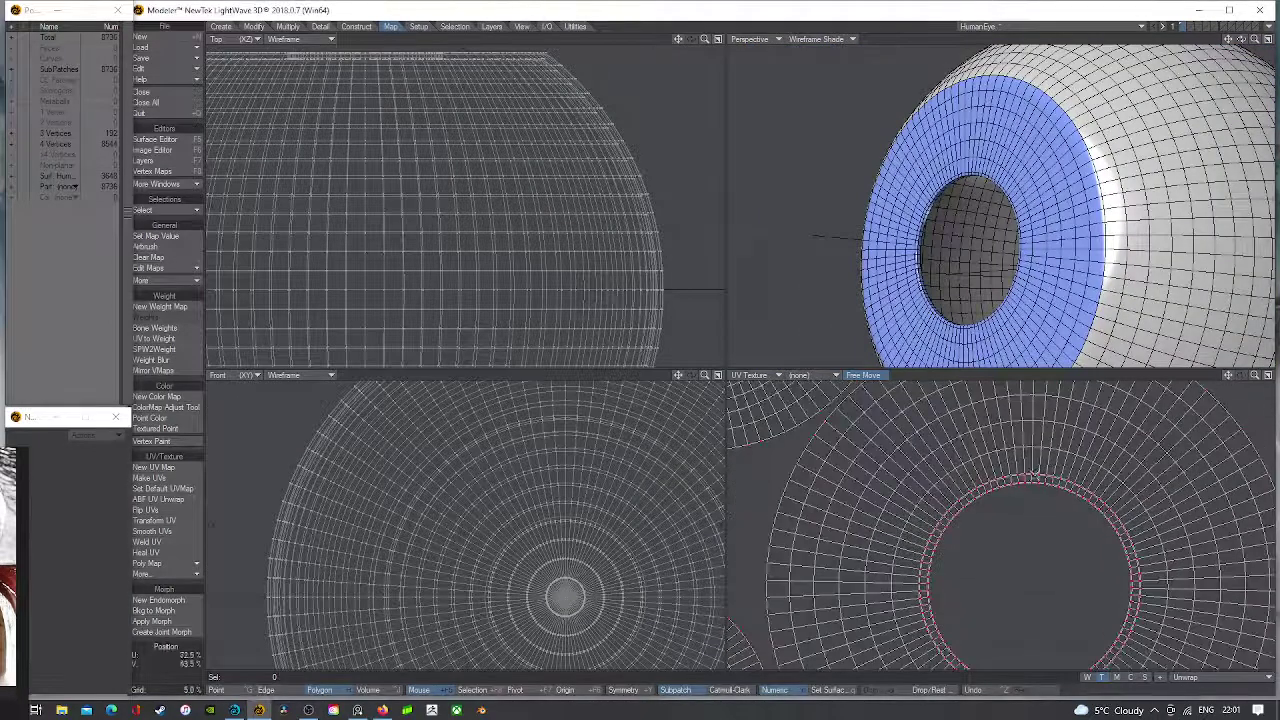
{"action": "left_click_drag", "start_coordinate": [970, 486], "coordinate": [944, 464]}
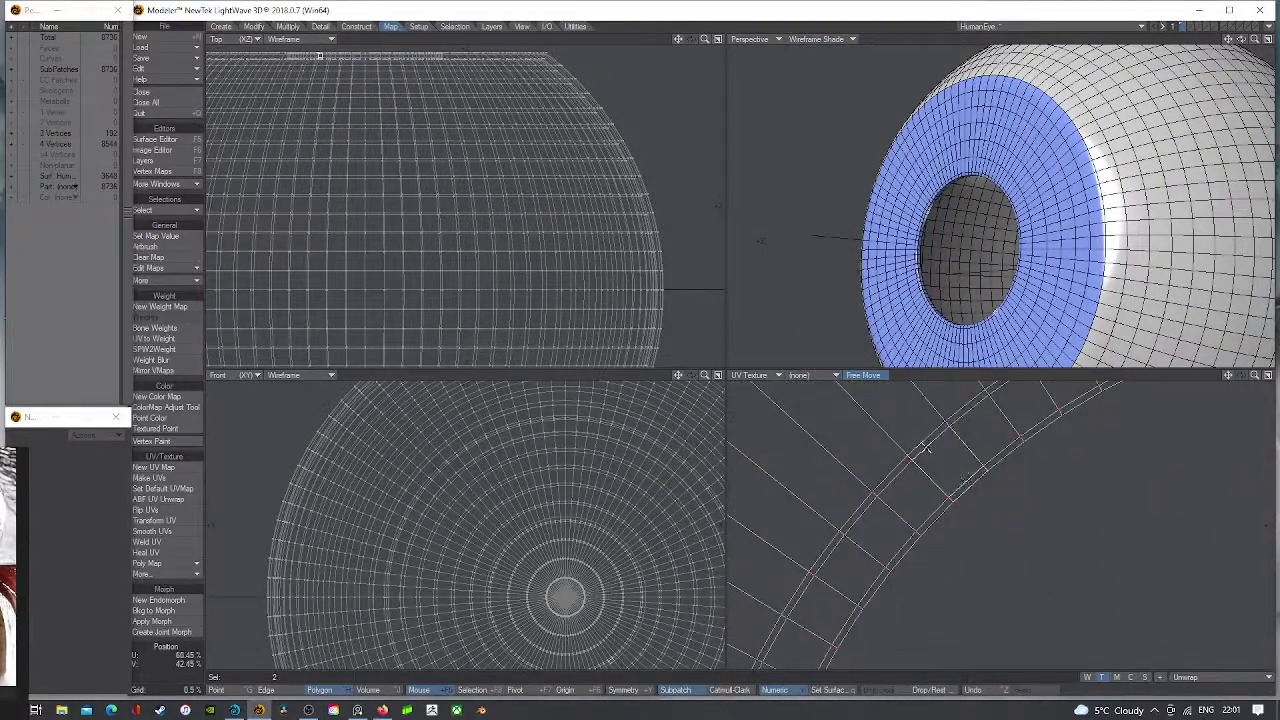
{"action": "scroll", "coordinate": [1015, 418], "scroll_direction": "down", "scroll_amount": 4}
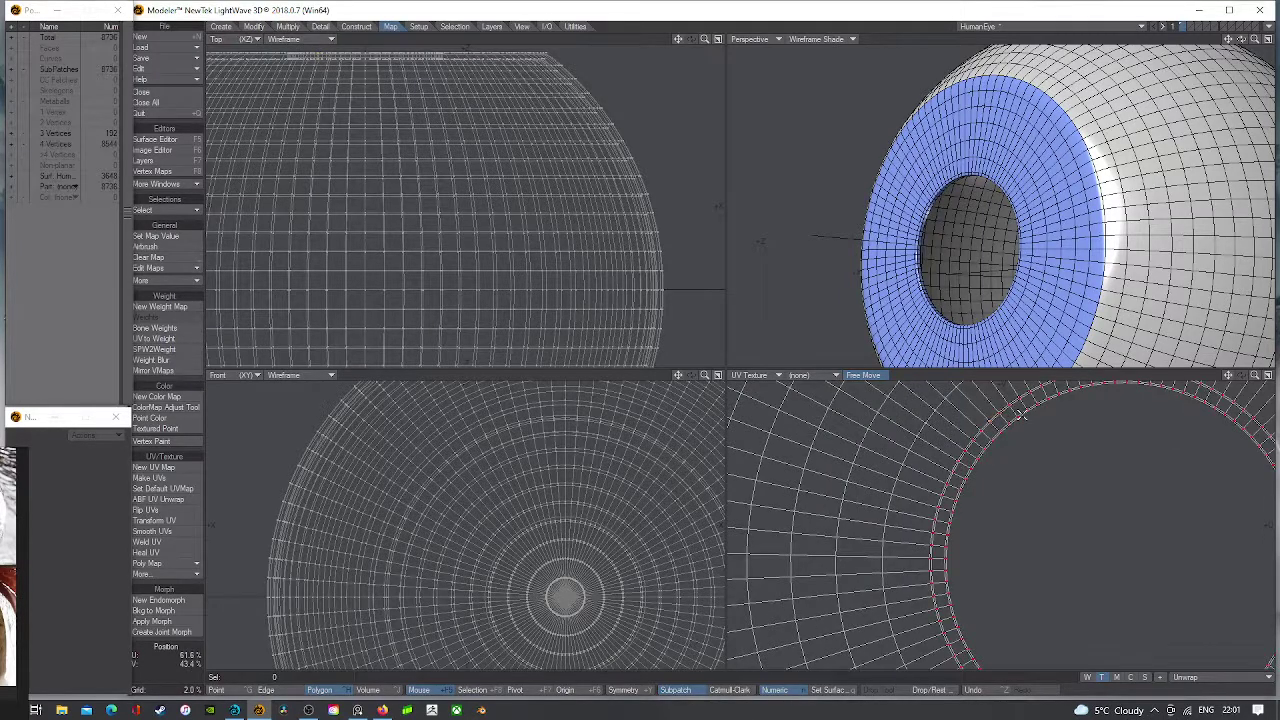
{"action": "key", "text": "a"}
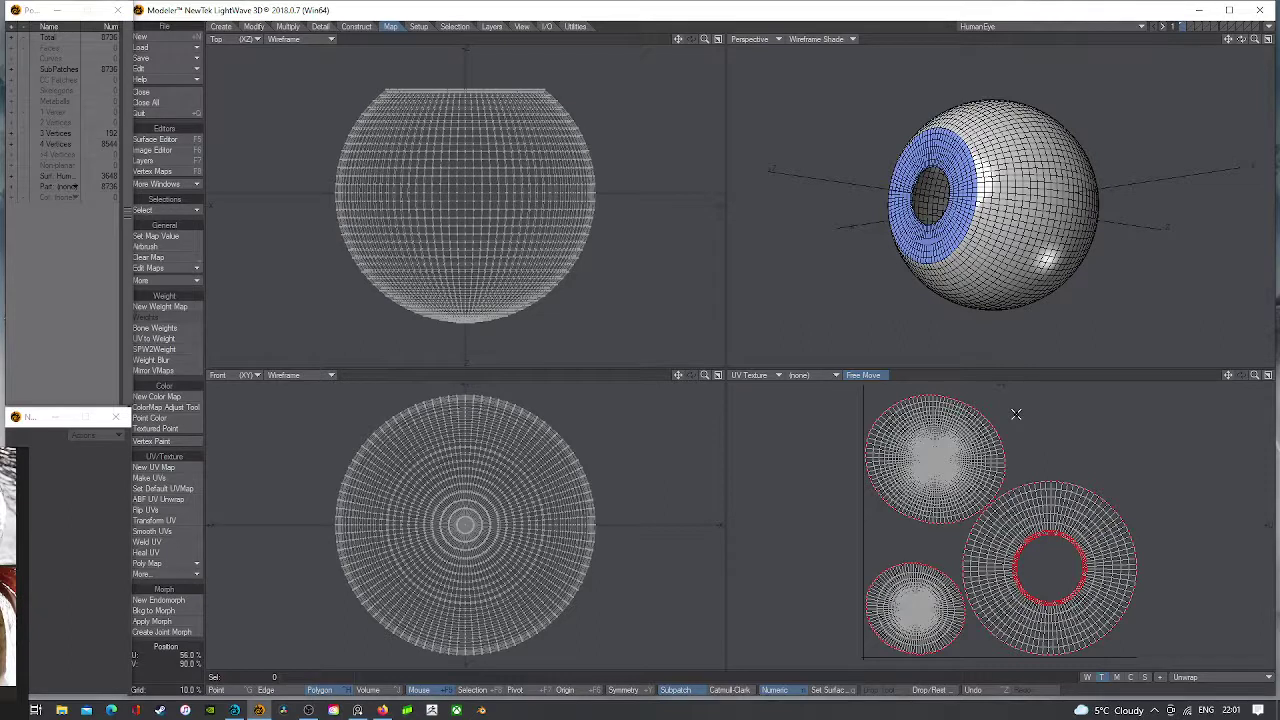
- Set the perspective viewport to Texture shading and view the eye from its other side
{"action": "left_click", "coordinate": [830, 39]}
{"action": "left_click", "coordinate": [822, 96]}
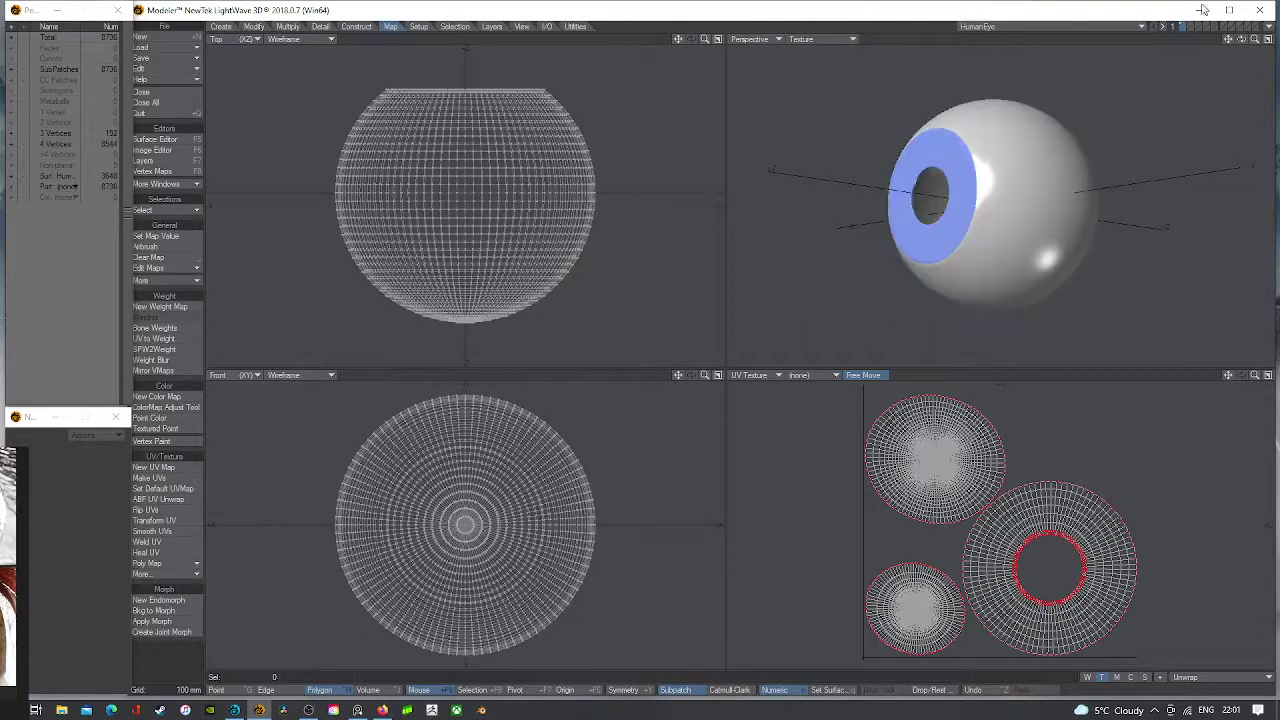
{"action": "left_click_drag", "start_coordinate": [1241, 39], "coordinate": [1008, 72]}
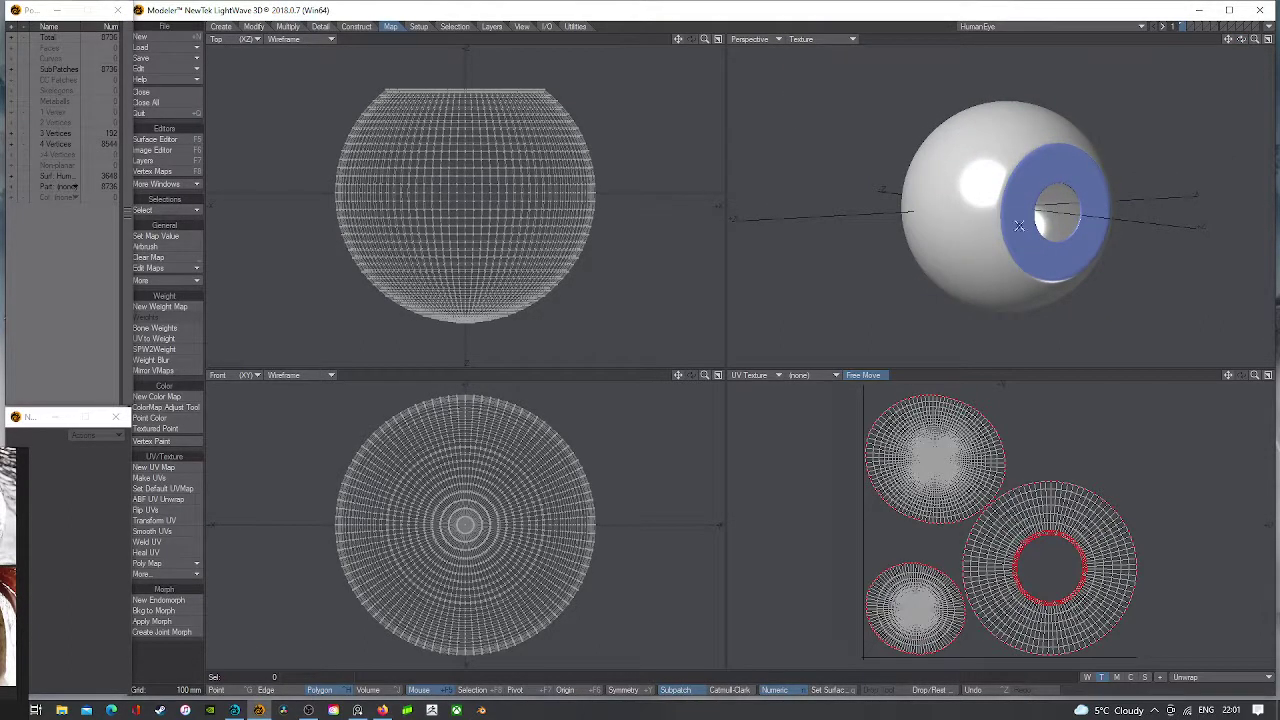
- Create a ball with 96 sides, 48 segments and 500 mm radii on layer 2, and show layer 1 in the background
{"action": "left_click", "coordinate": [222, 27]}
{"action": "left_click", "coordinate": [140, 246]}
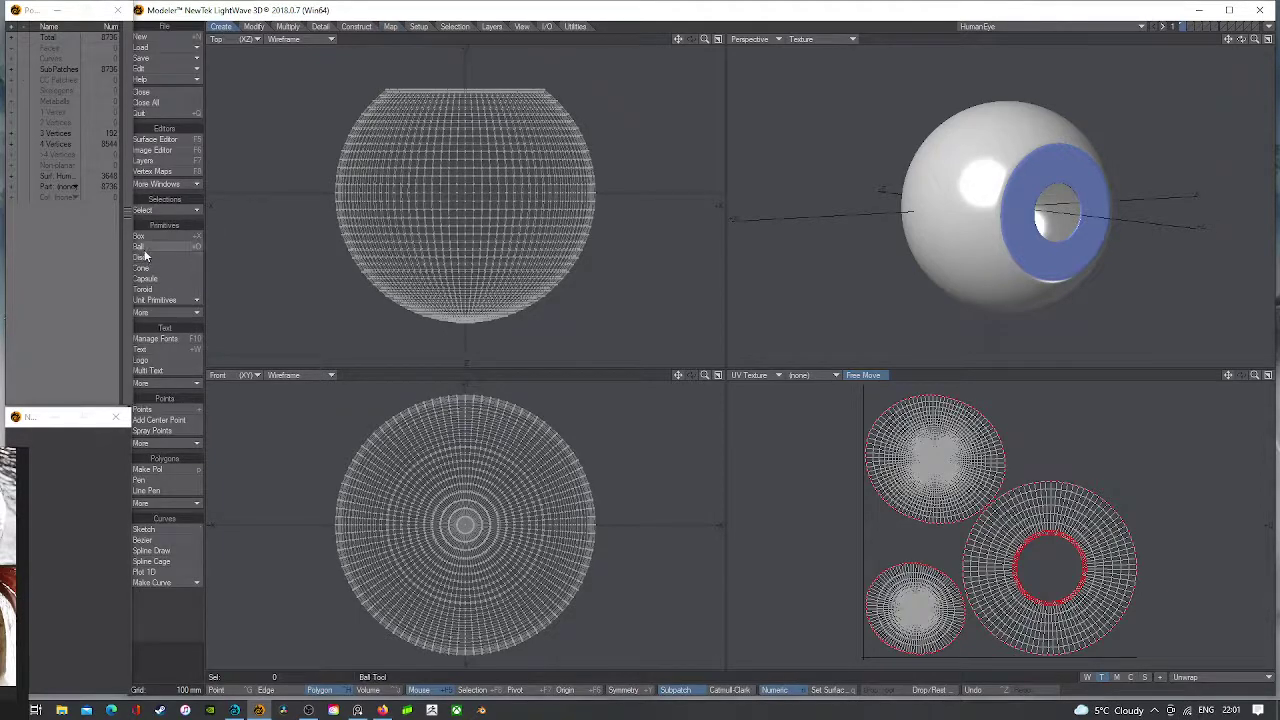
{"action": "left_click", "coordinate": [1191, 28]}
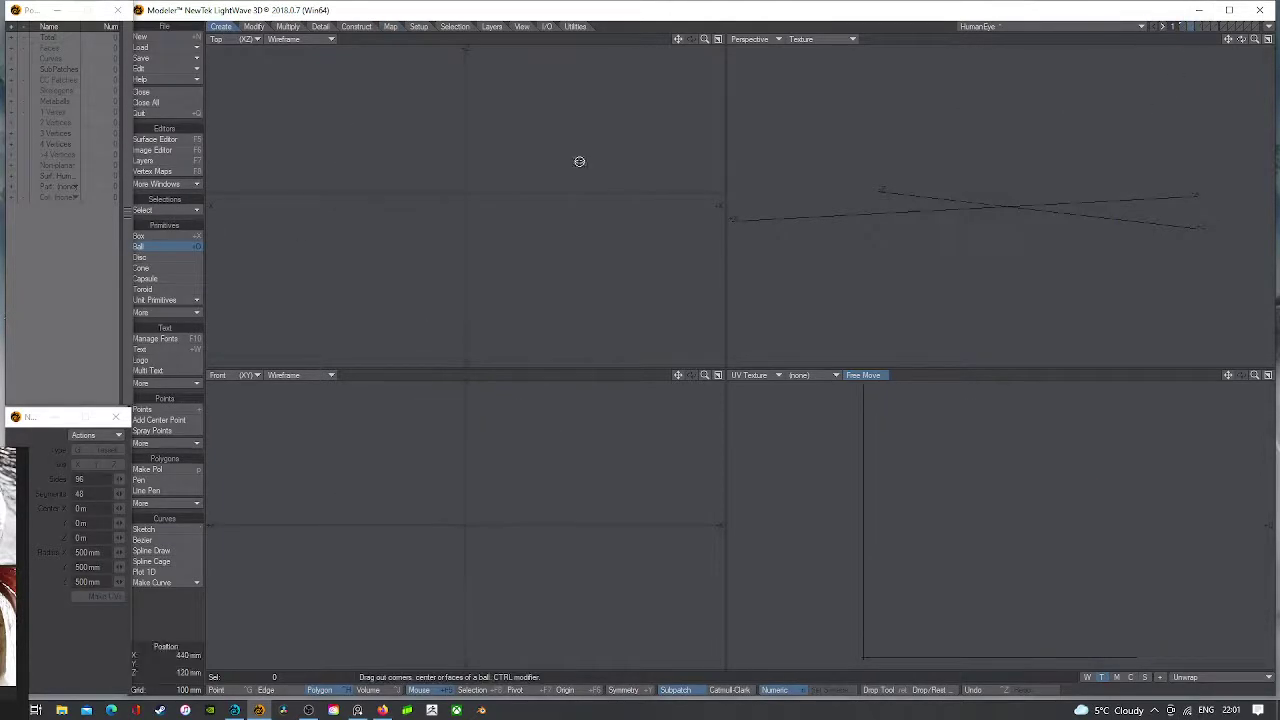
{"action": "key", "text": "n"}
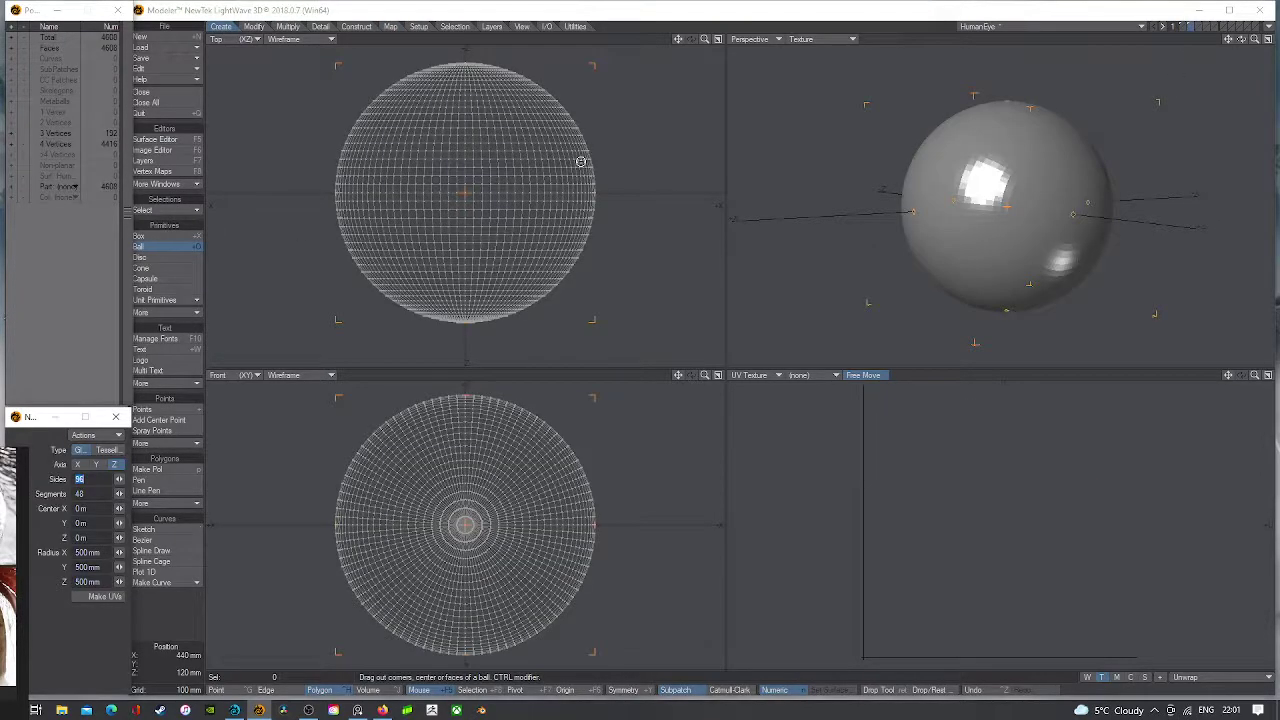
{"action": "left_click", "coordinate": [1185, 29]}
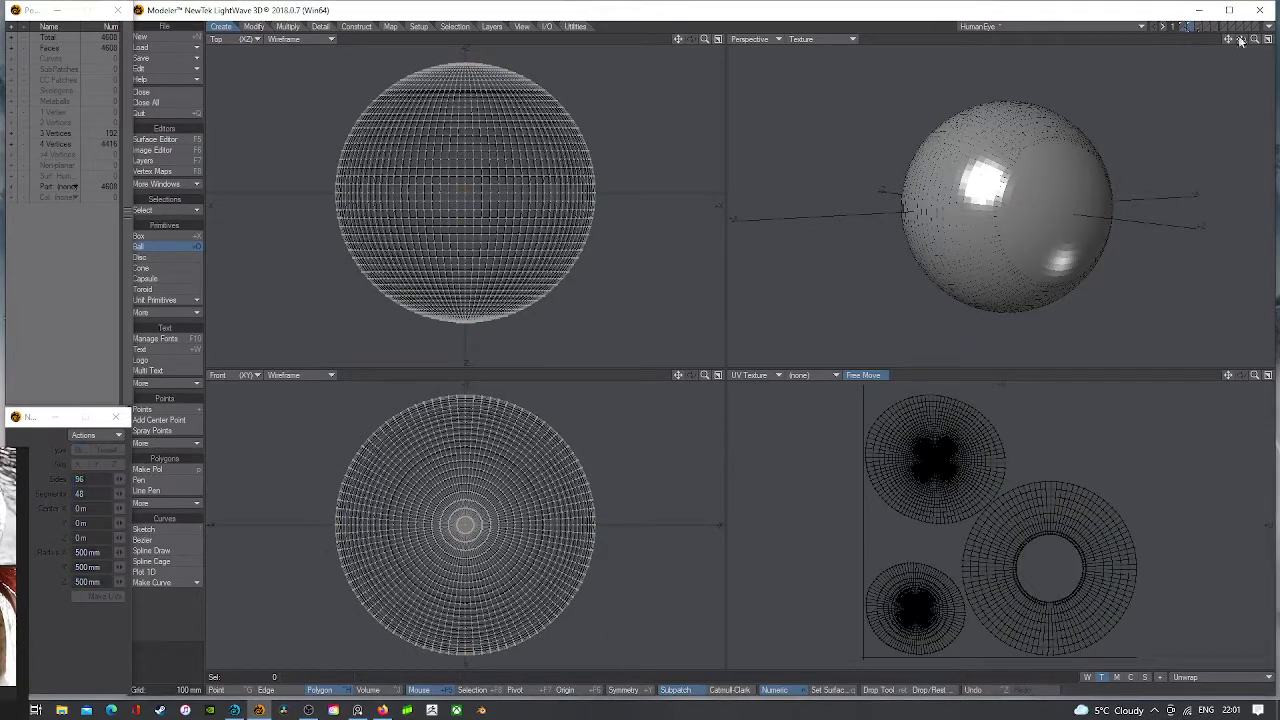
- Orbit the perspective view to check the ball and replace the UV Texture viewport with the Left view
{"action": "left_click_drag", "start_coordinate": [1243, 41], "coordinate": [1272, 42]}
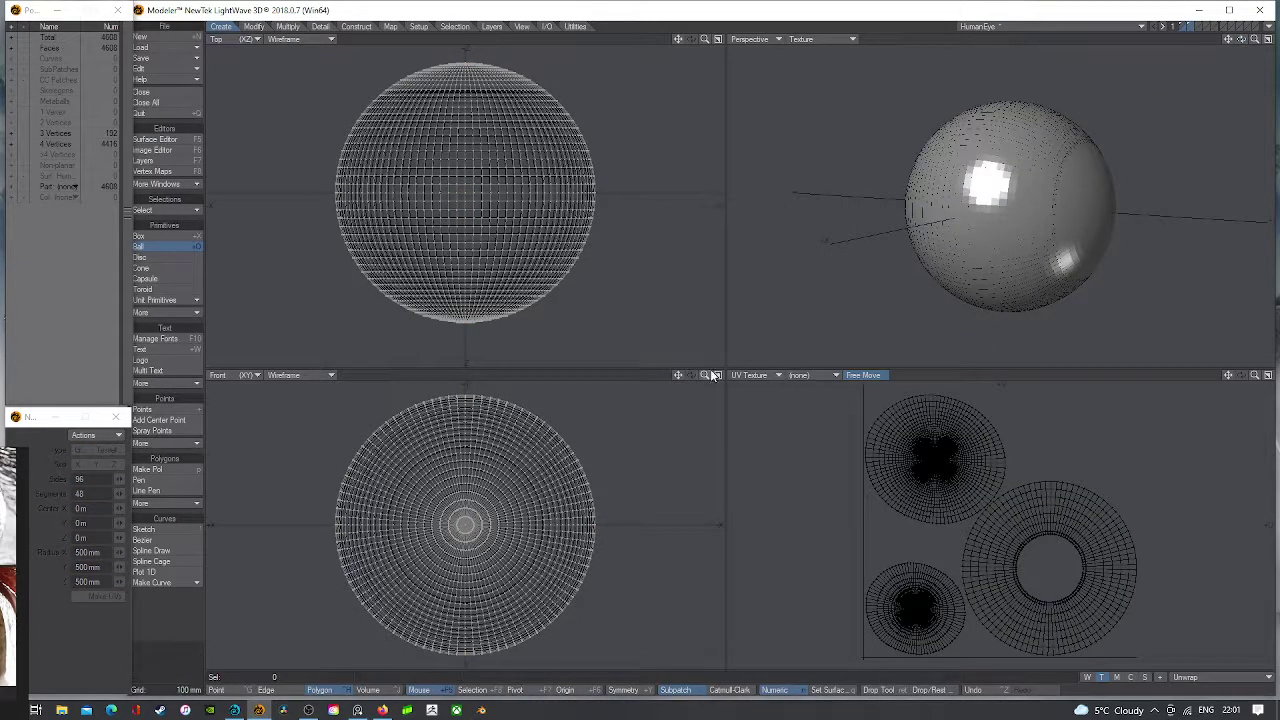
{"action": "left_click", "coordinate": [772, 375]}
{"action": "left_click", "coordinate": [770, 353]}
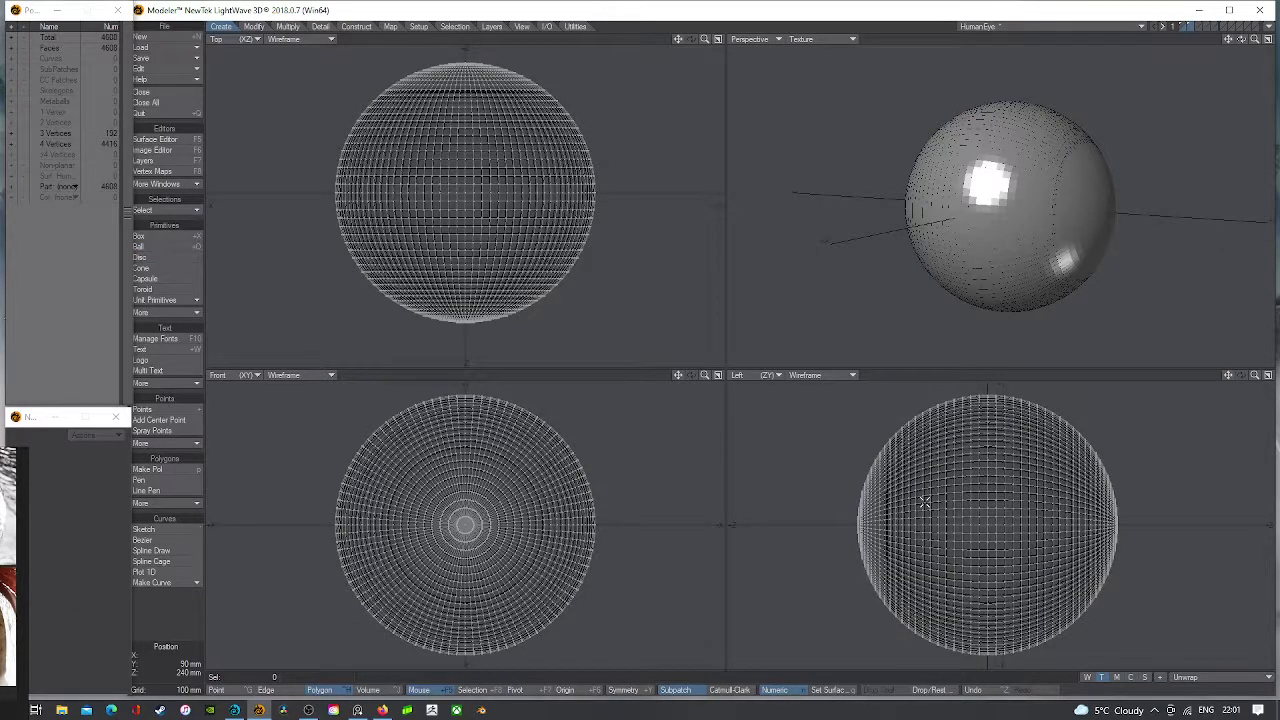
- Try to scale the ball up slightly around the origin
{"action": "key", "text": "shift+h"}
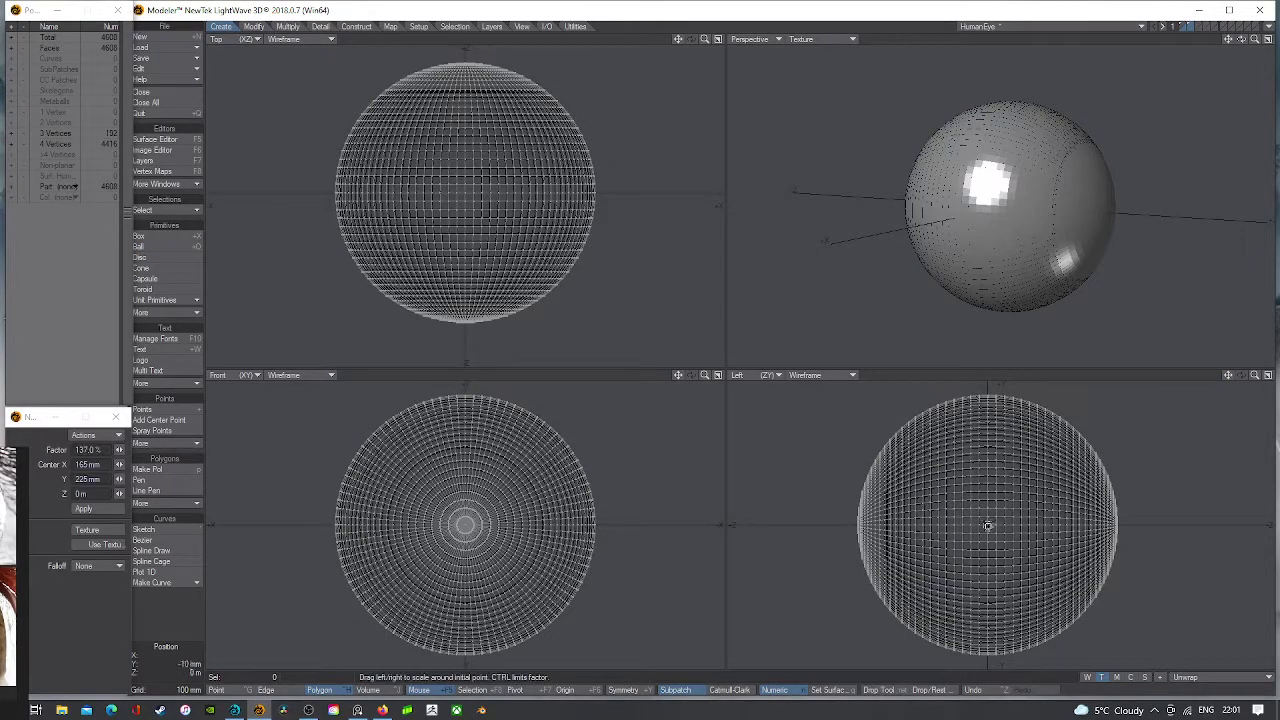
{"action": "left_click_drag", "start_coordinate": [987, 526], "coordinate": [996, 526]}
{"action": "key", "text": "space"}
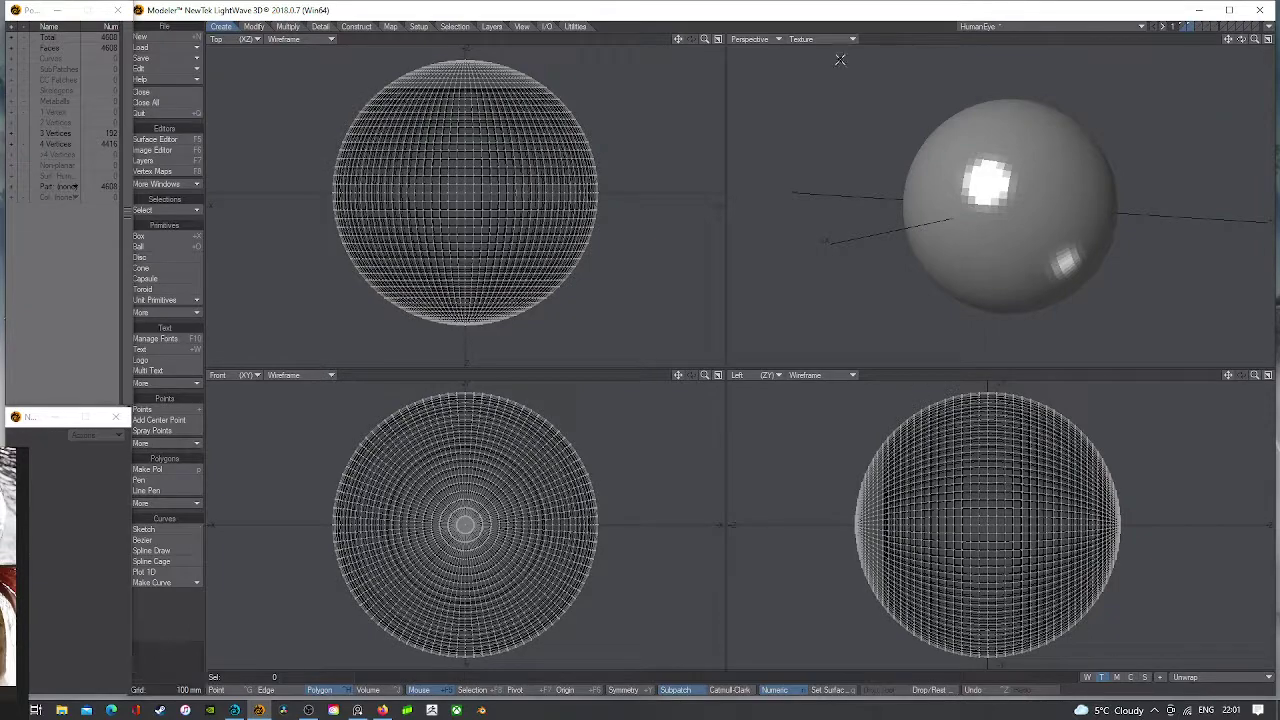
- Set the perspective viewport to Wireframe Shade and view the ball from its front pole
{"action": "left_click", "coordinate": [800, 39]}
{"action": "left_click", "coordinate": [805, 63]}
{"action": "left_click_drag", "start_coordinate": [1241, 39], "coordinate": [1165, 60]}
- Try scaling the ball freehand against the background eye, with the action center set to Selection, and undo the result
{"action": "scroll", "coordinate": [895, 462], "scroll_direction": "up", "scroll_amount": 3}
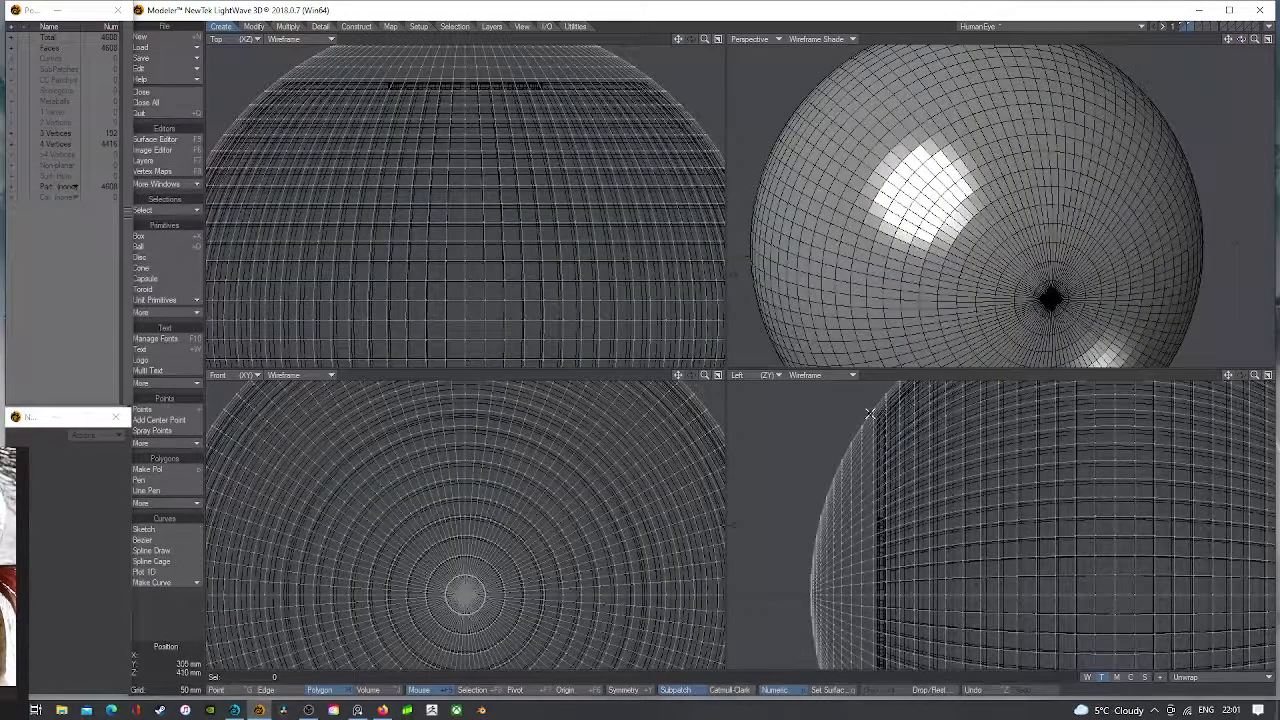
{"action": "scroll", "coordinate": [877, 430], "scroll_direction": "up", "scroll_amount": 5}
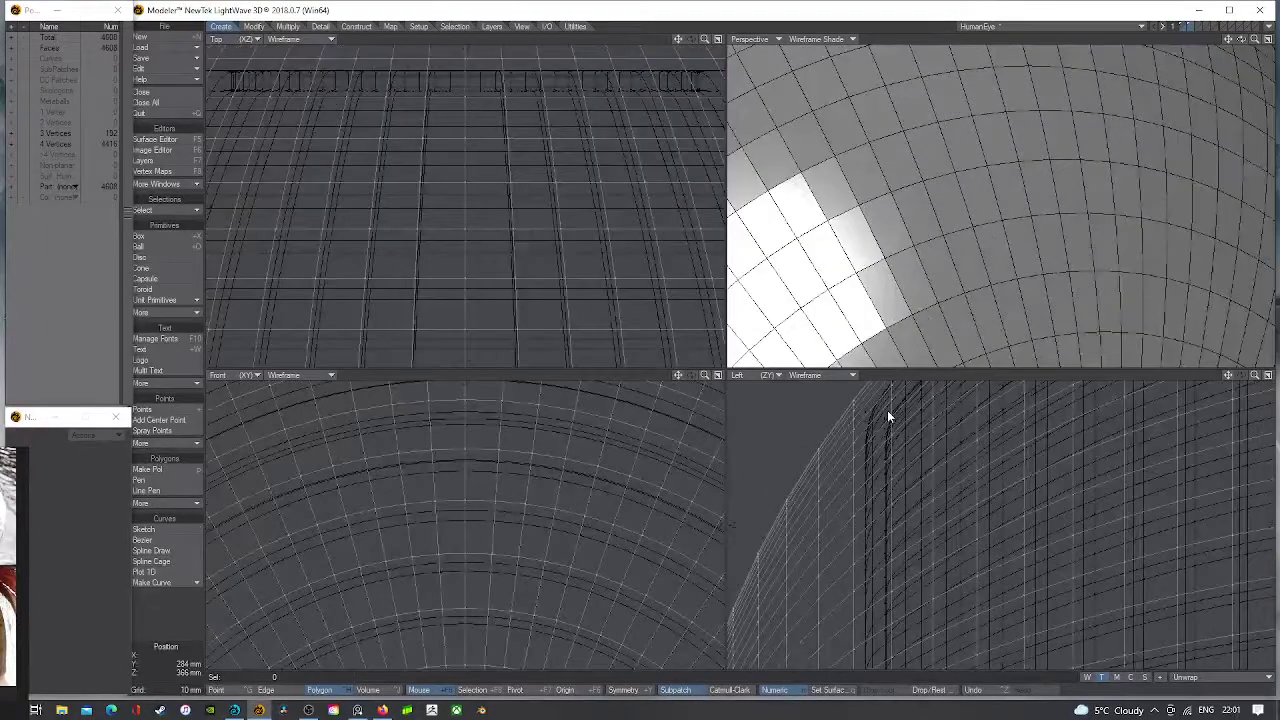
{"action": "scroll", "coordinate": [887, 410], "scroll_direction": "up", "scroll_amount": 2}
{"action": "key", "text": "shift+h"}
{"action": "left_click_drag", "start_coordinate": [887, 411], "coordinate": [905, 438]}
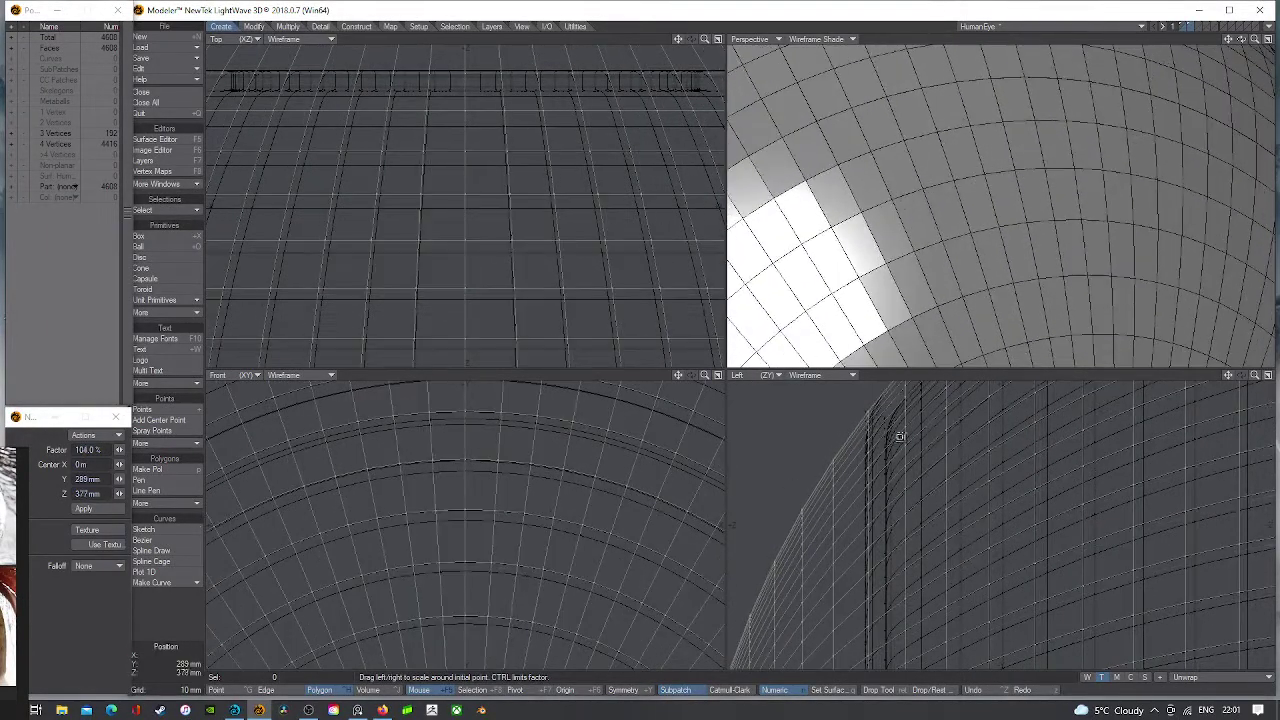
{"action": "left_click", "coordinate": [472, 690]}
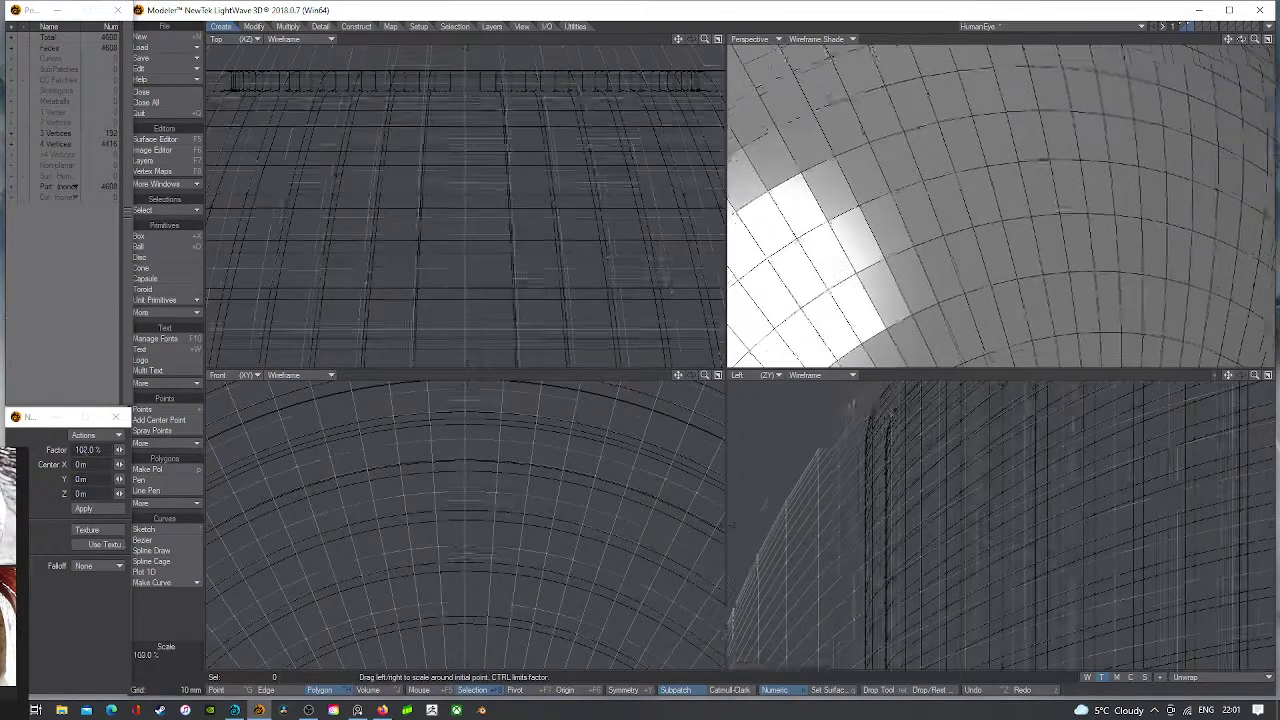
{"action": "left_click_drag", "start_coordinate": [946, 506], "coordinate": [946, 505]}
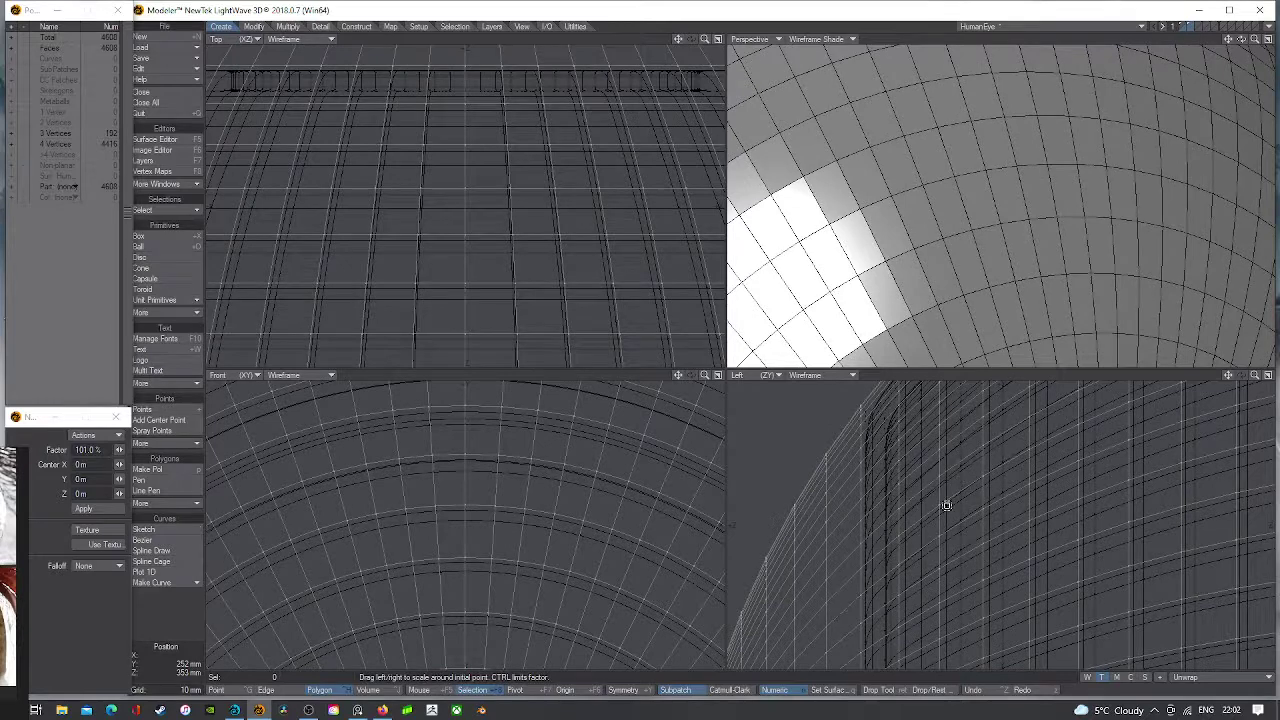
{"action": "key", "text": "space"}
{"action": "key", "text": "ctrl+z"}
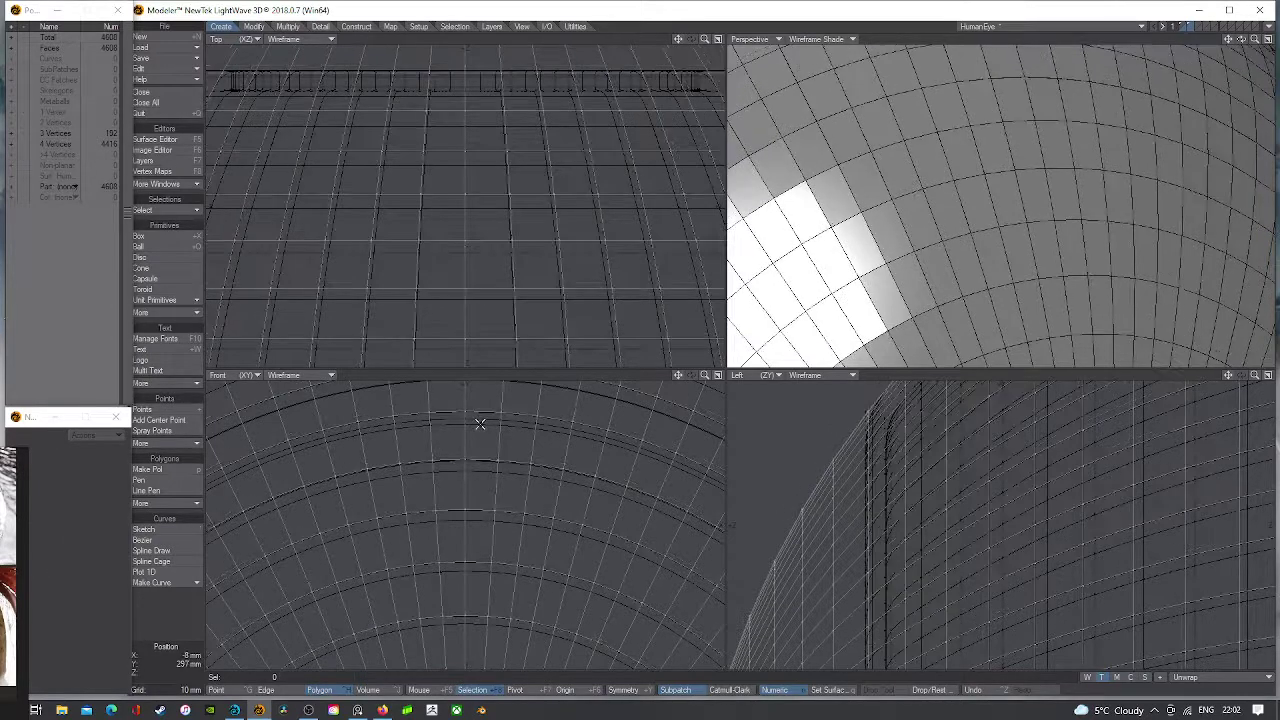
- Scale the ball to 101% around the origin
{"action": "key", "text": "shift+h"}
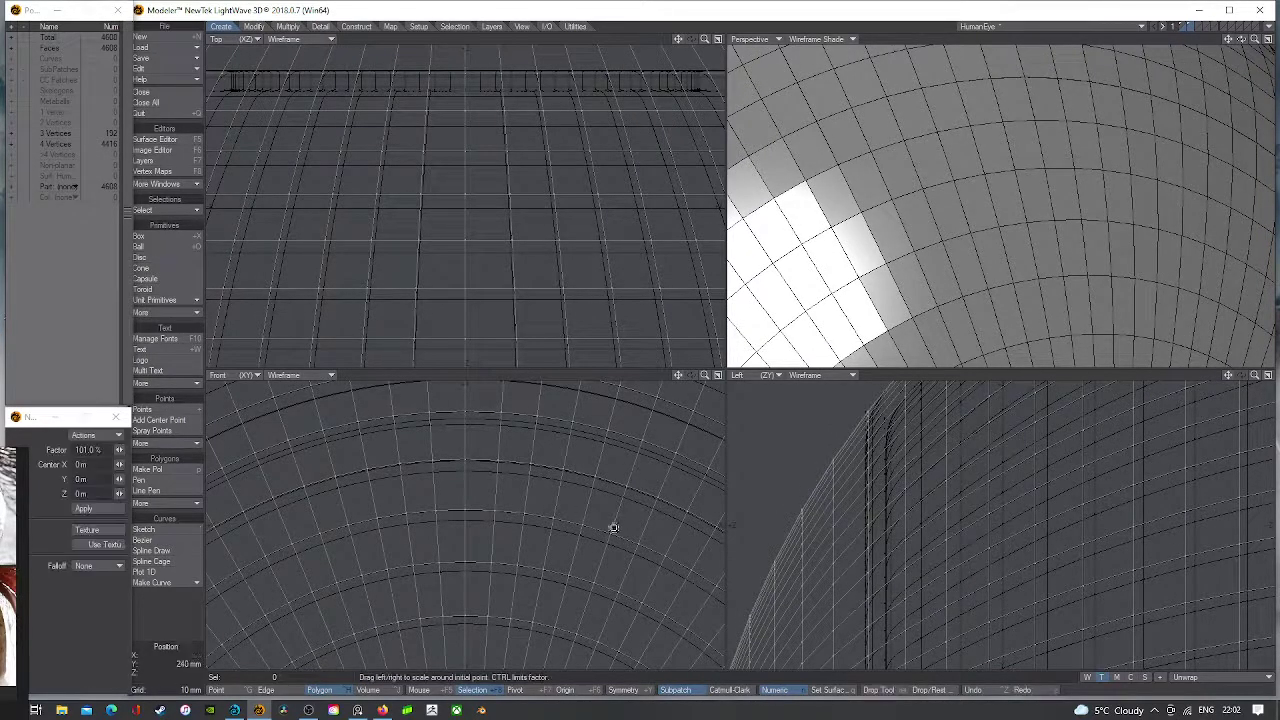
{"action": "left_click", "coordinate": [95, 450]}
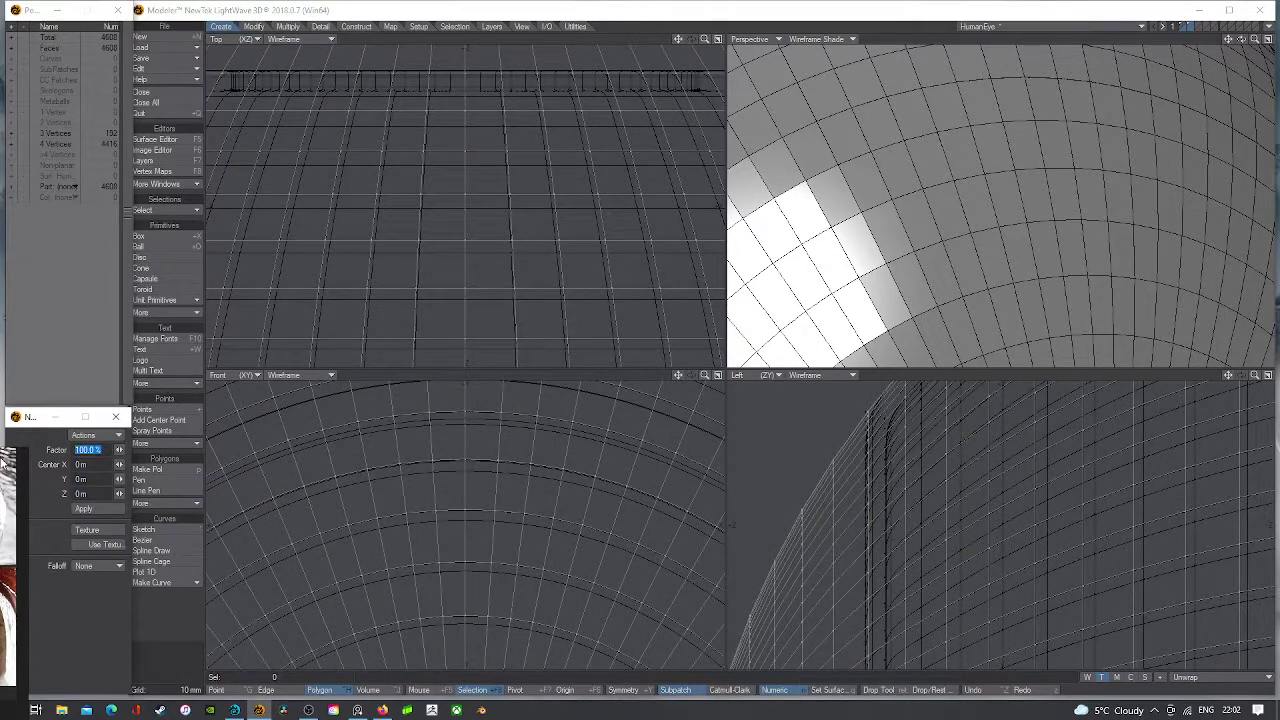
{"action": "type", "text": "1"}
{"action": "left_click", "coordinate": [107, 509]}
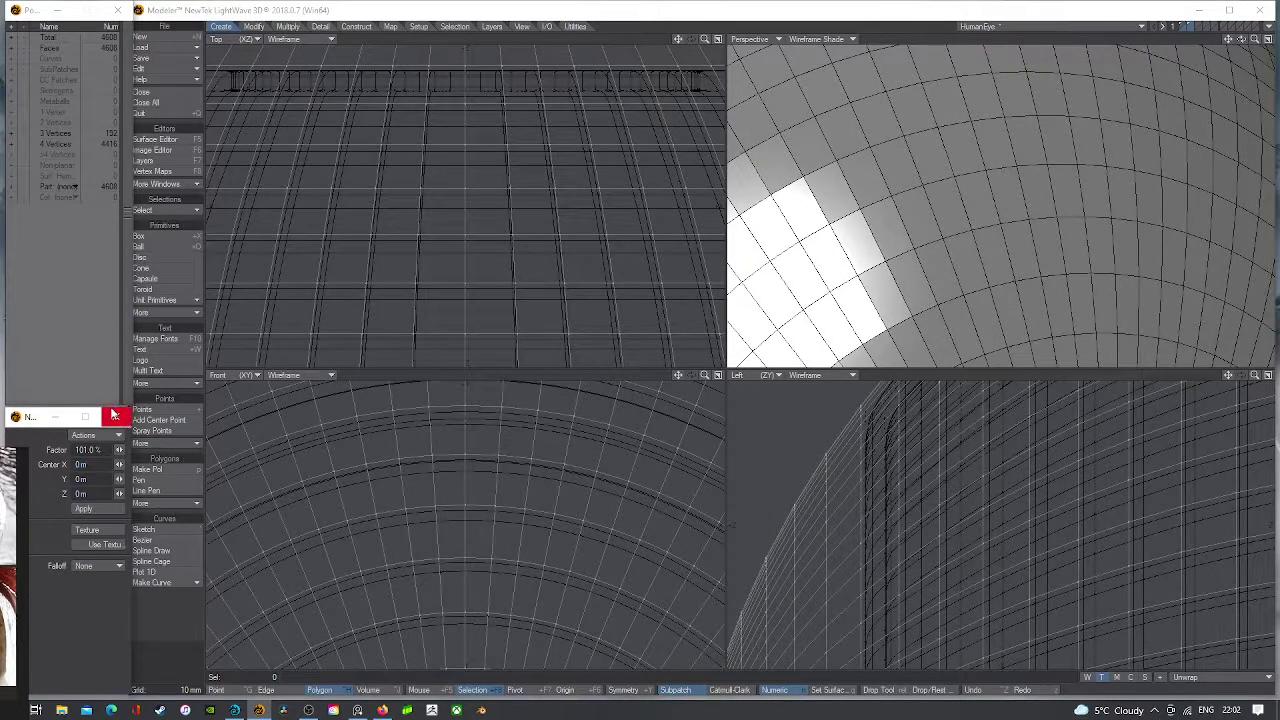
- Select all triangles around the ball's front pole, leaving those at the back pole unselected
{"action": "key", "text": "a"}
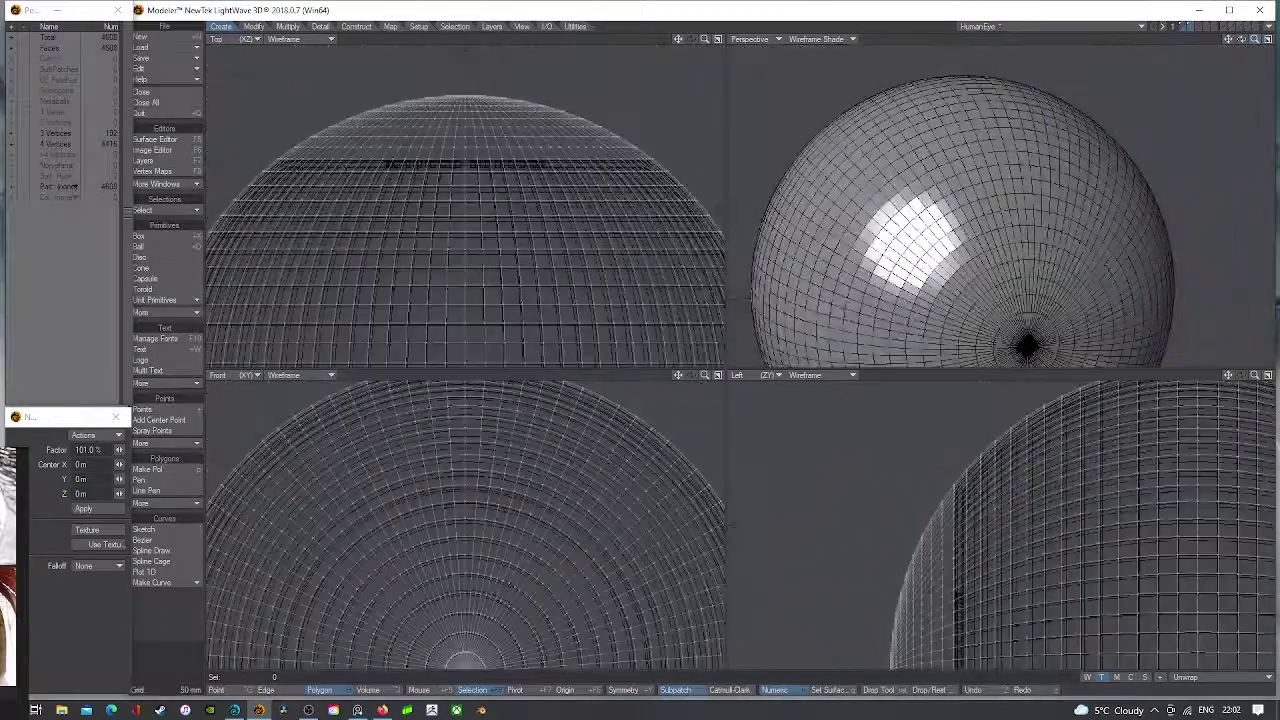
{"action": "scroll", "coordinate": [1163, 488], "scroll_direction": "down", "scroll_amount": 2}
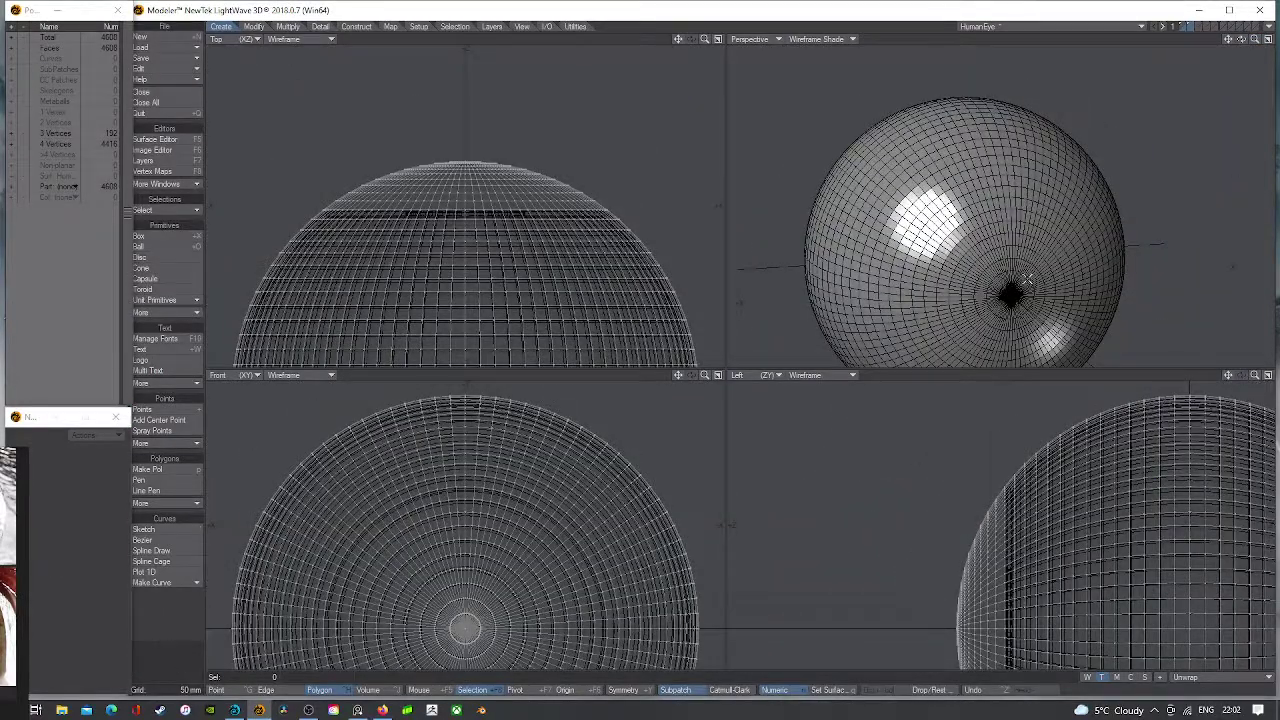
{"action": "left_click_drag", "start_coordinate": [1022, 280], "coordinate": [1010, 292]}
{"action": "key", "text": "shift+a"}
{"action": "scroll", "coordinate": [961, 523], "scroll_direction": "down", "scroll_amount": 5}
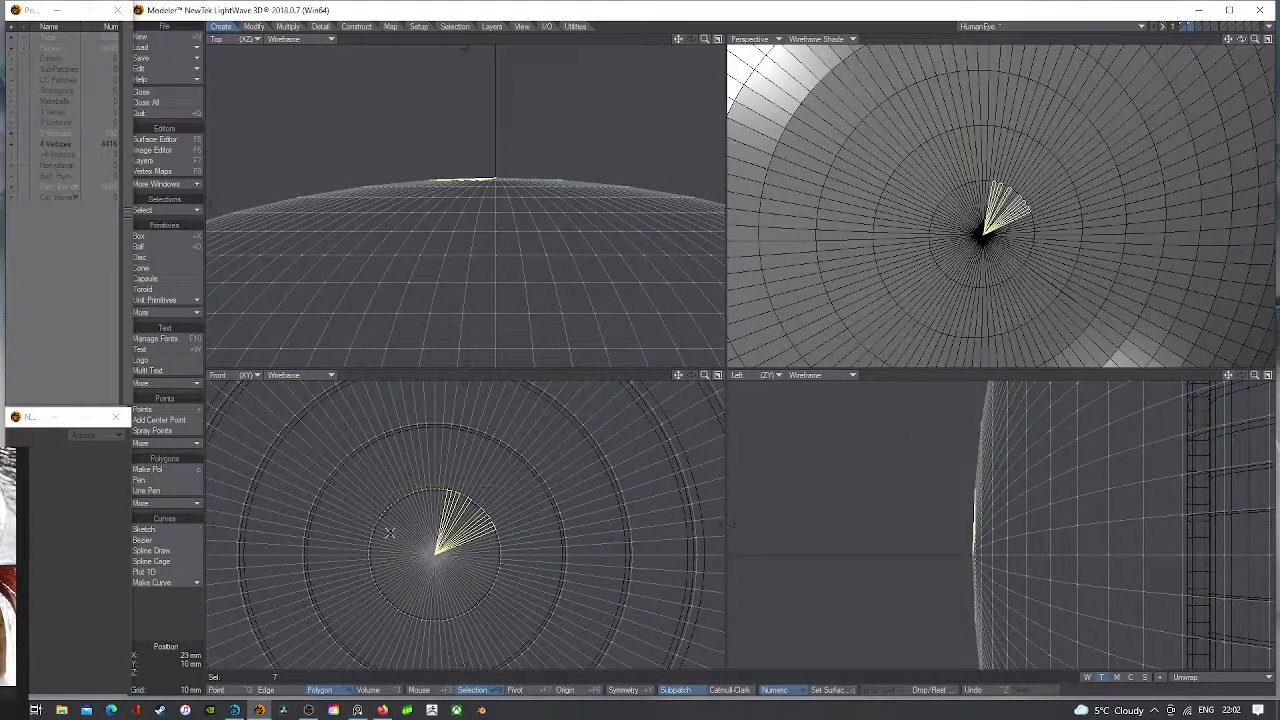
{"action": "mouse_move", "coordinate": [402, 471]}
{"action": "right_mouse_down"}
{"action": "mouse_move", "coordinate": [350, 520]}
{"action": "mouse_move", "coordinate": [398, 625]}
{"action": "mouse_move", "coordinate": [515, 515]}
{"action": "mouse_move", "coordinate": [458, 483]}
{"action": "right_mouse_up"}
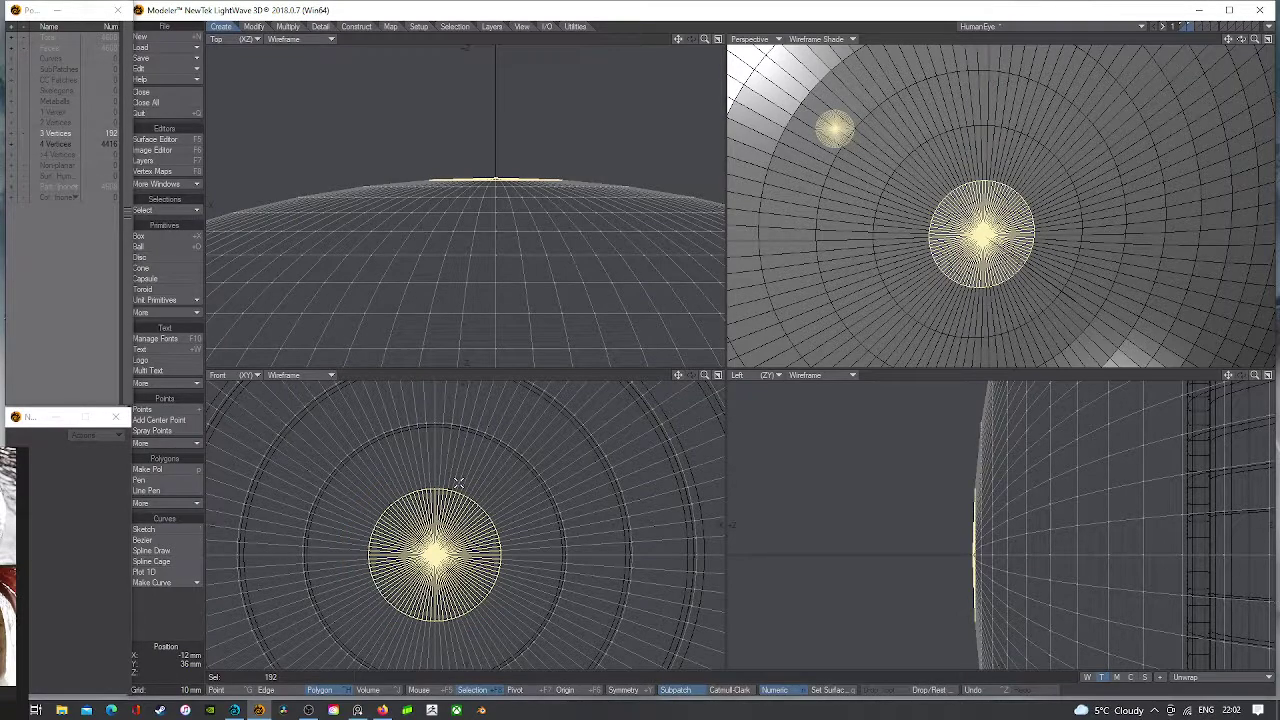
{"action": "scroll", "coordinate": [461, 486], "scroll_direction": "down", "scroll_amount": 8}
{"action": "left_click_drag", "start_coordinate": [1163, 479], "coordinate": [986, 463], "text": "alt"}
{"action": "right_click_drag", "start_coordinate": [1118, 452], "coordinate": [1182, 454]}
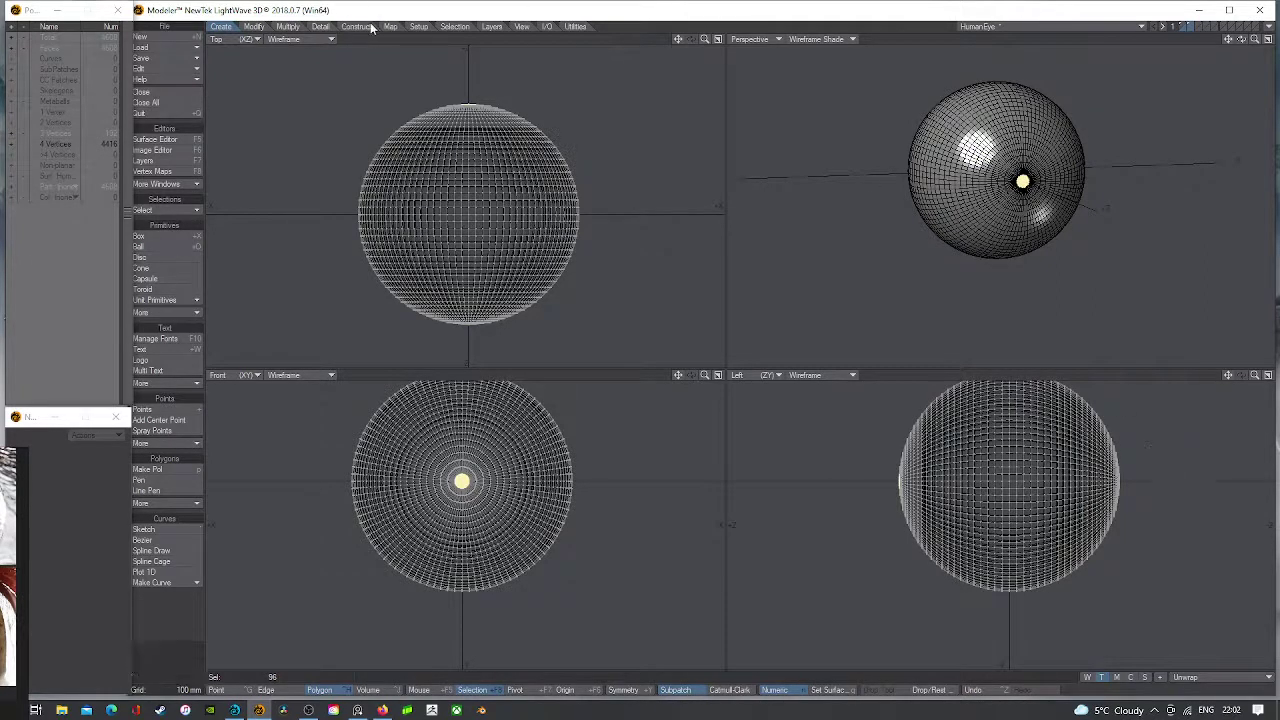
- Expand the pole selection ring by ring until it covers the ball's front cap above the iris
{"action": "left_click", "coordinate": [453, 27]}
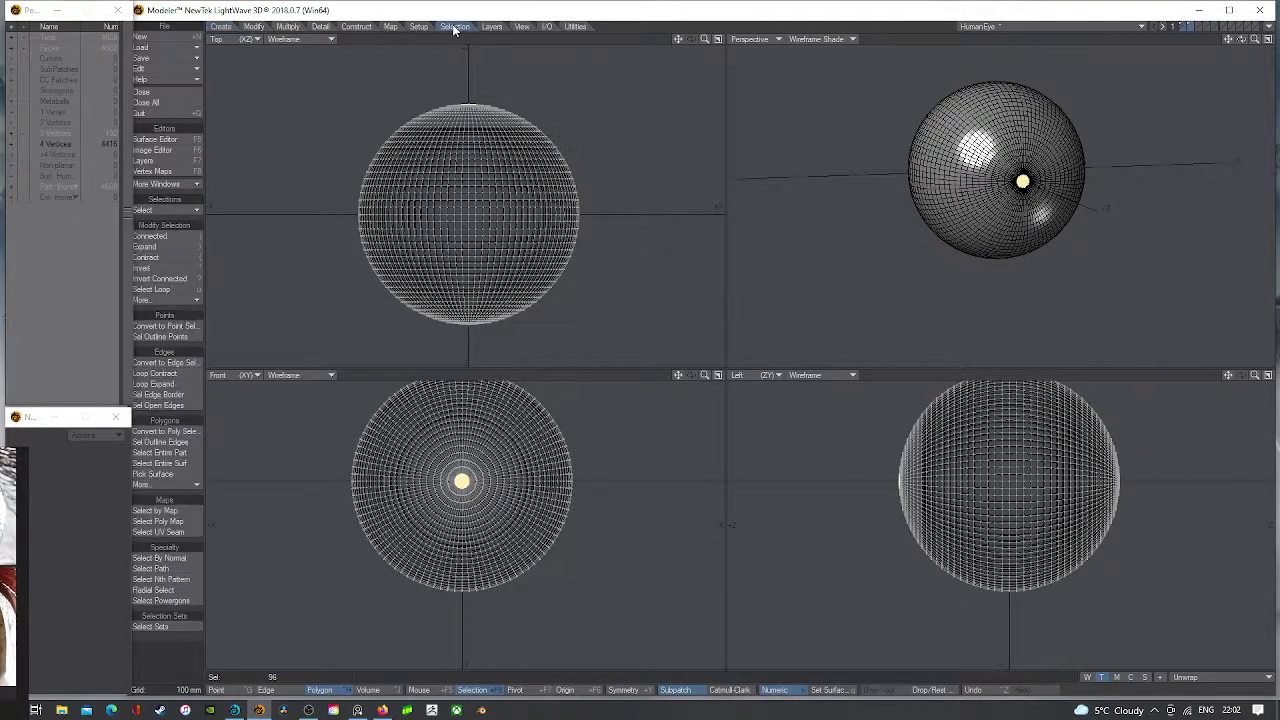
{"action": "left_click", "coordinate": [157, 247]}
{"action": "left_click", "coordinate": [157, 247]}
{"action": "left_click", "coordinate": [157, 247]}
{"action": "left_click", "coordinate": [157, 247]}
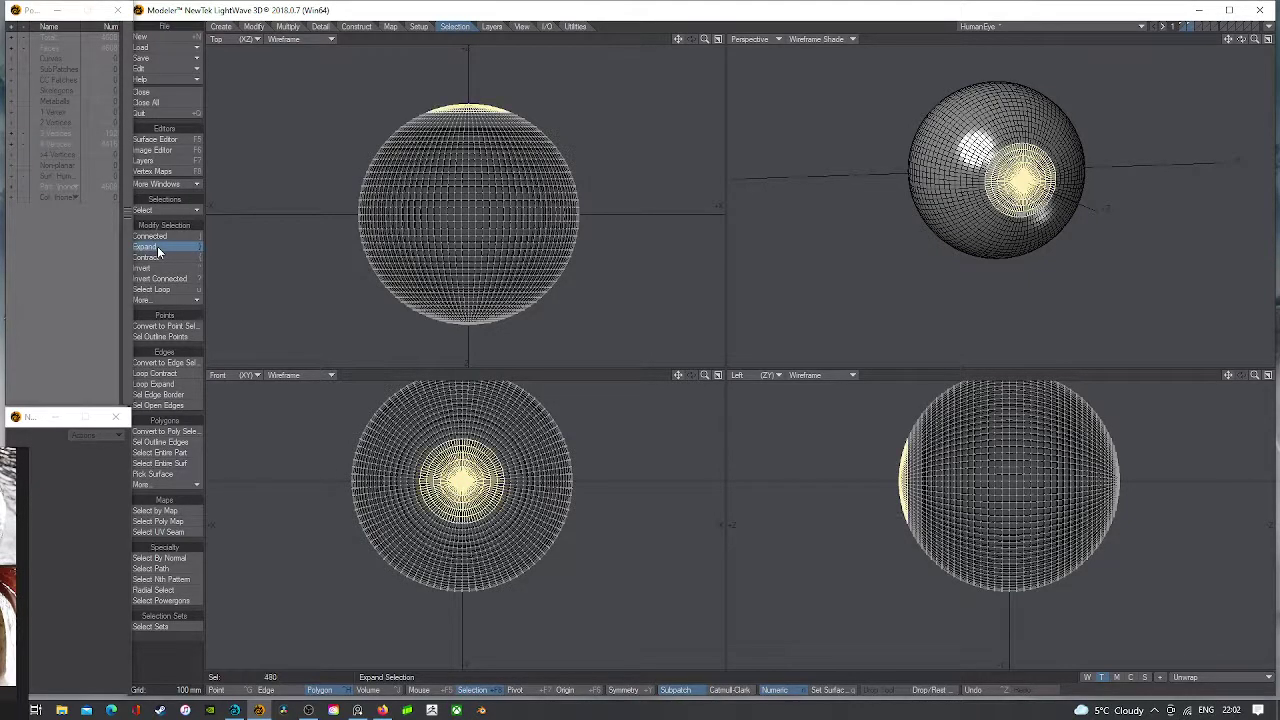
{"action": "left_click", "coordinate": [157, 247]}
{"action": "left_click", "coordinate": [157, 247]}
{"action": "left_click", "coordinate": [157, 247]}
{"action": "left_click", "coordinate": [157, 247]}
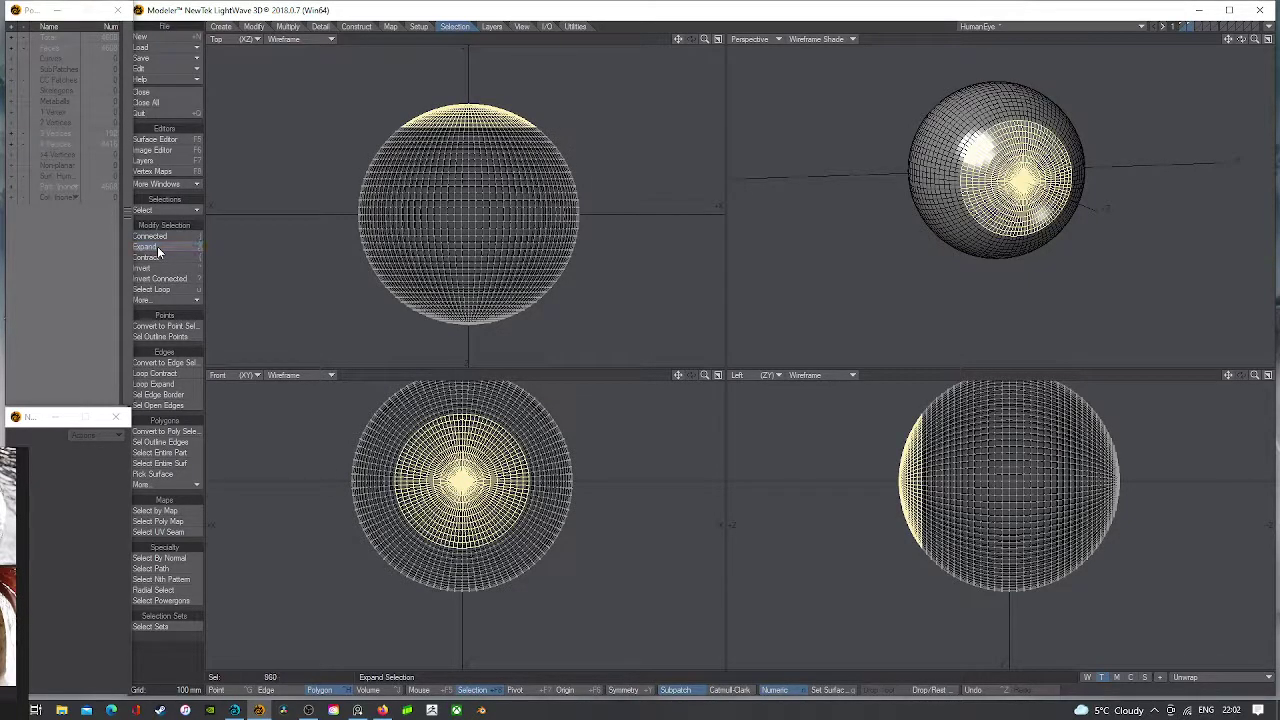
- Try to offset the front cap 35 mm outward and shrink it, then undo both edits and deselect the cap
{"action": "key", "text": "t"}
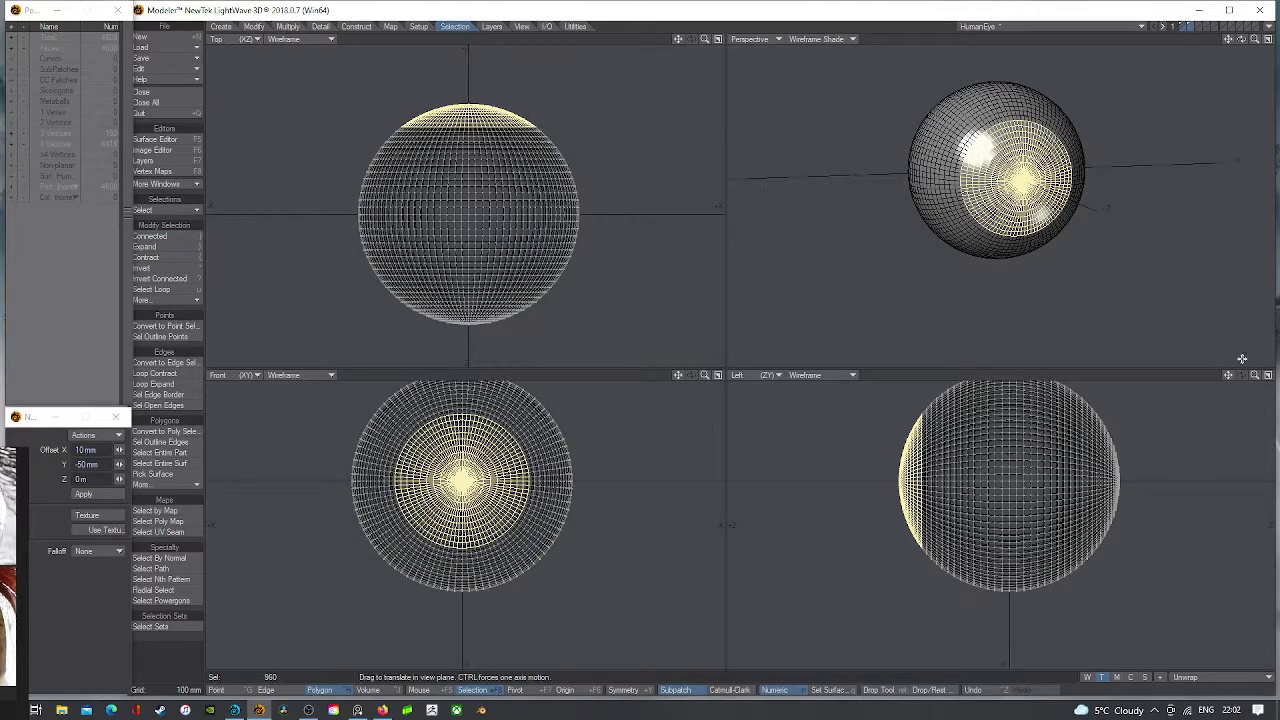
{"action": "scroll", "coordinate": [1043, 471], "scroll_direction": "up", "scroll_amount": 2}
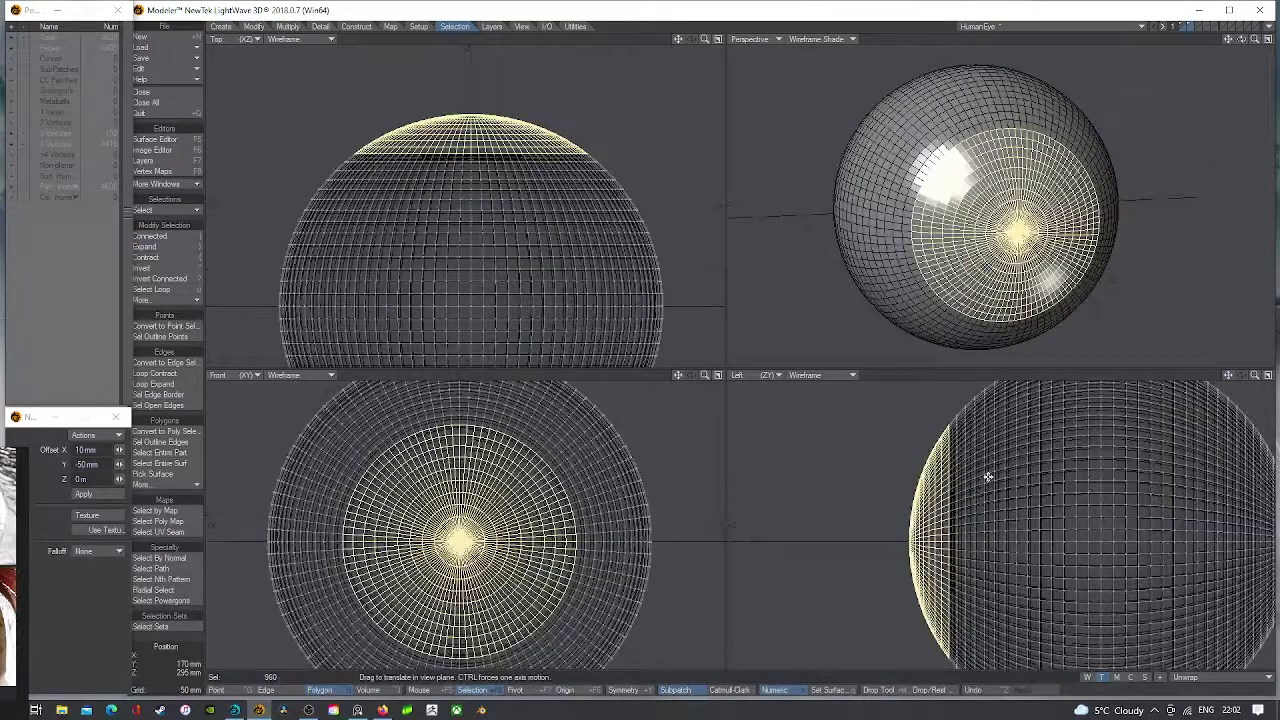
{"action": "left_click_drag", "start_coordinate": [1043, 471], "coordinate": [980, 485]}
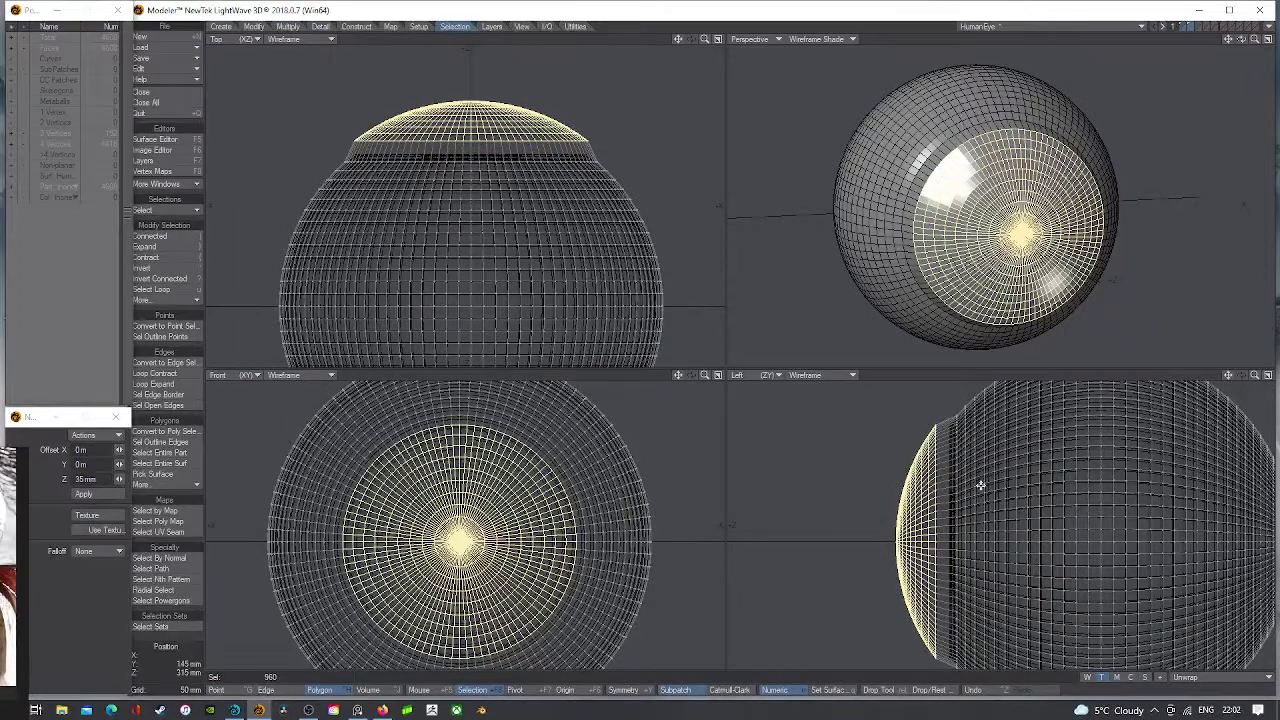
{"action": "key", "text": "shift+h"}
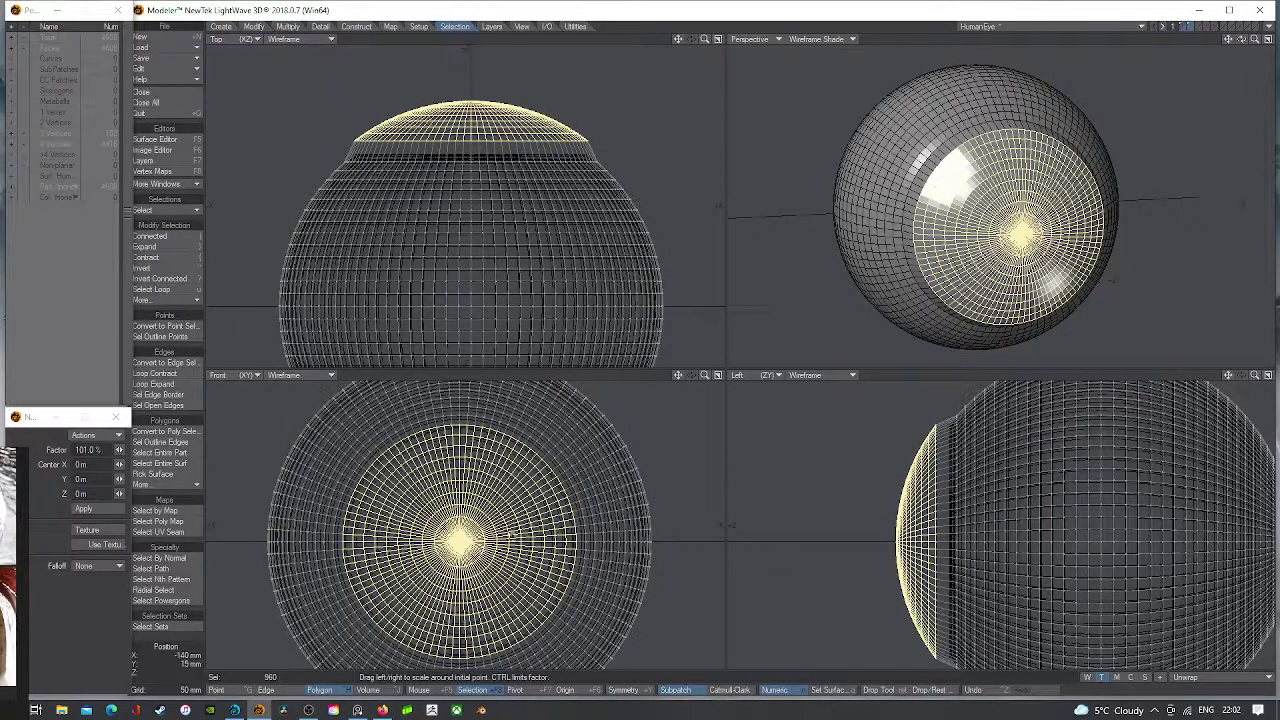
{"action": "left_click_drag", "start_coordinate": [460, 542], "coordinate": [446, 548]}
{"action": "key", "text": "ctrl+z"}
{"action": "key", "text": "ctrl+z"}
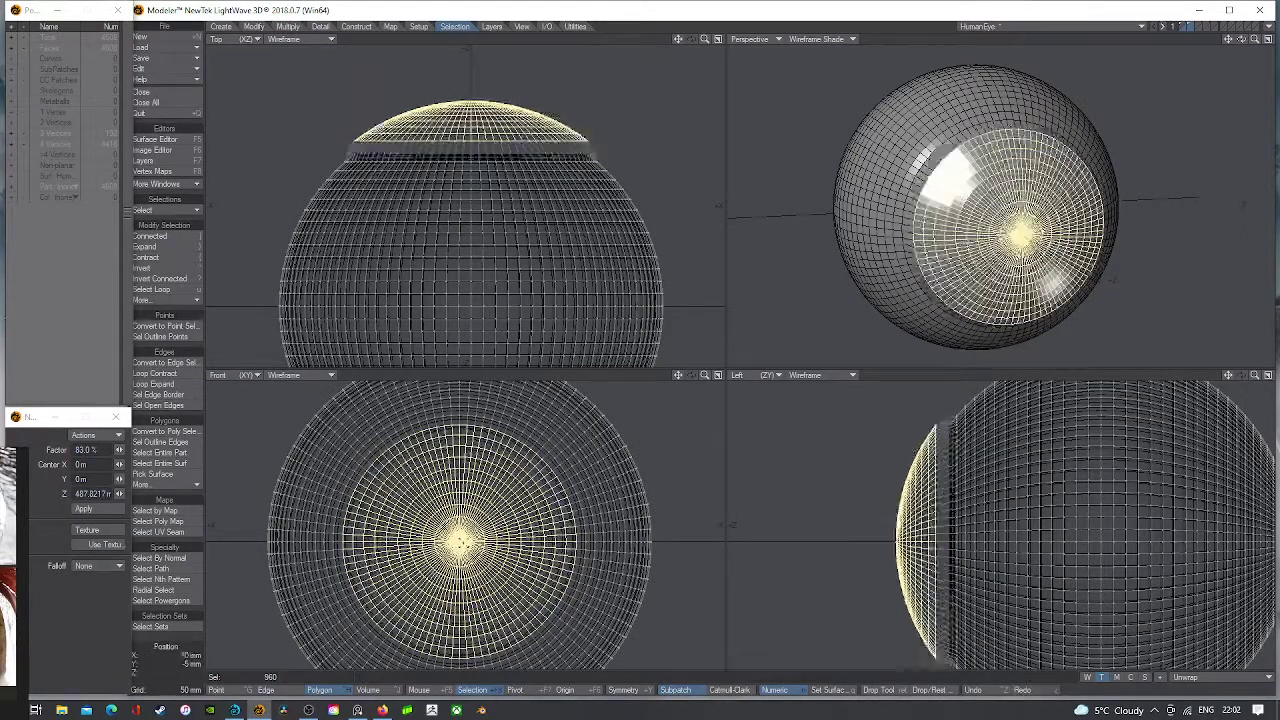
{"action": "key", "text": "space"}
{"action": "key", "text": "slash"}
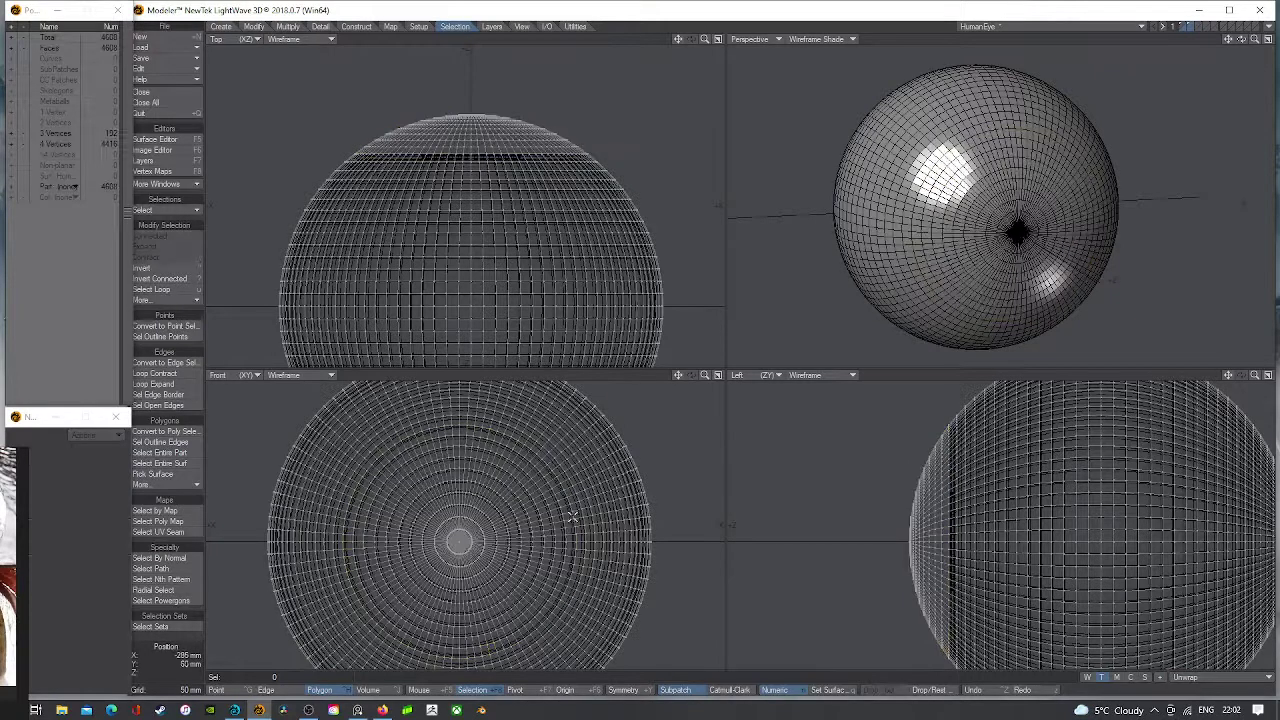
- Load the image eye-anatomy-700x635.jpg in the Image Editor and close the editor
{"action": "left_click", "coordinate": [153, 150]}
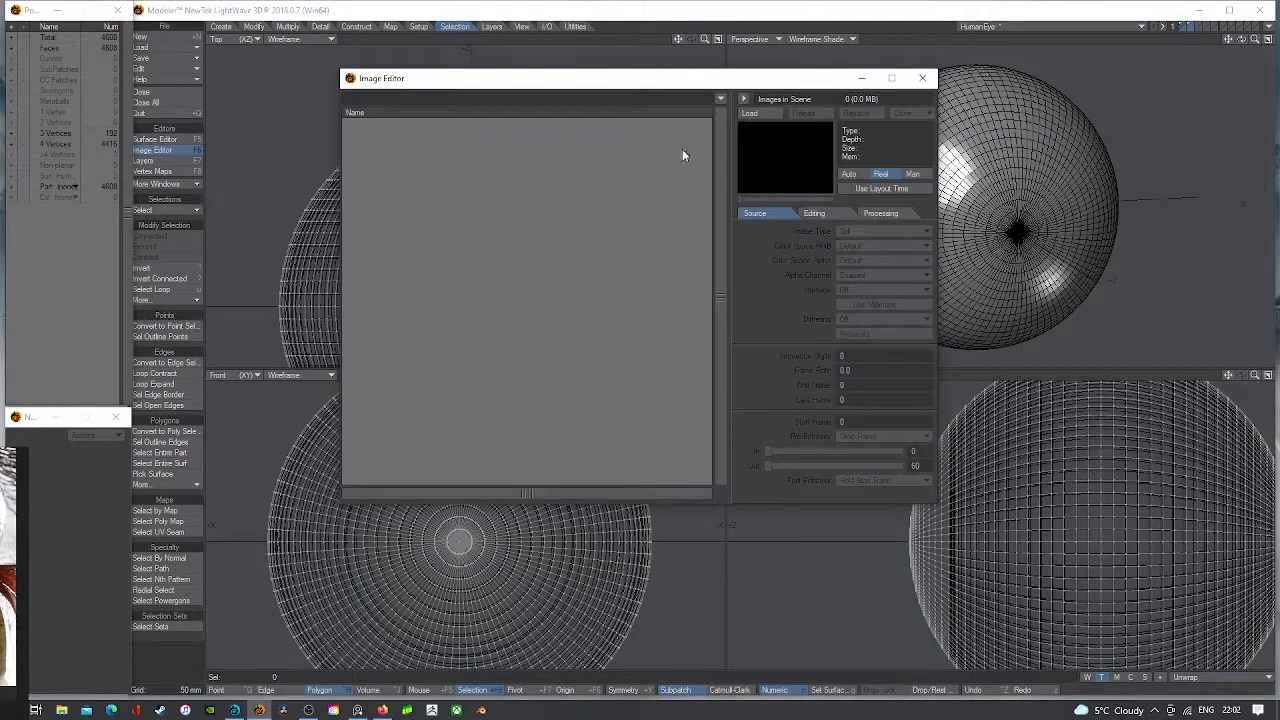
{"action": "left_click", "coordinate": [750, 115]}
{"action": "left_click", "coordinate": [860, 212]}
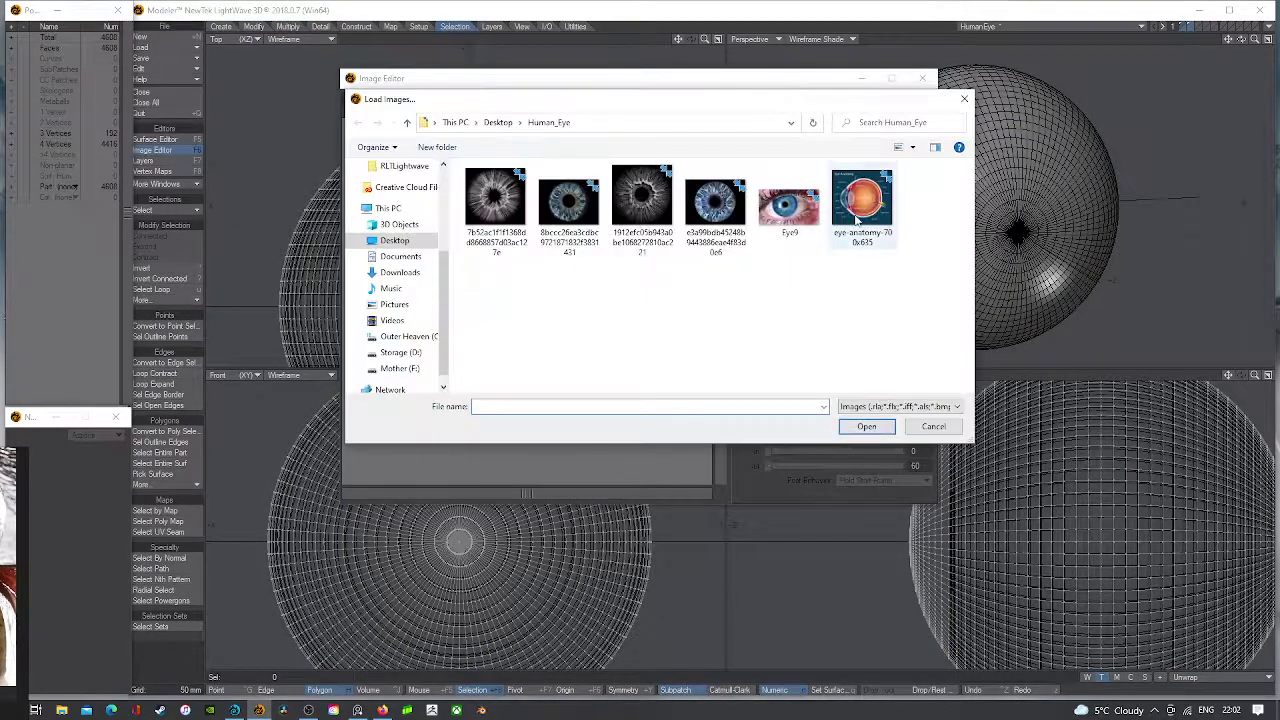
{"action": "left_click", "coordinate": [862, 427]}
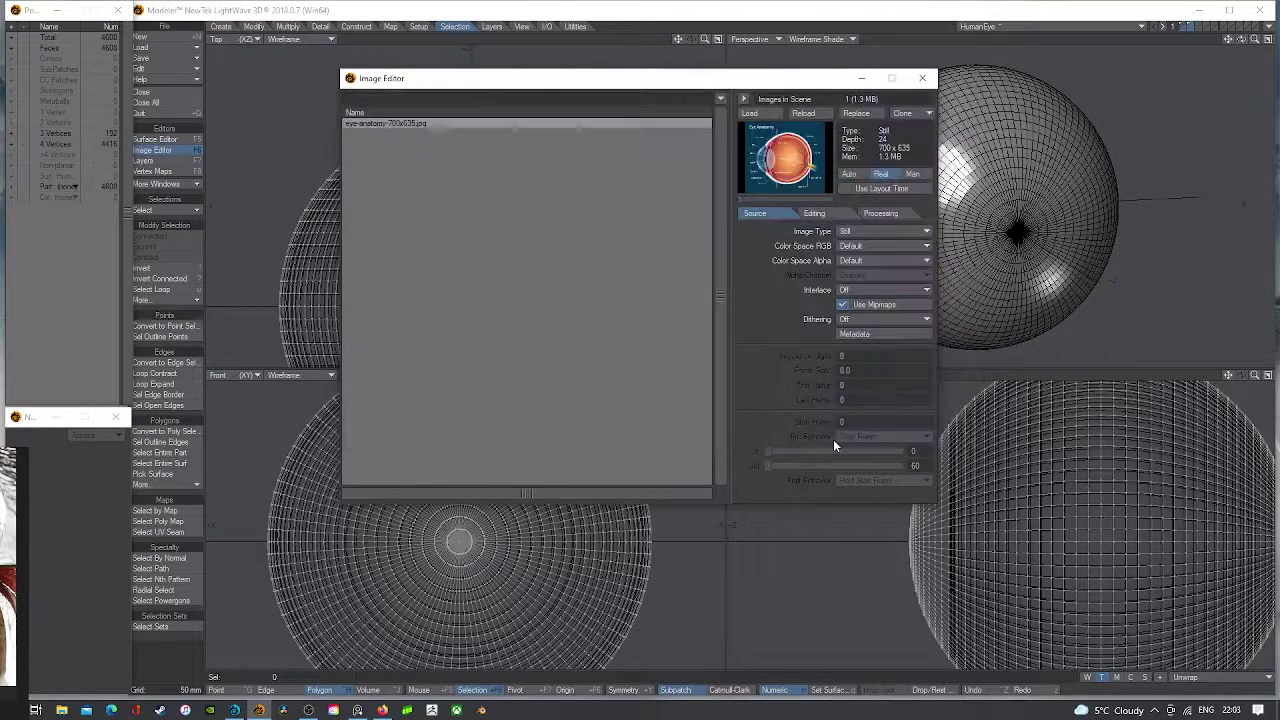
{"action": "left_click", "coordinate": [923, 79]}
- Set eye-anatomy-700x635.jpg as the backdrop image of the Left viewport and close the display options
{"action": "key", "text": "d"}
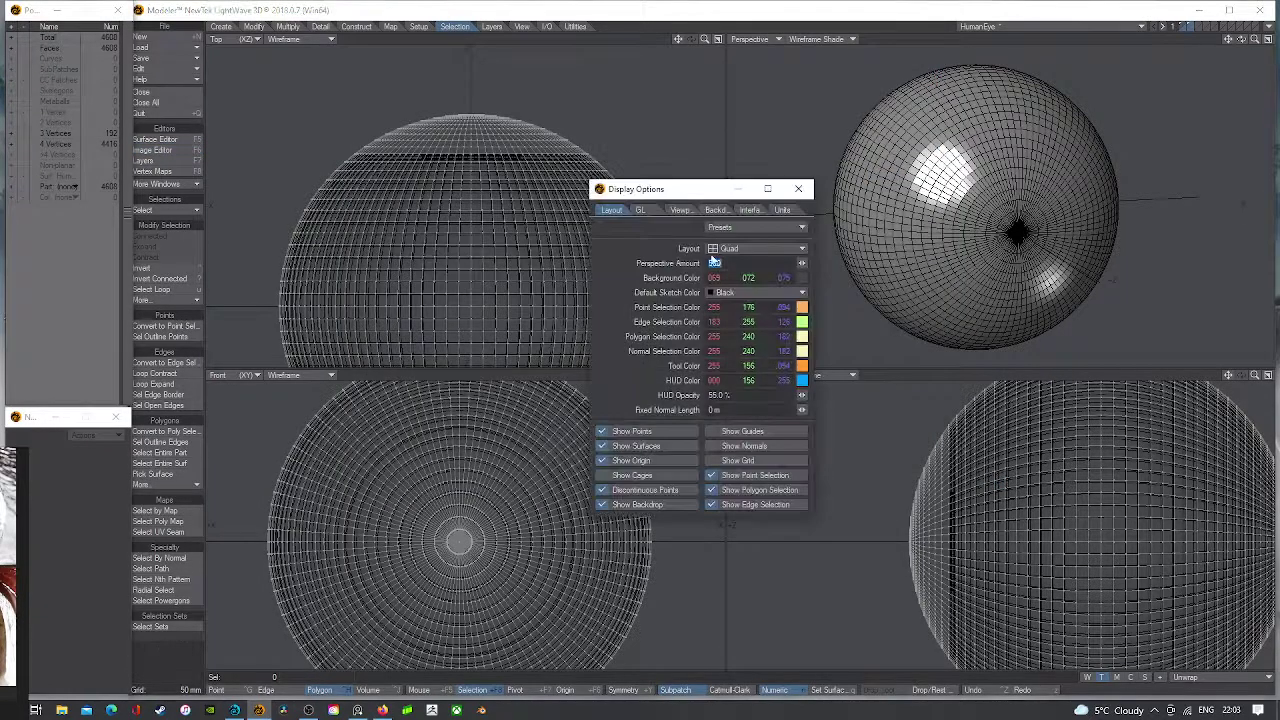
{"action": "left_click", "coordinate": [714, 210]}
{"action": "left_click", "coordinate": [795, 227]}
{"action": "left_click", "coordinate": [790, 263]}
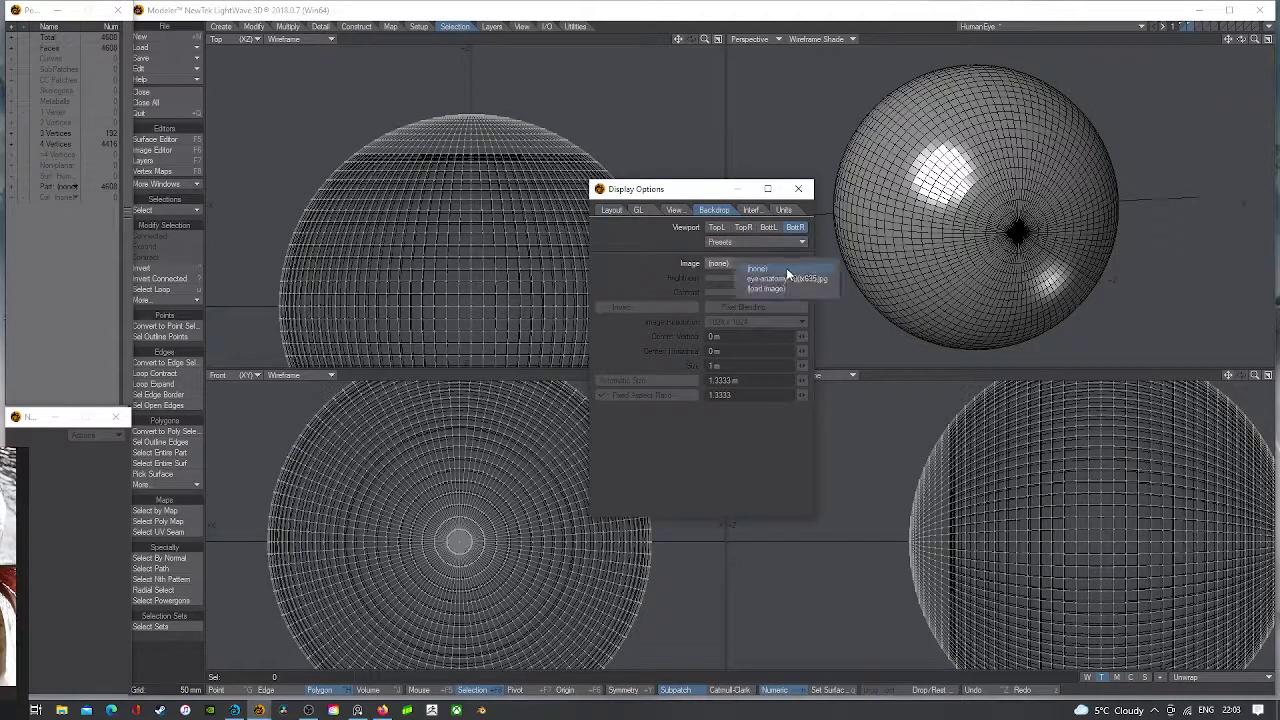
{"action": "left_click", "coordinate": [788, 284]}
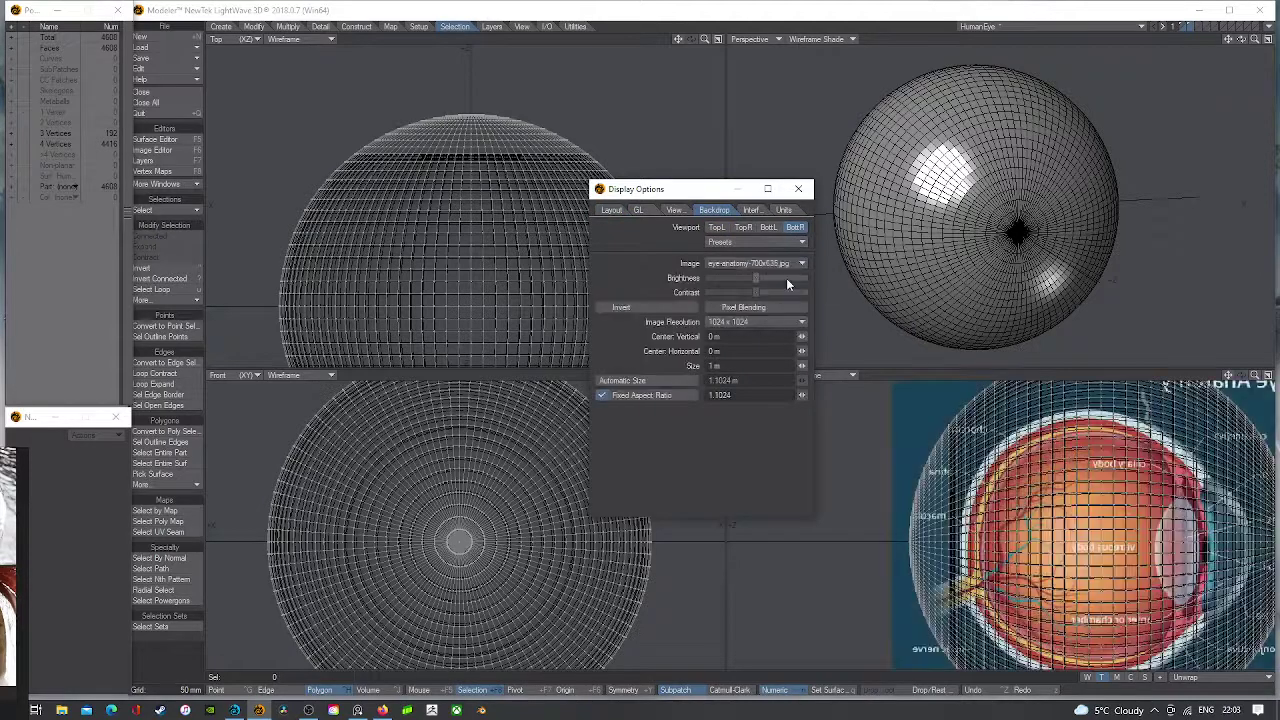
{"action": "left_click", "coordinate": [800, 190]}
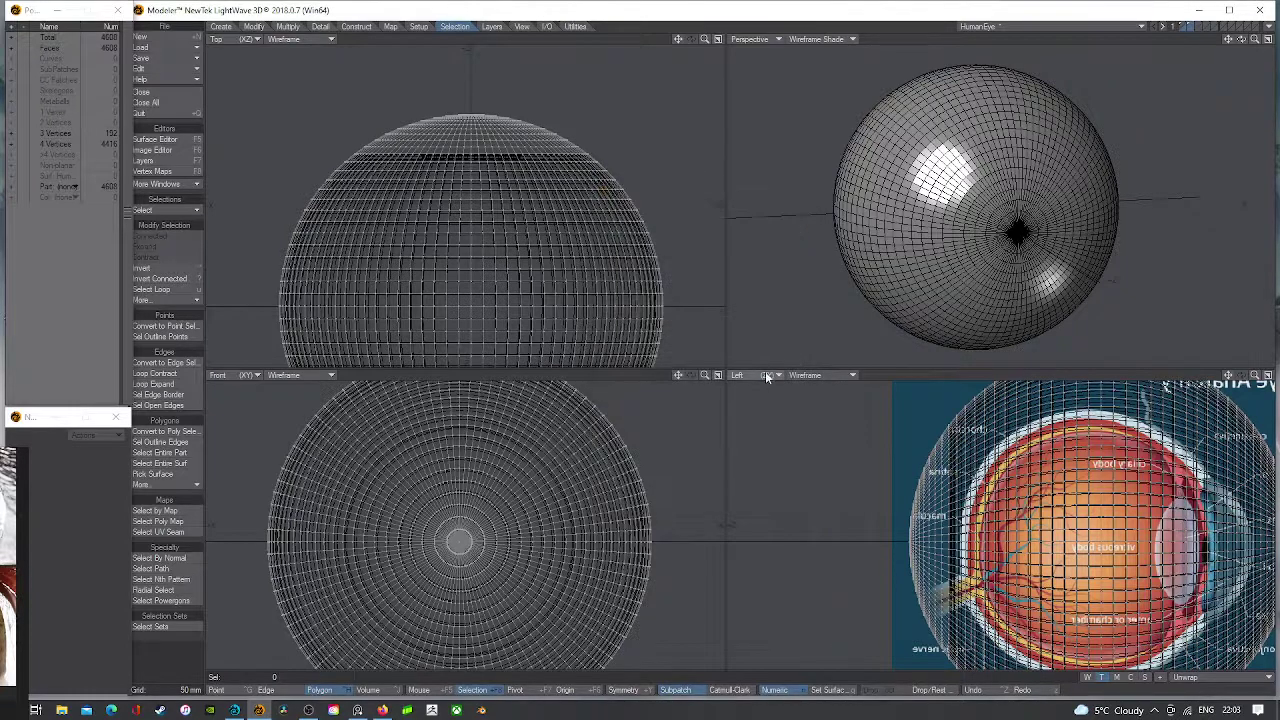
- Switch the Left viewport to the Right view and assign eye-anatomy-700x635.jpg as its backdrop image
{"action": "left_click", "coordinate": [760, 375]}
{"action": "left_click", "coordinate": [765, 373]}
{"action": "key", "text": "d"}
{"action": "left_click", "coordinate": [795, 227]}
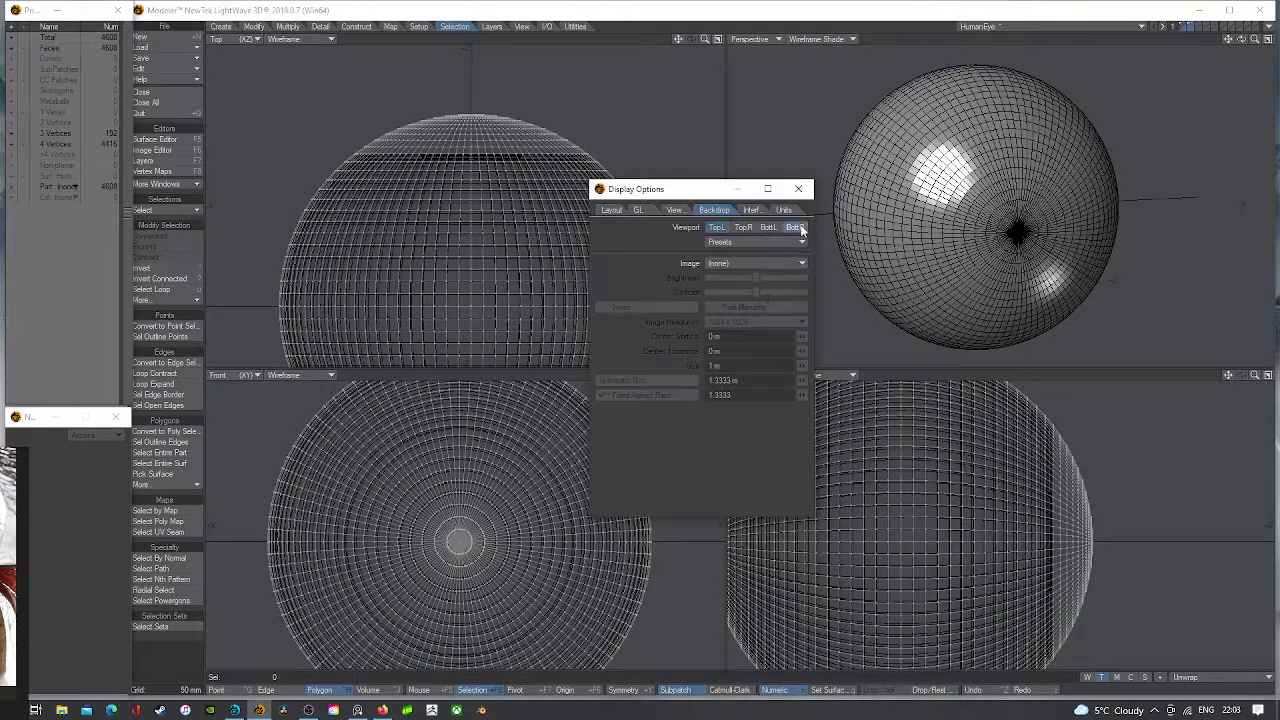
{"action": "left_click", "coordinate": [790, 263]}
{"action": "left_click", "coordinate": [785, 280]}
{"action": "left_click", "coordinate": [798, 189]}
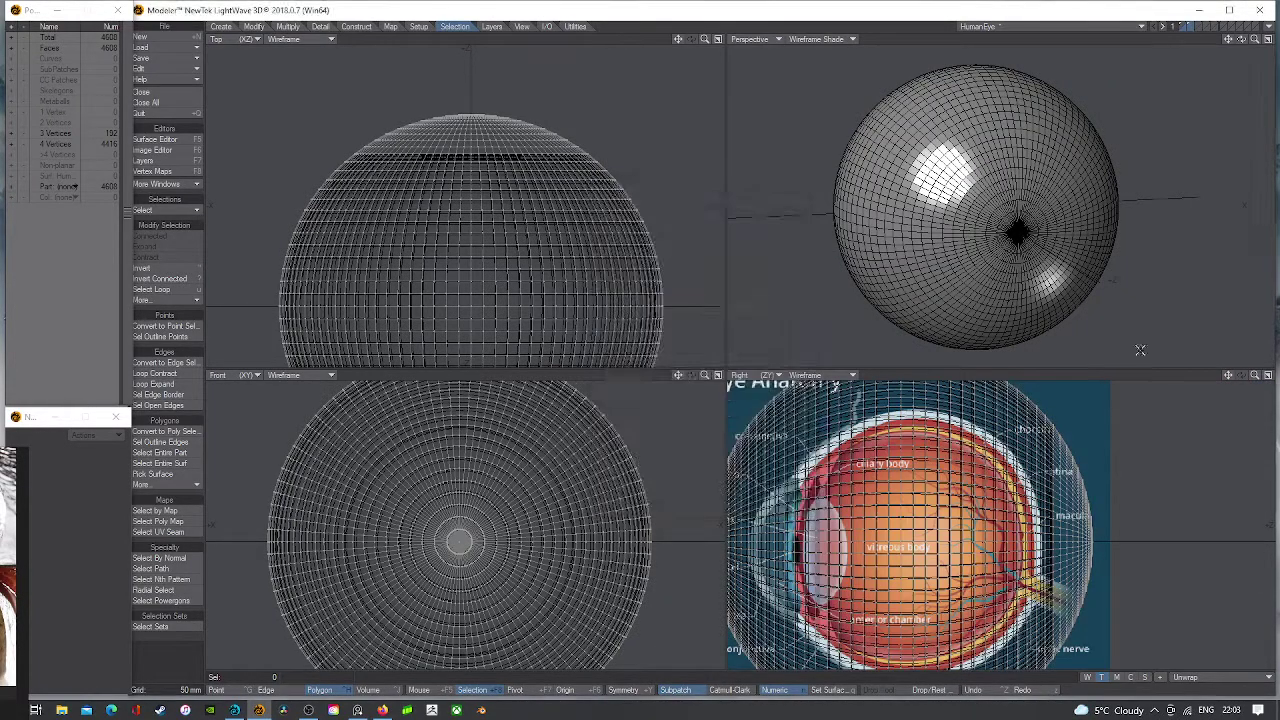
- Enlarge the Right view's backdrop image to 1.5 m and shift its centre to line the pictured eye up with the ball
{"action": "mouse_move", "coordinate": [1228, 376]}
{"action": "left_mouse_down"}
{"action": "mouse_move", "coordinate": [1274, 373]}
{"action": "mouse_move", "coordinate": [1238, 389]}
{"action": "left_mouse_up"}
{"action": "key", "text": "d"}
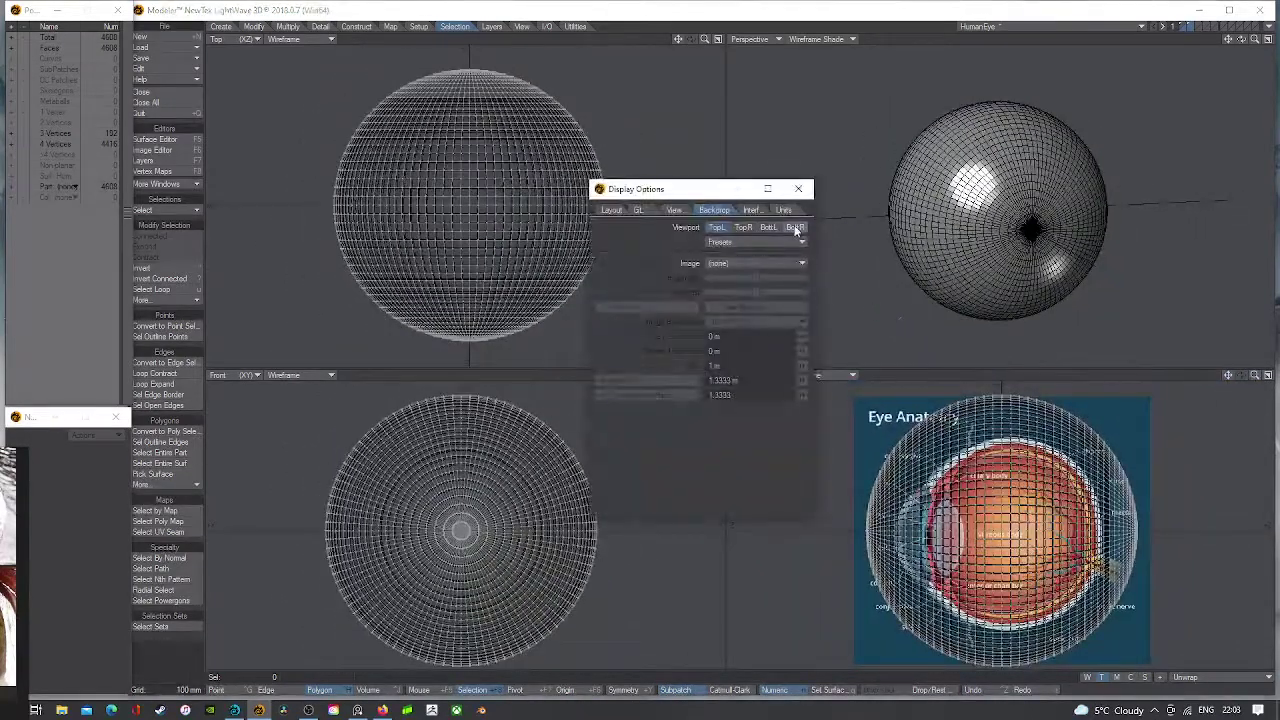
{"action": "left_click_drag", "start_coordinate": [802, 366], "coordinate": [852, 366]}
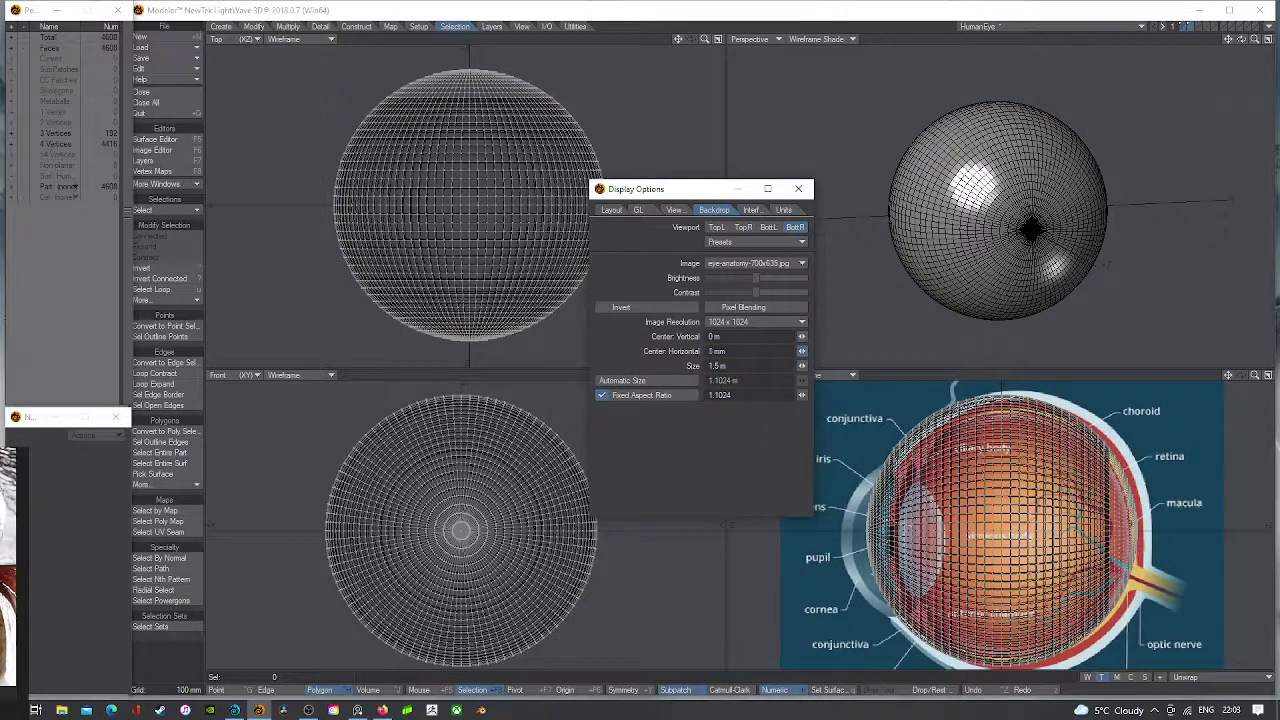
{"action": "left_click_drag", "start_coordinate": [801, 351], "coordinate": [806, 338]}
{"action": "left_click", "coordinate": [798, 188]}
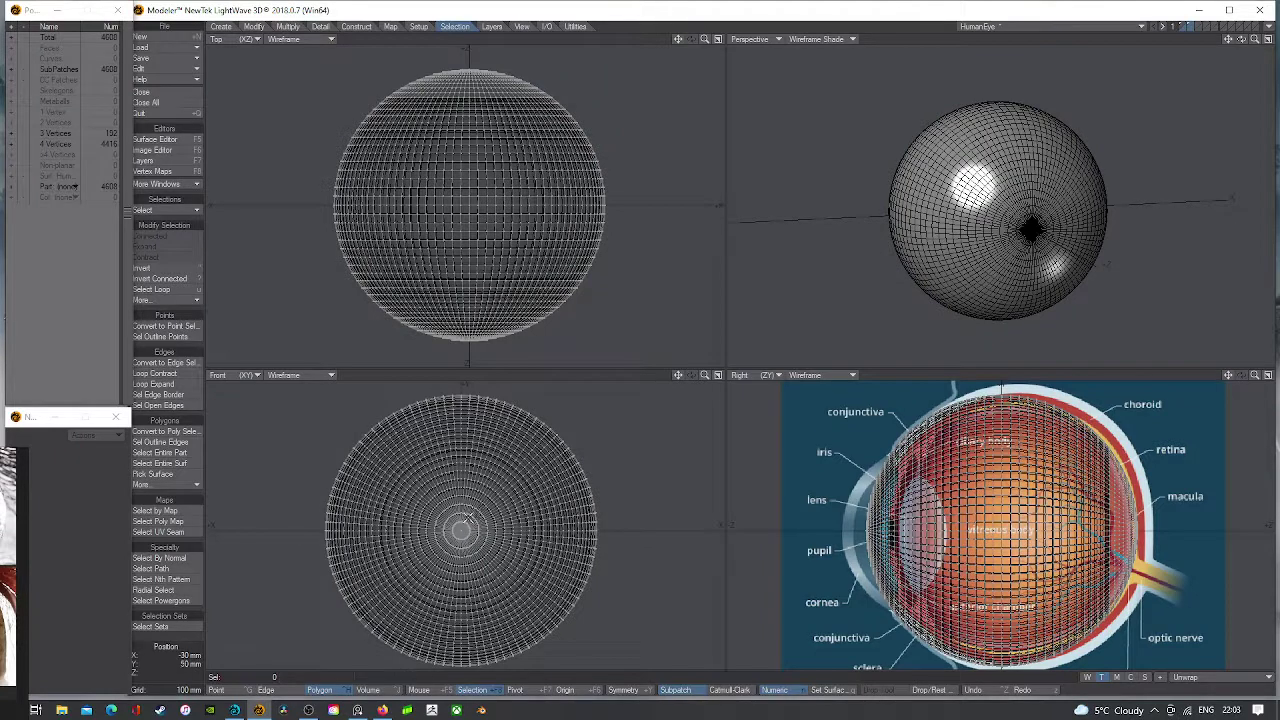
- Select the ball's front pole polygons and expand the selection ring by ring to the base of the cornea in the backdrop
{"action": "left_click", "coordinate": [462, 532]}
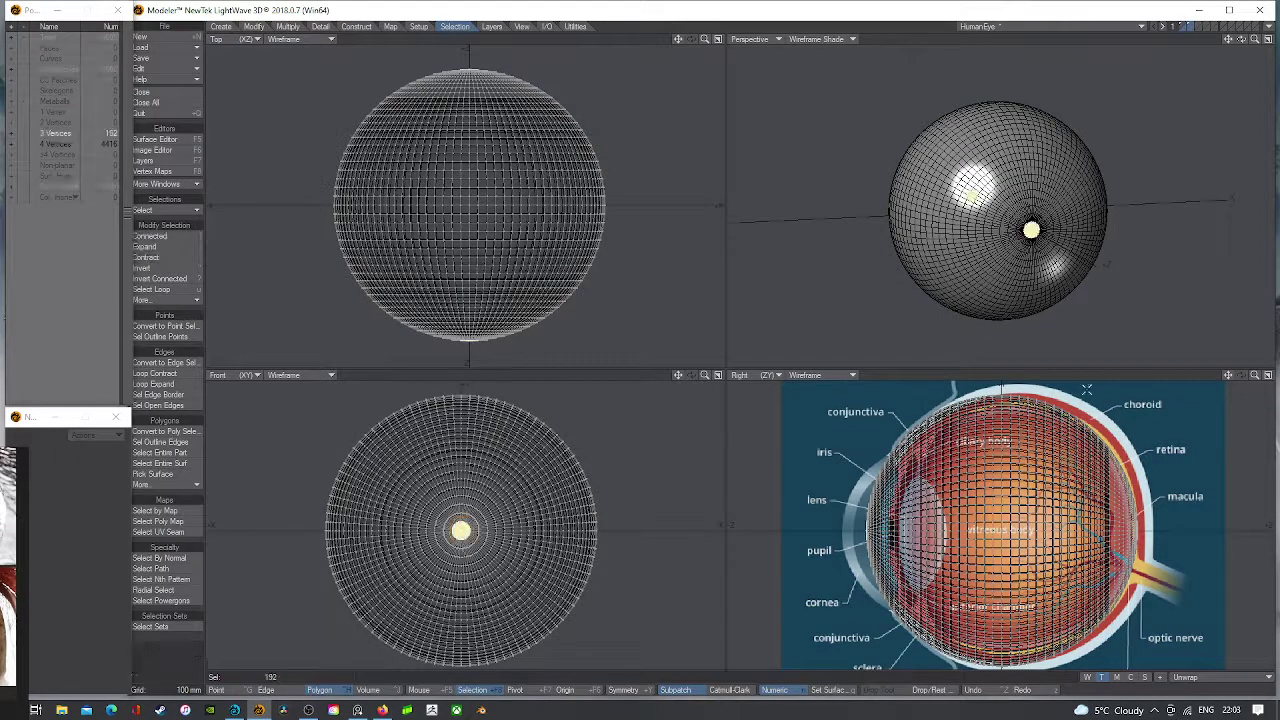
{"action": "left_click", "coordinate": [163, 248]}
{"action": "left_click", "coordinate": [164, 250]}
{"action": "left_click", "coordinate": [165, 251]}
{"action": "left_click", "coordinate": [163, 248]}
{"action": "left_click", "coordinate": [163, 248]}
{"action": "left_click", "coordinate": [163, 248]}
{"action": "left_click", "coordinate": [163, 248]}
{"action": "left_click", "coordinate": [163, 248]}
{"action": "left_click", "coordinate": [163, 248]}
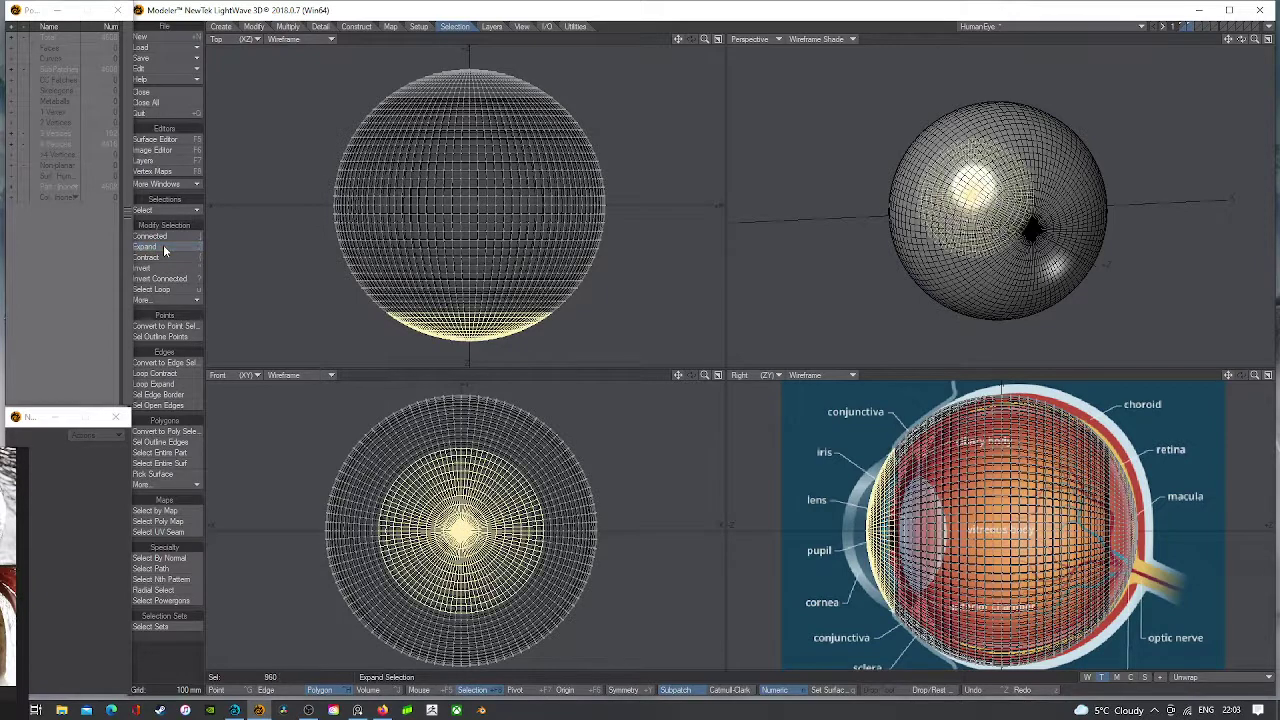
- Stretch the selected front cap to 185% in depth about Z -400 mm to follow the cornea outline in the reference
{"action": "key", "text": "h"}
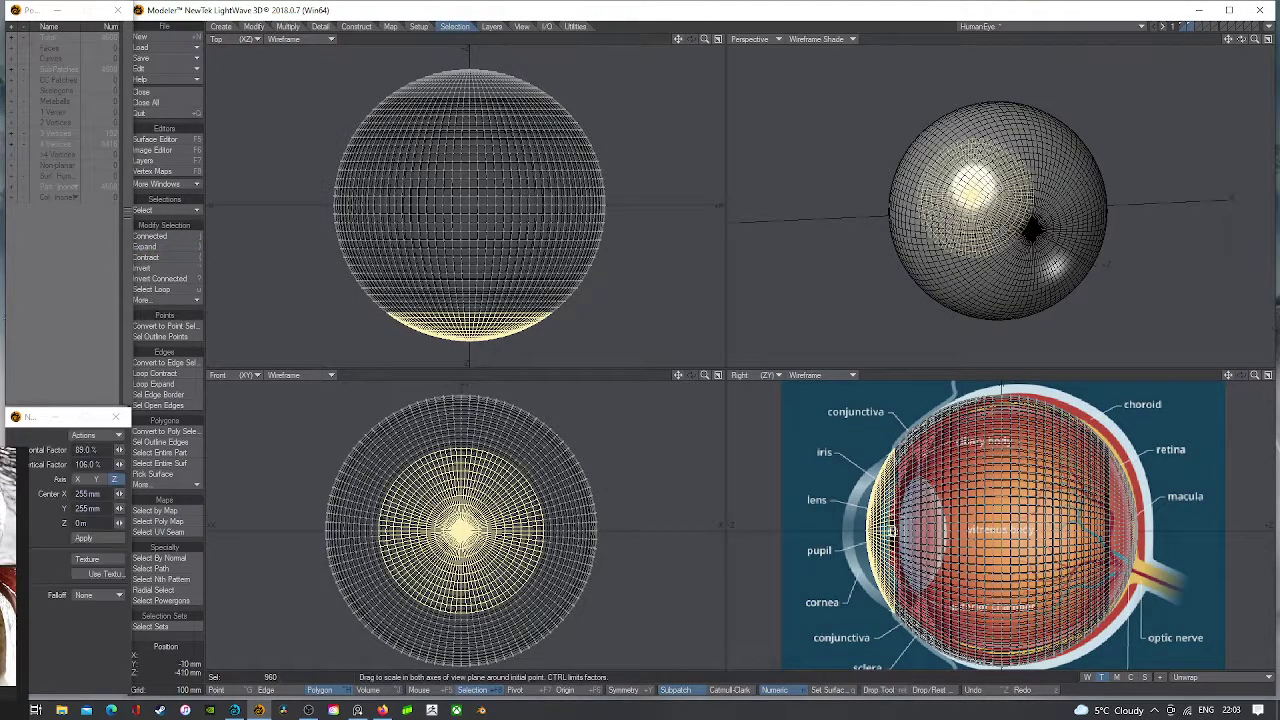
{"action": "left_click_drag", "start_coordinate": [896, 530], "coordinate": [940, 528]}
{"action": "key", "text": "ctrl+z"}
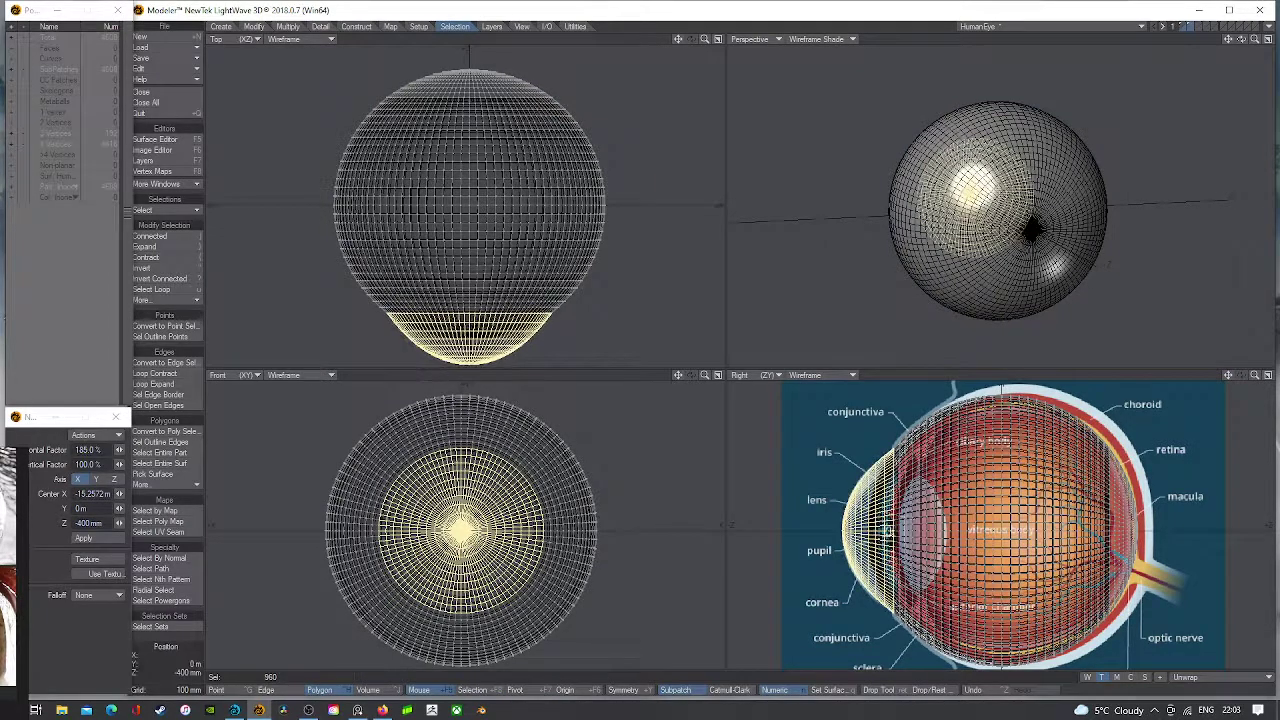
{"action": "scroll", "coordinate": [826, 556], "scroll_direction": "up", "scroll_amount": 2}
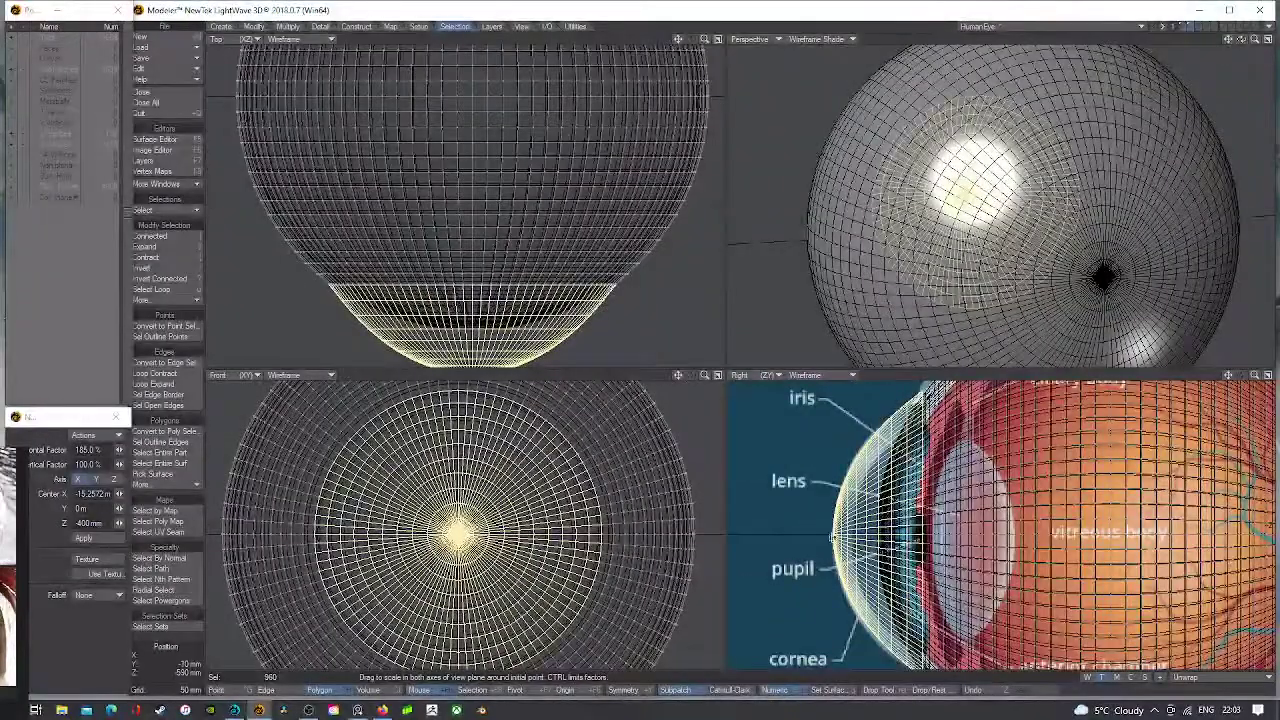
{"action": "left_click_drag", "start_coordinate": [1241, 39], "coordinate": [1152, 190]}
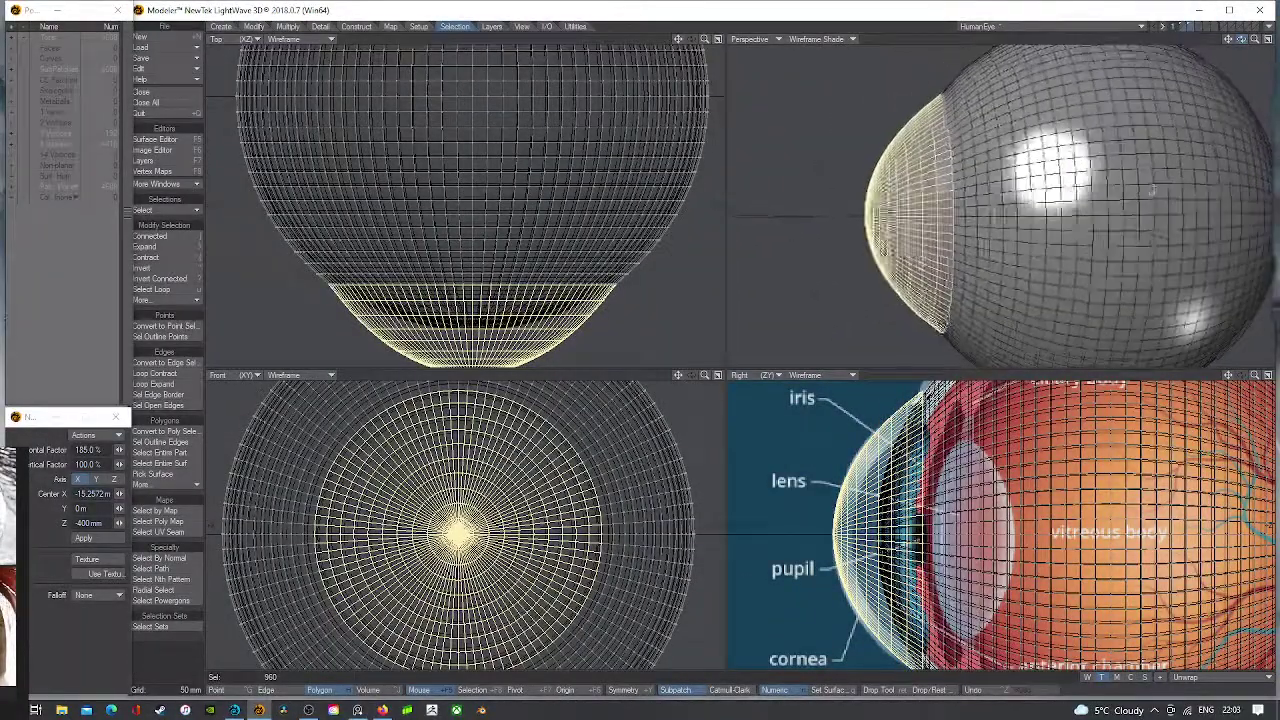
- Try moving the cap 15 mm along Z, undo the move, and squash the cap's depth to 94% about its tip
{"action": "key", "text": "t"}
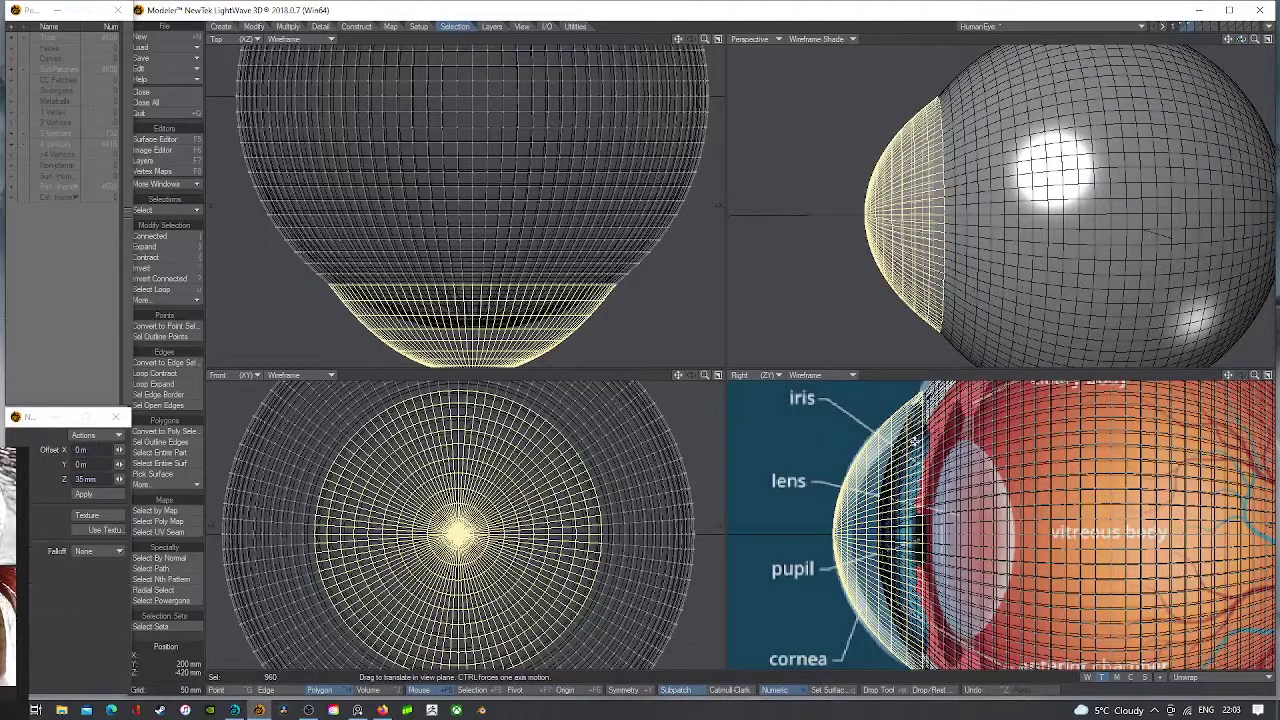
{"action": "left_click_drag", "start_coordinate": [913, 440], "coordinate": [924, 440]}
{"action": "key", "text": "u"}
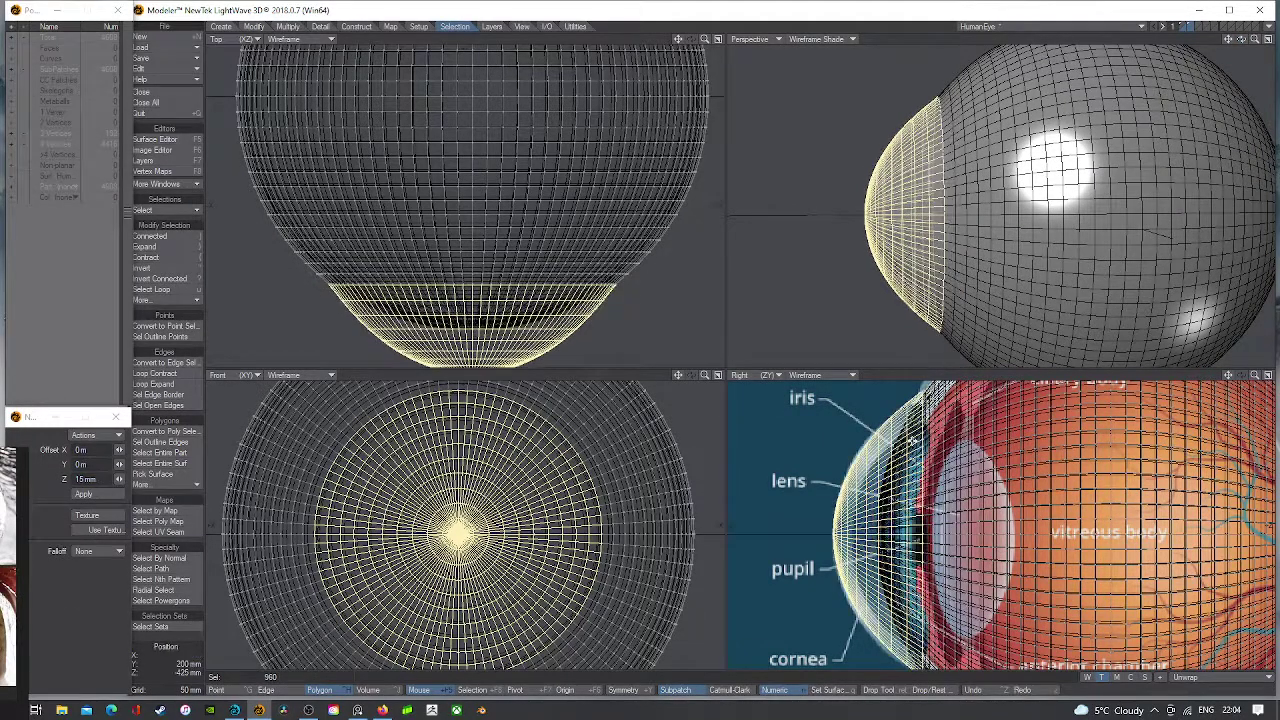
{"action": "left_click", "coordinate": [912, 440]}
{"action": "key", "text": "h"}
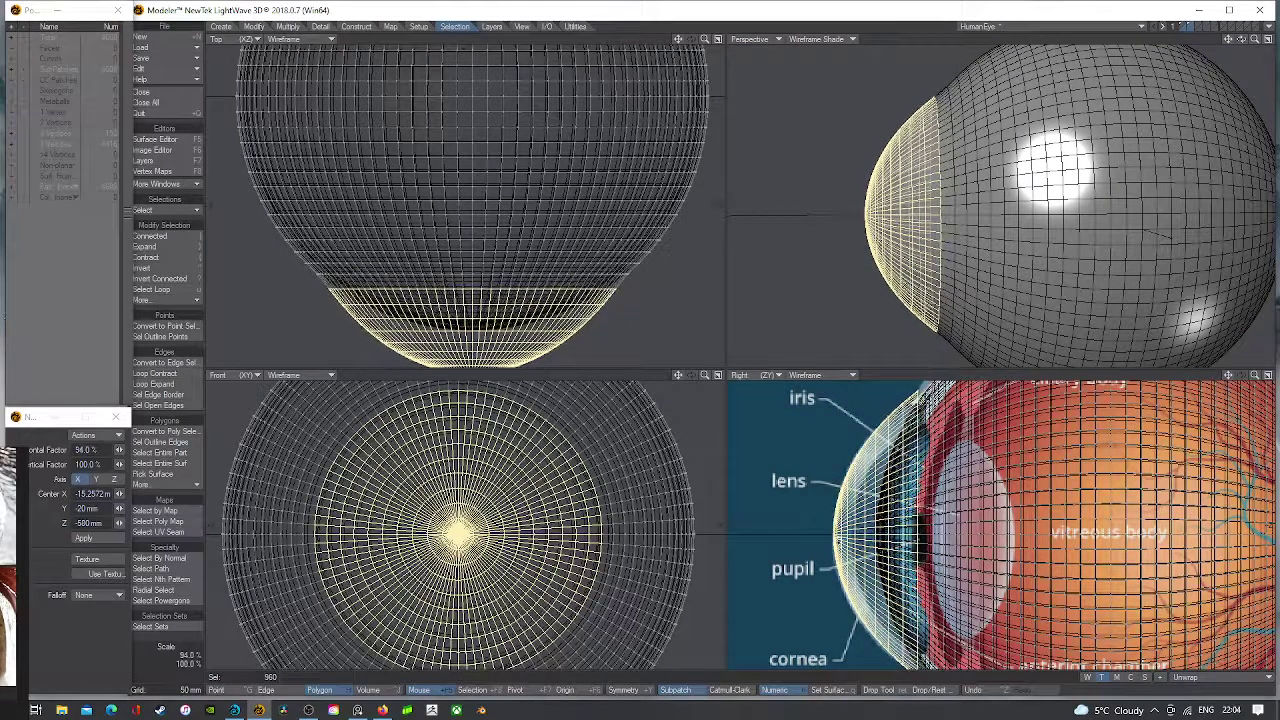
- Move the cap 10 mm along Z, stretch its depth to 105% about Z -400 mm, and deselect it
{"action": "key", "text": "t"}
{"action": "left_click_drag", "start_coordinate": [912, 440], "coordinate": [915, 440]}
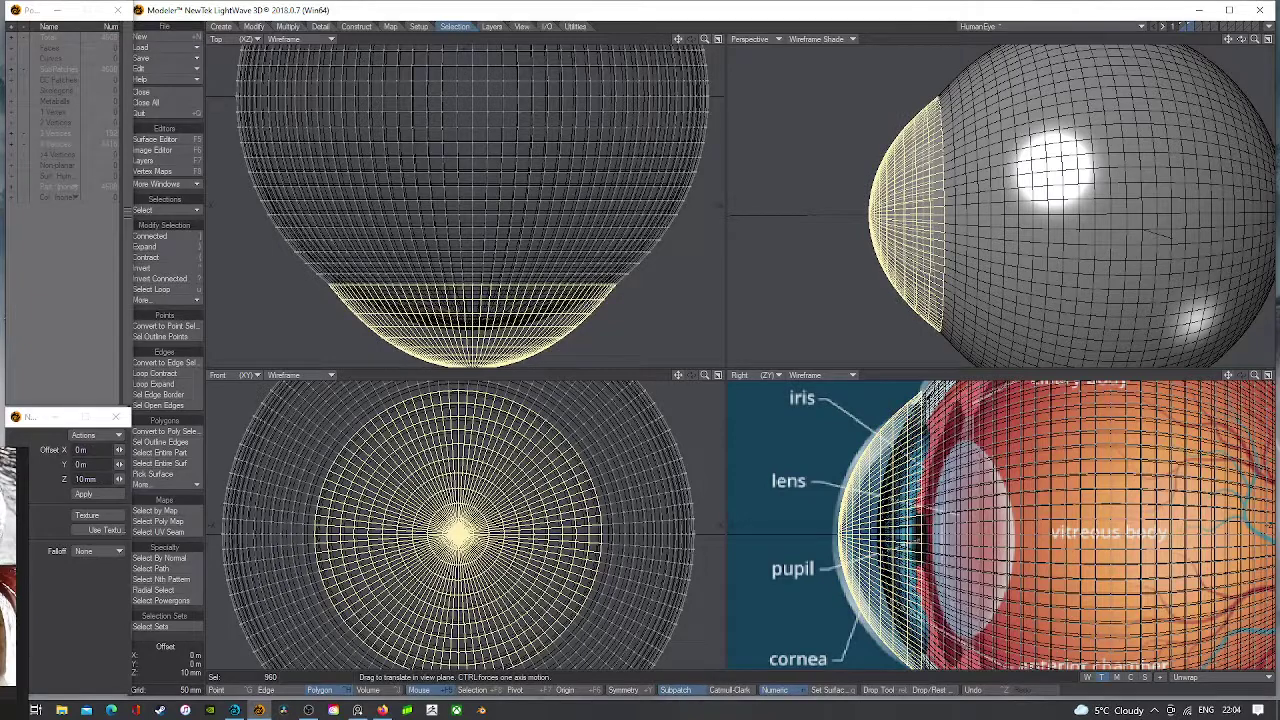
{"action": "key", "text": "h"}
{"action": "left_click_drag", "start_coordinate": [920, 537], "coordinate": [925, 537]}
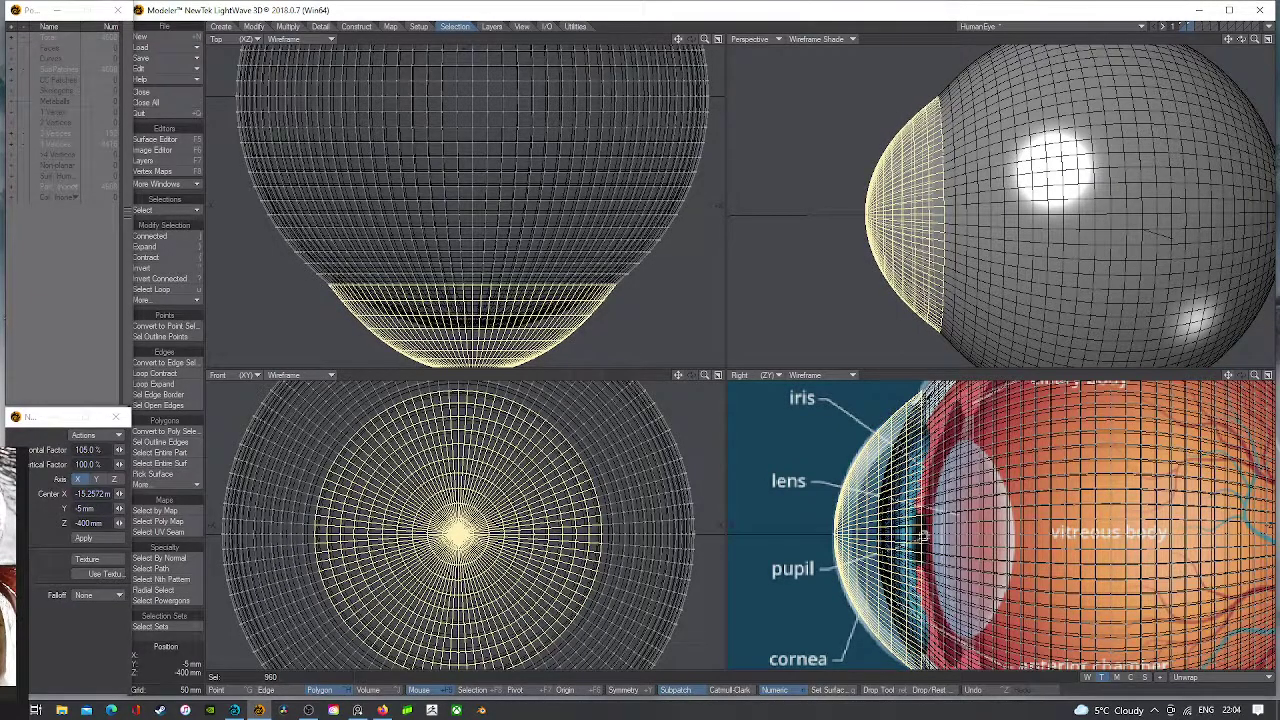
{"action": "key", "text": "Return"}
{"action": "key", "text": "slash"}
- Cut the polygon band around the cap's base once at 50% with BandSaw and select the new ring of points
{"action": "left_click_drag", "start_coordinate": [1241, 39], "coordinate": [1262, 41]}
{"action": "left_click_drag", "start_coordinate": [965, 92], "coordinate": [977, 105]}
{"action": "key", "text": "u"}
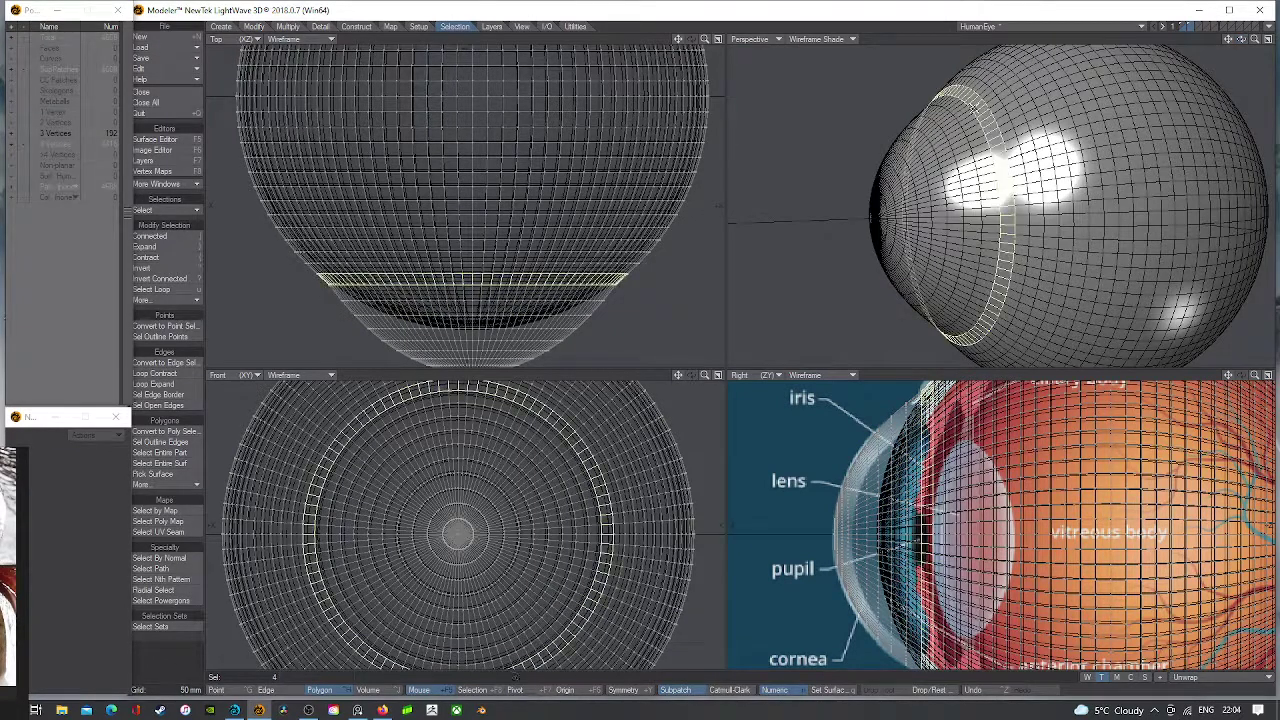
{"action": "key", "text": "shift+q"}
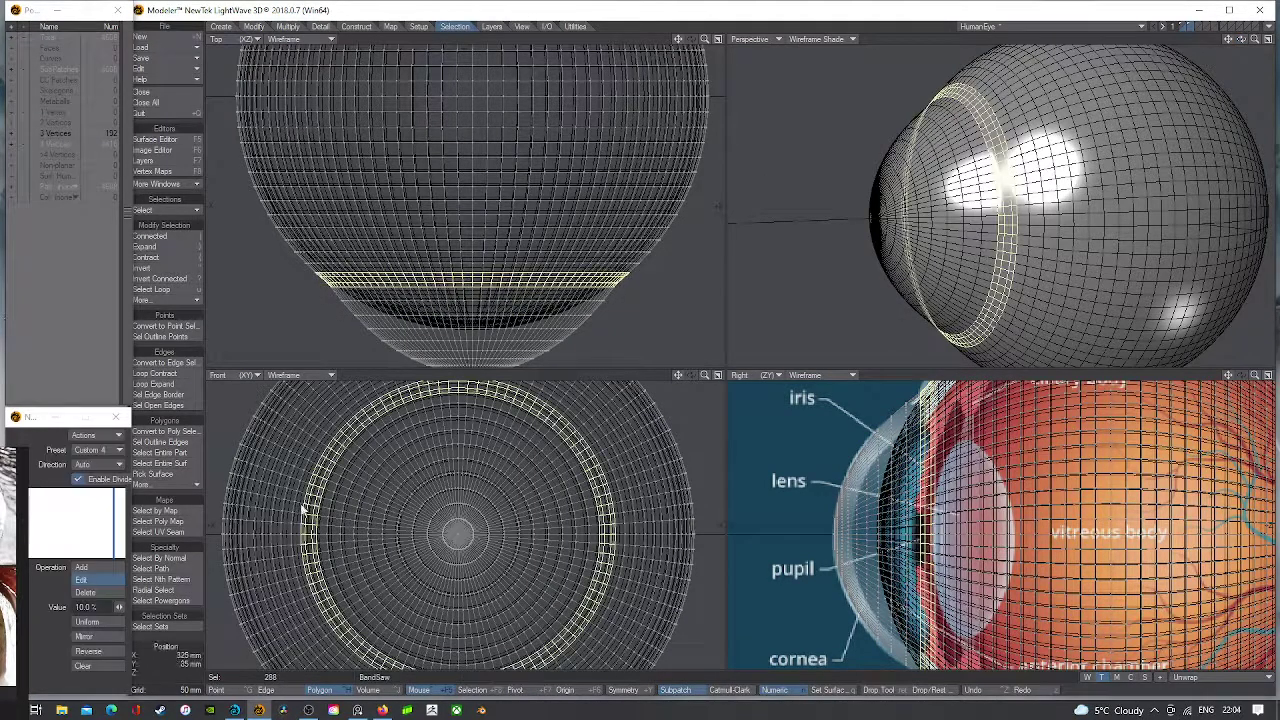
{"action": "left_click", "coordinate": [95, 666]}
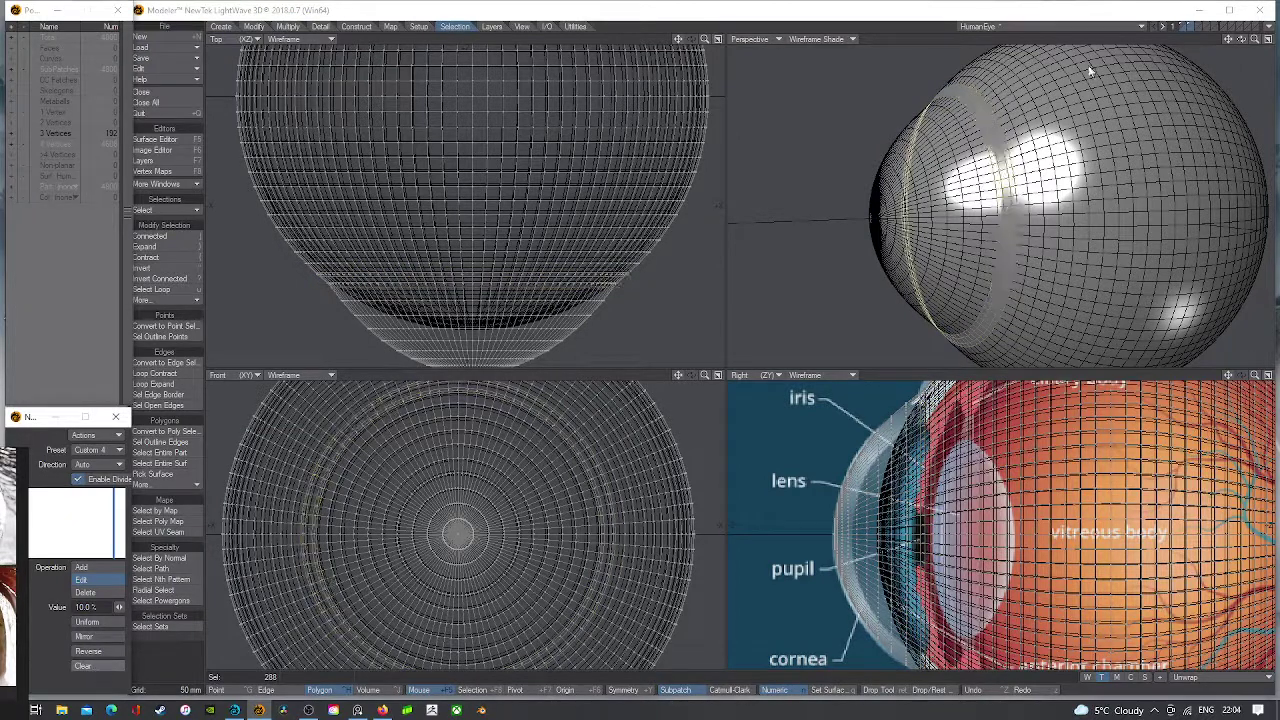
{"action": "key", "text": "ctrl+z"}
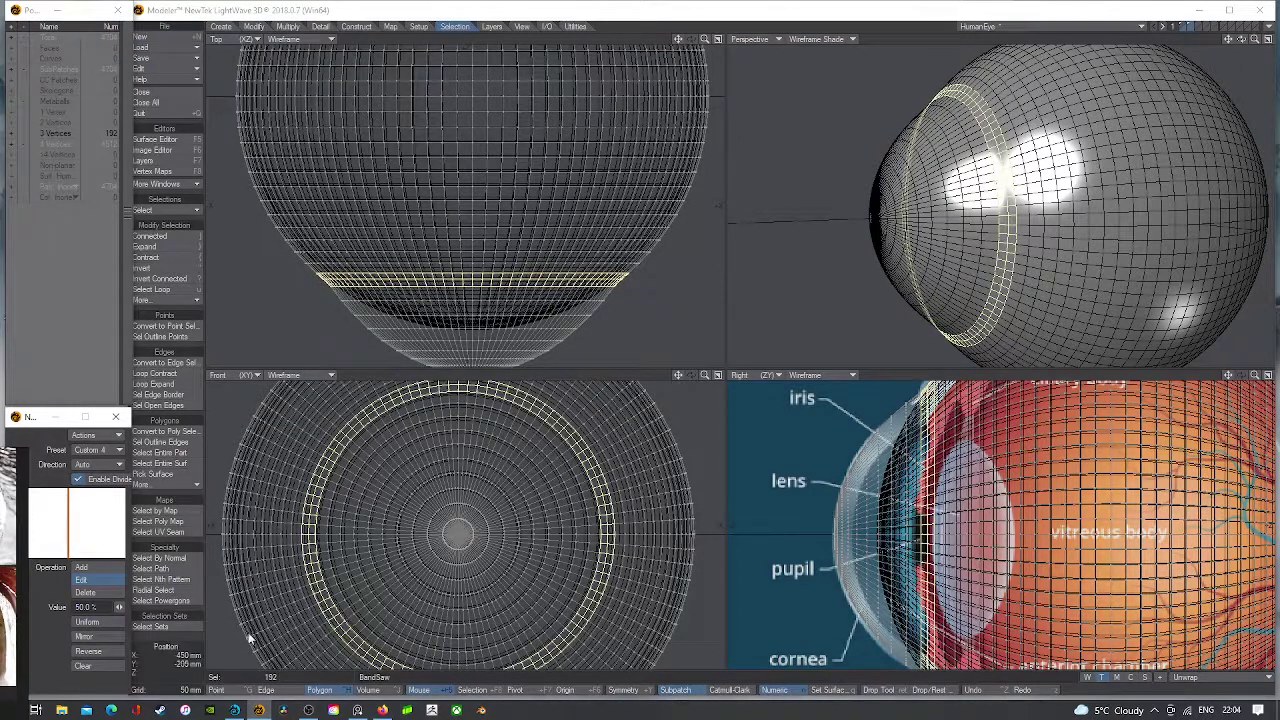
{"action": "key", "text": "ctrl+g"}
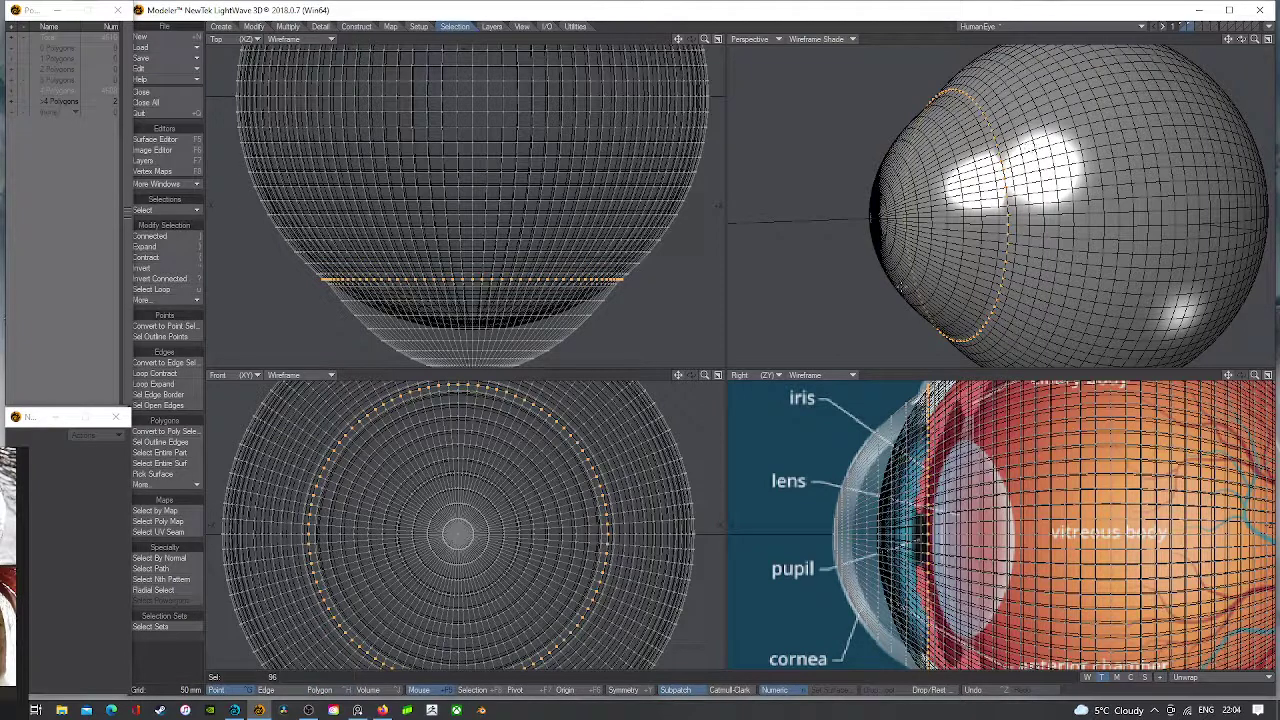
- Scale the ring of points to 98% with the action centre set to Selection, forming a shallow groove, and deselect it
{"action": "key", "text": "shift+h"}
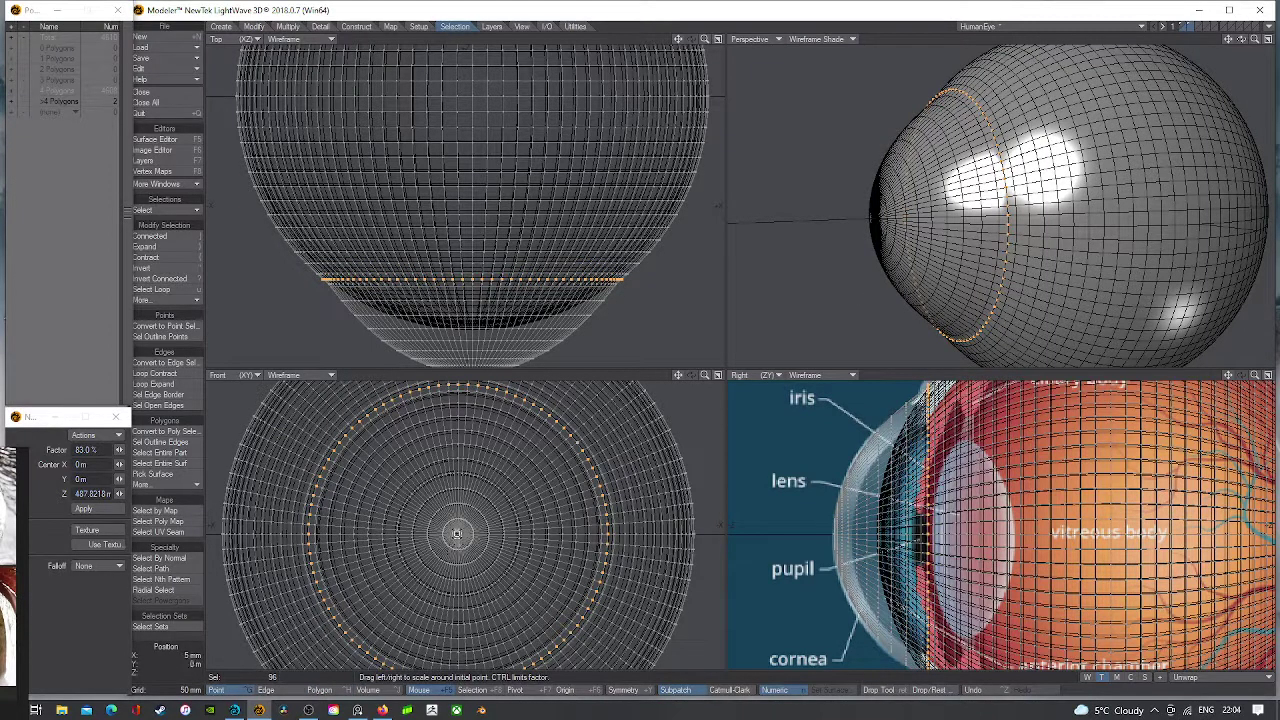
{"action": "left_click_drag", "start_coordinate": [457, 533], "coordinate": [454, 533]}
{"action": "key", "text": "ctrl+z"}
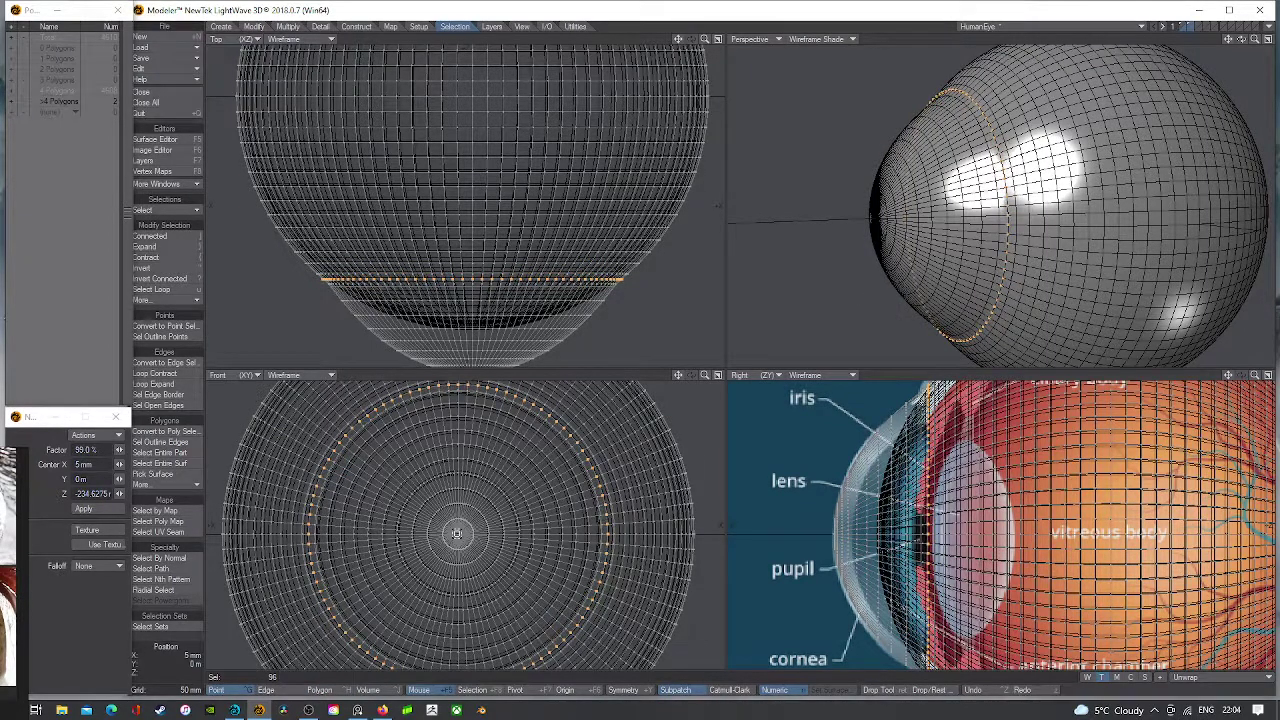
{"action": "key", "text": "shift+F6"}
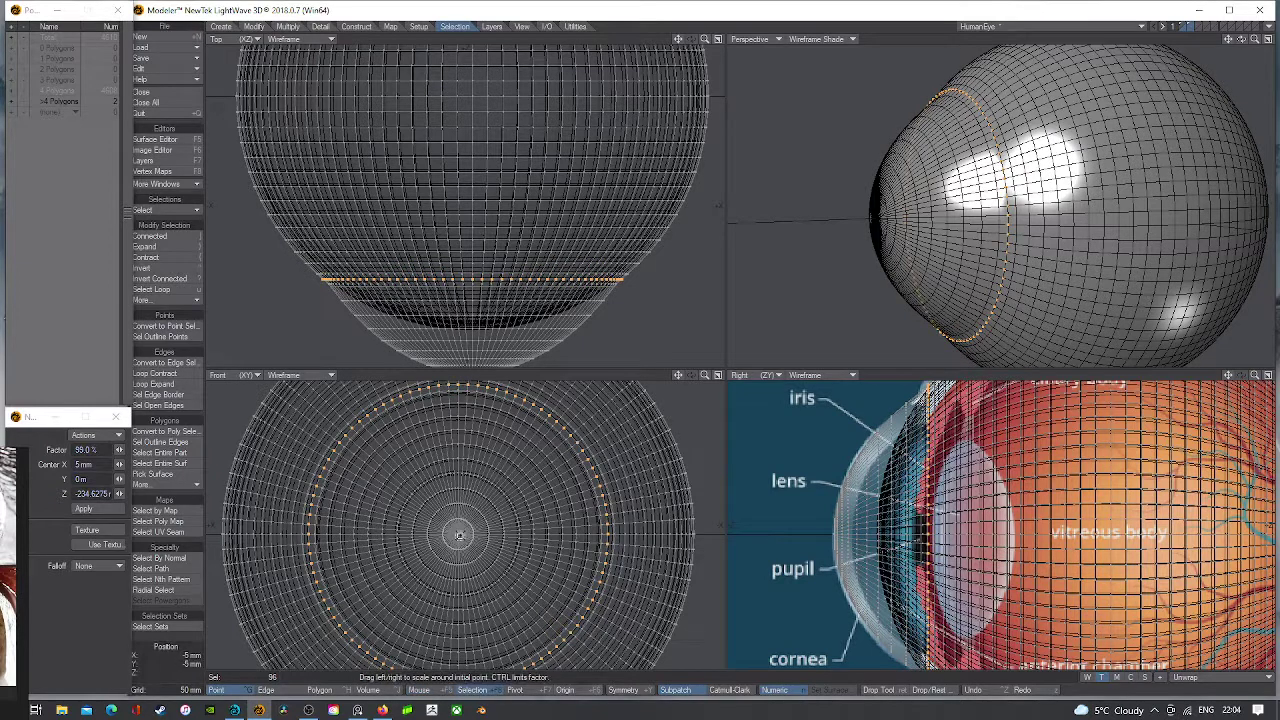
{"action": "left_click_drag", "start_coordinate": [457, 533], "coordinate": [451, 533]}
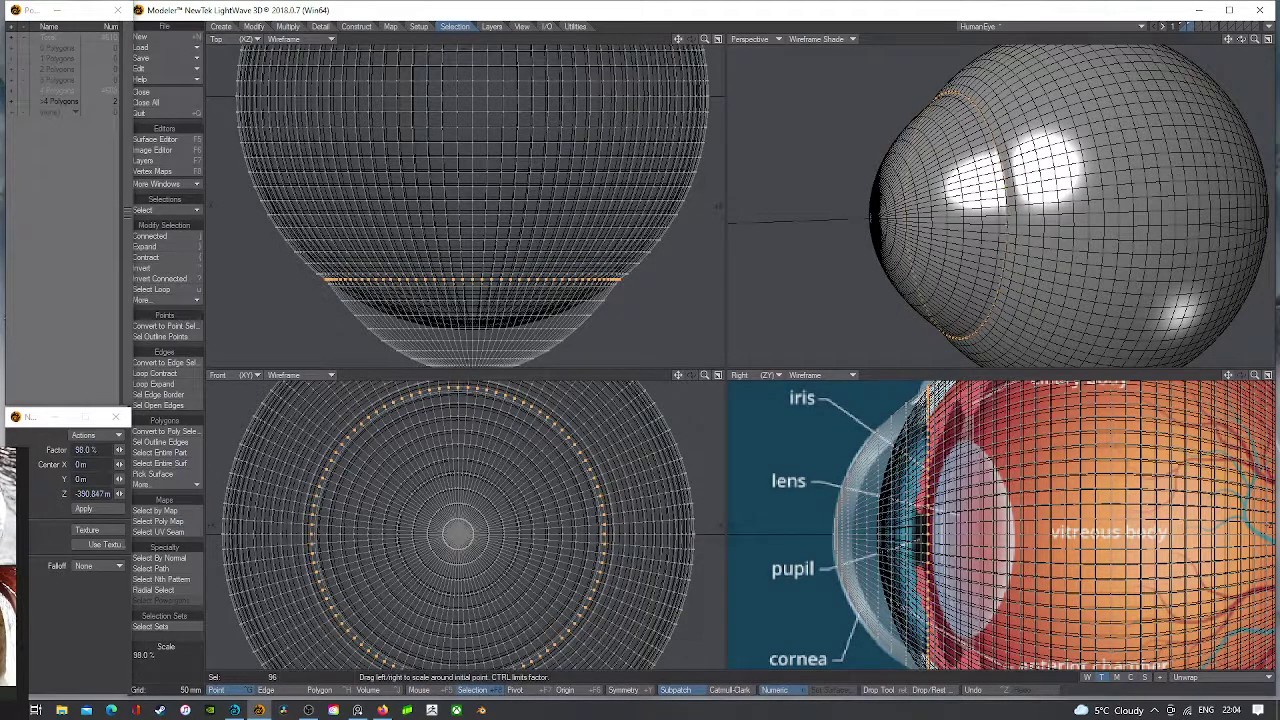
{"action": "key", "text": "space"}
{"action": "key", "text": "slash"}
- Set the Perspective viewport's shading to Texture and inspect the cornea bulge and groove from other angles
{"action": "left_click", "coordinate": [815, 39]}
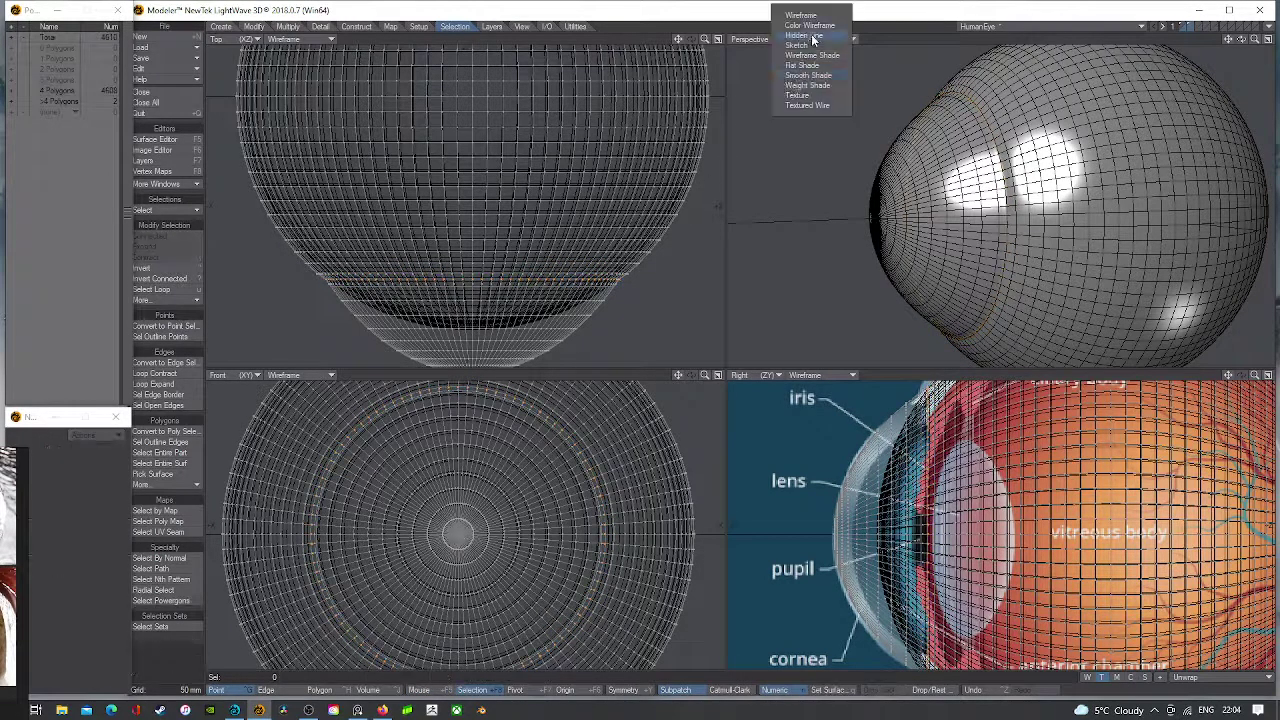
{"action": "left_click", "coordinate": [787, 93]}
{"action": "left_click", "coordinate": [1190, 30]}
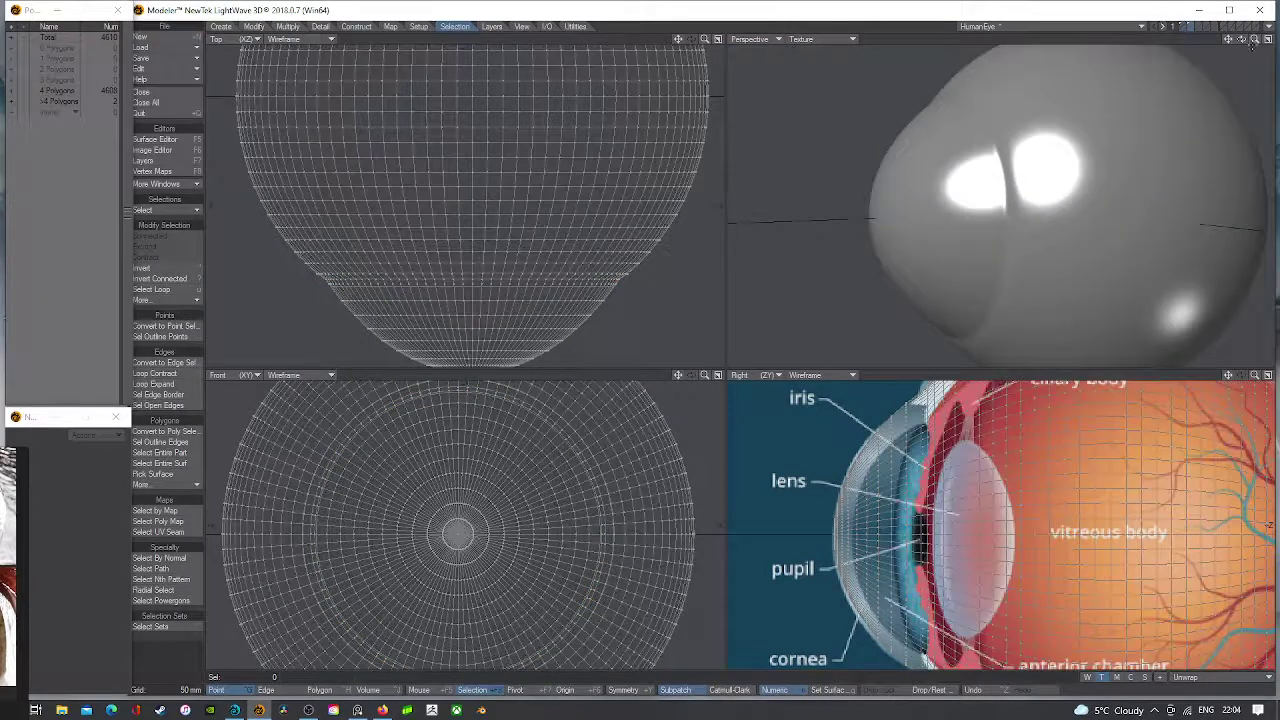
{"action": "mouse_move", "coordinate": [1242, 39]}
{"action": "left_mouse_down"}
{"action": "mouse_move", "coordinate": [1268, 46]}
{"action": "mouse_move", "coordinate": [1205, 40]}
{"action": "mouse_move", "coordinate": [1247, 46]}
{"action": "left_mouse_up"}
{"action": "key", "text": "u"}
{"action": "key", "text": "slash"}
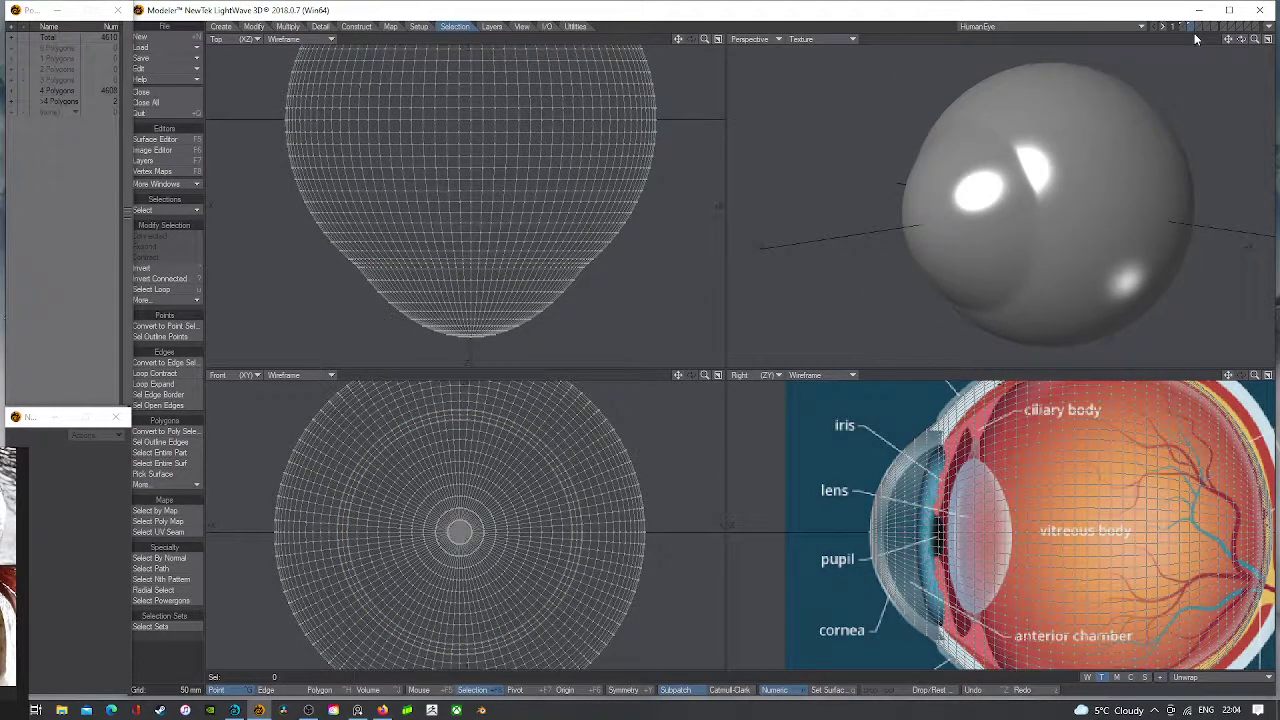
- Assign a new surface named HumanEye_Cornea to the outer ball and check it in the Surface Editor
{"action": "key", "text": "q"}
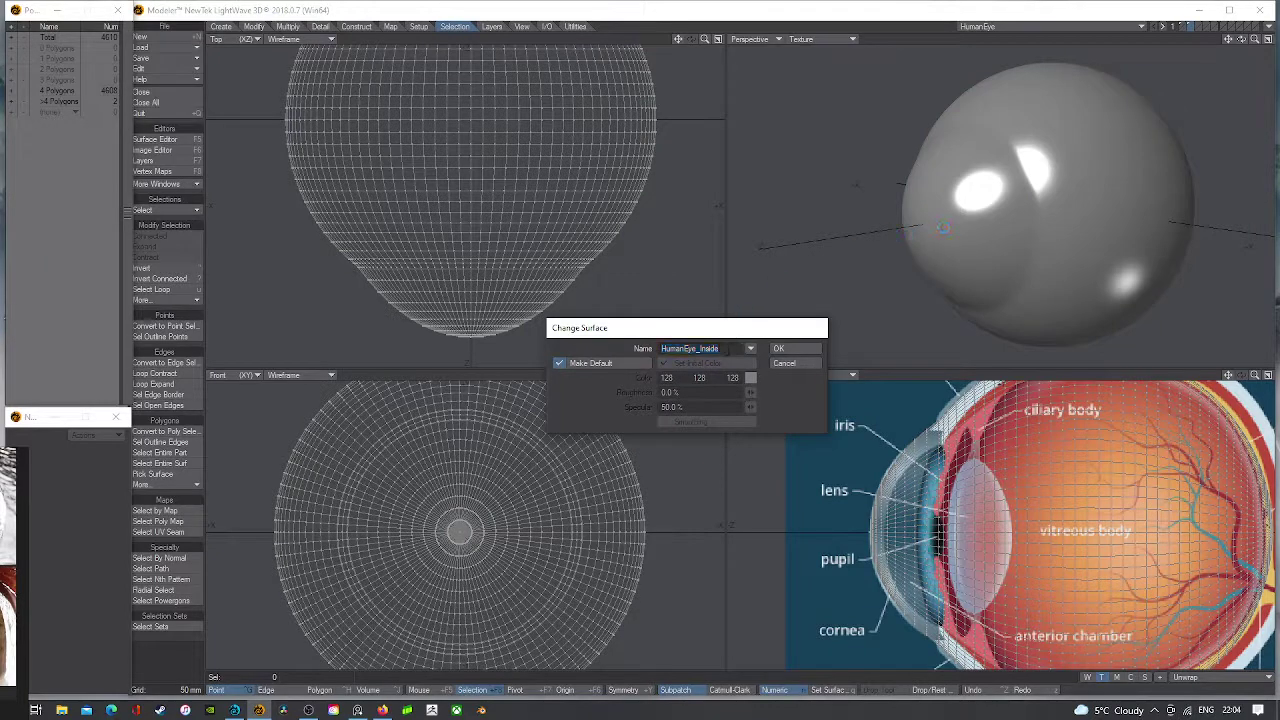
{"action": "key", "text": "BackSpace"}
{"action": "key", "text": "BackSpace"}
{"action": "key", "text": "BackSpace"}
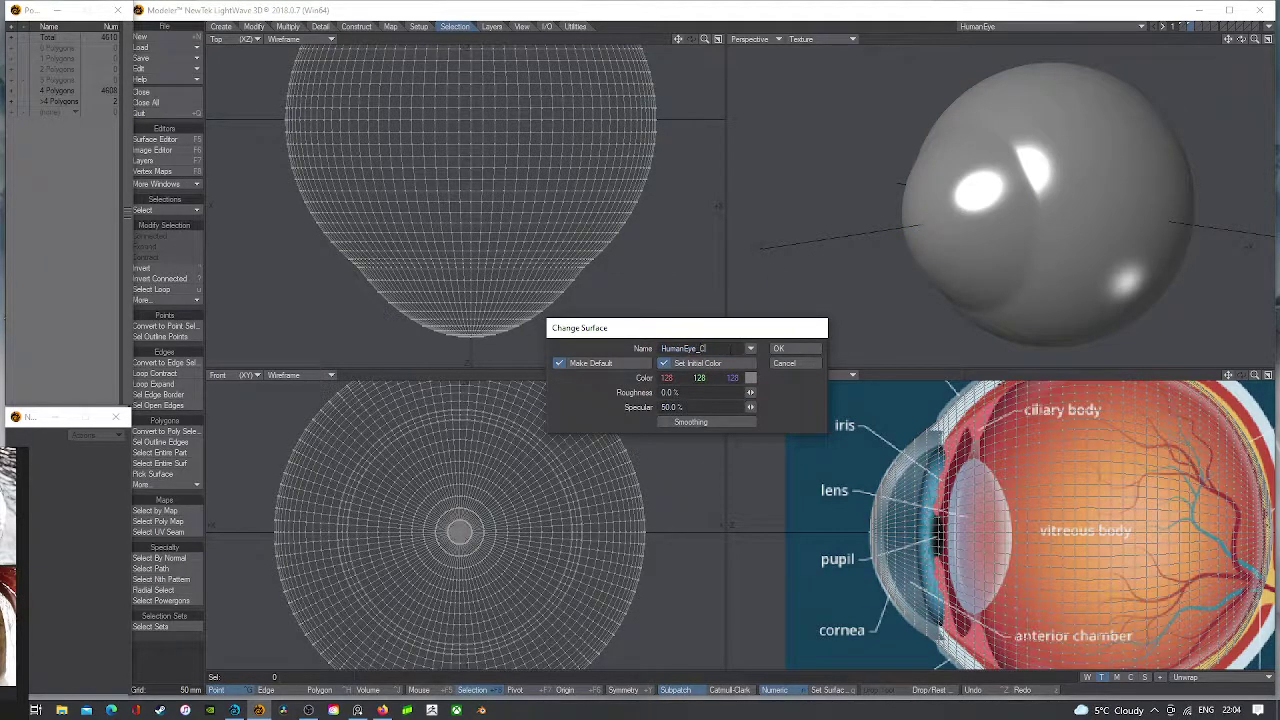
{"action": "type", "text": "Corne"}
{"action": "key", "text": "Return"}
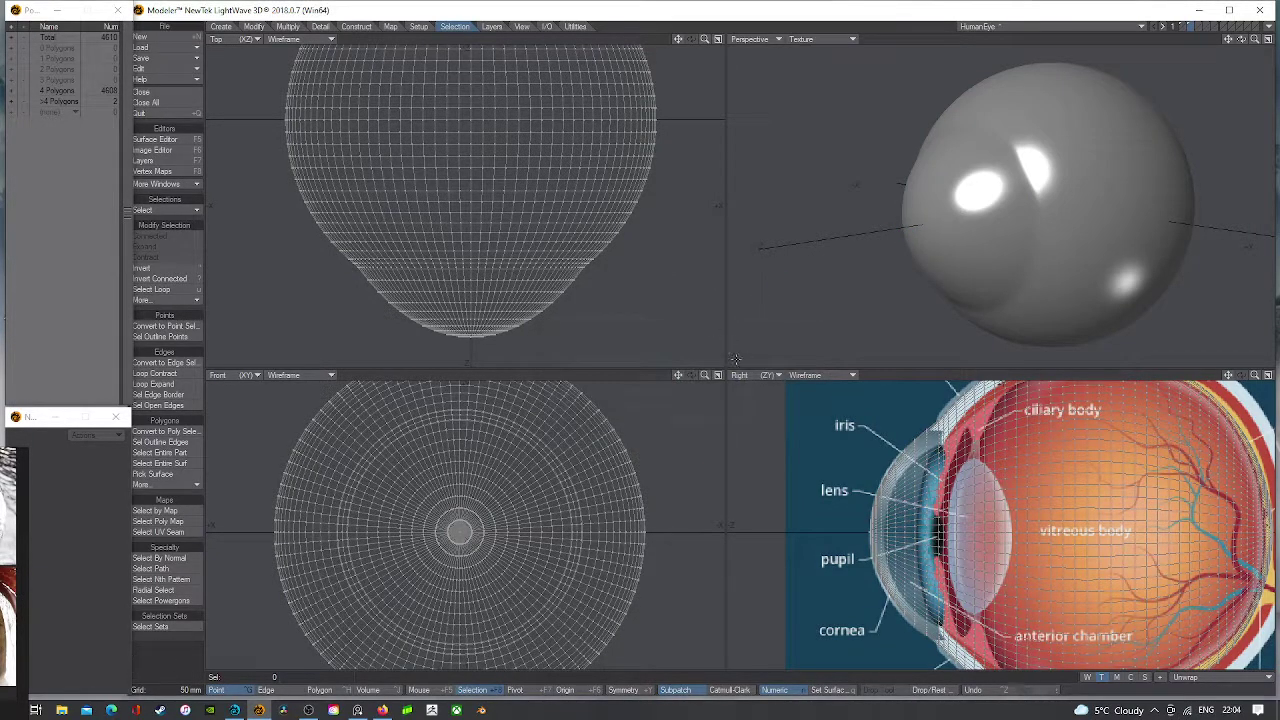
{"action": "left_click", "coordinate": [165, 139]}
{"action": "left_click_drag", "start_coordinate": [248, 110], "coordinate": [431, 122]}
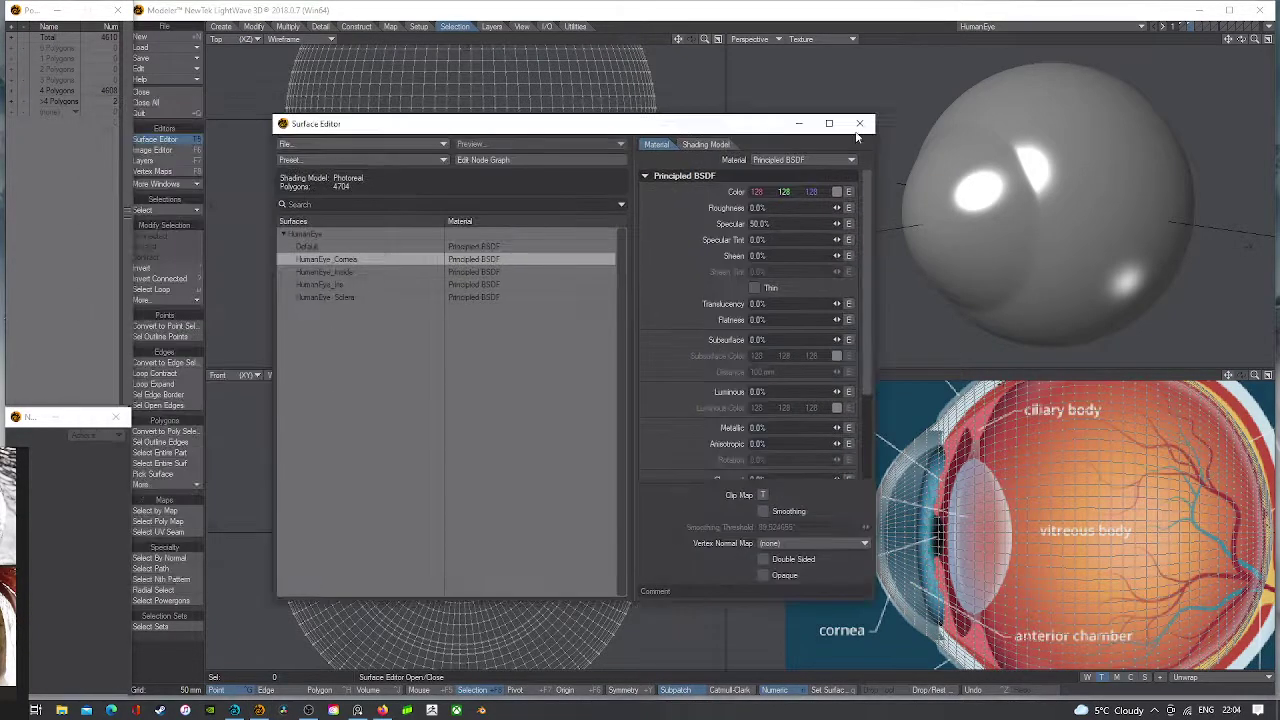
{"action": "left_click", "coordinate": [857, 120]}
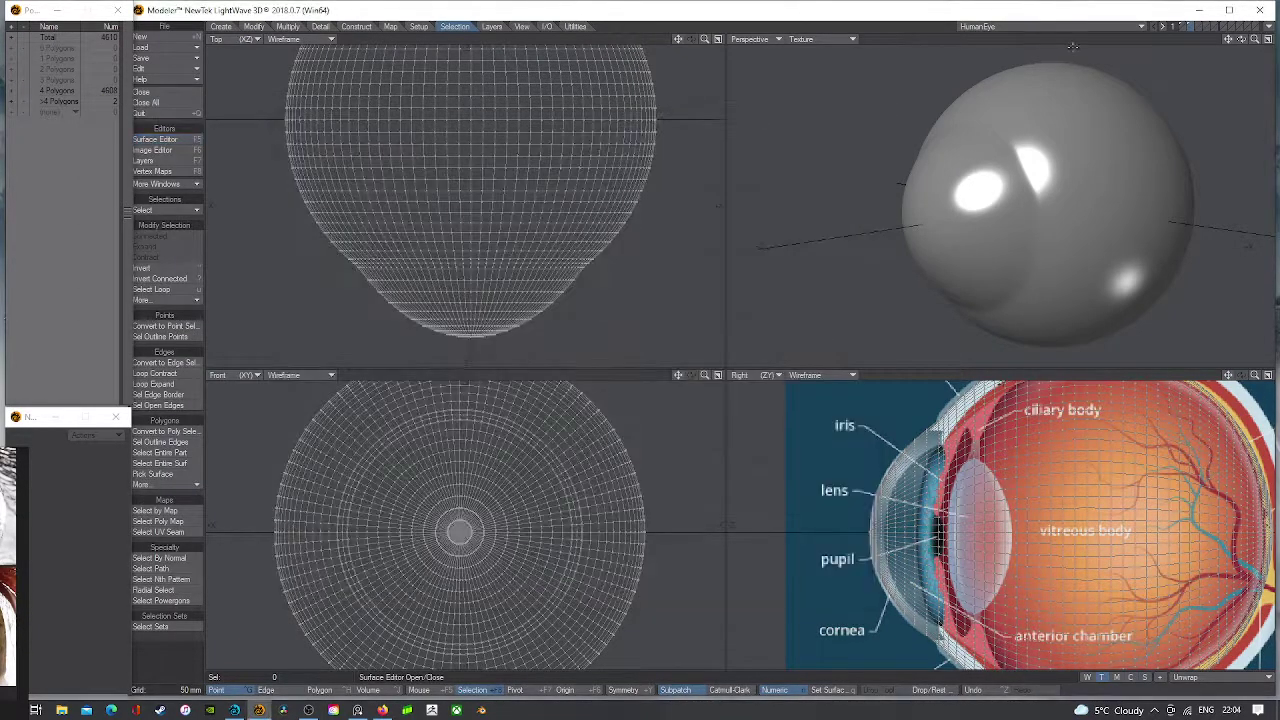
- Rename the first layer, which holds the inner eyeball, as HumanEye
{"action": "left_click", "coordinate": [160, 161]}
{"action": "double_click", "coordinate": [680, 308]}
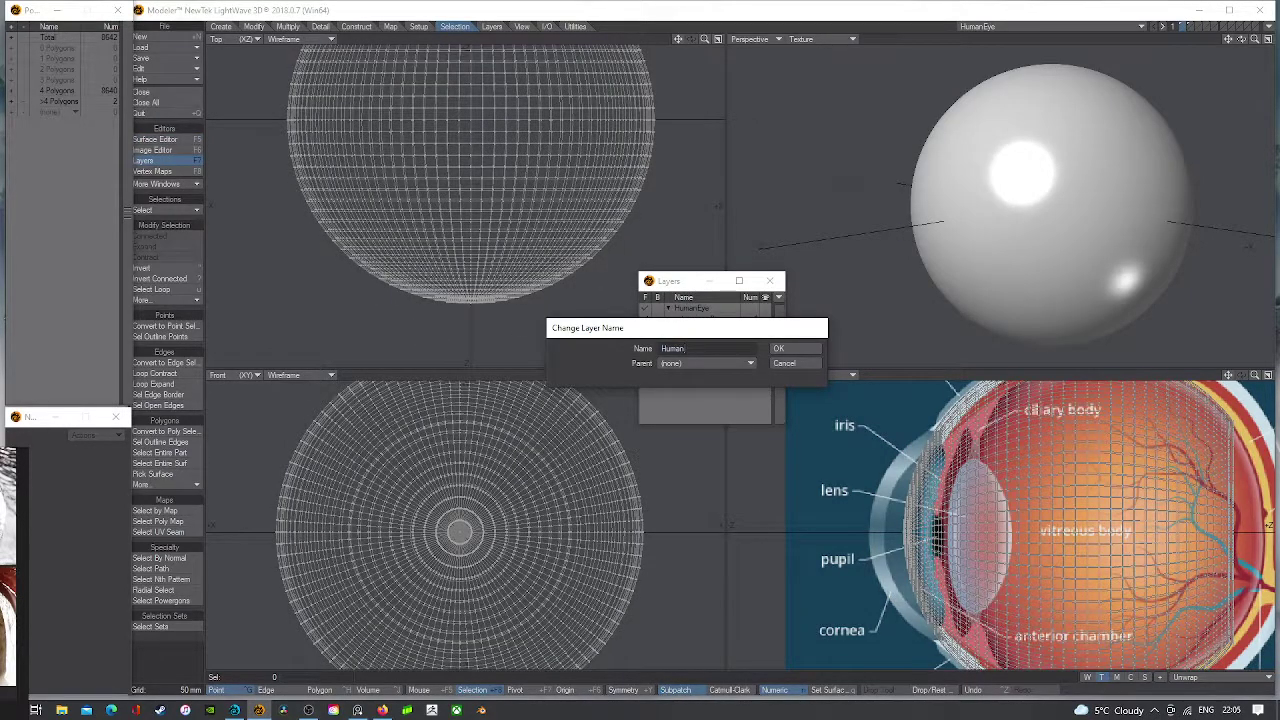
{"action": "key", "text": "Return"}
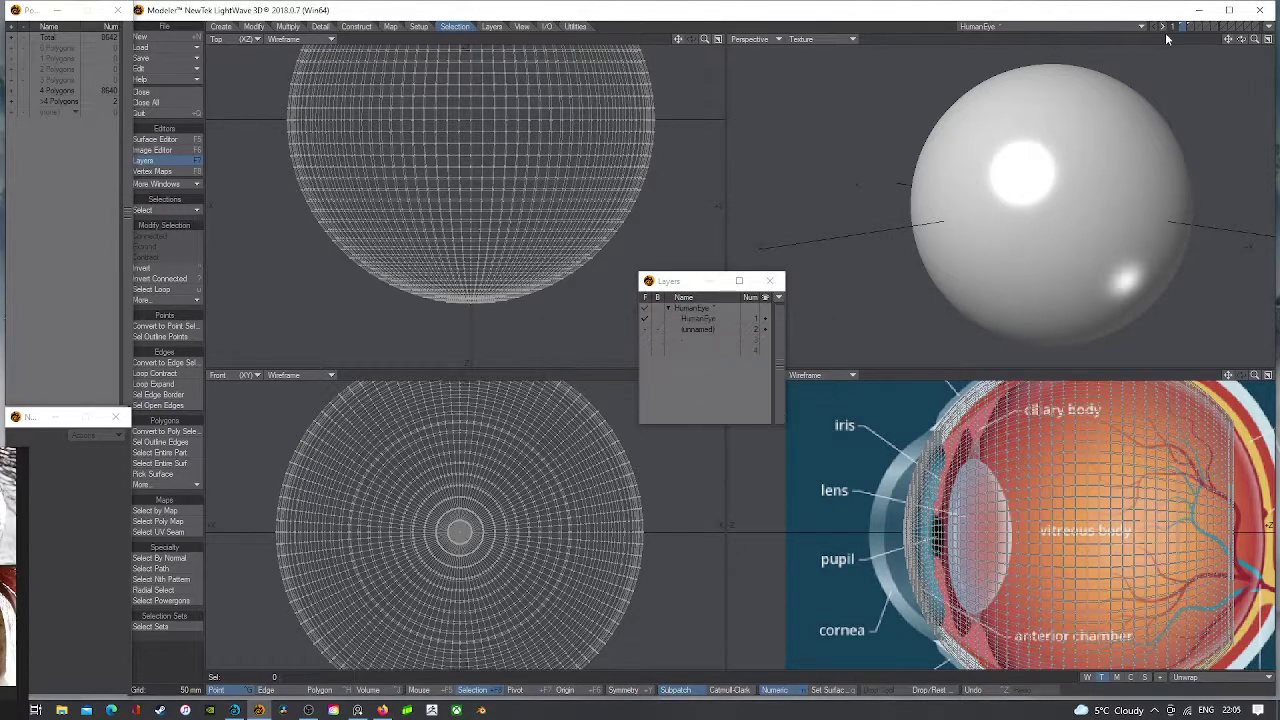
- Rename the outer ball's layer as Cornea, set HumanEye as its parent layer, and check the object's surfaces in the Surface Editor
{"action": "double_click", "coordinate": [705, 329]}
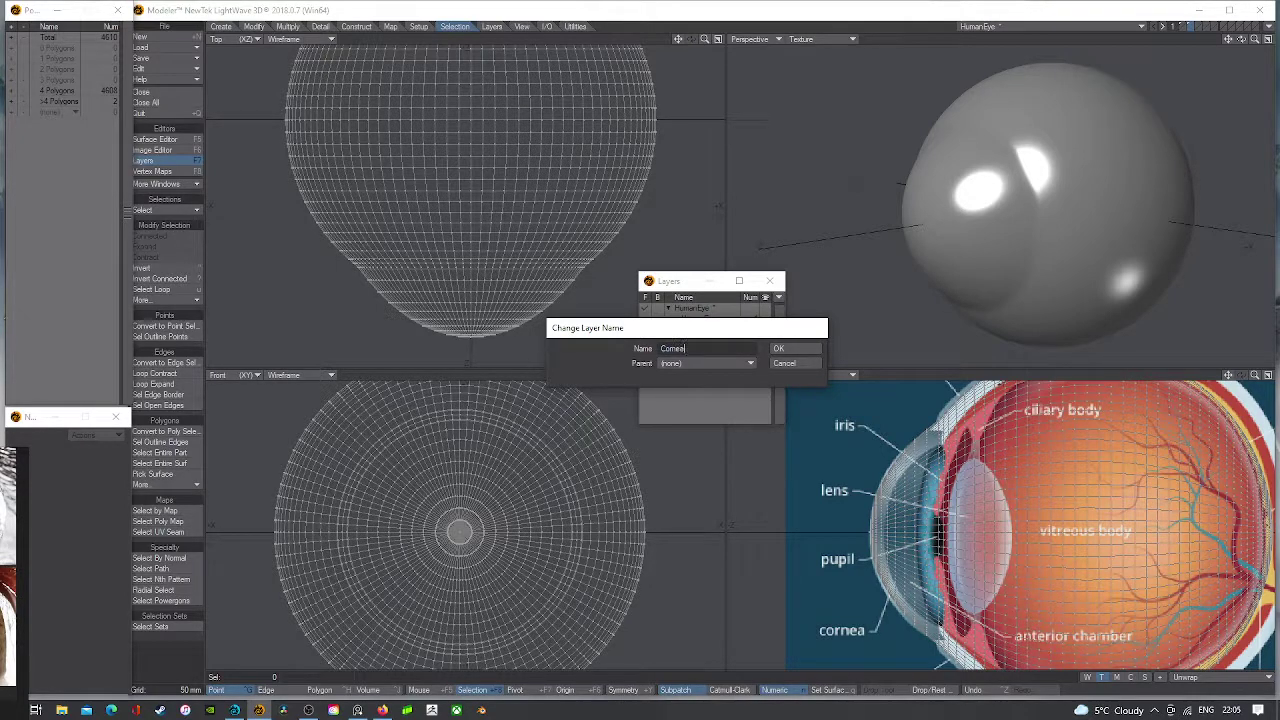
{"action": "left_click", "coordinate": [709, 364]}
{"action": "left_click", "coordinate": [712, 374]}
{"action": "left_click", "coordinate": [791, 348]}
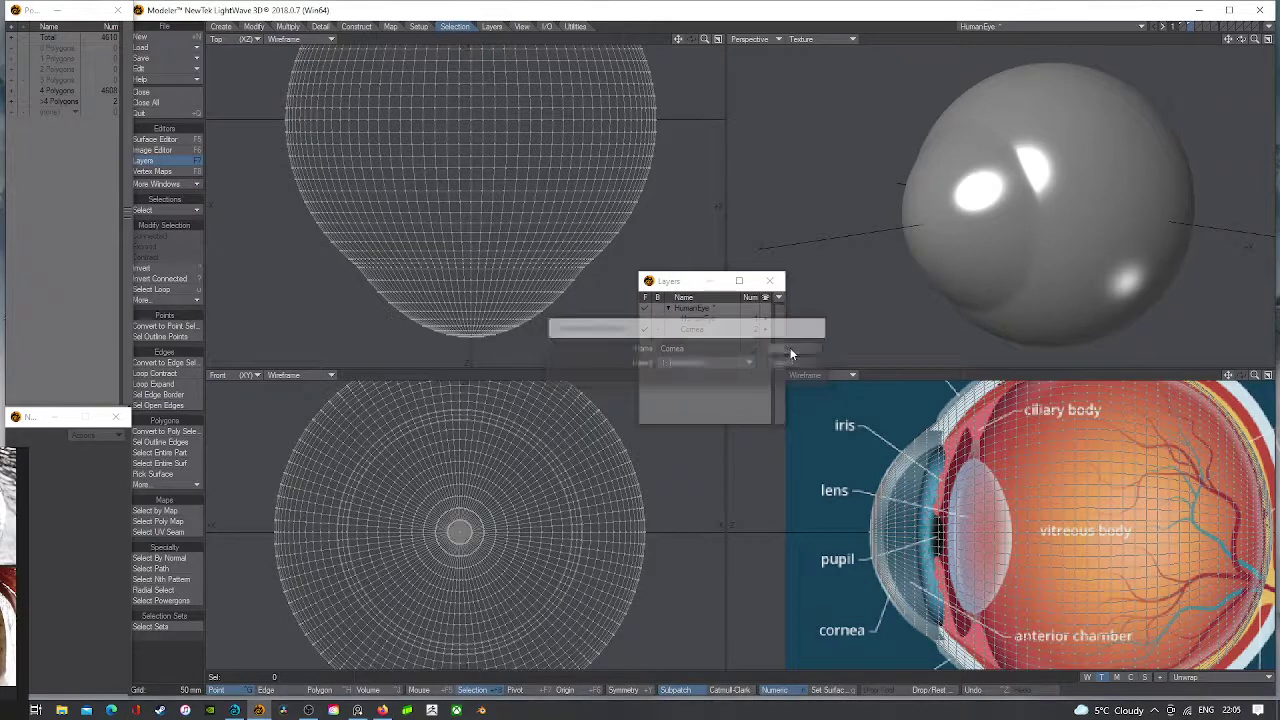
{"action": "left_click", "coordinate": [770, 281]}
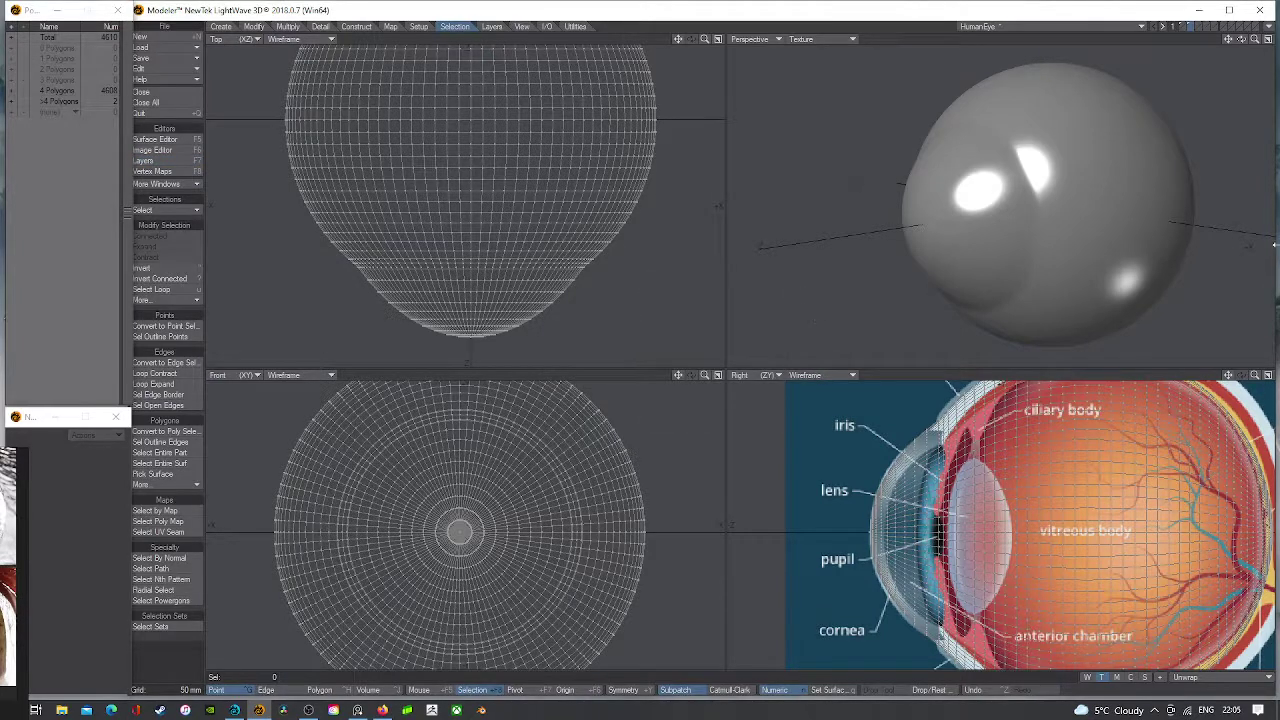
{"action": "left_click", "coordinate": [158, 140]}
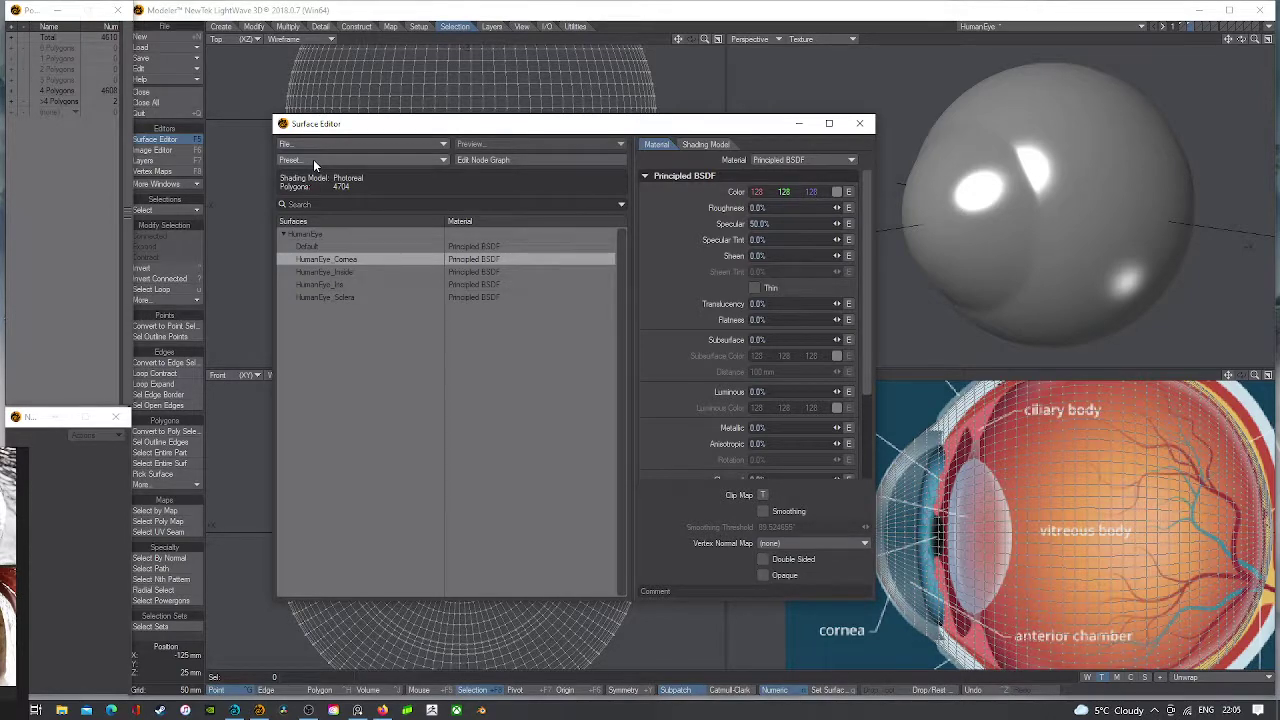
{"action": "left_click", "coordinate": [859, 123]}
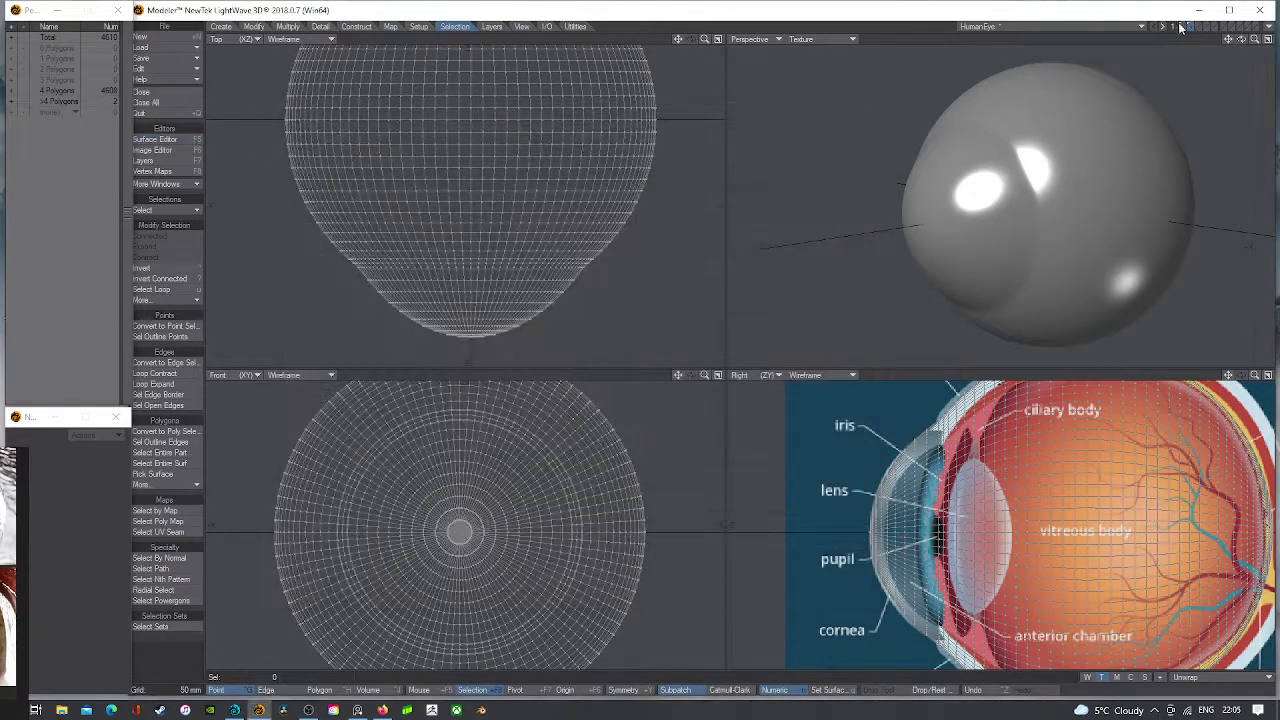
- Show only the inner eyeball layer, fit it in the views, and set the Right viewport's backdrop image to none
{"action": "left_click", "coordinate": [1183, 27]}
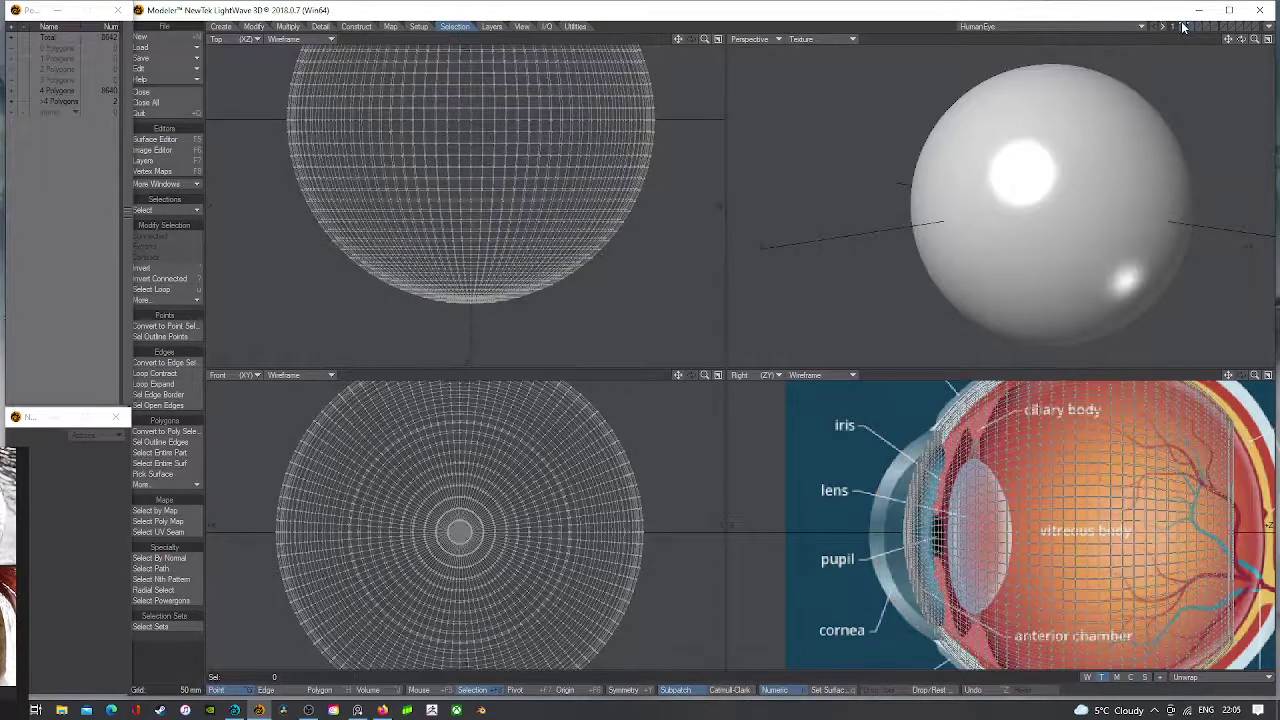
{"action": "key", "text": "a"}
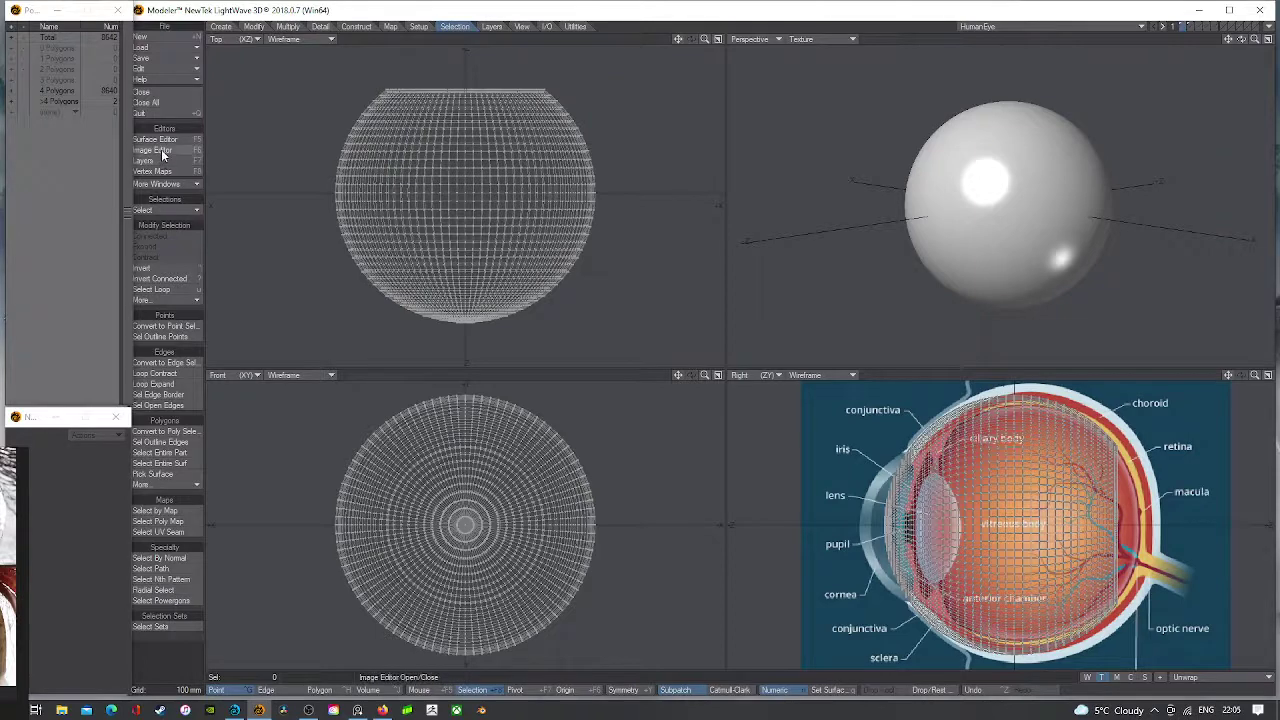
{"action": "key", "text": "d"}
{"action": "left_click", "coordinate": [795, 227]}
{"action": "left_click", "coordinate": [769, 262]}
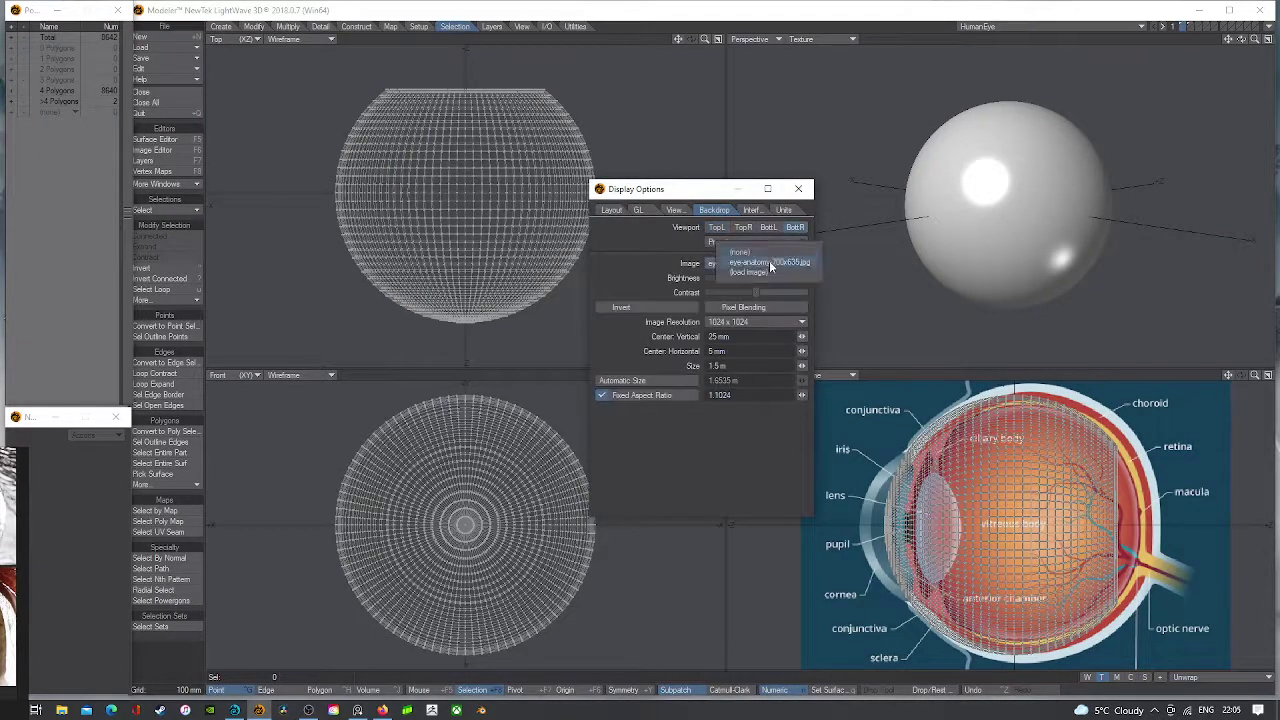
{"action": "left_click", "coordinate": [745, 249]}
{"action": "left_click", "coordinate": [798, 188]}
{"action": "left_click_drag", "start_coordinate": [1241, 39], "coordinate": [1060, 41]}
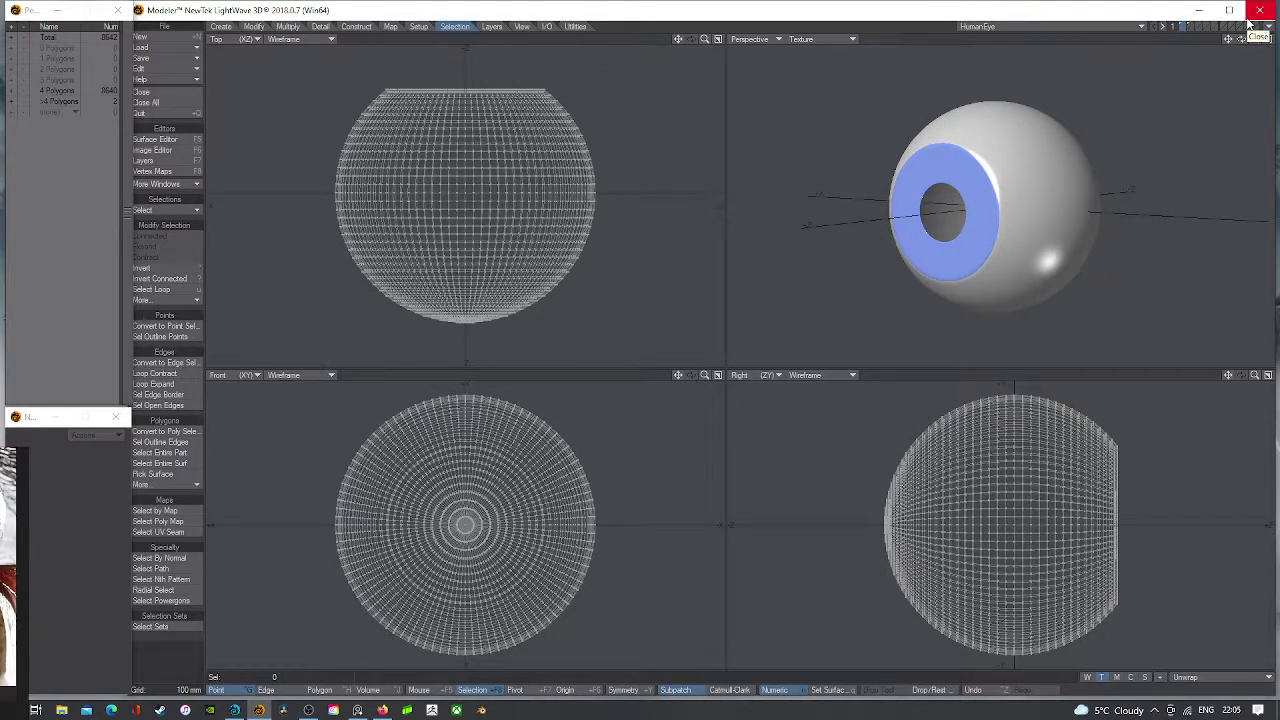
- Export the inner eyeball as HumanEye in OBJ format to the desktop's Human_Eye folder, and make Unwrap the active UV map
{"action": "left_click", "coordinate": [549, 26]}
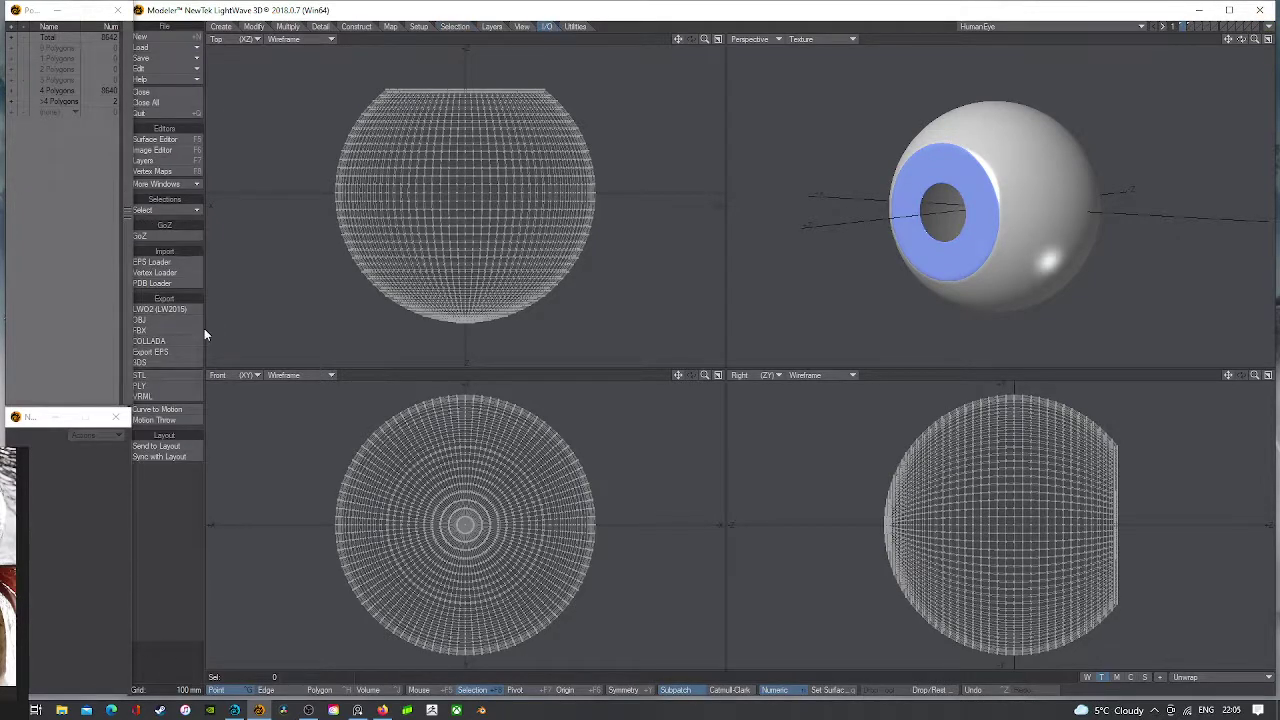
{"action": "left_click", "coordinate": [177, 320]}
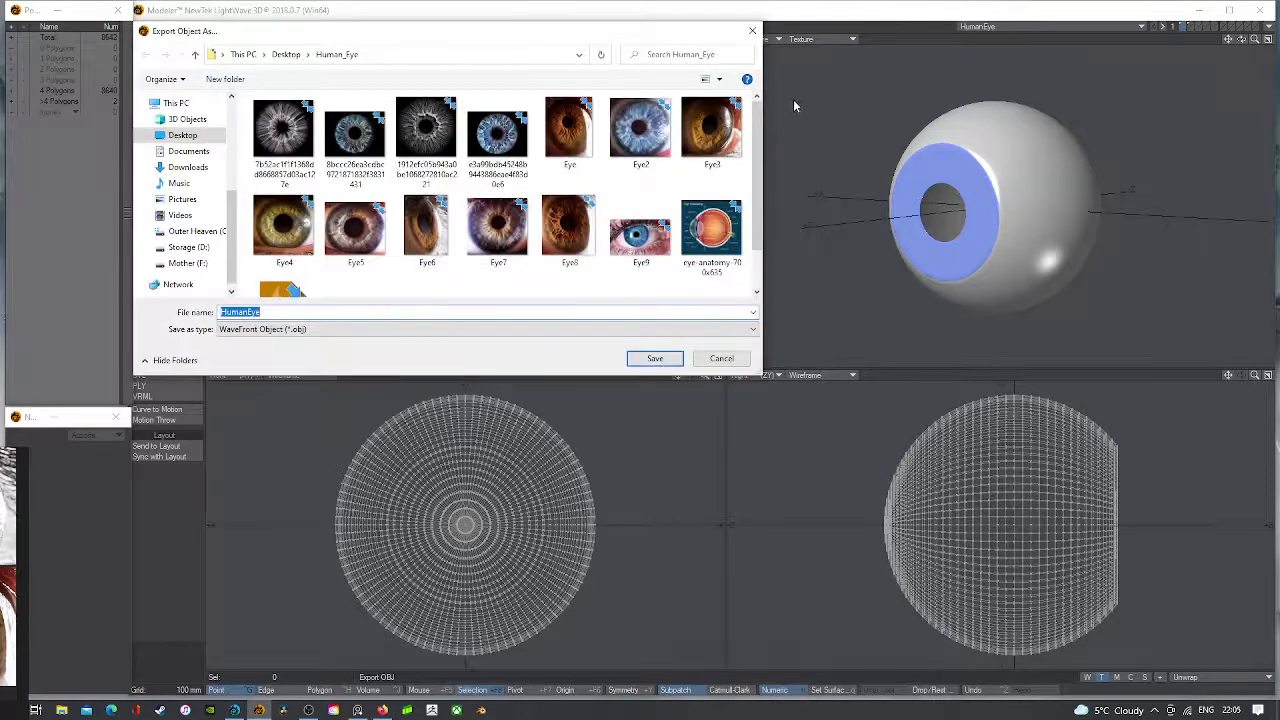
{"action": "left_click_drag", "start_coordinate": [520, 33], "coordinate": [788, 39]}
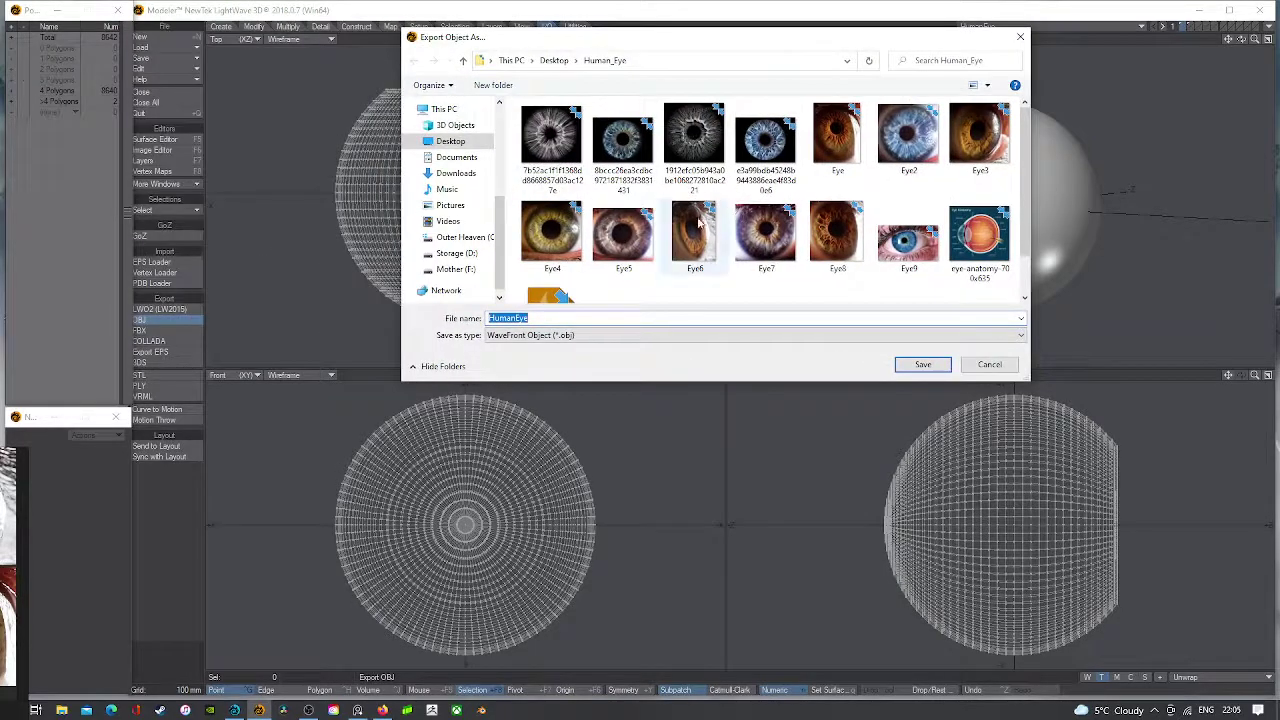
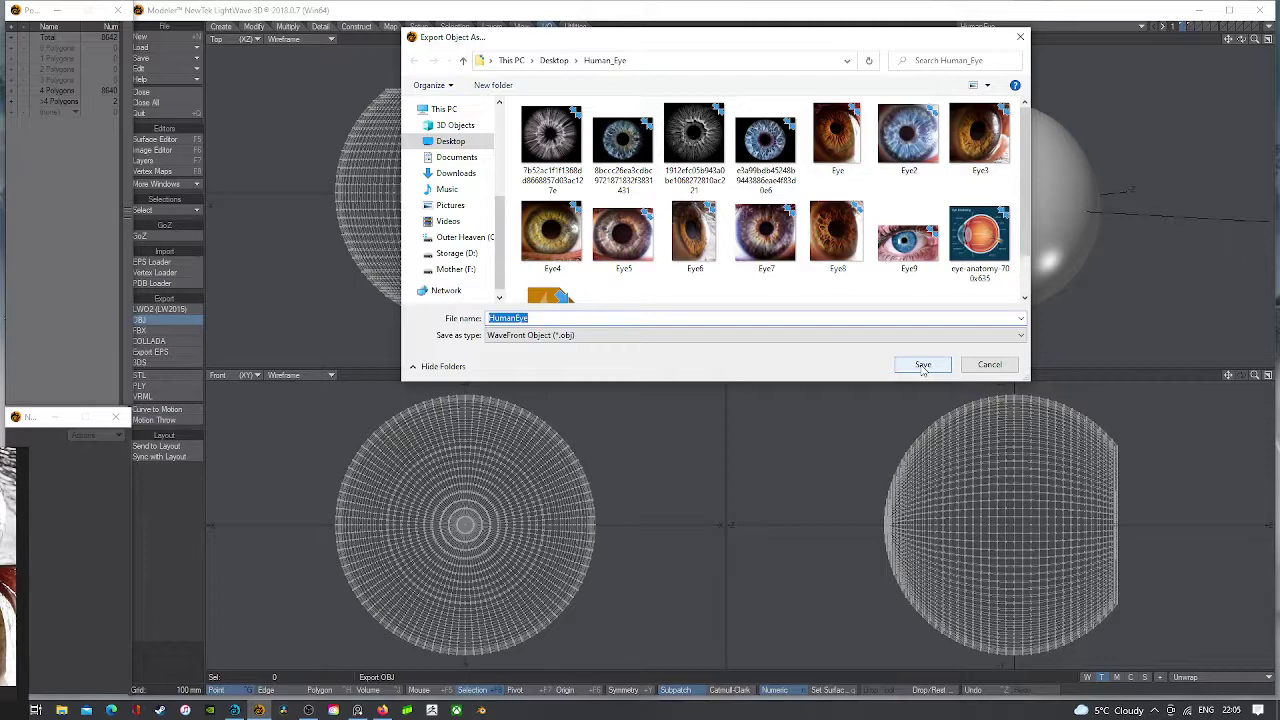
{"action": "left_click", "coordinate": [922, 366]}
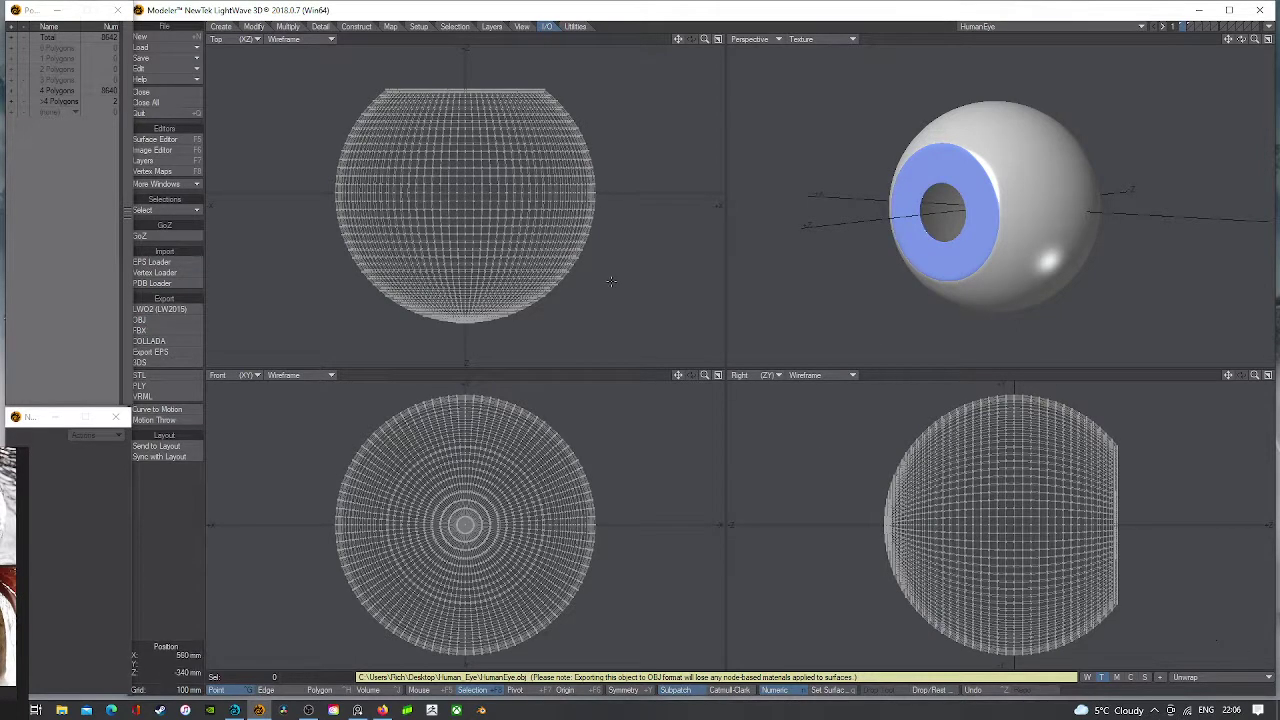
{"action": "left_click", "coordinate": [1236, 679]}
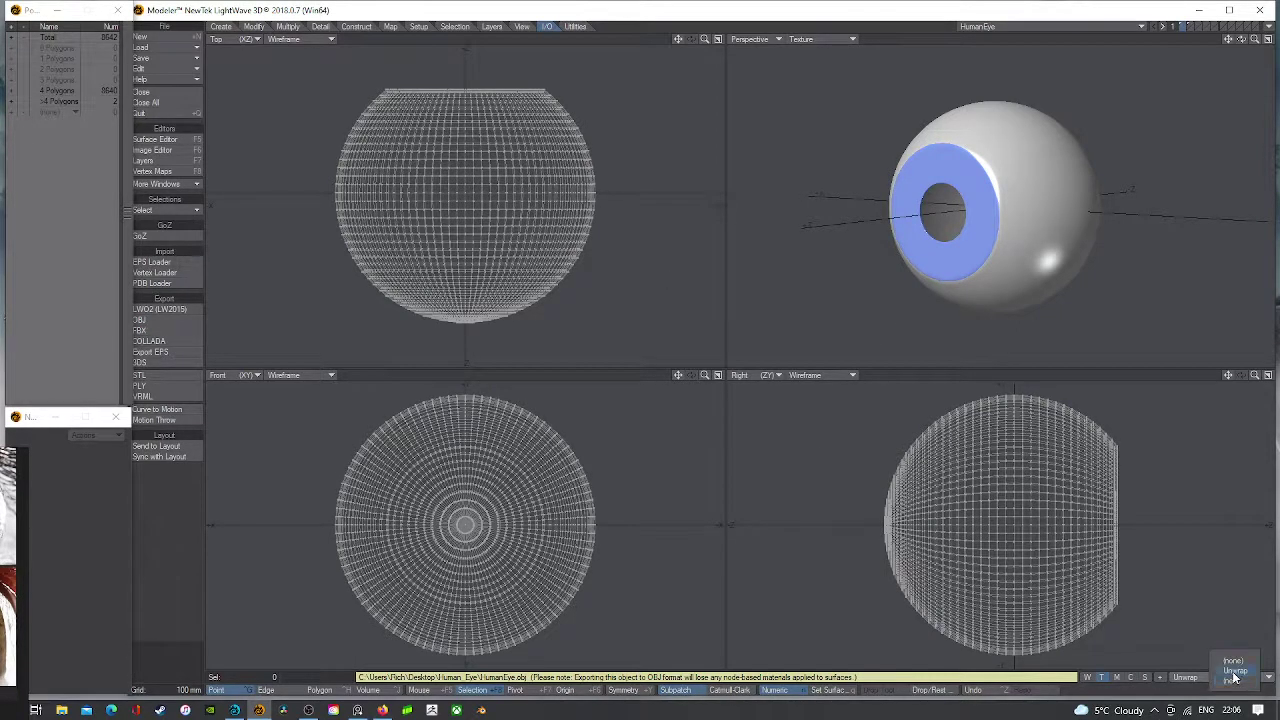
{"action": "left_click", "coordinate": [1234, 673]}
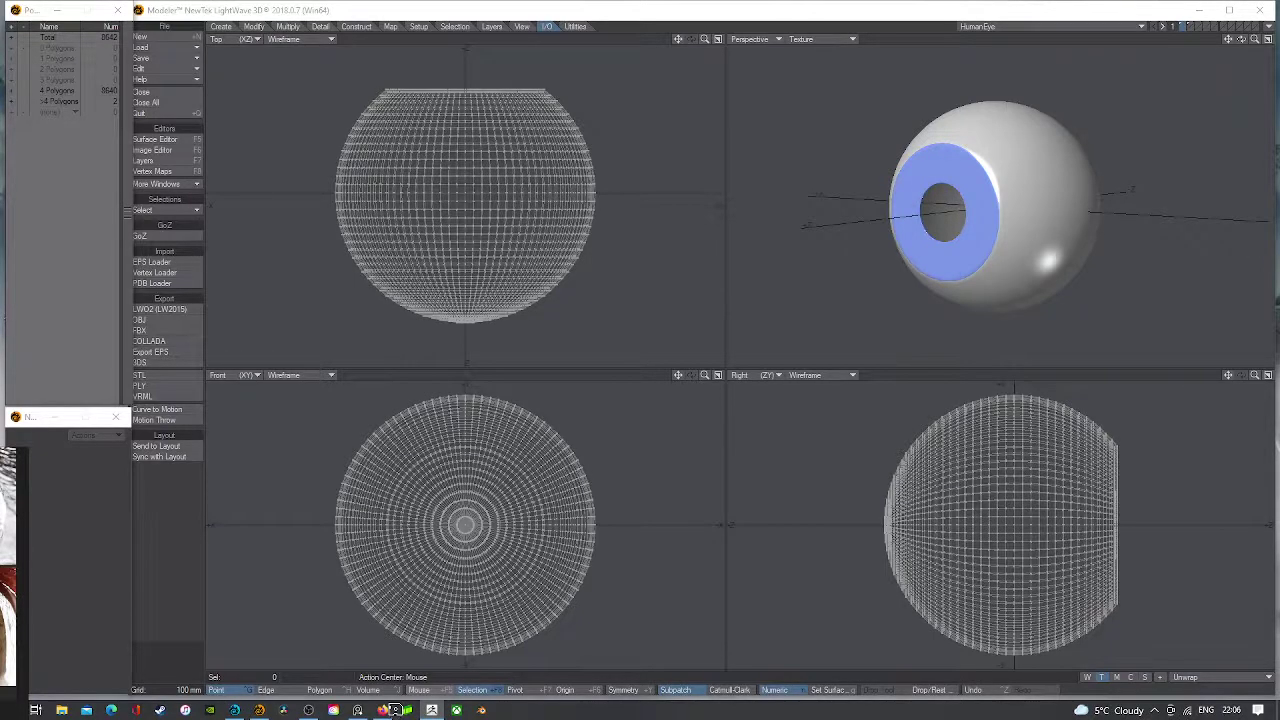
- Switch to ZBrush, dismiss its home page, and import the HumanEye OBJ from the desktop's Human_Eye folder
{"action": "left_click", "coordinate": [393, 710]}
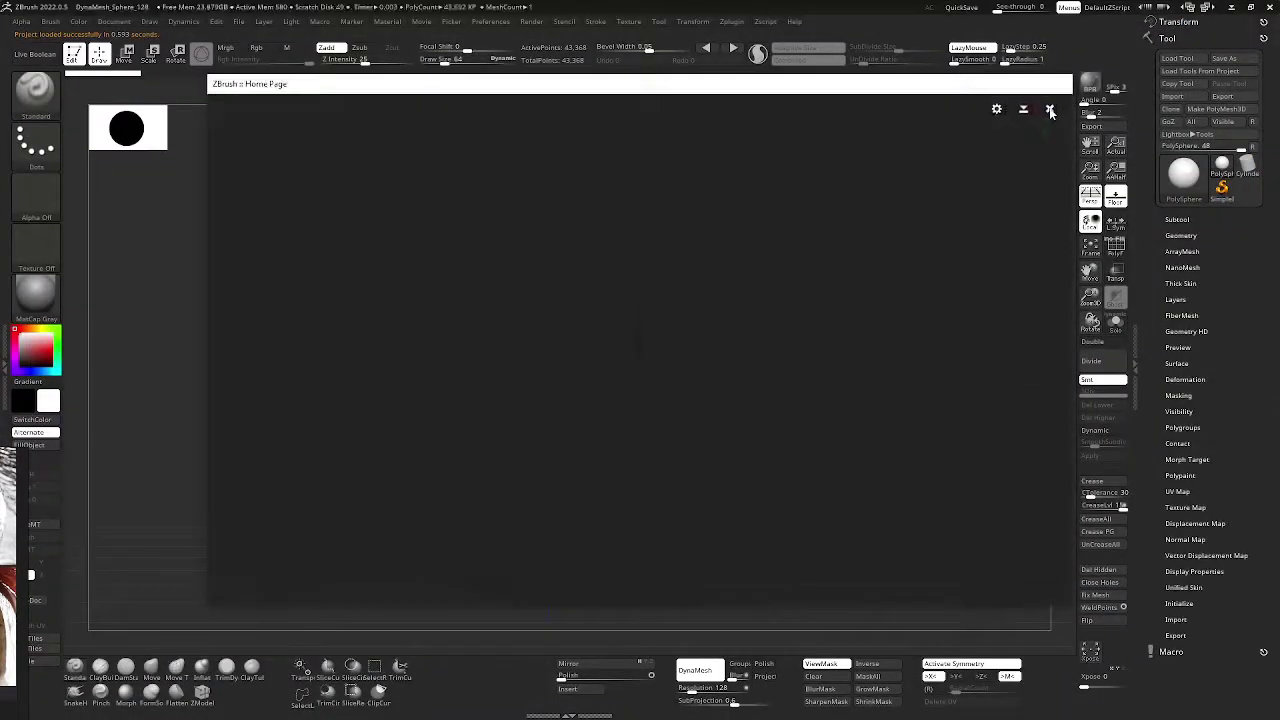
{"action": "left_click", "coordinate": [1050, 110]}
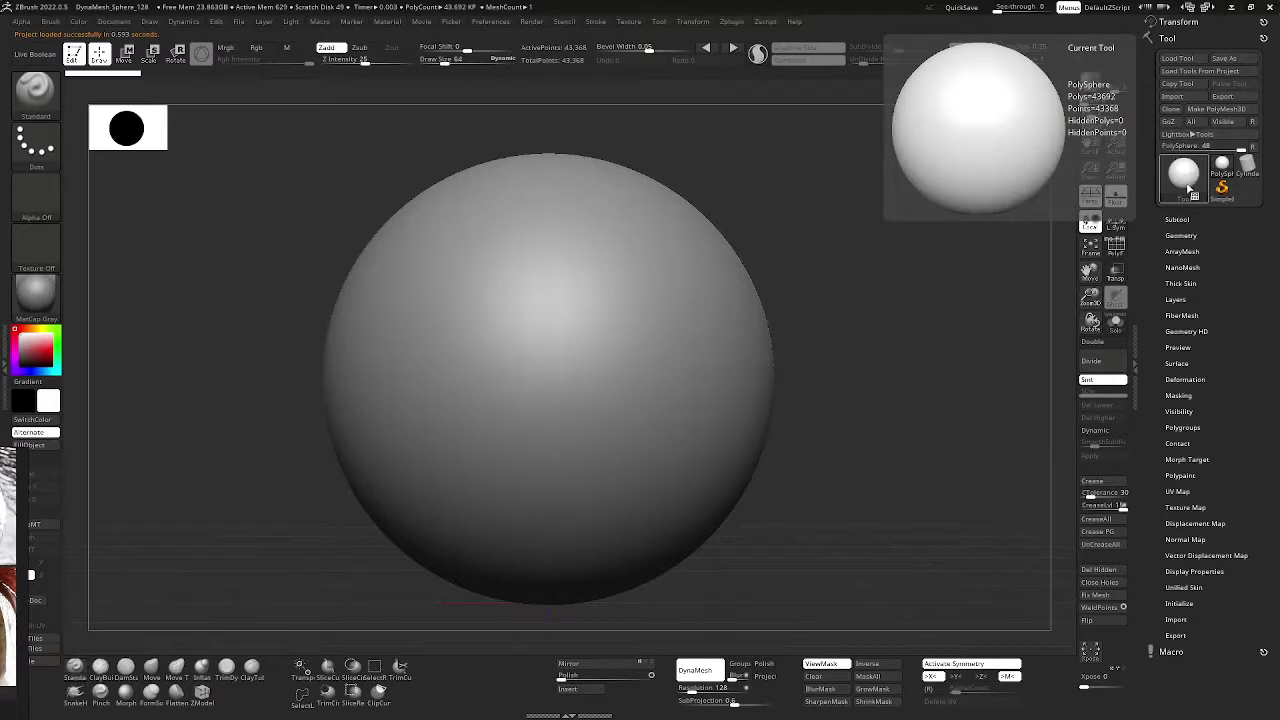
{"action": "left_click", "coordinate": [1186, 178]}
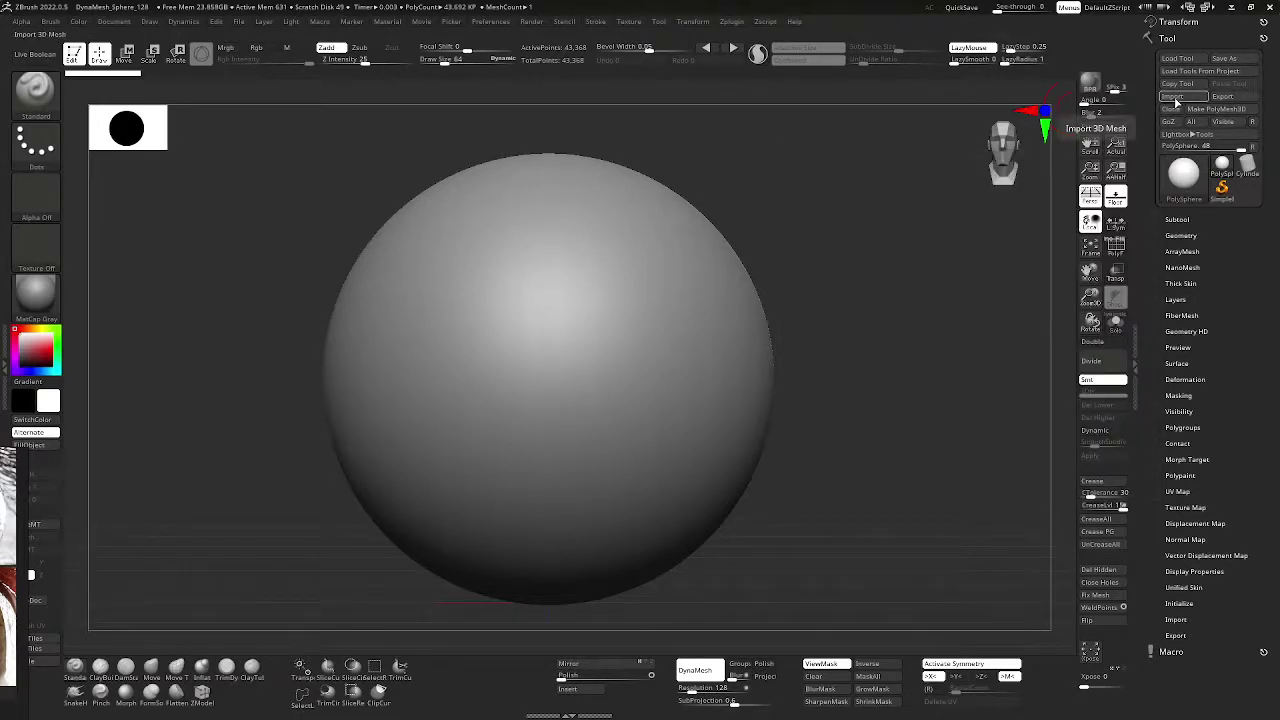
{"action": "left_click", "coordinate": [1183, 98]}
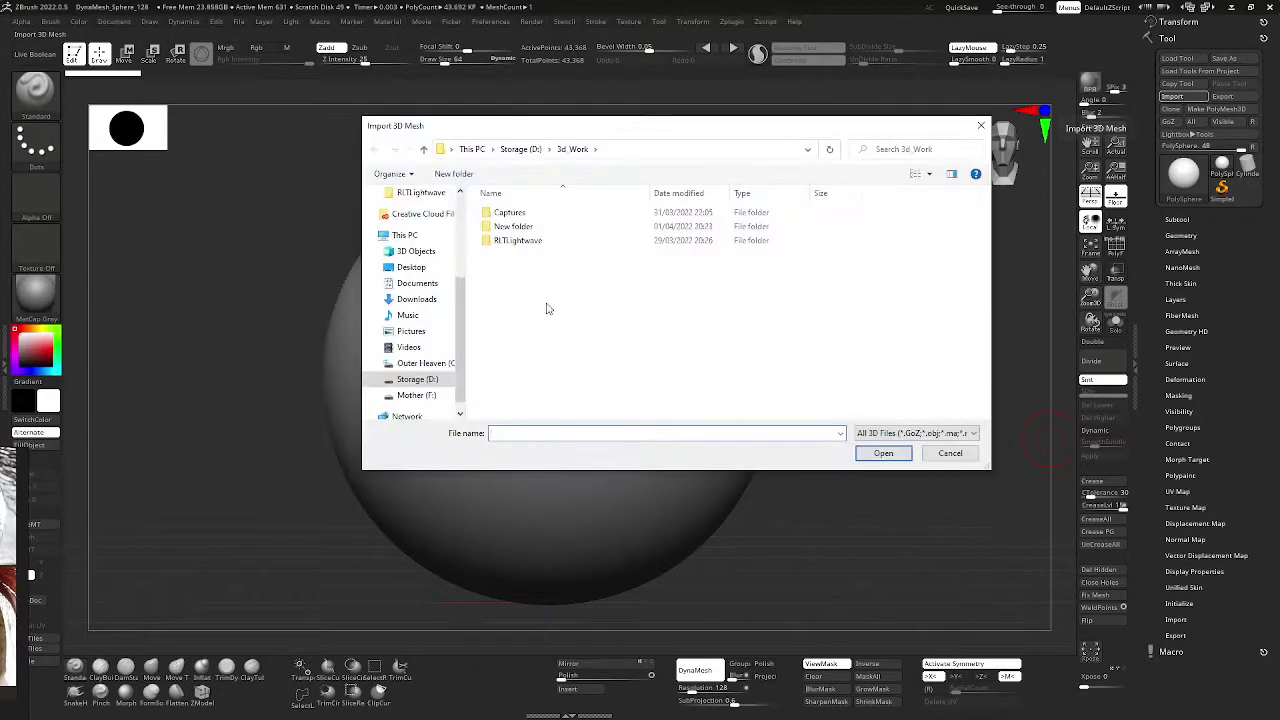
{"action": "left_click", "coordinate": [413, 269]}
{"action": "double_click", "coordinate": [508, 311]}
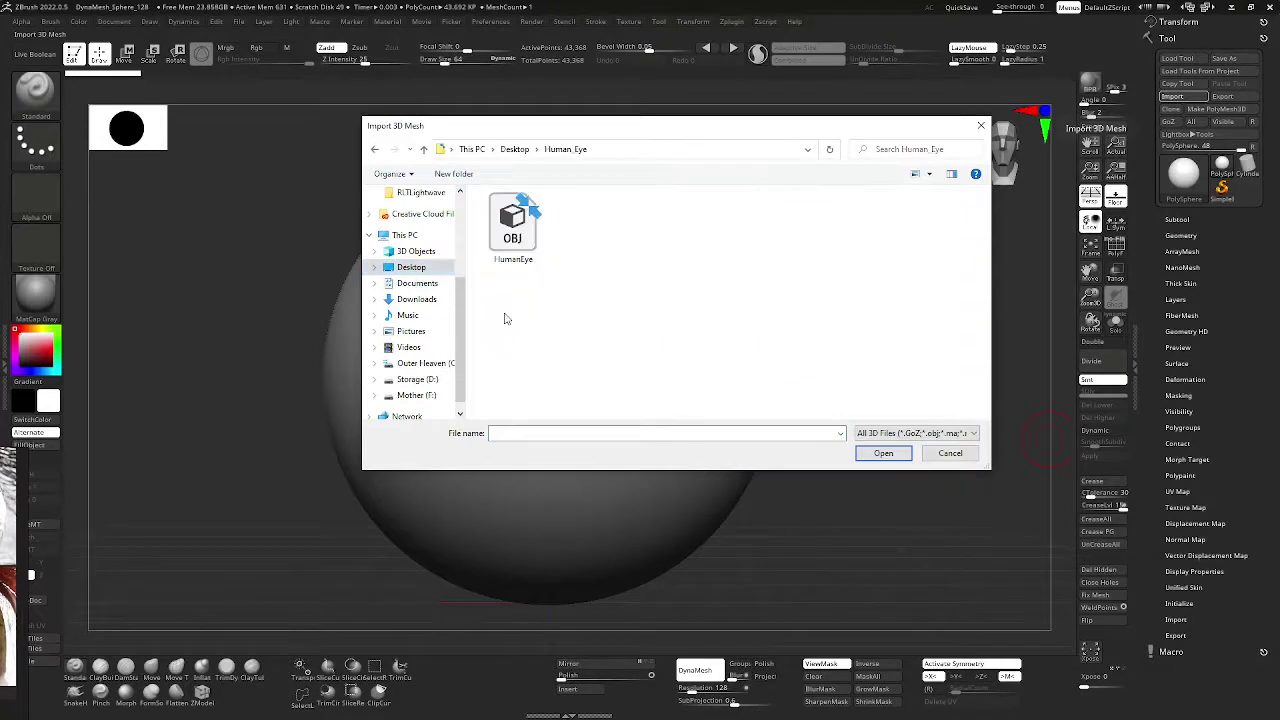
{"action": "double_click", "coordinate": [512, 232]}
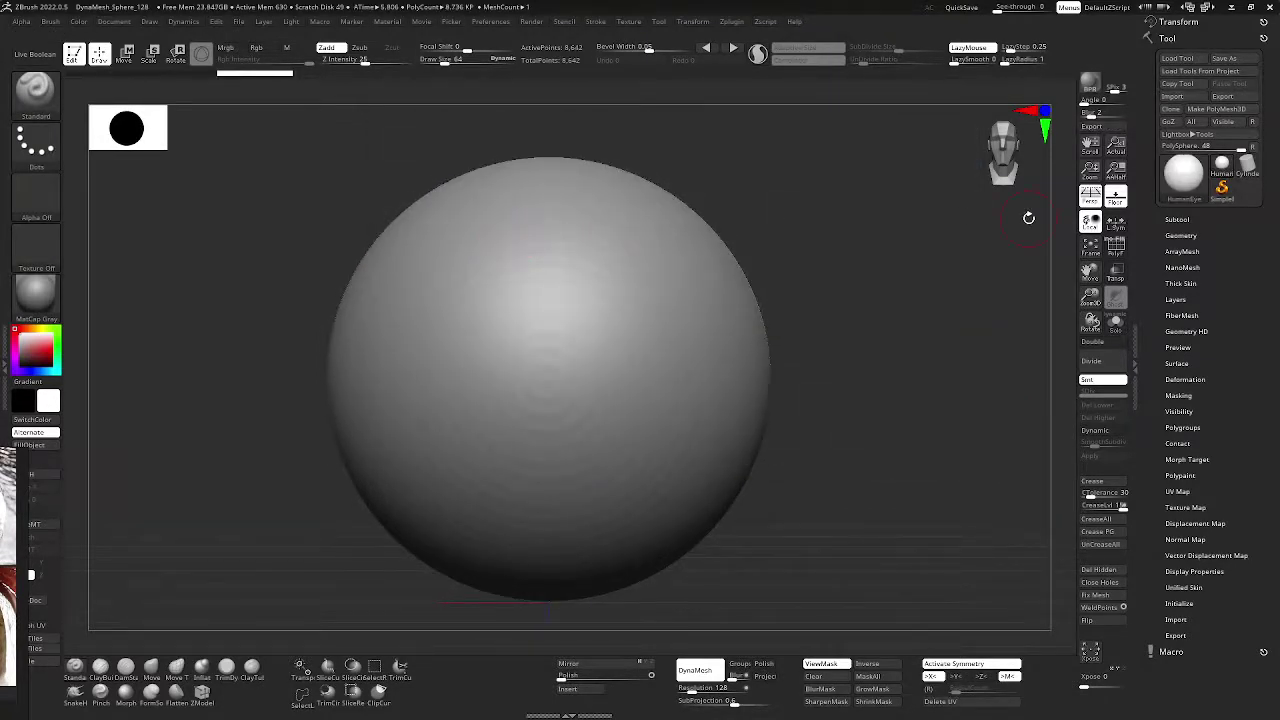
- Turn on the polyframe display for the imported eye, isolate the sclera polygroup, and restore the full mesh
{"action": "left_click", "coordinate": [1116, 246]}
{"action": "left_click_drag", "start_coordinate": [943, 308], "coordinate": [974, 347]}
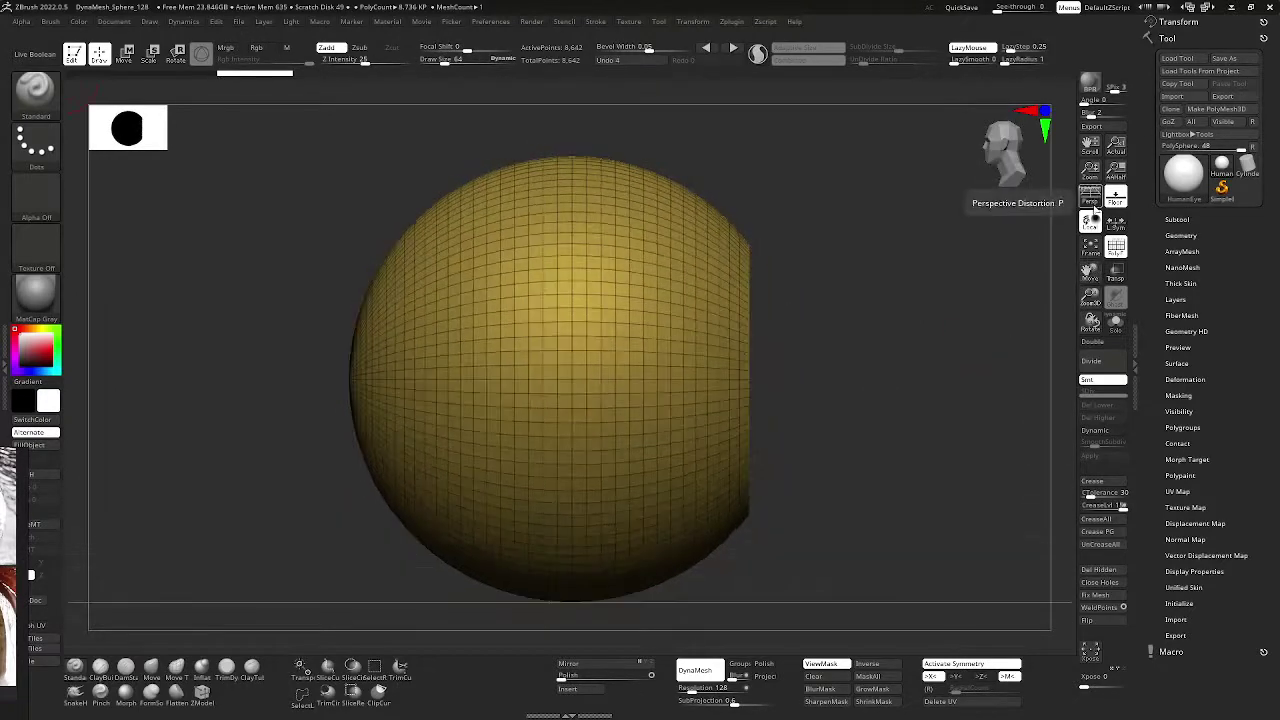
{"action": "left_click_drag", "start_coordinate": [960, 300], "coordinate": [900, 260]}
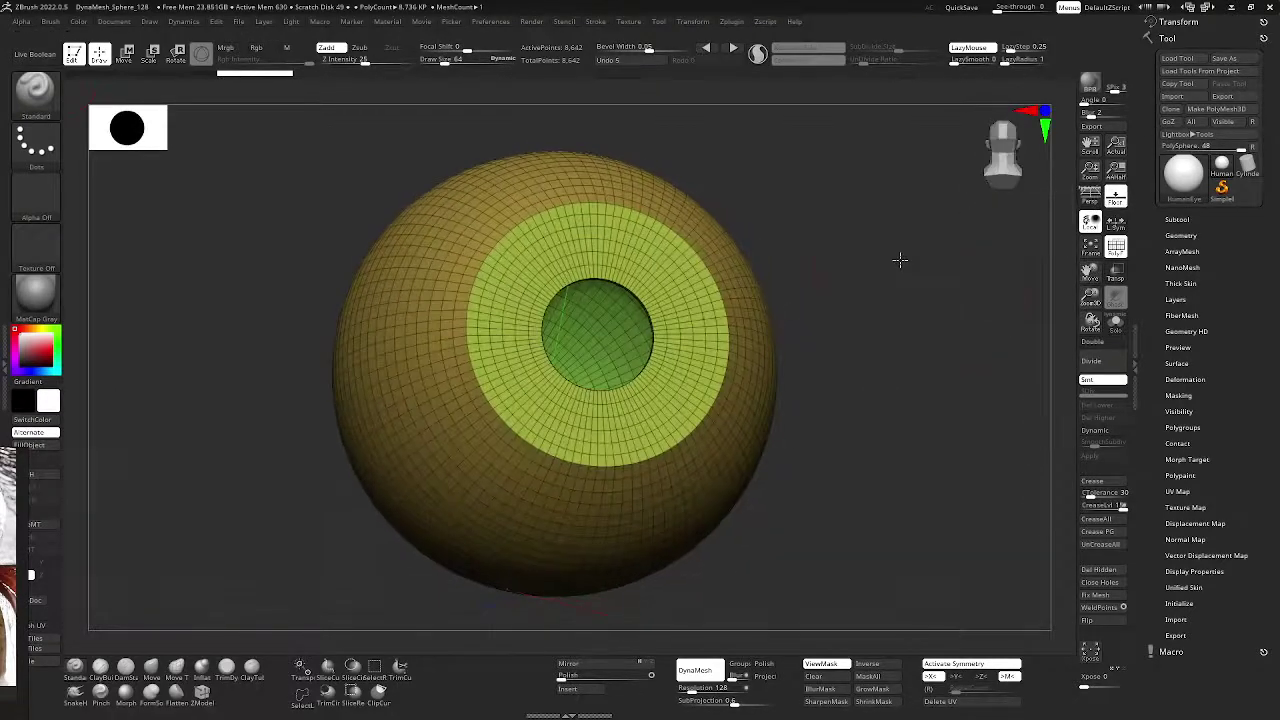
{"action": "left_click", "coordinate": [580, 188], "text": "ctrl+shift"}
{"action": "left_click", "coordinate": [771, 173], "text": "ctrl+shift"}
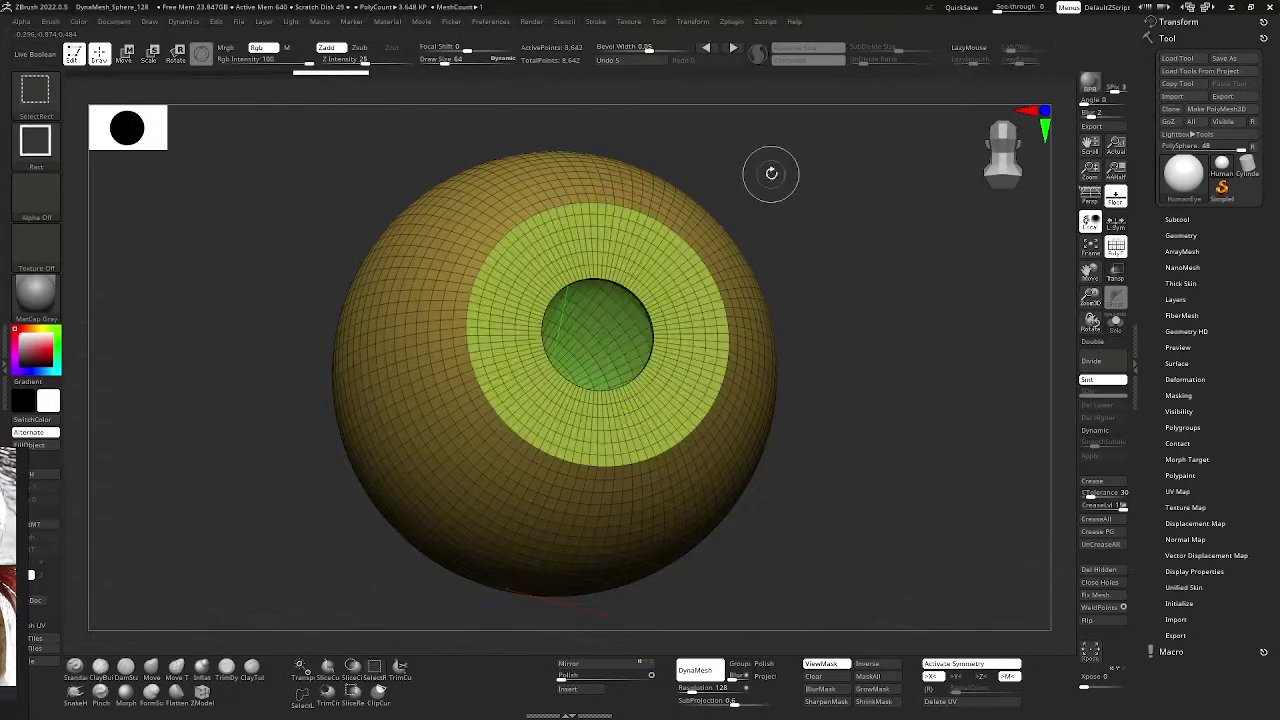
- Isolate the iris polygroup and the inside polygroup in turn, restoring the full mesh after each
{"action": "left_click", "coordinate": [643, 234], "text": "ctrl+shift"}
{"action": "left_click_drag", "start_coordinate": [851, 251], "coordinate": [880, 261]}
{"action": "left_click", "coordinate": [879, 261], "text": "ctrl+shift"}
{"action": "left_click", "coordinate": [606, 320], "text": "ctrl+shift"}
{"action": "mouse_move", "coordinate": [851, 315]}
{"action": "left_mouse_down"}
{"action": "mouse_move", "coordinate": [774, 323]}
{"action": "mouse_move", "coordinate": [843, 334]}
{"action": "left_mouse_up"}
{"action": "left_click", "coordinate": [903, 251], "text": "ctrl+shift"}
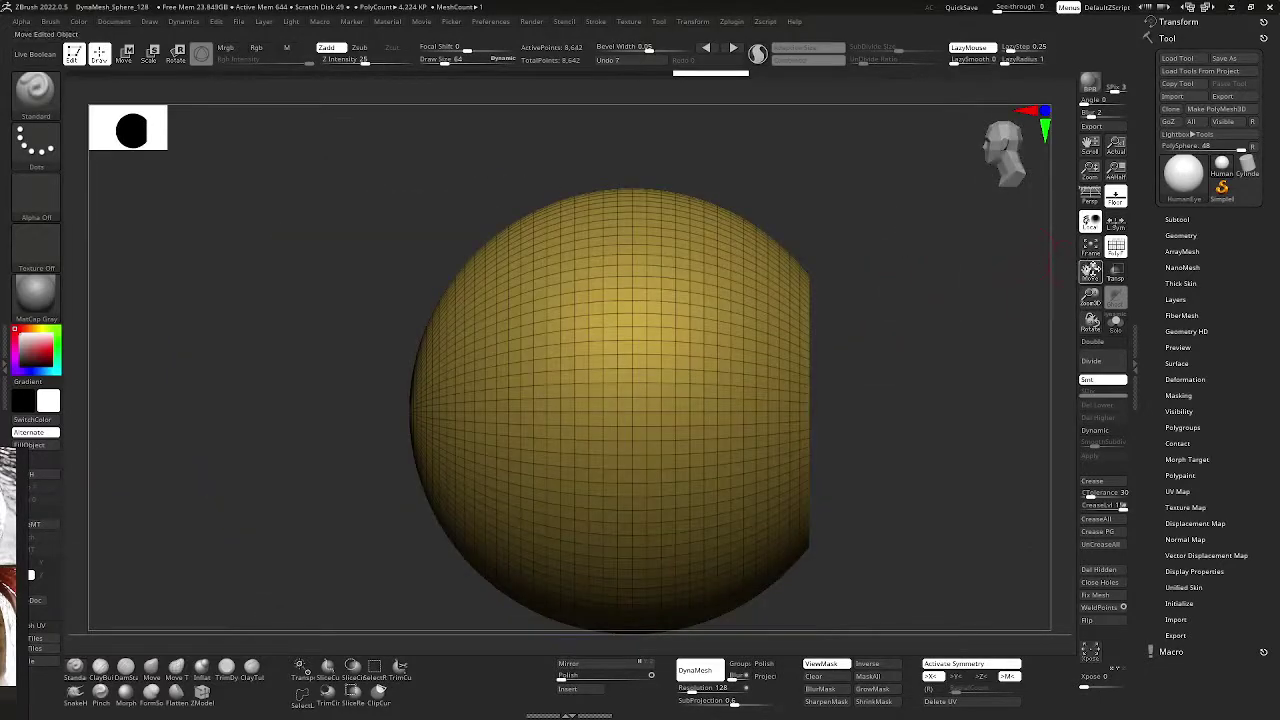
{"action": "left_click_drag", "start_coordinate": [1027, 252], "coordinate": [910, 290]}
{"action": "left_click_drag", "start_coordinate": [1094, 258], "coordinate": [905, 305]}
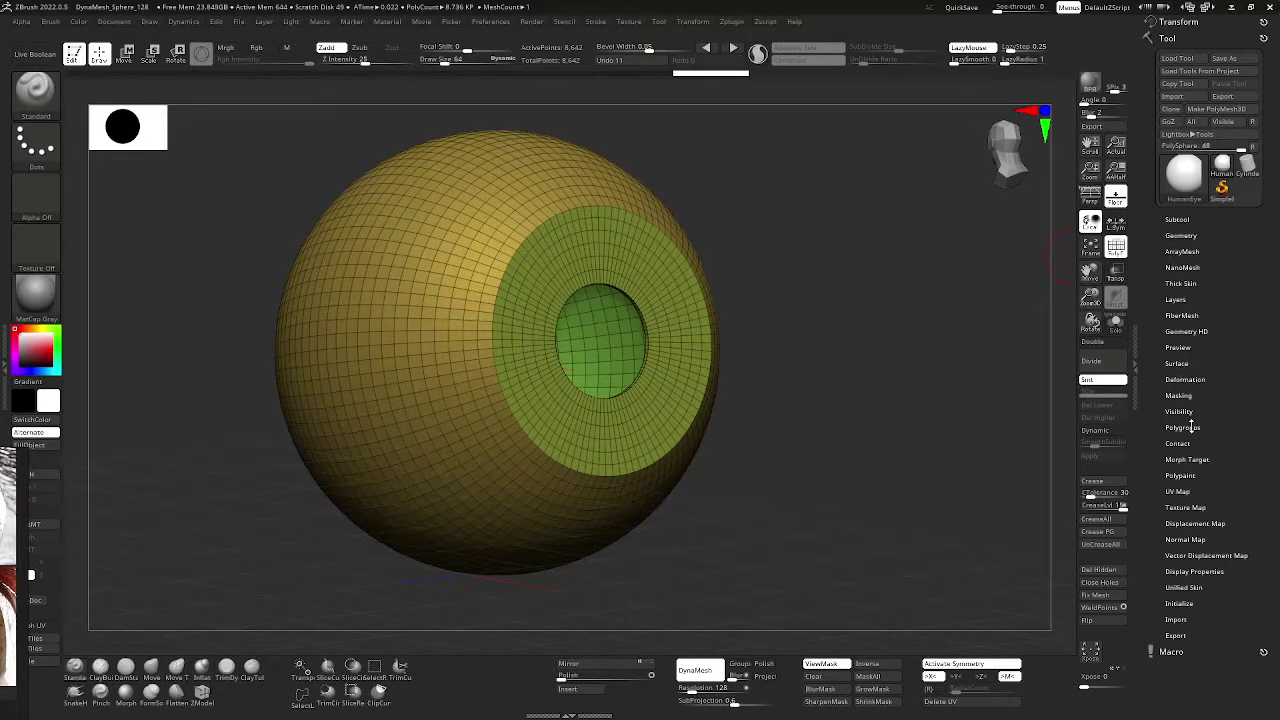
- Recheck the iris, inside and sclera polygroups by isolating them one after another and unhiding the rest each time
{"action": "left_click", "coordinate": [638, 268], "text": "ctrl+shift"}
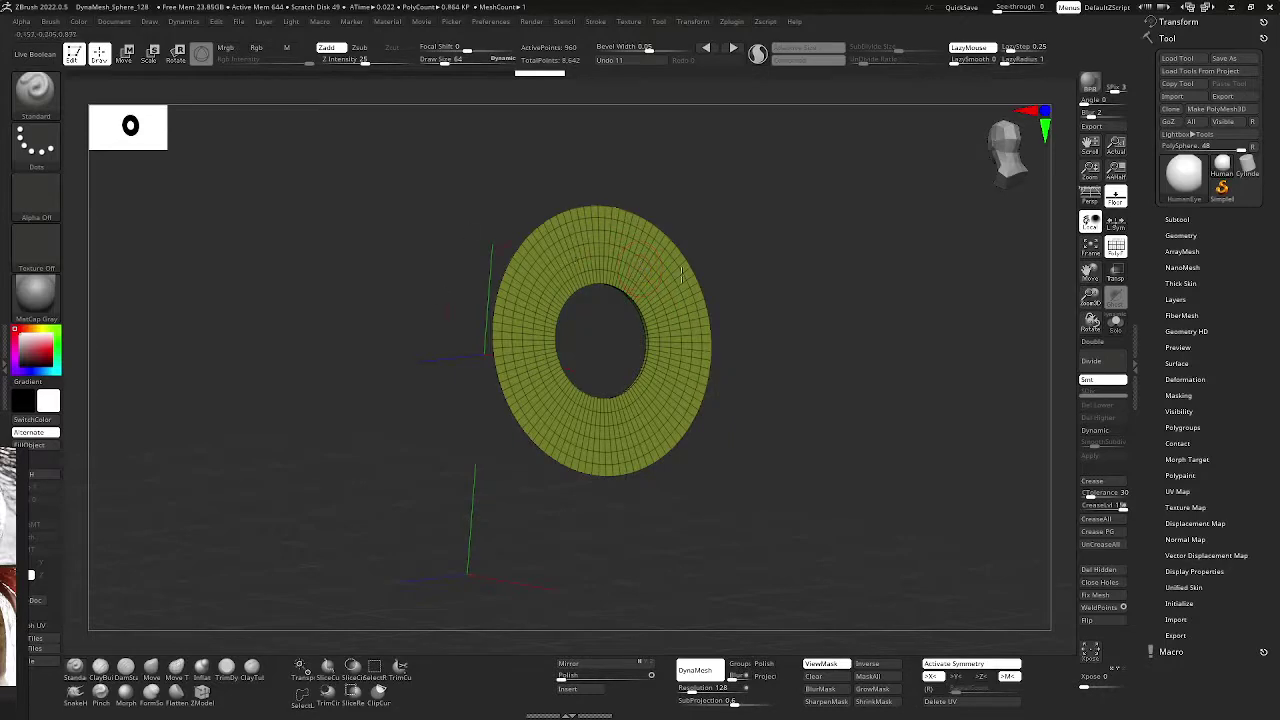
{"action": "left_click", "coordinate": [808, 217], "text": "ctrl+shift"}
{"action": "left_click", "coordinate": [614, 308], "text": "ctrl+shift"}
{"action": "left_click", "coordinate": [895, 290], "text": "ctrl+shift"}
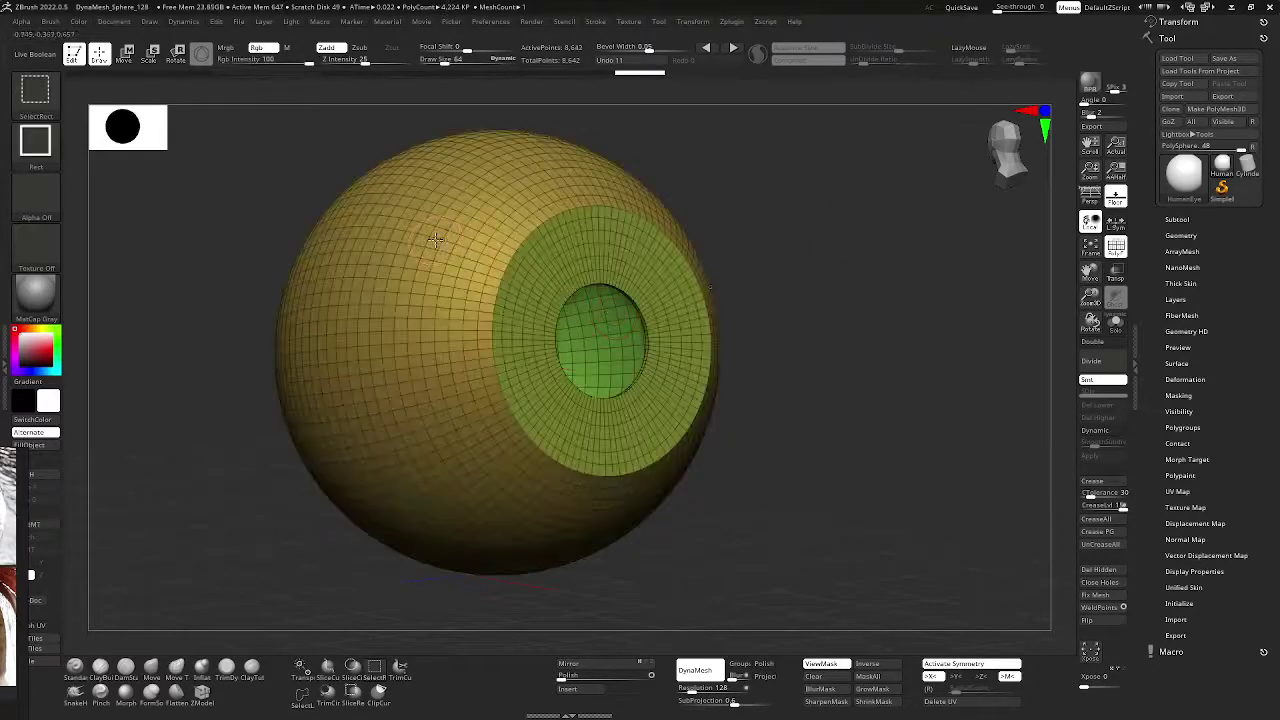
{"action": "left_click", "coordinate": [472, 231], "text": "ctrl+shift"}
{"action": "left_click", "coordinate": [916, 237], "text": "ctrl+shift"}
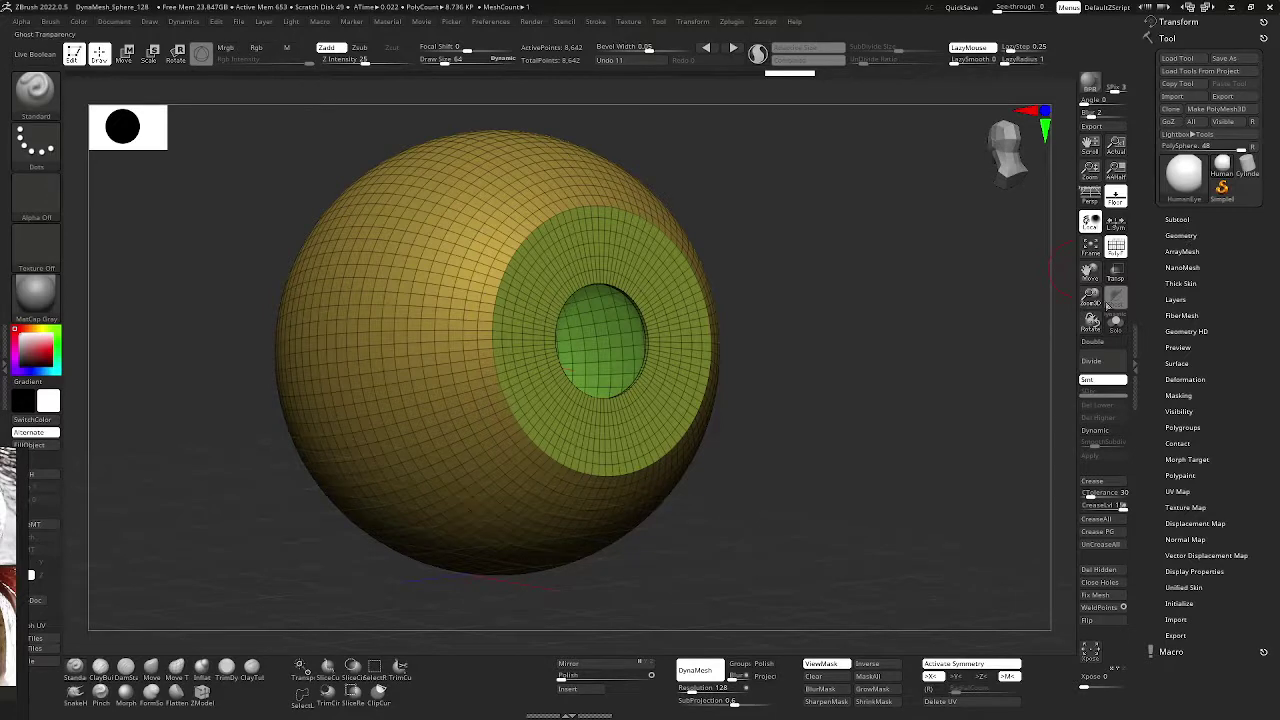
- Turn off the polyframe display with the eye facing front, and run Morph UV to inspect its UV layout
{"action": "left_click_drag", "start_coordinate": [1092, 298], "coordinate": [1066, 297]}
{"action": "left_click_drag", "start_coordinate": [899, 288], "coordinate": [864, 286], "text": "shift"}
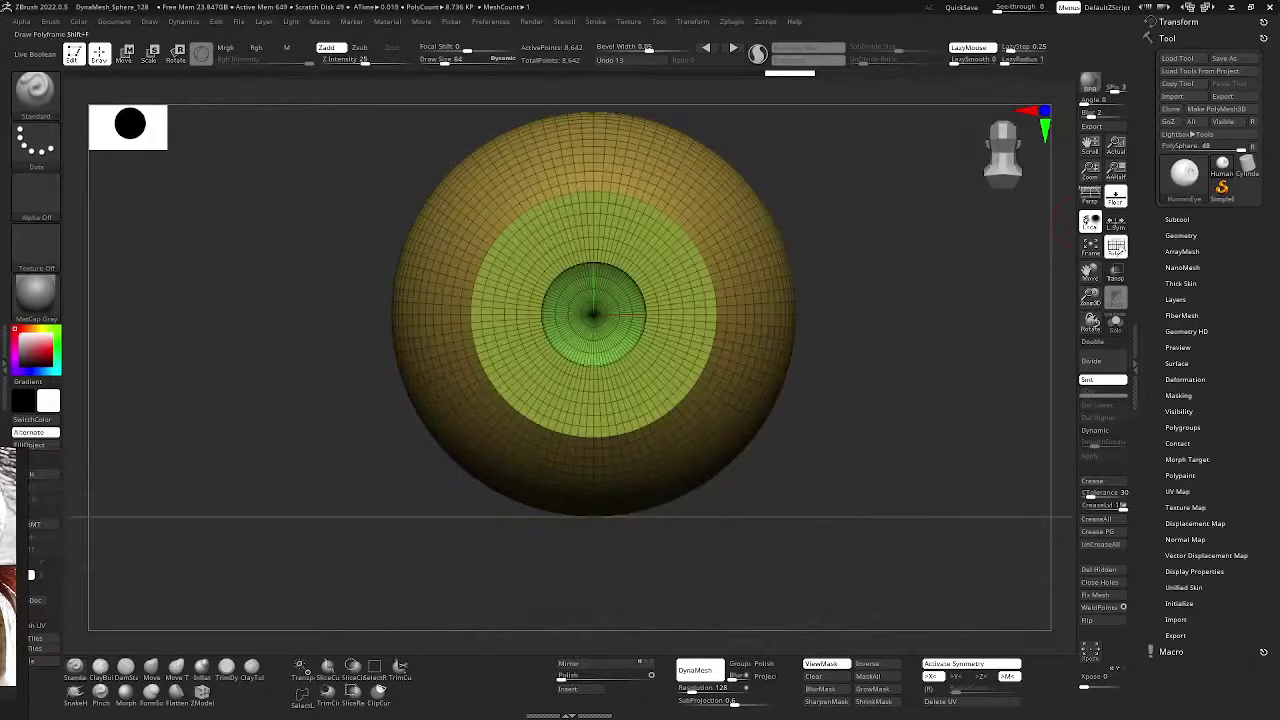
{"action": "left_click", "coordinate": [1116, 246]}
{"action": "mouse_move", "coordinate": [1004, 262]}
{"action": "left_mouse_down"}
{"action": "mouse_move", "coordinate": [906, 258]}
{"action": "mouse_move", "coordinate": [1010, 258]}
{"action": "left_mouse_up"}
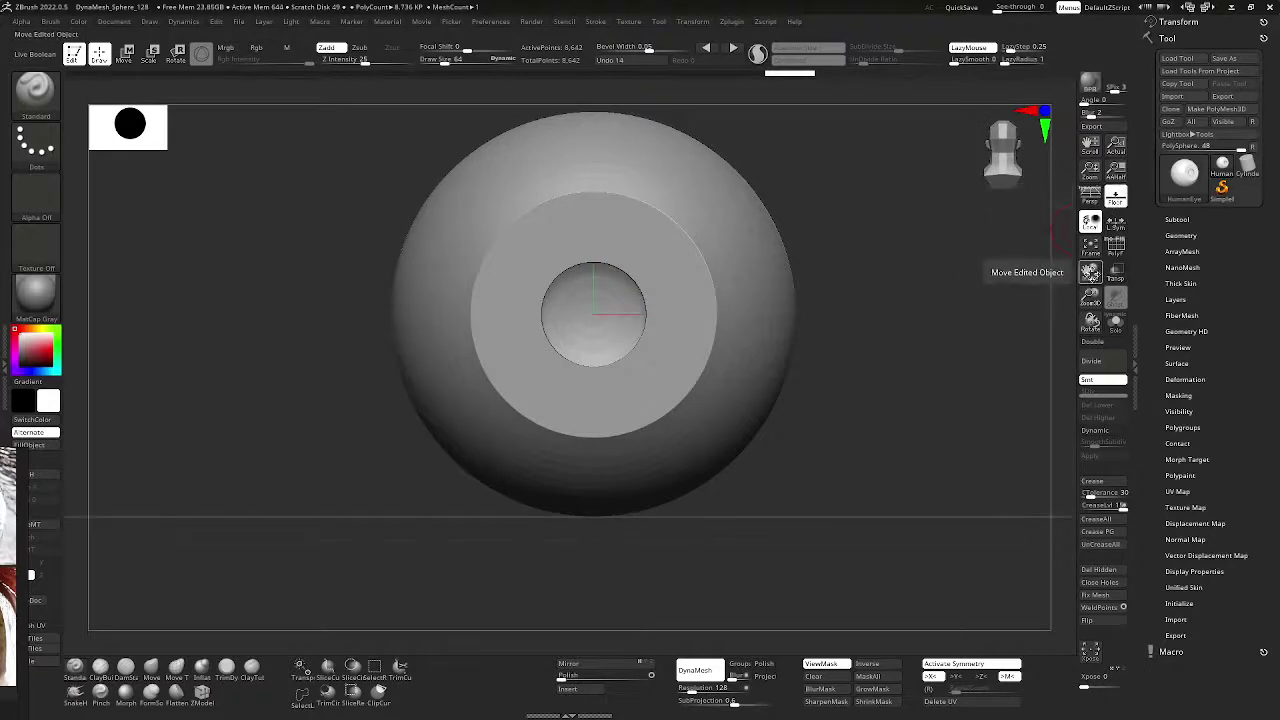
{"action": "mouse_move", "coordinate": [1090, 272]}
{"action": "left_mouse_down"}
{"action": "mouse_move", "coordinate": [1054, 308]}
{"action": "mouse_move", "coordinate": [1094, 270]}
{"action": "left_mouse_up"}
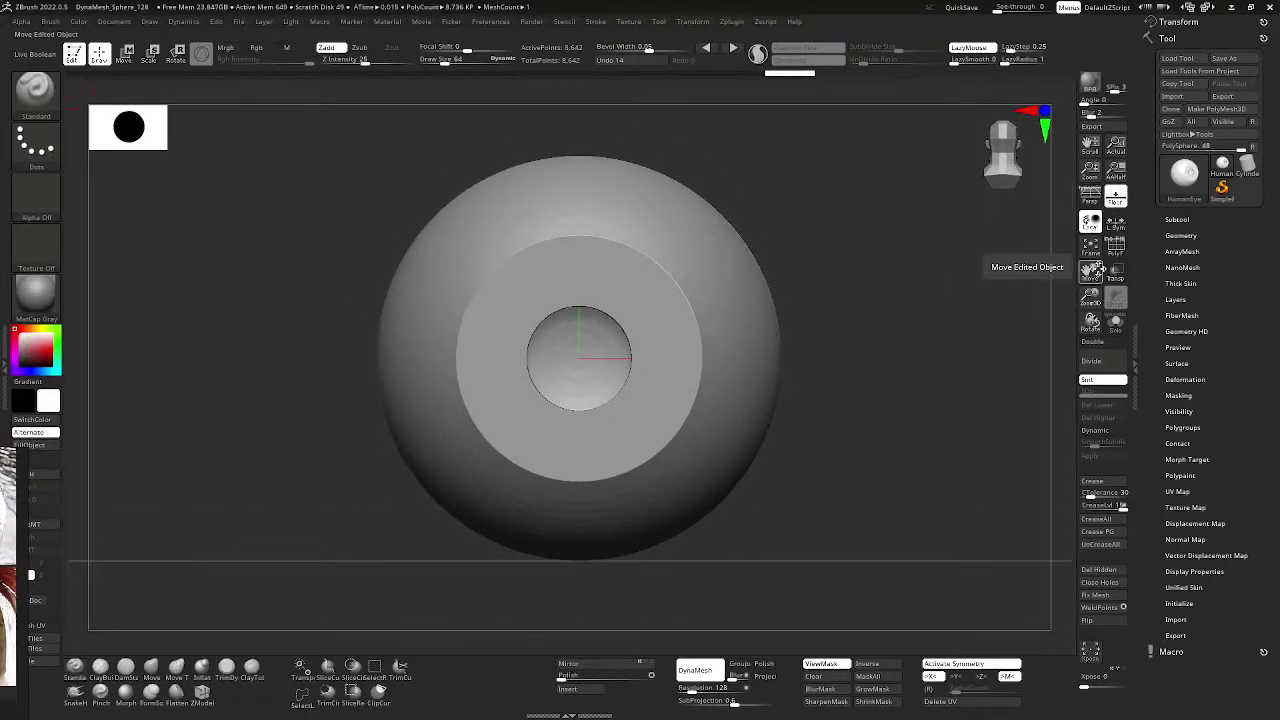
{"action": "left_click", "coordinate": [1192, 491]}
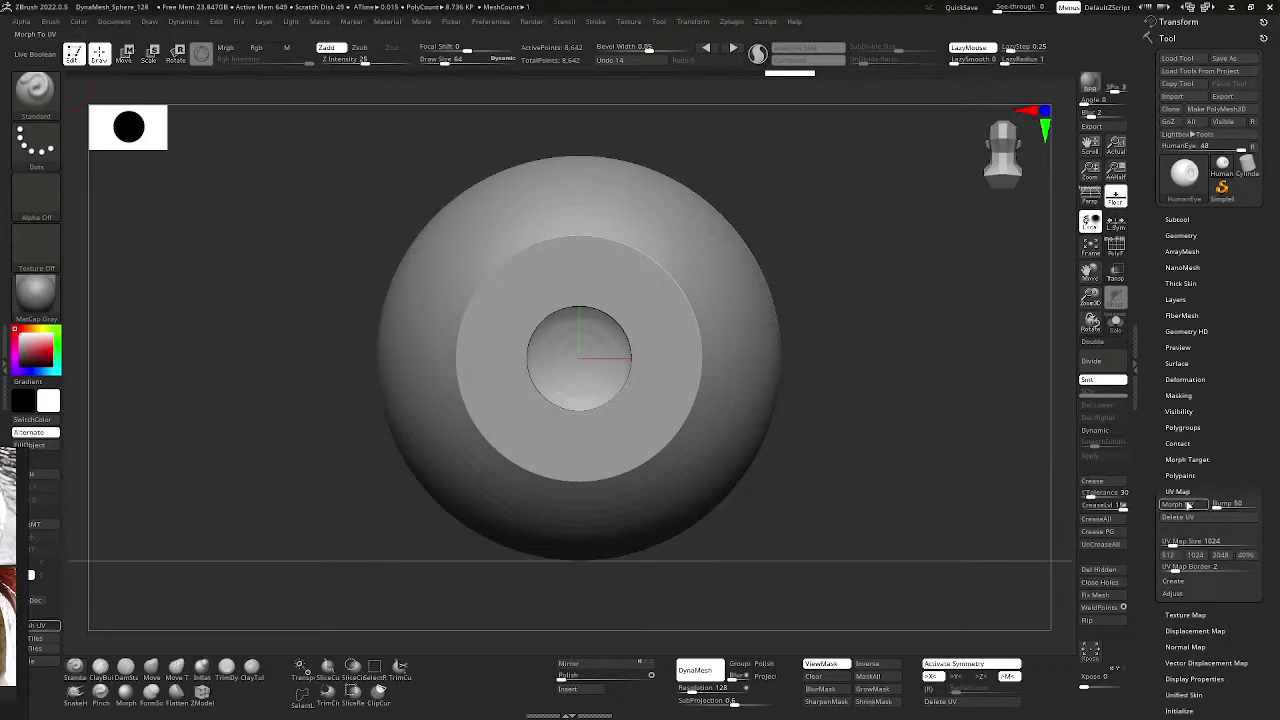
{"action": "left_click", "coordinate": [1185, 504]}
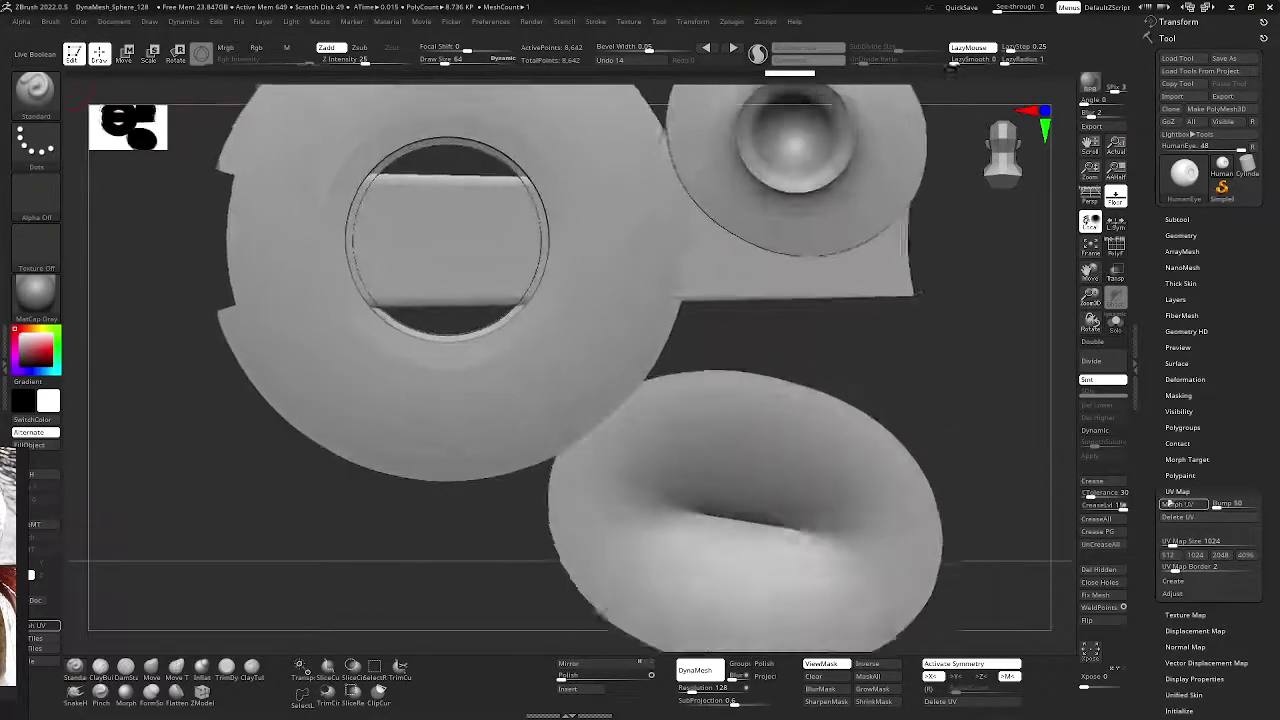
- Examine the eye's morphed UV layout from the front and an angle, and restore the eye's 3D shape
{"action": "key", "text": "f"}
{"action": "mouse_move", "coordinate": [994, 434]}
{"action": "left_mouse_down"}
{"action": "mouse_move", "coordinate": [874, 430]}
{"action": "mouse_move", "coordinate": [993, 432]}
{"action": "left_mouse_up"}
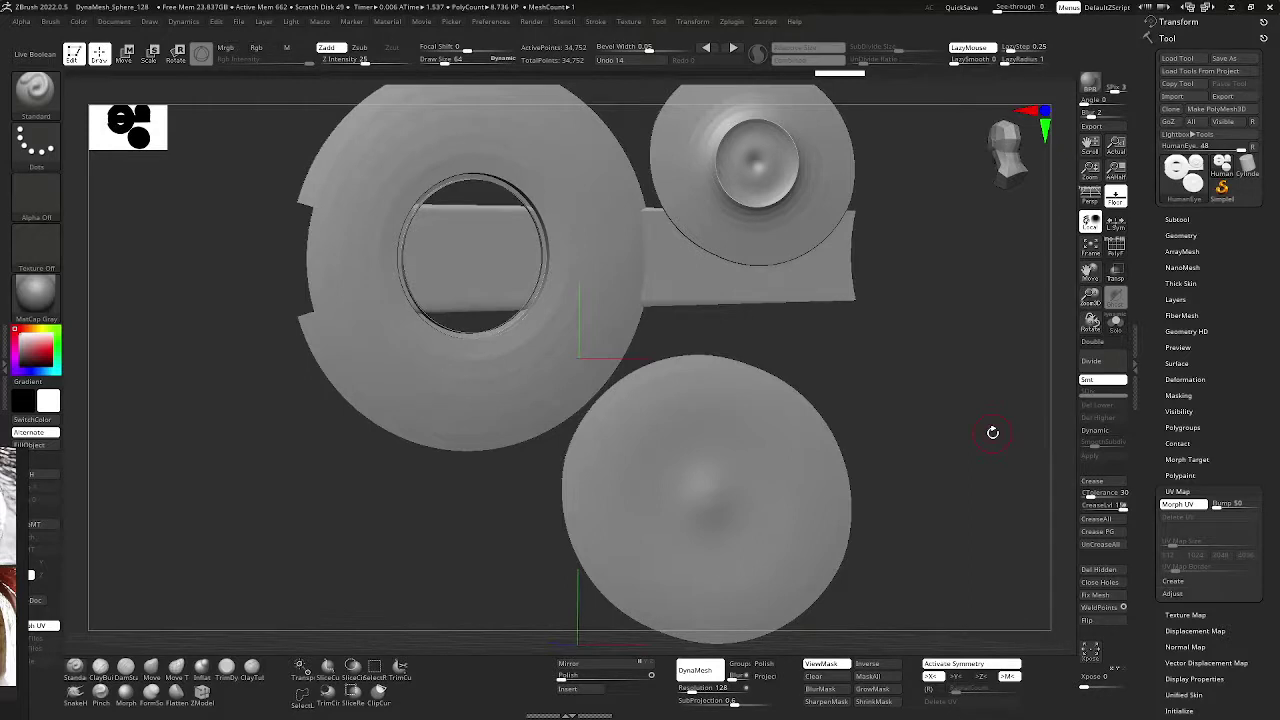
{"action": "mouse_move", "coordinate": [906, 298]}
{"action": "left_mouse_down"}
{"action": "mouse_move", "coordinate": [1014, 311]}
{"action": "mouse_move", "coordinate": [904, 297]}
{"action": "left_mouse_up"}
{"action": "left_click", "coordinate": [1178, 503]}
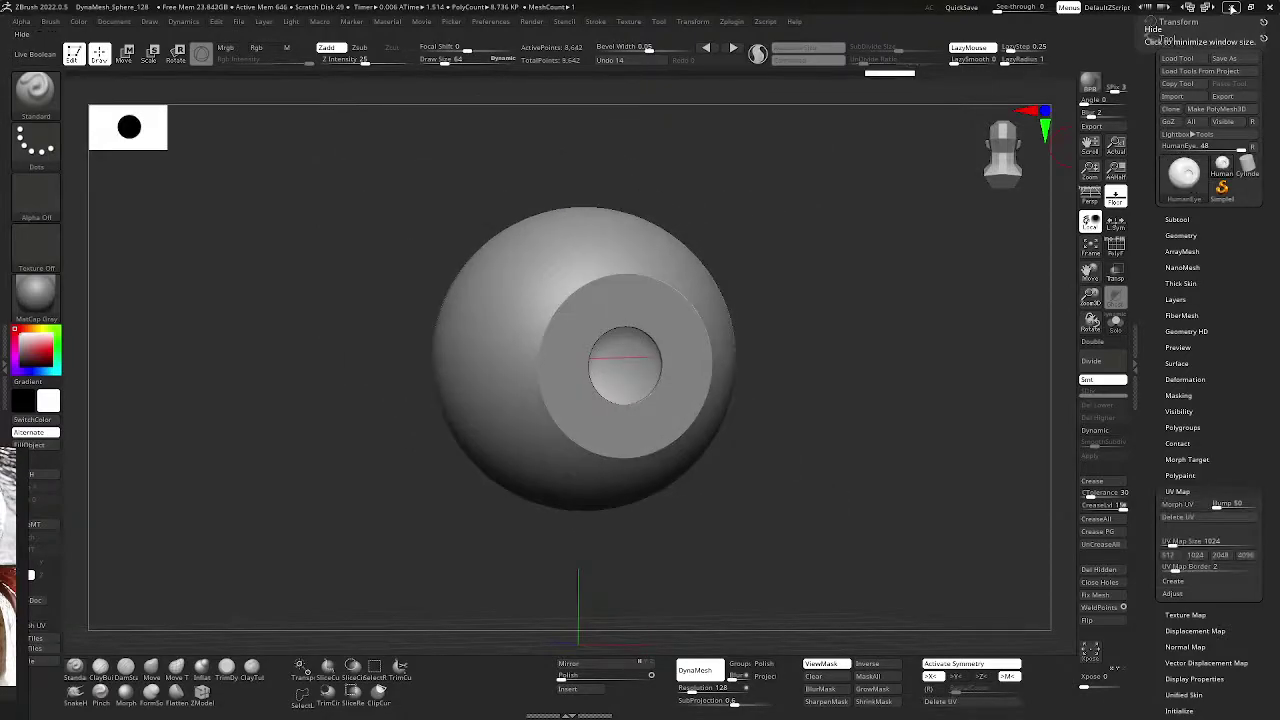
- Switch to LightWave Modeler and set the lower Right viewport to UV Texture to inspect the eye's UV islands up close
{"action": "left_click", "coordinate": [1231, 8]}
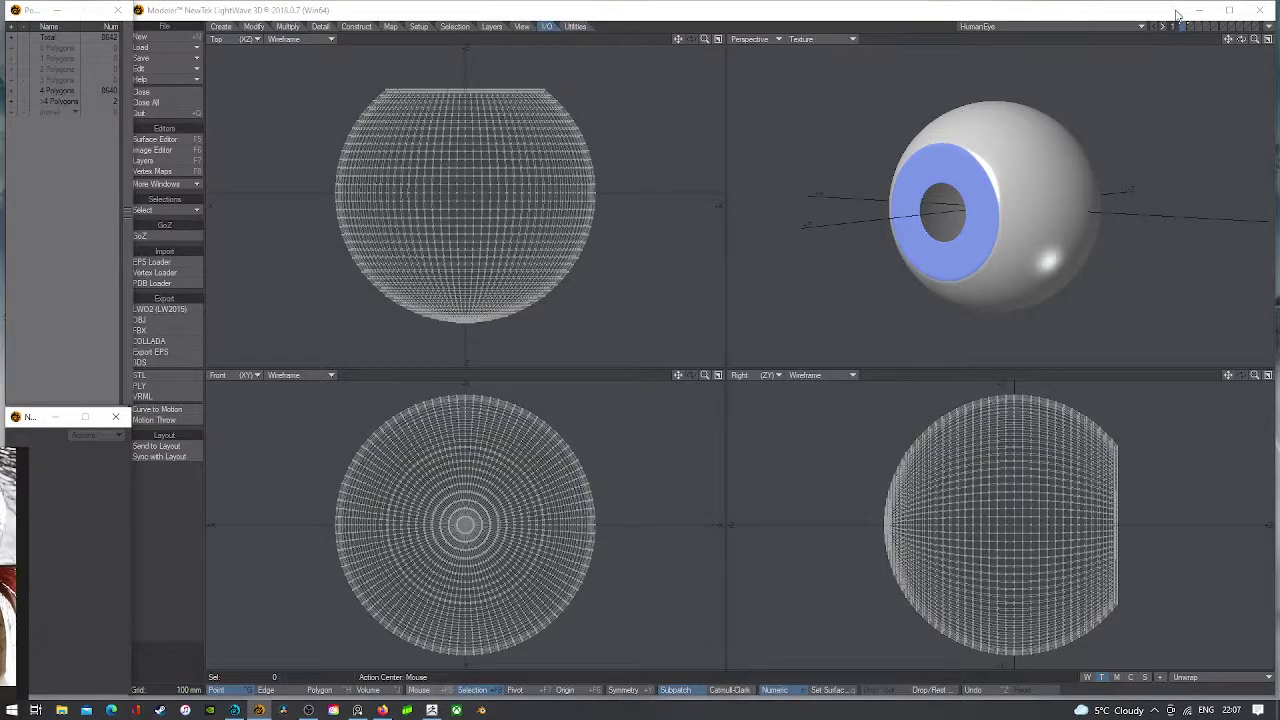
{"action": "left_click", "coordinate": [1267, 39]}
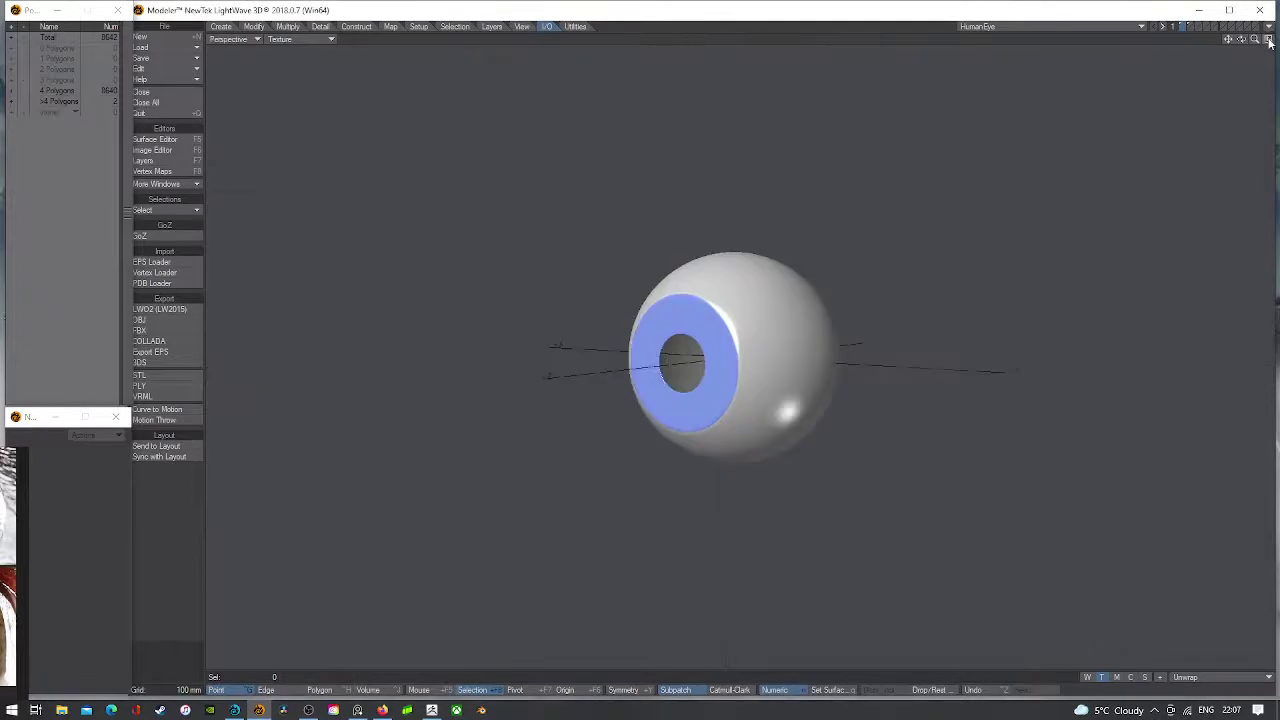
{"action": "left_click", "coordinate": [1267, 39]}
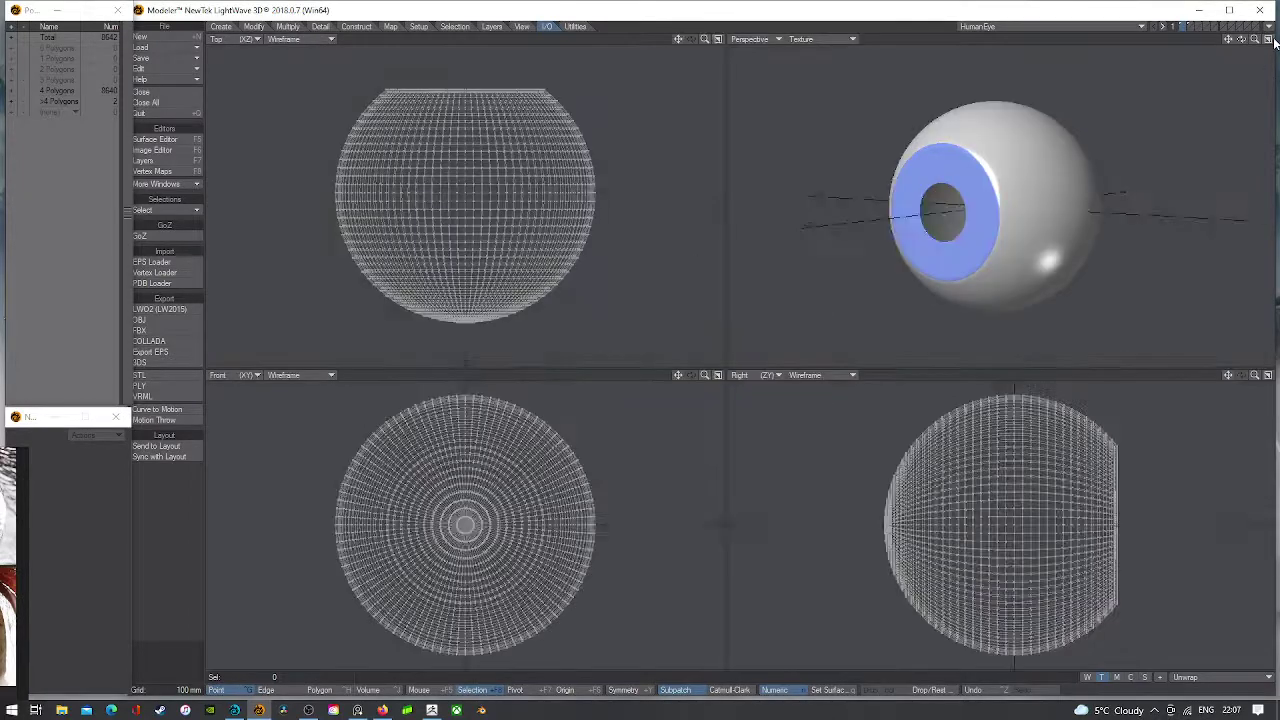
{"action": "left_click", "coordinate": [765, 374]}
{"action": "left_click", "coordinate": [772, 410]}
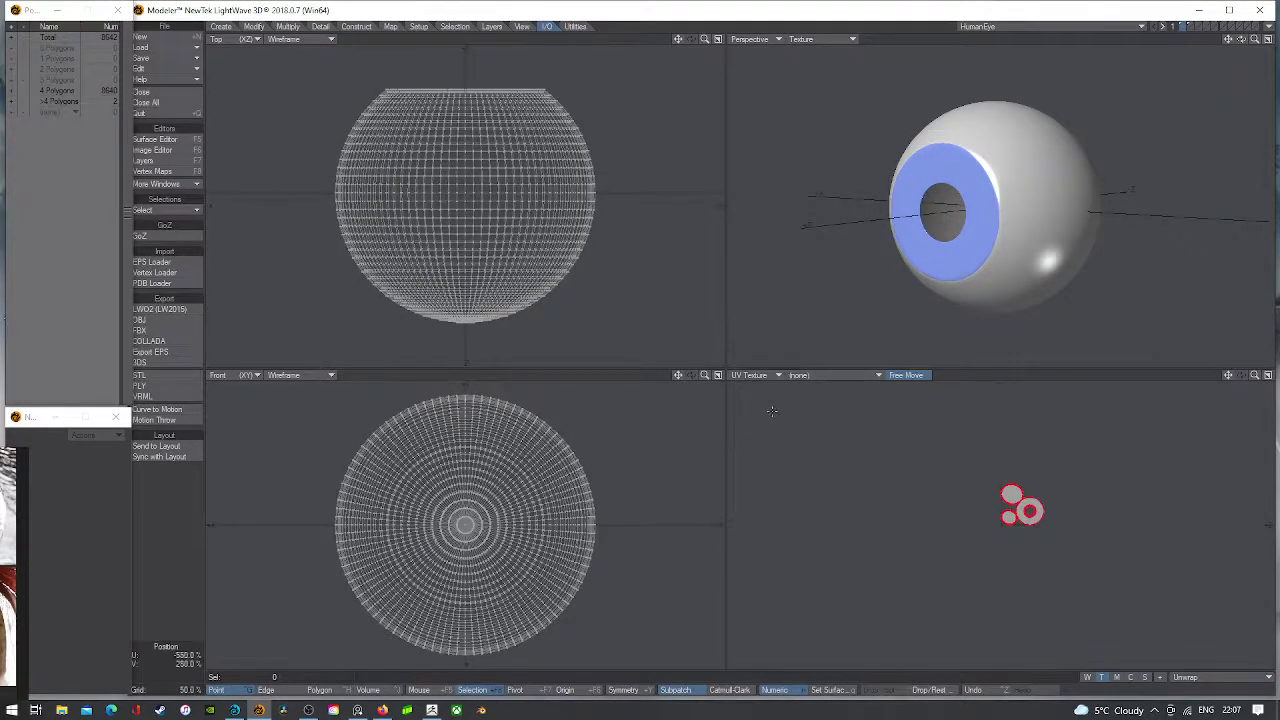
{"action": "scroll", "coordinate": [905, 548], "scroll_direction": "up", "scroll_amount": 6}
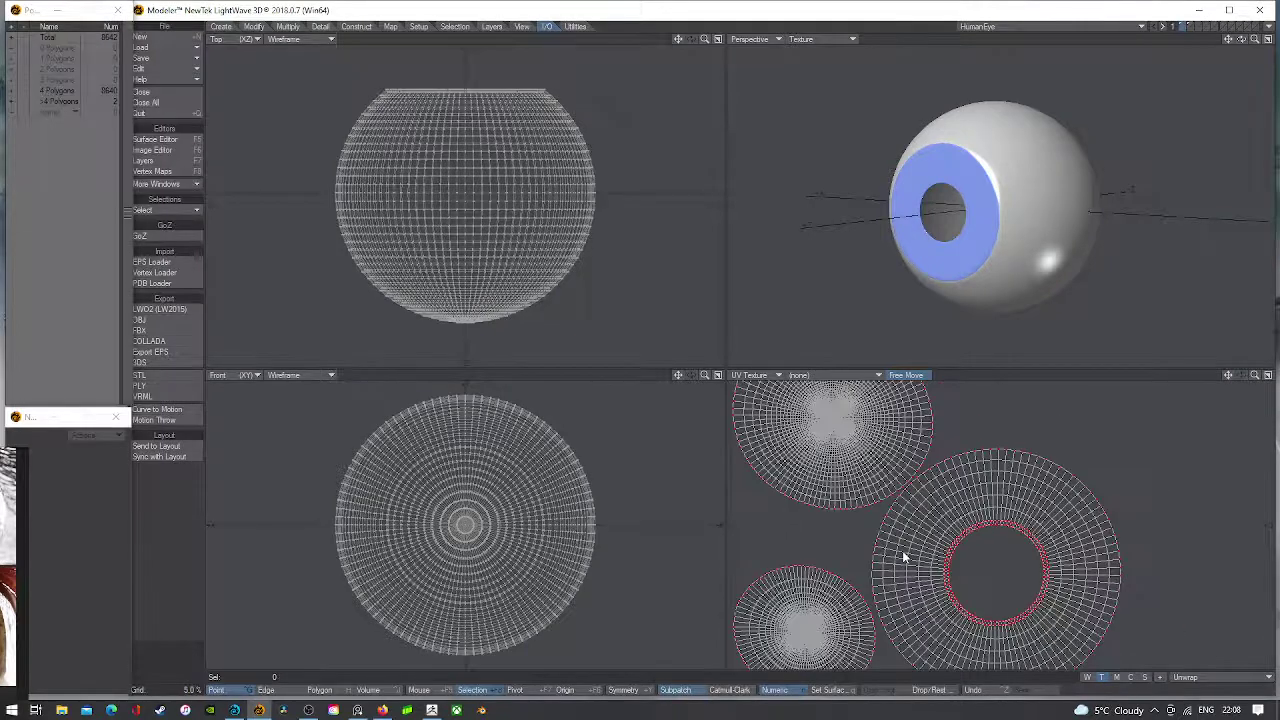
- Return to ZBrush, check the Morph UV layout from both sides with and without polyframes, and morph the eye back to 3D
{"action": "left_click", "coordinate": [431, 710]}
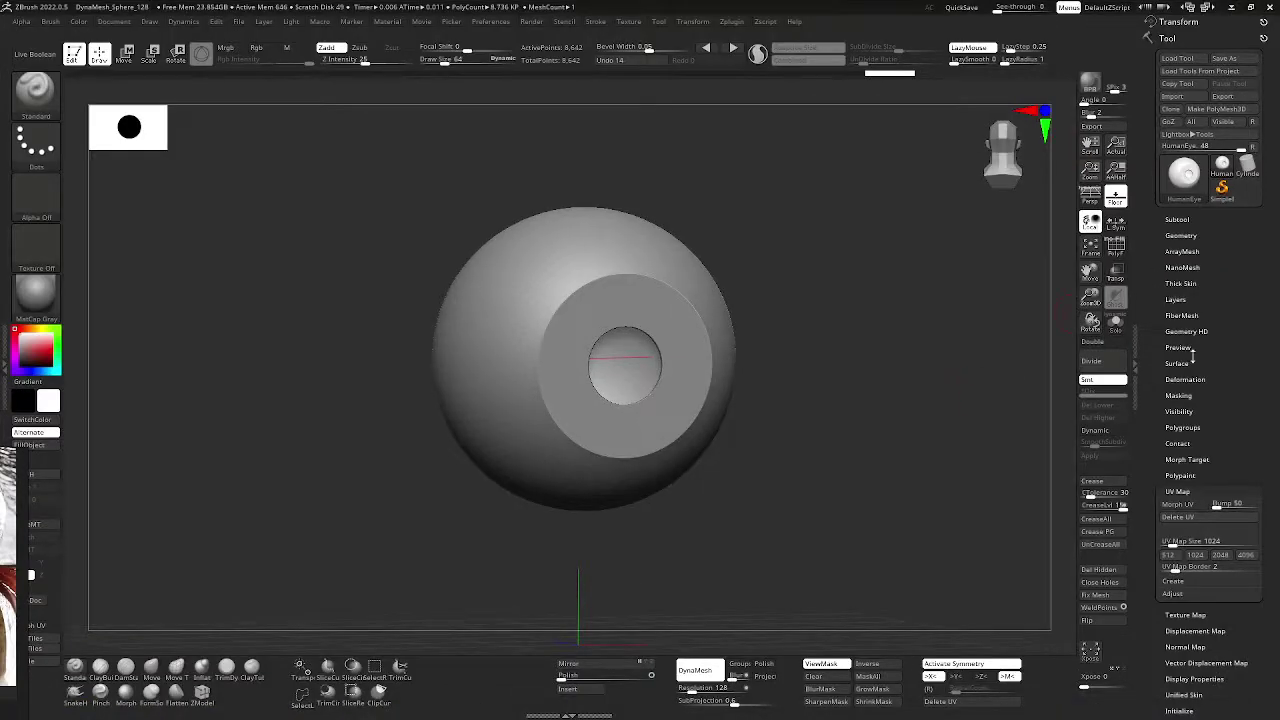
{"action": "left_click", "coordinate": [1177, 504]}
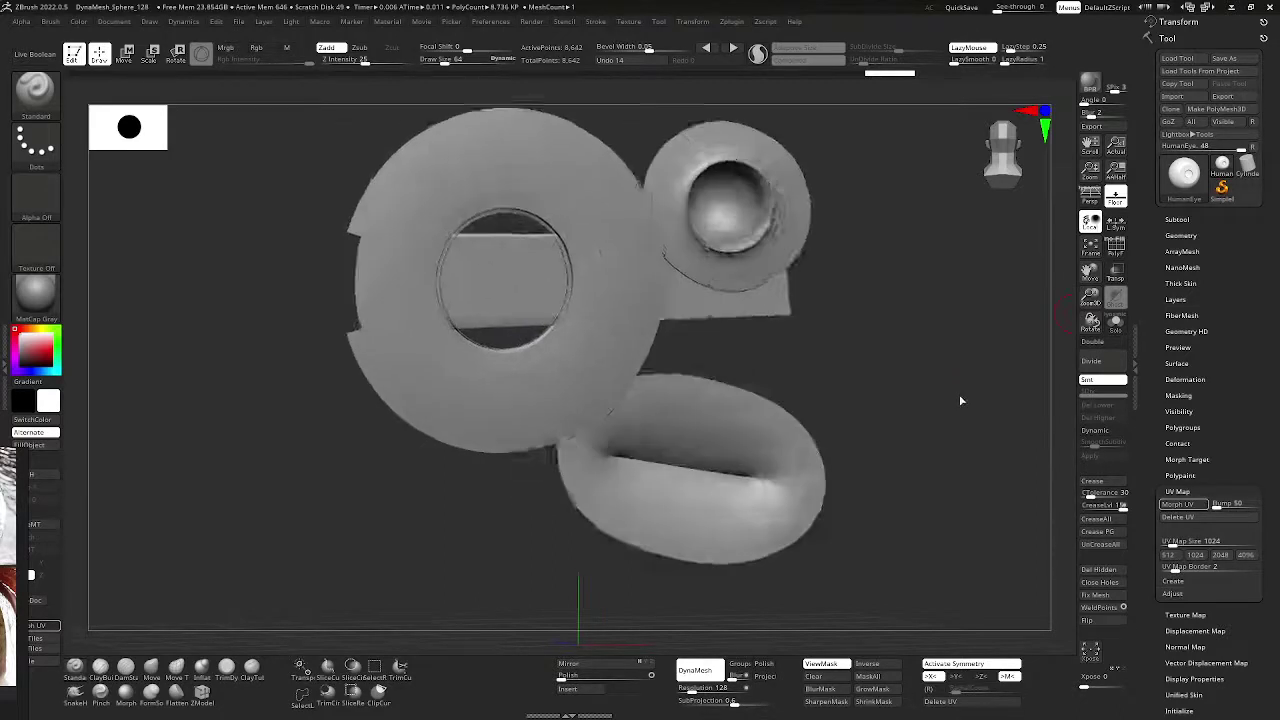
{"action": "left_click_drag", "start_coordinate": [949, 394], "coordinate": [892, 397]}
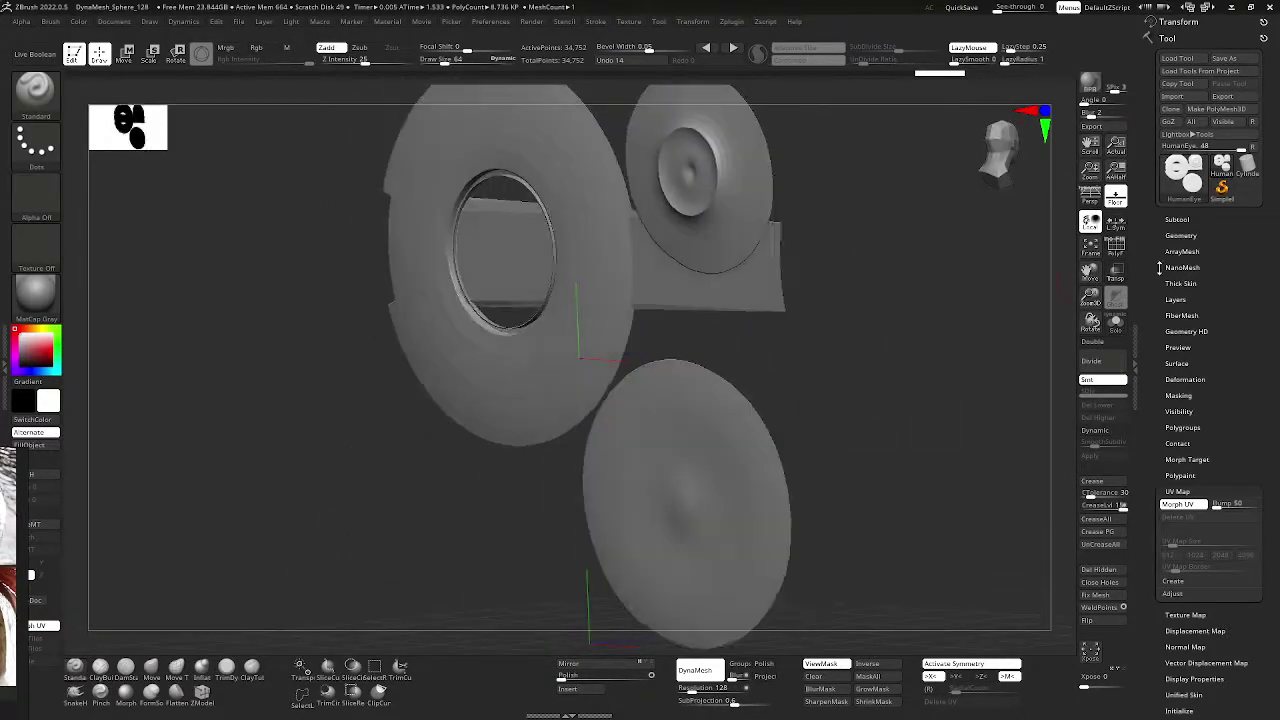
{"action": "left_click", "coordinate": [1116, 247]}
{"action": "left_click_drag", "start_coordinate": [958, 296], "coordinate": [881, 297]}
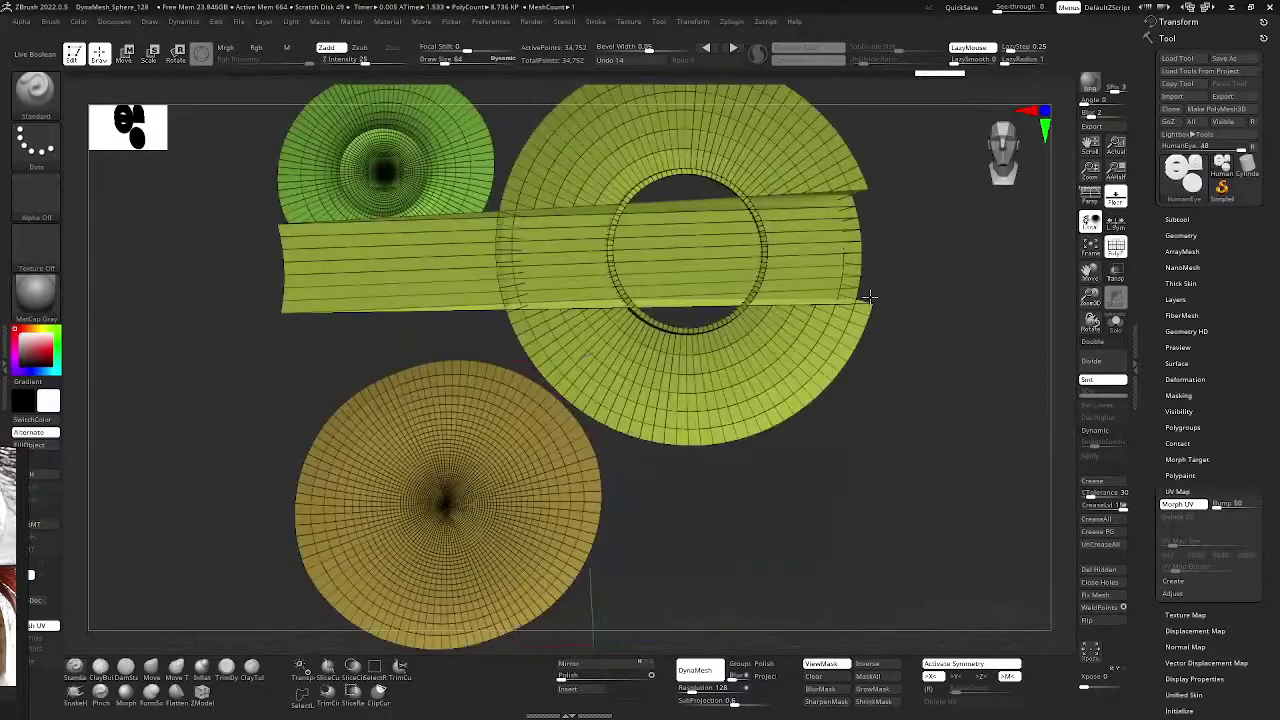
{"action": "left_click", "coordinate": [1117, 250]}
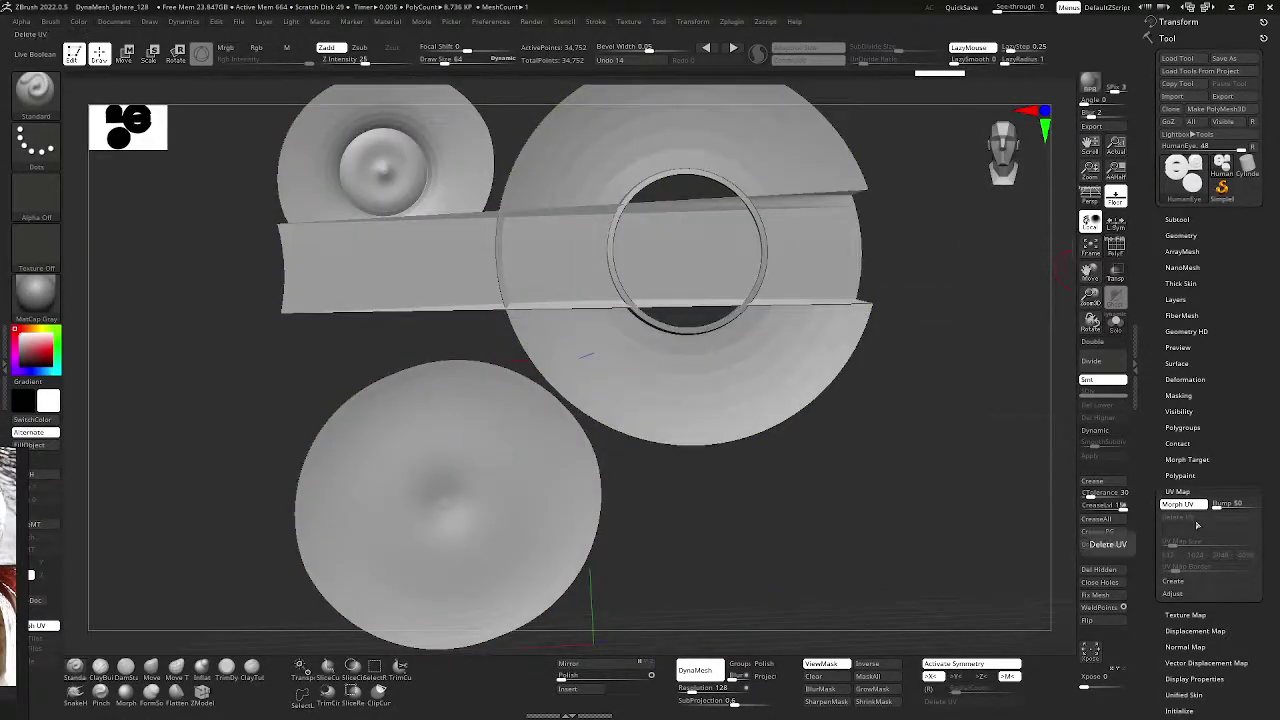
{"action": "left_click", "coordinate": [1188, 505]}
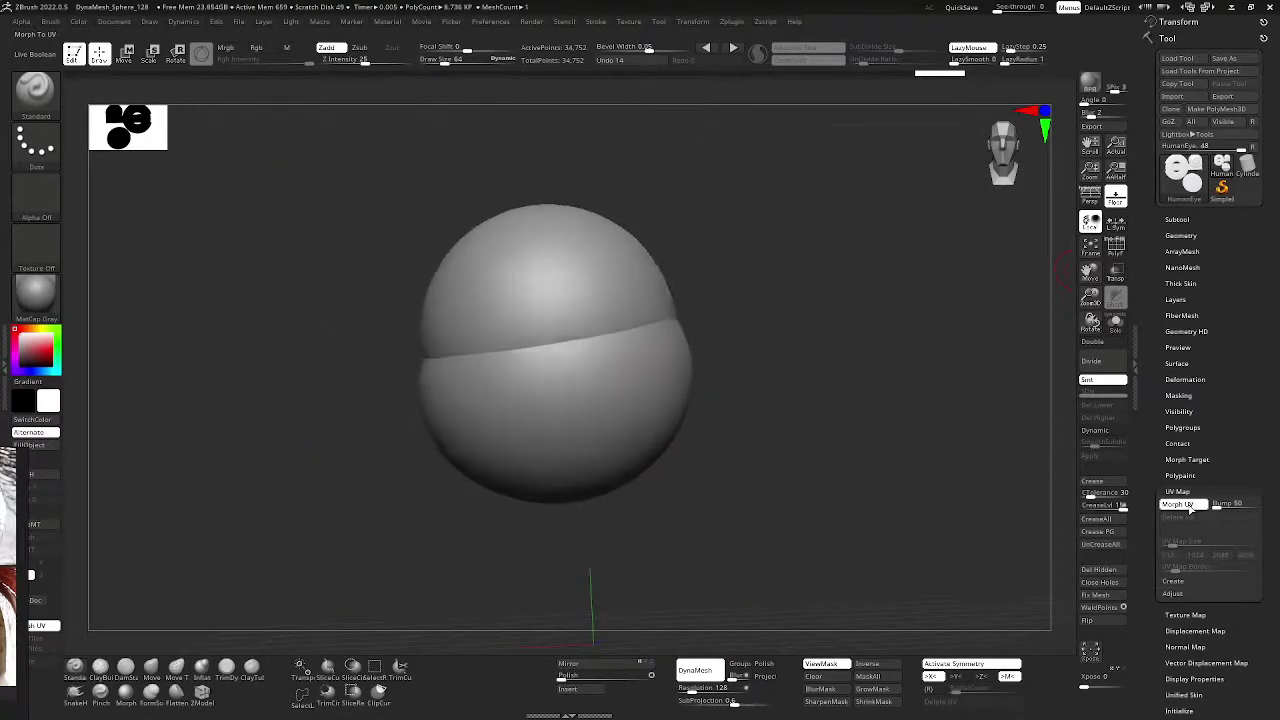
- Face the eye to the front and unwrap it using UV Master with Symmetry enabled
{"action": "left_click_drag", "start_coordinate": [841, 481], "coordinate": [845, 483], "text": "shift"}
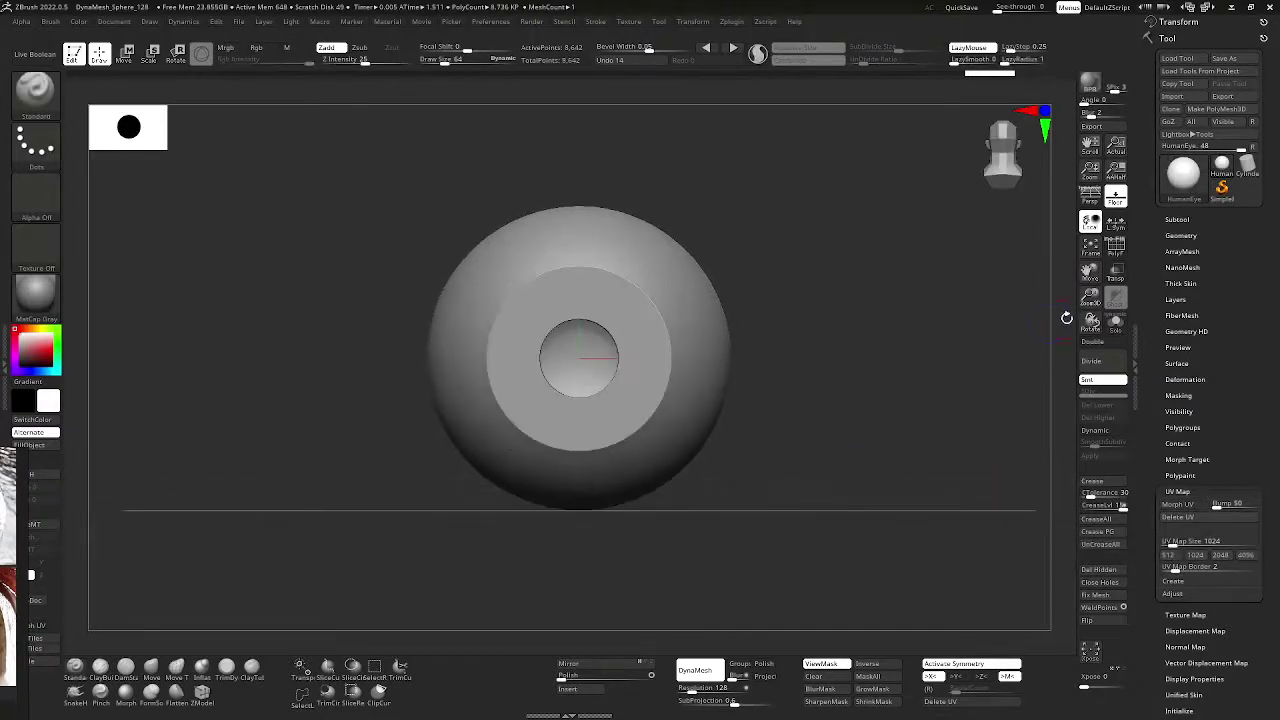
{"action": "left_click_drag", "start_coordinate": [1084, 279], "coordinate": [1098, 228]}
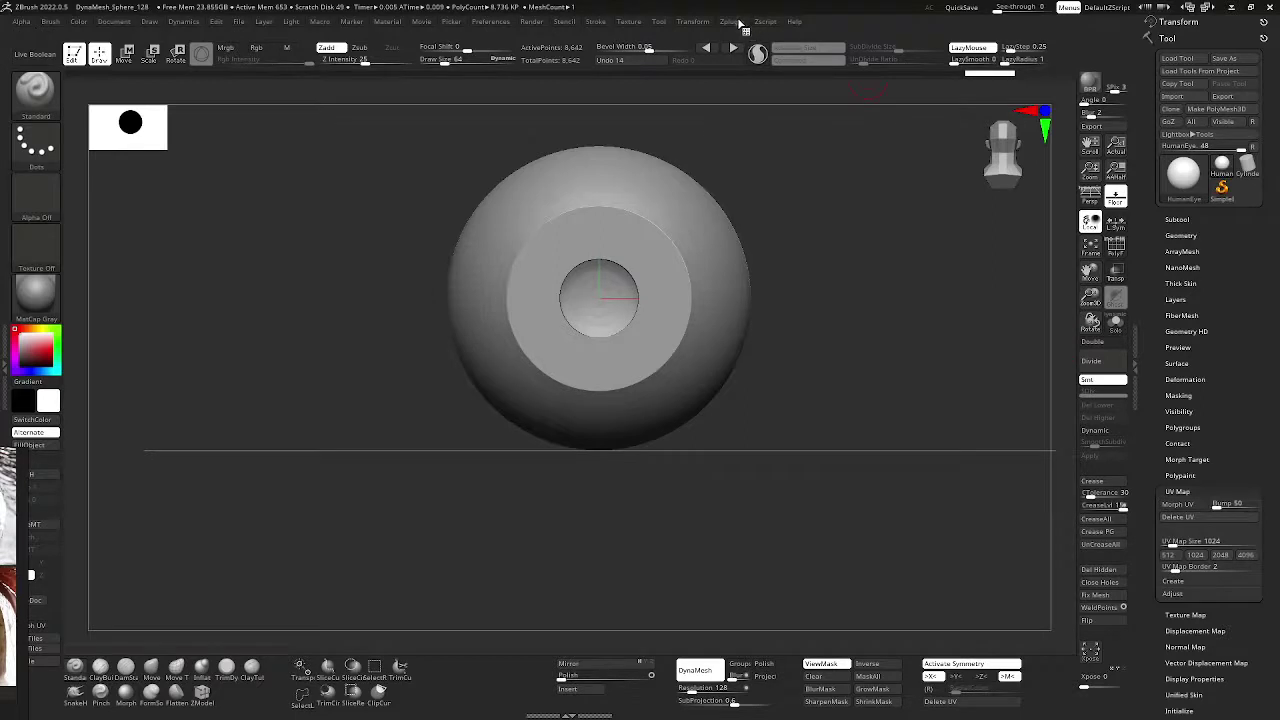
{"action": "left_click", "coordinate": [737, 22]}
{"action": "left_click", "coordinate": [764, 332]}
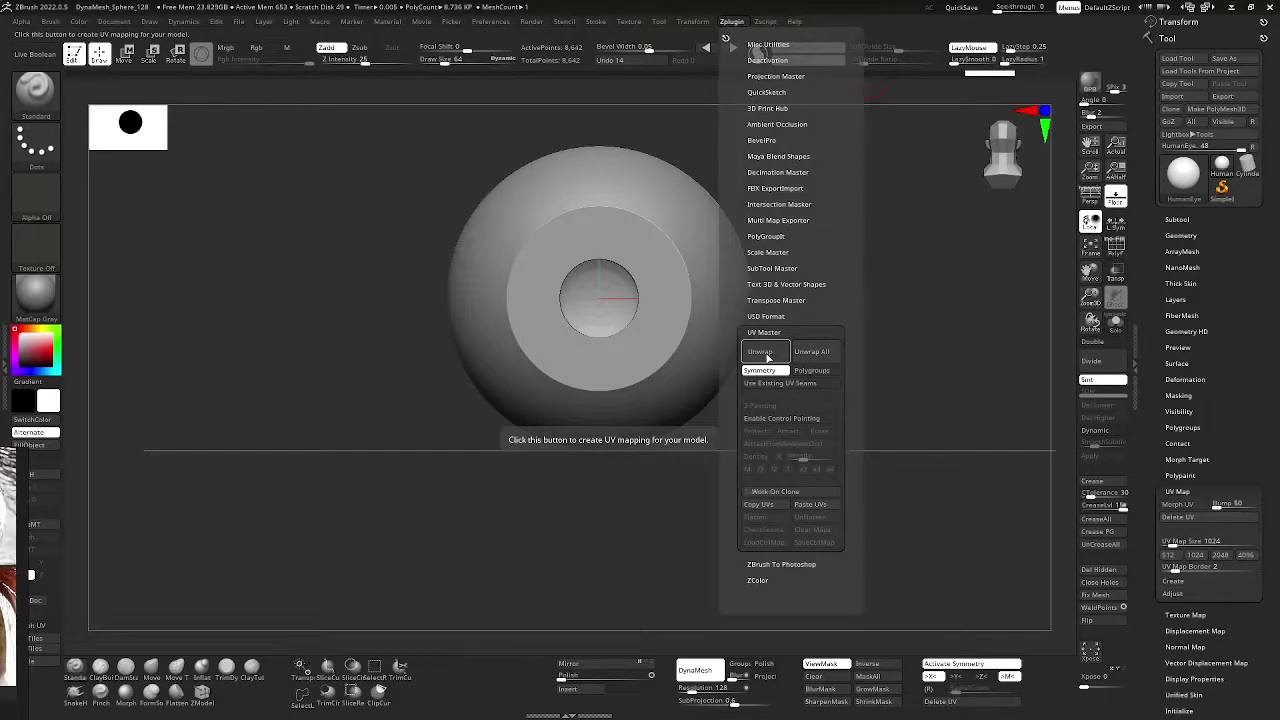
{"action": "left_click", "coordinate": [763, 353]}
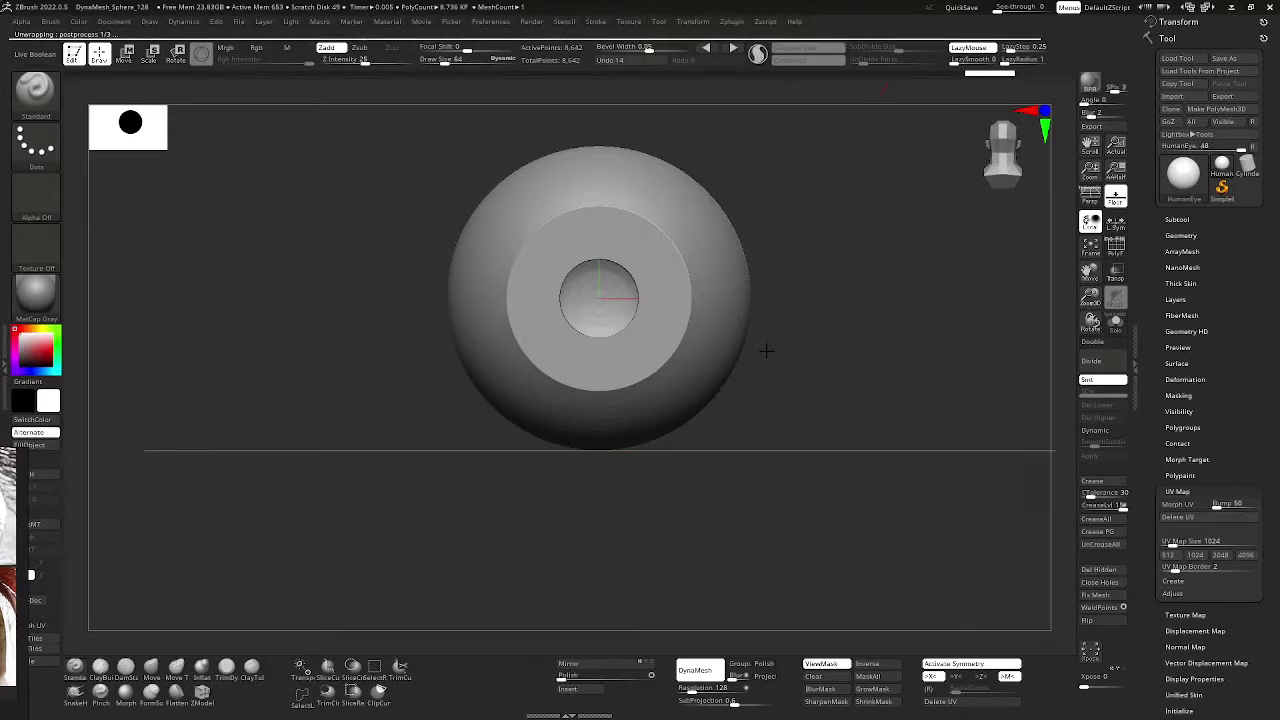
- Run Morph UV on the newly unwrapped eye, inspect the narrow strips between the large islands, and restore the 3D shape
{"action": "left_click", "coordinate": [1190, 504]}
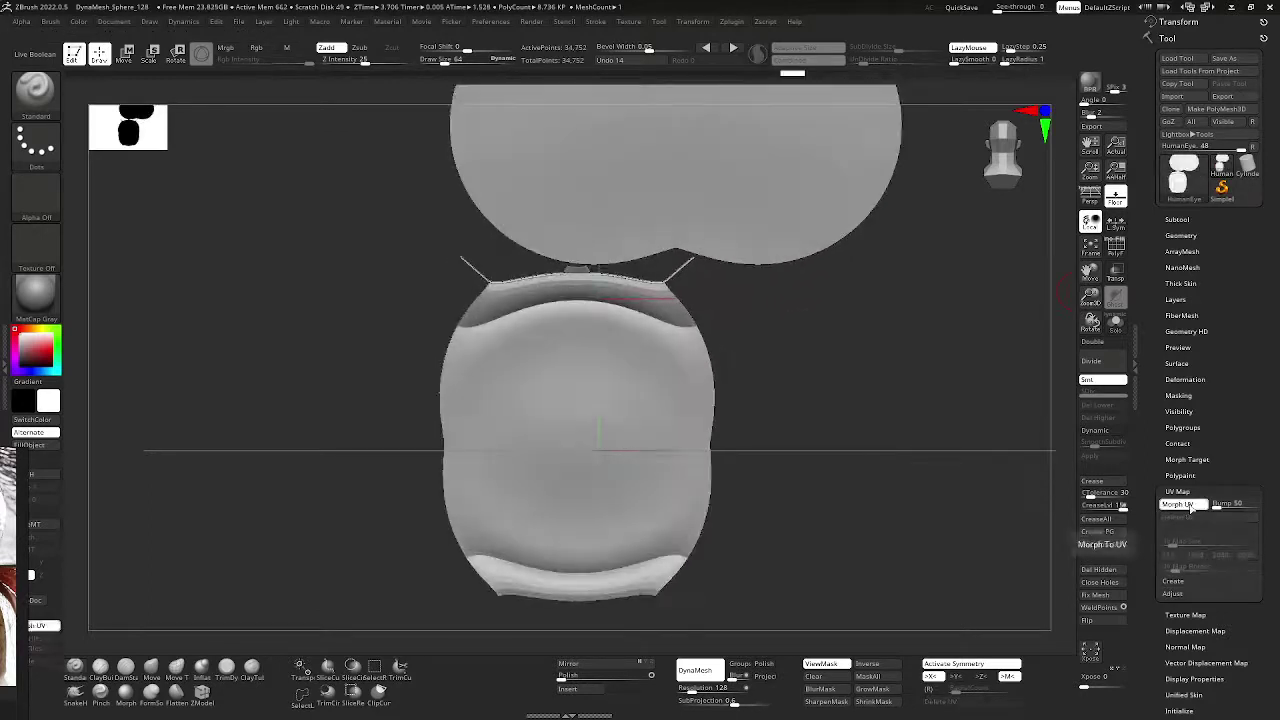
{"action": "mouse_move", "coordinate": [925, 339]}
{"action": "left_mouse_down"}
{"action": "mouse_move", "coordinate": [1031, 386]}
{"action": "mouse_move", "coordinate": [916, 356]}
{"action": "left_mouse_up"}
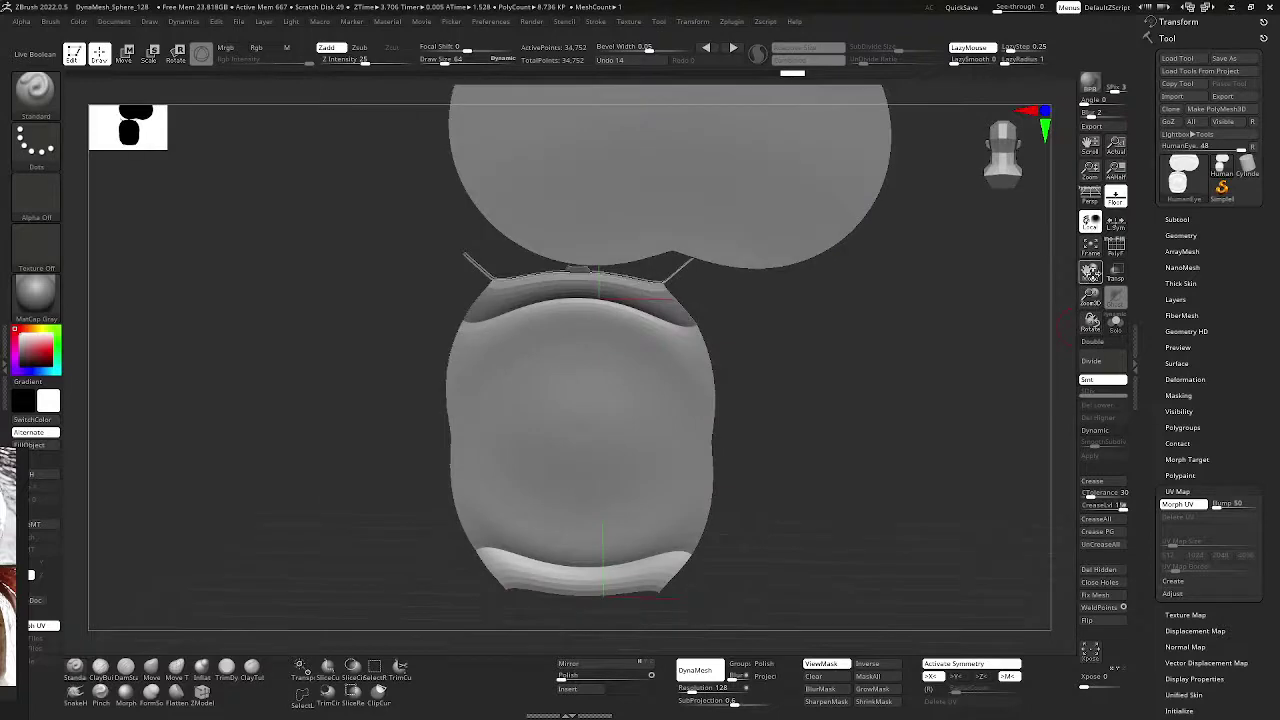
{"action": "left_click_drag", "start_coordinate": [1091, 273], "coordinate": [1113, 352]}
{"action": "left_click_drag", "start_coordinate": [986, 406], "coordinate": [983, 395]}
{"action": "scroll", "coordinate": [697, 455], "scroll_direction": "up", "scroll_amount": 5}
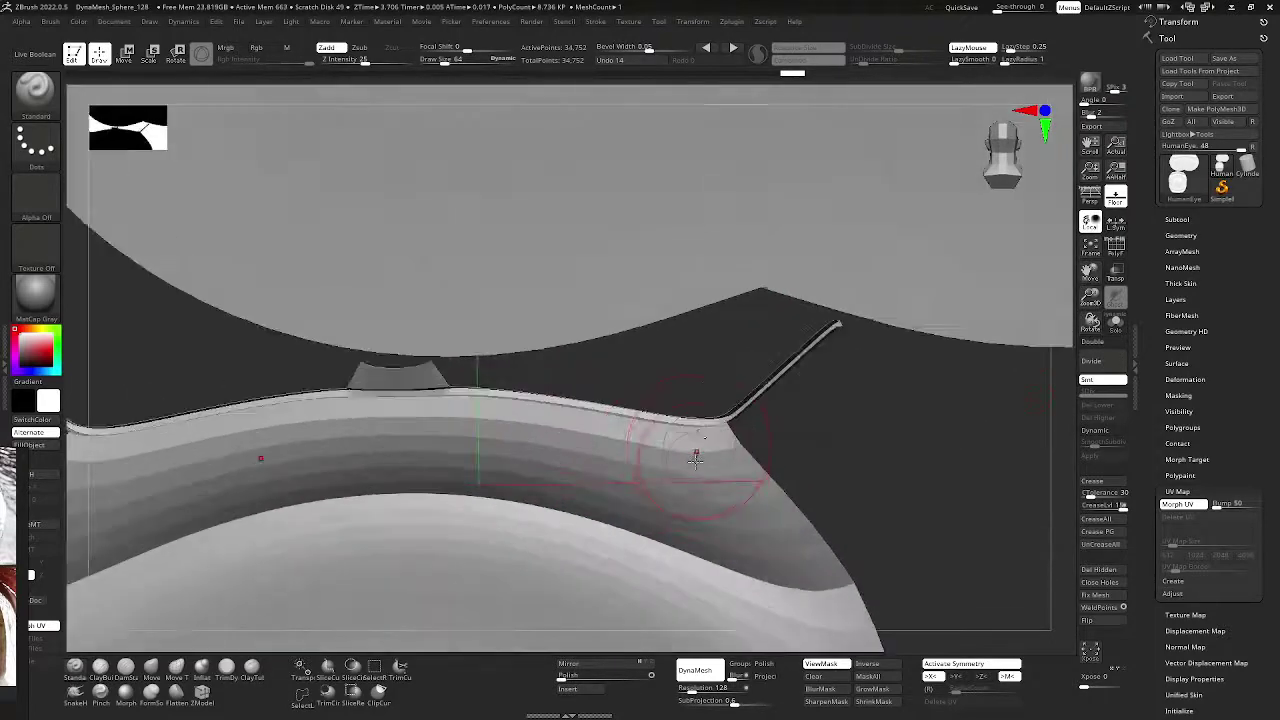
{"action": "left_click_drag", "start_coordinate": [694, 366], "coordinate": [737, 441]}
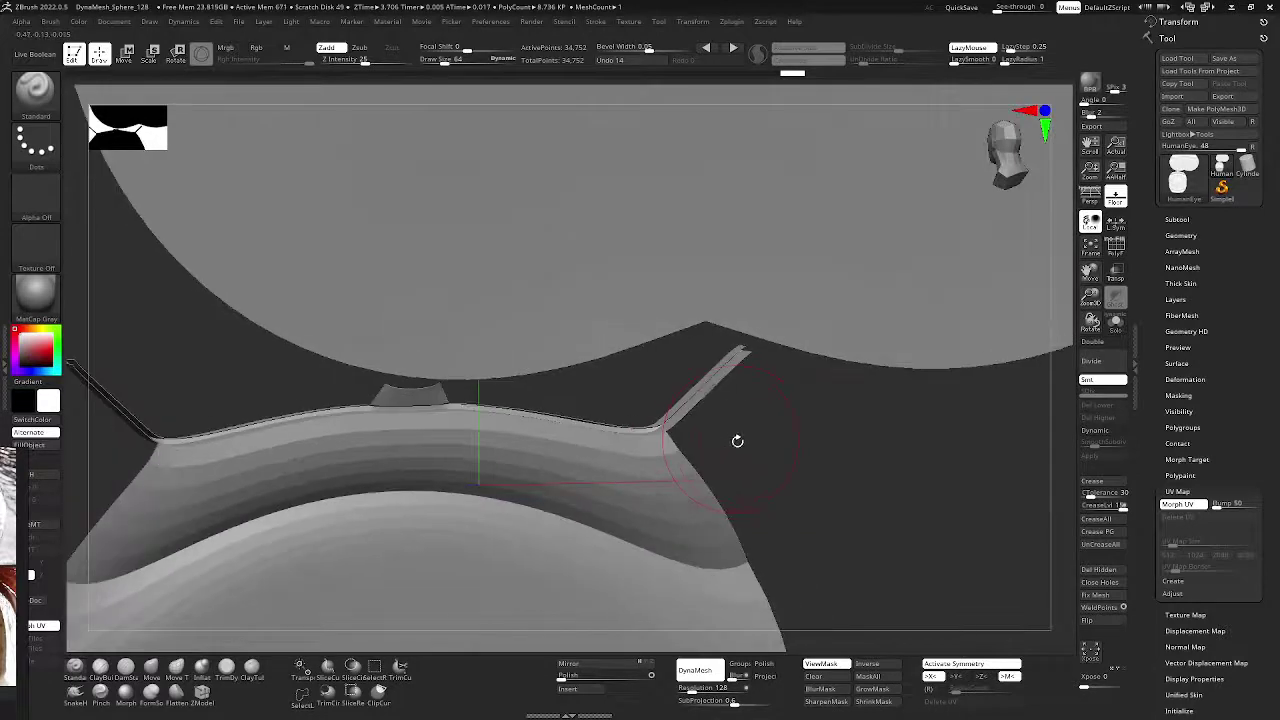
{"action": "scroll", "coordinate": [737, 444], "scroll_direction": "down", "scroll_amount": 5}
{"action": "left_click_drag", "start_coordinate": [1090, 271], "coordinate": [1096, 238]}
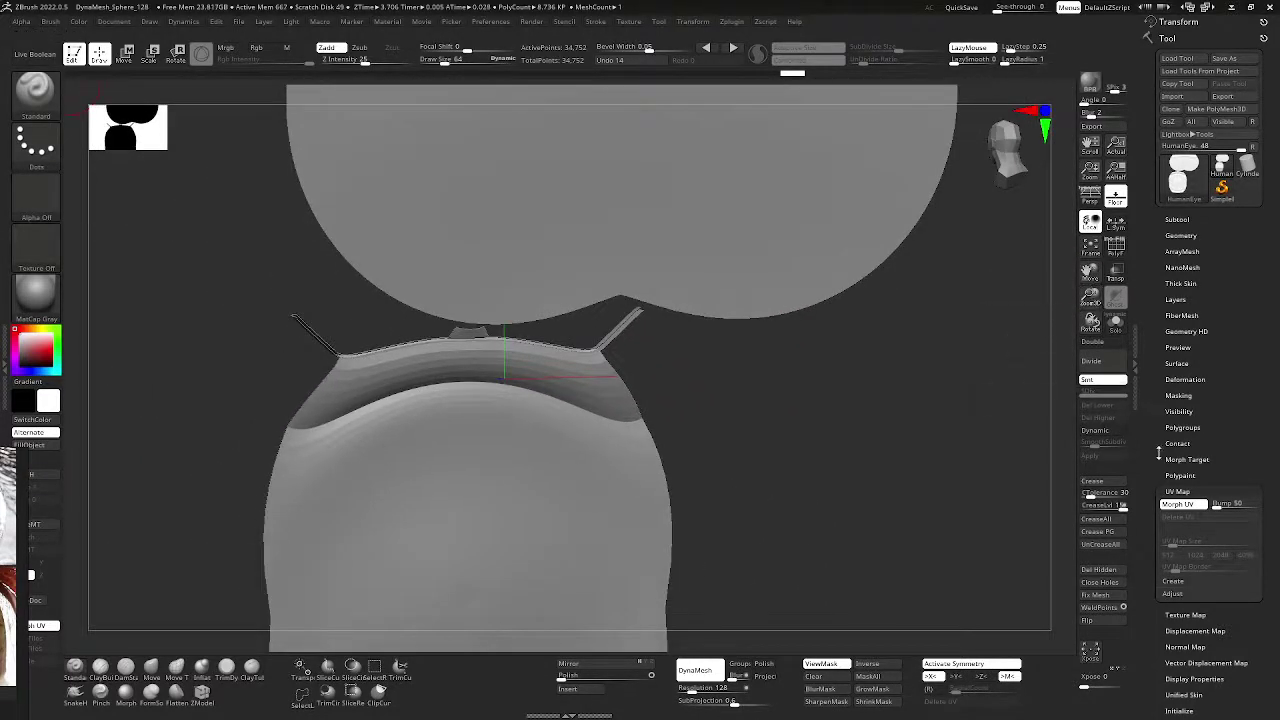
{"action": "left_click", "coordinate": [1168, 502]}
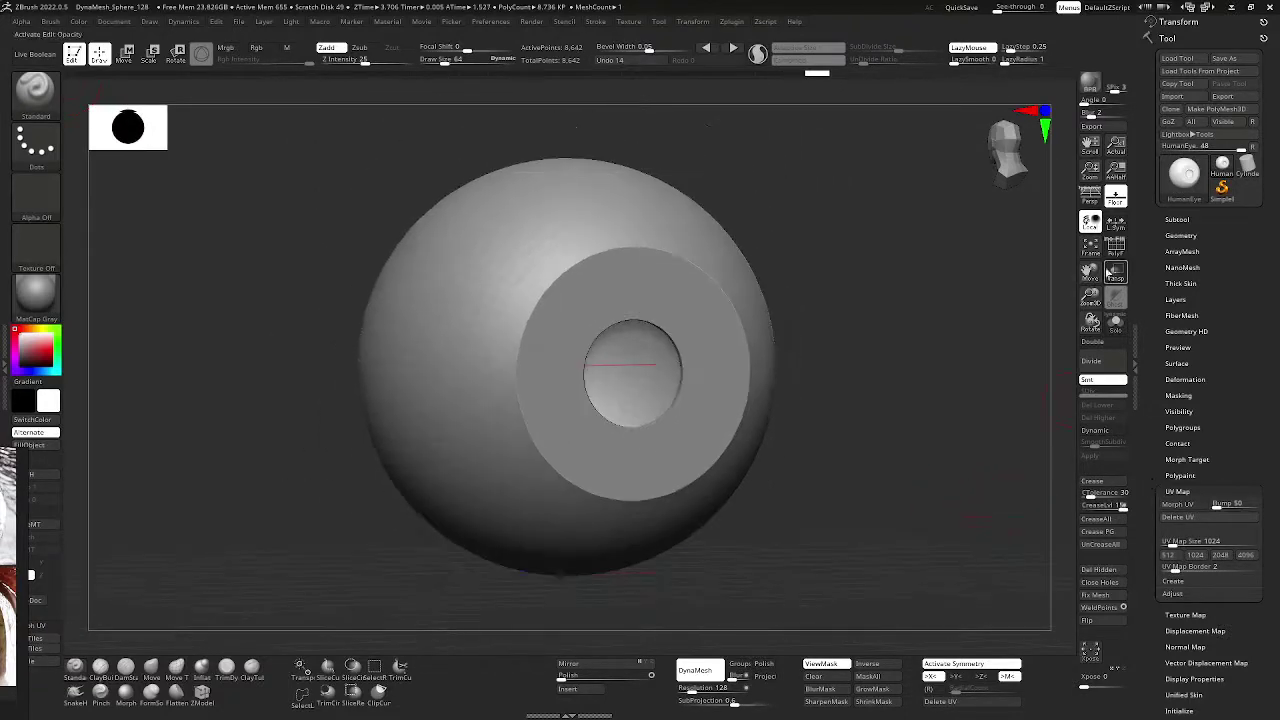
- Turn on the polyframe display and examine the polygroup borders around the iris and pupil opening up close
{"action": "left_click", "coordinate": [1115, 246]}
{"action": "left_click_drag", "start_coordinate": [980, 251], "coordinate": [886, 323]}
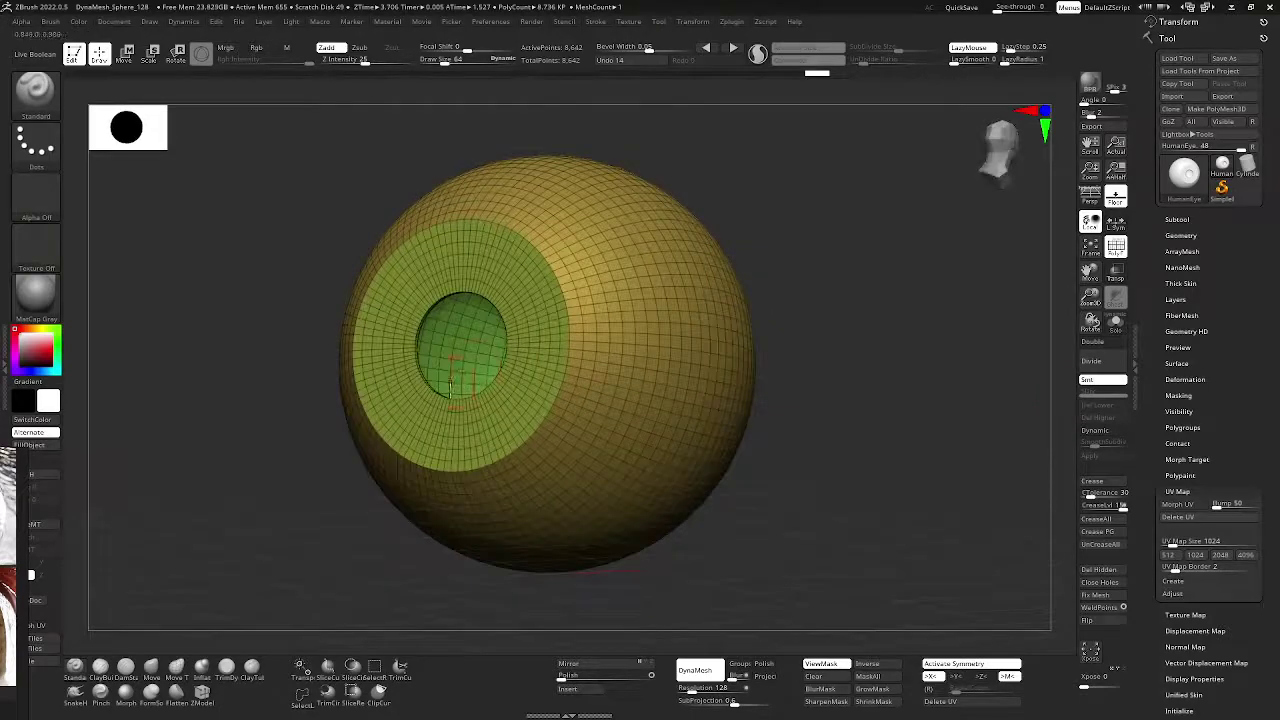
{"action": "scroll", "coordinate": [452, 388], "scroll_direction": "up", "scroll_amount": 5}
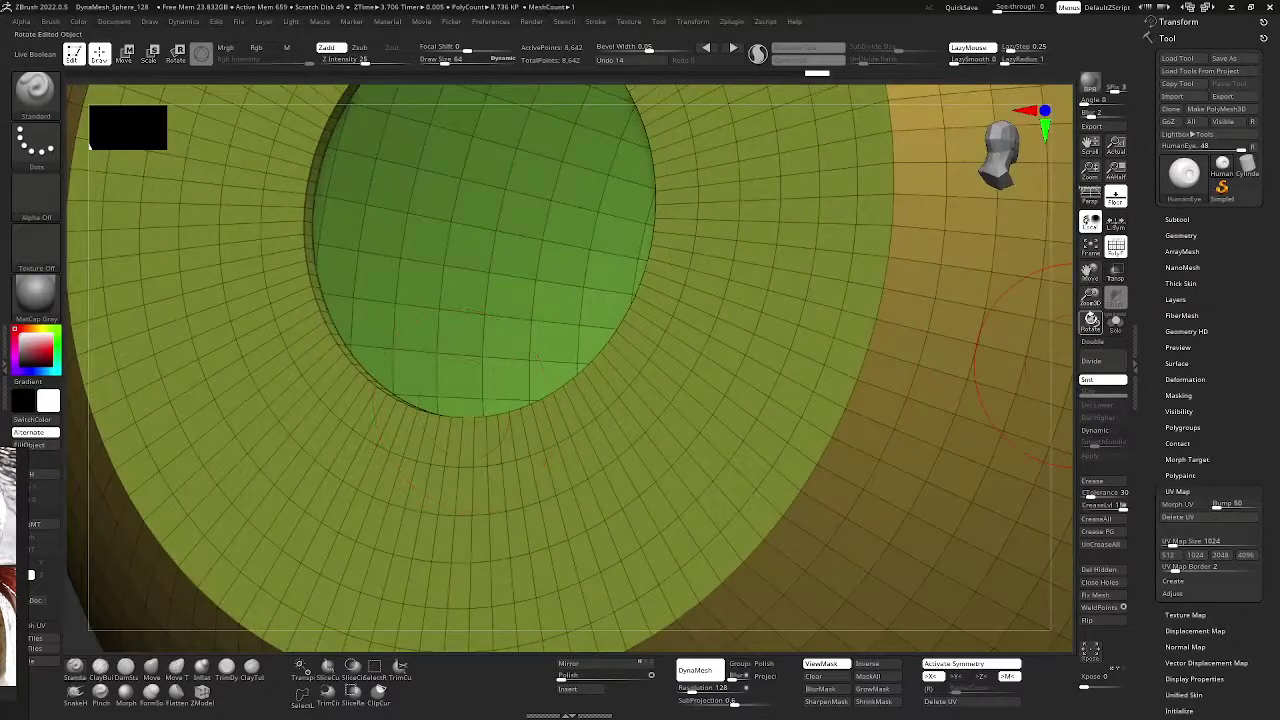
- Isolate the flat iris ring polygroup of the eye mesh and view it straight from the front
{"action": "left_click_drag", "start_coordinate": [1090, 322], "coordinate": [1155, 334]}
{"action": "left_click_drag", "start_coordinate": [1087, 292], "coordinate": [1143, 527]}
{"action": "key", "text": "f"}
{"action": "left_click_drag", "start_coordinate": [916, 414], "coordinate": [595, 380]}
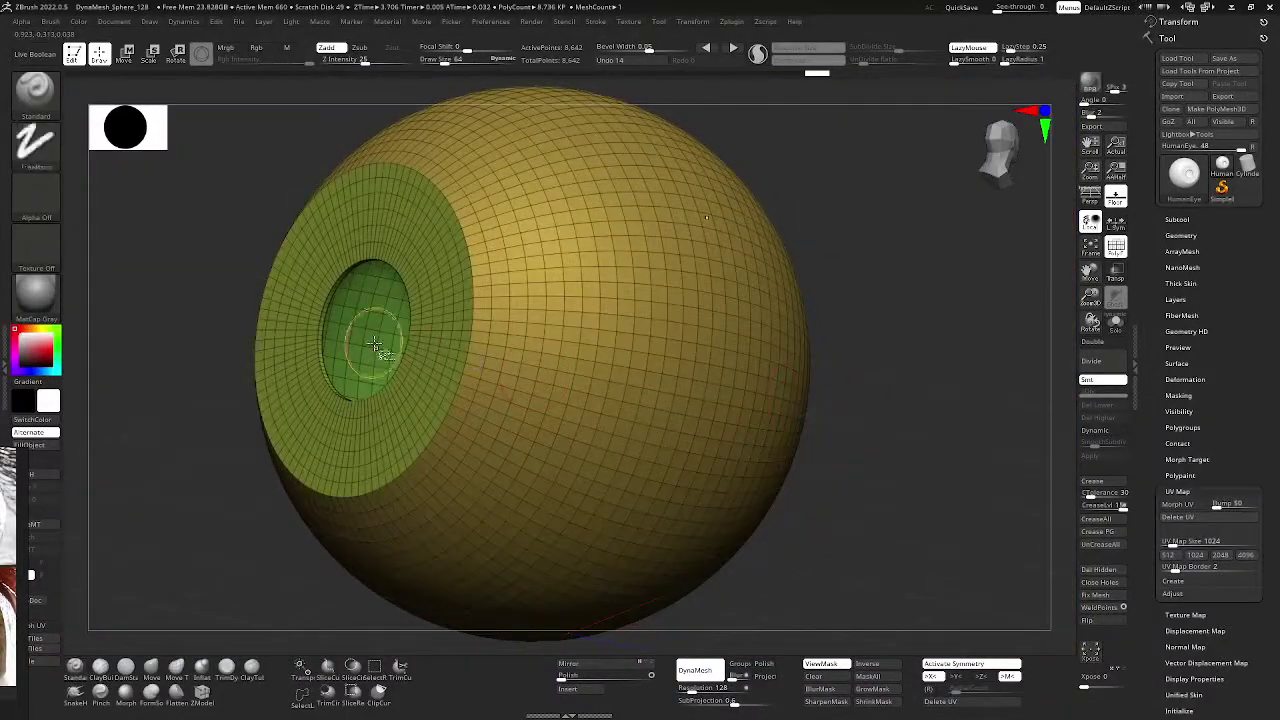
{"action": "left_click", "coordinate": [370, 338], "text": "ctrl+shift"}
{"action": "left_click_drag", "start_coordinate": [846, 338], "coordinate": [723, 373]}
{"action": "key", "text": "f"}
{"action": "left_click", "coordinate": [940, 339], "text": "ctrl+shift"}
{"action": "left_click", "coordinate": [562, 342], "text": "ctrl+shift"}
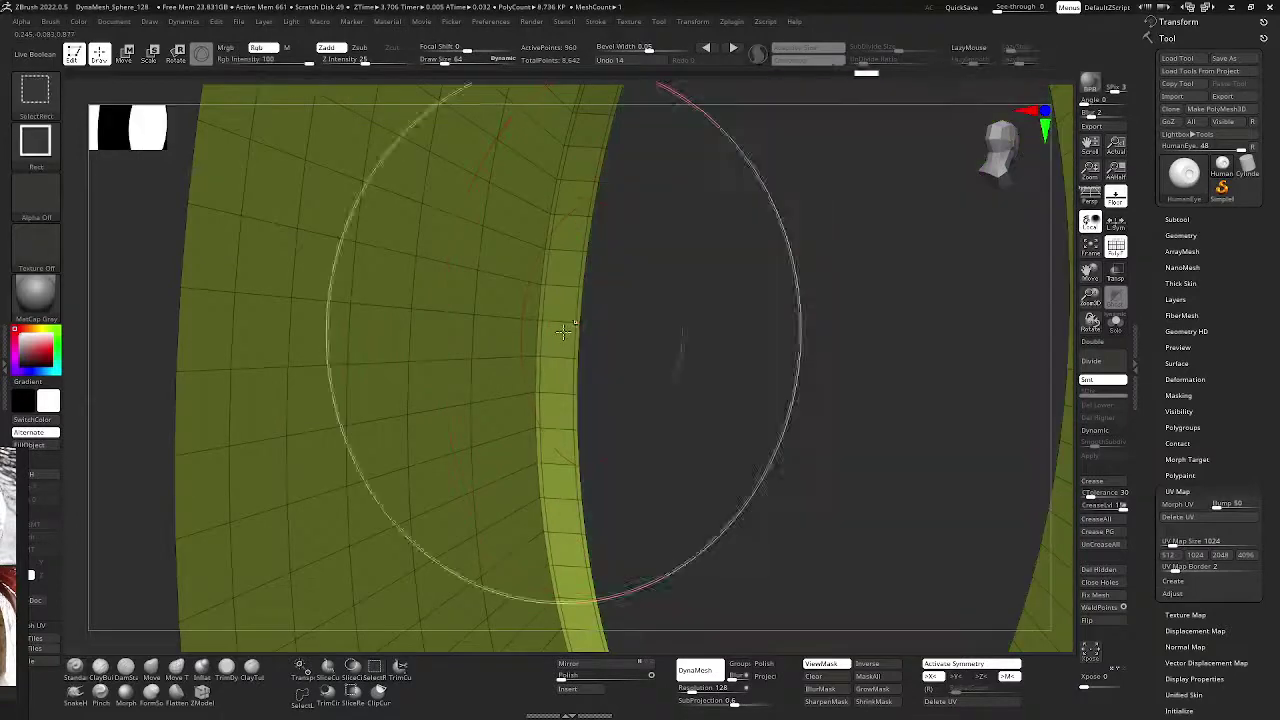
{"action": "scroll", "coordinate": [583, 430], "scroll_direction": "down", "scroll_amount": 10}
{"action": "left_click_drag", "start_coordinate": [782, 360], "coordinate": [815, 364], "text": "shift"}
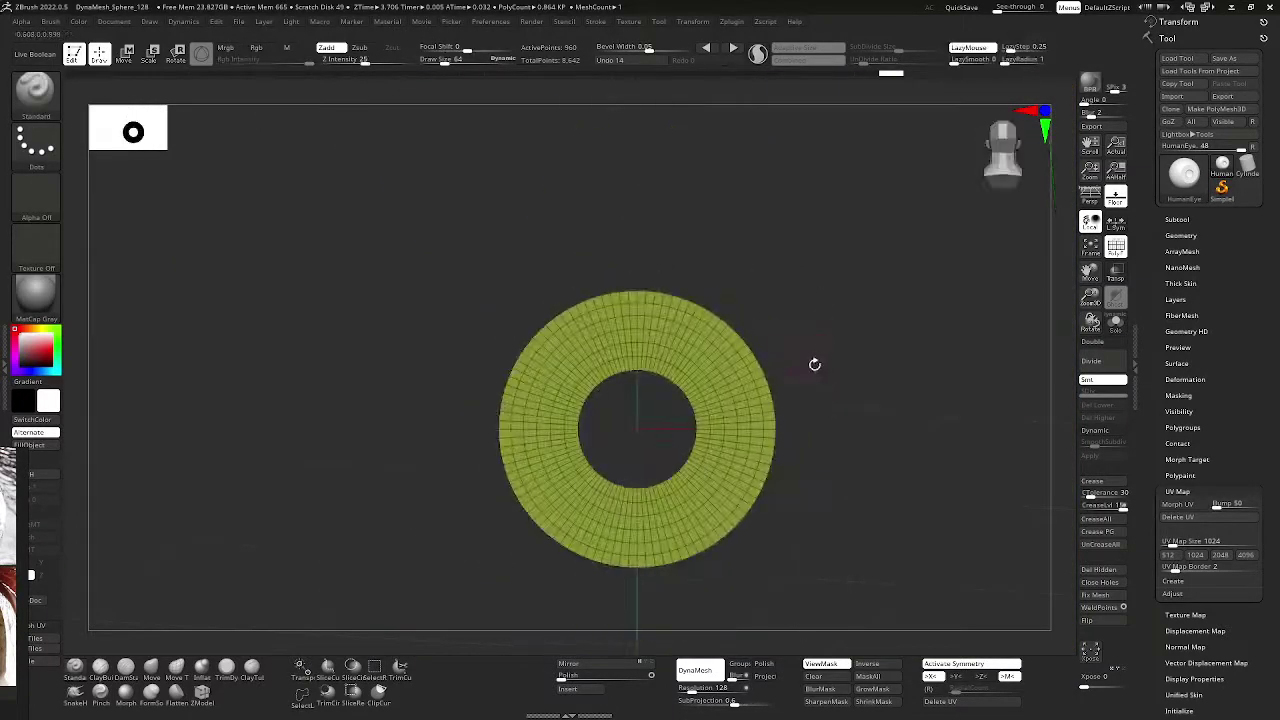
- Unwrap the eye mesh with UV Master using Symmetry and Polygroups, and preview the flattened UV layout before restoring the 3D shape
{"action": "left_click", "coordinate": [731, 22]}
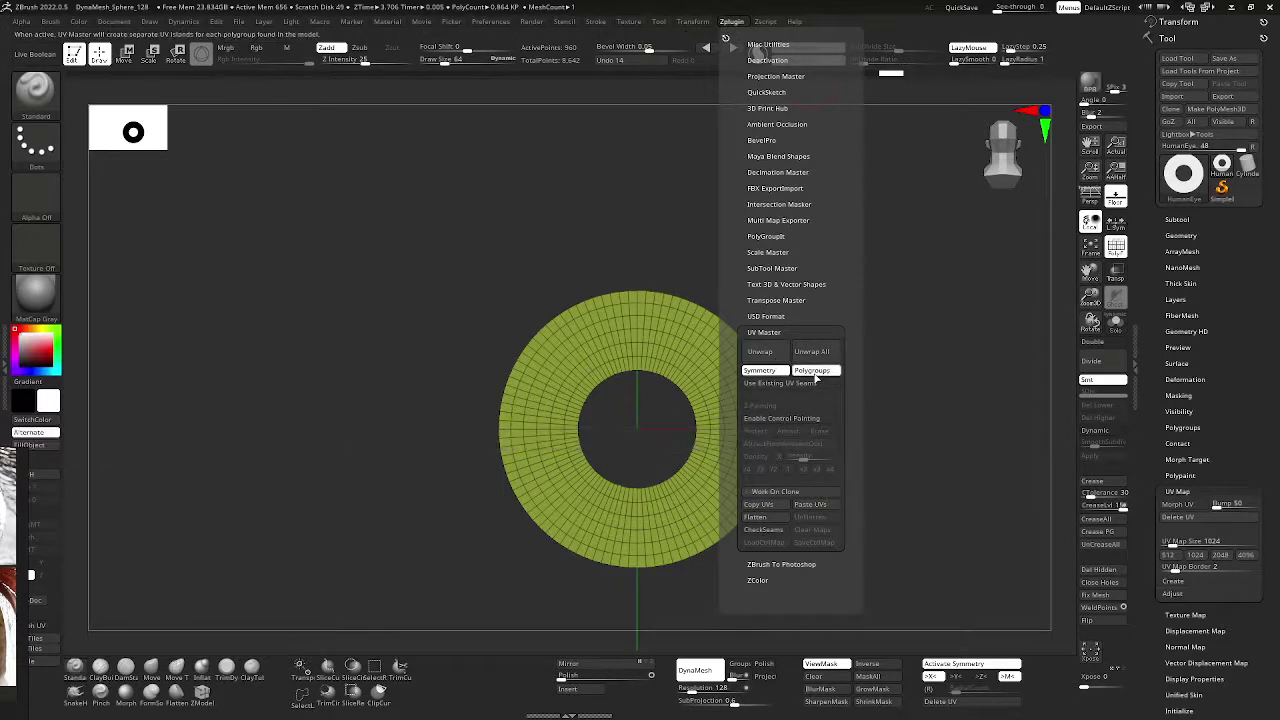
{"action": "left_click", "coordinate": [767, 352]}
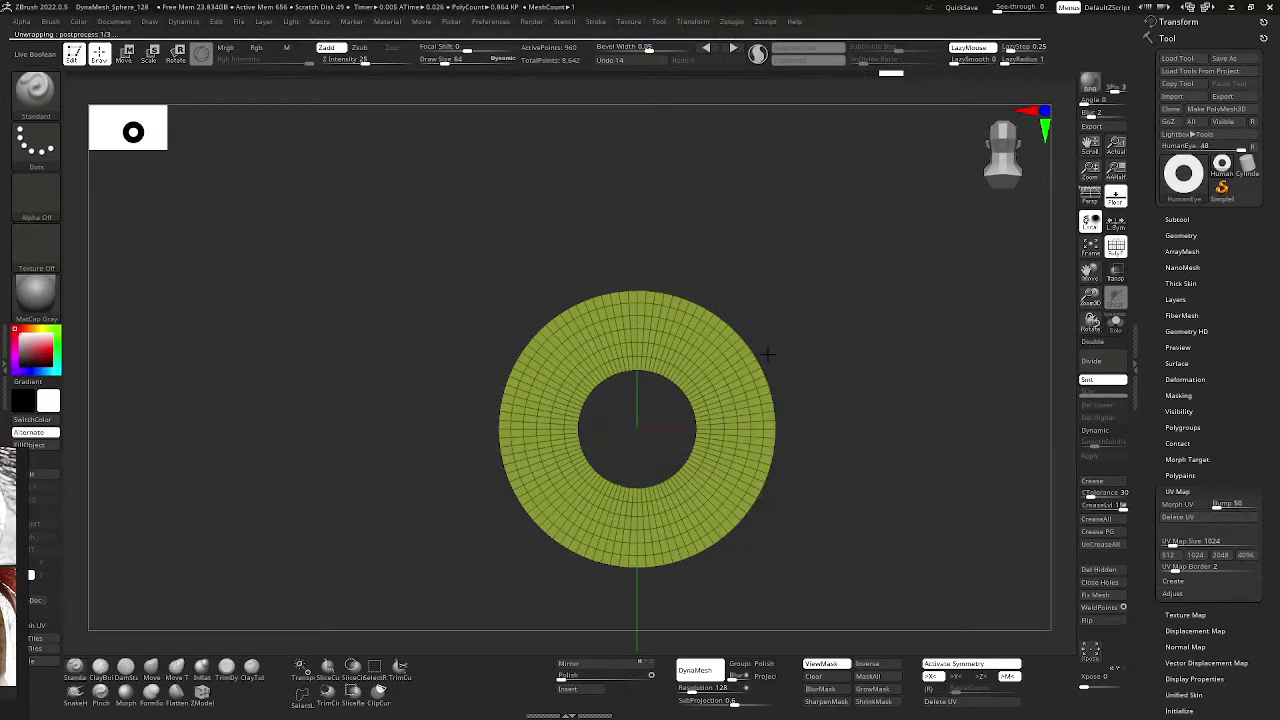
{"action": "left_click", "coordinate": [1177, 504]}
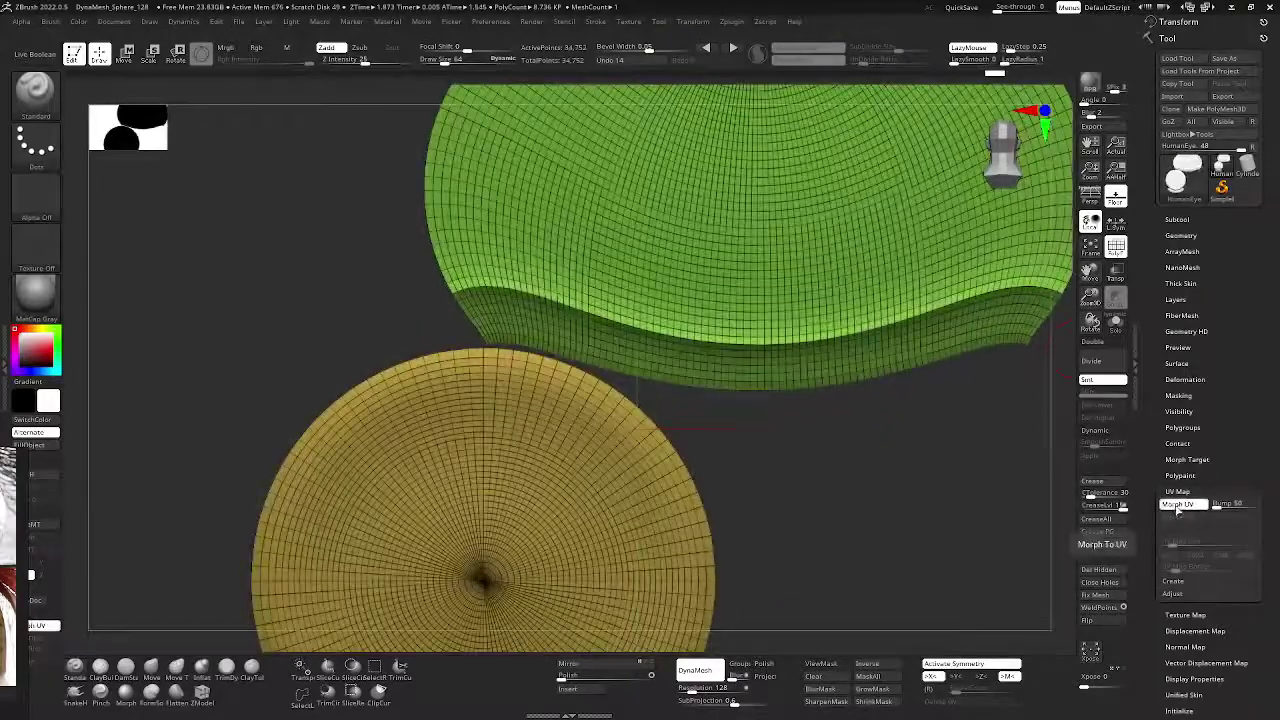
{"action": "key", "text": "f"}
{"action": "key", "text": "f"}
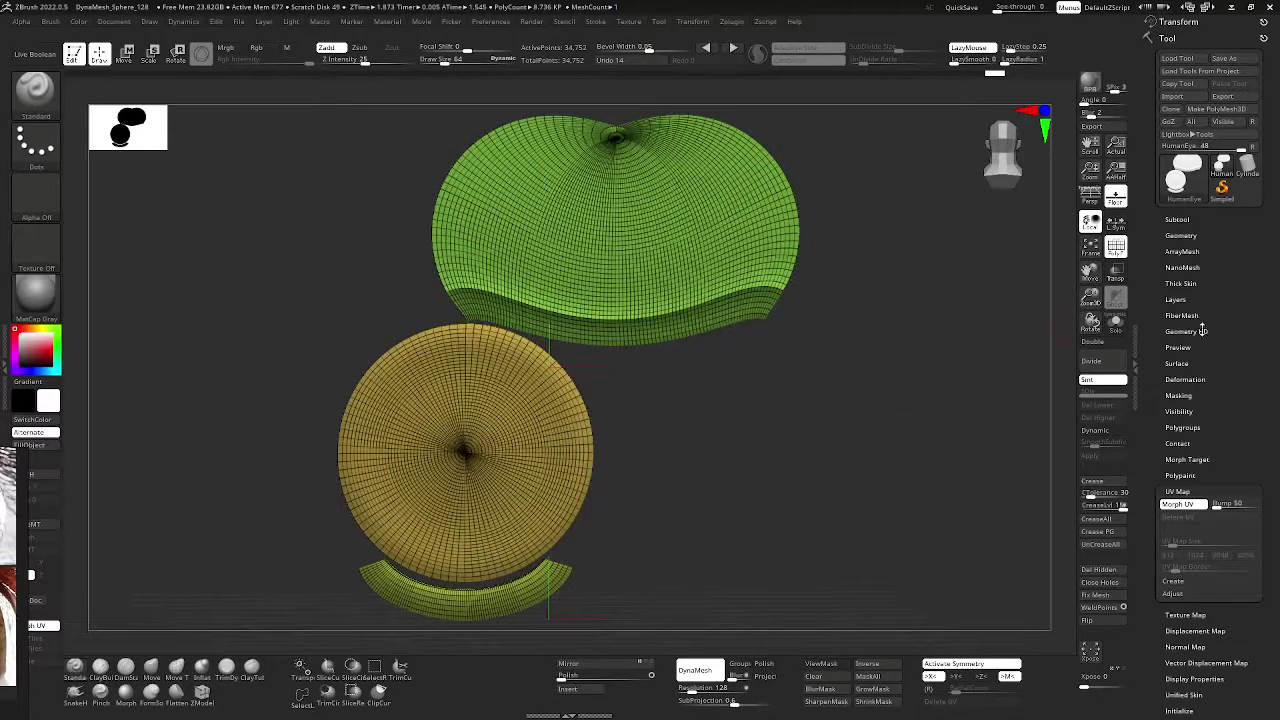
{"action": "left_click", "coordinate": [1178, 504]}
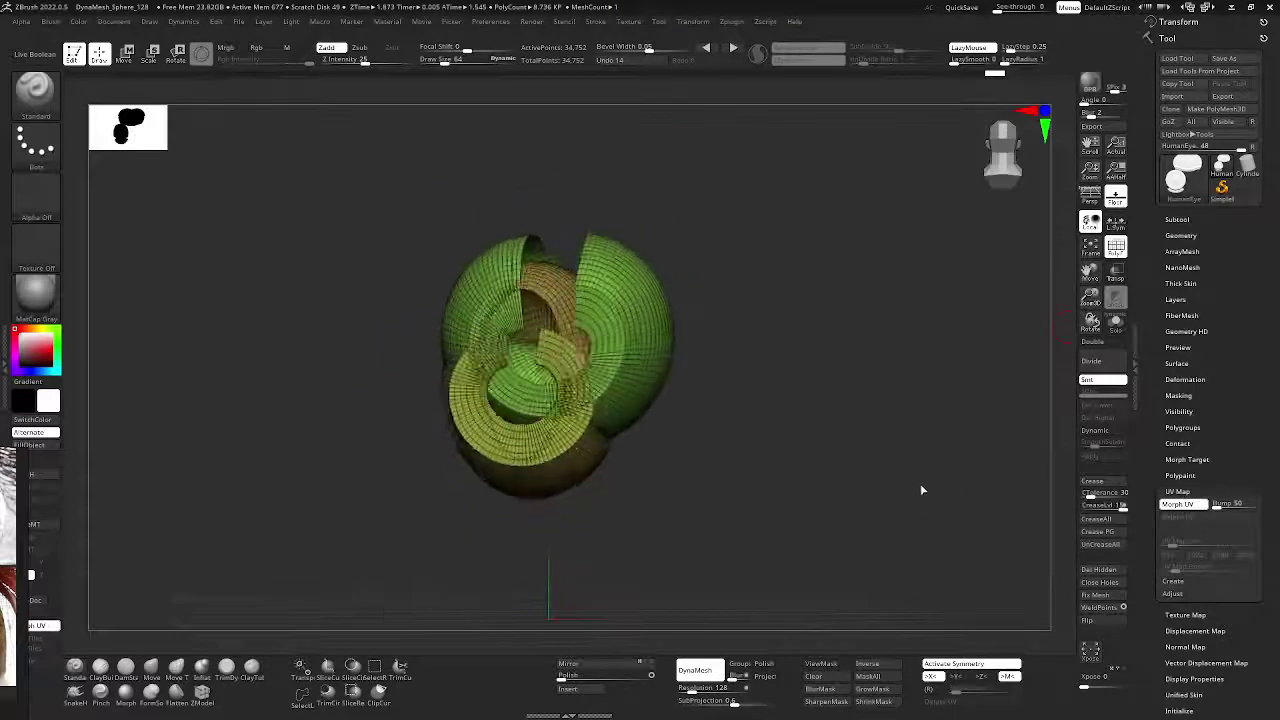
{"action": "left_click_drag", "start_coordinate": [923, 474], "coordinate": [914, 423], "text": "shift"}
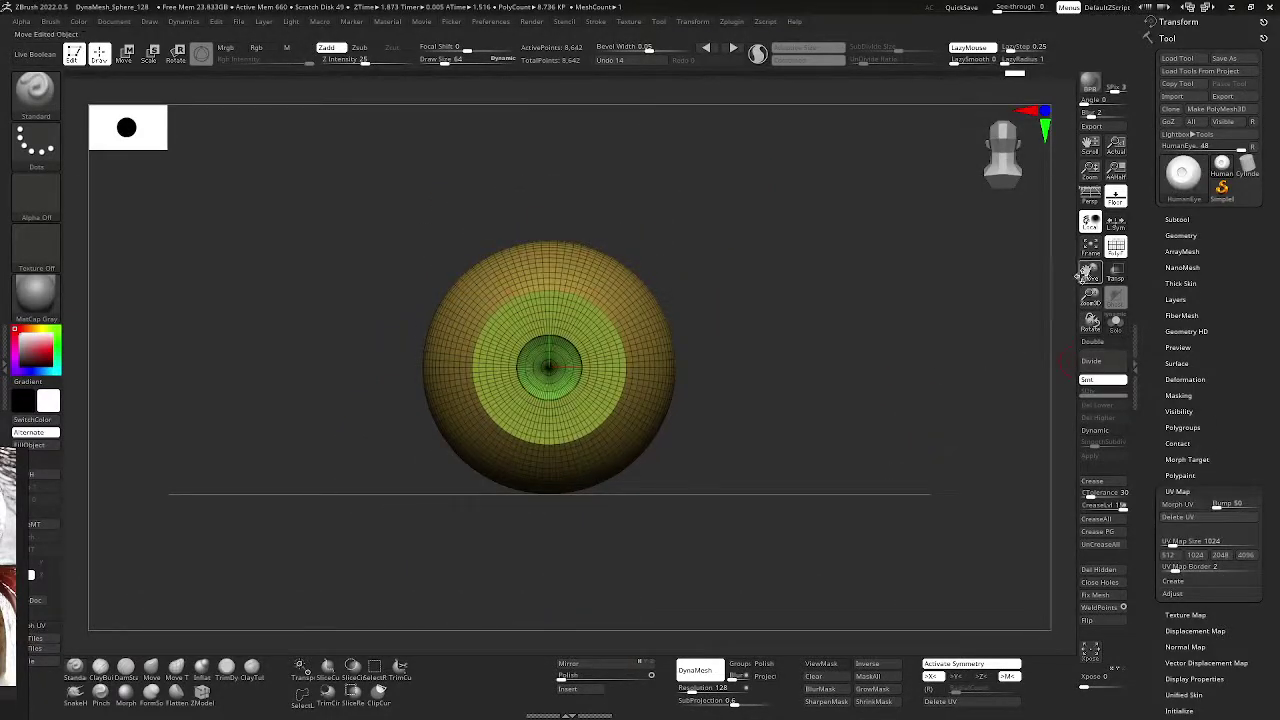
- Turn off the PolyFrame wireframe display and examine the plain eye model from the side and front
{"action": "left_click_drag", "start_coordinate": [1088, 273], "coordinate": [1090, 250]}
{"action": "left_click_drag", "start_coordinate": [862, 317], "coordinate": [911, 317]}
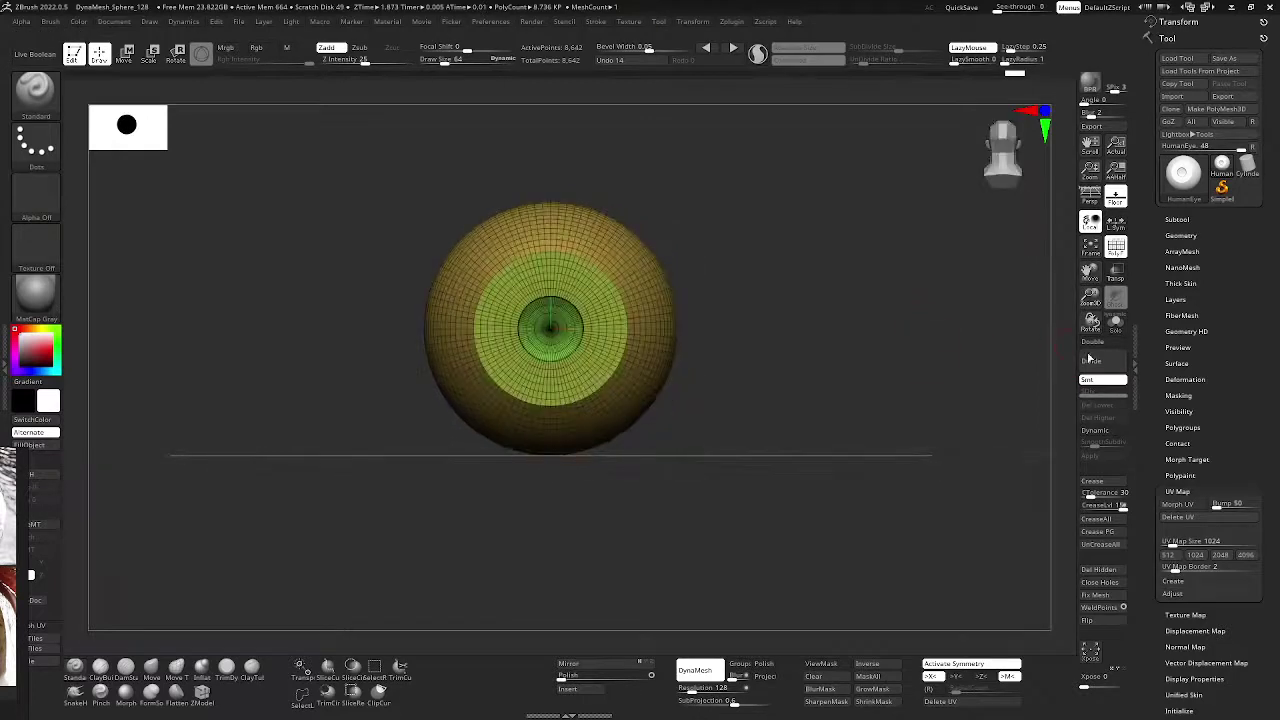
{"action": "left_click", "coordinate": [1176, 491]}
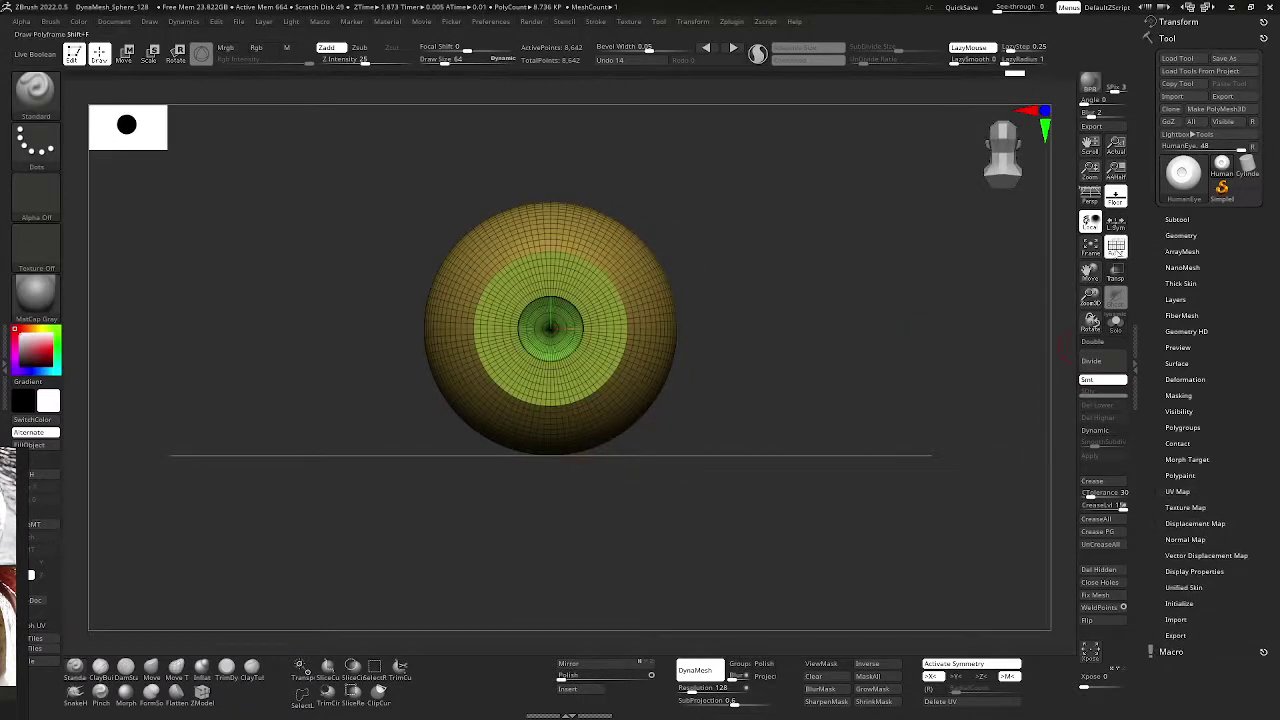
{"action": "left_click", "coordinate": [1116, 246]}
{"action": "left_click_drag", "start_coordinate": [1091, 297], "coordinate": [1093, 280]}
{"action": "left_click_drag", "start_coordinate": [997, 291], "coordinate": [1029, 297]}
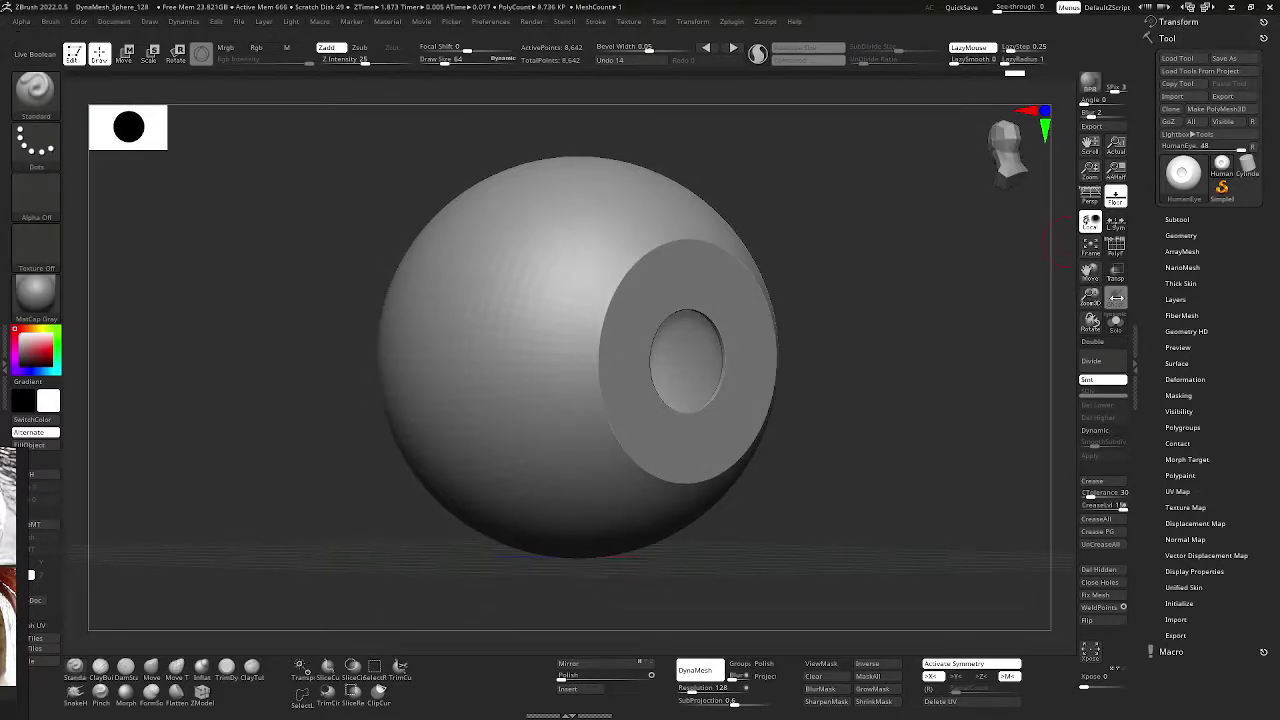
{"action": "left_click_drag", "start_coordinate": [1045, 285], "coordinate": [958, 302]}
{"action": "left_click", "coordinate": [1116, 246]}
{"action": "left_click", "coordinate": [1116, 246]}
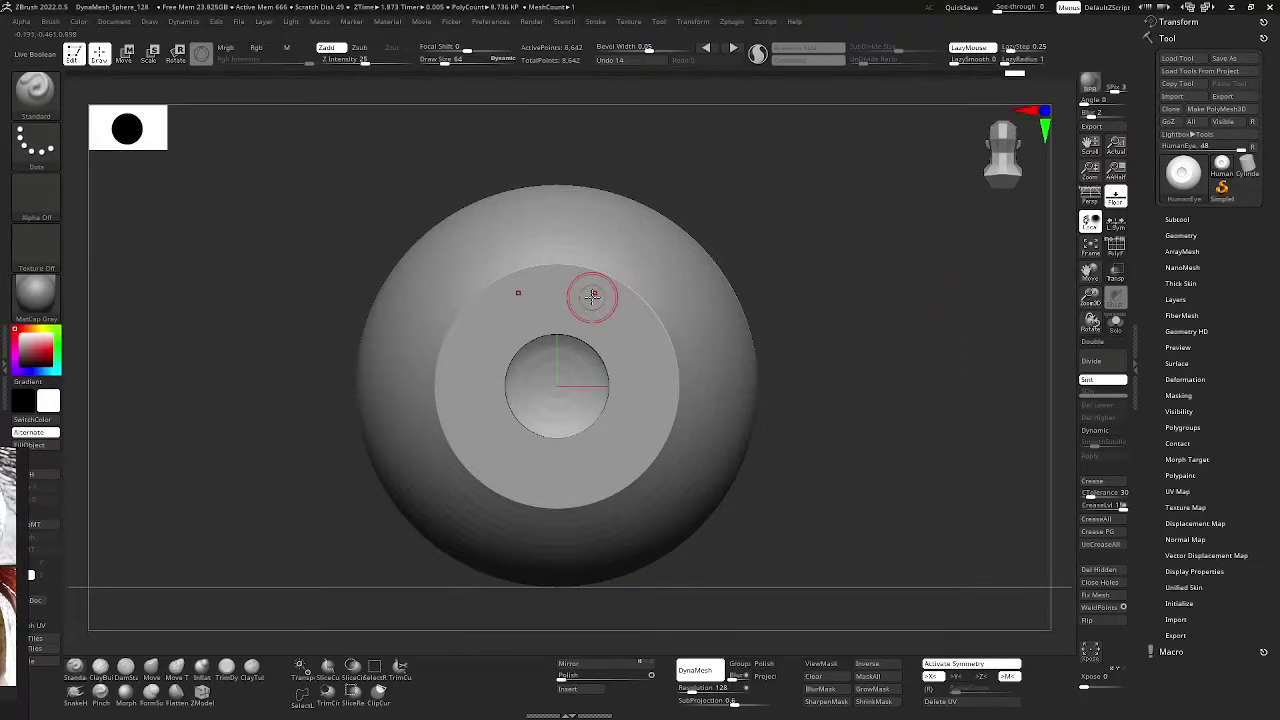
{"action": "left_click_drag", "start_coordinate": [1090, 272], "coordinate": [1094, 254]}
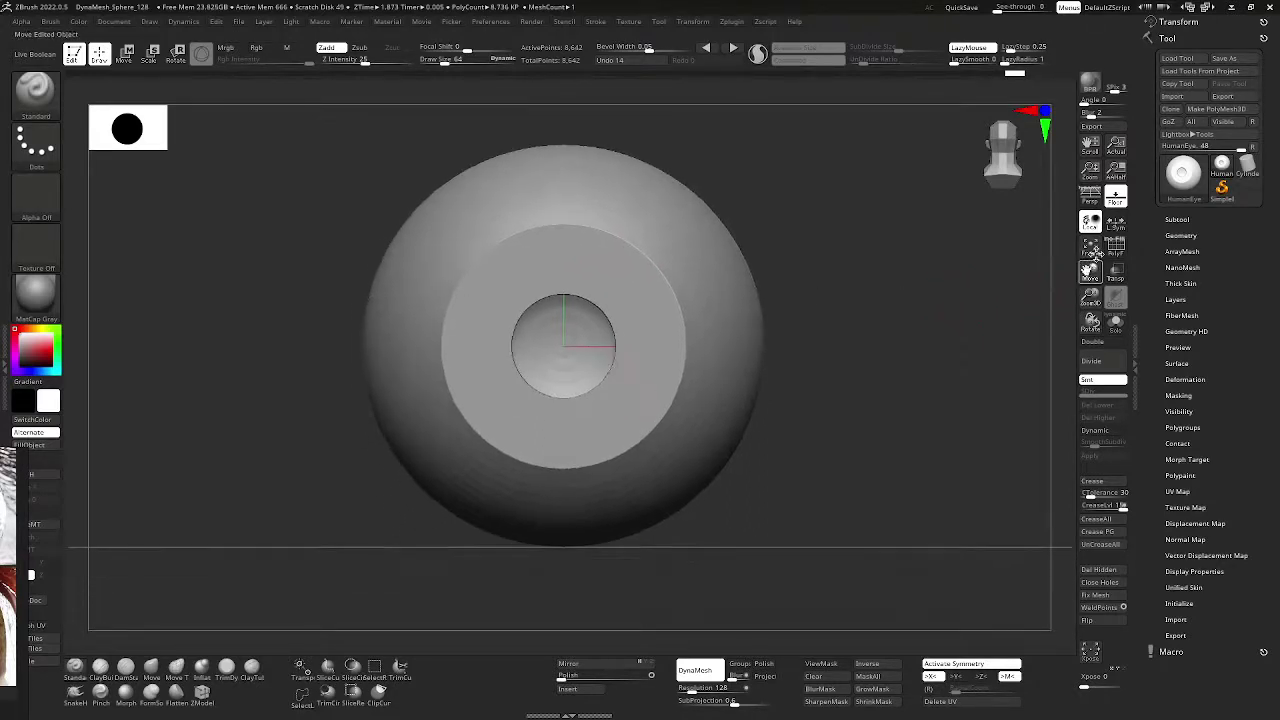
- Subdivide the eye mesh up to level 7 and step it back down to subdivision level 3
{"action": "left_click", "coordinate": [1181, 235]}
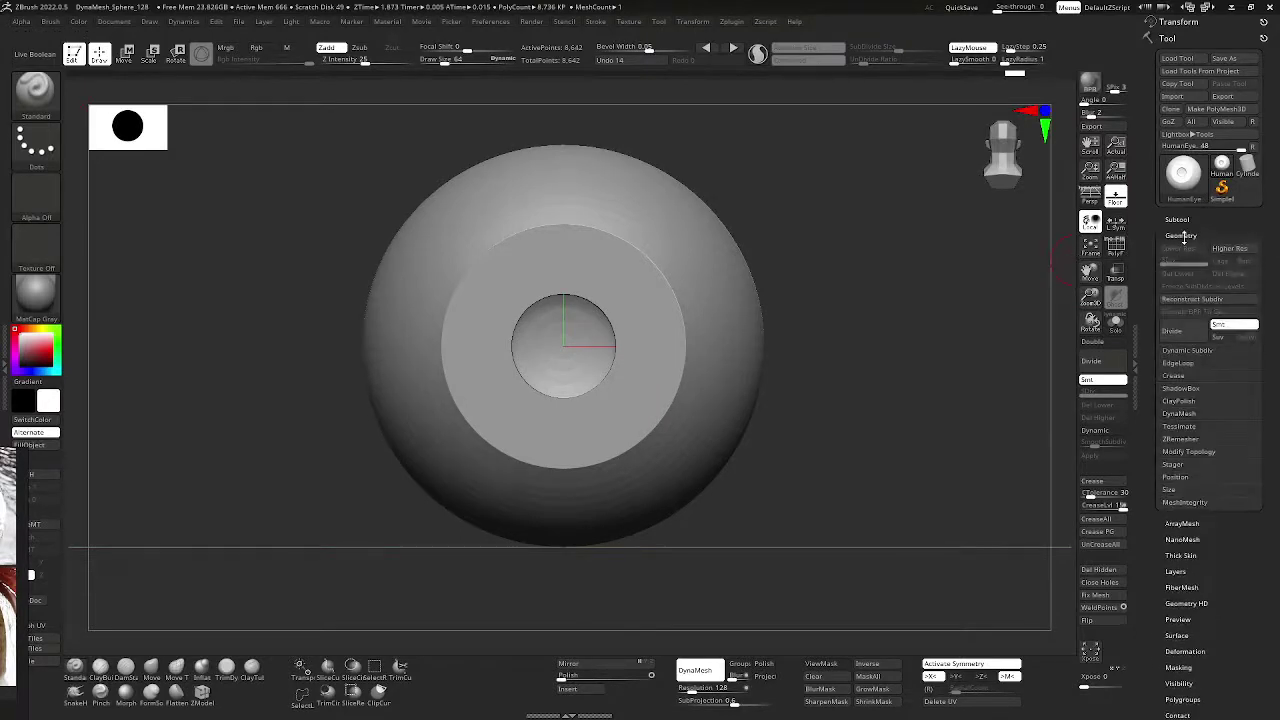
{"action": "left_click", "coordinate": [1185, 333]}
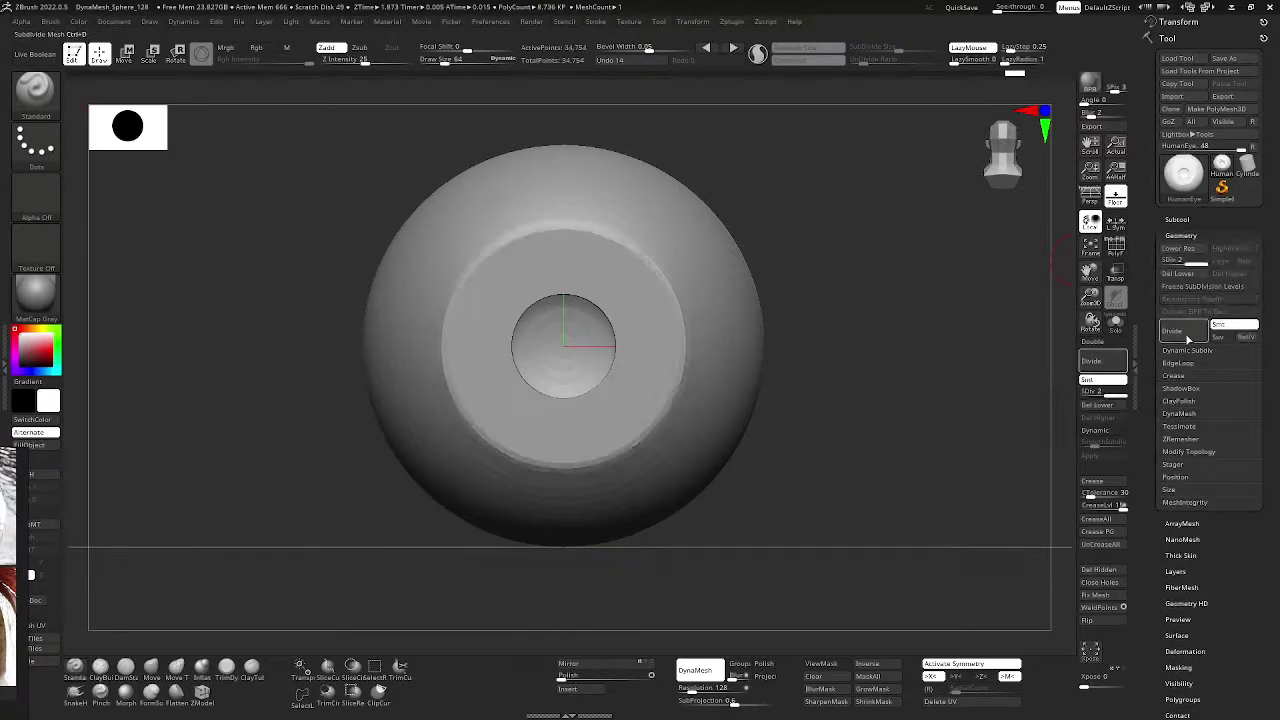
{"action": "left_click", "coordinate": [1186, 334]}
{"action": "left_click", "coordinate": [1186, 334]}
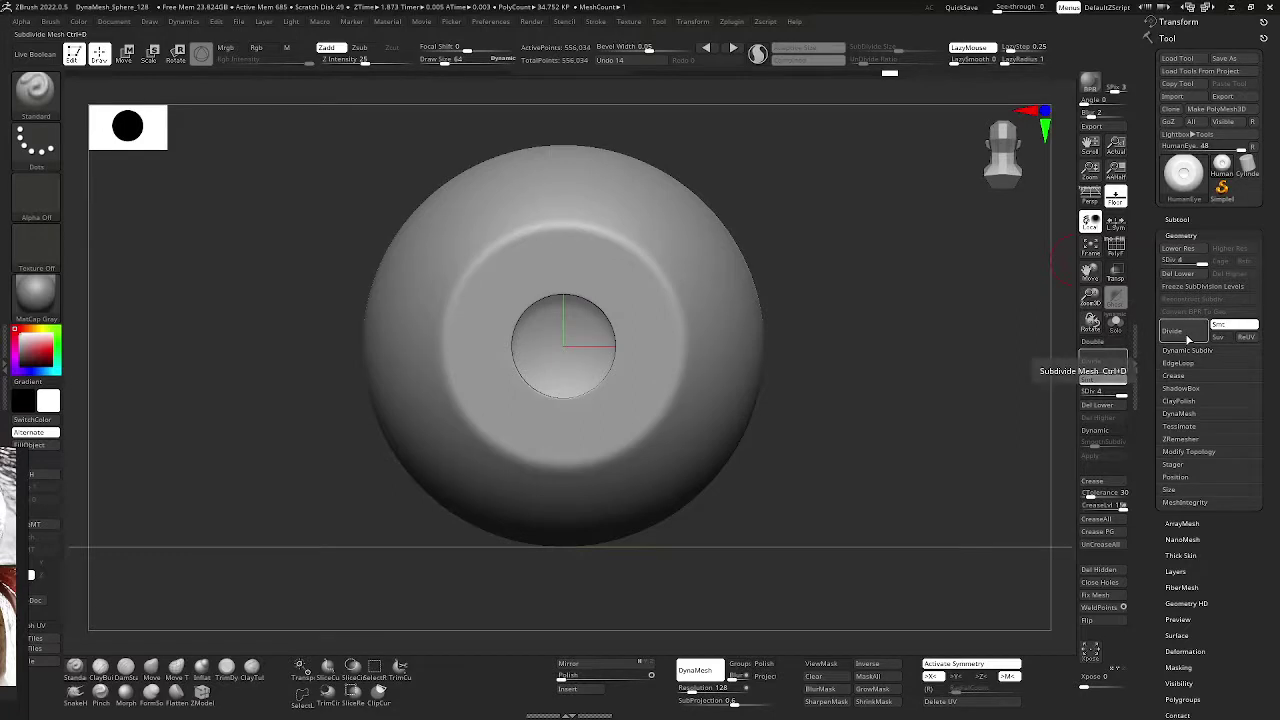
{"action": "left_click", "coordinate": [1186, 334]}
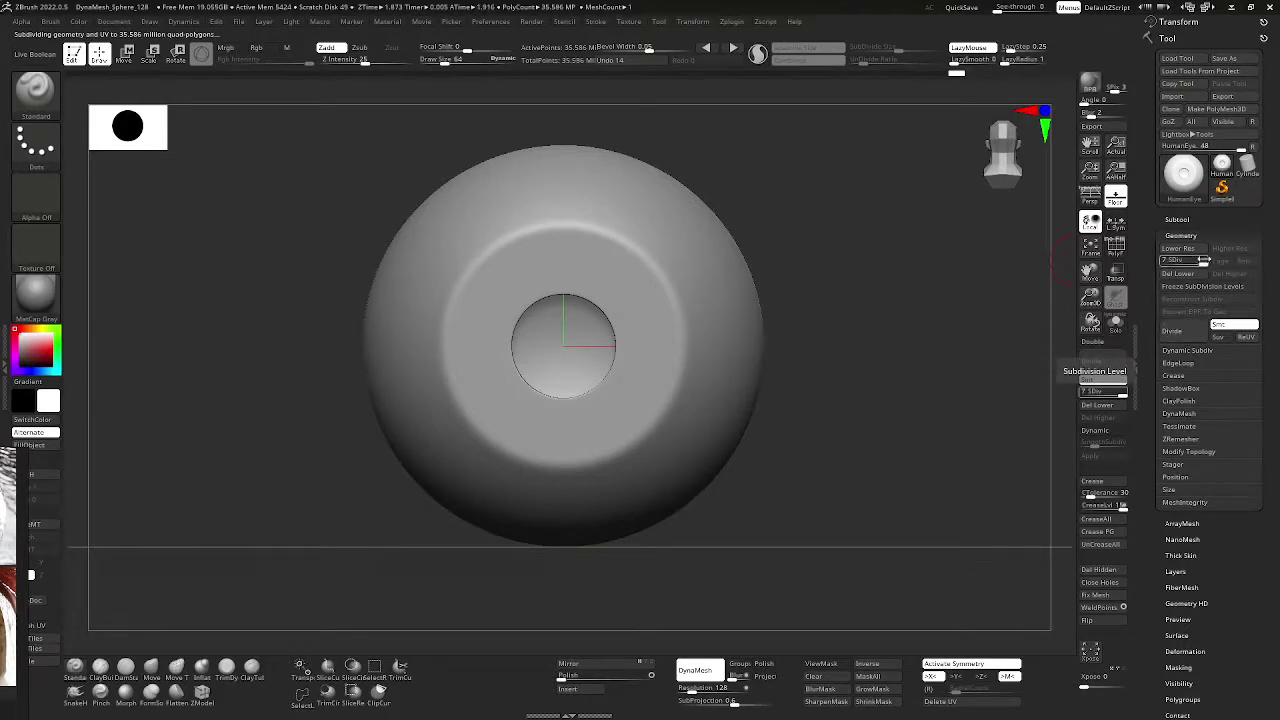
{"action": "left_click", "coordinate": [1177, 261]}
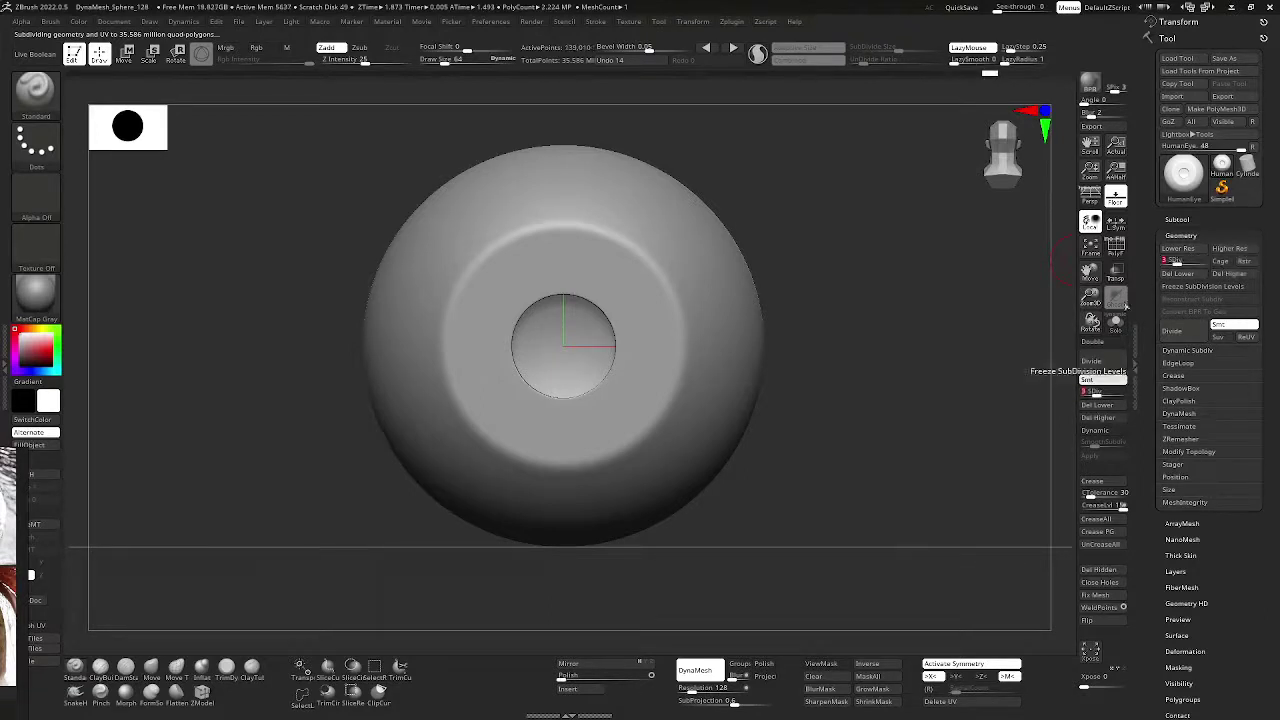
- Isolate the iris ring and activate radial symmetry around the Z axis only, with a radial count of 12
{"action": "left_click", "coordinate": [571, 267], "text": "ctrl+shift"}
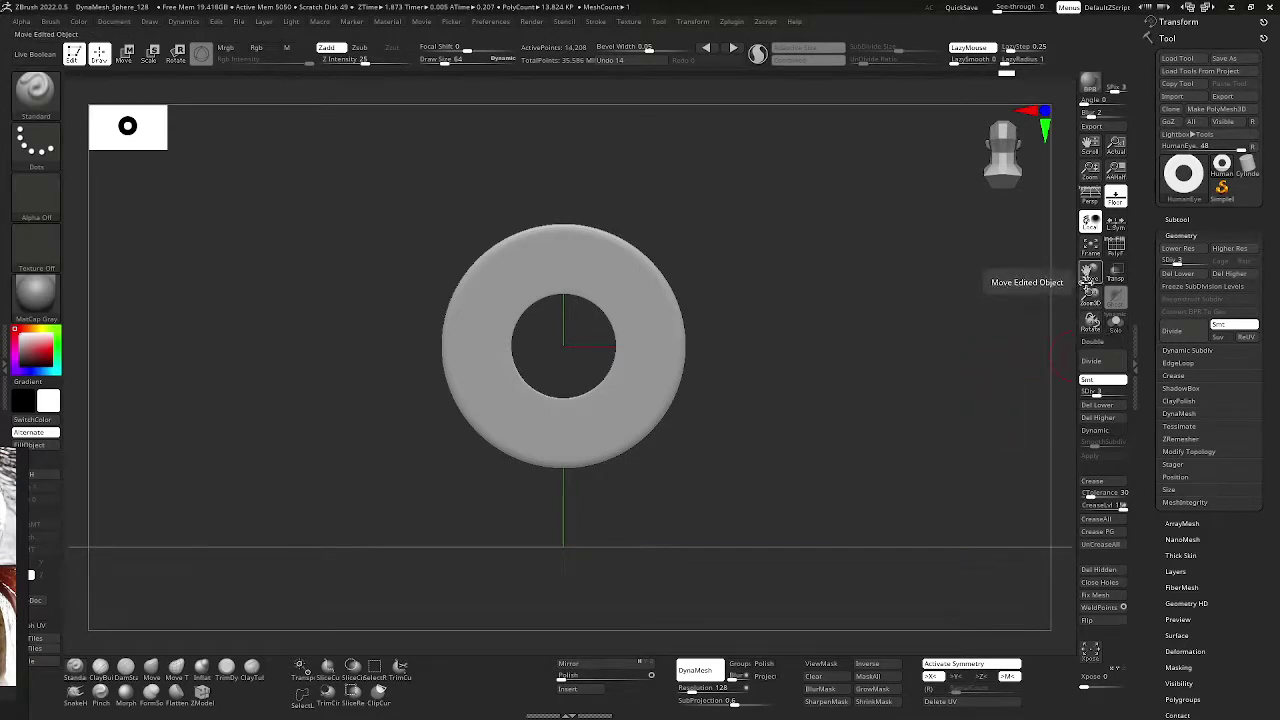
{"action": "left_click_drag", "start_coordinate": [1095, 275], "coordinate": [1069, 181]}
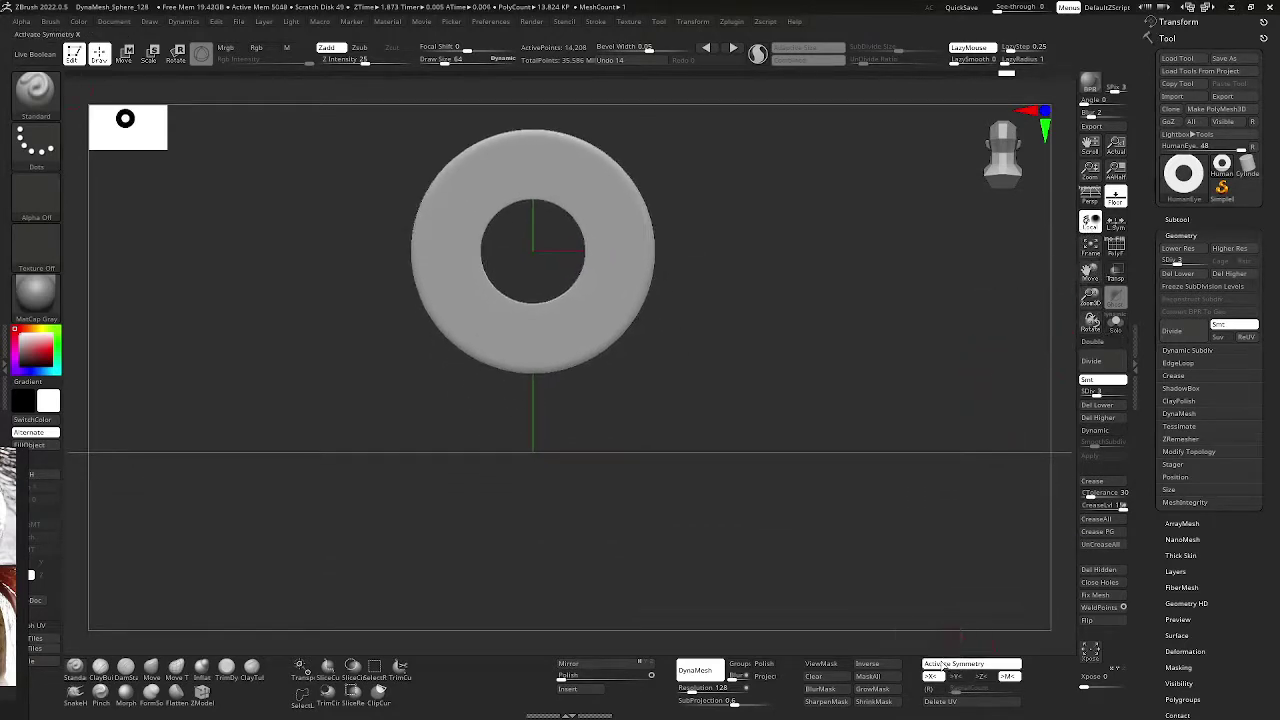
{"action": "left_click", "coordinate": [943, 666]}
{"action": "left_click", "coordinate": [940, 664]}
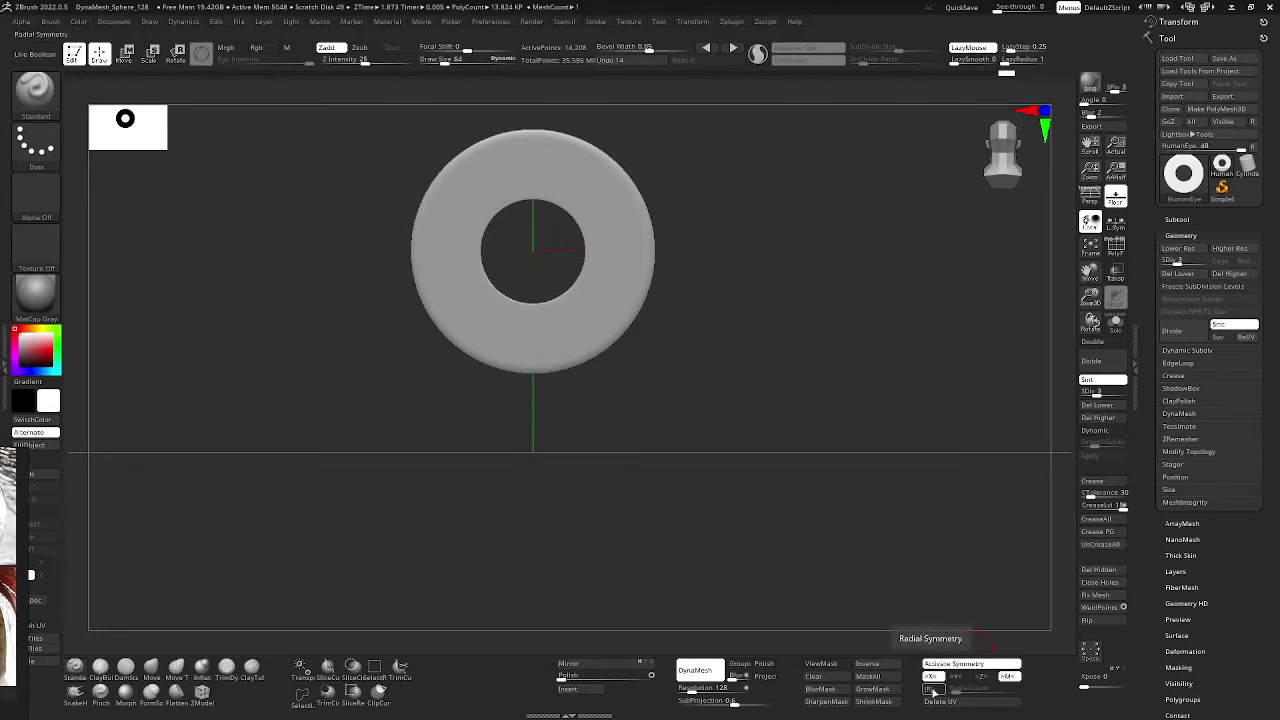
{"action": "left_click", "coordinate": [929, 689]}
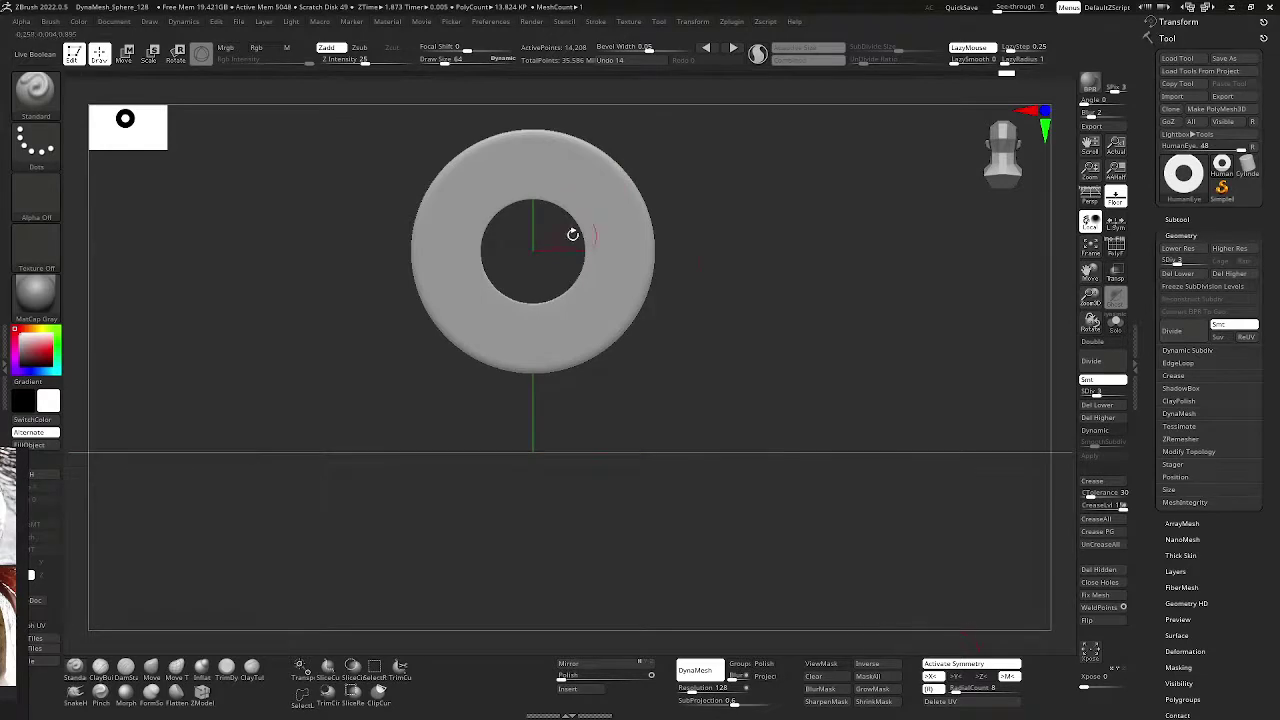
{"action": "left_click_drag", "start_coordinate": [725, 259], "coordinate": [786, 268]}
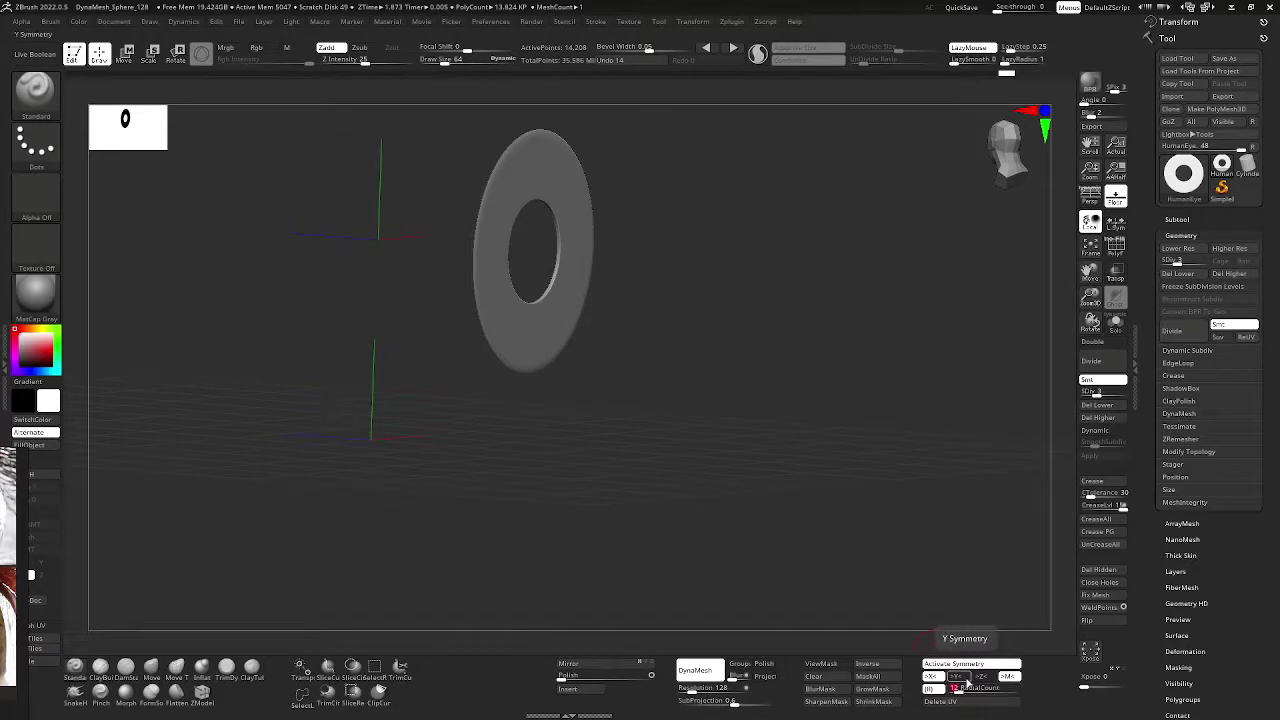
{"action": "left_click", "coordinate": [932, 677]}
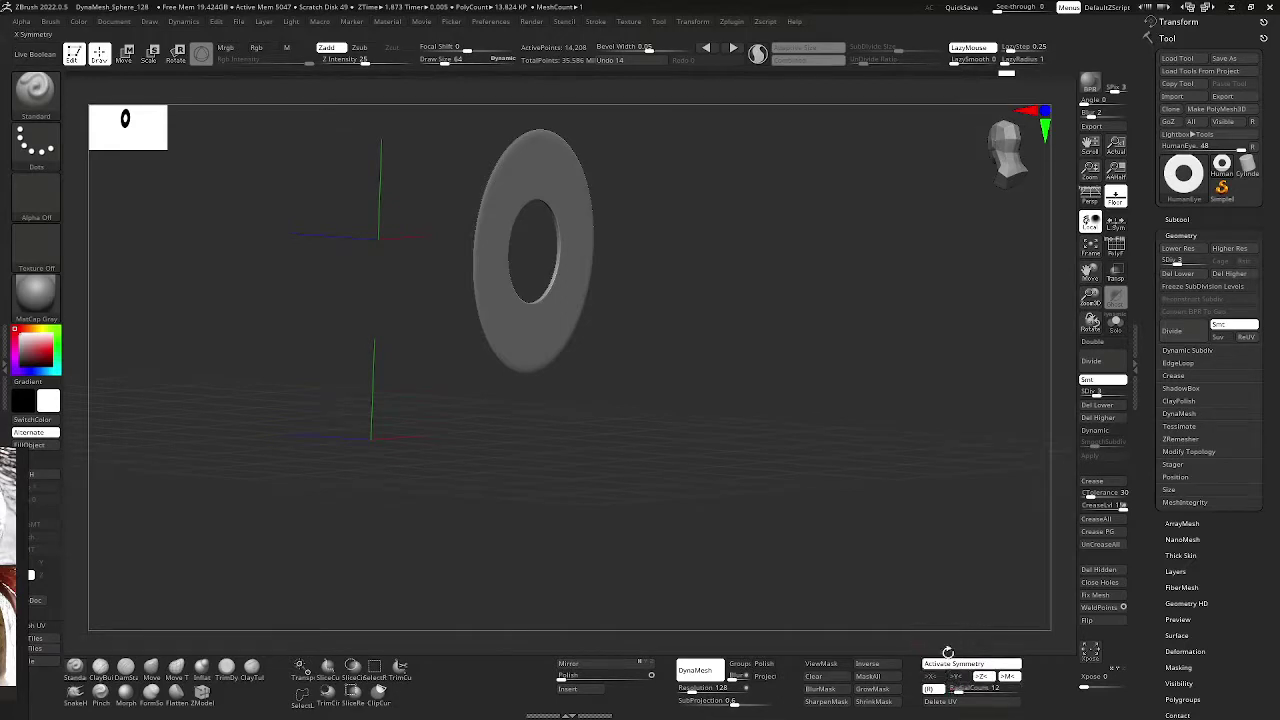
{"action": "left_click_drag", "start_coordinate": [868, 510], "coordinate": [803, 443], "text": "shift"}
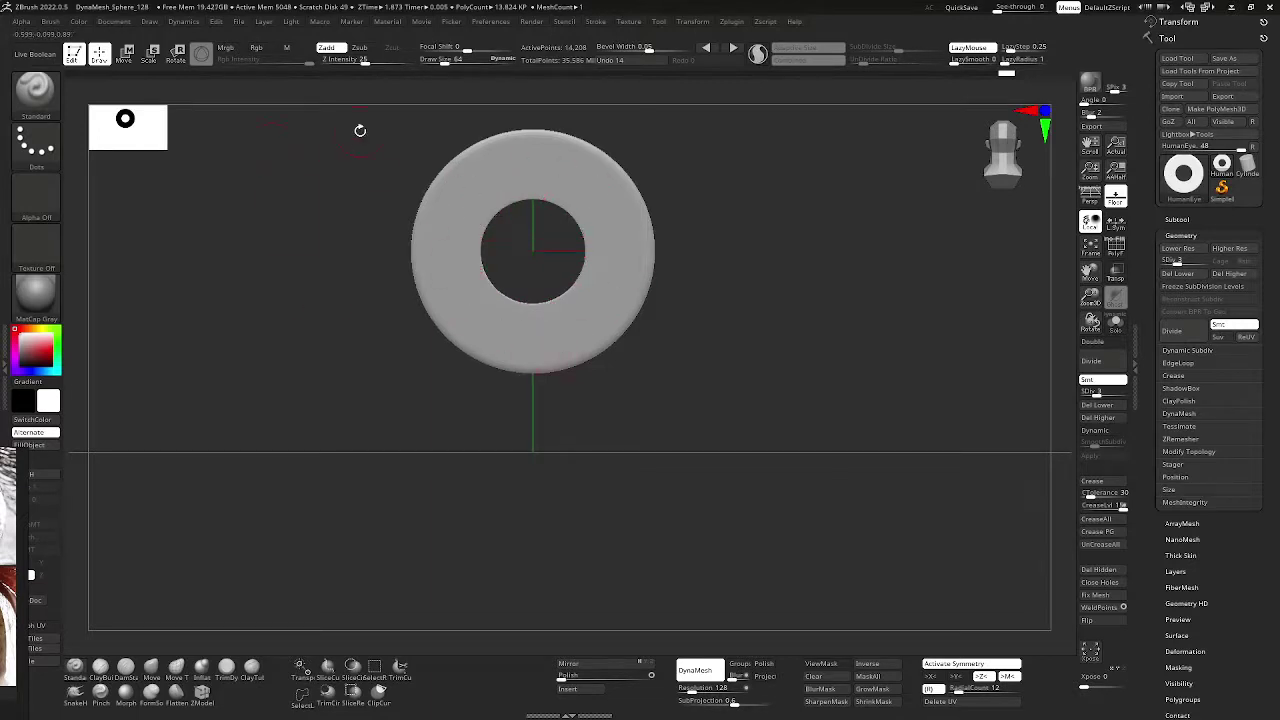
- Set the brush Z Intensity to 22 and place the eye reference board beside the ring, framed on the grayscale iris image
{"action": "left_click", "coordinate": [362, 61]}
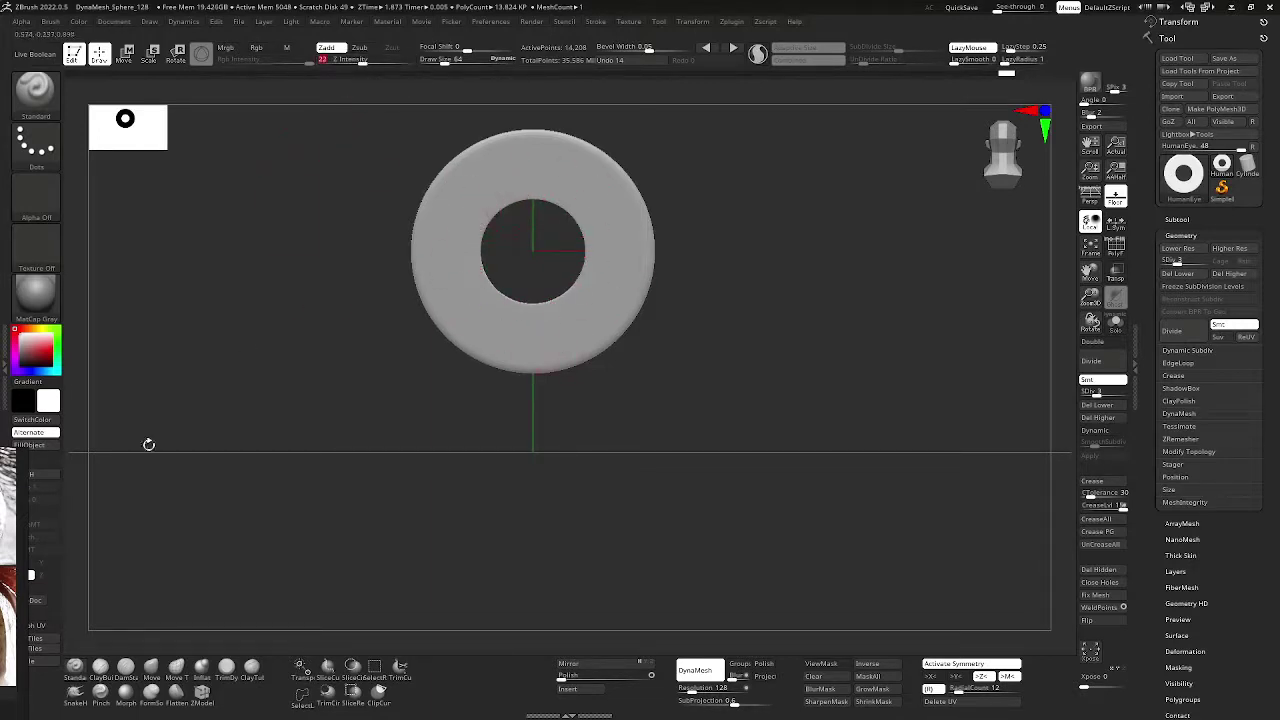
{"action": "right_click_drag", "start_coordinate": [22, 586], "coordinate": [342, 225]}
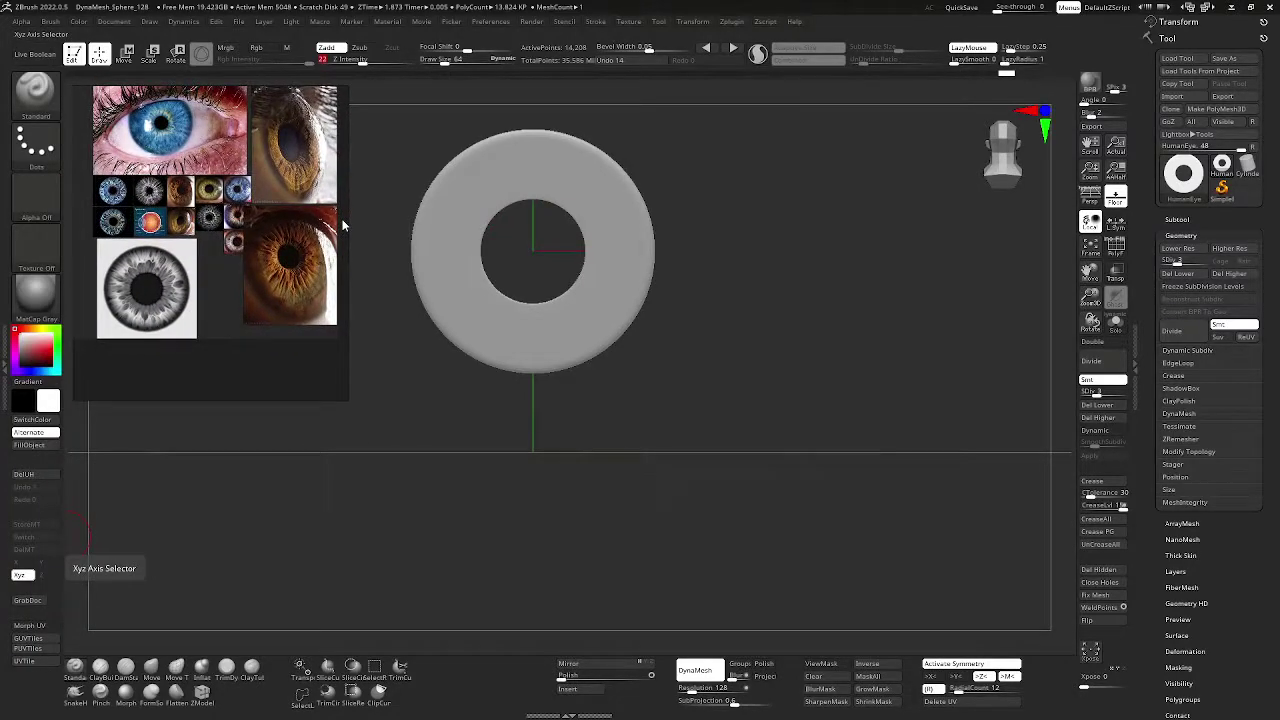
{"action": "scroll", "coordinate": [160, 178], "scroll_direction": "up", "scroll_amount": 5}
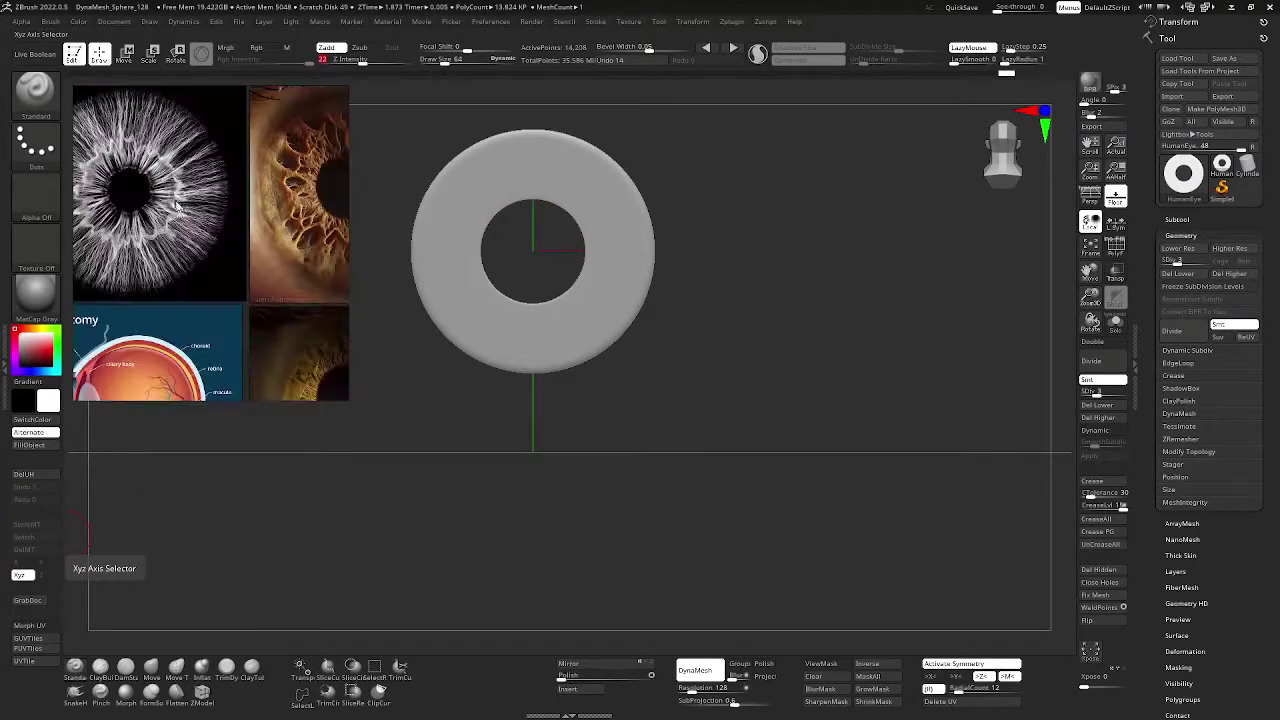
{"action": "scroll", "coordinate": [226, 236], "scroll_direction": "up", "scroll_amount": 3}
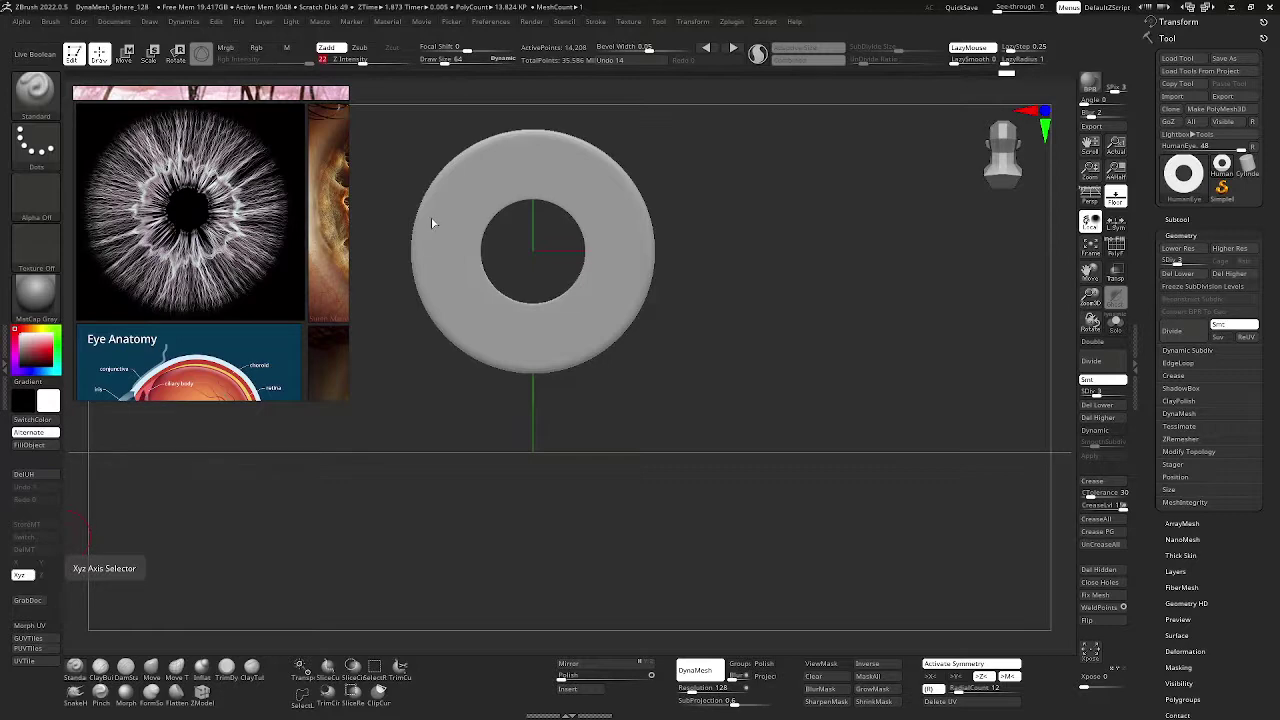
{"action": "scroll", "coordinate": [182, 286], "scroll_direction": "down", "scroll_amount": 6}
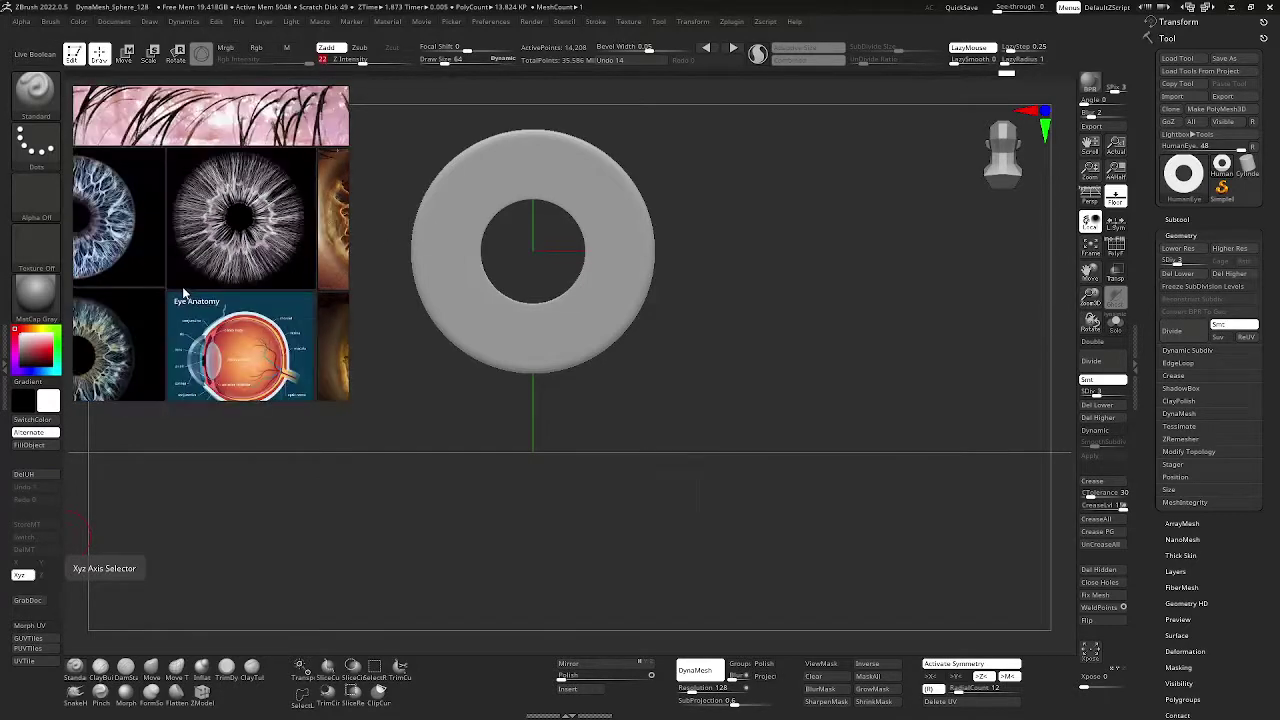
{"action": "scroll", "coordinate": [126, 258], "scroll_direction": "up", "scroll_amount": 4}
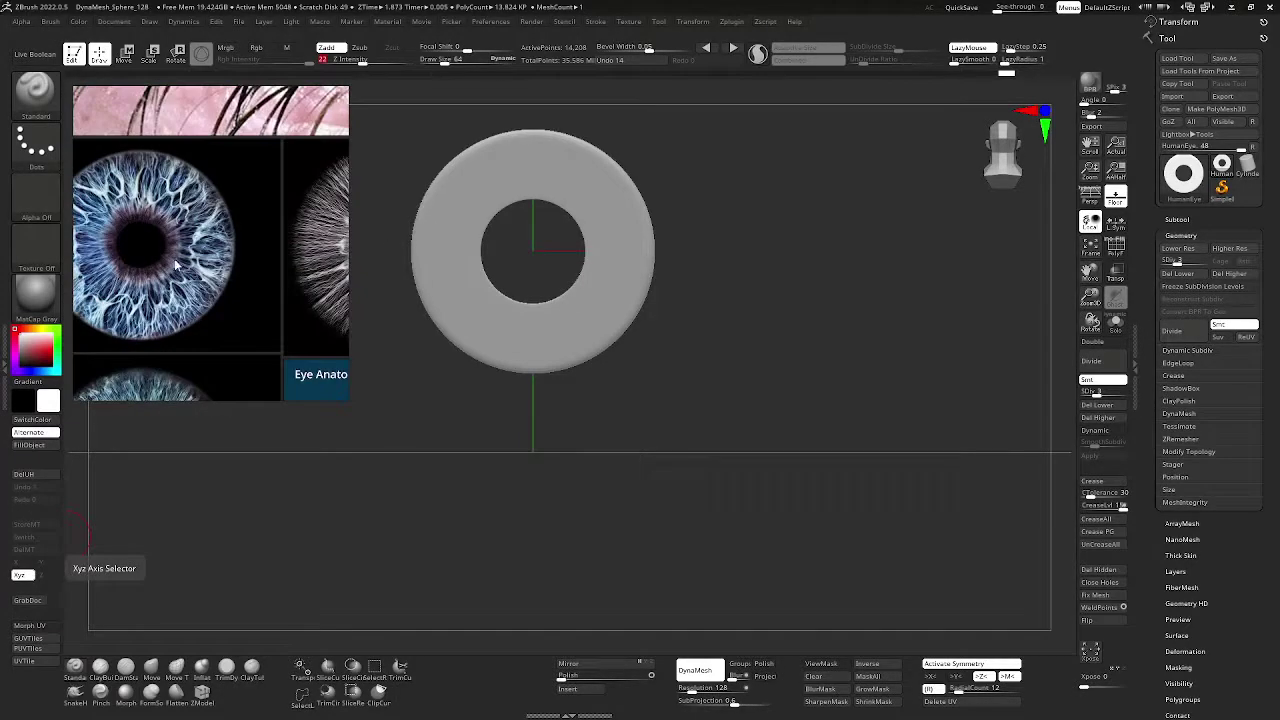
{"action": "middle_click_drag", "start_coordinate": [177, 265], "coordinate": [232, 116]}
{"action": "middle_click_drag", "start_coordinate": [271, 316], "coordinate": [255, 156]}
{"action": "middle_click_drag", "start_coordinate": [320, 372], "coordinate": [213, 217]}
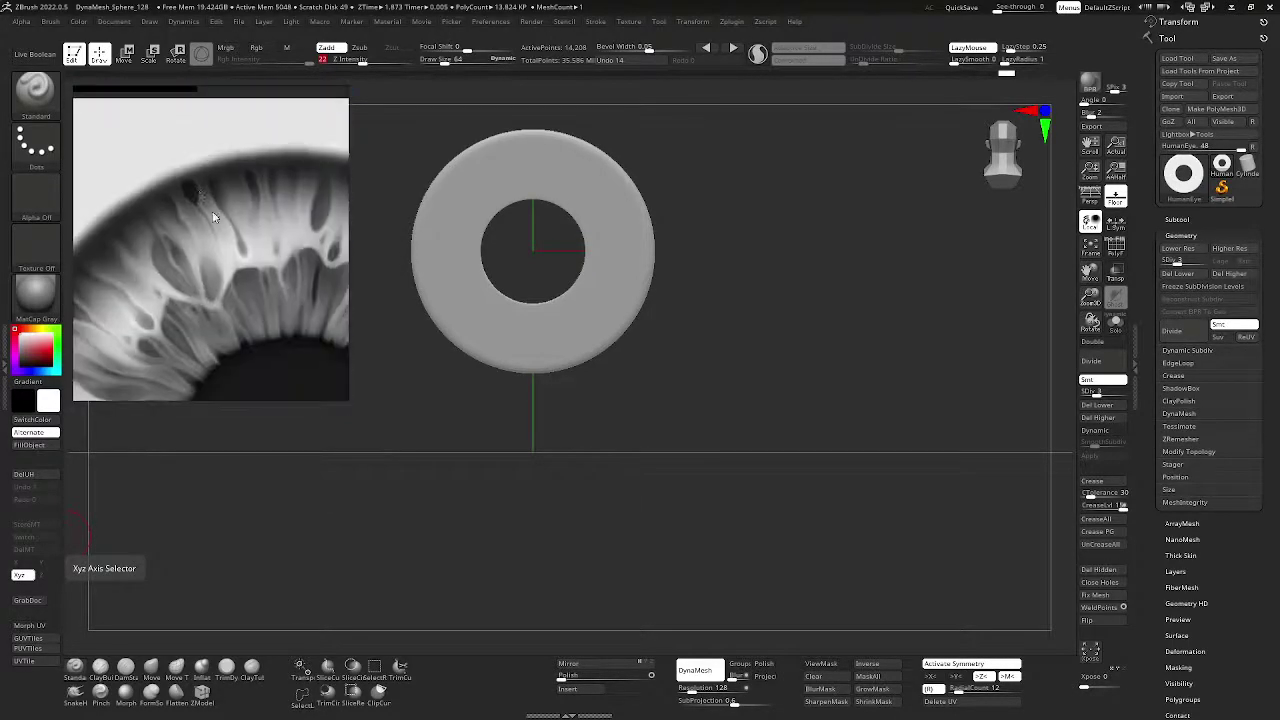
{"action": "scroll", "coordinate": [238, 236], "scroll_direction": "down", "scroll_amount": 4}
{"action": "middle_click_drag", "start_coordinate": [305, 301], "coordinate": [246, 234]}
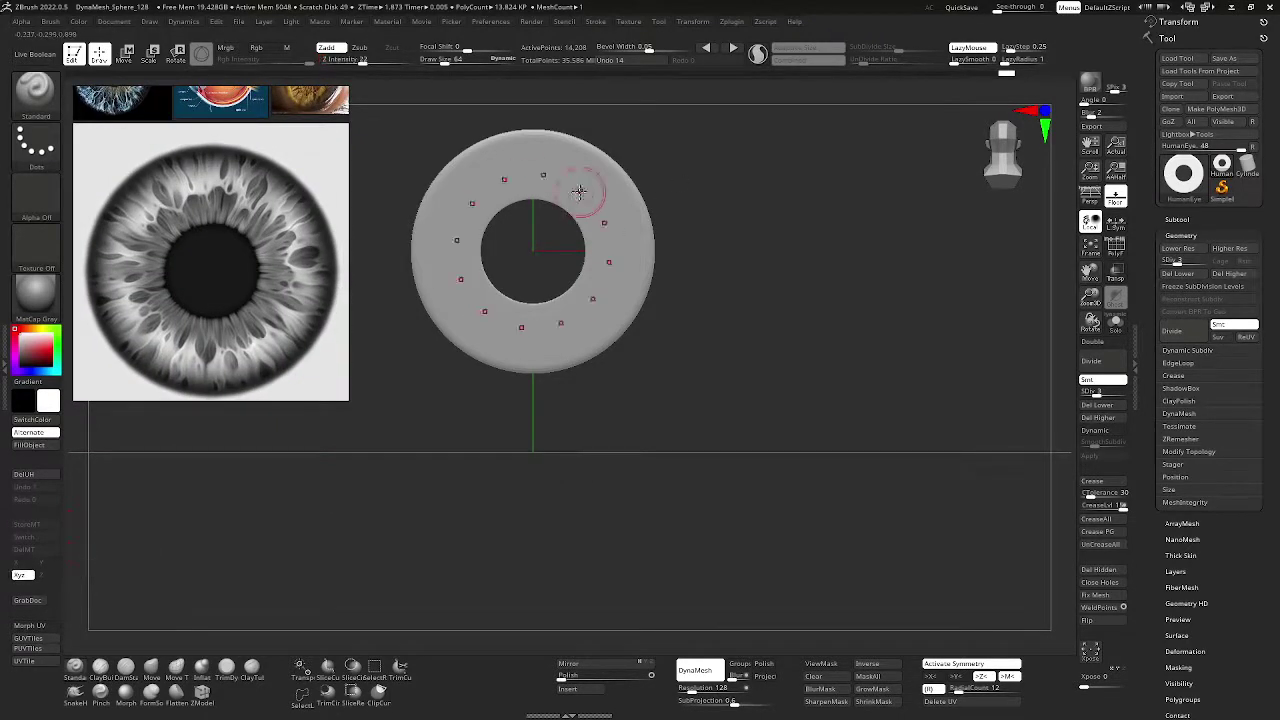
- Try a radially mirrored Standard brush stroke on the iris ring and undo it
{"action": "left_click_drag", "start_coordinate": [528, 177], "coordinate": [505, 163]}
{"action": "key", "text": "ctrl+z"}
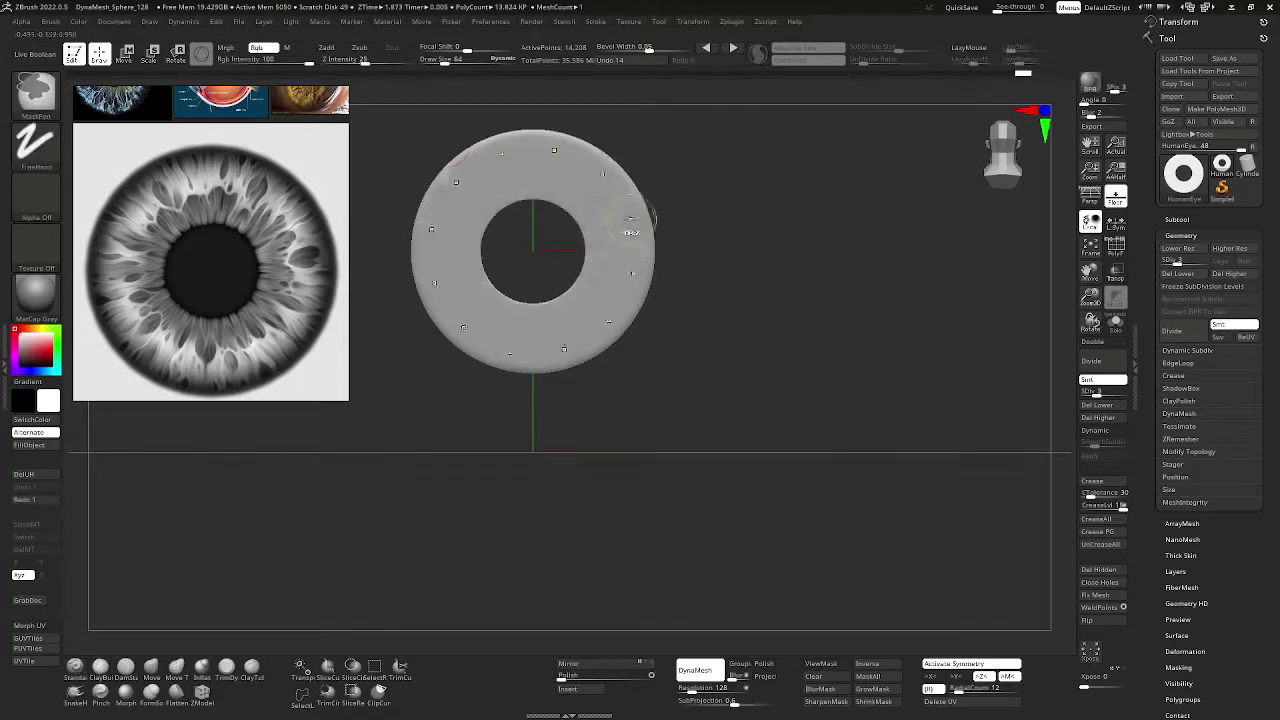
- Sculpt soft radial ridges around the iris ring with the Standard brush at Z Intensity 10 on subdivision level 3
{"action": "right_click_drag", "start_coordinate": [346, 157], "coordinate": [343, 175]}
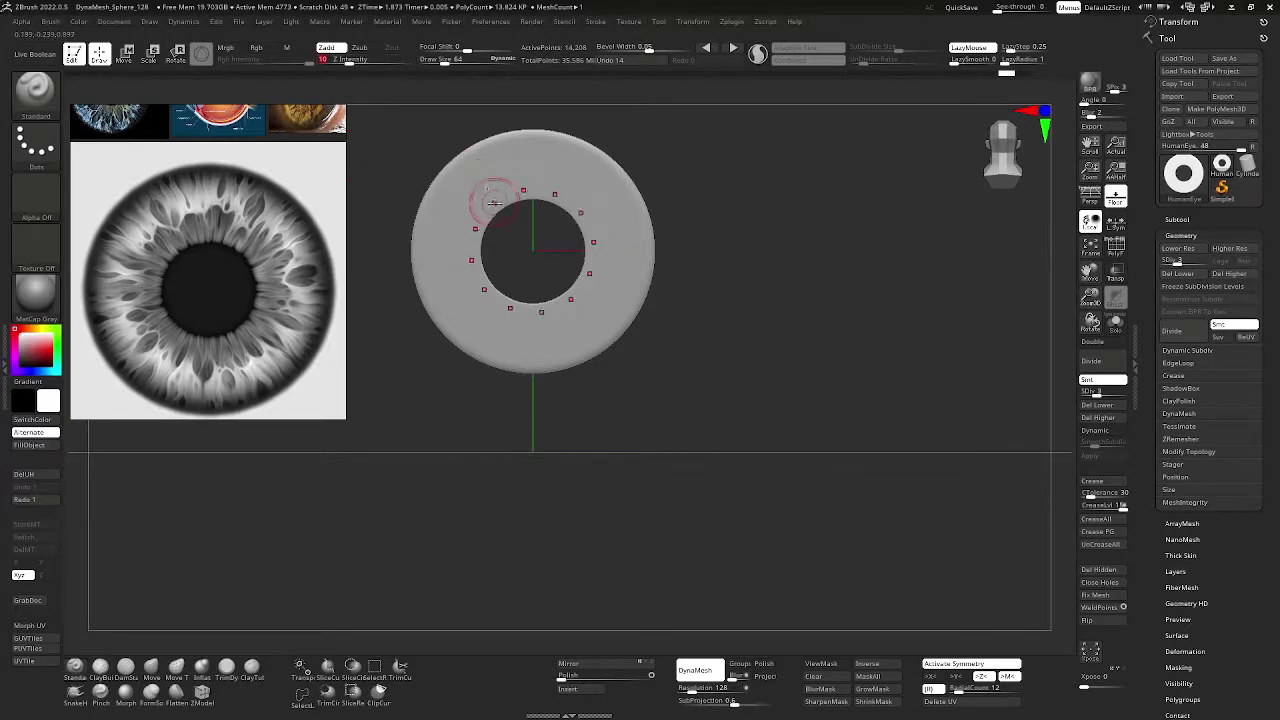
{"action": "left_click_drag", "start_coordinate": [490, 215], "coordinate": [657, 277], "text": "shift"}
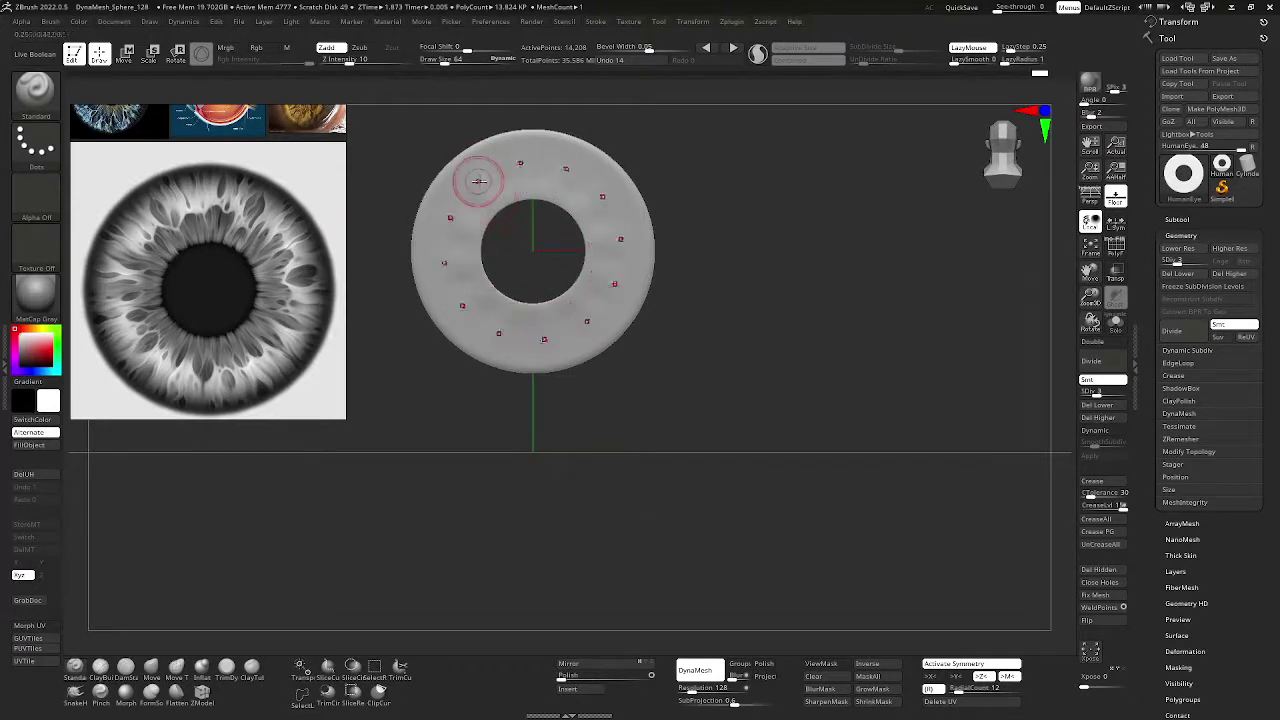
{"action": "mouse_move", "coordinate": [478, 180]}
{"action": "left_mouse_down"}
{"action": "mouse_move", "coordinate": [486, 171]}
{"action": "mouse_move", "coordinate": [457, 163]}
{"action": "mouse_move", "coordinate": [500, 177]}
{"action": "mouse_move", "coordinate": [507, 203]}
{"action": "mouse_move", "coordinate": [476, 164]}
{"action": "left_mouse_up"}
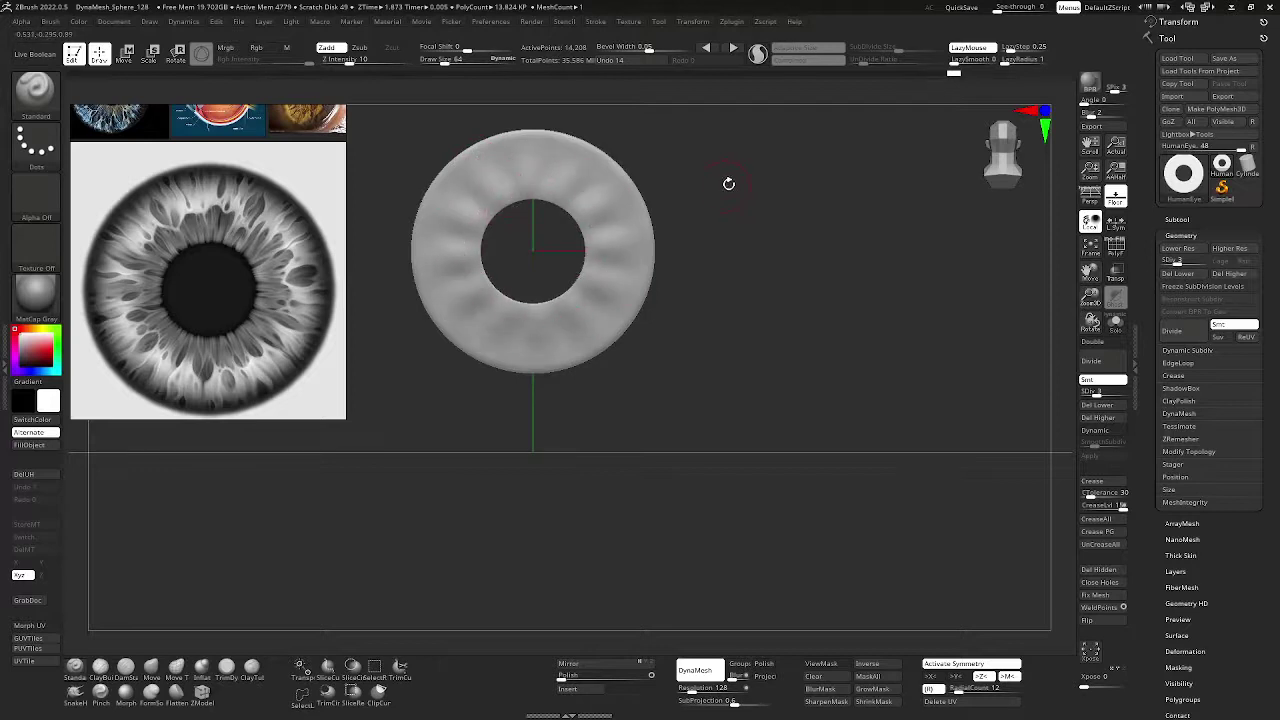
{"action": "mouse_move", "coordinate": [729, 183]}
{"action": "left_mouse_down"}
{"action": "mouse_move", "coordinate": [749, 177]}
{"action": "mouse_move", "coordinate": [729, 163]}
{"action": "left_mouse_up"}
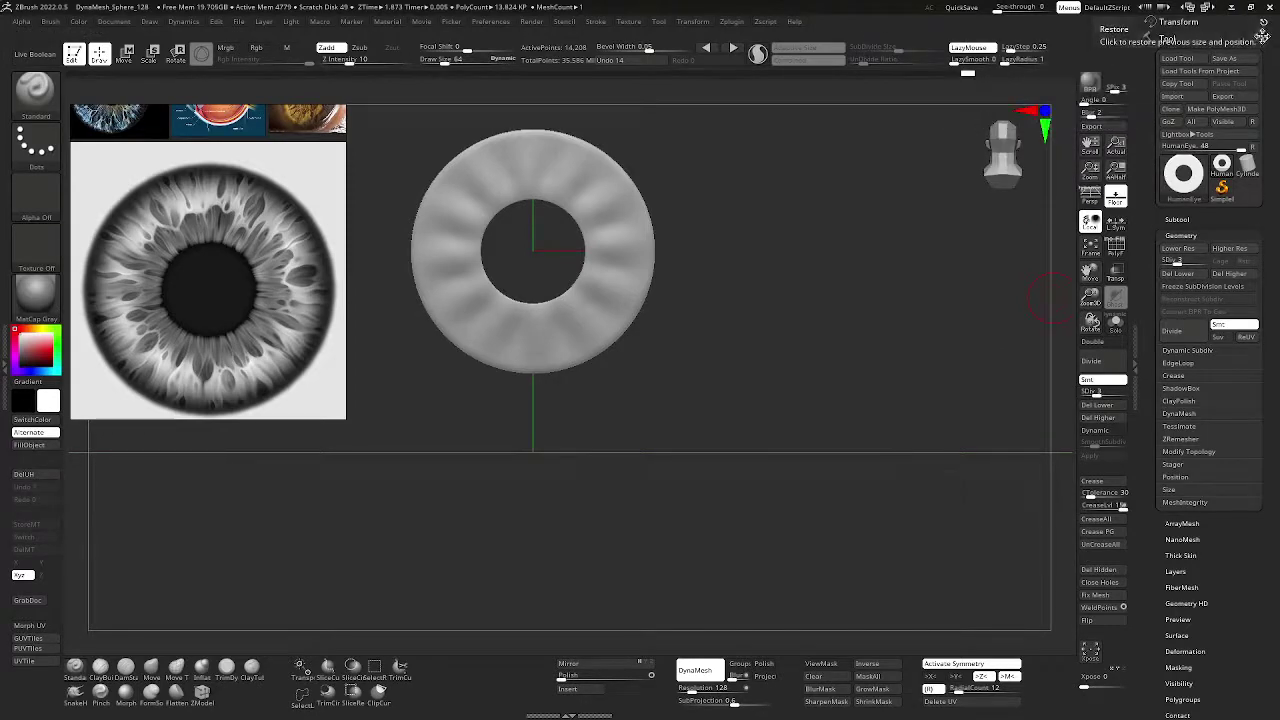
- Switch to the browser, rewind the playing soundtrack video to about 1:20, and return to ZBrush
{"action": "key", "text": "alt+Tab"}
{"action": "key", "text": "alt+Tab"}
{"action": "key", "text": "alt+Tab"}
{"action": "key", "text": "alt+Tab"}
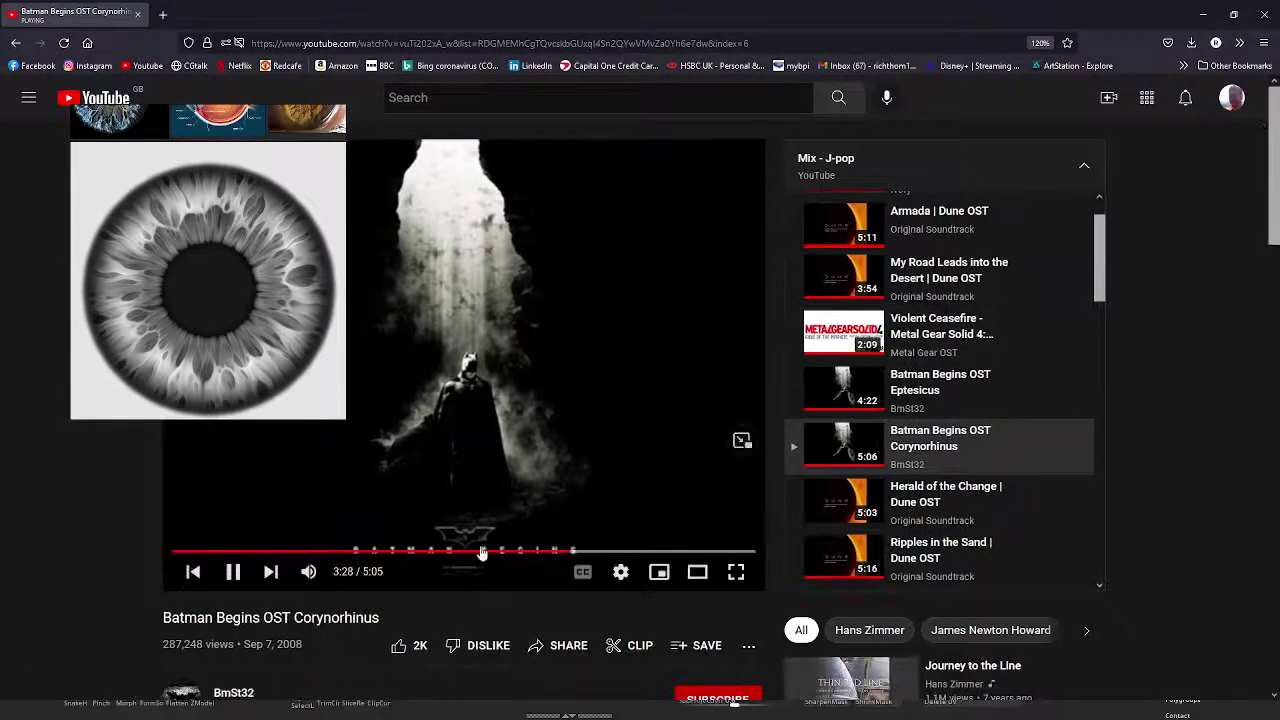
{"action": "left_click_drag", "start_coordinate": [482, 553], "coordinate": [323, 551]}
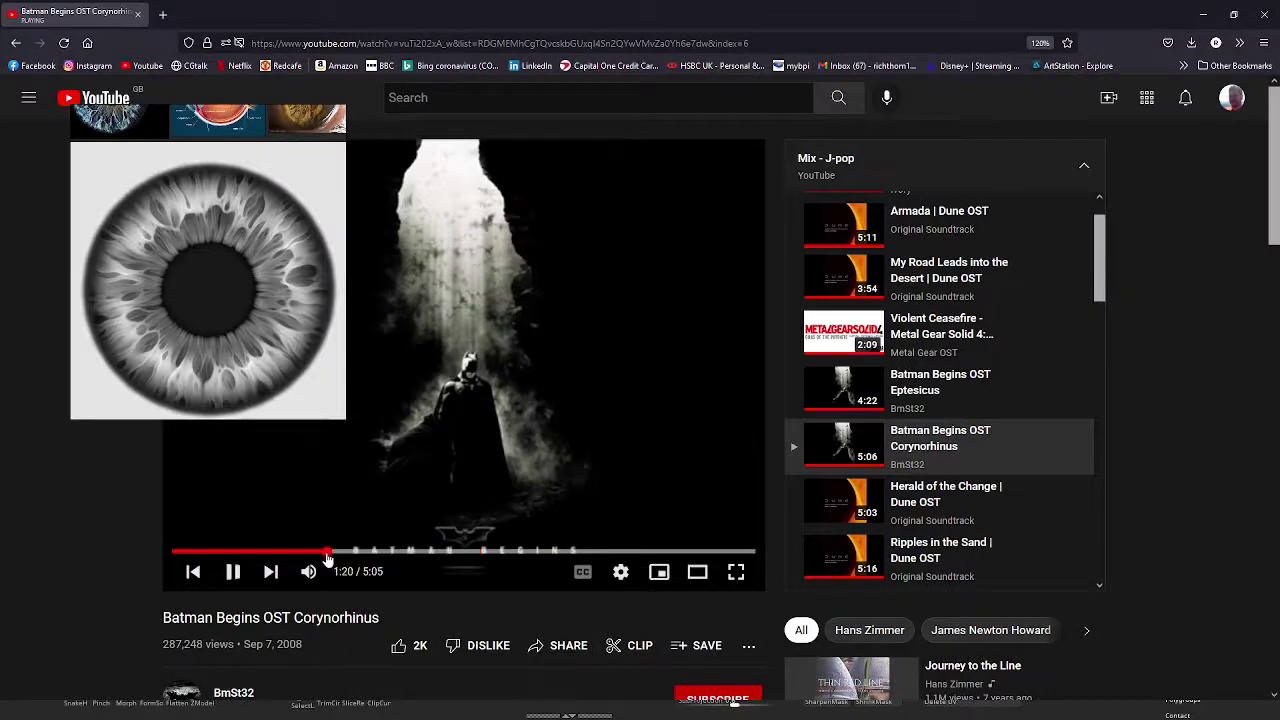
{"action": "scroll", "coordinate": [521, 456], "scroll_direction": "down", "scroll_amount": 3}
{"action": "key", "text": "alt+Tab"}
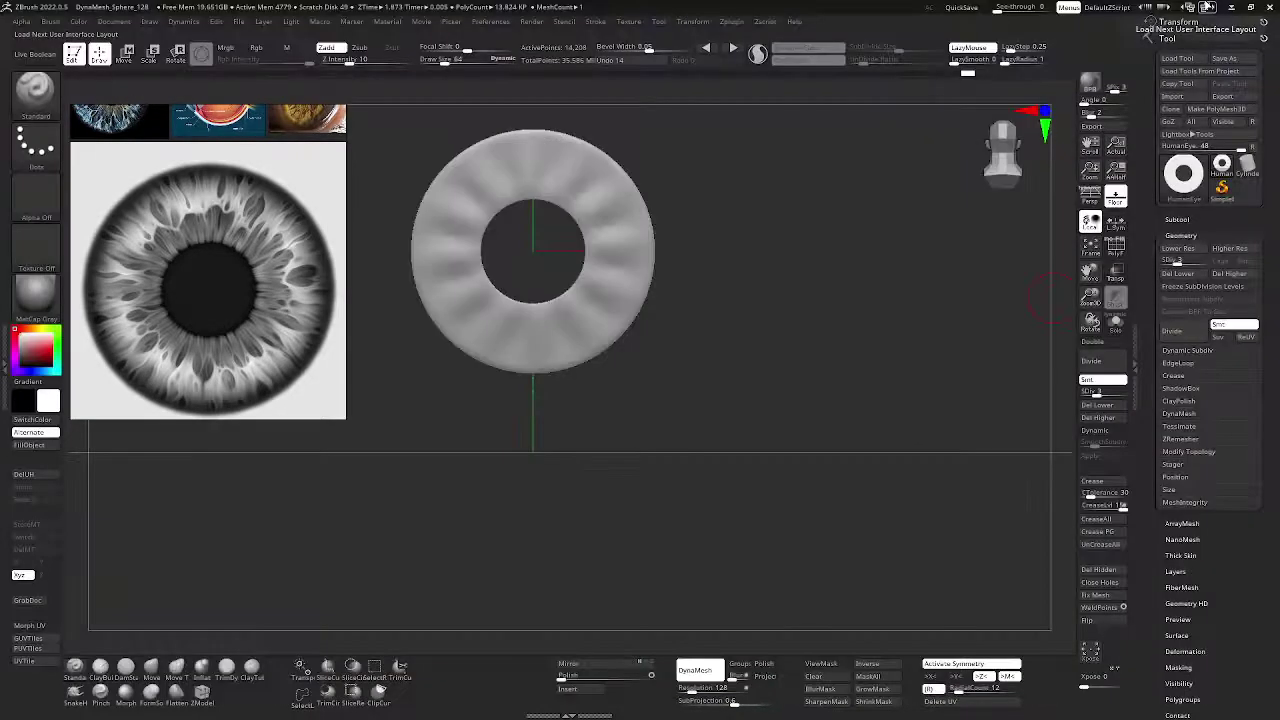
- Raise the iris ring to subdivision level 5 and select the DamStandard brush
{"action": "key", "text": "f"}
{"action": "scroll", "coordinate": [810, 237], "scroll_direction": "down", "scroll_amount": 3}
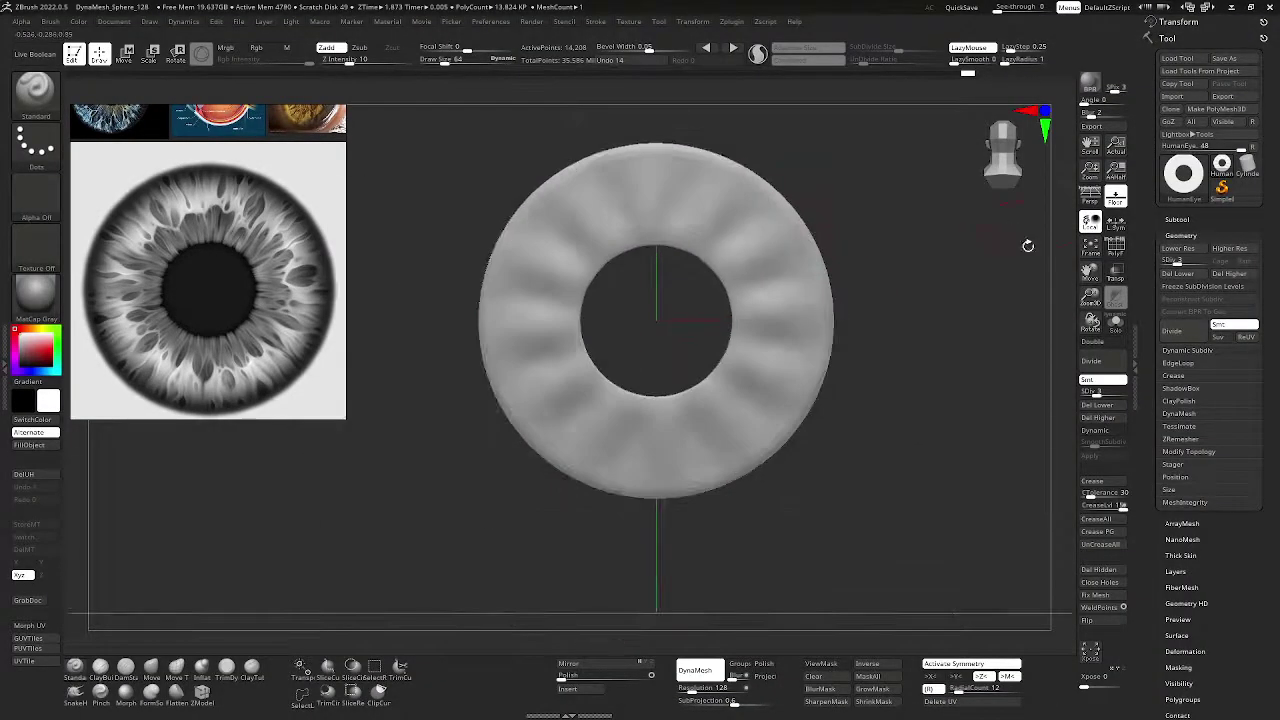
{"action": "left_click_drag", "start_coordinate": [1084, 267], "coordinate": [1072, 287]}
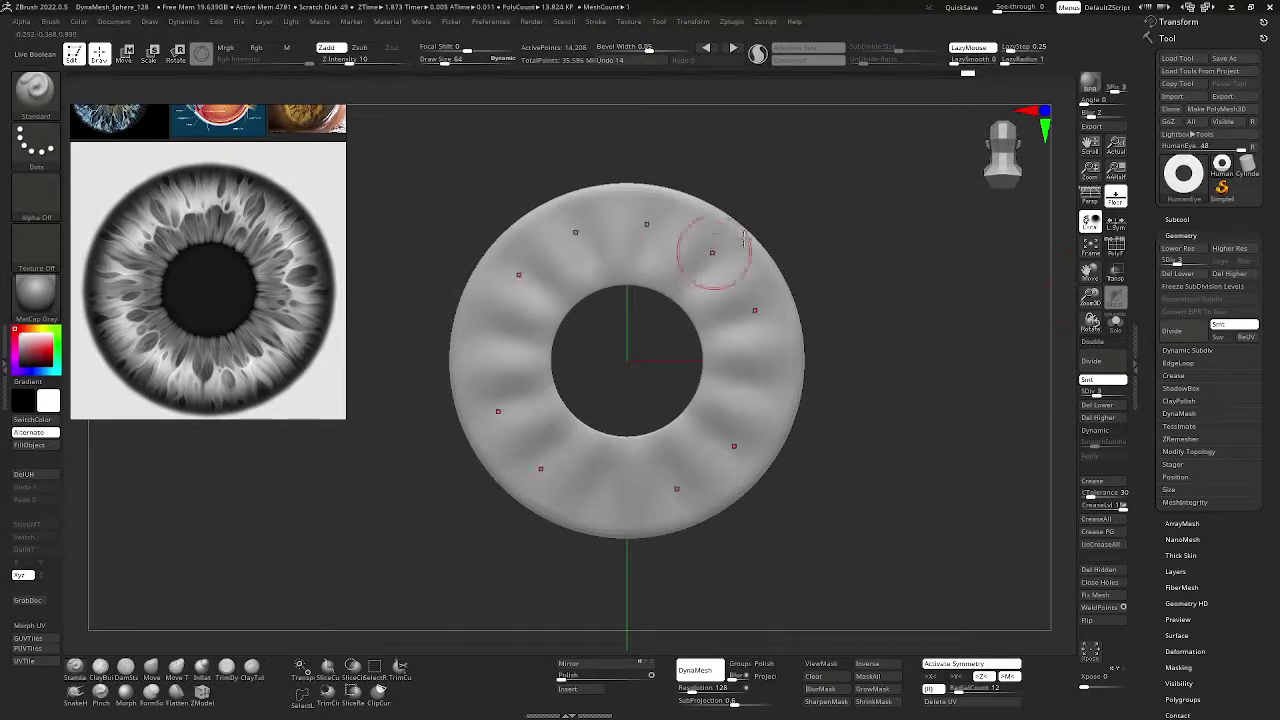
{"action": "key", "text": "space"}
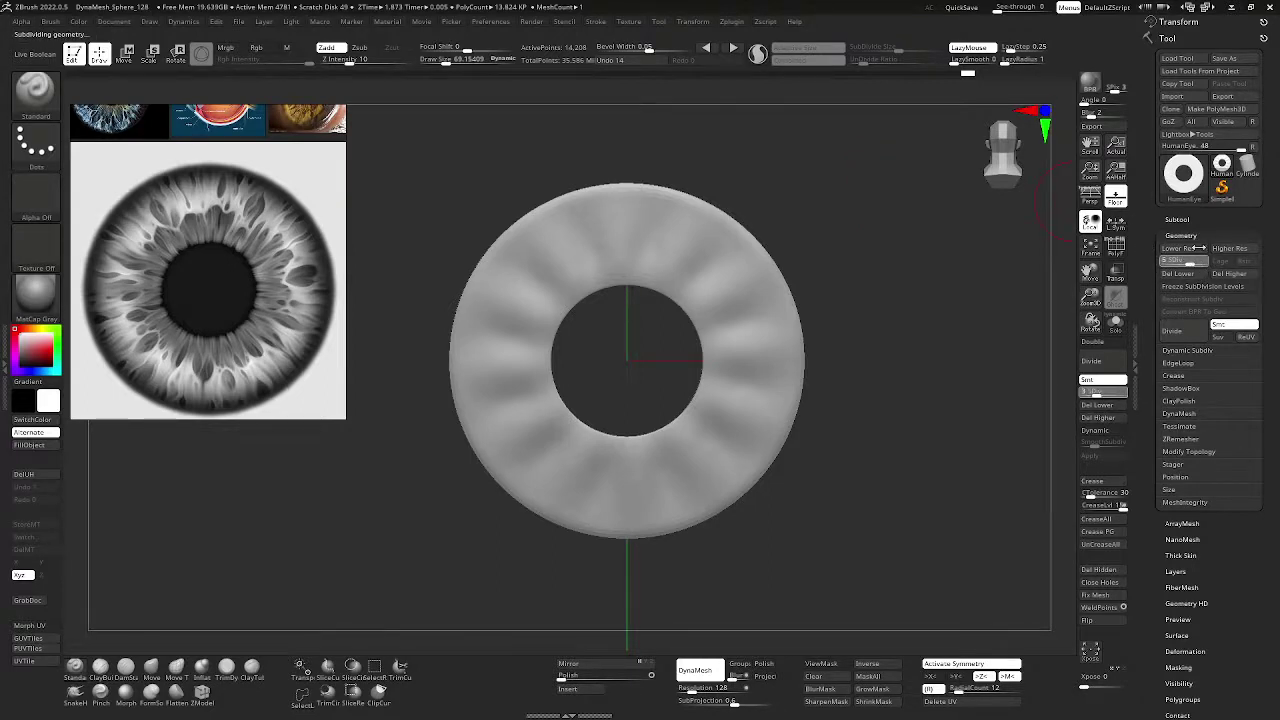
{"action": "left_click", "coordinate": [125, 665]}
{"action": "key", "text": "b"}
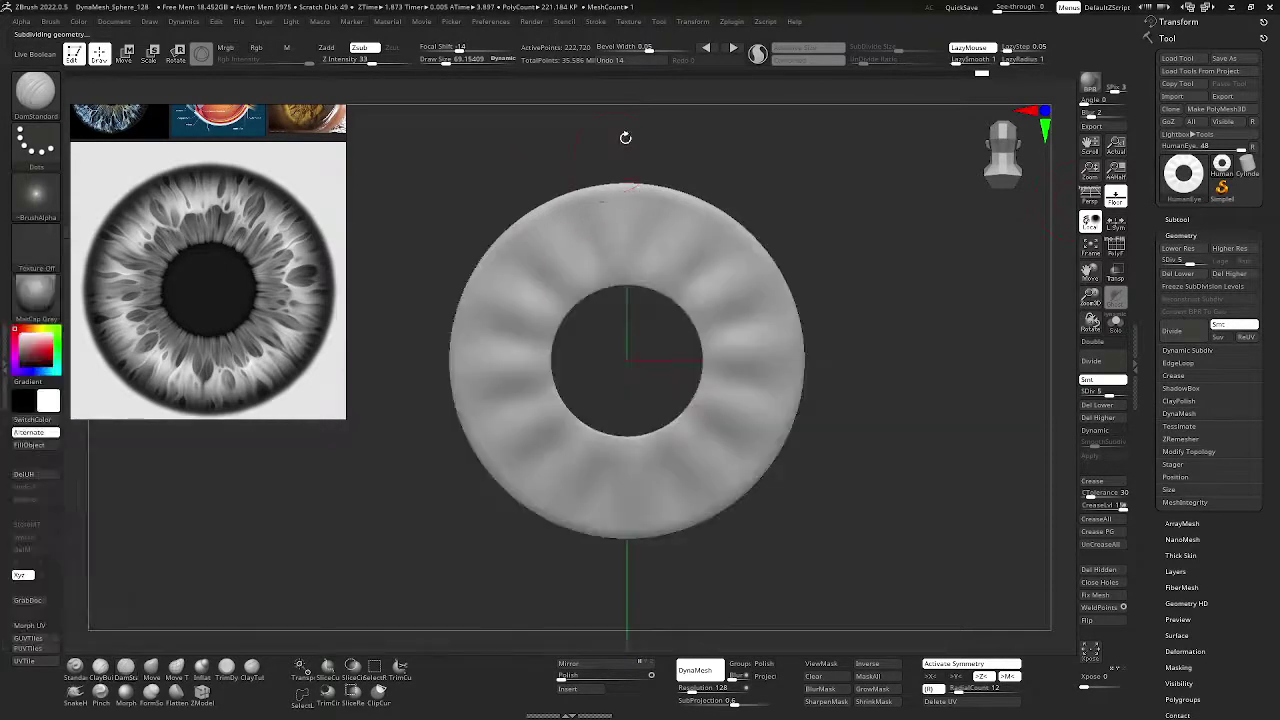
- Try radial DamStandard grooves across the iris ring at draw sizes of about 30 and 10, and undo them
{"action": "key", "text": "space"}
{"action": "left_click_drag", "start_coordinate": [608, 277], "coordinate": [577, 187]}
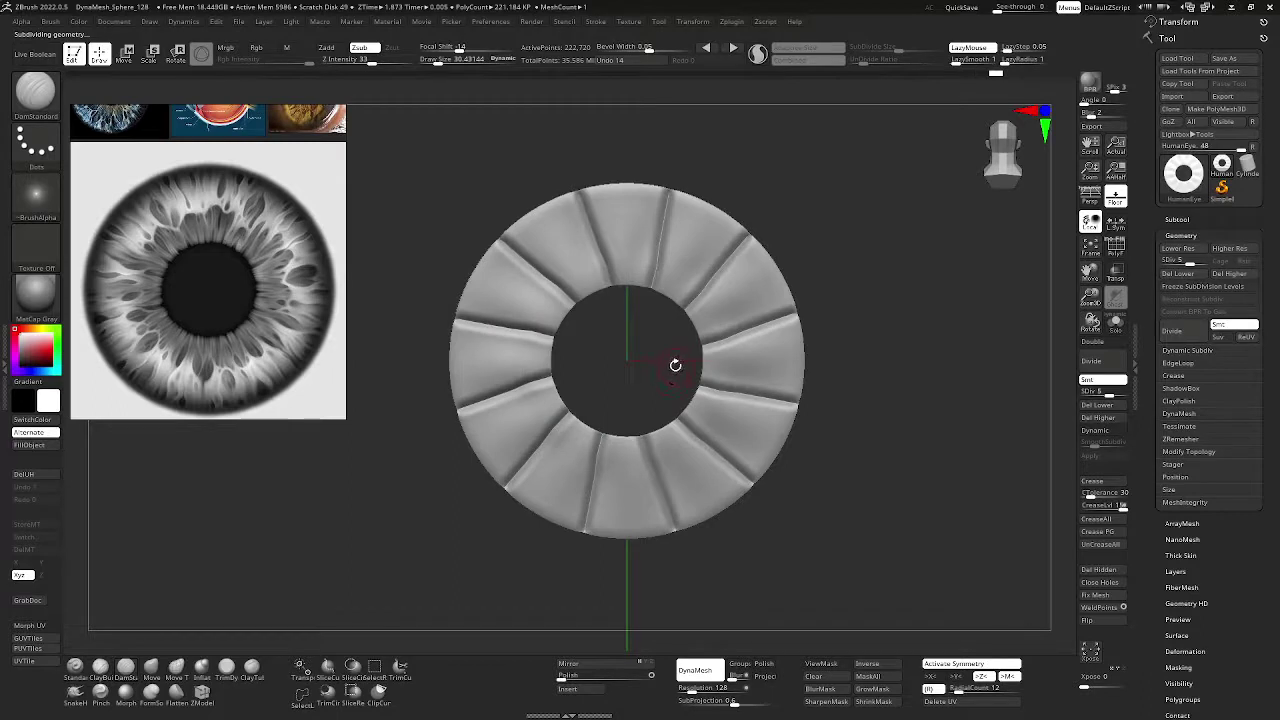
{"action": "left_click_drag", "start_coordinate": [671, 363], "coordinate": [494, 146], "text": "shift"}
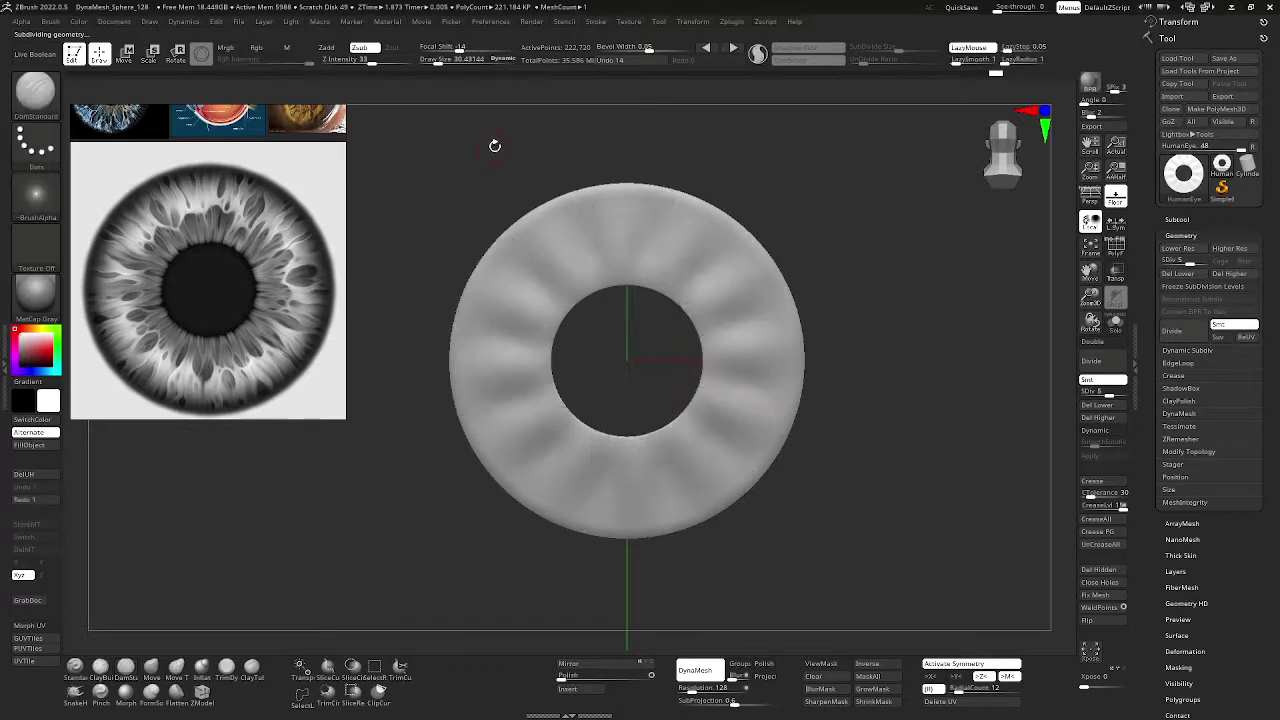
{"action": "key", "text": "s"}
{"action": "left_click", "coordinate": [784, 160]}
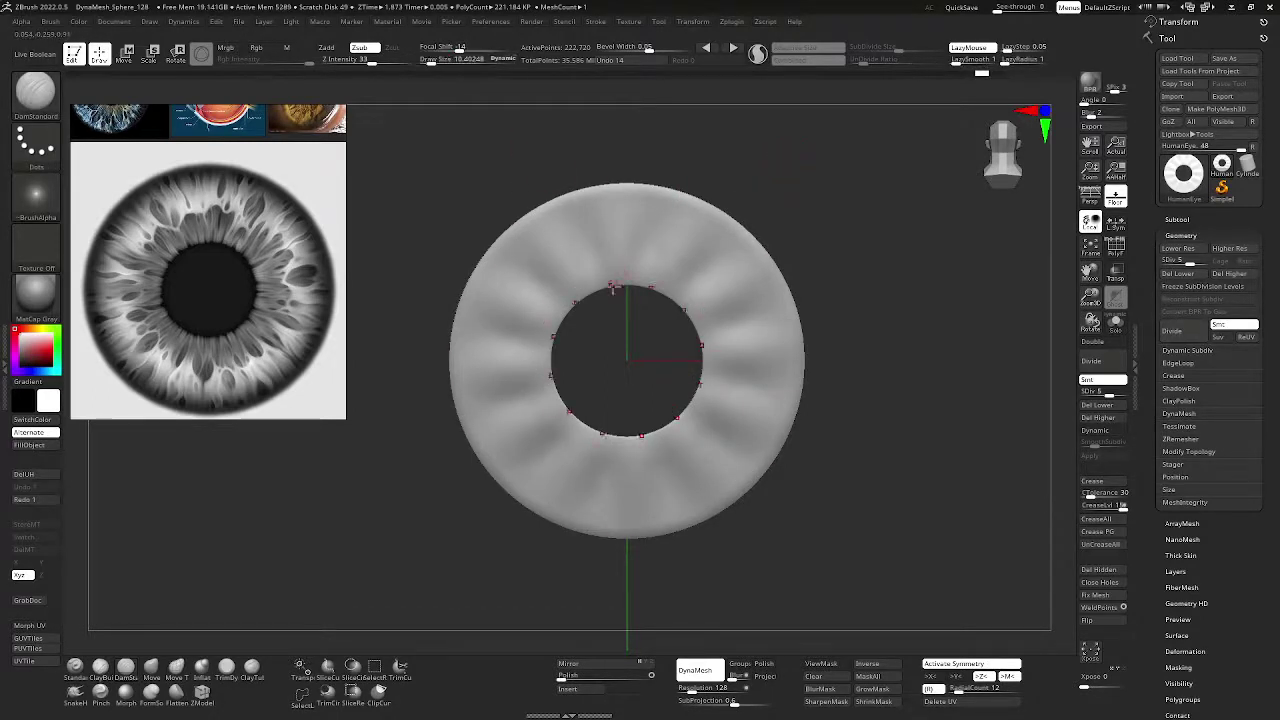
{"action": "left_click_drag", "start_coordinate": [615, 284], "coordinate": [589, 200]}
{"action": "key", "text": "ctrl+z"}
- Carve fine radial fibre grooves all around the iris ring with DamStandard at draw size about 8 and Z Intensity 18
{"action": "key", "text": "s"}
{"action": "left_click", "coordinate": [757, 168]}
{"action": "left_click_drag", "start_coordinate": [362, 60], "coordinate": [356, 60]}
{"action": "left_click_drag", "start_coordinate": [727, 234], "coordinate": [738, 210]}
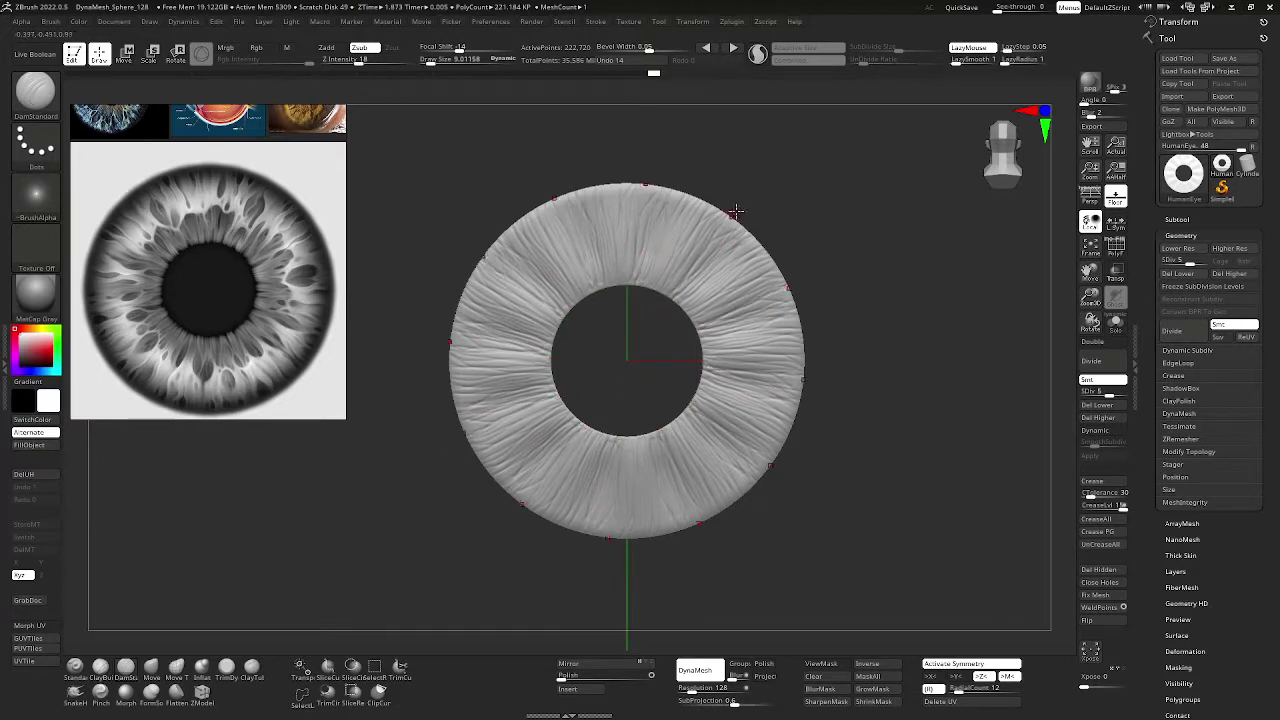
{"action": "left_click_drag", "start_coordinate": [809, 222], "coordinate": [846, 203]}
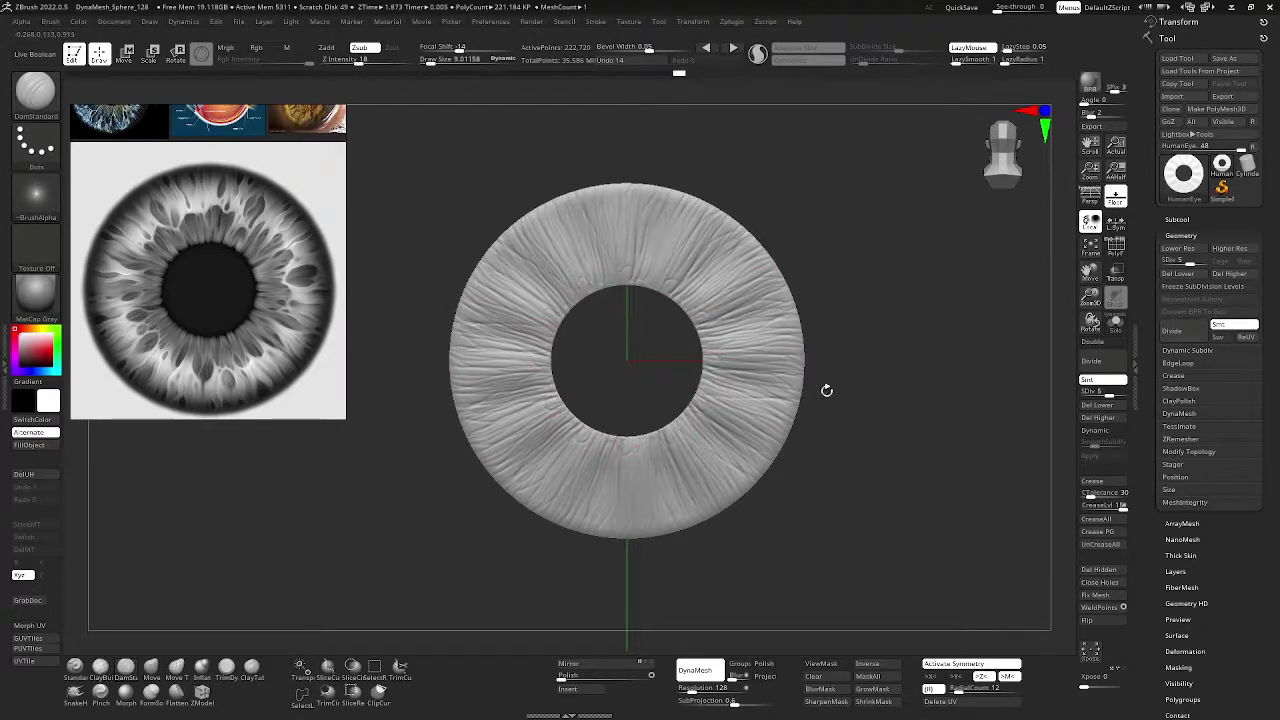
- Raise the iris ring to subdivision level 6 and set the draw size to about 45
{"action": "left_click", "coordinate": [1196, 261]}
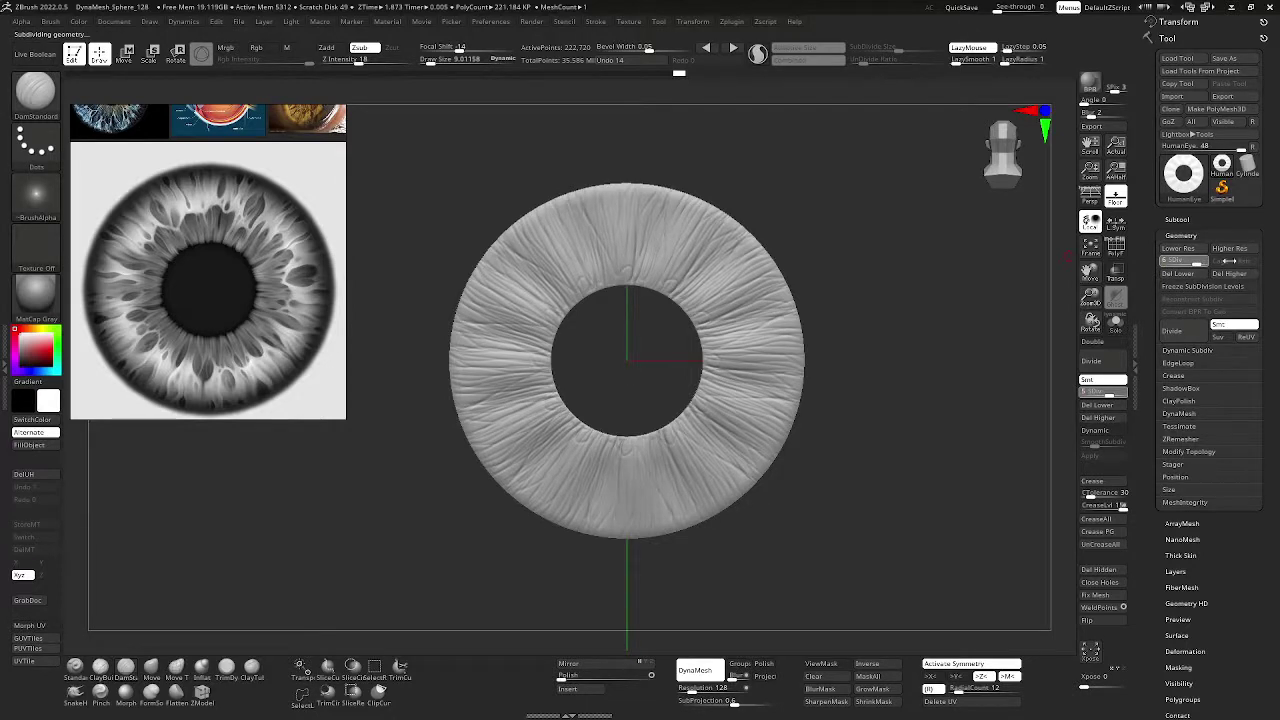
{"action": "key", "text": "space"}
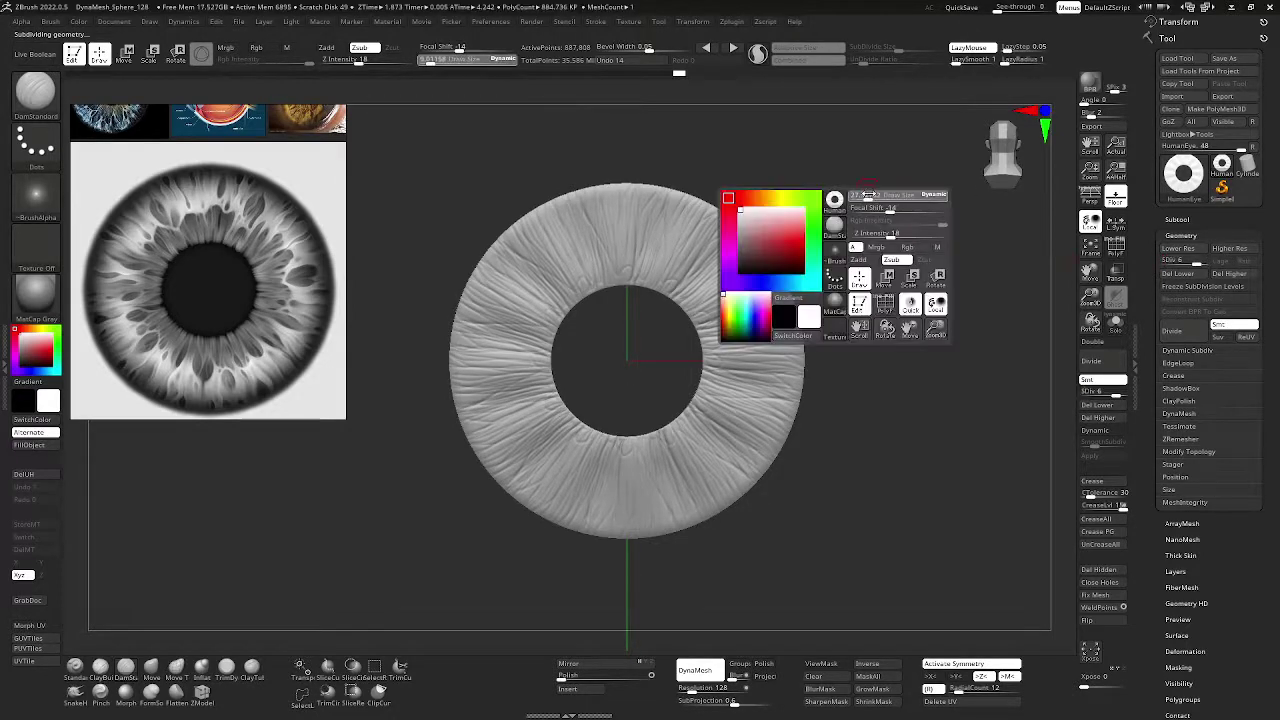
{"action": "left_click_drag", "start_coordinate": [873, 194], "coordinate": [873, 192]}
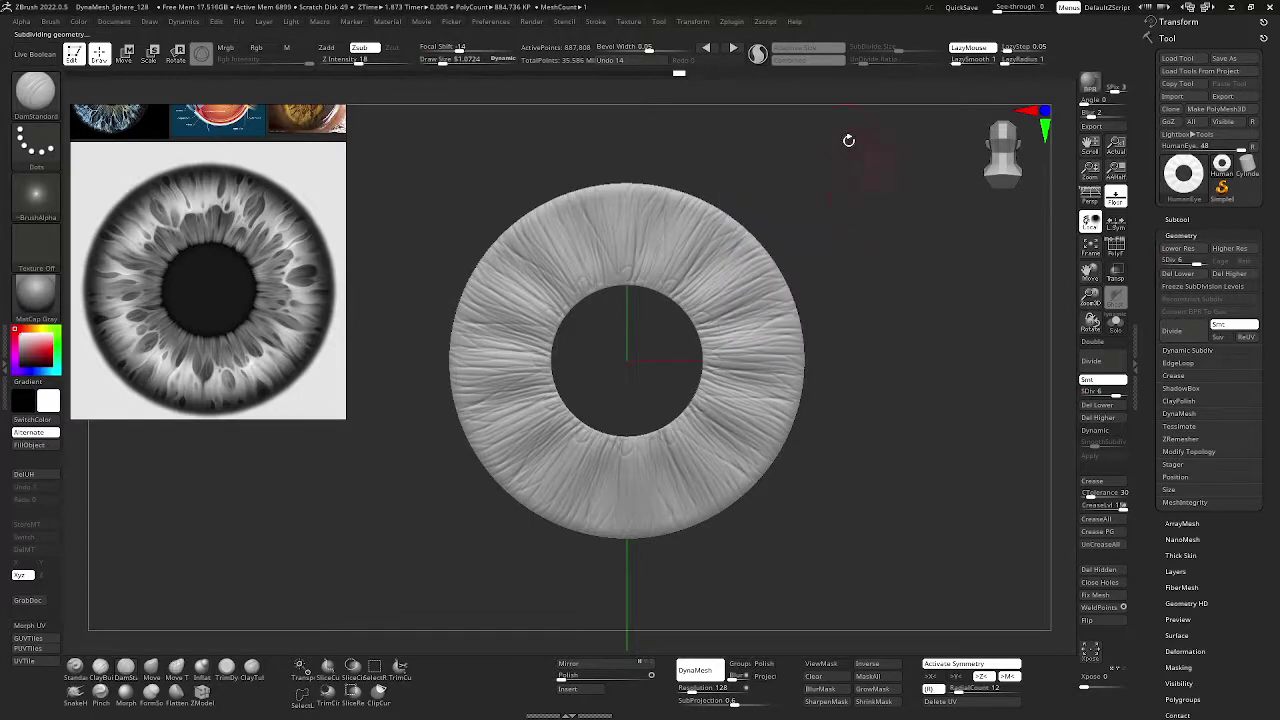
{"action": "key", "text": "s"}
{"action": "left_click_drag", "start_coordinate": [852, 156], "coordinate": [849, 156]}
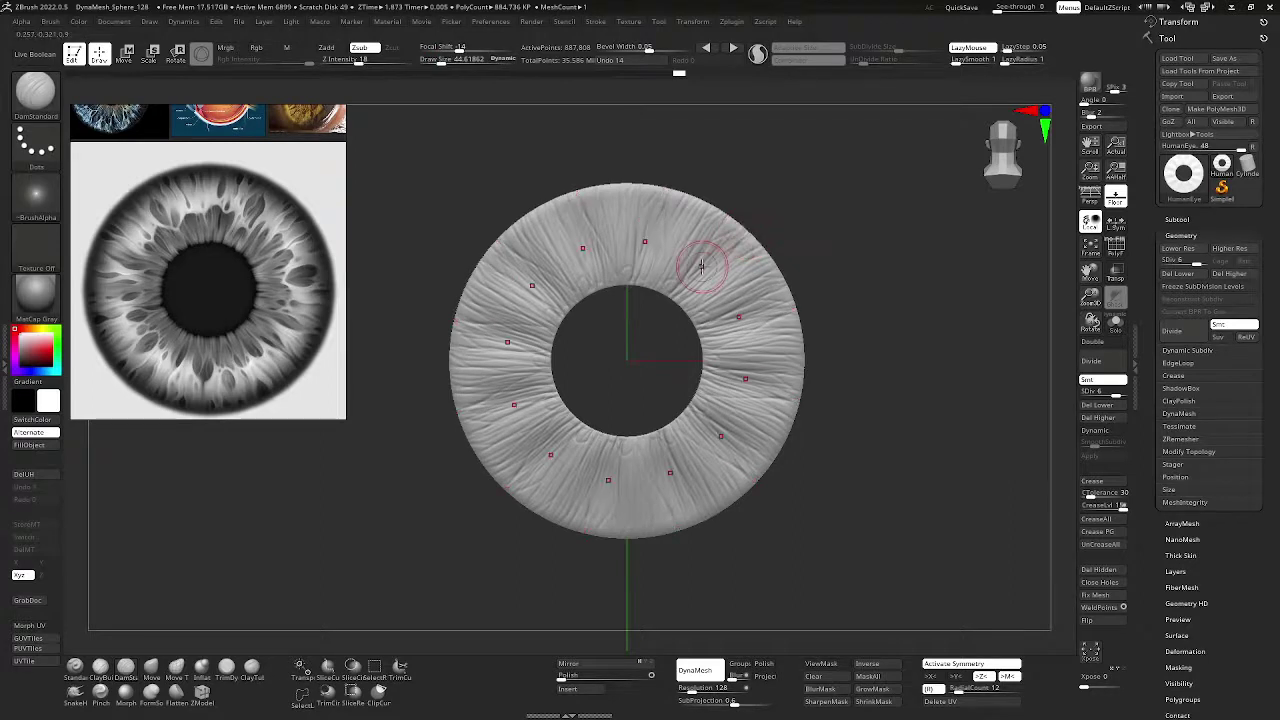
- Mask the outer band of the ring symmetrically, refining it at draw size about 21 into a jagged inner edge around the pupil zone
{"action": "key", "text": "ctrl"}
{"action": "key", "text": "ctrl"}
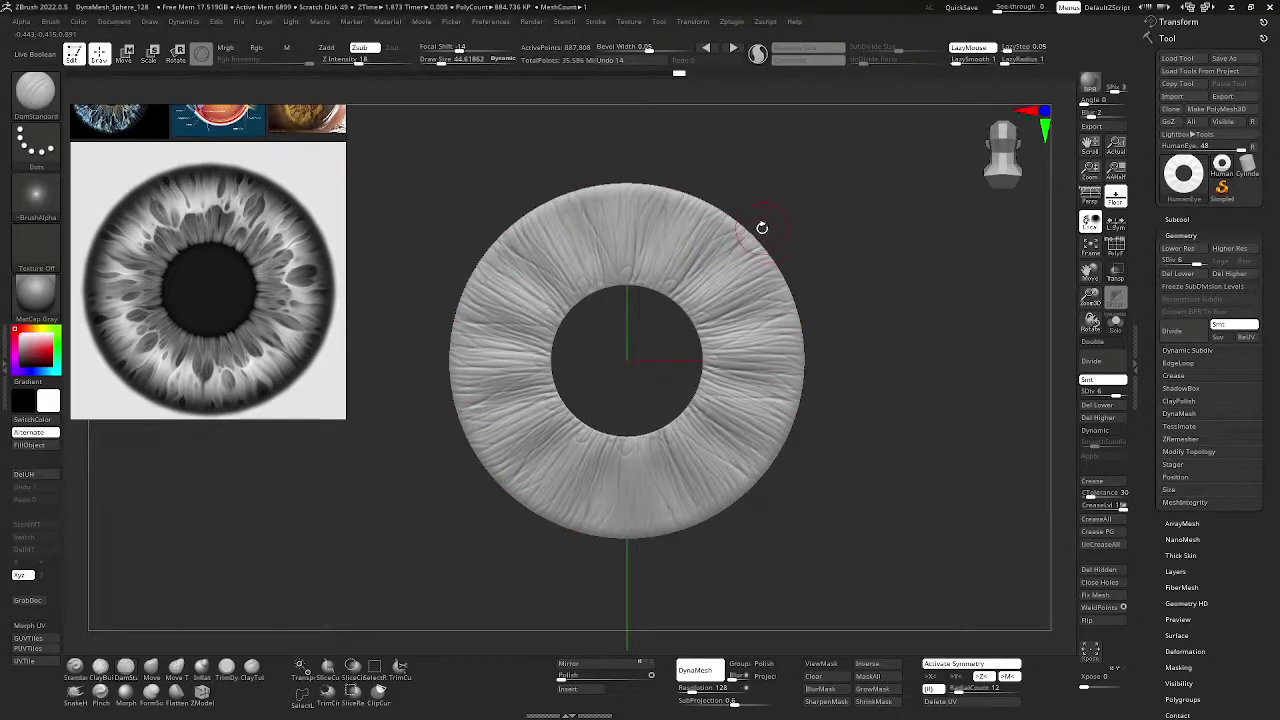
{"action": "left_click", "coordinate": [695, 205], "text": "ctrl"}
{"action": "left_click_drag", "start_coordinate": [695, 205], "coordinate": [760, 189], "text": "ctrl"}
{"action": "key", "text": "s"}
{"action": "left_click", "coordinate": [643, 205], "text": "ctrl"}
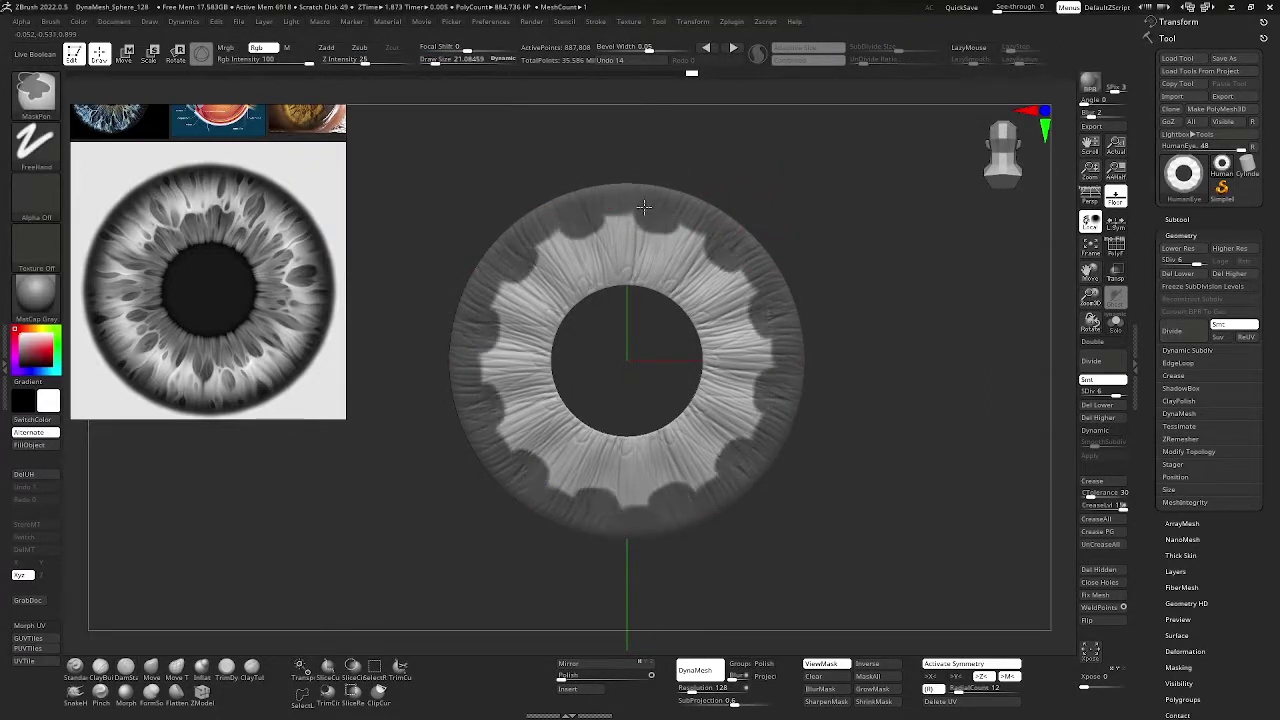
{"action": "mouse_move", "coordinate": [648, 221]}
{"action": "left_mouse_down", "text": "ctrl"}
{"action": "mouse_move", "coordinate": [616, 223]}
{"action": "mouse_move", "coordinate": [647, 231]}
{"action": "mouse_move", "coordinate": [620, 233]}
{"action": "mouse_move", "coordinate": [637, 241]}
{"action": "mouse_move", "coordinate": [652, 229]}
{"action": "mouse_move", "coordinate": [656, 244]}
{"action": "mouse_move", "coordinate": [668, 231]}
{"action": "left_mouse_up", "text": "ctrl"}
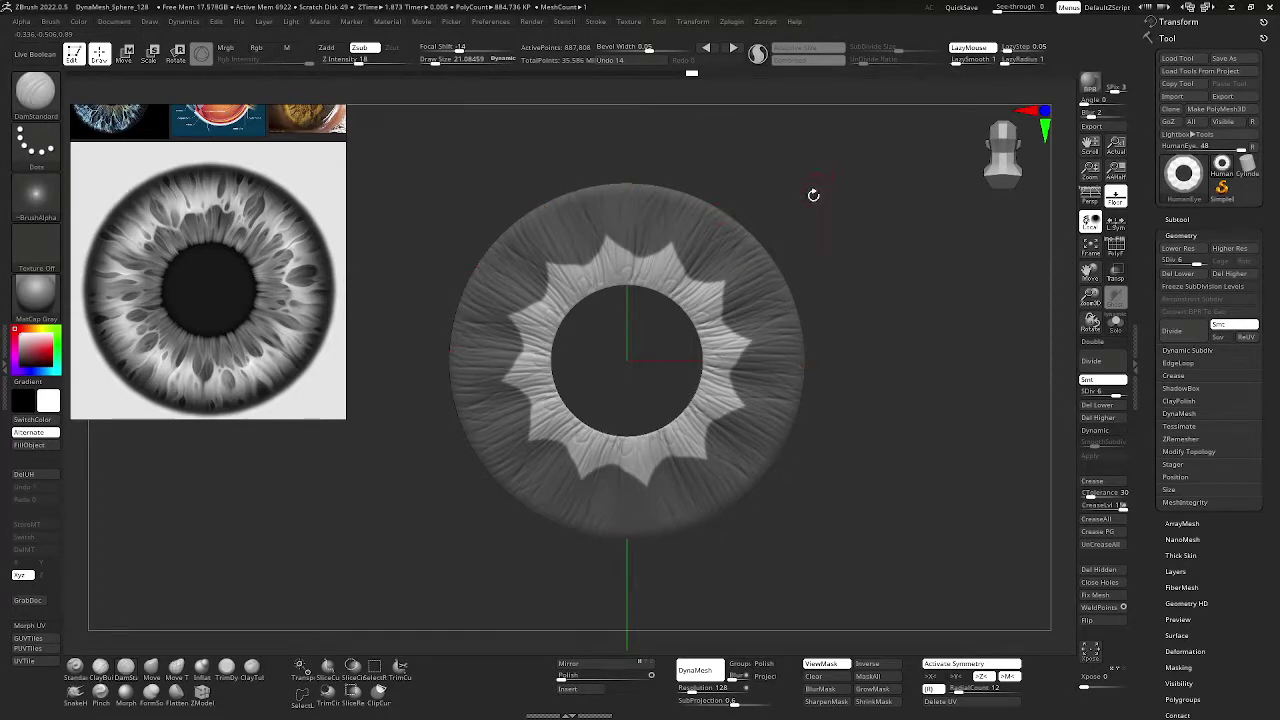
- Deactivate symmetry and set the draw size to about 14
{"action": "left_click", "coordinate": [958, 663]}
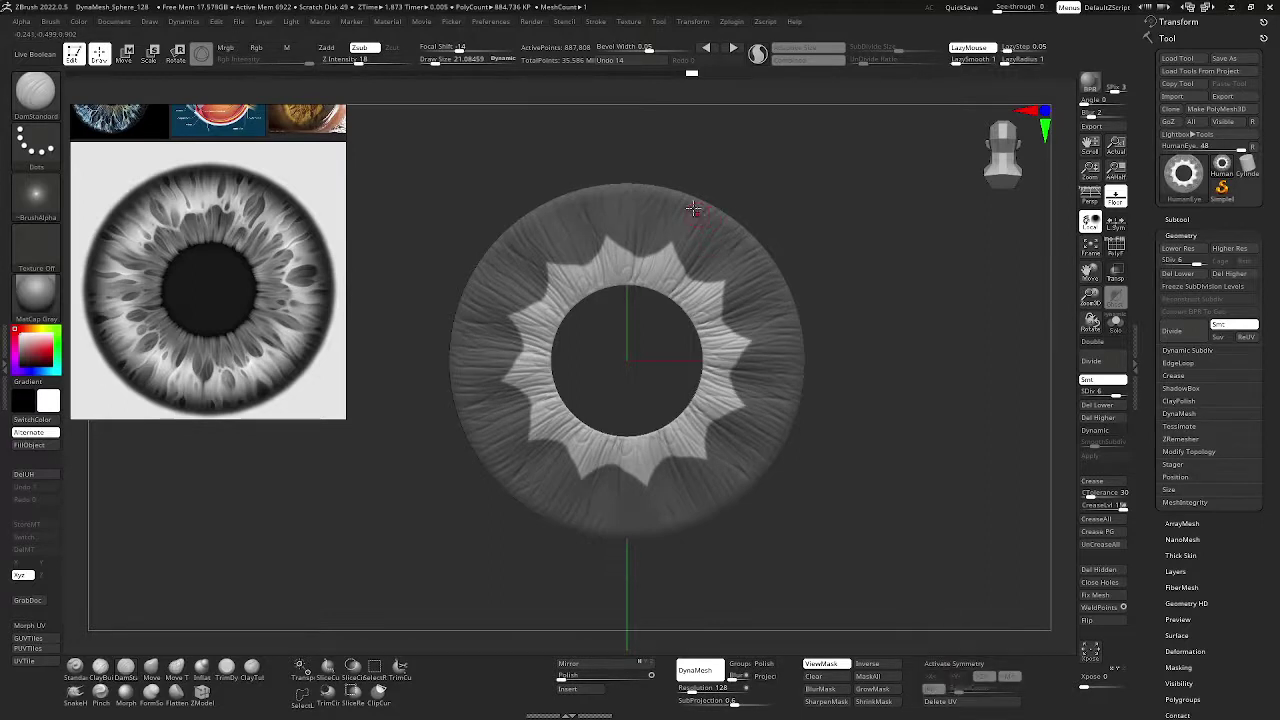
{"action": "key", "text": "s"}
{"action": "left_click_drag", "start_coordinate": [740, 163], "coordinate": [736, 162]}
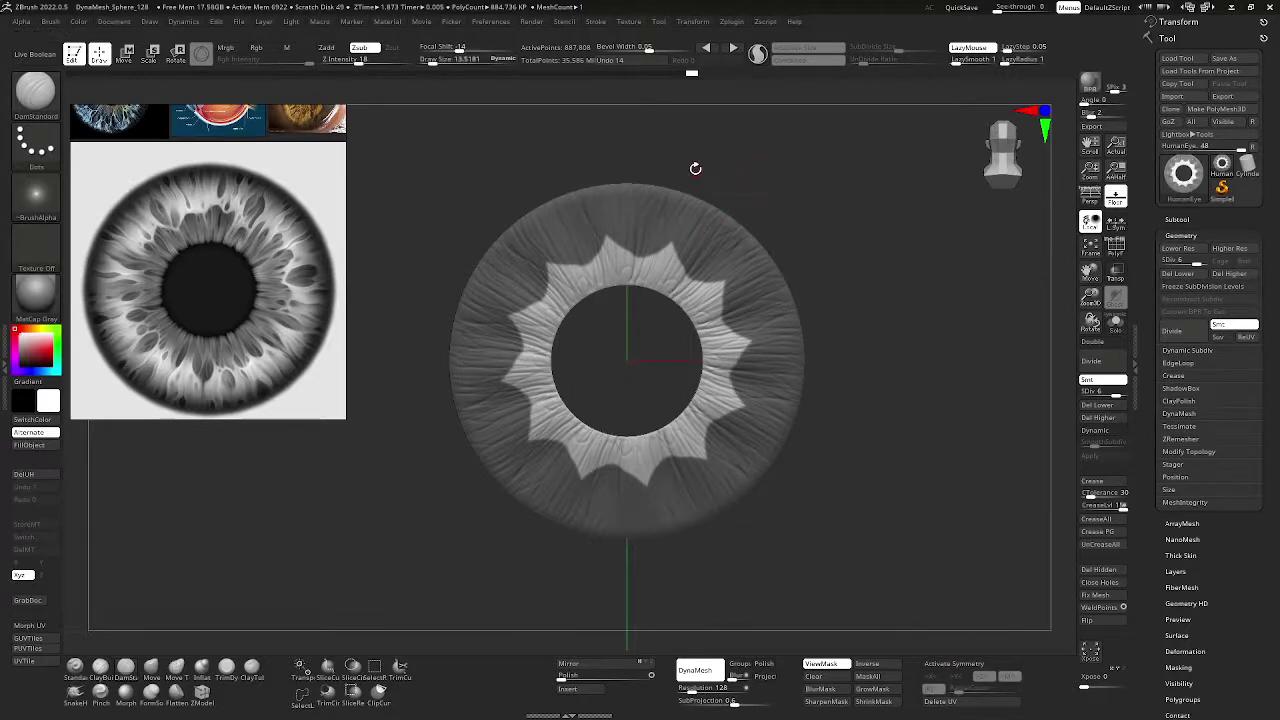
- Erase small oval spots from the mask along the upper part of the iris ring, including one on its outer rim
{"action": "key", "text": "ctrl"}
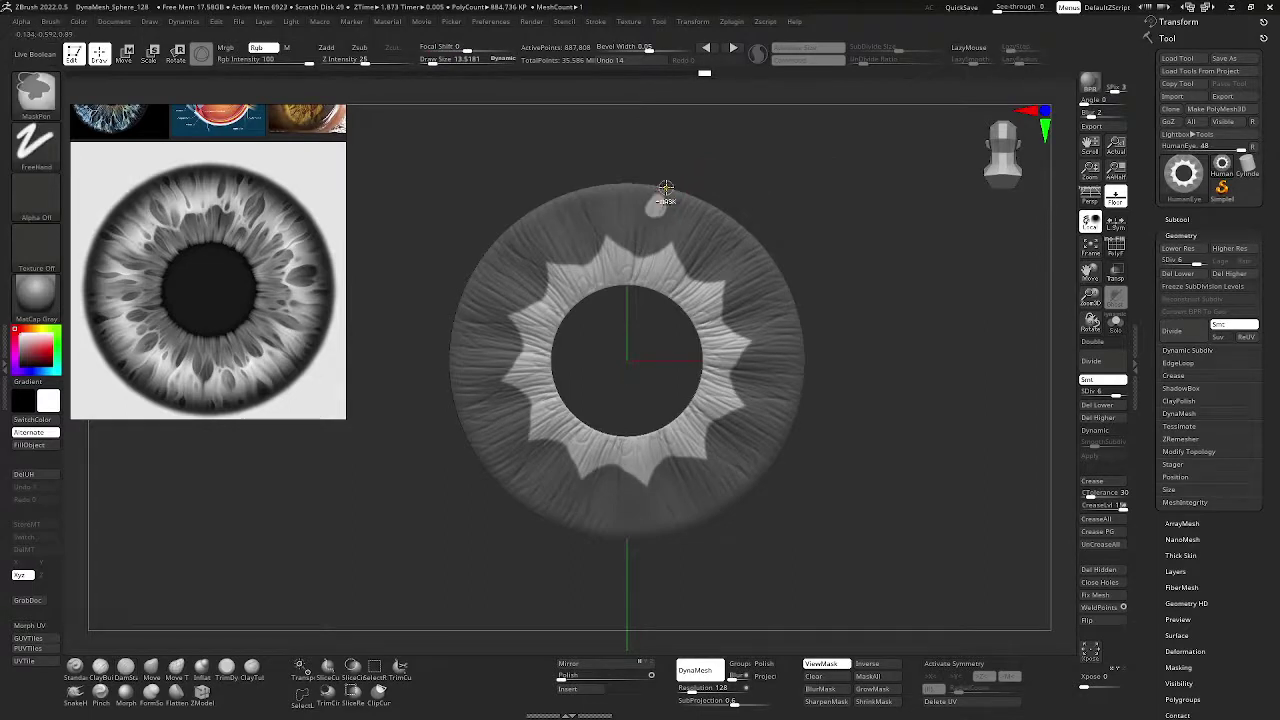
{"action": "left_click", "coordinate": [654, 206], "text": "ctrl"}
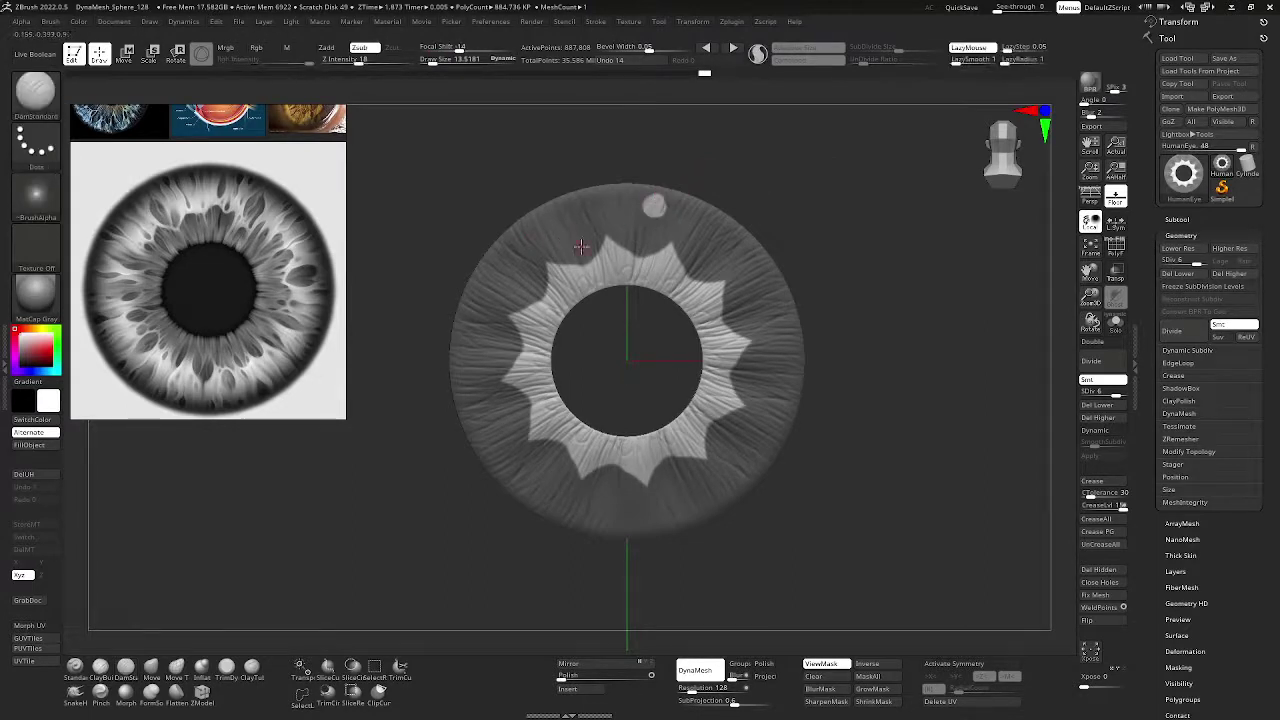
{"action": "key", "text": "ctrl"}
{"action": "mouse_move", "coordinate": [576, 251]}
{"action": "left_mouse_down", "text": "ctrl"}
{"action": "mouse_move", "coordinate": [565, 245]}
{"action": "mouse_move", "coordinate": [603, 222]}
{"action": "left_mouse_up", "text": "ctrl"}
{"action": "key", "text": "ctrl"}
{"action": "key", "text": "ctrl"}
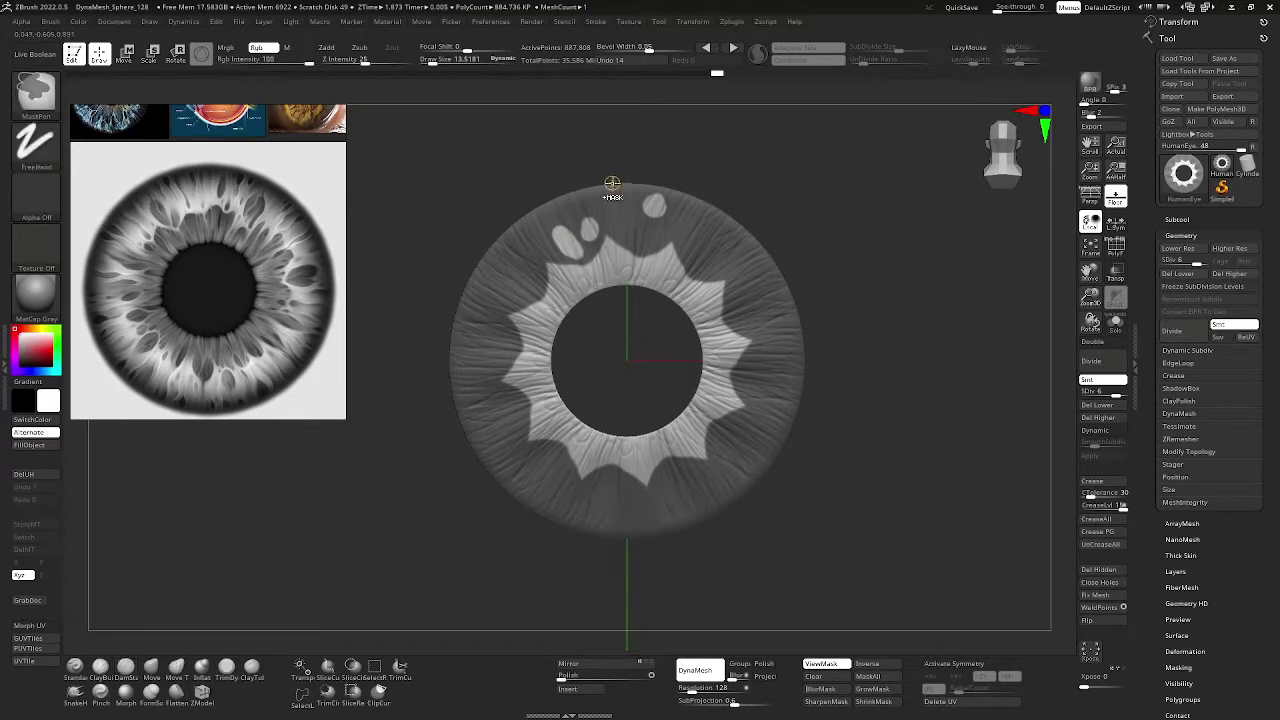
{"action": "key", "text": "ctrl"}
{"action": "left_click_drag", "start_coordinate": [615, 179], "coordinate": [620, 177], "text": "ctrl+alt"}
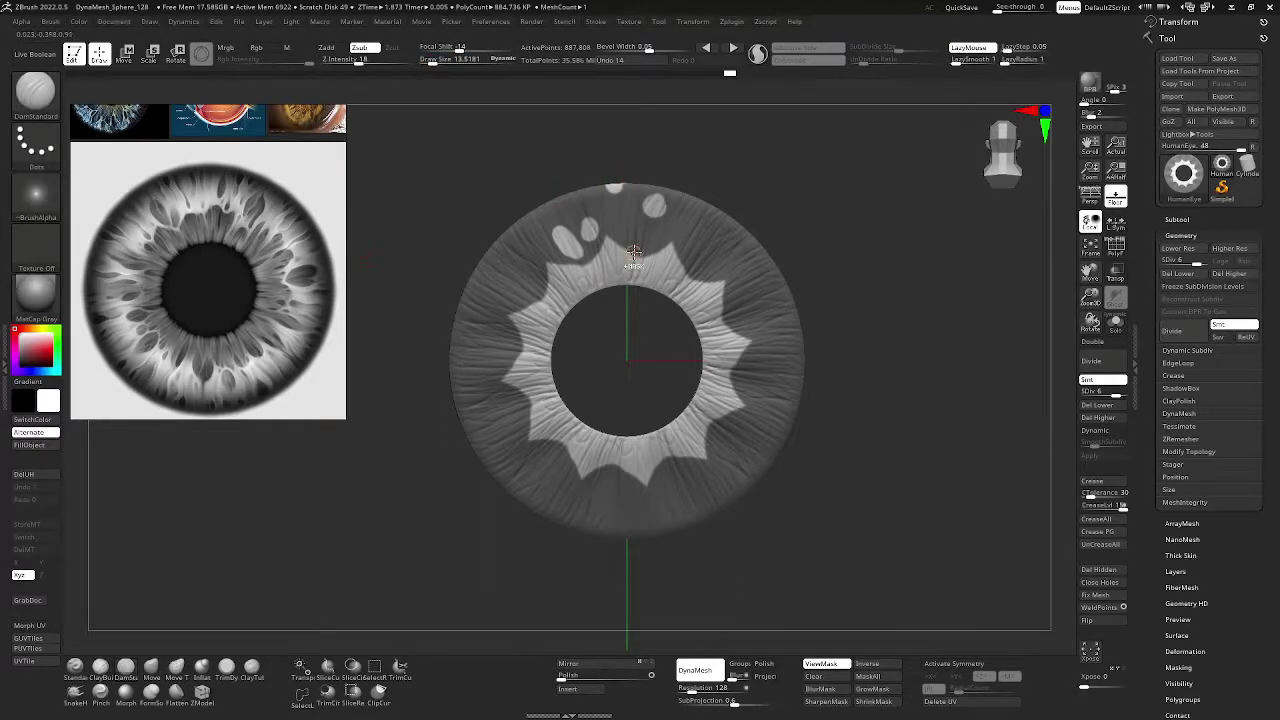
- Erase oval spots from the mask down the left side of the iris ring, joining some to the unmasked inner zone
{"action": "key", "text": "ctrl"}
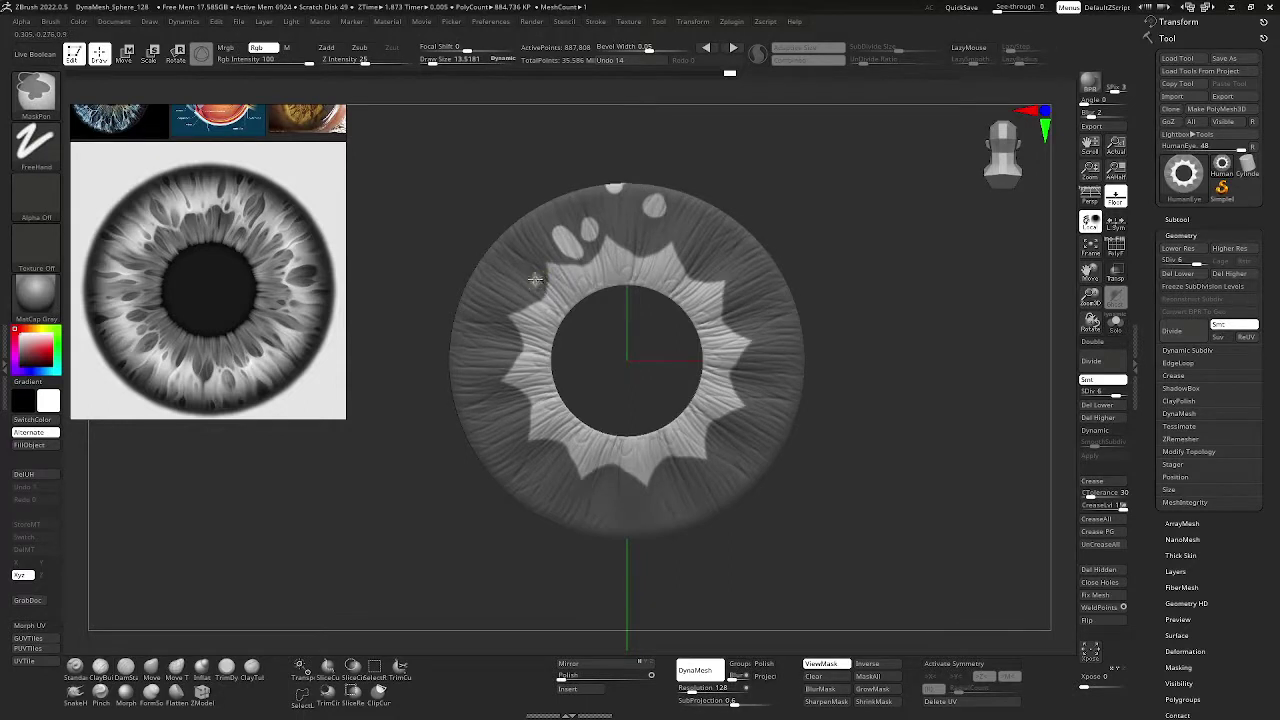
{"action": "key", "text": "ctrl"}
{"action": "key", "text": "ctrl"}
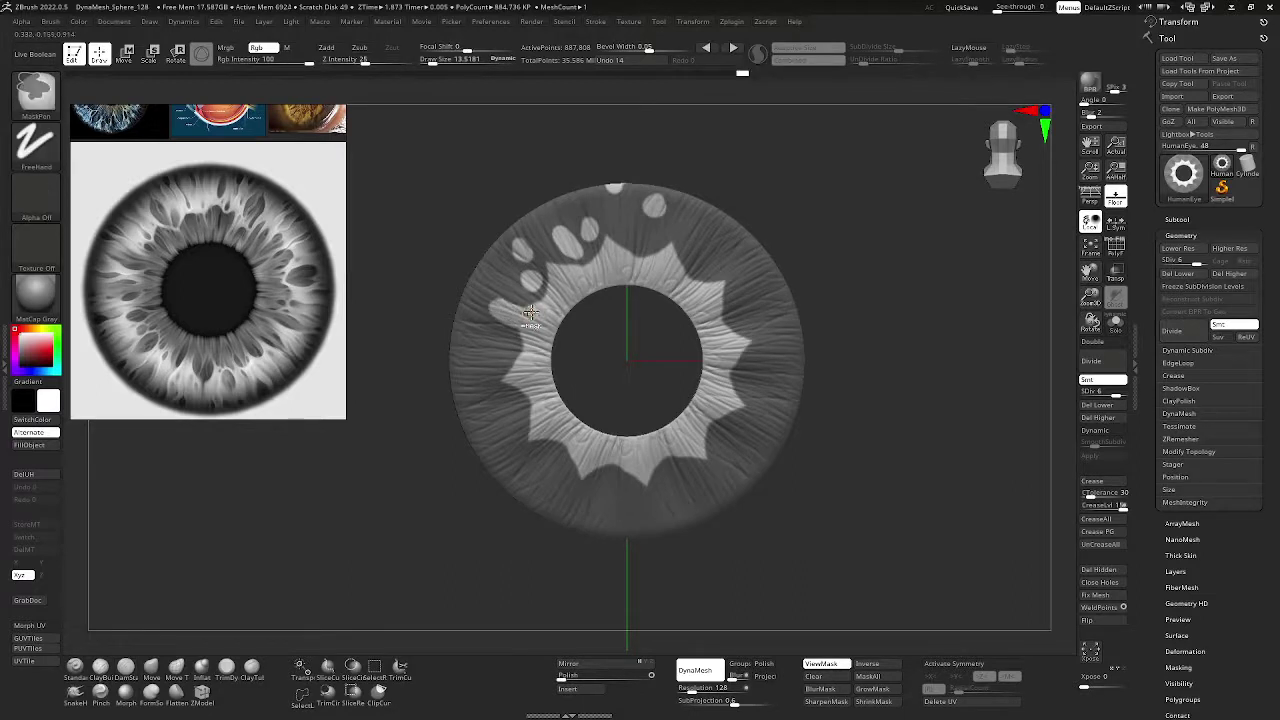
{"action": "key", "text": "ctrl"}
{"action": "key", "text": "ctrl"}
{"action": "mouse_move", "coordinate": [512, 345]}
{"action": "left_mouse_down", "text": "ctrl+alt"}
{"action": "mouse_move", "coordinate": [488, 338]}
{"action": "mouse_move", "coordinate": [507, 345]}
{"action": "mouse_move", "coordinate": [479, 366]}
{"action": "left_mouse_up", "text": "ctrl+alt"}
{"action": "key", "text": "ctrl"}
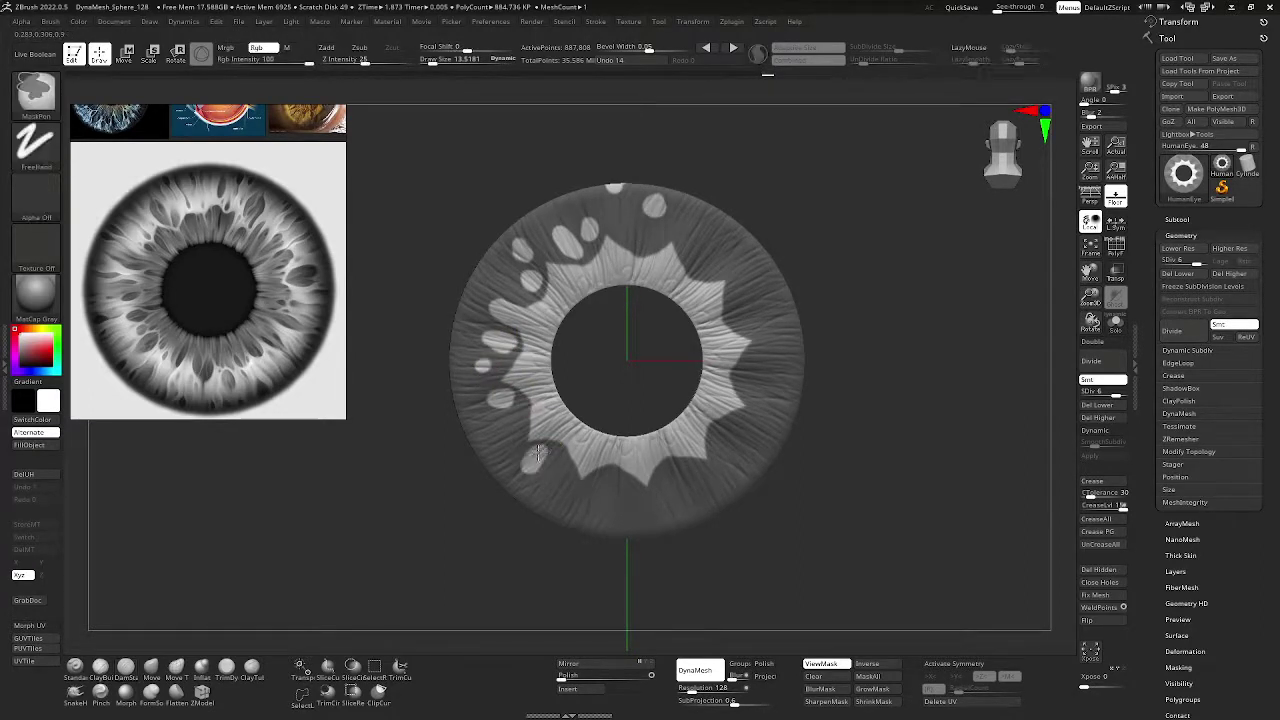
- Erase oval spots along the ring's lower-left rim and bottom, and extend the unmasked inner points toward the lower edge
{"action": "key", "text": "ctrl"}
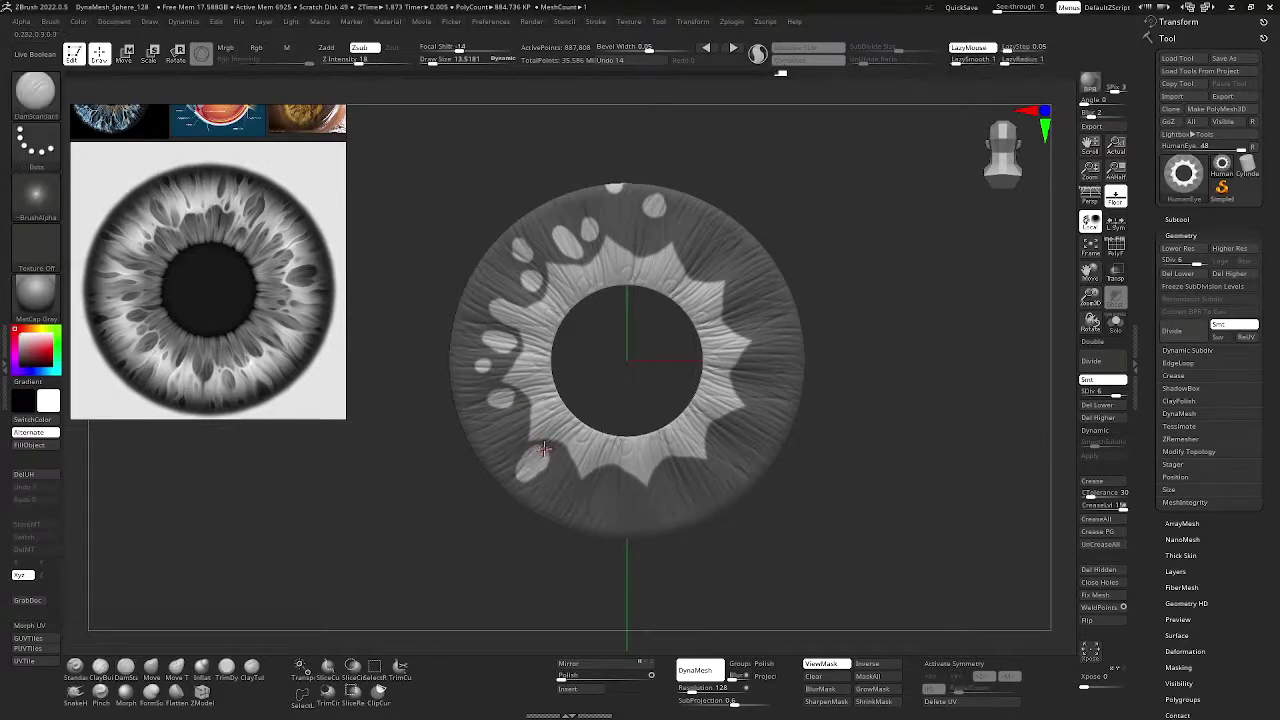
{"action": "key", "text": "ctrl"}
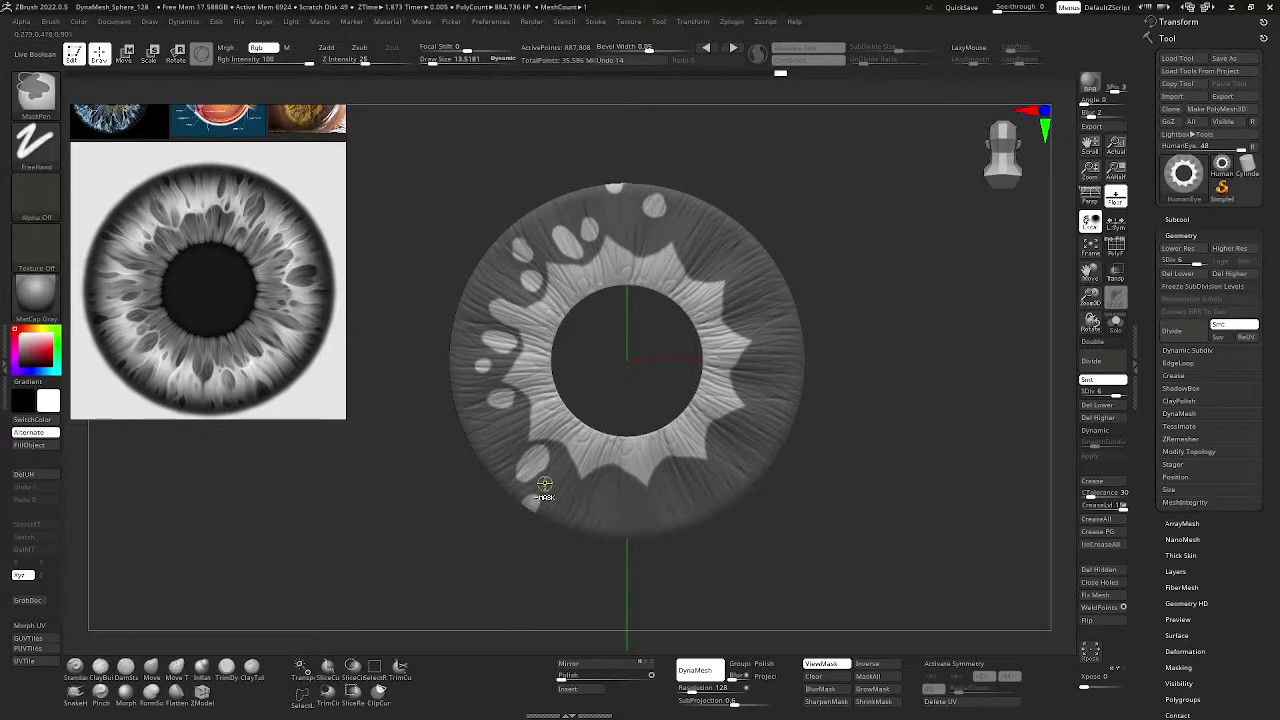
{"action": "key", "text": "ctrl"}
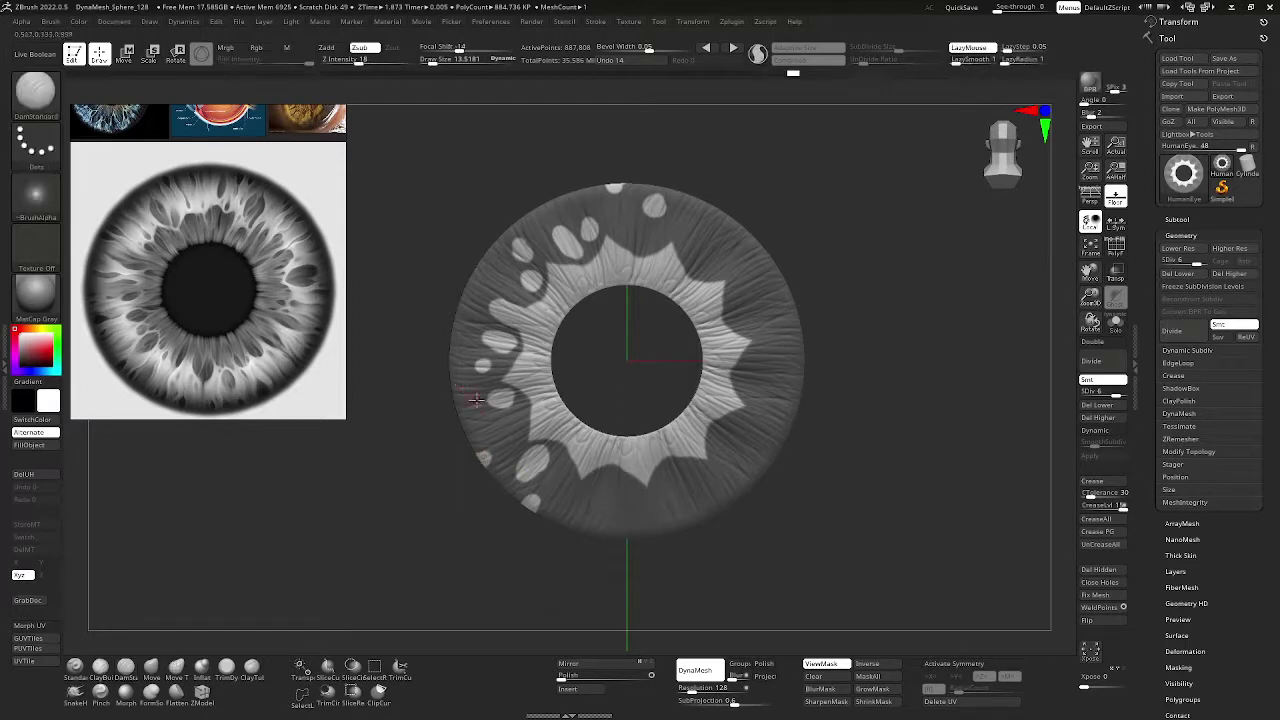
{"action": "key", "text": "ctrl"}
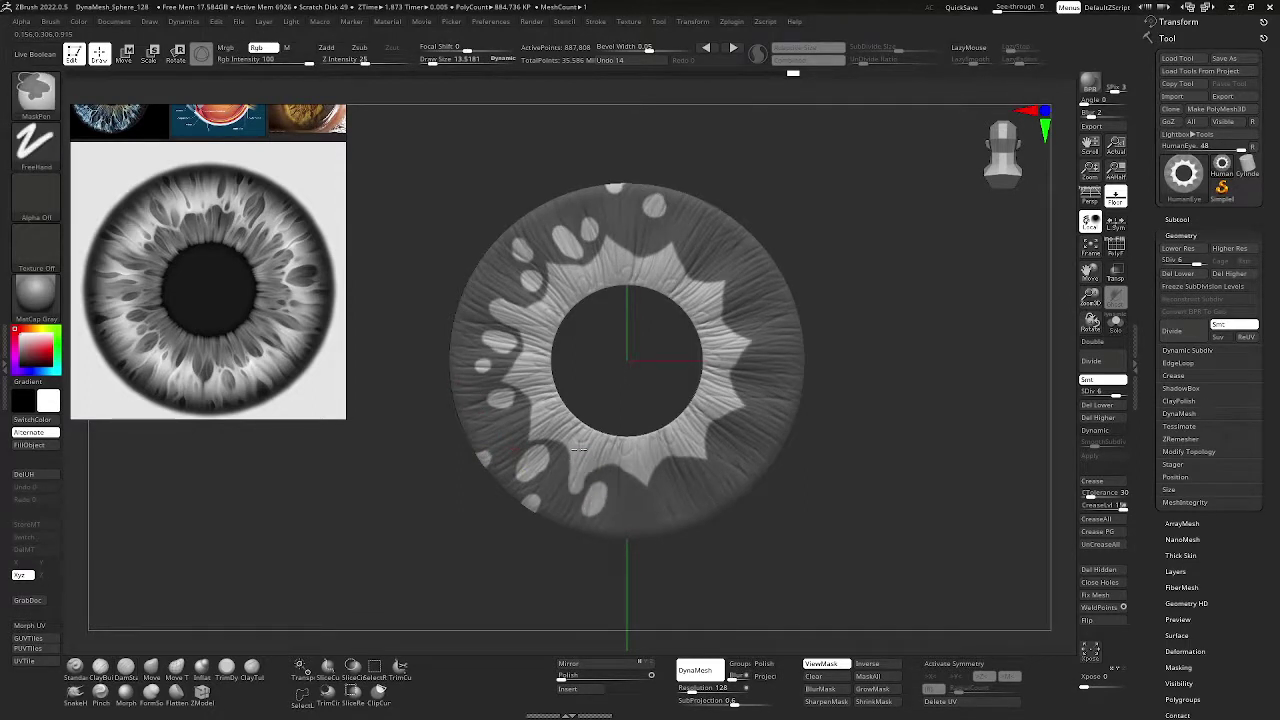
{"action": "key", "text": "ctrl"}
{"action": "mouse_move", "coordinate": [637, 486]}
{"action": "left_mouse_down", "text": "ctrl+alt"}
{"action": "mouse_move", "coordinate": [625, 521]}
{"action": "mouse_move", "coordinate": [674, 478]}
{"action": "left_mouse_up", "text": "ctrl+alt"}
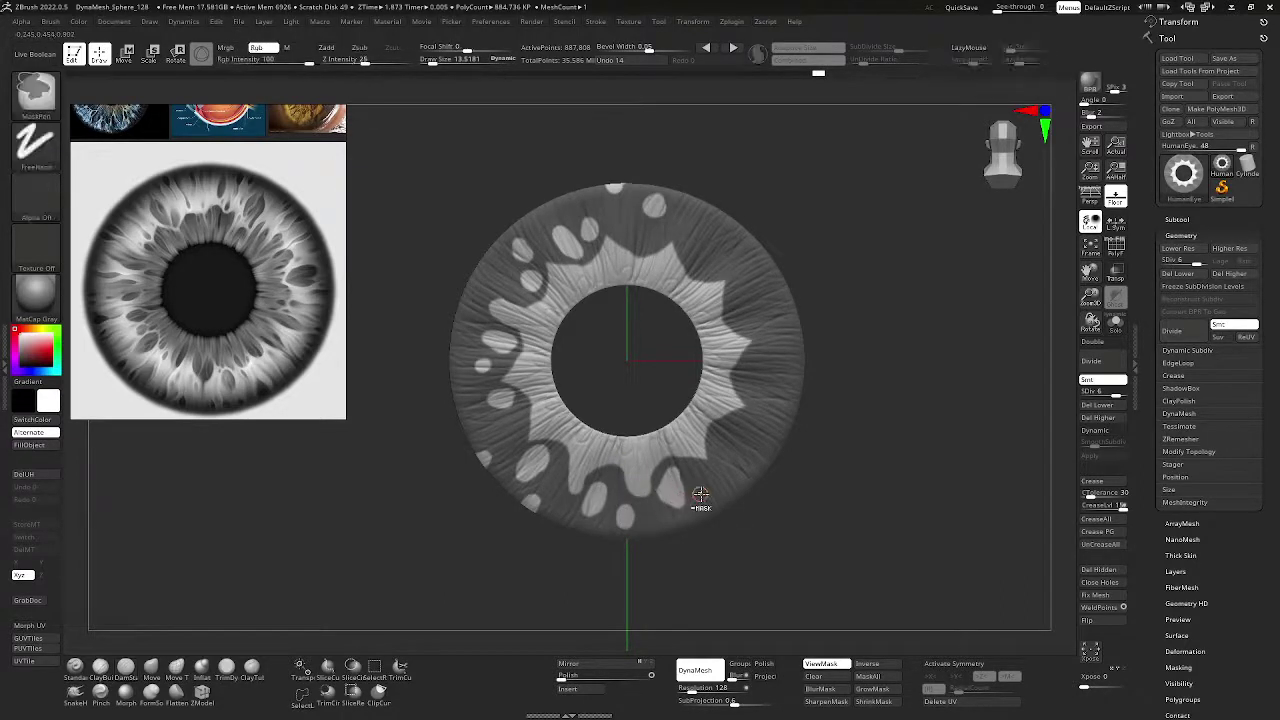
- Erase mask spots on the ring's right side and near its top, and lengthen the unmasked points at the right and upper right
{"action": "left_click_drag", "start_coordinate": [723, 506], "coordinate": [721, 495], "text": "ctrl+alt"}
{"action": "left_click", "coordinate": [752, 370], "text": "ctrl"}
{"action": "mouse_move", "coordinate": [728, 332]}
{"action": "left_mouse_down", "text": "ctrl+alt"}
{"action": "mouse_move", "coordinate": [766, 329]}
{"action": "mouse_move", "coordinate": [730, 325]}
{"action": "left_mouse_up", "text": "ctrl+alt"}
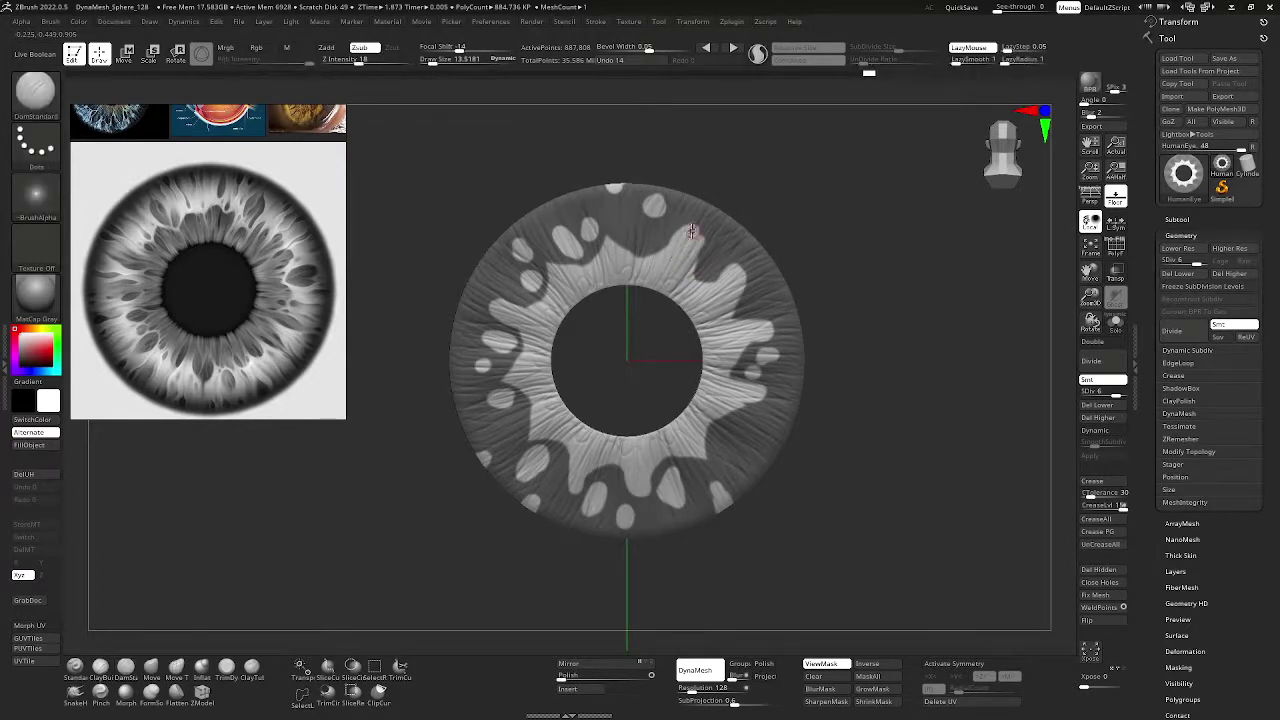
{"action": "left_click_drag", "start_coordinate": [651, 263], "coordinate": [621, 217], "text": "ctrl+alt"}
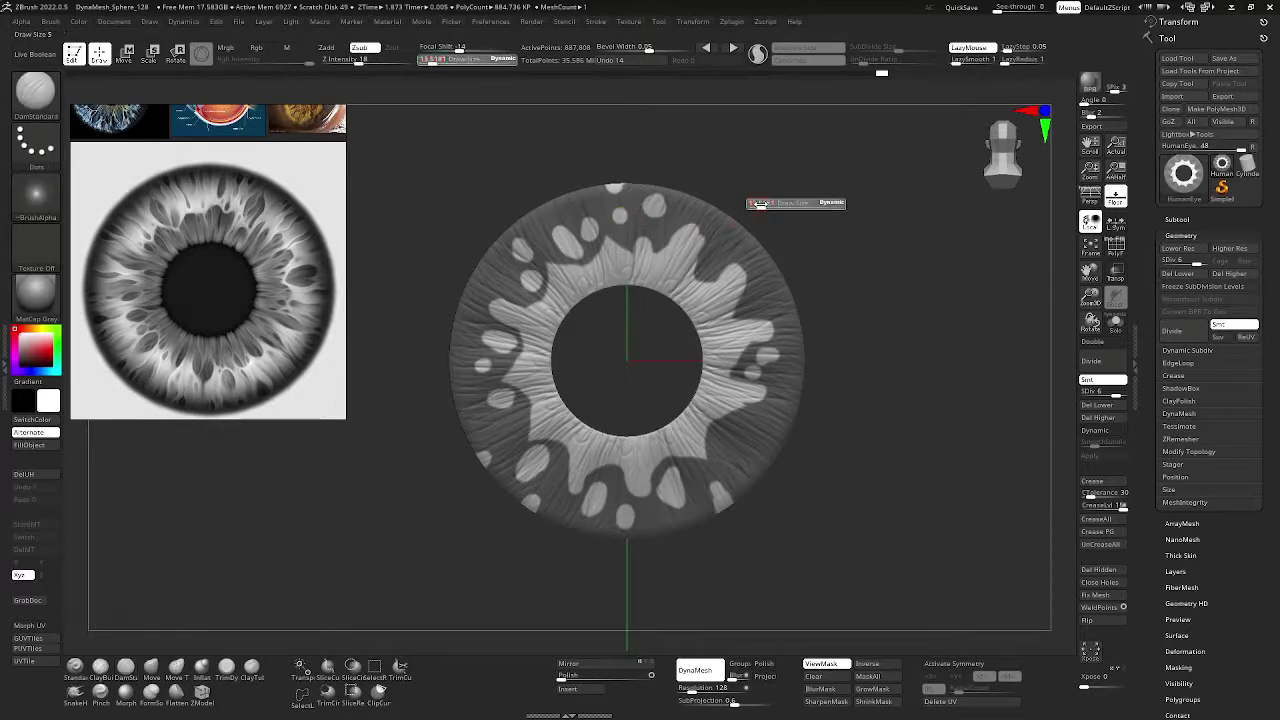
- Set the draw size to about 8 and erase small spots and streaks from the mask along the ring's upper-right rim
{"action": "key", "text": "ctrl"}
{"action": "key", "text": "ctrl"}
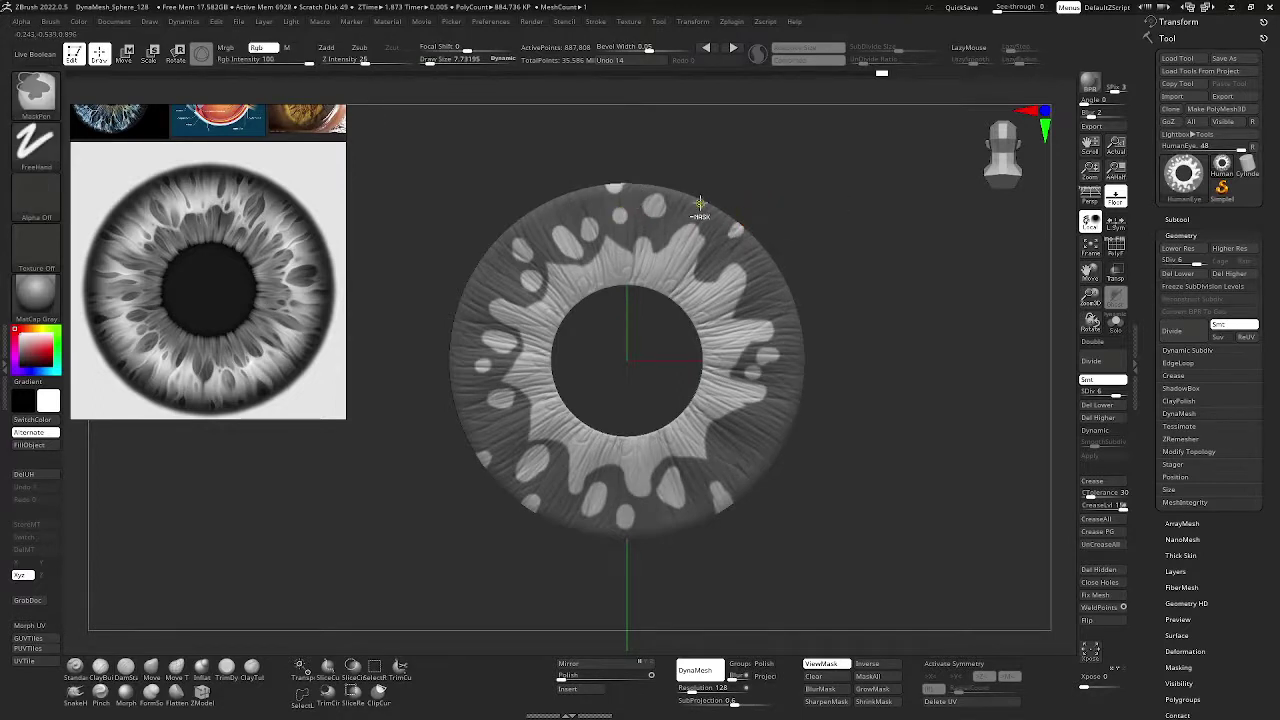
{"action": "left_click_drag", "start_coordinate": [702, 203], "coordinate": [706, 208], "text": "ctrl+alt"}
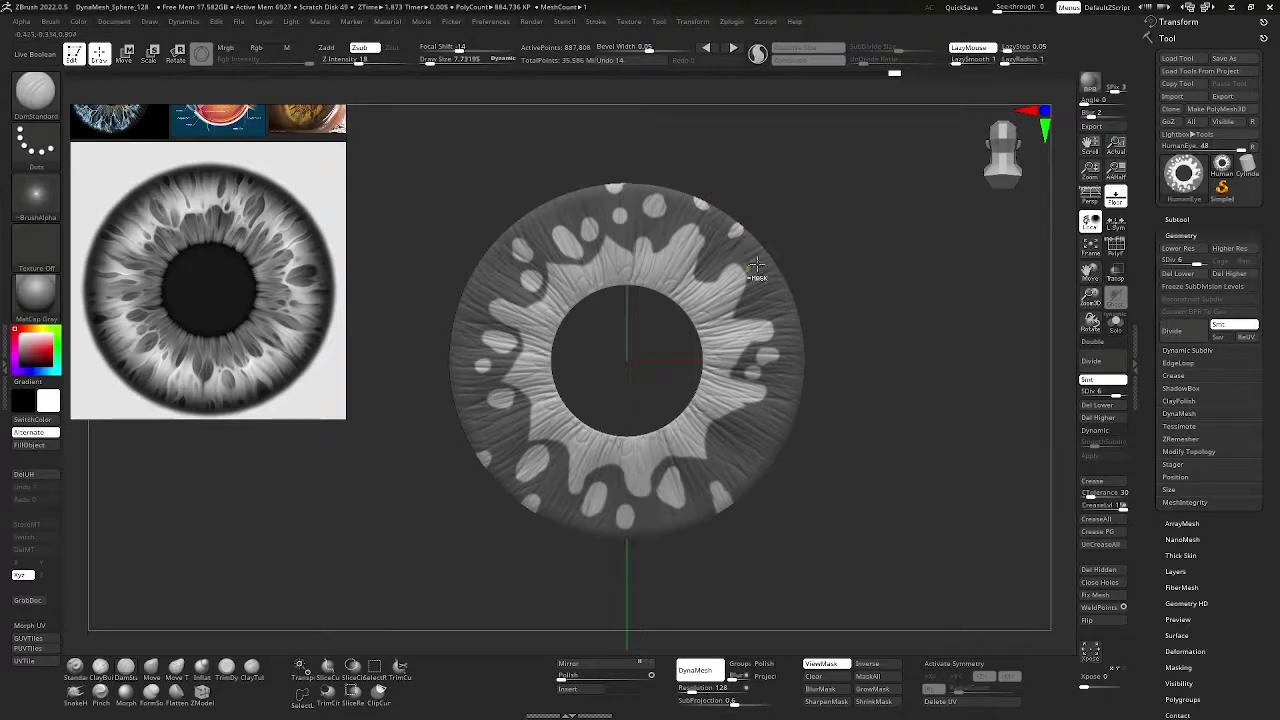
{"action": "left_click_drag", "start_coordinate": [775, 297], "coordinate": [766, 302], "text": "ctrl+alt"}
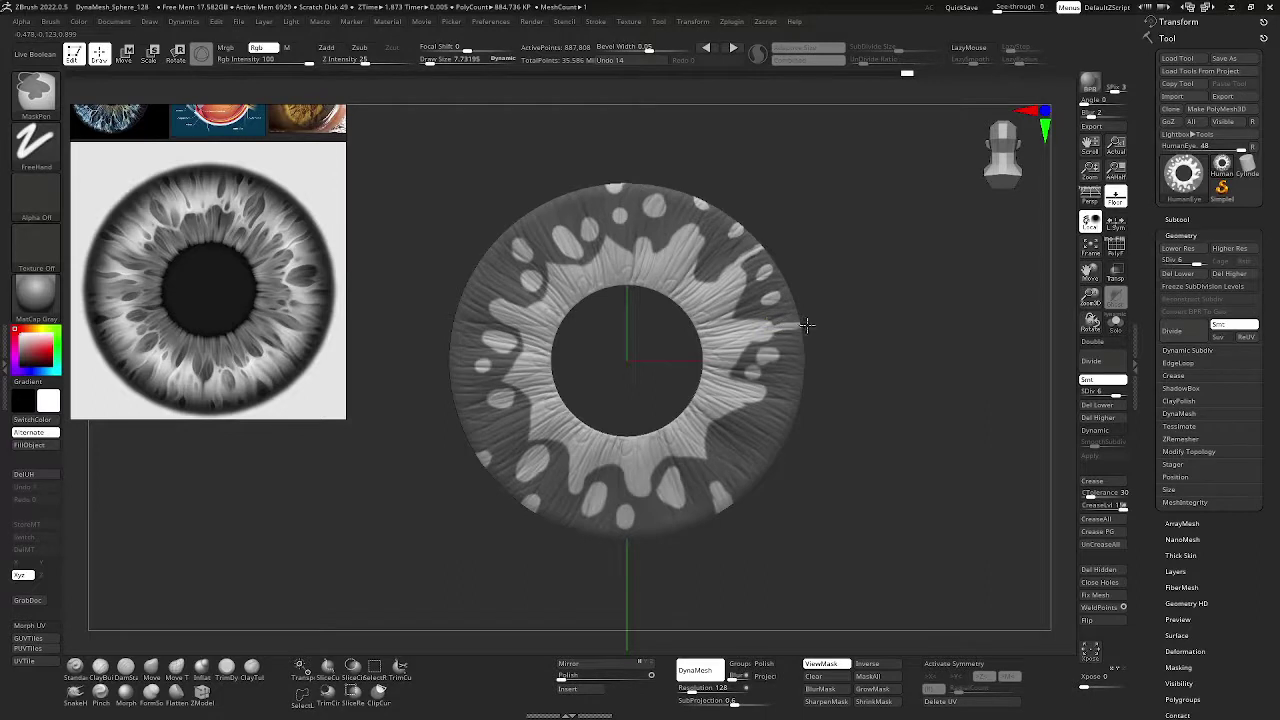
{"action": "left_click_drag", "start_coordinate": [807, 325], "coordinate": [811, 325], "text": "ctrl+alt"}
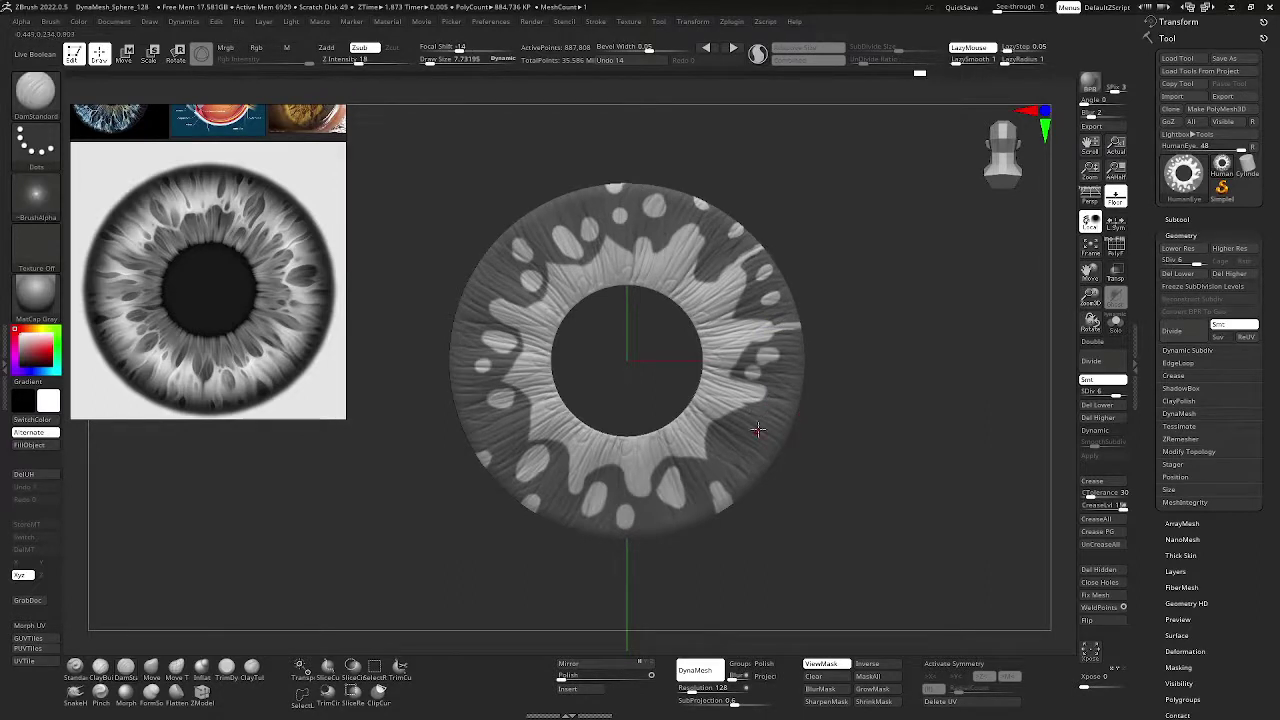
- Erase small spots and thin branching streaks from the mask at the ring's lower right, and toggle the mask display to check the fibres
{"action": "key", "text": "ctrl"}
{"action": "key", "text": "ctrl"}
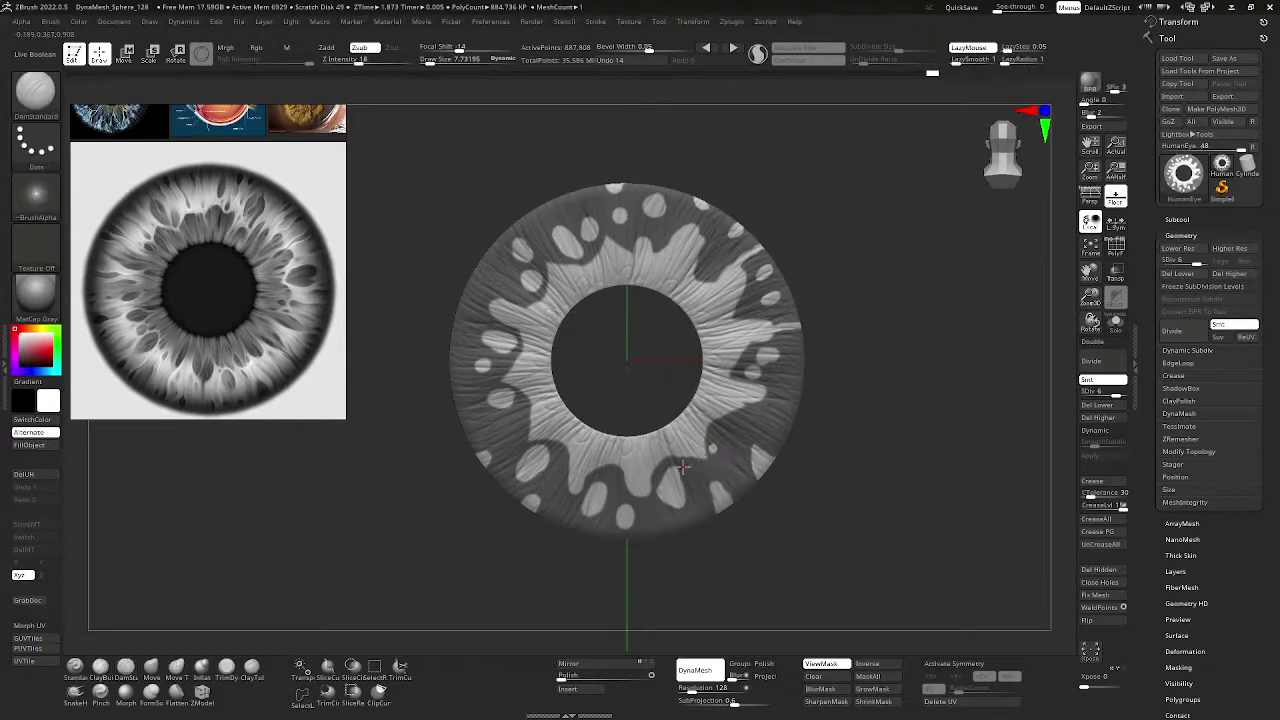
{"action": "key", "text": "ctrl"}
{"action": "key", "text": "ctrl"}
{"action": "key", "text": "ctrl"}
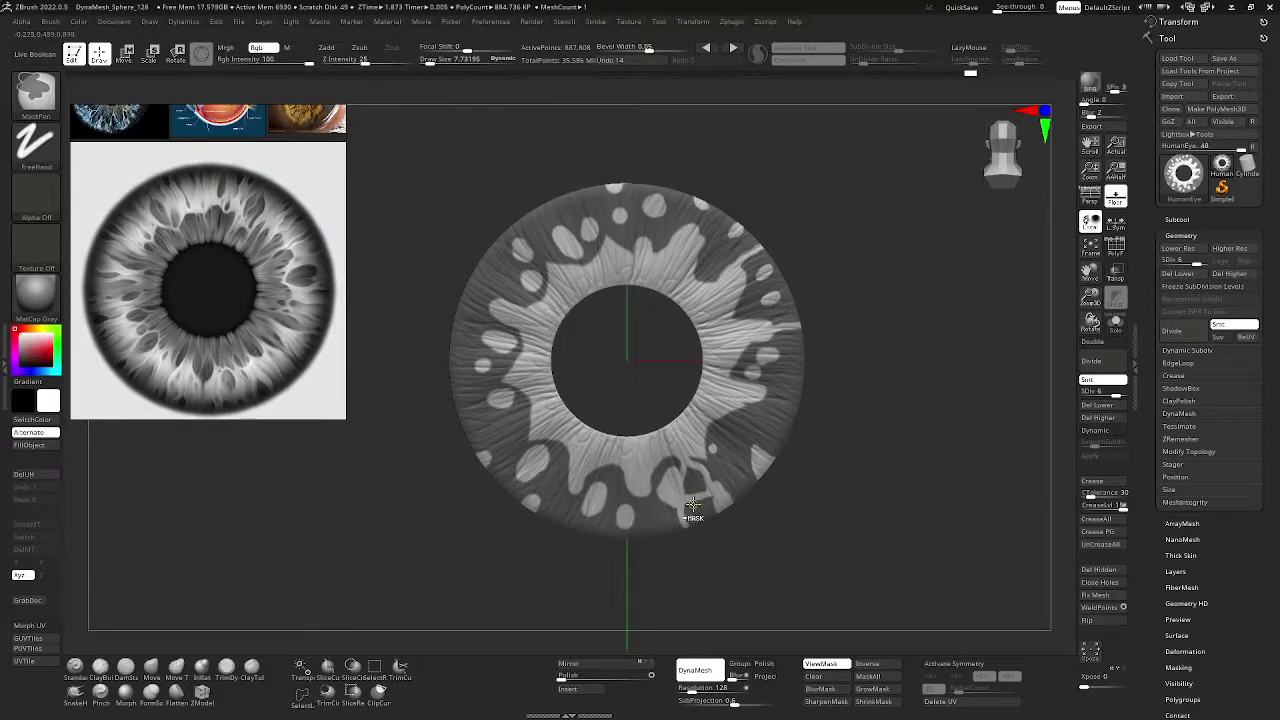
{"action": "key", "text": "ctrl"}
{"action": "key", "text": "ctrl"}
{"action": "key", "text": "ctrl+h"}
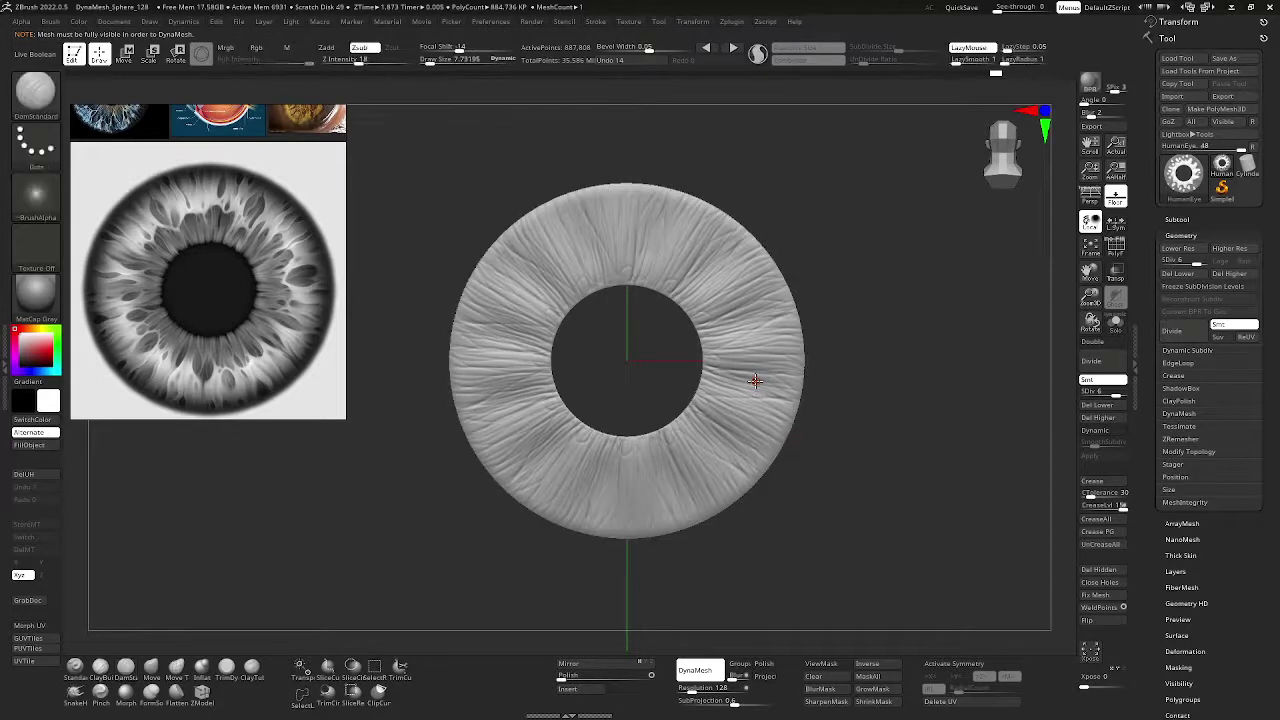
{"action": "key", "text": "ctrl+h"}
- Erase small spots on the ring's top rim, undo the thick streak, and erase a fine streak at draw size about 4
{"action": "key", "text": "ctrl"}
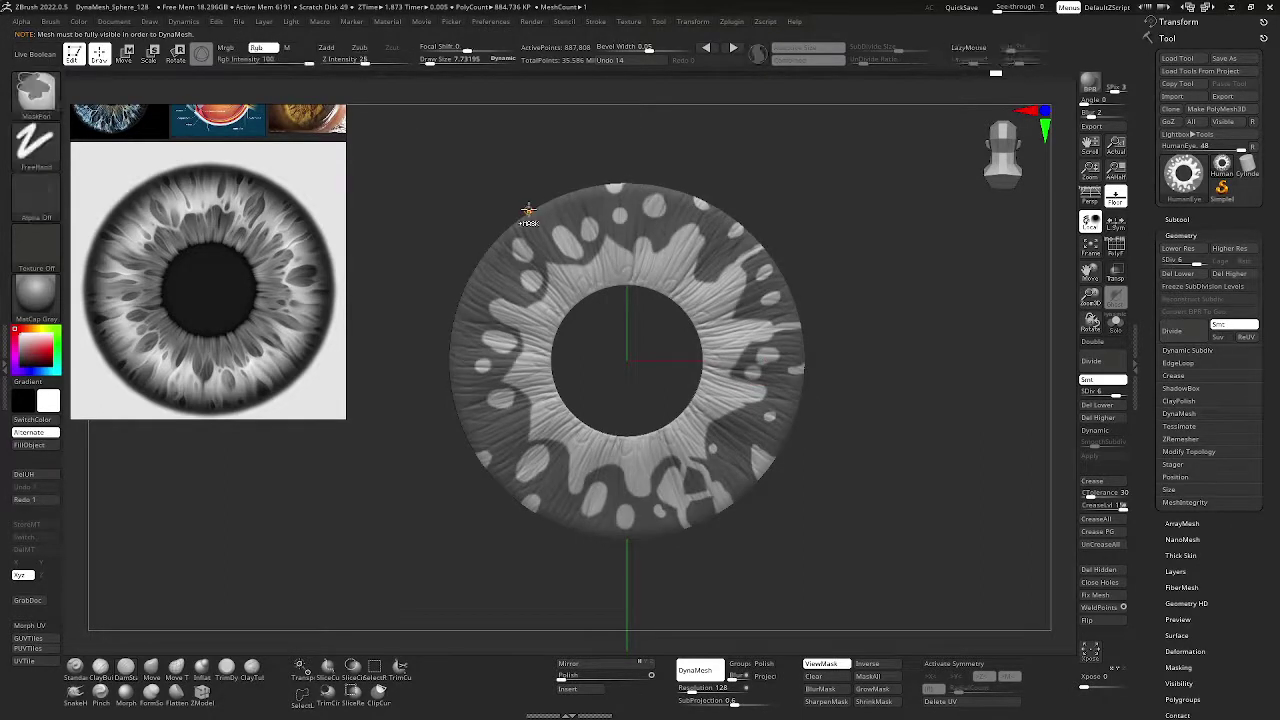
{"action": "left_click_drag", "start_coordinate": [562, 193], "coordinate": [600, 203], "text": "ctrl+alt"}
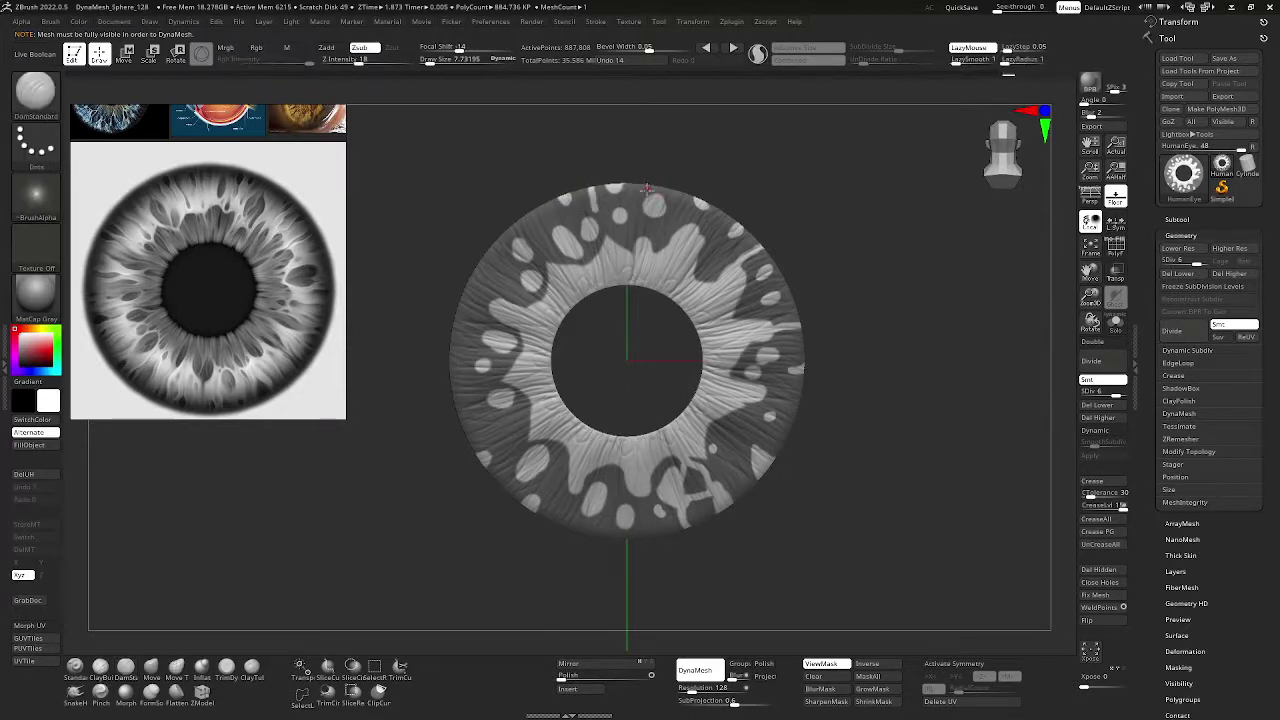
{"action": "key", "text": "ctrl+z"}
{"action": "key", "text": "s"}
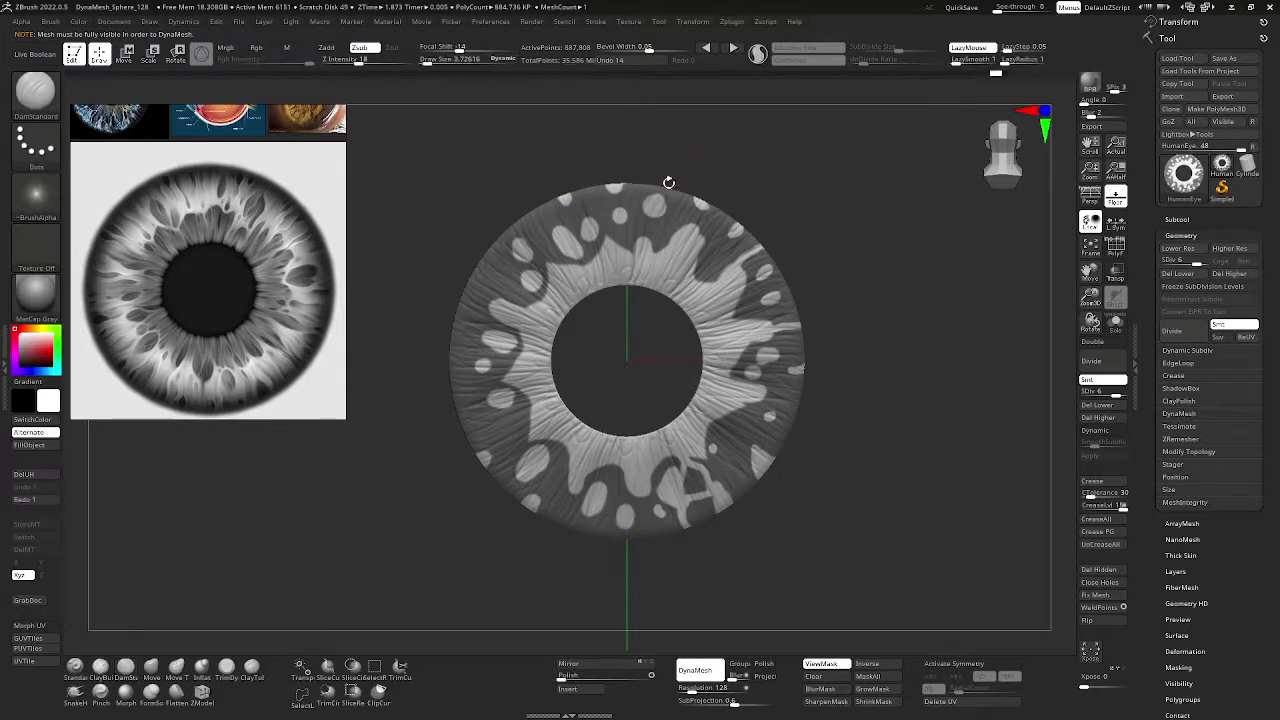
{"action": "key", "text": "ctrl"}
{"action": "left_click_drag", "start_coordinate": [632, 198], "coordinate": [632, 205], "text": "ctrl+alt"}
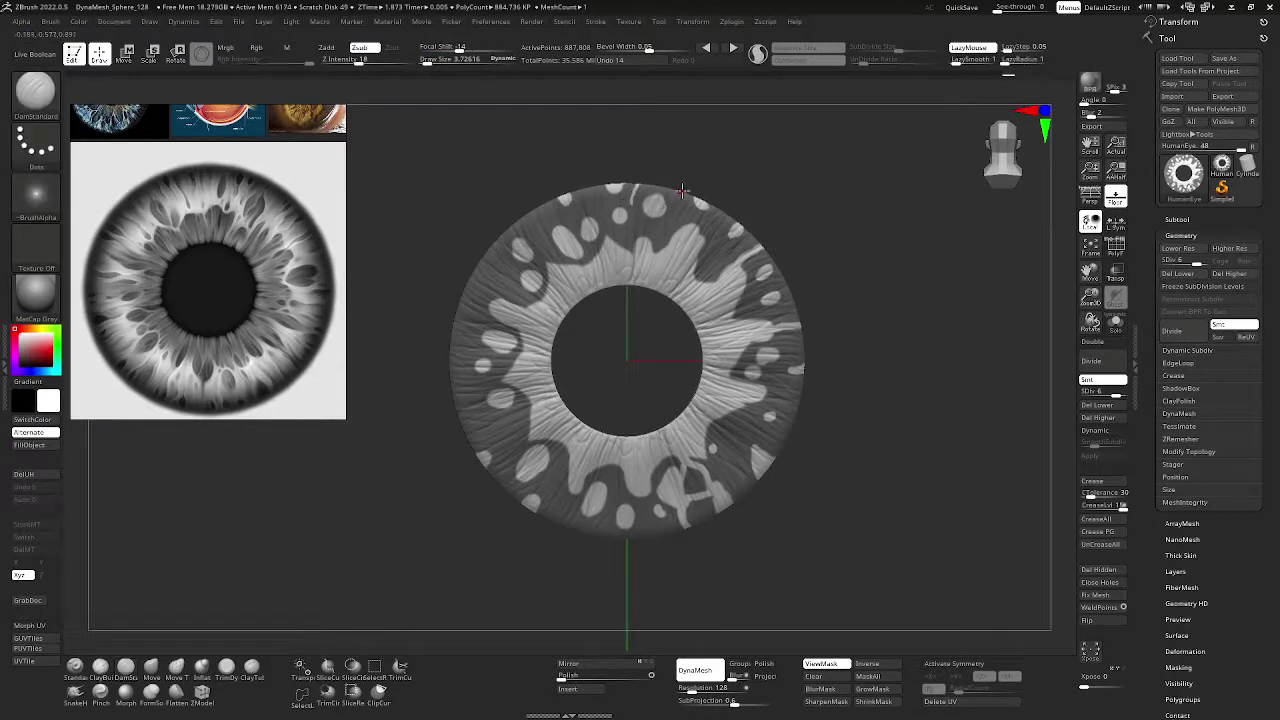
{"action": "key", "text": "ctrl"}
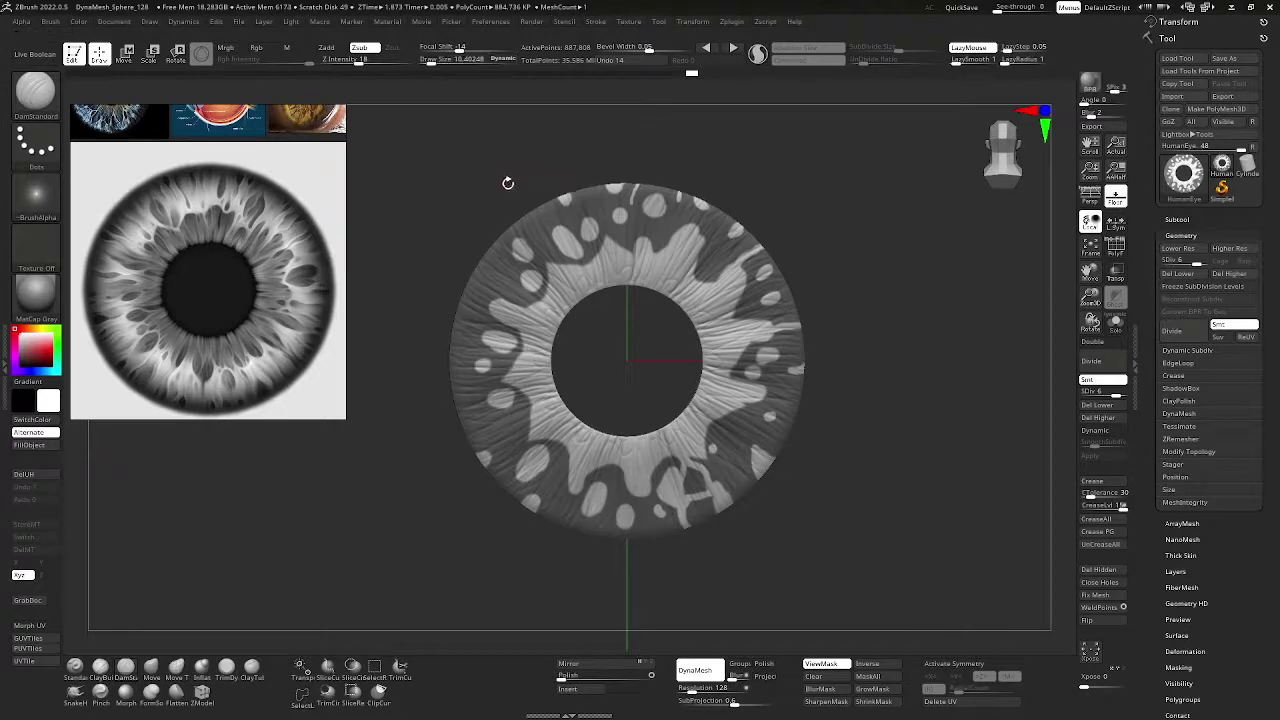
- Set the draw size to about 10 and erase small oval spots from the mask along the upper-left and left rim
{"action": "key", "text": "ctrl"}
{"action": "left_click_drag", "start_coordinate": [493, 263], "coordinate": [471, 286], "text": "ctrl+alt"}
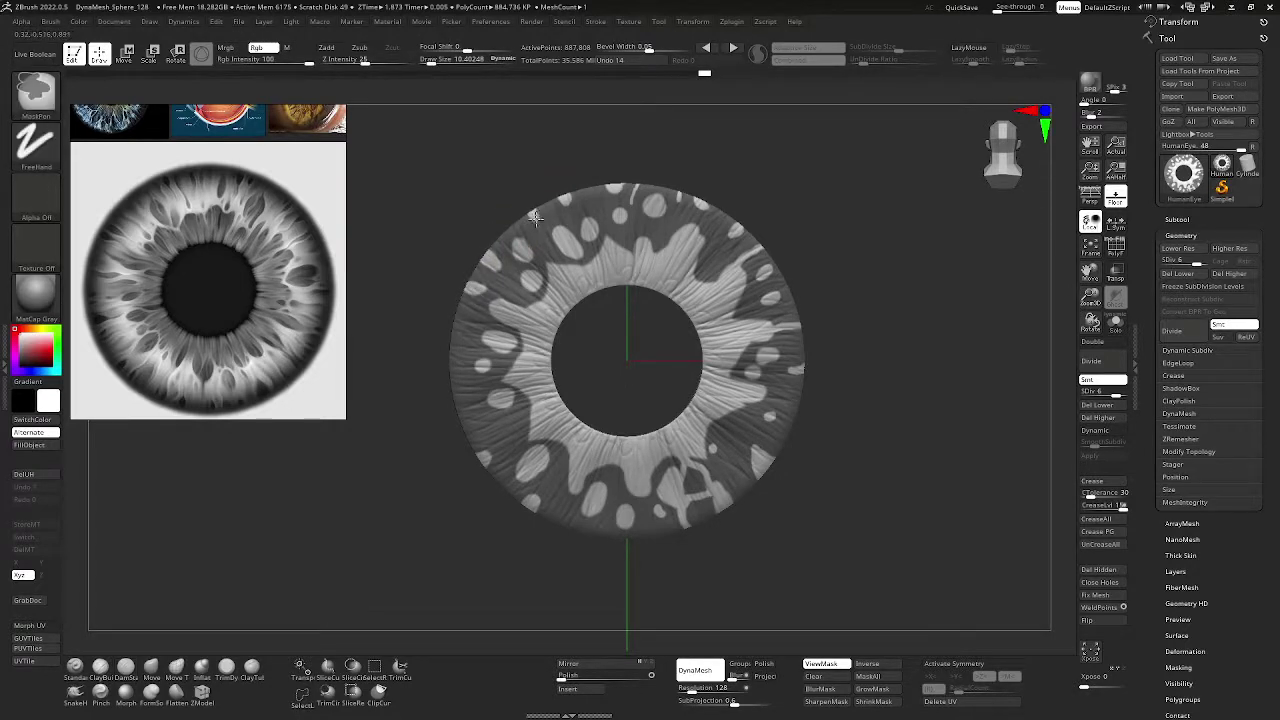
{"action": "left_click_drag", "start_coordinate": [462, 320], "coordinate": [460, 324], "text": "ctrl+alt"}
{"action": "key", "text": "ctrl"}
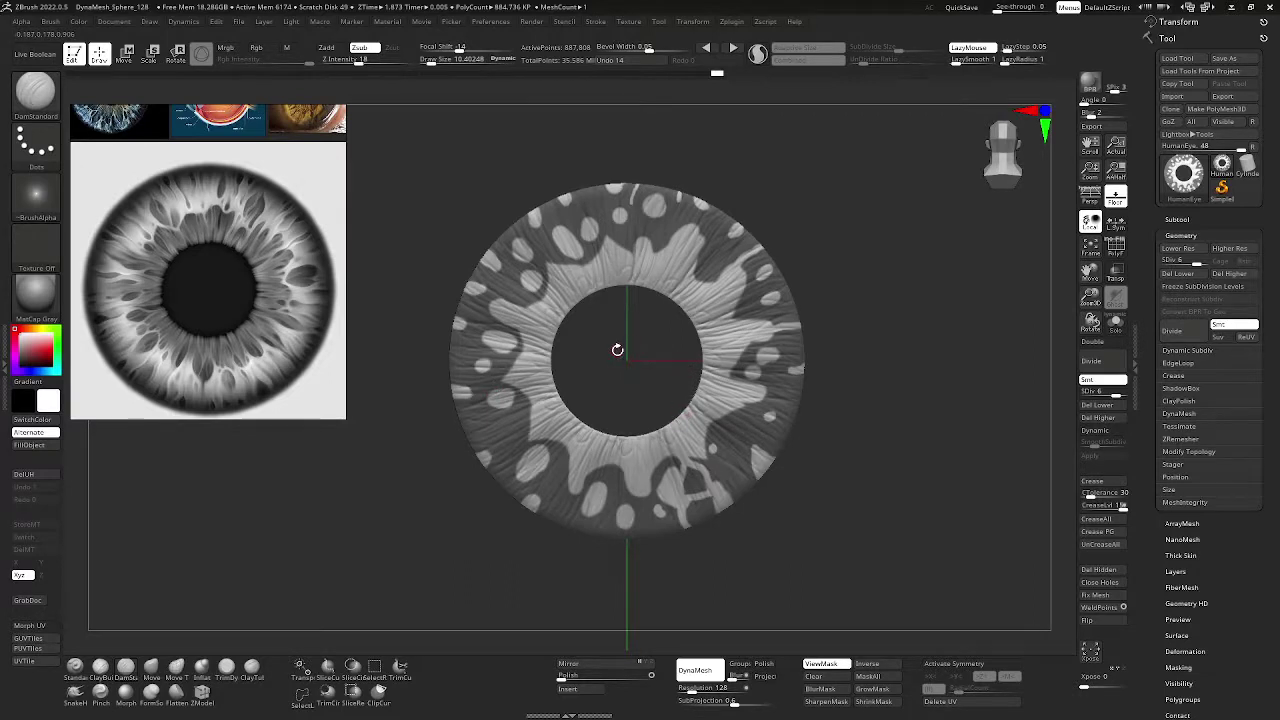
- Reshape the mask's inner edge with narrow notches and points around the pupil zone, and mask over the small upper-left oval
{"action": "key", "text": "ctrl"}
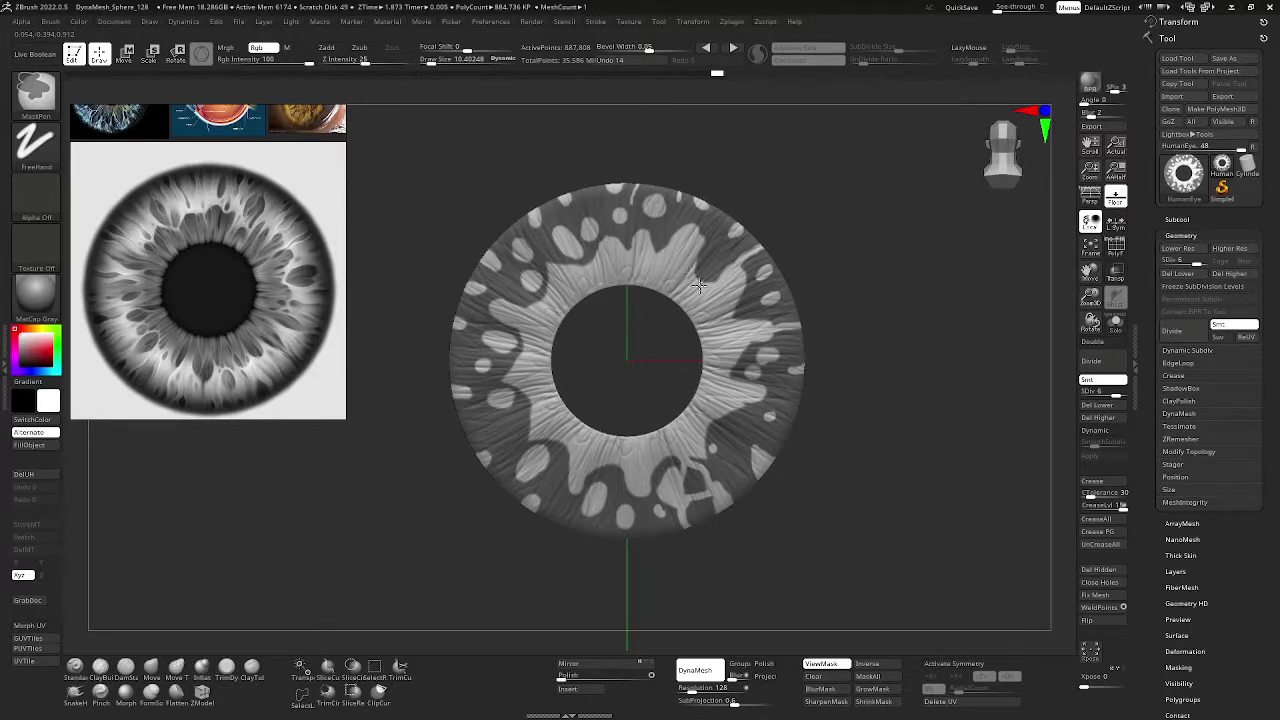
{"action": "key", "text": "ctrl"}
{"action": "left_click_drag", "start_coordinate": [735, 316], "coordinate": [743, 314], "text": "ctrl"}
{"action": "key", "text": "ctrl"}
{"action": "key", "text": "ctrl"}
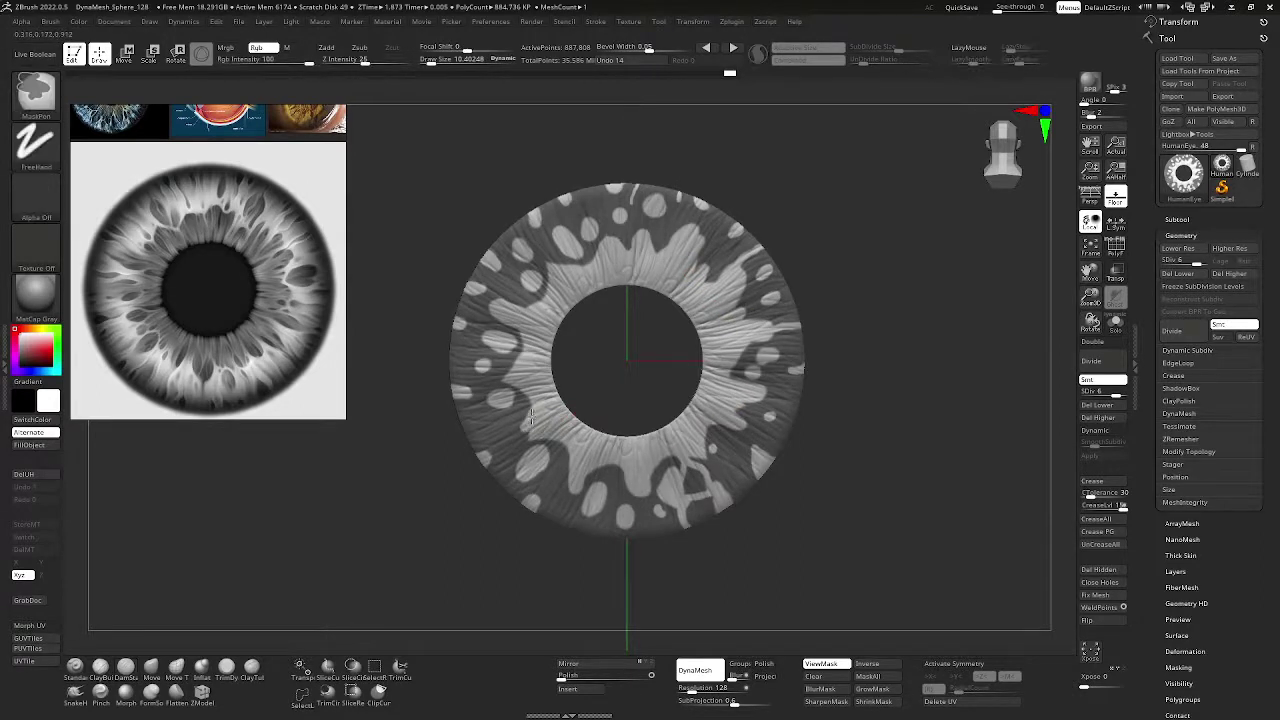
{"action": "key", "text": "ctrl"}
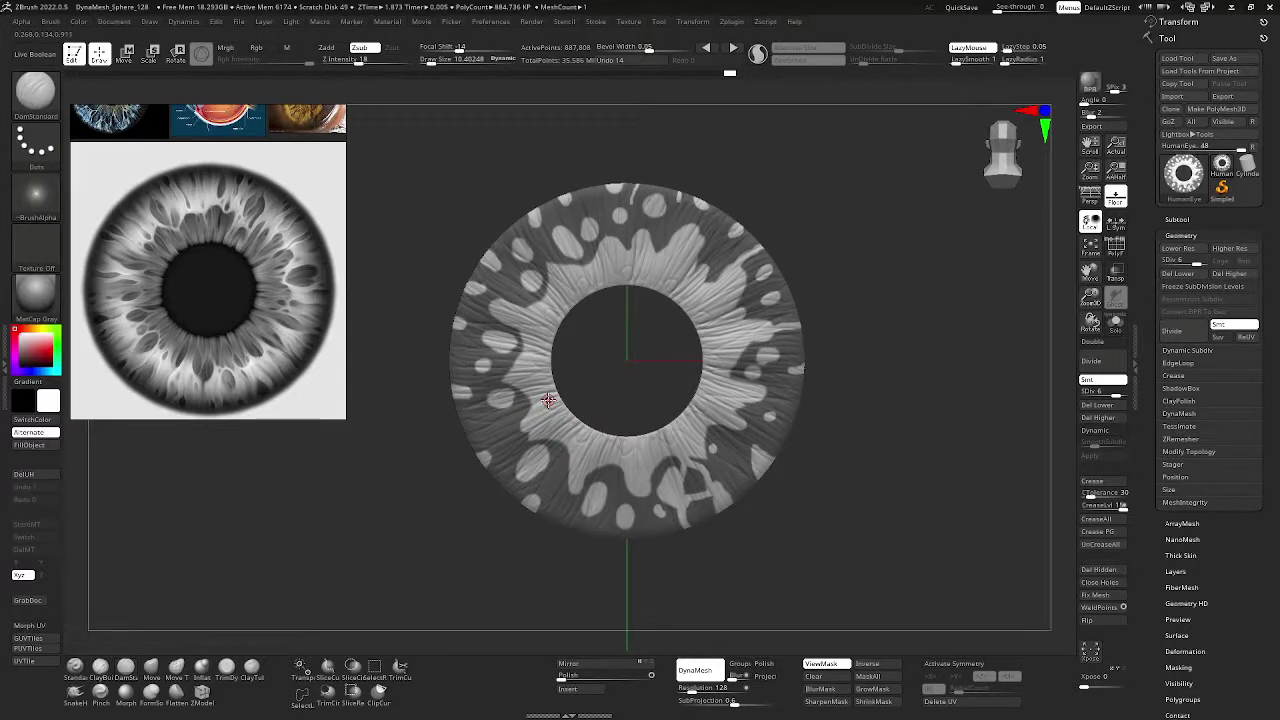
{"action": "key", "text": "ctrl"}
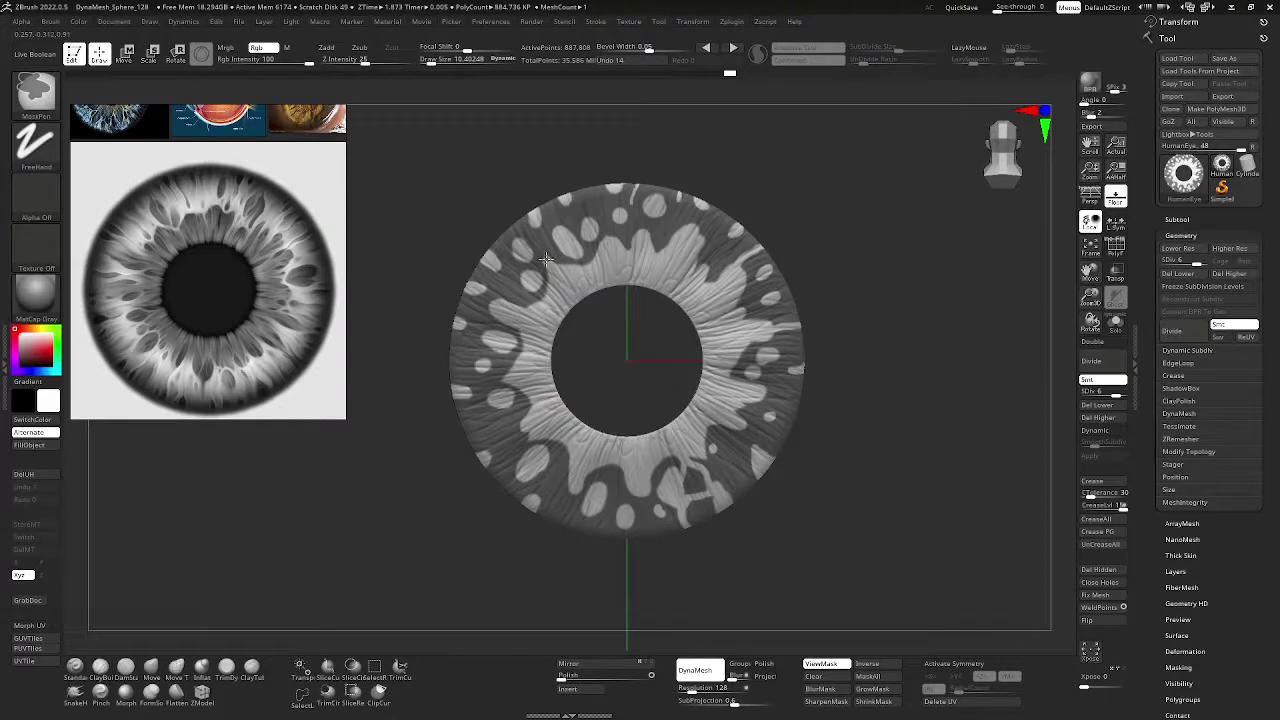
{"action": "key", "text": "ctrl"}
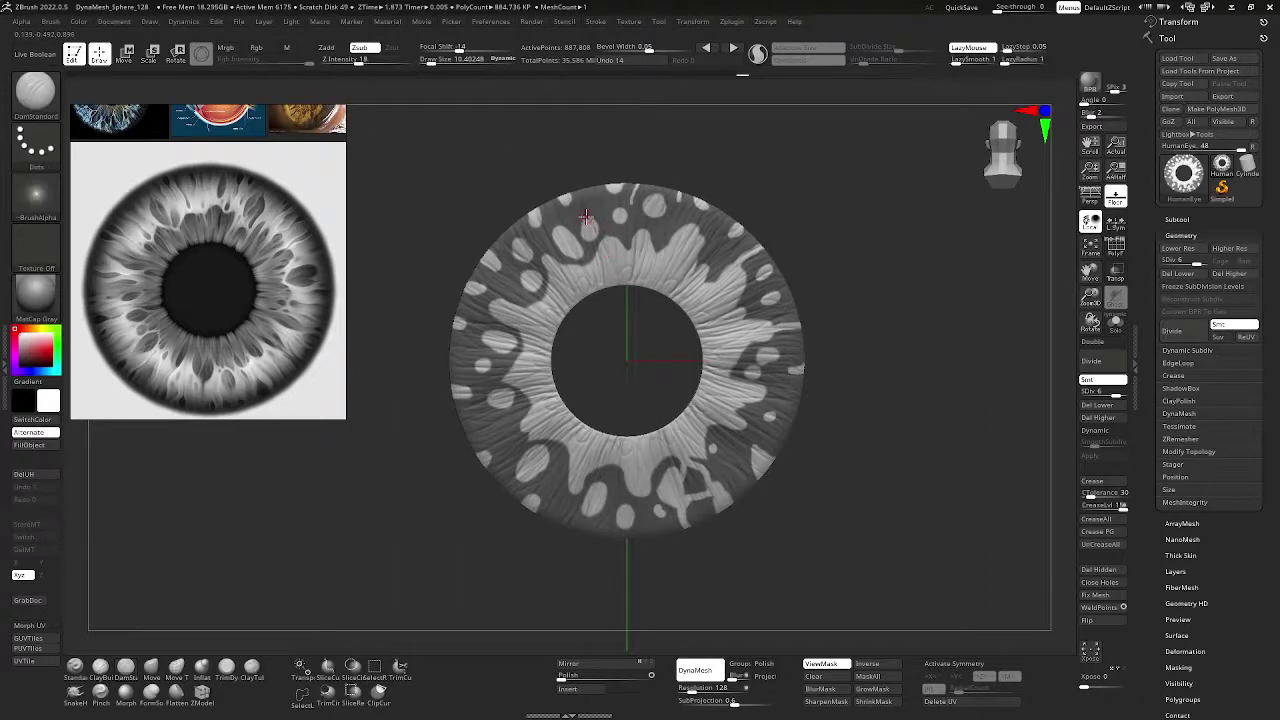
{"action": "key", "text": "ctrl"}
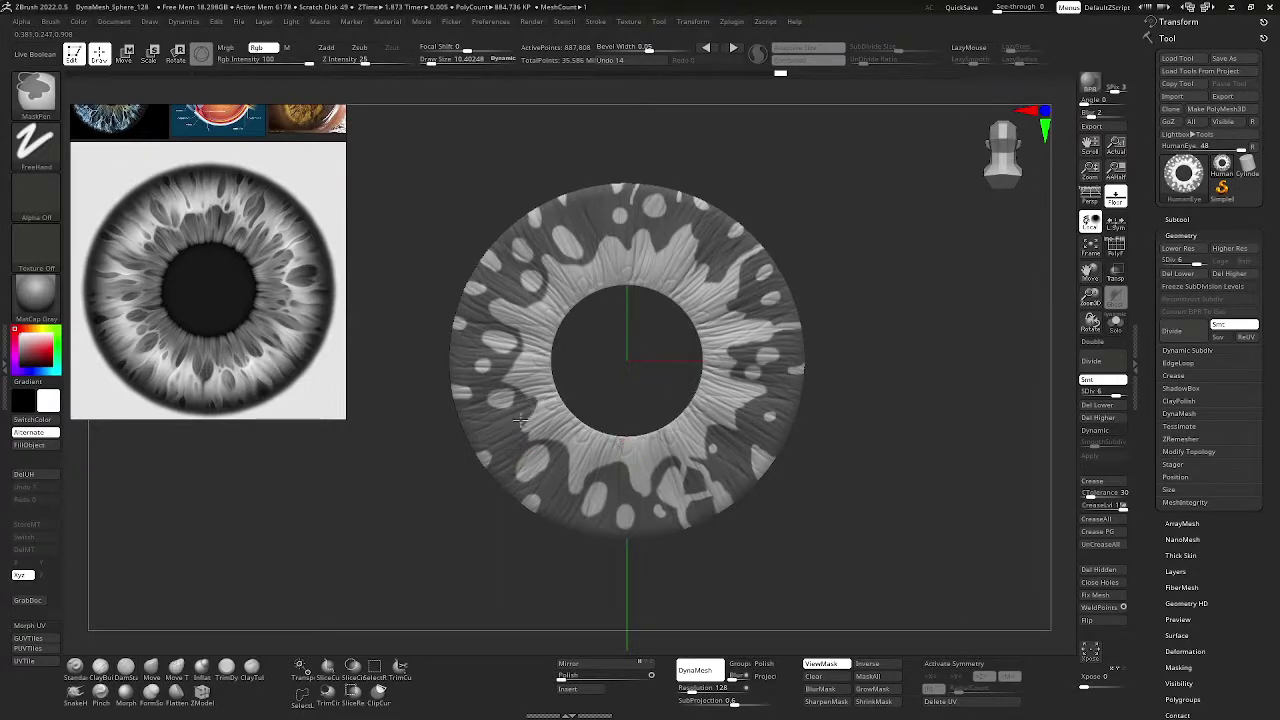
- Select the DamStandard brush and erase a small oval spot from the mask beside the elongated one at the ring's upper left
{"action": "key", "text": "b"}
{"action": "key", "text": "d"}
{"action": "key", "text": "s"}
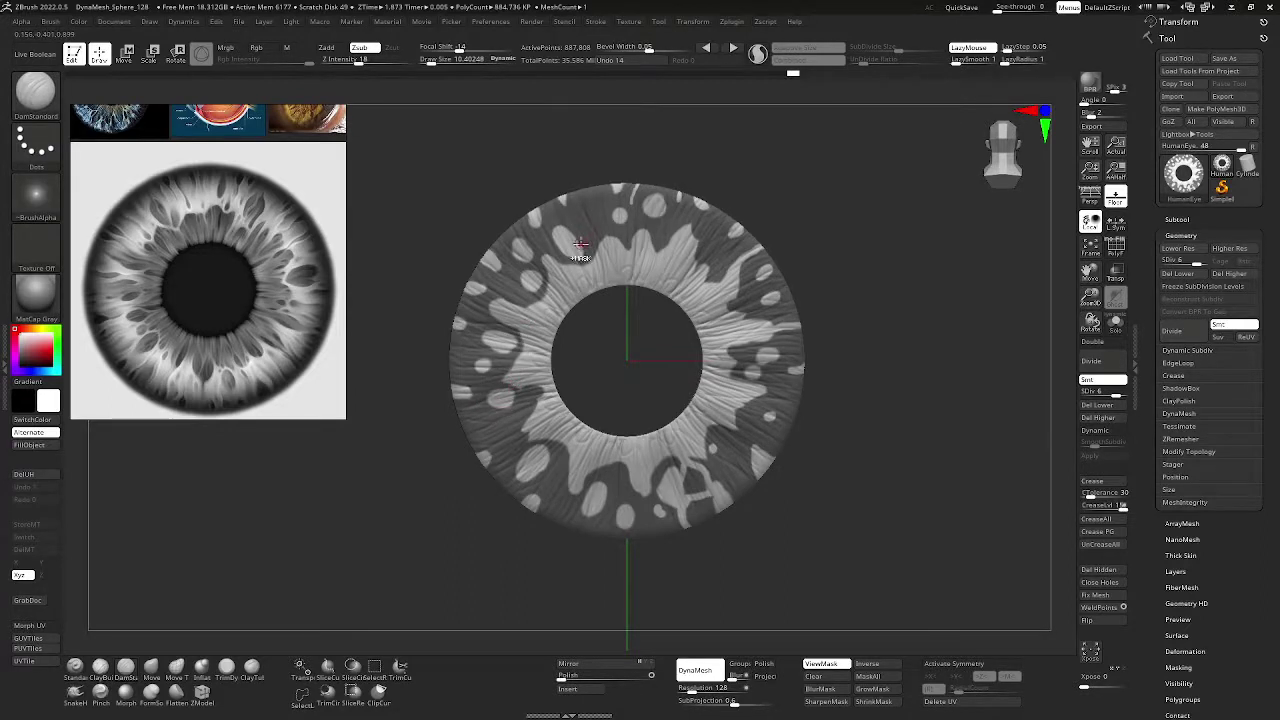
{"action": "key", "text": "ctrl"}
{"action": "key", "text": "ctrl"}
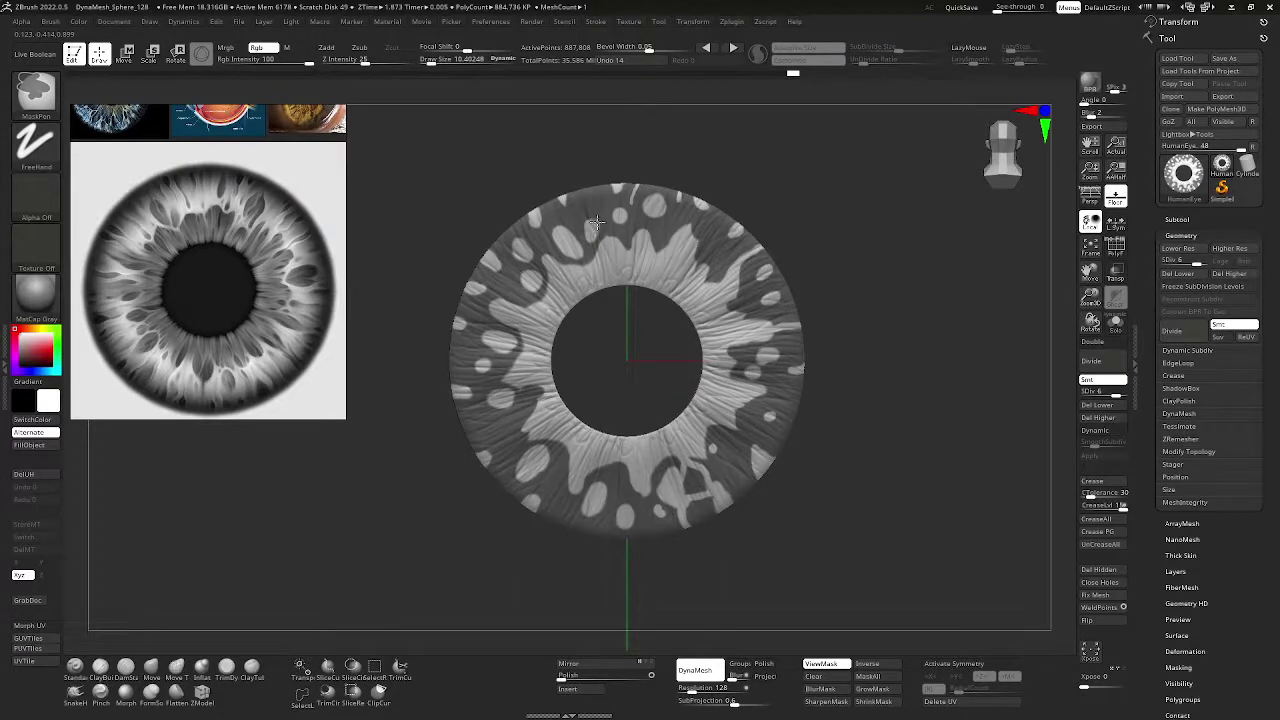
{"action": "left_click_drag", "start_coordinate": [588, 232], "coordinate": [594, 228], "text": "ctrl+alt"}
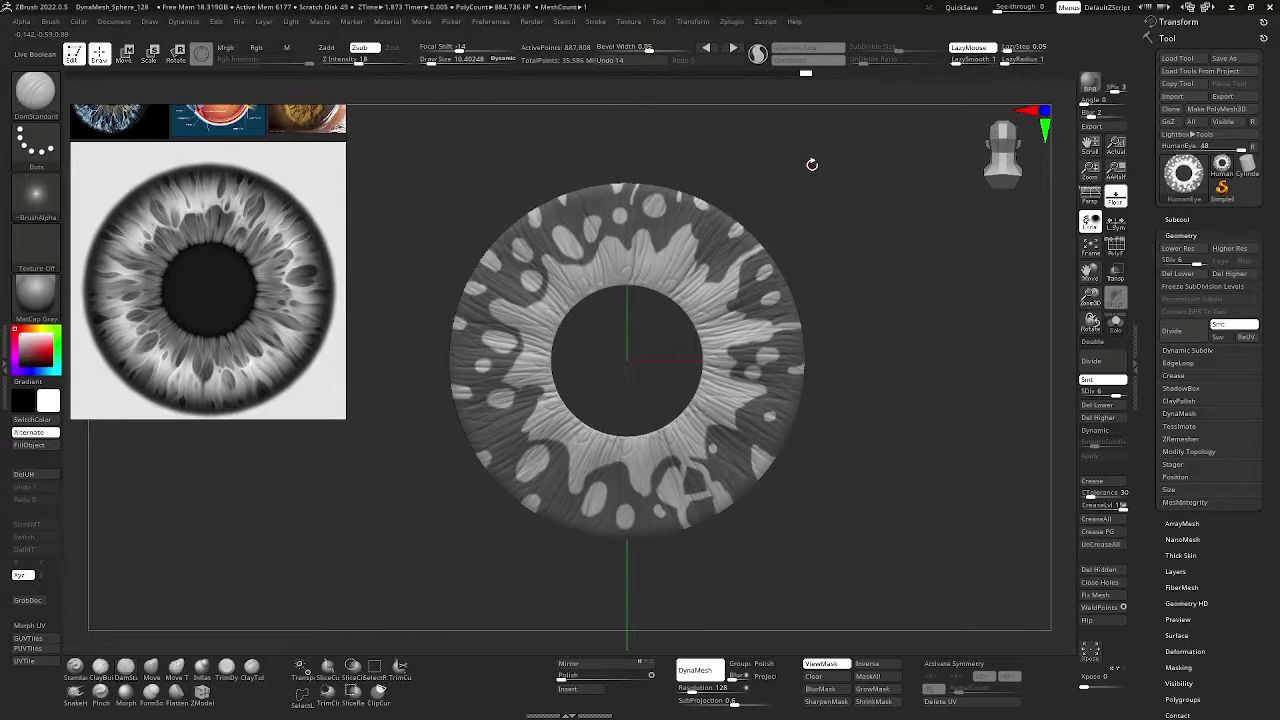
- Undo the last stroke and, at draw size about 6.5, mask narrow points into the pupil-side zone at the ring's top and upper left
{"action": "key", "text": "ctrl"}
{"action": "key", "text": "ctrl+z"}
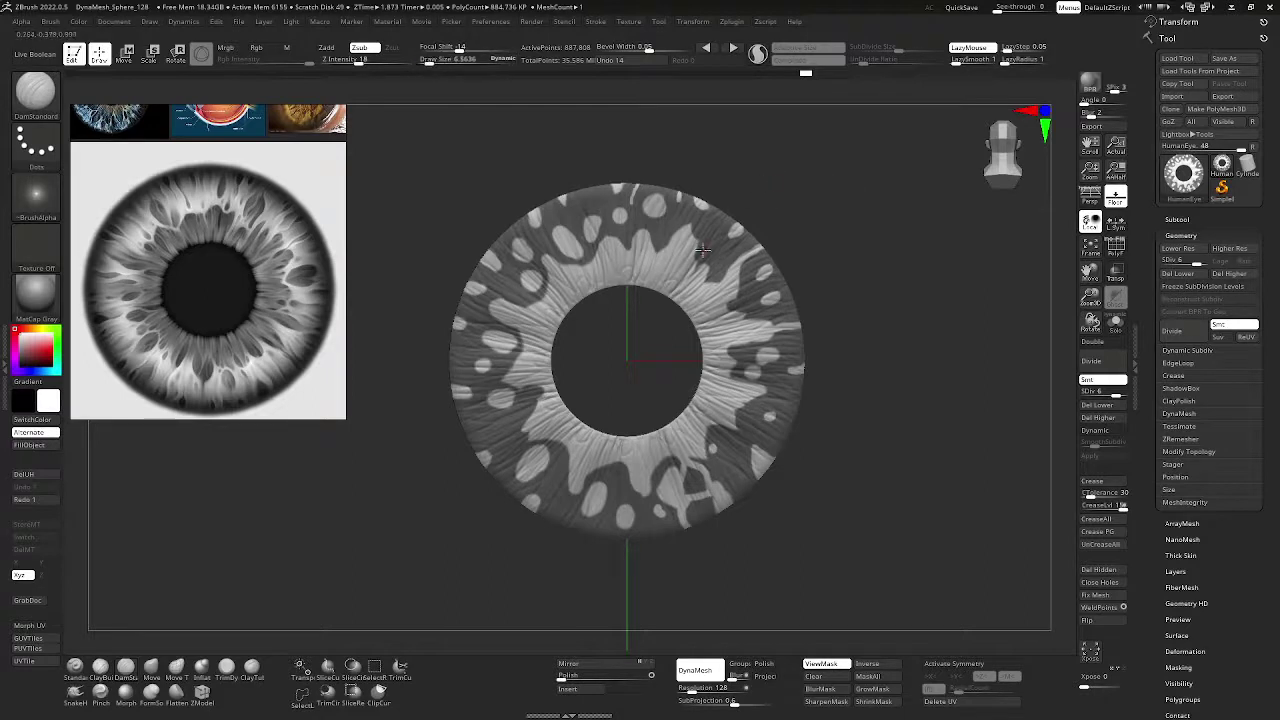
{"action": "key", "text": "ctrl"}
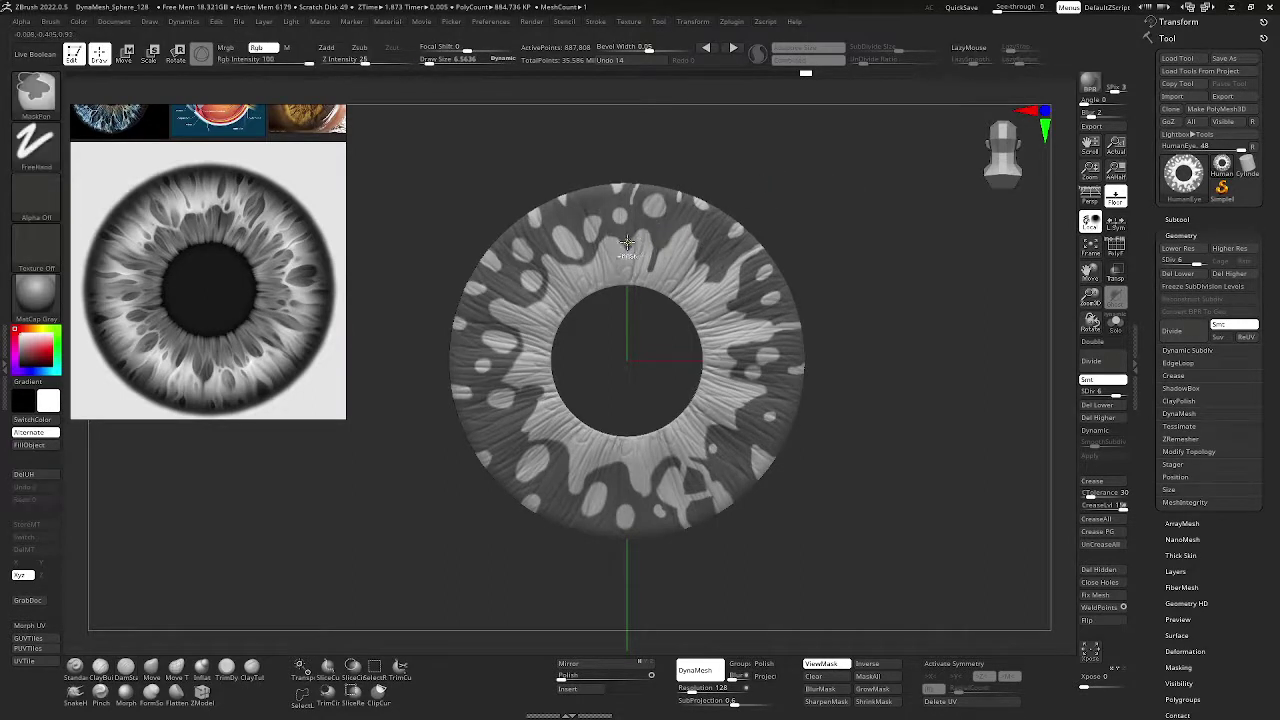
{"action": "left_click_drag", "start_coordinate": [629, 236], "coordinate": [627, 261], "text": "ctrl"}
{"action": "key", "text": "ctrl"}
{"action": "left_click_drag", "start_coordinate": [581, 264], "coordinate": [593, 263], "text": "ctrl"}
{"action": "left_click_drag", "start_coordinate": [541, 316], "coordinate": [536, 304], "text": "ctrl"}
{"action": "key", "text": "ctrl"}
- Mask a thin streak outward from the pupil-side zone toward the ring's right rim
{"action": "key", "text": "ctrl"}
{"action": "left_click_drag", "start_coordinate": [735, 323], "coordinate": [785, 321], "text": "ctrl"}
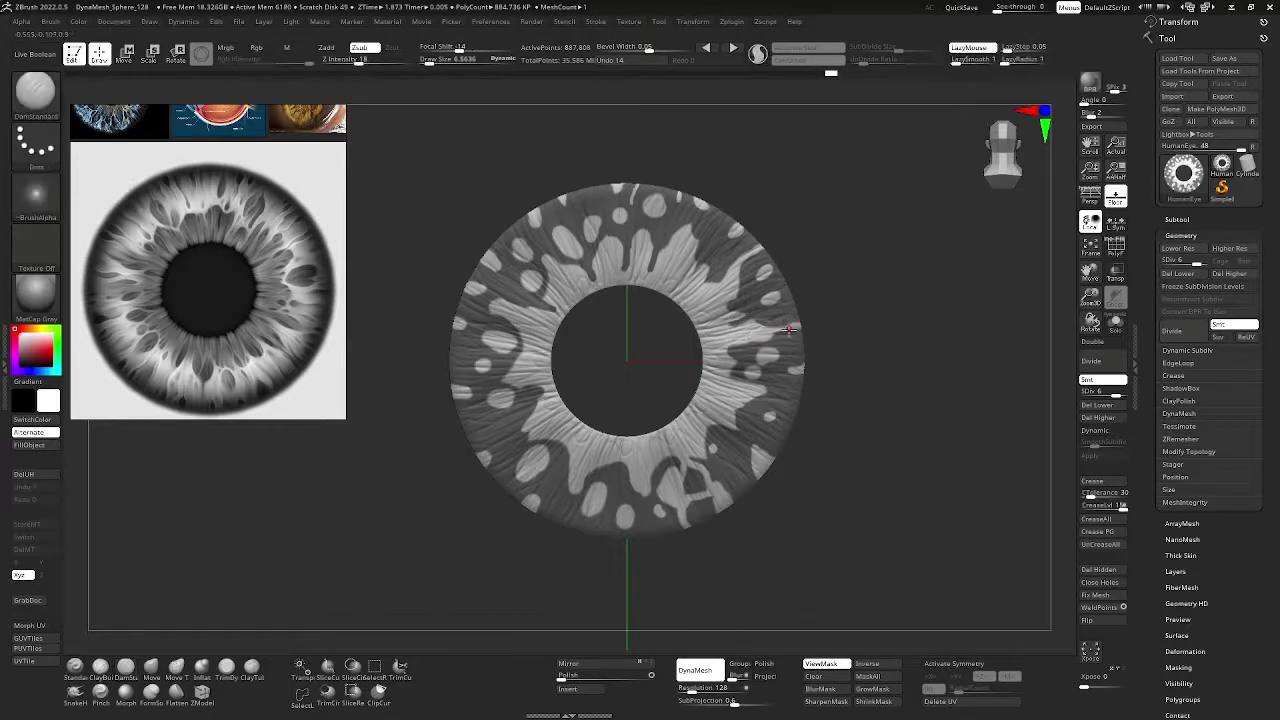
{"action": "key", "text": "ctrl"}
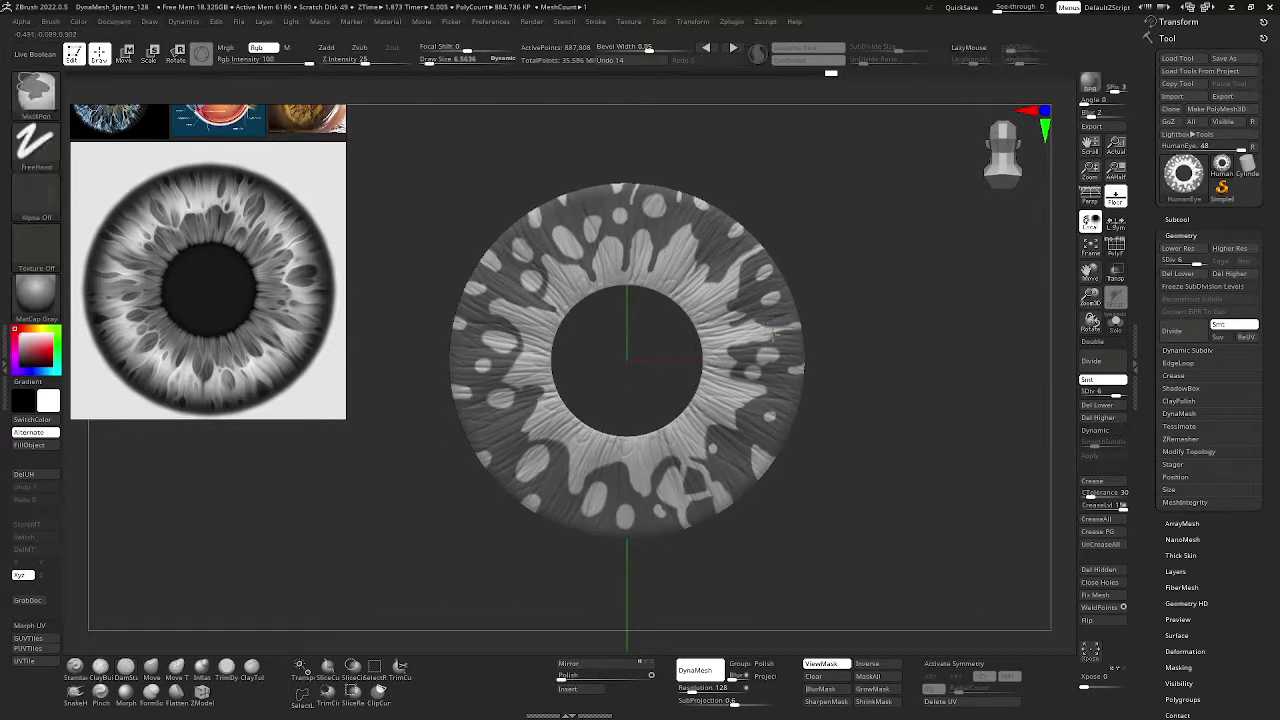
{"action": "key", "text": "ctrl"}
{"action": "key", "text": "ctrl"}
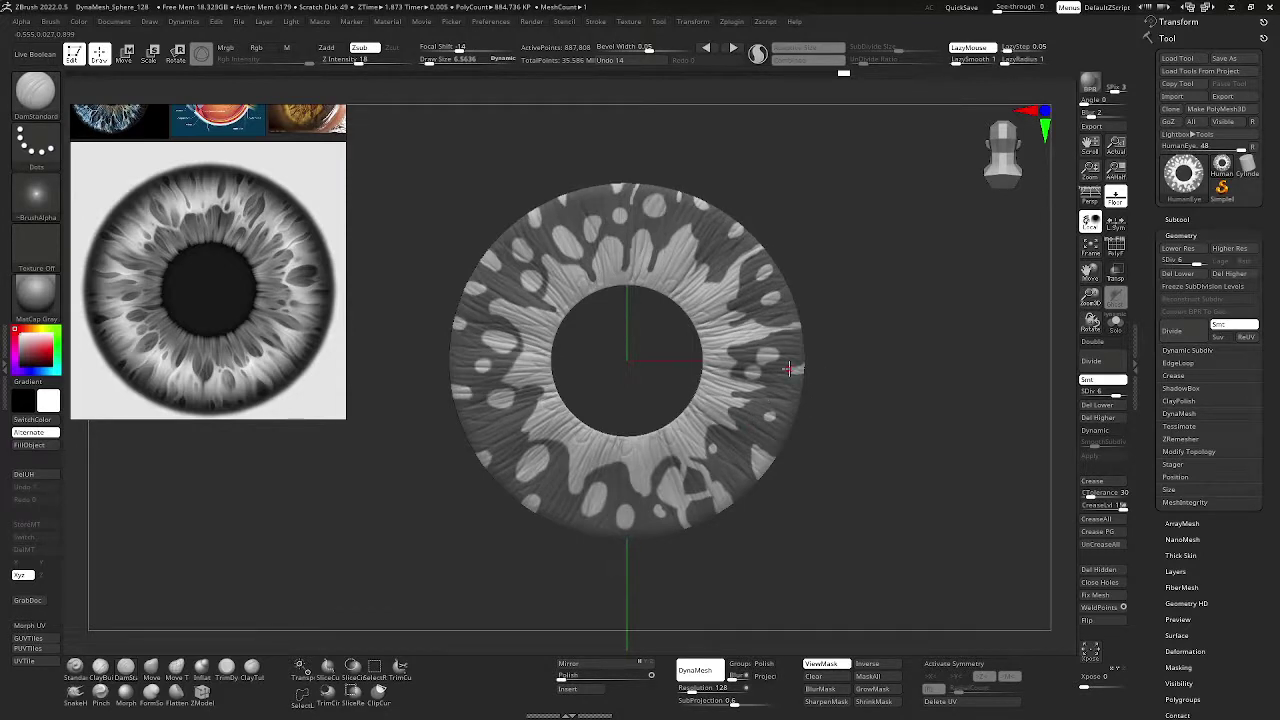
{"action": "key", "text": "ctrl"}
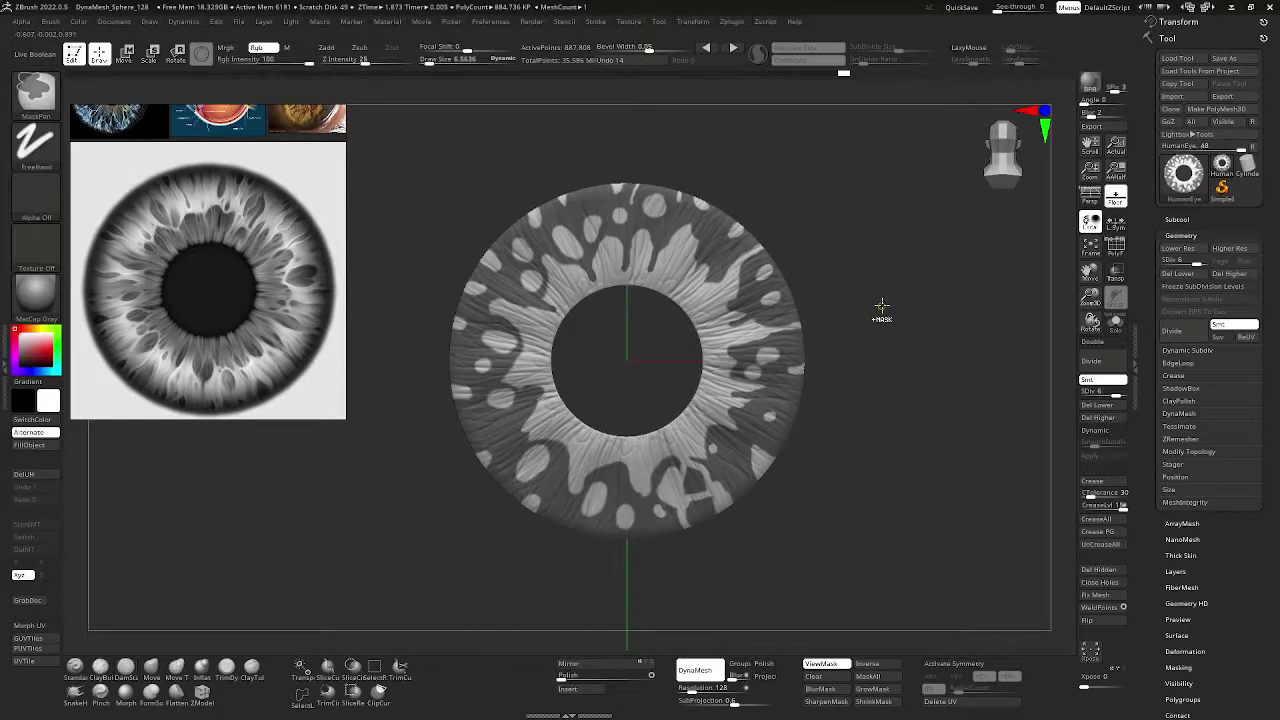
{"action": "key", "text": "ctrl"}
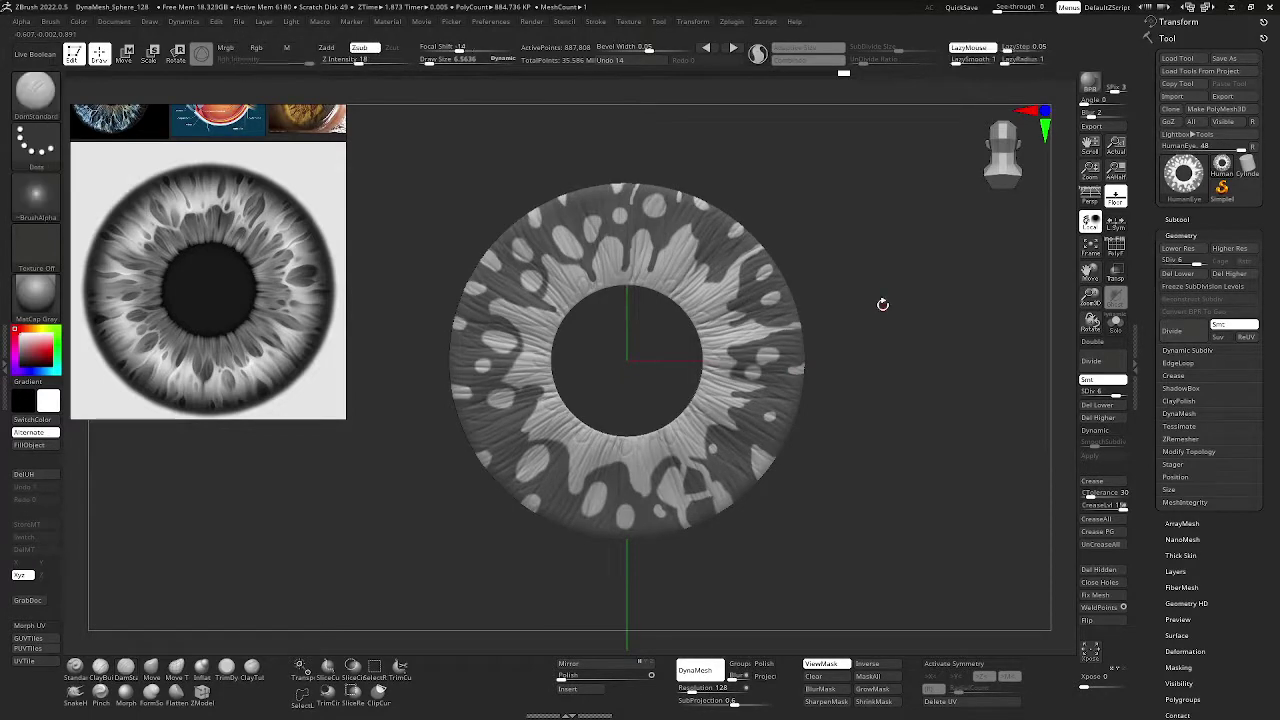
{"action": "key", "text": "ctrl"}
{"action": "left_click", "coordinate": [881, 305], "text": "ctrl"}
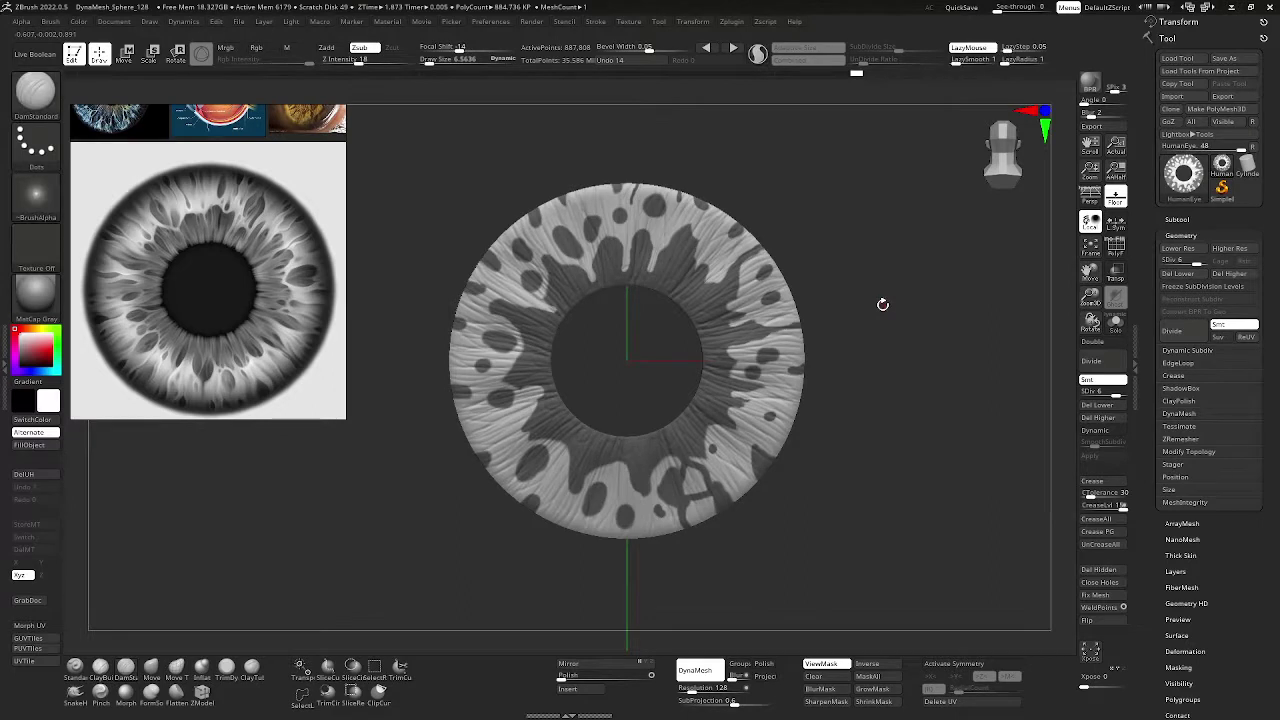
{"action": "left_click", "coordinate": [881, 305], "text": "ctrl"}
{"action": "left_click", "coordinate": [881, 305], "text": "ctrl"}
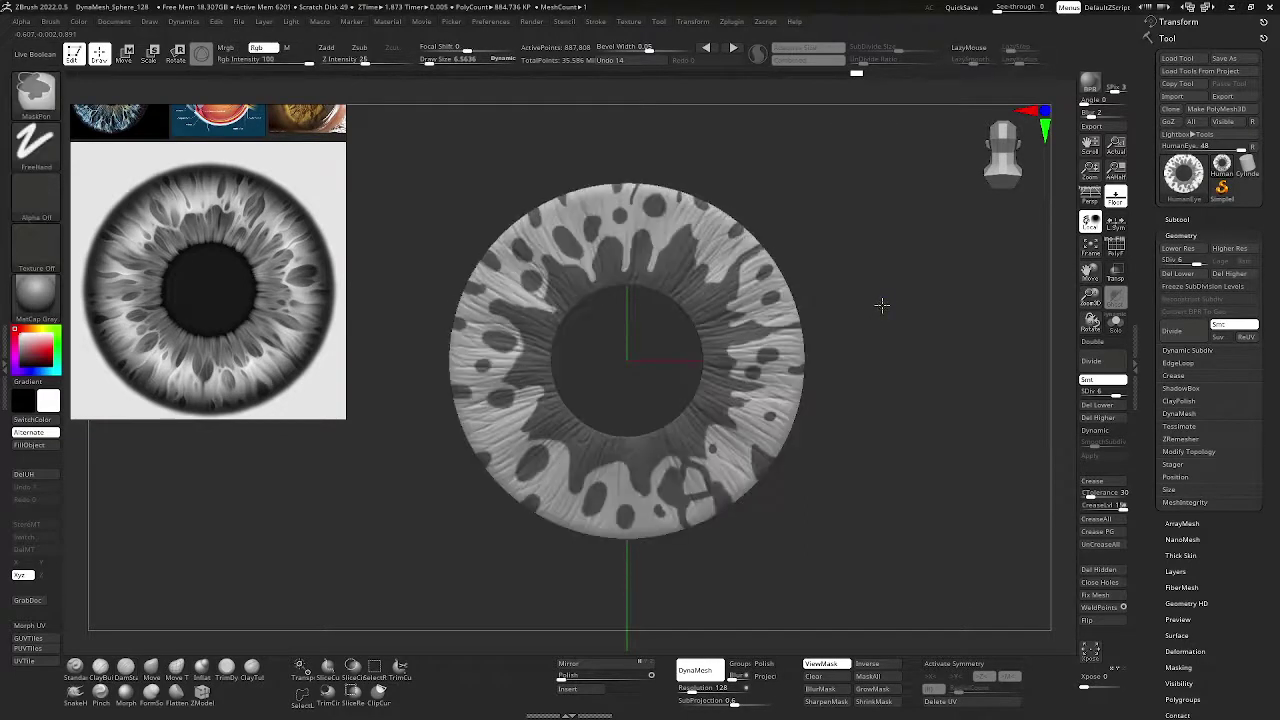
{"action": "left_click", "coordinate": [881, 305], "text": "ctrl"}
- Invert the mask so the pupil-side zone and the spots are protected and the outer band is free
{"action": "left_click", "coordinate": [1181, 236]}
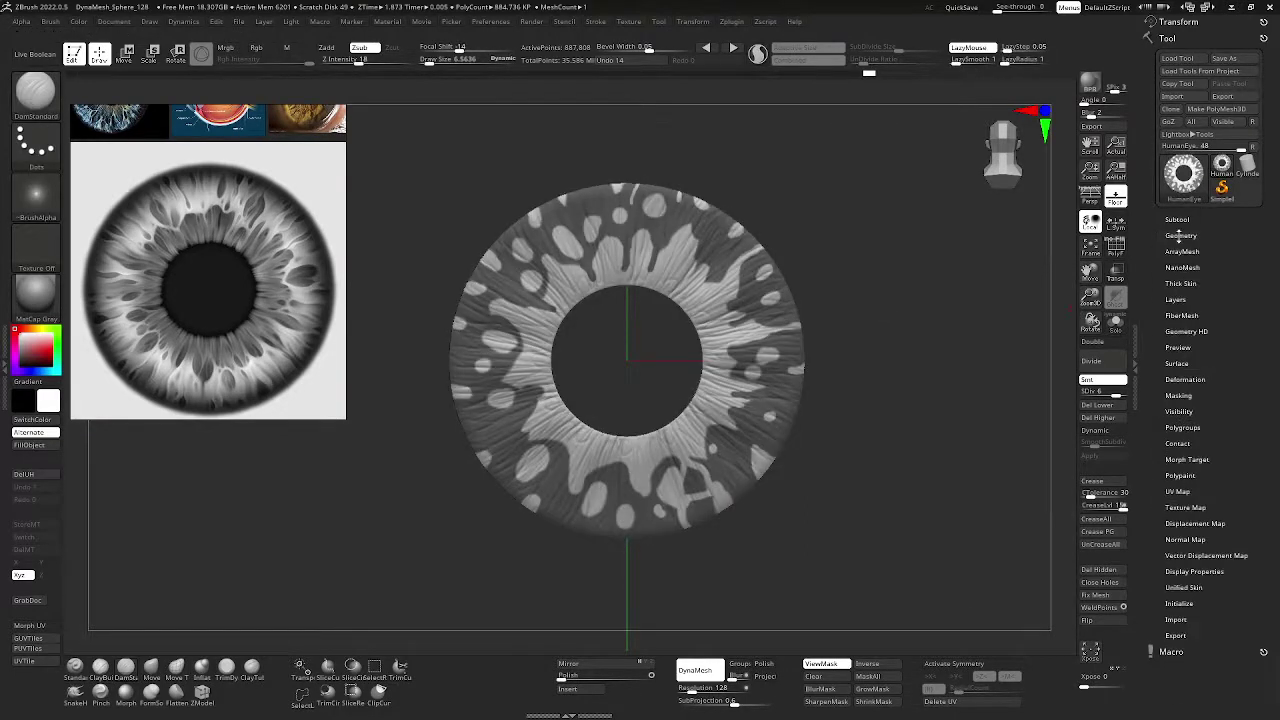
{"action": "left_click", "coordinate": [1183, 395]}
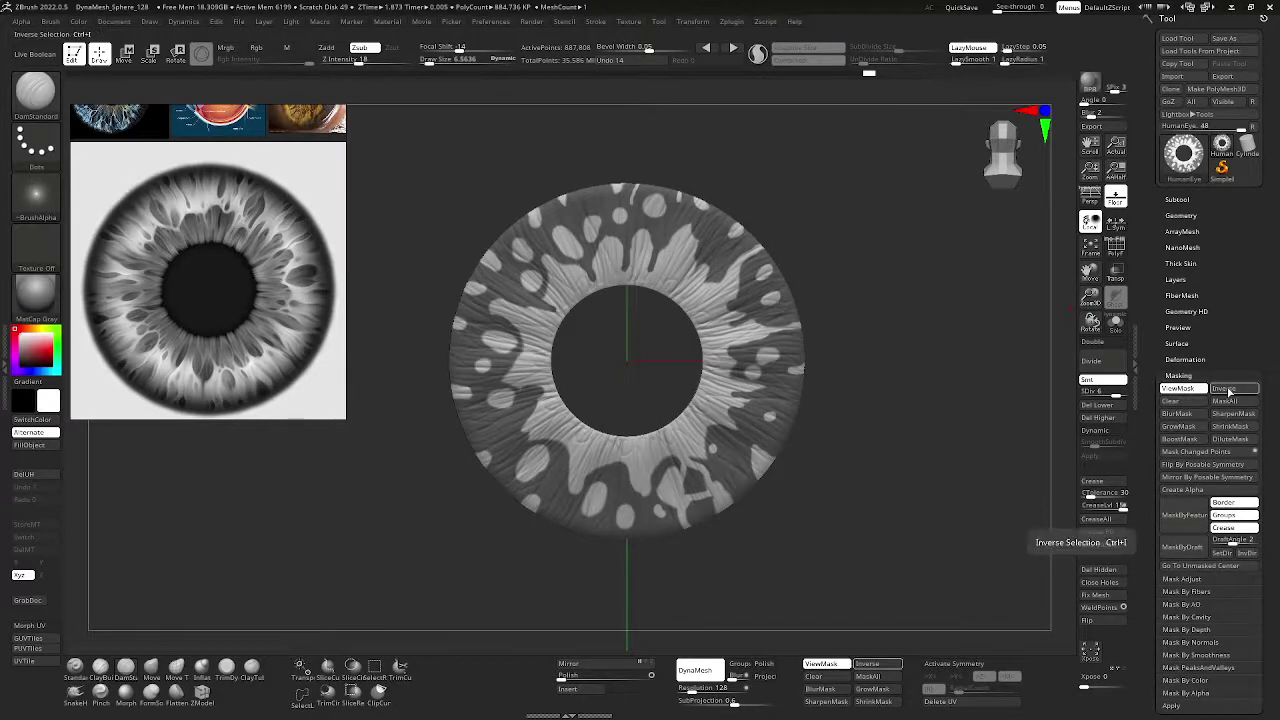
{"action": "left_click", "coordinate": [1229, 390]}
{"action": "left_click", "coordinate": [1229, 390]}
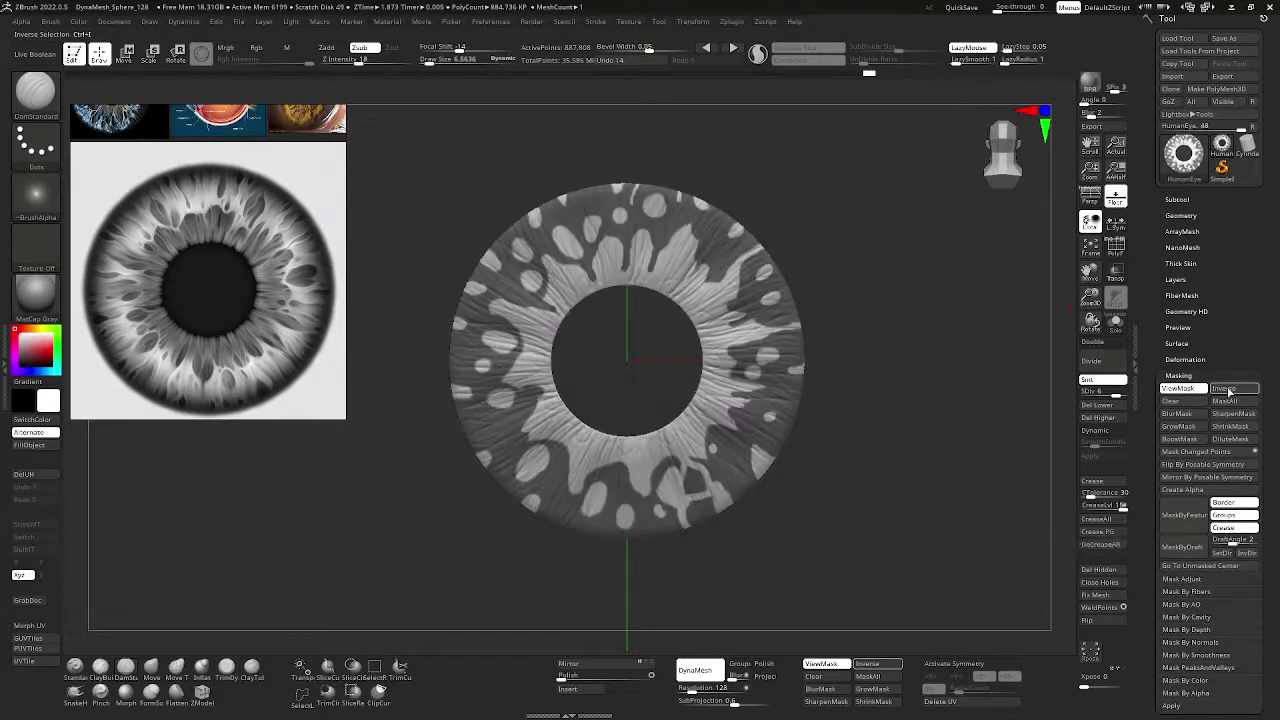
{"action": "left_click", "coordinate": [1229, 390]}
{"action": "left_click", "coordinate": [1229, 390]}
{"action": "left_click", "coordinate": [1229, 390]}
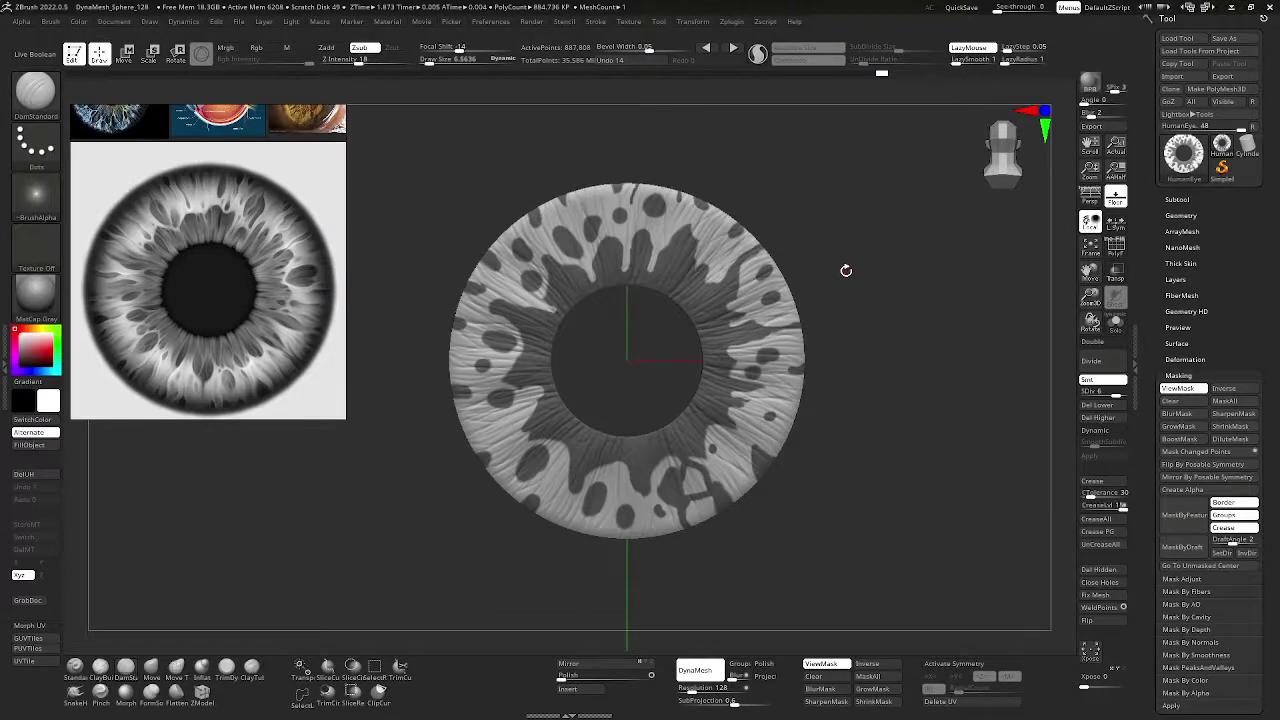
- Set the draw size to about 73 and activate the Move gizmo with the iris ring seen at a steep side angle
{"action": "key", "text": "space"}
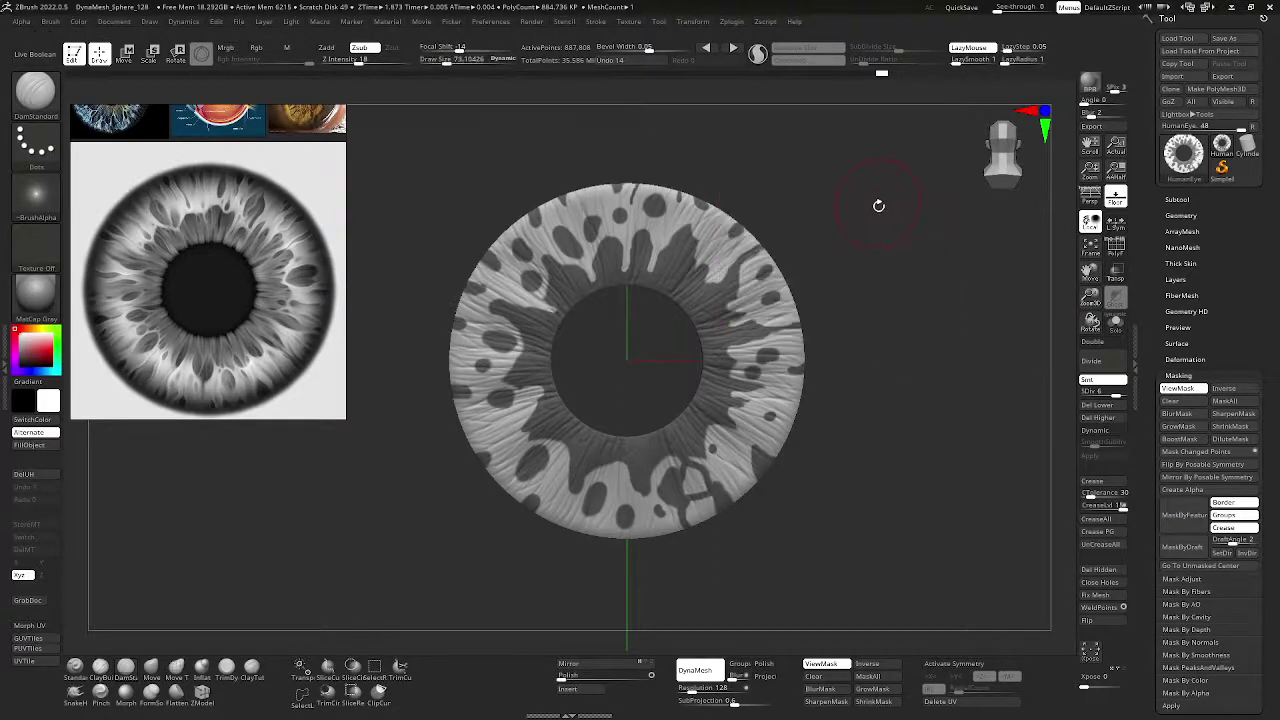
{"action": "left_click_drag", "start_coordinate": [877, 206], "coordinate": [913, 236]}
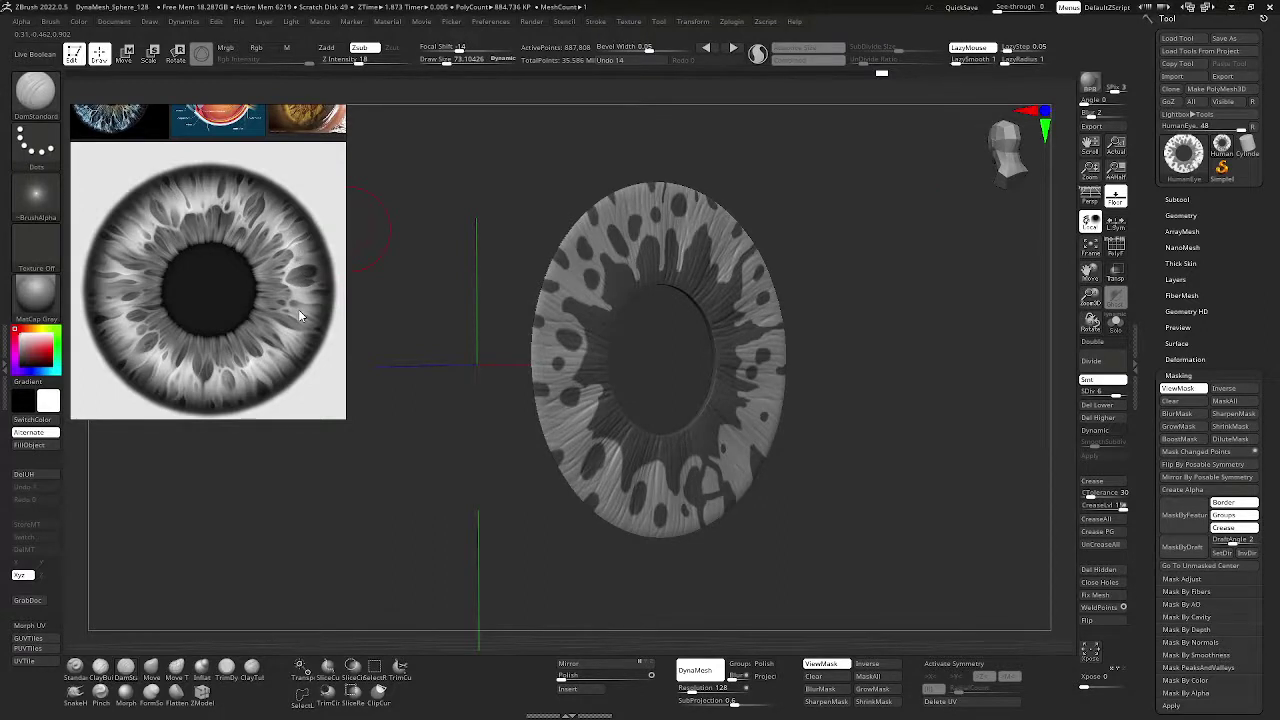
{"action": "left_click_drag", "start_coordinate": [886, 295], "coordinate": [891, 295], "text": "shift"}
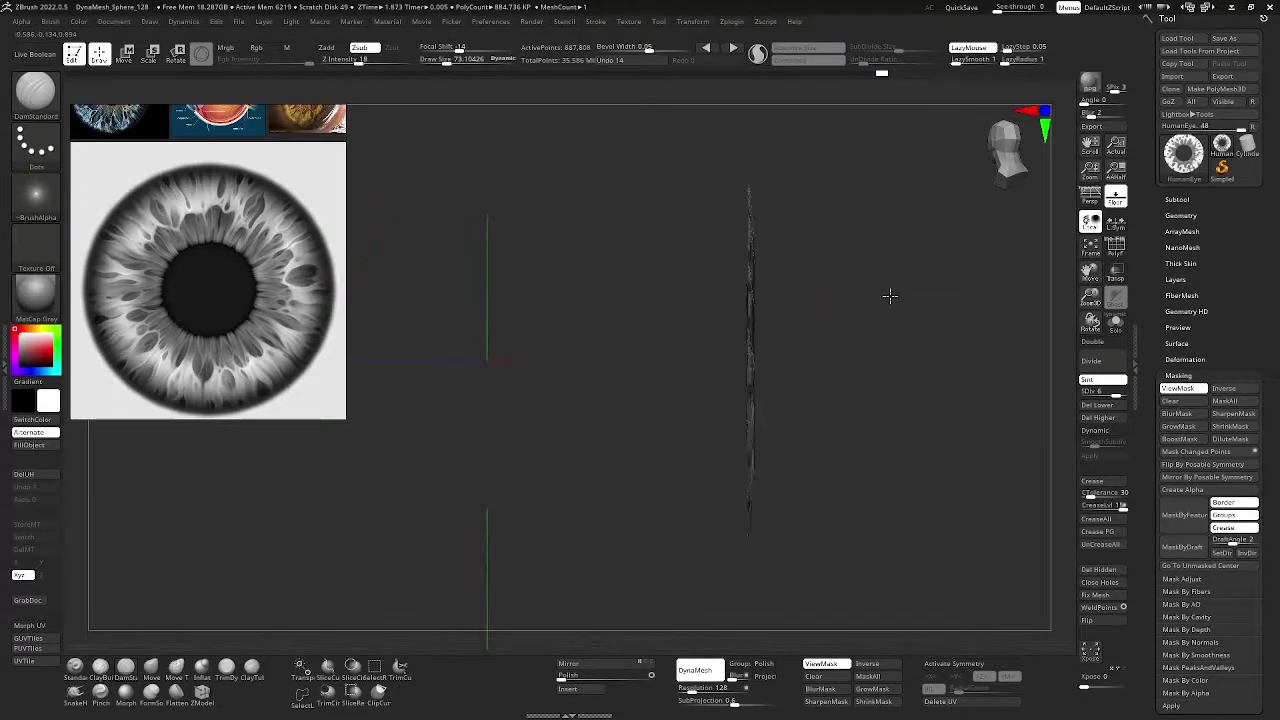
{"action": "left_click_drag", "start_coordinate": [1090, 271], "coordinate": [1020, 271]}
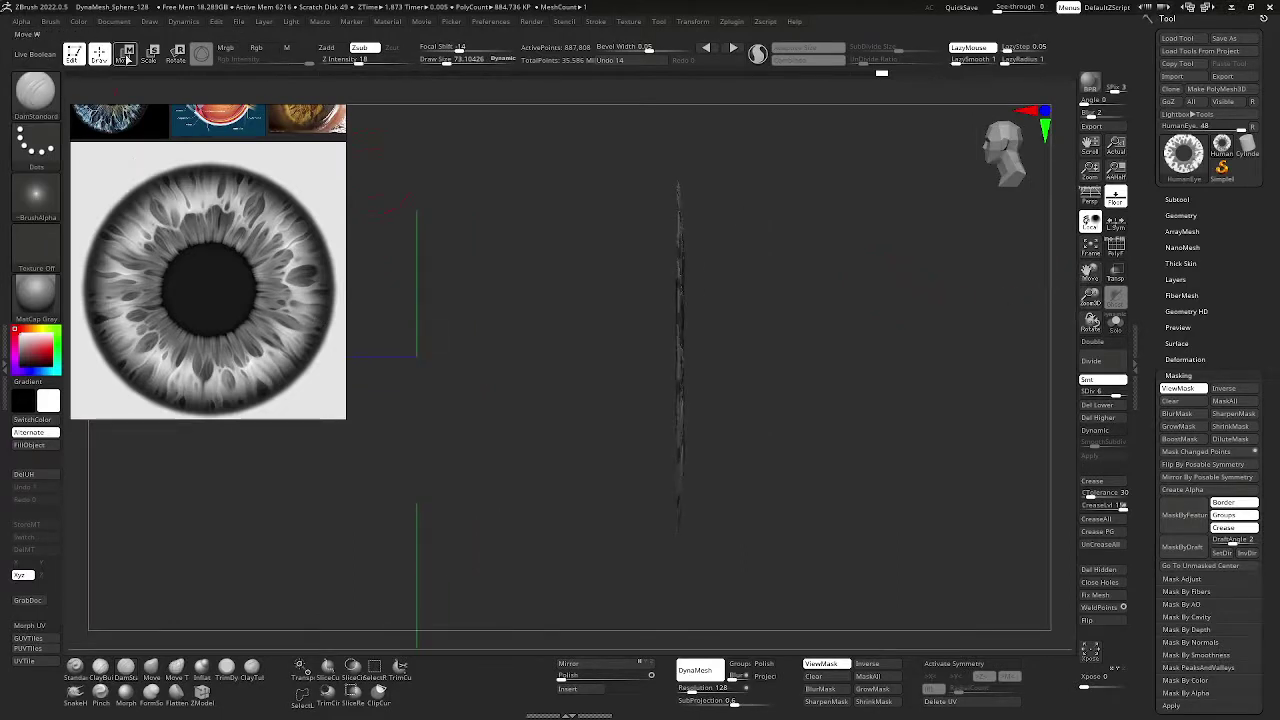
{"action": "left_click", "coordinate": [125, 54]}
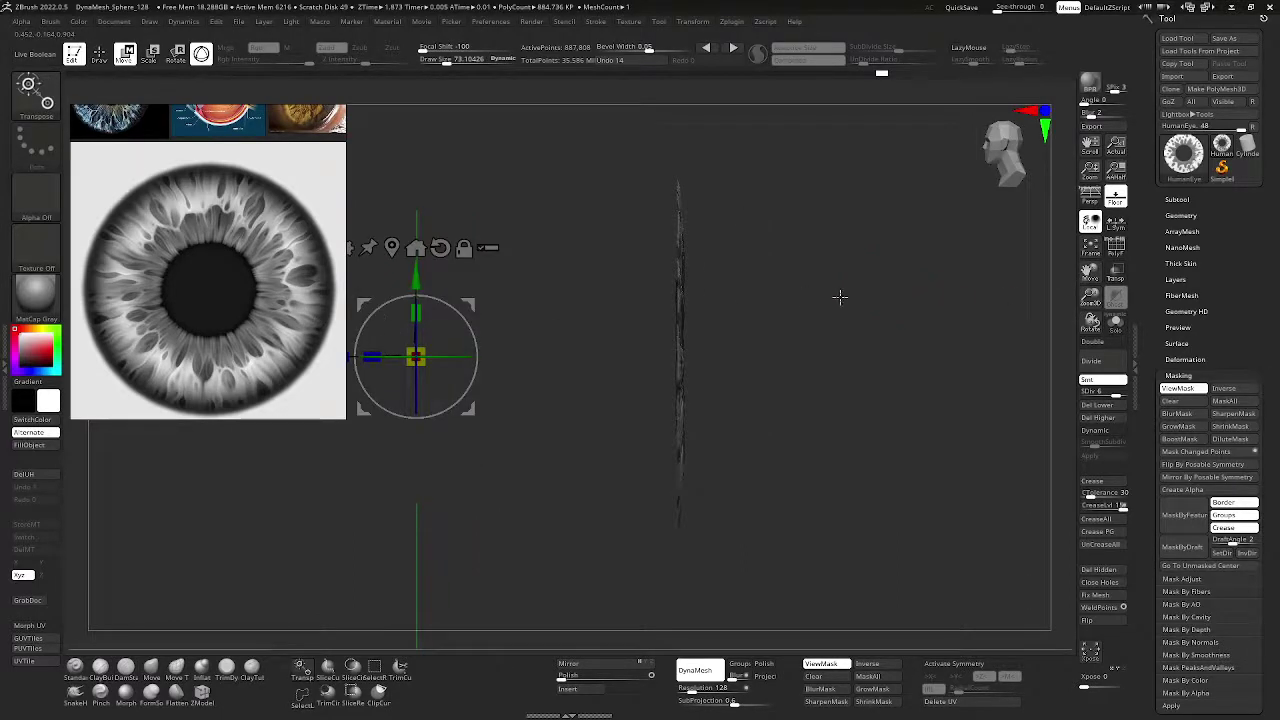
{"action": "left_click_drag", "start_coordinate": [1093, 274], "coordinate": [1197, 273]}
{"action": "left_click_drag", "start_coordinate": [1031, 302], "coordinate": [949, 320]}
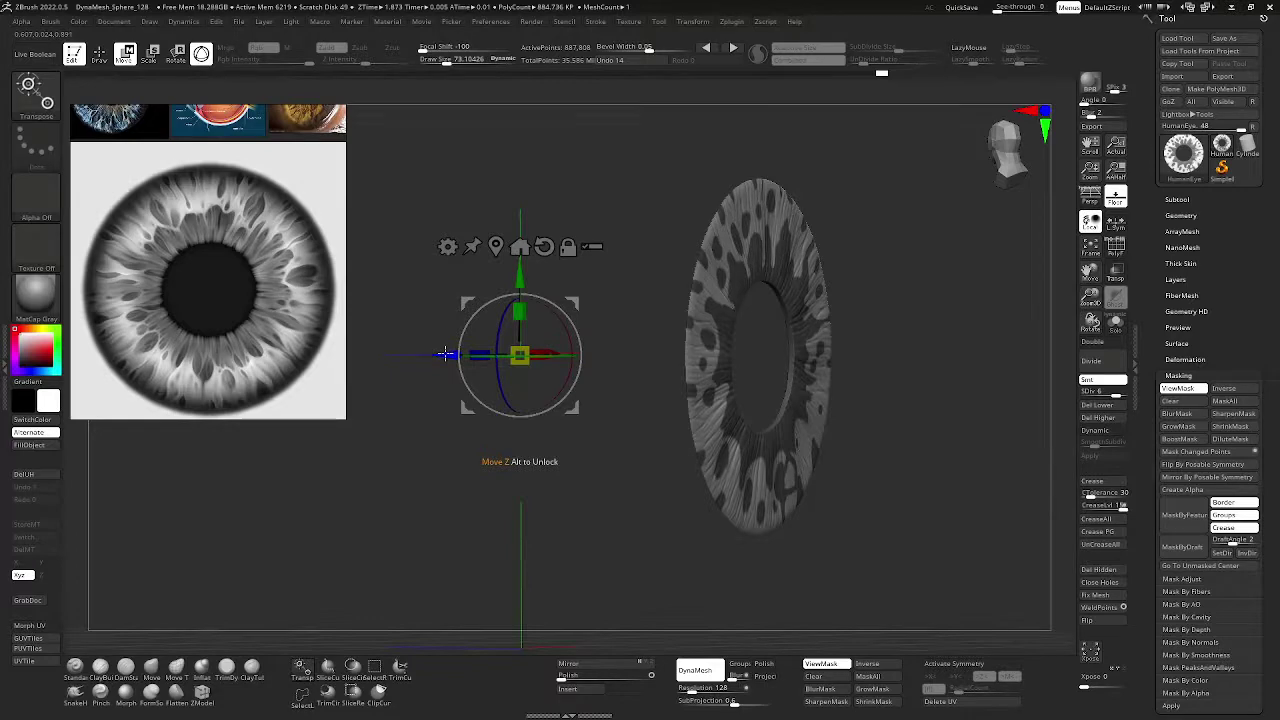
{"action": "left_click_drag", "start_coordinate": [445, 354], "coordinate": [448, 355]}
{"action": "mouse_move", "coordinate": [903, 297]}
{"action": "left_mouse_down"}
{"action": "mouse_move", "coordinate": [874, 295]}
{"action": "mouse_move", "coordinate": [895, 304]}
{"action": "left_mouse_up"}
{"action": "key", "text": "ctrl+z"}
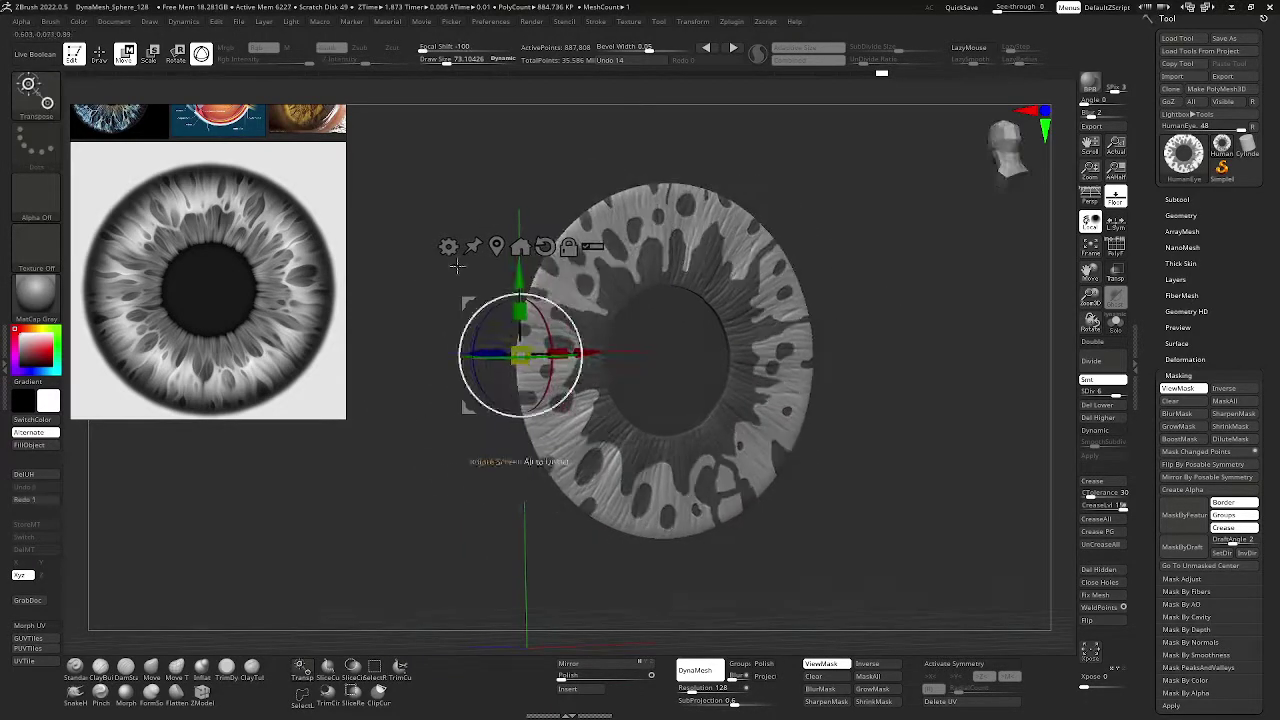
- Move the unmasked outer band slightly forward along Z to raise it above the masked zone and spots
{"action": "left_click_drag", "start_coordinate": [434, 192], "coordinate": [463, 288]}
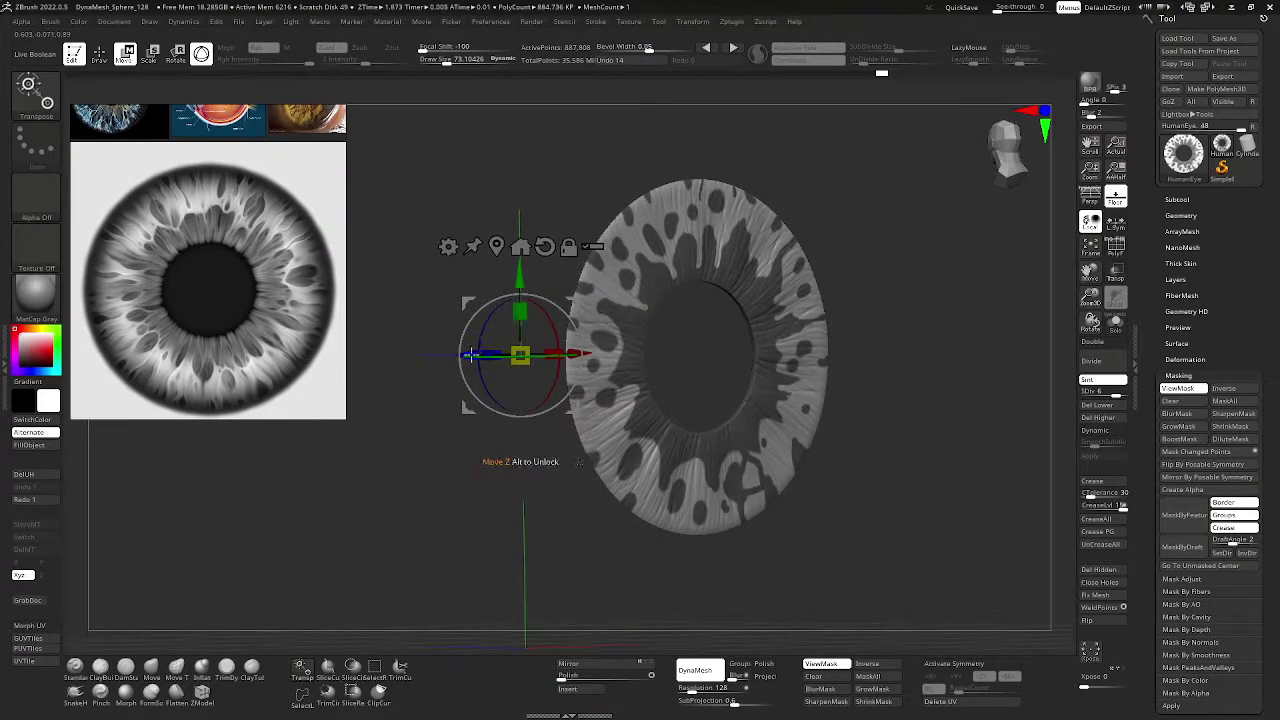
{"action": "left_click_drag", "start_coordinate": [470, 354], "coordinate": [471, 354]}
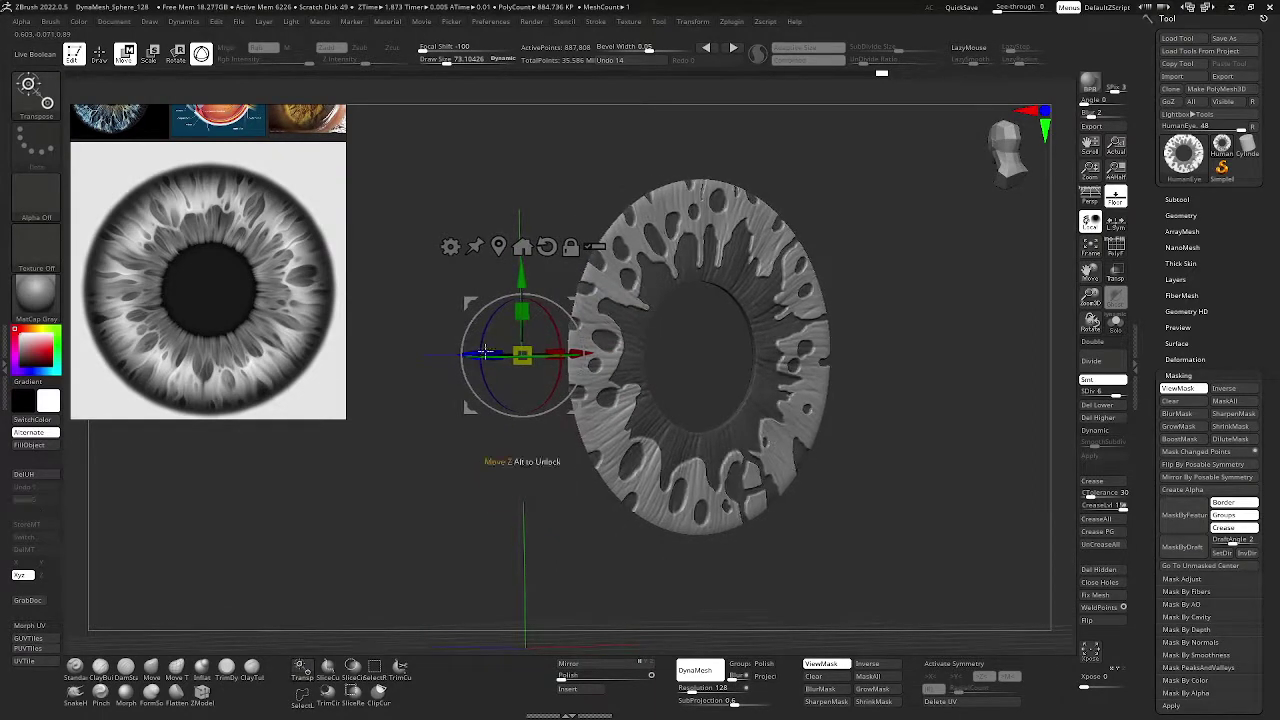
{"action": "left_click_drag", "start_coordinate": [932, 305], "coordinate": [949, 307]}
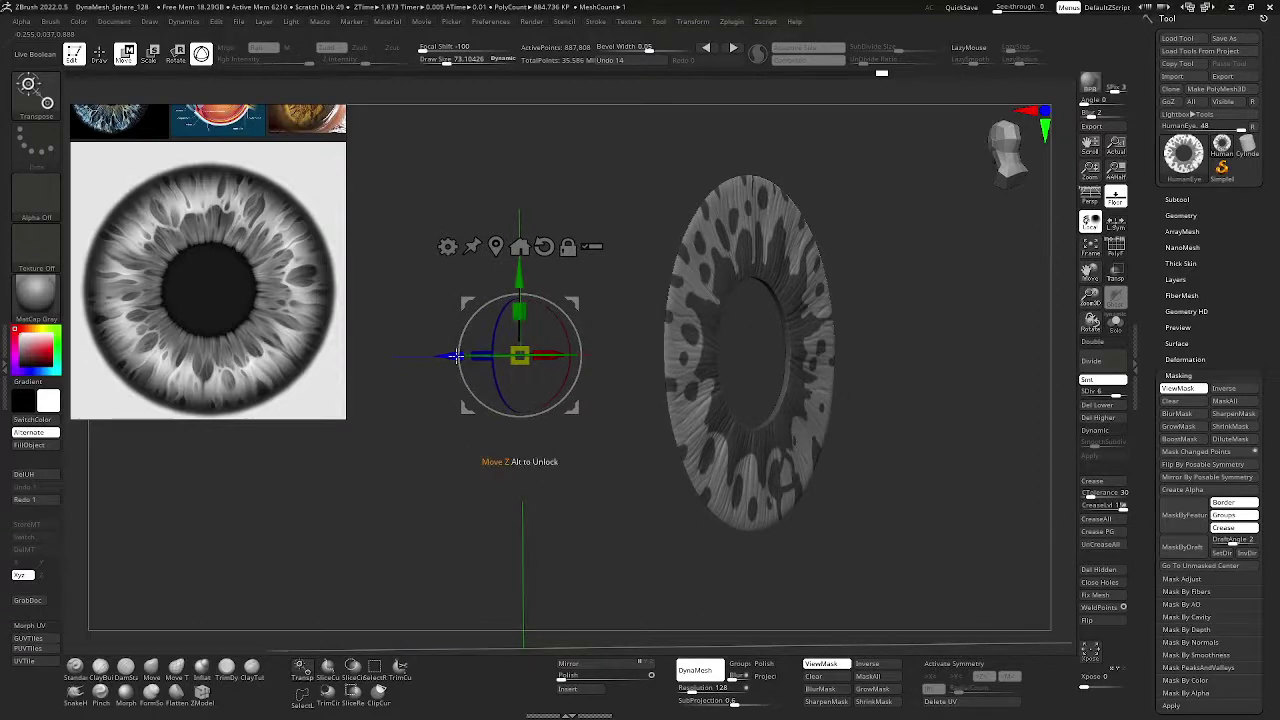
{"action": "left_click_drag", "start_coordinate": [463, 356], "coordinate": [461, 356]}
- Clear the mask from the iris ring and return to Draw mode with the ring facing front
{"action": "left_click", "coordinate": [913, 274], "text": "ctrl"}
{"action": "left_click_drag", "start_coordinate": [911, 272], "coordinate": [925, 309]}
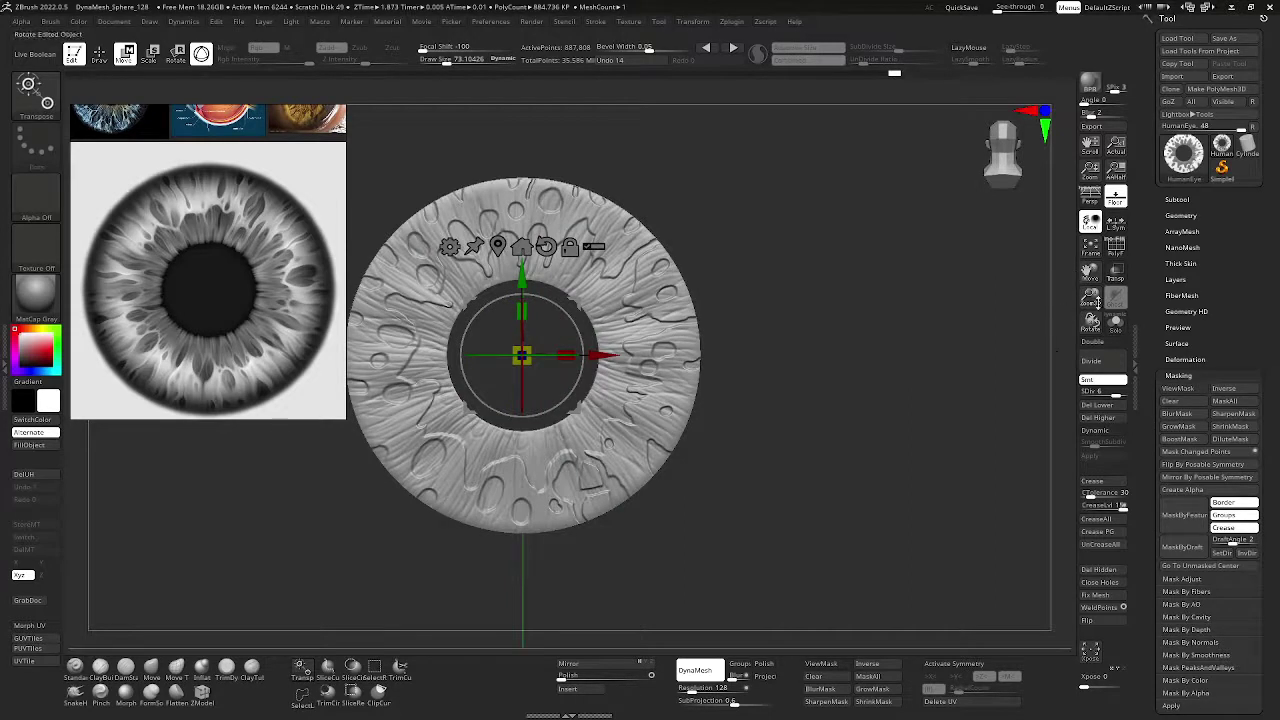
{"action": "left_click_drag", "start_coordinate": [1091, 272], "coordinate": [1116, 303]}
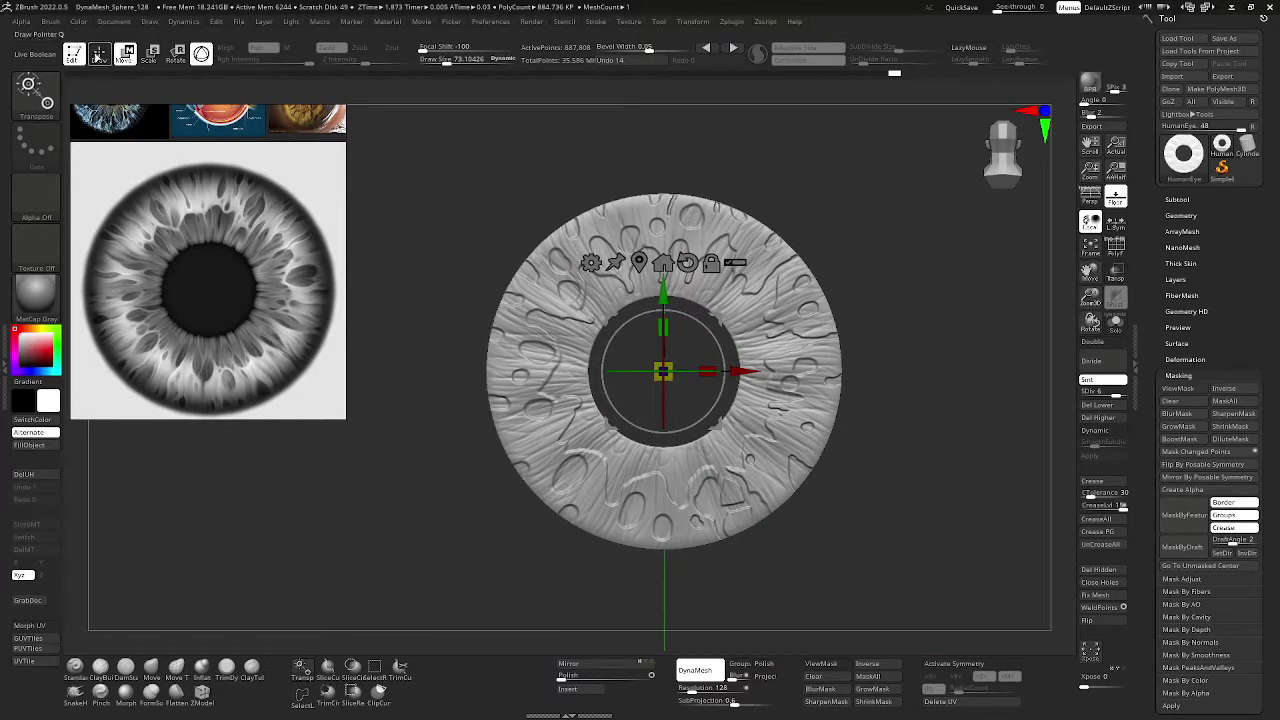
{"action": "left_click", "coordinate": [99, 54]}
- Unhide the full eyeball and examine the raised iris relief from several angles and from the front
{"action": "mouse_move", "coordinate": [811, 173]}
{"action": "left_mouse_down"}
{"action": "mouse_move", "coordinate": [789, 171]}
{"action": "mouse_move", "coordinate": [843, 168]}
{"action": "left_mouse_up"}
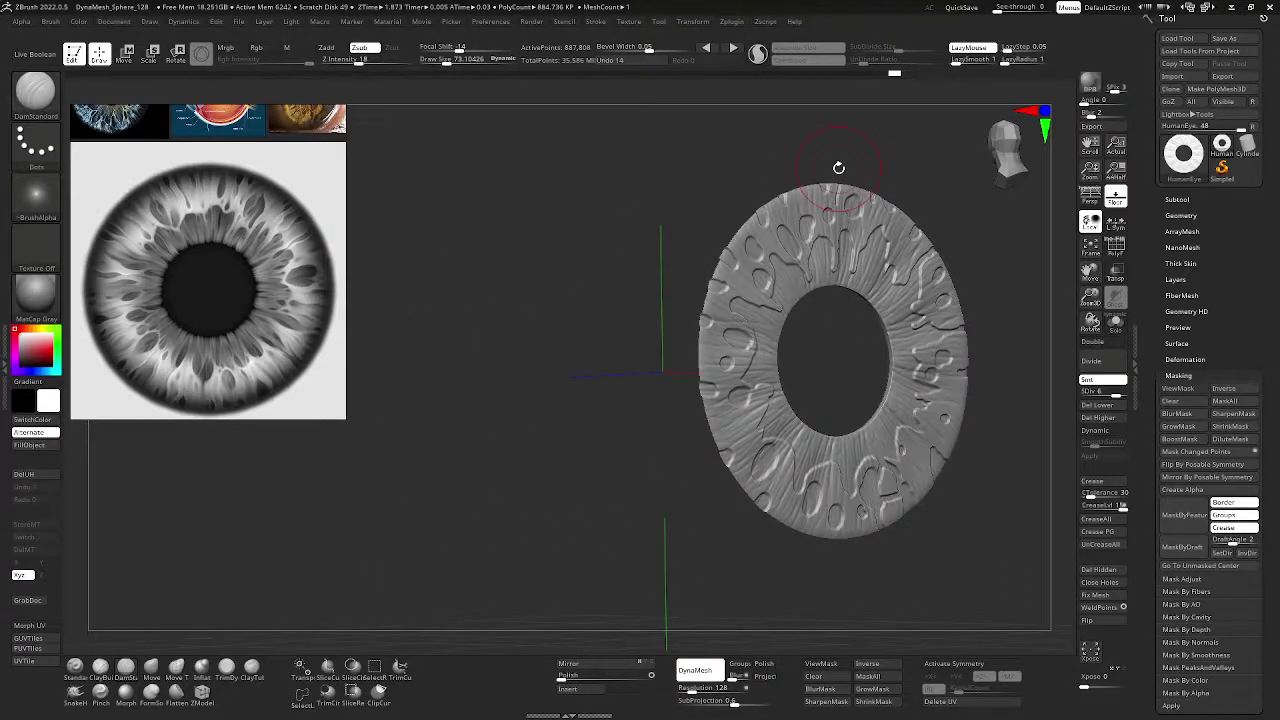
{"action": "left_click_drag", "start_coordinate": [1090, 270], "coordinate": [1034, 266]}
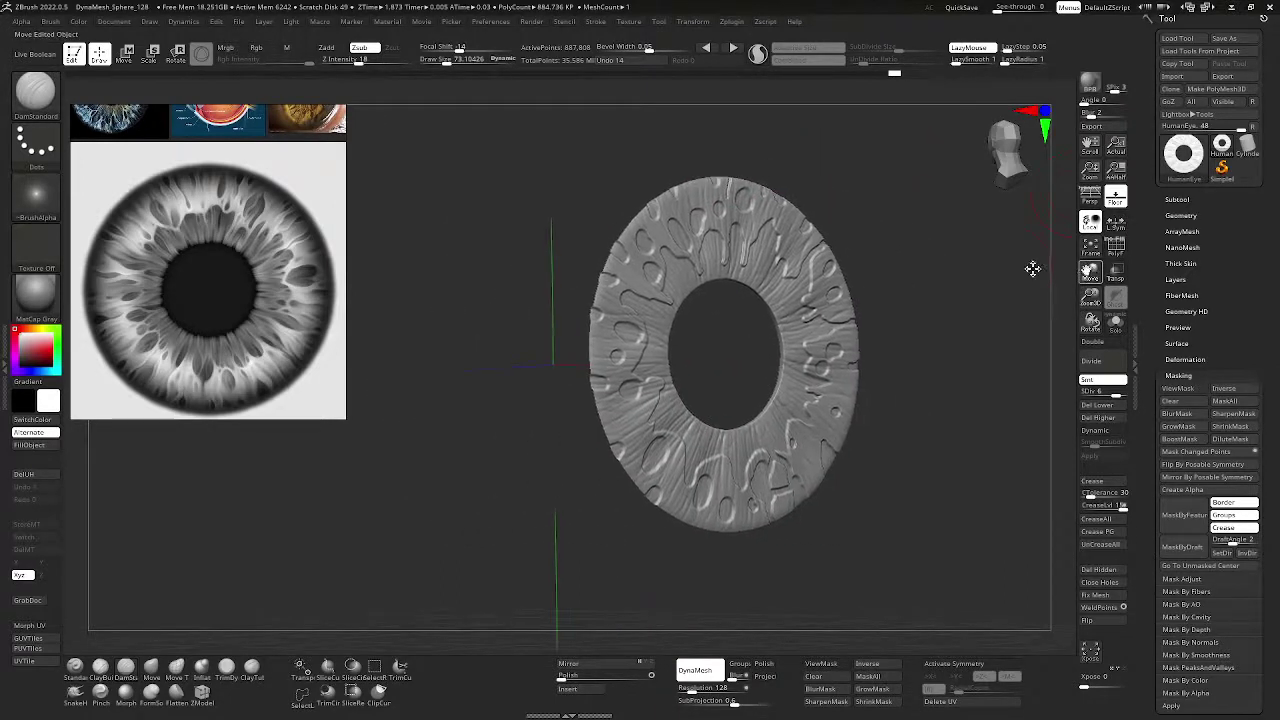
{"action": "key", "text": "ctrl+shift"}
{"action": "left_click", "coordinate": [985, 232], "text": "ctrl+shift"}
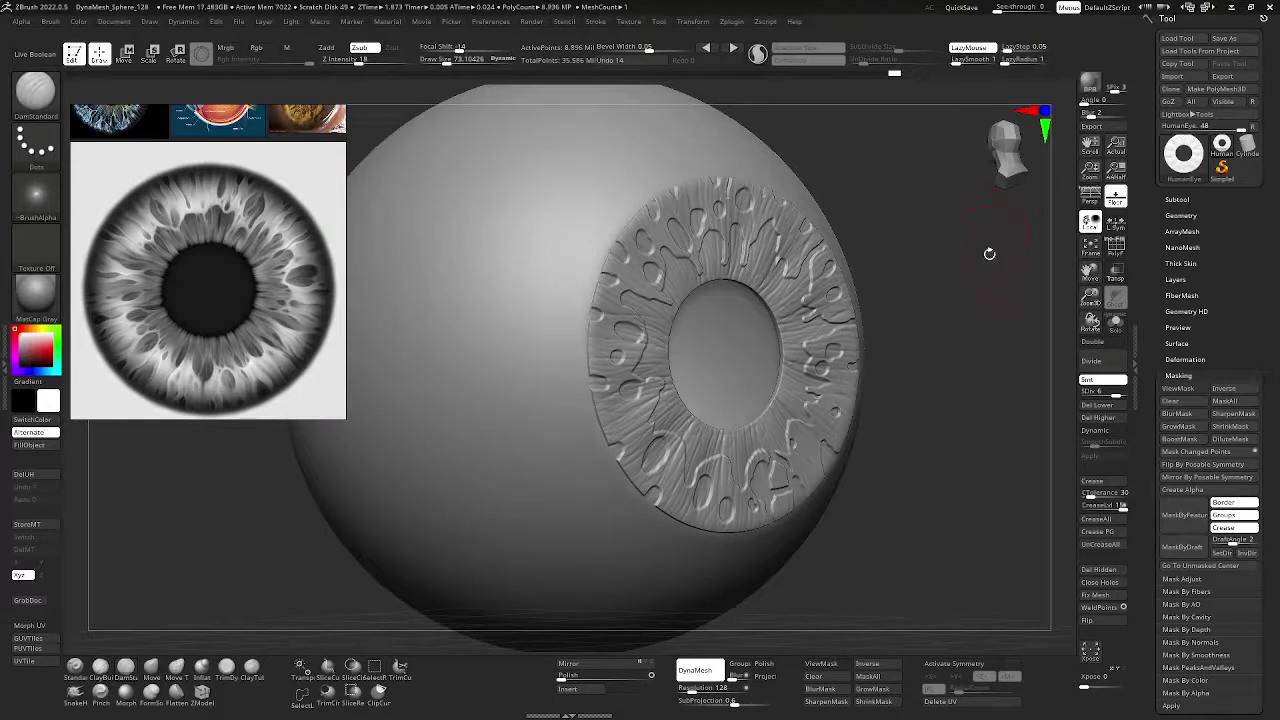
{"action": "scroll", "coordinate": [931, 334], "scroll_direction": "down", "scroll_amount": 6}
{"action": "left_click_drag", "start_coordinate": [930, 328], "coordinate": [863, 313]}
{"action": "left_click_drag", "start_coordinate": [855, 268], "coordinate": [826, 264]}
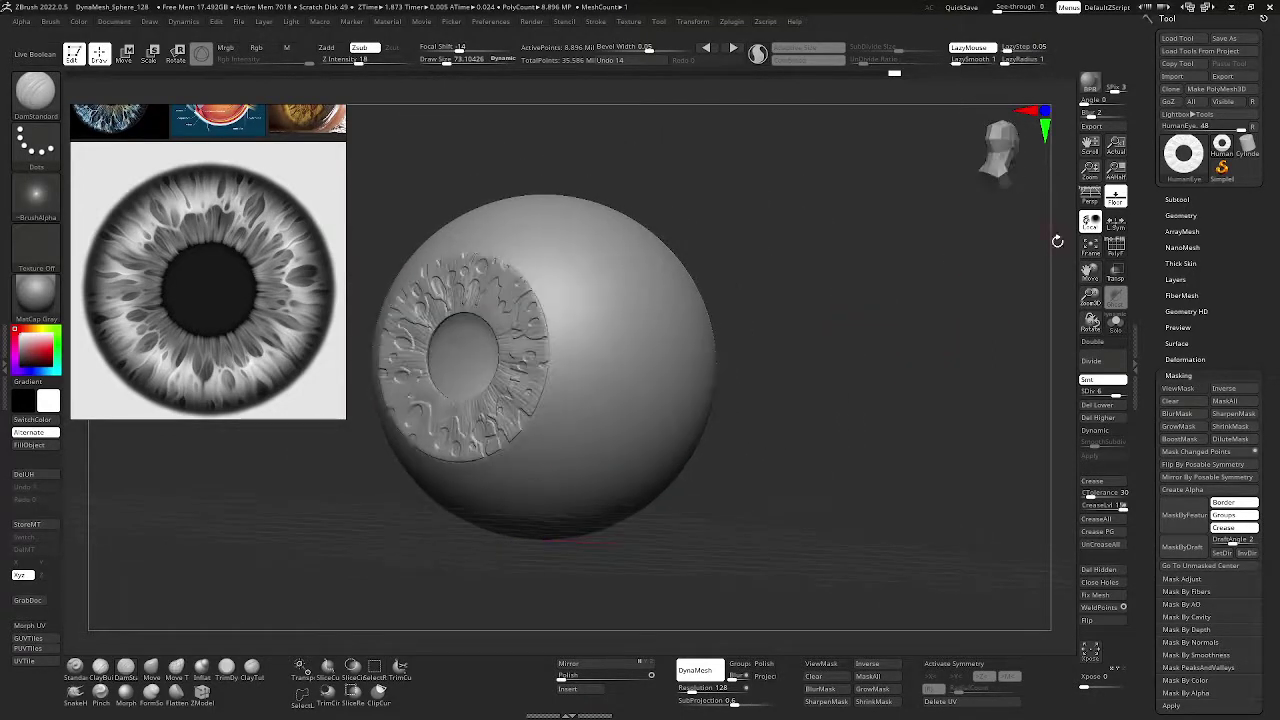
{"action": "left_click_drag", "start_coordinate": [1090, 271], "coordinate": [1149, 278]}
{"action": "left_click_drag", "start_coordinate": [932, 214], "coordinate": [863, 170]}
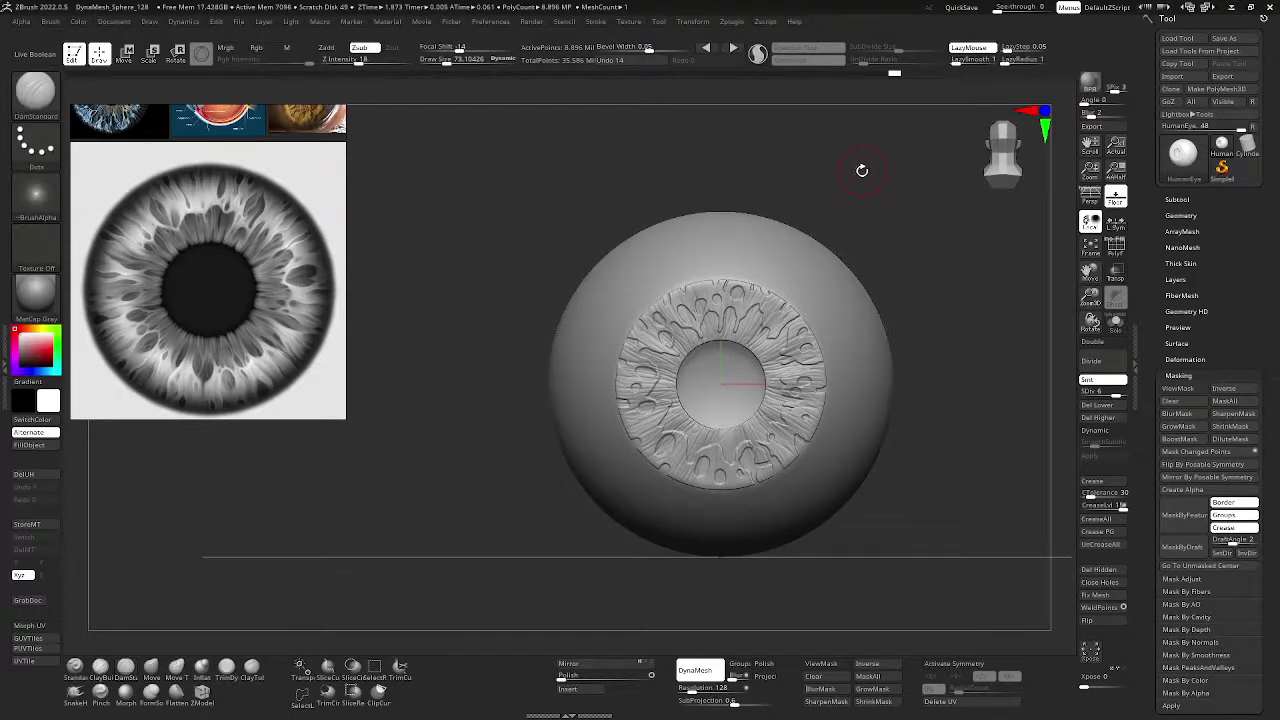
- Isolate the iris ring by hiding the rest of the eyeball, and frame it in front view
{"action": "key", "text": "ctrl+shift"}
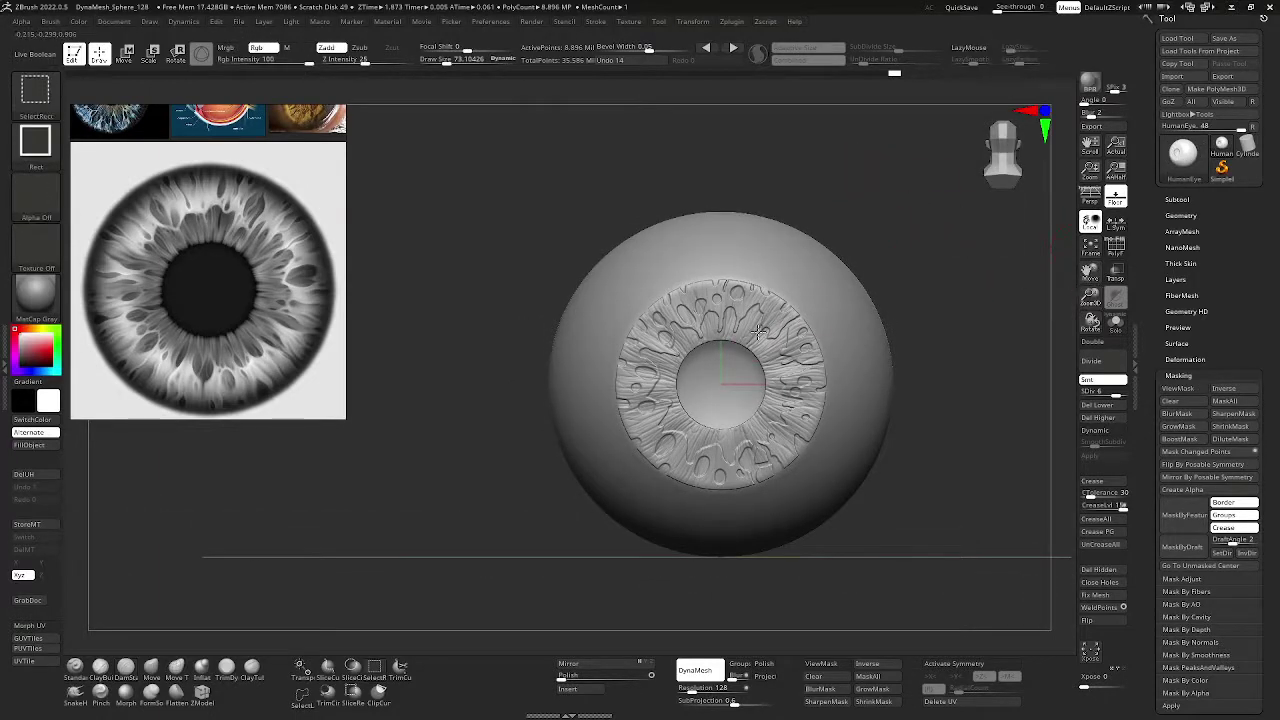
{"action": "left_click", "coordinate": [758, 332], "text": "ctrl+shift"}
{"action": "left_click_drag", "start_coordinate": [1090, 272], "coordinate": [1028, 246]}
{"action": "left_click_drag", "start_coordinate": [827, 356], "coordinate": [925, 369], "text": "alt"}
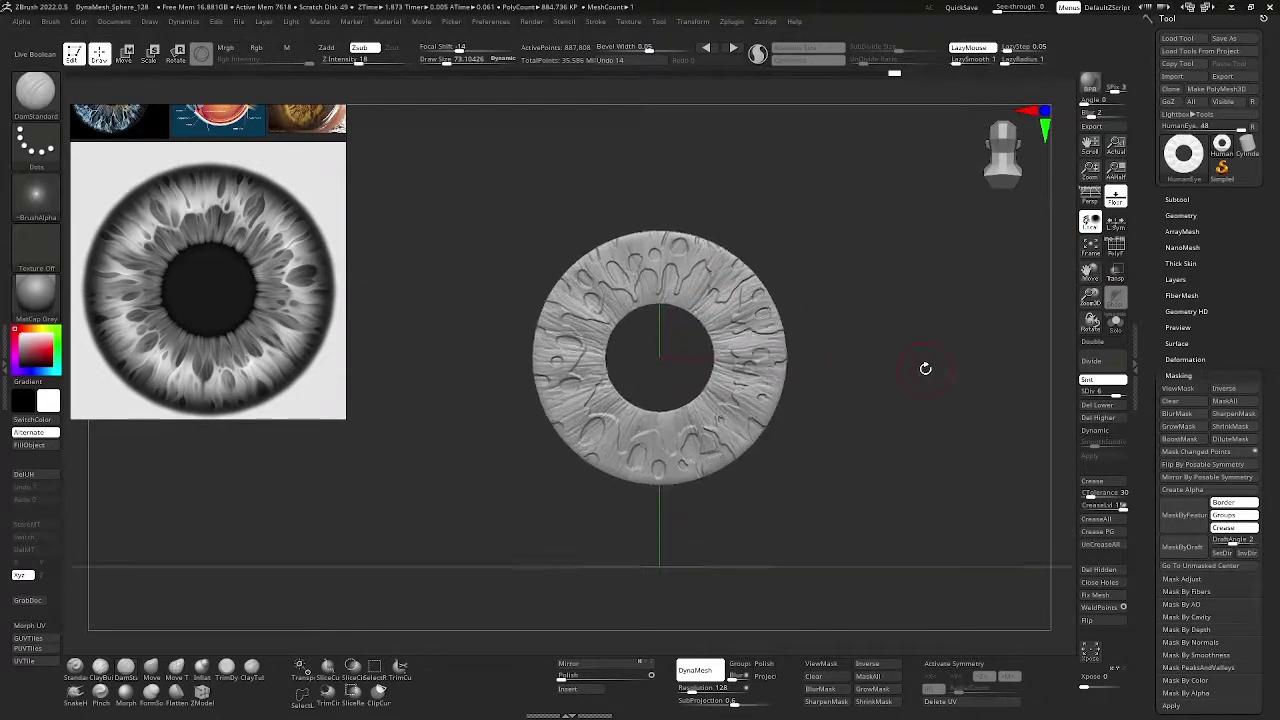
{"action": "key", "text": "f"}
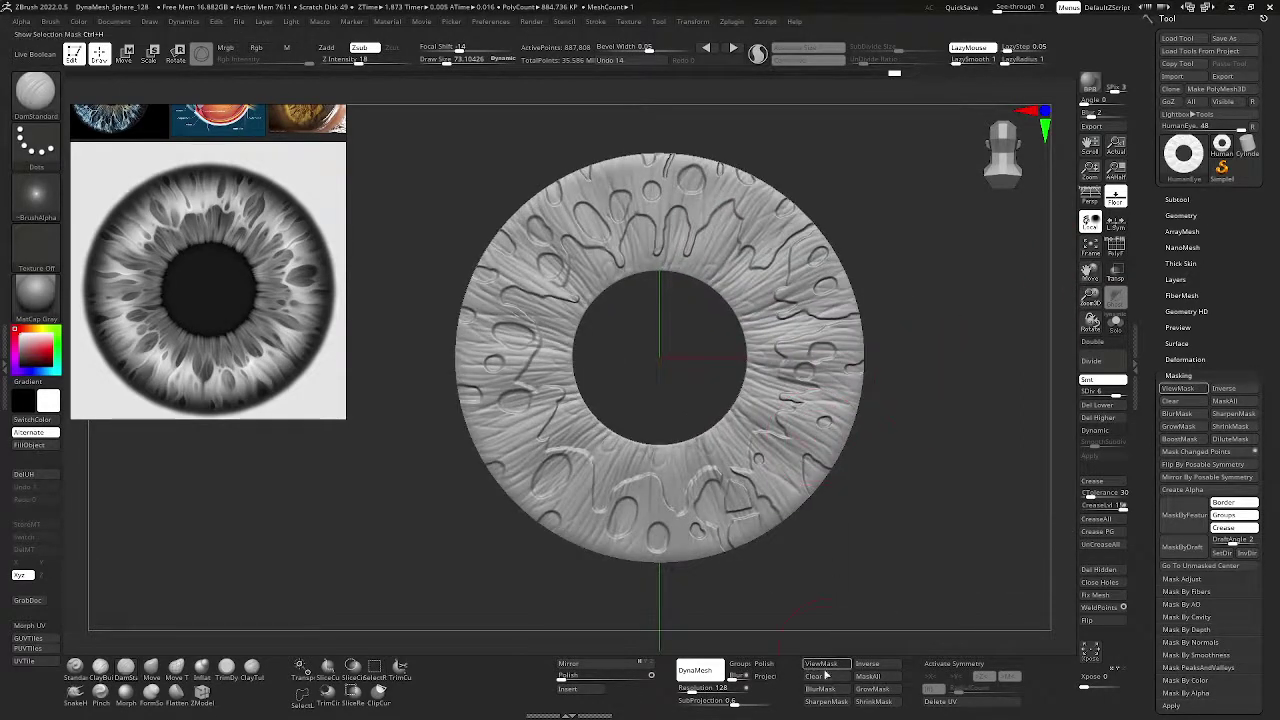
- Set the Draw Size to about 19 and refine the carved outlines on the iris ring's lower right with DamStandard and Smooth strokes
{"action": "left_click", "coordinate": [944, 666]}
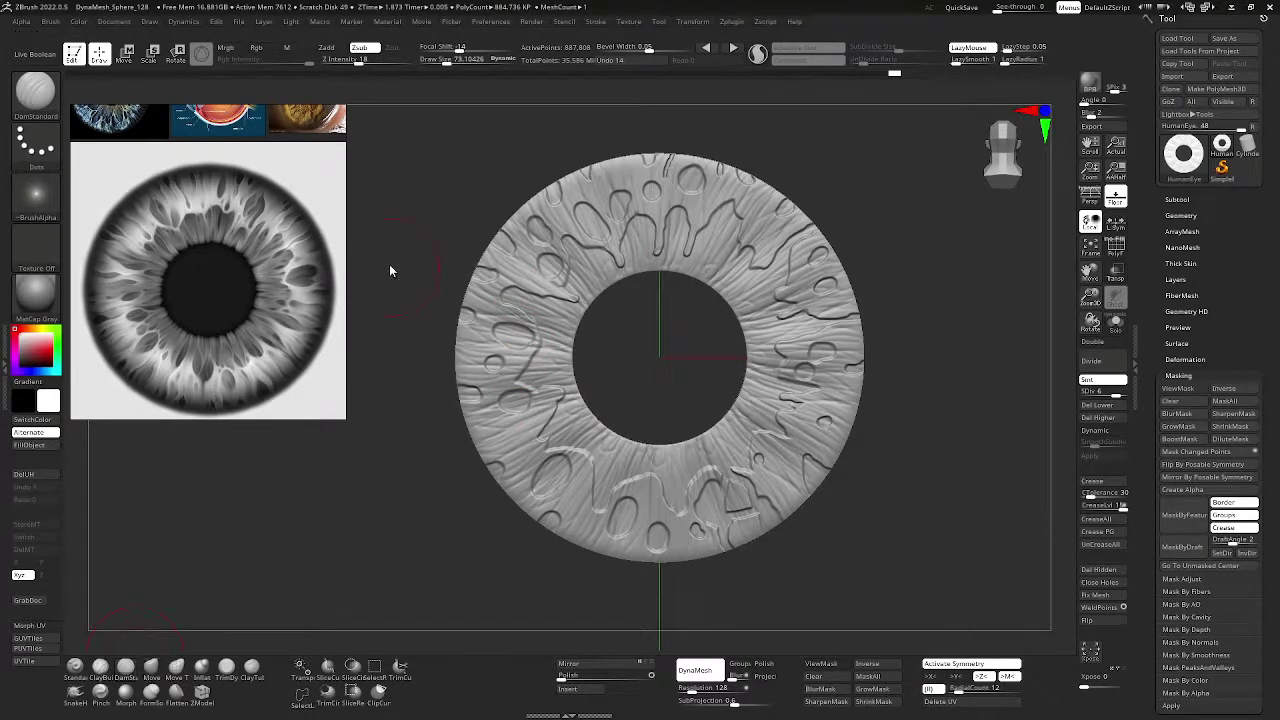
{"action": "key", "text": "space"}
{"action": "key", "text": "space"}
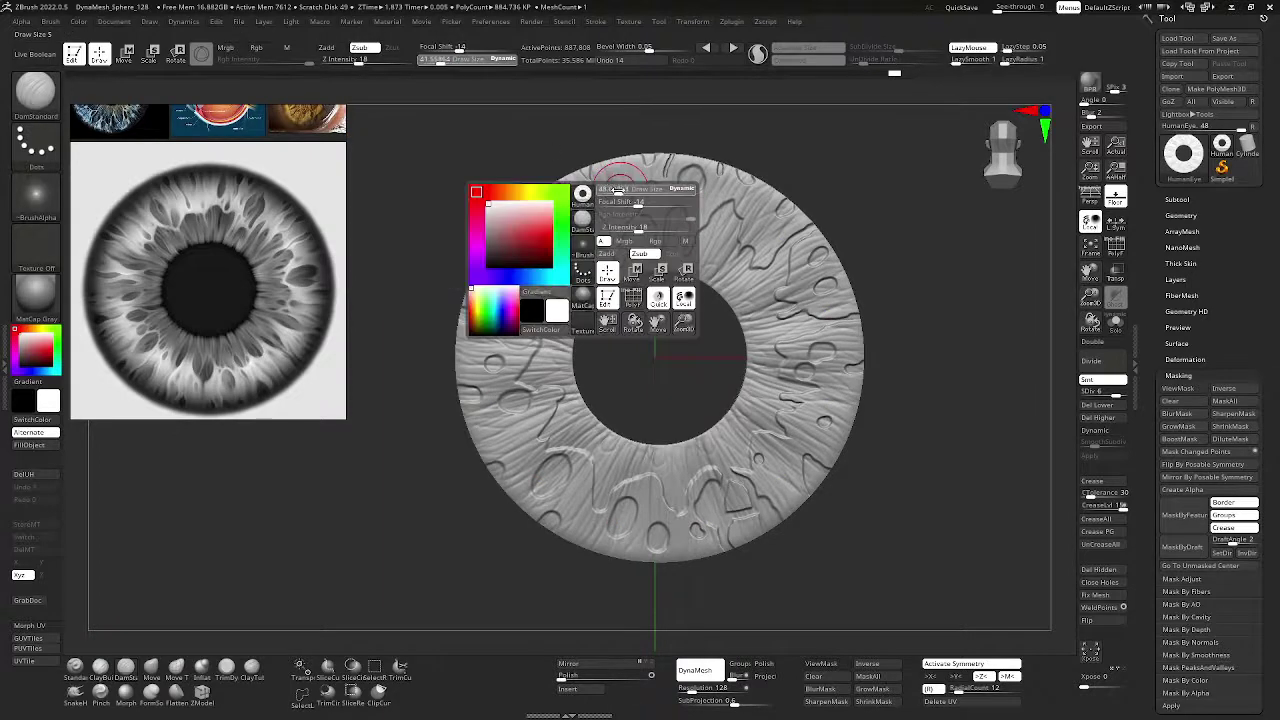
{"action": "left_click_drag", "start_coordinate": [619, 188], "coordinate": [610, 188]}
{"action": "key", "text": "shift"}
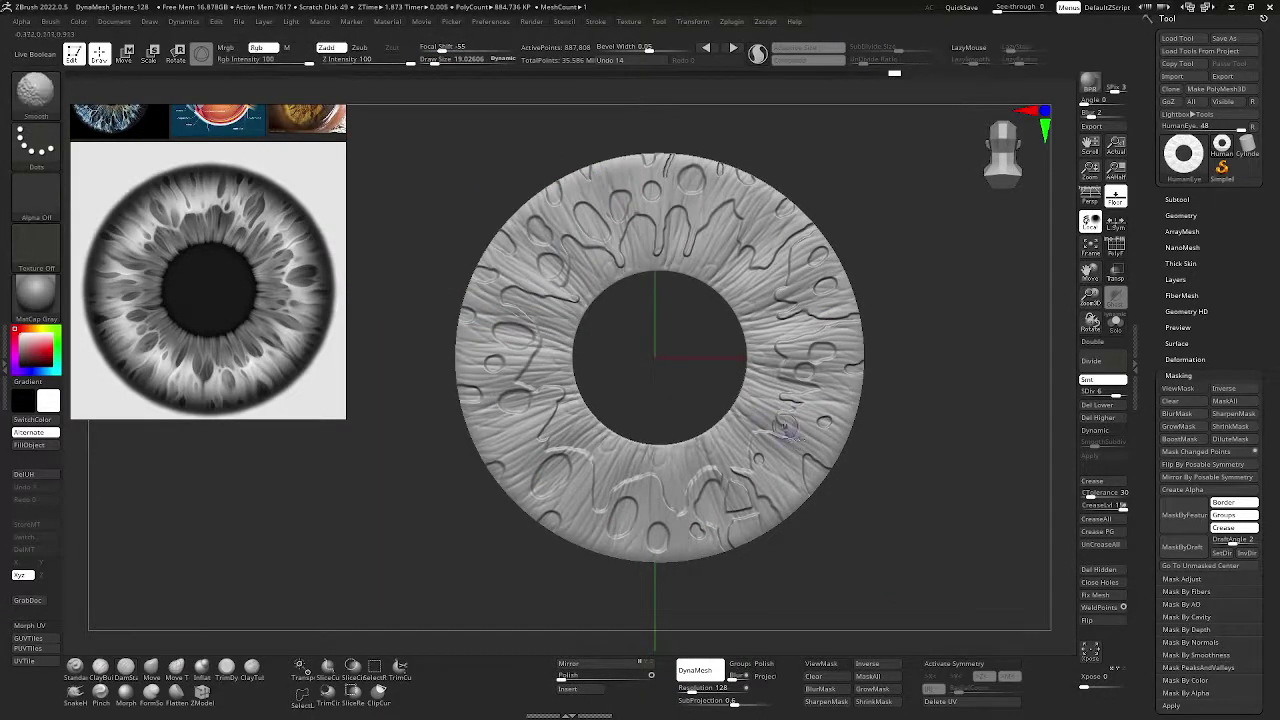
{"action": "left_click_drag", "start_coordinate": [807, 434], "coordinate": [826, 423], "text": "shift"}
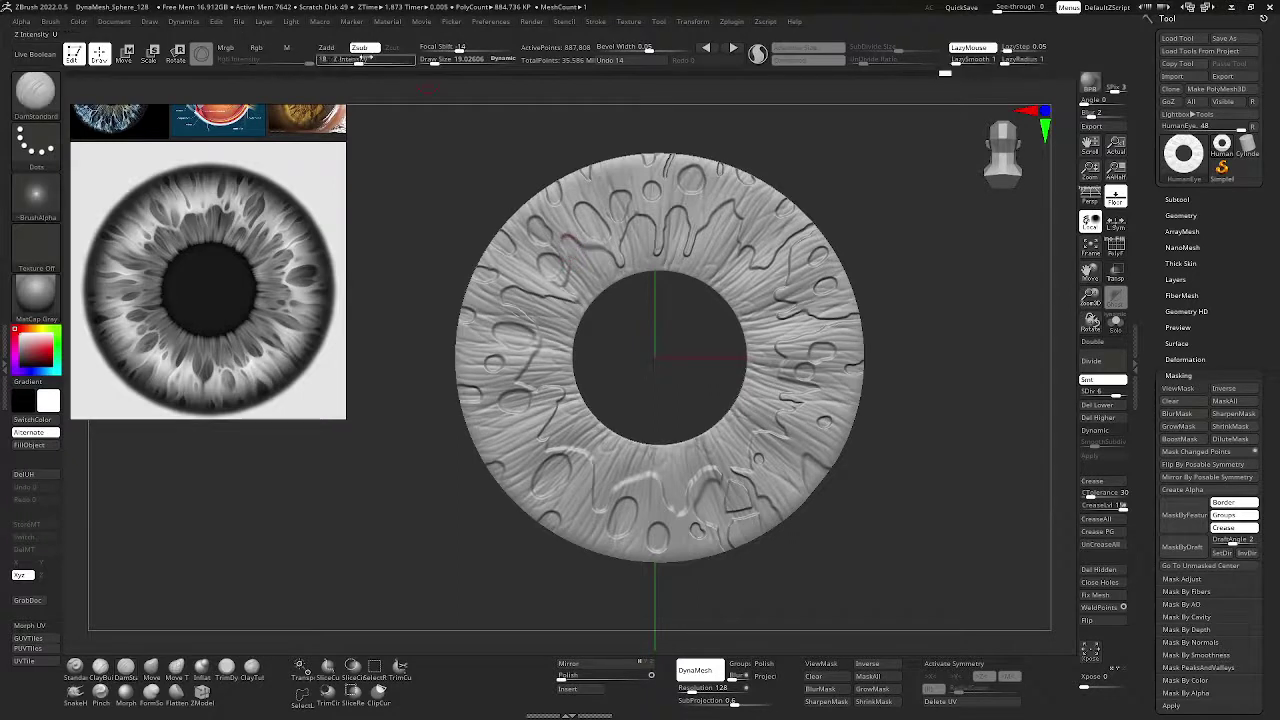
{"action": "left_click", "coordinate": [359, 62], "text": "shift"}
{"action": "key", "text": "Return"}
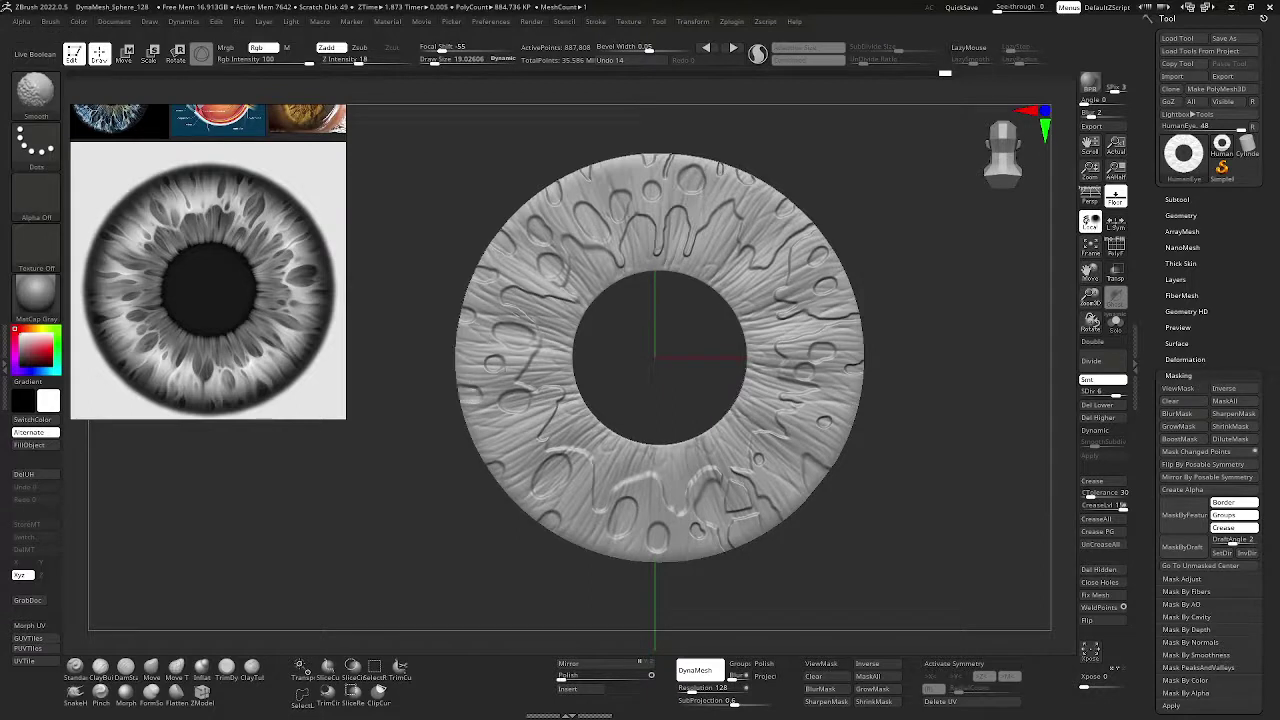
- Activate radial symmetry about Z with a count of 12 and carve fine grooves, finishing with a Draw Size of about 7.7
{"action": "mouse_move", "coordinate": [914, 317]}
{"action": "left_mouse_down"}
{"action": "mouse_move", "coordinate": [948, 303]}
{"action": "mouse_move", "coordinate": [975, 618]}
{"action": "left_mouse_up"}
{"action": "left_click", "coordinate": [974, 663]}
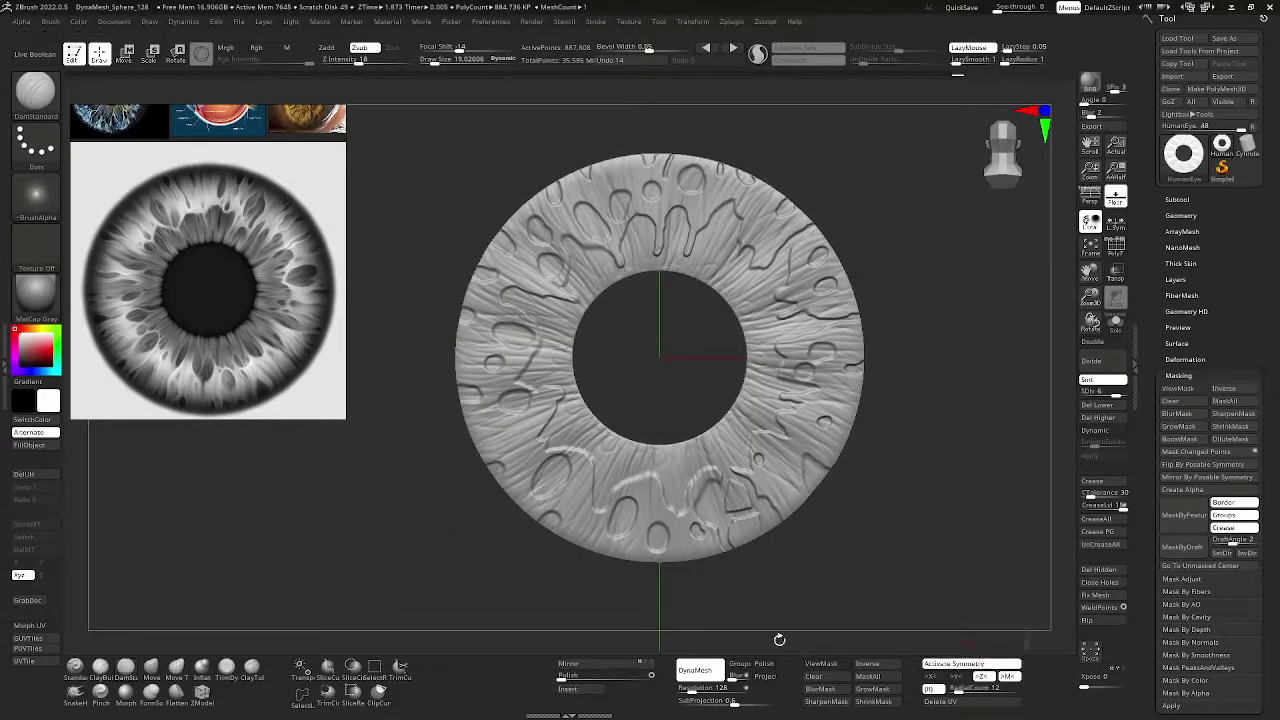
{"action": "key", "text": "space"}
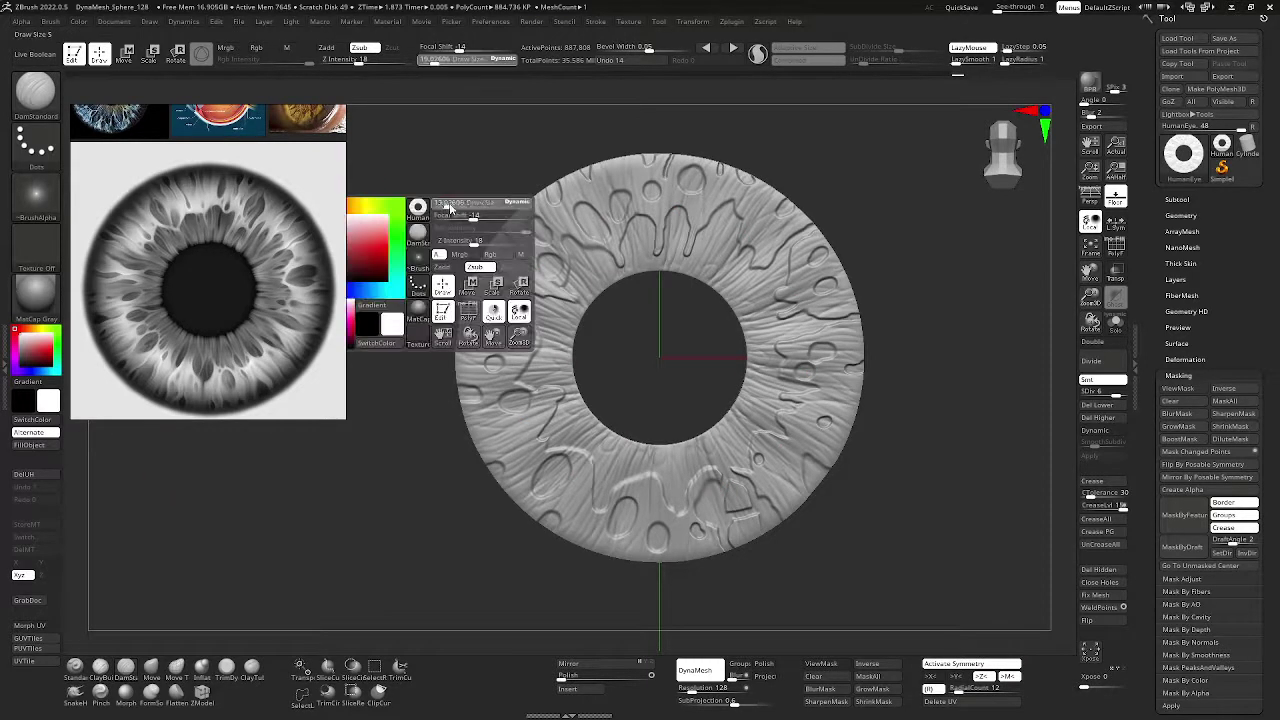
{"action": "left_click_drag", "start_coordinate": [447, 203], "coordinate": [439, 203]}
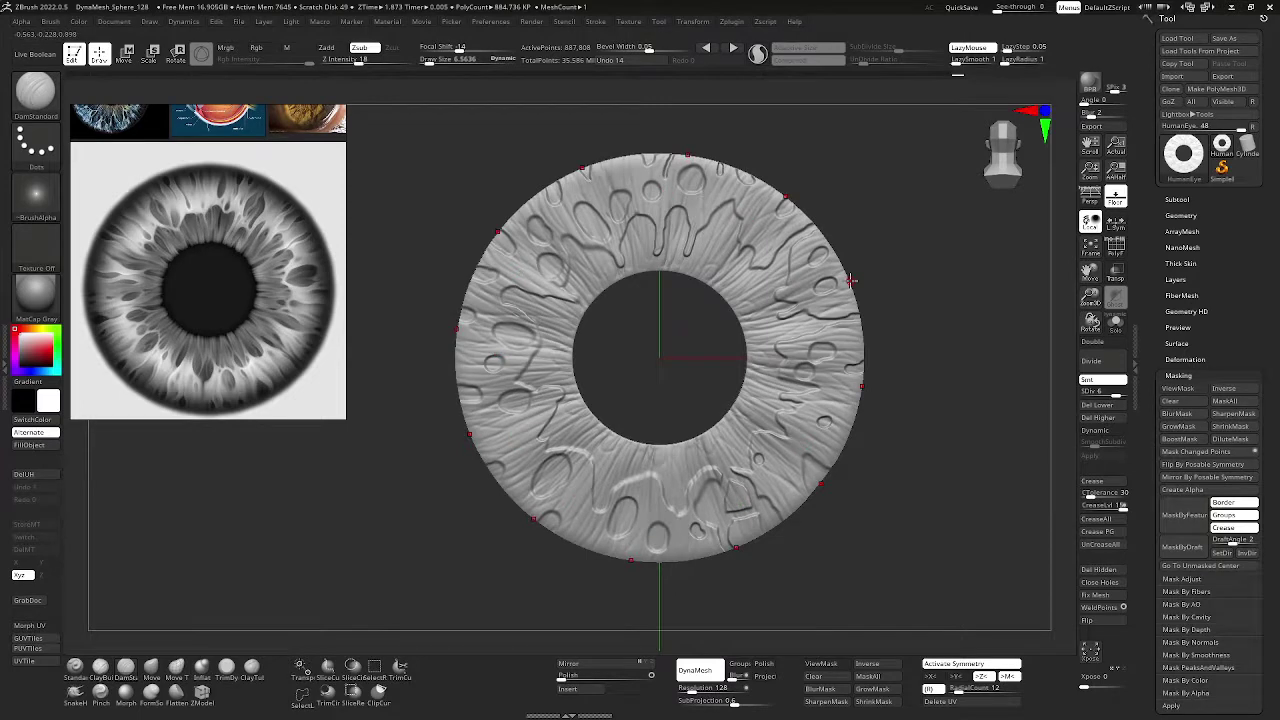
{"action": "key", "text": "s"}
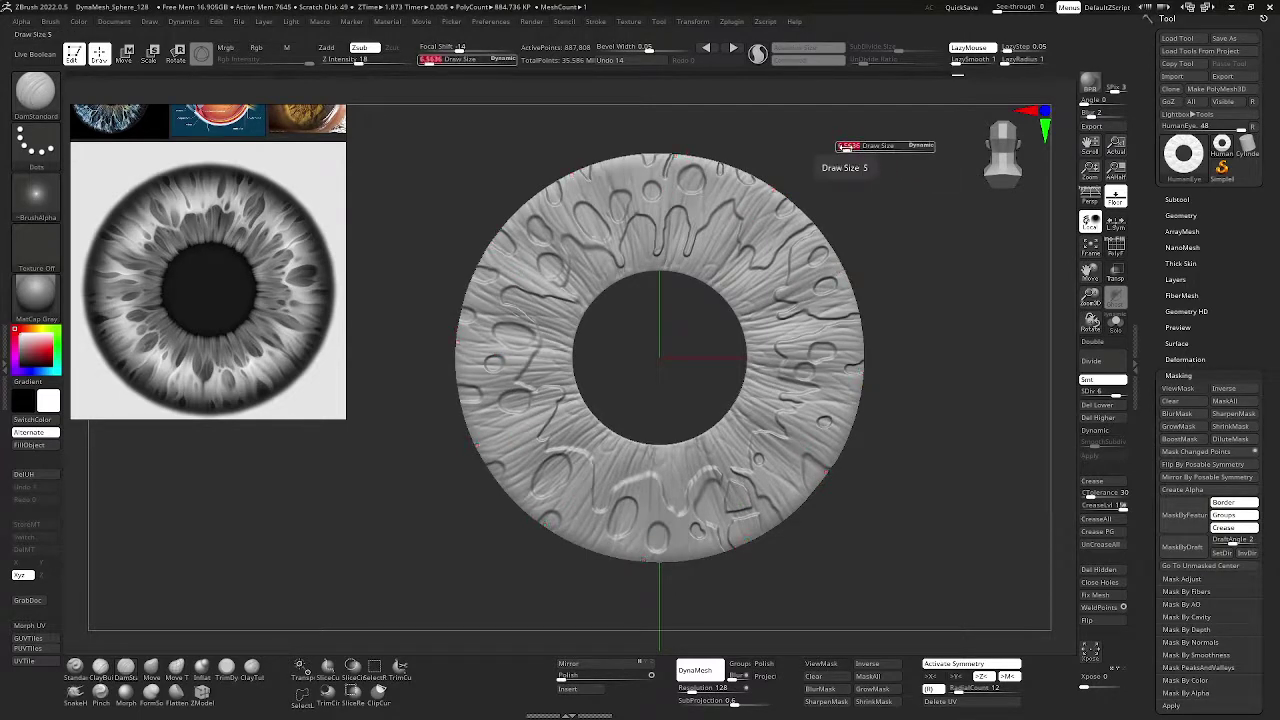
{"action": "left_click_drag", "start_coordinate": [848, 147], "coordinate": [843, 147]}
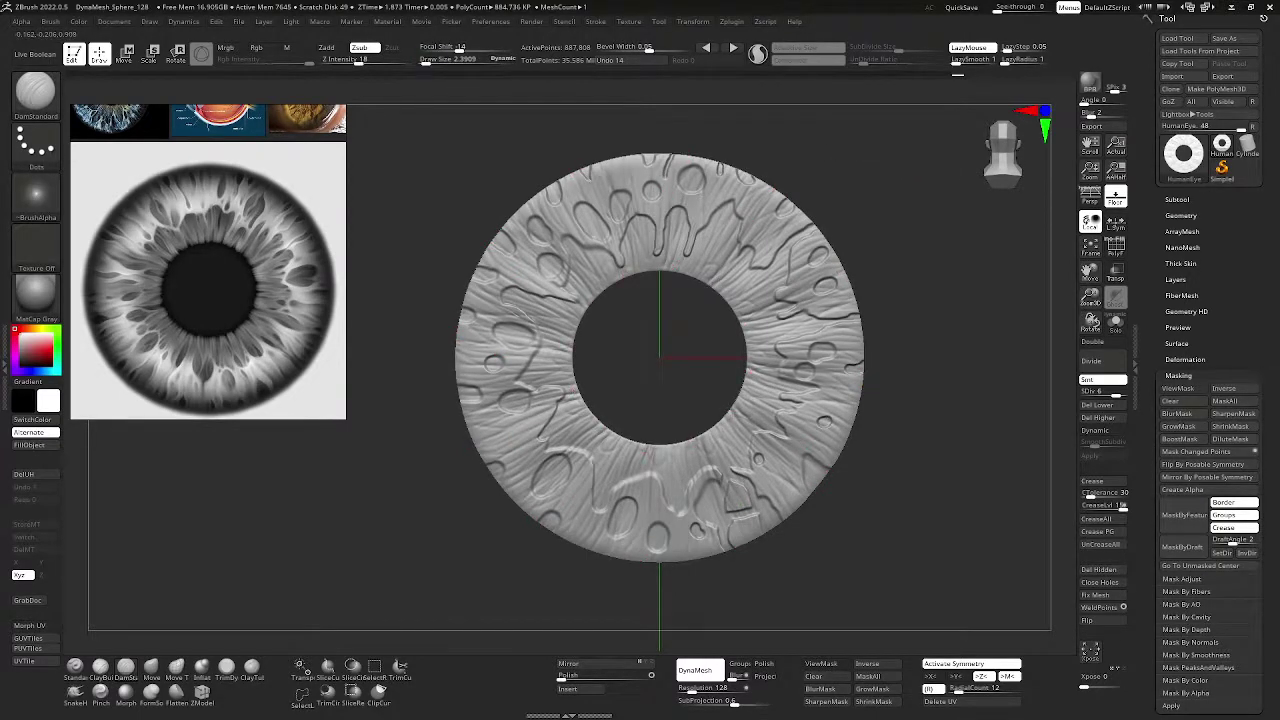
{"action": "key", "text": "bracketright"}
{"action": "key", "text": "bracketright"}
{"action": "key", "text": "bracketright"}
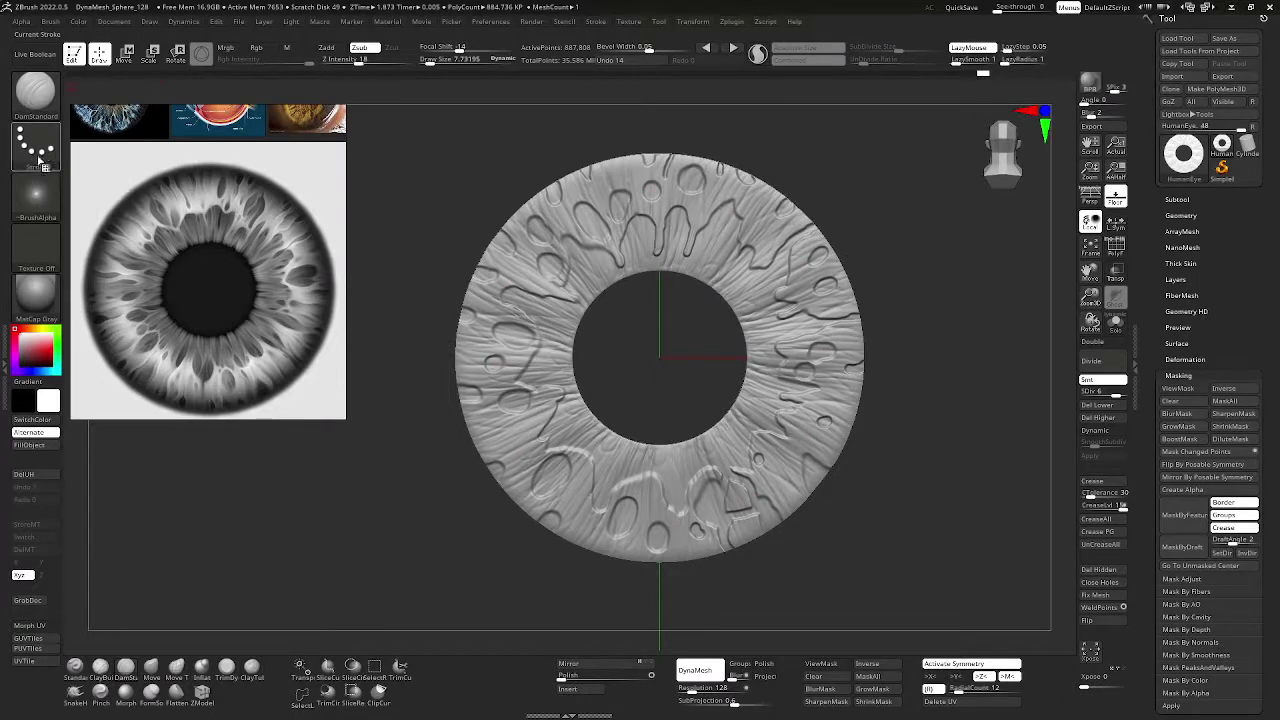
- Move the iris reference image clear of the alpha choices and the model, and assign Alpha 60 to the DamStandard brush
{"action": "left_click", "coordinate": [35, 192]}
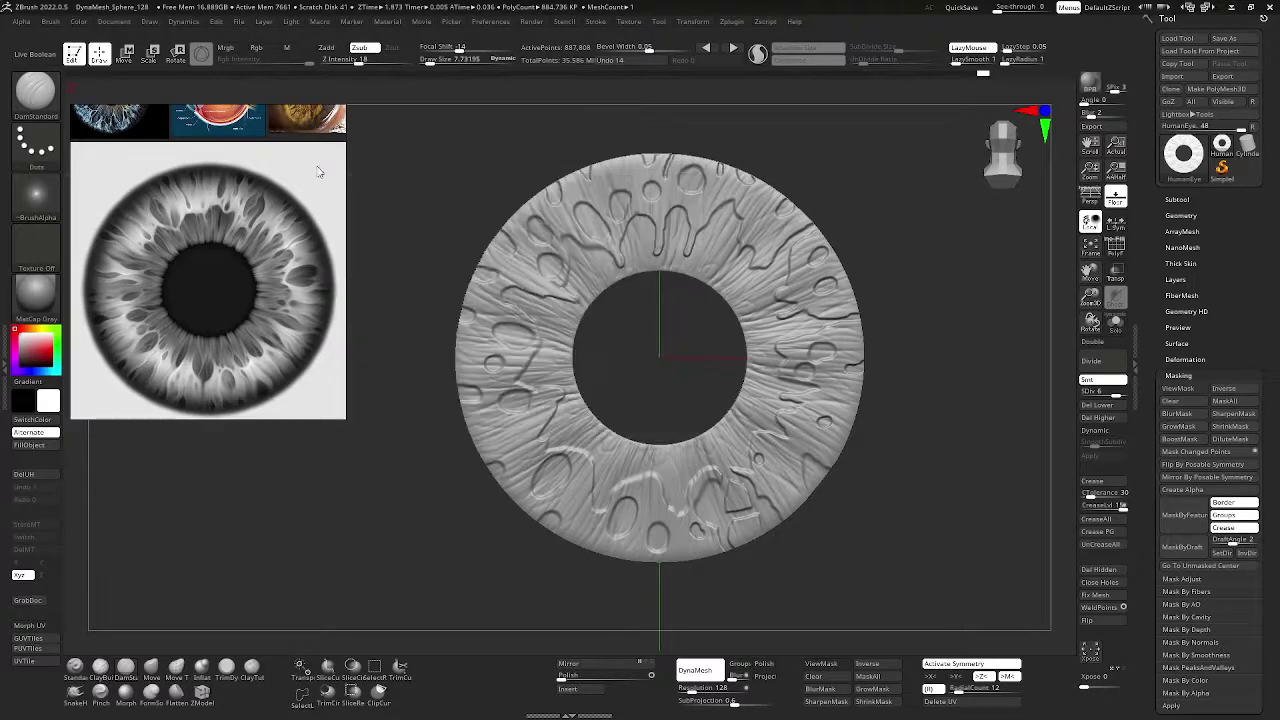
{"action": "right_click_drag", "start_coordinate": [317, 171], "coordinate": [286, 605]}
{"action": "right_click_drag", "start_coordinate": [345, 473], "coordinate": [356, 392]}
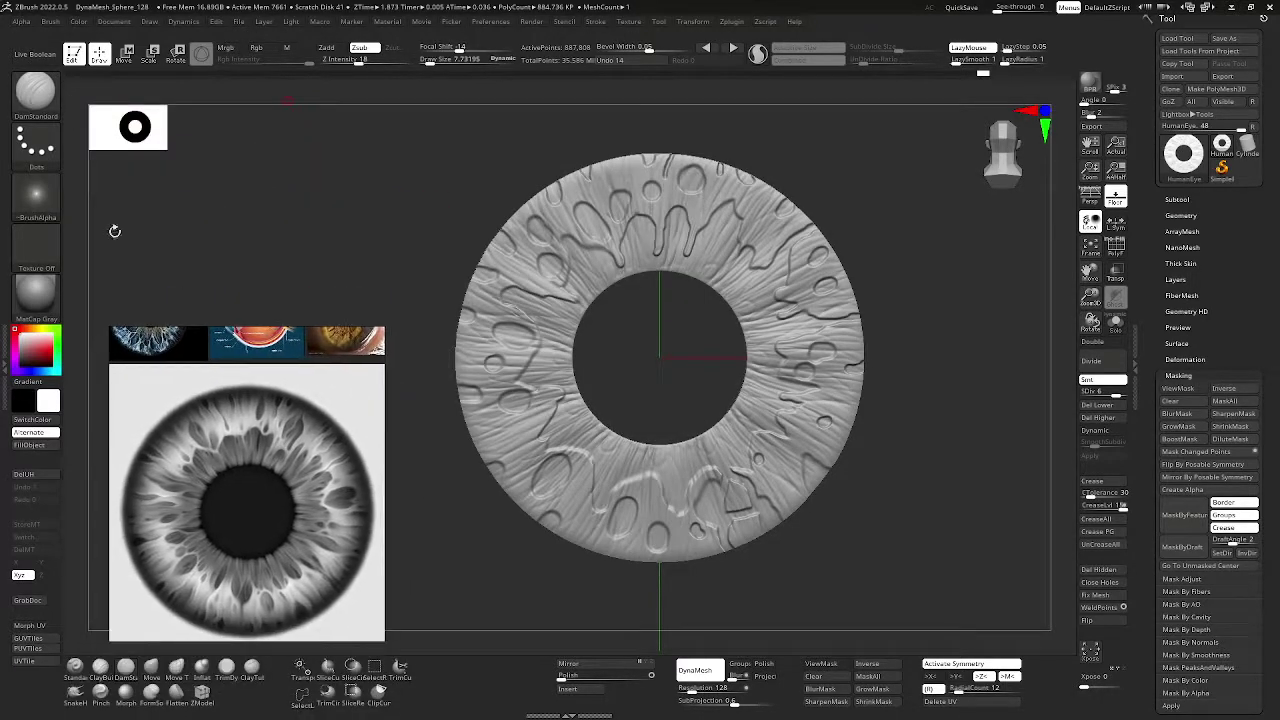
{"action": "left_click", "coordinate": [32, 202]}
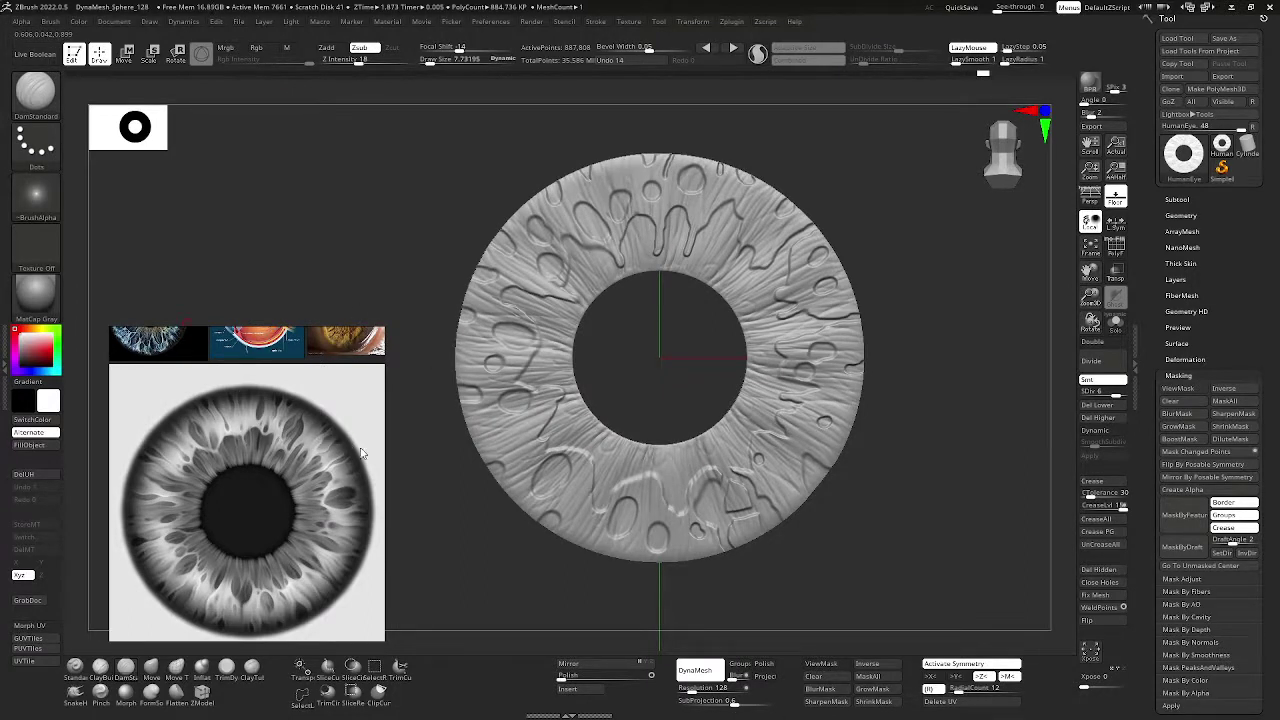
{"action": "right_click_drag", "start_coordinate": [380, 409], "coordinate": [433, 403]}
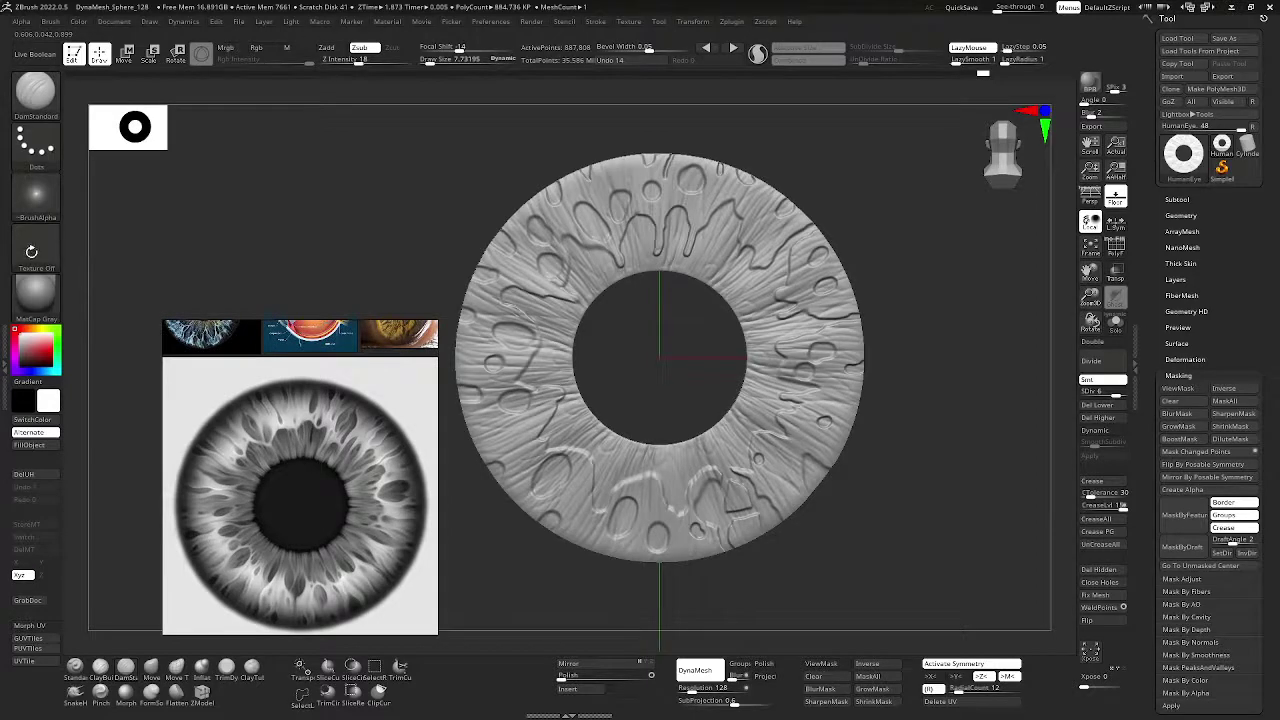
{"action": "left_click", "coordinate": [45, 205]}
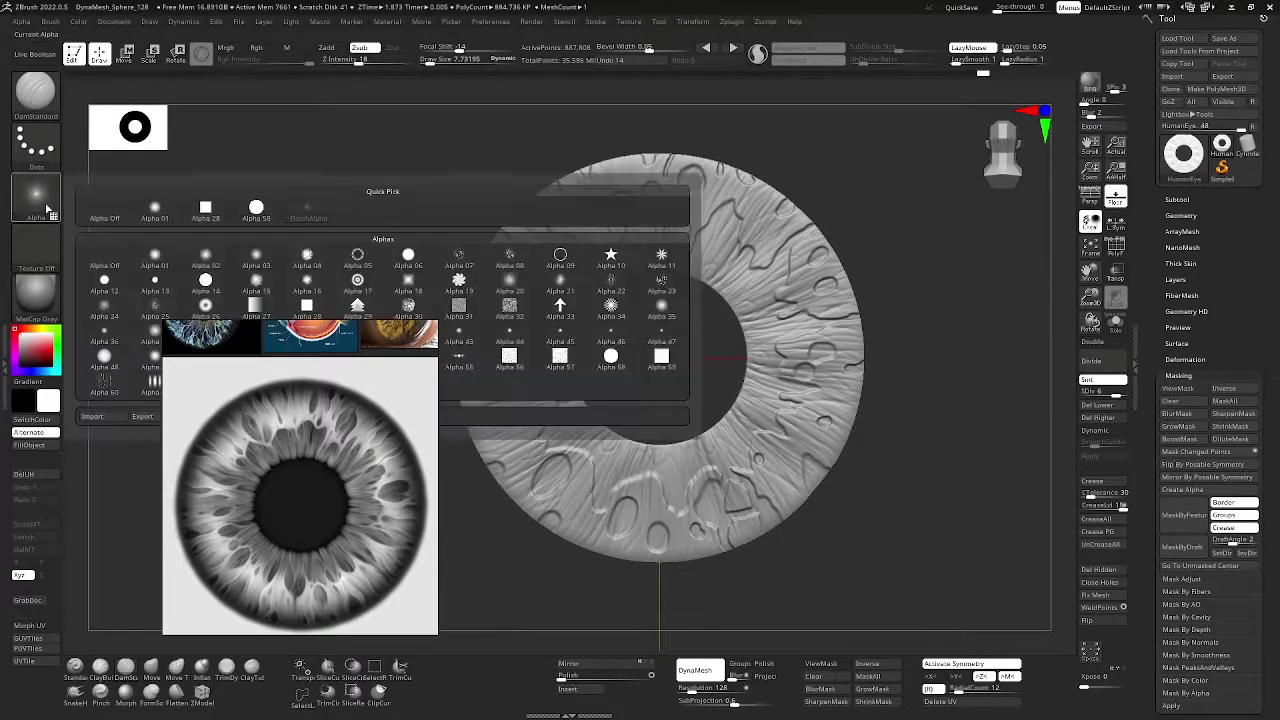
{"action": "left_click", "coordinate": [36, 200]}
{"action": "left_click", "coordinate": [106, 382]}
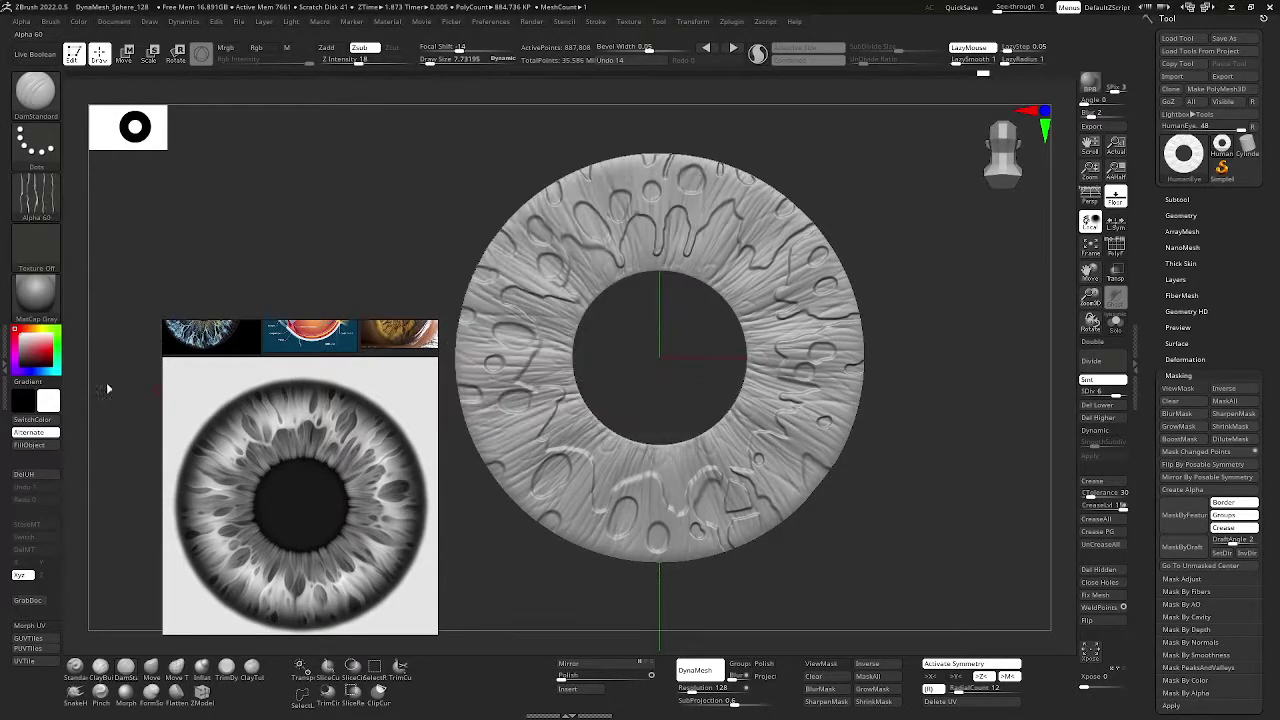
{"action": "left_click_drag", "start_coordinate": [386, 405], "coordinate": [270, 403]}
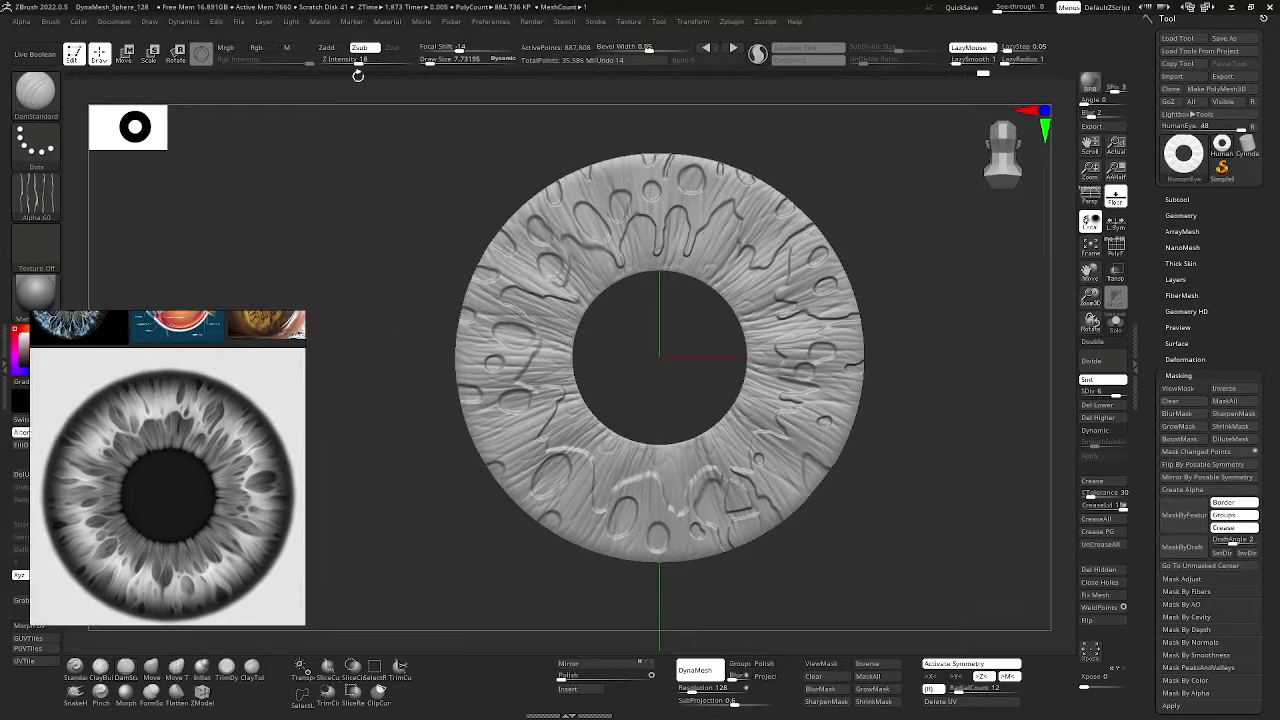
- Set the Draw Size to about 33 and Z Intensity to 5, making and undoing a test stroke with the alpha
{"action": "right_click", "coordinate": [349, 170]}
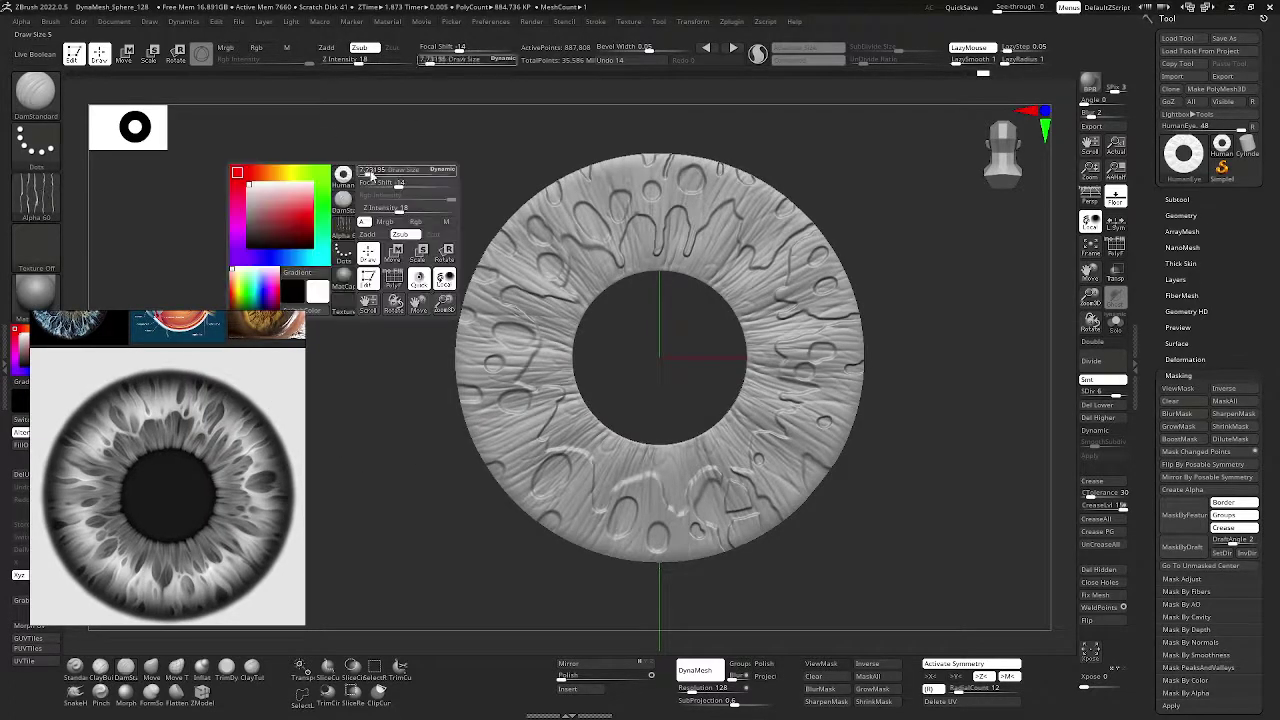
{"action": "left_click_drag", "start_coordinate": [365, 171], "coordinate": [375, 171]}
{"action": "left_click_drag", "start_coordinate": [567, 317], "coordinate": [535, 307]}
{"action": "key", "text": "ctrl+z"}
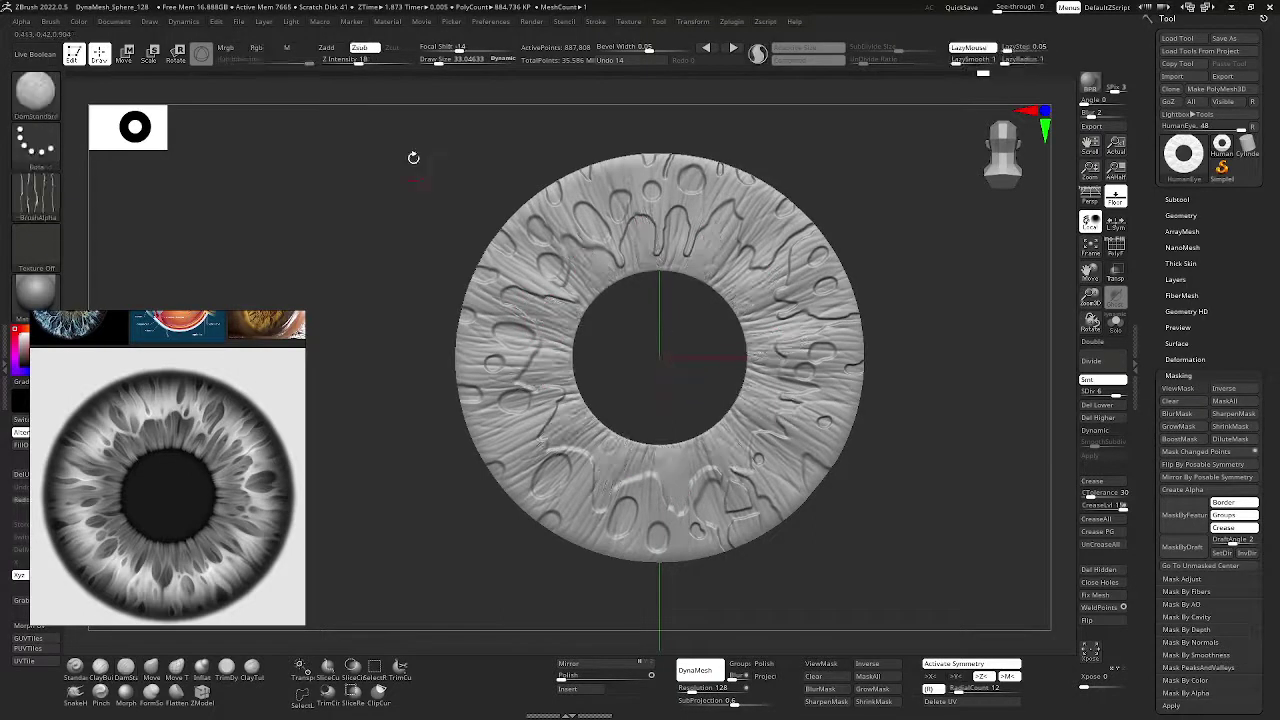
{"action": "left_click_drag", "start_coordinate": [348, 59], "coordinate": [338, 59]}
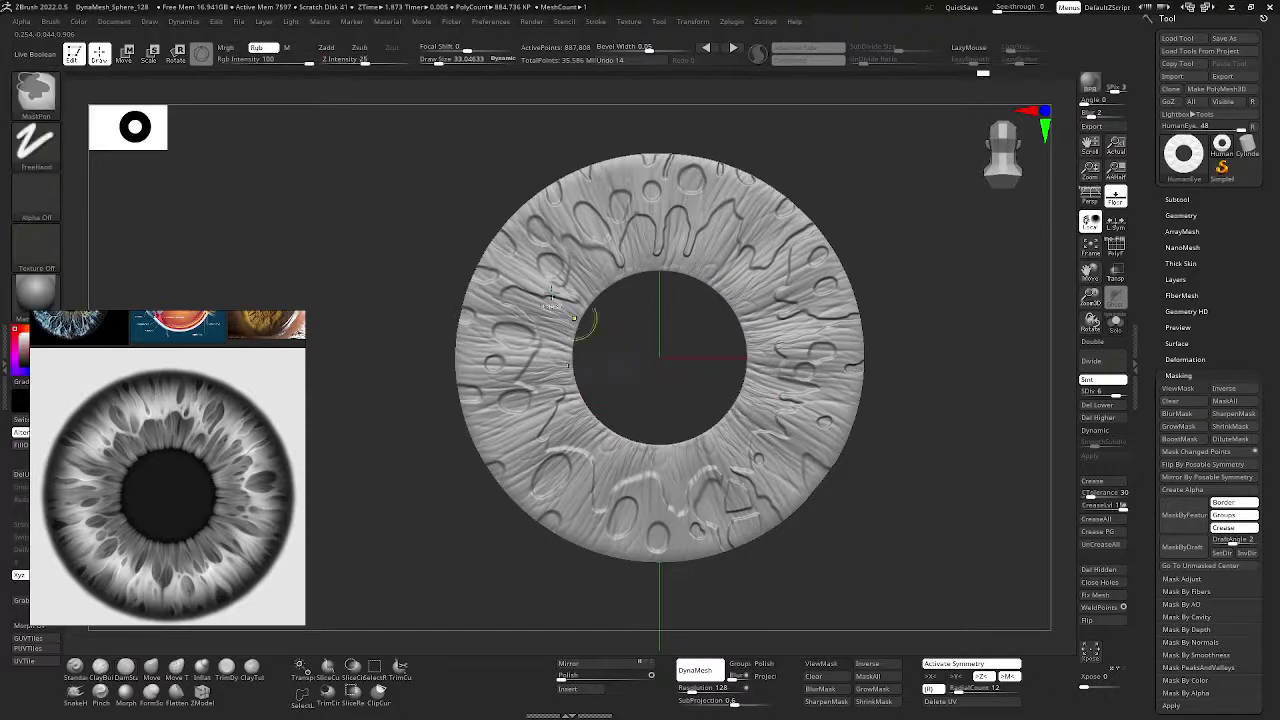
{"action": "left_click_drag", "start_coordinate": [353, 60], "coordinate": [340, 60]}
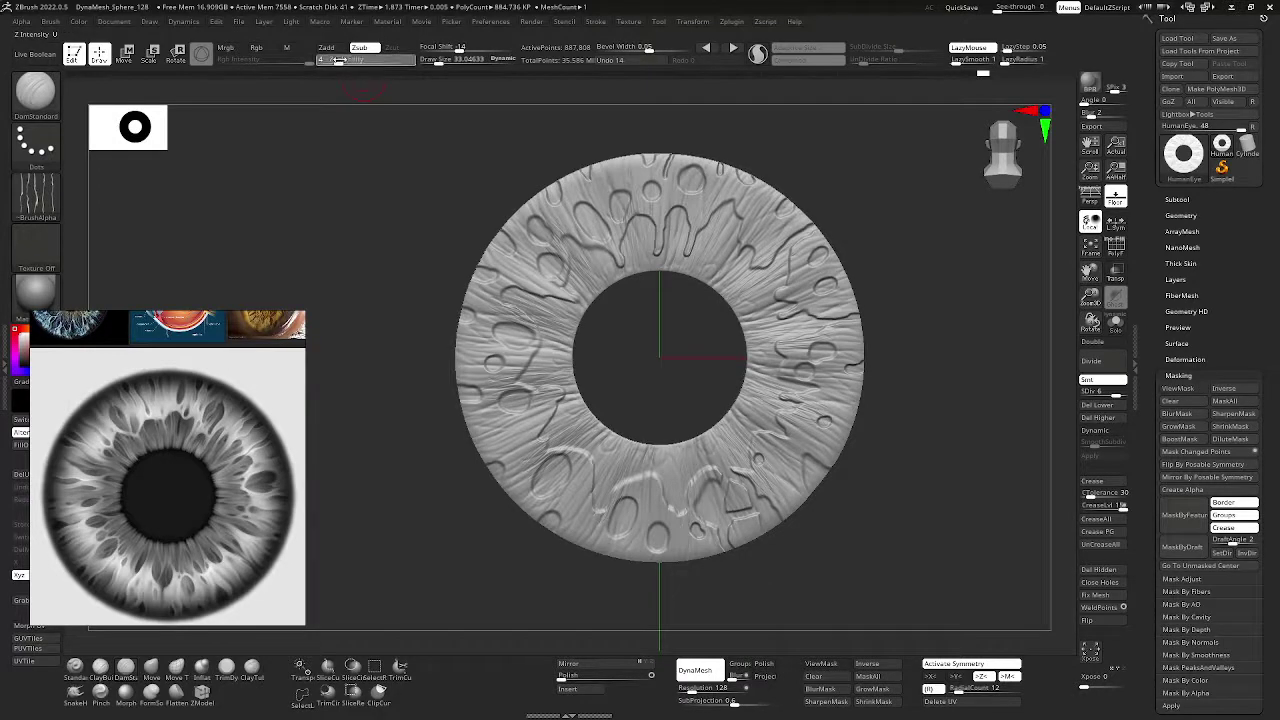
- Texture the iris ring from the pupil edge outward with Alpha 60 strokes, using a Draw Size of about 21 and Z Intensity 10
{"action": "mouse_move", "coordinate": [597, 247]}
{"action": "right_mouse_down", "text": "ctrl"}
{"action": "mouse_move", "coordinate": [623, 338]}
{"action": "mouse_move", "coordinate": [680, 345]}
{"action": "mouse_move", "coordinate": [618, 344]}
{"action": "right_mouse_up", "text": "ctrl"}
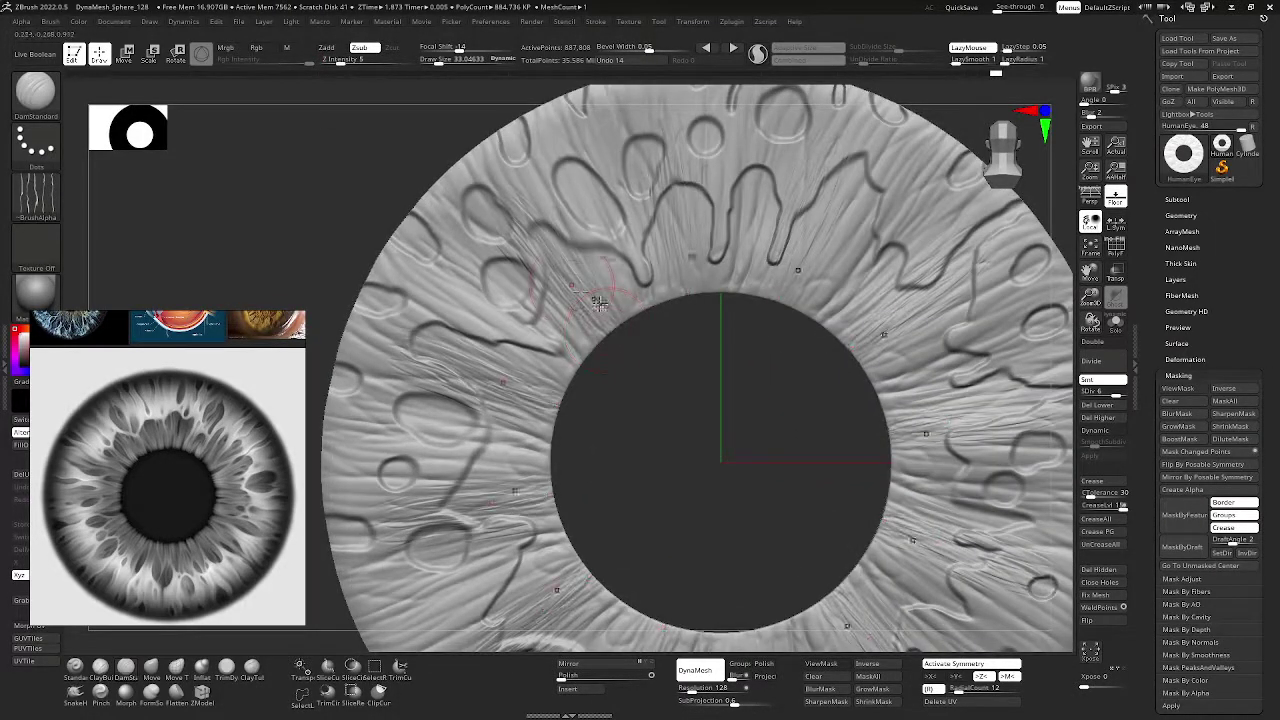
{"action": "key", "text": "bracketright"}
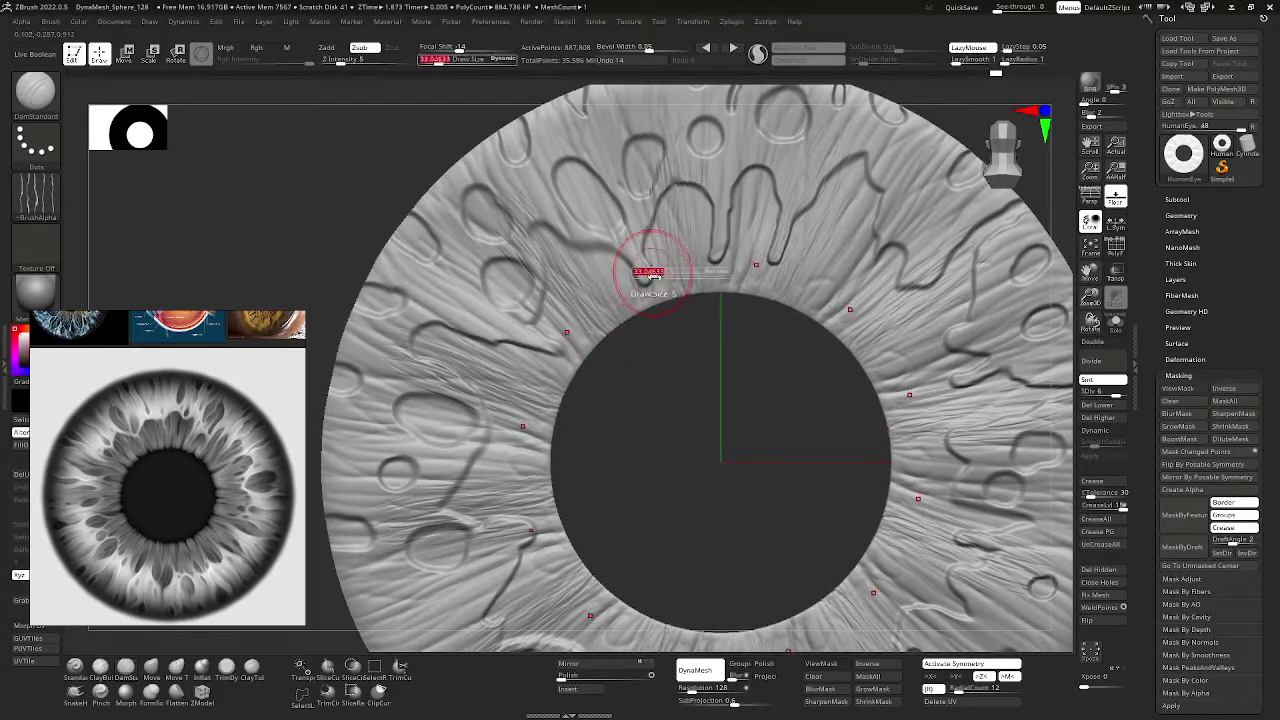
{"action": "key", "text": "bracketleft"}
{"action": "key", "text": "bracketleft"}
{"action": "key", "text": "bracketleft"}
{"action": "key", "text": "bracketleft"}
{"action": "key", "text": "bracketleft"}
{"action": "key", "text": "bracketleft"}
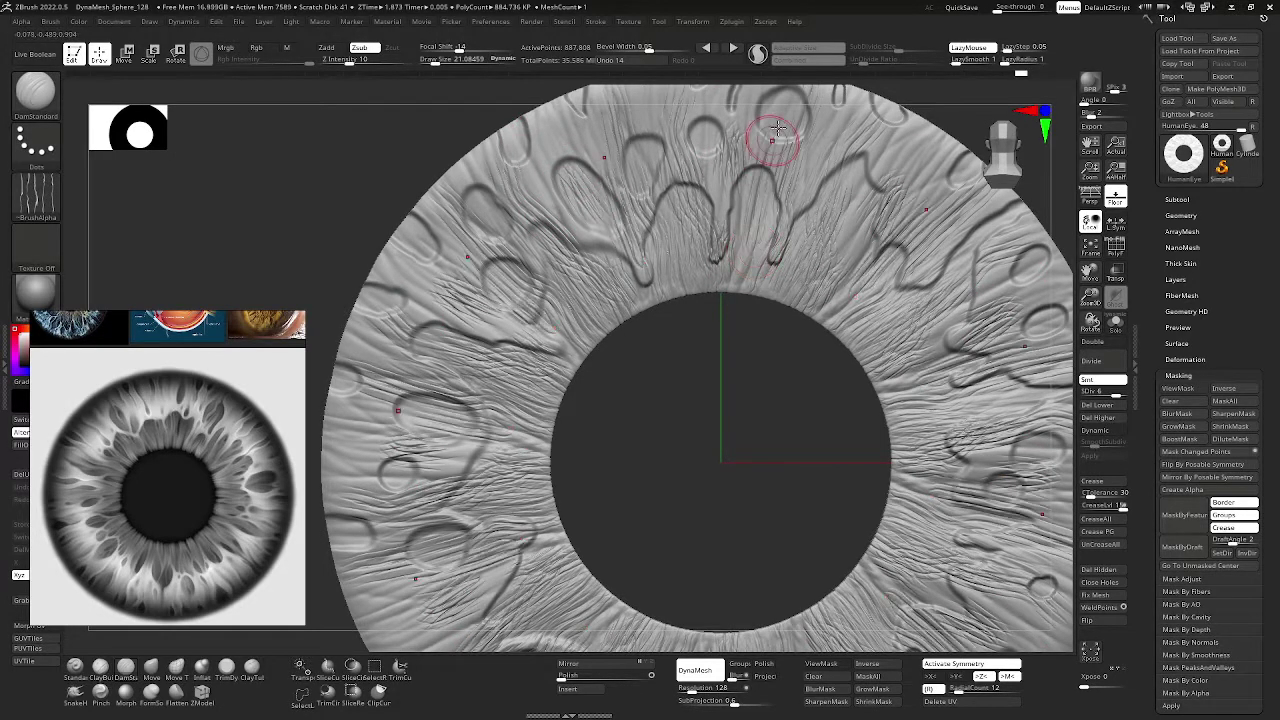
- Undo the Alpha 60 texture strokes across the whole iris ring
{"action": "key", "text": "f"}
{"action": "mouse_move", "coordinate": [851, 117]}
{"action": "left_mouse_down"}
{"action": "mouse_move", "coordinate": [874, 152]}
{"action": "mouse_move", "coordinate": [854, 129]}
{"action": "left_mouse_up"}
{"action": "key", "text": "ctrl"}
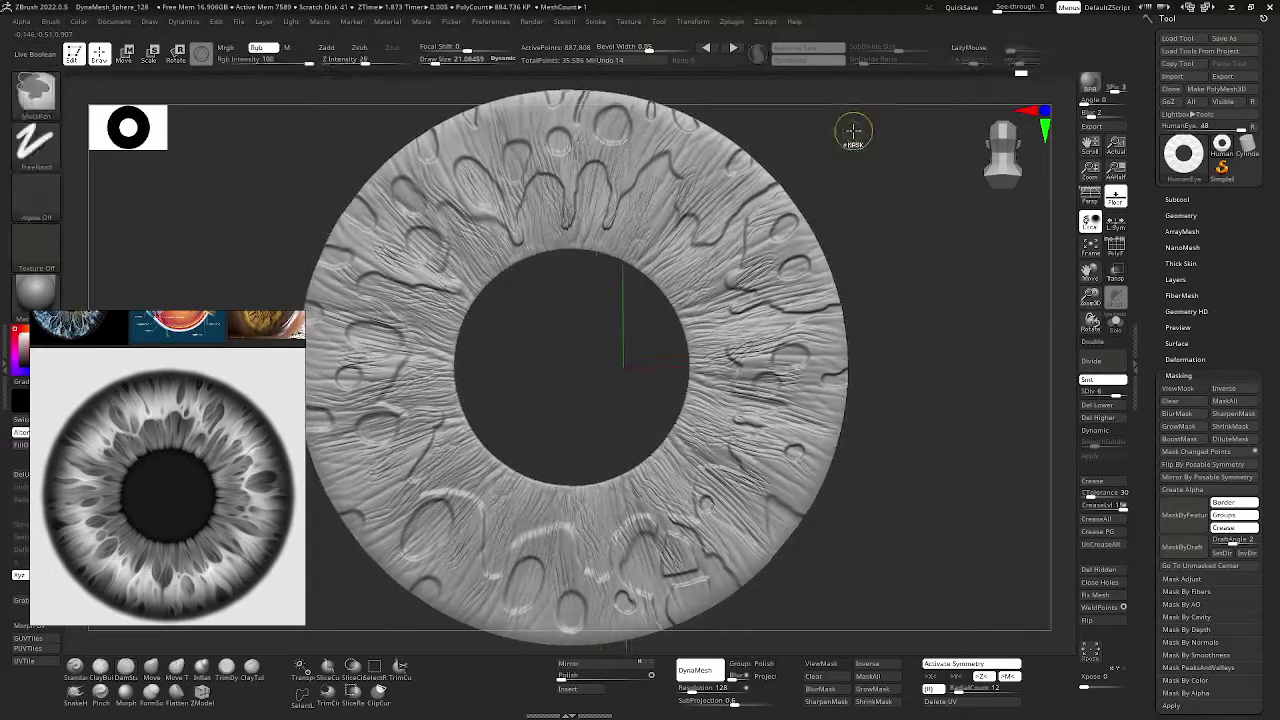
{"action": "key", "text": "ctrl+z"}
{"action": "key", "text": "ctrl+z"}
{"action": "key", "text": "ctrl+z"}
{"action": "key", "text": "ctrl+z"}
{"action": "key", "text": "ctrl+z"}
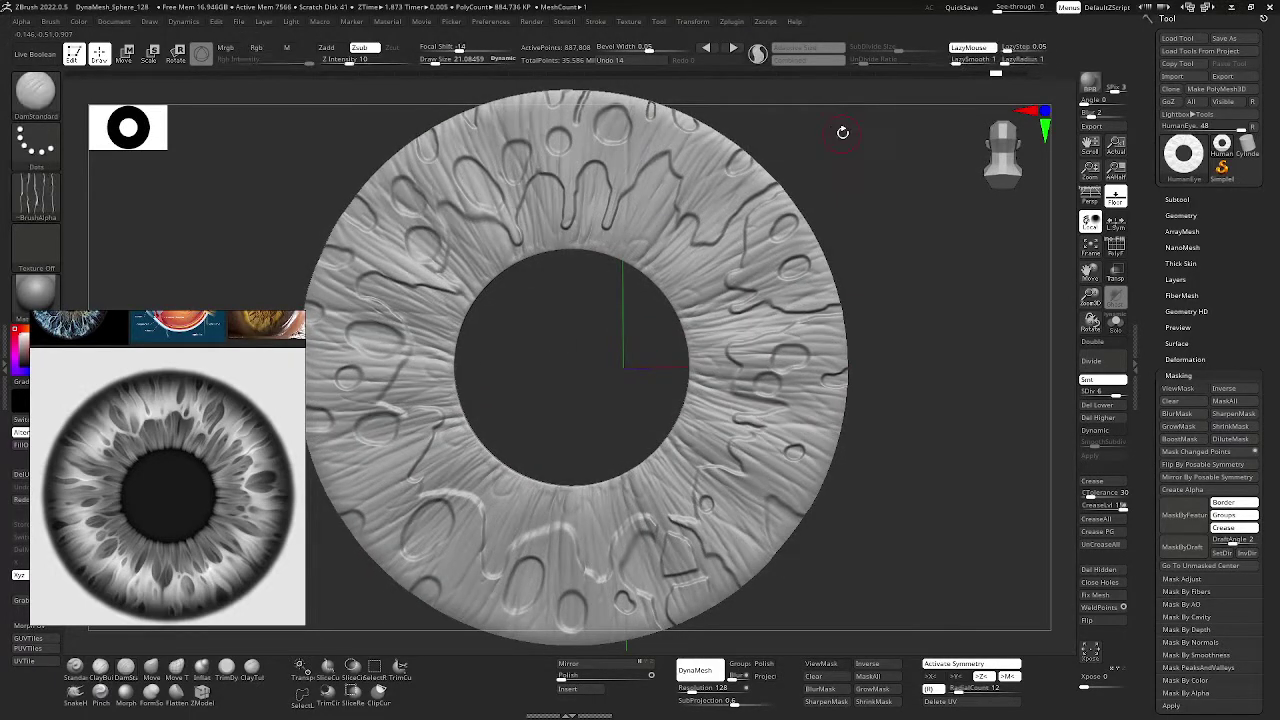
- Turn the brush alpha off and set DamStandard to a Draw Size of about 3.7 and Z Intensity 15
{"action": "left_click", "coordinate": [36, 196]}
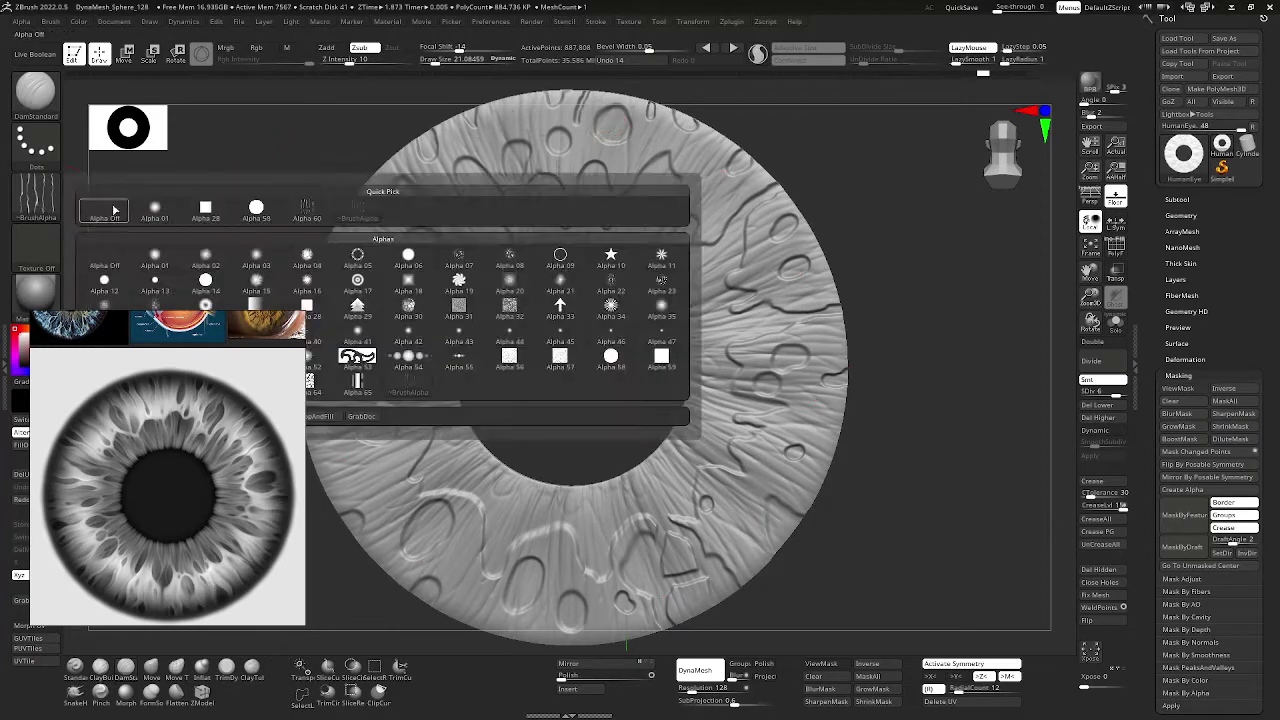
{"action": "left_click", "coordinate": [113, 211]}
{"action": "key", "text": "space"}
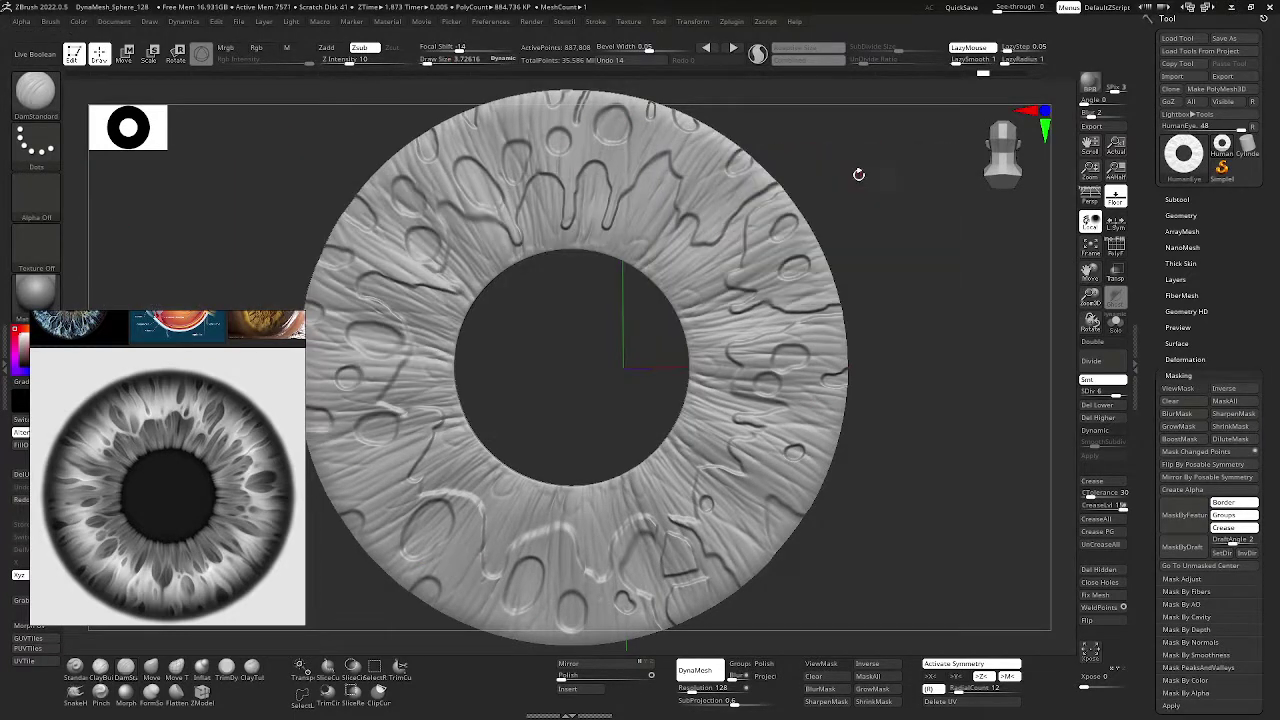
{"action": "left_click_drag", "start_coordinate": [857, 171], "coordinate": [852, 178]}
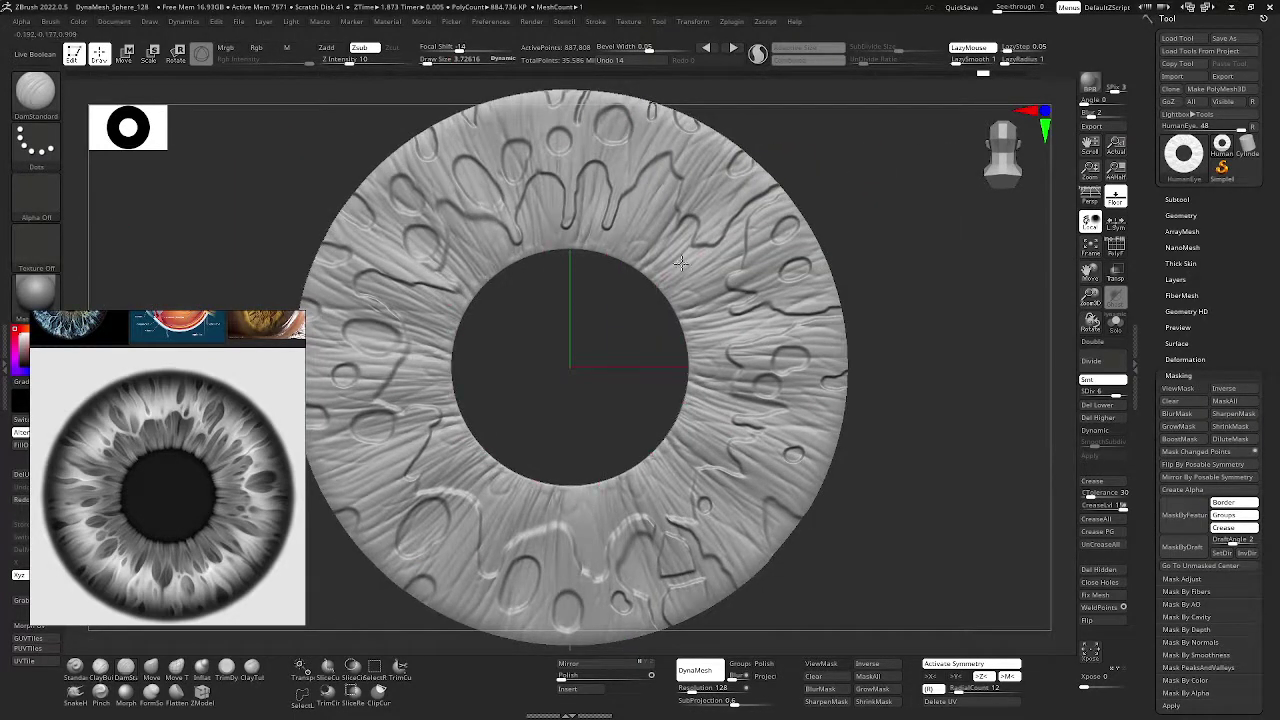
{"action": "key", "text": "s"}
{"action": "mouse_move", "coordinate": [657, 297]}
{"action": "left_mouse_down"}
{"action": "mouse_move", "coordinate": [640, 310]}
{"action": "mouse_move", "coordinate": [665, 295]}
{"action": "left_mouse_up"}
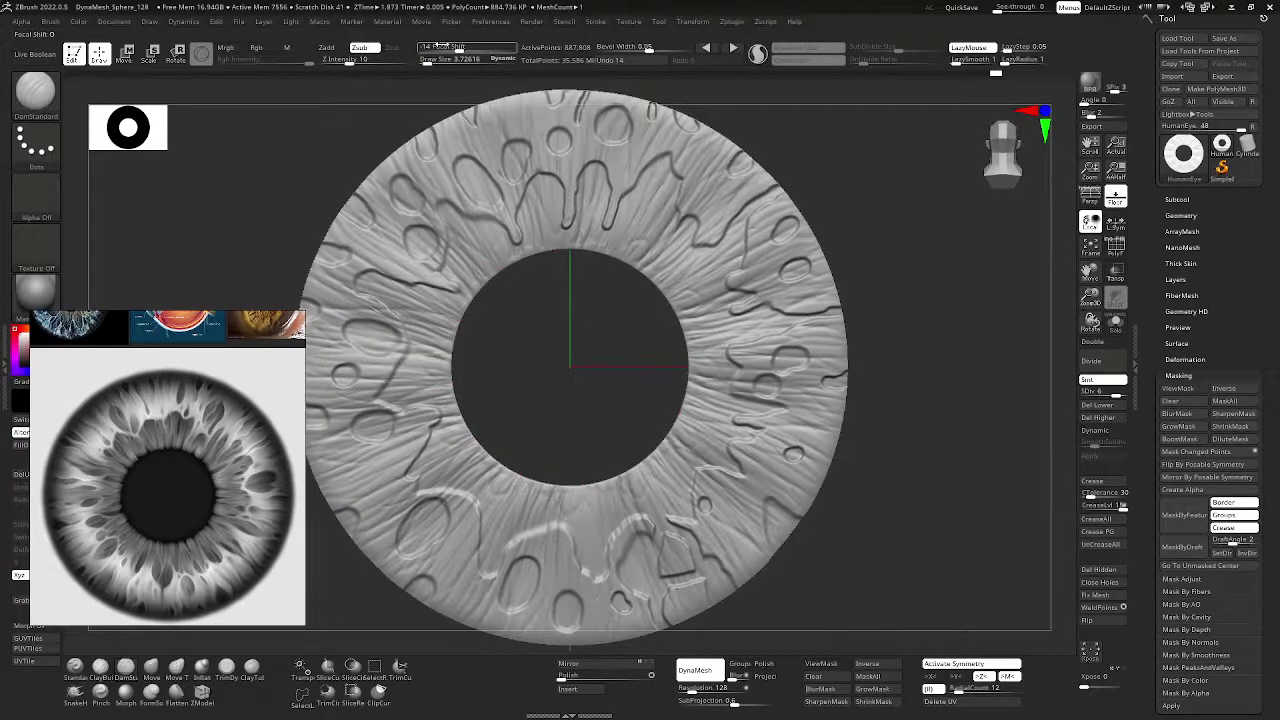
{"action": "left_click", "coordinate": [366, 59]}
{"action": "left_click_drag", "start_coordinate": [366, 59], "coordinate": [355, 60]}
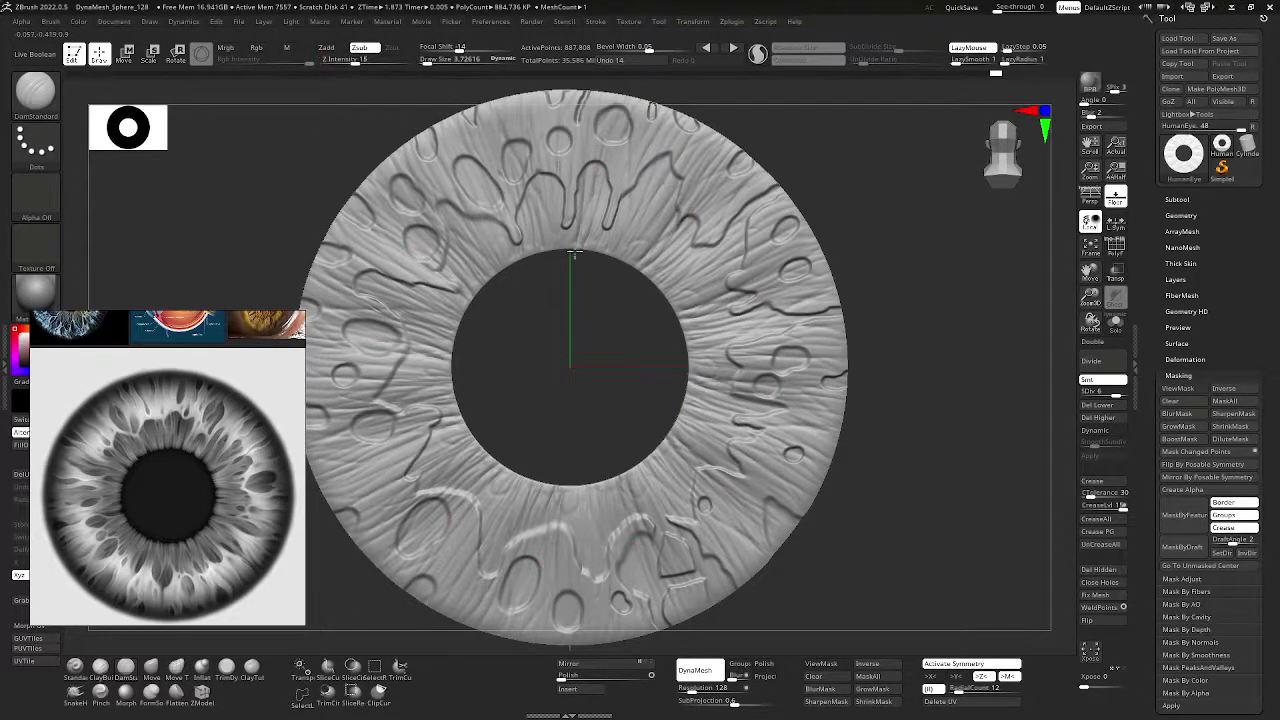
- Carve fine radial fiber grooves across the whole iris ring, from the pupil edge to the outer rim, with DamStandard and radial symmetry
{"action": "left_click_drag", "start_coordinate": [591, 329], "coordinate": [624, 262]}
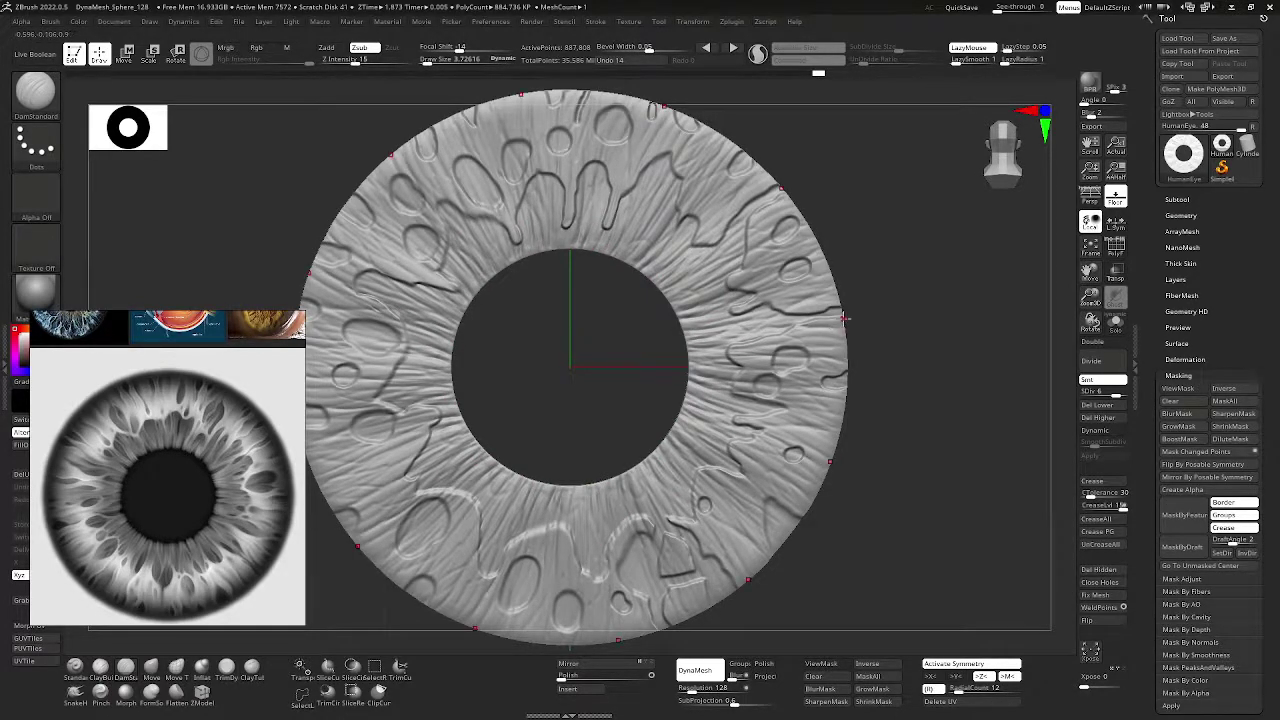
{"action": "left_click_drag", "start_coordinate": [845, 318], "coordinate": [874, 283]}
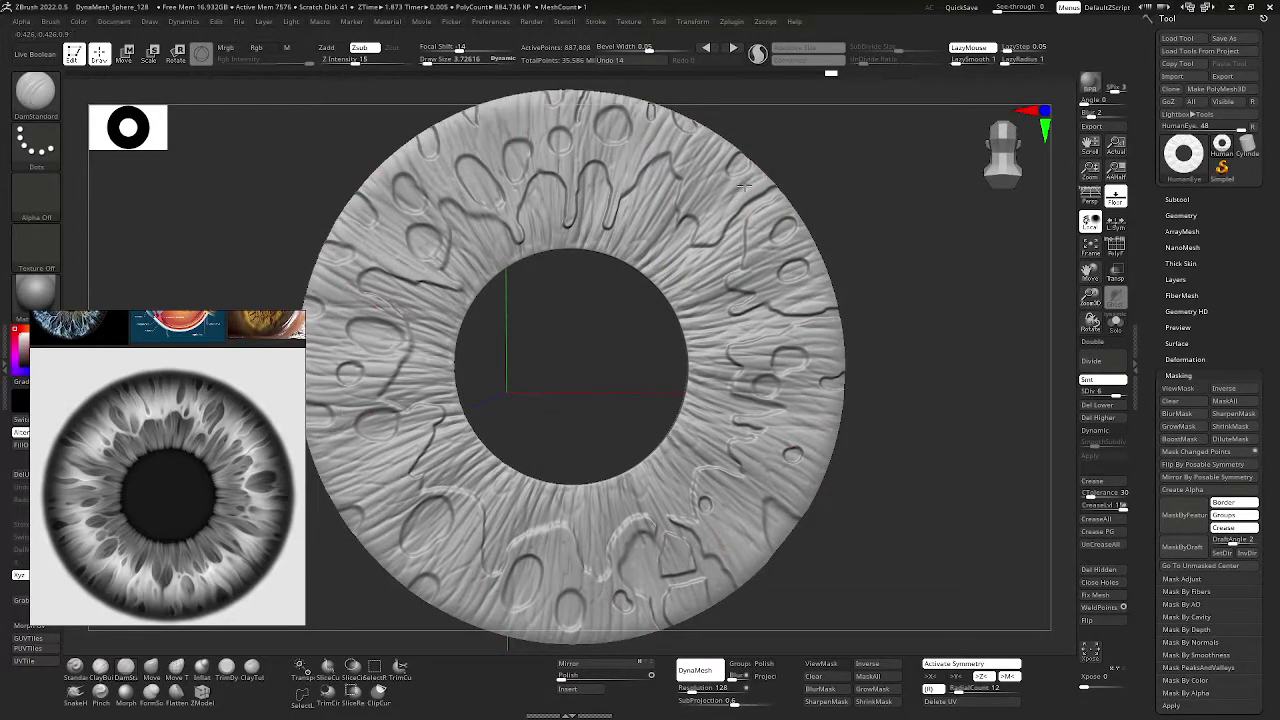
{"action": "left_click_drag", "start_coordinate": [794, 170], "coordinate": [614, 206]}
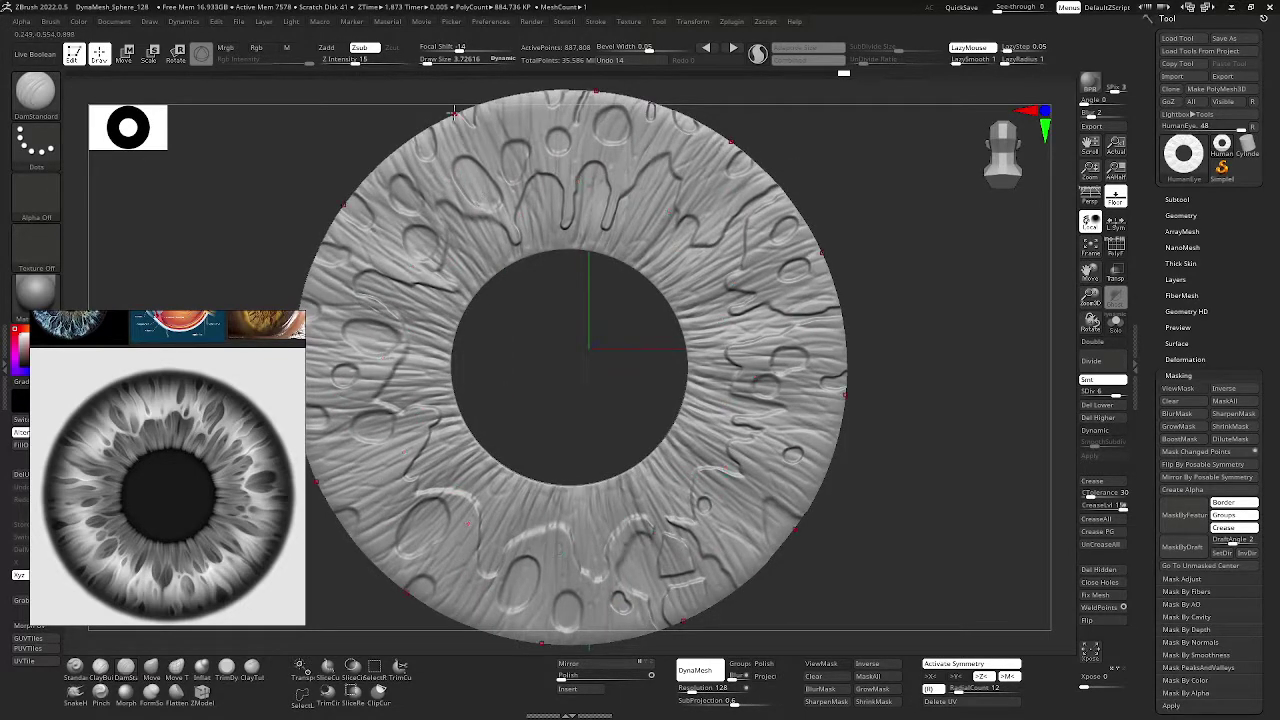
{"action": "left_click_drag", "start_coordinate": [484, 167], "coordinate": [492, 173]}
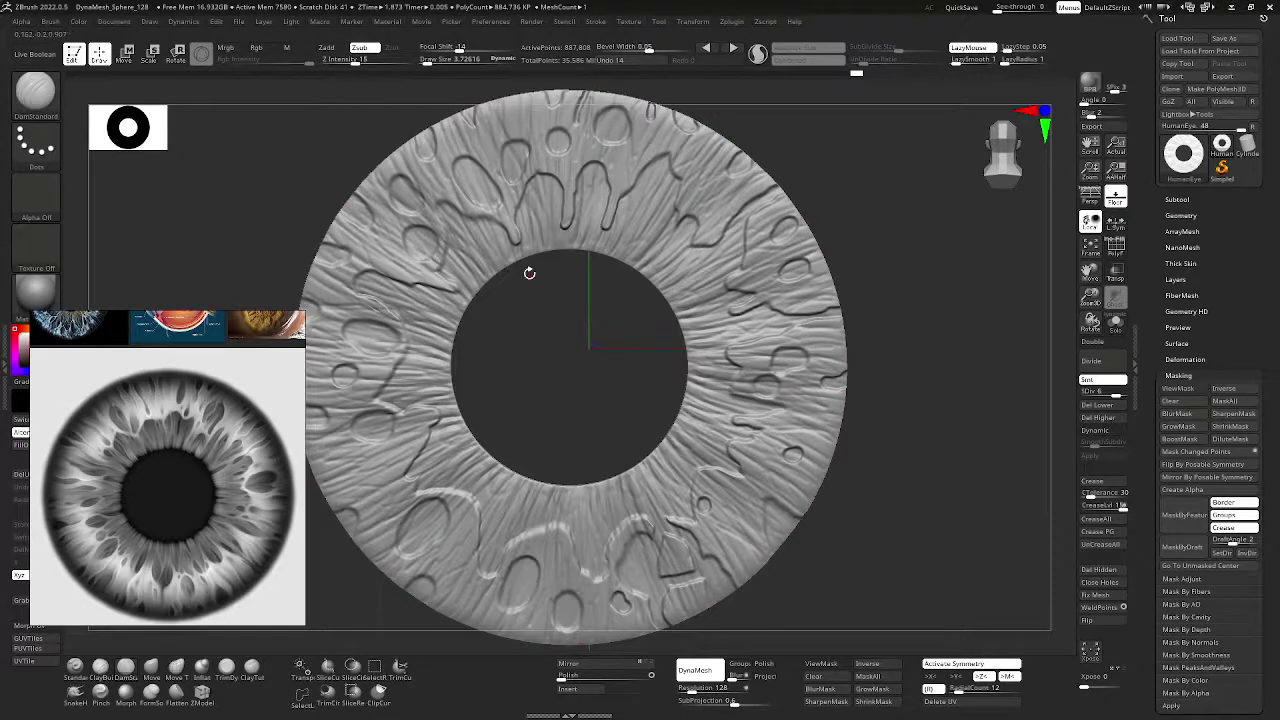
{"action": "left_click_drag", "start_coordinate": [517, 272], "coordinate": [514, 273]}
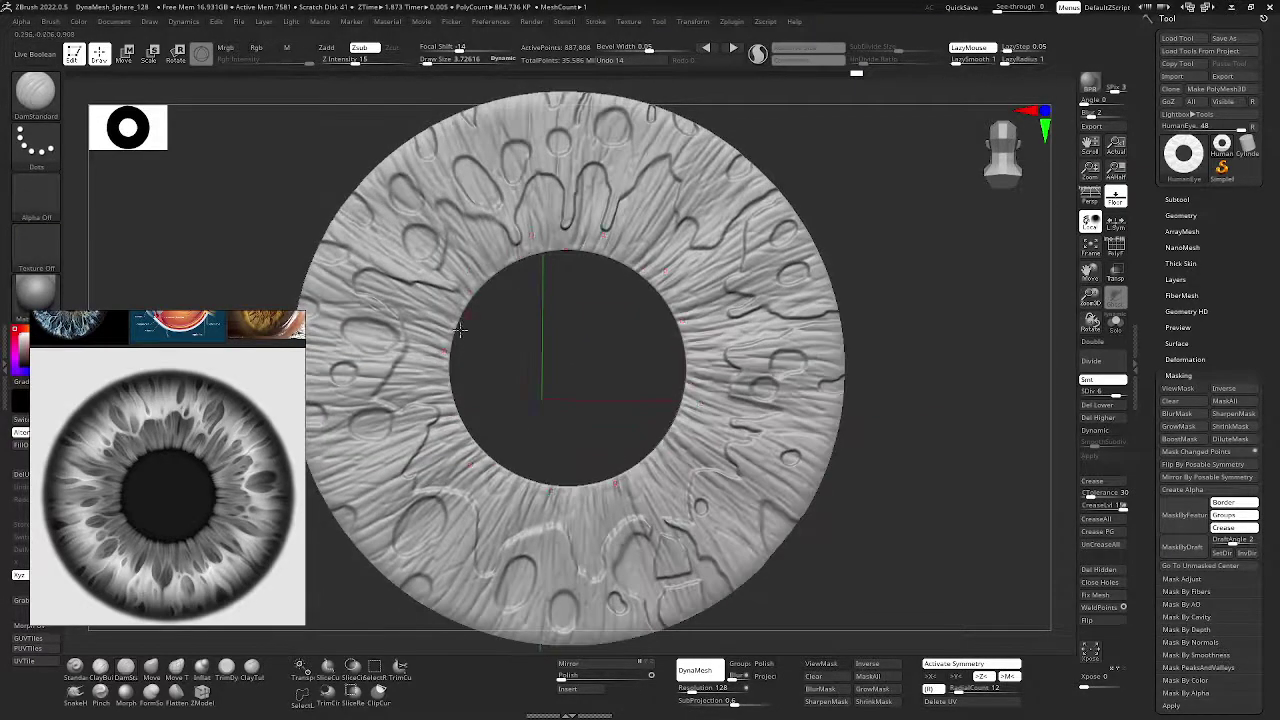
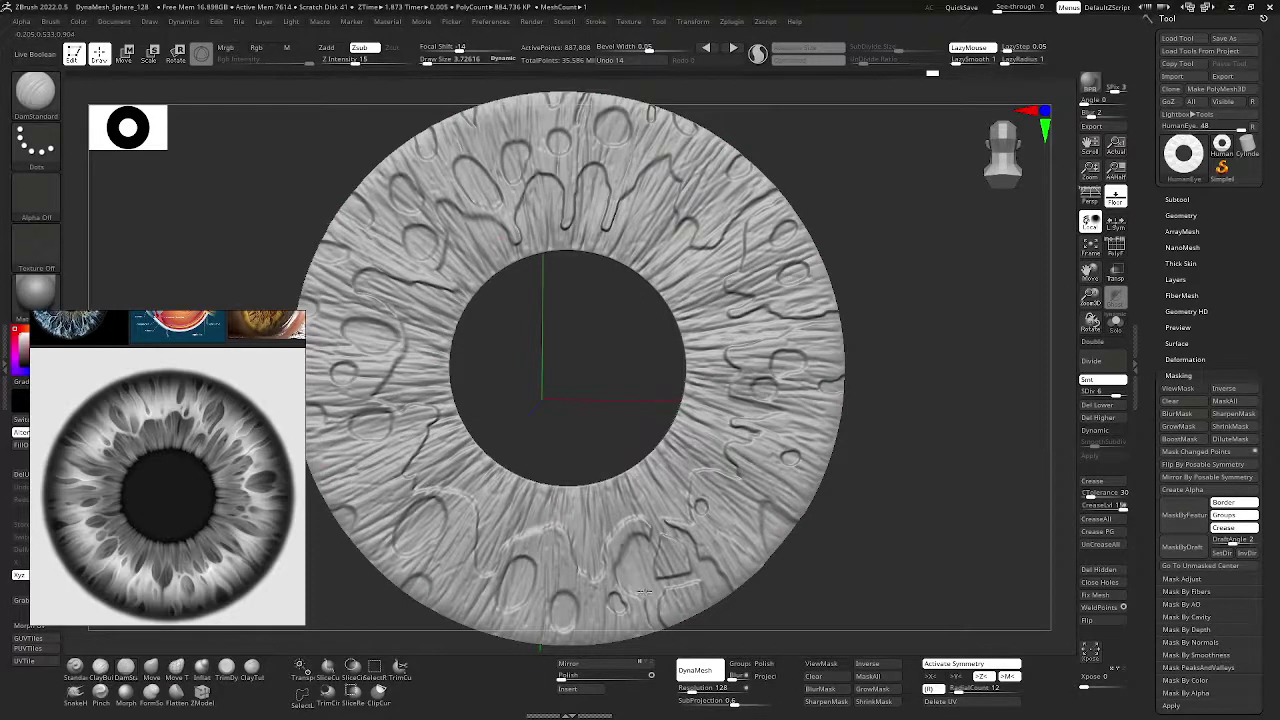
{"action": "left_click_drag", "start_coordinate": [670, 496], "coordinate": [701, 470]}
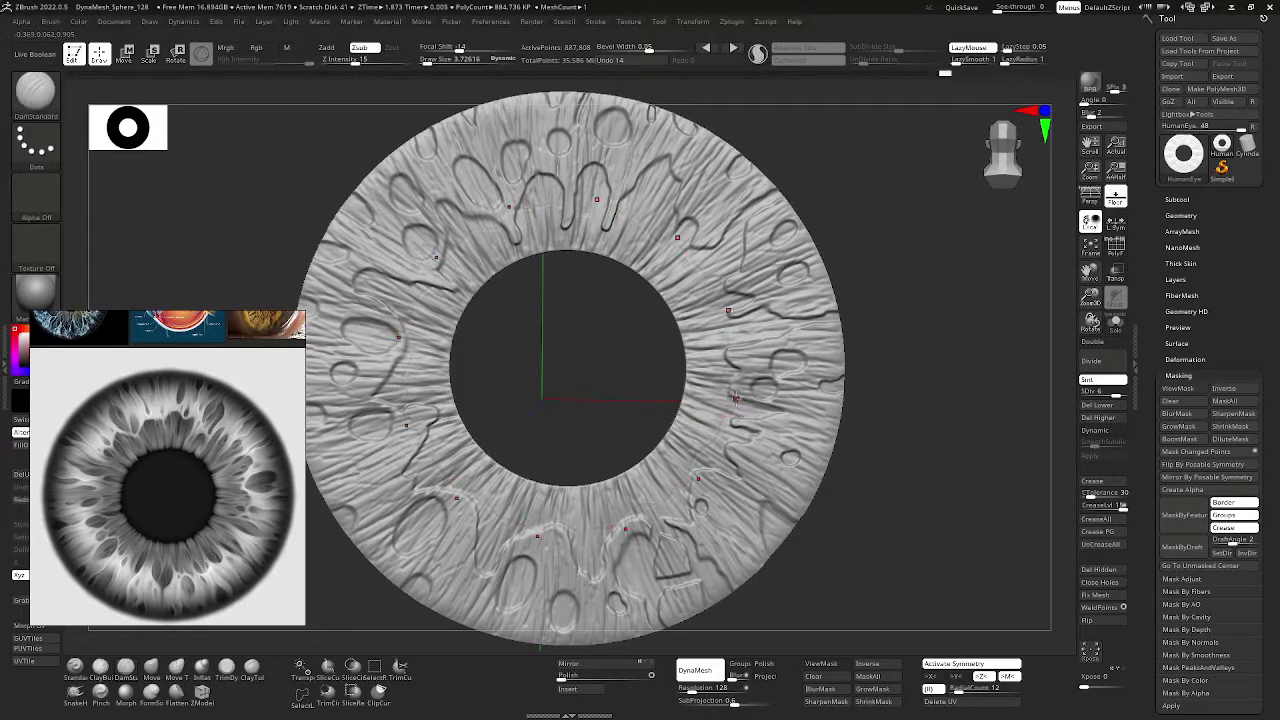
{"action": "left_click_drag", "start_coordinate": [938, 351], "coordinate": [978, 331]}
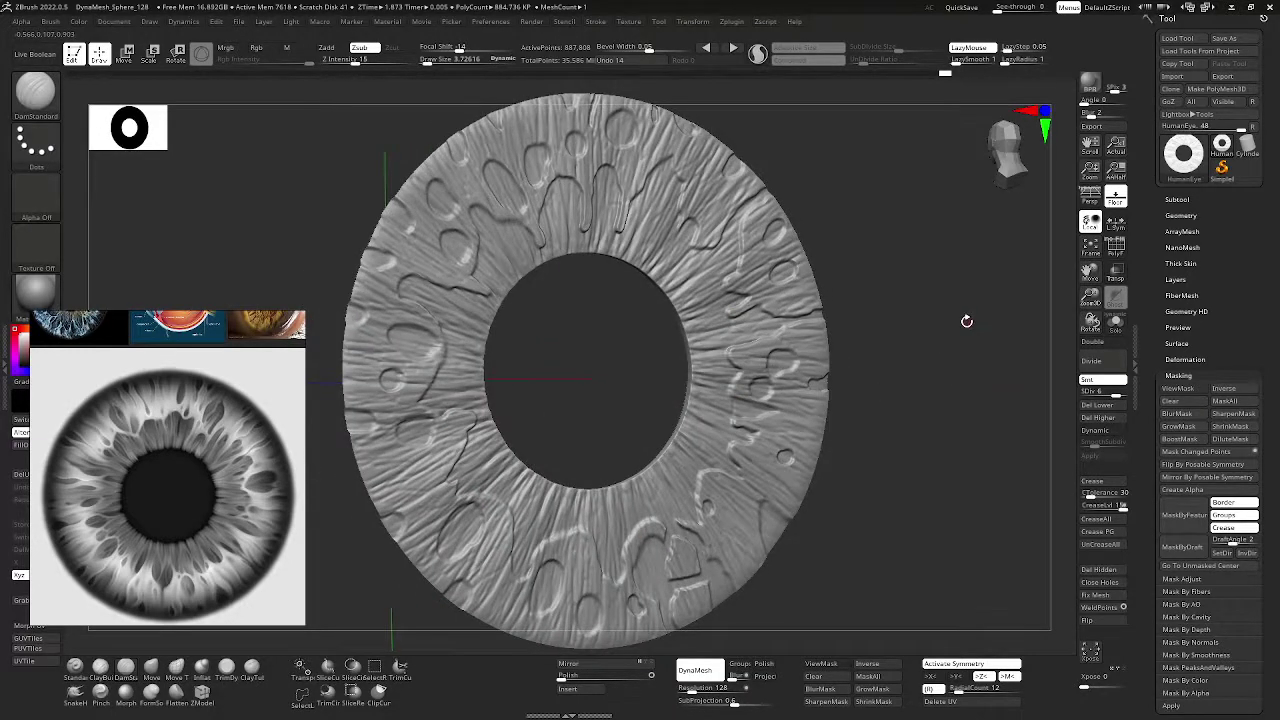
{"action": "left_click_drag", "start_coordinate": [937, 274], "coordinate": [929, 274], "text": "shift"}
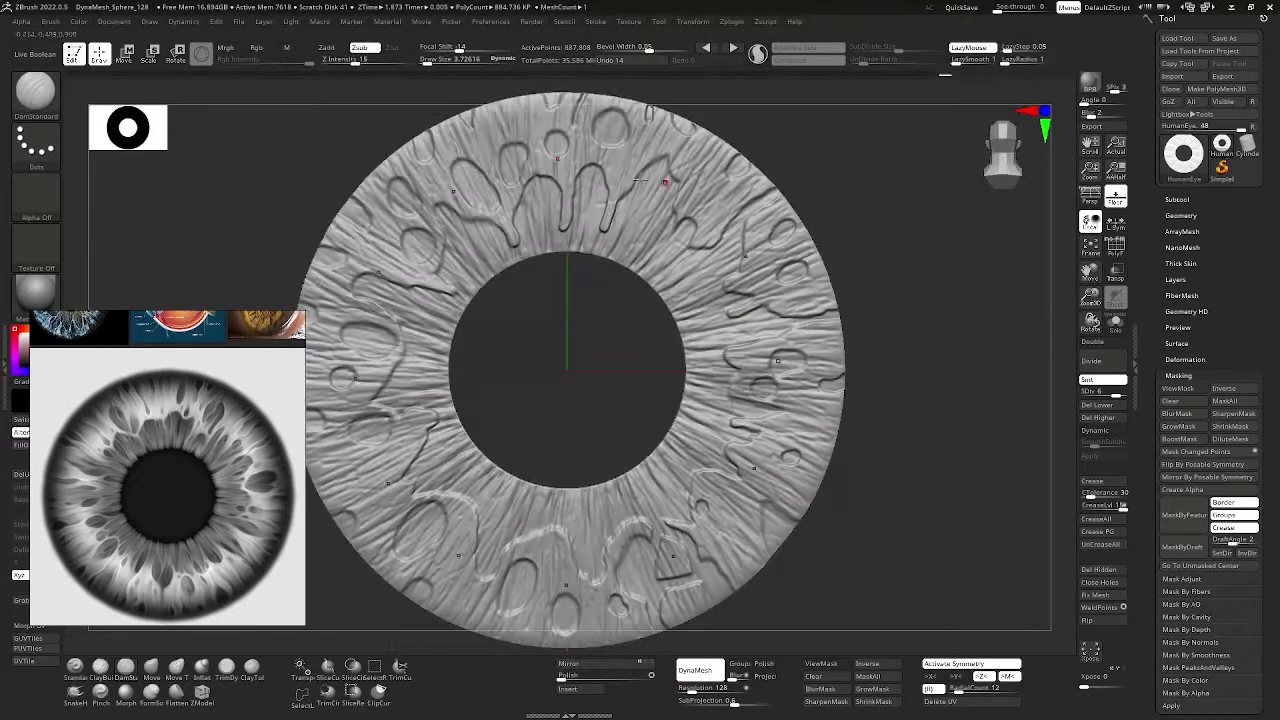
- Switch to the Standard brush in Zsub mode, deactivate symmetry and set the Draw Size to about 13.5
{"action": "key", "text": "space"}
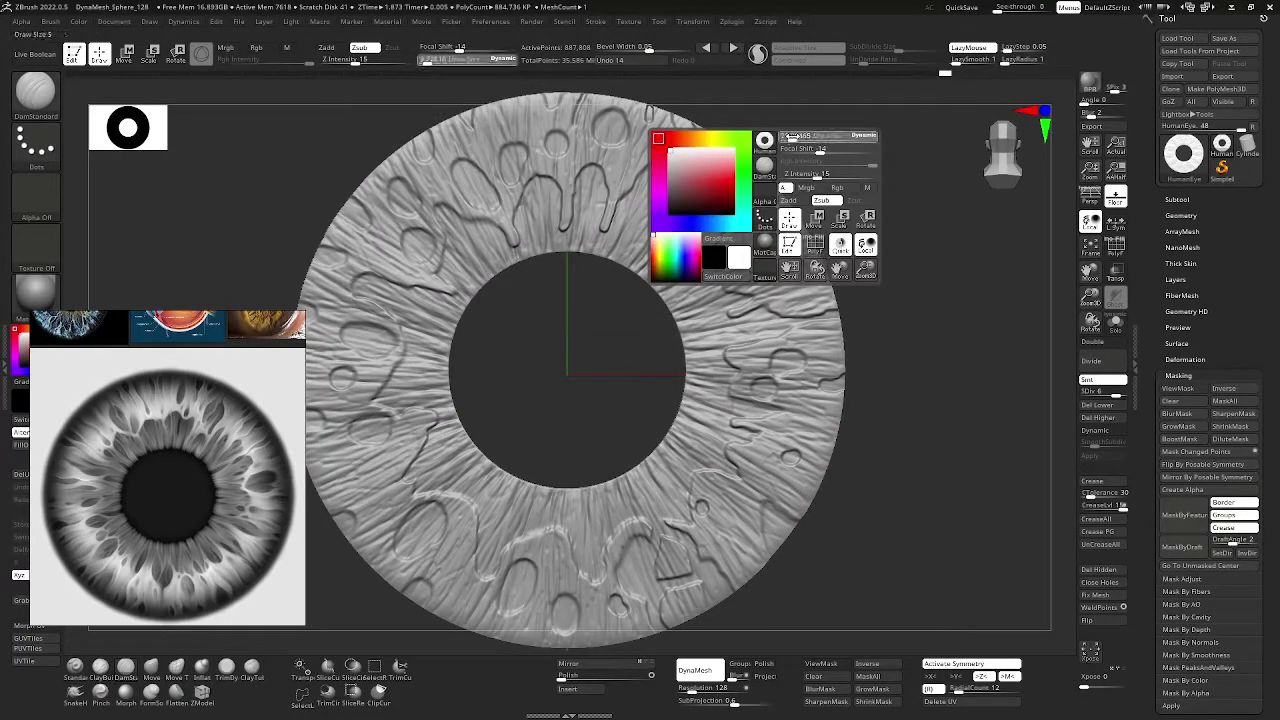
{"action": "left_click", "coordinate": [74, 667]}
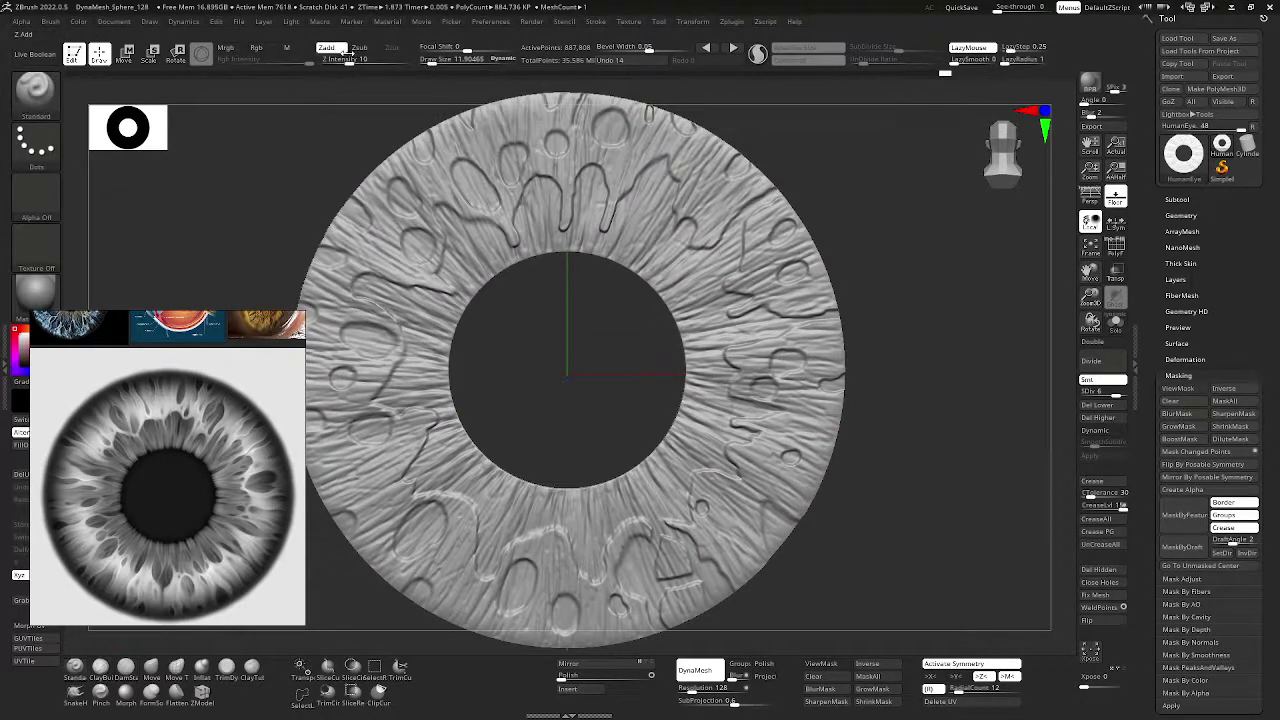
{"action": "left_click", "coordinate": [359, 47]}
{"action": "left_click", "coordinate": [988, 665]}
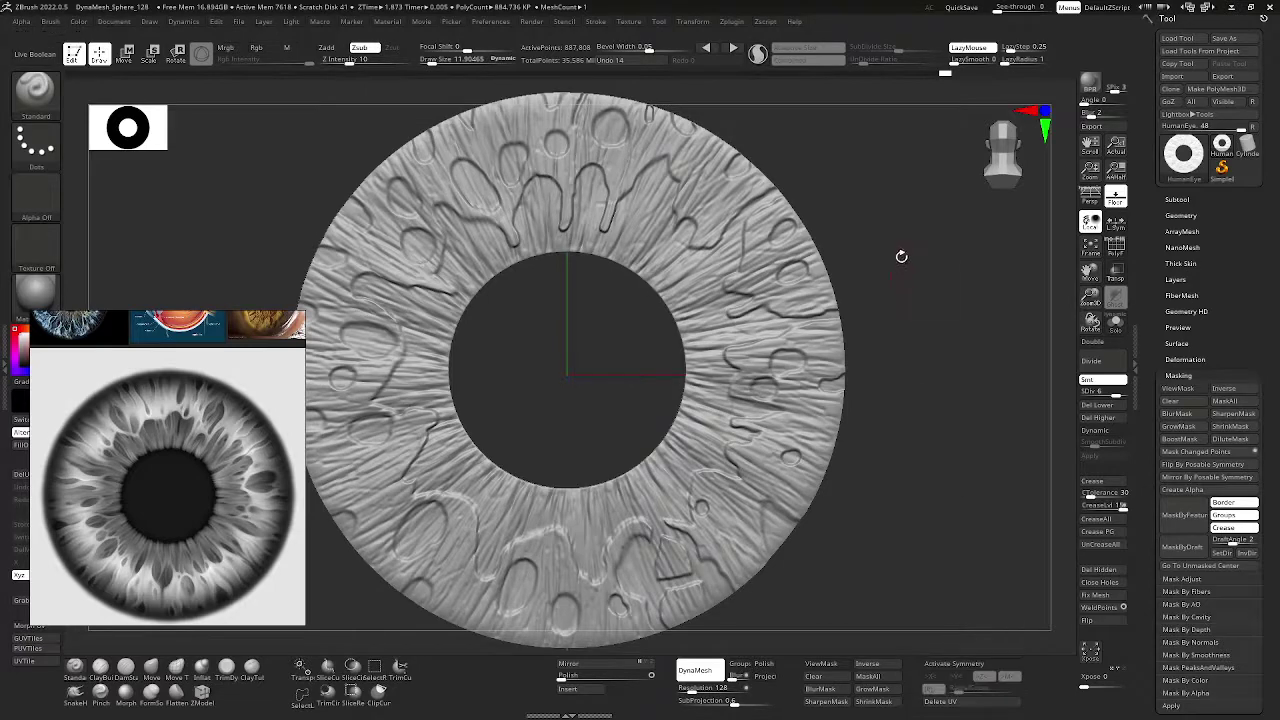
{"action": "key", "text": "space"}
{"action": "key", "text": "space"}
{"action": "left_click_drag", "start_coordinate": [810, 157], "coordinate": [785, 158]}
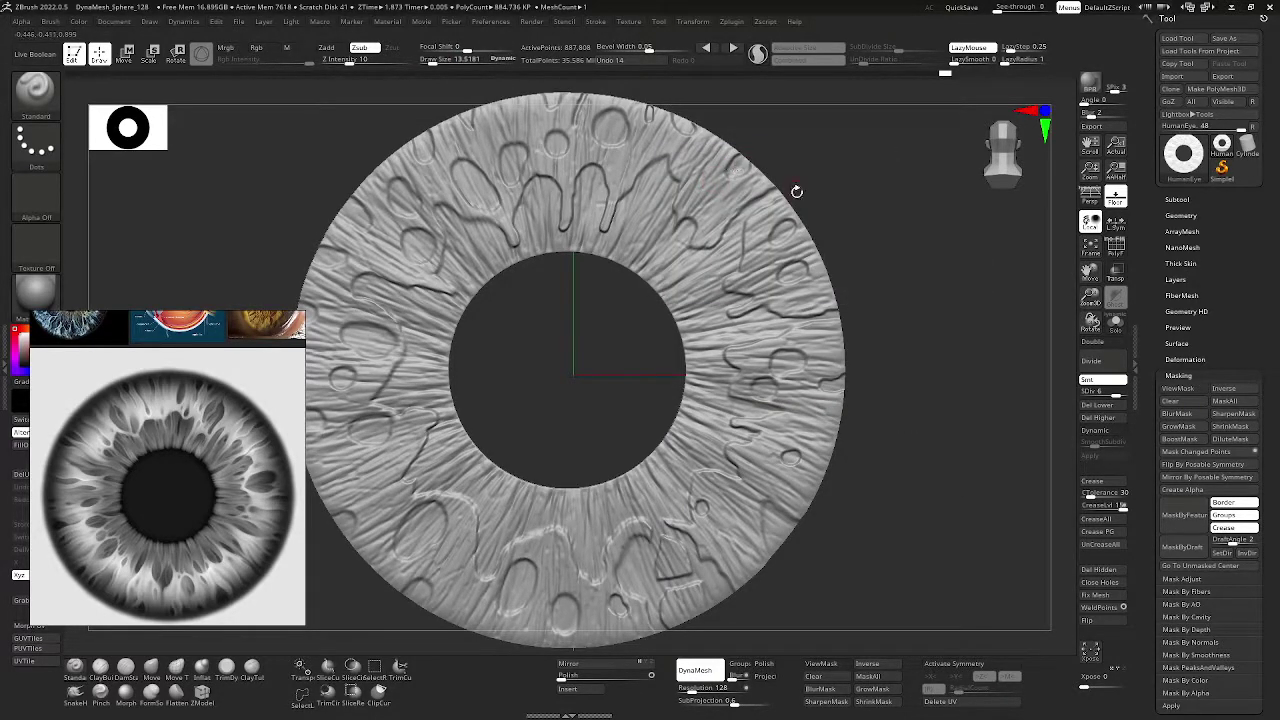
- Hollow out the oval crypts around the iris ring with subtractive Standard brush strokes
{"action": "left_click", "coordinate": [609, 122]}
{"action": "mouse_move", "coordinate": [556, 145]}
{"action": "left_mouse_down"}
{"action": "mouse_move", "coordinate": [565, 138]}
{"action": "mouse_move", "coordinate": [555, 146]}
{"action": "left_mouse_up"}
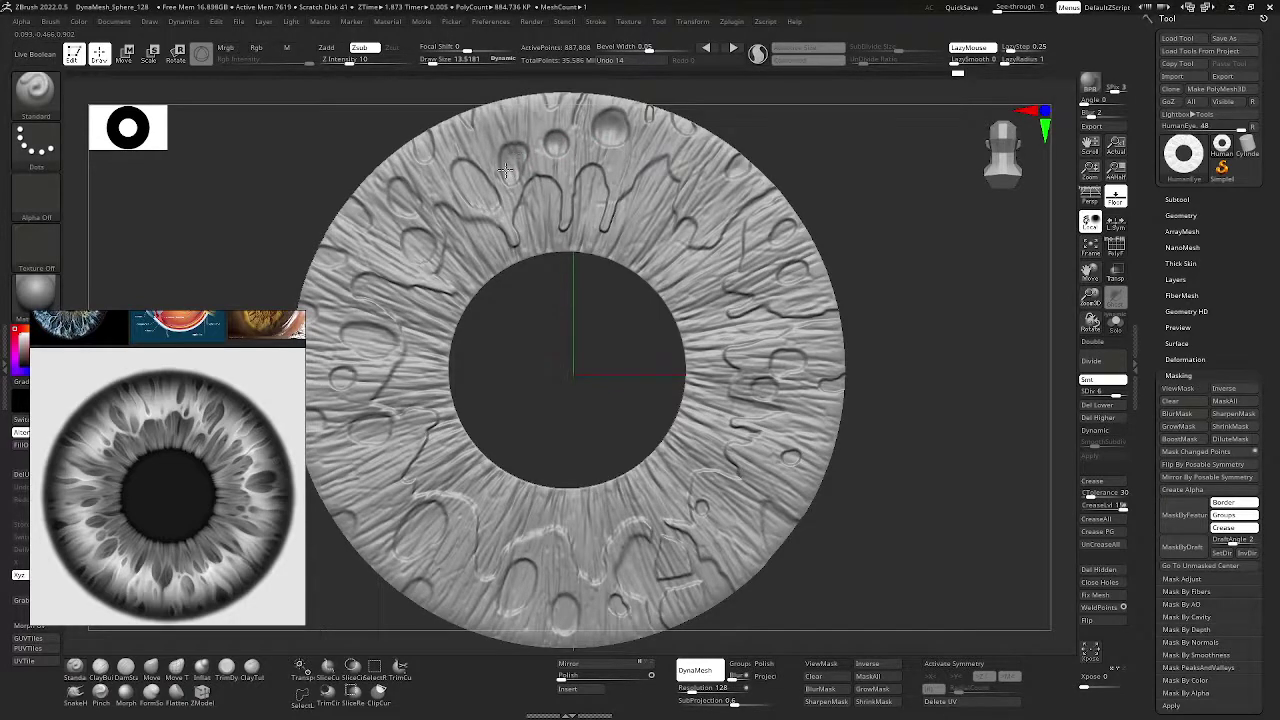
{"action": "left_click", "coordinate": [510, 157]}
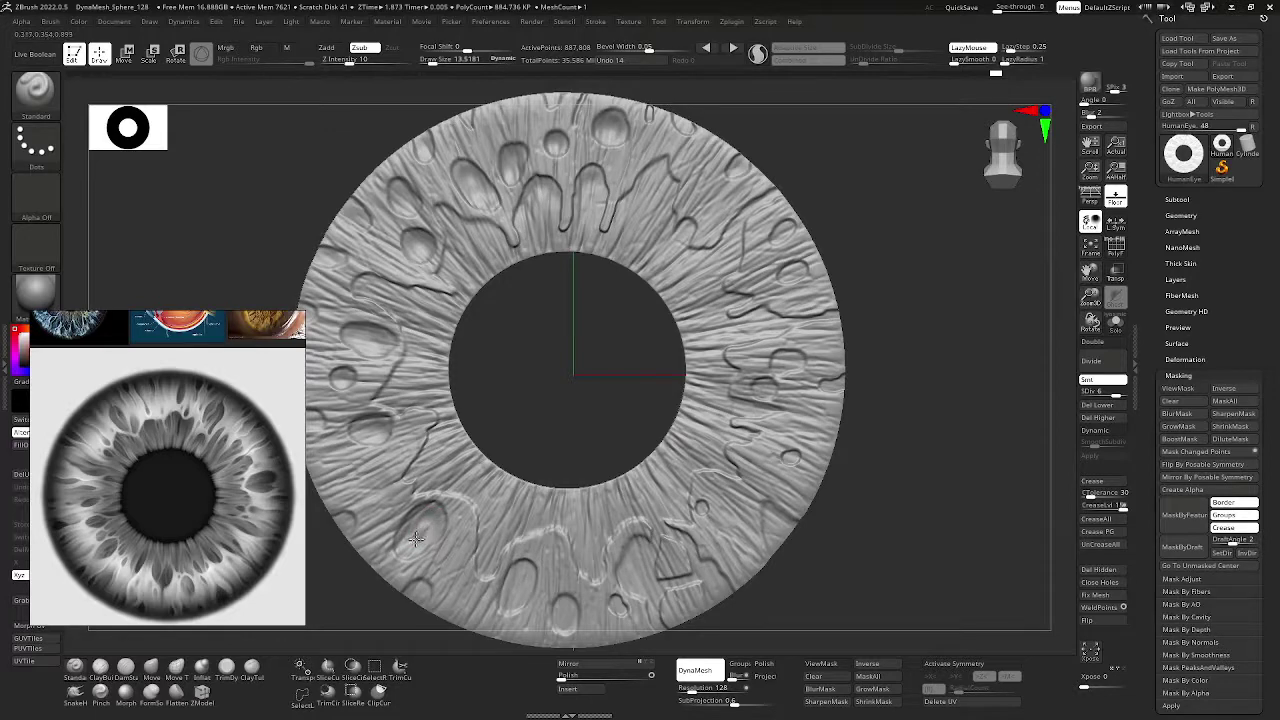
{"action": "mouse_move", "coordinate": [516, 562]}
{"action": "left_mouse_down"}
{"action": "mouse_move", "coordinate": [520, 599]}
{"action": "mouse_move", "coordinate": [571, 614]}
{"action": "left_mouse_up"}
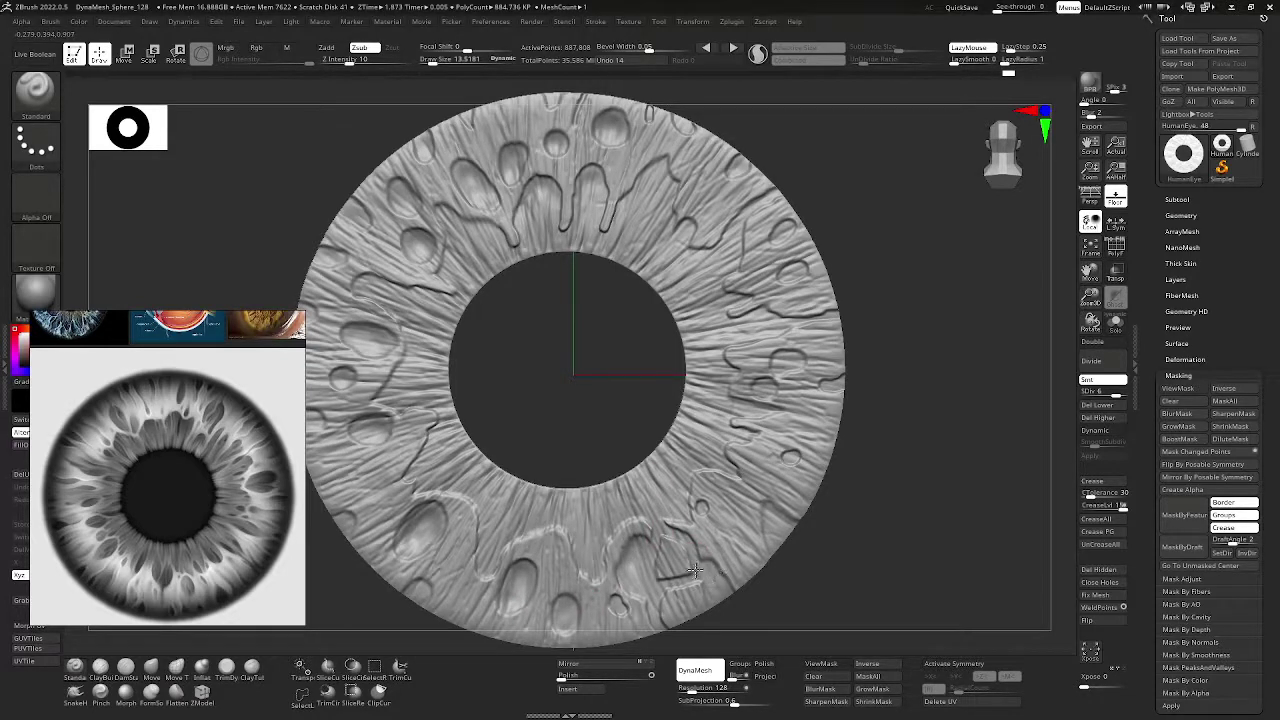
{"action": "left_click_drag", "start_coordinate": [943, 463], "coordinate": [785, 522]}
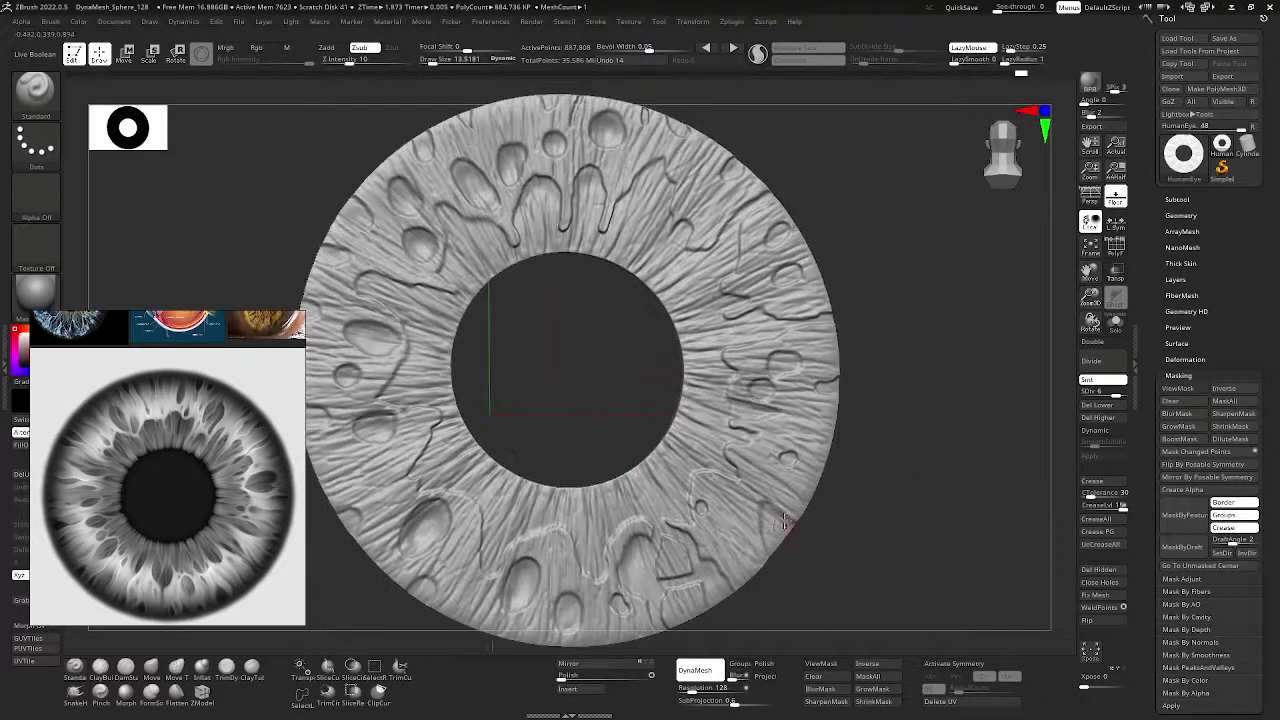
- Deepen the areas inside the wavy, drip-shaped outlines around the iris with the subtractive Standard brush
{"action": "left_click_drag", "start_coordinate": [867, 490], "coordinate": [815, 462]}
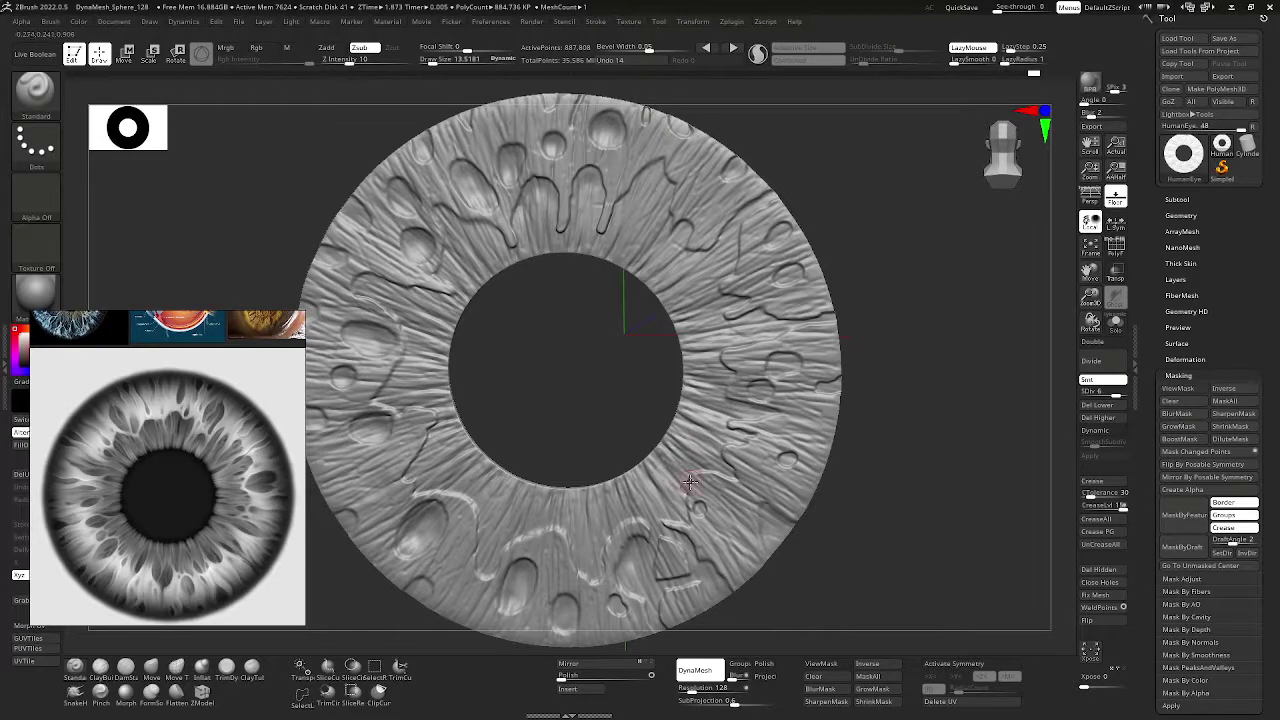
{"action": "left_click_drag", "start_coordinate": [851, 334], "coordinate": [861, 314]}
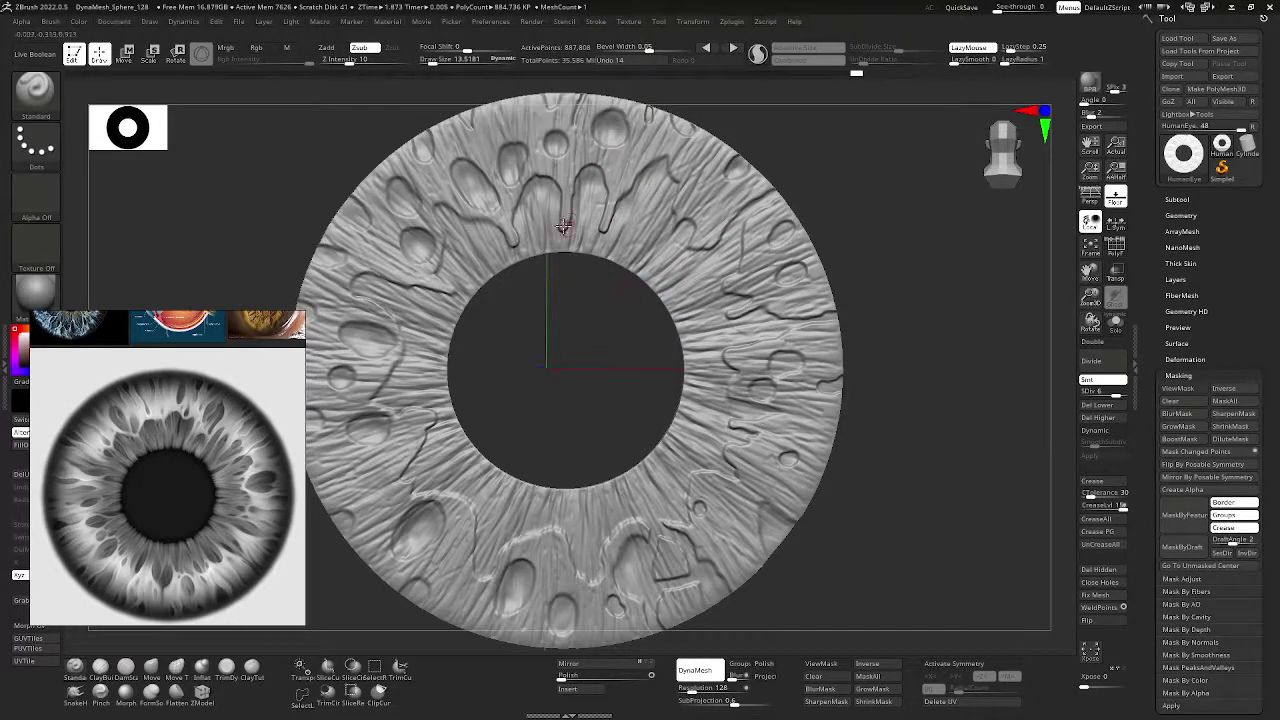
{"action": "mouse_move", "coordinate": [507, 275]}
{"action": "left_mouse_down"}
{"action": "mouse_move", "coordinate": [486, 268]}
{"action": "mouse_move", "coordinate": [498, 274]}
{"action": "left_mouse_up"}
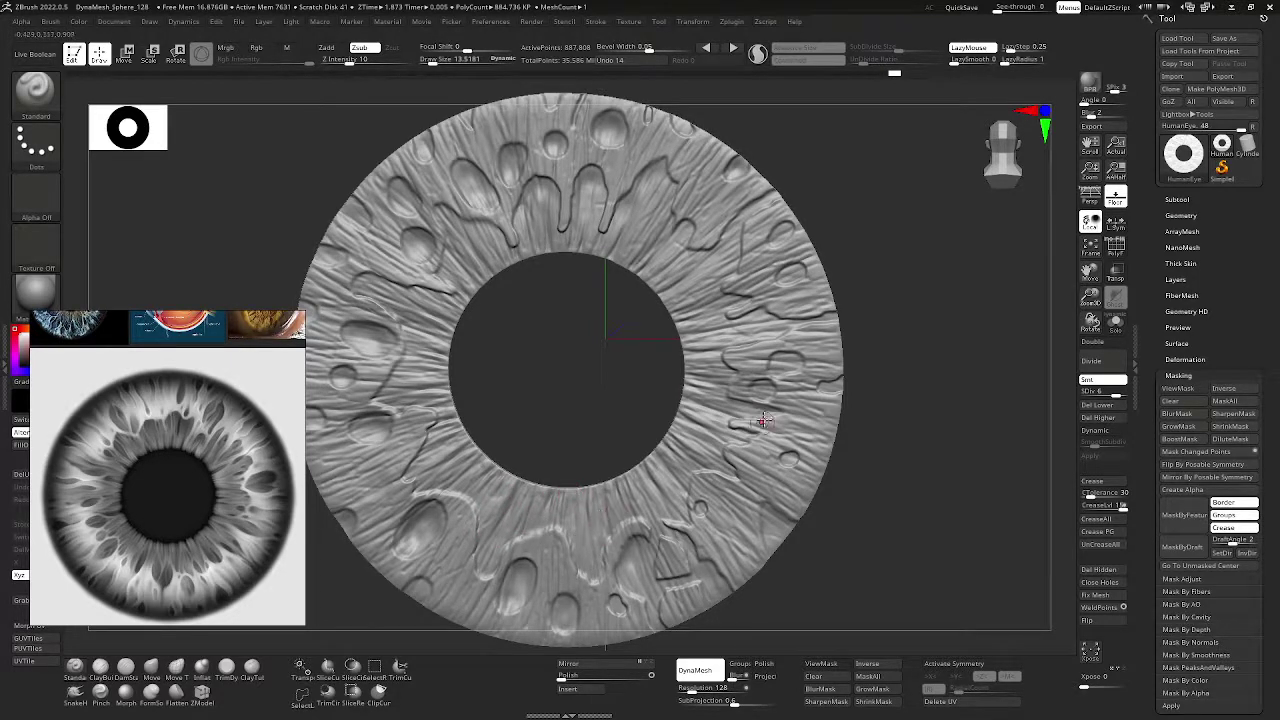
- Select ClayBuildup and set its Draw Size to about 4.6 and Z Intensity to 22
{"action": "key", "text": "f"}
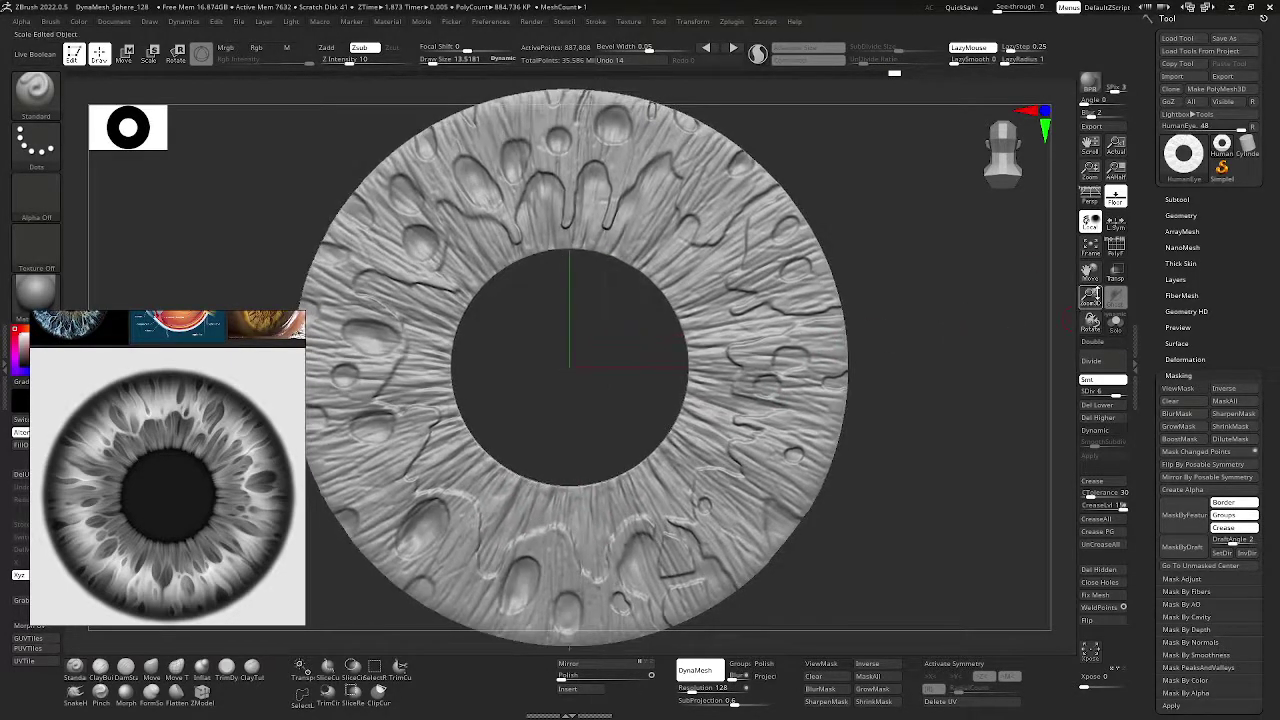
{"action": "left_click_drag", "start_coordinate": [1090, 297], "coordinate": [1090, 283]}
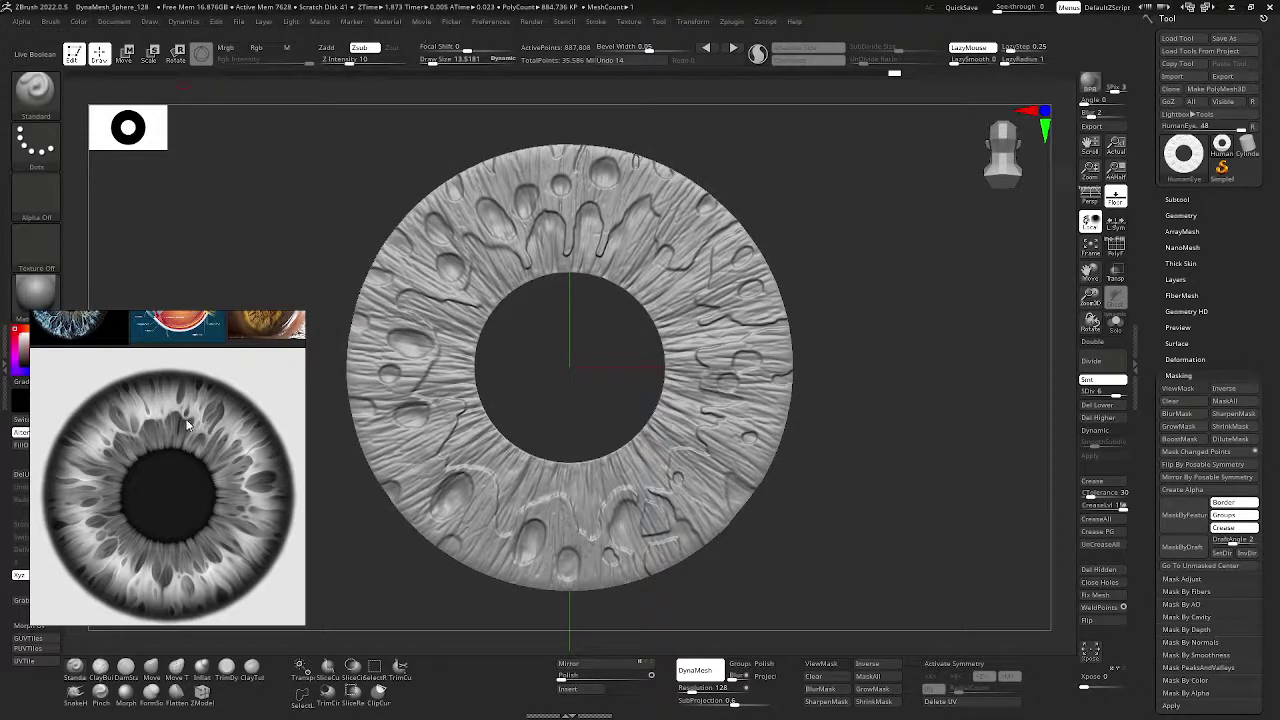
{"action": "left_click", "coordinate": [100, 667]}
{"action": "key", "text": "space"}
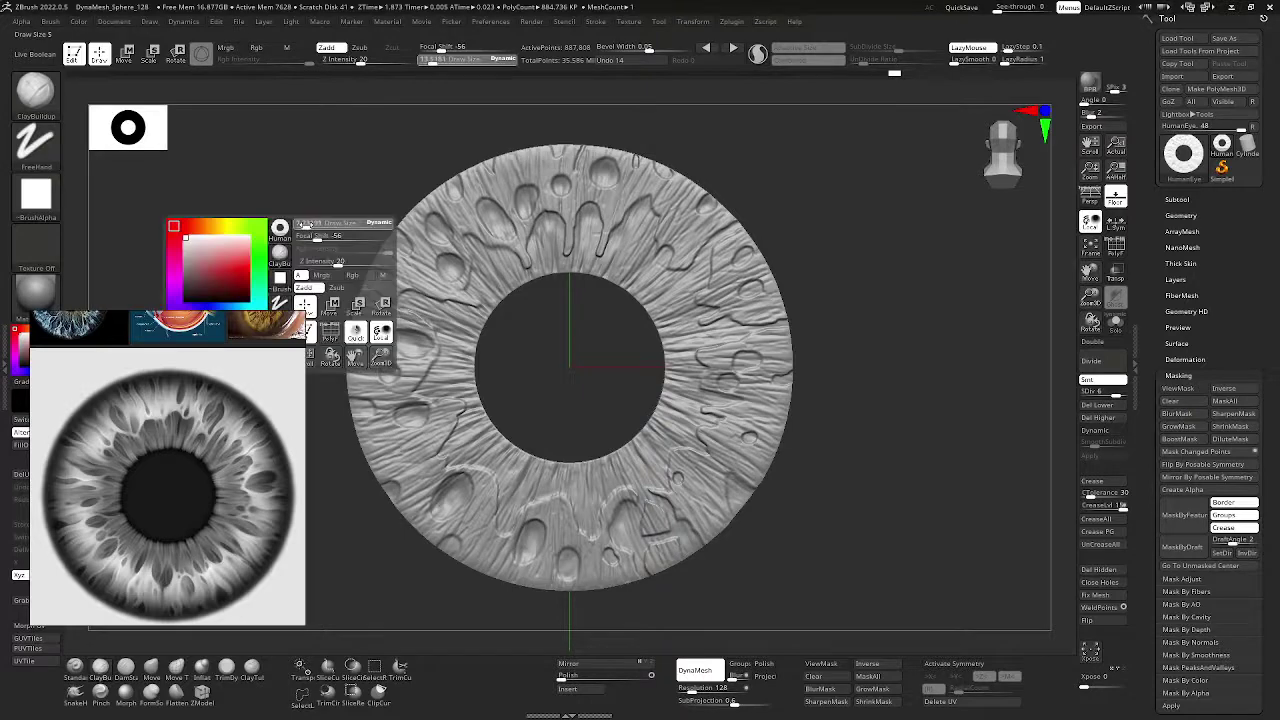
{"action": "left_click_drag", "start_coordinate": [309, 225], "coordinate": [304, 225]}
{"action": "left_click_drag", "start_coordinate": [384, 62], "coordinate": [386, 62]}
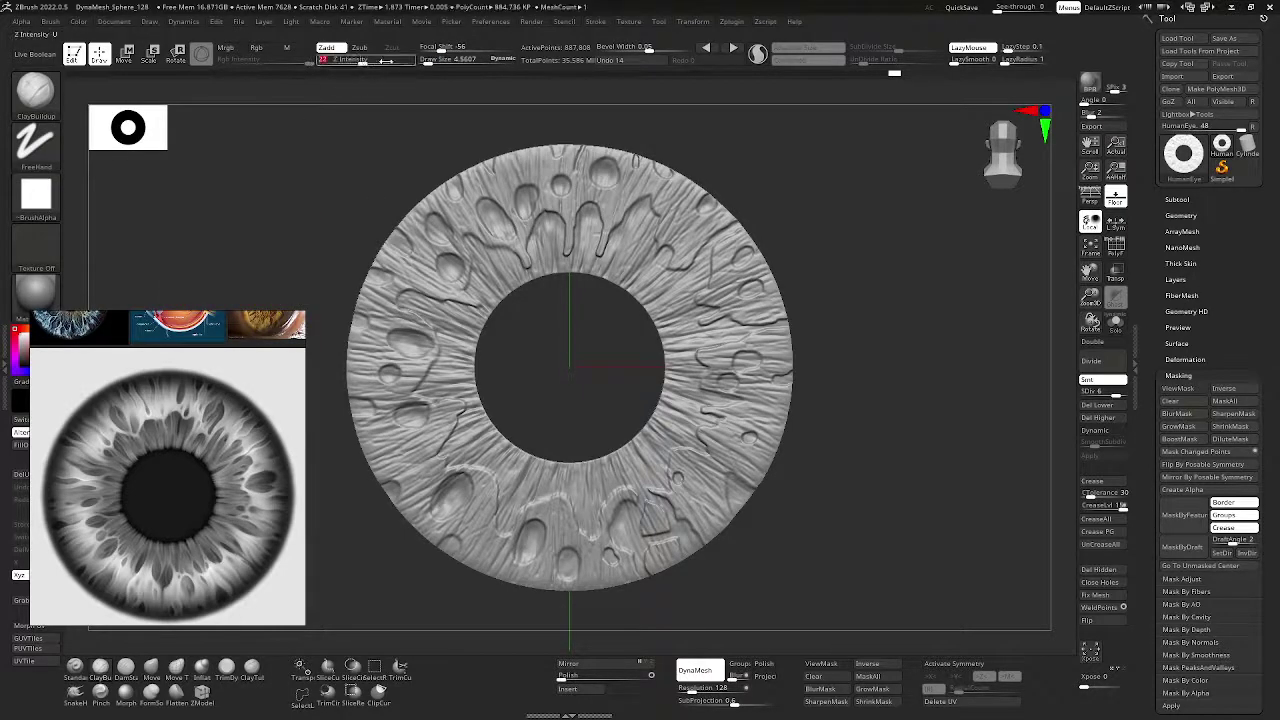
{"action": "left_click_drag", "start_coordinate": [797, 283], "coordinate": [795, 275], "text": "alt"}
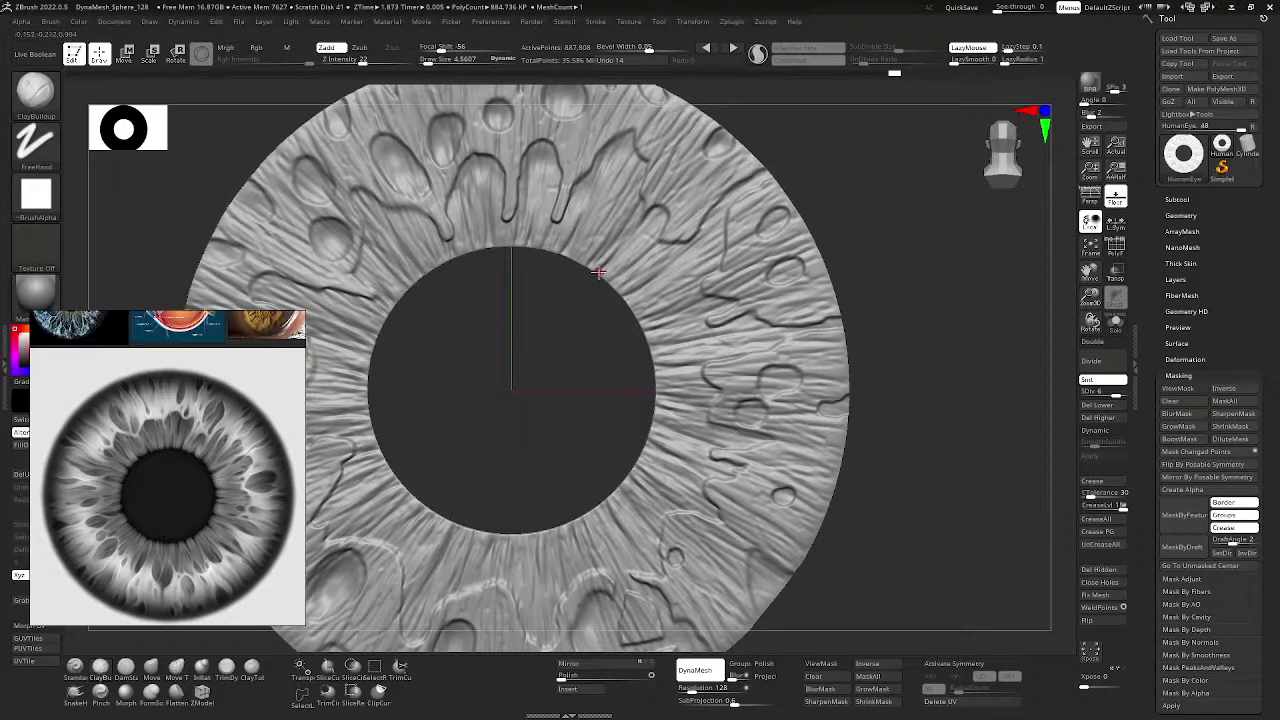
{"action": "key", "text": "ctrl"}
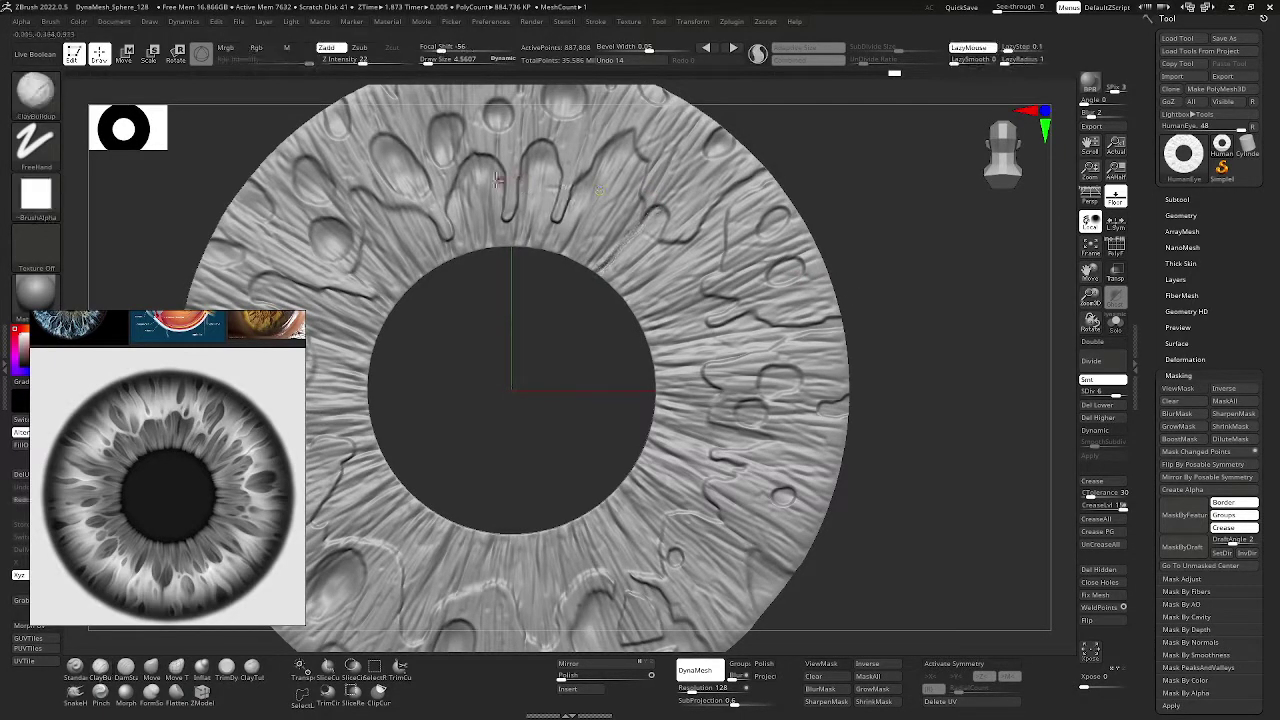
{"action": "left_click", "coordinate": [36, 195]}
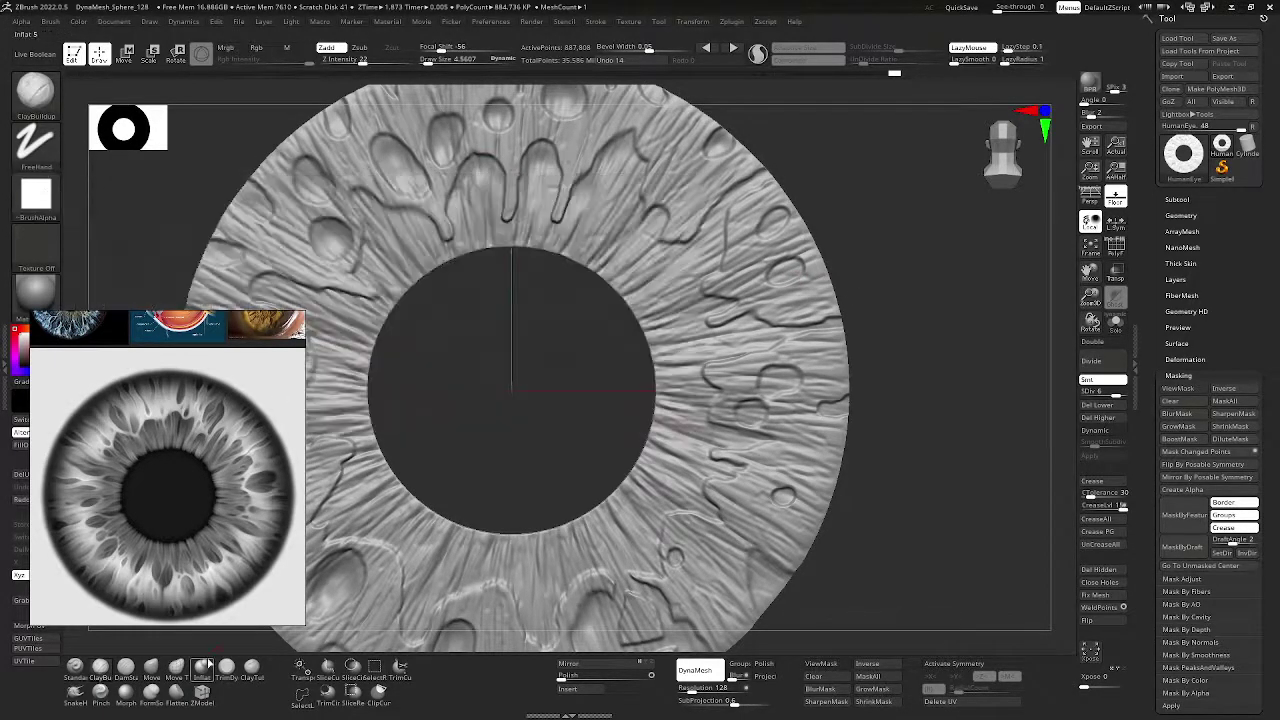
- Switch to DamStandard, reactivate radial symmetry and carve deeper radial grooves outward from the pupil edge
{"action": "left_click", "coordinate": [100, 668]}
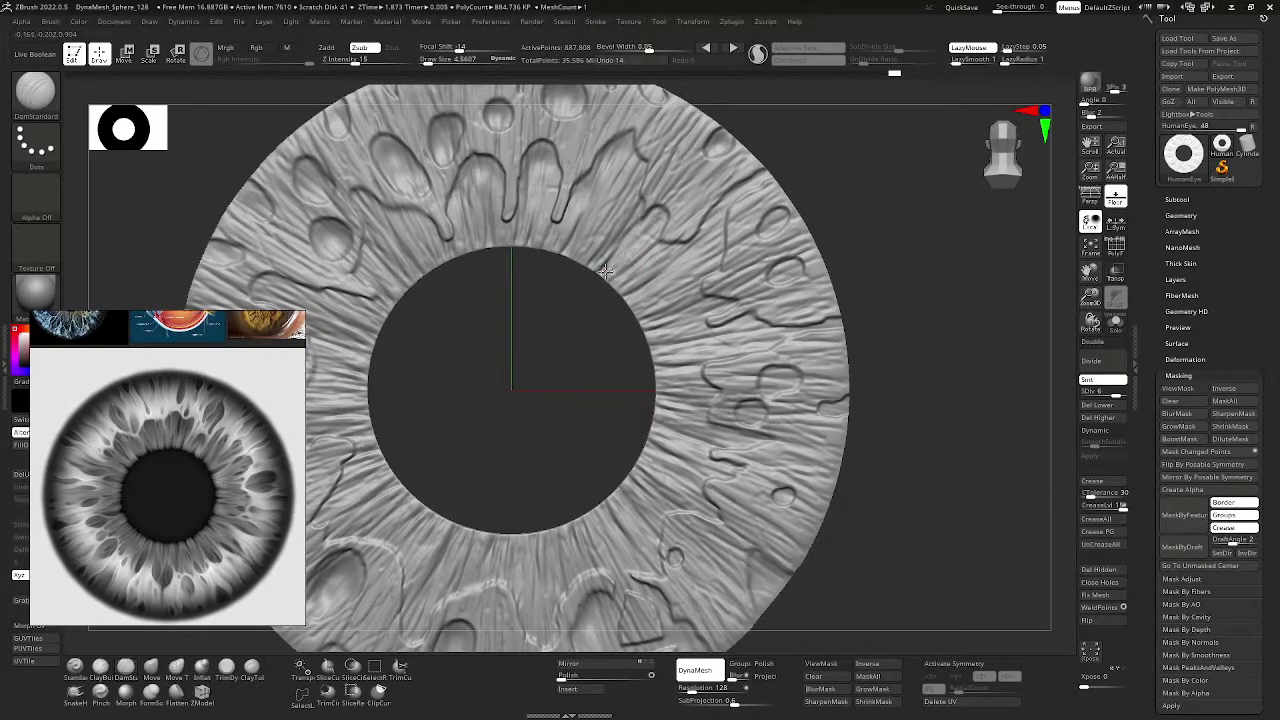
{"action": "left_click", "coordinate": [940, 662]}
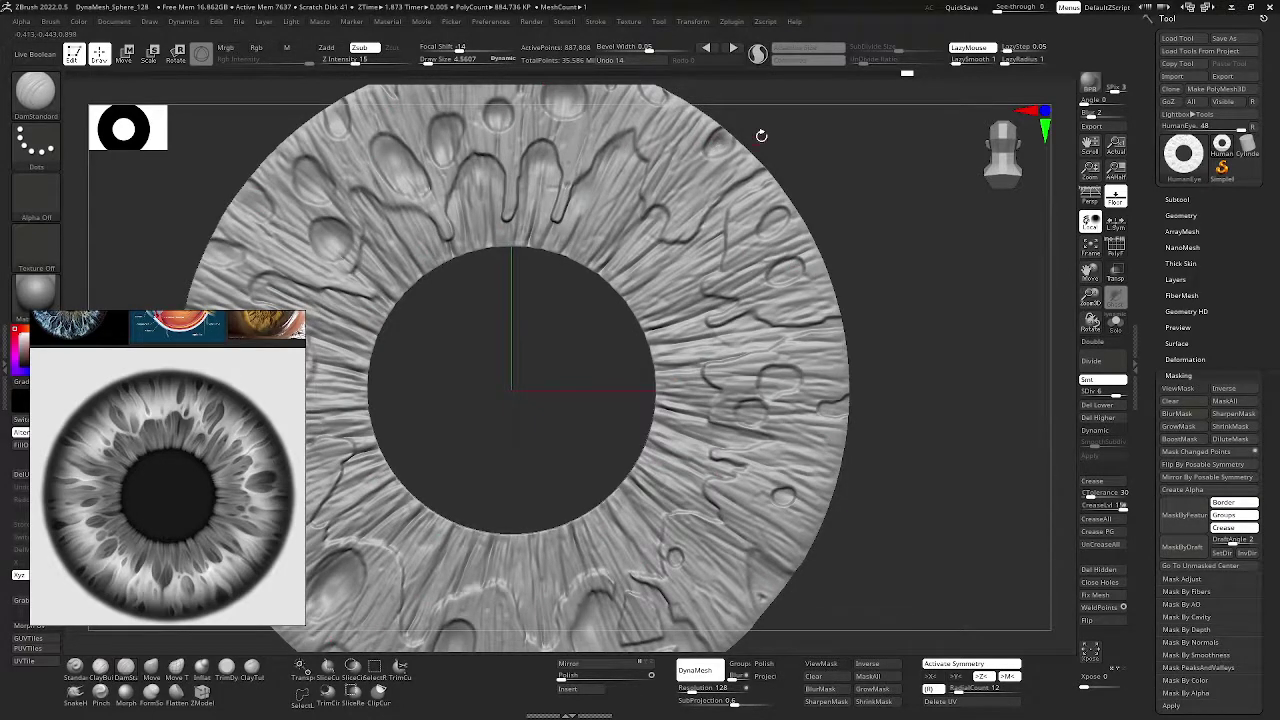
{"action": "left_click_drag", "start_coordinate": [812, 139], "coordinate": [848, 144]}
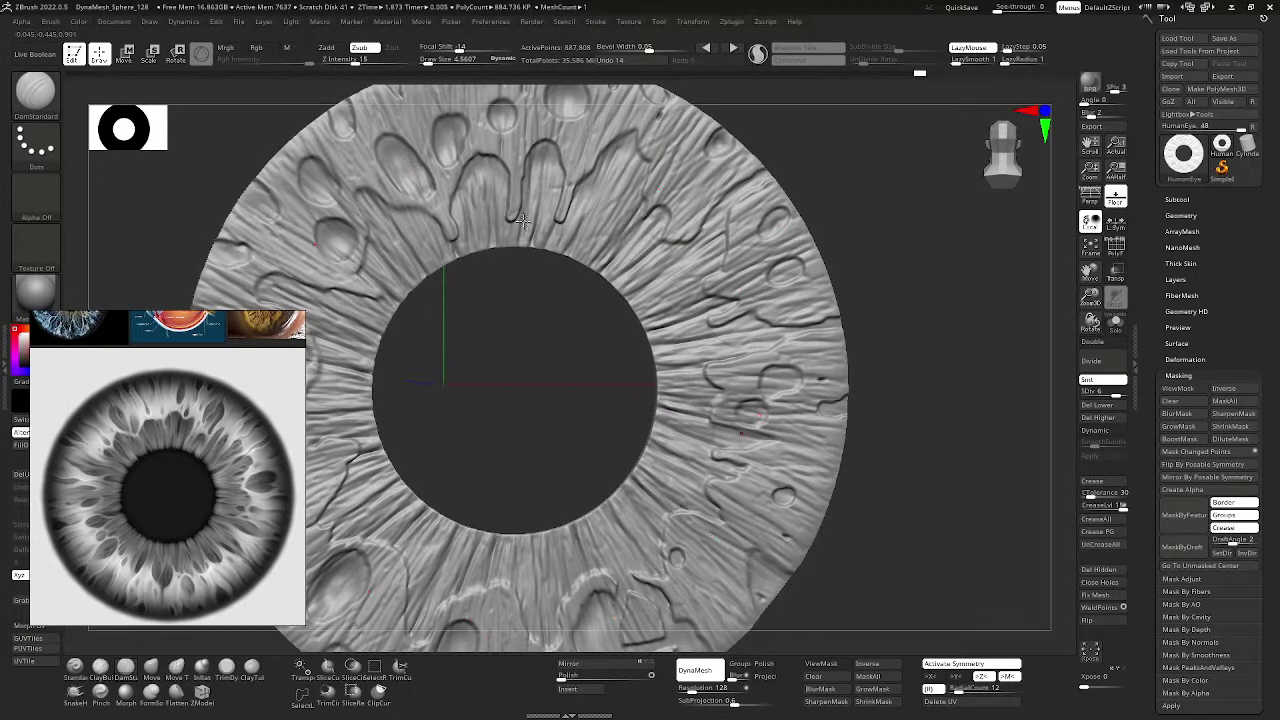
{"action": "left_click_drag", "start_coordinate": [551, 260], "coordinate": [557, 238]}
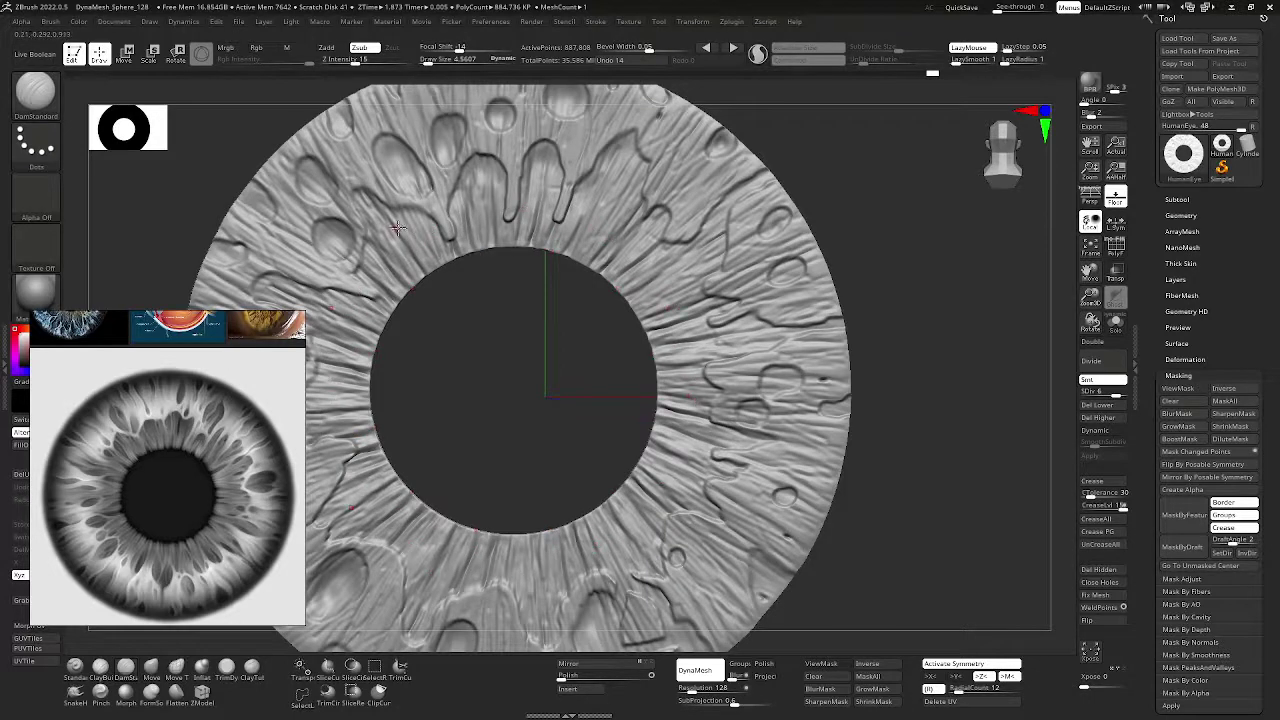
- Add more DamStandard grooves and small pits across the middle and outer parts of the iris ring, keeping radial symmetry on
{"action": "left_click_drag", "start_coordinate": [1088, 270], "coordinate": [1017, 269]}
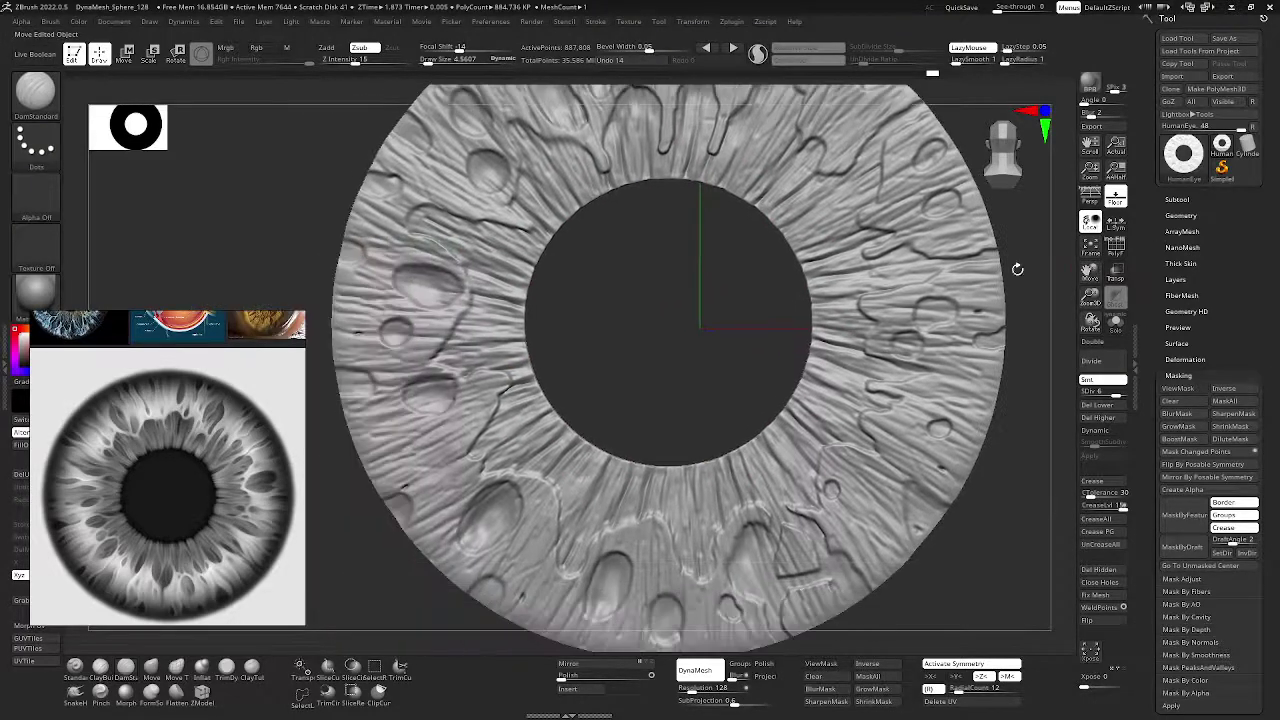
{"action": "left_click_drag", "start_coordinate": [680, 317], "coordinate": [786, 366]}
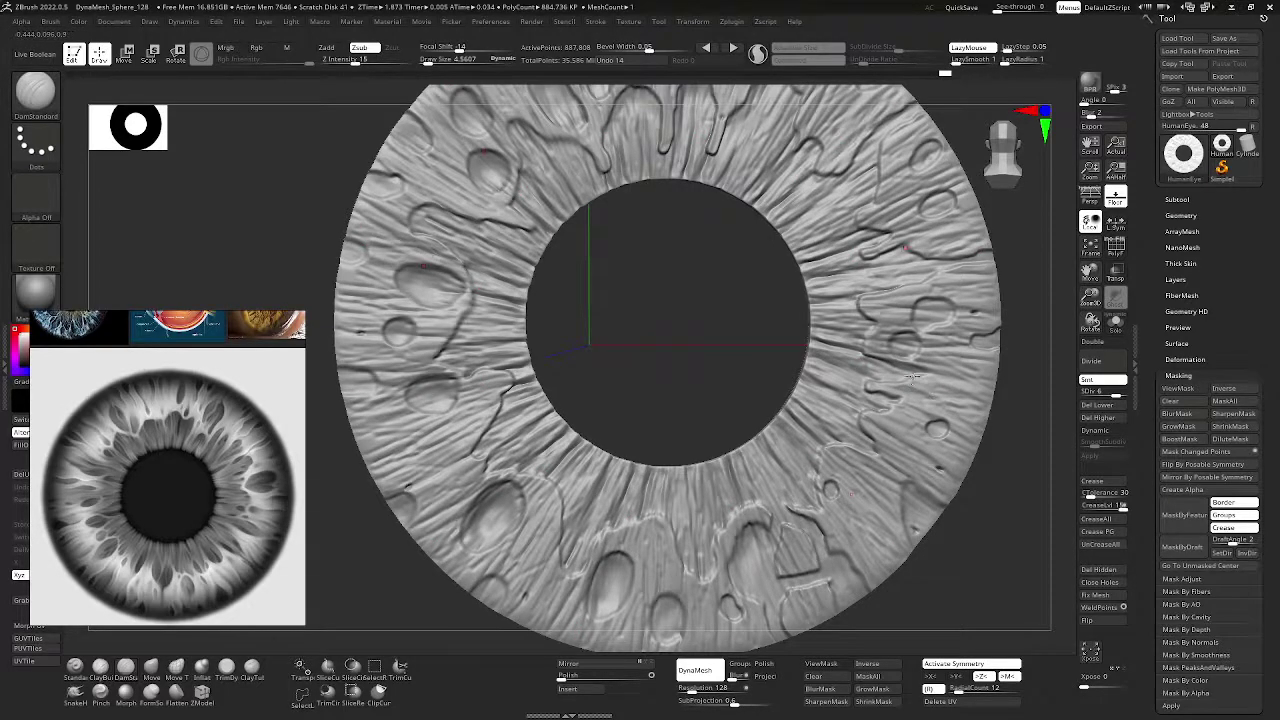
{"action": "left_click_drag", "start_coordinate": [1018, 380], "coordinate": [1006, 370]}
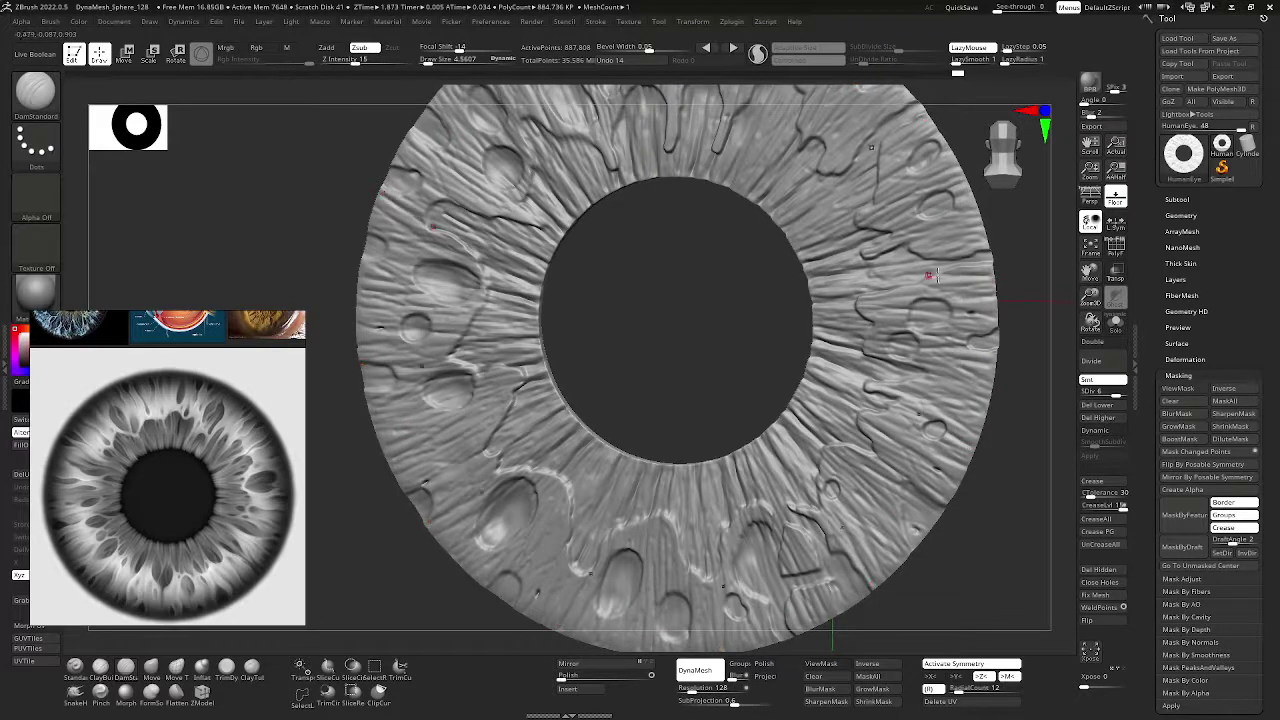
{"action": "left_click_drag", "start_coordinate": [548, 318], "coordinate": [600, 294]}
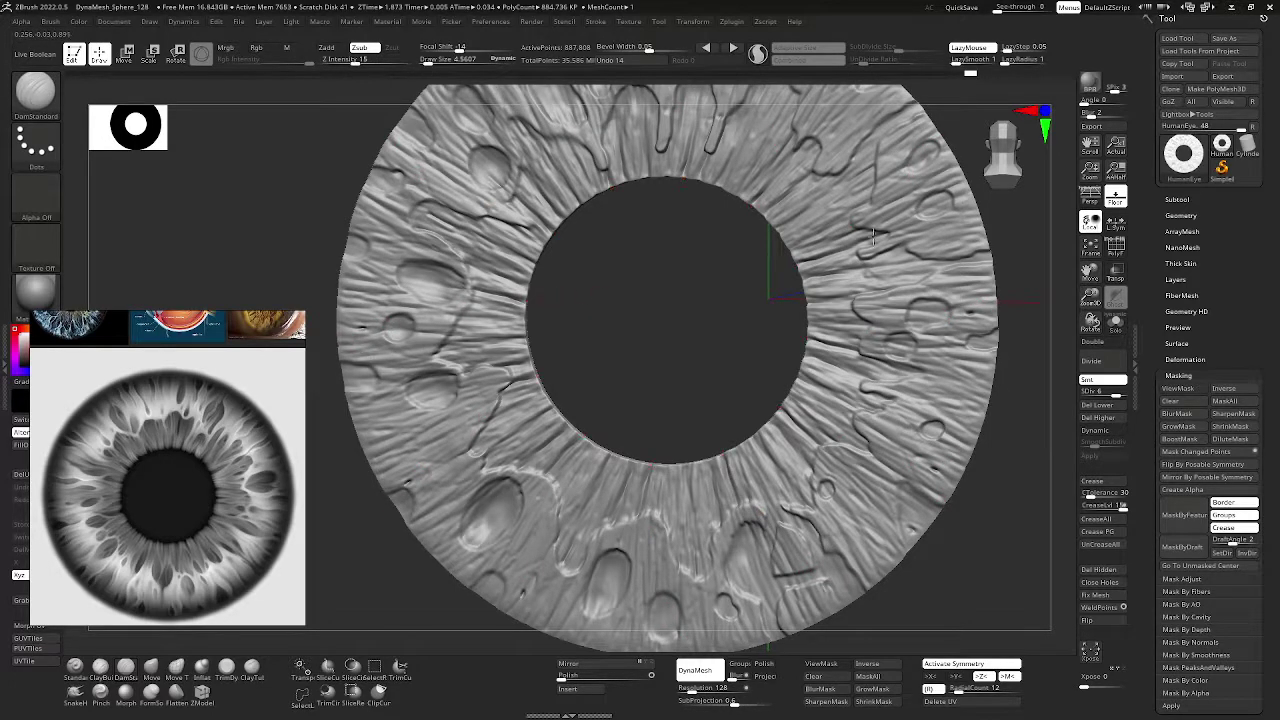
- Turn symmetry off and deepen the oval crypts around the iris with the subtractive Standard brush at Draw Size about 13.5
{"action": "left_click_drag", "start_coordinate": [873, 237], "coordinate": [970, 200], "text": "alt"}
{"action": "mouse_move", "coordinate": [1090, 297]}
{"action": "left_mouse_down"}
{"action": "mouse_move", "coordinate": [1088, 278]}
{"action": "mouse_move", "coordinate": [1116, 248]}
{"action": "left_mouse_up"}
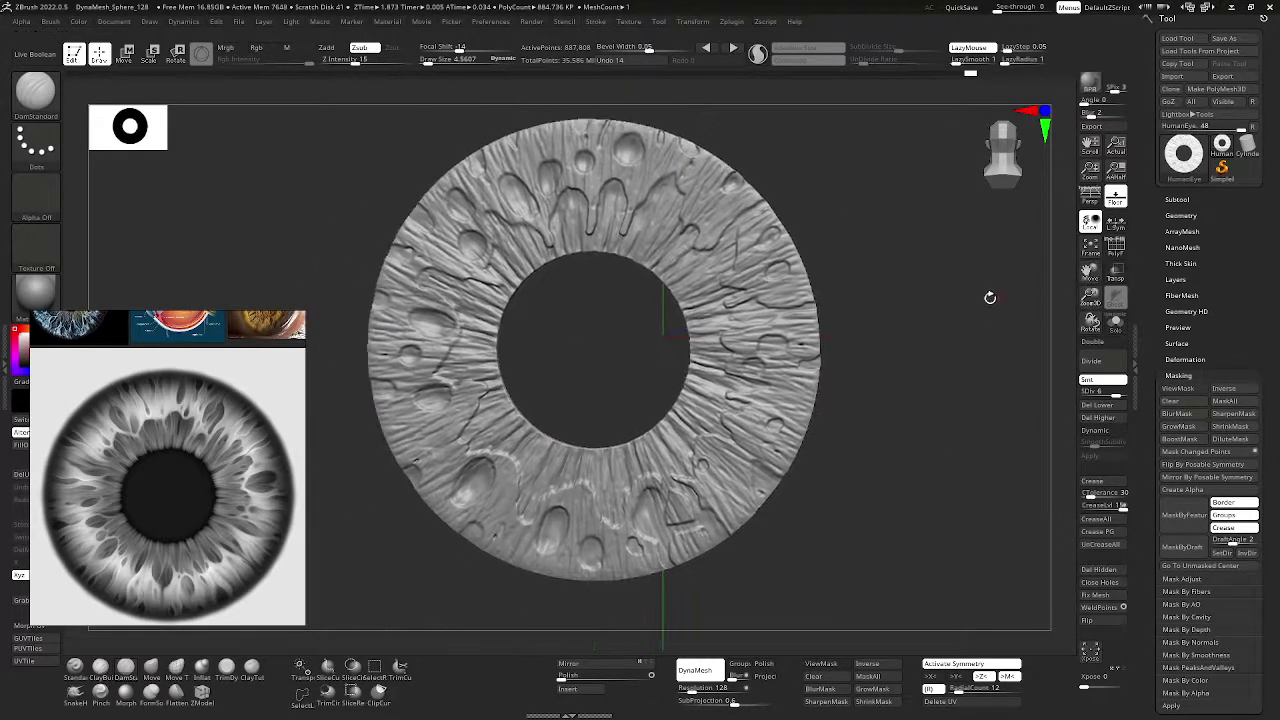
{"action": "left_click_drag", "start_coordinate": [989, 297], "coordinate": [910, 542]}
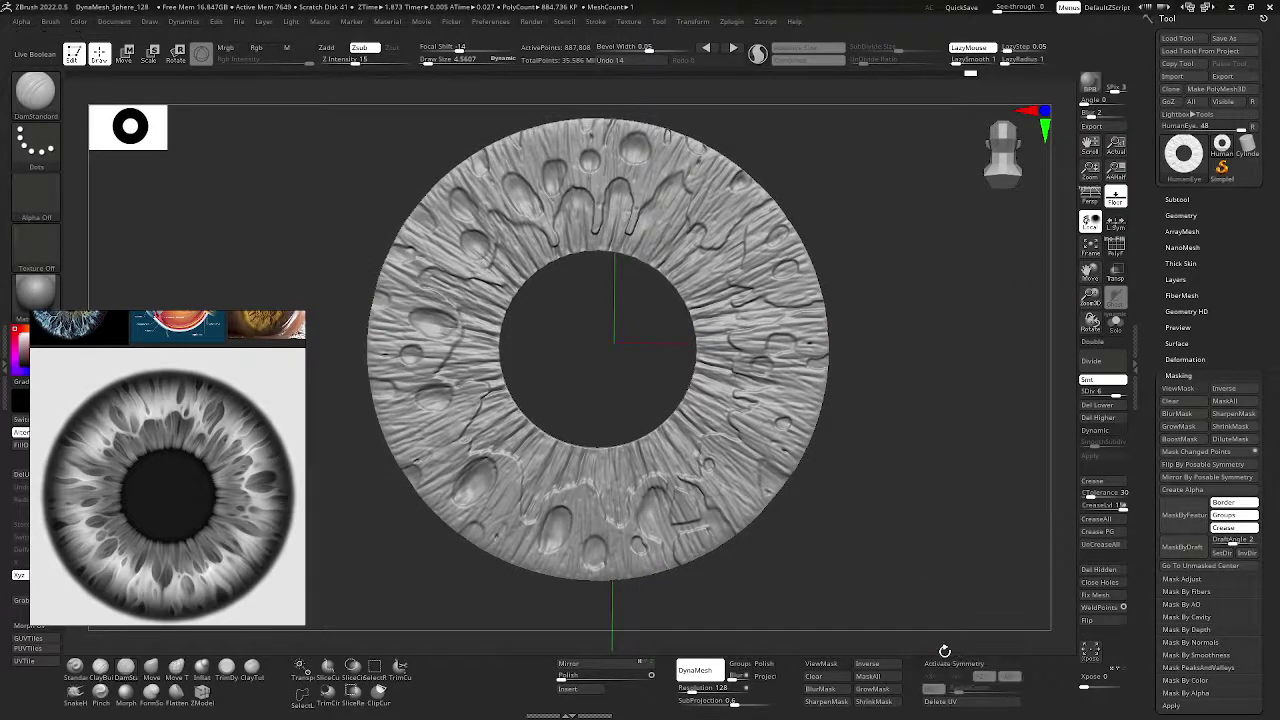
{"action": "left_click_drag", "start_coordinate": [1090, 297], "coordinate": [1092, 318]}
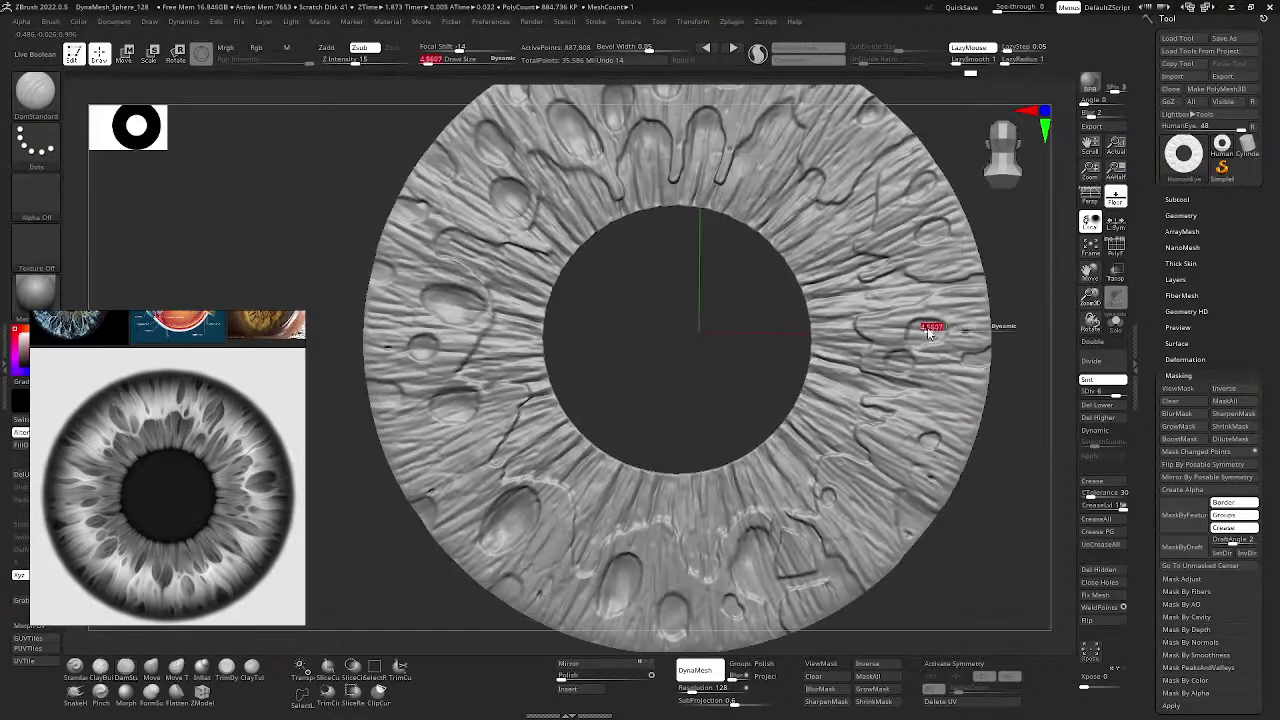
{"action": "key", "text": "s"}
{"action": "left_click_drag", "start_coordinate": [926, 333], "coordinate": [930, 331]}
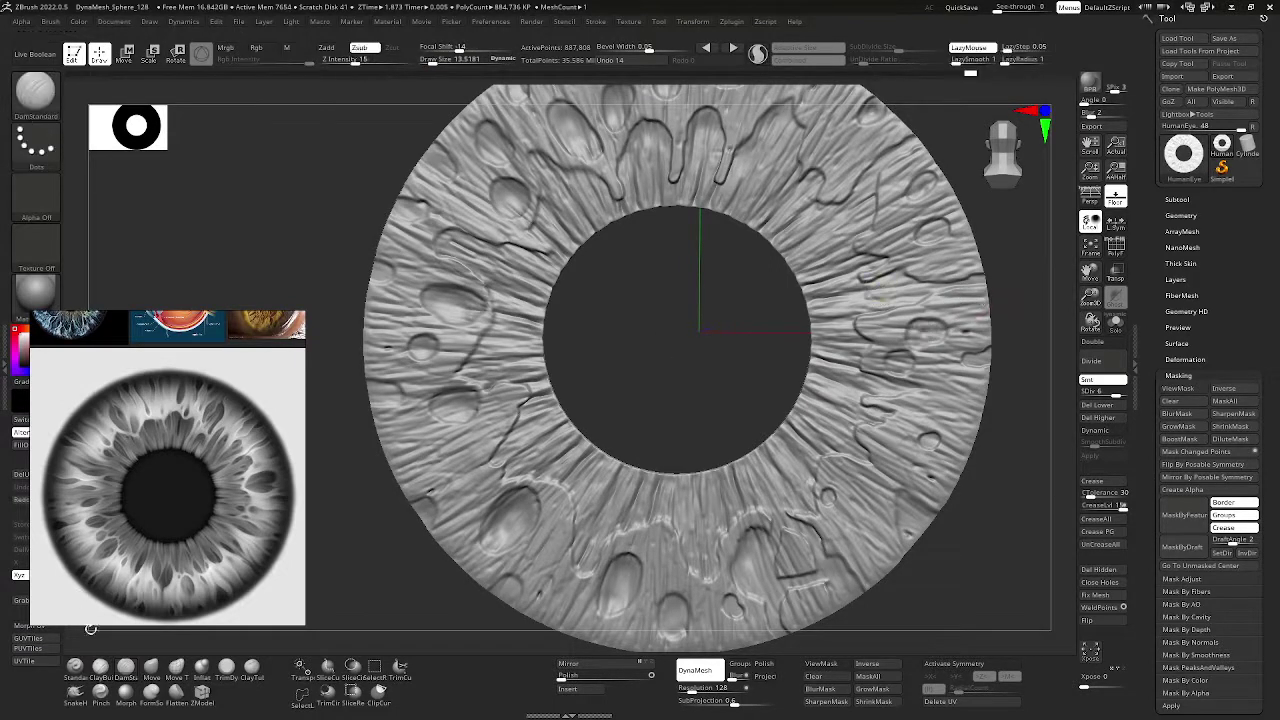
{"action": "left_click", "coordinate": [75, 666]}
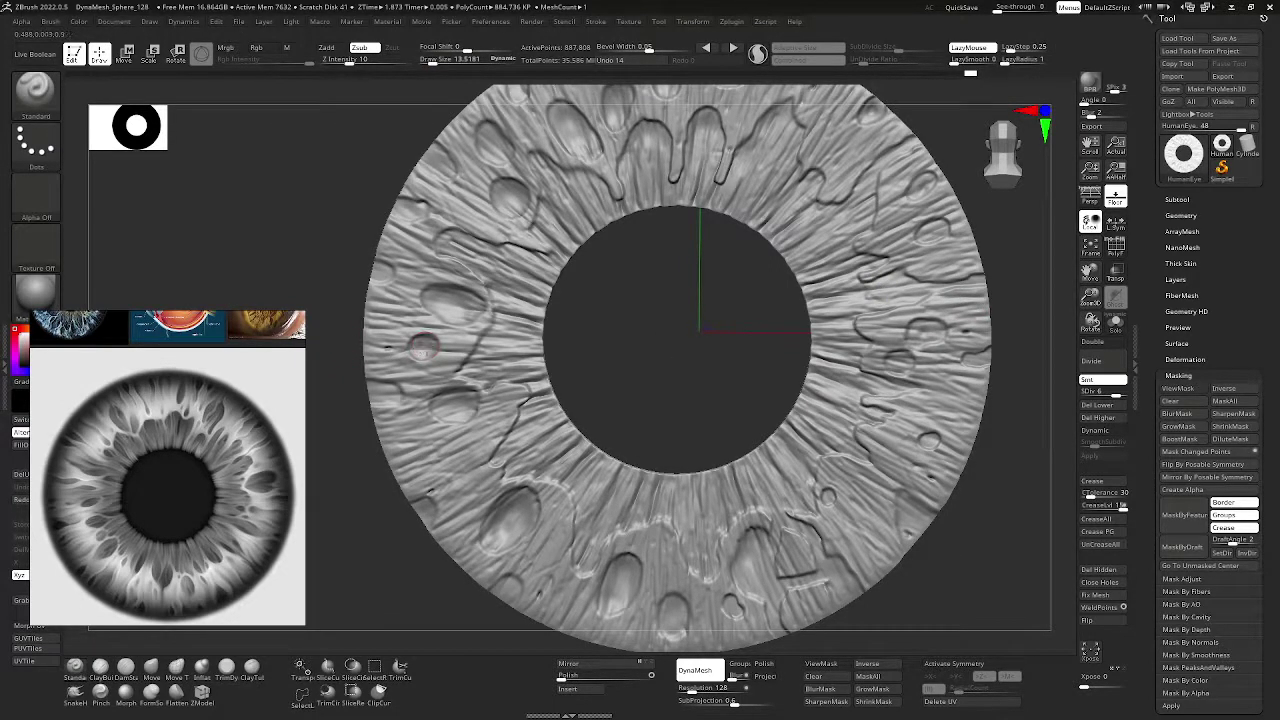
{"action": "left_click_drag", "start_coordinate": [429, 347], "coordinate": [462, 300]}
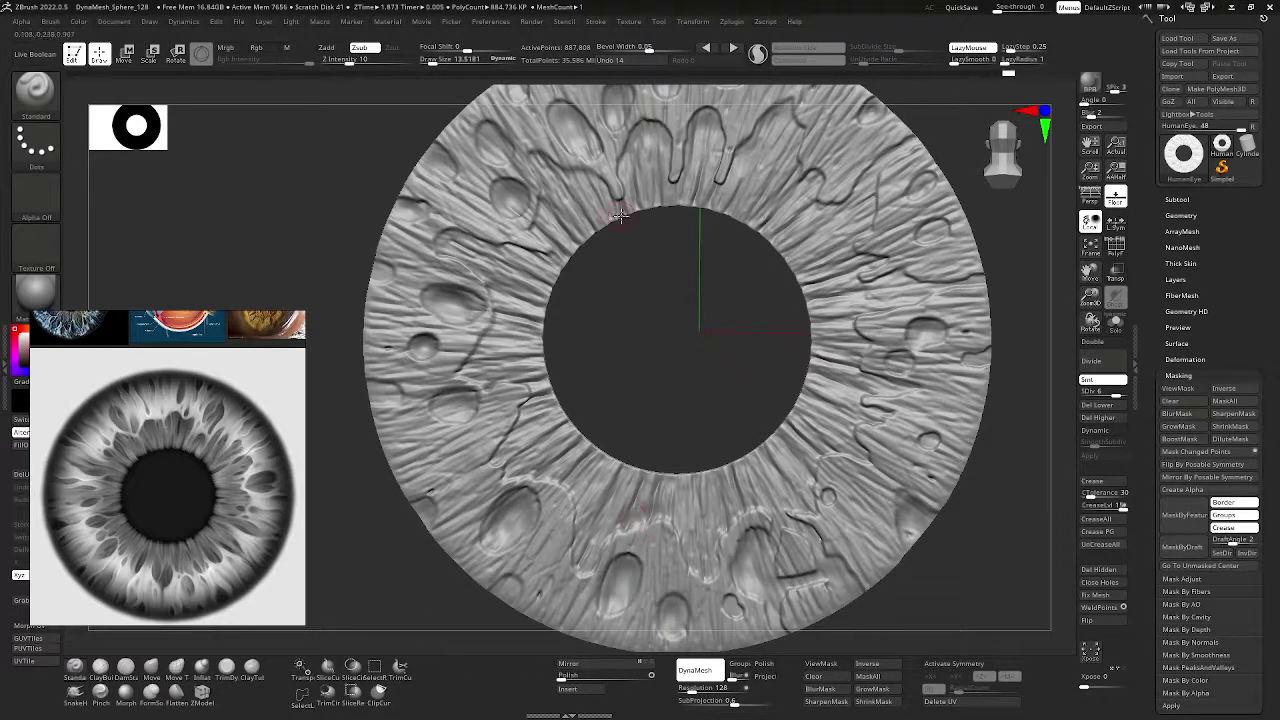
- Switch the Standard brush to additive mode and set its Draw Size to about 9 for raising iris fibers
{"action": "left_click", "coordinate": [327, 47]}
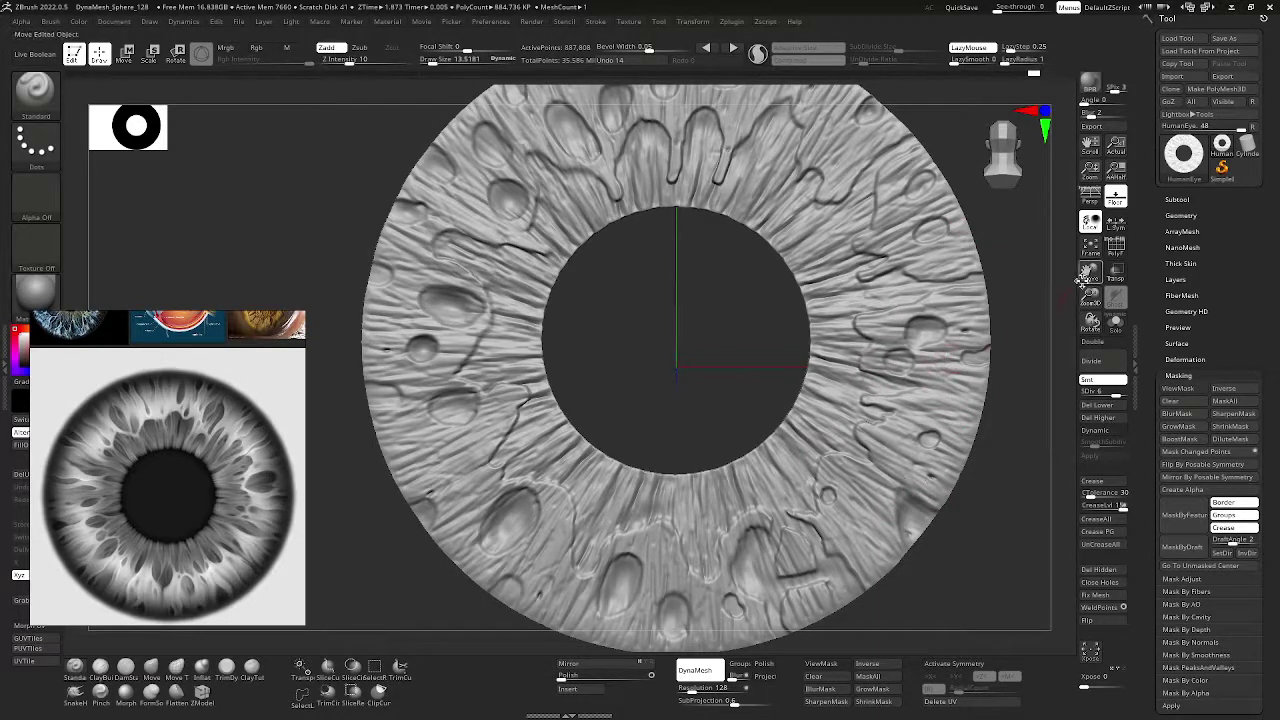
{"action": "left_click_drag", "start_coordinate": [1085, 279], "coordinate": [1107, 218]}
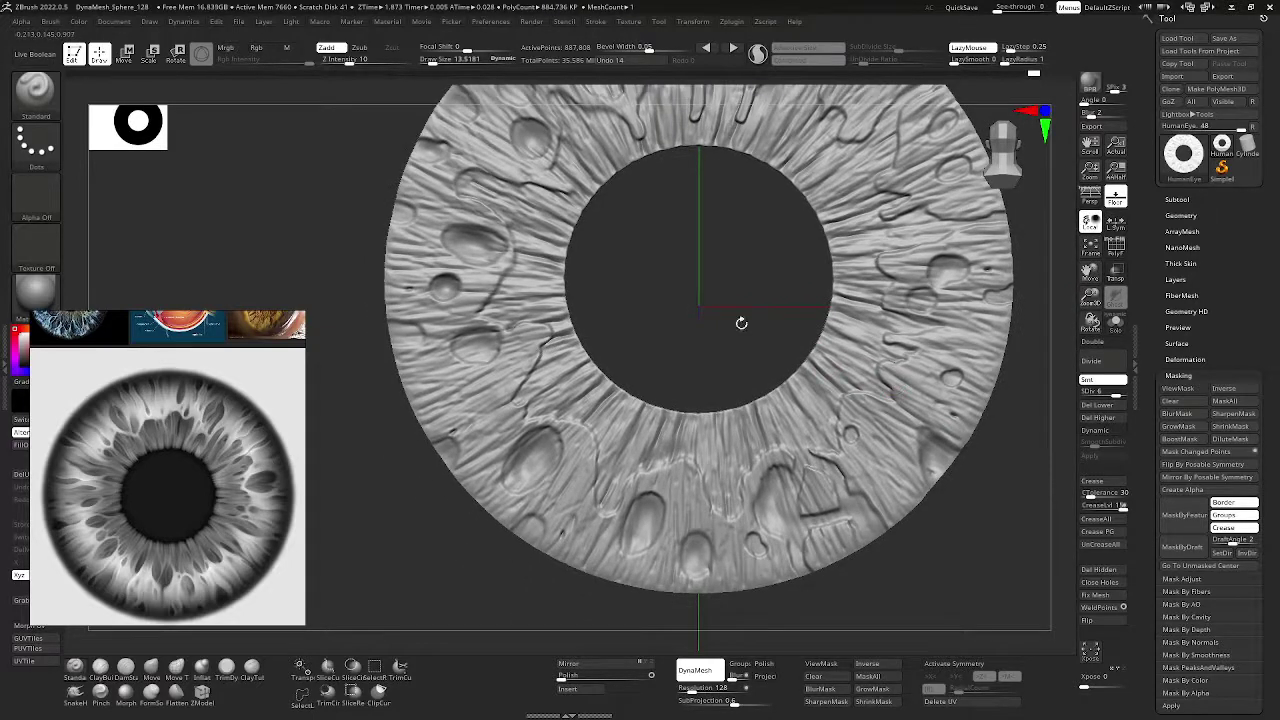
{"action": "left_click_drag", "start_coordinate": [711, 327], "coordinate": [726, 287]}
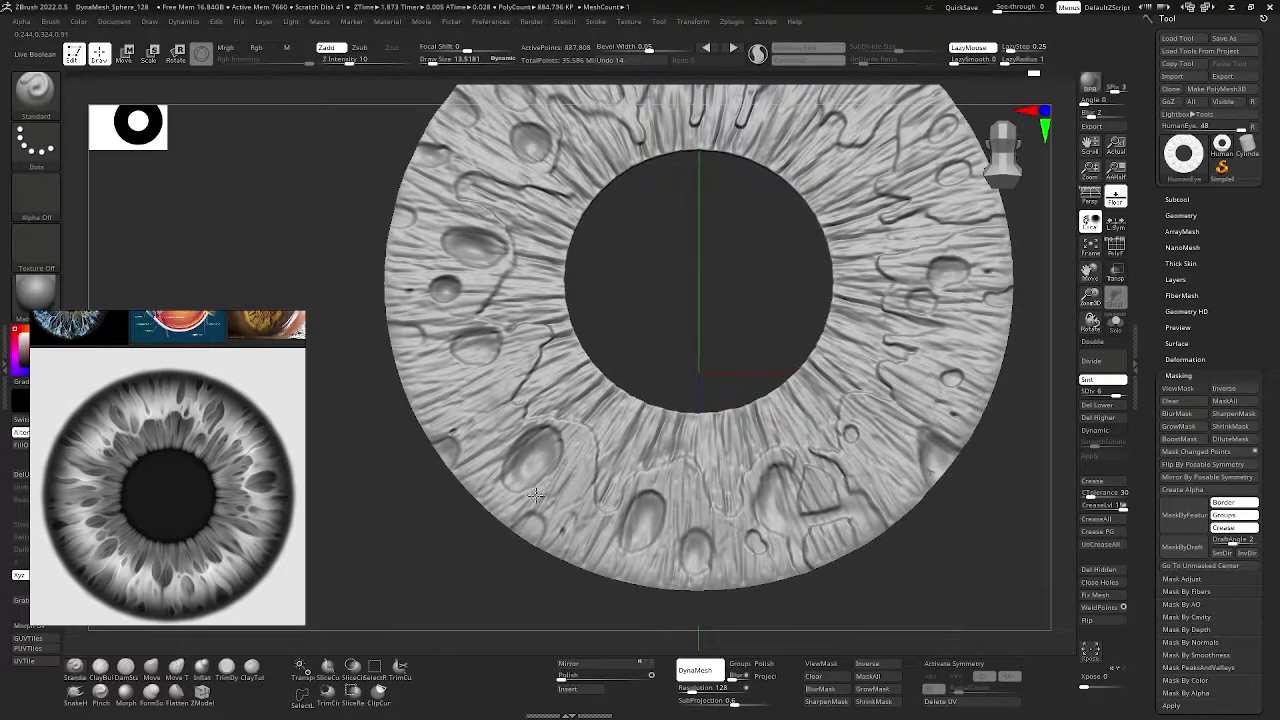
{"action": "mouse_move", "coordinate": [727, 337]}
{"action": "left_mouse_down"}
{"action": "mouse_move", "coordinate": [763, 303]}
{"action": "mouse_move", "coordinate": [732, 356]}
{"action": "left_mouse_up"}
{"action": "key", "text": "s"}
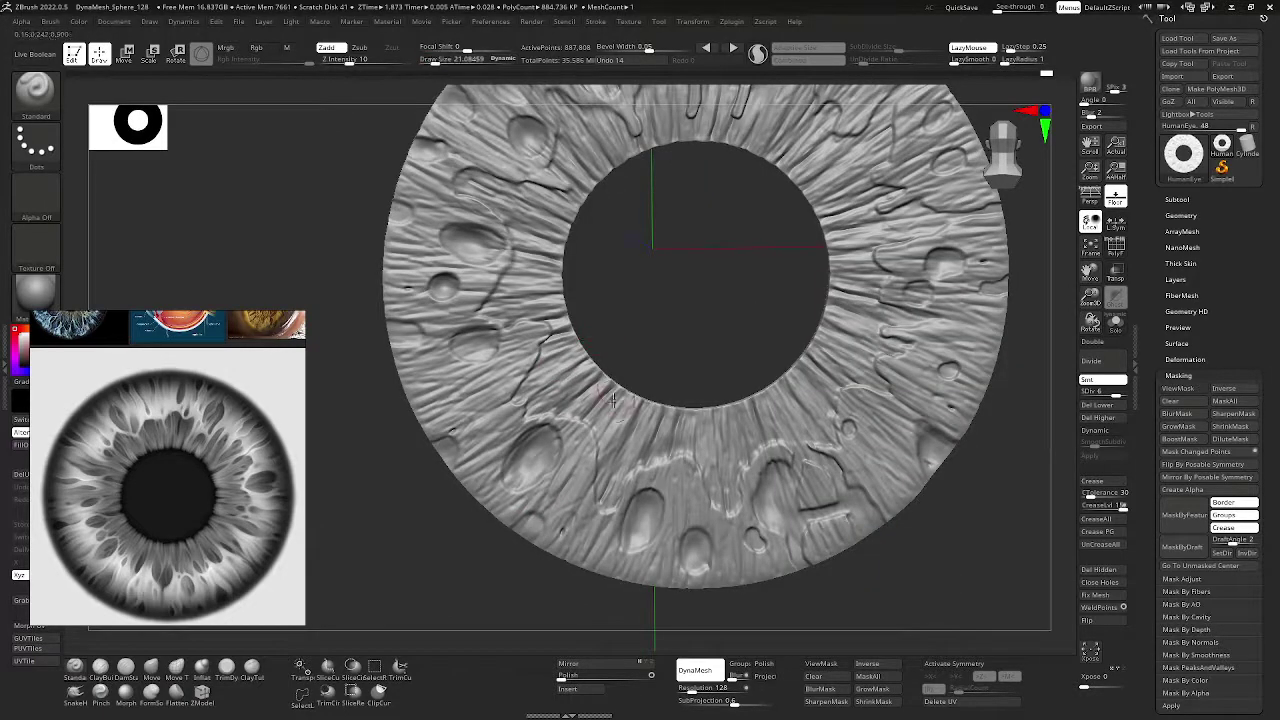
{"action": "key", "text": "s"}
{"action": "left_click_drag", "start_coordinate": [637, 398], "coordinate": [634, 400]}
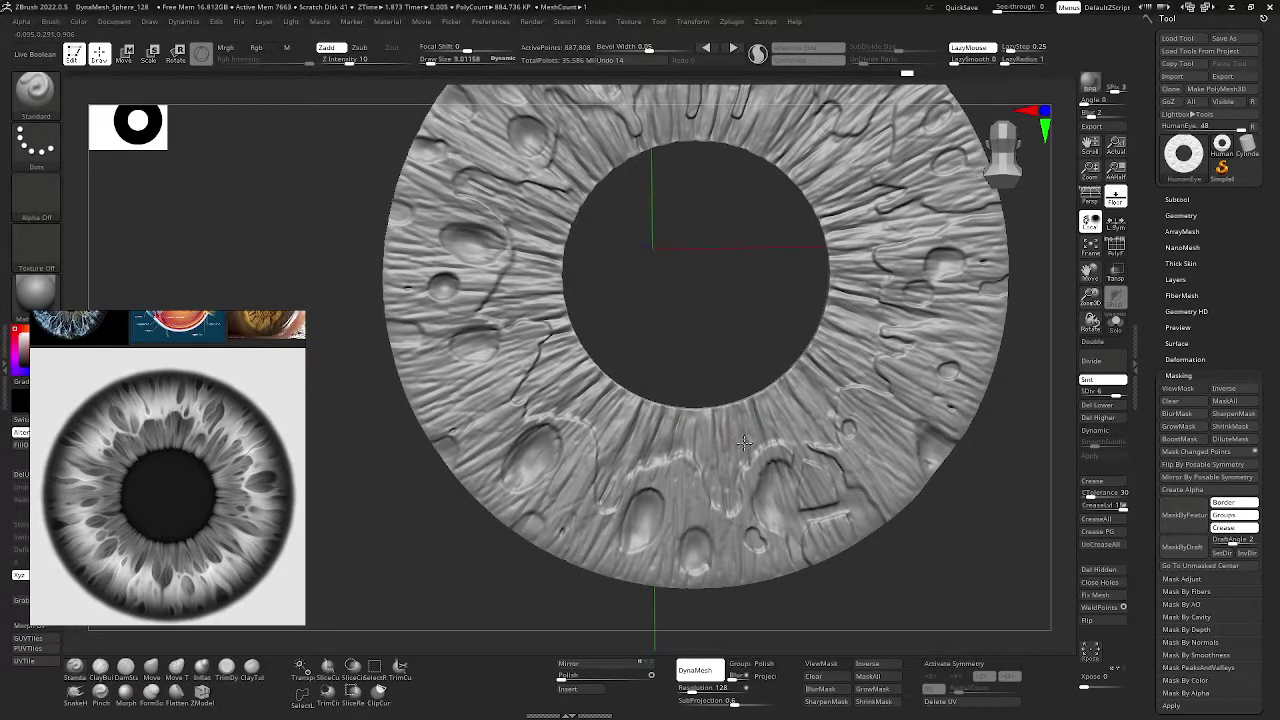
- Build up the fibers and crypt edges around the lower part of the iris with the additive Standard brush
{"action": "left_click_drag", "start_coordinate": [747, 325], "coordinate": [775, 397]}
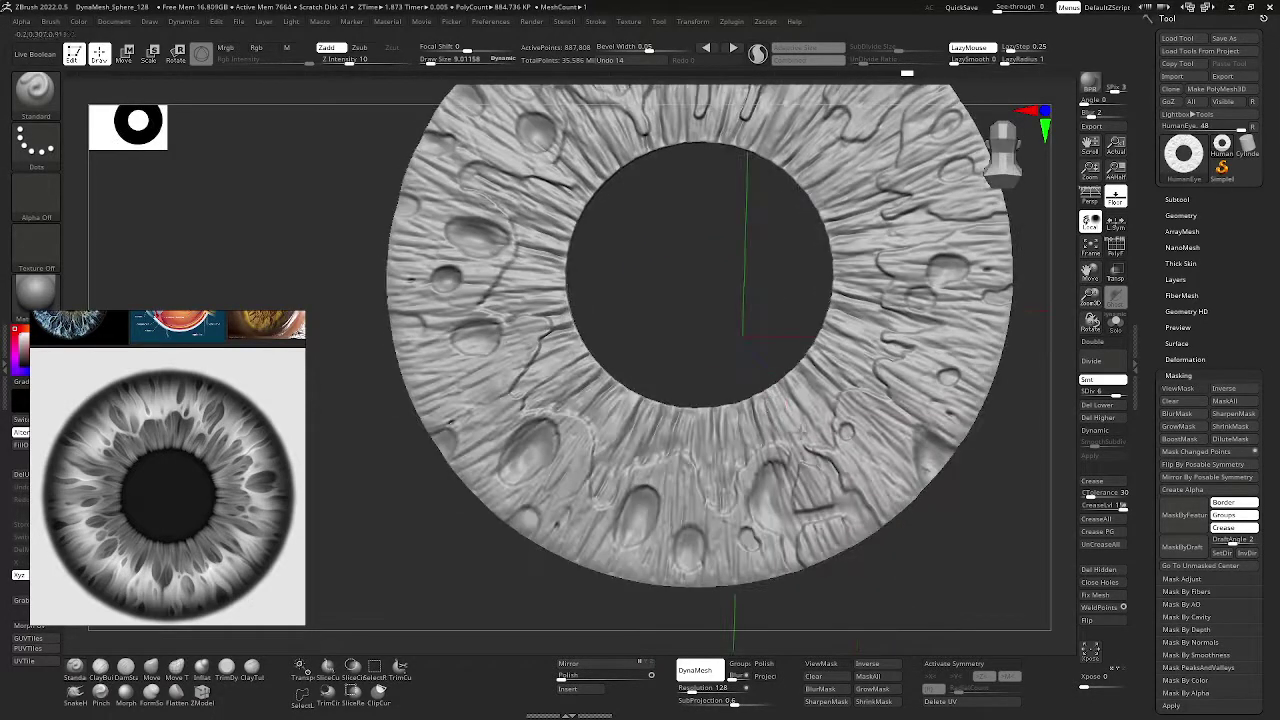
{"action": "right_click_drag", "start_coordinate": [808, 434], "coordinate": [824, 400]}
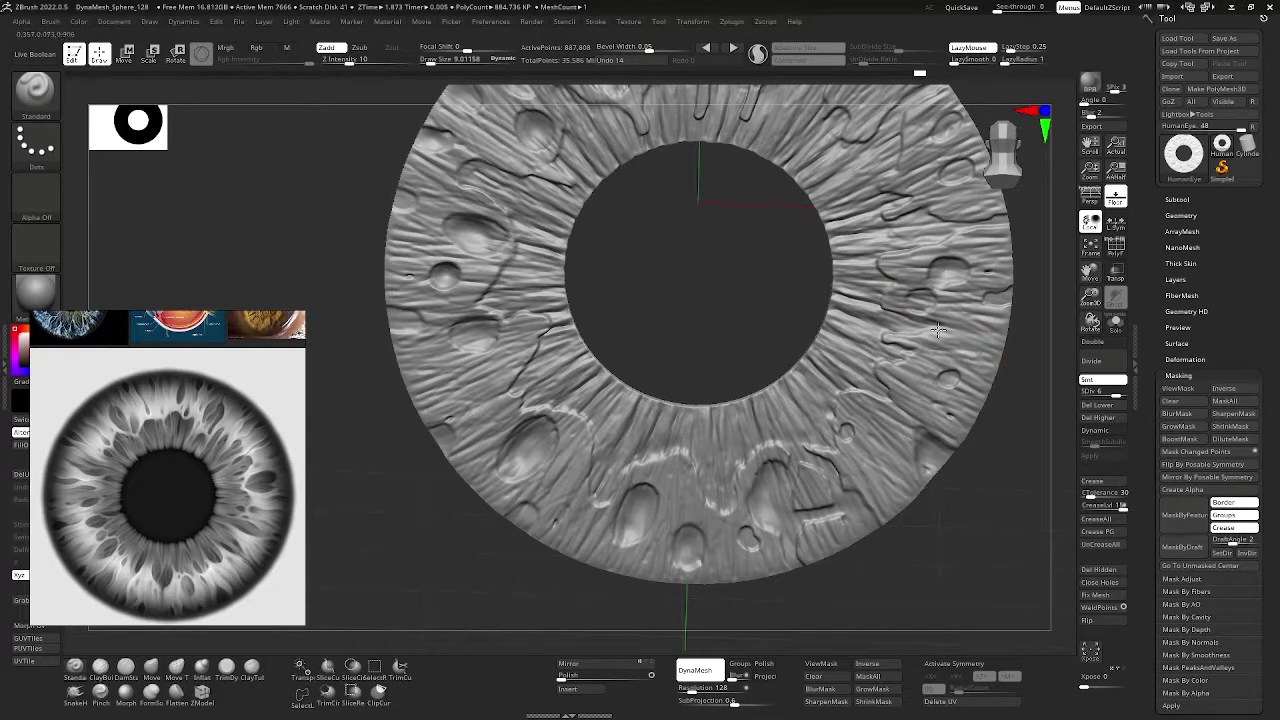
{"action": "mouse_move", "coordinate": [1017, 344]}
{"action": "left_mouse_down"}
{"action": "mouse_move", "coordinate": [969, 338]}
{"action": "mouse_move", "coordinate": [1003, 331]}
{"action": "left_mouse_up"}
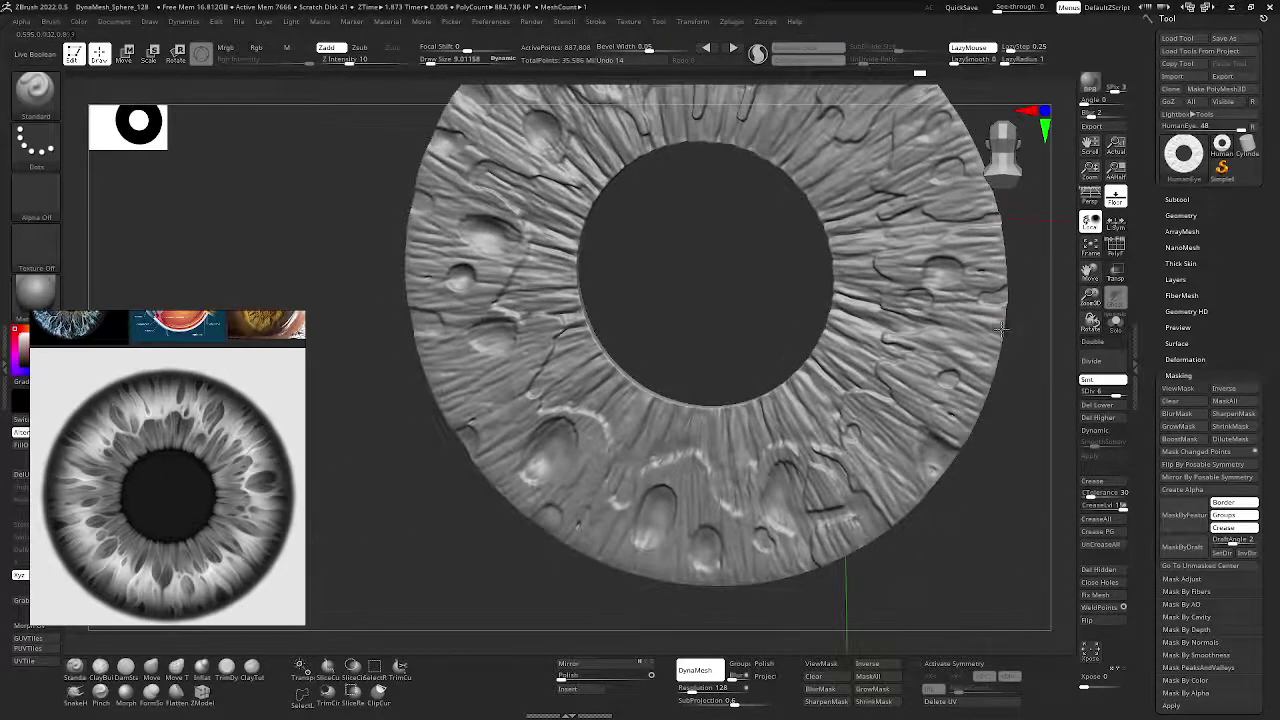
{"action": "left_click_drag", "start_coordinate": [1090, 271], "coordinate": [1095, 352]}
{"action": "left_click_drag", "start_coordinate": [708, 276], "coordinate": [711, 263], "text": "shift"}
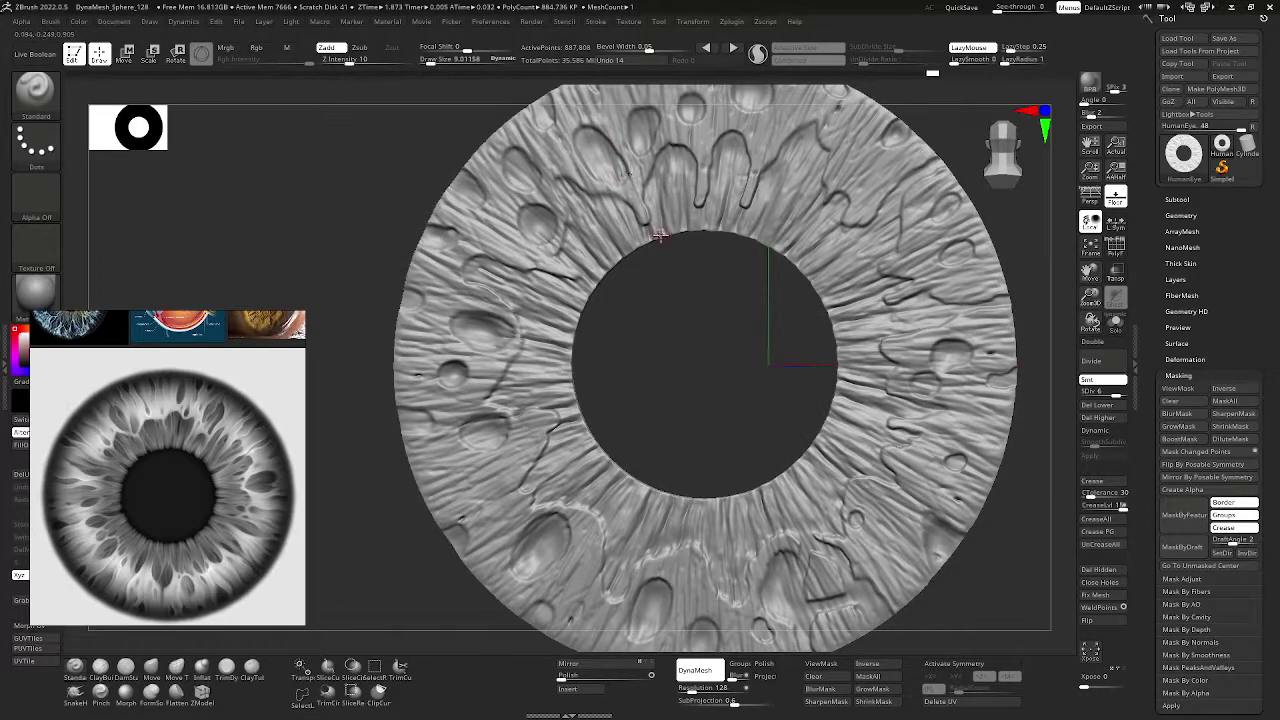
- Raise more fibers around the upper part and sides of the iris, between the crypts and the pupil edge
{"action": "left_click_drag", "start_coordinate": [1090, 271], "coordinate": [1119, 352]}
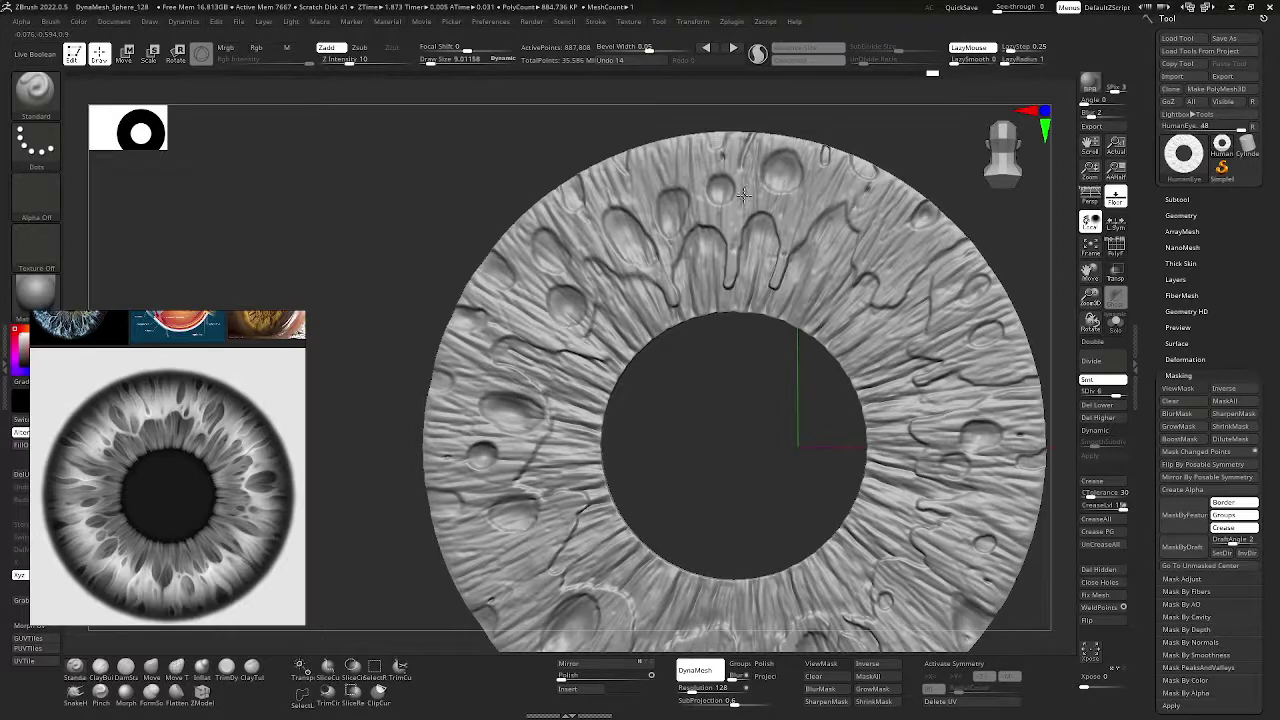
{"action": "left_click_drag", "start_coordinate": [718, 363], "coordinate": [746, 316]}
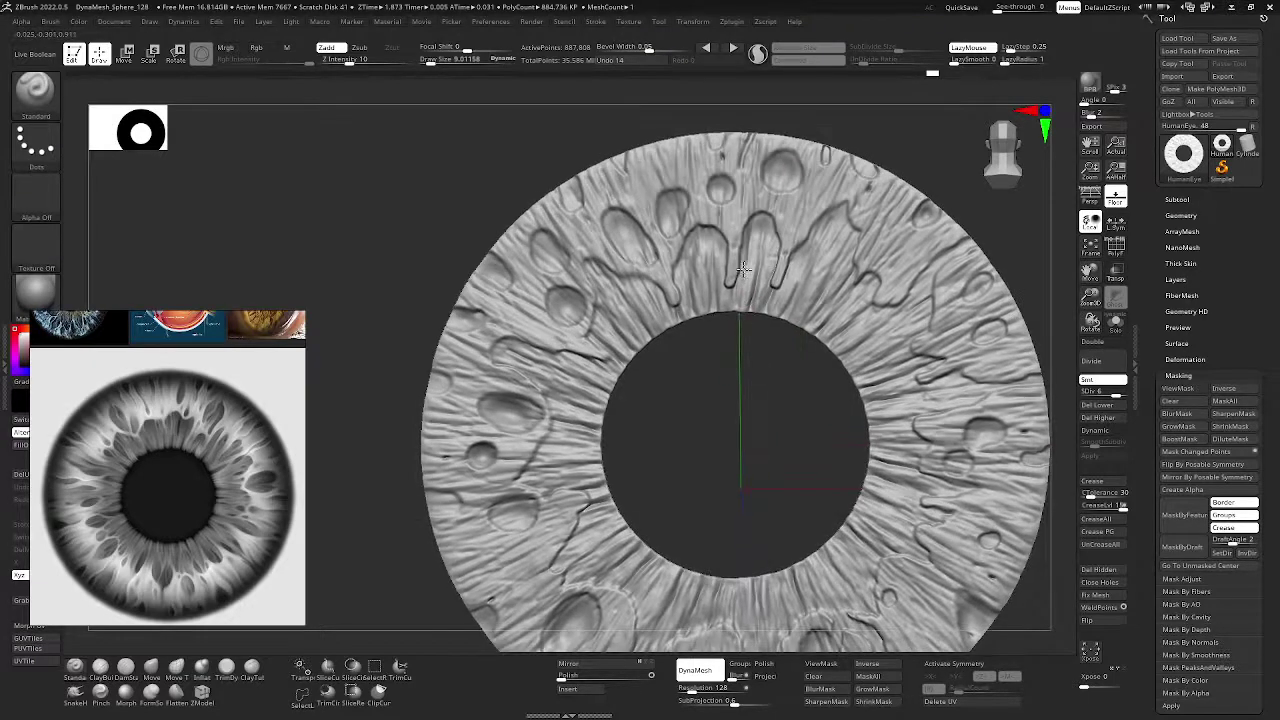
{"action": "right_click_drag", "start_coordinate": [718, 366], "coordinate": [646, 361]}
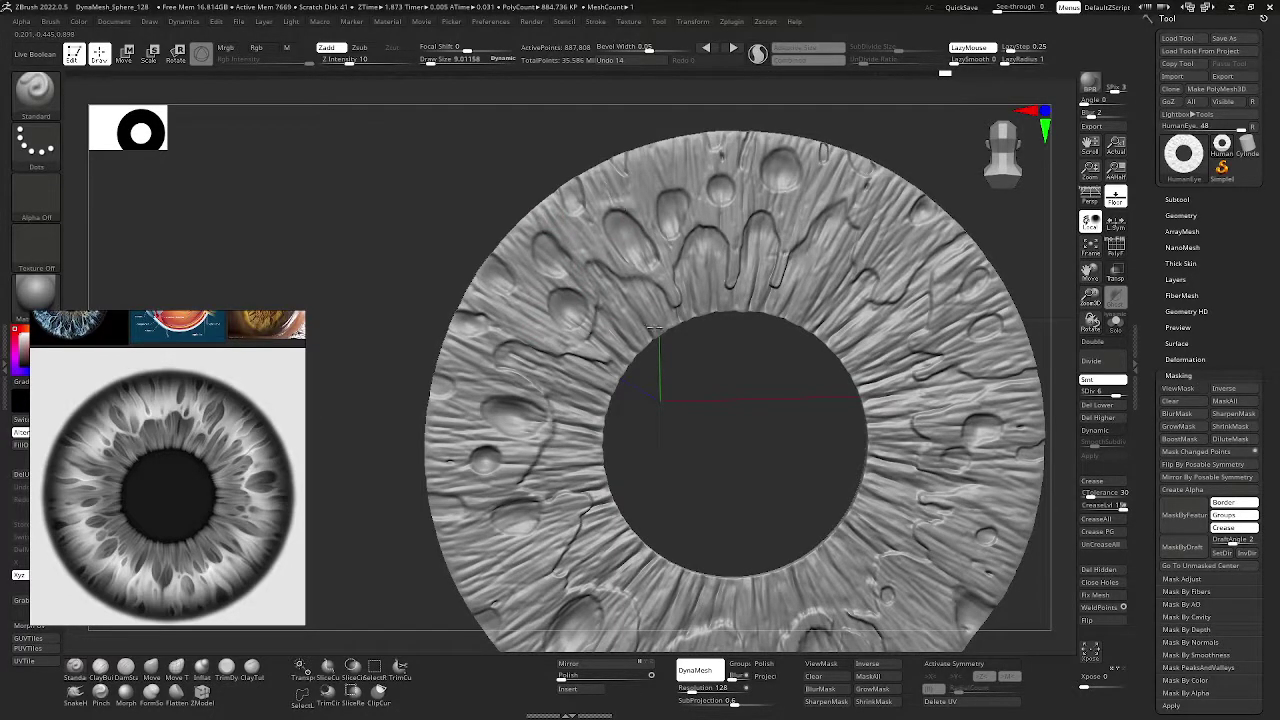
{"action": "left_click_drag", "start_coordinate": [1090, 270], "coordinate": [1140, 198]}
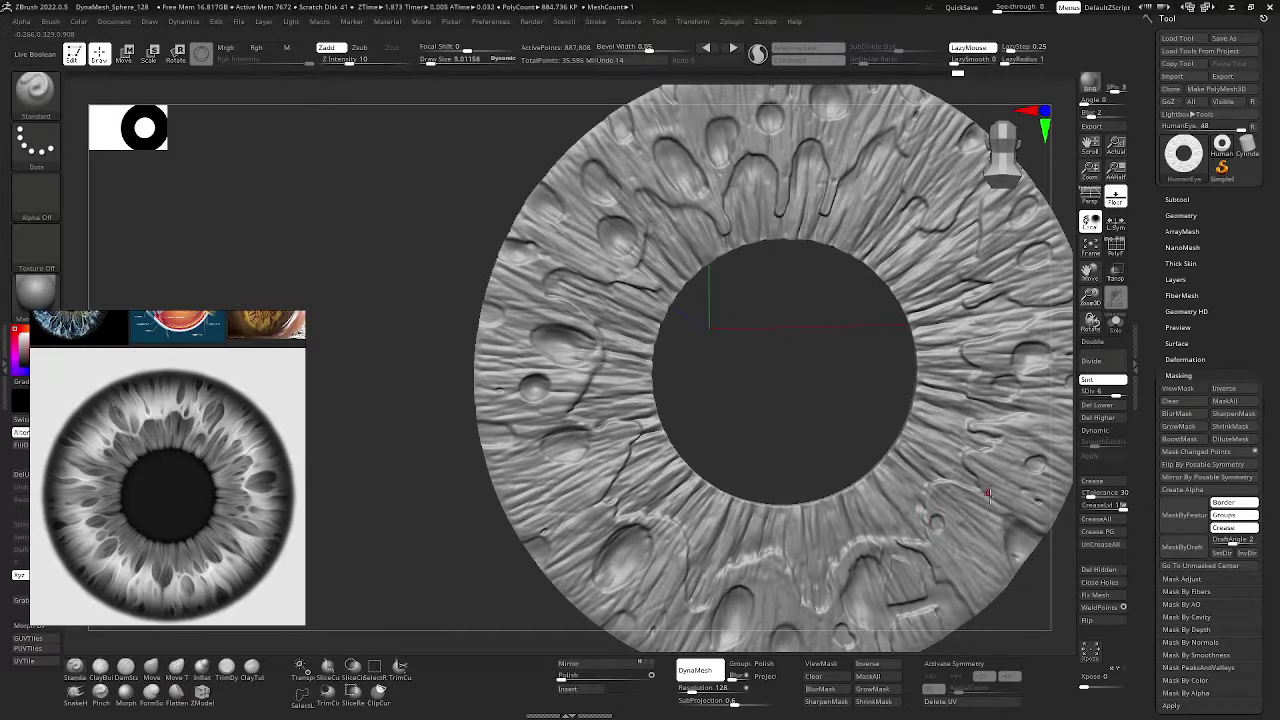
{"action": "left_click_drag", "start_coordinate": [1090, 270], "coordinate": [880, 328]}
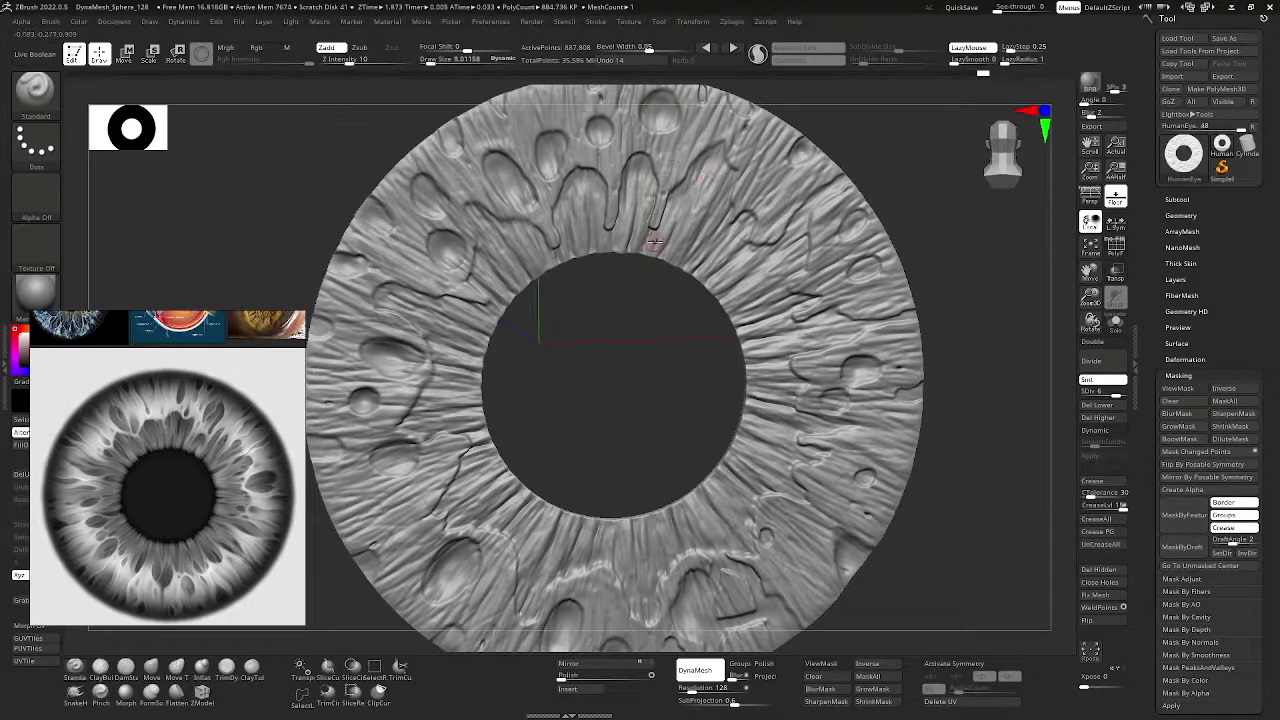
{"action": "left_click_drag", "start_coordinate": [623, 274], "coordinate": [608, 225]}
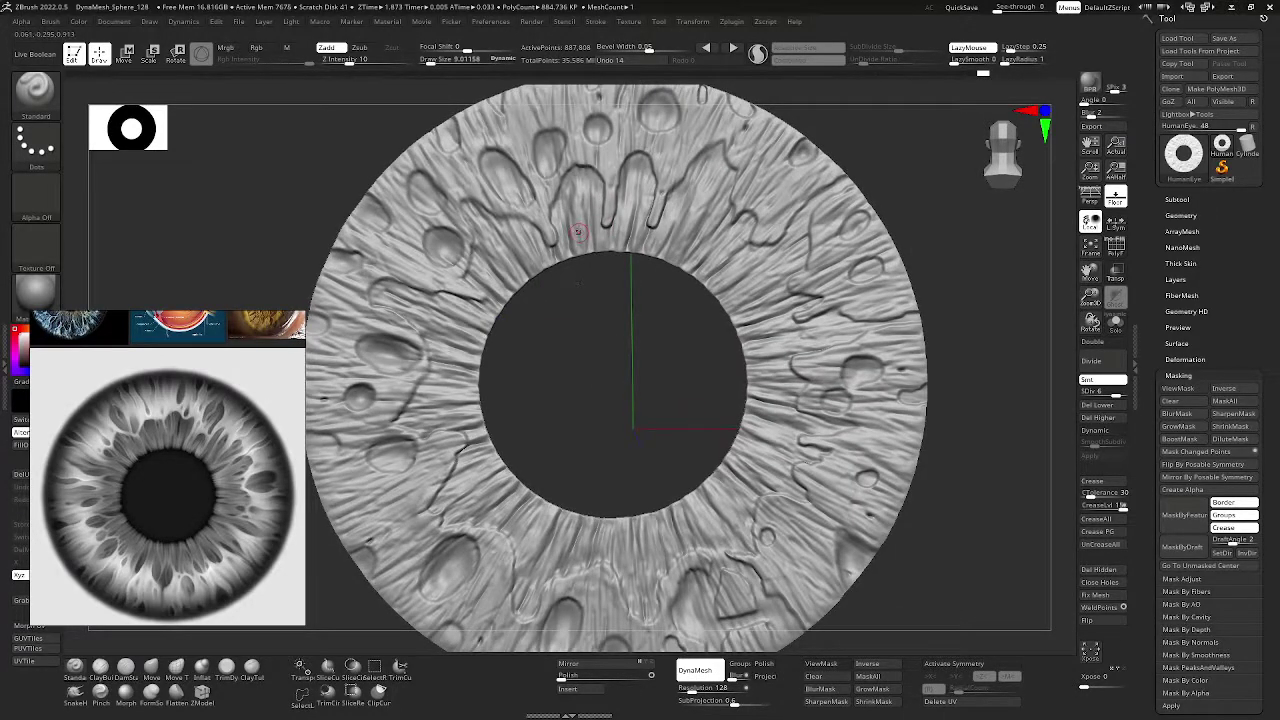
{"action": "right_click_drag", "start_coordinate": [601, 257], "coordinate": [621, 257], "text": "ctrl"}
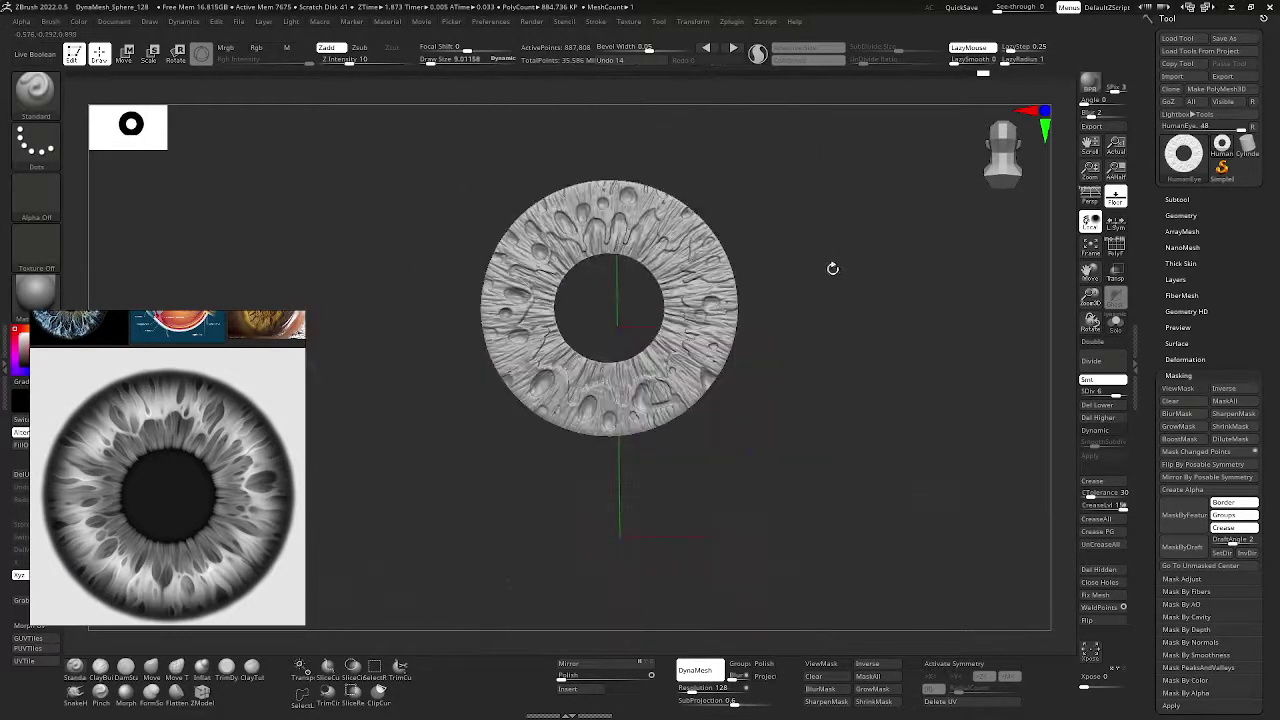
- Unhide the full eyeball and isolate the outer sclera surface surrounding the iris opening
{"action": "left_click_drag", "start_coordinate": [833, 268], "coordinate": [845, 265], "text": "shift"}
{"action": "left_click", "coordinate": [845, 265], "text": "ctrl+shift"}
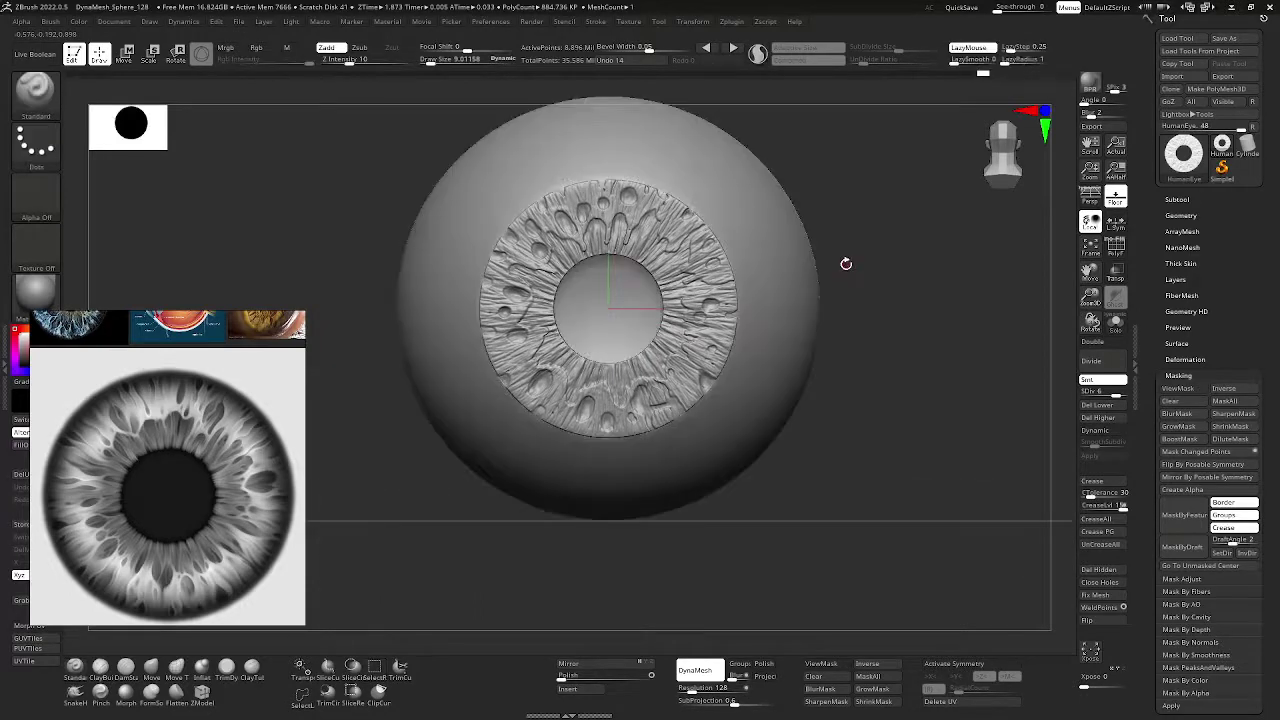
{"action": "mouse_move", "coordinate": [846, 263]}
{"action": "right_mouse_down"}
{"action": "mouse_move", "coordinate": [934, 236]}
{"action": "mouse_move", "coordinate": [748, 182]}
{"action": "right_mouse_up"}
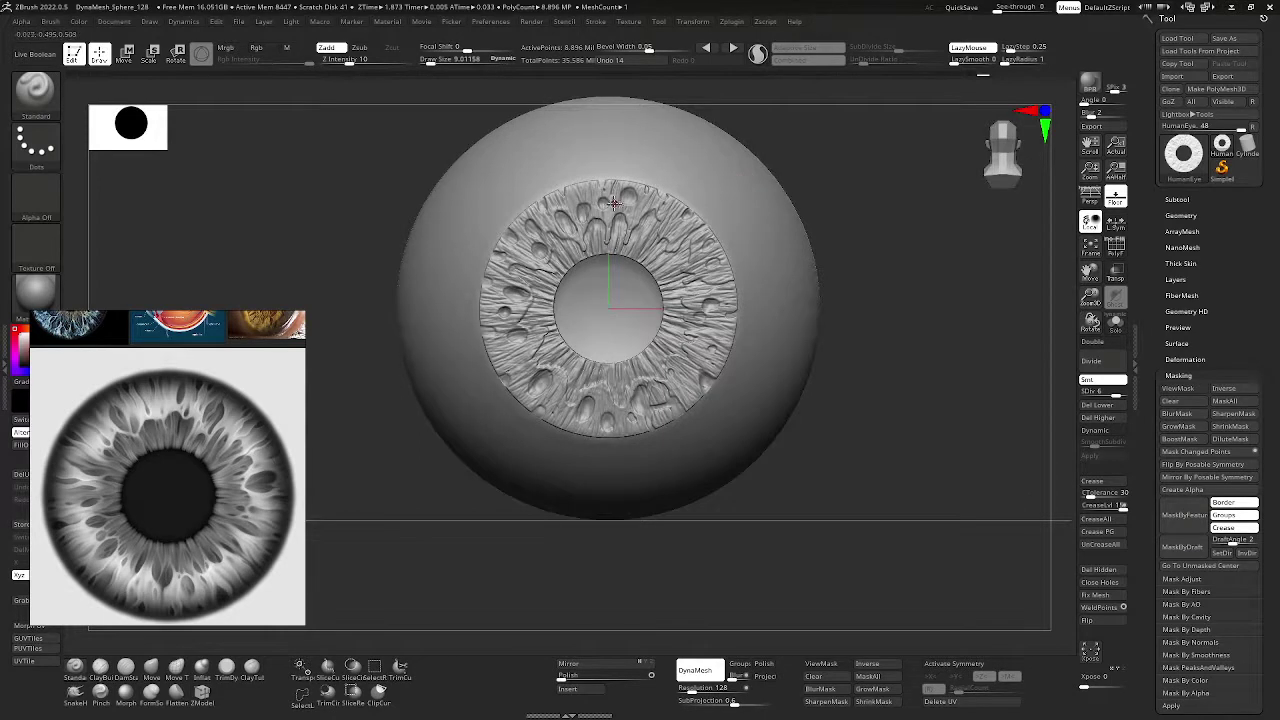
{"action": "key", "text": "space"}
{"action": "left_click", "coordinate": [857, 169]}
{"action": "left_click_drag", "start_coordinate": [1089, 268], "coordinate": [1091, 338]}
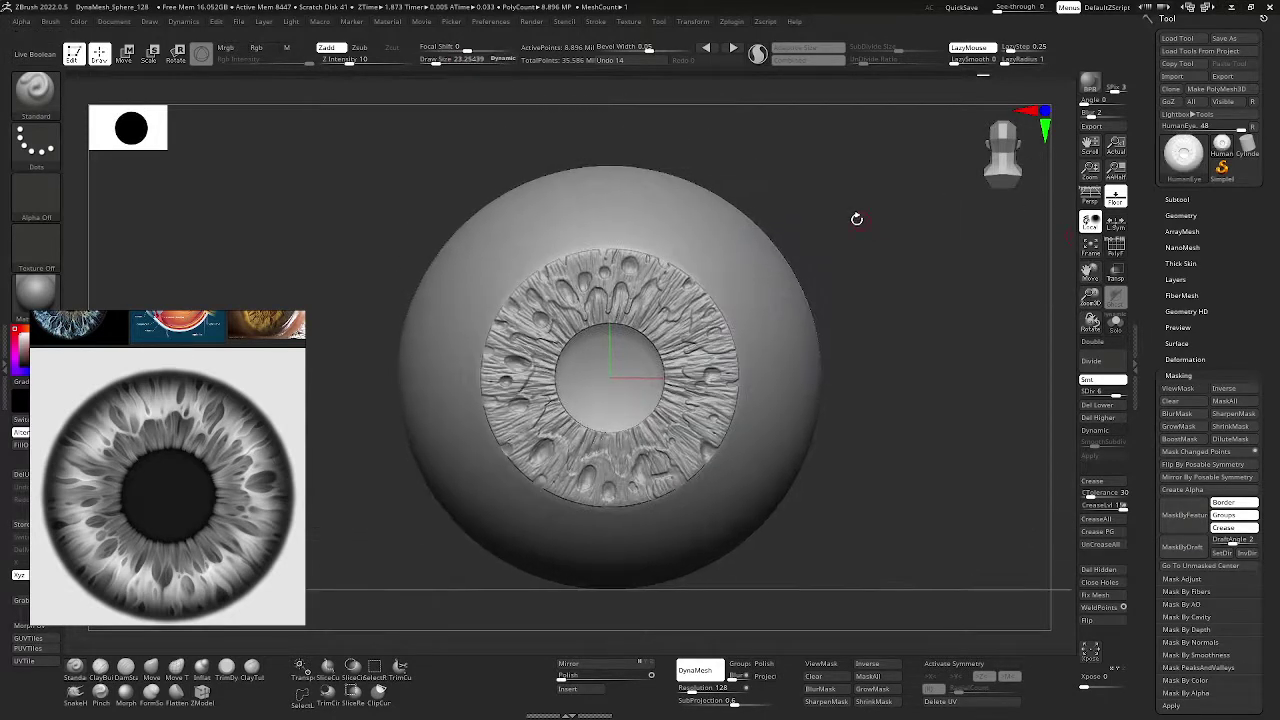
{"action": "key", "text": "f"}
{"action": "left_click", "coordinate": [678, 207], "text": "ctrl+shift"}
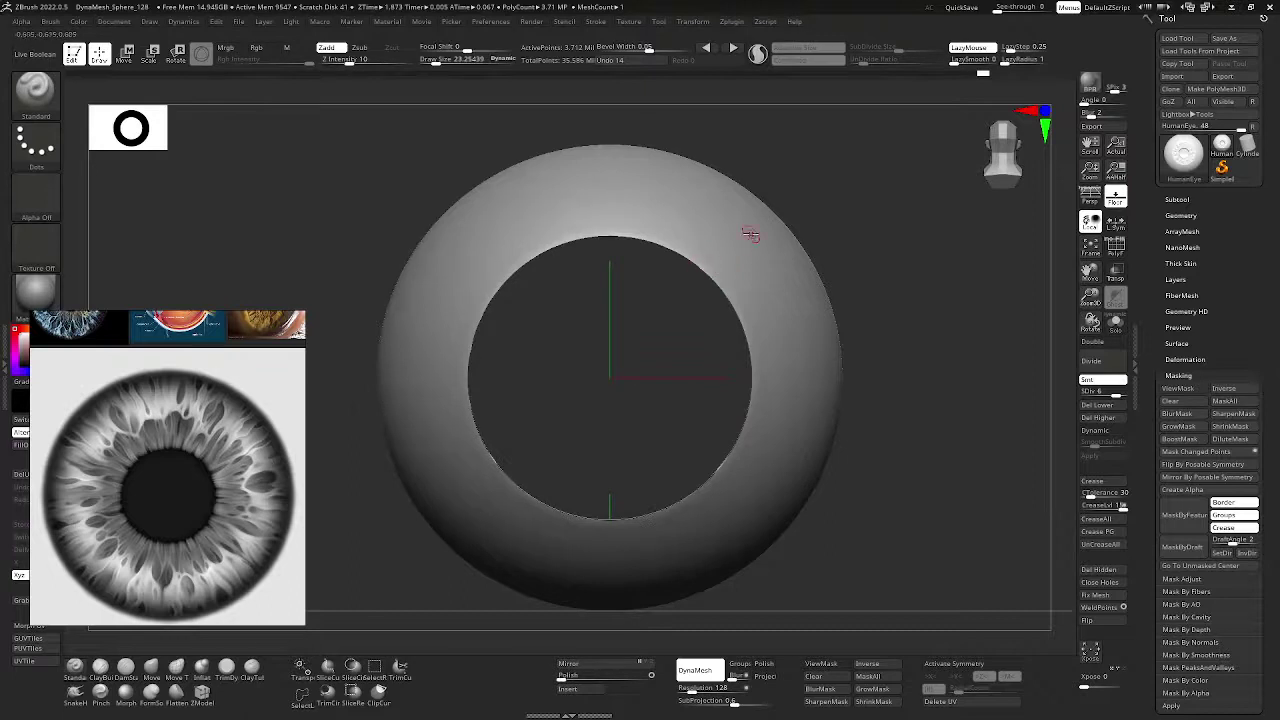
- Activate radial symmetry, set Draw Size to about 45 and build up the sclera around the iris opening with the Standard brush
{"action": "left_click_drag", "start_coordinate": [827, 214], "coordinate": [821, 213]}
{"action": "key", "text": "s"}
{"action": "left_click", "coordinate": [825, 214]}
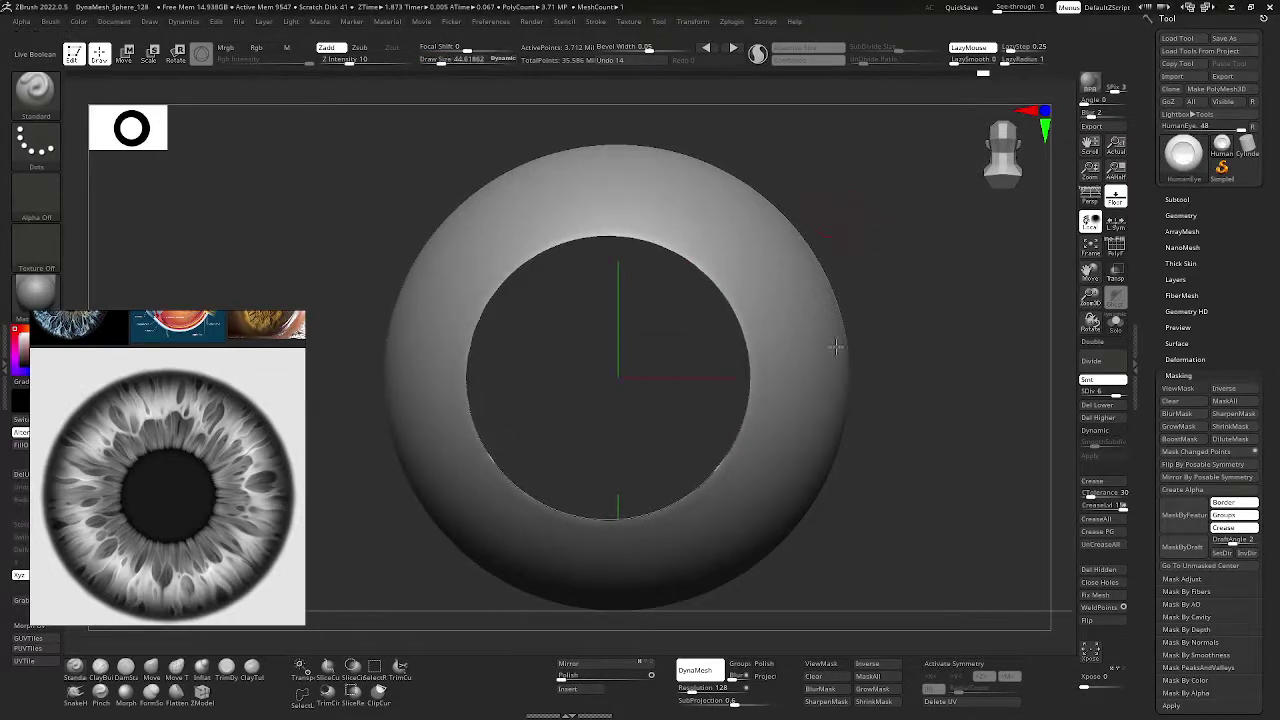
{"action": "left_click", "coordinate": [946, 665]}
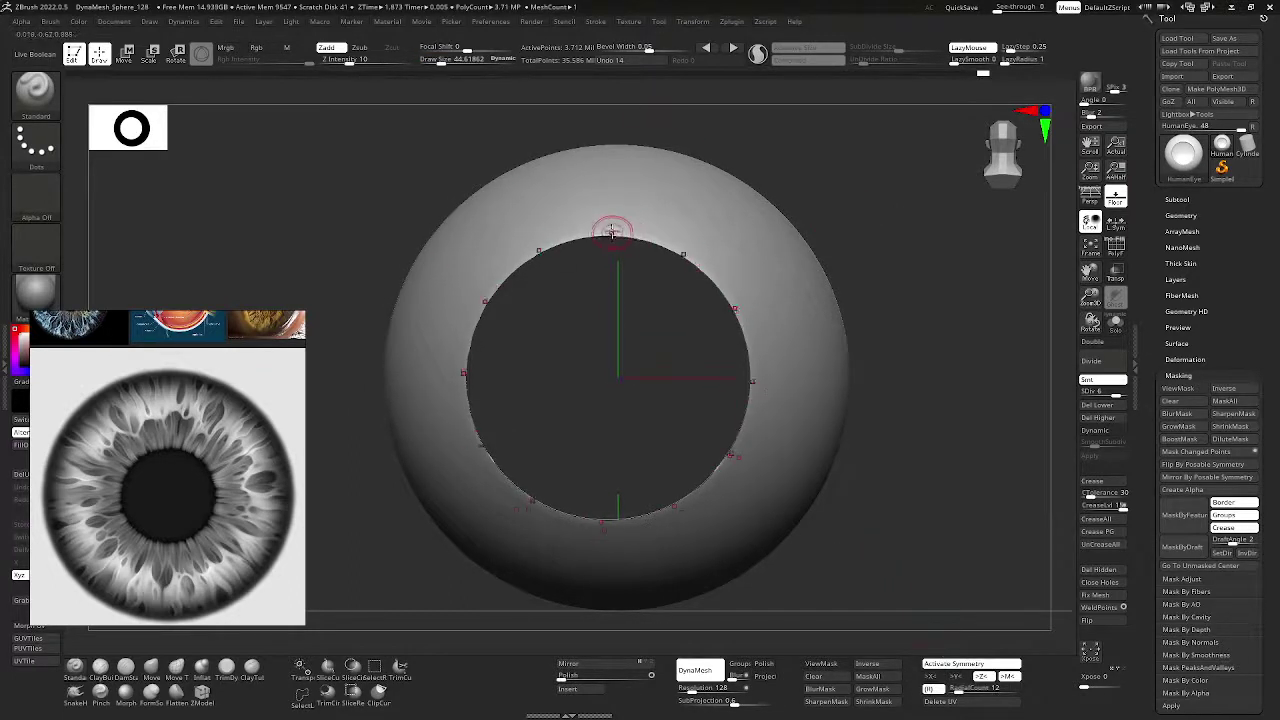
{"action": "left_click_drag", "start_coordinate": [795, 205], "coordinate": [806, 220]}
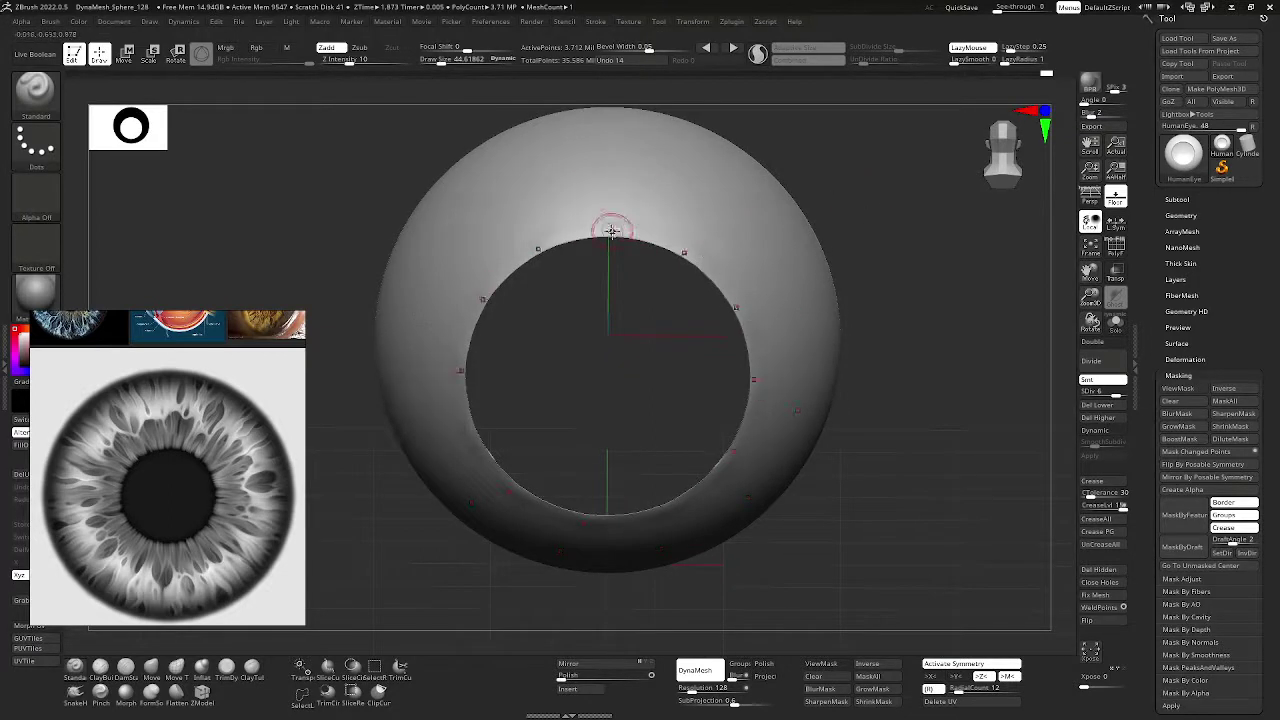
{"action": "left_click_drag", "start_coordinate": [580, 314], "coordinate": [519, 389]}
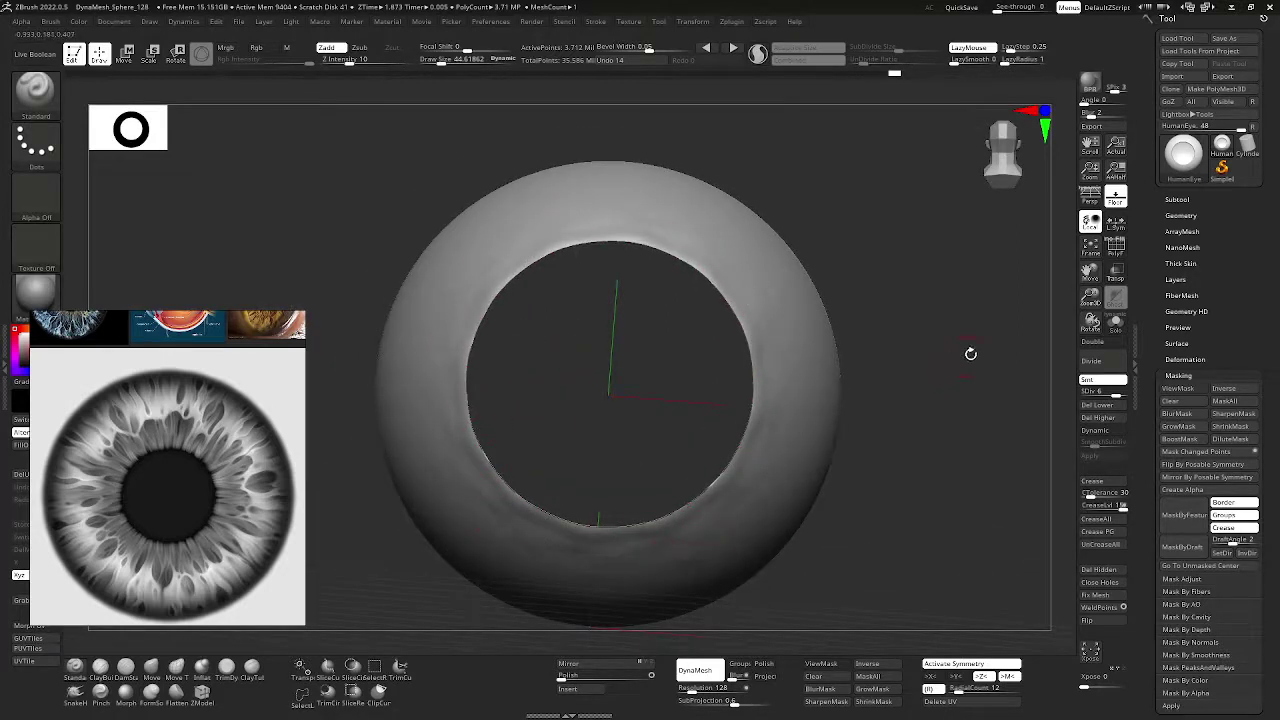
- Refine the sclera rim around the iris opening at Draw Size about 26 and unhide the whole eyeball
{"action": "left_click_drag", "start_coordinate": [970, 353], "coordinate": [831, 357]}
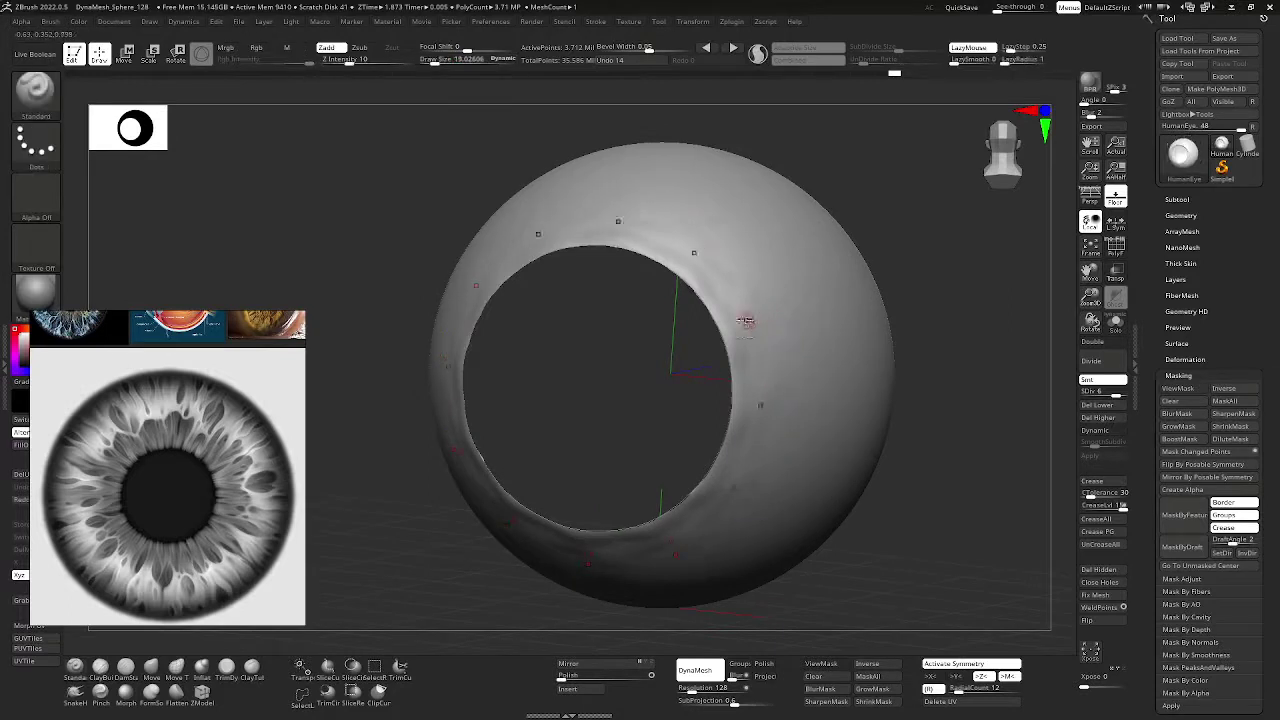
{"action": "key", "text": "s"}
{"action": "left_click_drag", "start_coordinate": [755, 358], "coordinate": [760, 358]}
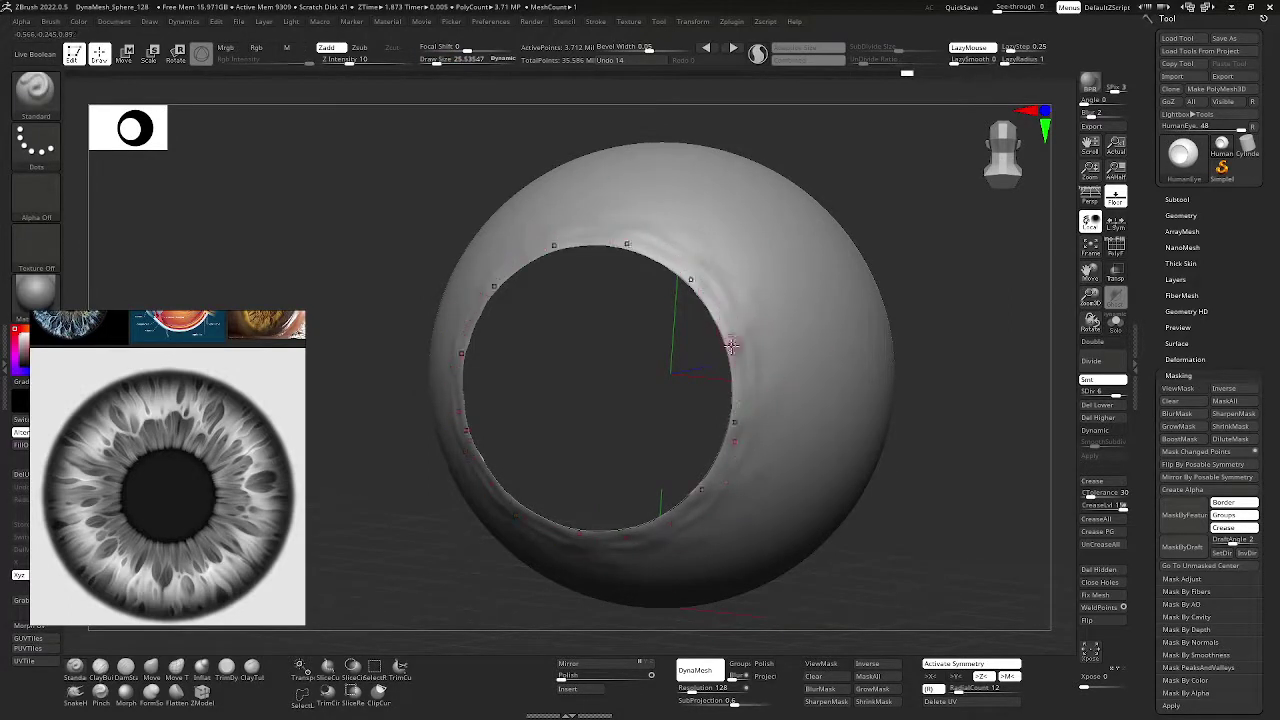
{"action": "key", "text": "ctrl+shift"}
{"action": "left_click", "coordinate": [944, 288], "text": "ctrl+shift"}
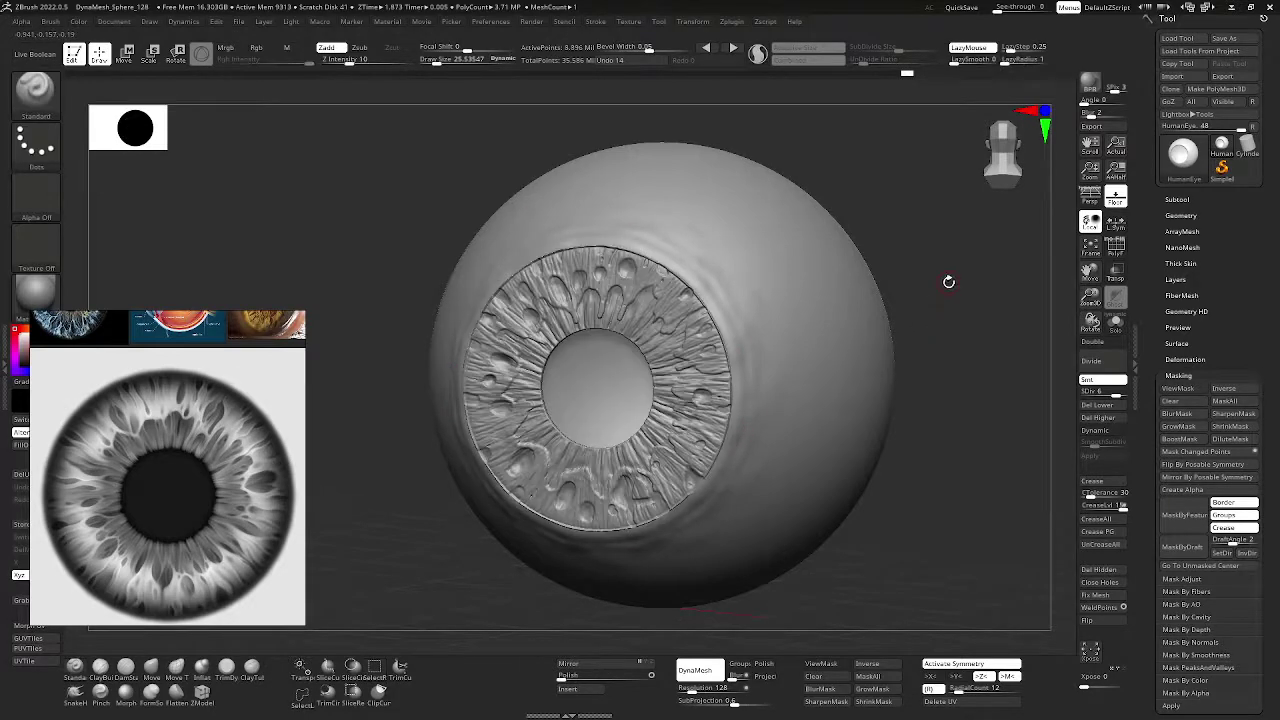
- Set Draw Size to about 23 and smooth the border where the iris meets the sclera
{"action": "mouse_move", "coordinate": [949, 280]}
{"action": "left_mouse_down"}
{"action": "mouse_move", "coordinate": [971, 269]}
{"action": "mouse_move", "coordinate": [969, 306]}
{"action": "left_mouse_up"}
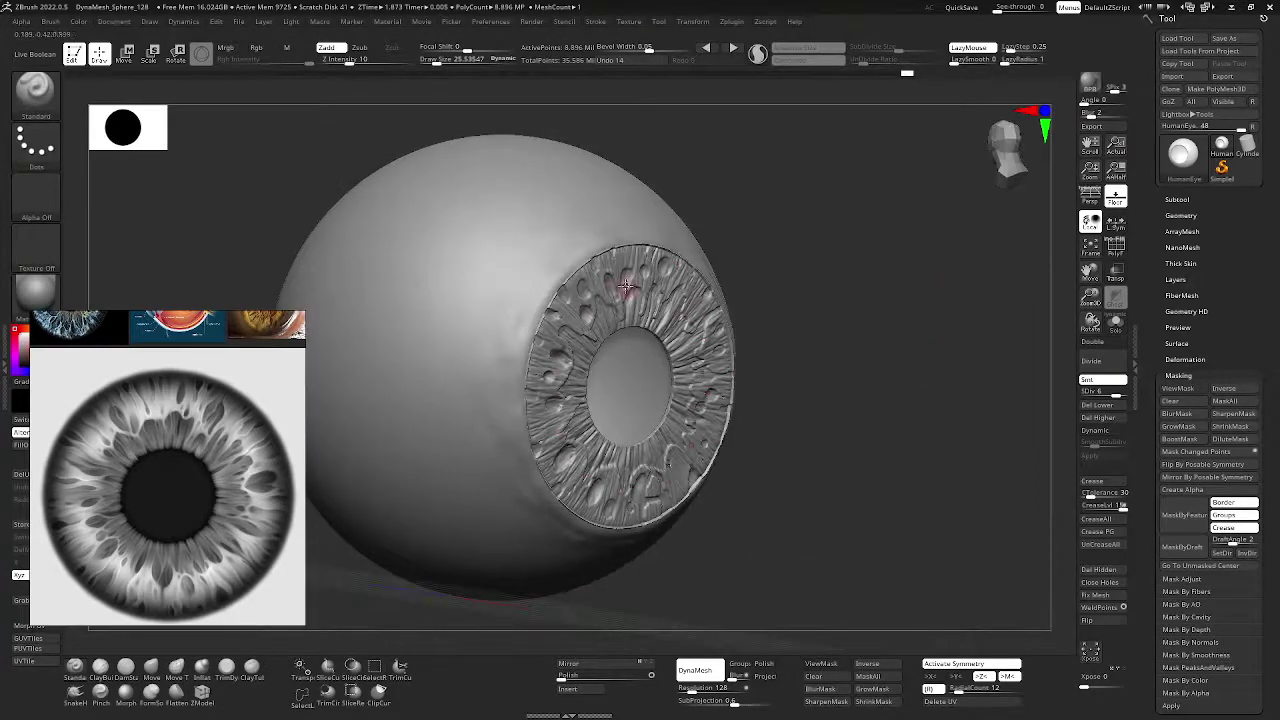
{"action": "left_click_drag", "start_coordinate": [1090, 299], "coordinate": [1092, 345]}
{"action": "left_click_drag", "start_coordinate": [810, 174], "coordinate": [956, 215], "text": "alt"}
{"action": "left_click_drag", "start_coordinate": [1090, 278], "coordinate": [1101, 470]}
{"action": "left_click_drag", "start_coordinate": [1092, 298], "coordinate": [1090, 307]}
{"action": "key", "text": "s"}
{"action": "left_click_drag", "start_coordinate": [849, 220], "coordinate": [848, 211]}
{"action": "left_click_drag", "start_coordinate": [620, 312], "coordinate": [465, 318], "text": "shift"}
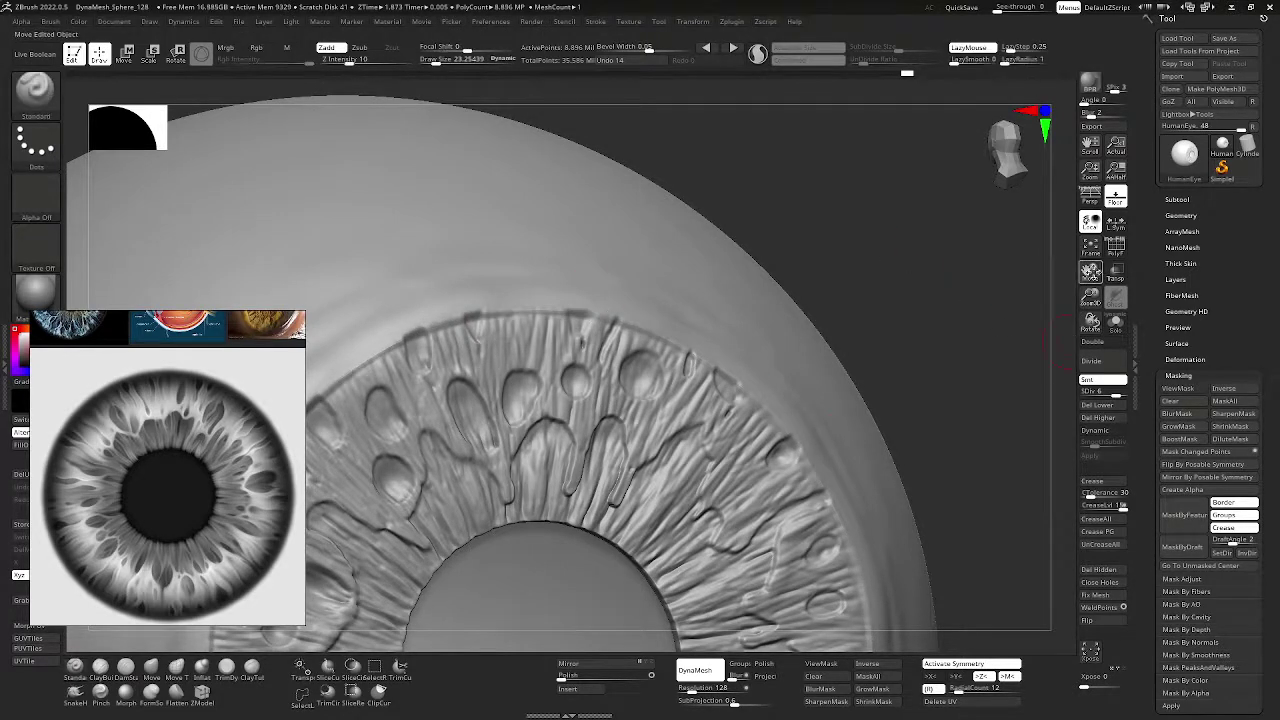
- Reduce Draw Size to about 17 and smooth the iris-sclera border using the Smooth brush at Z Intensity 41
{"action": "left_click_drag", "start_coordinate": [1090, 271], "coordinate": [1114, 218]}
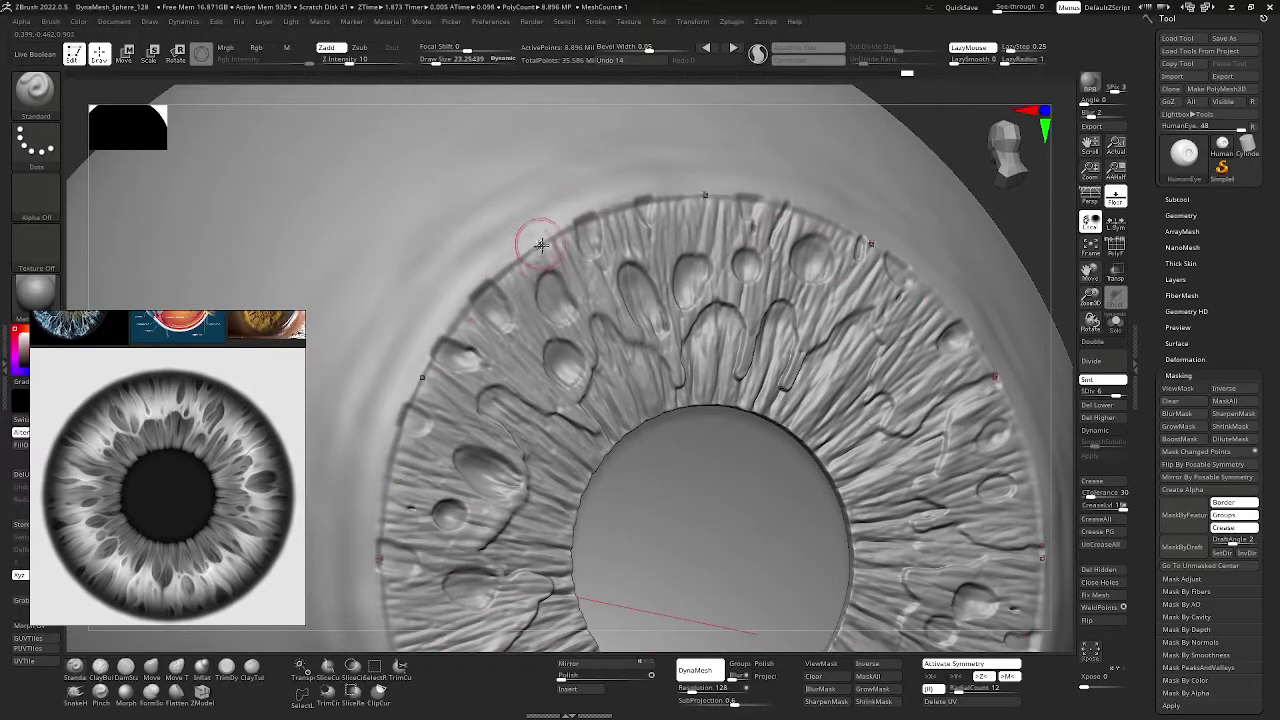
{"action": "key", "text": "s"}
{"action": "left_click_drag", "start_coordinate": [536, 241], "coordinate": [532, 241]}
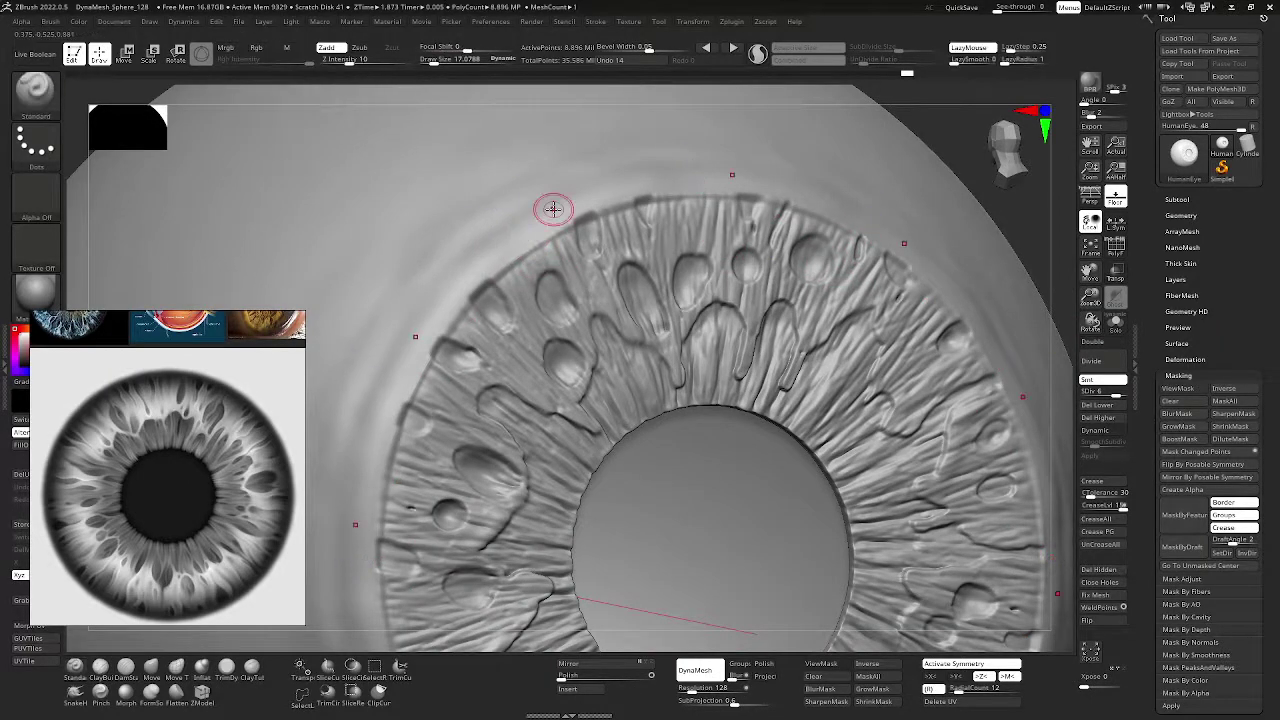
{"action": "left_click", "coordinate": [378, 60], "text": "shift"}
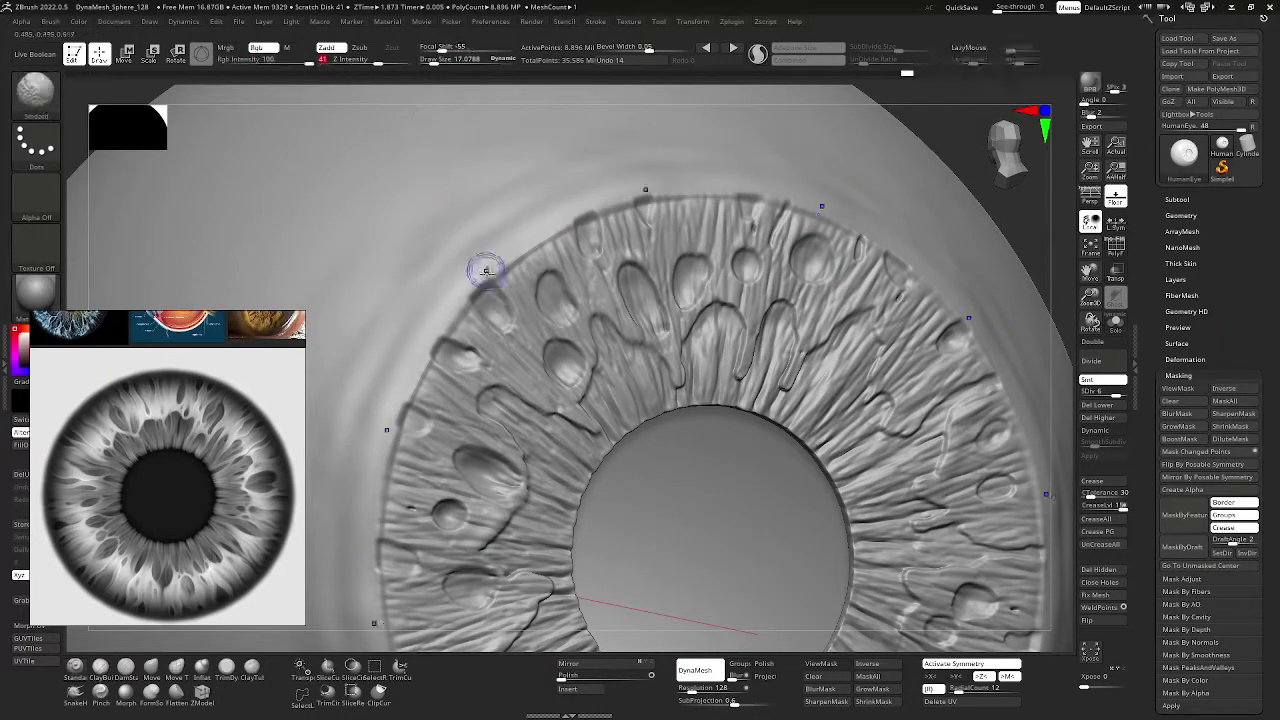
{"action": "left_click_drag", "start_coordinate": [492, 273], "coordinate": [477, 293], "text": "shift"}
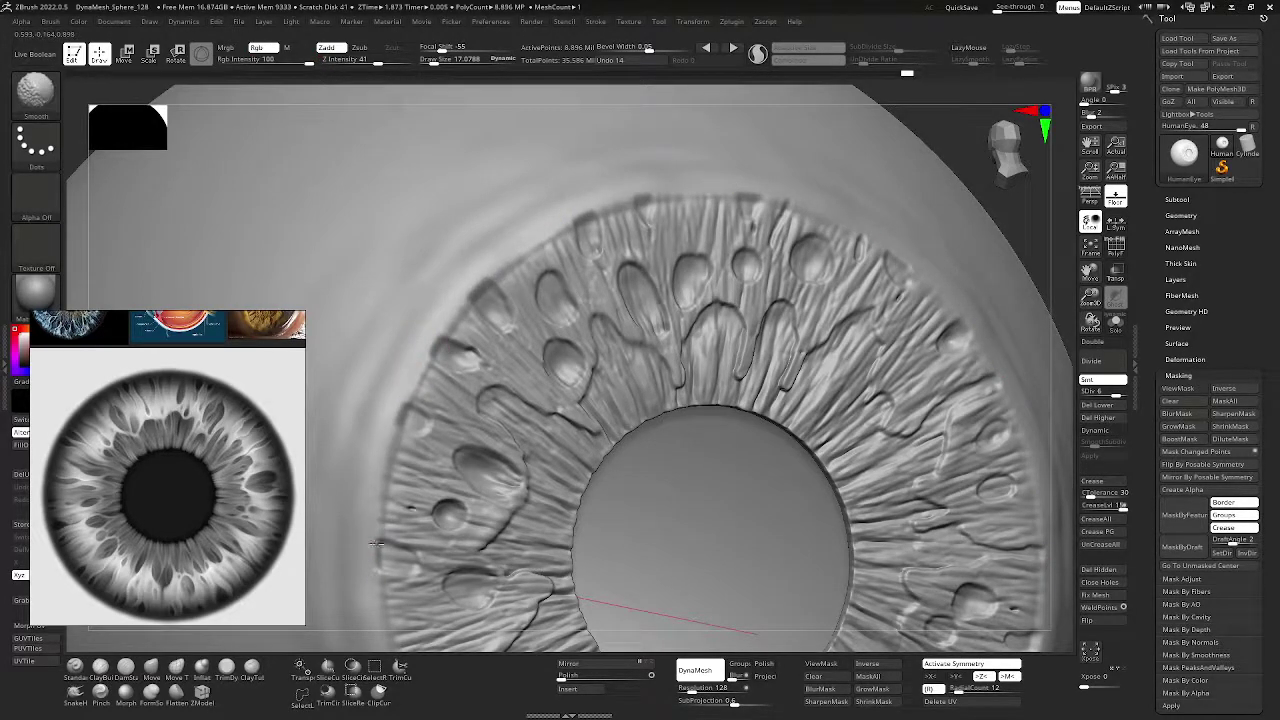
- Lower the mesh to subdivision level 3 and smooth the iris-sclera border with the Smooth brush's Z Intensity at 100
{"action": "left_click", "coordinate": [372, 60]}
{"action": "type", "text": "100"}
{"action": "key", "text": "shift"}
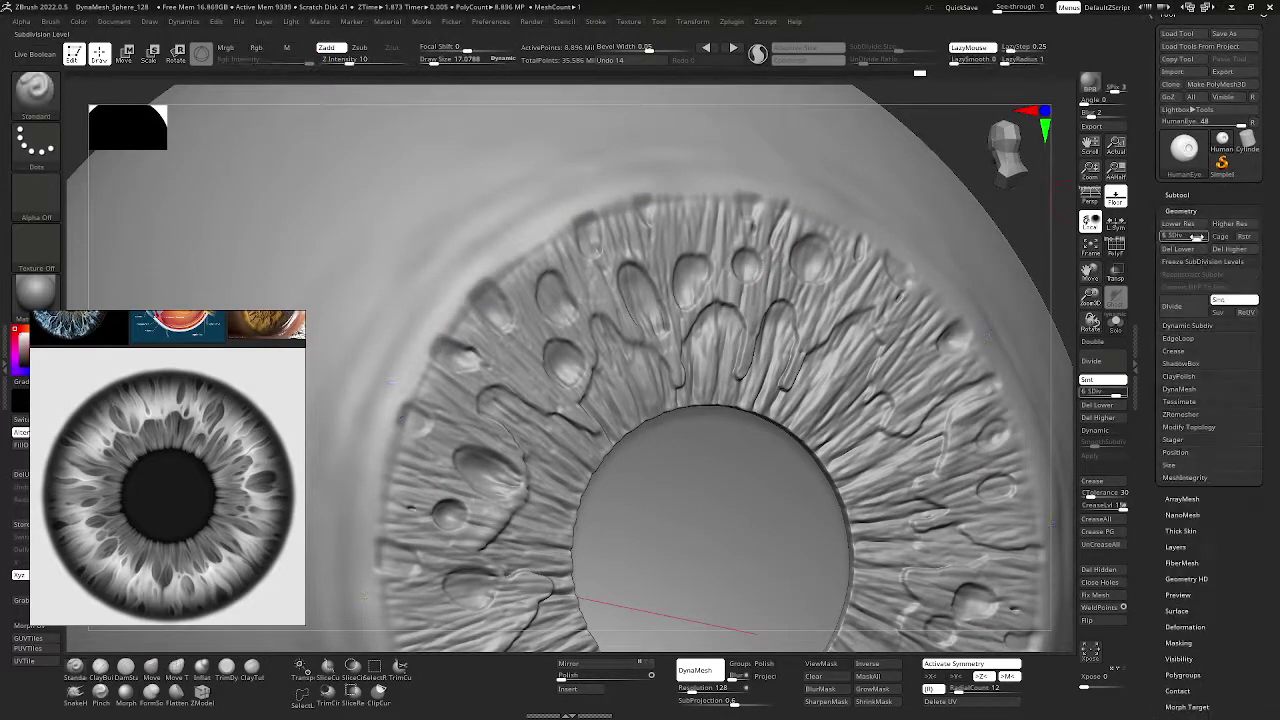
{"action": "left_click", "coordinate": [1180, 215]}
{"action": "key", "text": "ctrl+d"}
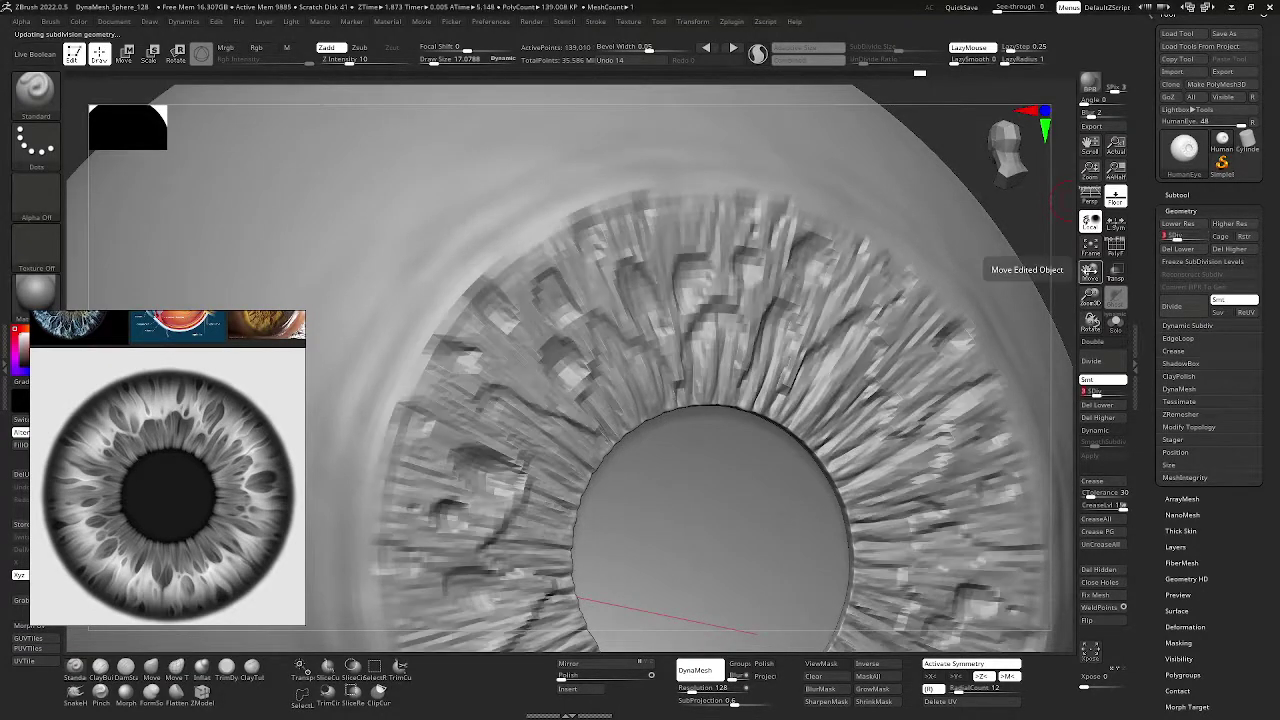
{"action": "left_click_drag", "start_coordinate": [1090, 272], "coordinate": [1117, 238]}
{"action": "key", "text": "s"}
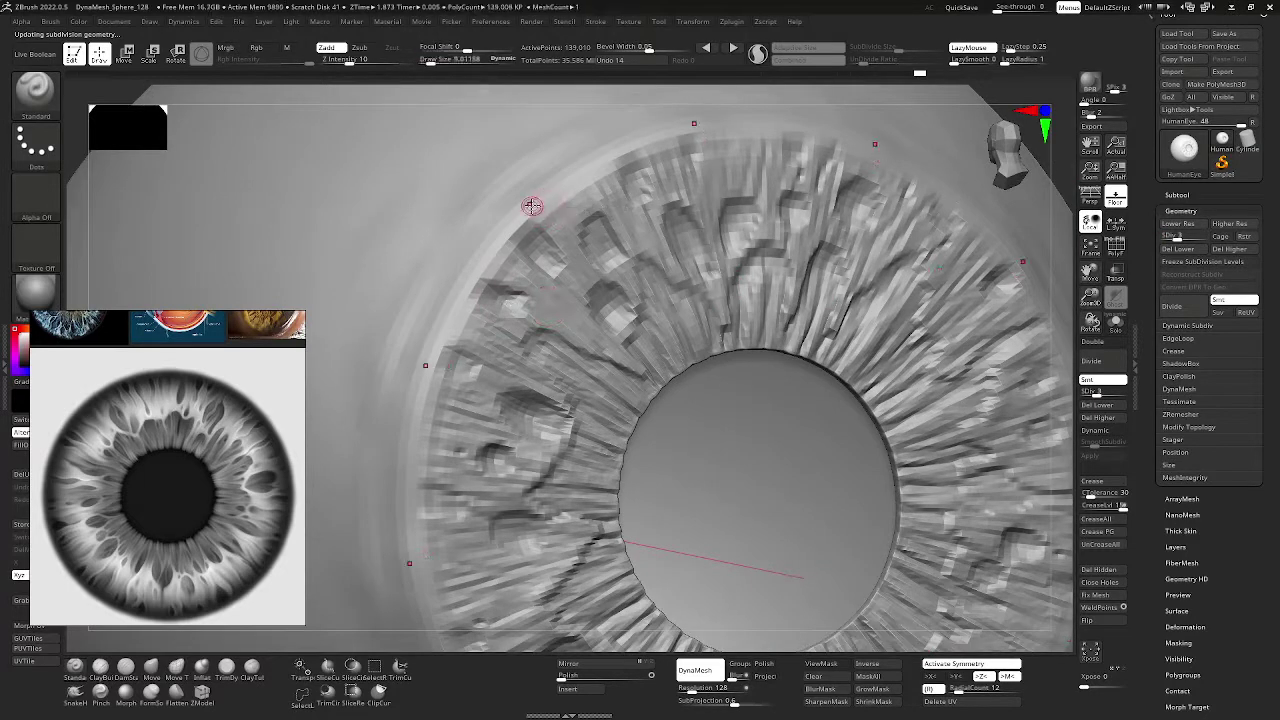
{"action": "key", "text": "shift"}
{"action": "mouse_move", "coordinate": [523, 216]}
{"action": "left_mouse_down", "text": "shift"}
{"action": "mouse_move", "coordinate": [434, 334]}
{"action": "mouse_move", "coordinate": [449, 289]}
{"action": "mouse_move", "coordinate": [521, 206]}
{"action": "mouse_move", "coordinate": [677, 138]}
{"action": "mouse_move", "coordinate": [576, 203]}
{"action": "left_mouse_up", "text": "shift"}
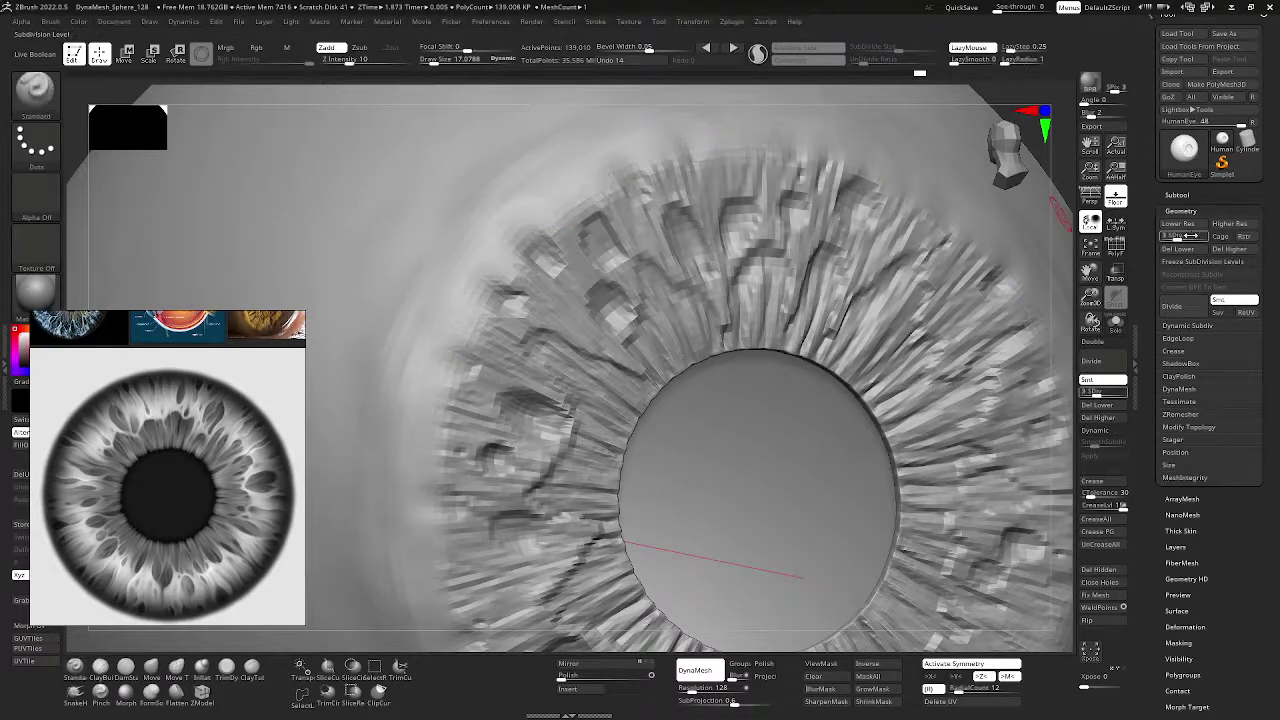
- Smooth the iris border further at subdivision level 5, and return the mesh to subdivision level 7
{"action": "left_click_drag", "start_coordinate": [1178, 236], "coordinate": [1190, 235]}
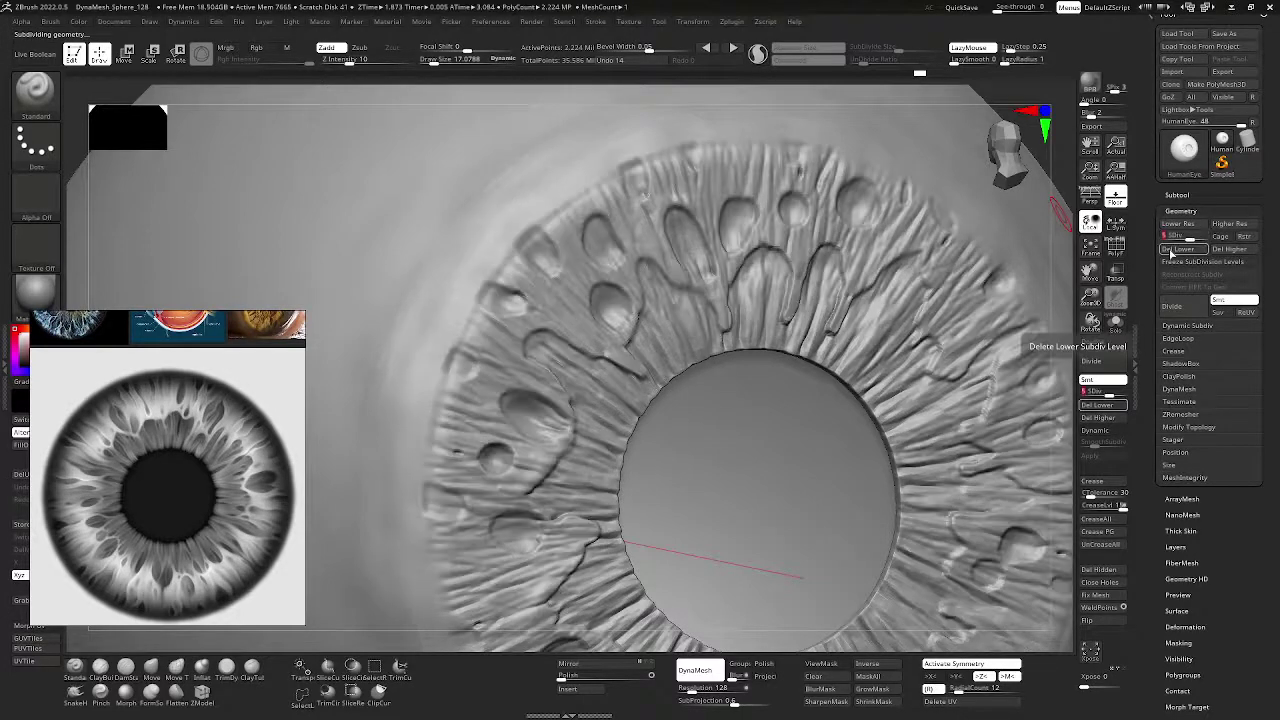
{"action": "key", "text": "shift"}
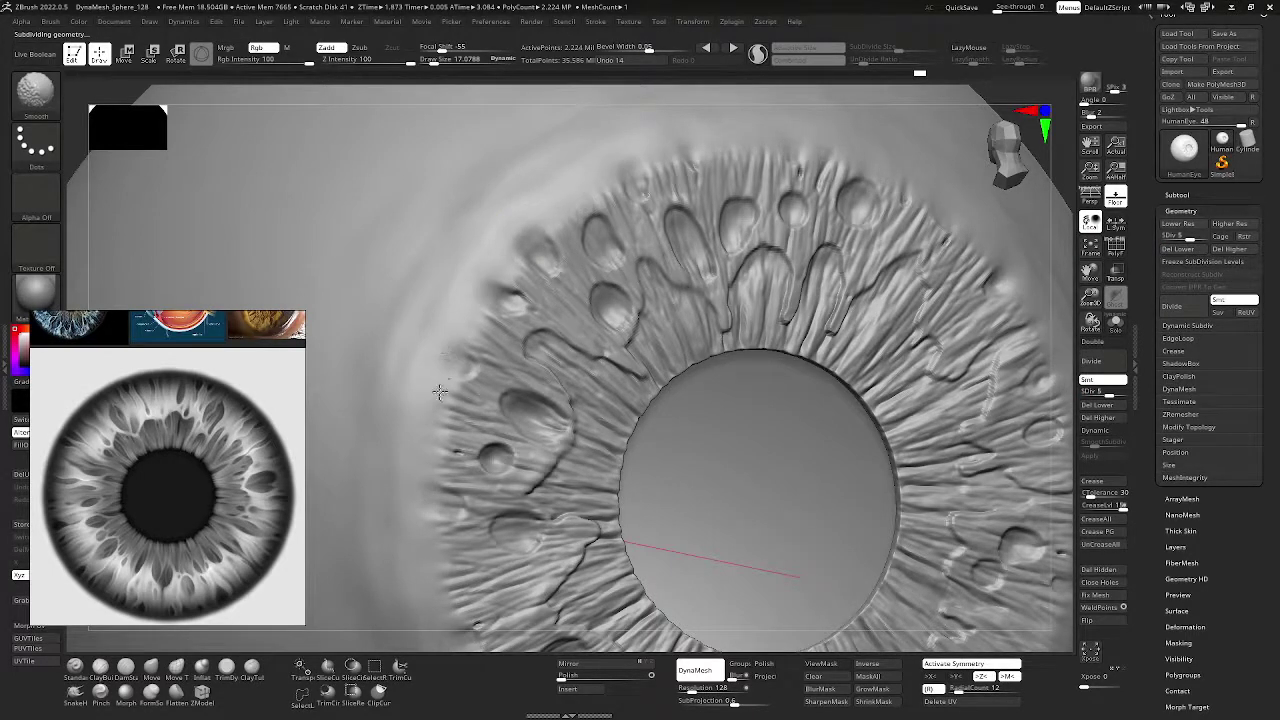
{"action": "key", "text": "f"}
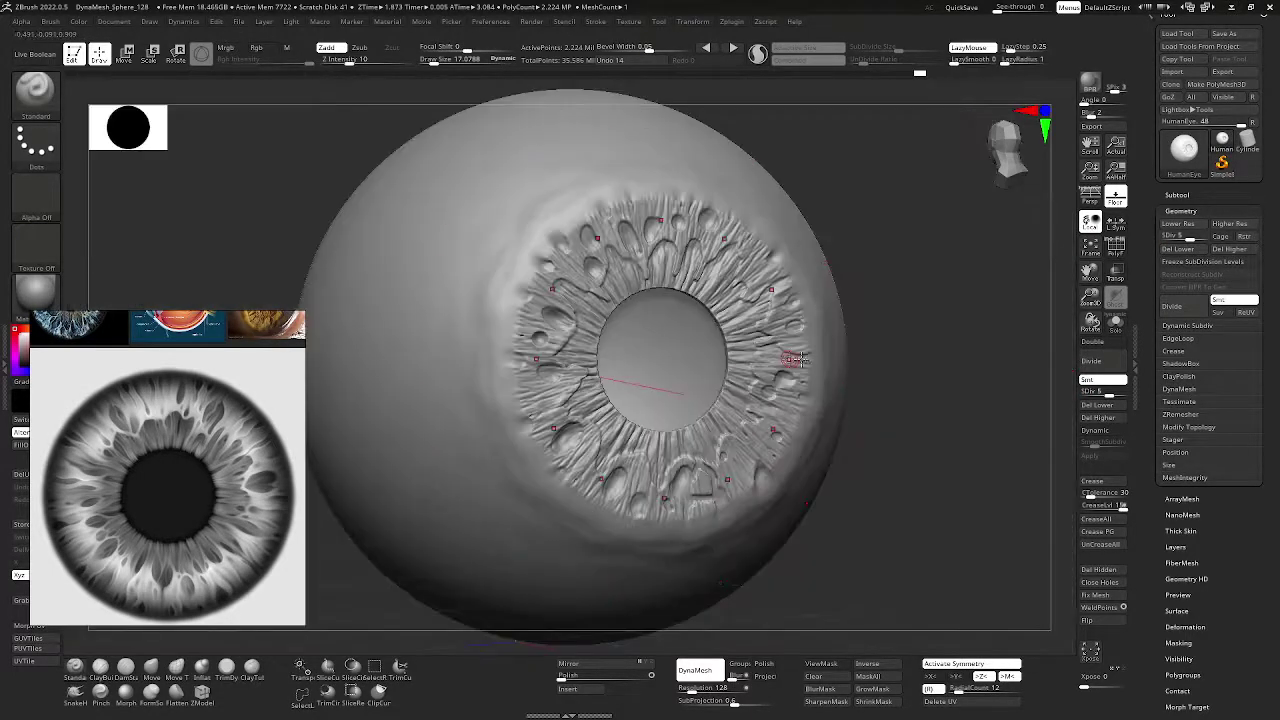
{"action": "left_click_drag", "start_coordinate": [958, 271], "coordinate": [996, 288]}
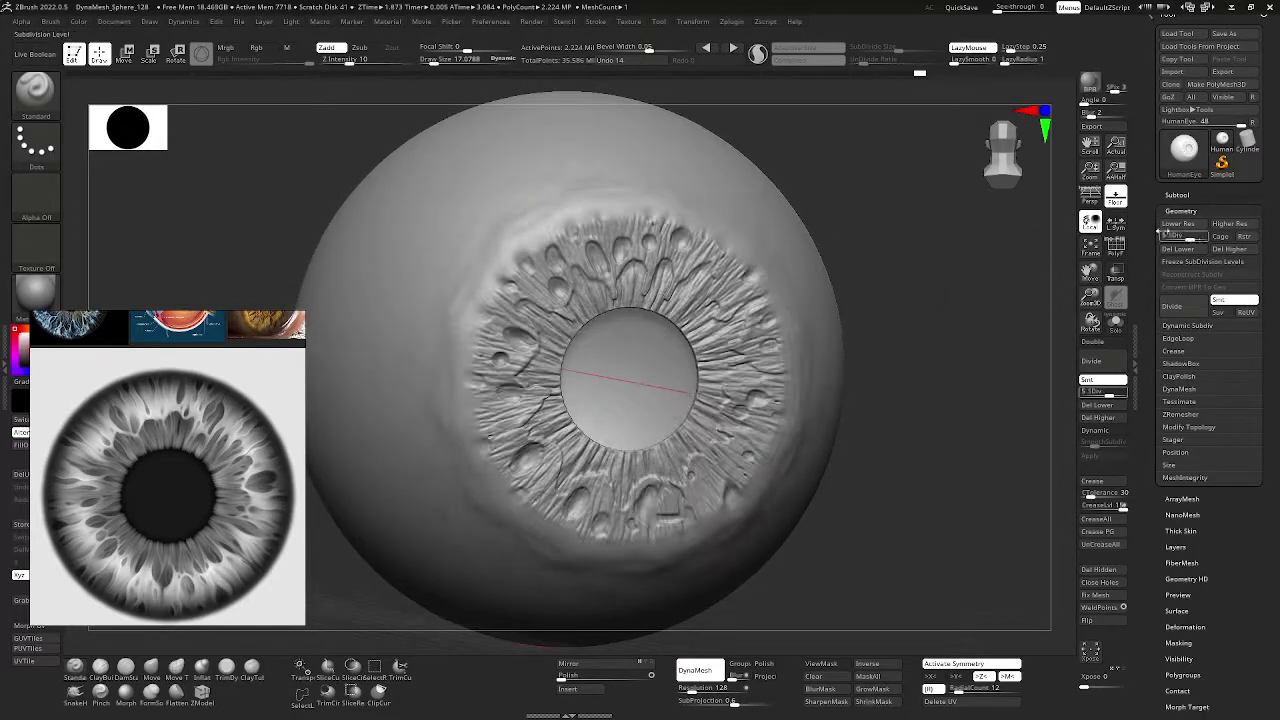
{"action": "left_click_drag", "start_coordinate": [1188, 236], "coordinate": [1204, 234]}
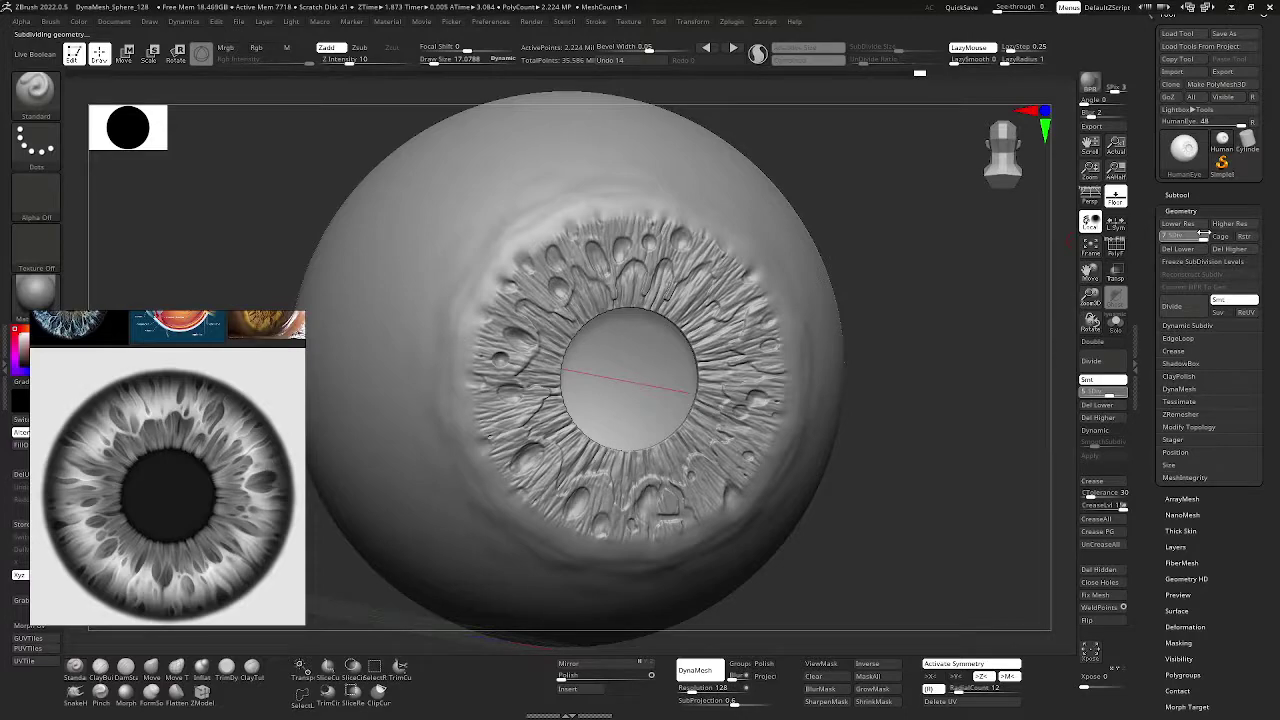
{"action": "key", "text": "alt+Tab"}
{"action": "key", "text": "alt+Tab"}
{"action": "key", "text": "alt+Tab"}
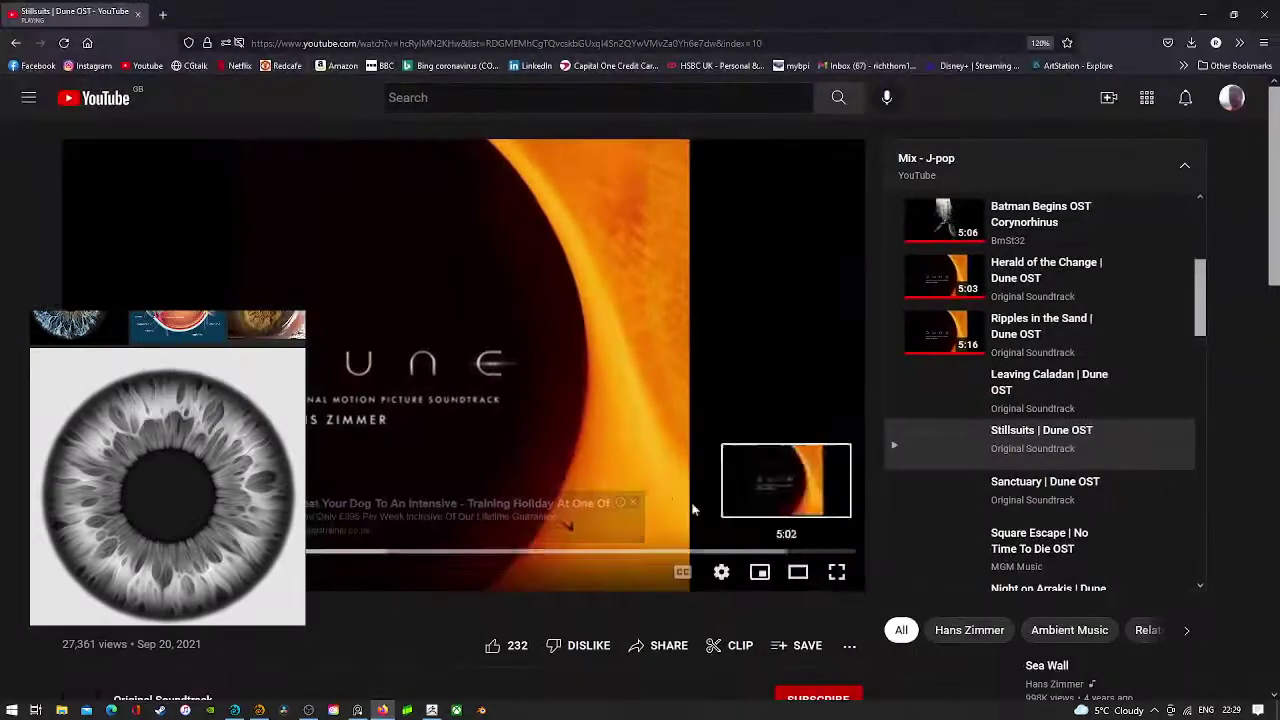
{"action": "scroll", "coordinate": [658, 497], "scroll_direction": "down", "scroll_amount": 5}
{"action": "scroll", "coordinate": [475, 427], "scroll_direction": "up", "scroll_amount": 4}
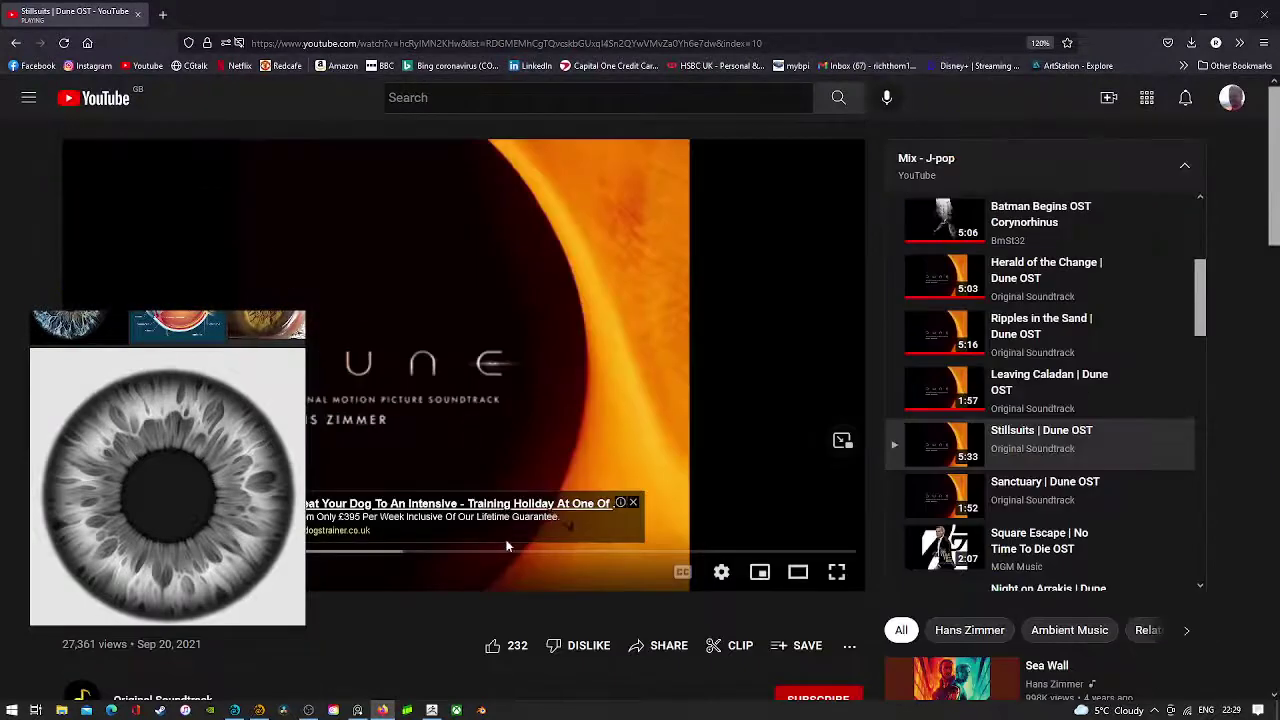
{"action": "left_click", "coordinate": [431, 710]}
- Face the eye straight on and save the tool as HumanEye in the Human_Eye folder
{"action": "left_click_drag", "start_coordinate": [955, 268], "coordinate": [980, 270], "text": "shift"}
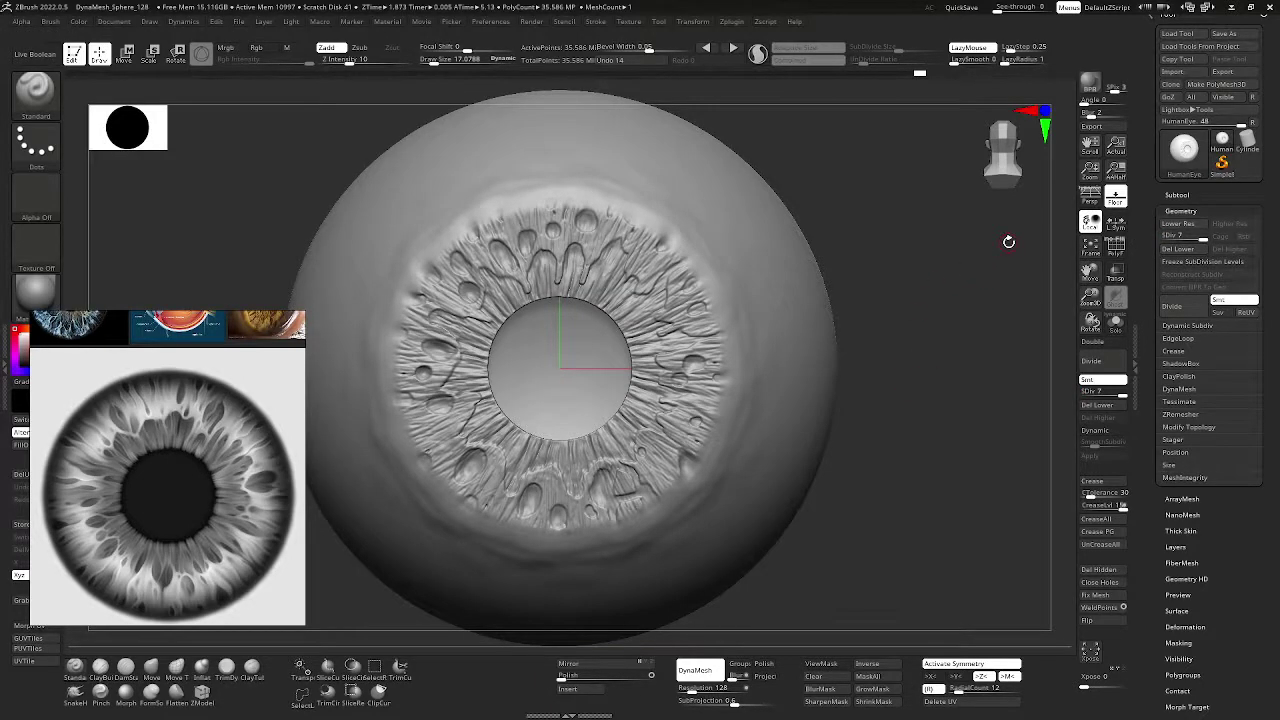
{"action": "left_click", "coordinate": [1225, 34]}
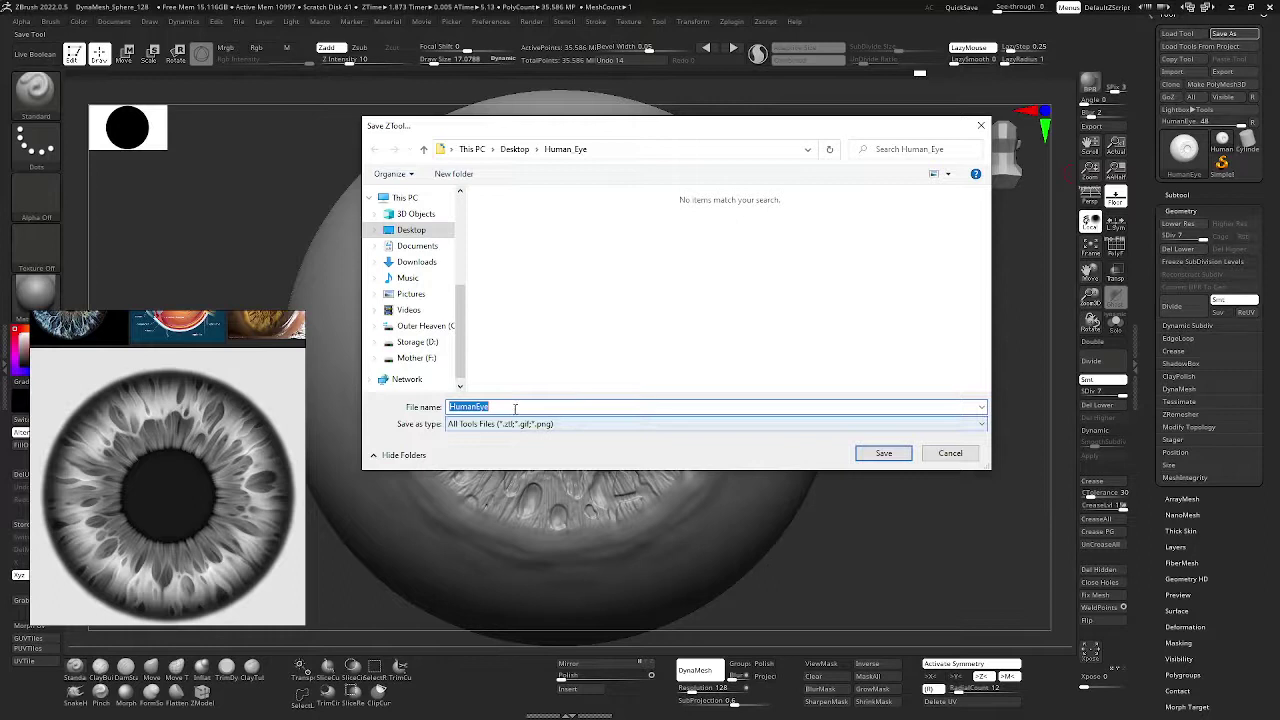
{"action": "left_click", "coordinate": [896, 454]}
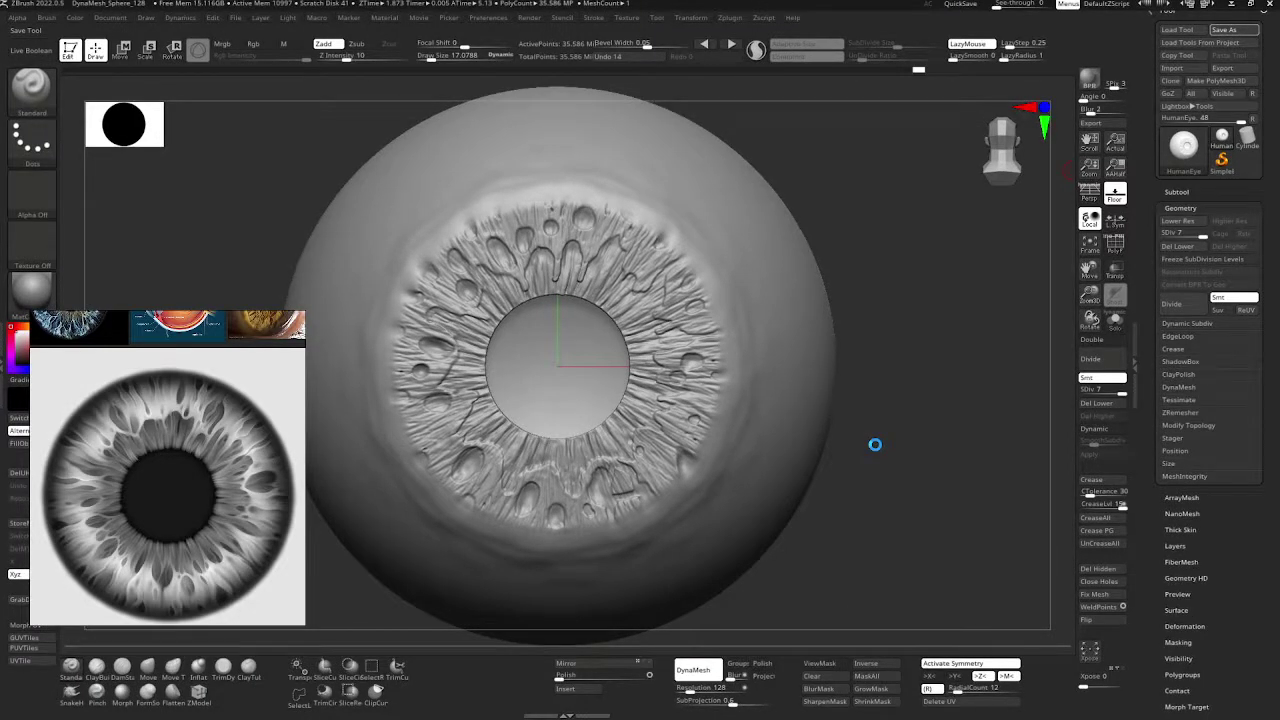
- Delete the stored QuickSave files through the QuickSave preferences
{"action": "left_click", "coordinate": [492, 22]}
{"action": "left_click", "coordinate": [515, 498]}
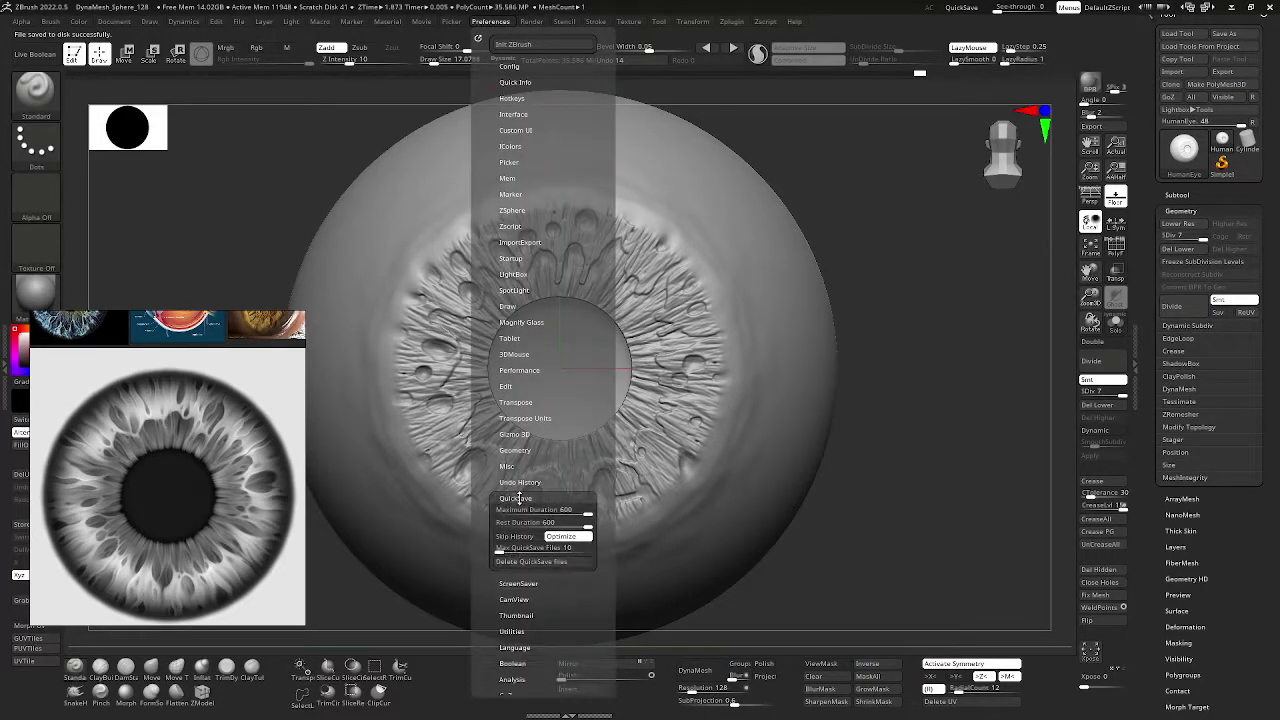
{"action": "left_click", "coordinate": [515, 563]}
{"action": "left_click", "coordinate": [449, 591]}
- Examine the iris relief, pupil rim and sclera transition up close and from both sides of the eyeball
{"action": "left_click_drag", "start_coordinate": [927, 286], "coordinate": [985, 282]}
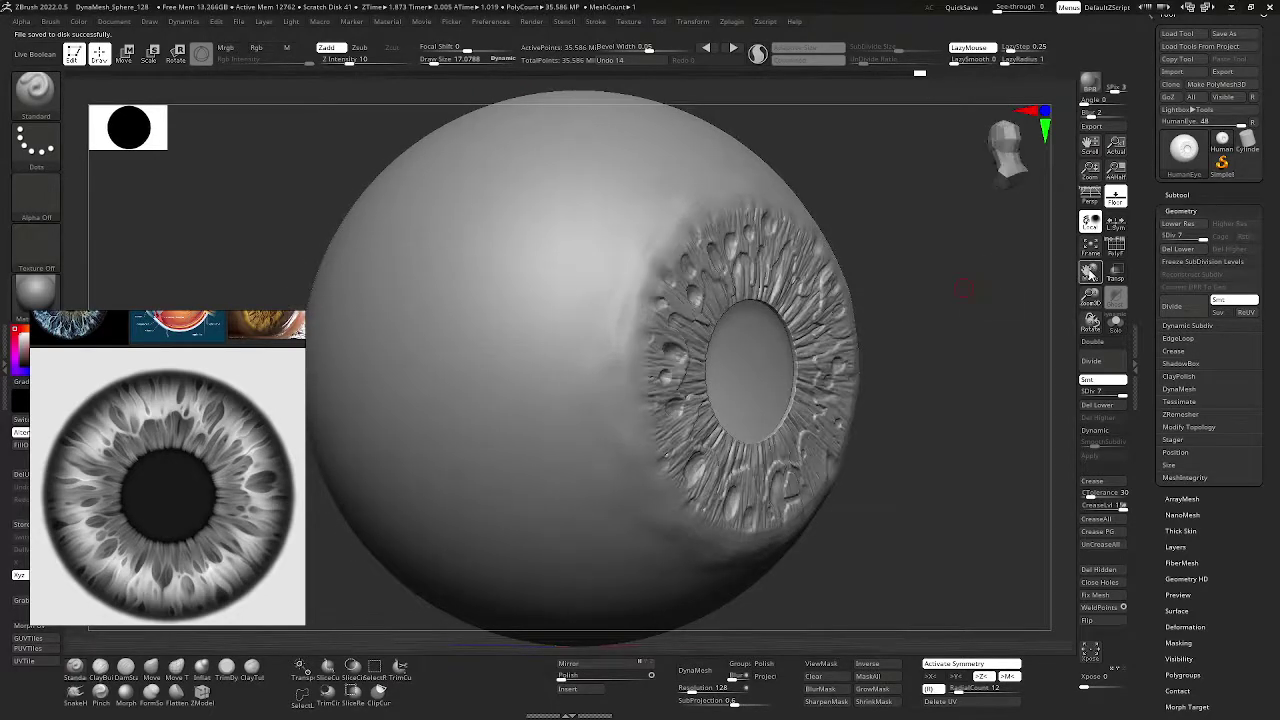
{"action": "left_click_drag", "start_coordinate": [946, 389], "coordinate": [953, 378], "text": "alt"}
{"action": "scroll", "coordinate": [953, 378], "scroll_direction": "down", "scroll_amount": 1}
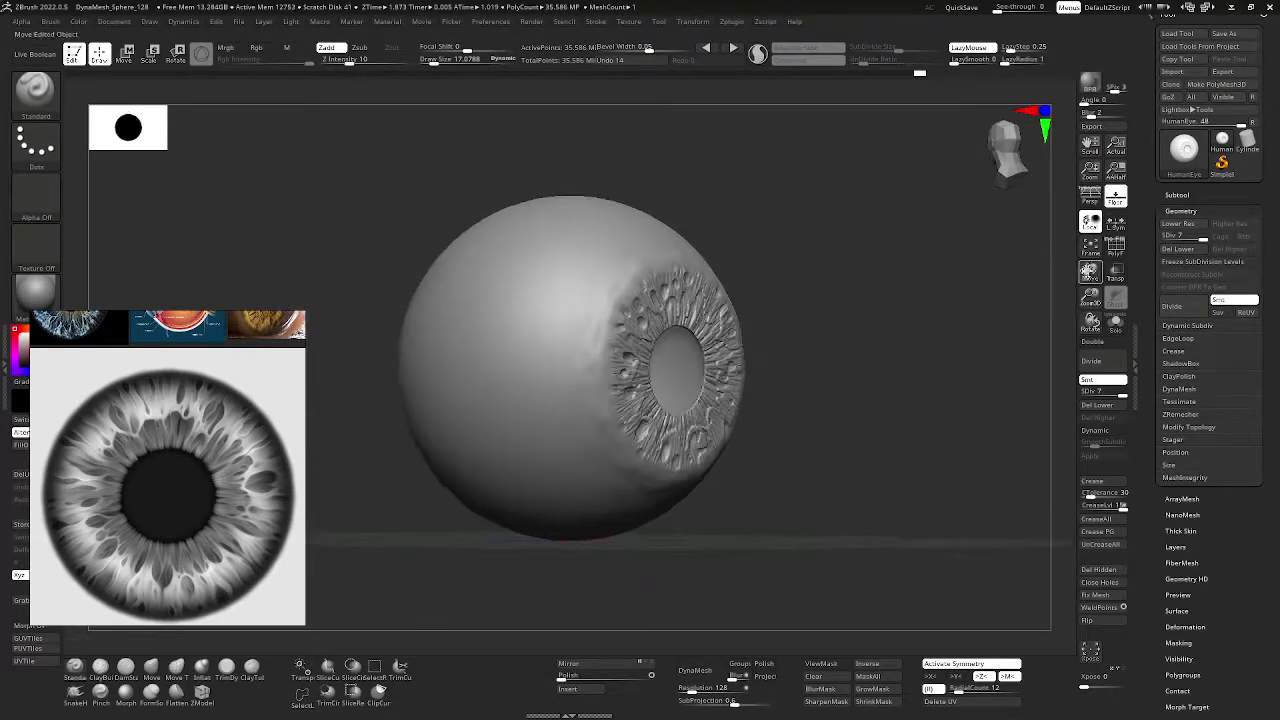
{"action": "left_click_drag", "start_coordinate": [1085, 272], "coordinate": [1106, 270]}
{"action": "scroll", "coordinate": [743, 392], "scroll_direction": "up", "scroll_amount": 6}
{"action": "scroll", "coordinate": [714, 383], "scroll_direction": "up", "scroll_amount": 2}
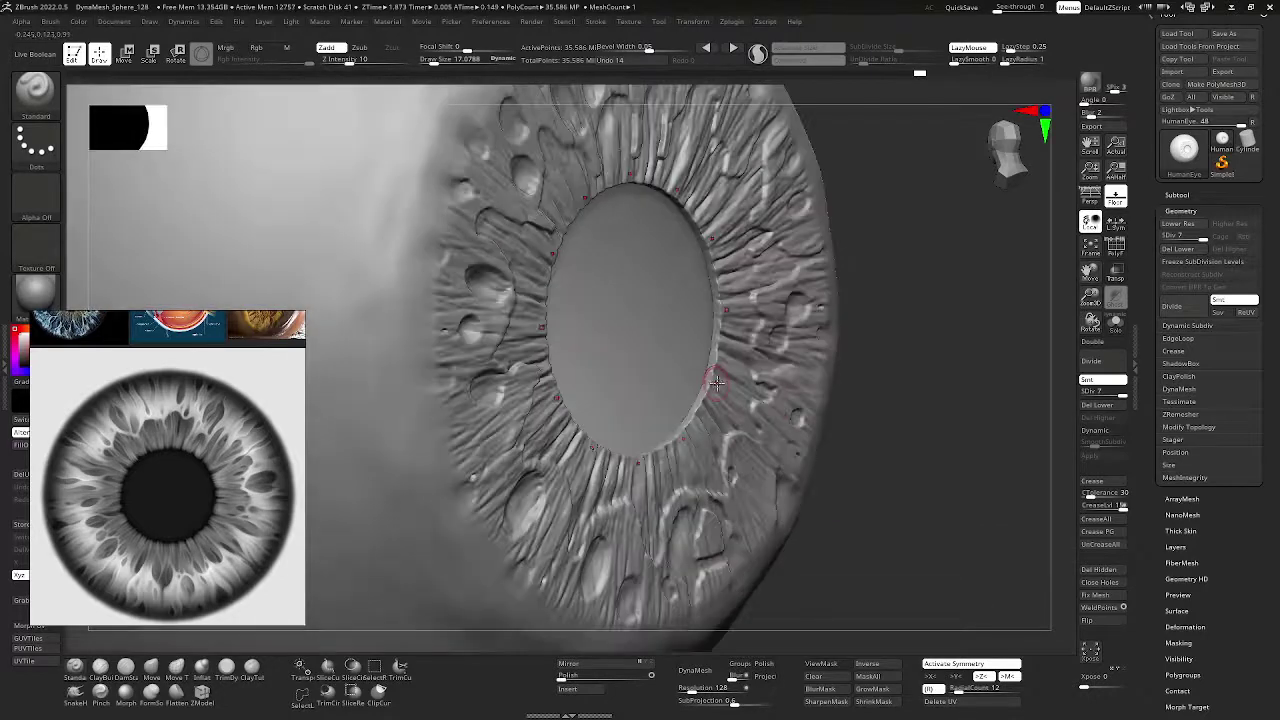
{"action": "scroll", "coordinate": [786, 414], "scroll_direction": "down", "scroll_amount": 8}
{"action": "mouse_move", "coordinate": [868, 376]}
{"action": "left_mouse_down"}
{"action": "mouse_move", "coordinate": [883, 354]}
{"action": "mouse_move", "coordinate": [840, 349]}
{"action": "mouse_move", "coordinate": [1027, 234]}
{"action": "left_mouse_up"}
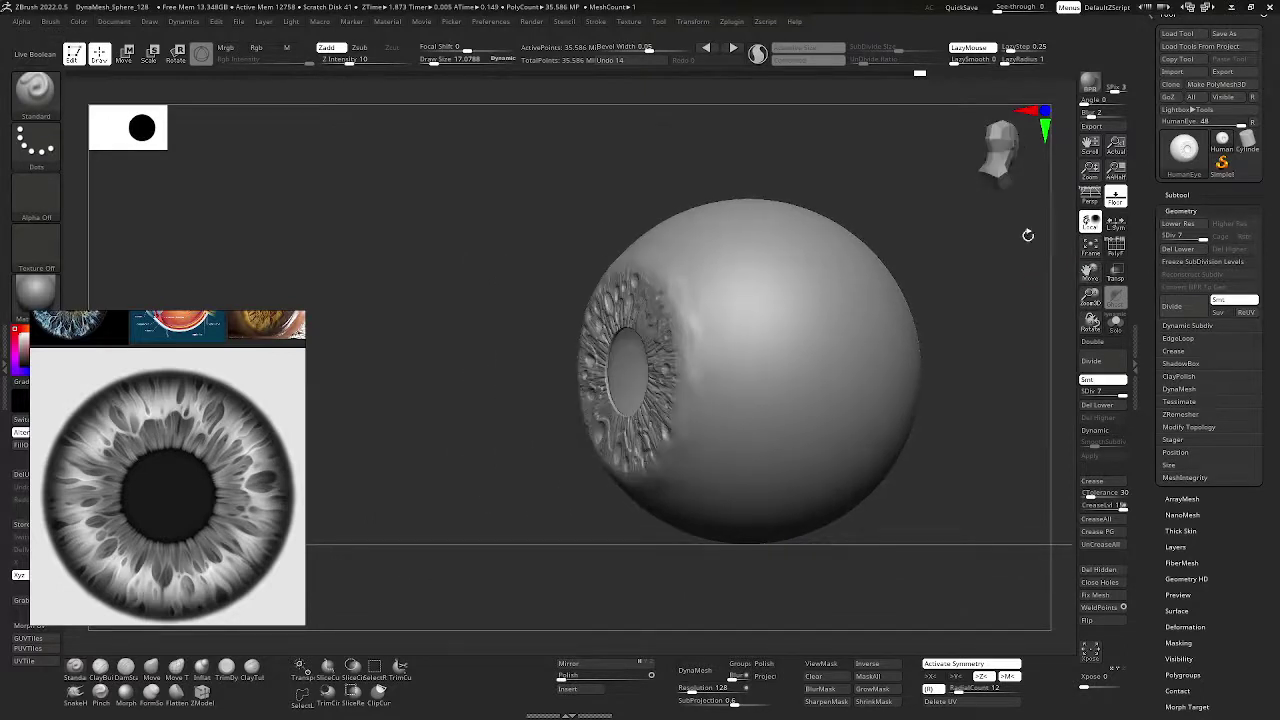
- Lower the eye to subdivision level 3 and enable Colorize for polypainting
{"action": "left_click", "coordinate": [1183, 236]}
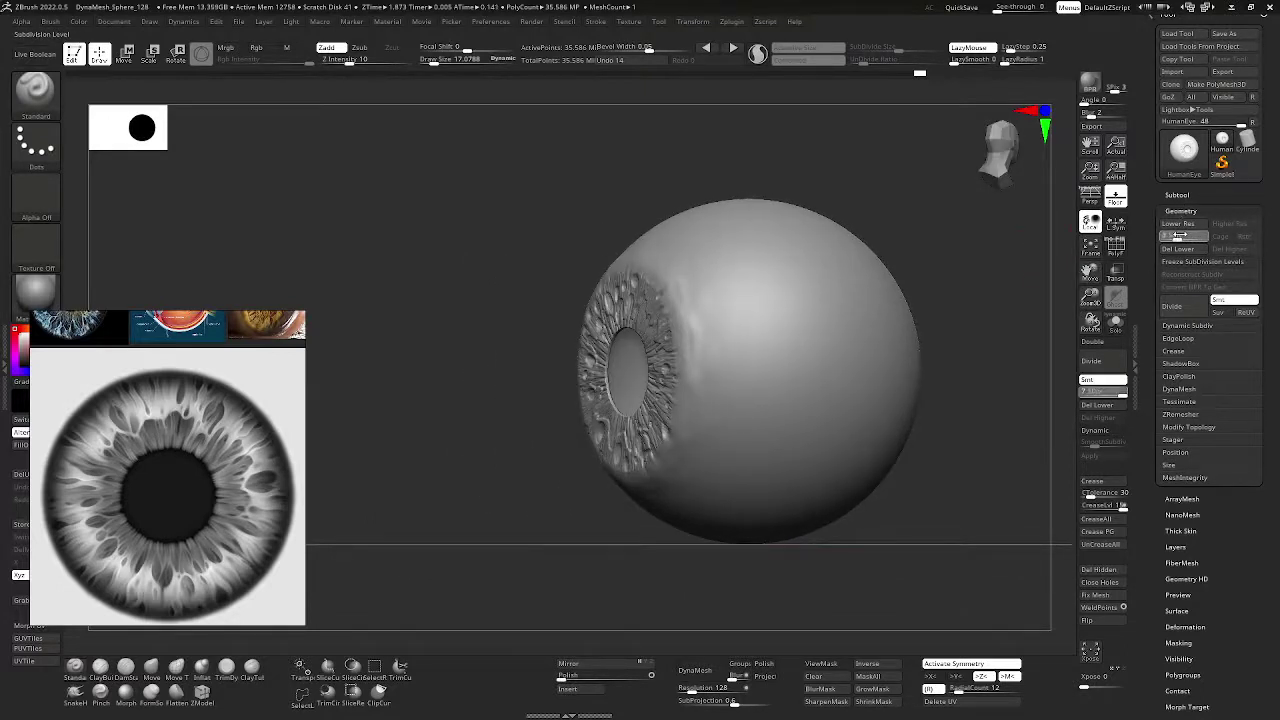
{"action": "left_click_drag", "start_coordinate": [1178, 236], "coordinate": [1177, 236]}
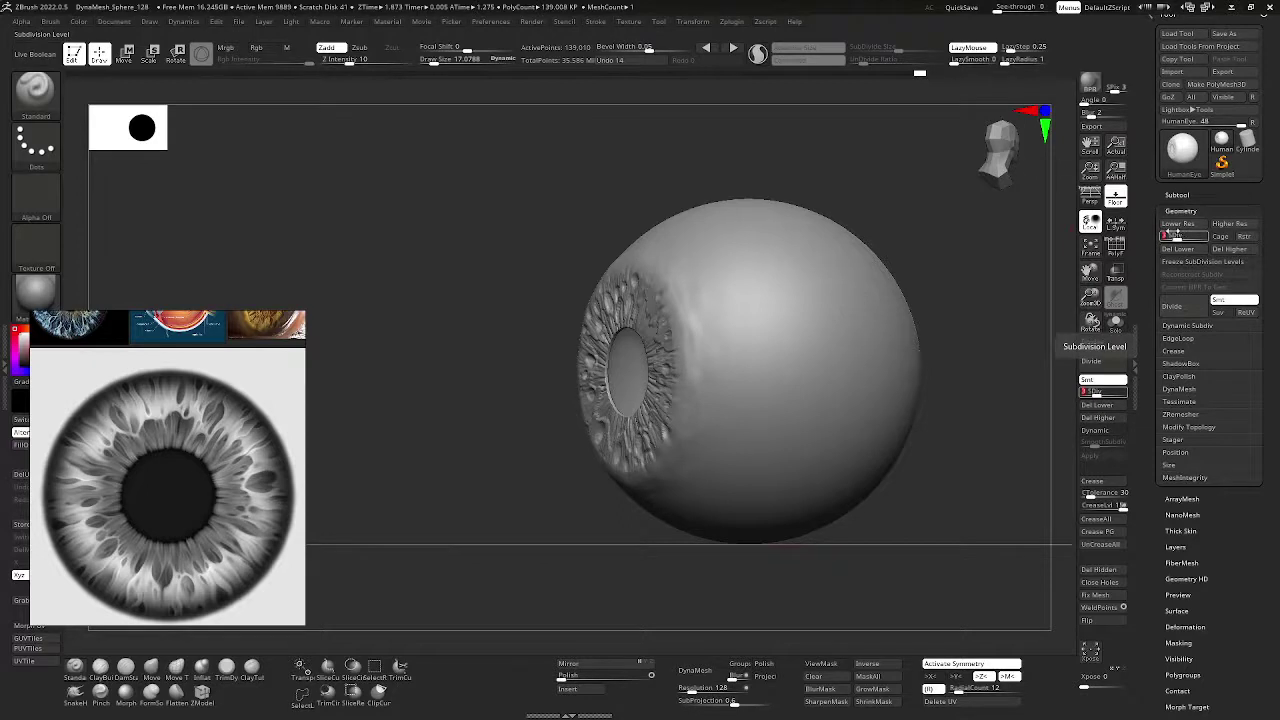
{"action": "left_click", "coordinate": [1175, 210]}
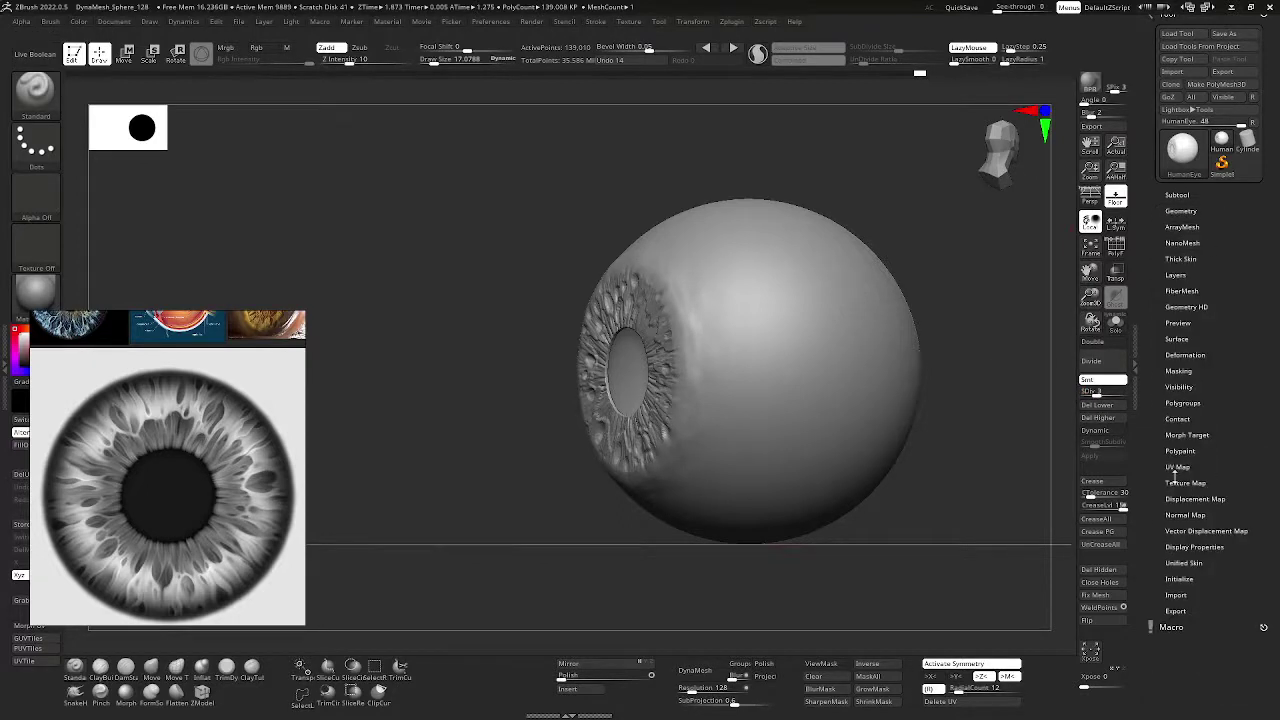
{"action": "left_click", "coordinate": [1180, 451]}
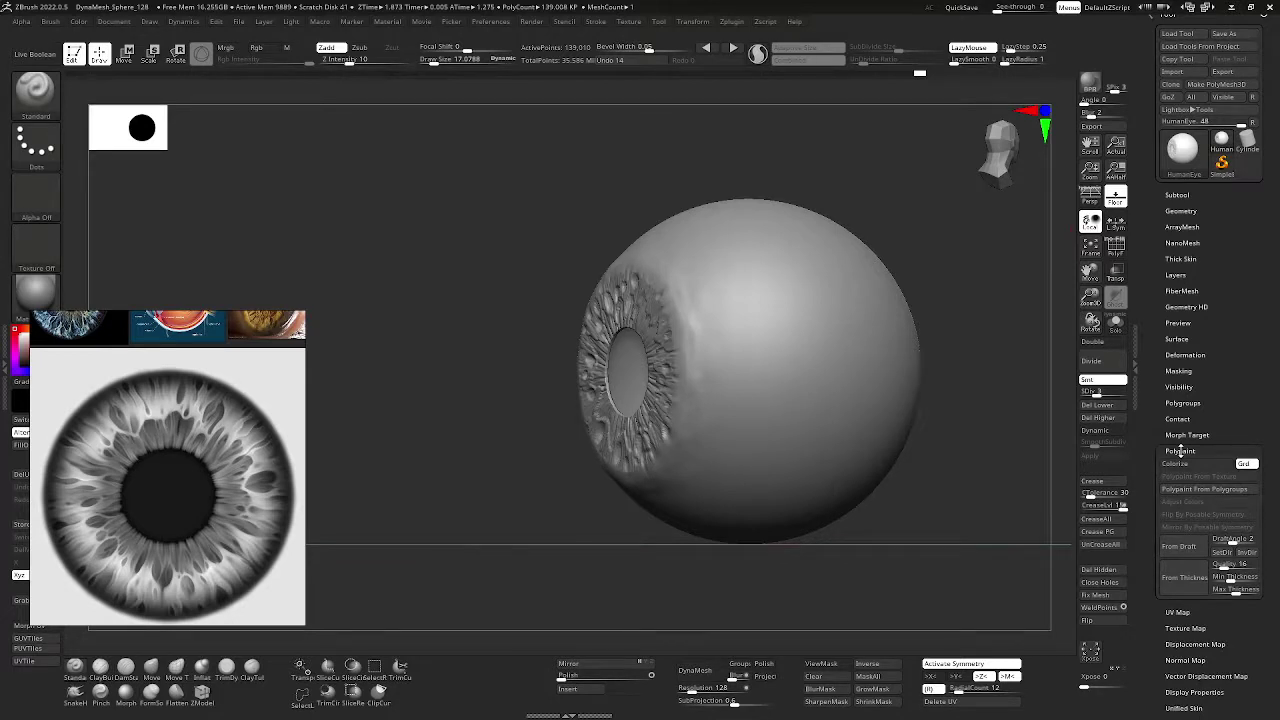
{"action": "left_click", "coordinate": [1176, 463]}
- Switch the Standard brush to color only by enabling Rgb at intensity 100 and turning Zadd off
{"action": "left_click_drag", "start_coordinate": [903, 249], "coordinate": [941, 196]}
{"action": "left_click_drag", "start_coordinate": [1089, 272], "coordinate": [1014, 263]}
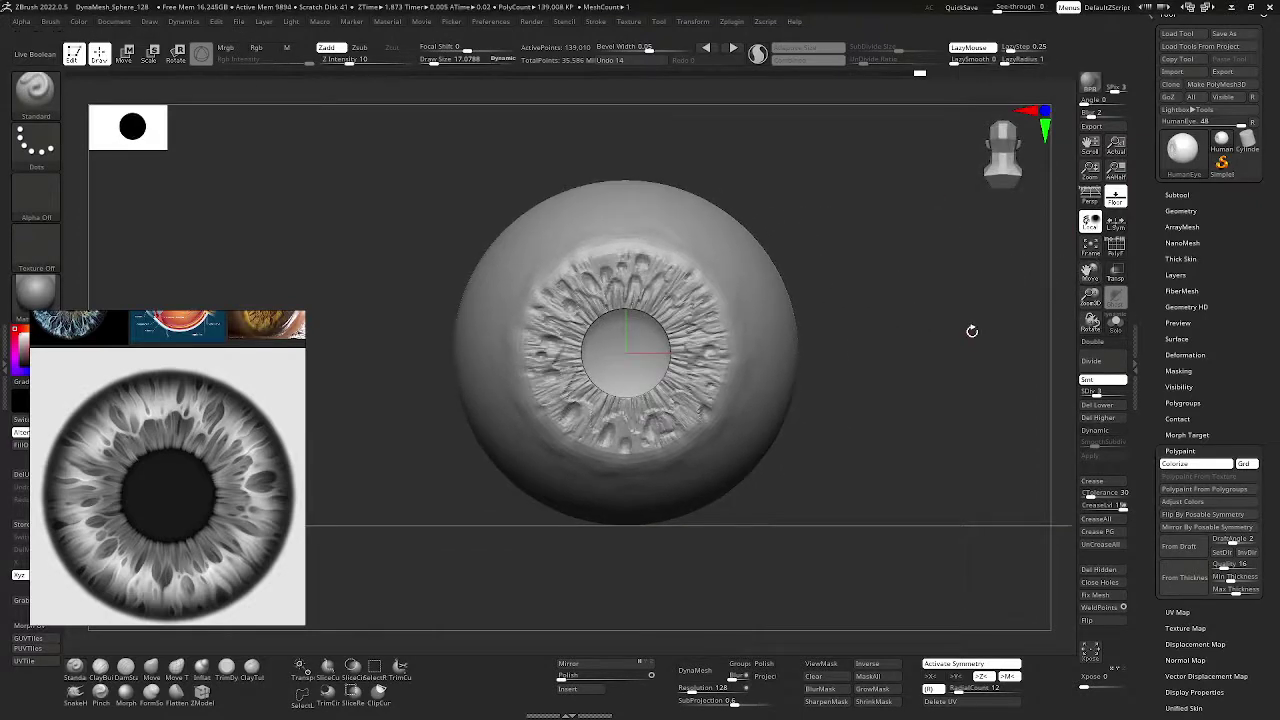
{"action": "left_click", "coordinate": [257, 47]}
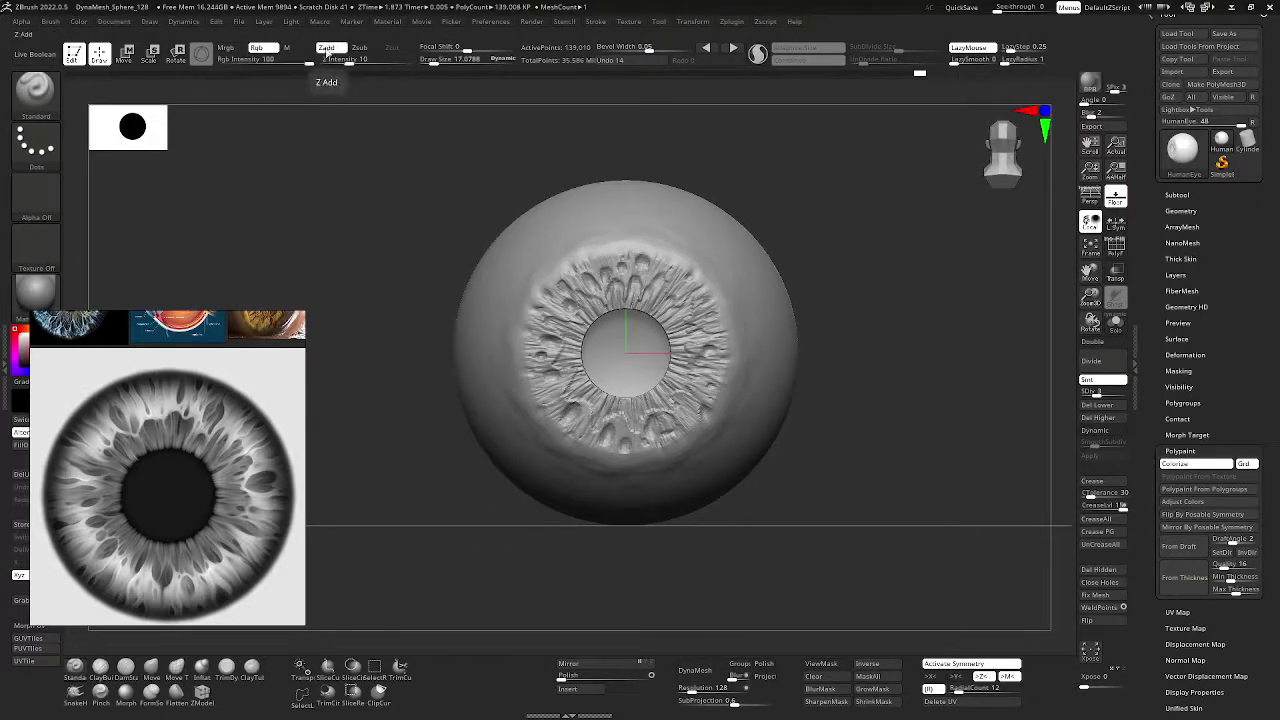
{"action": "left_click", "coordinate": [326, 50]}
- Isolate the pupil surface and fill it with black polypaint
{"action": "left_click_drag", "start_coordinate": [824, 196], "coordinate": [682, 282]}
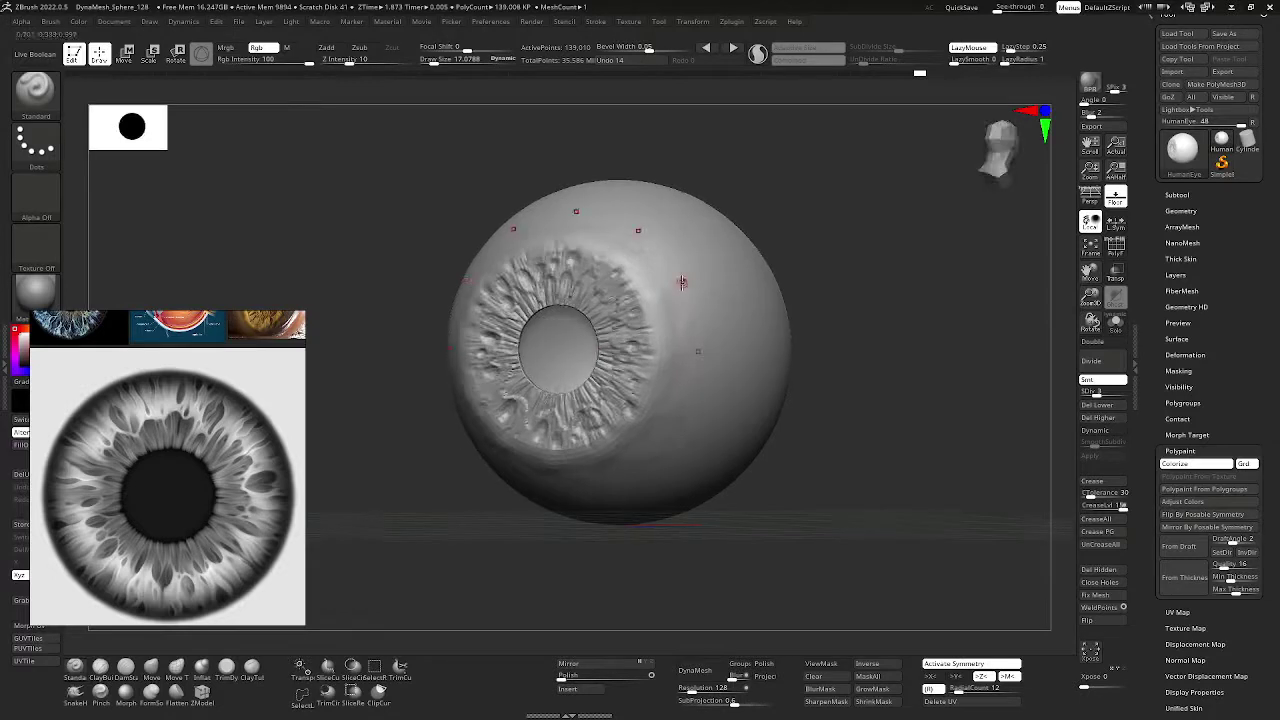
{"action": "left_click", "coordinate": [571, 336], "text": "ctrl+shift"}
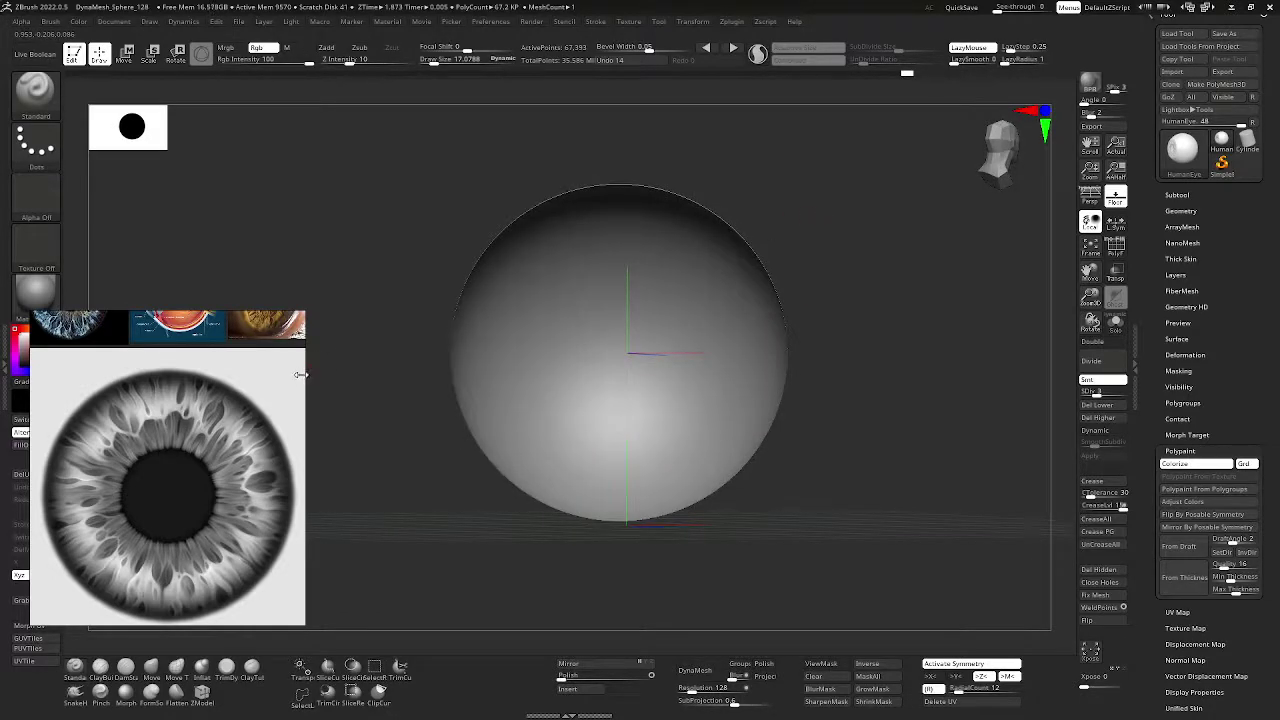
{"action": "left_click_drag", "start_coordinate": [296, 377], "coordinate": [366, 359]}
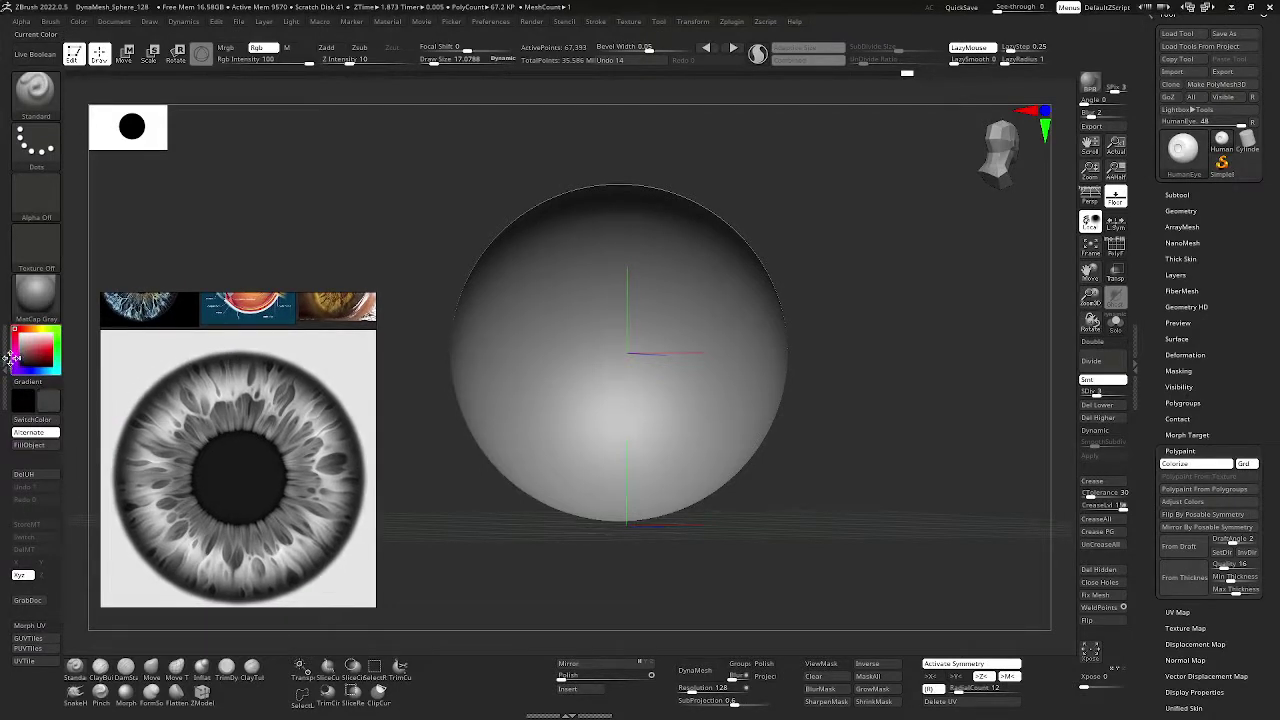
{"action": "left_click", "coordinate": [78, 21]}
{"action": "left_click", "coordinate": [120, 261]}
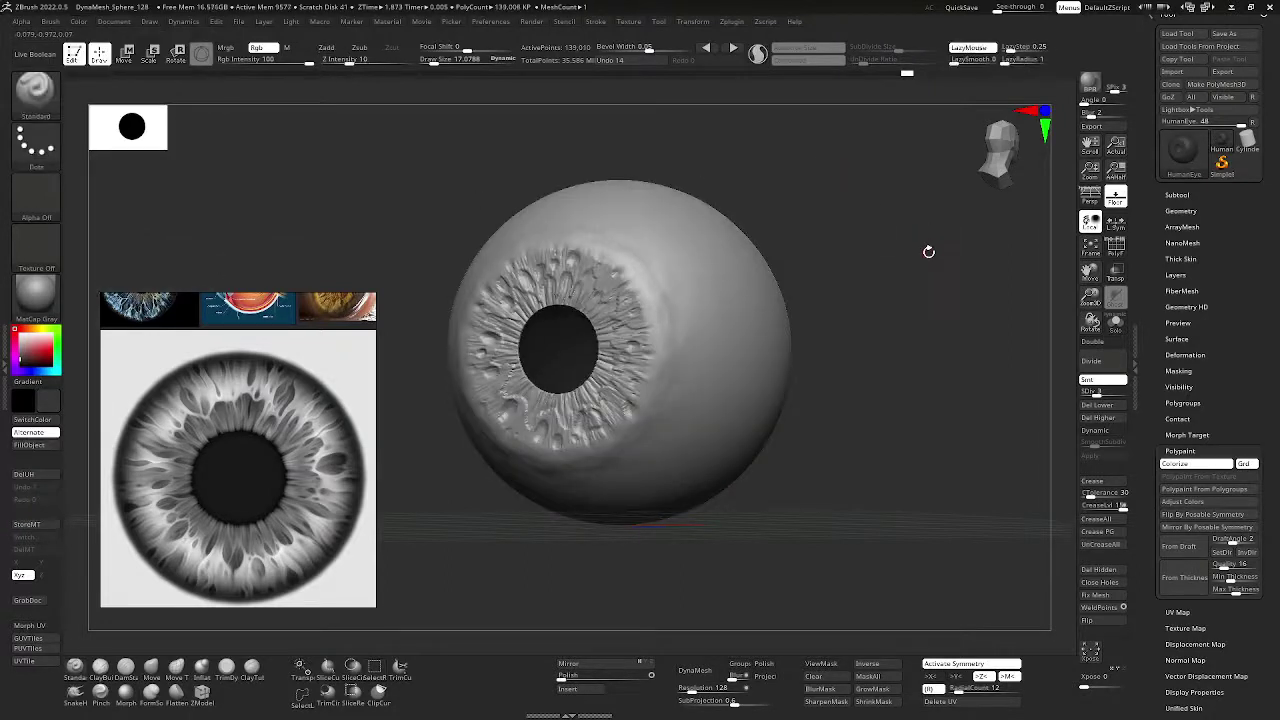
- Turn the eye to the front and isolate the iris ring between pupil and sclera
{"action": "mouse_move", "coordinate": [929, 251]}
{"action": "left_mouse_down"}
{"action": "mouse_move", "coordinate": [966, 243]}
{"action": "mouse_move", "coordinate": [985, 220]}
{"action": "mouse_move", "coordinate": [929, 211]}
{"action": "mouse_move", "coordinate": [937, 249]}
{"action": "mouse_move", "coordinate": [760, 330]}
{"action": "left_mouse_up"}
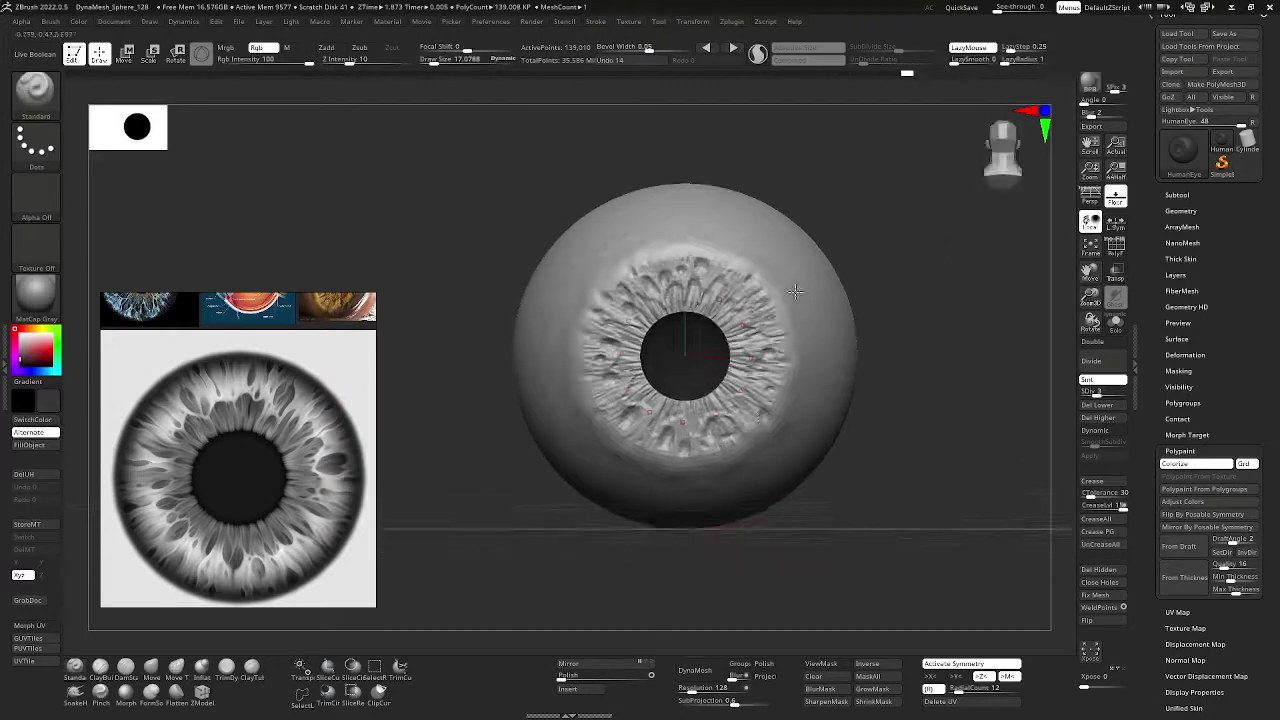
{"action": "left_click", "coordinate": [706, 285], "text": "ctrl+shift"}
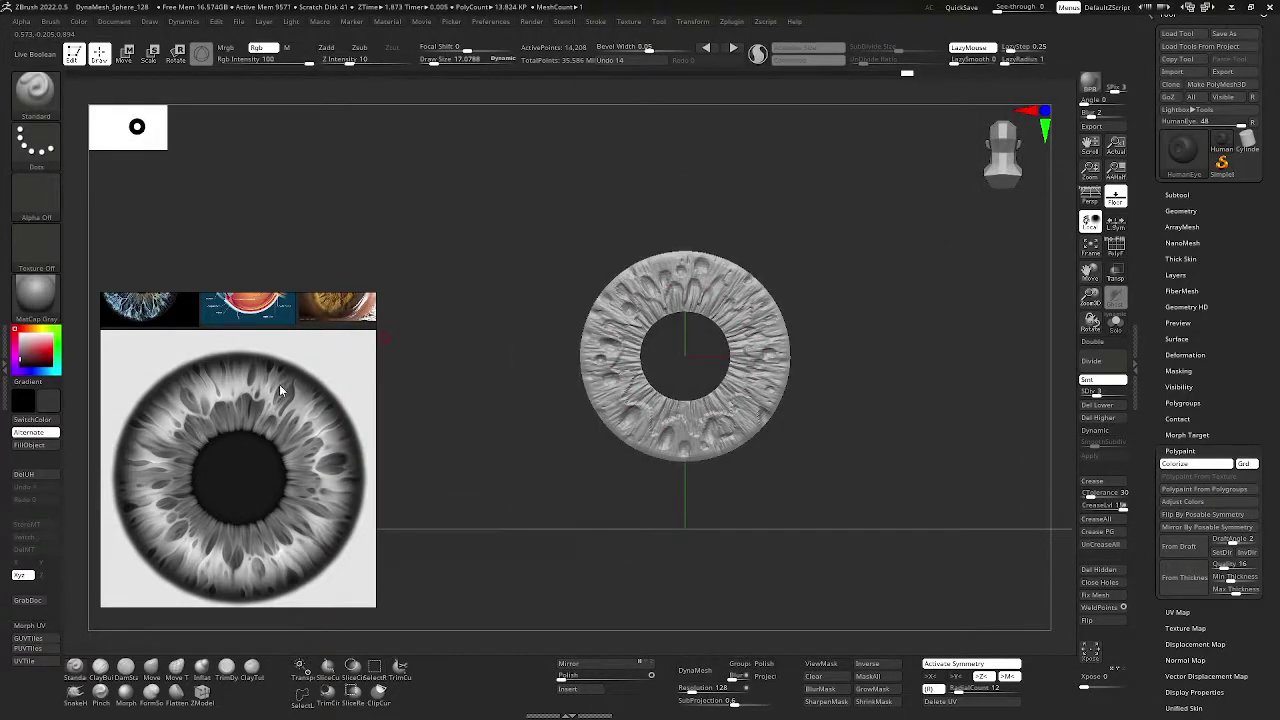
- Fill the isolated iris ring with dark navy blue, using the blue eye photo in the reference board as the colour guide
{"action": "scroll", "coordinate": [274, 383], "scroll_direction": "down", "scroll_amount": 3}
{"action": "middle_click_drag", "start_coordinate": [311, 345], "coordinate": [267, 391]}
{"action": "scroll", "coordinate": [233, 380], "scroll_direction": "up", "scroll_amount": 2}
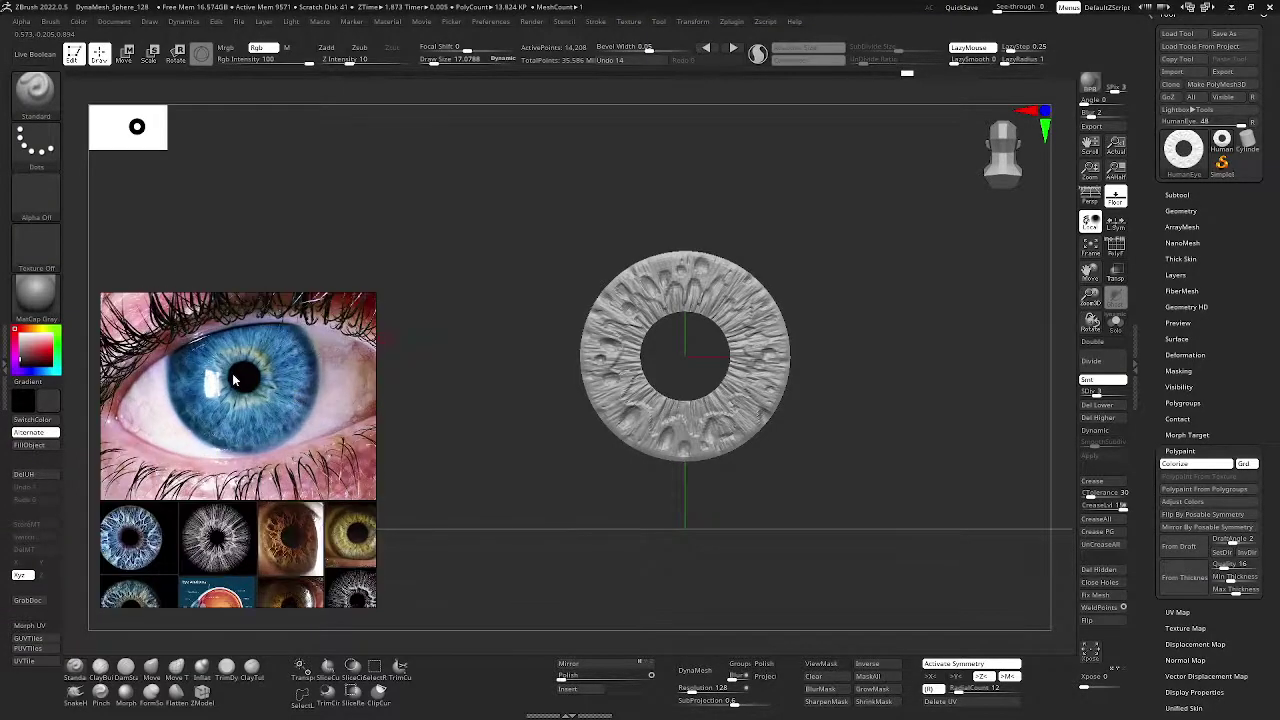
{"action": "key", "text": "c"}
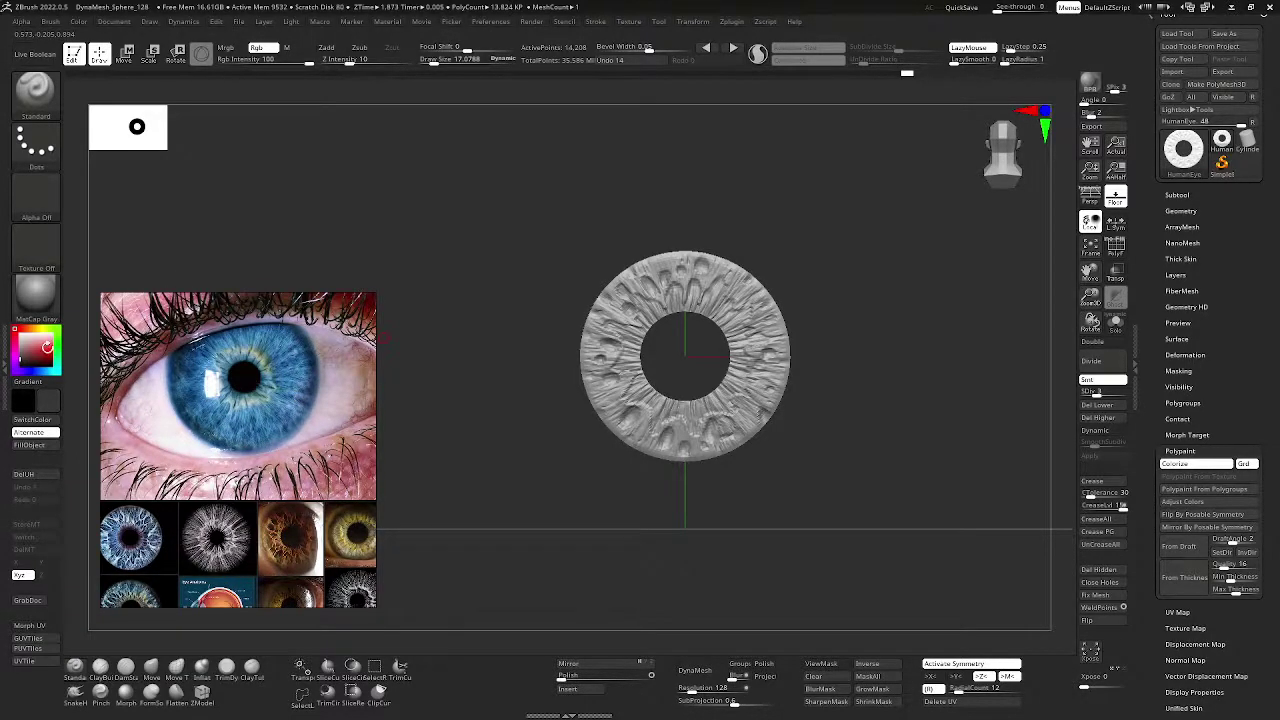
{"action": "left_click", "coordinate": [47, 374]}
{"action": "mouse_move", "coordinate": [45, 360]}
{"action": "left_mouse_down"}
{"action": "mouse_move", "coordinate": [40, 370]}
{"action": "mouse_move", "coordinate": [45, 361]}
{"action": "left_mouse_up"}
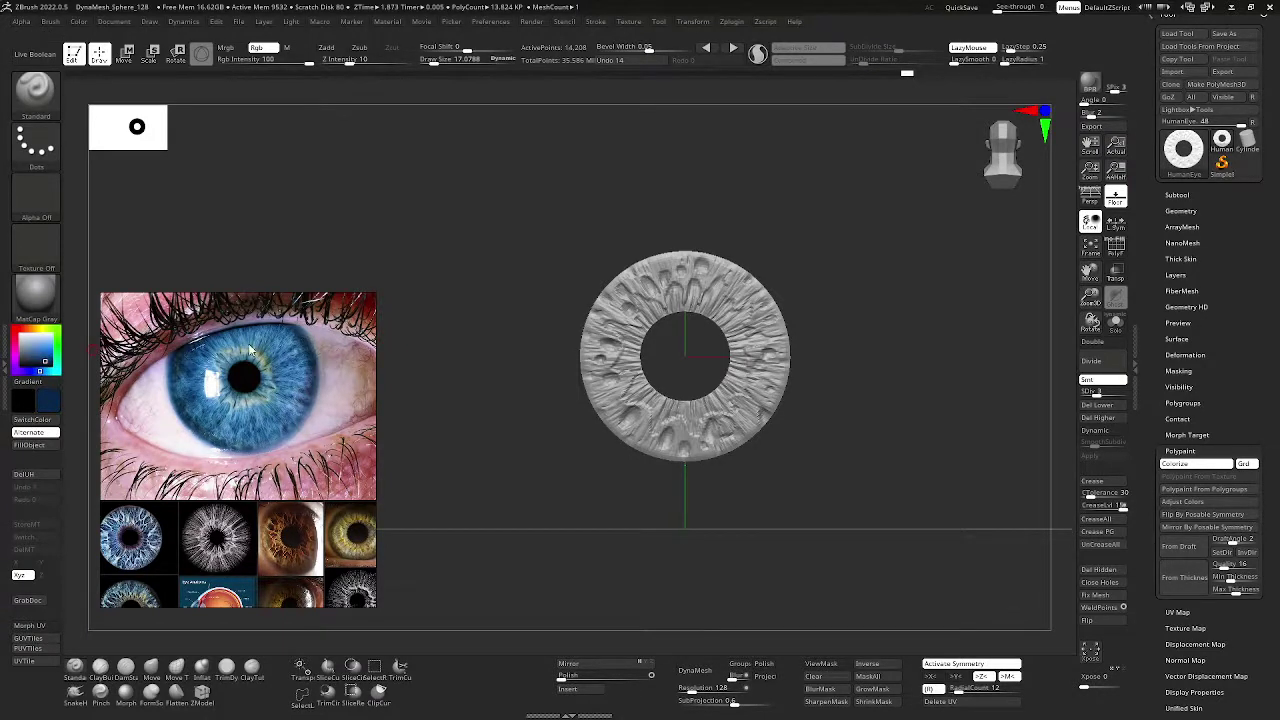
{"action": "left_click", "coordinate": [111, 23]}
{"action": "left_click", "coordinate": [87, 21]}
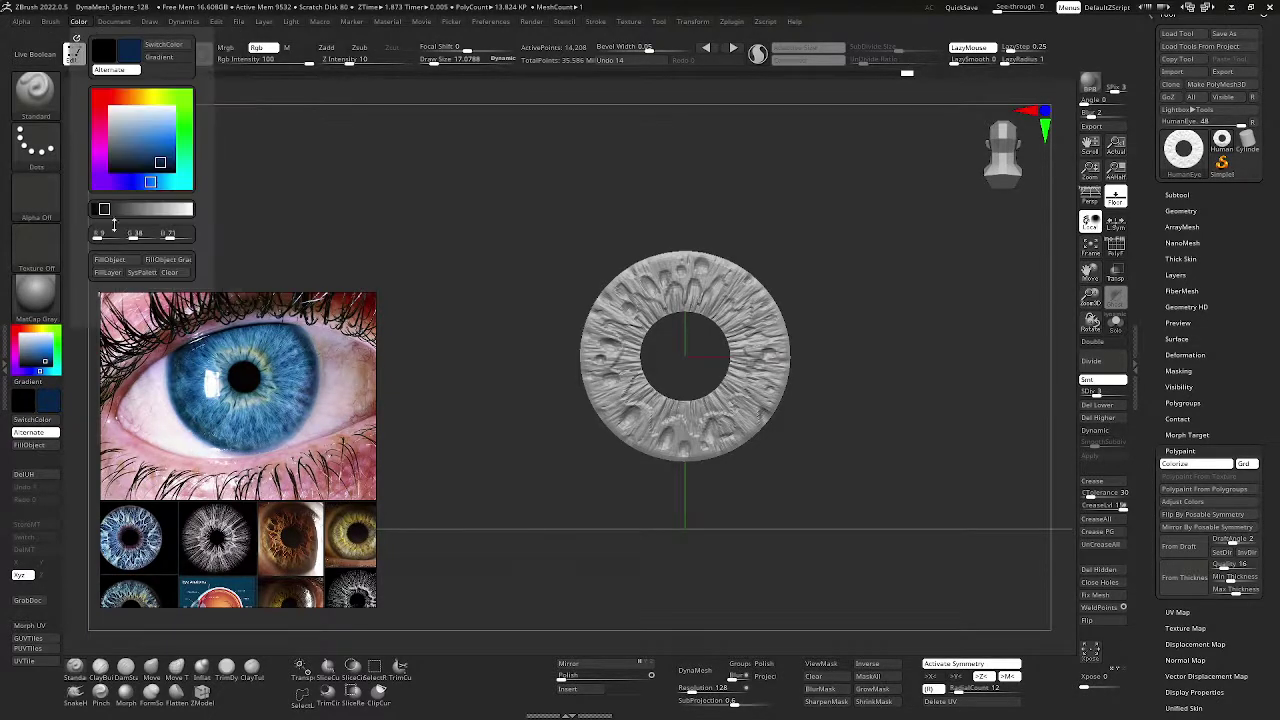
{"action": "left_click", "coordinate": [109, 259]}
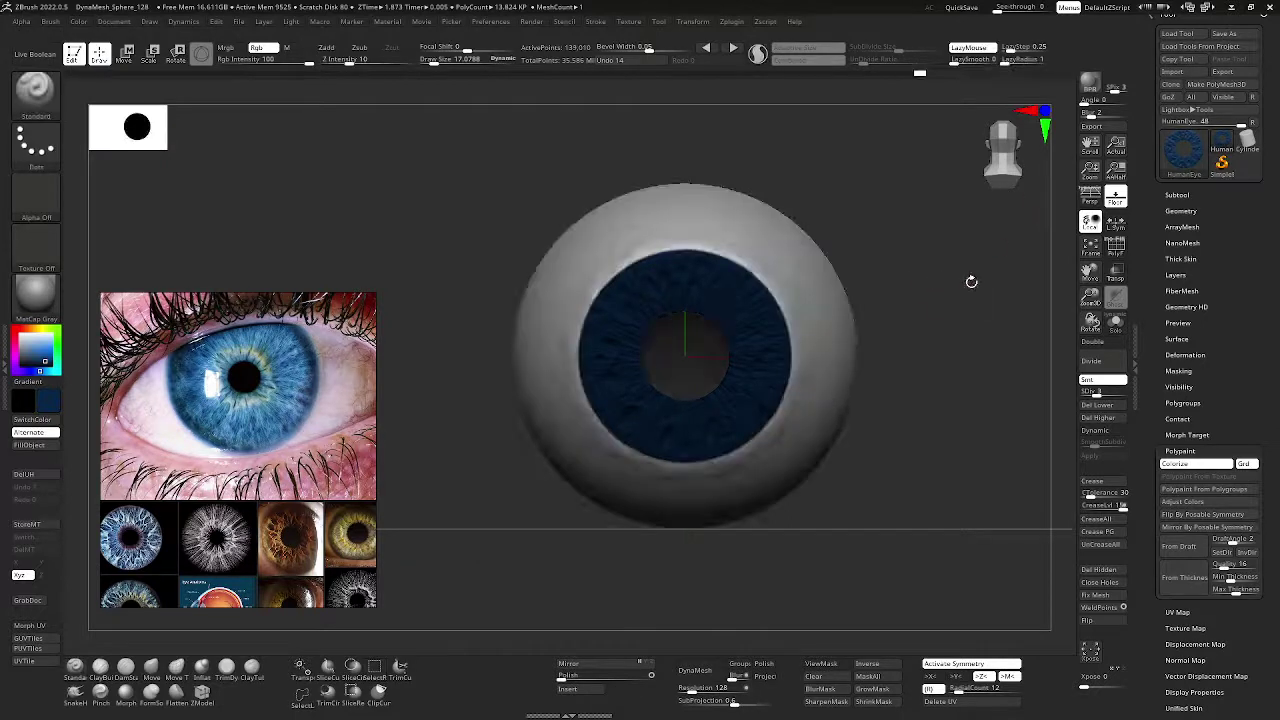
- Isolate the sclera and fill it with pinkish beige, RGB 191, 167, 159, followed by a lighter tint of it
{"action": "left_click_drag", "start_coordinate": [971, 280], "coordinate": [1000, 277]}
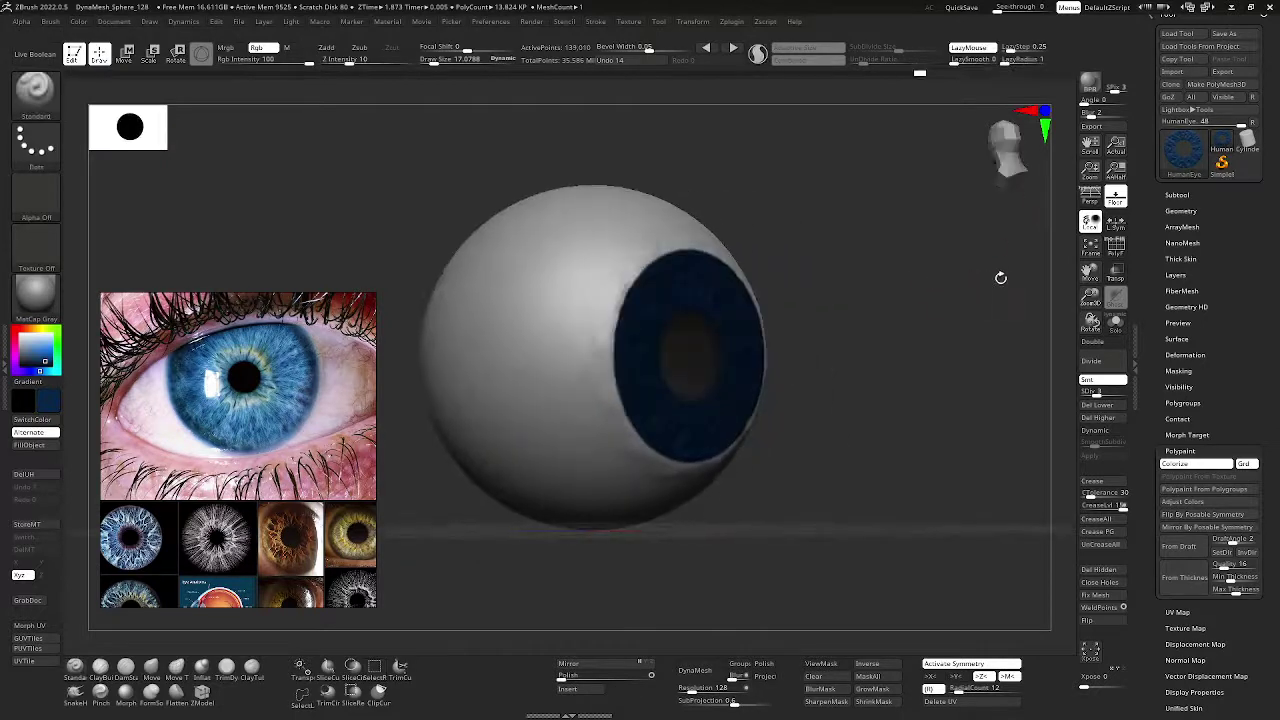
{"action": "left_click", "coordinate": [463, 287], "text": "ctrl+shift"}
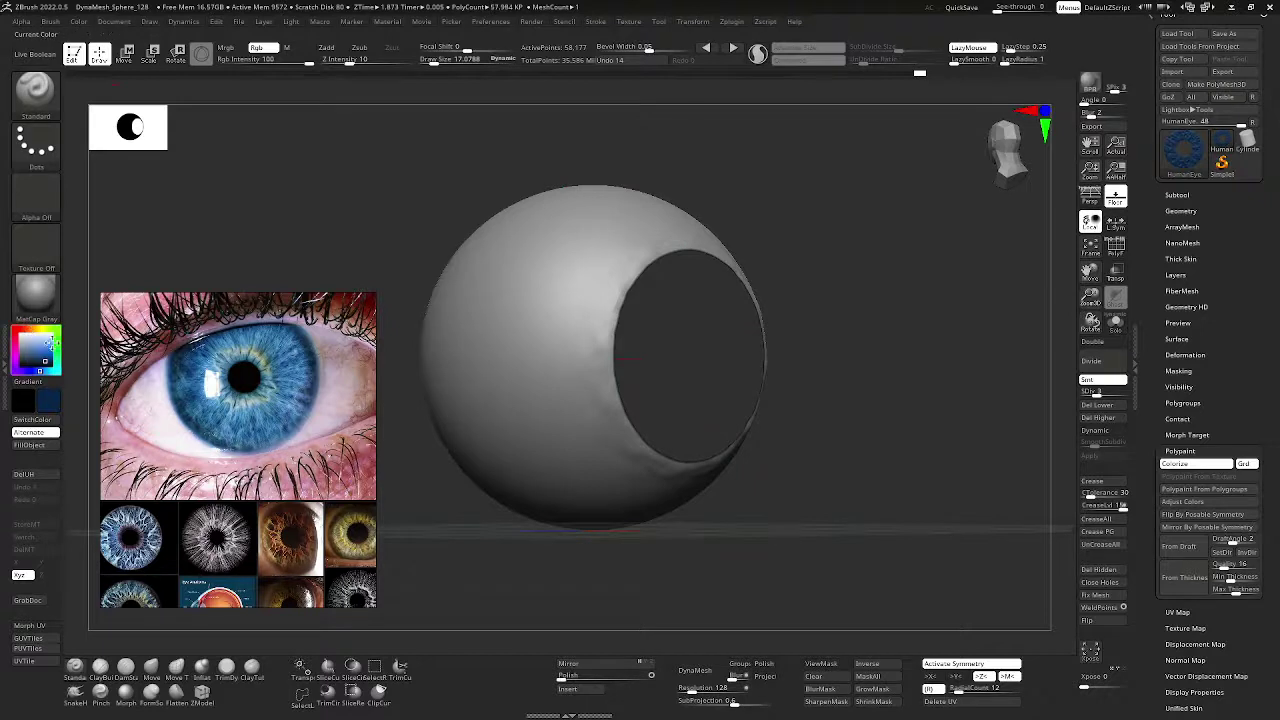
{"action": "left_click", "coordinate": [29, 328]}
{"action": "left_click_drag", "start_coordinate": [34, 347], "coordinate": [27, 344]}
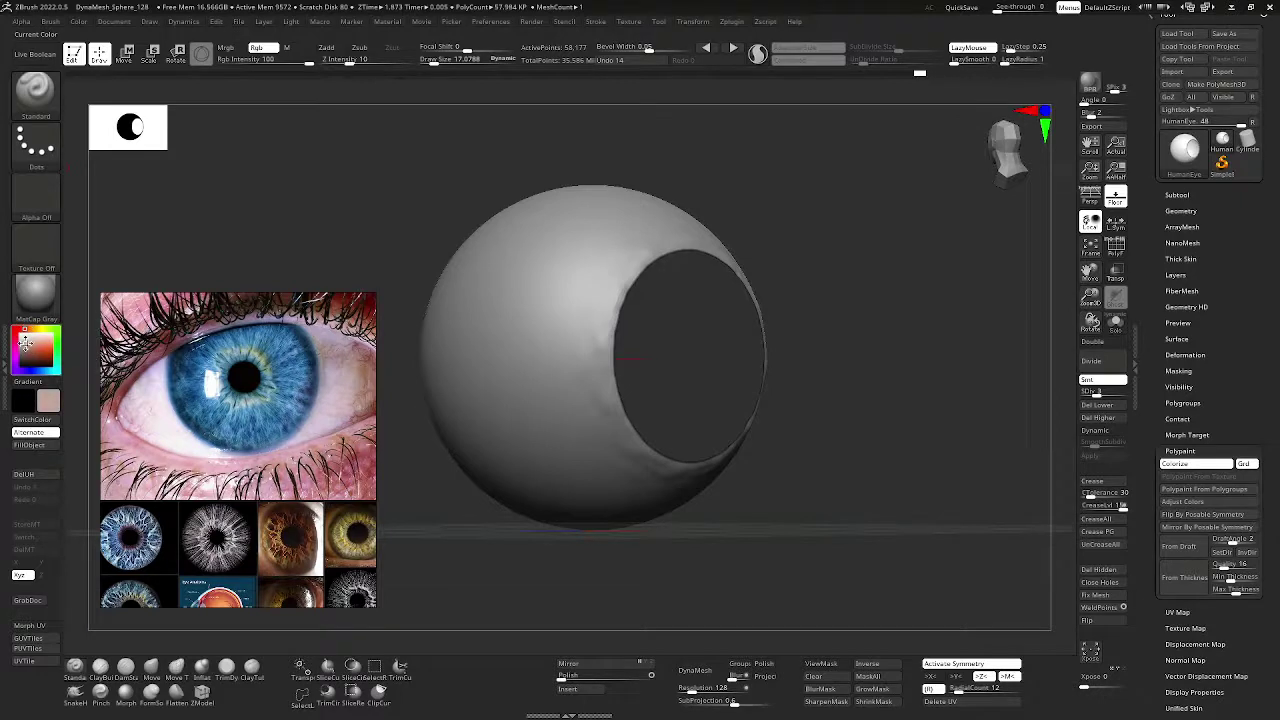
{"action": "left_click", "coordinate": [80, 22]}
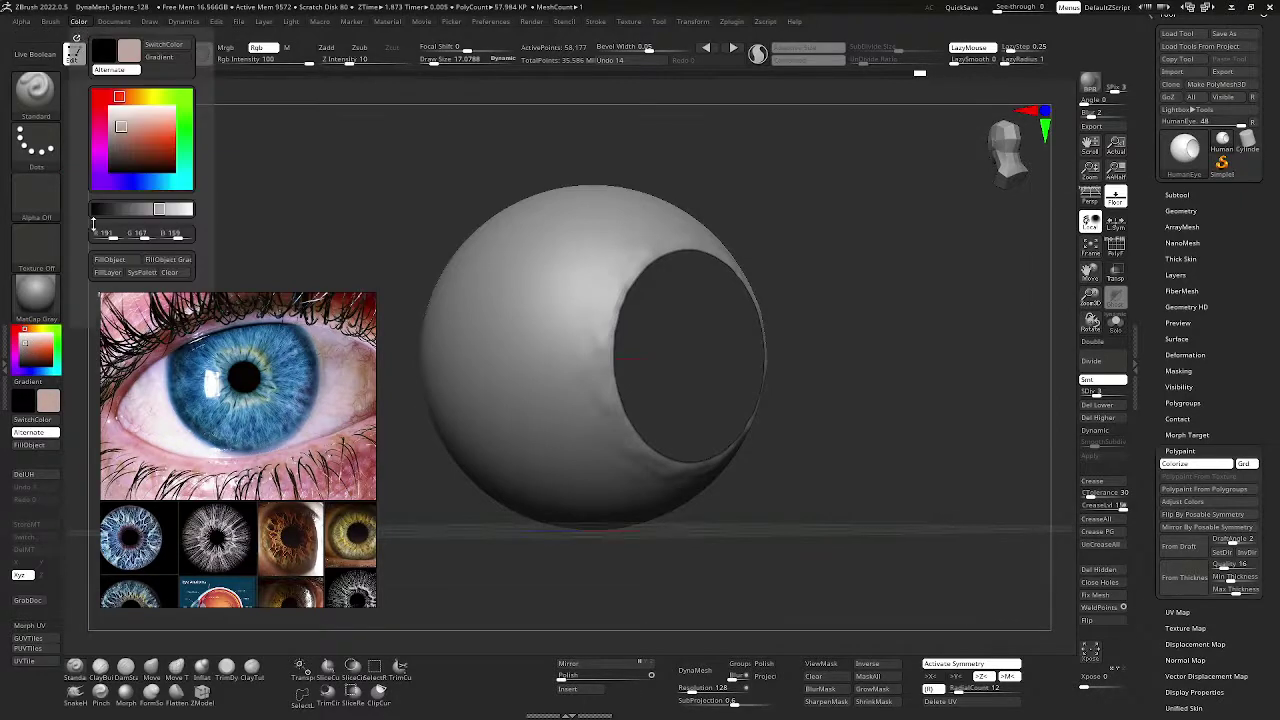
{"action": "left_click", "coordinate": [108, 260]}
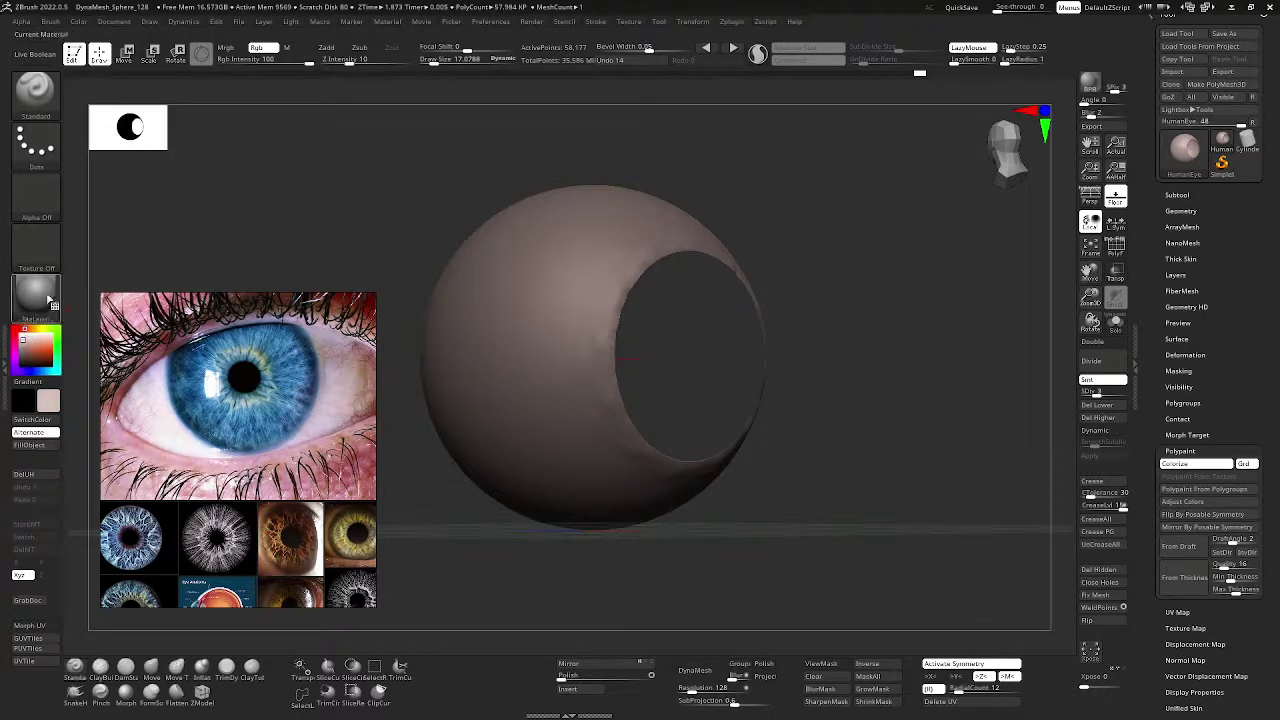
{"action": "left_click", "coordinate": [80, 22]}
{"action": "left_click", "coordinate": [110, 260]}
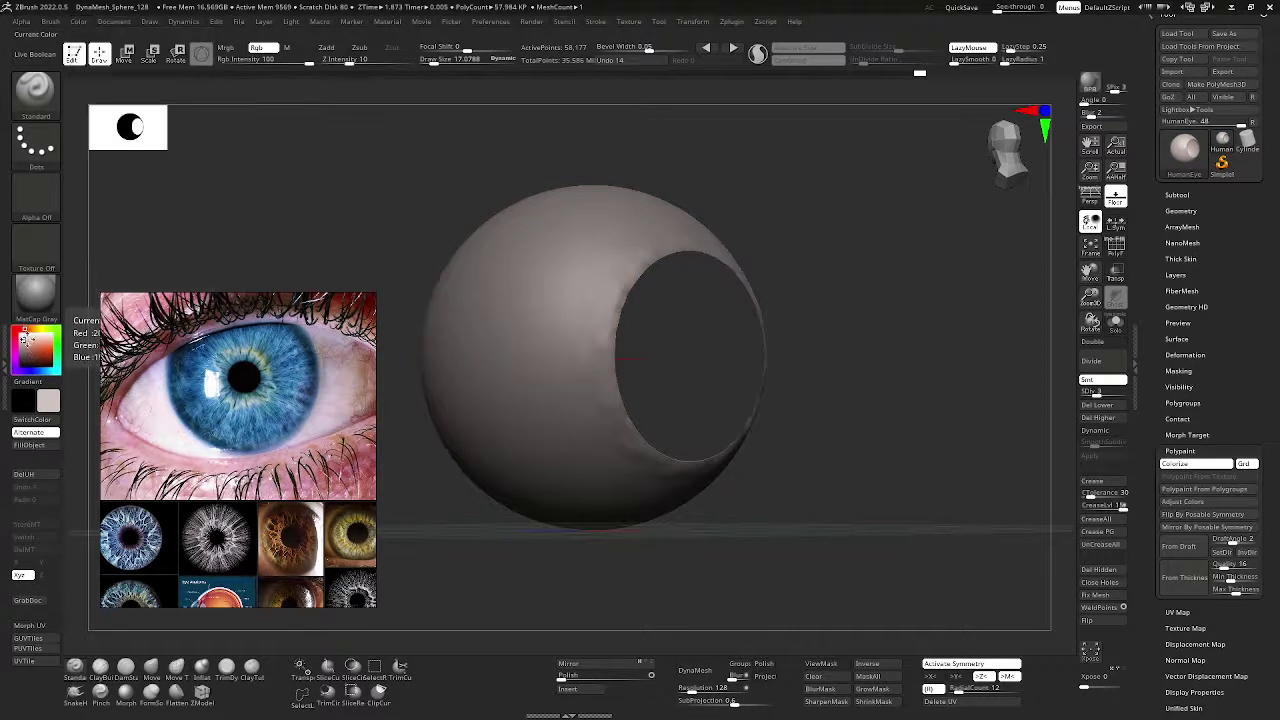
- Check the sclera against the whole eye, isolate it again and refill it with off-white, RGB 208, 204, 202
{"action": "left_click_drag", "start_coordinate": [580, 231], "coordinate": [707, 210]}
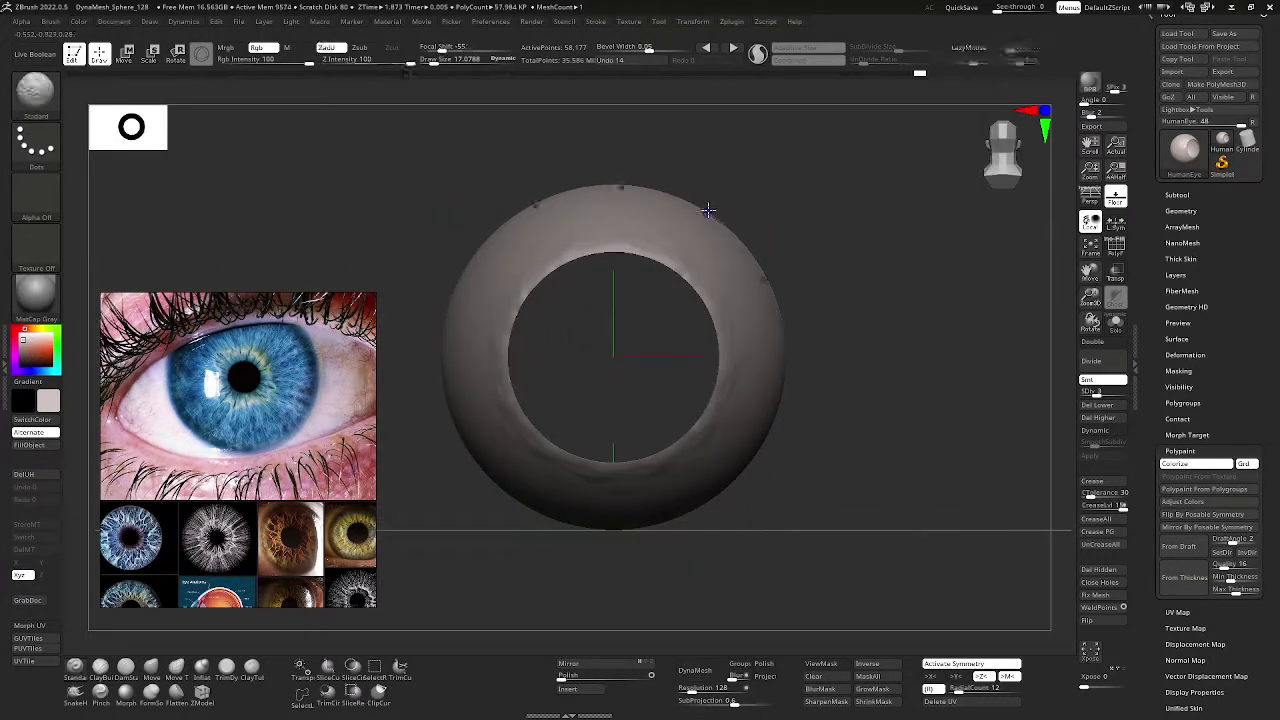
{"action": "left_click", "coordinate": [878, 202], "text": "ctrl+shift"}
{"action": "left_click_drag", "start_coordinate": [846, 217], "coordinate": [880, 228]}
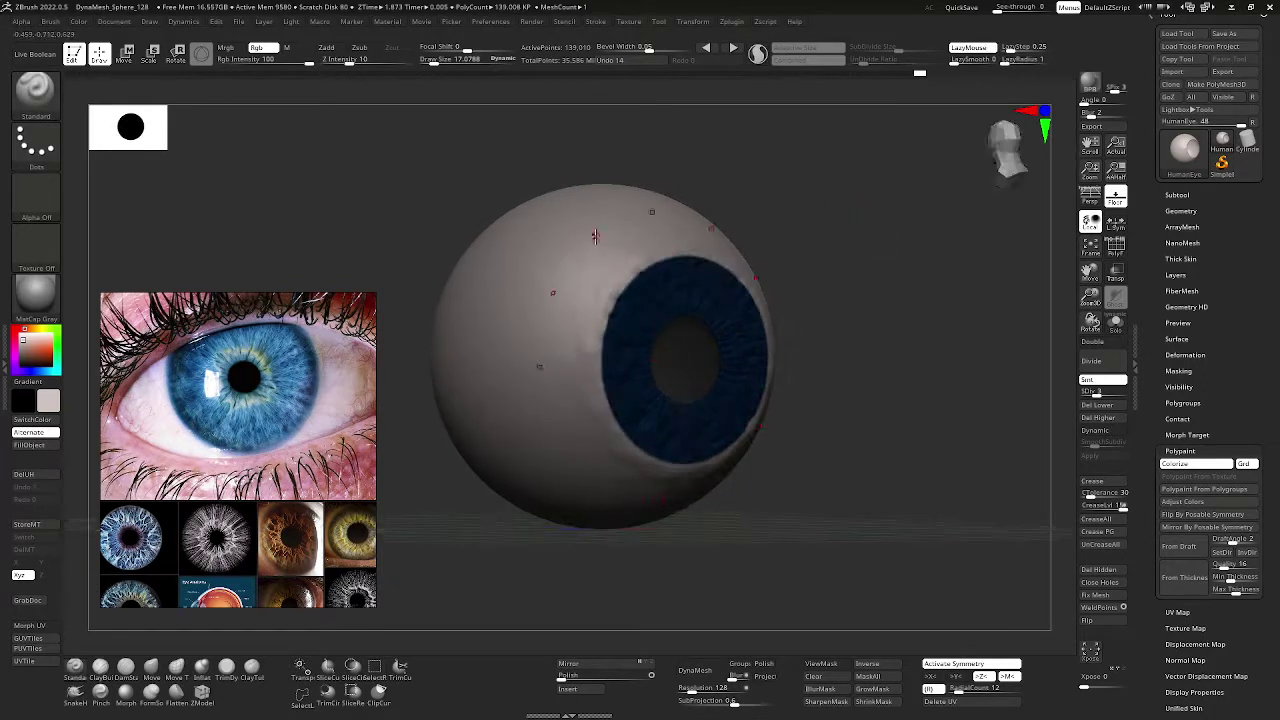
{"action": "left_click", "coordinate": [595, 237], "text": "ctrl+shift"}
{"action": "left_click", "coordinate": [77, 22]}
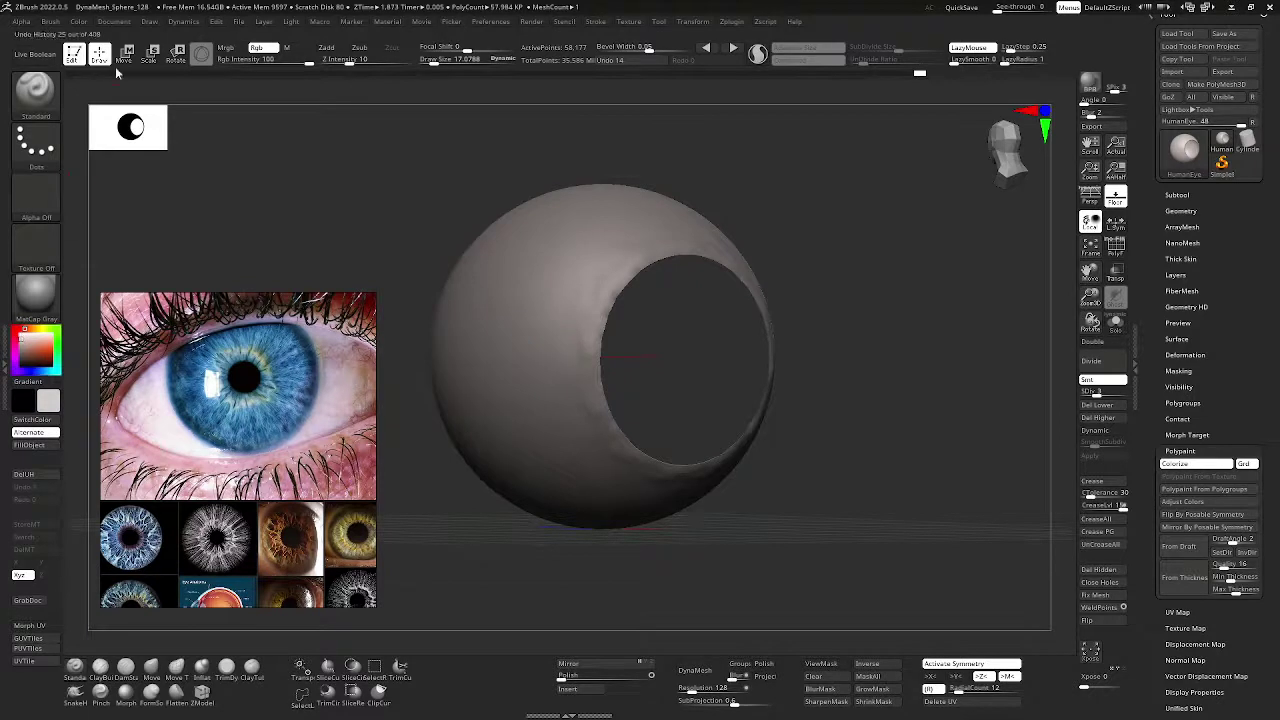
{"action": "left_click", "coordinate": [78, 21]}
{"action": "left_click", "coordinate": [110, 262]}
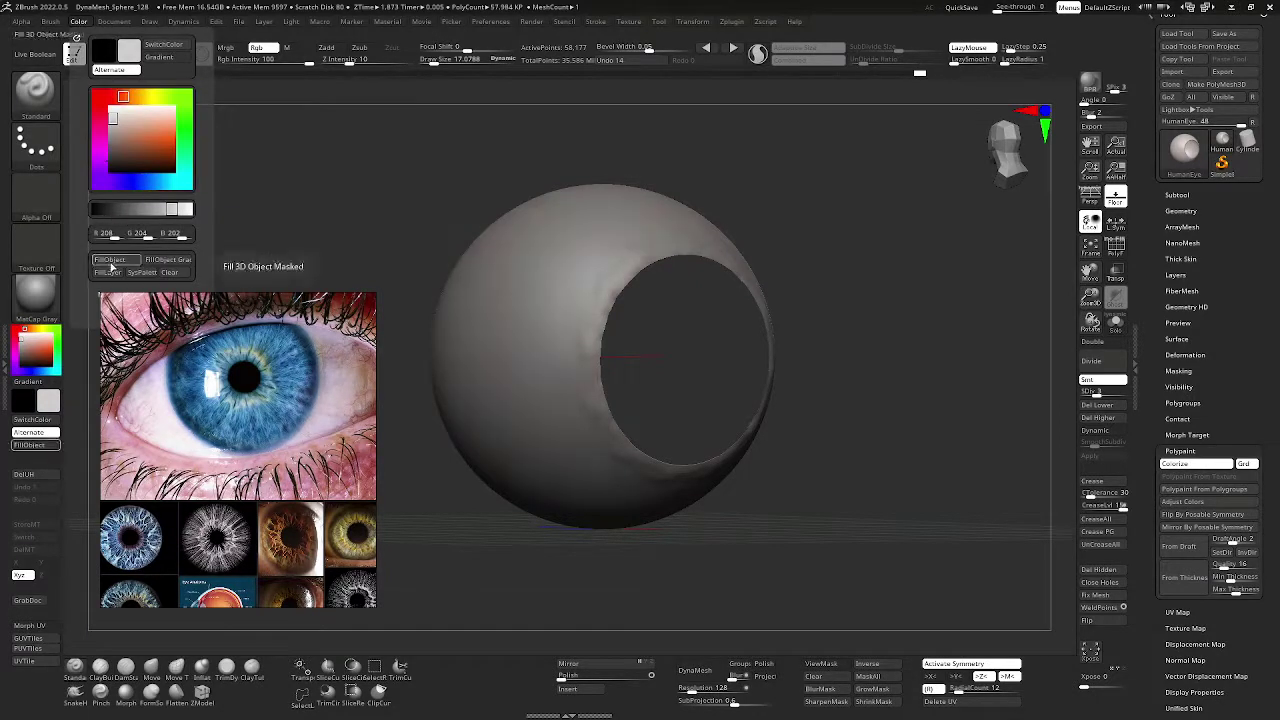
- Show the whole eye from the front, isolate the iris ring and frame it for painting
{"action": "left_click_drag", "start_coordinate": [777, 149], "coordinate": [863, 206]}
{"action": "key", "text": "ctrl+shift"}
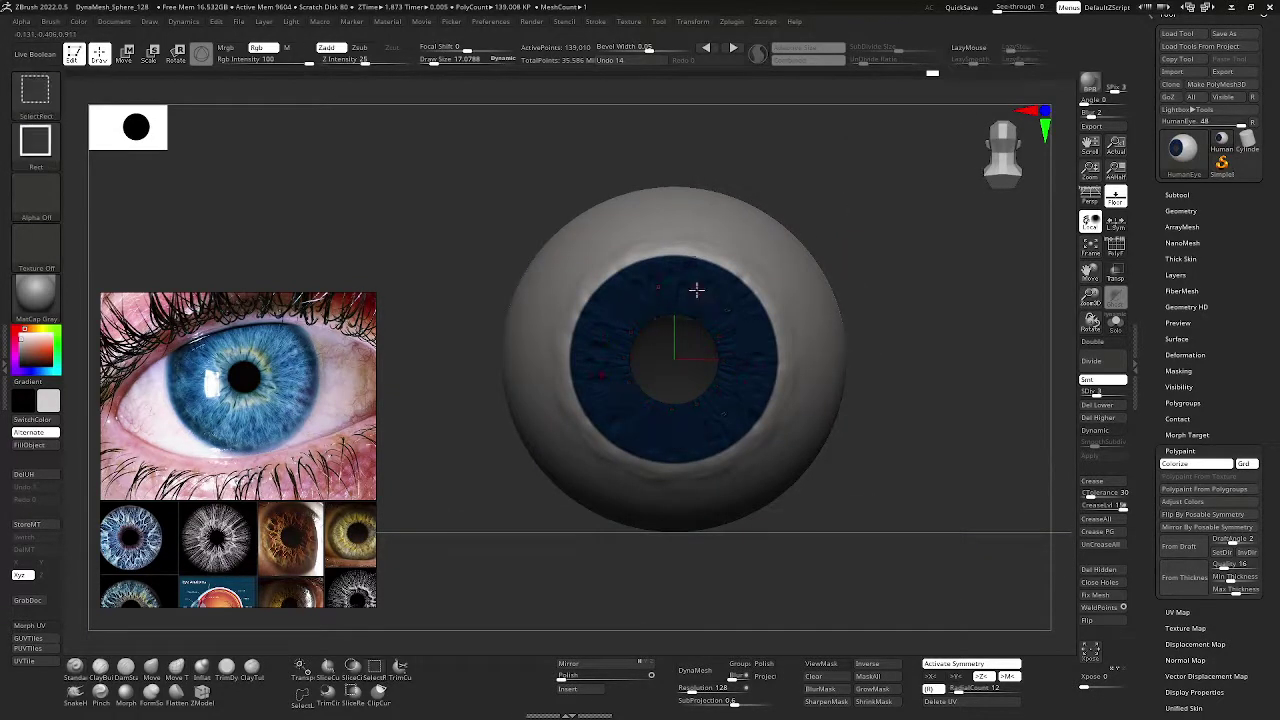
{"action": "left_click", "coordinate": [697, 289], "text": "ctrl+shift"}
{"action": "key", "text": "f"}
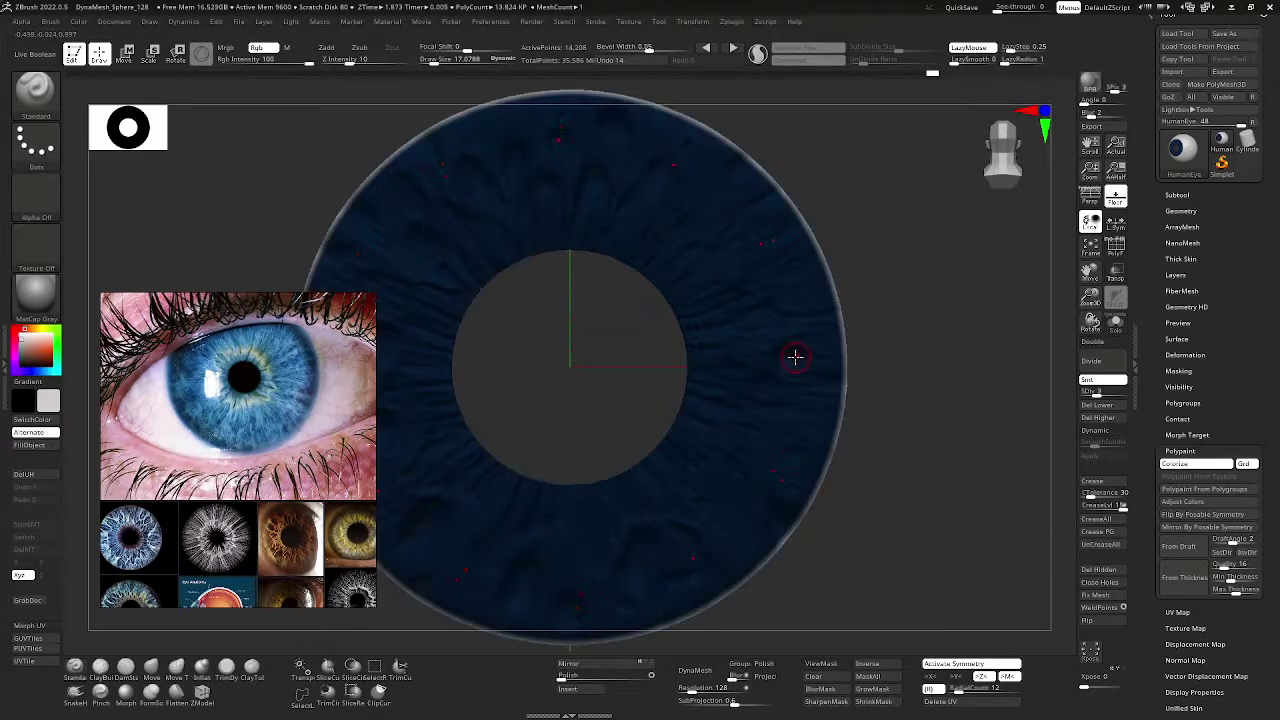
{"action": "left_click_drag", "start_coordinate": [1093, 298], "coordinate": [1118, 287]}
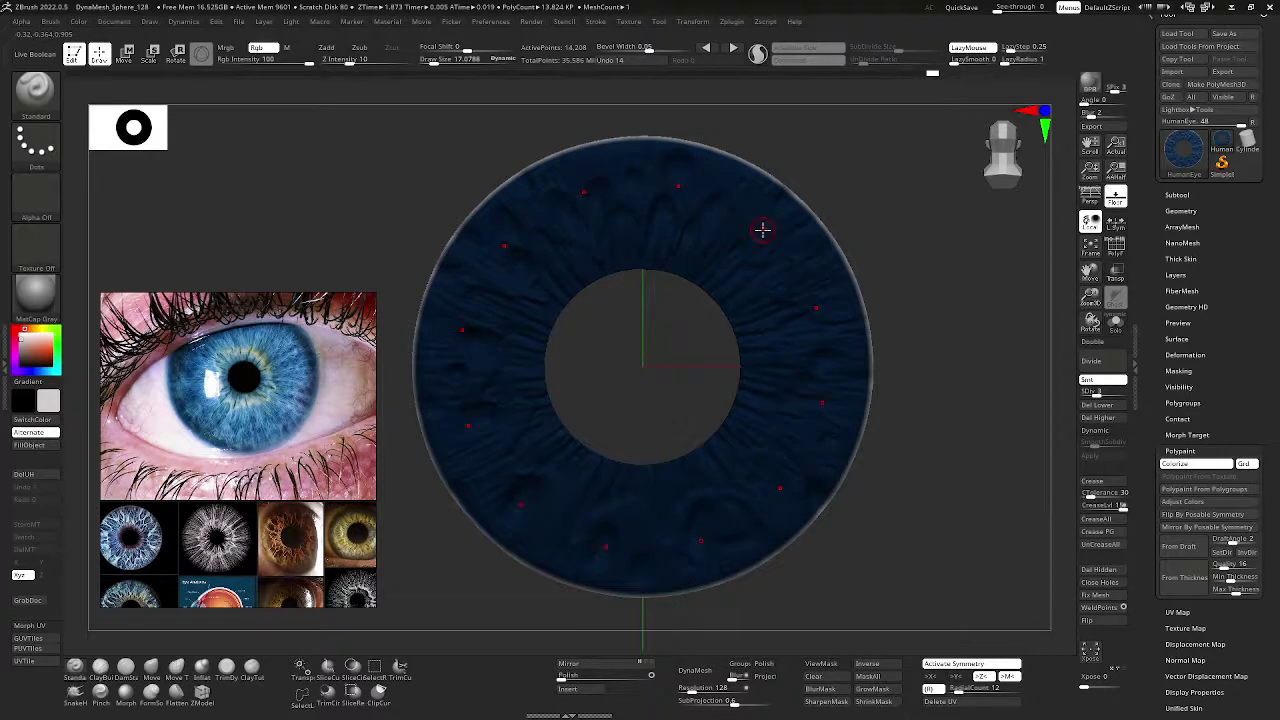
- Sample the iris's dark blue and lighten the paint colour to a medium blue matching the reference photo
{"action": "left_click_drag", "start_coordinate": [36, 351], "coordinate": [555, 222]}
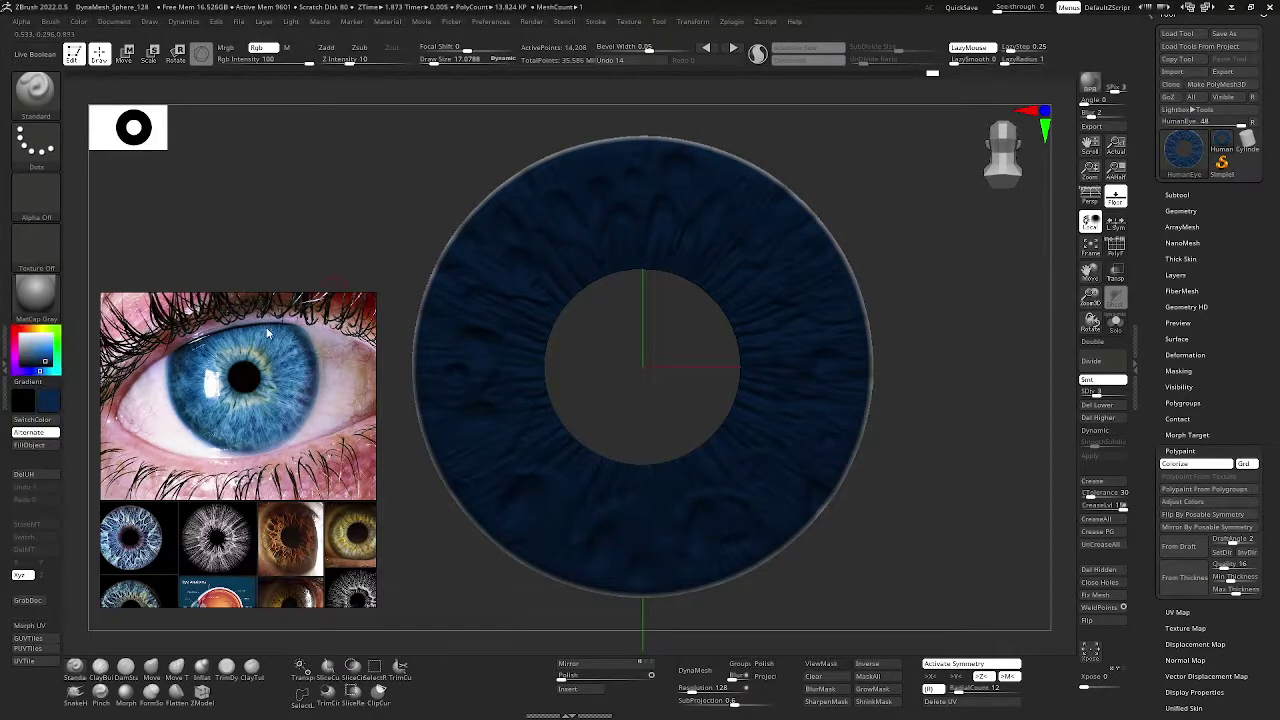
{"action": "left_click_drag", "start_coordinate": [42, 356], "coordinate": [38, 352]}
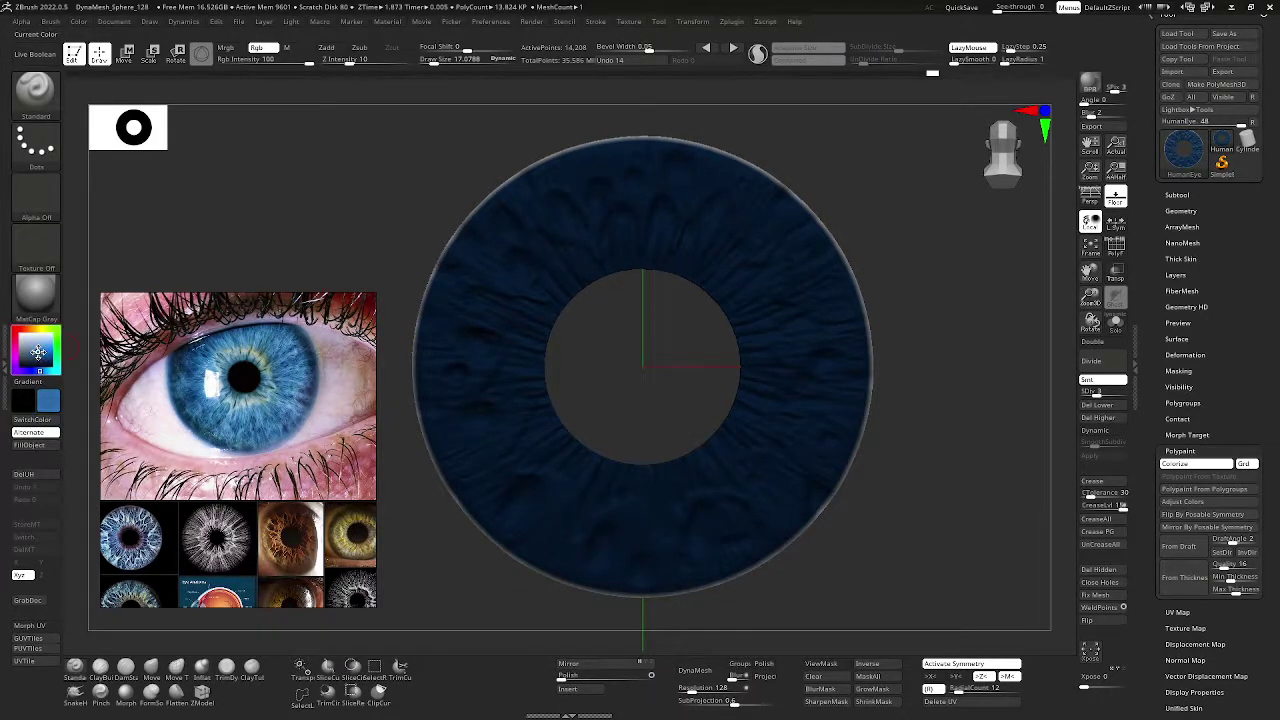
{"action": "scroll", "coordinate": [278, 330], "scroll_direction": "down", "scroll_amount": 5}
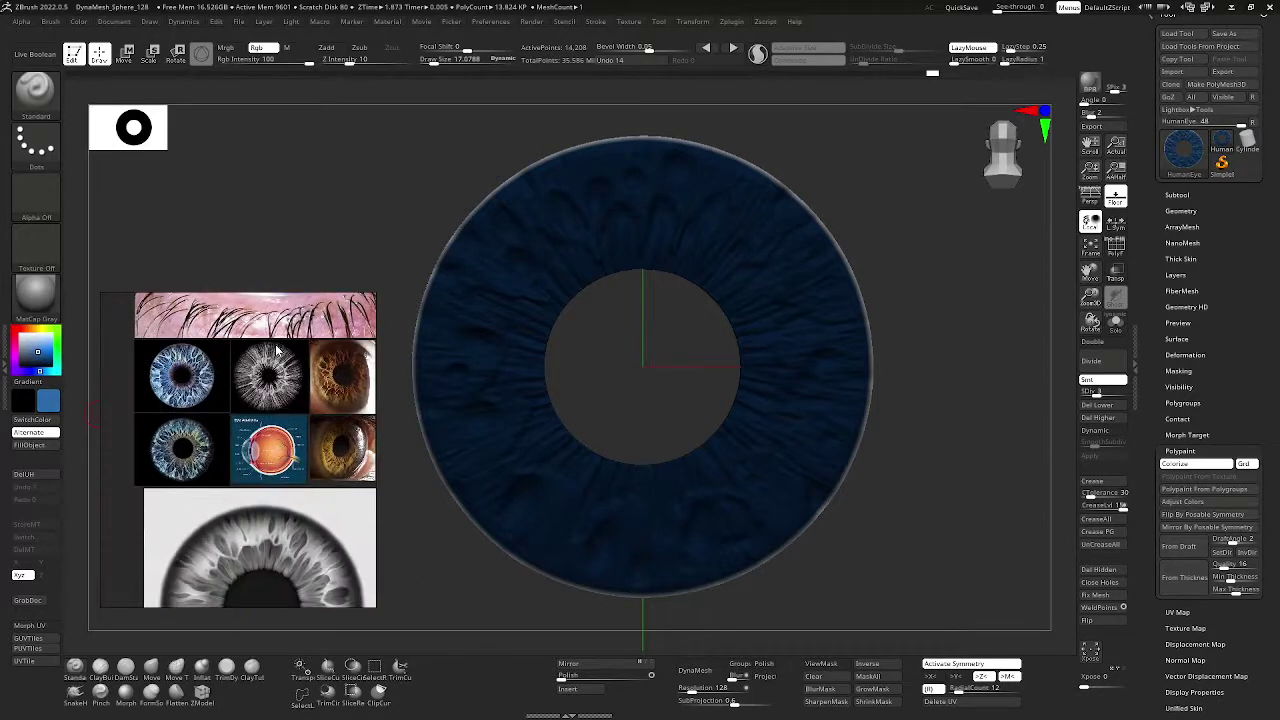
{"action": "scroll", "coordinate": [218, 555], "scroll_direction": "up", "scroll_amount": 4}
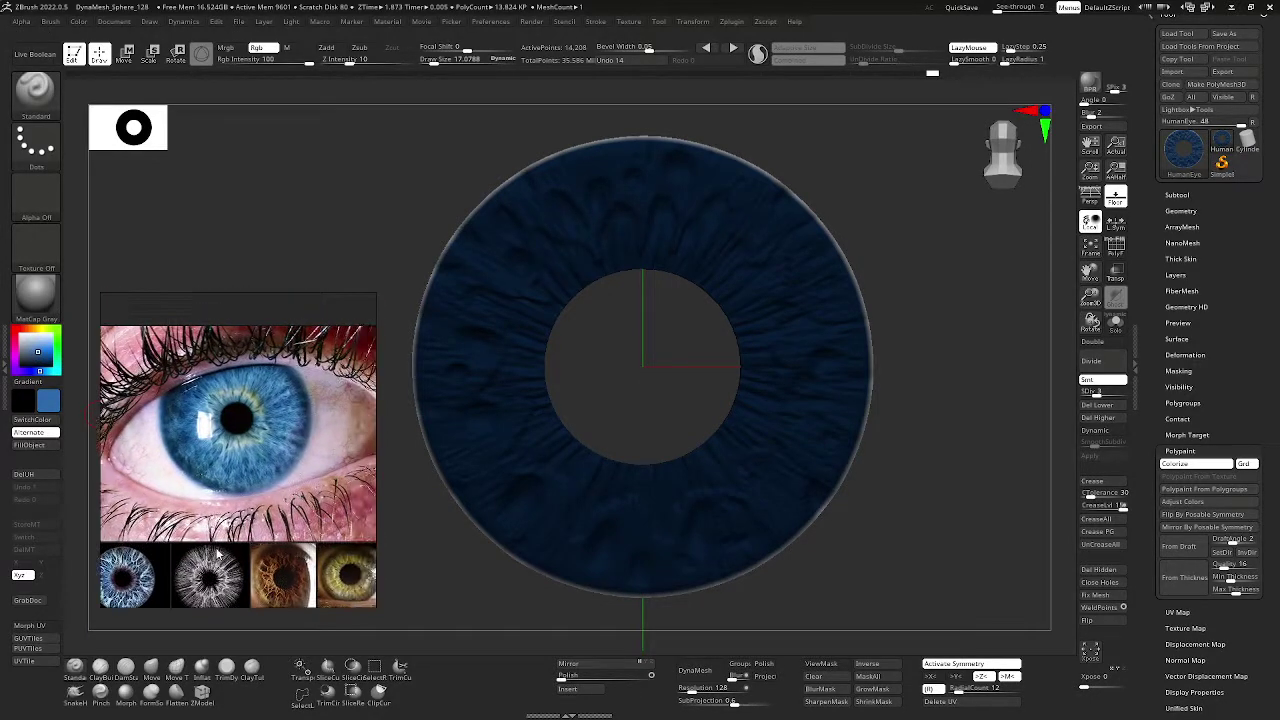
{"action": "scroll", "coordinate": [258, 427], "scroll_direction": "up", "scroll_amount": 1}
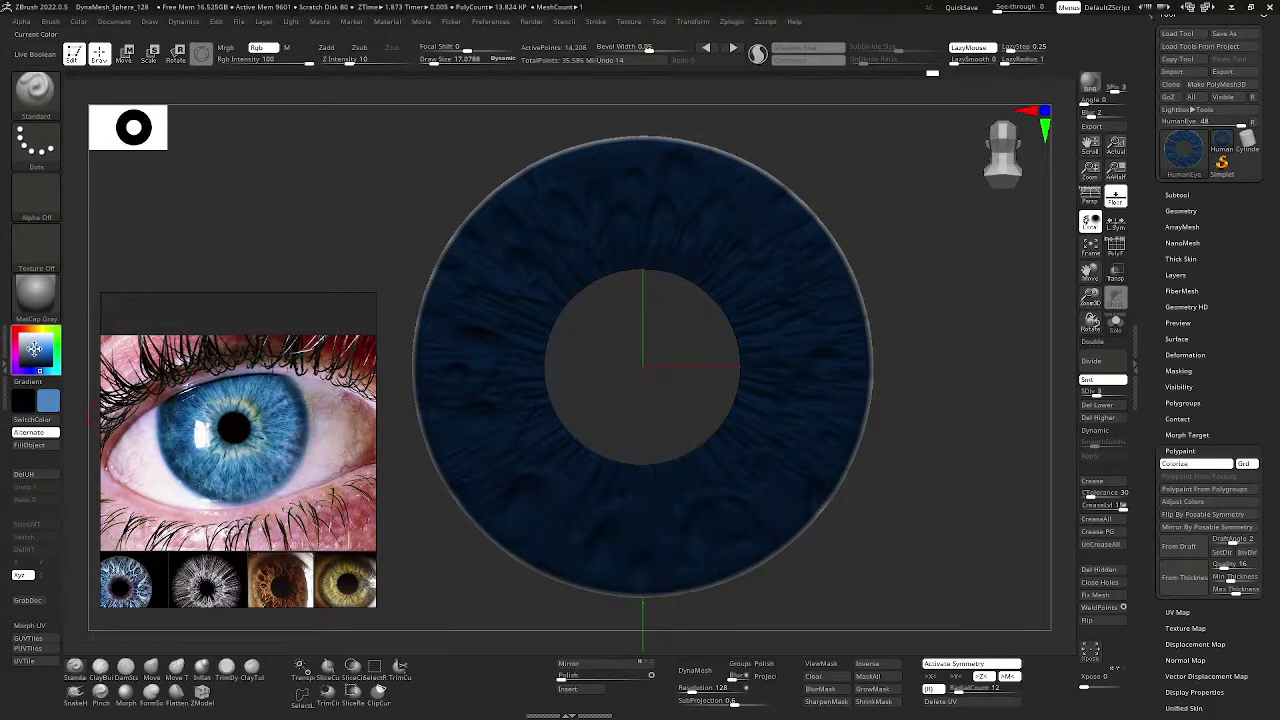
{"action": "left_click_drag", "start_coordinate": [42, 370], "coordinate": [37, 349]}
- Paint medium blue over the iris using Alpha 23 at draw size about 39, keeping the outer rim dark
{"action": "left_click", "coordinate": [36, 195]}
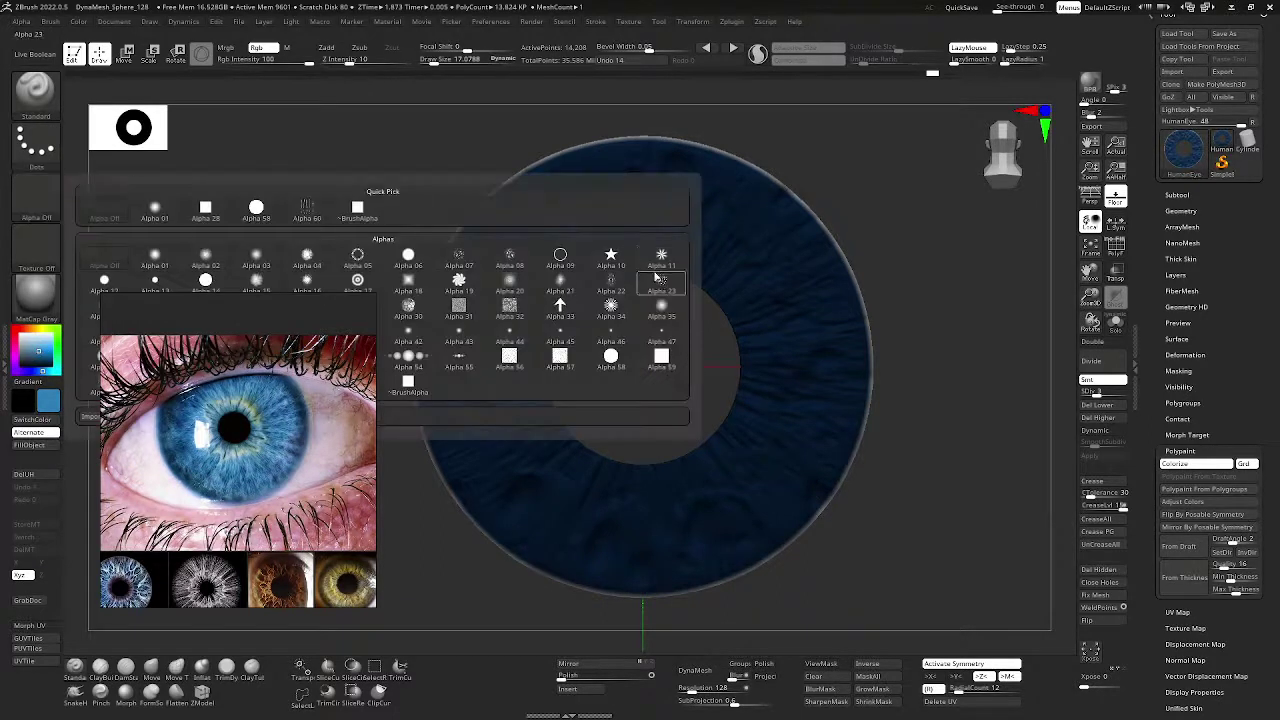
{"action": "left_click", "coordinate": [669, 288]}
{"action": "mouse_move", "coordinate": [593, 240]}
{"action": "left_mouse_down"}
{"action": "mouse_move", "coordinate": [606, 226]}
{"action": "mouse_move", "coordinate": [625, 242]}
{"action": "mouse_move", "coordinate": [580, 245]}
{"action": "mouse_move", "coordinate": [603, 264]}
{"action": "left_mouse_up"}
{"action": "key", "text": "s"}
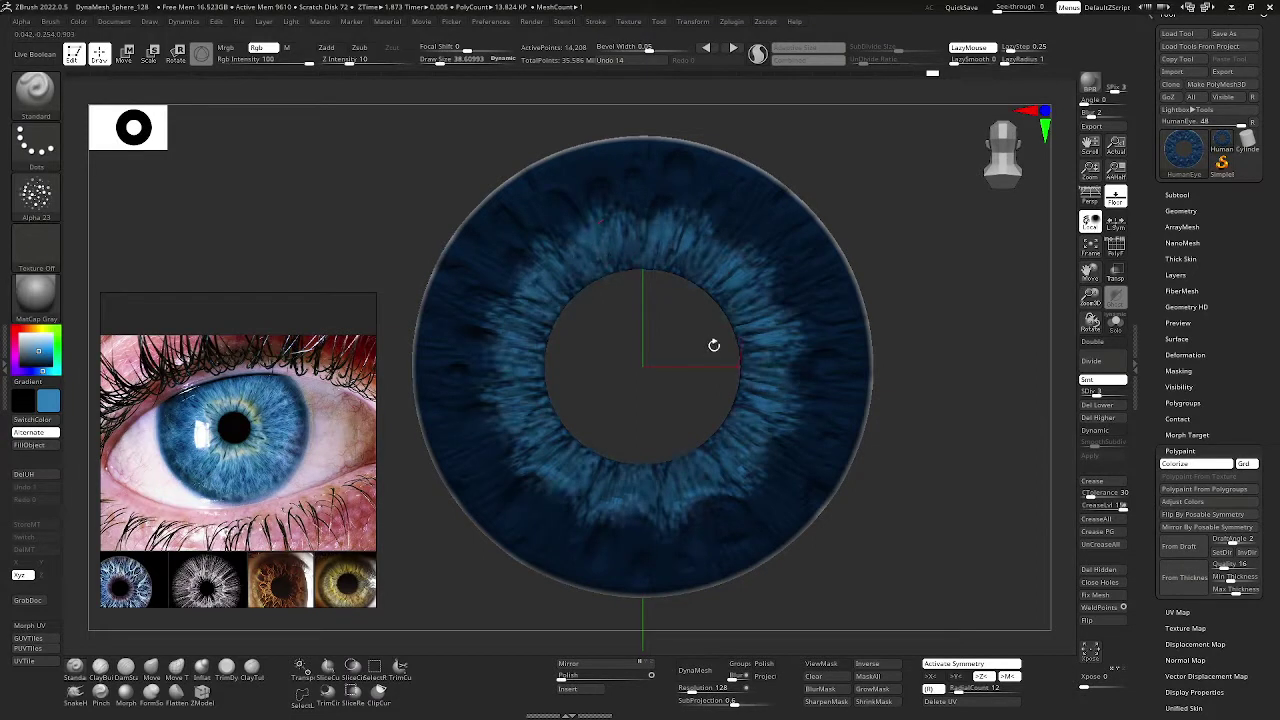
{"action": "key", "text": "ctrl+z"}
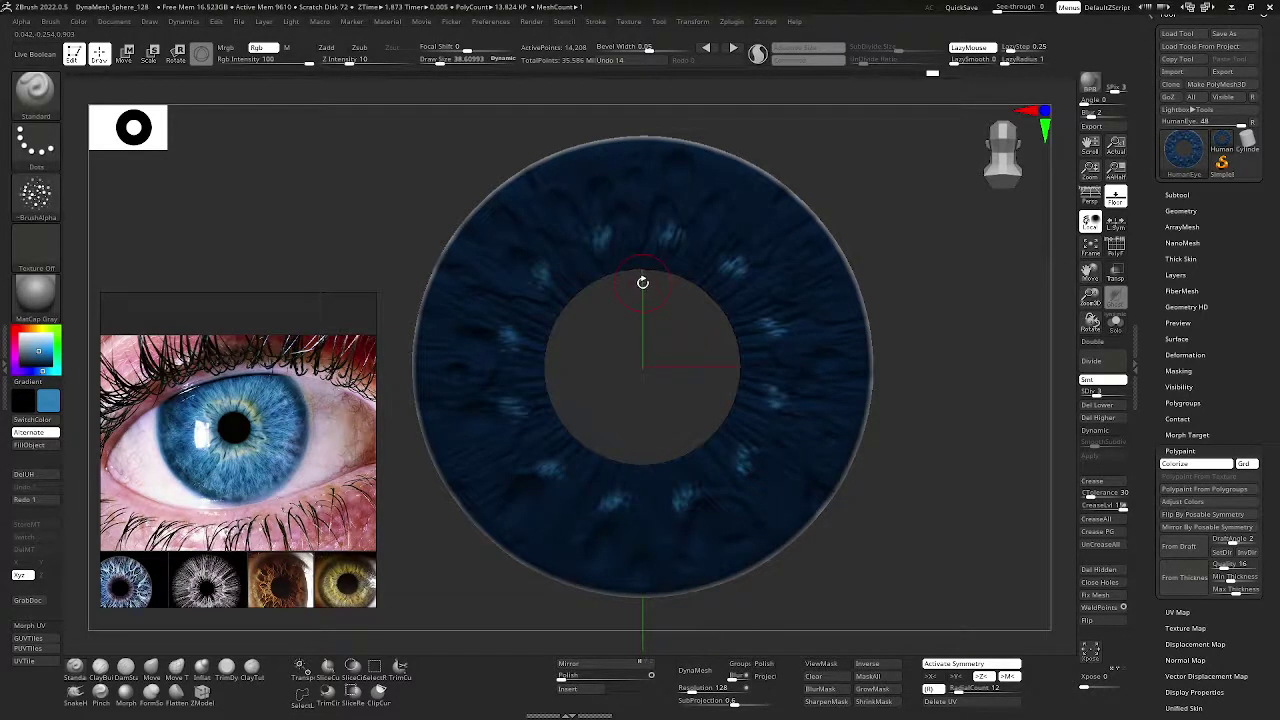
{"action": "mouse_move", "coordinate": [611, 260]}
{"action": "left_mouse_down"}
{"action": "mouse_move", "coordinate": [580, 236]}
{"action": "mouse_move", "coordinate": [637, 177]}
{"action": "left_mouse_up"}
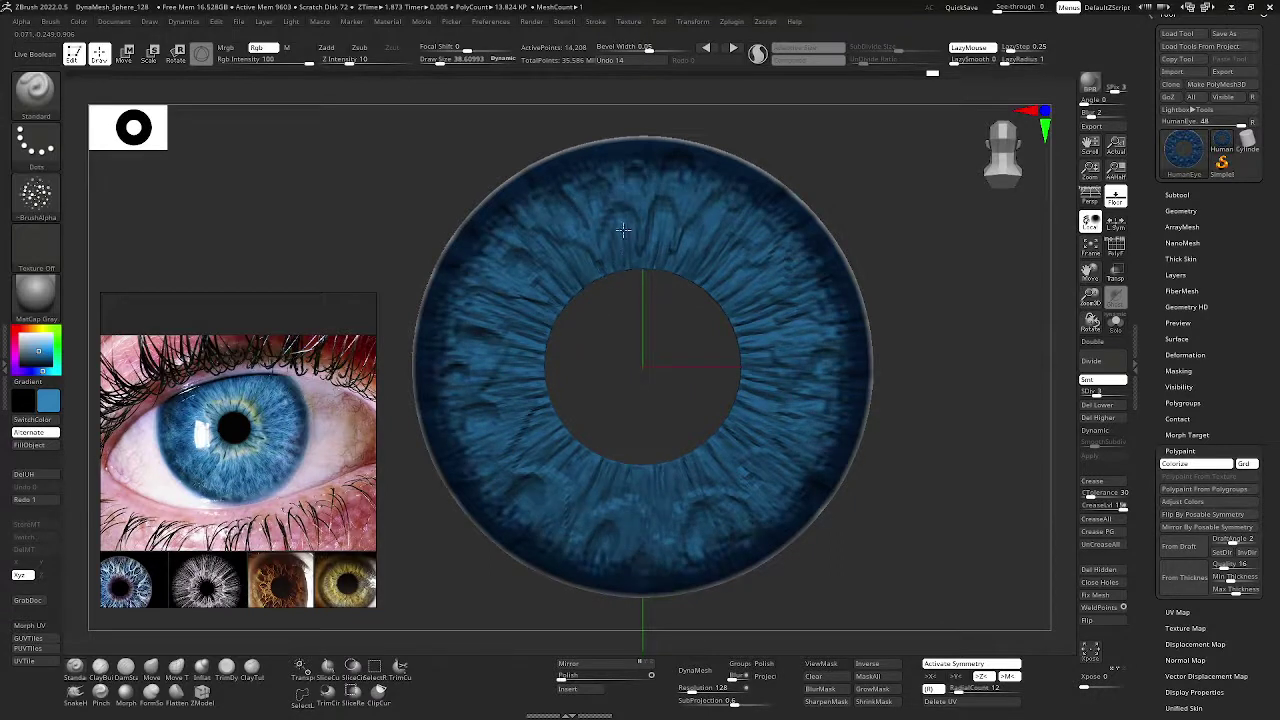
{"action": "left_click_drag", "start_coordinate": [623, 230], "coordinate": [602, 274]}
- Paint darker blue streaks around the inner edge of the iris beside the pupil opening
{"action": "mouse_move", "coordinate": [40, 347]}
{"action": "left_mouse_down"}
{"action": "mouse_move", "coordinate": [466, 243]}
{"action": "mouse_move", "coordinate": [516, 281]}
{"action": "mouse_move", "coordinate": [635, 292]}
{"action": "left_mouse_up"}
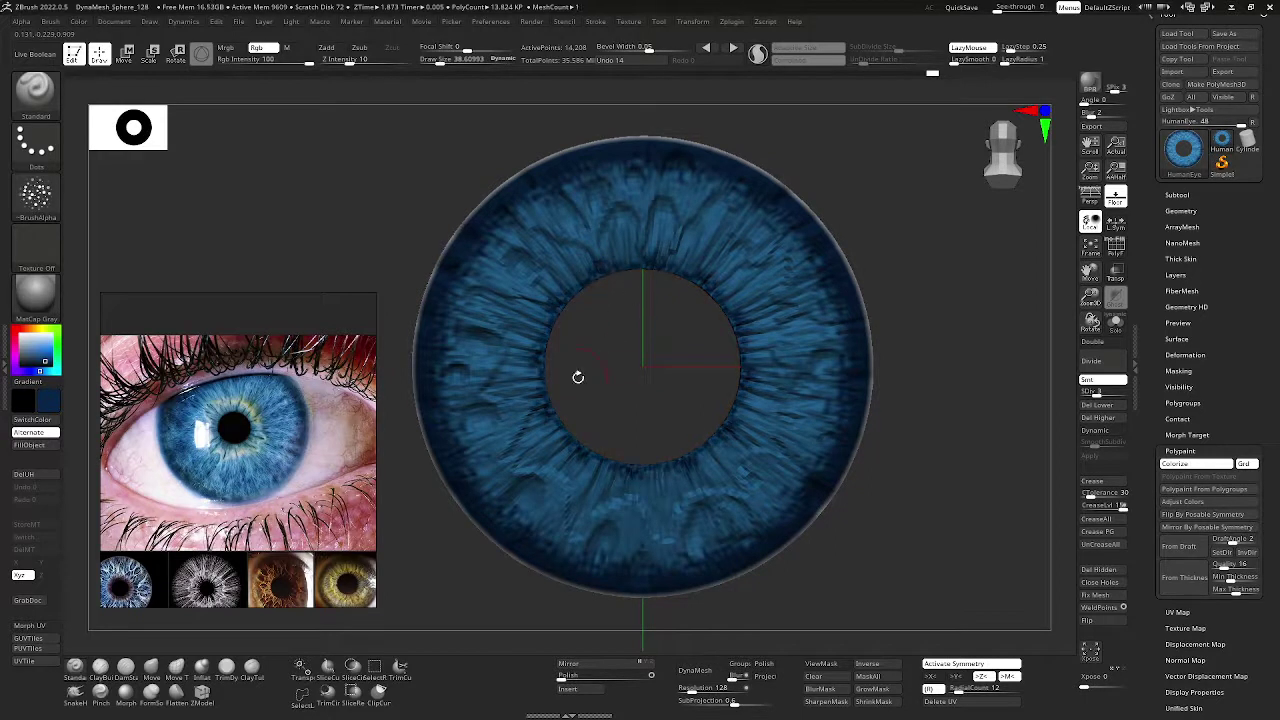
{"action": "left_click", "coordinate": [45, 364]}
{"action": "mouse_move", "coordinate": [610, 288]}
{"action": "left_mouse_down"}
{"action": "mouse_move", "coordinate": [593, 318]}
{"action": "mouse_move", "coordinate": [547, 336]}
{"action": "left_mouse_up"}
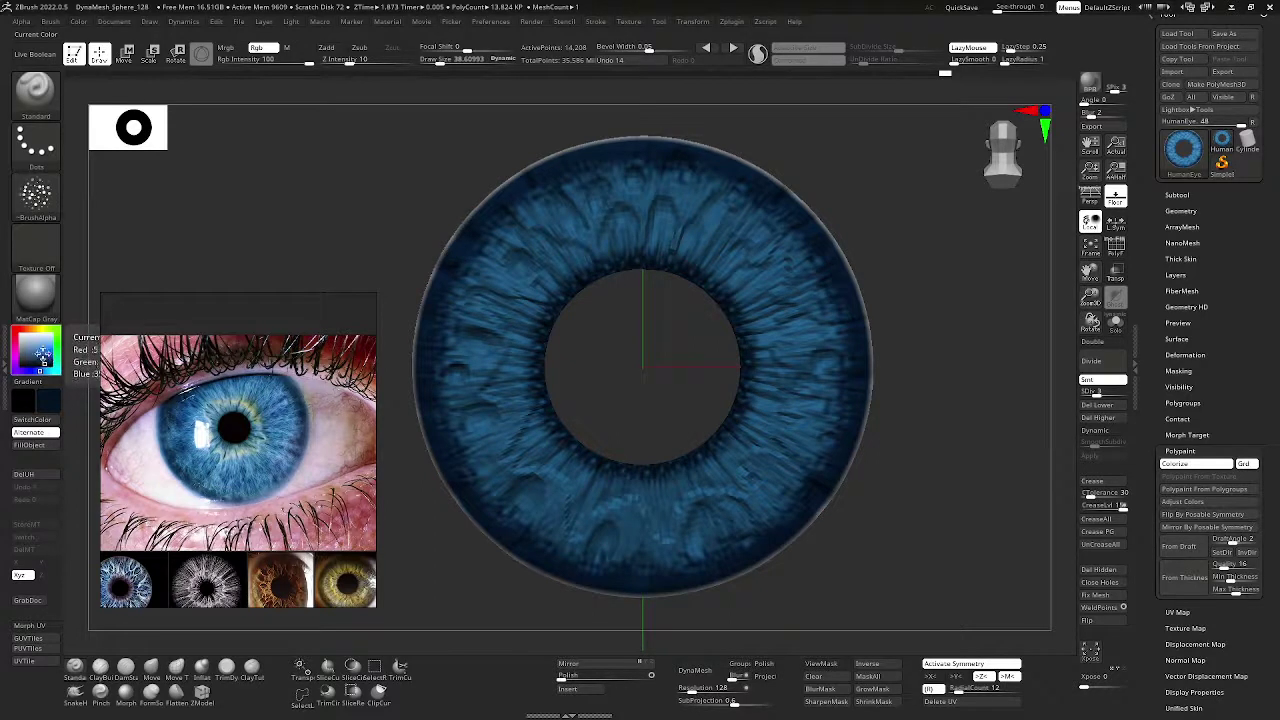
- Set the paint colour to a pale desaturated yellow and reduce the brush draw size
{"action": "left_click", "coordinate": [33, 328]}
{"action": "left_click", "coordinate": [27, 347]}
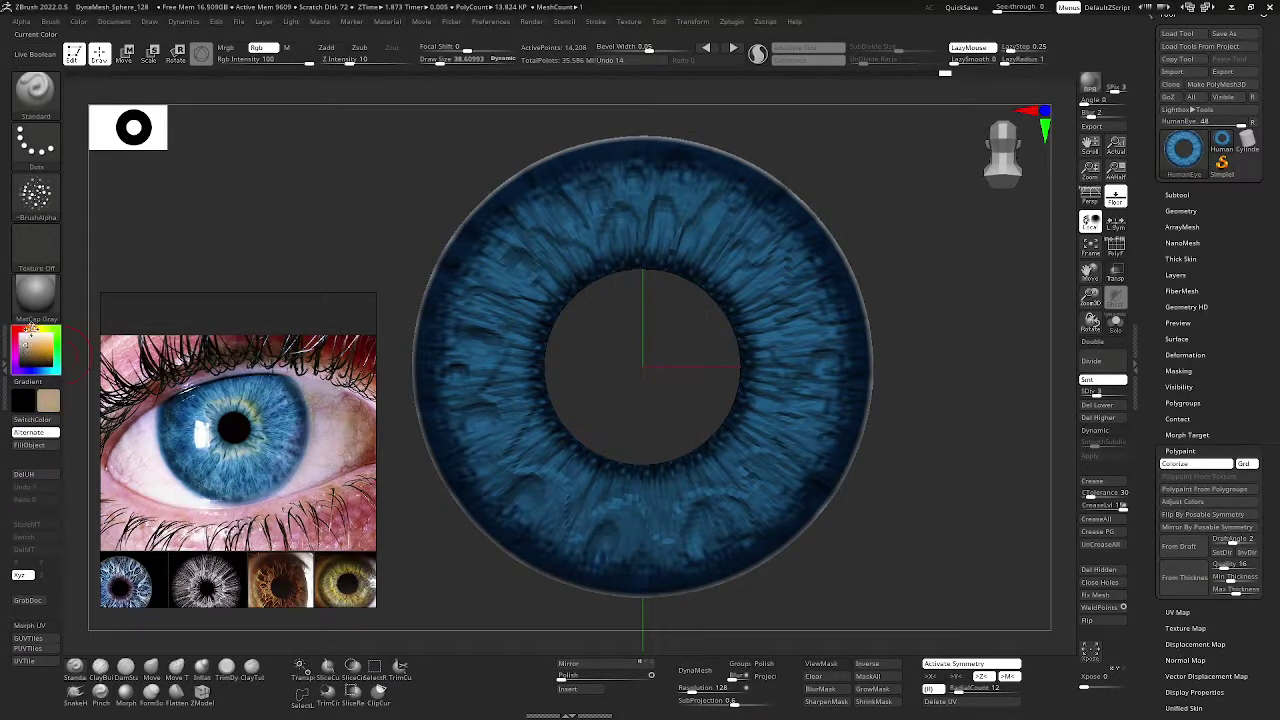
{"action": "left_click", "coordinate": [38, 329]}
{"action": "left_click_drag", "start_coordinate": [27, 347], "coordinate": [31, 342]}
{"action": "key", "text": "space"}
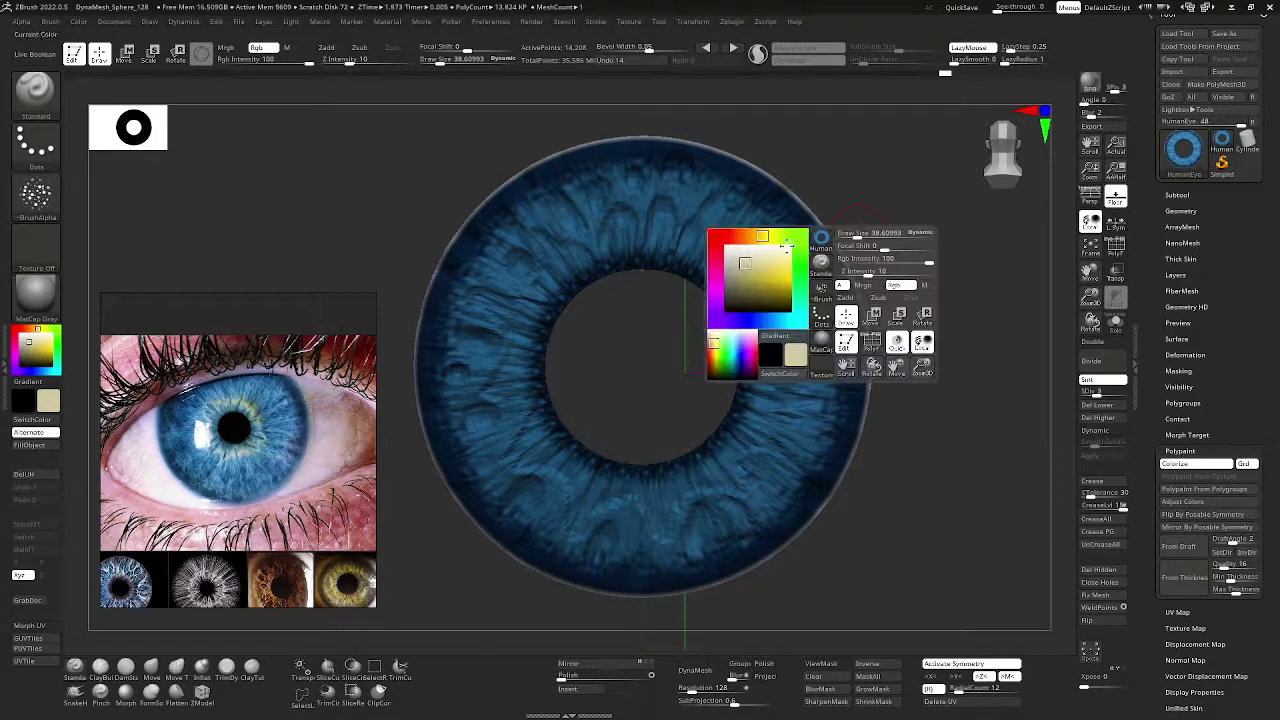
{"action": "key", "text": "space"}
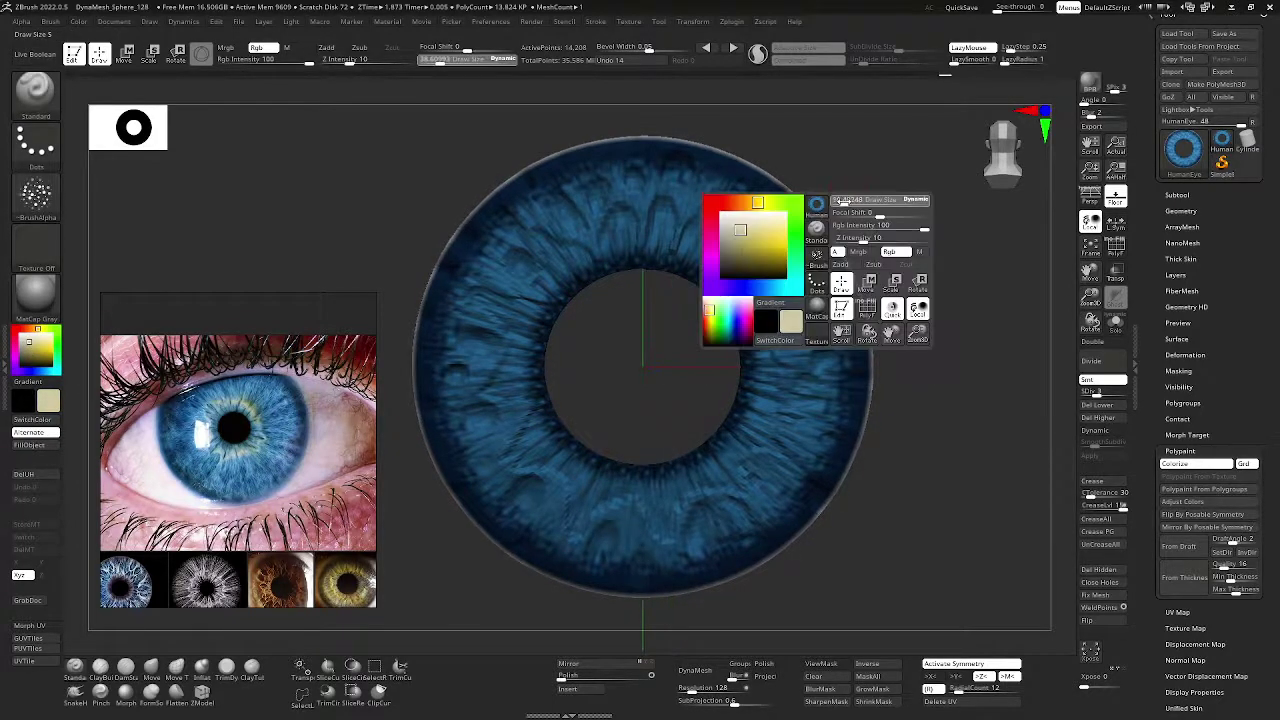
- Try painting pale yellow flecks in a ring around the middle of the iris with radial symmetry at draw size about 17
{"action": "left_click", "coordinate": [648, 208]}
{"action": "mouse_move", "coordinate": [634, 199]}
{"action": "left_mouse_down"}
{"action": "mouse_move", "coordinate": [644, 221]}
{"action": "mouse_move", "coordinate": [639, 211]}
{"action": "left_mouse_up"}
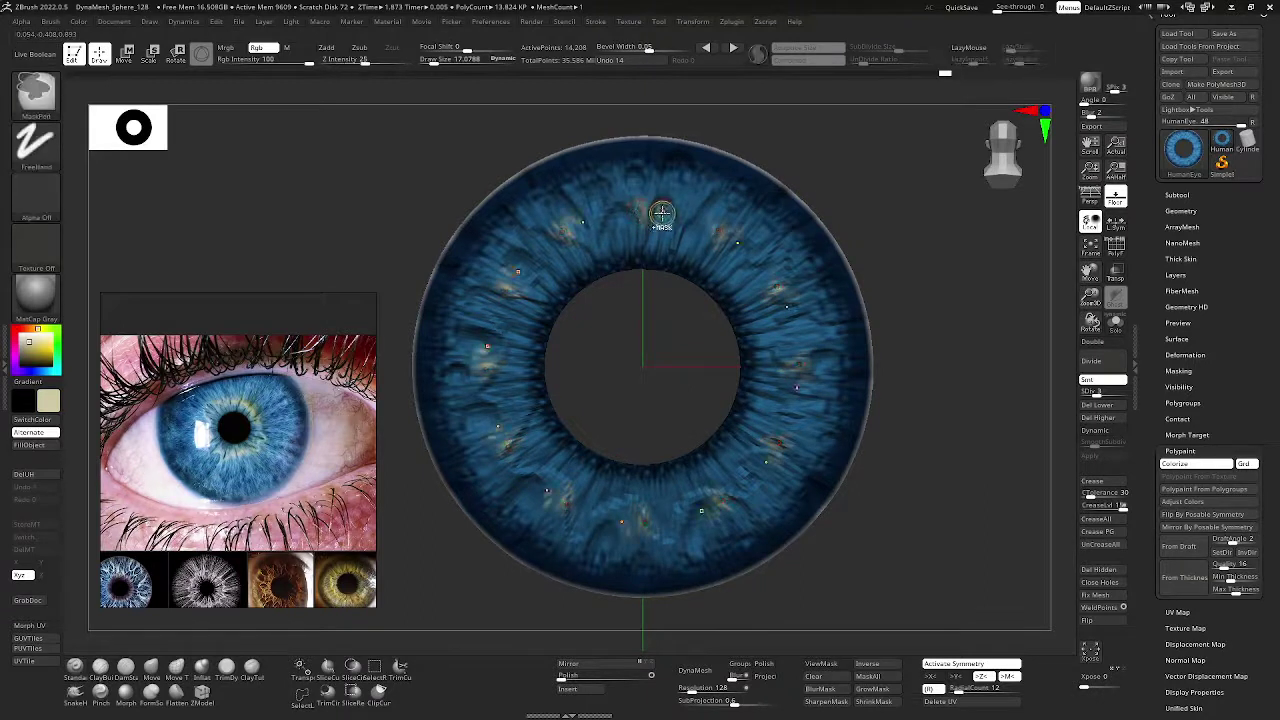
{"action": "key", "text": "ctrl+z"}
{"action": "mouse_move", "coordinate": [663, 228]}
{"action": "left_mouse_down"}
{"action": "mouse_move", "coordinate": [610, 222]}
{"action": "mouse_move", "coordinate": [566, 245]}
{"action": "left_mouse_up"}
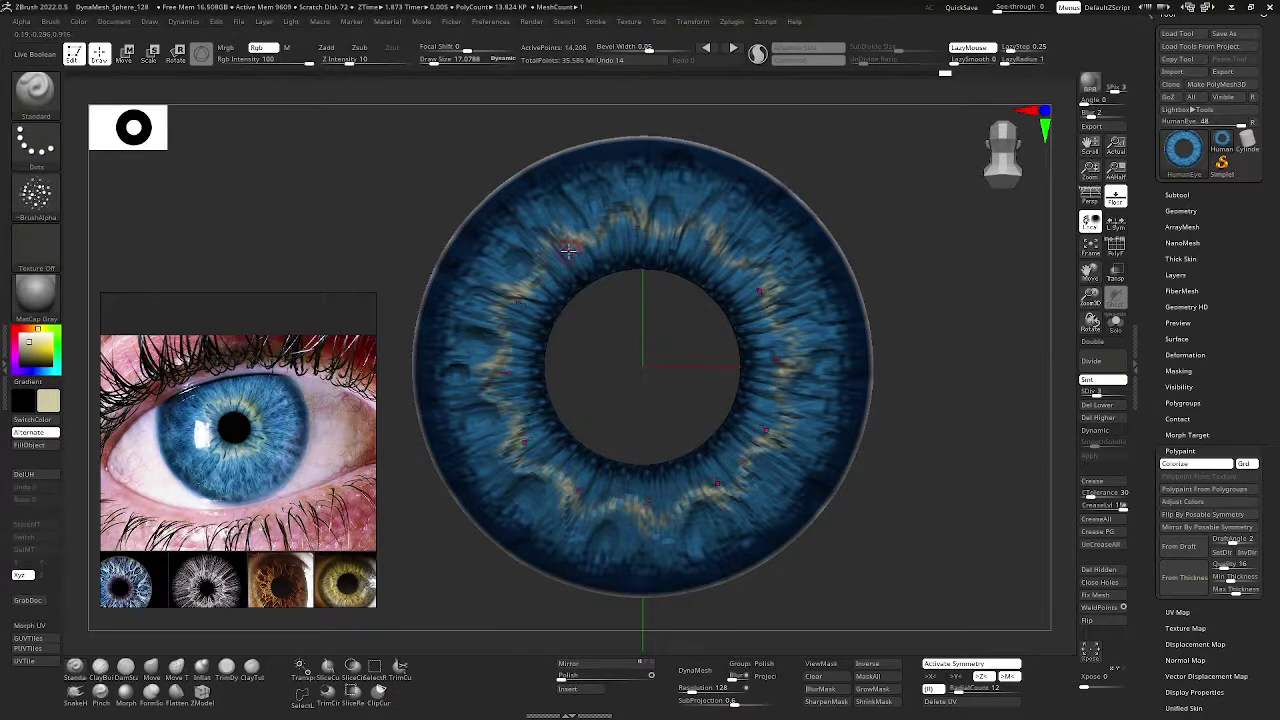
{"action": "key", "text": "ctrl+z"}
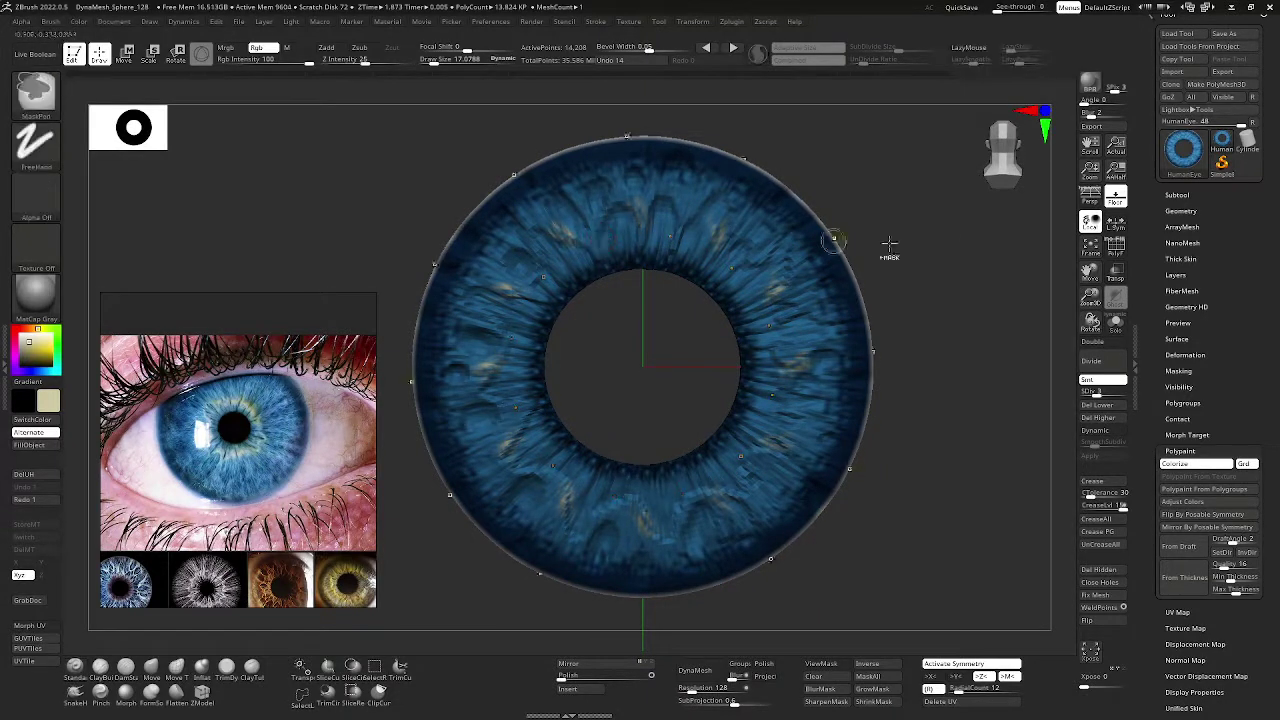
{"action": "key", "text": "ctrl+z"}
- Raise the iris to subdivision level 6 and set the RGB intensity to 46
{"action": "left_click", "coordinate": [1181, 211]}
{"action": "left_click_drag", "start_coordinate": [1177, 237], "coordinate": [1196, 238]}
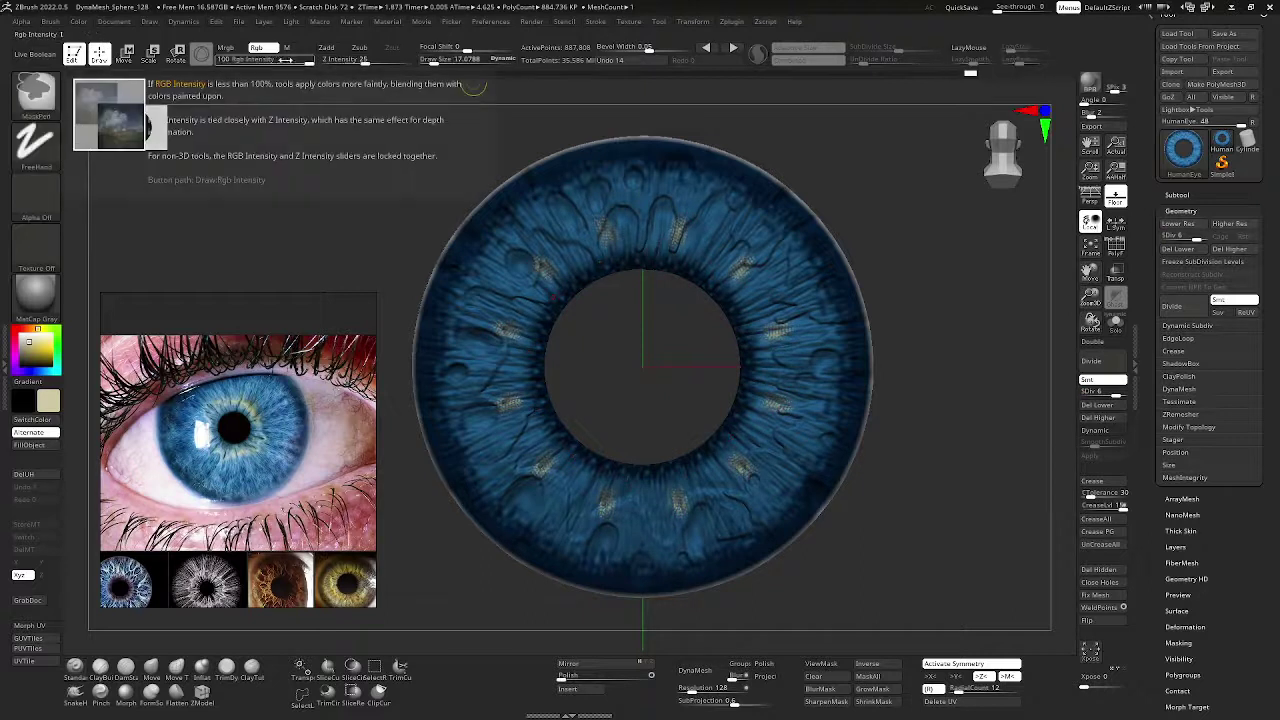
{"action": "key", "text": "ctrl+z"}
{"action": "left_click", "coordinate": [281, 61]}
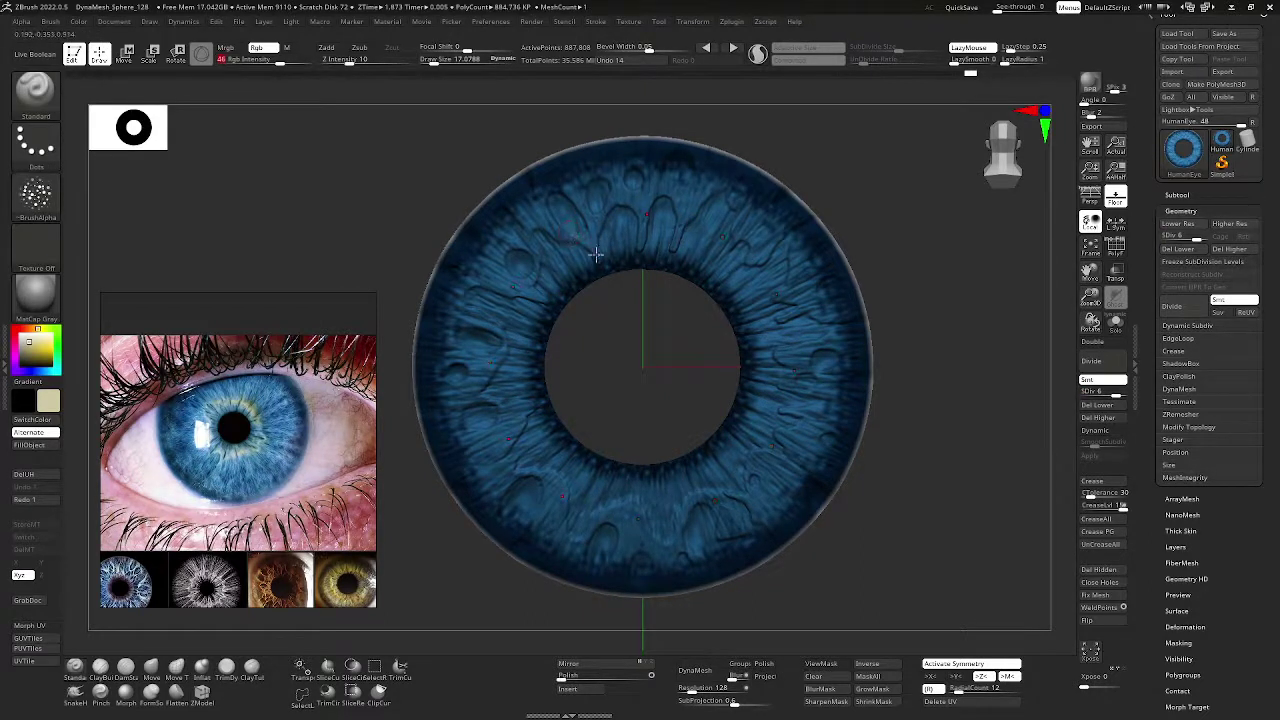
- Paint pale yellow around the iris's raised wavy ridges without symmetry, enlarging the brush to draw size about 21
{"action": "key", "text": "ctrl"}
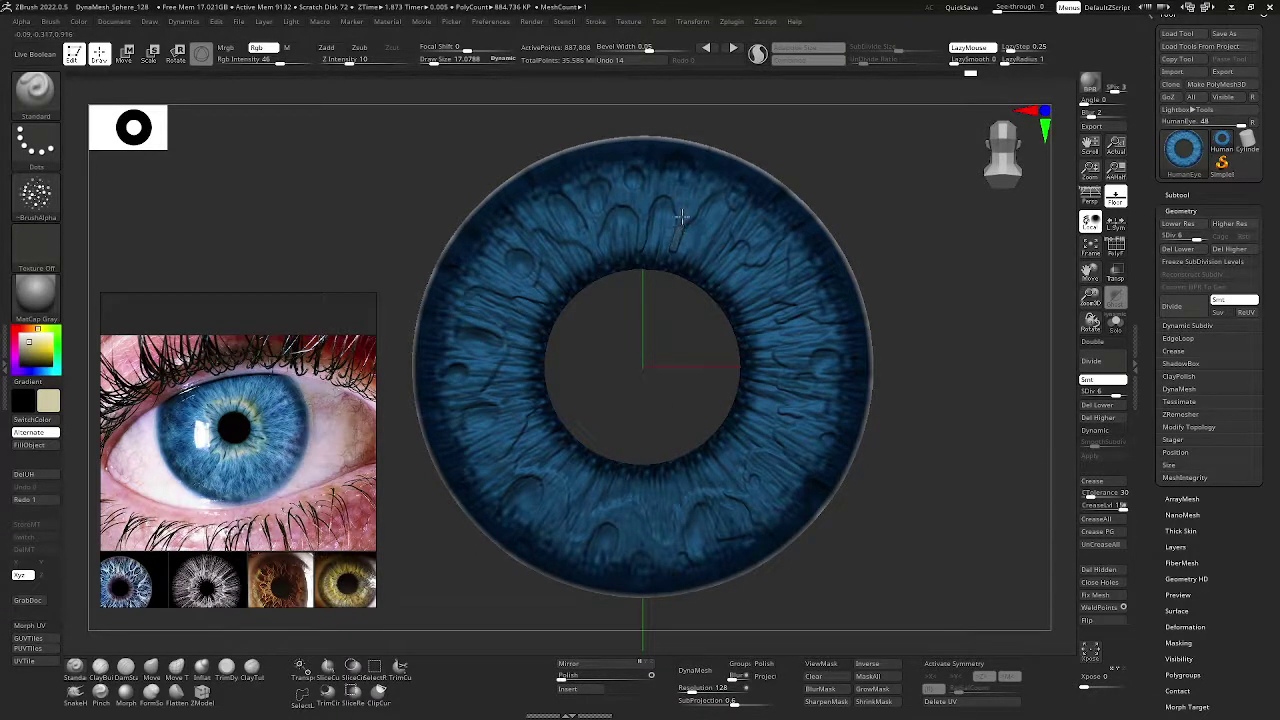
{"action": "mouse_move", "coordinate": [677, 225]}
{"action": "left_mouse_down"}
{"action": "mouse_move", "coordinate": [684, 214]}
{"action": "mouse_move", "coordinate": [651, 208]}
{"action": "mouse_move", "coordinate": [643, 247]}
{"action": "mouse_move", "coordinate": [642, 206]}
{"action": "left_mouse_up"}
{"action": "key", "text": "space"}
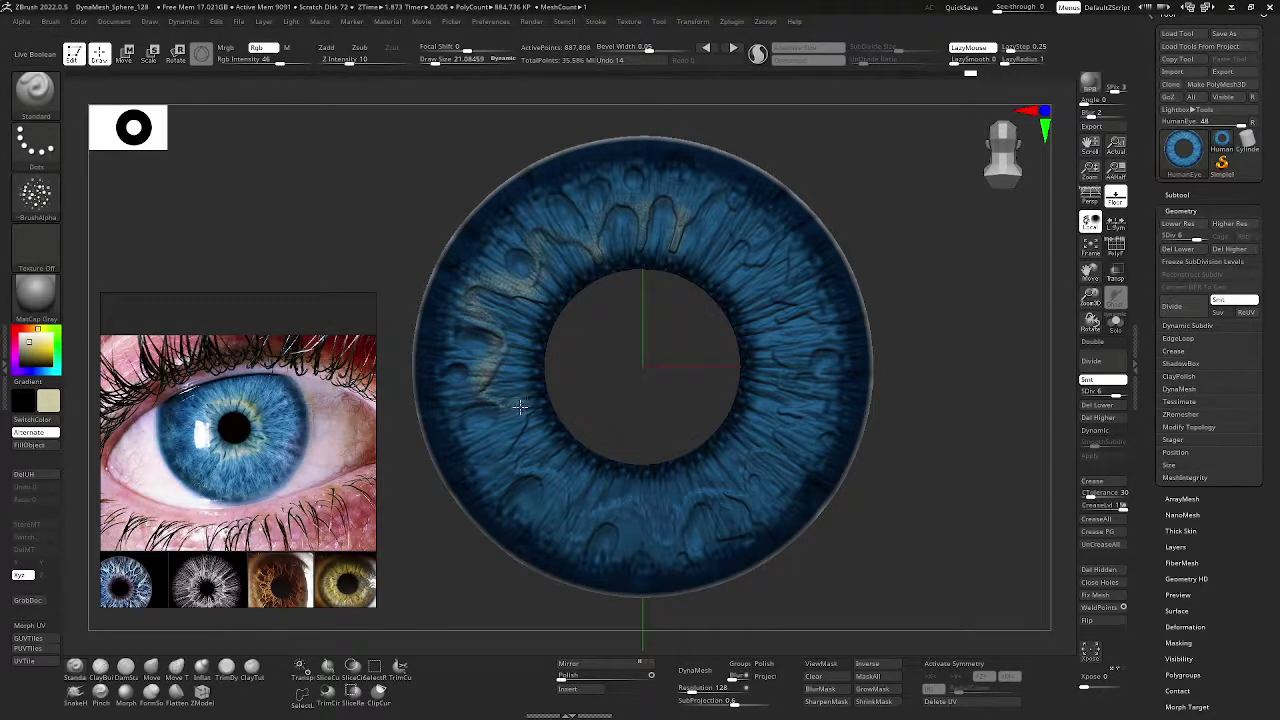
{"action": "mouse_move", "coordinate": [521, 407]}
{"action": "left_mouse_down"}
{"action": "mouse_move", "coordinate": [506, 450]}
{"action": "mouse_move", "coordinate": [515, 464]}
{"action": "left_mouse_up"}
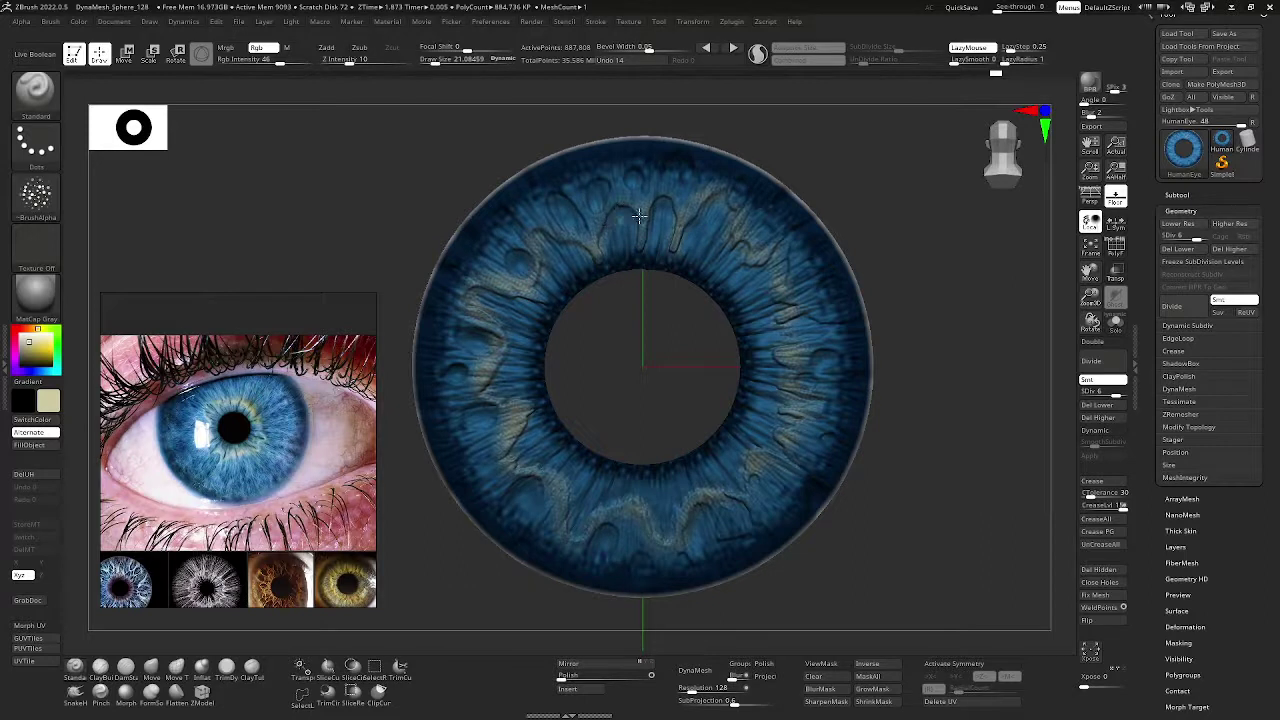
- Compare the yellow flecks with the reference photo and sample the iris's medium blue as the paint colour
{"action": "scroll", "coordinate": [793, 468], "scroll_direction": "down", "scroll_amount": 3}
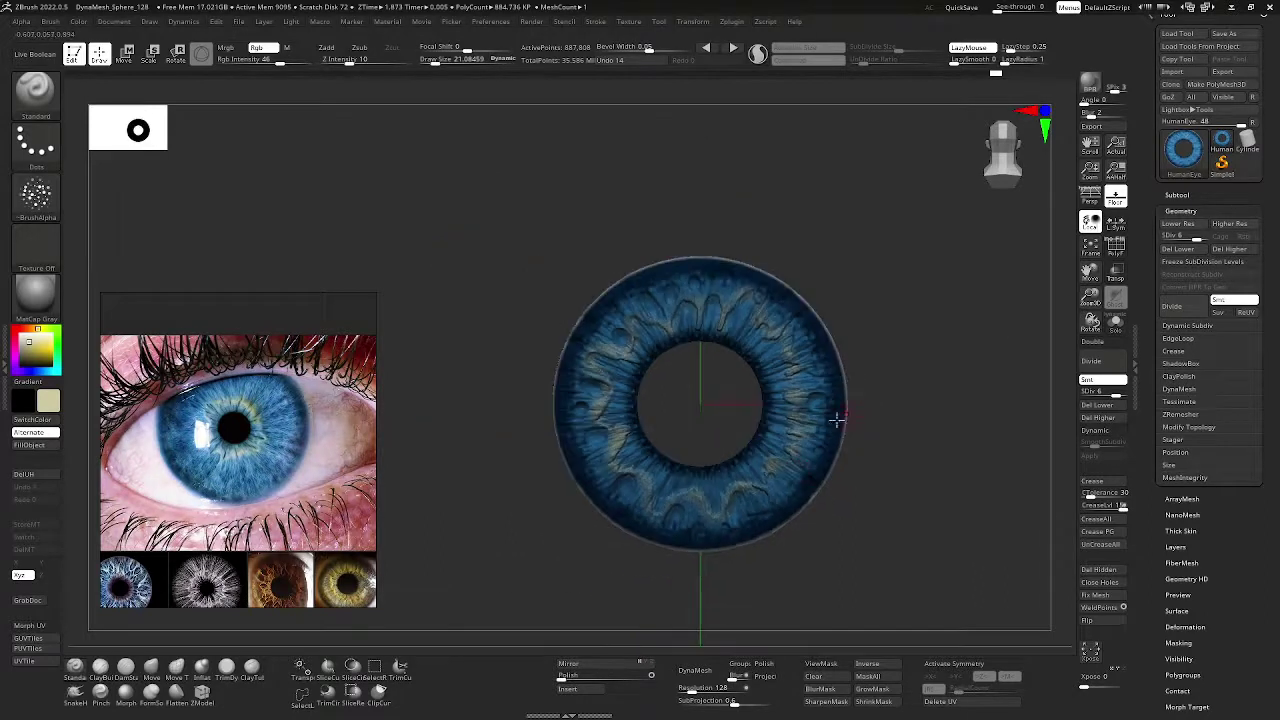
{"action": "scroll", "coordinate": [737, 443], "scroll_direction": "up", "scroll_amount": 2}
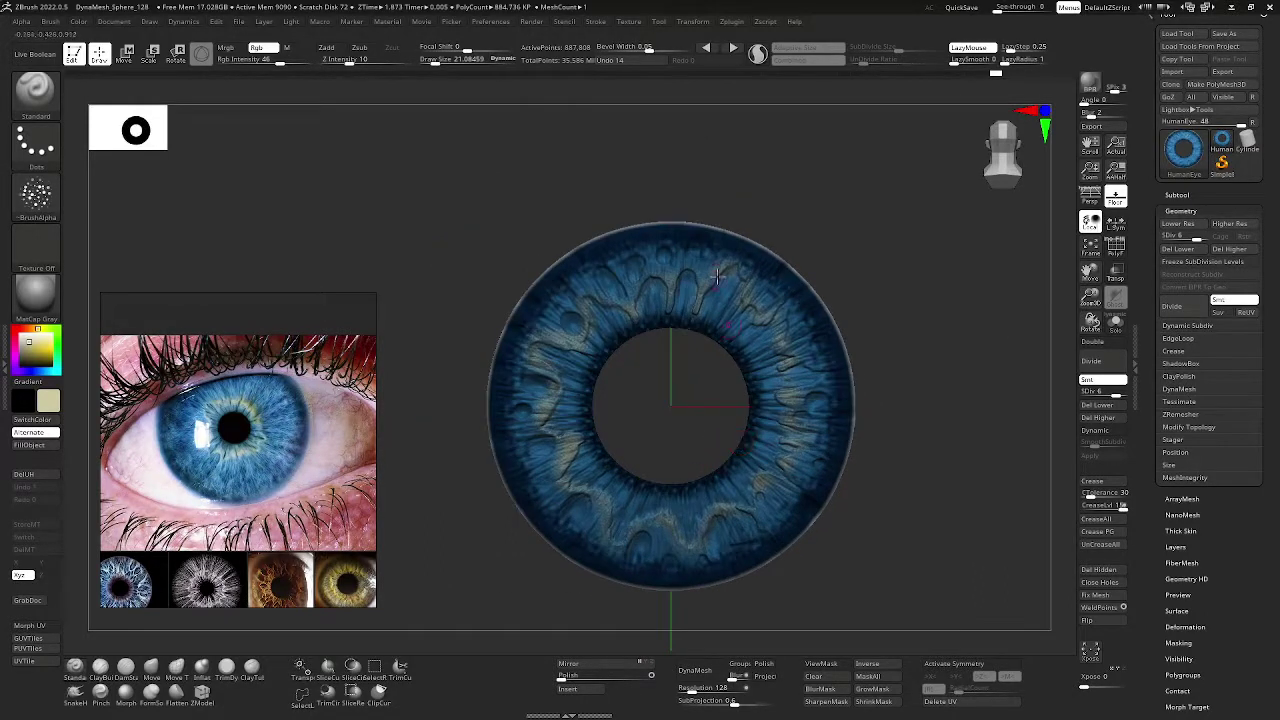
{"action": "scroll", "coordinate": [759, 366], "scroll_direction": "up", "scroll_amount": 2}
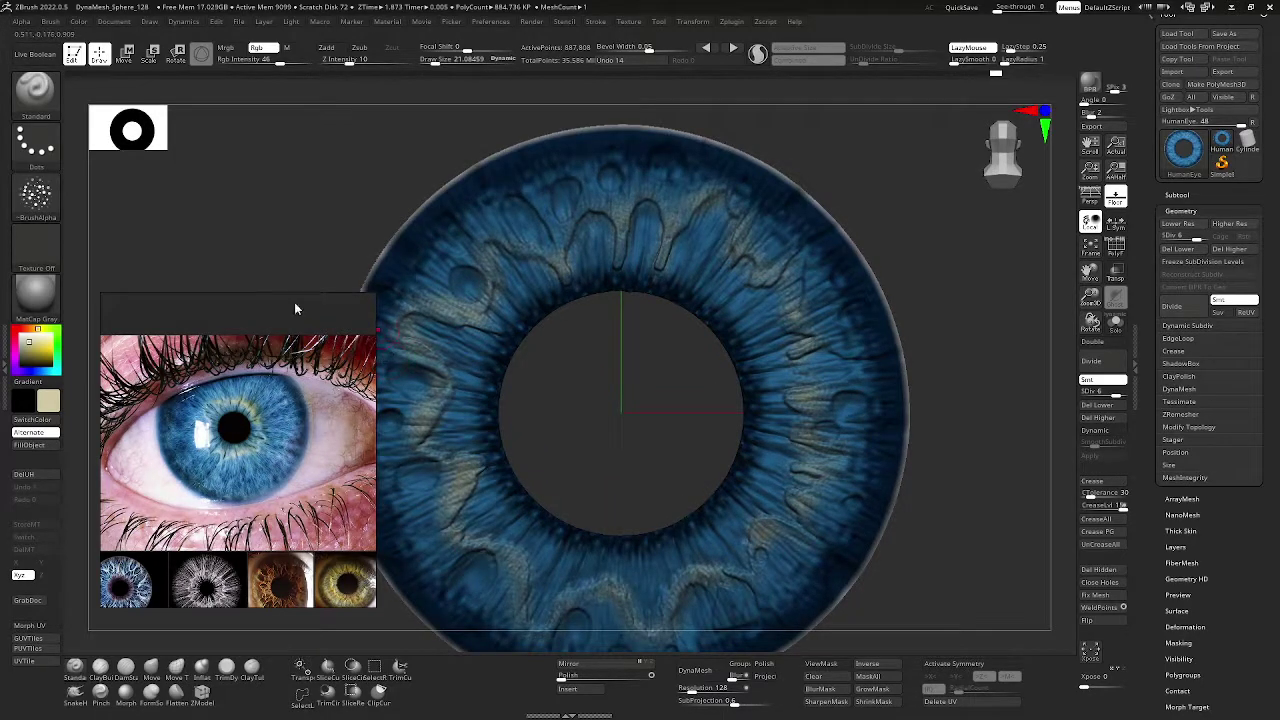
{"action": "mouse_move", "coordinate": [31, 348]}
{"action": "left_mouse_down"}
{"action": "mouse_move", "coordinate": [537, 191]}
{"action": "mouse_move", "coordinate": [522, 209]}
{"action": "left_mouse_up"}
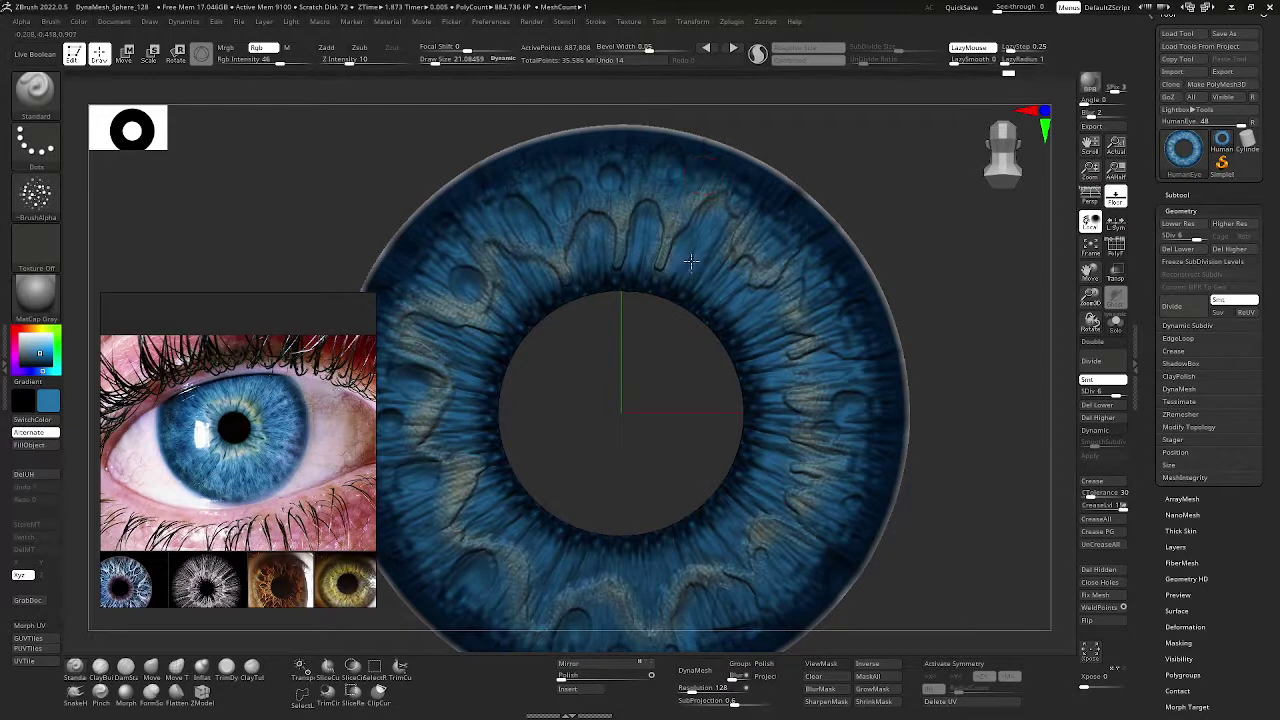
{"action": "scroll", "coordinate": [900, 455], "scroll_direction": "down", "scroll_amount": 5}
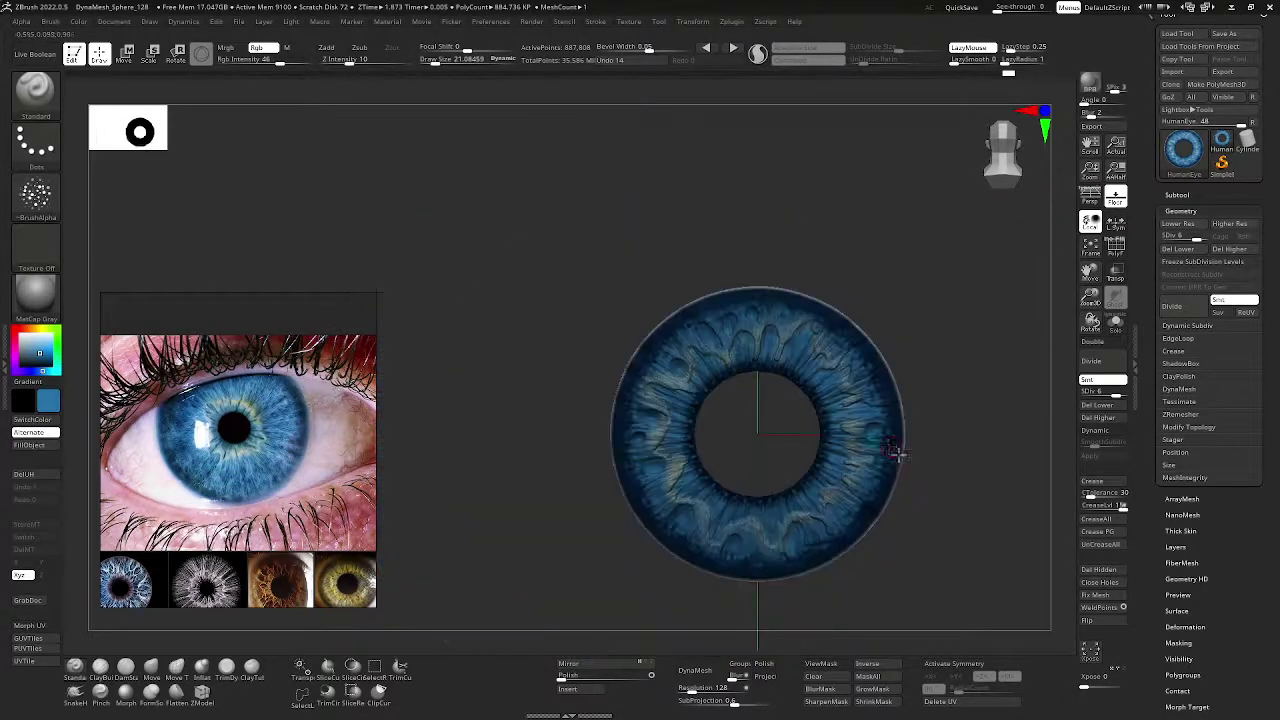
{"action": "scroll", "coordinate": [870, 310], "scroll_direction": "up", "scroll_amount": 3}
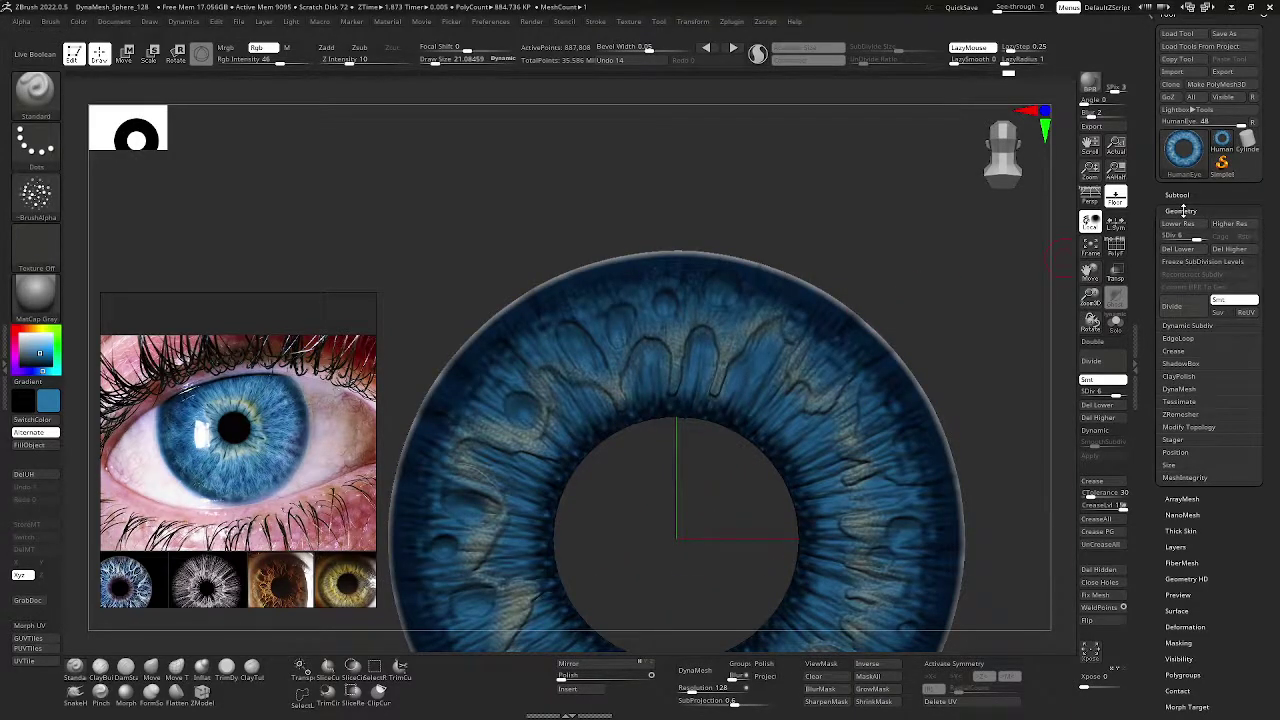
{"action": "key", "text": "f"}
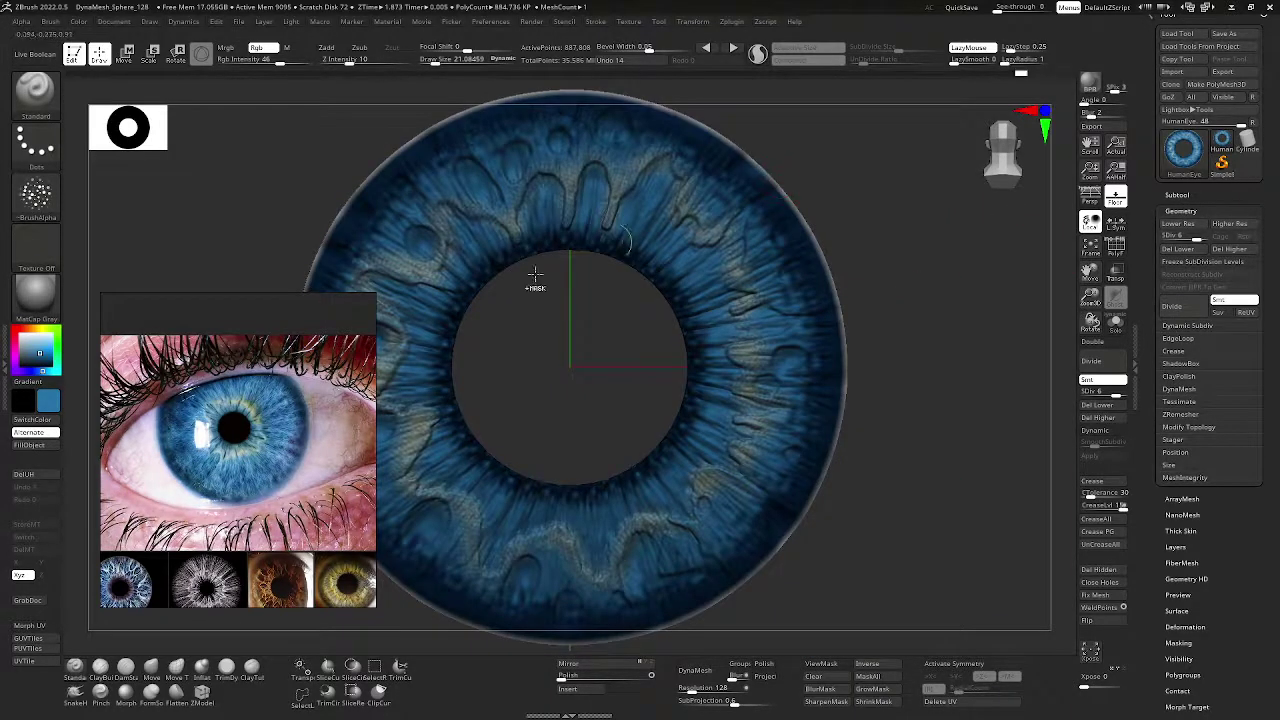
- Sample the iris's dark blue and paint it around the outer rim with radial symmetry on at draw size about 28
{"action": "key", "text": "ctrl+z"}
{"action": "mouse_move", "coordinate": [45, 358]}
{"action": "left_mouse_down"}
{"action": "mouse_move", "coordinate": [191, 317]}
{"action": "mouse_move", "coordinate": [360, 223]}
{"action": "mouse_move", "coordinate": [363, 189]}
{"action": "mouse_move", "coordinate": [337, 218]}
{"action": "mouse_move", "coordinate": [353, 197]}
{"action": "left_mouse_up"}
{"action": "key", "text": "space"}
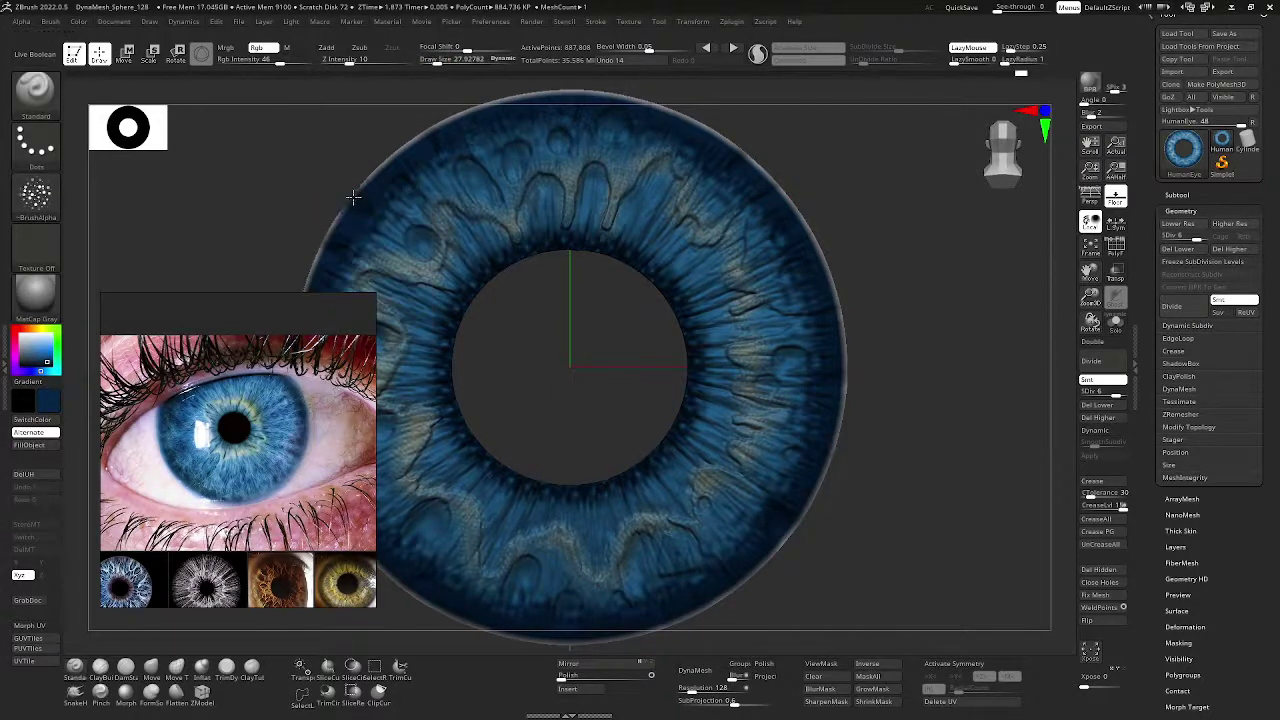
{"action": "left_click", "coordinate": [941, 664]}
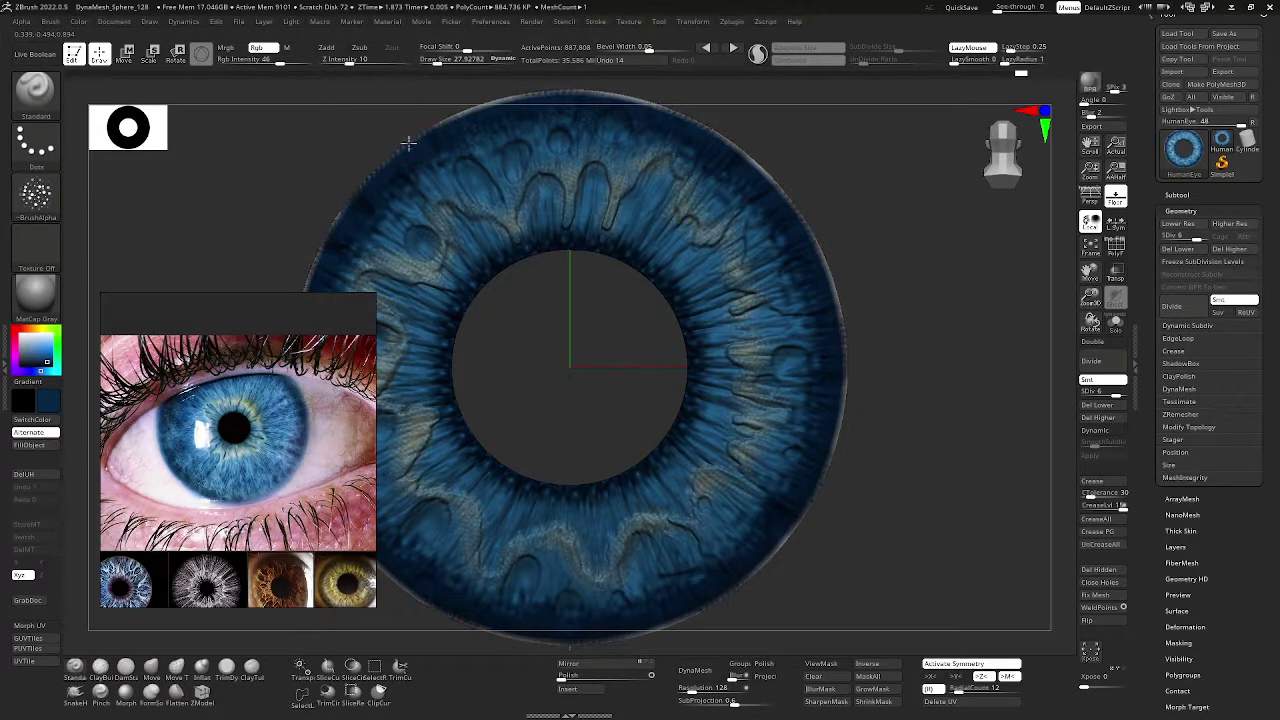
{"action": "mouse_move", "coordinate": [408, 143]}
{"action": "left_mouse_down"}
{"action": "mouse_move", "coordinate": [514, 92]}
{"action": "mouse_move", "coordinate": [497, 103]}
{"action": "mouse_move", "coordinate": [748, 160]}
{"action": "left_mouse_up"}
{"action": "scroll", "coordinate": [748, 308], "scroll_direction": "down", "scroll_amount": 3}
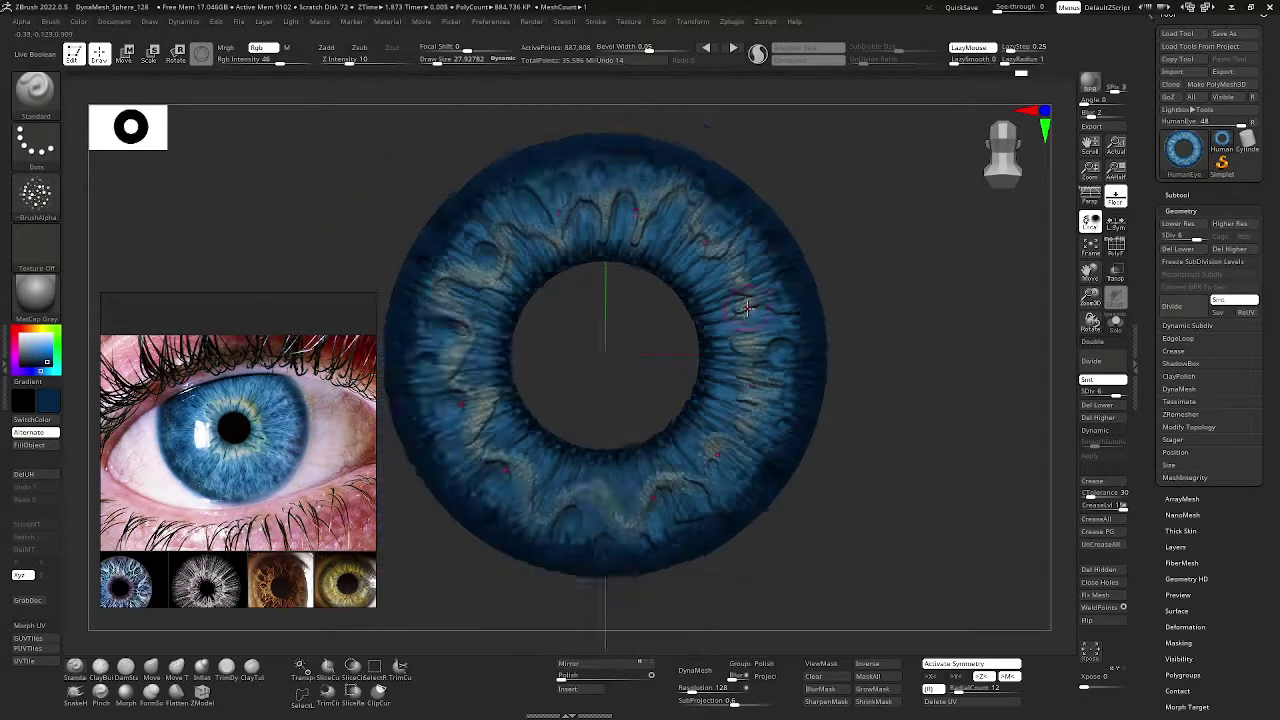
{"action": "scroll", "coordinate": [843, 327], "scroll_direction": "up", "scroll_amount": 1}
{"action": "scroll", "coordinate": [638, 216], "scroll_direction": "up", "scroll_amount": 2}
{"action": "scroll", "coordinate": [638, 215], "scroll_direction": "up", "scroll_amount": 2}
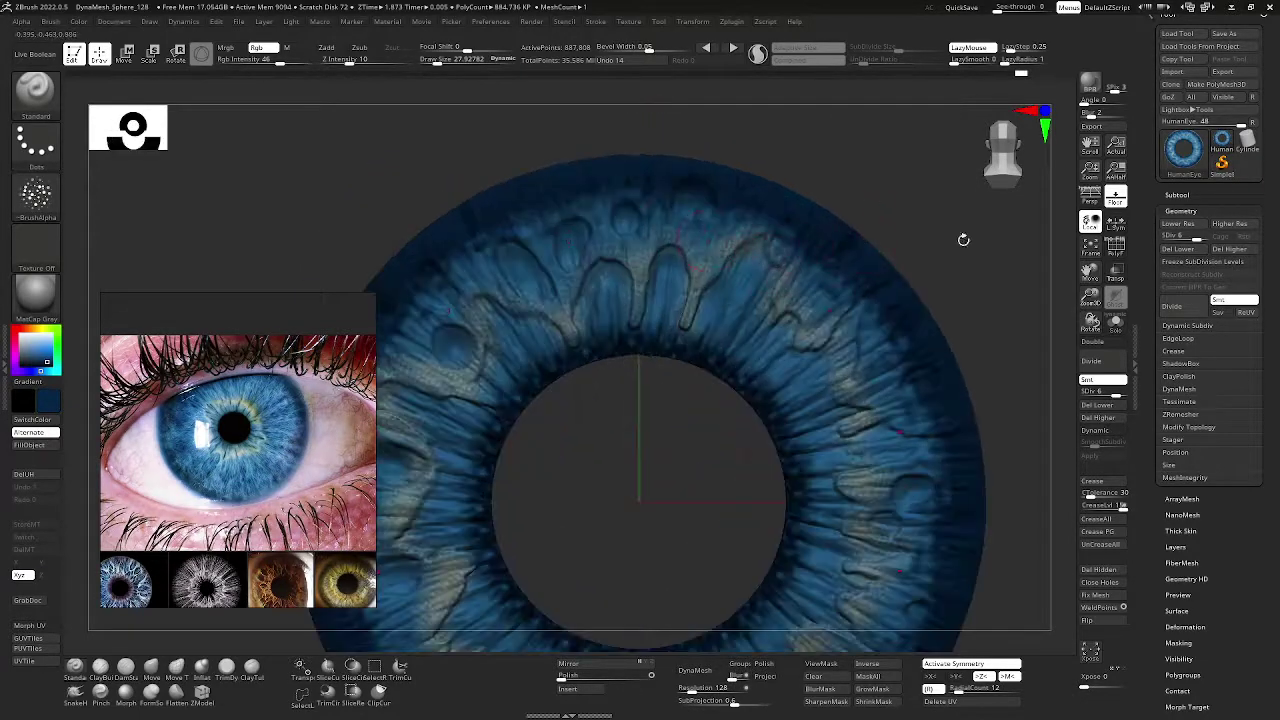
- Mask the iris by cavity at intensity 100 and hide the mask display
{"action": "left_click", "coordinate": [1180, 211]}
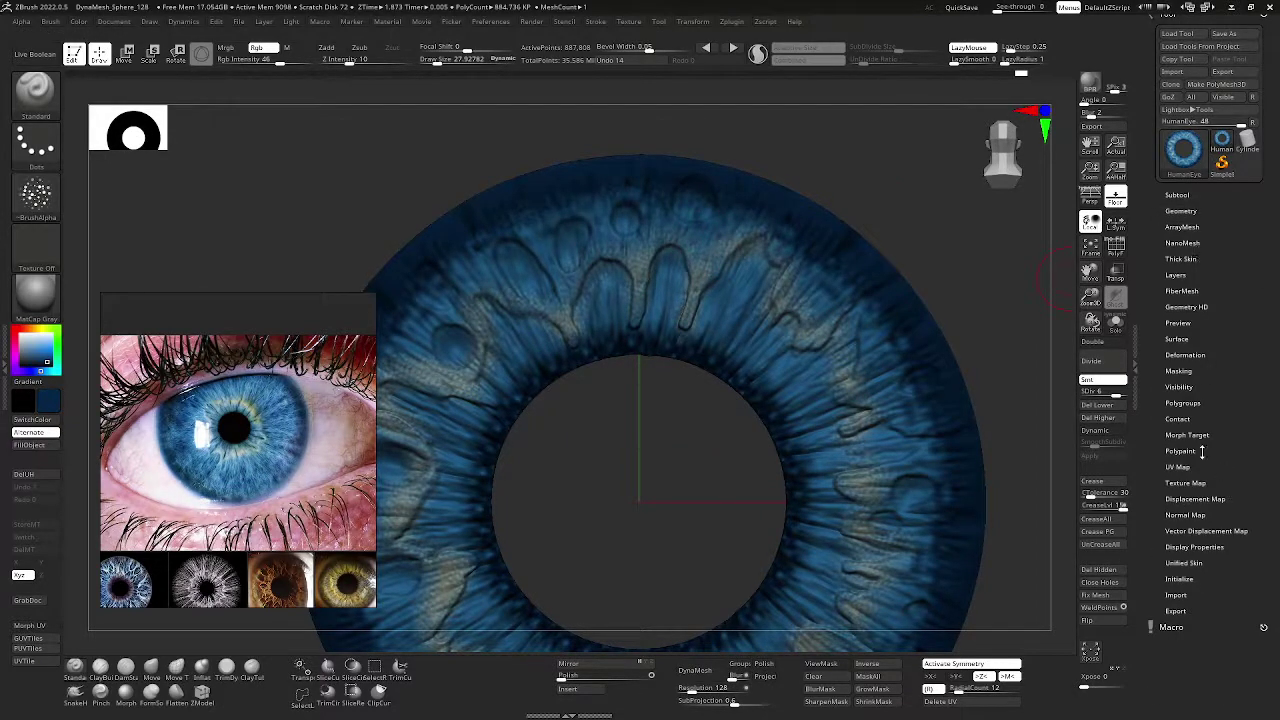
{"action": "left_click", "coordinate": [1180, 371]}
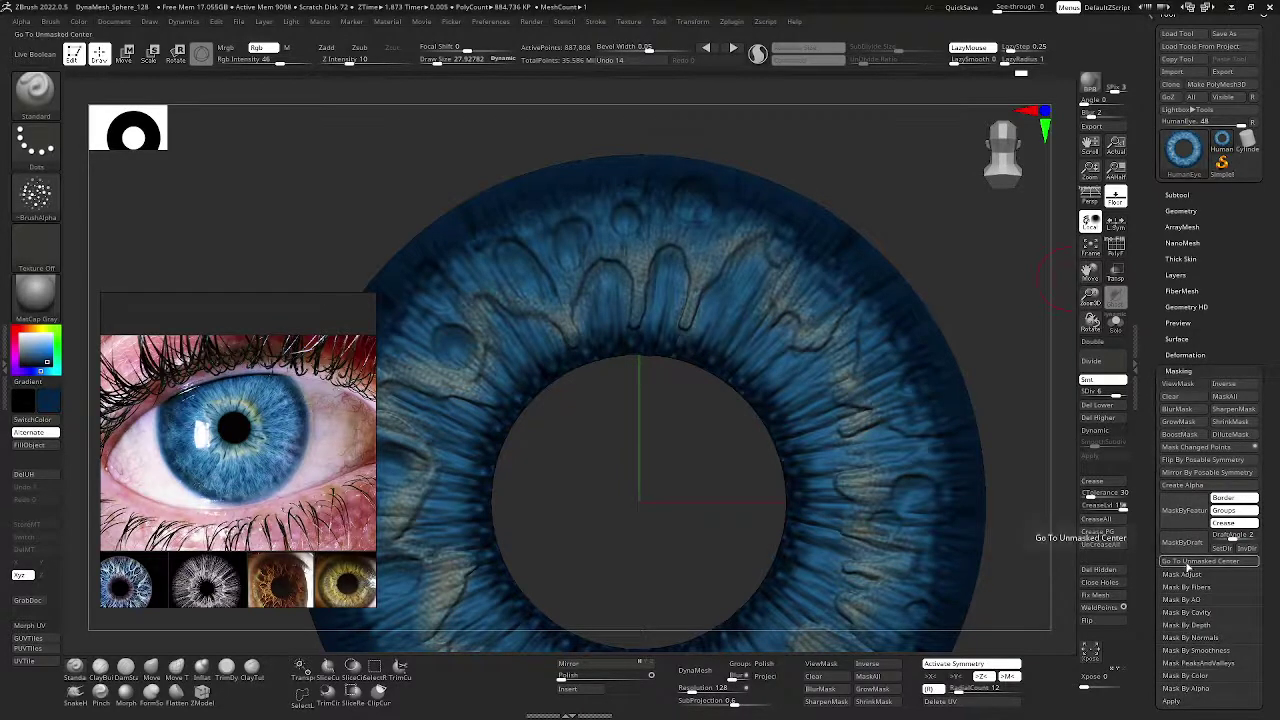
{"action": "left_click", "coordinate": [1220, 612]}
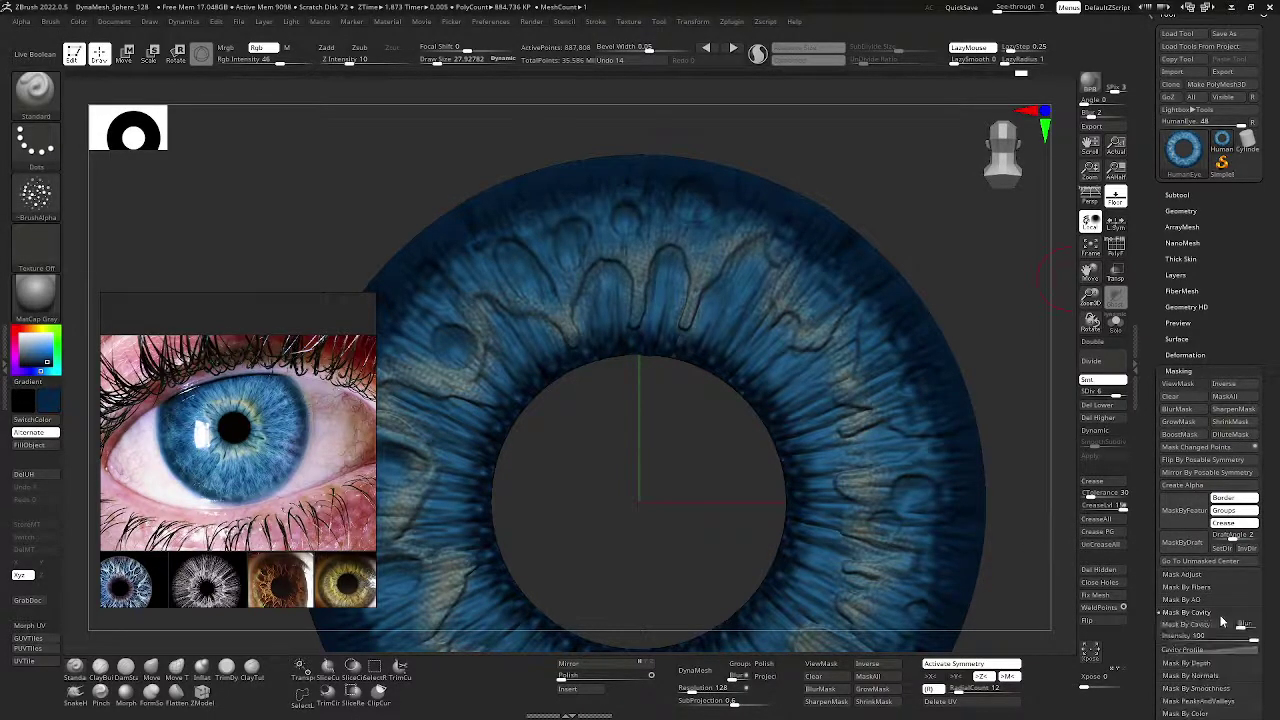
{"action": "left_click", "coordinate": [1195, 598]}
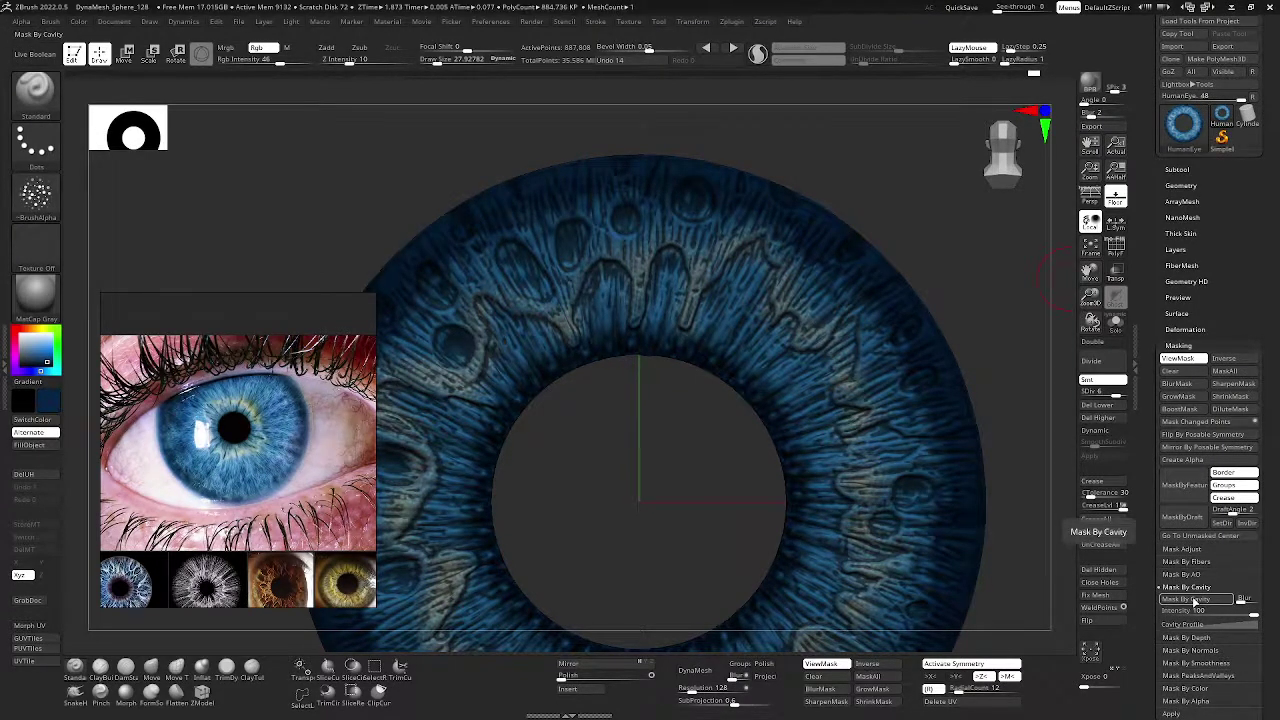
{"action": "left_click", "coordinate": [1182, 360]}
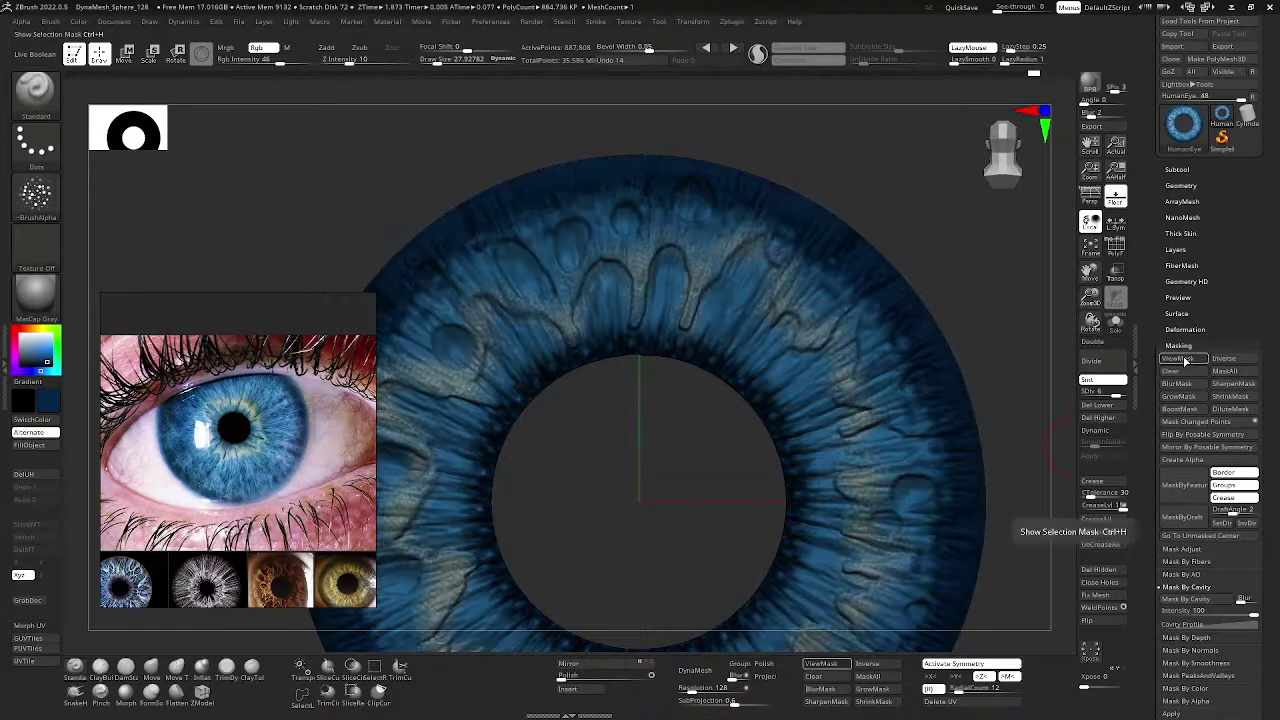
{"action": "left_click", "coordinate": [1182, 359]}
{"action": "left_click", "coordinate": [1182, 359]}
{"action": "left_click", "coordinate": [1182, 359]}
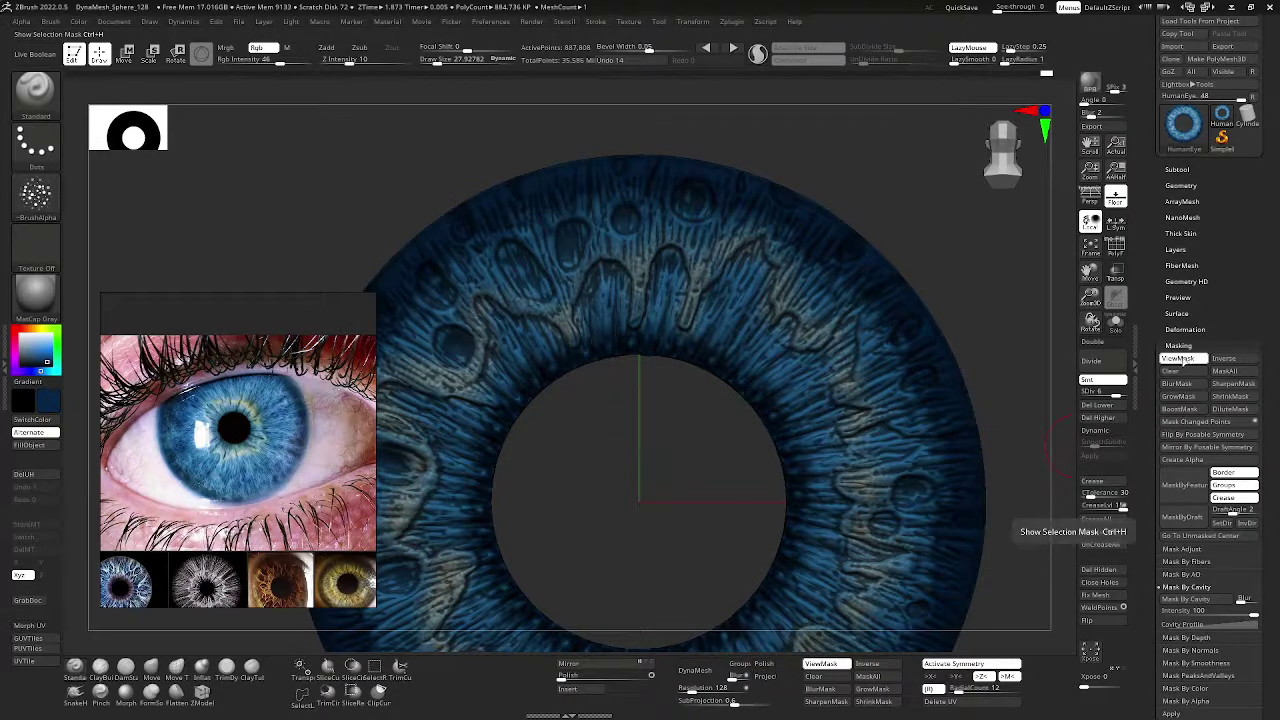
{"action": "key", "text": "ctrl+h"}
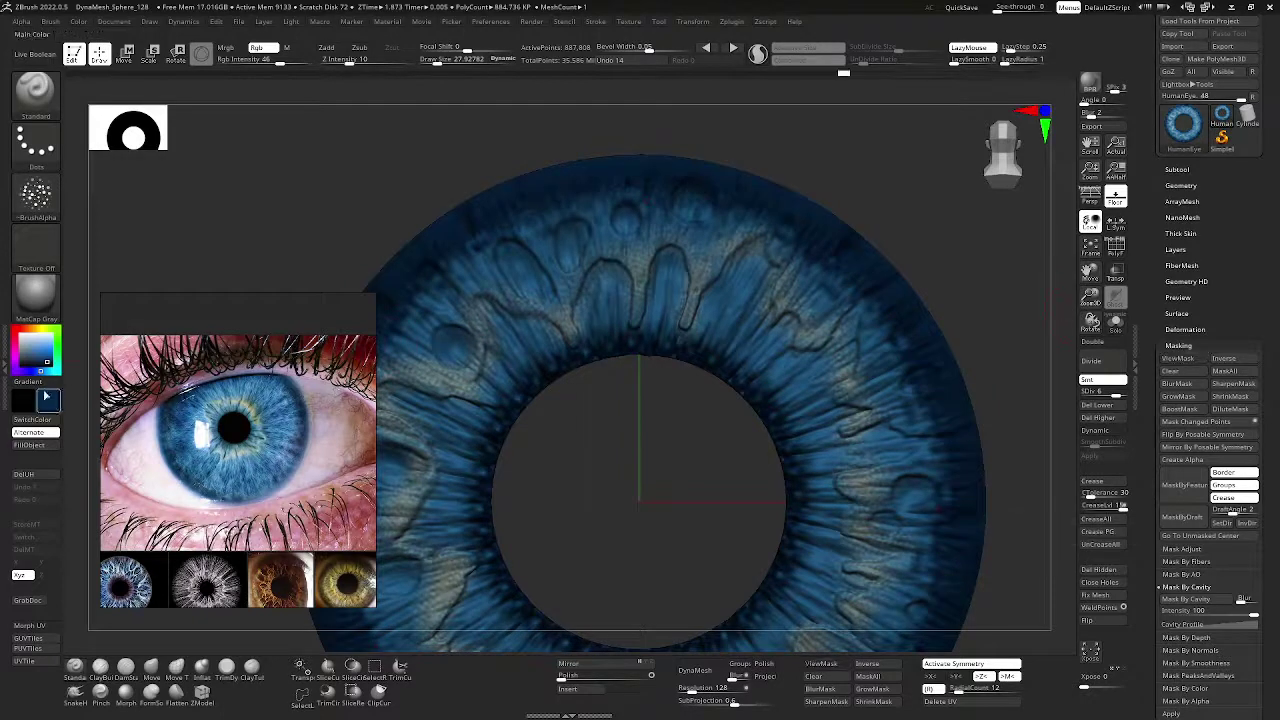
- Sample the iris's blue, darken it, and paint it over the cavity-masked outer iris at draw size about 30
{"action": "left_click_drag", "start_coordinate": [45, 397], "coordinate": [453, 249]}
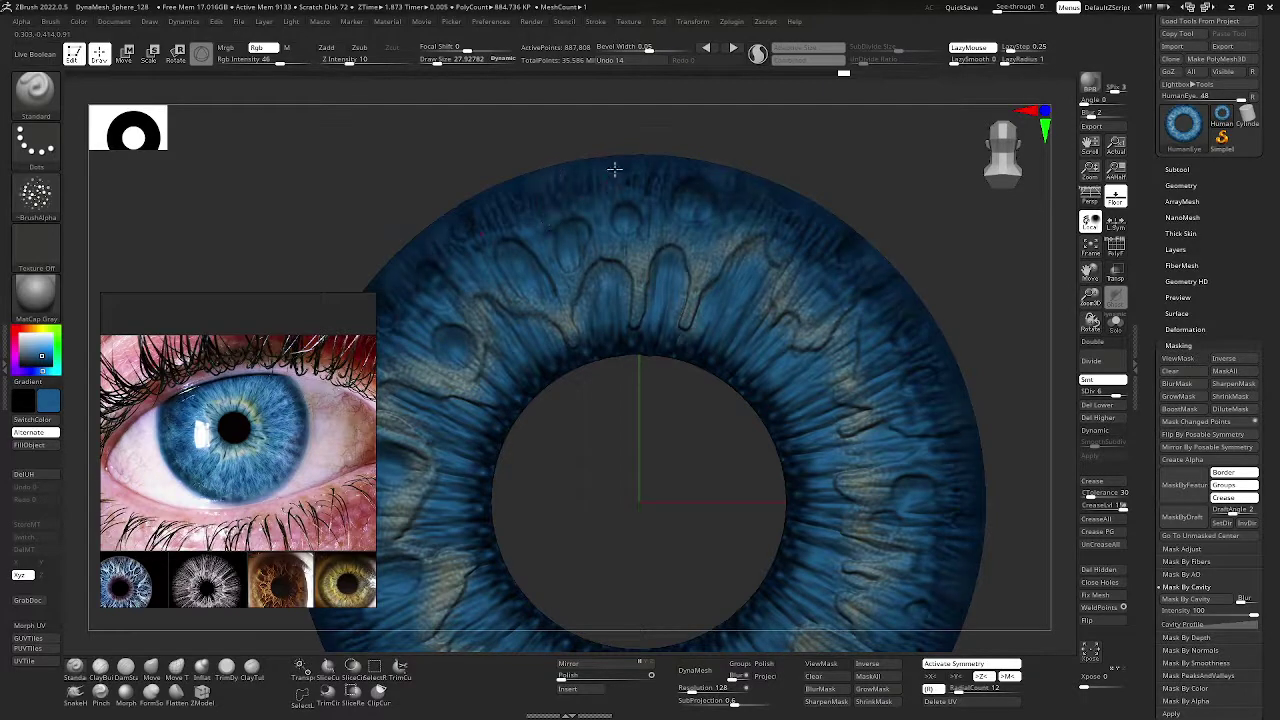
{"action": "key", "text": "ctrl+z"}
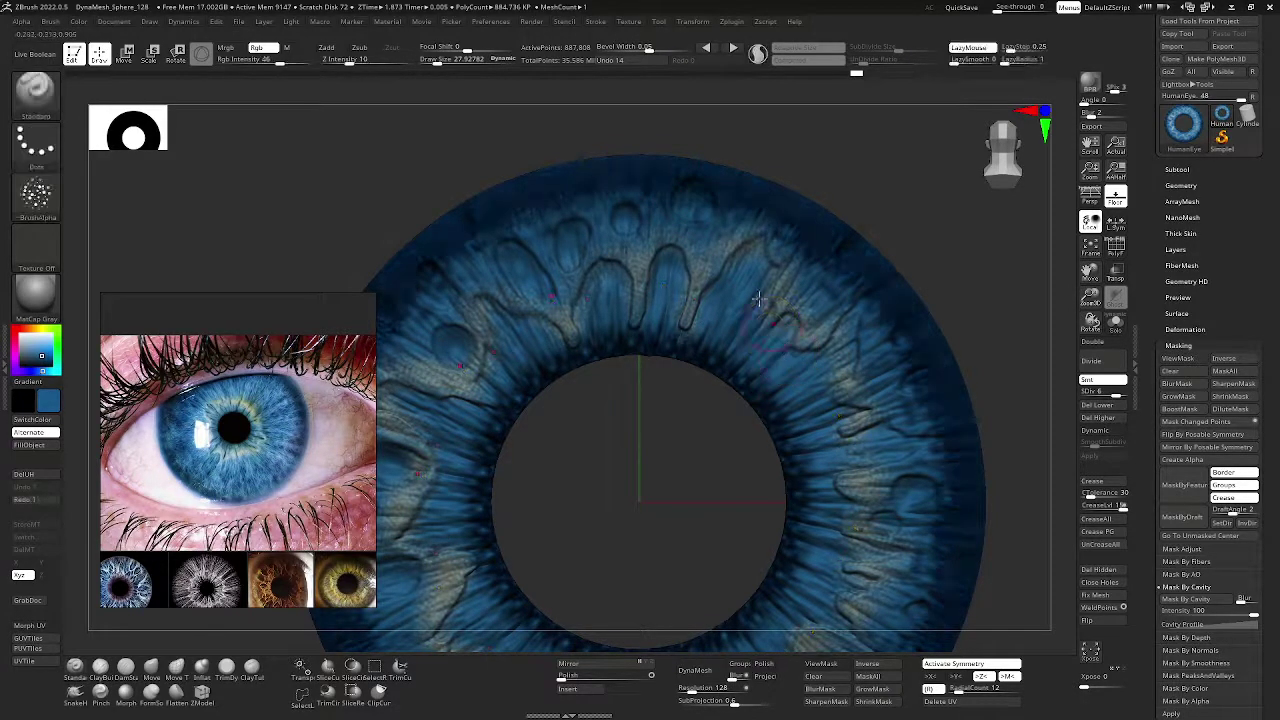
{"action": "key", "text": "space"}
{"action": "left_click_drag", "start_coordinate": [704, 184], "coordinate": [708, 184]}
{"action": "left_click", "coordinate": [41, 359]}
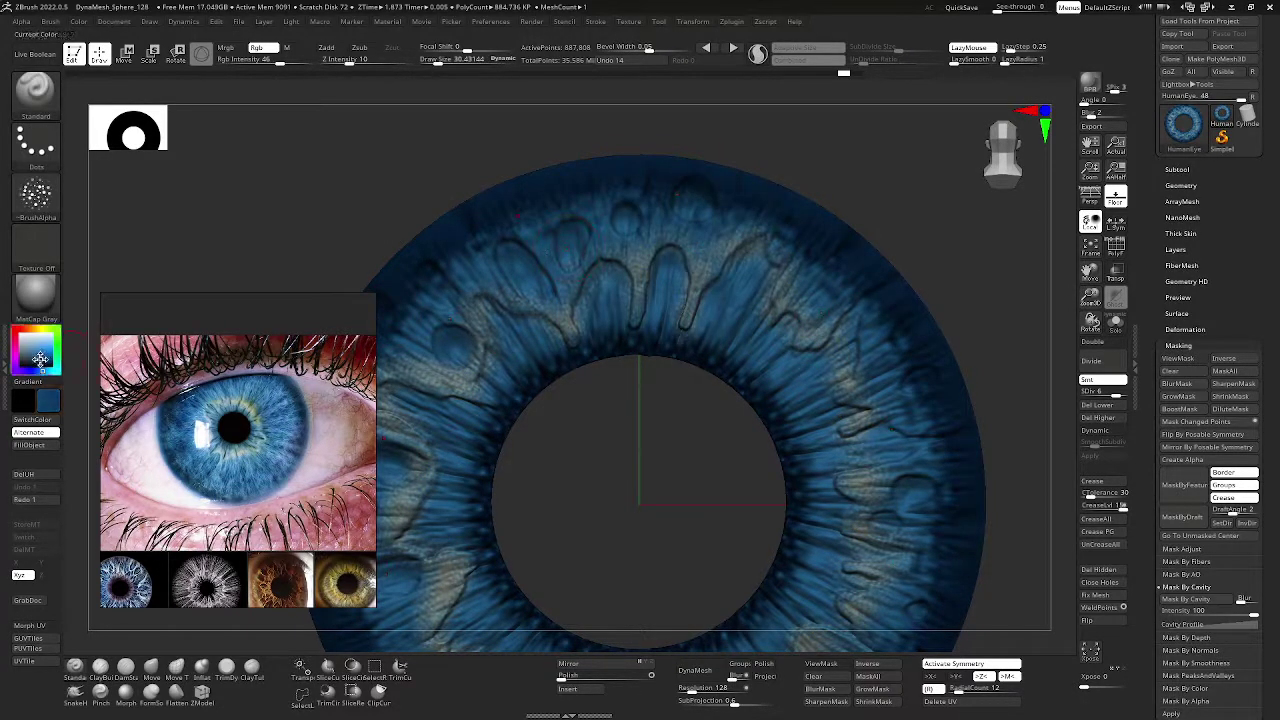
{"action": "left_click", "coordinate": [40, 358]}
{"action": "mouse_move", "coordinate": [559, 250]}
{"action": "left_mouse_down"}
{"action": "mouse_move", "coordinate": [566, 277]}
{"action": "mouse_move", "coordinate": [538, 238]}
{"action": "mouse_move", "coordinate": [528, 269]}
{"action": "left_mouse_up"}
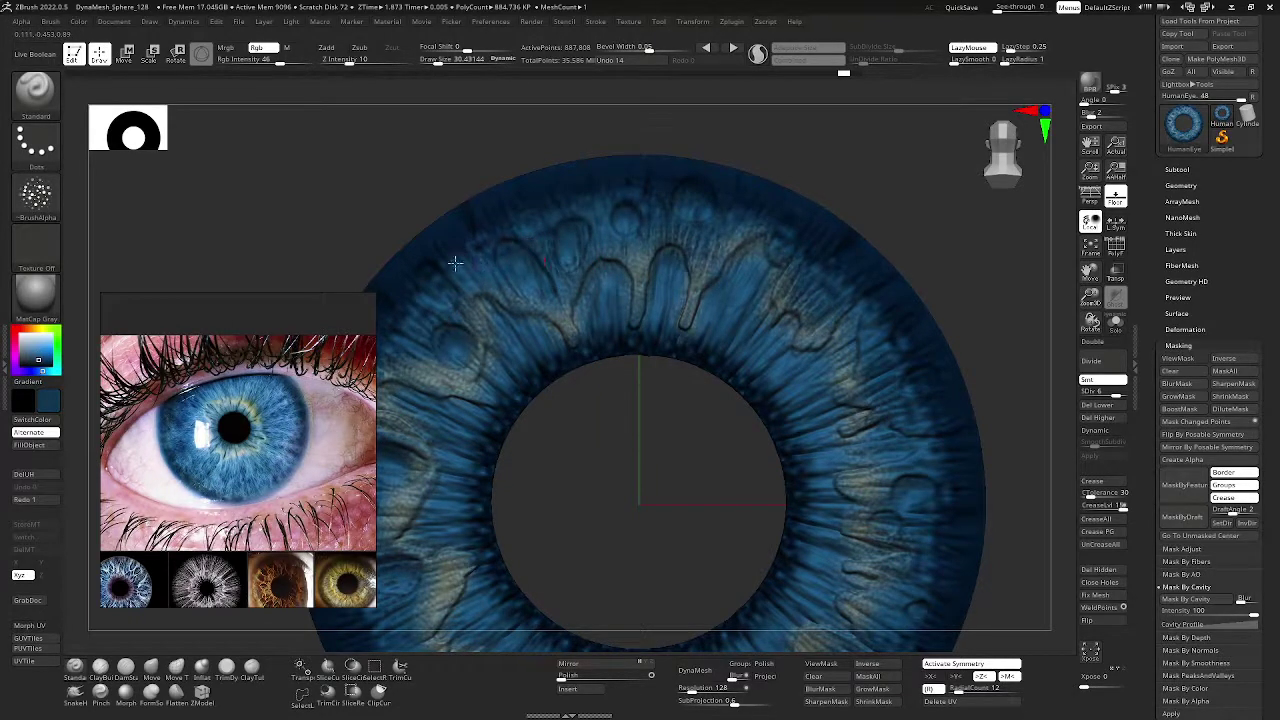
- Subdivide the iris mesh once more to SDiv 7
{"action": "key", "text": "space"}
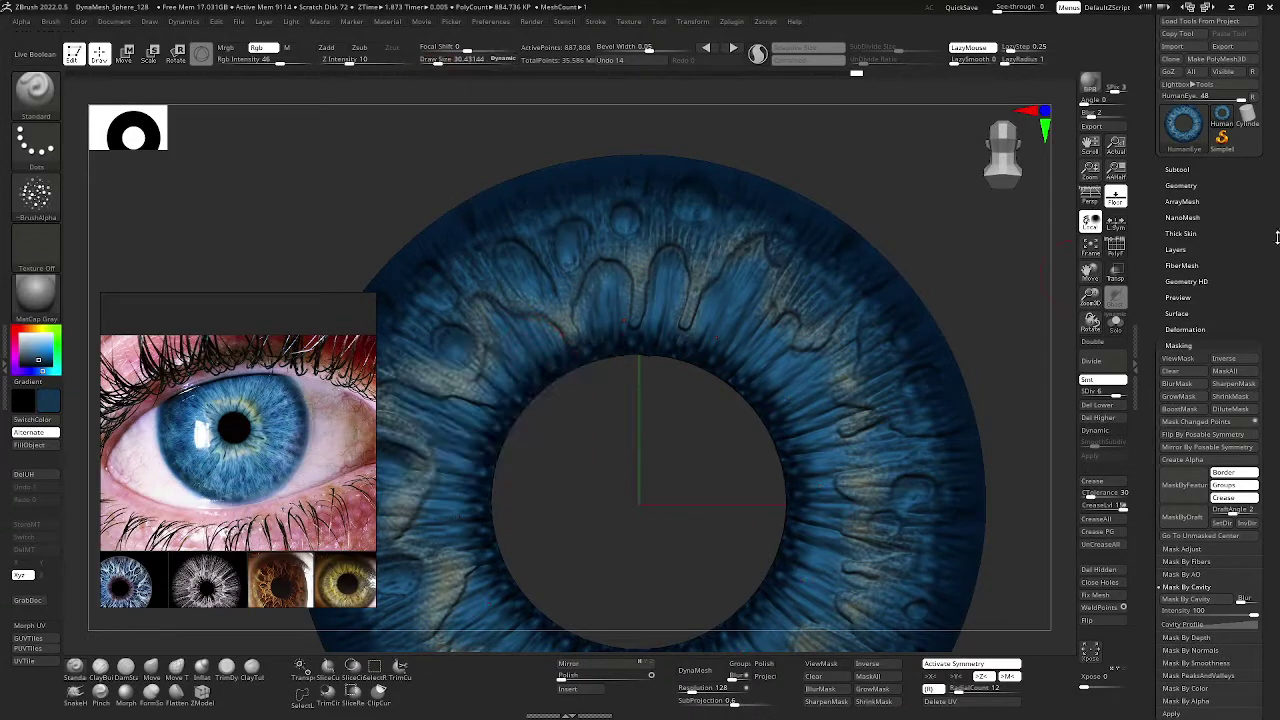
{"action": "left_click", "coordinate": [1180, 183]}
{"action": "key", "text": "ctrl+d"}
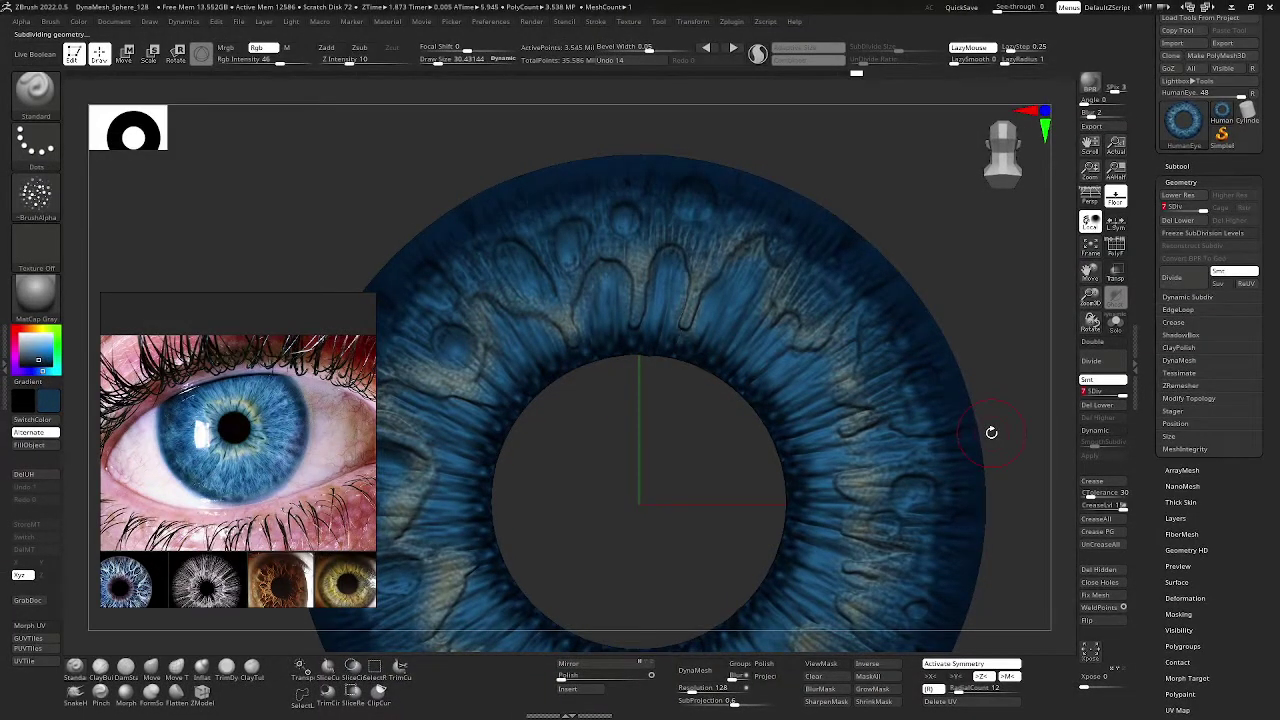
{"action": "left_click", "coordinate": [1176, 182]}
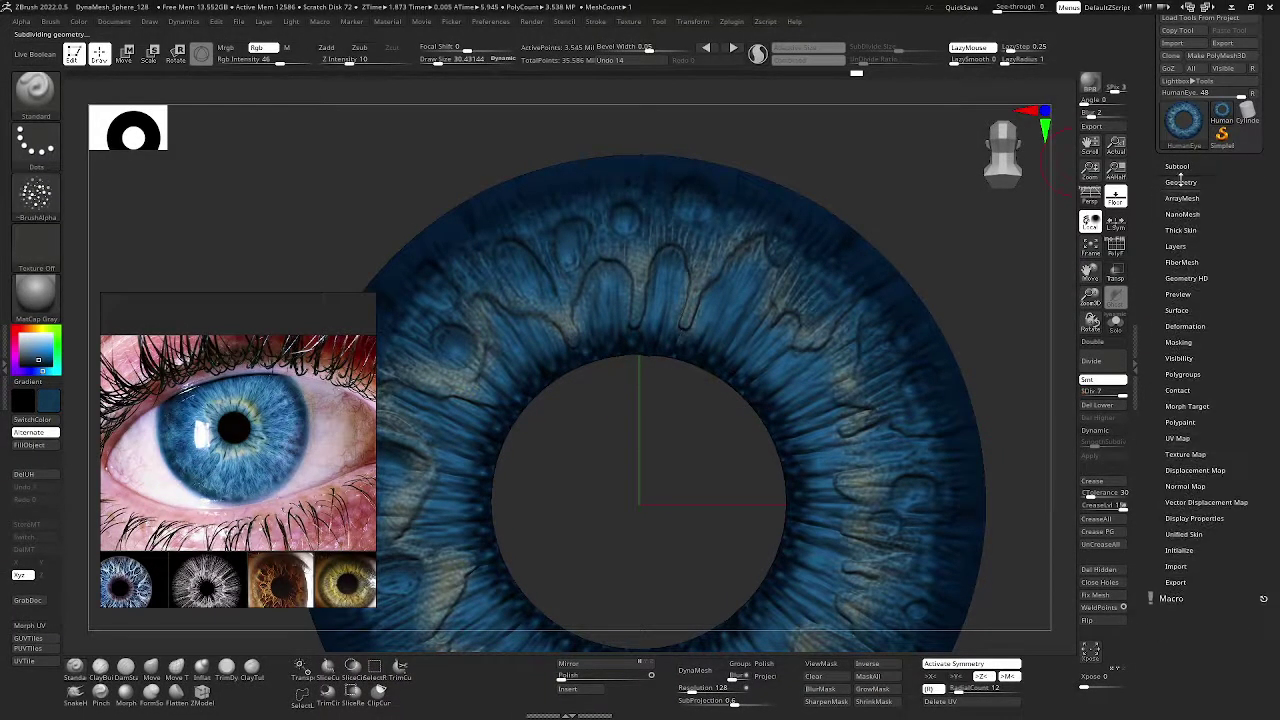
- Mask the iris by cavity at intensity 100 and hide the mask display
{"action": "left_click", "coordinate": [1190, 342]}
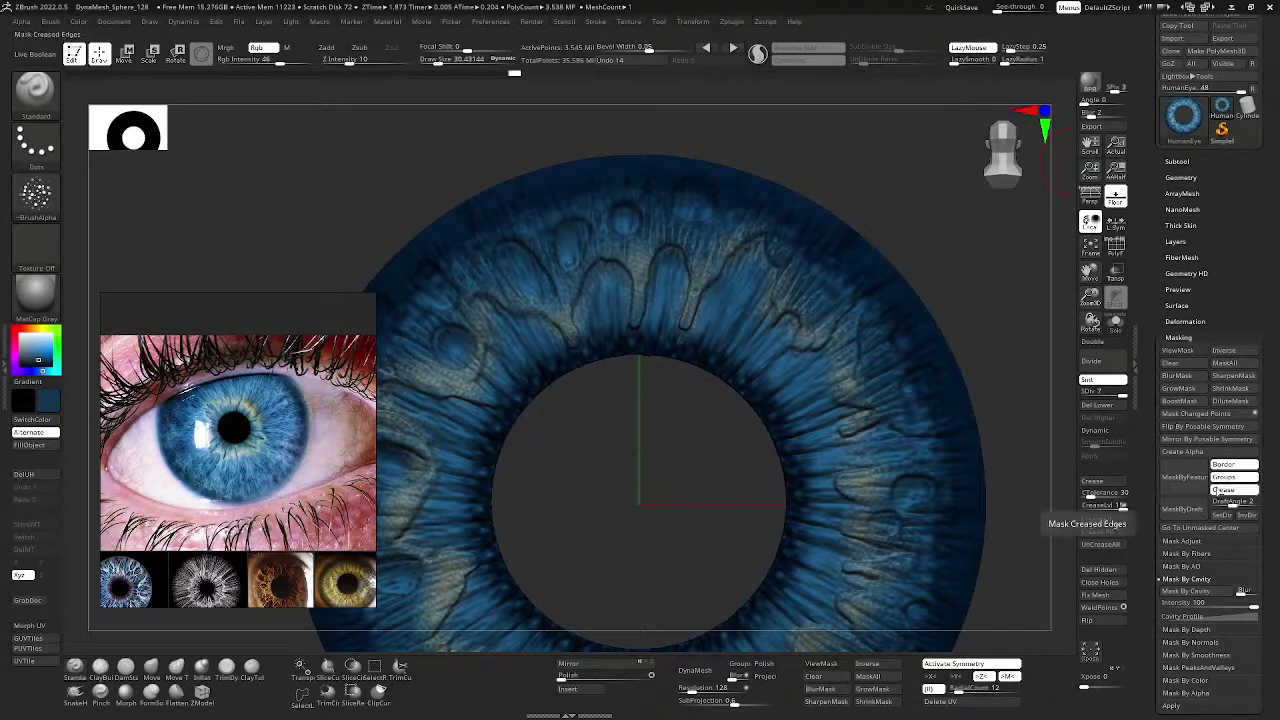
{"action": "left_click", "coordinate": [1205, 592]}
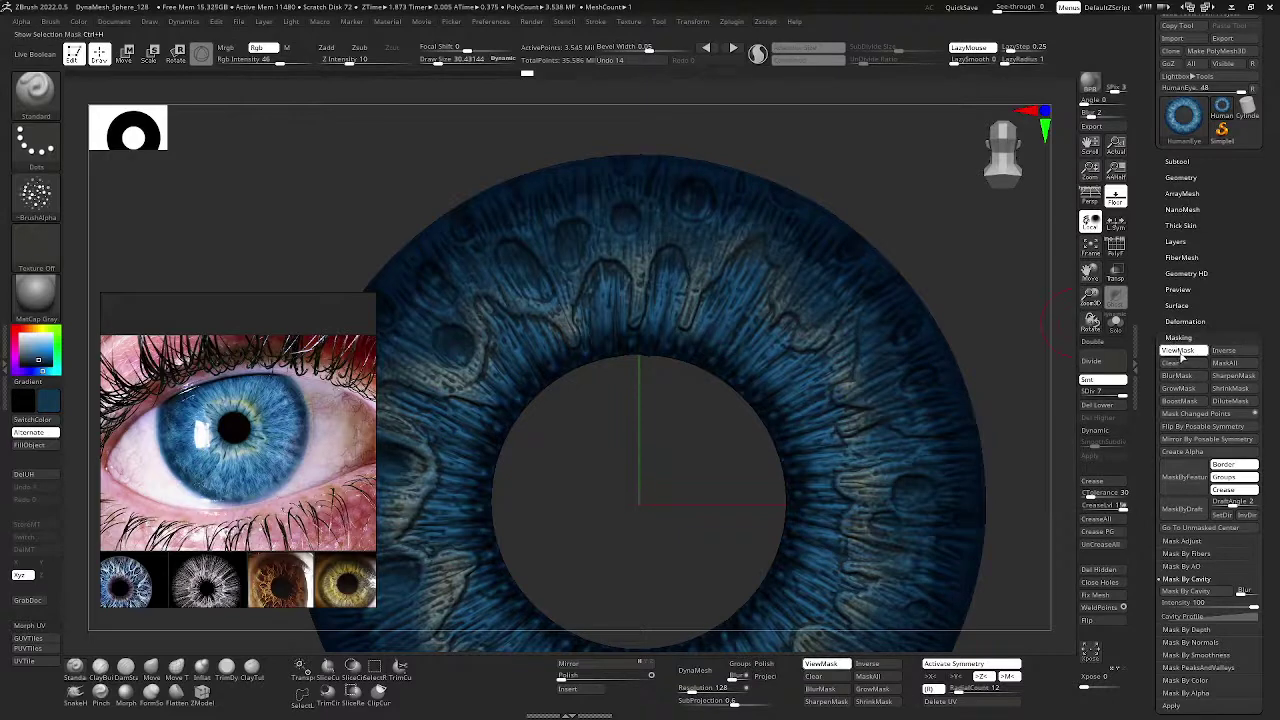
{"action": "left_click", "coordinate": [1180, 351]}
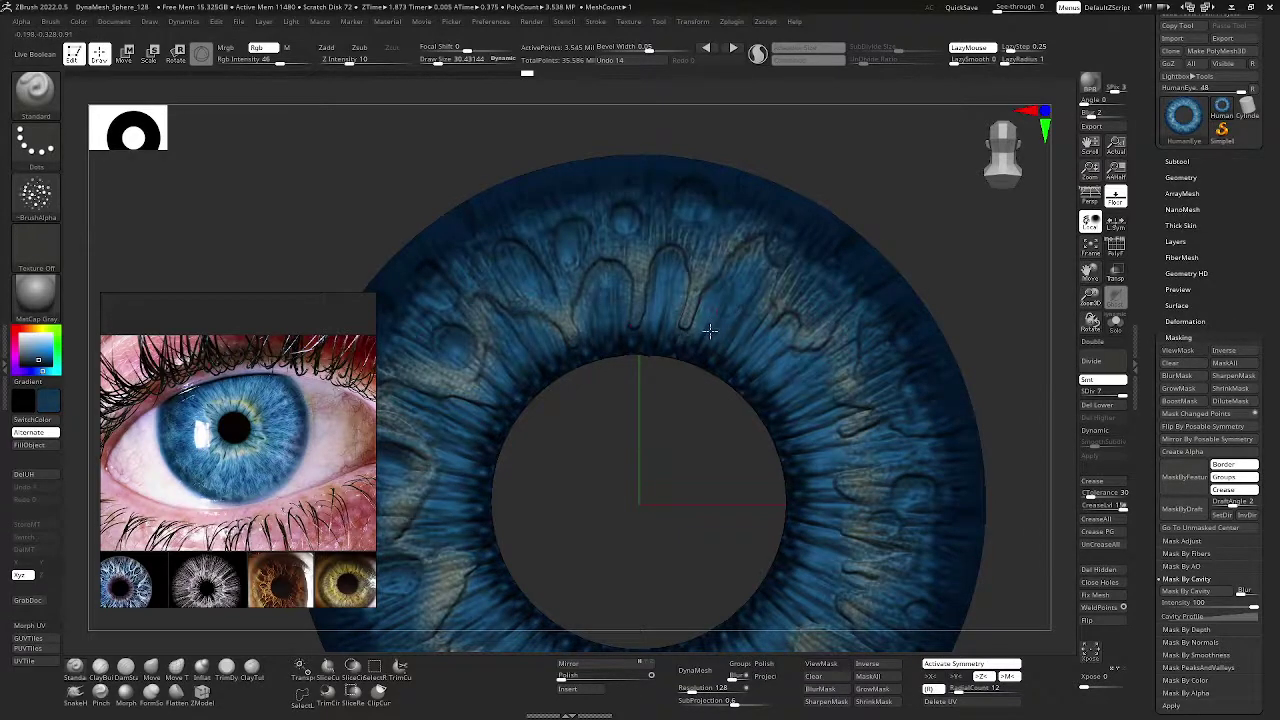
- Turn off the brush alpha, choose a brighter blue and paint the raised fibers around the pupil opening
{"action": "left_click", "coordinate": [36, 195]}
{"action": "left_click", "coordinate": [106, 206]}
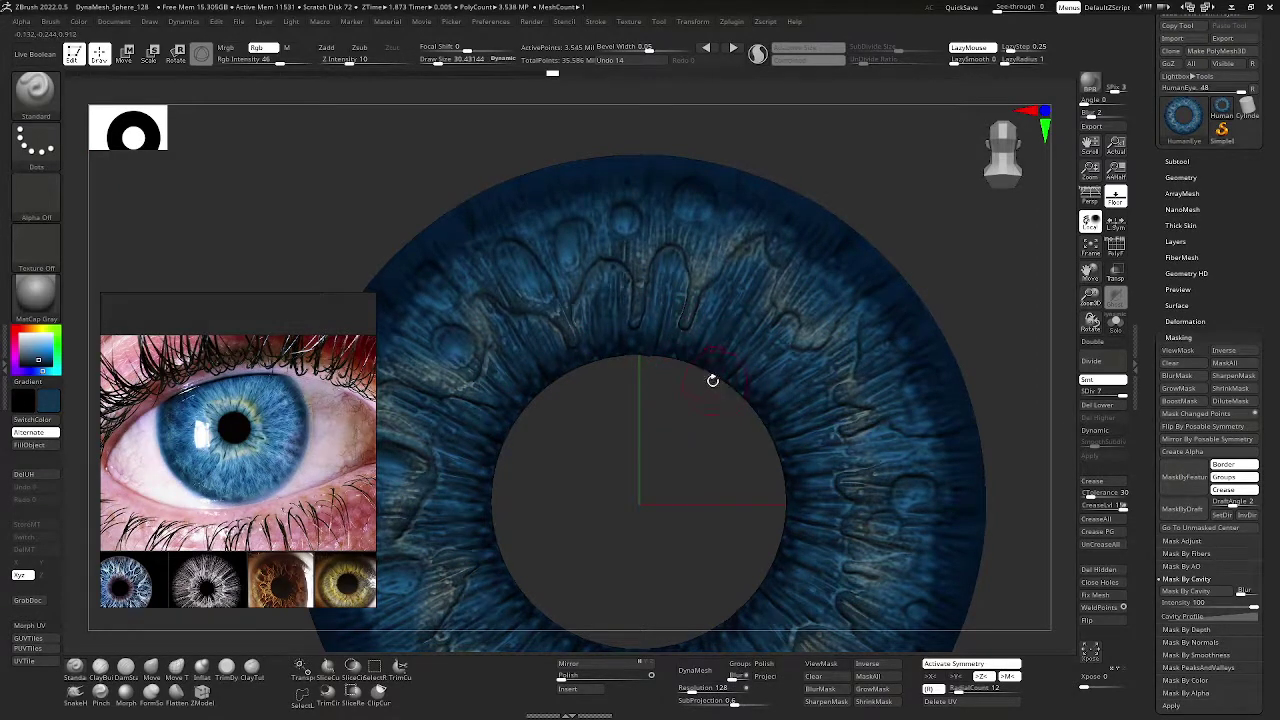
{"action": "key", "text": "c"}
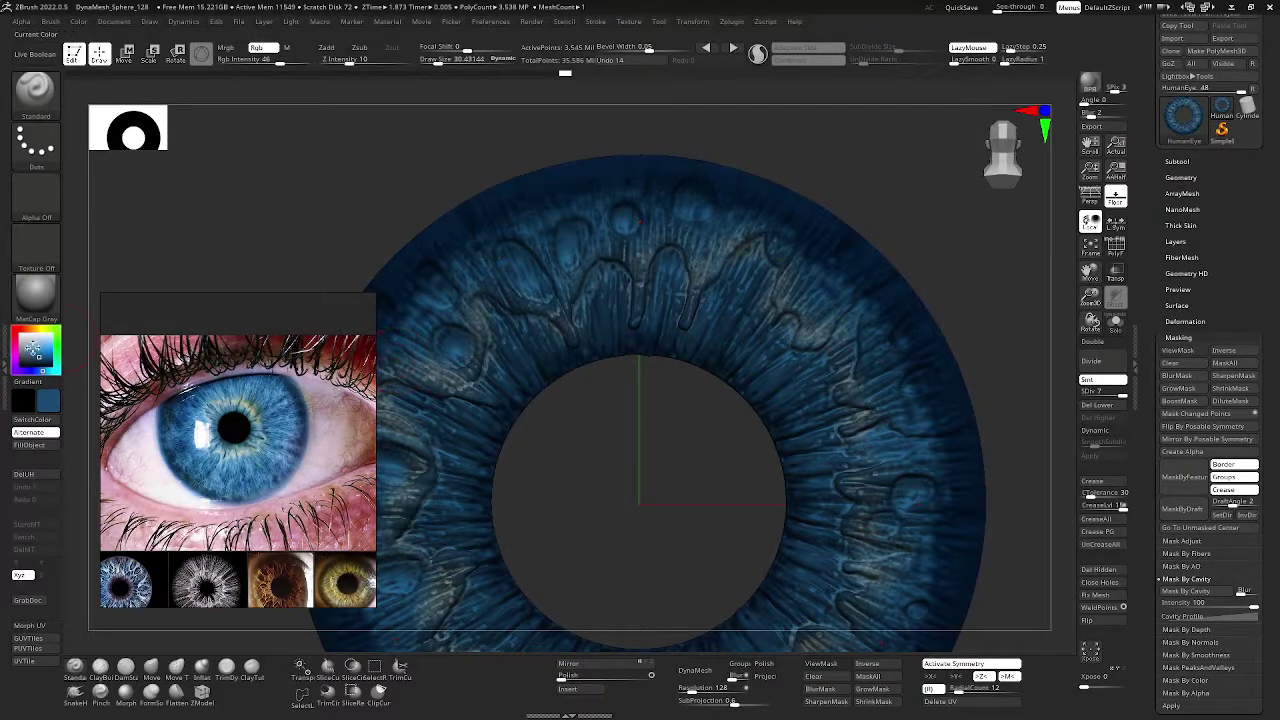
{"action": "left_click_drag", "start_coordinate": [40, 354], "coordinate": [568, 253]}
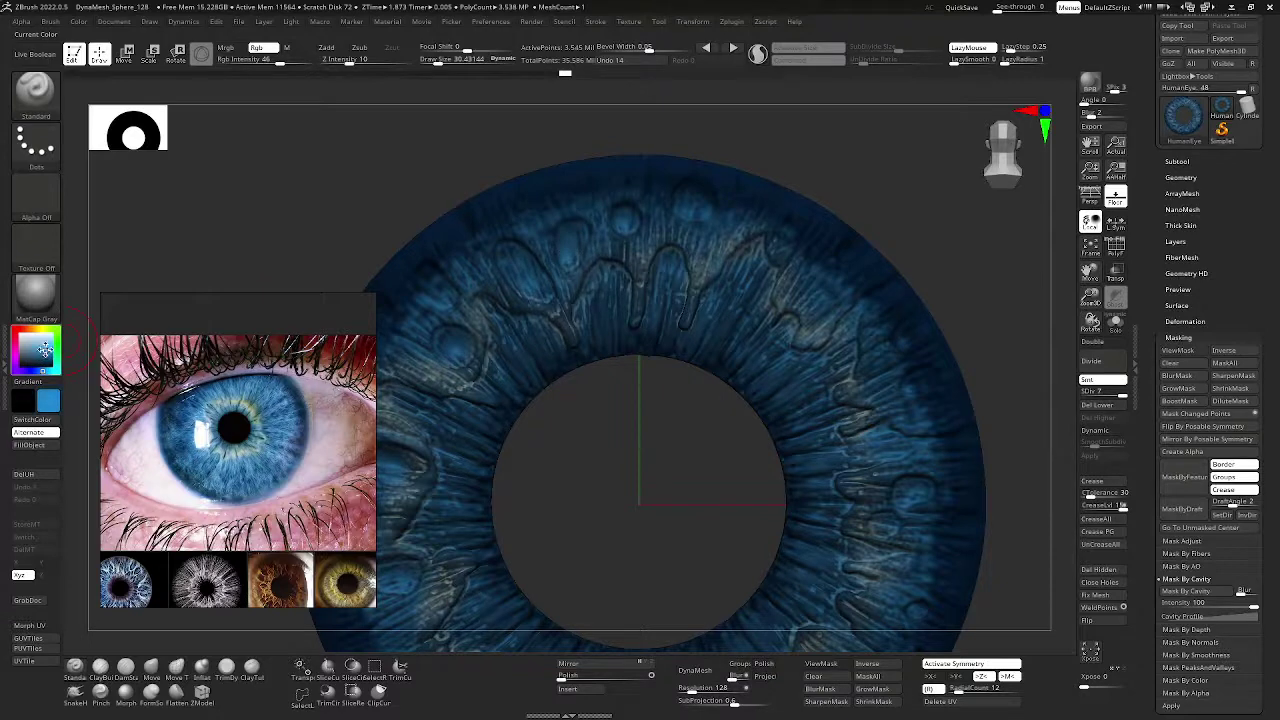
{"action": "mouse_move", "coordinate": [597, 357]}
{"action": "left_mouse_down"}
{"action": "mouse_move", "coordinate": [606, 297]}
{"action": "mouse_move", "coordinate": [611, 376]}
{"action": "left_mouse_up"}
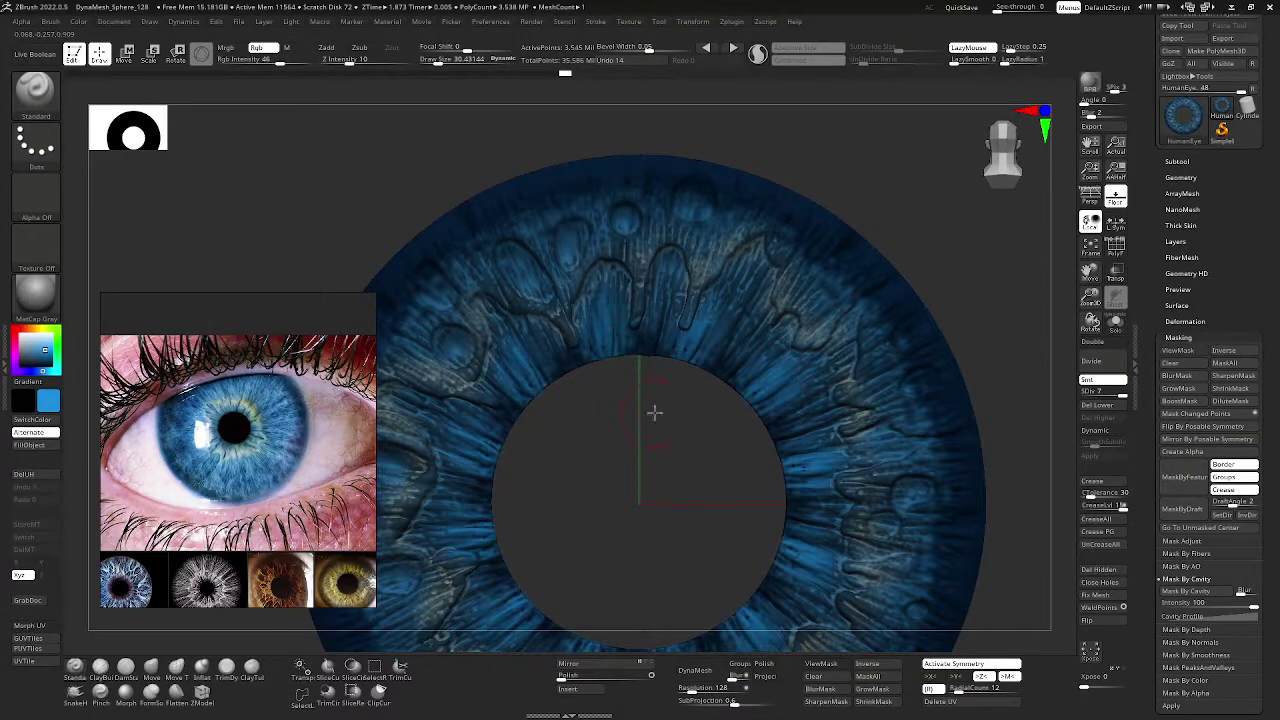
- Reduce the draw size to about 21 and paint bright blue outward through the fibers above the pupil
{"action": "key", "text": "space"}
{"action": "left_click_drag", "start_coordinate": [655, 413], "coordinate": [644, 413]}
{"action": "mouse_move", "coordinate": [648, 354]}
{"action": "left_mouse_down"}
{"action": "mouse_move", "coordinate": [655, 290]}
{"action": "mouse_move", "coordinate": [638, 294]}
{"action": "left_mouse_up"}
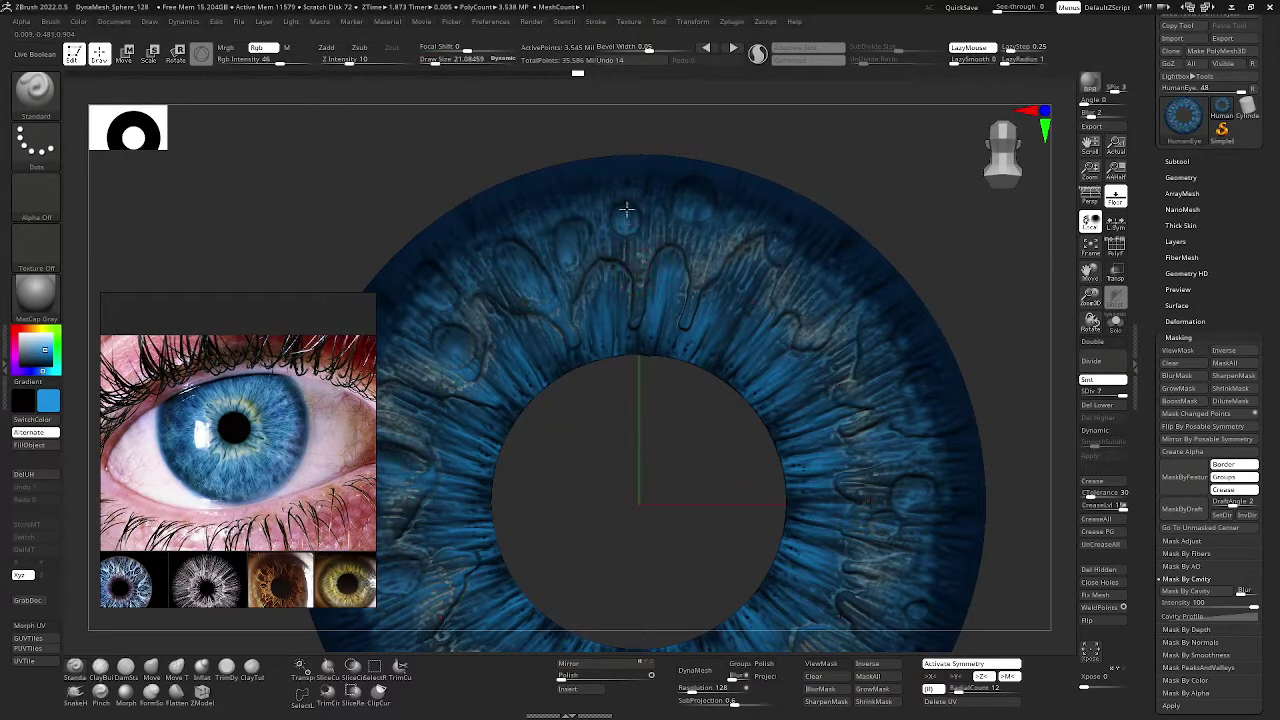
{"action": "left_click_drag", "start_coordinate": [625, 208], "coordinate": [617, 227]}
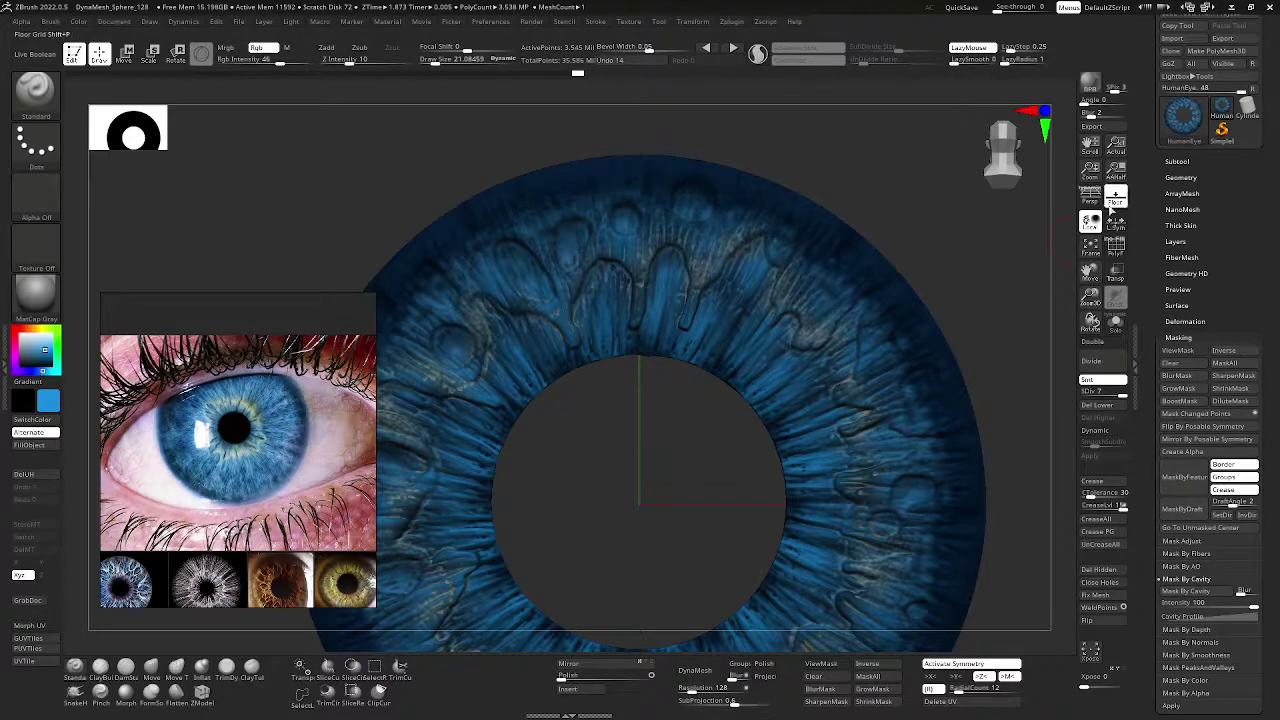
- Paint the bright blue over the raised fibers along the iris's outer rim
{"action": "left_click", "coordinate": [1090, 245]}
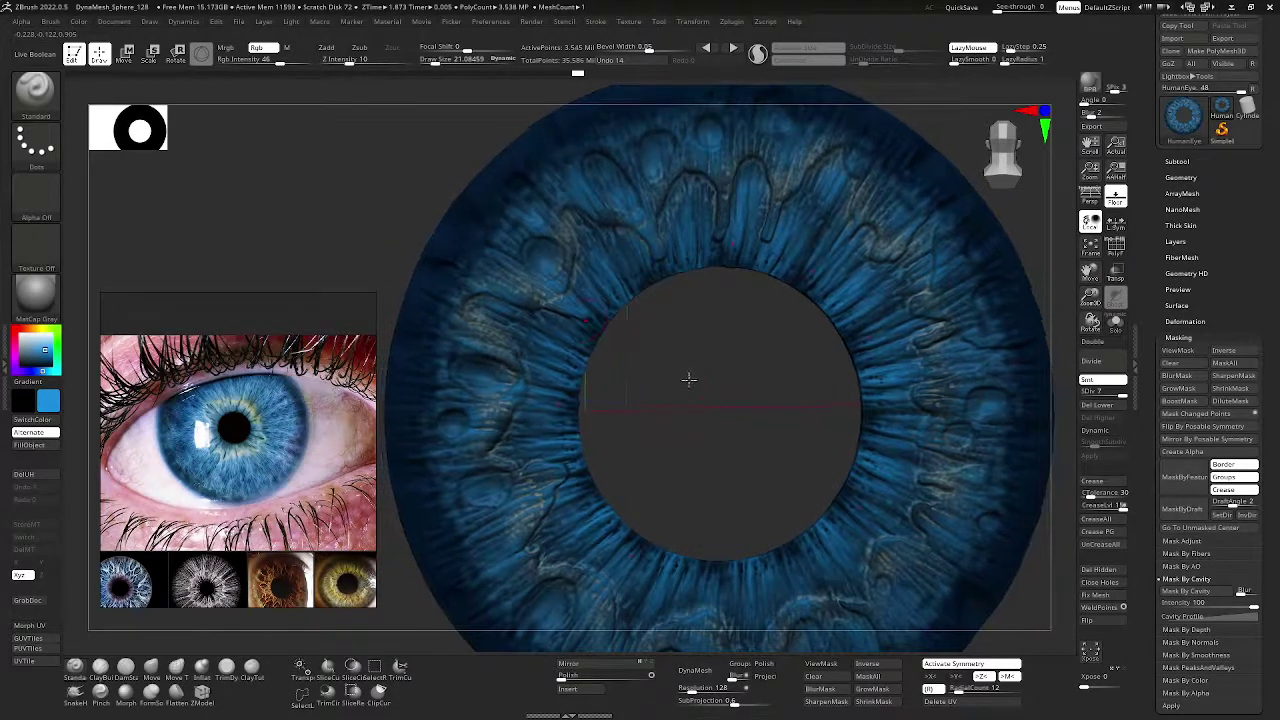
{"action": "mouse_move", "coordinate": [440, 292]}
{"action": "left_mouse_down"}
{"action": "mouse_move", "coordinate": [477, 252]}
{"action": "mouse_move", "coordinate": [486, 214]}
{"action": "mouse_move", "coordinate": [526, 177]}
{"action": "mouse_move", "coordinate": [537, 184]}
{"action": "left_mouse_up"}
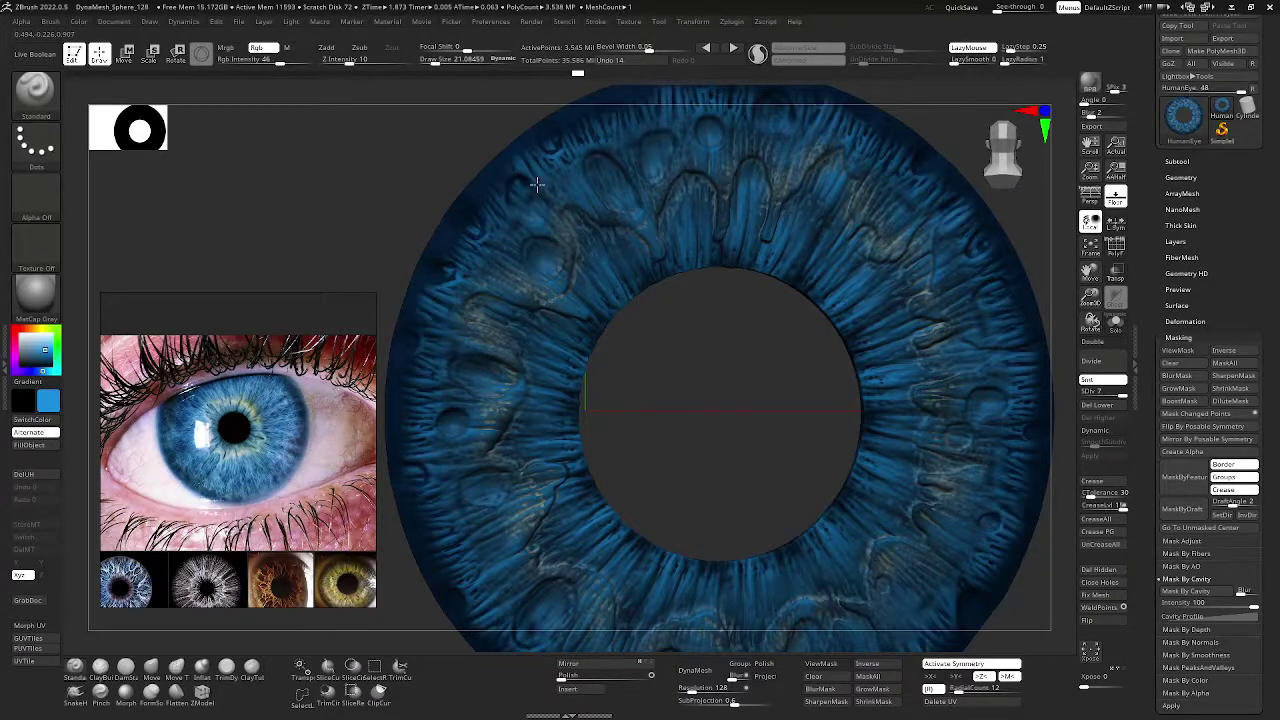
{"action": "left_click_drag", "start_coordinate": [690, 368], "coordinate": [683, 363]}
{"action": "left_click_drag", "start_coordinate": [1066, 441], "coordinate": [1060, 452], "text": "alt"}
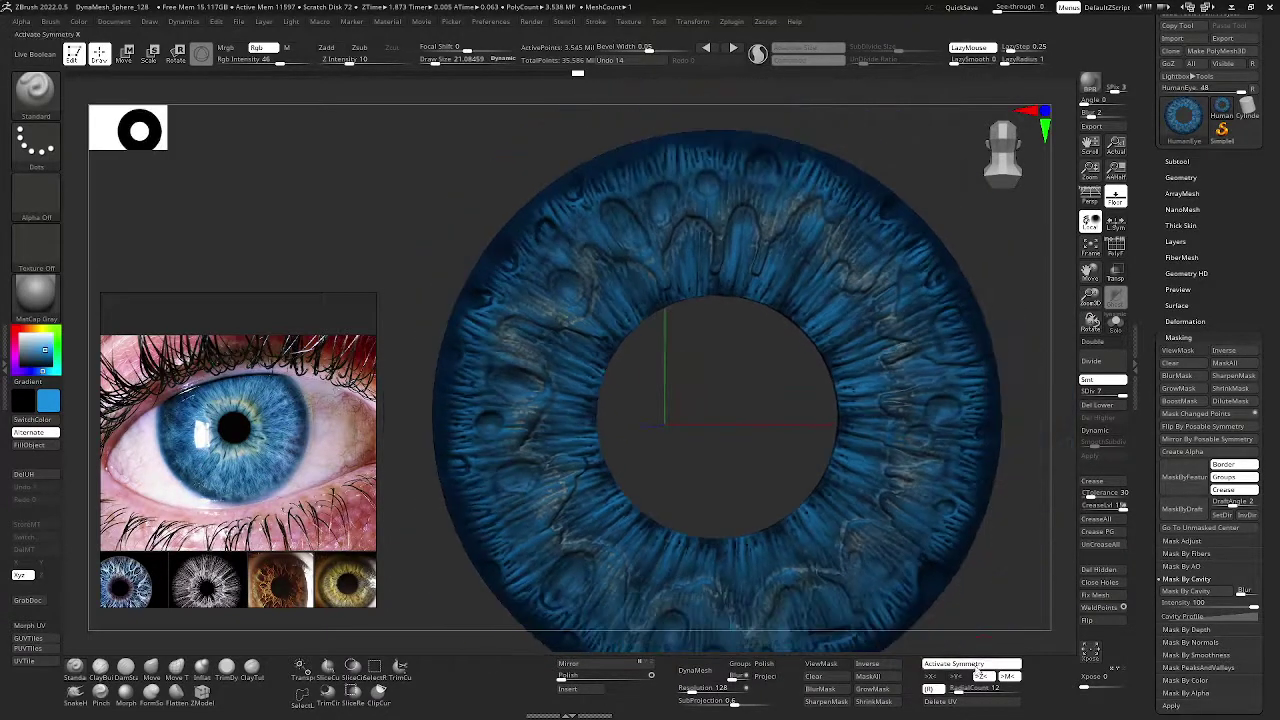
- Turn off symmetry, invert the cavity mask and hide its display
{"action": "left_click", "coordinate": [976, 664]}
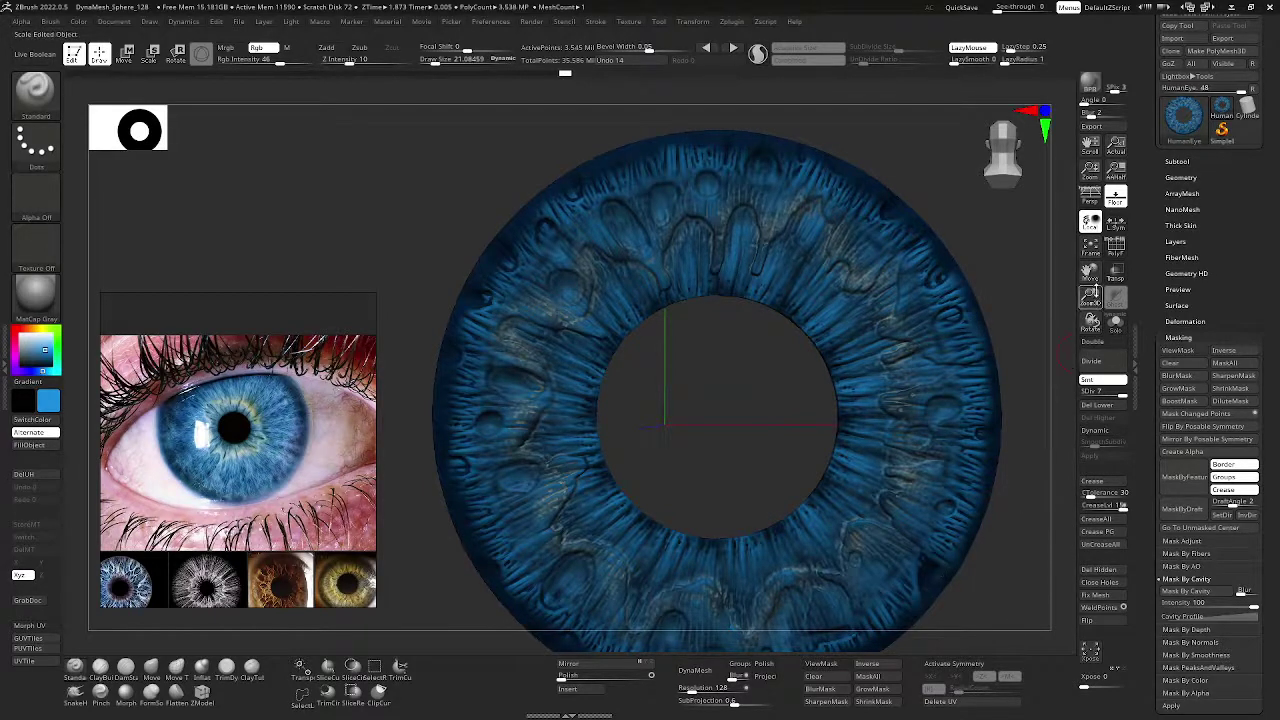
{"action": "left_click_drag", "start_coordinate": [1089, 269], "coordinate": [1054, 77]}
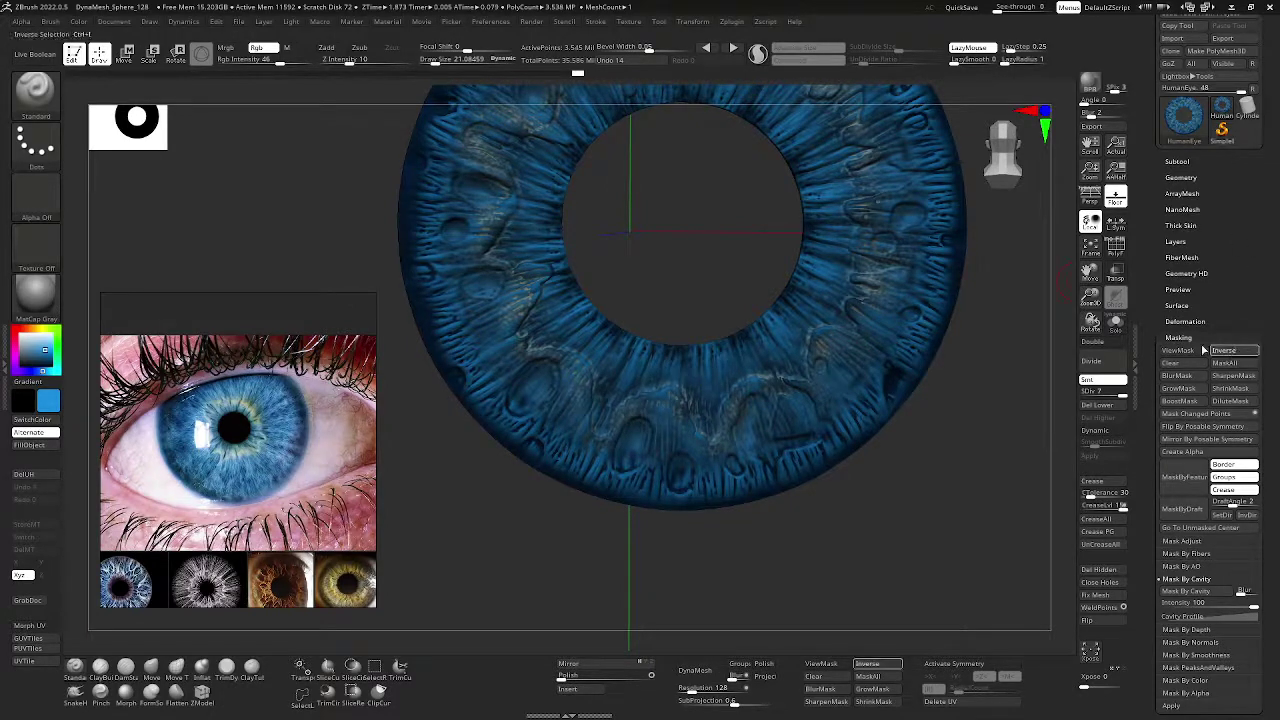
{"action": "left_click", "coordinate": [1206, 350]}
{"action": "left_click", "coordinate": [1178, 350]}
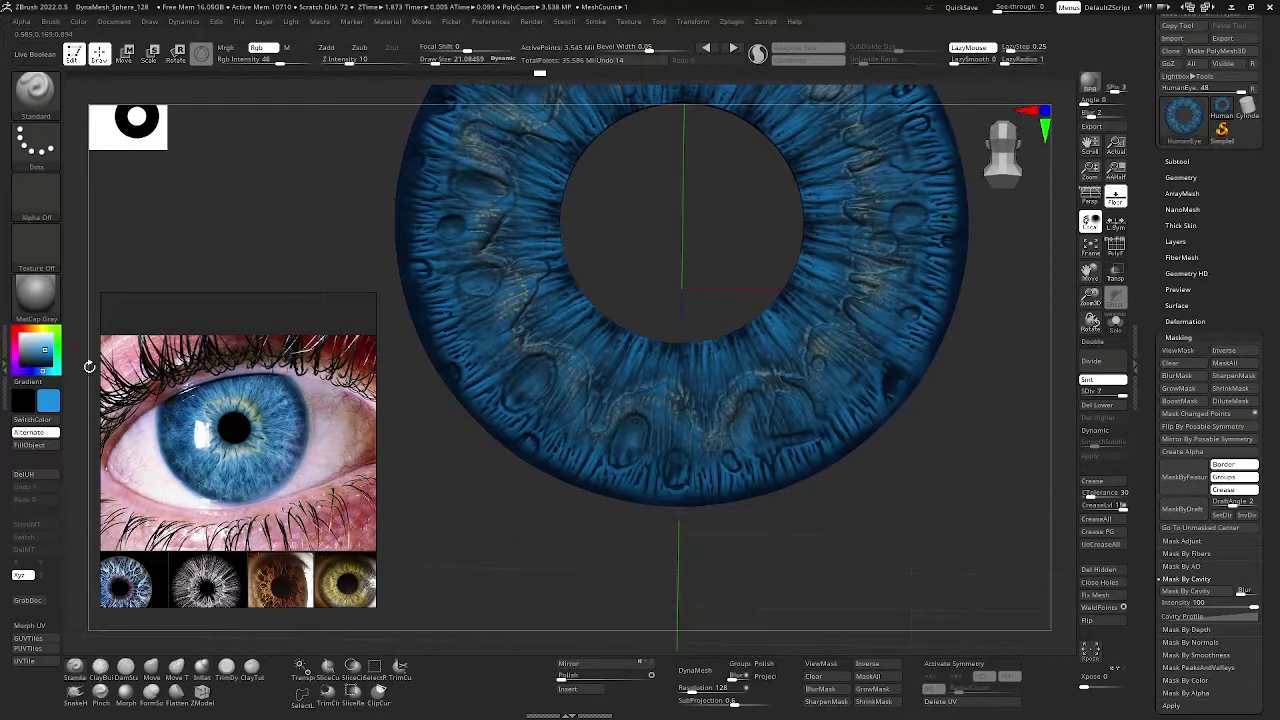
- Choose a dark blue and darken the recessed pits along the iris's left and lower-left areas
{"action": "left_click", "coordinate": [40, 362]}
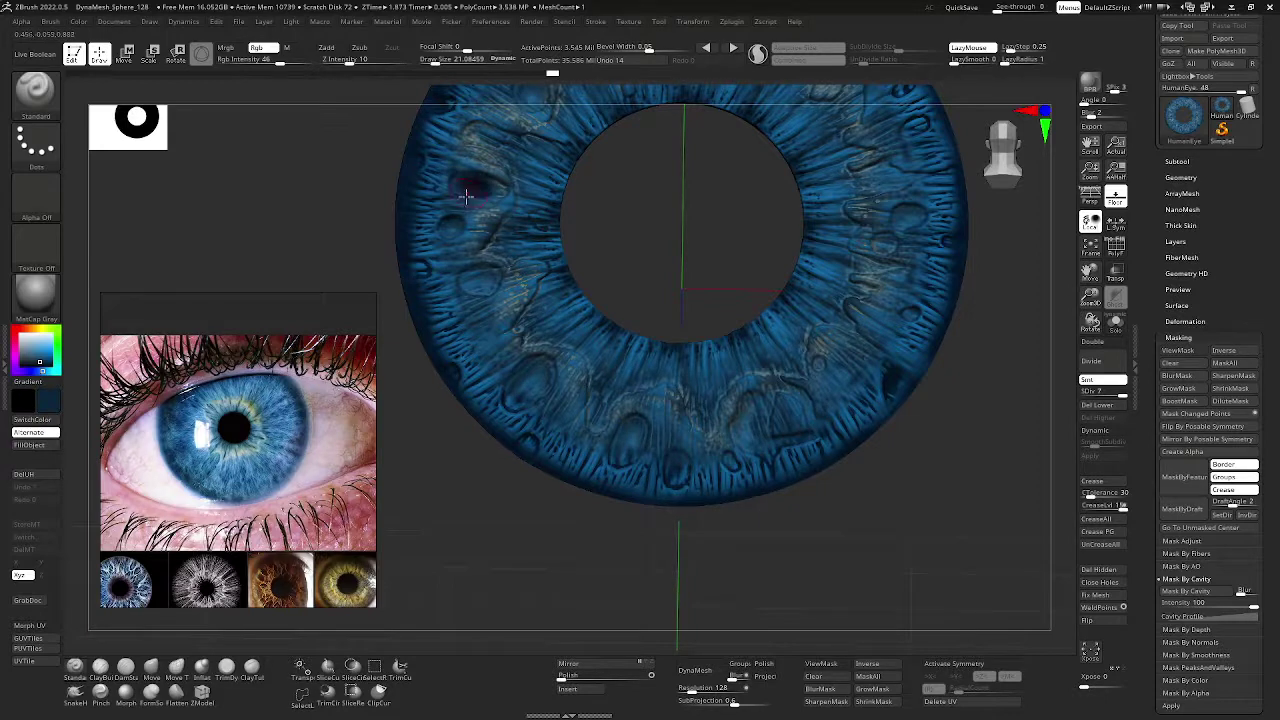
{"action": "left_click_drag", "start_coordinate": [447, 222], "coordinate": [452, 233]}
{"action": "left_click_drag", "start_coordinate": [465, 278], "coordinate": [482, 287]}
{"action": "left_click_drag", "start_coordinate": [509, 396], "coordinate": [508, 399]}
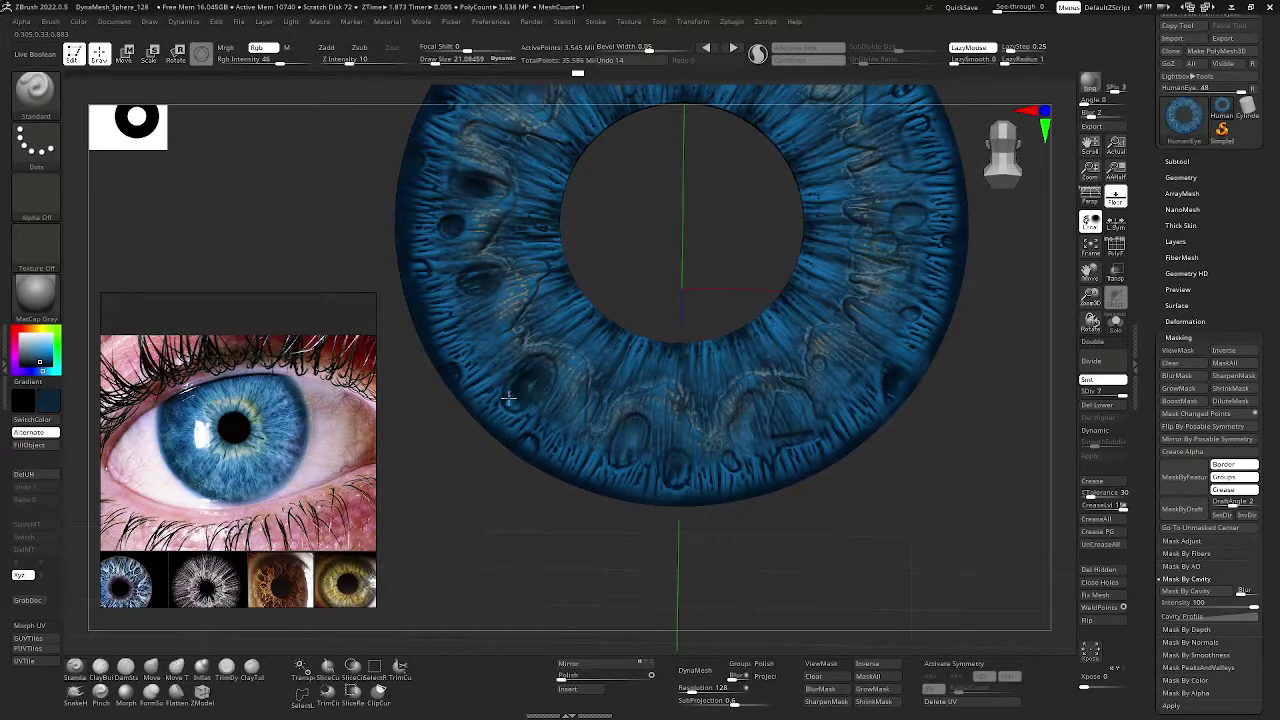
- Set the draw size to about 25 and darken further recesses around the right, lower and left parts of the iris
{"action": "right_click_drag", "start_coordinate": [485, 331], "coordinate": [500, 337]}
{"action": "key", "text": "bracketright"}
{"action": "key", "text": "bracketright"}
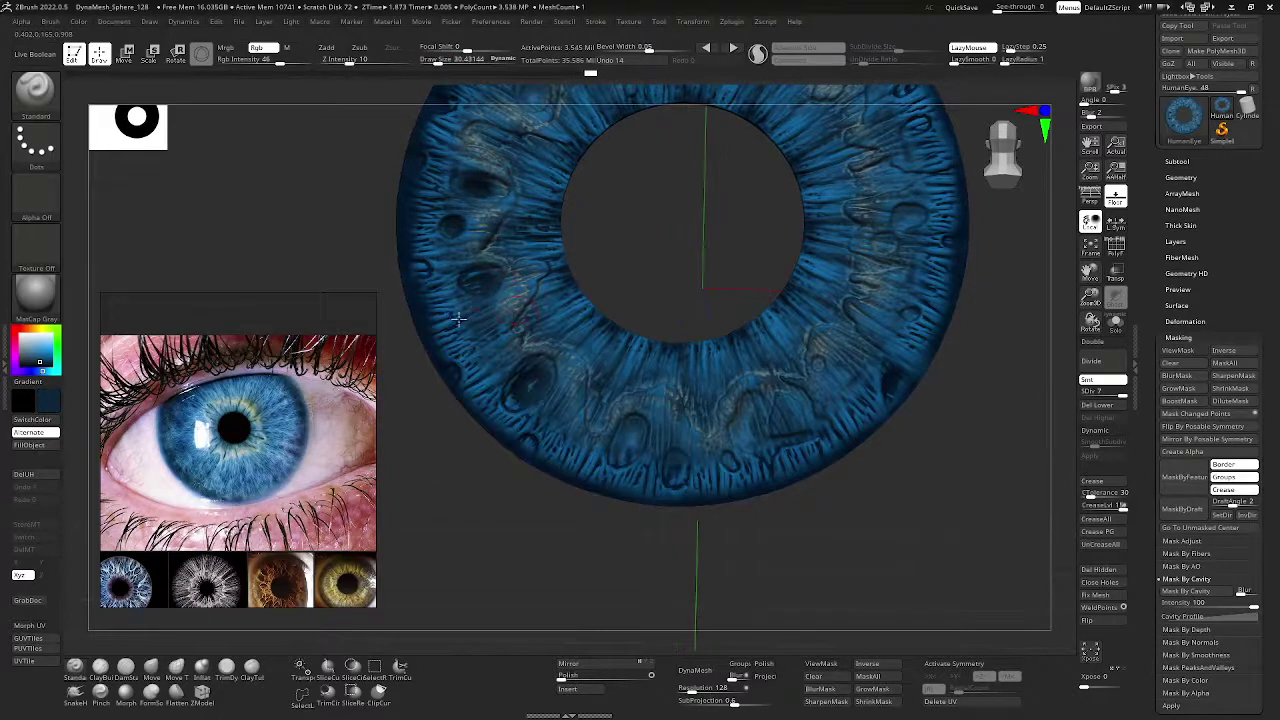
{"action": "left_click_drag", "start_coordinate": [613, 291], "coordinate": [639, 265], "text": "shift"}
{"action": "right_click_drag", "start_coordinate": [639, 265], "coordinate": [969, 226]}
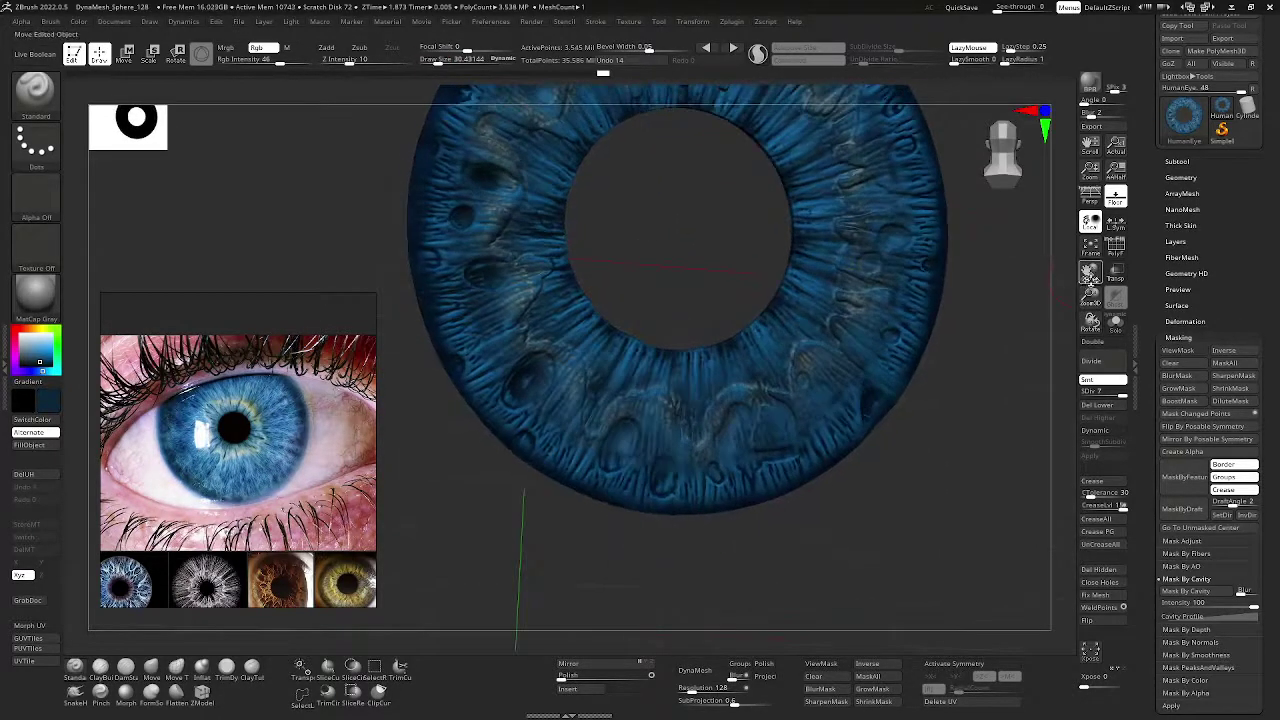
{"action": "right_click_drag", "start_coordinate": [1045, 266], "coordinate": [845, 268]}
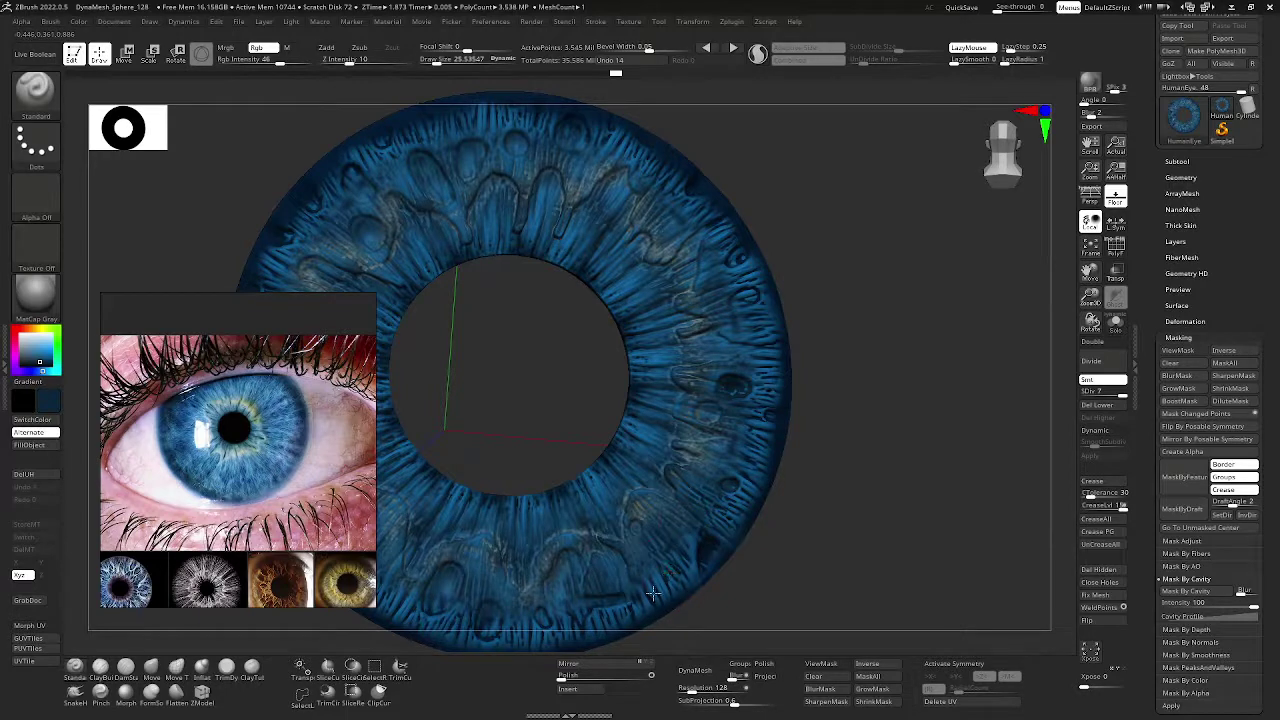
{"action": "left_click_drag", "start_coordinate": [581, 577], "coordinate": [562, 602]}
{"action": "left_click_drag", "start_coordinate": [1090, 272], "coordinate": [1275, 168]}
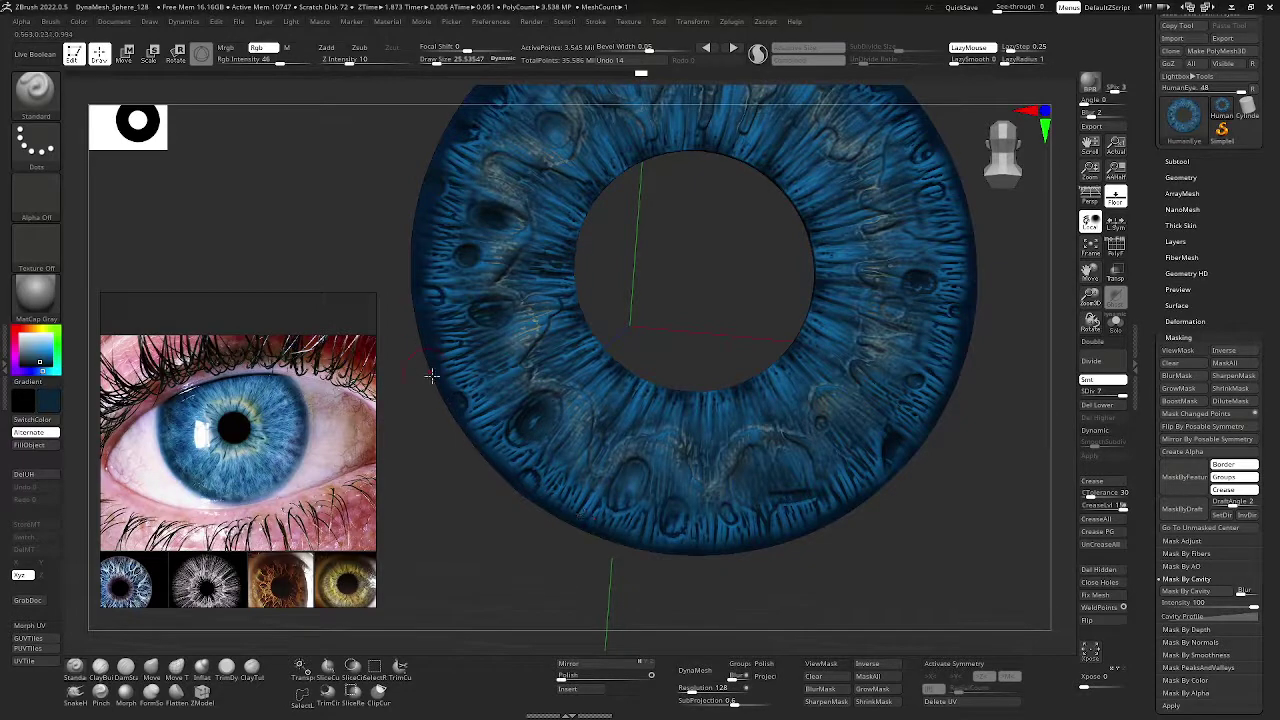
{"action": "mouse_move", "coordinate": [431, 374]}
{"action": "left_mouse_down"}
{"action": "mouse_move", "coordinate": [443, 383]}
{"action": "mouse_move", "coordinate": [409, 354]}
{"action": "mouse_move", "coordinate": [444, 376]}
{"action": "left_mouse_up"}
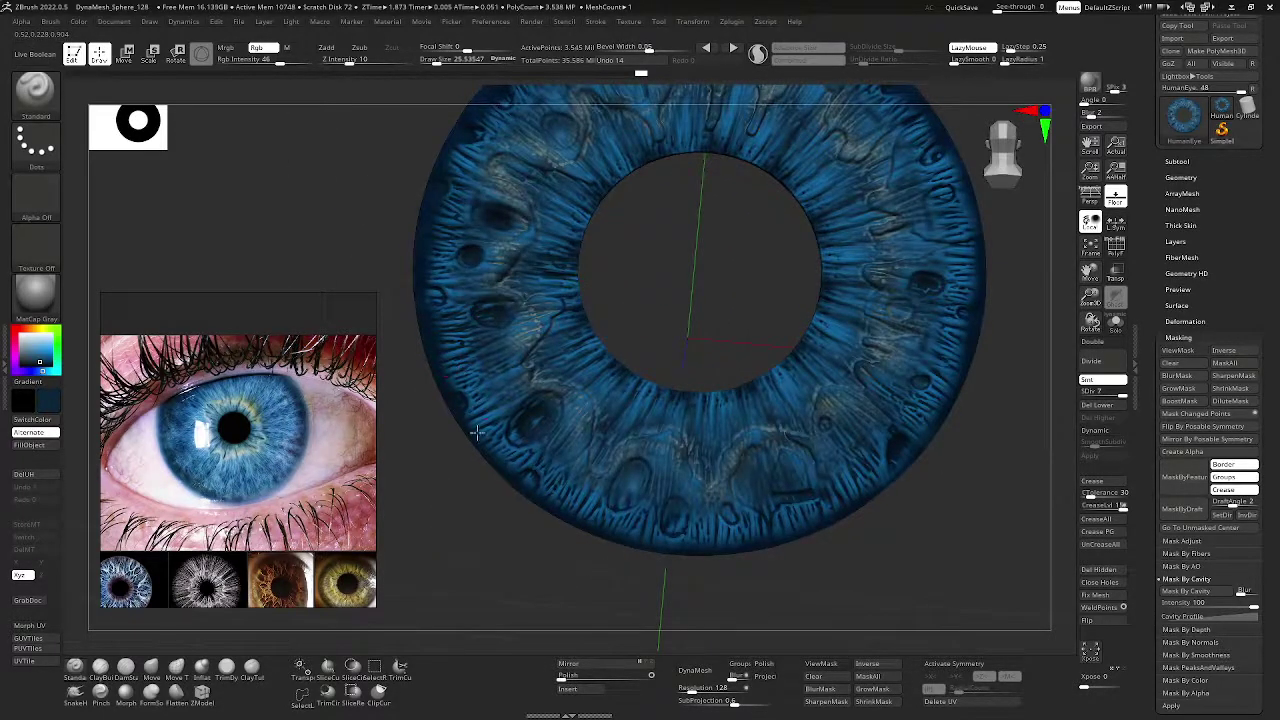
- Clear the mask and check the coloring of the whole iris
{"action": "left_click", "coordinate": [1199, 365]}
{"action": "left_click_drag", "start_coordinate": [1040, 408], "coordinate": [990, 406], "text": "alt"}
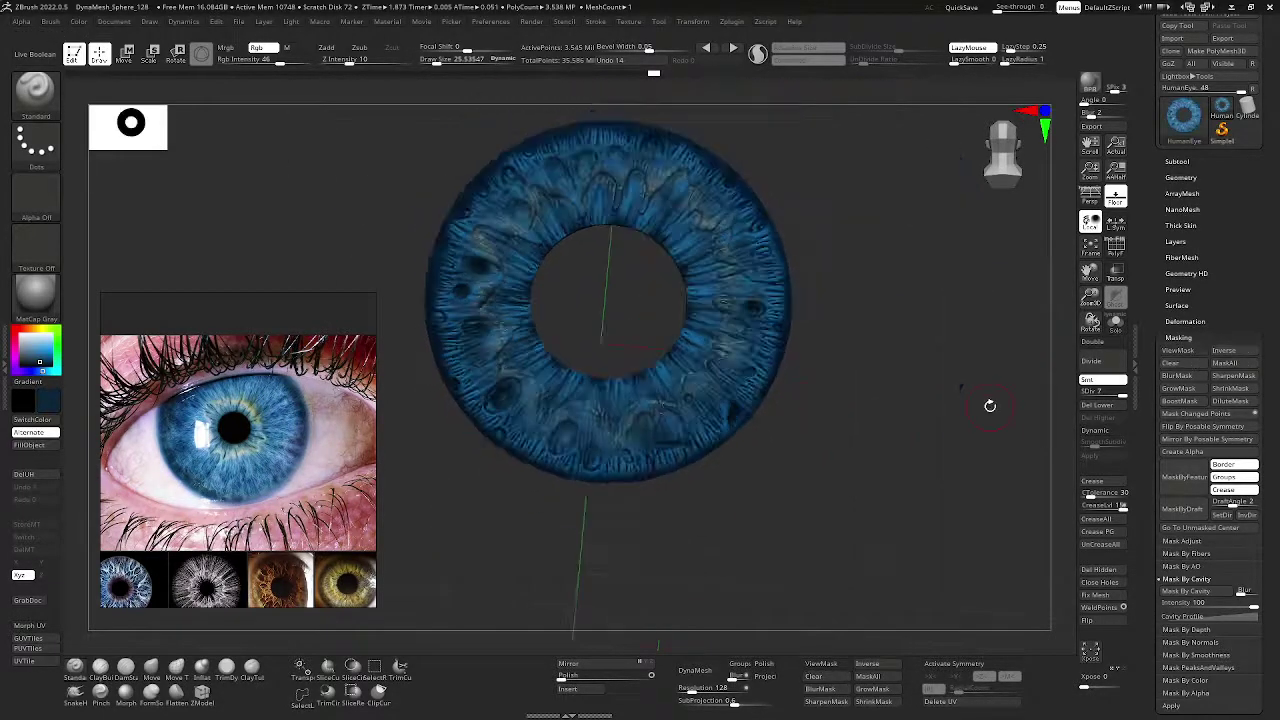
{"action": "left_click_drag", "start_coordinate": [946, 360], "coordinate": [950, 354]}
{"action": "scroll", "coordinate": [680, 259], "scroll_direction": "up", "scroll_amount": 2}
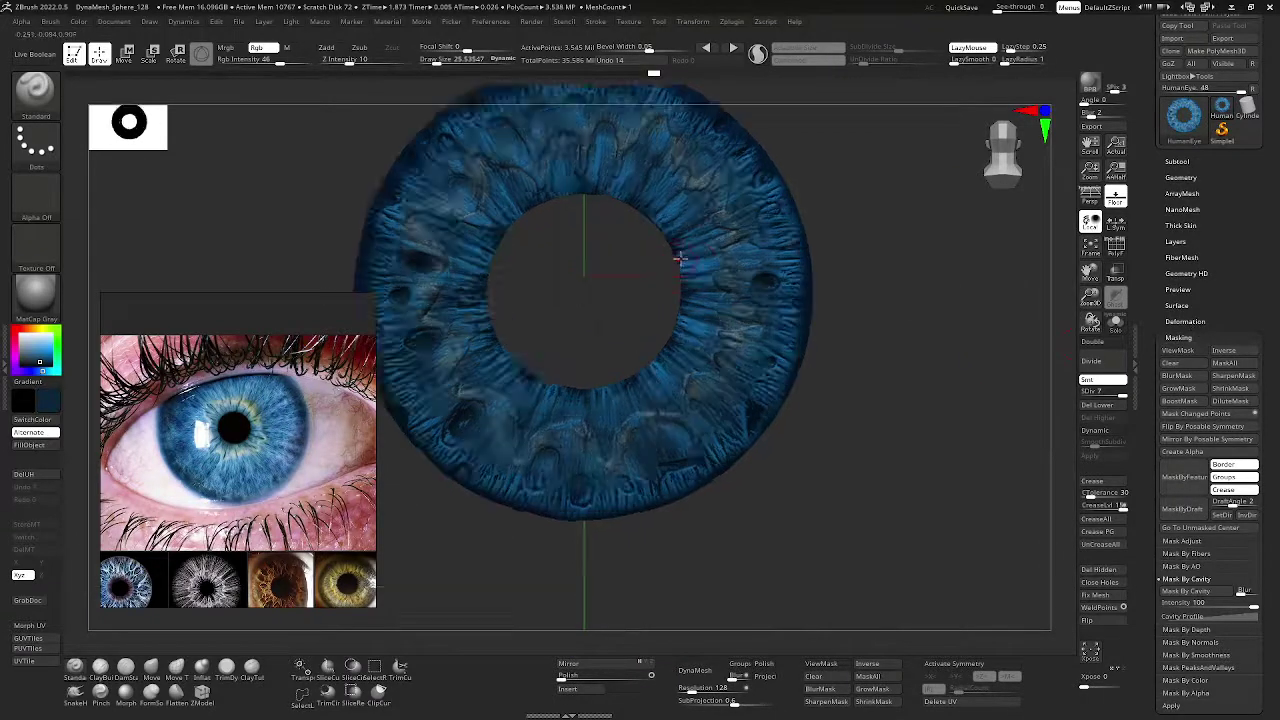
- Reduce the draw size to about 13.5 and paint the round pits above the pupil dark blue
{"action": "left_click_drag", "start_coordinate": [679, 258], "coordinate": [935, 244]}
{"action": "left_click_drag", "start_coordinate": [1090, 272], "coordinate": [1239, 423]}
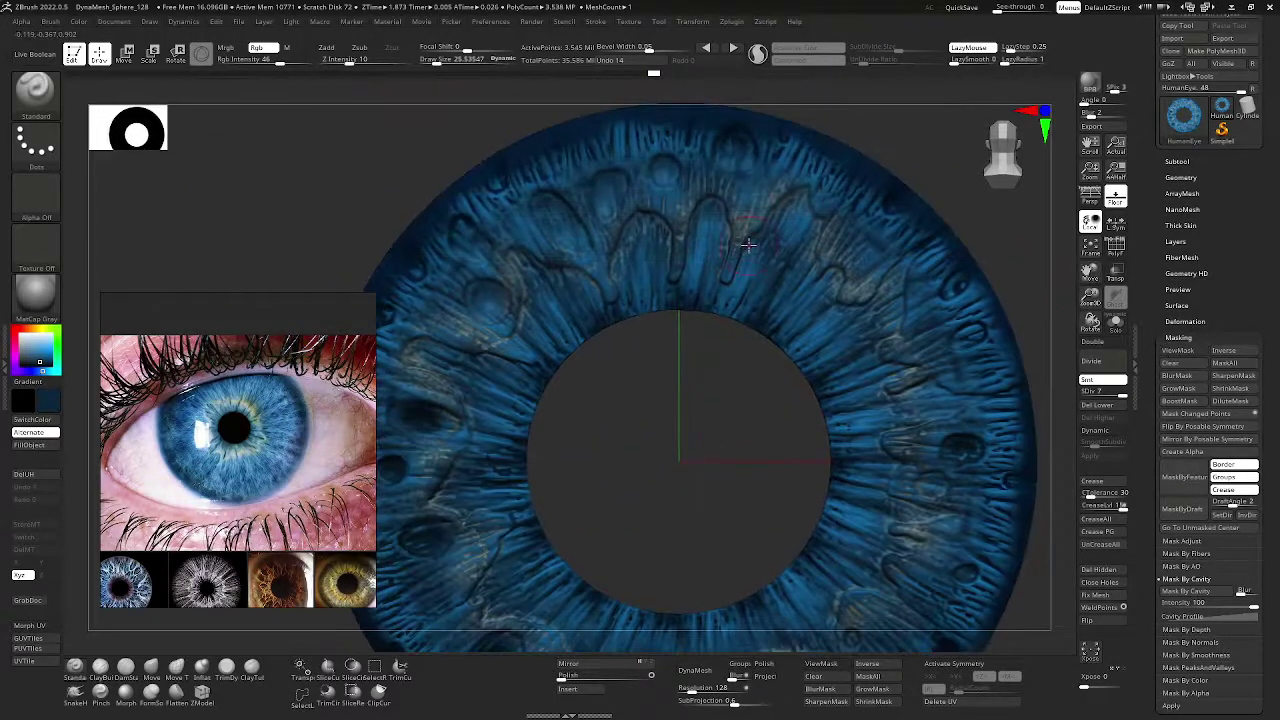
{"action": "key", "text": "space"}
{"action": "left_click_drag", "start_coordinate": [748, 250], "coordinate": [736, 250]}
{"action": "mouse_move", "coordinate": [663, 166]}
{"action": "left_mouse_down"}
{"action": "mouse_move", "coordinate": [617, 183]}
{"action": "mouse_move", "coordinate": [611, 206]}
{"action": "left_mouse_up"}
{"action": "key", "text": "space"}
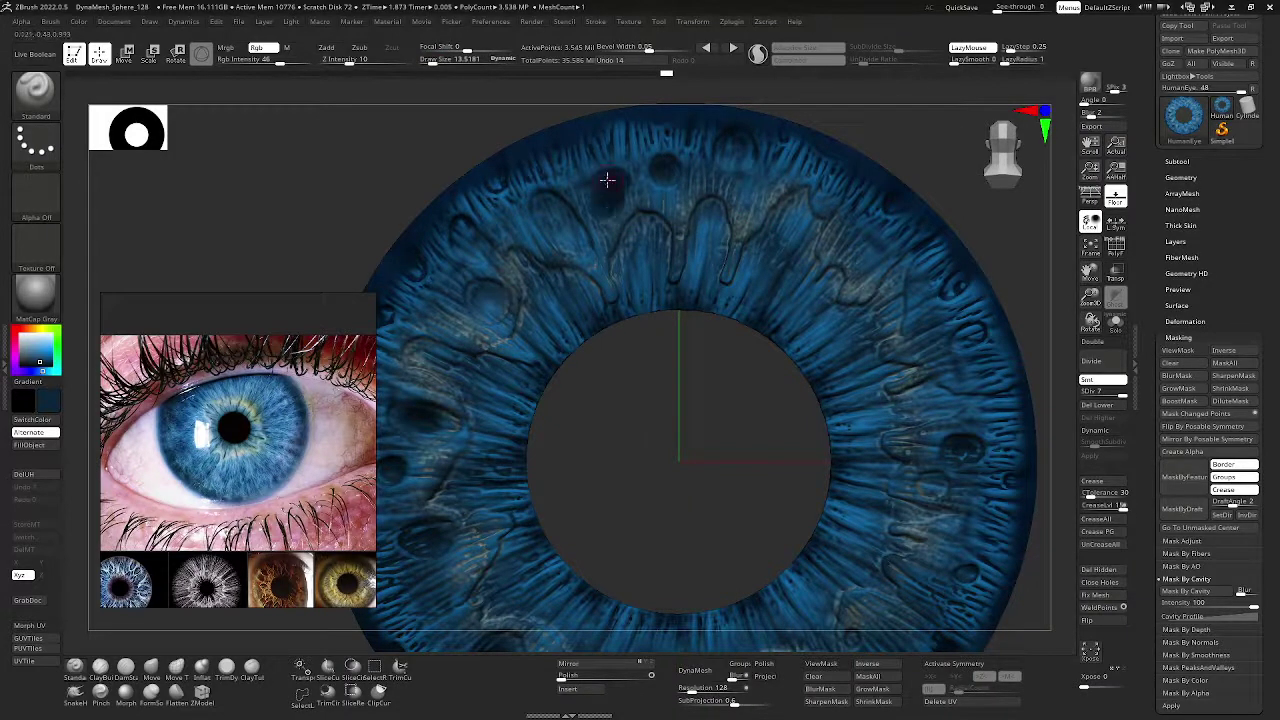
- Choose a lighter blue, repaint the pit at the upper left, and stipple the fibers near the pupil using Alpha 23
{"action": "mouse_move", "coordinate": [43, 349]}
{"action": "left_mouse_down"}
{"action": "mouse_move", "coordinate": [489, 314]}
{"action": "mouse_move", "coordinate": [495, 293]}
{"action": "left_mouse_up"}
{"action": "mouse_move", "coordinate": [598, 203]}
{"action": "left_mouse_down"}
{"action": "mouse_move", "coordinate": [613, 175]}
{"action": "mouse_move", "coordinate": [578, 151]}
{"action": "mouse_move", "coordinate": [579, 177]}
{"action": "left_mouse_up"}
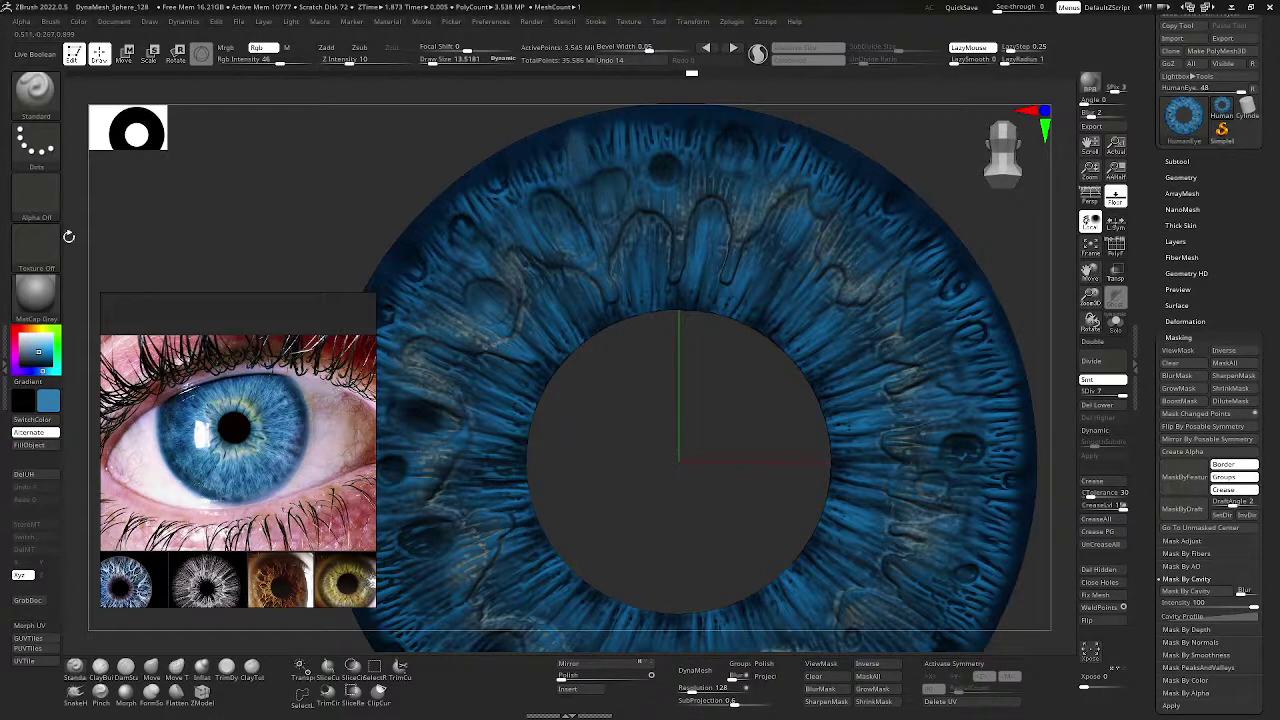
{"action": "left_click", "coordinate": [36, 196]}
{"action": "left_click", "coordinate": [662, 283]}
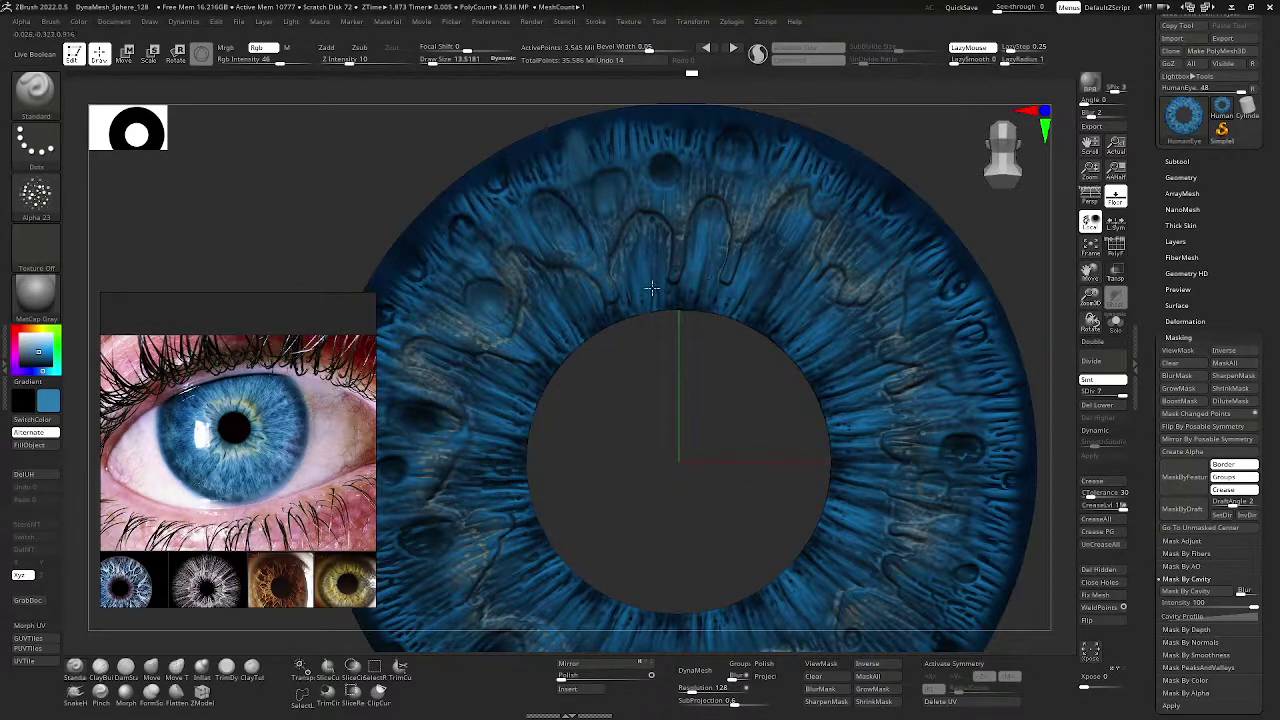
{"action": "left_click_drag", "start_coordinate": [616, 314], "coordinate": [604, 319]}
- Choose a darker blue, set the draw size to about 30 and stipple shading around the pupil edge
{"action": "left_click_drag", "start_coordinate": [26, 360], "coordinate": [547, 362]}
{"action": "left_click", "coordinate": [46, 361]}
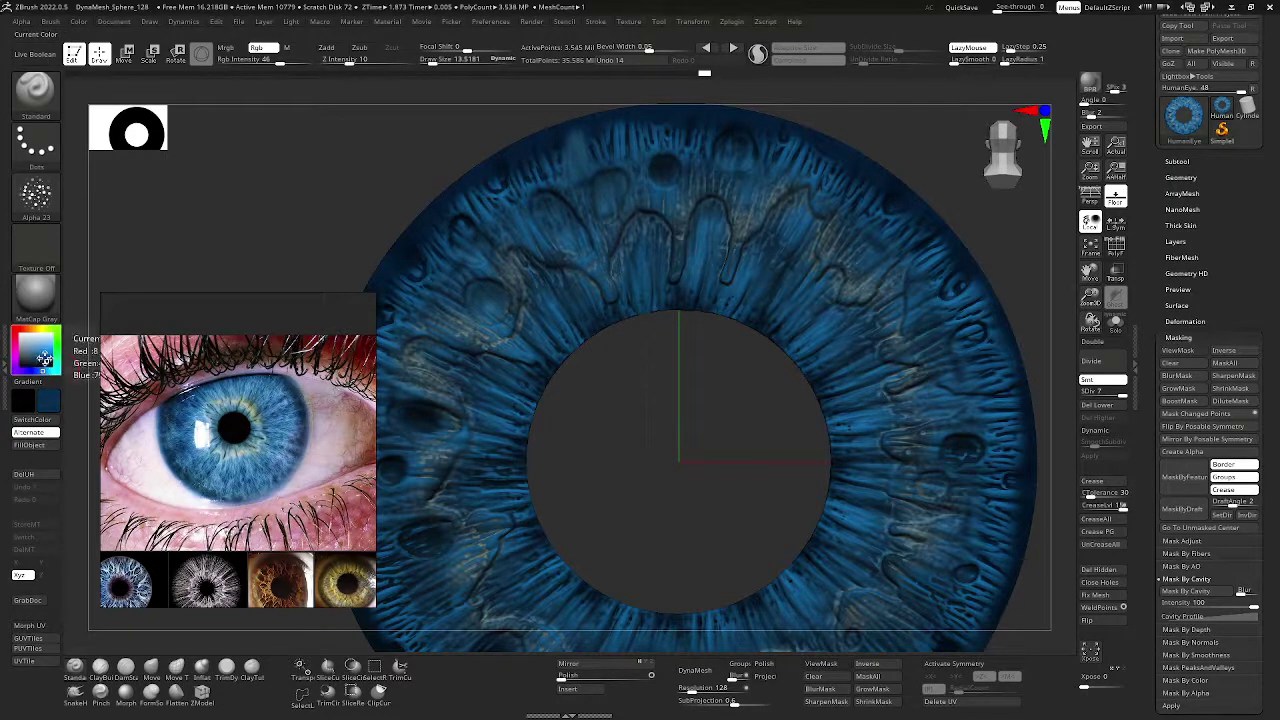
{"action": "key", "text": "space"}
{"action": "left_click", "coordinate": [566, 338]}
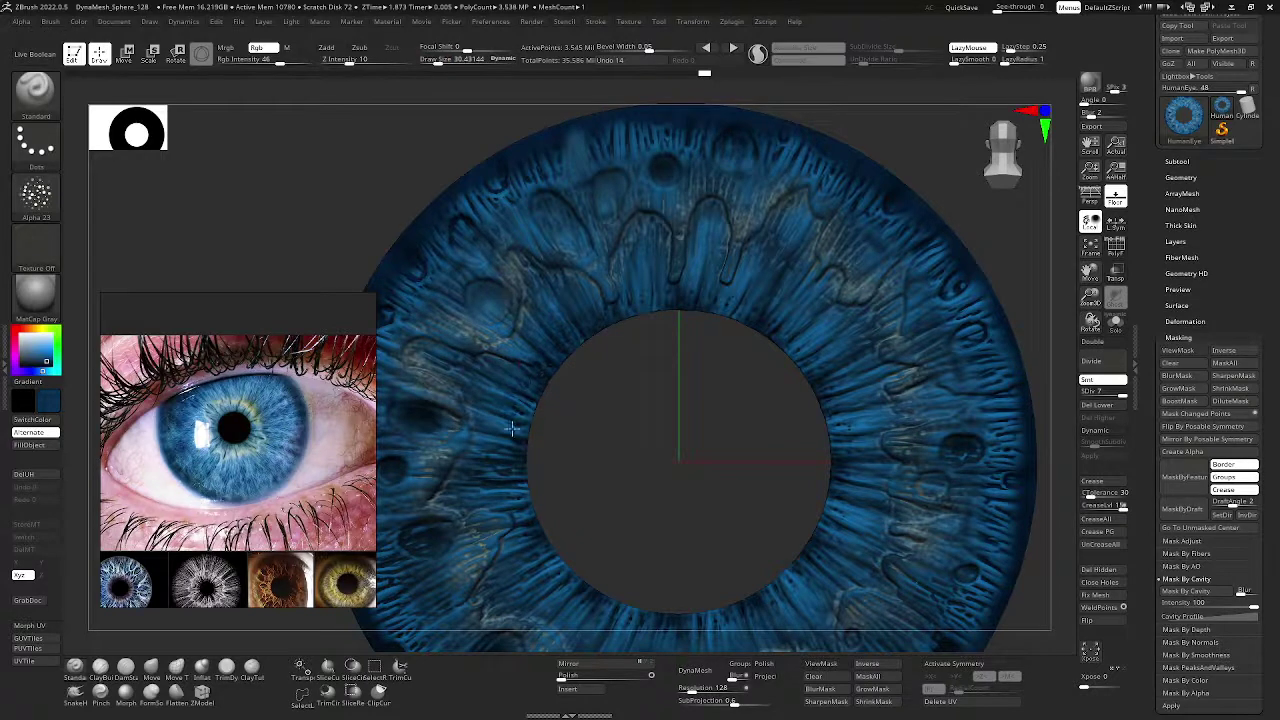
{"action": "mouse_move", "coordinate": [512, 428]}
{"action": "left_mouse_down"}
{"action": "mouse_move", "coordinate": [528, 461]}
{"action": "mouse_move", "coordinate": [517, 462]}
{"action": "mouse_move", "coordinate": [614, 349]}
{"action": "left_mouse_up"}
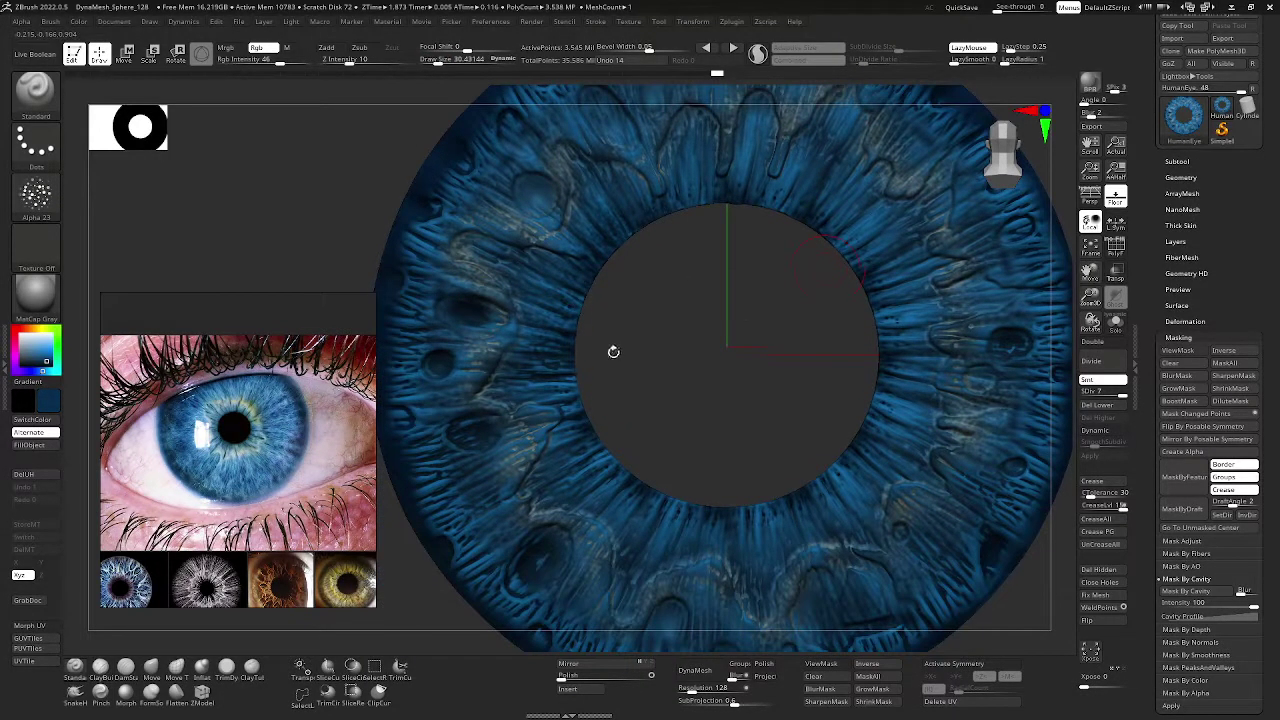
- Switch to Alpha 60 with 12-fold radial Z symmetry, set Rgb Intensity to 78, and paint dark blue streaks over the iris fibers
{"action": "left_click", "coordinate": [36, 198]}
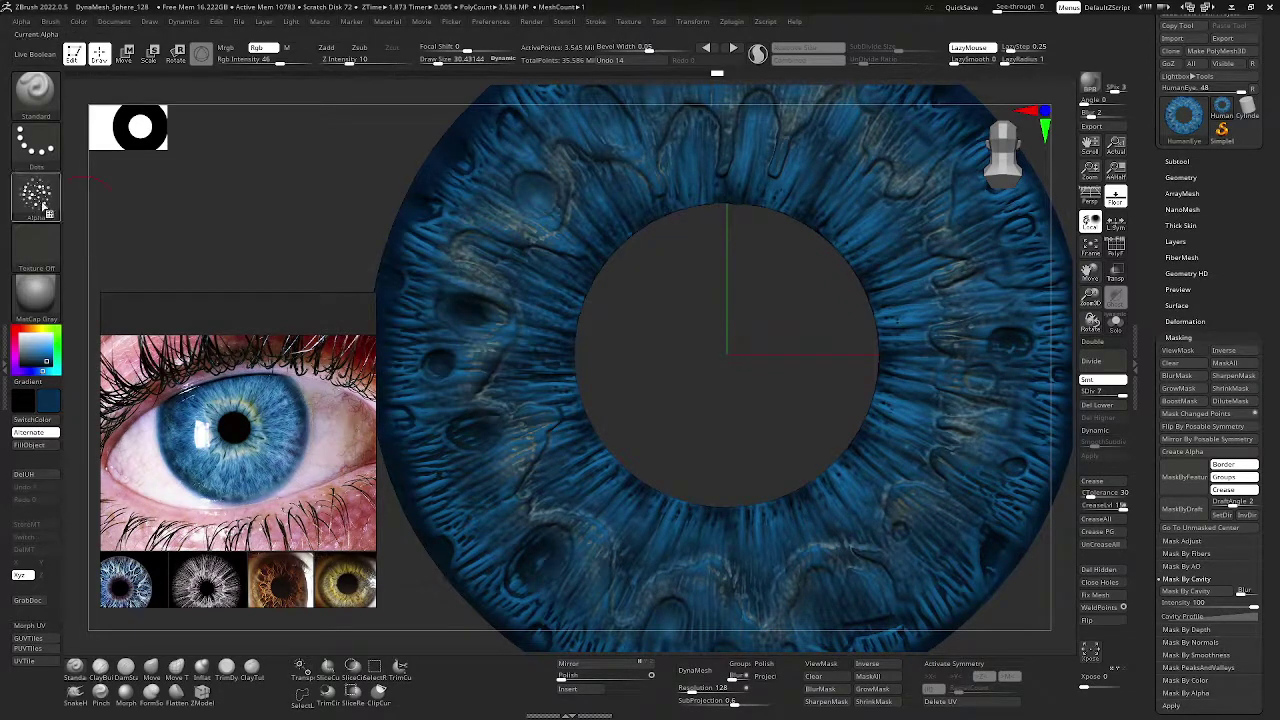
{"action": "left_click", "coordinate": [36, 198]}
{"action": "left_click", "coordinate": [395, 425]}
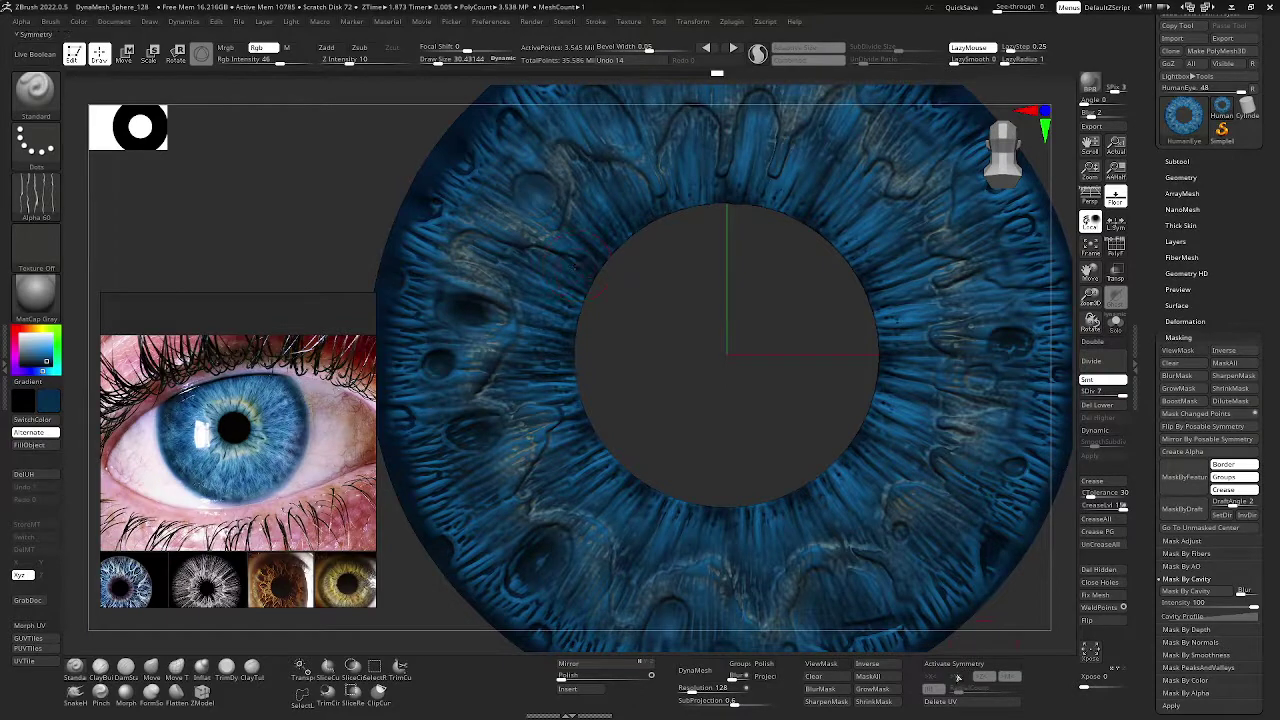
{"action": "key", "text": "x"}
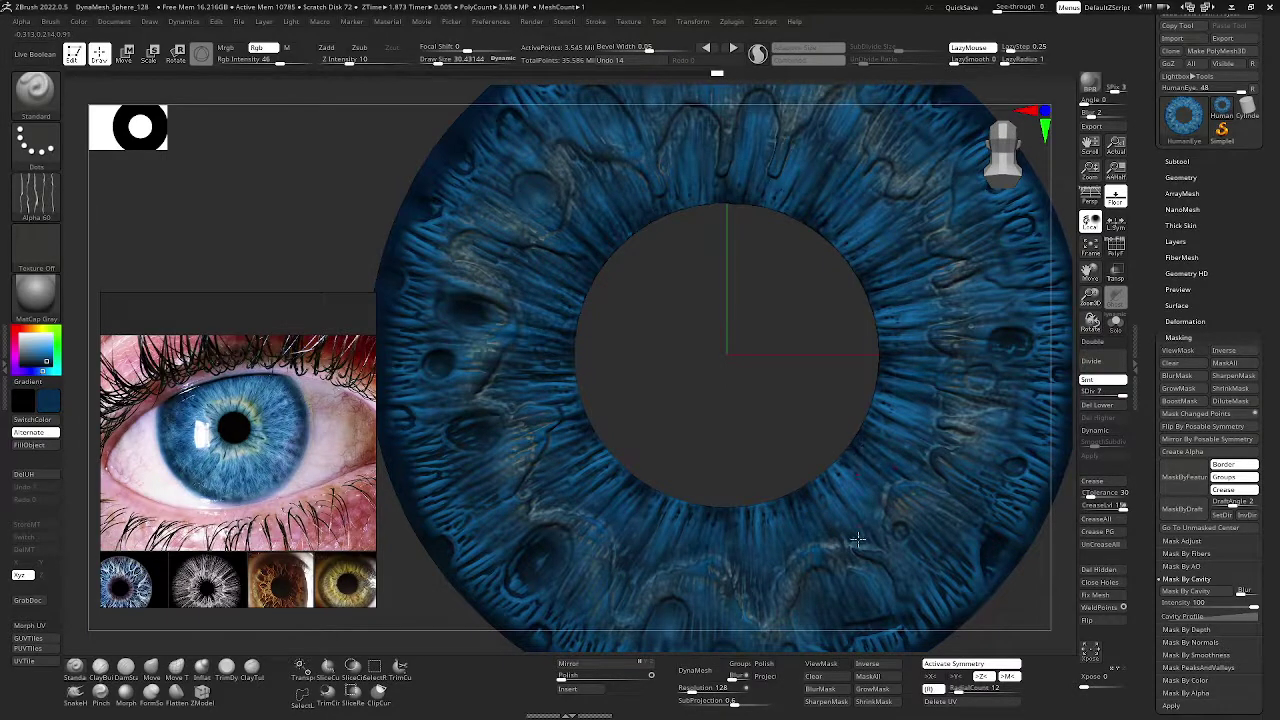
{"action": "left_click_drag", "start_coordinate": [1090, 272], "coordinate": [771, 352]}
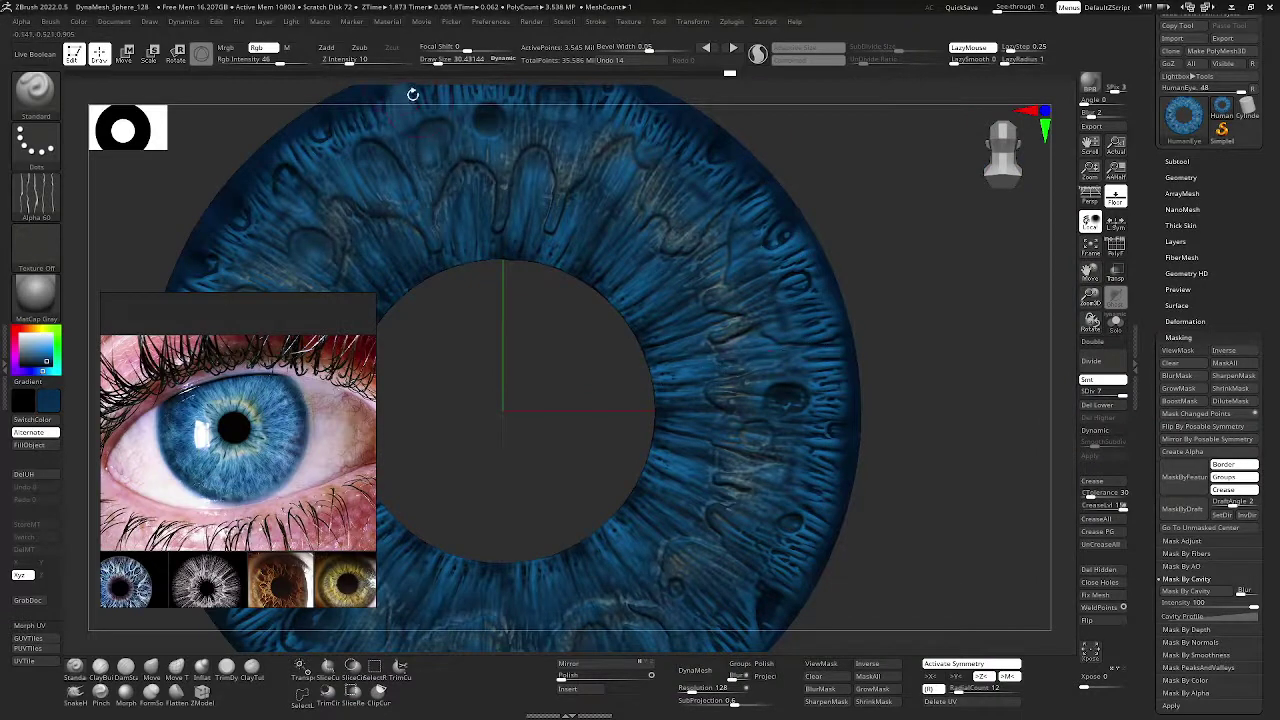
{"action": "left_click", "coordinate": [299, 61]}
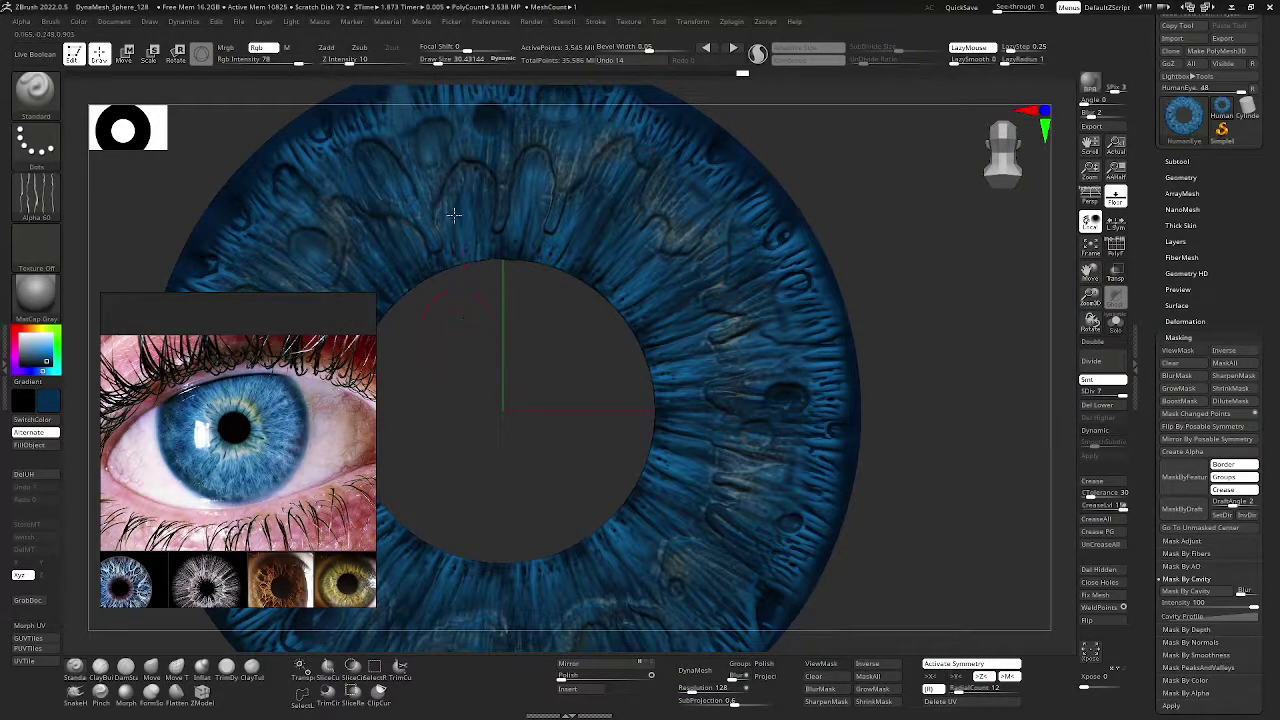
{"action": "left_click_drag", "start_coordinate": [1090, 271], "coordinate": [1277, 373]}
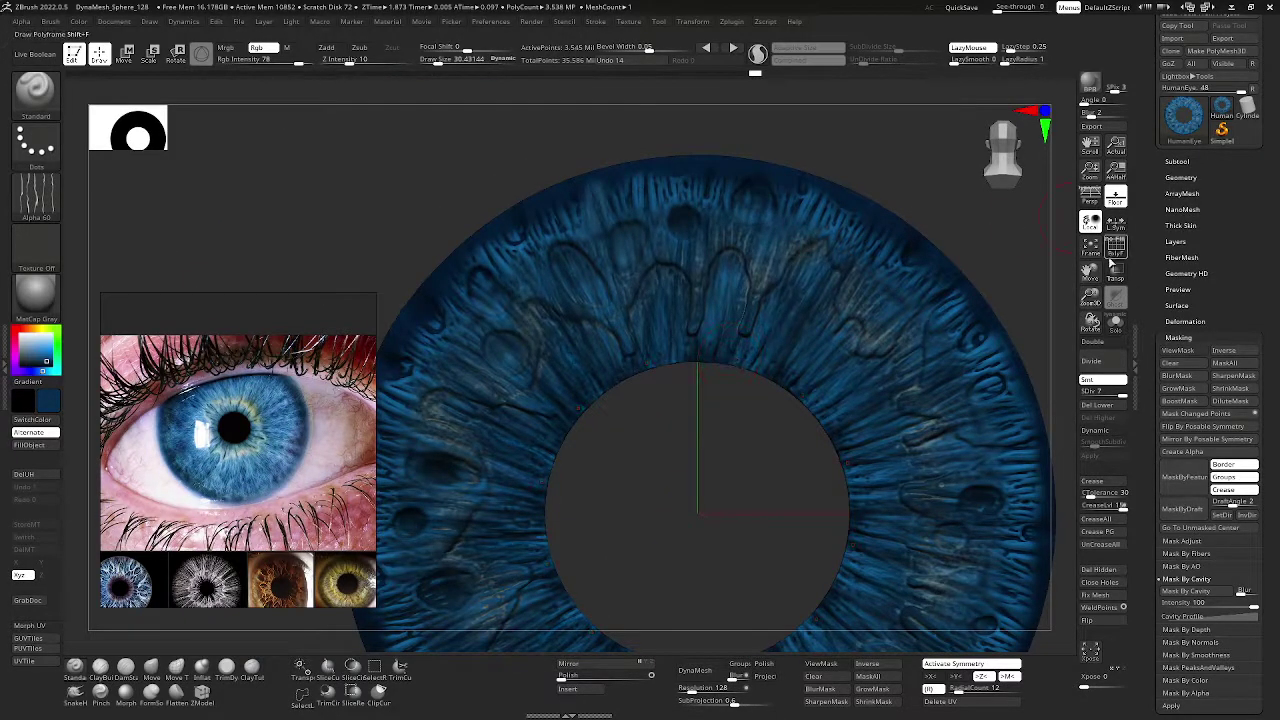
{"action": "right_click_drag", "start_coordinate": [852, 353], "coordinate": [949, 274], "text": "alt"}
{"action": "key", "text": "f"}
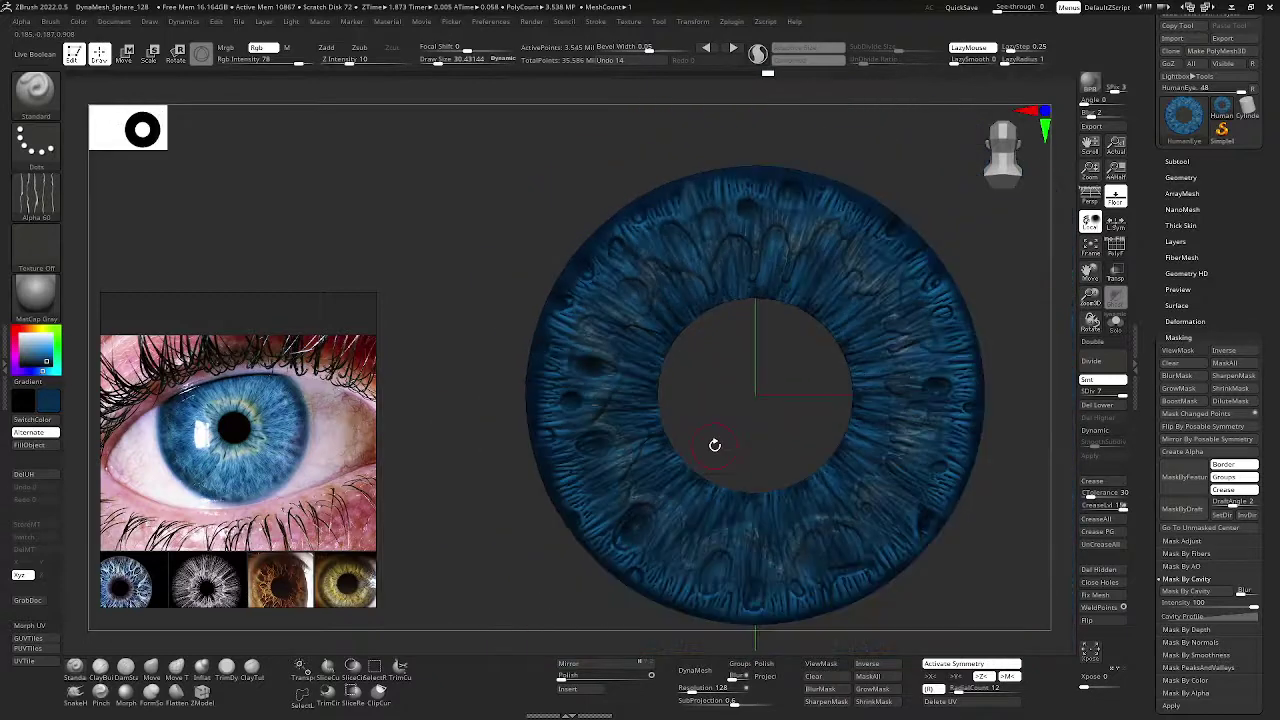
- Choose a bright light blue and paint symmetrical highlights on the fibers around the pupil
{"action": "left_click", "coordinate": [45, 358]}
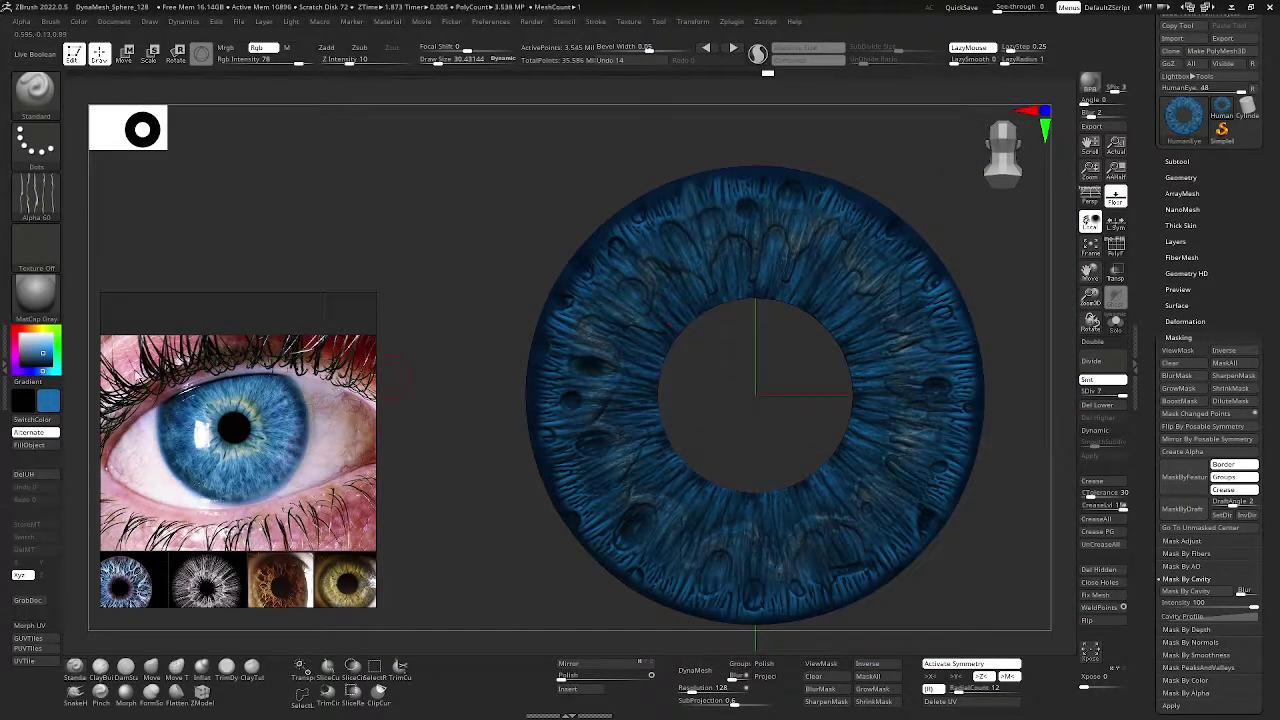
{"action": "left_click", "coordinate": [48, 349]}
{"action": "mouse_move", "coordinate": [628, 356]}
{"action": "left_mouse_down"}
{"action": "mouse_move", "coordinate": [640, 338]}
{"action": "mouse_move", "coordinate": [620, 340]}
{"action": "mouse_move", "coordinate": [580, 301]}
{"action": "left_mouse_up"}
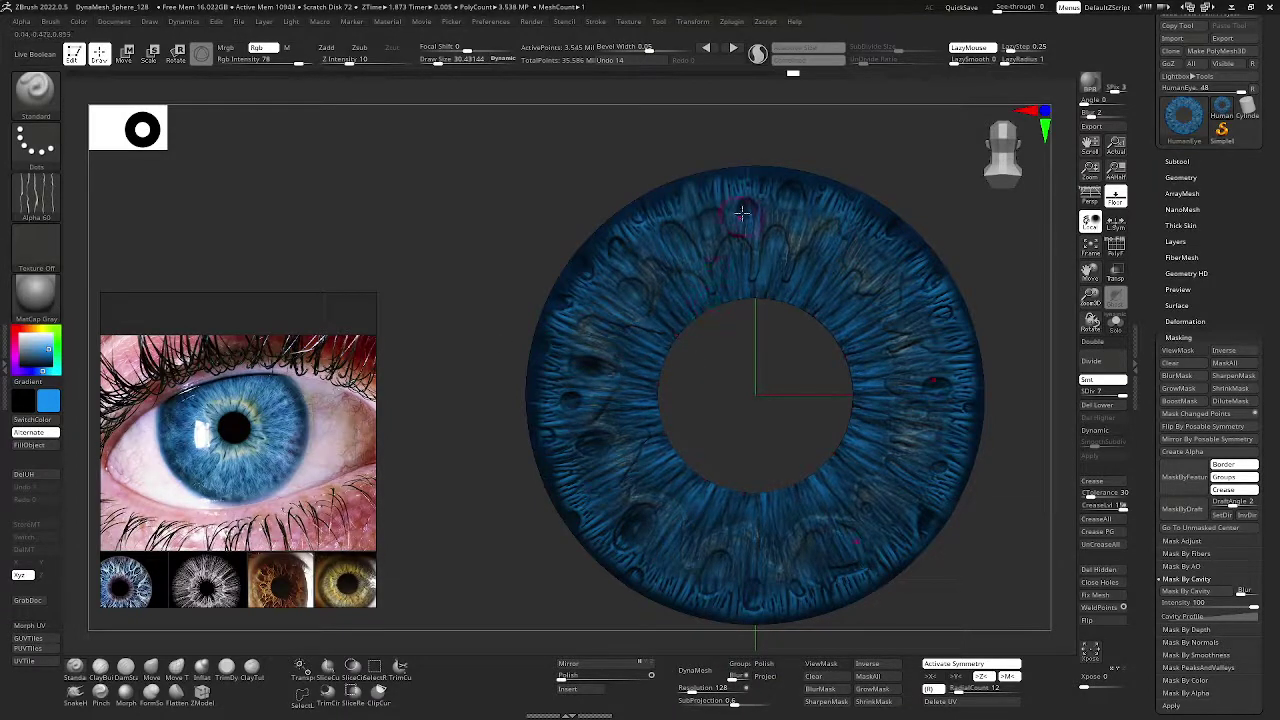
{"action": "mouse_move", "coordinate": [723, 321]}
{"action": "left_mouse_down"}
{"action": "mouse_move", "coordinate": [734, 261]}
{"action": "mouse_move", "coordinate": [720, 315]}
{"action": "left_mouse_up"}
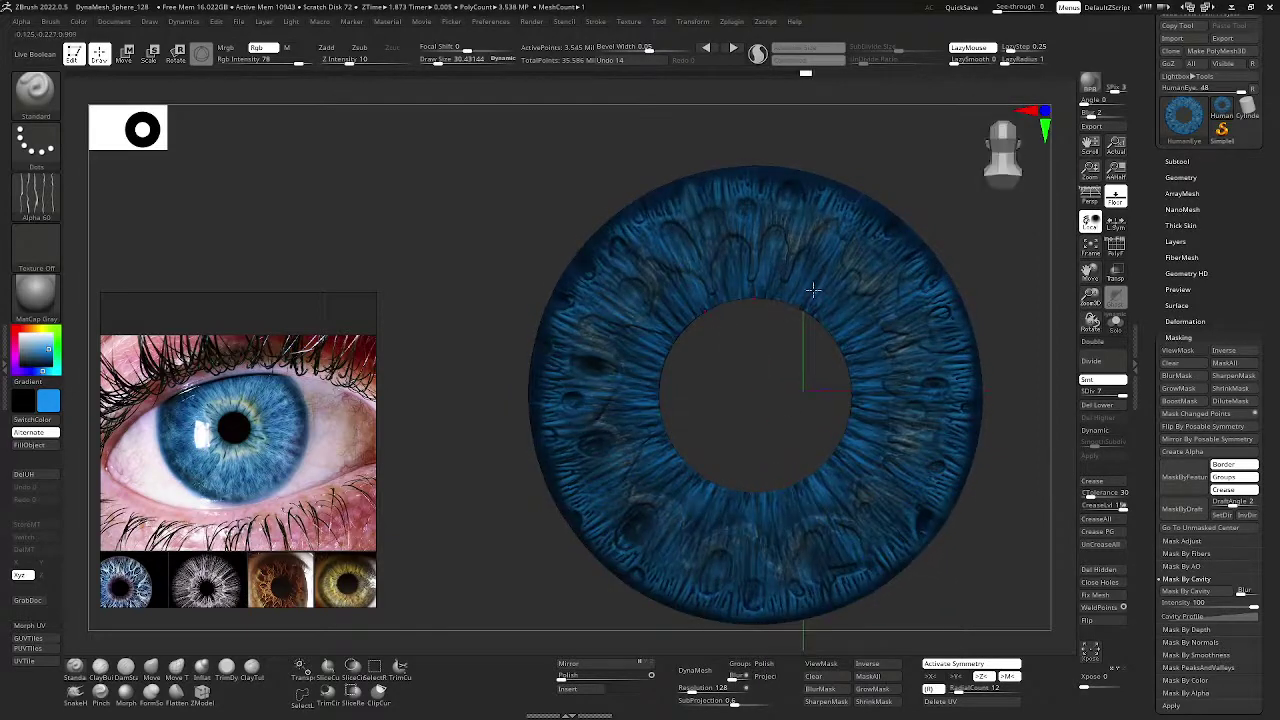
- Paint the mid-iris fibers with a medium blue at a draw size of about 33, and add strokes of a darker blue
{"action": "left_click_drag", "start_coordinate": [50, 353], "coordinate": [41, 351]}
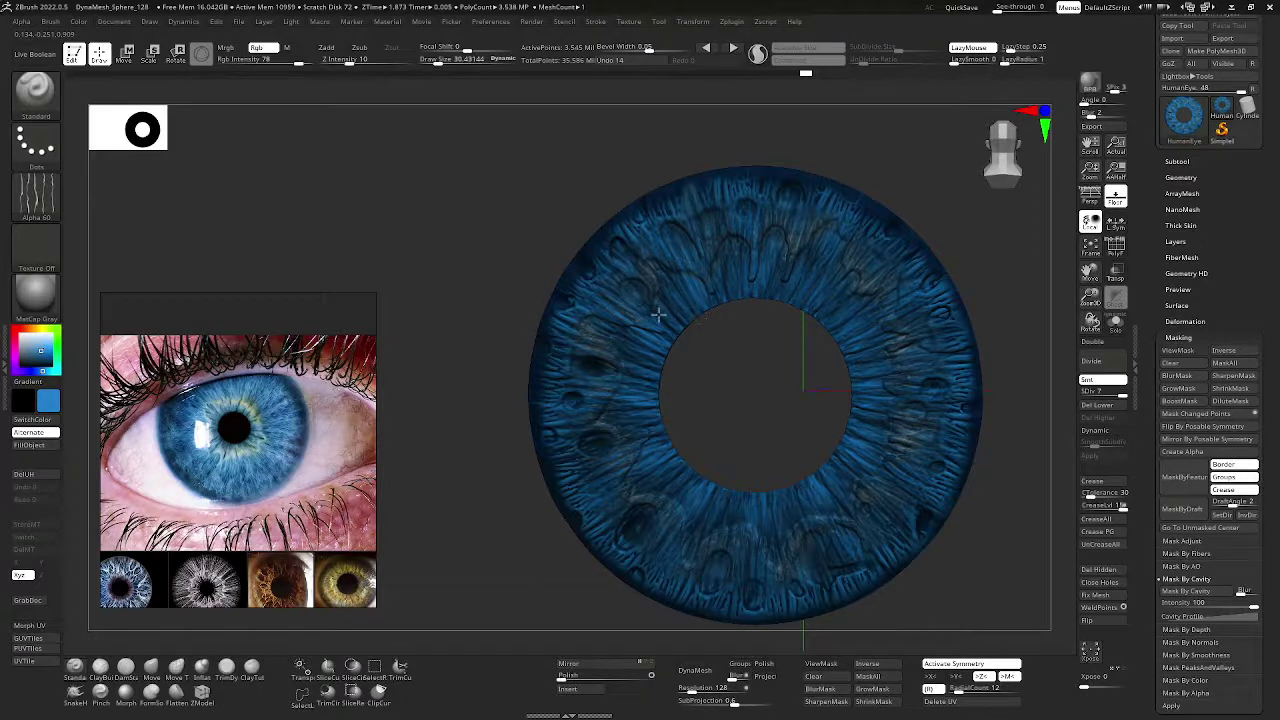
{"action": "key", "text": "space"}
{"action": "left_click_drag", "start_coordinate": [631, 244], "coordinate": [679, 237]}
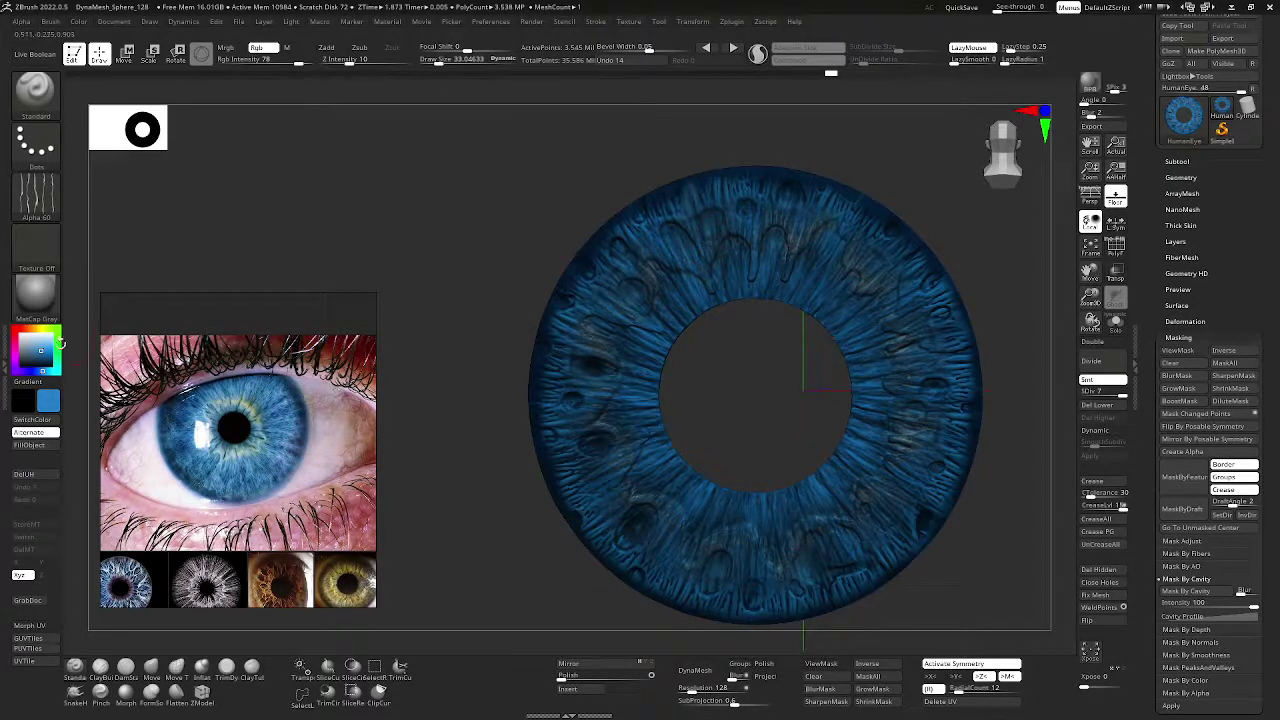
{"action": "left_click_drag", "start_coordinate": [60, 343], "coordinate": [704, 254]}
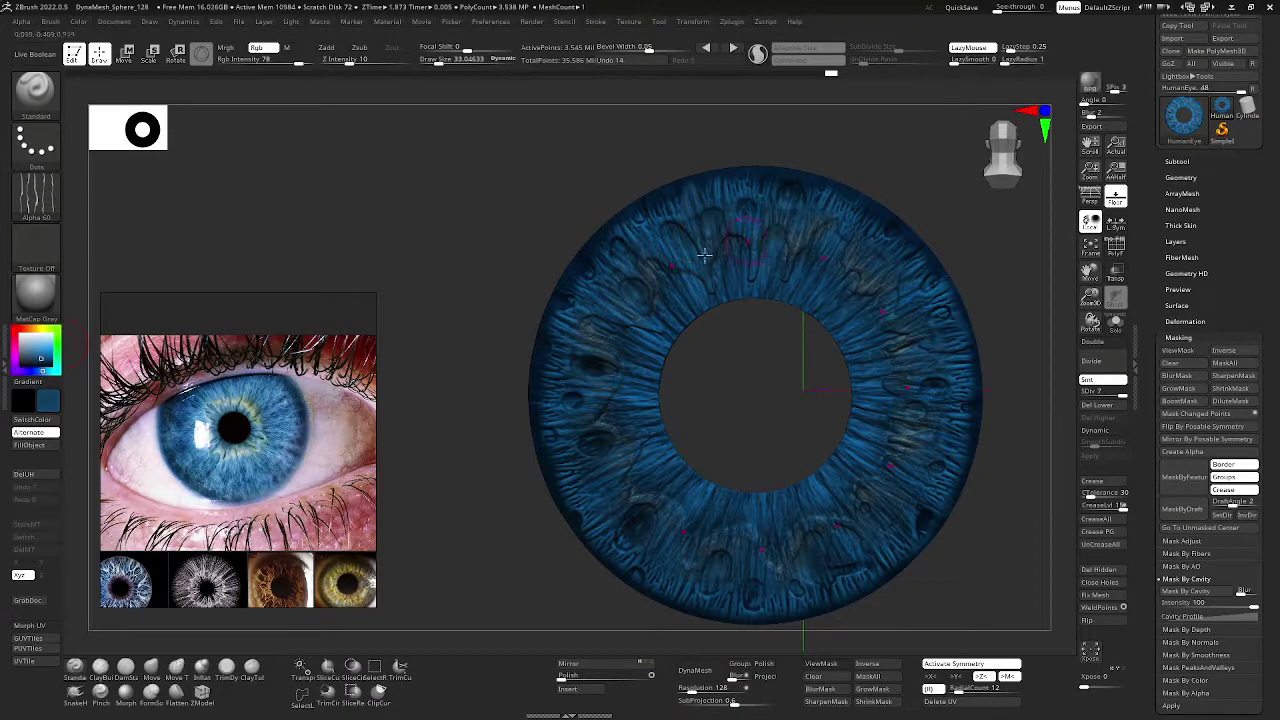
- Choose a pale beige at a draw size of about 17 and turn off symmetry, undoing the trial strokes on the iris
{"action": "left_click", "coordinate": [33, 329]}
{"action": "mouse_move", "coordinate": [40, 356]}
{"action": "left_mouse_down"}
{"action": "mouse_move", "coordinate": [32, 331]}
{"action": "mouse_move", "coordinate": [36, 348]}
{"action": "mouse_move", "coordinate": [24, 342]}
{"action": "left_mouse_up"}
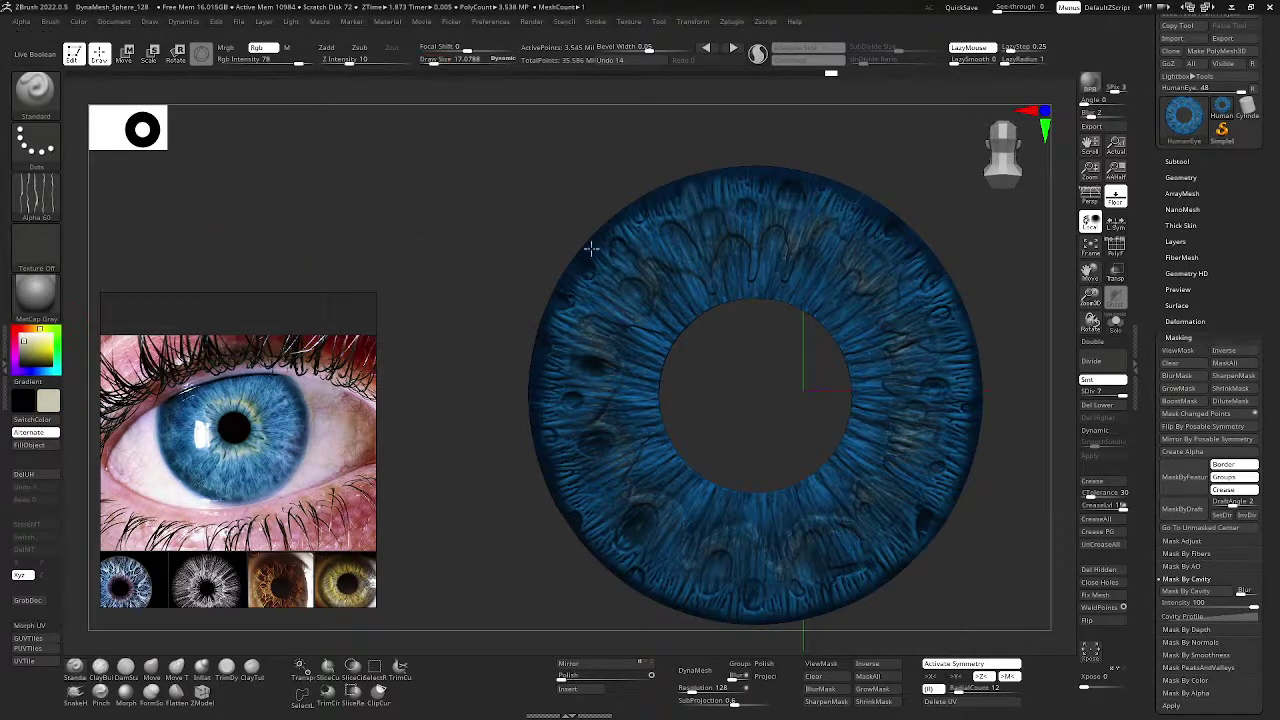
{"action": "mouse_move", "coordinate": [656, 262]}
{"action": "left_mouse_down"}
{"action": "mouse_move", "coordinate": [697, 268]}
{"action": "mouse_move", "coordinate": [671, 262]}
{"action": "mouse_move", "coordinate": [655, 295]}
{"action": "mouse_move", "coordinate": [609, 319]}
{"action": "left_mouse_up"}
{"action": "left_click", "coordinate": [953, 663]}
{"action": "key", "text": "ctrl+z"}
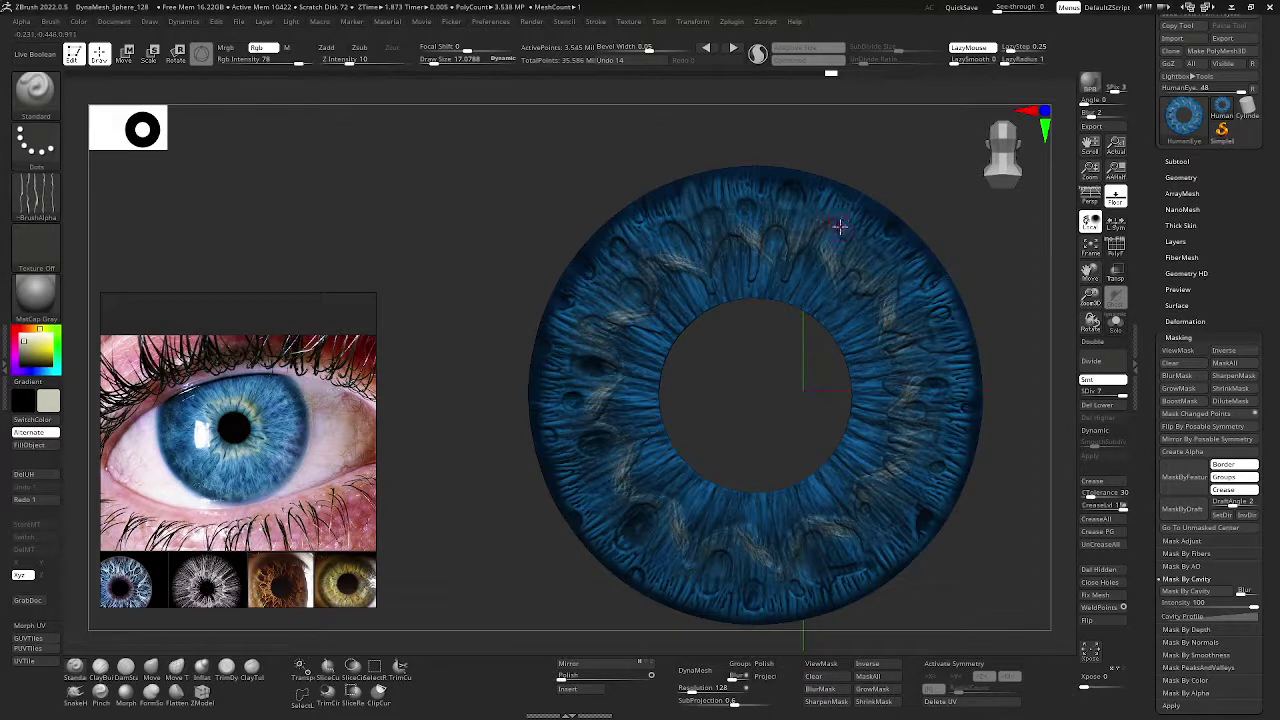
{"action": "key", "text": "ctrl+z"}
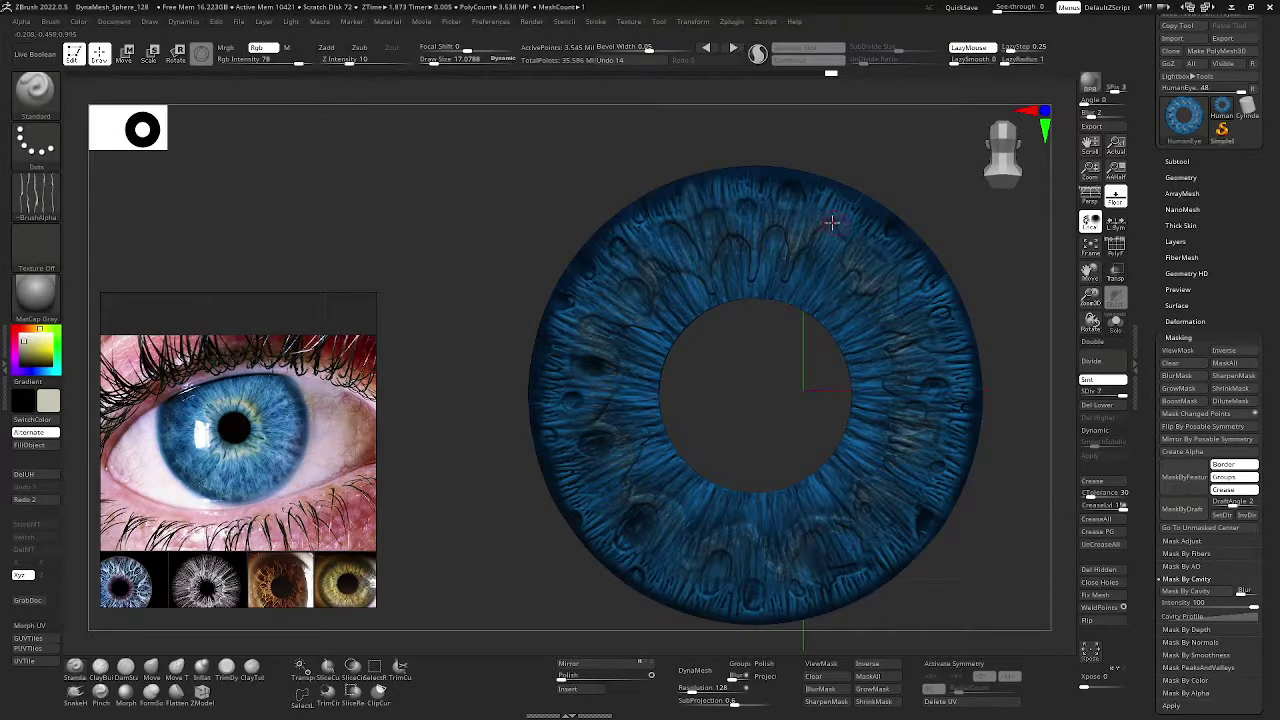
- Try pale beige strokes with Alpha 23 on the ridge above the pupil and switch back to Alpha 60
{"action": "left_click", "coordinate": [36, 202]}
{"action": "left_click", "coordinate": [660, 282]}
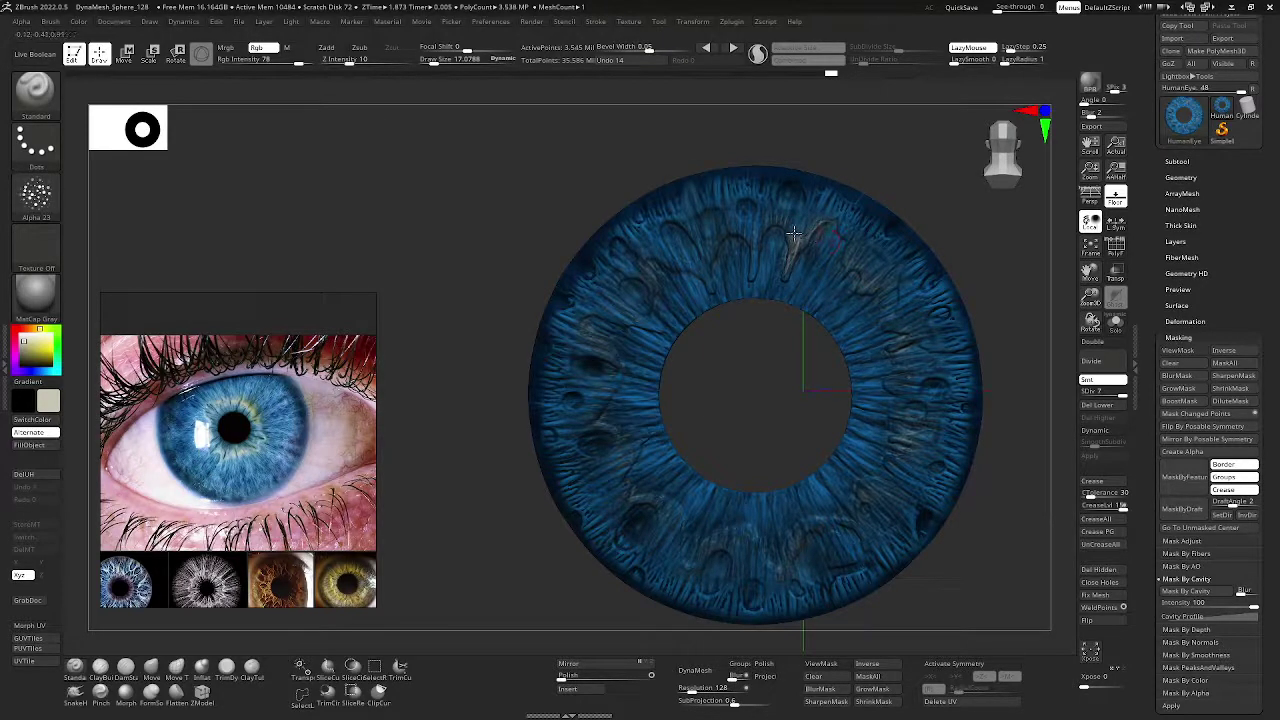
{"action": "left_click", "coordinate": [35, 196]}
{"action": "left_click", "coordinate": [35, 196]}
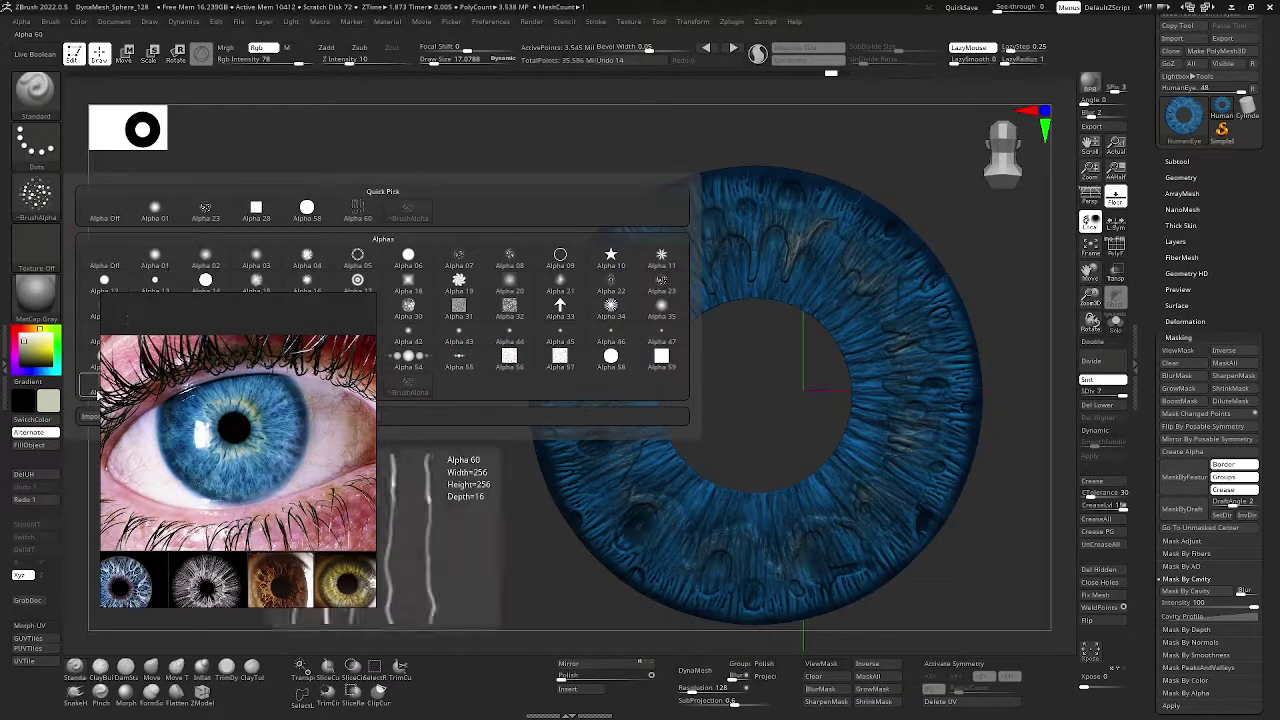
{"action": "left_click", "coordinate": [357, 210]}
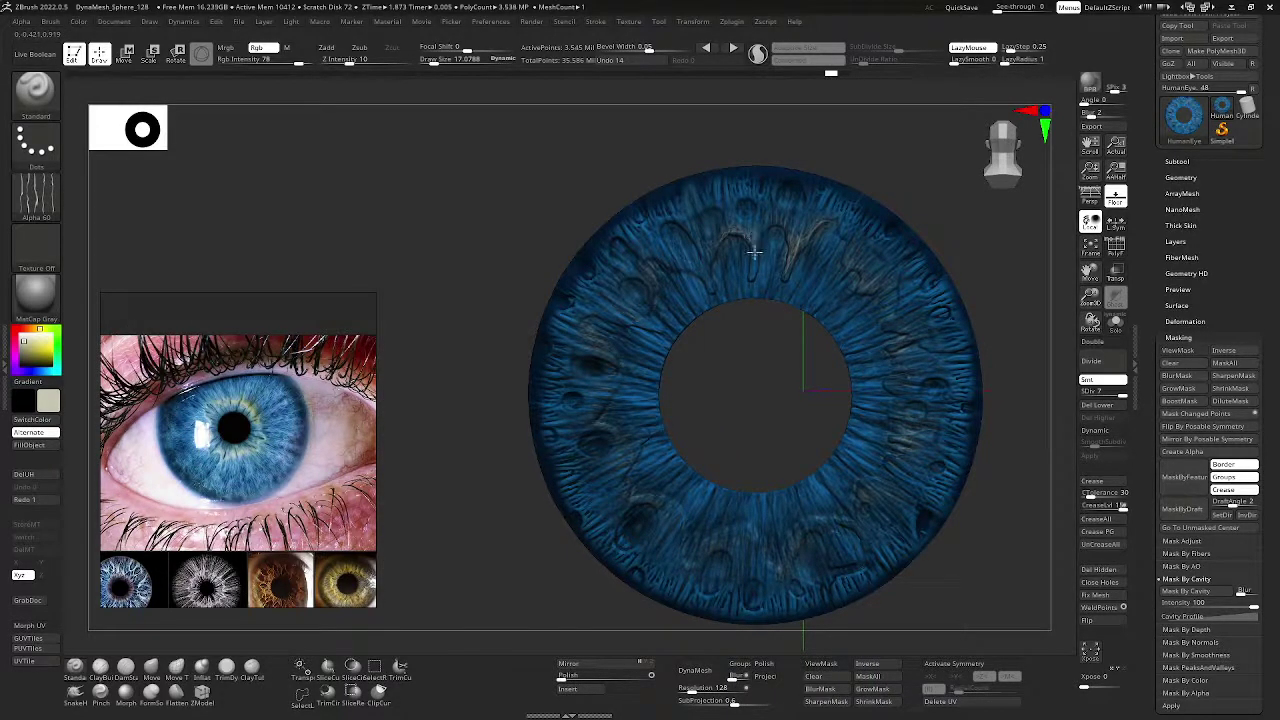
- Trace the wavy collarette ridge in pale beige from above the pupil, down the right side and along the bottom
{"action": "left_click_drag", "start_coordinate": [754, 251], "coordinate": [766, 287]}
{"action": "left_click_drag", "start_coordinate": [863, 288], "coordinate": [848, 267]}
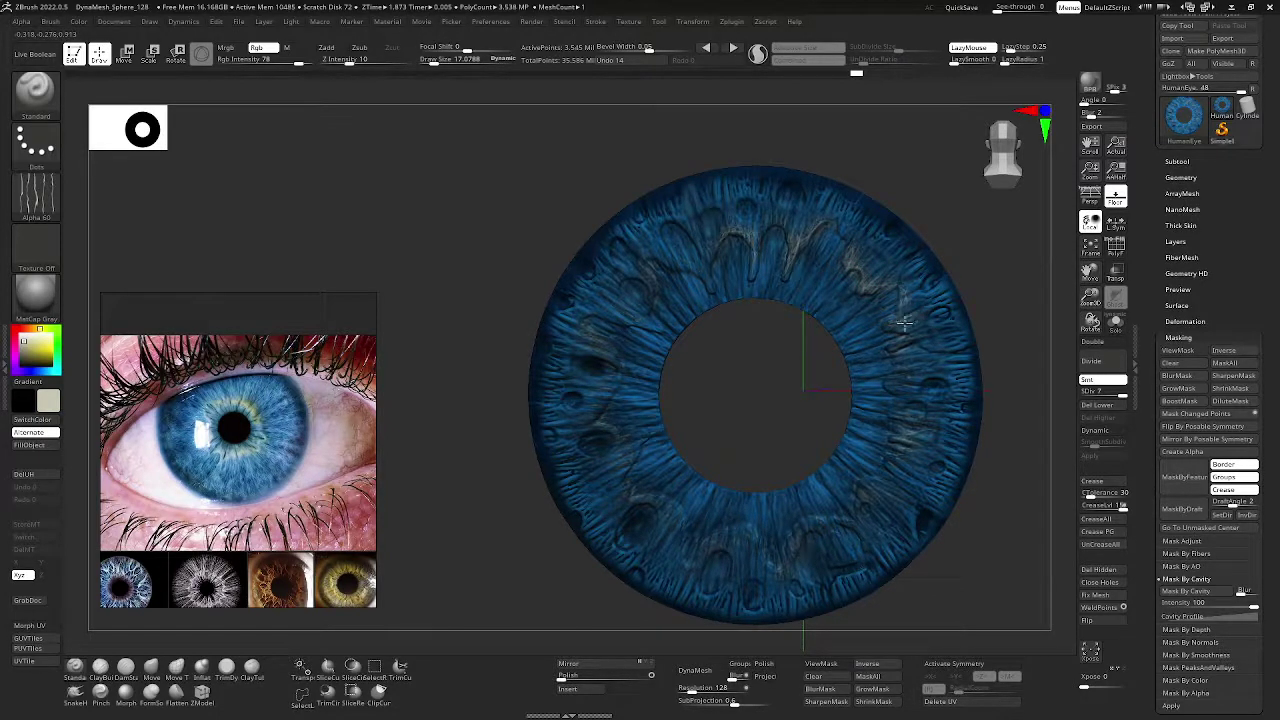
{"action": "left_click_drag", "start_coordinate": [903, 322], "coordinate": [906, 314]}
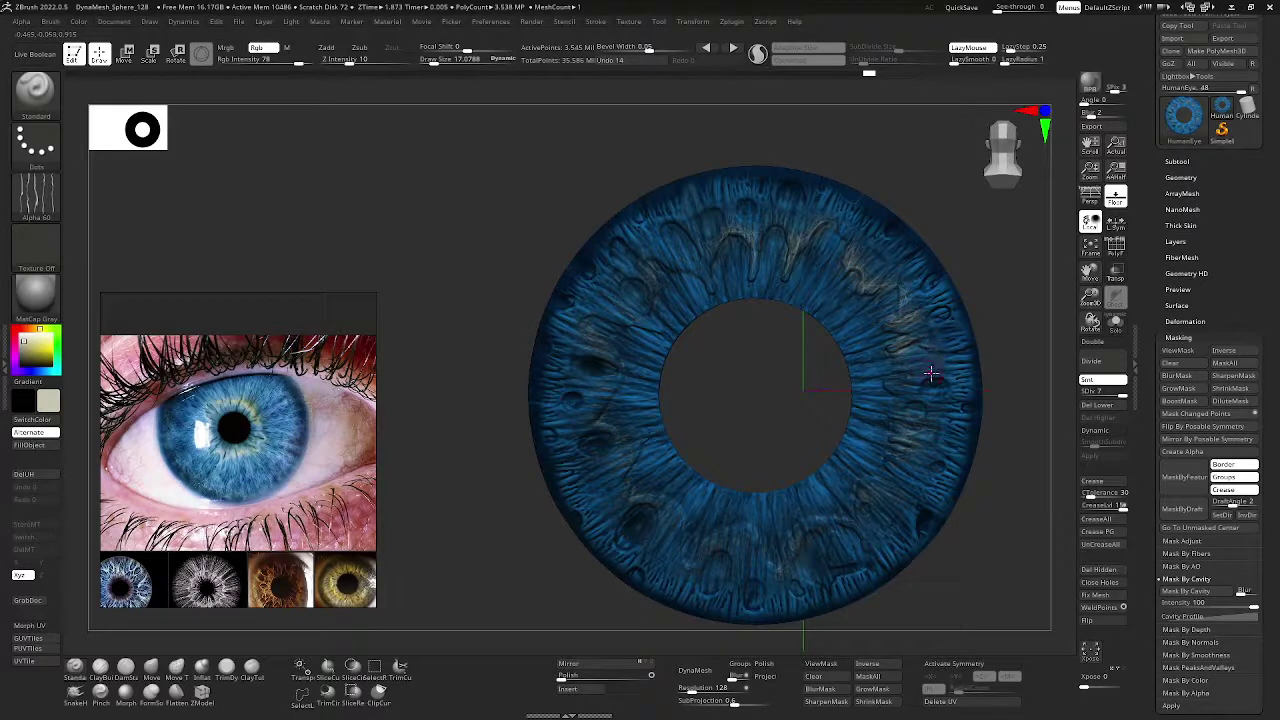
{"action": "left_click_drag", "start_coordinate": [901, 381], "coordinate": [904, 392]}
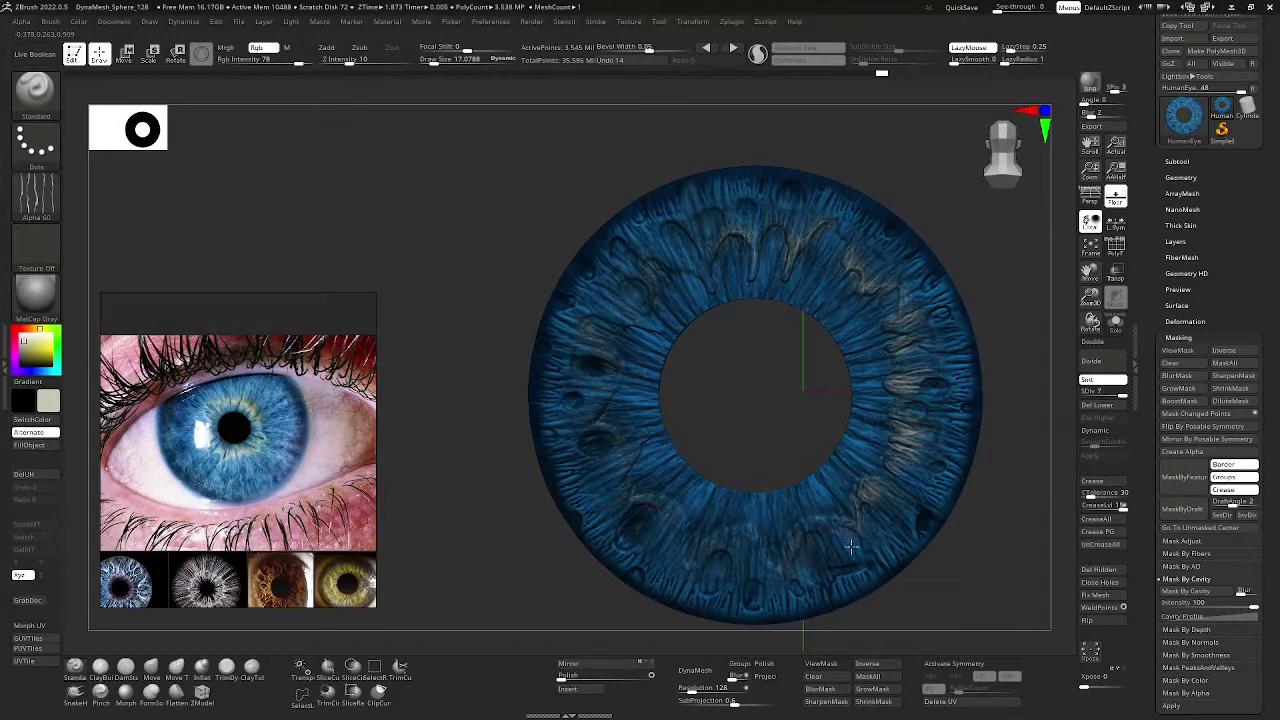
{"action": "mouse_move", "coordinate": [786, 558]}
{"action": "left_mouse_down"}
{"action": "mouse_move", "coordinate": [800, 548]}
{"action": "mouse_move", "coordinate": [763, 553]}
{"action": "mouse_move", "coordinate": [747, 531]}
{"action": "mouse_move", "coordinate": [740, 549]}
{"action": "left_mouse_up"}
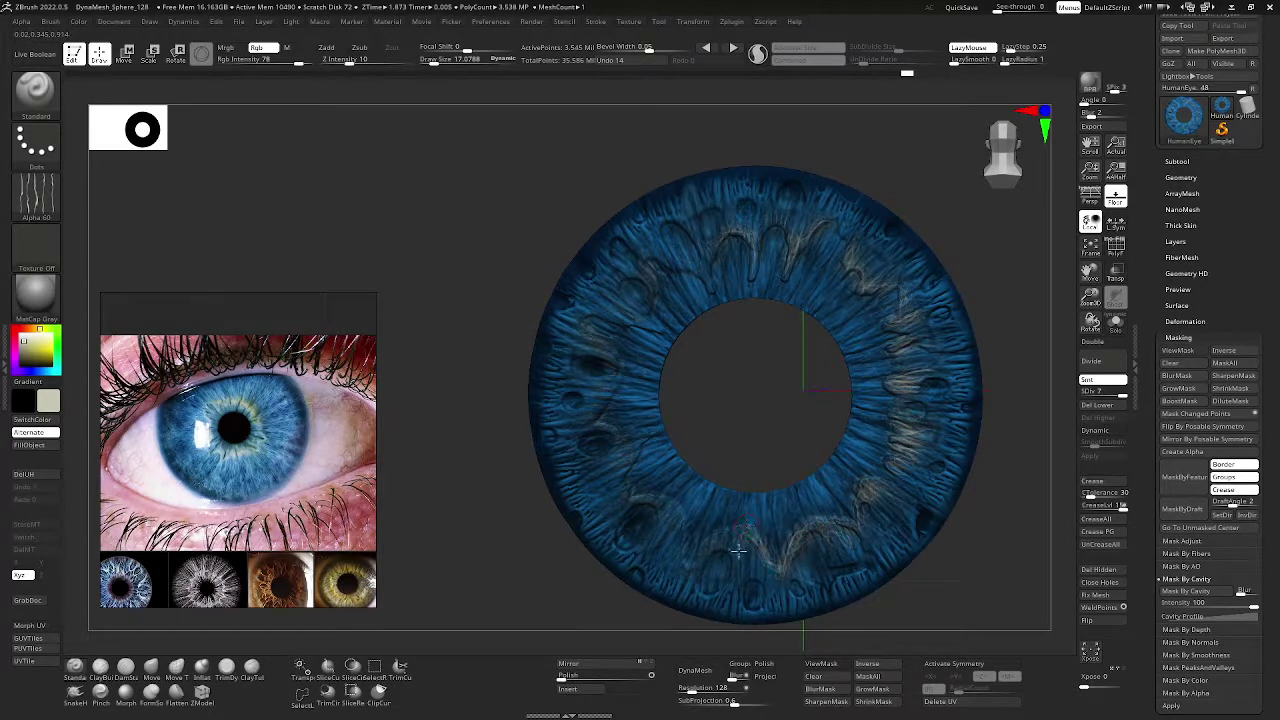
- Continue the pale beige ridge line up the left side to above the pupil, starting with a draw size of about 15
{"action": "key", "text": "s"}
{"action": "left_click", "coordinate": [748, 492]}
{"action": "left_click_drag", "start_coordinate": [688, 560], "coordinate": [700, 528]}
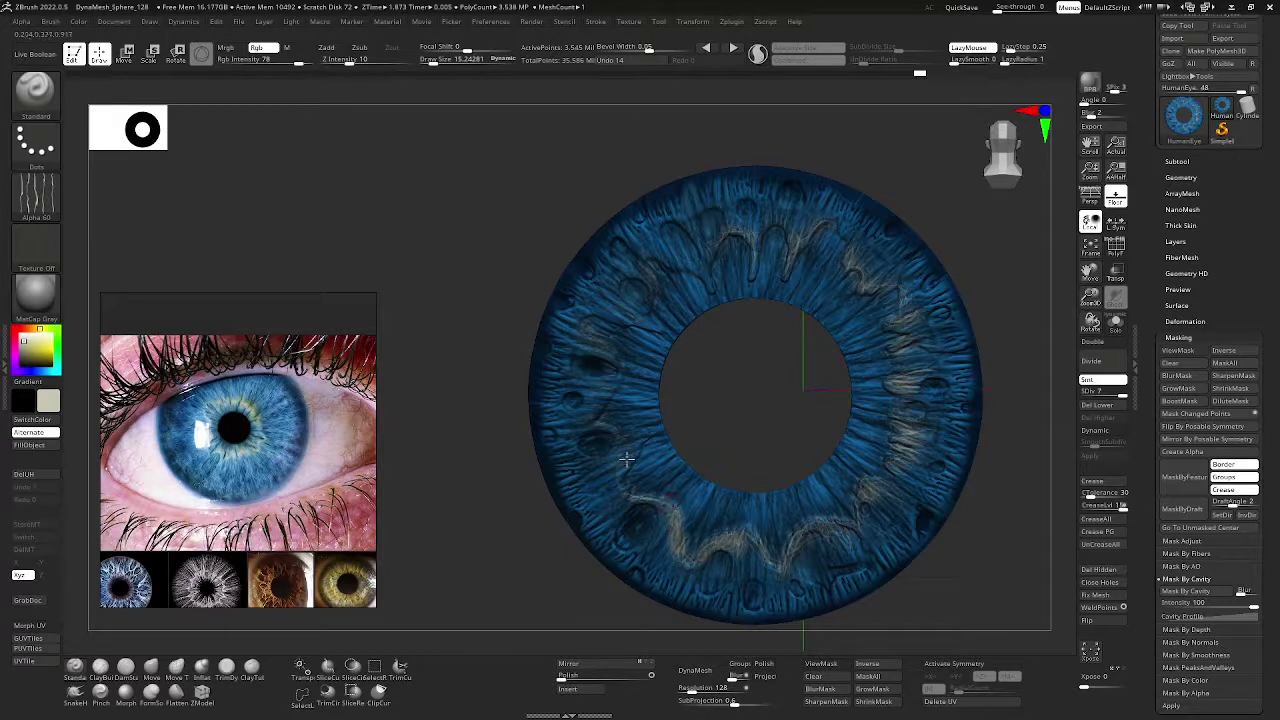
{"action": "left_click_drag", "start_coordinate": [626, 460], "coordinate": [638, 447]}
{"action": "key", "text": "s"}
{"action": "mouse_move", "coordinate": [621, 482]}
{"action": "left_mouse_down"}
{"action": "mouse_move", "coordinate": [638, 448]}
{"action": "mouse_move", "coordinate": [608, 404]}
{"action": "mouse_move", "coordinate": [595, 411]}
{"action": "mouse_move", "coordinate": [611, 365]}
{"action": "mouse_move", "coordinate": [590, 315]}
{"action": "mouse_move", "coordinate": [632, 315]}
{"action": "mouse_move", "coordinate": [606, 320]}
{"action": "mouse_move", "coordinate": [652, 264]}
{"action": "mouse_move", "coordinate": [690, 262]}
{"action": "mouse_move", "coordinate": [717, 279]}
{"action": "mouse_move", "coordinate": [705, 271]}
{"action": "mouse_move", "coordinate": [744, 238]}
{"action": "mouse_move", "coordinate": [750, 265]}
{"action": "mouse_move", "coordinate": [760, 238]}
{"action": "mouse_move", "coordinate": [792, 232]}
{"action": "mouse_move", "coordinate": [792, 260]}
{"action": "mouse_move", "coordinate": [843, 222]}
{"action": "left_mouse_up"}
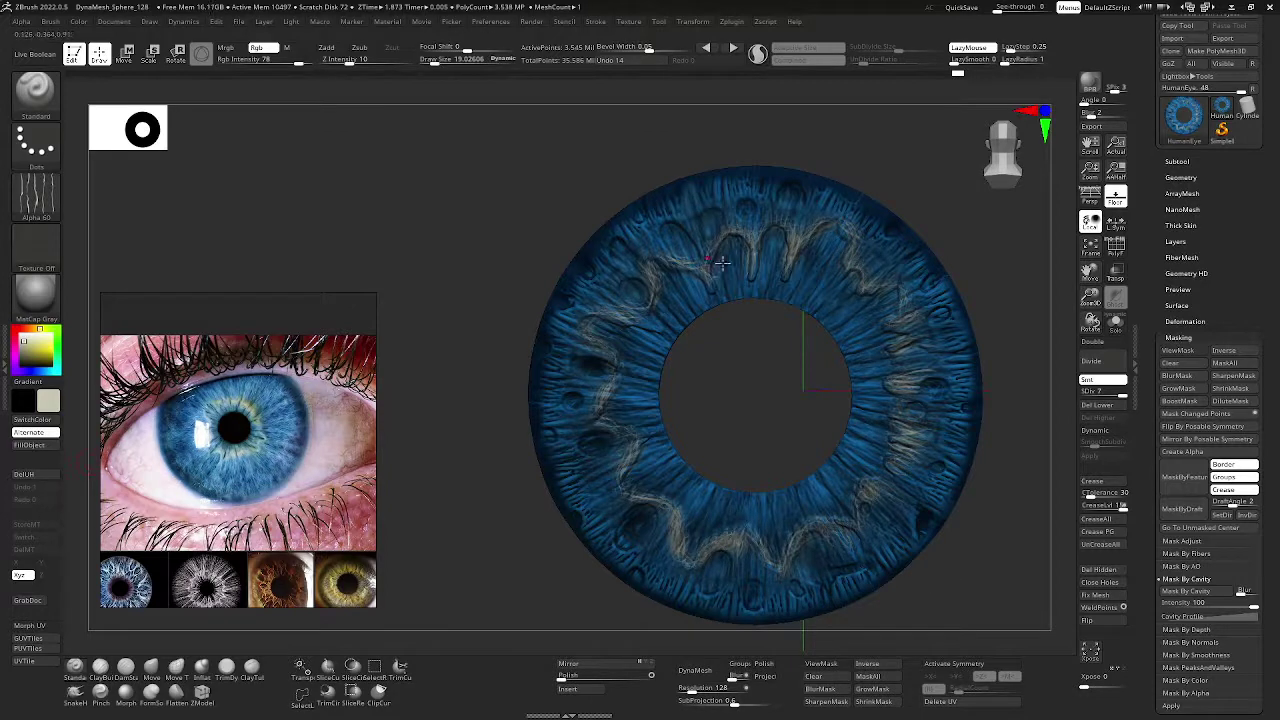
- Choose a dark blue and shade the fibers beside the beige ridge left of the pupil
{"action": "mouse_move", "coordinate": [27, 343]}
{"action": "left_mouse_down"}
{"action": "mouse_move", "coordinate": [537, 321]}
{"action": "mouse_move", "coordinate": [593, 303]}
{"action": "left_mouse_up"}
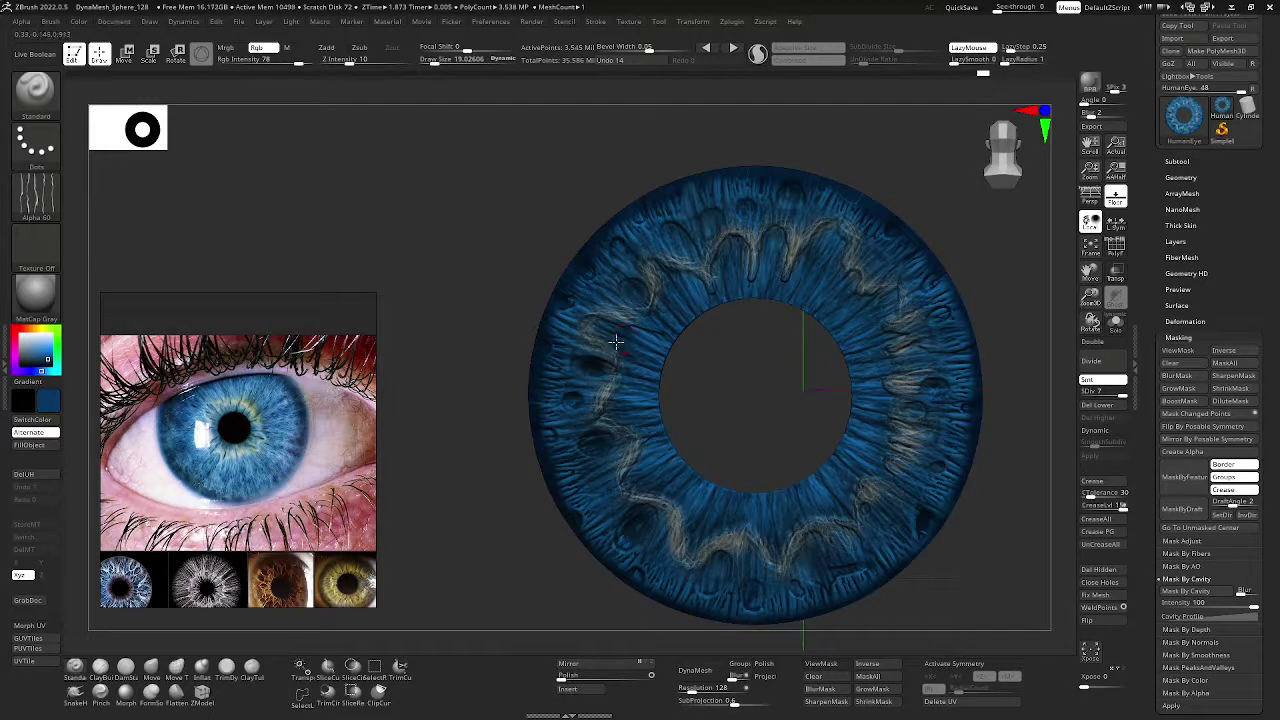
{"action": "mouse_move", "coordinate": [614, 344]}
{"action": "left_mouse_down"}
{"action": "mouse_move", "coordinate": [592, 381]}
{"action": "mouse_move", "coordinate": [633, 366]}
{"action": "left_mouse_up"}
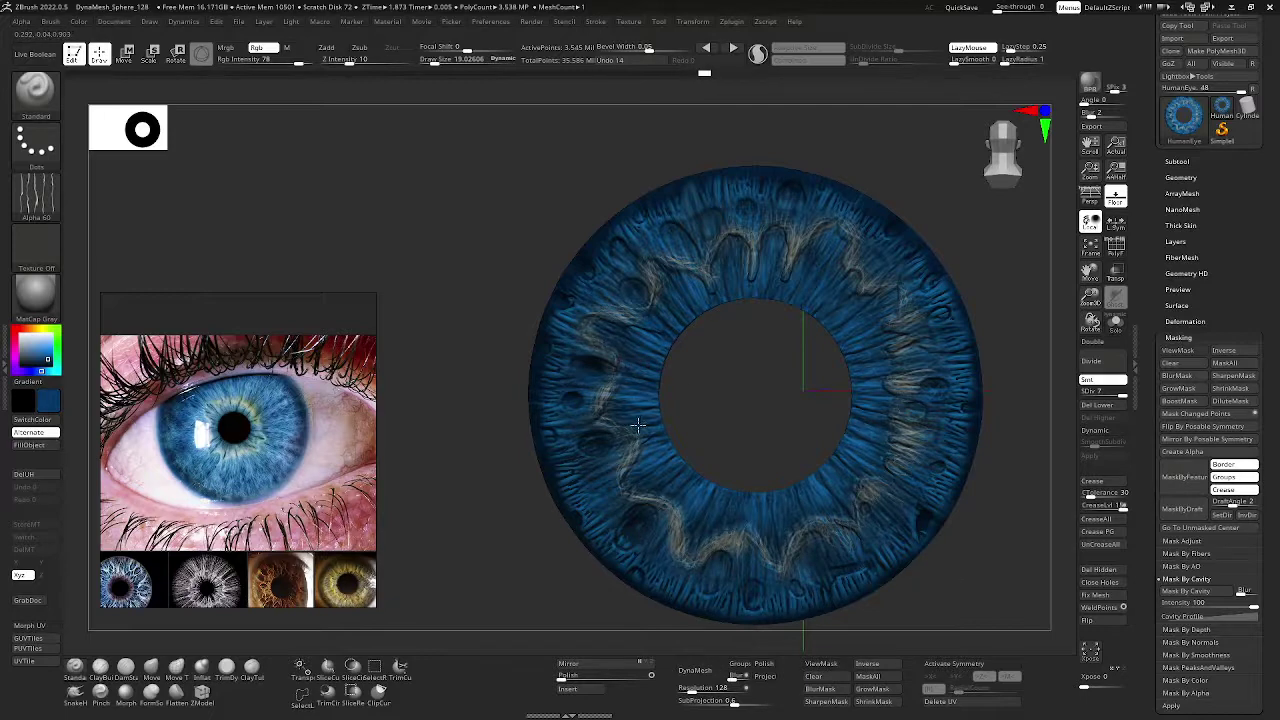
{"action": "key", "text": "s"}
{"action": "left_click_drag", "start_coordinate": [680, 328], "coordinate": [707, 292]}
- Set the draw size to about 30 and shade dark blue along the beige ridge around the whole iris
{"action": "key", "text": "["}
{"action": "key", "text": "["}
{"action": "key", "text": "["}
{"action": "key", "text": "]"}
{"action": "left_click_drag", "start_coordinate": [604, 462], "coordinate": [595, 496]}
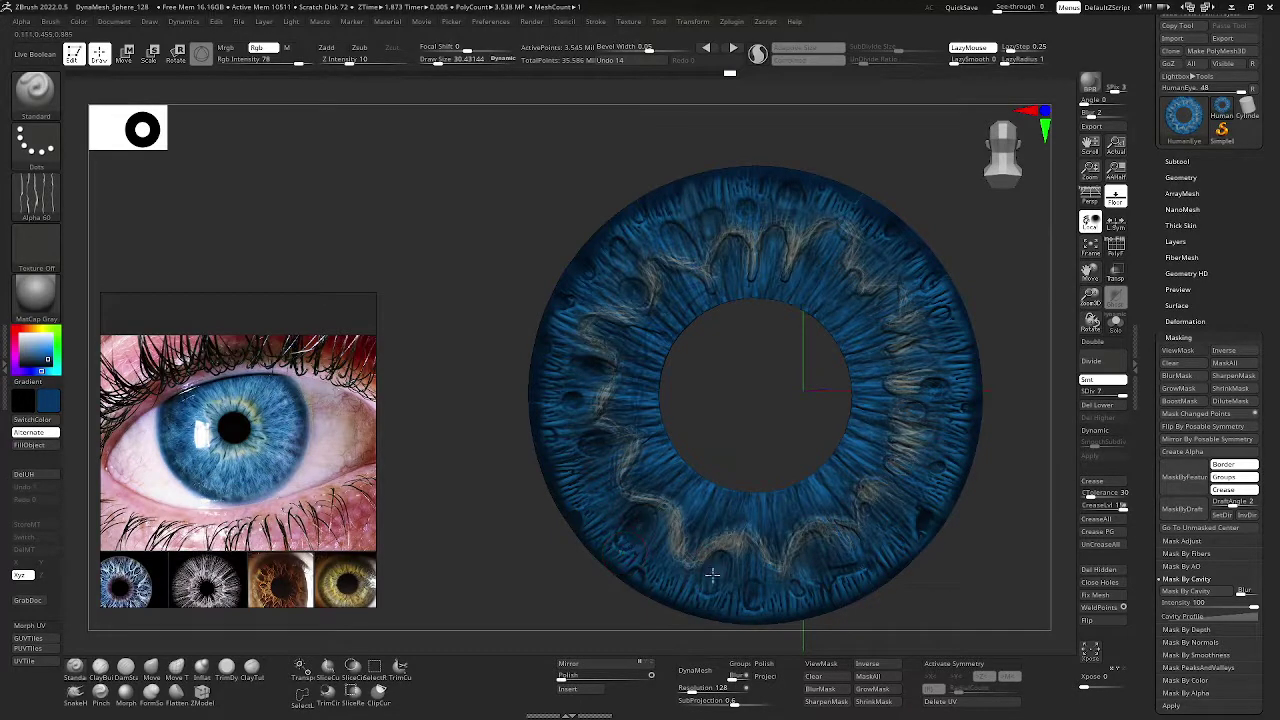
{"action": "left_click_drag", "start_coordinate": [713, 575], "coordinate": [756, 534]}
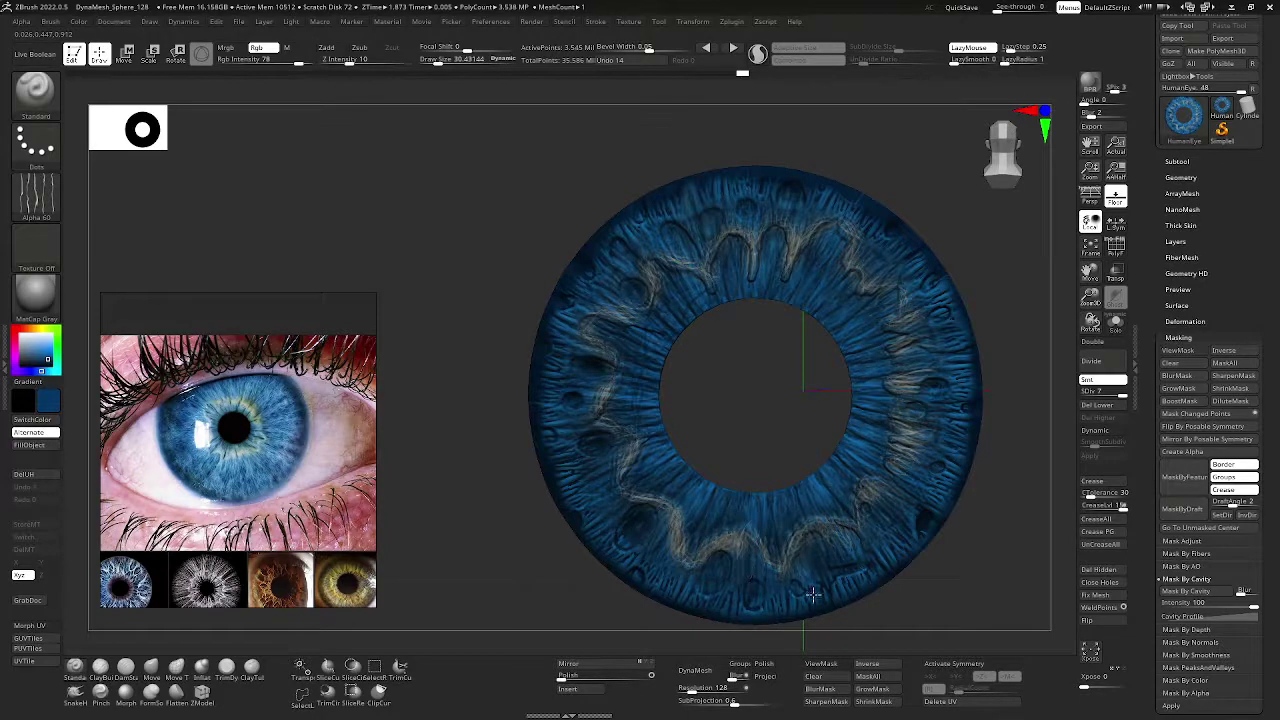
{"action": "left_click_drag", "start_coordinate": [841, 570], "coordinate": [858, 575]}
{"action": "left_click_drag", "start_coordinate": [932, 355], "coordinate": [913, 330]}
{"action": "left_click_drag", "start_coordinate": [809, 285], "coordinate": [790, 299]}
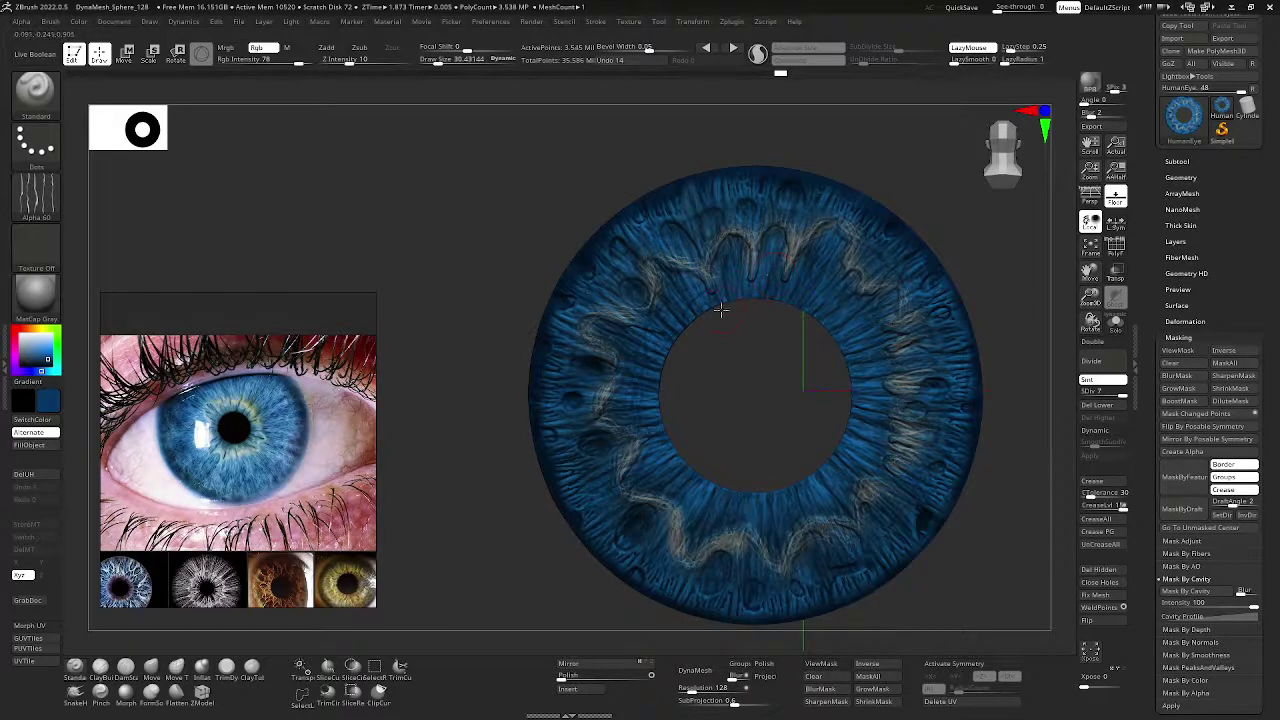
{"action": "left_click_drag", "start_coordinate": [683, 284], "coordinate": [689, 317]}
- Reduce the draw size to about 21 and deepen the dark blue in the pits and fibers around the ridge
{"action": "key", "text": "bracketleft"}
{"action": "key", "text": "bracketleft"}
{"action": "key", "text": "bracketleft"}
{"action": "key", "text": "bracketleft"}
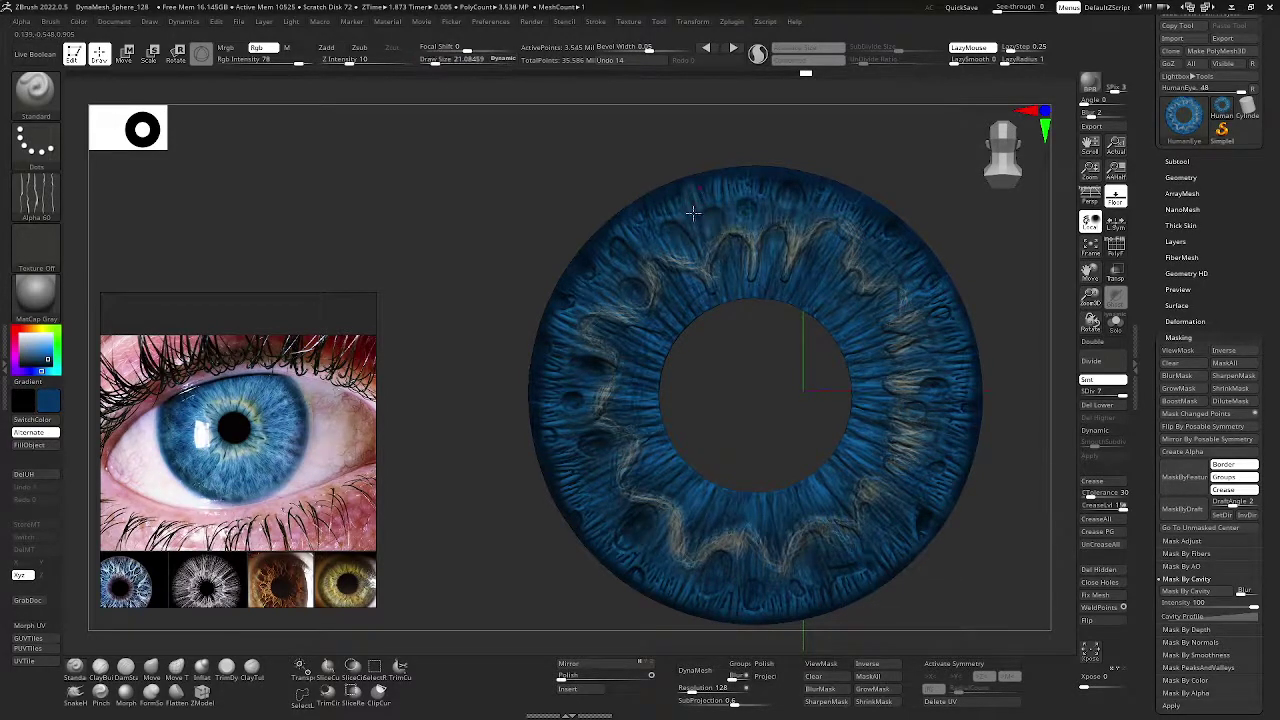
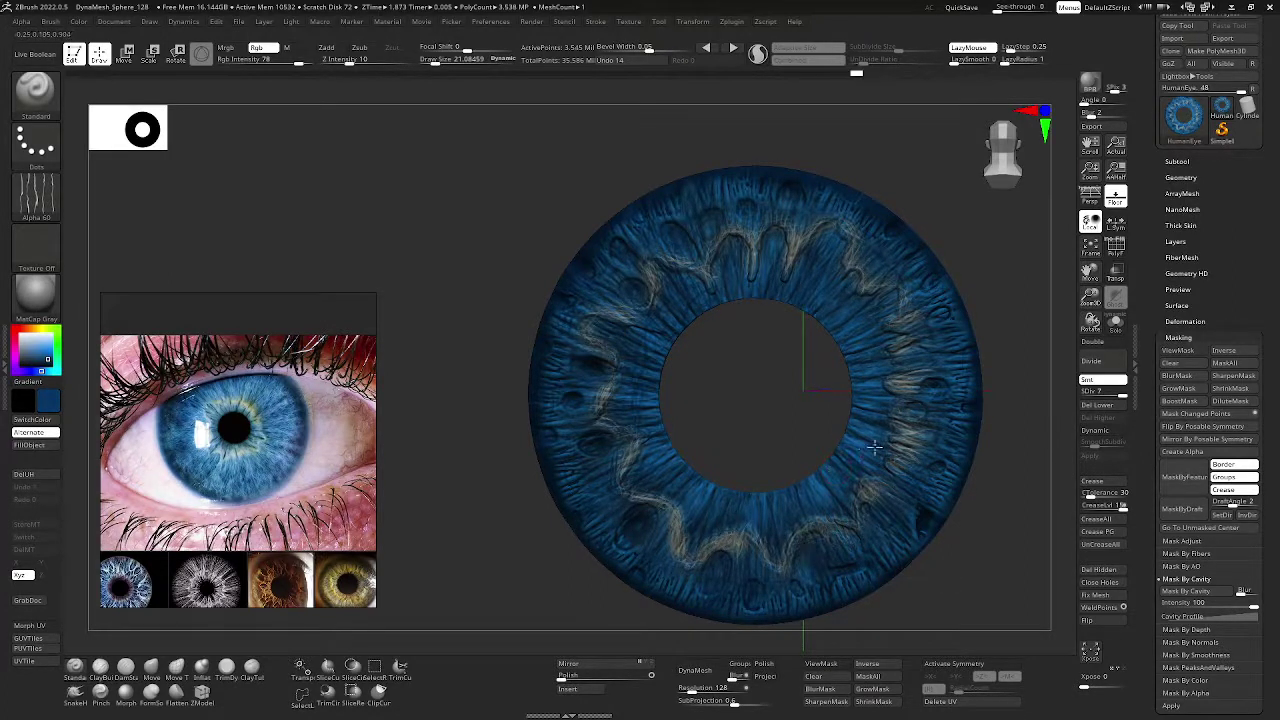
- Activate radial symmetry with a count of 12 and darken the fibers around the pupil's edge with a very dark blue
{"action": "mouse_move", "coordinate": [992, 492]}
{"action": "left_mouse_down"}
{"action": "mouse_move", "coordinate": [1026, 536]}
{"action": "mouse_move", "coordinate": [1010, 508]}
{"action": "mouse_move", "coordinate": [993, 577]}
{"action": "mouse_move", "coordinate": [995, 510]}
{"action": "left_mouse_up"}
{"action": "left_click", "coordinate": [968, 665]}
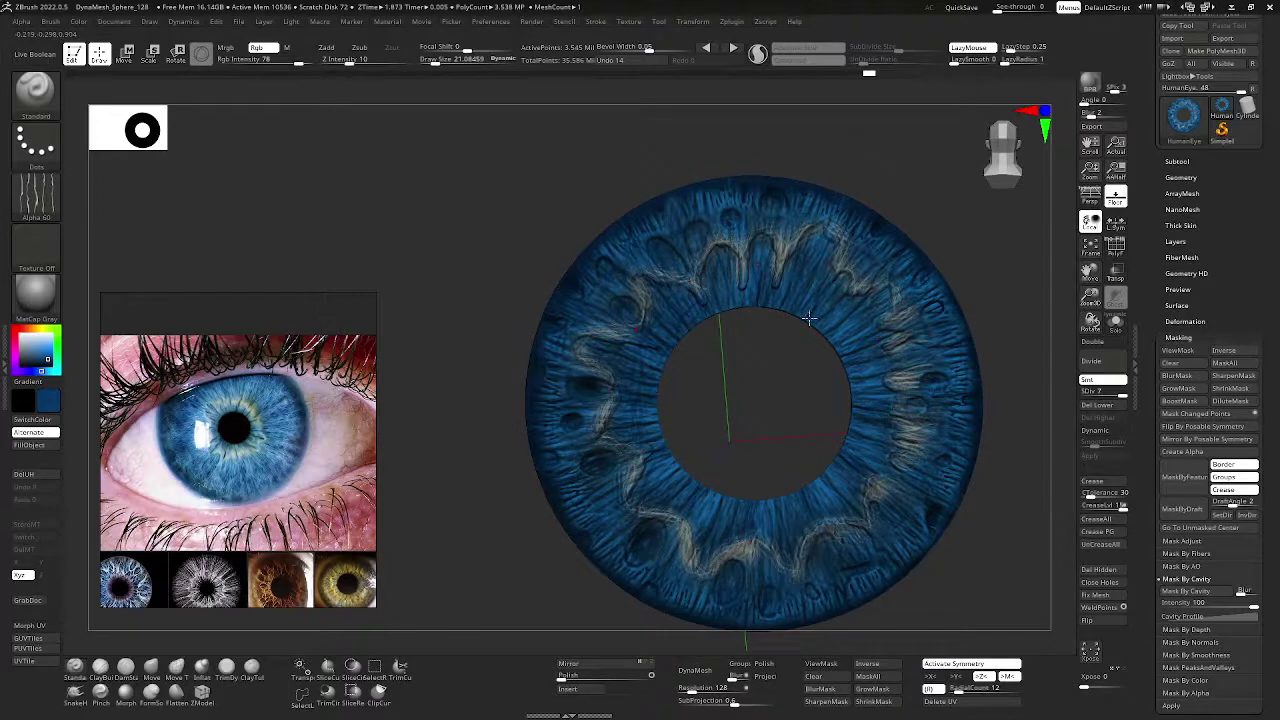
{"action": "left_click_drag", "start_coordinate": [815, 336], "coordinate": [817, 332]}
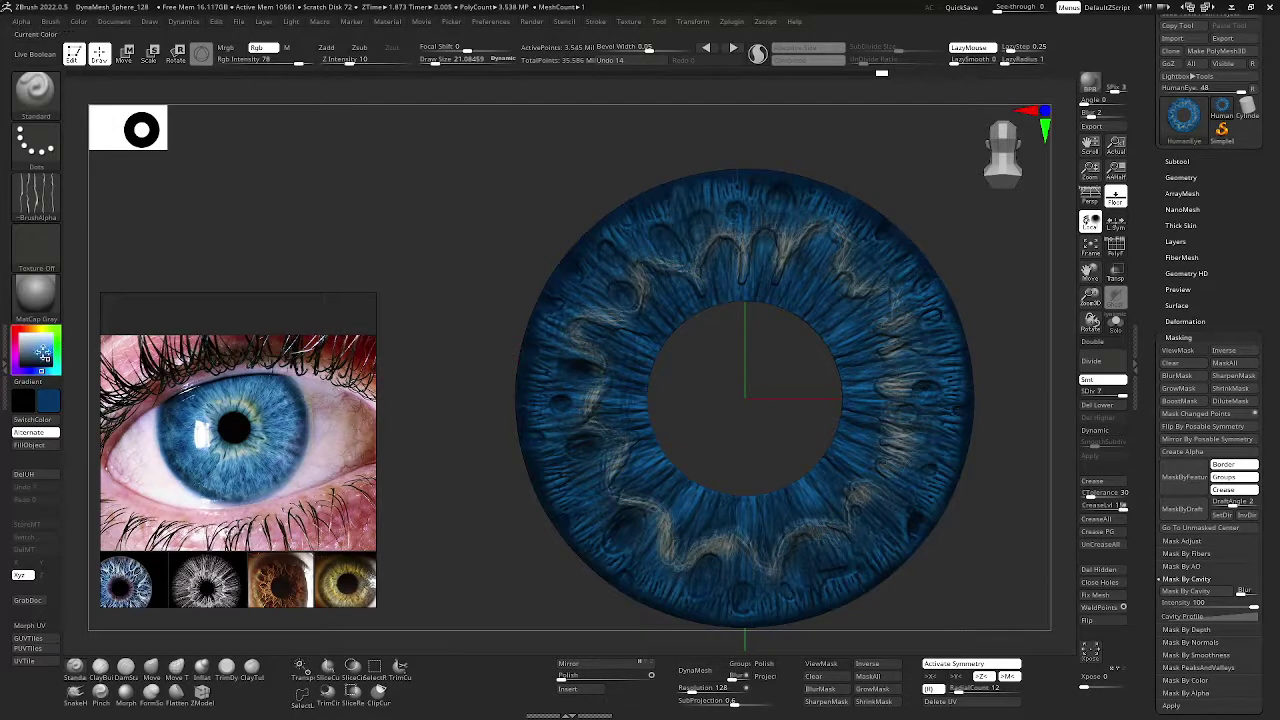
{"action": "left_click", "coordinate": [40, 362]}
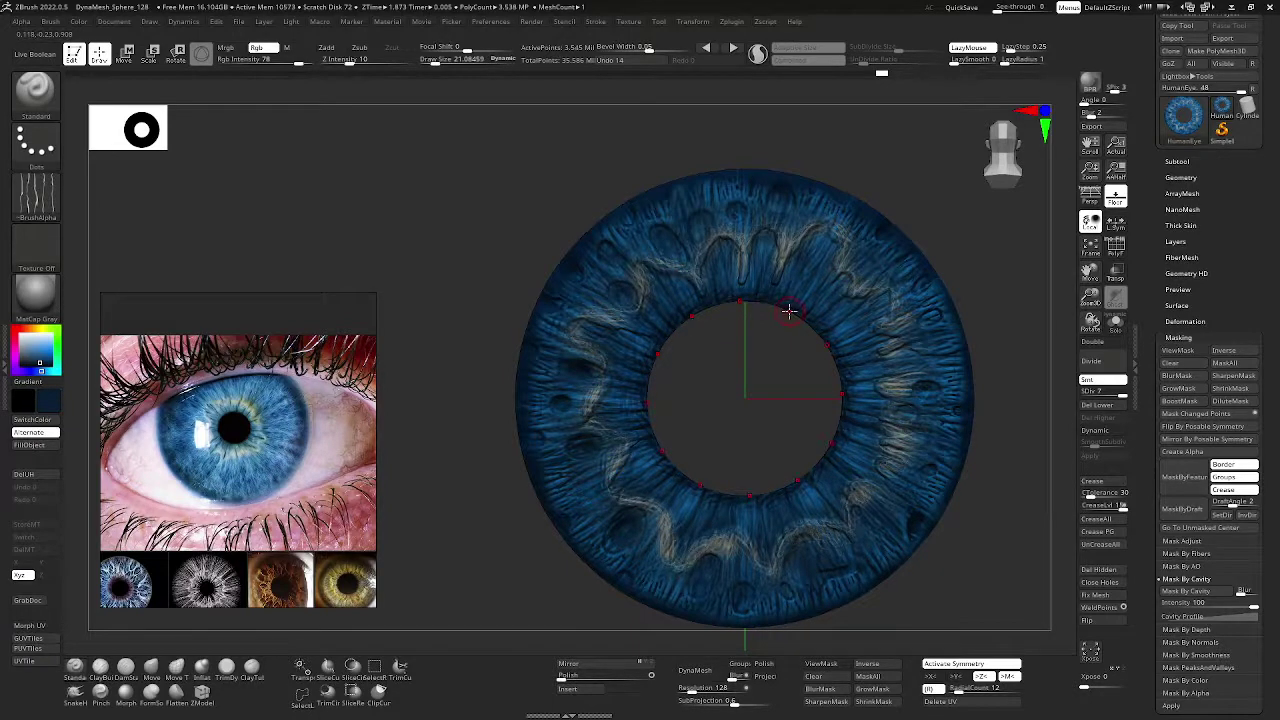
- Unhide the full eyeball around the iris and bring the back of the sclera to the front
{"action": "key", "text": "ctrl+shift"}
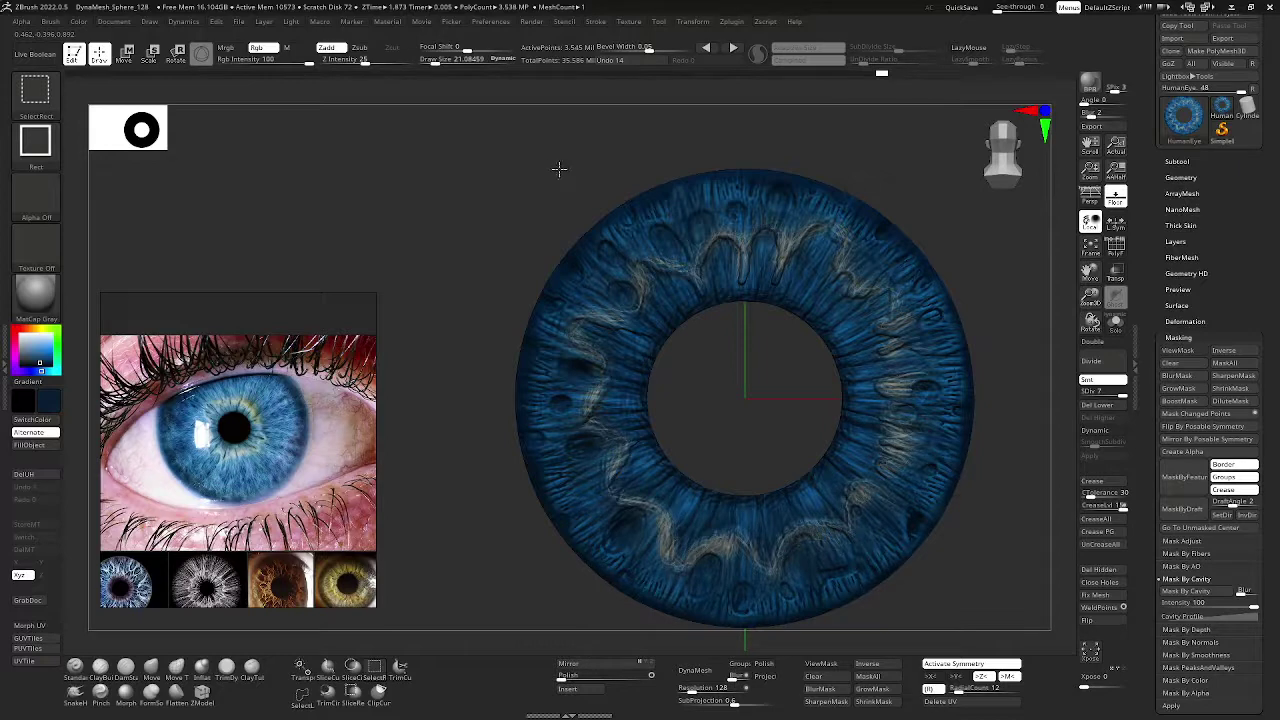
{"action": "left_click", "coordinate": [976, 256], "text": "ctrl+shift"}
{"action": "scroll", "coordinate": [972, 251], "scroll_direction": "down", "scroll_amount": 5}
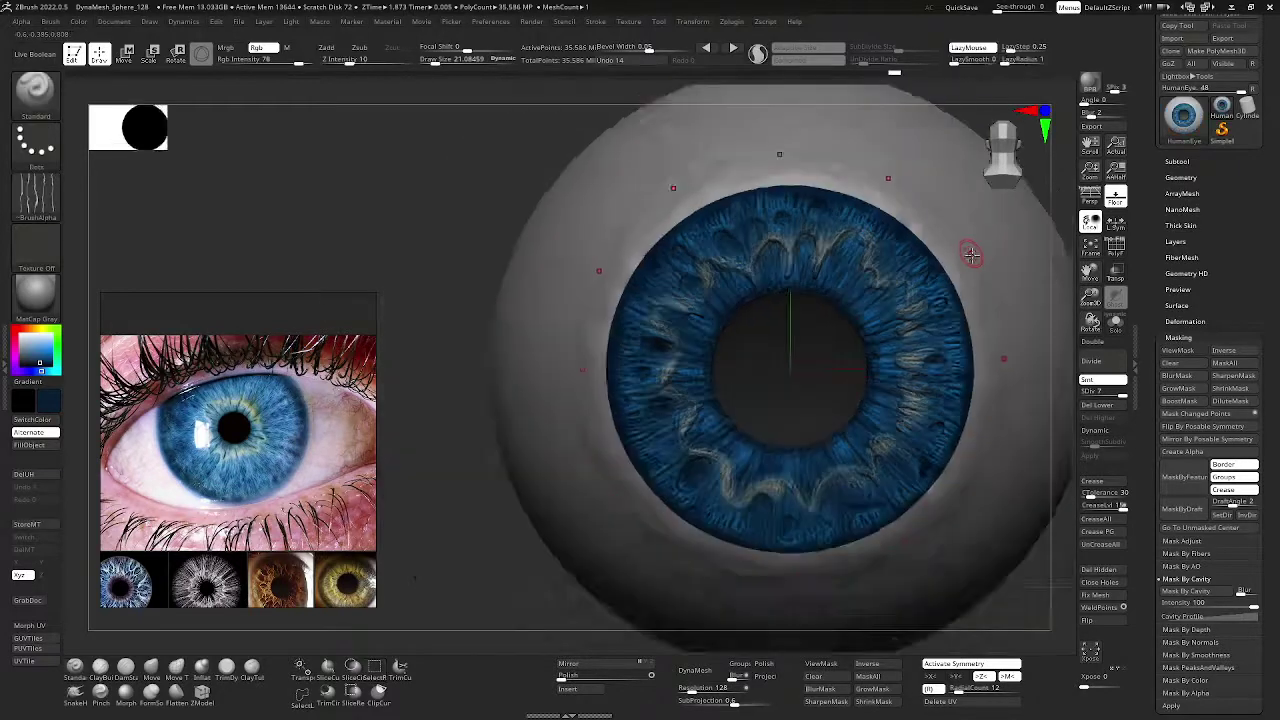
{"action": "left_click_drag", "start_coordinate": [1091, 279], "coordinate": [857, 237]}
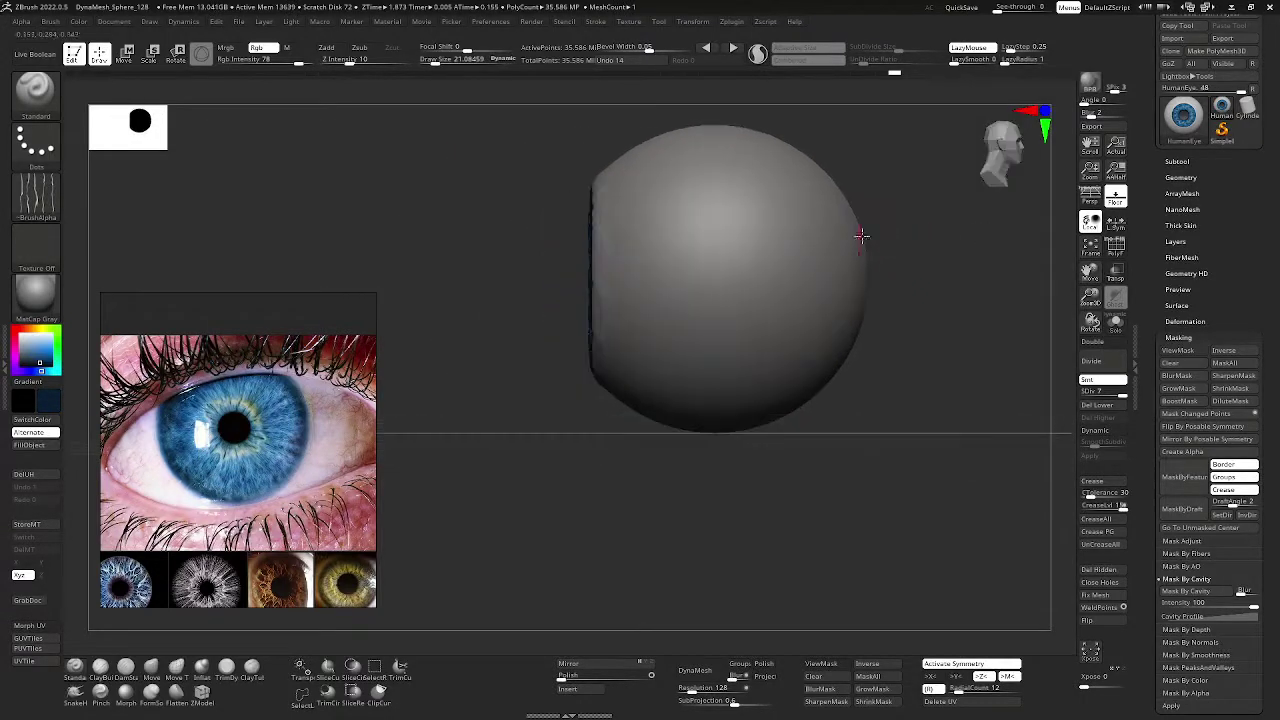
{"action": "left_click_drag", "start_coordinate": [1088, 278], "coordinate": [971, 283]}
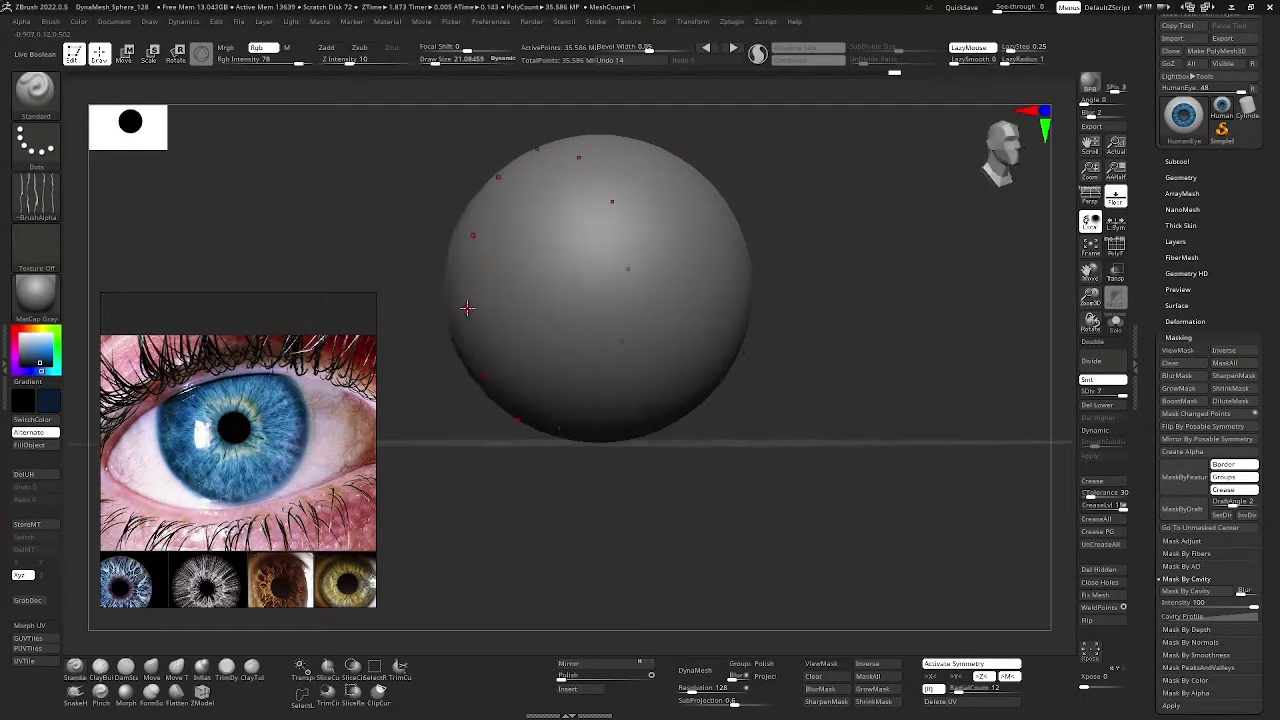
- Choose a muted dusty pink as the paint color and set the draw size to about 222
{"action": "left_click", "coordinate": [27, 329]}
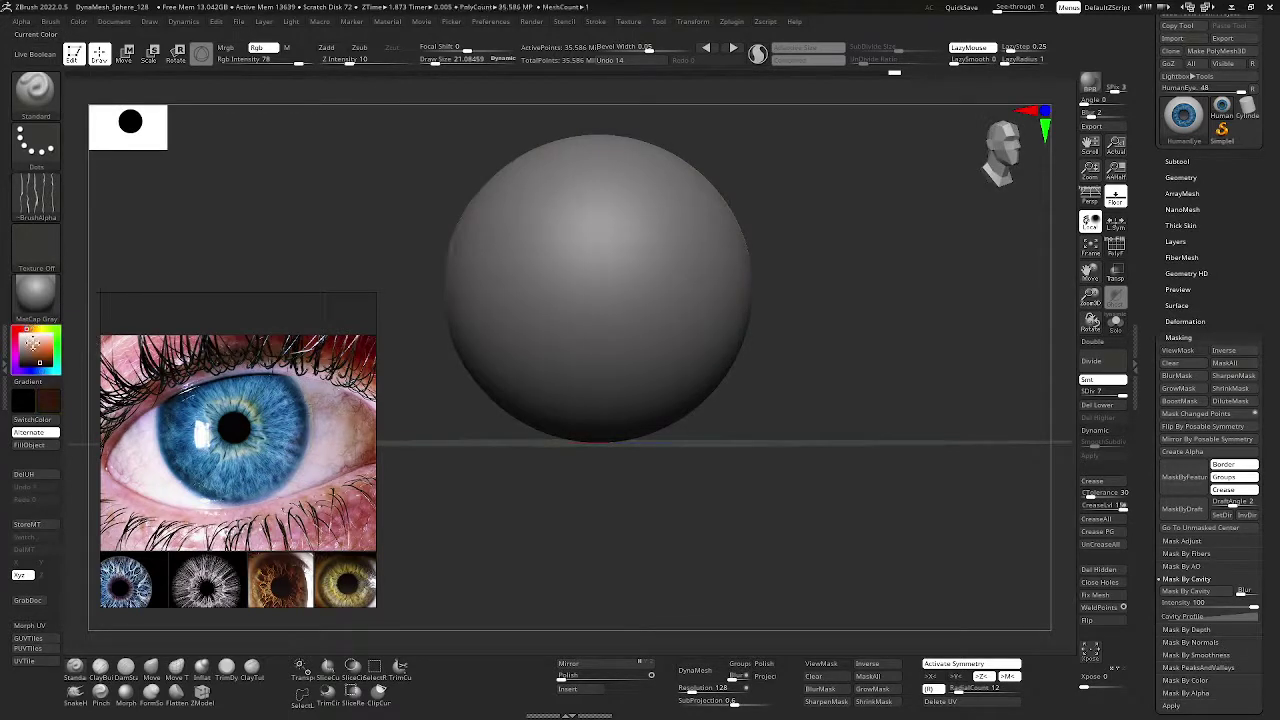
{"action": "left_click", "coordinate": [24, 347]}
{"action": "left_click", "coordinate": [16, 329]}
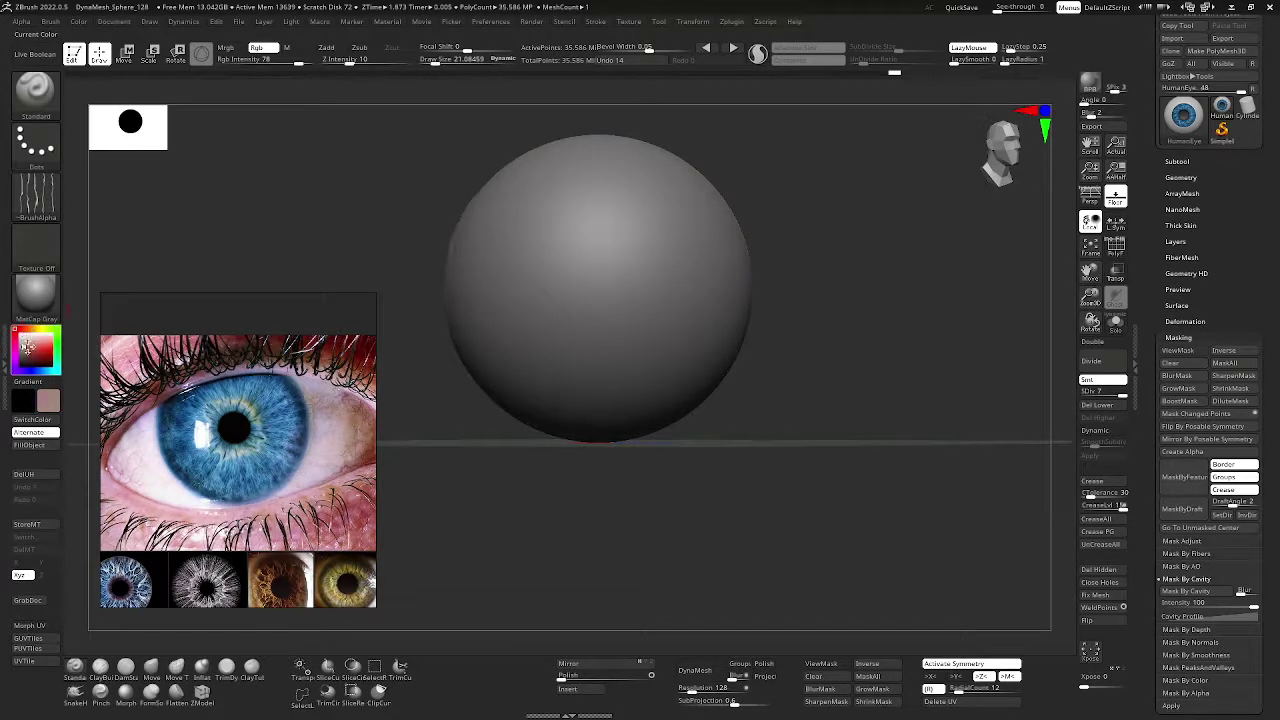
{"action": "left_click", "coordinate": [30, 350]}
{"action": "left_click_drag", "start_coordinate": [30, 350], "coordinate": [27, 347]}
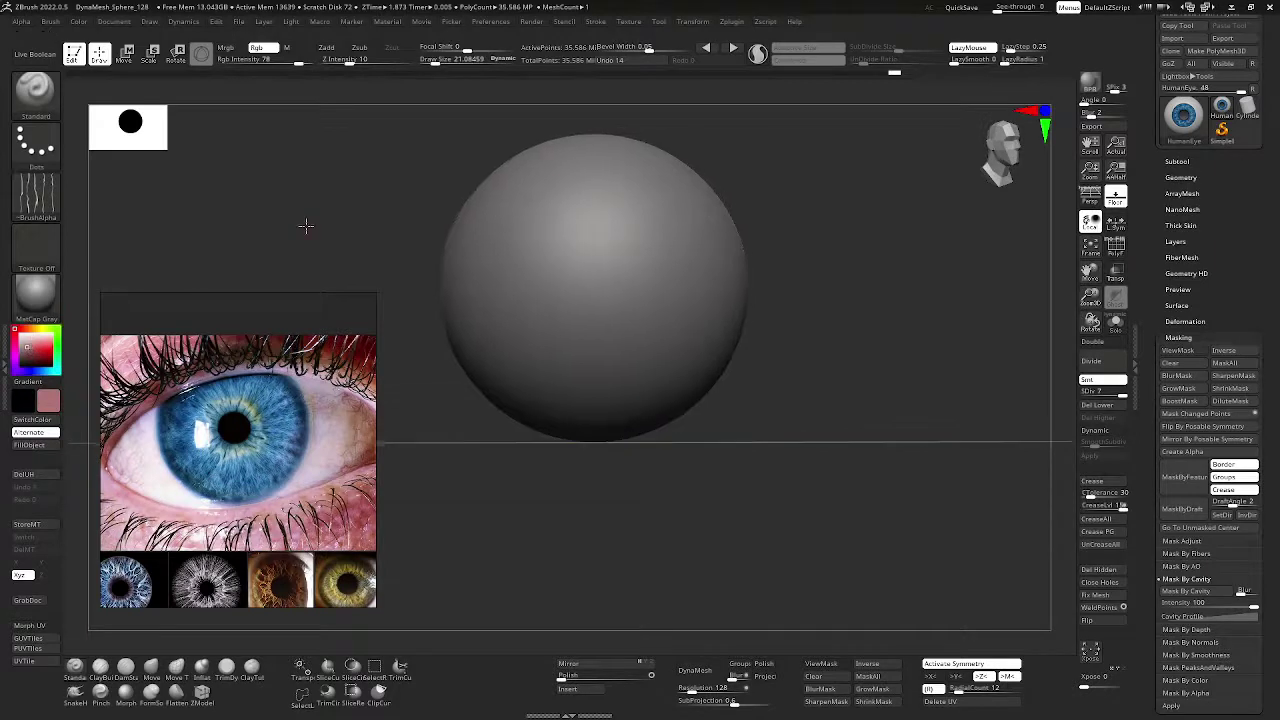
{"action": "key", "text": "space"}
{"action": "mouse_move", "coordinate": [312, 226]}
{"action": "left_mouse_down"}
{"action": "mouse_move", "coordinate": [334, 226]}
{"action": "mouse_move", "coordinate": [329, 211]}
{"action": "mouse_move", "coordinate": [377, 217]}
{"action": "mouse_move", "coordinate": [354, 216]}
{"action": "left_mouse_up"}
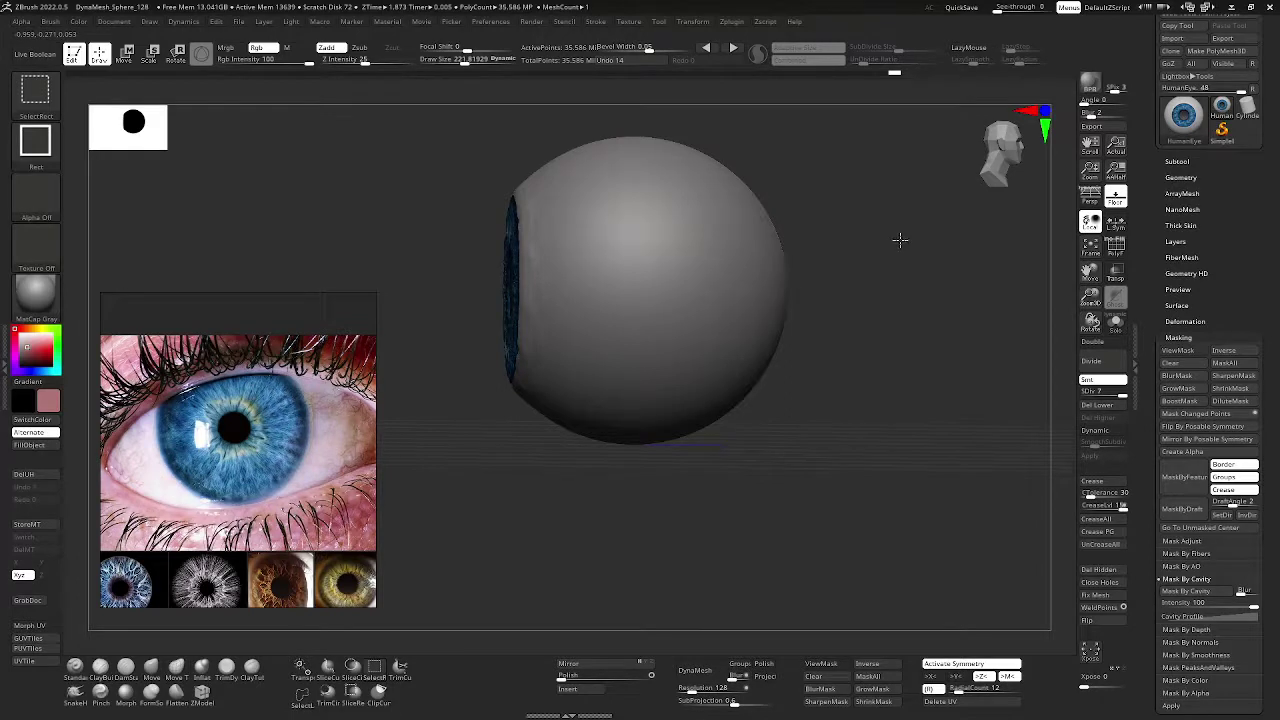
- Isolate the sclera and prepare the Standard brush with a DragRect stroke, alpha off and symmetry off
{"action": "left_click", "coordinate": [901, 241], "text": "ctrl+shift"}
{"action": "left_click_drag", "start_coordinate": [901, 241], "coordinate": [1076, 262]}
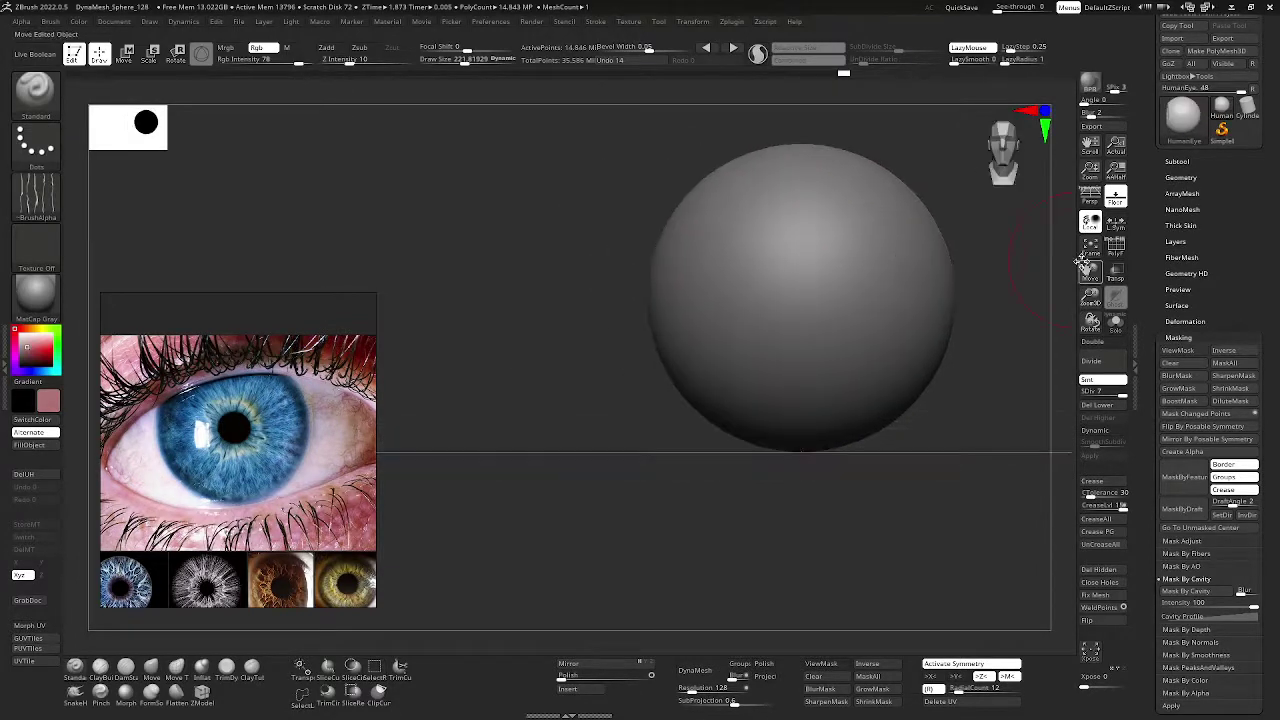
{"action": "left_click", "coordinate": [45, 196]}
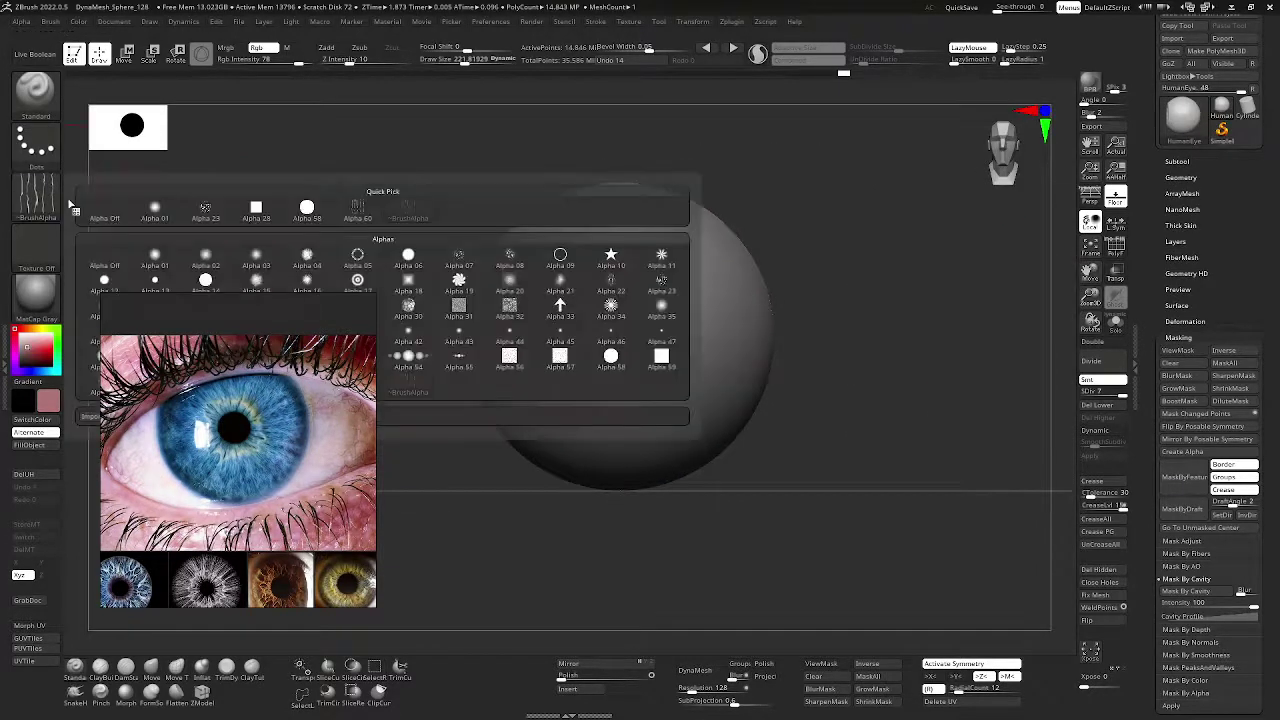
{"action": "left_click", "coordinate": [105, 215]}
{"action": "left_click", "coordinate": [38, 155]}
{"action": "left_click", "coordinate": [147, 164]}
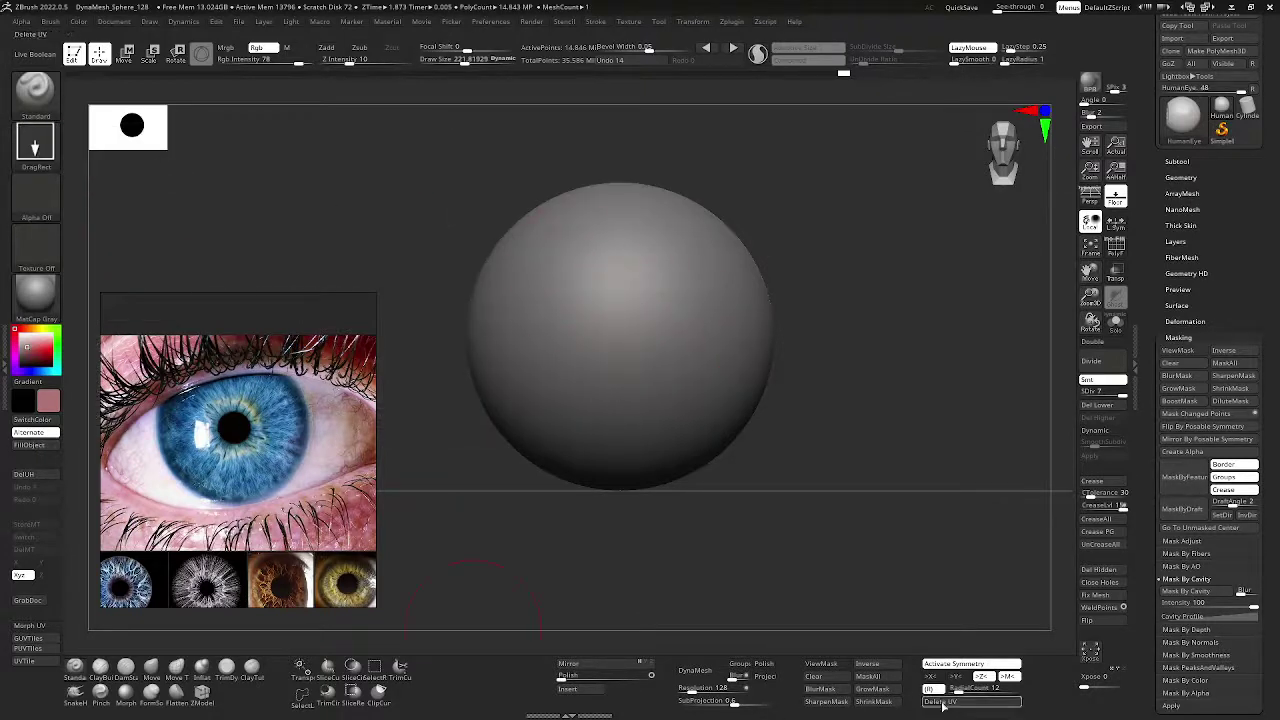
{"action": "key", "text": "x"}
- Try tinting the entire sclera dusty pink from the center of its back, checking it from the side with the iris shown
{"action": "mouse_move", "coordinate": [624, 323]}
{"action": "left_mouse_down"}
{"action": "mouse_move", "coordinate": [1050, 360]}
{"action": "mouse_move", "coordinate": [1047, 407]}
{"action": "mouse_move", "coordinate": [928, 352]}
{"action": "mouse_move", "coordinate": [1030, 348]}
{"action": "left_mouse_up"}
{"action": "left_click_drag", "start_coordinate": [880, 341], "coordinate": [780, 363]}
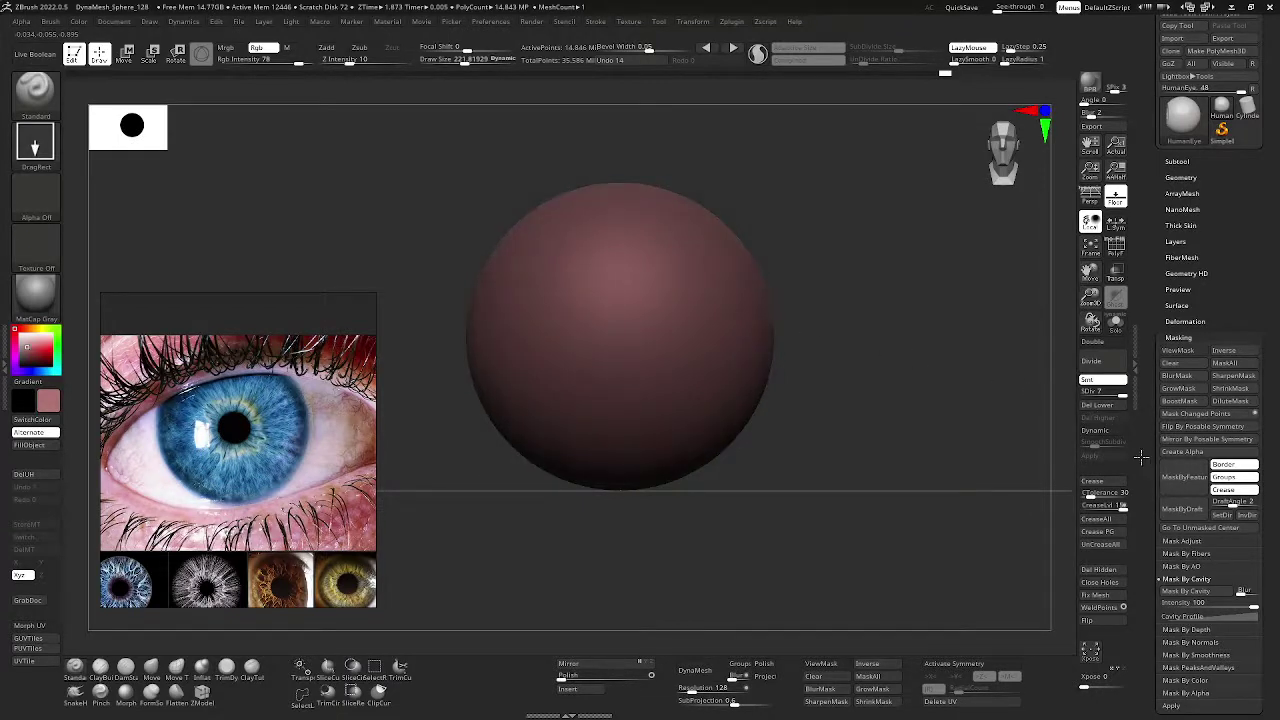
{"action": "left_click_drag", "start_coordinate": [871, 343], "coordinate": [943, 349]}
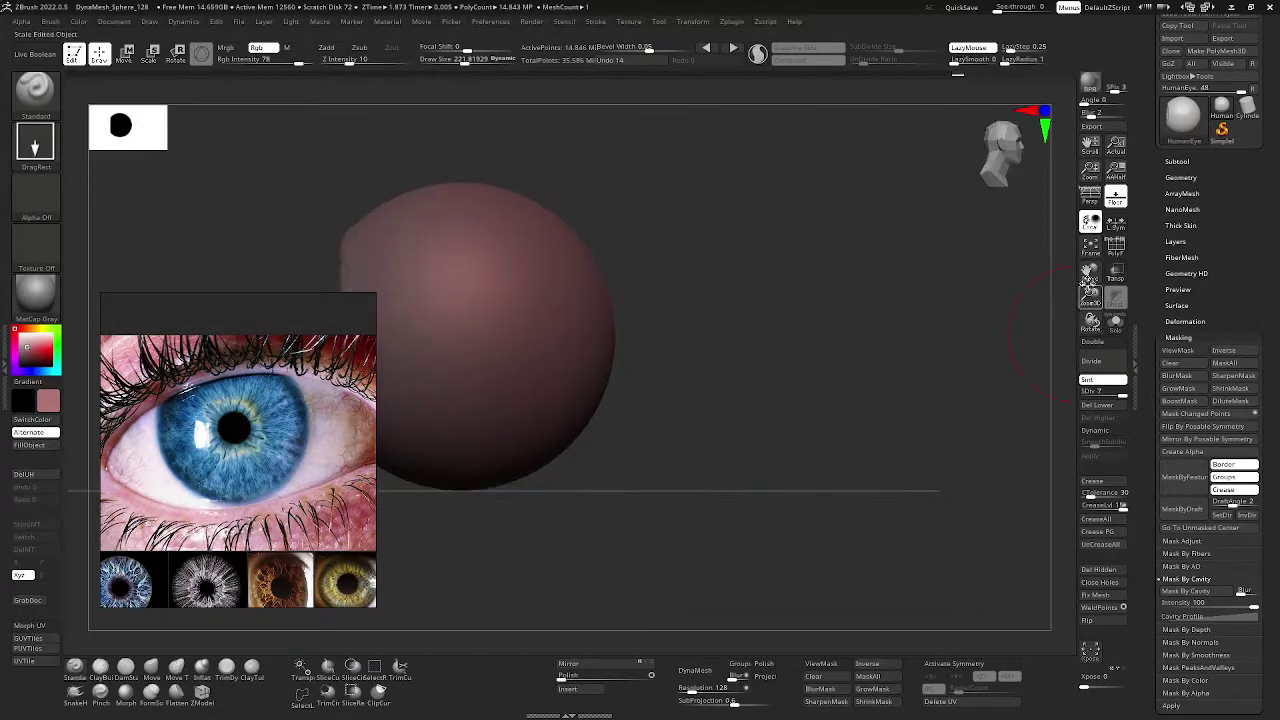
{"action": "left_click_drag", "start_coordinate": [1088, 285], "coordinate": [917, 294]}
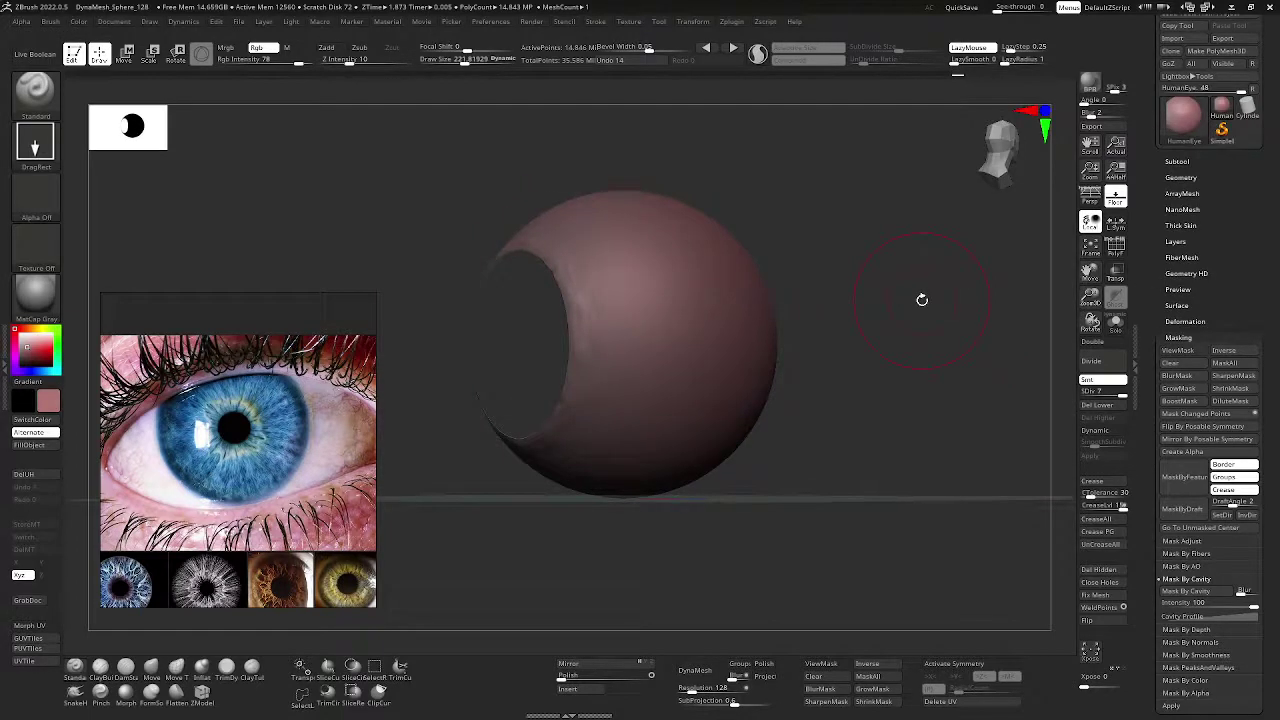
{"action": "key", "text": "ctrl+shift"}
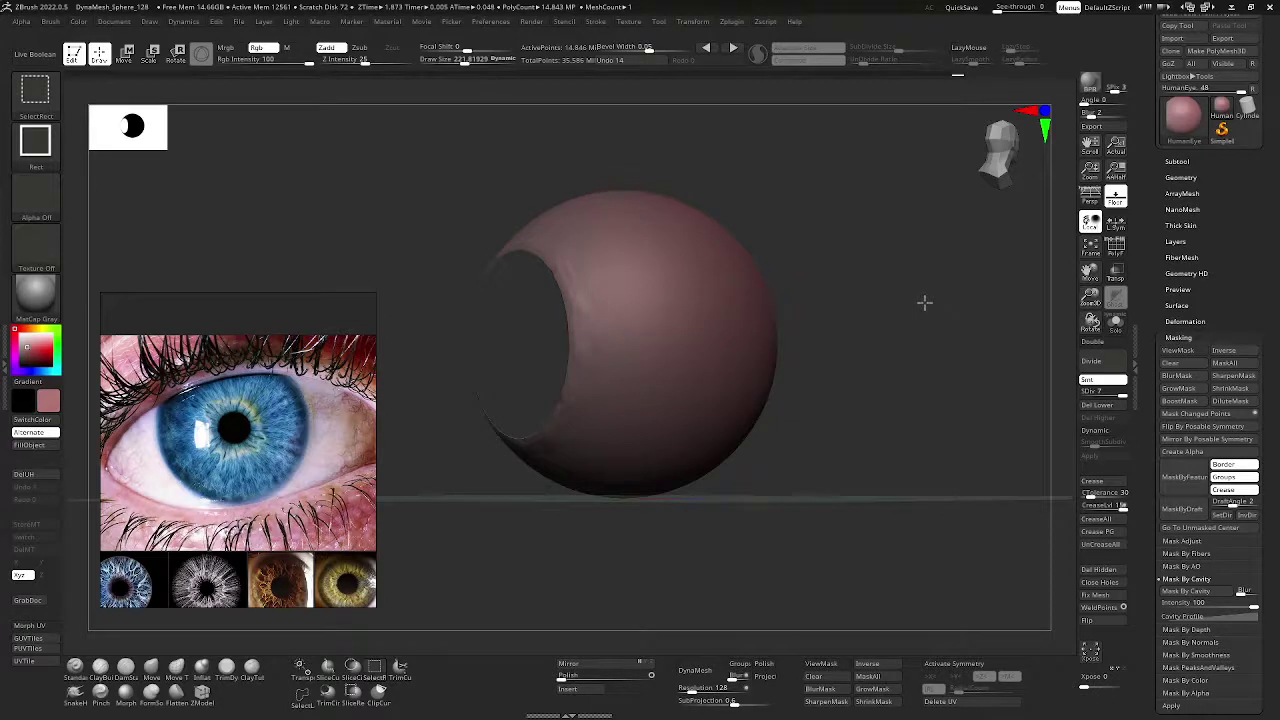
{"action": "left_click", "coordinate": [924, 302], "text": "ctrl+shift"}
{"action": "mouse_move", "coordinate": [923, 300]}
{"action": "left_mouse_down"}
{"action": "mouse_move", "coordinate": [983, 306]}
{"action": "mouse_move", "coordinate": [880, 306]}
{"action": "left_mouse_up"}
{"action": "key", "text": "ctrl"}
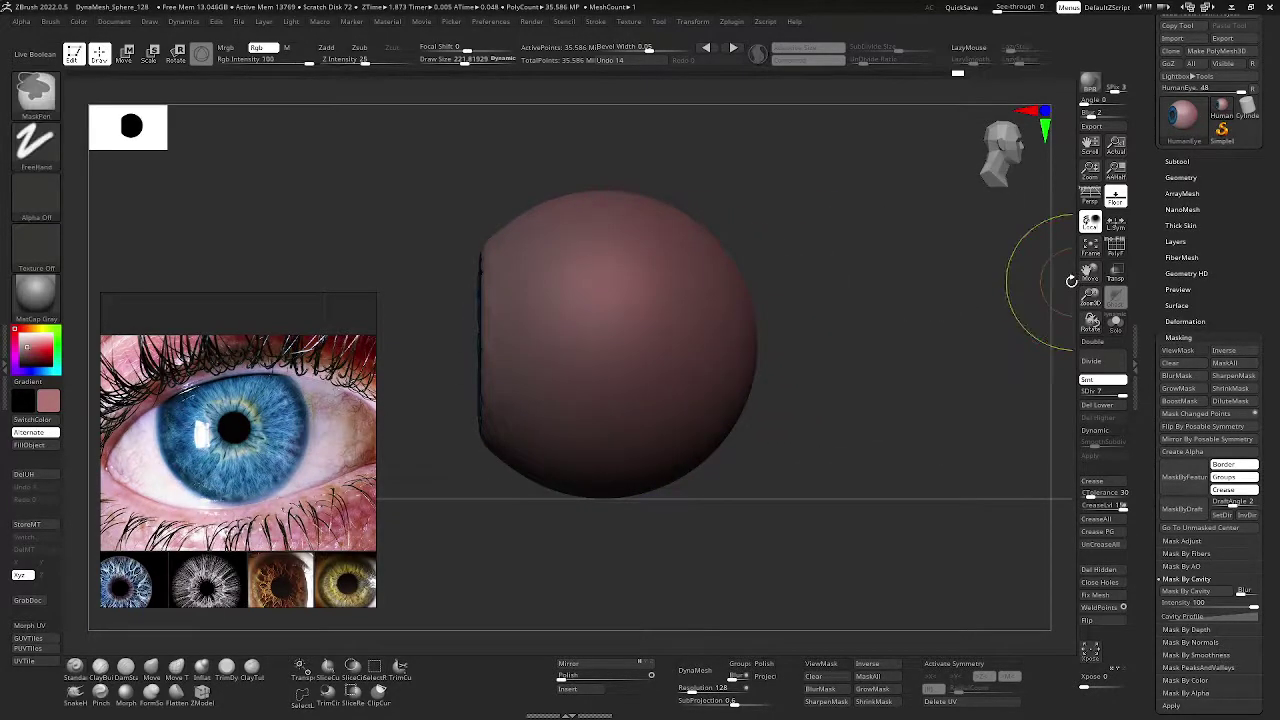
{"action": "key", "text": "ctrl+z"}
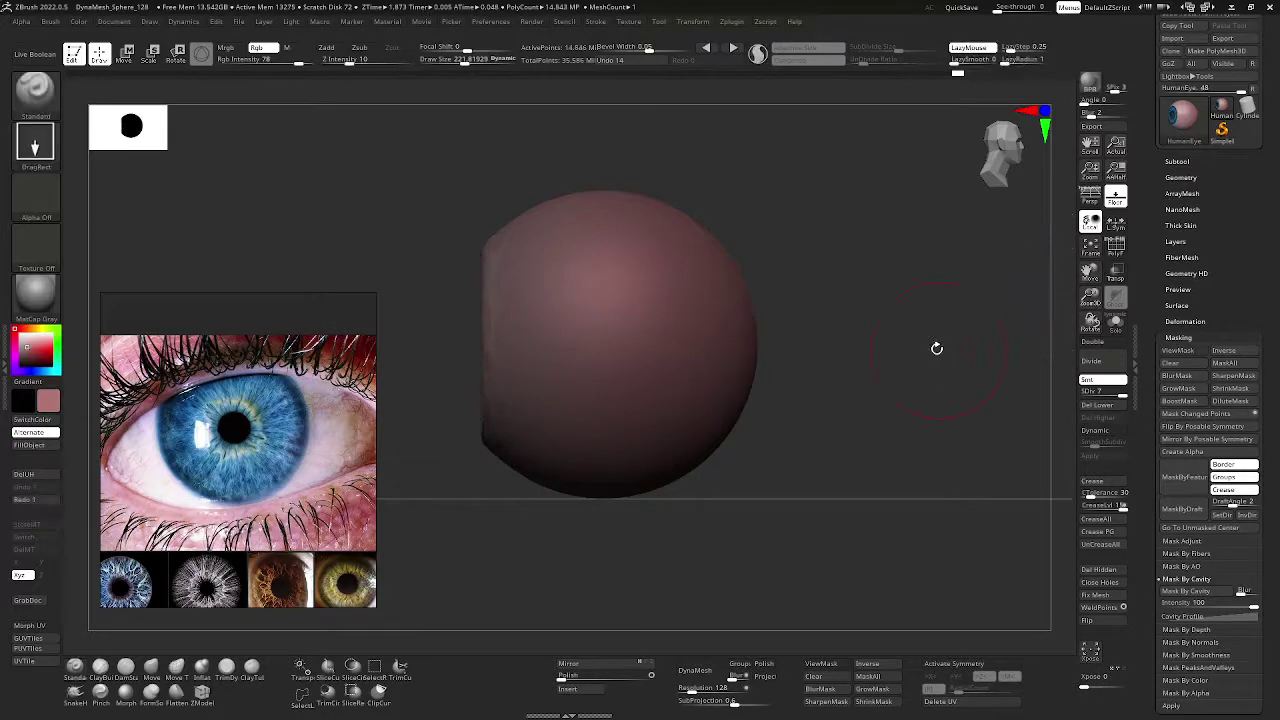
{"action": "mouse_move", "coordinate": [936, 348]}
{"action": "left_mouse_down"}
{"action": "mouse_move", "coordinate": [877, 343]}
{"action": "mouse_move", "coordinate": [868, 355]}
{"action": "left_mouse_up"}
{"action": "key", "text": "ctrl"}
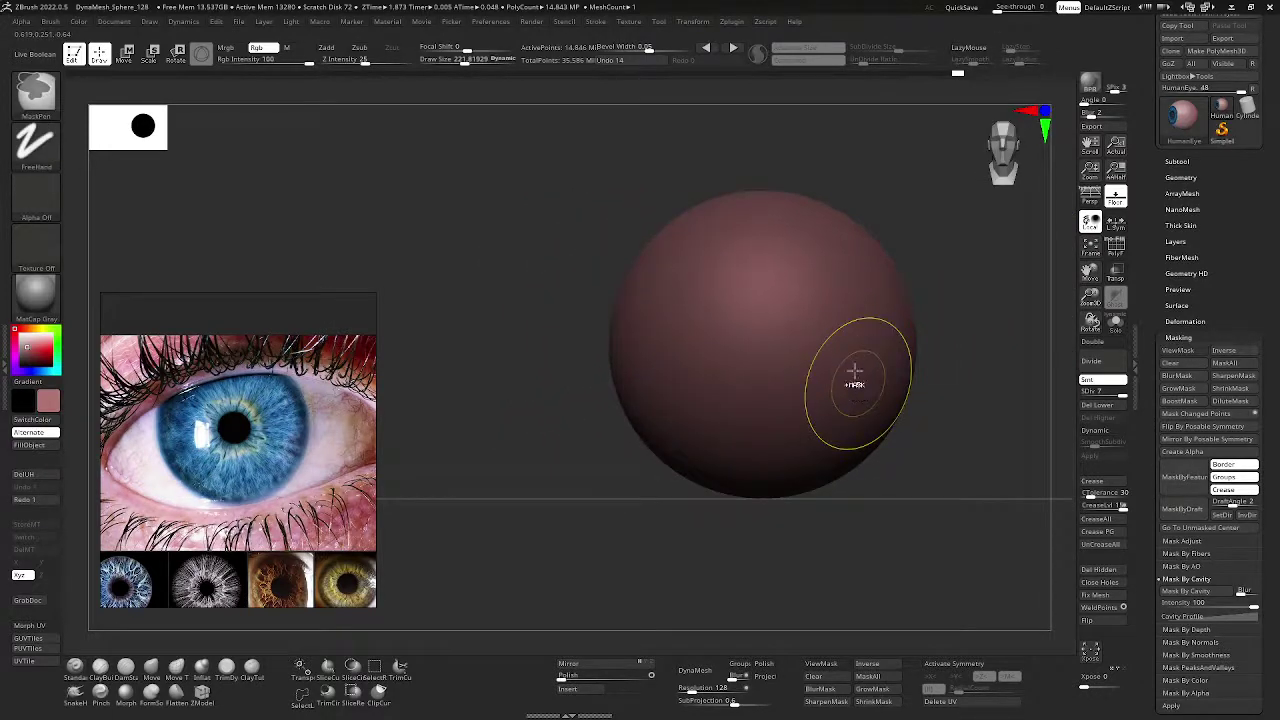
- Tint the back of the sclera dusty pink so it fades toward the iris opening, and unhide the iris
{"action": "mouse_move", "coordinate": [479, 198]}
{"action": "left_mouse_down"}
{"action": "mouse_move", "coordinate": [554, 203]}
{"action": "mouse_move", "coordinate": [470, 205]}
{"action": "left_mouse_up"}
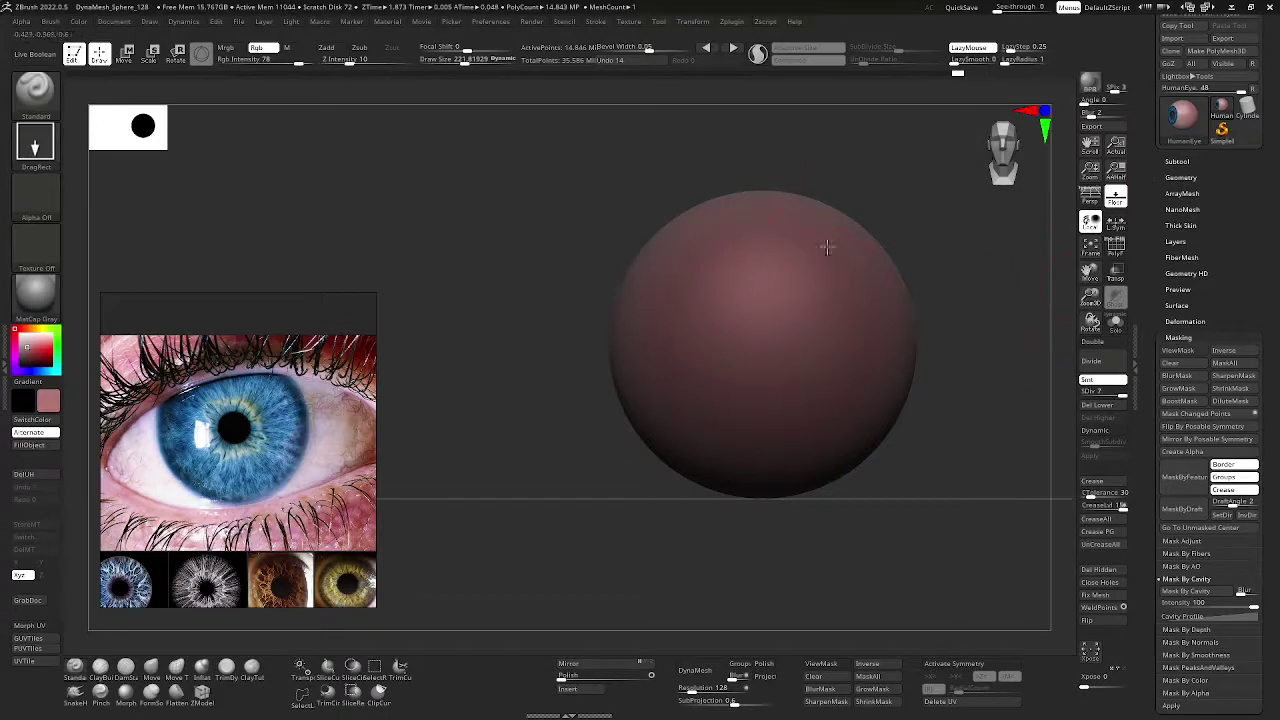
{"action": "left_click_drag", "start_coordinate": [871, 176], "coordinate": [798, 310]}
{"action": "left_click_drag", "start_coordinate": [521, 223], "coordinate": [896, 243]}
{"action": "key", "text": "ctrl+shift"}
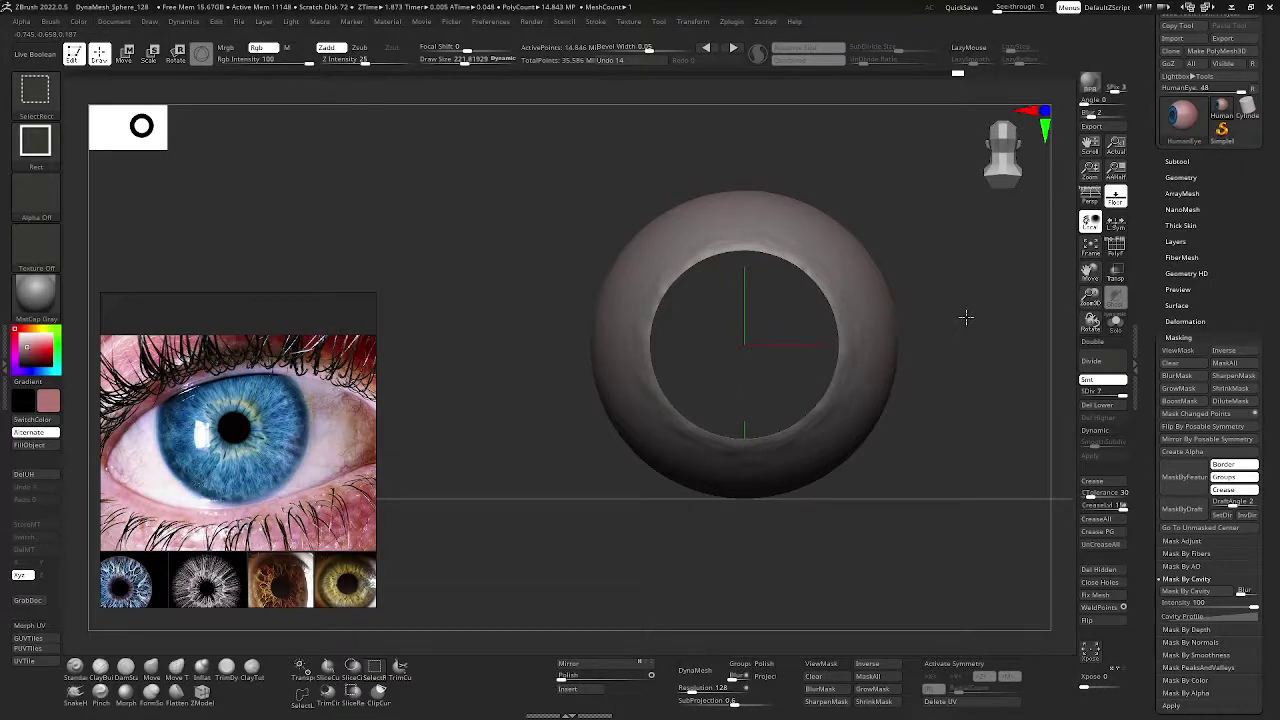
{"action": "left_click", "coordinate": [965, 316], "text": "ctrl+shift"}
{"action": "mouse_move", "coordinate": [968, 303]}
{"action": "left_mouse_down"}
{"action": "mouse_move", "coordinate": [914, 297]}
{"action": "mouse_move", "coordinate": [929, 297]}
{"action": "left_mouse_up"}
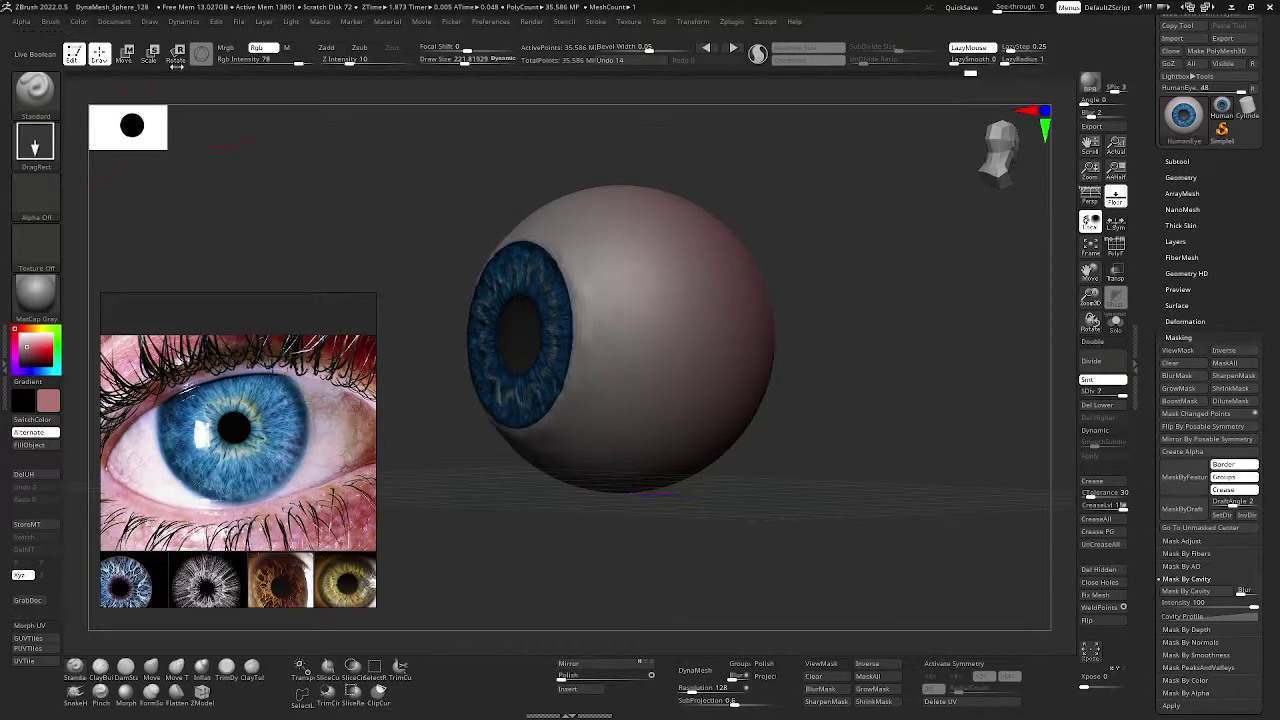
- Set the brush to a Dots stroke with a draw size of about 8, a dark red color and RGB intensity 100
{"action": "left_click", "coordinate": [35, 143]}
{"action": "left_click", "coordinate": [103, 159]}
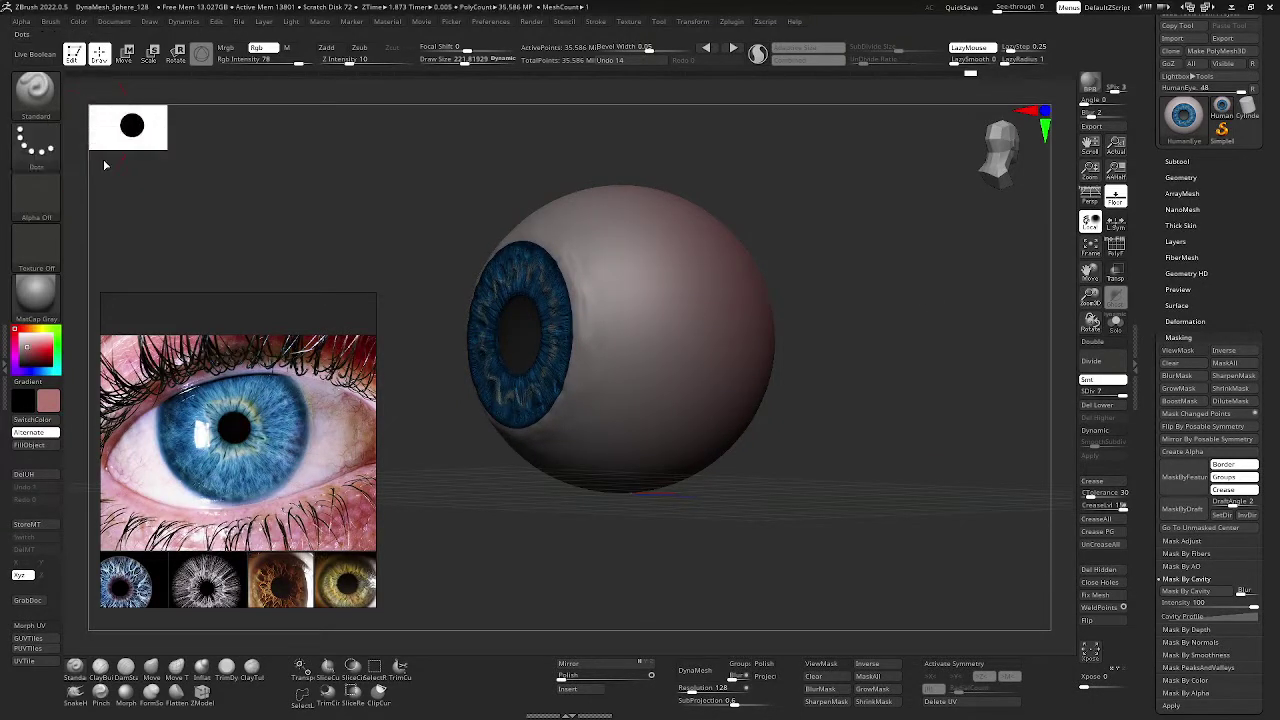
{"action": "key", "text": "space"}
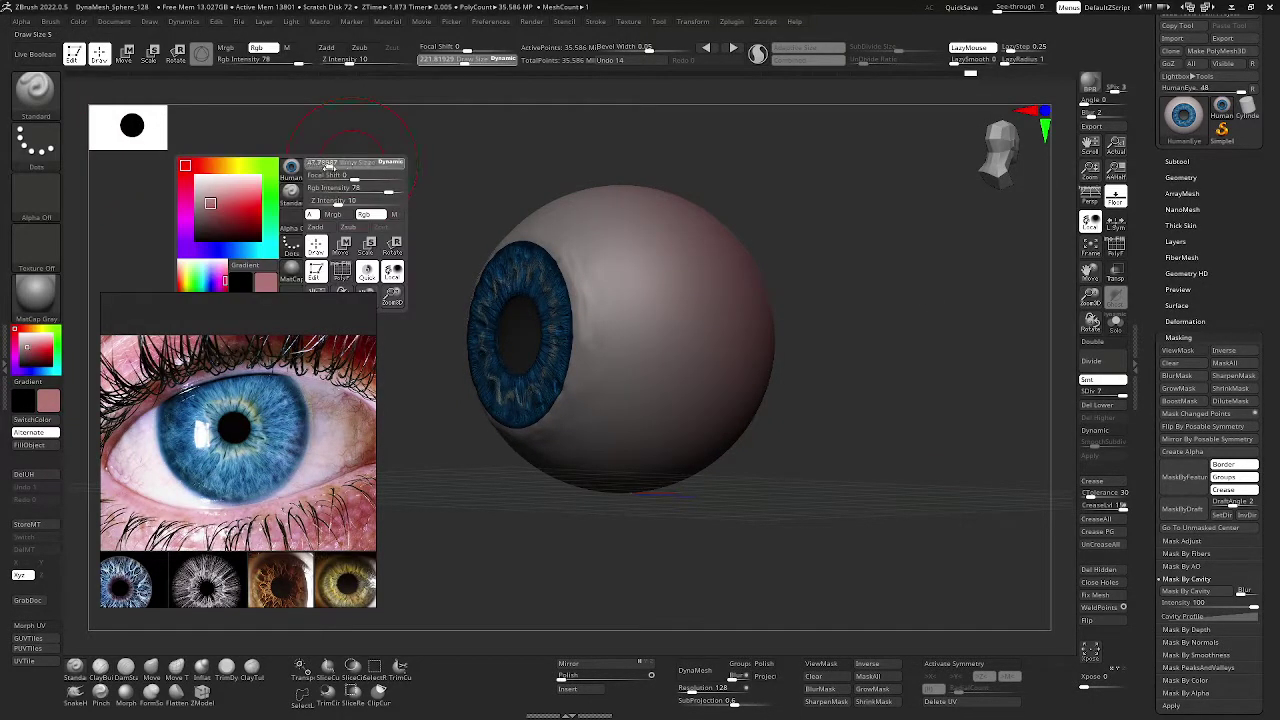
{"action": "left_click_drag", "start_coordinate": [318, 164], "coordinate": [312, 164]}
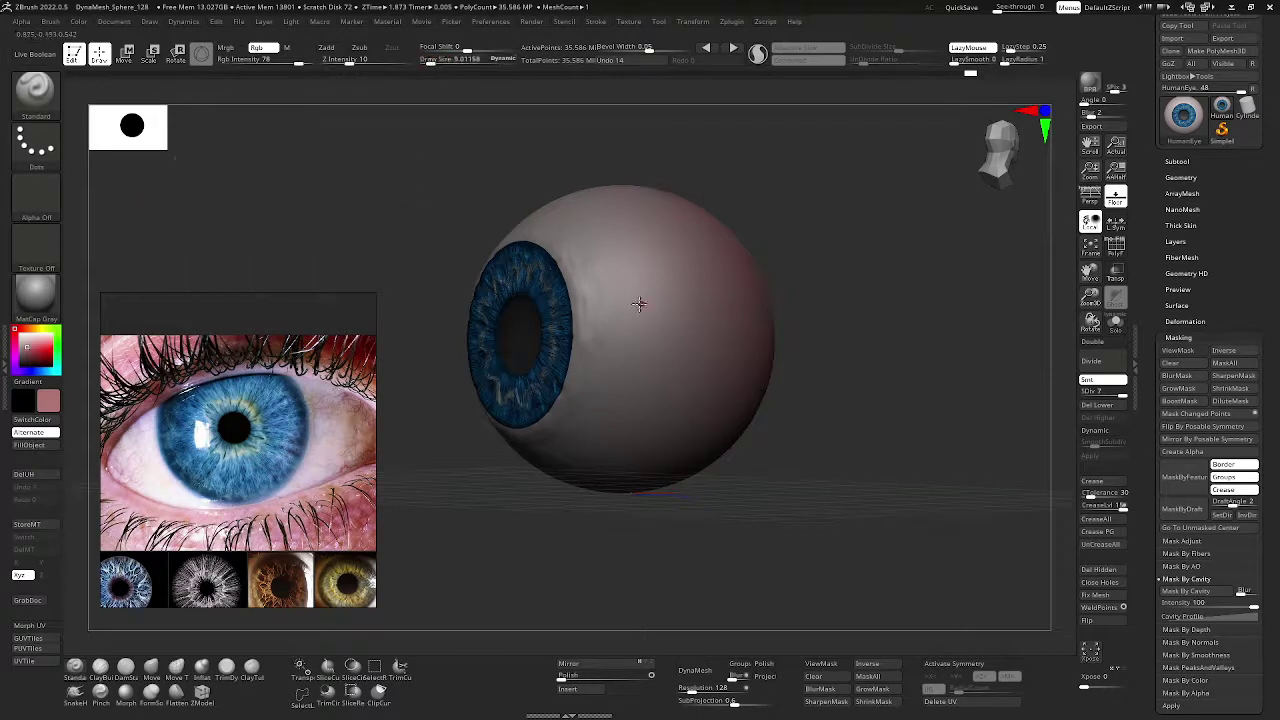
{"action": "left_click", "coordinate": [36, 346]}
{"action": "left_click_drag", "start_coordinate": [36, 346], "coordinate": [35, 350]}
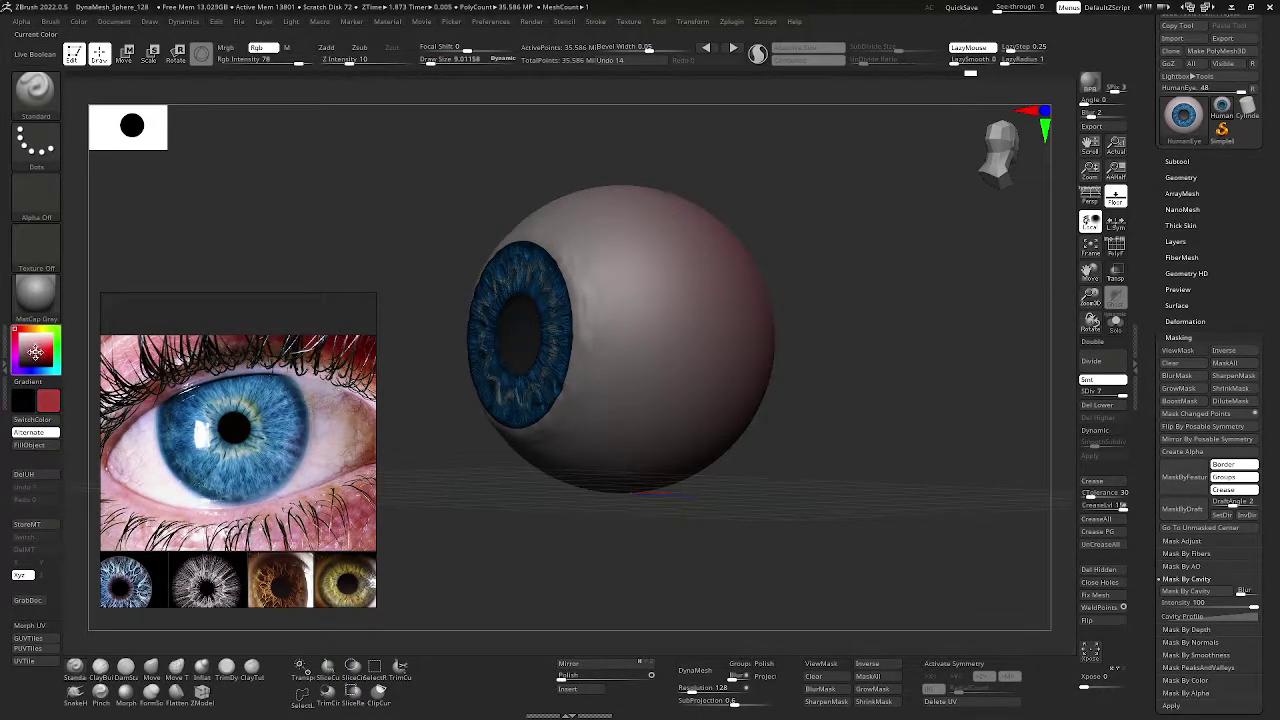
{"action": "left_click_drag", "start_coordinate": [298, 63], "coordinate": [318, 63]}
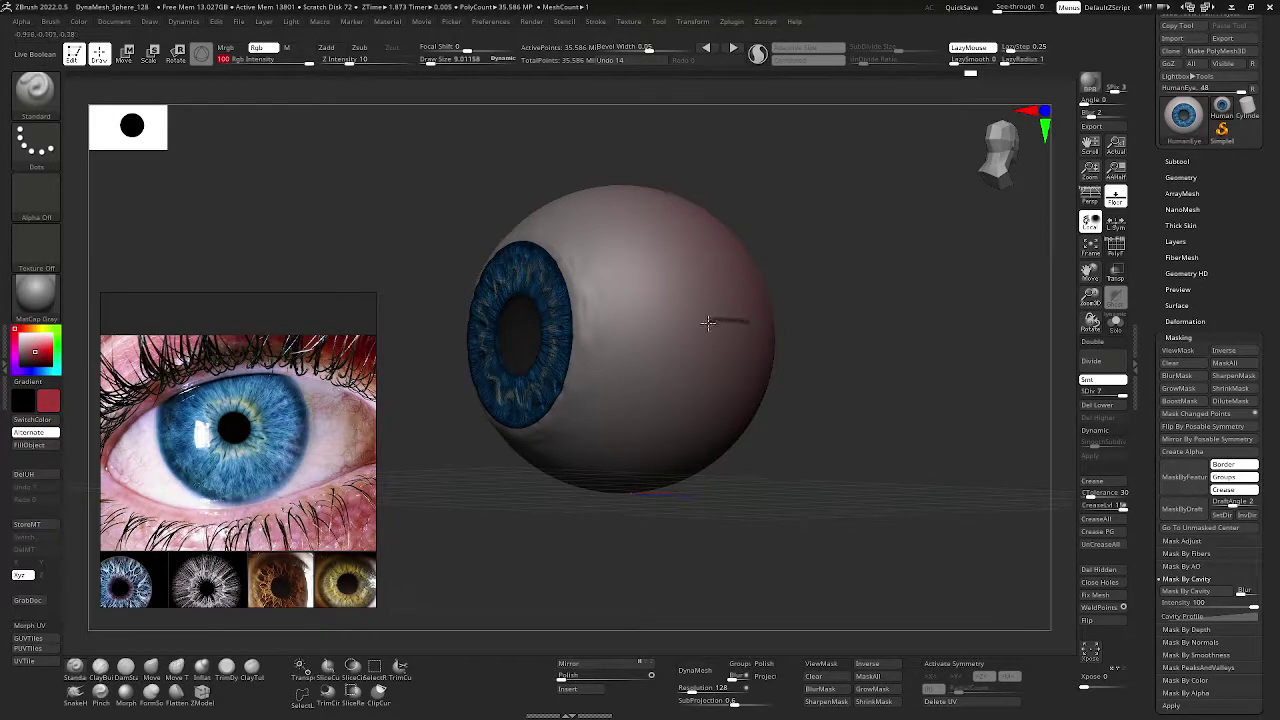
- Try a wavy red vein across the side of the sclera and undo it
{"action": "left_click_drag", "start_coordinate": [708, 323], "coordinate": [645, 345]}
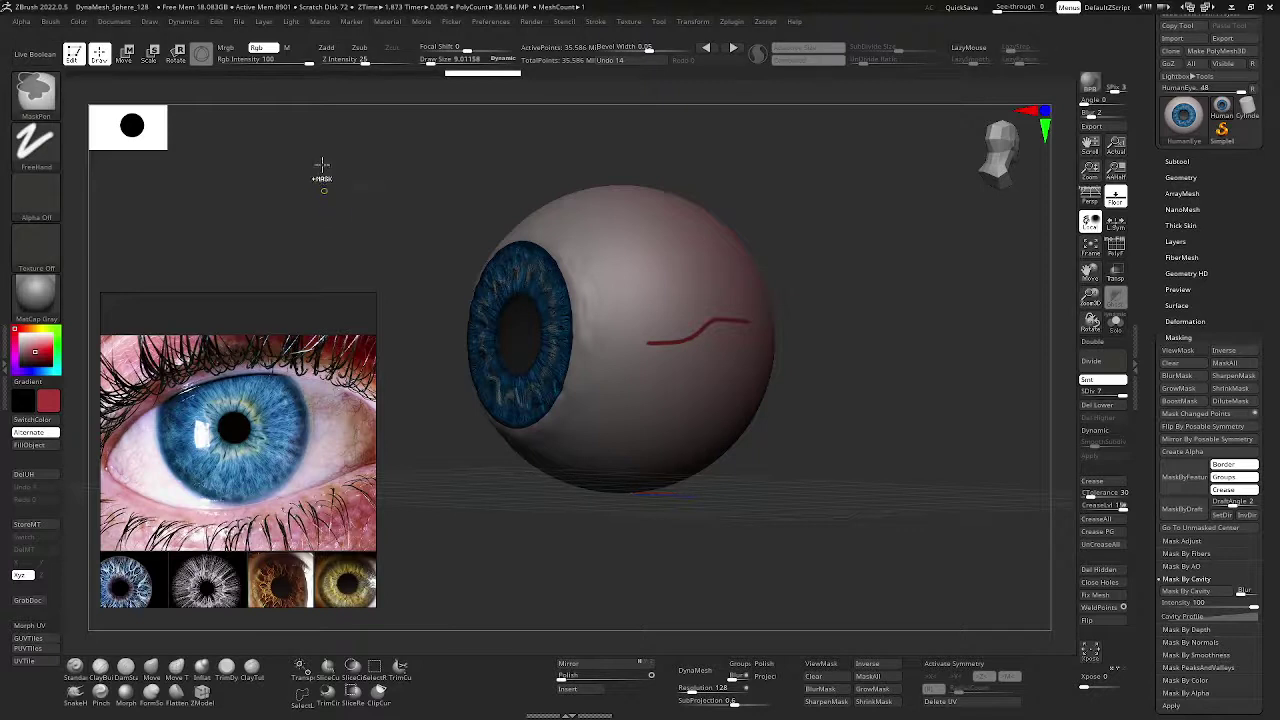
{"action": "key", "text": "ctrl+z"}
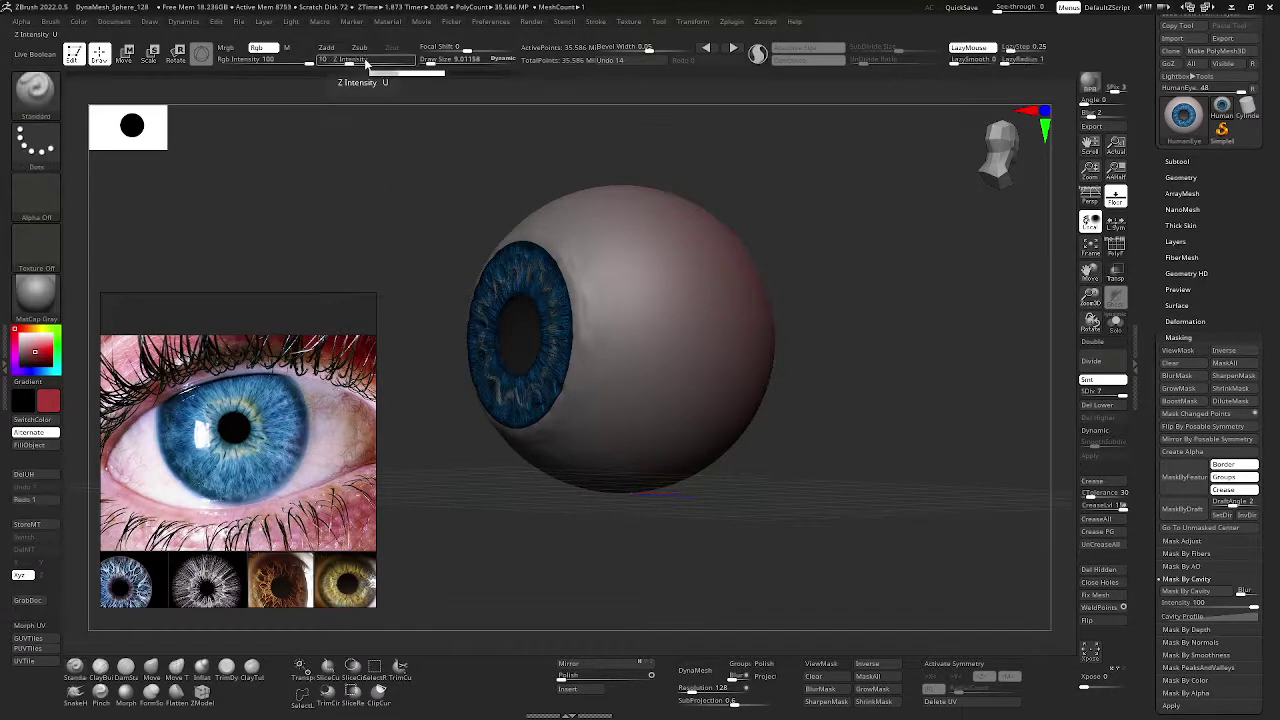
- Set the brush's Z intensity to 2 and enable Zadd so the veins are slightly raised
{"action": "left_click", "coordinate": [337, 60]}
{"action": "type", "text": "1"}
{"action": "type", "text": "2"}
{"action": "key", "text": "Return"}
{"action": "left_click", "coordinate": [328, 49]}
- Test a raised red vein on the side of the sclera, undo it, and reduce the draw size to 1
{"action": "left_click_drag", "start_coordinate": [717, 333], "coordinate": [628, 344]}
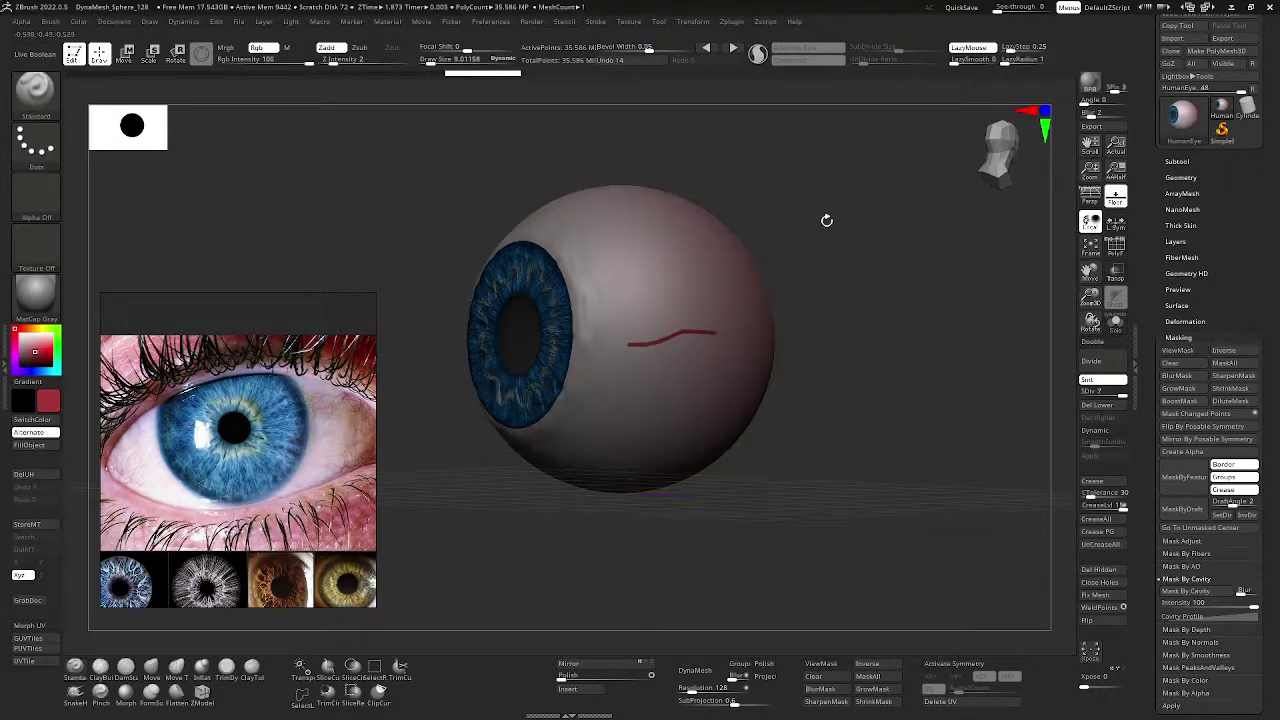
{"action": "key", "text": "space"}
{"action": "key", "text": "space"}
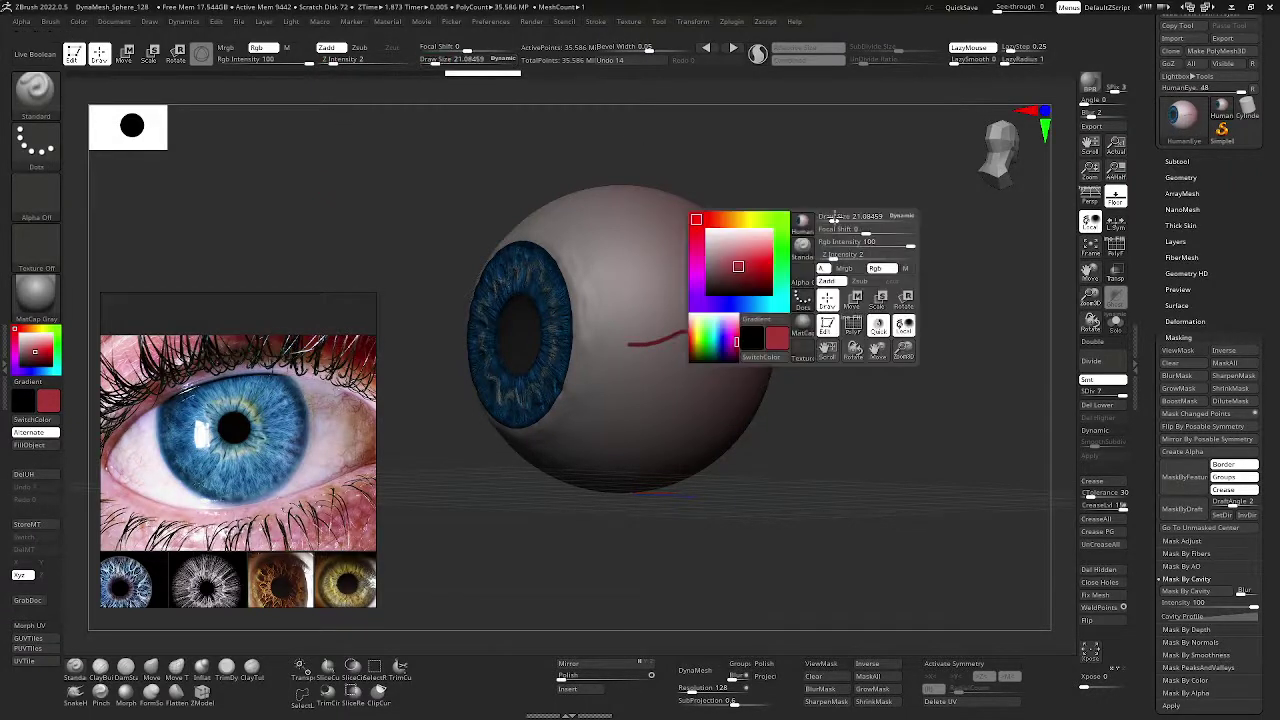
{"action": "key", "text": "ctrl"}
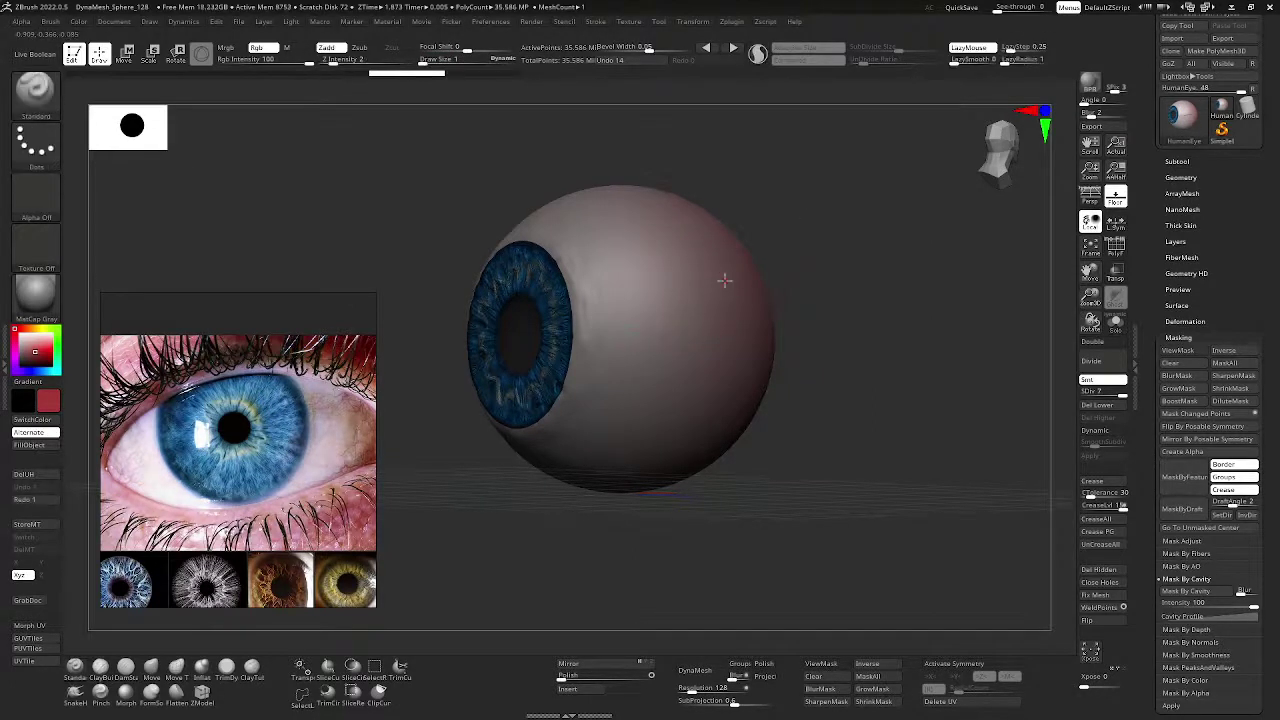
{"action": "key", "text": "ctrl"}
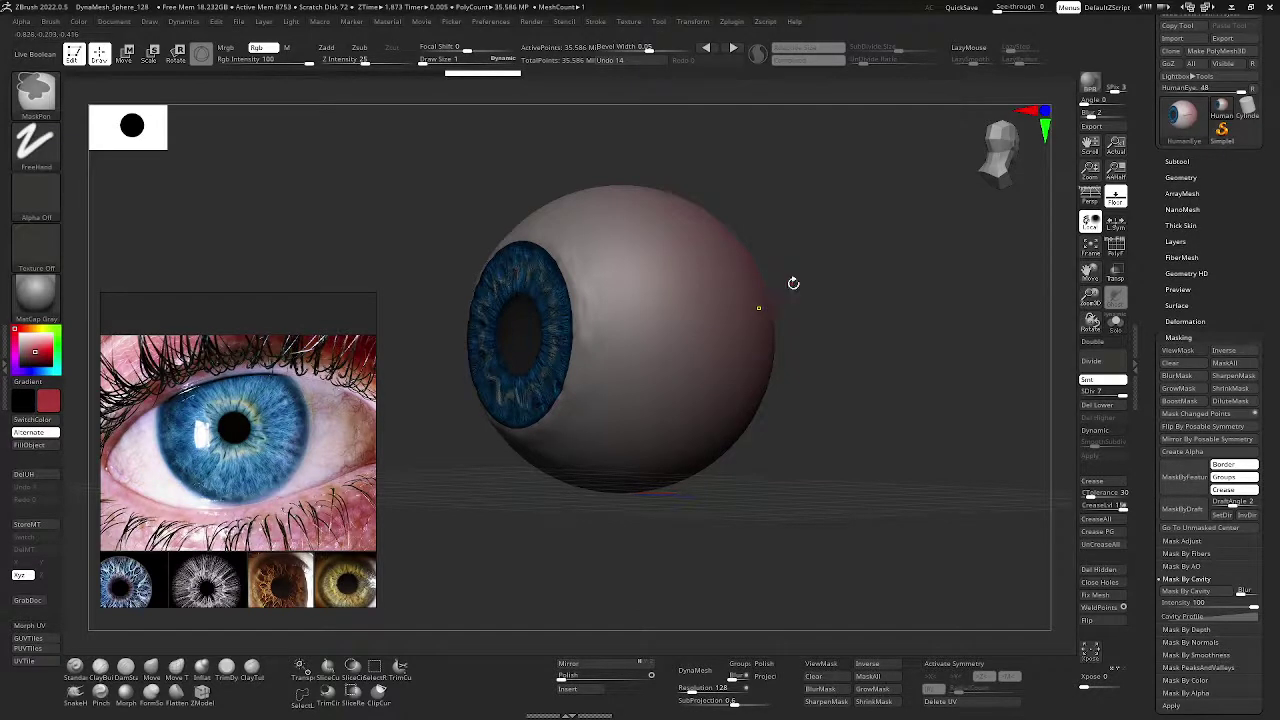
- Set the draw size to about 2.4, test a thin vein on the sclera, raise the Z intensity to 10 and undo the test
{"action": "key", "text": "s"}
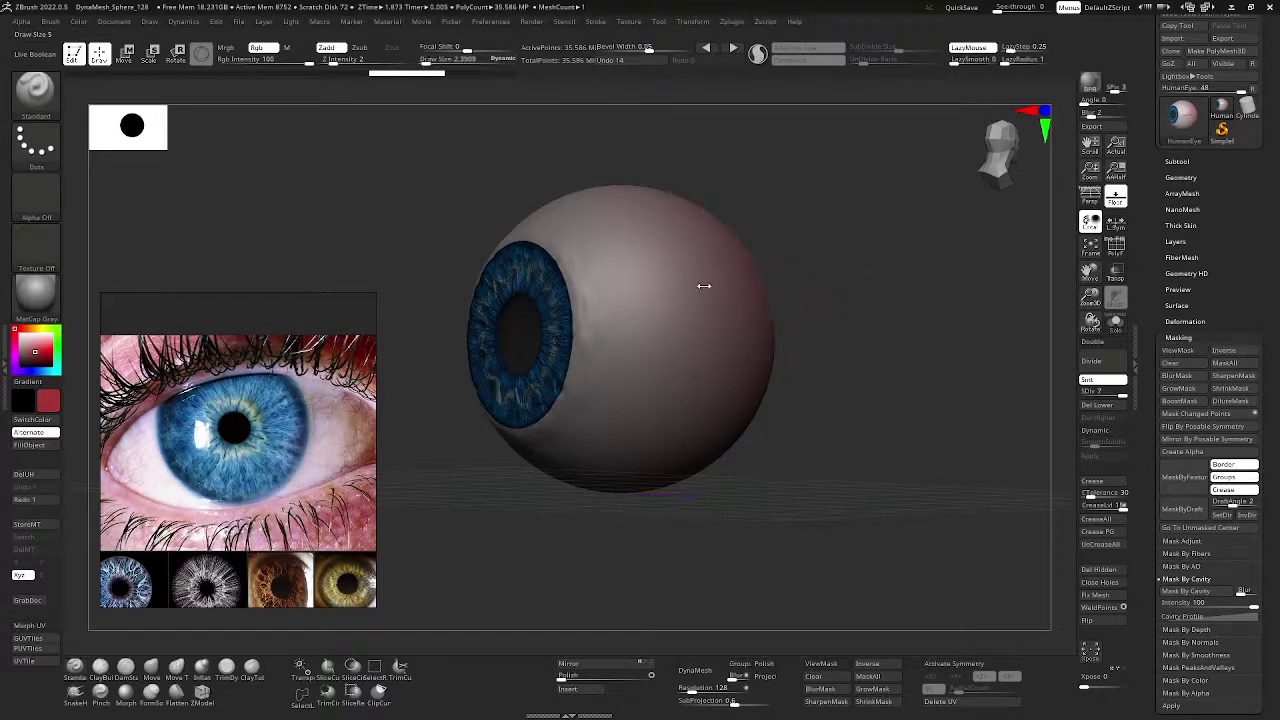
{"action": "left_click_drag", "start_coordinate": [721, 293], "coordinate": [622, 328]}
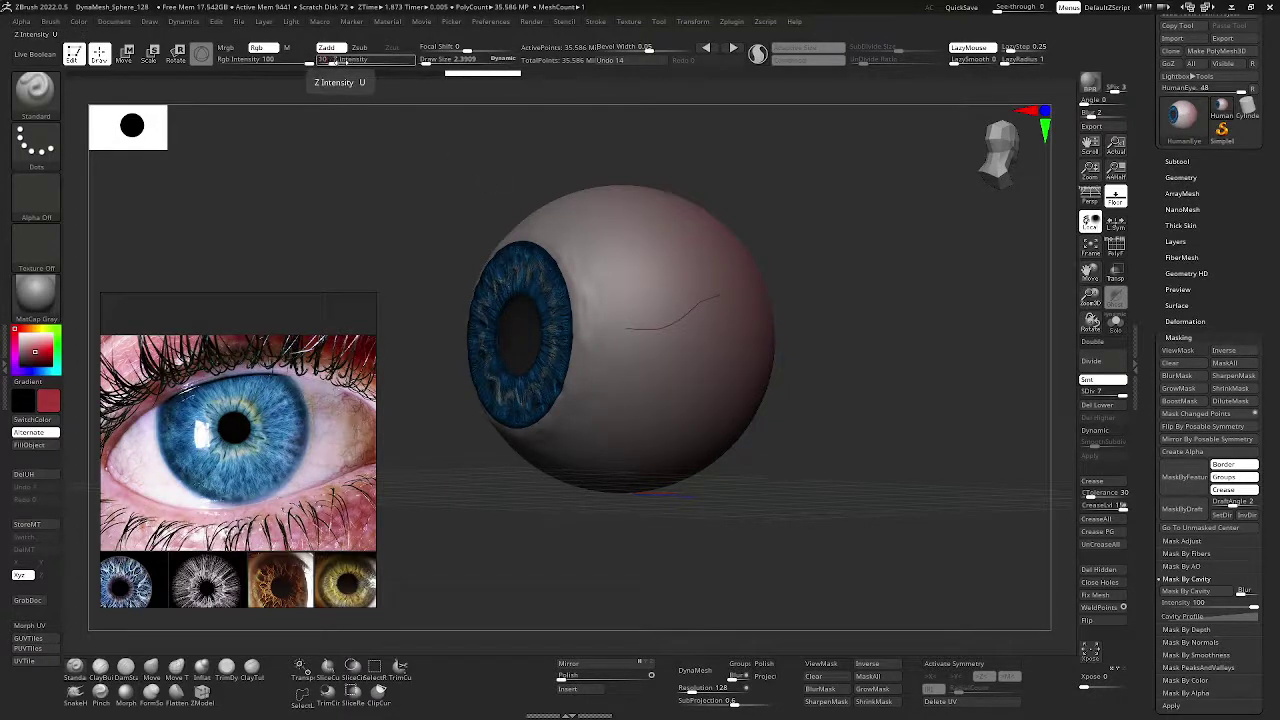
{"action": "key", "text": "Tab"}
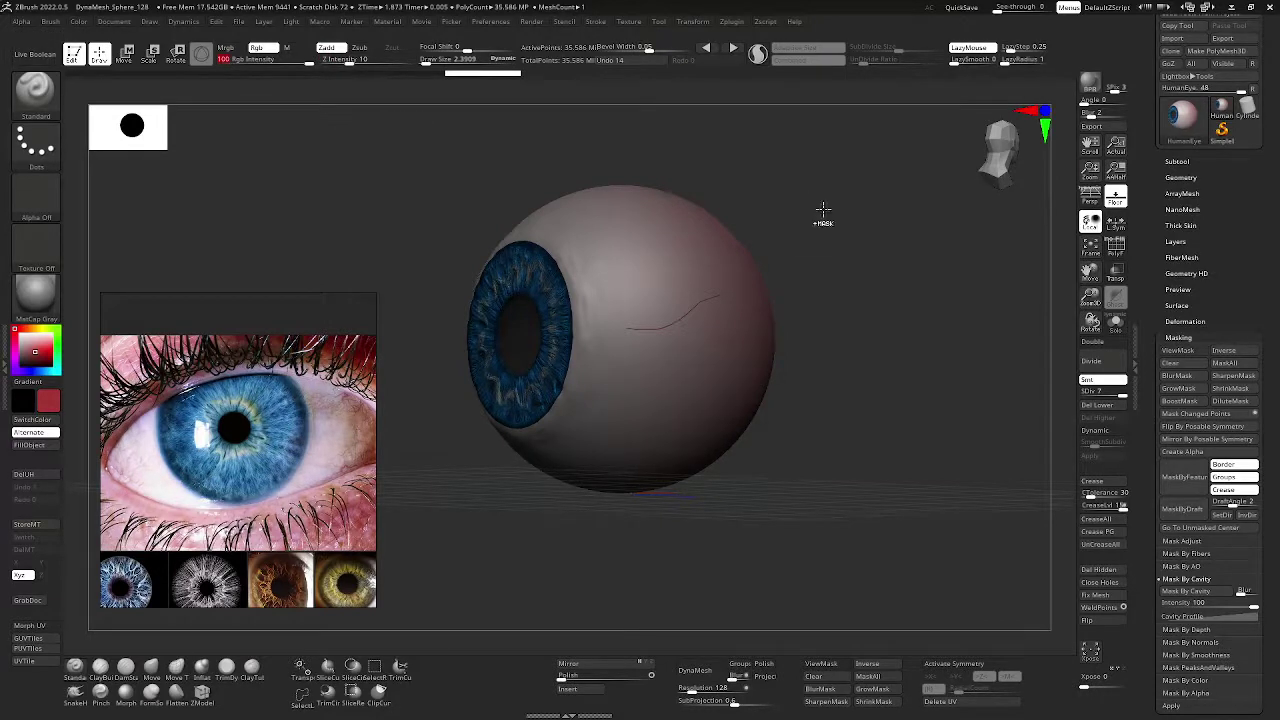
{"action": "key", "text": "ctrl"}
- Test wavy veins on the side of the sclera, lower the RGB intensity to 50, and undo the test strokes
{"action": "left_click_drag", "start_coordinate": [915, 238], "coordinate": [893, 252]}
{"action": "right_click_drag", "start_coordinate": [646, 303], "coordinate": [757, 308], "text": "ctrl"}
{"action": "mouse_move", "coordinate": [758, 300]}
{"action": "left_mouse_down"}
{"action": "mouse_move", "coordinate": [632, 341]}
{"action": "mouse_move", "coordinate": [578, 342]}
{"action": "left_mouse_up"}
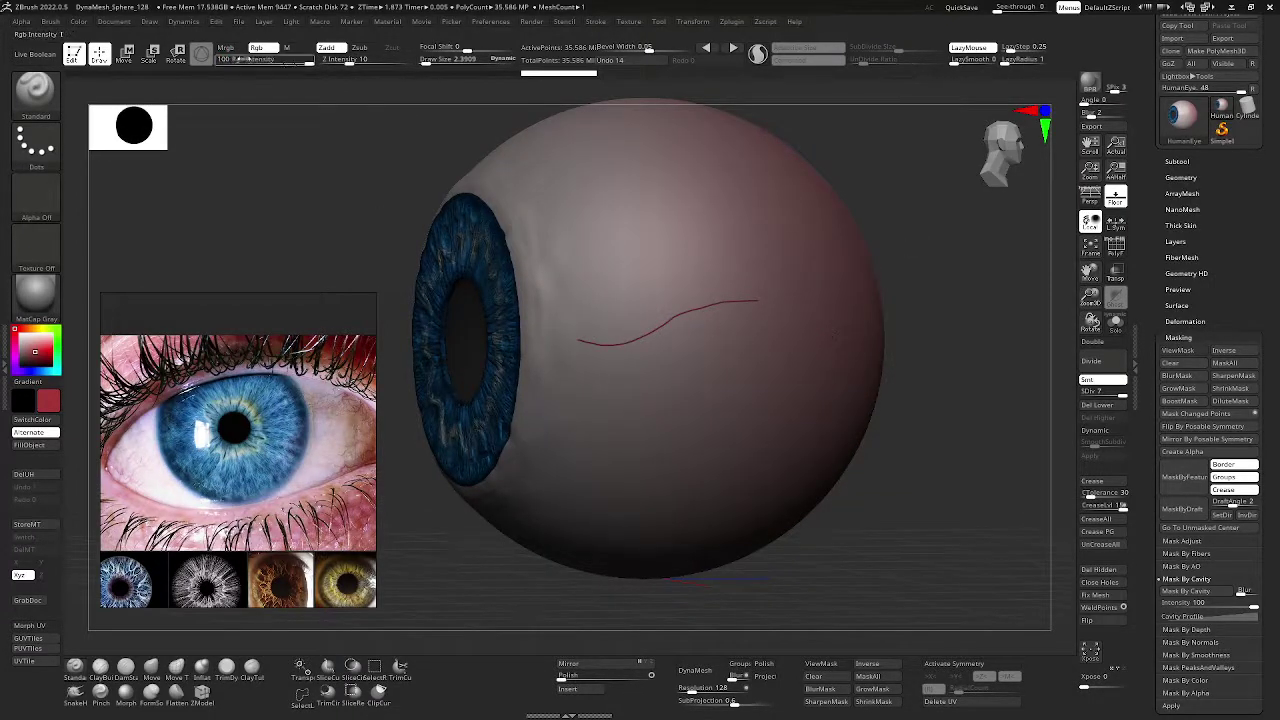
{"action": "key", "text": "ctrl"}
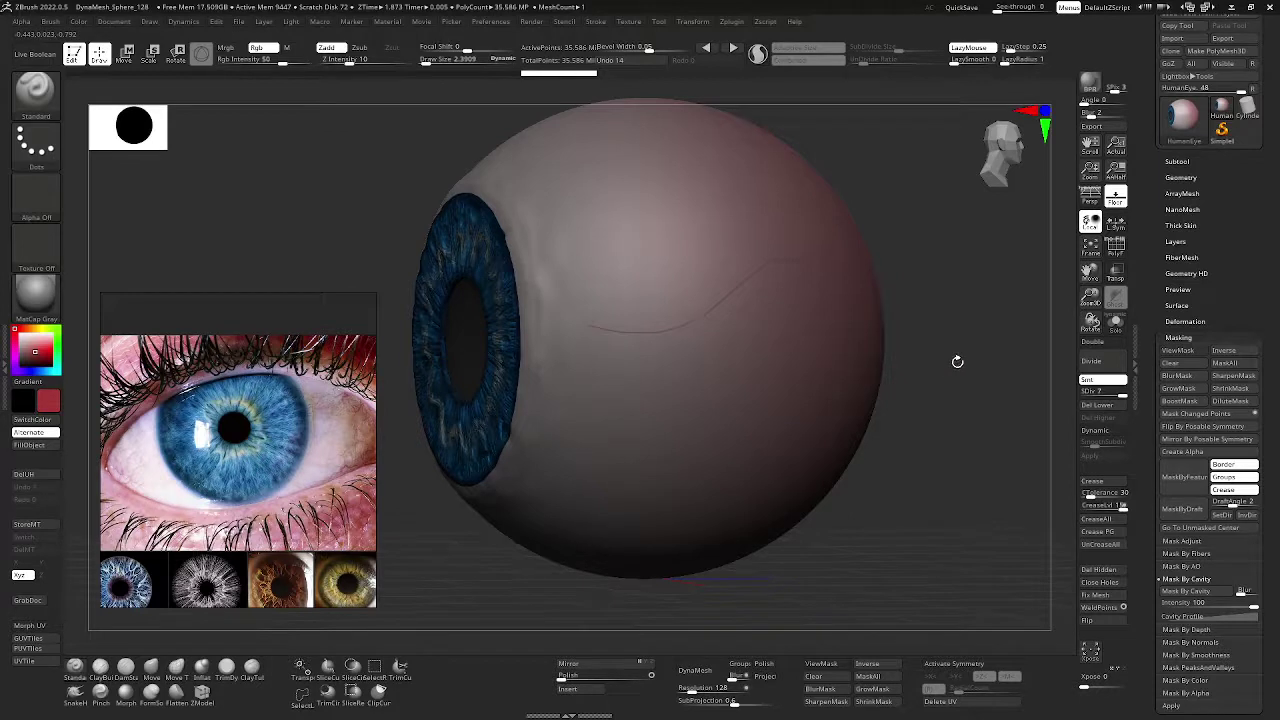
{"action": "key", "text": "ctrl"}
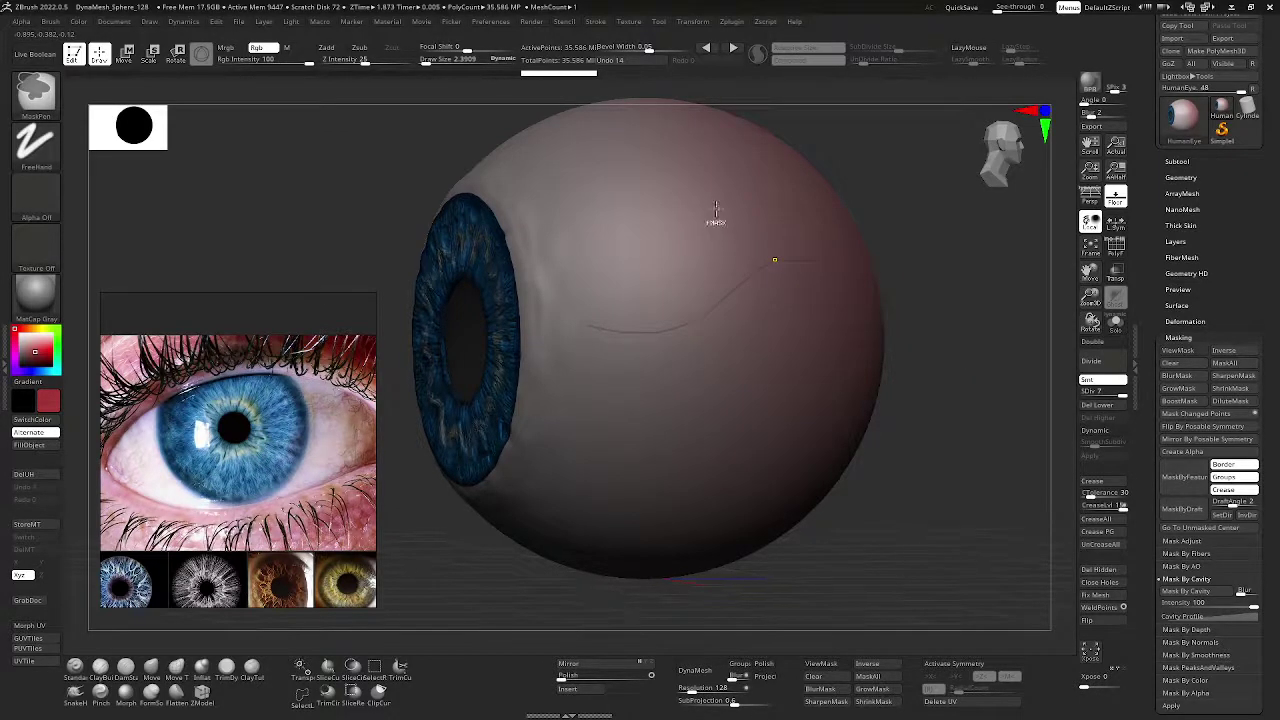
- Paint thin branching red veins on the side of the sclera, forking from the back toward the iris
{"action": "mouse_move", "coordinate": [686, 227]}
{"action": "left_mouse_down"}
{"action": "mouse_move", "coordinate": [604, 247]}
{"action": "mouse_move", "coordinate": [695, 229]}
{"action": "mouse_move", "coordinate": [642, 336]}
{"action": "left_mouse_up"}
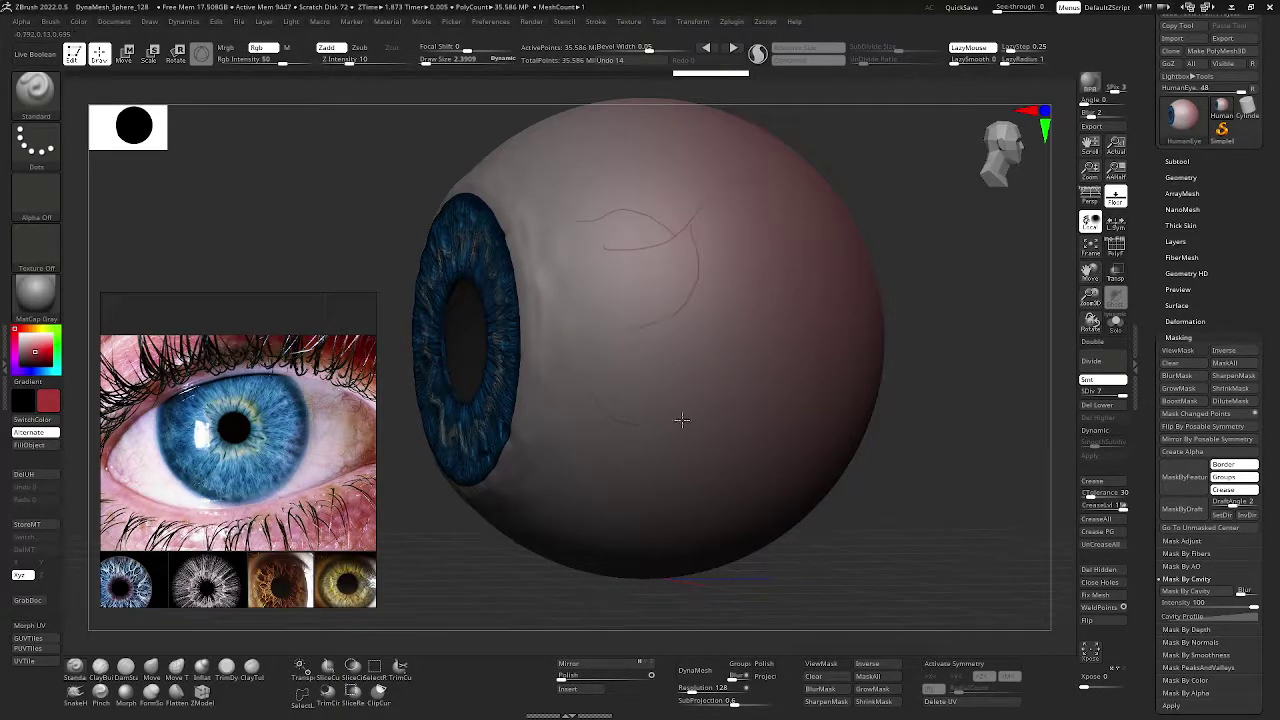
{"action": "left_click_drag", "start_coordinate": [968, 228], "coordinate": [982, 198]}
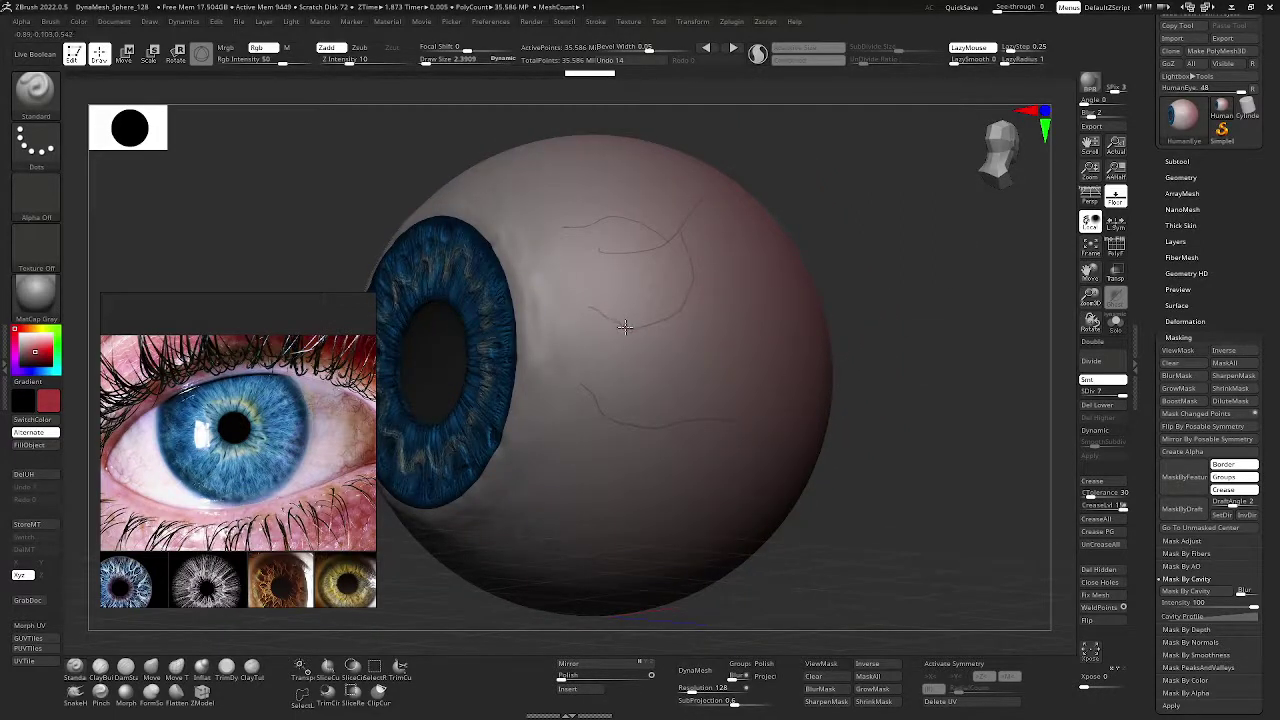
{"action": "left_click_drag", "start_coordinate": [906, 249], "coordinate": [683, 300], "text": "shift"}
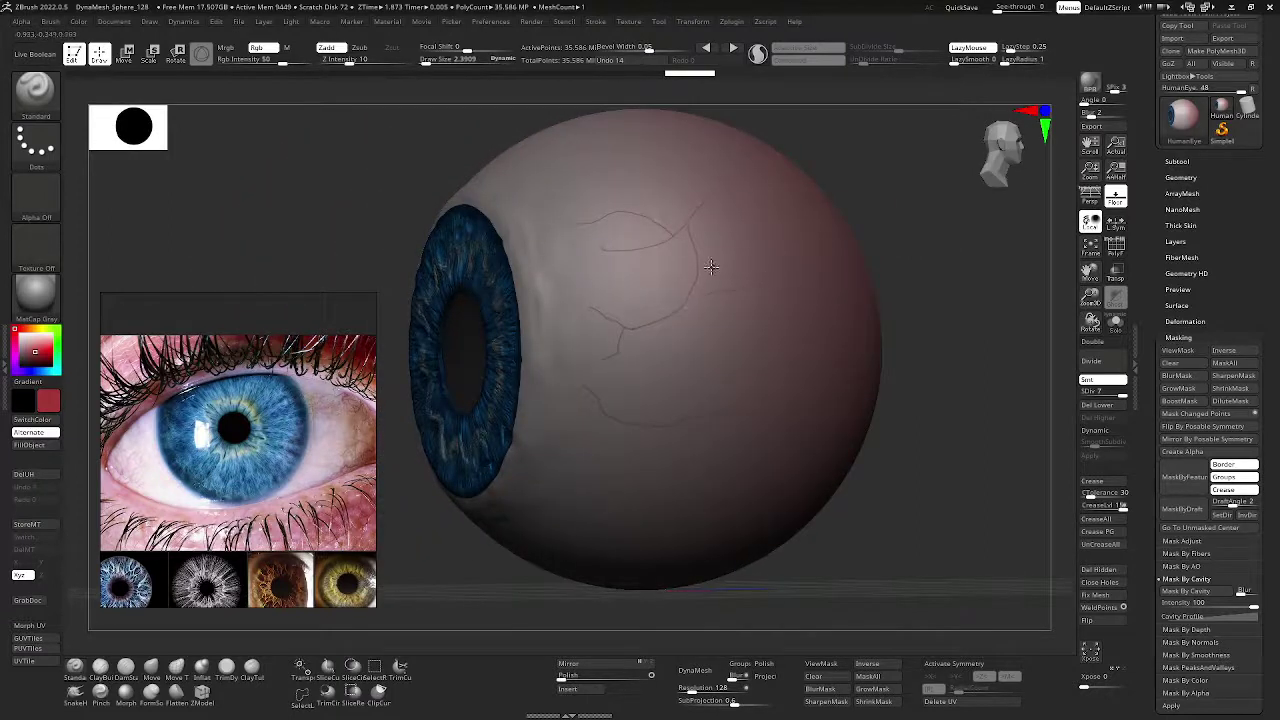
- Paint more forked veins over the sclera area adjoining the first vein cluster, between the iris edge and the reddened back
{"action": "left_click_drag", "start_coordinate": [1092, 273], "coordinate": [1150, 362]}
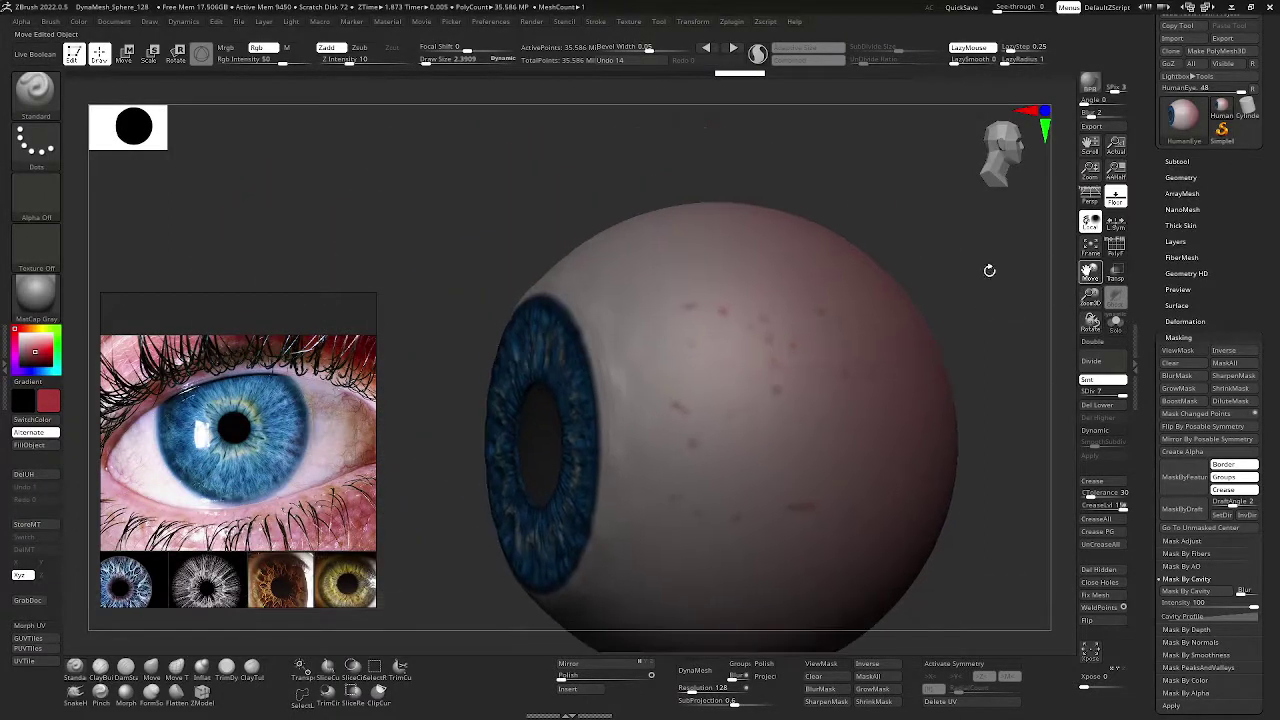
{"action": "left_click_drag", "start_coordinate": [989, 271], "coordinate": [755, 158]}
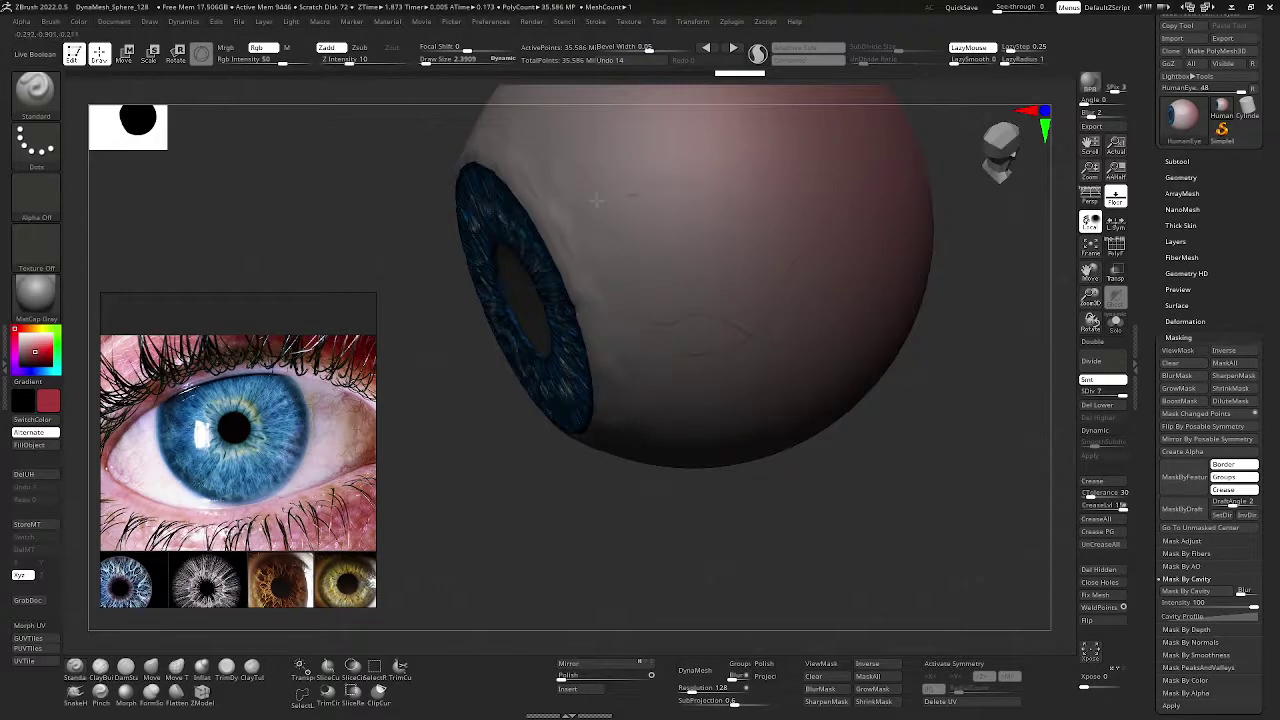
{"action": "left_click_drag", "start_coordinate": [596, 201], "coordinate": [649, 198]}
{"action": "mouse_move", "coordinate": [607, 244]}
{"action": "left_mouse_down"}
{"action": "mouse_move", "coordinate": [732, 167]}
{"action": "mouse_move", "coordinate": [616, 127]}
{"action": "left_mouse_up"}
{"action": "mouse_move", "coordinate": [719, 172]}
{"action": "left_mouse_down"}
{"action": "mouse_move", "coordinate": [718, 238]}
{"action": "mouse_move", "coordinate": [768, 229]}
{"action": "left_mouse_up"}
{"action": "left_click_drag", "start_coordinate": [1049, 295], "coordinate": [1034, 322], "text": "alt"}
{"action": "left_click_drag", "start_coordinate": [1000, 229], "coordinate": [1001, 240]}
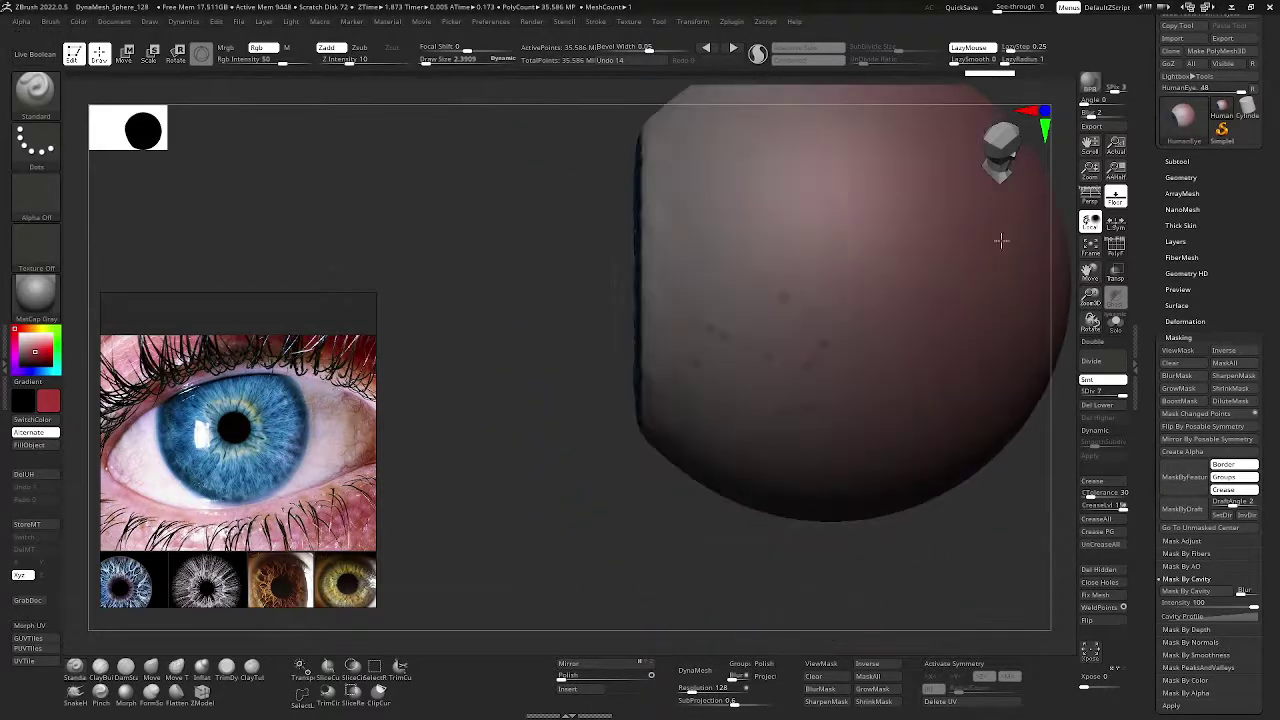
{"action": "left_click_drag", "start_coordinate": [893, 209], "coordinate": [914, 207]}
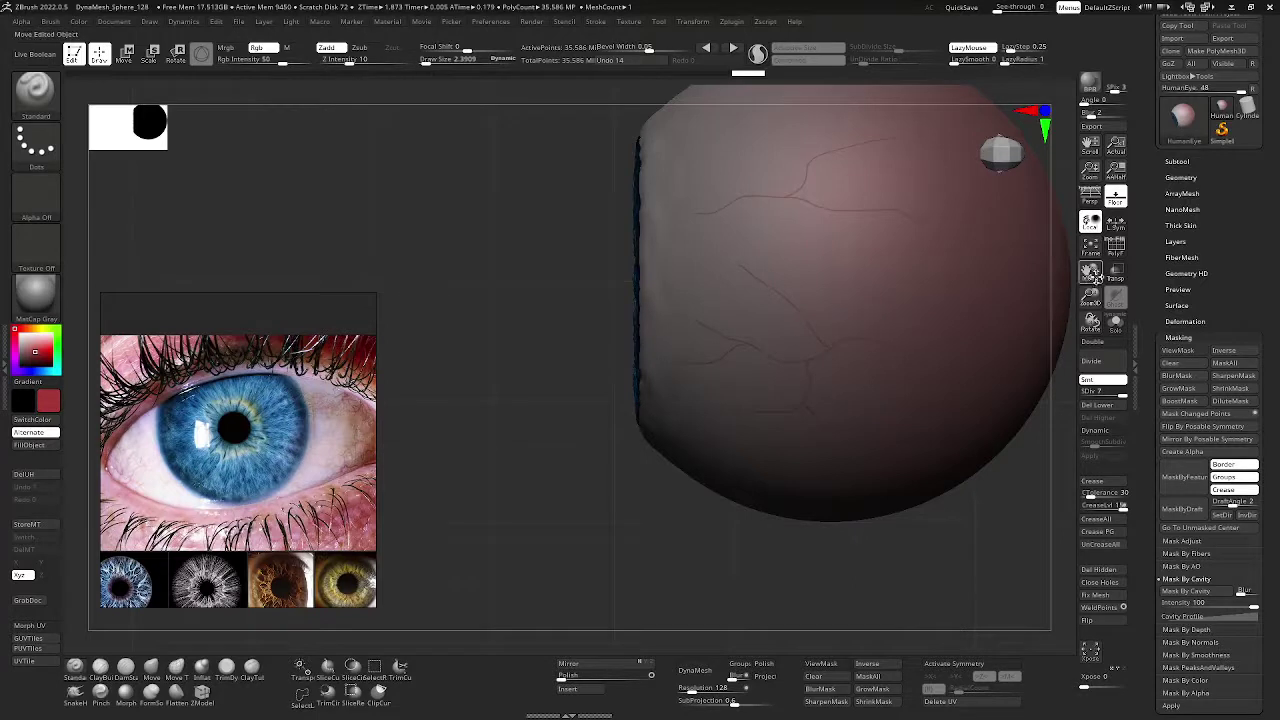
- Paint long veins with side branches on the next section of the sclera, running from near the iris toward the back
{"action": "left_click_drag", "start_coordinate": [1093, 273], "coordinate": [1138, 299]}
{"action": "left_click_drag", "start_coordinate": [948, 224], "coordinate": [934, 326]}
{"action": "left_click_drag", "start_coordinate": [1090, 297], "coordinate": [1225, 263]}
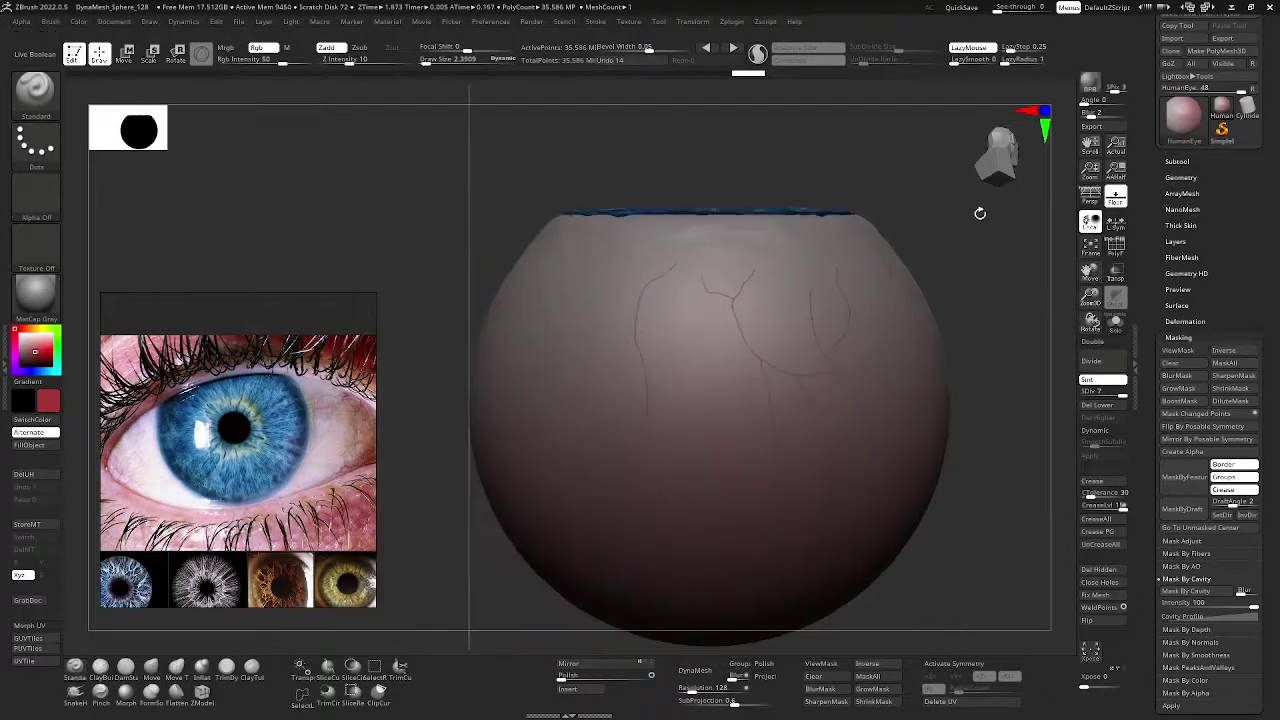
{"action": "left_click_drag", "start_coordinate": [1060, 211], "coordinate": [997, 213]}
{"action": "left_click_drag", "start_coordinate": [1090, 271], "coordinate": [908, 263]}
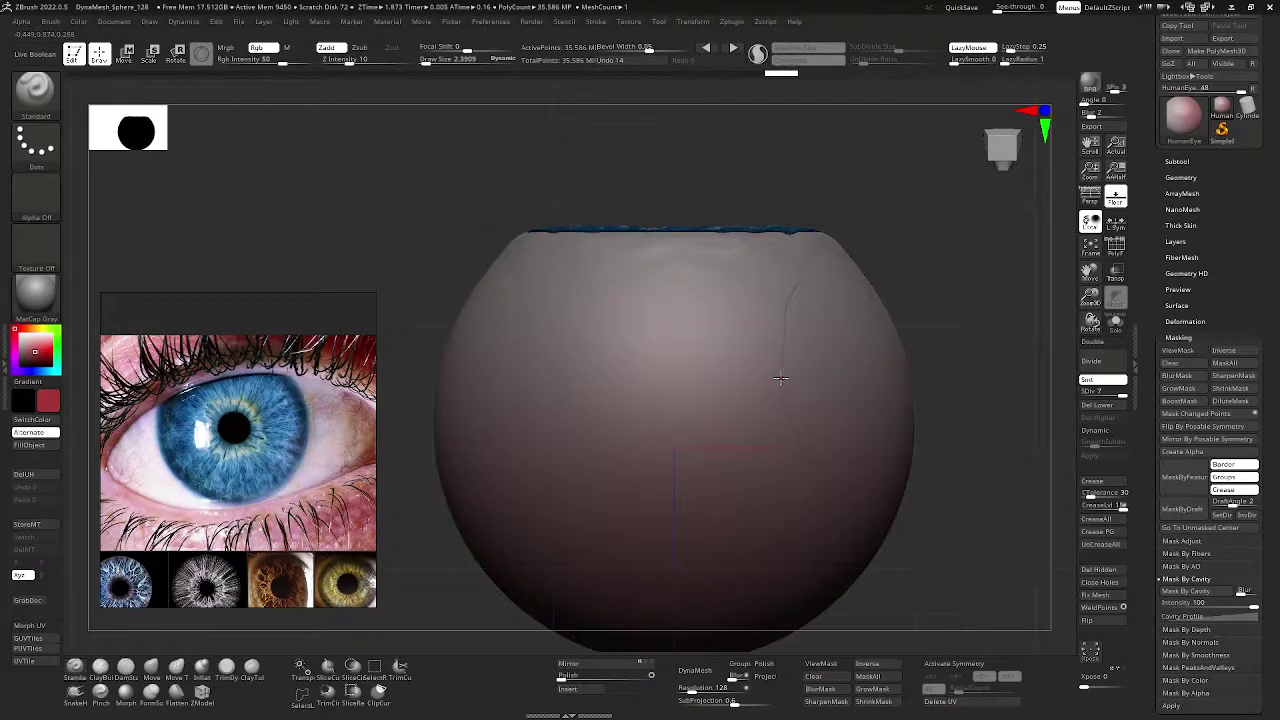
{"action": "mouse_move", "coordinate": [698, 317]}
{"action": "left_mouse_down"}
{"action": "mouse_move", "coordinate": [694, 294]}
{"action": "mouse_move", "coordinate": [733, 273]}
{"action": "left_mouse_up"}
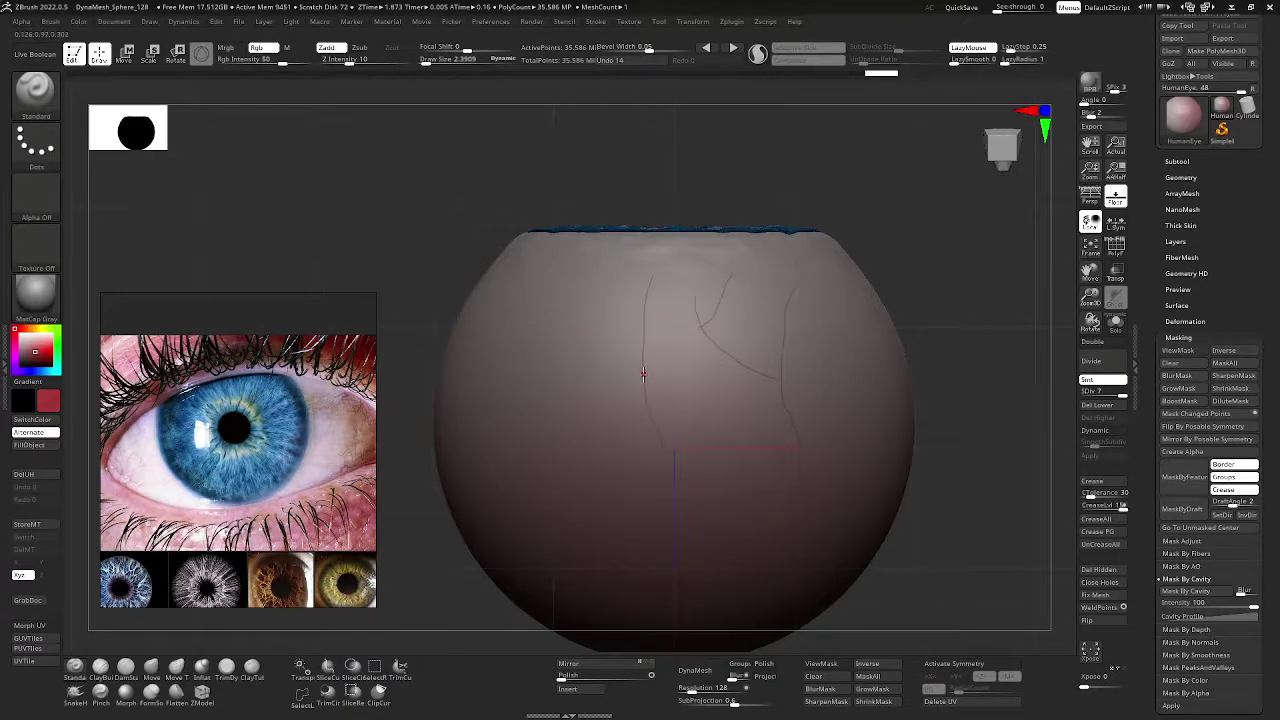
{"action": "left_click_drag", "start_coordinate": [643, 374], "coordinate": [581, 299]}
- Set the Z intensity to 15 and continue painting curved, branching veins farther around the sclera
{"action": "left_click", "coordinate": [358, 60]}
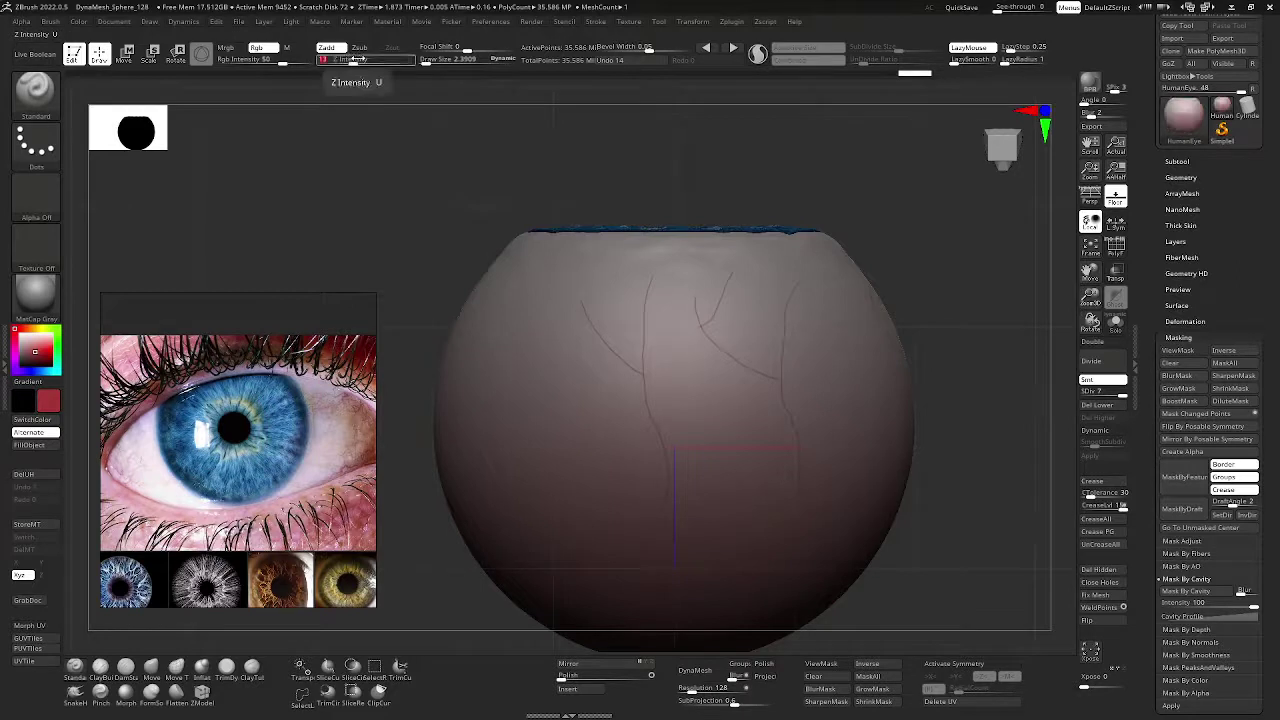
{"action": "type", "text": "15"}
{"action": "key", "text": "Tab"}
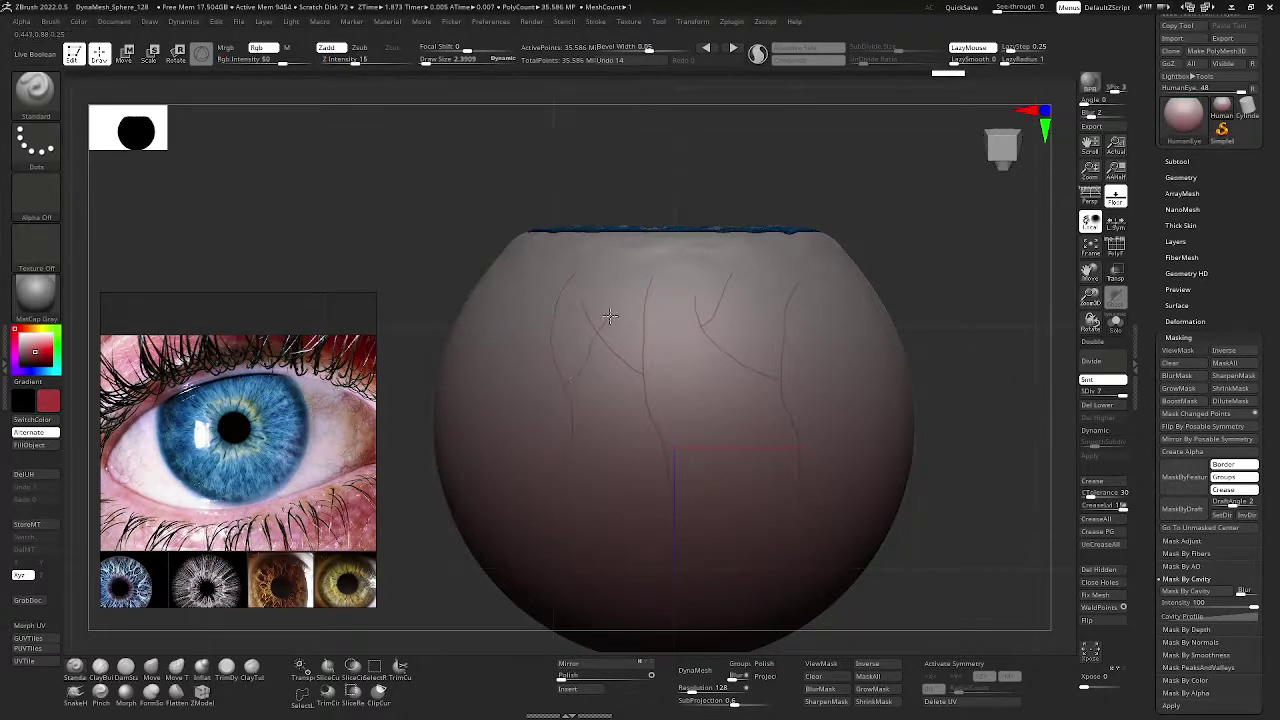
{"action": "right_click_drag", "start_coordinate": [634, 289], "coordinate": [506, 329]}
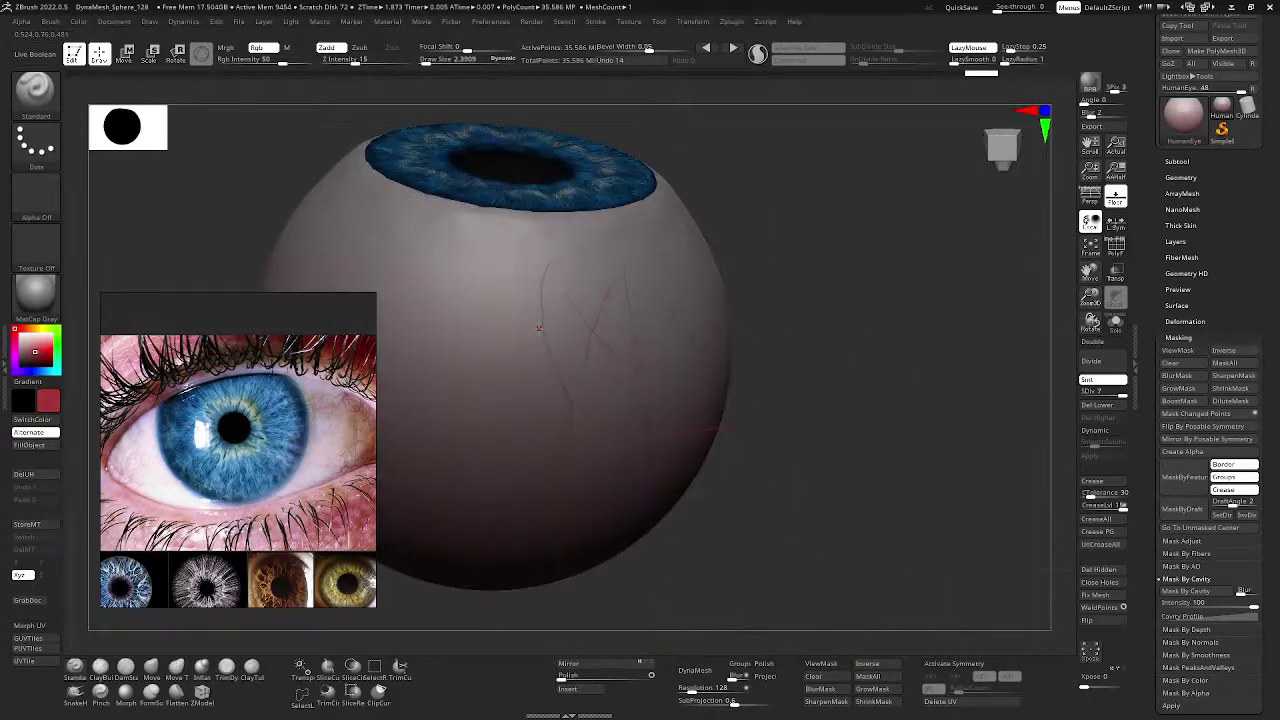
{"action": "left_click_drag", "start_coordinate": [1088, 275], "coordinate": [1243, 294]}
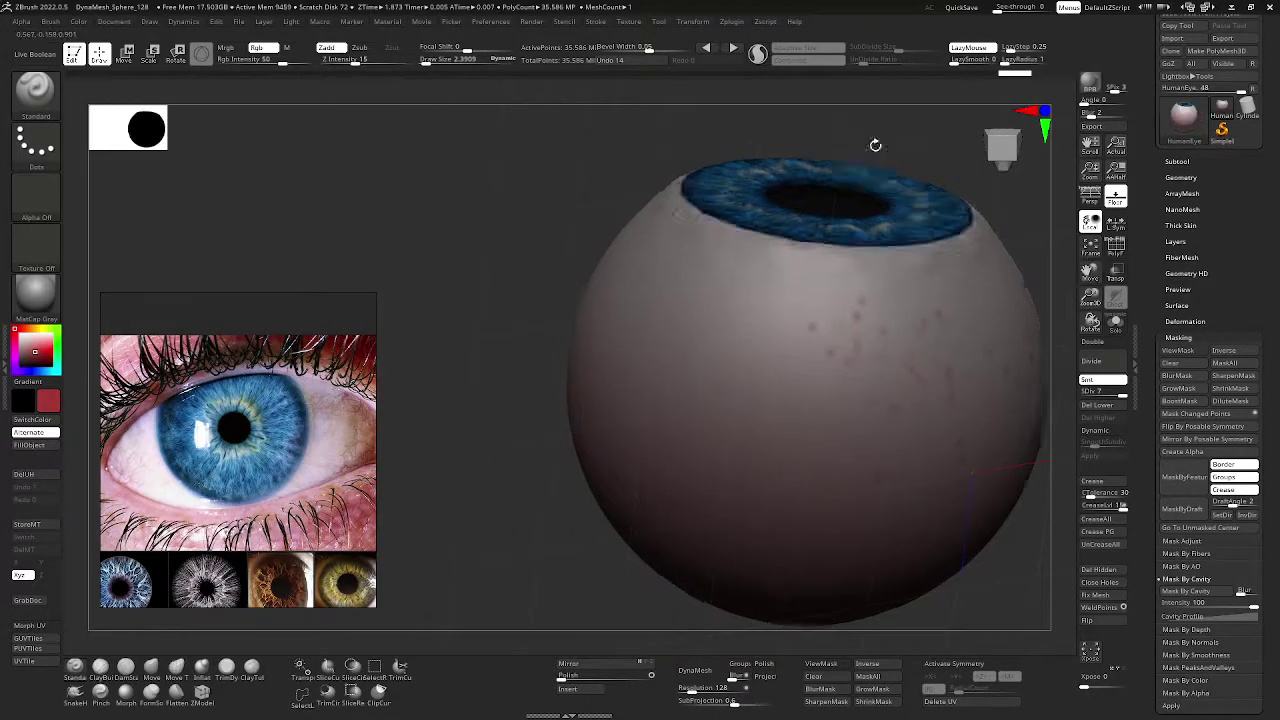
{"action": "left_click_drag", "start_coordinate": [875, 143], "coordinate": [826, 236], "text": "shift"}
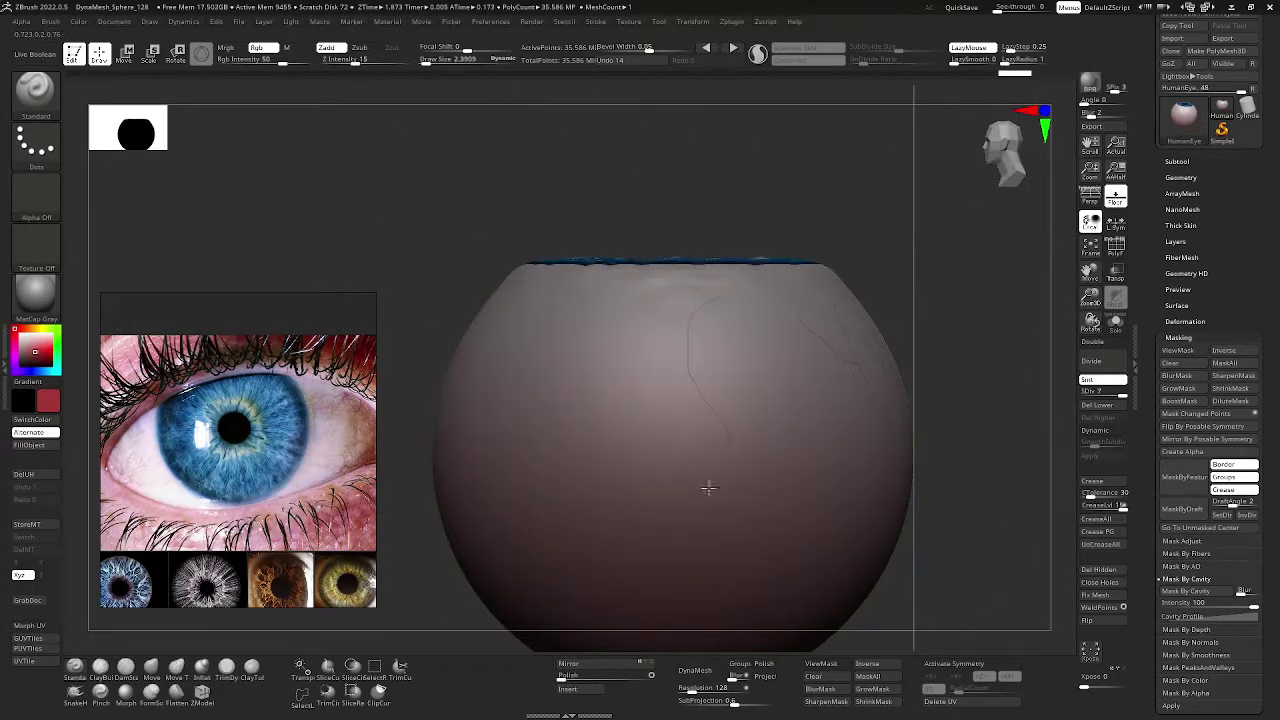
{"action": "right_click_drag", "start_coordinate": [650, 322], "coordinate": [629, 379]}
- Add short forked veins near the iris edge and fill the remaining bare side of the sclera with branching veins
{"action": "left_click", "coordinate": [1090, 250]}
{"action": "left_click_drag", "start_coordinate": [533, 409], "coordinate": [567, 375]}
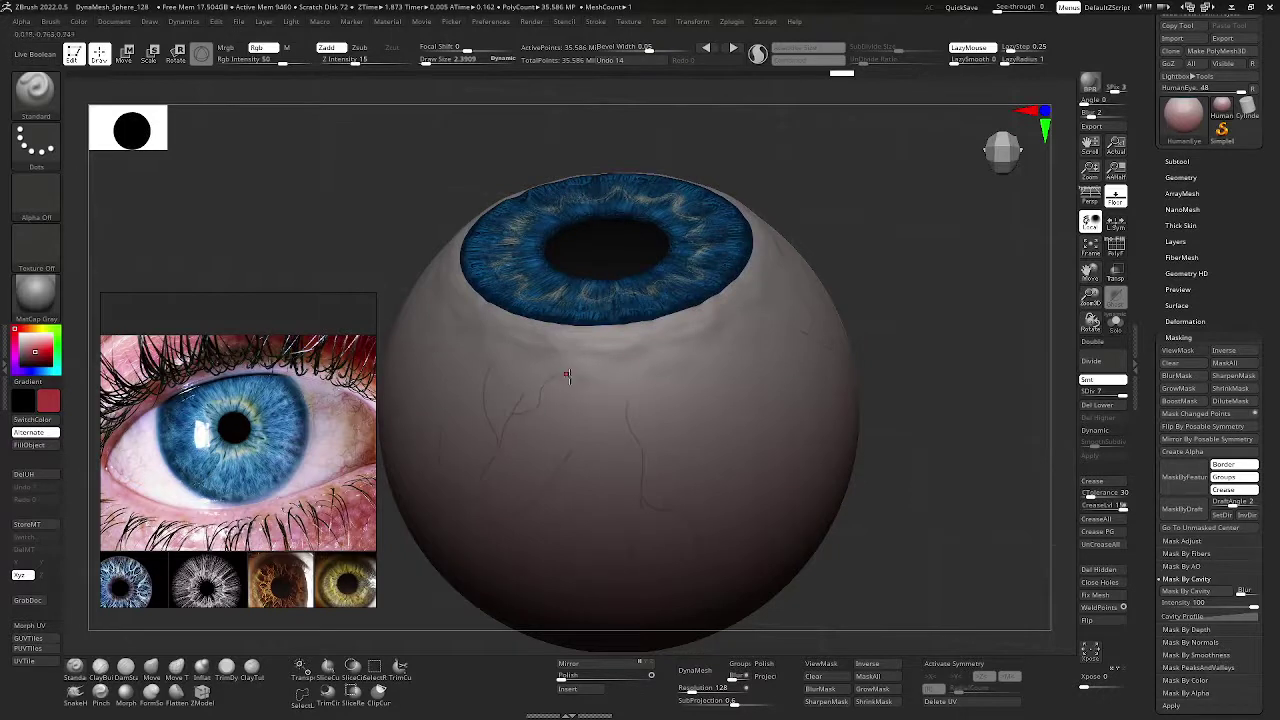
{"action": "mouse_move", "coordinate": [650, 411]}
{"action": "left_mouse_down"}
{"action": "mouse_move", "coordinate": [667, 385]}
{"action": "mouse_move", "coordinate": [627, 379]}
{"action": "left_mouse_up"}
{"action": "left_click_drag", "start_coordinate": [1040, 287], "coordinate": [972, 293]}
{"action": "left_click_drag", "start_coordinate": [511, 435], "coordinate": [599, 379]}
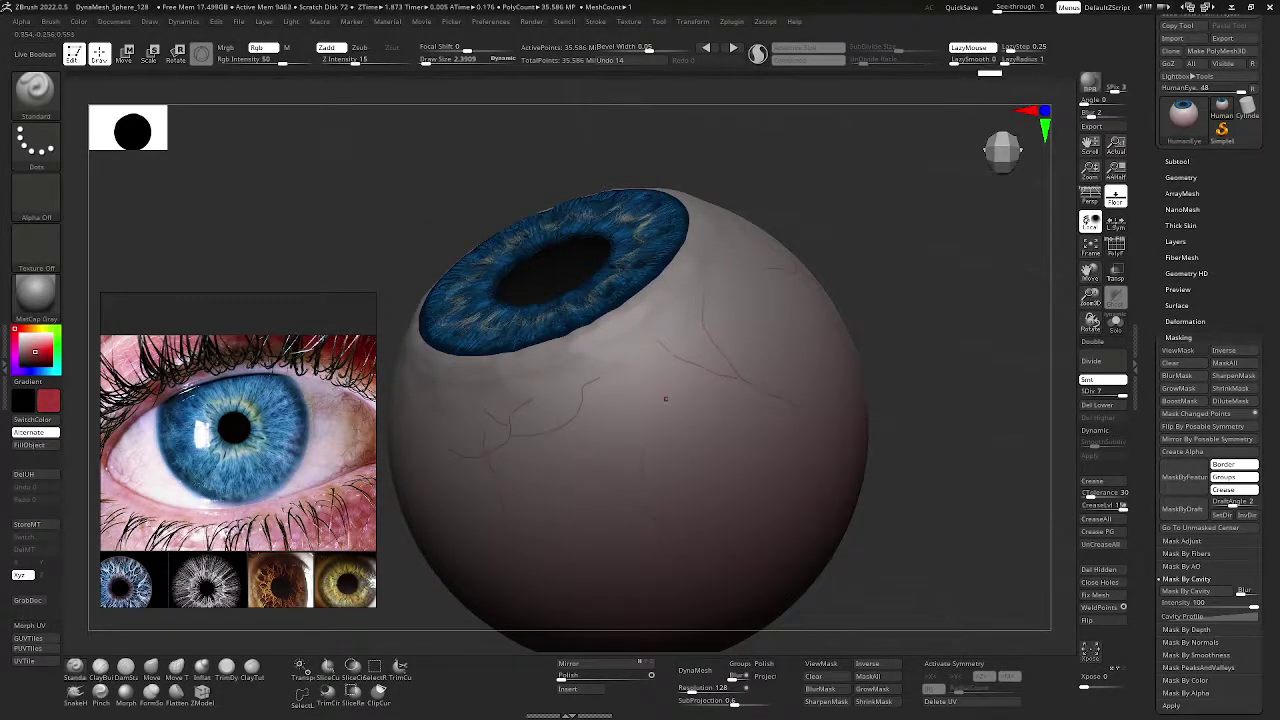
{"action": "left_click_drag", "start_coordinate": [653, 427], "coordinate": [646, 385]}
{"action": "left_click_drag", "start_coordinate": [933, 265], "coordinate": [885, 338]}
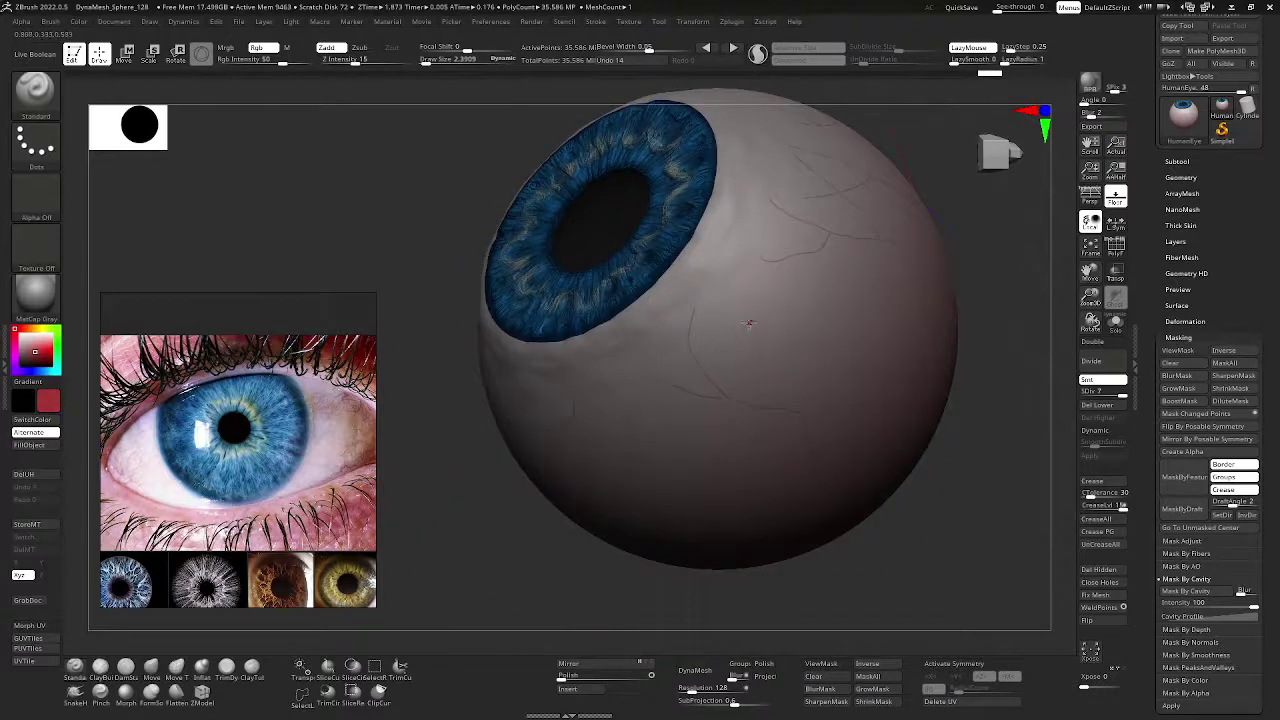
{"action": "left_click_drag", "start_coordinate": [748, 323], "coordinate": [971, 291]}
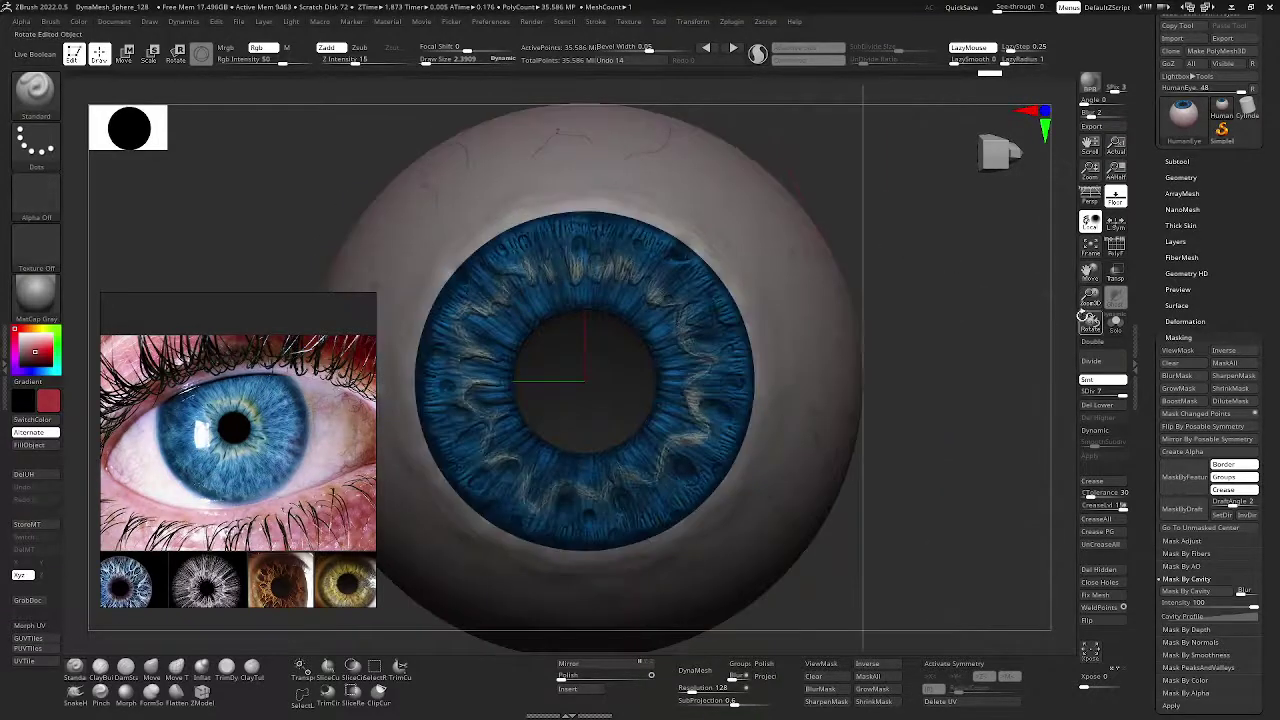
- Choose Alpha 22 for the brush, set the draw size to about 65, test the vein pattern on the sclera and undo it
{"action": "left_click_drag", "start_coordinate": [1089, 300], "coordinate": [1034, 286]}
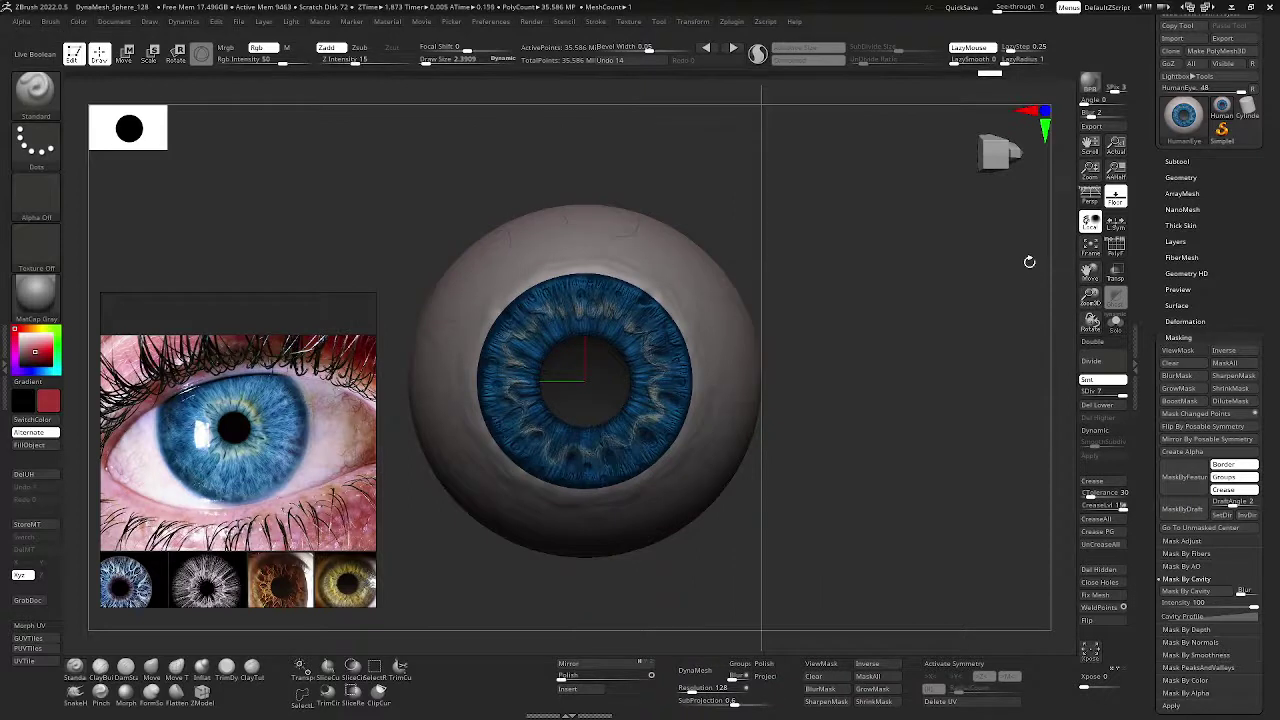
{"action": "left_click", "coordinate": [36, 200]}
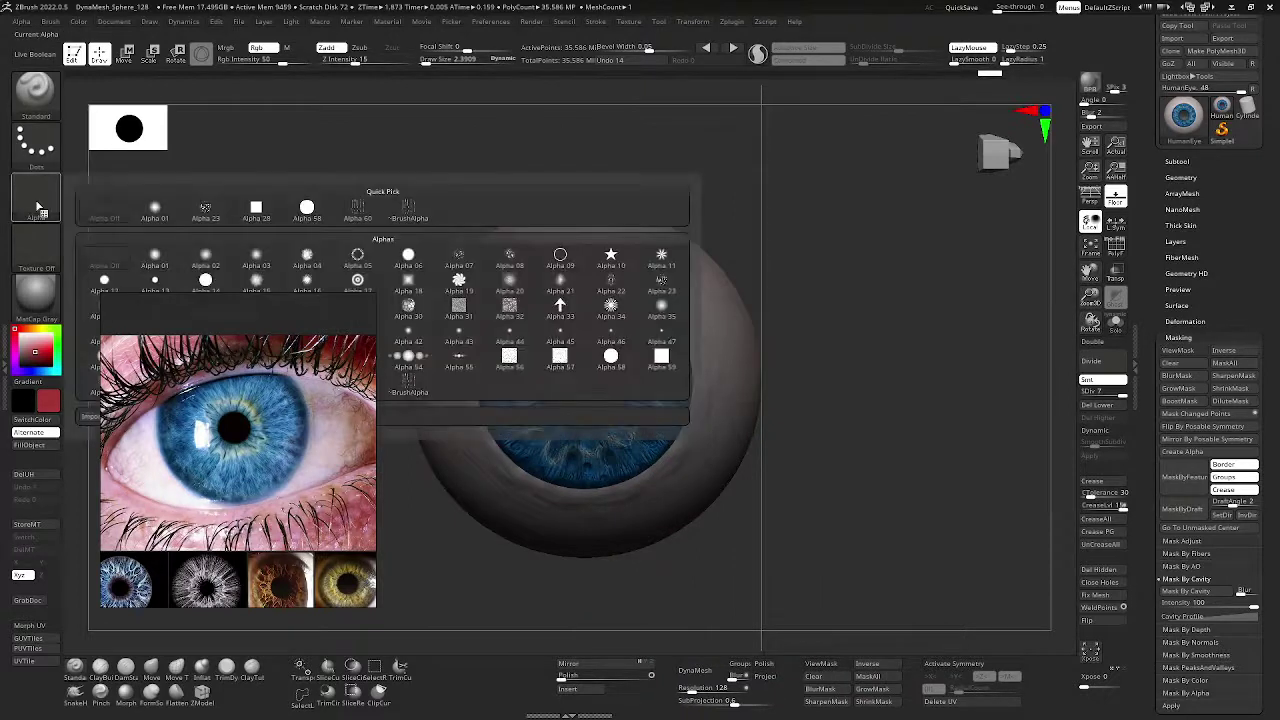
{"action": "left_click", "coordinate": [614, 284]}
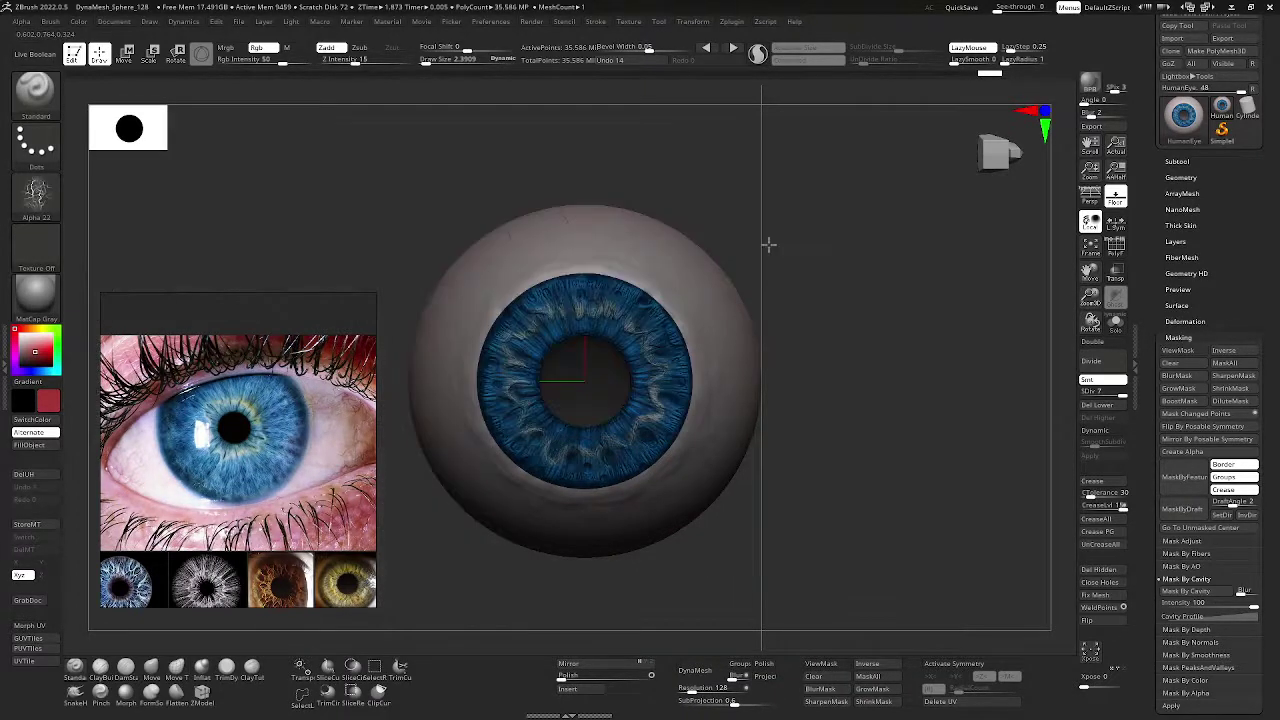
{"action": "key", "text": "space"}
{"action": "left_click_drag", "start_coordinate": [786, 246], "coordinate": [788, 246]}
{"action": "left_click_drag", "start_coordinate": [885, 232], "coordinate": [792, 244]}
{"action": "left_click_drag", "start_coordinate": [615, 357], "coordinate": [584, 370]}
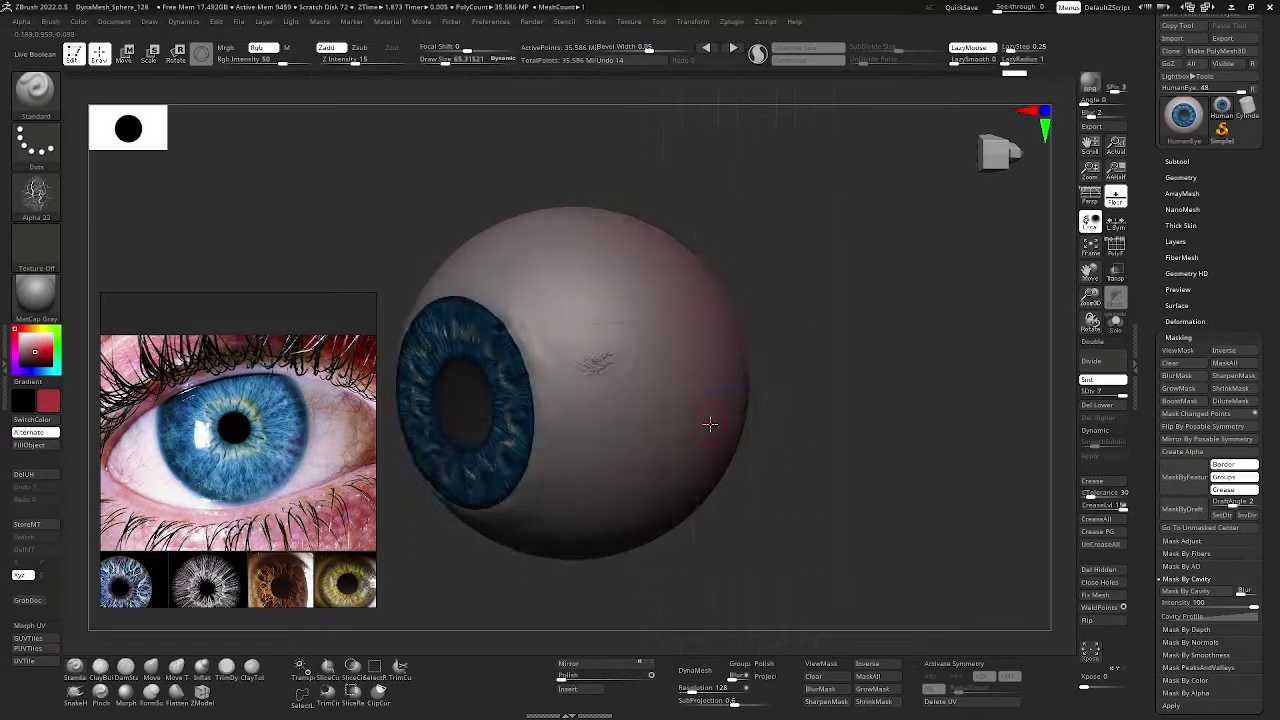
{"action": "key", "text": "ctrl"}
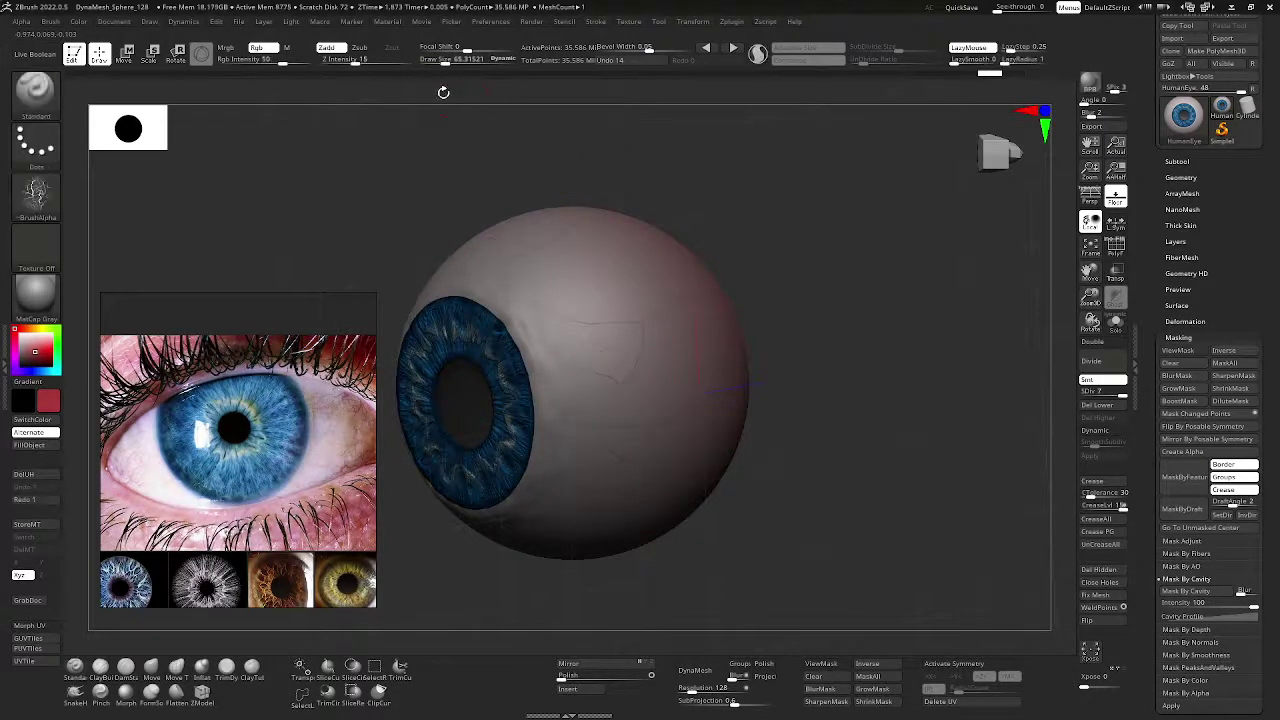
- Set Z intensity 5, RGB intensity 21 and draw size about 157, test the vein alpha on the sclera and undo it
{"action": "left_click_drag", "start_coordinate": [357, 61], "coordinate": [262, 59]}
{"action": "key", "text": "space"}
{"action": "left_click_drag", "start_coordinate": [688, 178], "coordinate": [728, 204]}
{"action": "right_click_drag", "start_coordinate": [729, 205], "coordinate": [627, 285]}
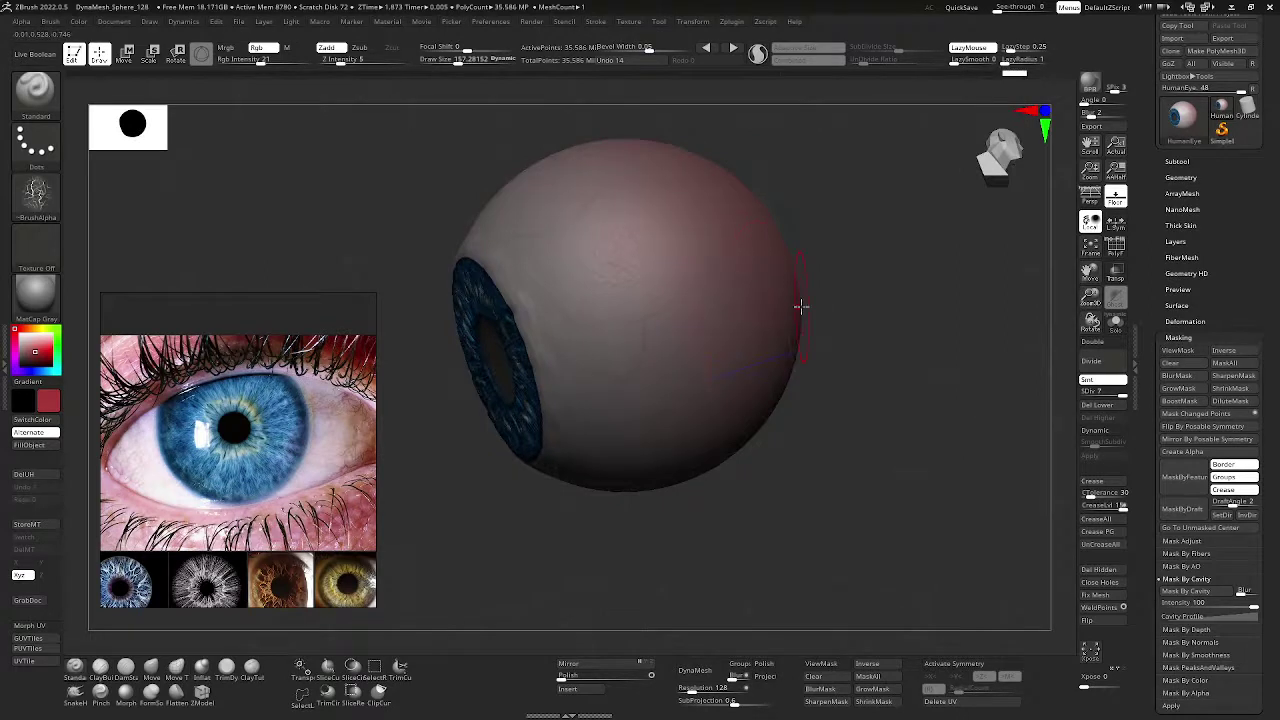
{"action": "key", "text": "ctrl"}
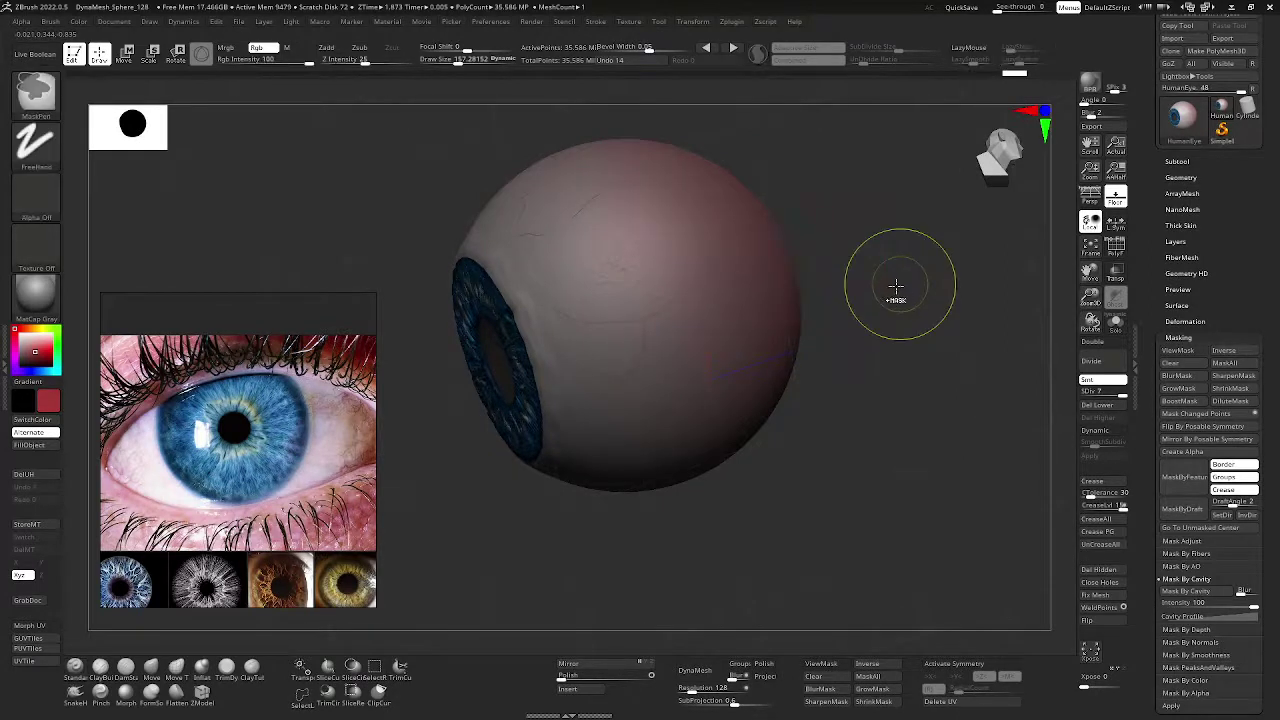
{"action": "key", "text": "ctrl+z"}
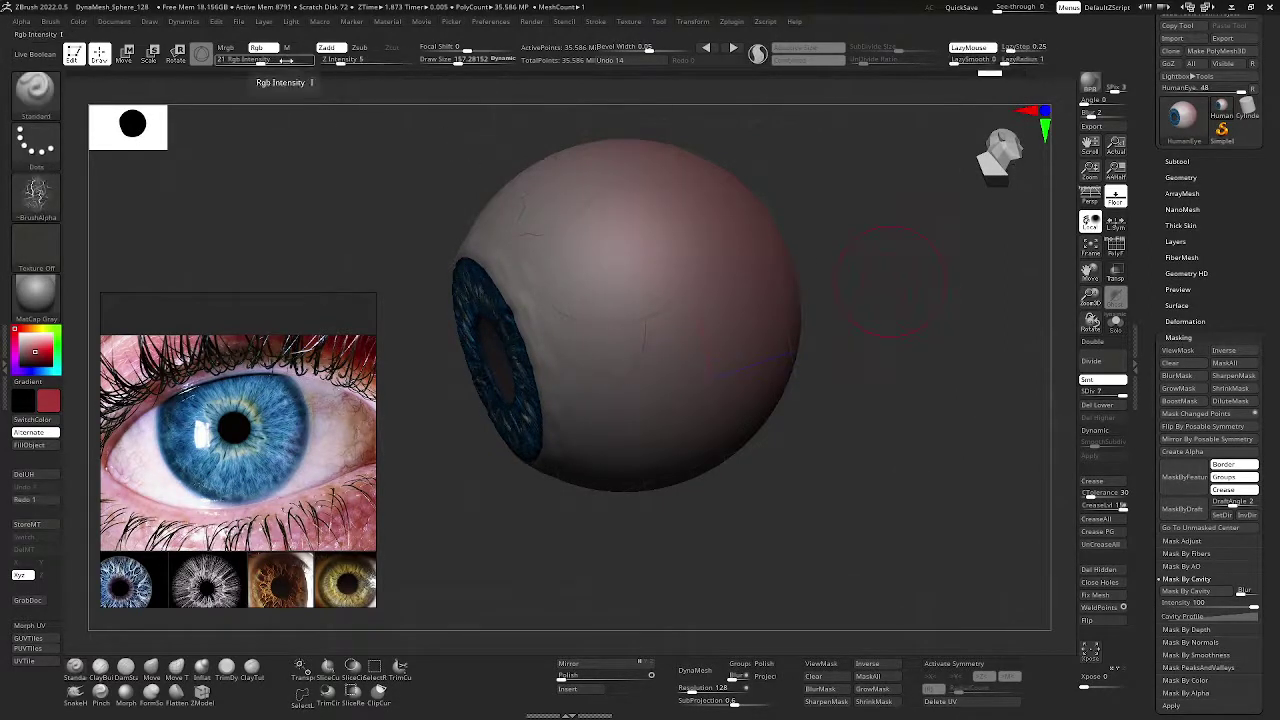
- Set the RGB intensity to 99 and paint a patch of branching red veins with the alpha on the side of the sclera
{"action": "left_click_drag", "start_coordinate": [287, 62], "coordinate": [309, 62]}
{"action": "left_click_drag", "start_coordinate": [629, 277], "coordinate": [630, 256]}
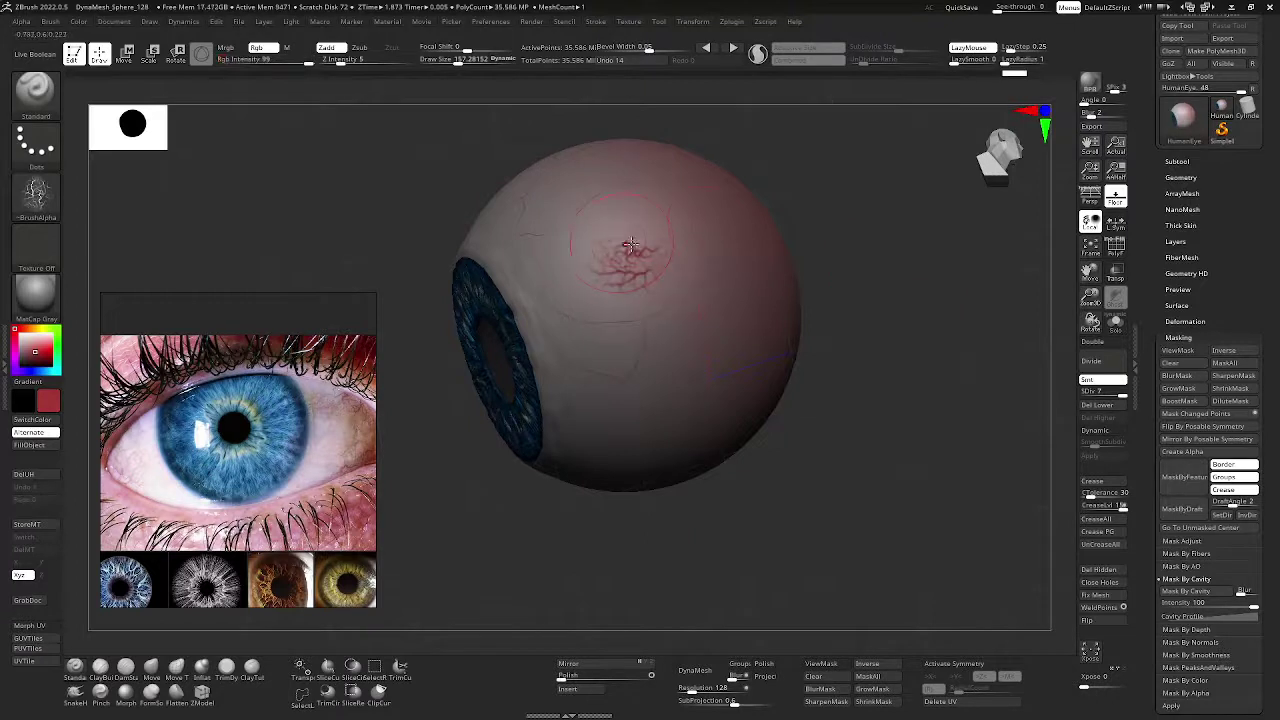
{"action": "key", "text": "ctrl"}
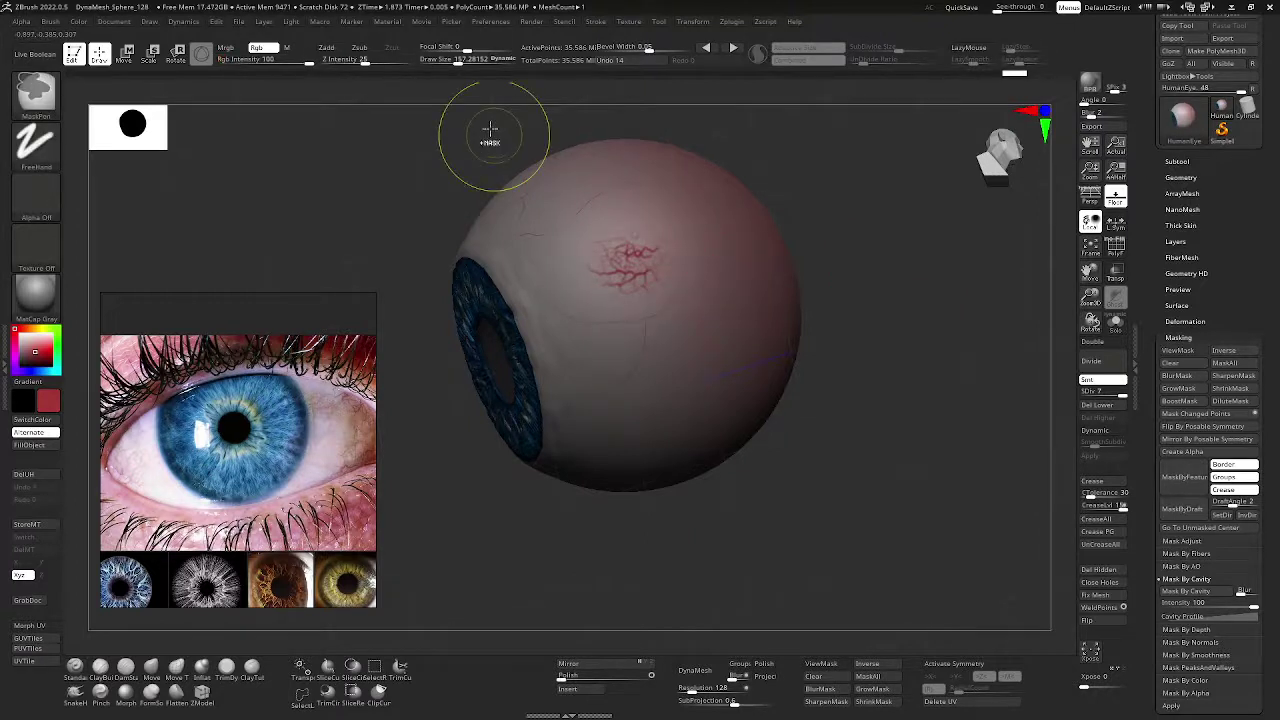
- Undo the vein patch, set RGB intensity 75 and Z intensity 2, test the vein alpha on the pink back of the eyeball and undo it
{"action": "key", "text": "ctrl+z"}
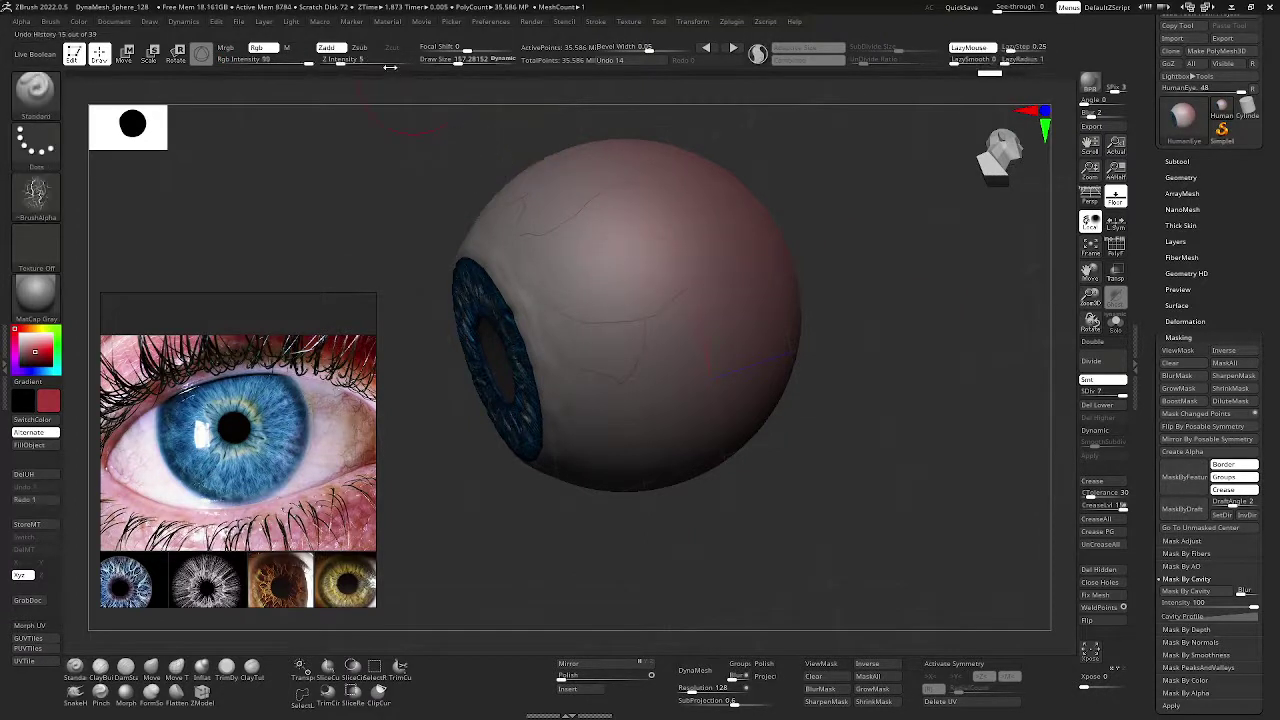
{"action": "left_click", "coordinate": [338, 58]}
{"action": "type", "text": "5"}
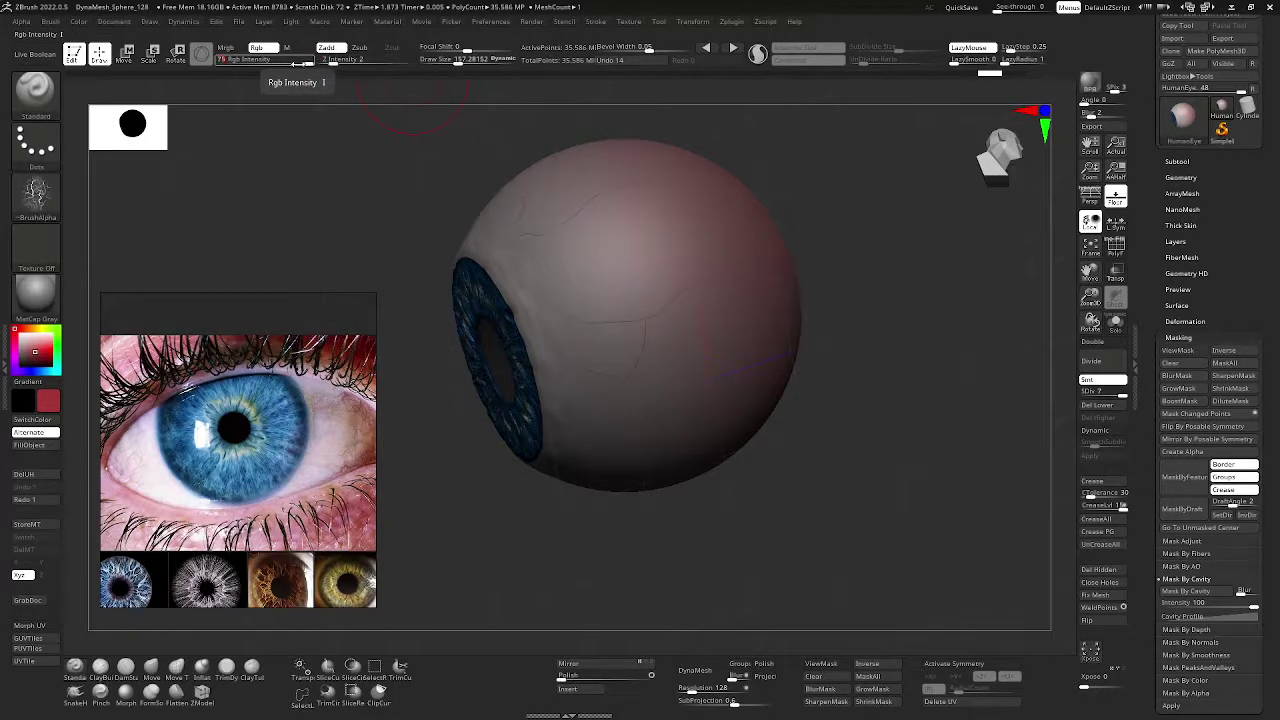
{"action": "left_click_drag", "start_coordinate": [853, 177], "coordinate": [808, 244]}
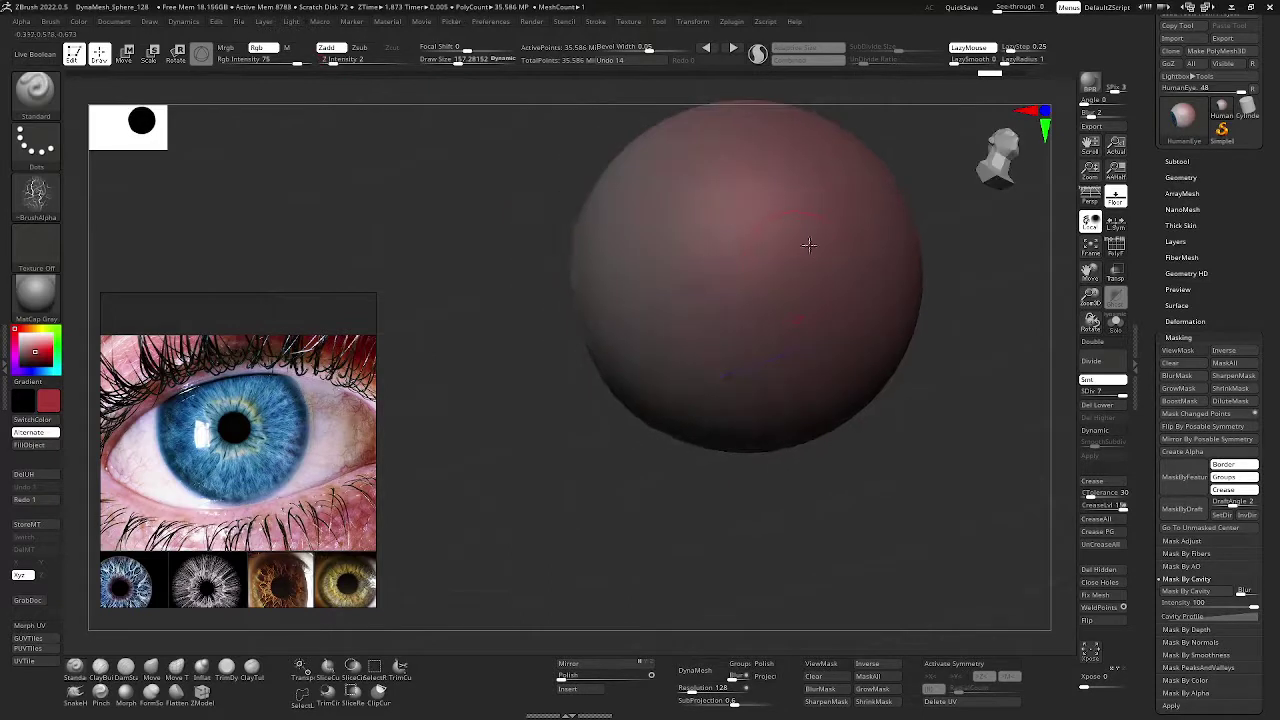
{"action": "left_click", "coordinate": [784, 218]}
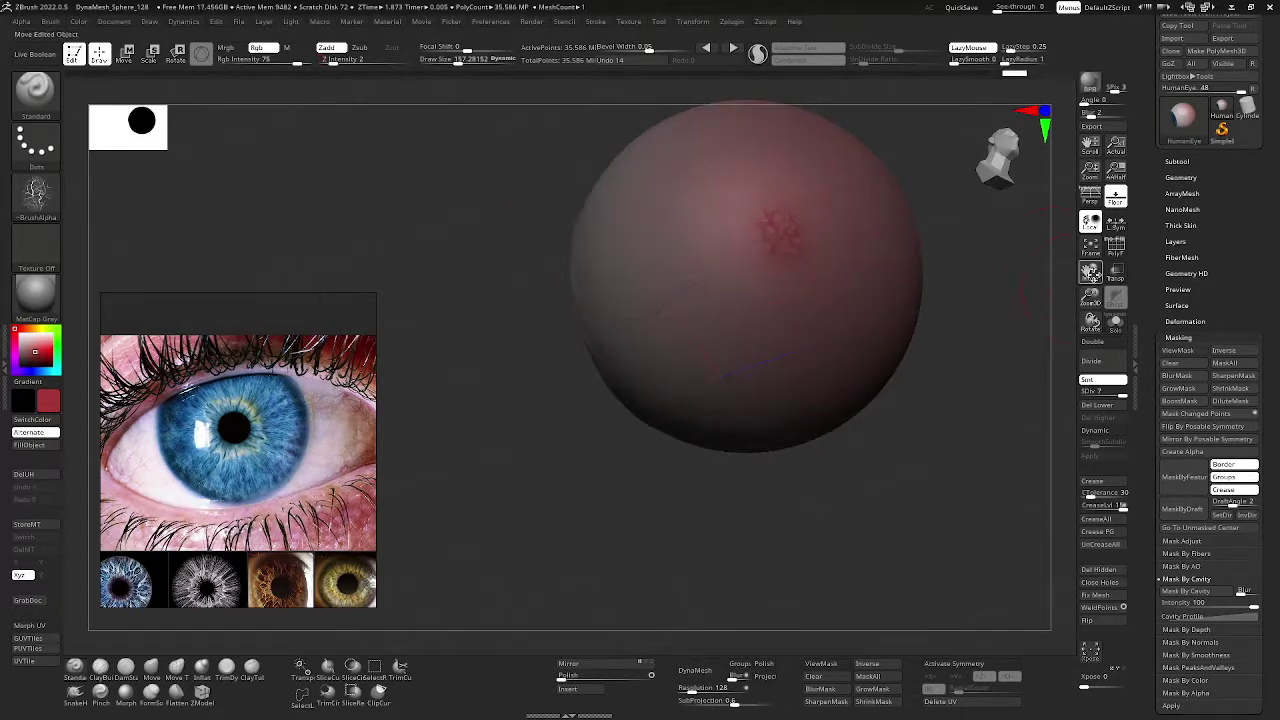
{"action": "left_click_drag", "start_coordinate": [1090, 271], "coordinate": [918, 316]}
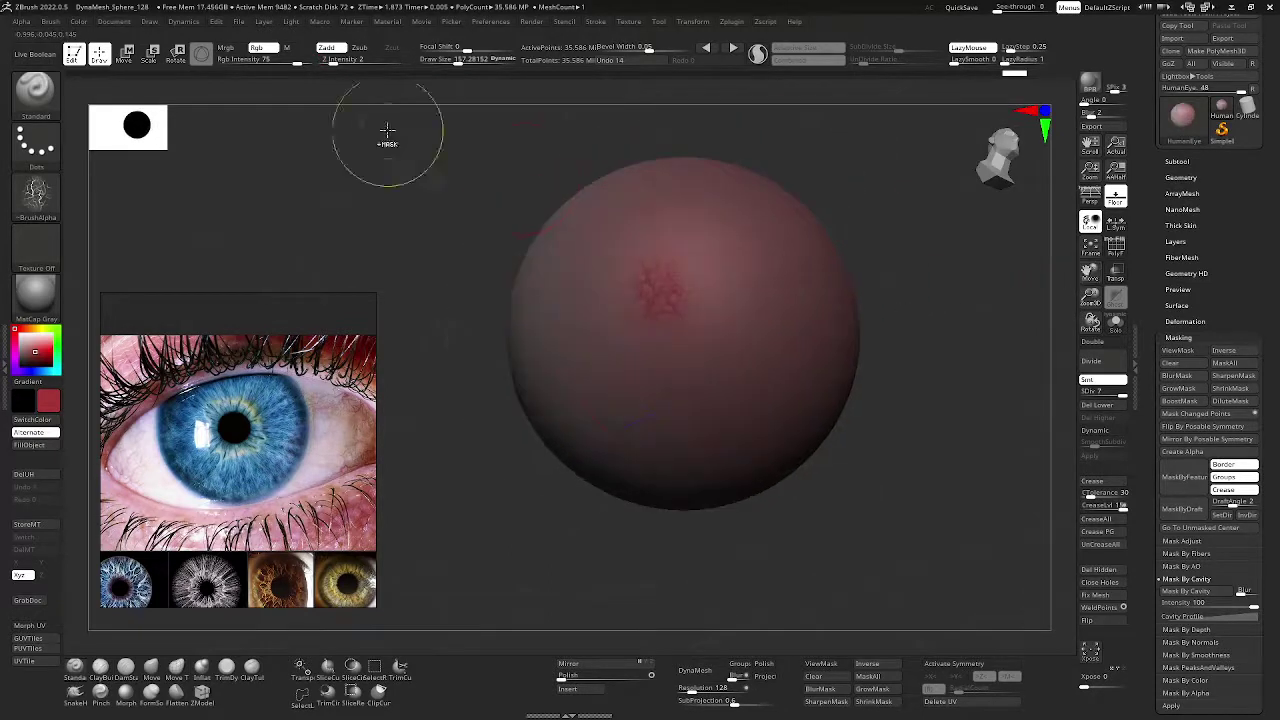
{"action": "key", "text": "ctrl"}
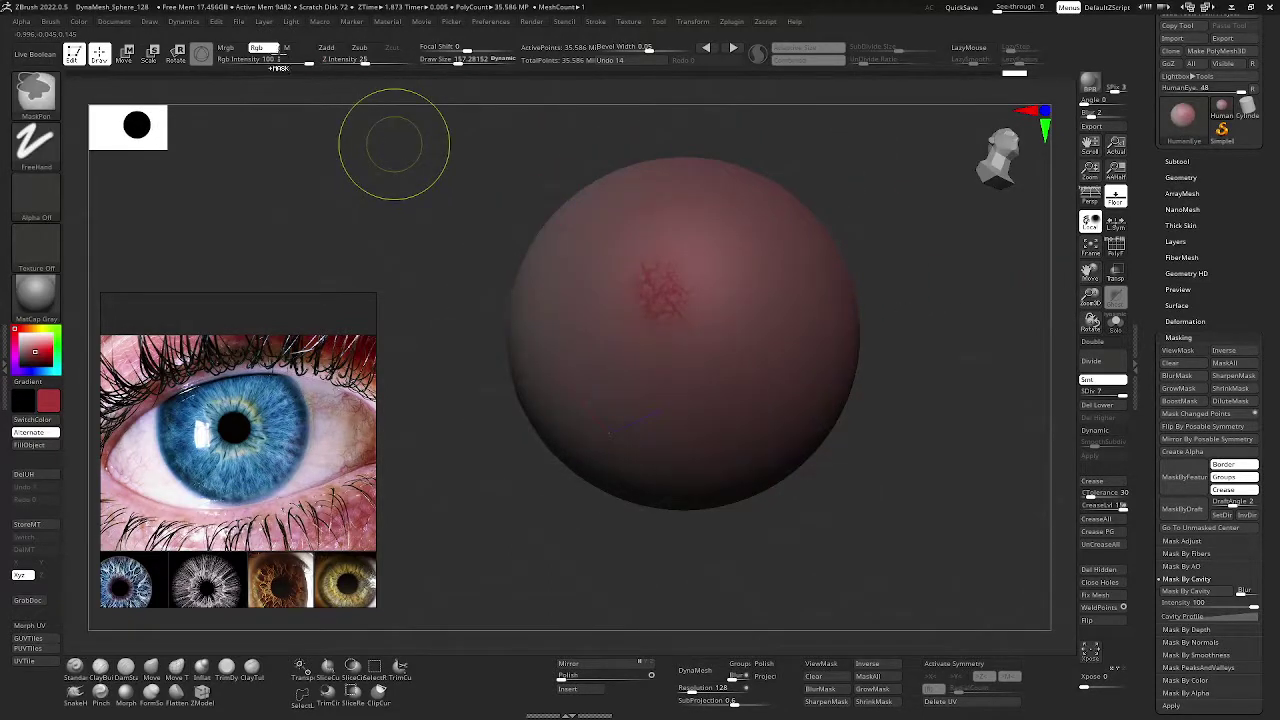
{"action": "key", "text": "ctrl+z"}
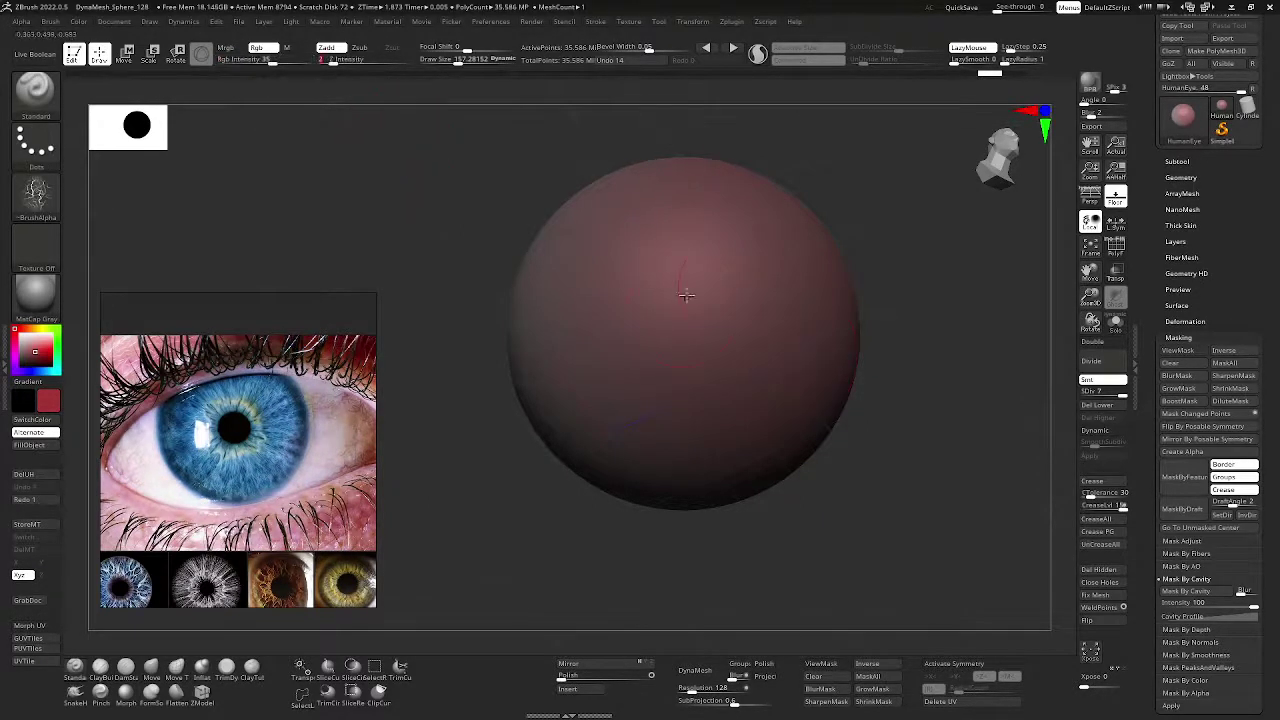
- Set the RGB intensity to 35 and draw size to about 182, and paint faint veins with the alpha on the upper side of the sclera
{"action": "mouse_move", "coordinate": [980, 226]}
{"action": "left_mouse_down"}
{"action": "mouse_move", "coordinate": [780, 273]}
{"action": "mouse_move", "coordinate": [810, 286]}
{"action": "left_mouse_up"}
{"action": "key", "text": "space"}
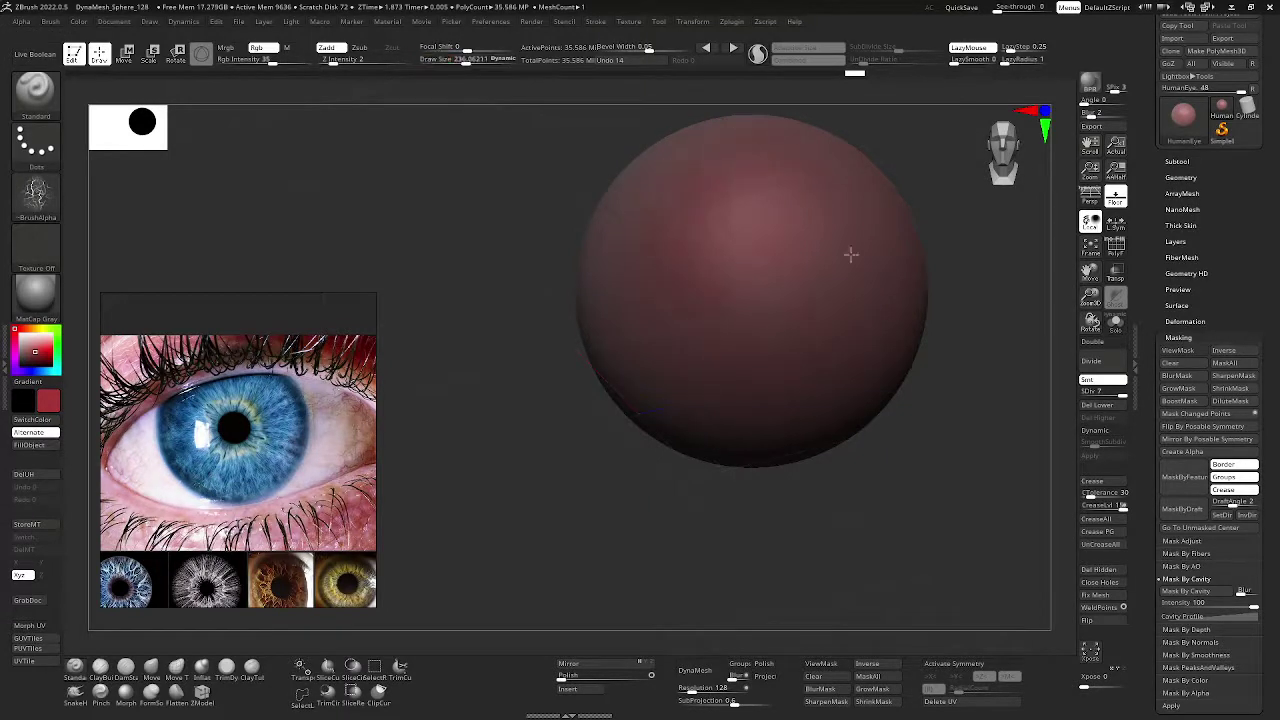
{"action": "left_click_drag", "start_coordinate": [940, 412], "coordinate": [946, 369]}
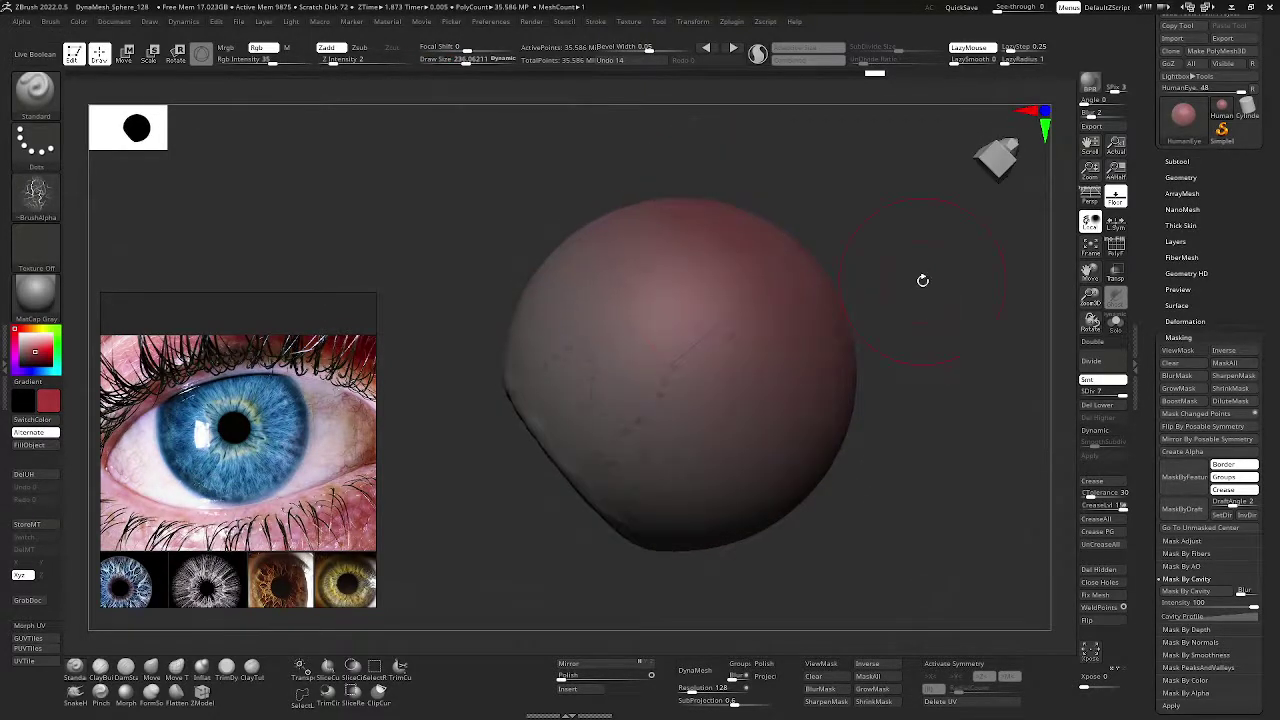
{"action": "key", "text": "space"}
{"action": "left_click_drag", "start_coordinate": [923, 281], "coordinate": [916, 283]}
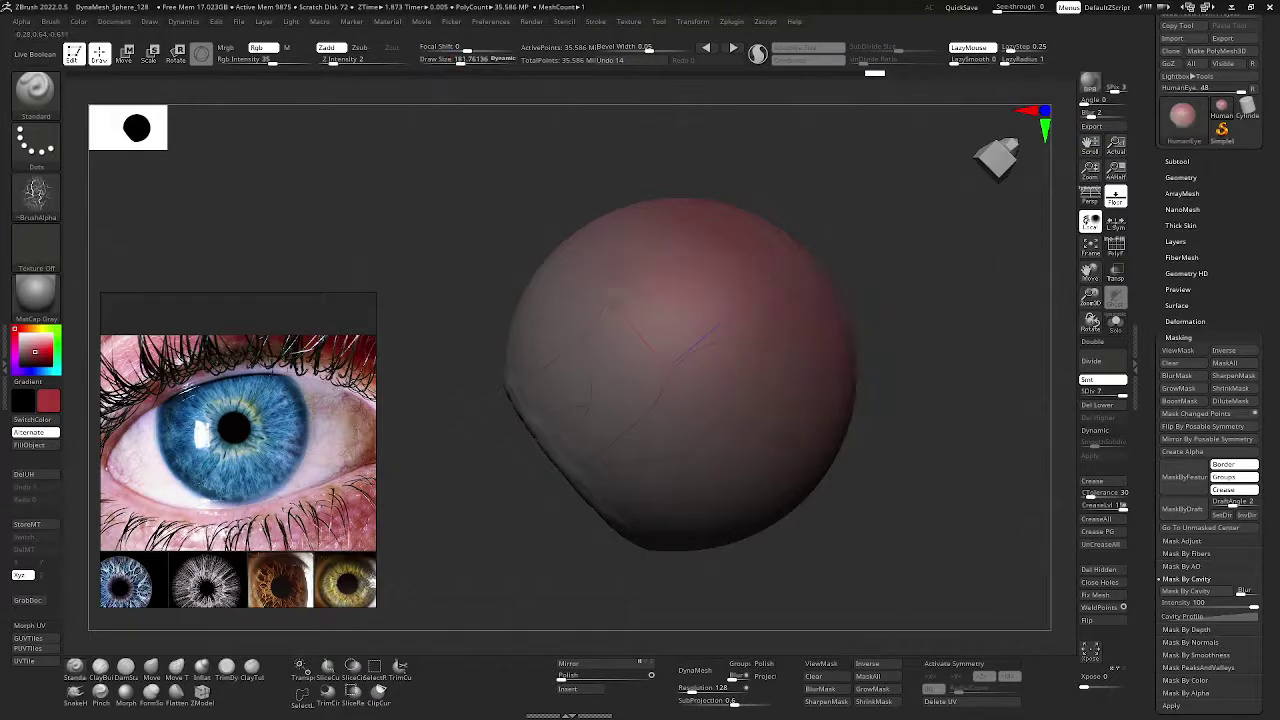
{"action": "key", "text": "space"}
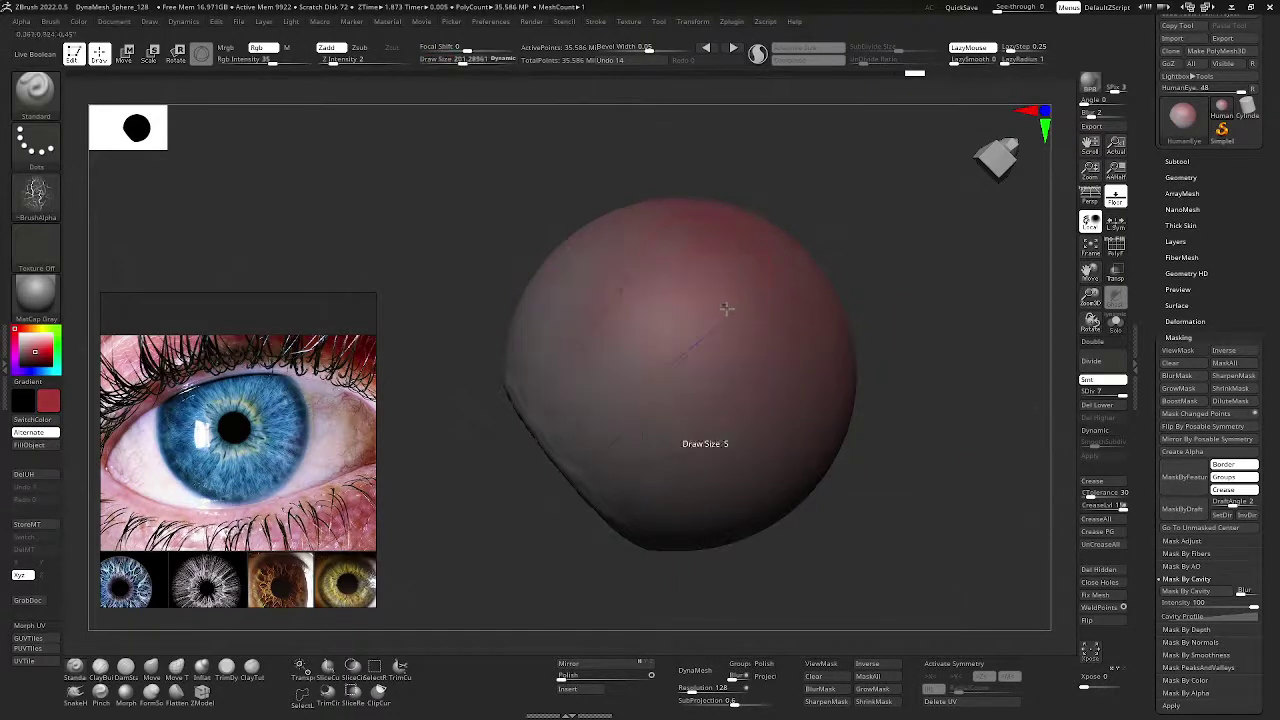
{"action": "key", "text": "space"}
{"action": "left_click_drag", "start_coordinate": [663, 423], "coordinate": [641, 423]}
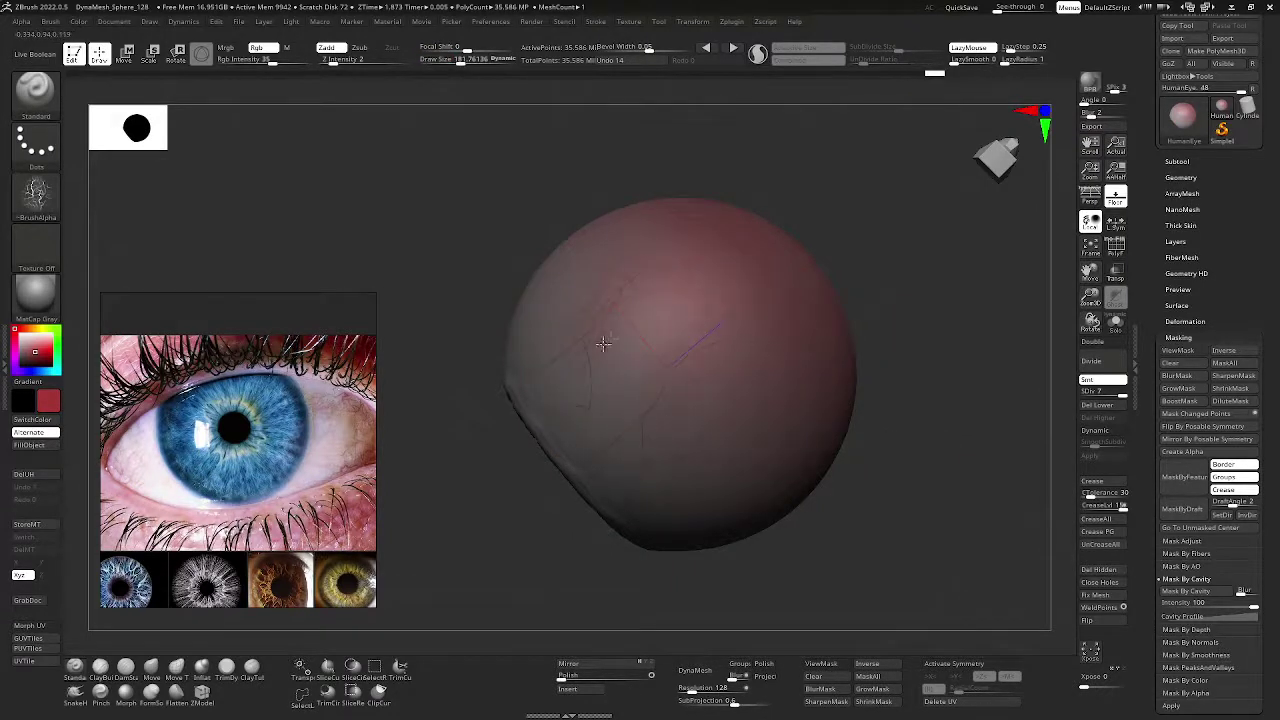
{"action": "left_click_drag", "start_coordinate": [608, 342], "coordinate": [597, 395]}
- Paint faint branching veins with the alpha across the top of the sclera above the iris
{"action": "left_click_drag", "start_coordinate": [1090, 272], "coordinate": [1148, 322]}
{"action": "left_click_drag", "start_coordinate": [848, 227], "coordinate": [645, 247]}
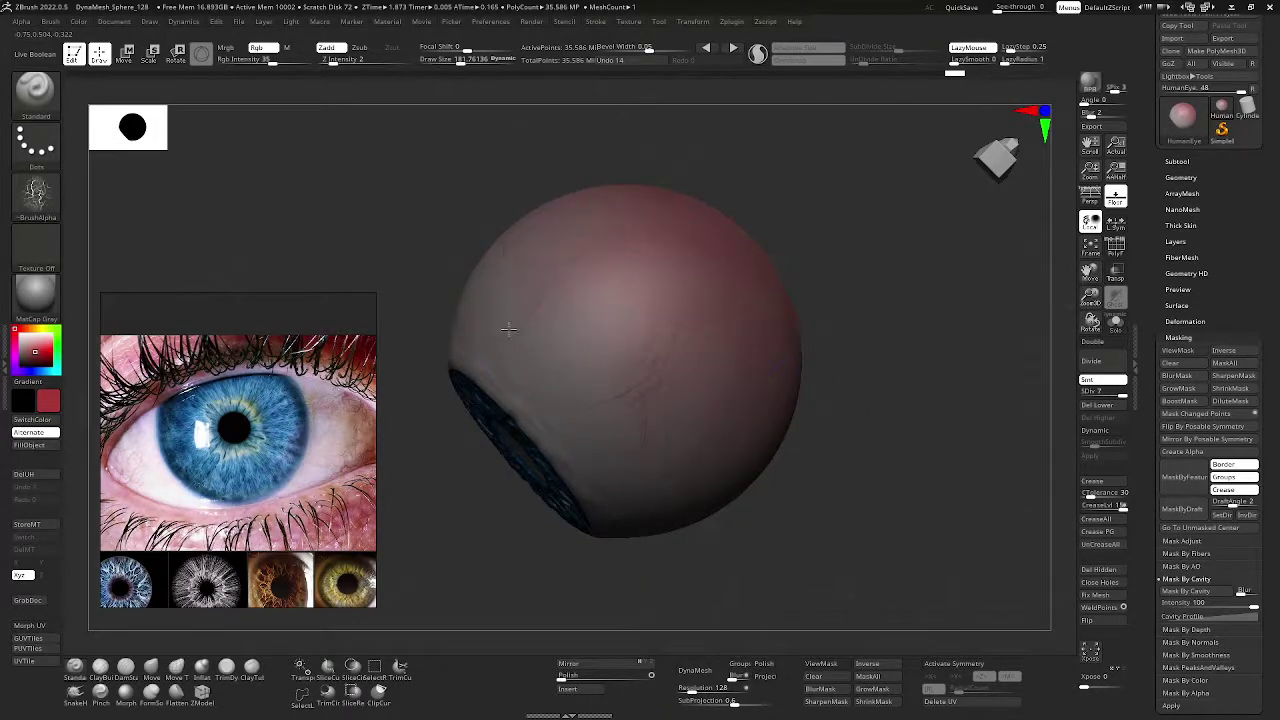
{"action": "left_click_drag", "start_coordinate": [1090, 272], "coordinate": [843, 311]}
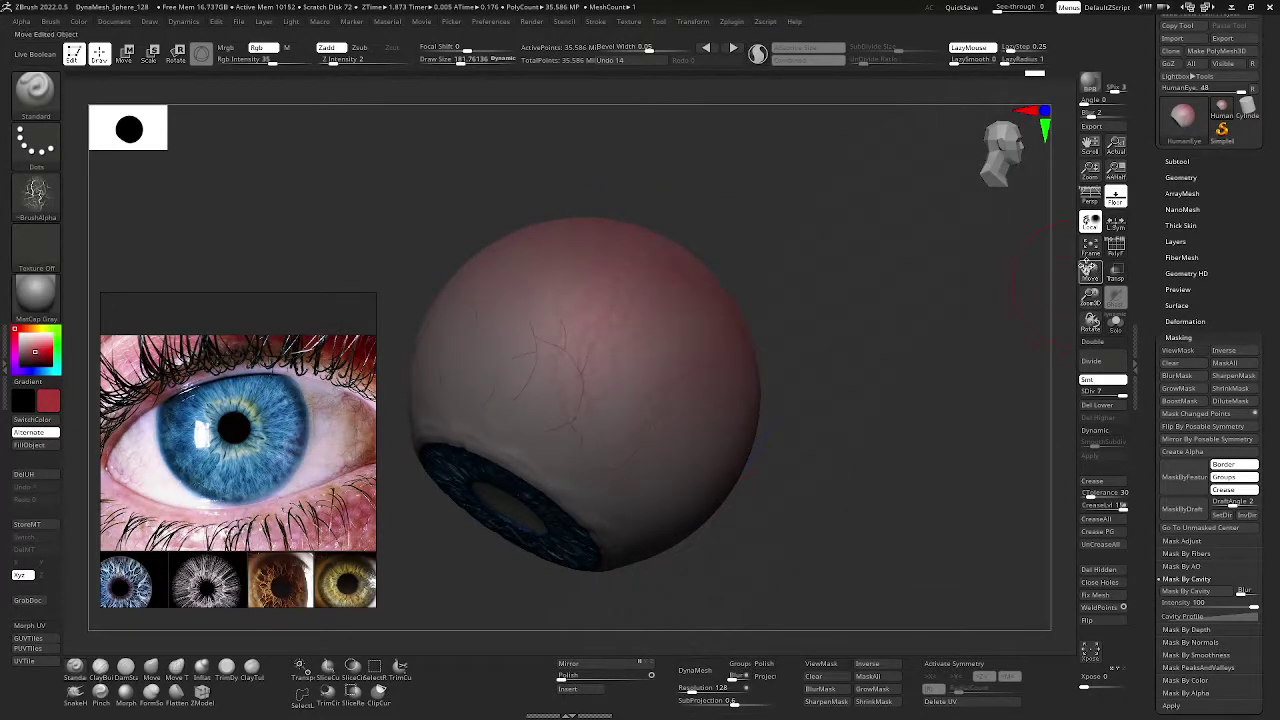
{"action": "left_click_drag", "start_coordinate": [1090, 272], "coordinate": [820, 217]}
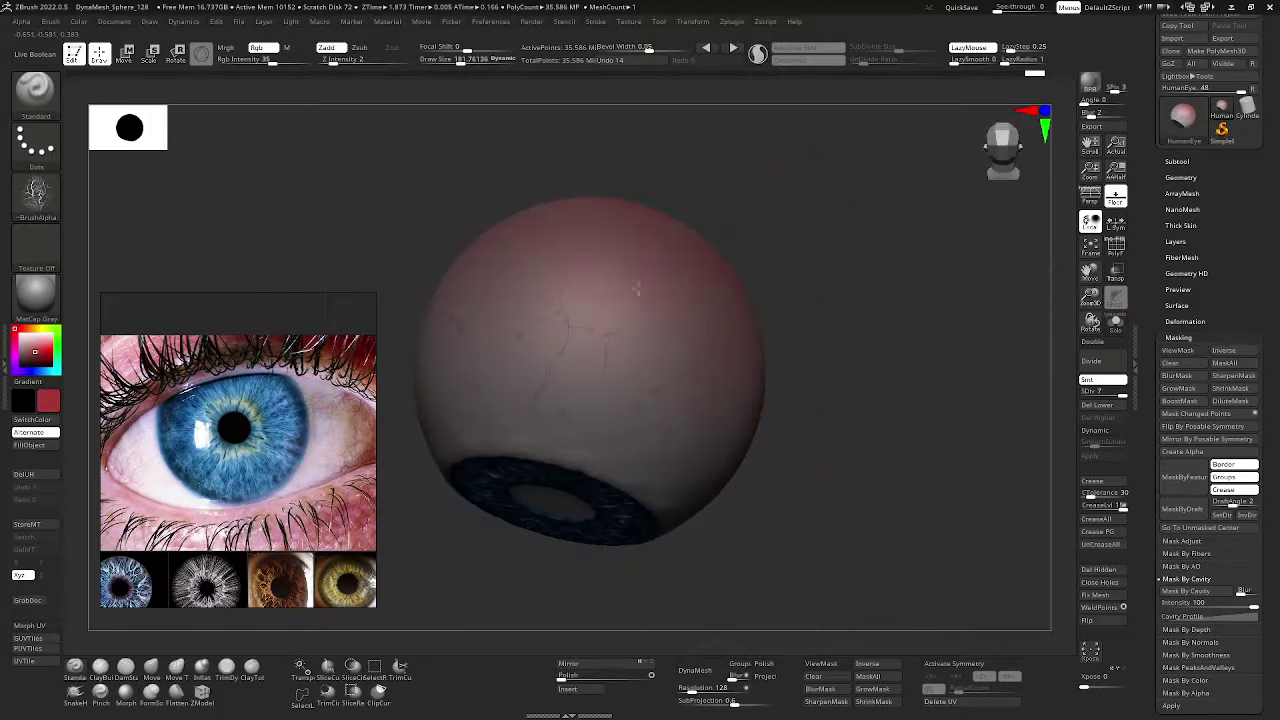
{"action": "left_click_drag", "start_coordinate": [565, 322], "coordinate": [559, 394]}
{"action": "left_click_drag", "start_coordinate": [1090, 272], "coordinate": [1177, 270]}
{"action": "left_click_drag", "start_coordinate": [805, 148], "coordinate": [820, 169]}
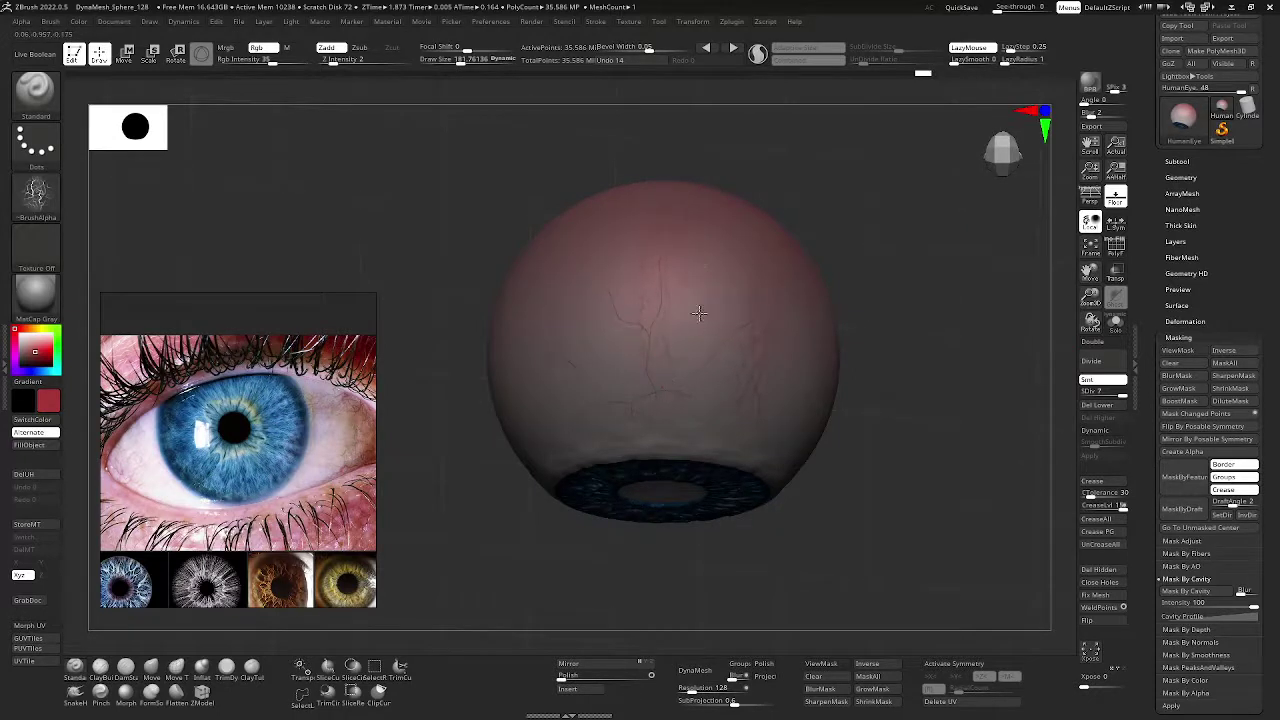
- Continue the faint alpha veins over the opposite side of the sclera, from near the iris toward the pink back
{"action": "left_click_drag", "start_coordinate": [1088, 271], "coordinate": [1104, 268]}
{"action": "left_click_drag", "start_coordinate": [917, 191], "coordinate": [992, 153]}
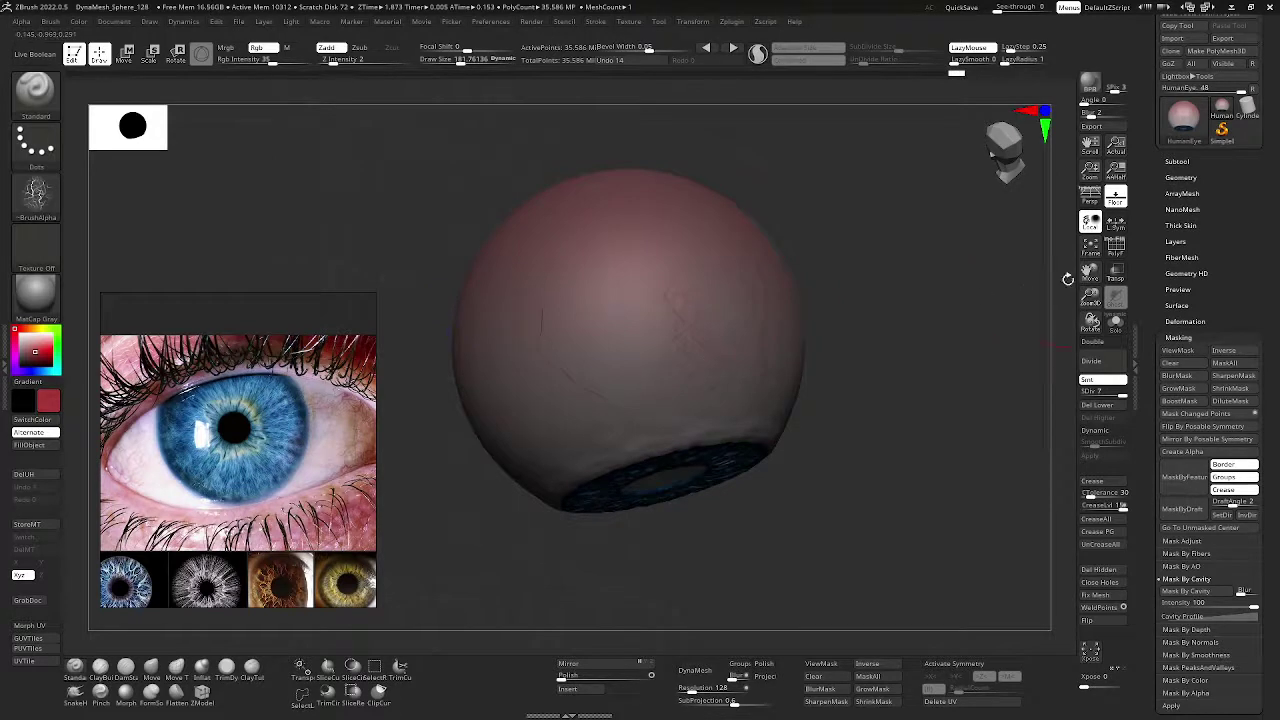
{"action": "left_click_drag", "start_coordinate": [1070, 276], "coordinate": [1104, 257]}
{"action": "left_click_drag", "start_coordinate": [954, 247], "coordinate": [980, 226]}
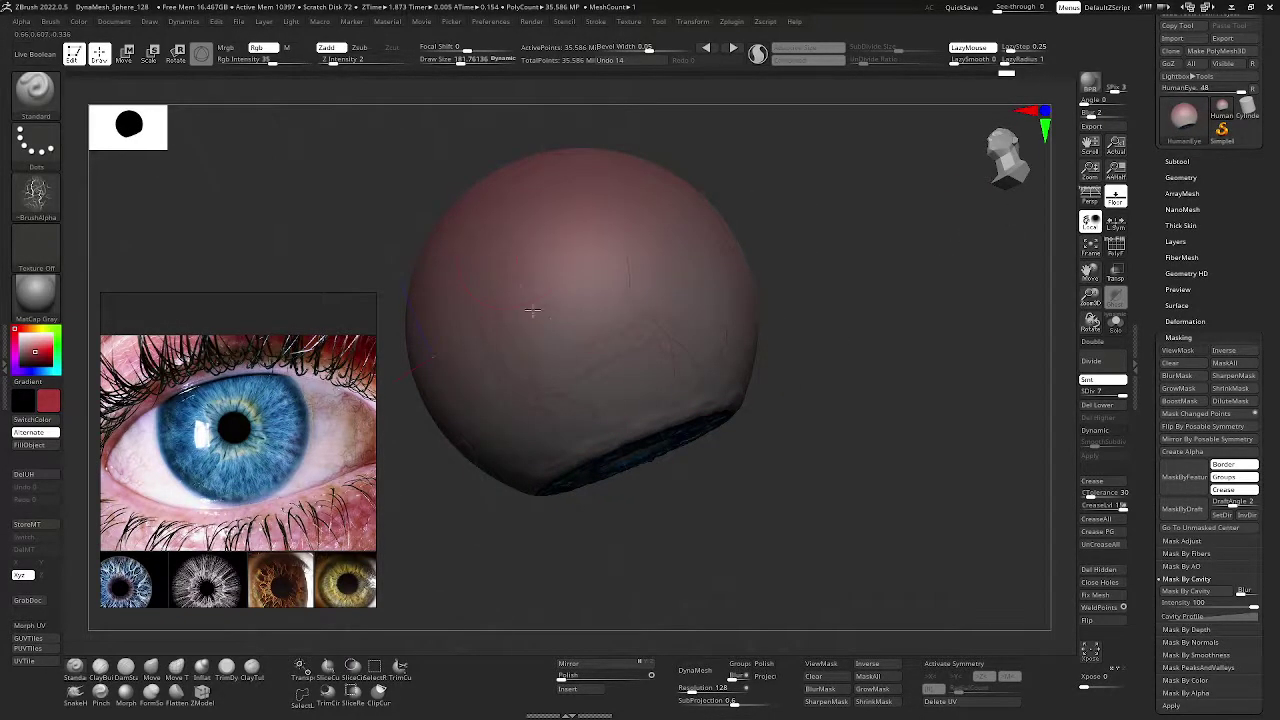
{"action": "left_click_drag", "start_coordinate": [992, 269], "coordinate": [556, 255]}
{"action": "left_click_drag", "start_coordinate": [512, 312], "coordinate": [636, 212]}
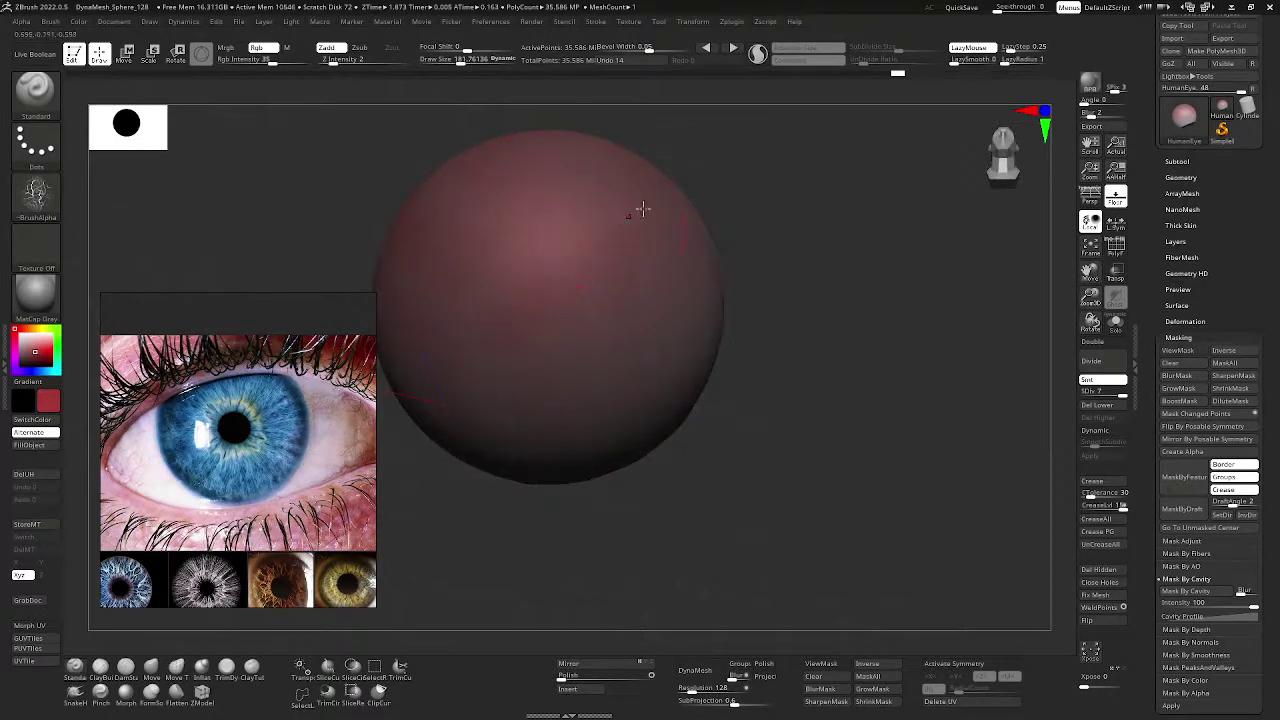
{"action": "mouse_move", "coordinate": [790, 195]}
{"action": "left_mouse_down"}
{"action": "mouse_move", "coordinate": [656, 242]}
{"action": "mouse_move", "coordinate": [673, 237]}
{"action": "left_mouse_up"}
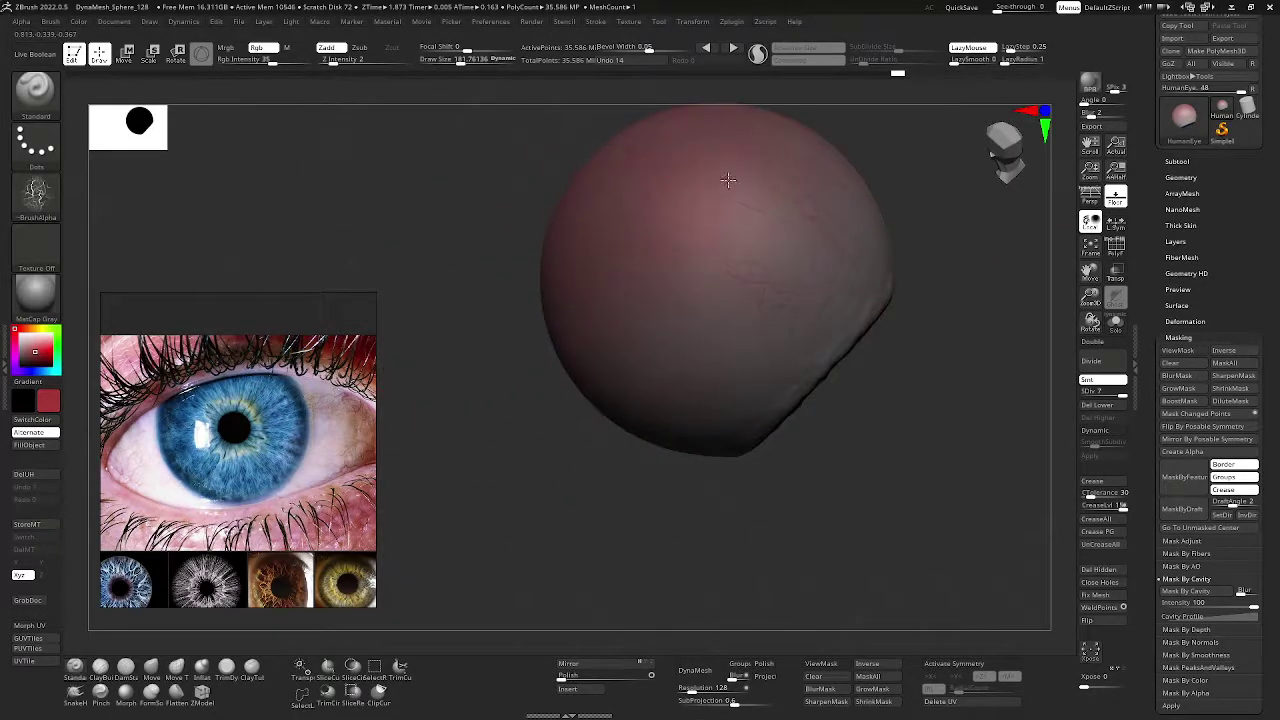
- Cover the bare areas on the pink back of the eyeball with faint veins using the same alpha
{"action": "left_click_drag", "start_coordinate": [1088, 268], "coordinate": [1021, 417]}
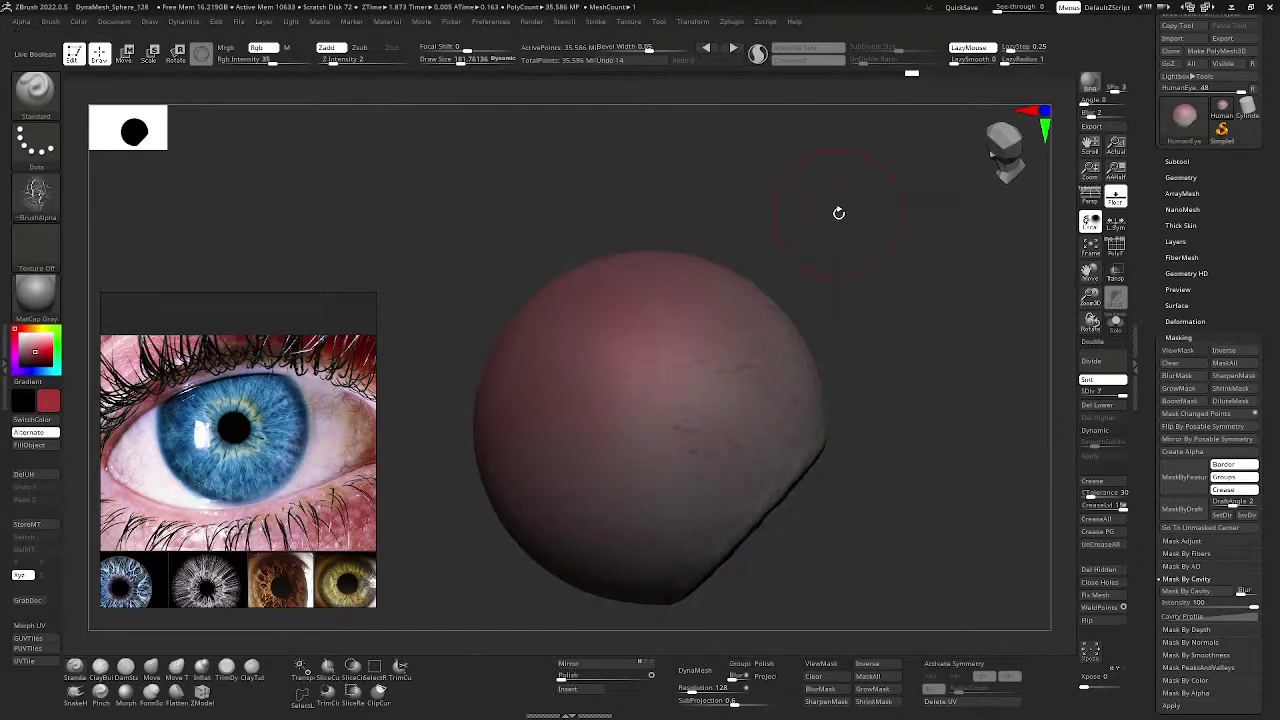
{"action": "left_click_drag", "start_coordinate": [837, 211], "coordinate": [883, 294]}
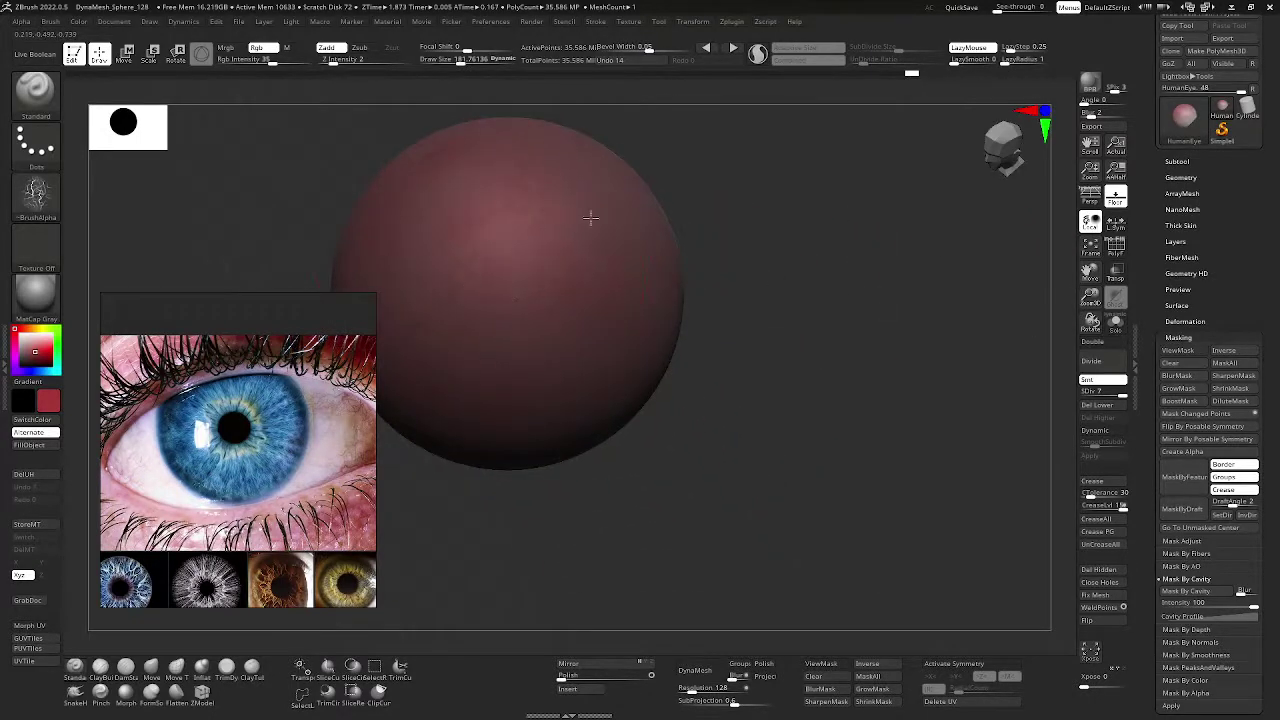
{"action": "left_click_drag", "start_coordinate": [786, 166], "coordinate": [704, 222]}
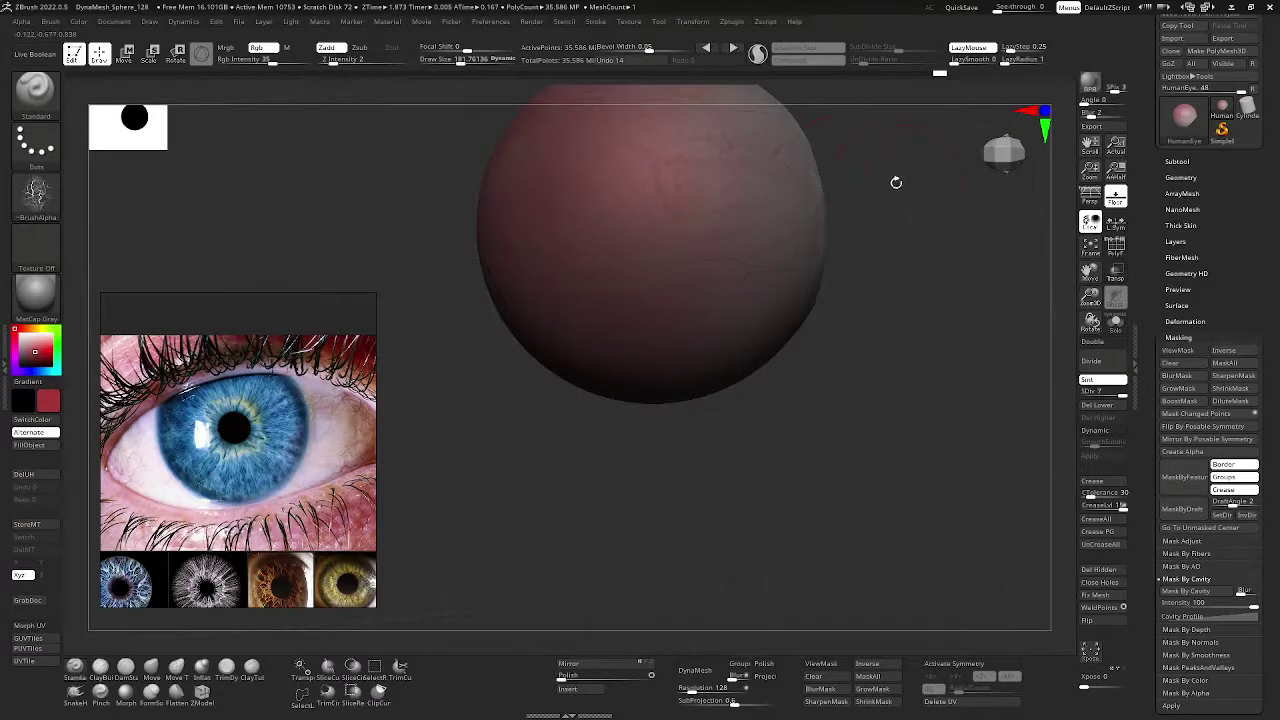
{"action": "left_click_drag", "start_coordinate": [1091, 297], "coordinate": [1025, 376]}
{"action": "left_click_drag", "start_coordinate": [809, 252], "coordinate": [833, 347]}
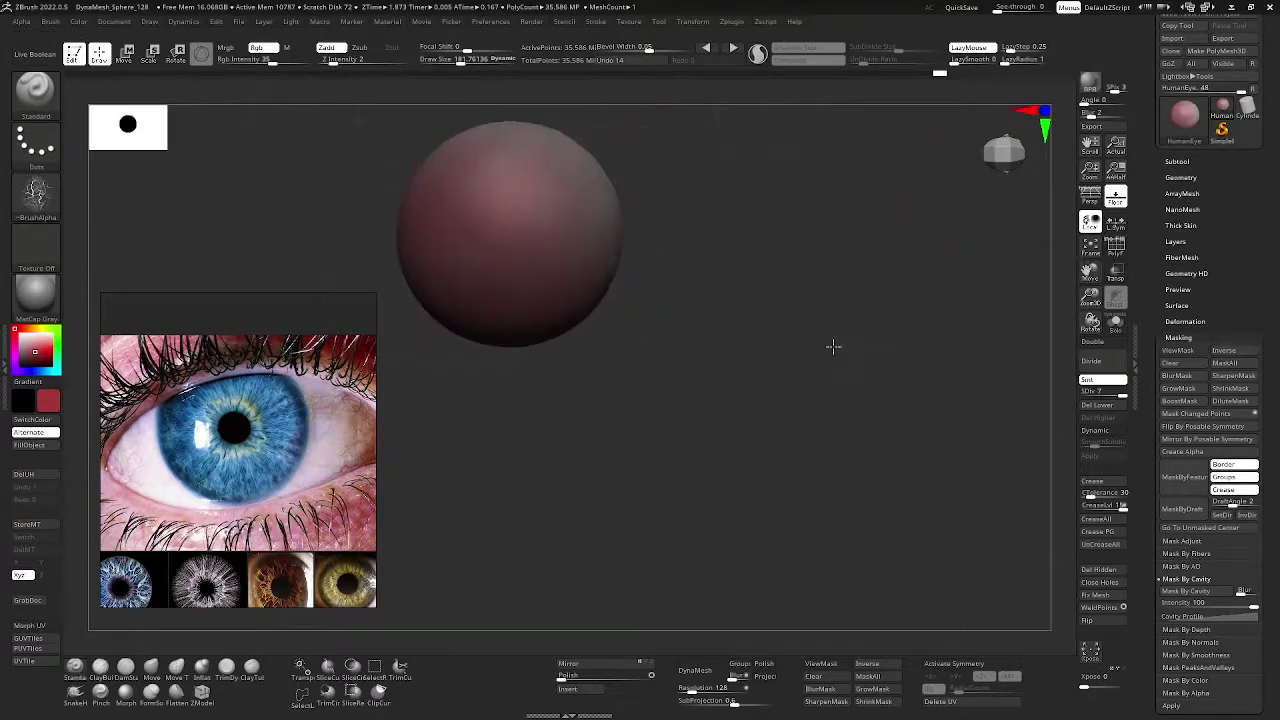
{"action": "left_click_drag", "start_coordinate": [790, 210], "coordinate": [712, 226]}
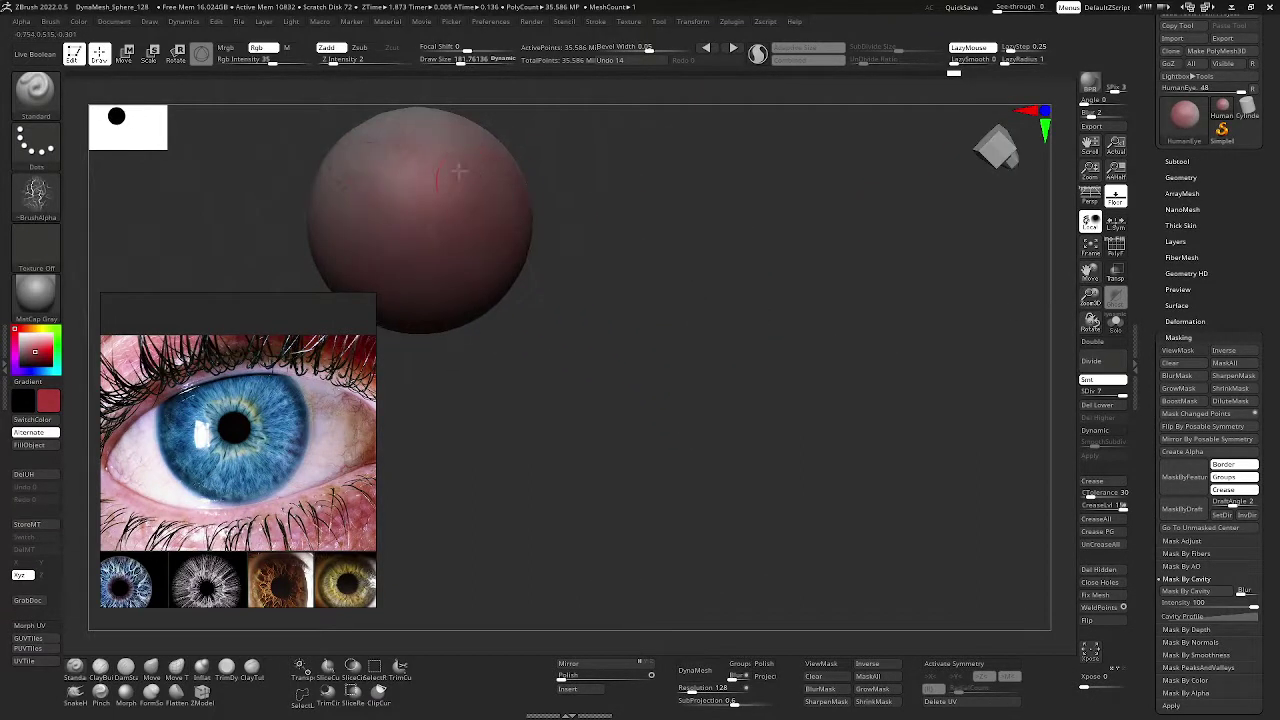
{"action": "key", "text": "f"}
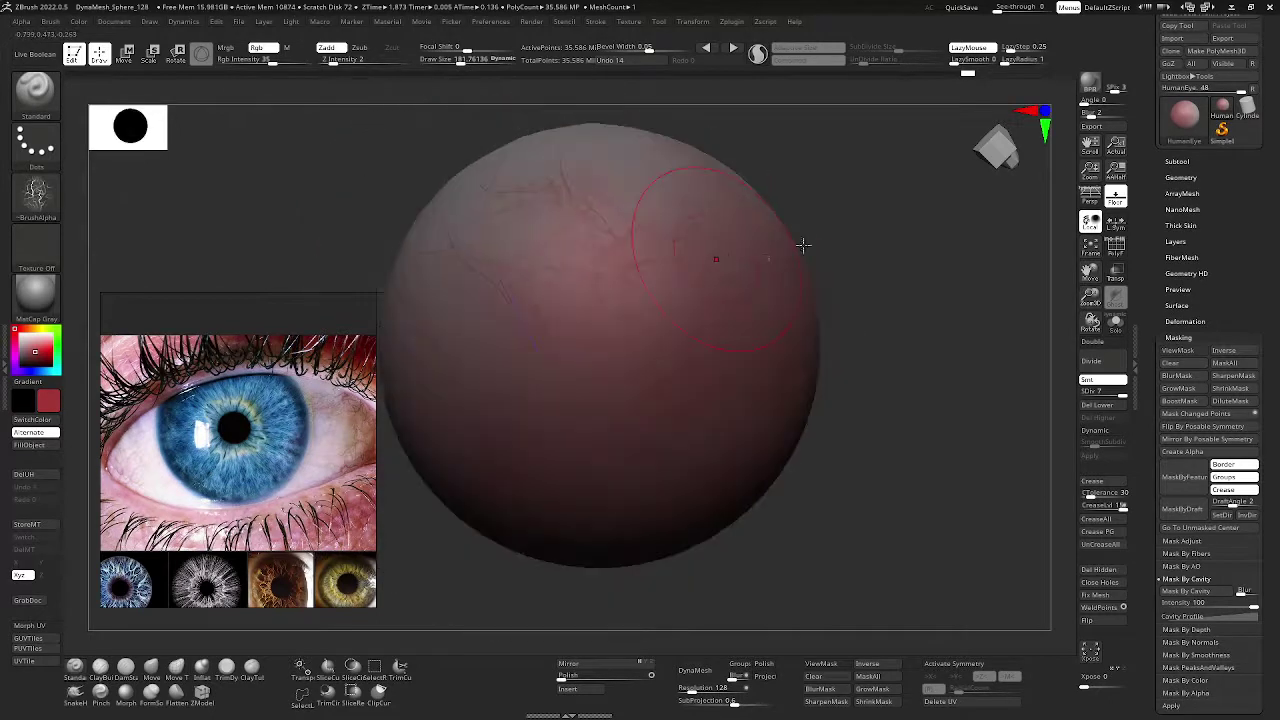
{"action": "left_click_drag", "start_coordinate": [803, 245], "coordinate": [824, 254], "text": "alt"}
{"action": "left_click_drag", "start_coordinate": [824, 254], "coordinate": [862, 290]}
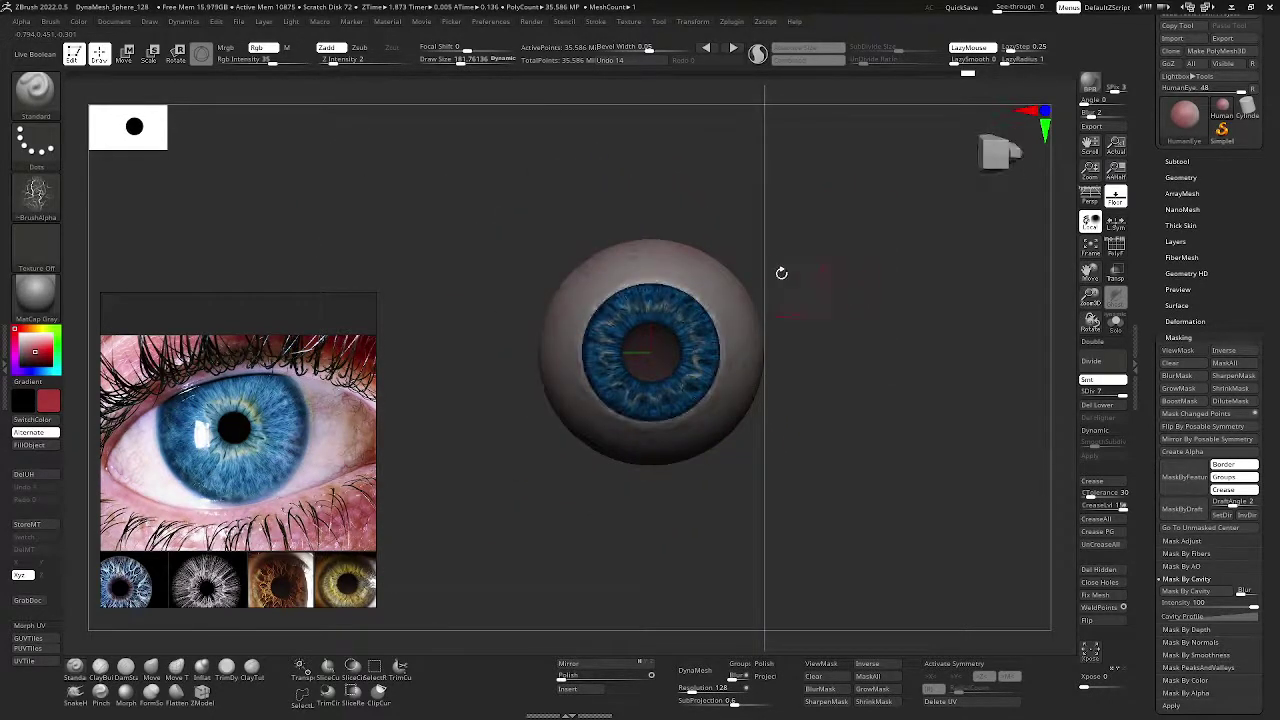
- Set the draw size to about 135 and paint smaller alpha veins on both sides of the sclera beside the iris
{"action": "mouse_move", "coordinate": [781, 273]}
{"action": "left_mouse_down", "text": "alt"}
{"action": "mouse_move", "coordinate": [763, 251]}
{"action": "mouse_move", "coordinate": [788, 243]}
{"action": "left_mouse_up", "text": "alt"}
{"action": "key", "text": "space"}
{"action": "left_click_drag", "start_coordinate": [826, 160], "coordinate": [819, 162]}
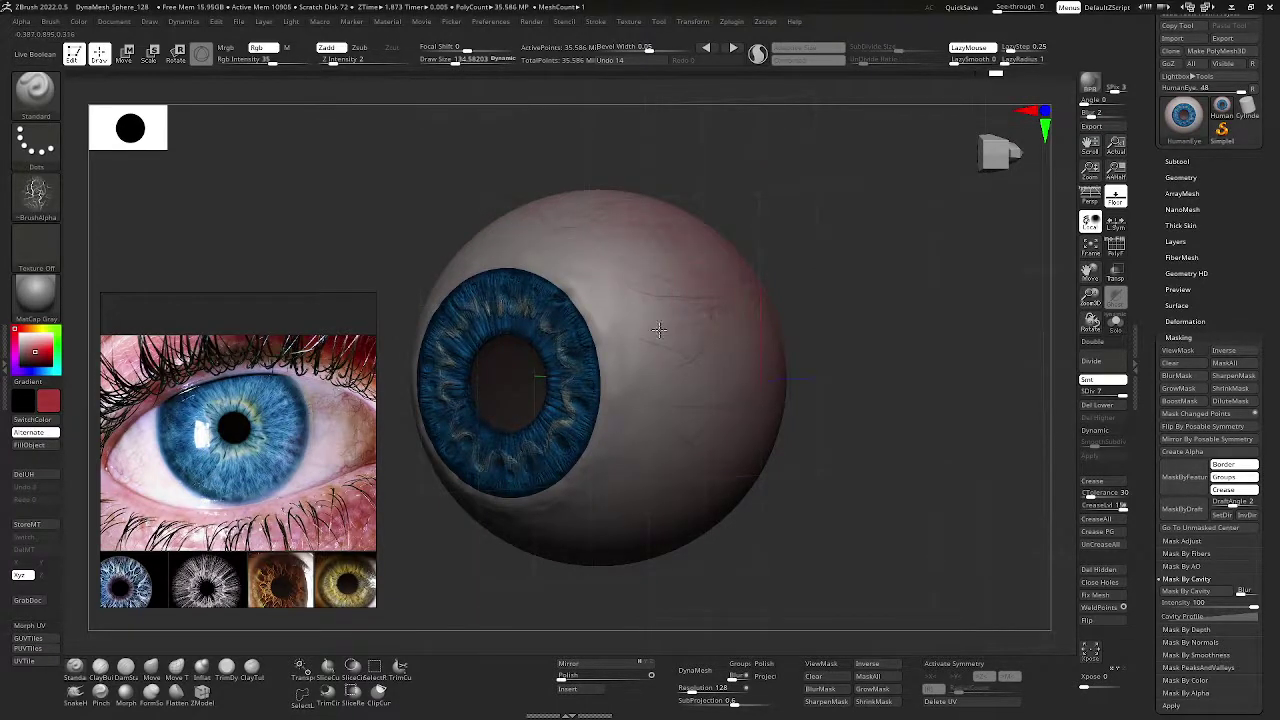
{"action": "left_click_drag", "start_coordinate": [661, 332], "coordinate": [721, 334]}
{"action": "left_click_drag", "start_coordinate": [1088, 270], "coordinate": [1111, 291]}
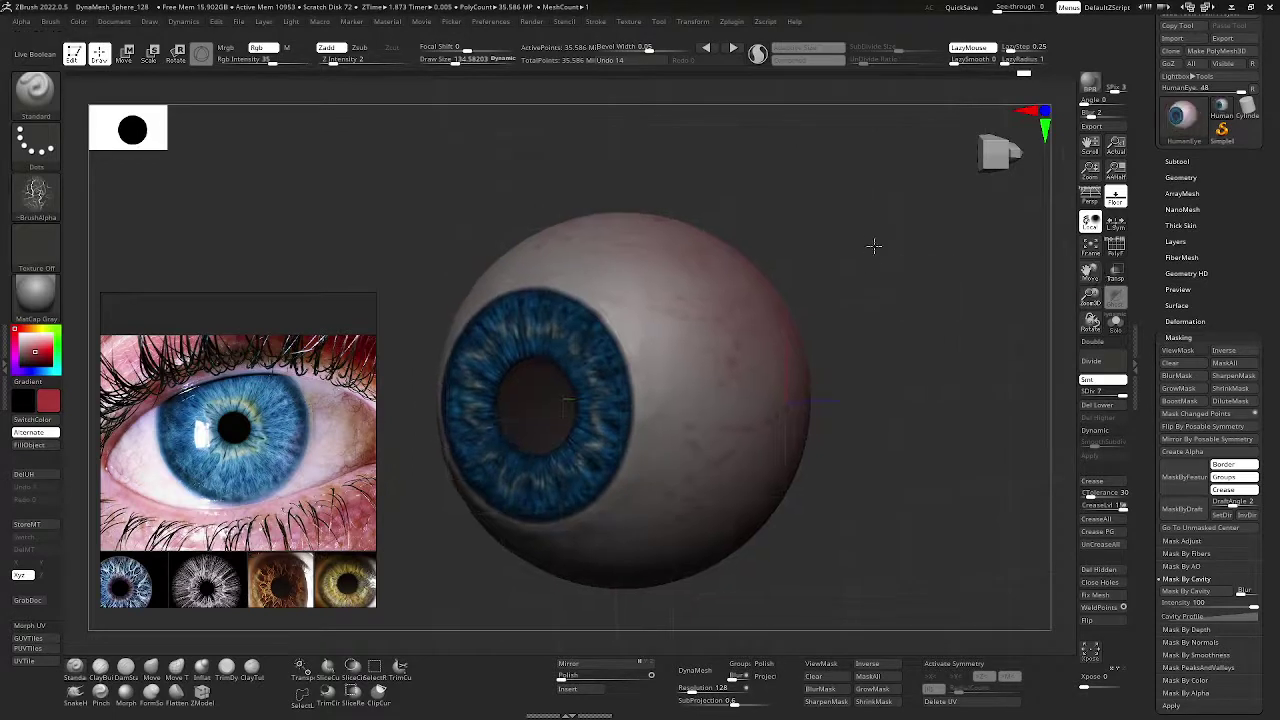
{"action": "left_click_drag", "start_coordinate": [874, 245], "coordinate": [640, 255]}
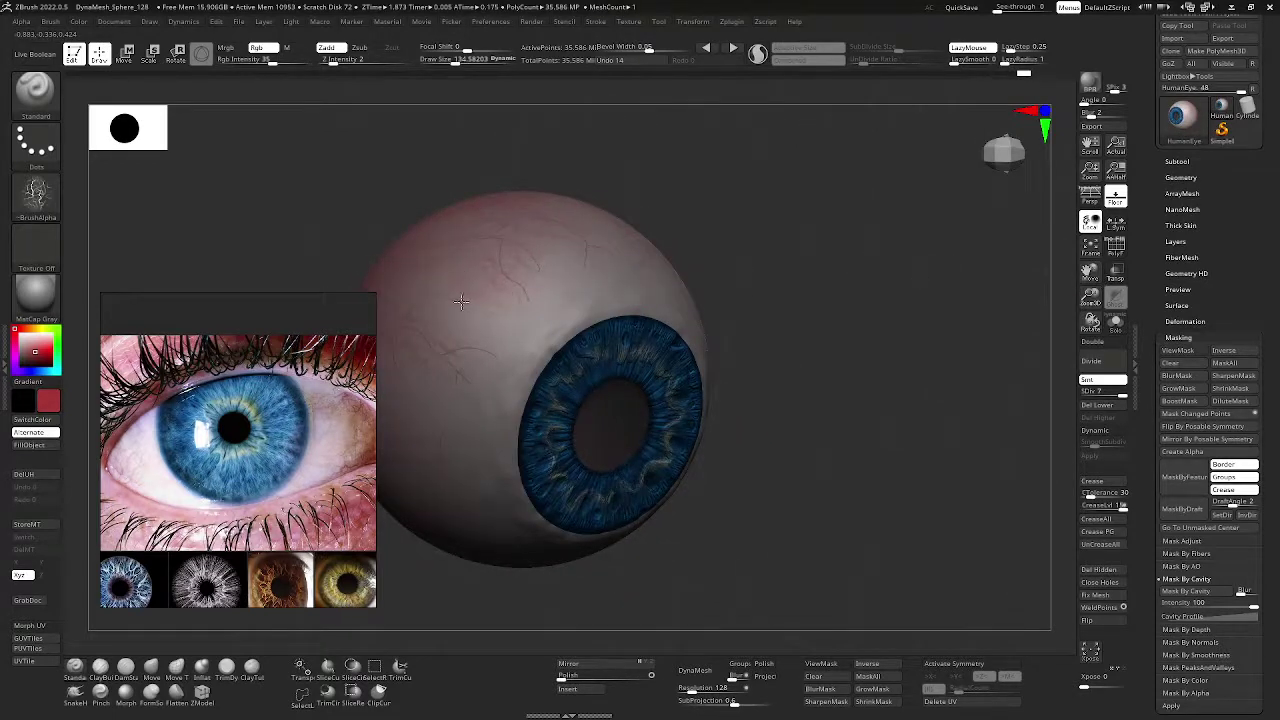
{"action": "left_click_drag", "start_coordinate": [461, 301], "coordinate": [512, 236]}
- Examine the painted veins on the sclera around the top, sides and underside of the eyeball
{"action": "left_click_drag", "start_coordinate": [1090, 271], "coordinate": [1168, 171]}
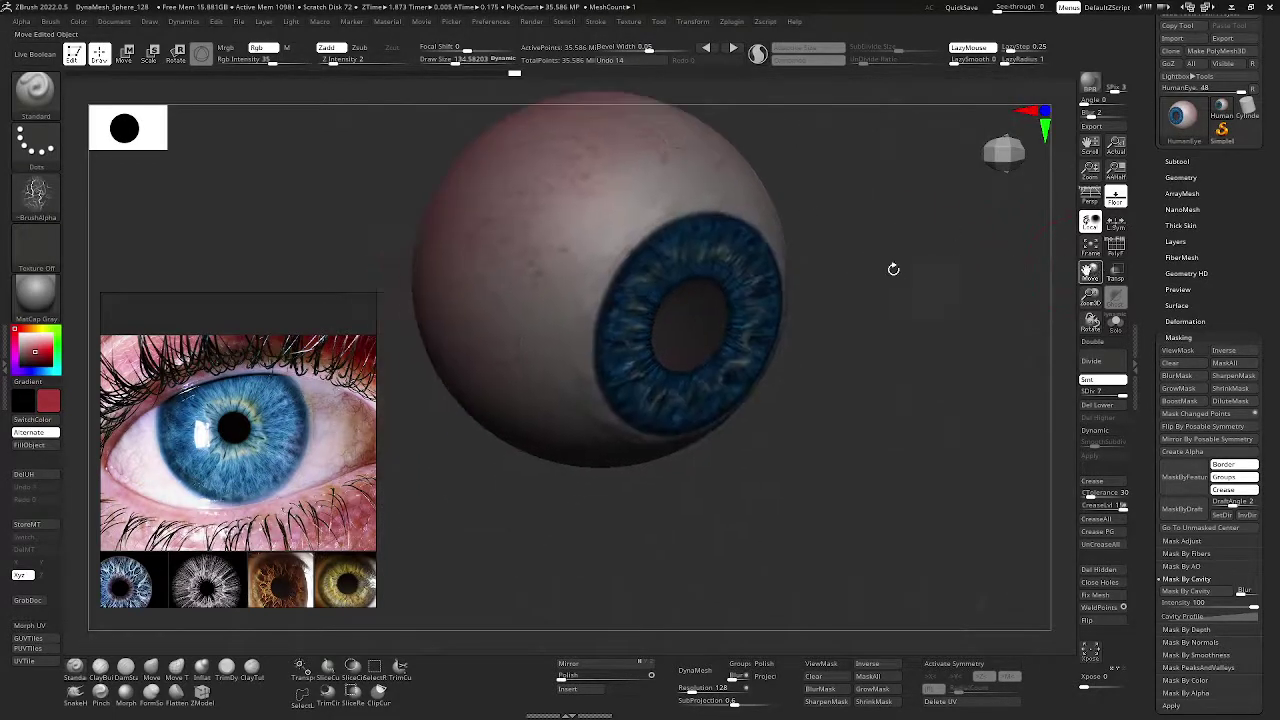
{"action": "left_click_drag", "start_coordinate": [893, 269], "coordinate": [515, 240]}
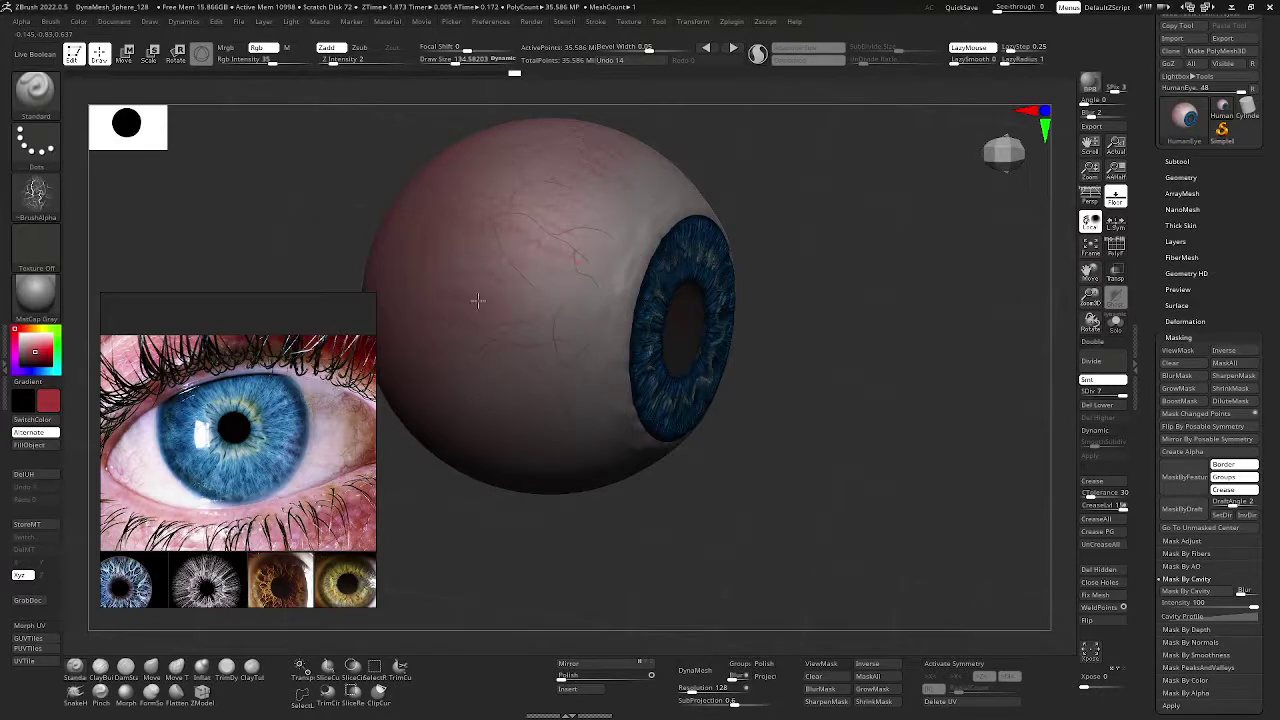
{"action": "left_click_drag", "start_coordinate": [800, 177], "coordinate": [644, 162]}
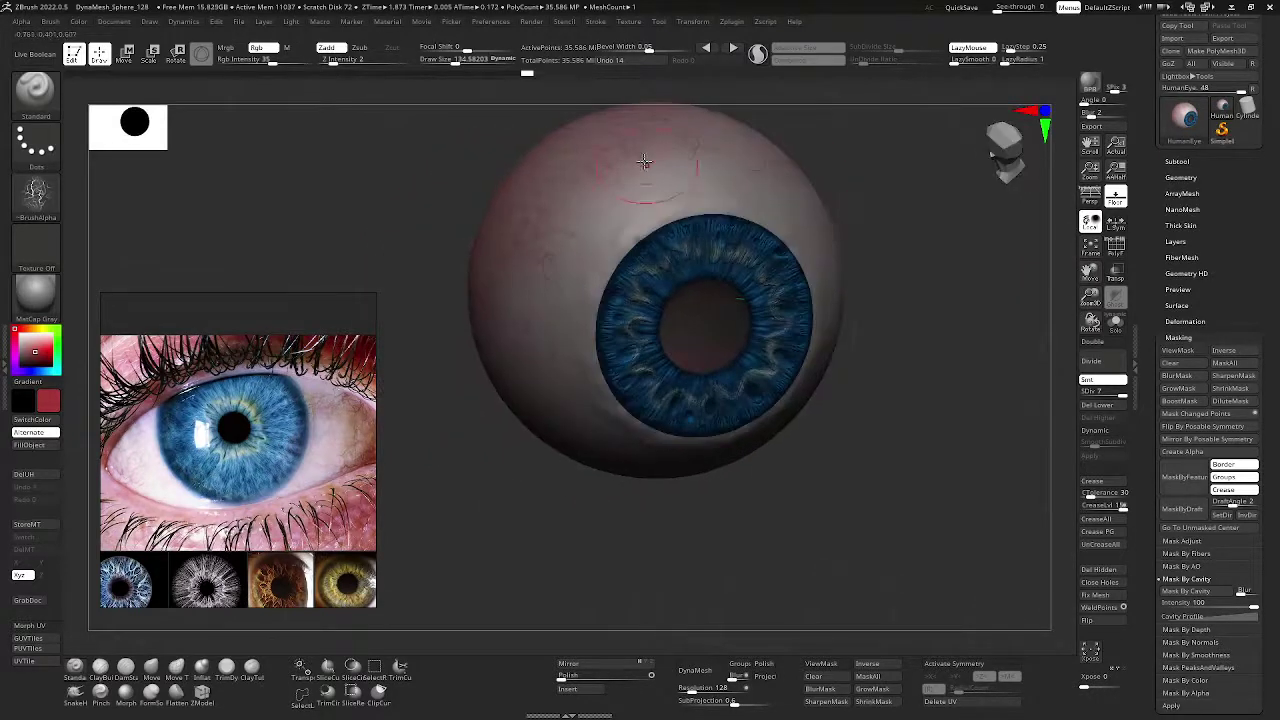
{"action": "left_click_drag", "start_coordinate": [868, 170], "coordinate": [783, 167]}
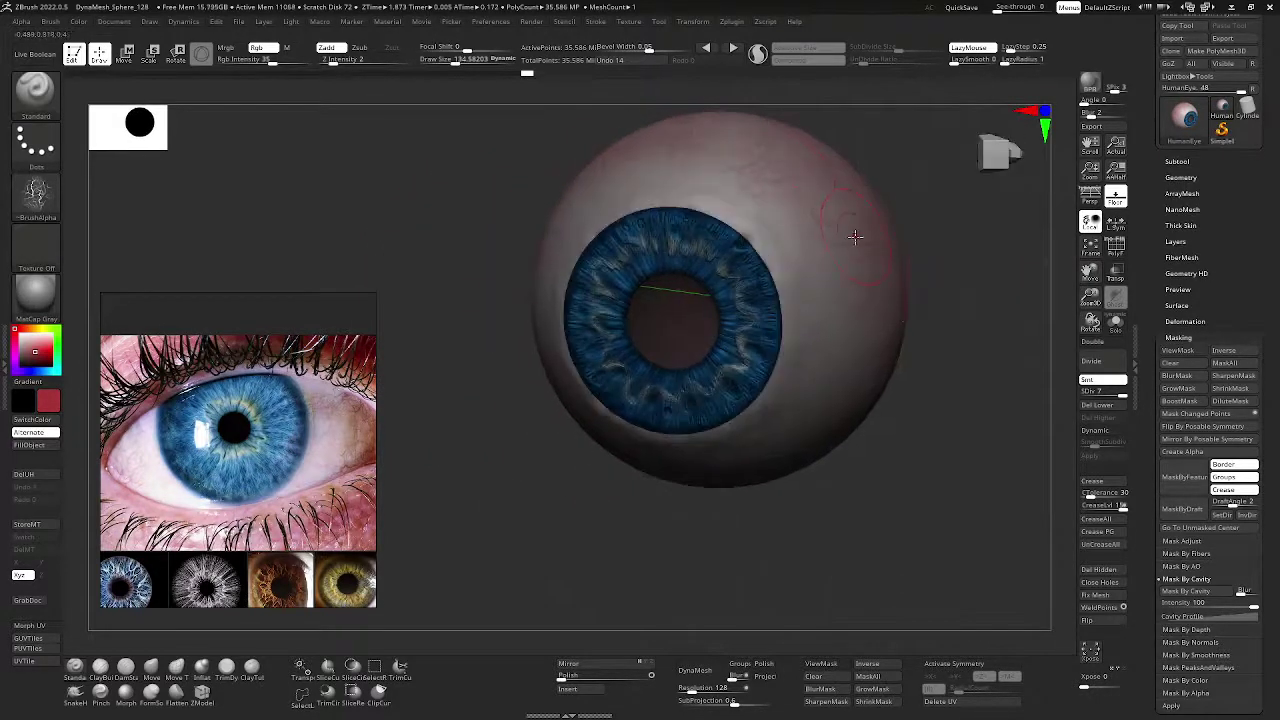
{"action": "left_click_drag", "start_coordinate": [855, 236], "coordinate": [844, 312]}
{"action": "left_click_drag", "start_coordinate": [934, 434], "coordinate": [615, 537]}
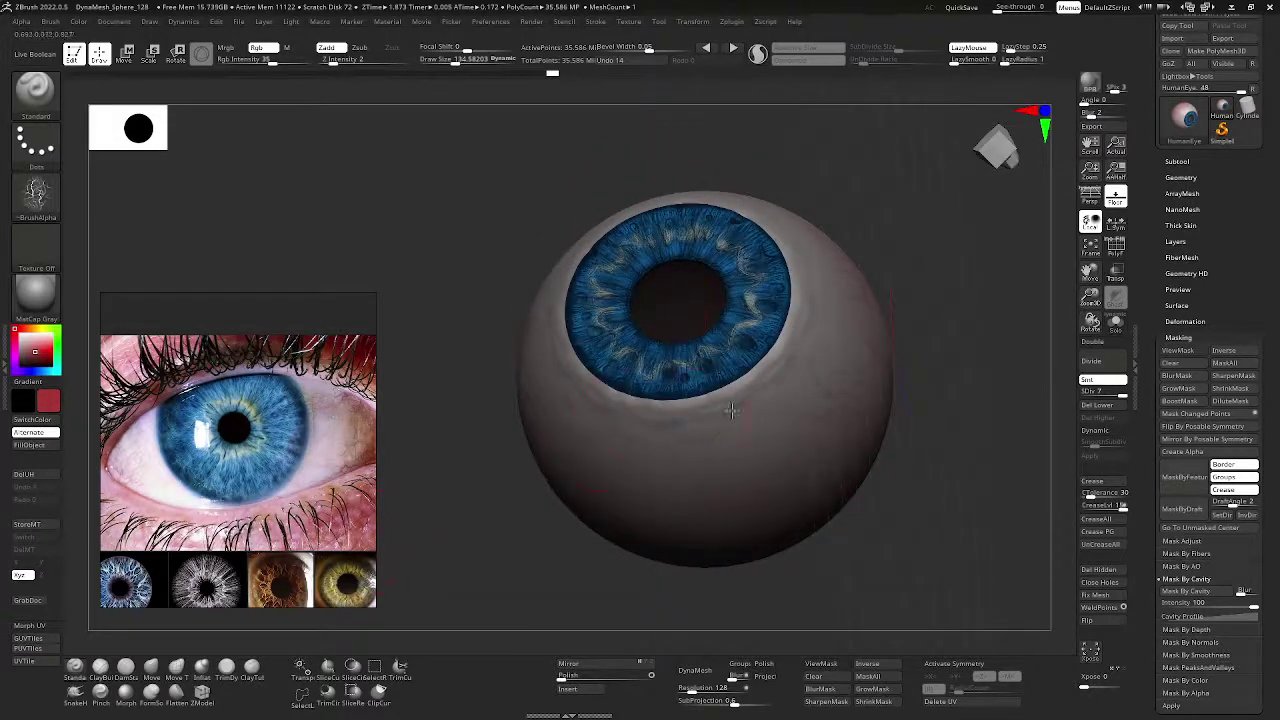
{"action": "left_click_drag", "start_coordinate": [894, 284], "coordinate": [811, 329]}
{"action": "left_click_drag", "start_coordinate": [857, 404], "coordinate": [795, 427]}
{"action": "mouse_move", "coordinate": [891, 486]}
{"action": "left_mouse_down"}
{"action": "mouse_move", "coordinate": [979, 458]}
{"action": "mouse_move", "coordinate": [977, 426]}
{"action": "mouse_move", "coordinate": [917, 357]}
{"action": "mouse_move", "coordinate": [987, 330]}
{"action": "mouse_move", "coordinate": [1020, 337]}
{"action": "left_mouse_up"}
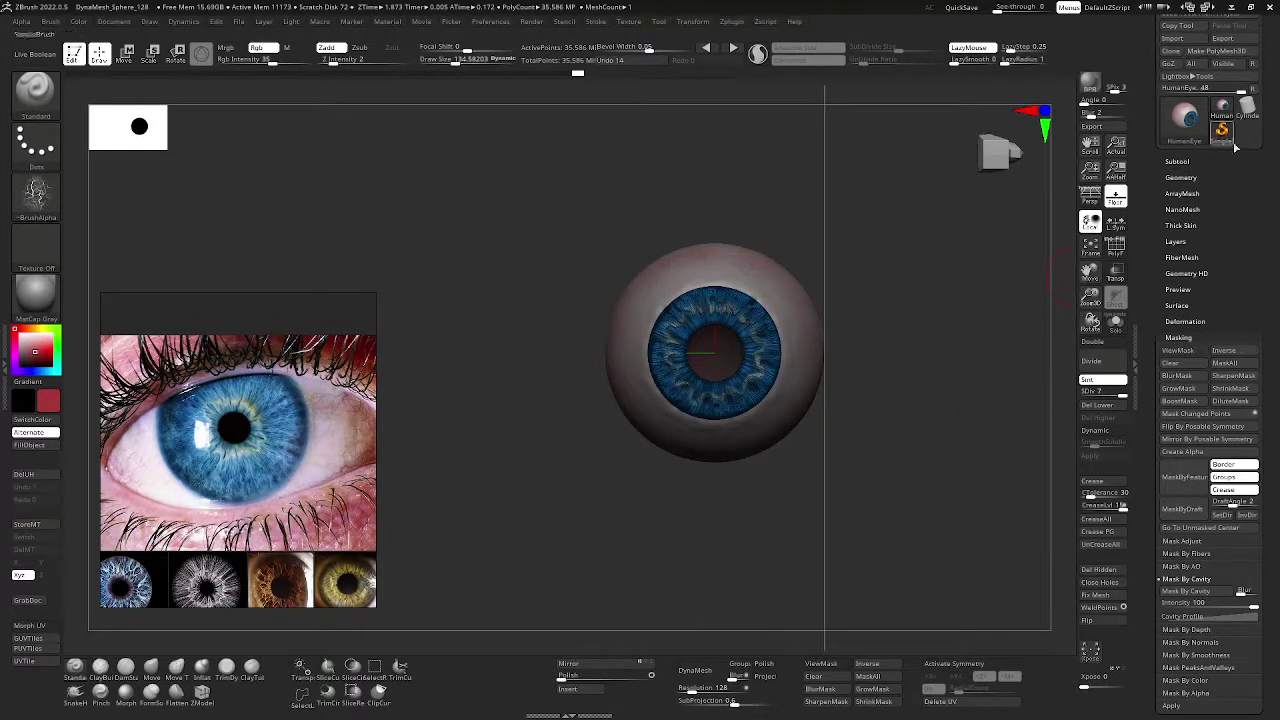
- Save the eye tool over the existing HumanEye file in the Human_Eye folder
{"action": "scroll", "coordinate": [1228, 170], "scroll_direction": "up", "scroll_amount": 2}
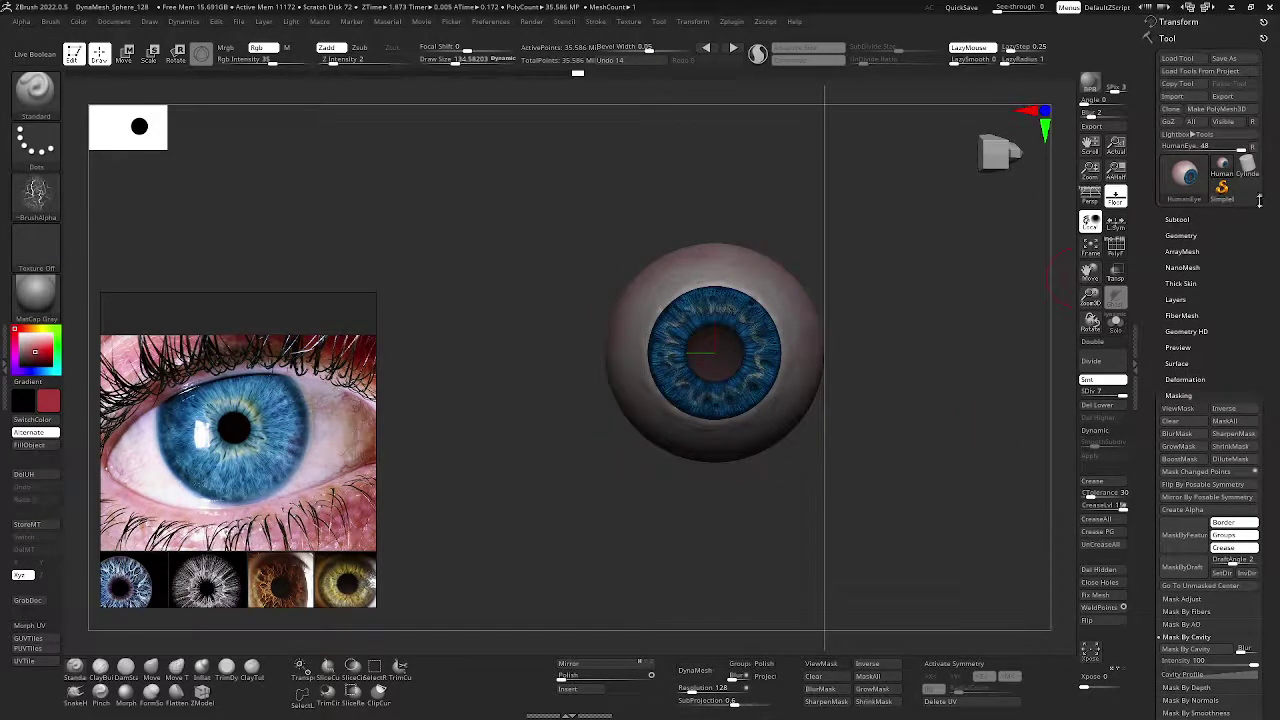
{"action": "left_click", "coordinate": [1230, 60]}
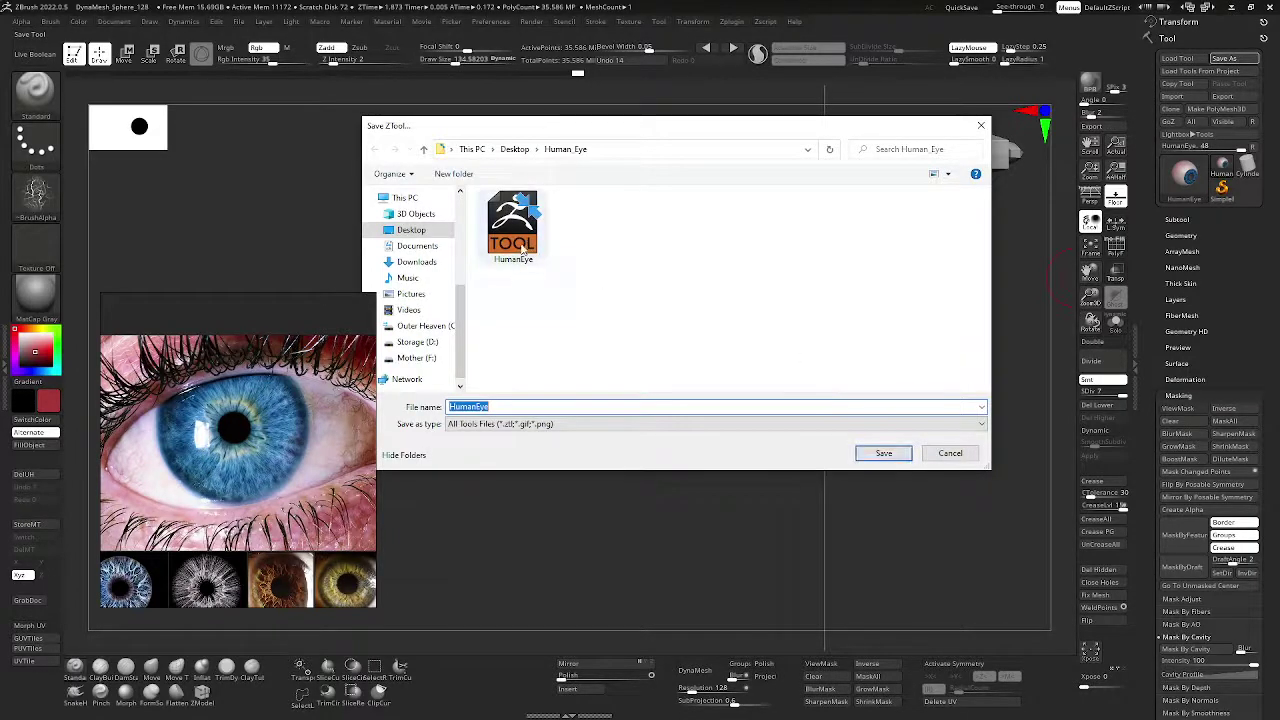
{"action": "double_click", "coordinate": [512, 225]}
{"action": "left_click", "coordinate": [673, 357]}
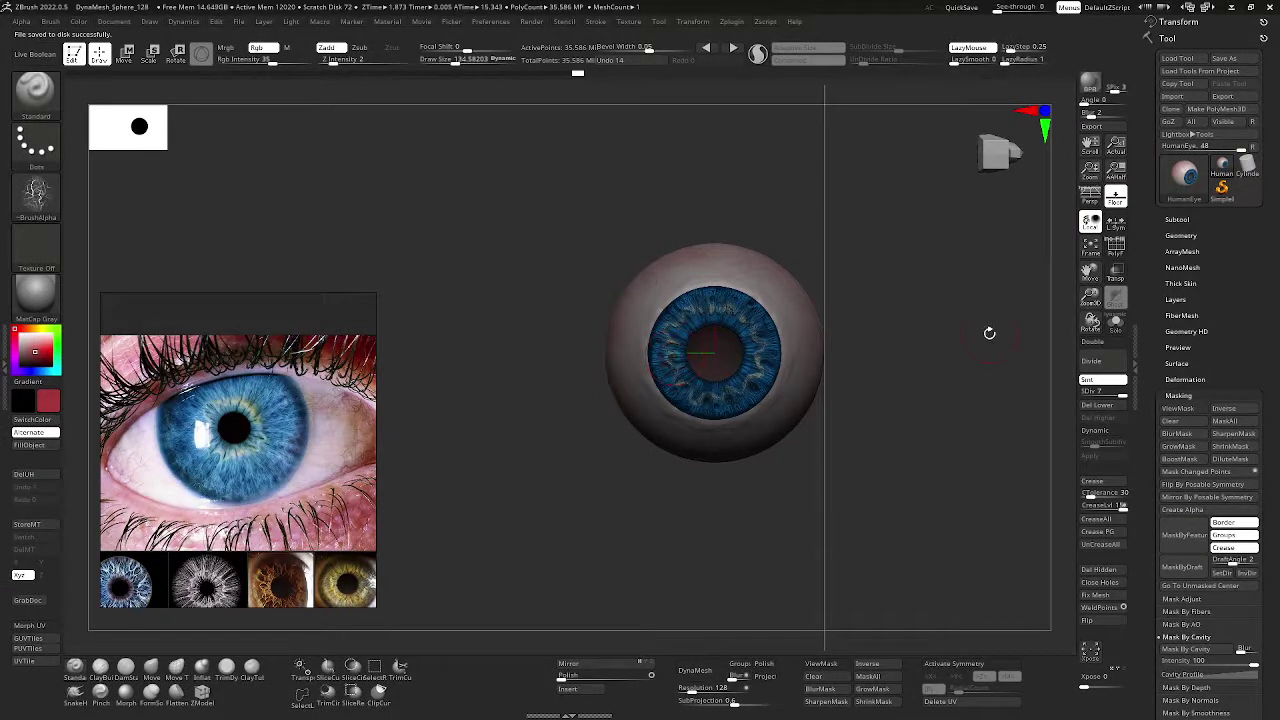
- Inspect the iris detail and the sclera veins from the front and from an angle, close up and at a distance
{"action": "left_click_drag", "start_coordinate": [921, 356], "coordinate": [935, 334]}
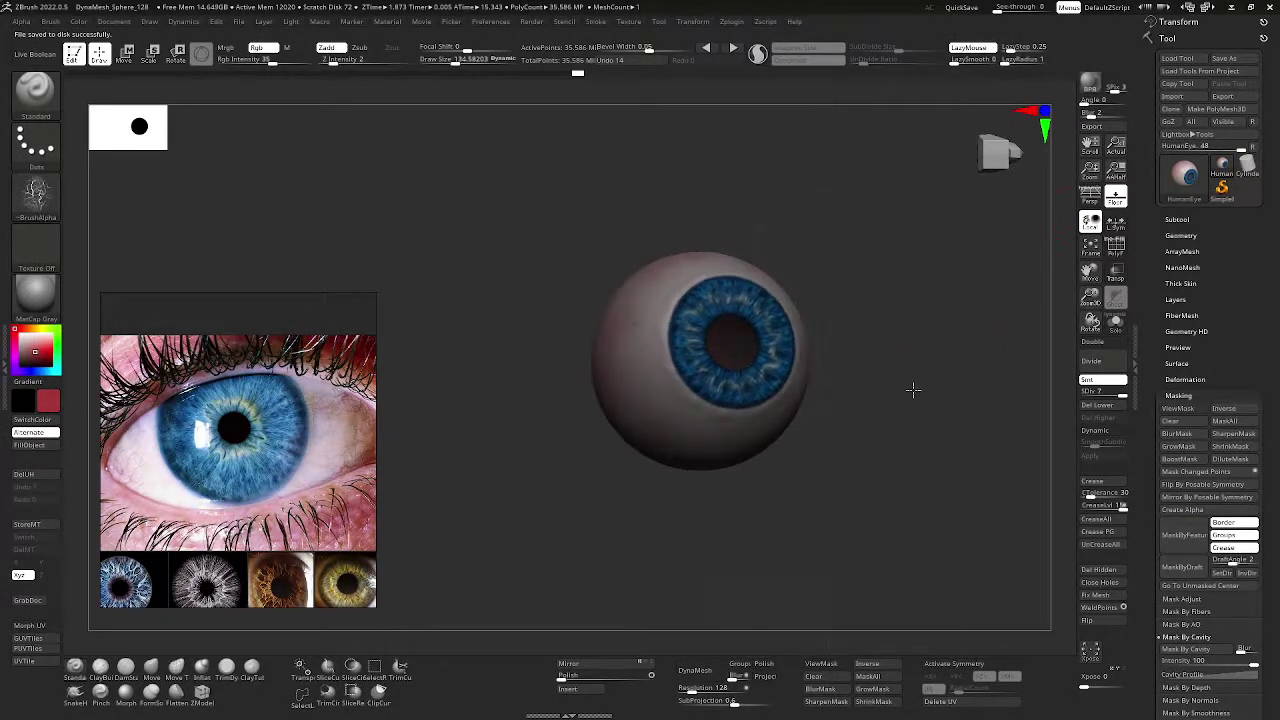
{"action": "left_click_drag", "start_coordinate": [1008, 315], "coordinate": [988, 245]}
{"action": "left_click", "coordinate": [1025, 113]}
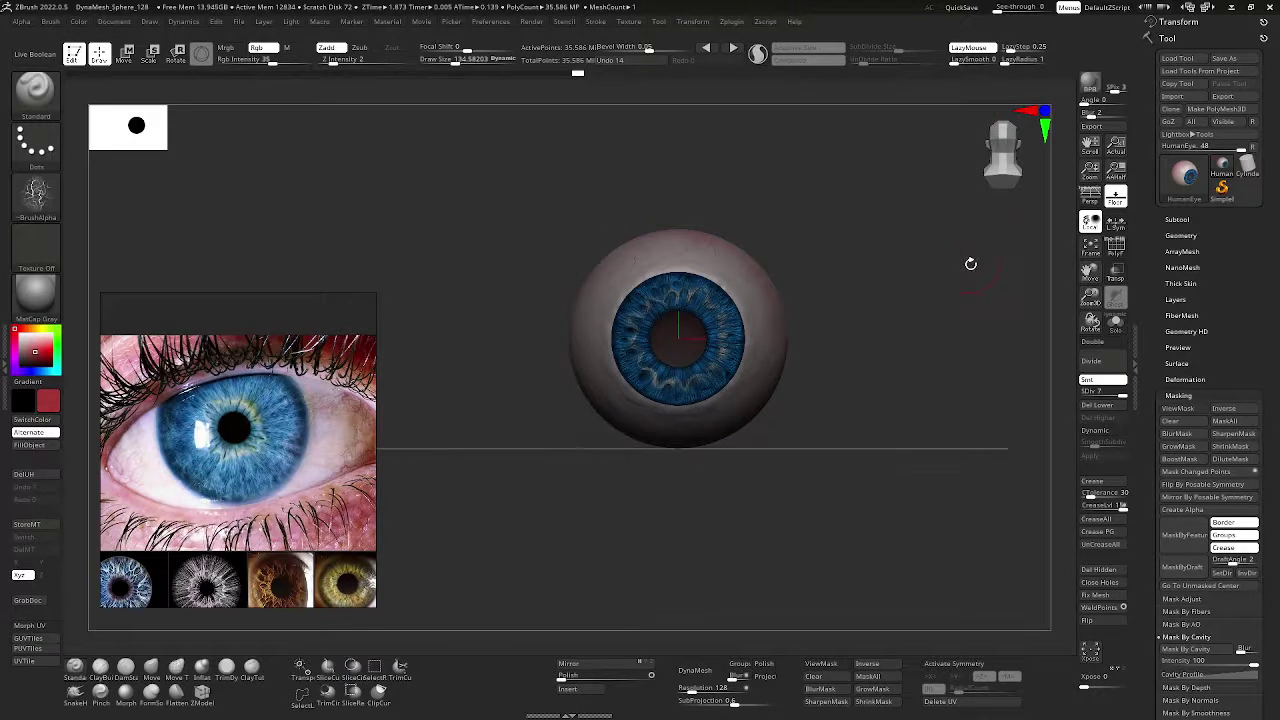
{"action": "right_click_drag", "start_coordinate": [841, 328], "coordinate": [1023, 147], "text": "ctrl"}
{"action": "scroll", "coordinate": [913, 340], "scroll_direction": "up", "scroll_amount": 3}
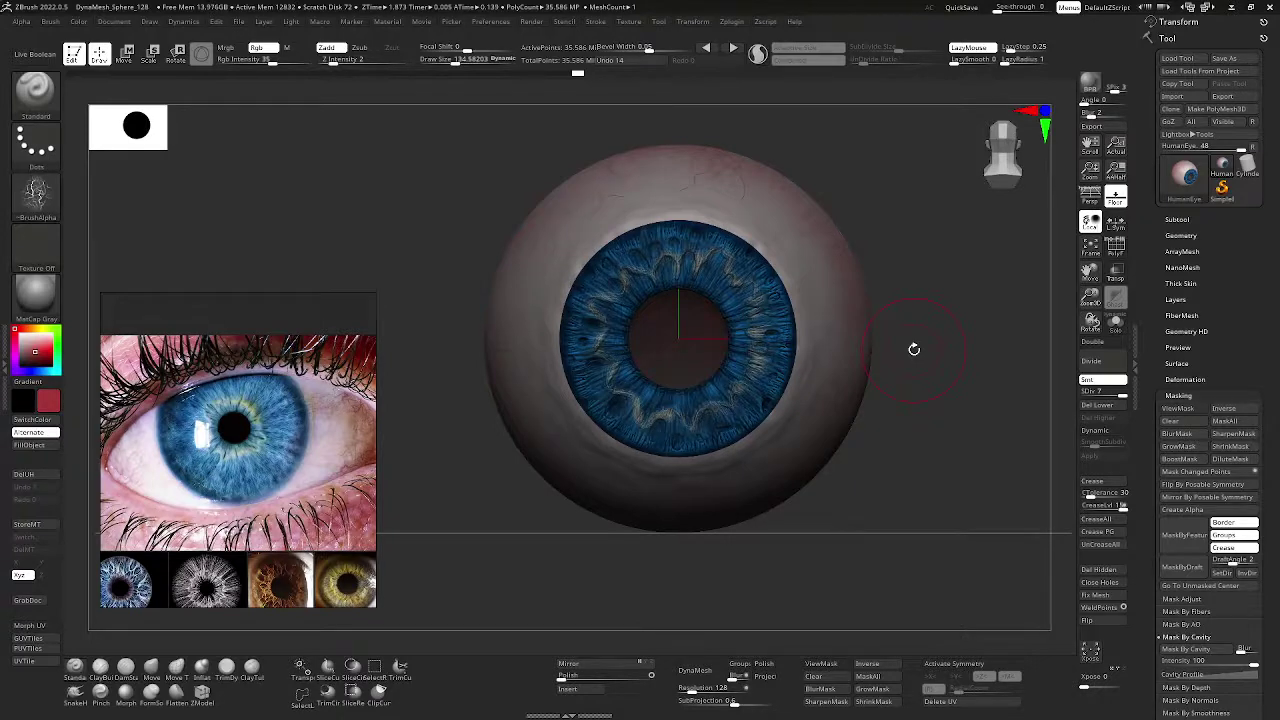
{"action": "scroll", "coordinate": [918, 353], "scroll_direction": "up", "scroll_amount": 3}
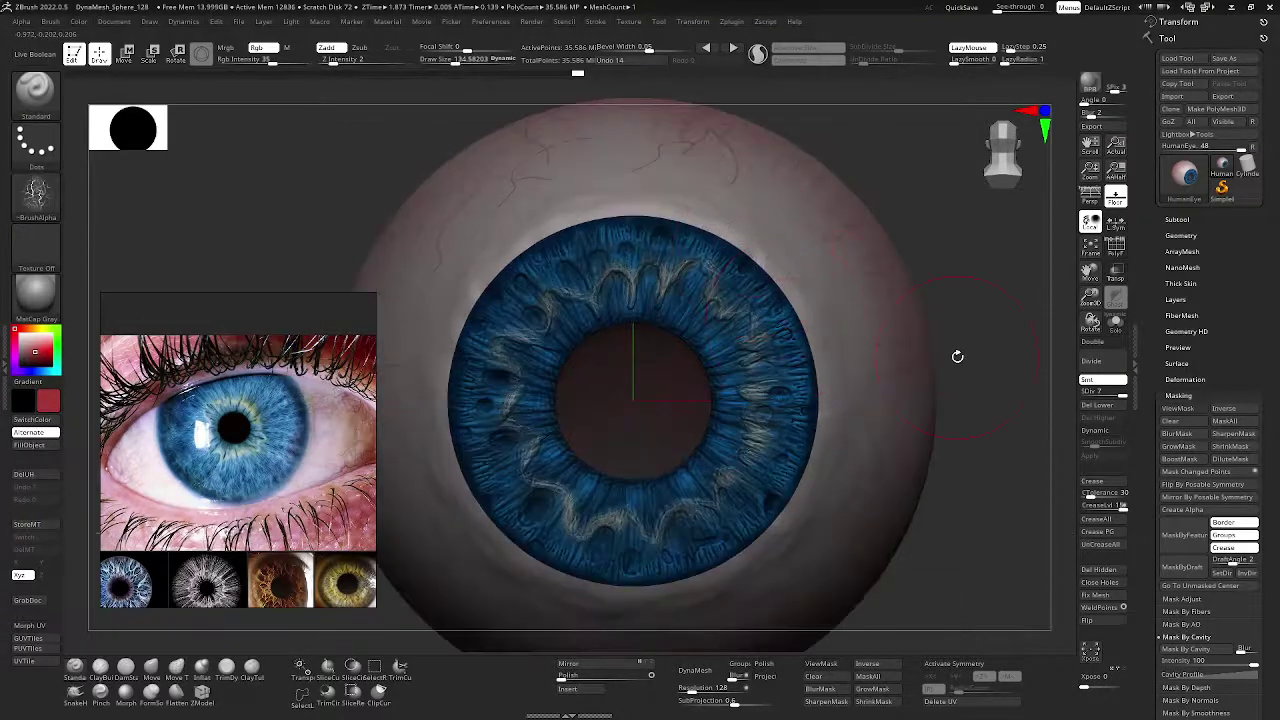
{"action": "left_click_drag", "start_coordinate": [966, 331], "coordinate": [1005, 316]}
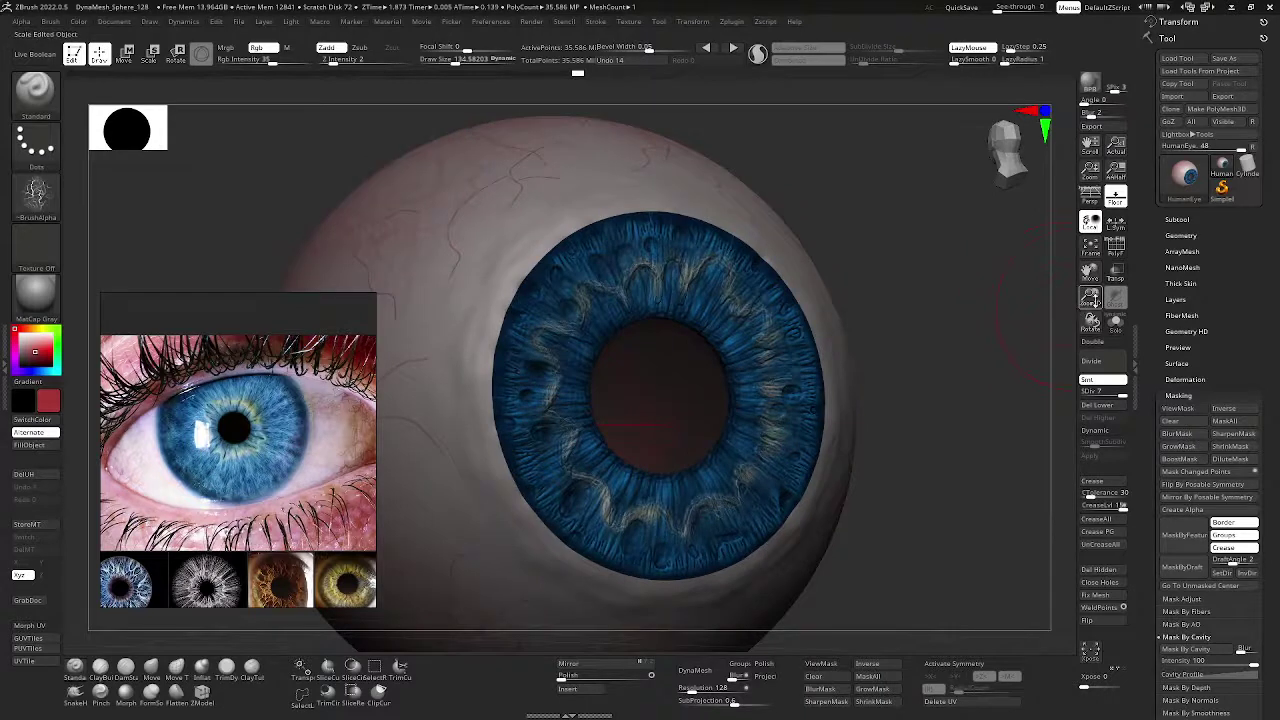
{"action": "left_click_drag", "start_coordinate": [1095, 300], "coordinate": [1179, 226]}
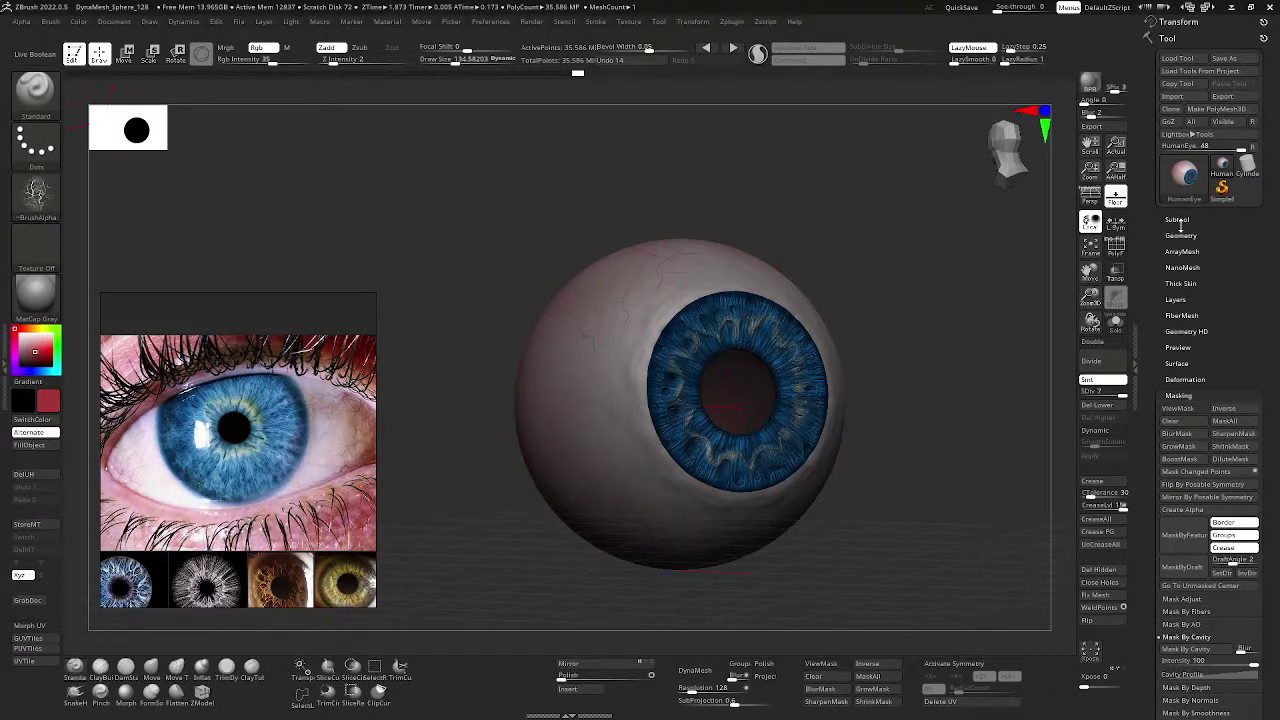
{"action": "left_click_drag", "start_coordinate": [1017, 280], "coordinate": [1009, 283], "text": "shift"}
{"action": "left_click_drag", "start_coordinate": [1090, 271], "coordinate": [1066, 269]}
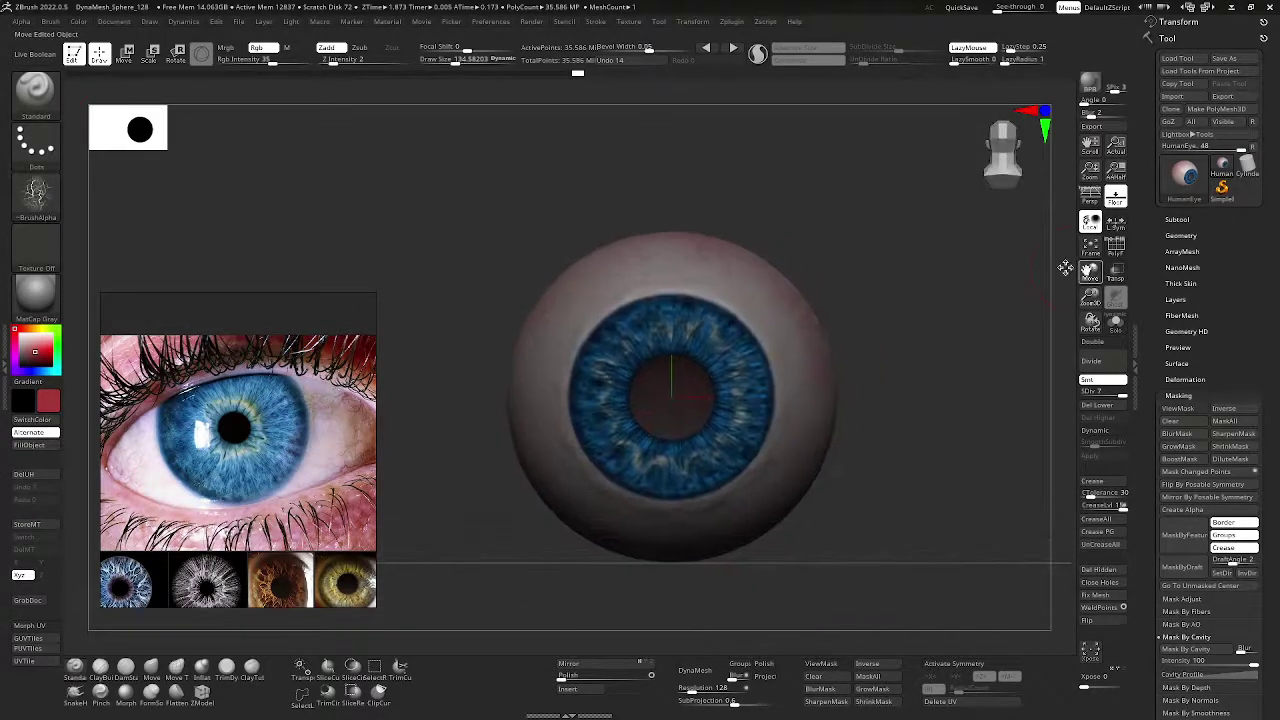
- Set the eye mesh to subdivision level 1
{"action": "left_click", "coordinate": [1180, 235]}
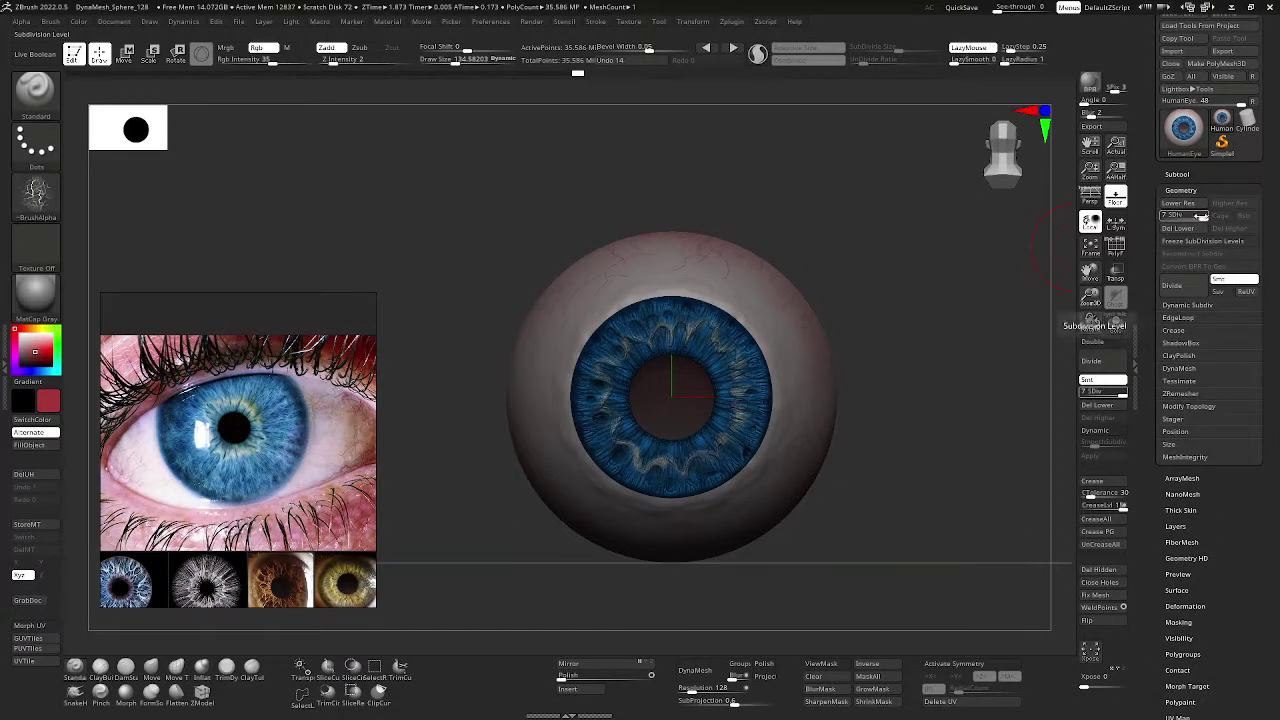
{"action": "left_click", "coordinate": [1160, 214]}
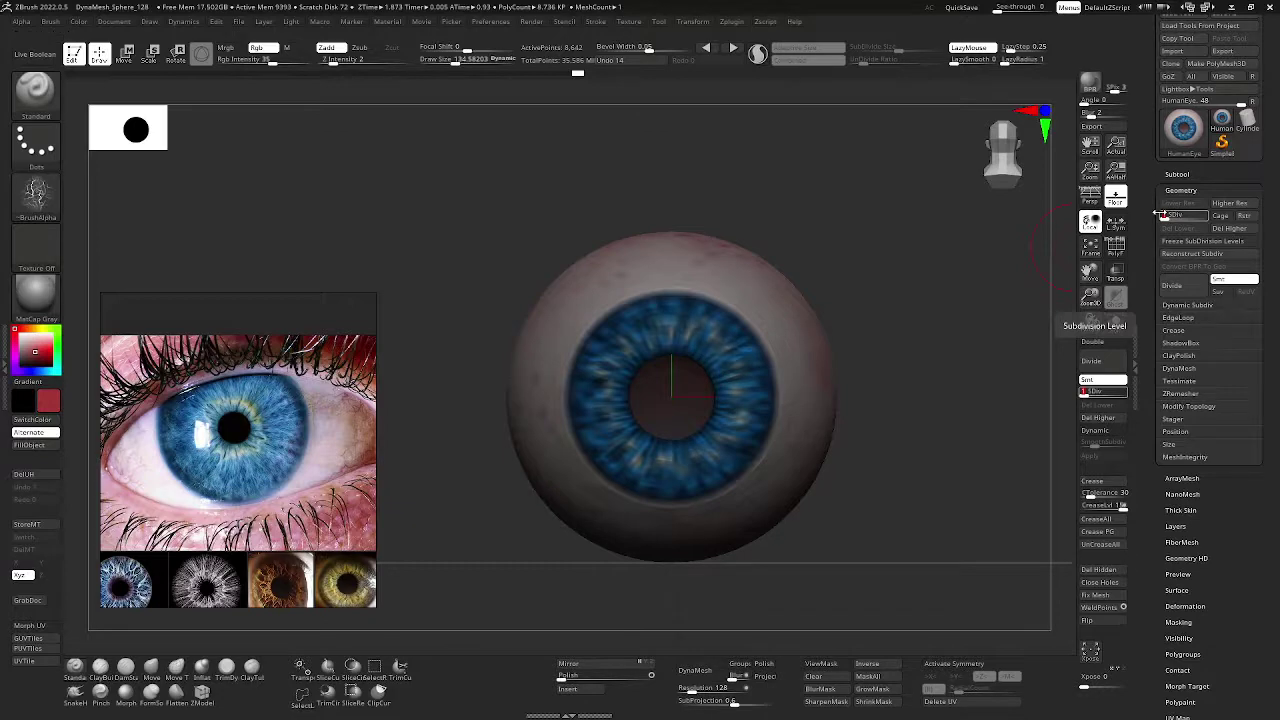
{"action": "left_click_drag", "start_coordinate": [923, 283], "coordinate": [903, 271]}
{"action": "key", "text": "alt+Tab"}
{"action": "key", "text": "Tab"}
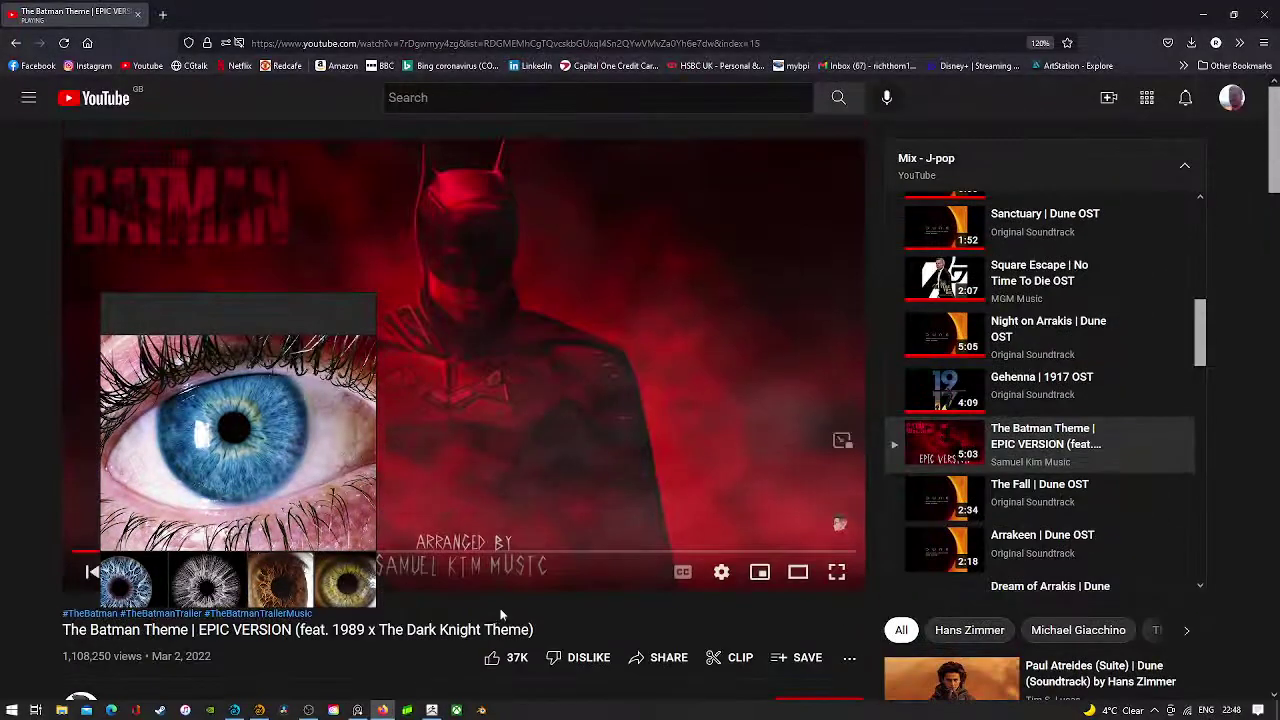
{"action": "left_click", "coordinate": [431, 710]}
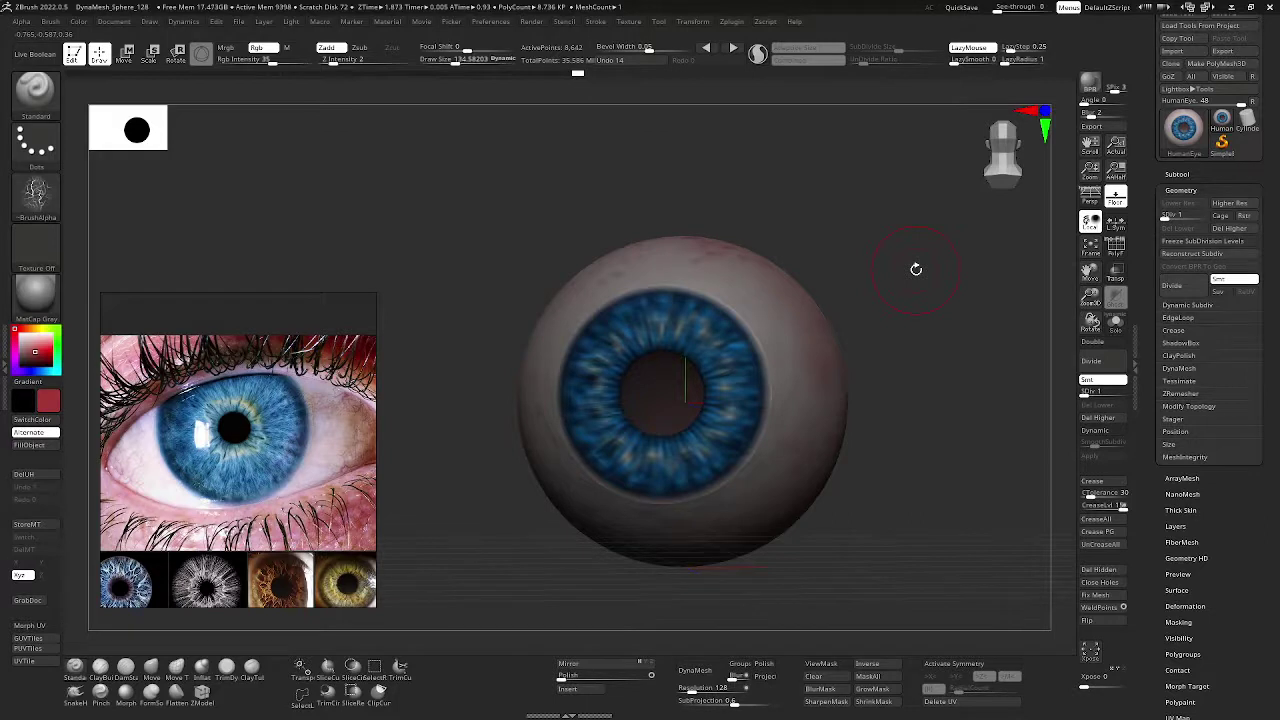
- Set the eye's subdivision level to 3
{"action": "left_click", "coordinate": [1185, 190]}
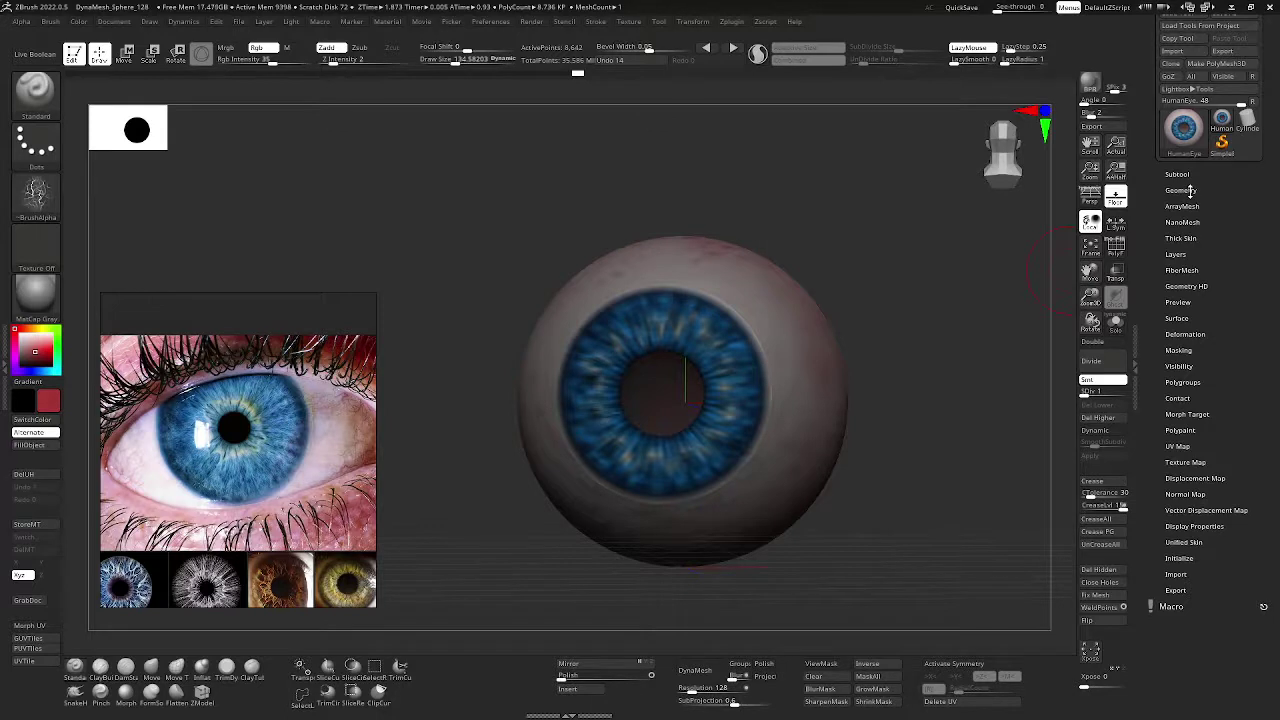
{"action": "left_click", "coordinate": [1190, 190]}
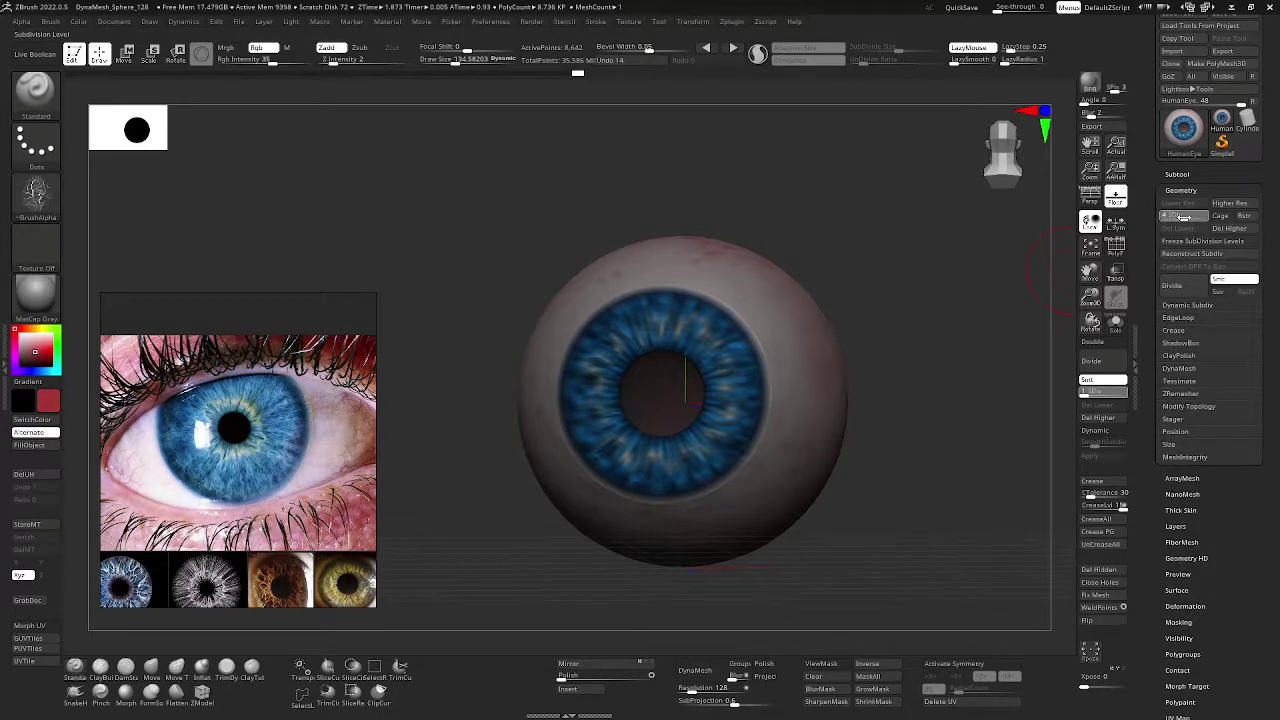
{"action": "left_click", "coordinate": [1184, 217]}
{"action": "key", "text": "shift+d"}
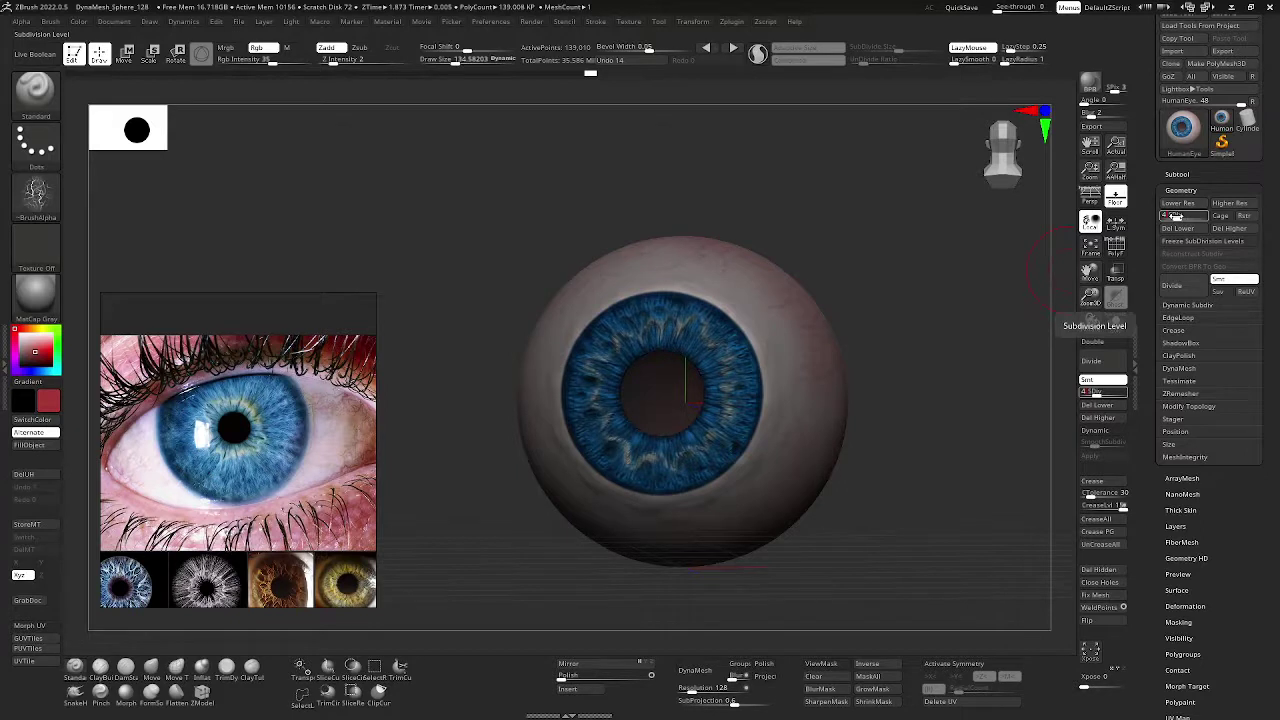
{"action": "key", "text": "shift+d"}
{"action": "key", "text": "shift+d"}
{"action": "left_click", "coordinate": [1181, 190]}
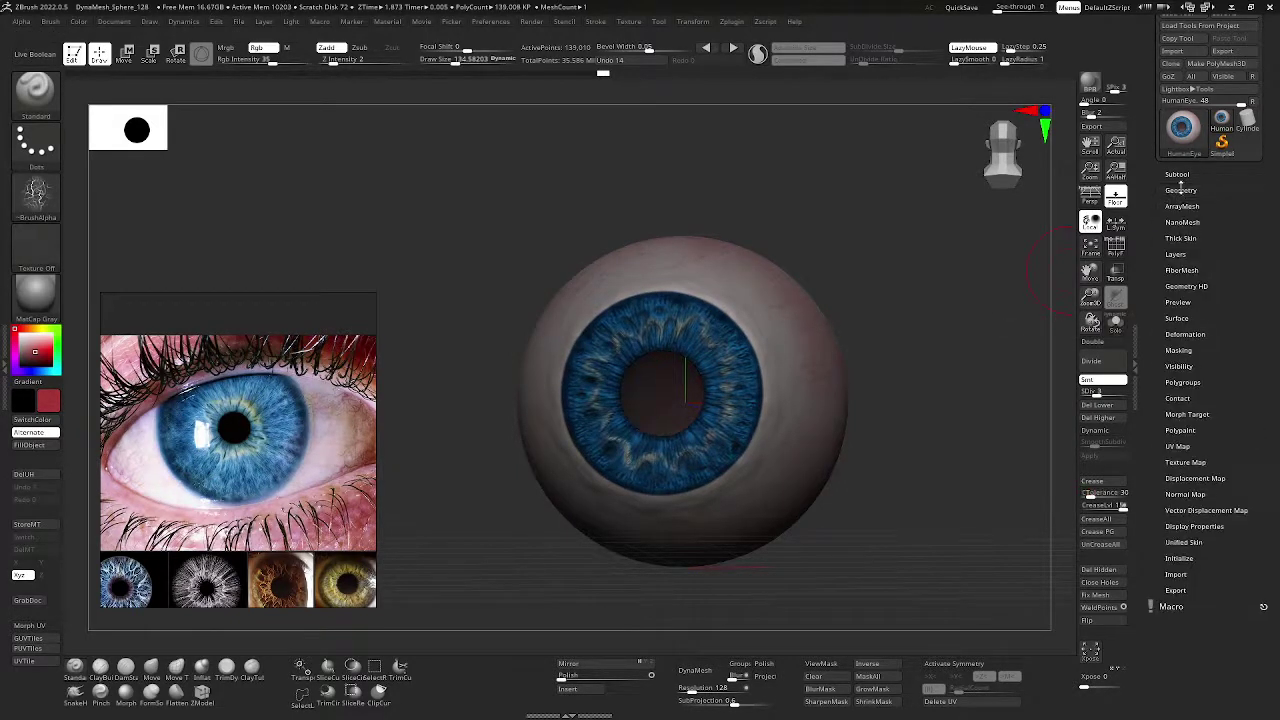
- Generate a displacement map for the eye with smooth UVs enabled
{"action": "left_click", "coordinate": [1194, 478]}
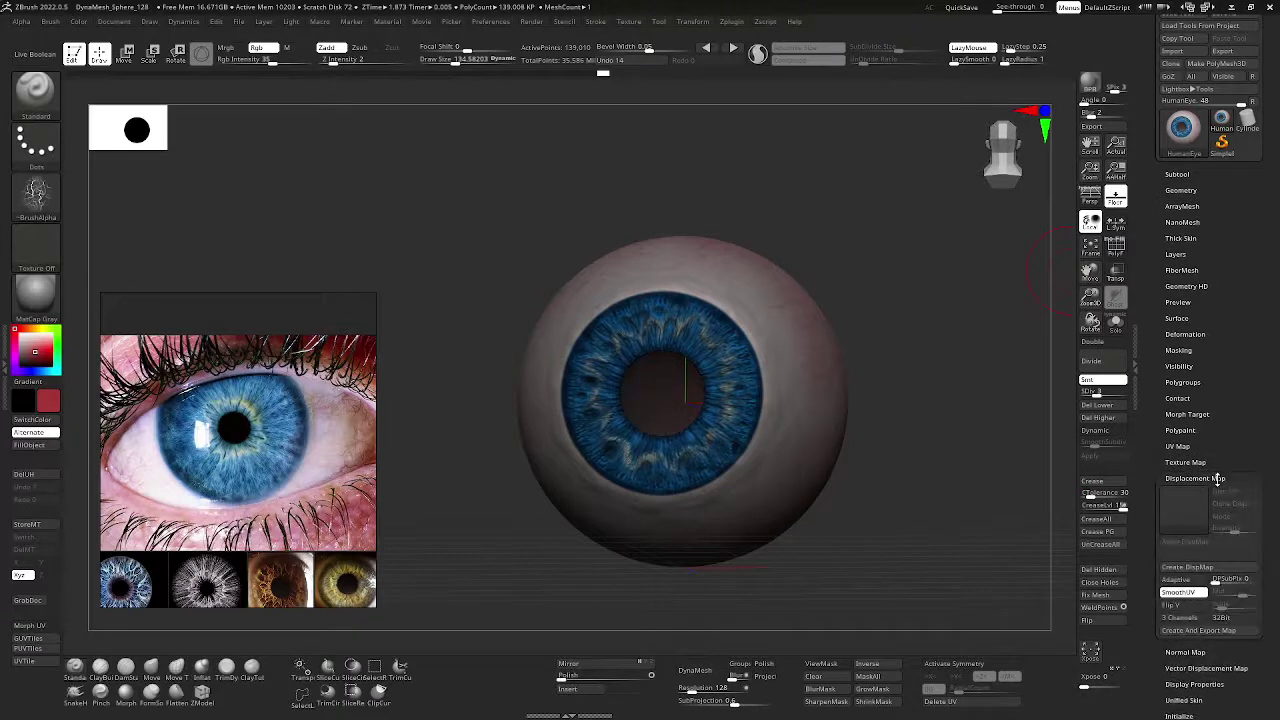
{"action": "left_click", "coordinate": [1205, 567]}
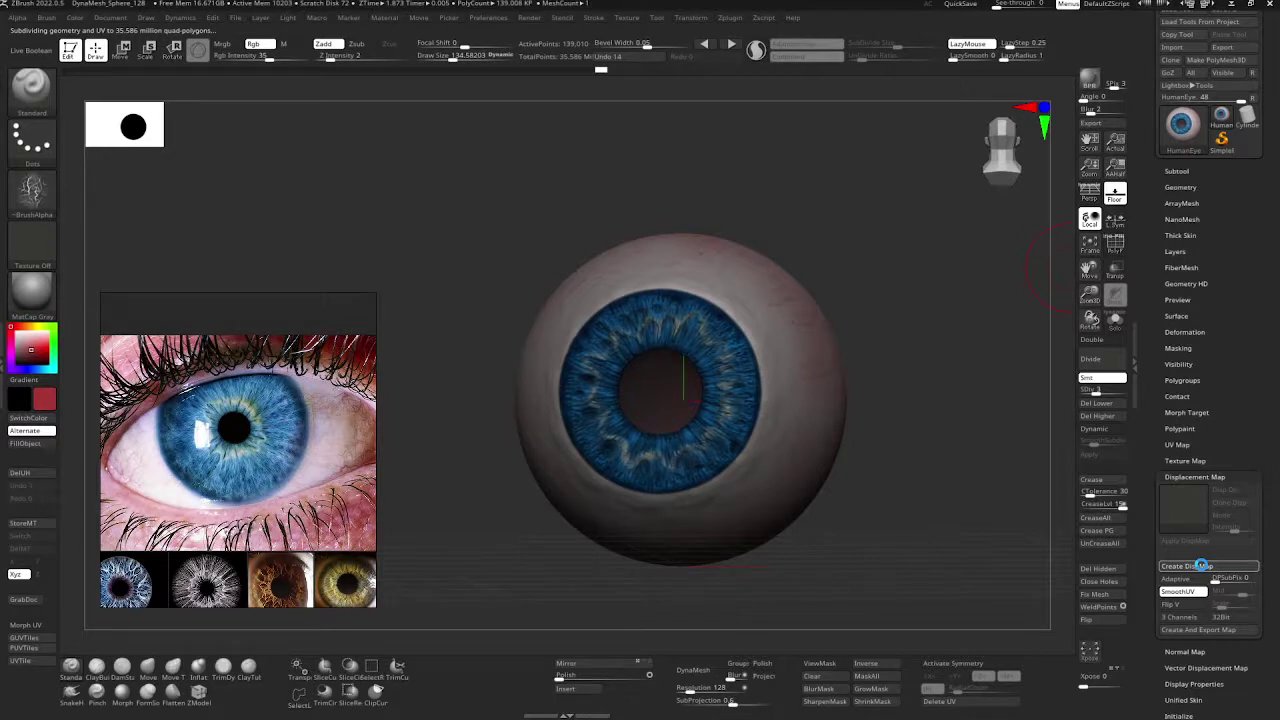
{"action": "mouse_move", "coordinate": [1193, 516]}
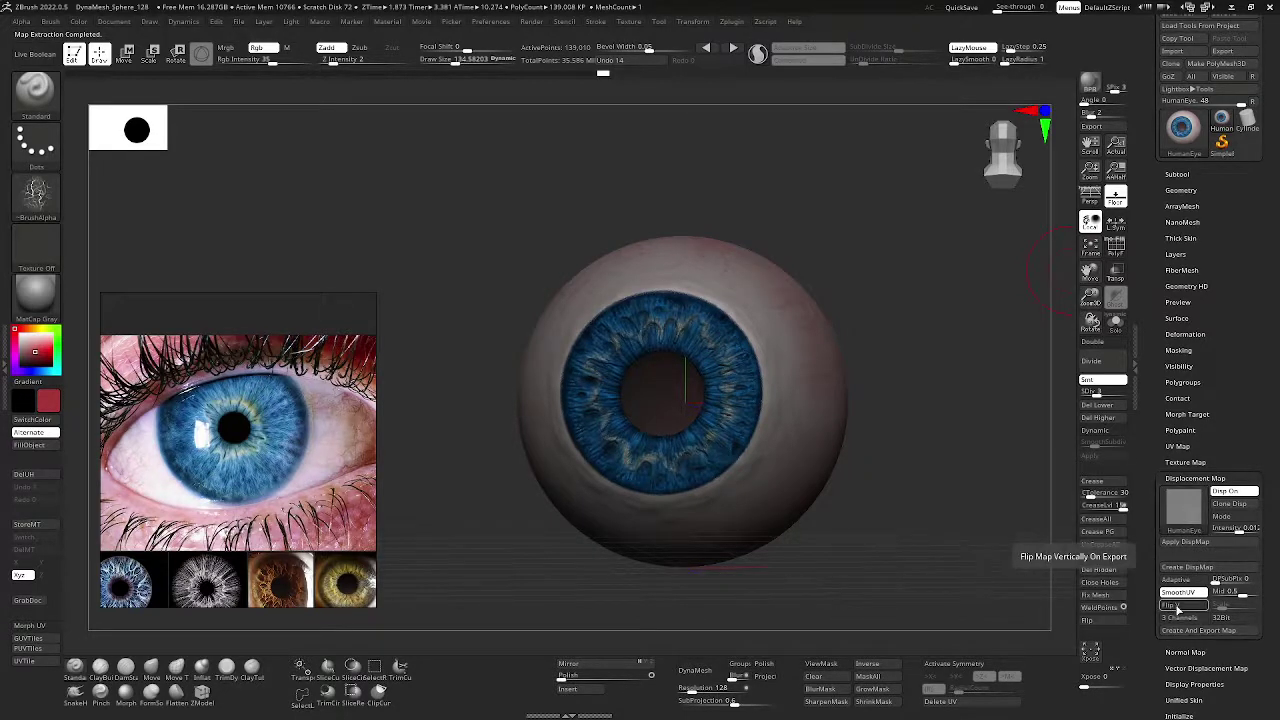
- Enable vertical flipping and export the displacement map as a 16-bit one-channel TIF to the Human_Eye folder, without exporting the base mesh
{"action": "left_click", "coordinate": [1178, 606]}
{"action": "left_click", "coordinate": [1195, 630]}
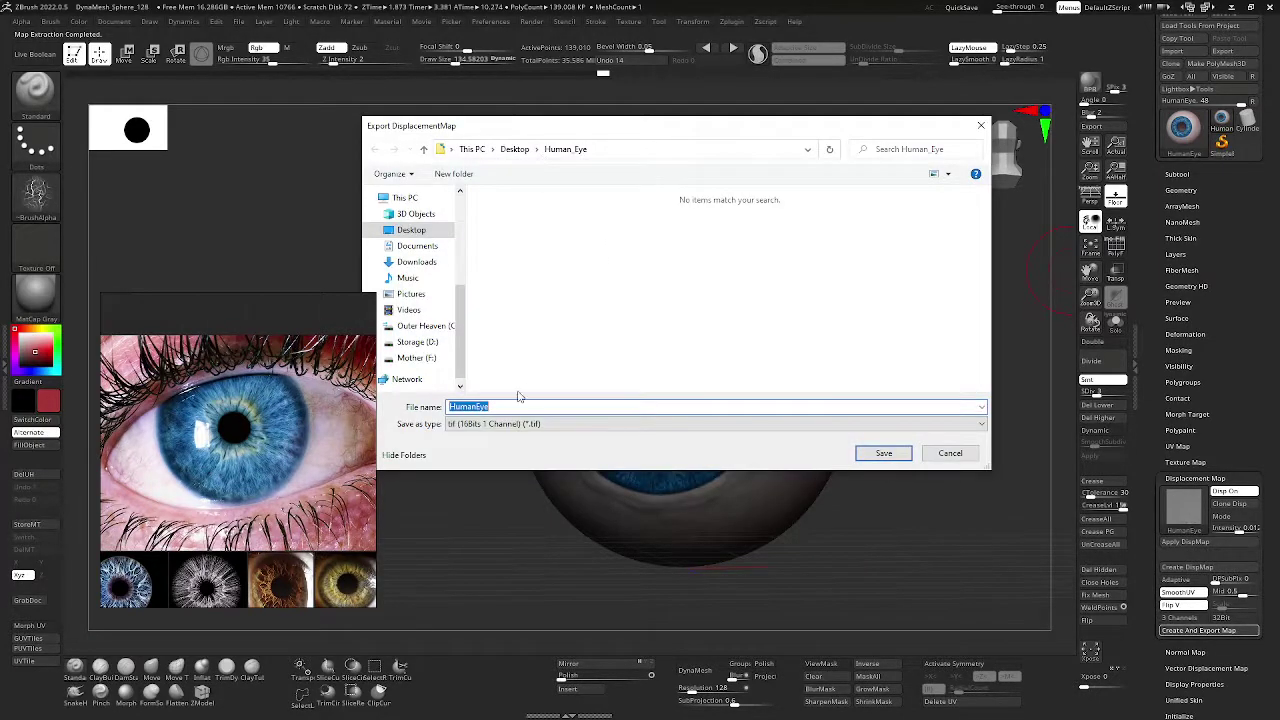
{"action": "key", "text": "Right"}
{"action": "key", "text": "Return"}
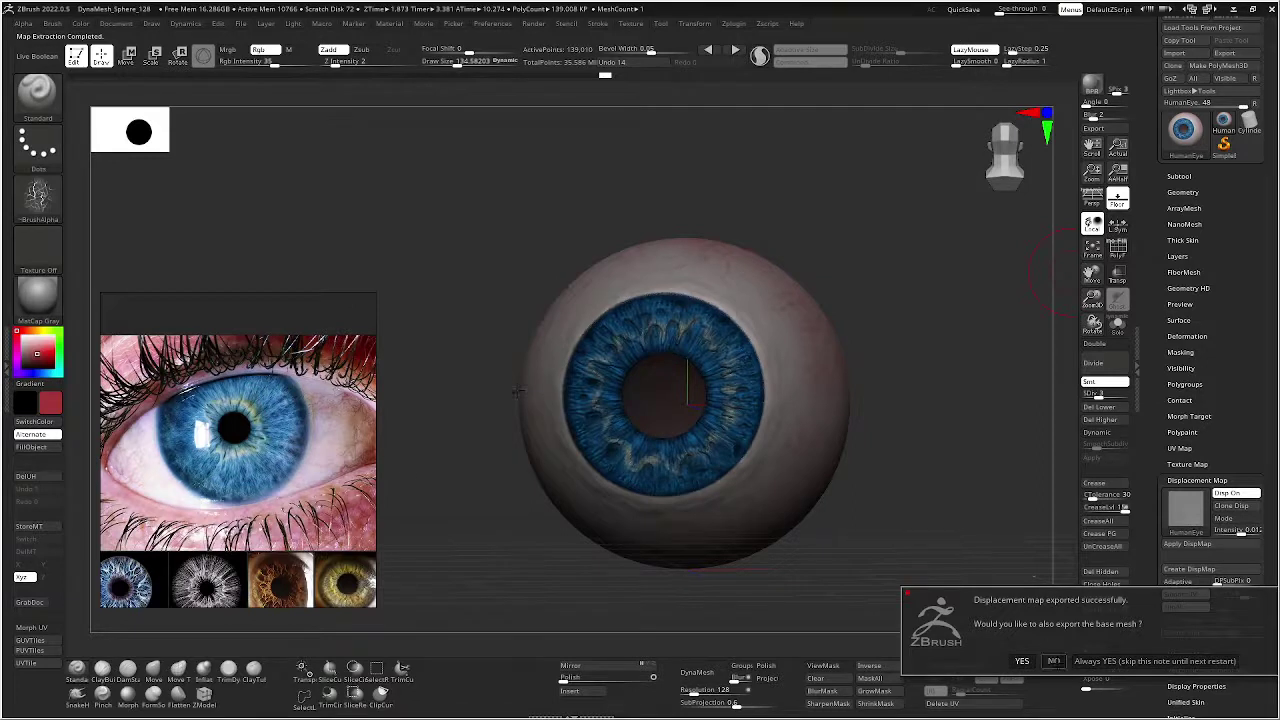
{"action": "left_click", "coordinate": [1053, 661]}
- Return the eye mesh to subdivision level 7
{"action": "left_click", "coordinate": [1184, 192]}
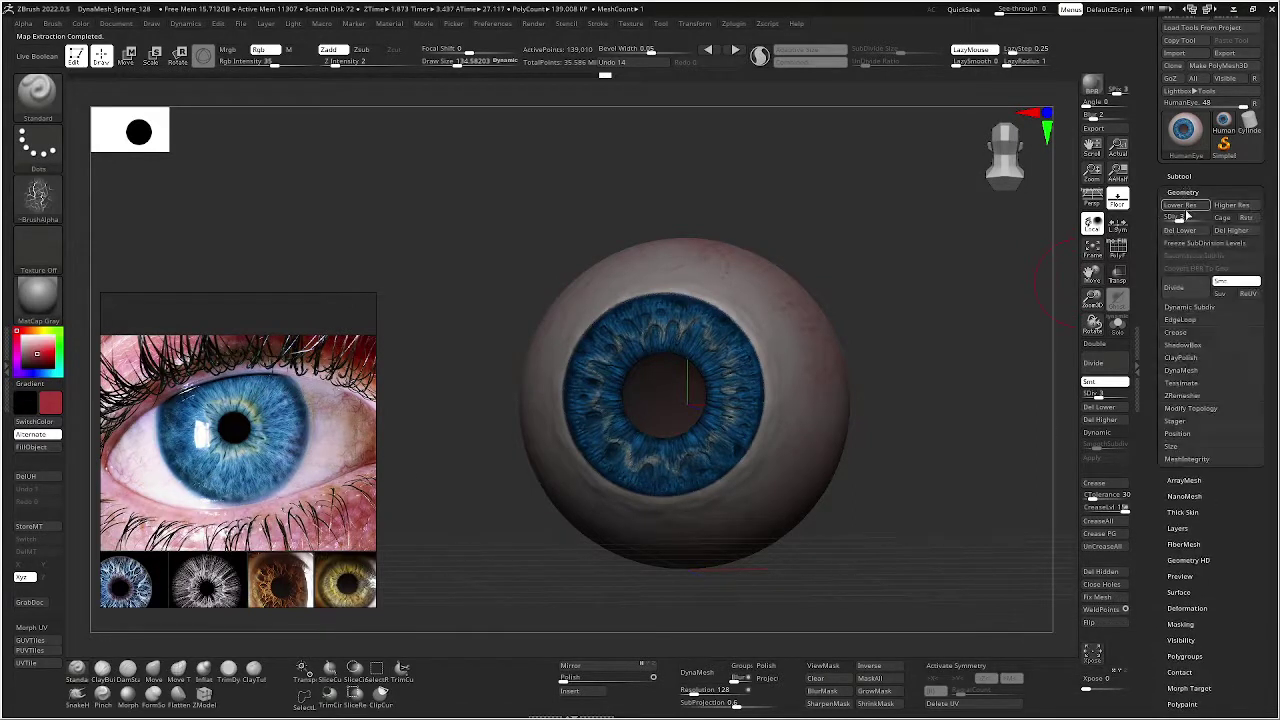
{"action": "left_click_drag", "start_coordinate": [946, 266], "coordinate": [943, 266]}
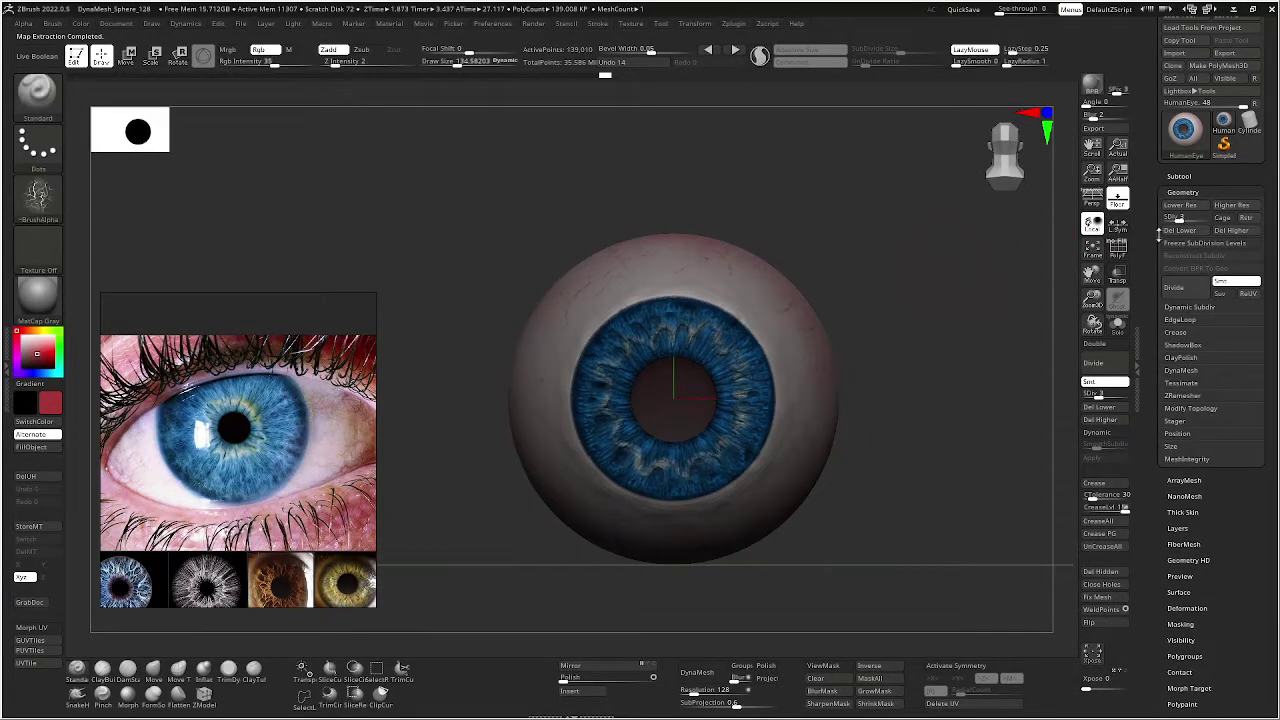
{"action": "left_click_drag", "start_coordinate": [1182, 219], "coordinate": [1209, 219]}
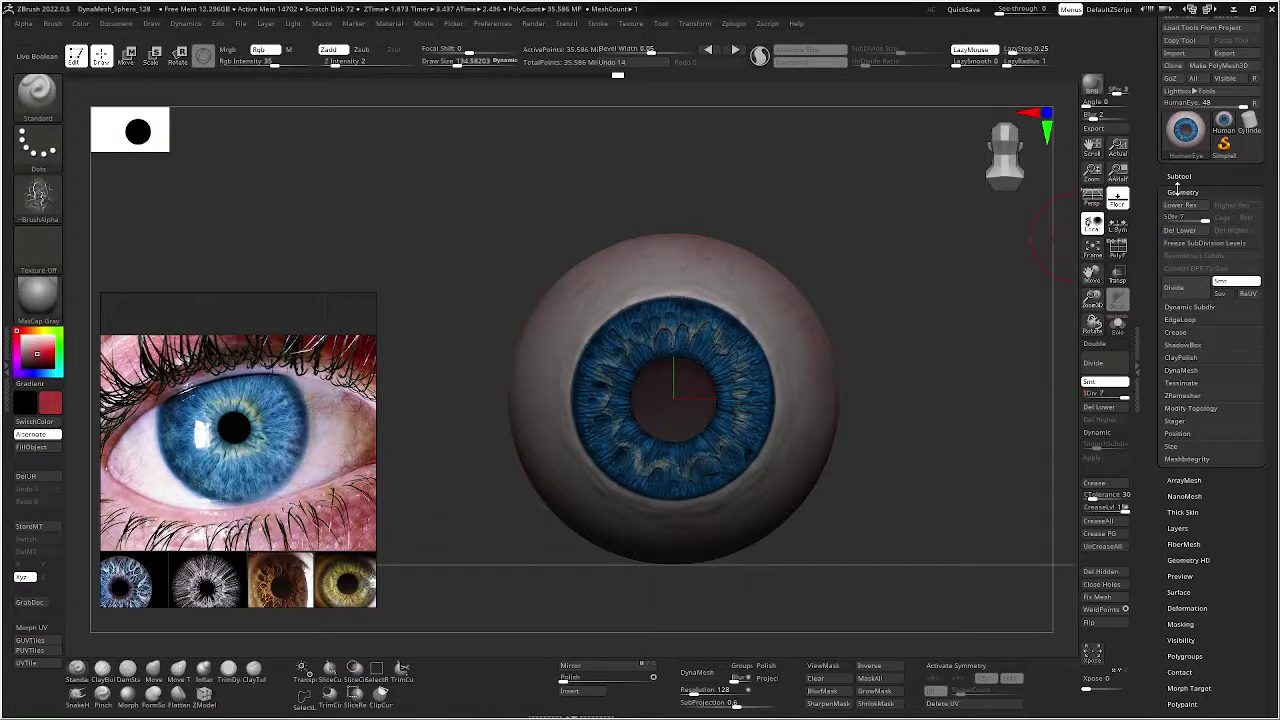
{"action": "left_click", "coordinate": [1183, 192]}
- Create a texture map from the eye's polypaint and clone it into the current texture slot
{"action": "left_click", "coordinate": [1189, 464]}
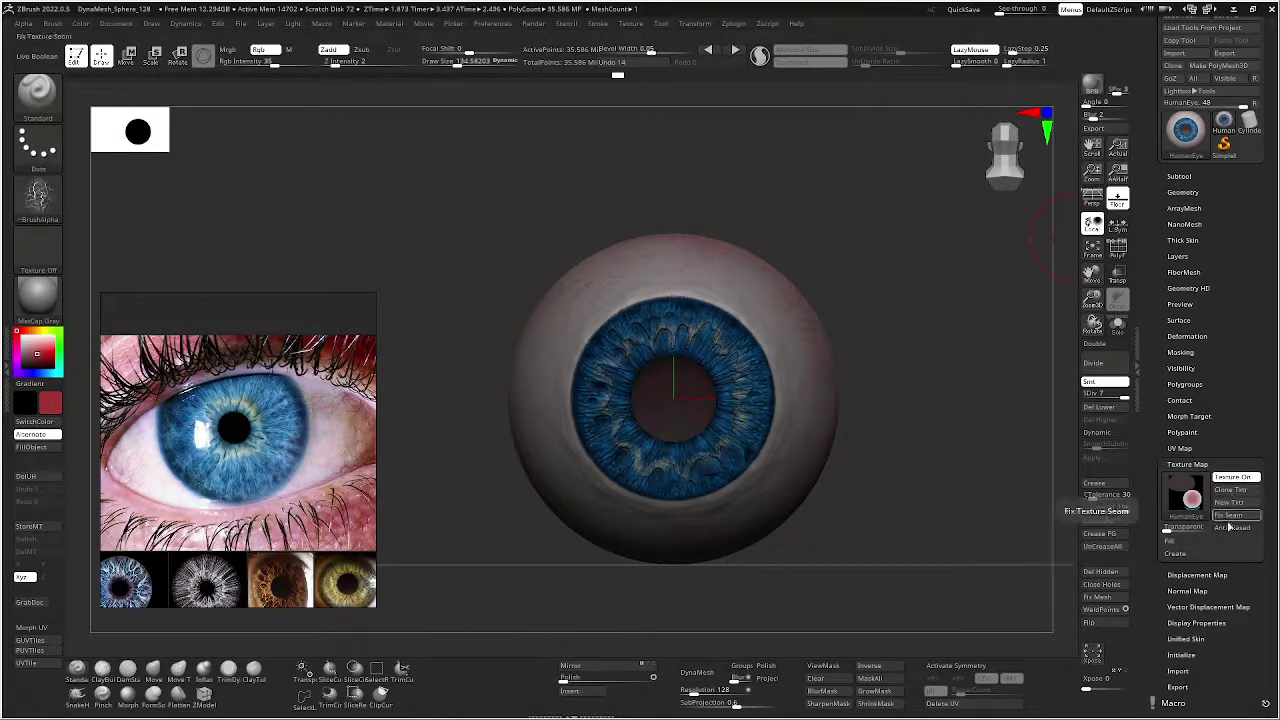
{"action": "left_click", "coordinate": [1207, 553]}
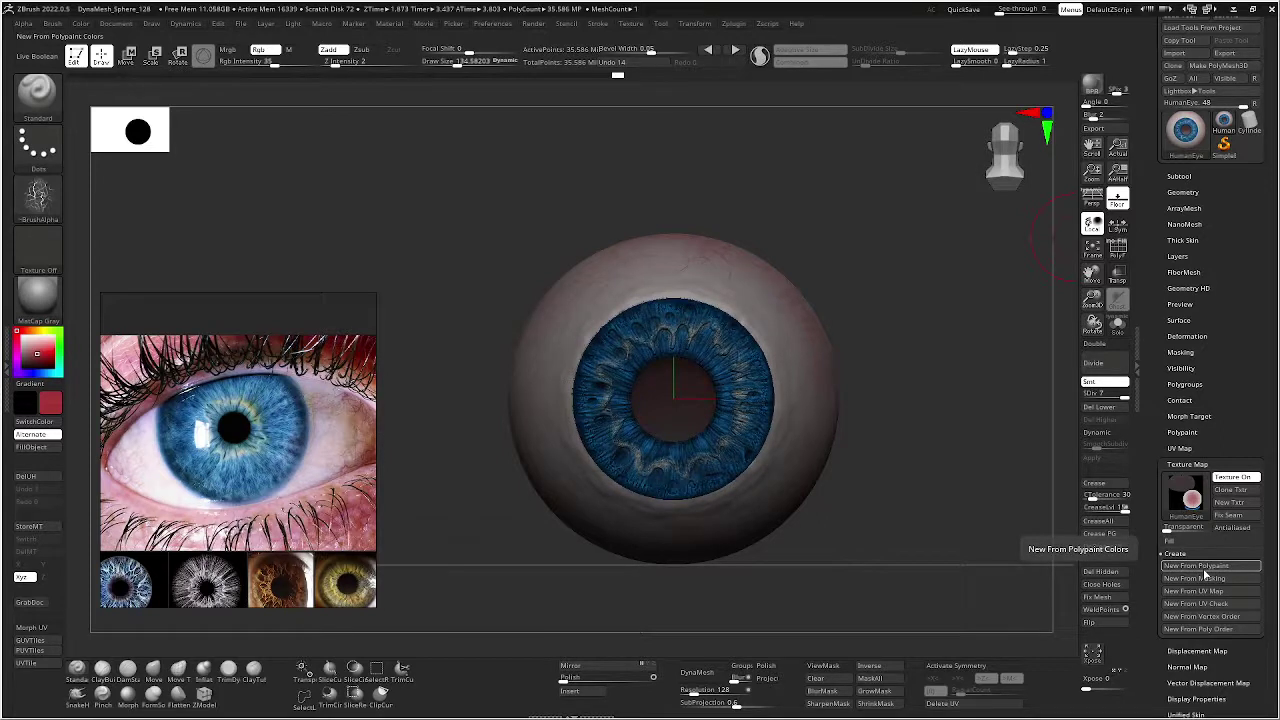
{"action": "mouse_move", "coordinate": [1191, 511]}
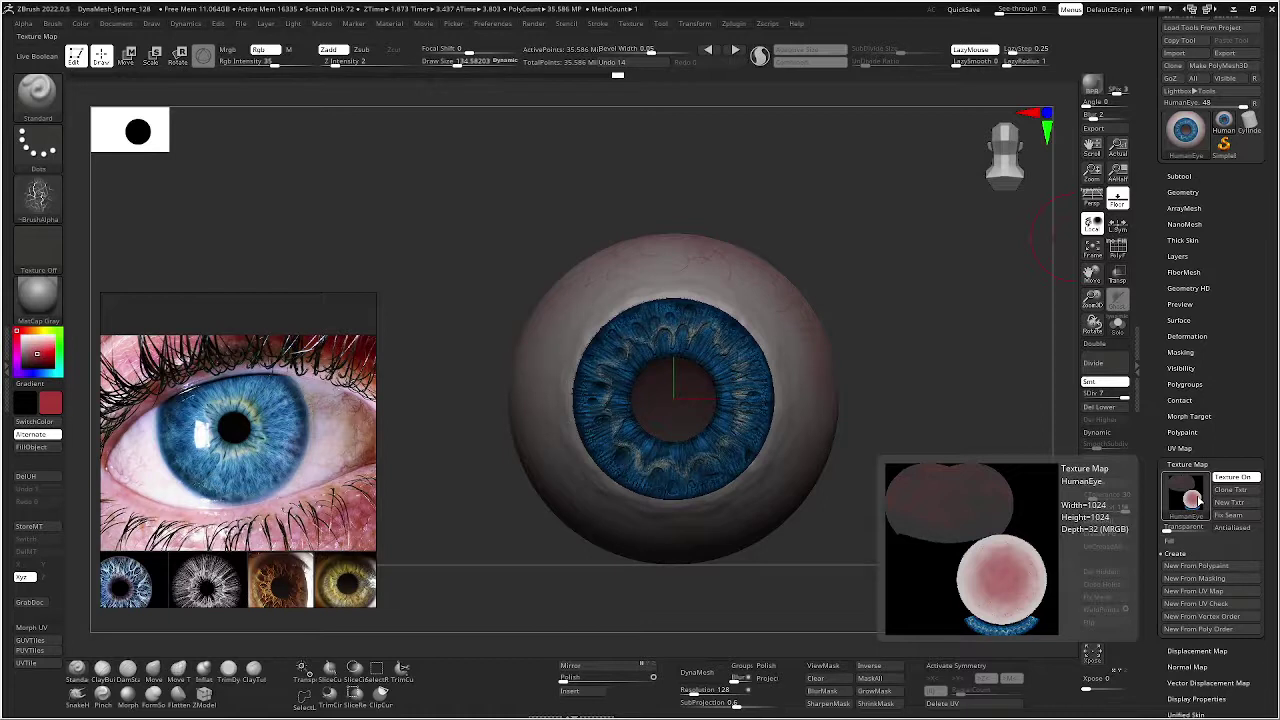
{"action": "left_click", "coordinate": [1190, 500]}
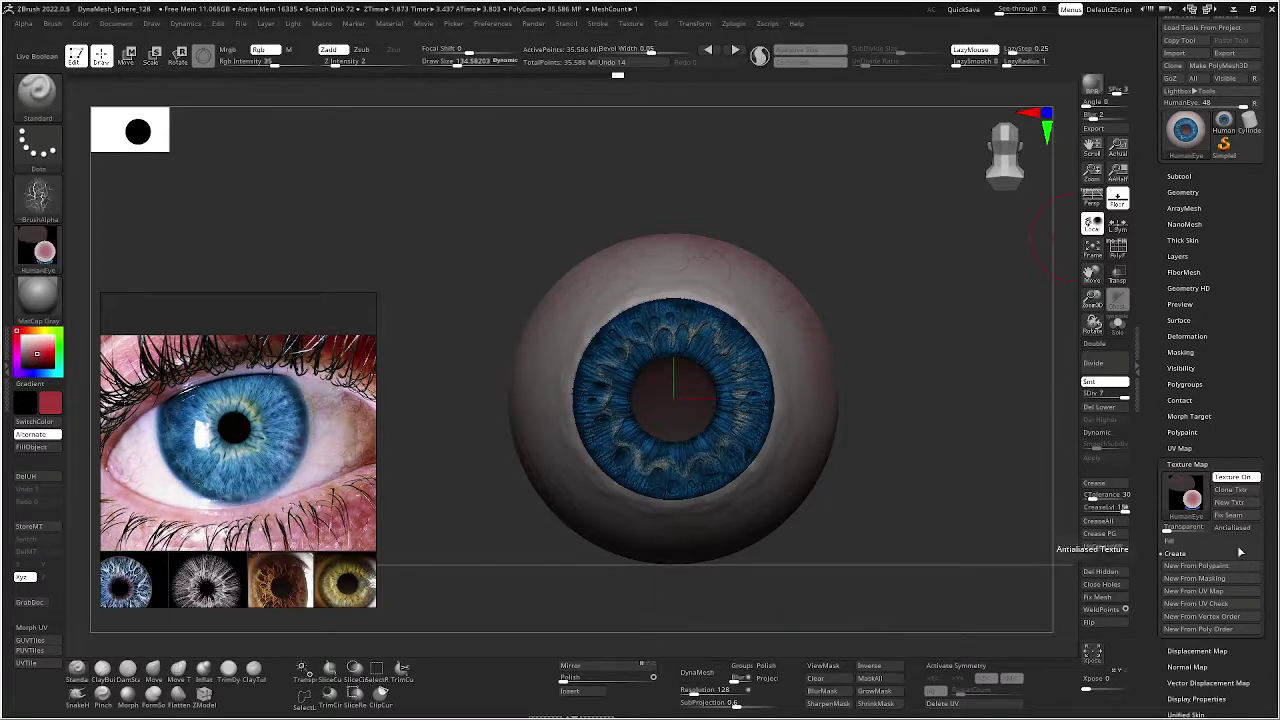
- Flip the cloned texture vertically and export it to the Human_Eye folder as a Photoshop PSD named HumanEye_CM
{"action": "left_click", "coordinate": [632, 24]}
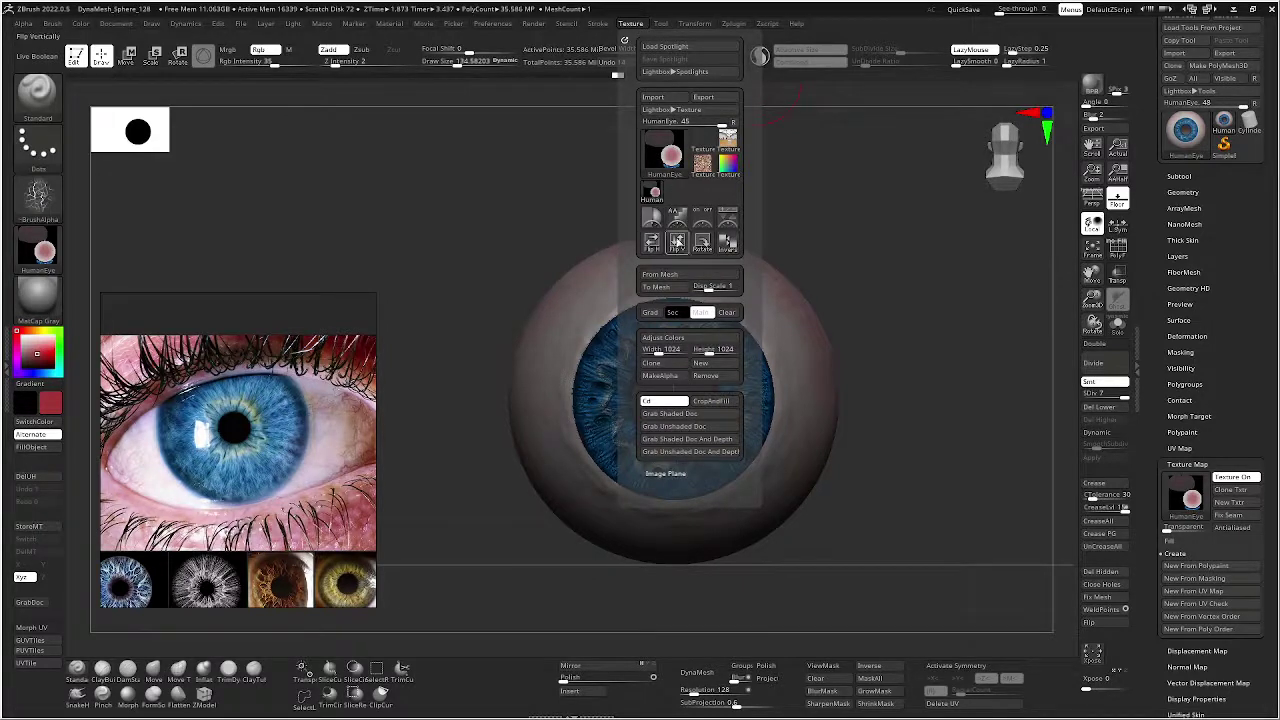
{"action": "left_click", "coordinate": [677, 242]}
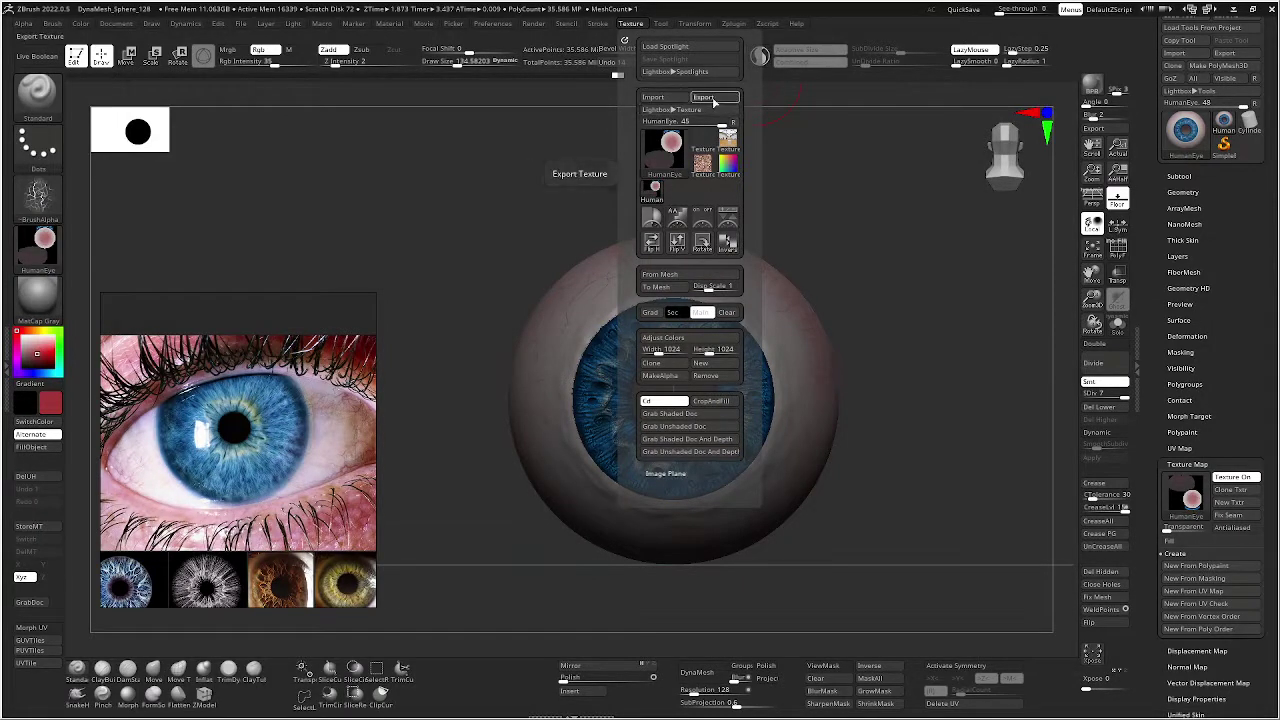
{"action": "left_click", "coordinate": [704, 97]}
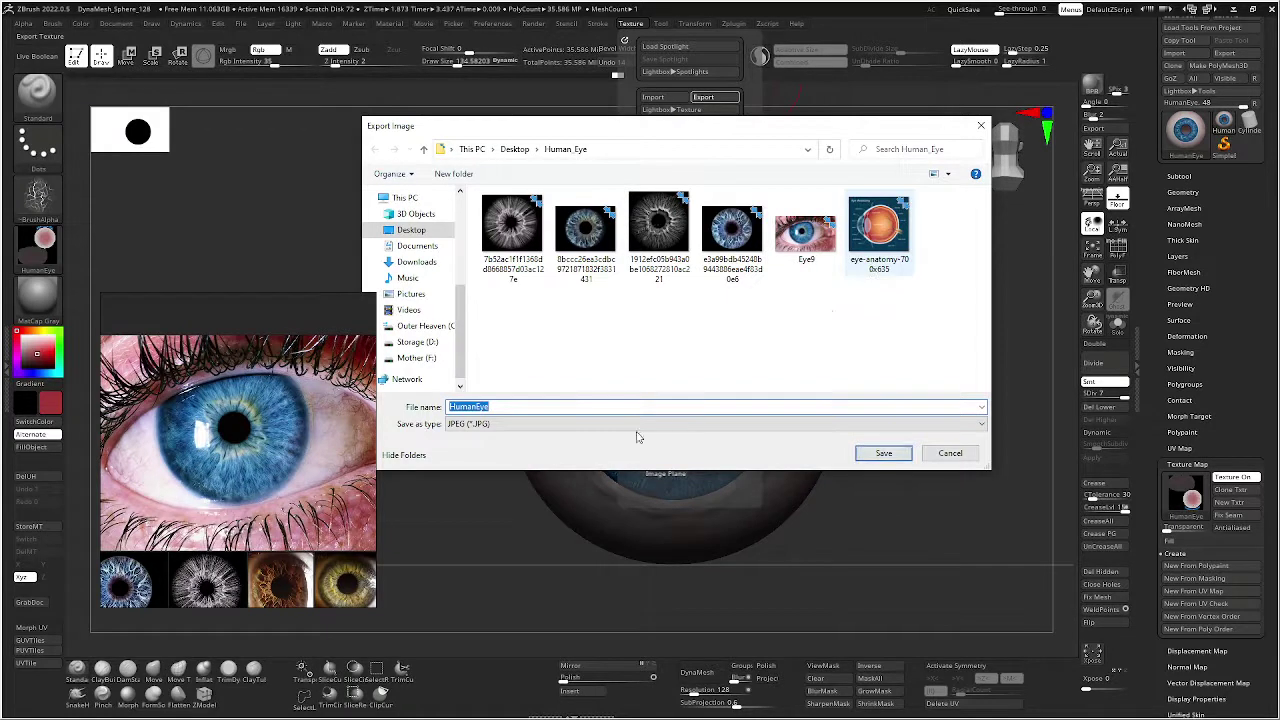
{"action": "left_click", "coordinate": [563, 424]}
{"action": "left_click", "coordinate": [552, 447]}
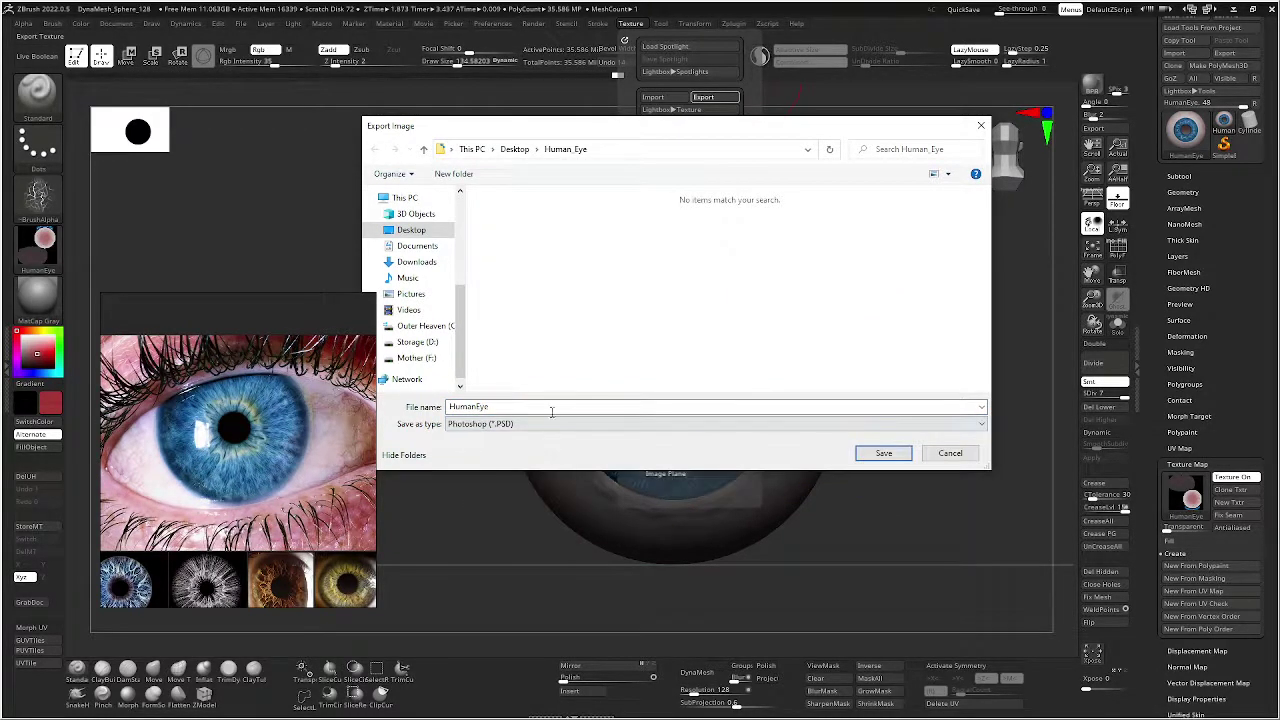
{"action": "double_click", "coordinate": [552, 406]}
{"action": "left_click", "coordinate": [552, 406]}
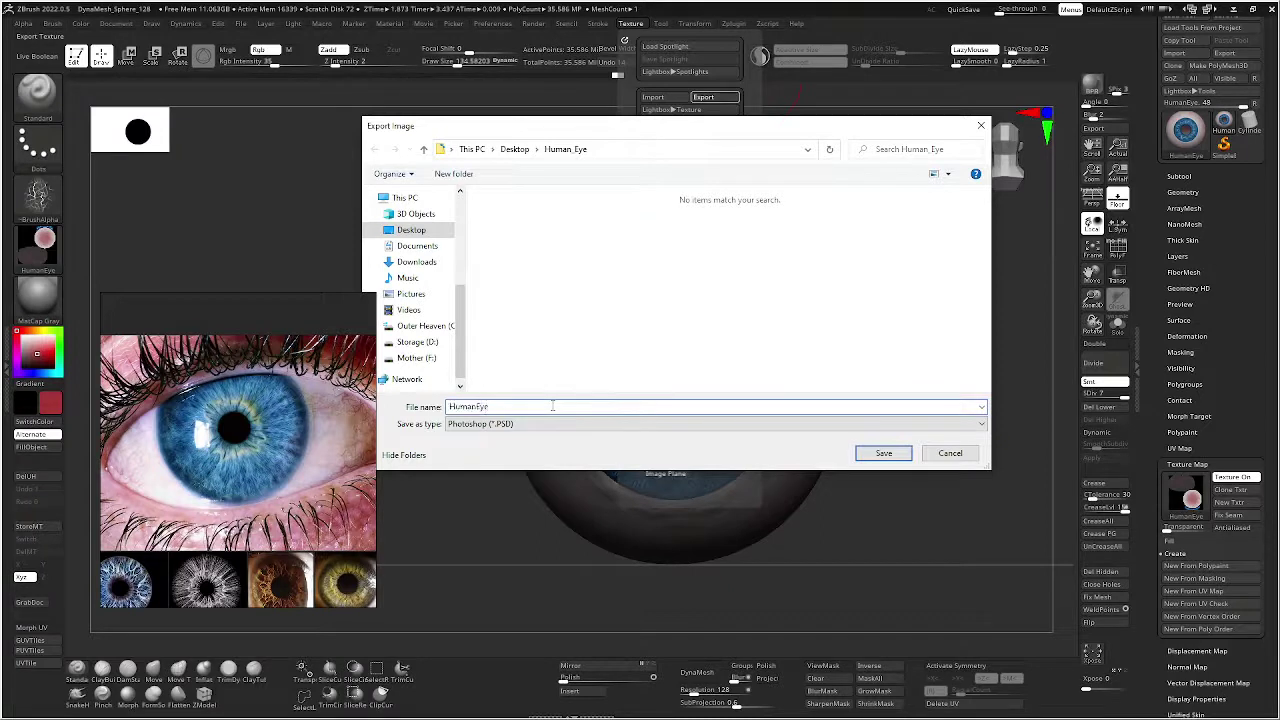
{"action": "type", "text": "_CM"}
{"action": "key", "text": "Return"}
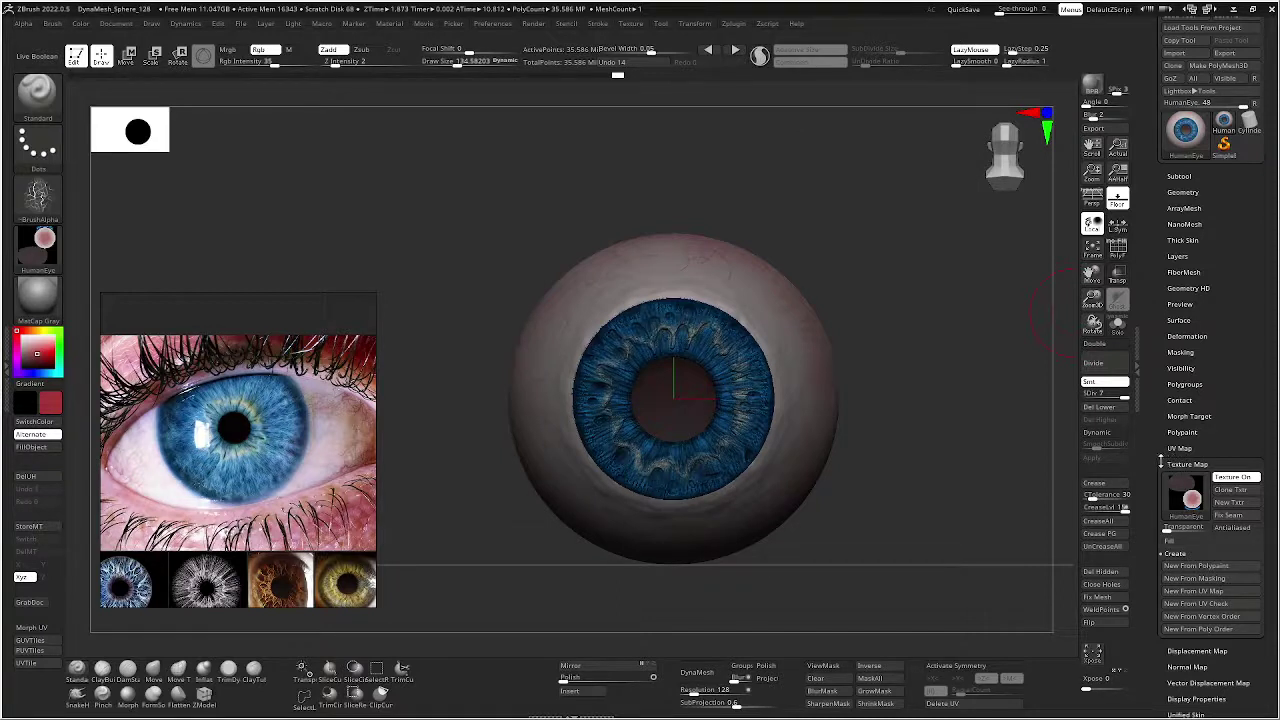
- Set the eye's subdivision level to 1 and check the low-resolution mesh from an angle
{"action": "left_click", "coordinate": [1178, 464]}
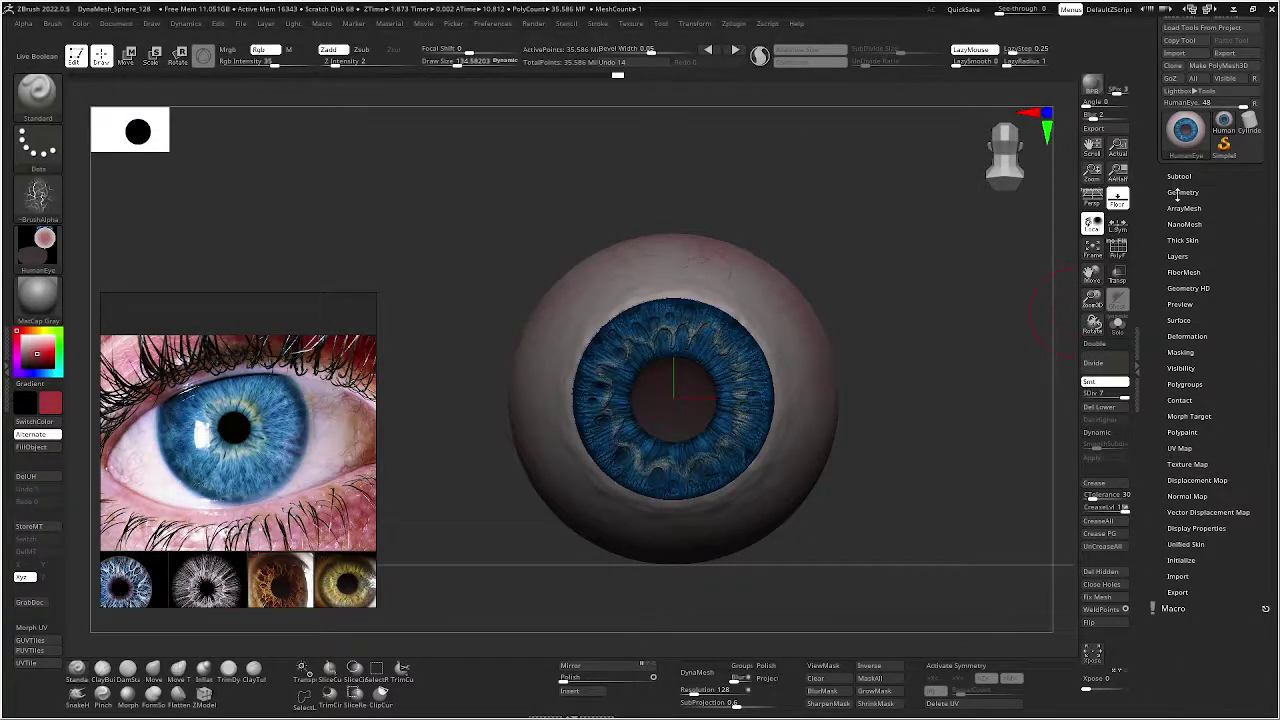
{"action": "left_click", "coordinate": [1182, 192]}
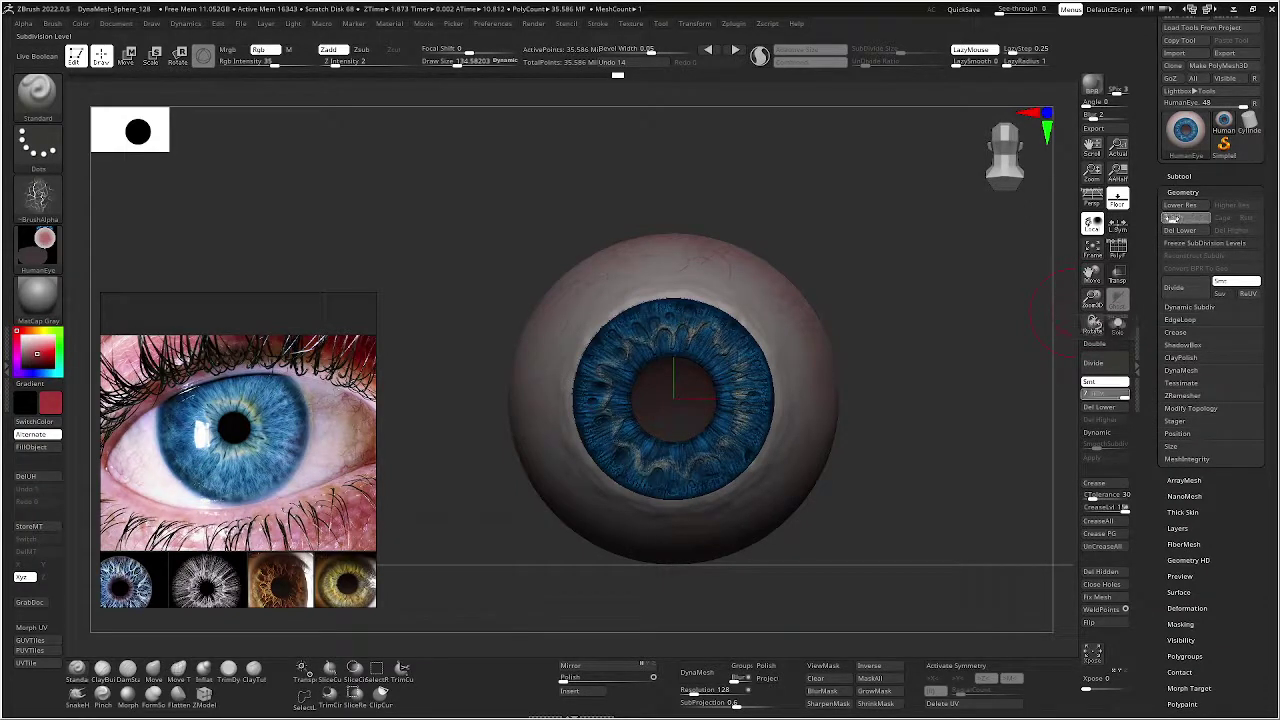
{"action": "left_click", "coordinate": [1174, 217]}
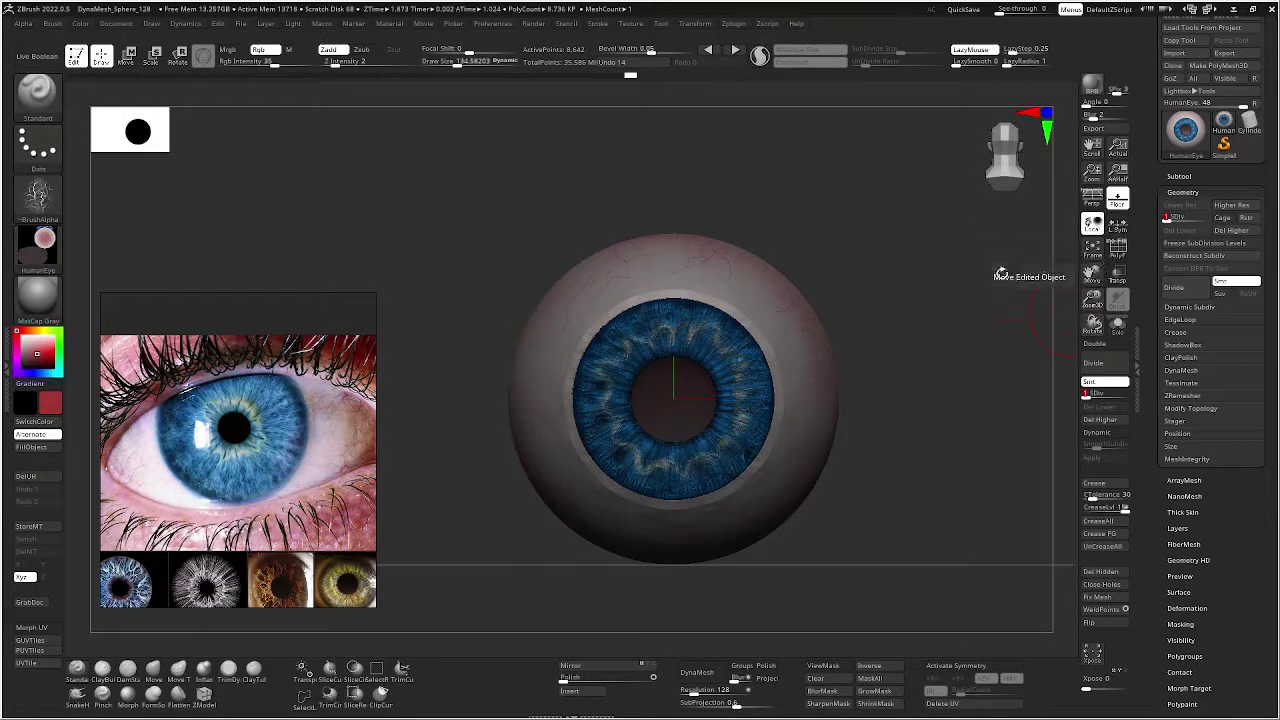
{"action": "left_click_drag", "start_coordinate": [1000, 272], "coordinate": [969, 272]}
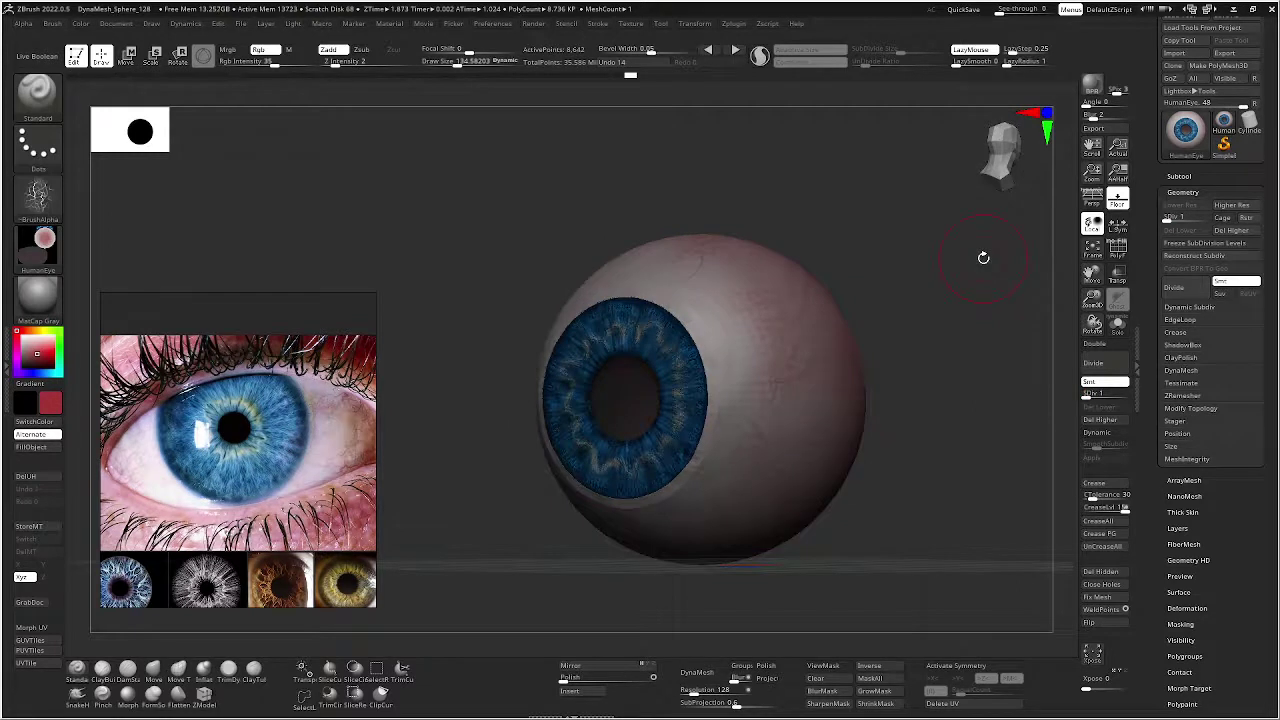
- Export the low-resolution eye as an OBJ to the Human_Eye folder, replacing the existing HumanEye.obj
{"action": "mouse_move", "coordinate": [1192, 142]}
{"action": "left_click", "coordinate": [1196, 192]}
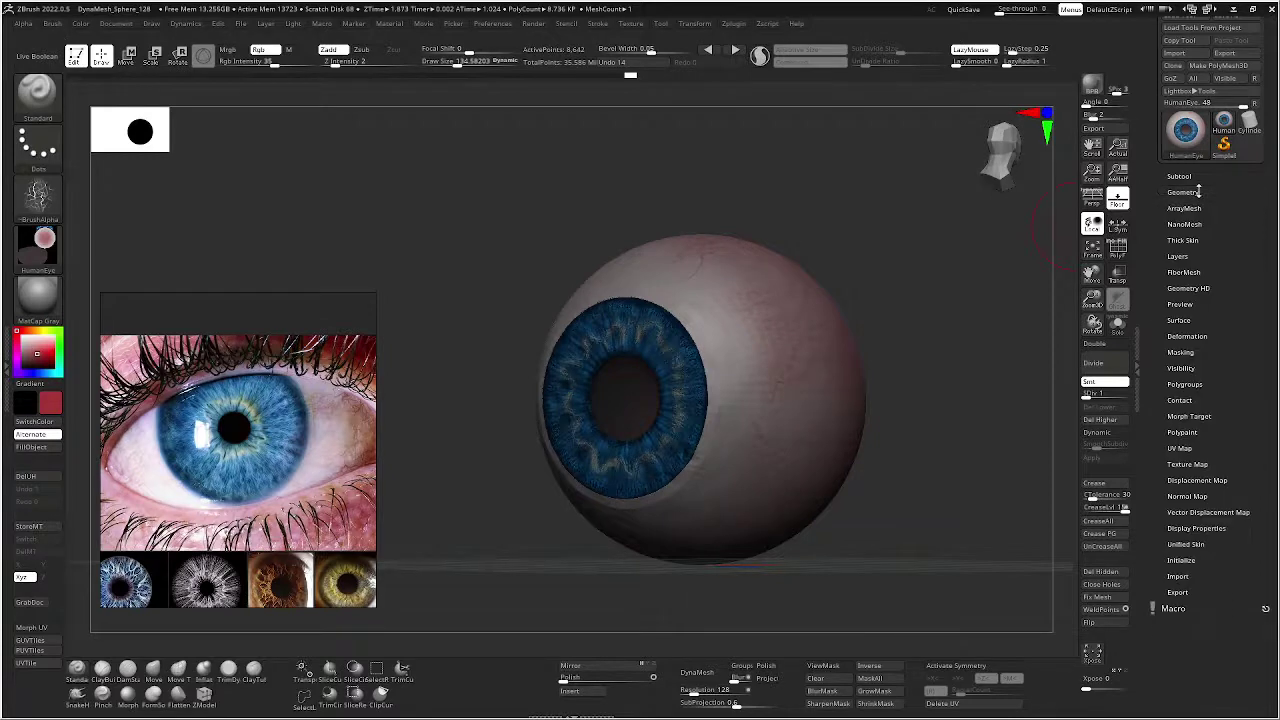
{"action": "left_click", "coordinate": [1247, 58]}
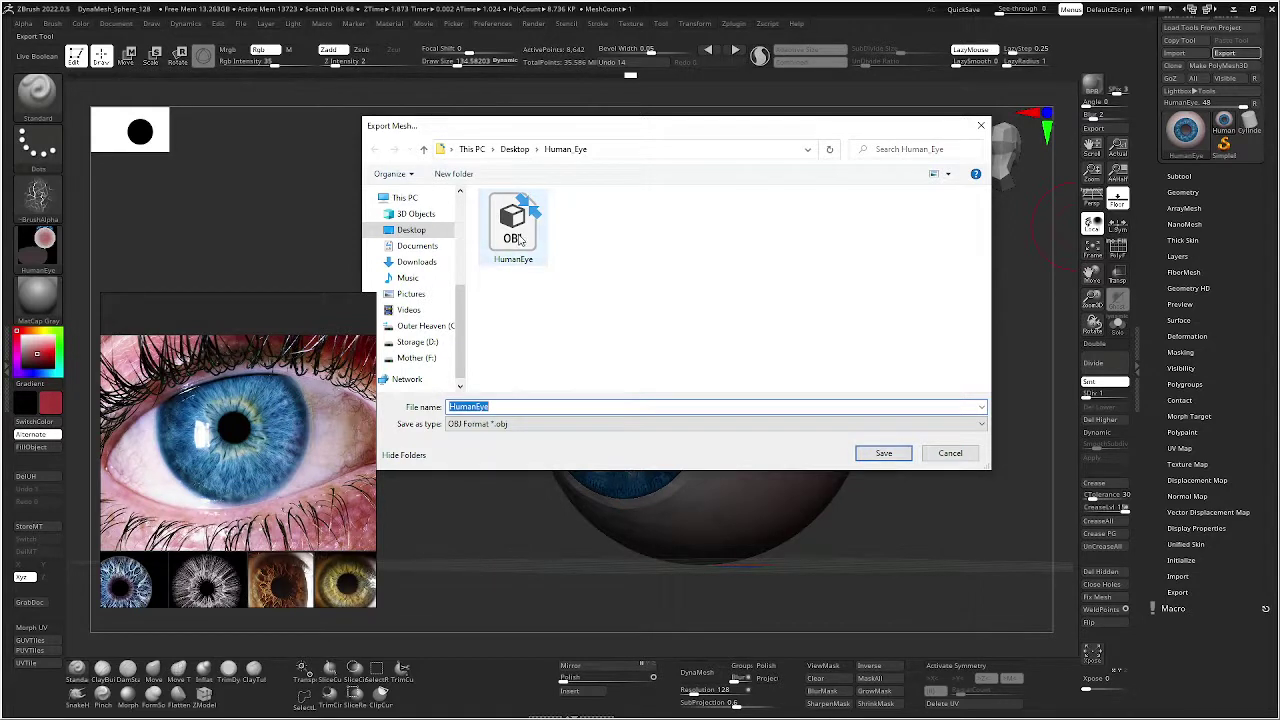
{"action": "double_click", "coordinate": [518, 238]}
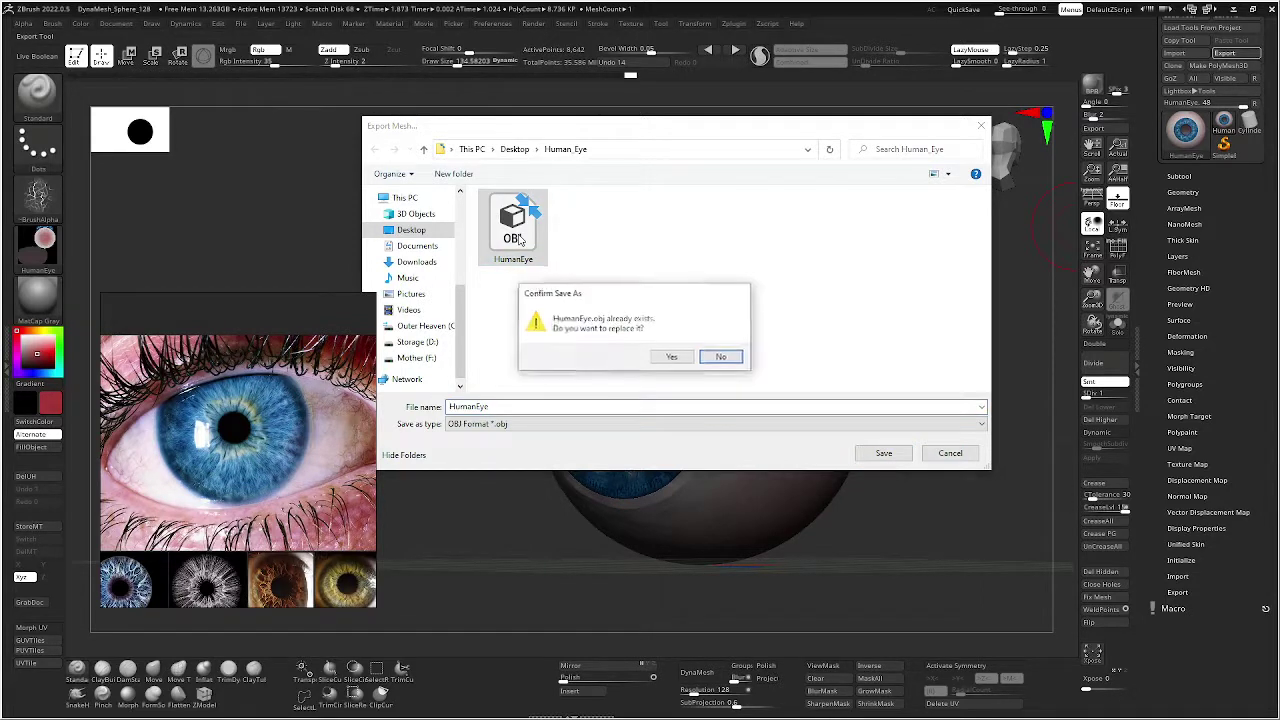
{"action": "left_click", "coordinate": [676, 361]}
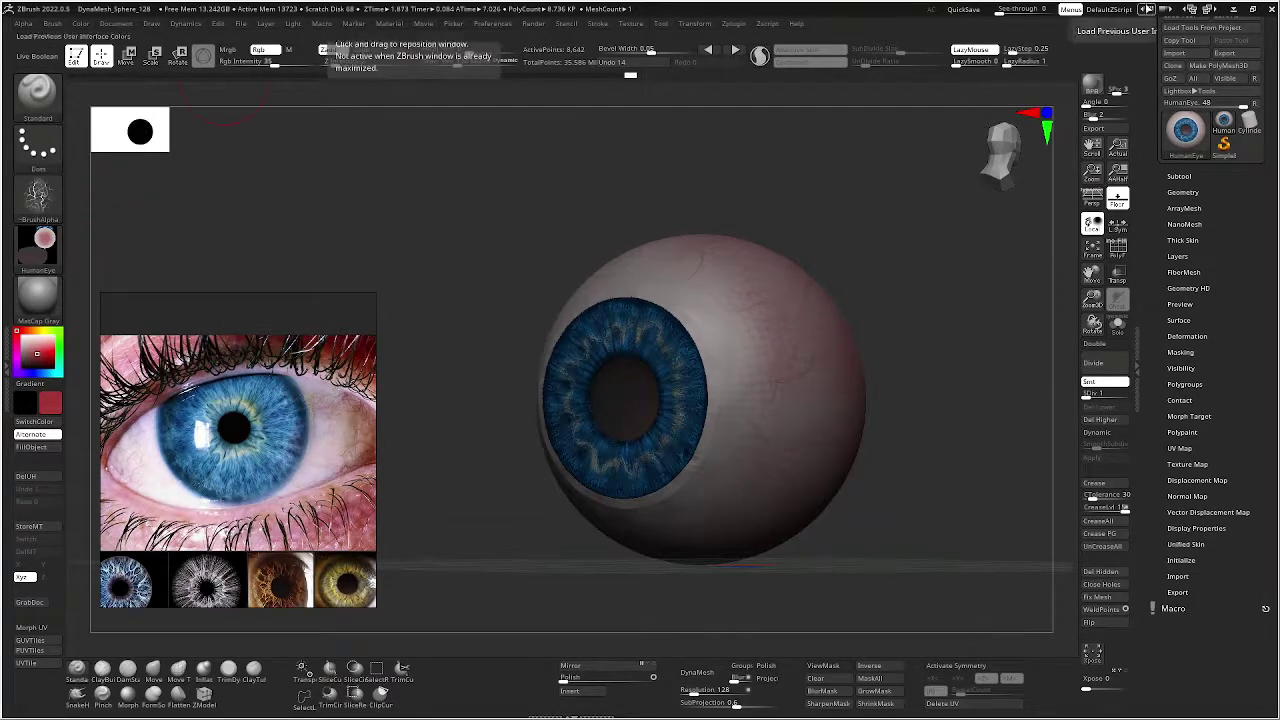
- Switch to LightWave Modeler and load HumanEye.obj from the Human_Eye folder without choosing an alternate image file
{"action": "left_click", "coordinate": [1233, 10]}
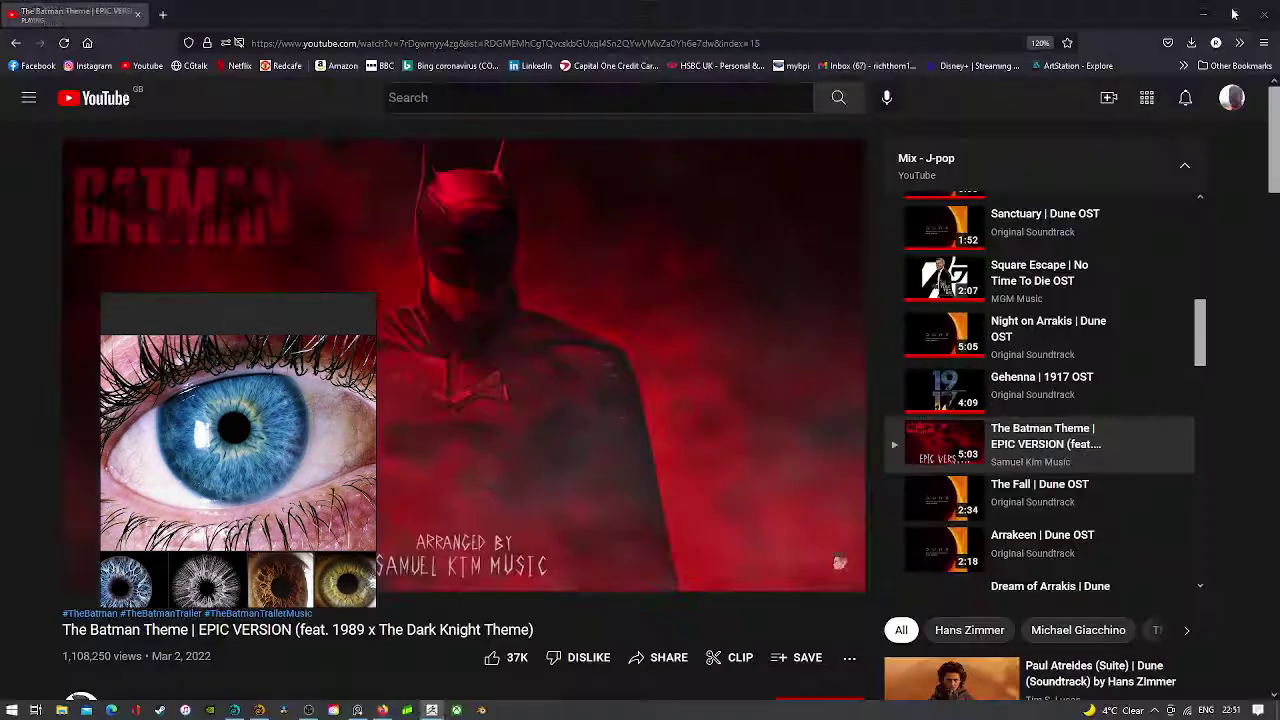
{"action": "left_click", "coordinate": [260, 710]}
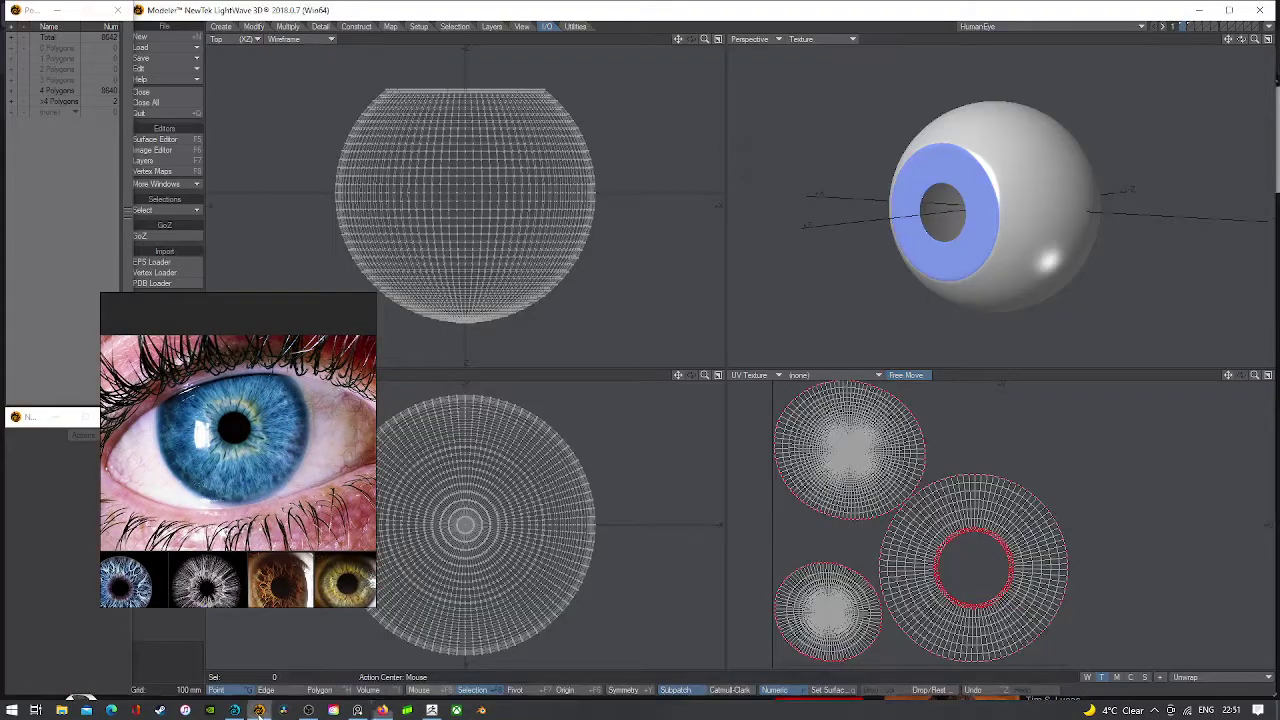
{"action": "left_click_drag", "start_coordinate": [1244, 39], "coordinate": [1270, 42]}
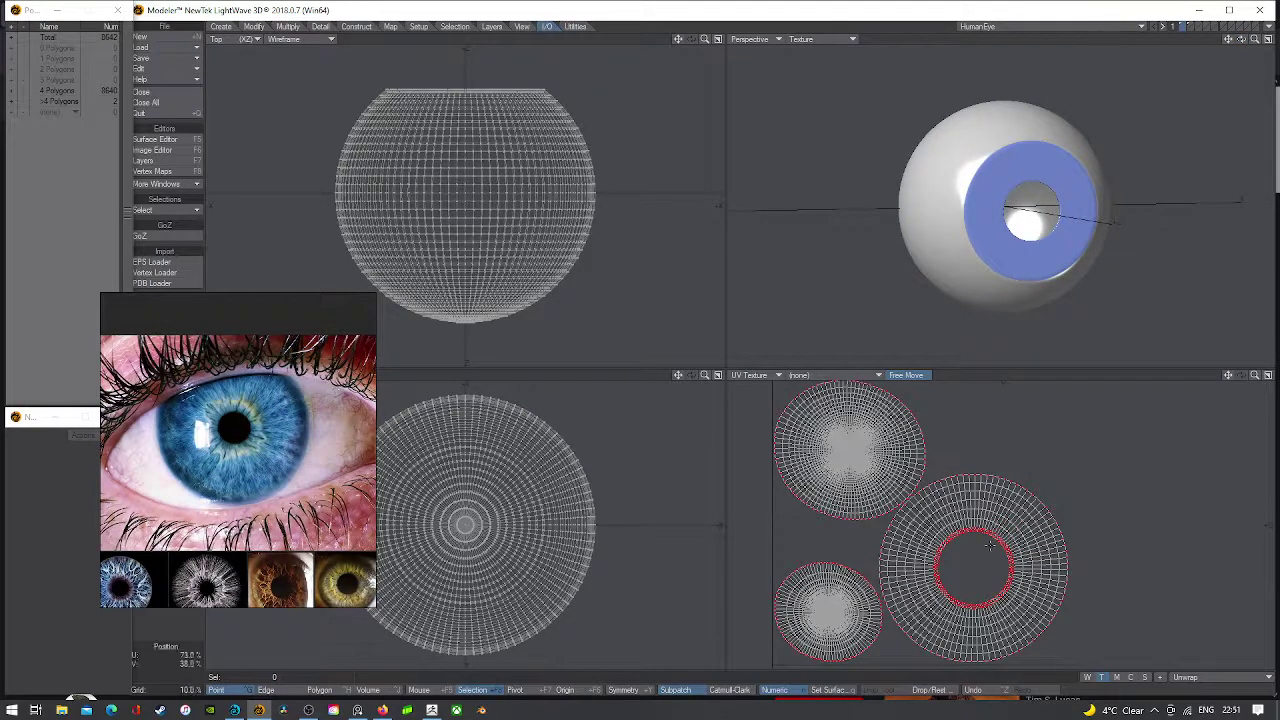
{"action": "left_click", "coordinate": [183, 47]}
{"action": "left_click", "coordinate": [183, 47]}
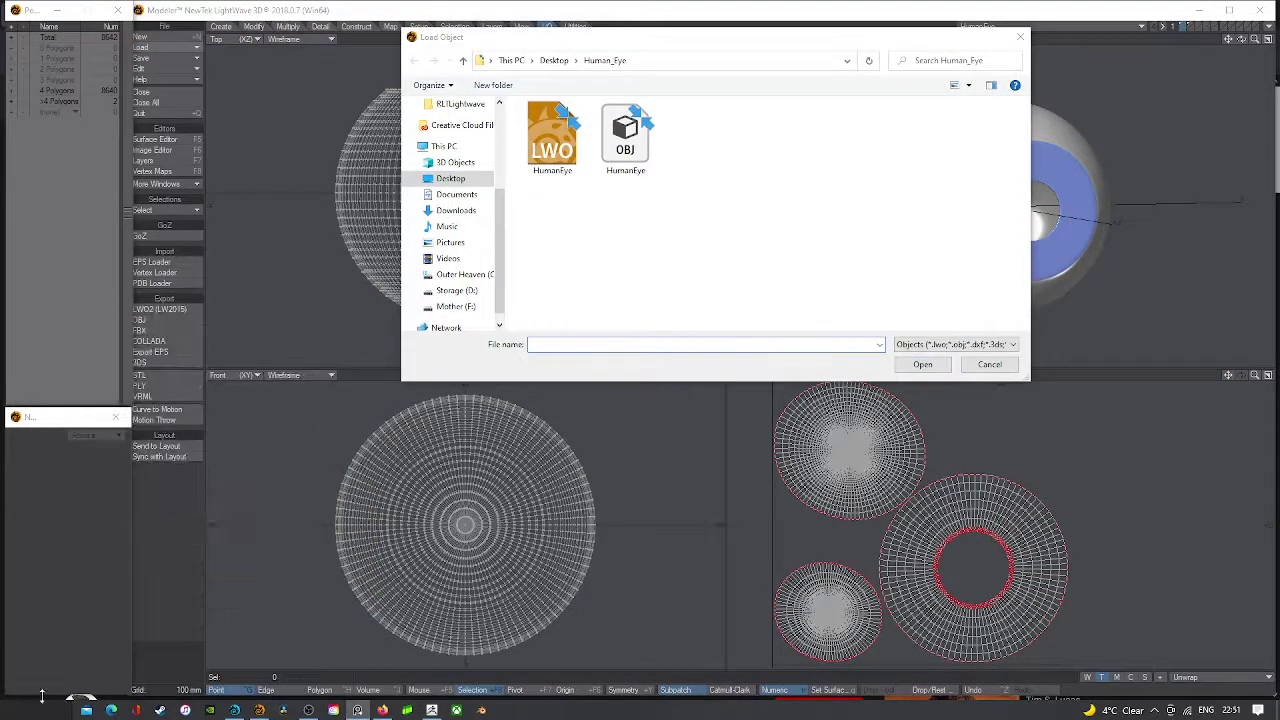
{"action": "double_click", "coordinate": [628, 152]}
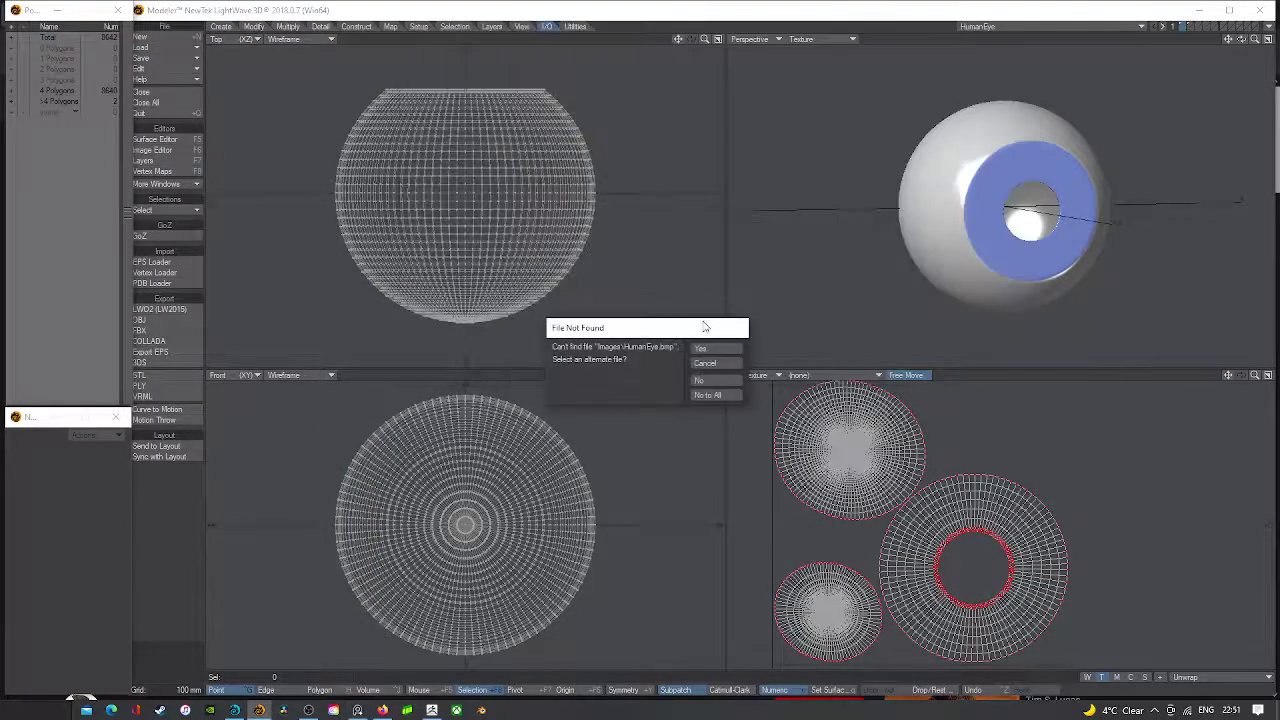
{"action": "left_click", "coordinate": [718, 380]}
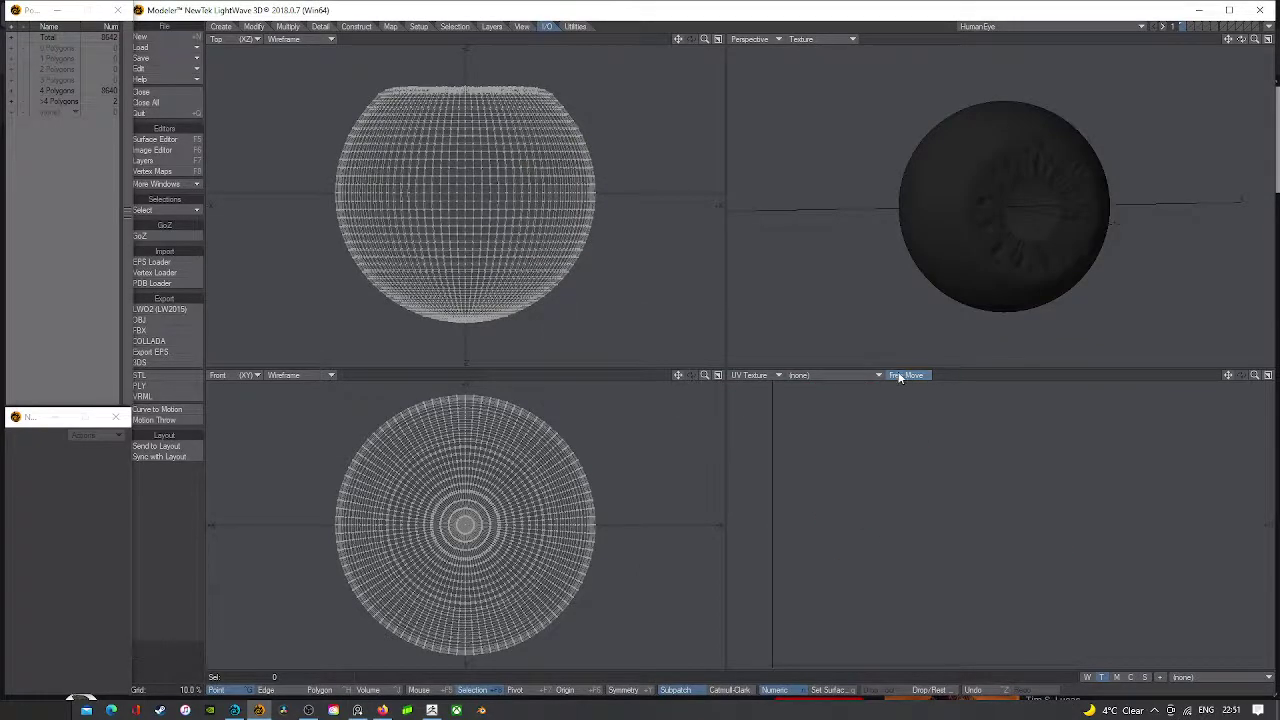
- Inspect the imported eye's mesh in Wireframe Shade mode, restore Texture shading and fit the eye in the views
{"action": "left_click", "coordinate": [820, 42]}
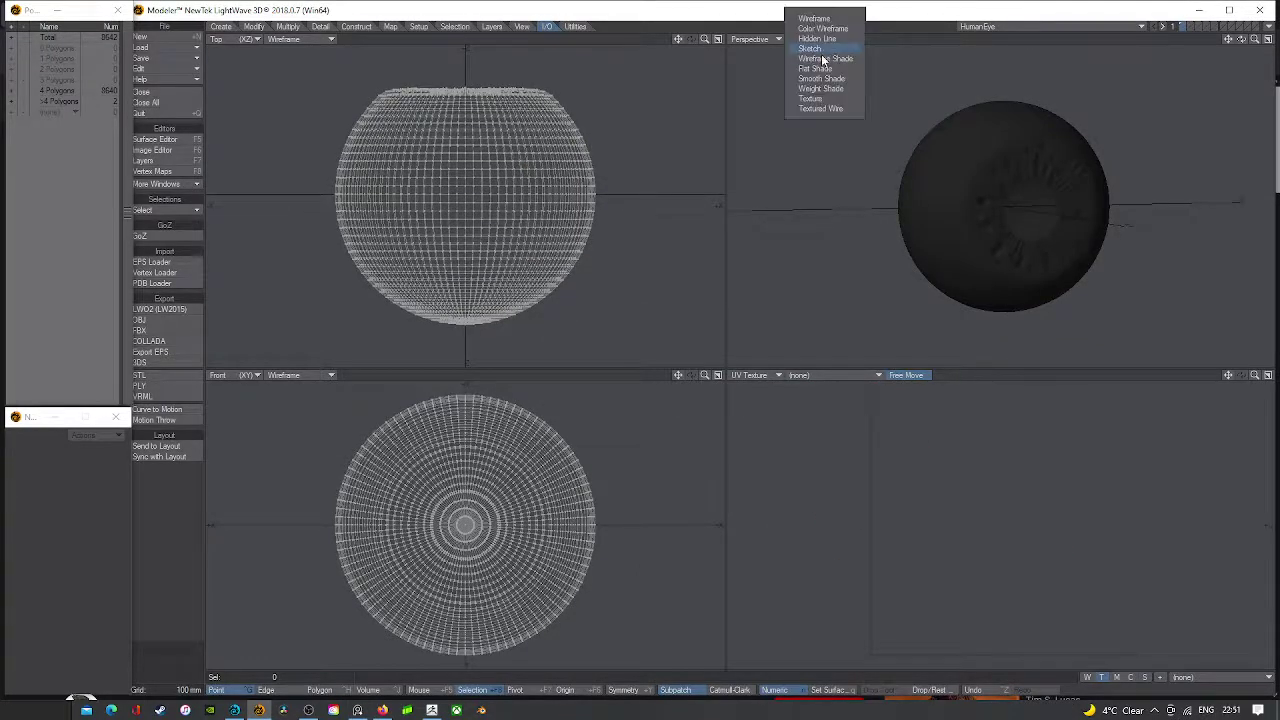
{"action": "left_click", "coordinate": [820, 57]}
{"action": "left_click_drag", "start_coordinate": [1242, 40], "coordinate": [1160, 44]}
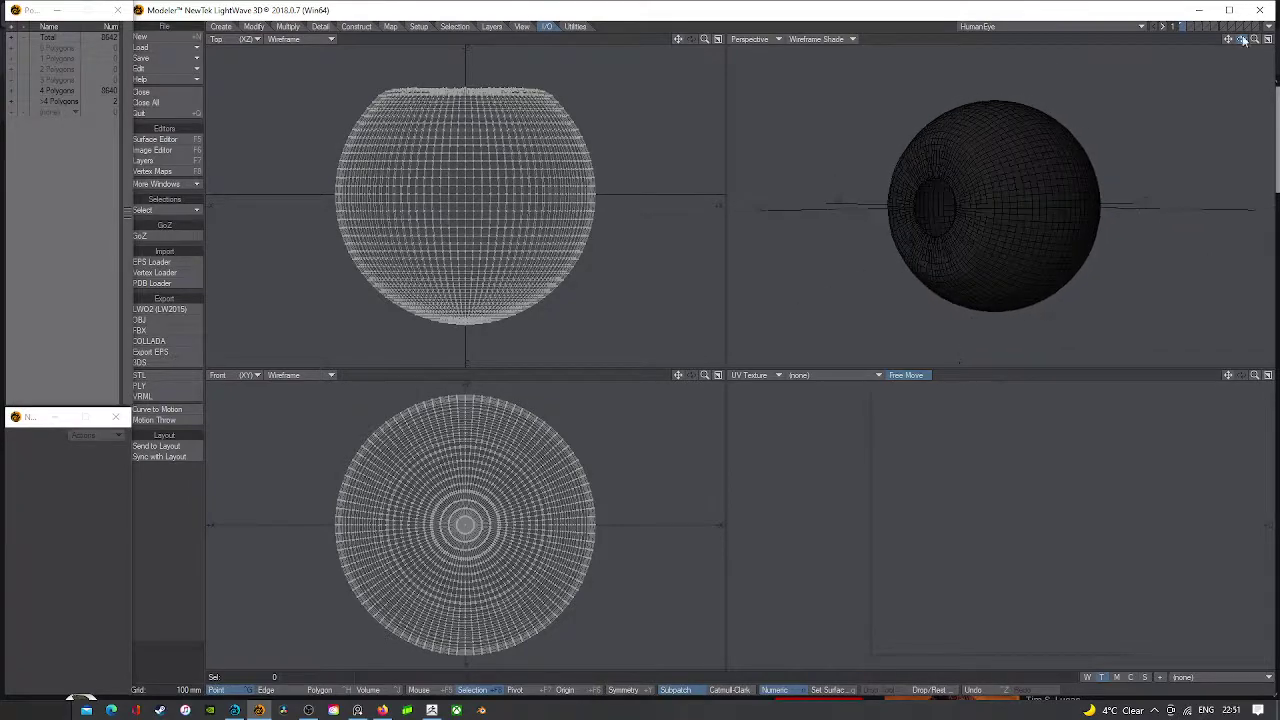
{"action": "scroll", "coordinate": [936, 204], "scroll_direction": "up", "scroll_amount": 10}
{"action": "scroll", "coordinate": [890, 269], "scroll_direction": "down", "scroll_amount": 10}
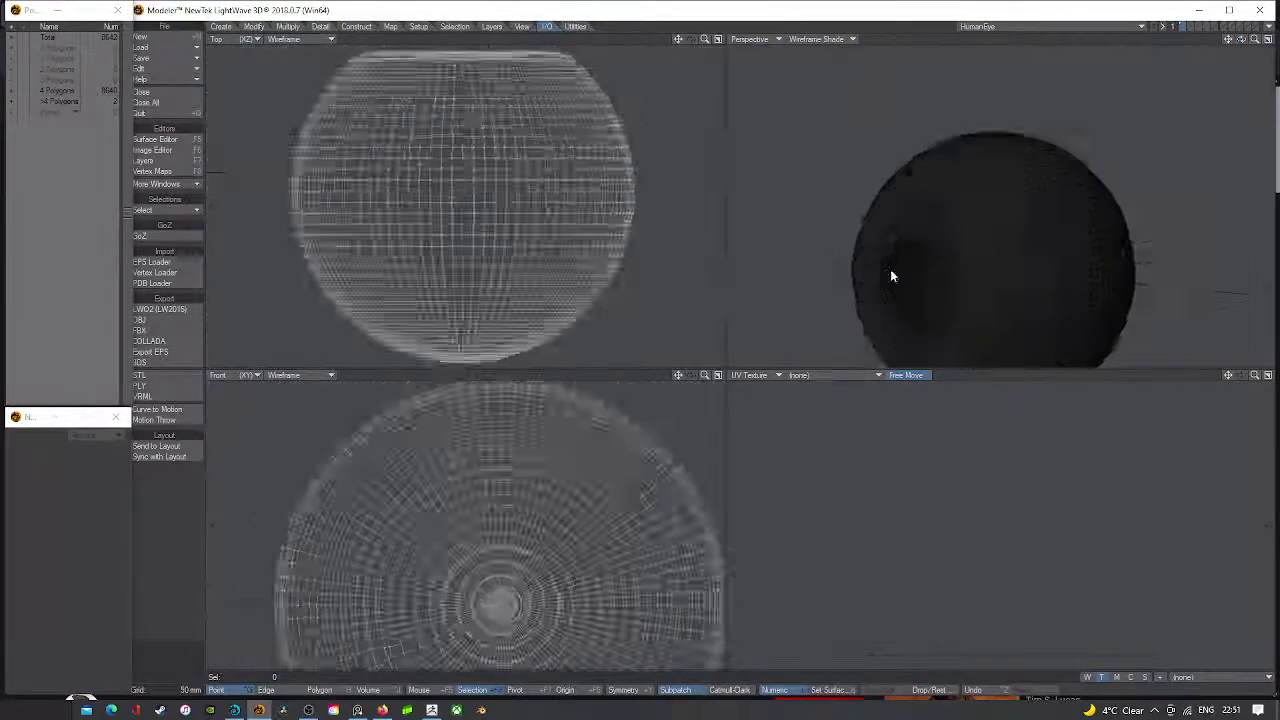
{"action": "left_click", "coordinate": [830, 40]}
{"action": "left_click", "coordinate": [828, 98]}
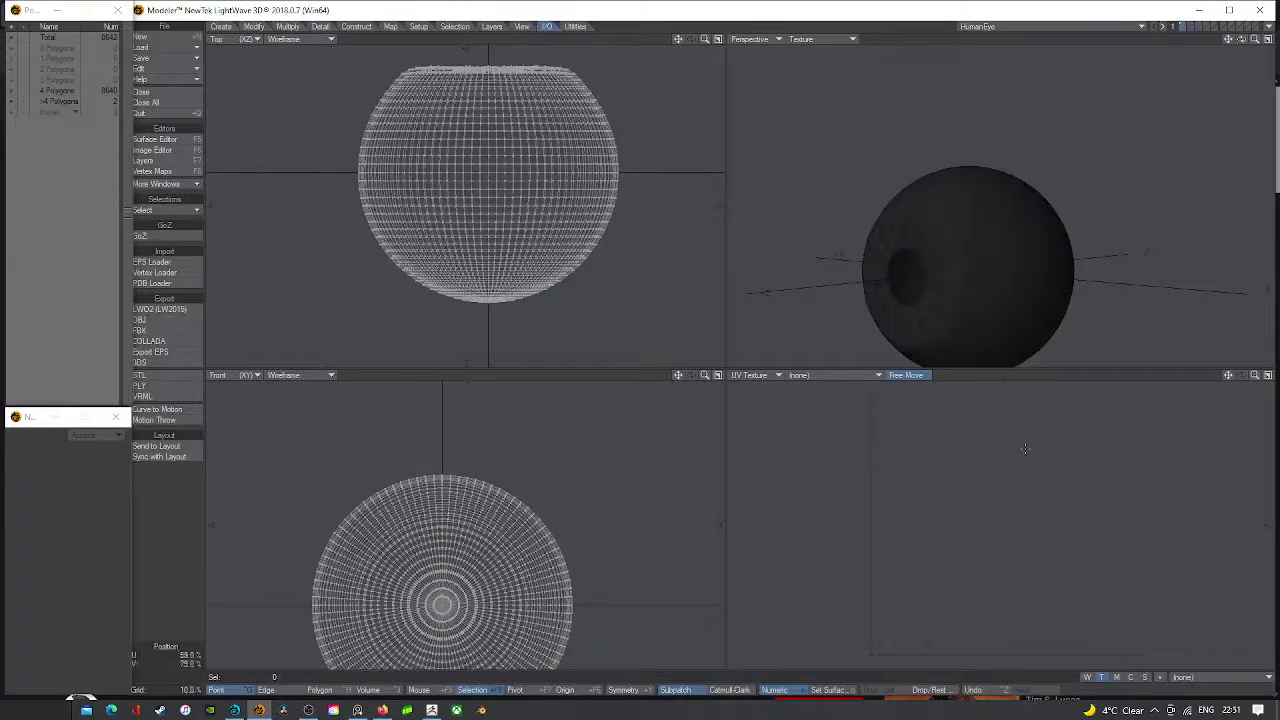
{"action": "scroll", "coordinate": [901, 242], "scroll_direction": "up", "scroll_amount": 2}
{"action": "key", "text": "a"}
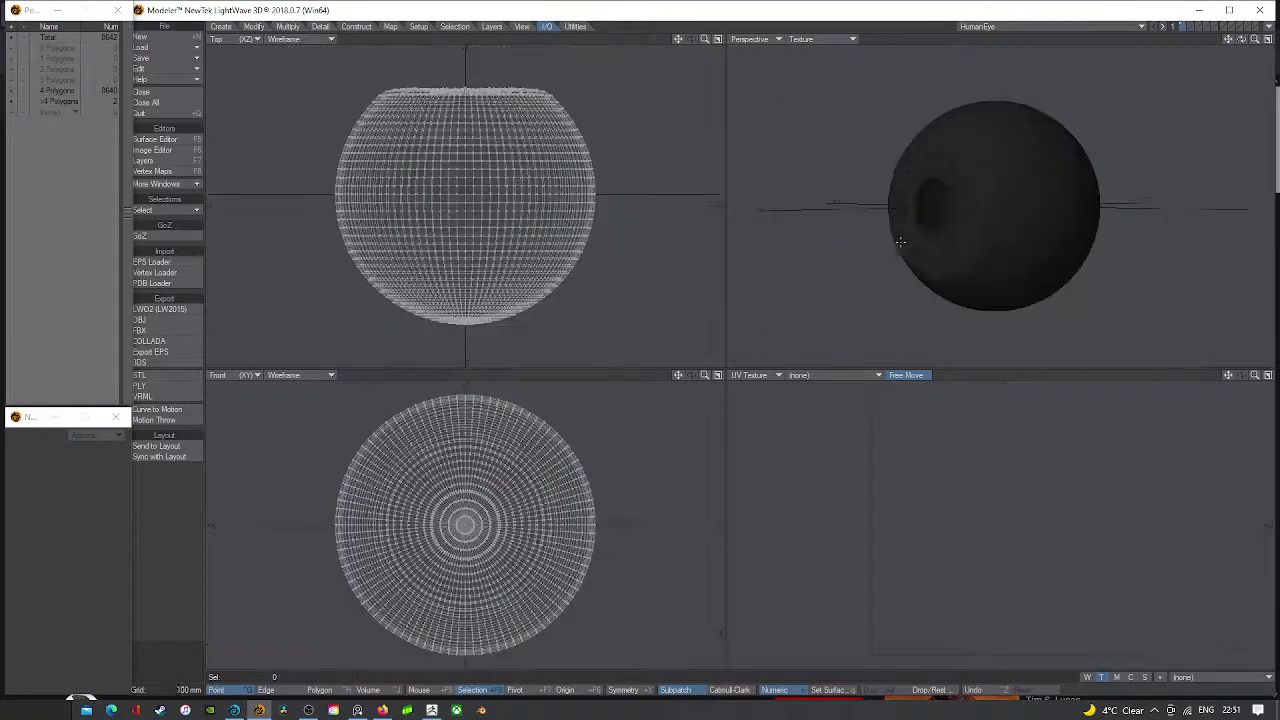
- Select the HumanEye_uv texture map and examine the eye's UV layout
{"action": "left_click", "coordinate": [1190, 677]}
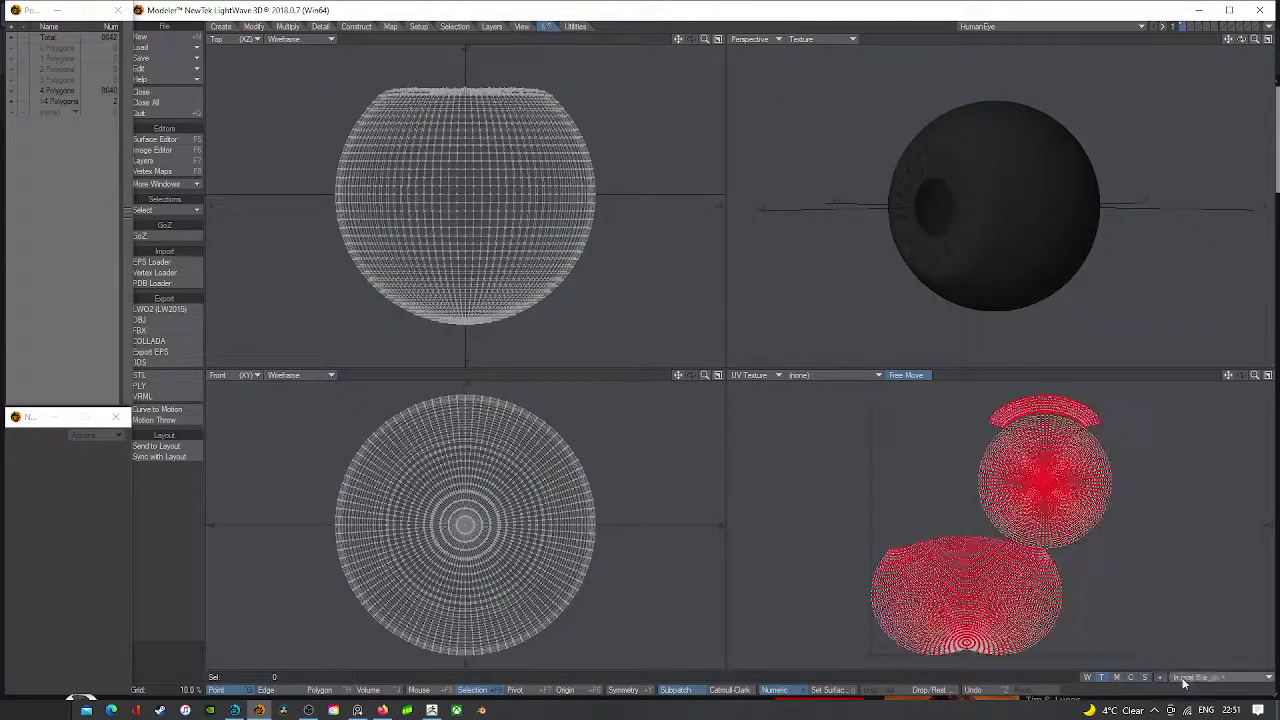
{"action": "left_click", "coordinate": [1184, 677]}
{"action": "scroll", "coordinate": [985, 505], "scroll_direction": "up", "scroll_amount": 5}
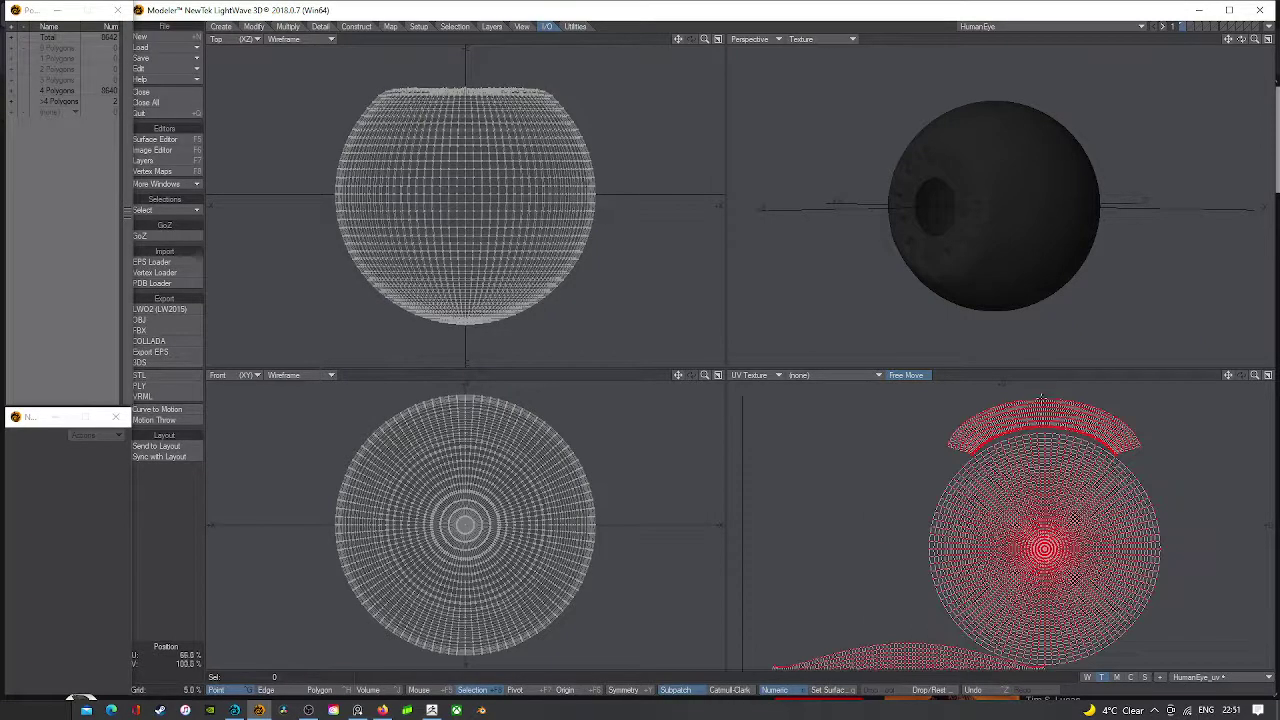
{"action": "scroll", "coordinate": [985, 505], "scroll_direction": "down", "scroll_amount": 3}
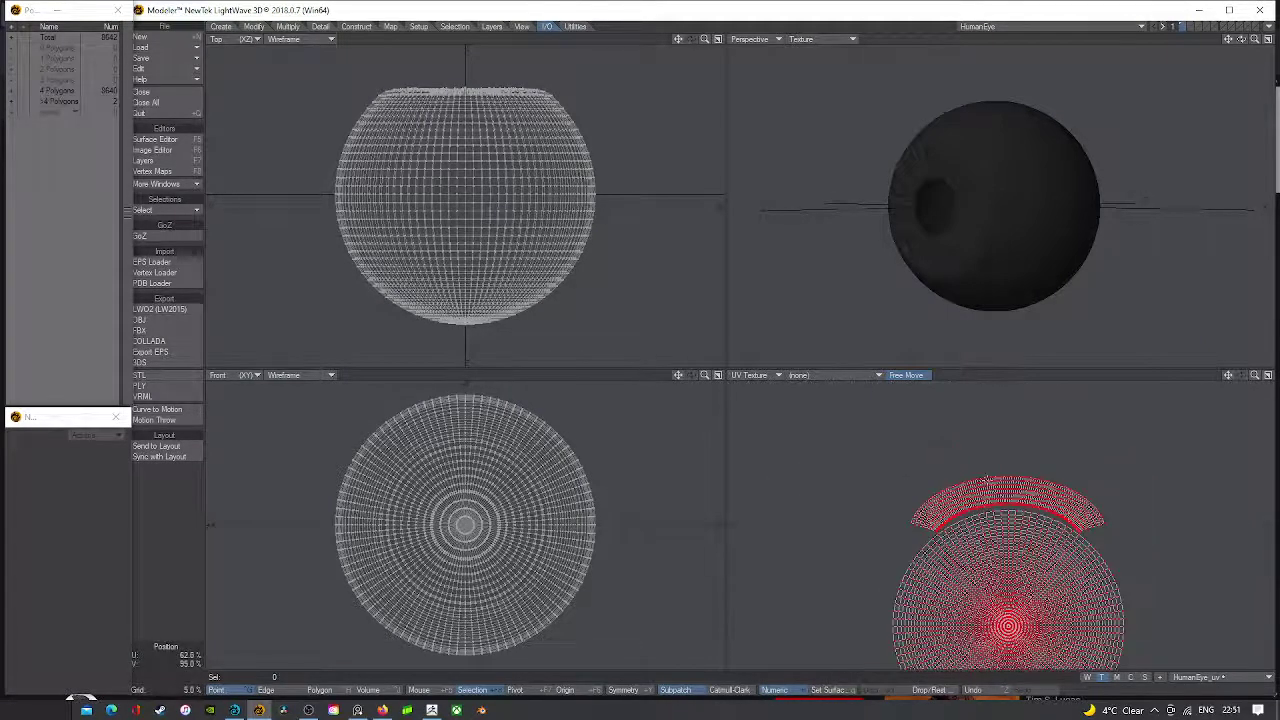
{"action": "key", "text": "a"}
{"action": "left_click", "coordinate": [834, 40]}
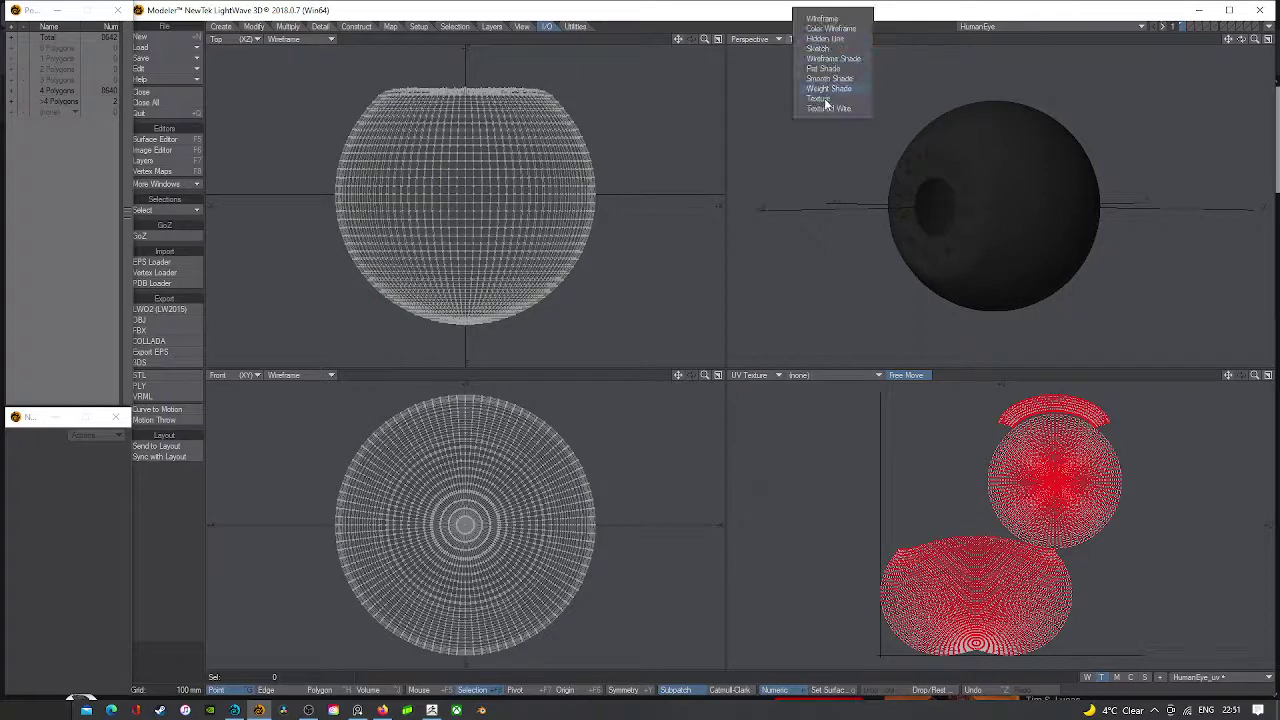
{"action": "left_click", "coordinate": [822, 98]}
{"action": "key", "text": "q"}
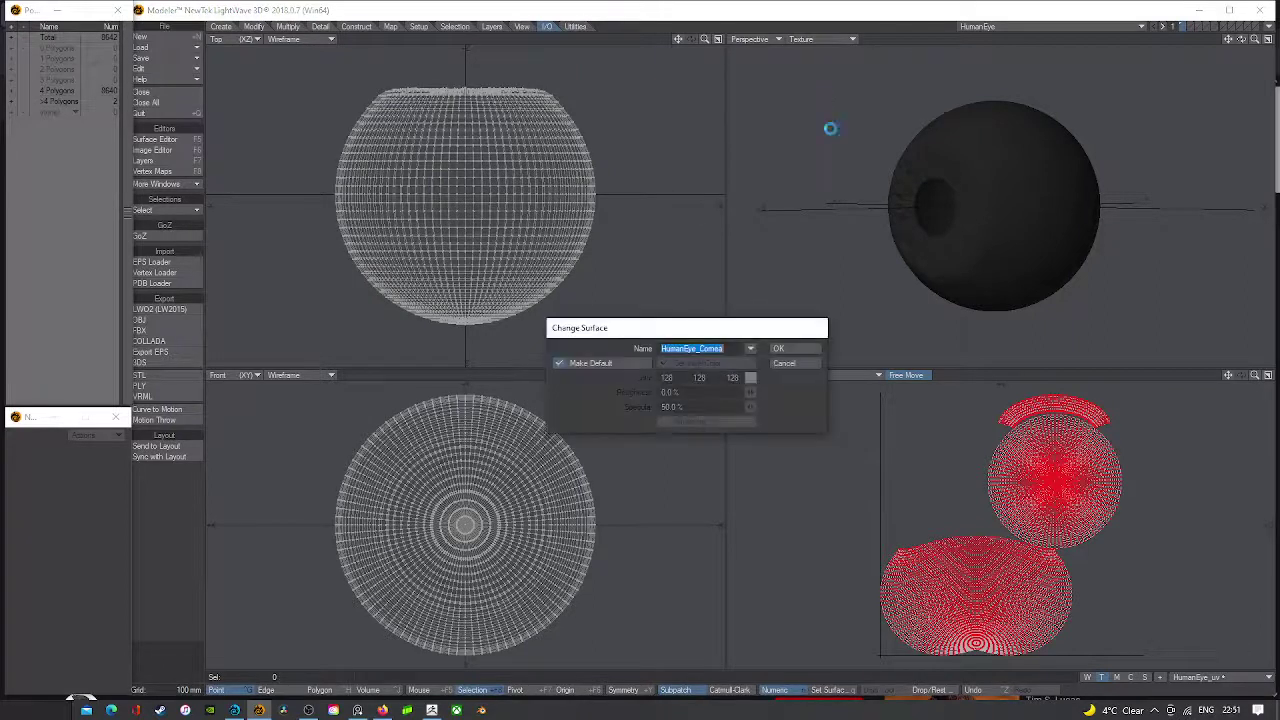
{"action": "left_click", "coordinate": [751, 349]}
{"action": "left_click", "coordinate": [750, 348]}
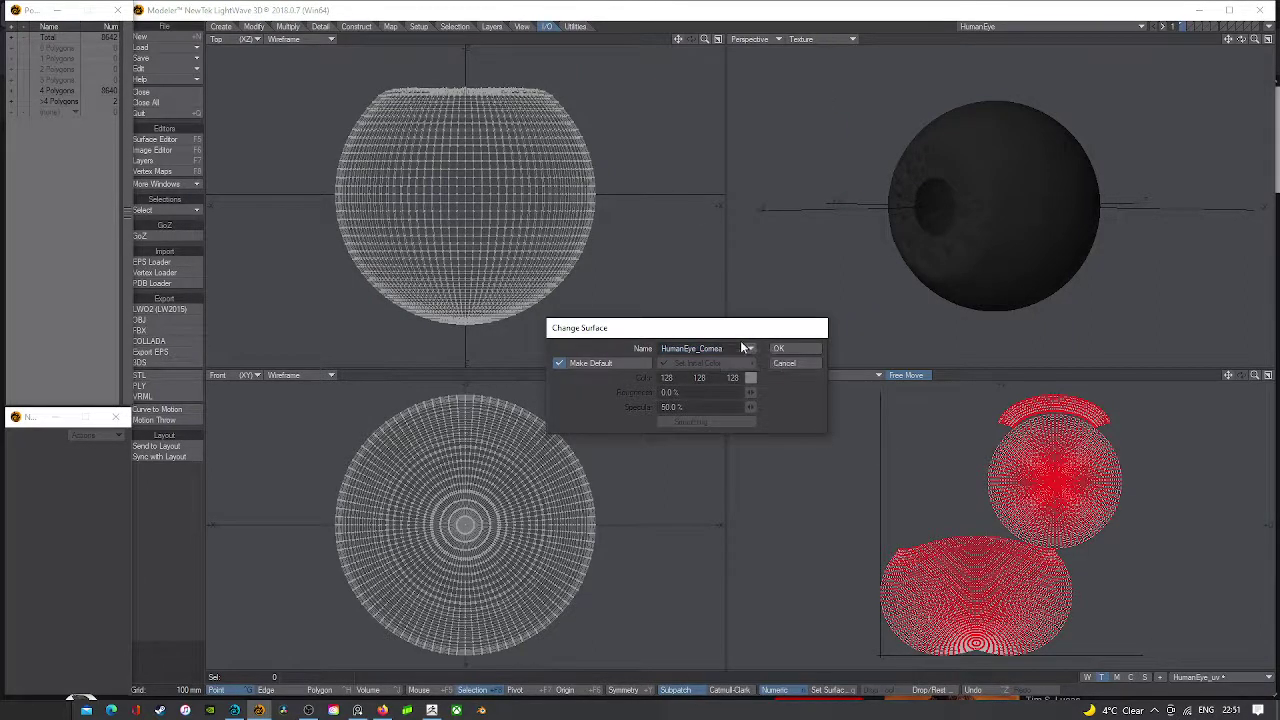
{"action": "left_click_drag", "start_coordinate": [735, 349], "coordinate": [618, 355]}
{"action": "type", "text": "l"}
{"action": "double_click", "coordinate": [737, 349]}
{"action": "left_click", "coordinate": [779, 348]}
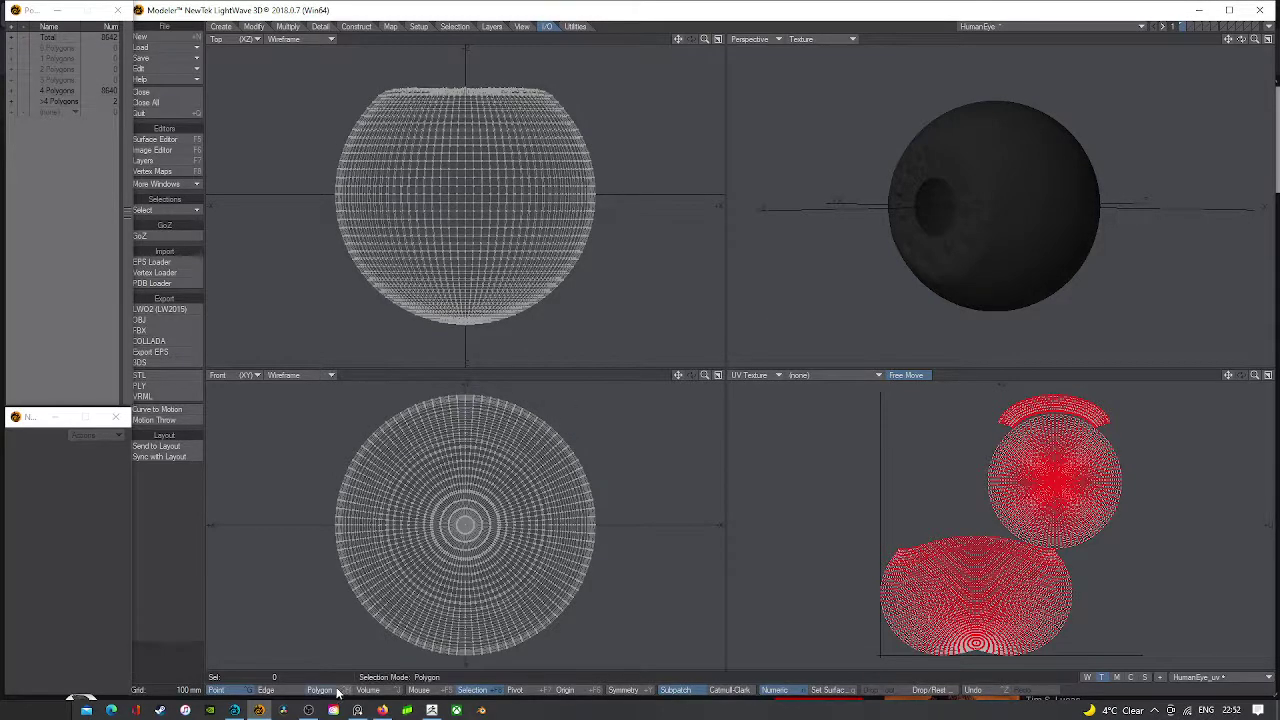
- Select only the polygons of the lower-left island in the UV layout, removing any stray polygons of the round island
{"action": "left_click", "coordinate": [320, 691]}
{"action": "right_click_drag", "start_coordinate": [905, 516], "coordinate": [783, 666]}
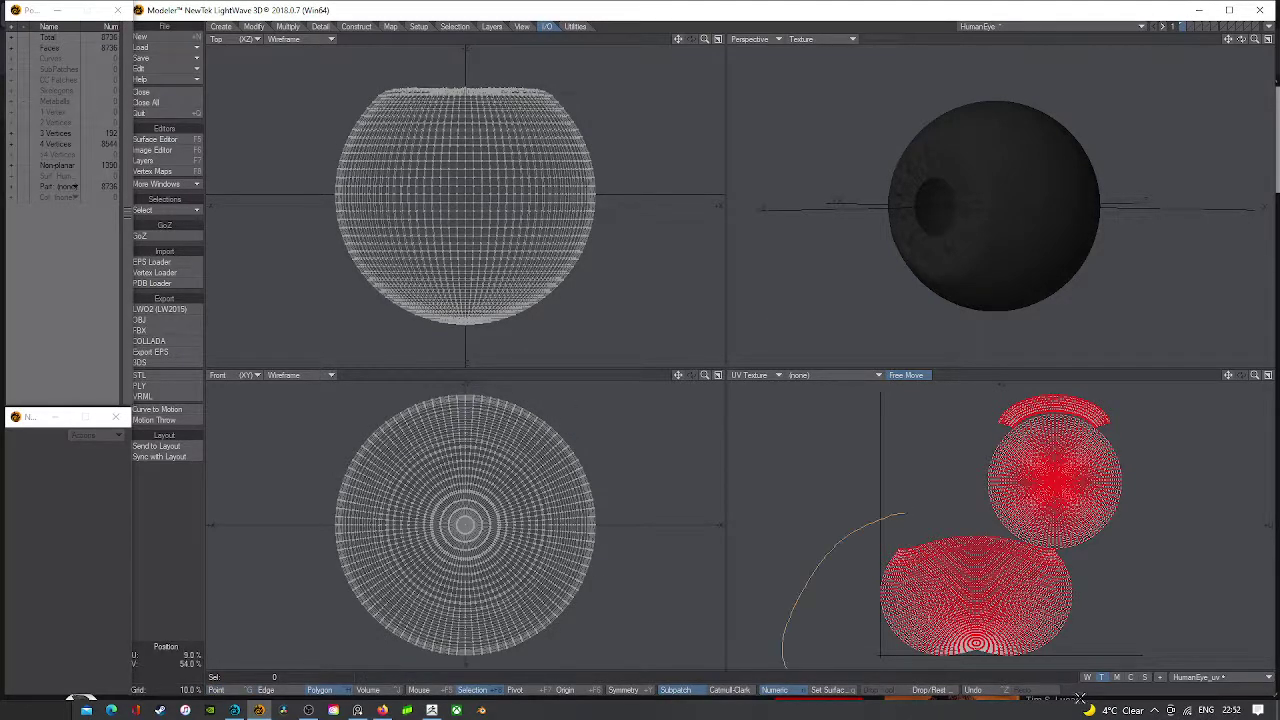
{"action": "mouse_move", "coordinate": [1080, 698]}
{"action": "right_mouse_down"}
{"action": "mouse_move", "coordinate": [1002, 512]}
{"action": "mouse_move", "coordinate": [1001, 526]}
{"action": "right_mouse_up"}
{"action": "scroll", "coordinate": [1002, 533], "scroll_direction": "up", "scroll_amount": 5}
{"action": "mouse_move", "coordinate": [1062, 411]}
{"action": "right_mouse_down"}
{"action": "mouse_move", "coordinate": [945, 445]}
{"action": "mouse_move", "coordinate": [1120, 550]}
{"action": "mouse_move", "coordinate": [1000, 450]}
{"action": "right_mouse_up"}
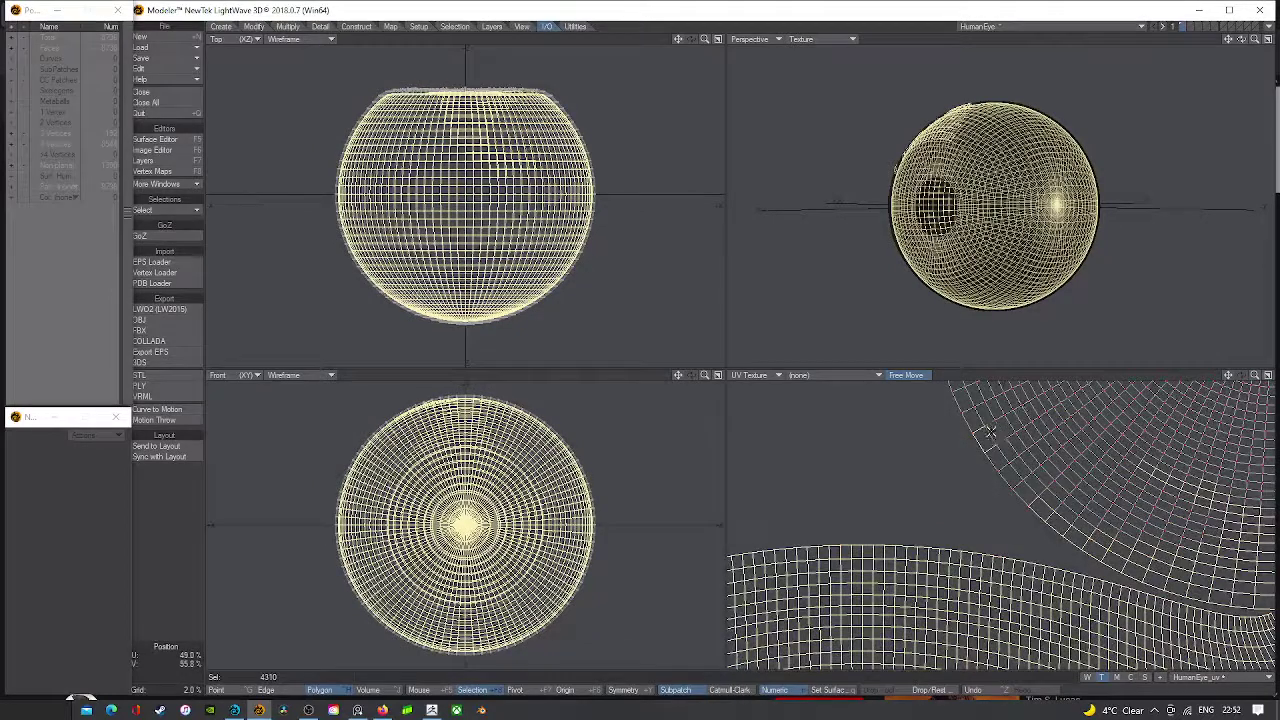
{"action": "left_click", "coordinate": [1268, 375]}
{"action": "mouse_move", "coordinate": [963, 224]}
{"action": "right_mouse_down"}
{"action": "mouse_move", "coordinate": [778, 276]}
{"action": "mouse_move", "coordinate": [766, 362]}
{"action": "mouse_move", "coordinate": [912, 430]}
{"action": "mouse_move", "coordinate": [994, 444]}
{"action": "mouse_move", "coordinate": [940, 208]}
{"action": "mouse_move", "coordinate": [885, 213]}
{"action": "right_mouse_up"}
{"action": "scroll", "coordinate": [921, 405], "scroll_direction": "down", "scroll_amount": 6}
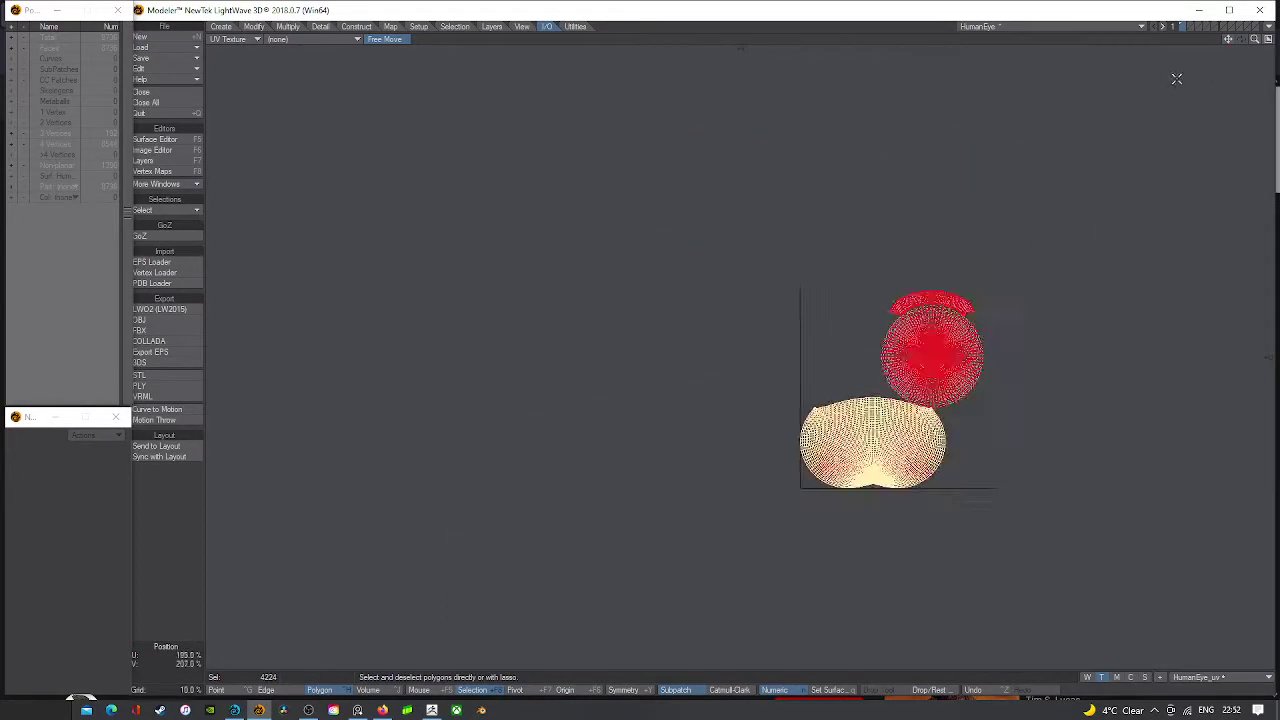
{"action": "left_click", "coordinate": [1267, 39]}
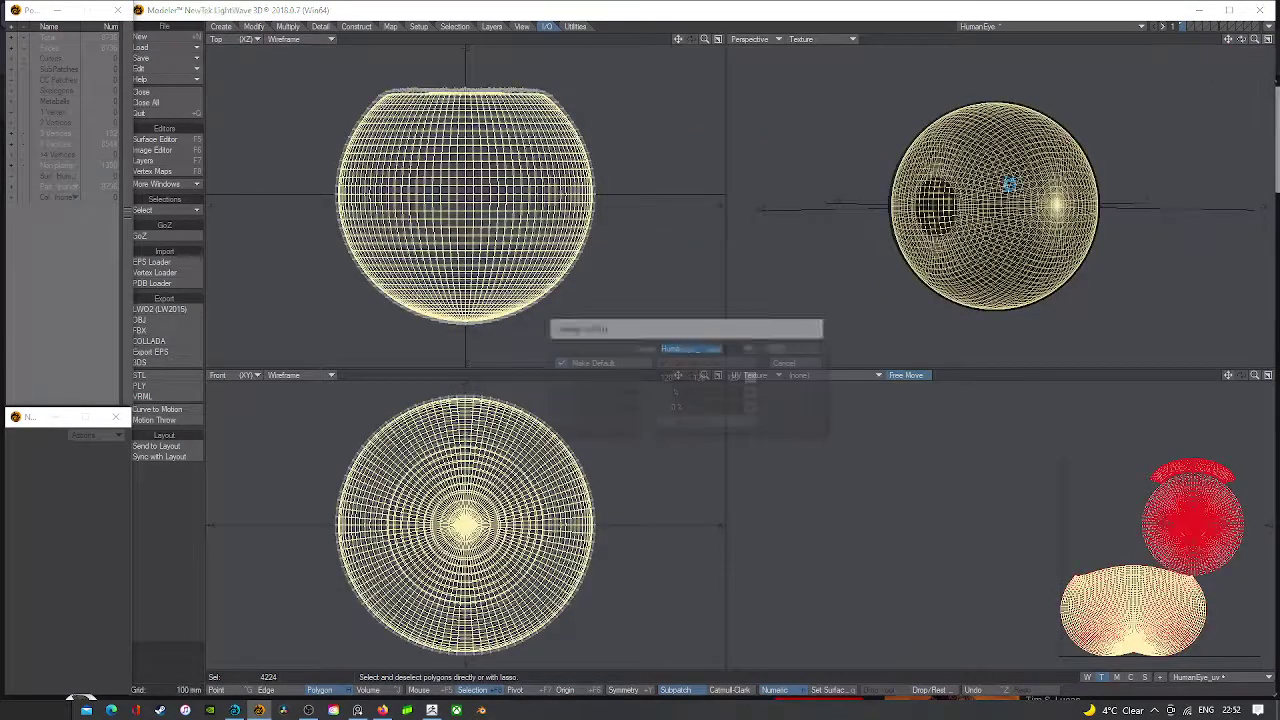
- Assign the selected polygons a new surface named HumanEye_Inside and clear the selection
{"action": "left_click", "coordinate": [735, 350]}
{"action": "key", "text": "BackSpace"}
{"action": "key", "text": "BackSpace"}
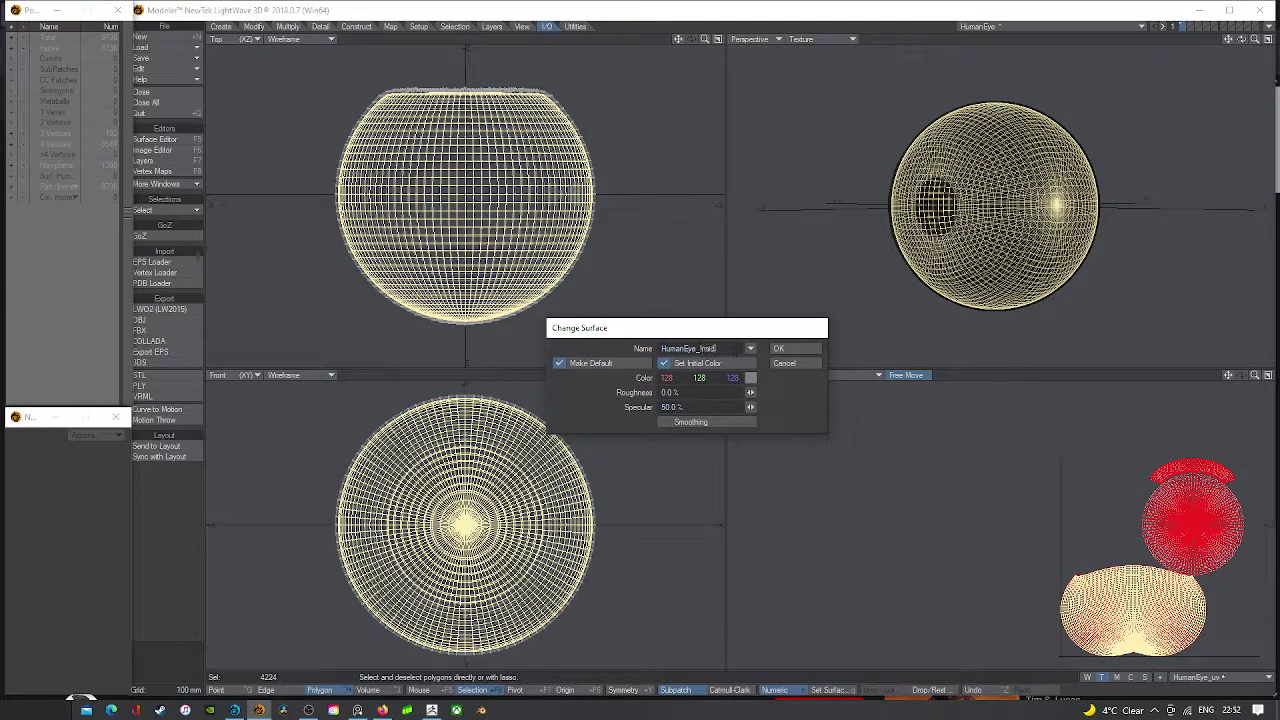
{"action": "key", "text": "Return"}
{"action": "key", "text": "slash"}
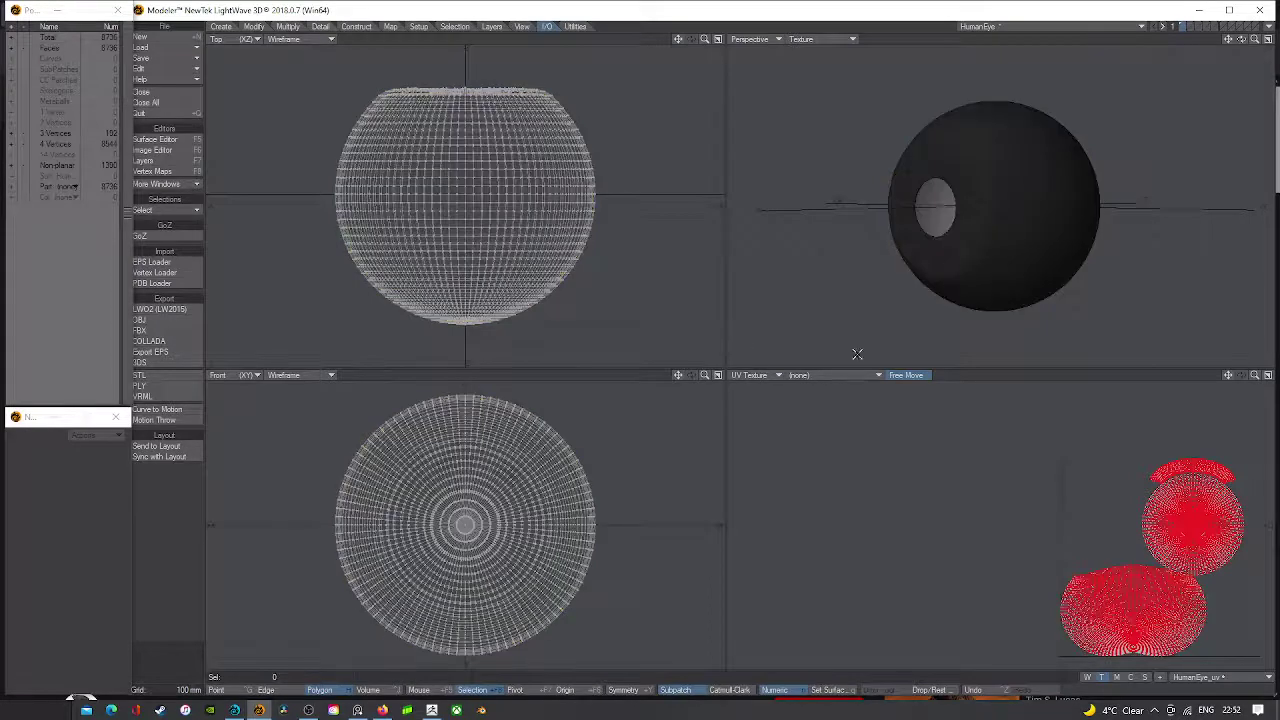
- Select all polygons of the arc-shaped strip above the round UV island, excluding the round island itself
{"action": "scroll", "coordinate": [1190, 470], "scroll_direction": "up", "scroll_amount": 4}
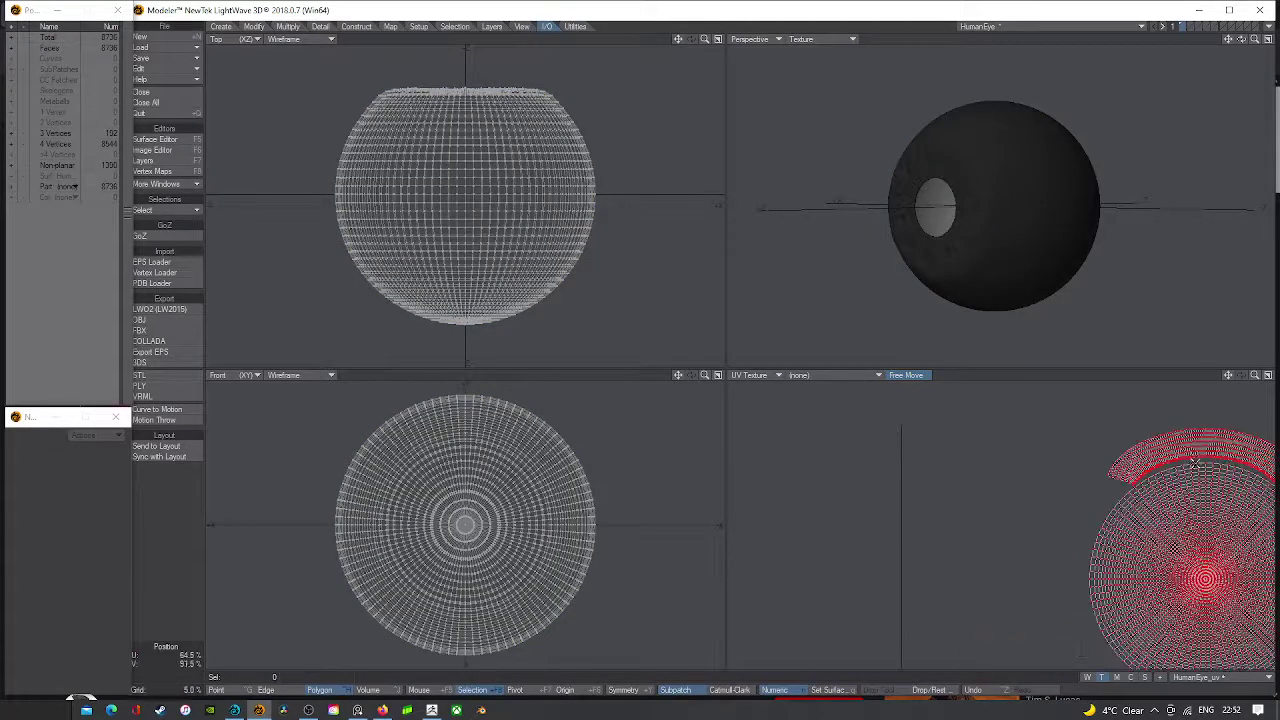
{"action": "left_click", "coordinate": [1267, 375]}
{"action": "scroll", "coordinate": [830, 250], "scroll_direction": "up", "scroll_amount": 3}
{"action": "mouse_move", "coordinate": [800, 274]}
{"action": "right_mouse_down"}
{"action": "mouse_move", "coordinate": [757, 517]}
{"action": "mouse_move", "coordinate": [835, 519]}
{"action": "mouse_move", "coordinate": [995, 456]}
{"action": "mouse_move", "coordinate": [1011, 291]}
{"action": "mouse_move", "coordinate": [977, 268]}
{"action": "right_mouse_up"}
{"action": "left_click_drag", "start_coordinate": [1133, 238], "coordinate": [723, 177], "text": "alt"}
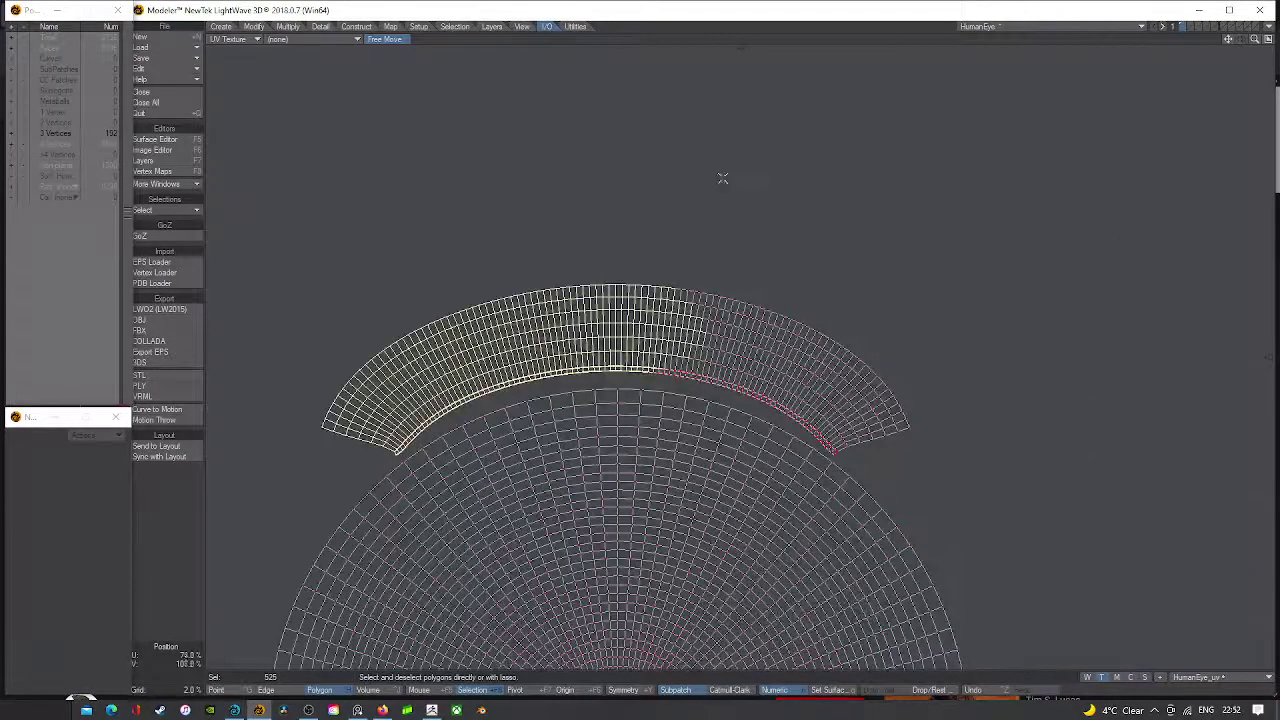
{"action": "mouse_move", "coordinate": [736, 198]}
{"action": "right_mouse_down", "text": "shift"}
{"action": "mouse_move", "coordinate": [581, 278]}
{"action": "mouse_move", "coordinate": [655, 380]}
{"action": "mouse_move", "coordinate": [761, 408]}
{"action": "mouse_move", "coordinate": [885, 470]}
{"action": "right_mouse_up", "text": "shift"}
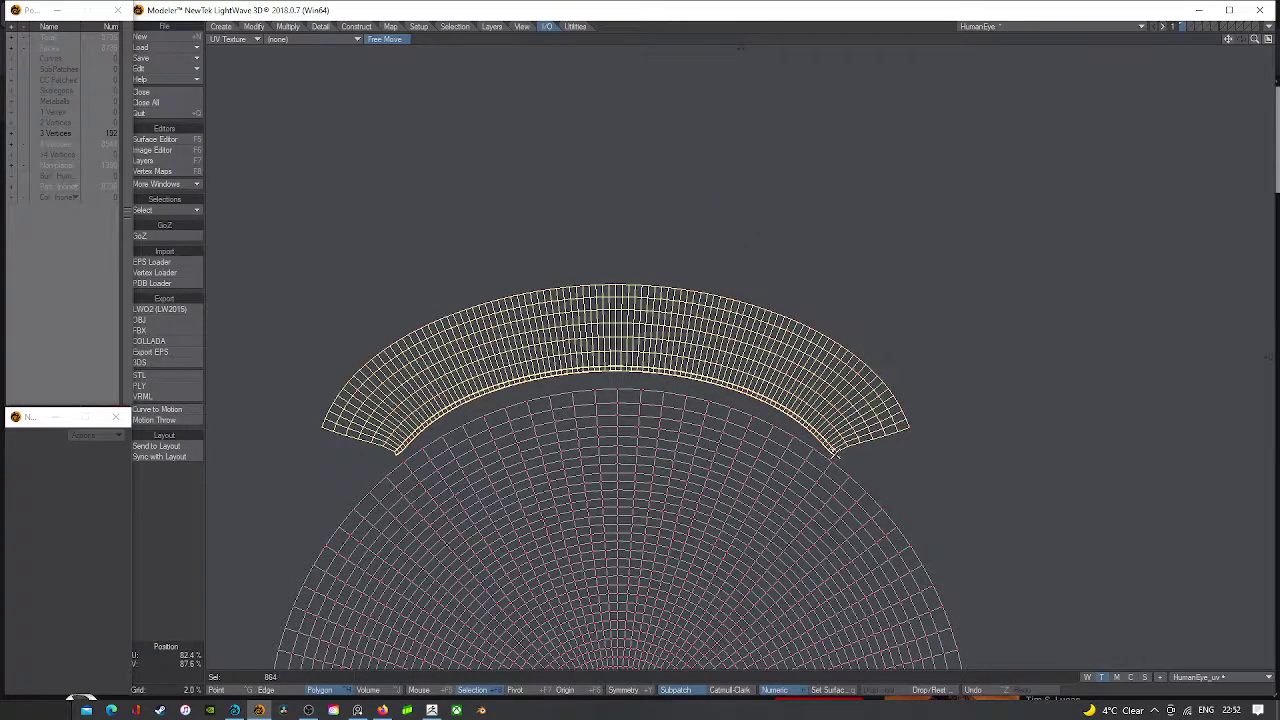
- Assign the selected arc-shaped strip a new surface named HumanEye_Iris and clear the selection
{"action": "key", "text": "q"}
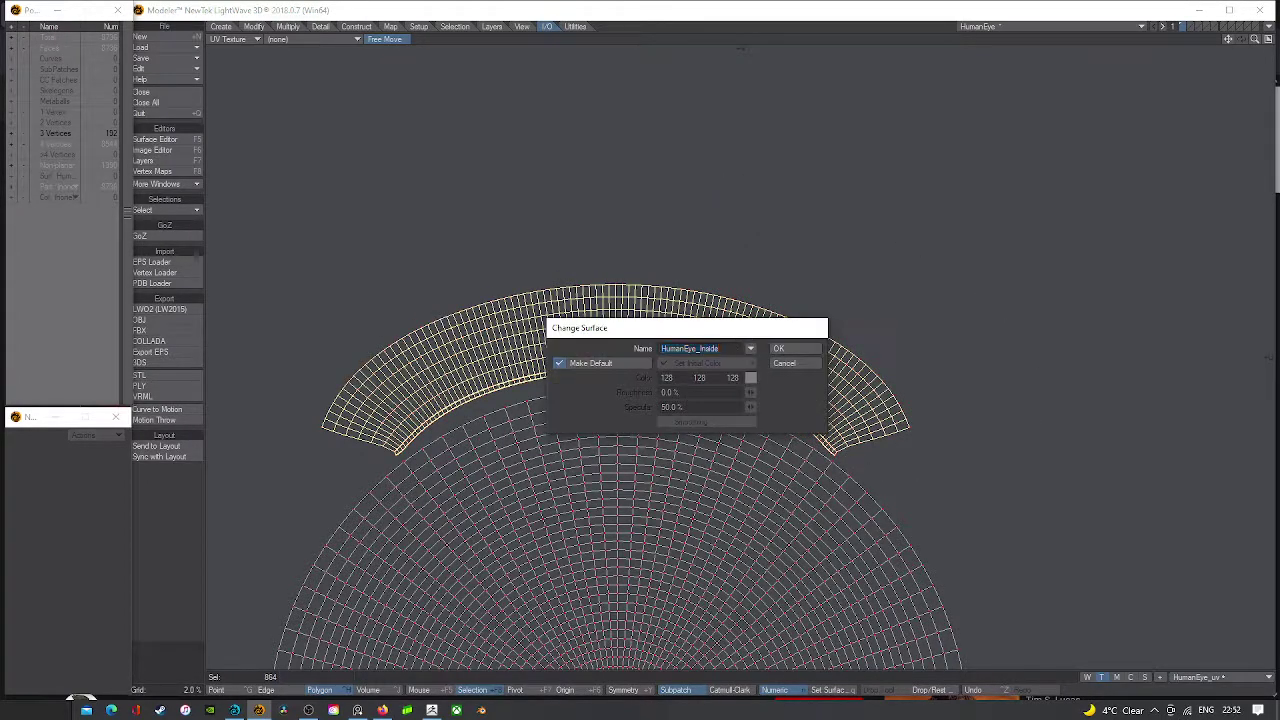
{"action": "left_click", "coordinate": [738, 349]}
{"action": "key", "text": "BackSpace"}
{"action": "key", "text": "BackSpace"}
{"action": "key", "text": "BackSpace"}
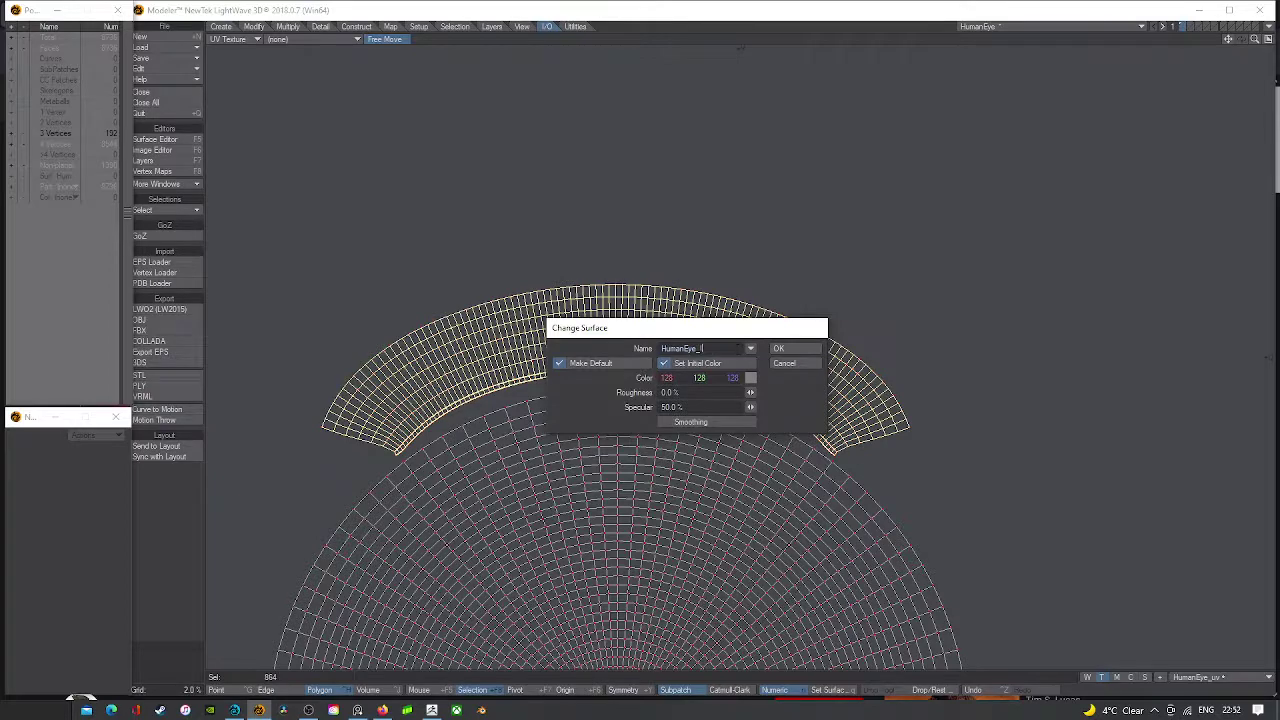
{"action": "key", "text": "Return"}
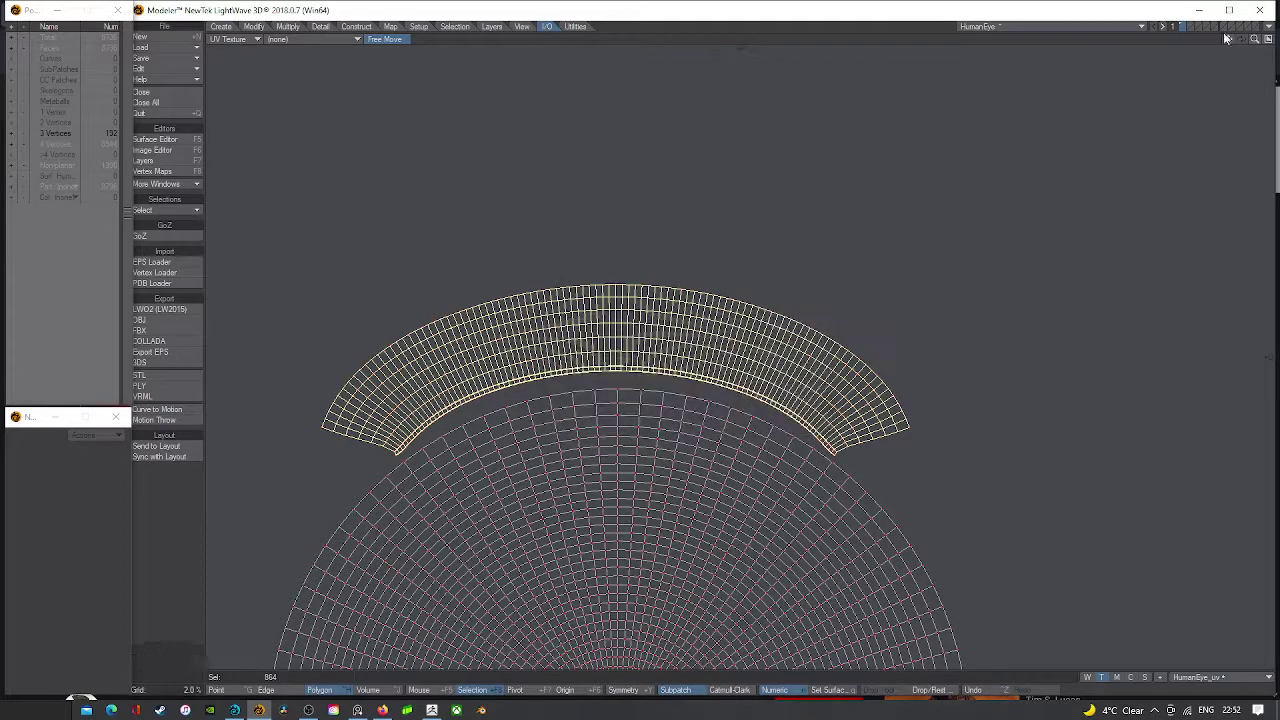
{"action": "left_click", "coordinate": [1265, 38]}
{"action": "key", "text": "/"}
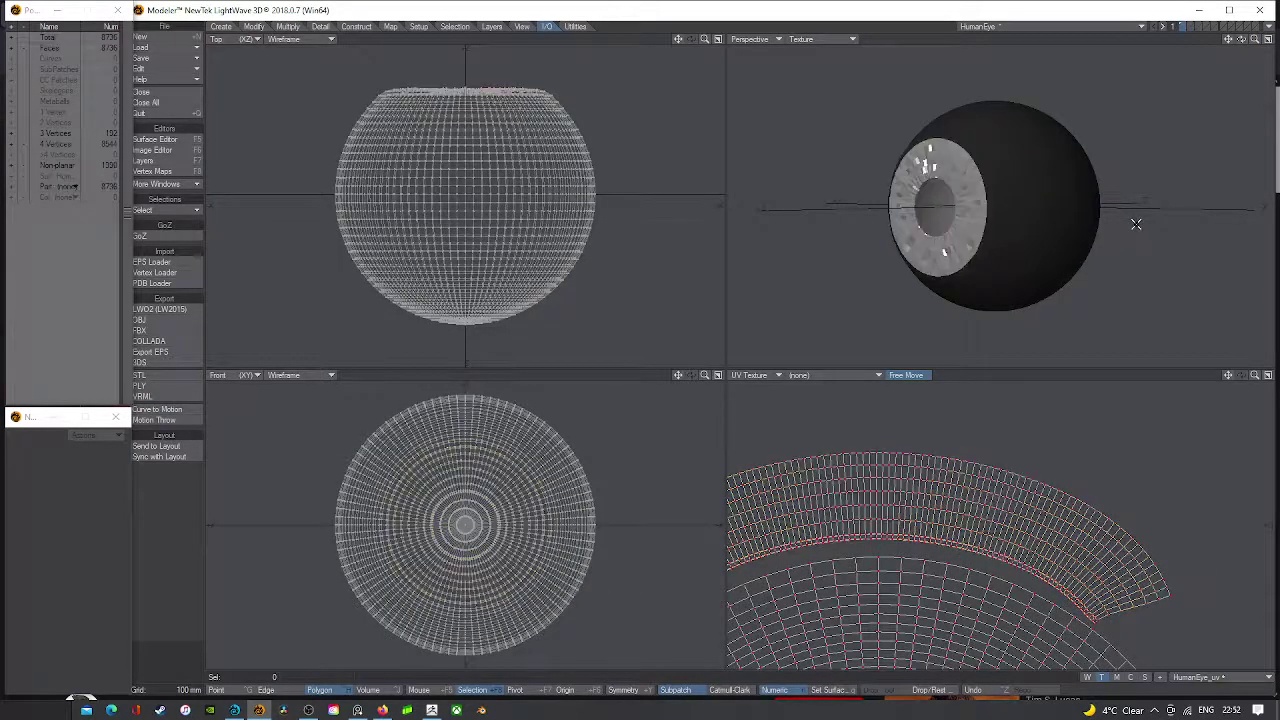
- Select the polygons still using the defaultMat surface, assign them a new surface named HumanEye_Sclera and clear the selection
{"action": "left_click", "coordinate": [66, 176]}
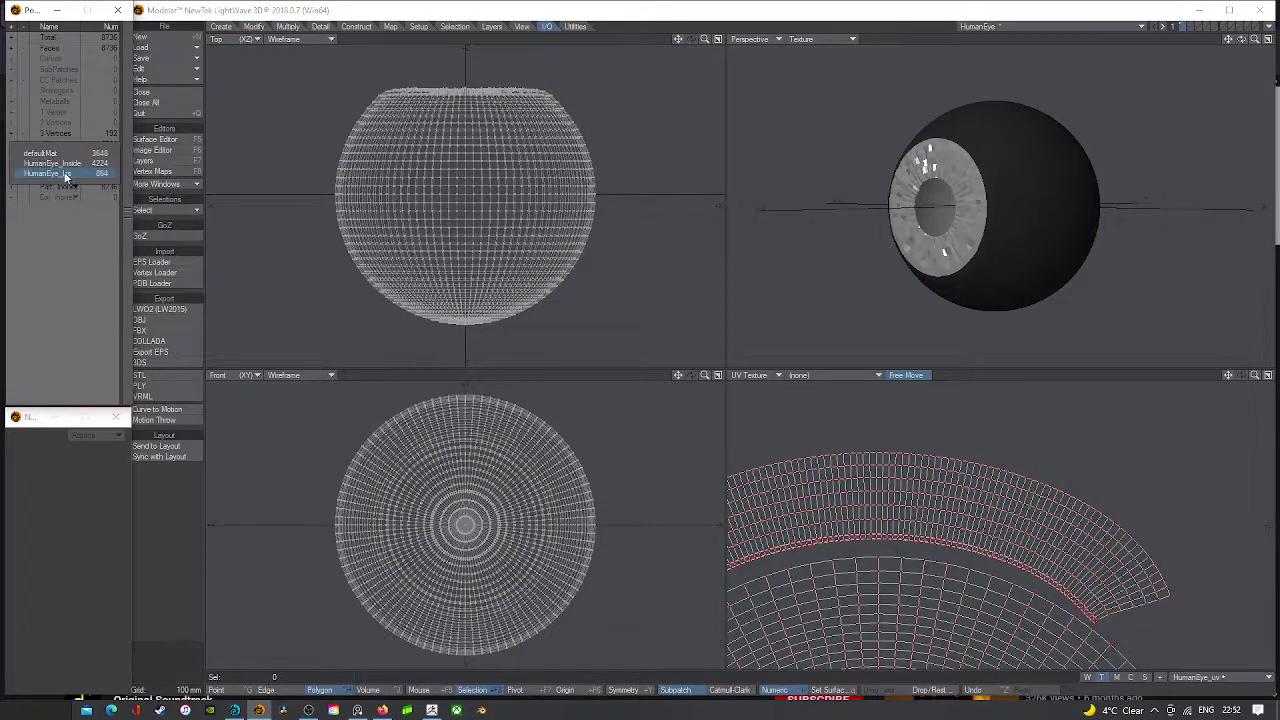
{"action": "left_click", "coordinate": [66, 154]}
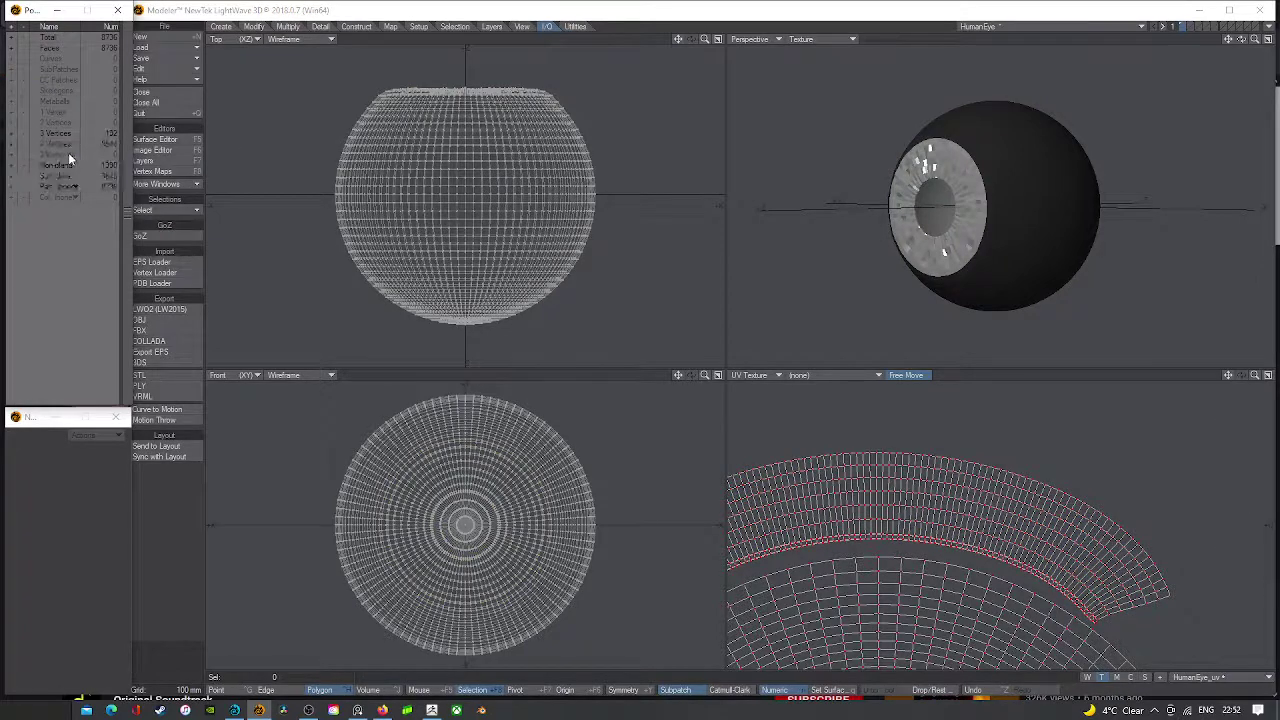
{"action": "left_click", "coordinate": [13, 177]}
{"action": "key", "text": "q"}
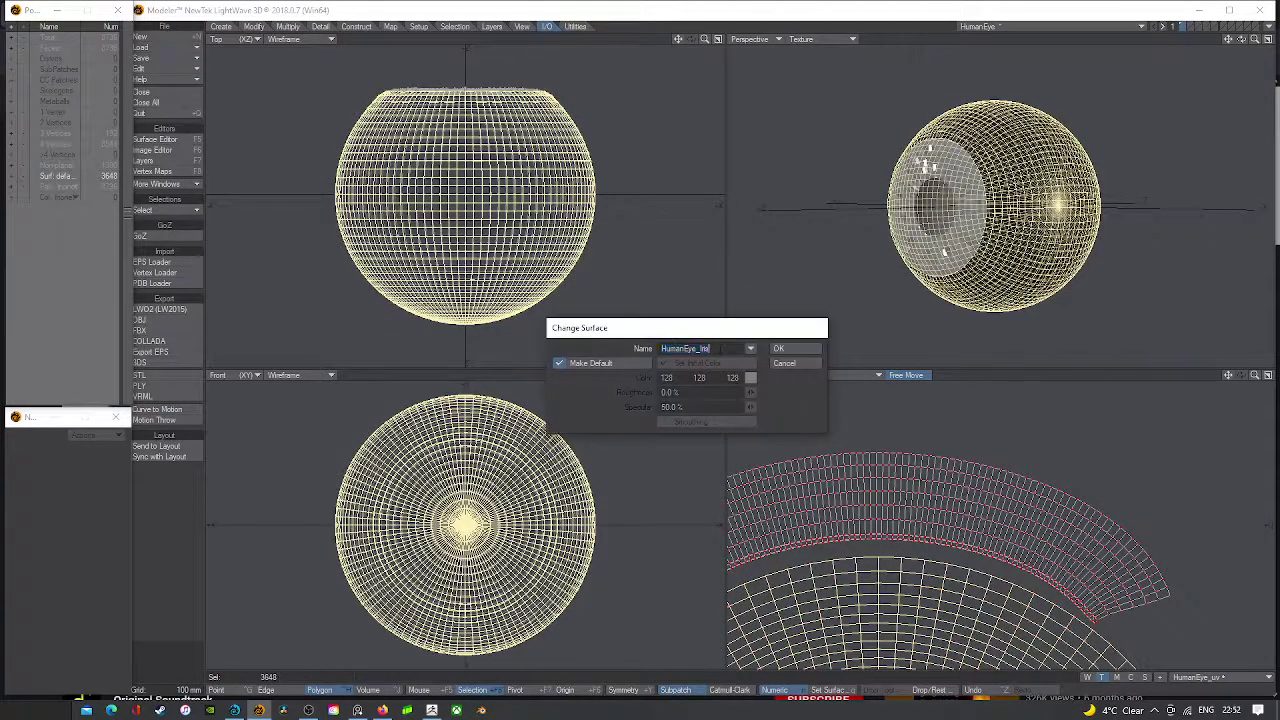
{"action": "key", "text": "BackSpace"}
{"action": "key", "text": "BackSpace"}
{"action": "key", "text": "BackSpace"}
{"action": "key", "text": "BackSpace"}
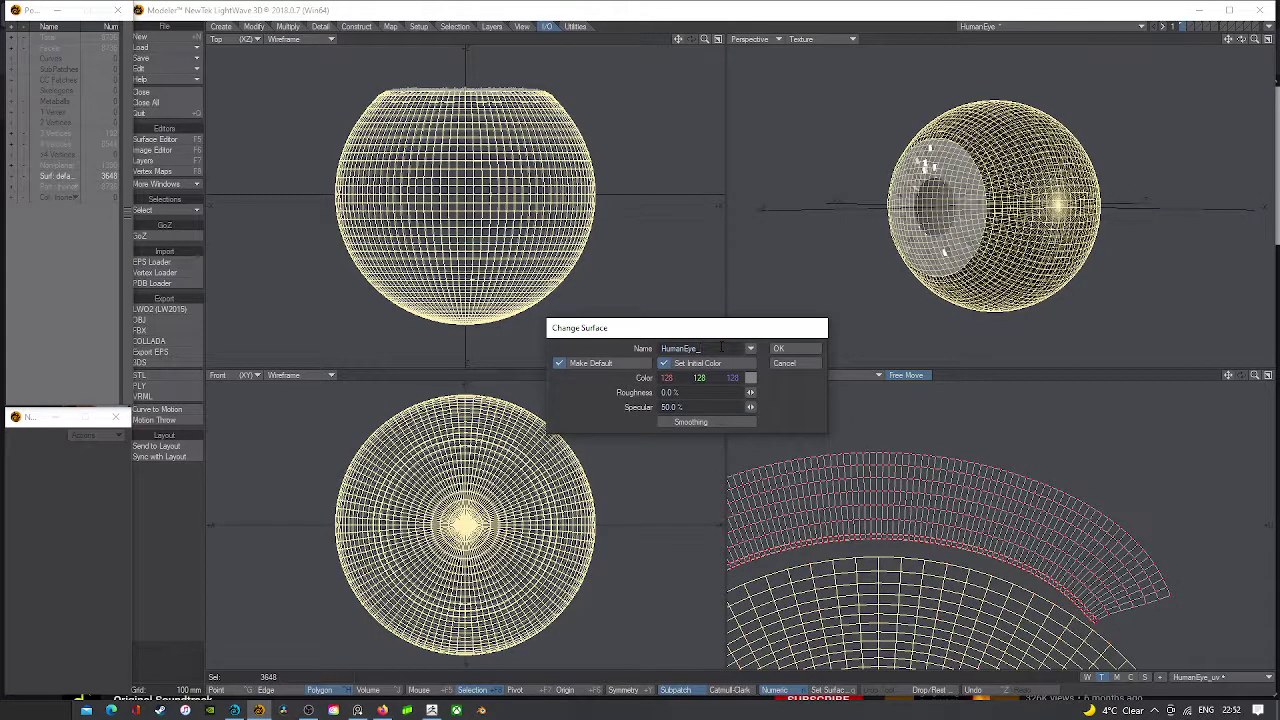
{"action": "type", "text": "Sclera"}
{"action": "key", "text": "Return"}
{"action": "key", "text": "/"}
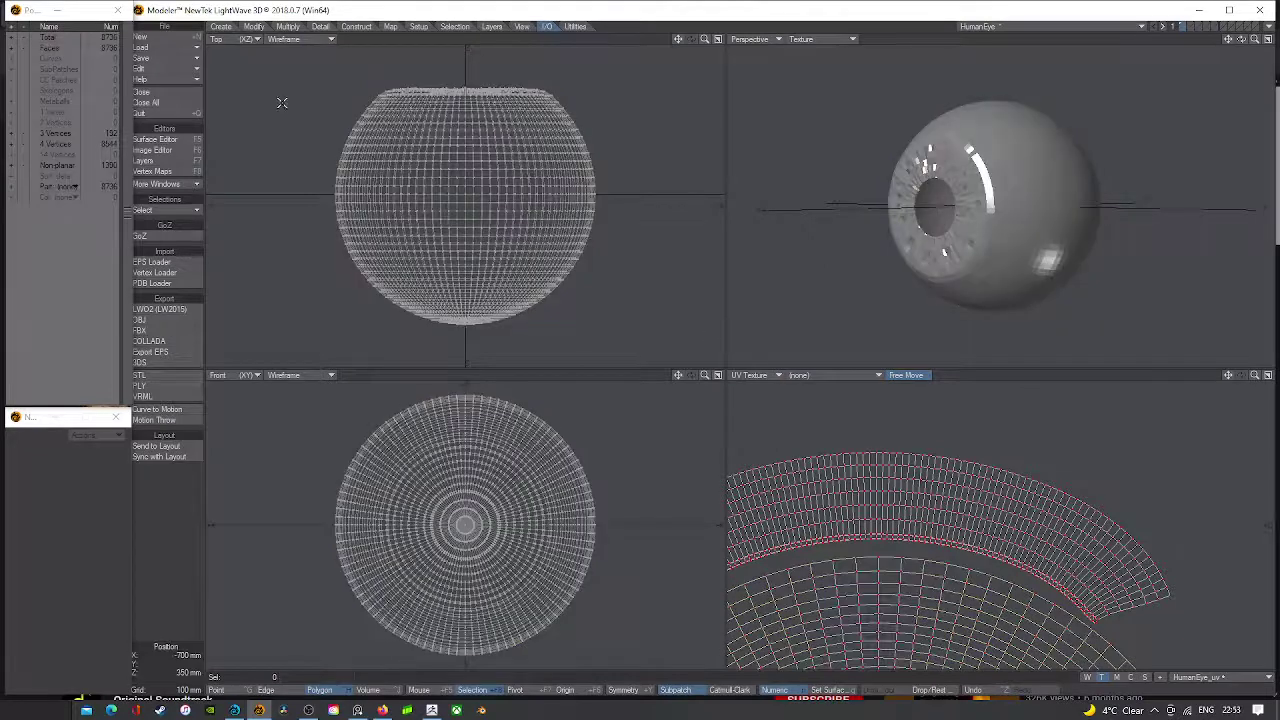
- Copy the original eye's HumanEye_Inside surface settings onto the imported eye's HumanEye_Inside surface in the Surface Editor
{"action": "left_click", "coordinate": [183, 140]}
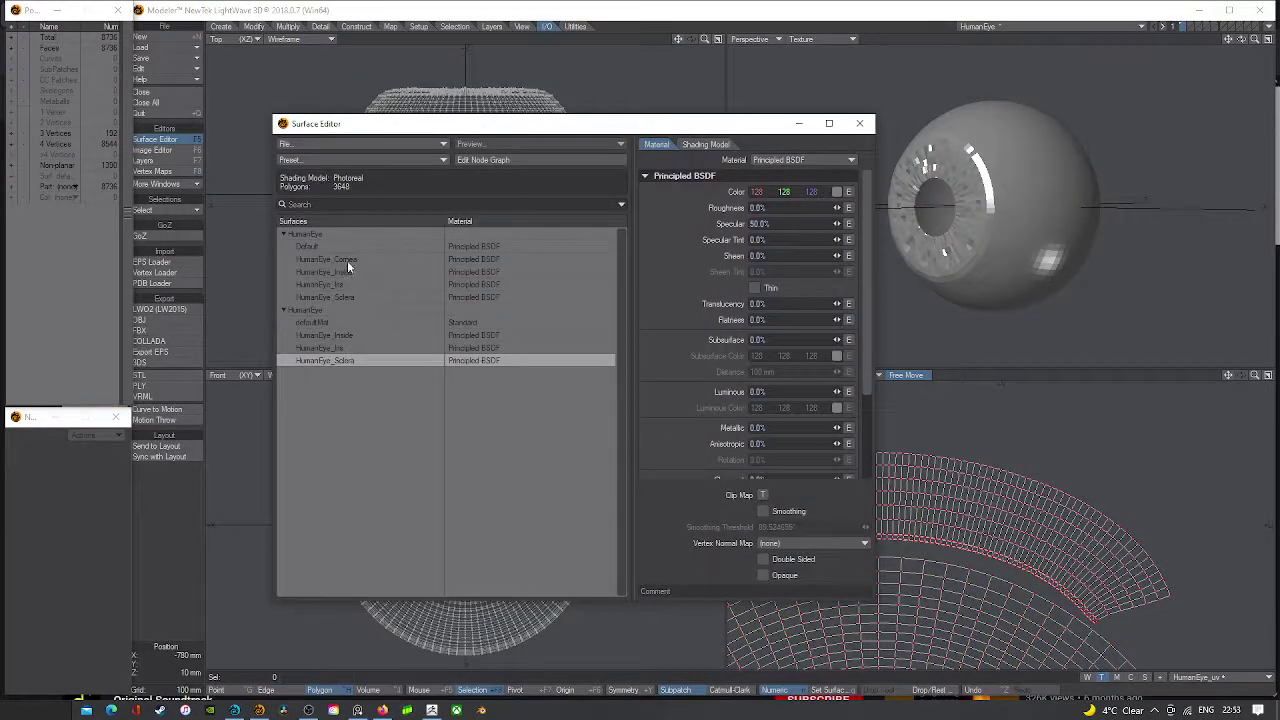
{"action": "left_click", "coordinate": [341, 259]}
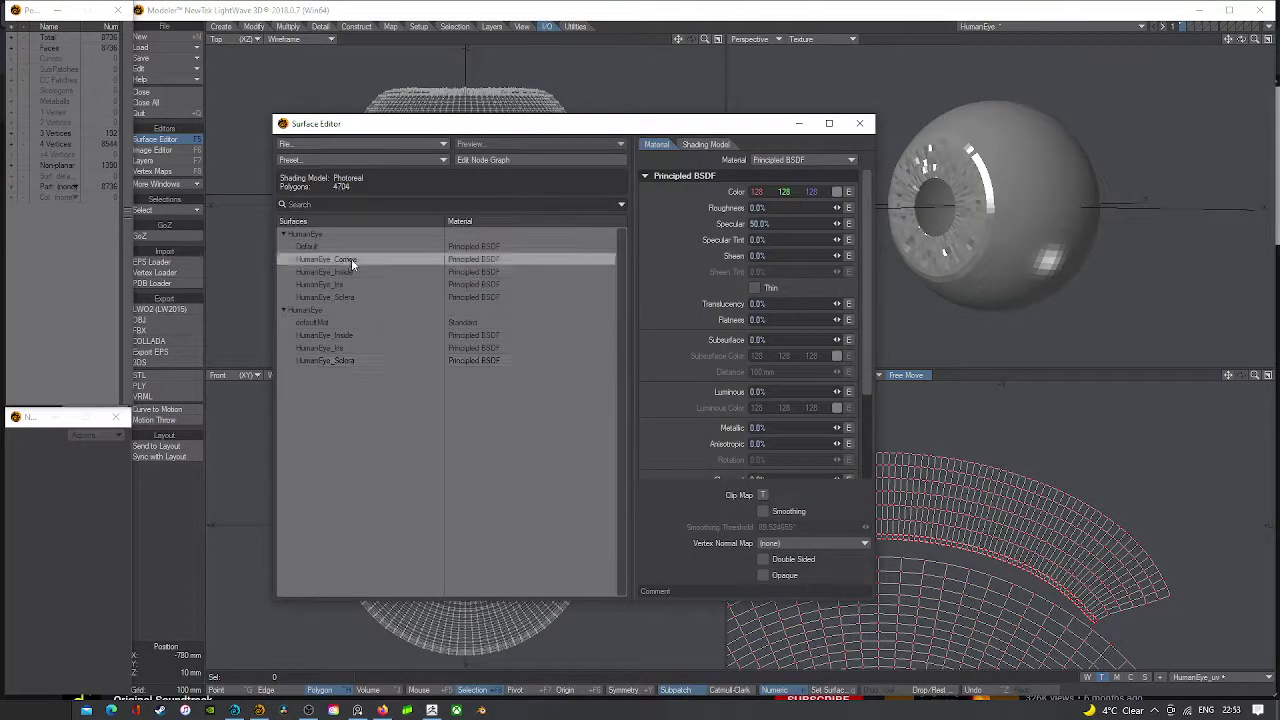
{"action": "left_click", "coordinate": [351, 272]}
{"action": "right_click", "coordinate": [350, 271]}
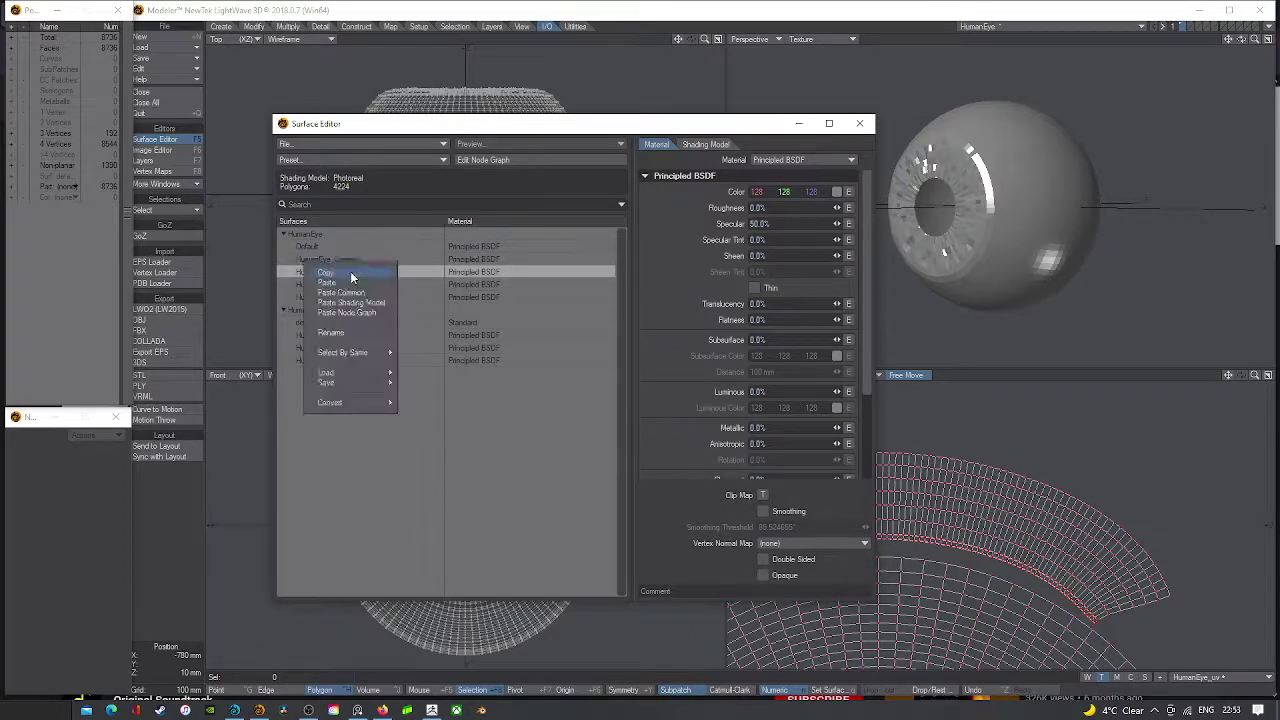
{"action": "left_click", "coordinate": [350, 271]}
{"action": "left_click", "coordinate": [350, 335]}
{"action": "right_click", "coordinate": [350, 337]}
{"action": "left_click", "coordinate": [345, 346]}
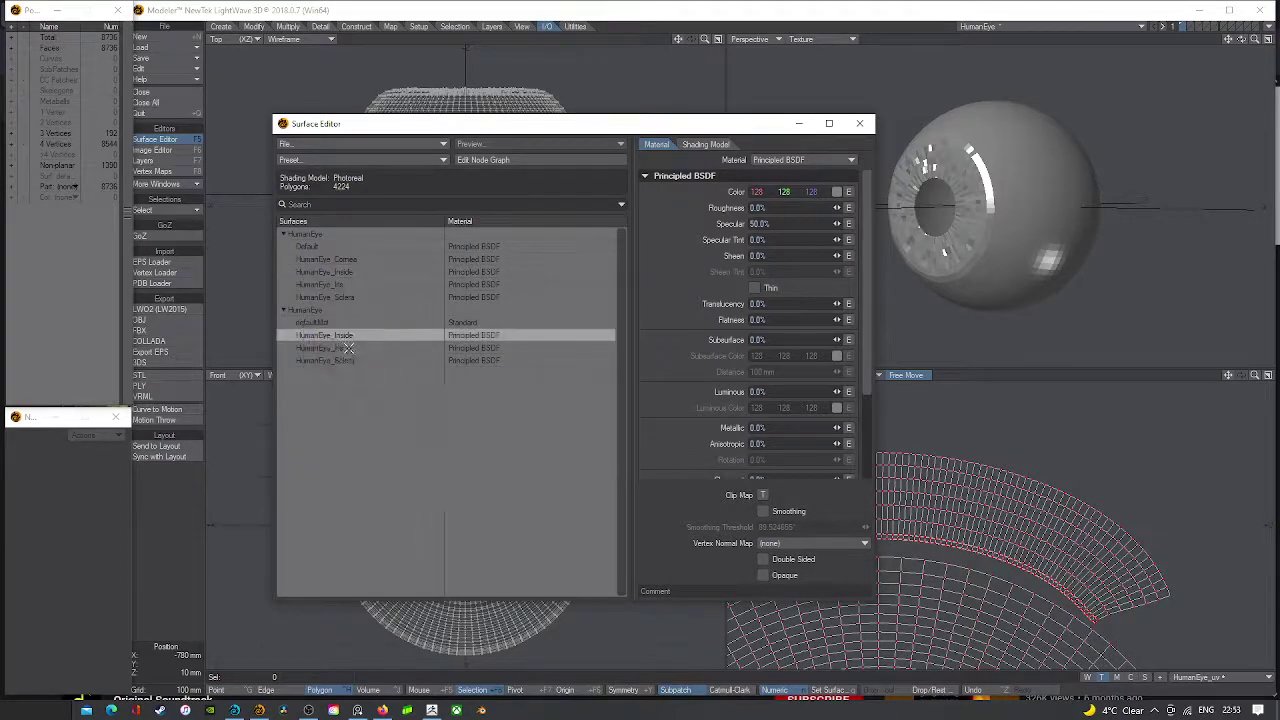
- Copy the original eye's HumanEye_Iris surface settings onto the imported eye's HumanEye_Iris surface
{"action": "left_click", "coordinate": [344, 286]}
{"action": "right_click", "coordinate": [345, 284]}
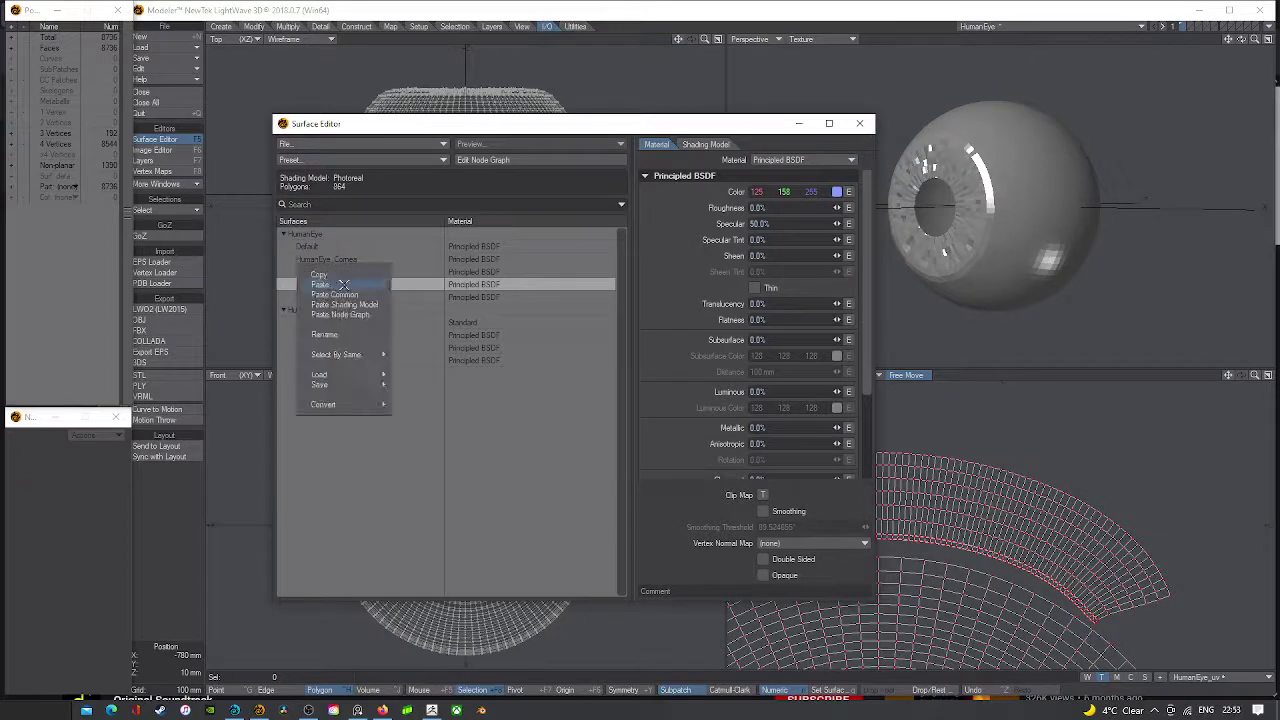
{"action": "left_click", "coordinate": [346, 281]}
{"action": "left_click", "coordinate": [350, 348]}
{"action": "right_click", "coordinate": [351, 349]}
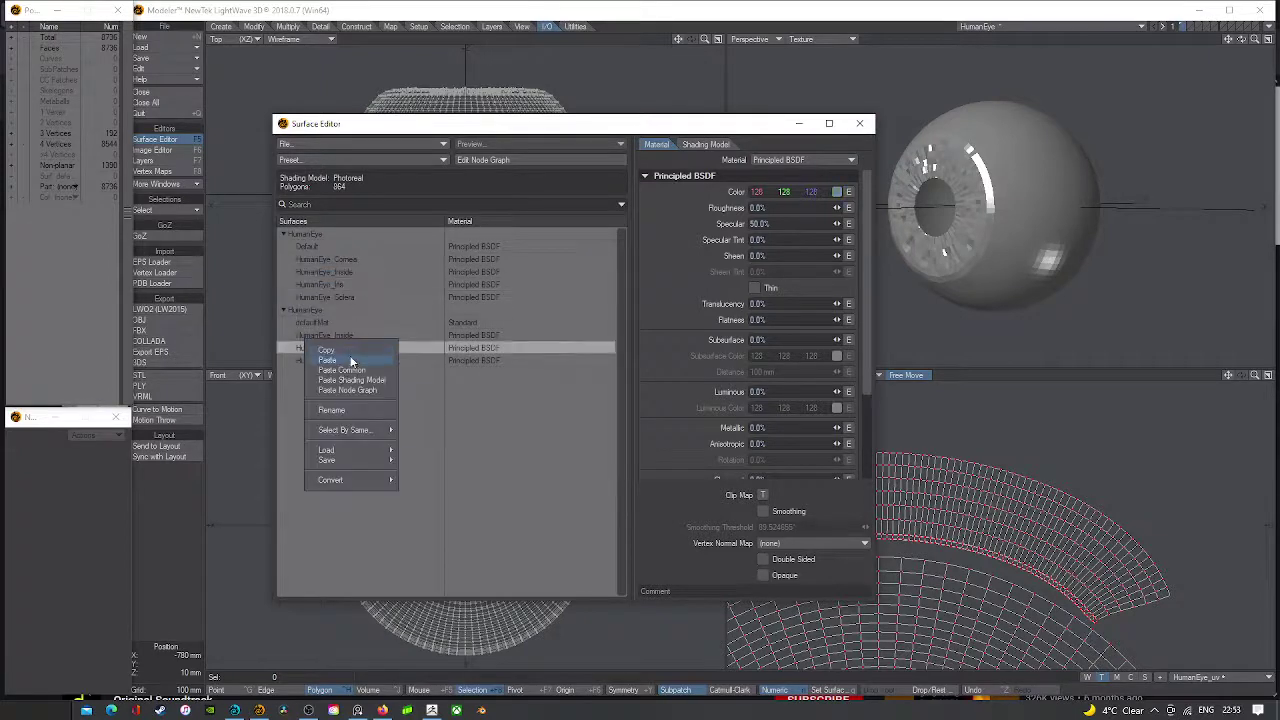
{"action": "left_click", "coordinate": [351, 362]}
- Copy the original eye's HumanEye_Sclera surface settings onto the imported eye's HumanEye_Sclera surface
{"action": "left_click", "coordinate": [345, 297]}
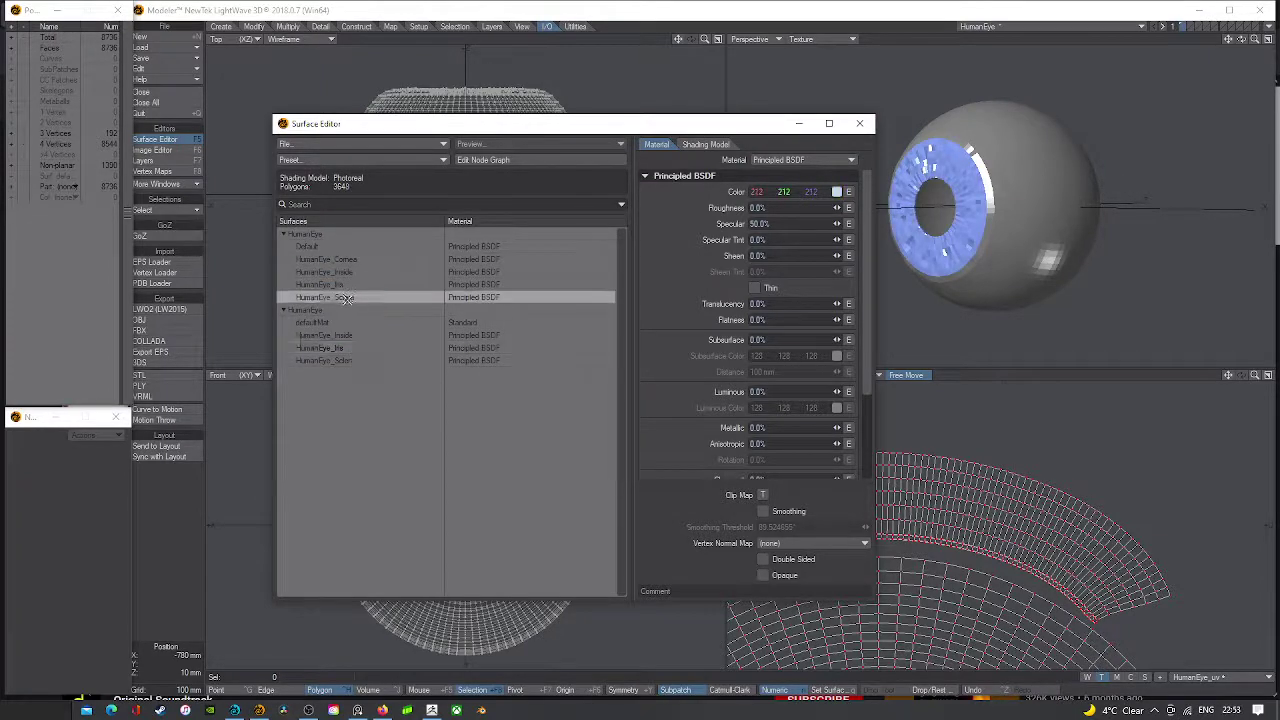
{"action": "right_click", "coordinate": [310, 297]}
{"action": "left_click", "coordinate": [355, 366]}
{"action": "left_click", "coordinate": [355, 361]}
{"action": "right_click", "coordinate": [355, 366]}
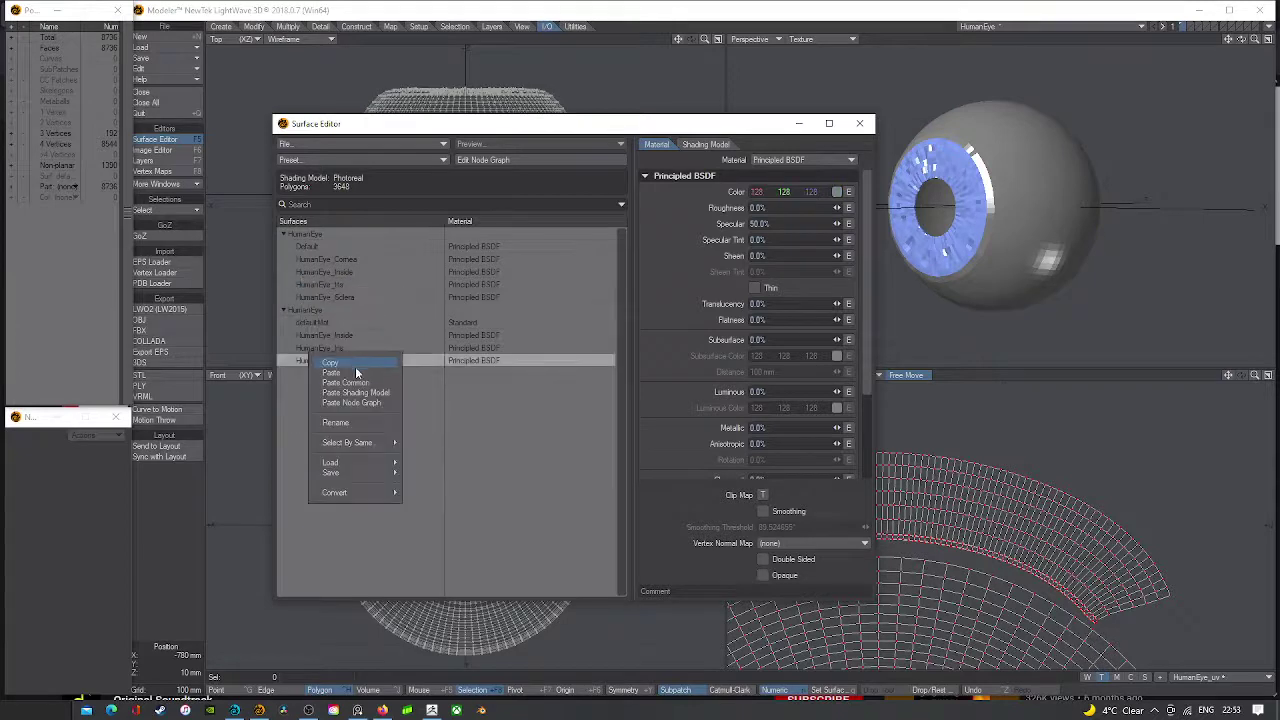
{"action": "left_click", "coordinate": [362, 374]}
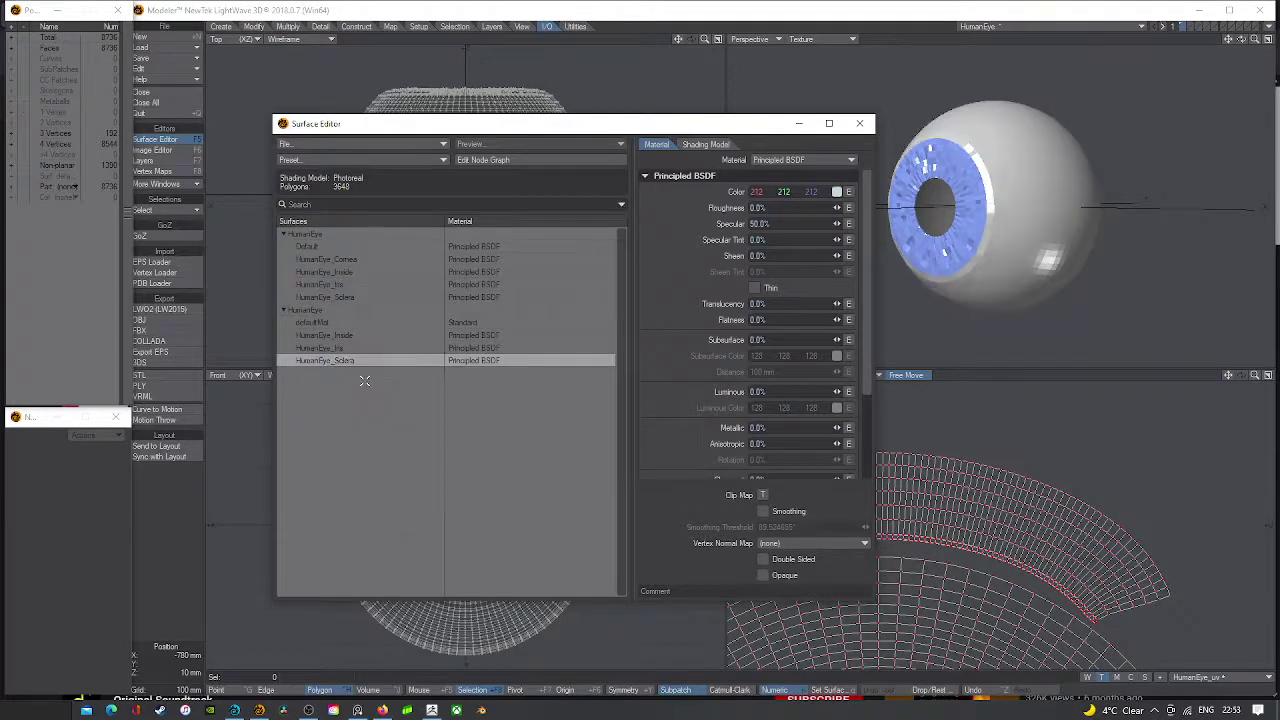
- Enable Smoothing on the imported eye's HumanEye_Sclera, HumanEye_Iris and HumanEye_Inside surfaces, and close the Surface Editor
{"action": "left_click", "coordinate": [761, 514]}
{"action": "key", "text": "Up"}
{"action": "left_click", "coordinate": [761, 514]}
{"action": "key", "text": "Up"}
{"action": "left_click", "coordinate": [761, 514]}
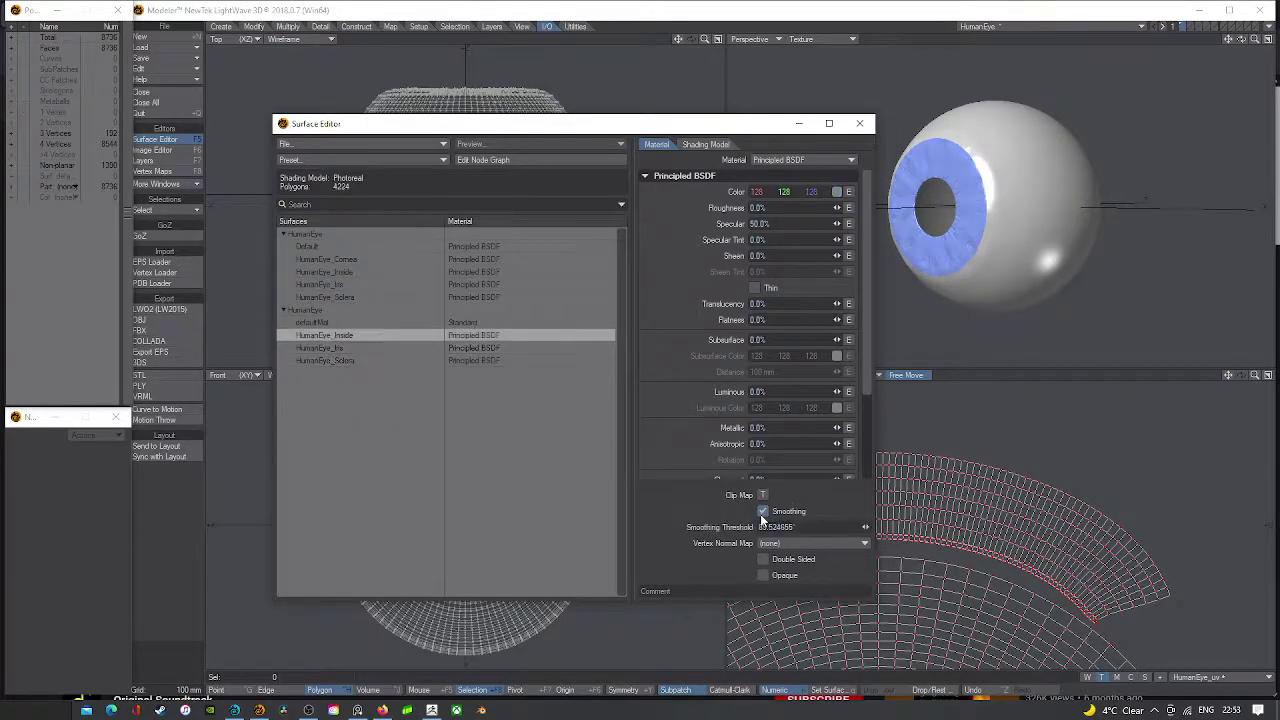
{"action": "left_click", "coordinate": [859, 123]}
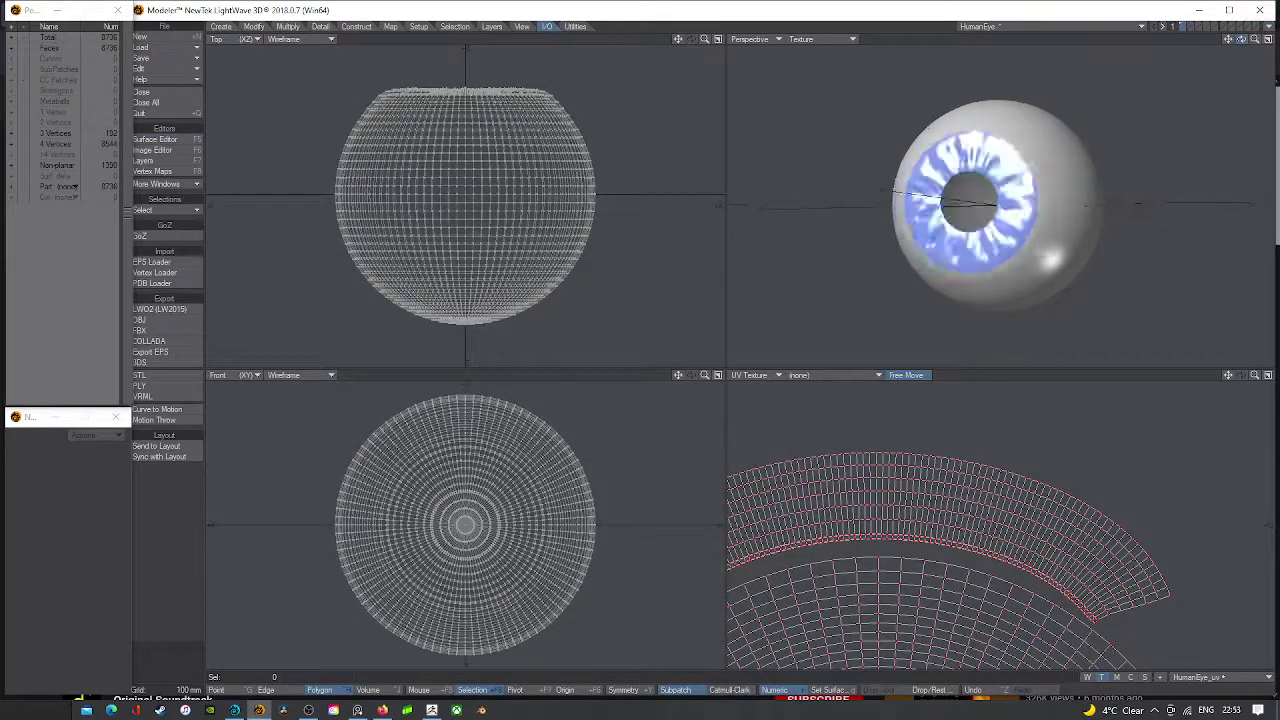
- Check the surfaced eye from another angle and switch to the second layer of the original HumanEye object, which holds the cornea
{"action": "key", "text": "a"}
{"action": "left_click_drag", "start_coordinate": [1243, 39], "coordinate": [1235, 40]}
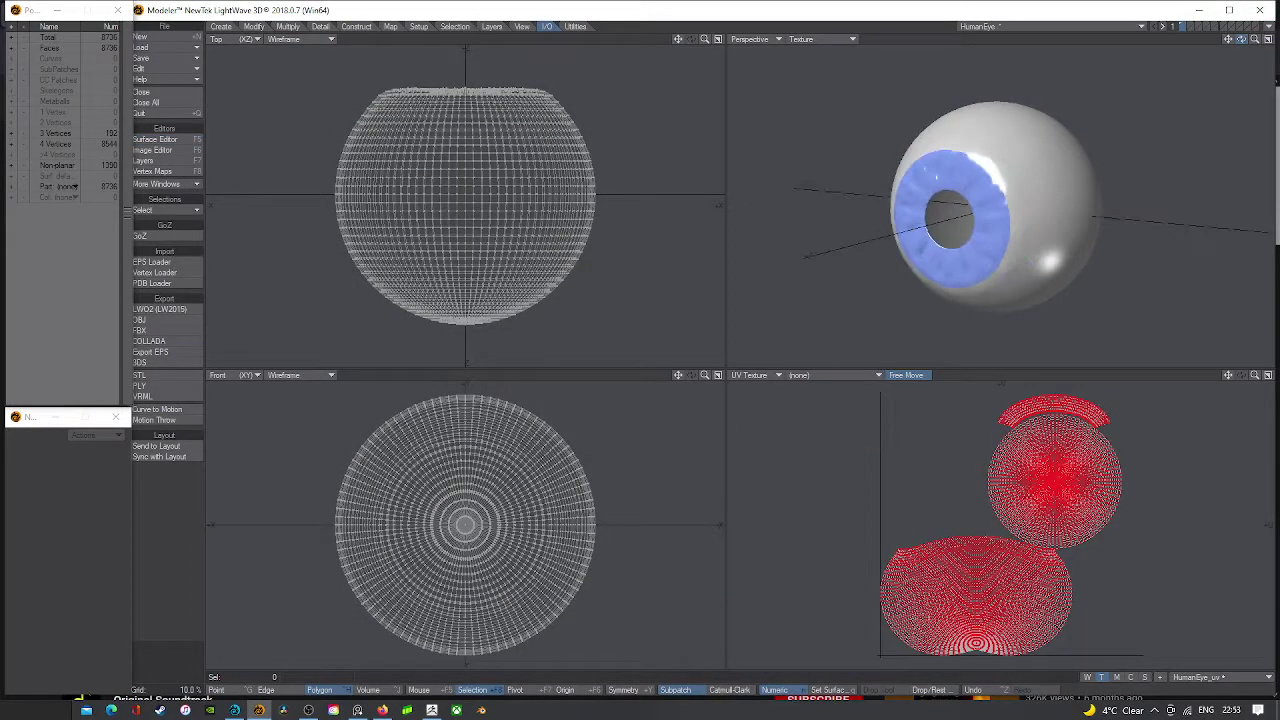
{"action": "left_click", "coordinate": [1117, 26]}
{"action": "left_click", "coordinate": [1125, 16]}
{"action": "left_click", "coordinate": [1190, 27]}
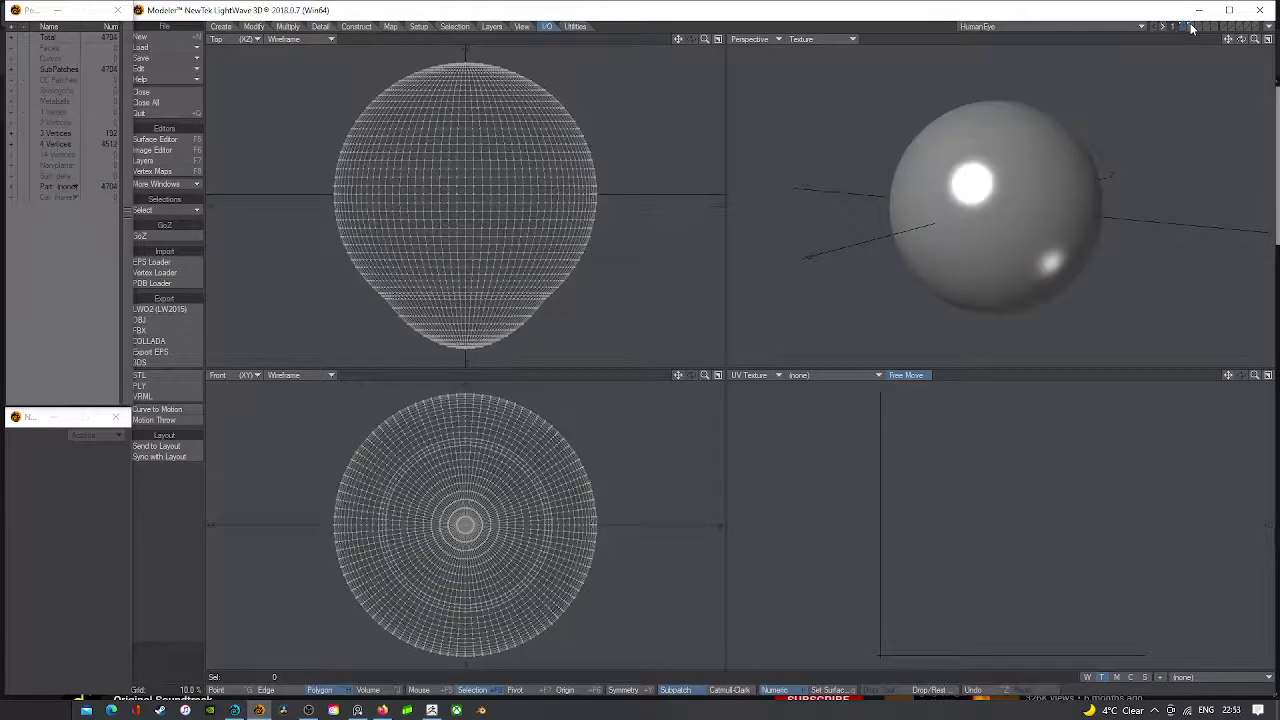
- Copy the cornea from the original HumanEye object into the empty second layer of the imported HumanEye object
{"action": "left_click", "coordinate": [1192, 26]}
{"action": "left_click", "coordinate": [1137, 27]}
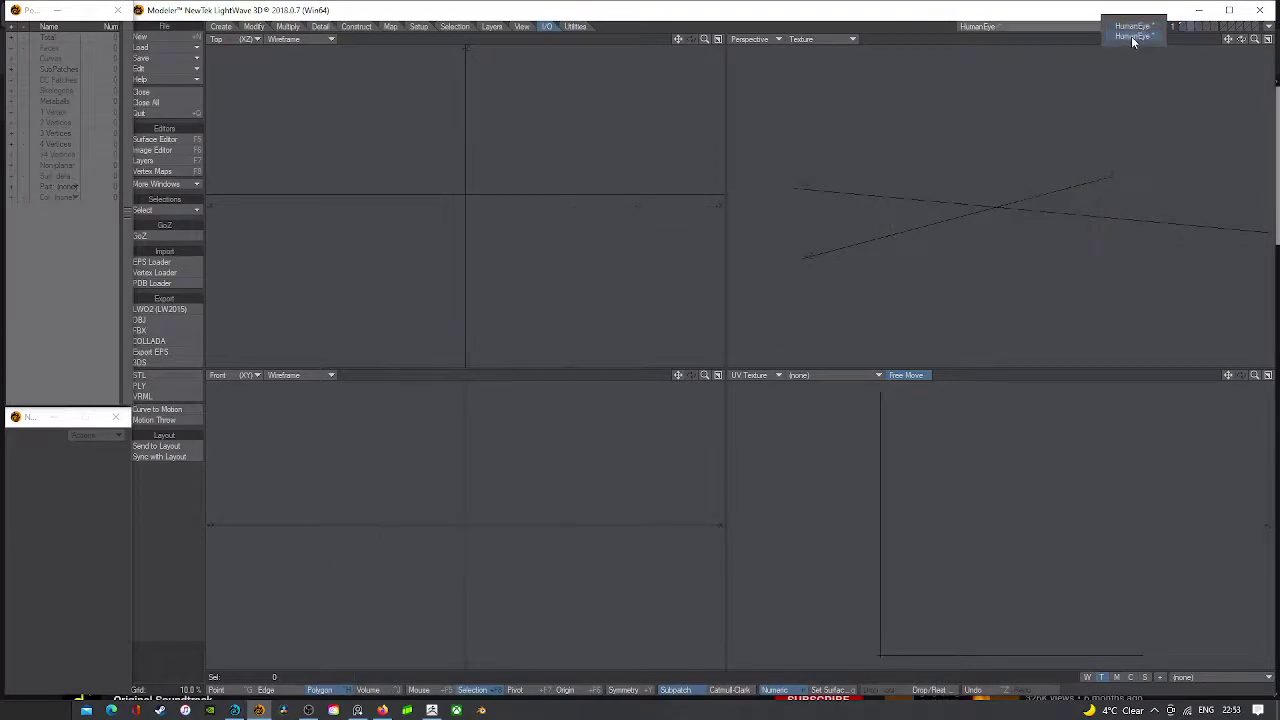
{"action": "left_click", "coordinate": [1134, 39]}
{"action": "left_click", "coordinate": [1188, 27]}
{"action": "left_click", "coordinate": [1190, 27]}
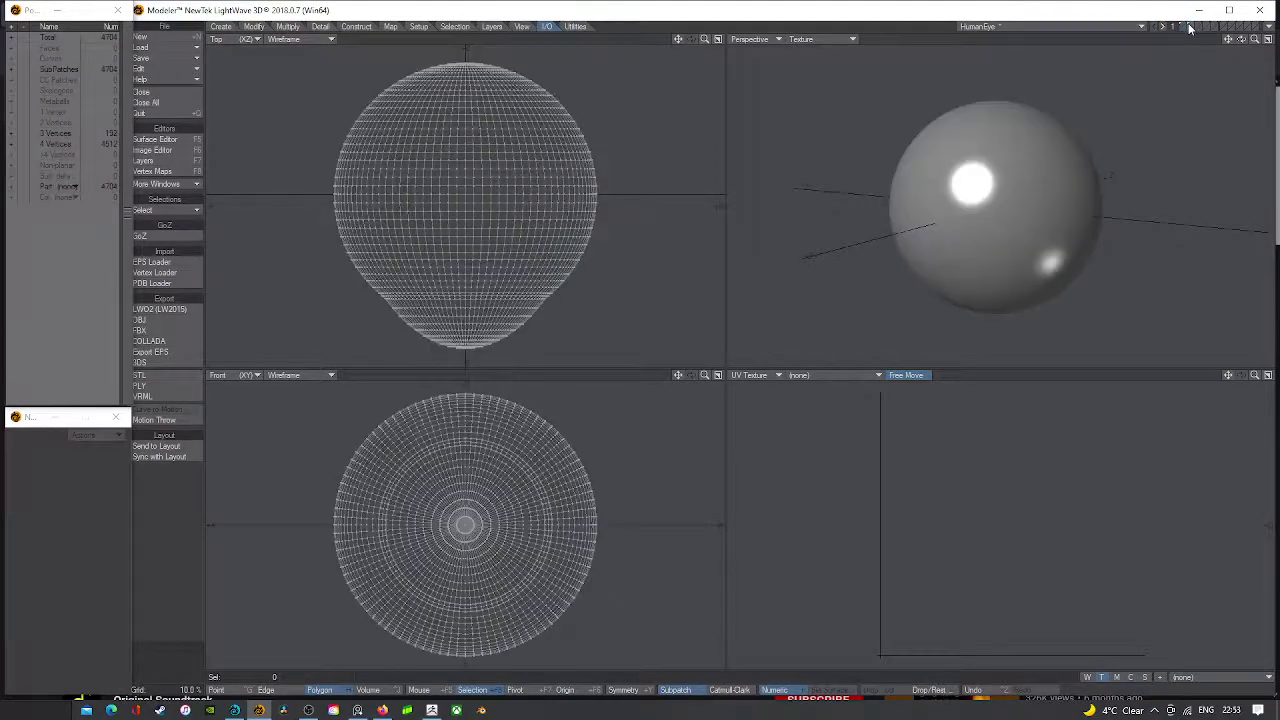
- Show the eye layer together with the cornea layer for comparison, and change the UV Texture viewport to a Left view
{"action": "left_click", "coordinate": [1185, 27], "text": "shift"}
{"action": "left_click_drag", "start_coordinate": [1242, 42], "coordinate": [1244, 46]}
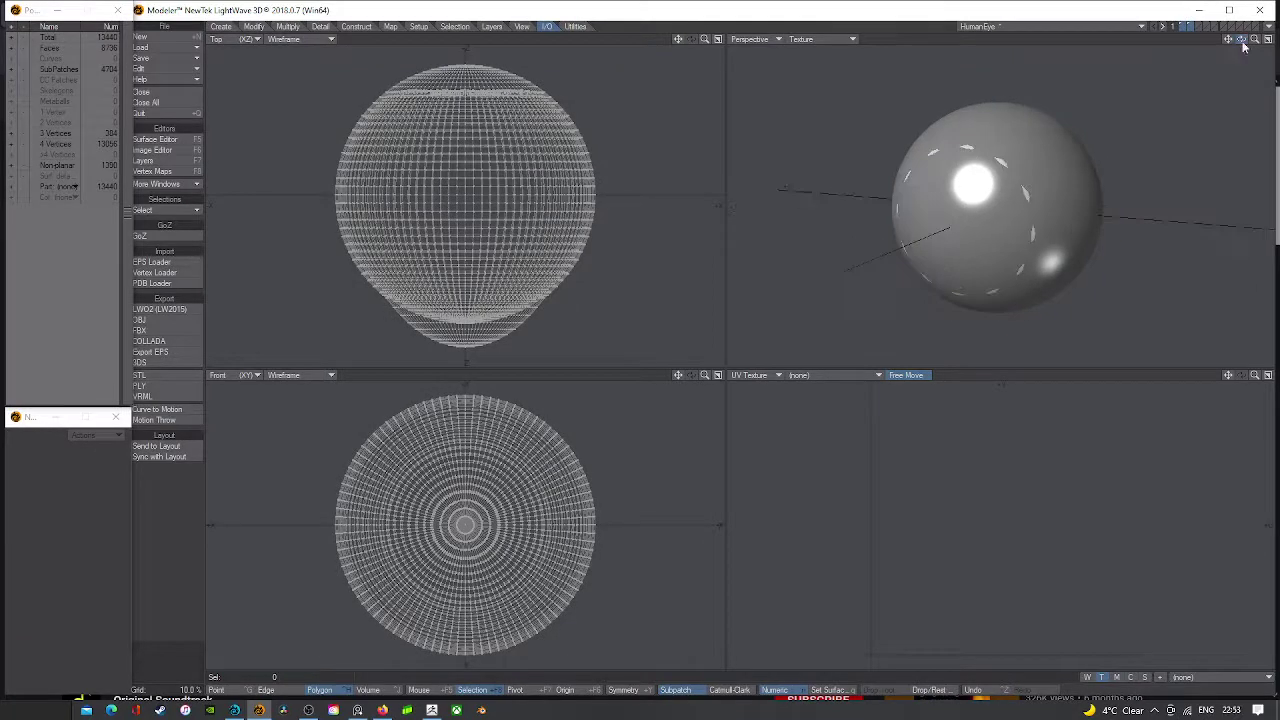
{"action": "left_click", "coordinate": [1188, 27]}
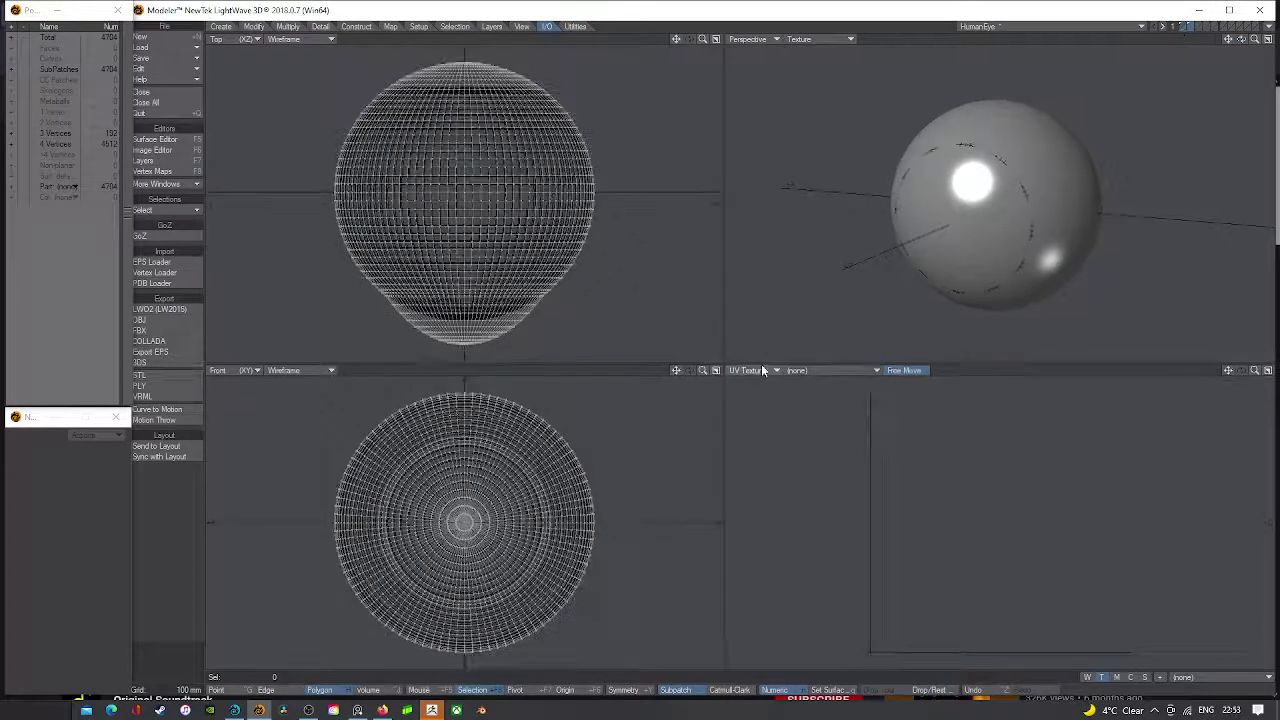
{"action": "left_click", "coordinate": [762, 369]}
{"action": "left_click", "coordinate": [760, 350]}
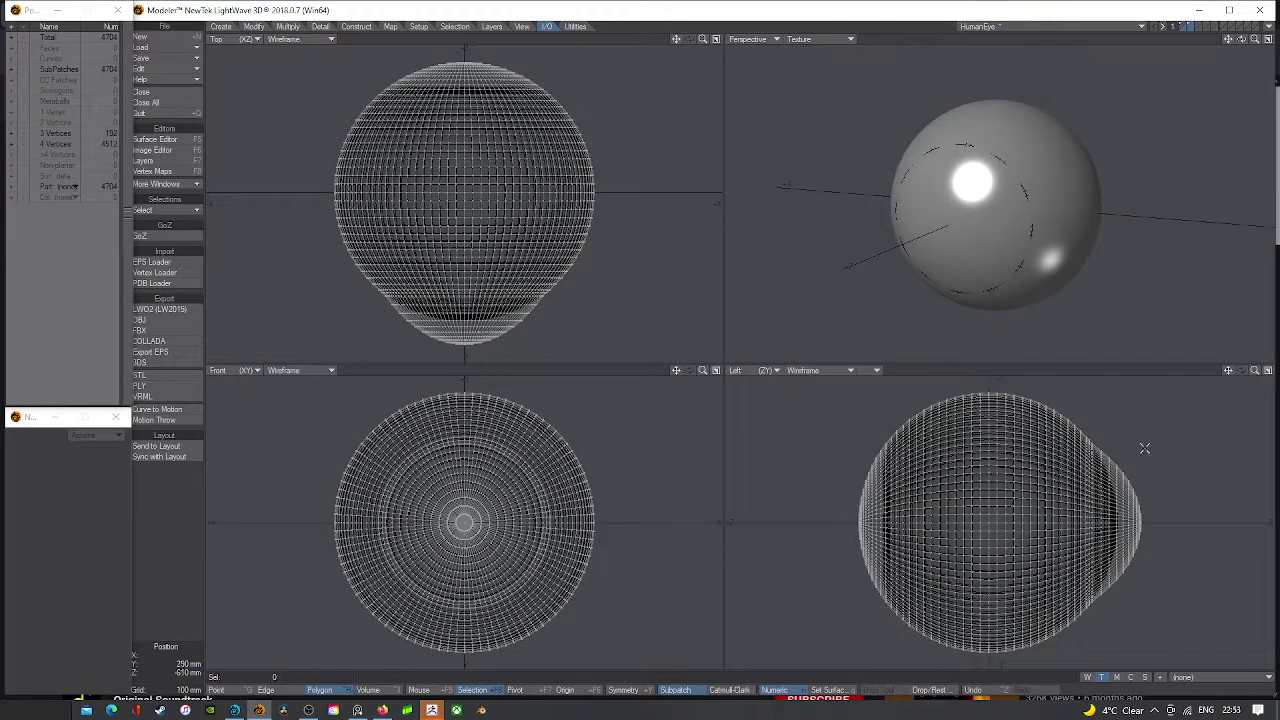
- Scale the imported eye's cornea to 101% so that it encloses the eyeball slightly more
{"action": "scroll", "coordinate": [1145, 448], "scroll_direction": "up", "scroll_amount": 3}
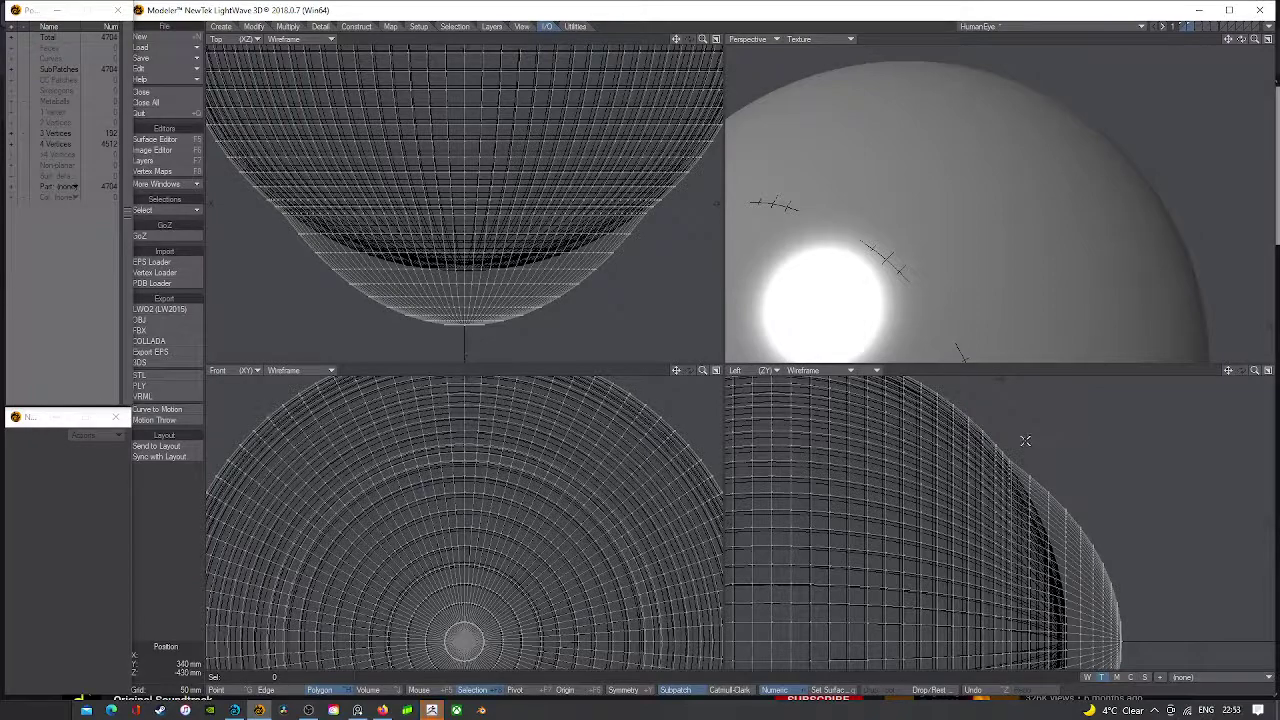
{"action": "key", "text": "shift+h"}
{"action": "left_click_drag", "start_coordinate": [764, 586], "coordinate": [769, 586]}
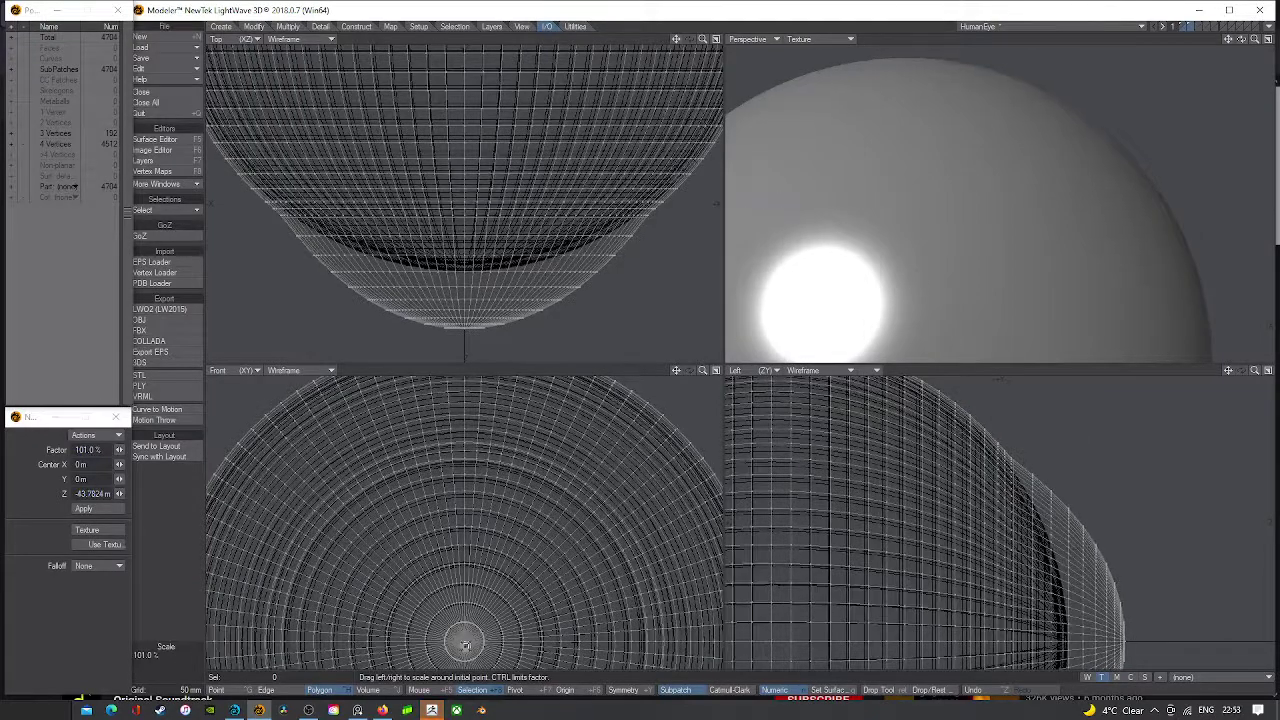
{"action": "scroll", "coordinate": [1072, 568], "scroll_direction": "down", "scroll_amount": 3}
{"action": "key", "text": "a"}
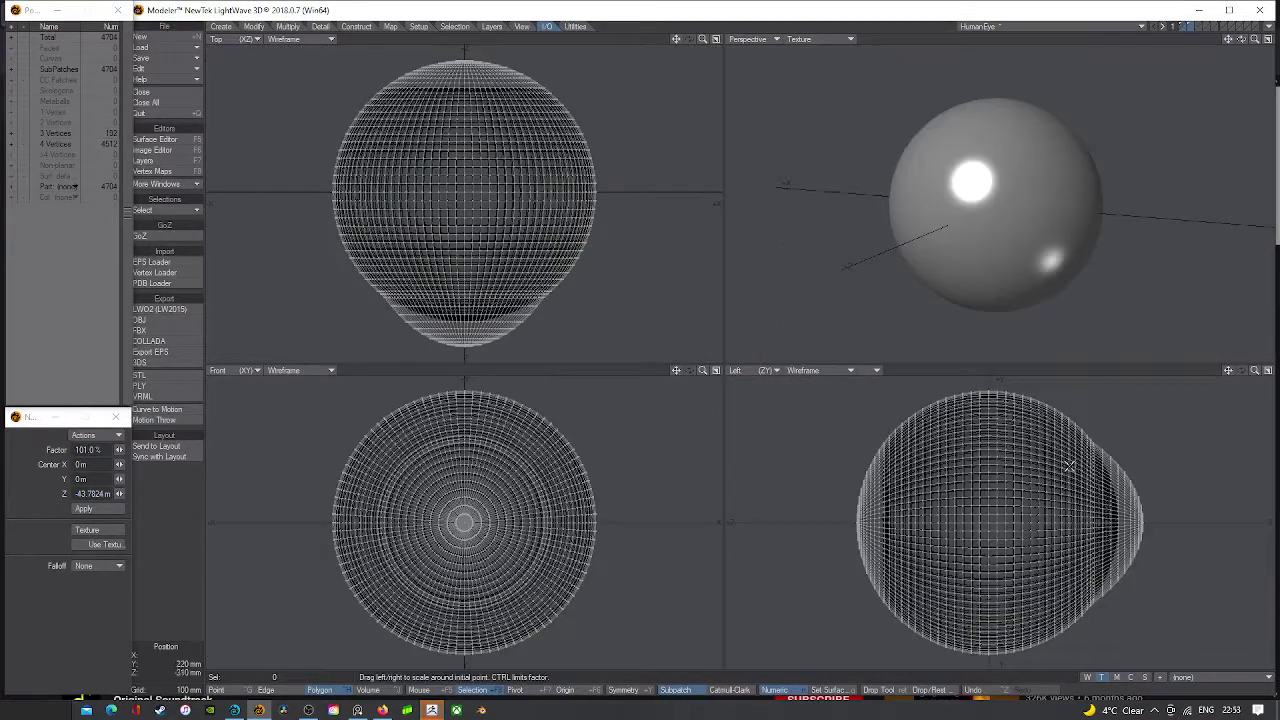
{"action": "key", "text": "Return"}
- Inspect the imported eye's first layer on its own from the front
{"action": "left_click", "coordinate": [1188, 28]}
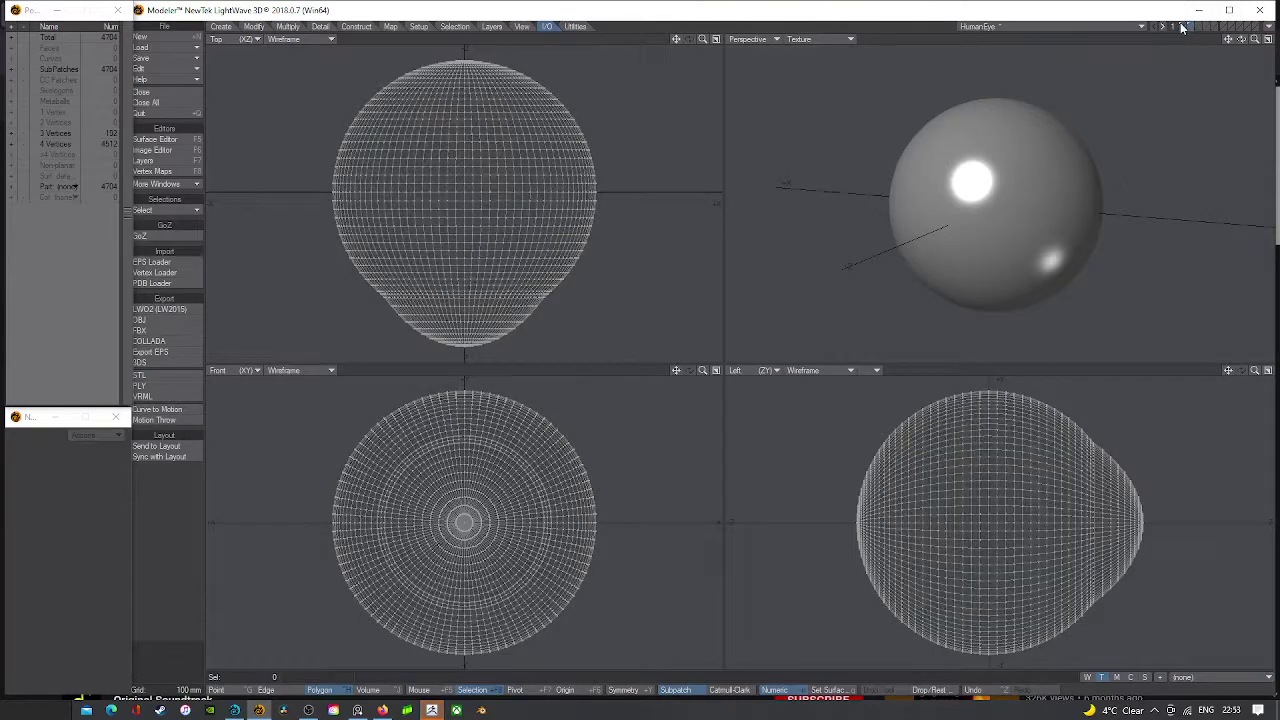
{"action": "left_click", "coordinate": [1184, 27]}
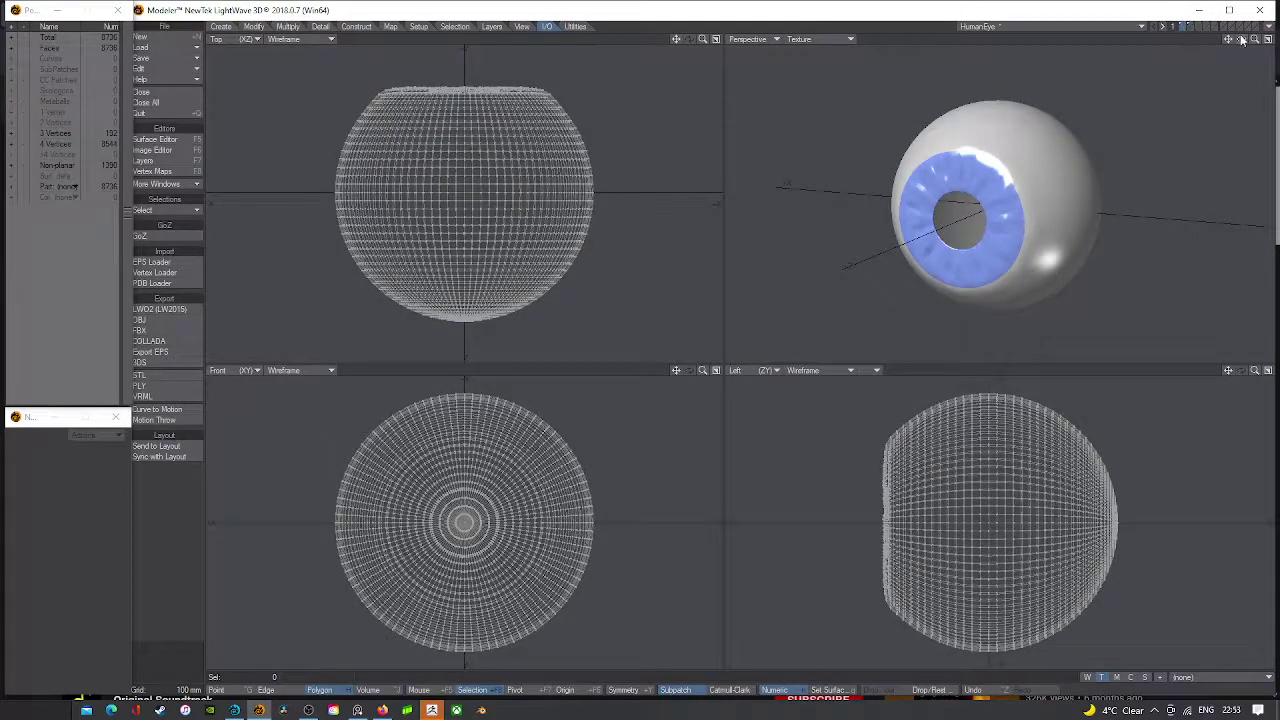
{"action": "left_click_drag", "start_coordinate": [1241, 39], "coordinate": [1238, 60]}
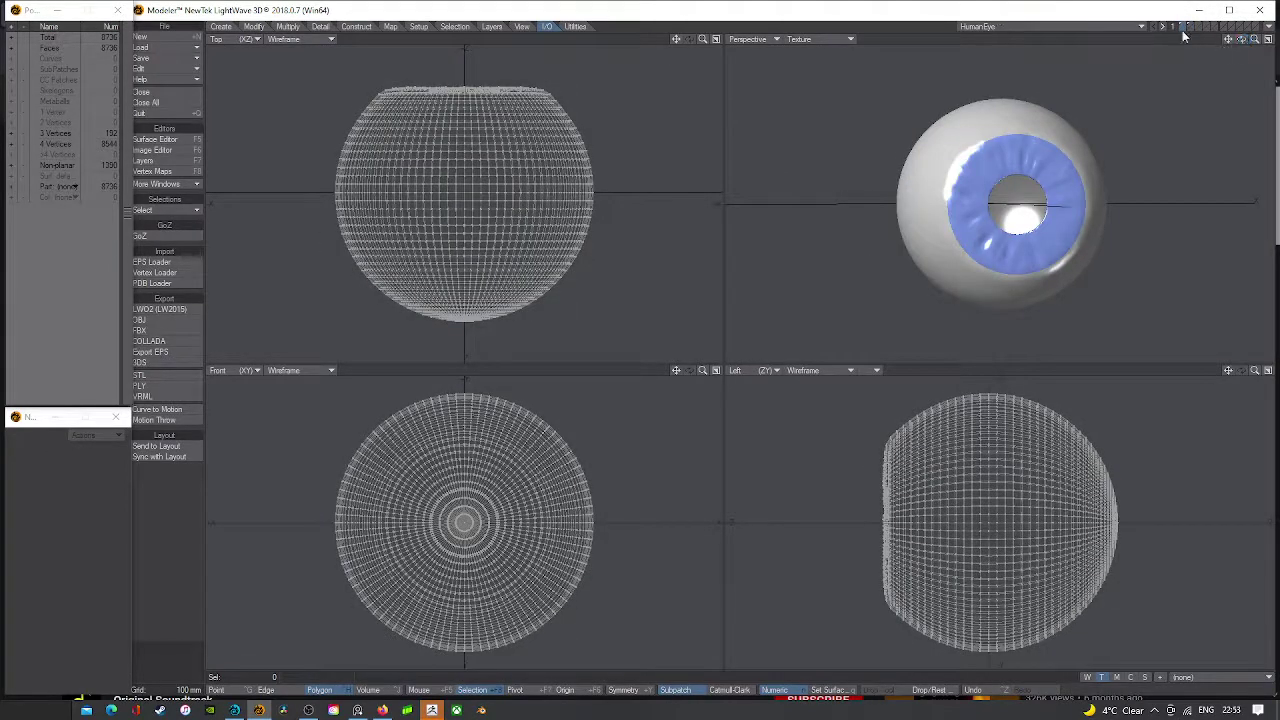
- Name the imported object's unnamed second layer Cornea and parent it to the HumanEye layer
{"action": "left_click", "coordinate": [143, 160]}
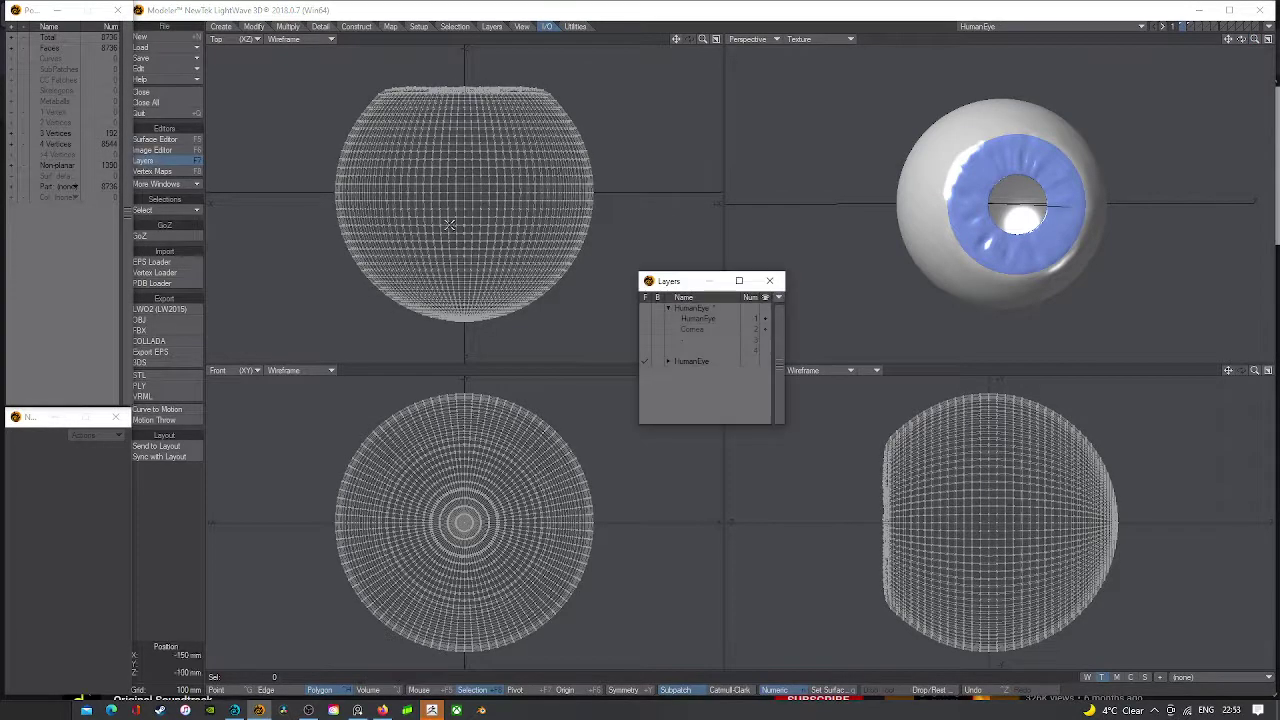
{"action": "left_click", "coordinate": [668, 361]}
{"action": "left_click", "coordinate": [692, 382]}
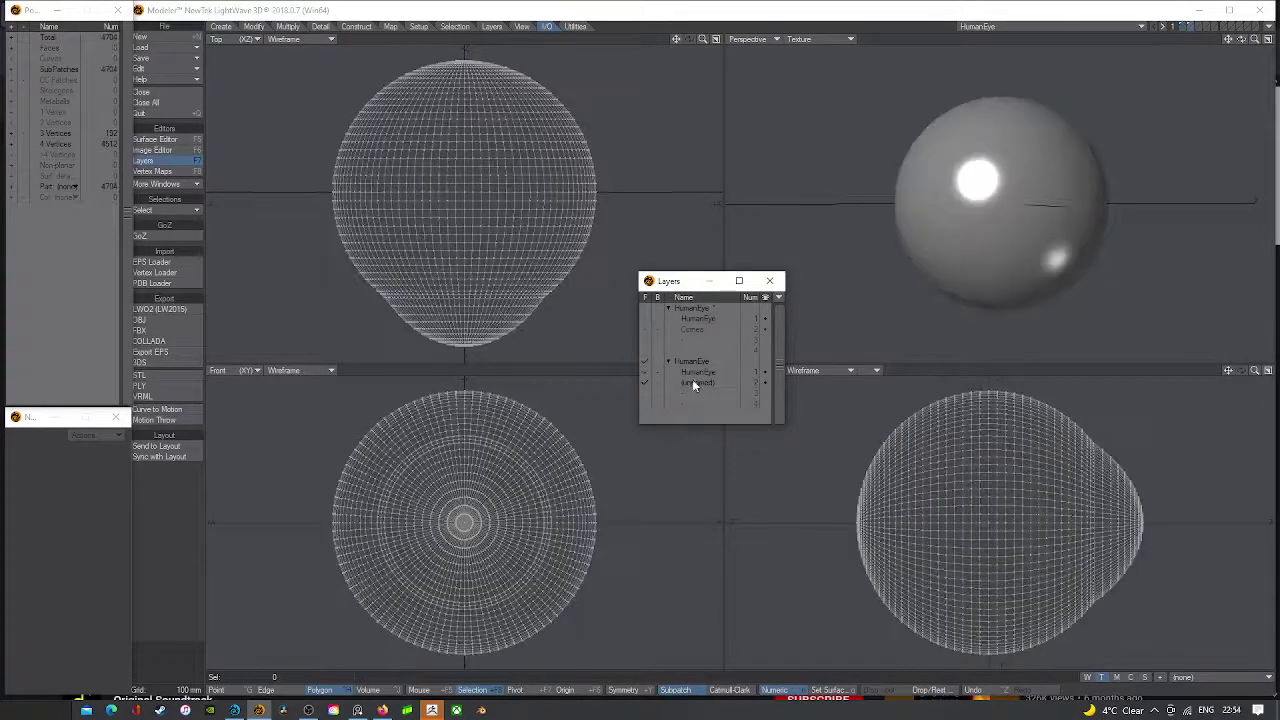
{"action": "double_click", "coordinate": [692, 382]}
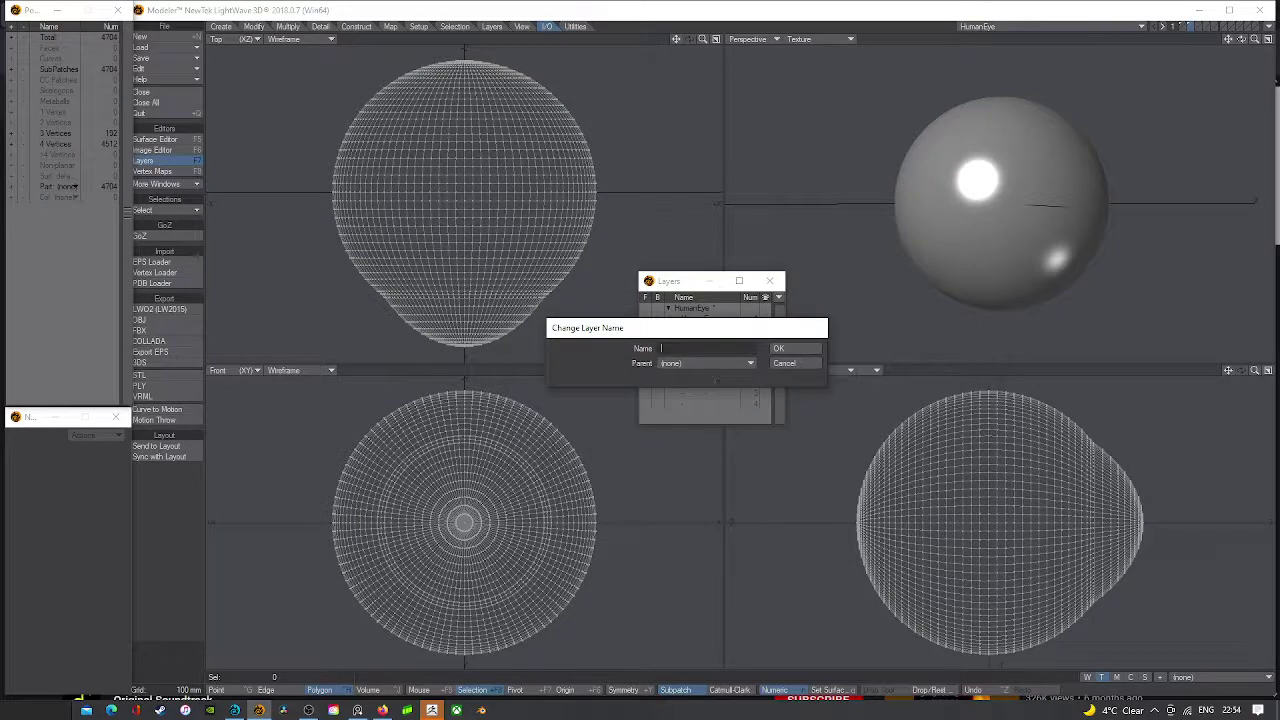
{"action": "type", "text": "Cornea"}
{"action": "left_click", "coordinate": [705, 363]}
{"action": "left_click", "coordinate": [708, 372]}
{"action": "left_click", "coordinate": [778, 348]}
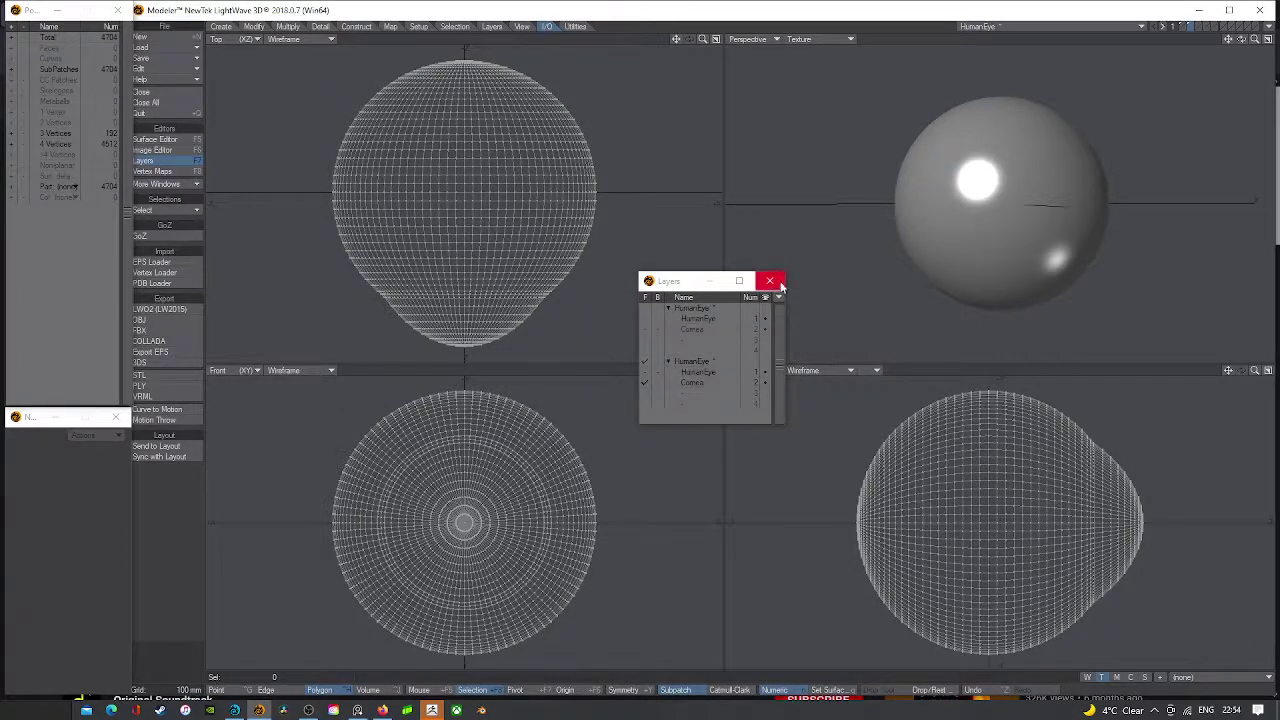
{"action": "left_click", "coordinate": [769, 281]}
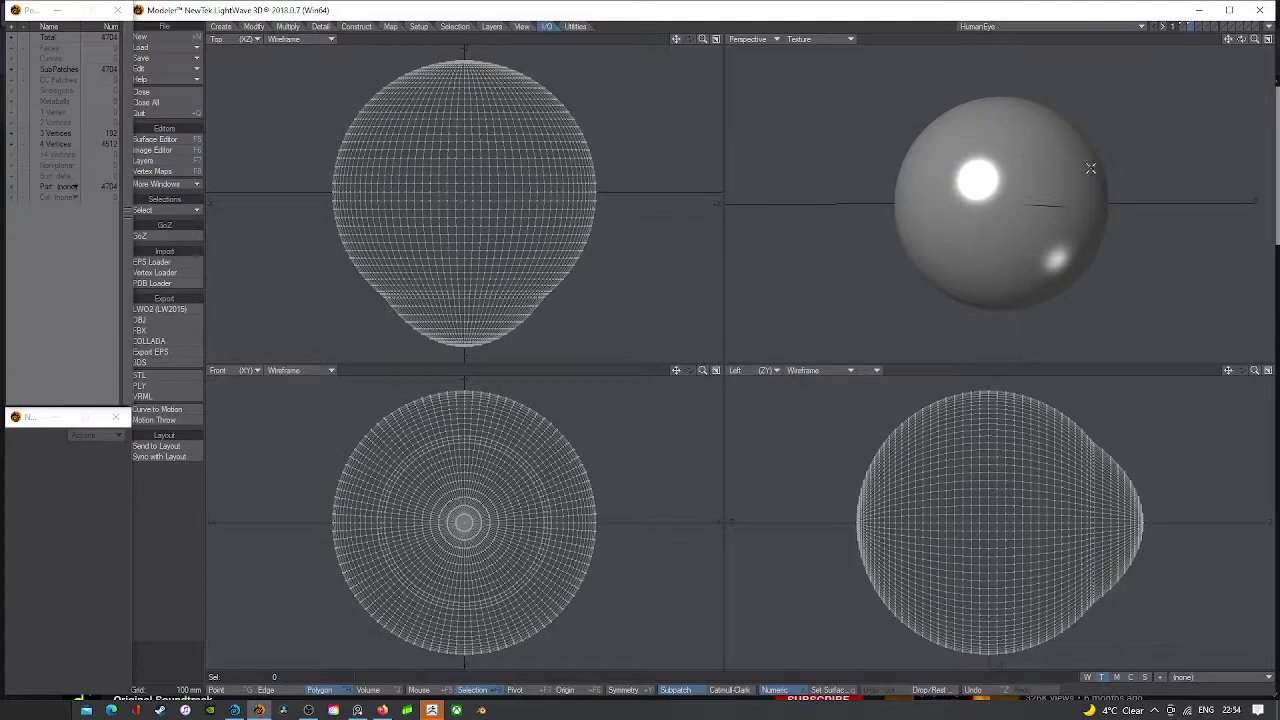
{"action": "left_click", "coordinate": [145, 57]}
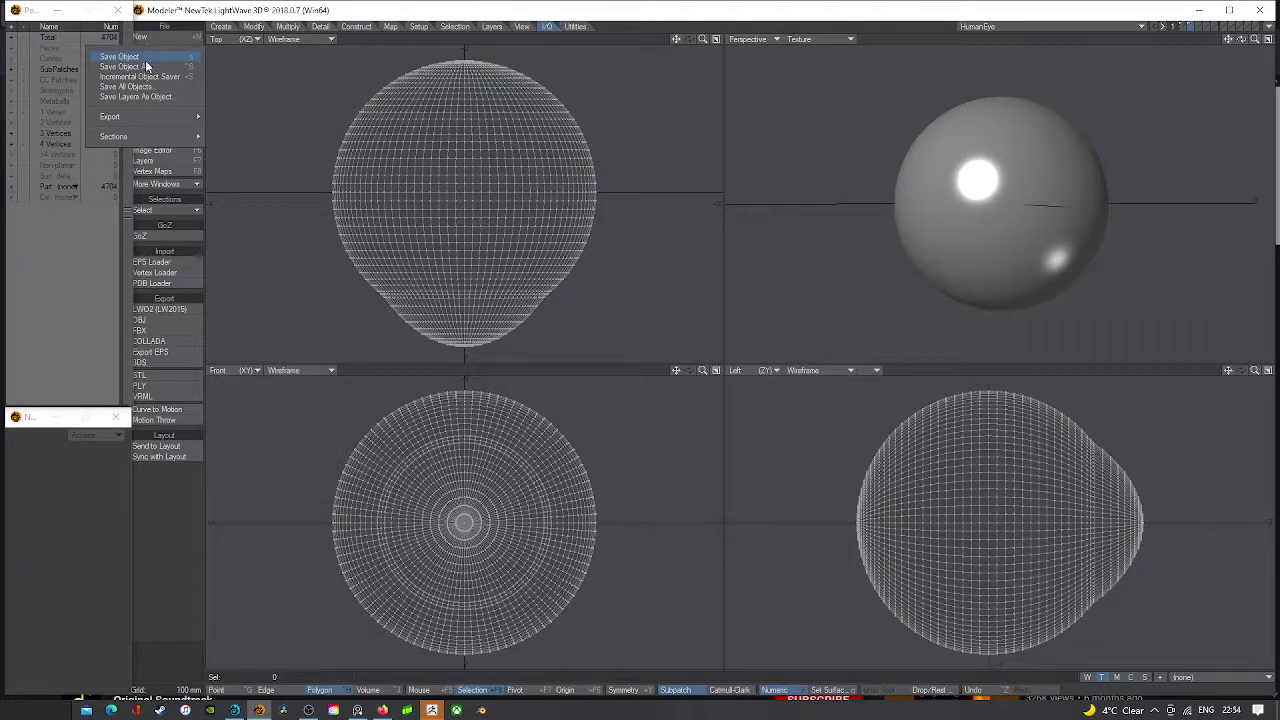
{"action": "left_click", "coordinate": [145, 59]}
{"action": "left_click", "coordinate": [150, 57]}
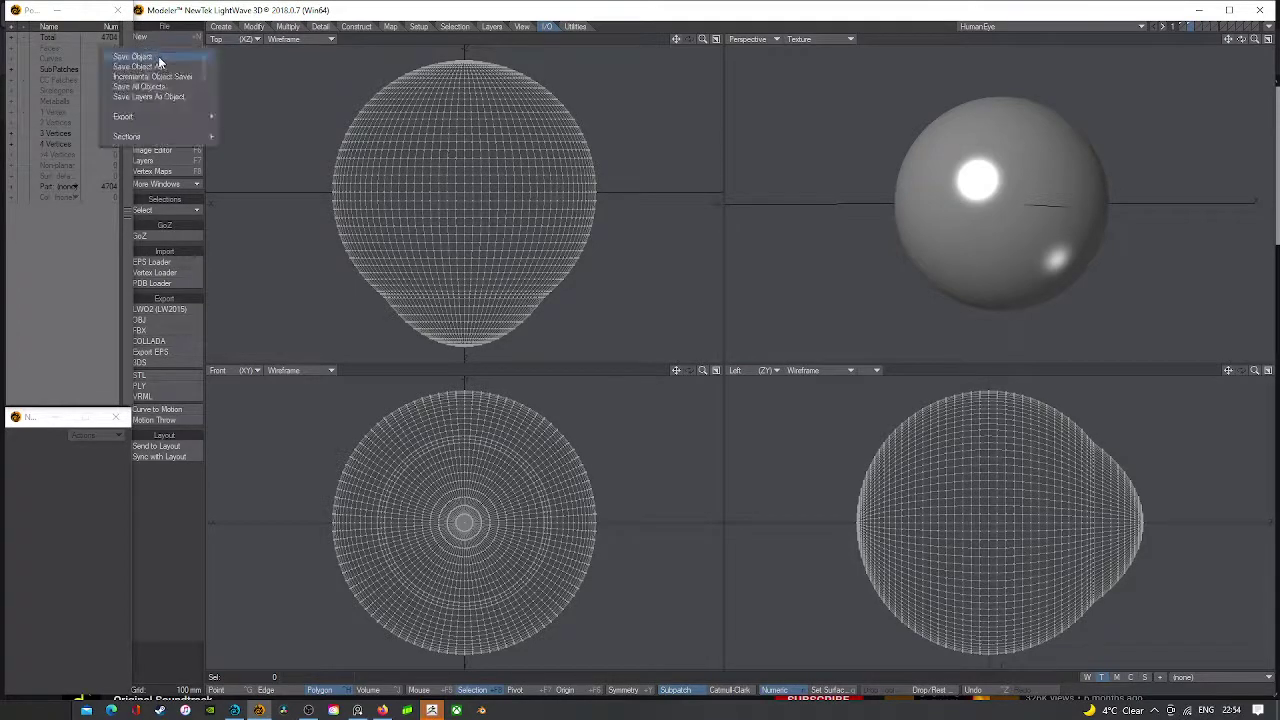
{"action": "left_click", "coordinate": [158, 65]}
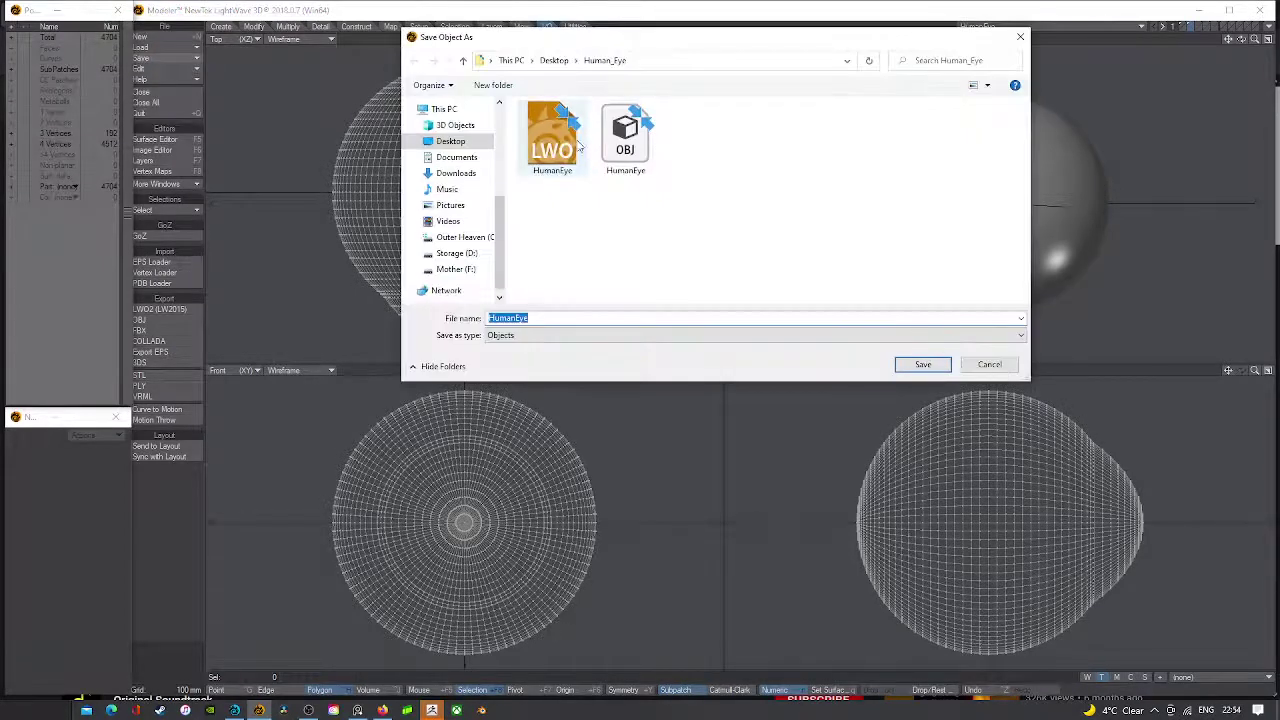
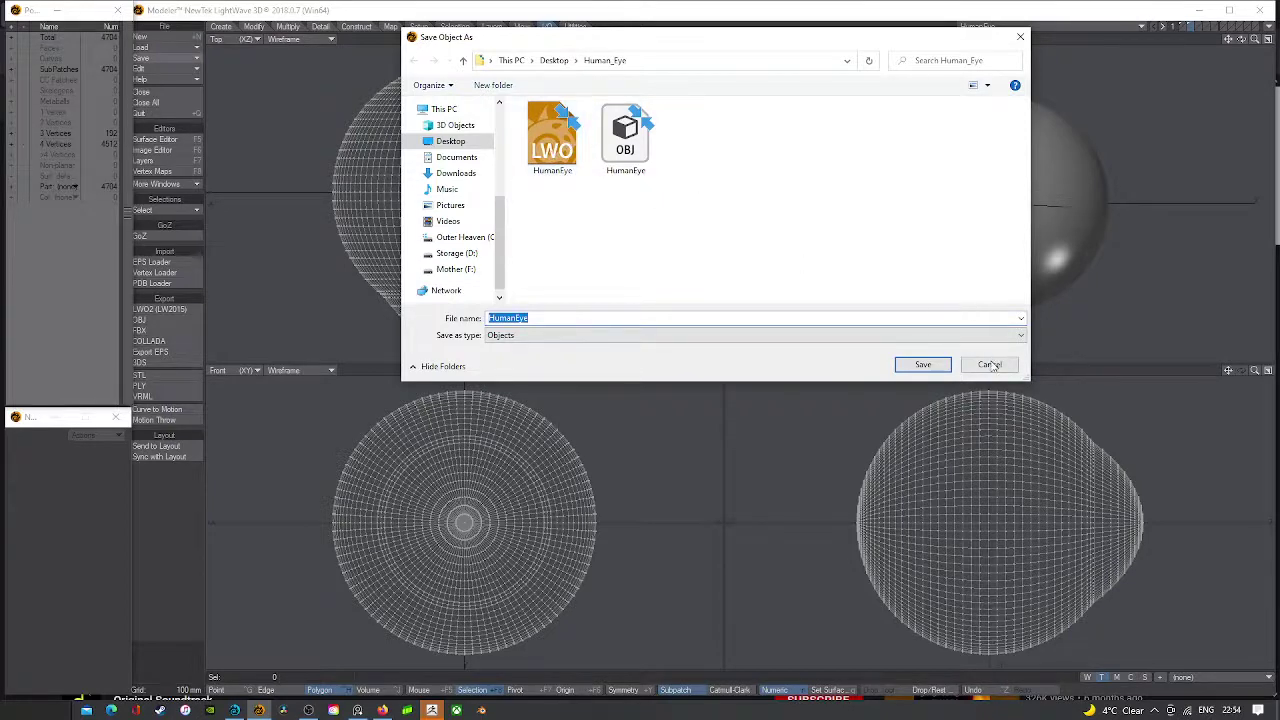
{"action": "left_click", "coordinate": [992, 365]}
{"action": "left_click", "coordinate": [1066, 27]}
{"action": "left_click", "coordinate": [1063, 14]}
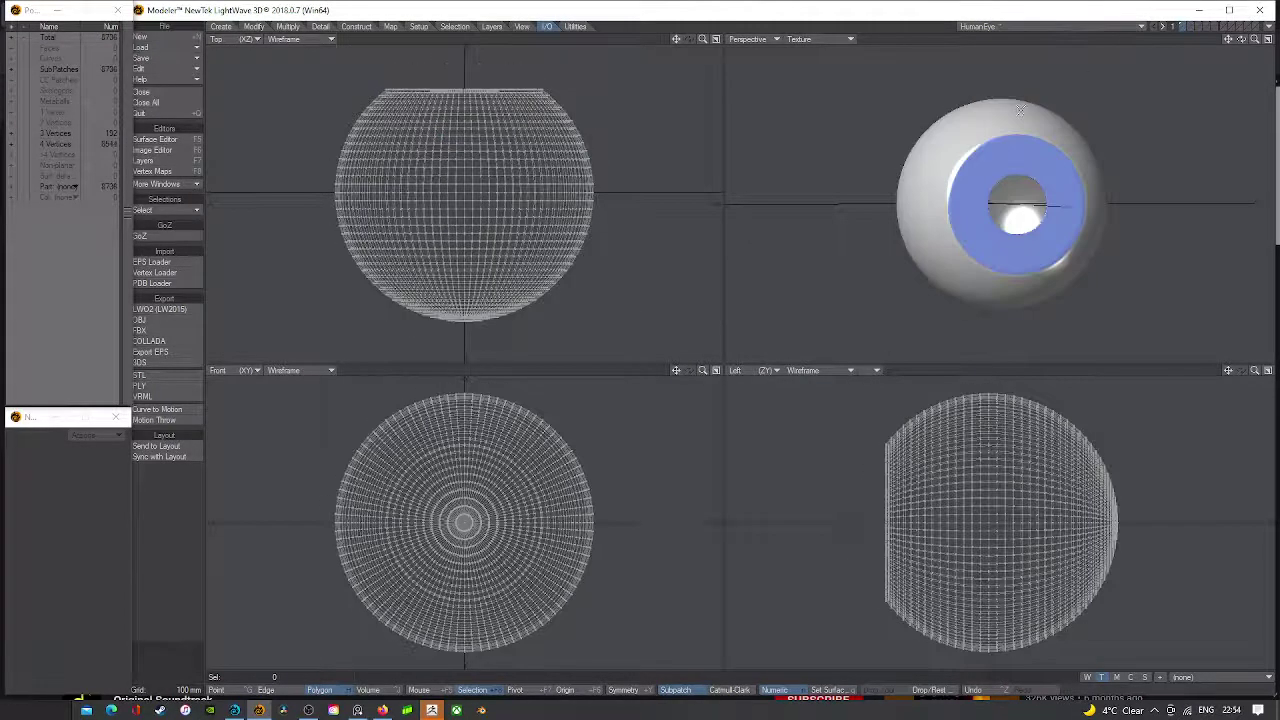
{"action": "left_click", "coordinate": [180, 66]}
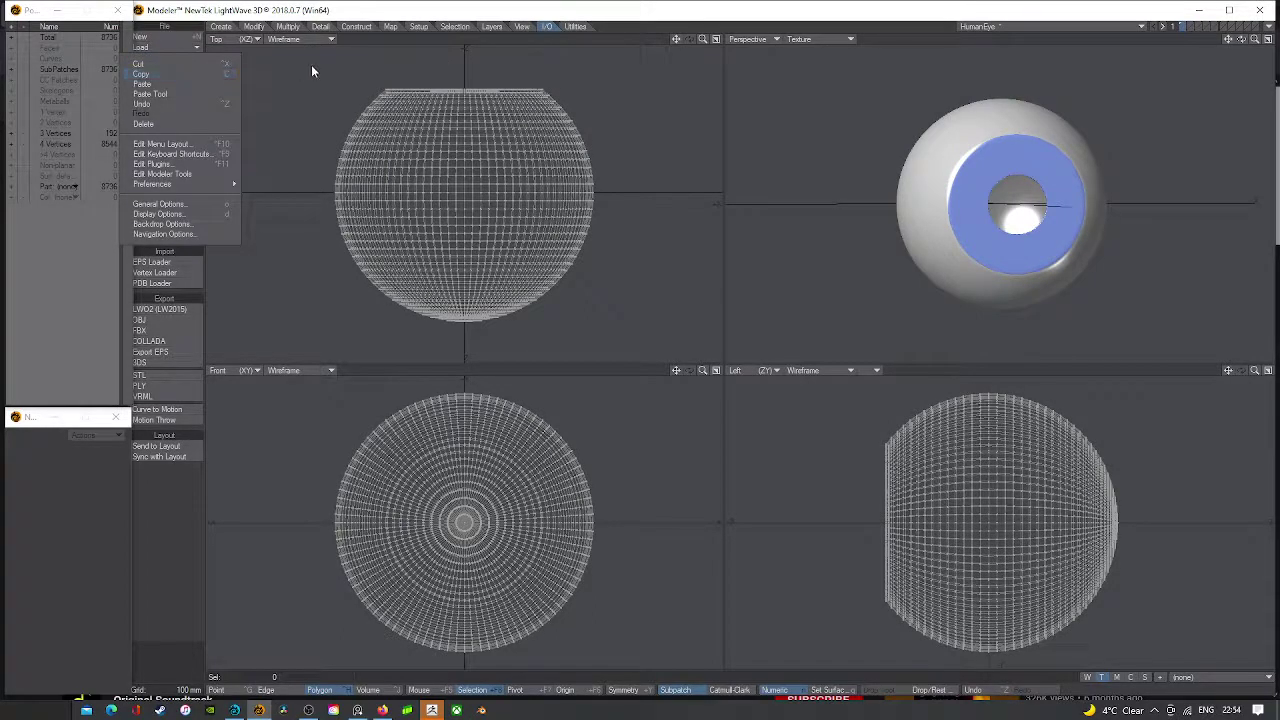
{"action": "left_click", "coordinate": [311, 71]}
{"action": "left_click", "coordinate": [178, 58]}
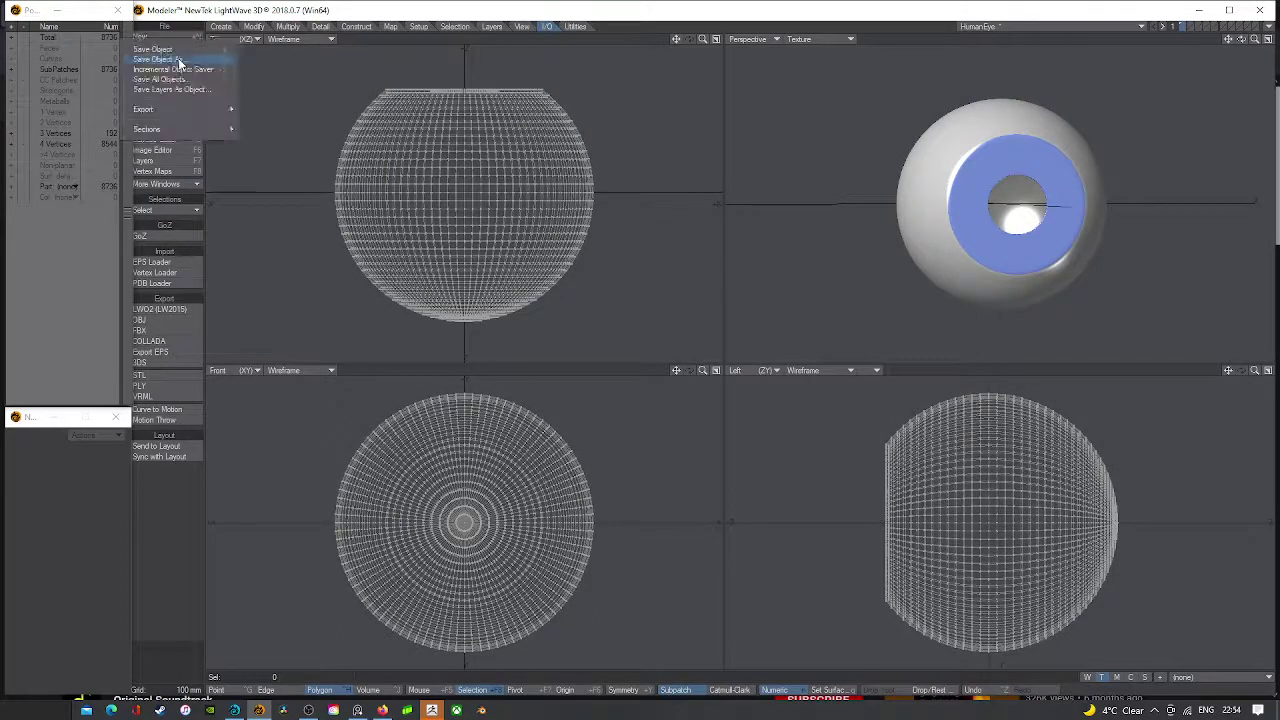
{"action": "left_click", "coordinate": [294, 44]}
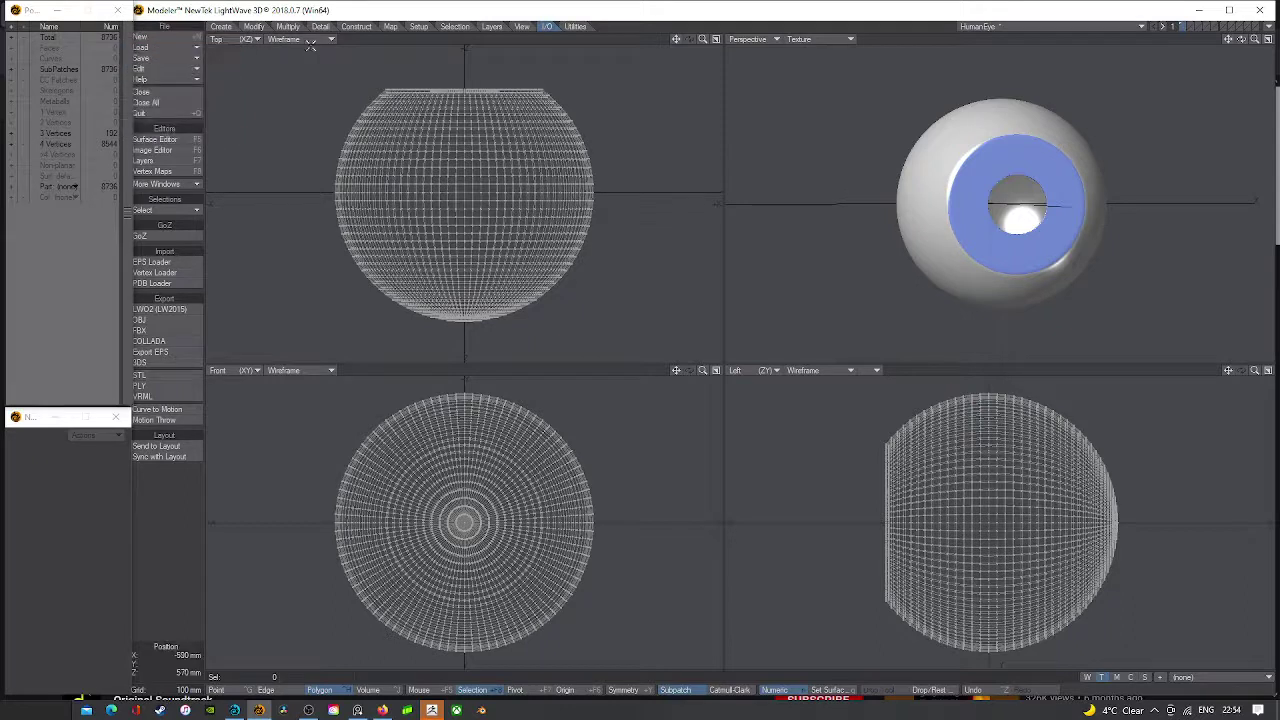
{"action": "left_click", "coordinate": [175, 44]}
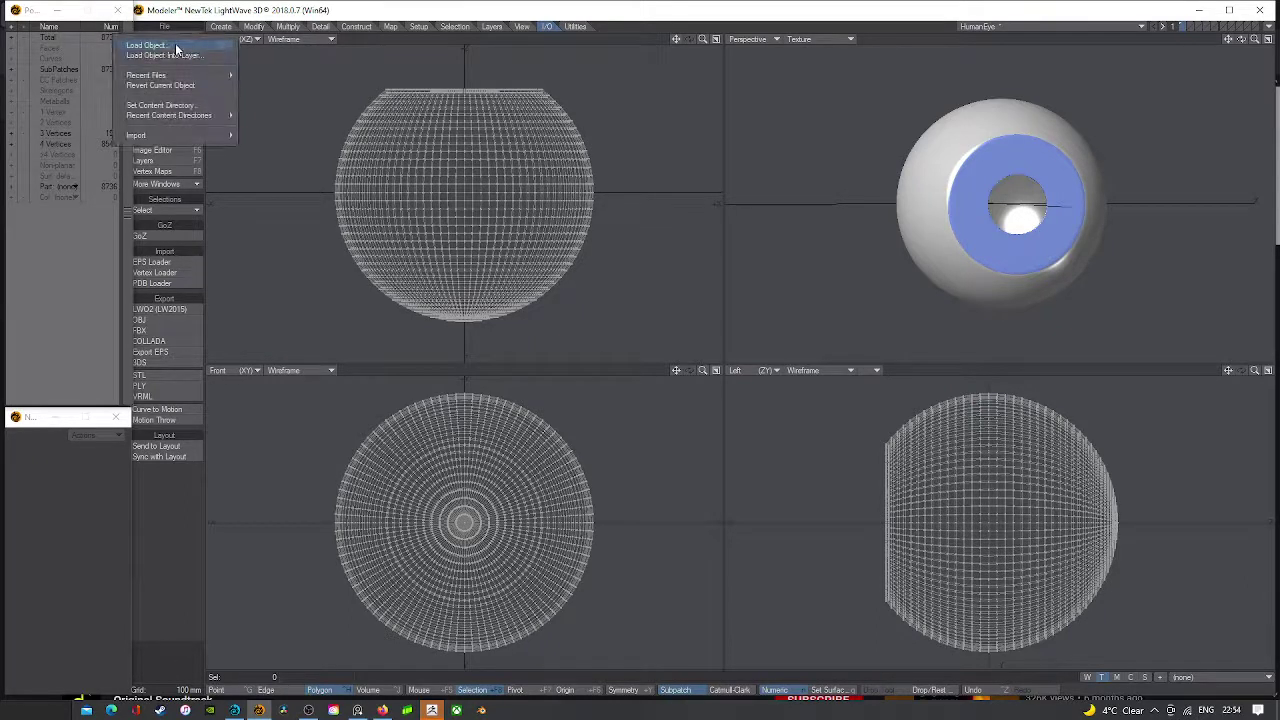
{"action": "left_click", "coordinate": [1104, 27]}
{"action": "left_click", "coordinate": [1103, 40]}
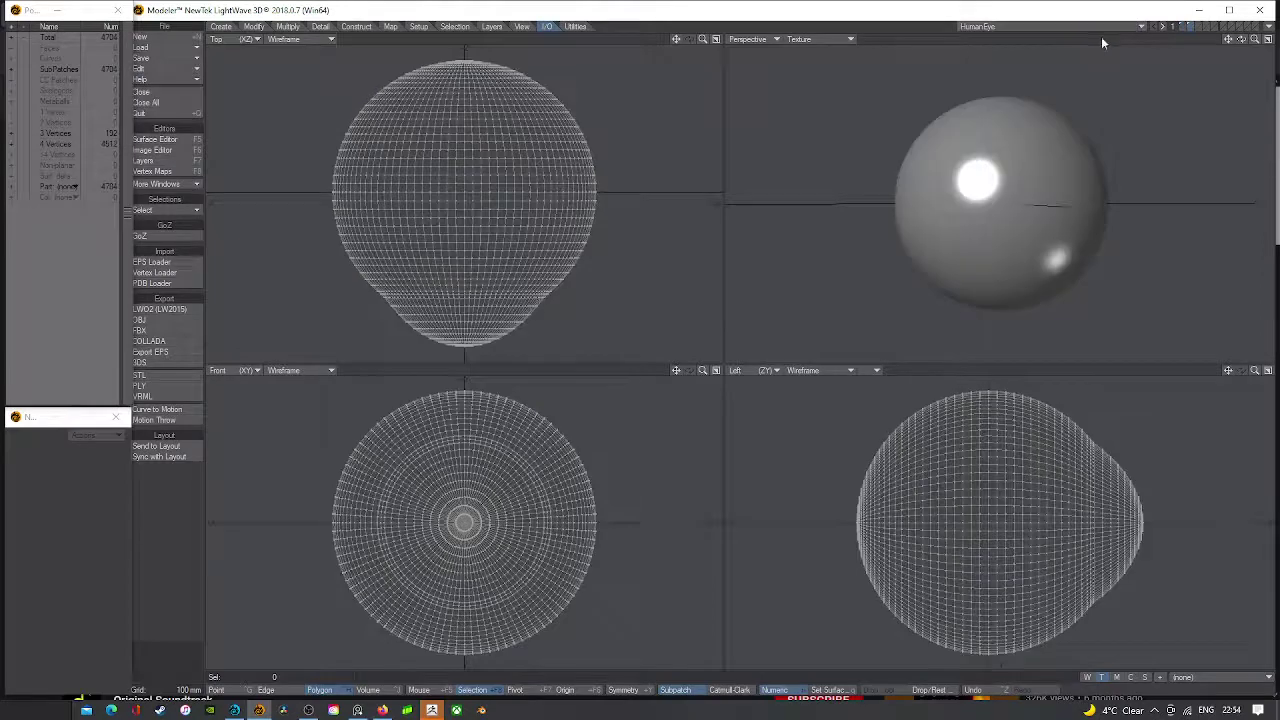
- Save the imported eye over the existing HumanEye LWO file in the Human_Eye folder, and return to its first layer
{"action": "left_click", "coordinate": [179, 58]}
{"action": "left_click", "coordinate": [179, 58]}
{"action": "left_click", "coordinate": [178, 59]}
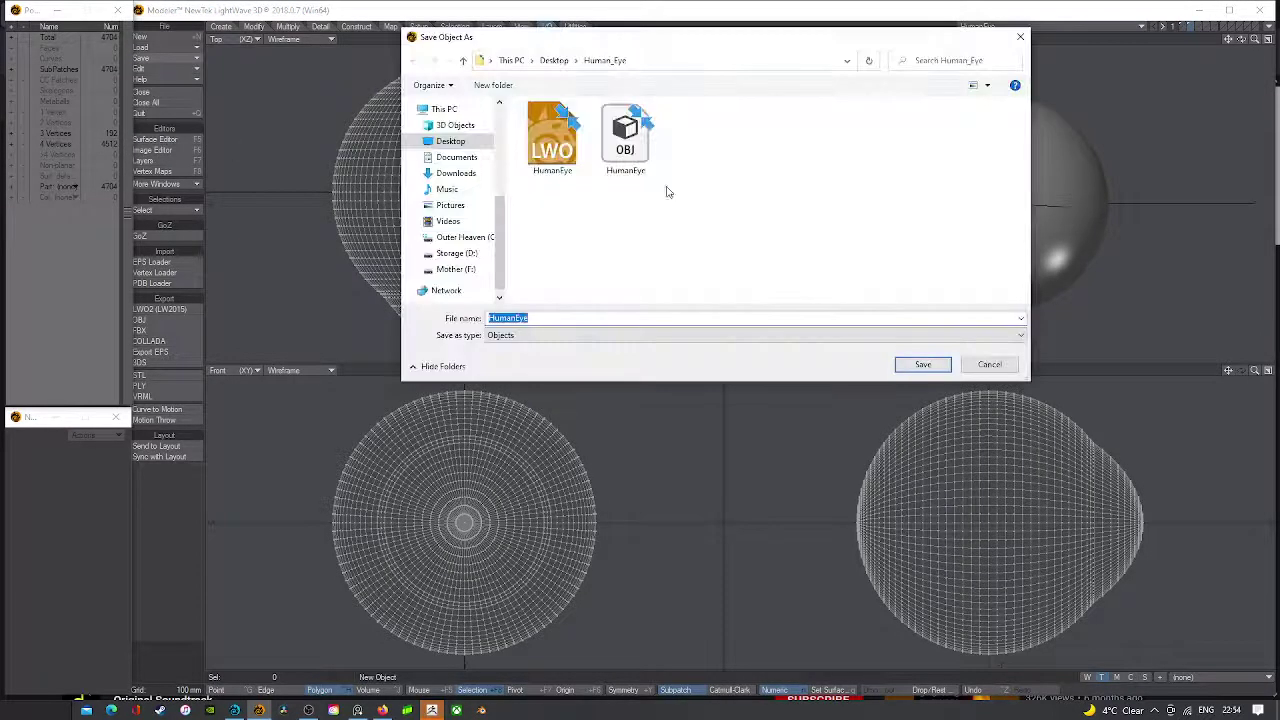
{"action": "double_click", "coordinate": [554, 146]}
{"action": "left_click", "coordinate": [673, 422]}
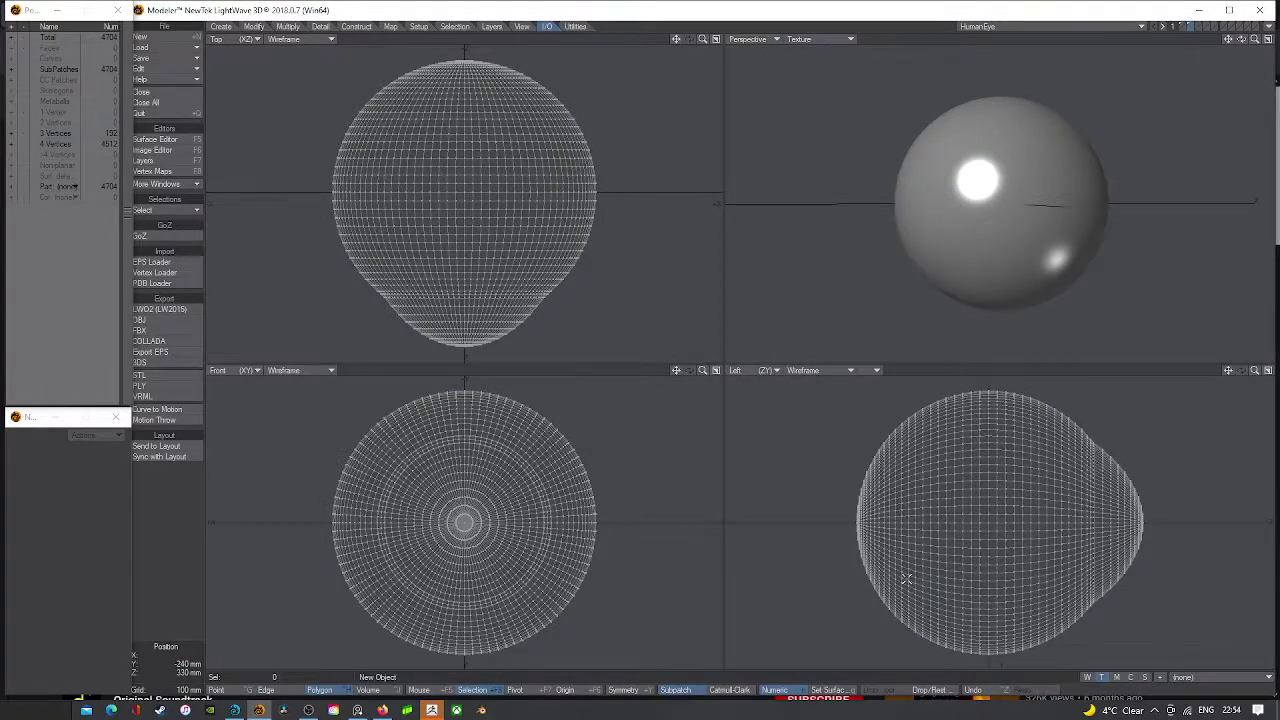
{"action": "left_click", "coordinate": [1183, 28]}
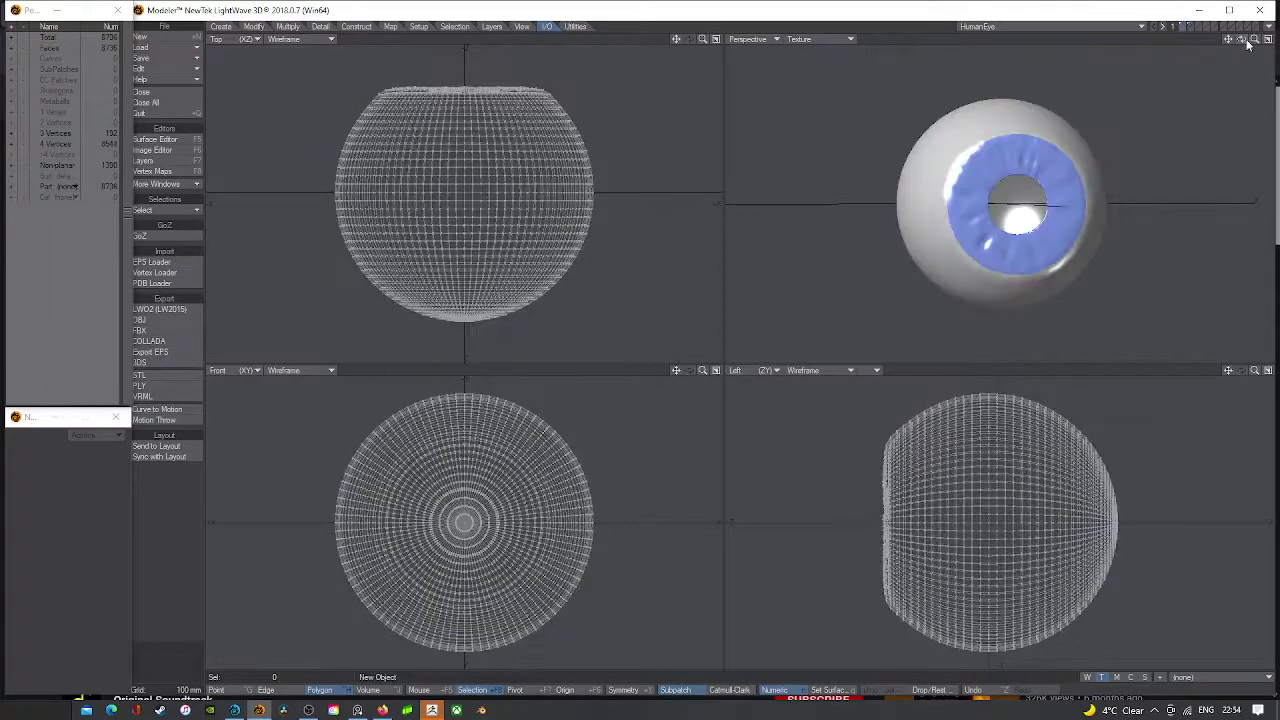
{"action": "left_click_drag", "start_coordinate": [1241, 39], "coordinate": [1246, 44]}
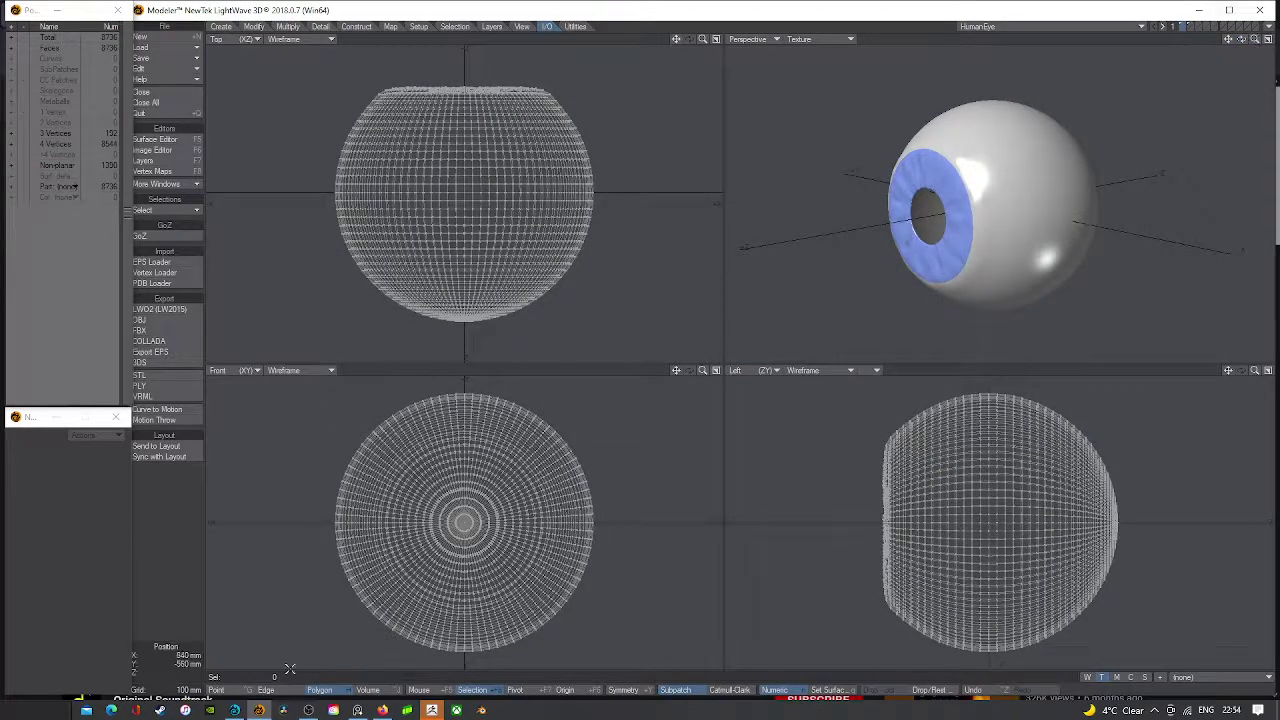
- Switch to Layout and look in the Desktop's Human_Eye folder for the LightWave version of the eye object
{"action": "left_click", "coordinate": [234, 710]}
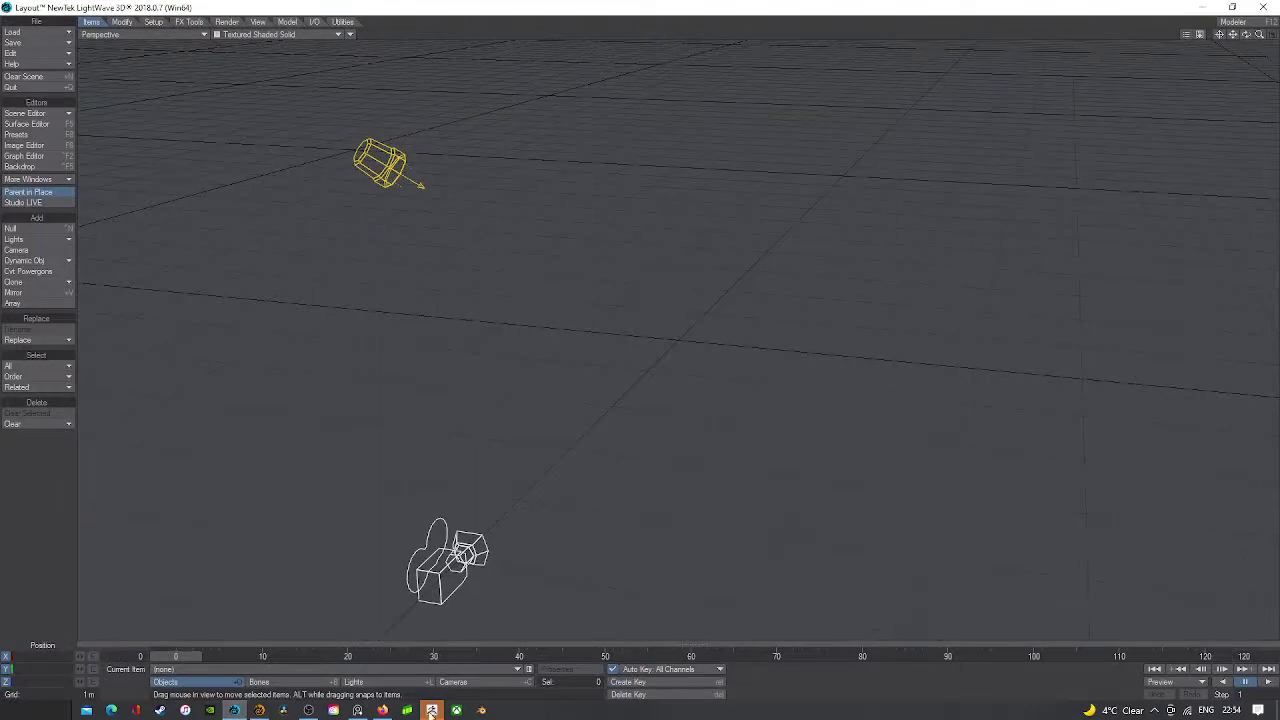
{"action": "mouse_move", "coordinate": [432, 710]}
{"action": "left_click", "coordinate": [25, 32]}
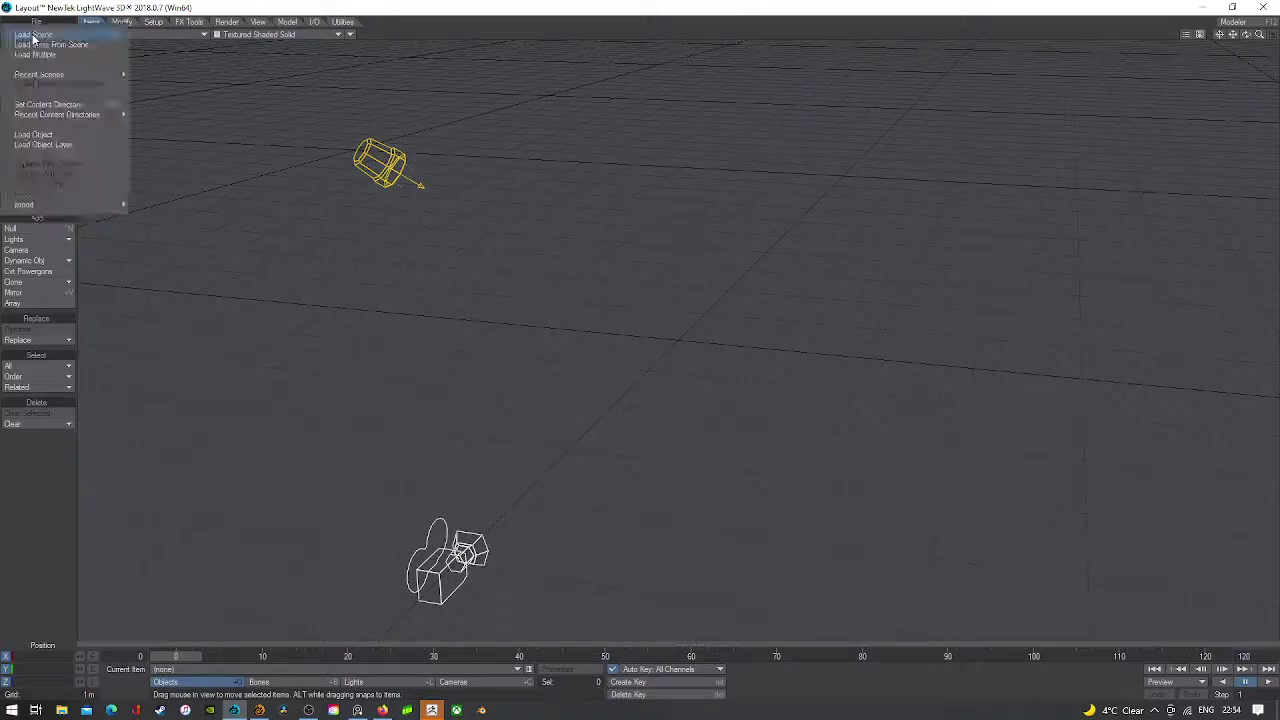
{"action": "left_click", "coordinate": [45, 136]}
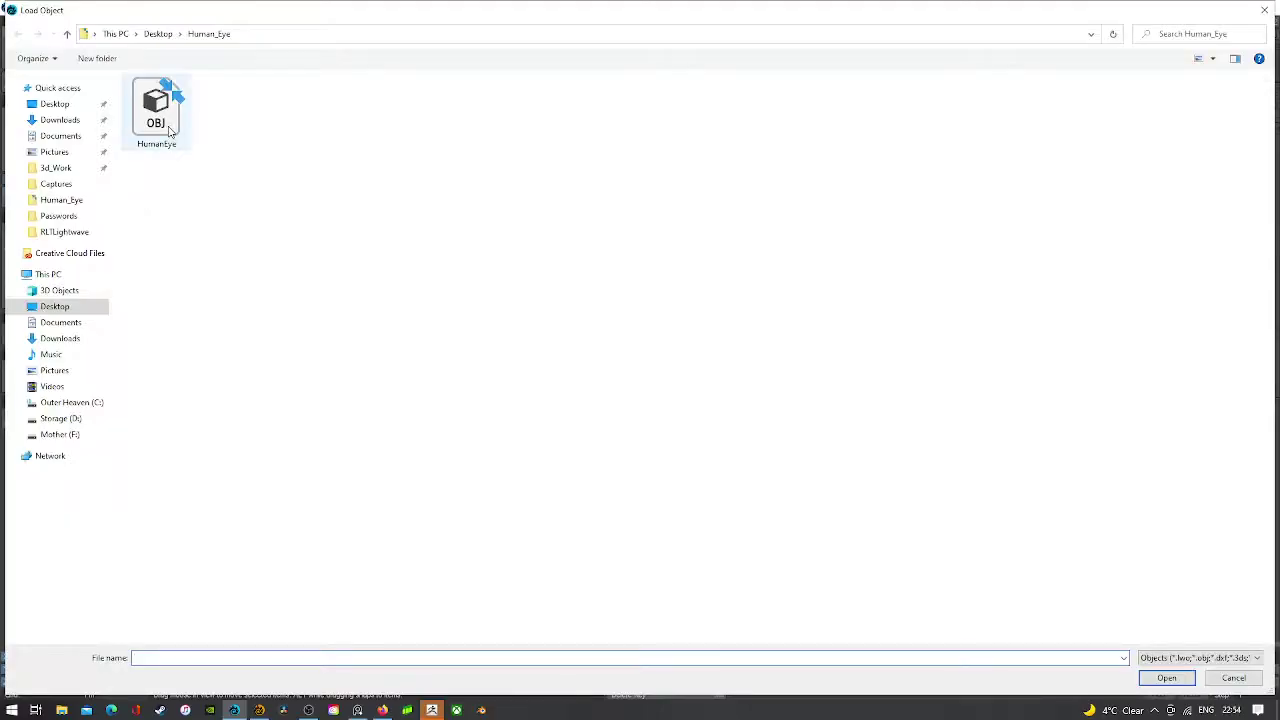
{"action": "left_click", "coordinate": [157, 36]}
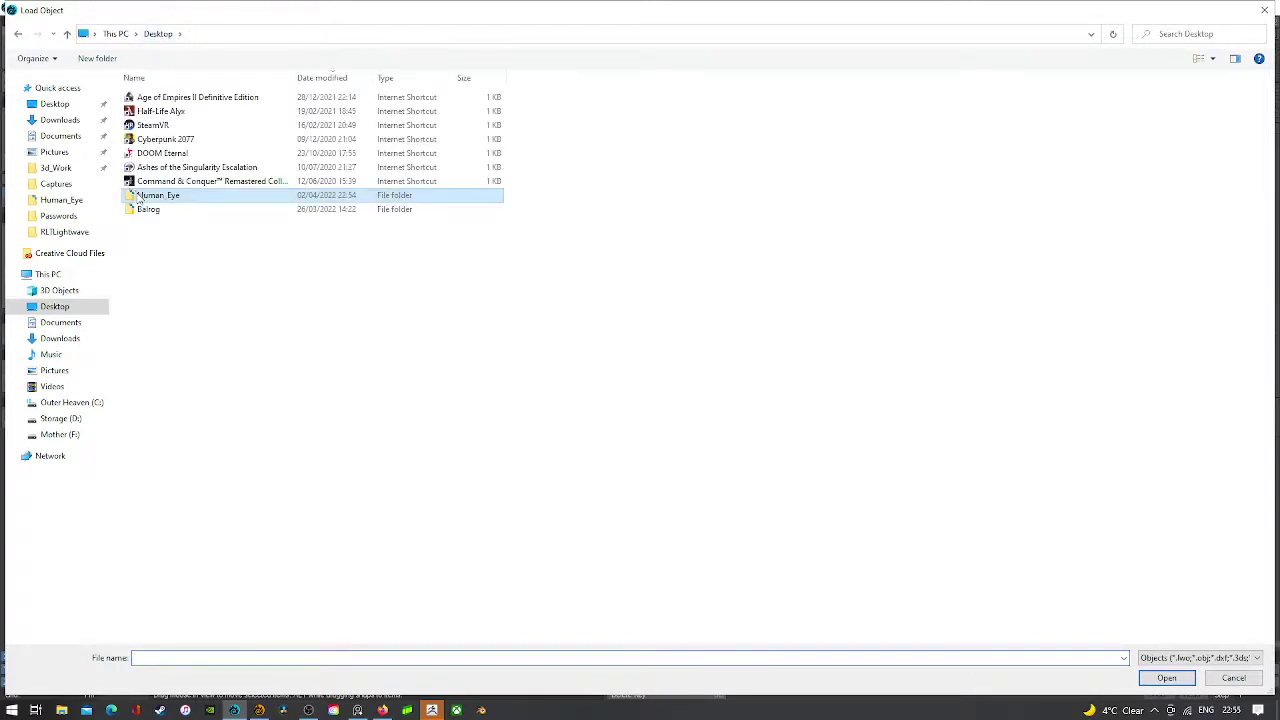
{"action": "double_click", "coordinate": [141, 196]}
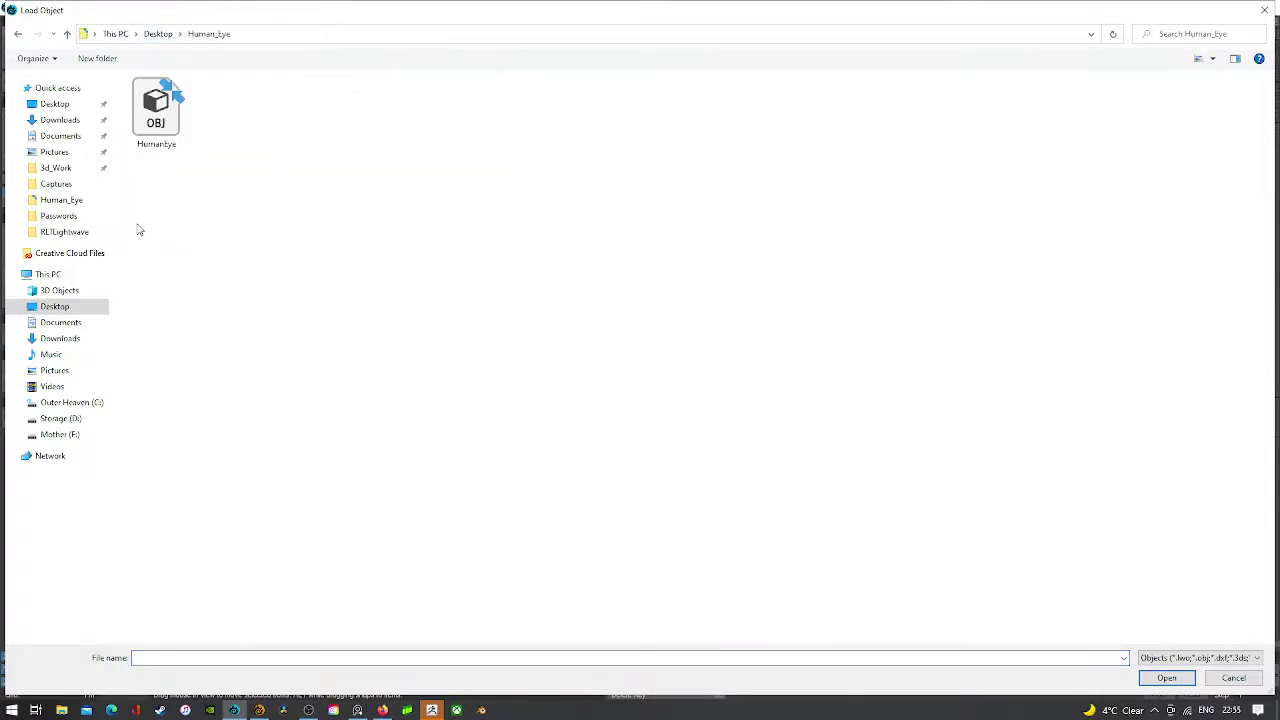
{"action": "left_click", "coordinate": [1124, 658]}
{"action": "left_click", "coordinate": [1114, 366]}
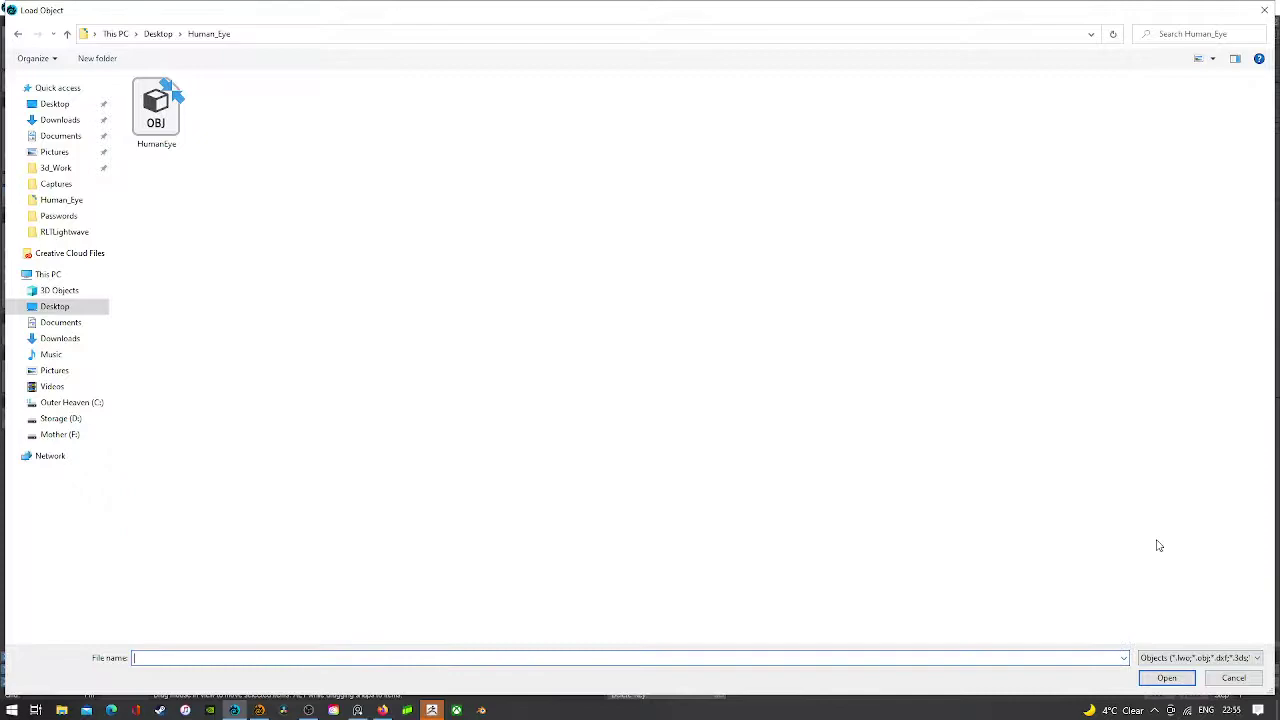
{"action": "left_click", "coordinate": [1207, 658]}
{"action": "left_click", "coordinate": [1114, 466]}
{"action": "left_click", "coordinate": [1245, 681]}
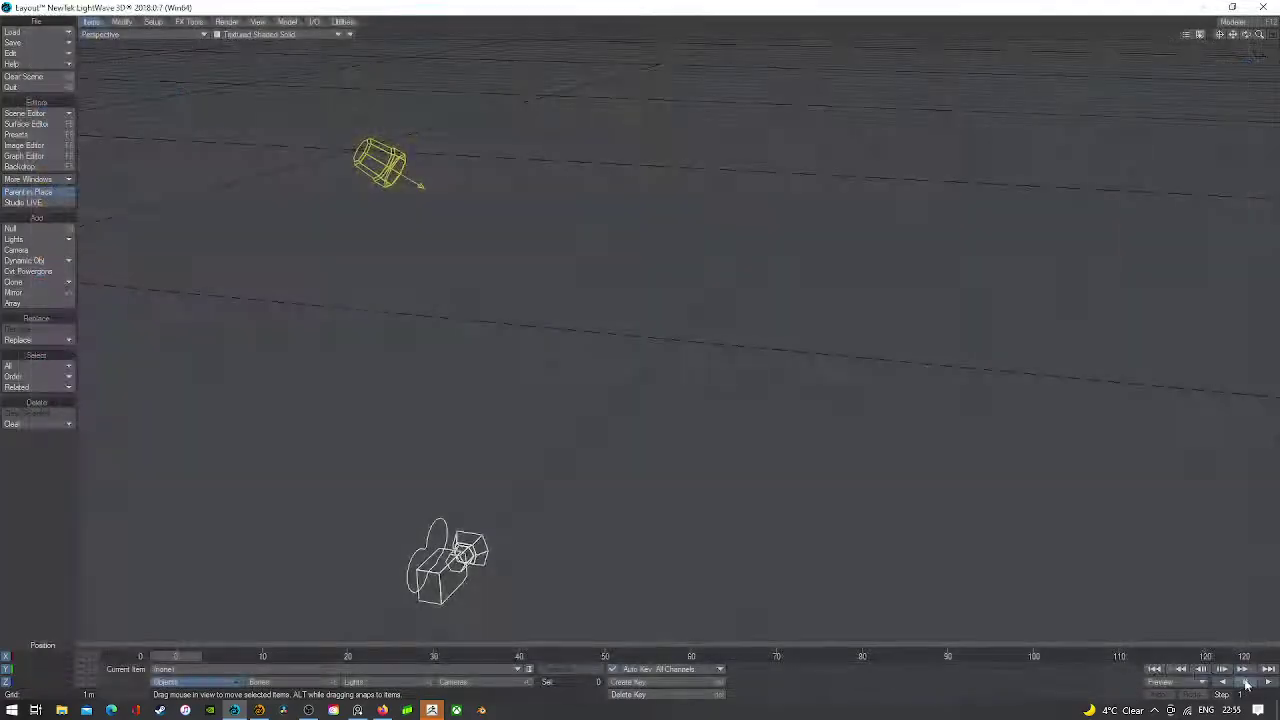
- Switch back to Modeler, make HumanEye_uv the current UV map, and change the Left viewport to UV Texture
{"action": "left_click", "coordinate": [259, 710]}
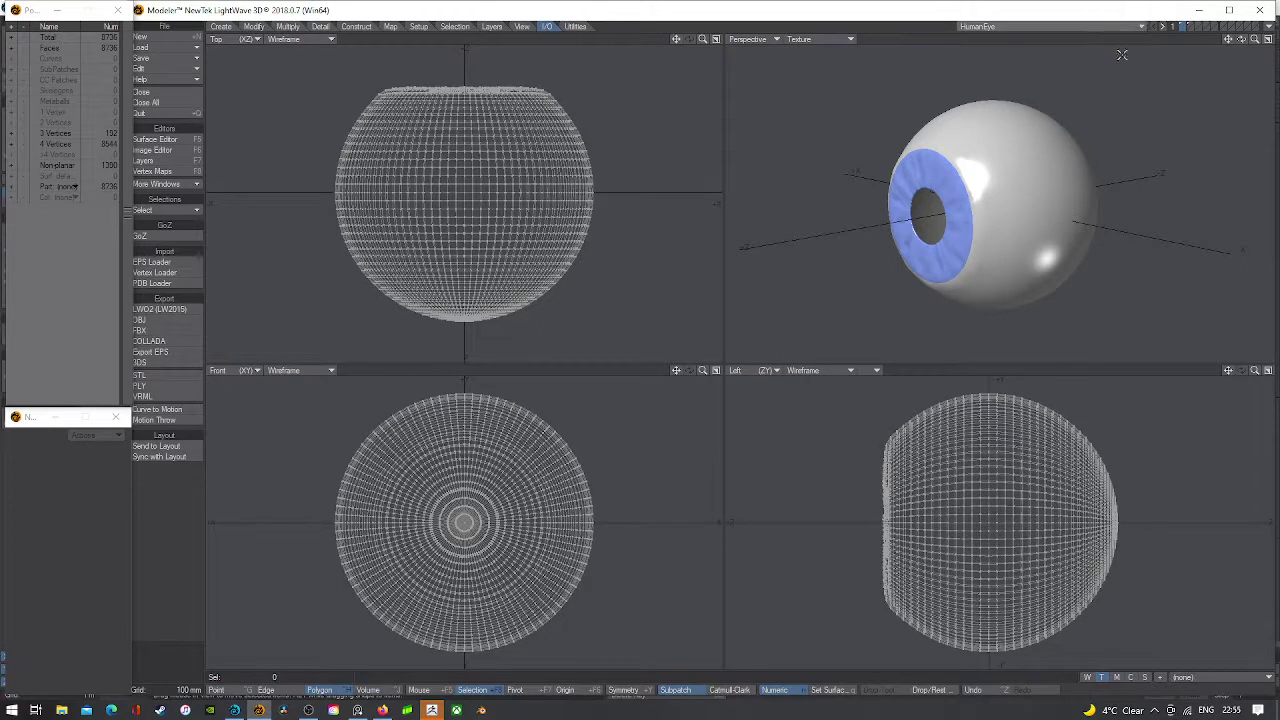
{"action": "left_click", "coordinate": [1225, 677]}
{"action": "left_click", "coordinate": [1222, 683]}
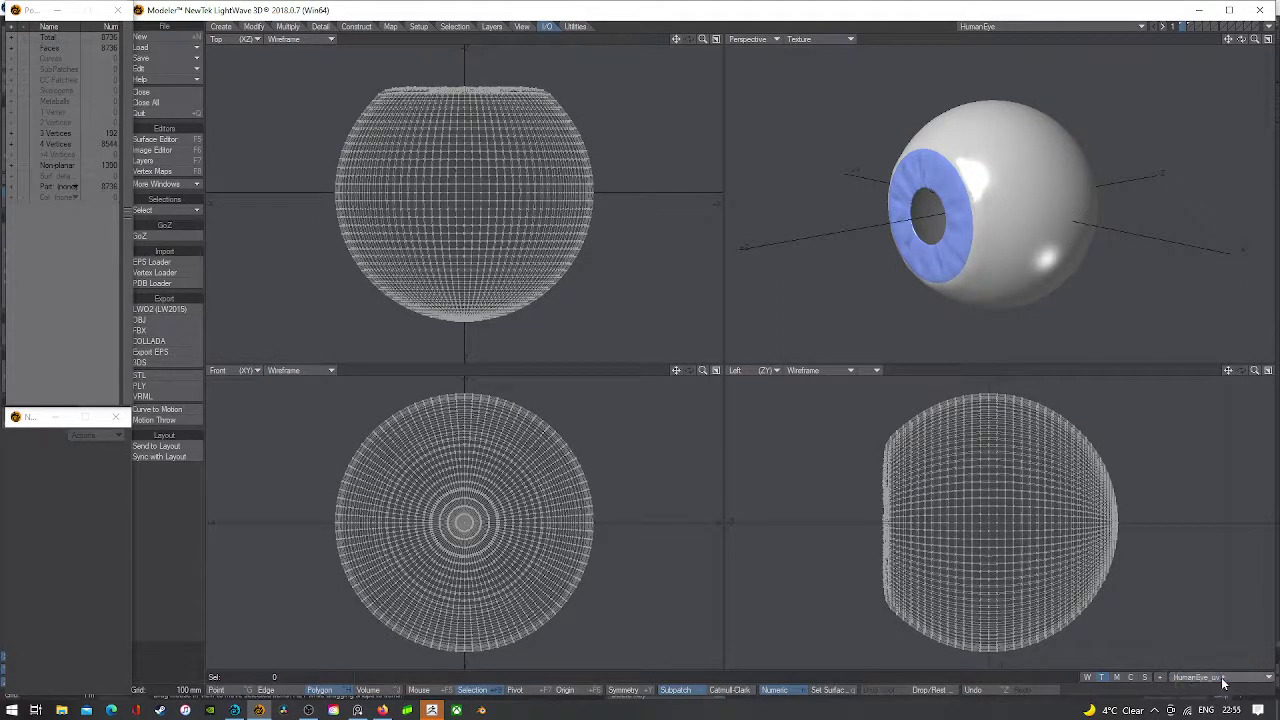
{"action": "left_click", "coordinate": [737, 370]}
{"action": "left_click", "coordinate": [738, 396]}
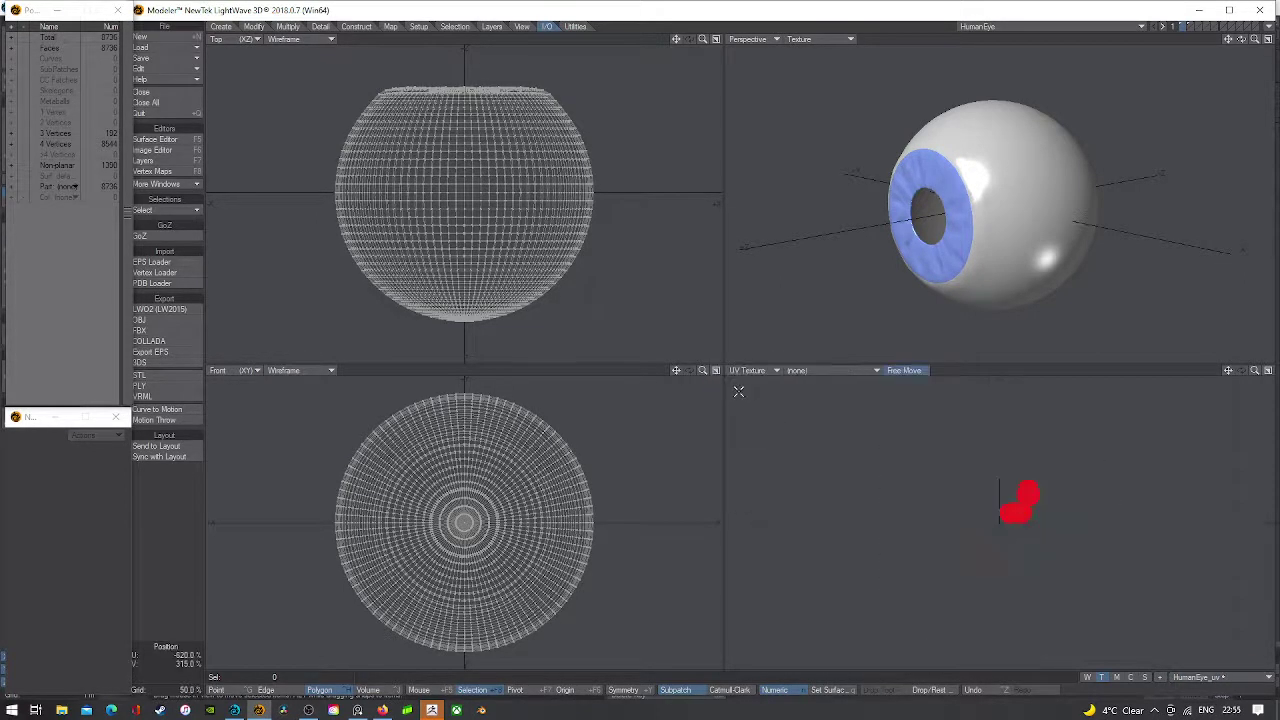
- Save the eye object under the name HumanEye in the Desktop's Human_Eye folder
{"action": "left_click", "coordinate": [155, 57]}
{"action": "left_click", "coordinate": [155, 55]}
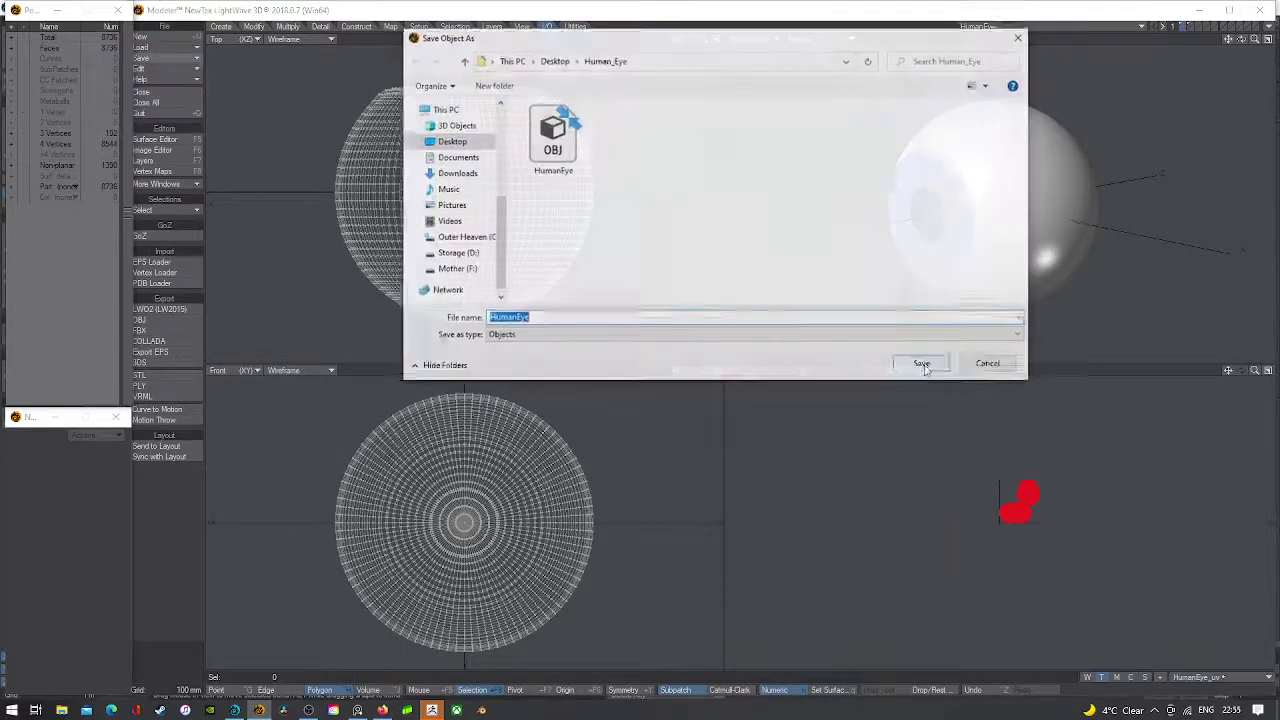
{"action": "left_click", "coordinate": [464, 147]}
{"action": "double_click", "coordinate": [579, 223]}
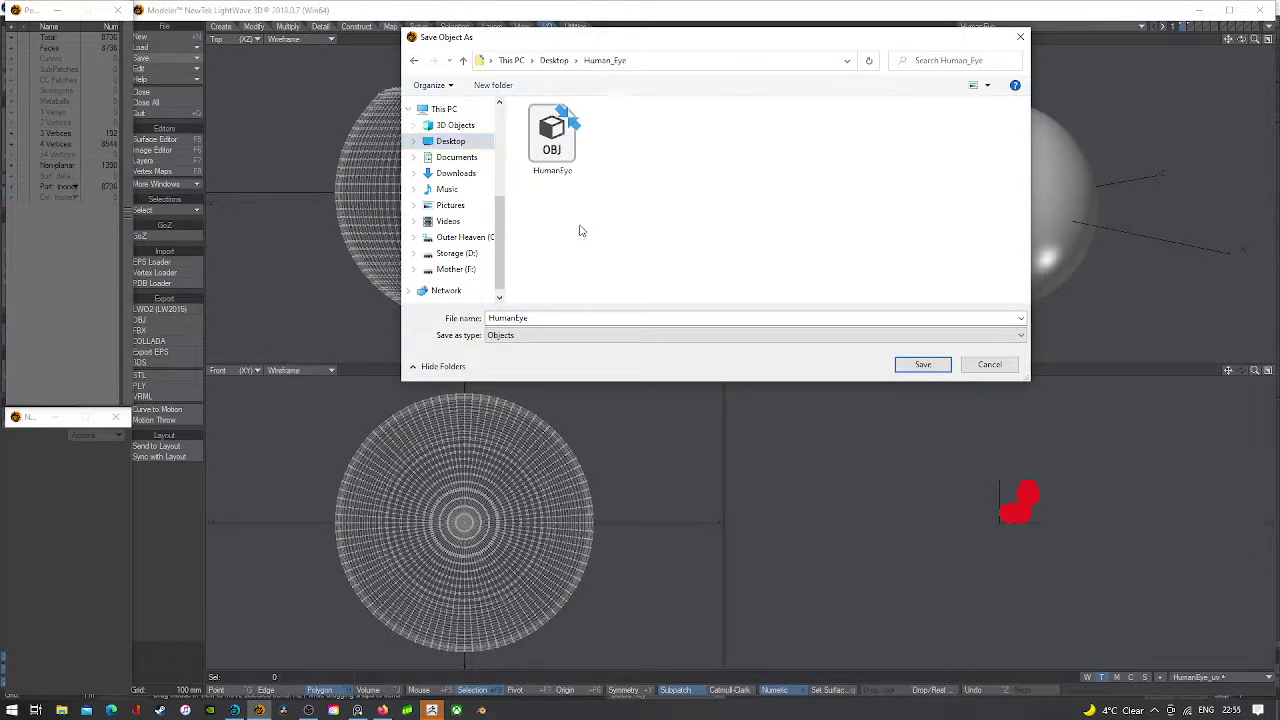
{"action": "left_click", "coordinate": [567, 318]}
{"action": "left_click", "coordinate": [567, 318]}
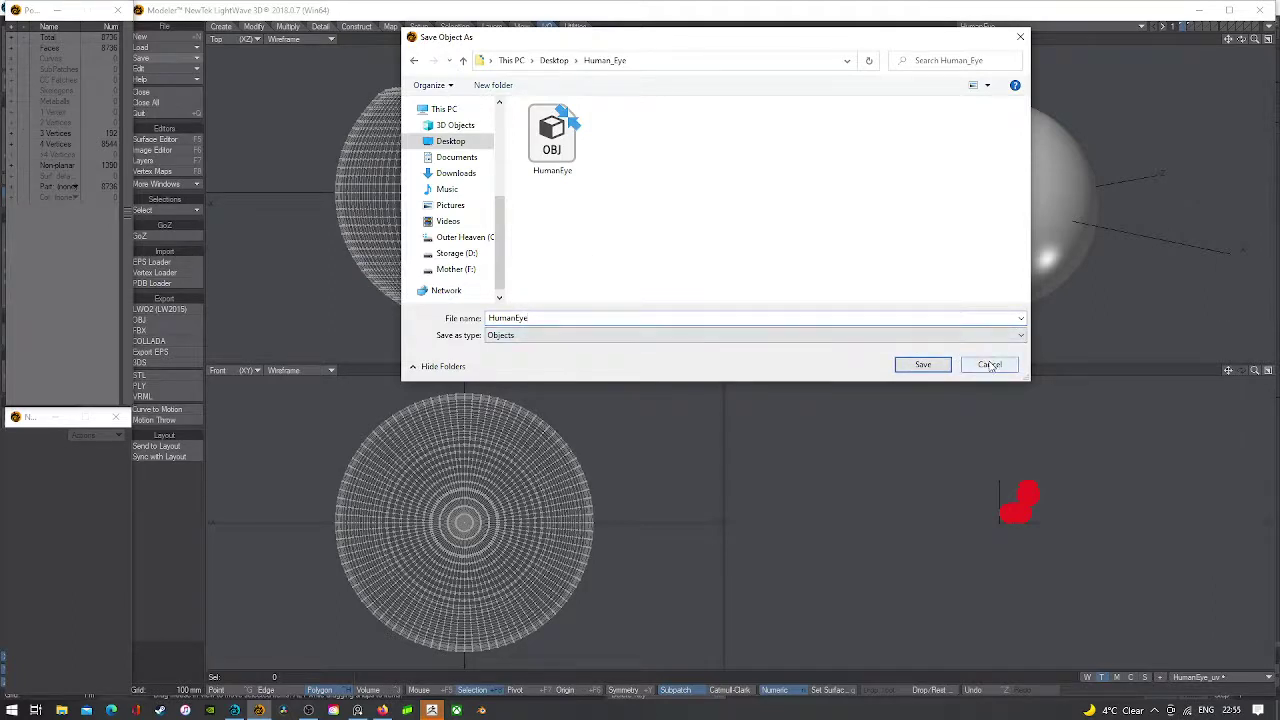
{"action": "left_click", "coordinate": [923, 366]}
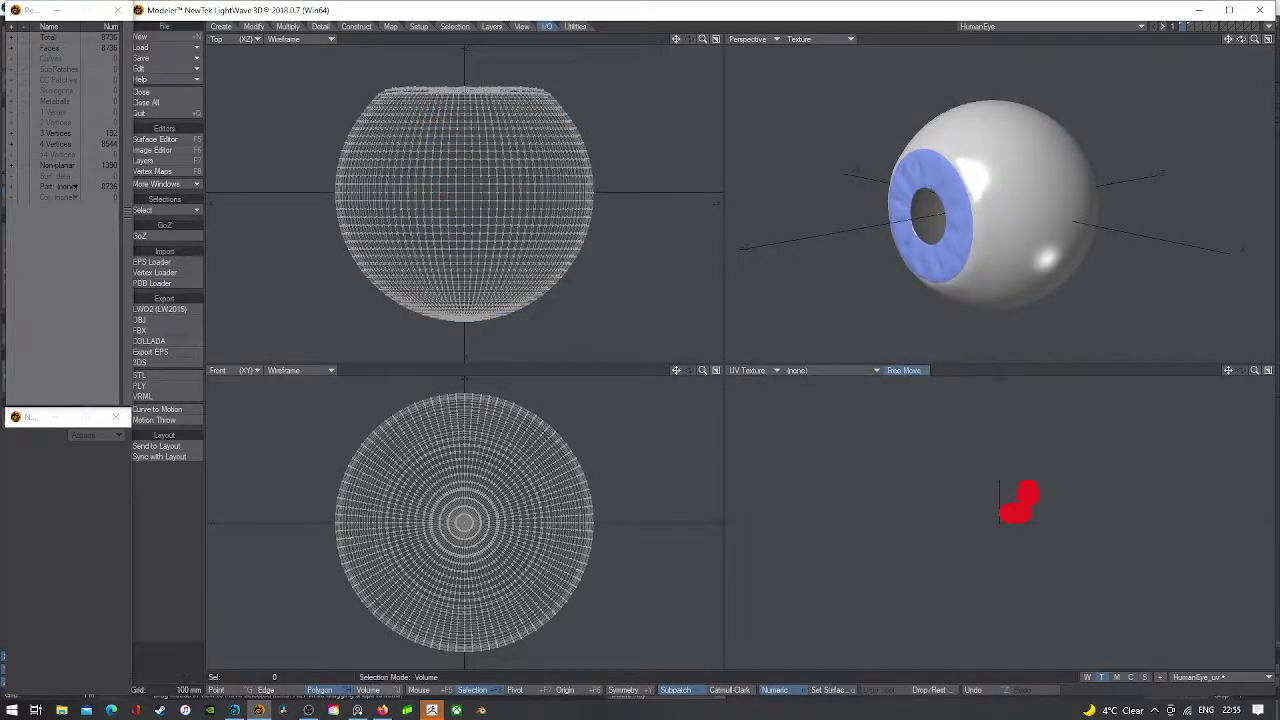
{"action": "left_click", "coordinate": [258, 712]}
{"action": "left_click", "coordinate": [257, 713]}
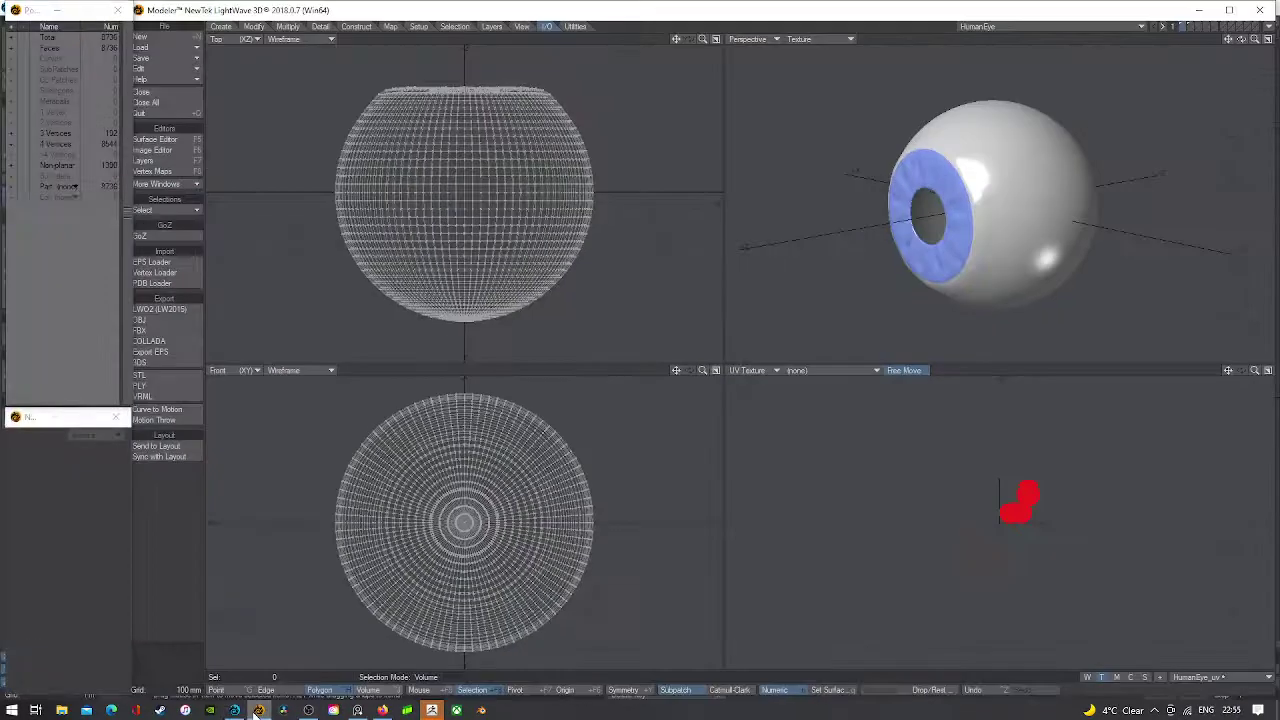
{"action": "left_click", "coordinate": [257, 714]}
{"action": "left_click", "coordinate": [197, 357]}
{"action": "left_click", "coordinate": [39, 31]}
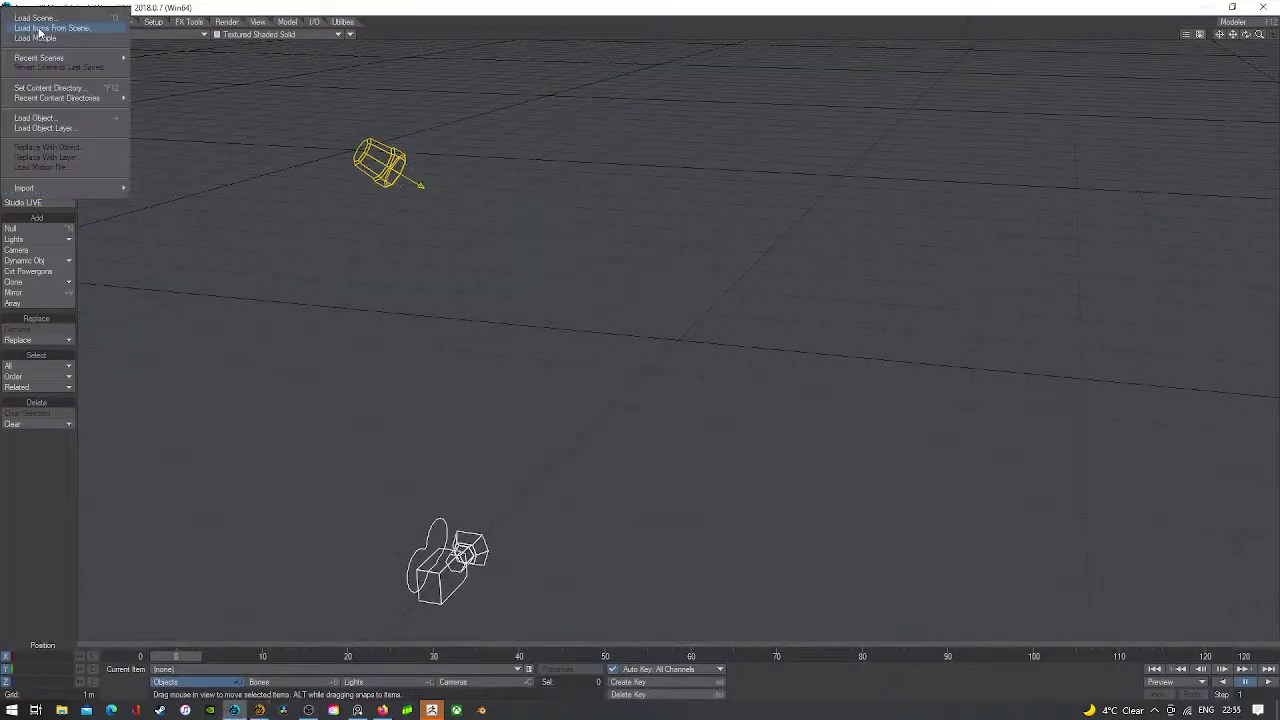
{"action": "left_click", "coordinate": [39, 32]}
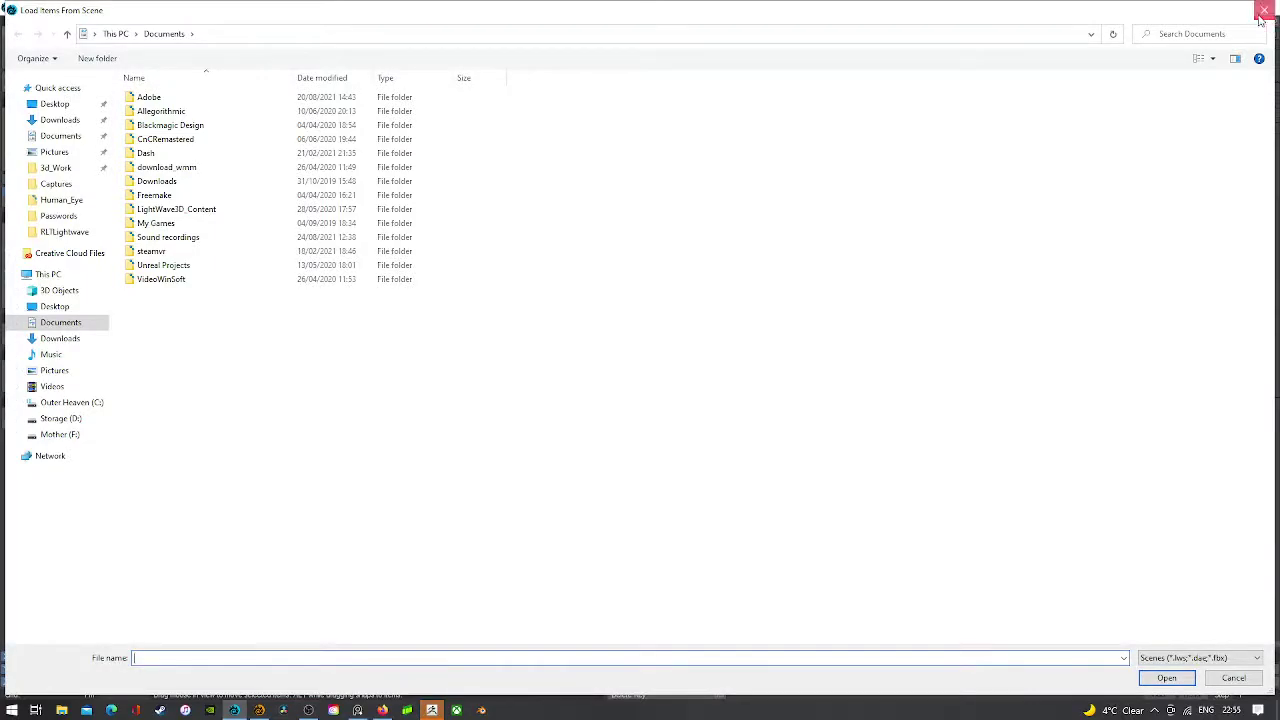
{"action": "left_click", "coordinate": [1266, 9]}
{"action": "left_click", "coordinate": [12, 33]}
{"action": "left_click", "coordinate": [30, 15]}
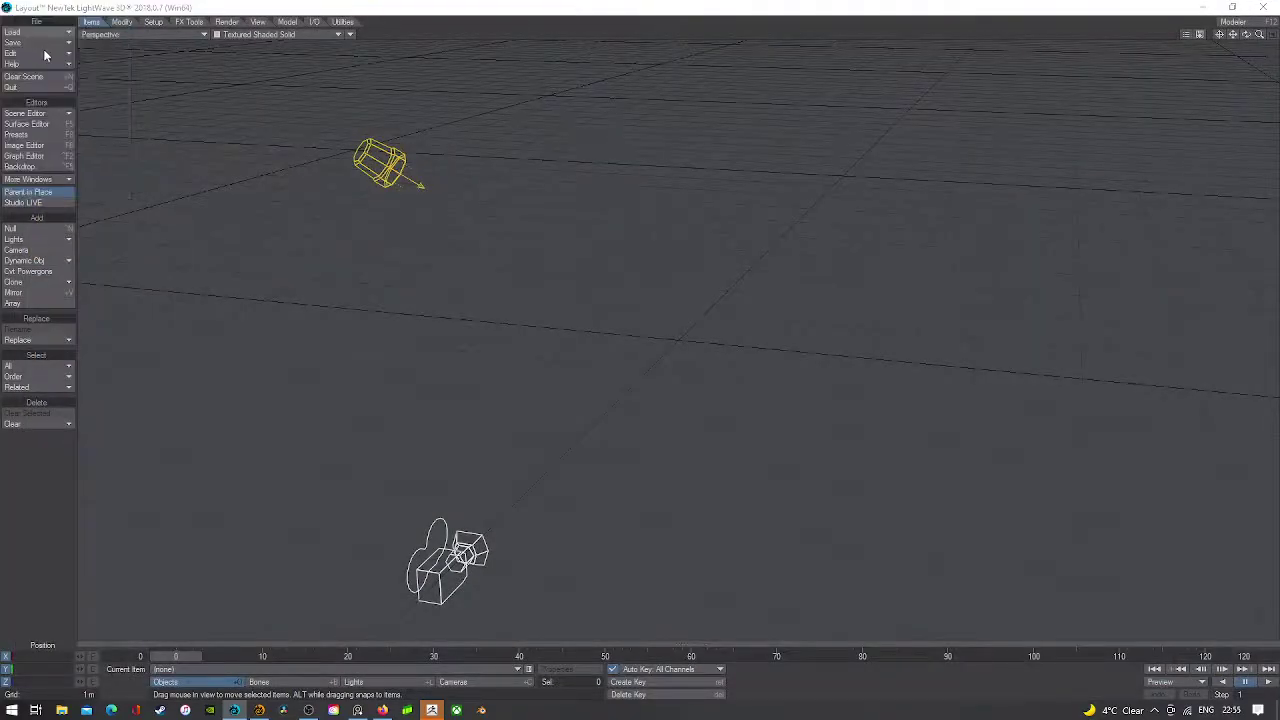
{"action": "left_click", "coordinate": [55, 104]}
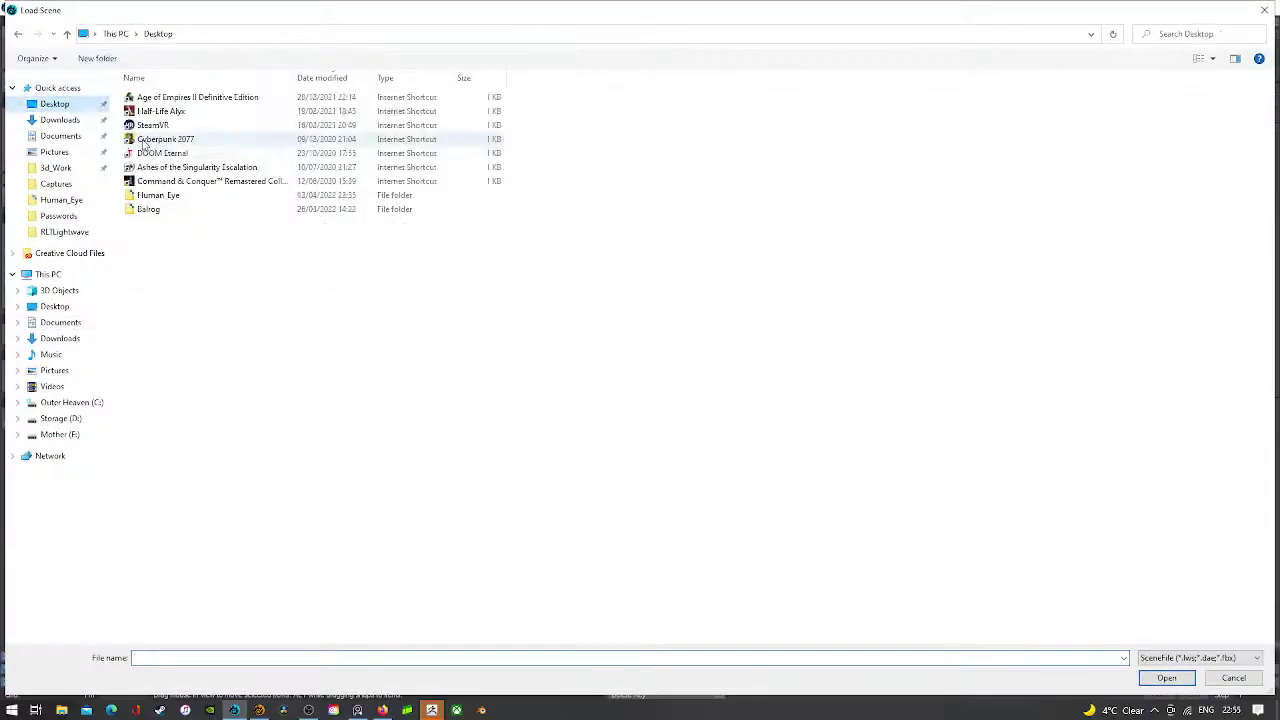
{"action": "double_click", "coordinate": [171, 196]}
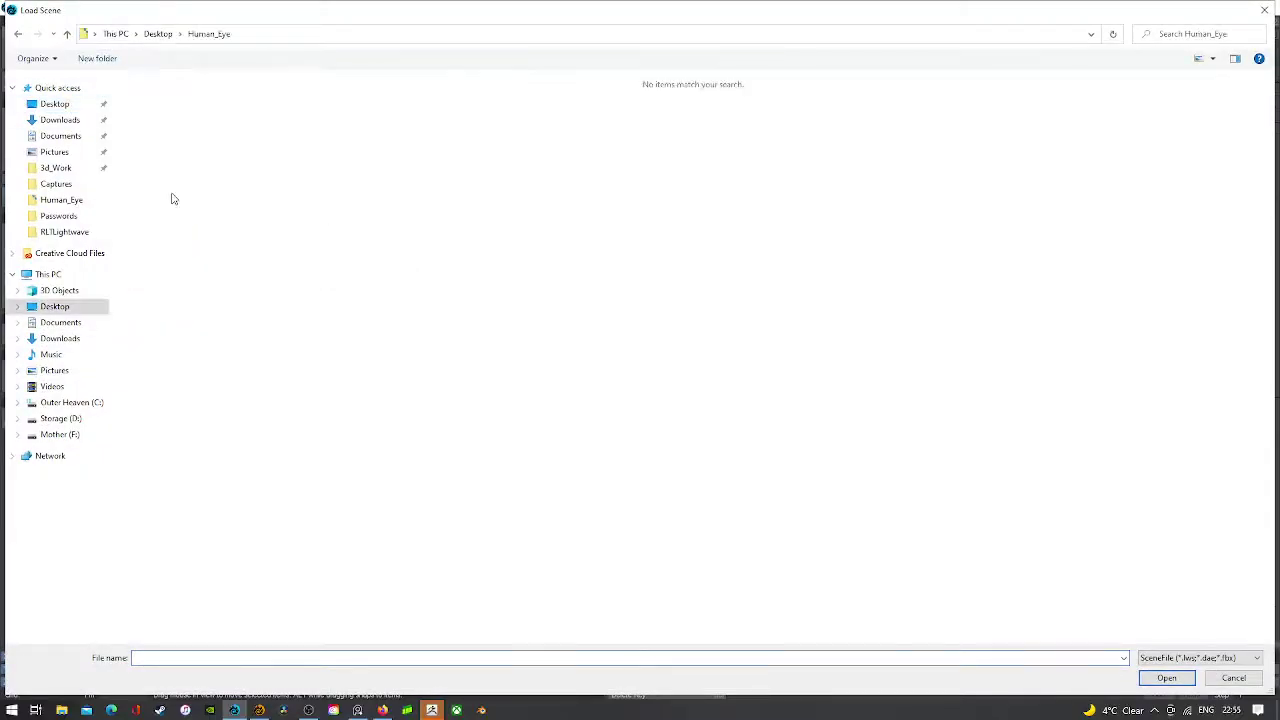
{"action": "key", "text": "Escape"}
- Check the Human_Eye folder once more for a loadable LightWave object of the eye
{"action": "left_click", "coordinate": [14, 21]}
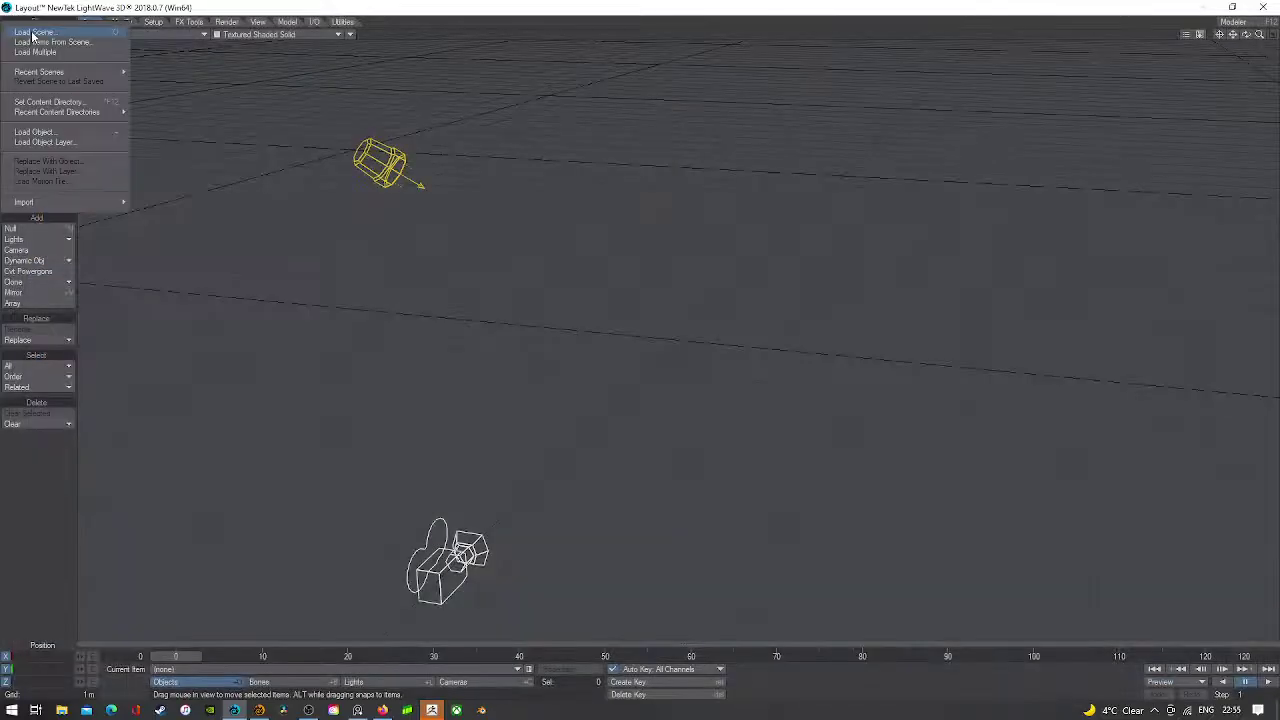
{"action": "left_click", "coordinate": [35, 133]}
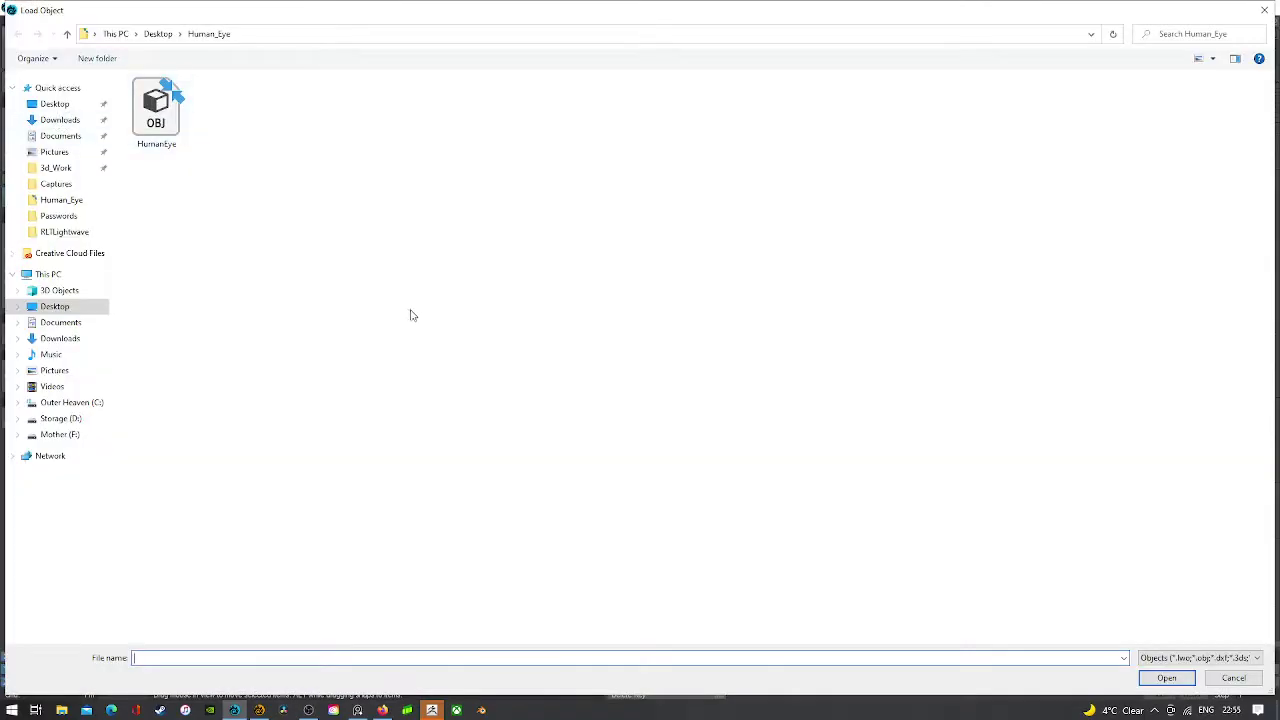
{"action": "left_click", "coordinate": [55, 306]}
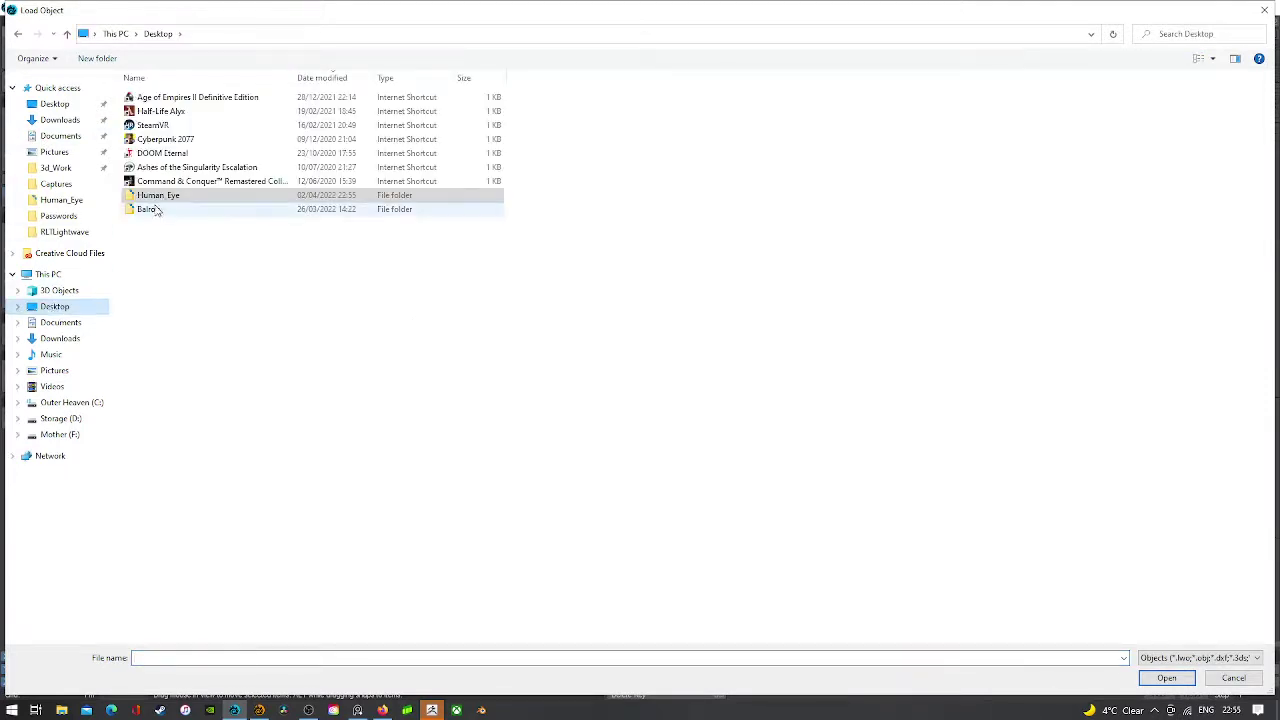
{"action": "double_click", "coordinate": [157, 197]}
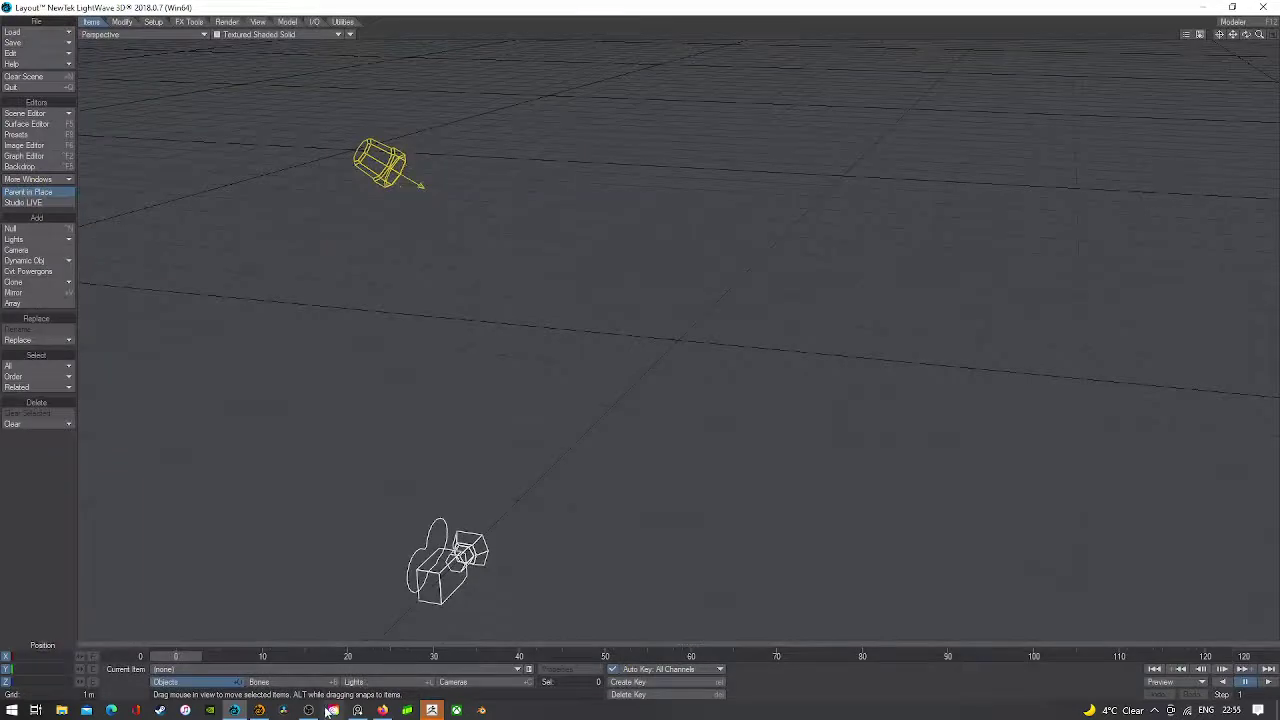
- Switch to Modeler and save the eye object as HumanEye.lwo in a new folder created inside Human_Eye
{"action": "left_click", "coordinate": [258, 710]}
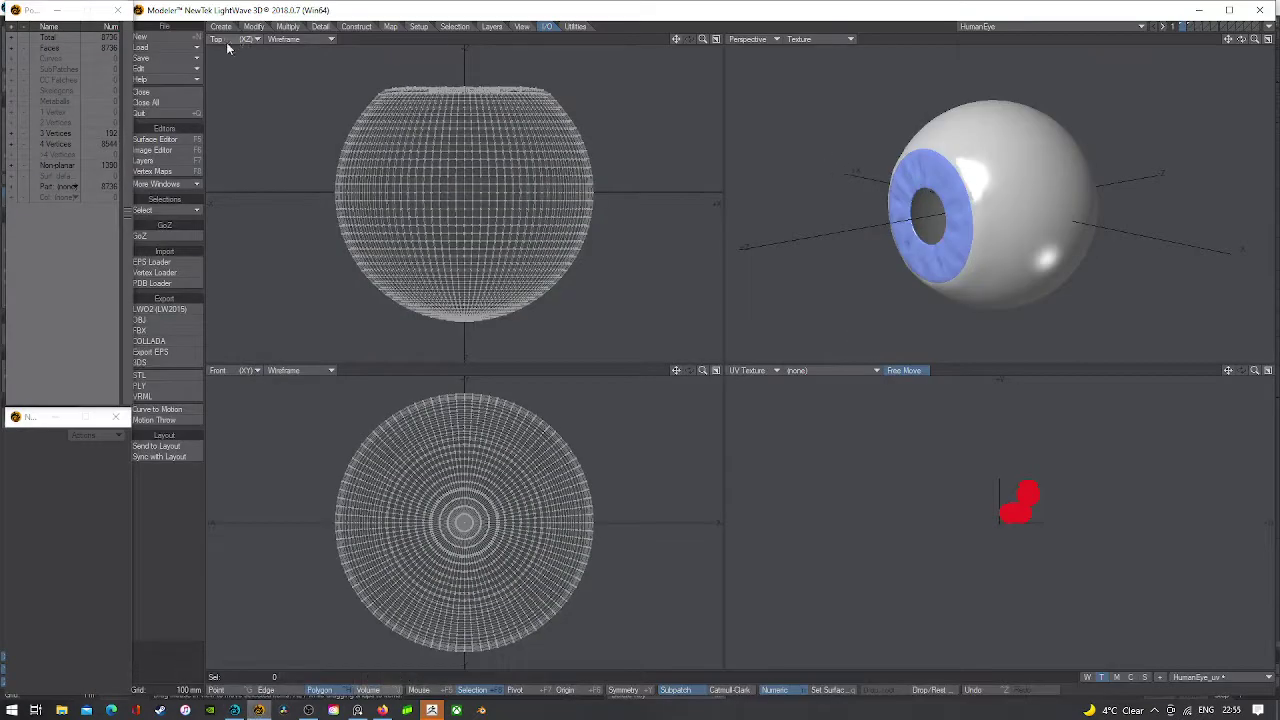
{"action": "left_click", "coordinate": [165, 59]}
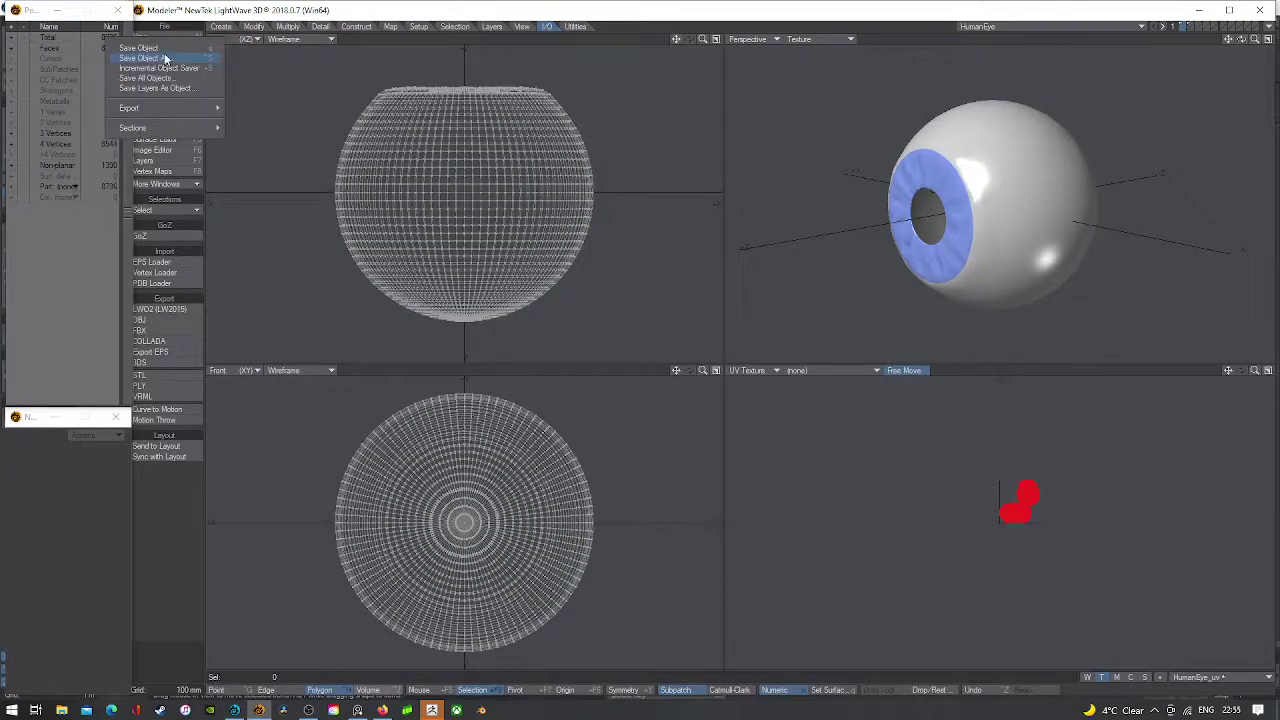
{"action": "left_click", "coordinate": [165, 59]}
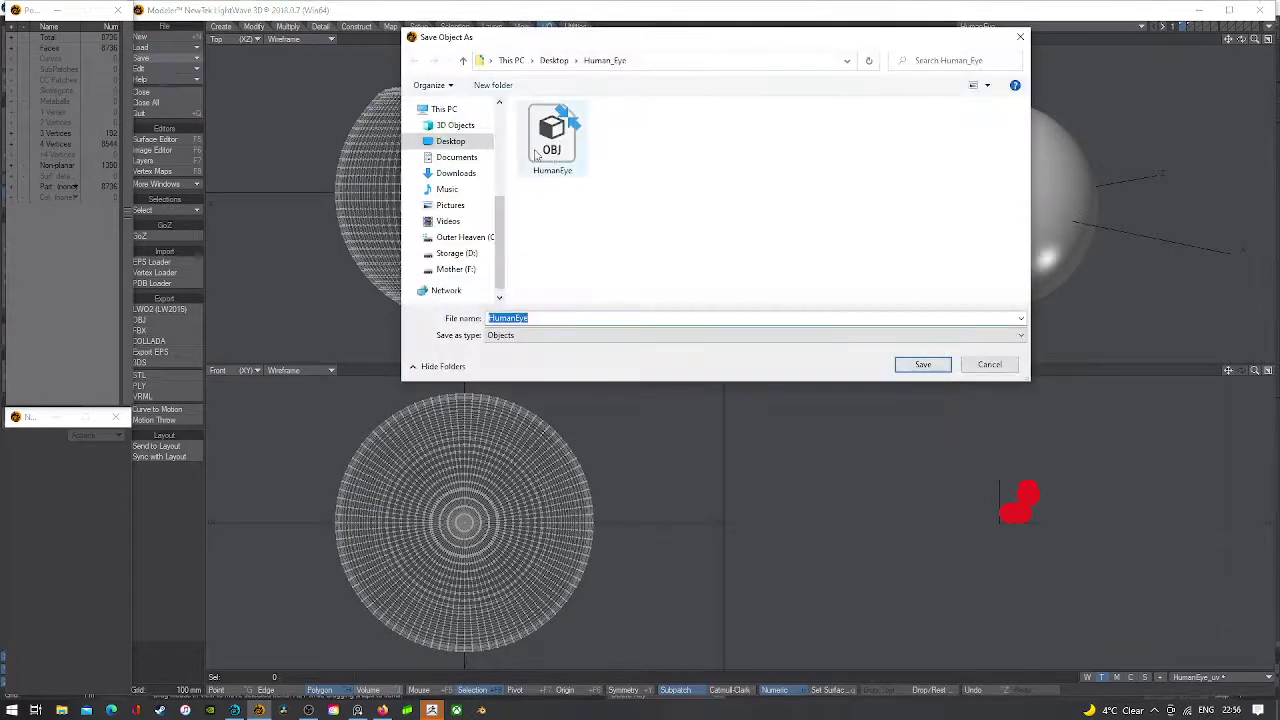
{"action": "left_click", "coordinate": [450, 141]}
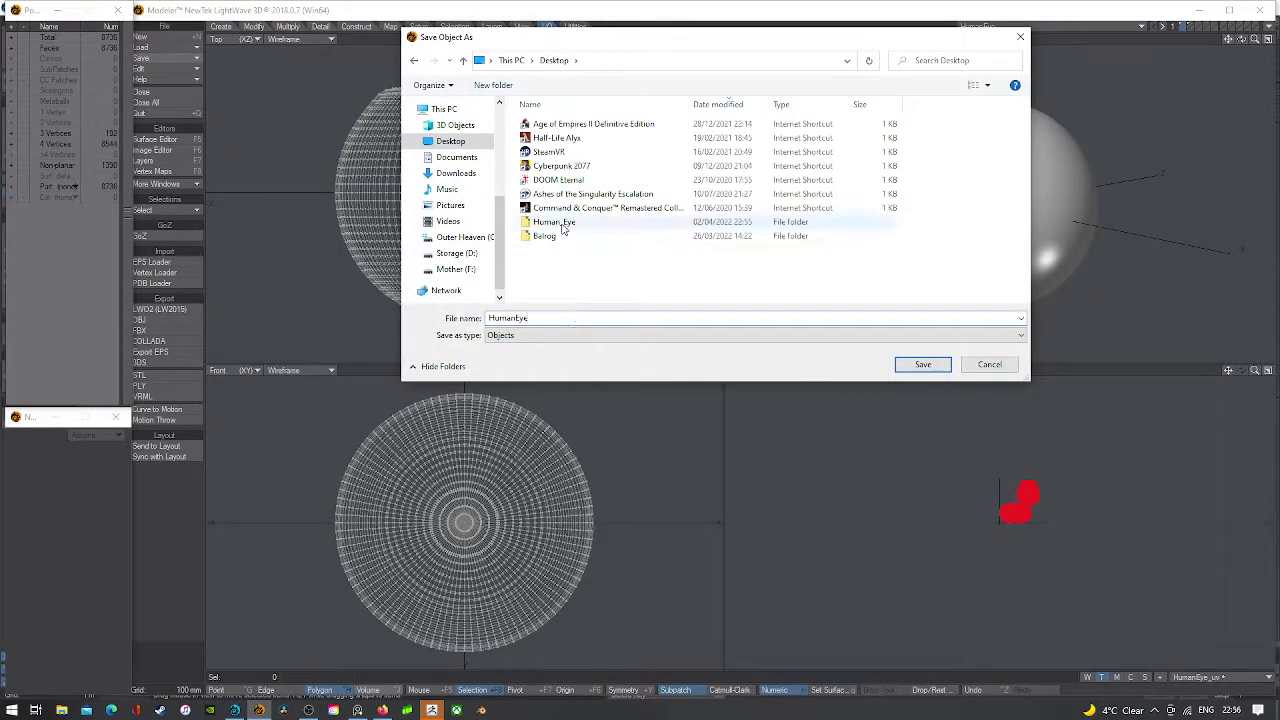
{"action": "double_click", "coordinate": [560, 223]}
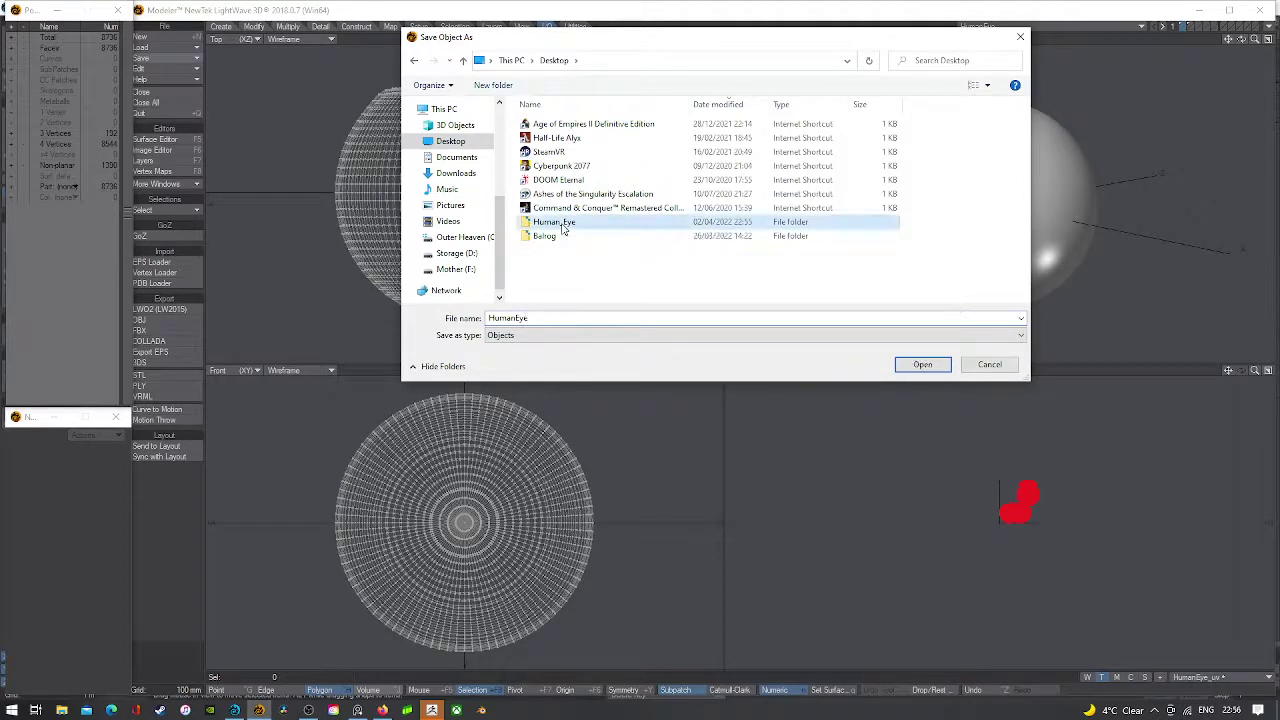
{"action": "left_click", "coordinate": [510, 86]}
{"action": "left_click", "coordinate": [566, 245]}
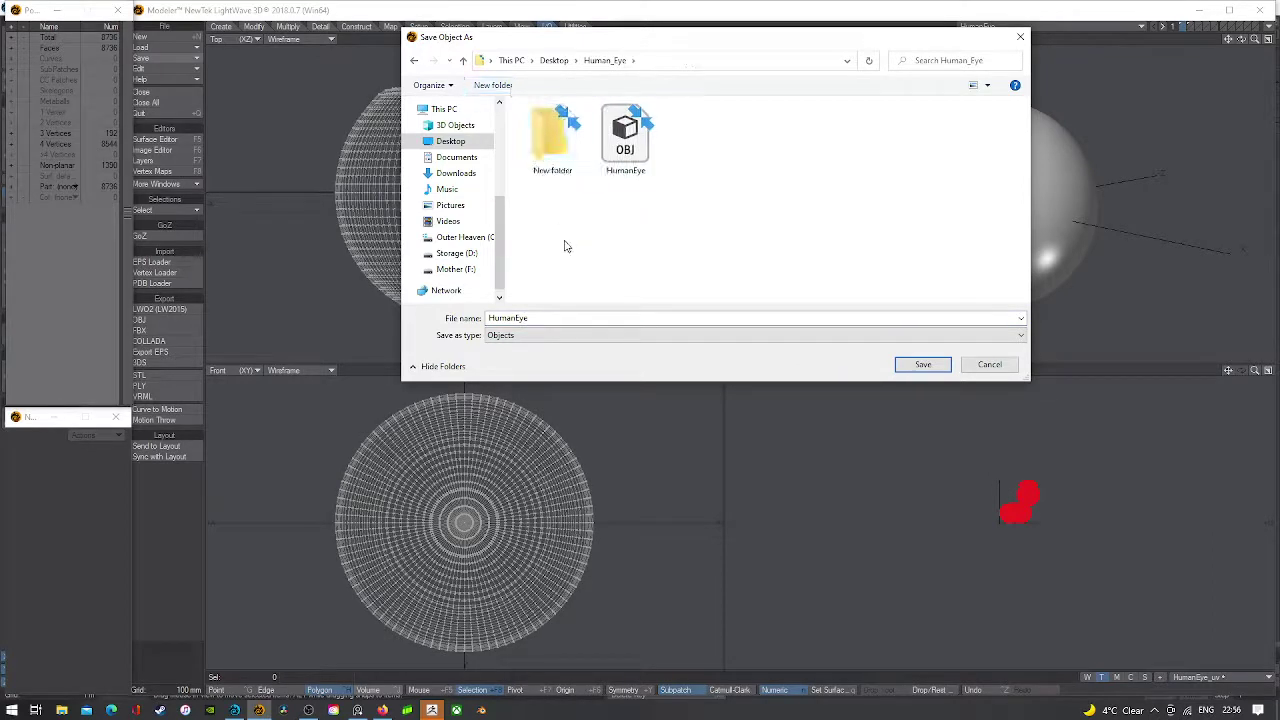
{"action": "double_click", "coordinate": [560, 163]}
{"action": "left_click", "coordinate": [551, 318]}
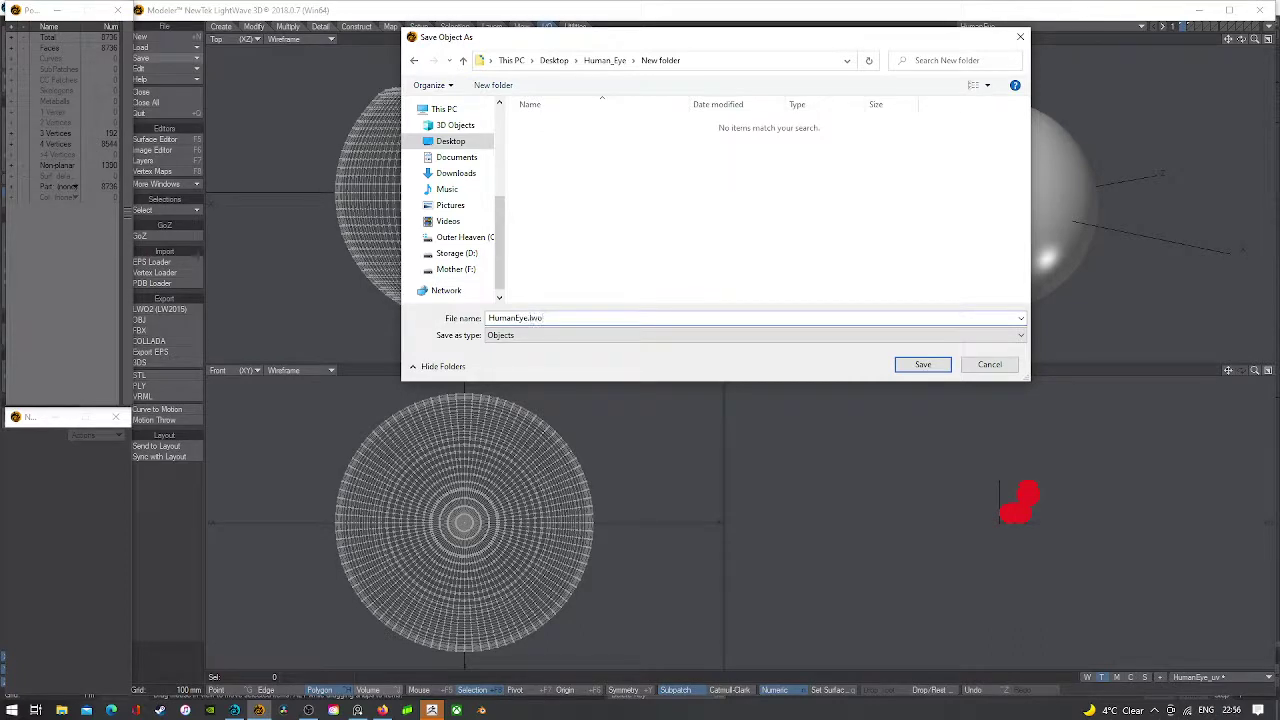
{"action": "key", "text": "Return"}
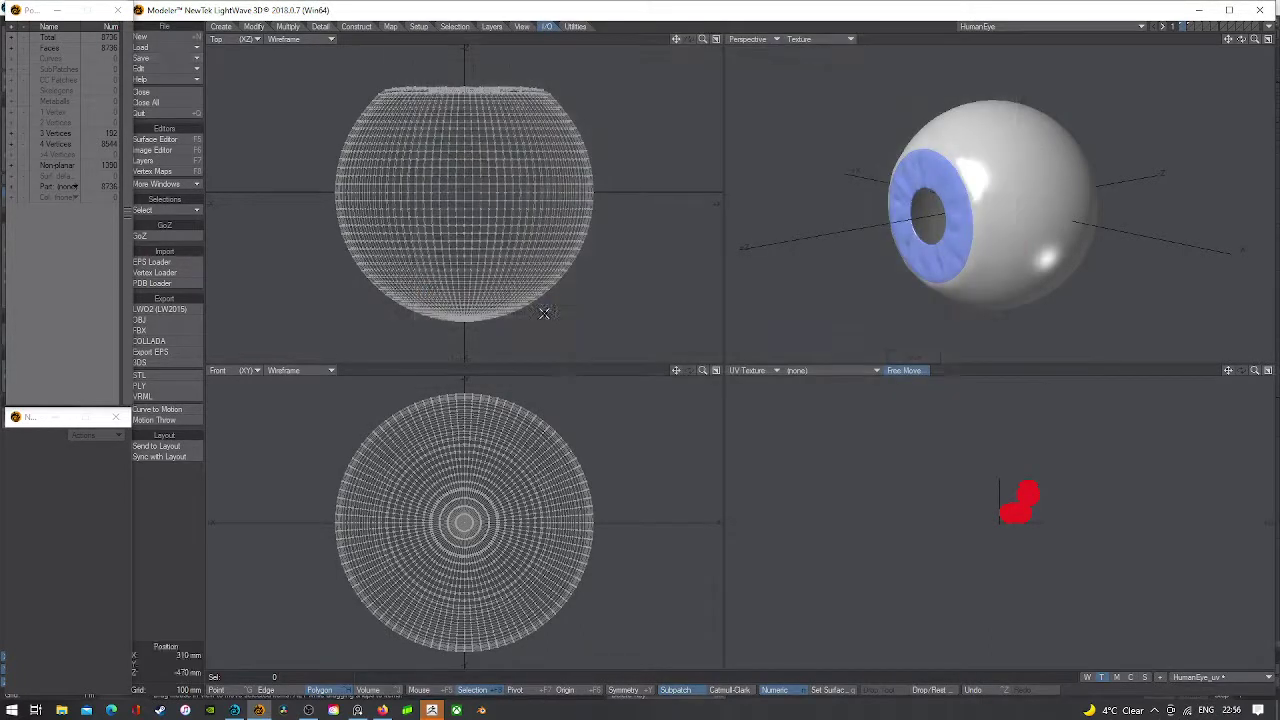
- Switch to Layout and start loading an object into the scene
{"action": "left_click", "coordinate": [236, 711]}
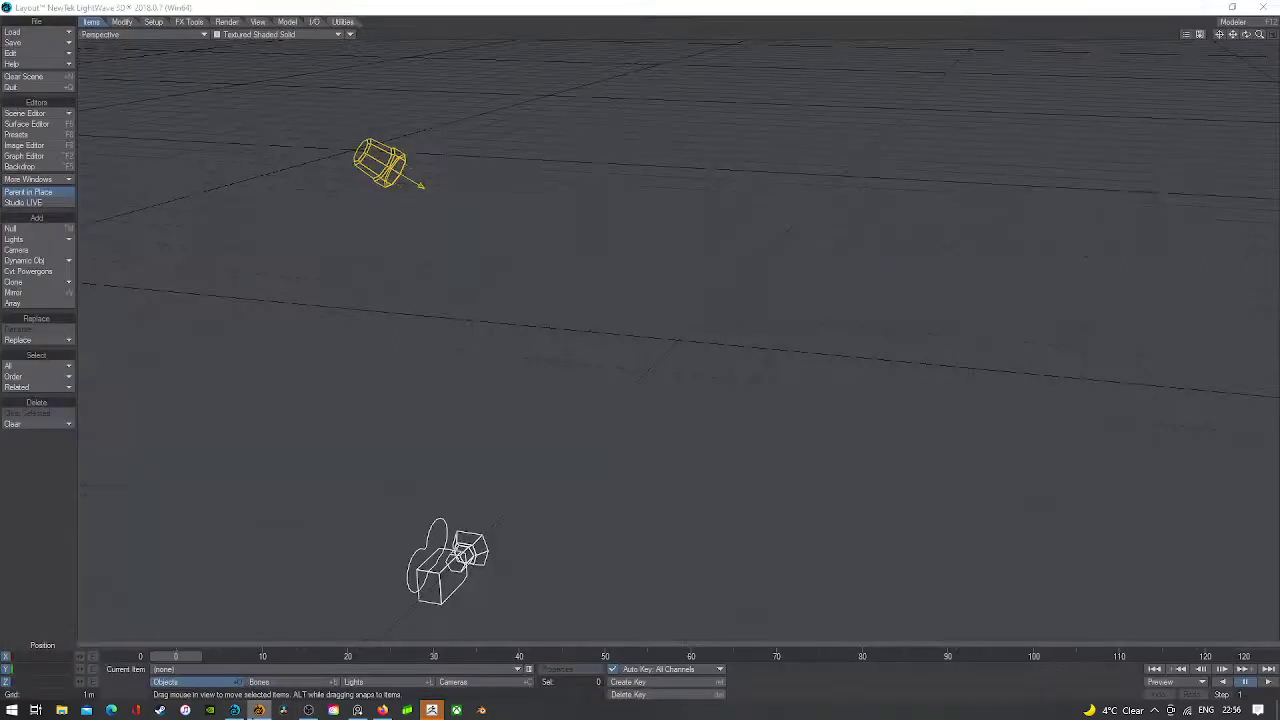
{"action": "left_click", "coordinate": [32, 32]}
{"action": "left_click", "coordinate": [40, 122]}
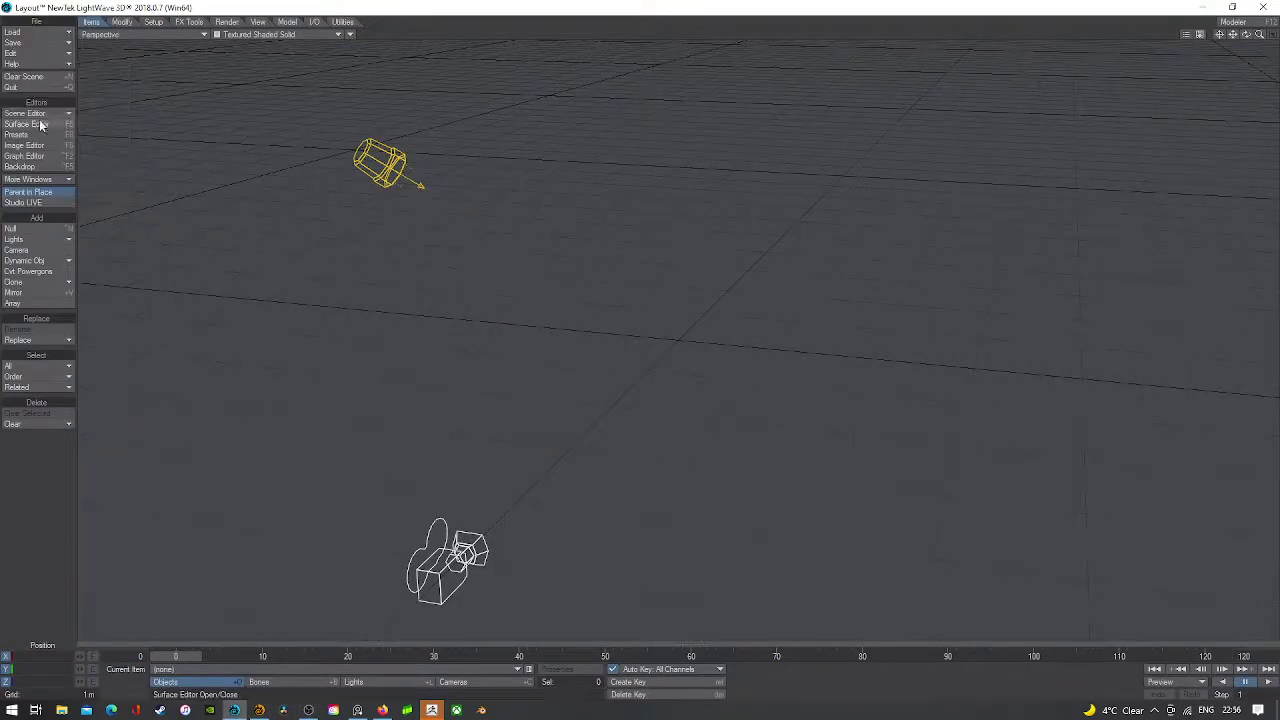
- Look for the eye object in Desktop > Human_Eye > New folder with all file types listed, and leave without loading anything
{"action": "left_click", "coordinate": [38, 35]}
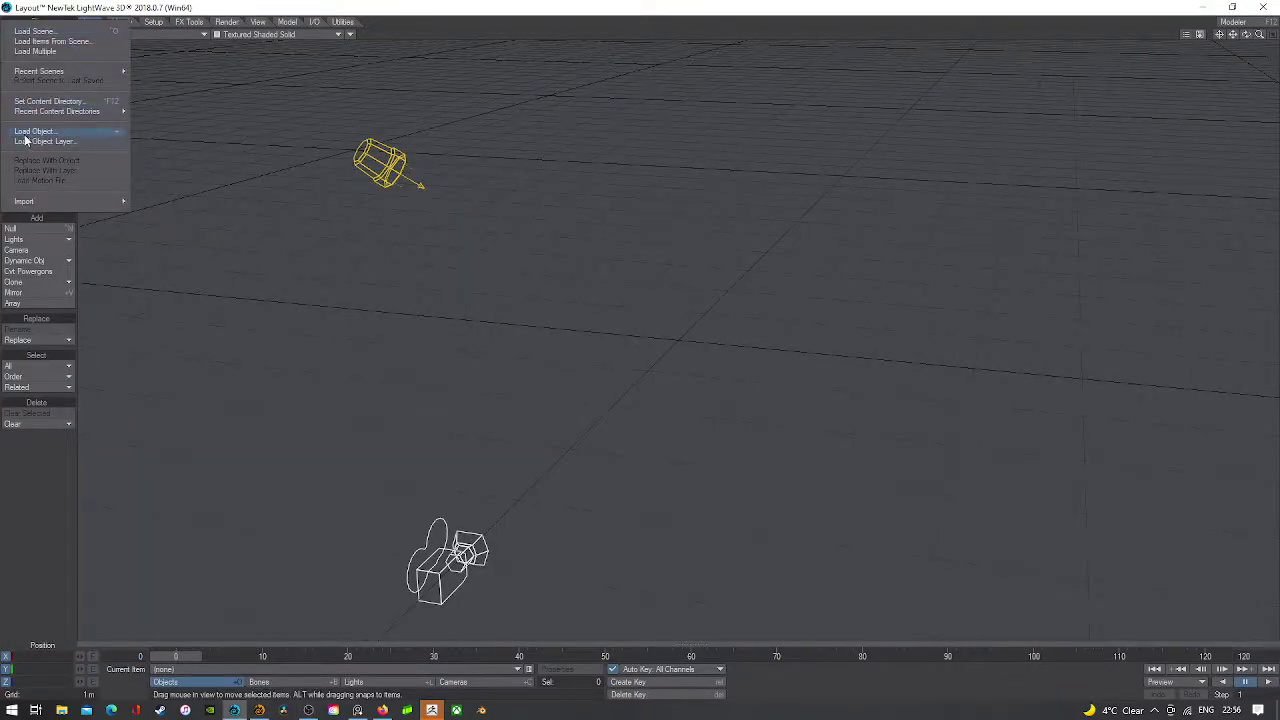
{"action": "left_click", "coordinate": [24, 134]}
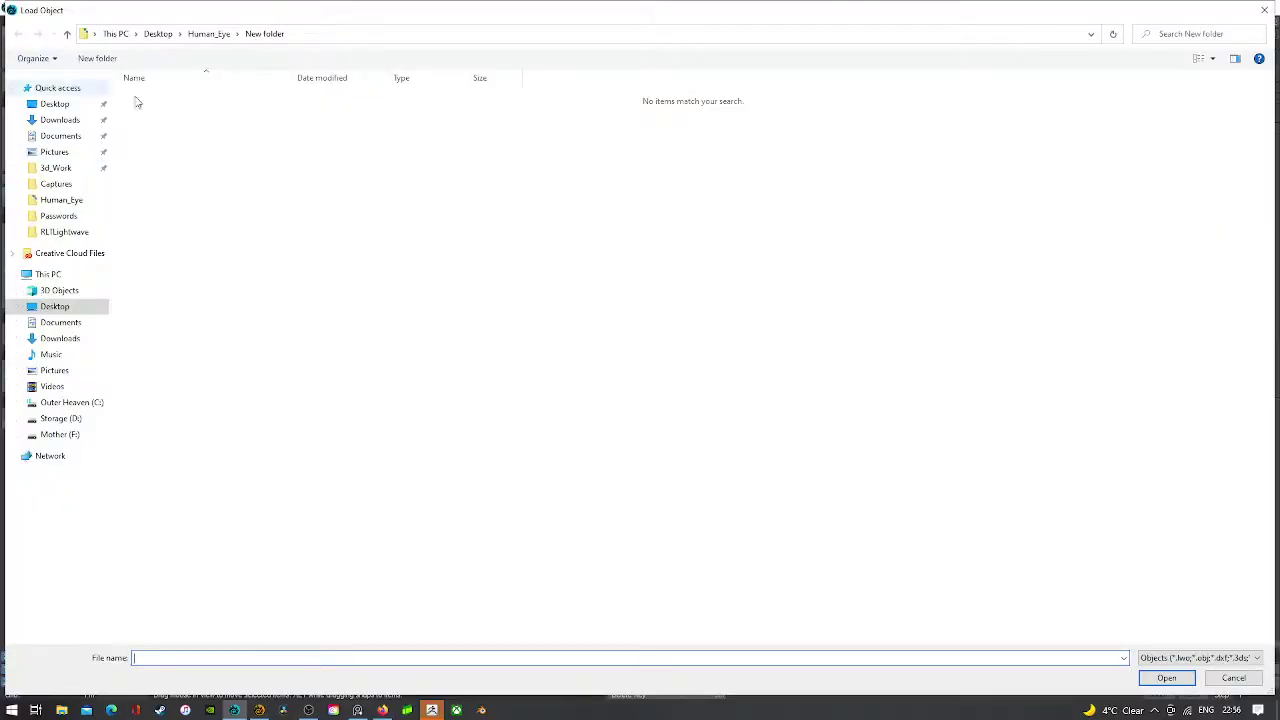
{"action": "left_click", "coordinate": [78, 307]}
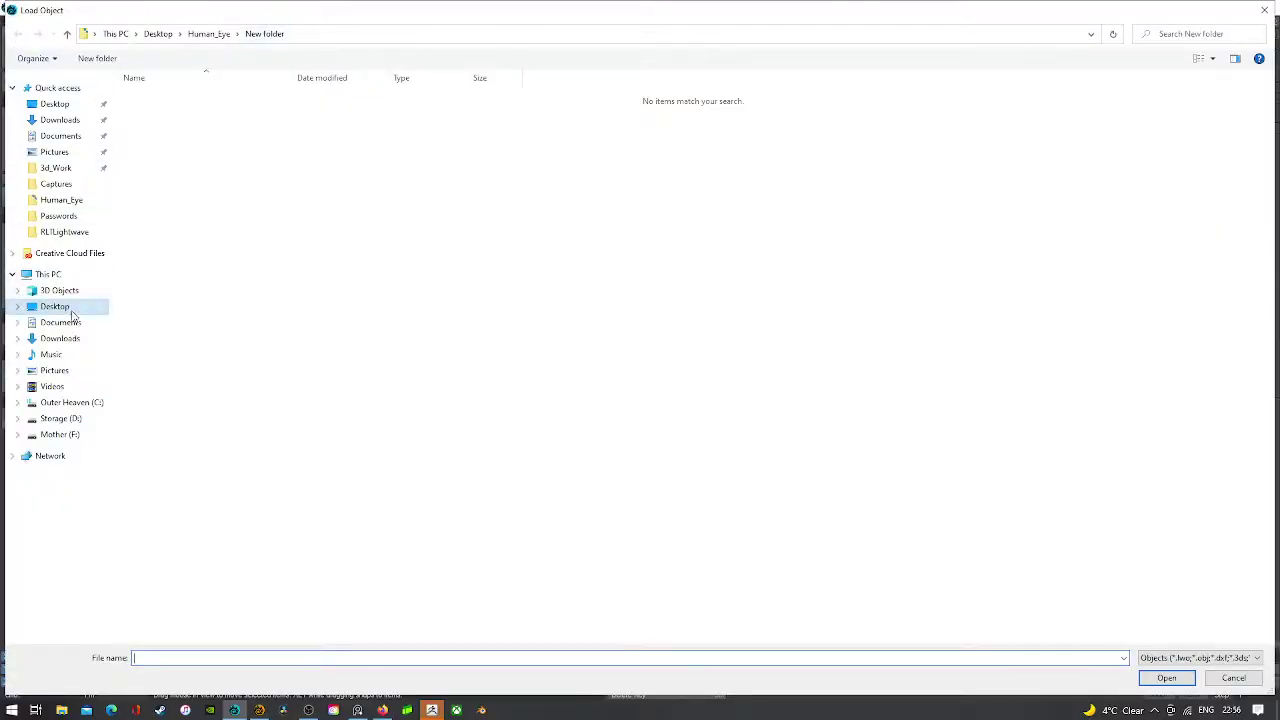
{"action": "double_click", "coordinate": [144, 196]}
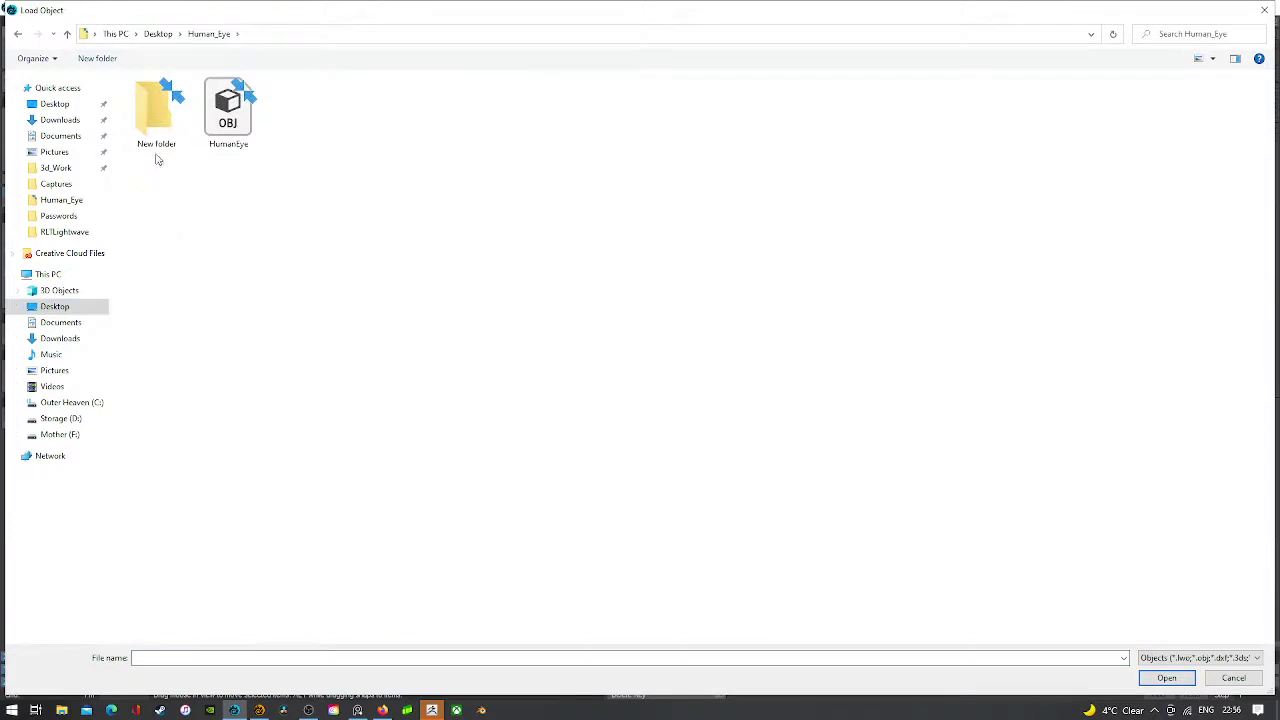
{"action": "double_click", "coordinate": [156, 150]}
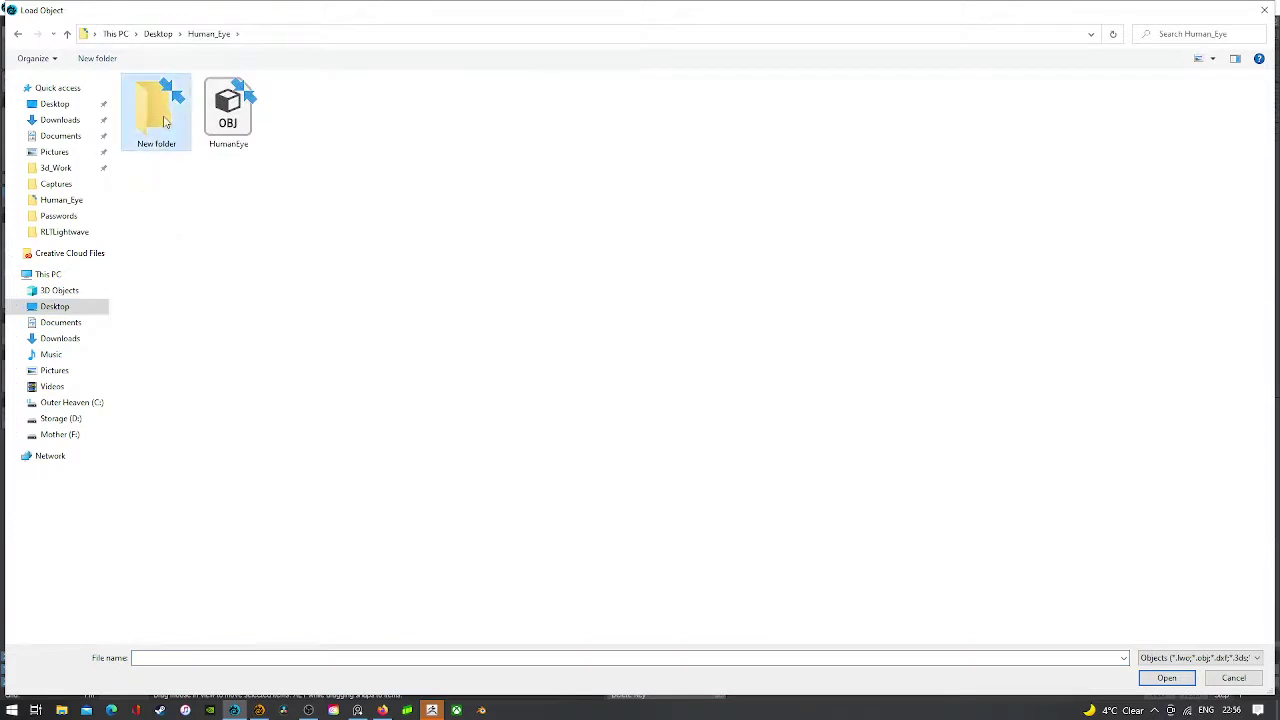
{"action": "left_click", "coordinate": [1207, 657]}
{"action": "left_click", "coordinate": [1206, 684]}
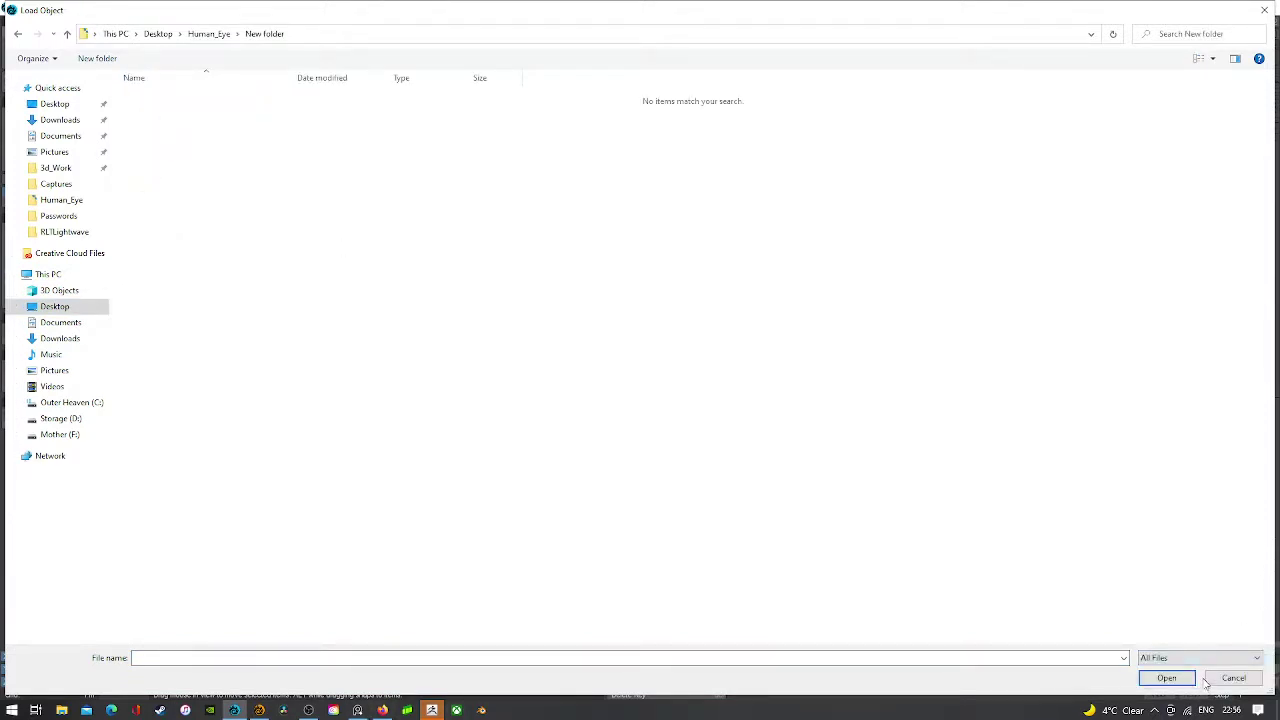
{"action": "left_click", "coordinate": [1232, 678]}
- Minimise the open LightWave windows and dismiss the ZBrush file error by choosing not to continue
{"action": "left_click", "coordinate": [1206, 10]}
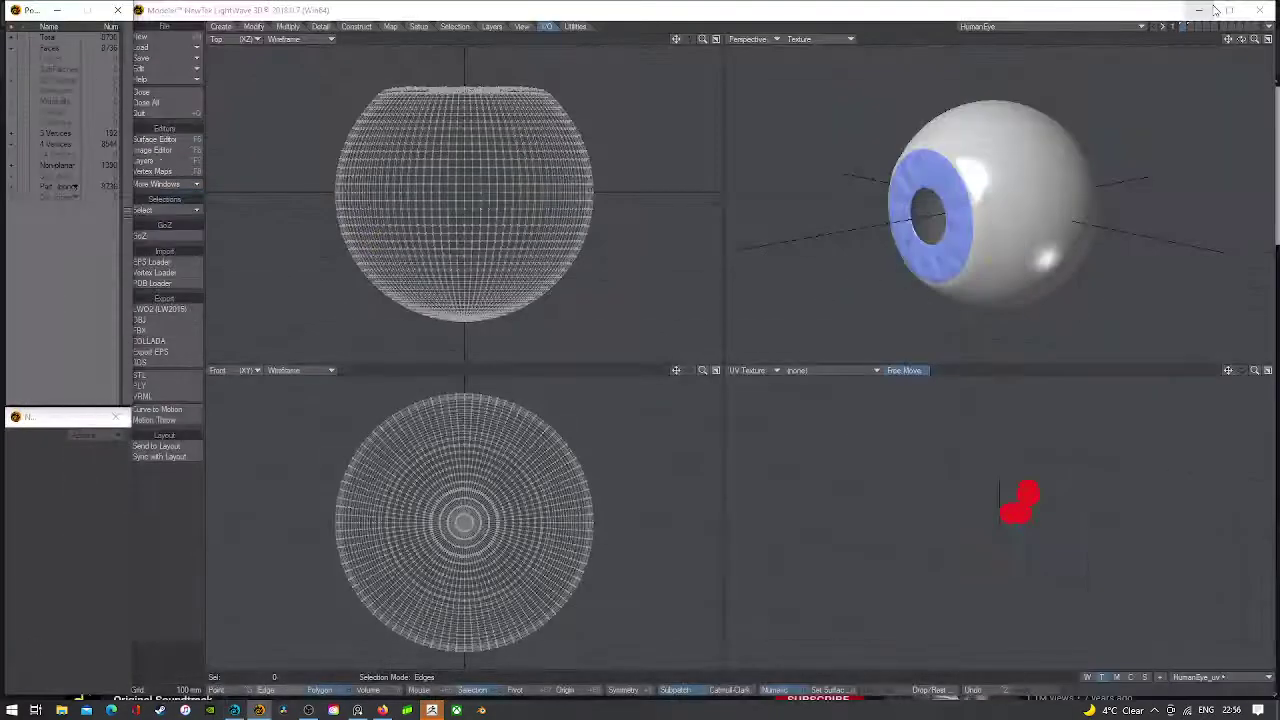
{"action": "left_click", "coordinate": [1200, 8]}
{"action": "left_click", "coordinate": [1197, 8]}
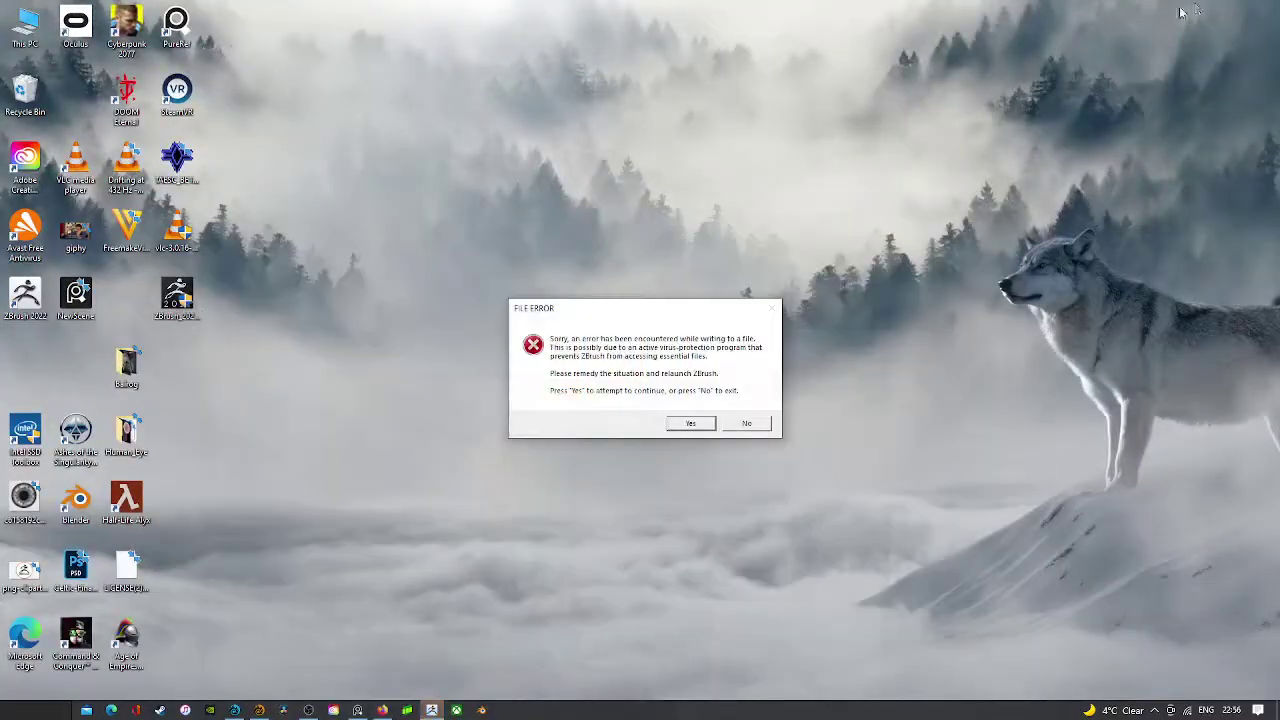
{"action": "left_click", "coordinate": [746, 423]}
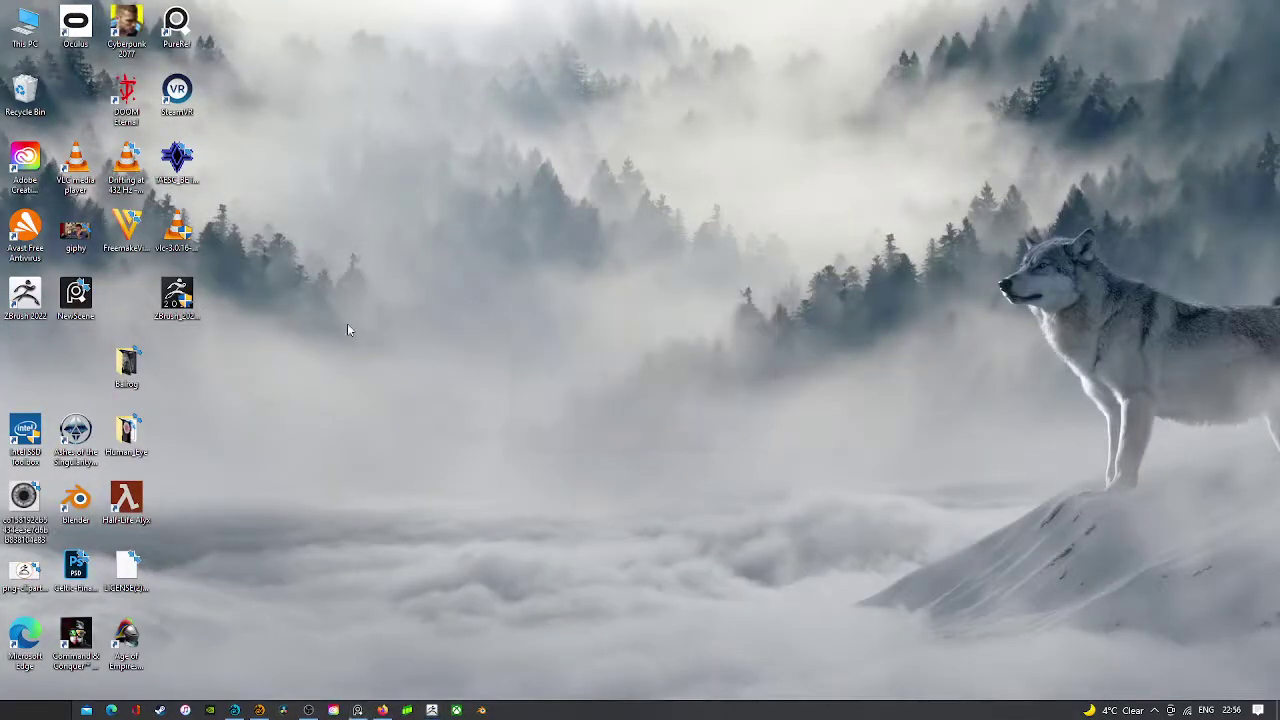
- Check the contents of the New folder inside the desktop's Human_Eye folder
{"action": "left_click", "coordinate": [137, 428]}
{"action": "double_click", "coordinate": [130, 432]}
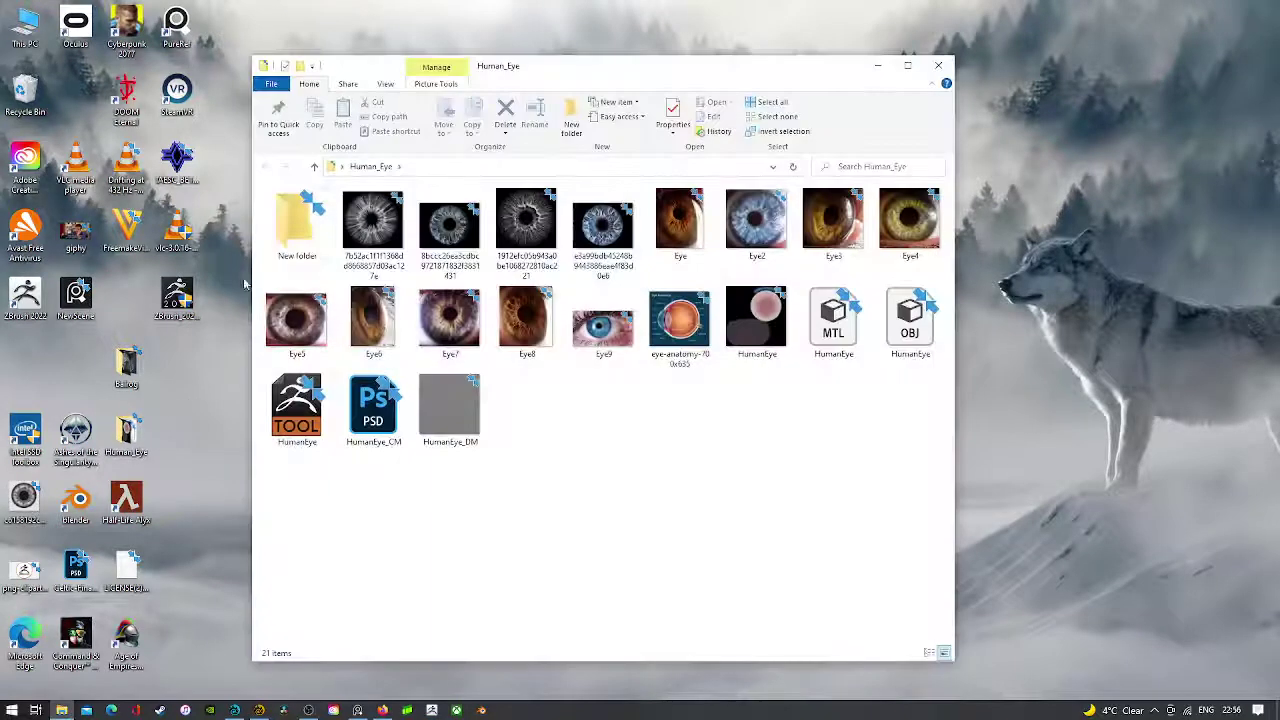
{"action": "double_click", "coordinate": [289, 224]}
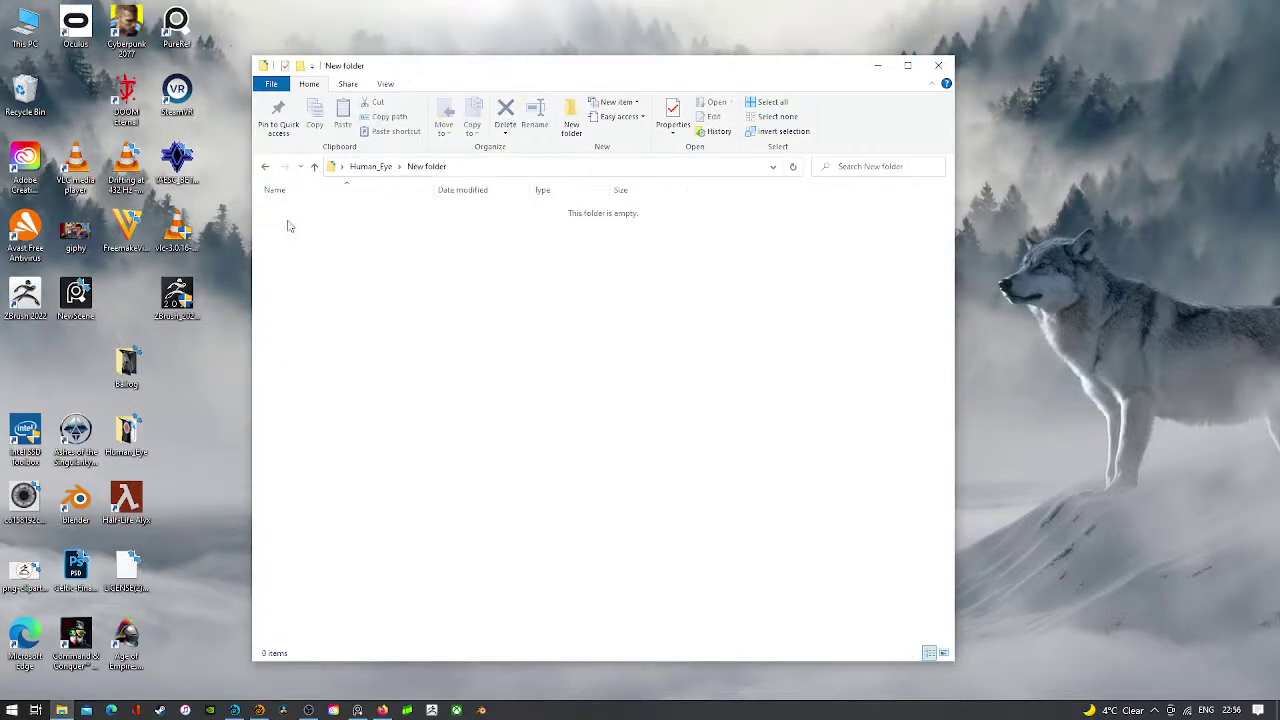
{"action": "left_click", "coordinate": [264, 168]}
- Switch to LightWave Modeler and examine the second layer of HumanEye and the HumanEye object with unsaved changes
{"action": "left_click", "coordinate": [259, 710]}
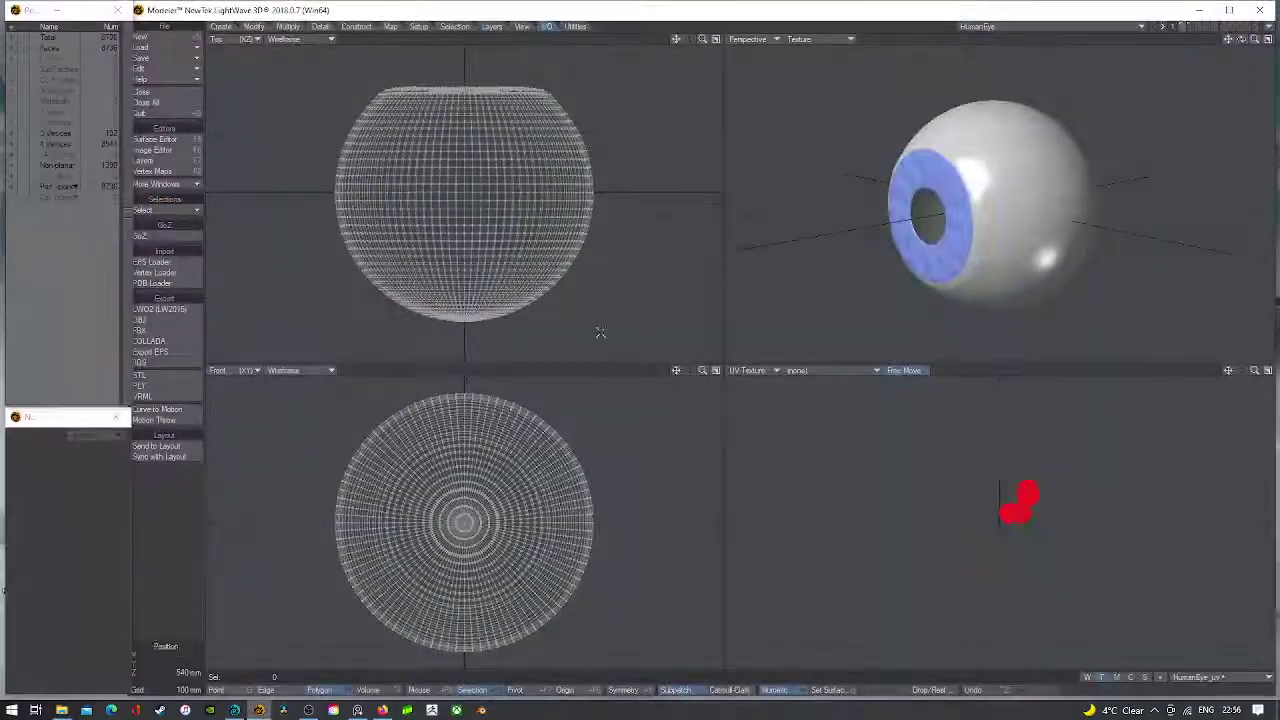
{"action": "left_click", "coordinate": [1189, 27]}
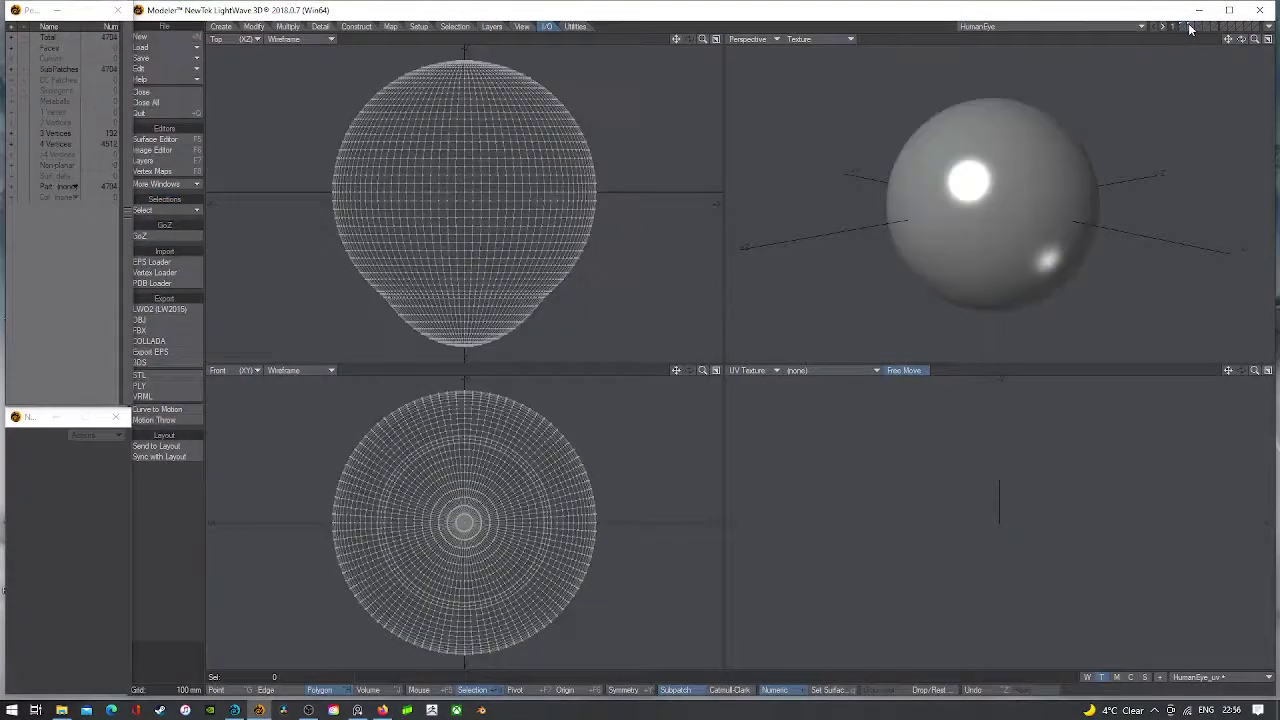
{"action": "left_click", "coordinate": [1128, 26]}
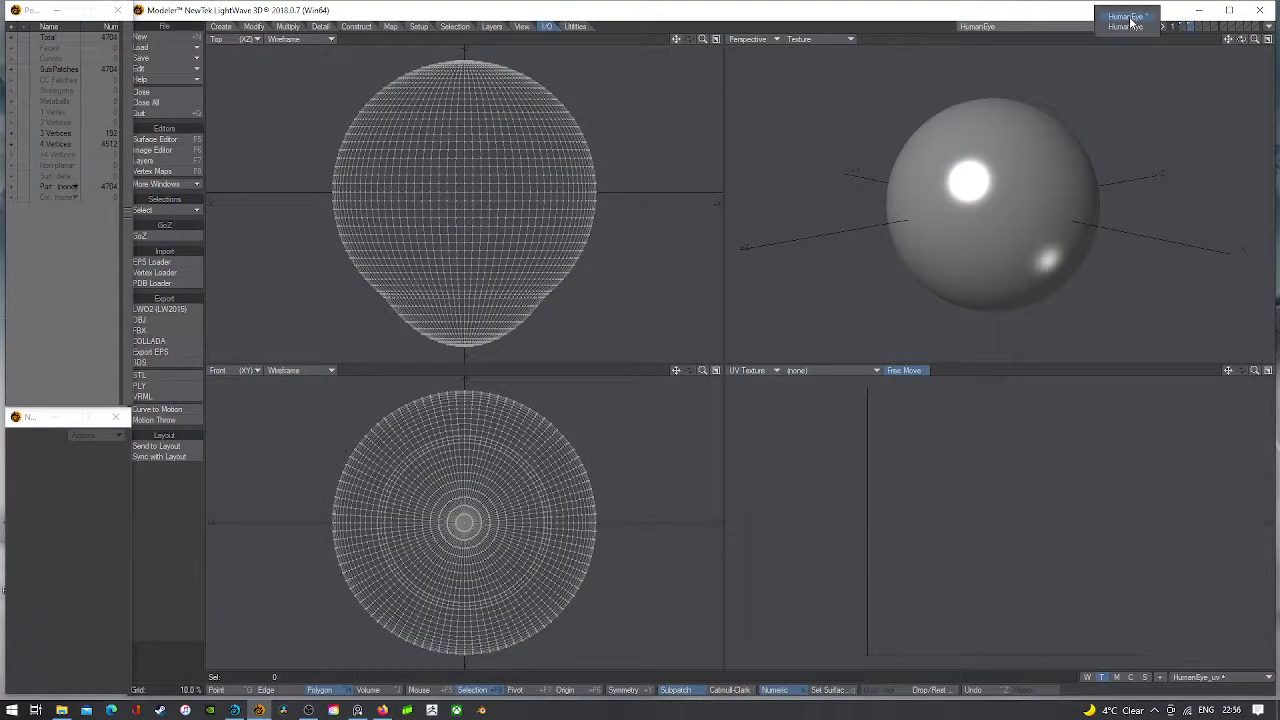
{"action": "left_click", "coordinate": [1132, 20]}
{"action": "left_click", "coordinate": [186, 68]}
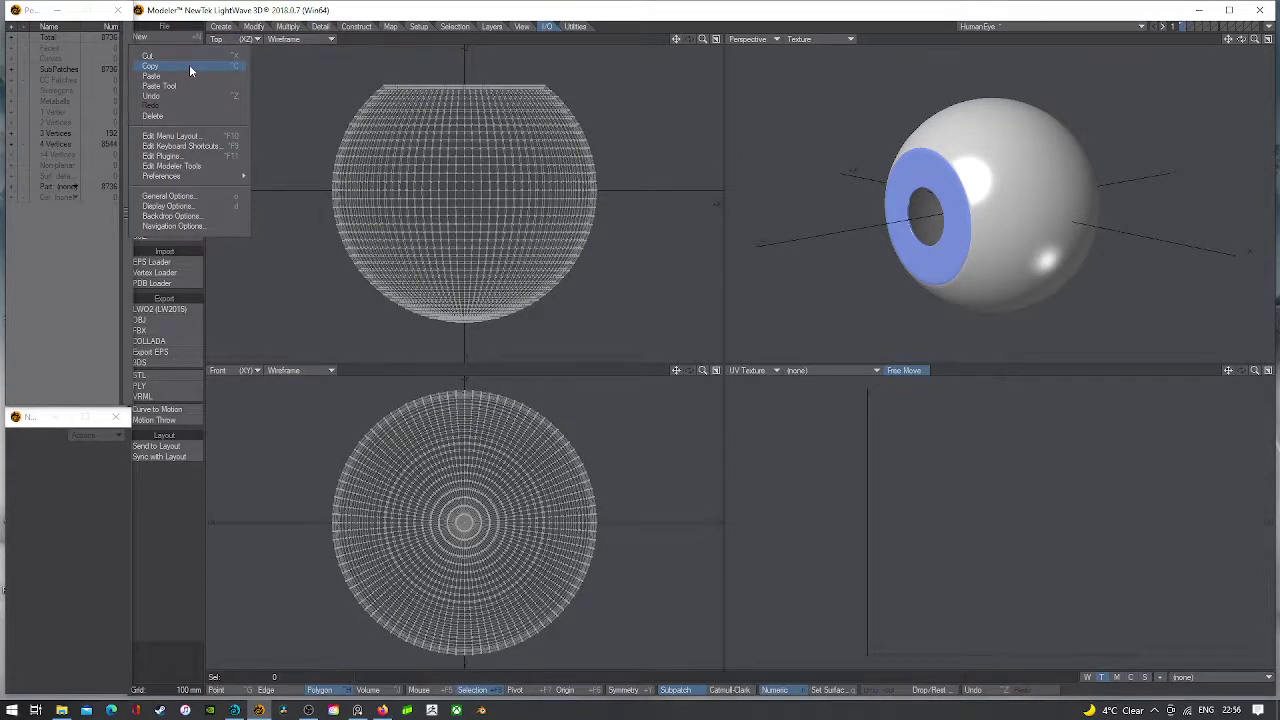
{"action": "left_click", "coordinate": [189, 64]}
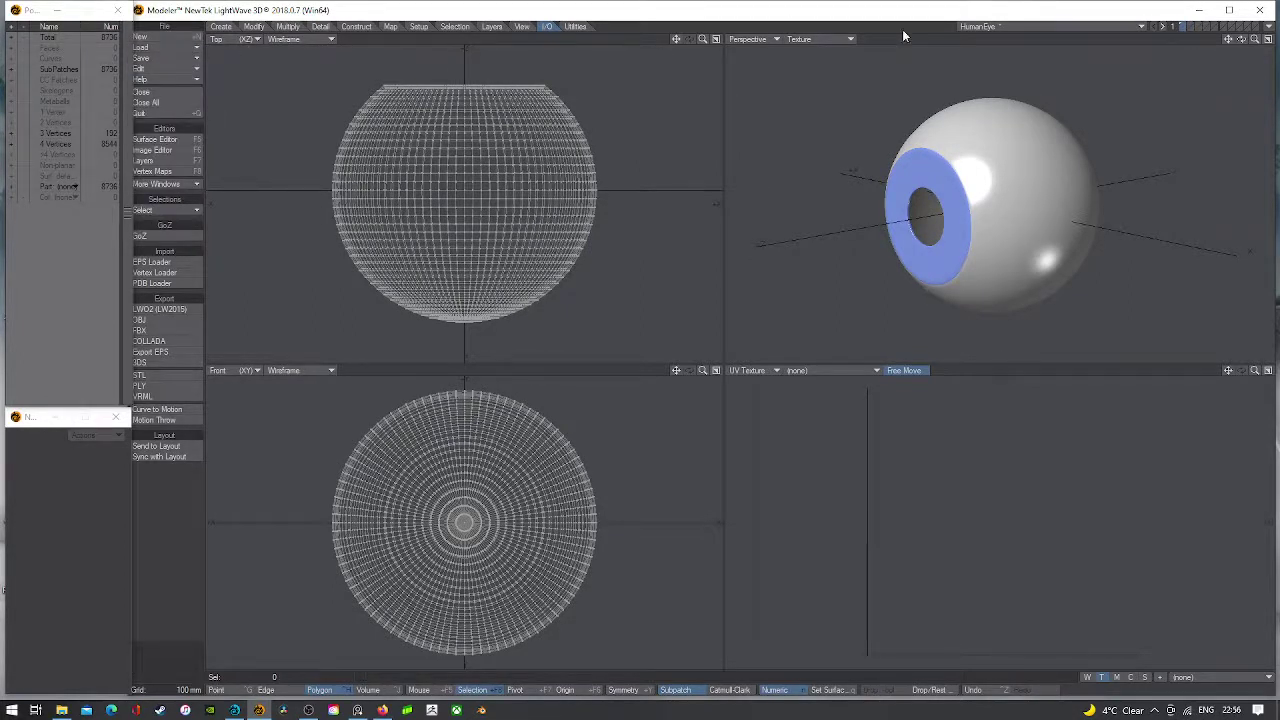
- Show the first layer of the HumanEye object without unsaved changes and try to save it as HumanEye in New folder
{"action": "left_click", "coordinate": [1000, 27]}
{"action": "left_click", "coordinate": [1000, 36]}
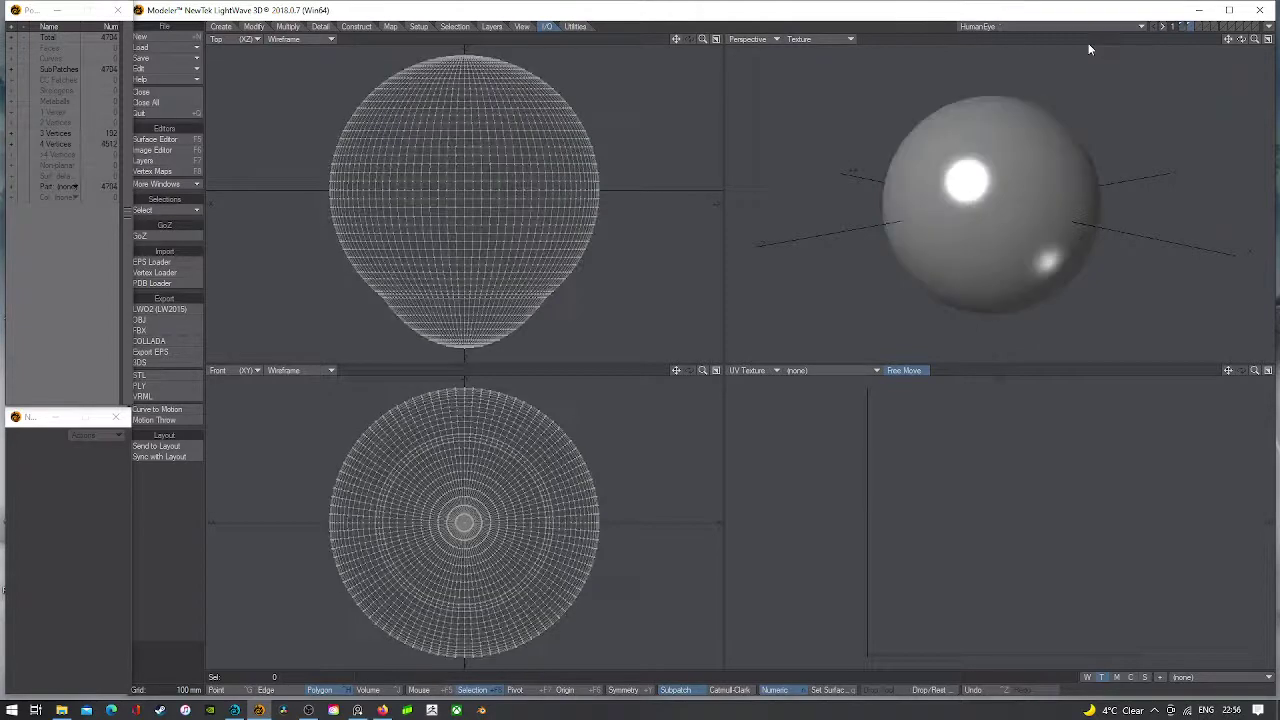
{"action": "left_click", "coordinate": [1184, 27], "text": "shift"}
{"action": "left_click", "coordinate": [1182, 27]}
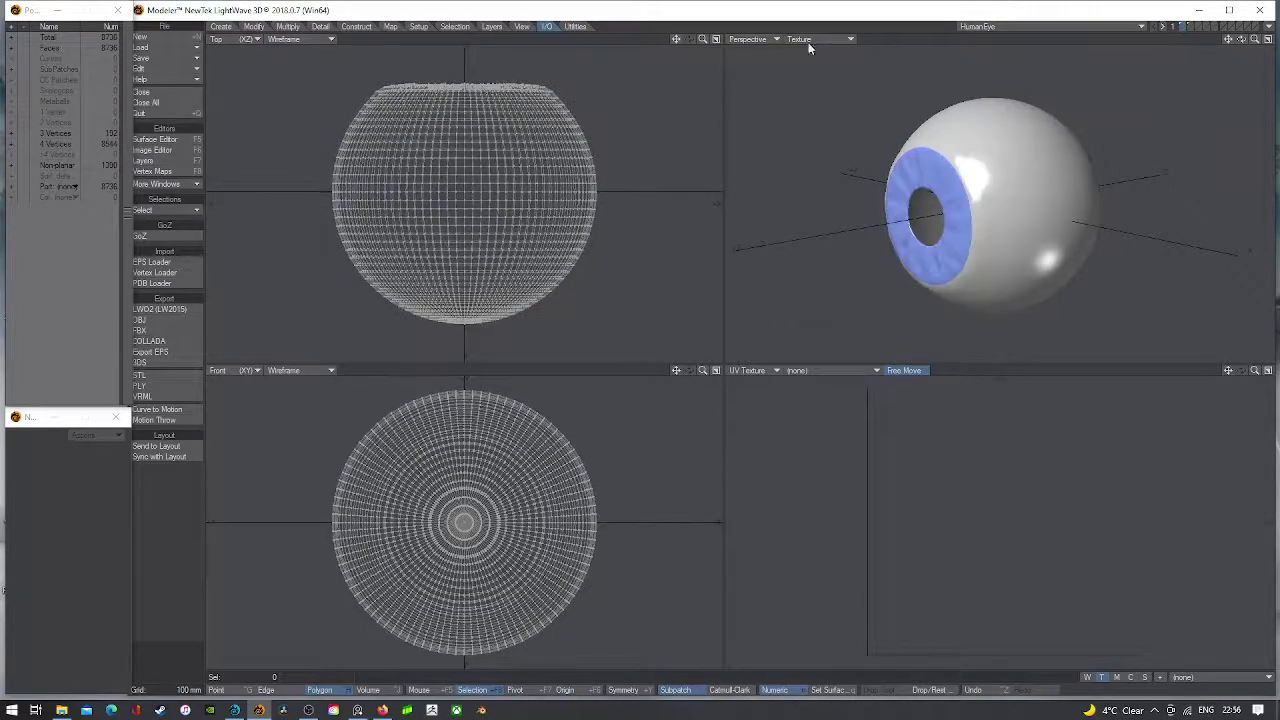
{"action": "key", "text": "s"}
{"action": "left_click", "coordinate": [1021, 348]}
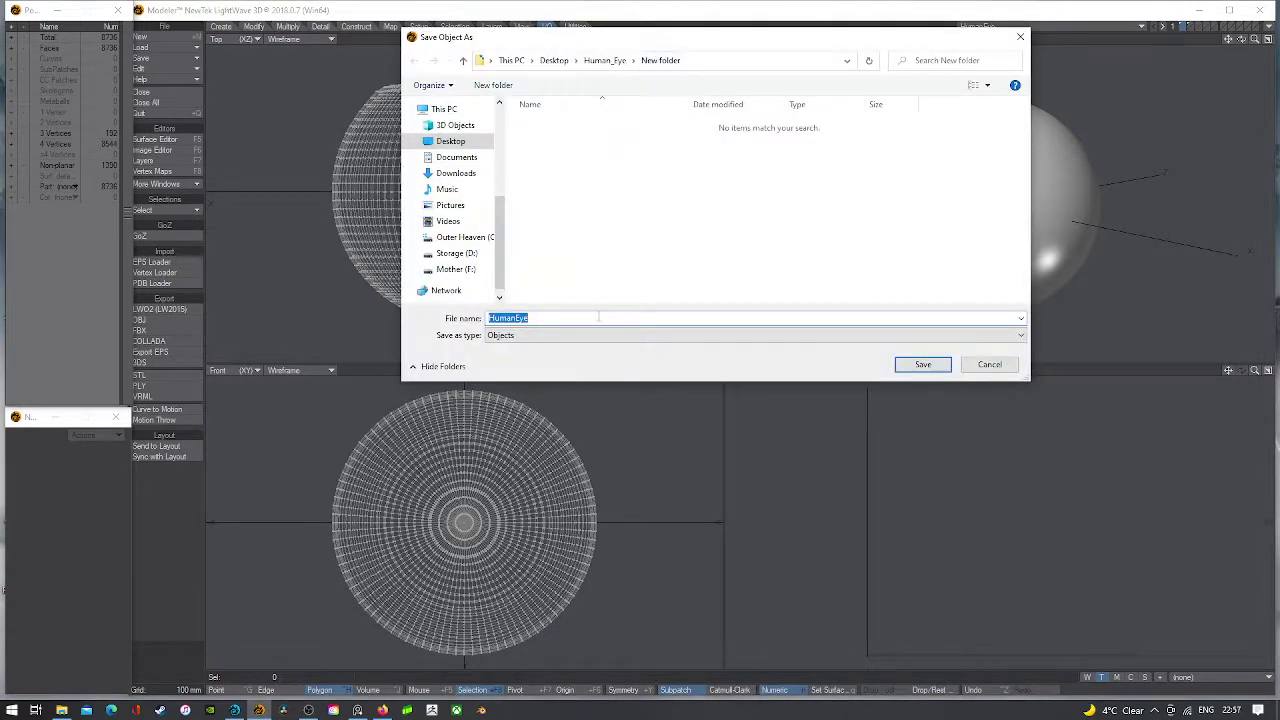
{"action": "left_click", "coordinate": [924, 365]}
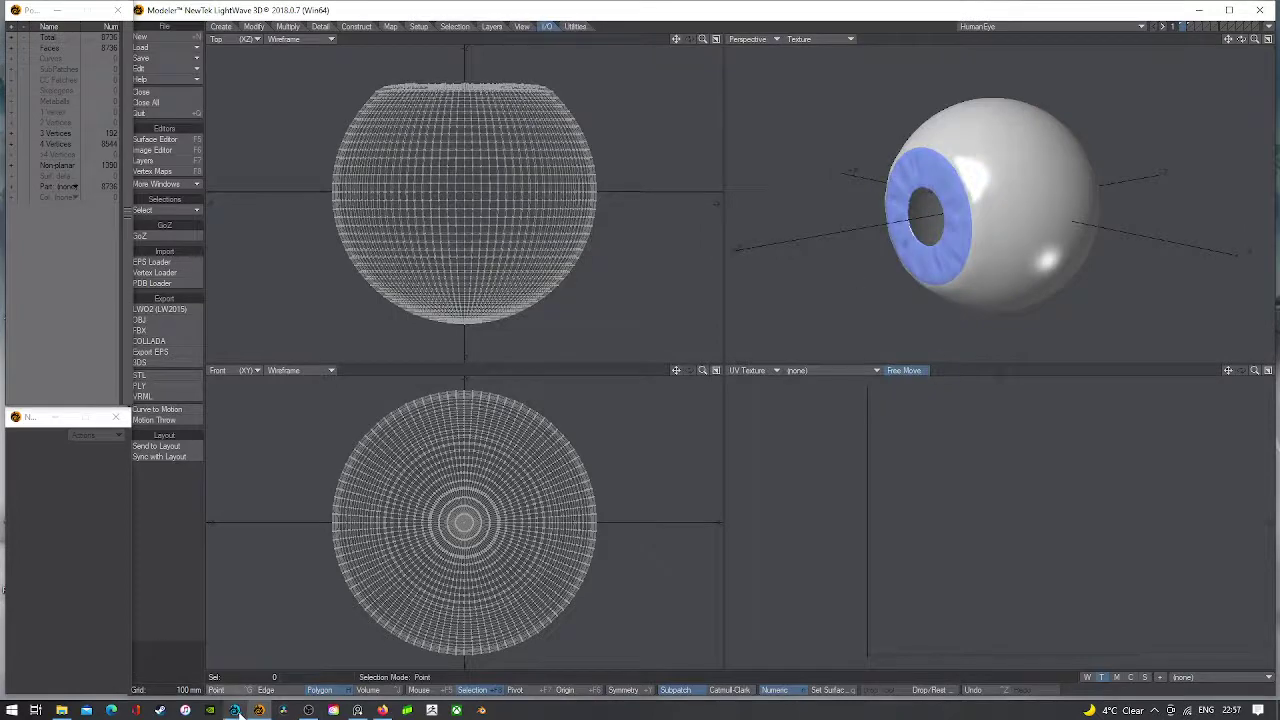
- Switch to LightWave Layout and check Human_Eye > New folder for the saved eye object, without loading anything
{"action": "left_click", "coordinate": [236, 712]}
{"action": "left_click", "coordinate": [22, 22]}
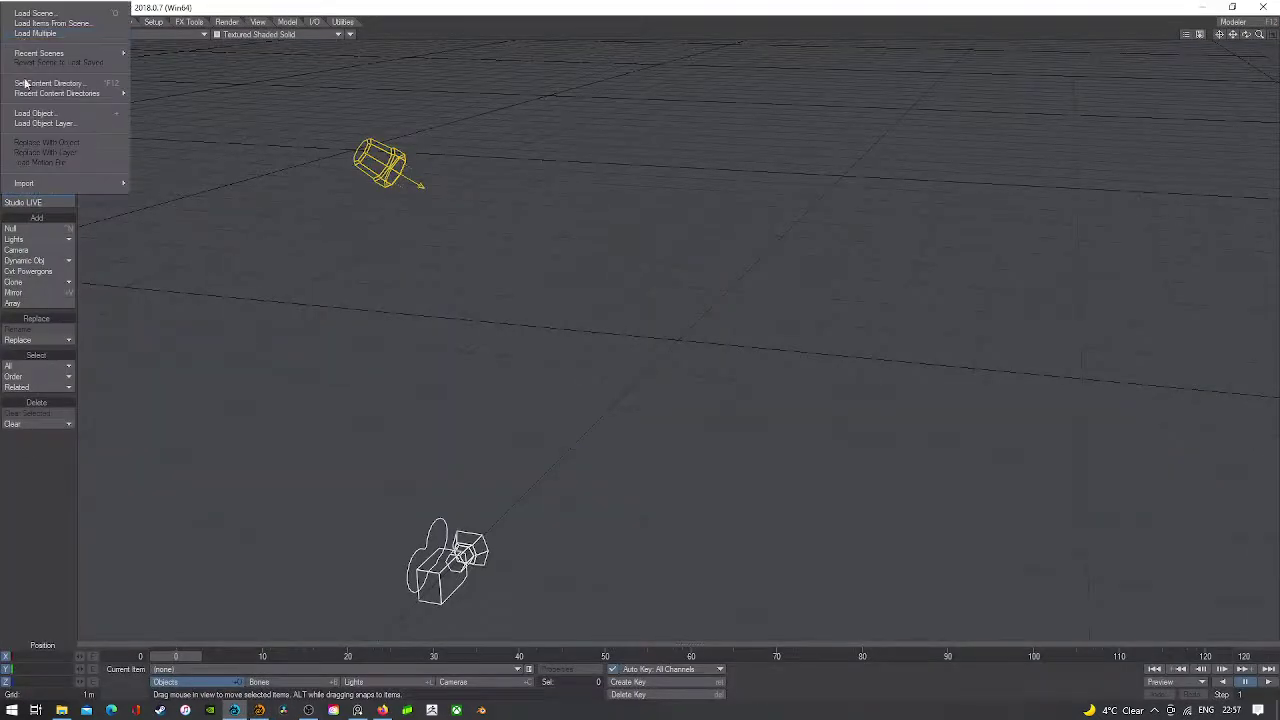
{"action": "left_click", "coordinate": [34, 113]}
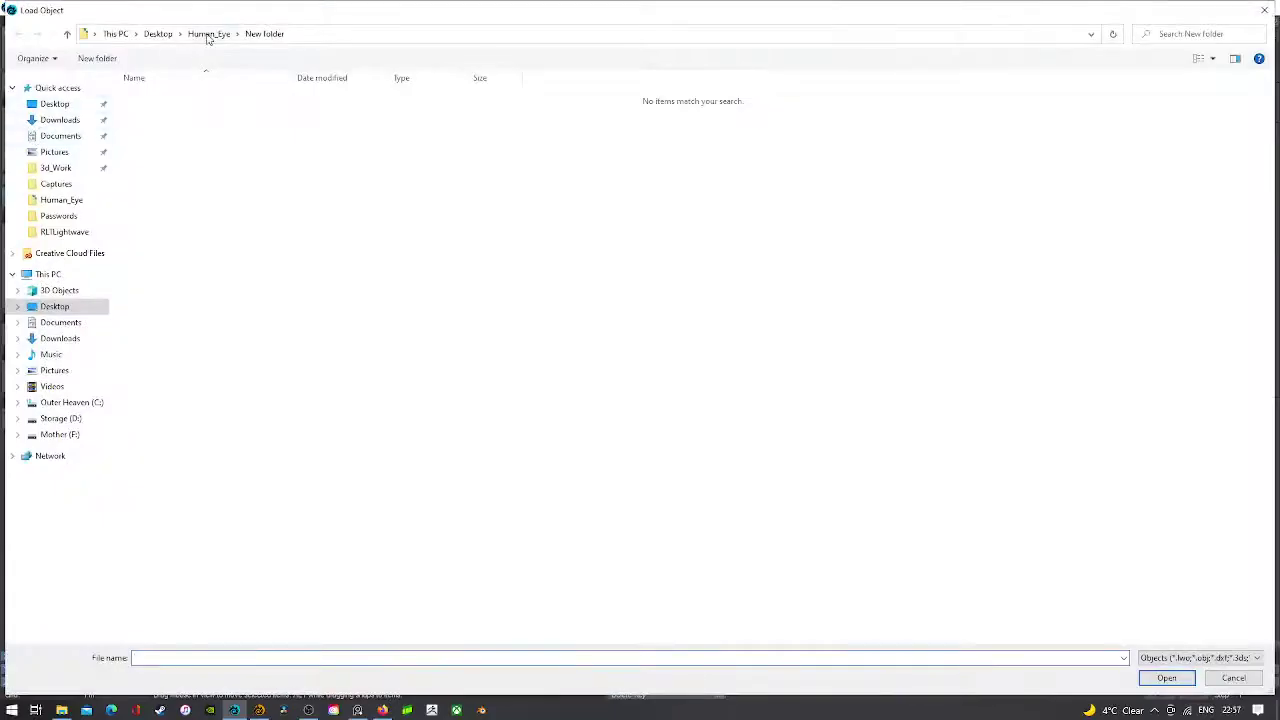
{"action": "left_click", "coordinate": [208, 34]}
{"action": "double_click", "coordinate": [165, 135]}
{"action": "left_click", "coordinate": [1248, 683]}
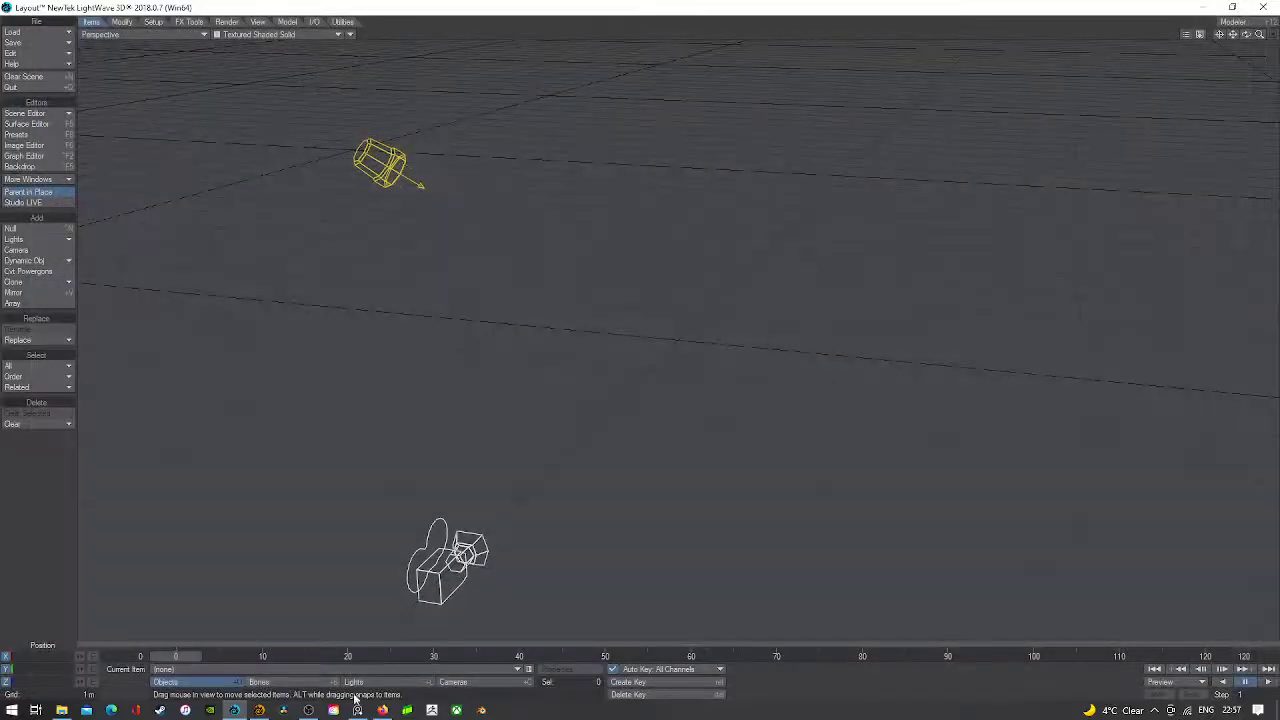
- Return to LightWave Modeler and create a new empty object
{"action": "left_click", "coordinate": [261, 709]}
{"action": "left_click", "coordinate": [170, 58]}
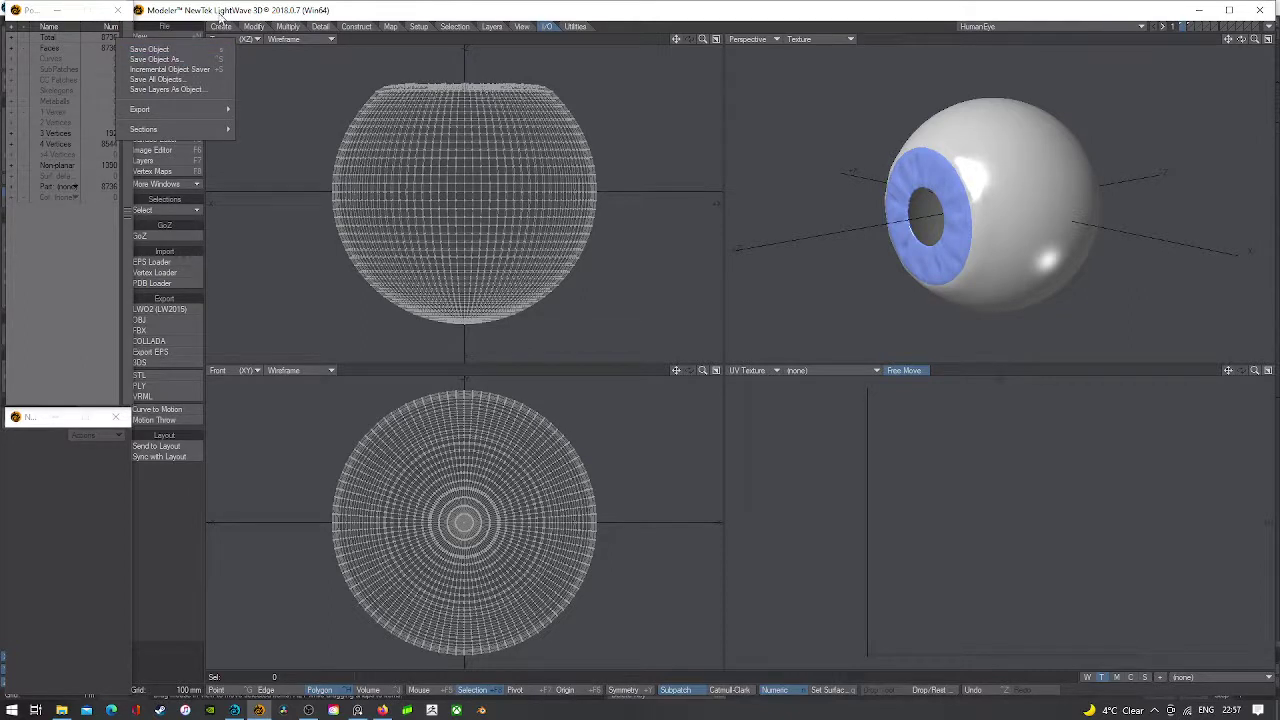
{"action": "left_click", "coordinate": [177, 48]}
{"action": "left_click", "coordinate": [178, 41]}
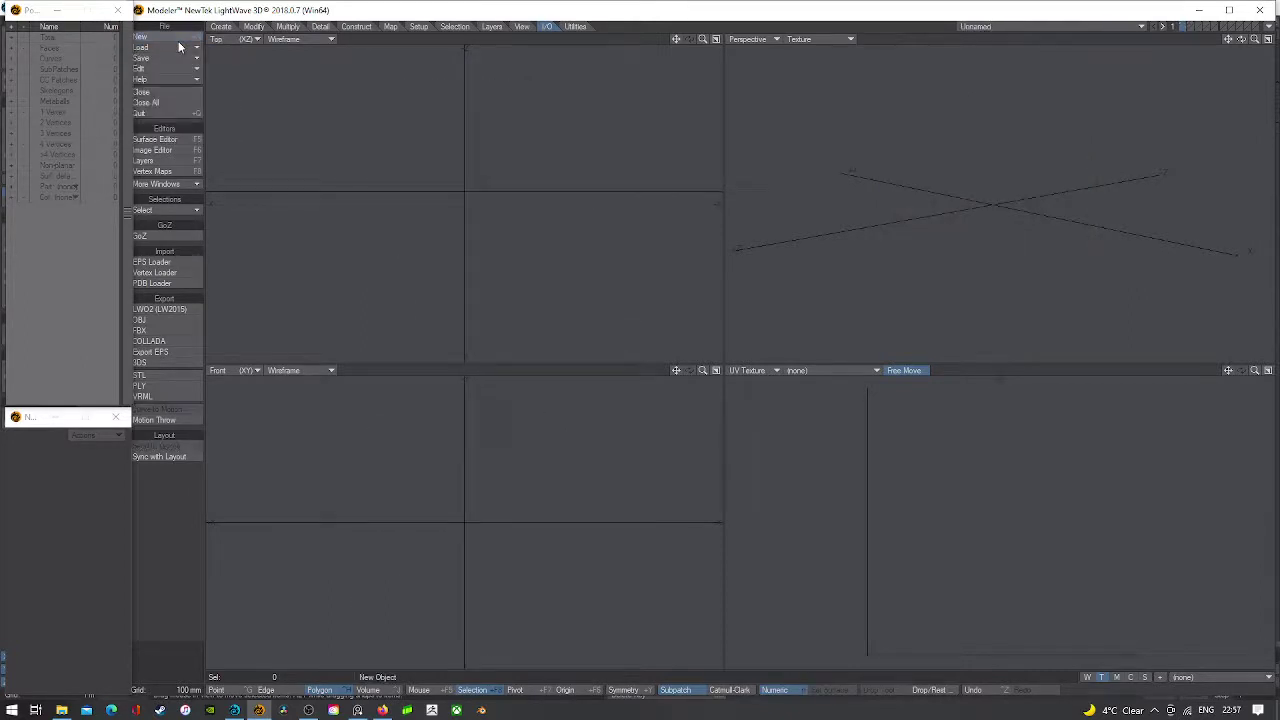
- Make the HumanEye object with unsaved changes current and close it
{"action": "left_click", "coordinate": [1055, 28]}
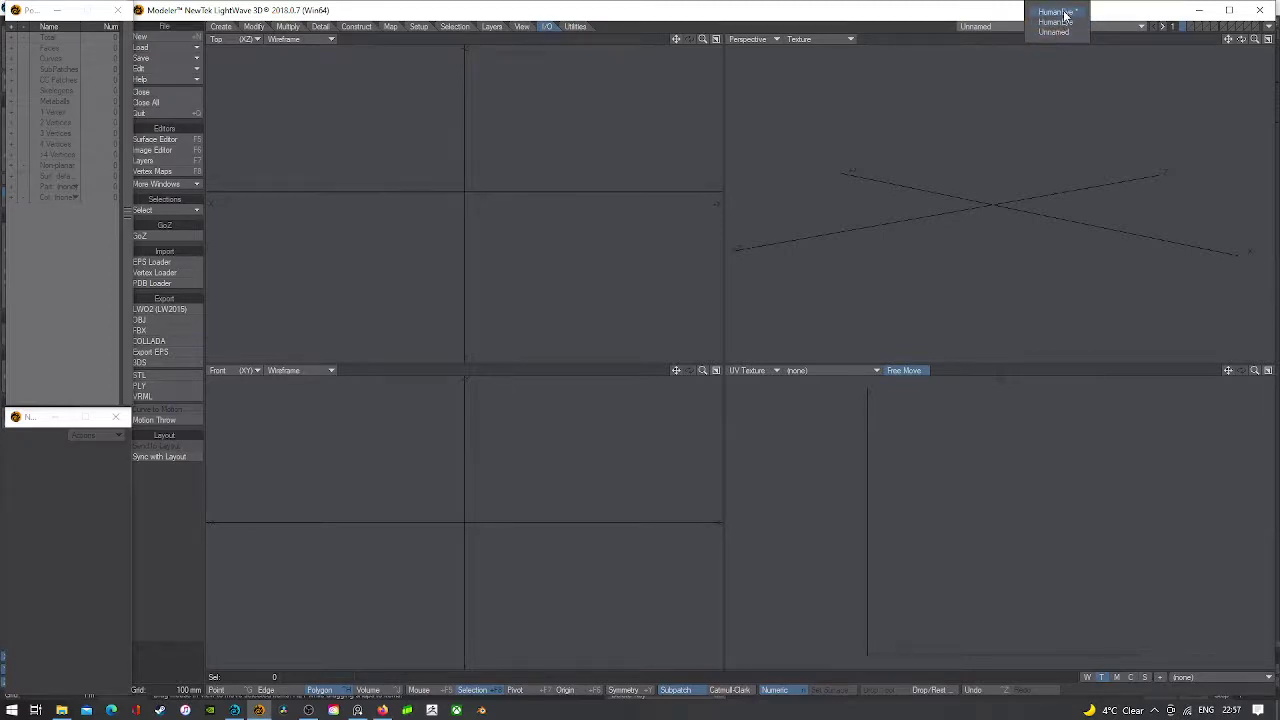
{"action": "left_click", "coordinate": [1058, 12]}
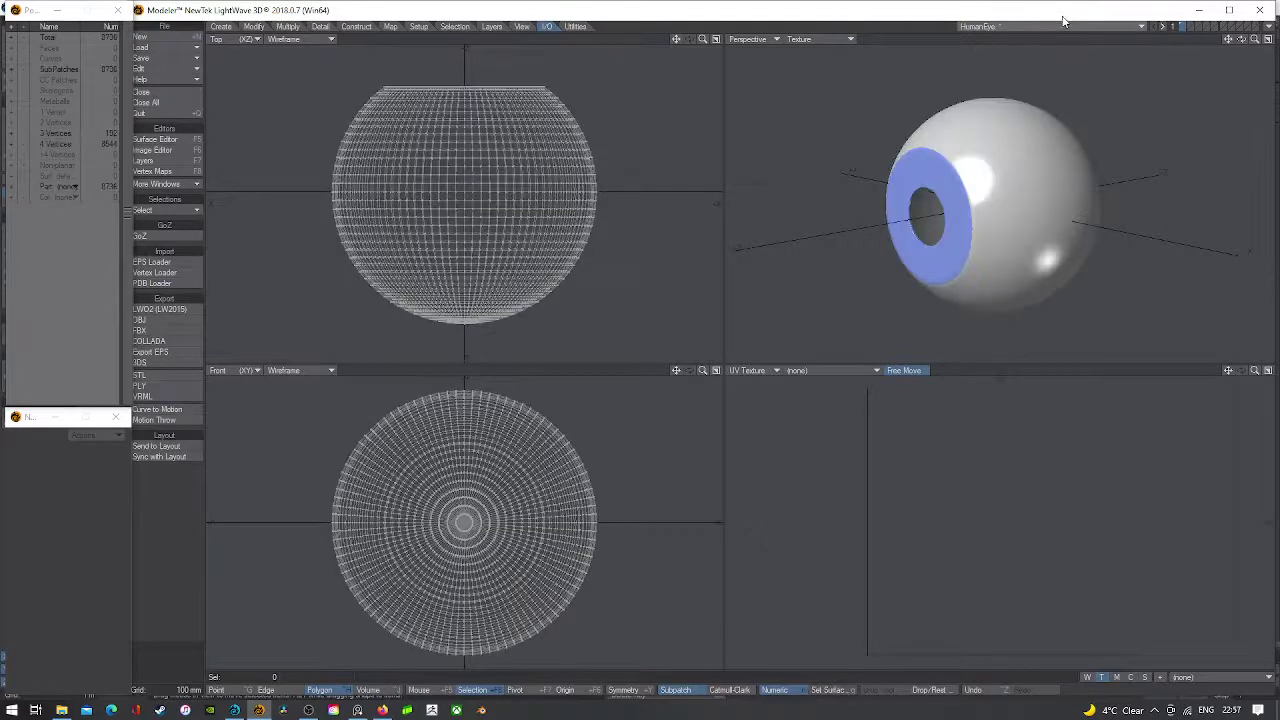
{"action": "left_click", "coordinate": [172, 92]}
{"action": "left_click", "coordinate": [686, 381]}
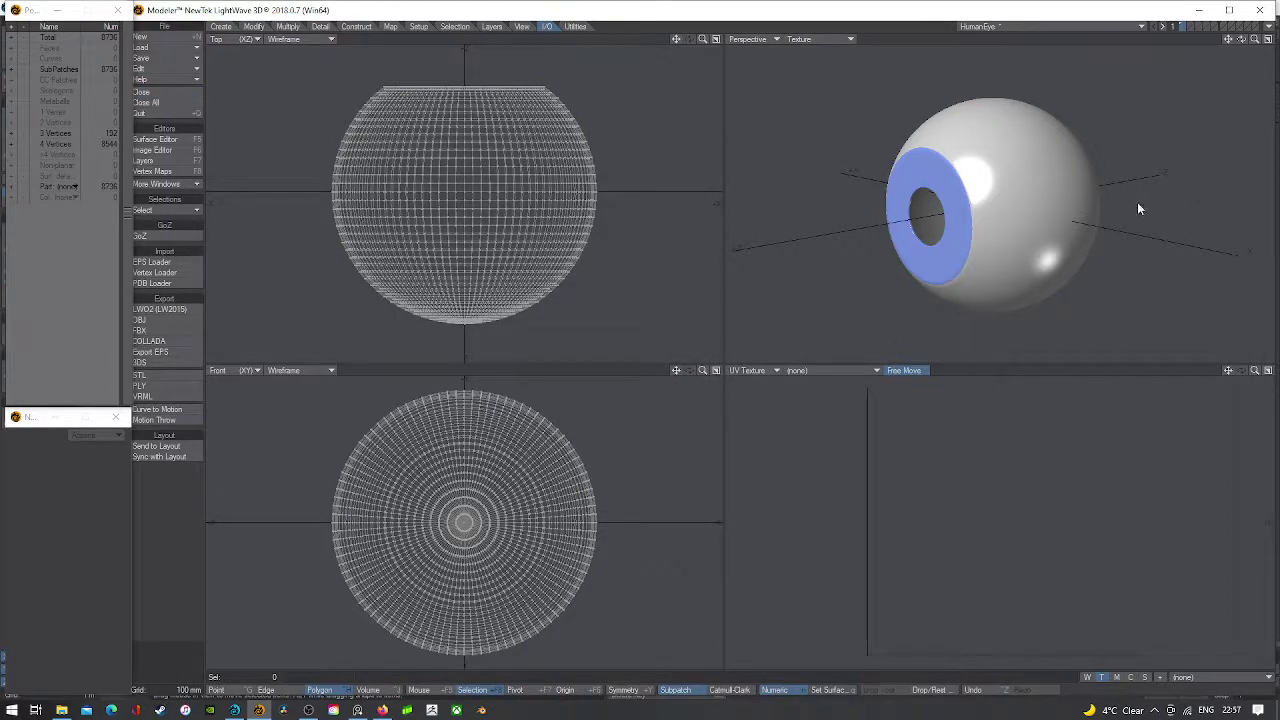
- Keep the remaining HumanEye object current and display its HumanEye_uv texture map
{"action": "left_click", "coordinate": [1064, 27]}
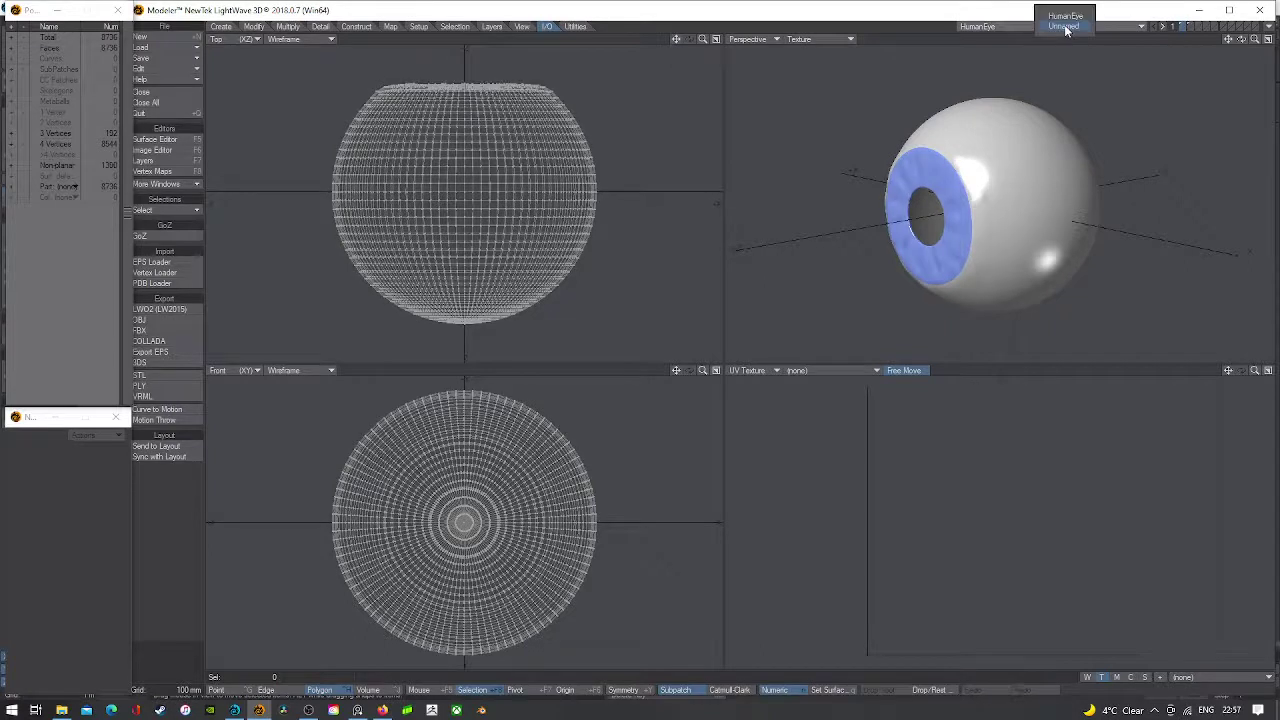
{"action": "left_click", "coordinate": [1065, 54]}
{"action": "left_click", "coordinate": [1069, 27]}
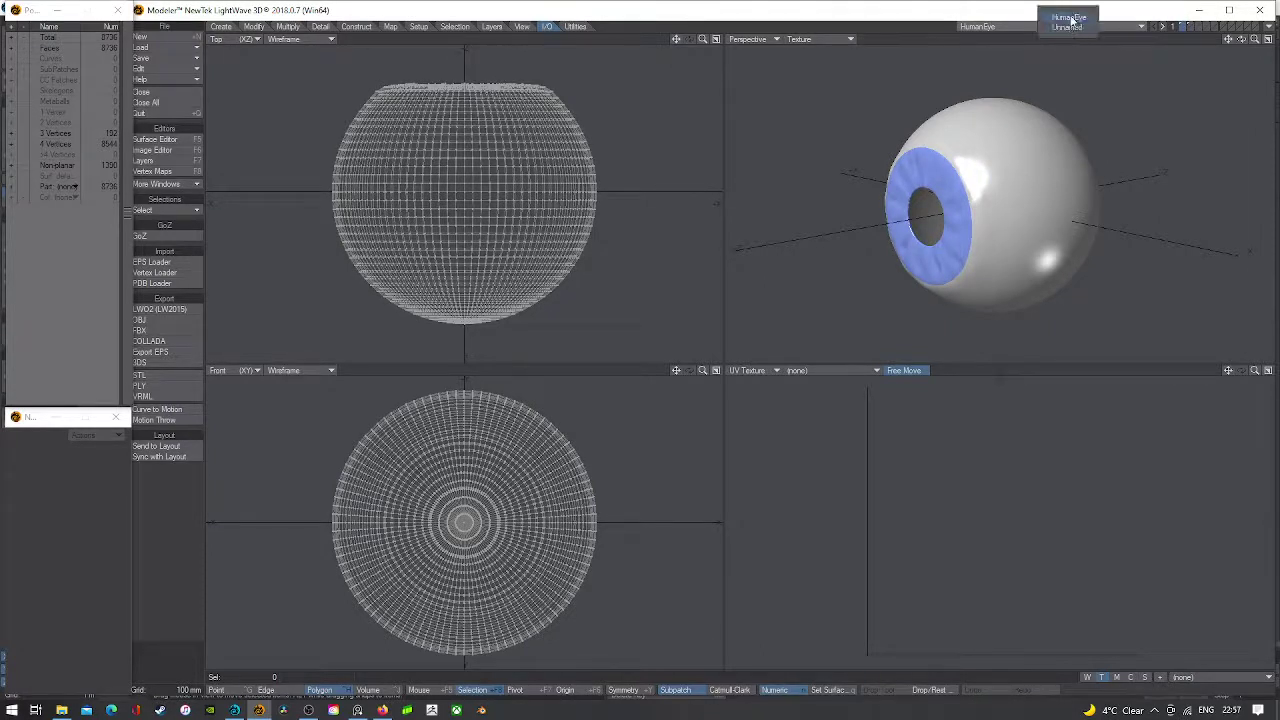
{"action": "left_click", "coordinate": [1072, 19]}
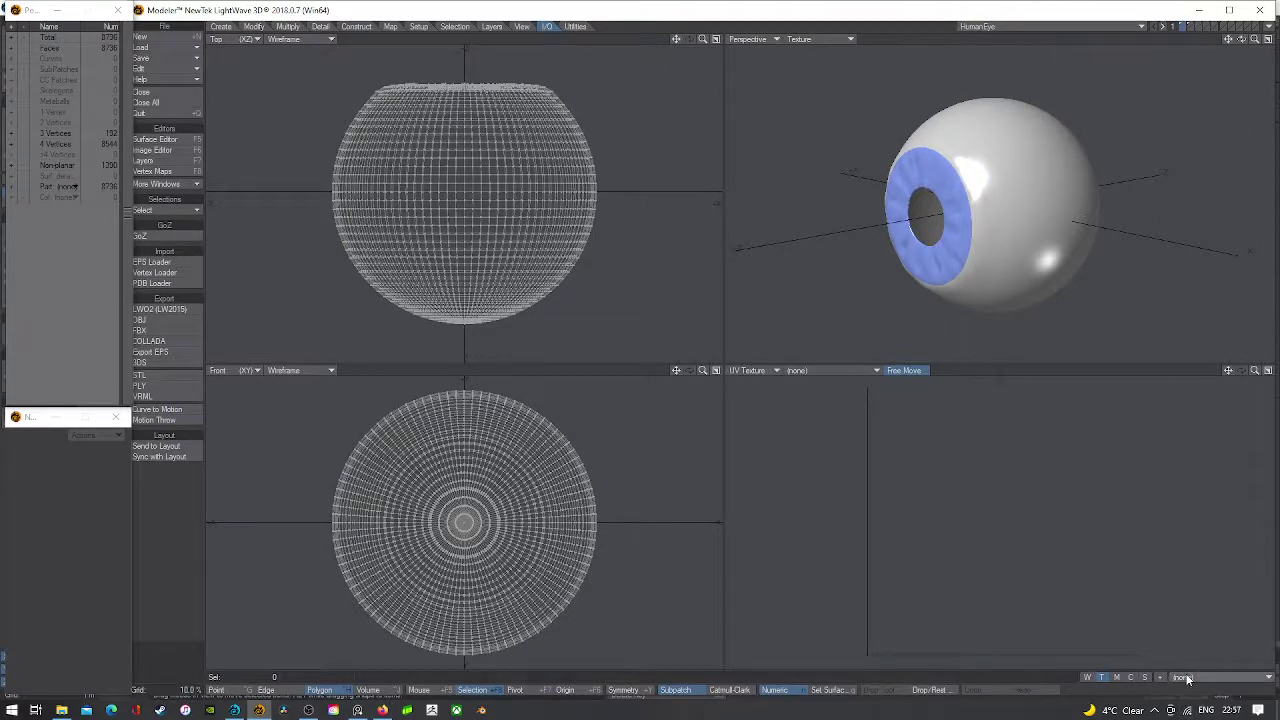
{"action": "left_click", "coordinate": [1190, 677]}
{"action": "left_click", "coordinate": [1190, 677]}
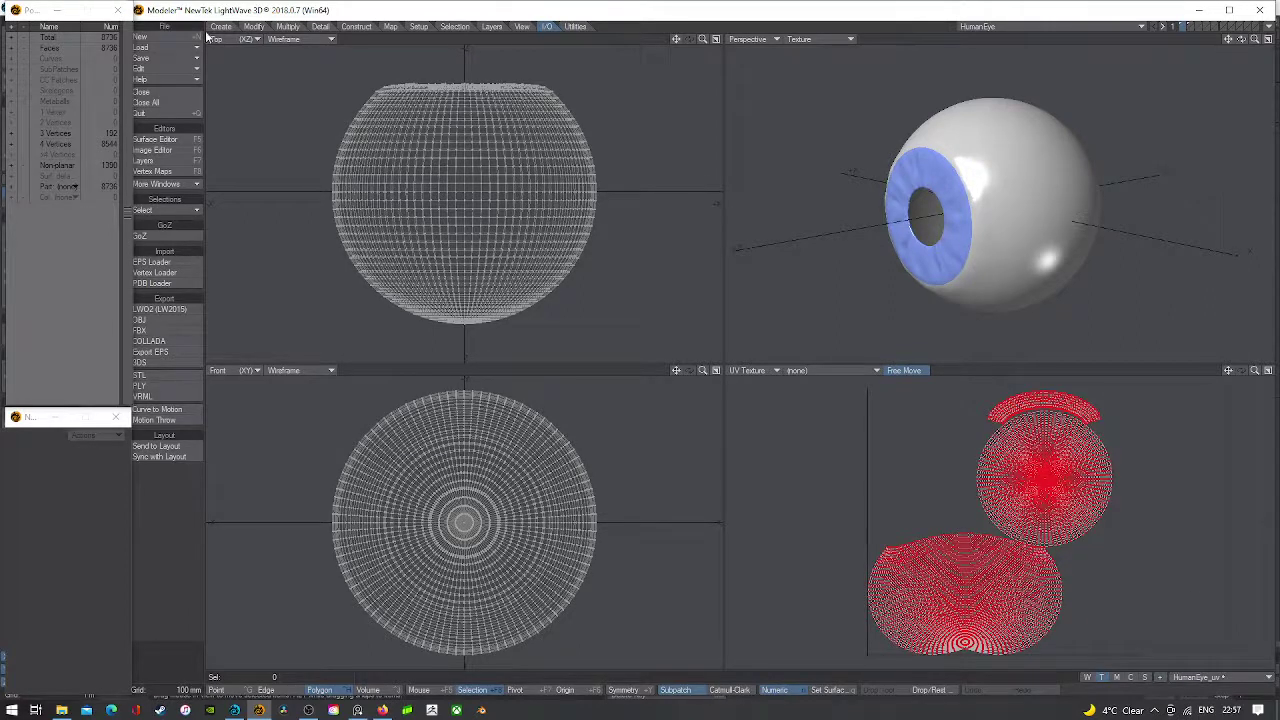
- Try to save the HumanEye object under the file name Eye in Human_Eye > New folder
{"action": "left_click", "coordinate": [150, 58]}
{"action": "left_click", "coordinate": [150, 46]}
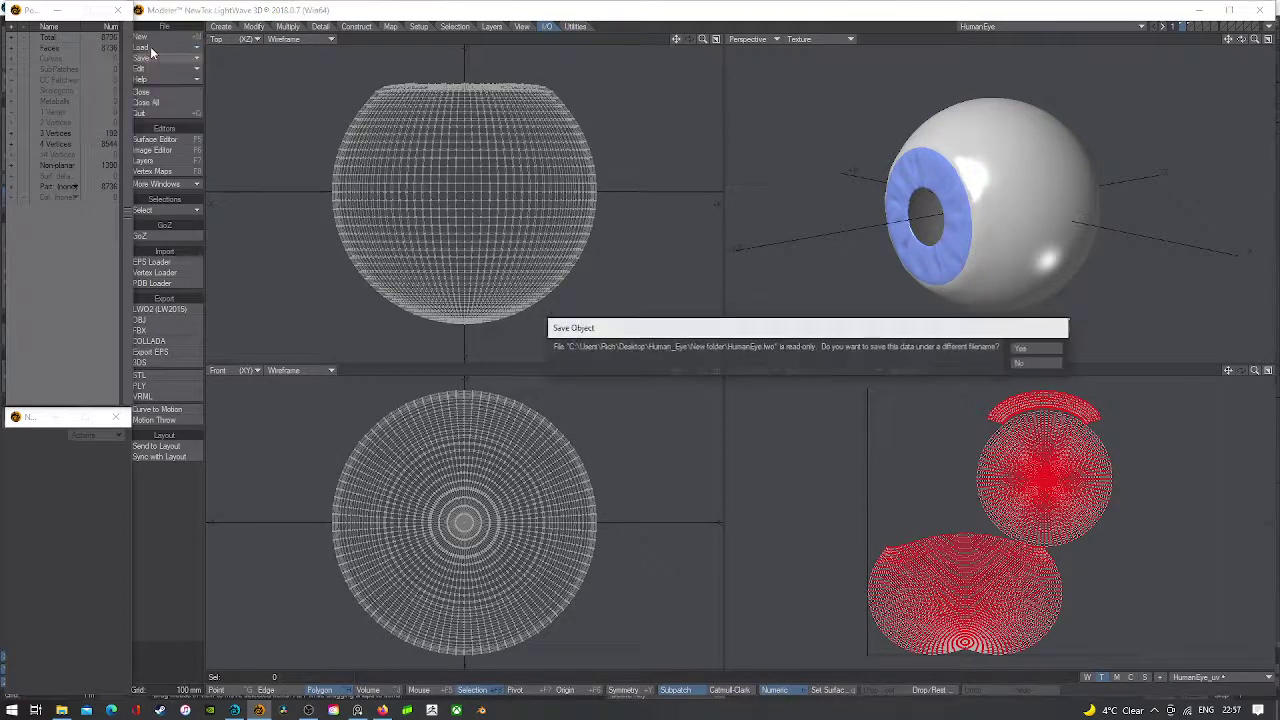
{"action": "left_click", "coordinate": [1030, 348]}
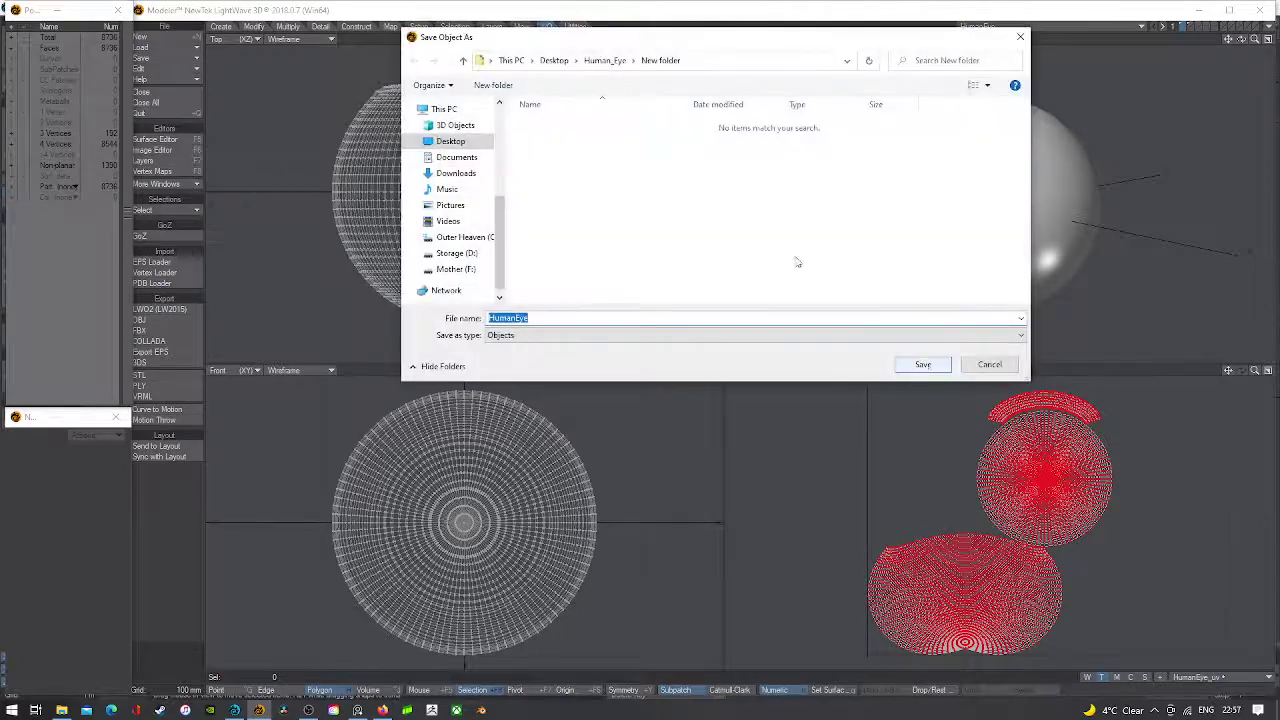
{"action": "left_click", "coordinate": [577, 336]}
{"action": "left_click", "coordinate": [572, 350]}
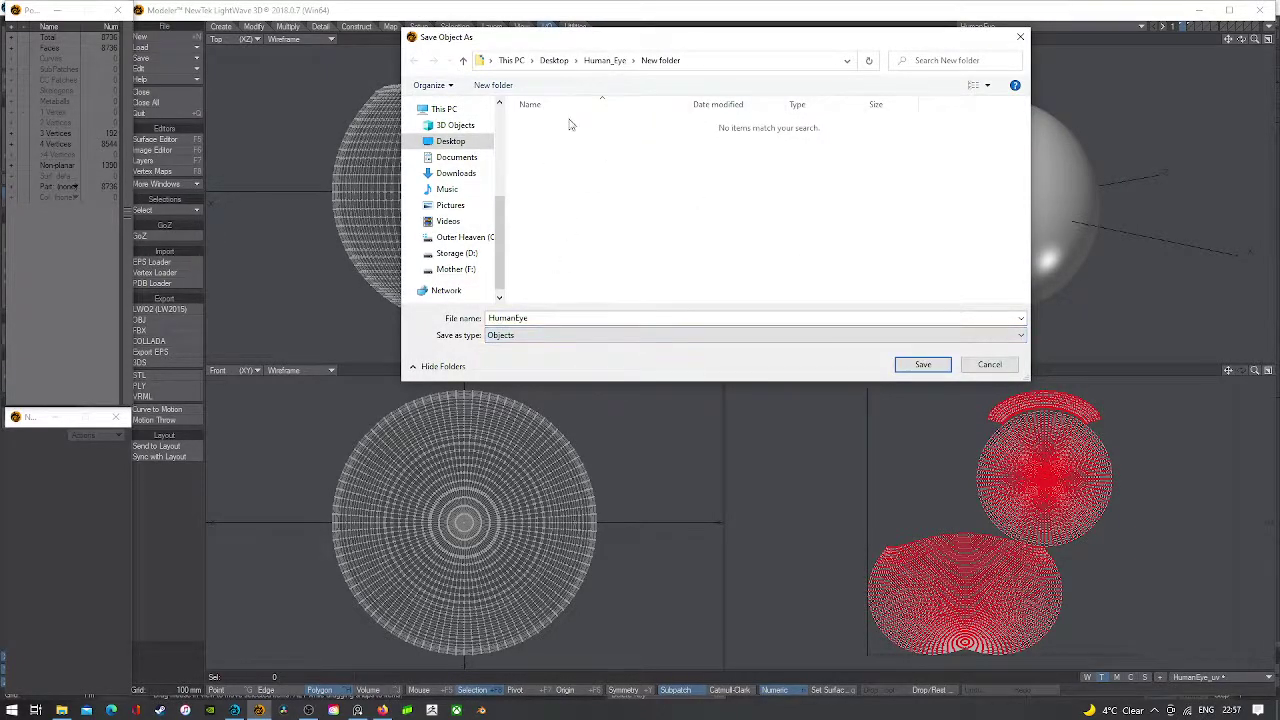
{"action": "left_click", "coordinate": [605, 60]}
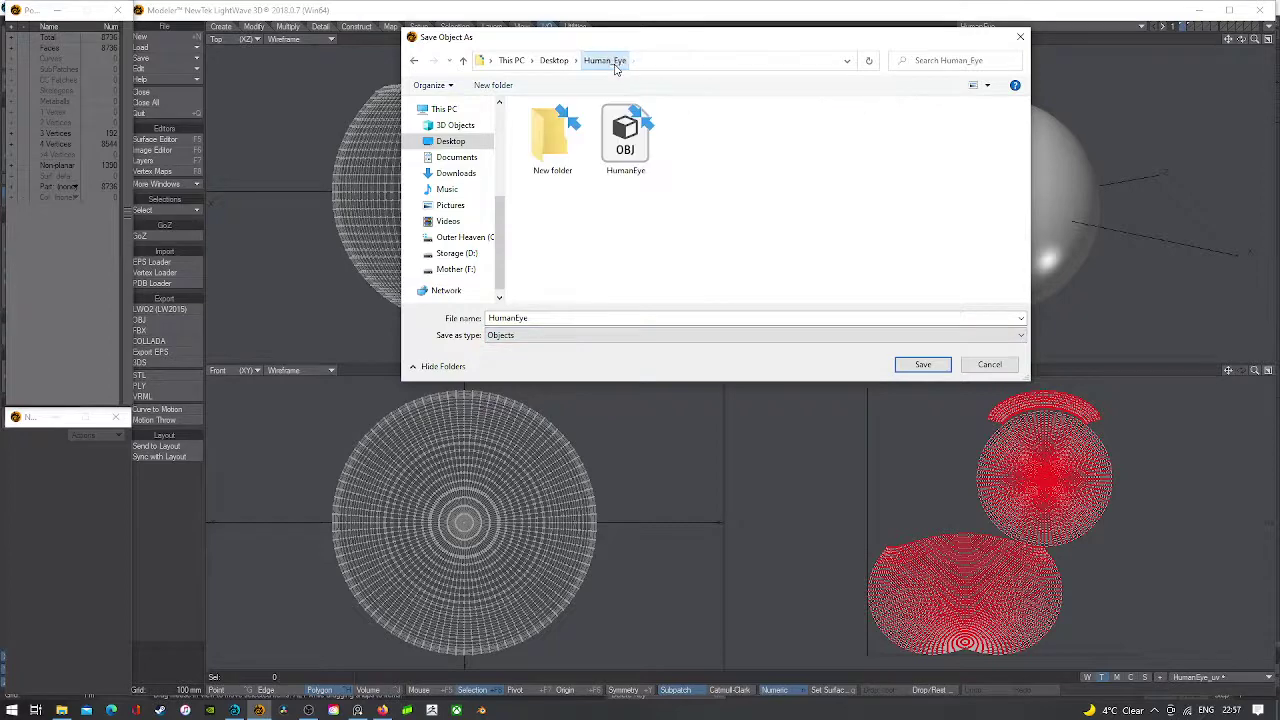
{"action": "double_click", "coordinate": [556, 148]}
{"action": "left_click", "coordinate": [559, 318]}
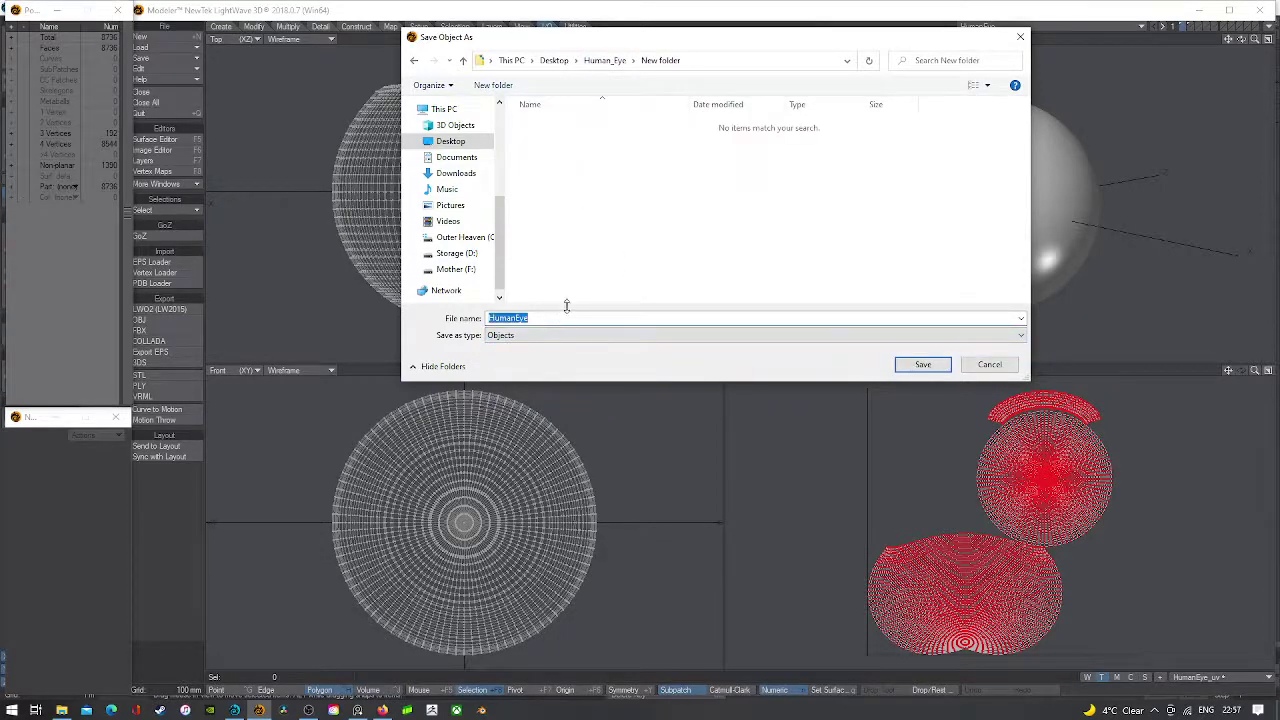
{"action": "type", "text": "Eye"}
{"action": "key", "text": "Return"}
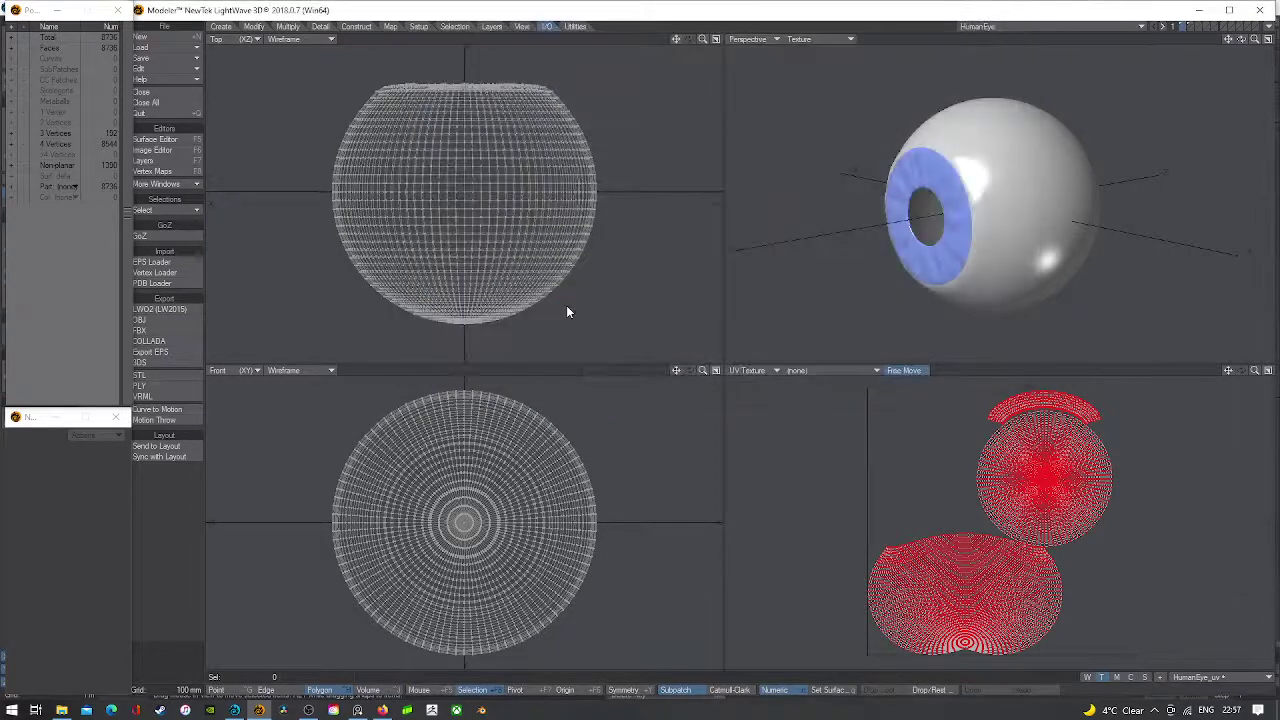
- Switch to LightWave Layout and check Desktop > Human_Eye > New folder for a loadable object, with all file types shown
{"action": "left_click", "coordinate": [236, 712]}
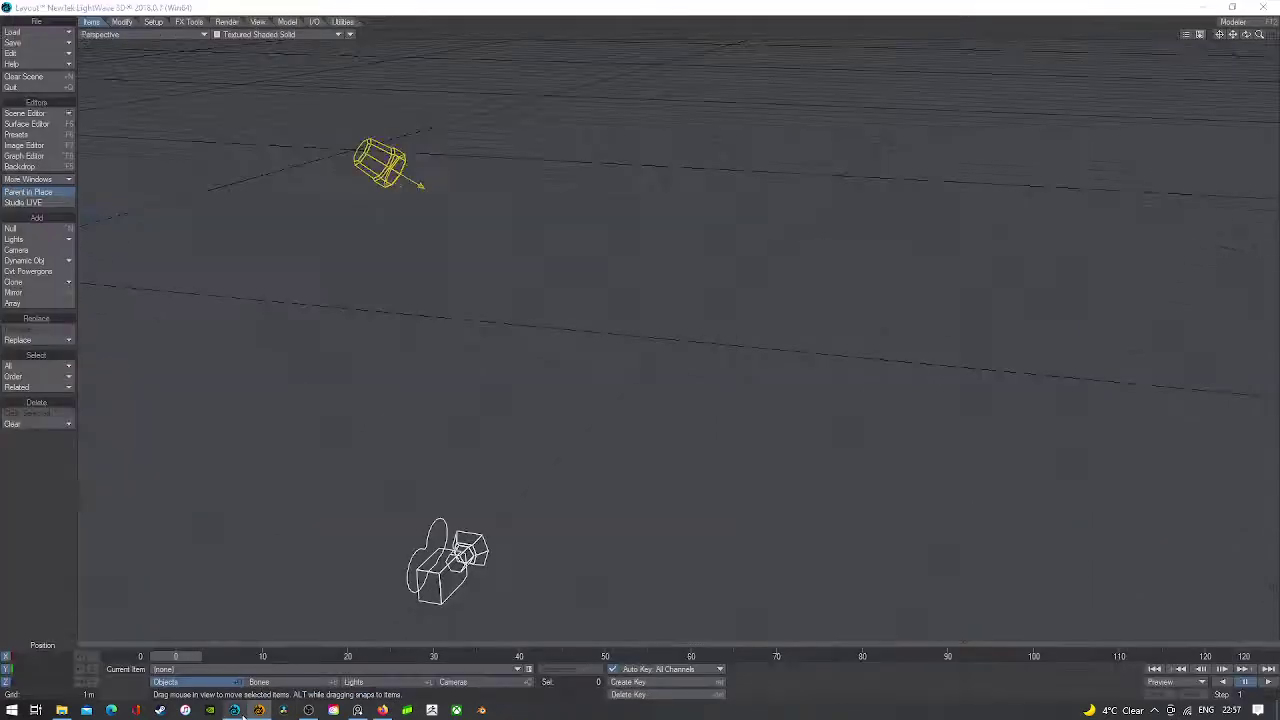
{"action": "left_click", "coordinate": [14, 31]}
{"action": "left_click", "coordinate": [34, 132]}
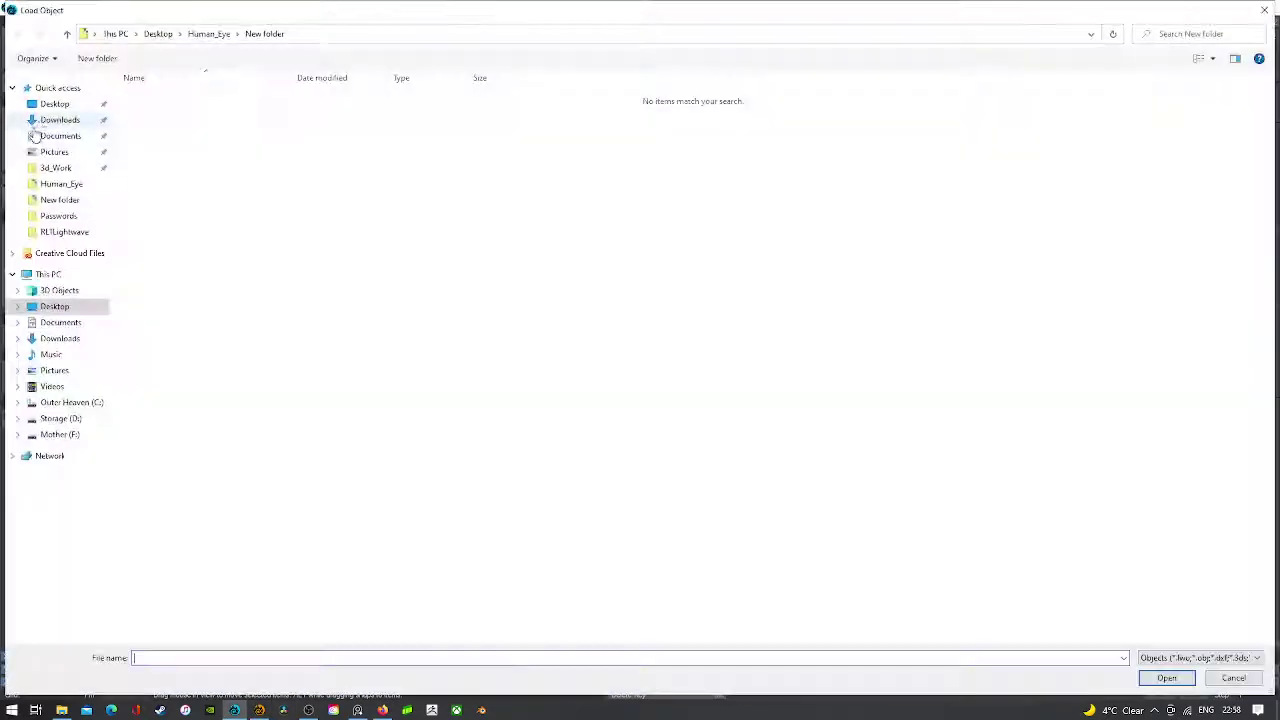
{"action": "left_click", "coordinate": [55, 105]}
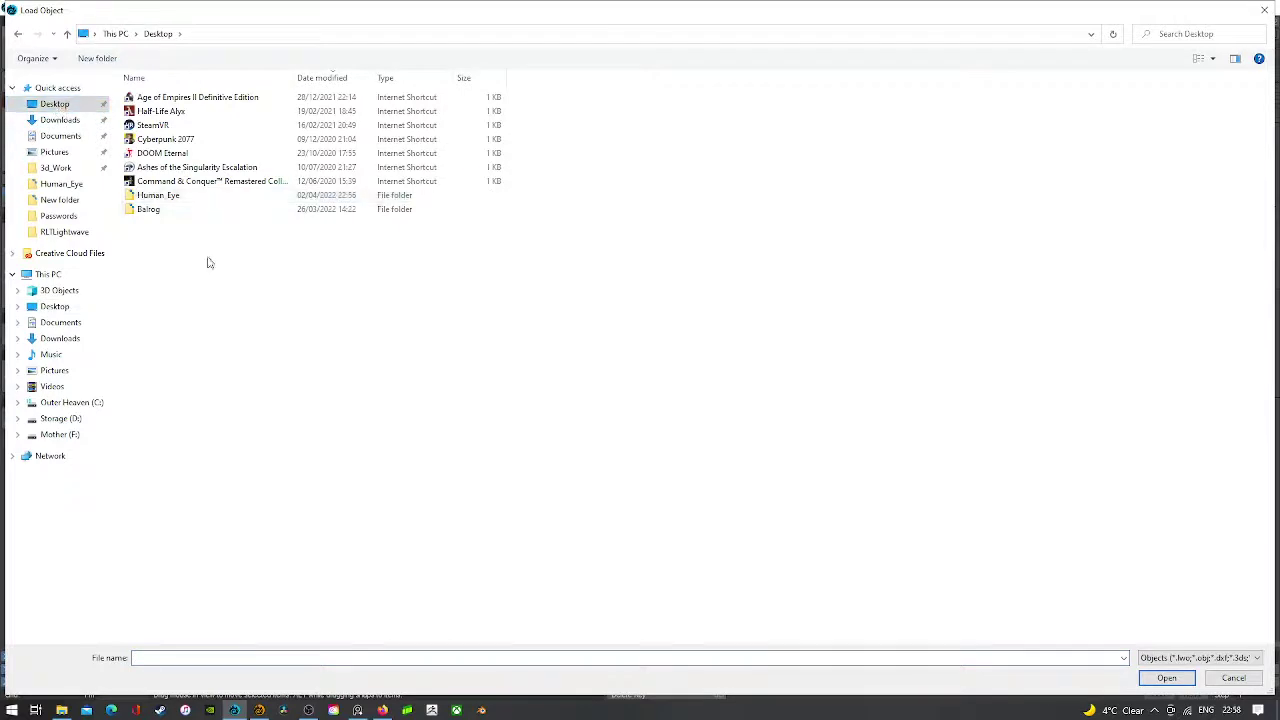
{"action": "double_click", "coordinate": [183, 198]}
{"action": "double_click", "coordinate": [158, 112]}
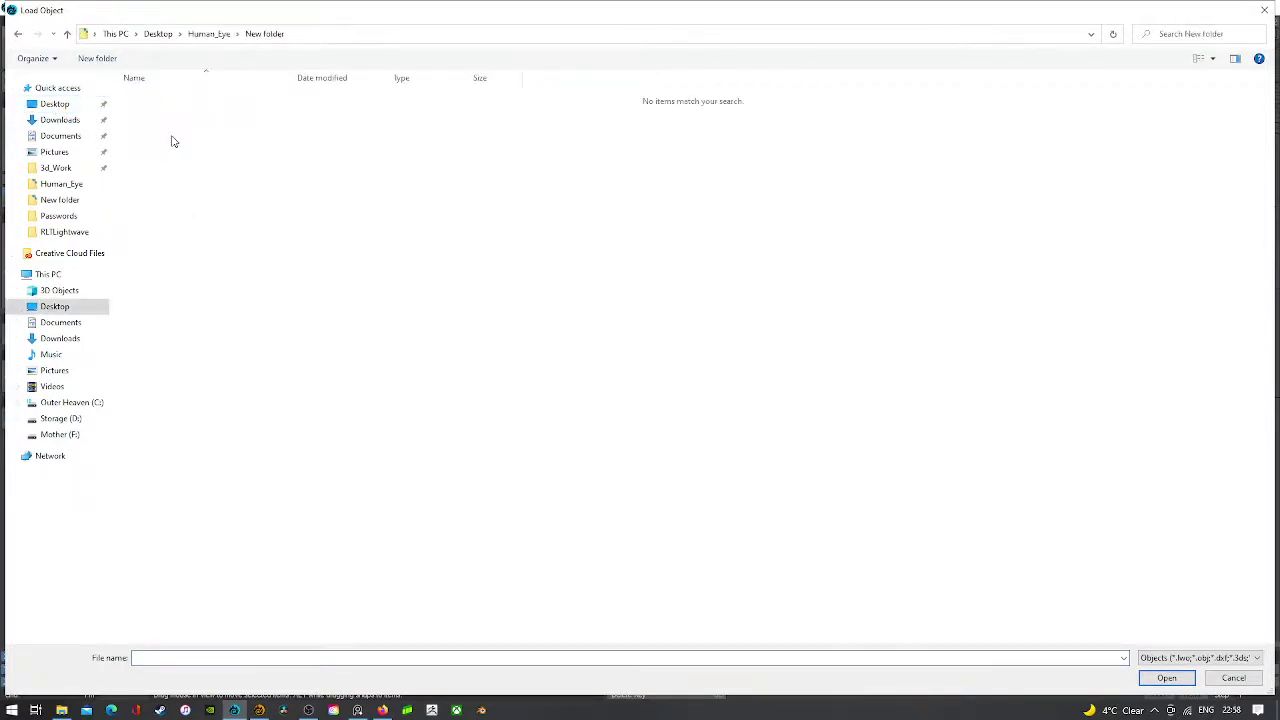
{"action": "left_click", "coordinate": [1200, 657]}
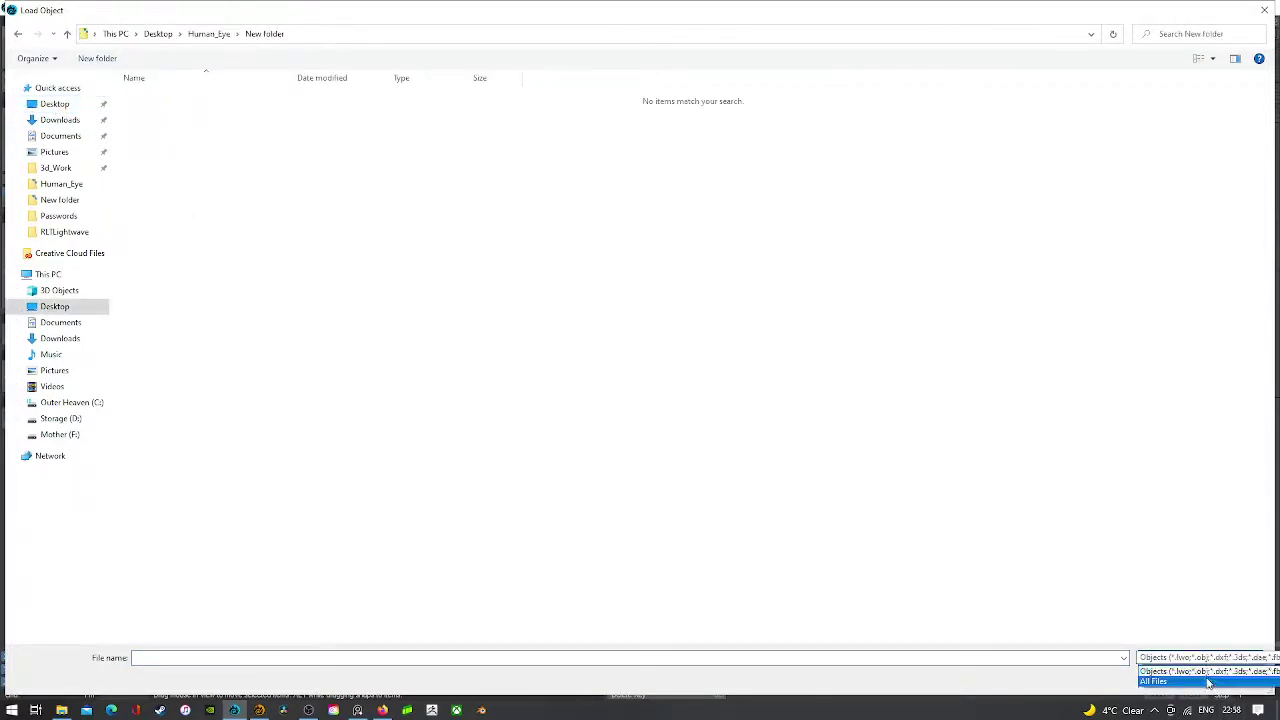
{"action": "left_click", "coordinate": [1205, 685]}
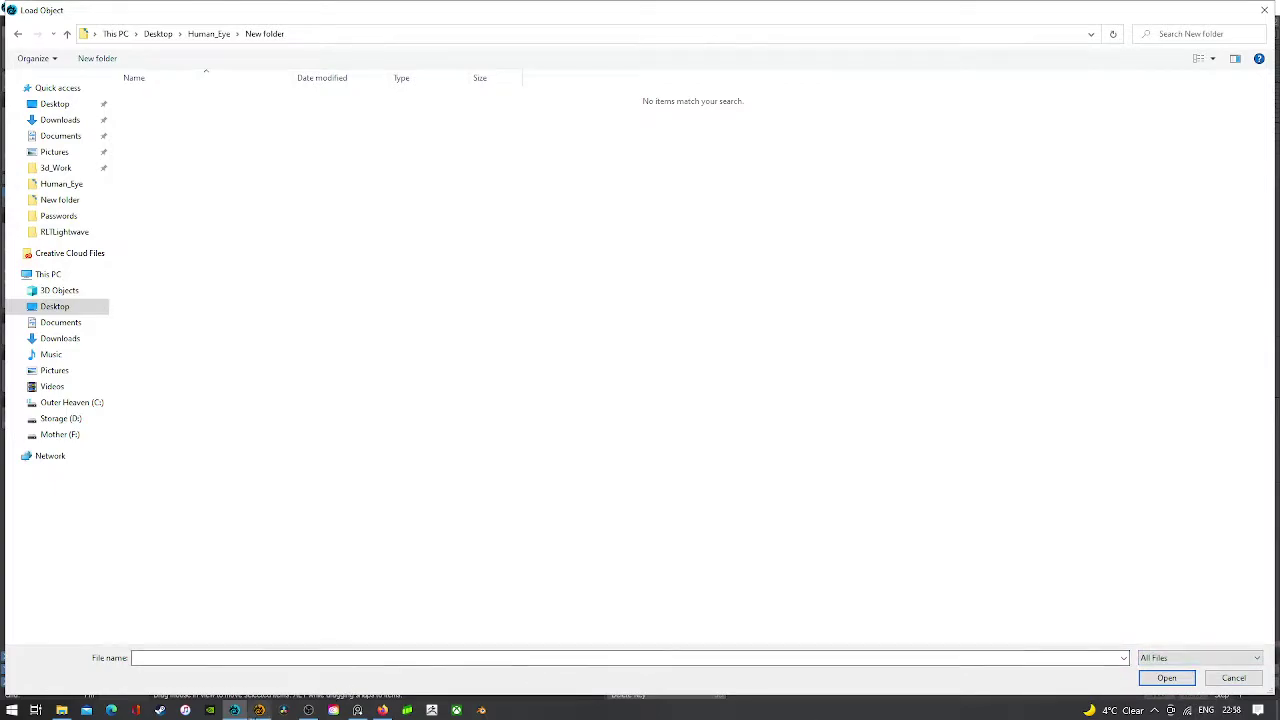
- Check the eye from another angle in LightWave Modeler, then return to Layout and cancel the object loading
{"action": "left_click", "coordinate": [259, 710]}
{"action": "left_click_drag", "start_coordinate": [1243, 40], "coordinate": [1249, 44]}
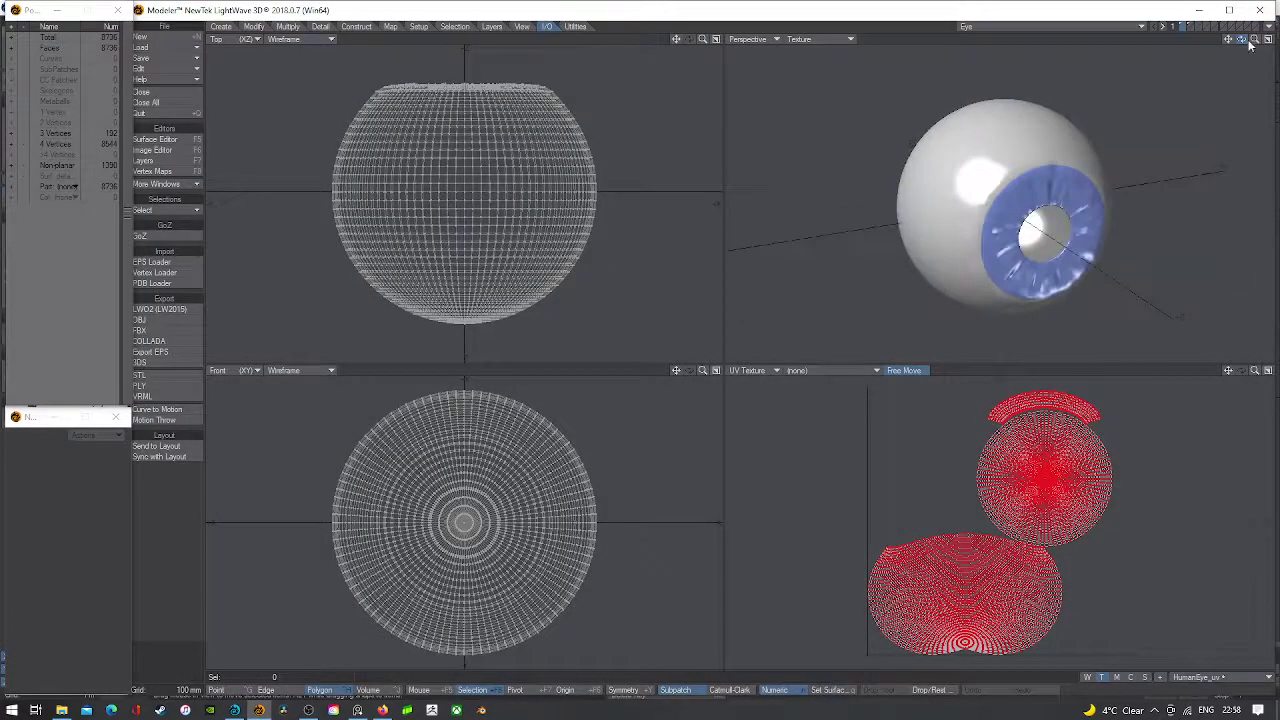
{"action": "key", "text": "ctrl+o"}
{"action": "left_click", "coordinate": [1265, 11]}
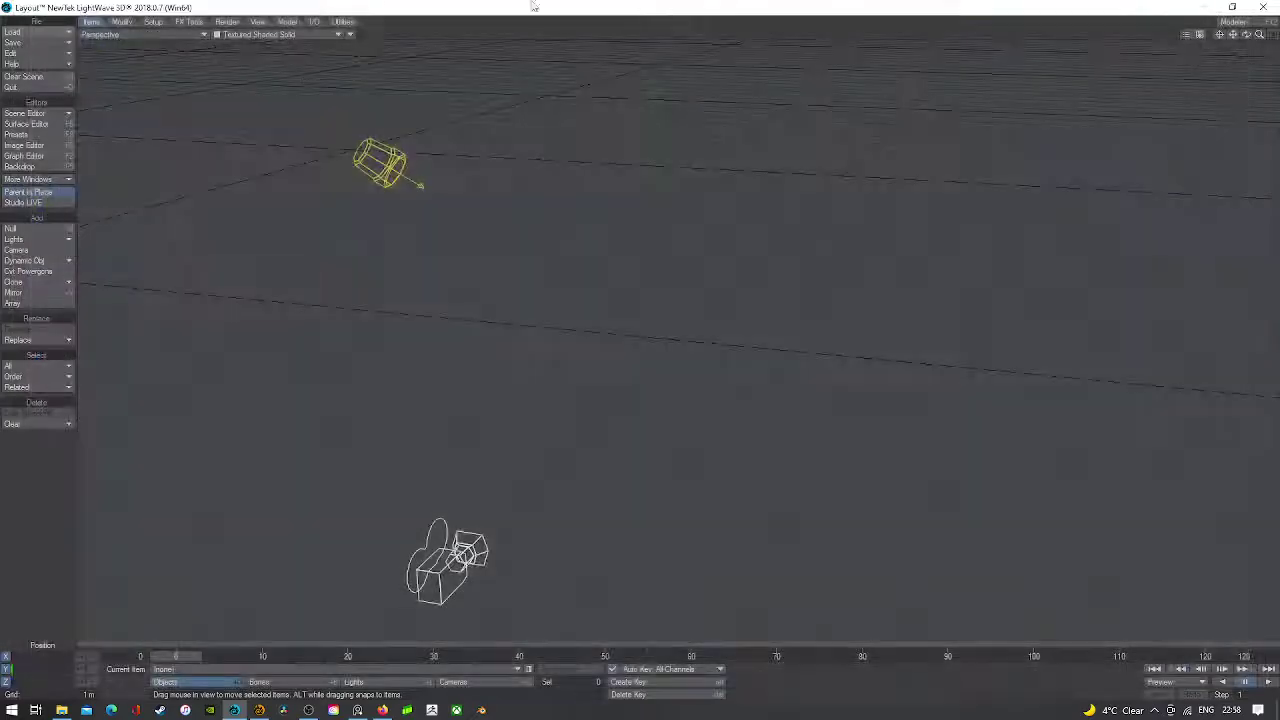
- Minimise Layout and open This PC from the desktop to check the drives' free space
{"action": "left_click", "coordinate": [1203, 8]}
{"action": "double_click", "coordinate": [25, 25]}
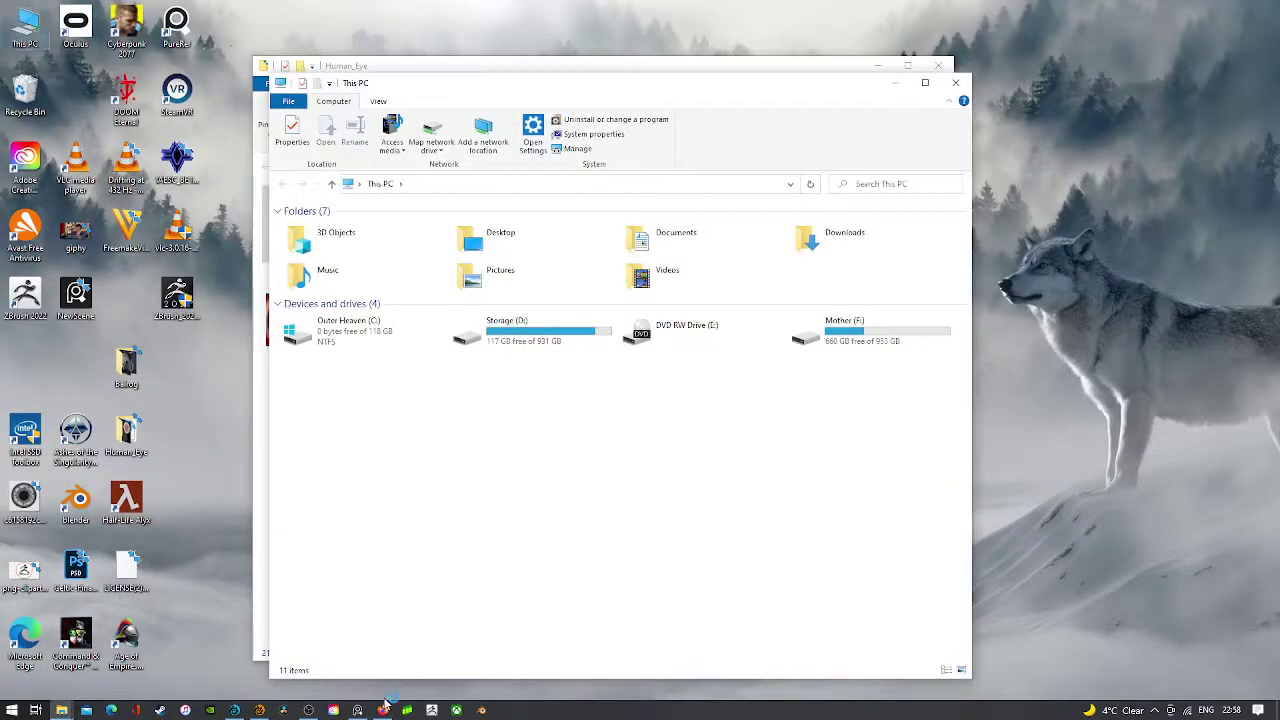
{"action": "mouse_move", "coordinate": [258, 711]}
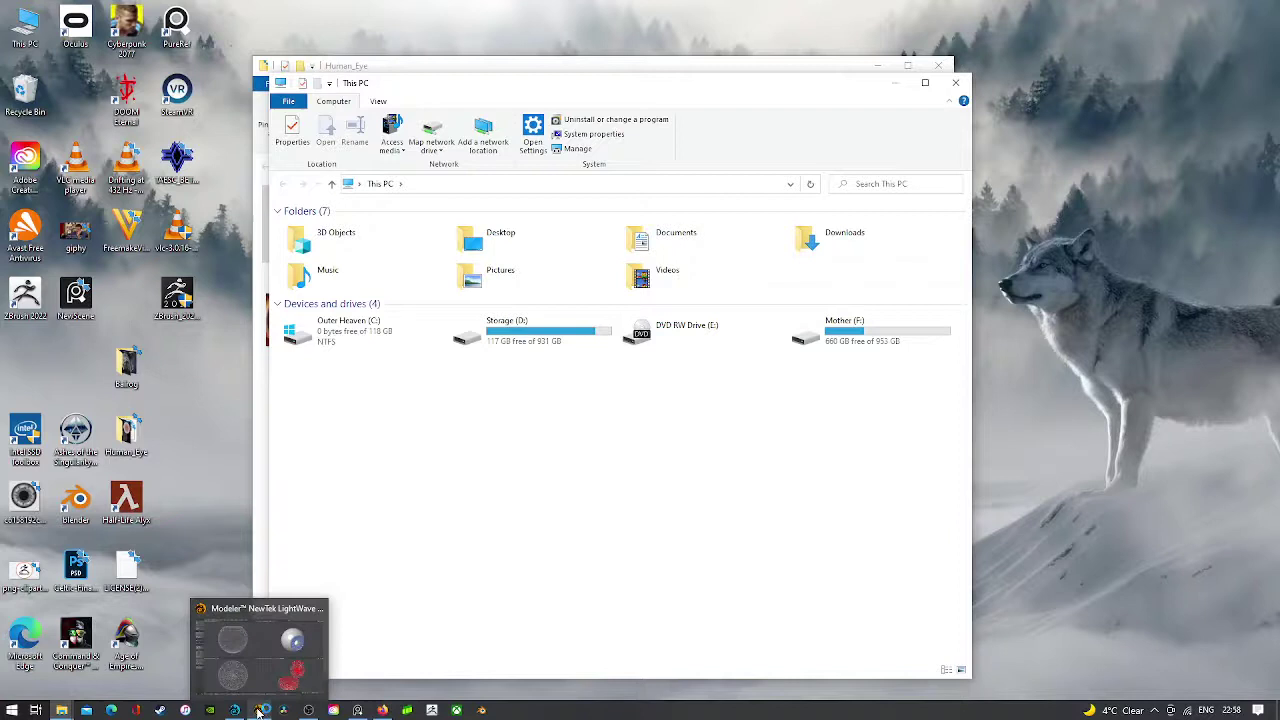
- Launch ZBrush, delete all stored QuickSave project files to free disk space, and close ZBrush
{"action": "left_click", "coordinate": [433, 711]}
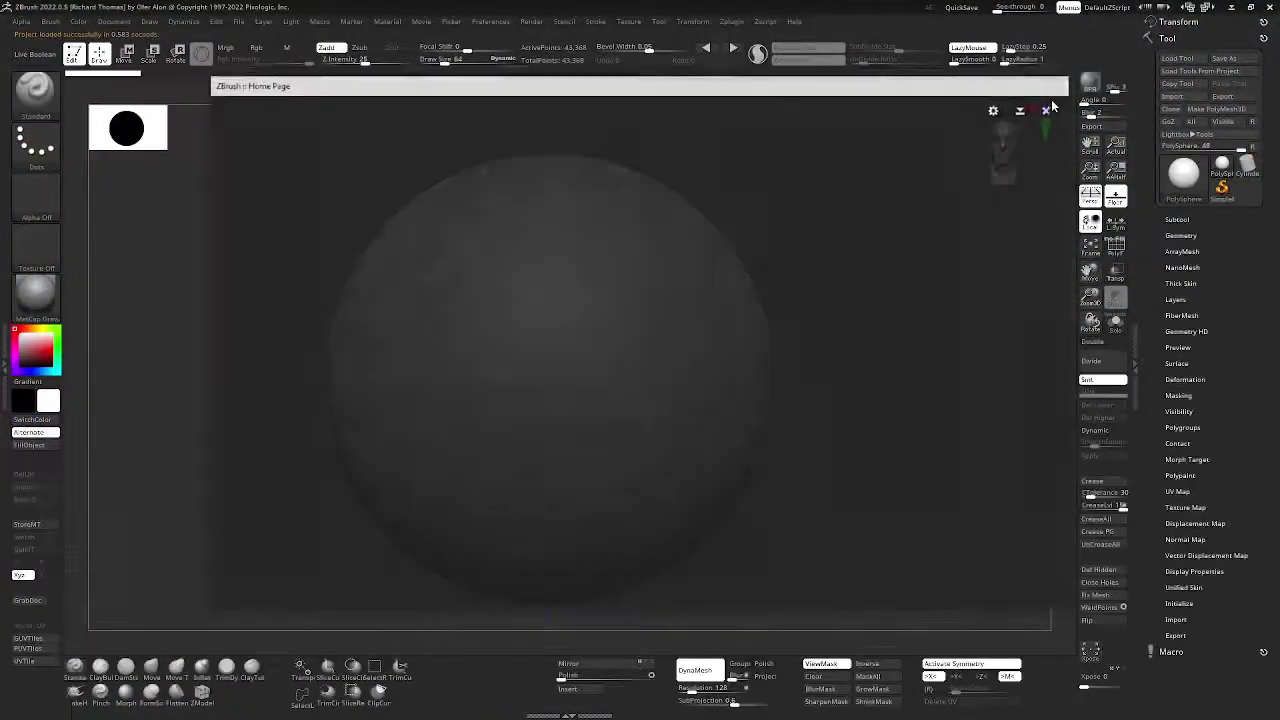
{"action": "left_click", "coordinate": [1046, 110]}
{"action": "left_click", "coordinate": [500, 22]}
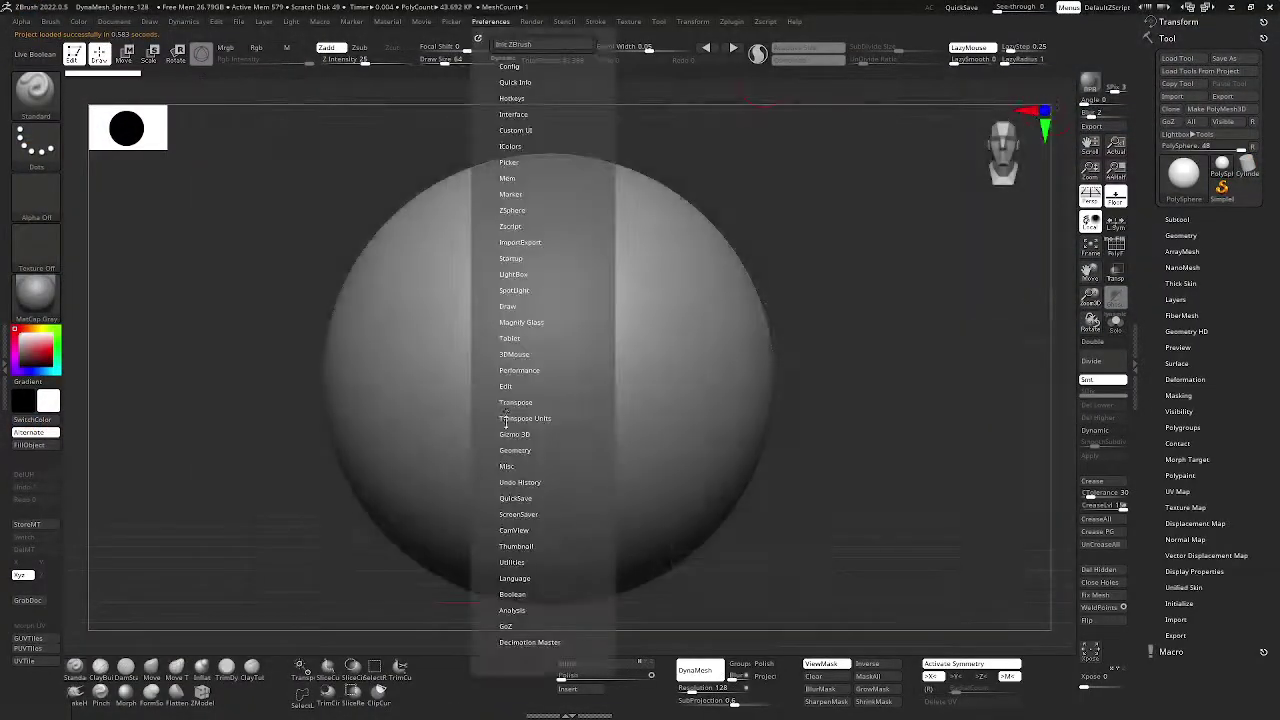
{"action": "left_click", "coordinate": [518, 498]}
{"action": "left_click", "coordinate": [532, 561]}
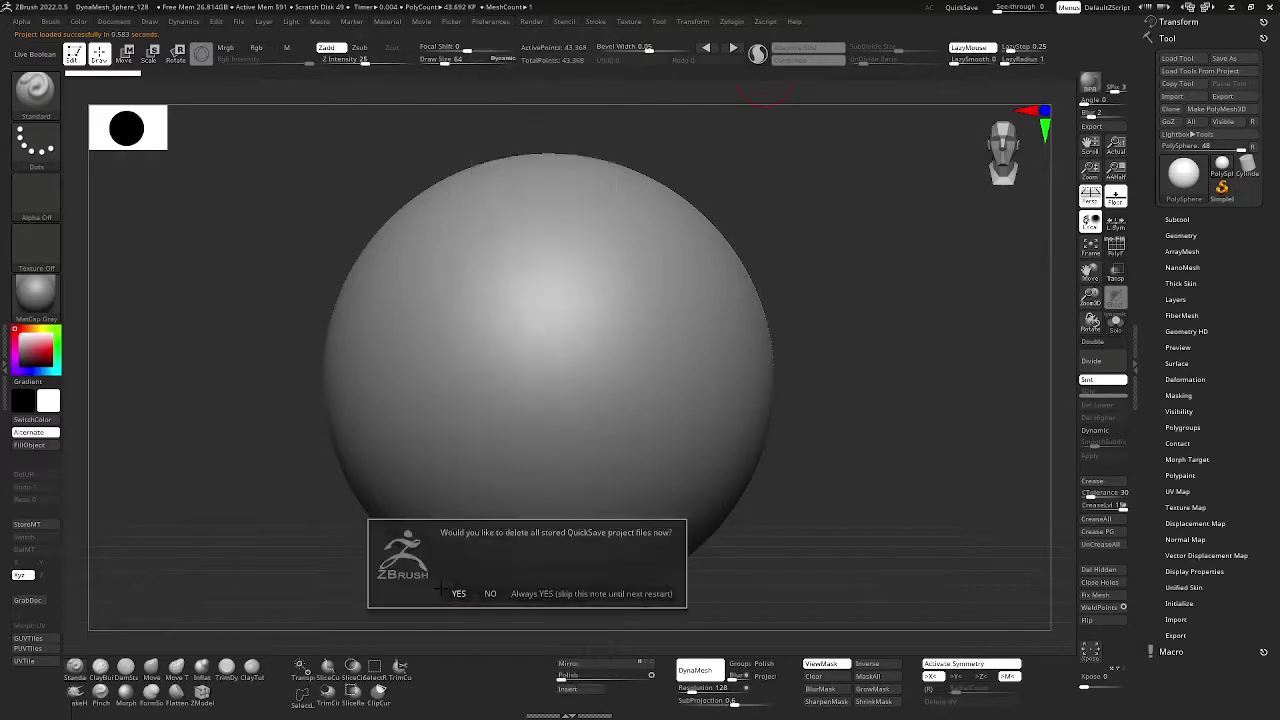
{"action": "left_click", "coordinate": [459, 593]}
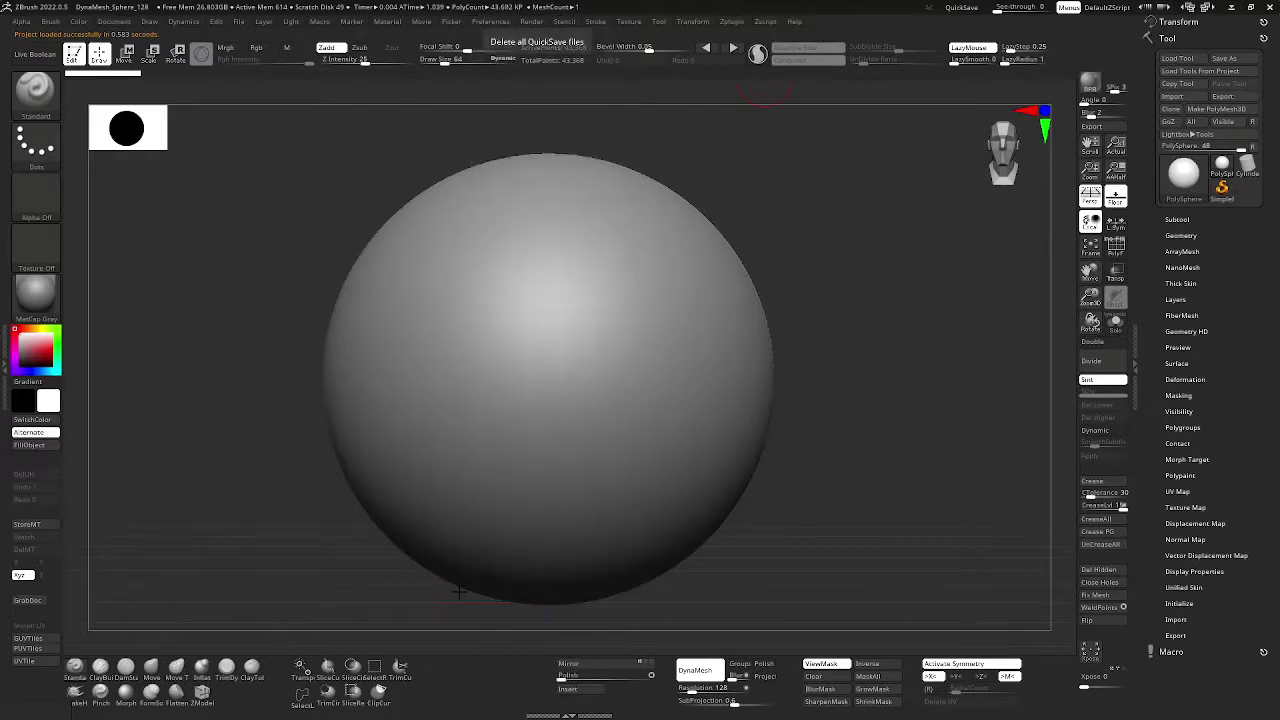
{"action": "left_click", "coordinate": [1270, 7]}
{"action": "left_click", "coordinate": [662, 404]}
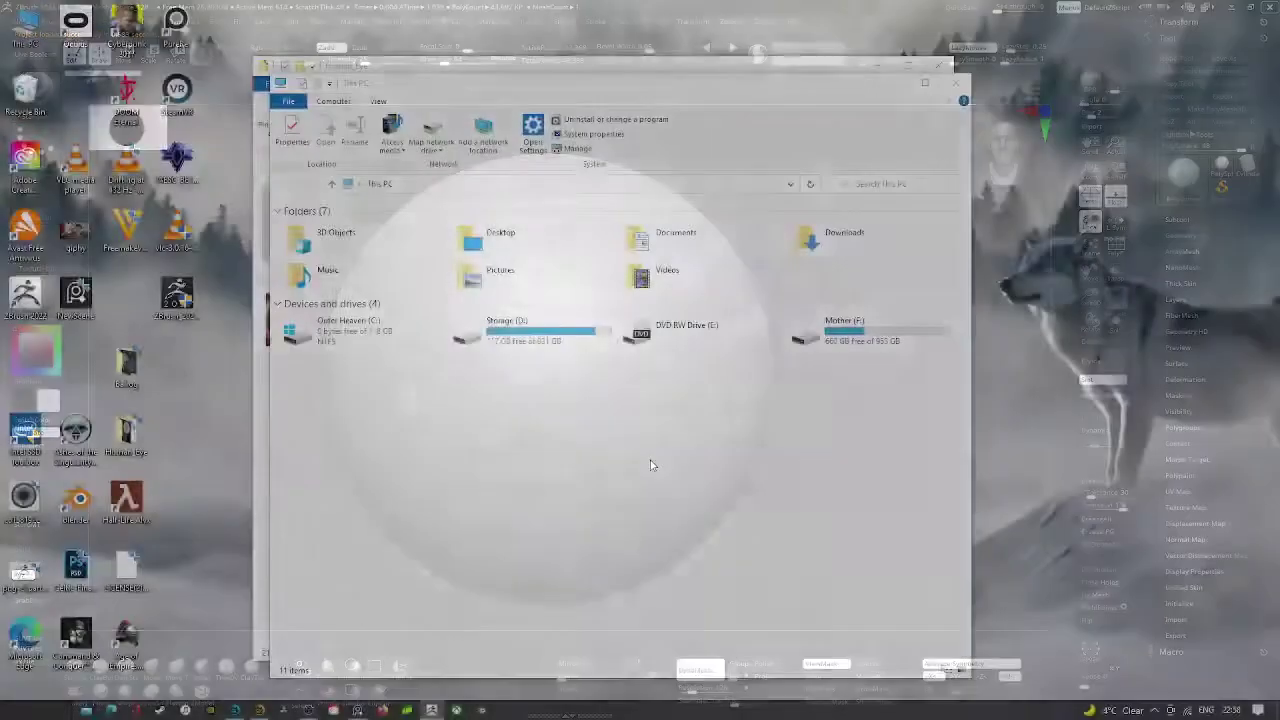
- Reopen This PC to recheck the free space on the drives, and close it
{"action": "left_click", "coordinate": [955, 82]}
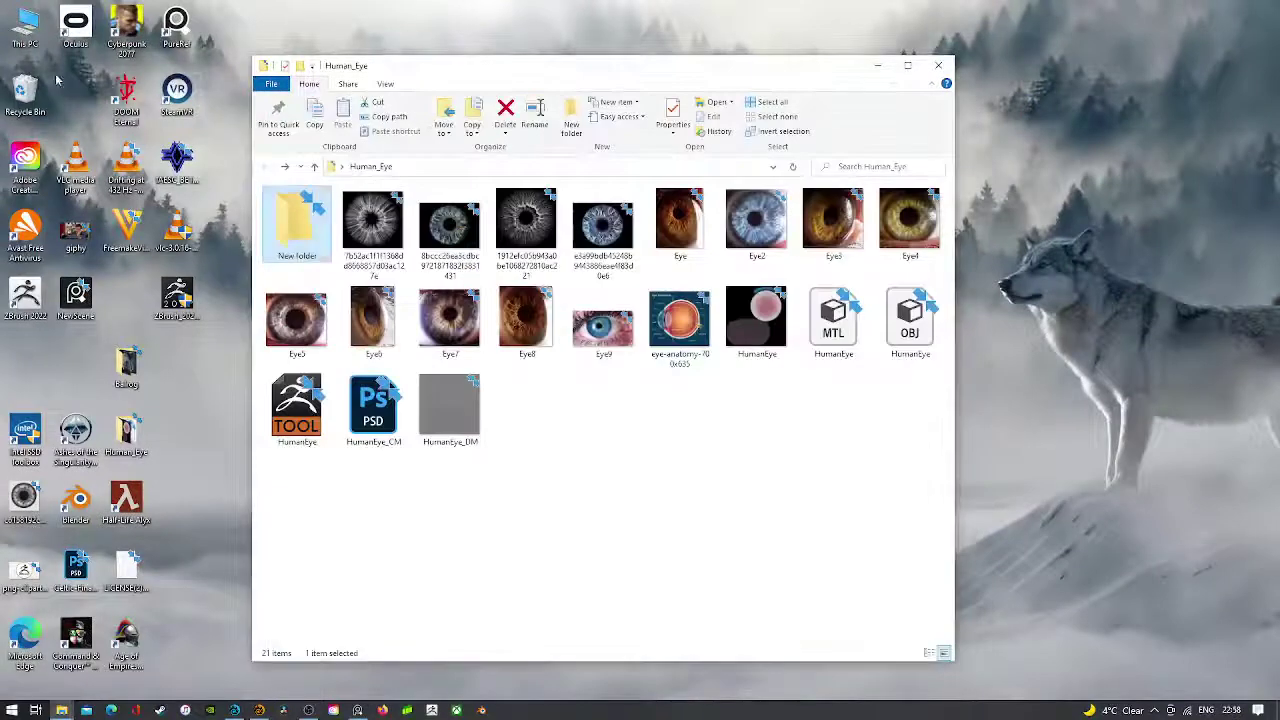
{"action": "double_click", "coordinate": [5, 20]}
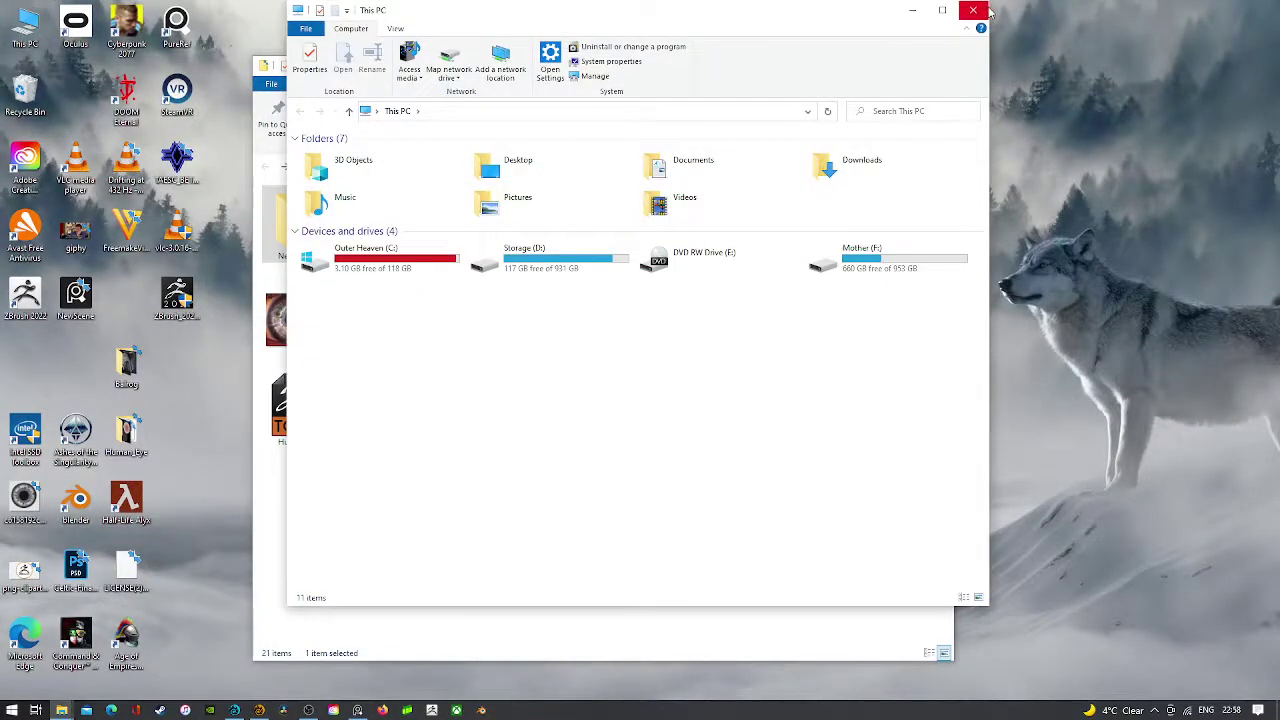
{"action": "left_click", "coordinate": [985, 10]}
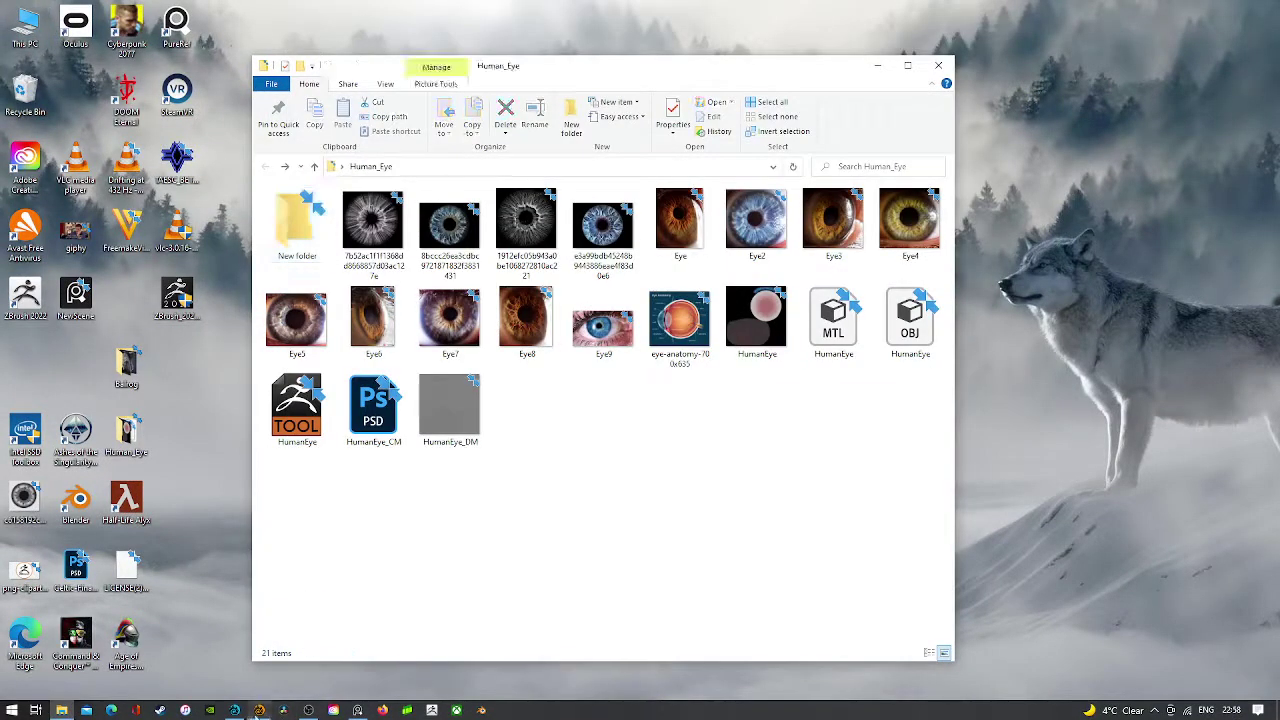
- Return to LightWave Modeler and save the object as Eye in Human_Eye > New folder
{"action": "left_click", "coordinate": [258, 710]}
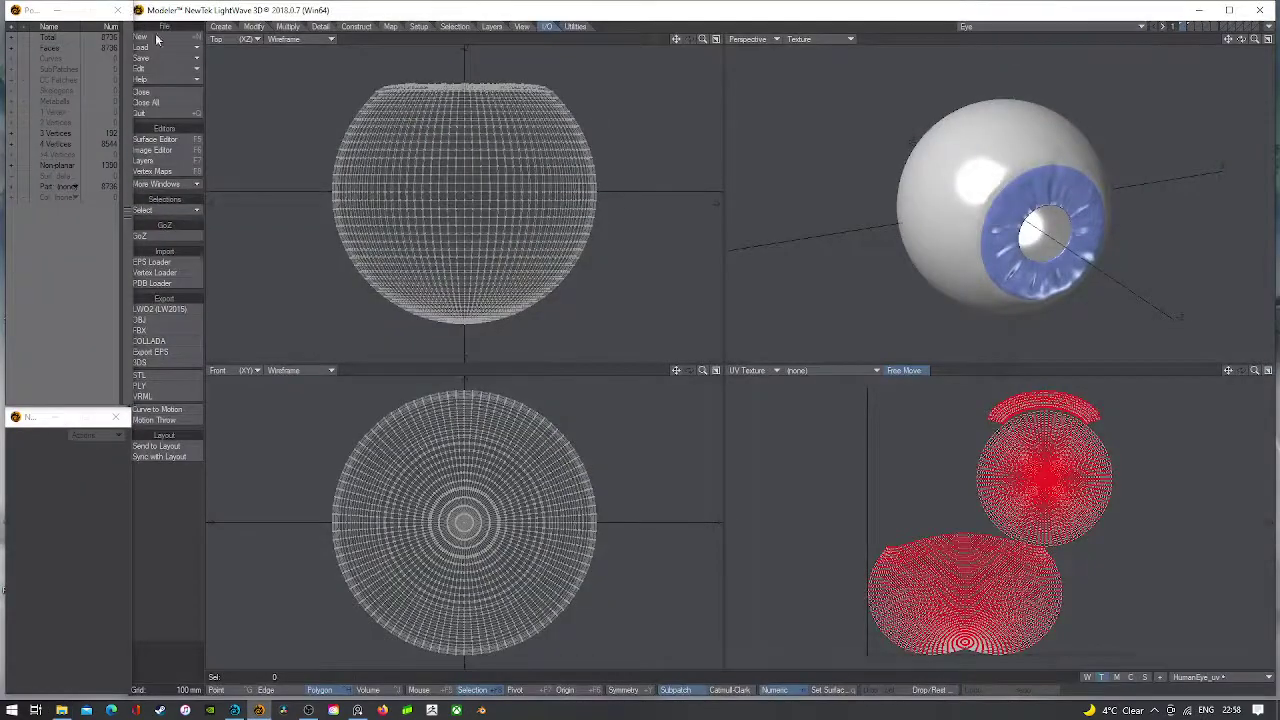
{"action": "left_click", "coordinate": [161, 59]}
{"action": "left_click", "coordinate": [161, 59]}
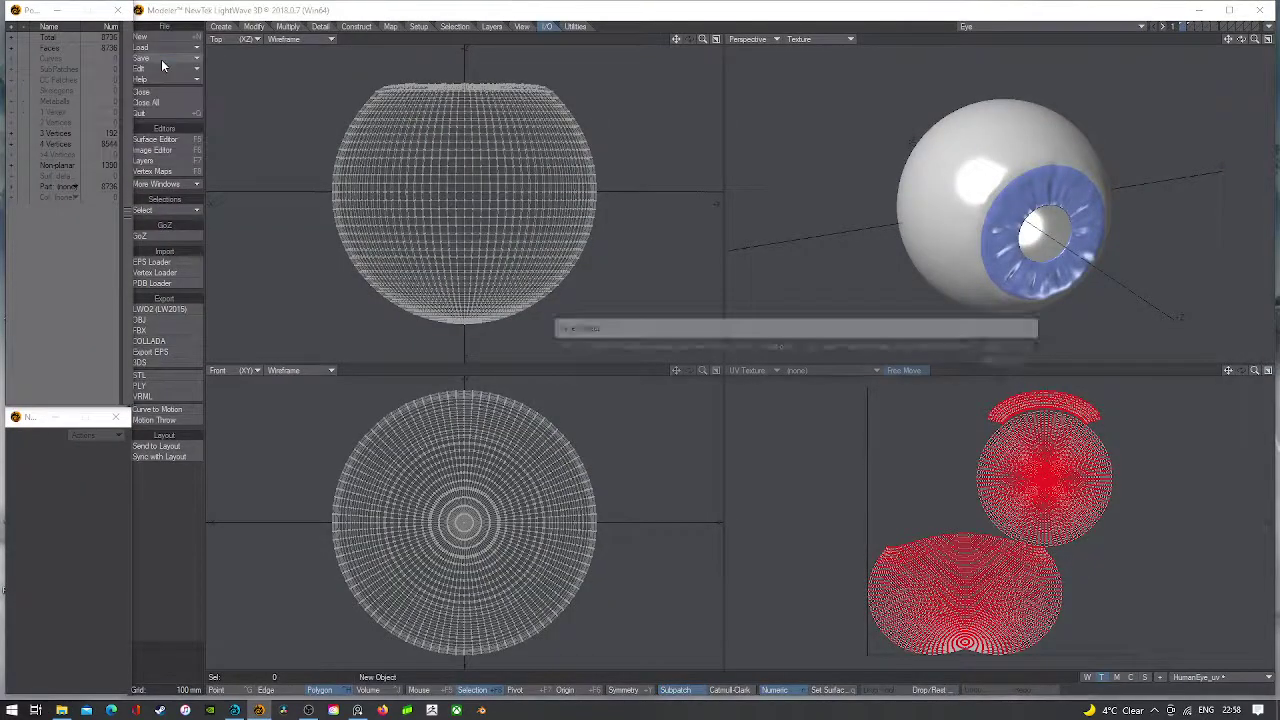
{"action": "left_click", "coordinate": [1012, 348]}
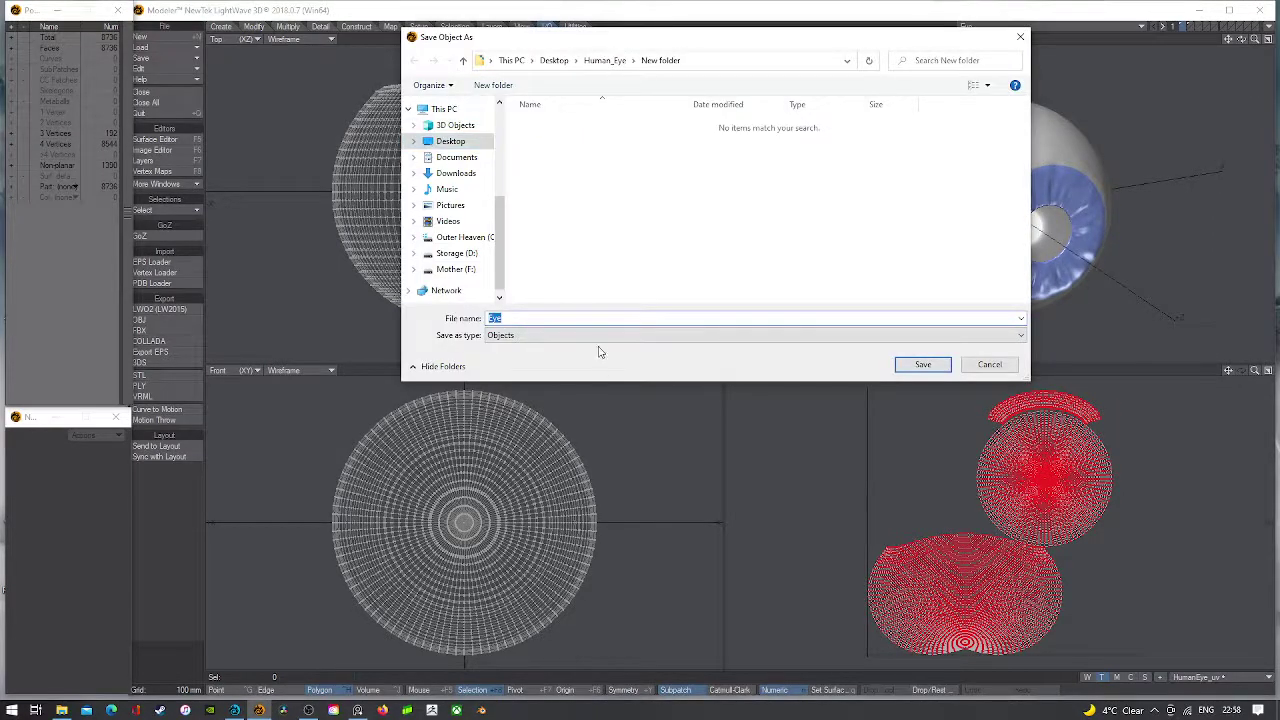
{"action": "left_click", "coordinate": [931, 366]}
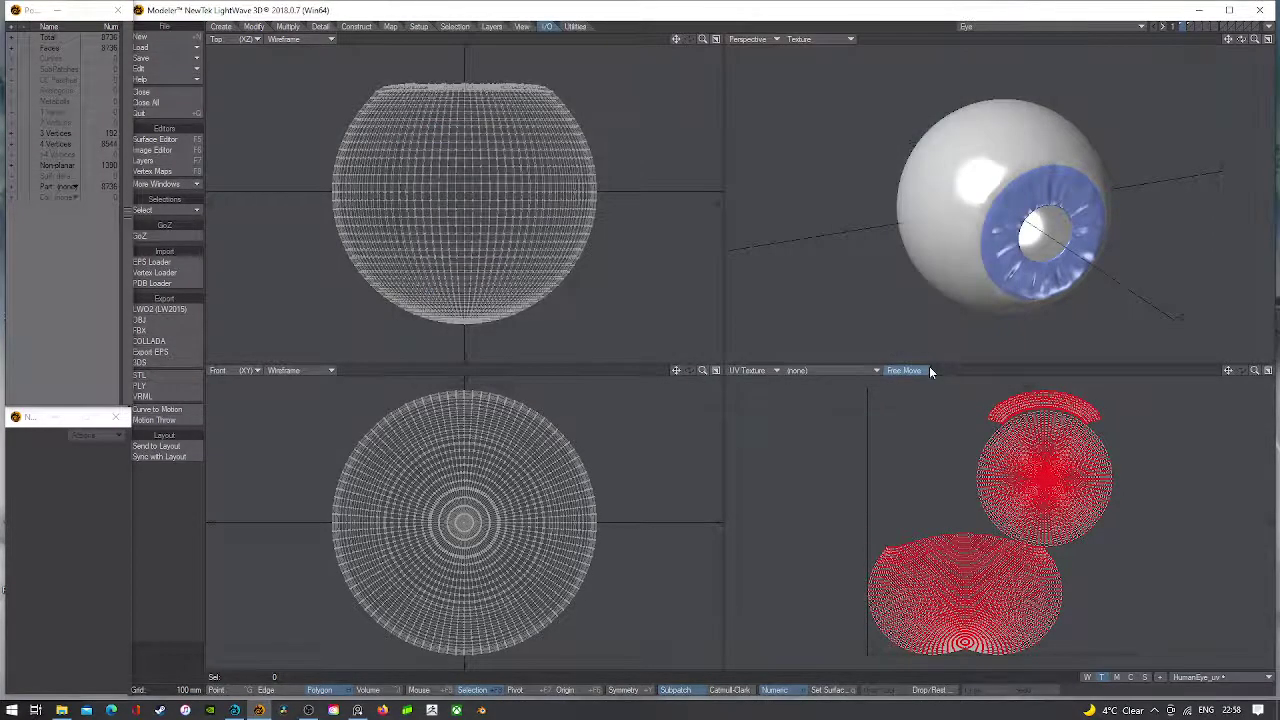
- Switch to LightWave Layout and load the Eye object from Human_Eye > New folder into the scene
{"action": "left_click", "coordinate": [235, 710]}
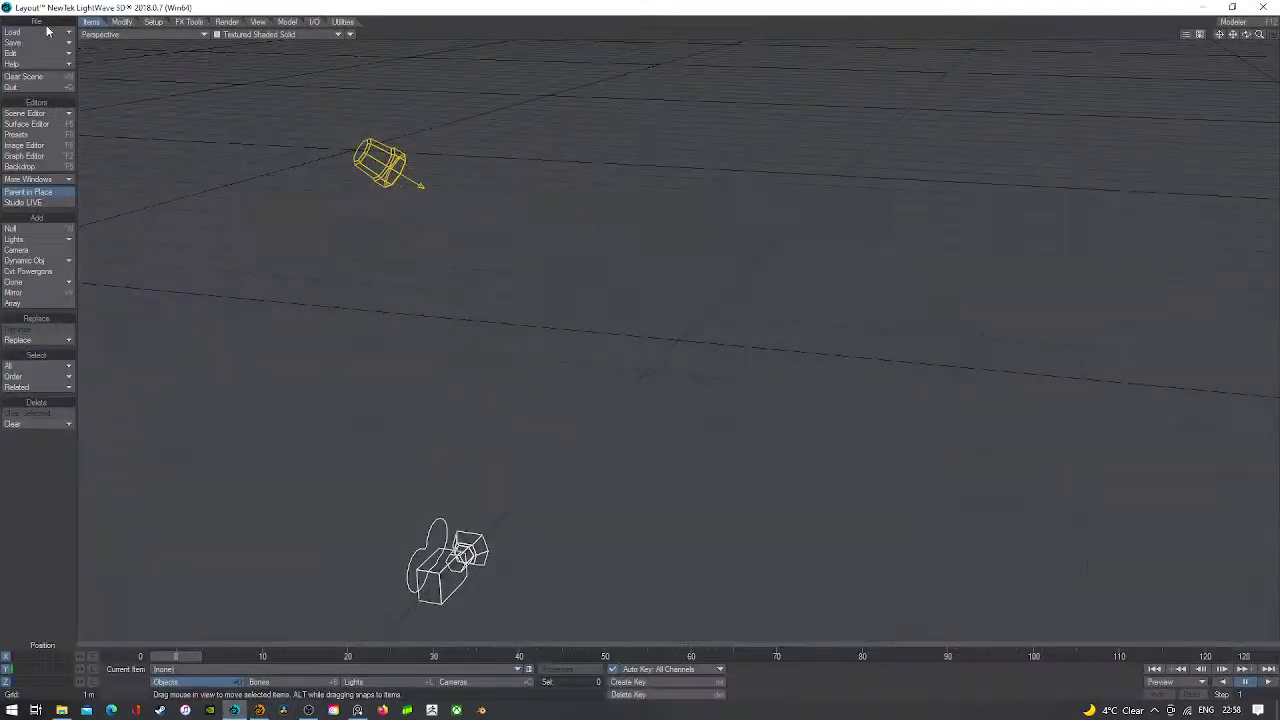
{"action": "left_click", "coordinate": [46, 31]}
{"action": "left_click", "coordinate": [32, 113]}
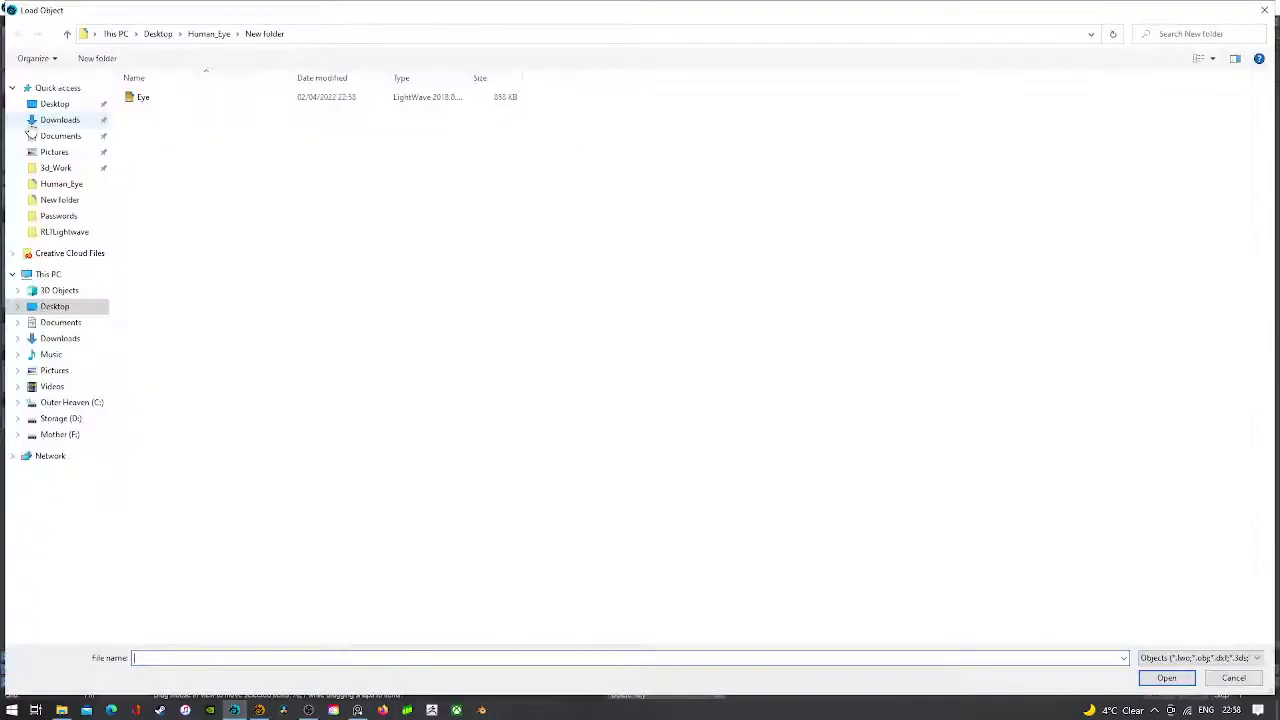
{"action": "double_click", "coordinate": [141, 98]}
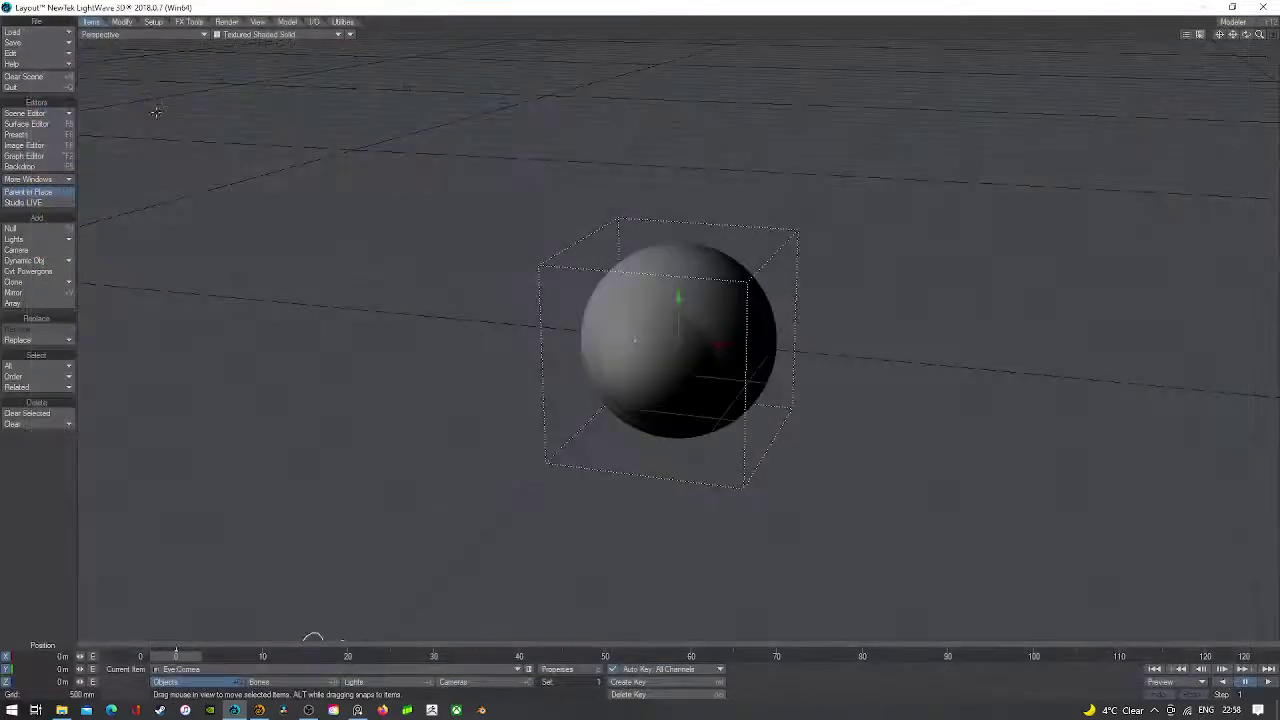
- Preview the loaded eye from another angle in the perspective viewport with VPR rendering
{"action": "left_click_drag", "start_coordinate": [1246, 34], "coordinate": [3, 10]}
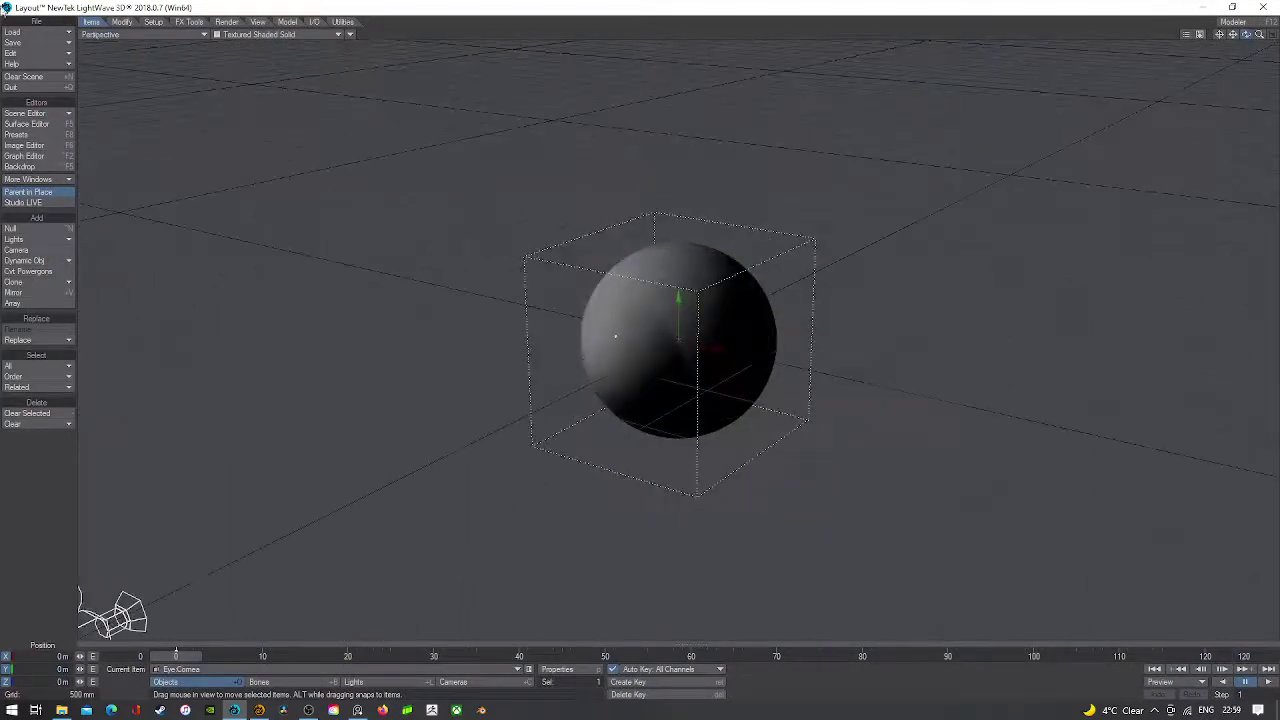
{"action": "left_click", "coordinate": [236, 35]}
{"action": "left_click", "coordinate": [237, 92]}
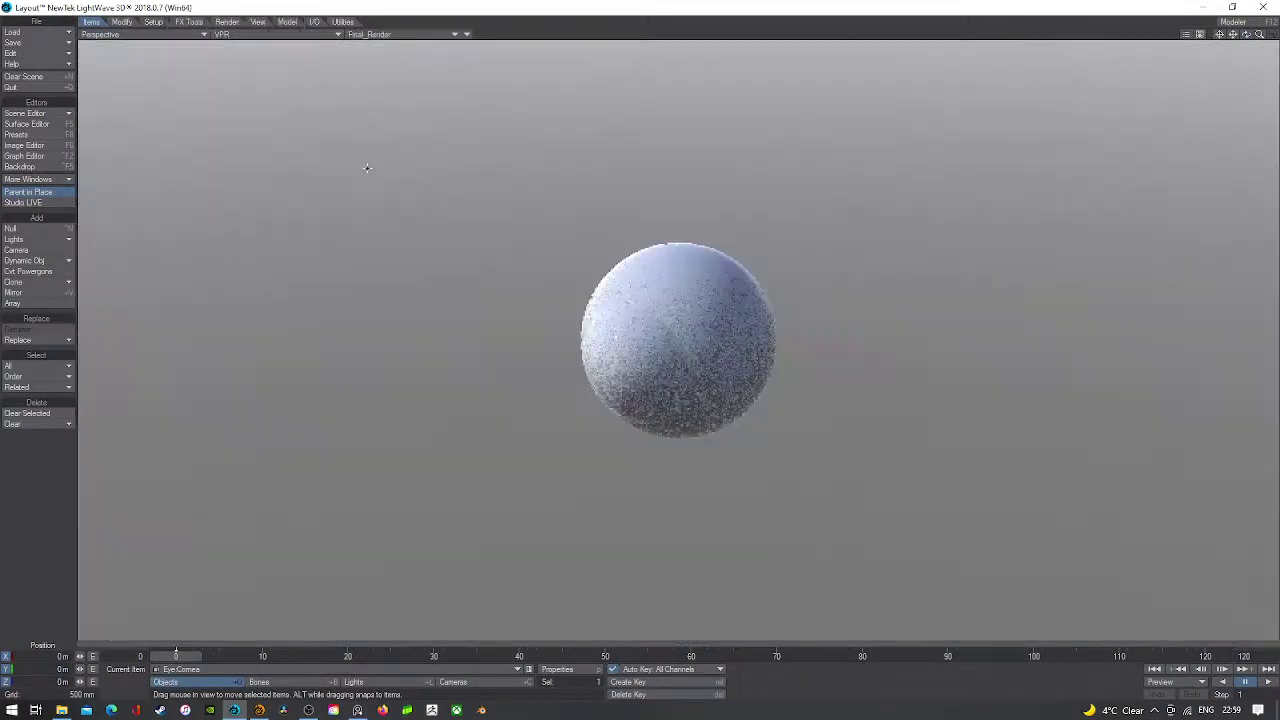
- Set the viewport display to Shaded Solid and make Eye:HumanEye the current item
{"action": "left_click", "coordinate": [236, 35]}
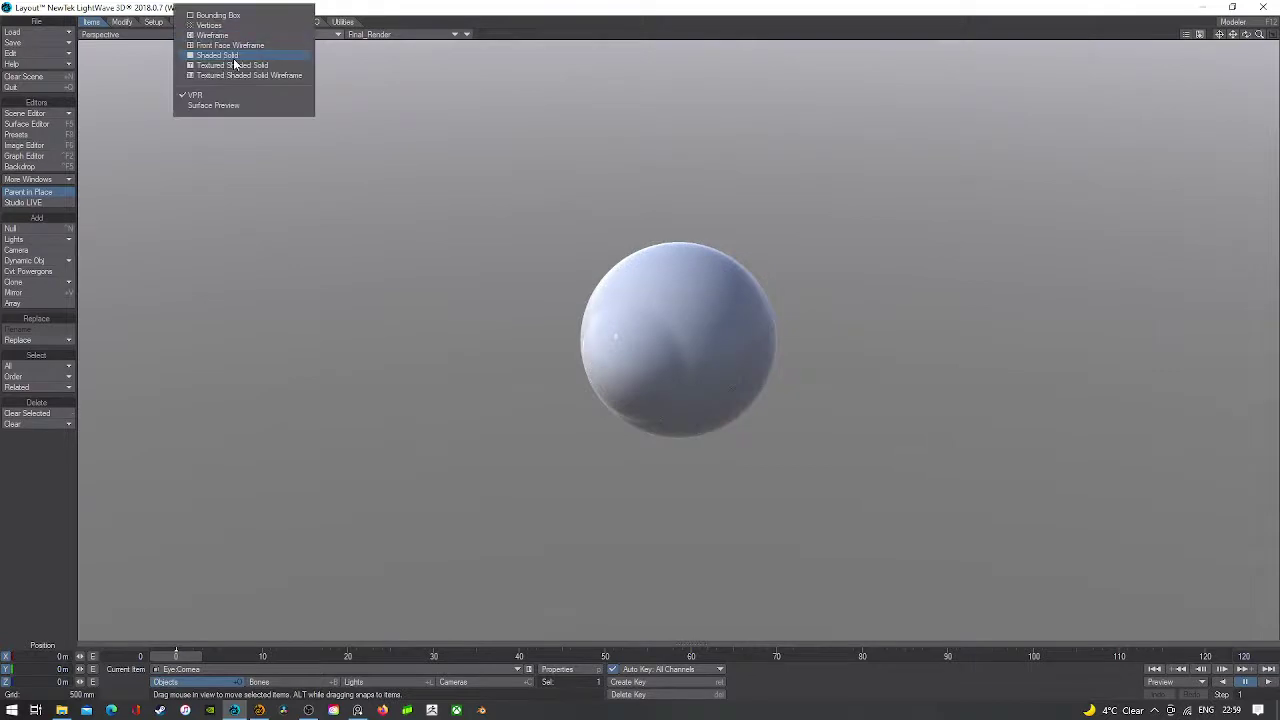
{"action": "left_click", "coordinate": [237, 59]}
{"action": "left_click", "coordinate": [279, 670]}
{"action": "left_click", "coordinate": [281, 660]}
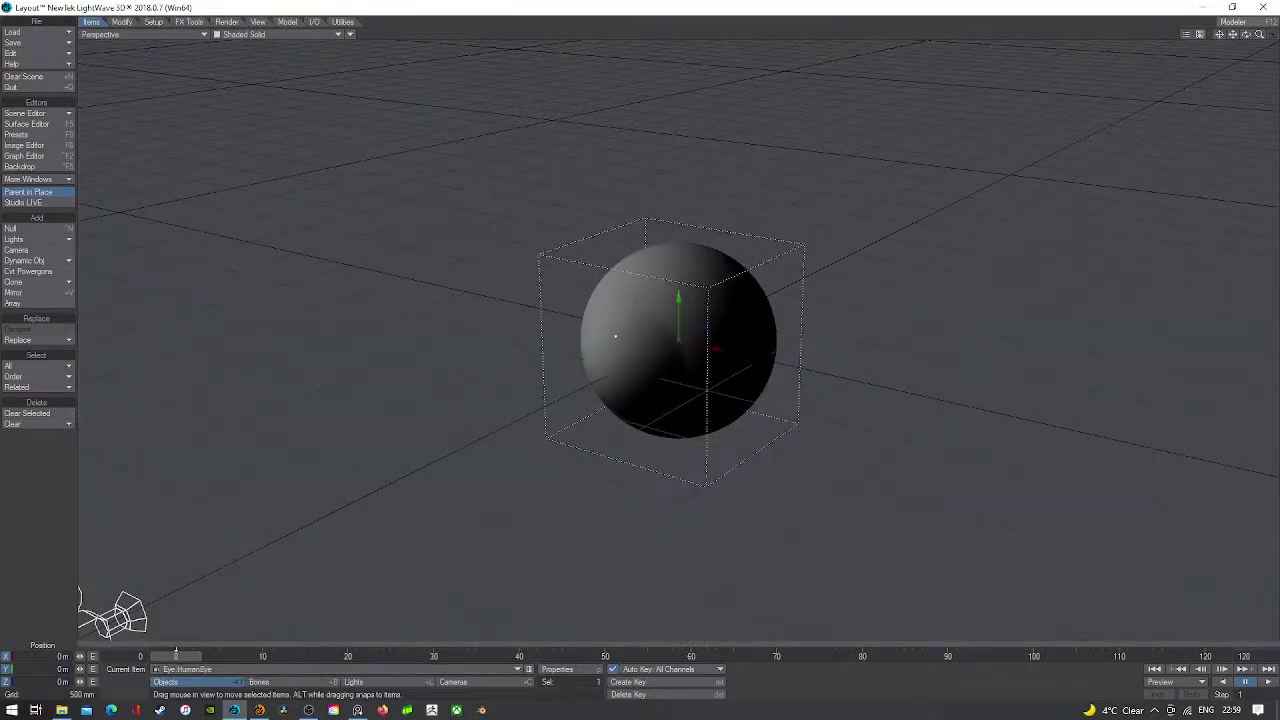
- View the eye through the camera, preview it with VPR rendering, and restore the Shaded Solid display
{"action": "left_click_drag", "start_coordinate": [1259, 34], "coordinate": [1278, 34]}
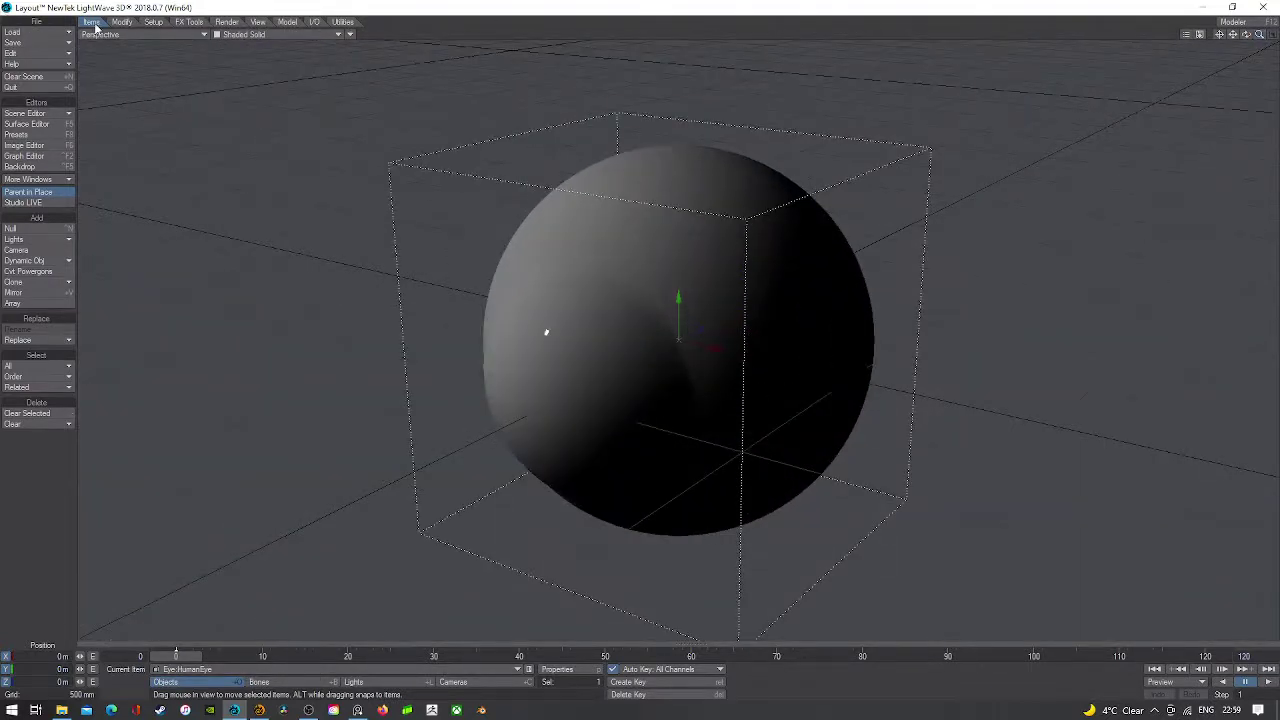
{"action": "left_click", "coordinate": [96, 30]}
{"action": "mouse_move", "coordinate": [100, 111]}
{"action": "left_click", "coordinate": [182, 138]}
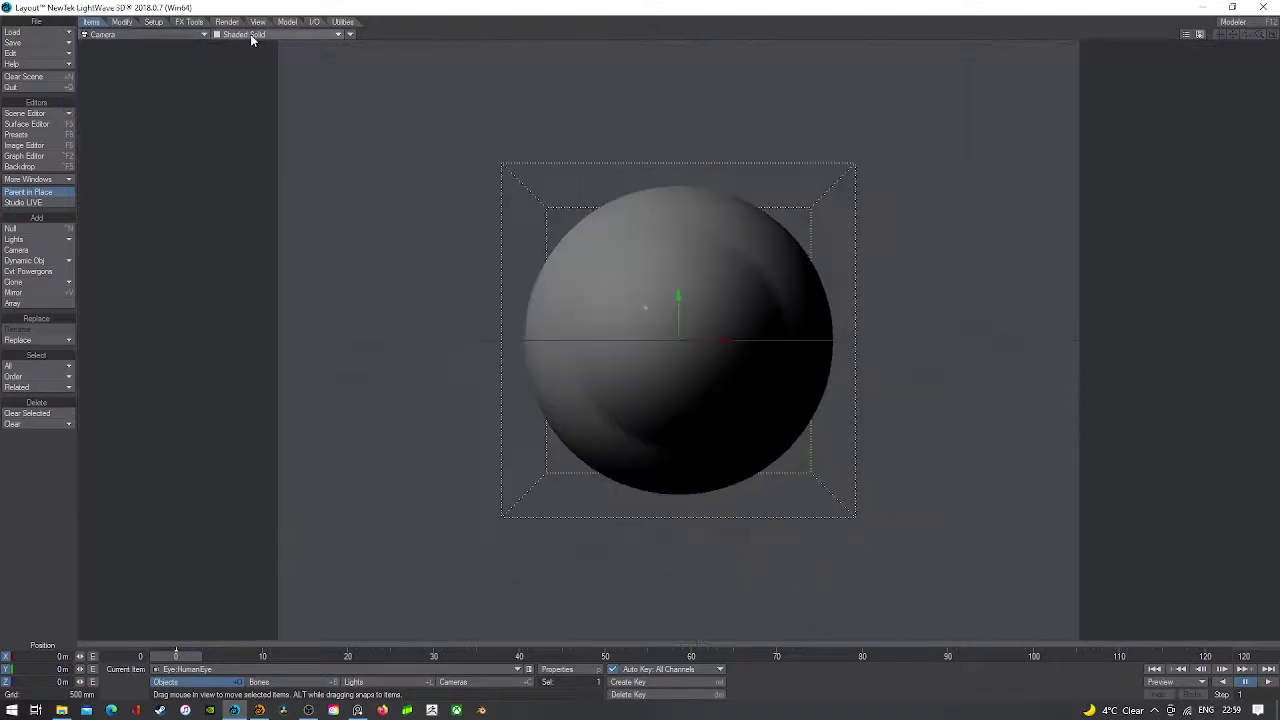
{"action": "left_click", "coordinate": [239, 95]}
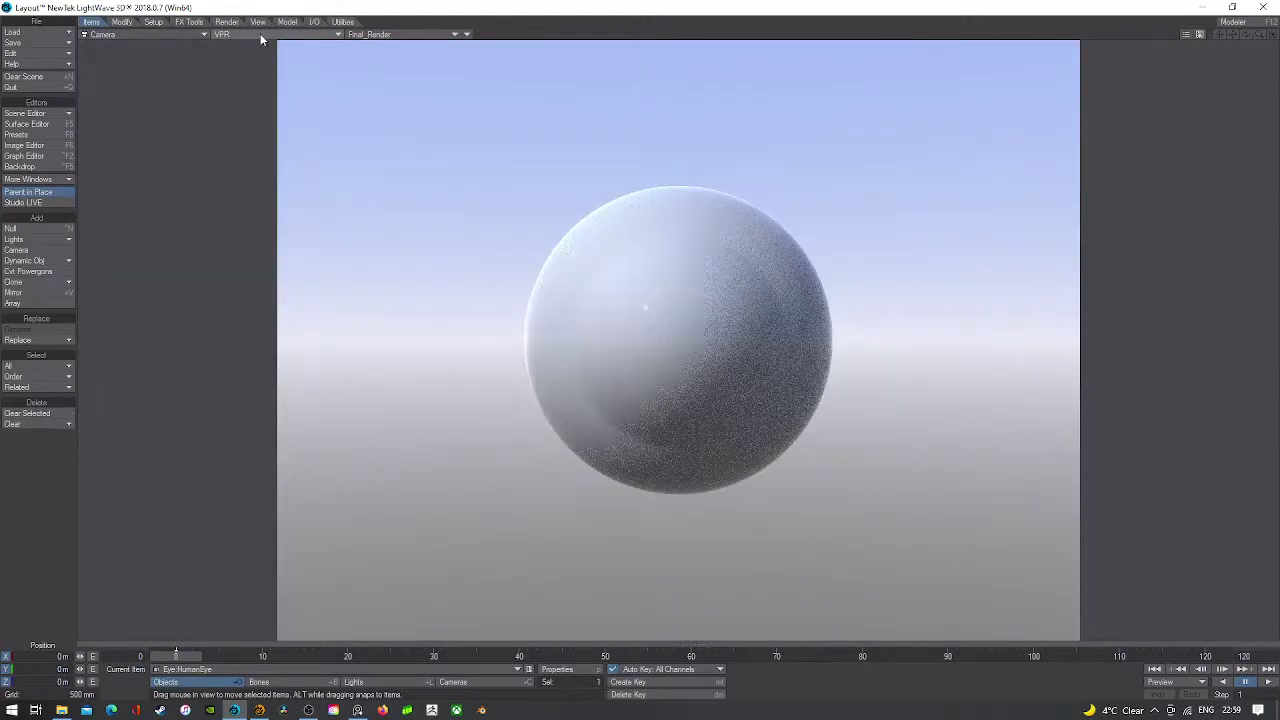
{"action": "left_click", "coordinate": [262, 37]}
{"action": "left_click", "coordinate": [259, 47]}
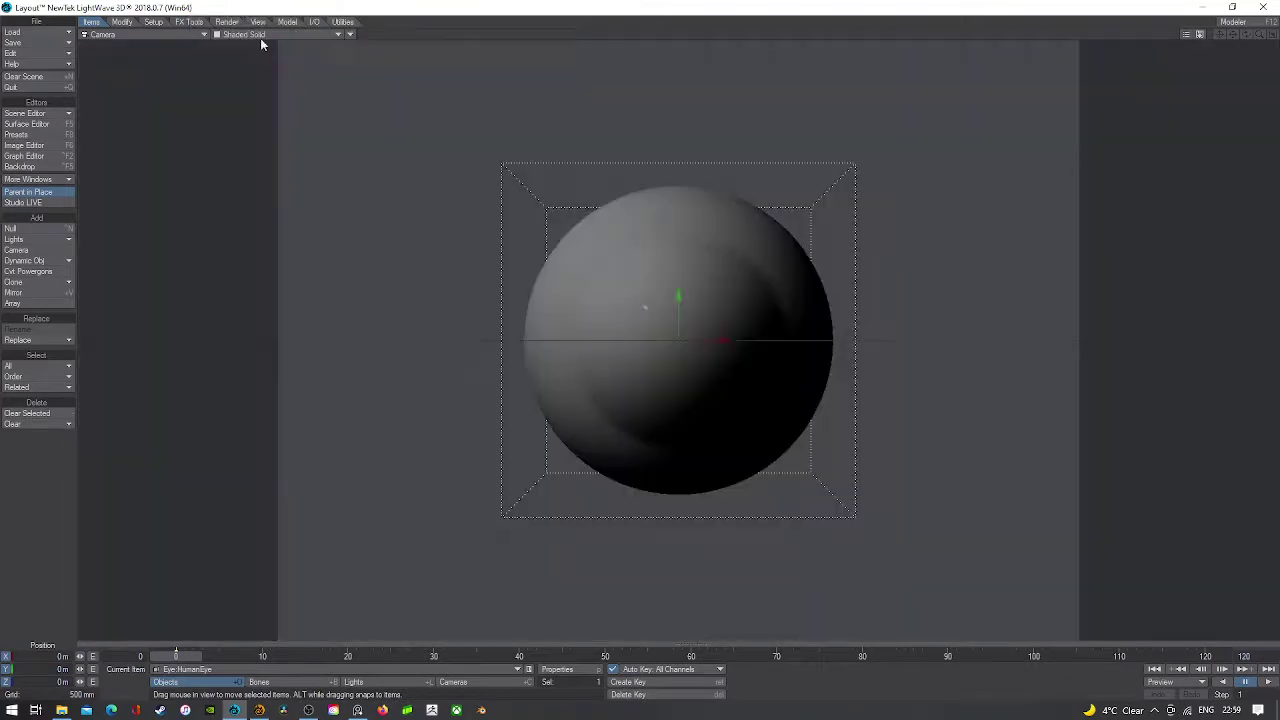
- Open the node graph of the HumanEye_Iris surface and arrange its view so the Principled BSDF node is accessible
{"action": "left_click", "coordinate": [26, 124]}
{"action": "left_click_drag", "start_coordinate": [180, 136], "coordinate": [350, 129]}
{"action": "left_click", "coordinate": [254, 264]}
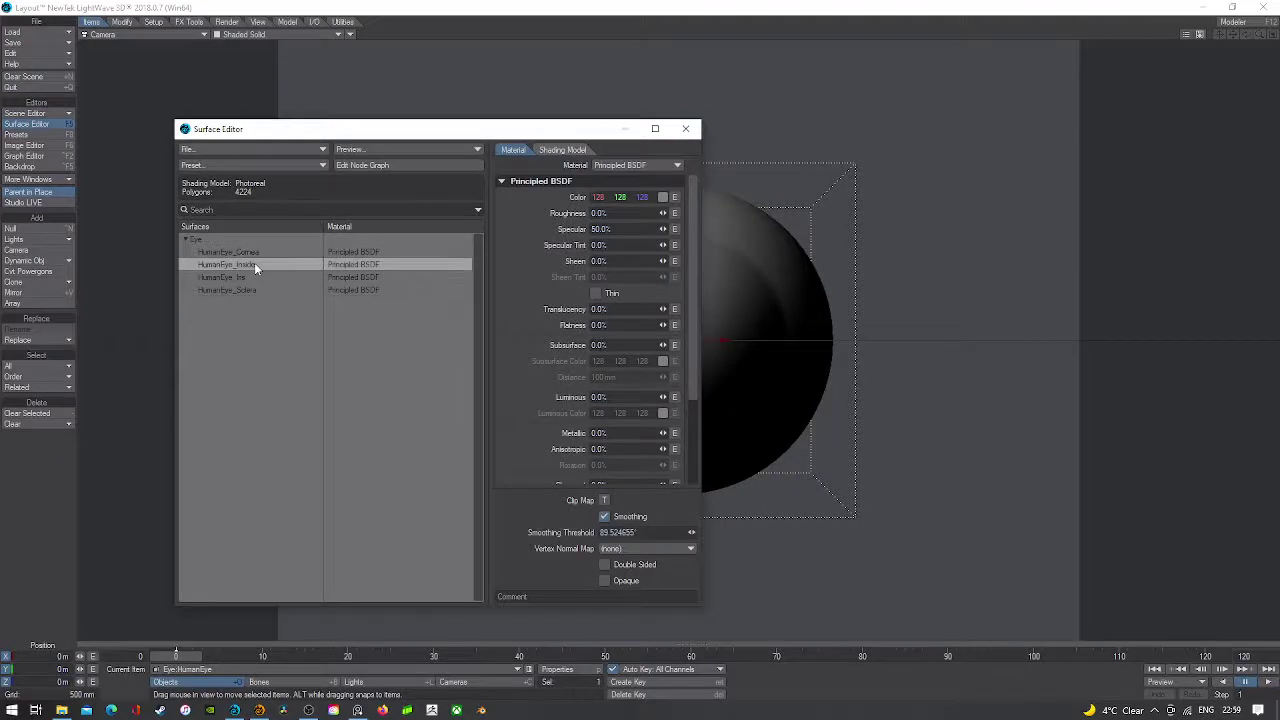
{"action": "left_click", "coordinate": [249, 277]}
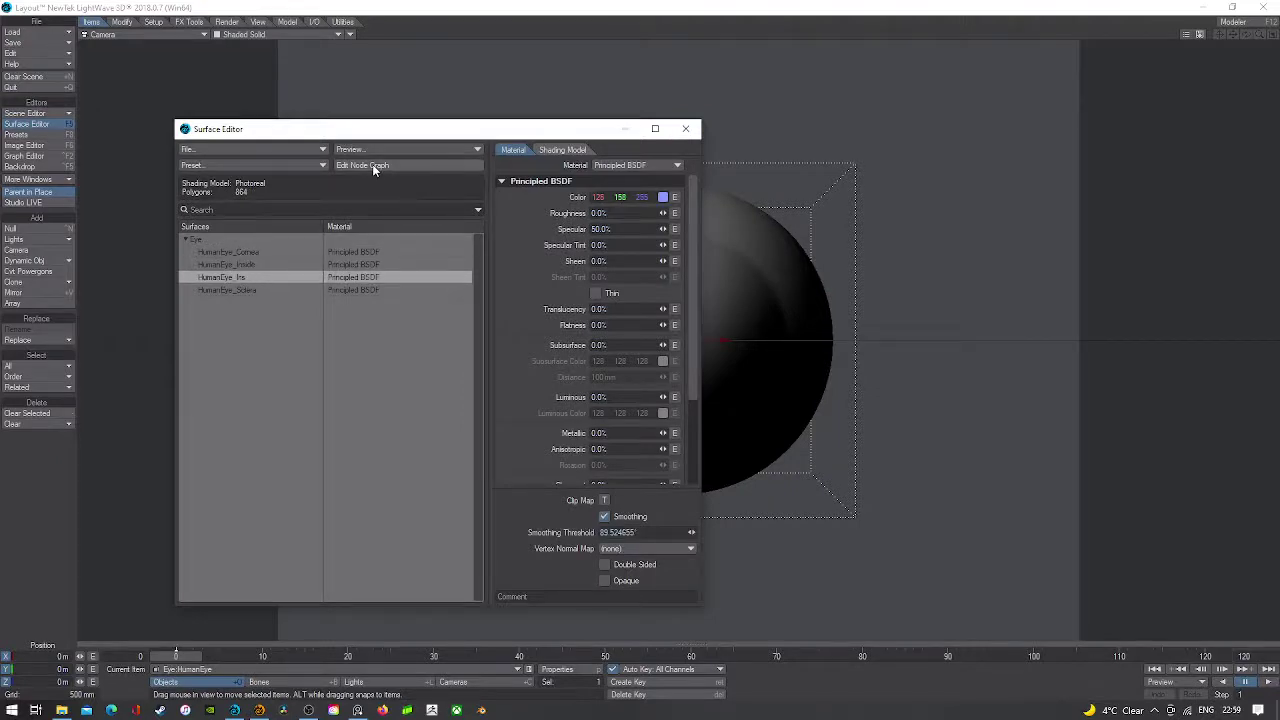
{"action": "left_click", "coordinate": [373, 166]}
{"action": "left_click_drag", "start_coordinate": [363, 34], "coordinate": [336, 31]}
{"action": "left_click_drag", "start_coordinate": [293, 173], "coordinate": [362, 170]}
{"action": "left_click_drag", "start_coordinate": [246, 106], "coordinate": [276, 131]}
- Add a 2D Textures Image node to the HumanEye_Iris graph and place it between the Input and Principled BSDF nodes
{"action": "left_click", "coordinate": [30, 30]}
{"action": "mouse_move", "coordinate": [40, 28]}
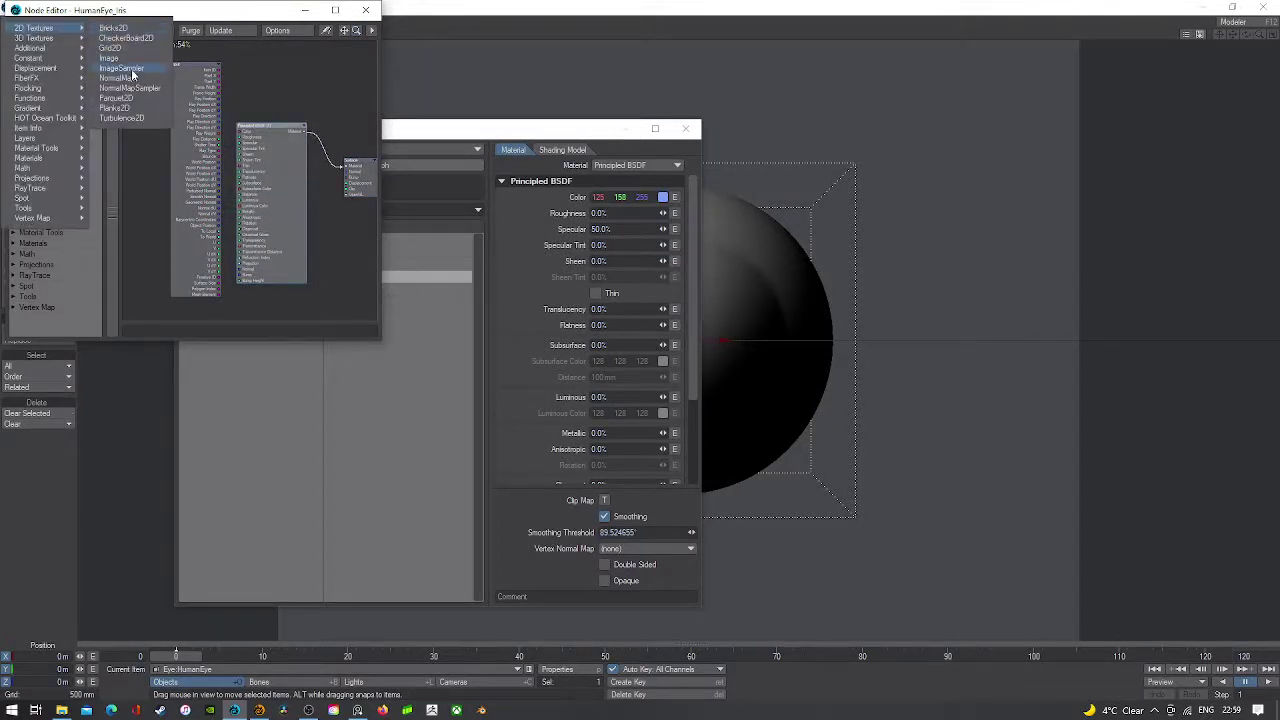
{"action": "left_click", "coordinate": [134, 60]}
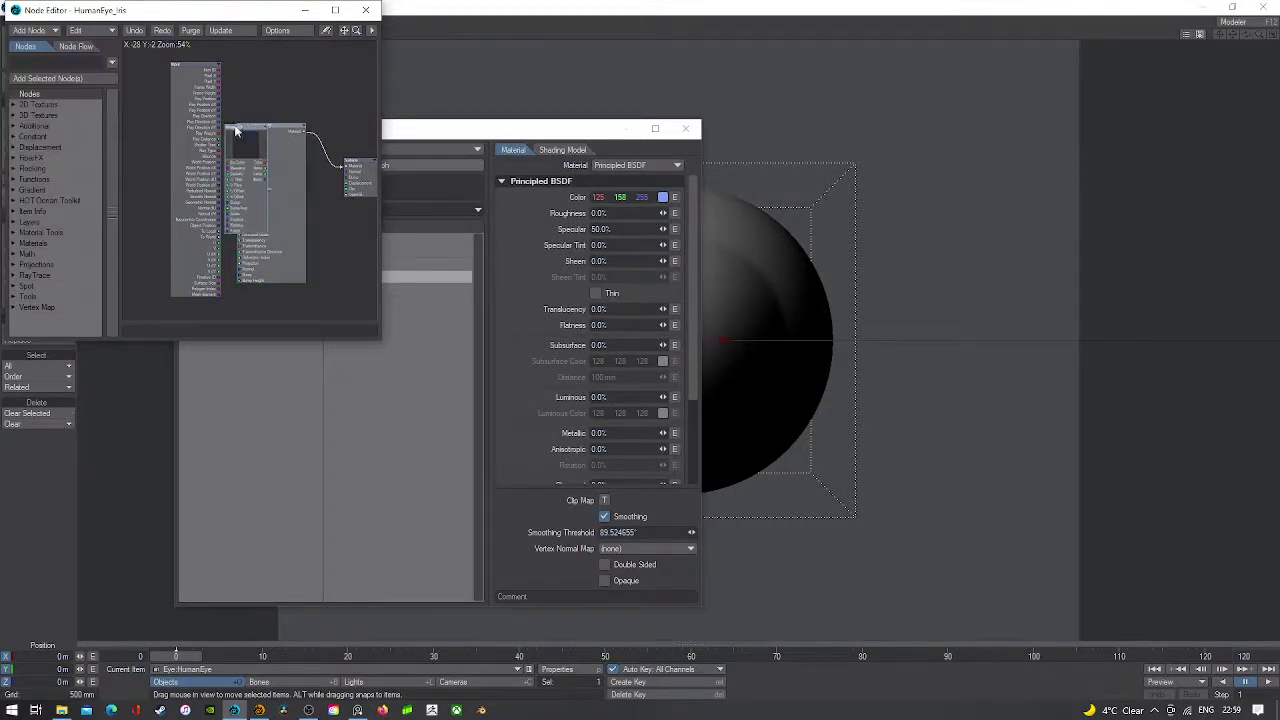
{"action": "left_click_drag", "start_coordinate": [252, 130], "coordinate": [181, 124]}
{"action": "right_click", "coordinate": [194, 71]}
{"action": "left_click", "coordinate": [107, 70]}
{"action": "left_click_drag", "start_coordinate": [178, 80], "coordinate": [100, 94]}
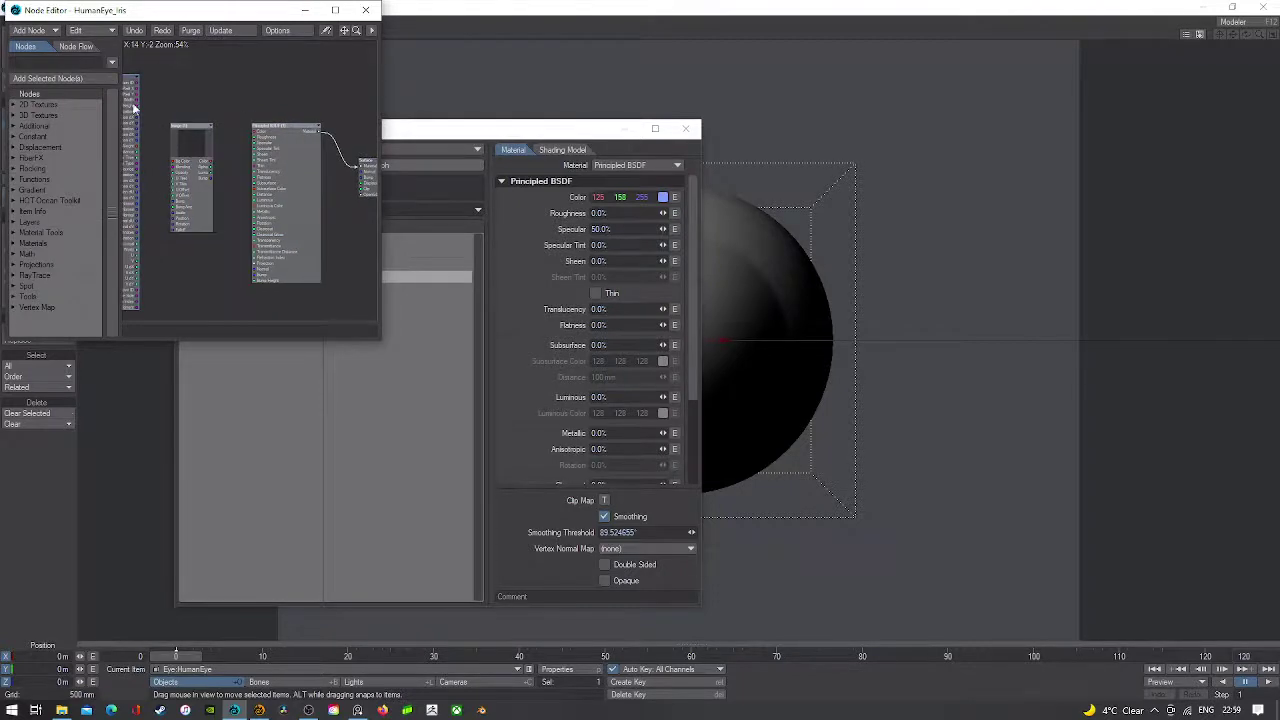
- Load HumanEye_CM from the Human_Eye folder into the Image node and connect its Color output to the Principled BSDF Color input
{"action": "double_click", "coordinate": [187, 150]}
{"action": "left_click", "coordinate": [660, 142]}
{"action": "left_click", "coordinate": [664, 155]}
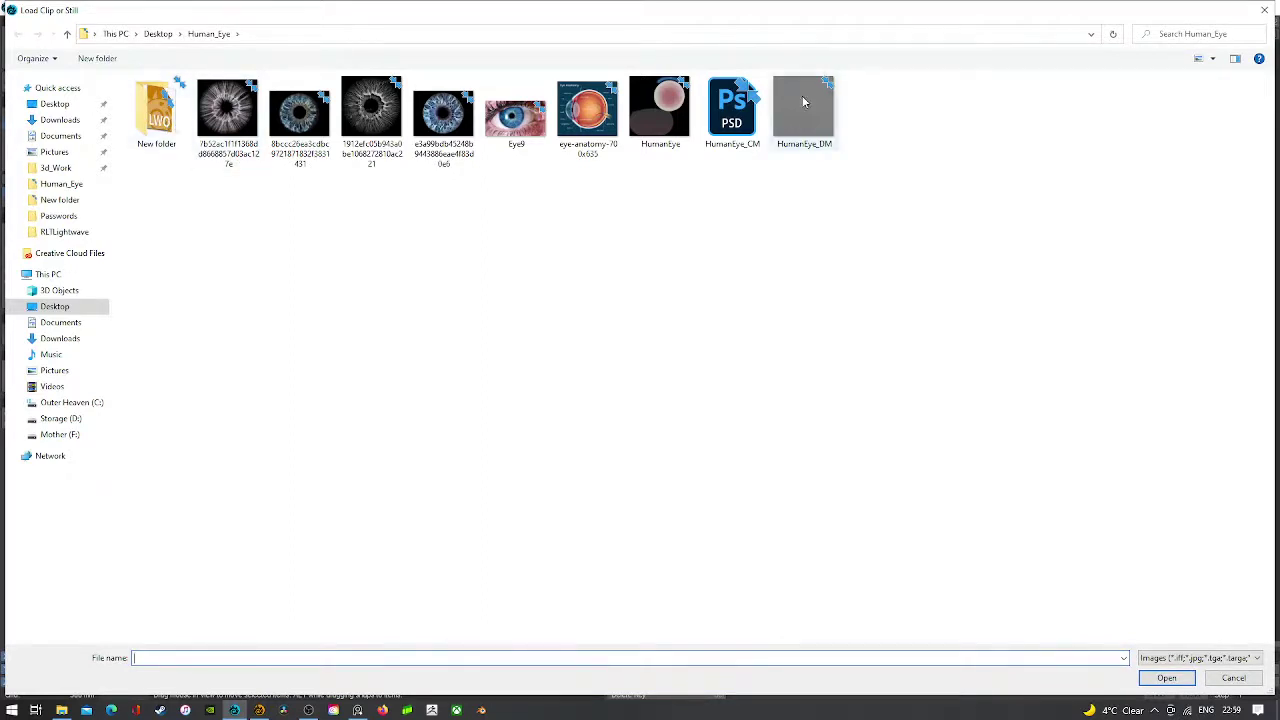
{"action": "double_click", "coordinate": [732, 110]}
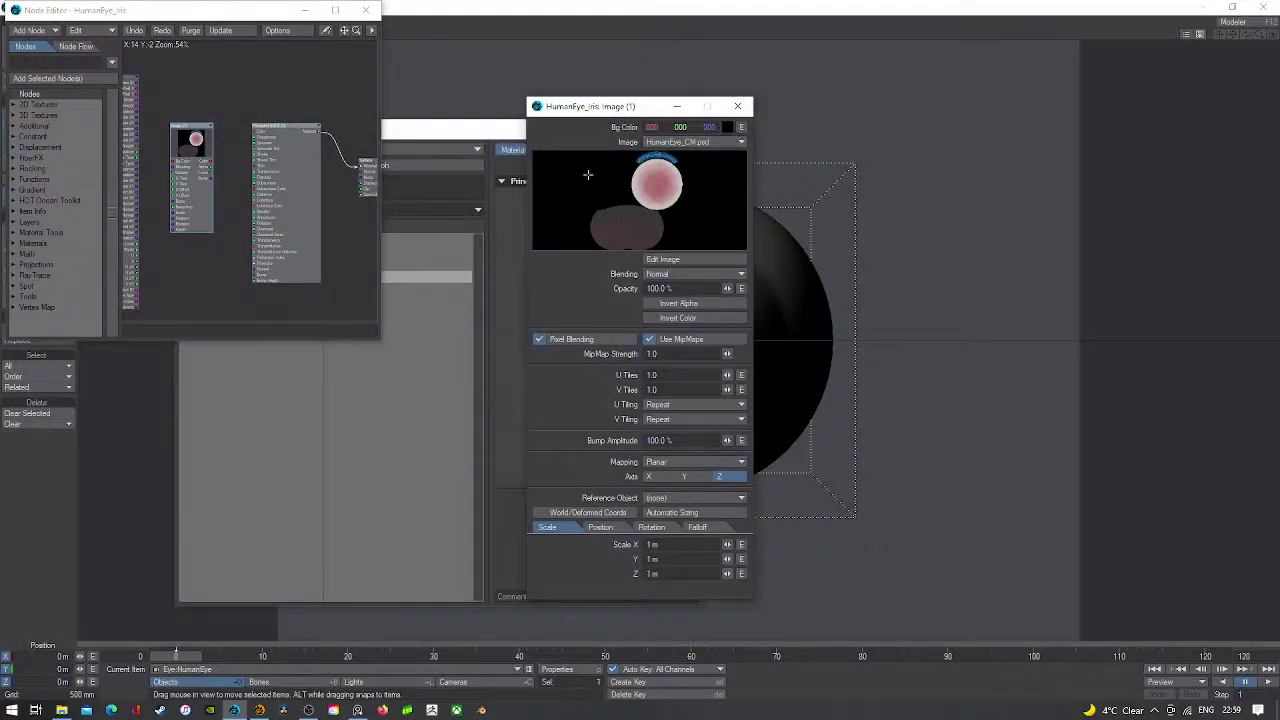
{"action": "left_click", "coordinate": [210, 165]}
{"action": "left_click_drag", "start_coordinate": [249, 143], "coordinate": [356, 143]}
{"action": "left_click", "coordinate": [483, 235]}
- Set the Image node's mapping to UV Map using the HumanEye_uv map and close the node editor
{"action": "double_click", "coordinate": [202, 149]}
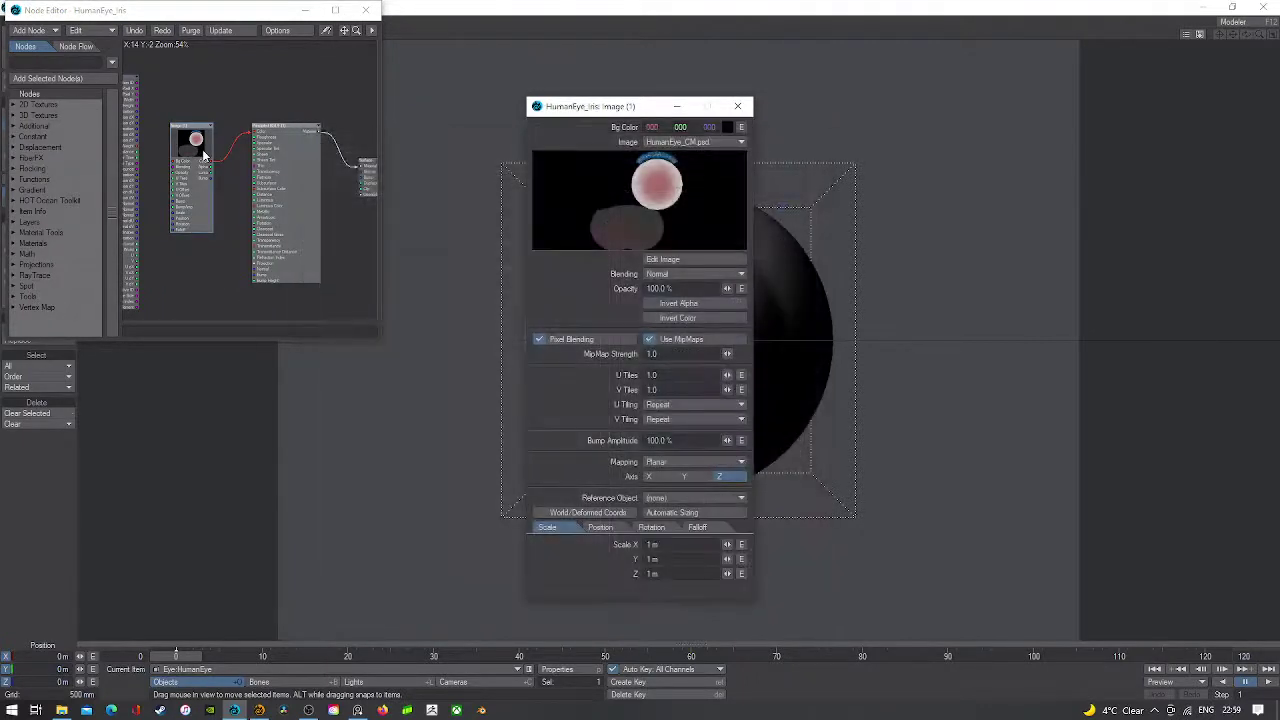
{"action": "left_click", "coordinate": [678, 461]}
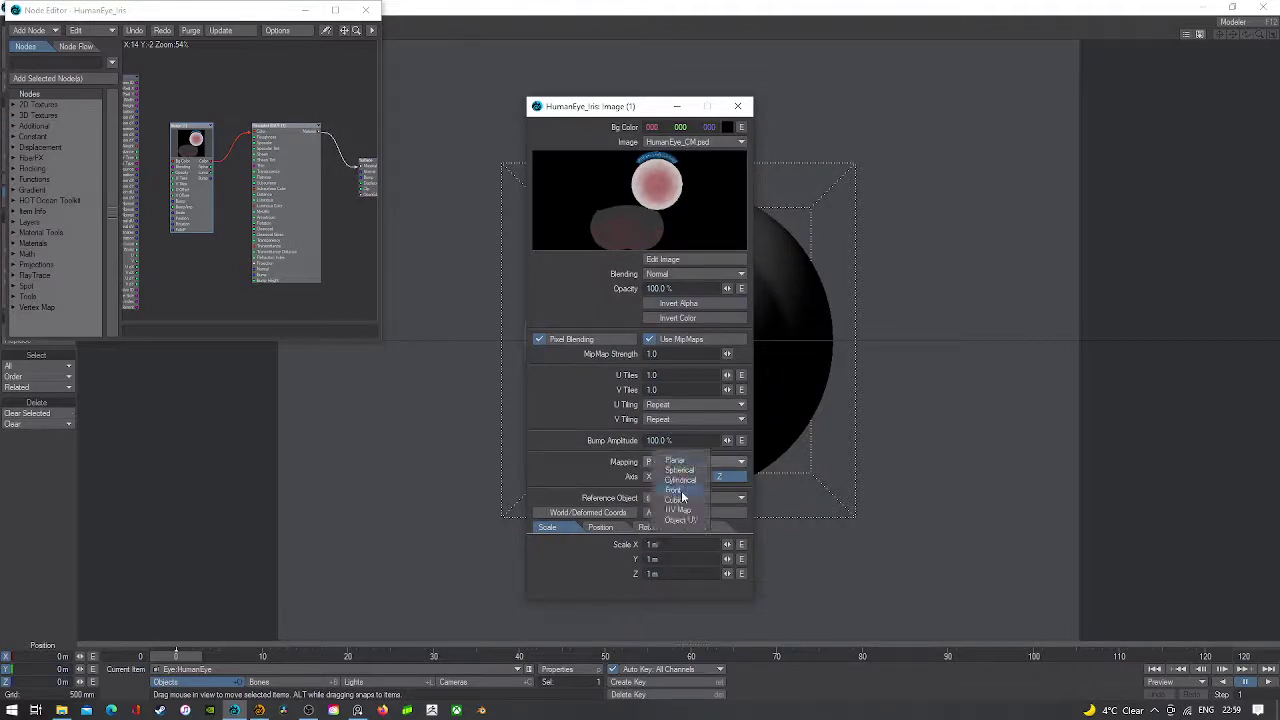
{"action": "left_click", "coordinate": [684, 511]}
{"action": "left_click", "coordinate": [690, 477]}
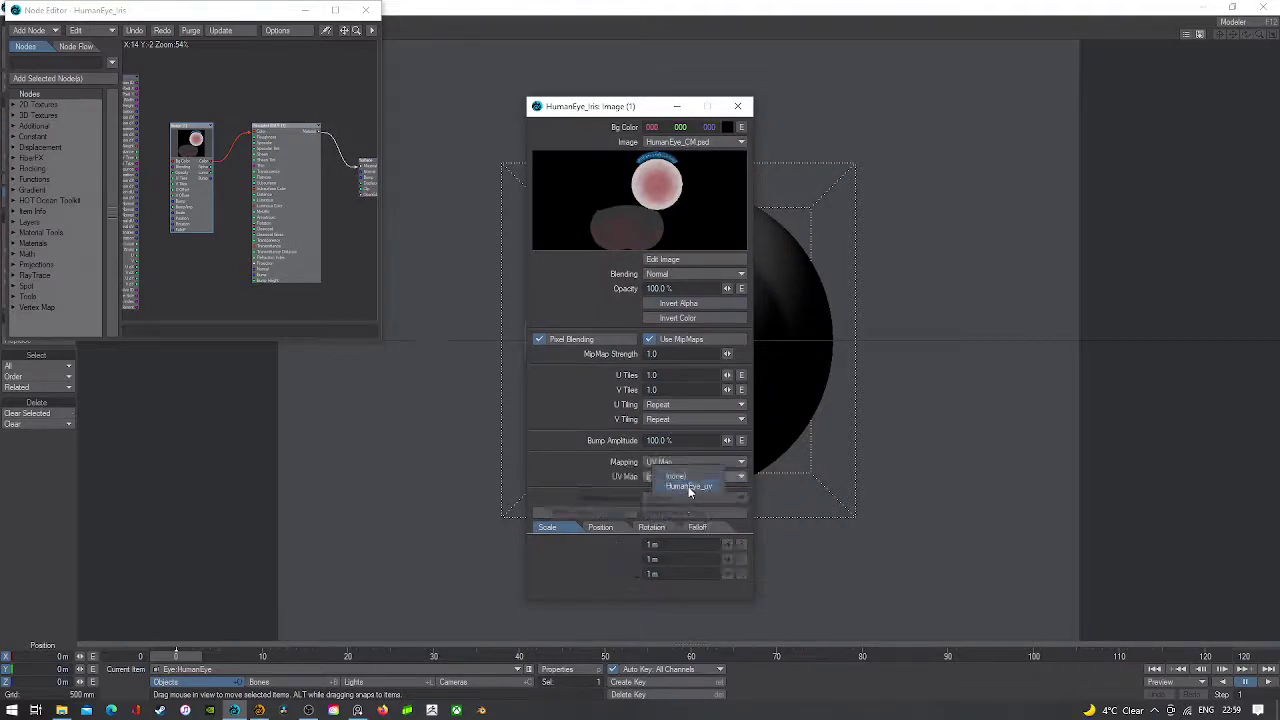
{"action": "left_click", "coordinate": [688, 492]}
{"action": "left_click", "coordinate": [738, 106]}
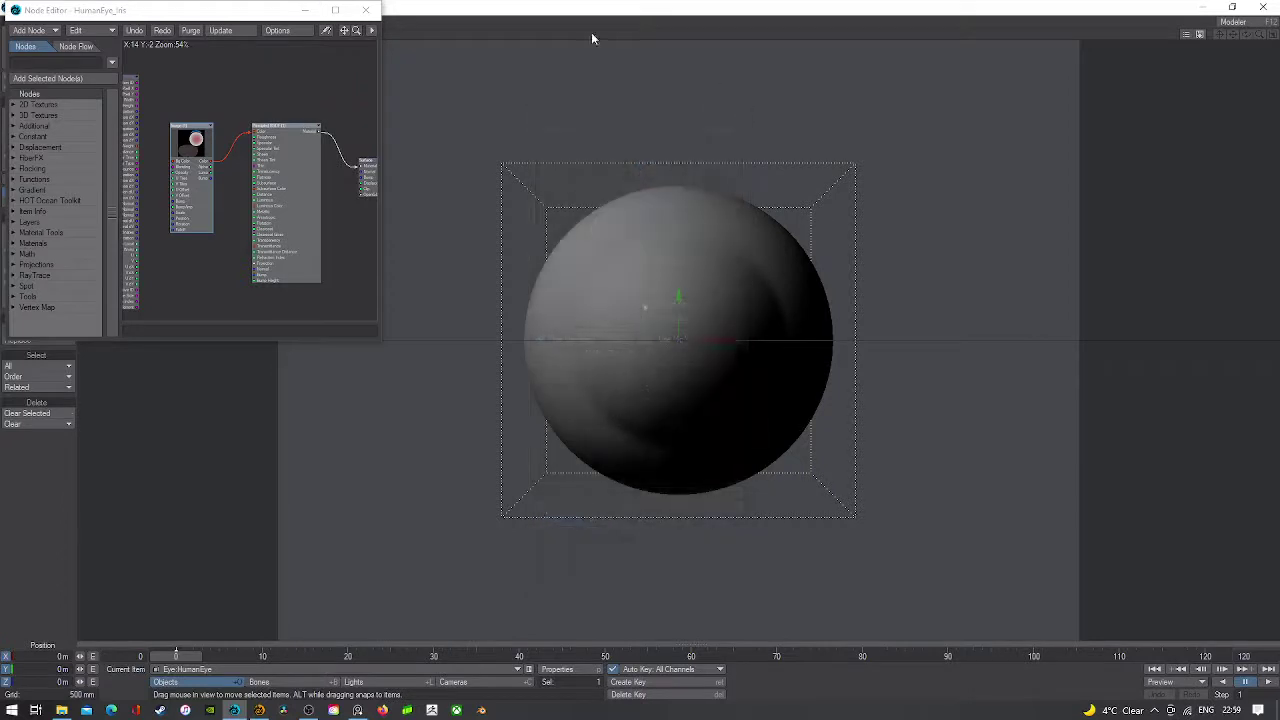
{"action": "left_click", "coordinate": [366, 11]}
- Preview the textured iris surface from the camera with VPR and return the viewport to Shaded Solid
{"action": "left_click", "coordinate": [272, 36]}
{"action": "left_click", "coordinate": [251, 95]}
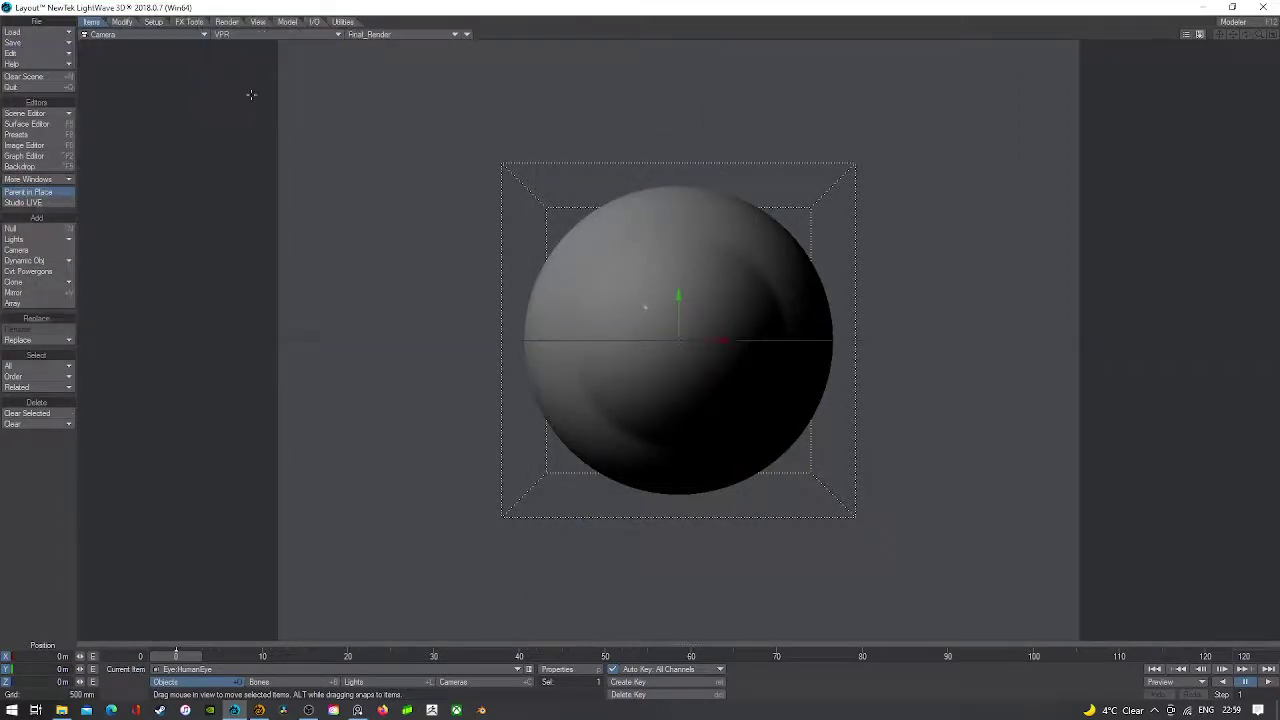
{"action": "left_click", "coordinate": [240, 34]}
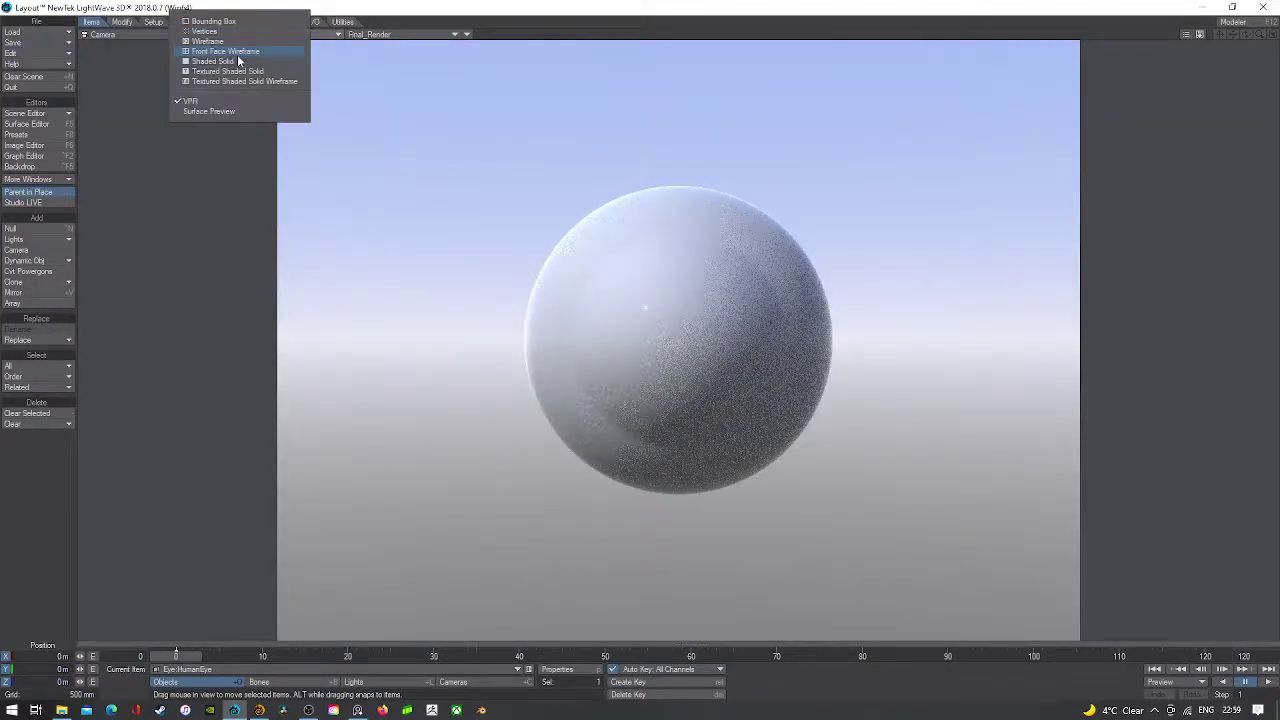
{"action": "left_click", "coordinate": [240, 65]}
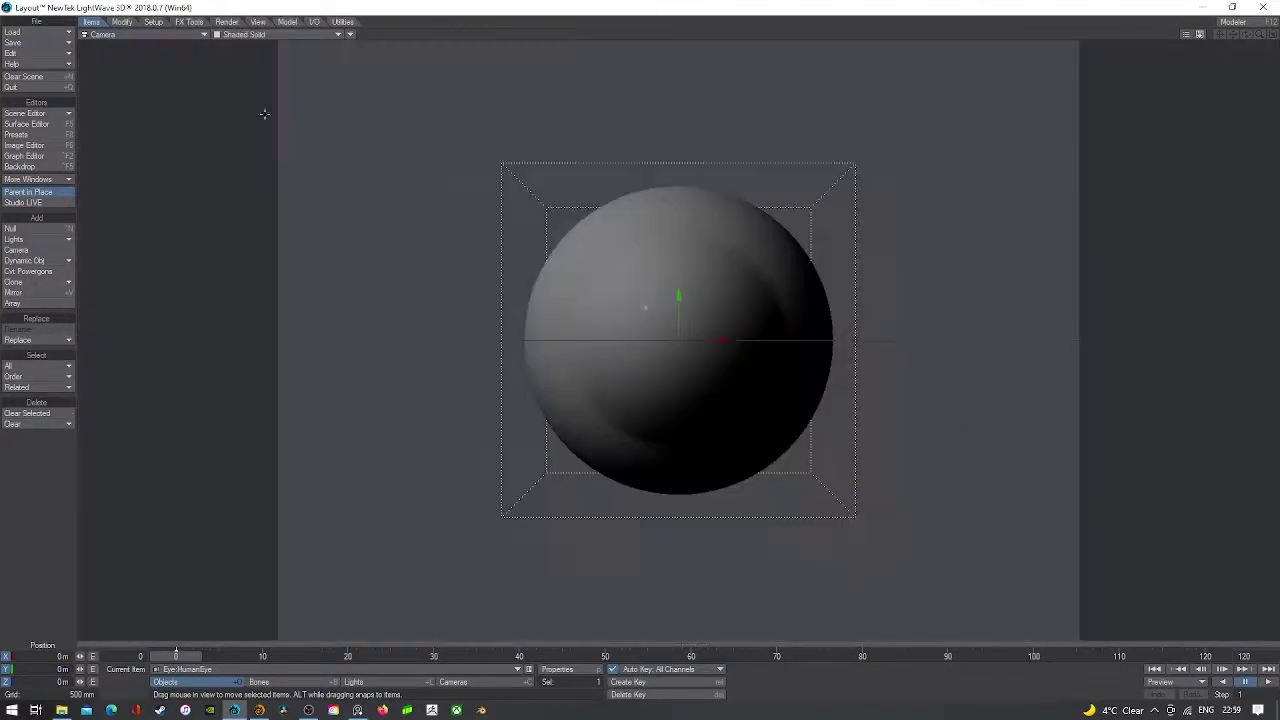
- Switch to Firefox, play the Hans Zimmer Pirates Of The Caribbean mix on YouTube, and return to LightWave Layout
{"action": "left_click", "coordinate": [382, 710]}
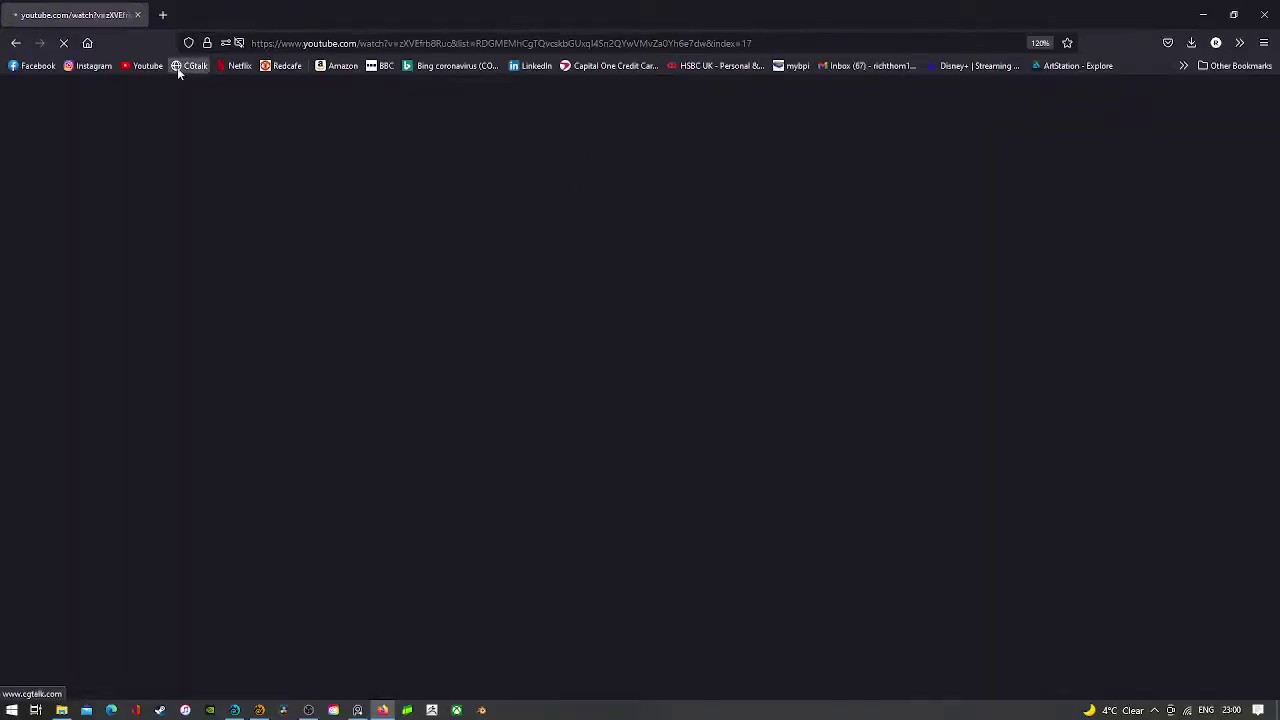
{"action": "left_click", "coordinate": [145, 66]}
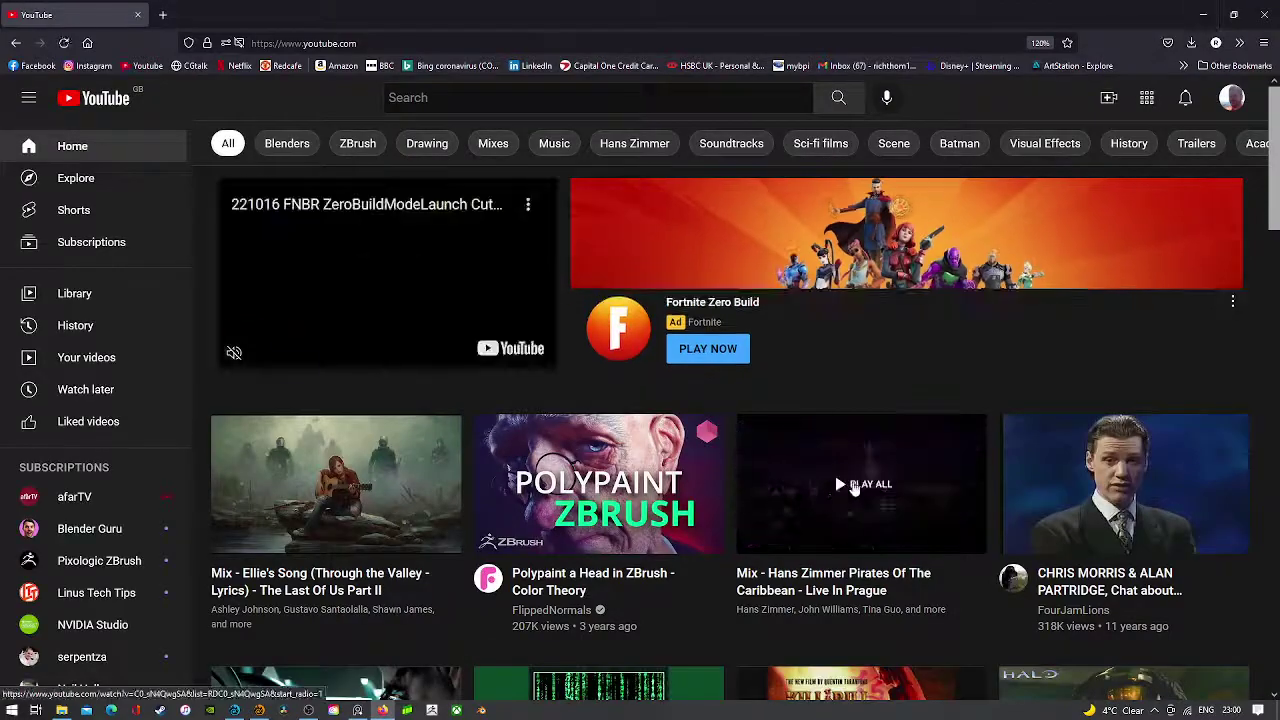
{"action": "left_click", "coordinate": [857, 484]}
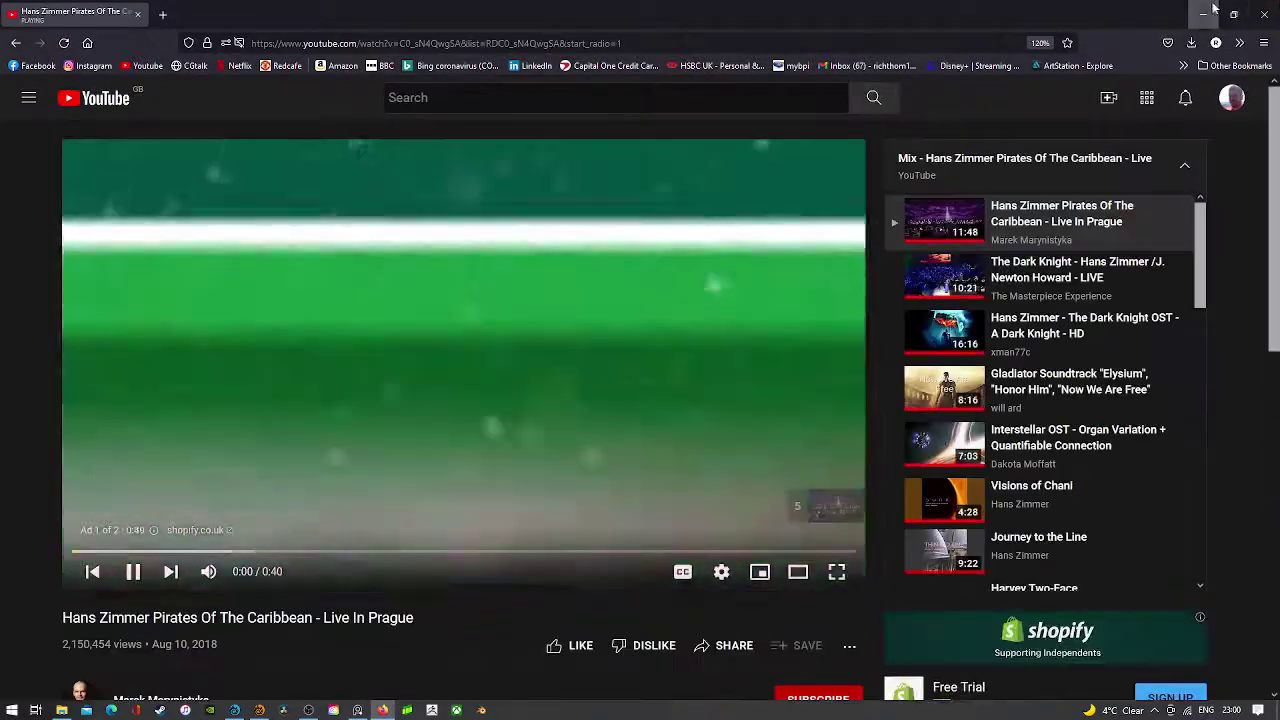
{"action": "left_click", "coordinate": [1210, 10]}
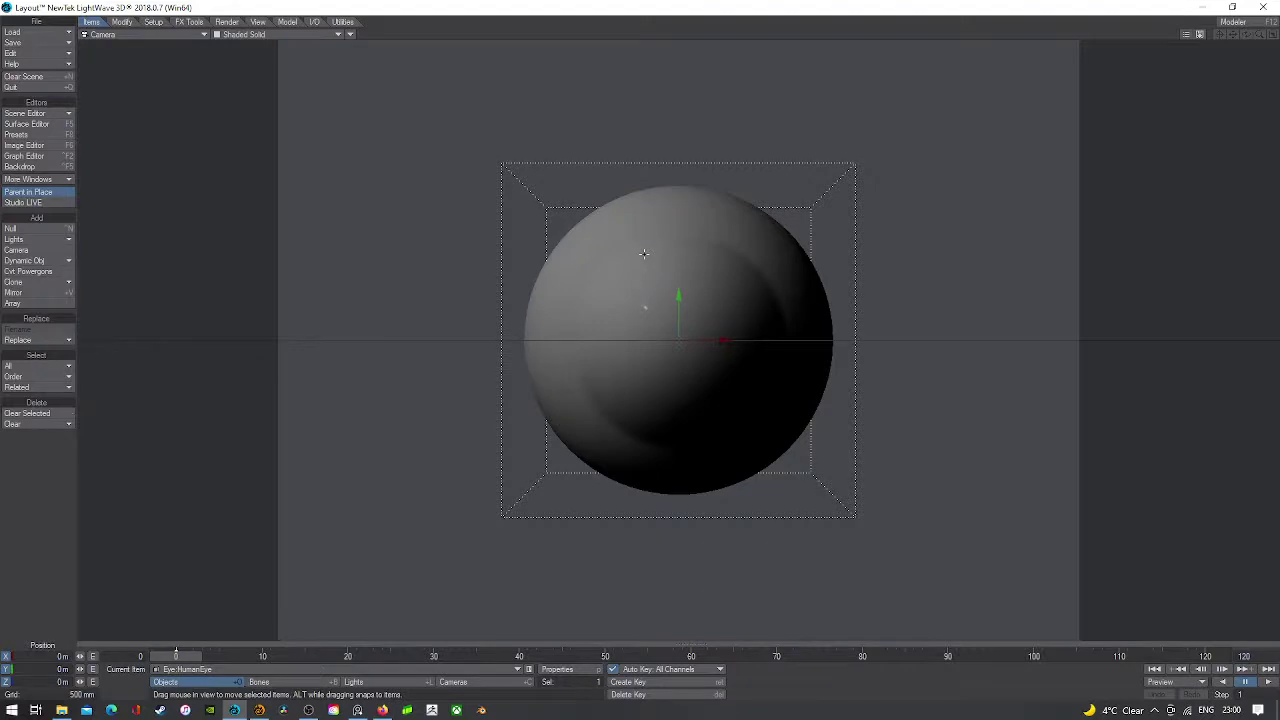
- Select the HumanEye_Cornea surface in the Surface Editor and open the built-in Glass category of the surface presets
{"action": "left_click", "coordinate": [32, 126]}
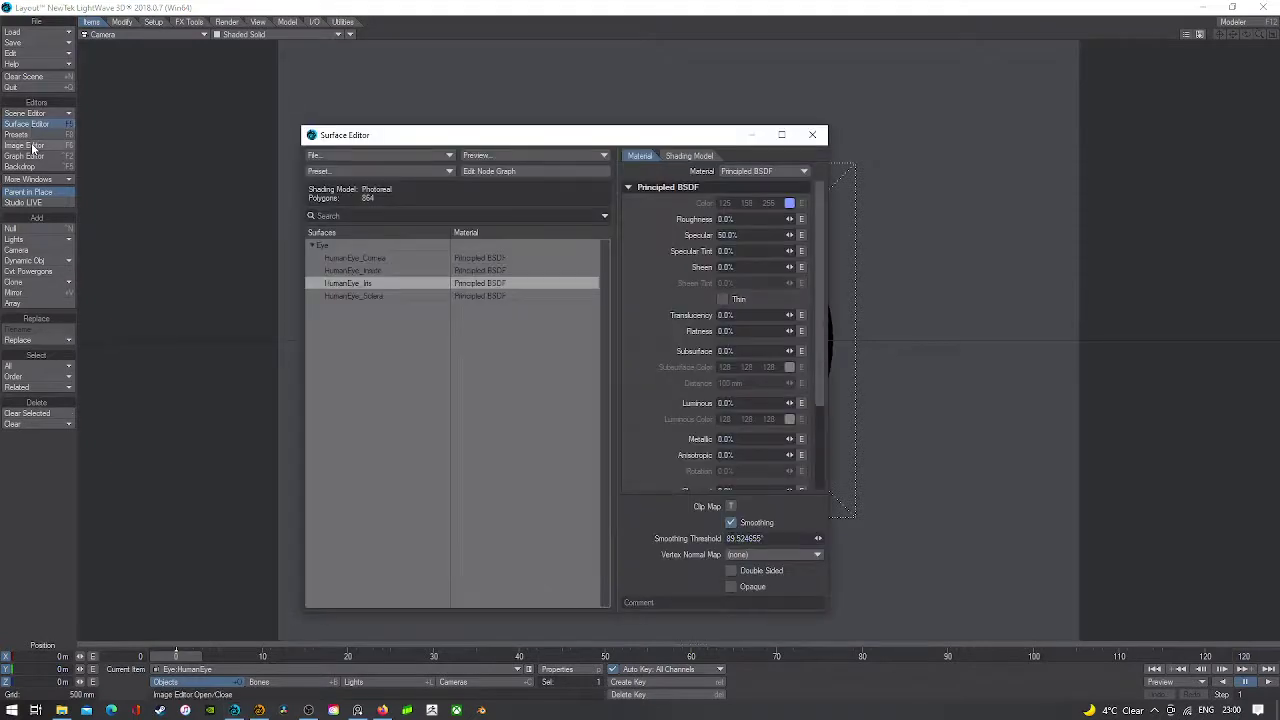
{"action": "left_click", "coordinate": [16, 134]}
{"action": "left_click", "coordinate": [55, 28]}
{"action": "mouse_move", "coordinate": [60, 33]}
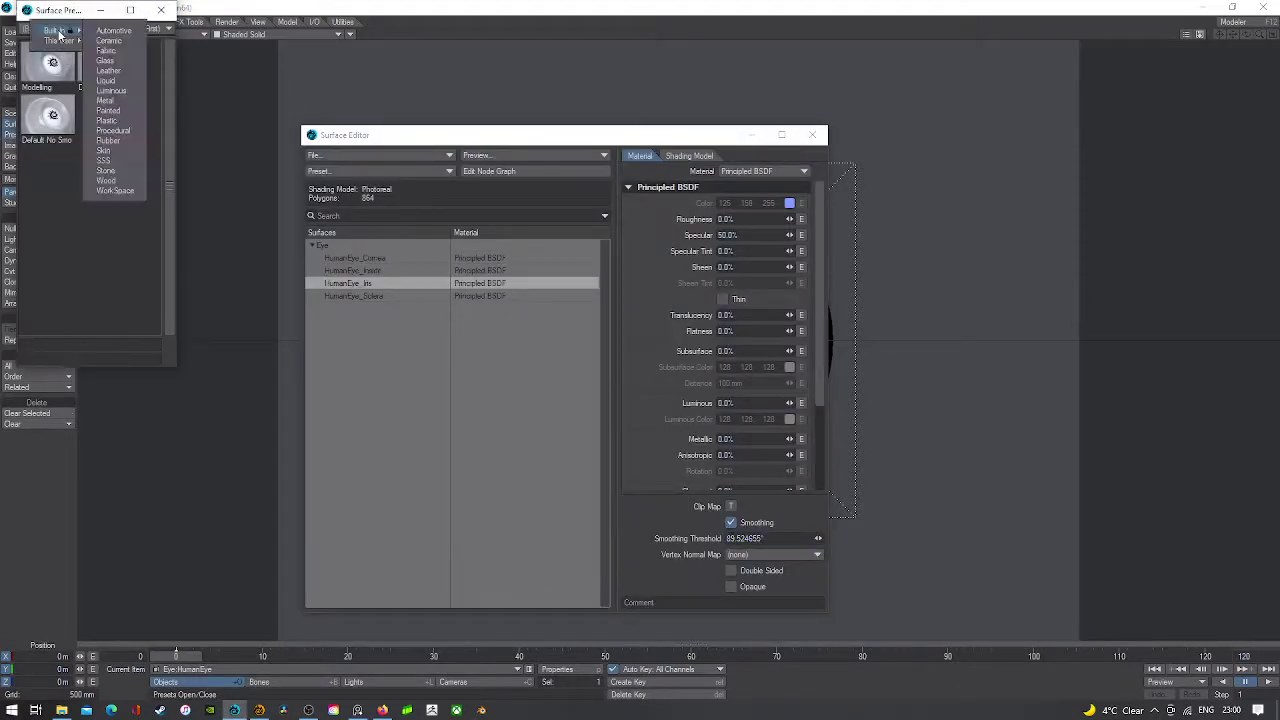
{"action": "left_click", "coordinate": [113, 31]}
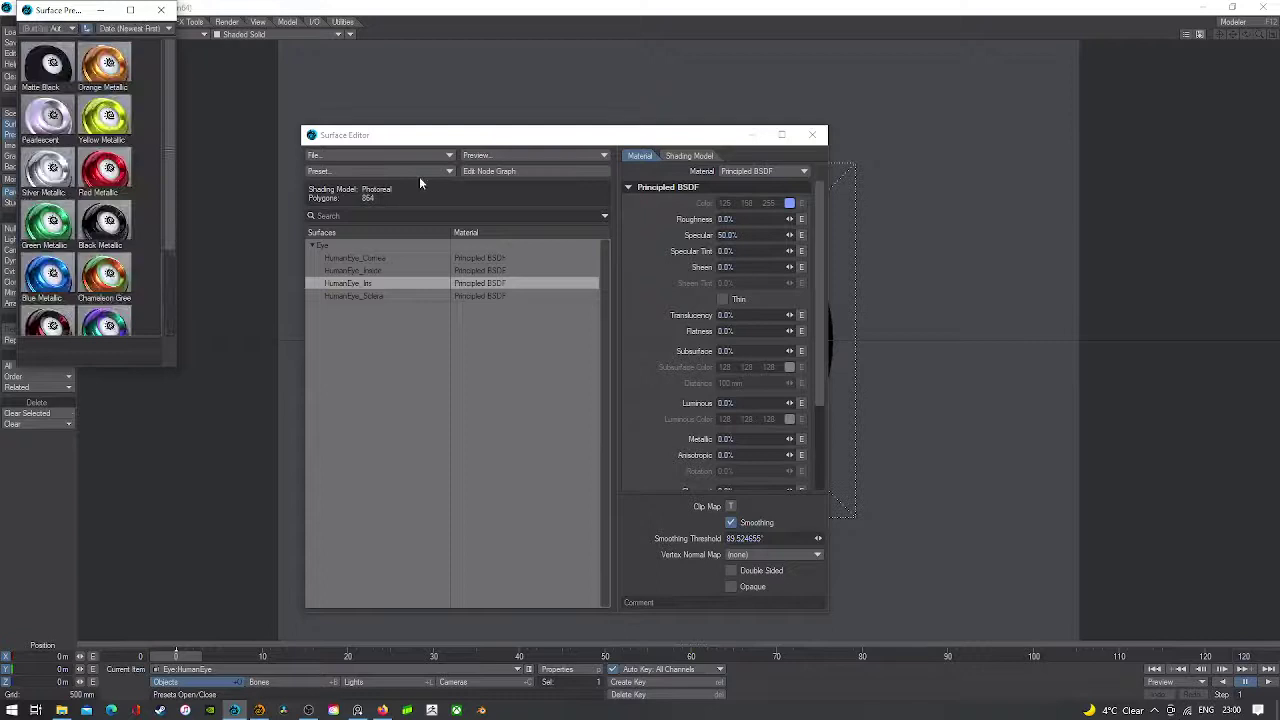
{"action": "left_click", "coordinate": [387, 257]}
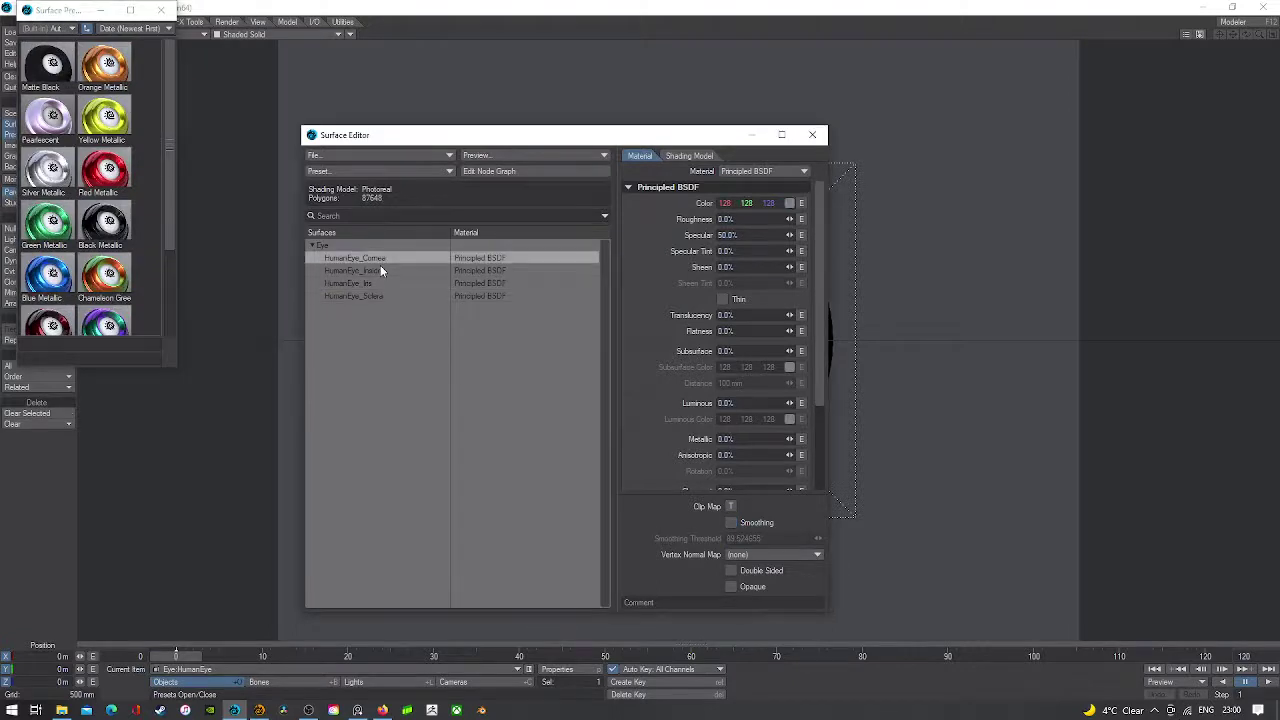
{"action": "left_click", "coordinate": [65, 31]}
{"action": "mouse_move", "coordinate": [67, 33]}
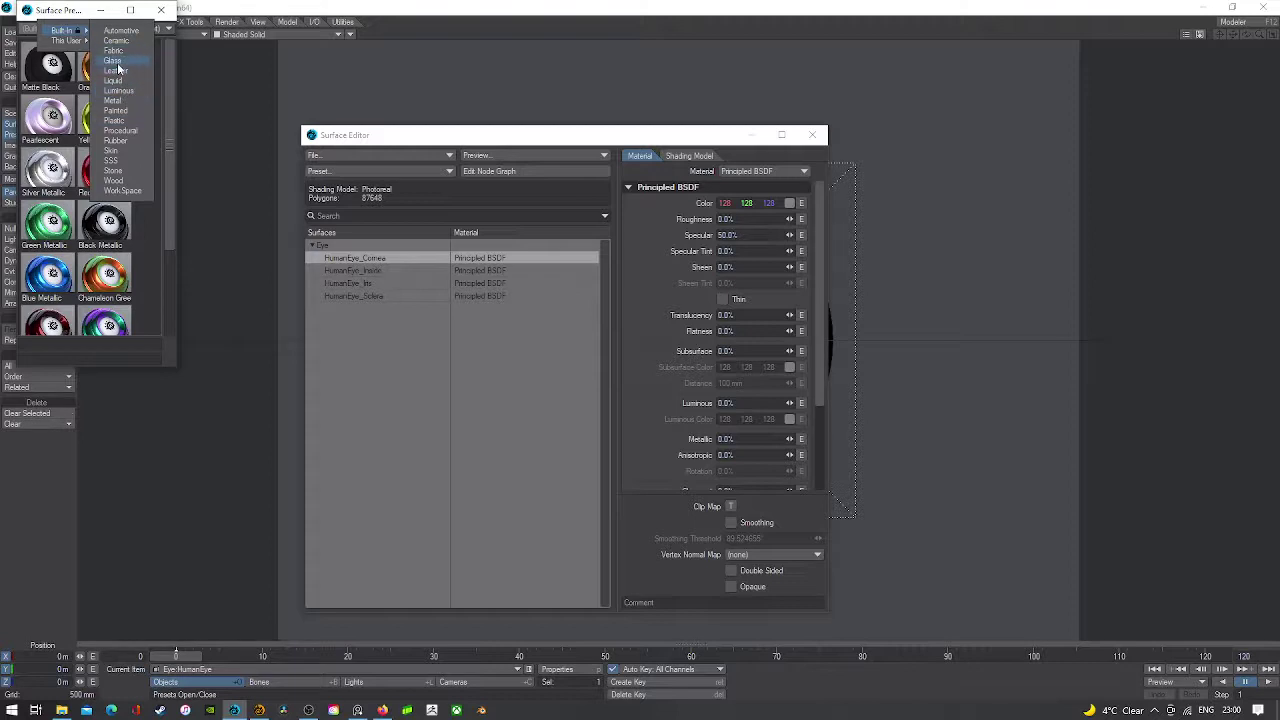
{"action": "left_click", "coordinate": [113, 60]}
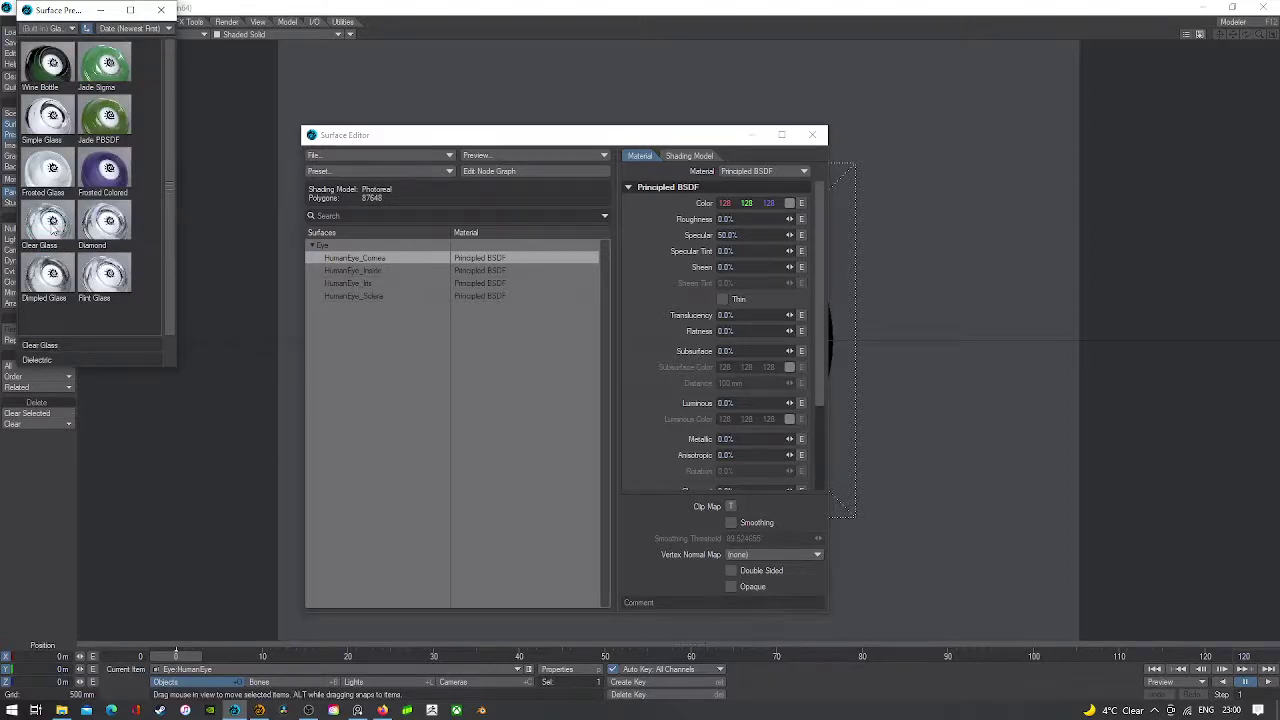
- Apply the Clear Glass preset to HumanEye_Cornea, switch the viewport to VPR, and move the Surface Editor off the eye
{"action": "double_click", "coordinate": [53, 229]}
{"action": "left_click", "coordinate": [489, 157]}
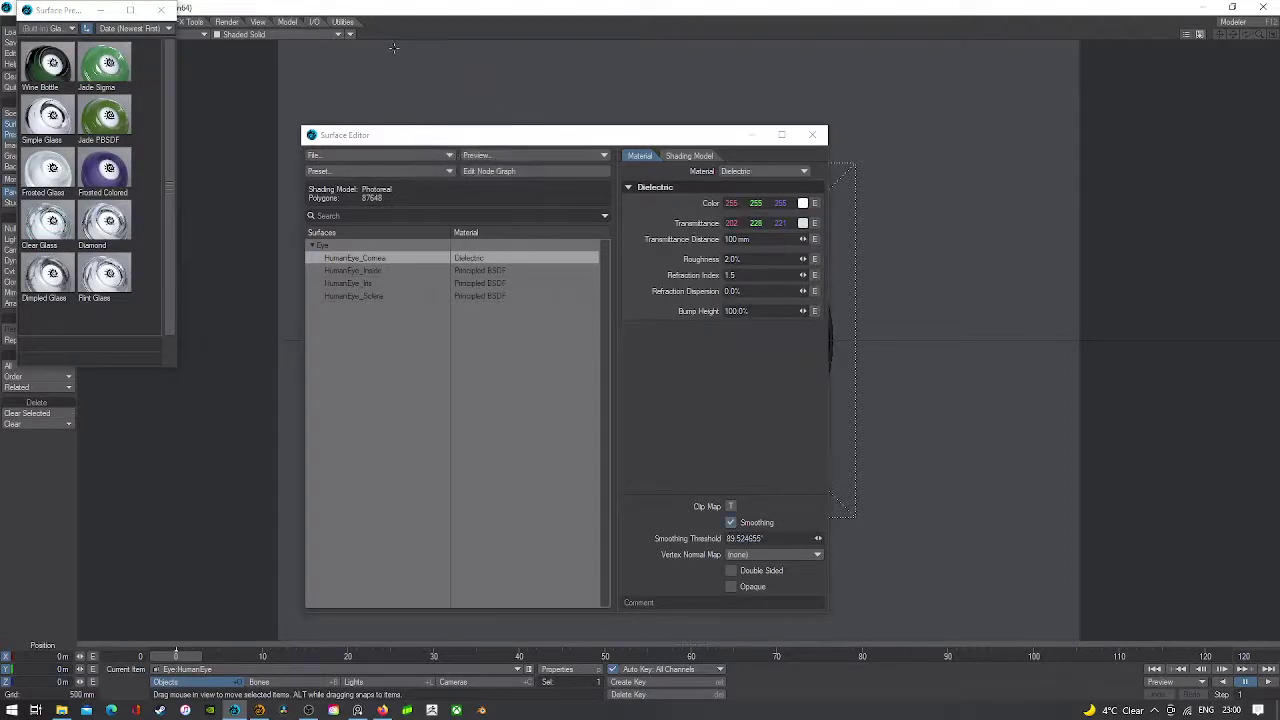
{"action": "left_click", "coordinate": [258, 35]}
{"action": "left_click", "coordinate": [240, 101]}
{"action": "left_click_drag", "start_coordinate": [406, 142], "coordinate": [689, 181]}
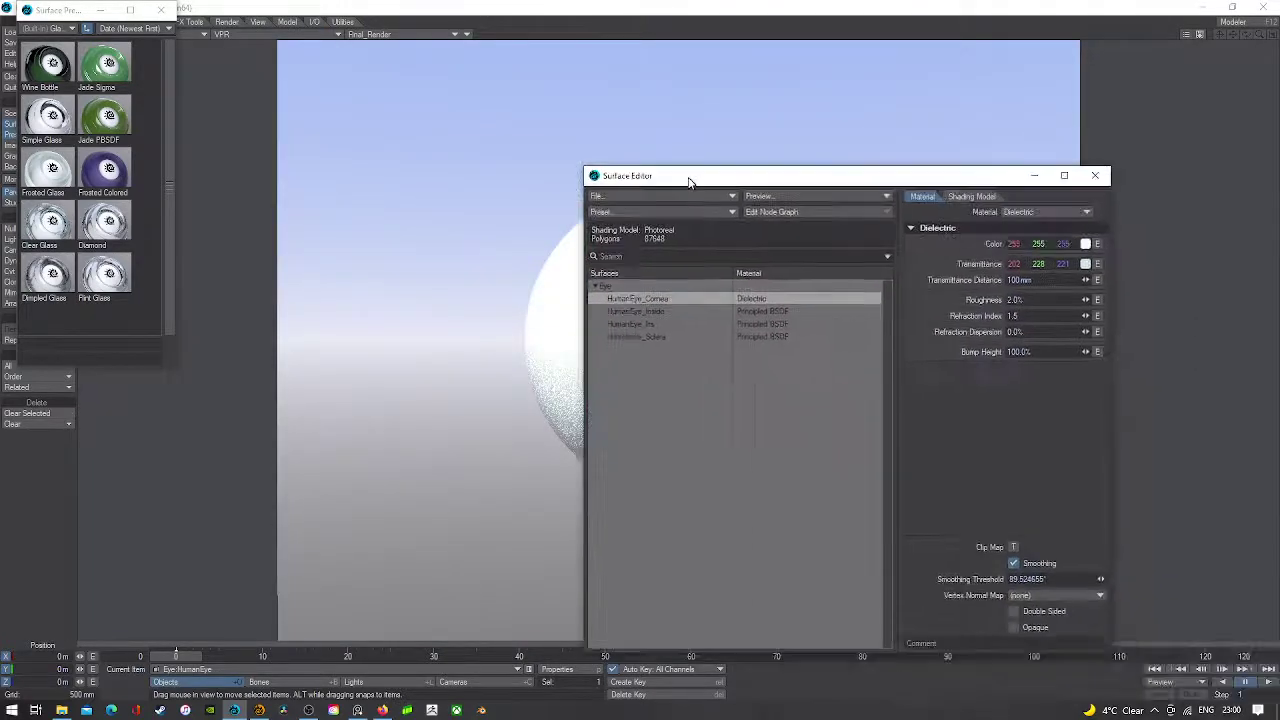
- Load the Jade Sigma preset onto HumanEye_Cornea, uncover more of the rendered eye, and close the surface presets
{"action": "double_click", "coordinate": [95, 75]}
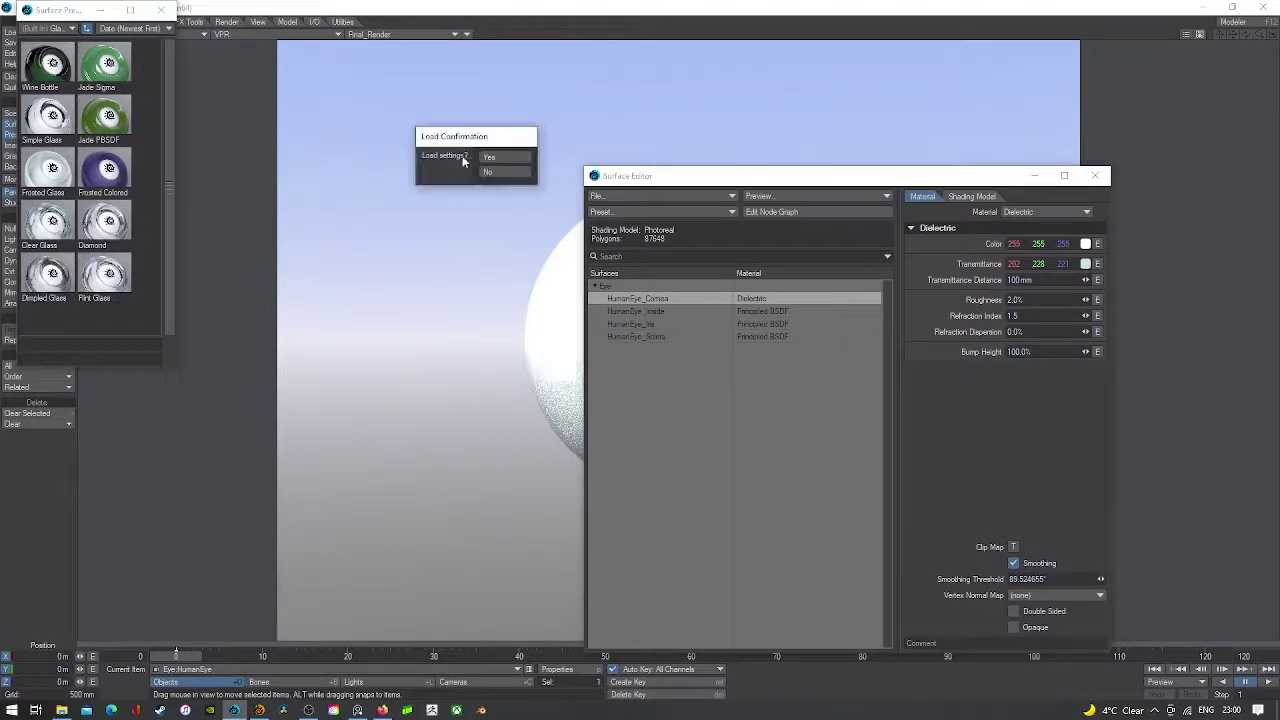
{"action": "left_click", "coordinate": [500, 162]}
{"action": "left_click_drag", "start_coordinate": [649, 181], "coordinate": [889, 202]}
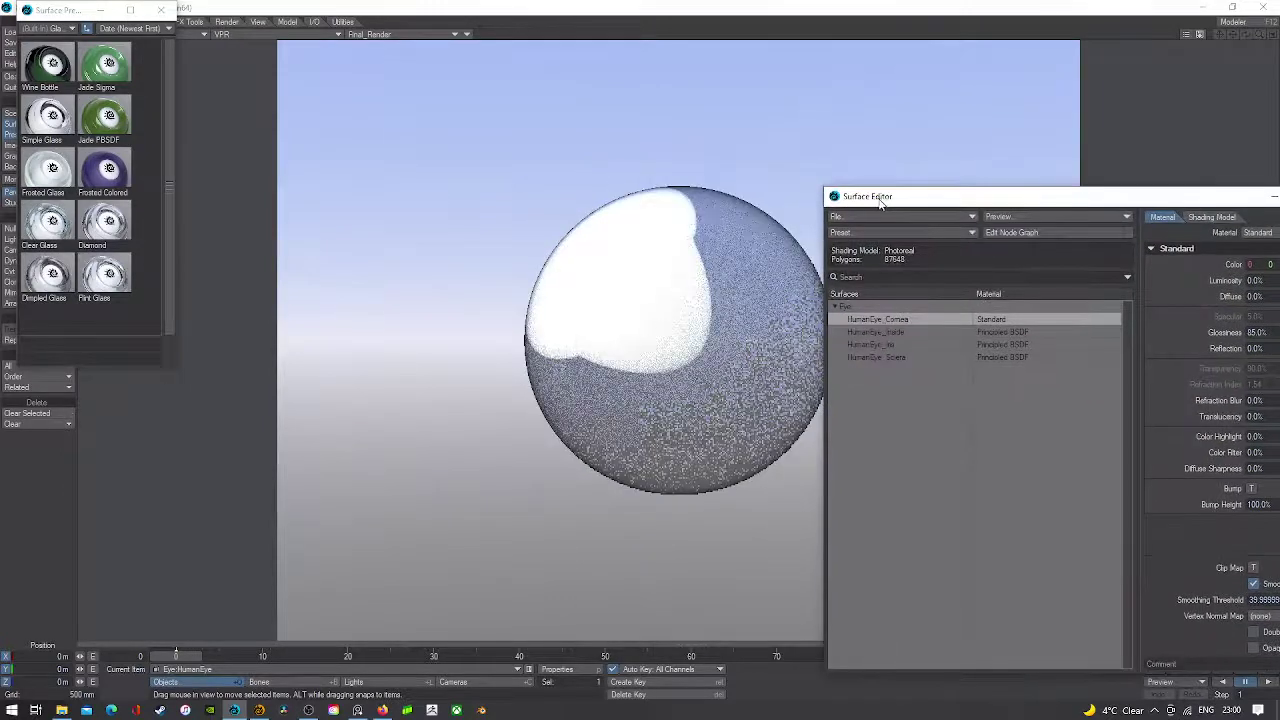
{"action": "left_click", "coordinate": [162, 11]}
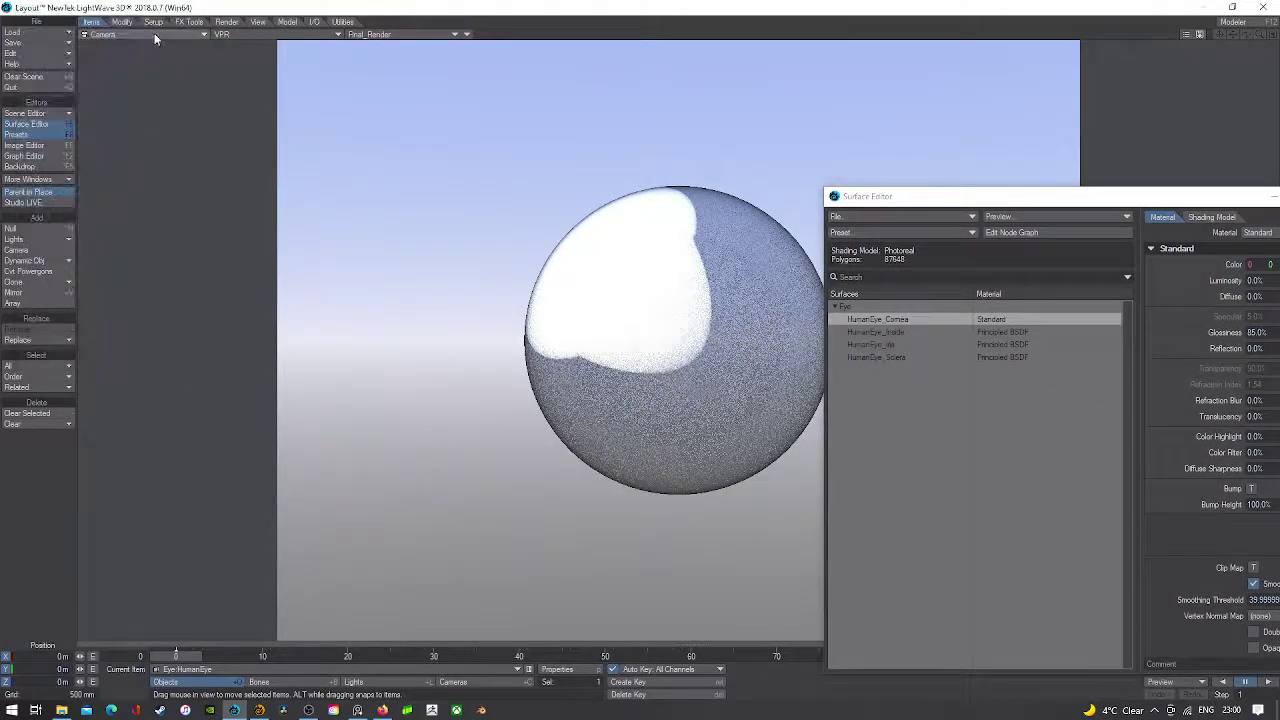
- Switch the viewport to Perspective and check the UV-mapped image node in the HumanEye_Iris surface's node graph
{"action": "left_click", "coordinate": [155, 36]}
{"action": "left_click", "coordinate": [155, 87]}
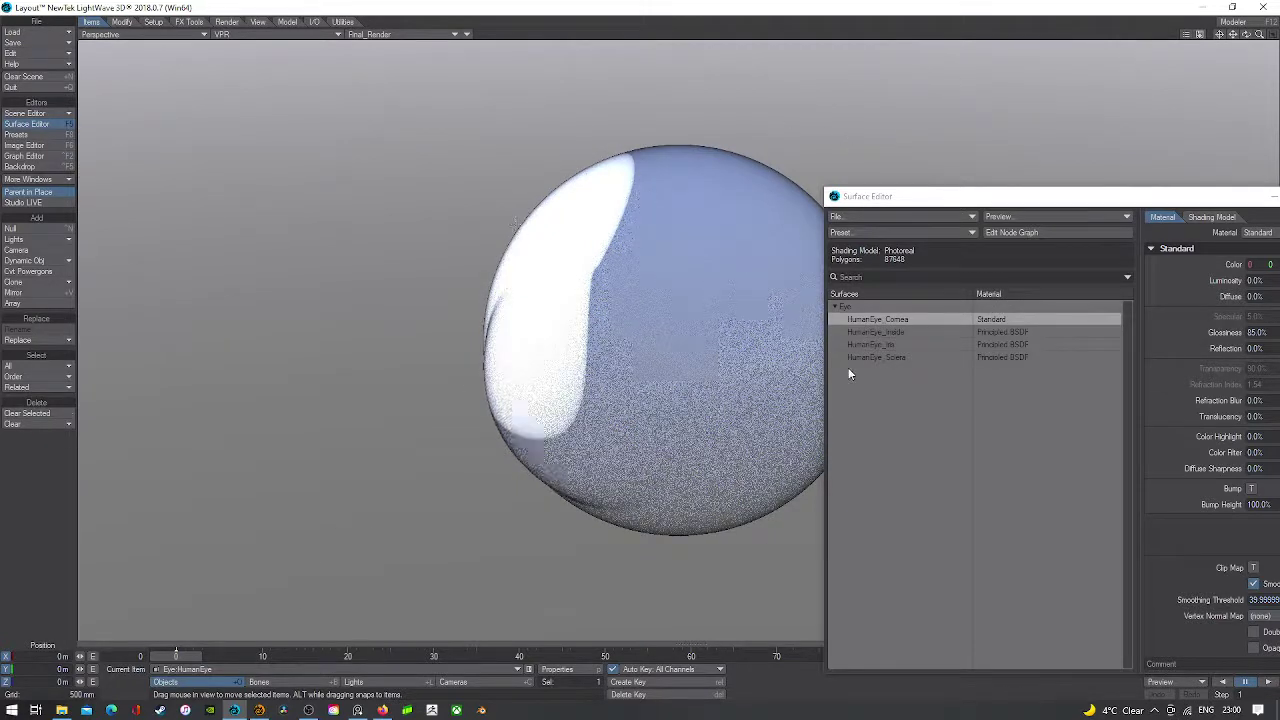
{"action": "left_click", "coordinate": [898, 331]}
{"action": "left_click", "coordinate": [898, 344]}
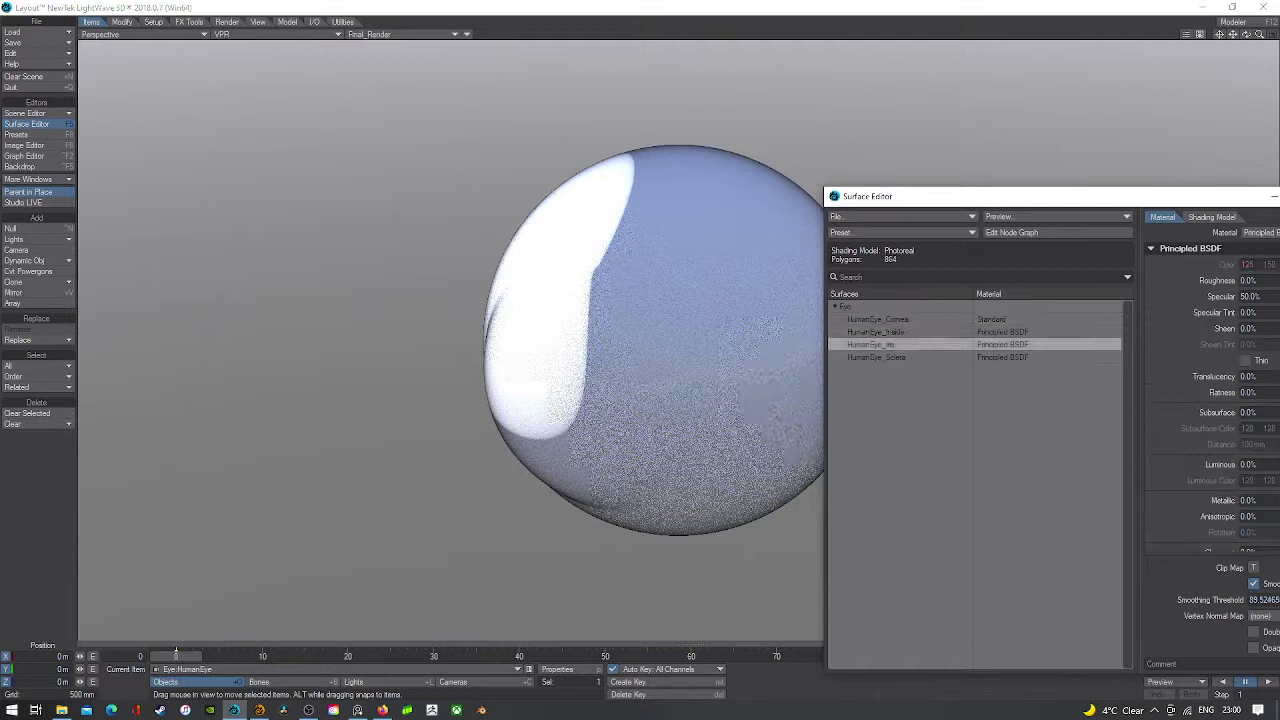
{"action": "left_click", "coordinate": [1012, 232]}
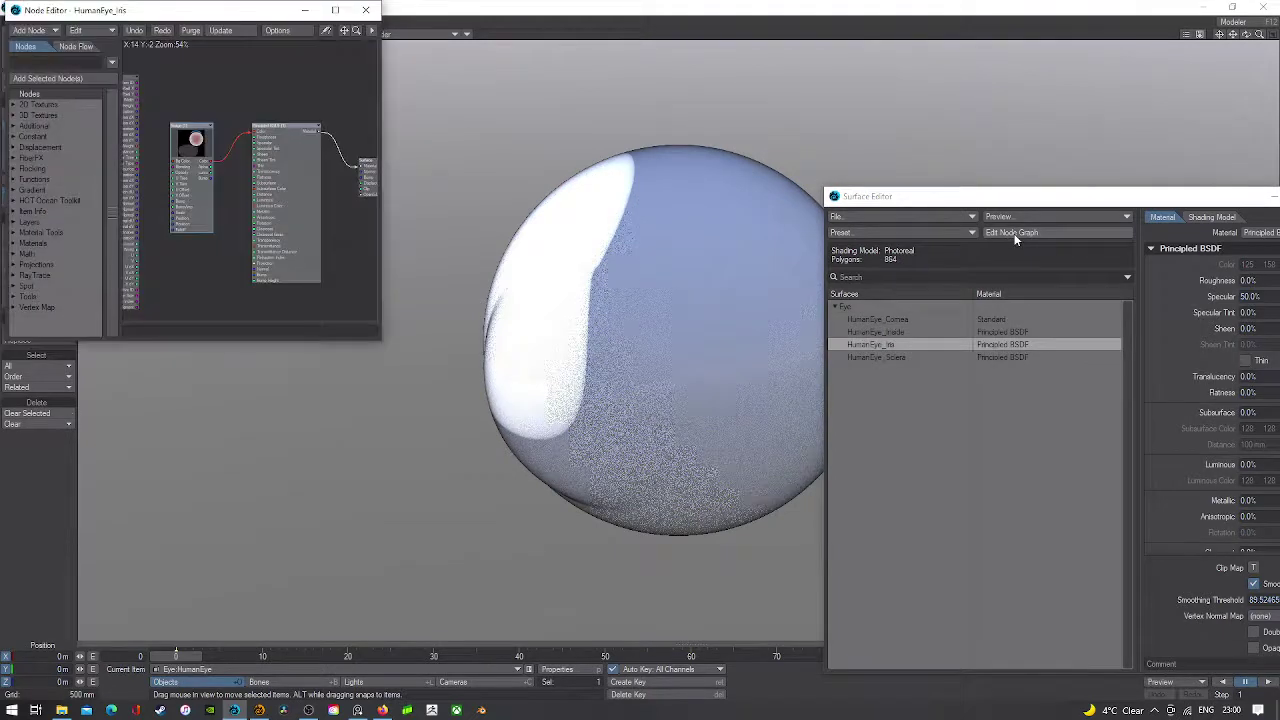
{"action": "double_click", "coordinate": [197, 147]}
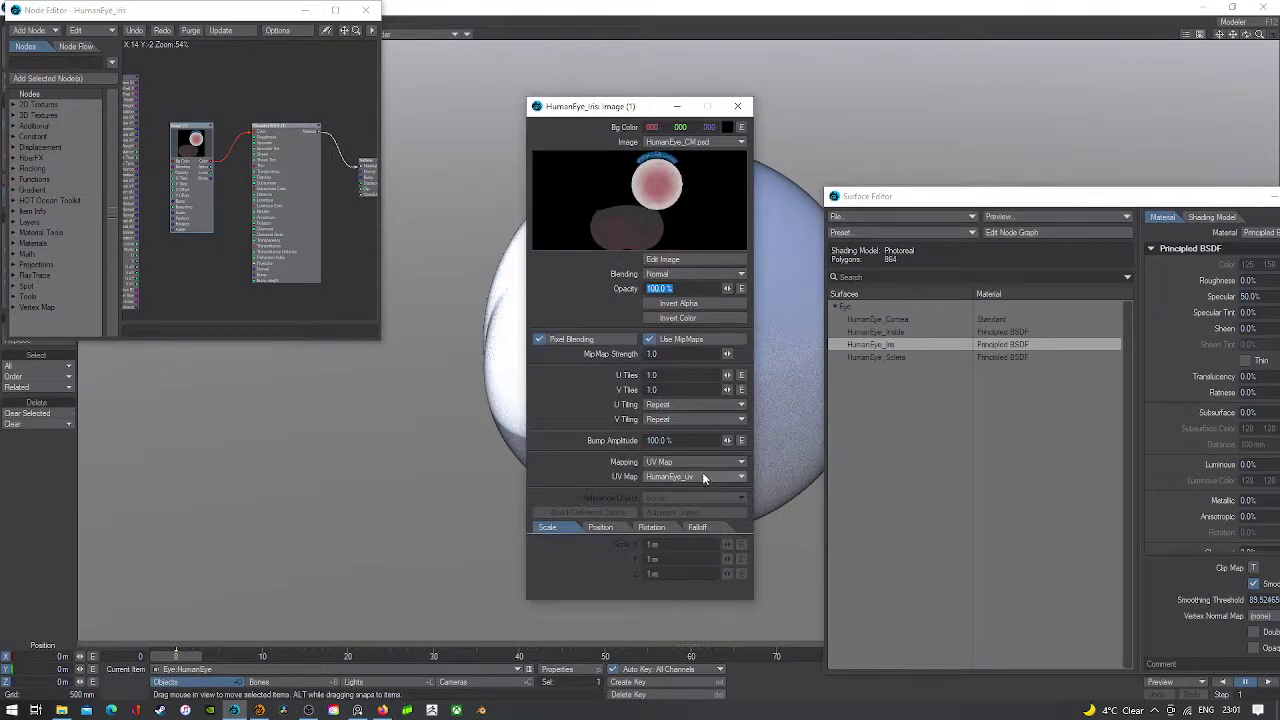
{"action": "left_click", "coordinate": [737, 106]}
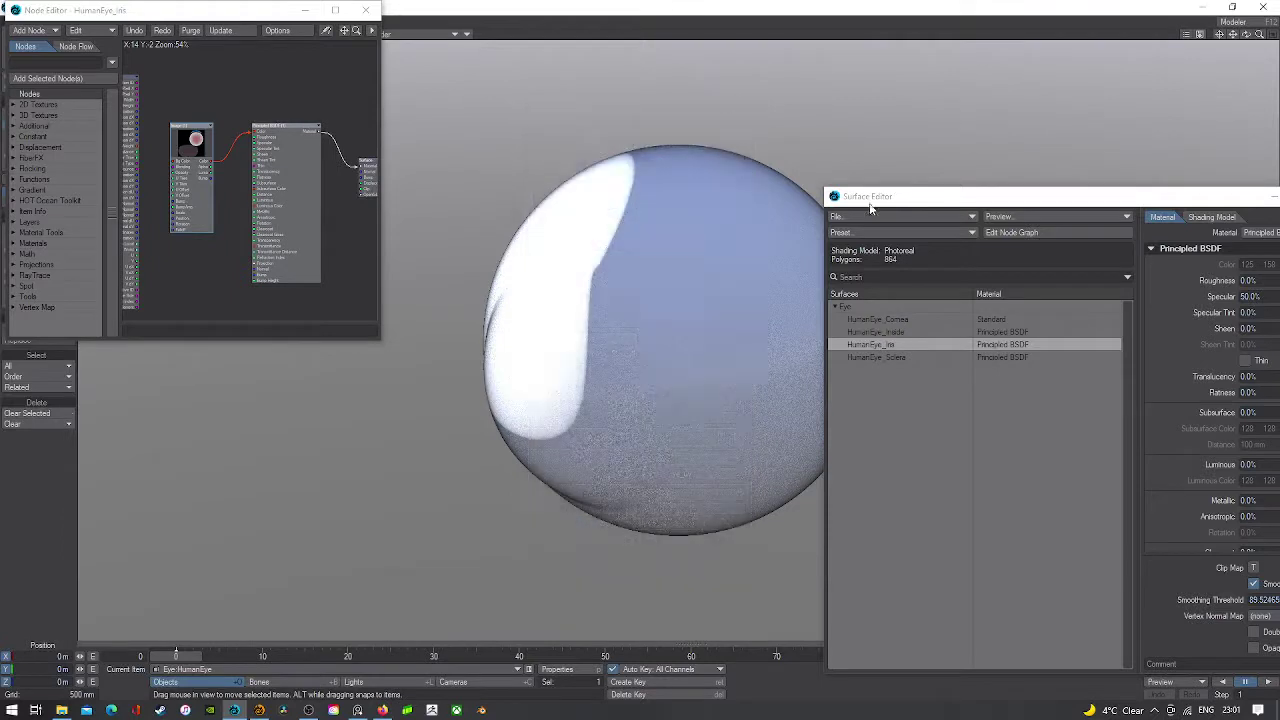
- Bring the whole Surface Editor into view and try toggling Double Sided on the HumanEye_Cornea surface
{"action": "left_click_drag", "start_coordinate": [908, 204], "coordinate": [835, 196]}
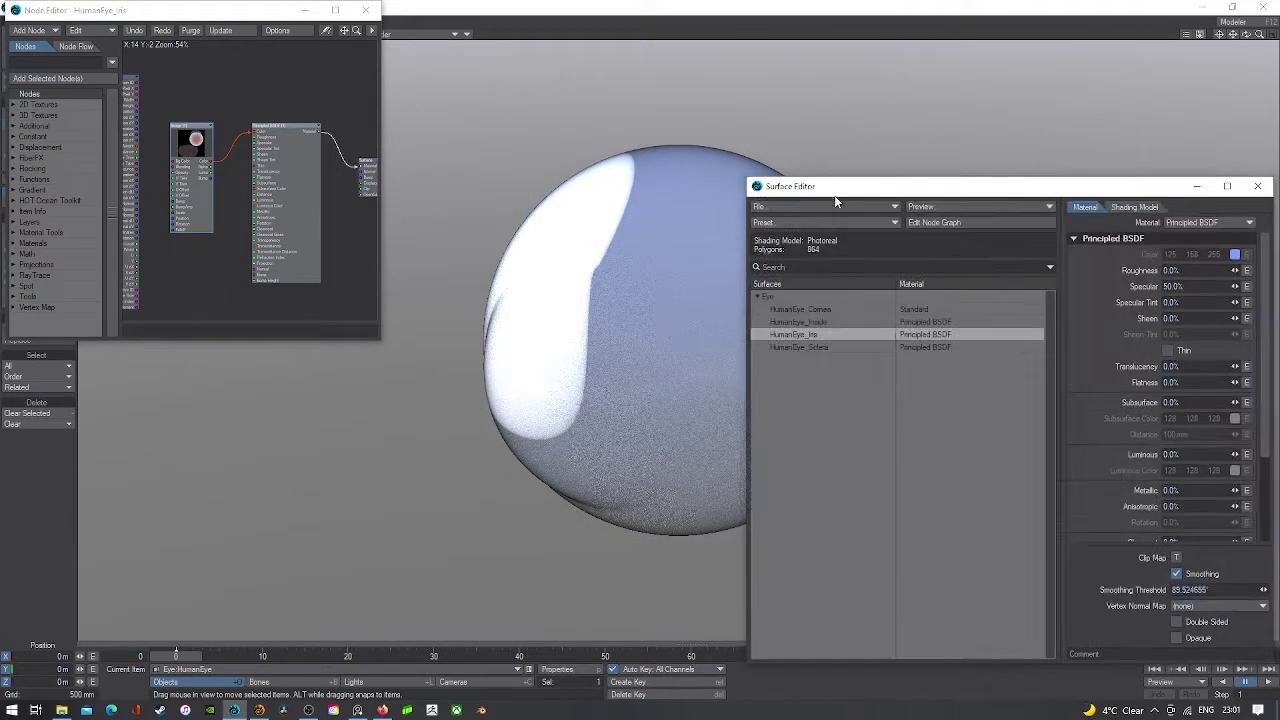
{"action": "left_click", "coordinate": [836, 312]}
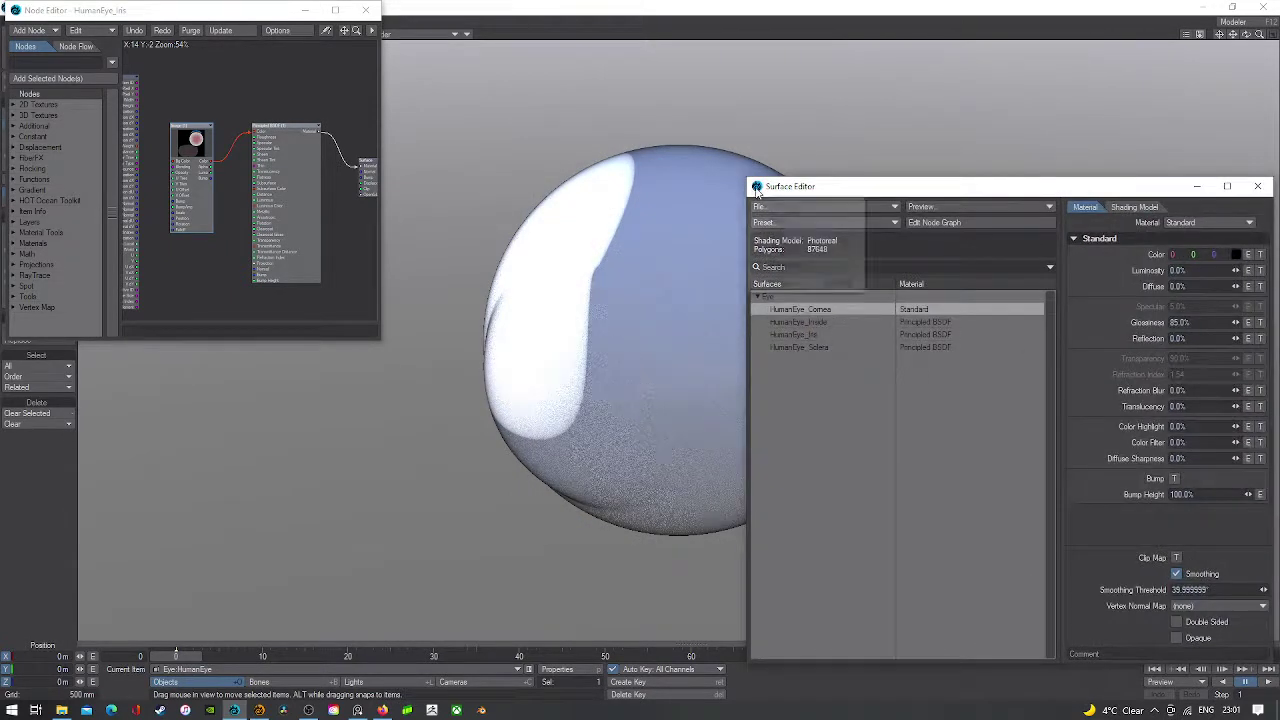
{"action": "key", "text": "F5"}
{"action": "left_click", "coordinate": [366, 10]}
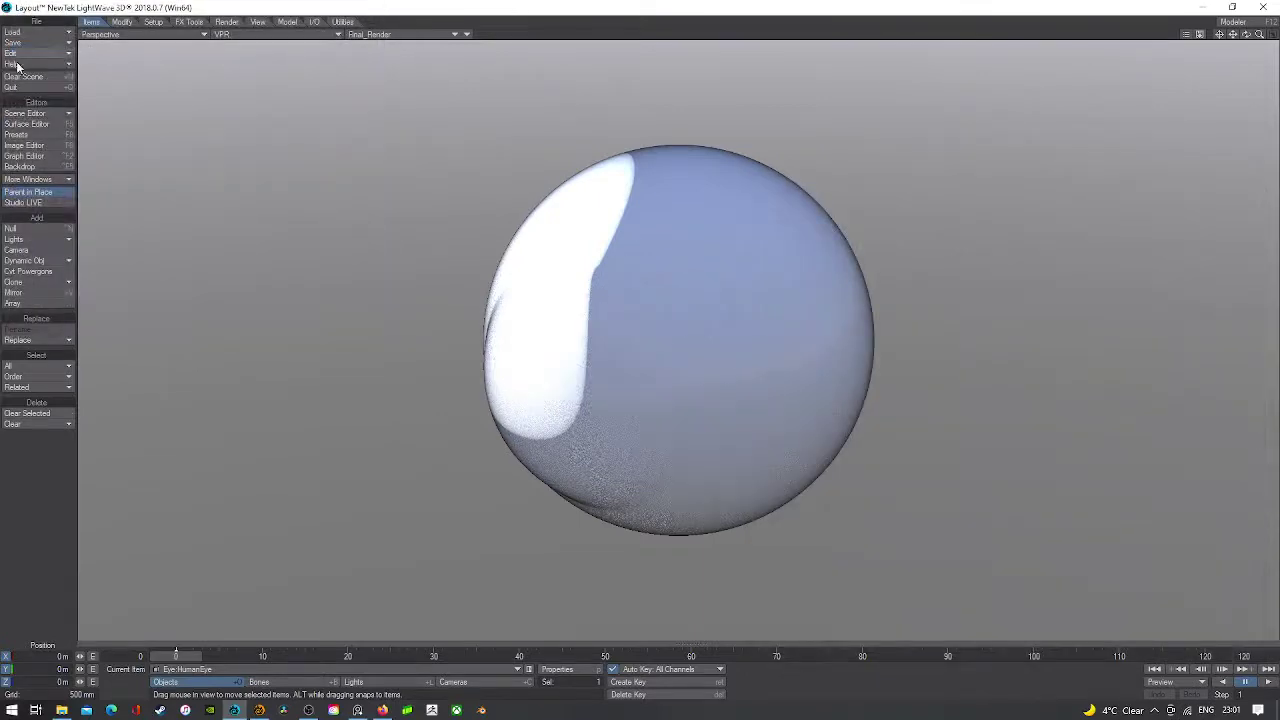
{"action": "left_click", "coordinate": [26, 124]}
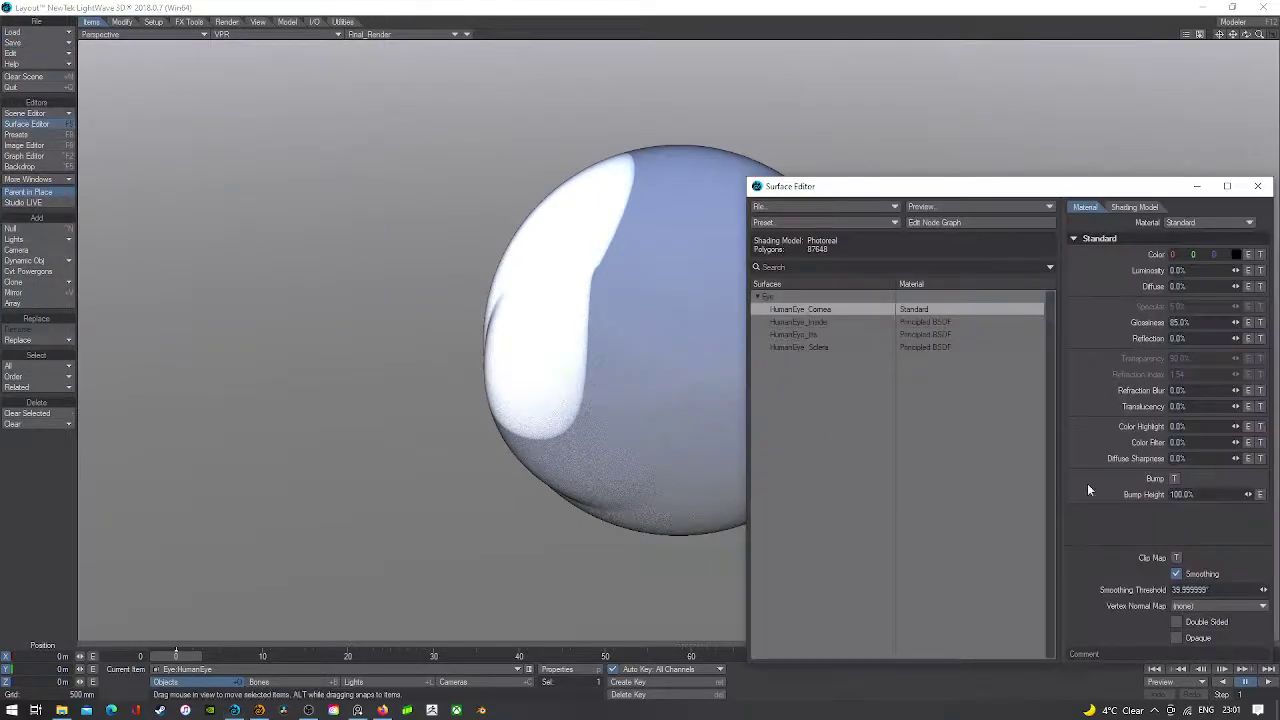
{"action": "left_click", "coordinate": [1177, 621]}
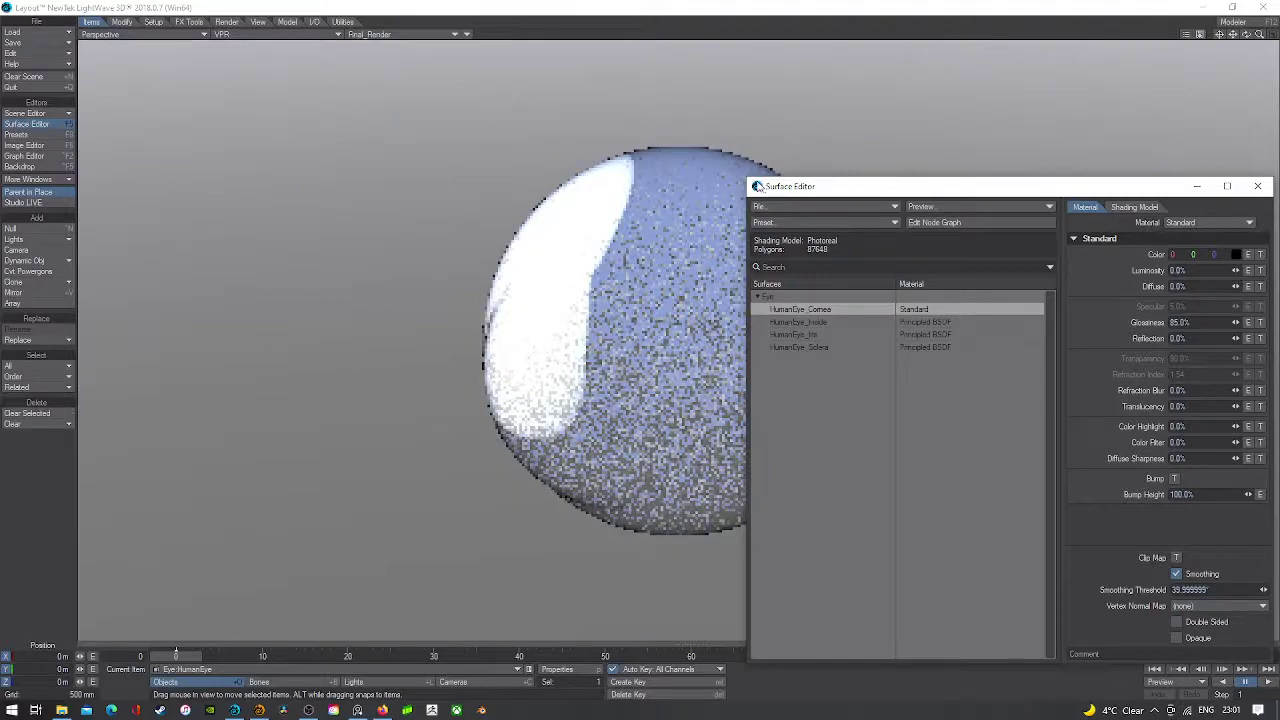
{"action": "double_click", "coordinate": [757, 186]}
- Switch to Modeler, make the cornea layer active, and change the UV Texture viewport to a Left view
{"action": "left_click", "coordinate": [259, 710]}
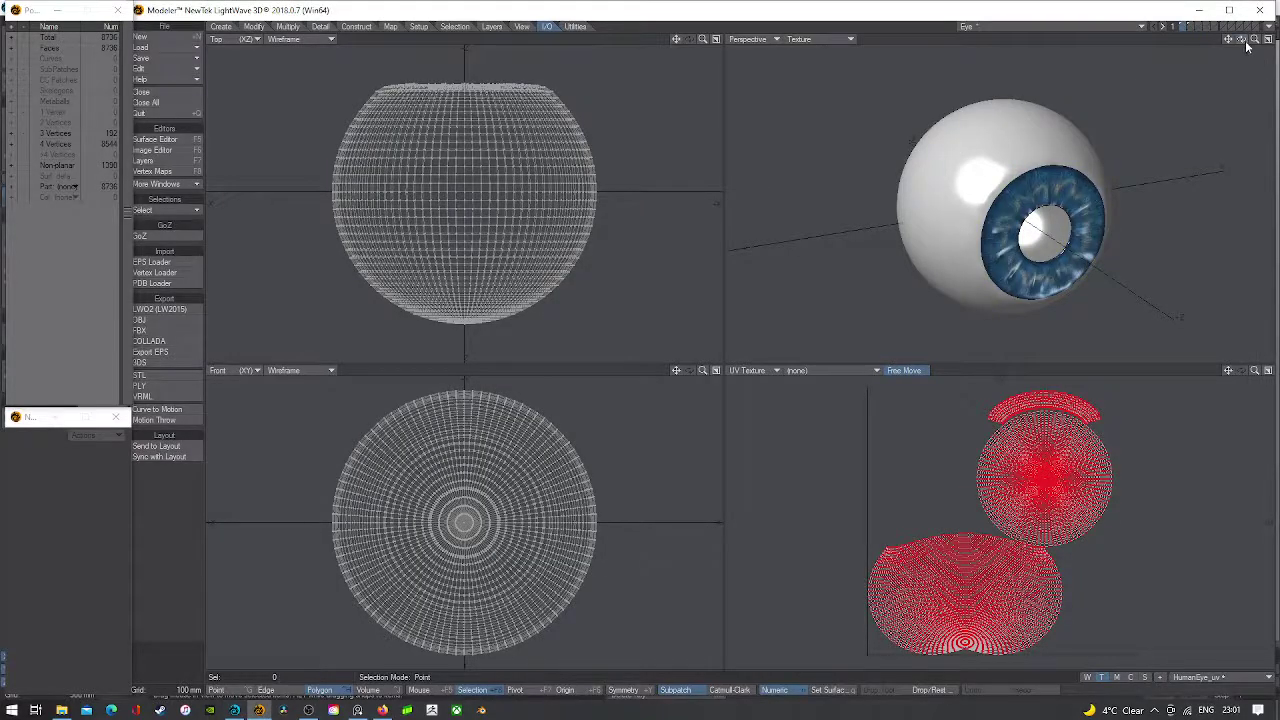
{"action": "left_click_drag", "start_coordinate": [1246, 43], "coordinate": [1231, 39]}
{"action": "left_click", "coordinate": [1189, 27]}
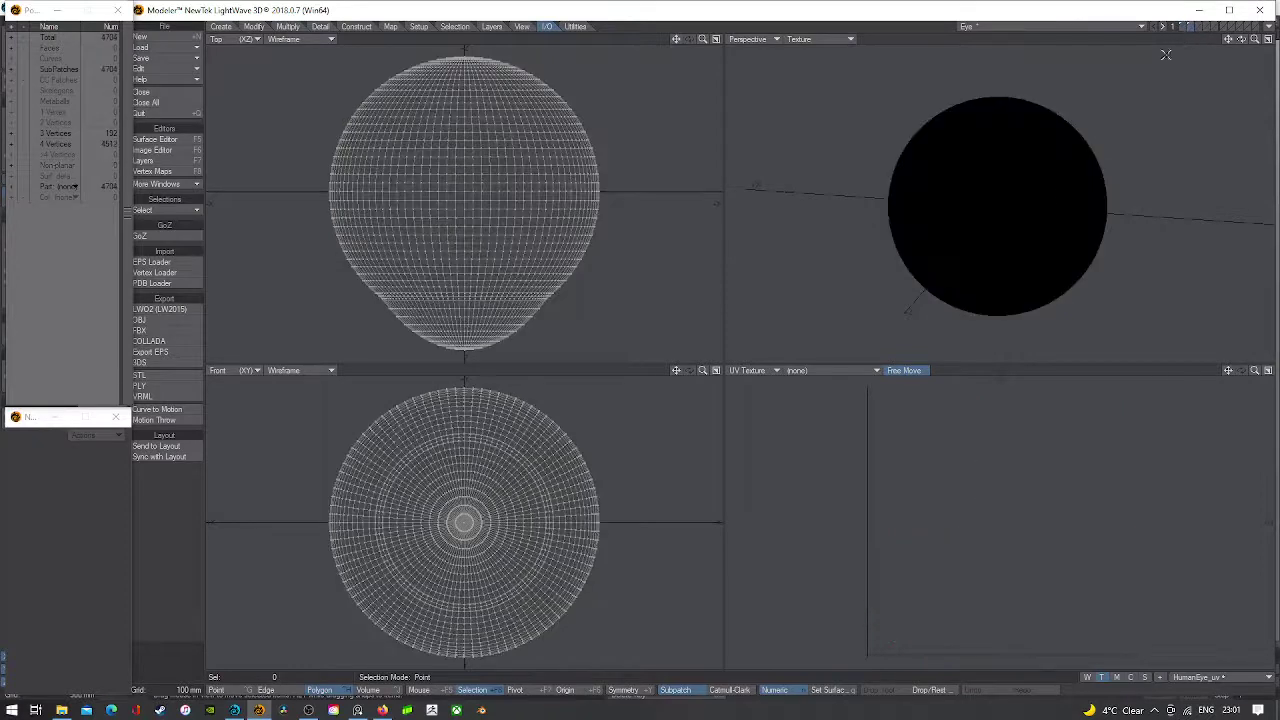
{"action": "key", "text": "Tab"}
{"action": "left_click", "coordinate": [758, 370]}
{"action": "left_click", "coordinate": [762, 347]}
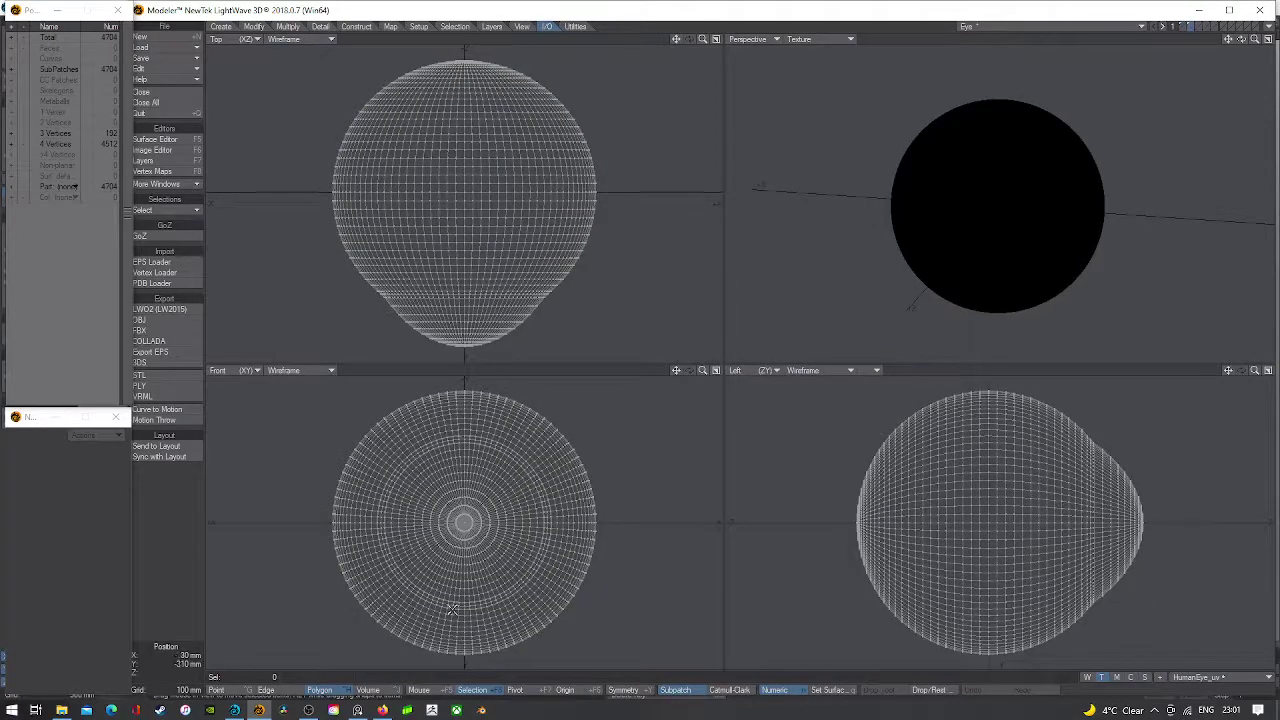
- Thicken the cornea mesh slightly outward with one segment and convert its subpatches to regular polygon faces
{"action": "left_click", "coordinate": [255, 30]}
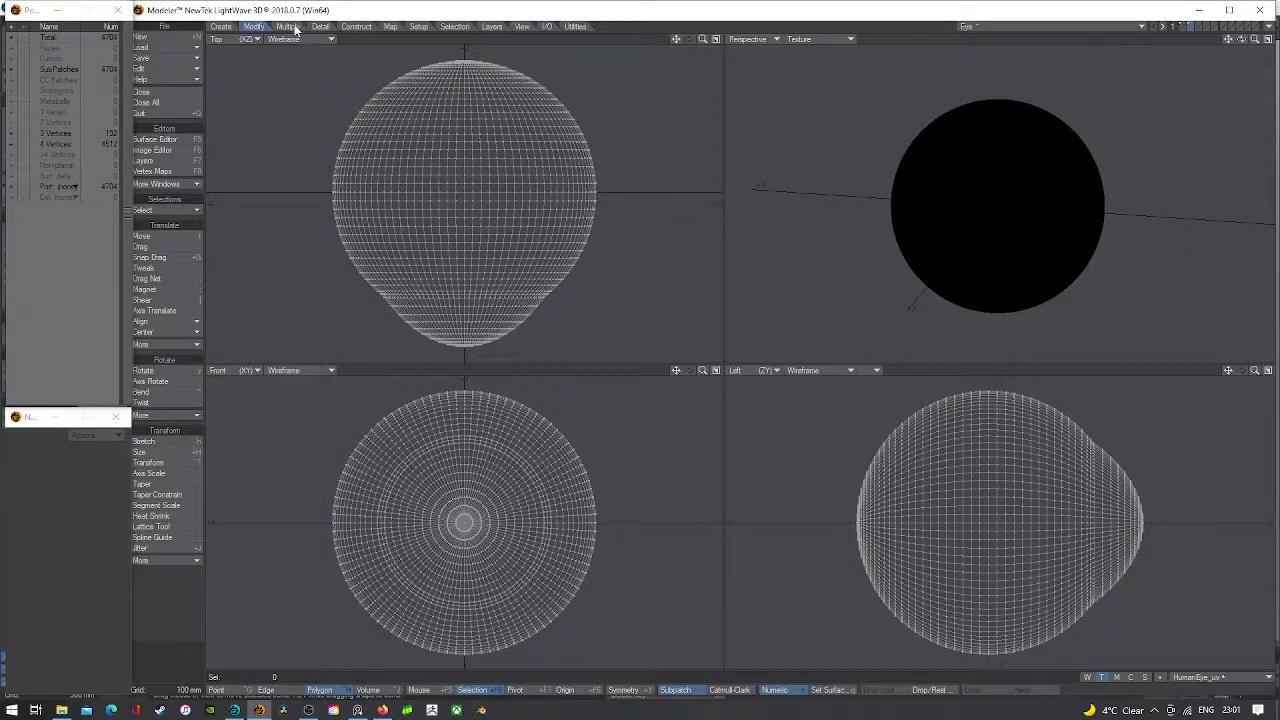
{"action": "left_click", "coordinate": [288, 27]}
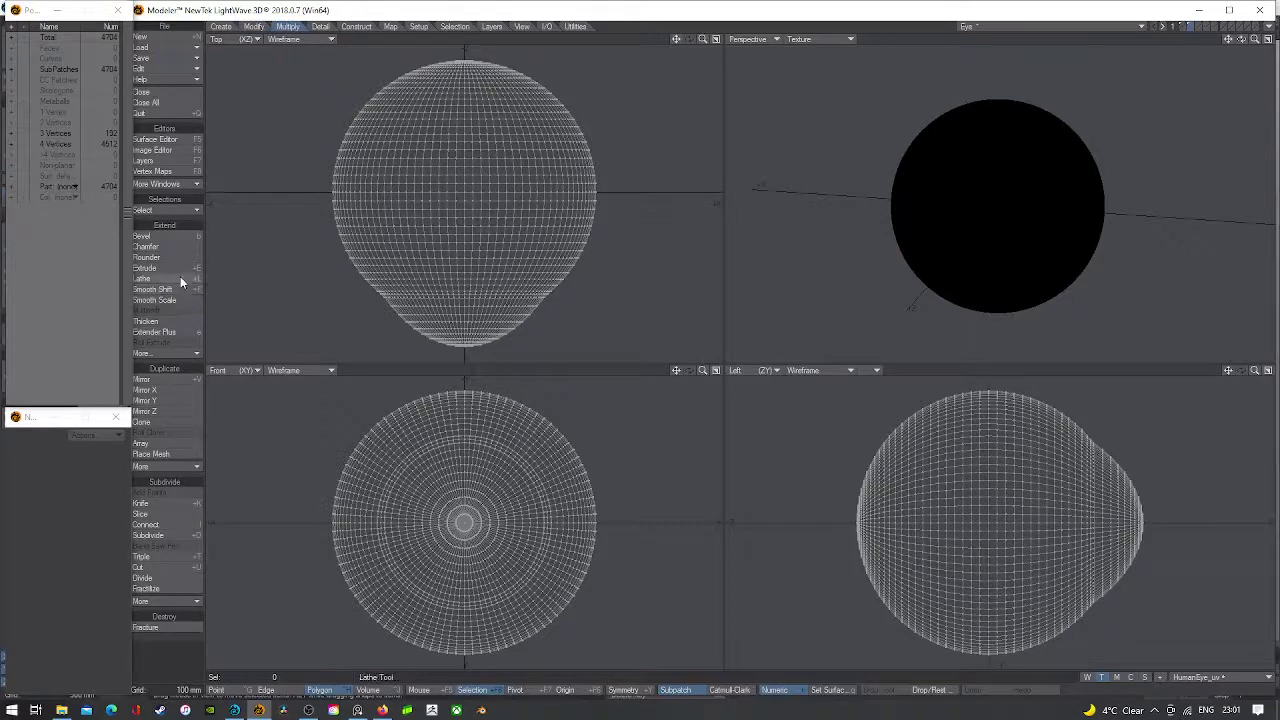
{"action": "left_click", "coordinate": [168, 322]}
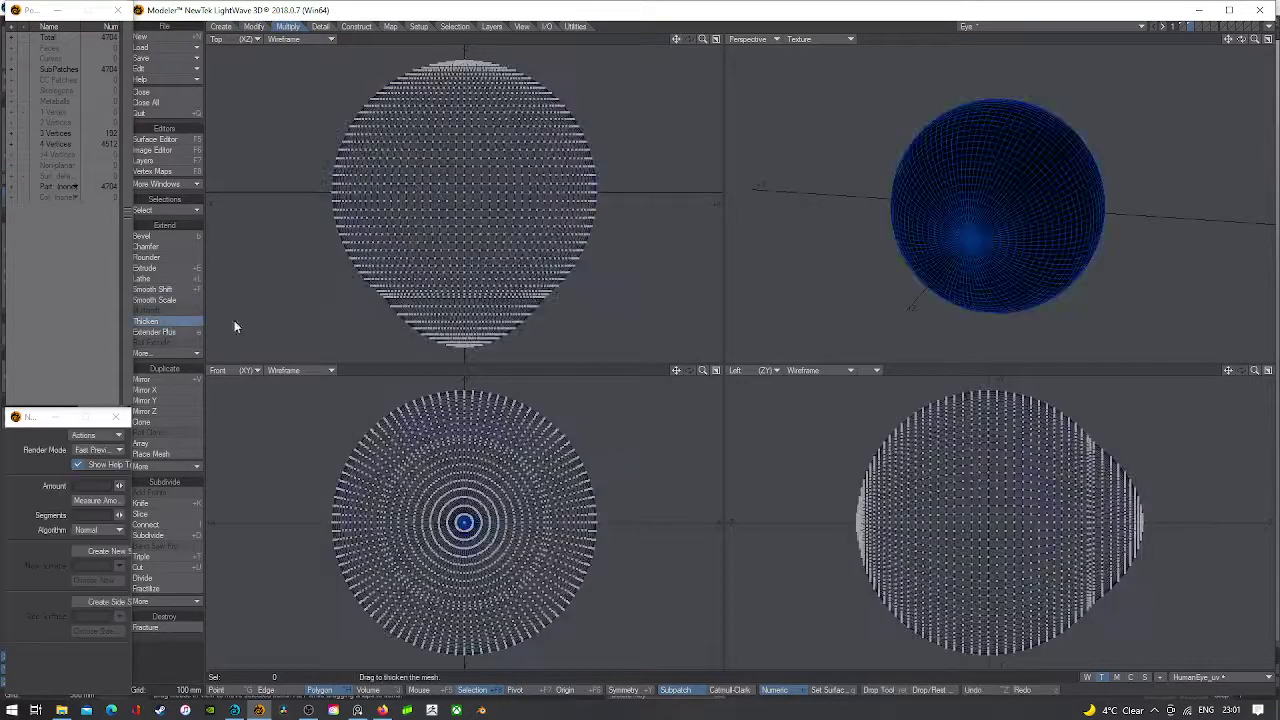
{"action": "scroll", "coordinate": [1061, 420], "scroll_direction": "up", "scroll_amount": 5}
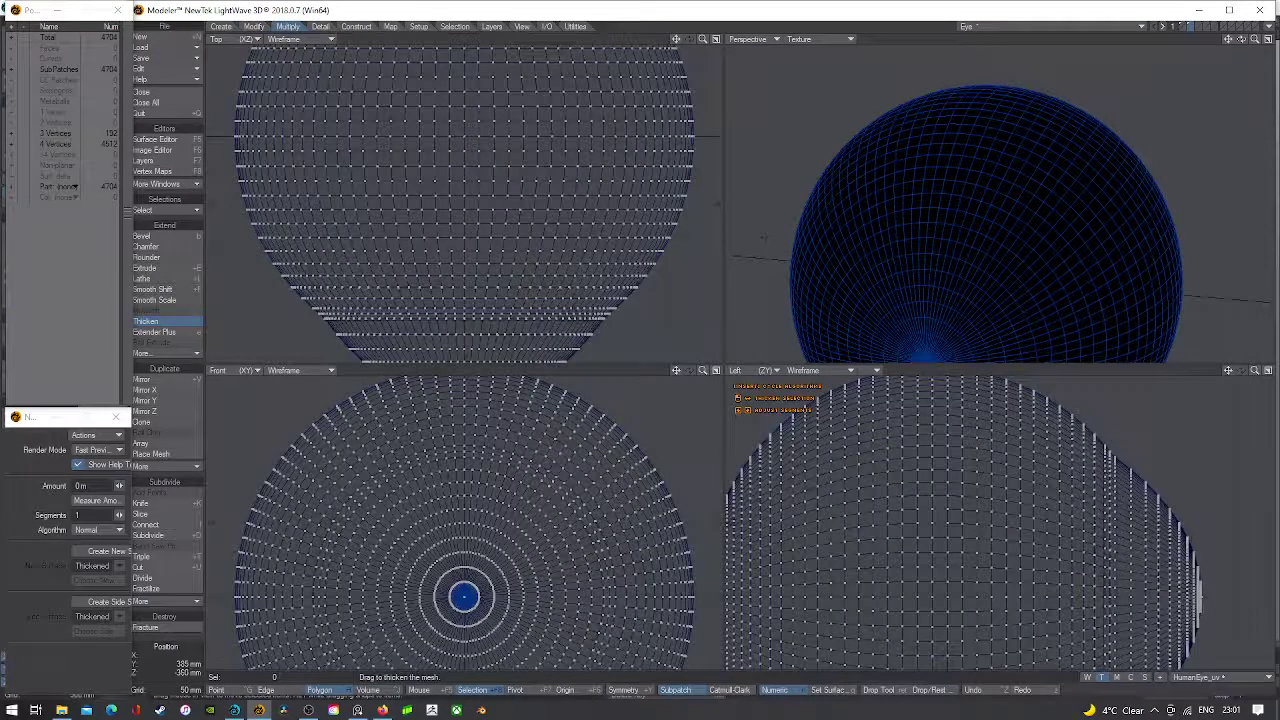
{"action": "mouse_move", "coordinate": [1096, 420]}
{"action": "left_mouse_down"}
{"action": "mouse_move", "coordinate": [1074, 421]}
{"action": "mouse_move", "coordinate": [1095, 428]}
{"action": "left_mouse_up"}
{"action": "key", "text": "space"}
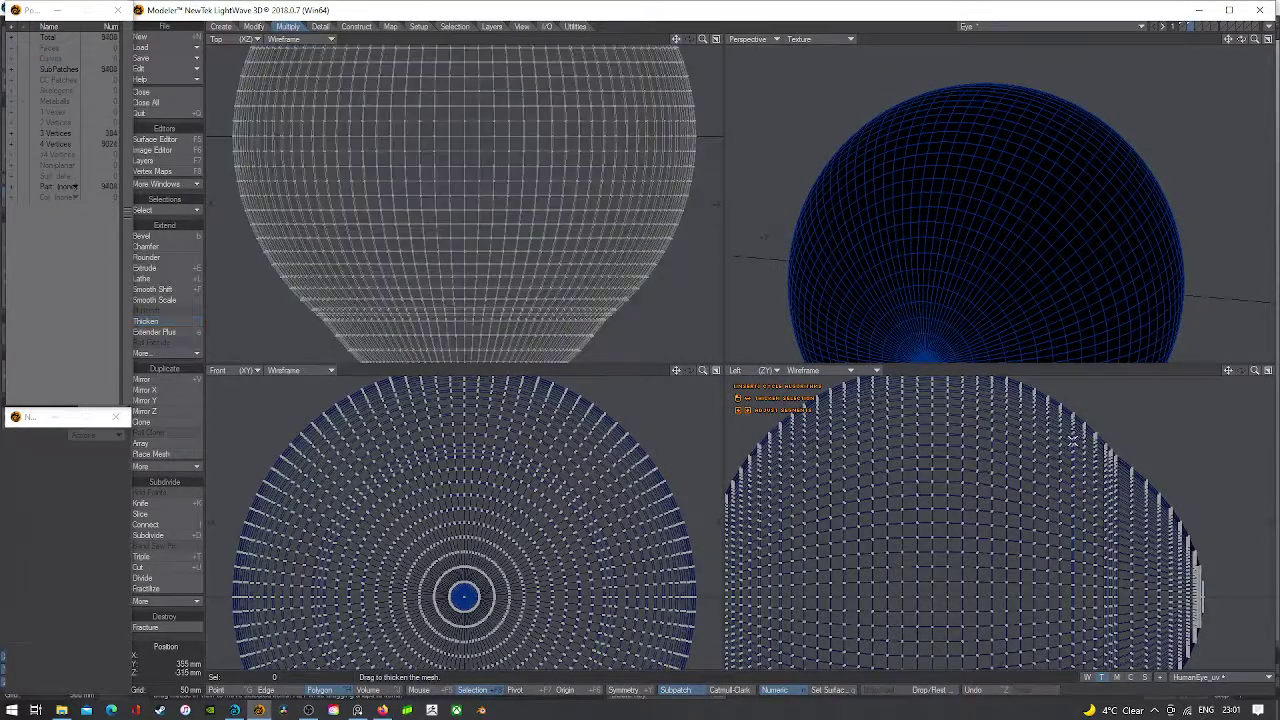
{"action": "key", "text": "Tab"}
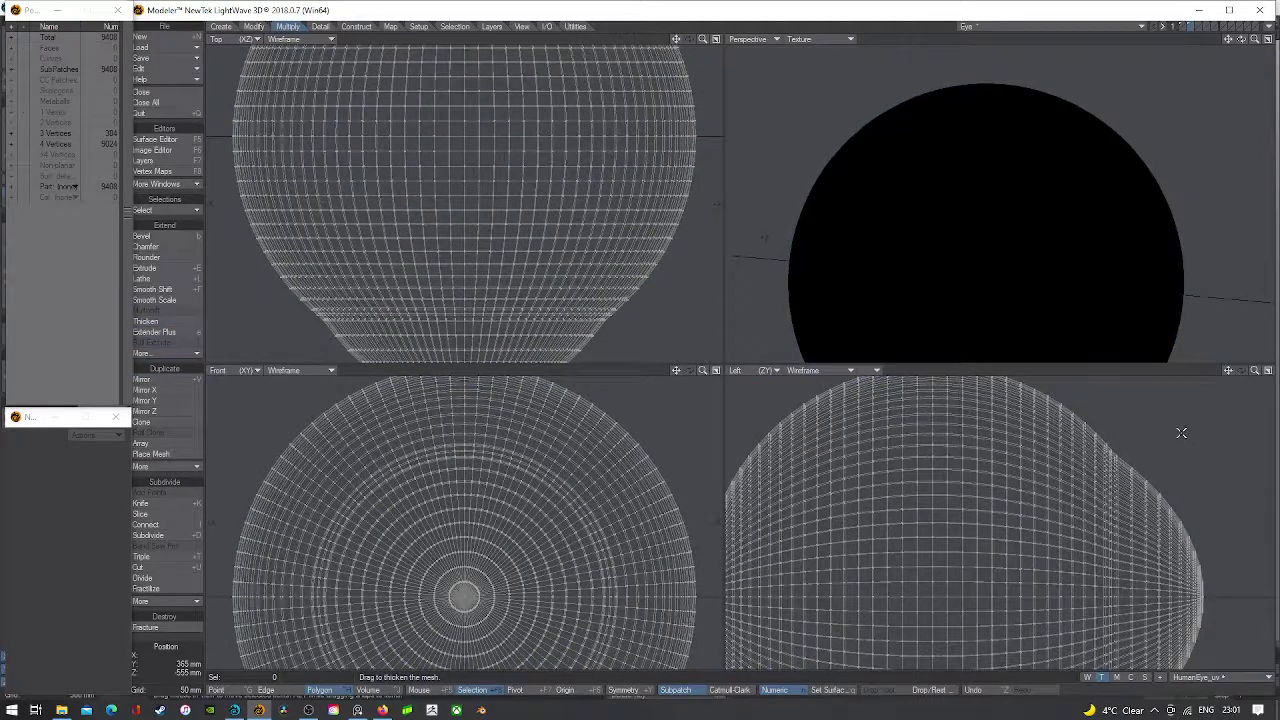
{"action": "key", "text": "Tab"}
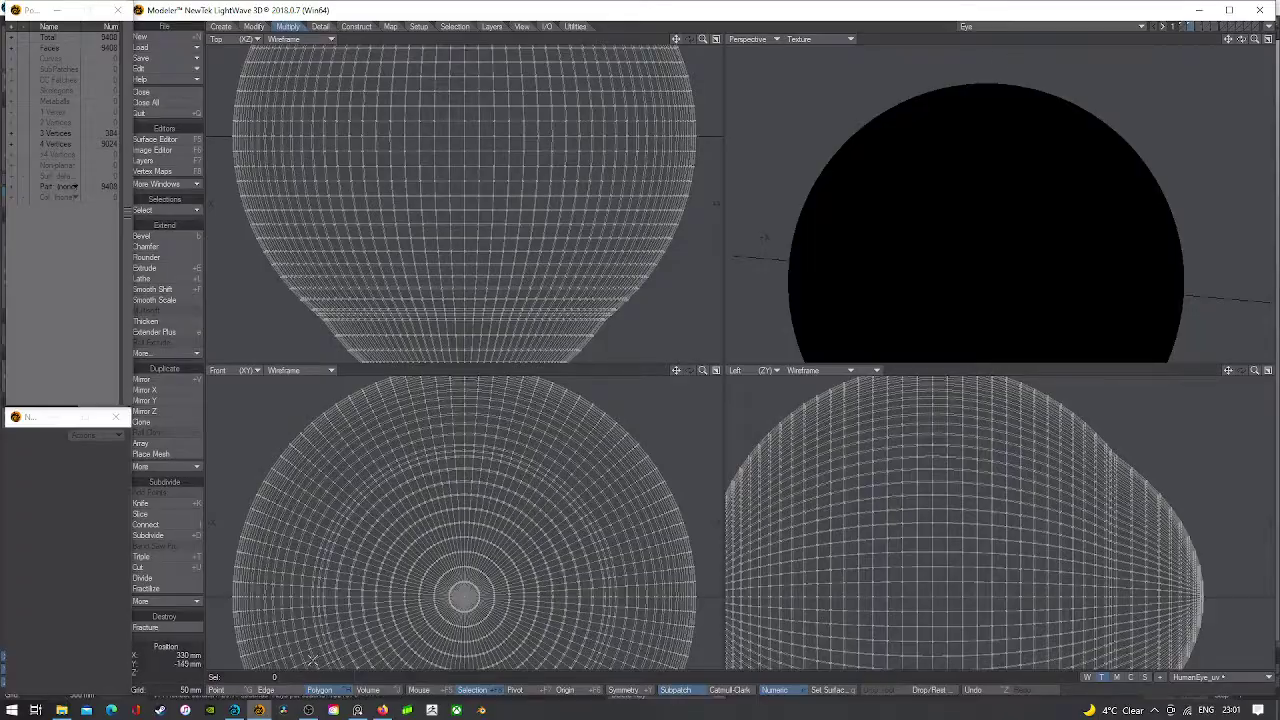
- Switch to Layout, examine the thickened cornea in VPR, and review the HumanEye_Iris surface and its node graph
{"action": "left_click", "coordinate": [234, 710]}
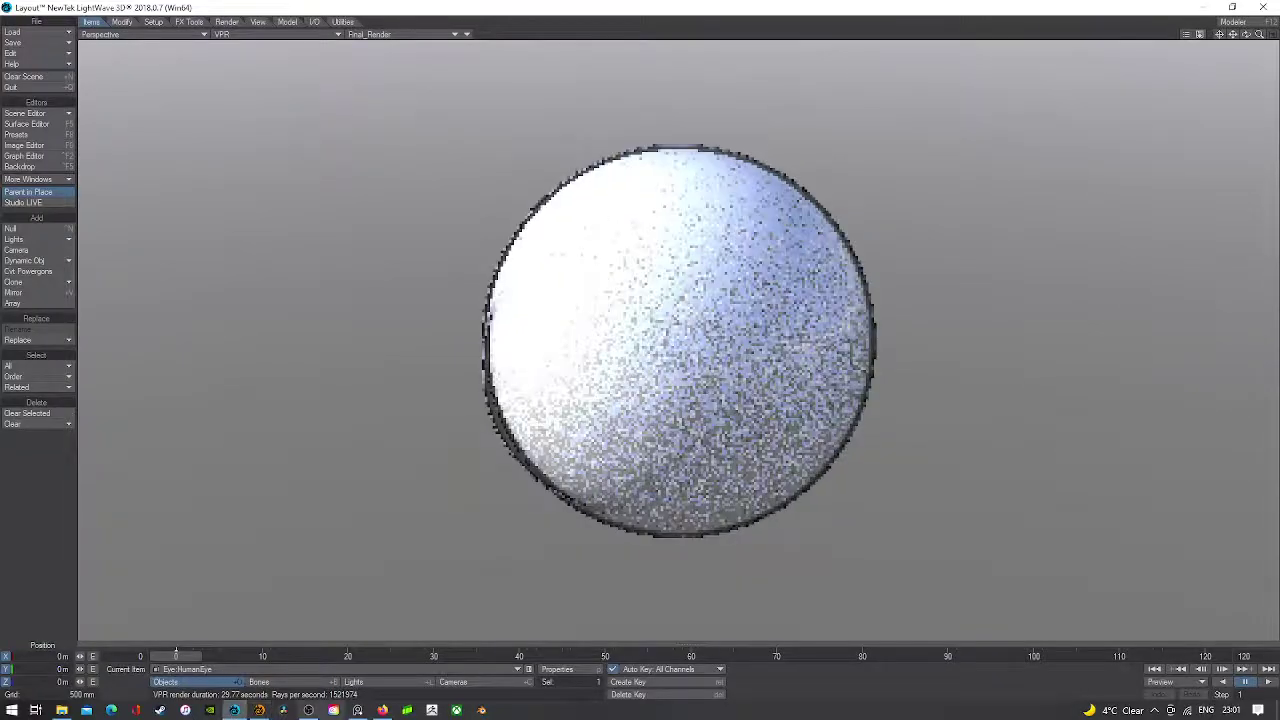
{"action": "mouse_move", "coordinate": [357, 711]}
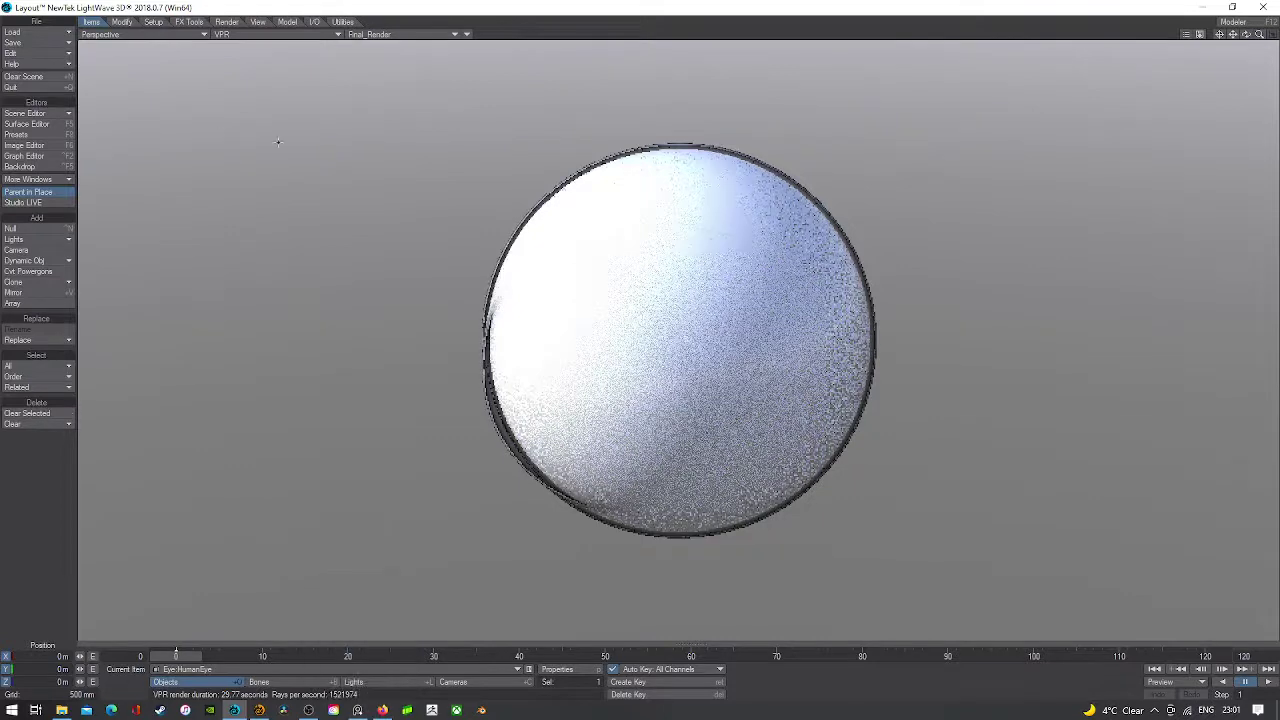
{"action": "left_click", "coordinate": [24, 124]}
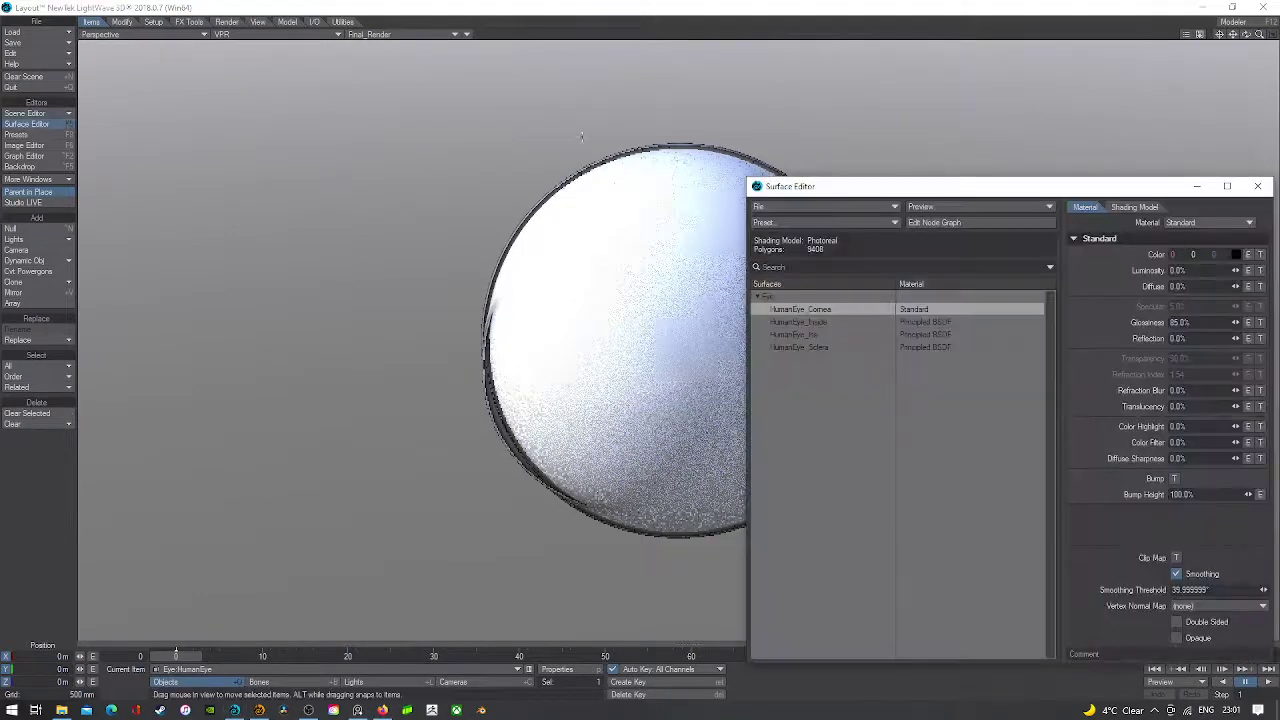
{"action": "left_click", "coordinate": [815, 336]}
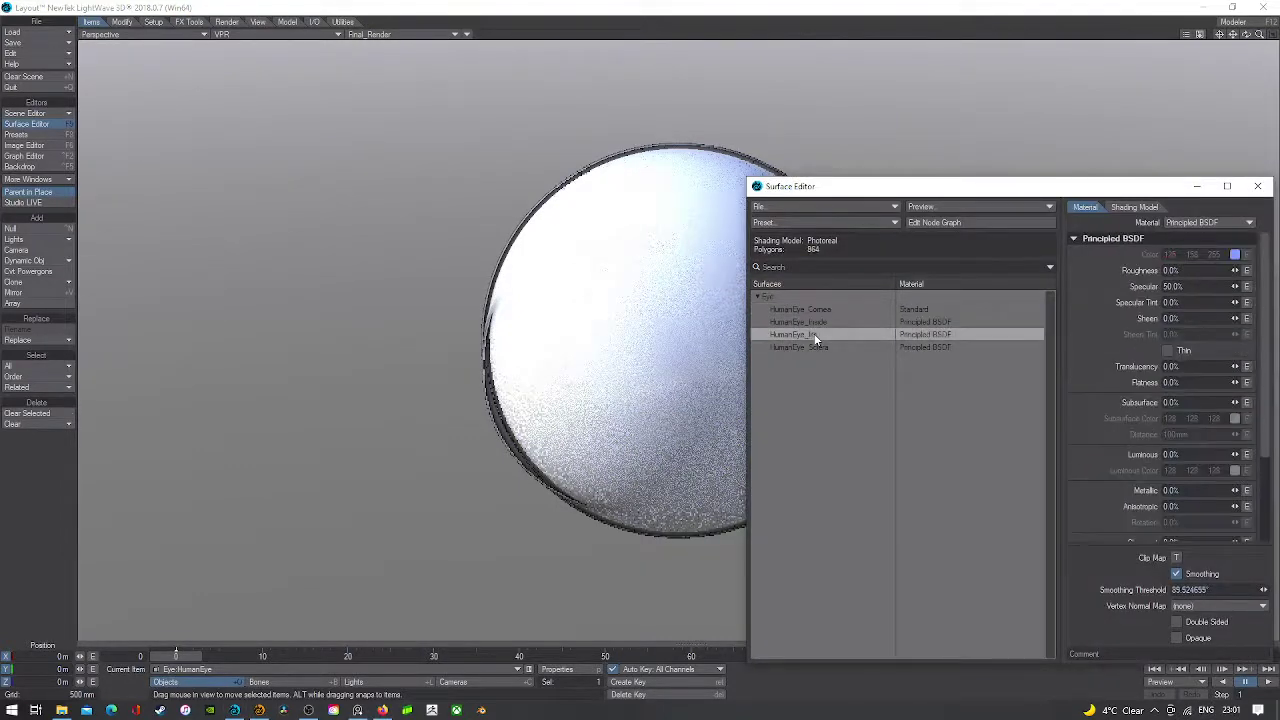
{"action": "left_click", "coordinate": [929, 222]}
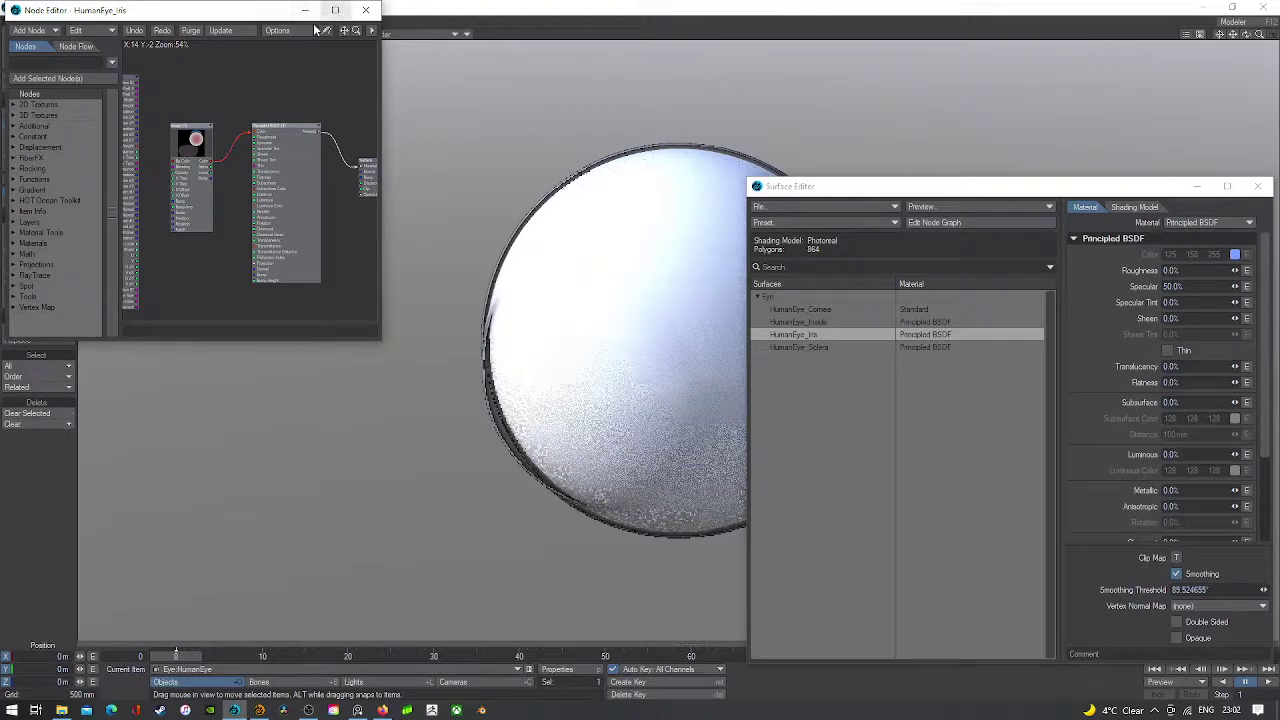
{"action": "left_click", "coordinate": [365, 10]}
{"action": "double_click", "coordinate": [750, 188]}
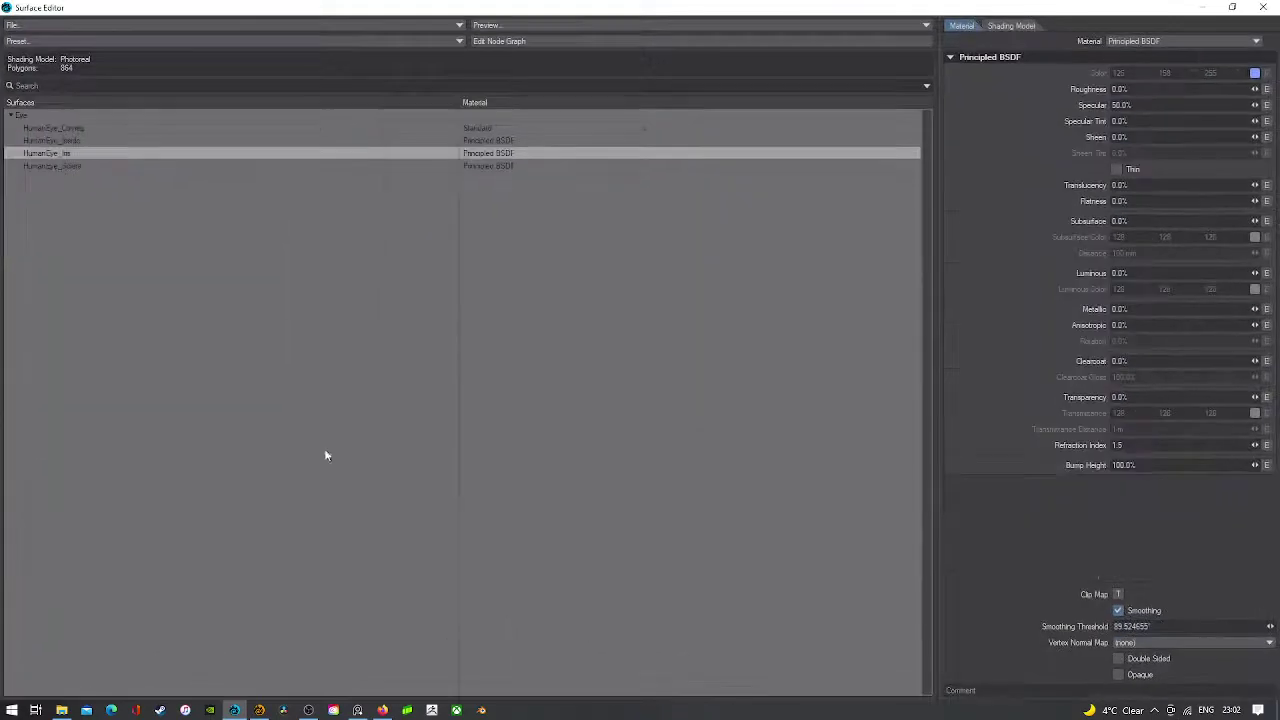
{"action": "double_click", "coordinate": [5, 7]}
- Select the Eye:Cornea object, display the viewport as Shaded Solid, and move the cornea down to Y -1.3369 m
{"action": "left_click", "coordinate": [217, 669]}
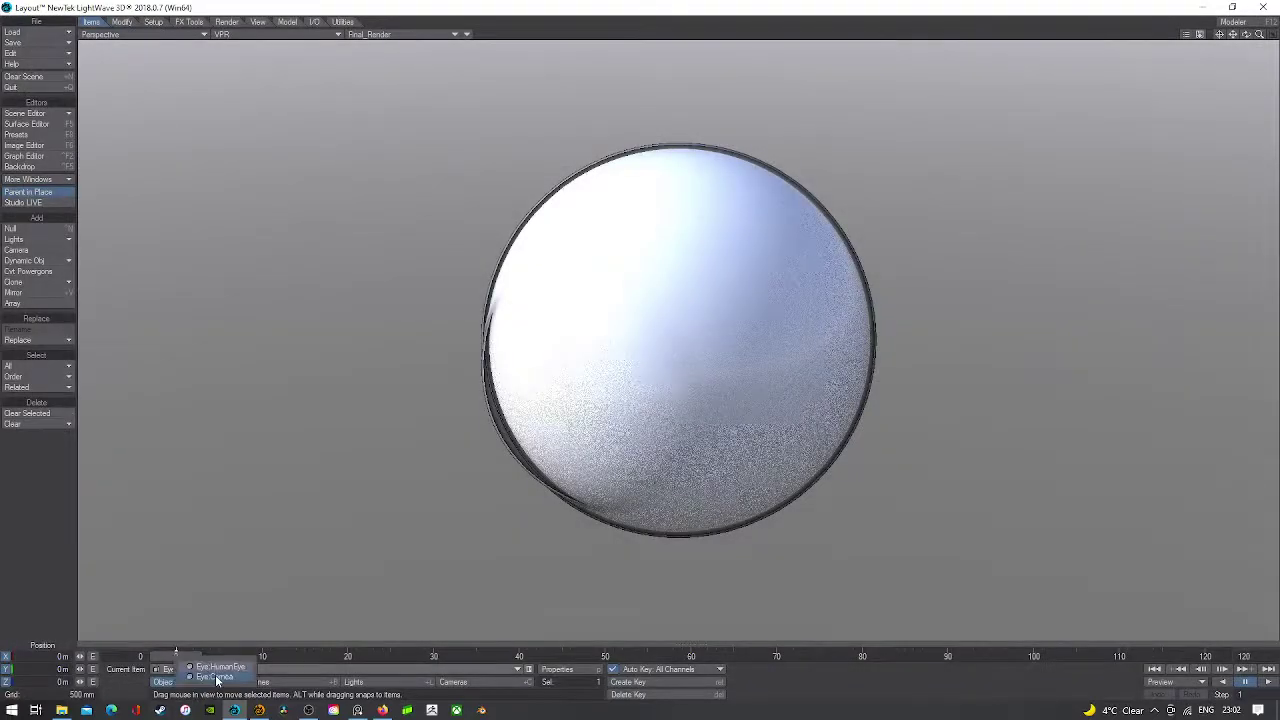
{"action": "left_click", "coordinate": [217, 680]}
{"action": "left_click", "coordinate": [265, 37]}
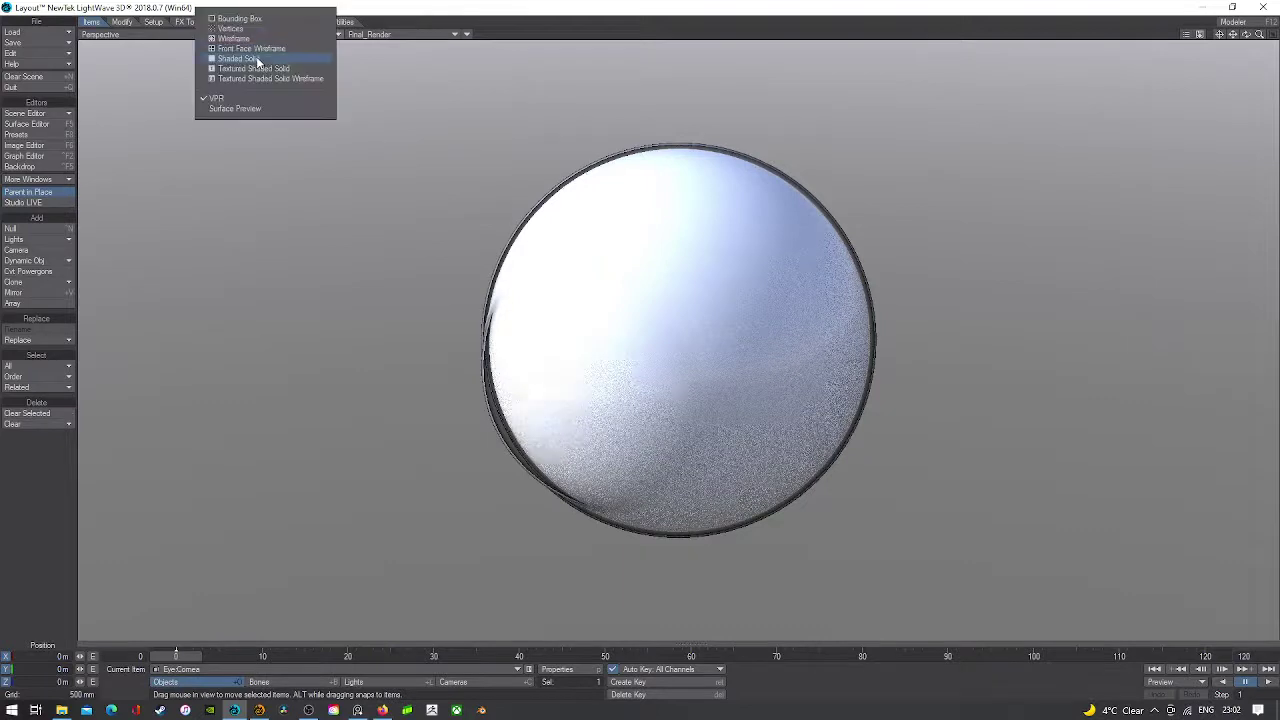
{"action": "left_click", "coordinate": [305, 57]}
{"action": "left_click_drag", "start_coordinate": [681, 300], "coordinate": [682, 301]}
- Preview the separated eyeball's iris in VPR and return the viewport to Shaded Solid
{"action": "left_click", "coordinate": [270, 35]}
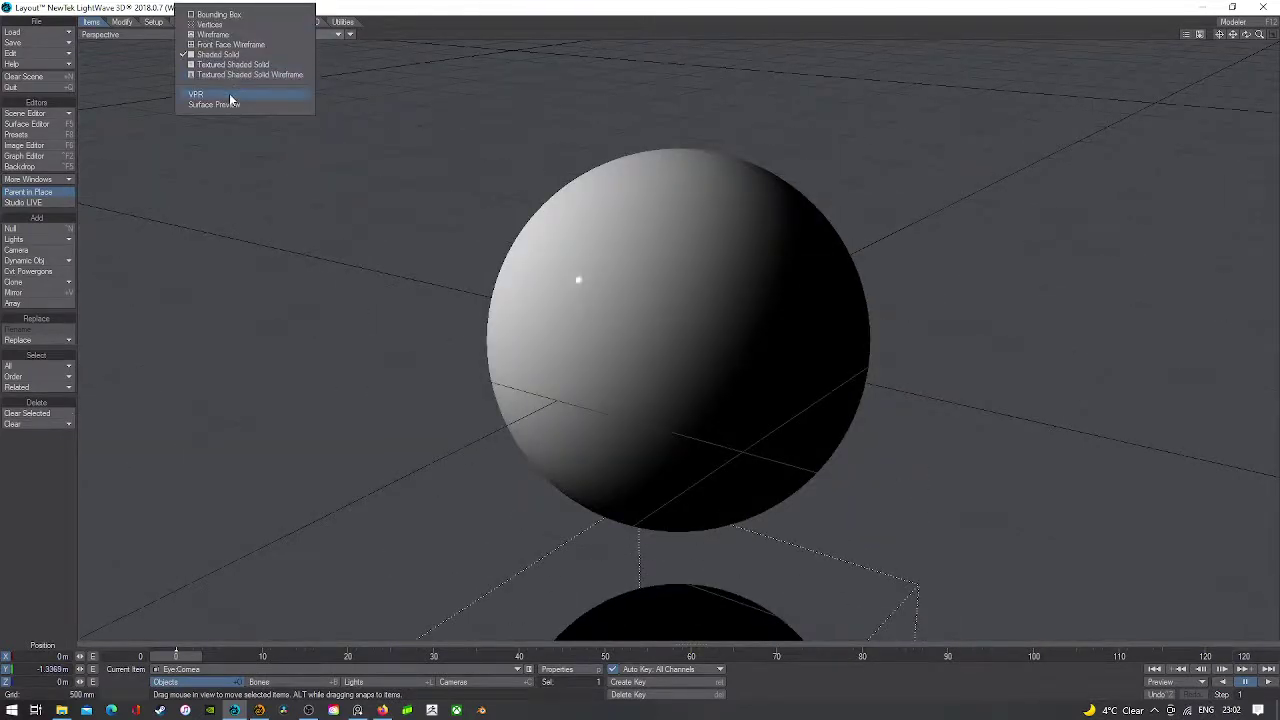
{"action": "left_click", "coordinate": [229, 93]}
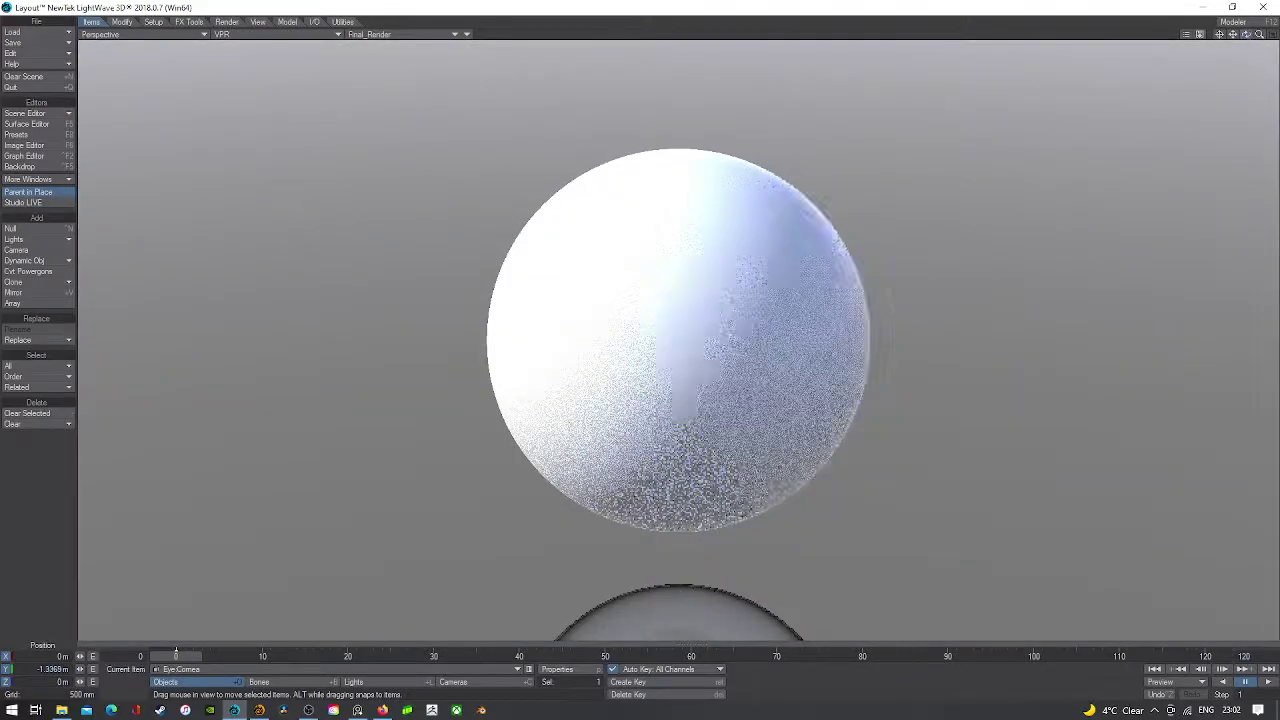
{"action": "mouse_move", "coordinate": [1246, 34]}
{"action": "left_mouse_down"}
{"action": "mouse_move", "coordinate": [1277, 25]}
{"action": "mouse_move", "coordinate": [1266, 24]}
{"action": "left_mouse_up"}
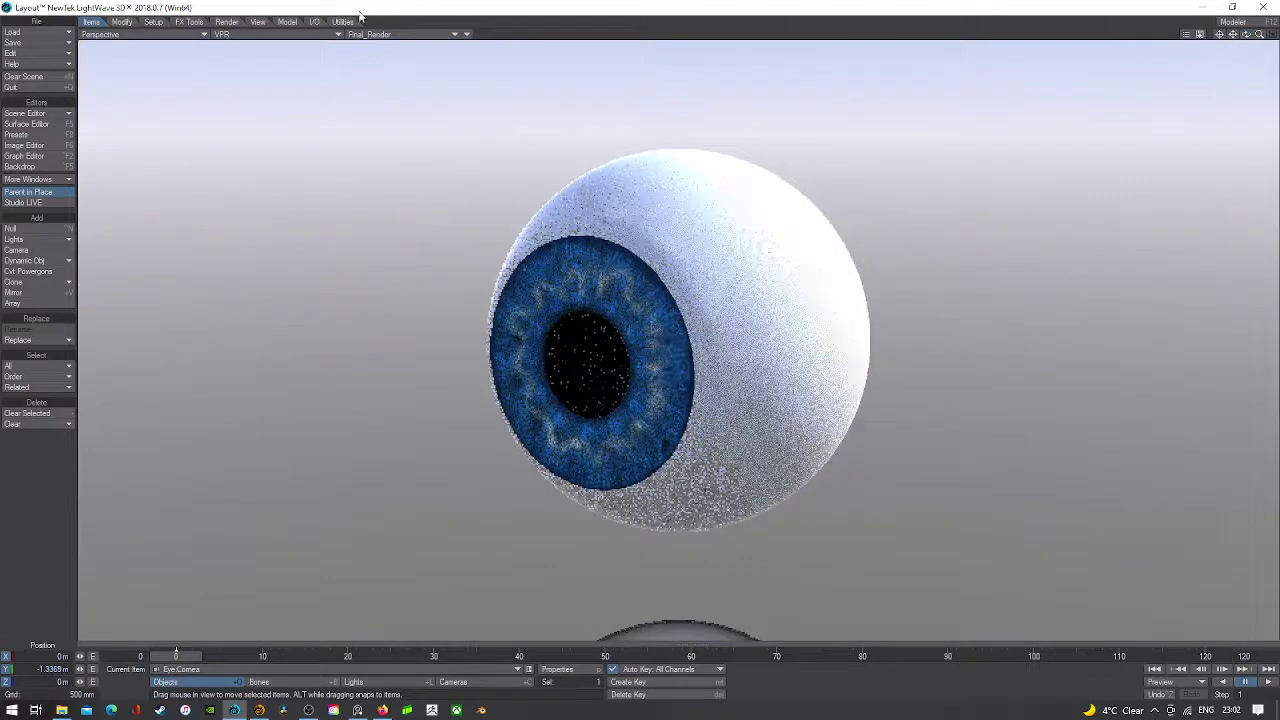
{"action": "left_click", "coordinate": [250, 34]}
{"action": "left_click", "coordinate": [246, 51]}
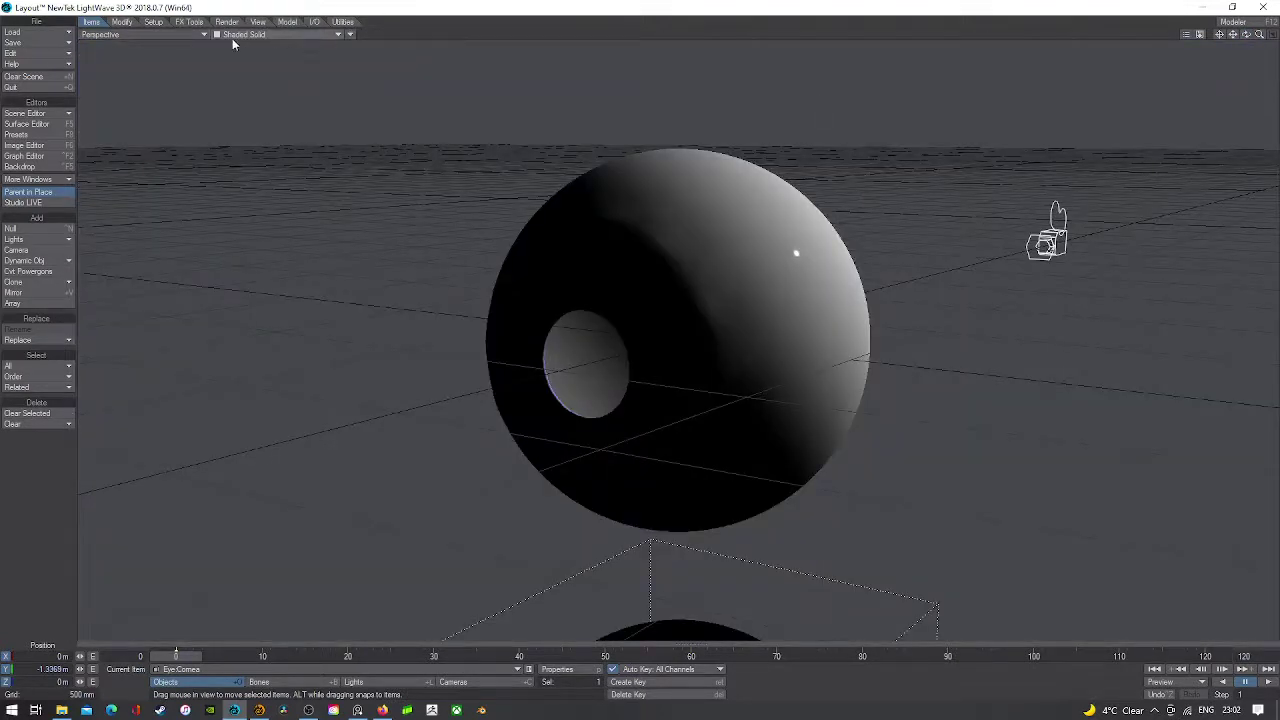
- Switch to Modeler and compare the eyeball layer with the thickened cornea layer
{"action": "left_click", "coordinate": [259, 710]}
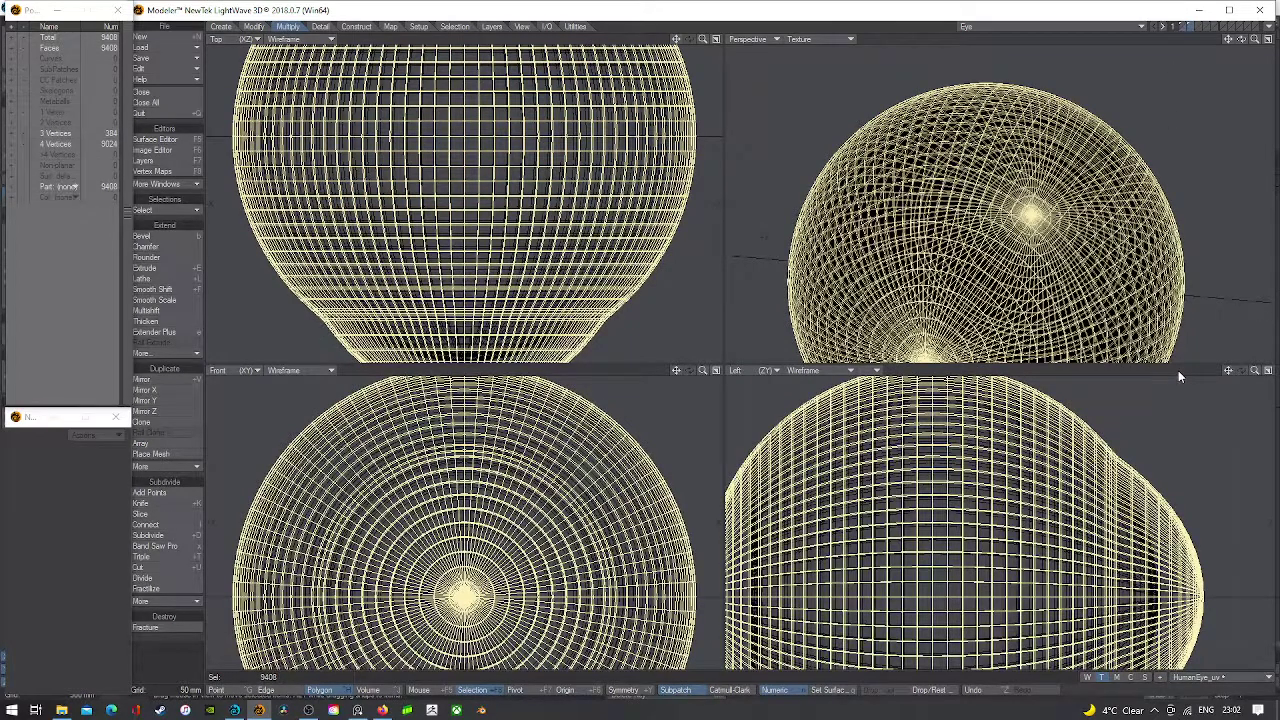
{"action": "left_click", "coordinate": [1183, 28]}
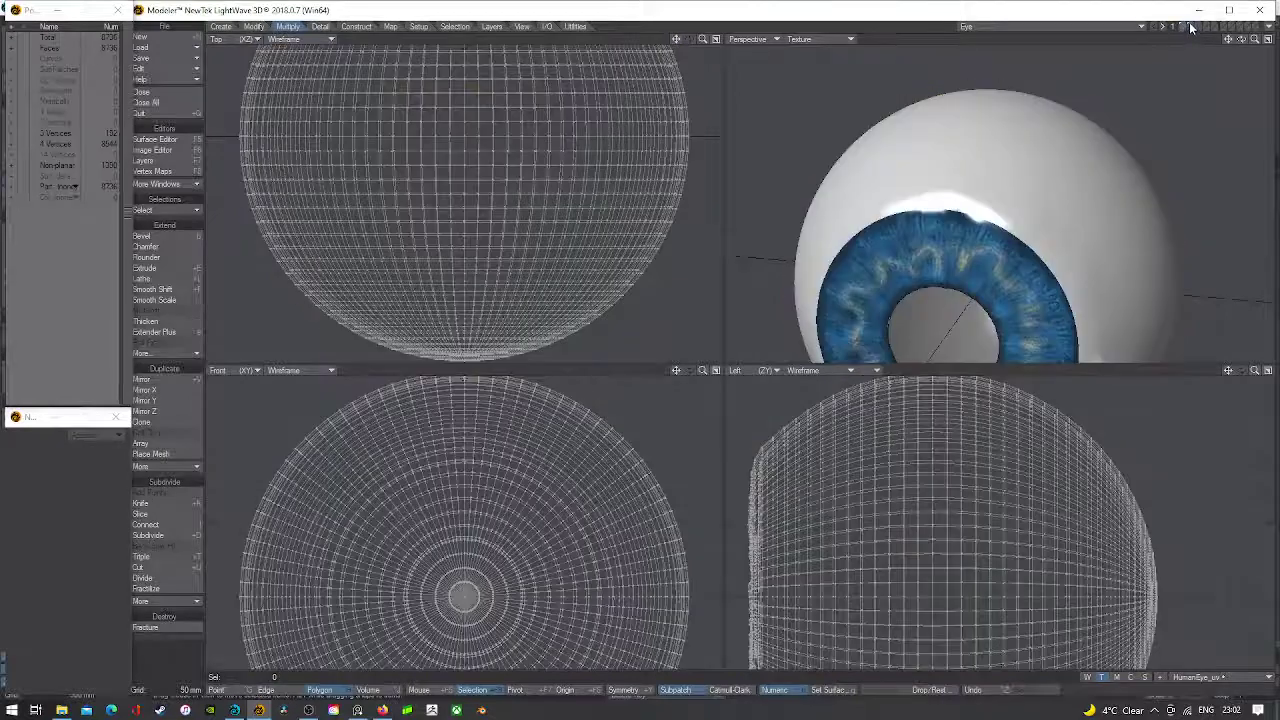
{"action": "key", "text": "a"}
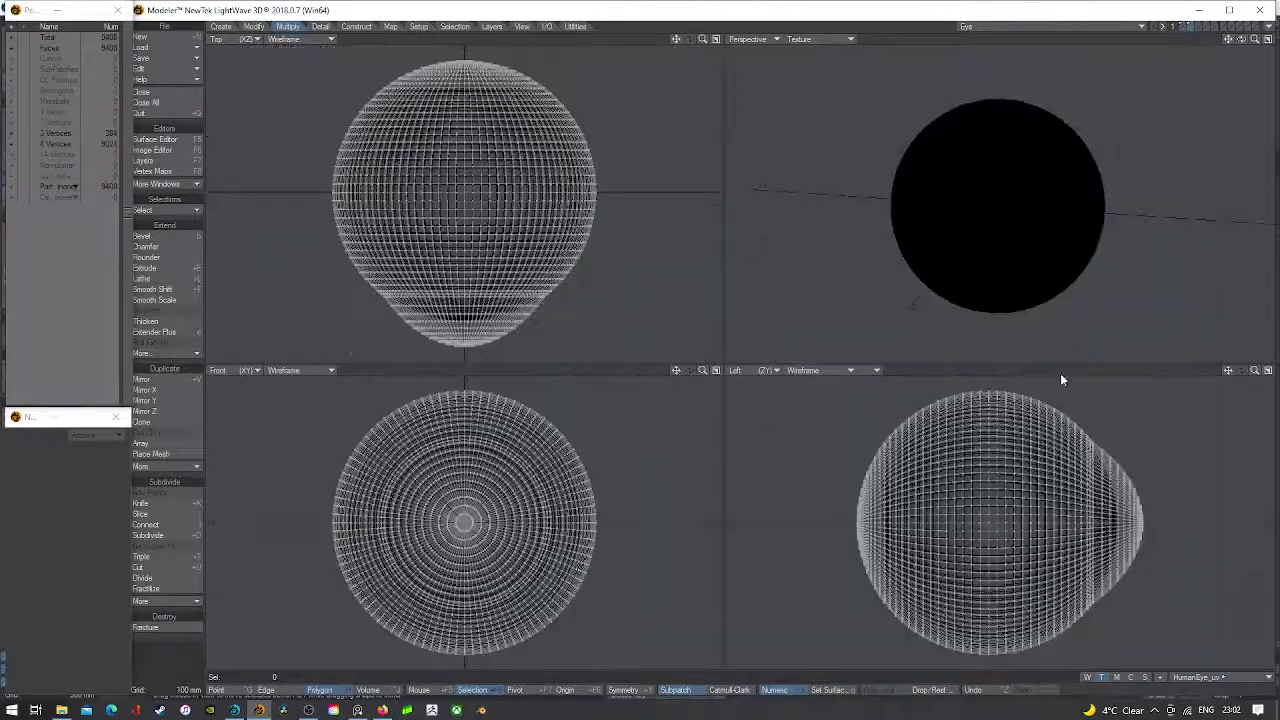
- Rotate the cornea layer 180° about the Y axis in the top view
{"action": "key", "text": "y"}
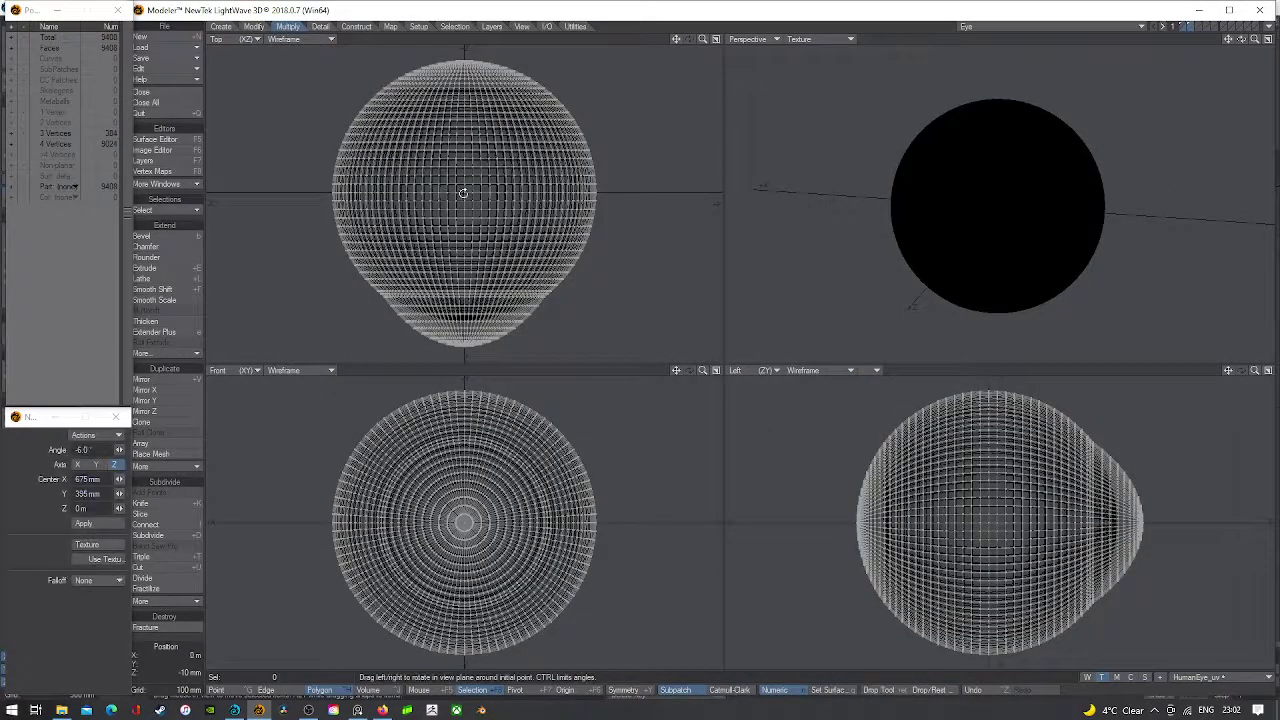
{"action": "left_click_drag", "start_coordinate": [457, 190], "coordinate": [599, 228]}
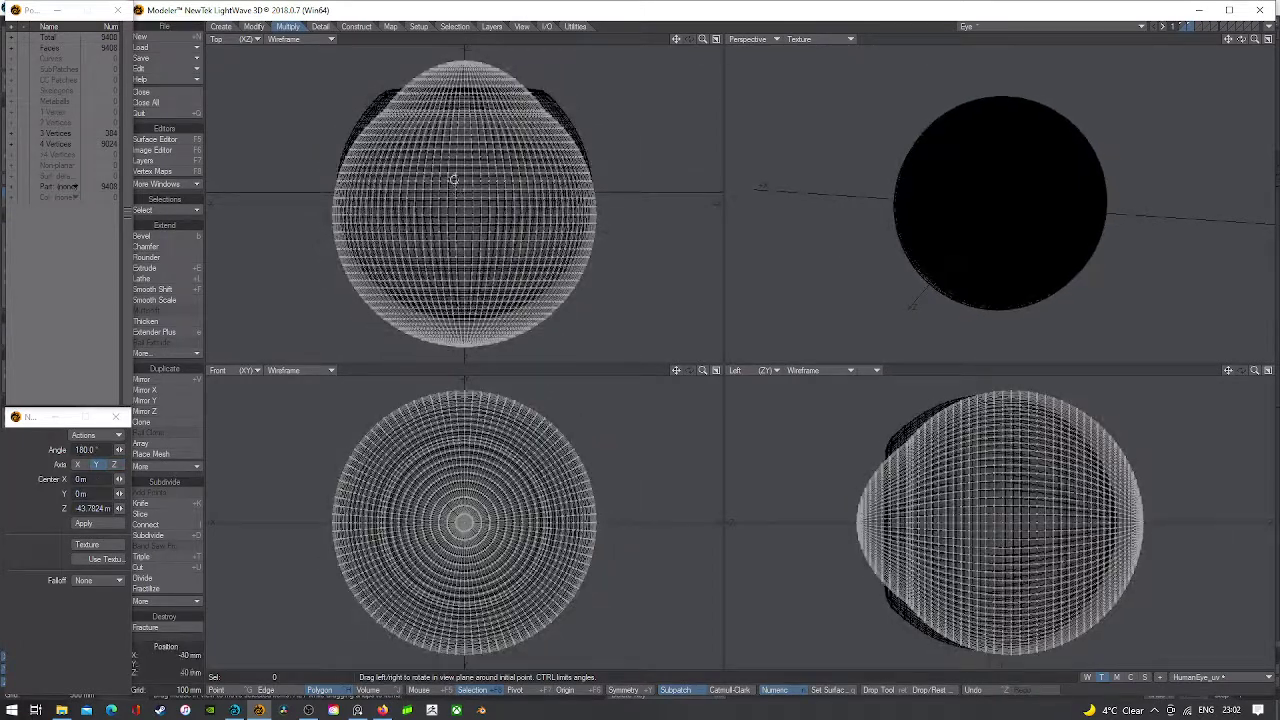
{"action": "key", "text": "ctrl+z"}
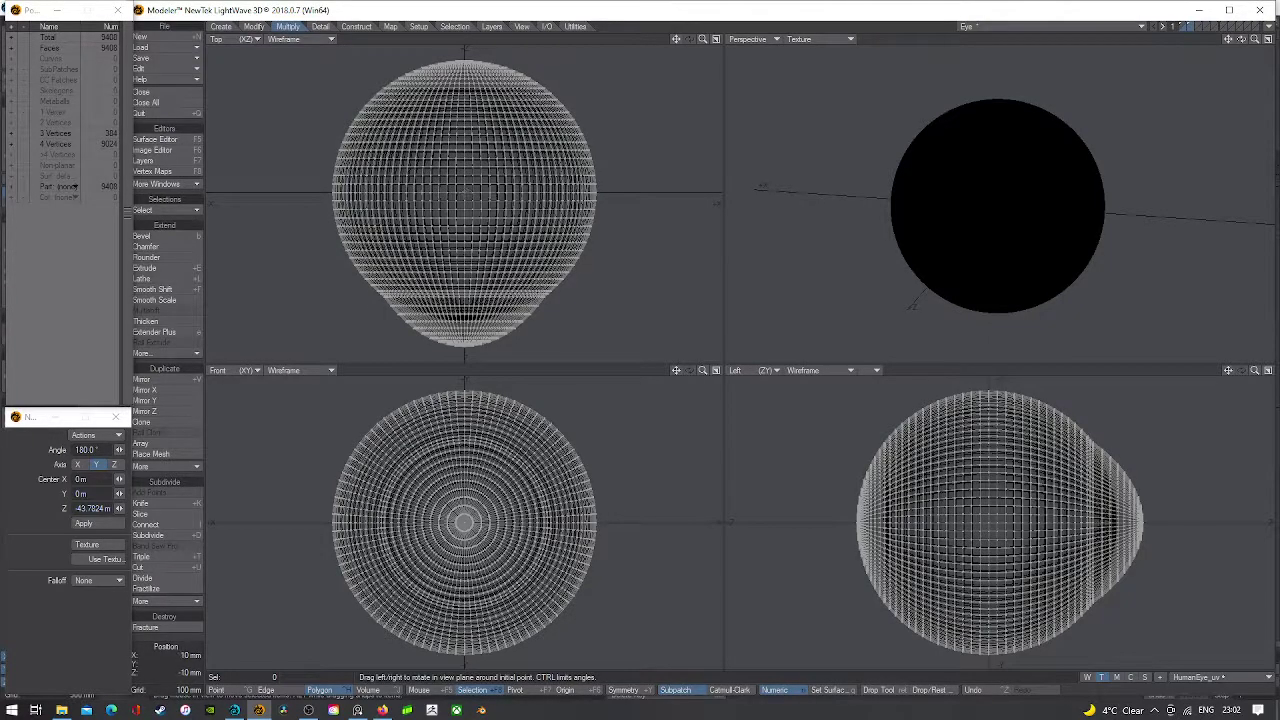
{"action": "left_click_drag", "start_coordinate": [467, 195], "coordinate": [350, 195], "text": "ctrl"}
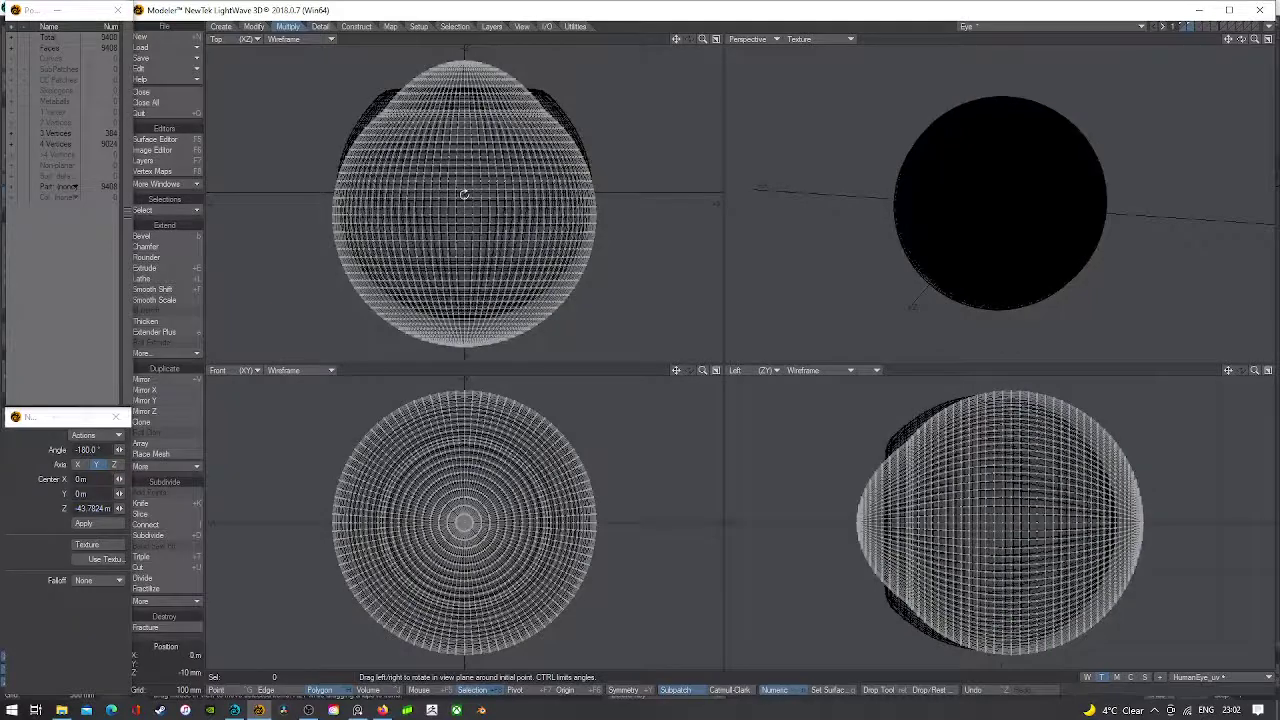
- Move the rotated cornea layer 90 mm along Z and check its alignment with the viewports' origin
{"action": "key", "text": "t"}
{"action": "left_click_drag", "start_coordinate": [464, 193], "coordinate": [464, 173]}
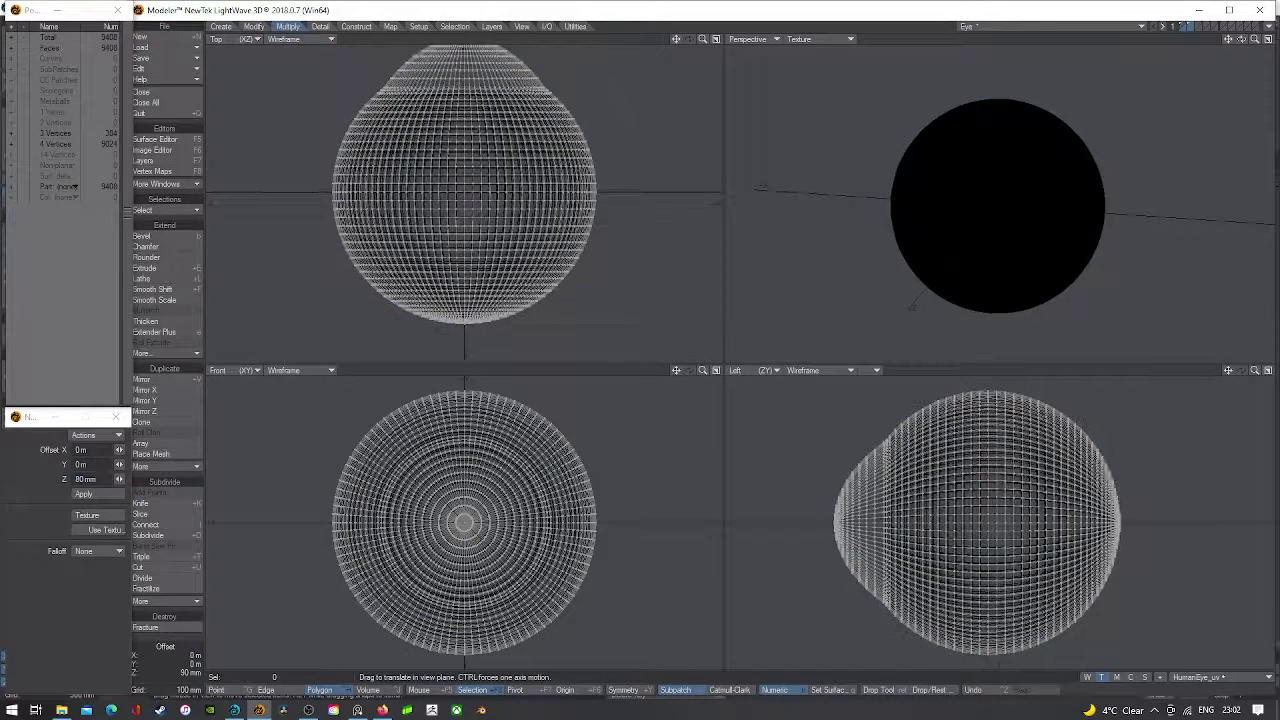
{"action": "scroll", "coordinate": [895, 430], "scroll_direction": "up", "scroll_amount": 3}
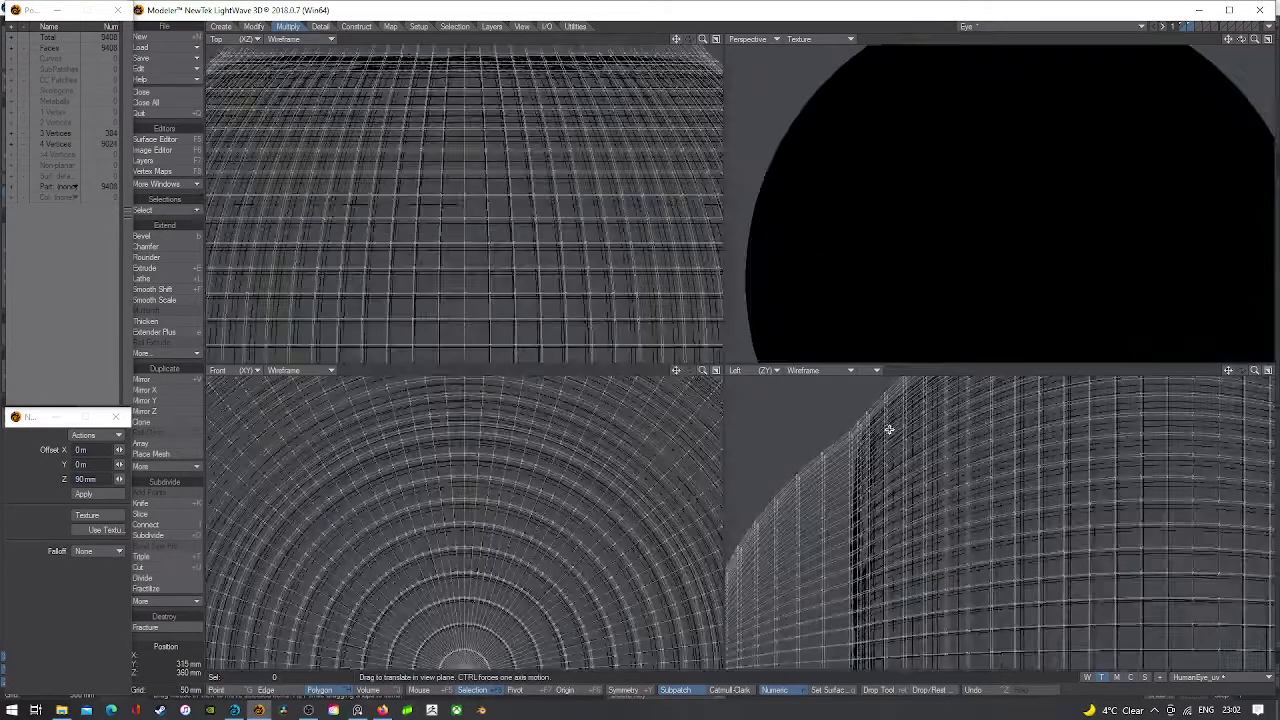
{"action": "scroll", "coordinate": [884, 442], "scroll_direction": "down", "scroll_amount": 2}
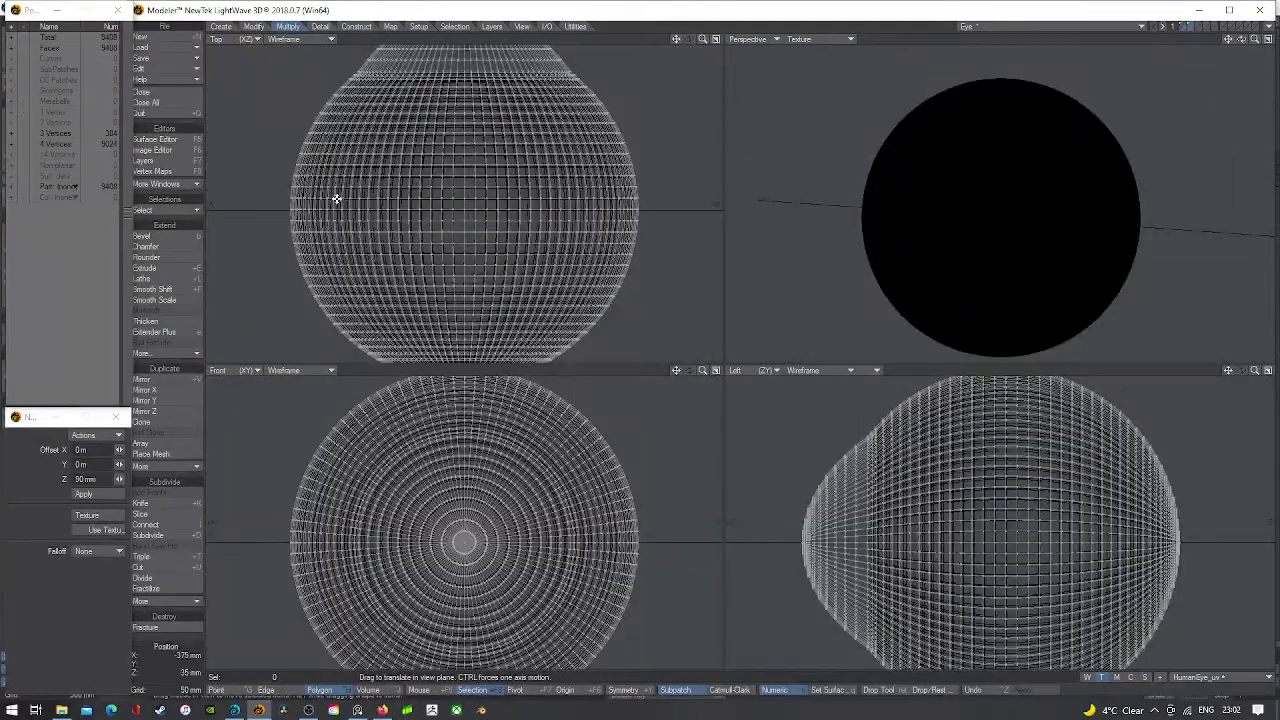
{"action": "scroll", "coordinate": [440, 312], "scroll_direction": "down", "scroll_amount": 2}
{"action": "key", "text": "space"}
{"action": "left_click_drag", "start_coordinate": [1233, 41], "coordinate": [1213, 42]}
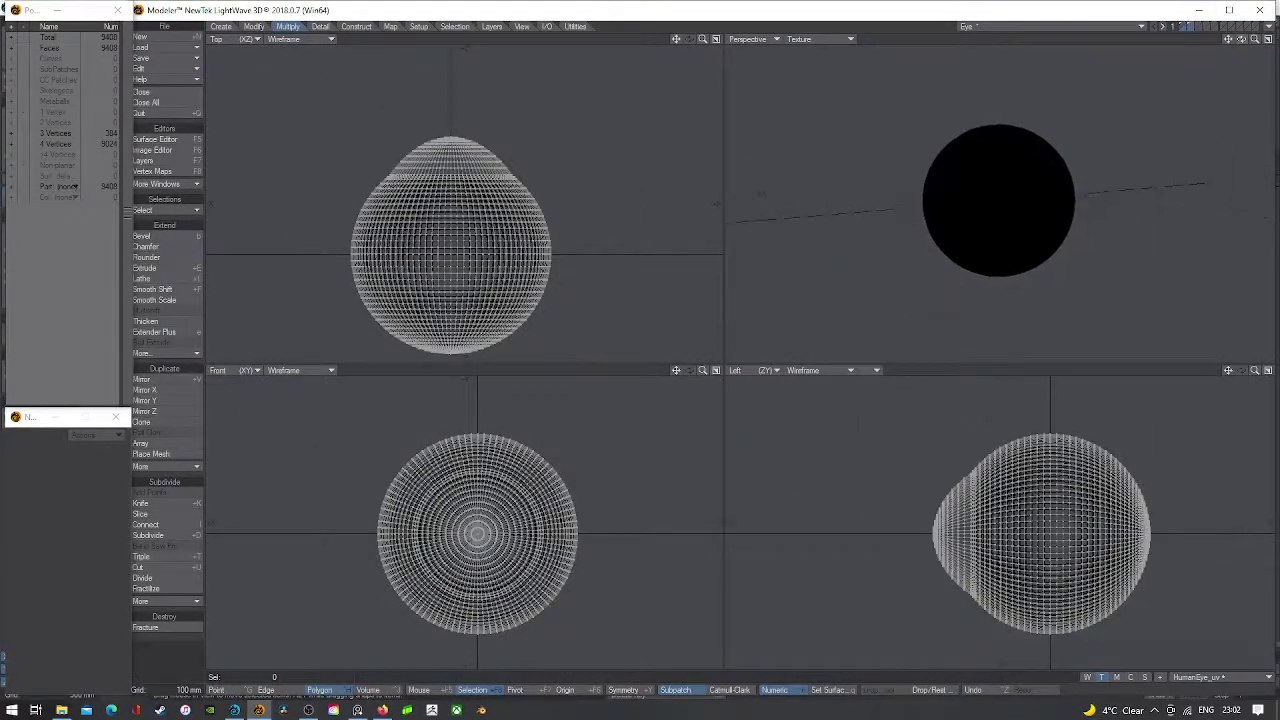
- Select the eyeball and cornea layers together, rotate them 180° about Y, and offset them -90 mm along Z
{"action": "left_click", "coordinate": [1182, 26]}
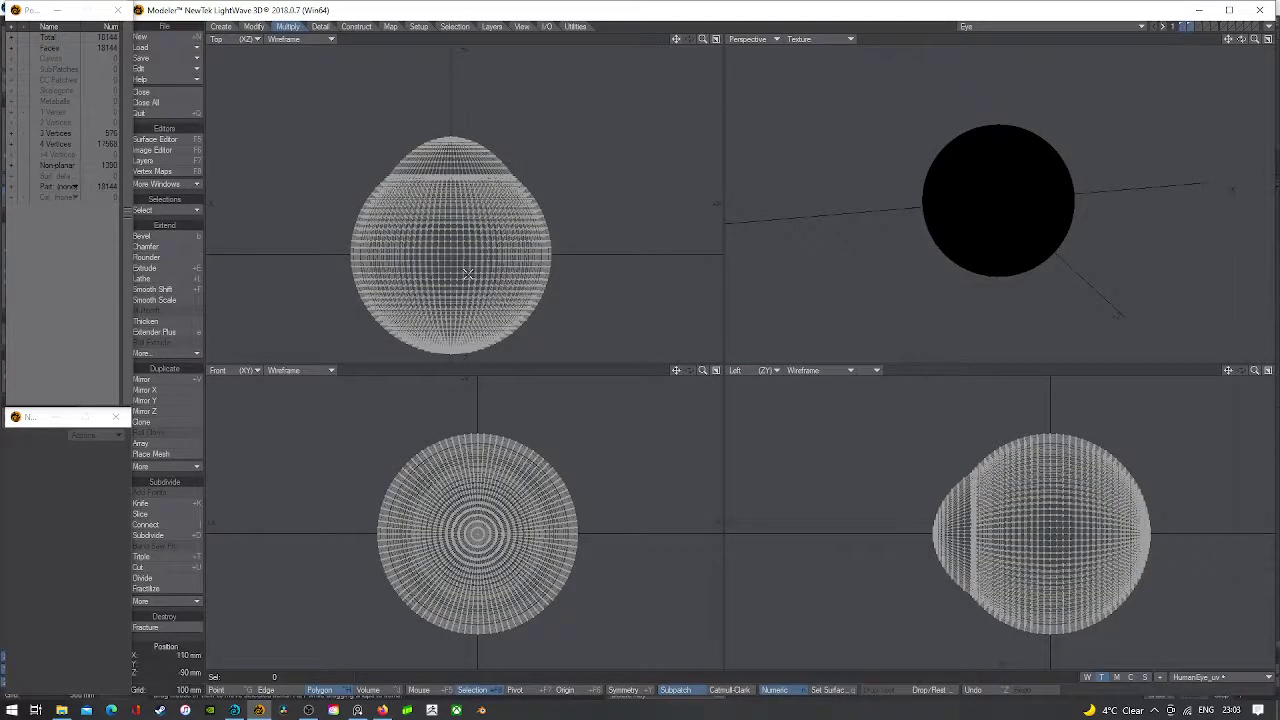
{"action": "key", "text": "y"}
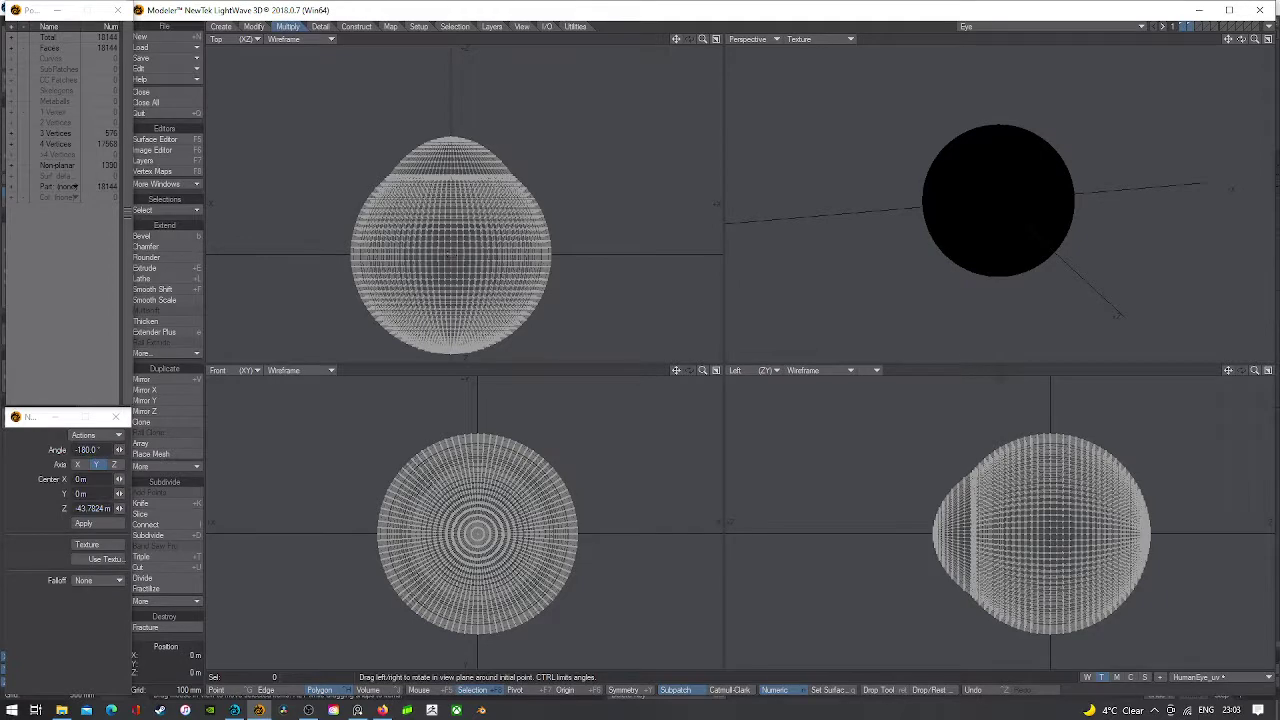
{"action": "left_click_drag", "start_coordinate": [451, 247], "coordinate": [525, 258], "text": "ctrl"}
{"action": "key", "text": "ctrl+z"}
{"action": "left_click_drag", "start_coordinate": [450, 256], "coordinate": [455, 254]}
{"action": "key", "text": "t"}
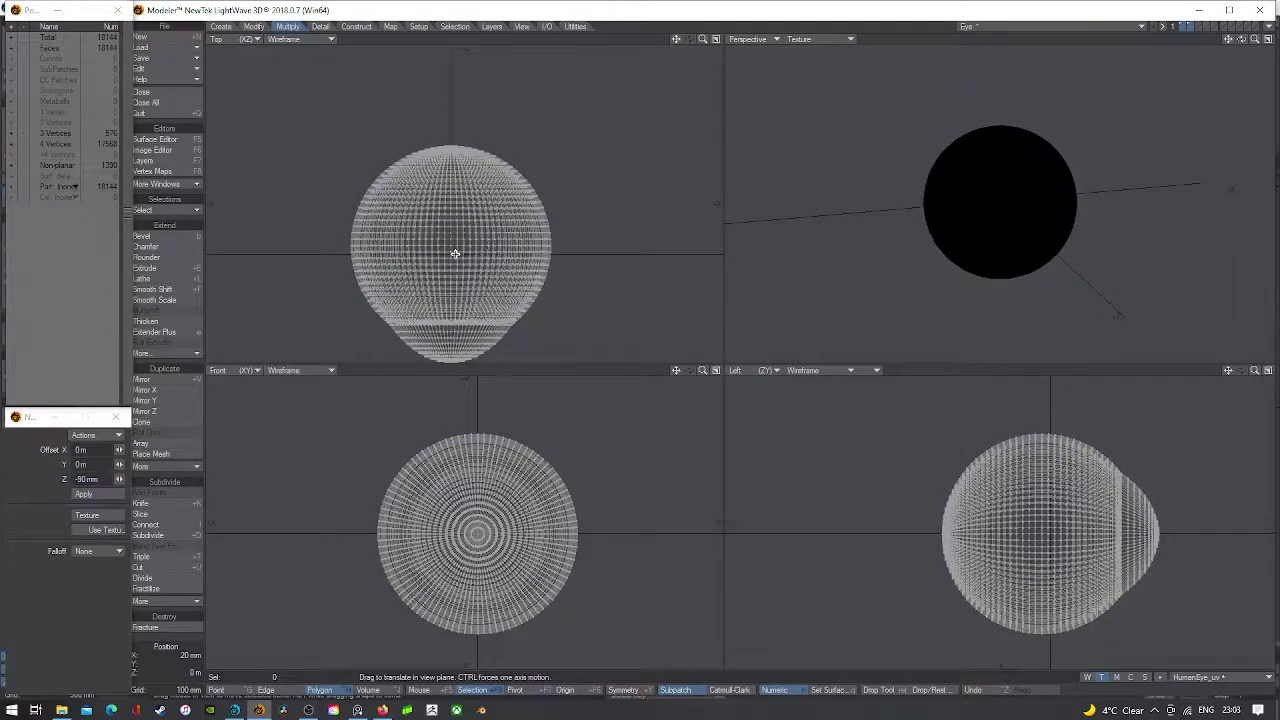
{"action": "key", "text": "space"}
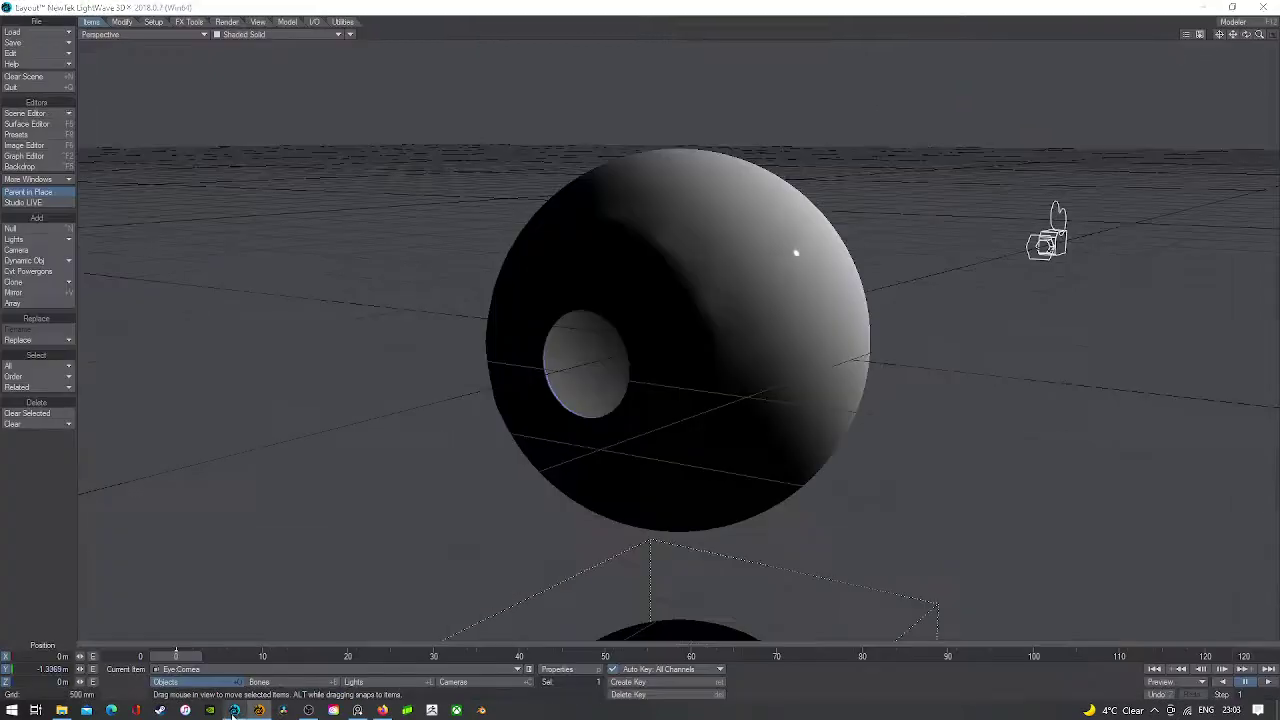
- Switch to Layout, preview the eyeball and separated cornea in VPR, and return the viewport to Shaded Solid
{"action": "left_click", "coordinate": [234, 710]}
{"action": "mouse_move", "coordinate": [369, 714]}
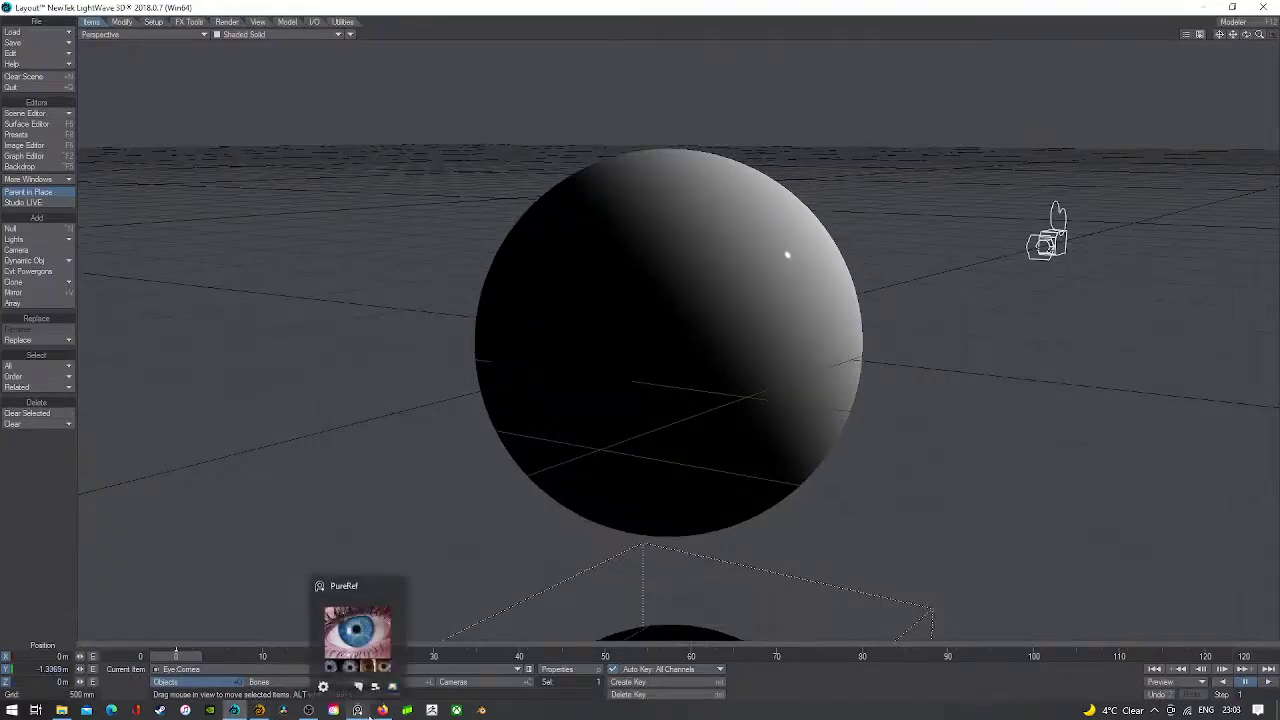
{"action": "left_click", "coordinate": [244, 34]}
{"action": "left_click", "coordinate": [229, 93]}
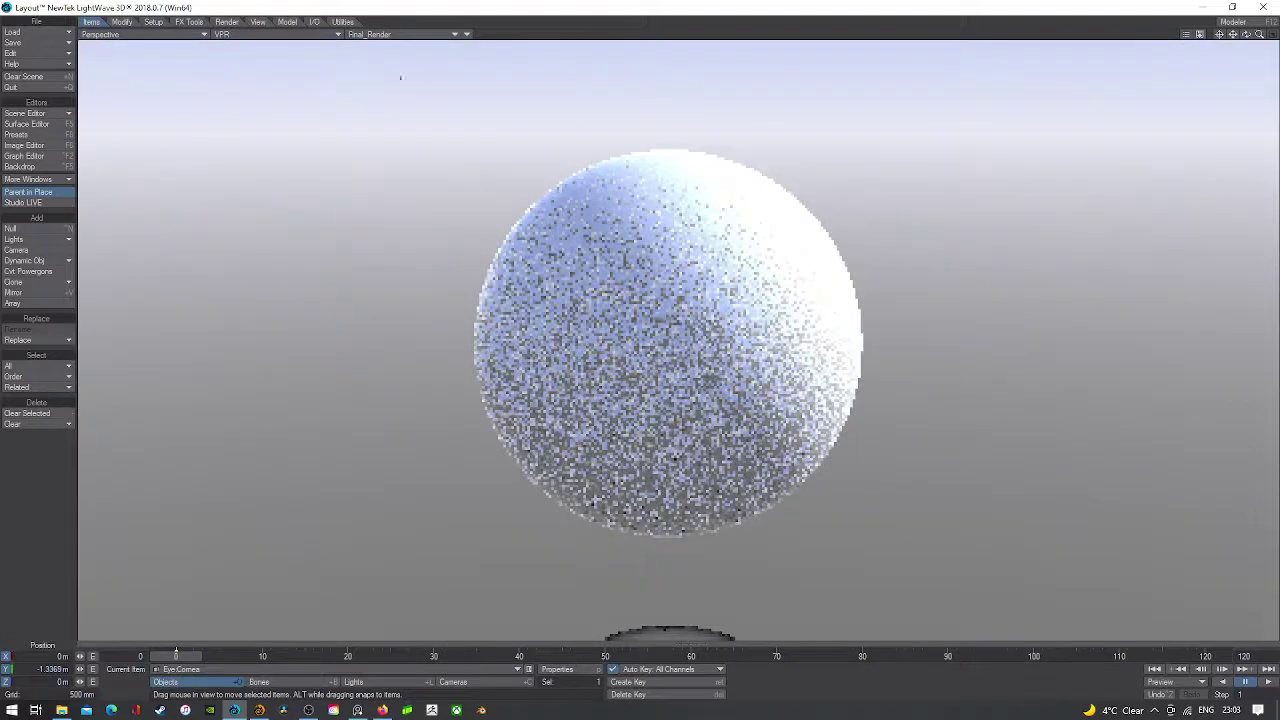
{"action": "left_click_drag", "start_coordinate": [1246, 35], "coordinate": [1260, 37]}
{"action": "left_click", "coordinate": [300, 34]}
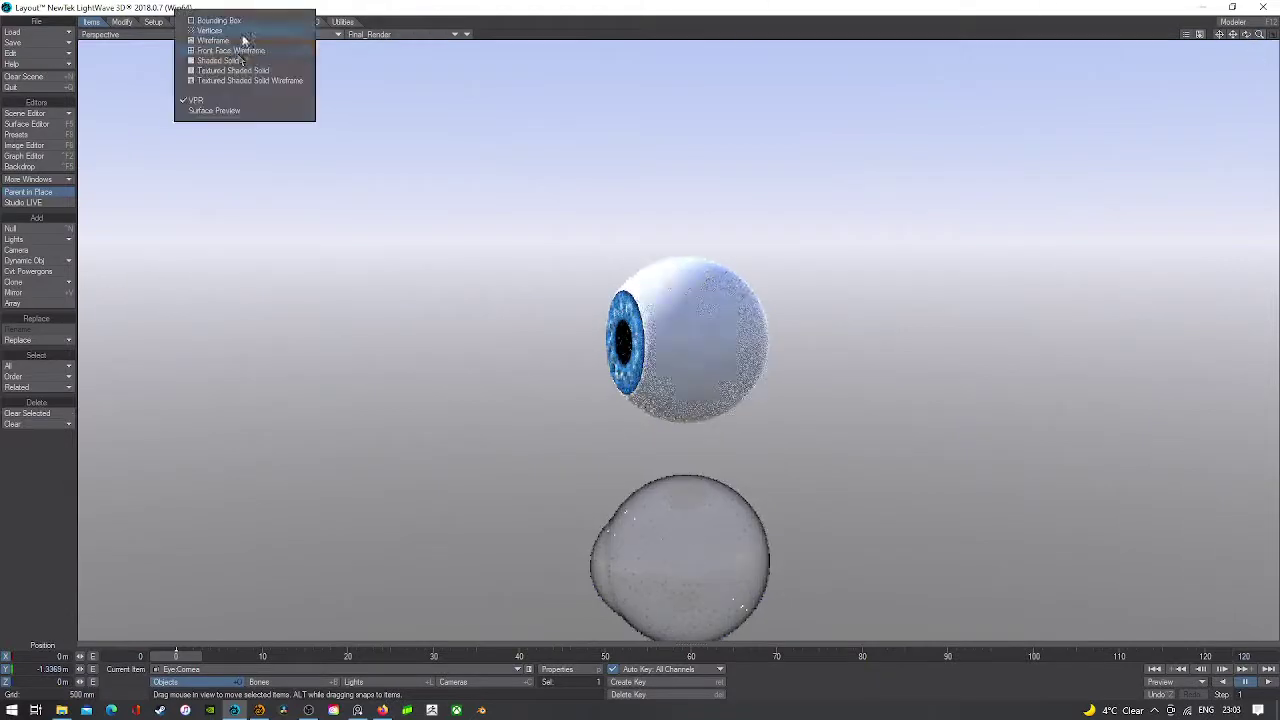
{"action": "left_click", "coordinate": [240, 62]}
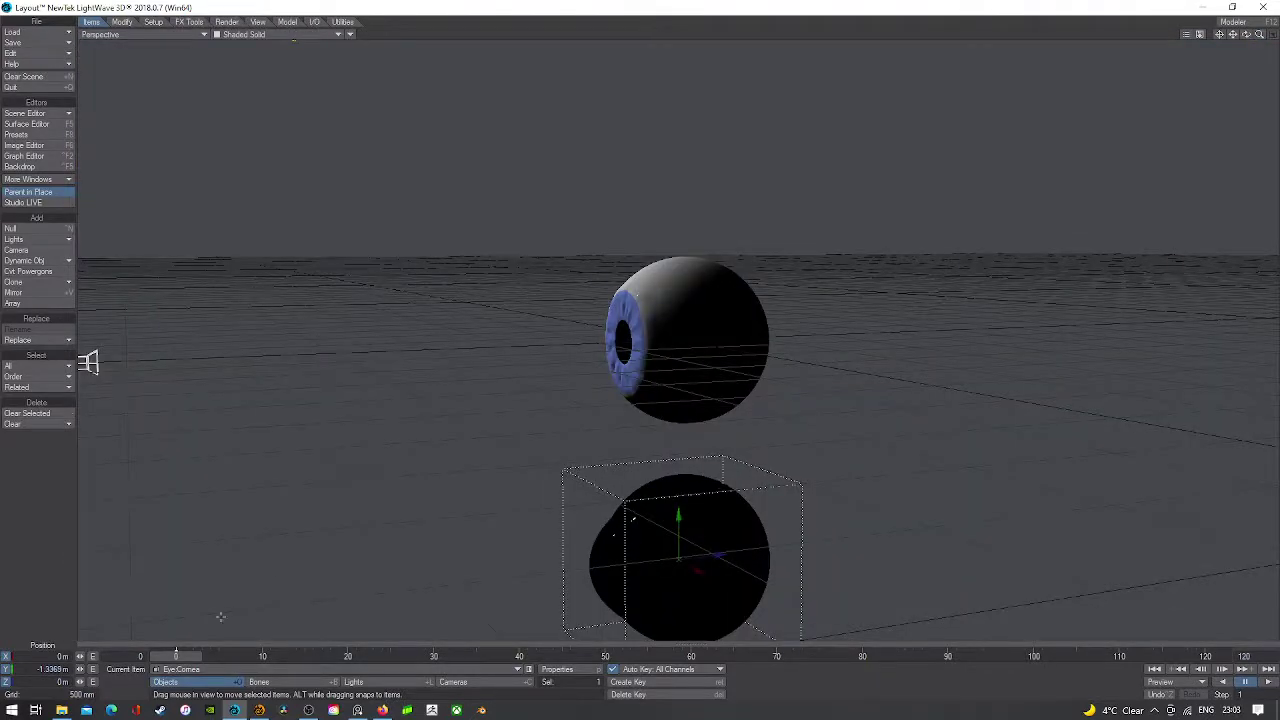
- Set the Eye:Cornea object's Y position to 0 m
{"action": "left_click", "coordinate": [50, 669]}
{"action": "type", "text": "0"}
{"action": "key", "text": "Return"}
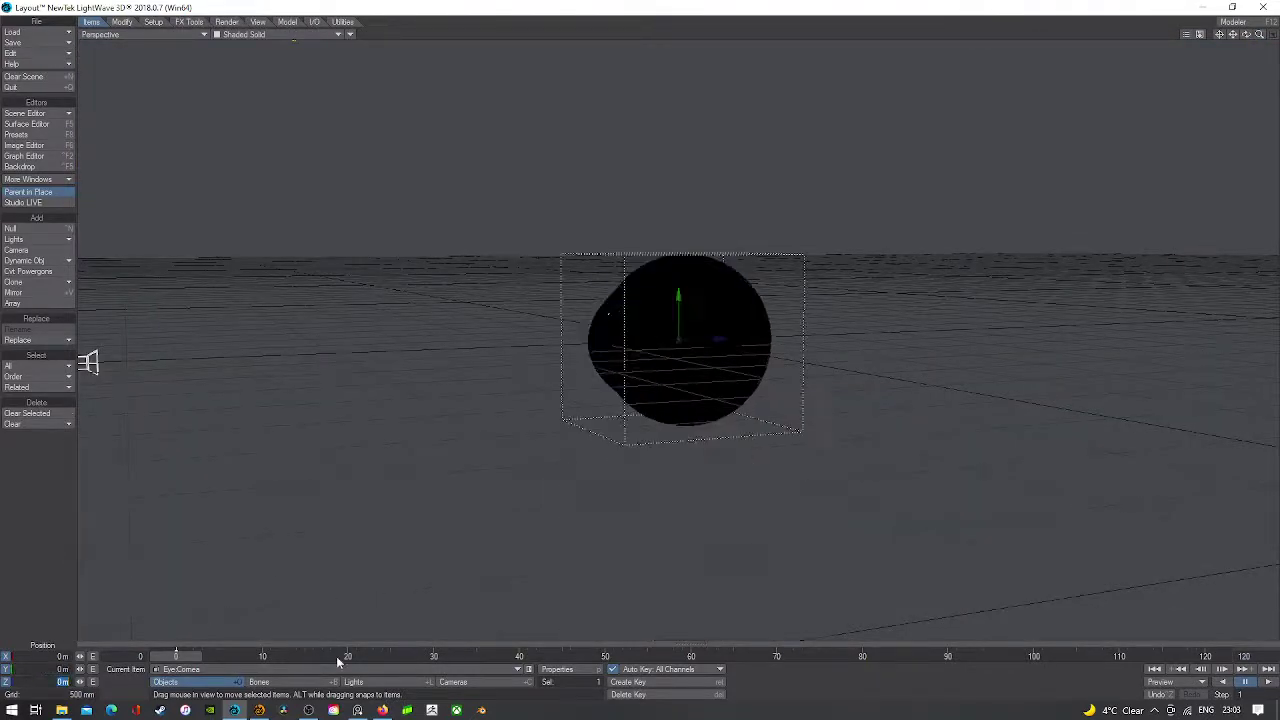
- Preview the iris through the cornea in VPR from several angles, and return the viewport to Shaded Solid
{"action": "mouse_move", "coordinate": [1260, 35]}
{"action": "left_mouse_down"}
{"action": "mouse_move", "coordinate": [1279, 35]}
{"action": "mouse_move", "coordinate": [1239, 39]}
{"action": "left_mouse_up"}
{"action": "left_click", "coordinate": [224, 36]}
{"action": "left_click", "coordinate": [211, 95]}
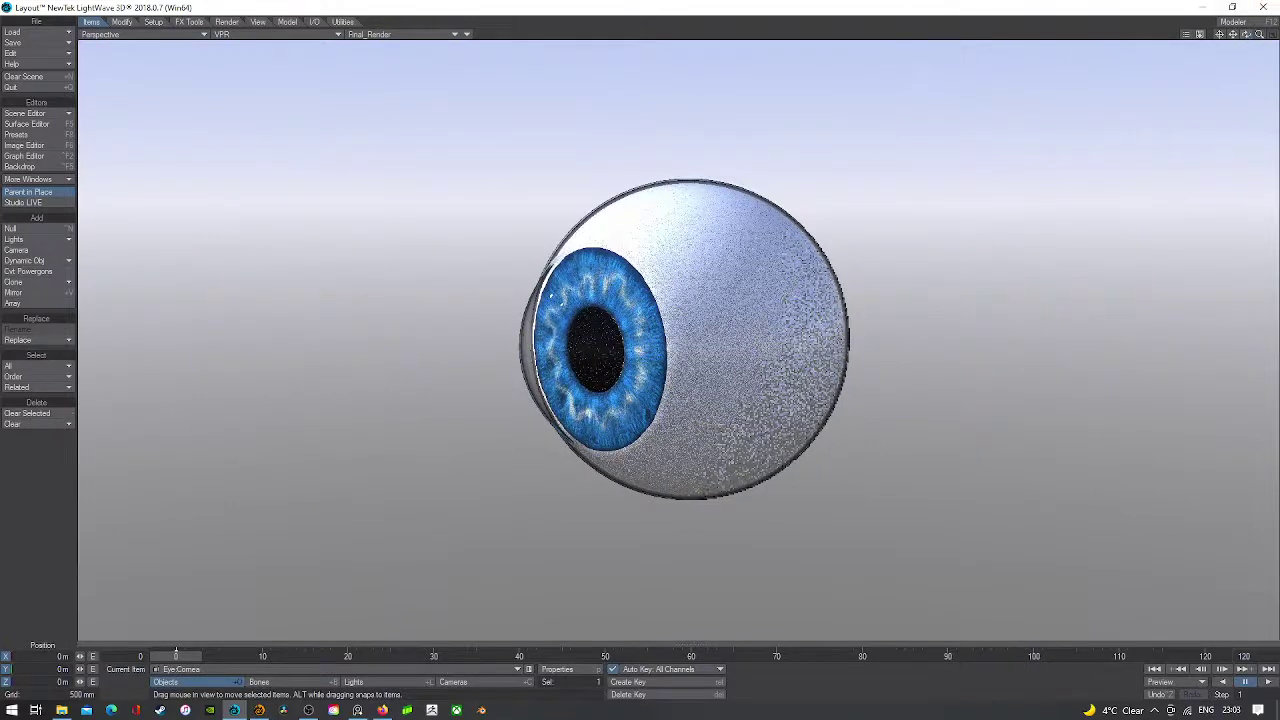
{"action": "left_click_drag", "start_coordinate": [1246, 35], "coordinate": [1250, 42]}
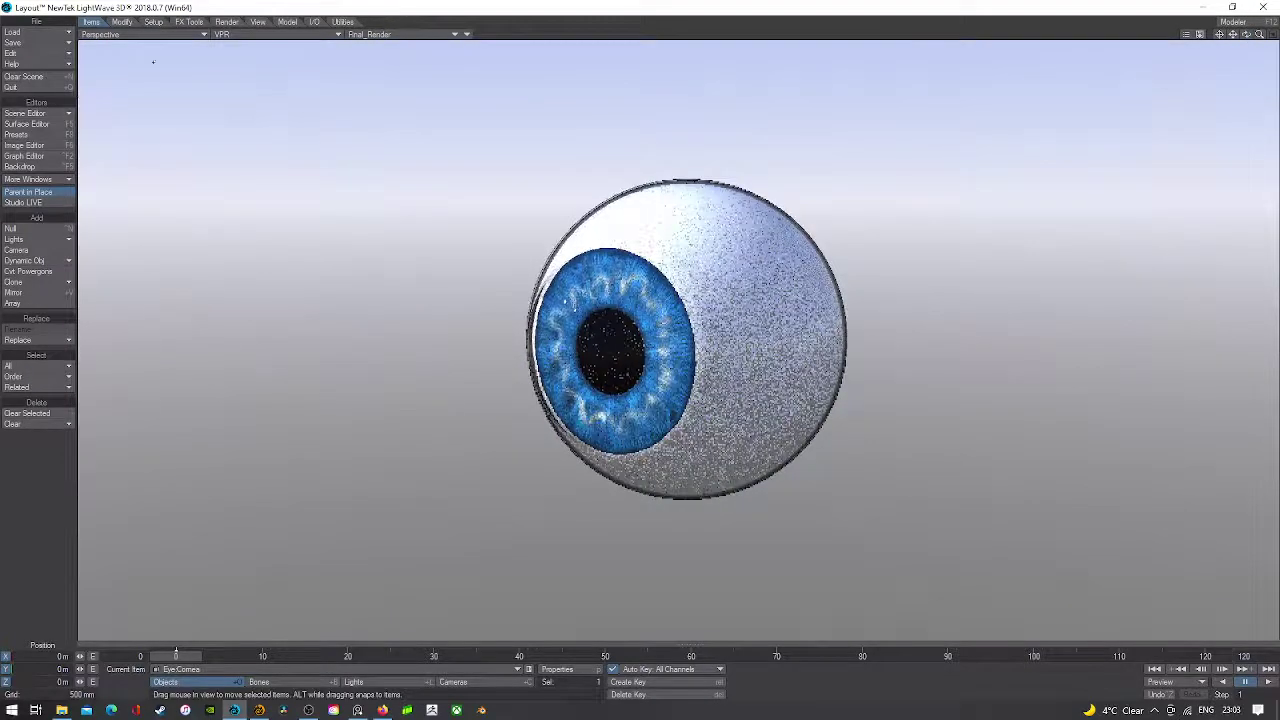
{"action": "left_click", "coordinate": [276, 36]}
{"action": "left_click", "coordinate": [272, 62]}
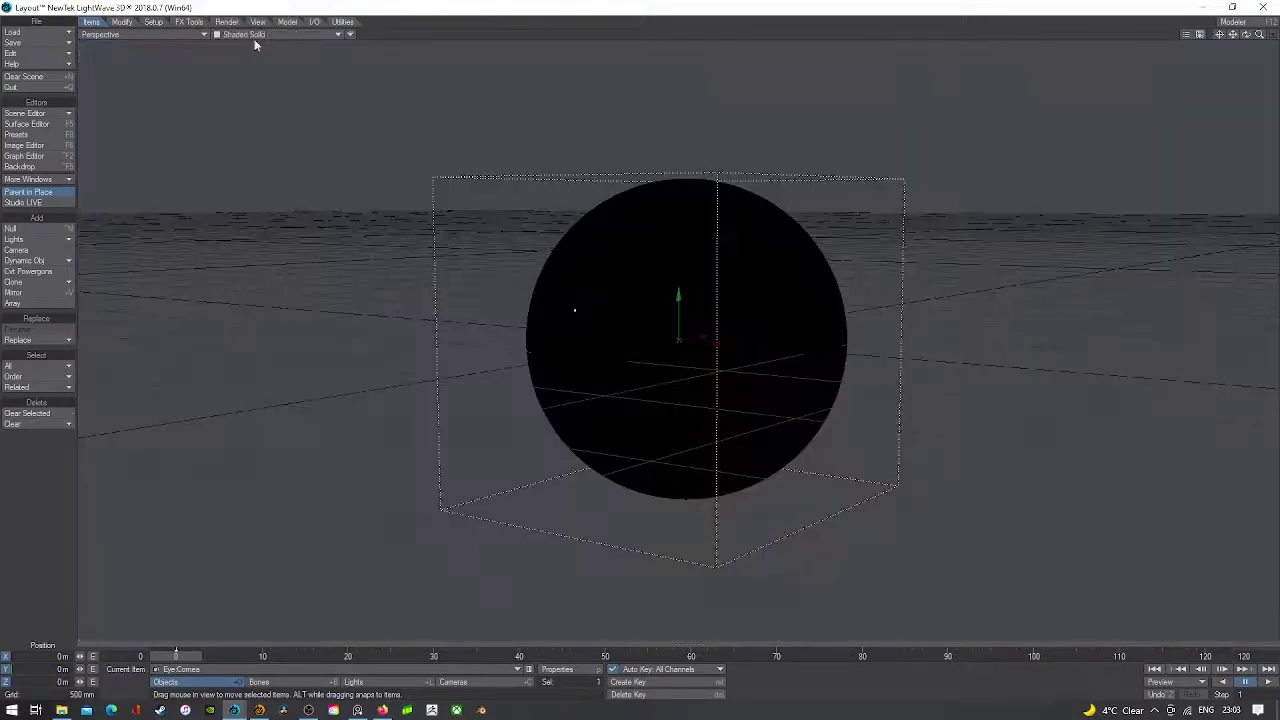
- Add a 2D Image node to the HumanEye_Iris surface's node graph and connect it to the surface's Displacement input
{"action": "left_click", "coordinate": [26, 124]}
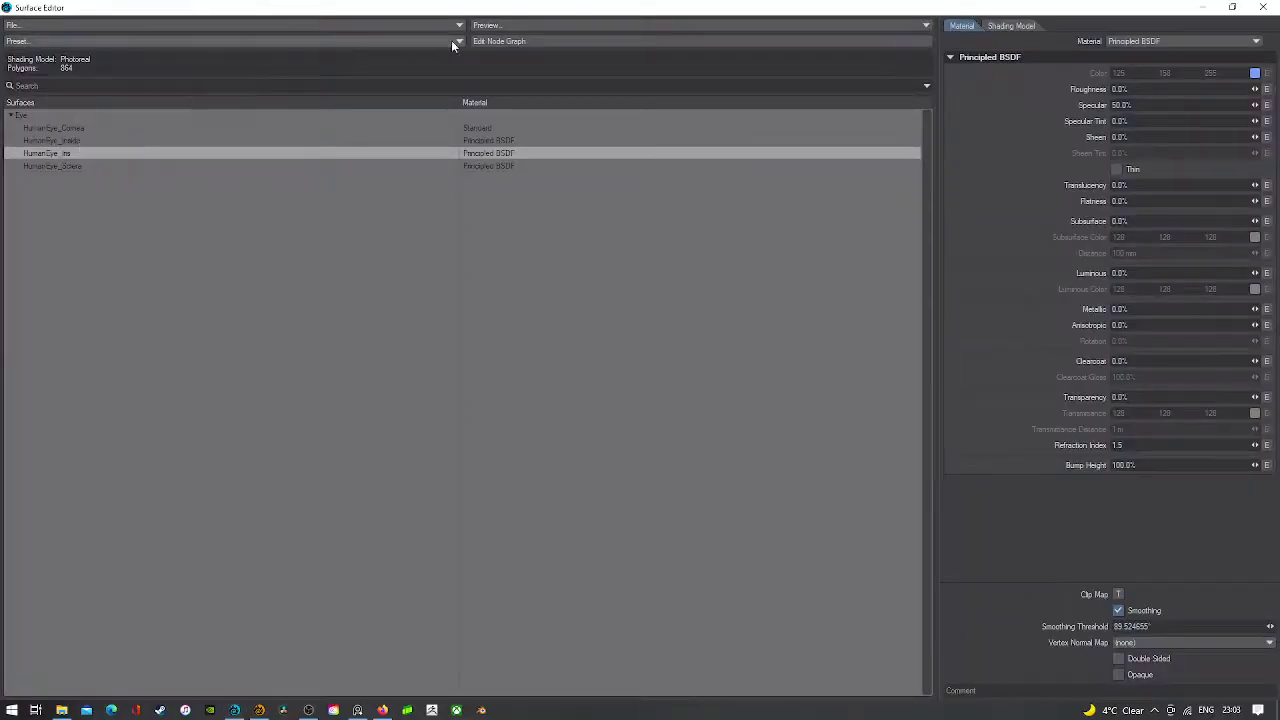
{"action": "left_click", "coordinate": [538, 41]}
{"action": "left_click", "coordinate": [50, 30]}
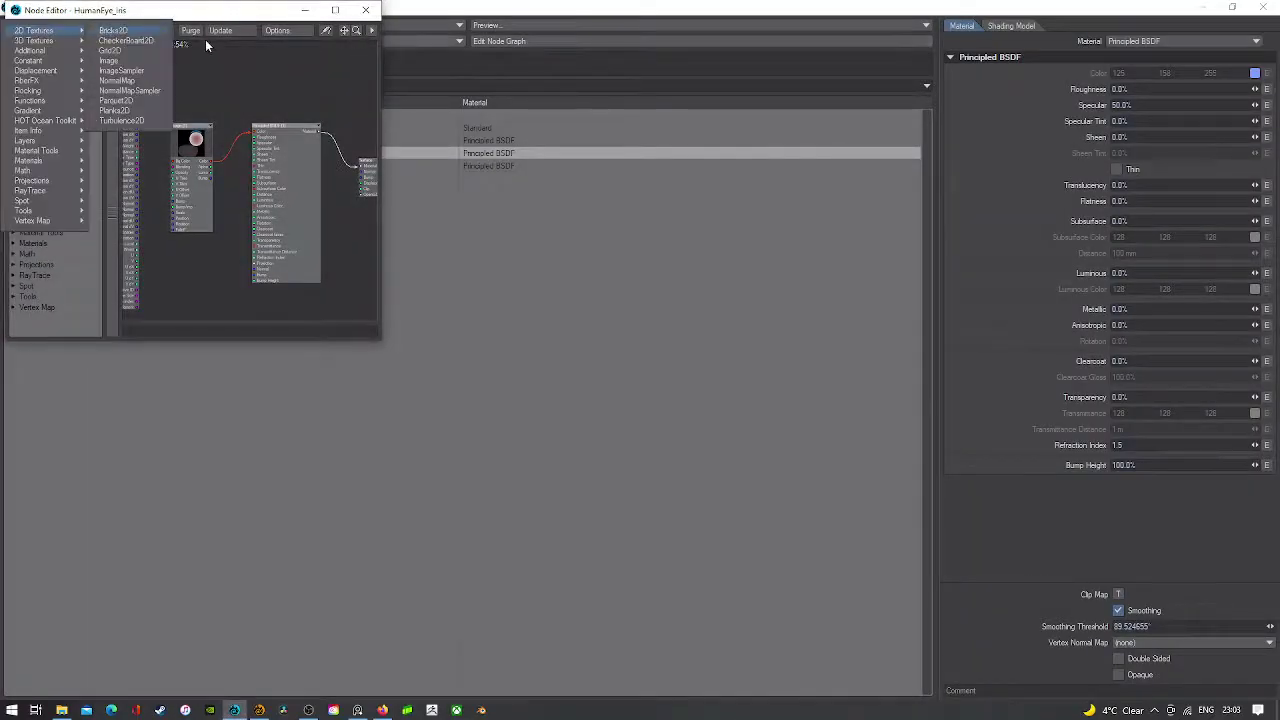
{"action": "mouse_move", "coordinate": [54, 36]}
{"action": "left_click", "coordinate": [108, 60]}
{"action": "left_click_drag", "start_coordinate": [256, 145], "coordinate": [369, 184]}
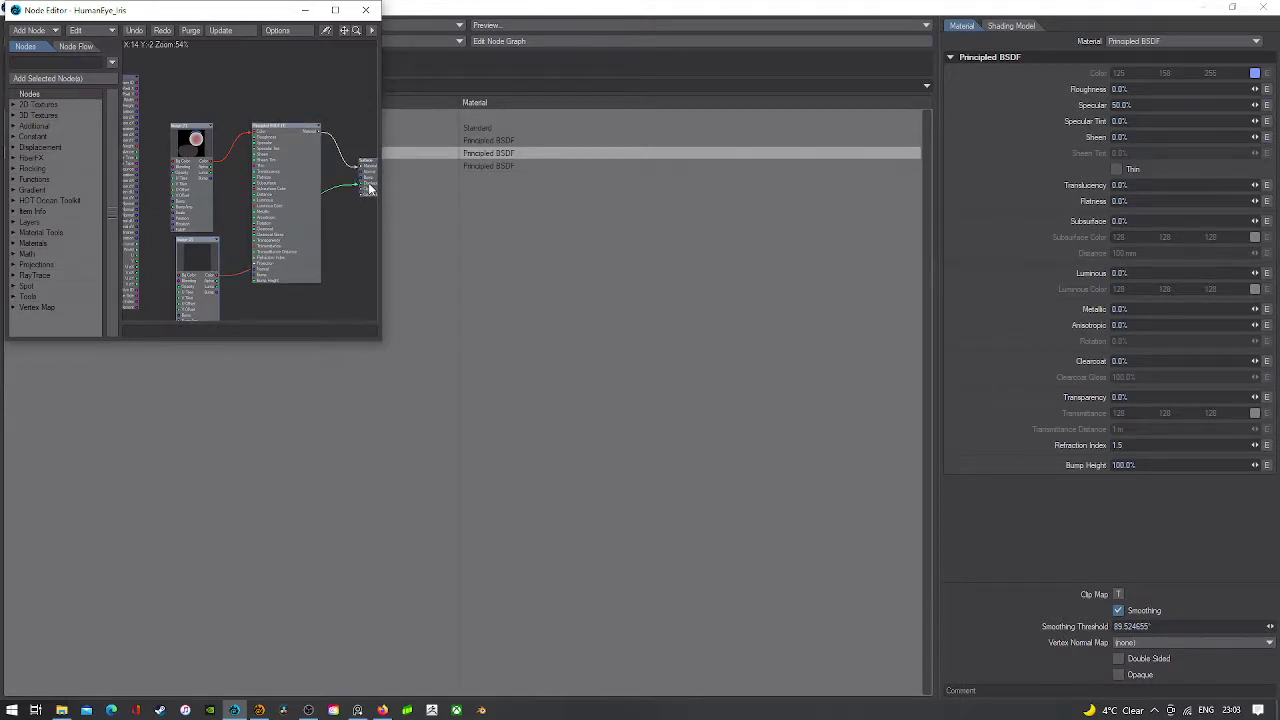
- Load HumanEye_DM into the new Image node, map it with the HumanEye_uv UV map, and close the surface editors
{"action": "double_click", "coordinate": [203, 271]}
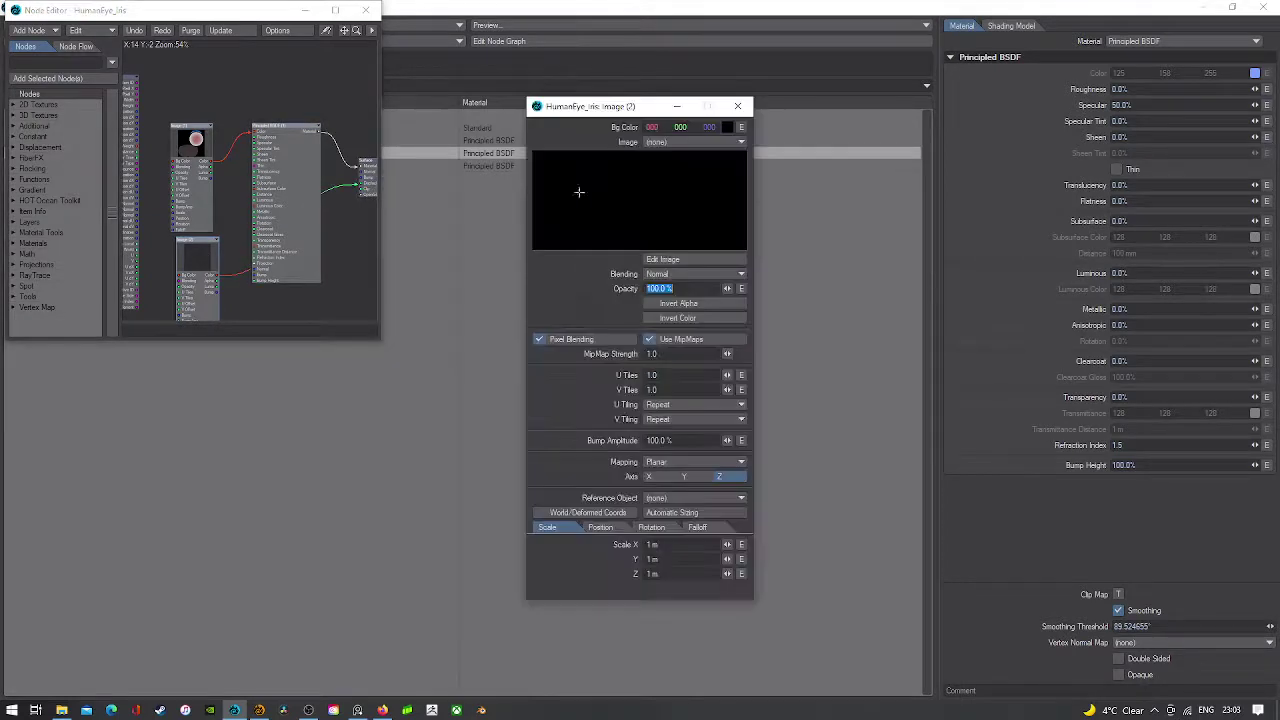
{"action": "left_click", "coordinate": [641, 186]}
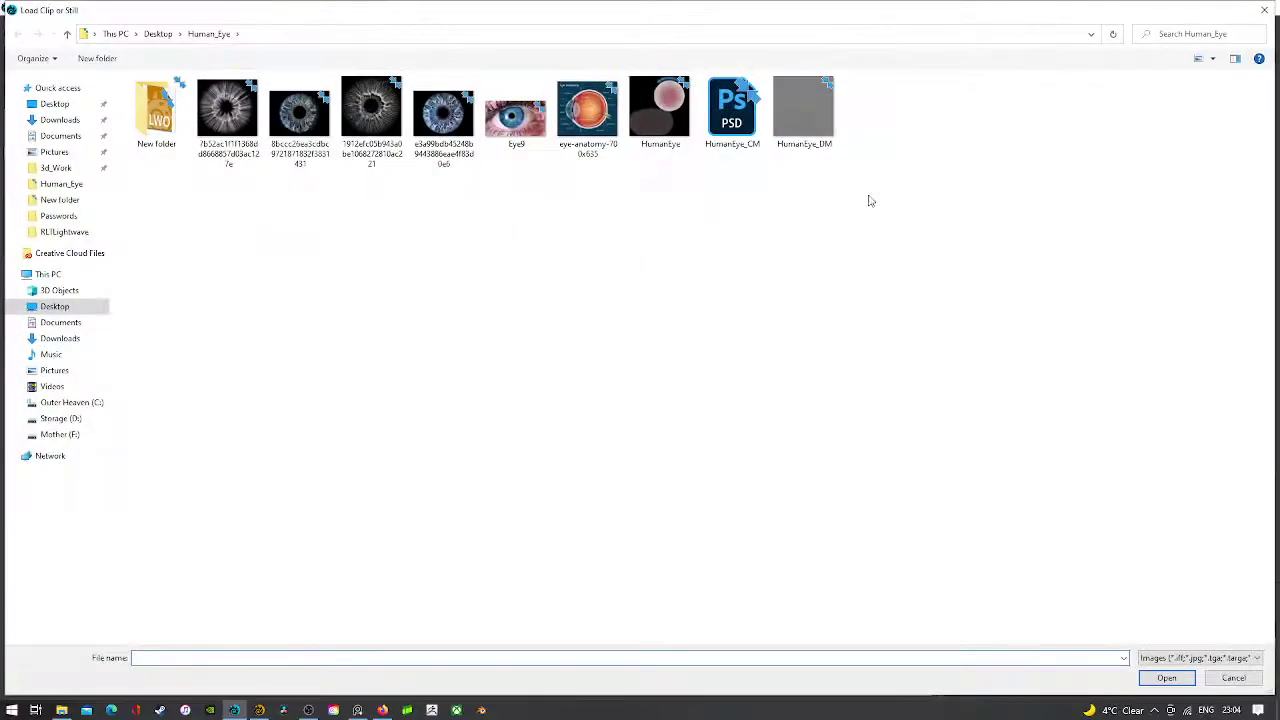
{"action": "double_click", "coordinate": [794, 108]}
{"action": "left_click", "coordinate": [716, 464]}
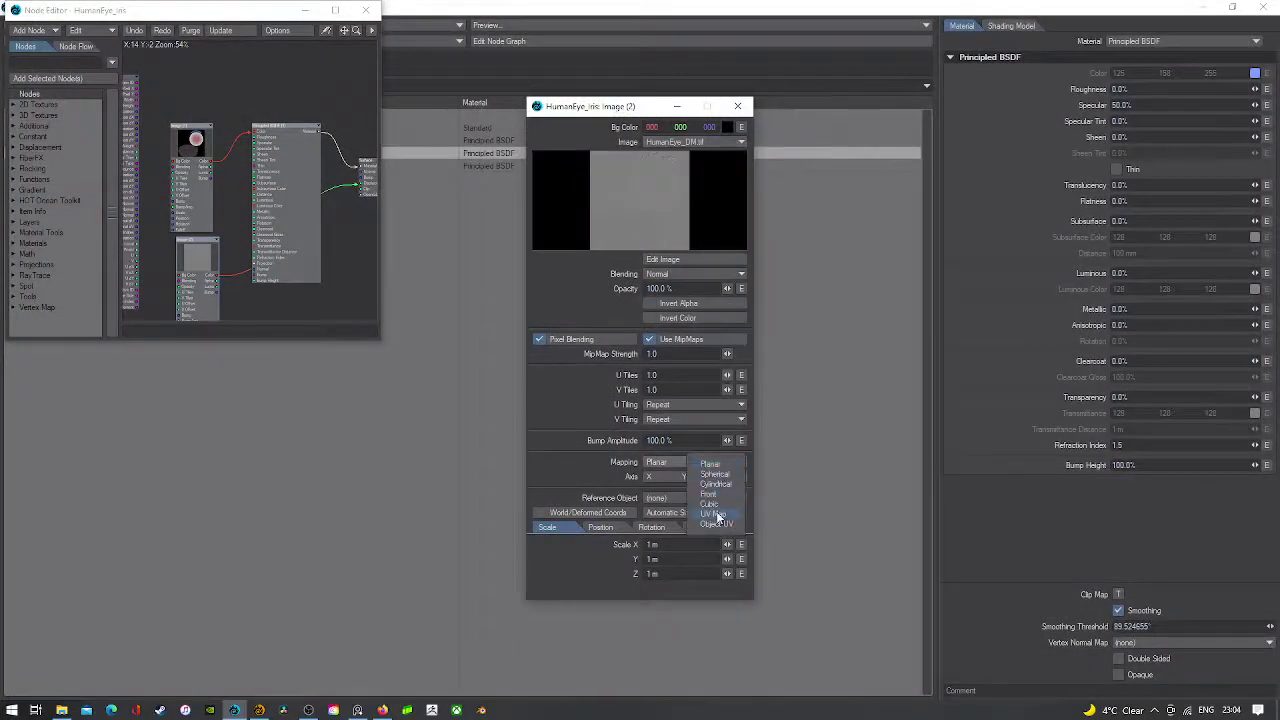
{"action": "left_click", "coordinate": [716, 516]}
{"action": "left_click", "coordinate": [705, 478]}
{"action": "left_click", "coordinate": [699, 490]}
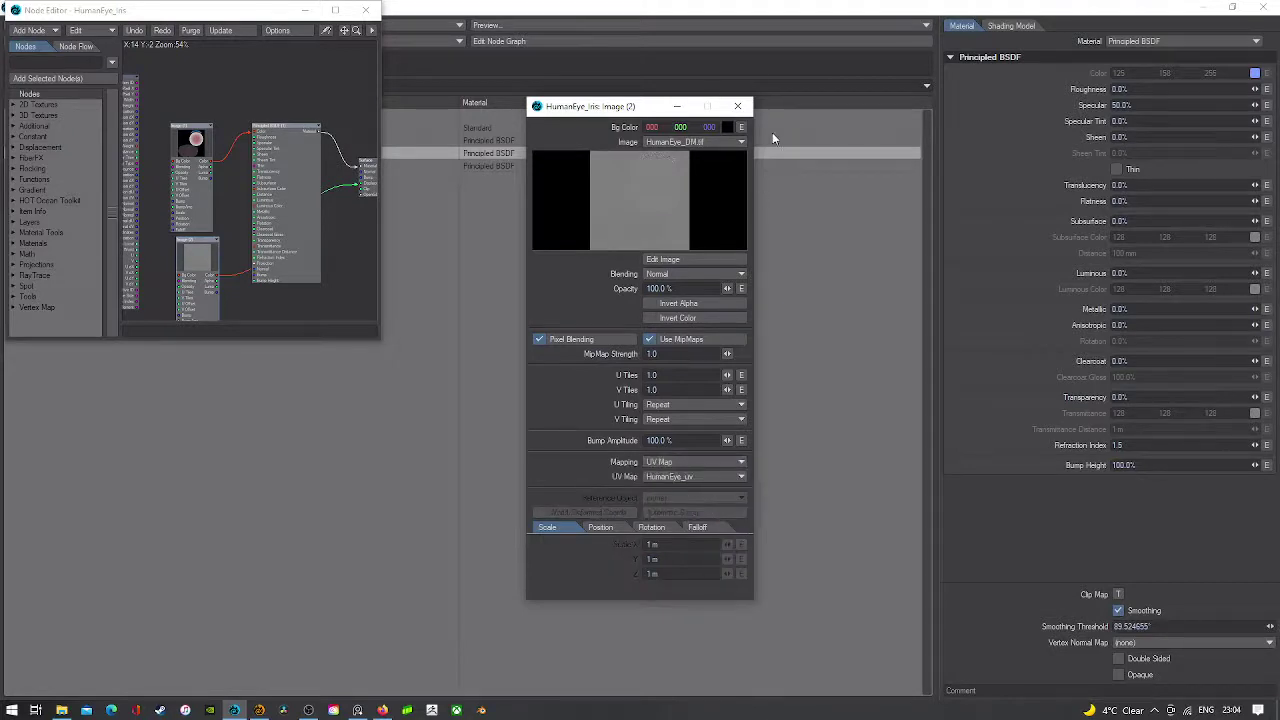
{"action": "left_click", "coordinate": [737, 106]}
{"action": "double_click", "coordinate": [16, 12]}
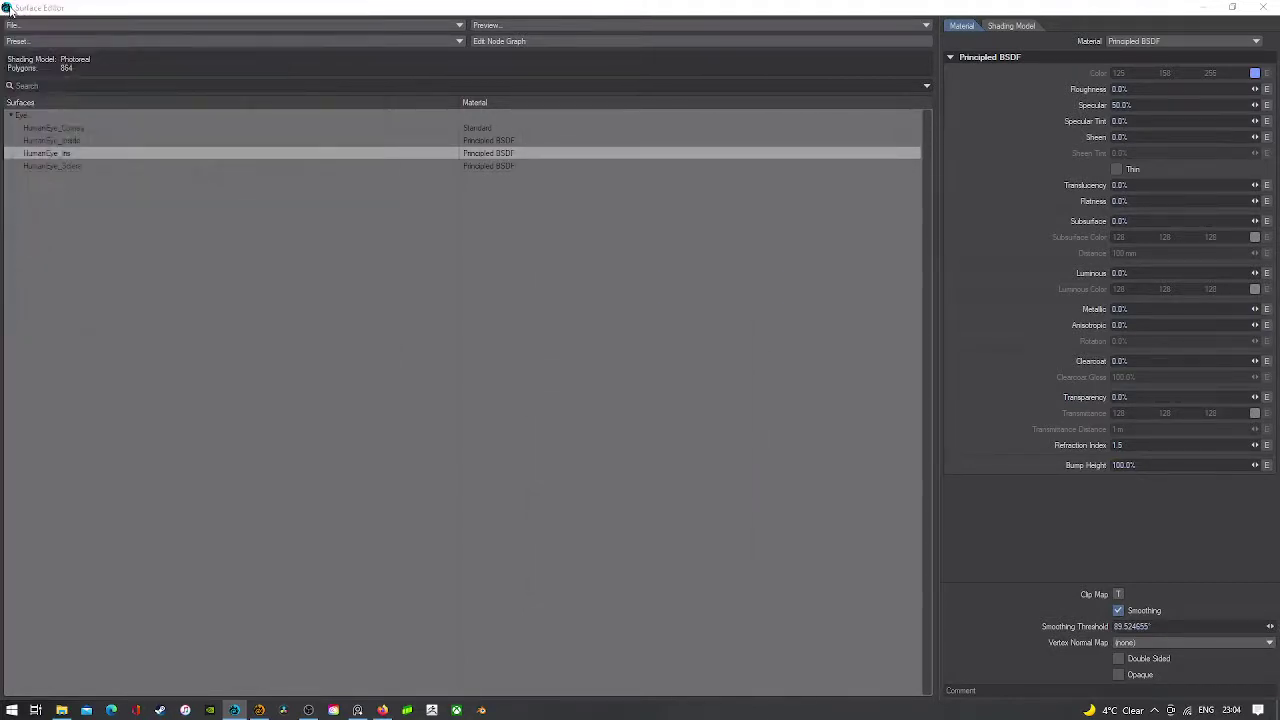
{"action": "key", "text": "F5"}
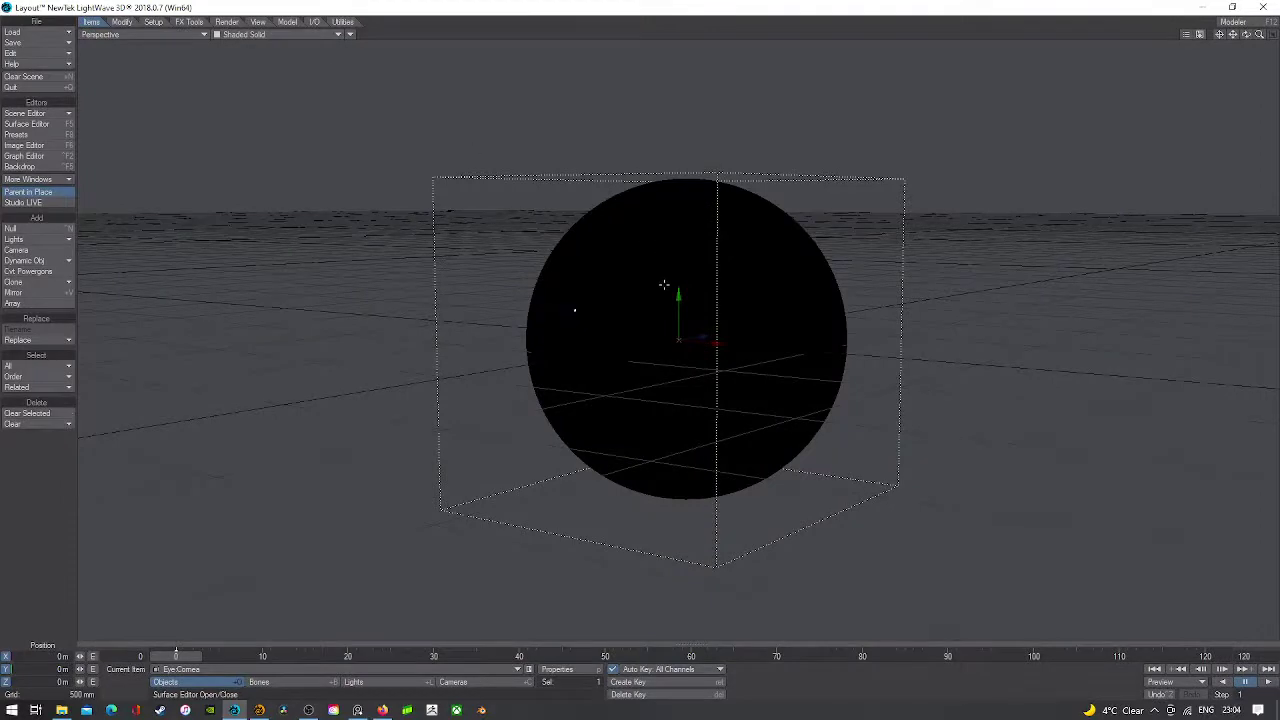
- Move the cornea down to Y -1.1523 m and select the Eye:HumanEye object
{"action": "left_click_drag", "start_coordinate": [678, 296], "coordinate": [678, 634]}
{"action": "left_click", "coordinate": [258, 669]}
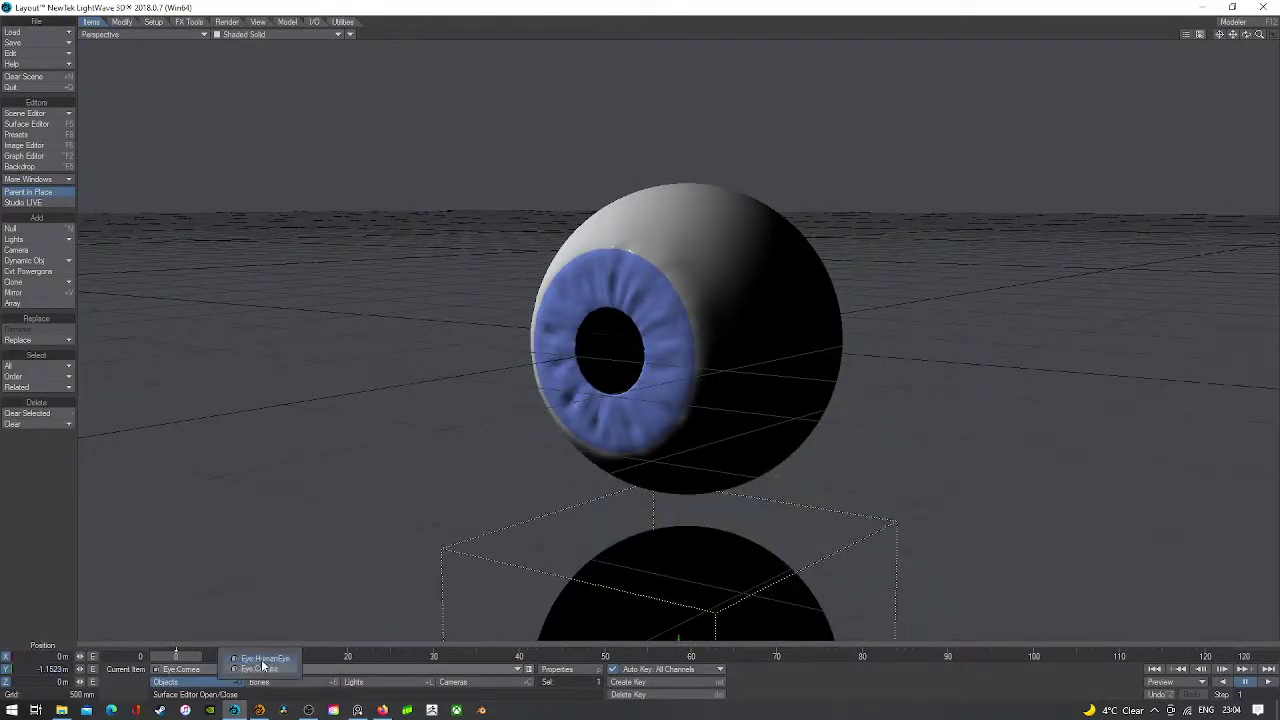
{"action": "left_click", "coordinate": [260, 657]}
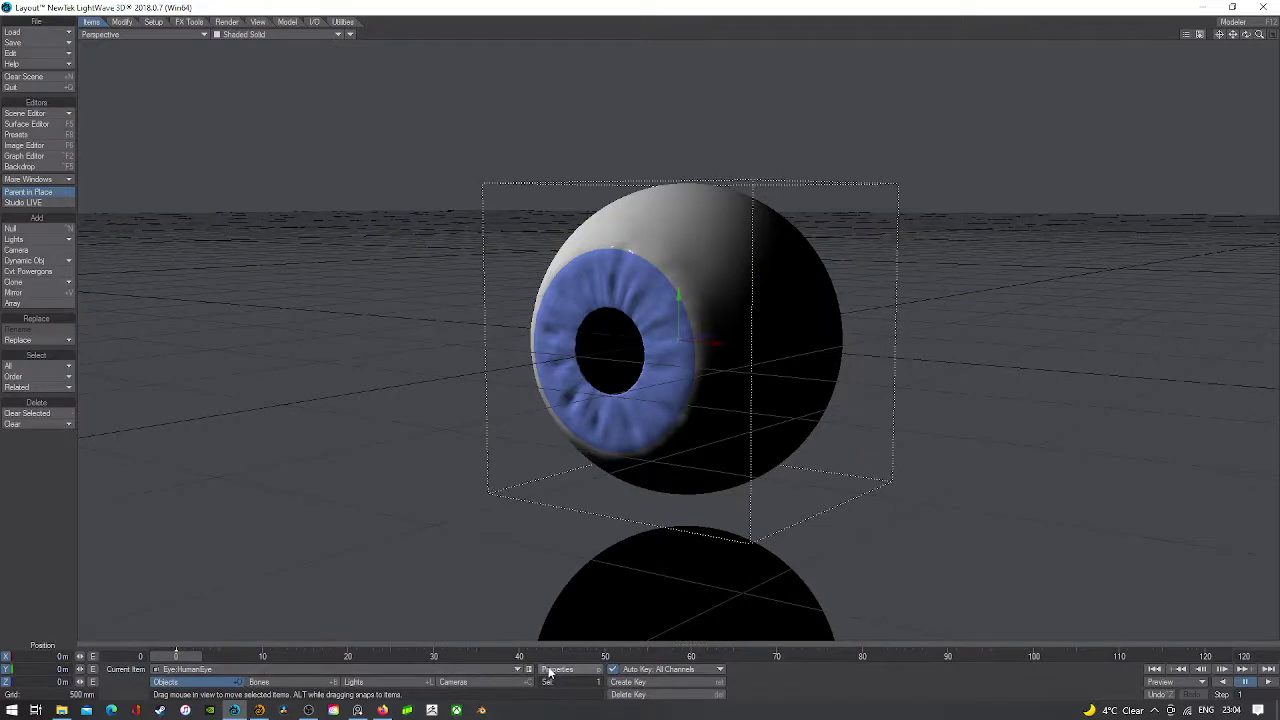
- Reorder Eye:HumanEye's modifiers in its object properties, placing Subdivision first and Surface Displacement directly below it
{"action": "left_click", "coordinate": [556, 669]}
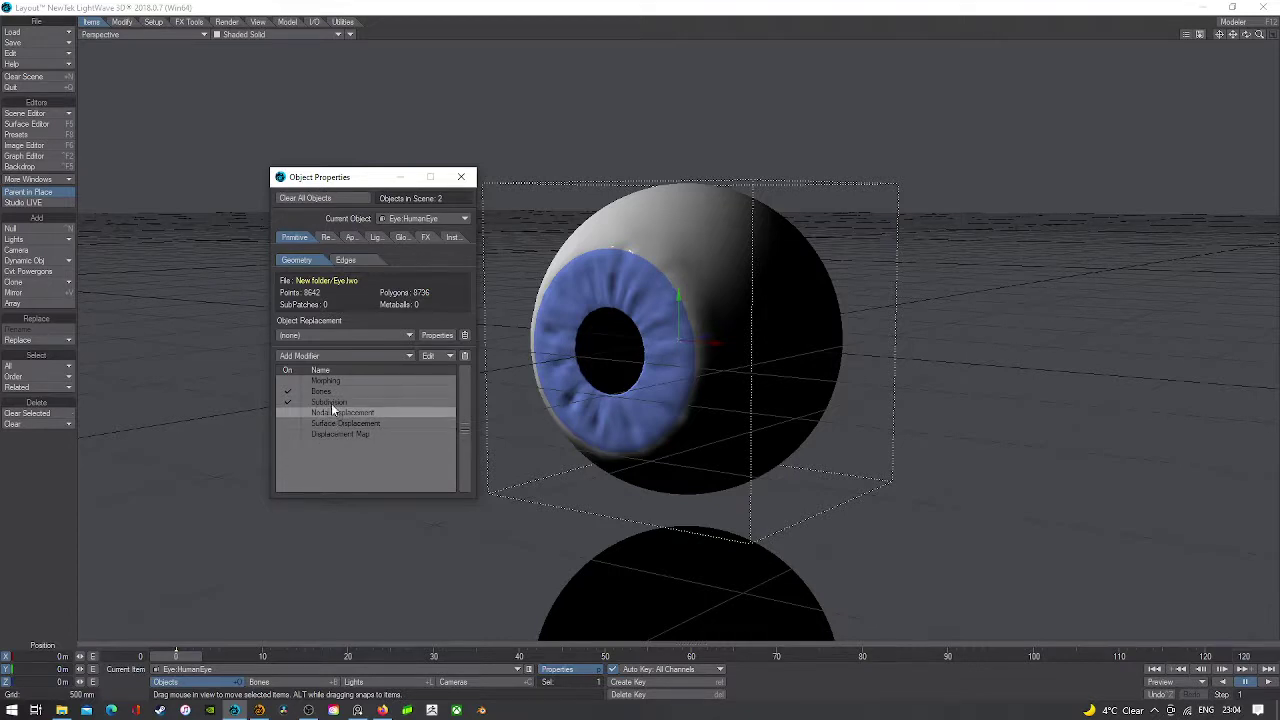
{"action": "left_click_drag", "start_coordinate": [329, 402], "coordinate": [324, 389]}
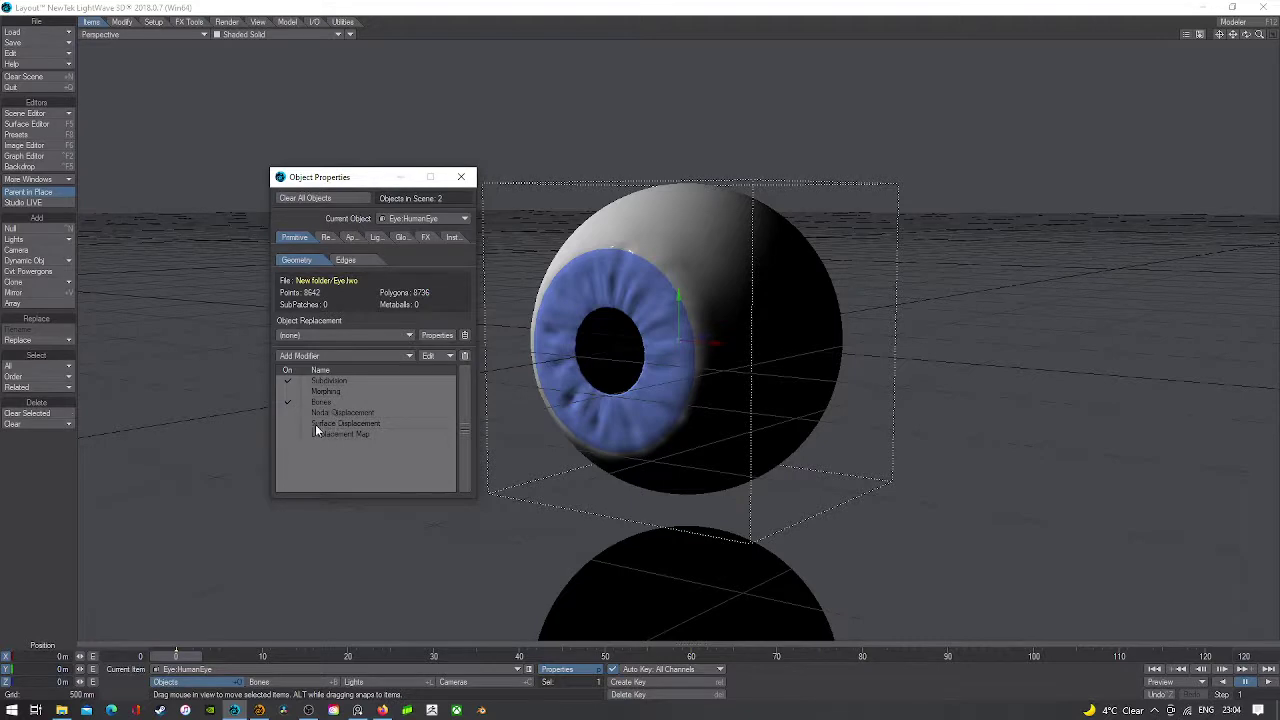
{"action": "left_click_drag", "start_coordinate": [307, 428], "coordinate": [323, 400]}
- Enable the Surface Displacement modifier and set its distance to 15 mm
{"action": "left_click", "coordinate": [329, 391]}
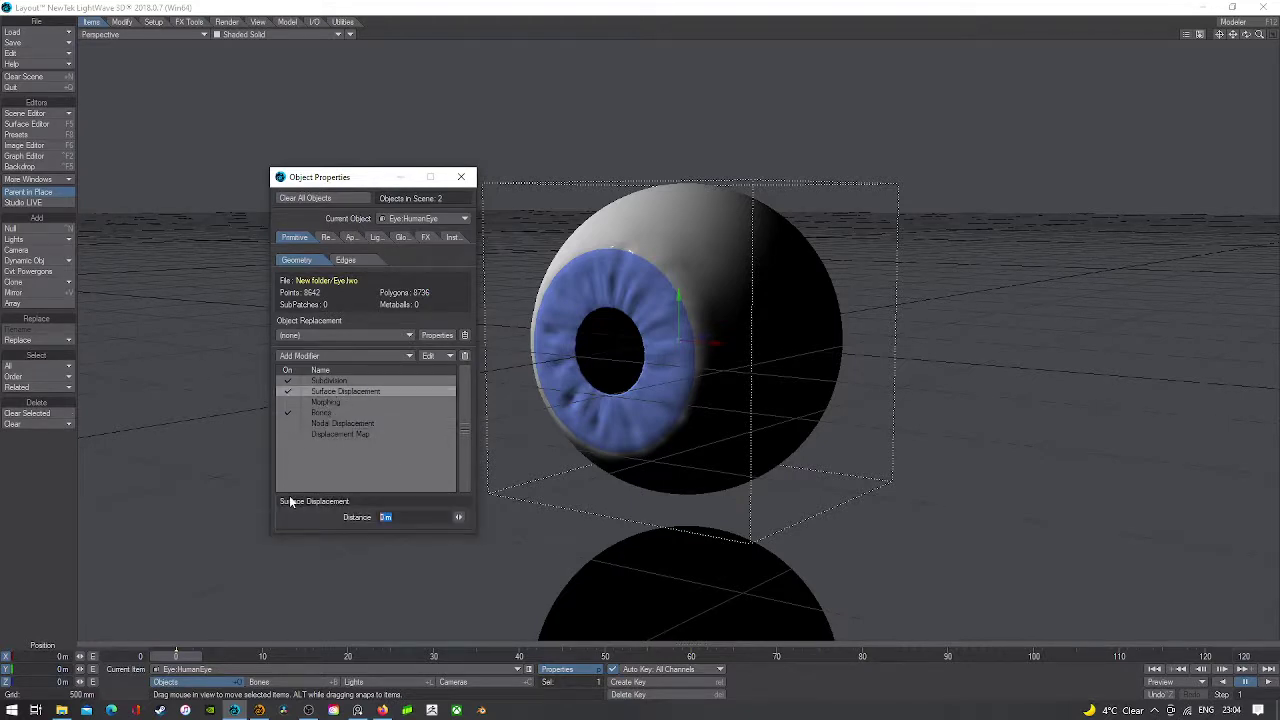
{"action": "type", "text": "15"}
{"action": "key", "text": "Return"}
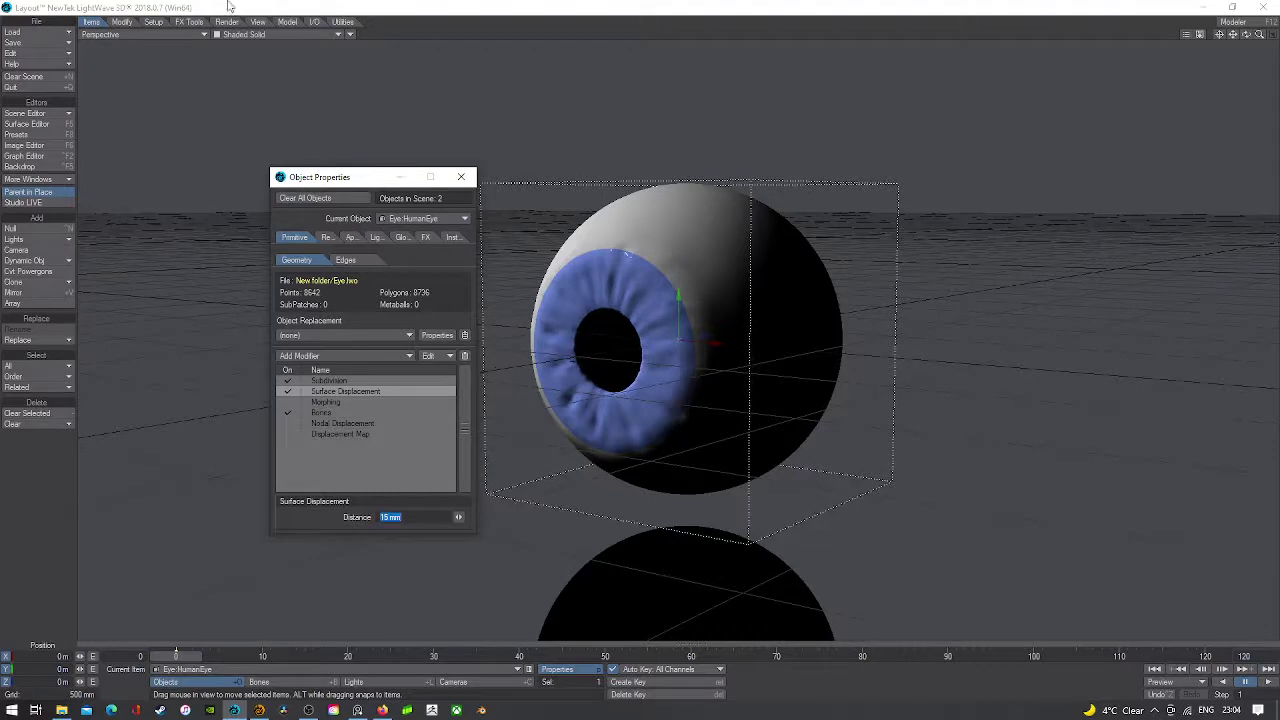
- Check the Subdivision settings and set the Surface Displacement distance to 25 mm
{"action": "left_click", "coordinate": [362, 381]}
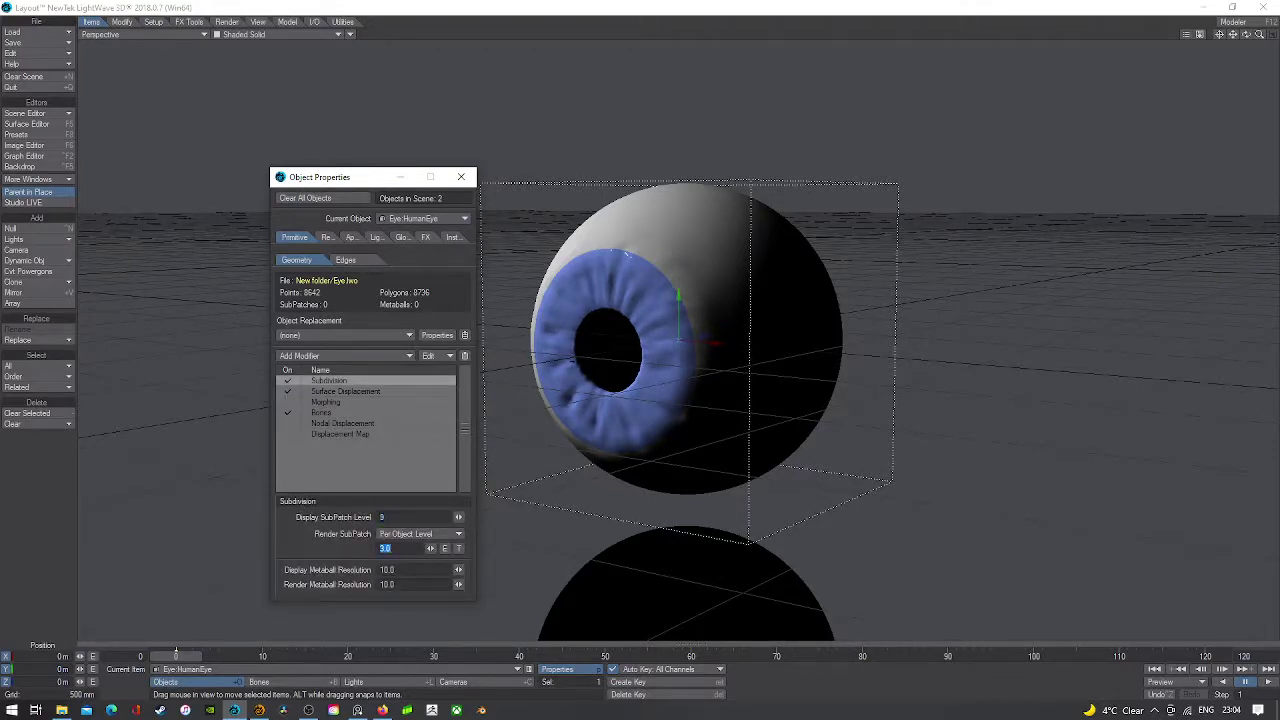
{"action": "left_click_drag", "start_coordinate": [1247, 38], "coordinate": [1262, 37]}
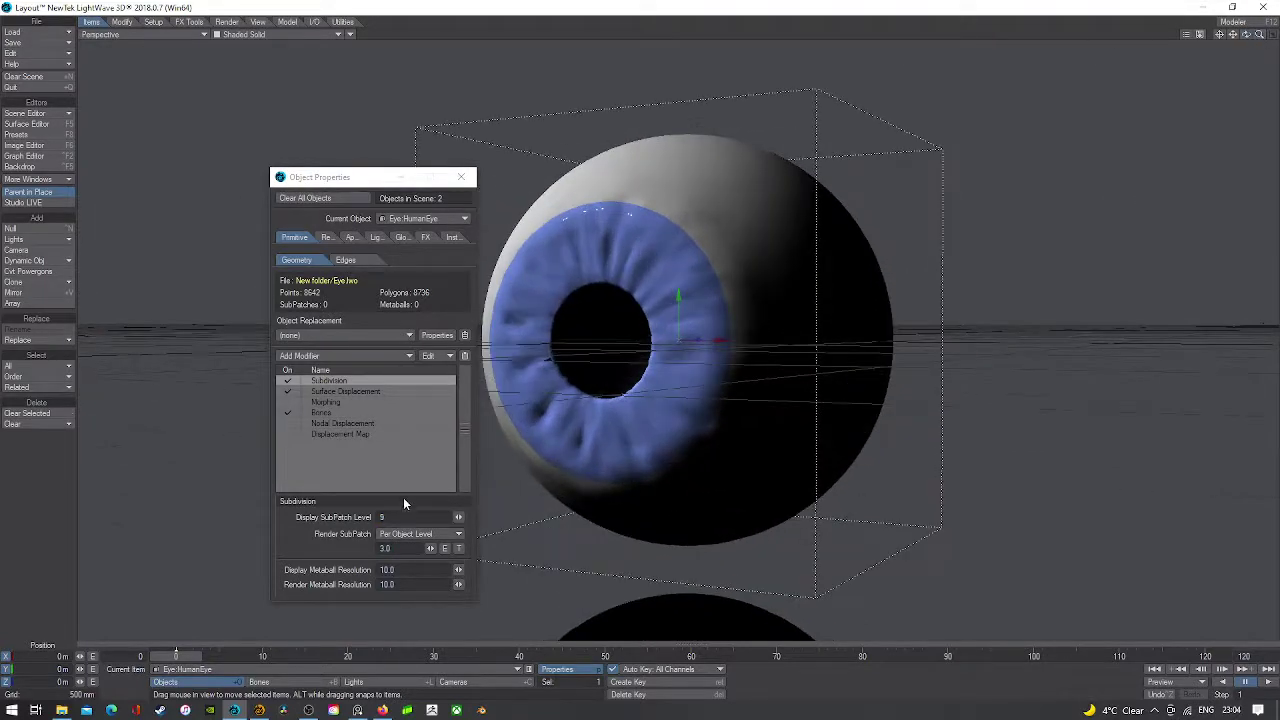
{"action": "left_click", "coordinate": [408, 518]}
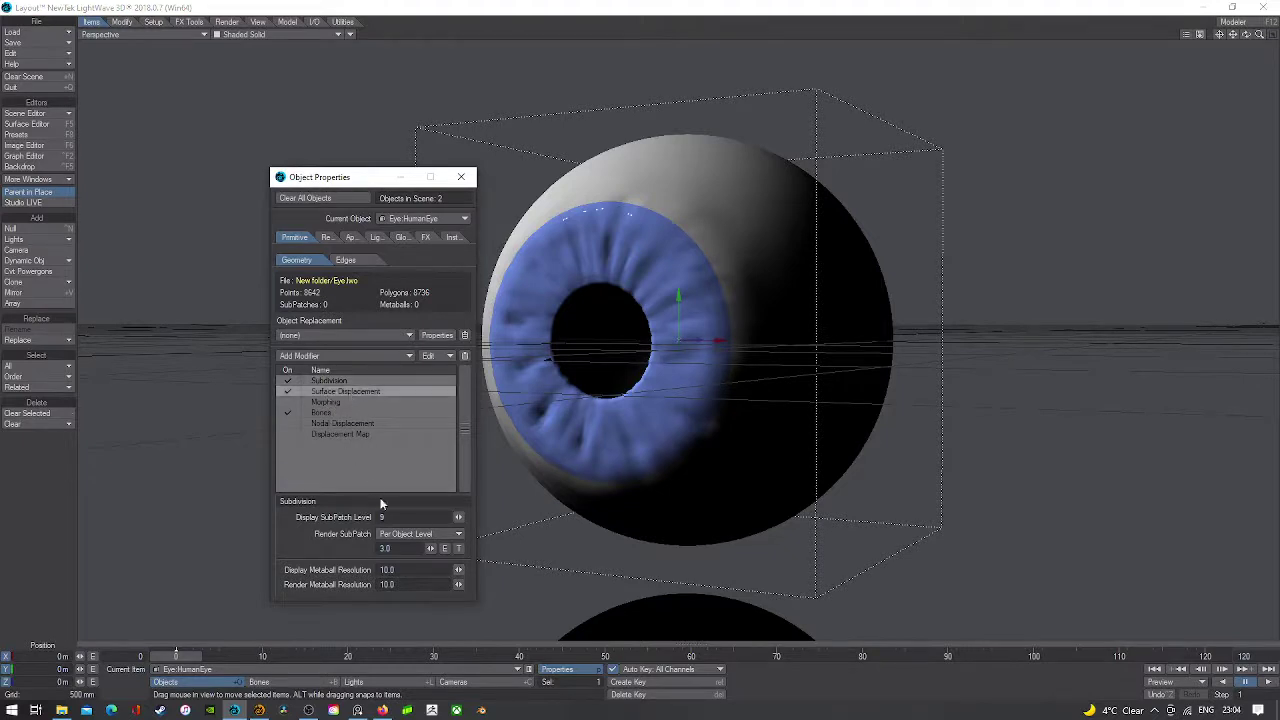
{"action": "left_click", "coordinate": [351, 393]}
{"action": "left_click_drag", "start_coordinate": [416, 517], "coordinate": [344, 516]}
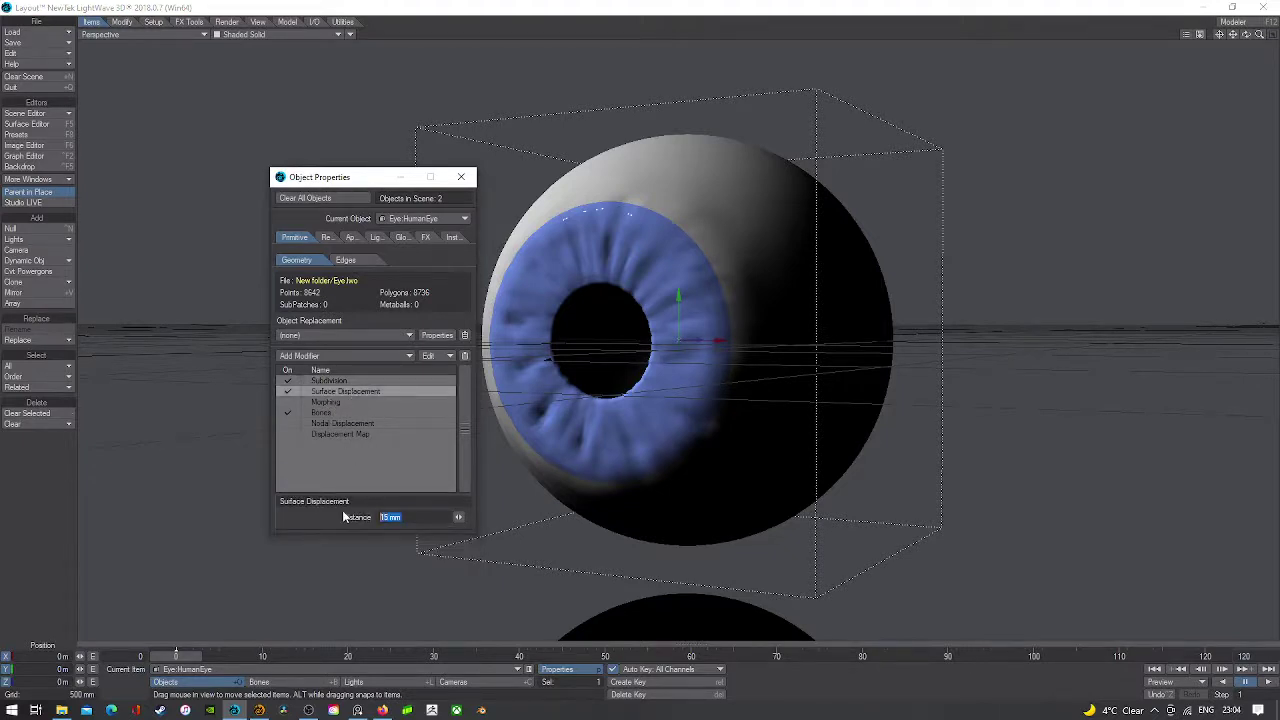
{"action": "type", "text": "25 mm"}
{"action": "key", "text": "Return"}
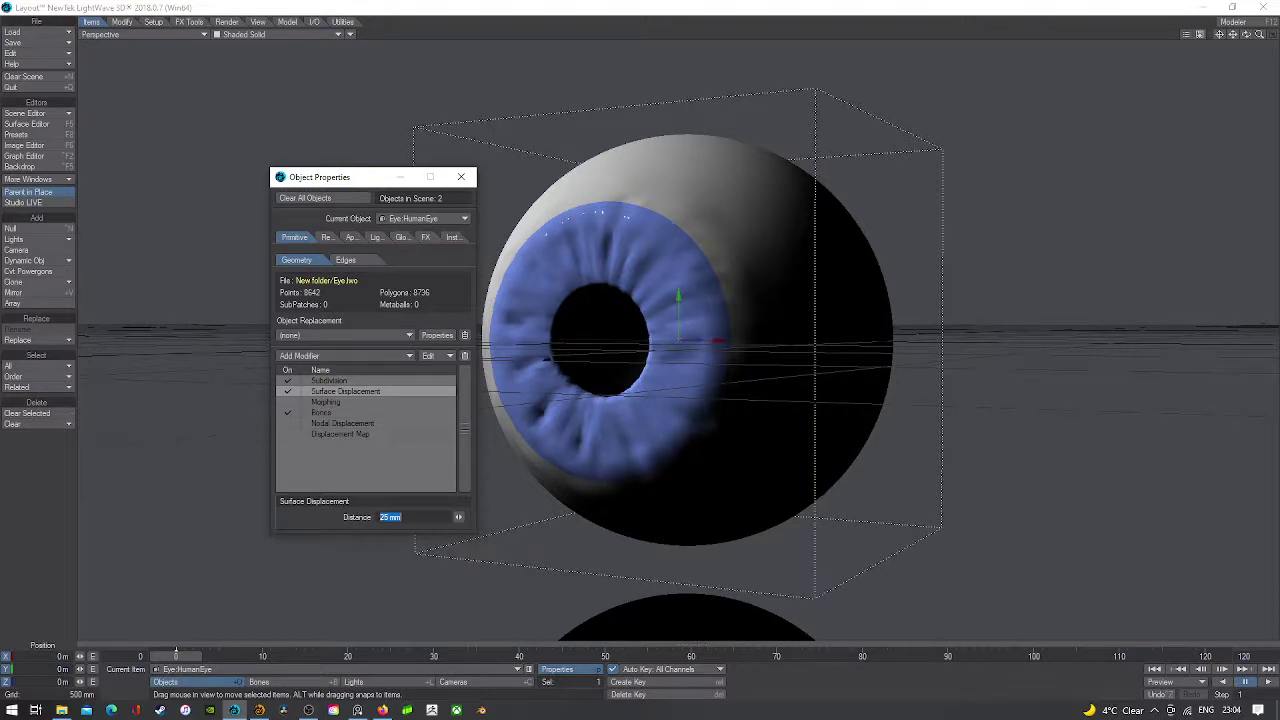
{"action": "left_click_drag", "start_coordinate": [1246, 35], "coordinate": [1226, 42]}
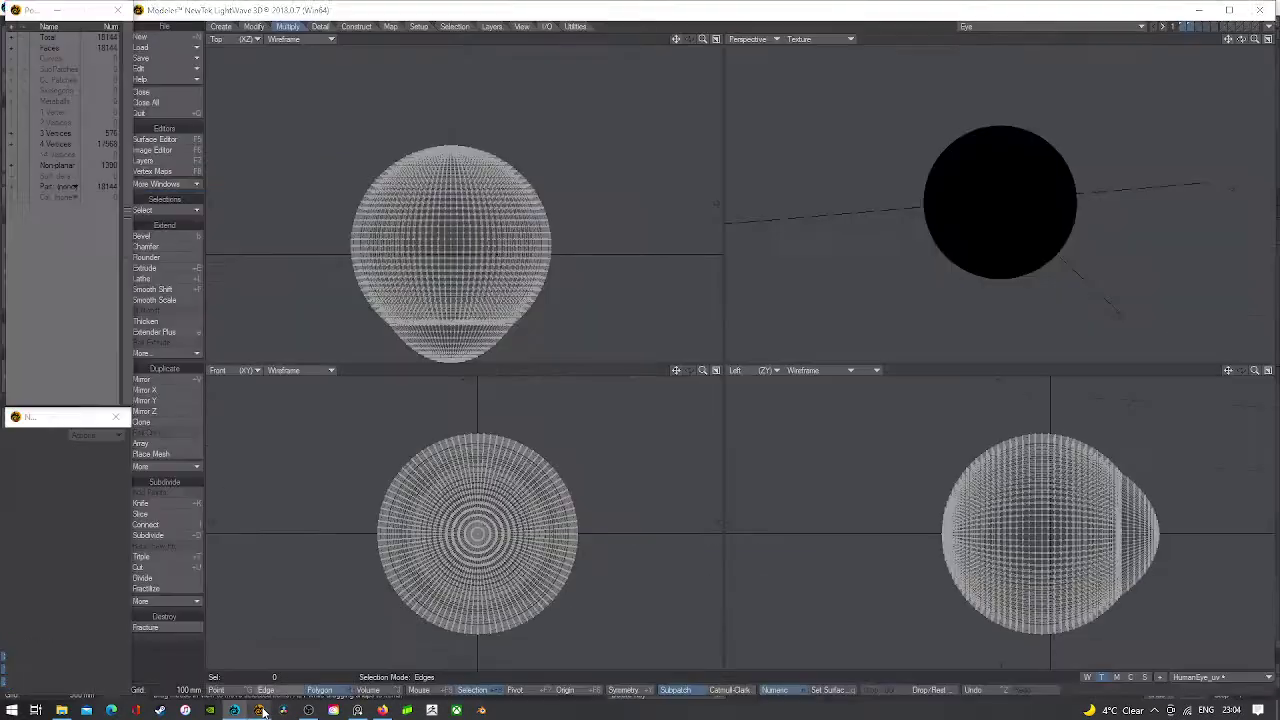
- In Modeler, convert the eyeball mesh on the second layer to subpatches, then return to Layout
{"action": "left_click", "coordinate": [259, 710]}
{"action": "left_click", "coordinate": [1183, 28]}
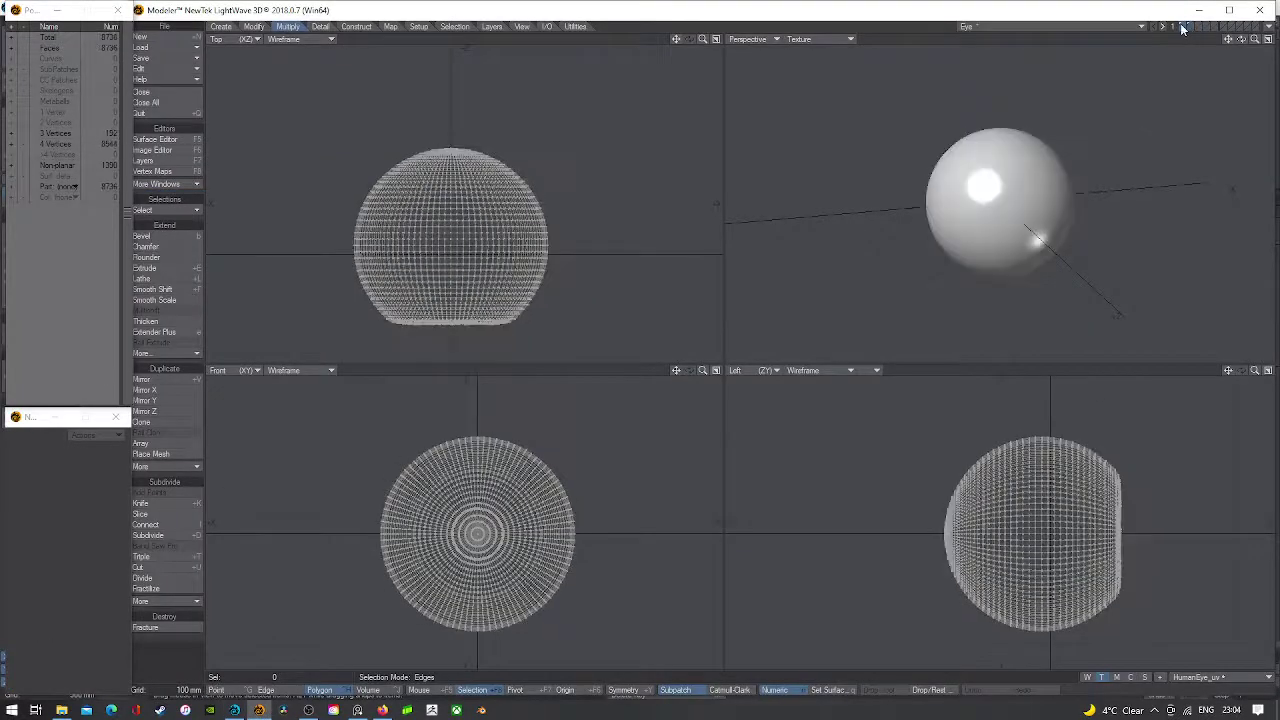
{"action": "scroll", "coordinate": [1108, 456], "scroll_direction": "up", "scroll_amount": 6}
{"action": "scroll", "coordinate": [1108, 456], "scroll_direction": "down", "scroll_amount": 4}
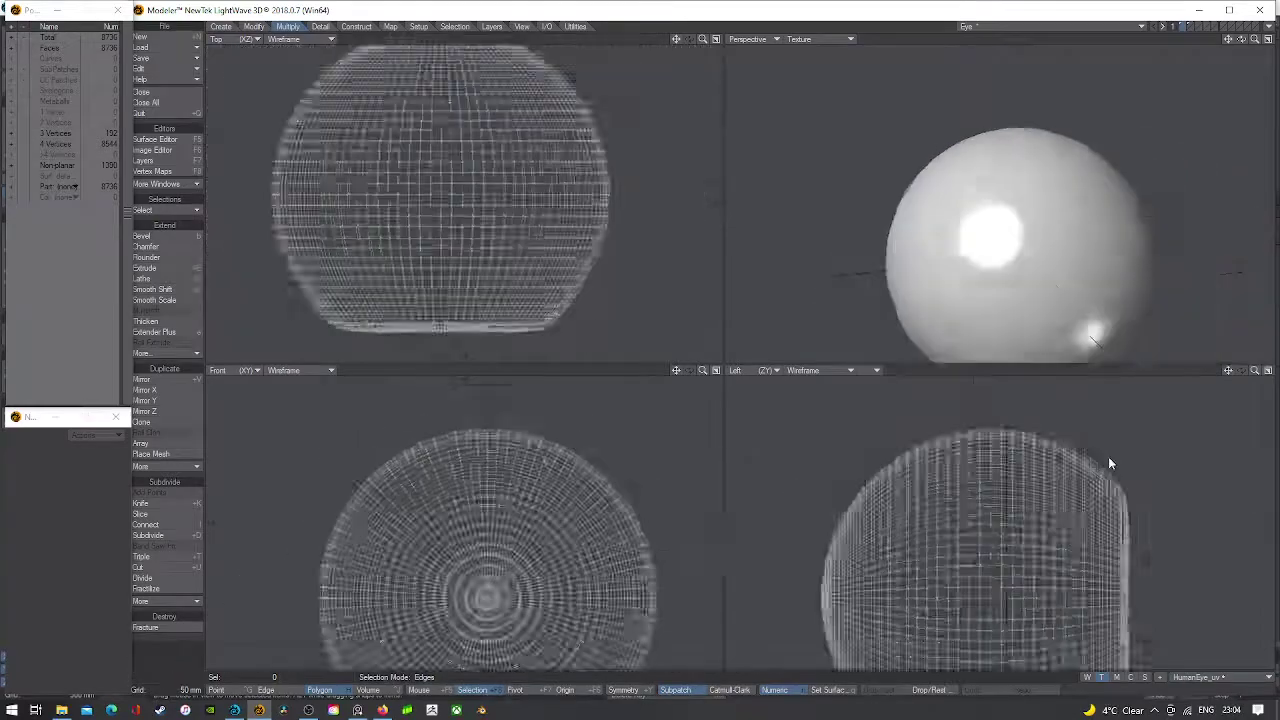
{"action": "scroll", "coordinate": [1108, 457], "scroll_direction": "up", "scroll_amount": 5}
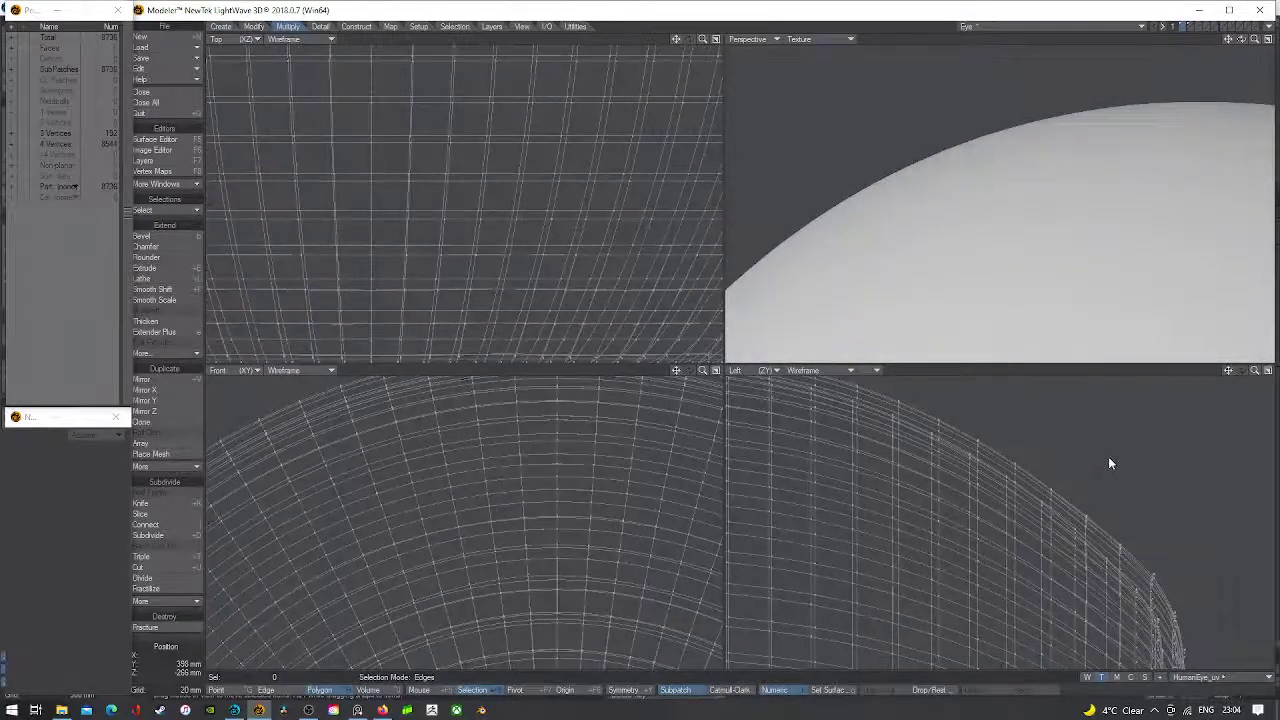
{"action": "scroll", "coordinate": [1108, 456], "scroll_direction": "down", "scroll_amount": 4}
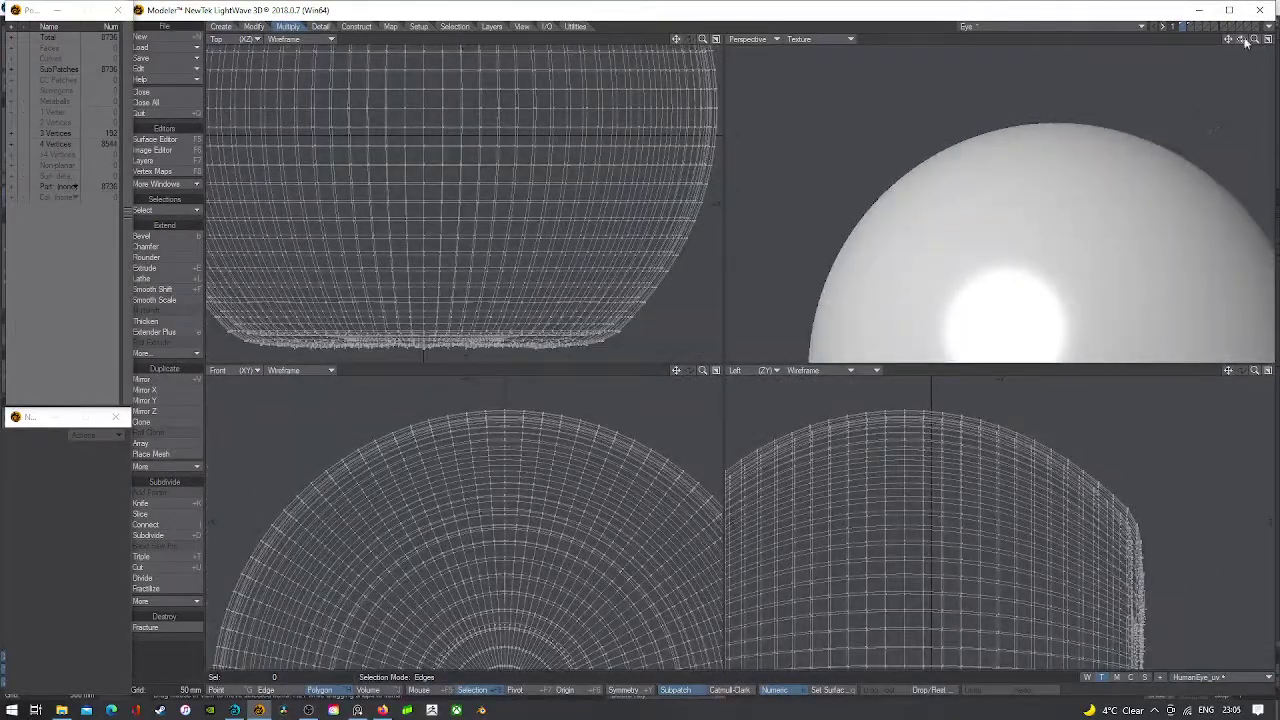
{"action": "key", "text": "a"}
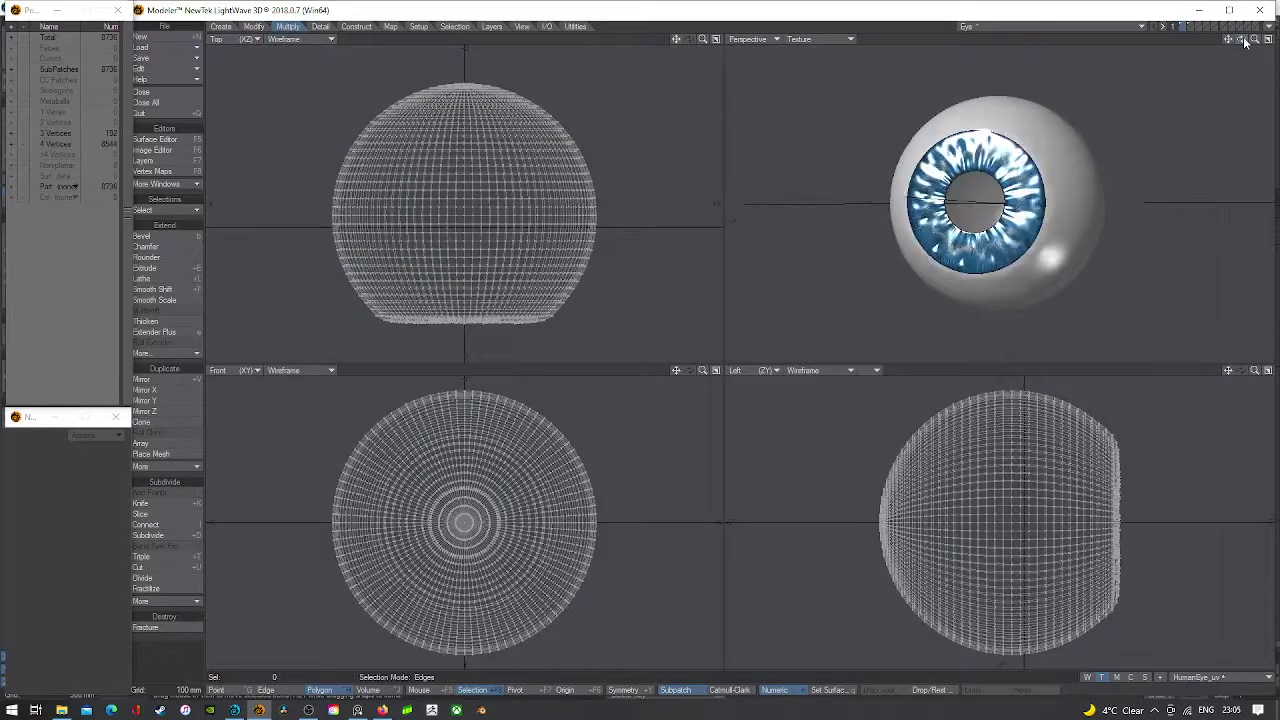
{"action": "left_click", "coordinate": [235, 710]}
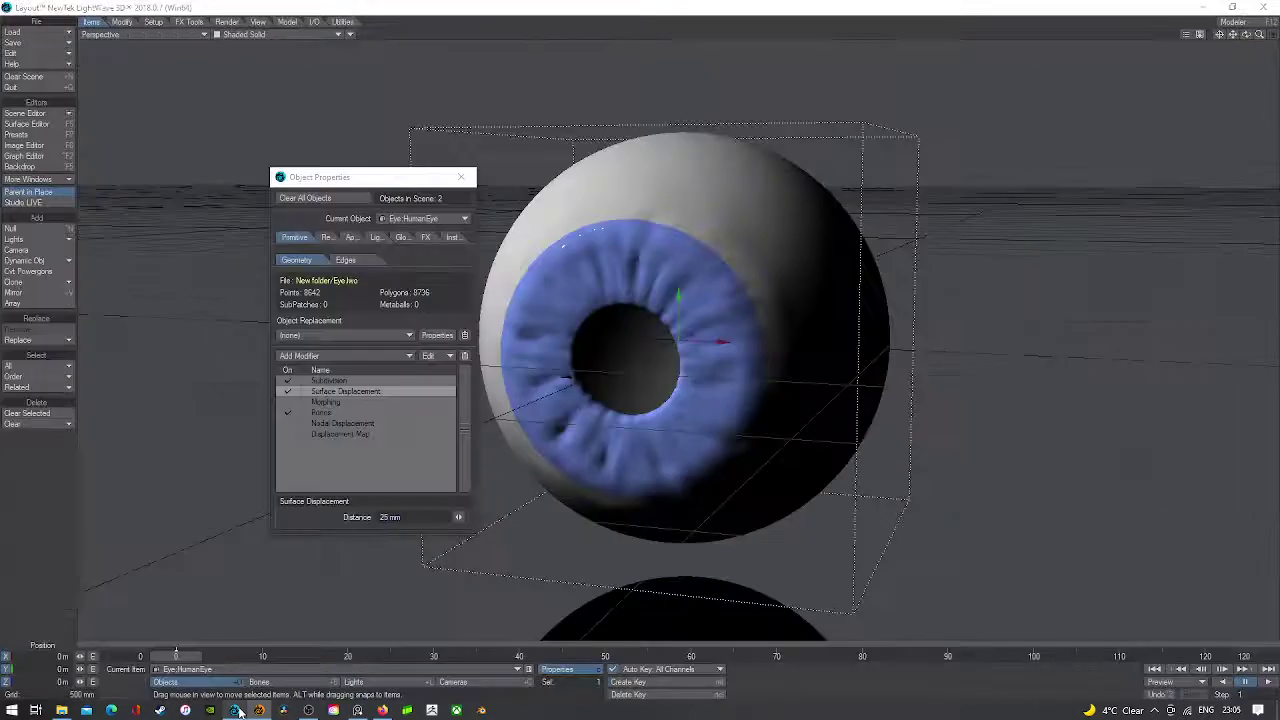
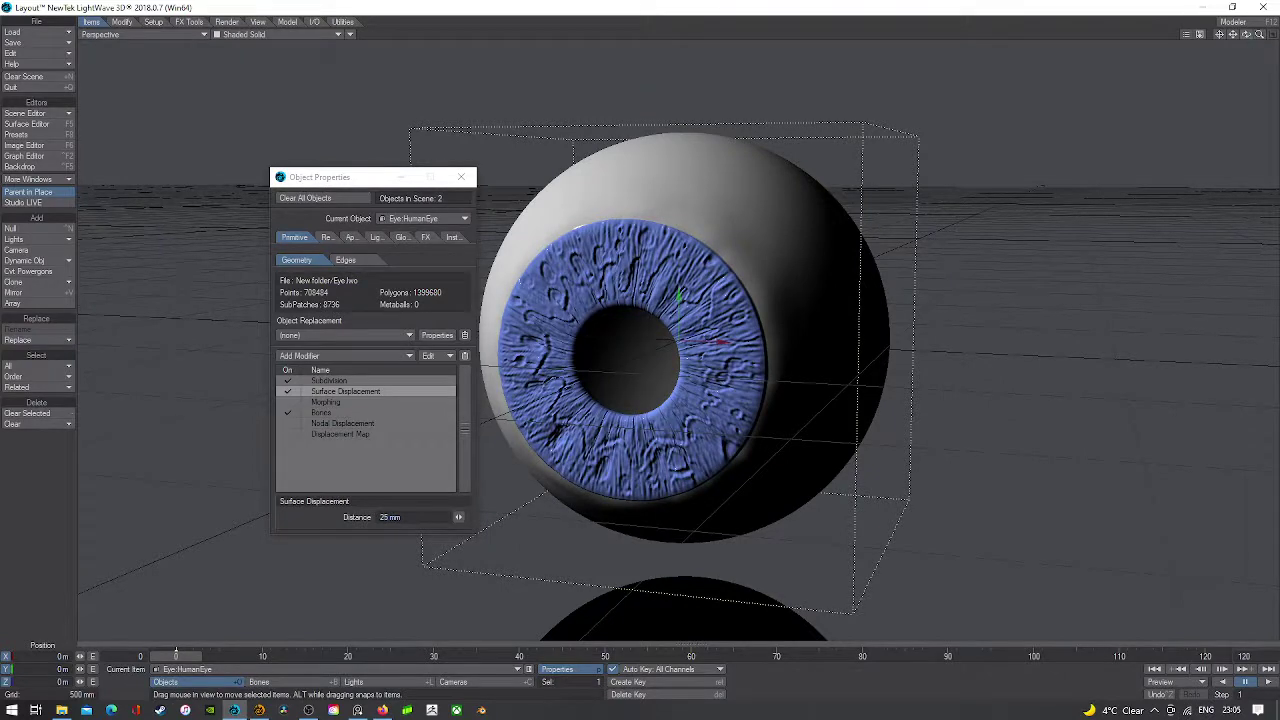
- Set the Surface Displacement distance to 10 mm and inspect the displaced iris from several angles
{"action": "left_click_drag", "start_coordinate": [627, 360], "coordinate": [543, 350], "text": "alt"}
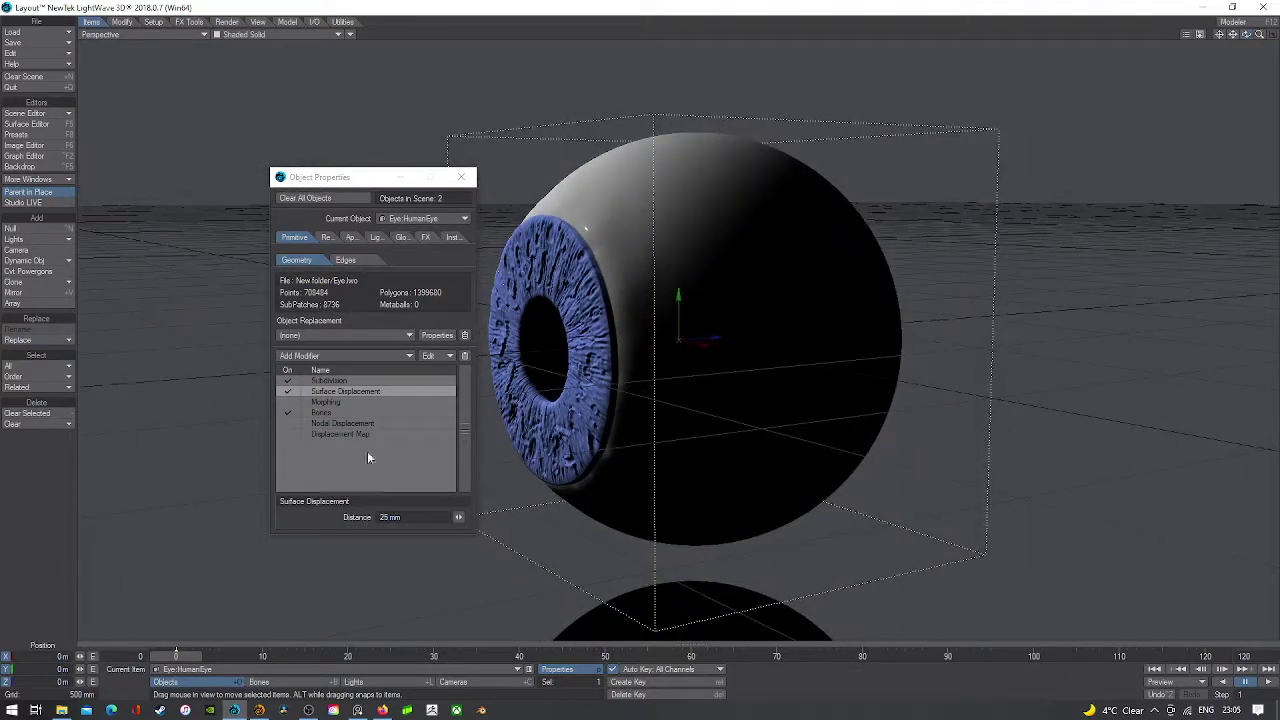
{"action": "left_click", "coordinate": [415, 517]}
{"action": "type", "text": "10m"}
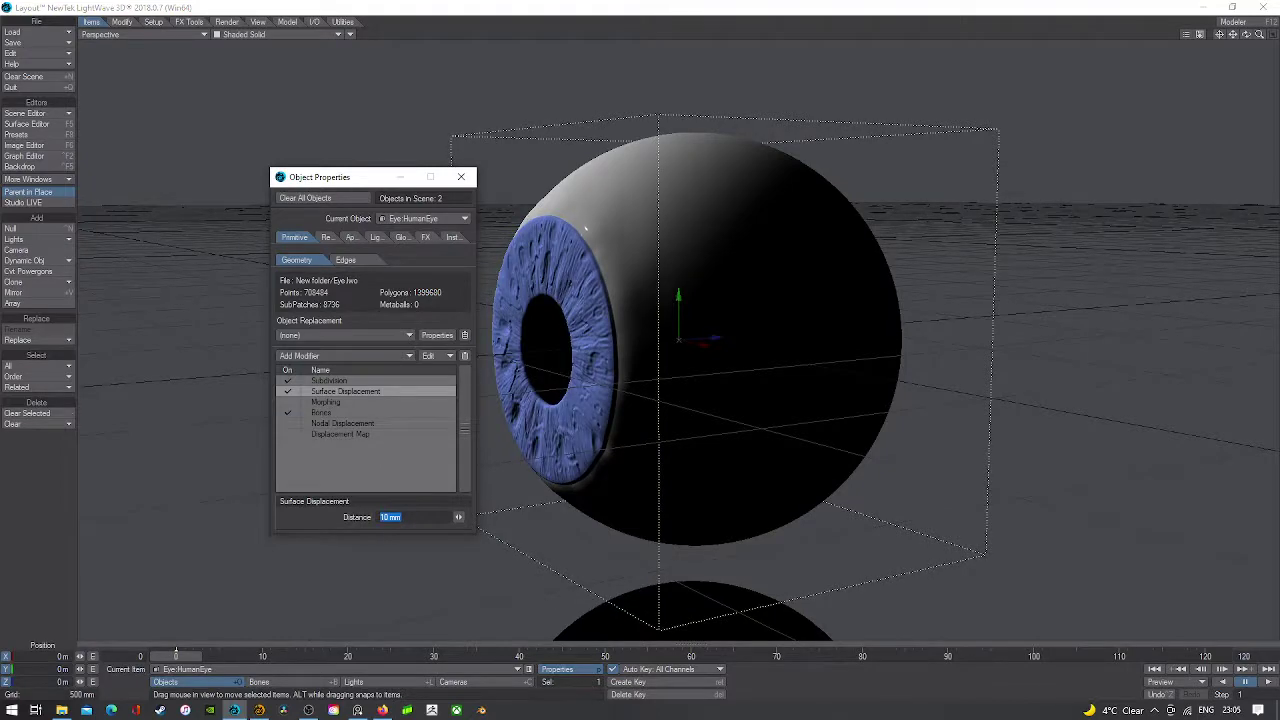
{"action": "mouse_move", "coordinate": [1246, 35]}
{"action": "left_mouse_down"}
{"action": "mouse_move", "coordinate": [1275, 22]}
{"action": "mouse_move", "coordinate": [1244, 37]}
{"action": "left_mouse_up"}
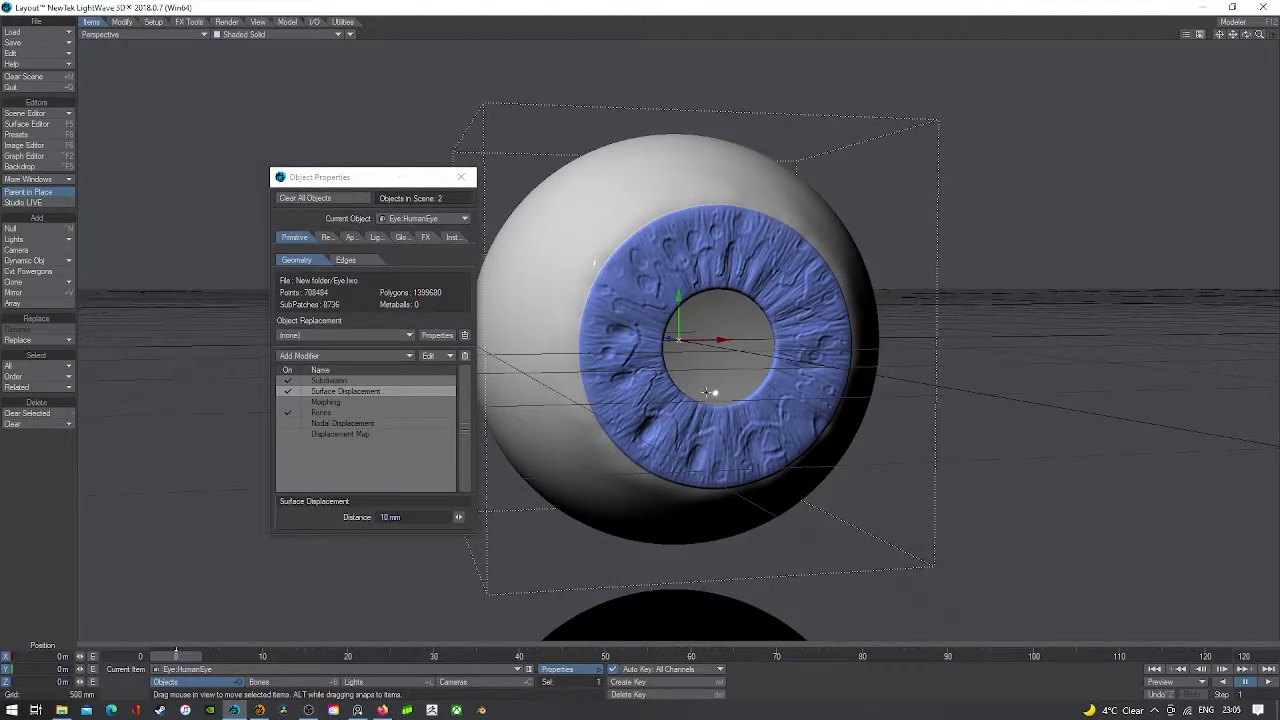
{"action": "left_click_drag", "start_coordinate": [1247, 35], "coordinate": [1248, 38]}
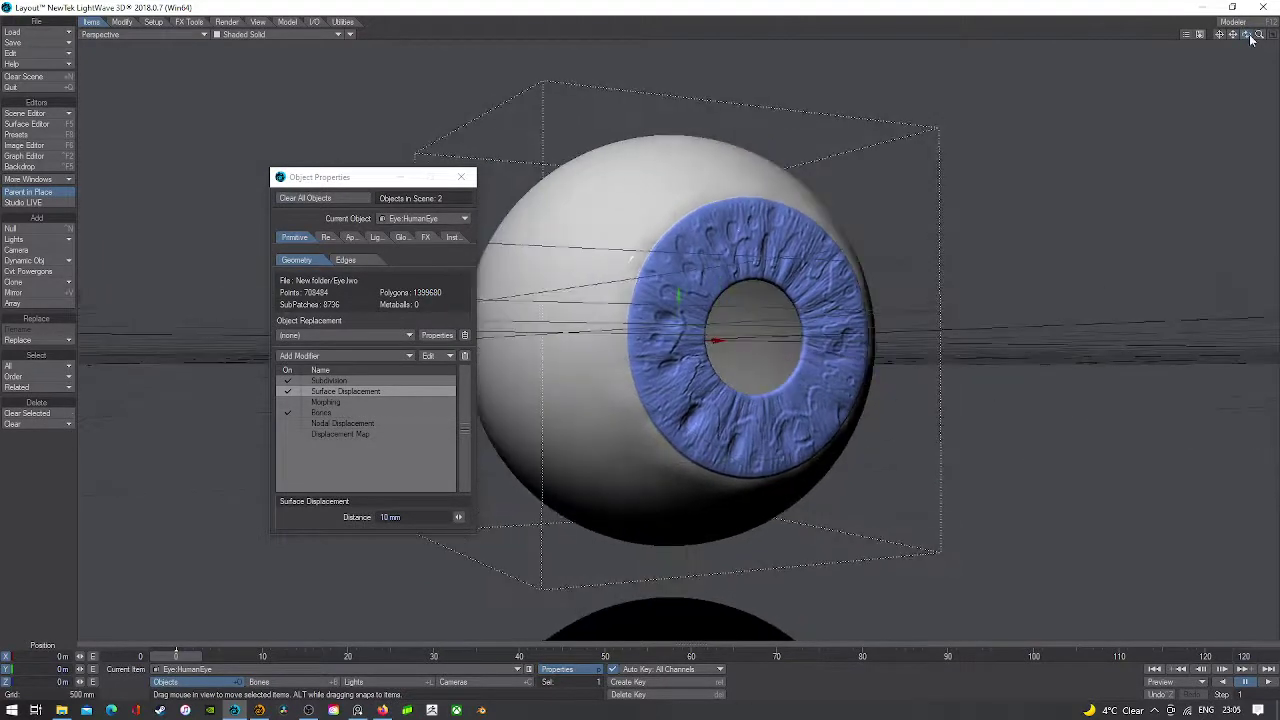
- Enable the Nodal Displacement modifier, move it directly below Subdivision, and open its node editor
{"action": "left_click", "coordinate": [297, 425]}
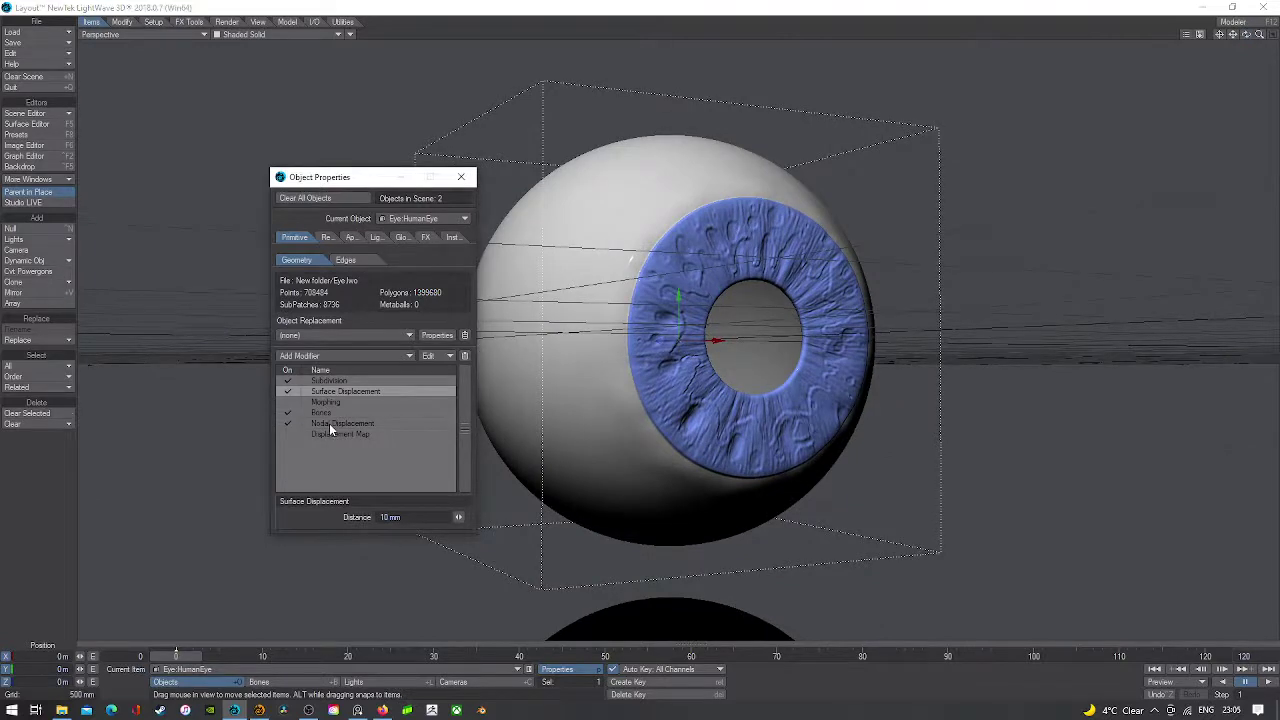
{"action": "left_click_drag", "start_coordinate": [330, 425], "coordinate": [330, 393]}
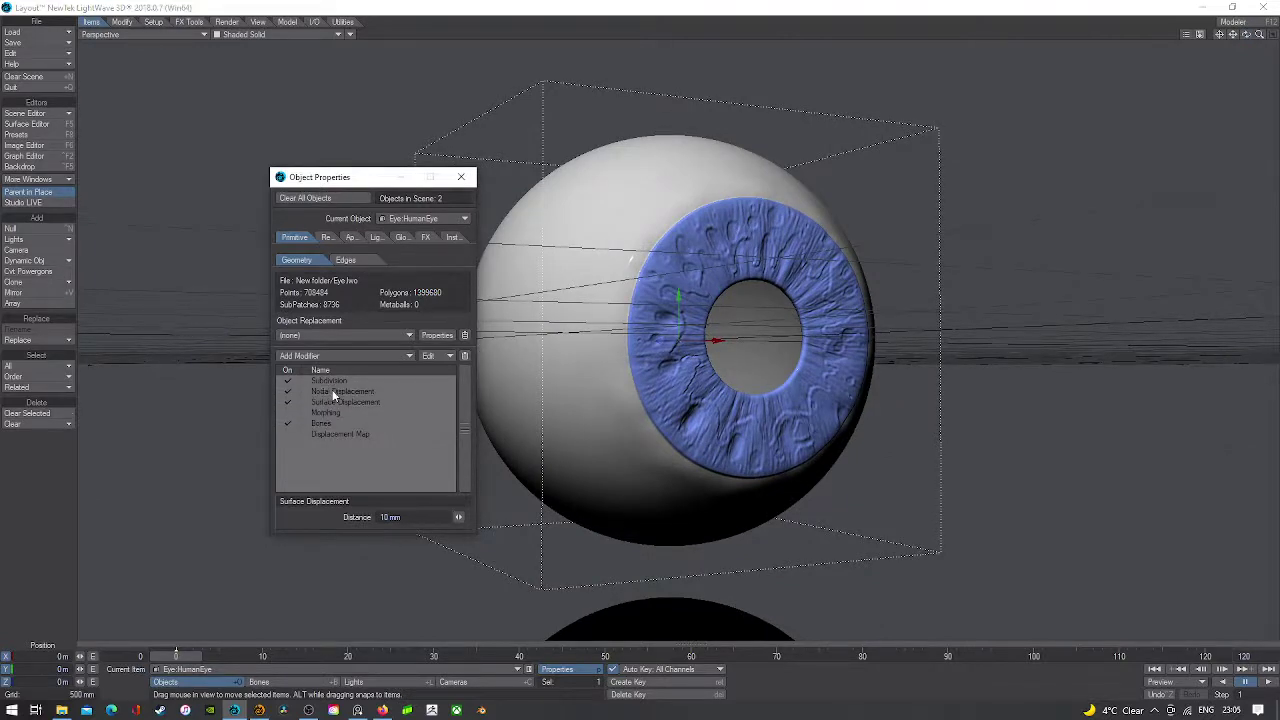
{"action": "double_click", "coordinate": [333, 392]}
{"action": "left_click_drag", "start_coordinate": [182, 155], "coordinate": [231, 160]}
{"action": "mouse_move", "coordinate": [356, 31]}
{"action": "left_mouse_down"}
{"action": "mouse_move", "coordinate": [311, 31]}
{"action": "mouse_move", "coordinate": [336, 32]}
{"action": "left_mouse_up"}
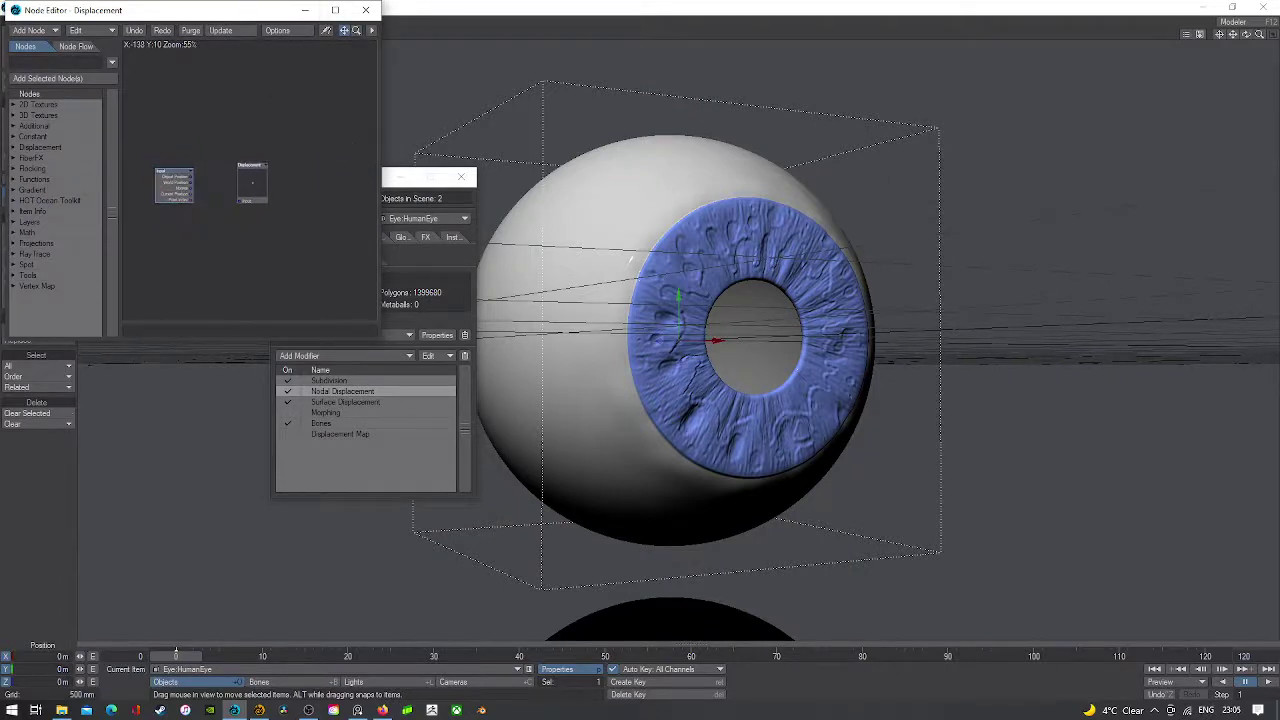
- Import the Dis_Node.nod node setup from the RLTLightwave folder inside 3d_Work on the D: drive, declining an alternate for the missing image
{"action": "left_click", "coordinate": [110, 31]}
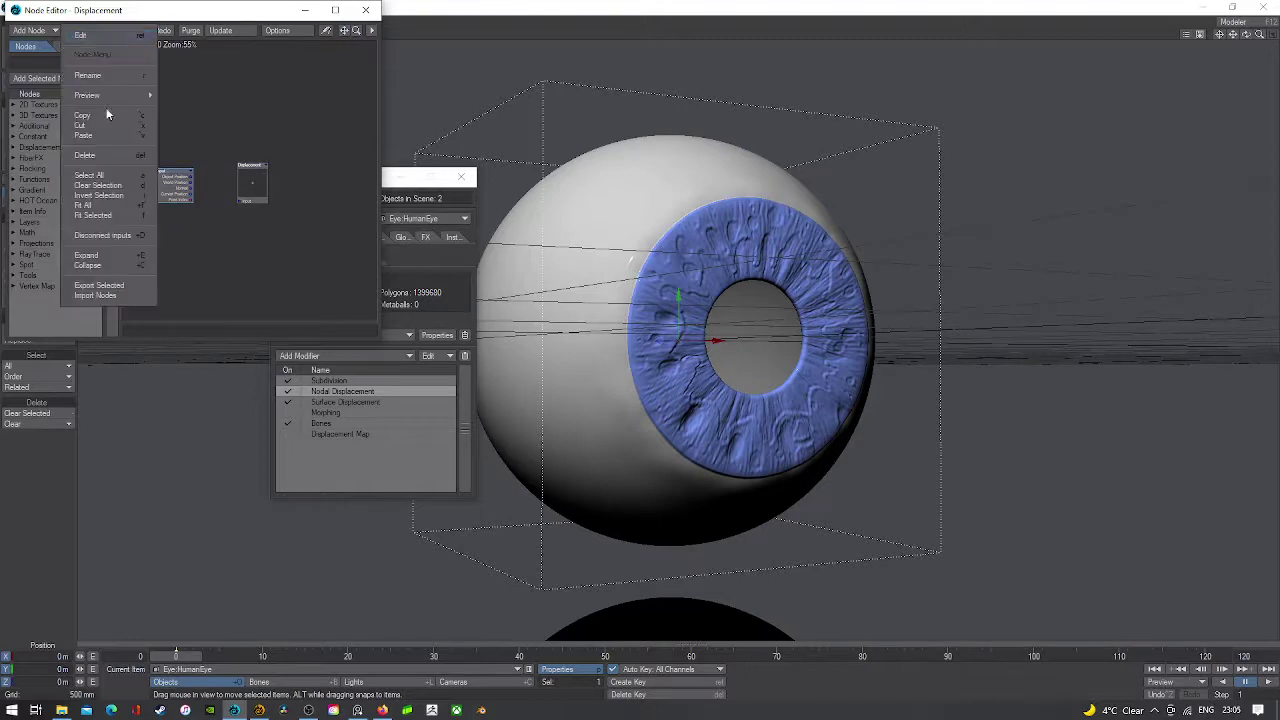
{"action": "left_click", "coordinate": [98, 295]}
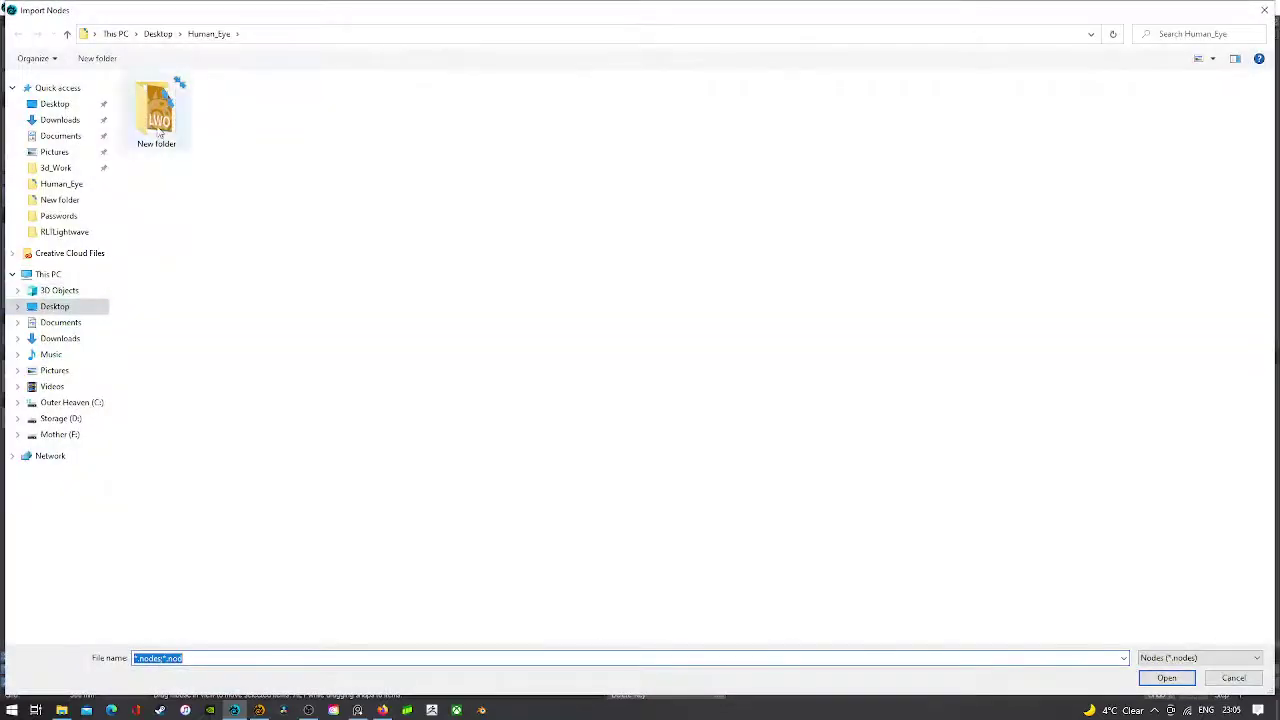
{"action": "left_click", "coordinate": [47, 274]}
{"action": "double_click", "coordinate": [370, 200]}
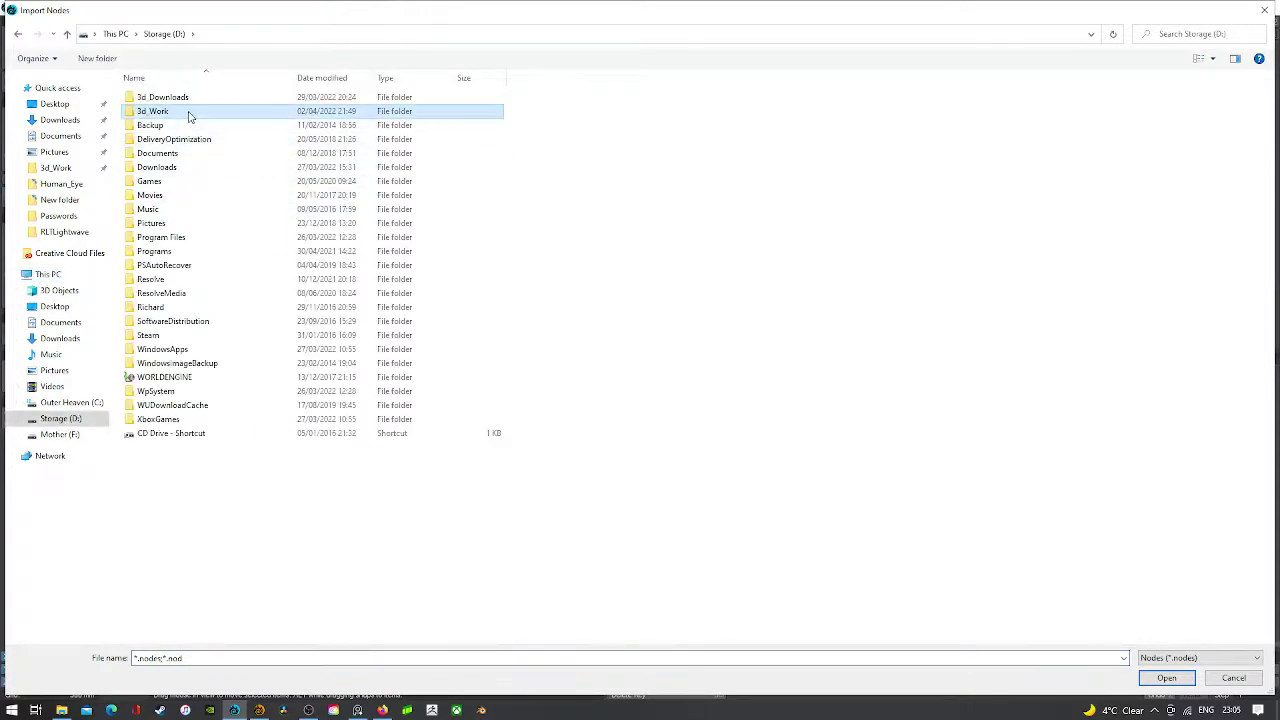
{"action": "double_click", "coordinate": [186, 116]}
{"action": "double_click", "coordinate": [190, 124]}
{"action": "scroll", "coordinate": [251, 566], "scroll_direction": "down", "scroll_amount": 2}
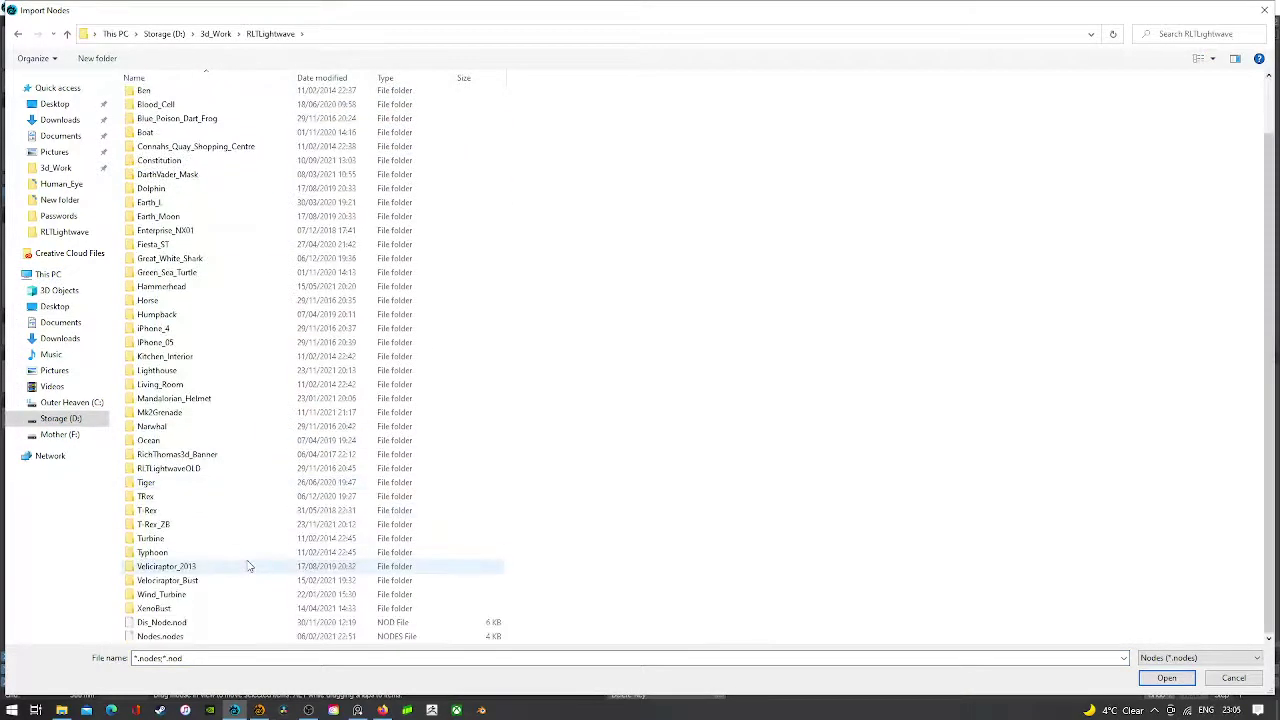
{"action": "double_click", "coordinate": [203, 622]}
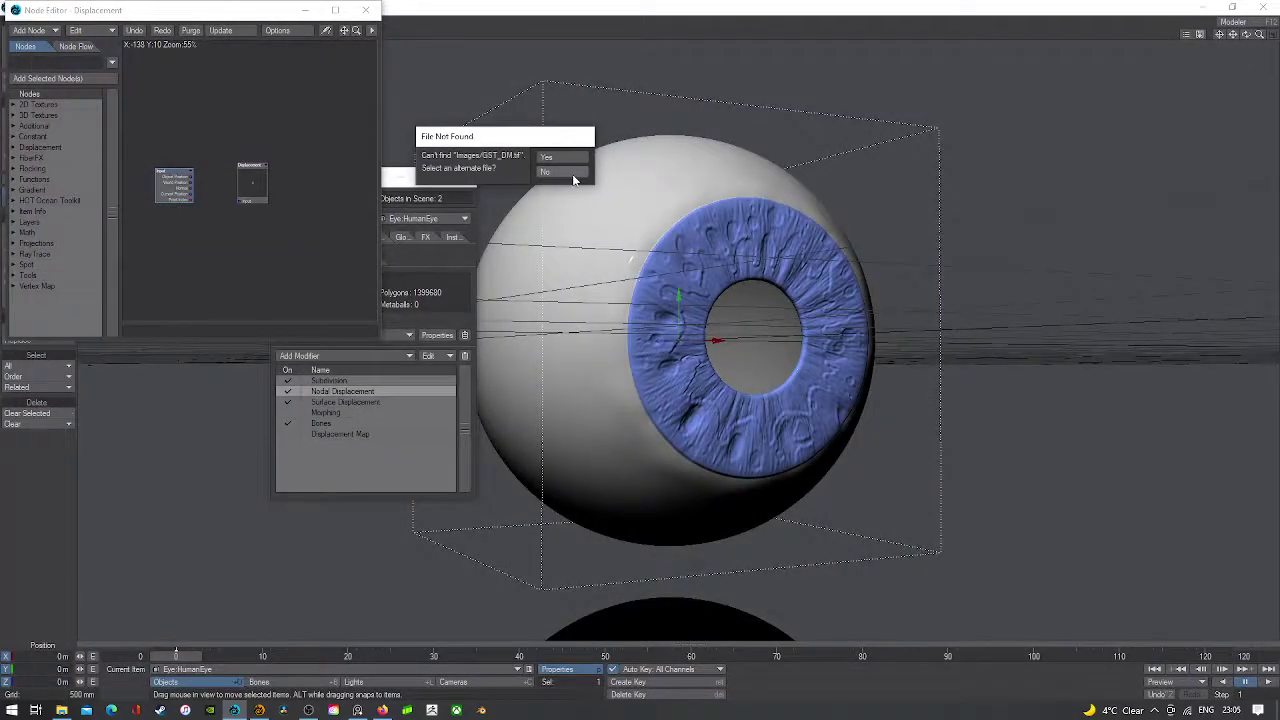
{"action": "left_click", "coordinate": [572, 173]}
- Maximize the node editor and move the Displacement and Input nodes clear of the imported nodes
{"action": "left_click_drag", "start_coordinate": [356, 31], "coordinate": [341, 28]}
{"action": "left_click", "coordinate": [335, 10]}
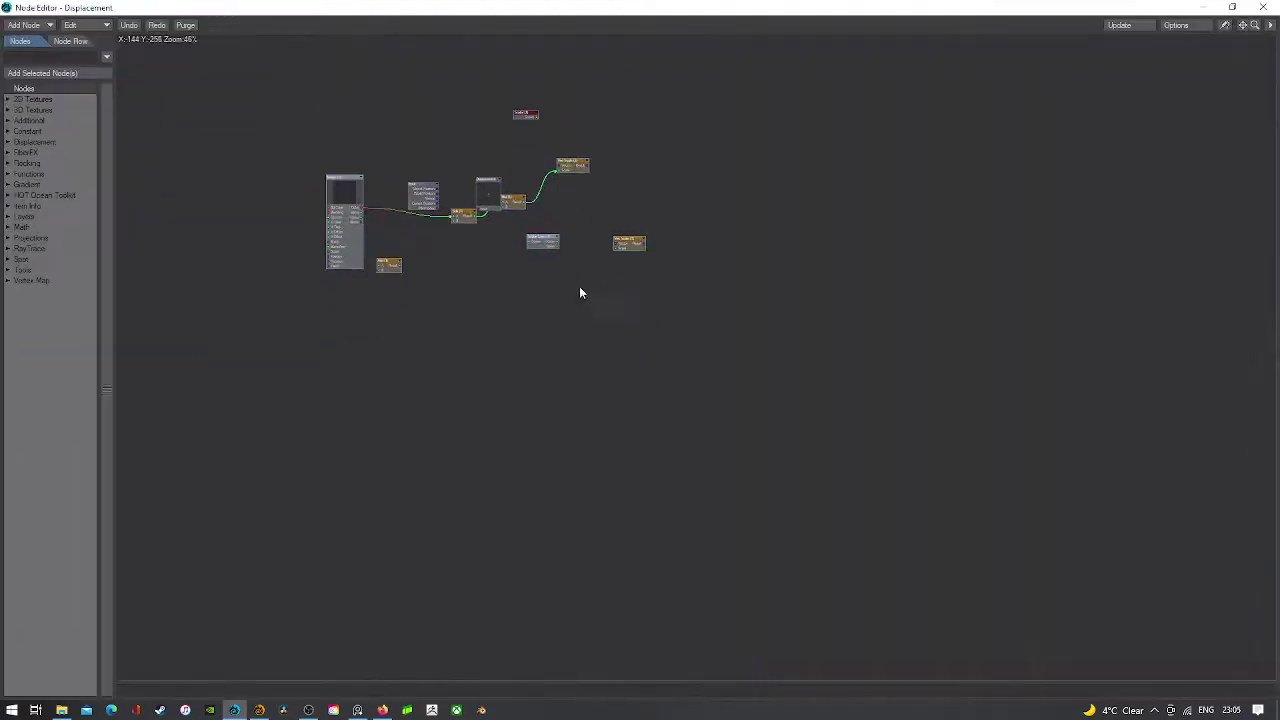
{"action": "left_click_drag", "start_coordinate": [1242, 25], "coordinate": [1276, 25]}
{"action": "left_click_drag", "start_coordinate": [588, 258], "coordinate": [401, 112]}
{"action": "left_click_drag", "start_coordinate": [452, 268], "coordinate": [380, 241]}
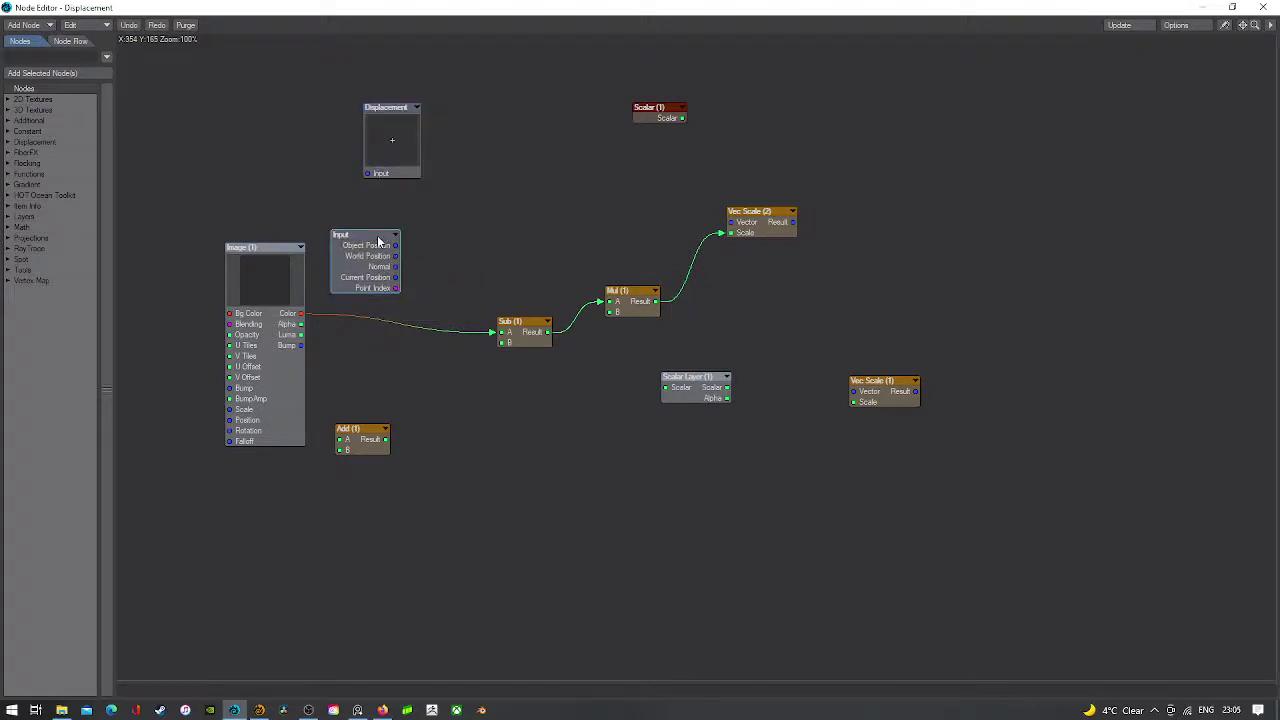
- Delete the unconnected Vec Scale (1), Scalar Layer (1) and Scalar (1) nodes
{"action": "left_click_drag", "start_coordinate": [886, 388], "coordinate": [950, 376]}
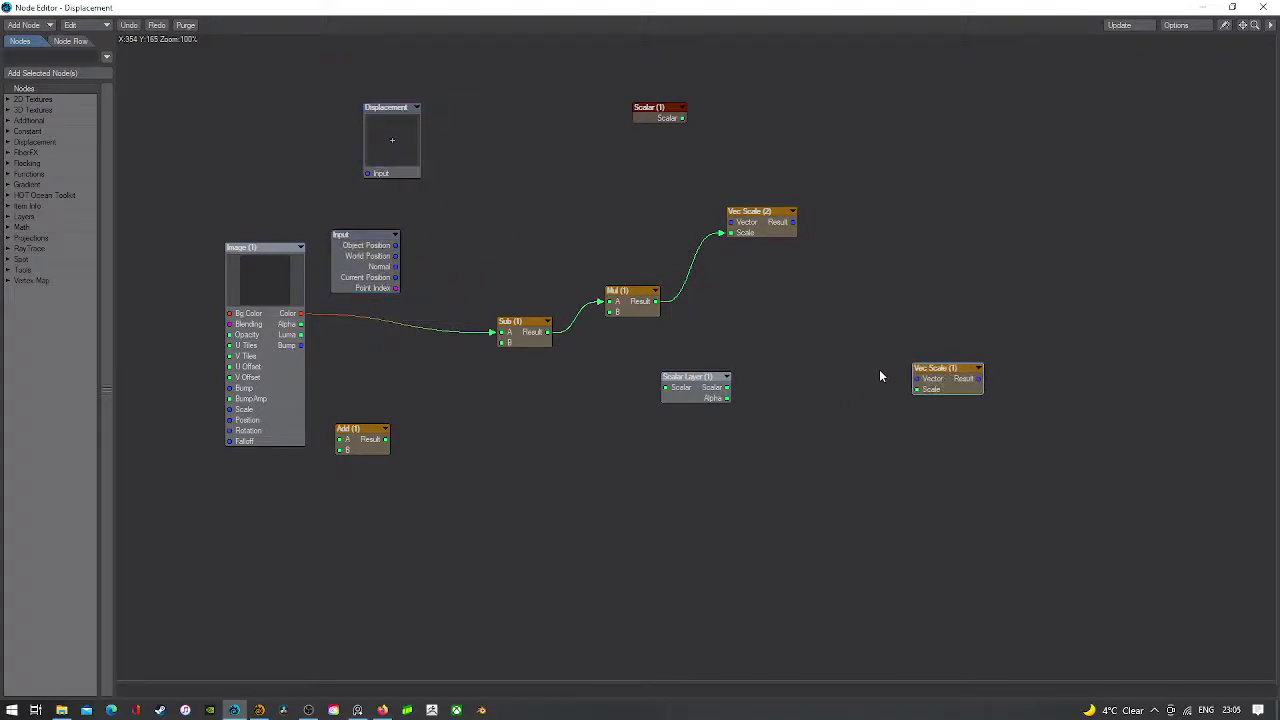
{"action": "key", "text": "Delete"}
{"action": "left_click", "coordinate": [690, 377]}
{"action": "key", "text": "Delete"}
{"action": "left_click", "coordinate": [666, 108]}
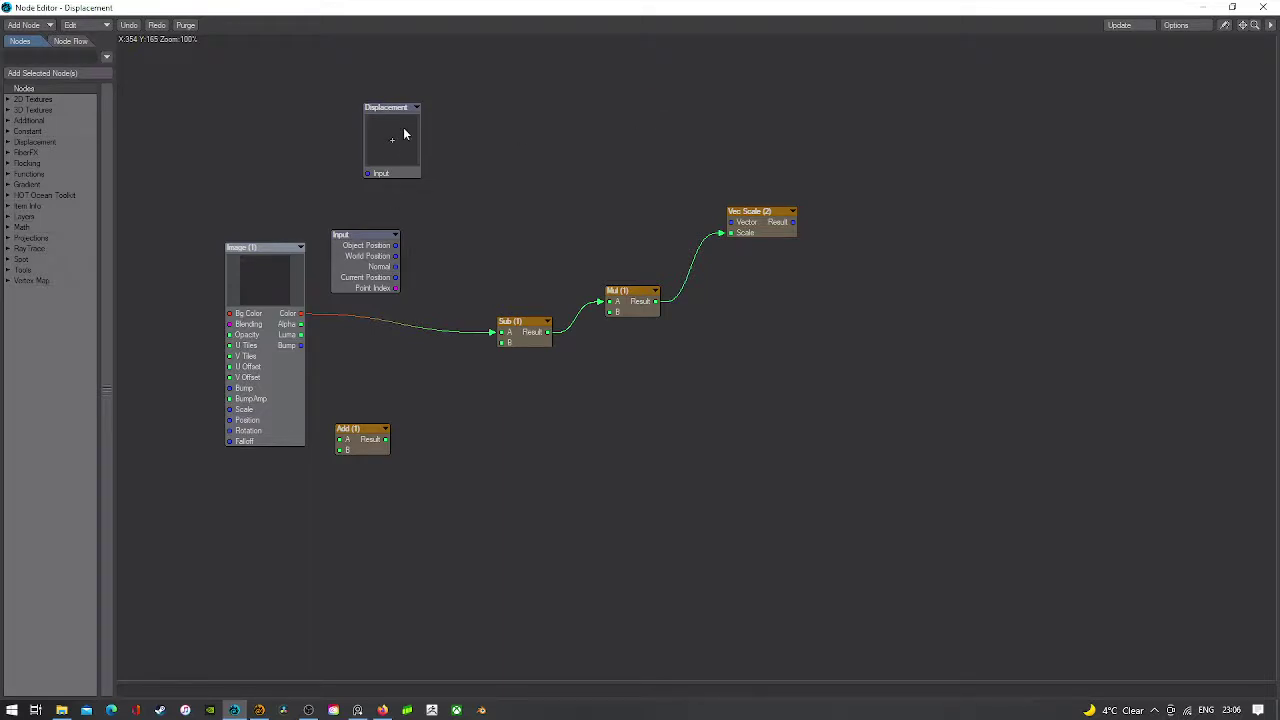
- Connect the Input node's Normal to Vec Scale (2)'s Vector and its Result to the Displacement node, and delete Add (1)
{"action": "left_click_drag", "start_coordinate": [398, 110], "coordinate": [999, 167]}
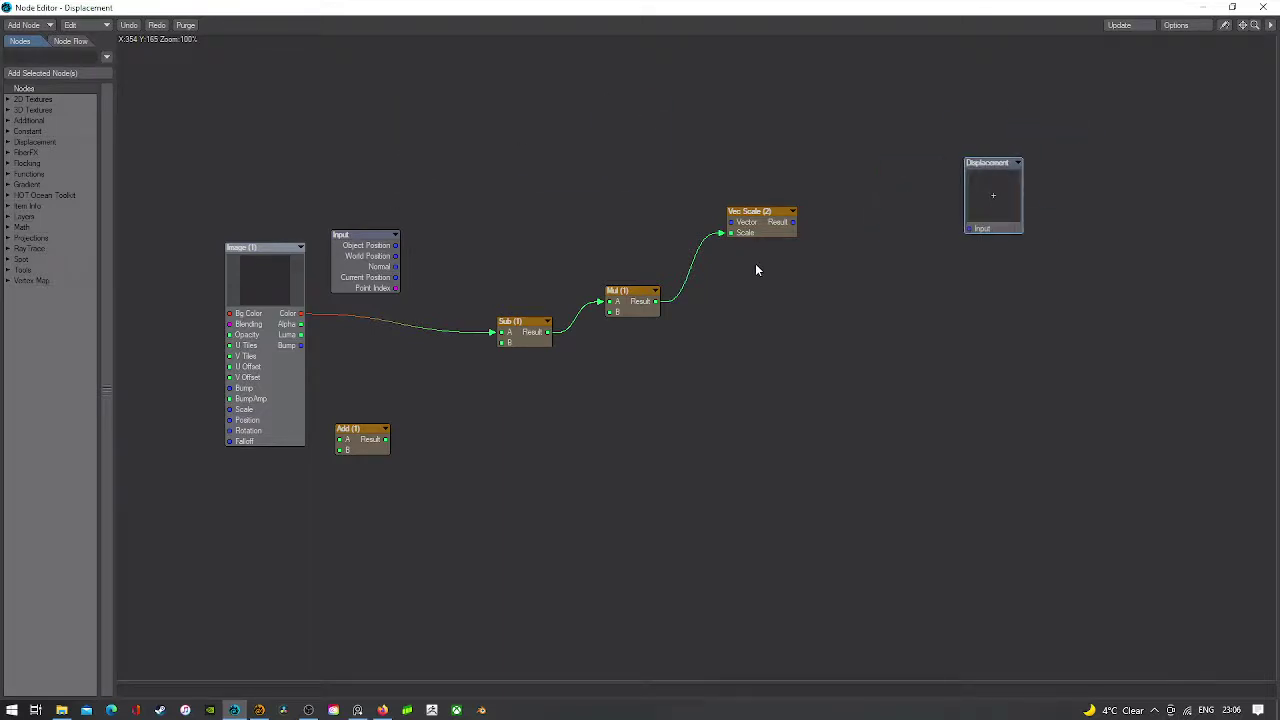
{"action": "left_click_drag", "start_coordinate": [379, 235], "coordinate": [461, 99]}
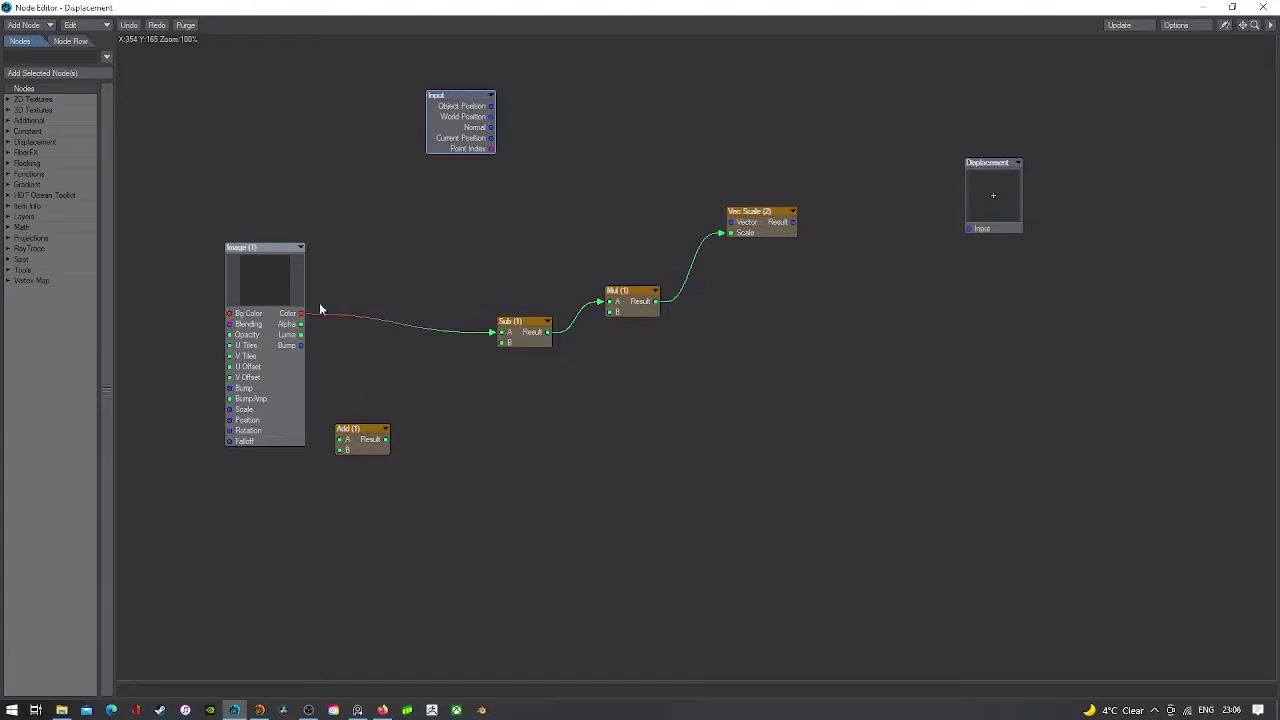
{"action": "left_click_drag", "start_coordinate": [491, 127], "coordinate": [970, 229]}
{"action": "left_click", "coordinate": [352, 443]}
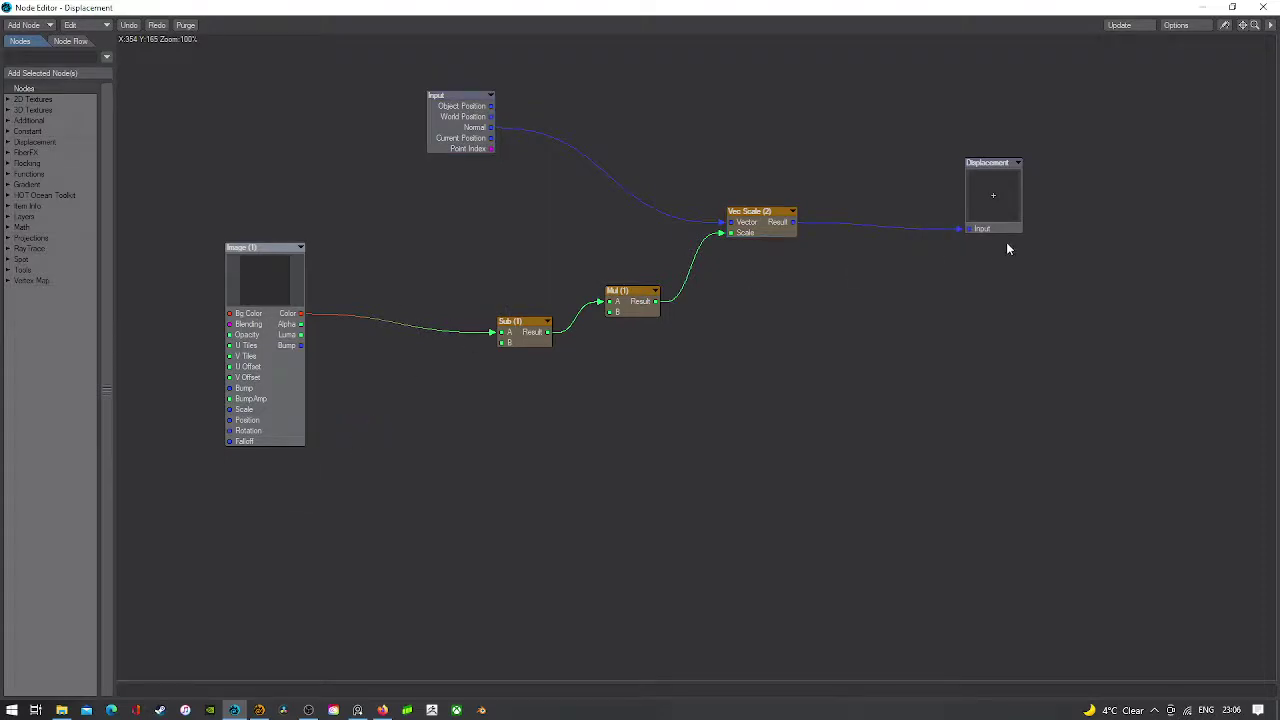
- Open the Image (1) node's settings and assign HumanEye_DM.tif as its image
{"action": "double_click", "coordinate": [283, 287]}
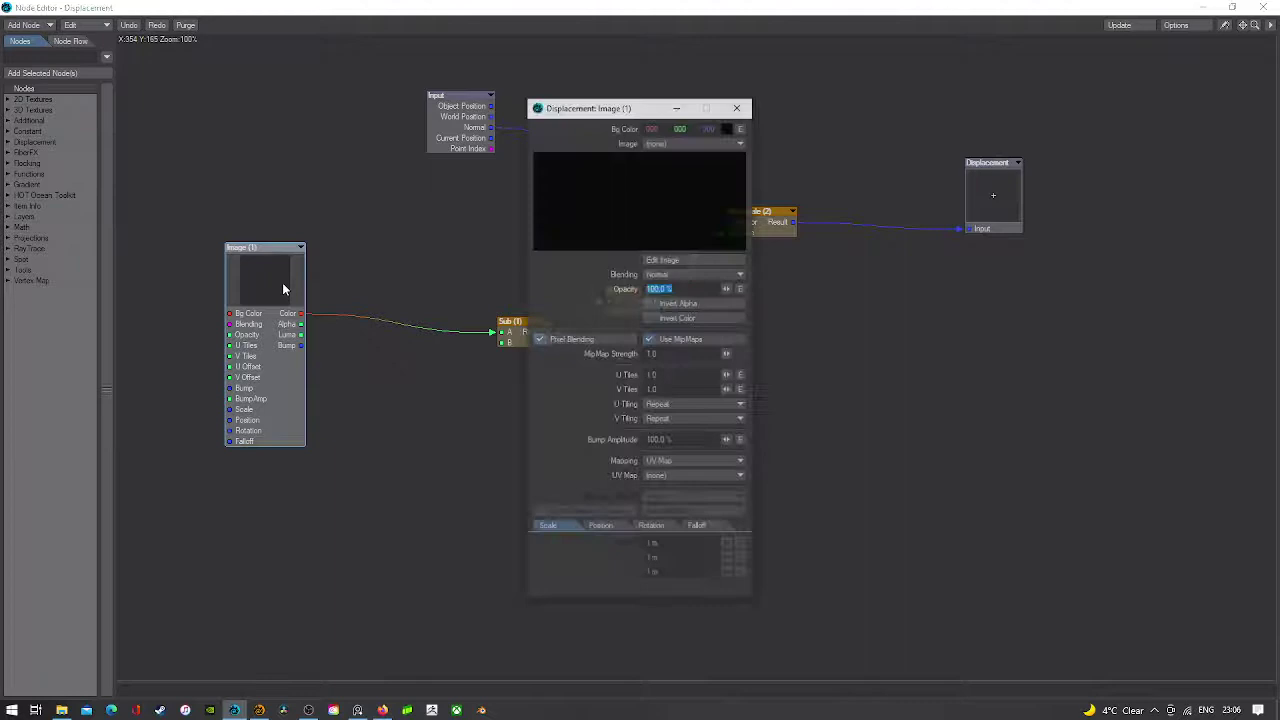
{"action": "left_click", "coordinate": [686, 141]}
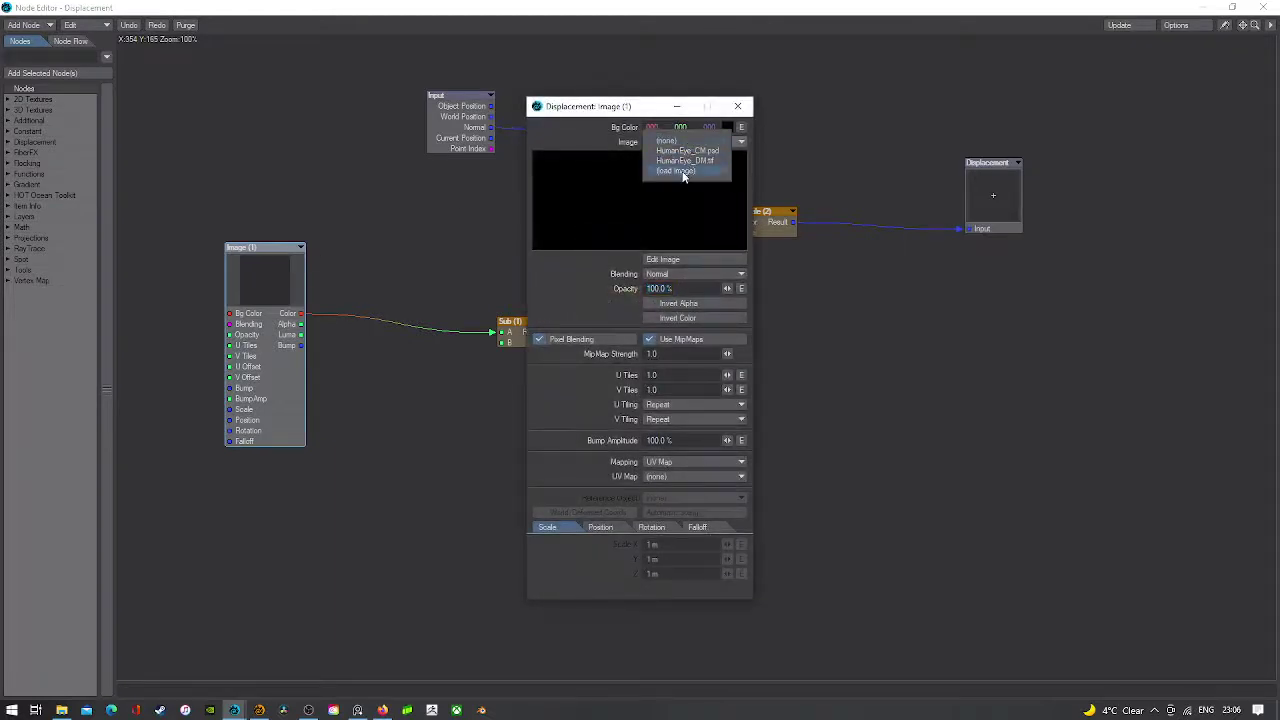
{"action": "left_click", "coordinate": [690, 160]}
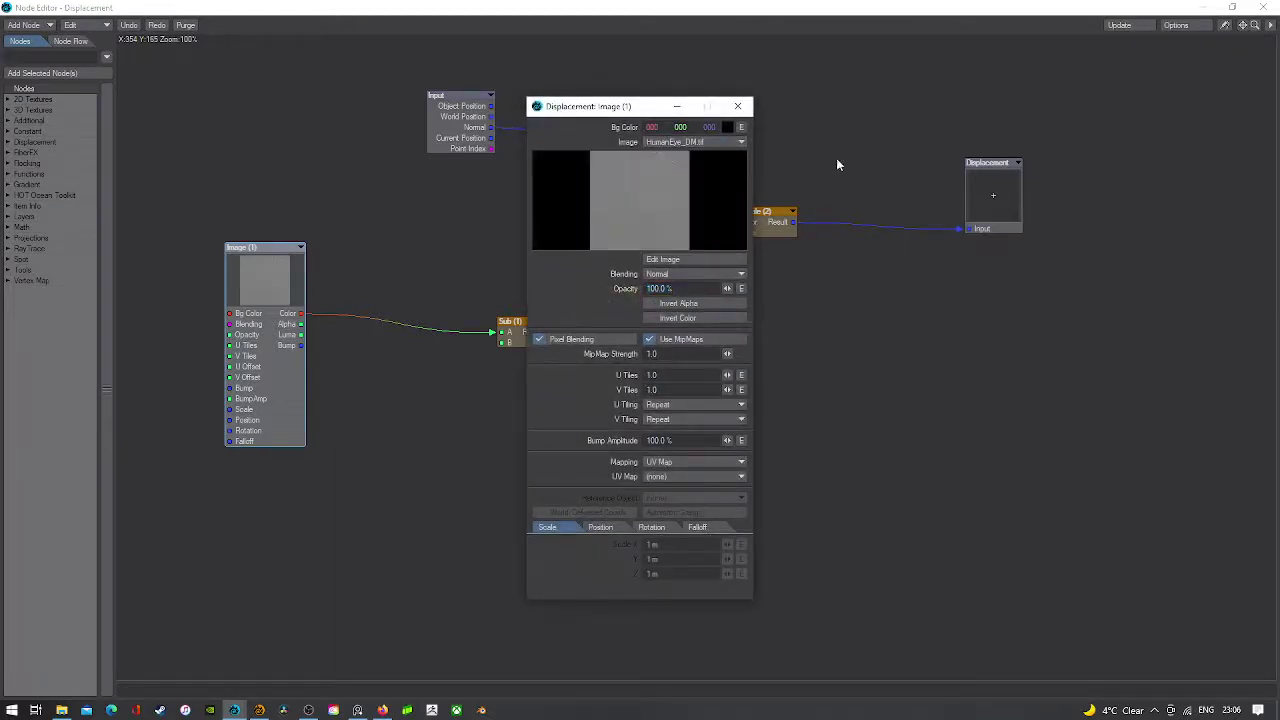
- Assign the eye's UV map to the Image (1) node and close its settings
{"action": "left_click", "coordinate": [670, 477]}
{"action": "left_click", "coordinate": [674, 490]}
{"action": "left_click", "coordinate": [737, 106]}
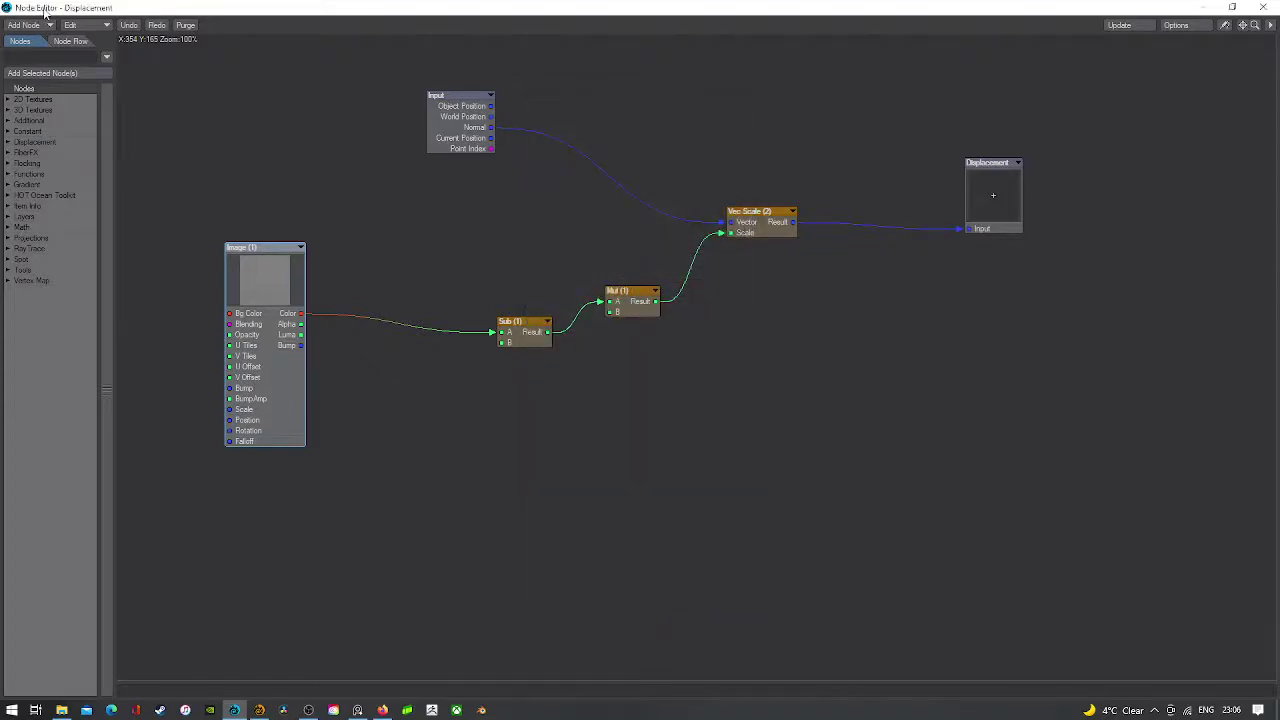
- Restore the node editor to a small window beside the eye and bring its nodes into view alongside the iris
{"action": "left_click_drag", "start_coordinate": [44, 12], "coordinate": [198, 200]}
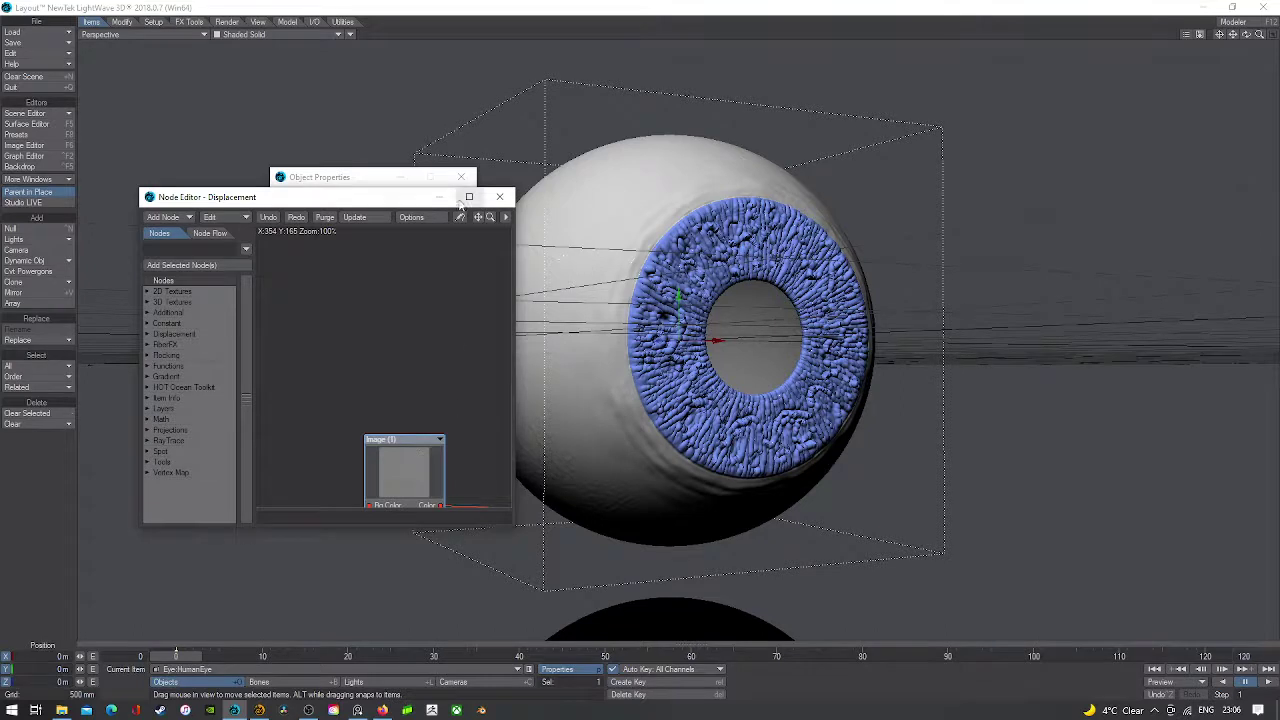
{"action": "left_click_drag", "start_coordinate": [478, 217], "coordinate": [382, 132]}
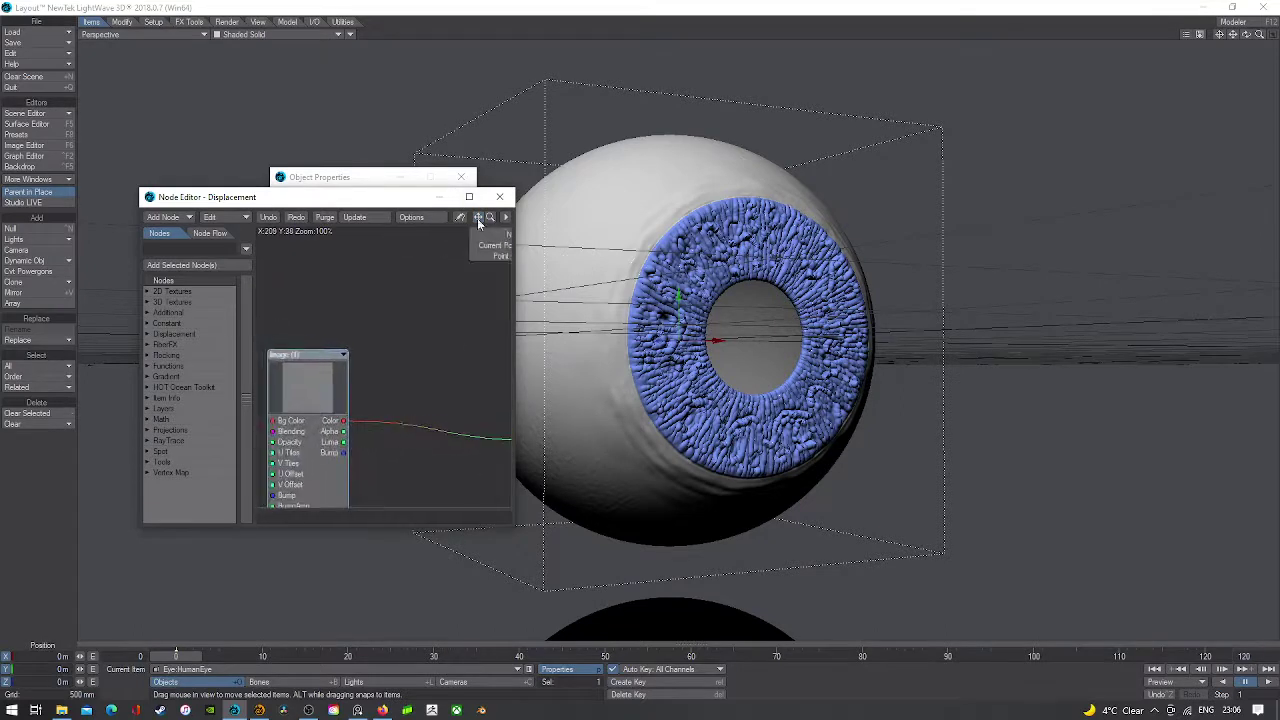
{"action": "left_click_drag", "start_coordinate": [490, 217], "coordinate": [440, 217]}
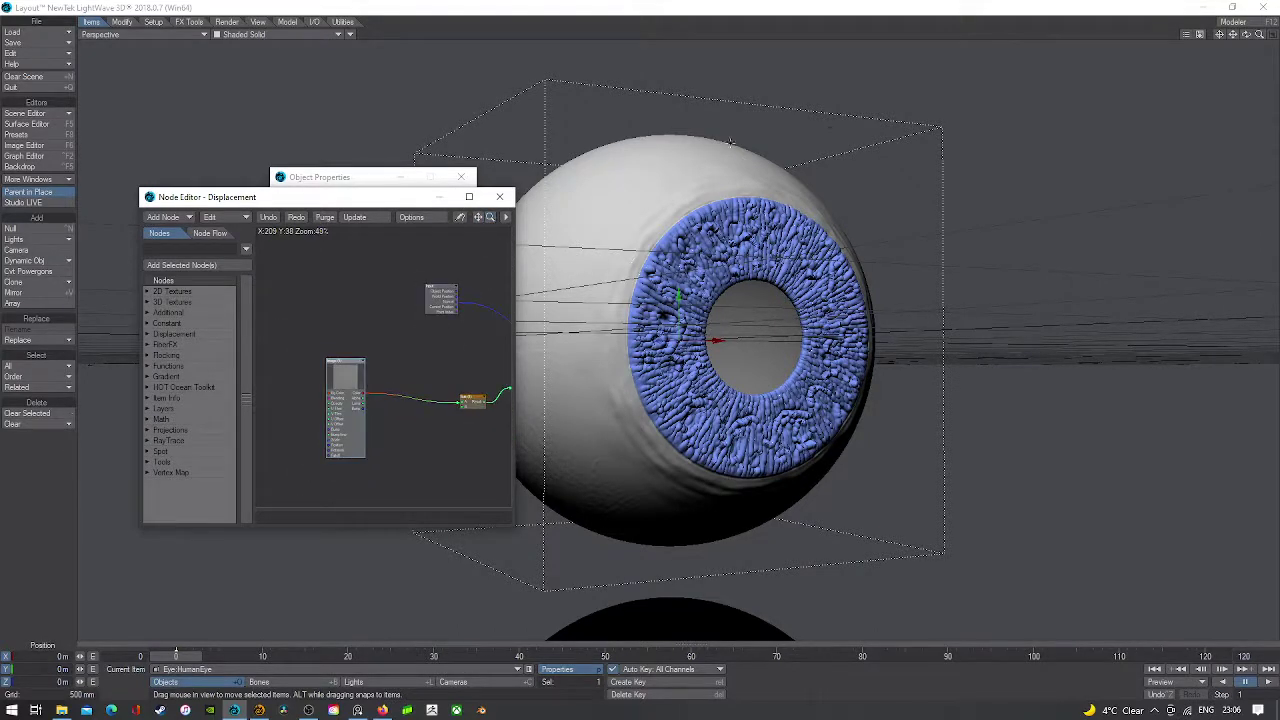
{"action": "mouse_move", "coordinate": [1244, 36]}
{"action": "left_mouse_down"}
{"action": "mouse_move", "coordinate": [1262, 37]}
{"action": "mouse_move", "coordinate": [1232, 38]}
{"action": "mouse_move", "coordinate": [1262, 40]}
{"action": "left_mouse_up"}
{"action": "left_click_drag", "start_coordinate": [823, 273], "coordinate": [524, 341]}
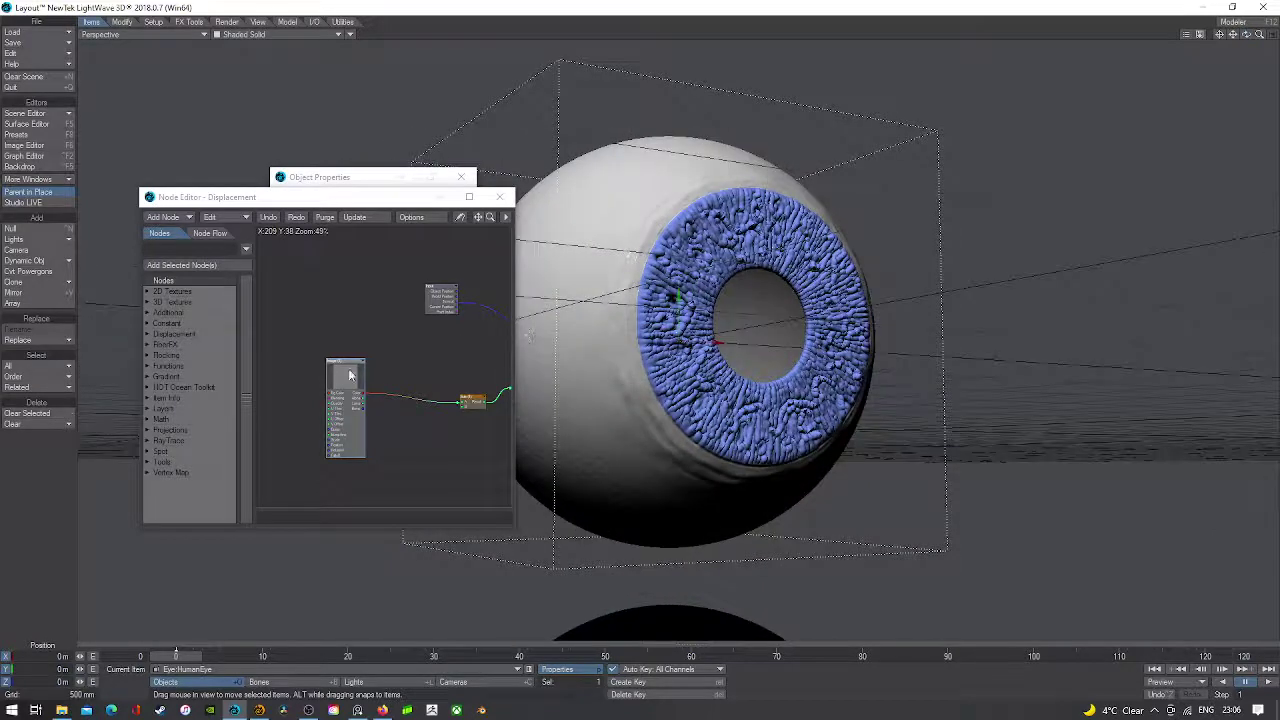
- Try 0.1 as the Sub (1) node's B value, and return it to 0.5
{"action": "double_click", "coordinate": [484, 401]}
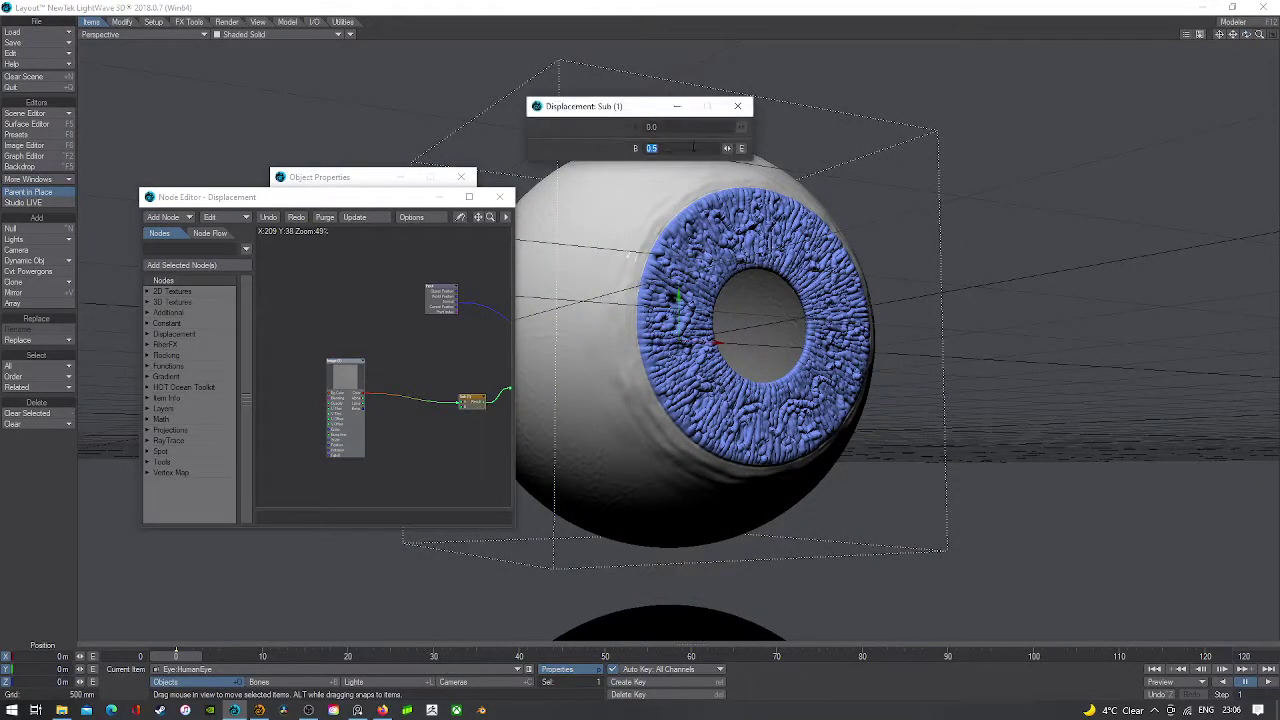
{"action": "left_click", "coordinate": [693, 148]}
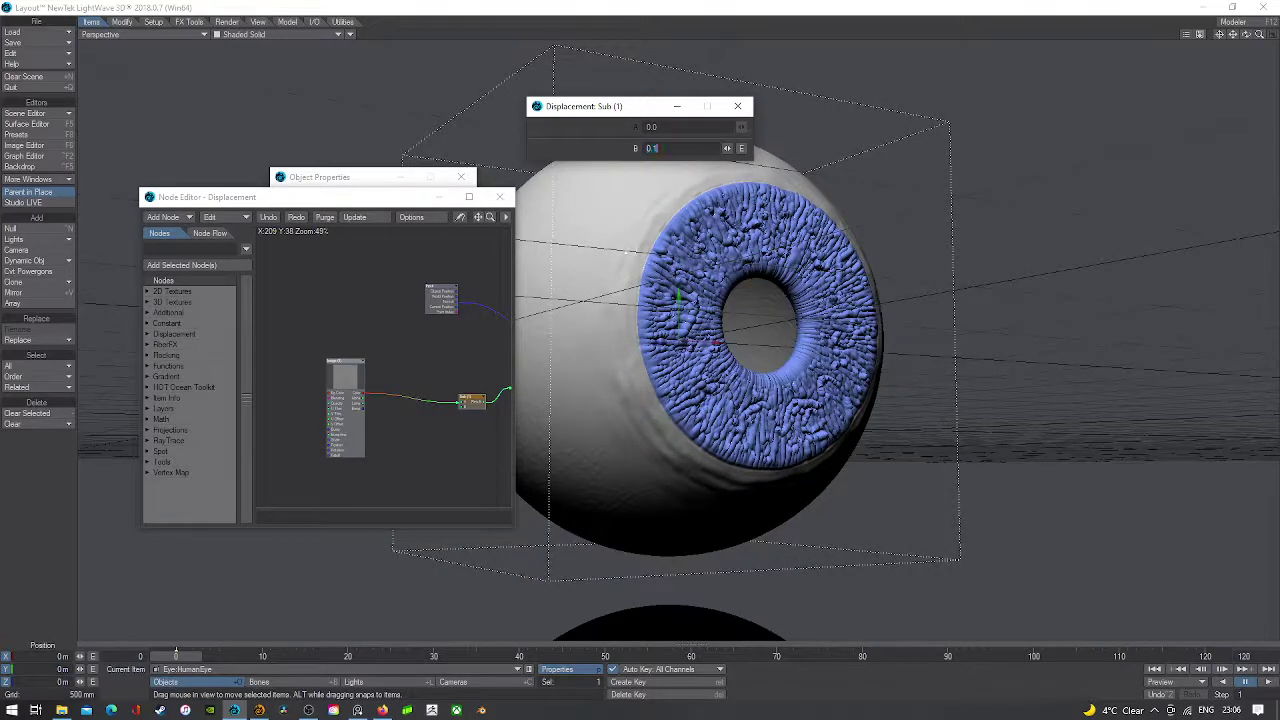
{"action": "left_click_drag", "start_coordinate": [706, 150], "coordinate": [584, 152]}
{"action": "type", "text": "0.5"}
{"action": "key", "text": "Return"}
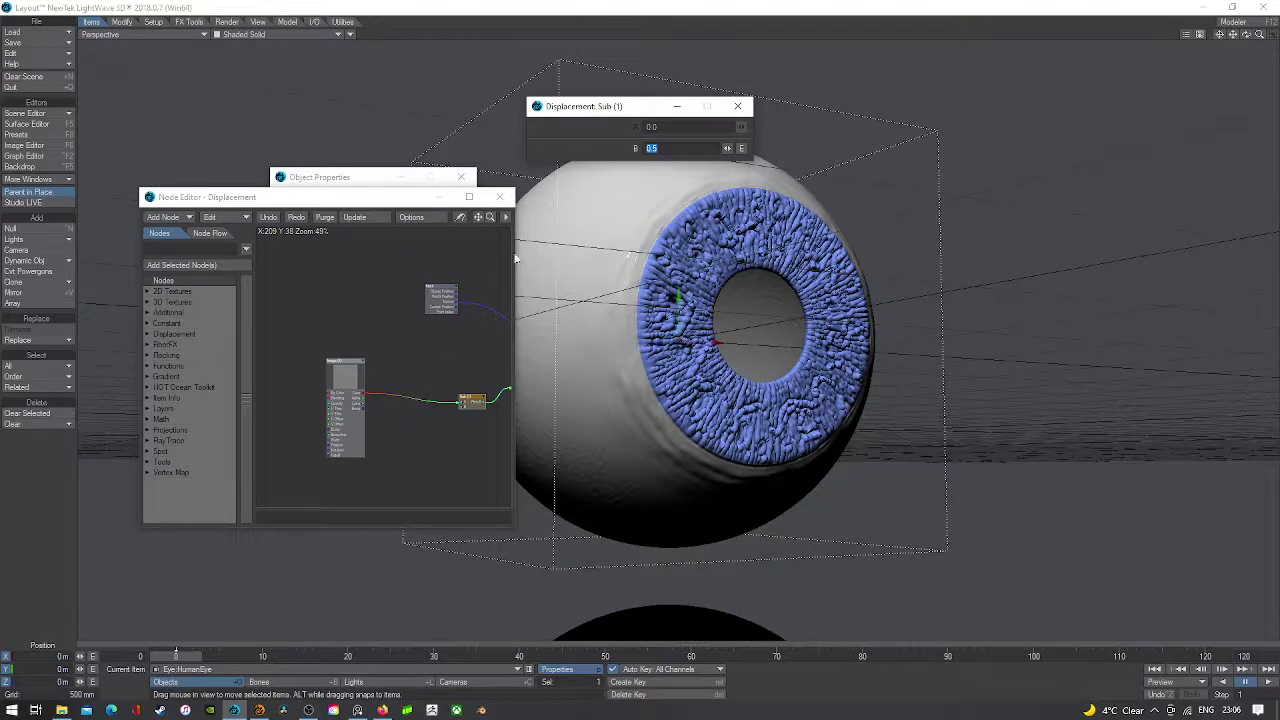
- Open the Mul (1) node's settings and set its B value to 0.01
{"action": "left_click_drag", "start_coordinate": [479, 224], "coordinate": [404, 225]}
{"action": "left_click", "coordinate": [450, 386]}
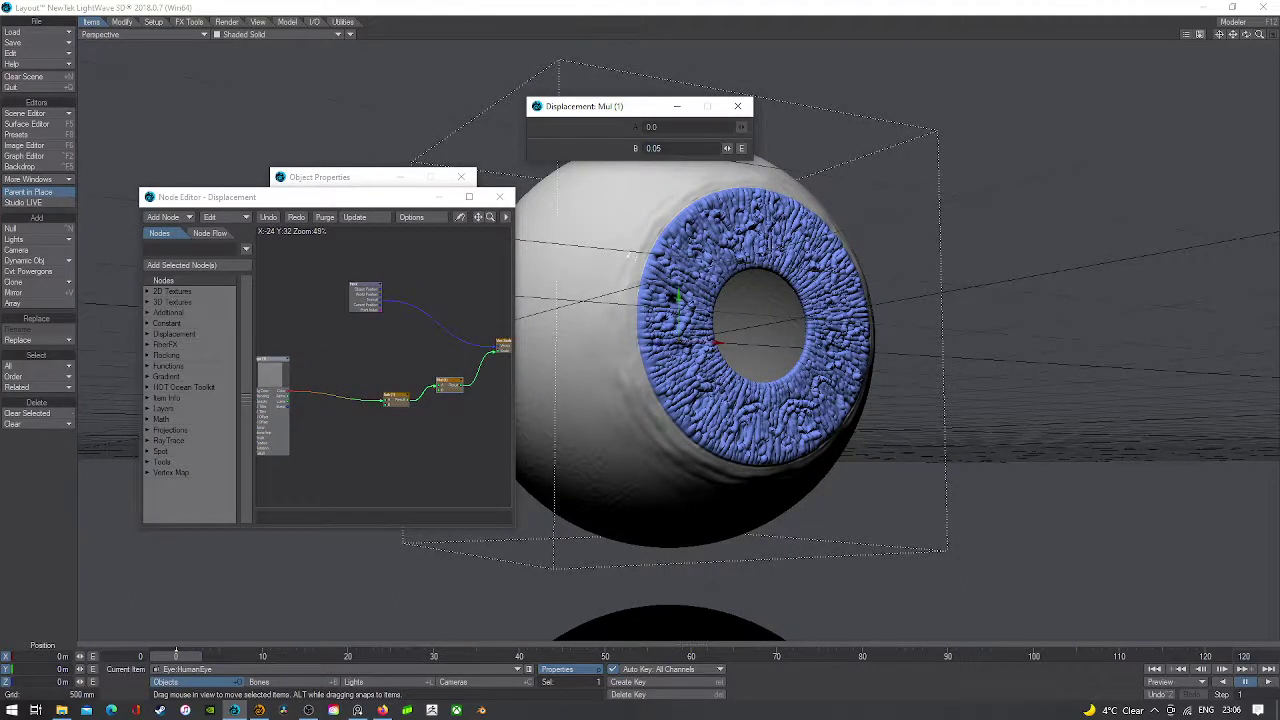
{"action": "key", "text": "BackSpace"}
{"action": "type", "text": "1"}
{"action": "key", "text": "Return"}
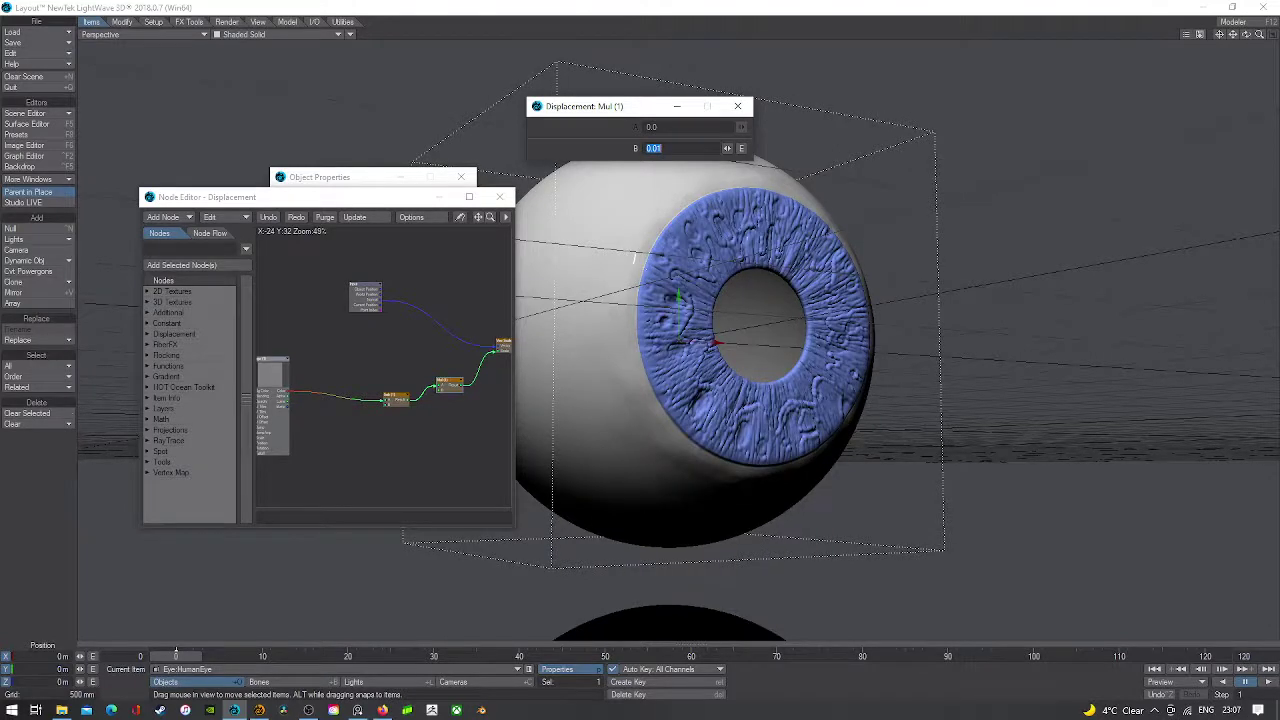
- Try B values of 0.02 and 0.001 on the Mul (1) node
{"action": "left_click", "coordinate": [691, 148]}
{"action": "key", "text": "BackSpace"}
{"action": "type", "text": "2"}
{"action": "key", "text": "Return"}
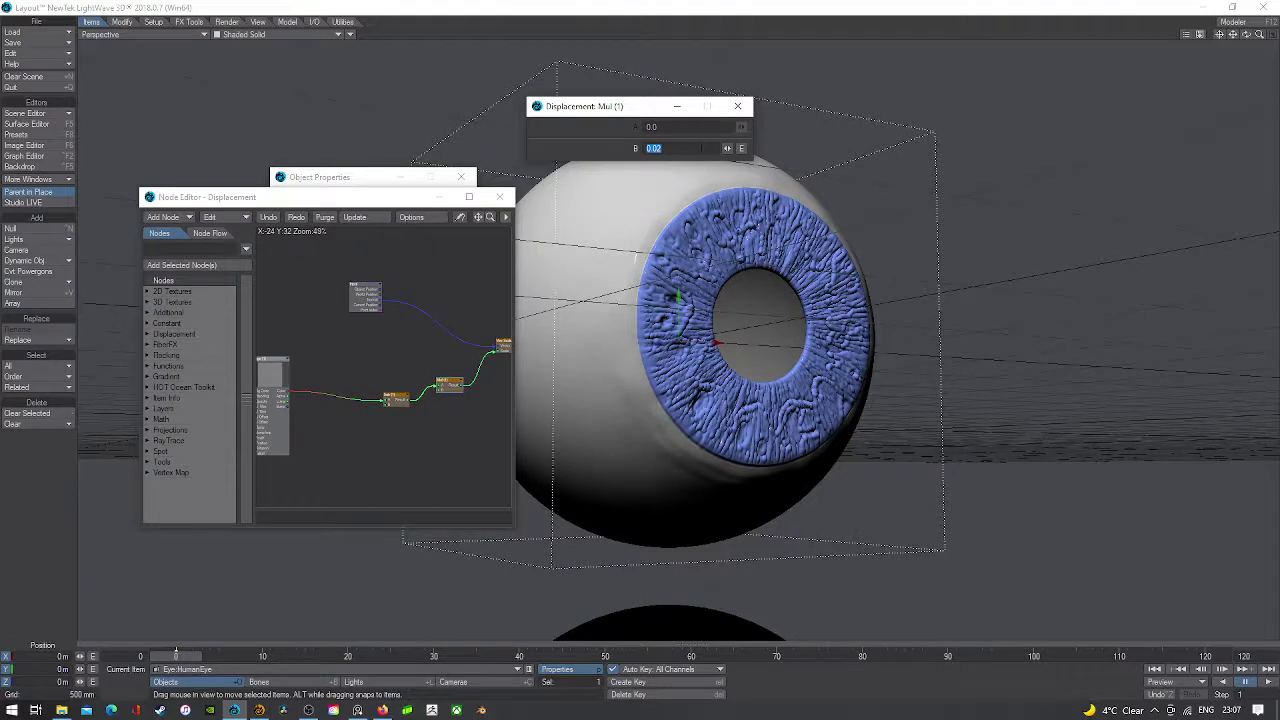
{"action": "left_click", "coordinate": [700, 148]}
{"action": "type", "text": "01"}
{"action": "key", "text": "Return"}
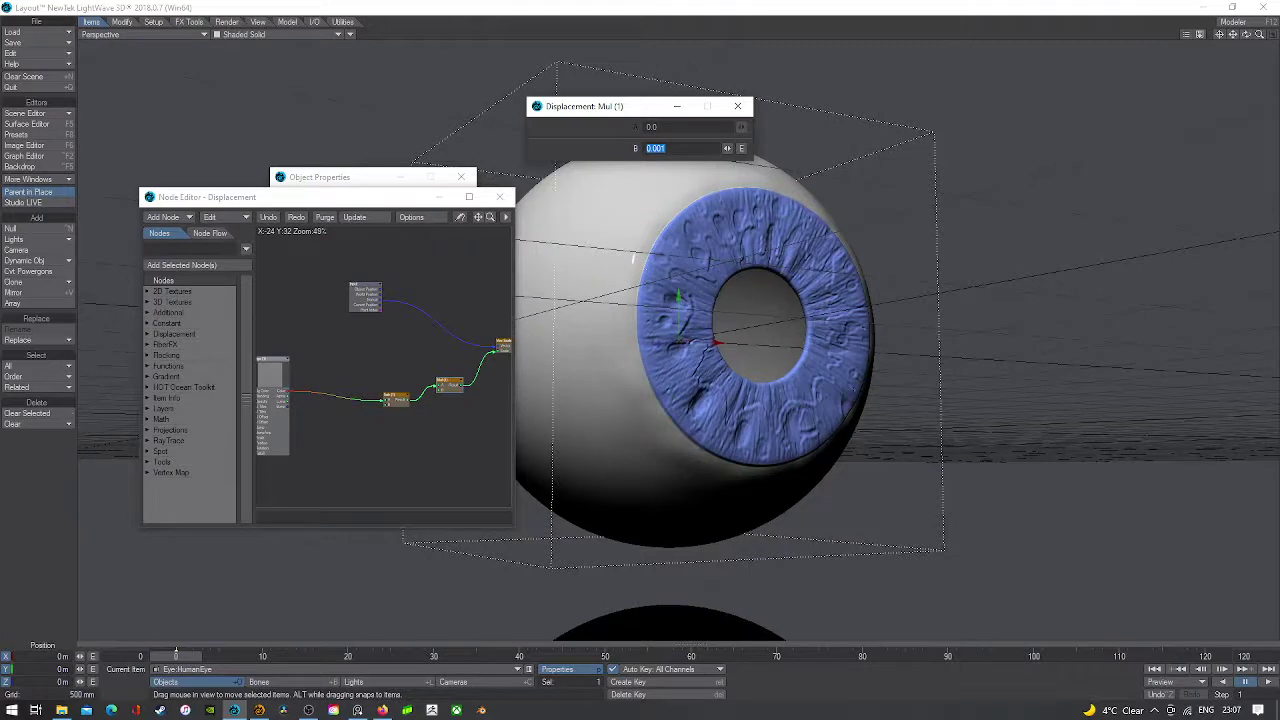
- Set the Mul (1) node's B value to 0.009 and close the displacement node editor
{"action": "left_click", "coordinate": [705, 148]}
{"action": "key", "text": "Return"}
{"action": "left_click", "coordinate": [693, 149]}
{"action": "type", "text": "9"}
{"action": "key", "text": "Return"}
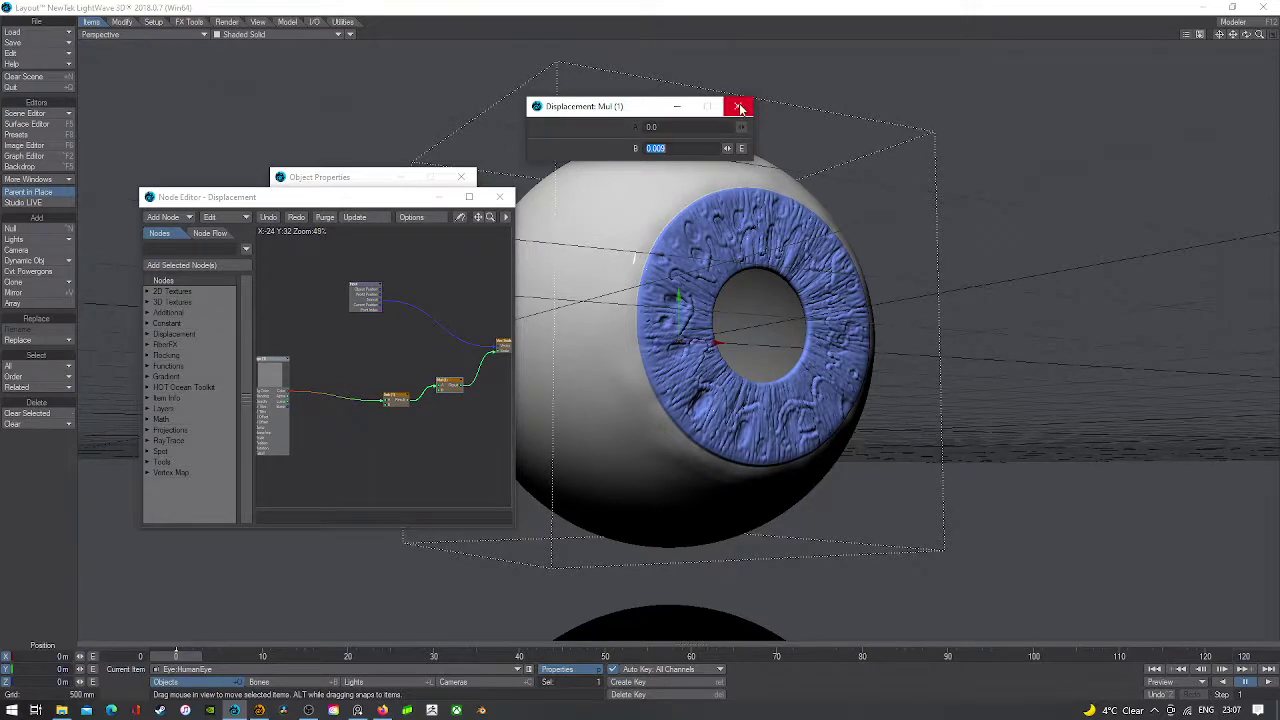
{"action": "left_click", "coordinate": [738, 106]}
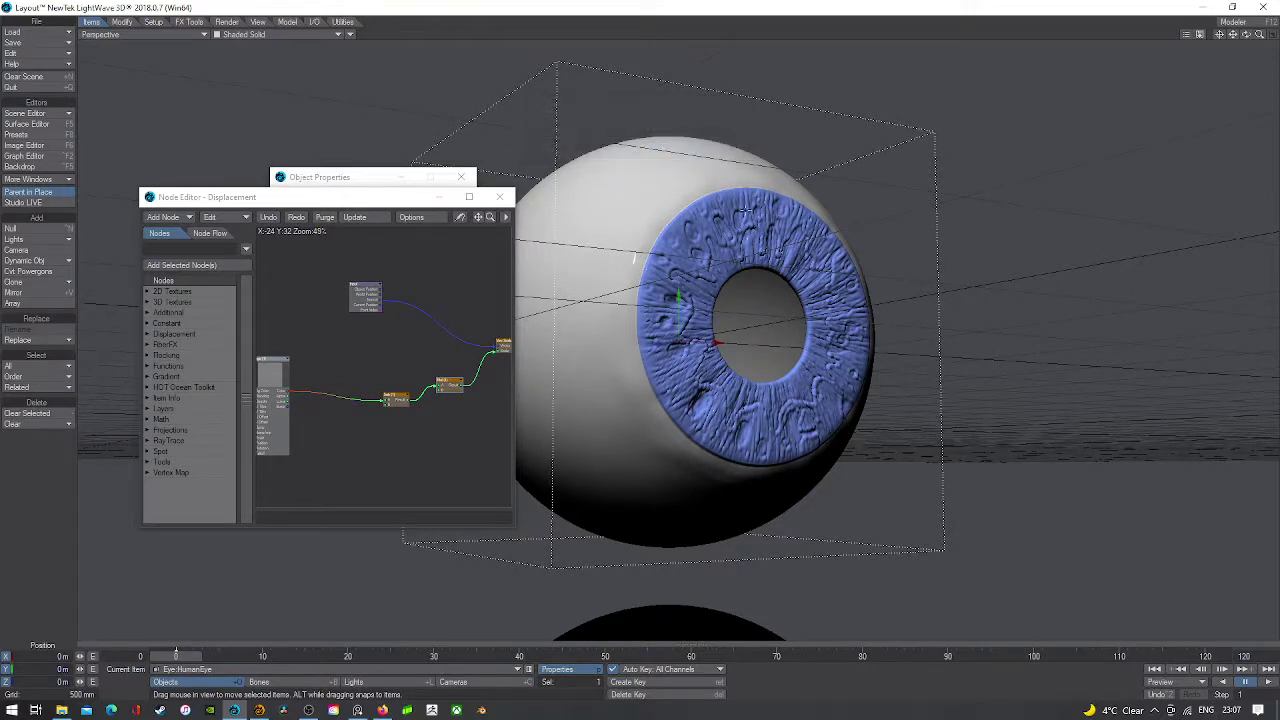
{"action": "left_click", "coordinate": [500, 196]}
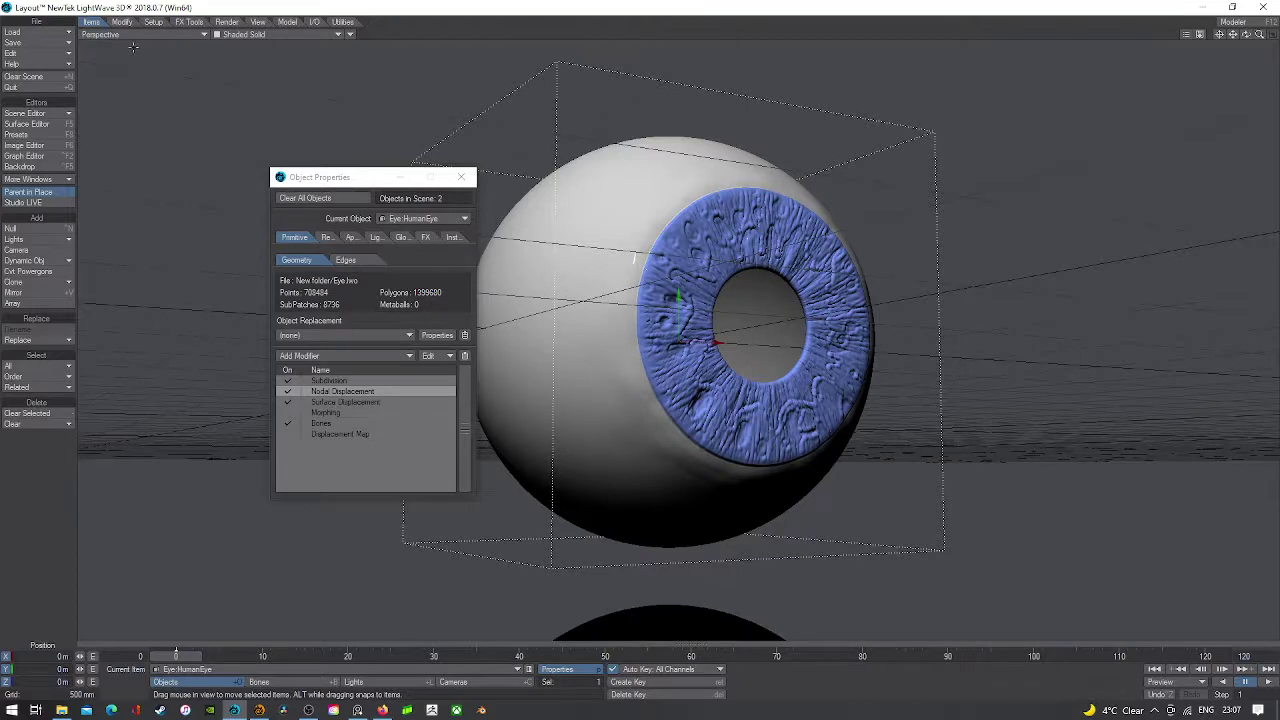
- Open the Surface Editor and check the HumanEye_Iris surface's node graph
{"action": "left_click", "coordinate": [40, 113]}
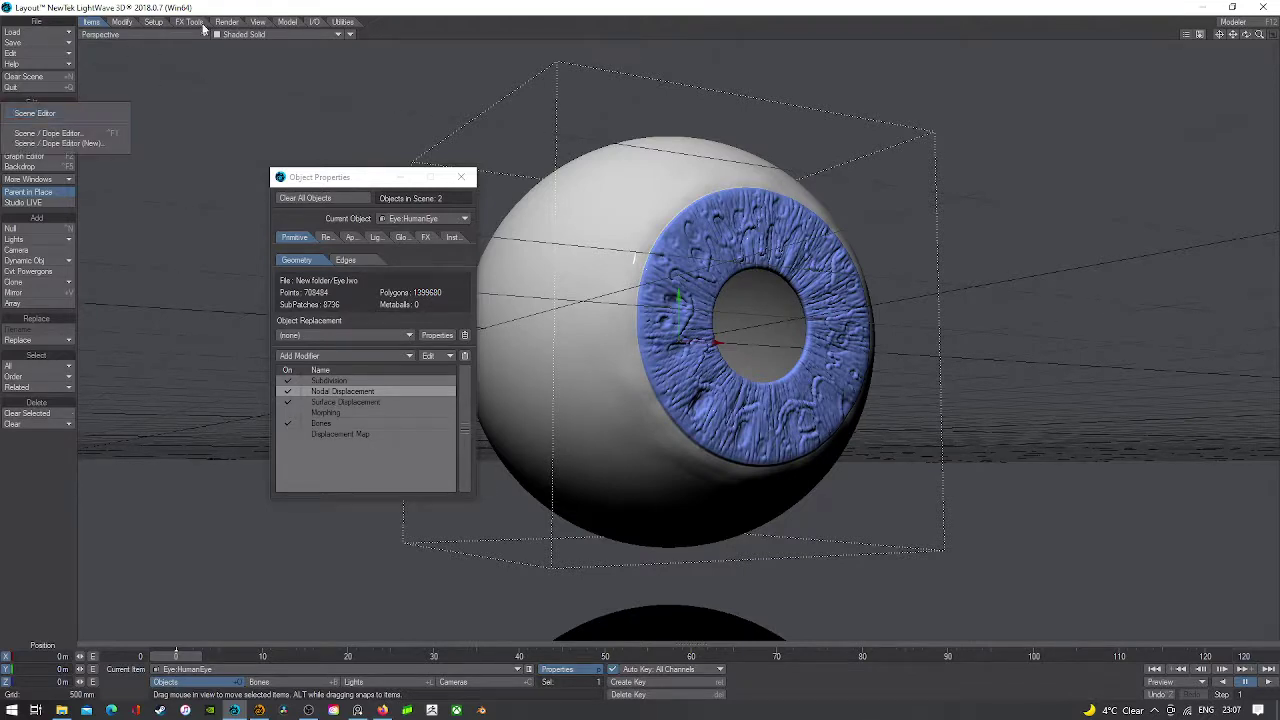
{"action": "left_click", "coordinate": [40, 125]}
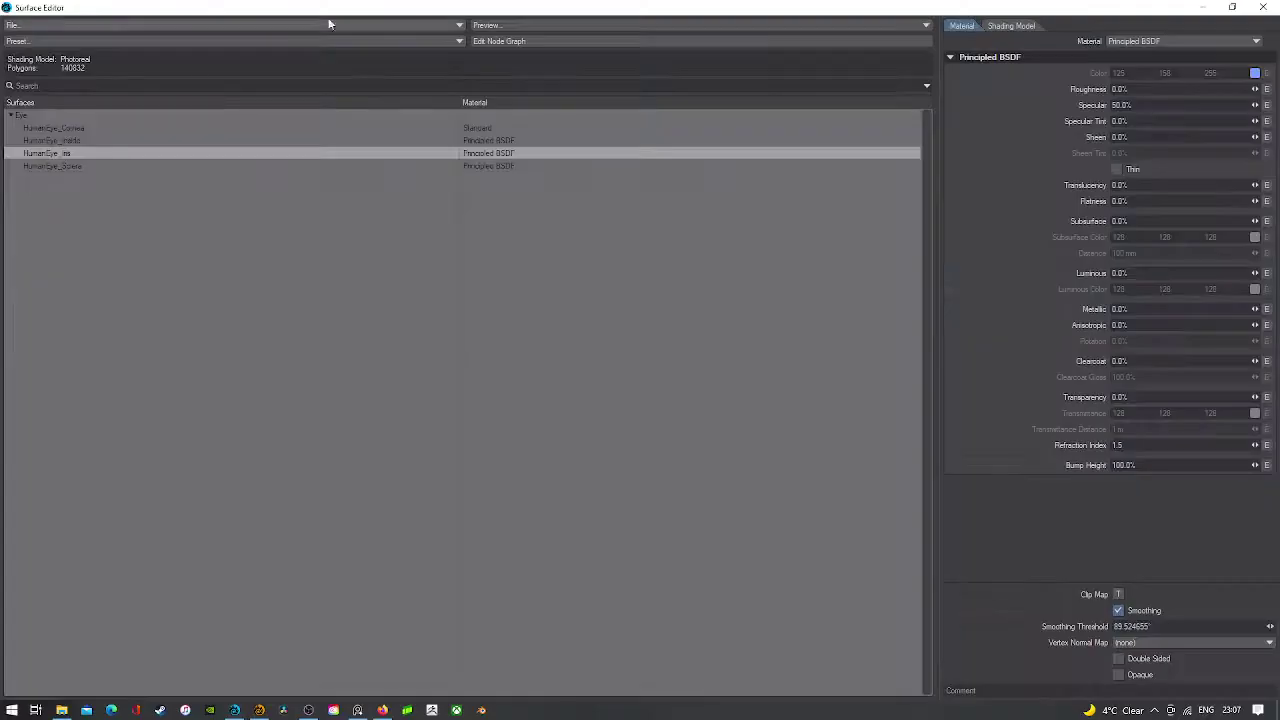
{"action": "double_click", "coordinate": [364, 156]}
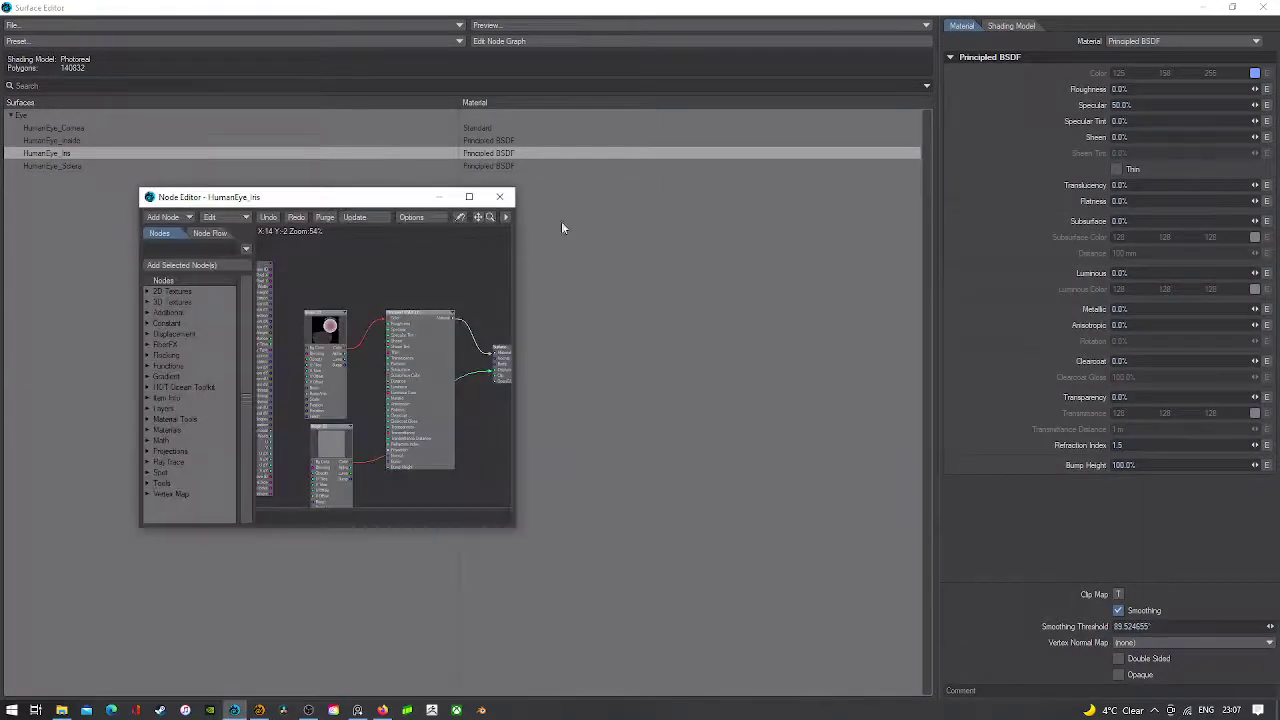
{"action": "left_click", "coordinate": [502, 197]}
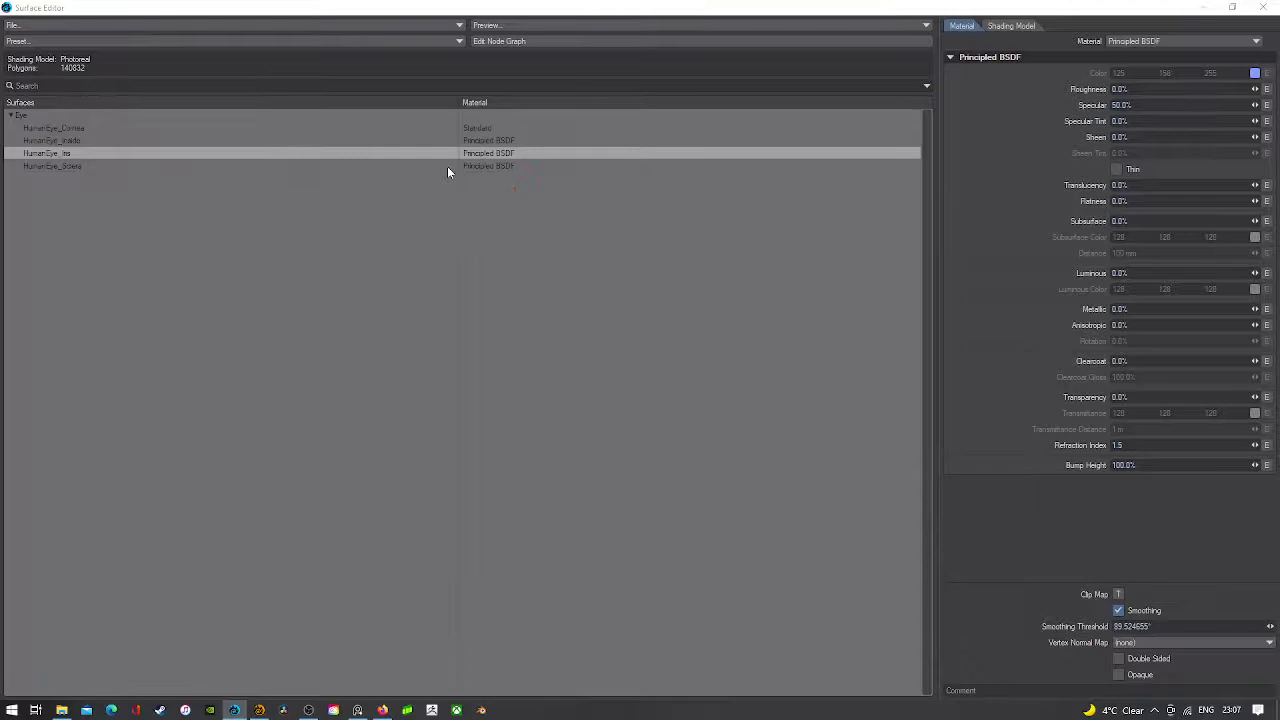
- Copy the HumanEye_Iris surface and paste it onto HumanEye_Inside
{"action": "right_click", "coordinate": [86, 153]}
{"action": "left_click", "coordinate": [86, 140]}
{"action": "left_click", "coordinate": [86, 140]}
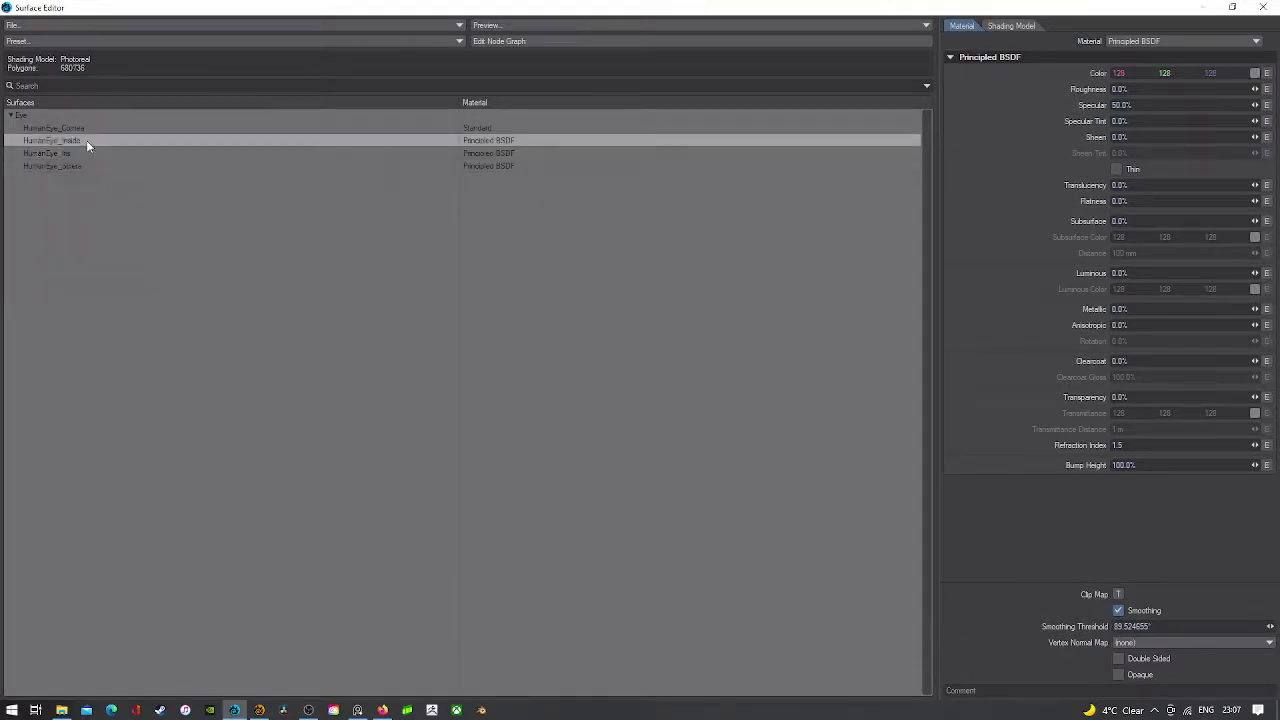
{"action": "right_click", "coordinate": [86, 140]}
{"action": "left_click", "coordinate": [87, 150]}
- Paste the copied iris surface onto HumanEye_Sclera and close the Surface Editor
{"action": "double_click", "coordinate": [85, 165]}
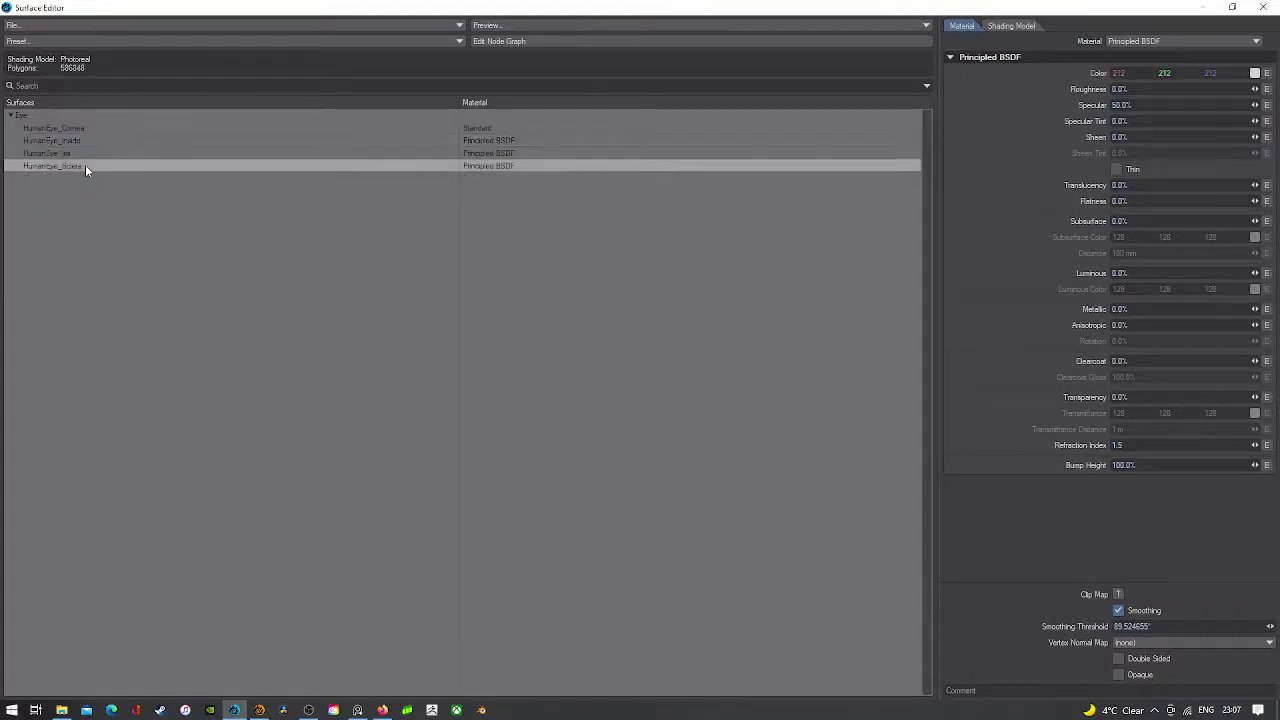
{"action": "left_click", "coordinate": [500, 197]}
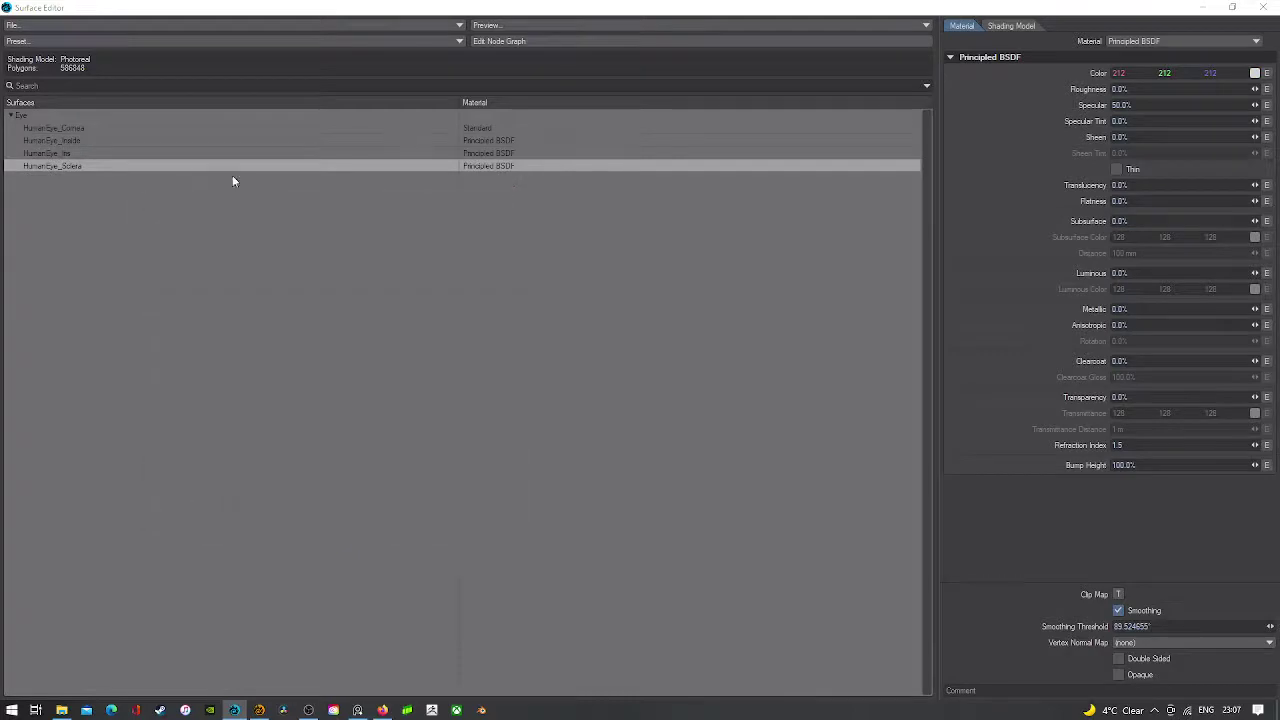
{"action": "right_click", "coordinate": [158, 166]}
{"action": "left_click", "coordinate": [158, 167]}
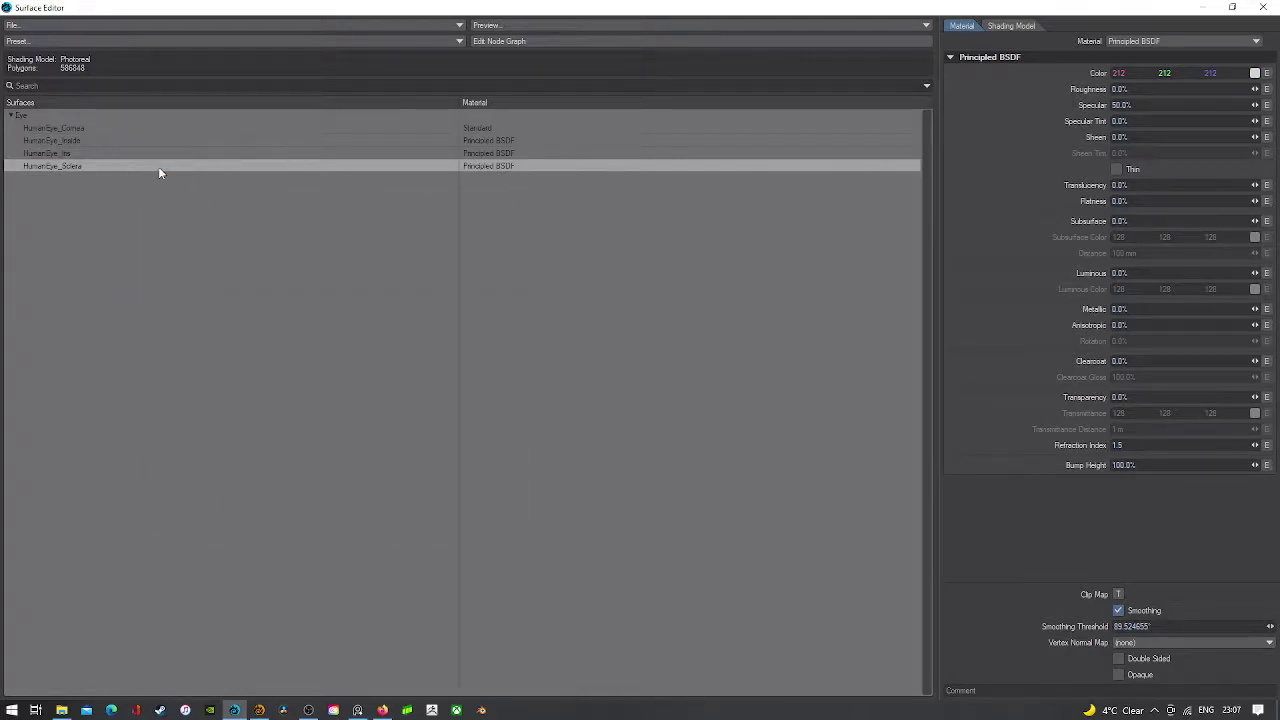
{"action": "double_click", "coordinate": [7, 9]}
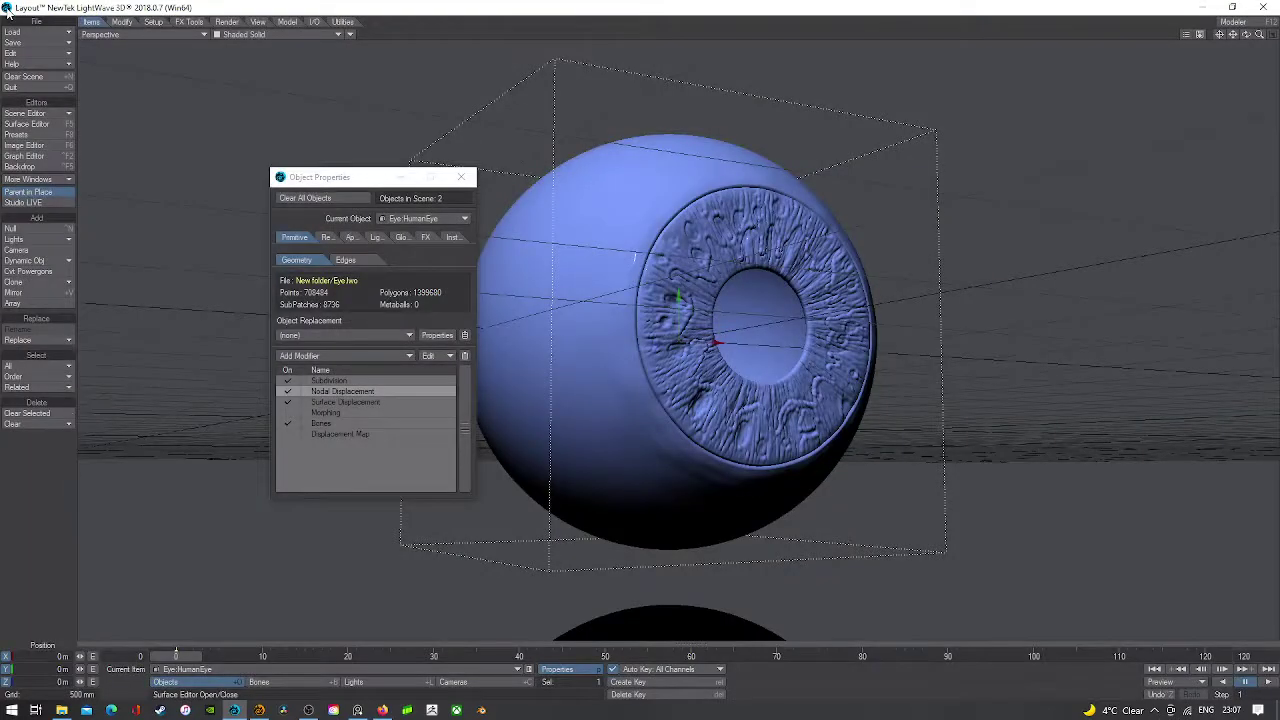
- Check the HumanEye_Sclera surface's node graph, moving the colour texture's Image node slightly upward
{"action": "left_click", "coordinate": [26, 123]}
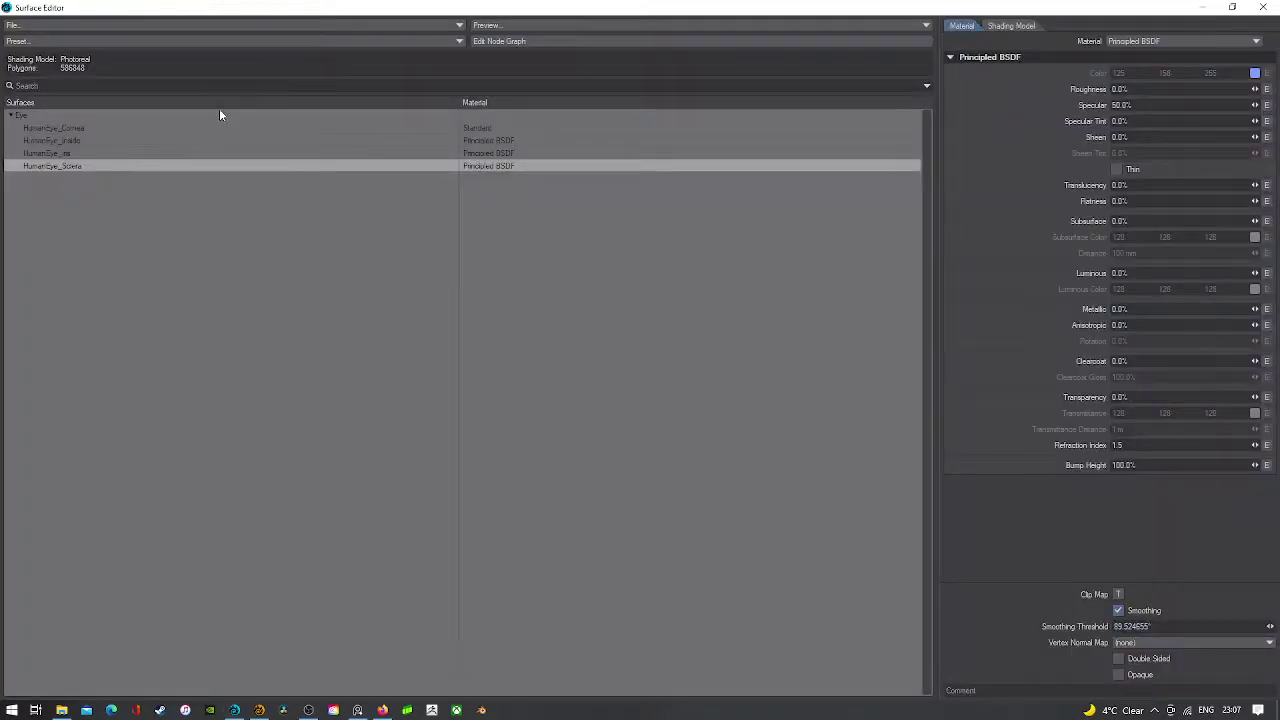
{"action": "left_click", "coordinate": [502, 41]}
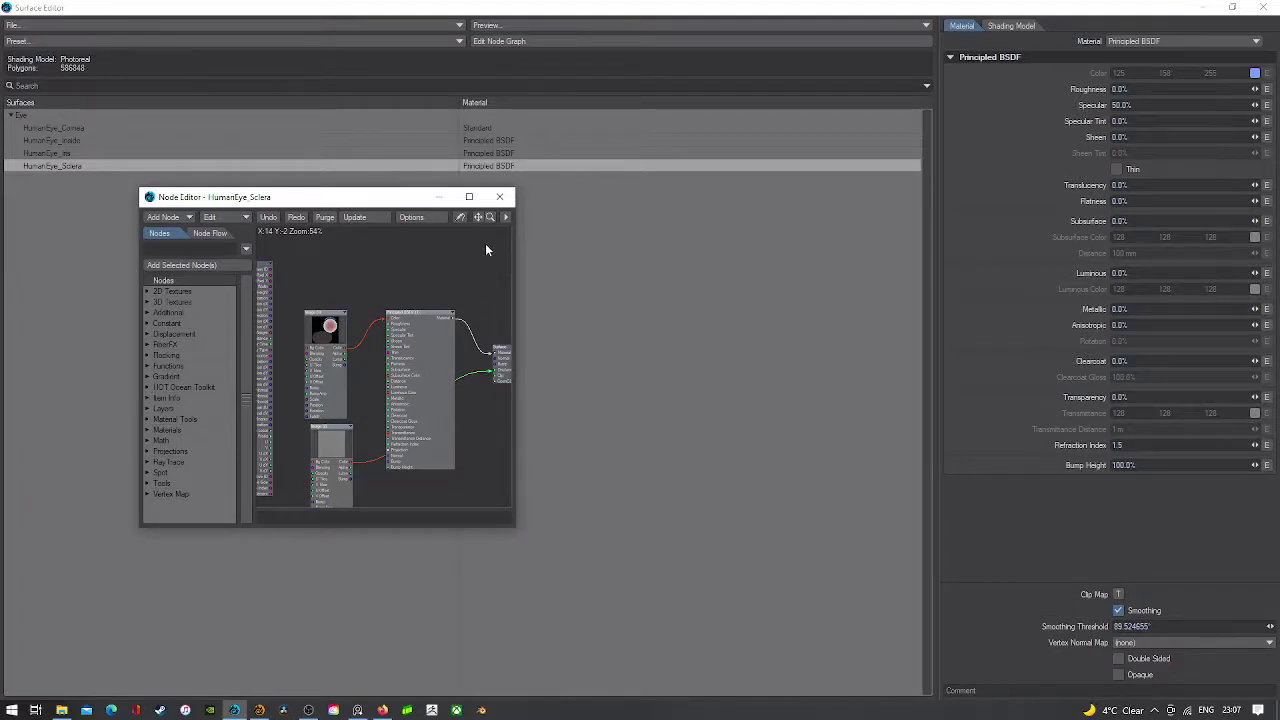
{"action": "left_click_drag", "start_coordinate": [478, 217], "coordinate": [449, 200]}
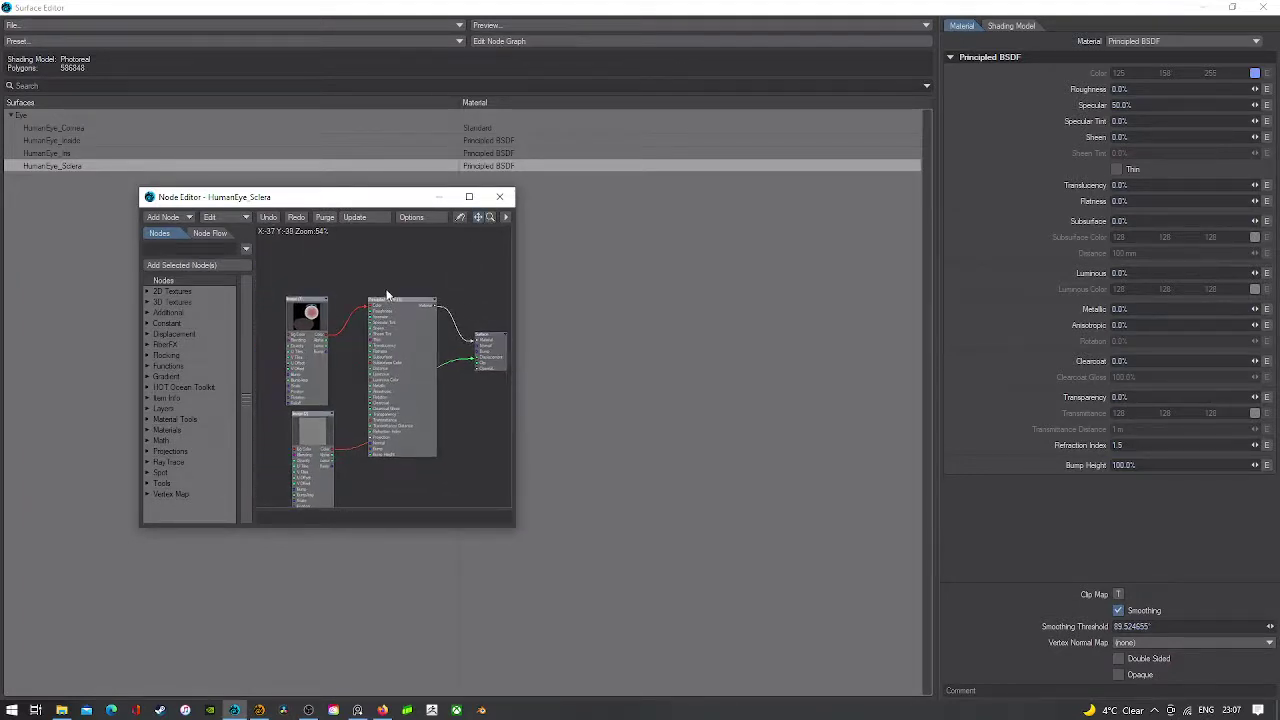
{"action": "left_click_drag", "start_coordinate": [321, 304], "coordinate": [321, 289]}
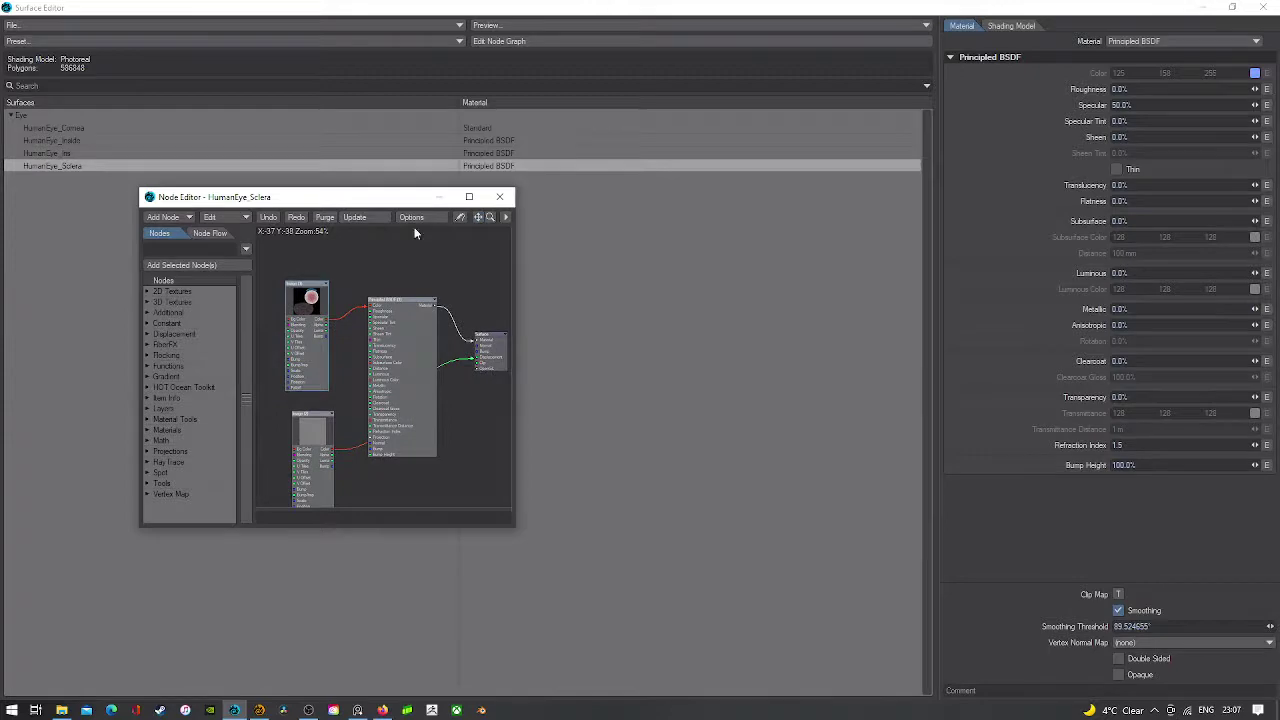
{"action": "left_click", "coordinate": [500, 197]}
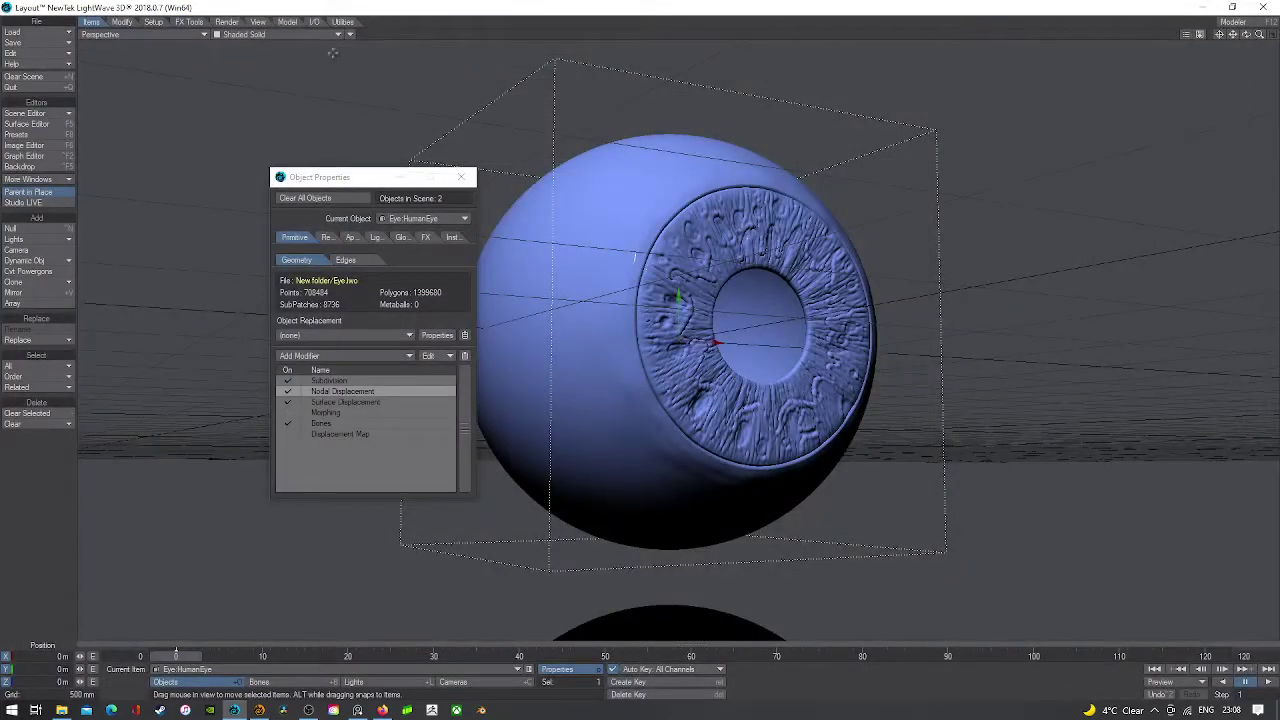
- Switch the viewport to VPR rendering and close the Object Properties window
{"action": "left_click", "coordinate": [285, 35]}
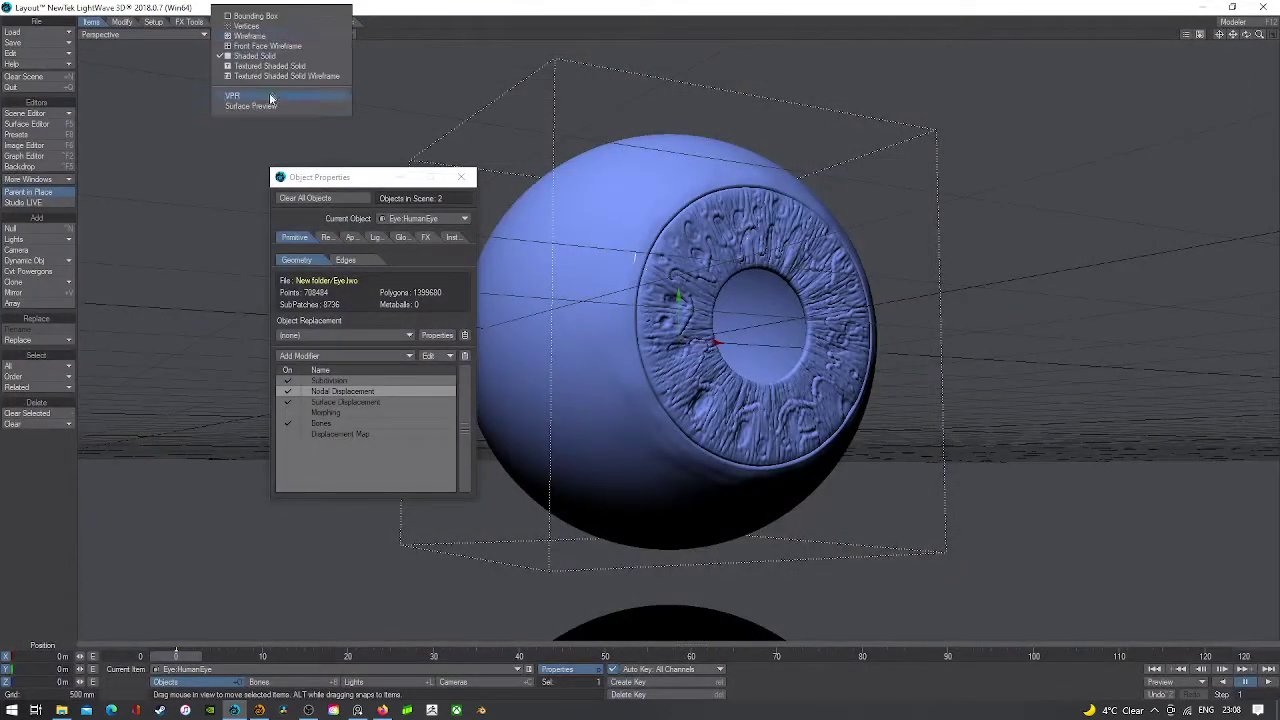
{"action": "left_click", "coordinate": [268, 93]}
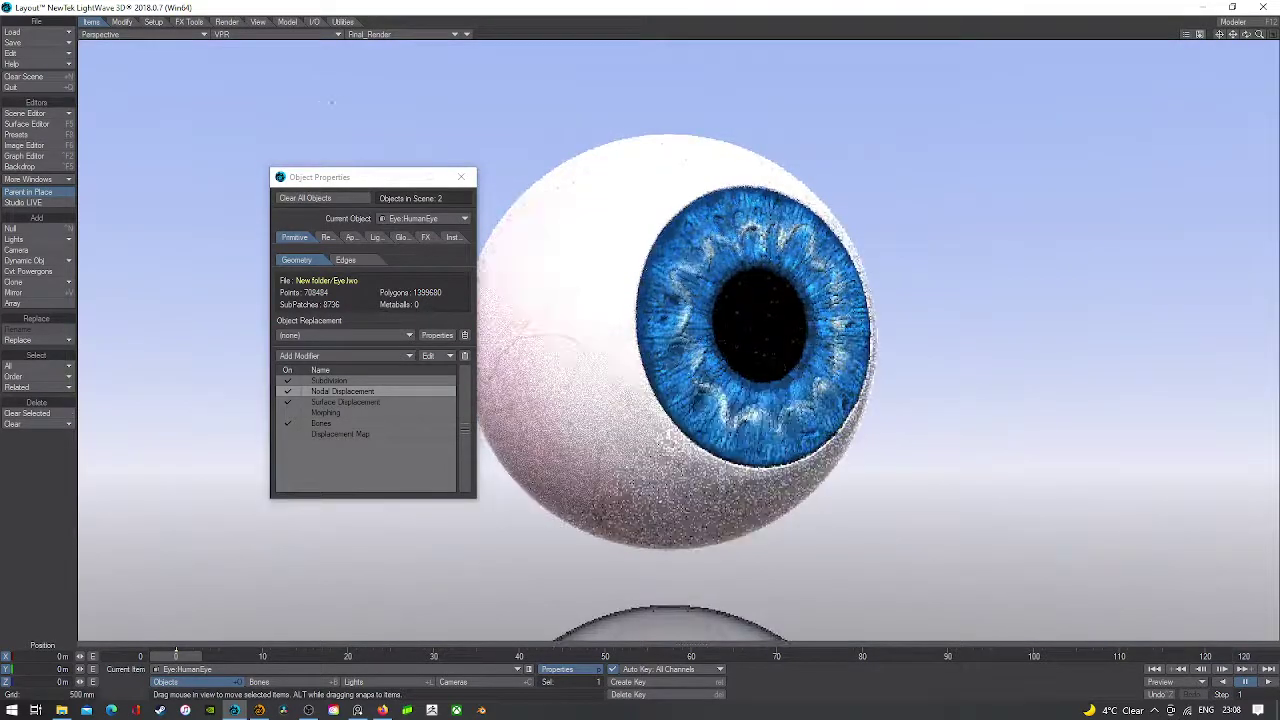
{"action": "left_click", "coordinate": [463, 180]}
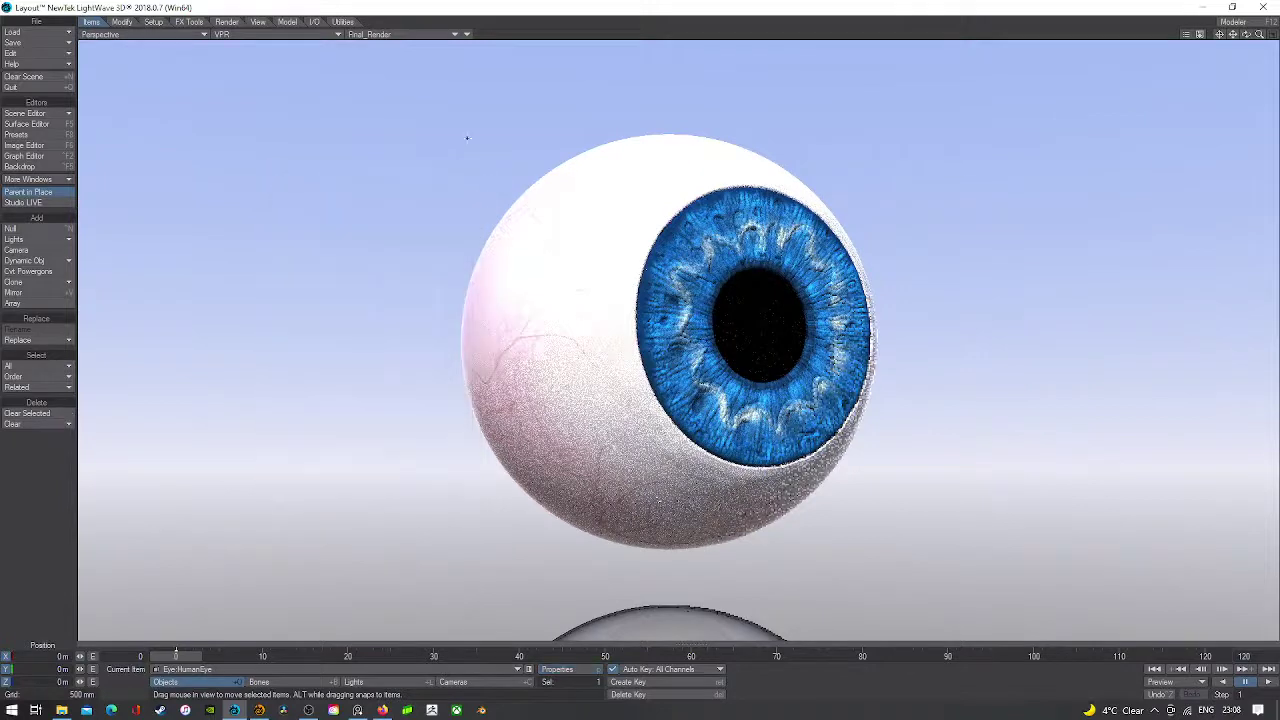
- Return the viewport to Shaded Solid and select the HumanEye_Iris surface in the Surface Editor
{"action": "left_click", "coordinate": [258, 22]}
{"action": "left_click", "coordinate": [252, 66]}
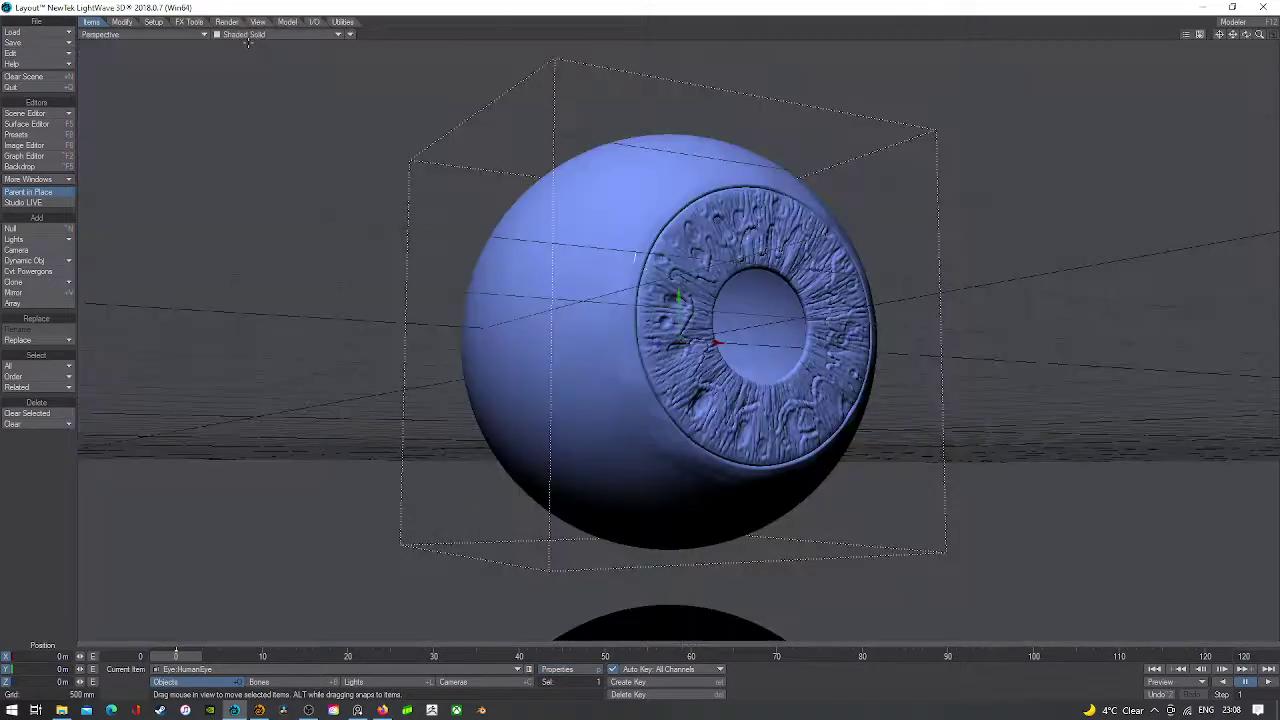
{"action": "left_click", "coordinate": [42, 124]}
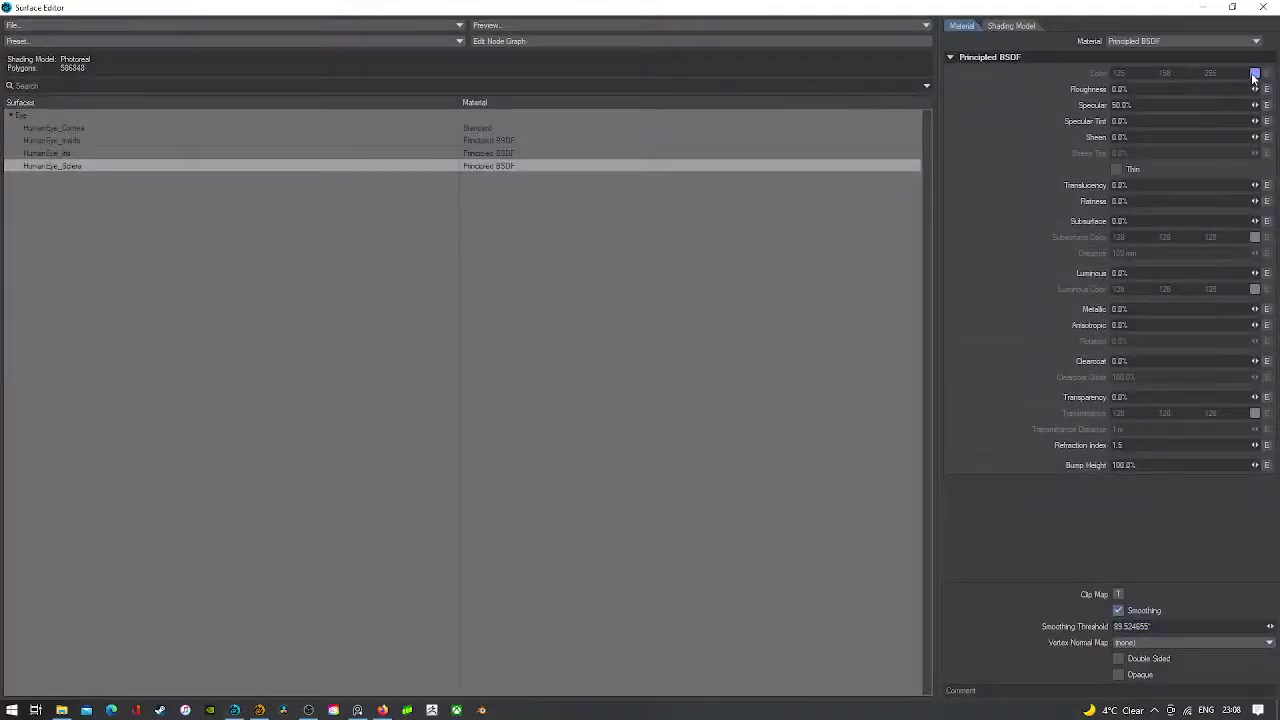
{"action": "left_click", "coordinate": [502, 154]}
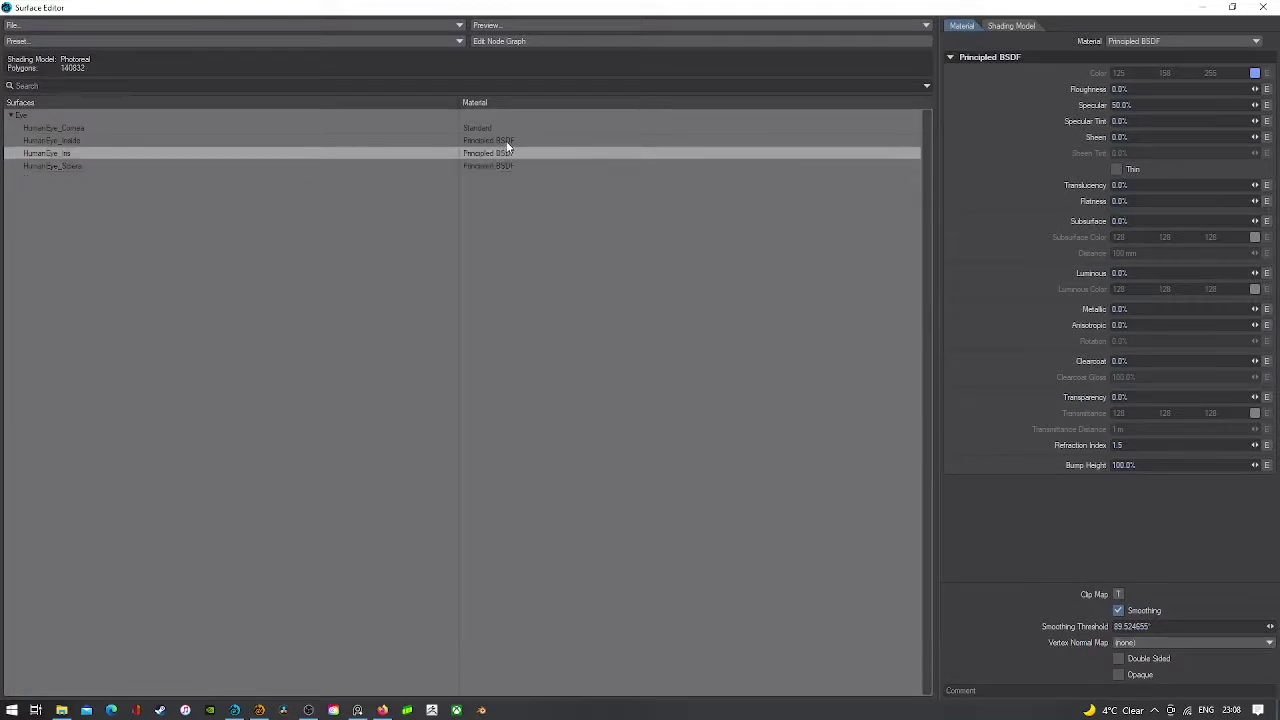
- Check the HumanEye_Sclera surface's node graph and close the Node Editor and Surface Editor
{"action": "left_click", "coordinate": [498, 165]}
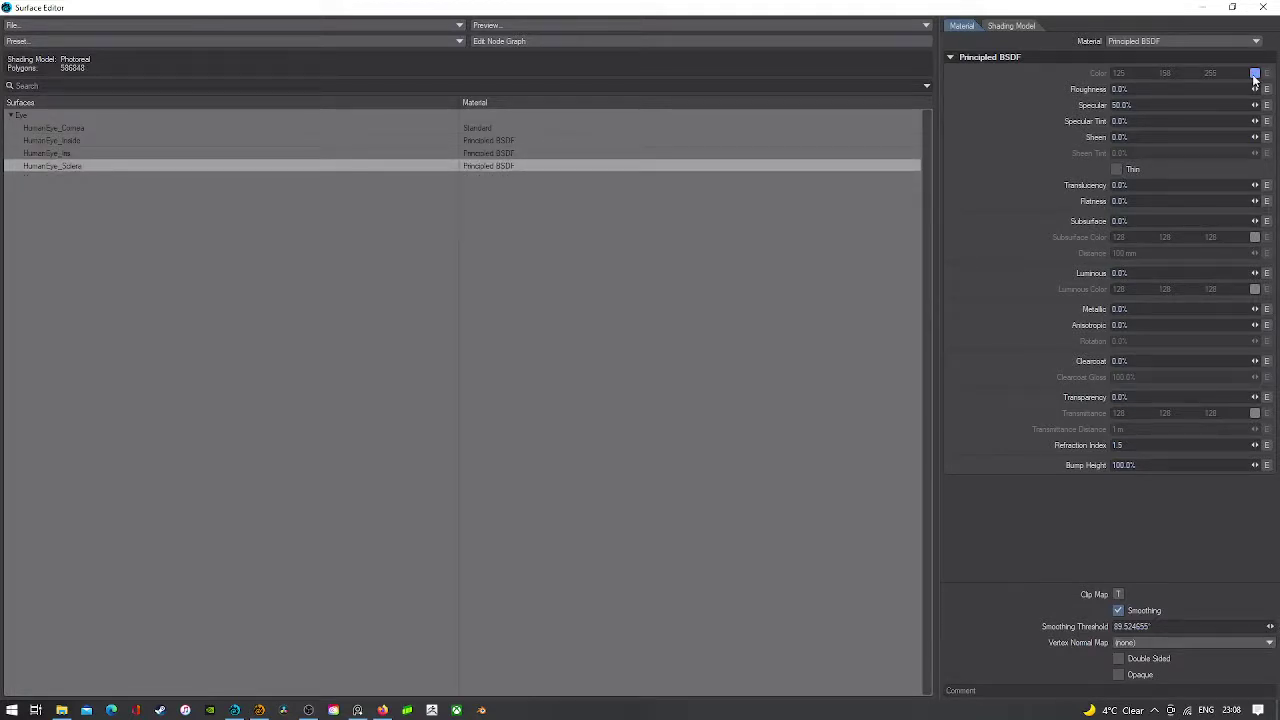
{"action": "left_click", "coordinate": [509, 44]}
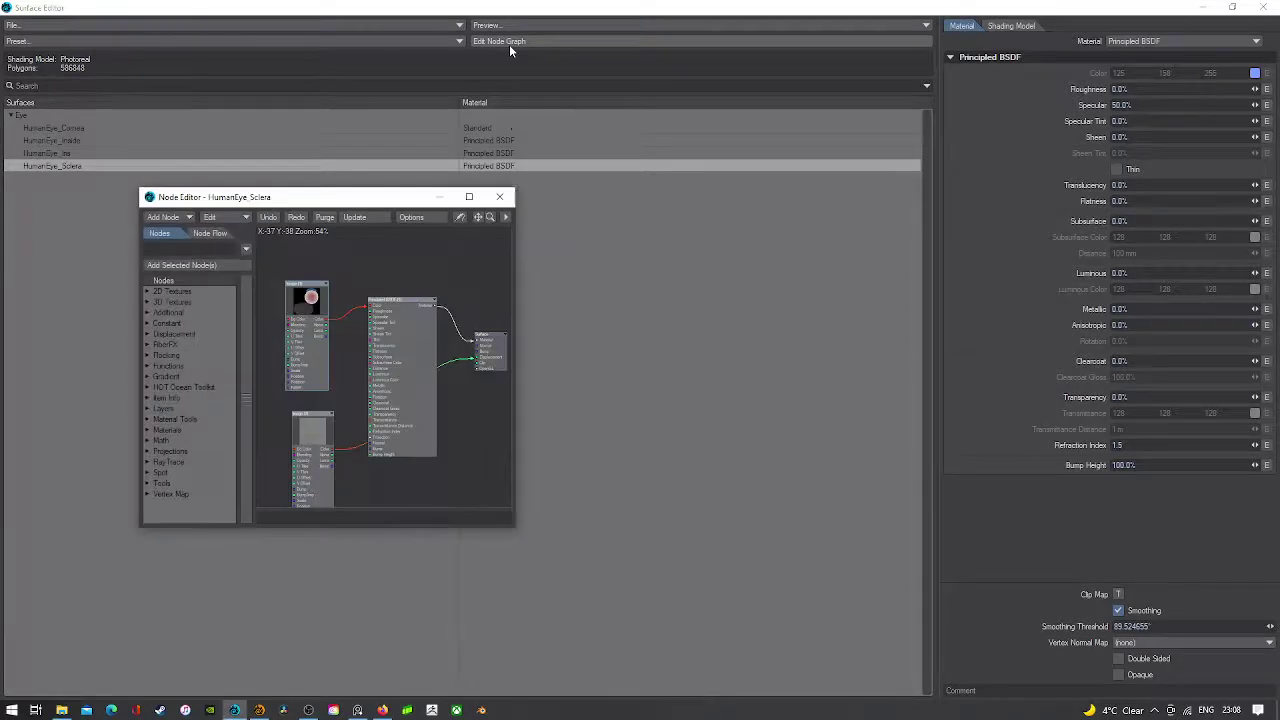
{"action": "left_click", "coordinate": [509, 193]}
{"action": "key", "text": "F5"}
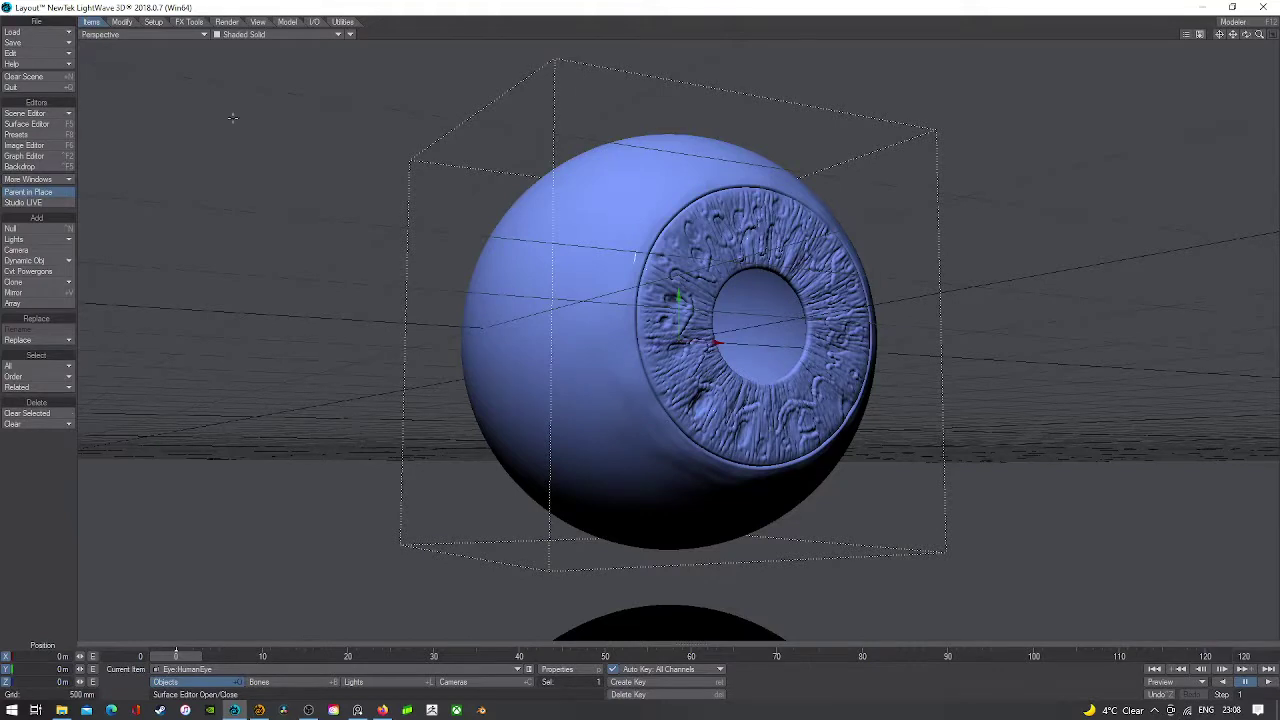
{"action": "left_click", "coordinate": [250, 34]}
{"action": "left_click", "coordinate": [227, 110]}
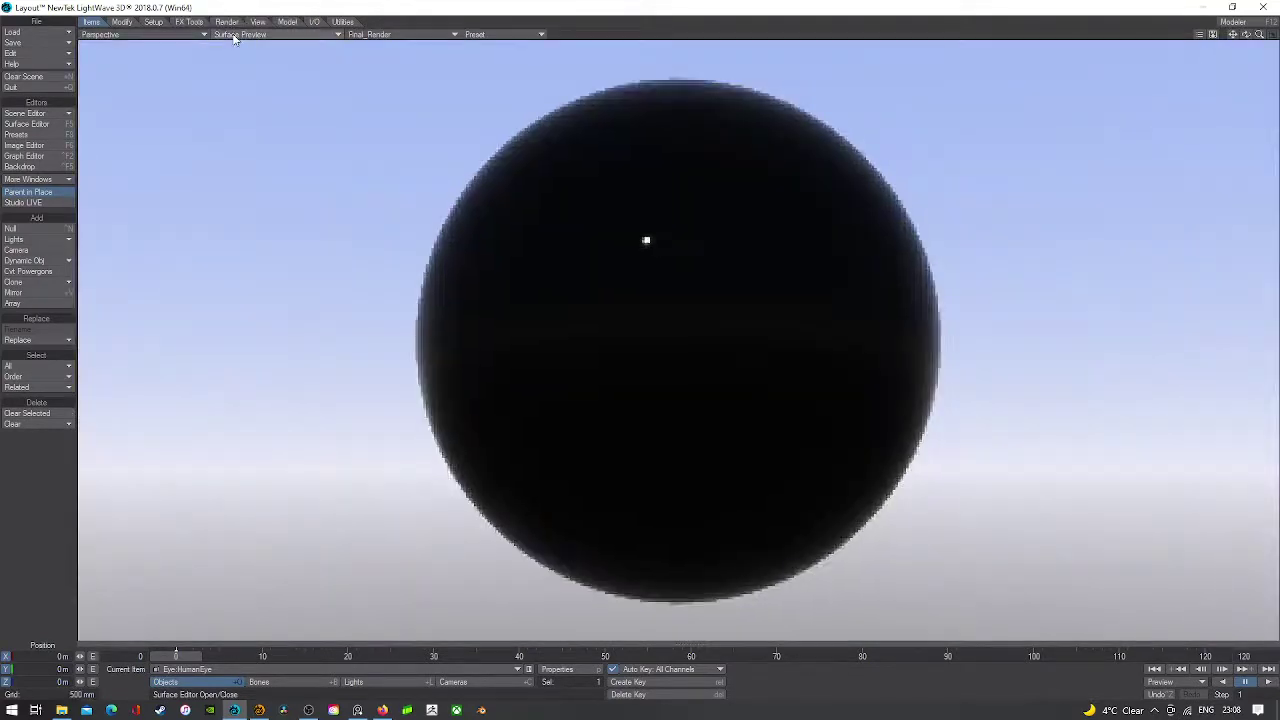
{"action": "left_click", "coordinate": [234, 36]}
{"action": "left_click", "coordinate": [232, 55]}
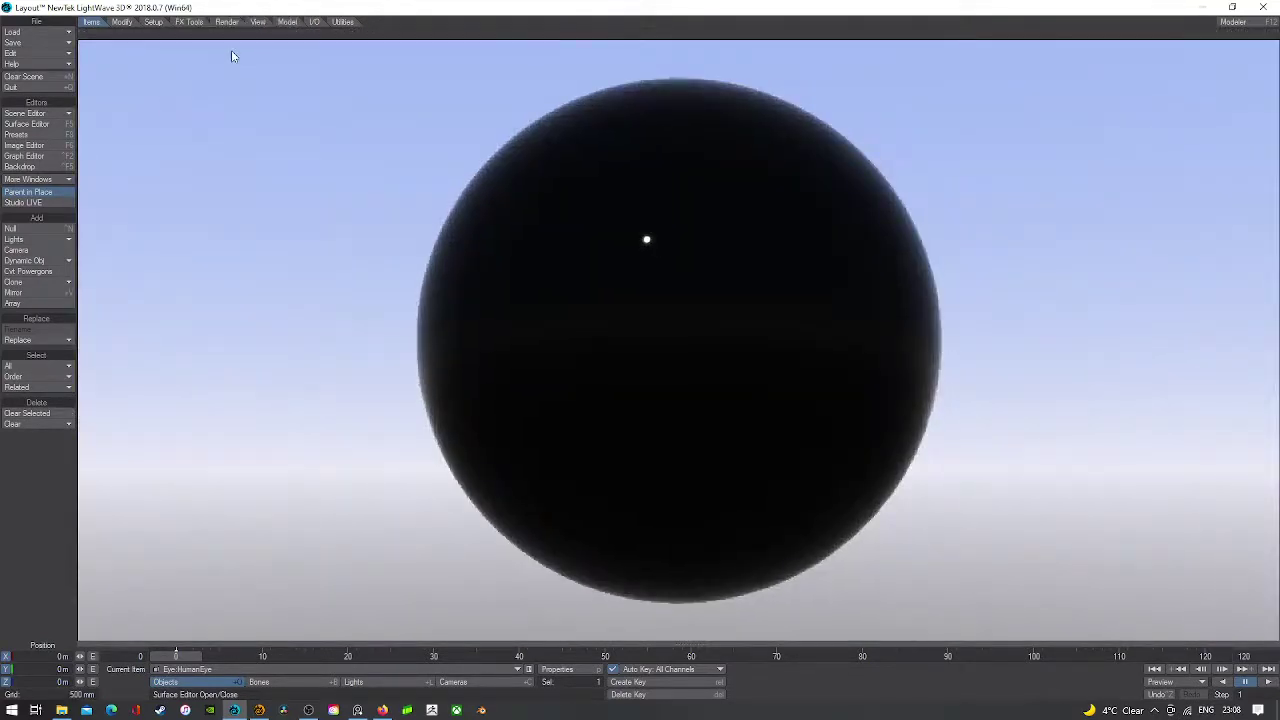
- Set the Y position of the Eye:Cornea object to 0 m and switch the viewport to VPR rendering
{"action": "left_click", "coordinate": [277, 670]}
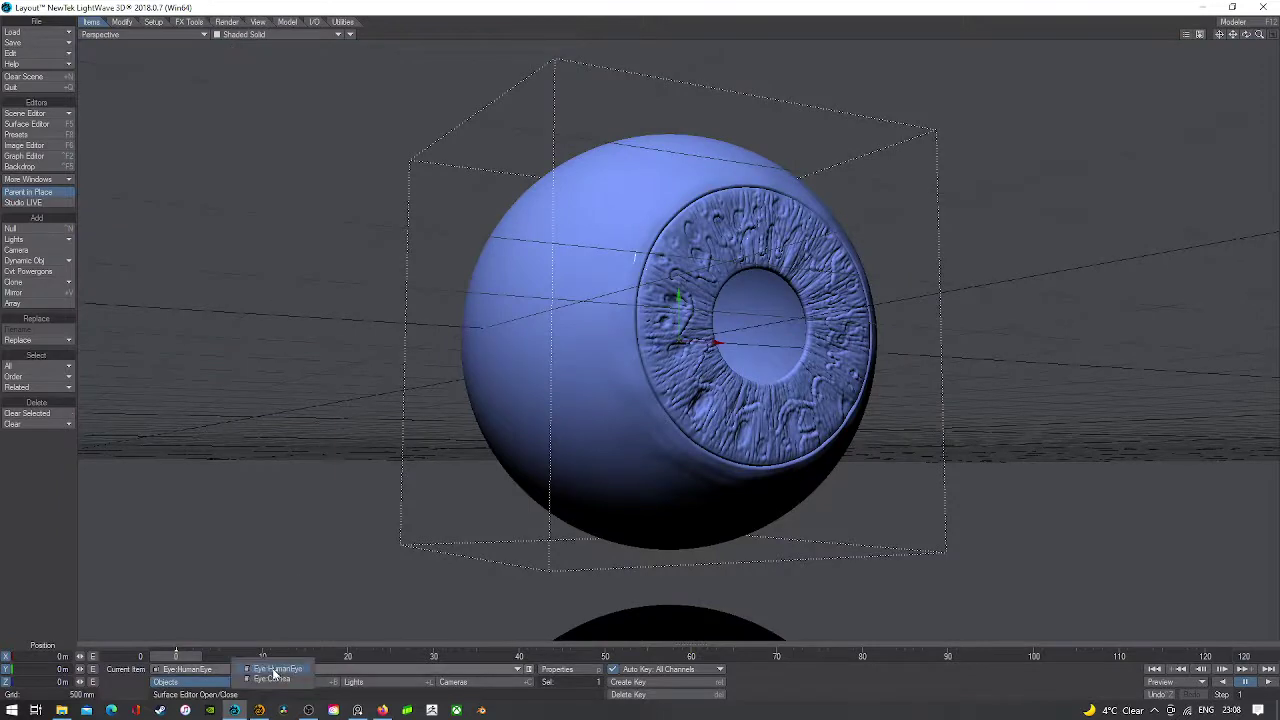
{"action": "left_click", "coordinate": [276, 682]}
{"action": "left_click_drag", "start_coordinate": [28, 669], "coordinate": [307, 682]}
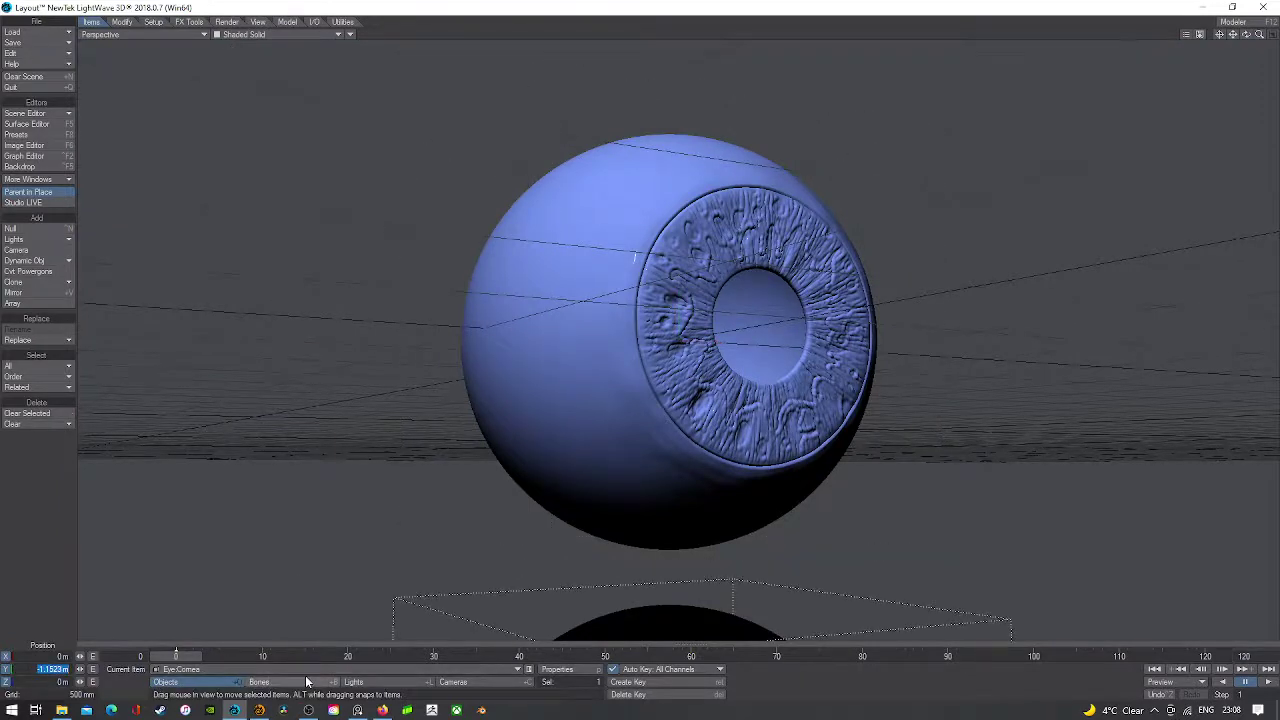
{"action": "type", "text": "0"}
{"action": "key", "text": "Tab"}
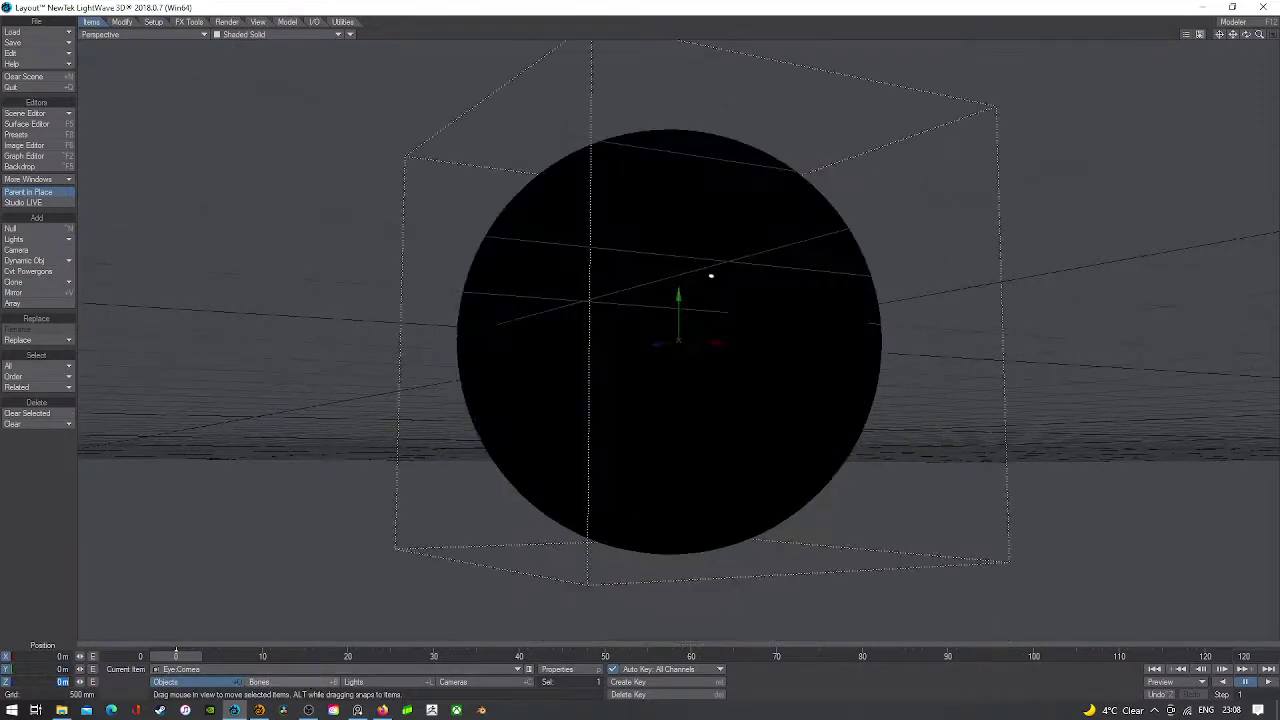
{"action": "left_click", "coordinate": [238, 38]}
{"action": "left_click", "coordinate": [222, 95]}
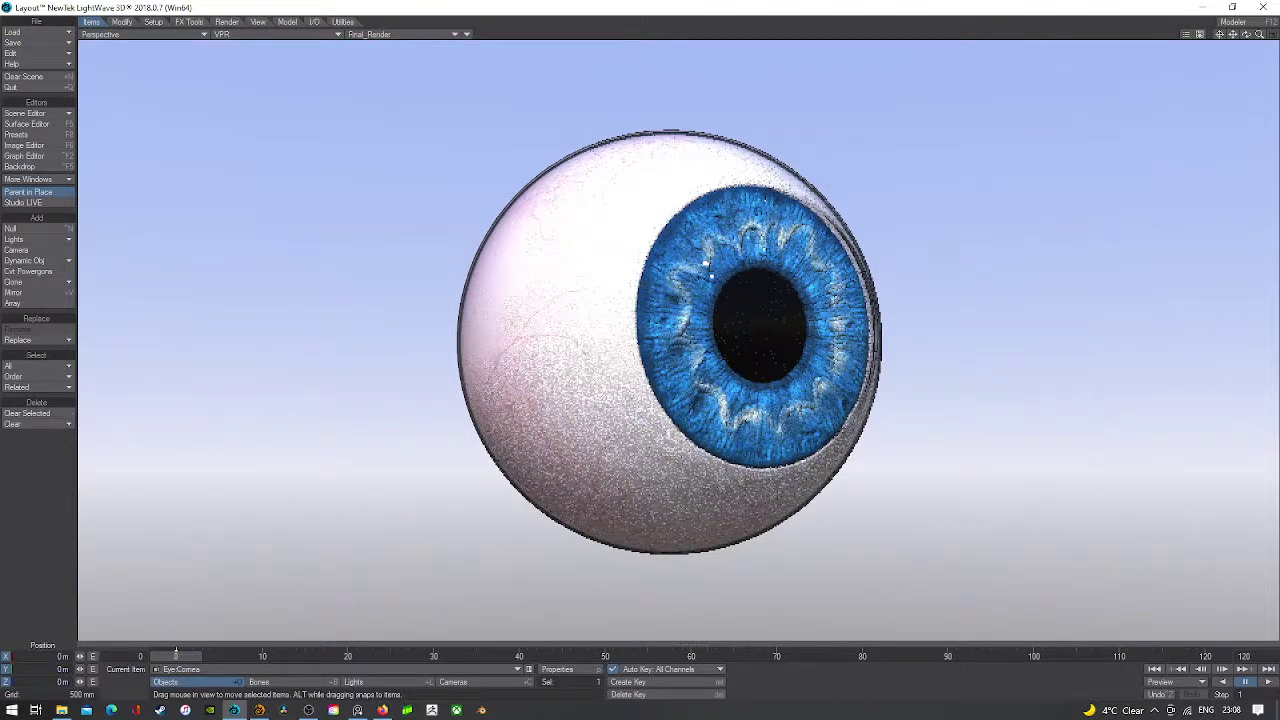
- Turn on Use Background Color in the compositing effects with black as the background colour, and close the Effects window
{"action": "left_click", "coordinate": [22, 166]}
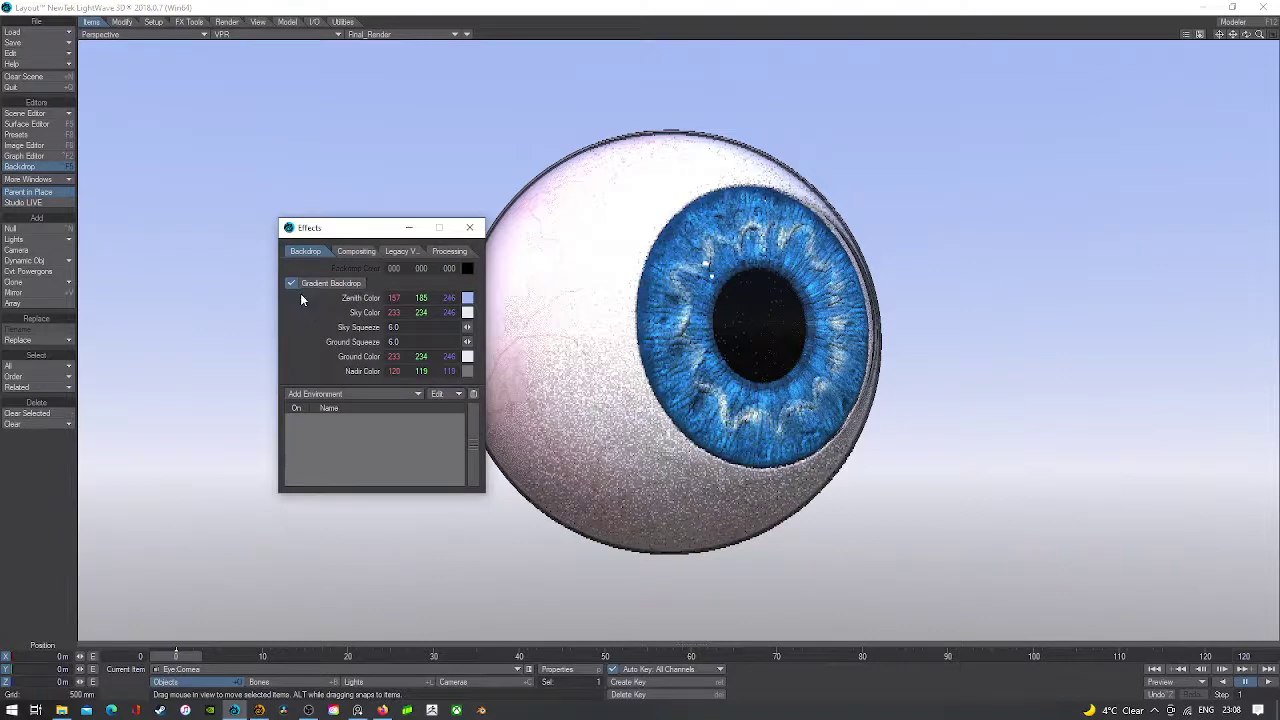
{"action": "left_click", "coordinate": [404, 251]}
{"action": "left_click", "coordinate": [339, 253]}
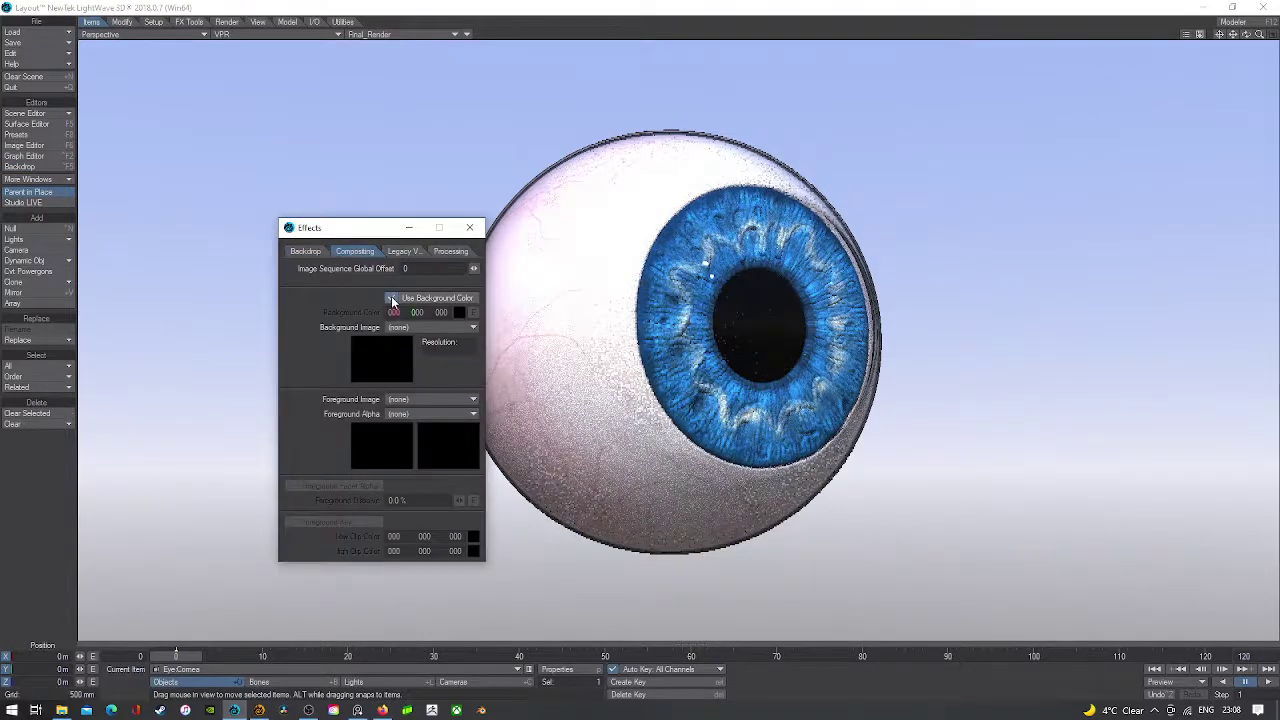
{"action": "left_click", "coordinate": [391, 298]}
{"action": "left_click", "coordinate": [469, 227]}
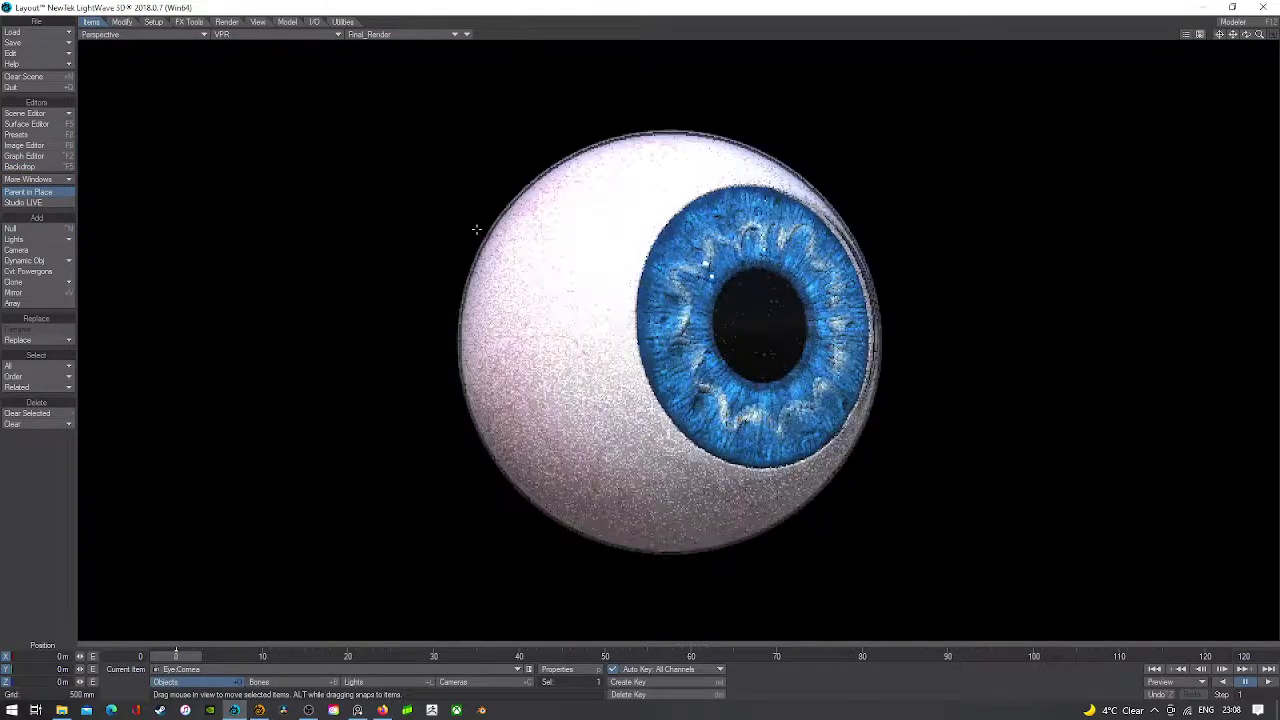
- Switch the viewport to the Camera view and make the light the current item
{"action": "left_click_drag", "start_coordinate": [1236, 34], "coordinate": [1253, 38]}
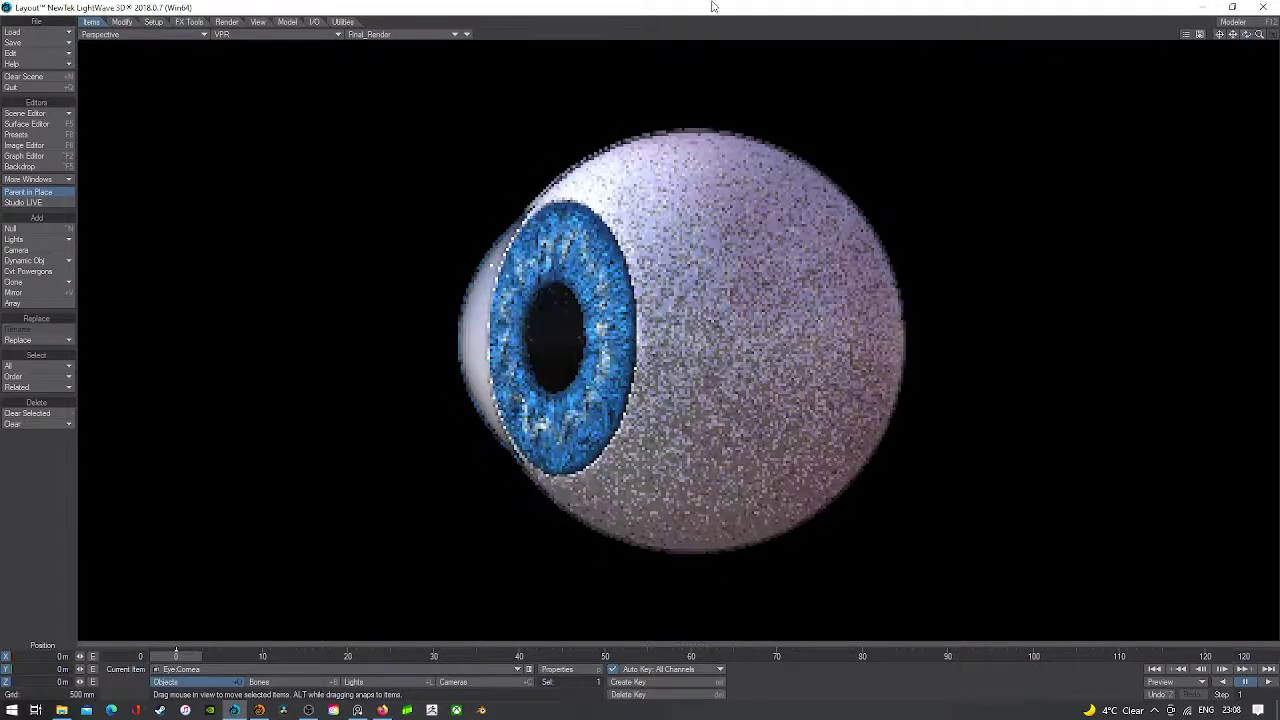
{"action": "left_click", "coordinate": [158, 35]}
{"action": "mouse_move", "coordinate": [170, 106]}
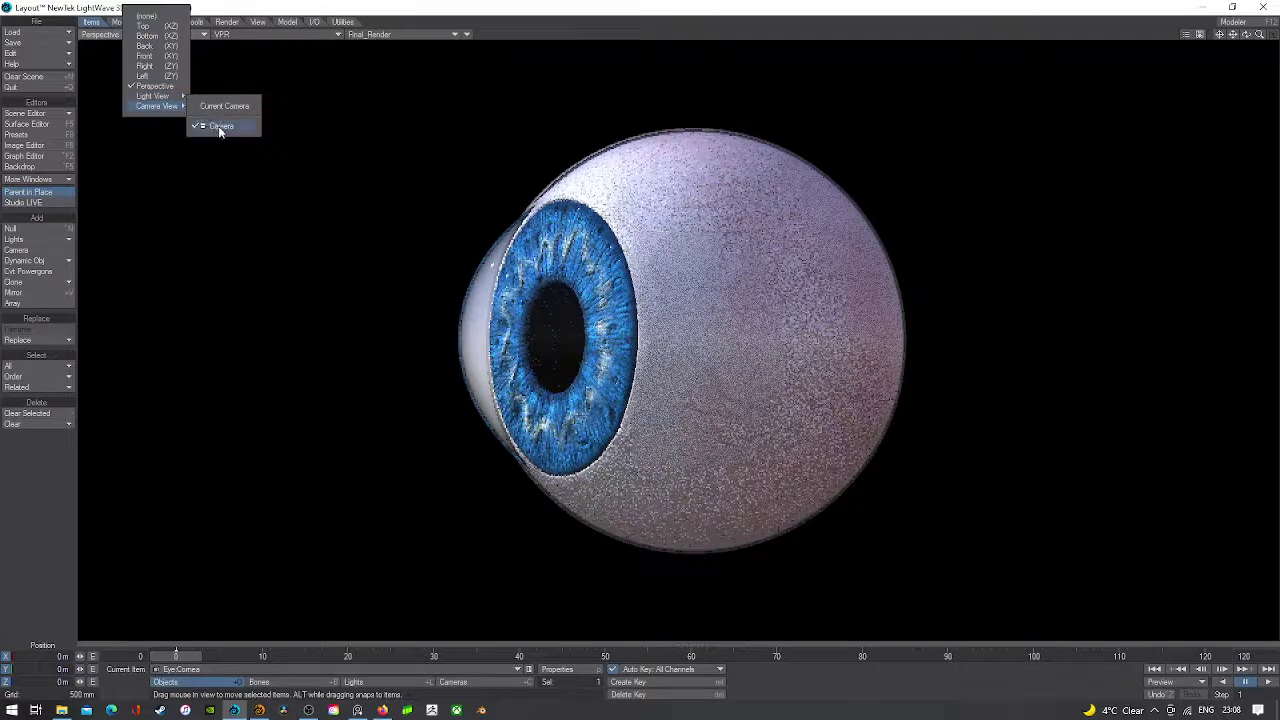
{"action": "left_click", "coordinate": [214, 125]}
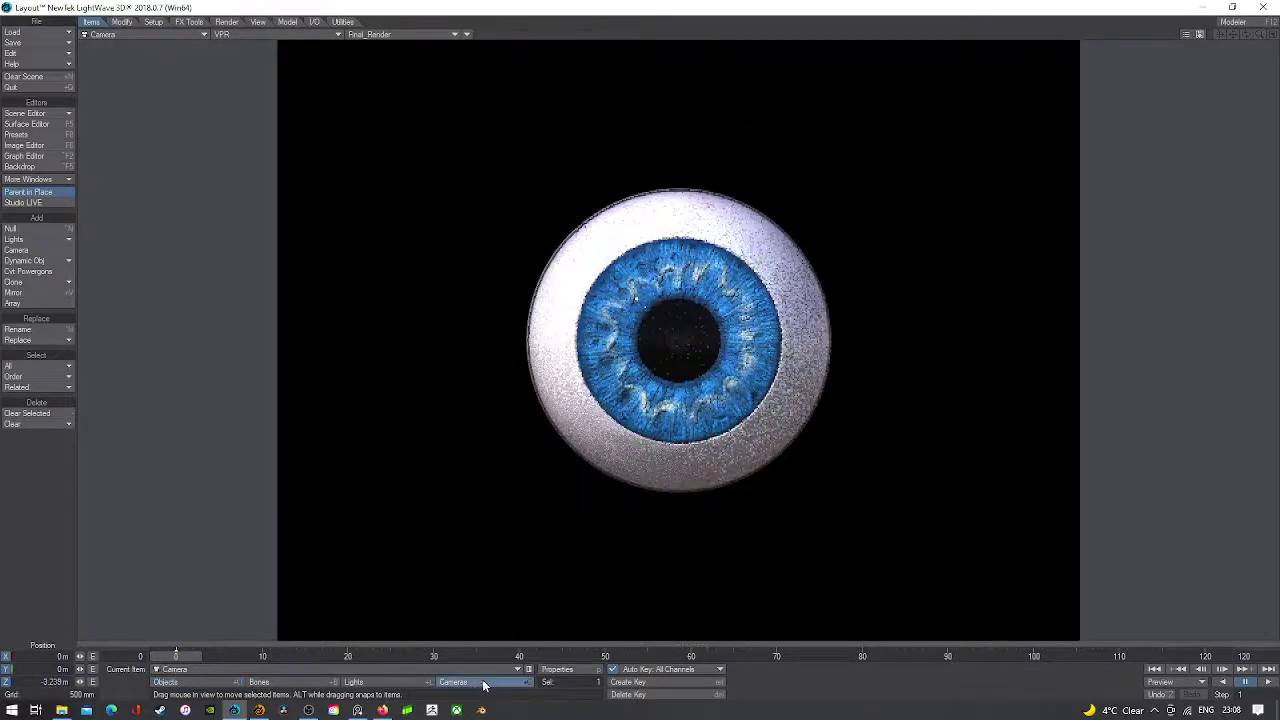
{"action": "left_click", "coordinate": [428, 685]}
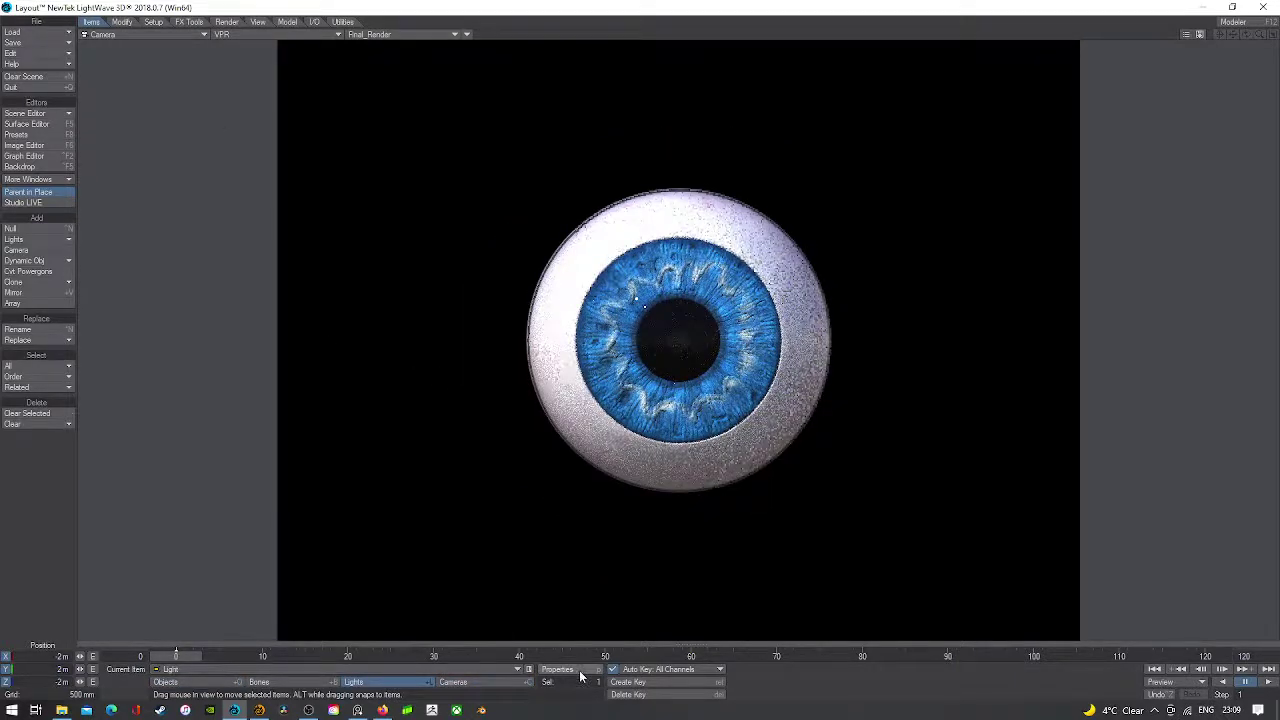
- Disable the Gradient Backdrop and add a Textured Environment to the scene's backdrop
{"action": "left_click", "coordinate": [33, 167]}
{"action": "left_click", "coordinate": [300, 284]}
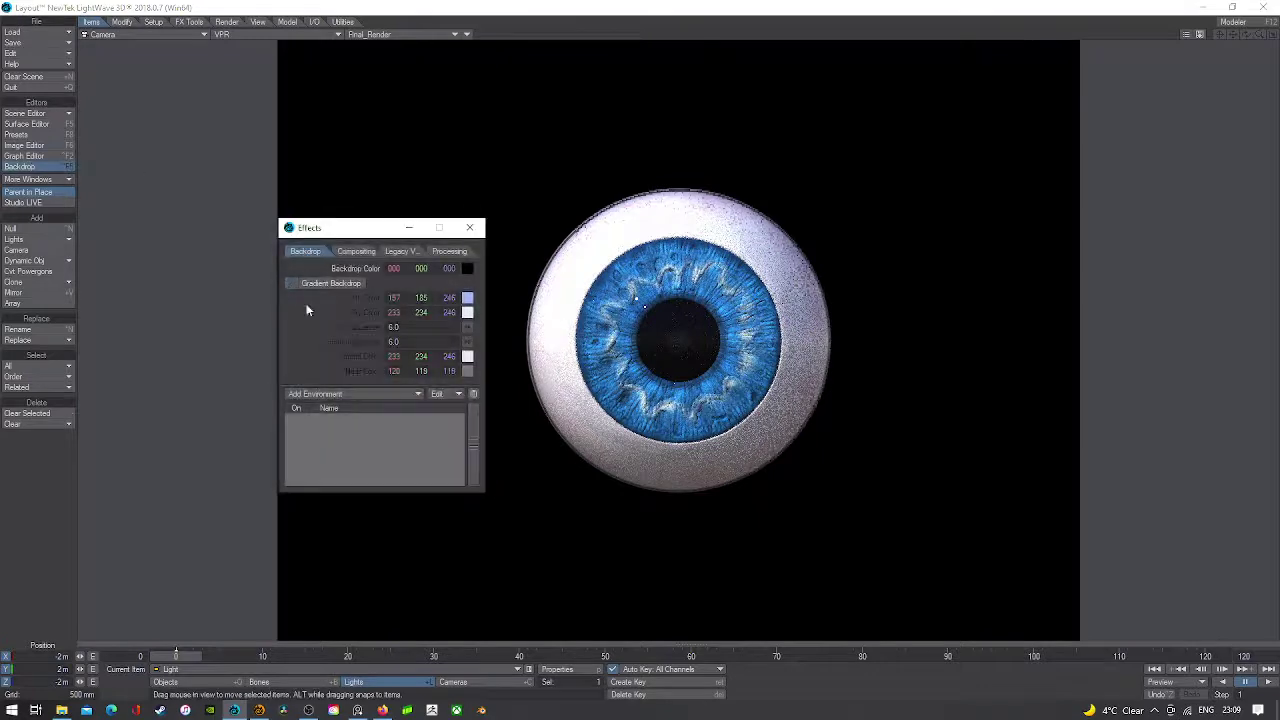
{"action": "left_click", "coordinate": [295, 393]}
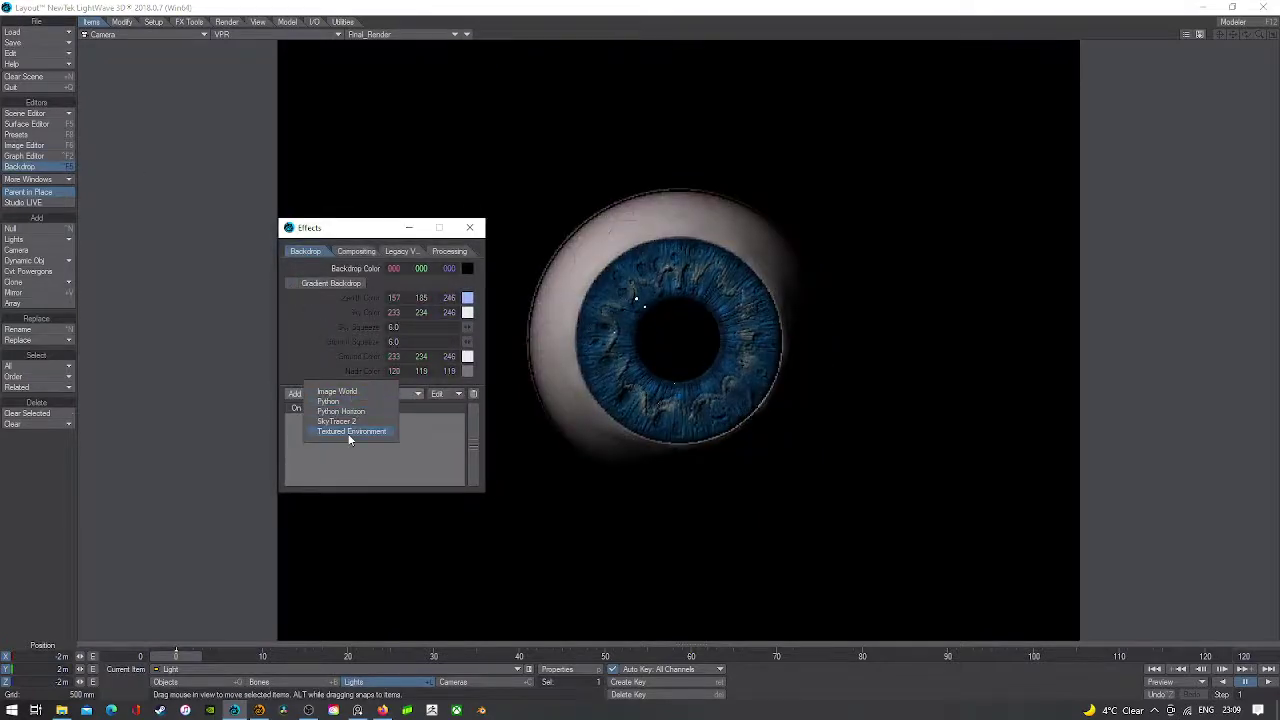
{"action": "left_click", "coordinate": [376, 477]}
{"action": "left_click", "coordinate": [383, 396]}
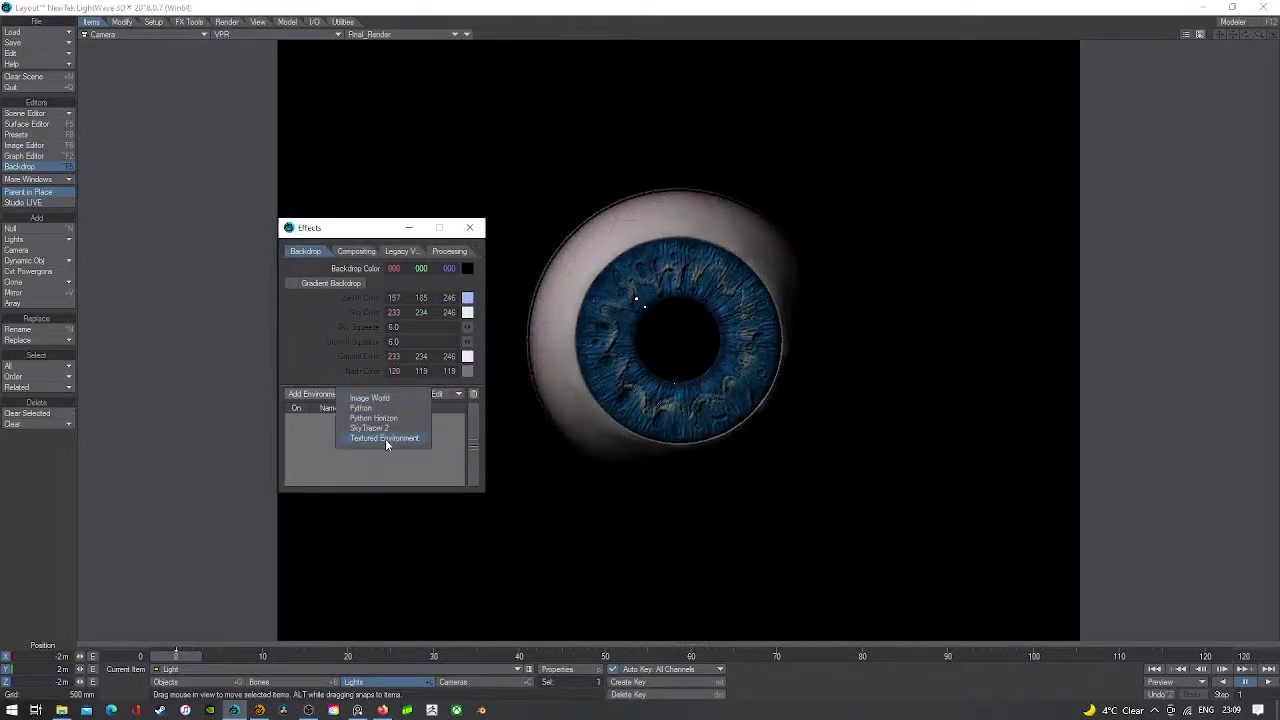
{"action": "left_click", "coordinate": [385, 438]}
{"action": "left_click", "coordinate": [384, 418]}
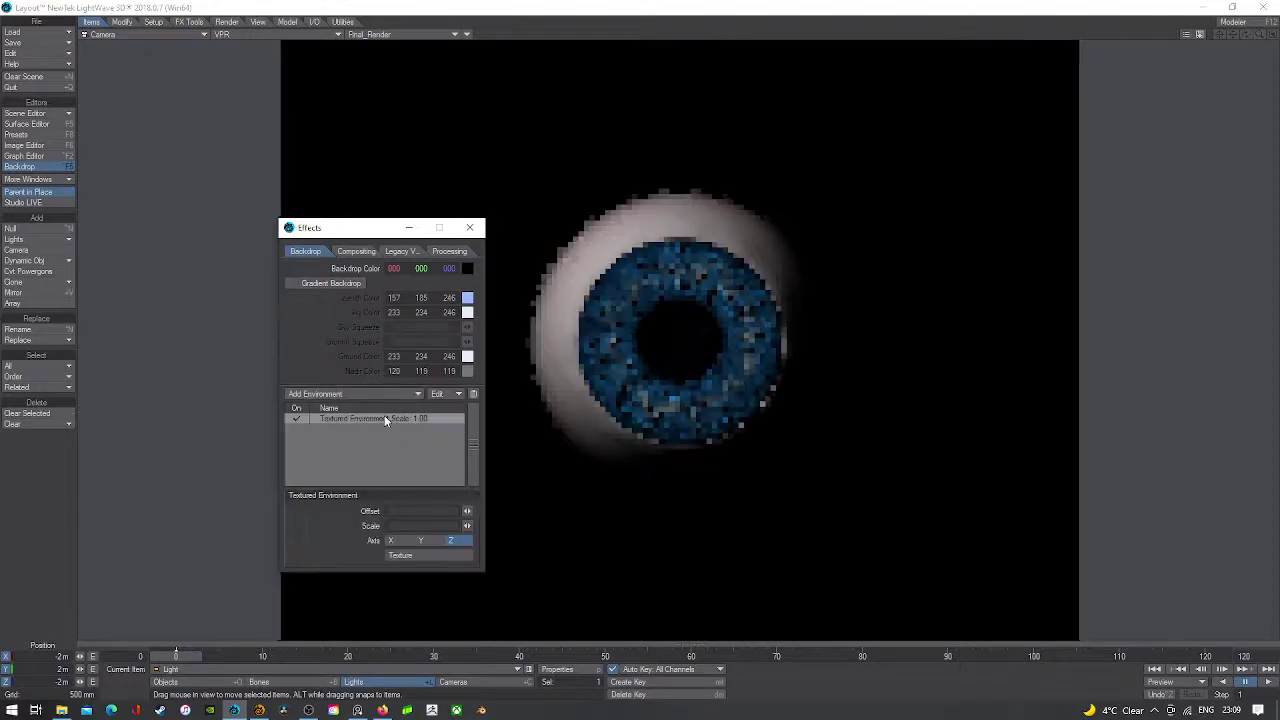
- Open the environment's texture and load the Warm Sky preset into the Textured Environment
{"action": "left_click", "coordinate": [431, 555]}
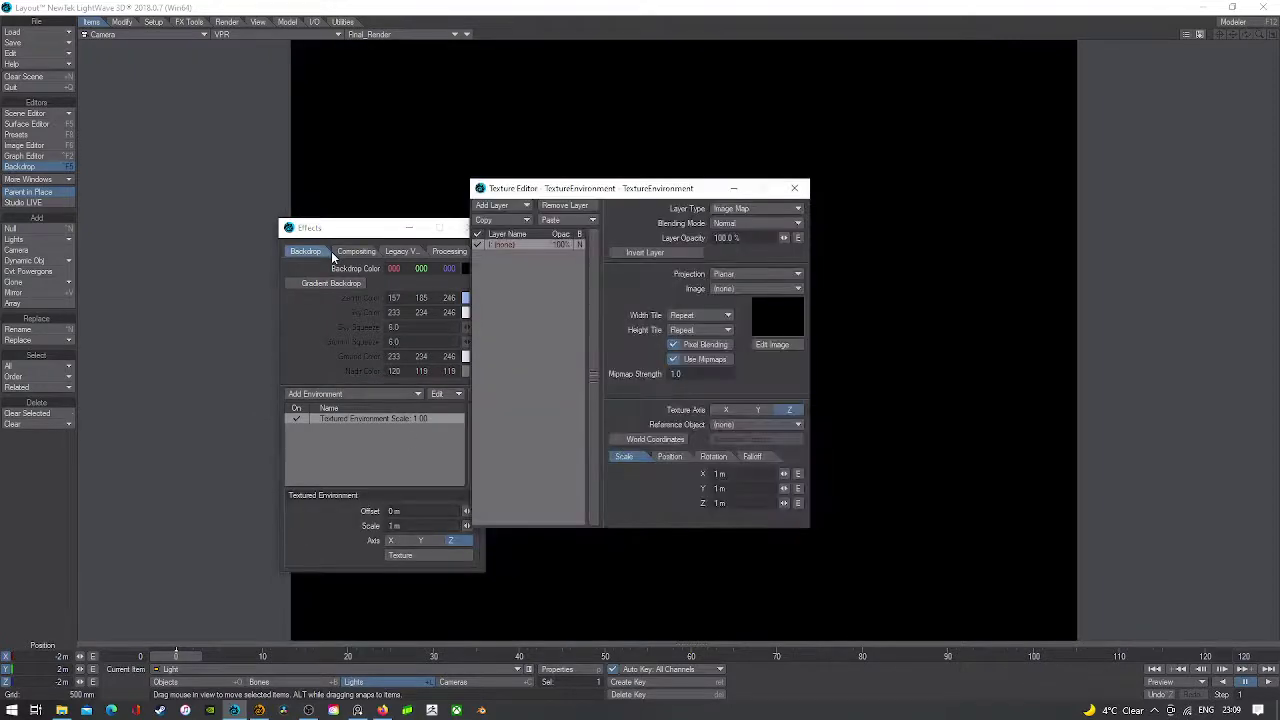
{"action": "left_click", "coordinate": [28, 134]}
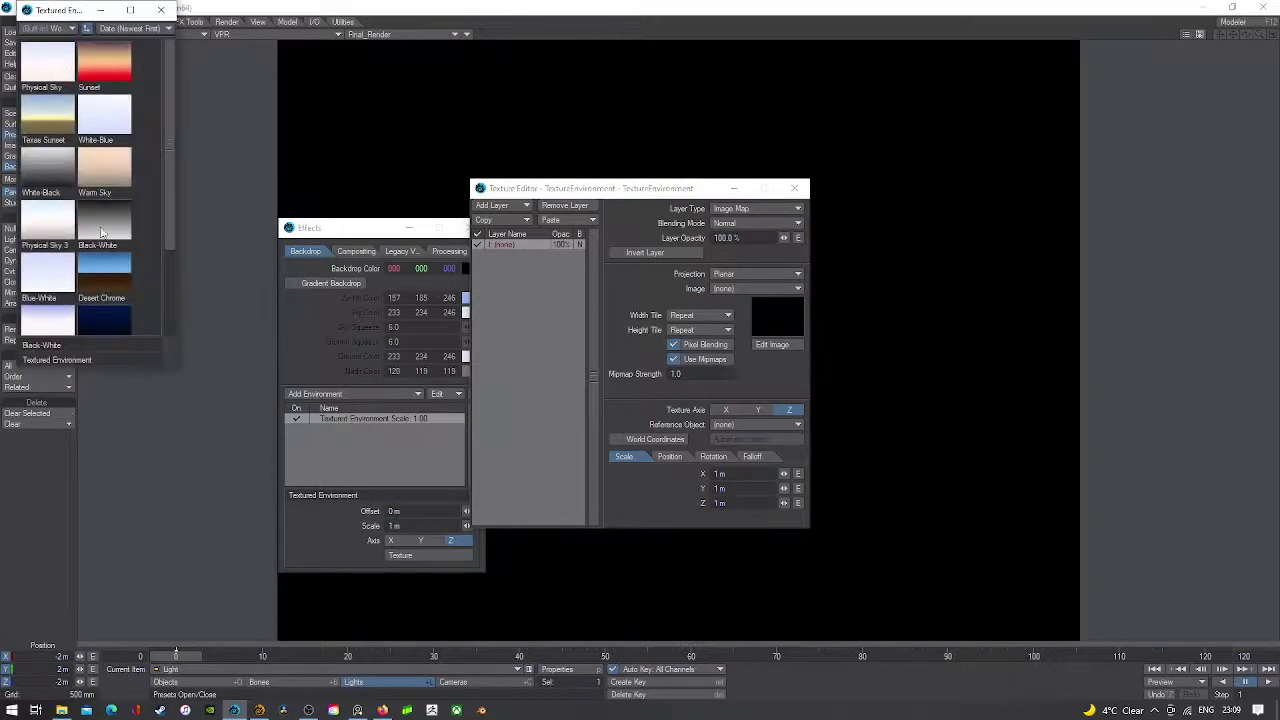
{"action": "double_click", "coordinate": [95, 181]}
{"action": "left_click", "coordinate": [490, 155]}
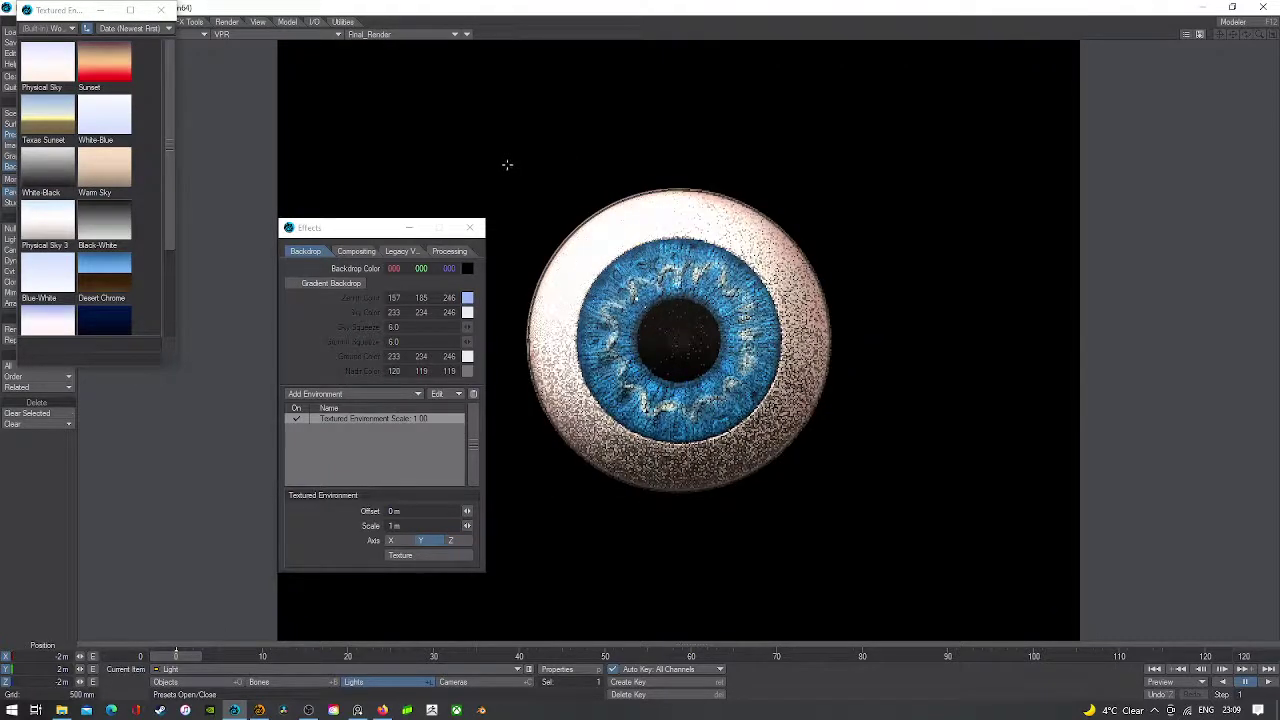
- Load the Physical Sky 3 preset into the Textured Environment and close the Effects and preset windows
{"action": "double_click", "coordinate": [63, 229]}
{"action": "left_click", "coordinate": [501, 157]}
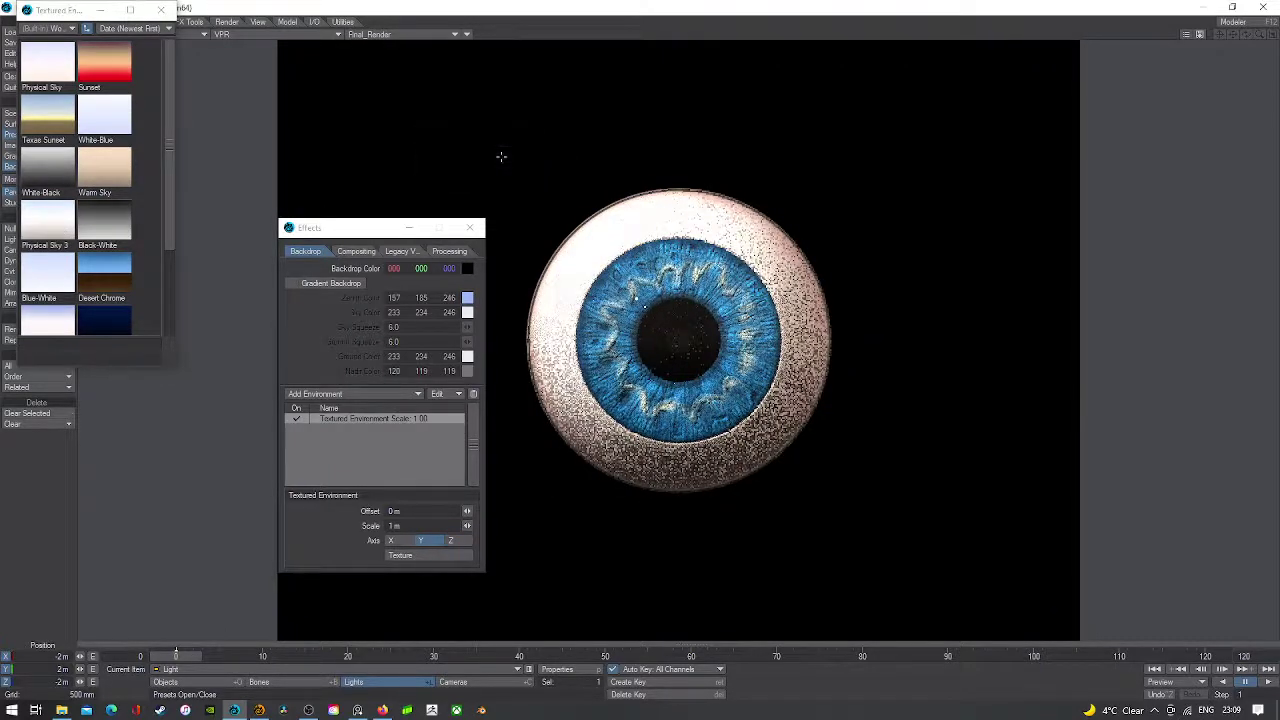
{"action": "left_click", "coordinate": [470, 227]}
{"action": "left_click", "coordinate": [160, 9]}
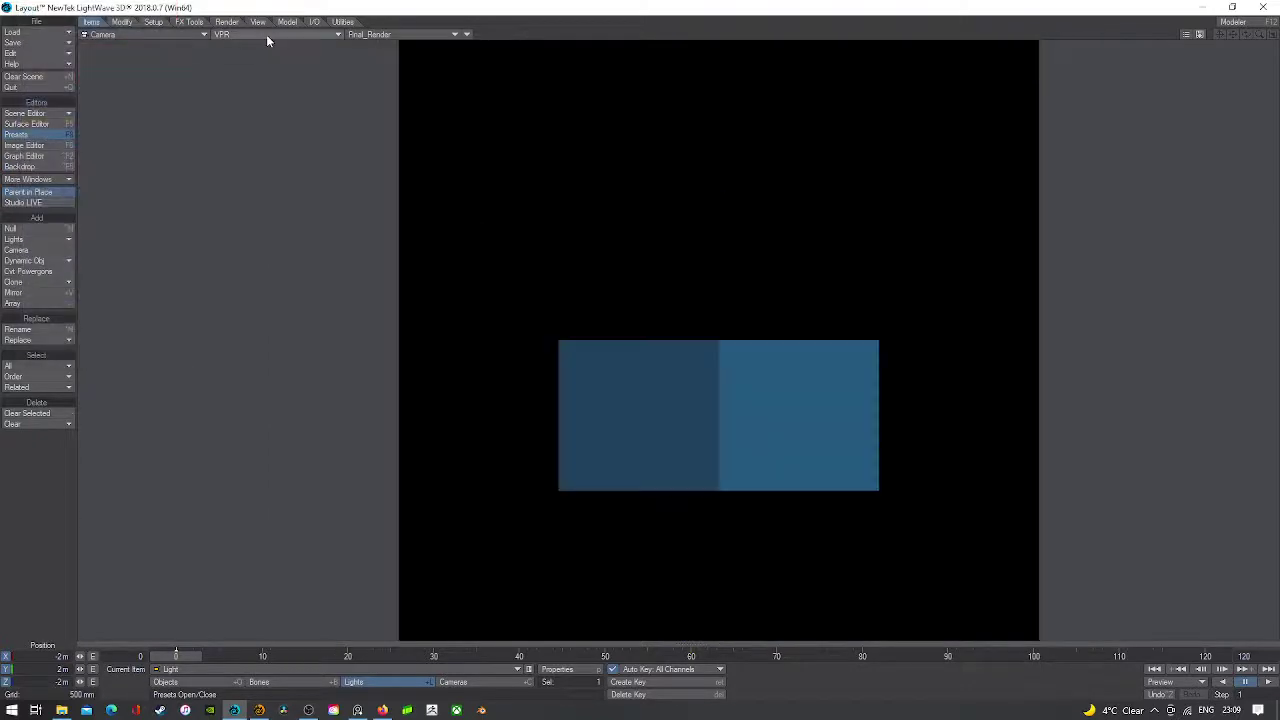
- Set the viewport shading to Textured Shaded Solid and look through the scene's light
{"action": "left_click", "coordinate": [266, 34]}
{"action": "left_click", "coordinate": [261, 55]}
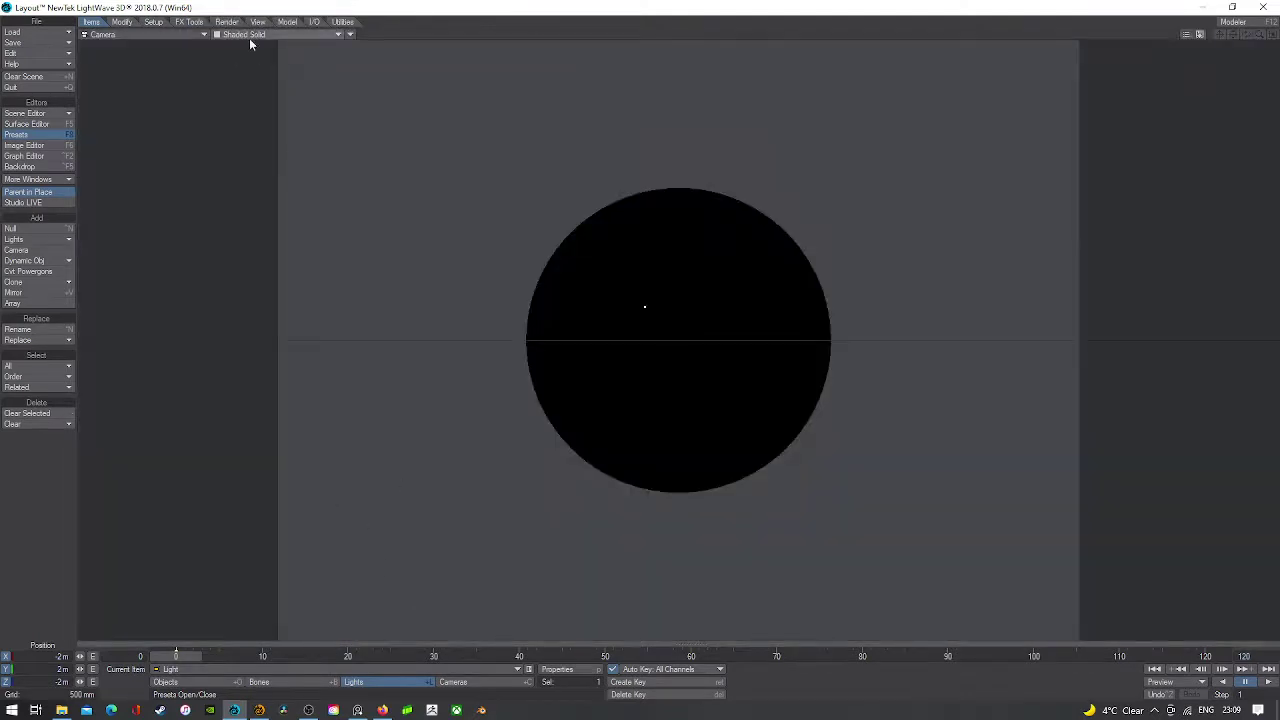
{"action": "left_click", "coordinate": [251, 36]}
{"action": "left_click", "coordinate": [241, 74]}
{"action": "left_click", "coordinate": [126, 36]}
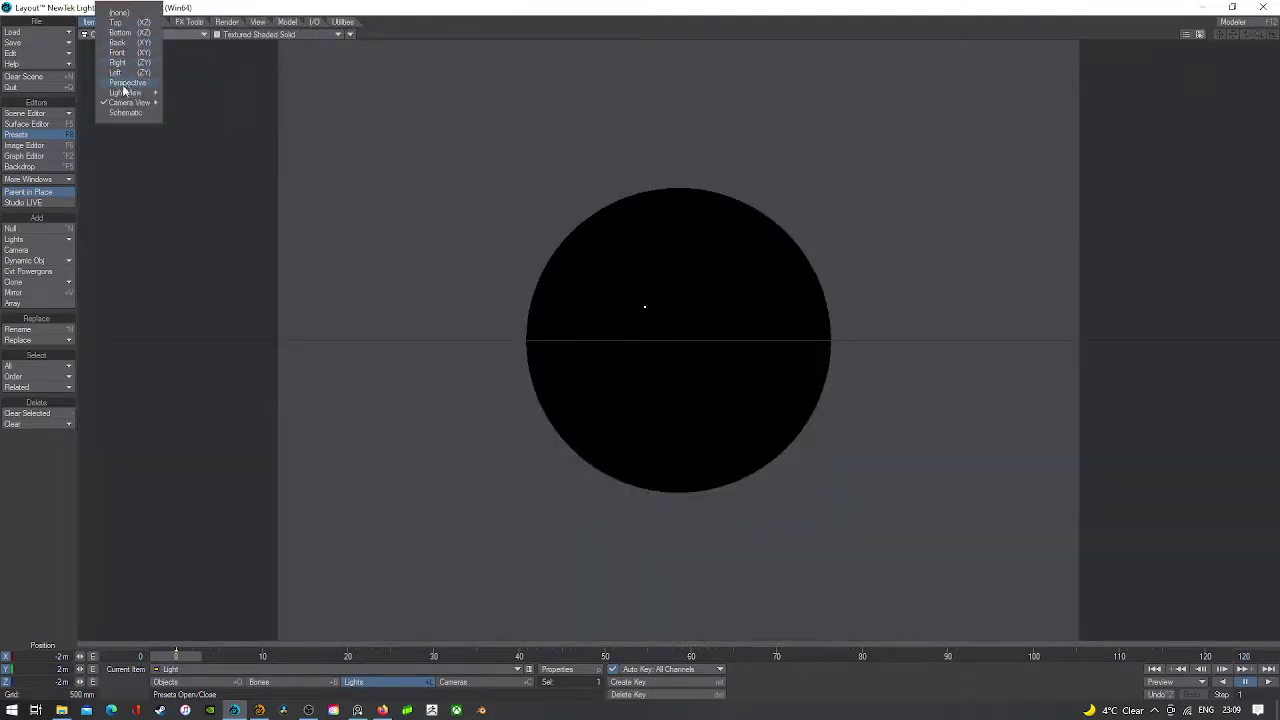
{"action": "mouse_move", "coordinate": [125, 87]}
{"action": "left_click", "coordinate": [214, 116]}
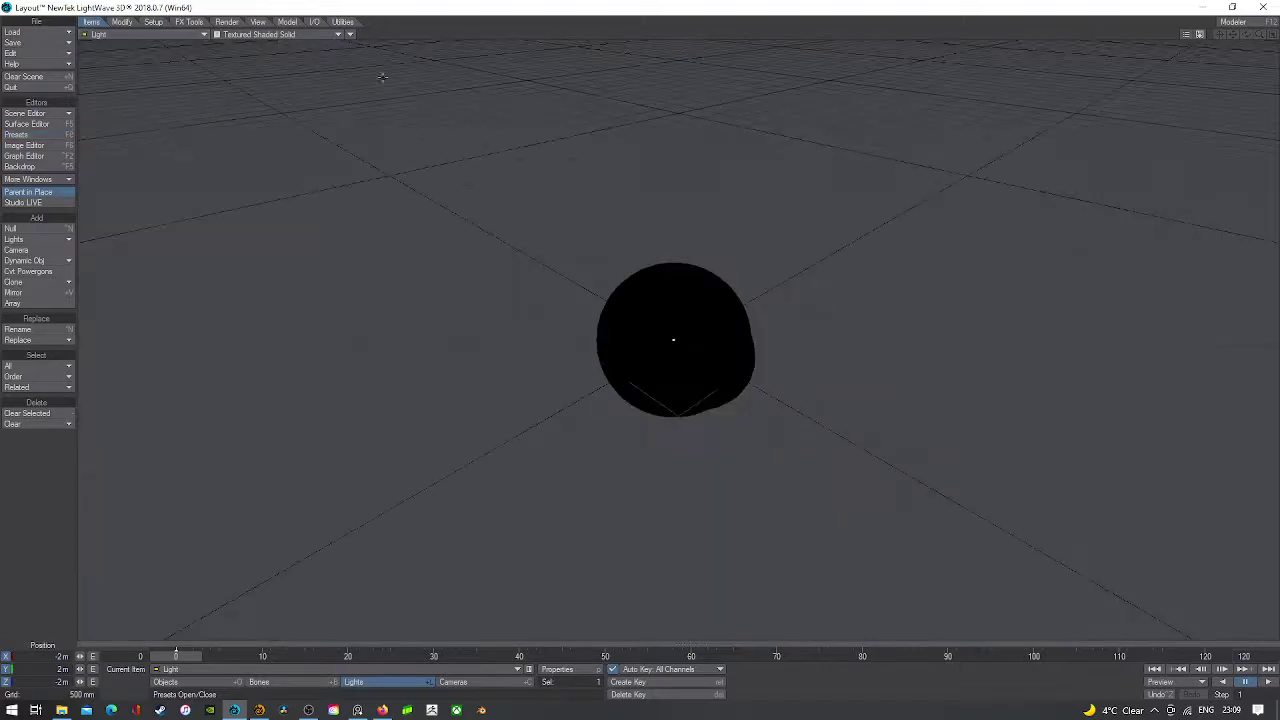
- Move the light lower beside the eye and rotate it to a heading of about 41° and pitch of about 3.6°
{"action": "right_click_drag", "start_coordinate": [556, 324], "coordinate": [480, 293]}
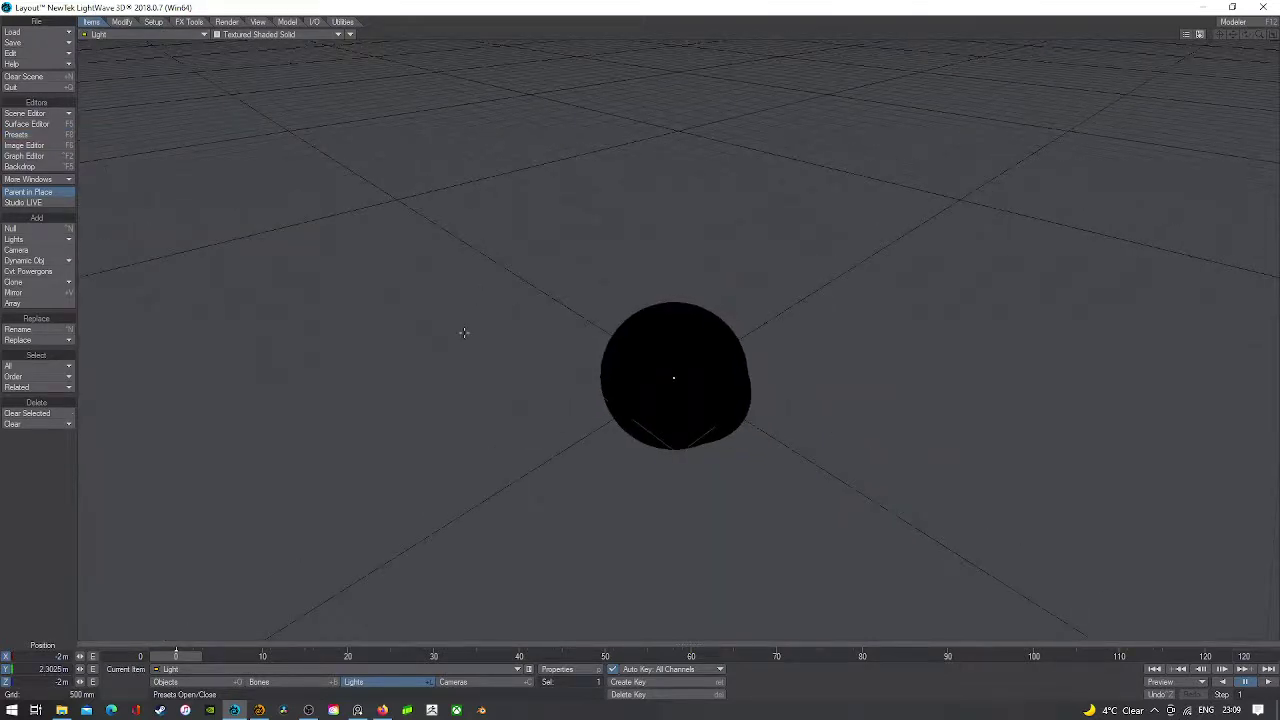
{"action": "key", "text": "ctrl+z"}
{"action": "left_click_drag", "start_coordinate": [437, 591], "coordinate": [477, 326]}
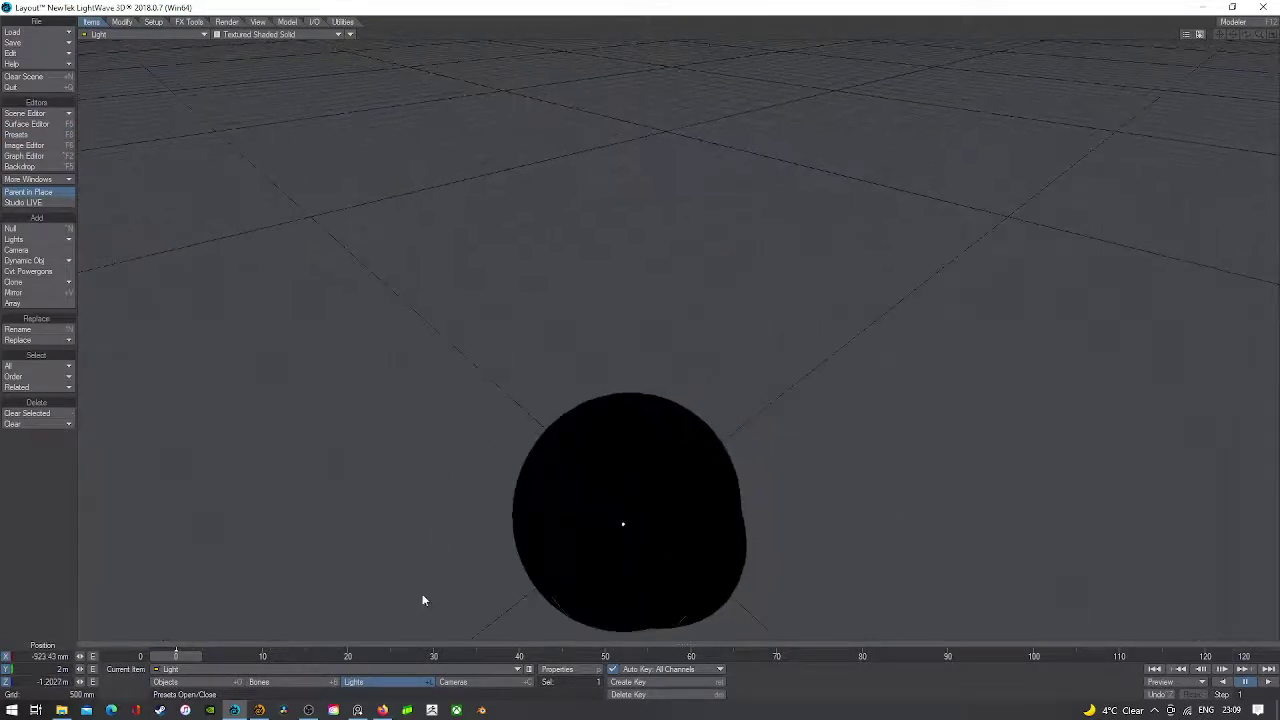
{"action": "right_click_drag", "start_coordinate": [451, 387], "coordinate": [450, 552]}
{"action": "key", "text": "y"}
{"action": "left_click_drag", "start_coordinate": [450, 552], "coordinate": [422, 392]}
{"action": "left_click_drag", "start_coordinate": [640, 290], "coordinate": [457, 313]}
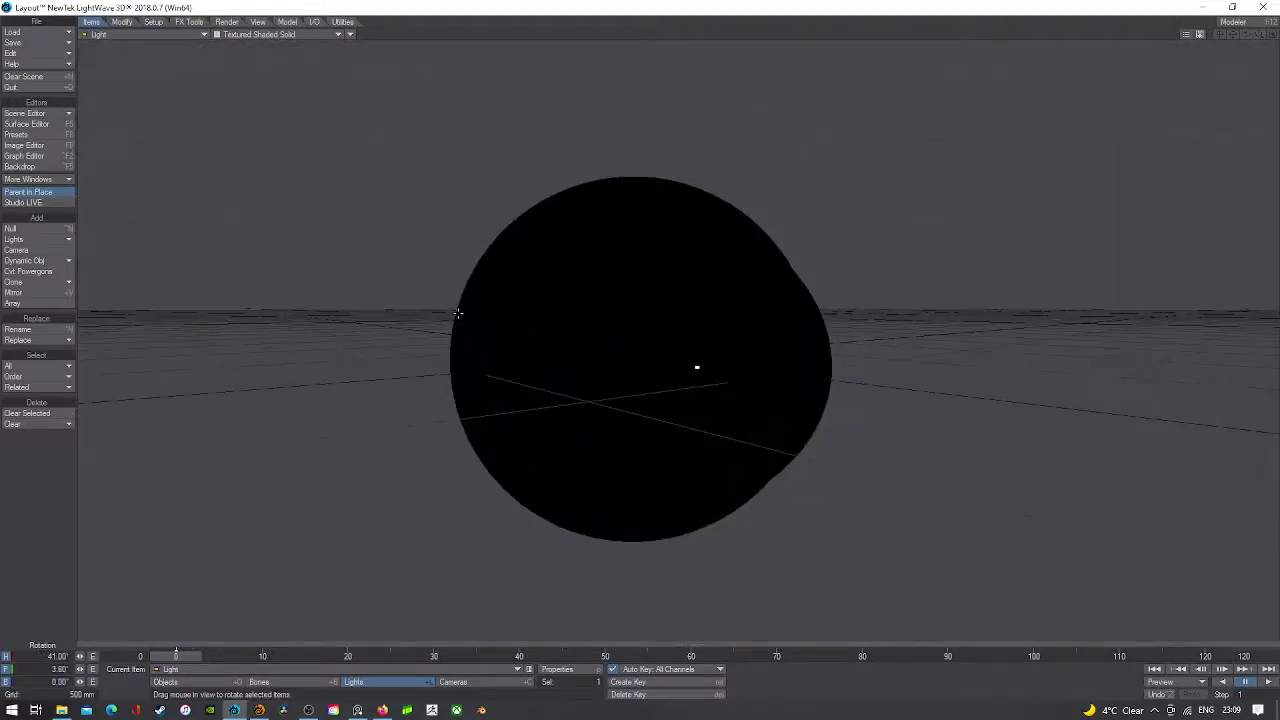
- Clone the light once and switch the viewport to look through Light (2)
{"action": "left_click", "coordinate": [30, 282]}
{"action": "left_click", "coordinate": [40, 287]}
{"action": "left_click", "coordinate": [638, 159]}
{"action": "left_click", "coordinate": [154, 34]}
{"action": "mouse_move", "coordinate": [155, 96]}
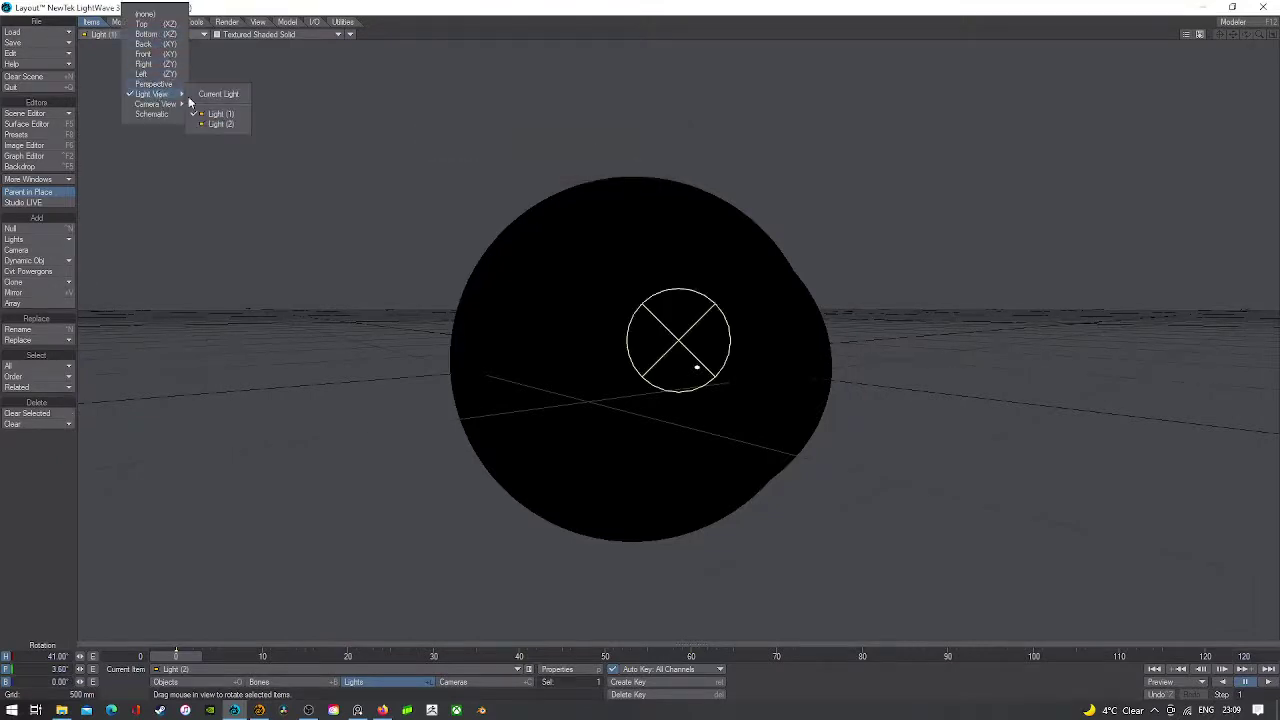
{"action": "left_click", "coordinate": [231, 118]}
- Aim Light (2) at the eye from the opposite side, placing it at about X 1.71 m, Y 147.5 mm, Z -1.81 m
{"action": "key", "text": "t"}
{"action": "left_click_drag", "start_coordinate": [231, 118], "coordinate": [330, 116]}
{"action": "key", "text": "y"}
{"action": "key", "text": "t"}
{"action": "left_click_drag", "start_coordinate": [270, 211], "coordinate": [205, 150]}
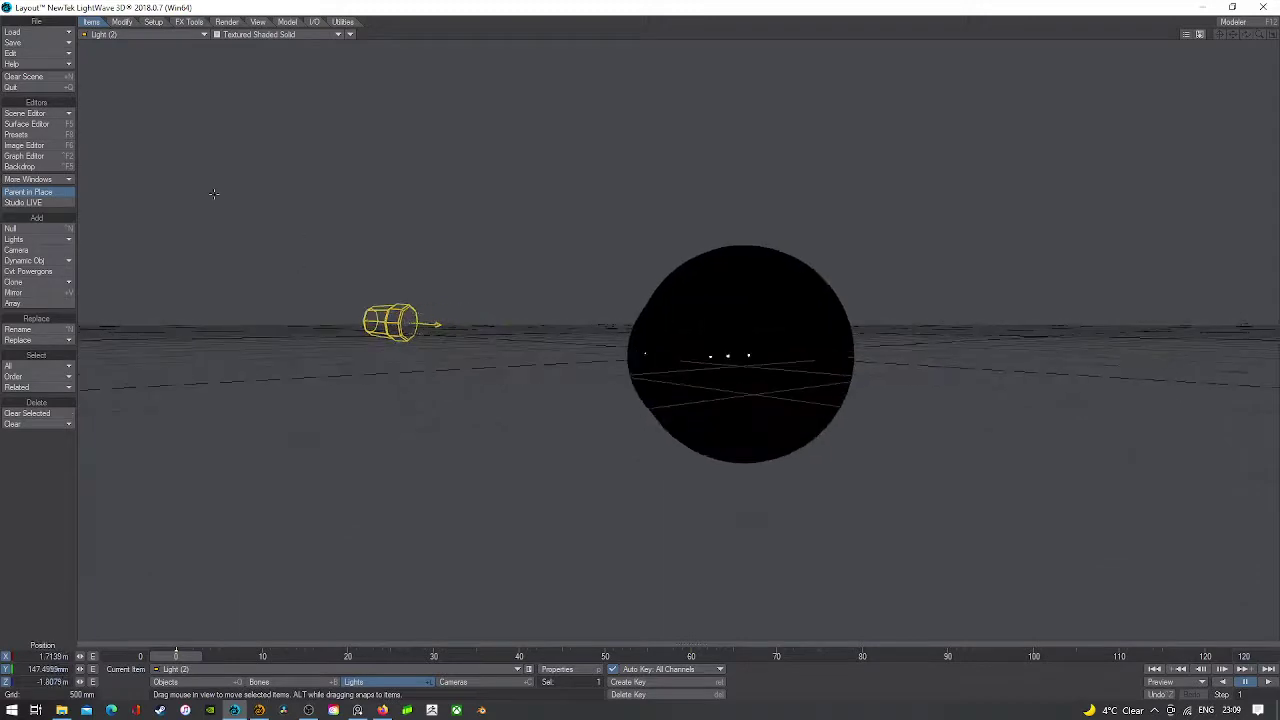
- Move Light (2) closer to the eye, to about X 1.00 m and Z -1.30 m, and return to the camera view
{"action": "left_click", "coordinate": [134, 34]}
{"action": "mouse_move", "coordinate": [124, 110]}
{"action": "left_click", "coordinate": [205, 130]}
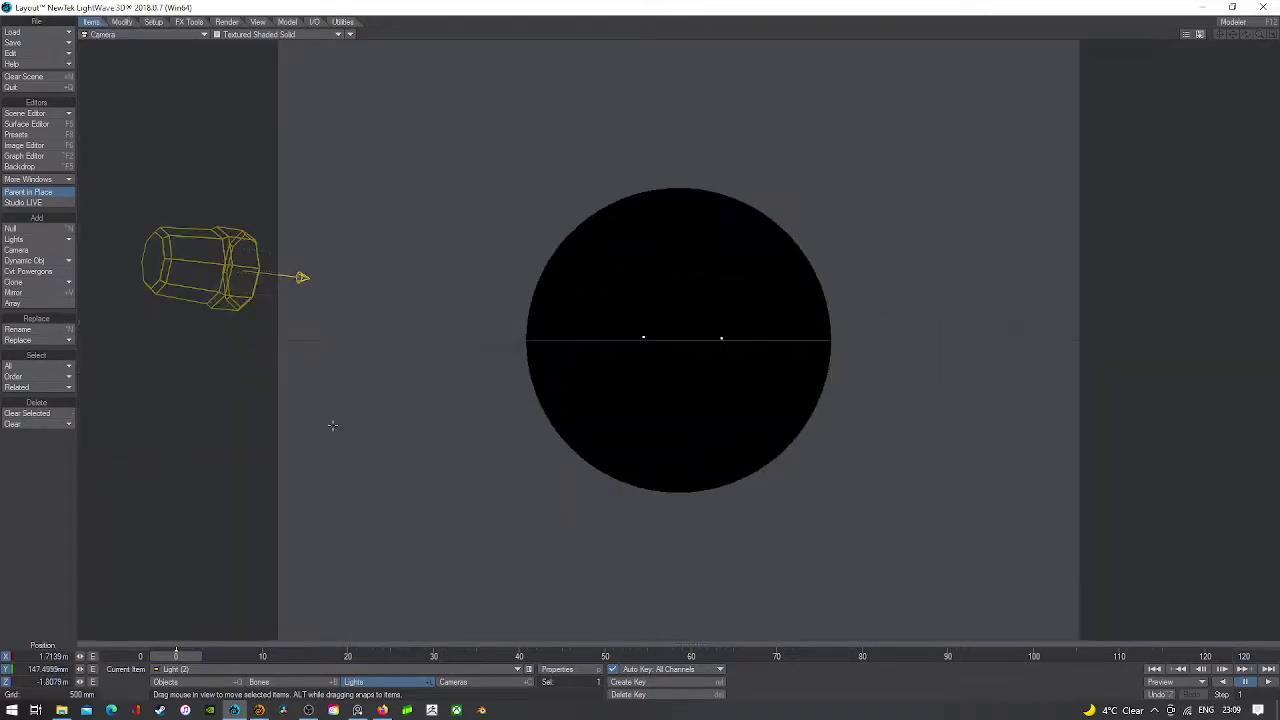
{"action": "left_click", "coordinate": [140, 34]}
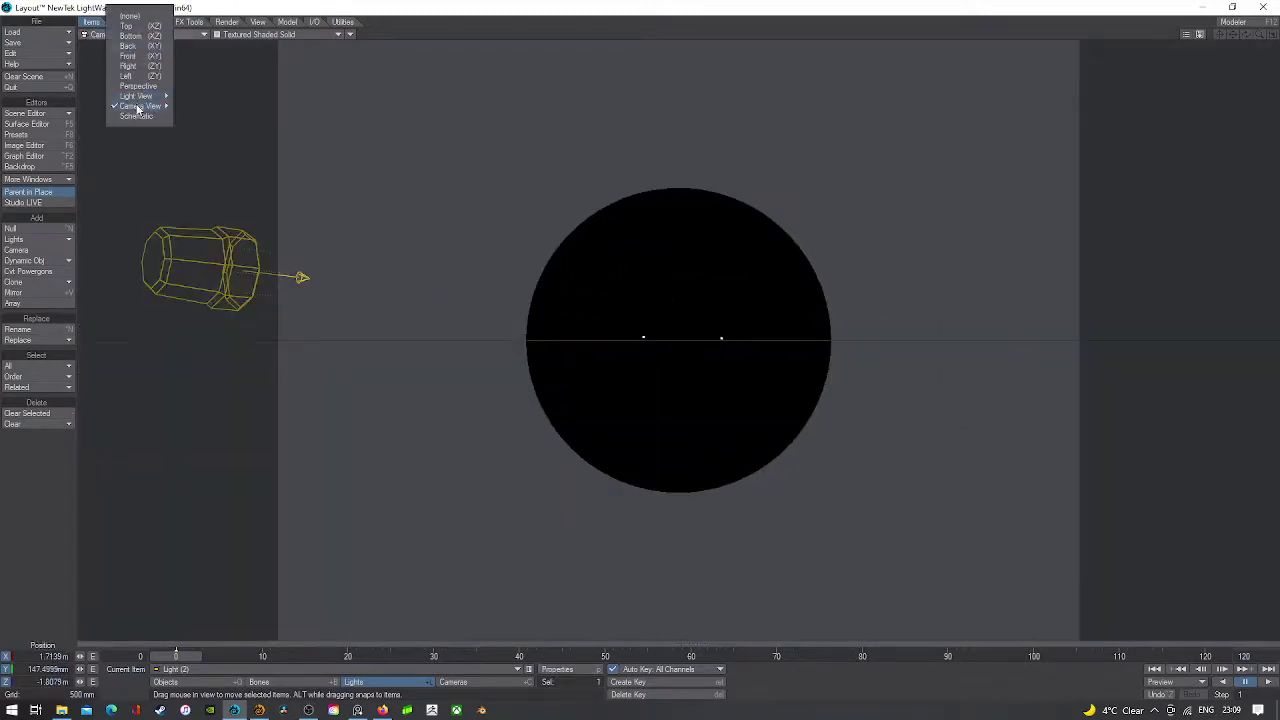
{"action": "mouse_move", "coordinate": [137, 97]}
{"action": "left_click", "coordinate": [202, 126]}
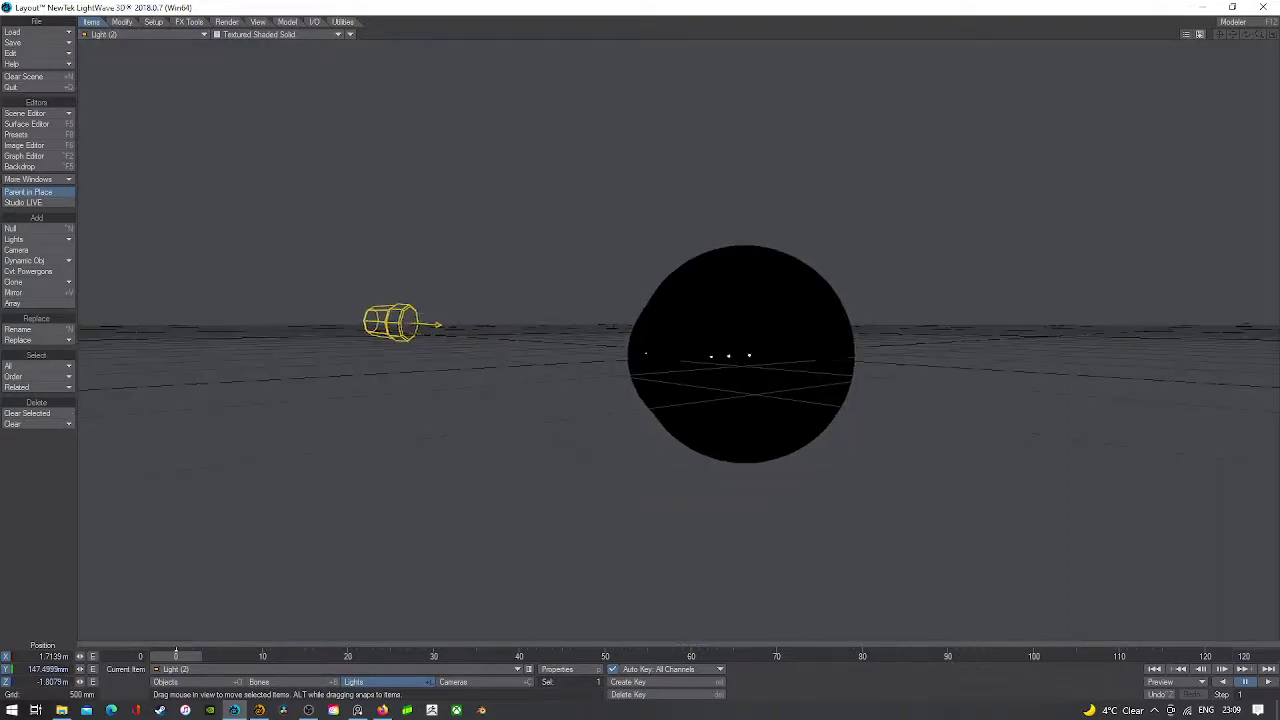
{"action": "left_click_drag", "start_coordinate": [410, 328], "coordinate": [345, 282]}
{"action": "left_click", "coordinate": [140, 34]}
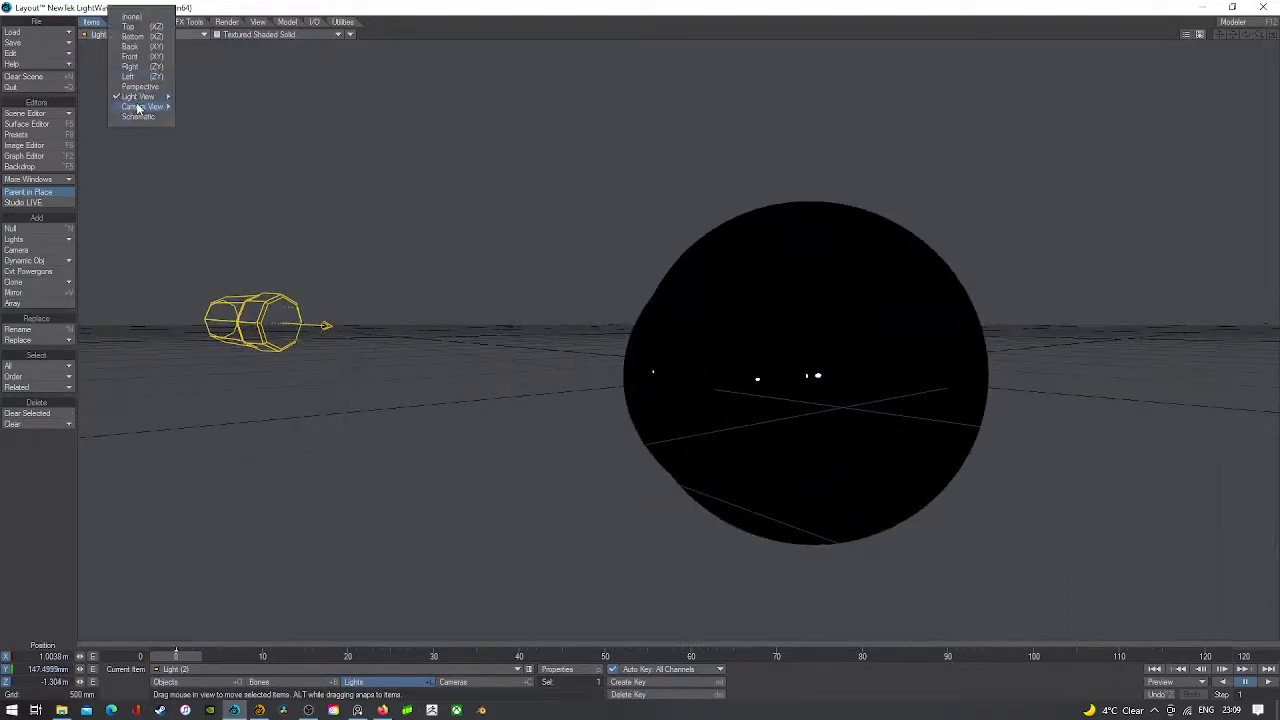
{"action": "mouse_move", "coordinate": [142, 106]}
{"action": "left_click", "coordinate": [207, 126]}
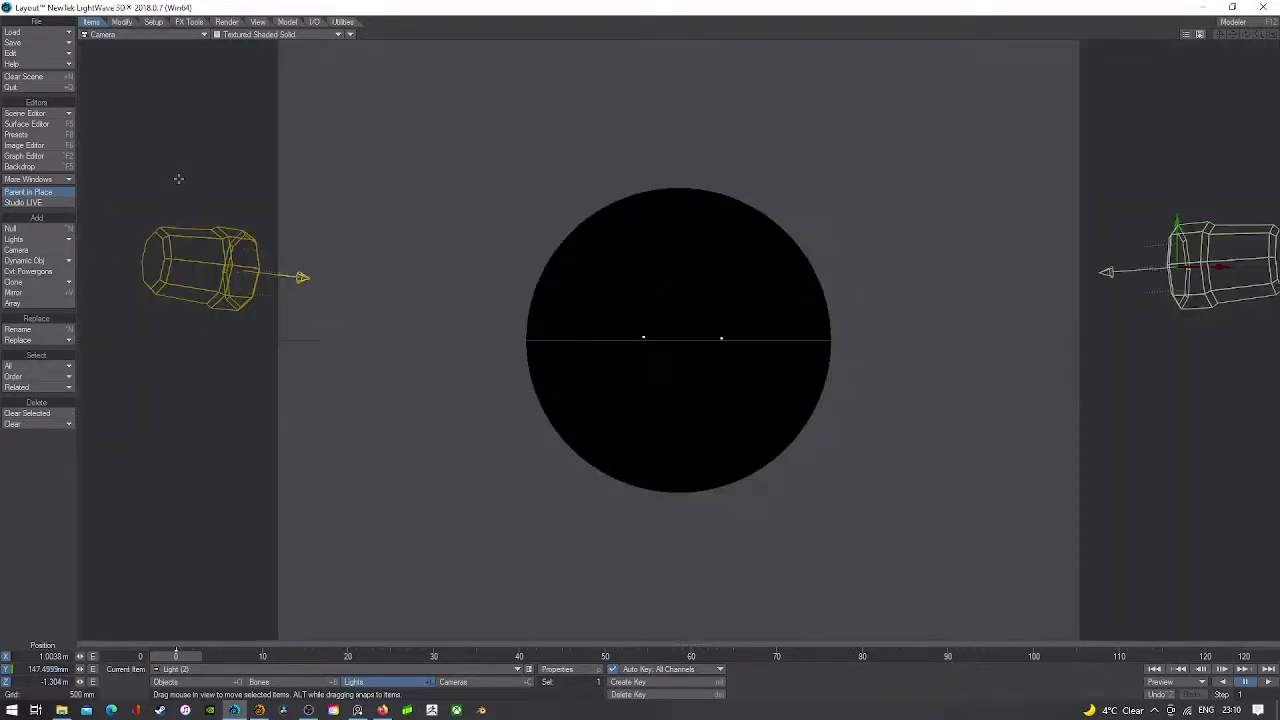
- Set Light (2)'s colour to a pale blue with RGB 211, 224, 255
{"action": "left_click", "coordinate": [566, 669]}
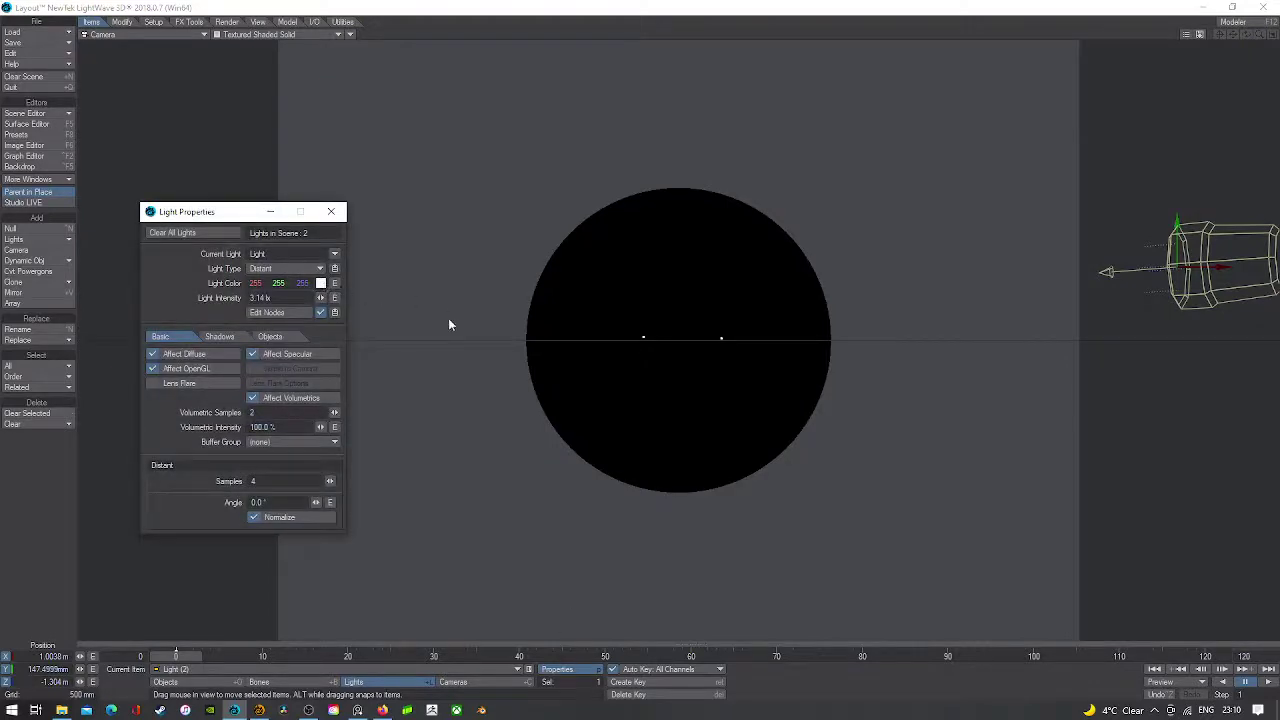
{"action": "left_click", "coordinate": [320, 283]}
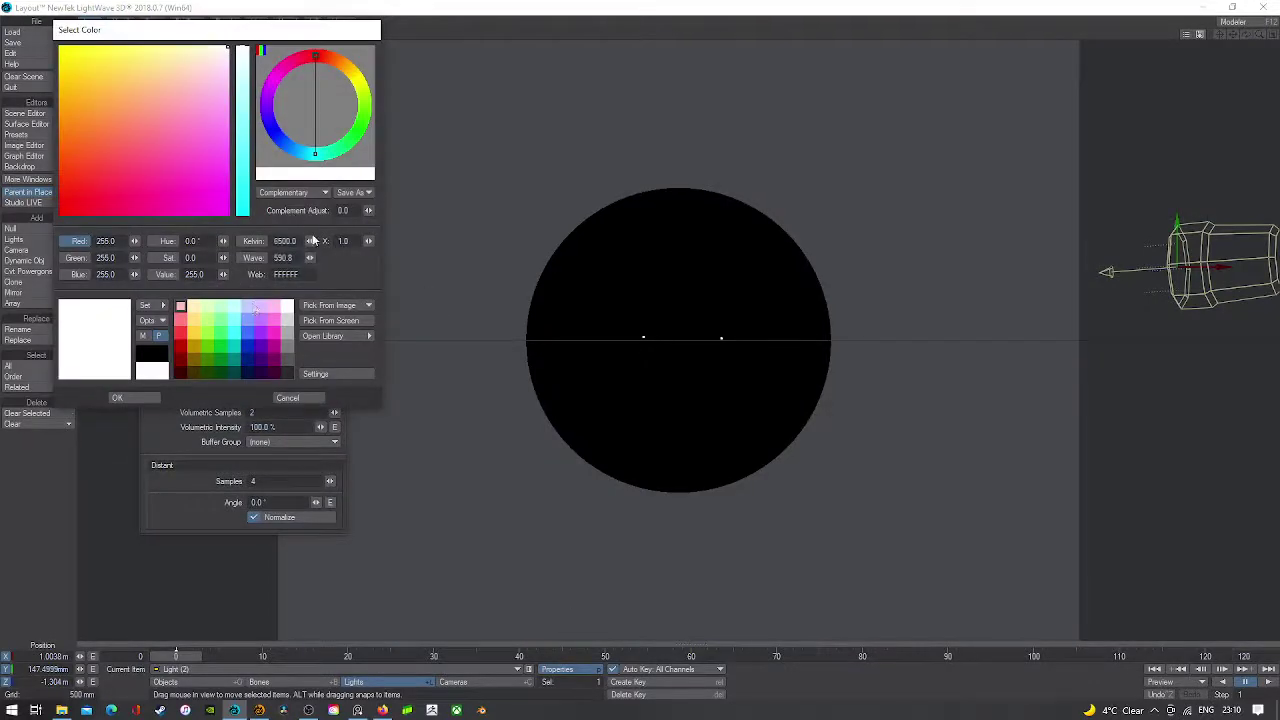
{"action": "left_click", "coordinate": [192, 63]}
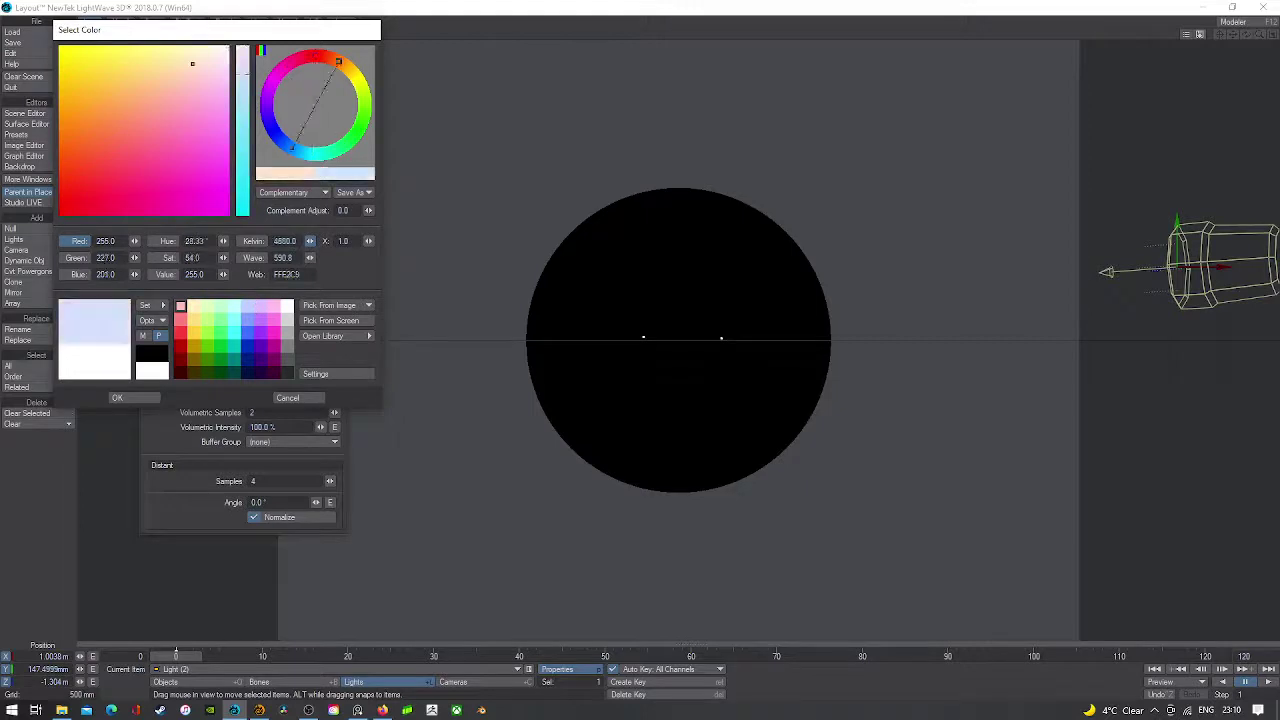
{"action": "left_click_drag", "start_coordinate": [310, 241], "coordinate": [351, 241]}
{"action": "left_click", "coordinate": [142, 397]}
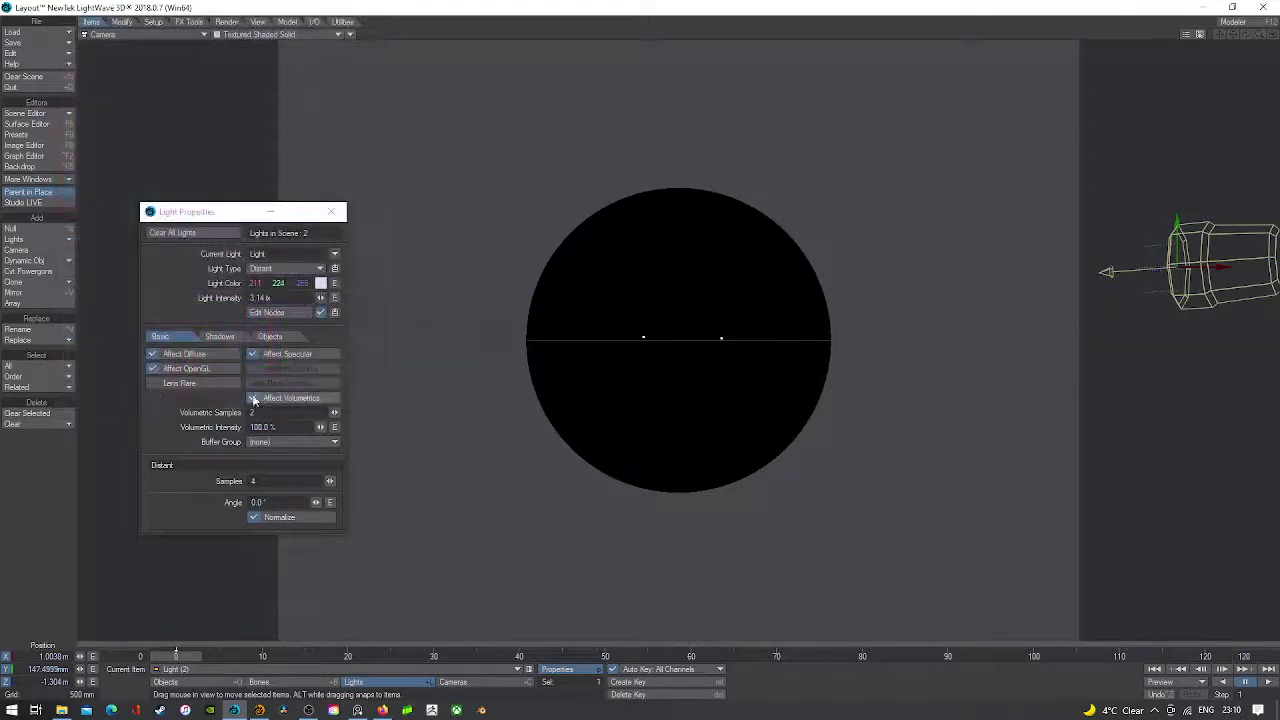
- Change Light (2) to an Area light with an intensity of 12 lx and preview the camera view in VPR
{"action": "left_click", "coordinate": [285, 268]}
{"action": "left_click", "coordinate": [281, 292]}
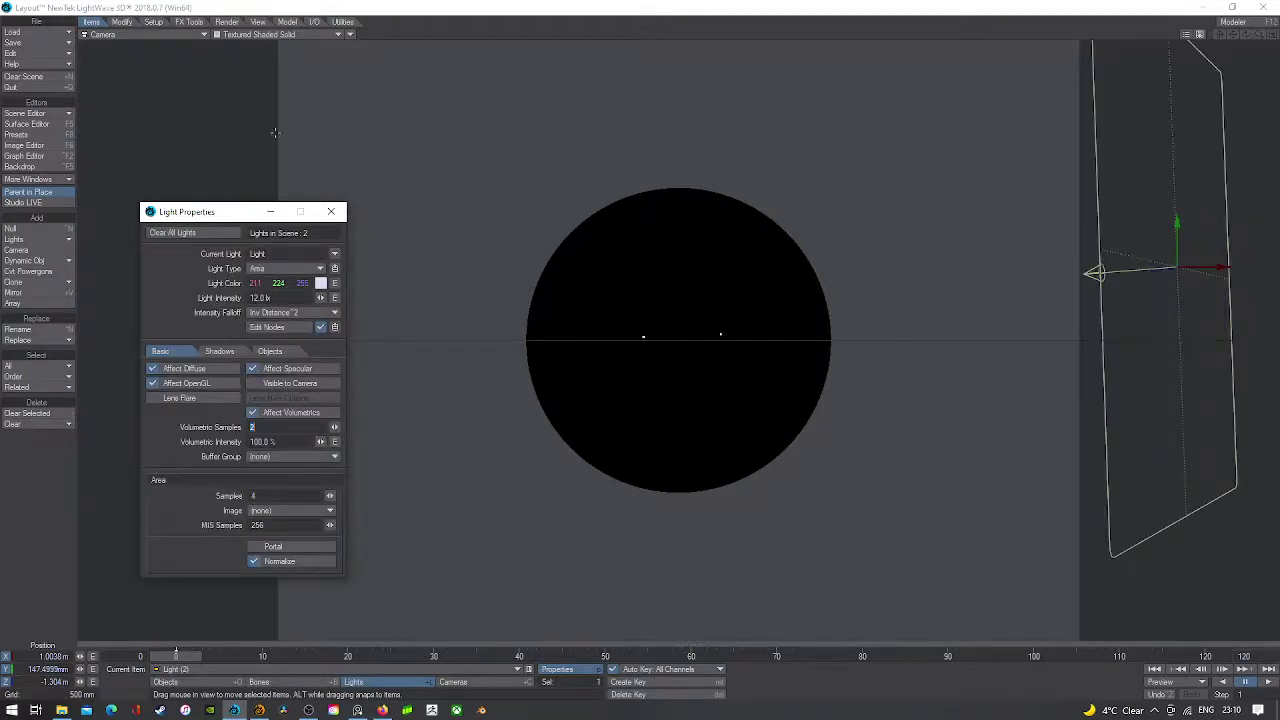
{"action": "left_click", "coordinate": [286, 35]}
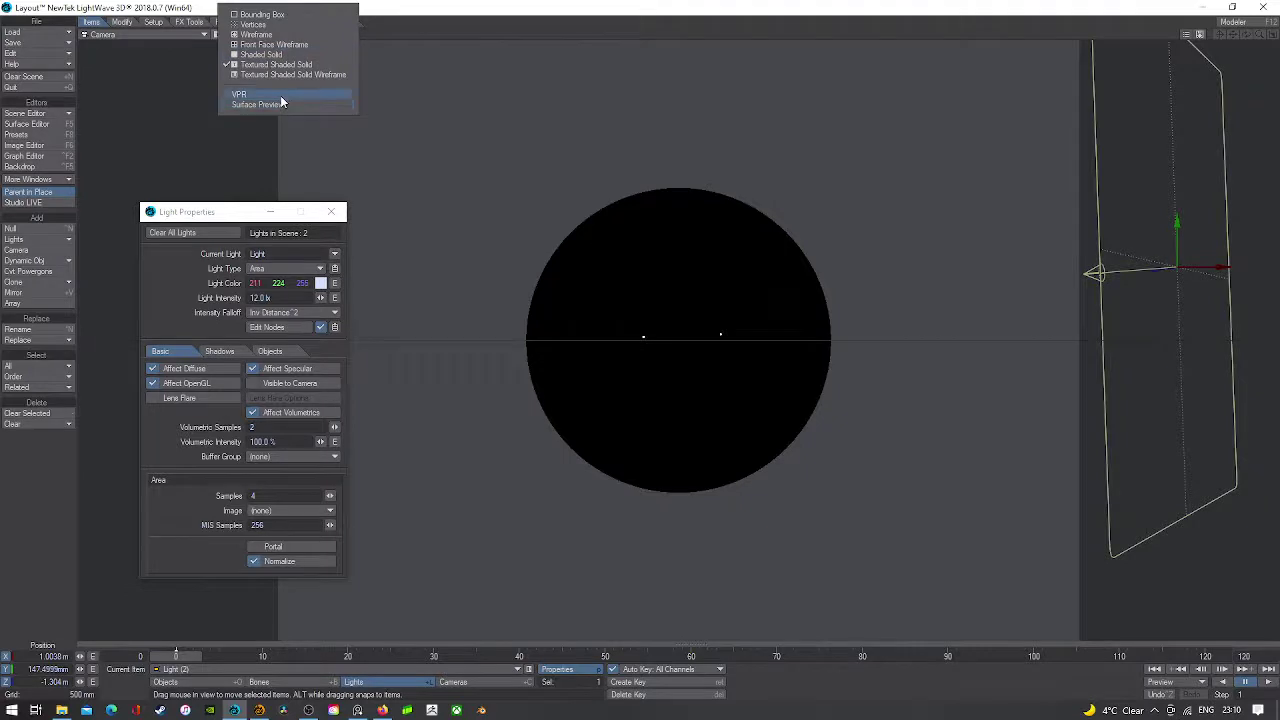
{"action": "left_click", "coordinate": [281, 95]}
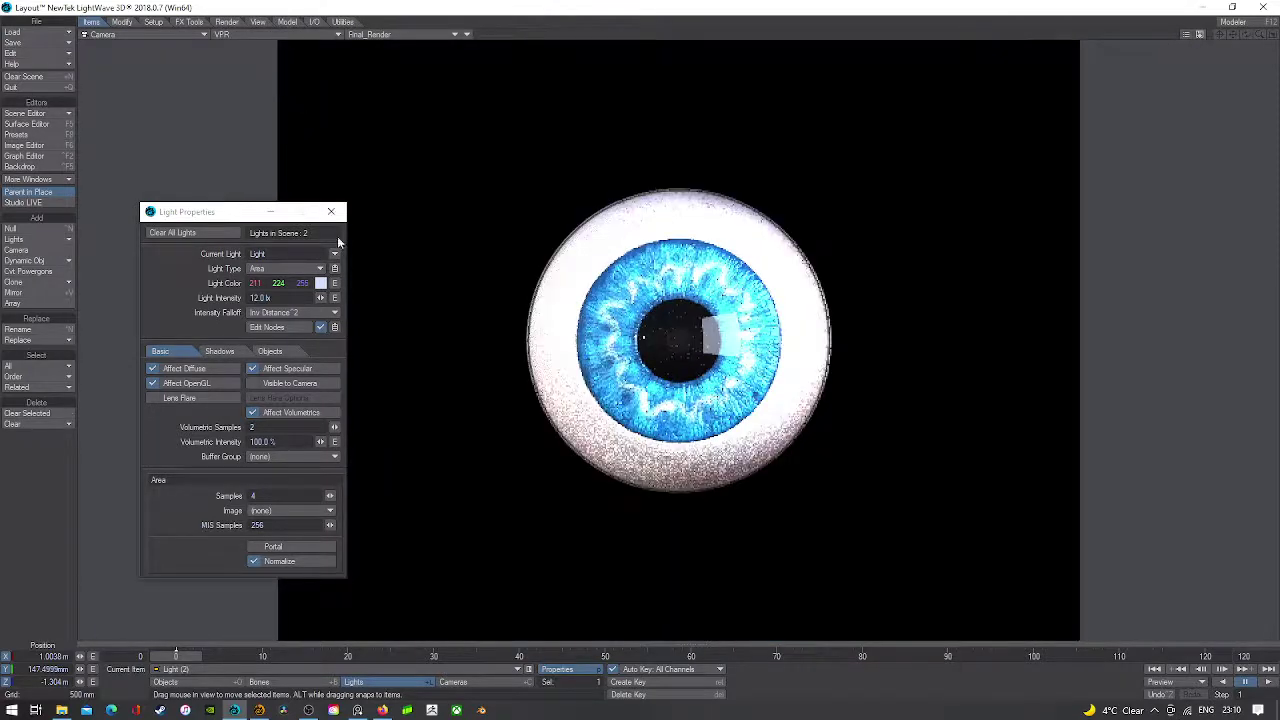
- Select Light (1) and change its light type to Area
{"action": "left_click", "coordinate": [370, 670]}
{"action": "left_click", "coordinate": [374, 658]}
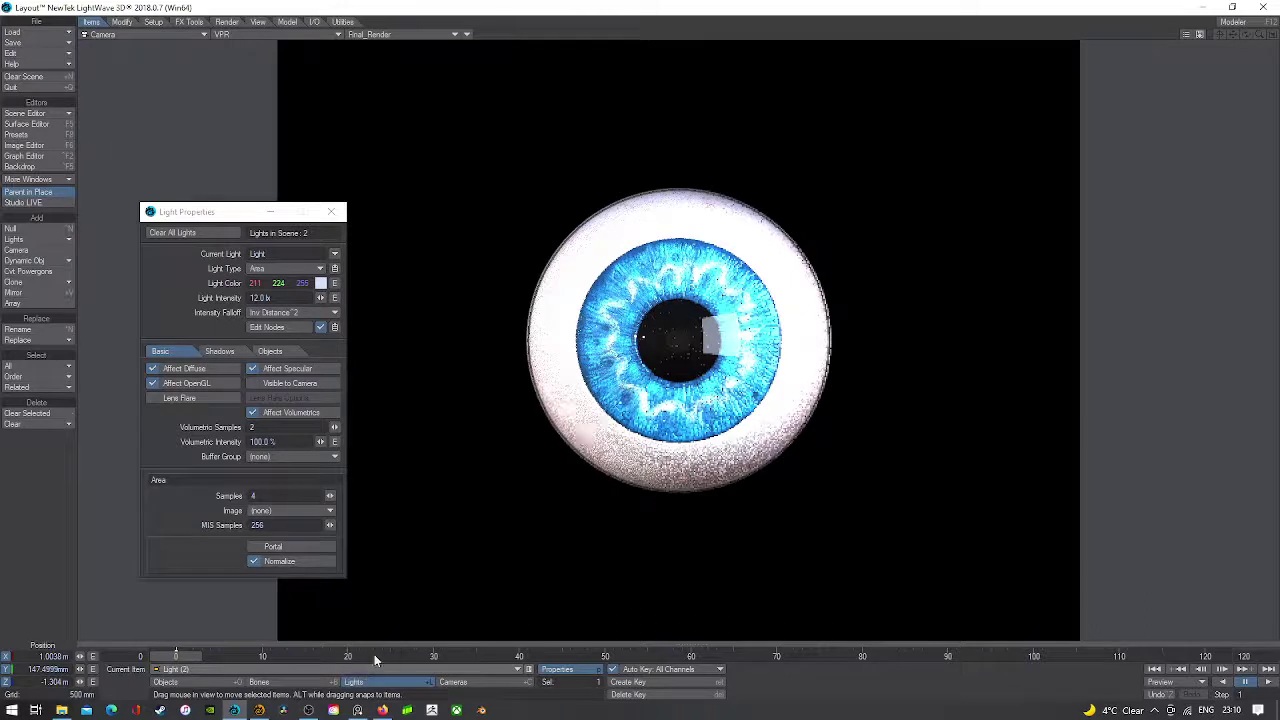
{"action": "left_click", "coordinate": [317, 270]}
{"action": "left_click", "coordinate": [315, 272]}
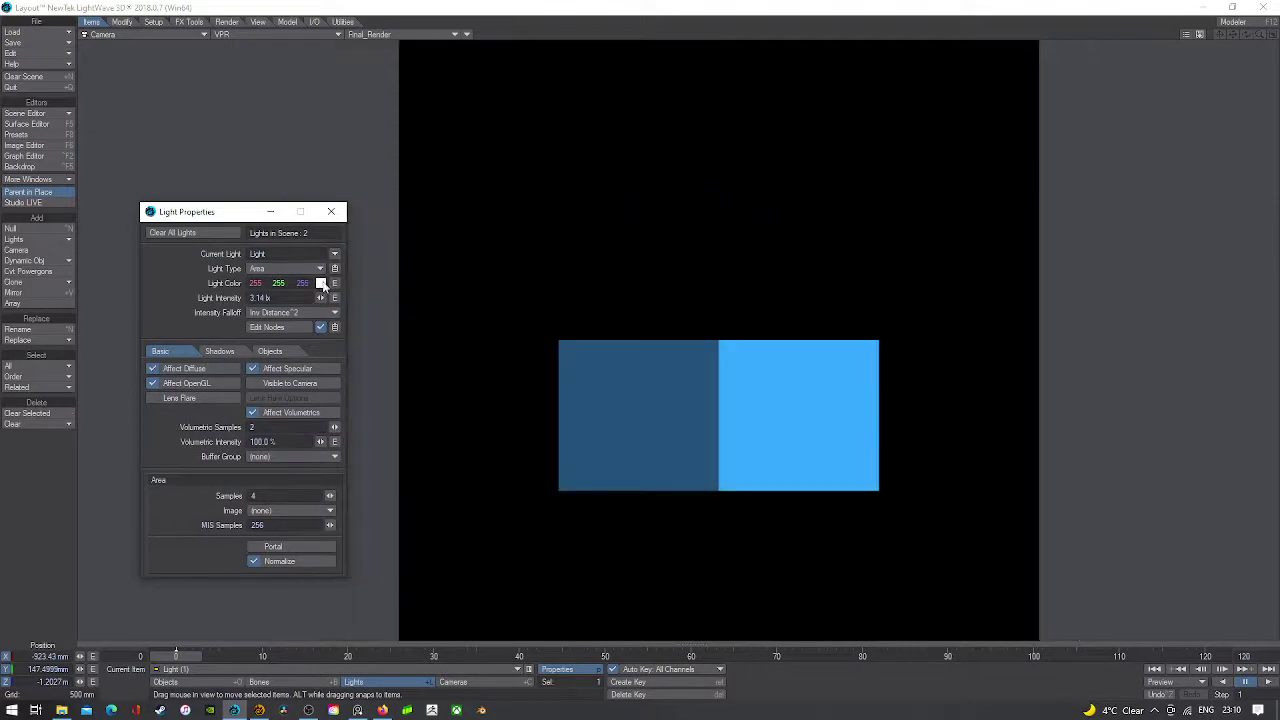
- Set Light (1)'s colour to a warm peach with RGB 255, 219, 186 and close the light properties
{"action": "left_click", "coordinate": [321, 284]}
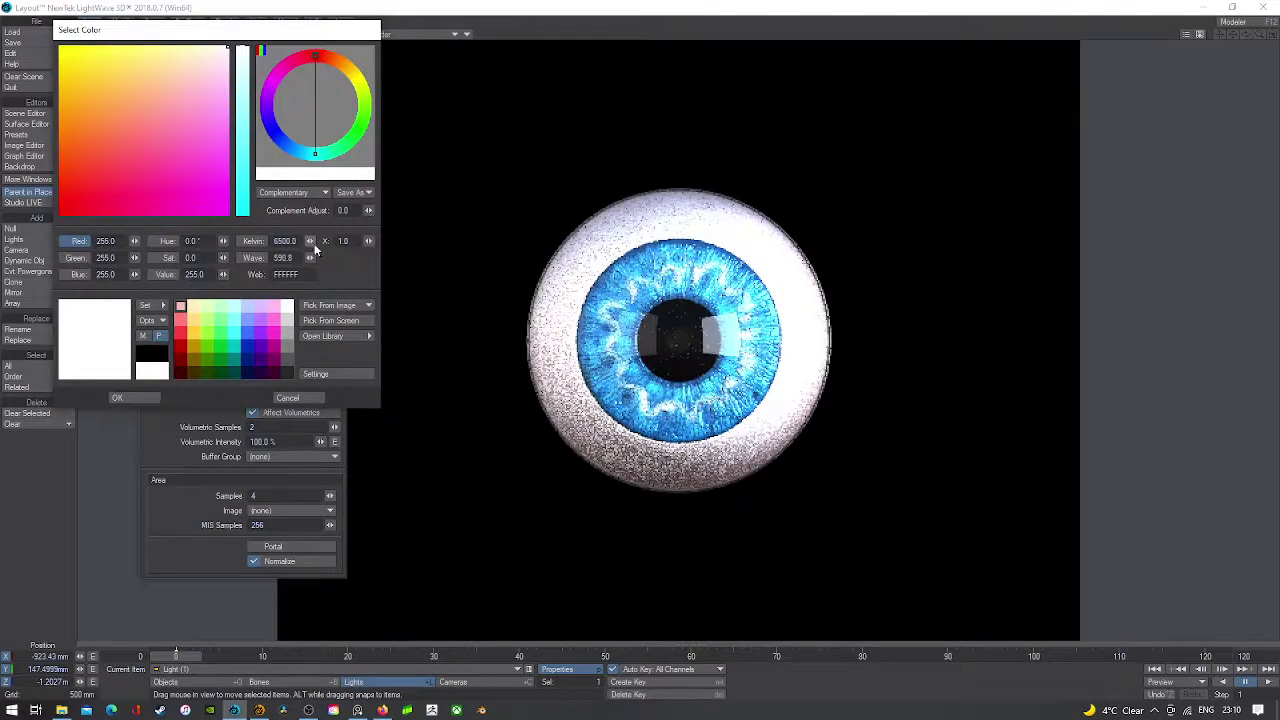
{"action": "left_click", "coordinate": [203, 59]}
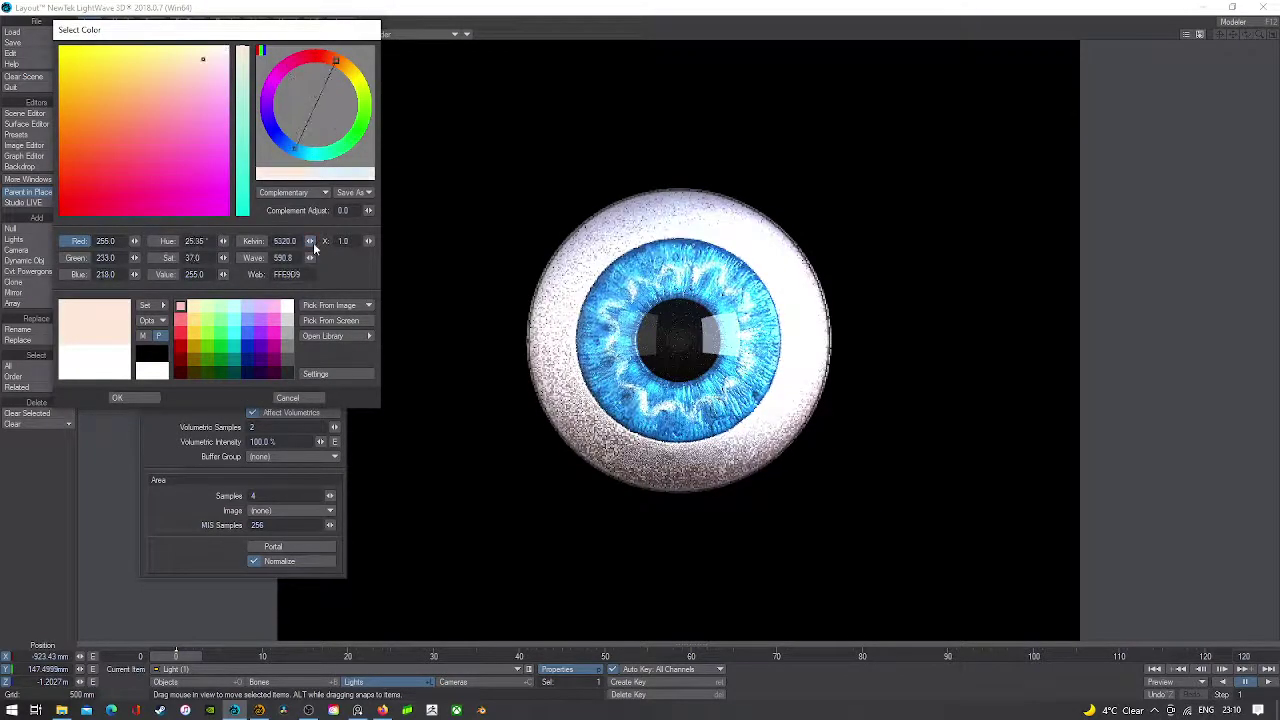
{"action": "left_click", "coordinate": [180, 63]}
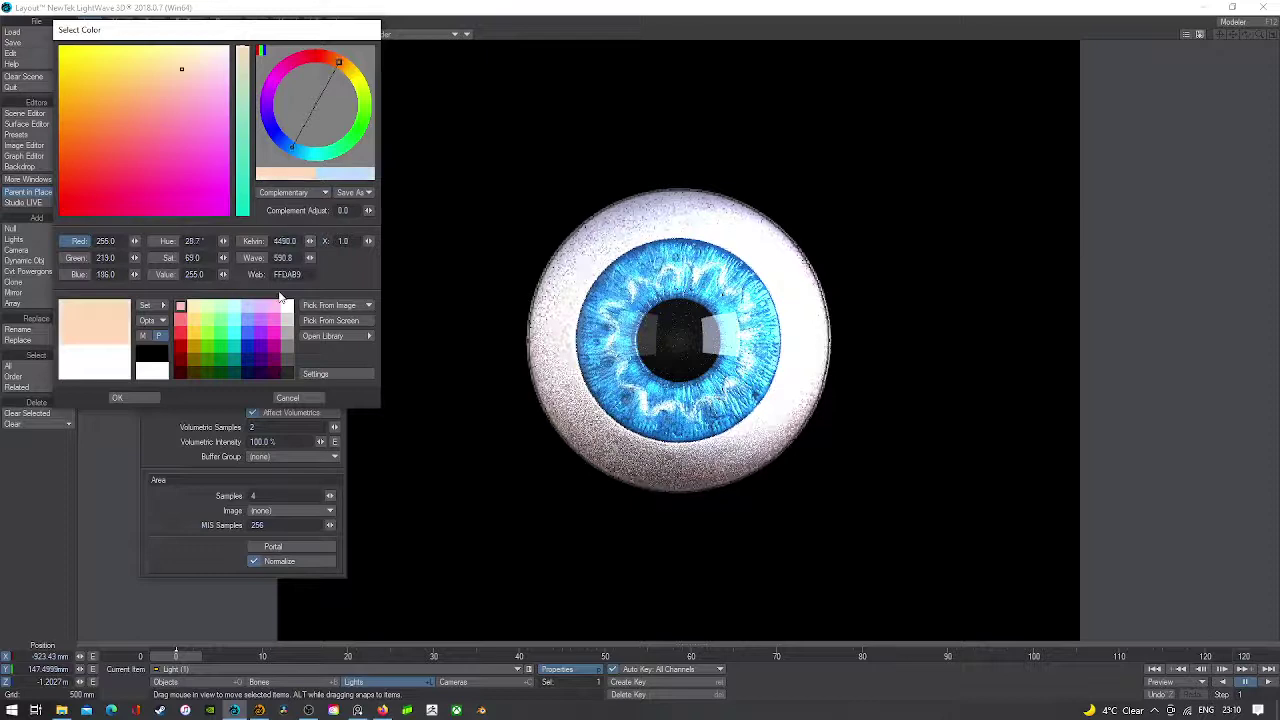
{"action": "left_click", "coordinate": [147, 397]}
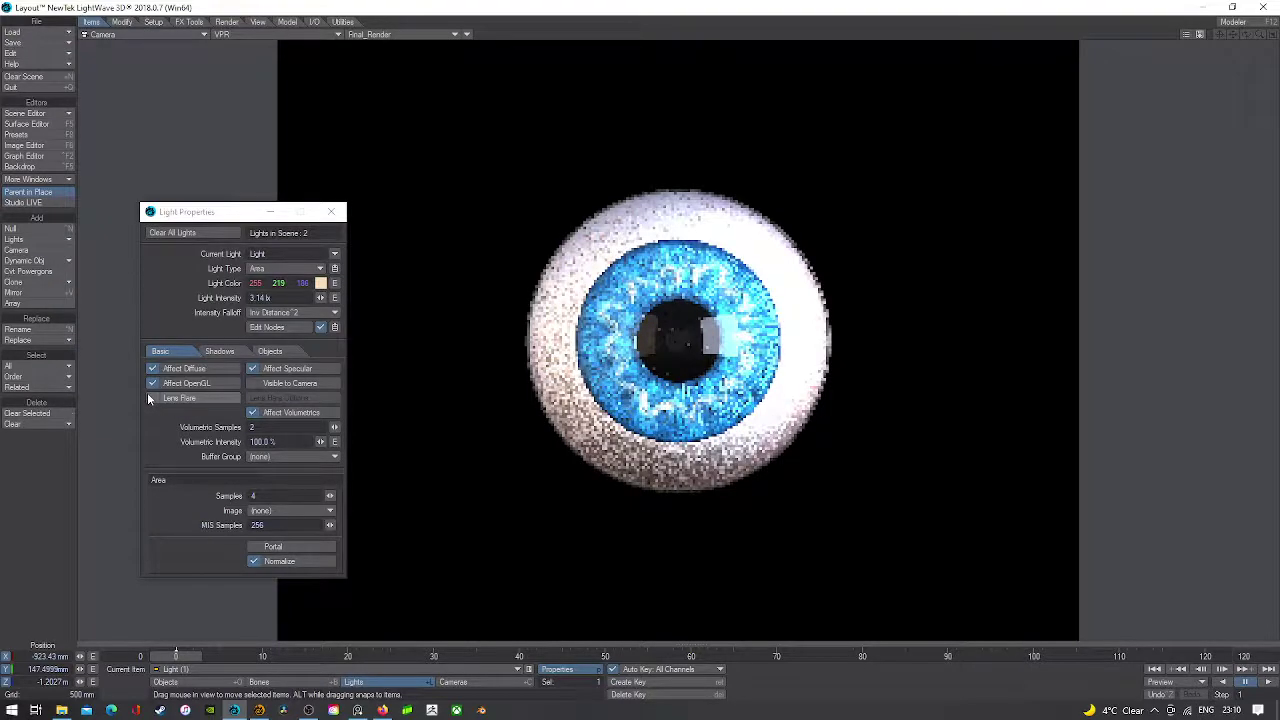
{"action": "left_click", "coordinate": [331, 211]}
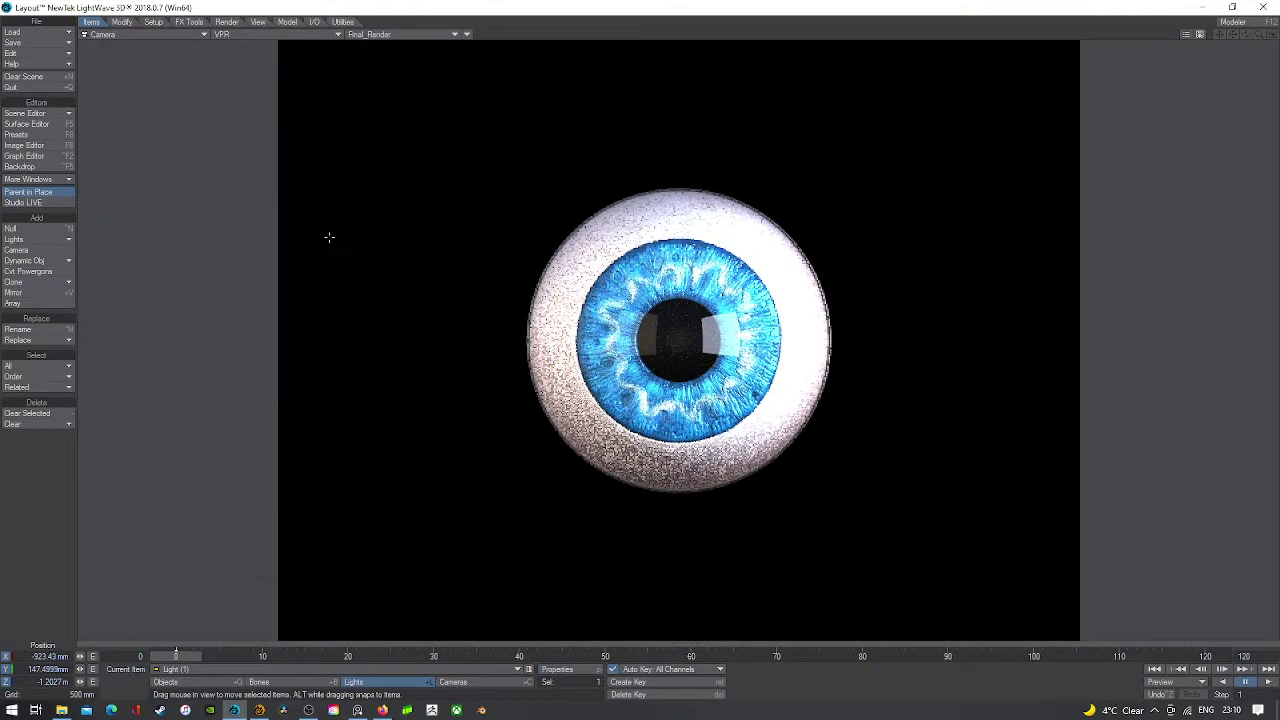
- Move the camera closer to the eye, to Z -1.809 m, using Shaded Solid display, and preview the framing in VPR
{"action": "left_click", "coordinate": [245, 33]}
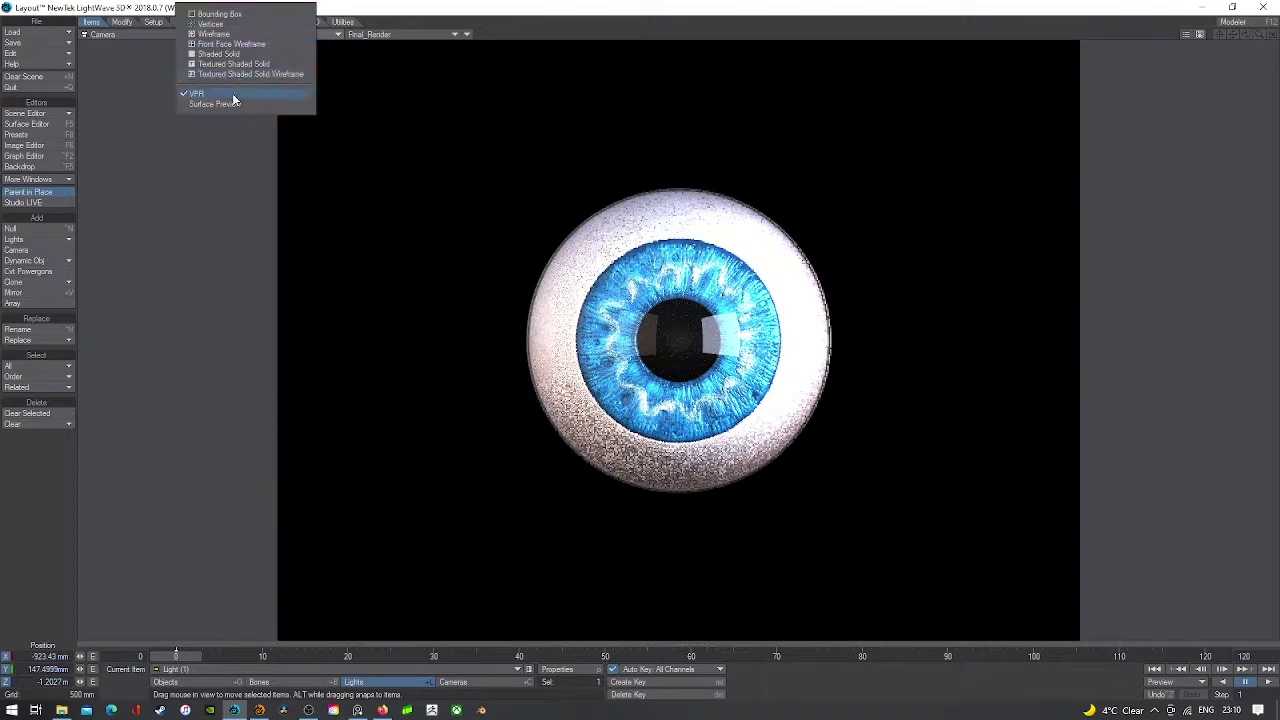
{"action": "left_click", "coordinate": [246, 55]}
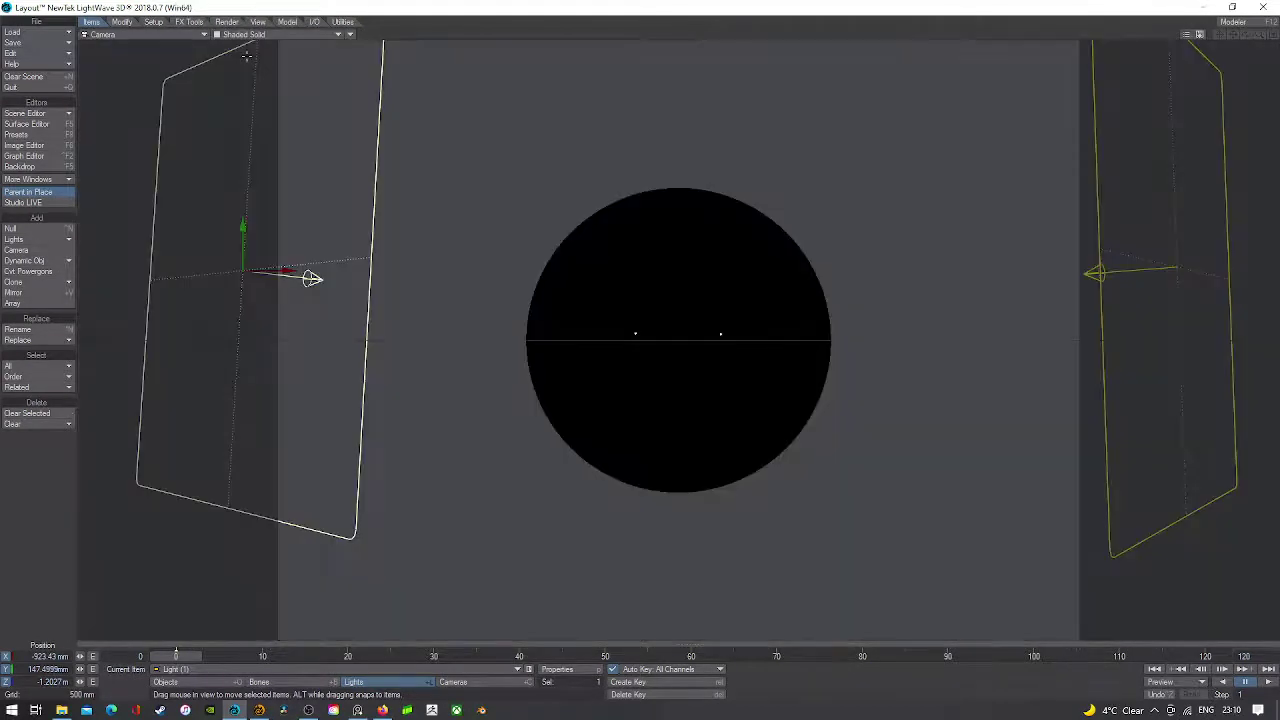
{"action": "left_click", "coordinate": [495, 682]}
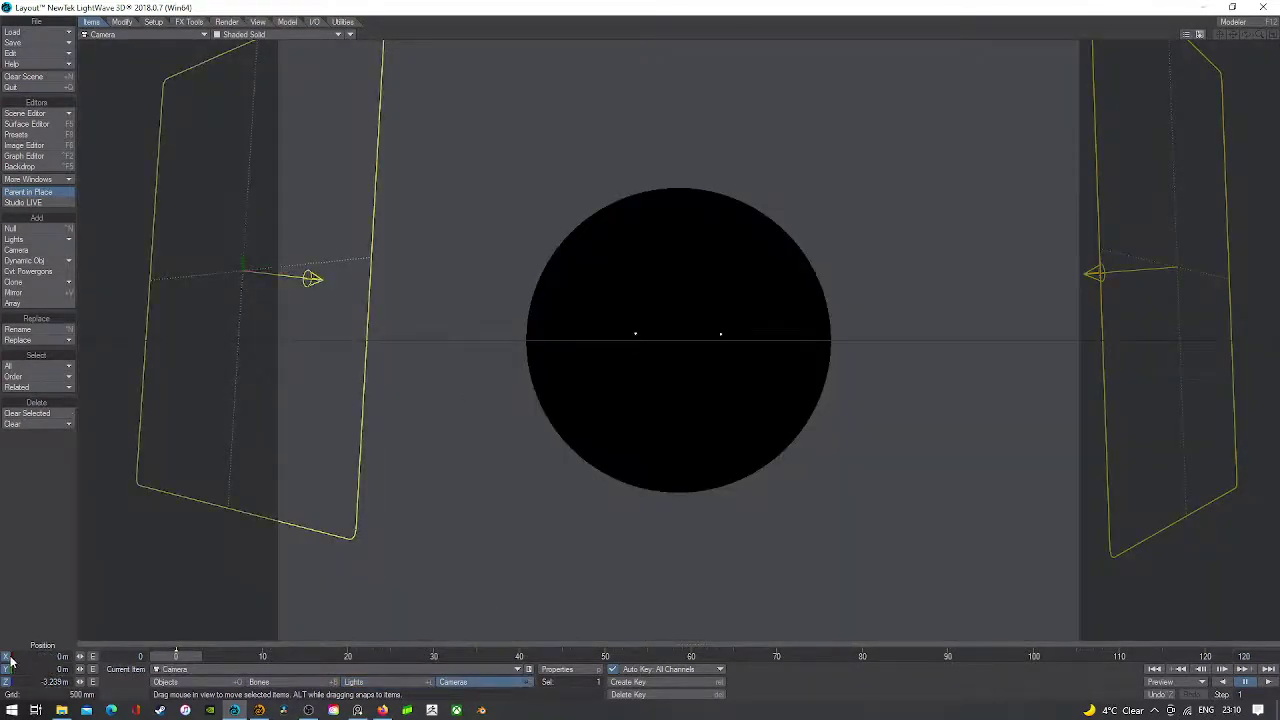
{"action": "left_click_drag", "start_coordinate": [80, 682], "coordinate": [210, 682]}
{"action": "left_click_drag", "start_coordinate": [368, 484], "coordinate": [368, 470]}
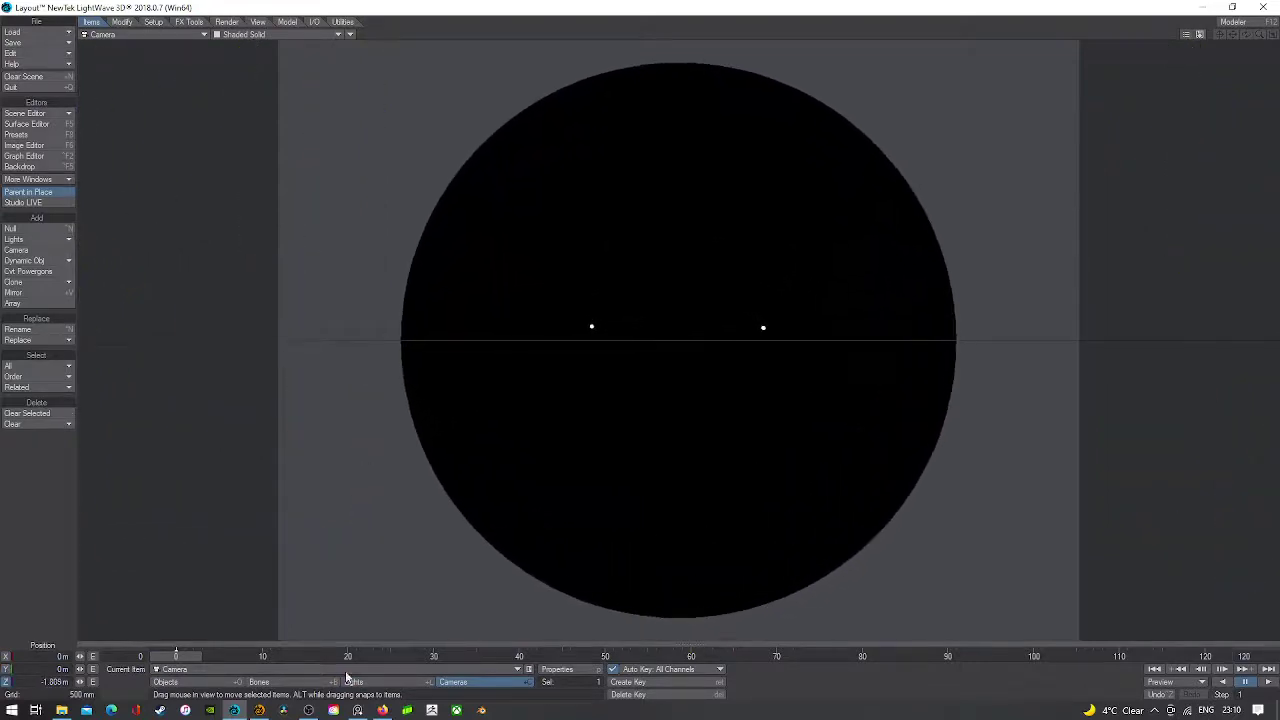
{"action": "left_click", "coordinate": [255, 38]}
{"action": "left_click", "coordinate": [242, 99]}
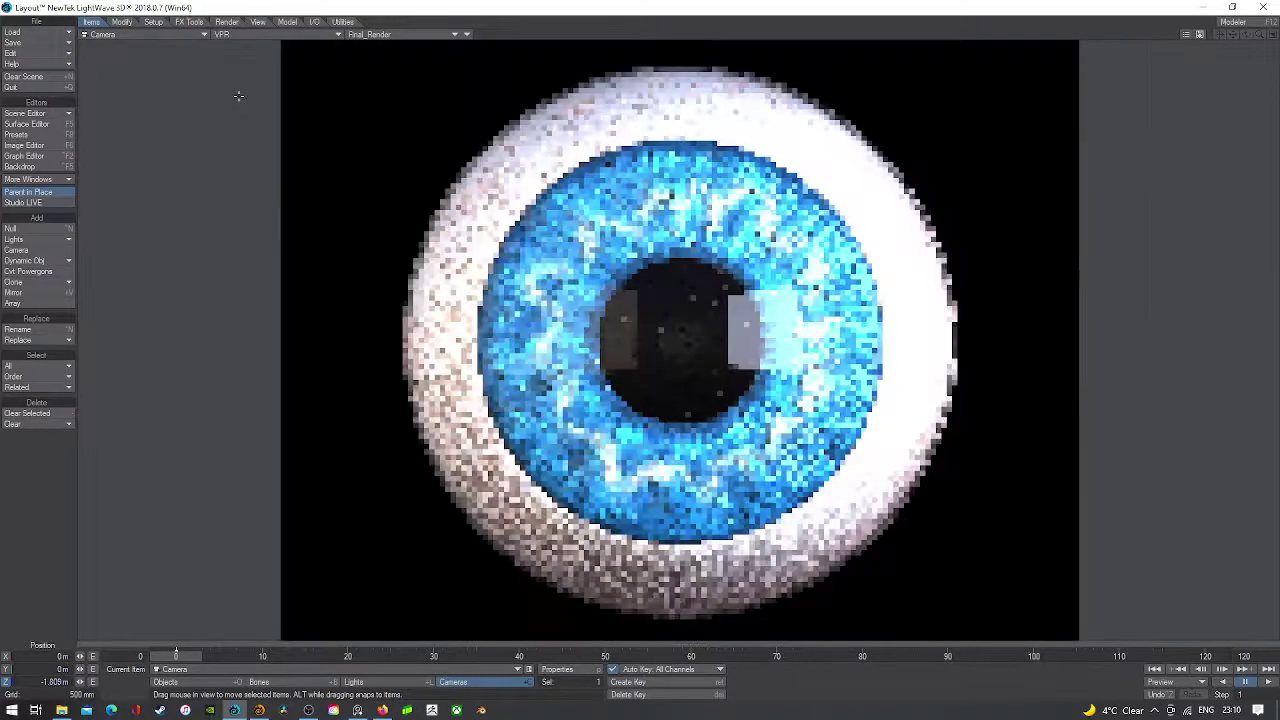
- Set the Eye:HumanEye object's display subpatch level to 1 and its per-object render subpatch level to 10, with the viewport in Shaded Solid
{"action": "left_click", "coordinate": [256, 33]}
{"action": "left_click", "coordinate": [251, 57]}
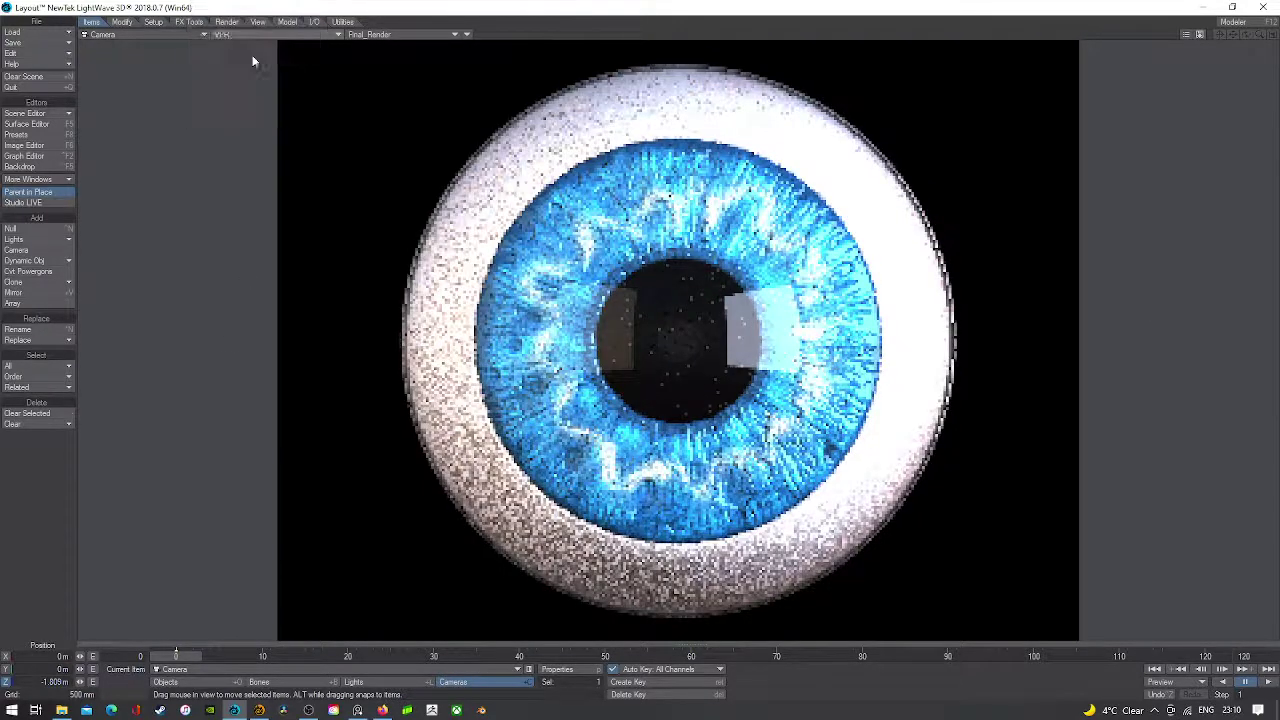
{"action": "left_click", "coordinate": [165, 682]}
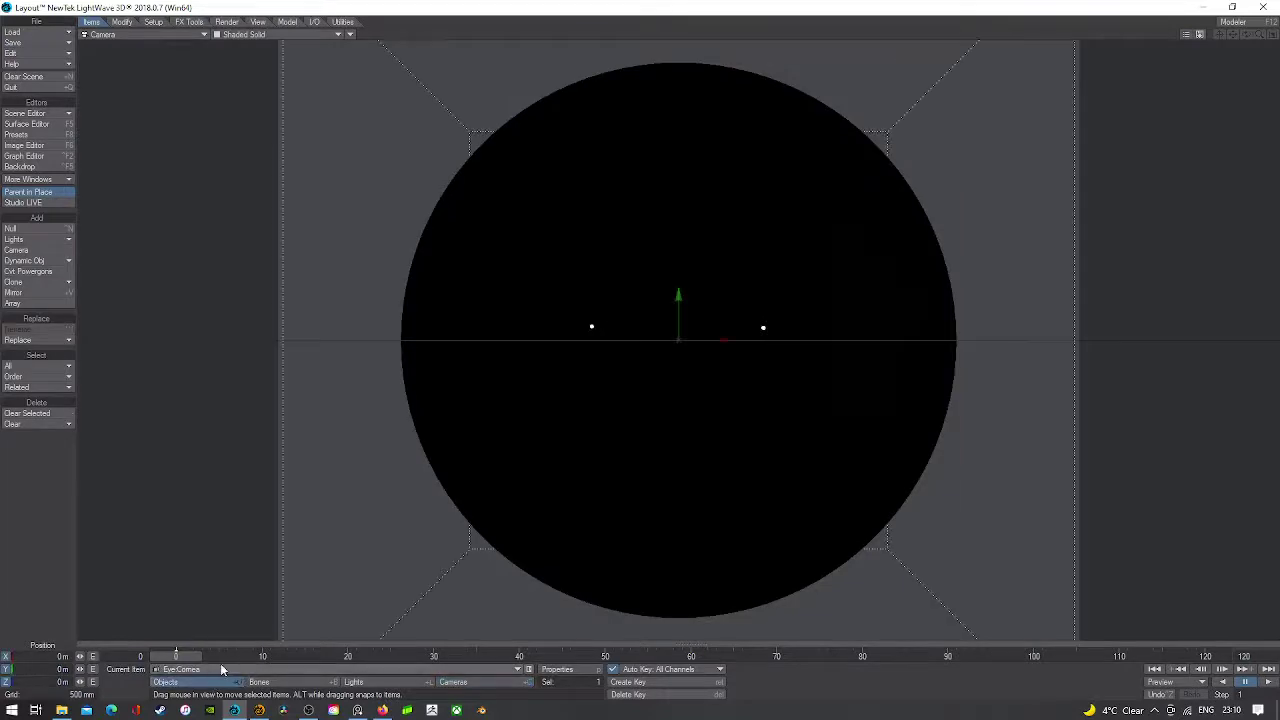
{"action": "left_click", "coordinate": [210, 669]}
{"action": "left_click", "coordinate": [221, 655]}
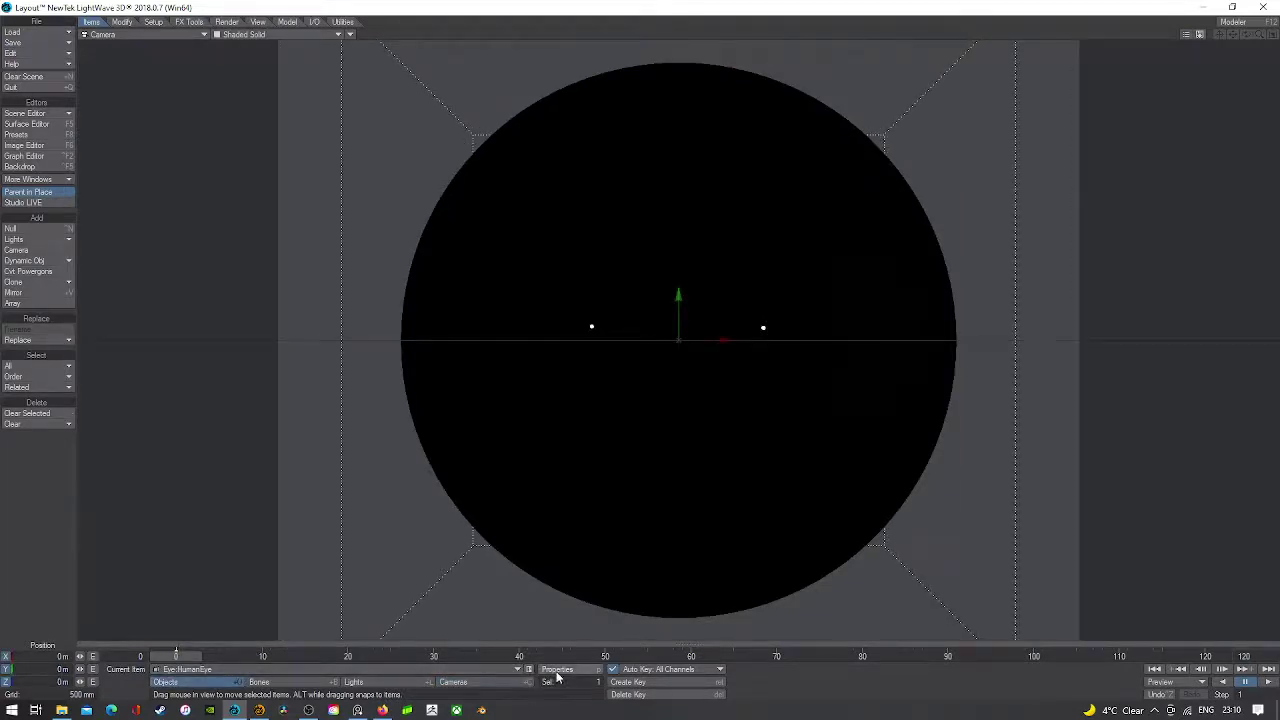
{"action": "left_click", "coordinate": [555, 669]}
{"action": "left_click", "coordinate": [325, 383]}
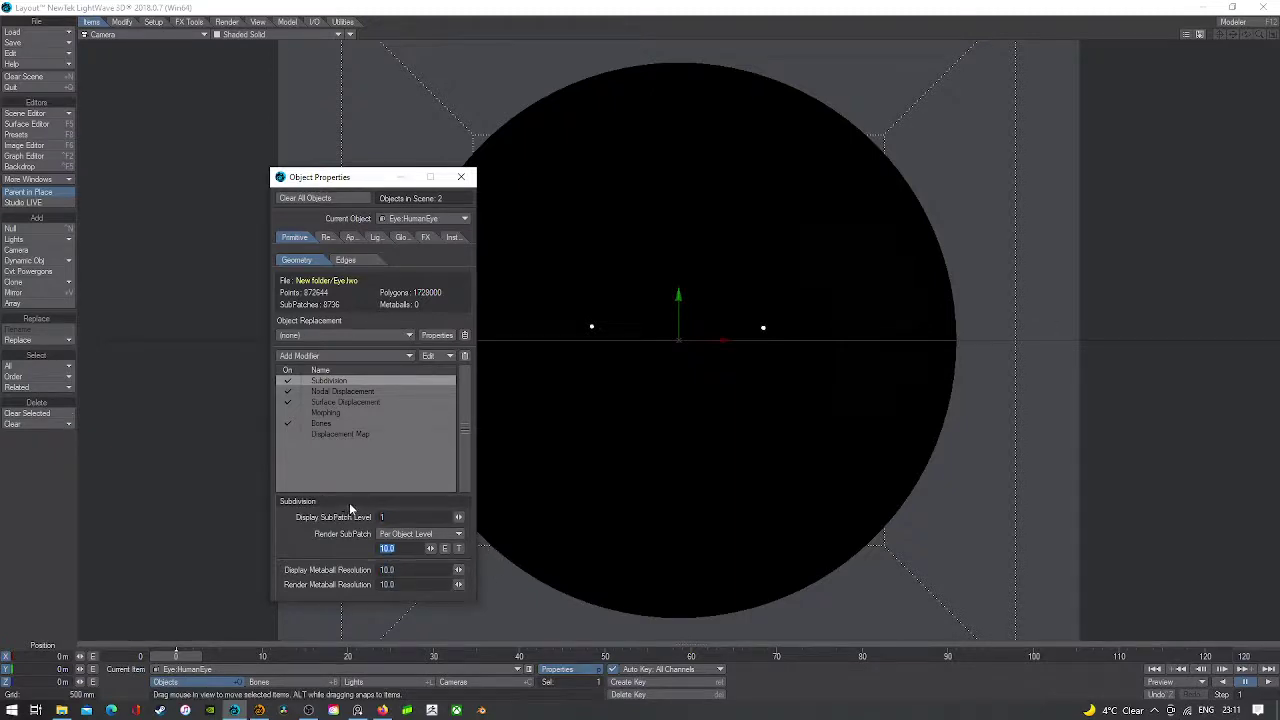
{"action": "key", "text": "Tab"}
{"action": "left_click", "coordinate": [461, 177]}
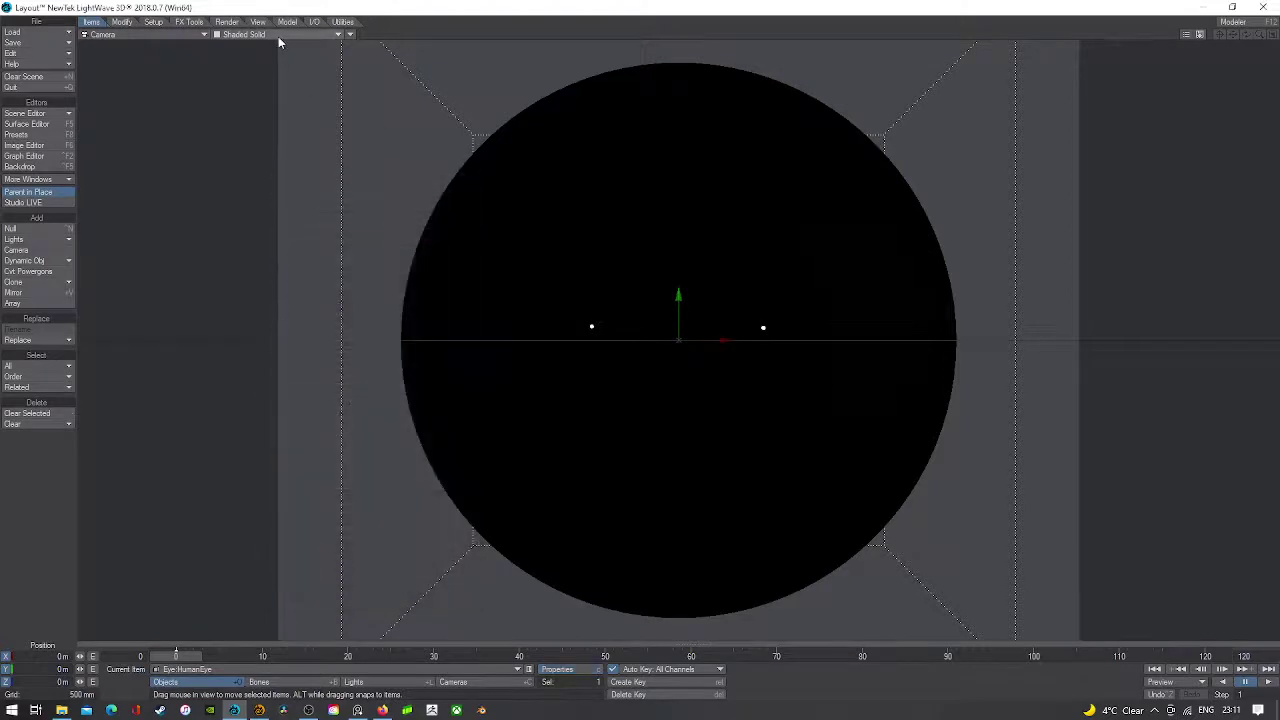
- Inspect the lit eye in VPR from the perspective view, orbiting around to its back, and return to the camera view
{"action": "left_click", "coordinate": [278, 36]}
{"action": "left_click", "coordinate": [266, 67]}
{"action": "left_click", "coordinate": [157, 36]}
{"action": "left_click", "coordinate": [156, 87]}
{"action": "left_click", "coordinate": [348, 34]}
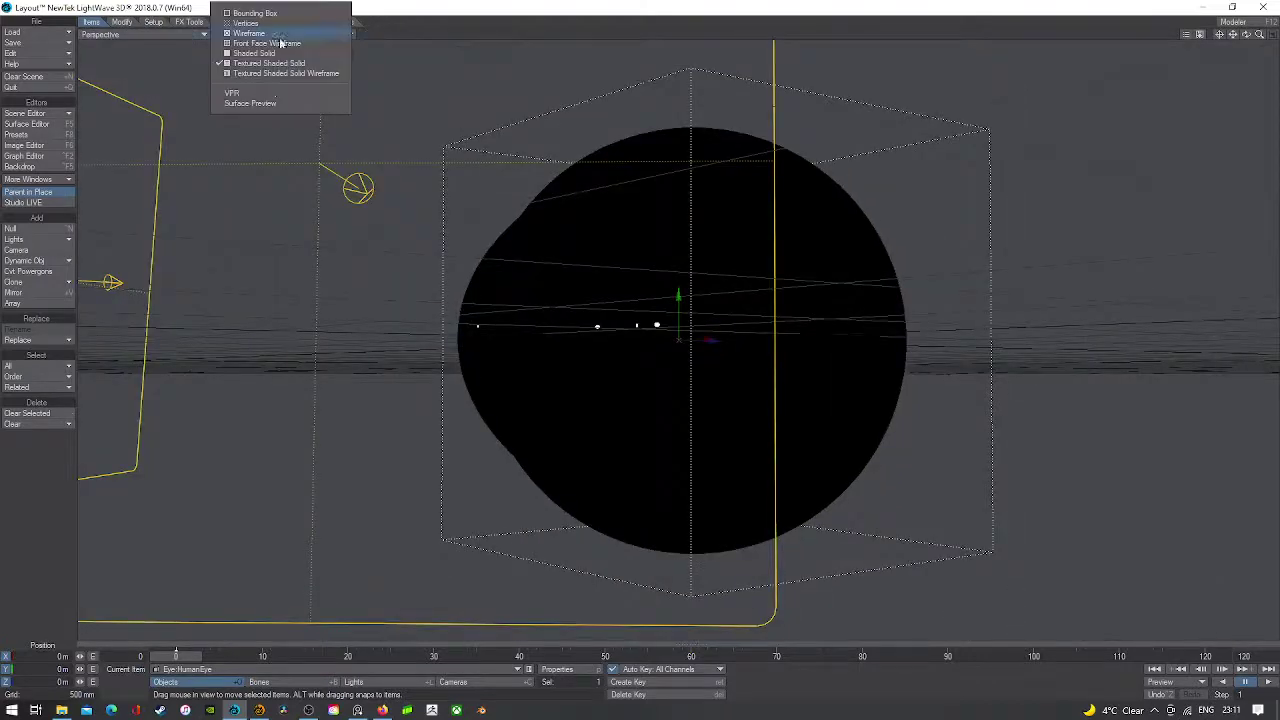
{"action": "left_click", "coordinate": [268, 92]}
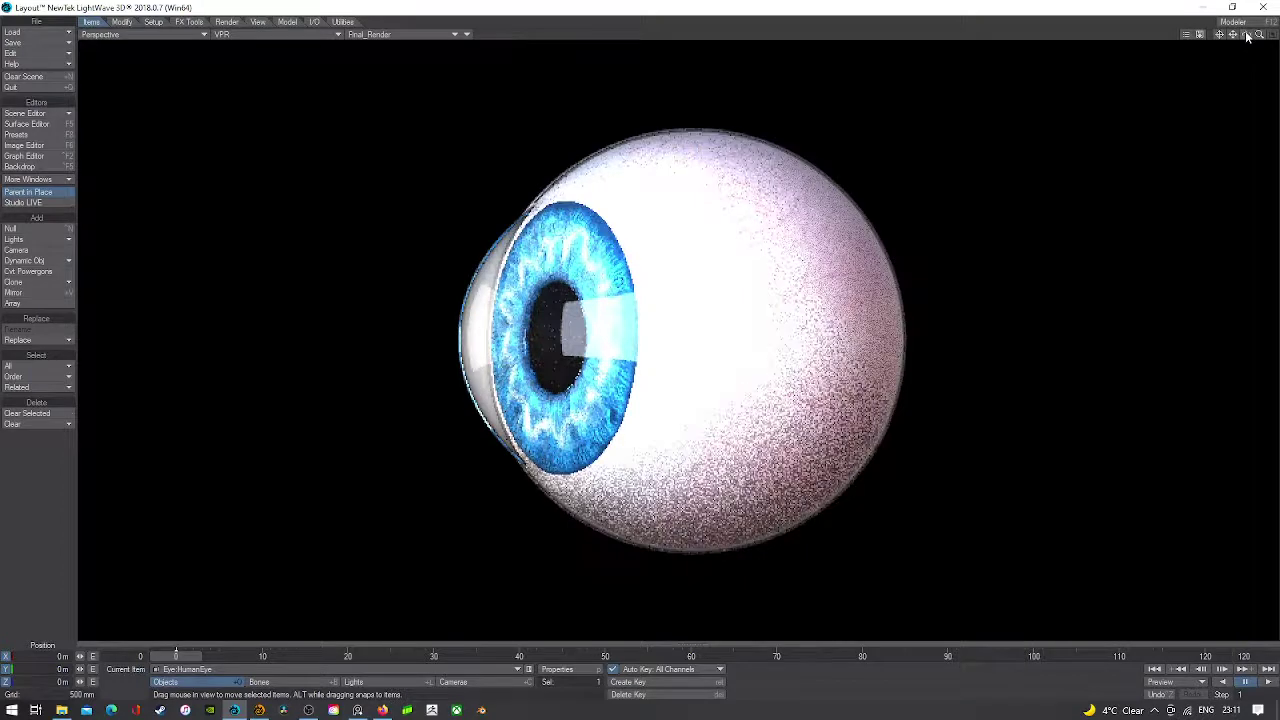
{"action": "left_click_drag", "start_coordinate": [1247, 35], "coordinate": [1251, 37]}
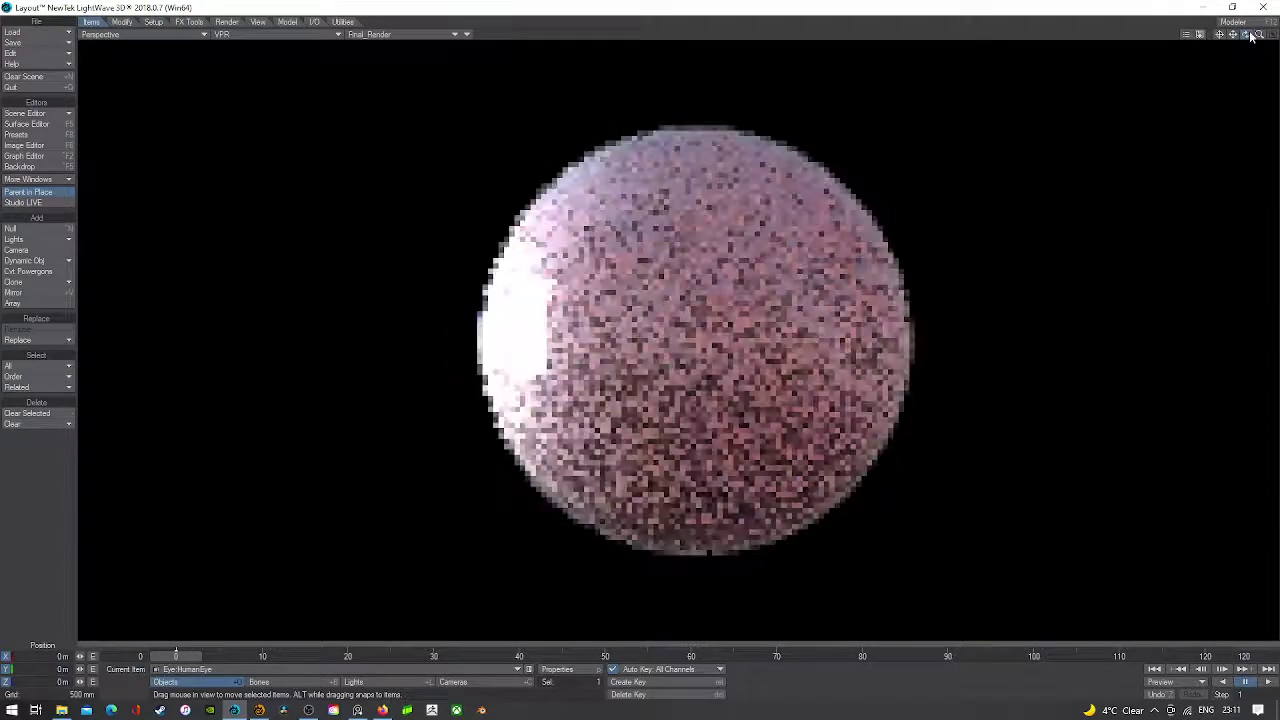
{"action": "left_click", "coordinate": [122, 33]}
{"action": "mouse_move", "coordinate": [122, 103]}
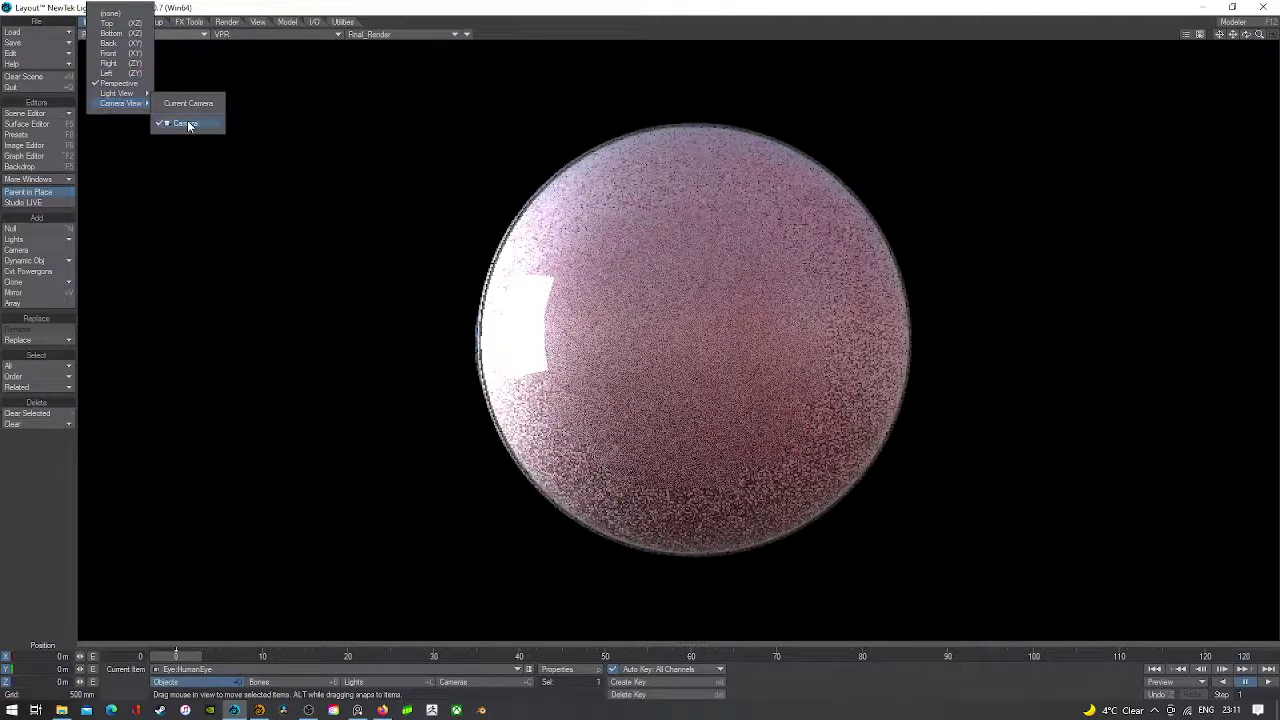
{"action": "left_click", "coordinate": [185, 122]}
- Select the camera as the current item and look over the lit eye in VPR from the perspective view
{"action": "left_click", "coordinate": [229, 22]}
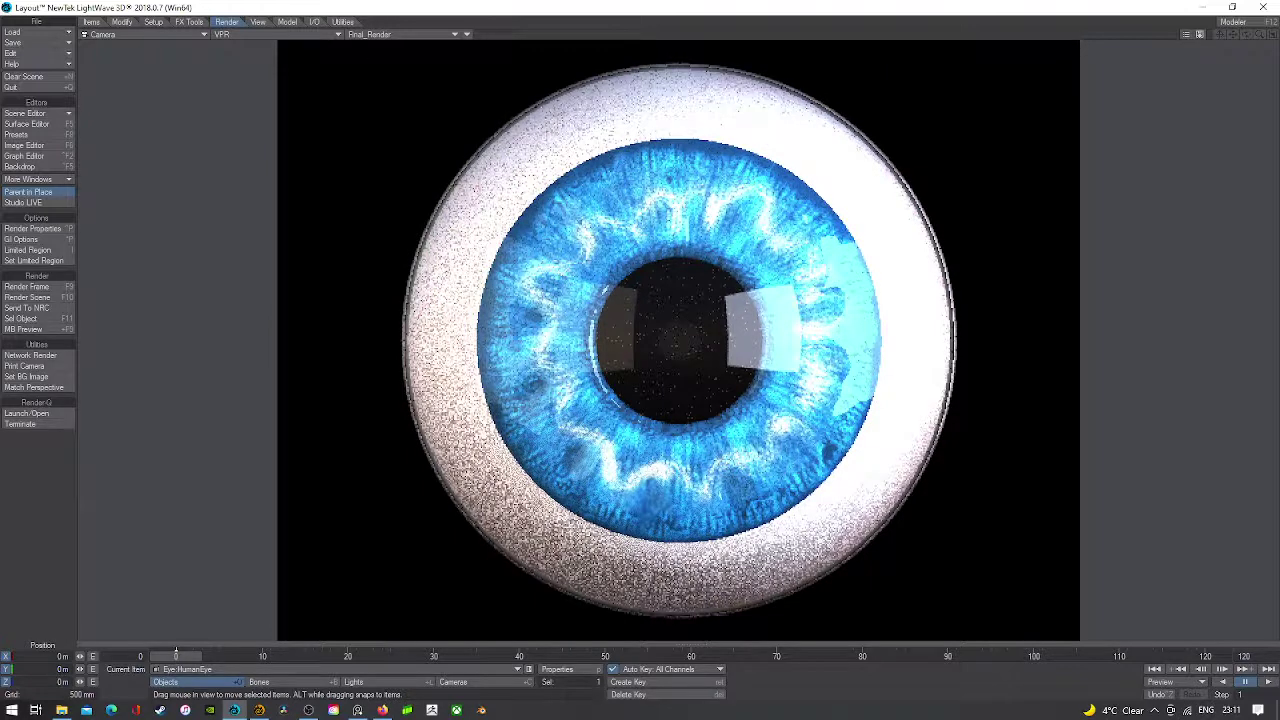
{"action": "left_click", "coordinate": [568, 670]}
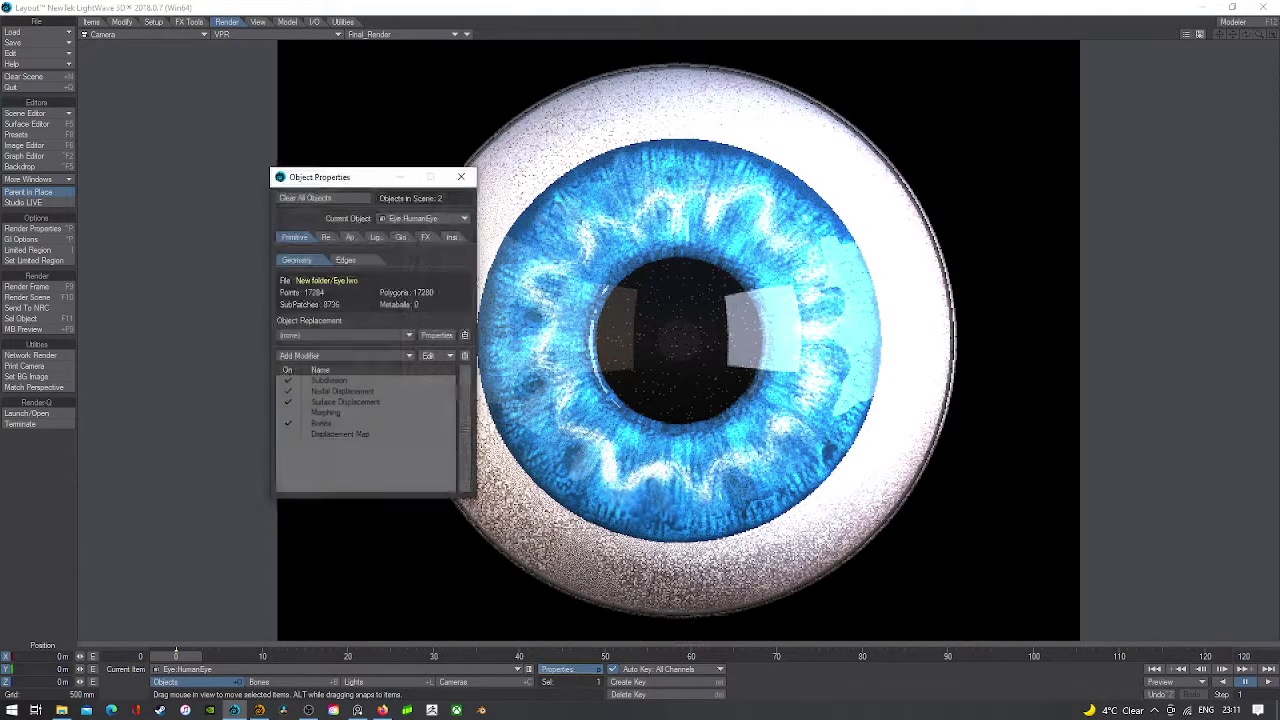
{"action": "left_click", "coordinate": [458, 681]}
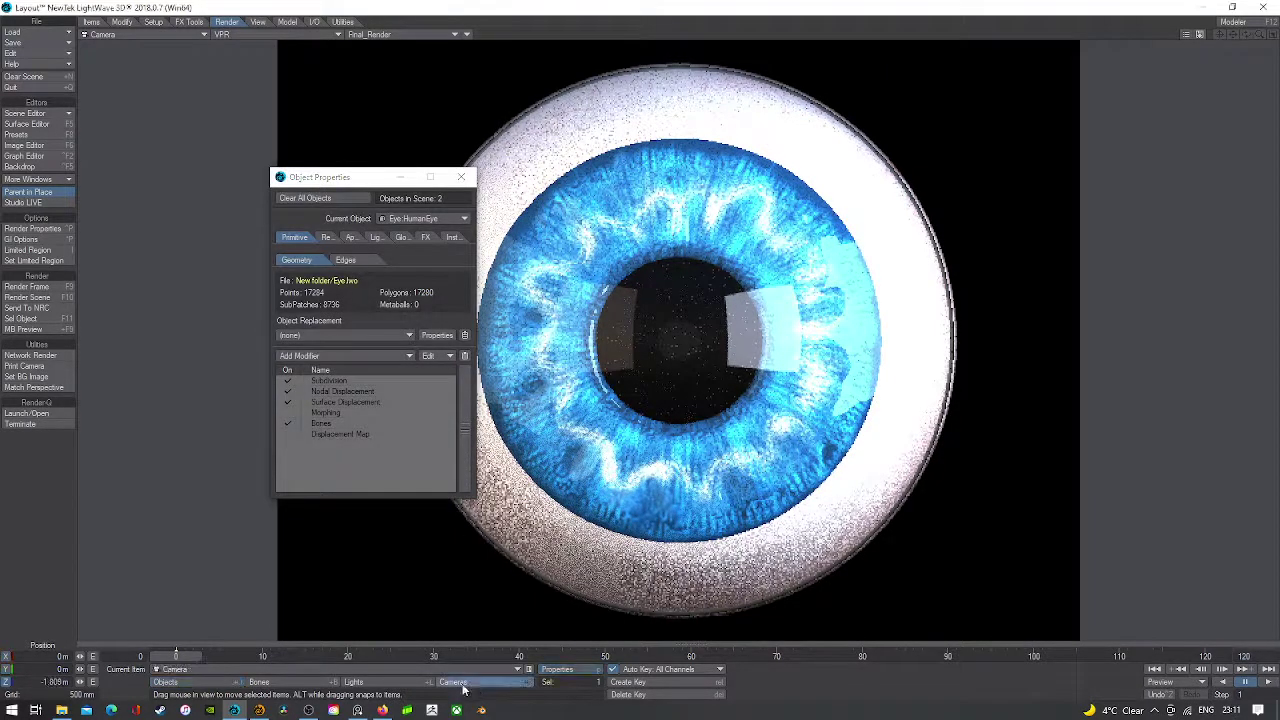
{"action": "left_click", "coordinate": [150, 34]}
{"action": "left_click", "coordinate": [160, 82]}
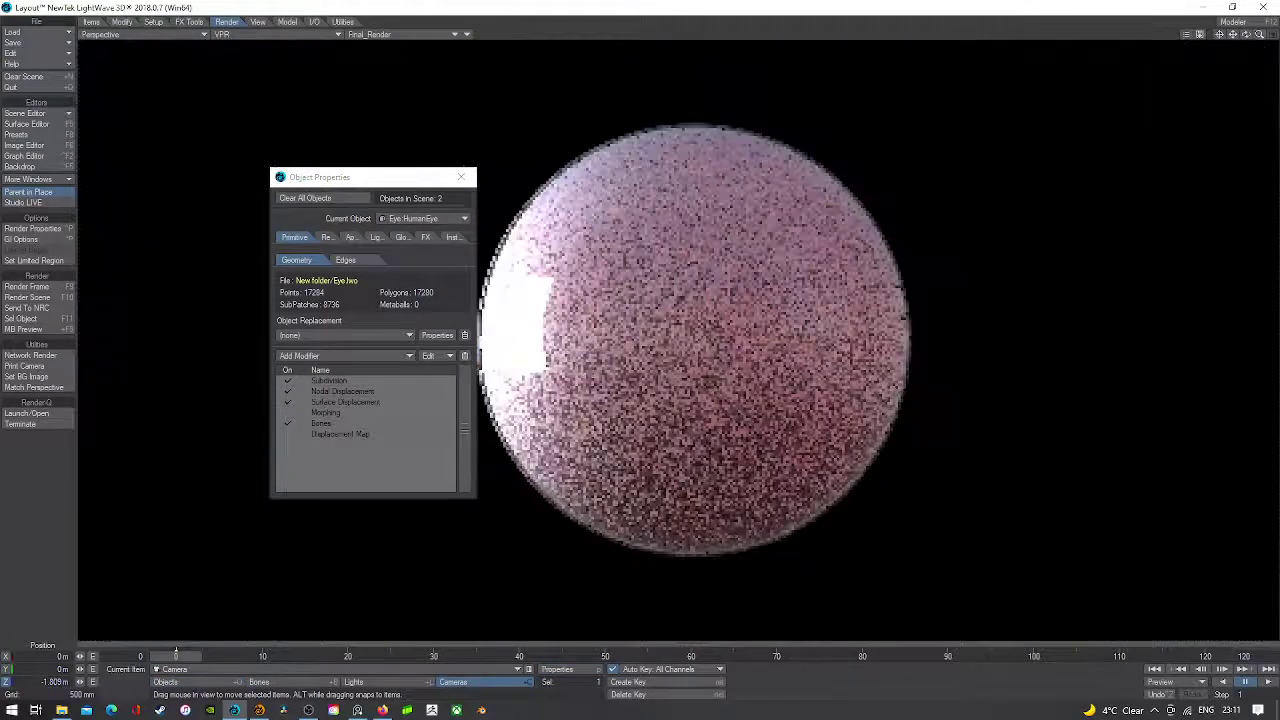
{"action": "mouse_move", "coordinate": [1259, 35]}
{"action": "left_mouse_down"}
{"action": "mouse_move", "coordinate": [1200, 35]}
{"action": "mouse_move", "coordinate": [1277, 35]}
{"action": "left_mouse_up"}
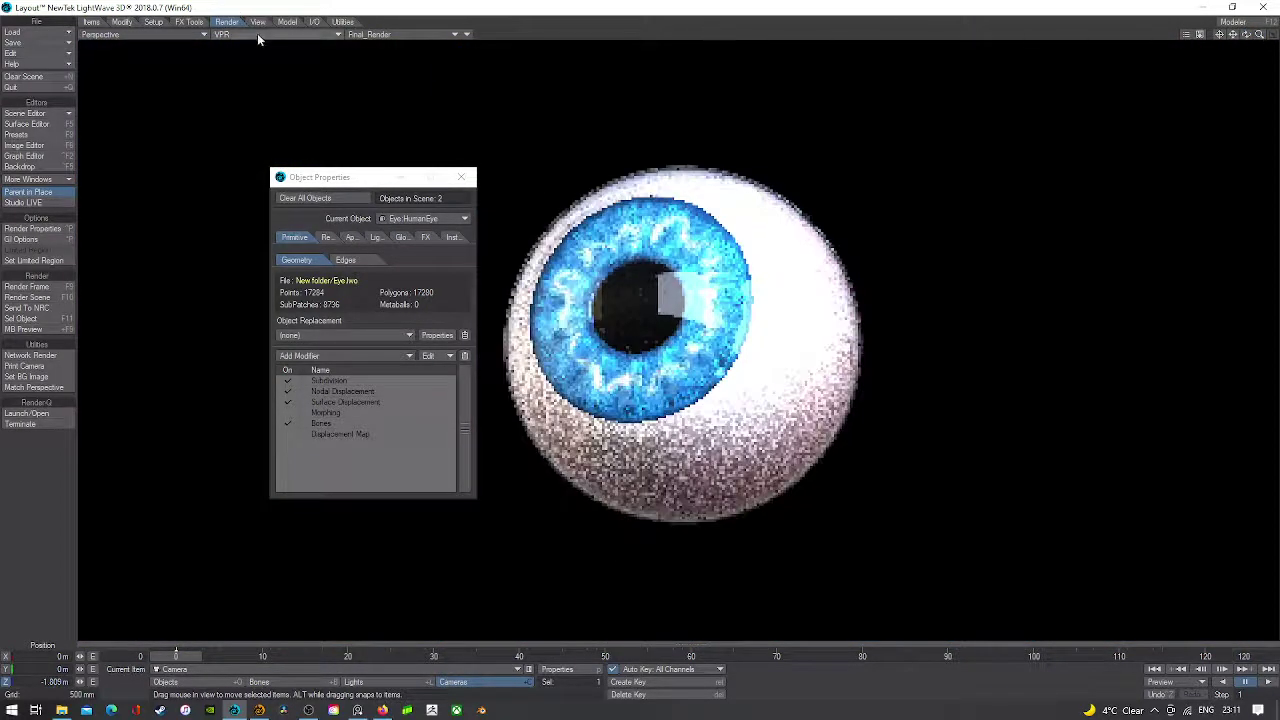
- Switch the viewport to Shaded Solid display and return to the view through the camera
{"action": "left_click", "coordinate": [257, 33]}
{"action": "left_click", "coordinate": [290, 55]}
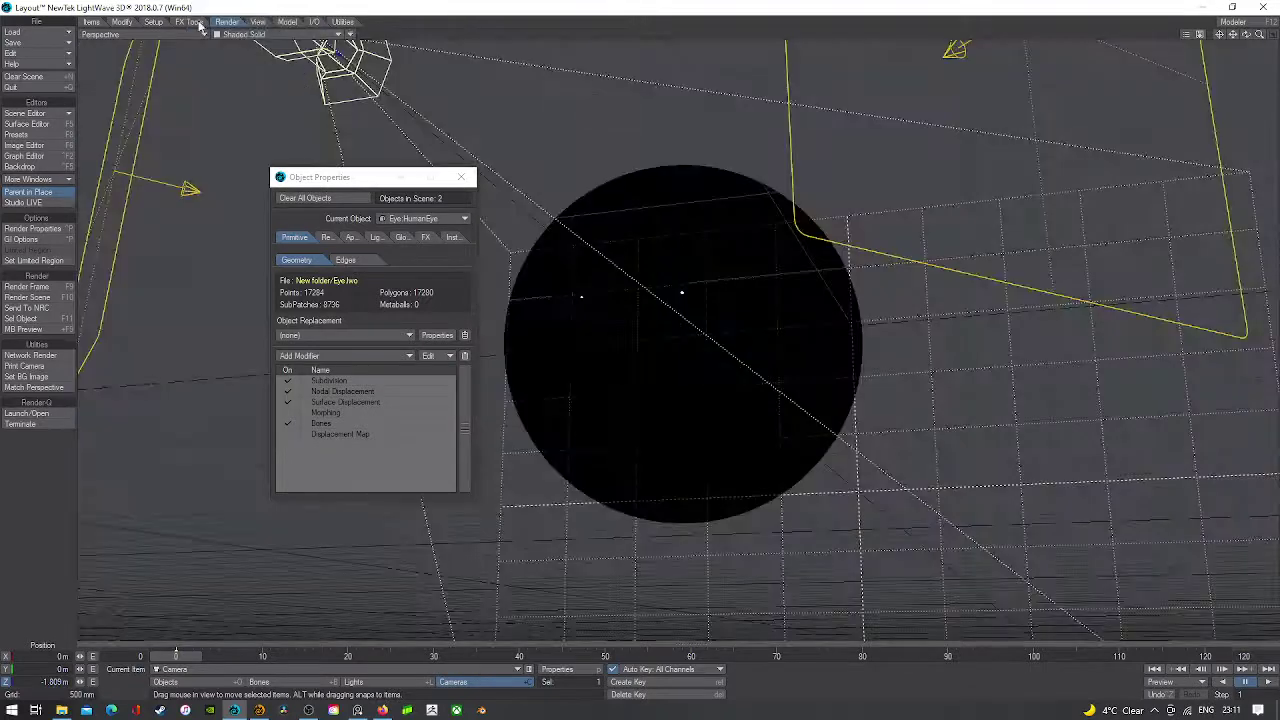
{"action": "left_click", "coordinate": [104, 34]}
{"action": "mouse_move", "coordinate": [165, 111]}
{"action": "left_click", "coordinate": [195, 125]}
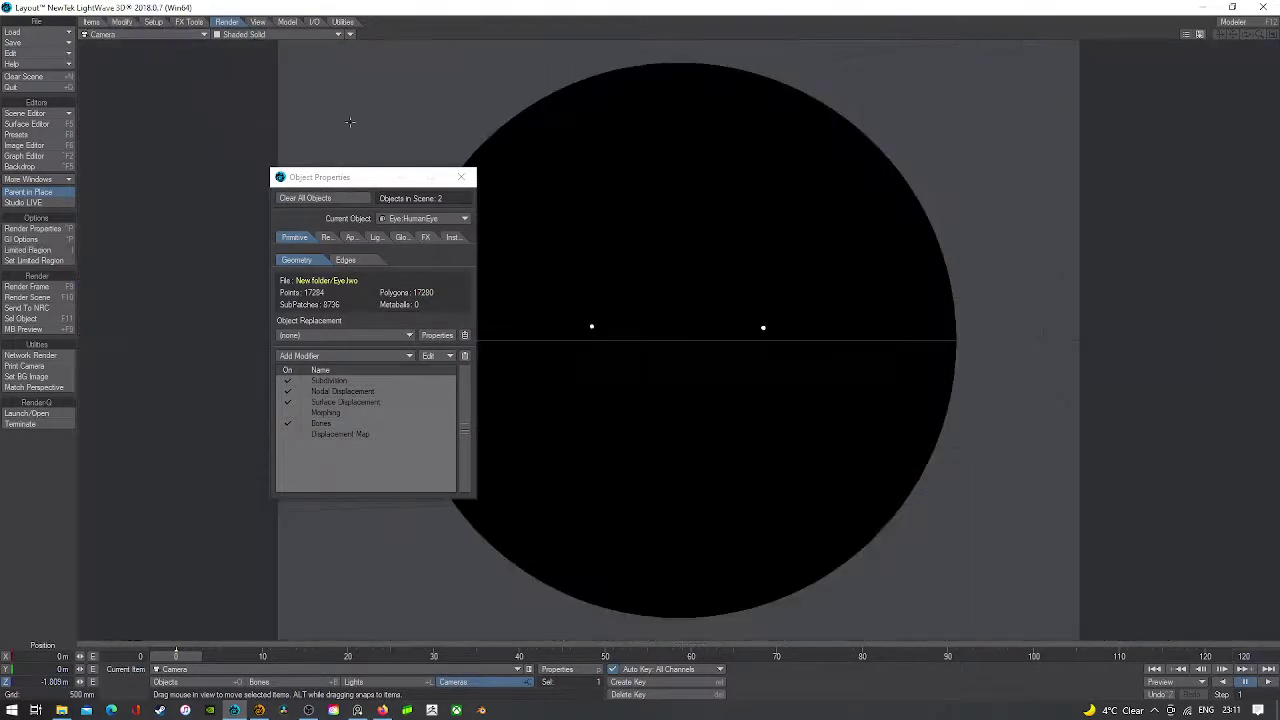
- Set the camera's maximum samples to 12 and its resolution to HDTV (1280 x 720)
{"action": "left_click", "coordinate": [557, 669]}
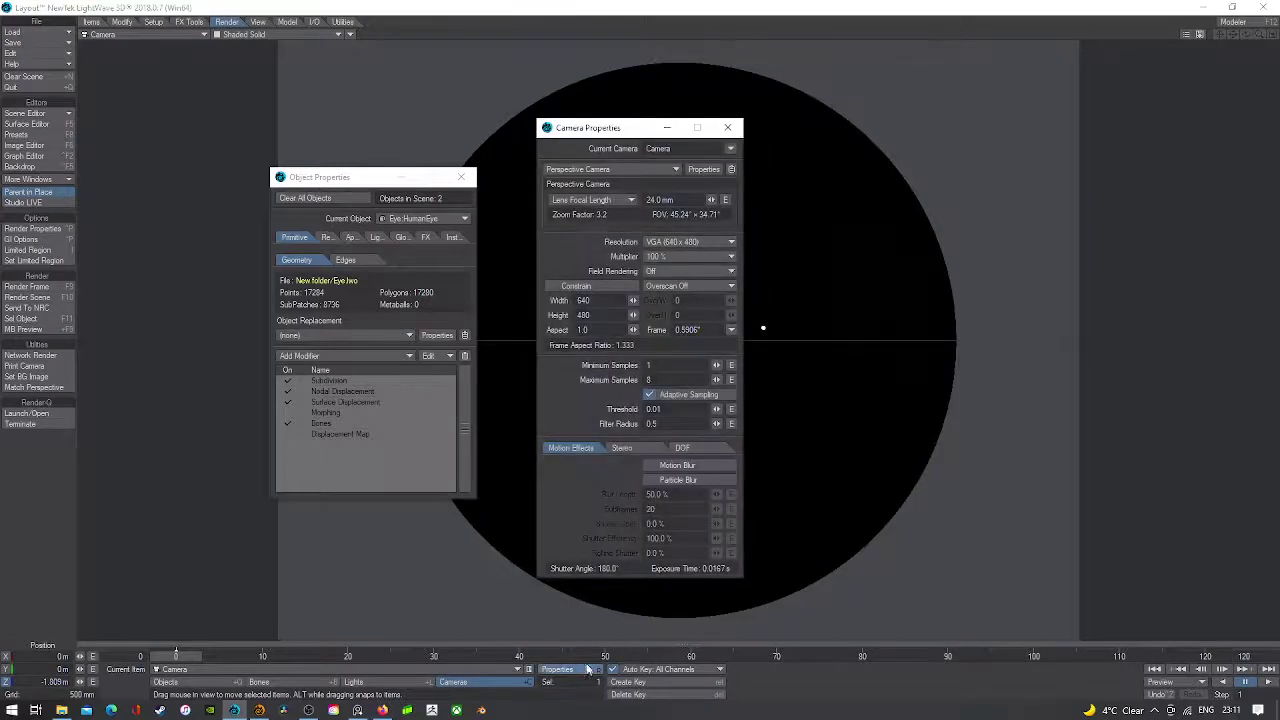
{"action": "type", "text": "12"}
{"action": "key", "text": "Tab"}
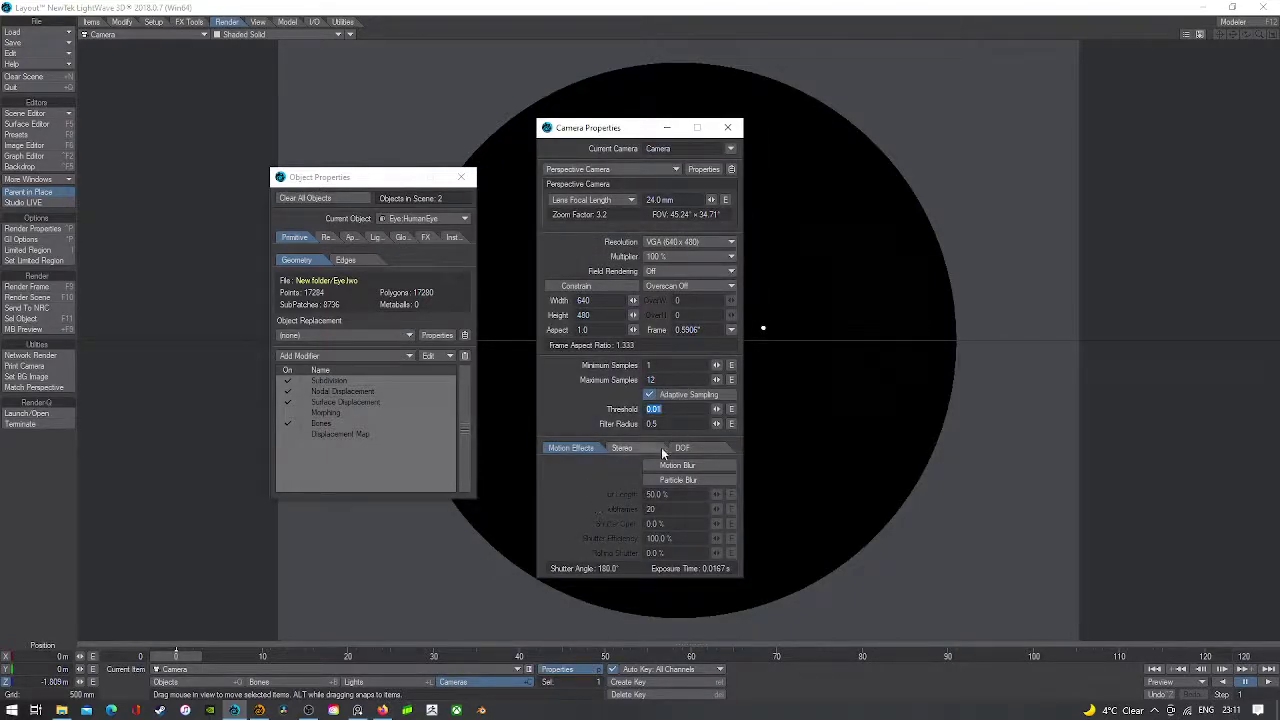
{"action": "left_click", "coordinate": [672, 241]}
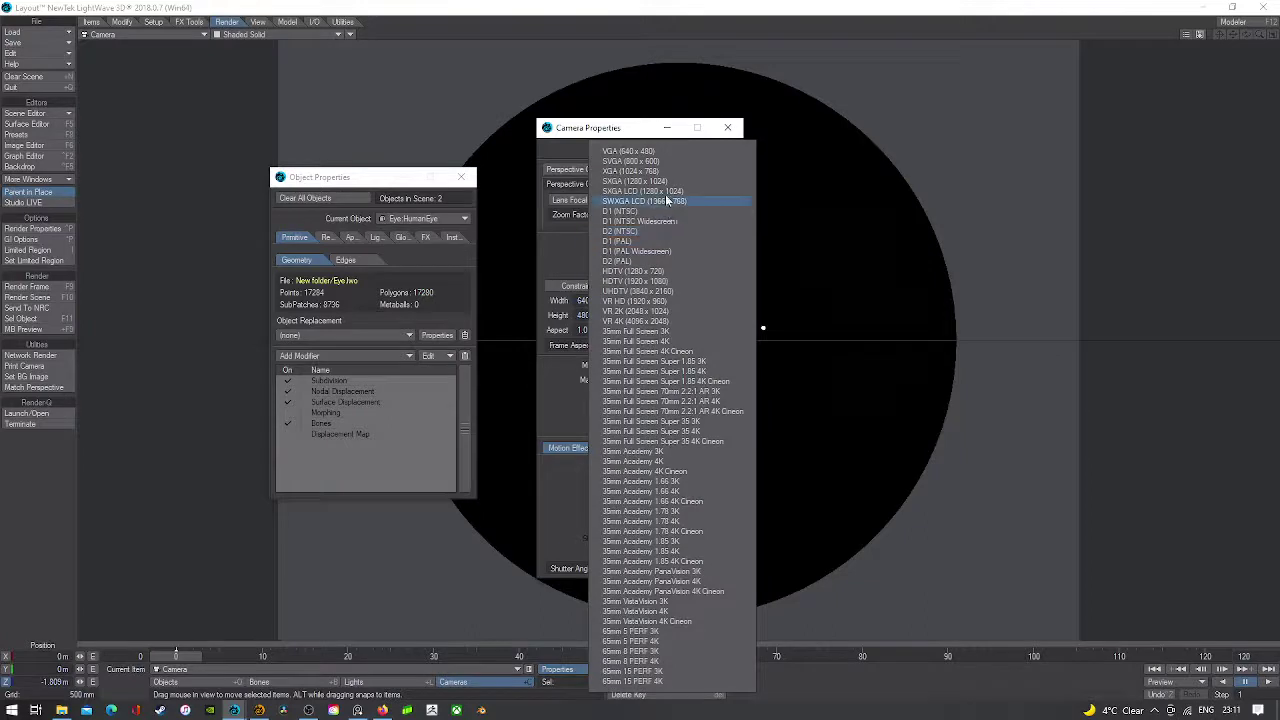
{"action": "left_click", "coordinate": [650, 272]}
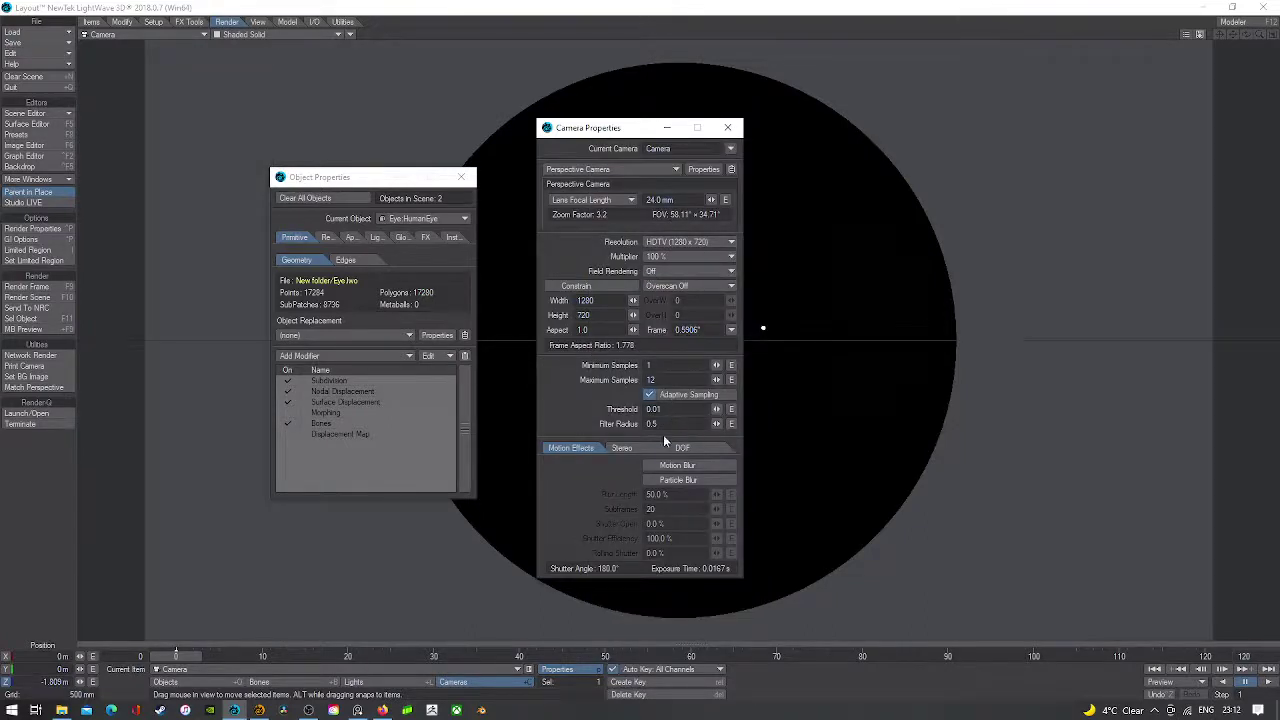
- Set the Monte Carlo global illumination to 3 rays with Interpolated enabled, and close all the open properties windows
{"action": "left_click", "coordinate": [33, 228]}
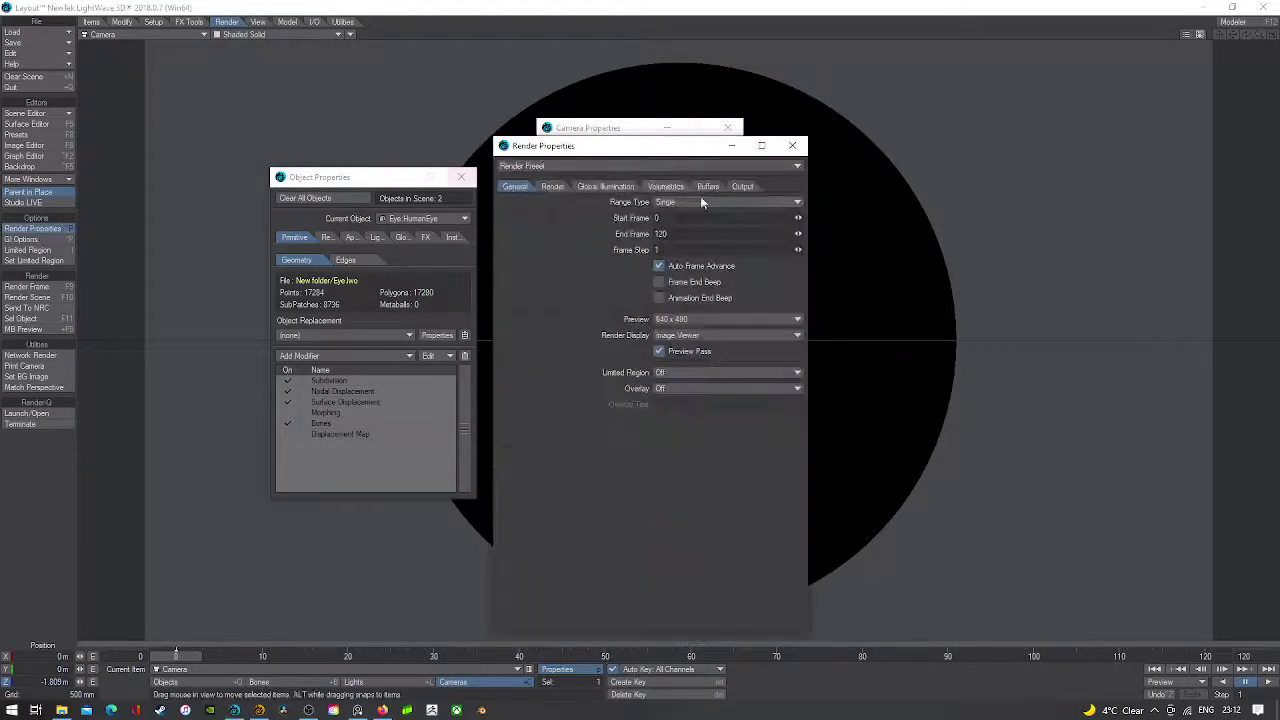
{"action": "left_click", "coordinate": [590, 186]}
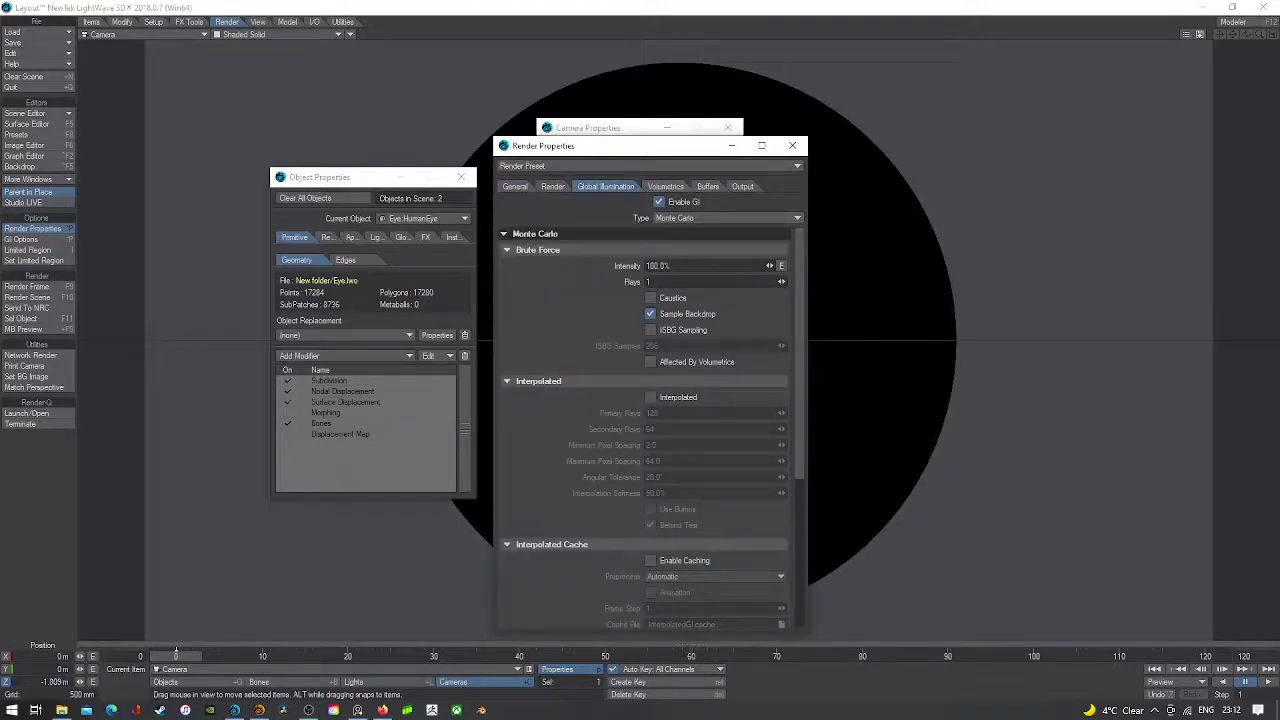
{"action": "type", "text": "3"}
{"action": "key", "text": "Tab"}
{"action": "left_click", "coordinate": [651, 398]}
{"action": "left_click", "coordinate": [665, 186]}
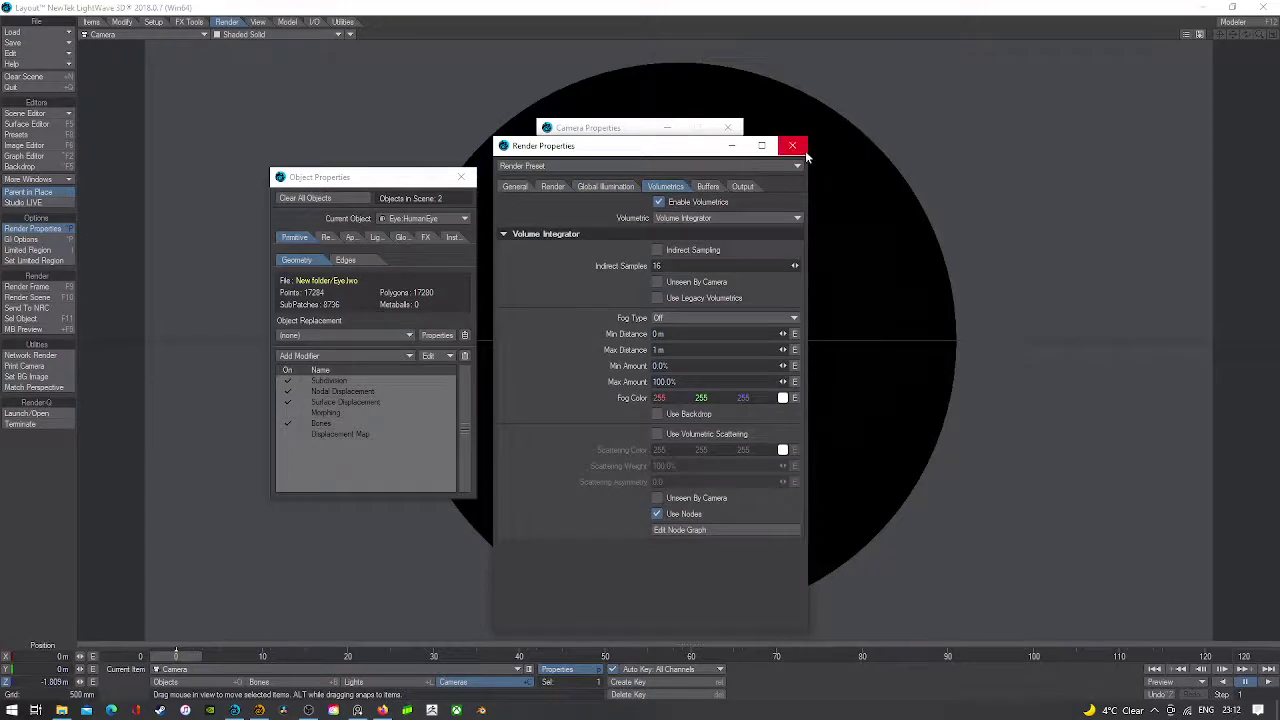
{"action": "left_click", "coordinate": [792, 145]}
{"action": "left_click", "coordinate": [728, 127]}
{"action": "left_click", "coordinate": [461, 177]}
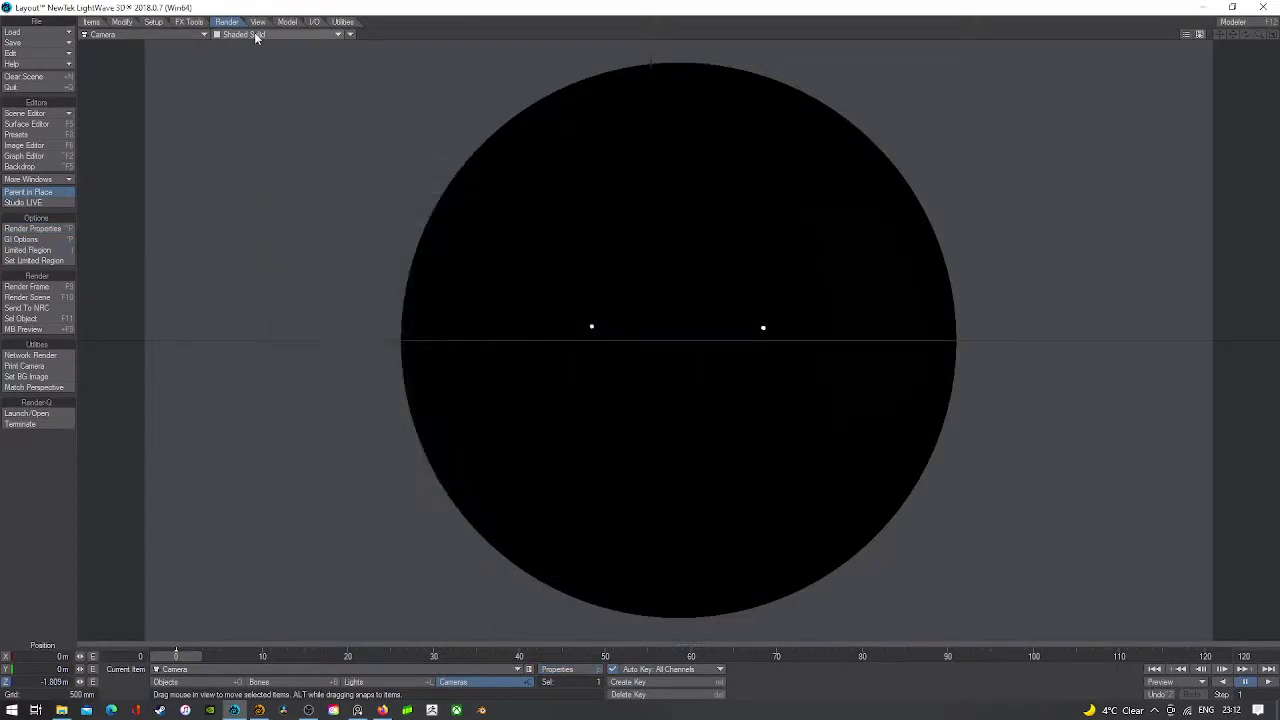
- Save the scene as HumanEye in the New folder inside the desktop's Human_Eye folder
{"action": "key", "text": "shift+s"}
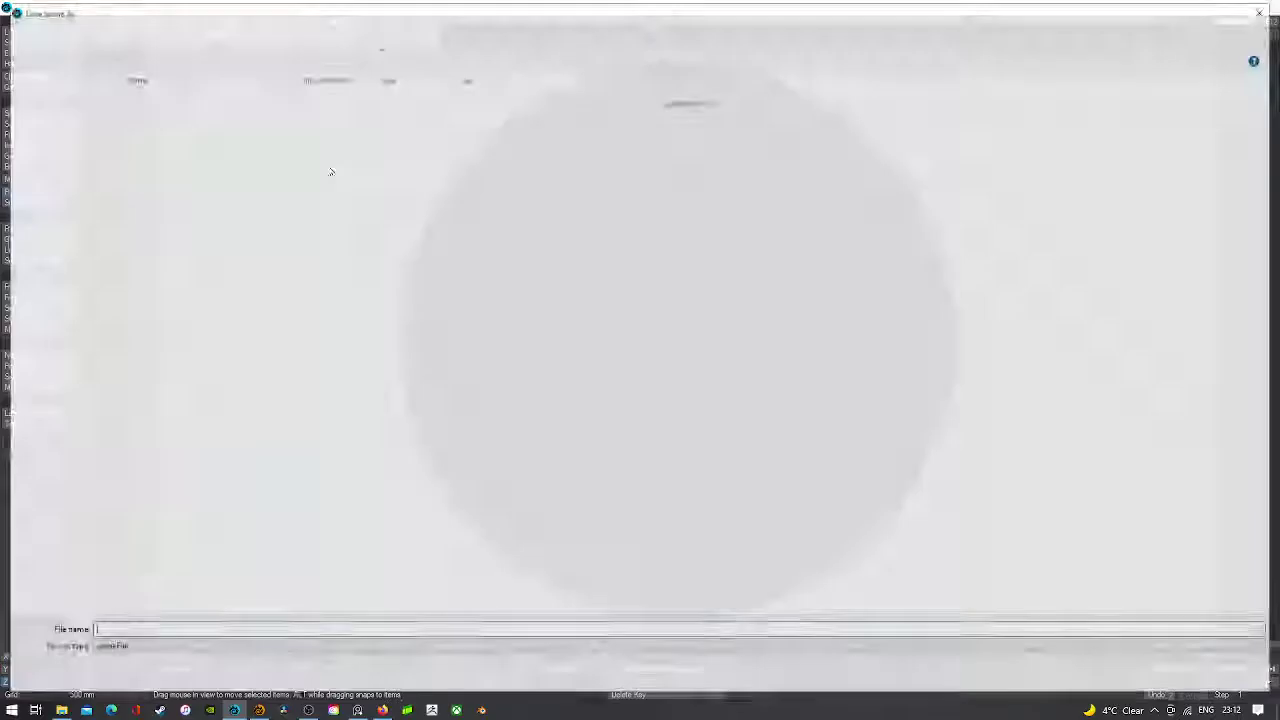
{"action": "left_click", "coordinate": [42, 106]}
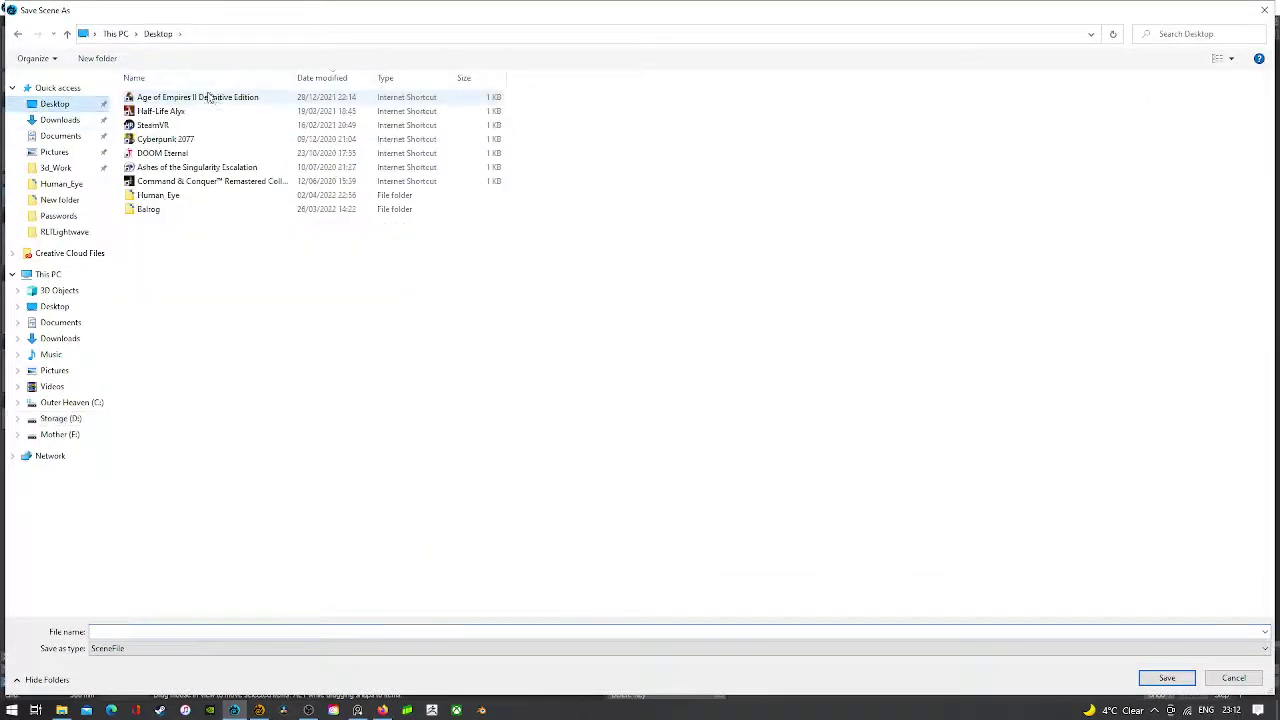
{"action": "double_click", "coordinate": [150, 182]}
{"action": "double_click", "coordinate": [182, 144]}
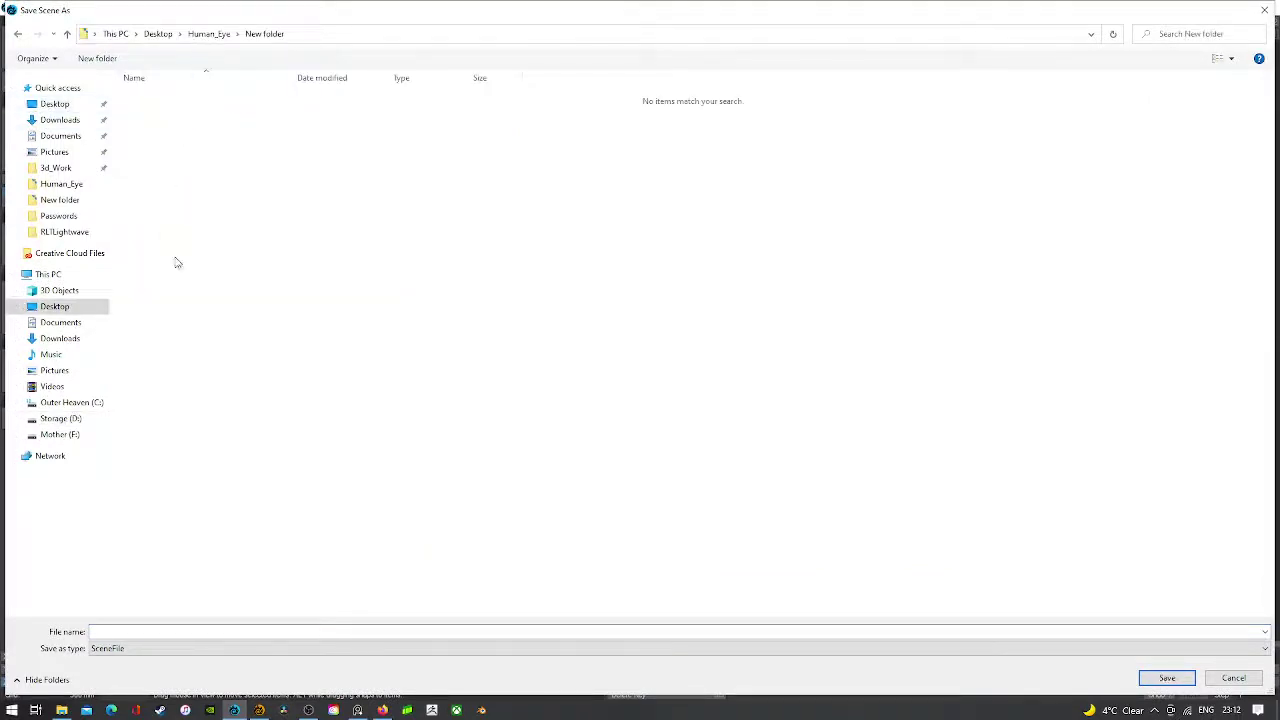
{"action": "left_click", "coordinate": [202, 631]}
{"action": "type", "text": "HumanEye"}
{"action": "key", "text": "Return"}
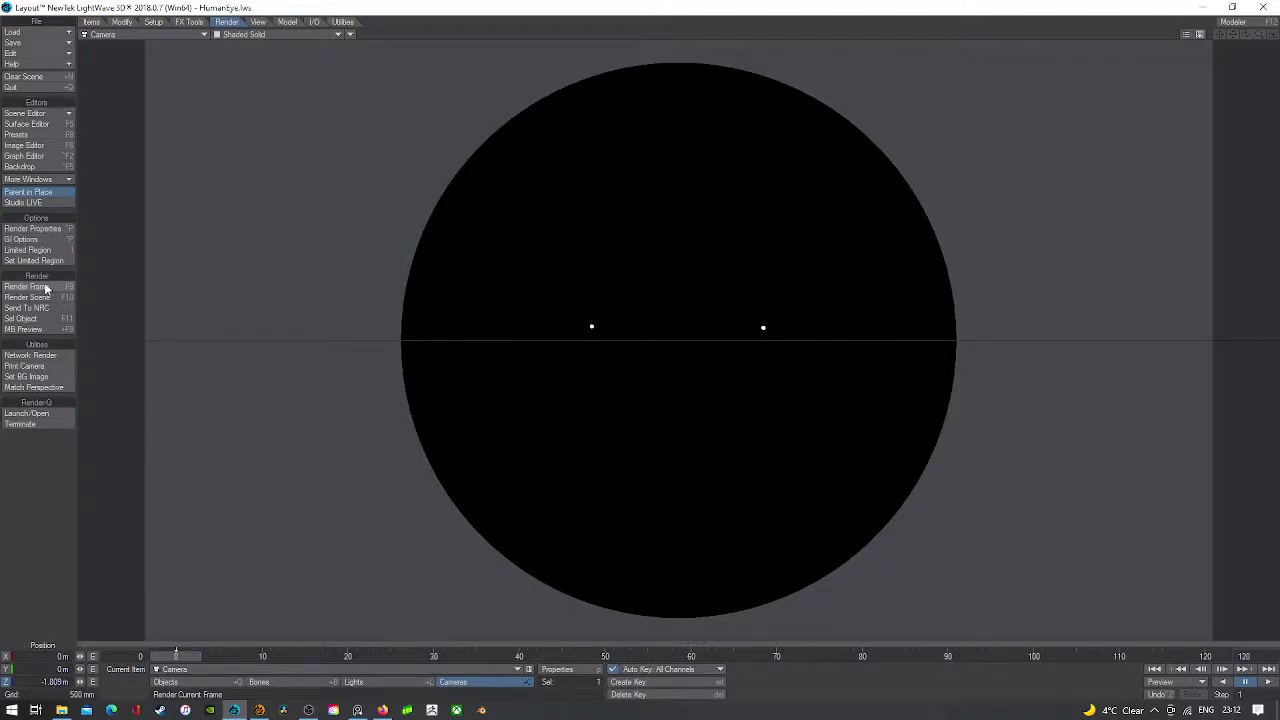
- Preview the camera view in VPR and start rendering the current frame
{"action": "left_click", "coordinate": [190, 35]}
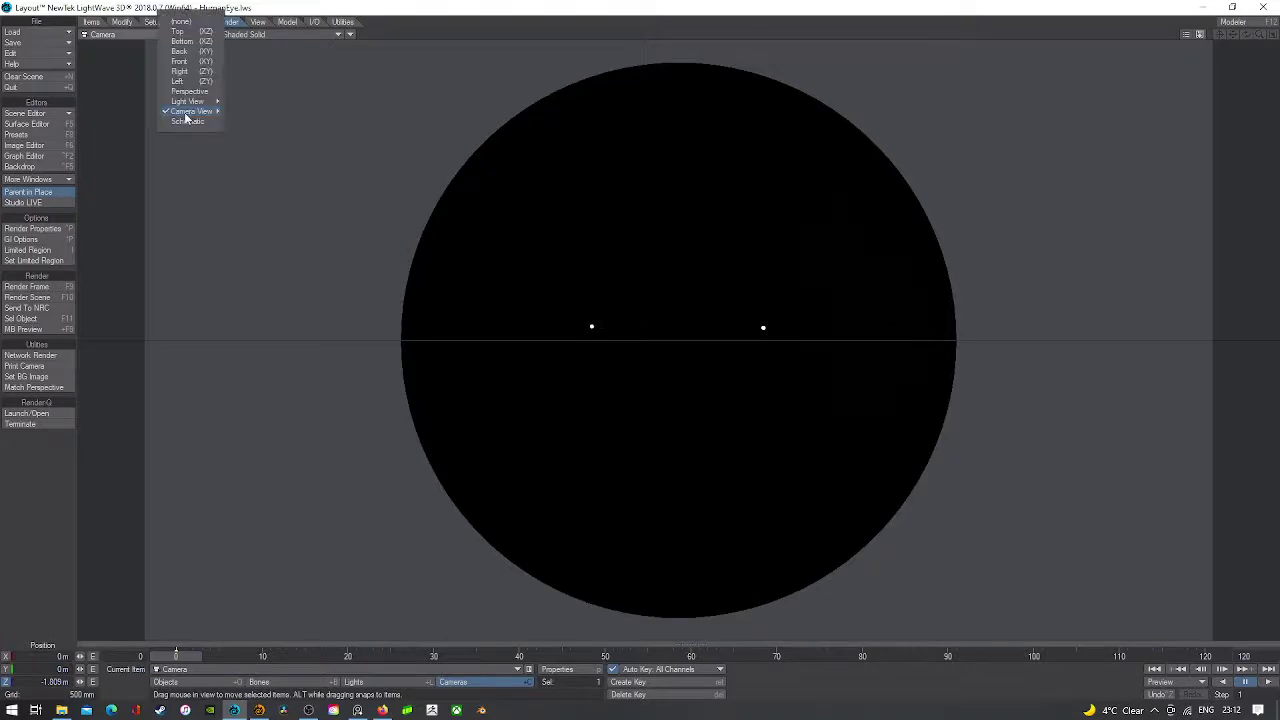
{"action": "mouse_move", "coordinate": [195, 111]}
{"action": "left_click", "coordinate": [250, 34]}
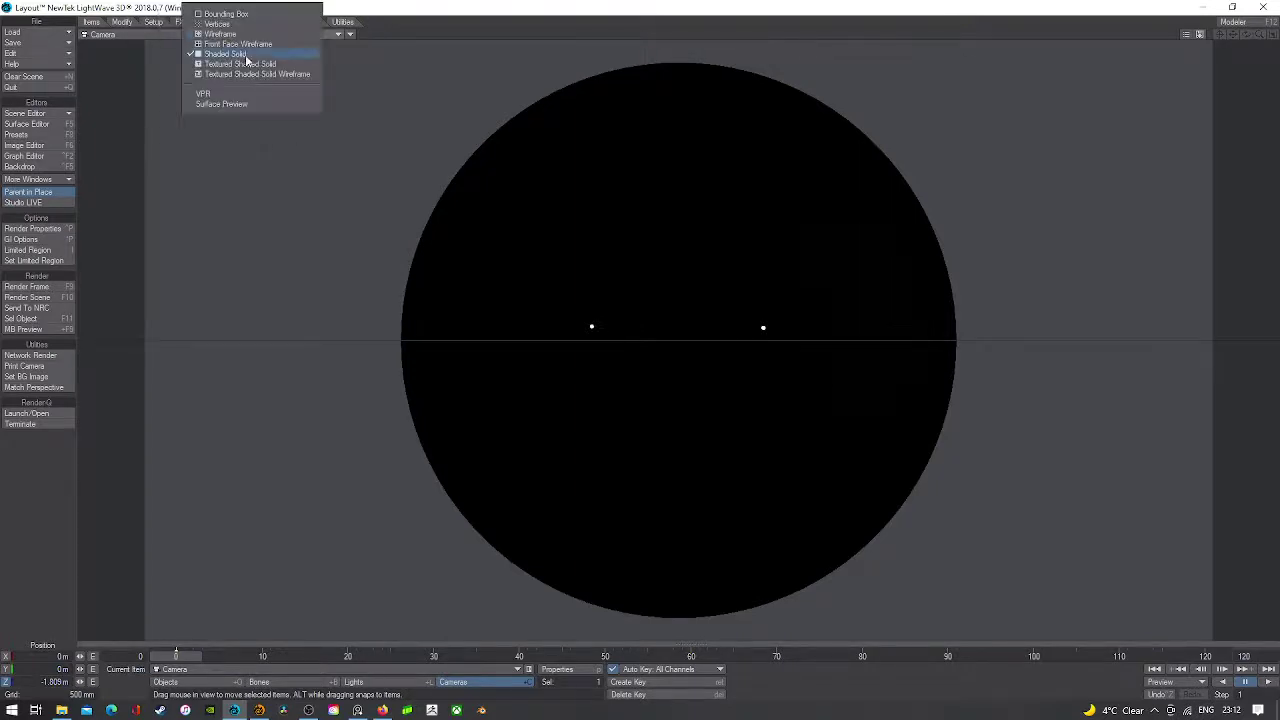
{"action": "left_click", "coordinate": [236, 93]}
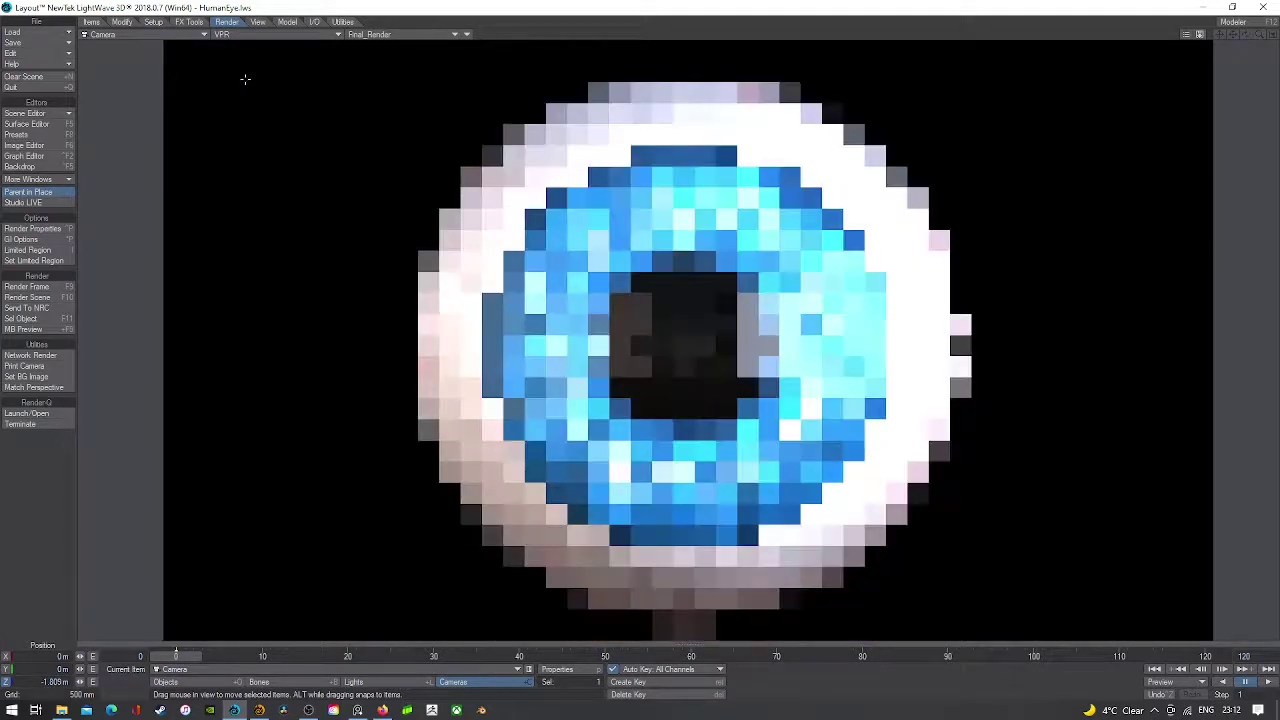
{"action": "left_click", "coordinate": [46, 287]}
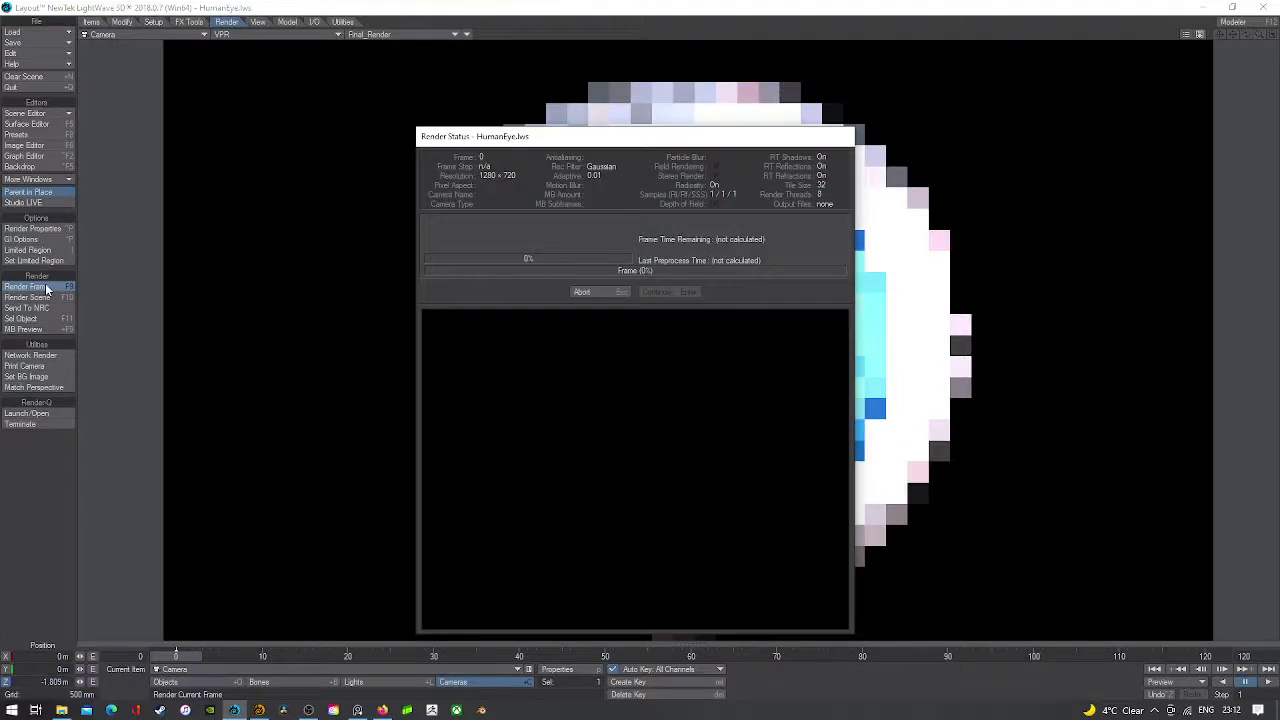